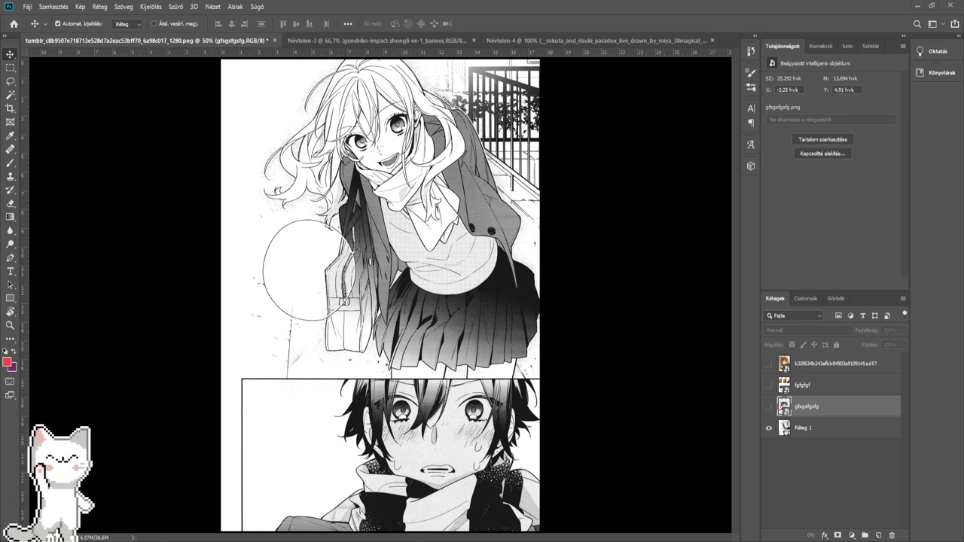
- Add a new layer directly above the manga page layer "Réteg 1" and rename it "Bőr"
click(879, 534)
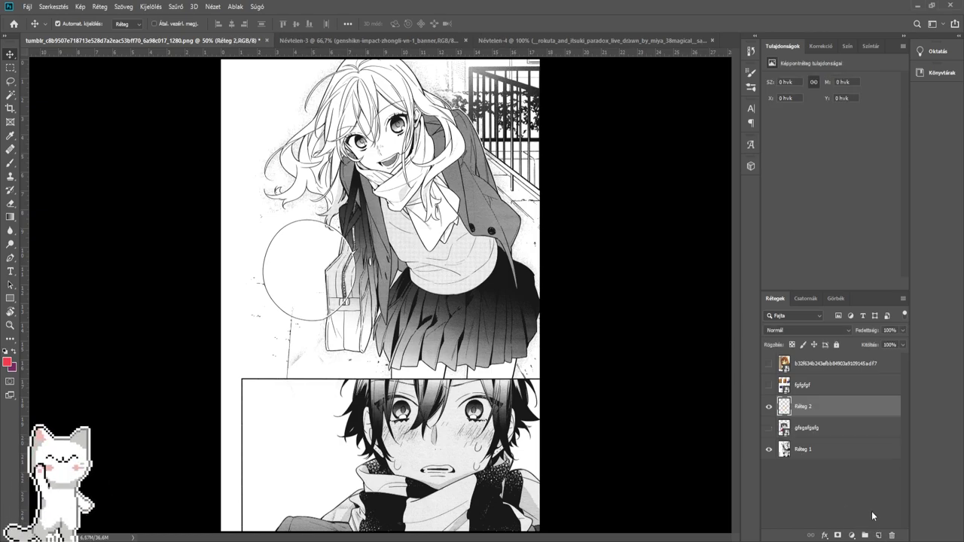
drag(811, 414, 815, 437)
double_click(804, 428)
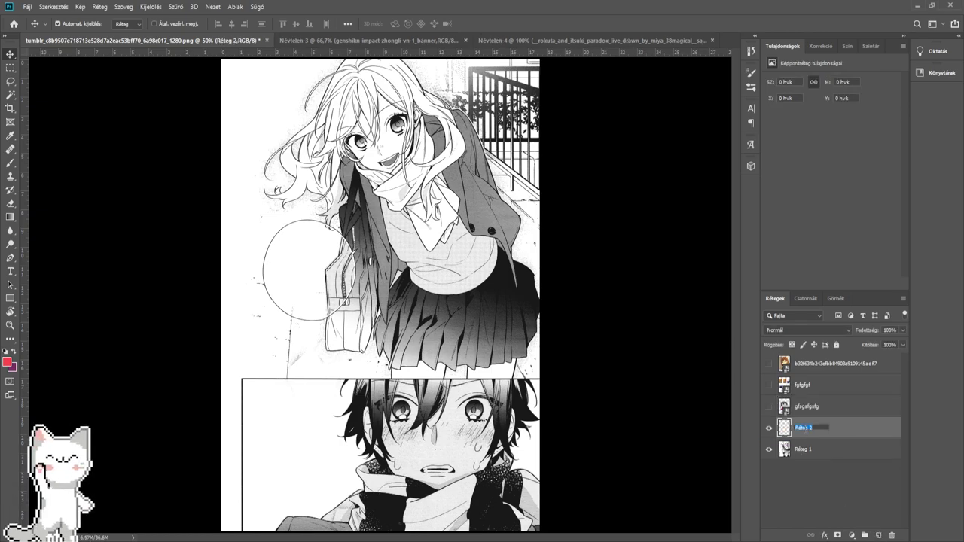
text(Bőr)
key(Return)
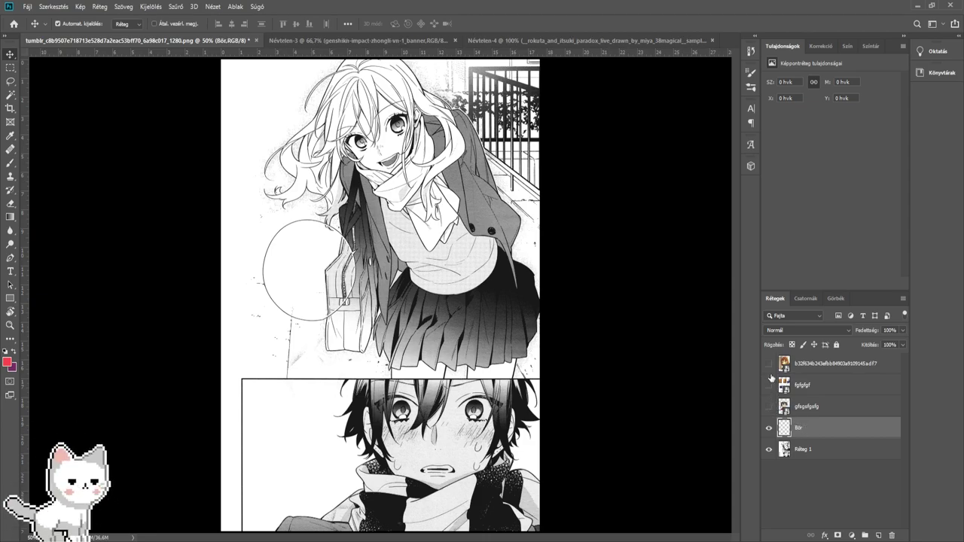
- Sample the boy's skin tone from the "gfsgsfgsfg" reference as the brush colour, check the girl's reference, and hide both references
click(769, 406)
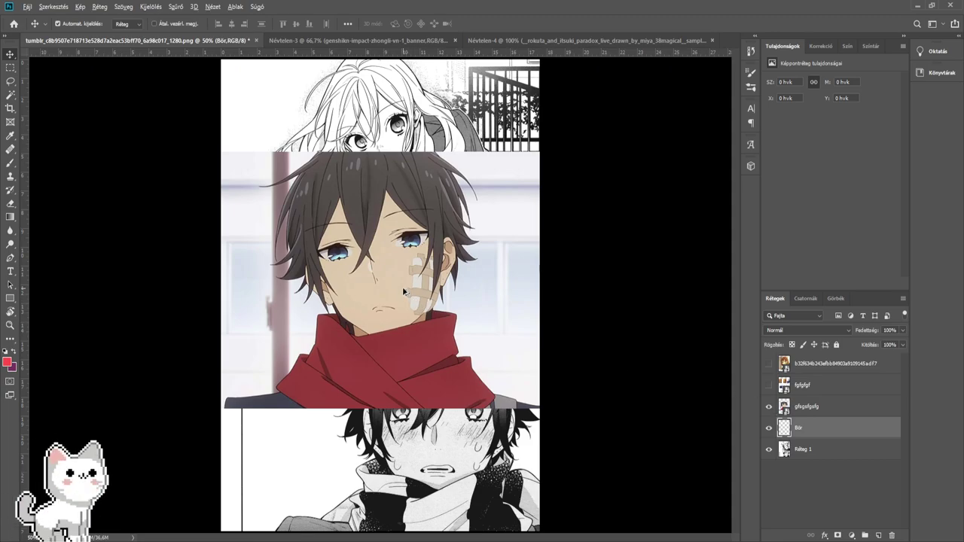
click(10, 162)
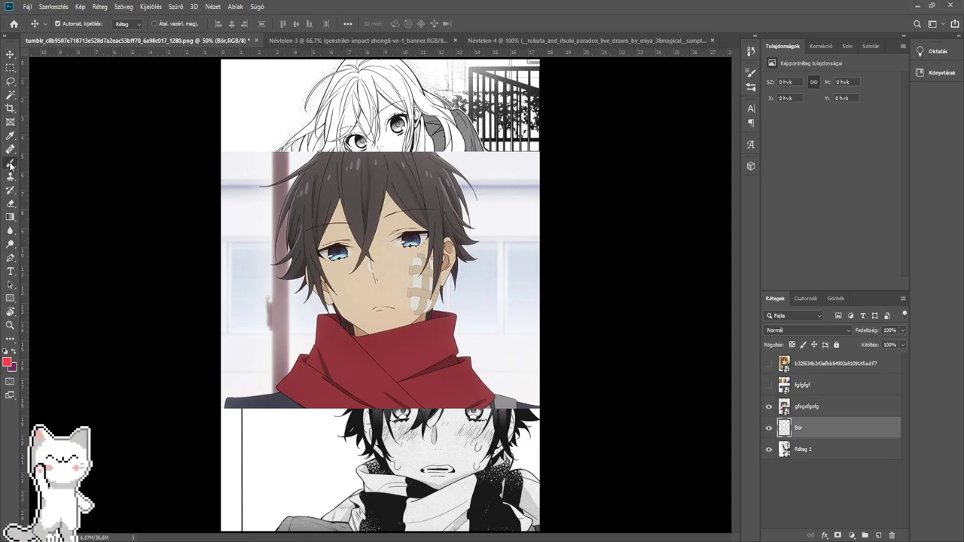
alt+click(395, 287)
click(769, 406)
click(769, 363)
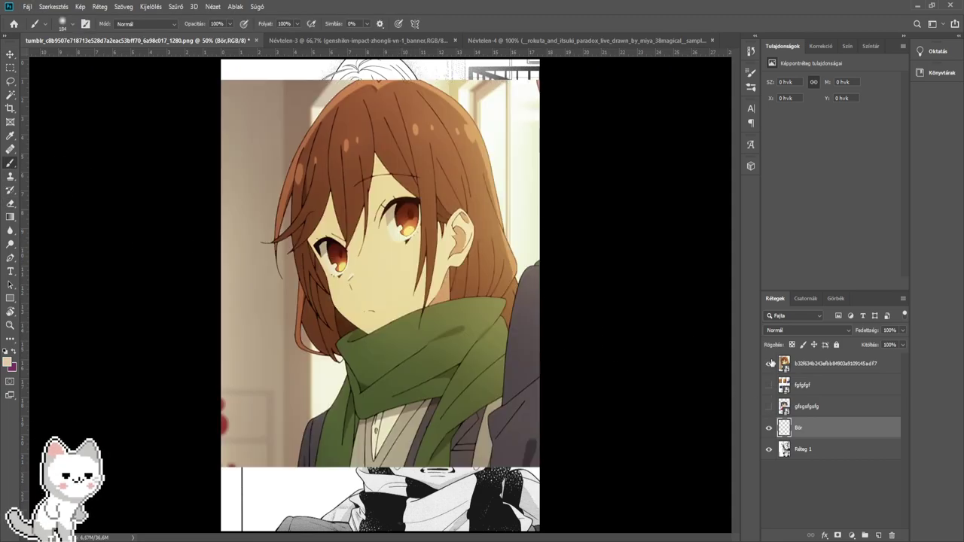
click(769, 363)
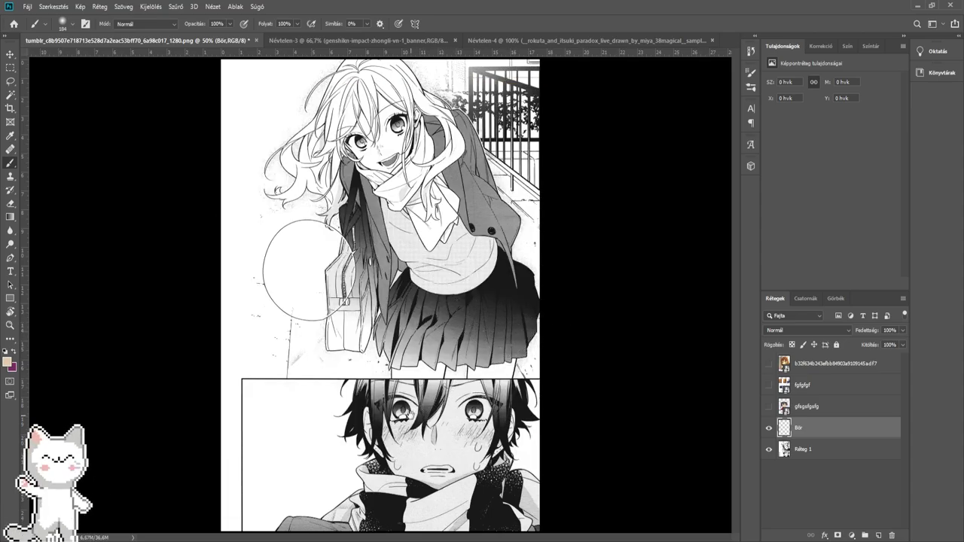
- Paint a first skin-tone patch on the boy's cheek beside the nose and set the layer's blend mode to Multiply (Többszörözés)
scroll(422, 411, up, 14)
mouse_move(520, 444)
mouse_down()
mouse_move(470, 310)
mouse_move(477, 365)
mouse_up()
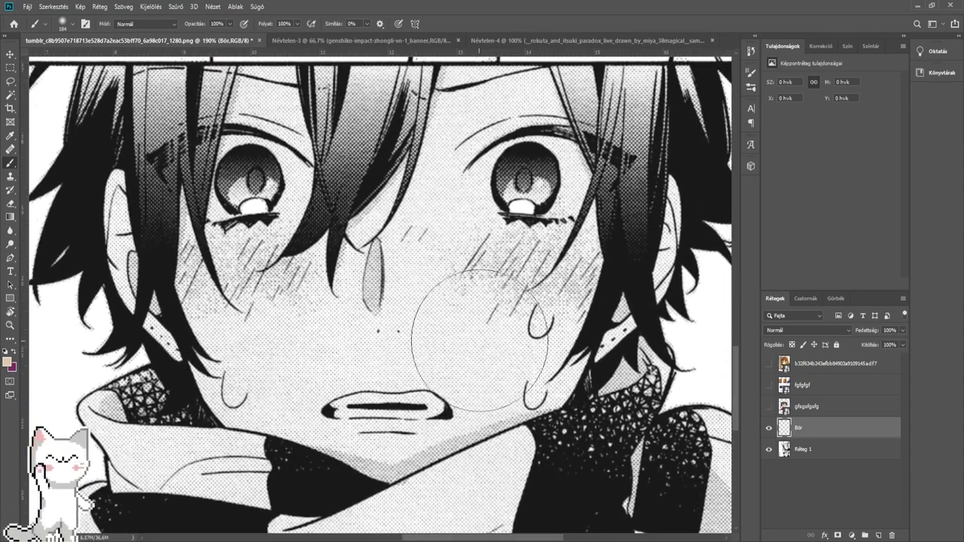
scroll(489, 335, up, 1)
mouse_move(501, 328)
mouse_down()
mouse_move(473, 329)
mouse_move(458, 305)
mouse_up()
scroll(476, 305, up, 4)
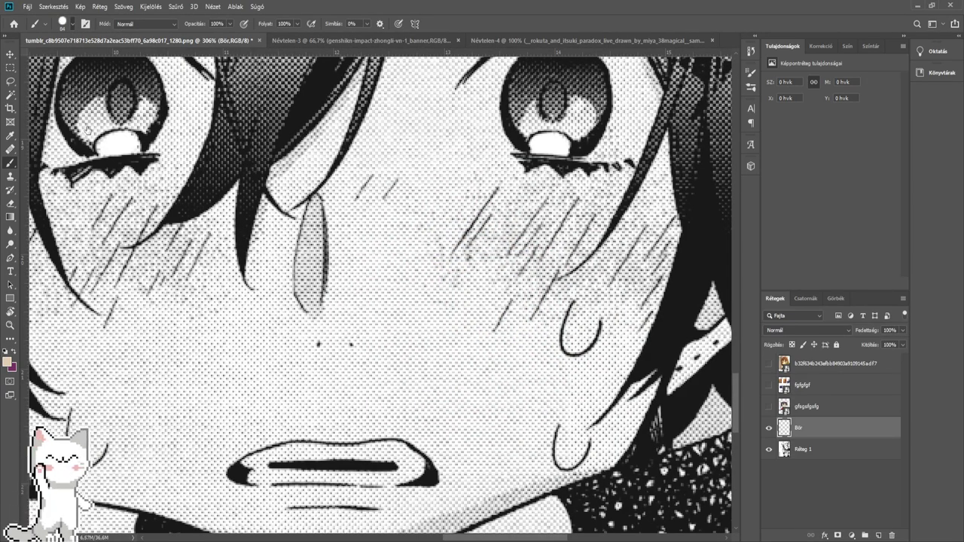
mouse_move(412, 309)
mouse_down()
mouse_move(376, 305)
mouse_move(407, 286)
mouse_up()
scroll(782, 327, down, 3)
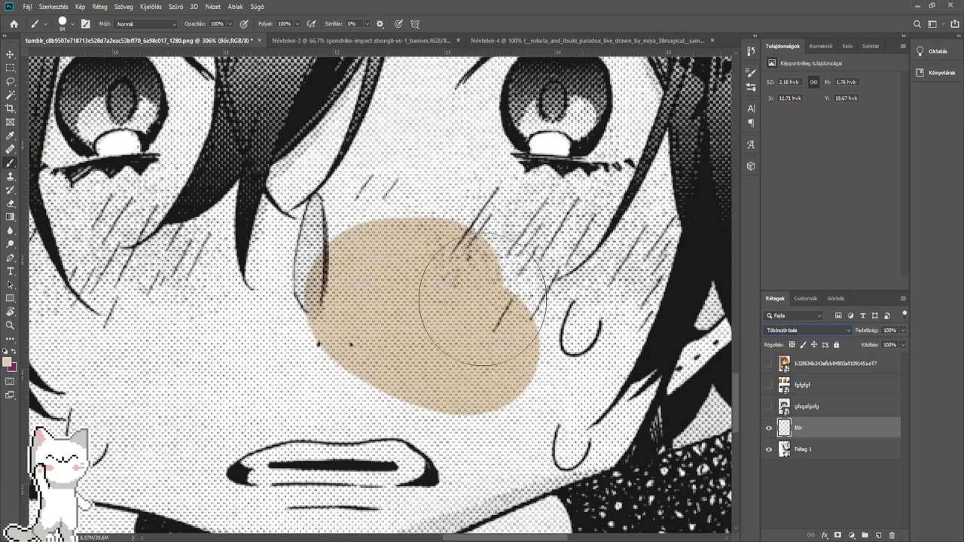
- Extend the skin tone from beneath the nose across the face to the sweat drop on the opposite cheek
mouse_move(485, 307)
mouse_down()
mouse_move(472, 272)
mouse_move(321, 308)
mouse_move(291, 350)
mouse_up()
key(space)
mouse_move(218, 361)
mouse_down()
mouse_move(427, 279)
mouse_move(336, 347)
mouse_move(397, 332)
mouse_up()
key(space)
scroll(396, 331, up, 2)
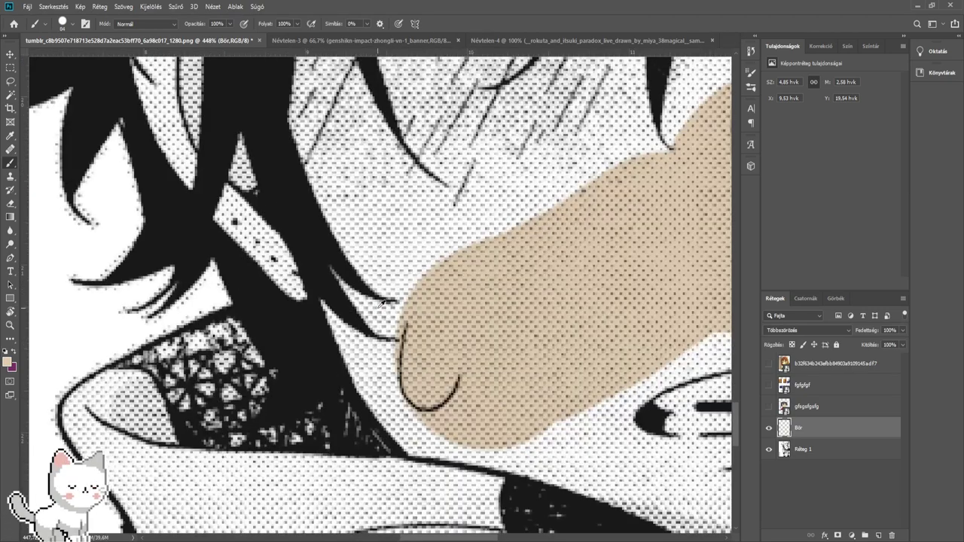
- Fill the image-left jaw and outer cheek with skin tone up to the hair and scarf, adjusting the brush size around the tips
mouse_move(333, 269)
mouse_down()
mouse_move(366, 277)
mouse_move(375, 358)
mouse_move(428, 400)
mouse_move(434, 421)
mouse_move(449, 421)
mouse_move(441, 426)
mouse_move(550, 449)
mouse_move(613, 482)
mouse_move(584, 409)
mouse_up()
key(bracketleft)
key(bracketleft)
key(bracketleft)
click(427, 275)
key(bracketright)
key(bracketright)
key(bracketright)
key(bracketright)
mouse_move(420, 248)
mouse_down()
mouse_move(427, 395)
mouse_move(403, 386)
mouse_move(332, 262)
mouse_move(333, 243)
mouse_move(383, 250)
mouse_move(407, 292)
mouse_move(493, 390)
mouse_up()
scroll(426, 386, down, 2)
alt+right_click(347, 270)
drag(488, 324, 373, 379)
- Fill the gap beneath the image-left eye and beside the nose with skin tone, joining the painted cheek areas
scroll(372, 379, up, 2)
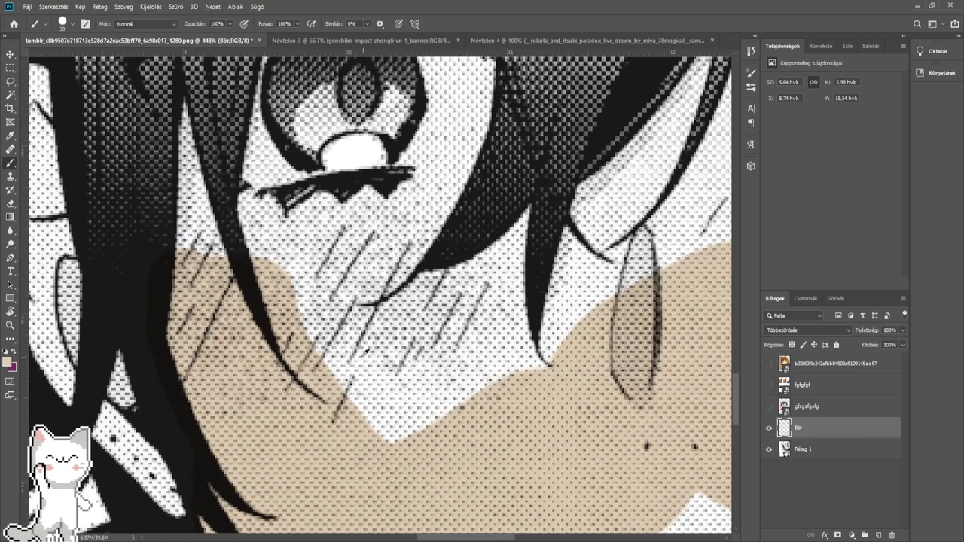
mouse_move(318, 327)
mouse_down()
mouse_move(296, 255)
mouse_move(328, 259)
mouse_move(373, 422)
mouse_move(430, 429)
mouse_move(474, 331)
mouse_move(418, 301)
mouse_move(482, 308)
mouse_move(508, 290)
mouse_move(494, 290)
mouse_move(529, 355)
mouse_up()
mouse_move(595, 337)
mouse_down()
mouse_move(418, 403)
mouse_move(454, 260)
mouse_move(478, 241)
mouse_move(477, 372)
mouse_up()
mouse_move(527, 320)
mouse_down()
mouse_move(267, 294)
mouse_move(338, 297)
mouse_move(310, 286)
mouse_move(344, 240)
mouse_move(486, 290)
mouse_move(503, 317)
mouse_up()
scroll(290, 294, down, 1)
scroll(480, 263, down, 12)
scroll(483, 262, down, 1)
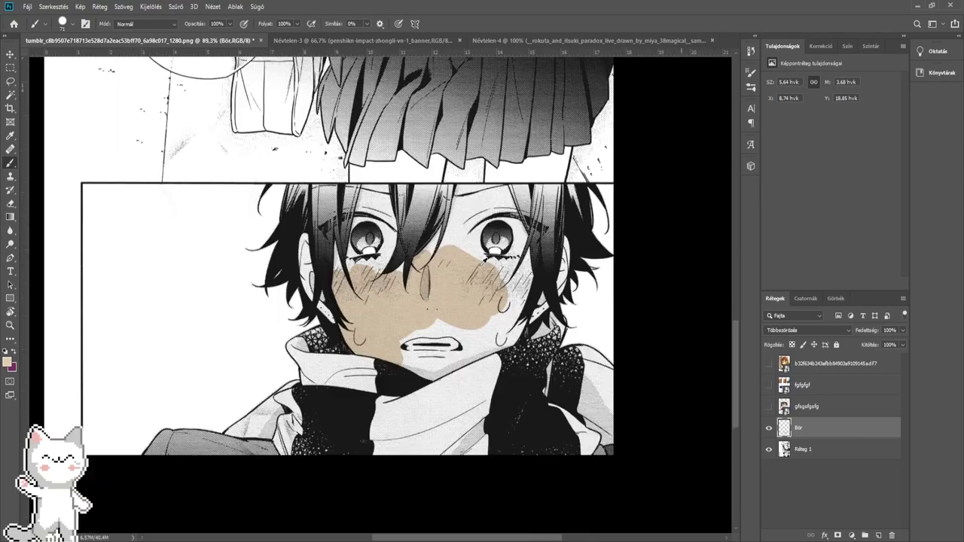
- Paint skin tone around the inner corner of the image-right eye and up the side of the nose bridge
scroll(467, 256, up, 6)
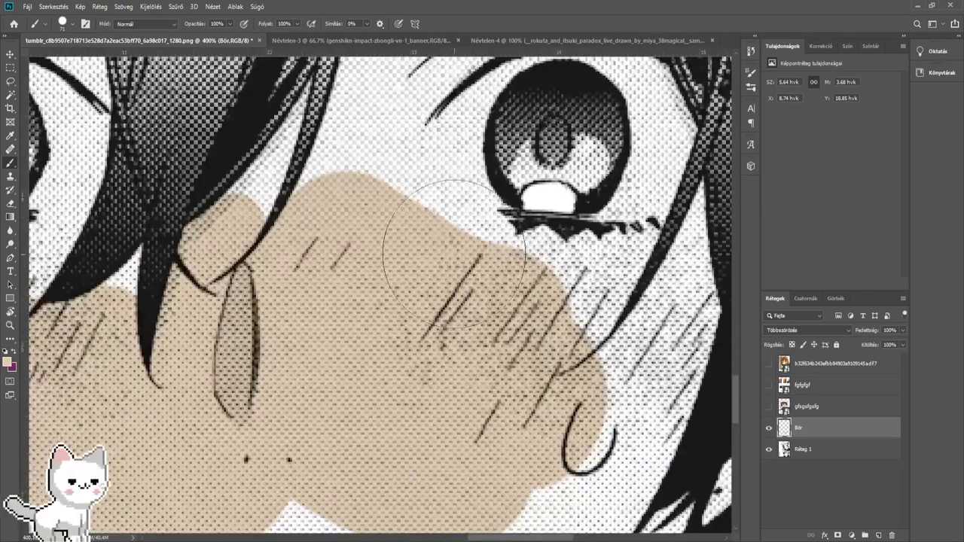
mouse_move(454, 254)
mouse_down()
mouse_move(469, 410)
mouse_move(414, 364)
mouse_up()
drag(427, 269, 444, 361)
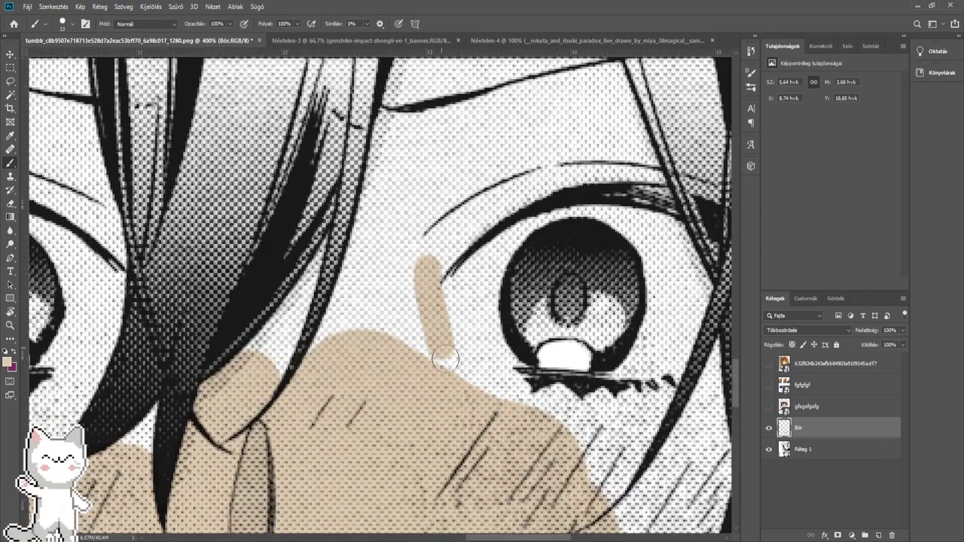
mouse_move(517, 388)
mouse_down()
mouse_move(482, 383)
mouse_move(382, 318)
mouse_up()
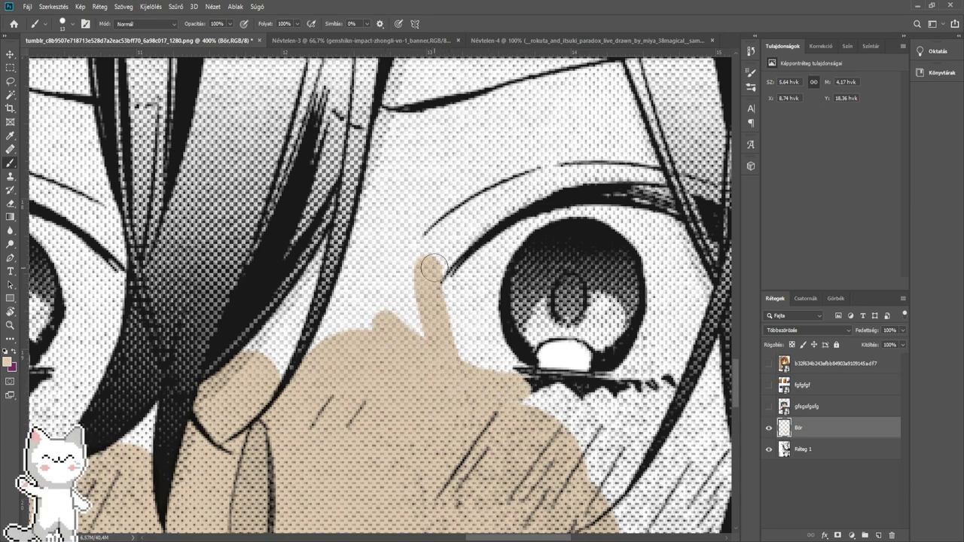
drag(433, 268, 449, 359)
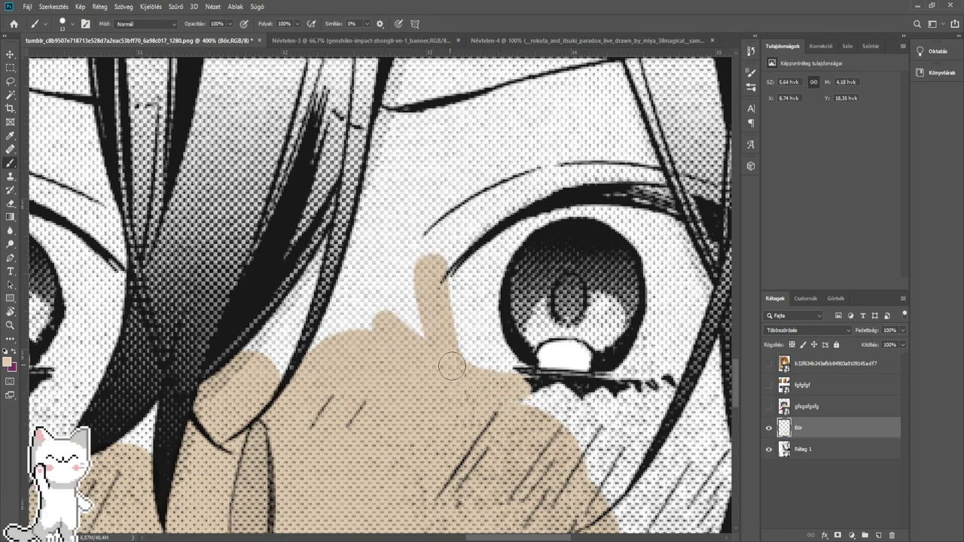
drag(514, 398, 550, 415)
alt+right_click(418, 392)
mouse_move(413, 369)
mouse_down()
mouse_move(406, 333)
mouse_move(407, 256)
mouse_up()
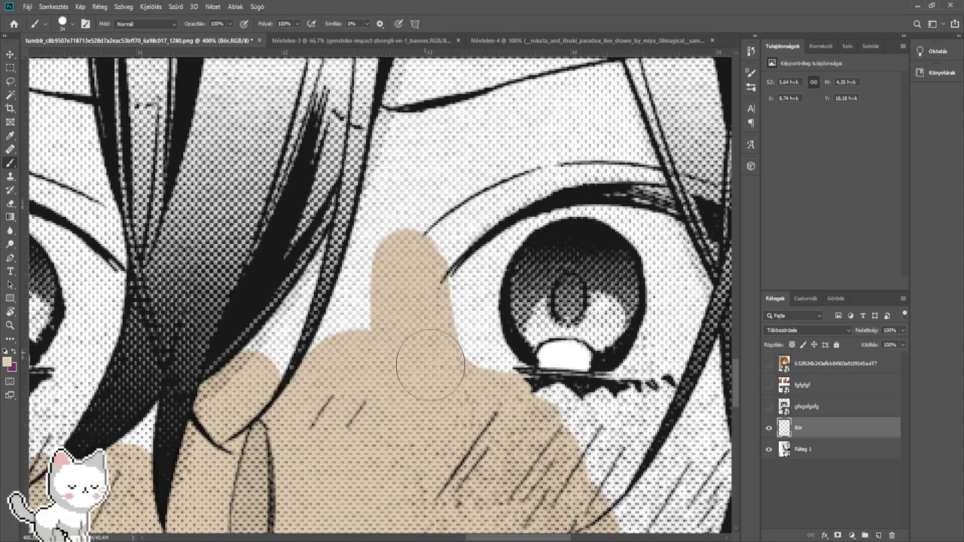
- Paint skin tone at the inner corner of the image-left eye with a 10 px brush and tidy its edge with the Eraser
scroll(529, 411, down, 5)
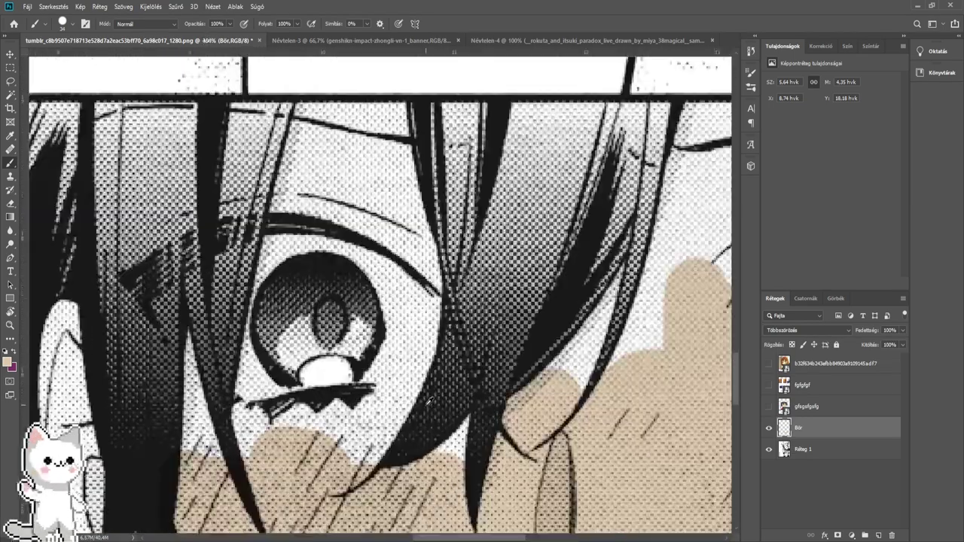
scroll(429, 400, up, 2)
drag(428, 398, 398, 399)
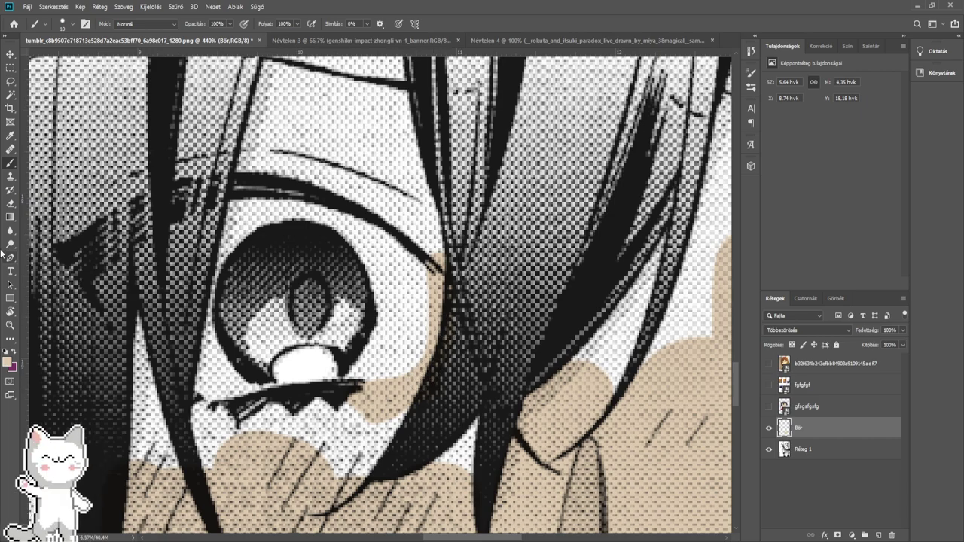
click(10, 203)
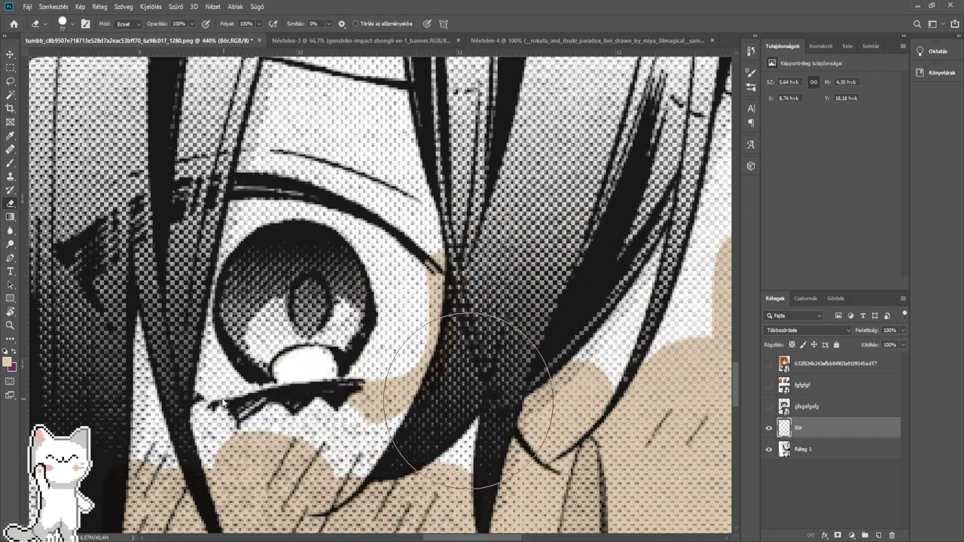
drag(396, 385, 387, 385)
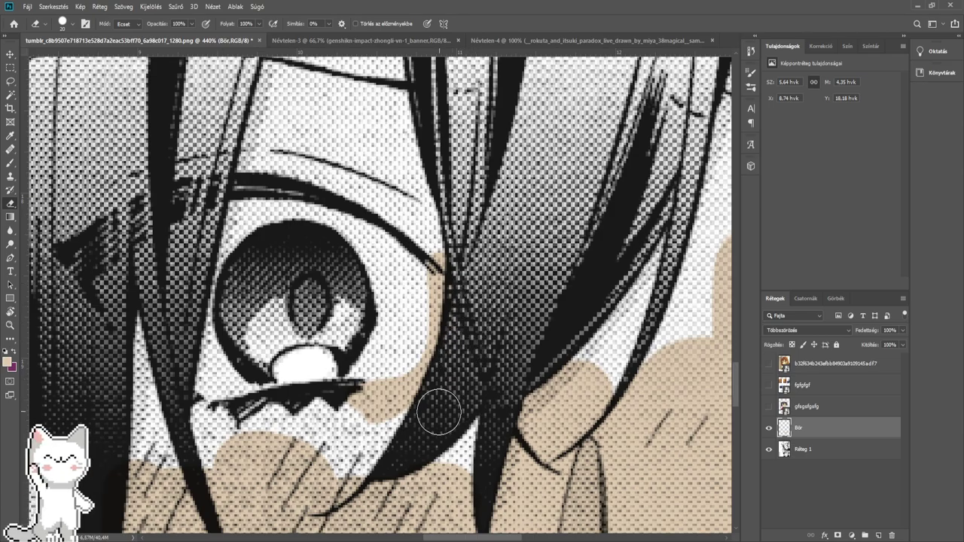
- Paint skin tone from the nose bridge up to the eyebrow and over the eyelid of the image-right eye with the Brush
scroll(504, 297, down, 5)
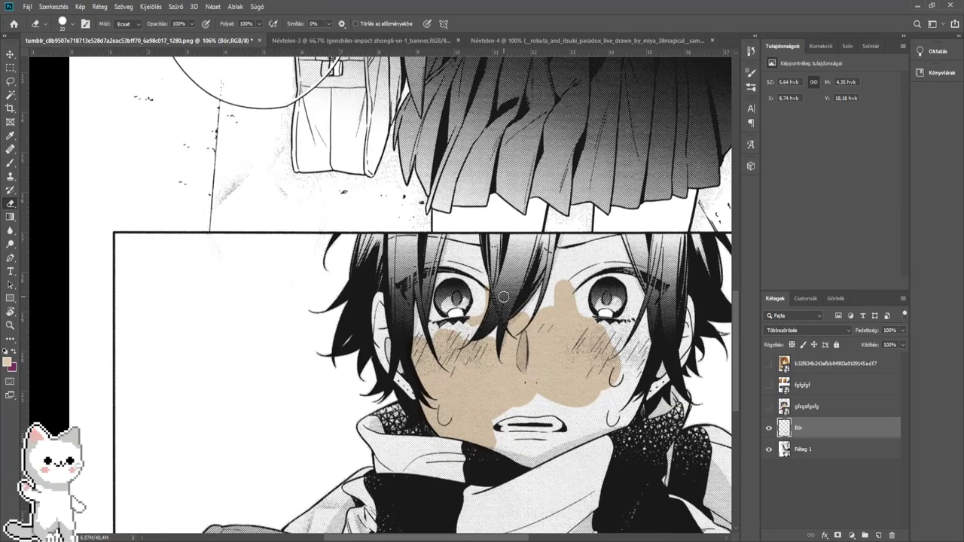
drag(503, 297, 340, 311)
scroll(376, 312, up, 7)
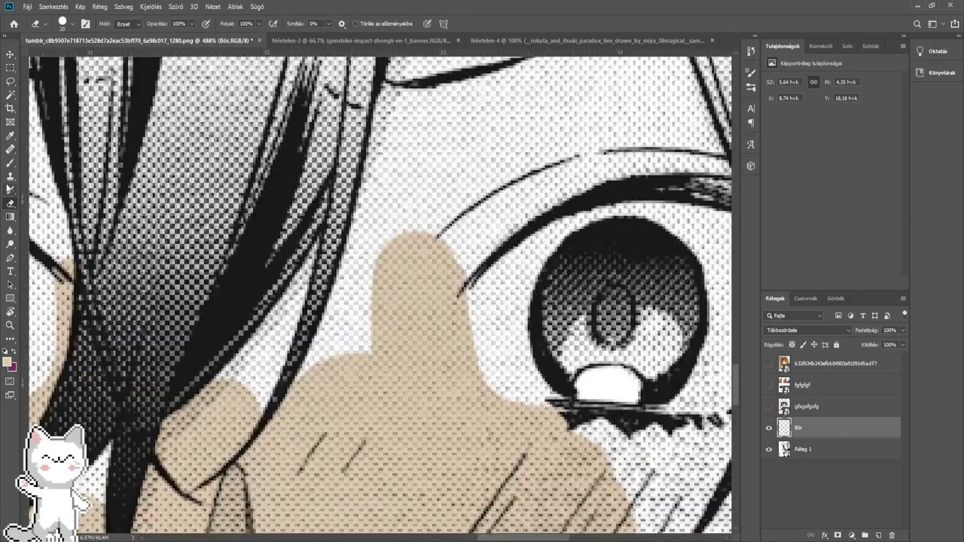
click(11, 163)
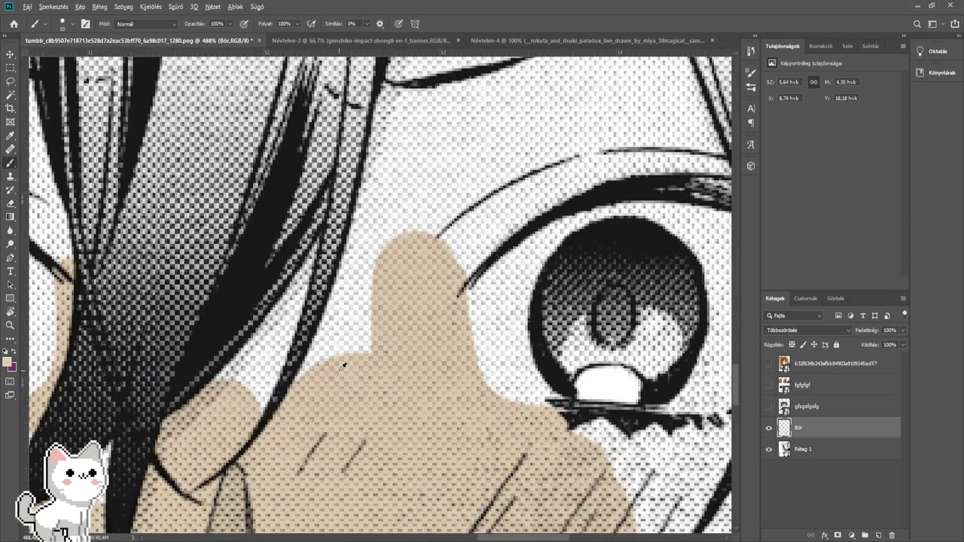
scroll(324, 376, up, 2)
key(bracketright)
mouse_move(303, 412)
mouse_down()
mouse_move(412, 143)
mouse_move(393, 374)
mouse_up()
drag(503, 236, 343, 391)
key(bracketright)
key(bracketright)
key(bracketright)
mouse_move(317, 360)
mouse_down()
mouse_move(363, 304)
mouse_move(451, 246)
mouse_move(611, 180)
mouse_move(494, 157)
mouse_move(344, 223)
mouse_move(259, 294)
mouse_move(291, 162)
mouse_move(360, 417)
mouse_up()
- Cover the forehead around and above the image-right eyebrow with skin tone up to the panel border
scroll(309, 137, down, 1)
scroll(309, 137, down, 1)
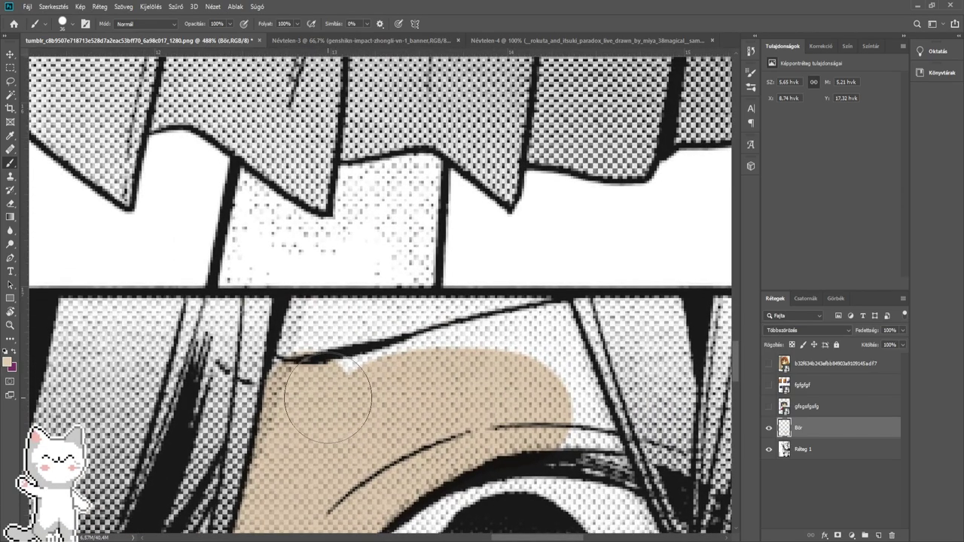
mouse_move(325, 350)
mouse_down()
mouse_move(306, 316)
mouse_move(552, 320)
mouse_move(564, 371)
mouse_move(366, 361)
mouse_up()
alt+right_click(519, 370)
mouse_move(482, 365)
mouse_down()
mouse_move(329, 291)
mouse_move(260, 277)
mouse_up()
- Fill the remaining gap between the image-right eyelid and the hair strand with skin tone using a fine brush
scroll(338, 326, up, 2)
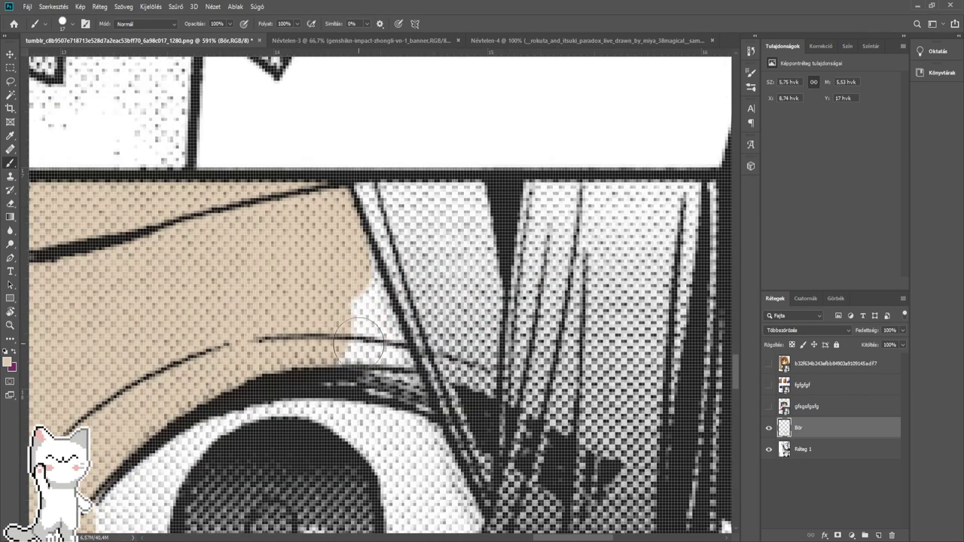
scroll(339, 322, up, 3)
mouse_move(347, 351)
mouse_down()
mouse_move(437, 391)
mouse_move(387, 366)
mouse_move(338, 293)
mouse_move(418, 367)
mouse_move(324, 211)
mouse_move(380, 297)
mouse_move(344, 129)
mouse_move(450, 390)
mouse_up()
scroll(449, 392, up, 1)
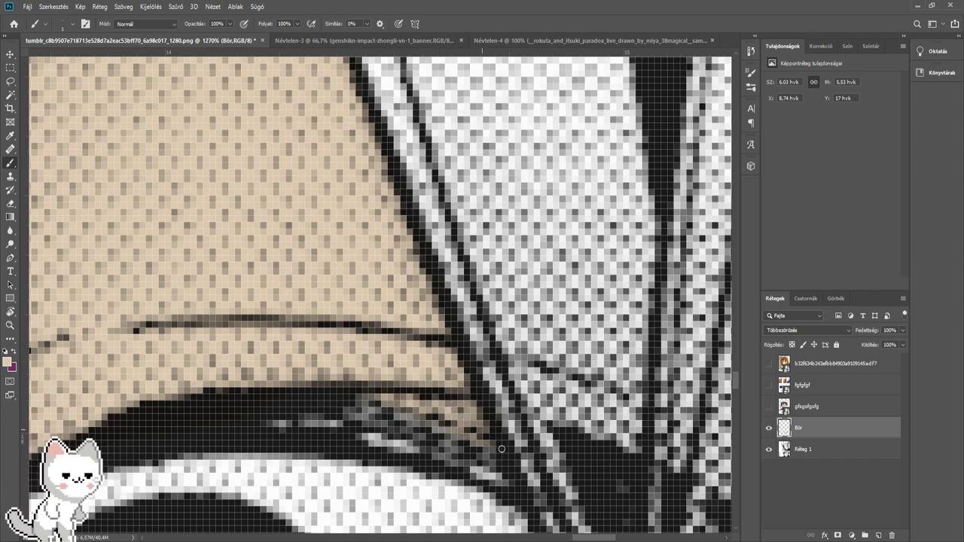
- Soften the skin-tone edge at the inner corner of the image-right eye with the Blur tool at 30% strength
scroll(439, 318, down, 6)
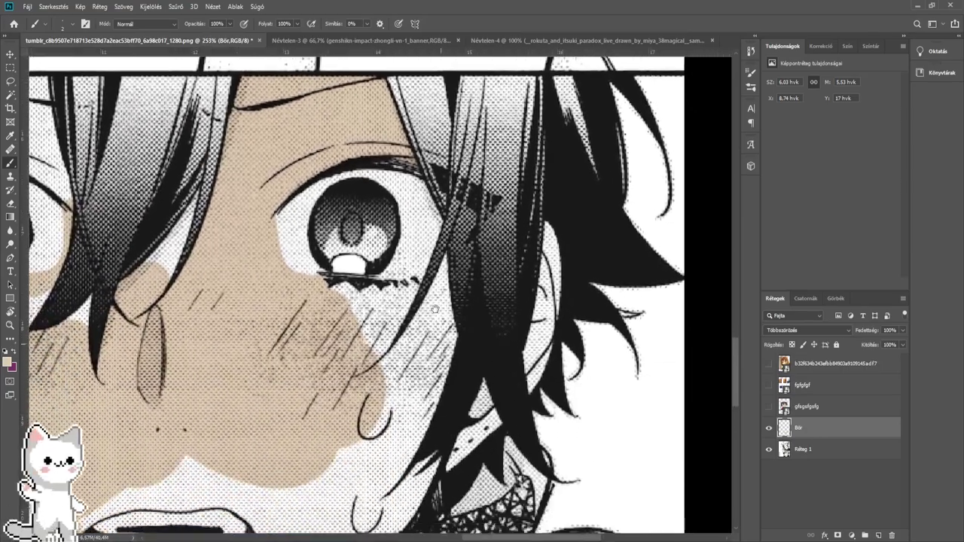
drag(435, 309, 492, 301)
scroll(322, 302, up, 7)
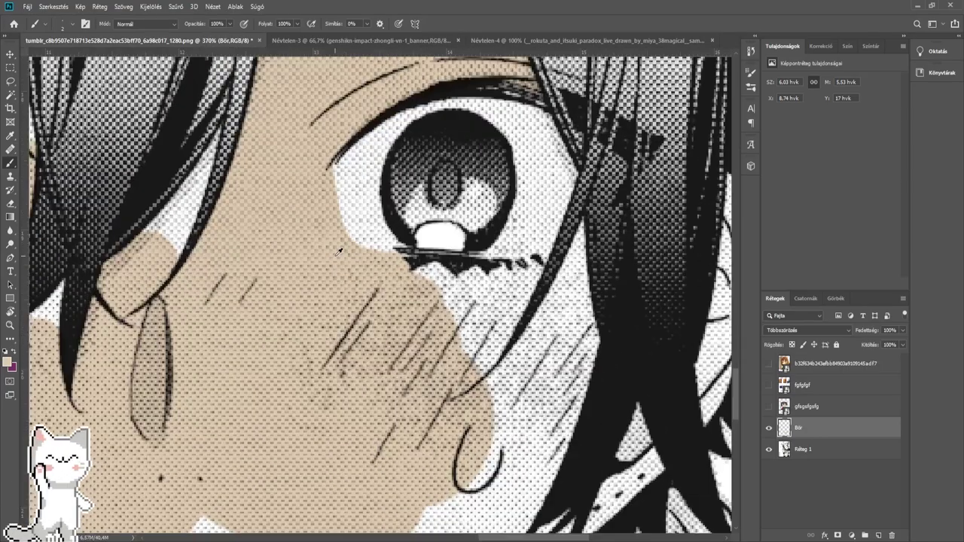
drag(265, 256, 345, 347)
click(9, 231)
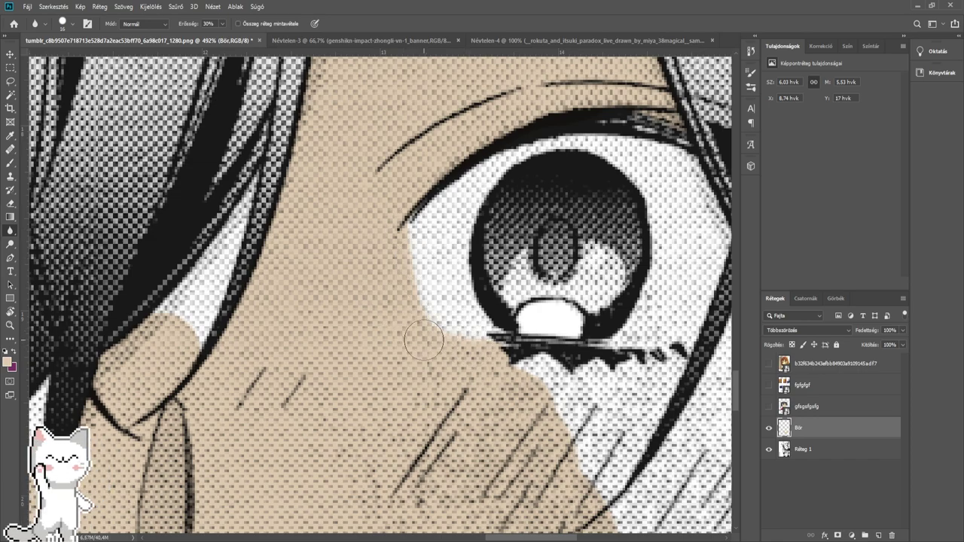
drag(346, 285, 510, 327)
drag(270, 317, 457, 339)
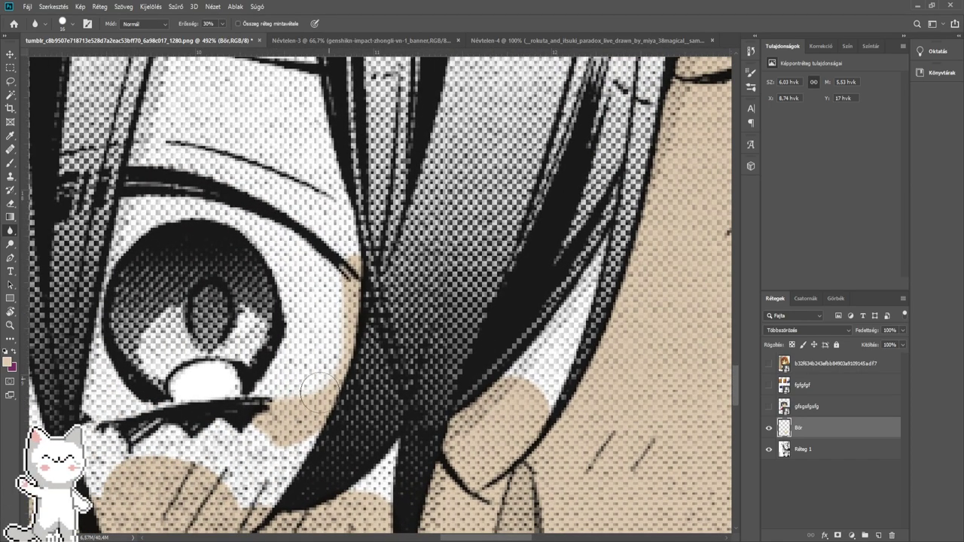
scroll(344, 313, down, 11)
drag(394, 325, 346, 320)
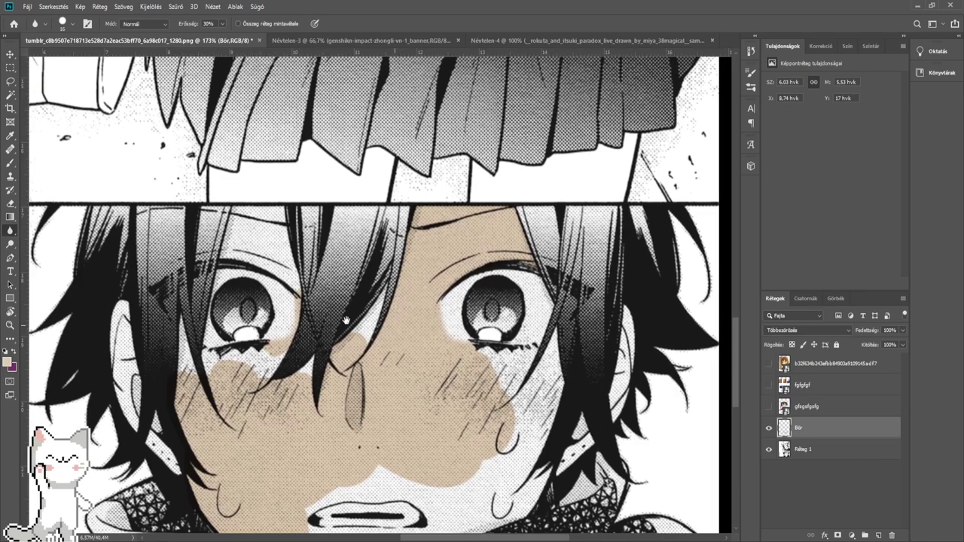
scroll(385, 312, down, 3)
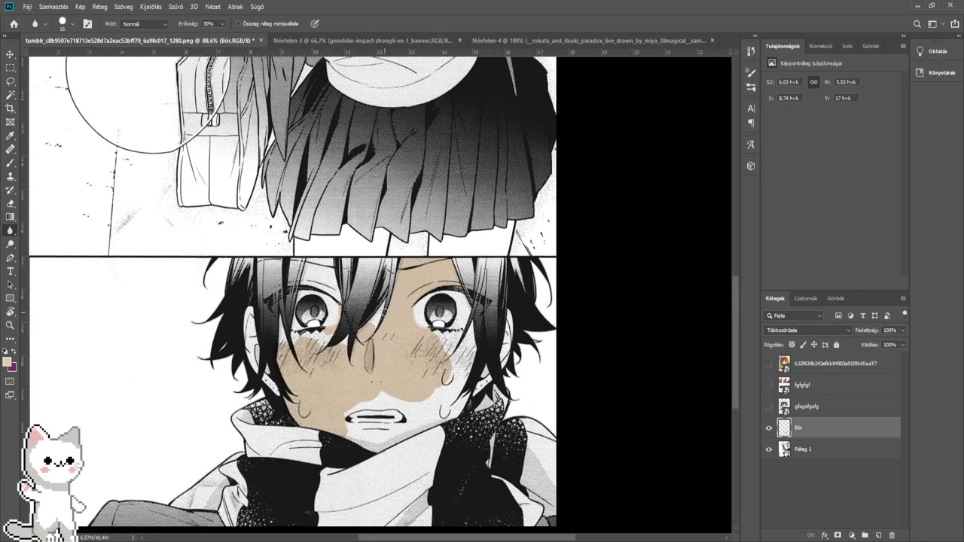
scroll(433, 329, up, 18)
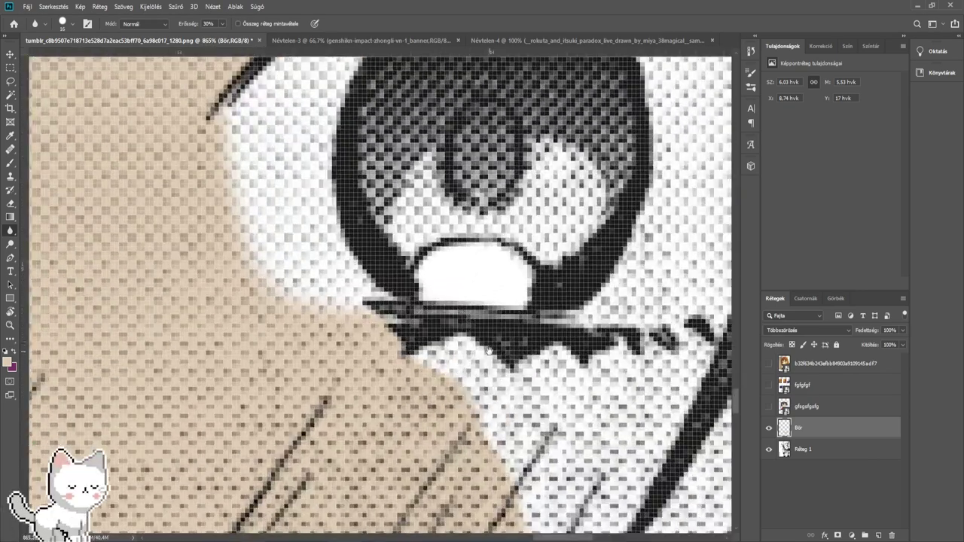
- Show the hidden anime reference layers, examine the skin colouring around the eye and cheek, and hide the references again
scroll(488, 350, down, 5)
click(769, 407)
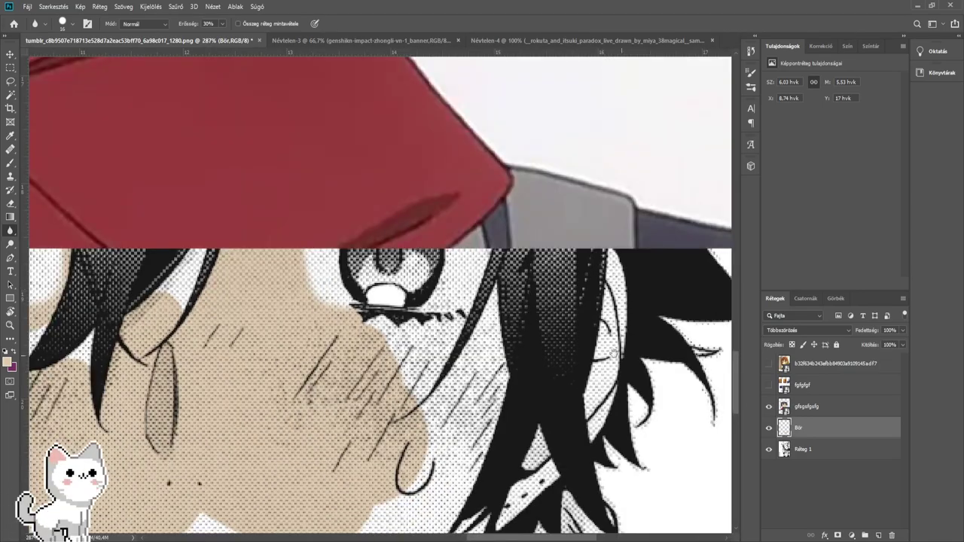
drag(422, 189, 602, 376)
drag(284, 100, 482, 482)
drag(413, 191, 409, 428)
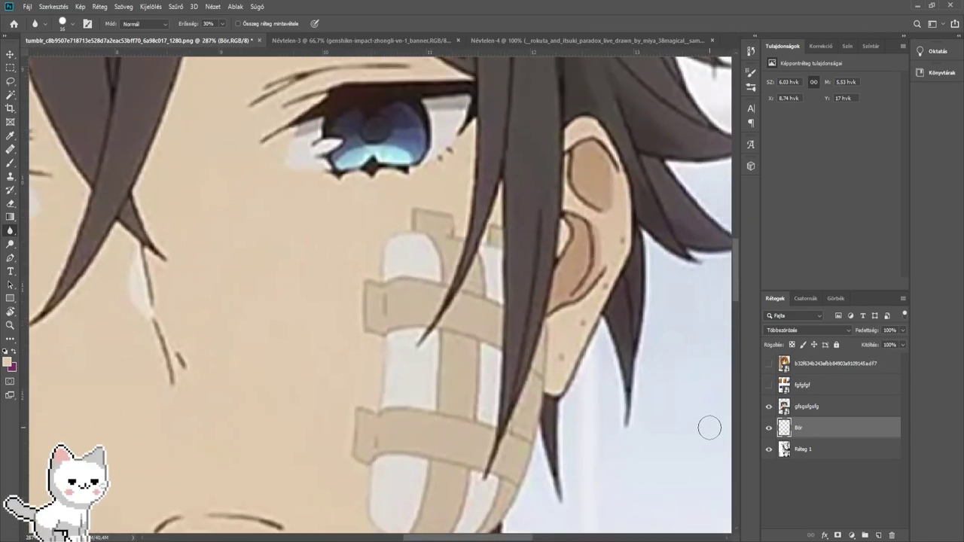
click(770, 386)
click(770, 386)
click(768, 407)
drag(531, 489, 482, 128)
drag(678, 497, 682, 387)
- Paint skin tone along the lower lashes of the image-right eye up to the hair strand with a small brush
scroll(392, 256, up, 5)
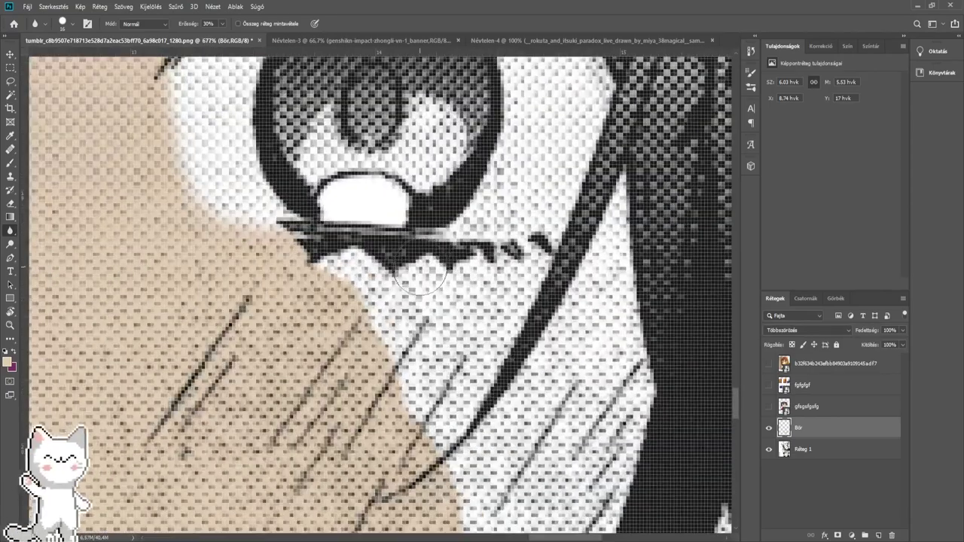
click(9, 162)
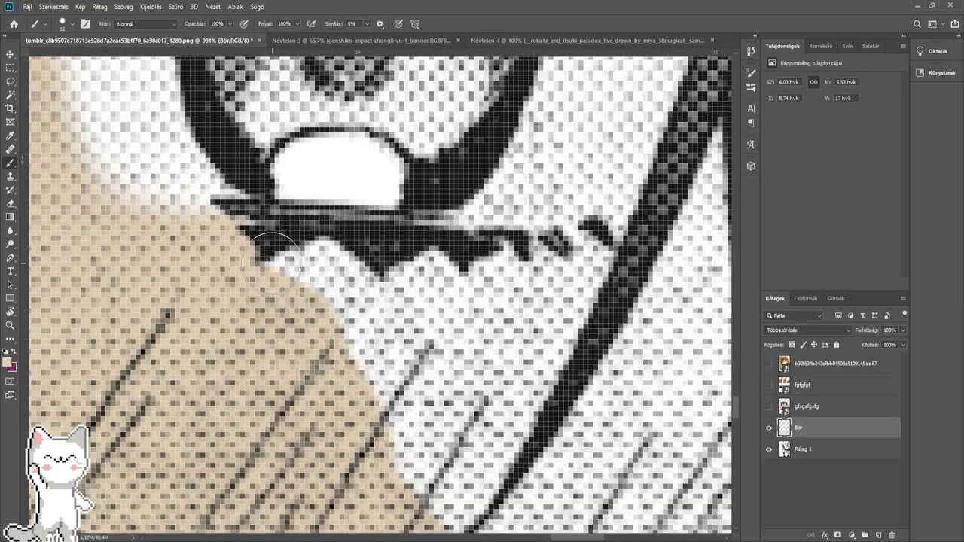
mouse_move(250, 248)
mouse_down()
mouse_move(508, 273)
mouse_move(577, 261)
mouse_up()
key(bracketleft)
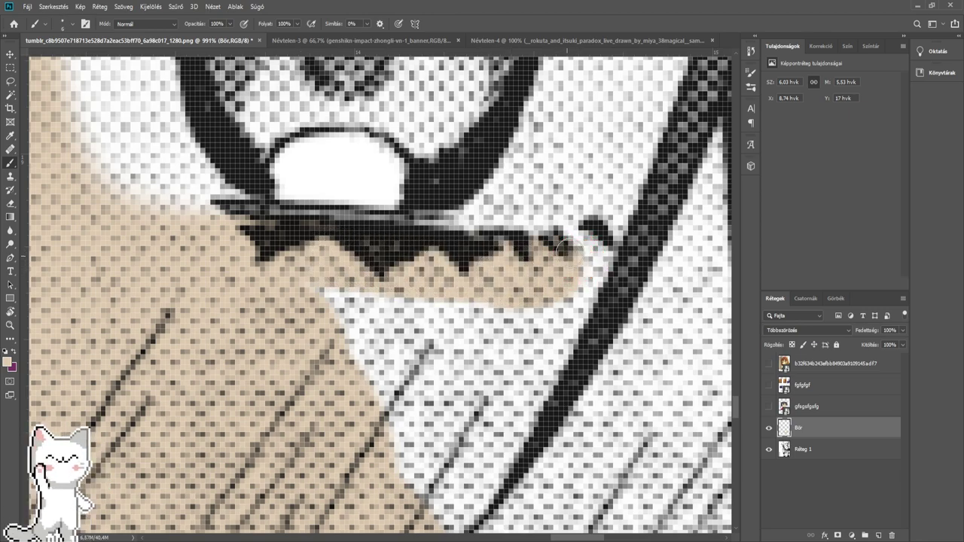
drag(613, 232, 561, 298)
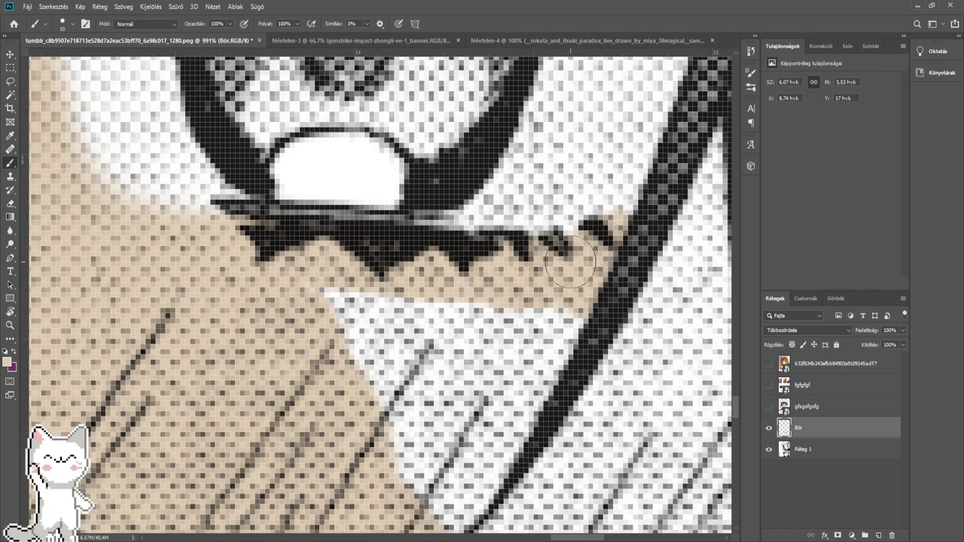
- Fill the uncoloured cheek between the image-right eye's lower lashes and the curved hair strand with skin tone
mouse_move(551, 293)
mouse_down()
mouse_move(546, 343)
mouse_move(463, 468)
mouse_move(489, 373)
mouse_move(505, 463)
mouse_move(358, 222)
mouse_move(542, 235)
mouse_move(405, 262)
mouse_up()
key(bracketright)
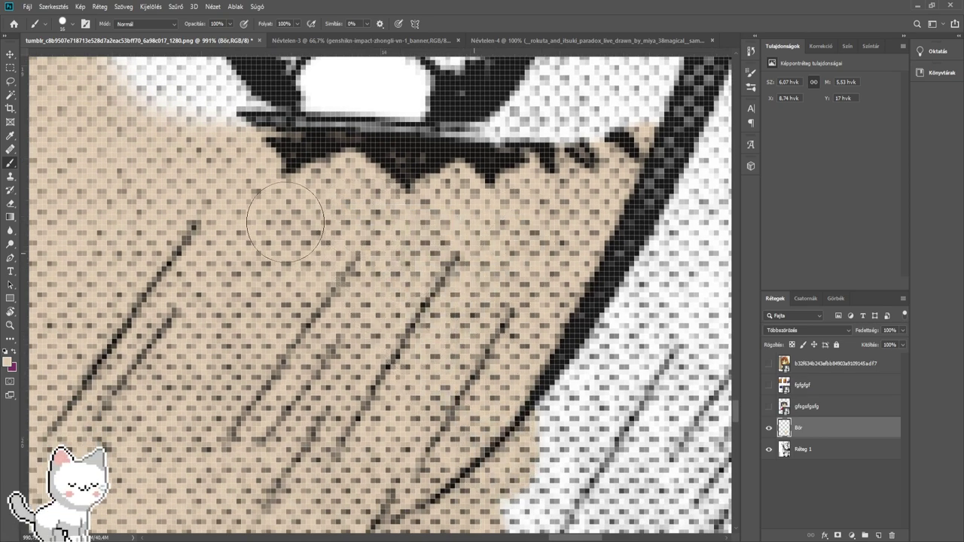
drag(625, 377, 387, 206)
- Enlarge the brush and cover the rest of the image-right lower cheek with skin tone up to the dark hair and jaw
key(bracketright)
key(bracketright)
key(bracketright)
key(bracketright)
key(bracketright)
key(bracketright)
key(bracketright)
key(bracketright)
key(bracketright)
key(bracketright)
key(bracketright)
key(bracketright)
key(bracketright)
mouse_move(465, 254)
mouse_down()
mouse_move(422, 297)
mouse_move(416, 255)
mouse_move(398, 257)
mouse_move(372, 286)
mouse_move(350, 366)
mouse_move(364, 393)
mouse_move(416, 245)
mouse_move(406, 270)
mouse_move(376, 271)
mouse_move(376, 299)
mouse_up()
scroll(367, 361, down, 4)
scroll(407, 273, up, 1)
mouse_move(377, 305)
mouse_down()
mouse_move(350, 332)
mouse_move(503, 238)
mouse_move(440, 373)
mouse_up()
drag(442, 365, 528, 250)
drag(462, 258, 495, 258)
drag(460, 287, 417, 311)
mouse_move(445, 342)
mouse_down()
mouse_move(530, 254)
mouse_move(531, 354)
mouse_up()
mouse_move(518, 369)
mouse_down()
mouse_move(537, 313)
mouse_move(502, 404)
mouse_move(517, 339)
mouse_move(493, 372)
mouse_move(382, 416)
mouse_move(302, 425)
mouse_move(265, 380)
mouse_move(301, 351)
mouse_move(474, 324)
mouse_up()
- Fill the area between the nose and the upper lip with skin tone, following the mouth outline
scroll(511, 394, down, 5)
drag(301, 331, 513, 296)
key(bracketleft)
key(bracketleft)
scroll(463, 305, up, 2)
mouse_move(457, 331)
mouse_down()
mouse_move(414, 290)
mouse_move(301, 226)
mouse_move(143, 307)
mouse_up()
drag(143, 307, 411, 269)
mouse_move(340, 305)
mouse_down()
mouse_move(331, 320)
mouse_move(323, 277)
mouse_move(359, 269)
mouse_move(380, 289)
mouse_move(499, 267)
mouse_move(556, 272)
mouse_move(334, 283)
mouse_move(452, 265)
mouse_move(518, 277)
mouse_up()
- Paint skin tone around the mouth corner and across the area directly below the lower lip
scroll(359, 269, up, 2)
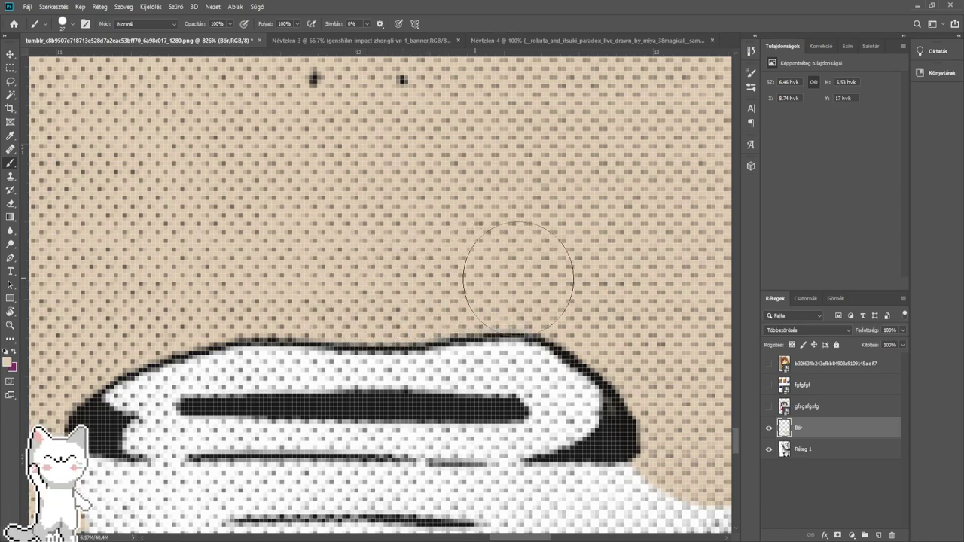
drag(412, 398, 596, 182)
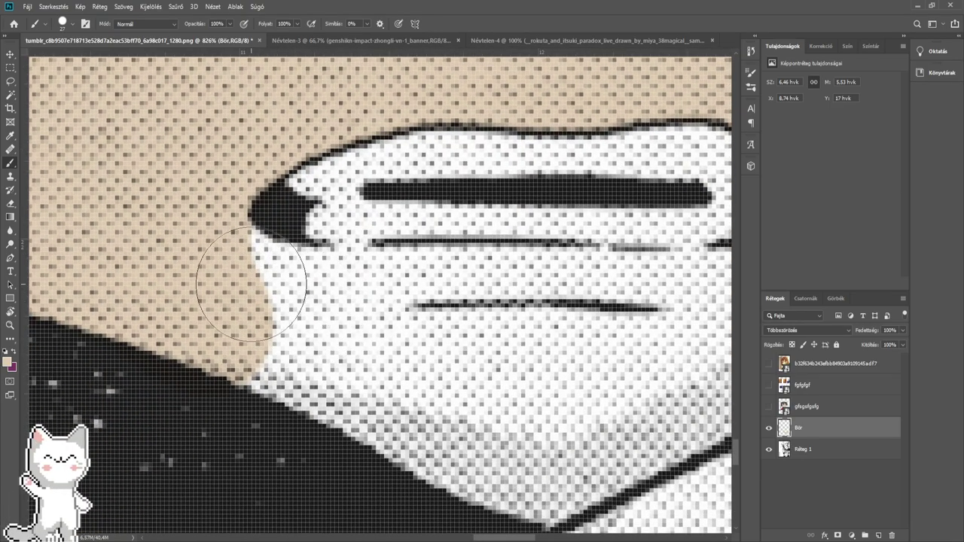
mouse_move(239, 270)
mouse_down()
mouse_move(270, 294)
mouse_move(344, 305)
mouse_move(317, 310)
mouse_move(353, 298)
mouse_move(625, 302)
mouse_up()
mouse_move(625, 303)
mouse_down()
mouse_move(384, 268)
mouse_move(547, 265)
mouse_move(639, 229)
mouse_up()
drag(616, 228, 326, 219)
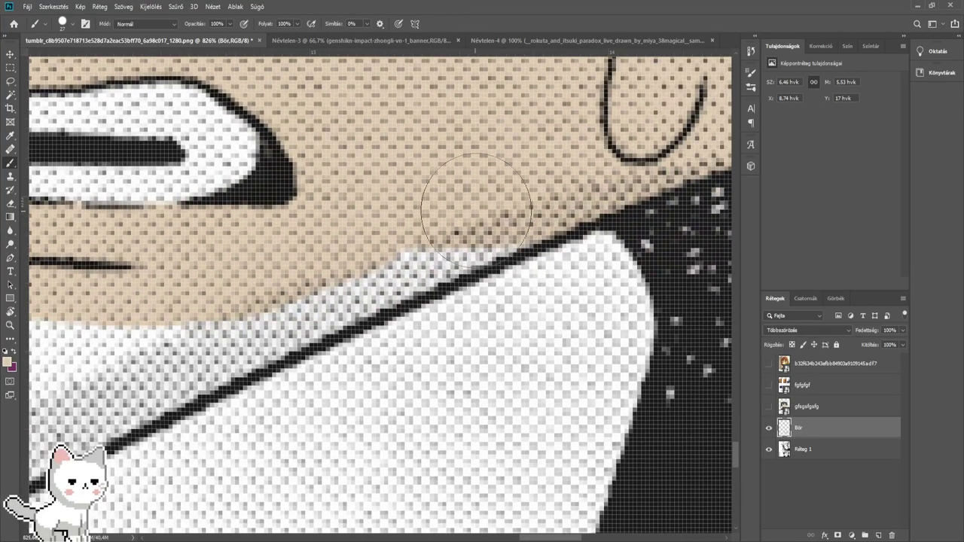
- Fill the shaded chin with skin tone down to the jawline
mouse_move(519, 197)
mouse_down()
mouse_move(388, 248)
mouse_move(290, 302)
mouse_up()
drag(204, 307, 461, 231)
drag(139, 157, 385, 260)
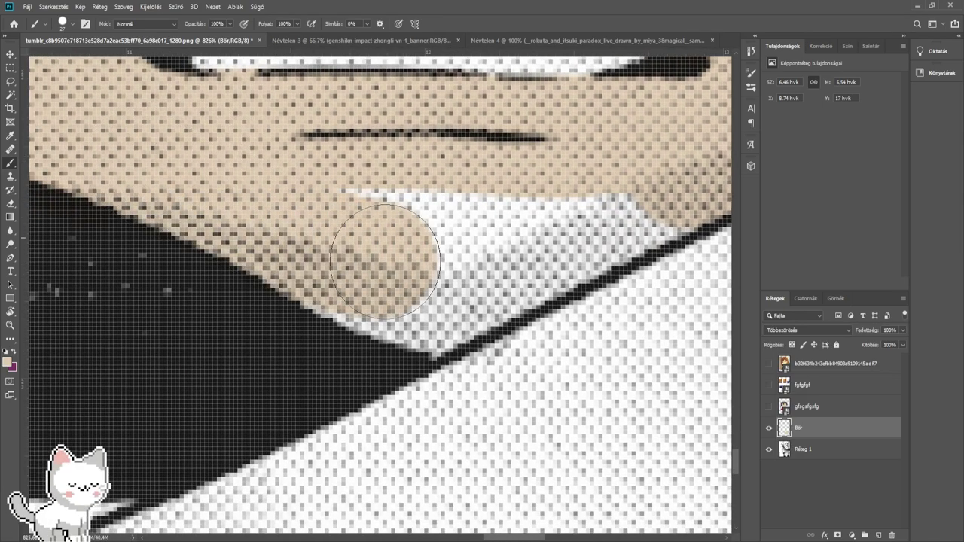
mouse_move(329, 231)
mouse_down()
mouse_move(340, 270)
mouse_move(473, 228)
mouse_move(313, 270)
mouse_move(275, 354)
mouse_move(331, 342)
mouse_move(353, 308)
mouse_up()
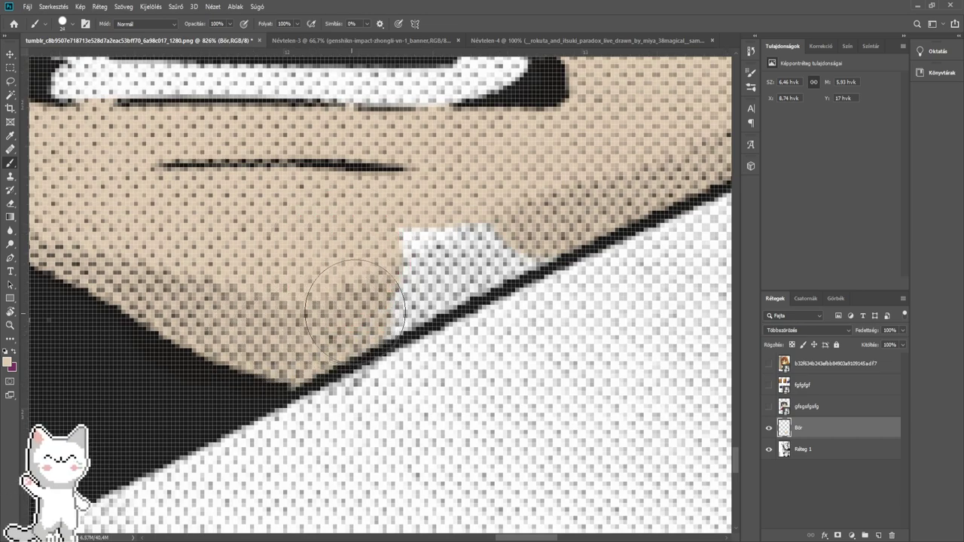
drag(447, 248, 444, 227)
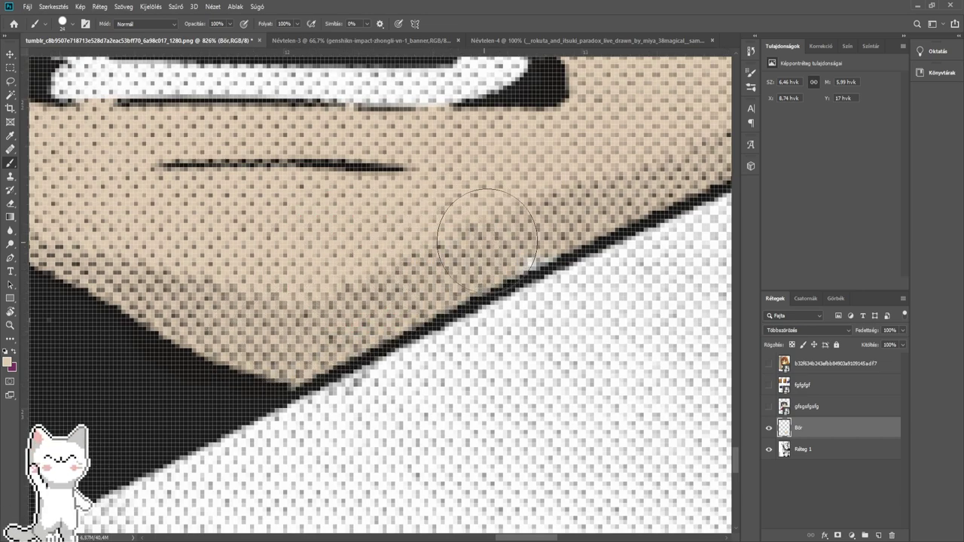
- Paint skin tone over the image-right ear and the small skin patches showing between the hair strands below it
scroll(597, 178, down, 12)
drag(588, 175, 493, 348)
drag(704, 194, 569, 372)
scroll(561, 370, up, 6)
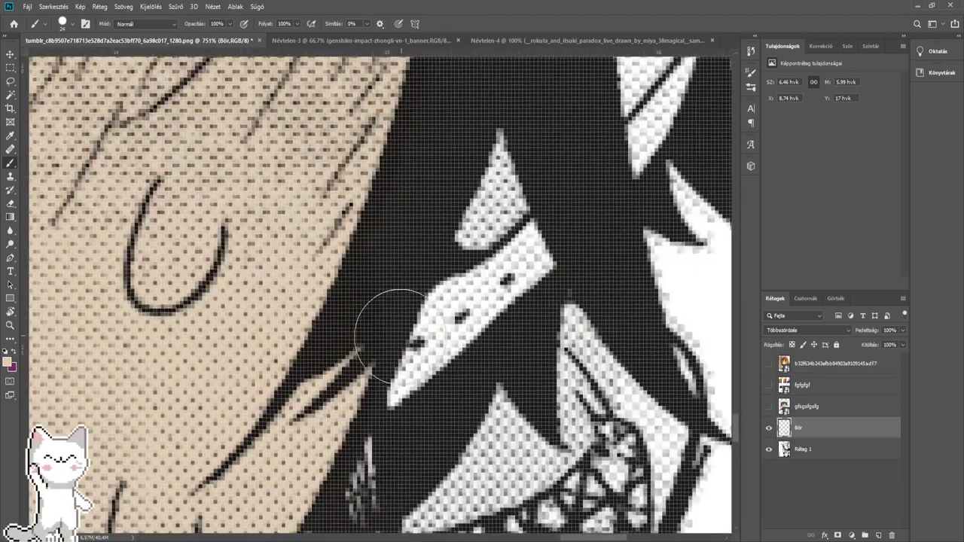
mouse_move(387, 323)
mouse_down()
mouse_move(390, 375)
mouse_move(517, 279)
mouse_move(430, 280)
mouse_move(538, 216)
mouse_up()
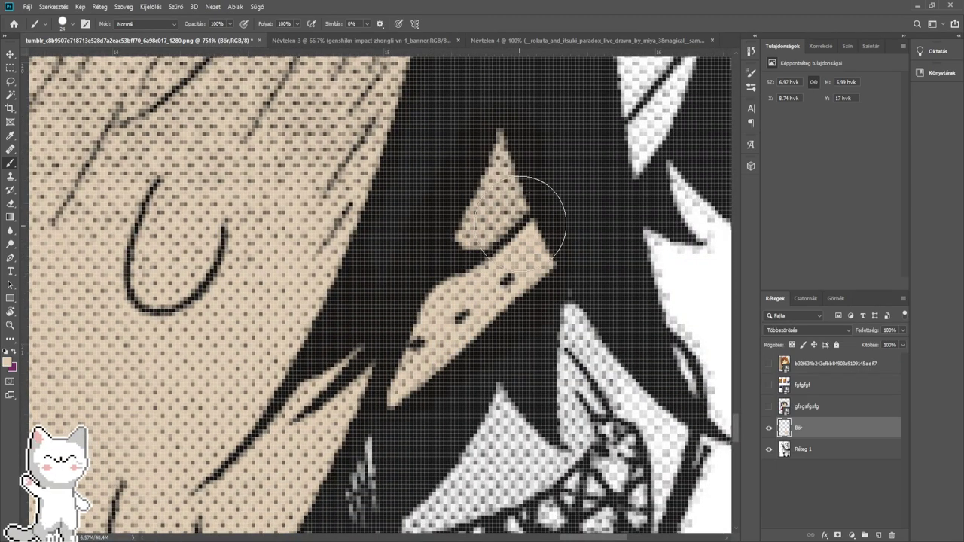
mouse_move(592, 132)
mouse_down()
mouse_move(351, 394)
mouse_move(377, 323)
mouse_move(366, 430)
mouse_move(429, 343)
mouse_move(436, 205)
mouse_up()
mouse_move(439, 209)
mouse_down()
mouse_move(401, 369)
mouse_move(386, 377)
mouse_move(444, 318)
mouse_move(443, 143)
mouse_move(397, 289)
mouse_move(390, 365)
mouse_up()
scroll(401, 297, down, 5)
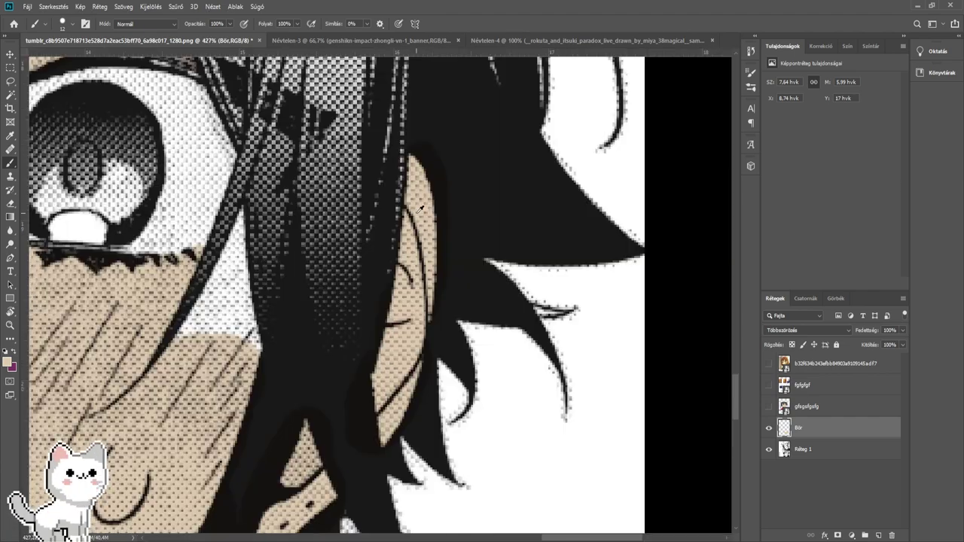
- Erase the skin tone that spilled onto the black hair around the image-right ear
scroll(373, 337, up, 3)
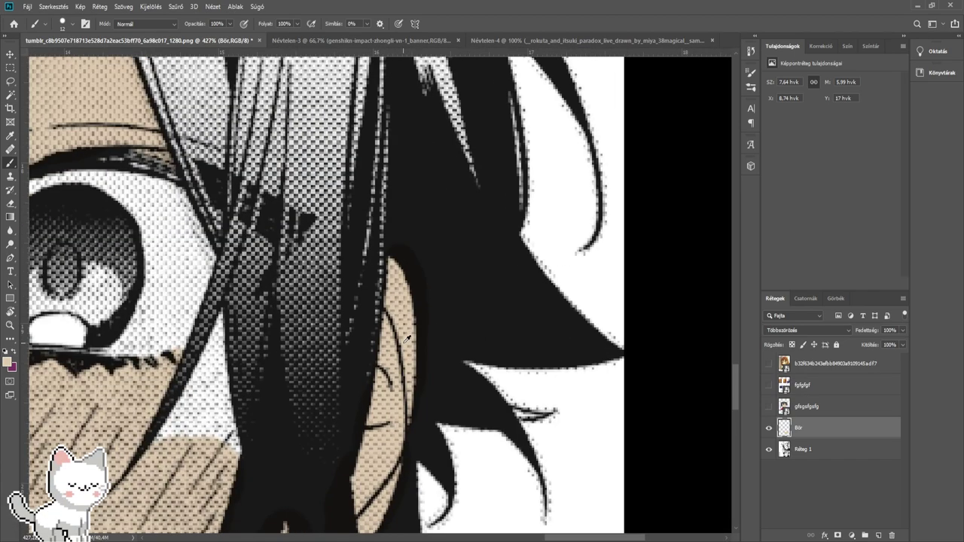
click(12, 203)
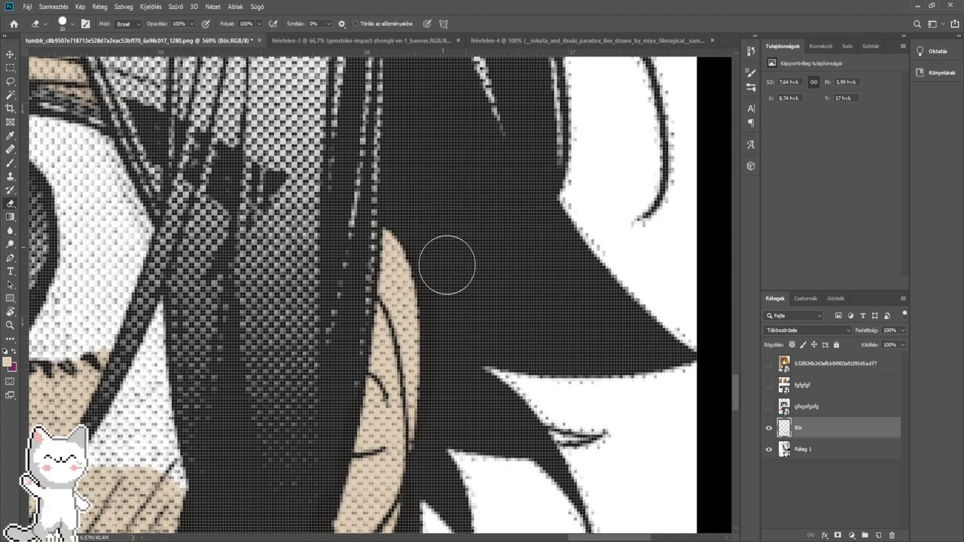
scroll(449, 404, down, 4)
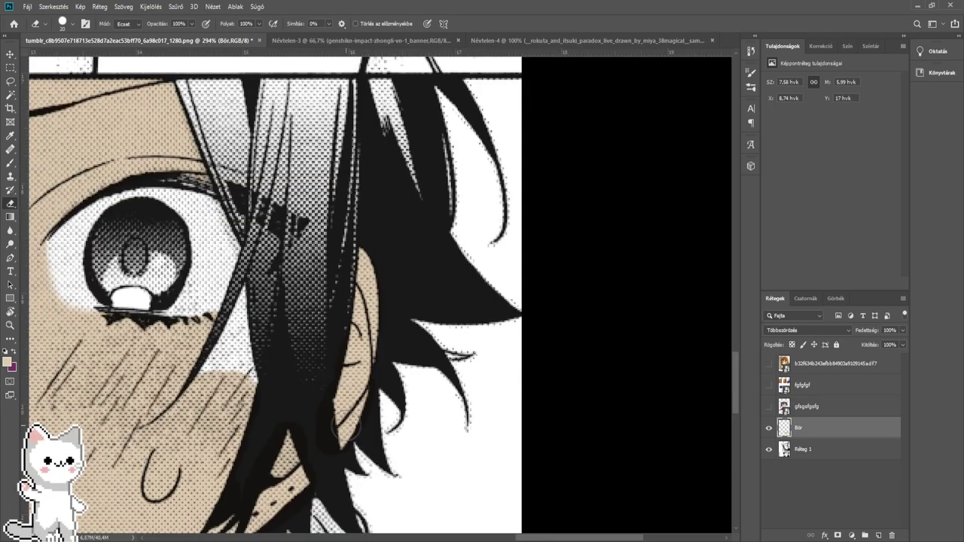
drag(345, 426, 414, 350)
scroll(375, 369, up, 2)
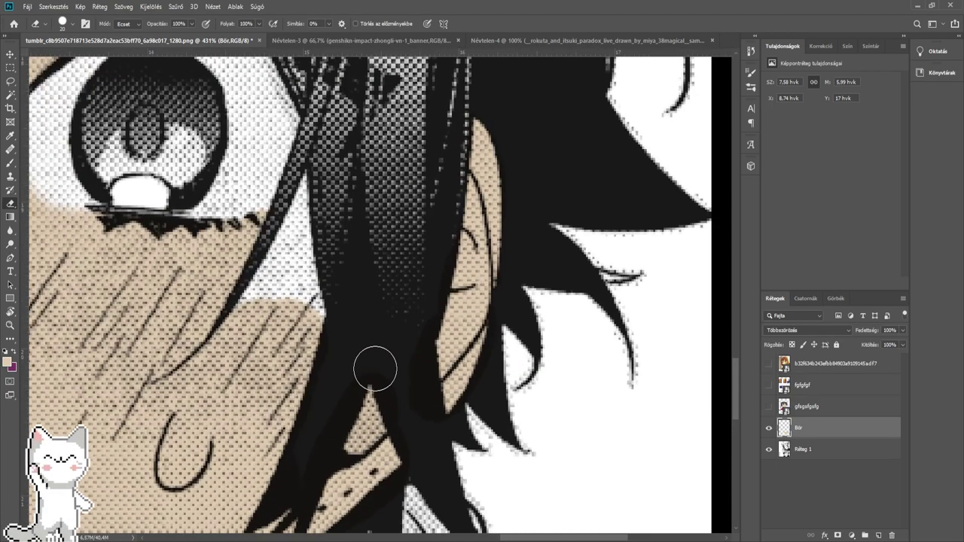
scroll(382, 375, up, 3)
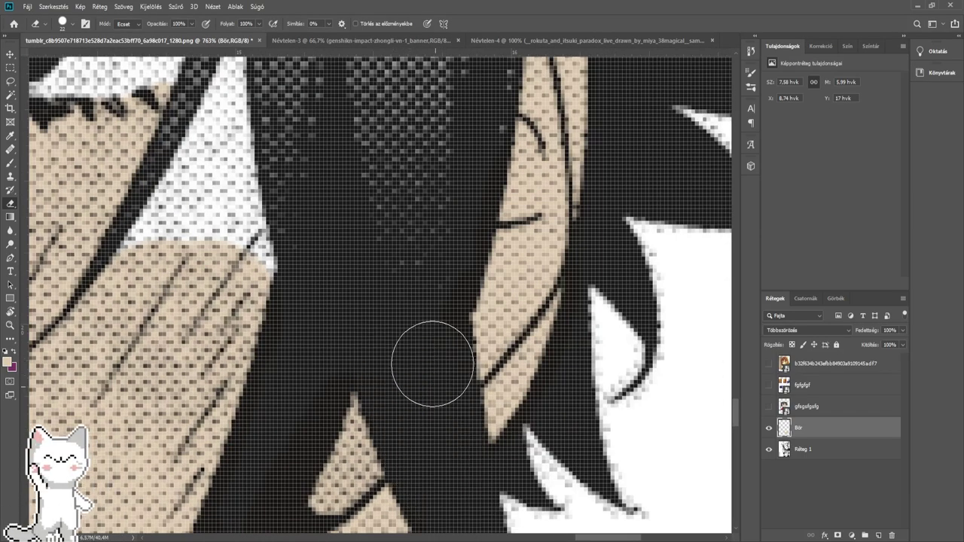
drag(449, 227, 423, 198)
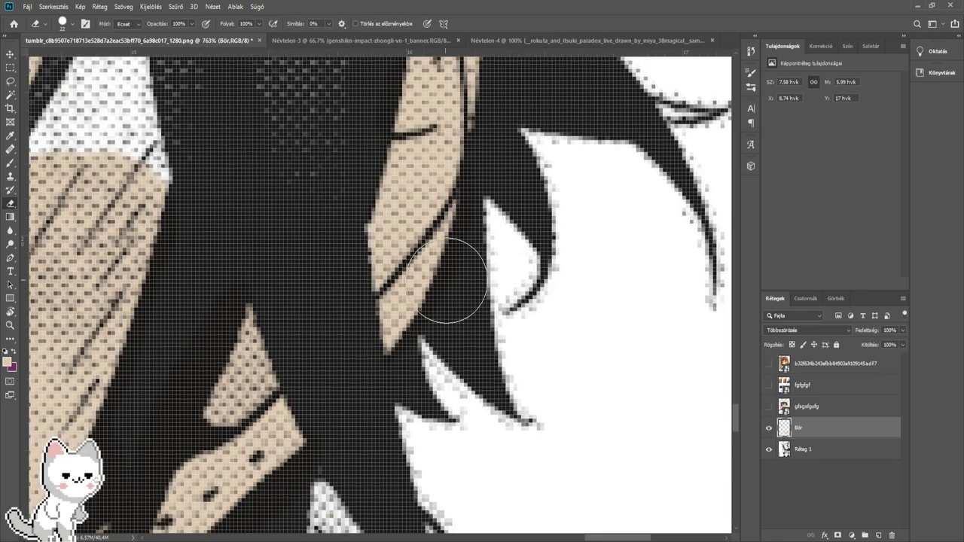
mouse_move(468, 302)
mouse_down()
mouse_move(465, 293)
mouse_move(439, 331)
mouse_up()
- Erase the skin-tone spill from the hair around the small skin patches below the image-right ear, reducing the eraser for tight spots
drag(269, 376, 353, 322)
drag(333, 367, 307, 375)
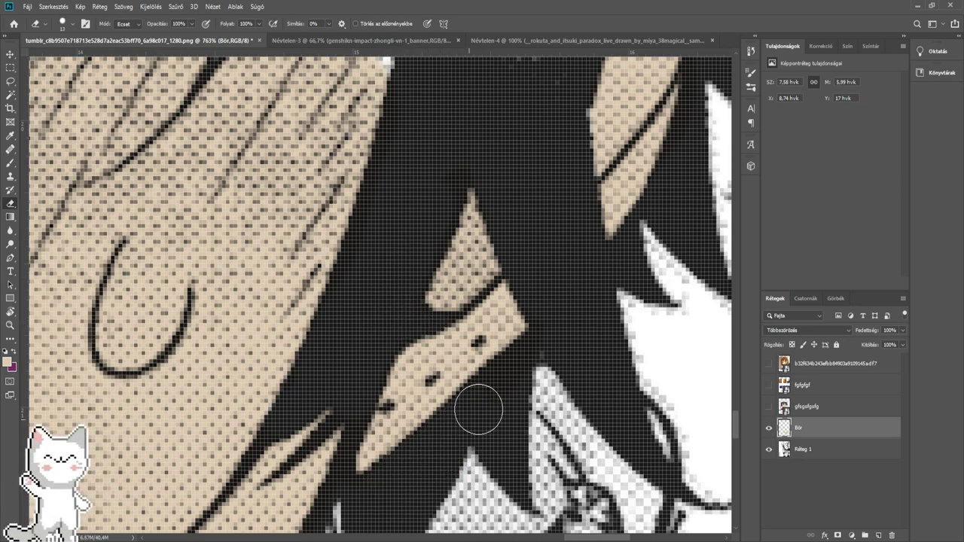
mouse_move(475, 406)
mouse_down()
mouse_move(518, 316)
mouse_move(370, 482)
mouse_up()
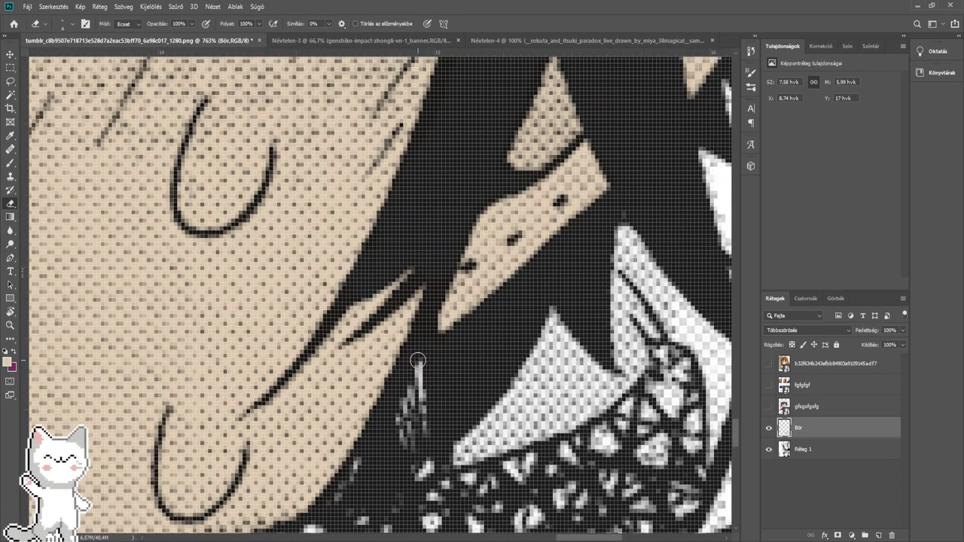
drag(446, 266, 334, 87)
mouse_move(335, 87)
mouse_down()
mouse_move(375, 212)
mouse_move(331, 265)
mouse_up()
- Erase the skin tone that spilled onto the dark hair and collar along the image-left cheek and jaw
drag(125, 295, 378, 309)
drag(255, 361, 380, 323)
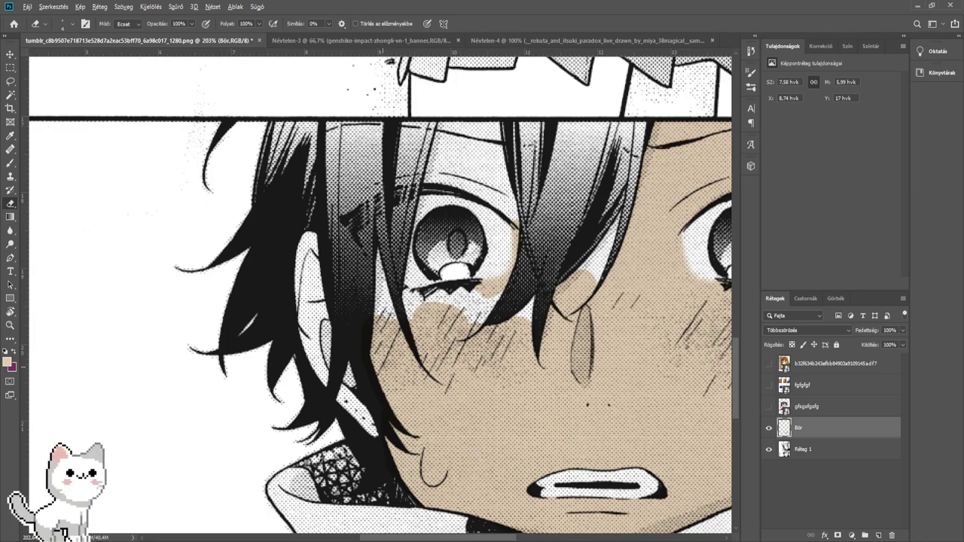
scroll(372, 379, up, 5)
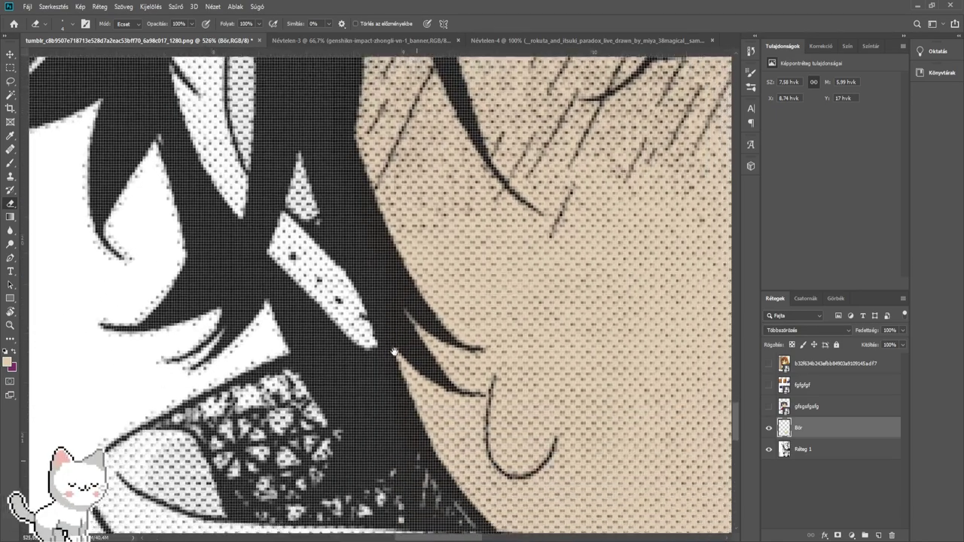
drag(415, 455, 394, 352)
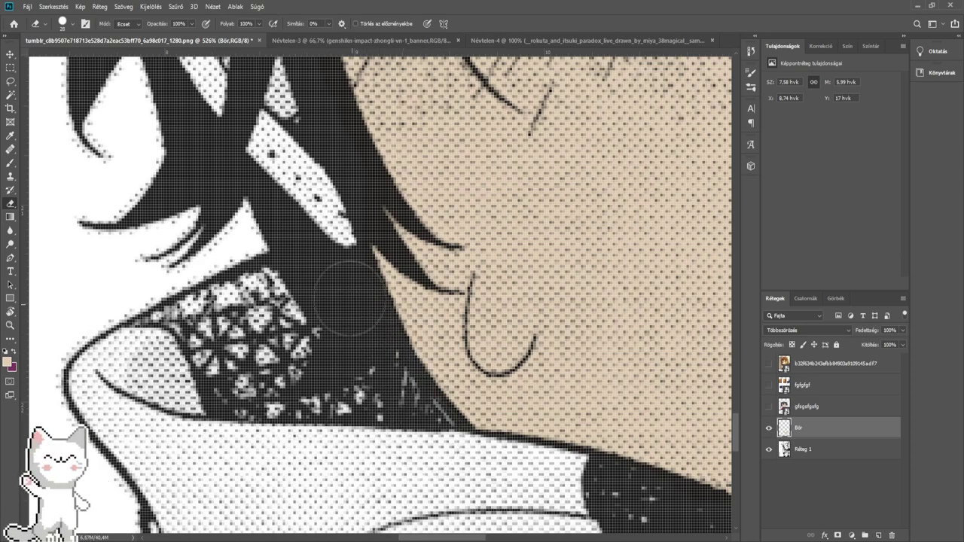
drag(354, 299, 384, 475)
scroll(353, 377, up, 2)
key(bracketleft)
key(bracketleft)
key(bracketleft)
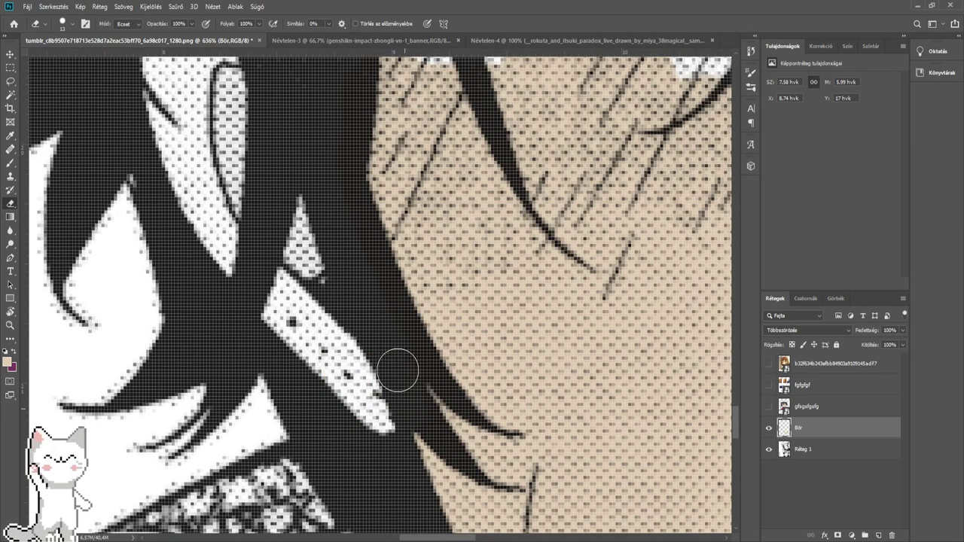
click(445, 388)
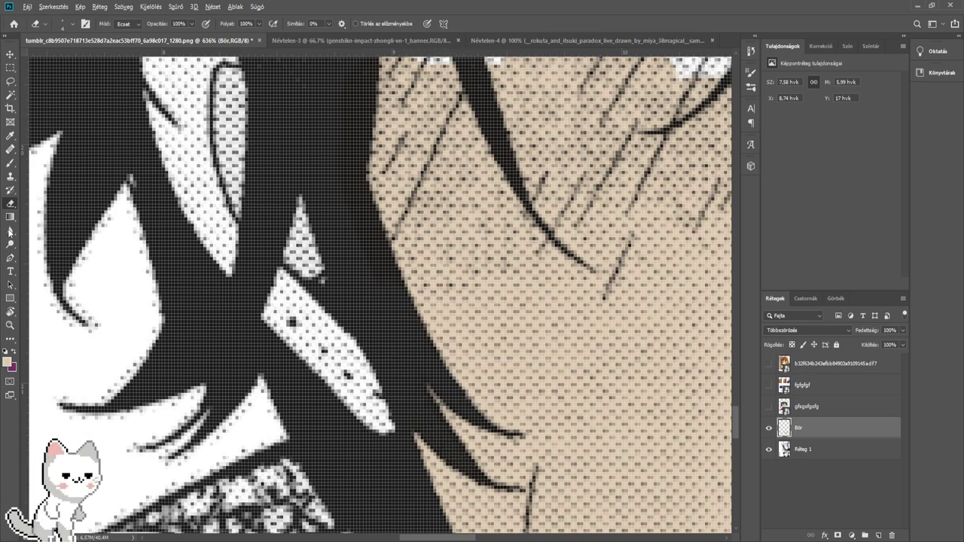
- Paint skin tone over the dotted strip and the small triangular patch between the hair strands below the image-left ear
click(10, 164)
mouse_move(358, 386)
mouse_down()
mouse_move(383, 421)
mouse_move(365, 378)
mouse_move(341, 376)
mouse_move(347, 387)
mouse_move(358, 385)
mouse_move(290, 318)
mouse_up()
key(bracketleft)
alt+right_click(336, 371)
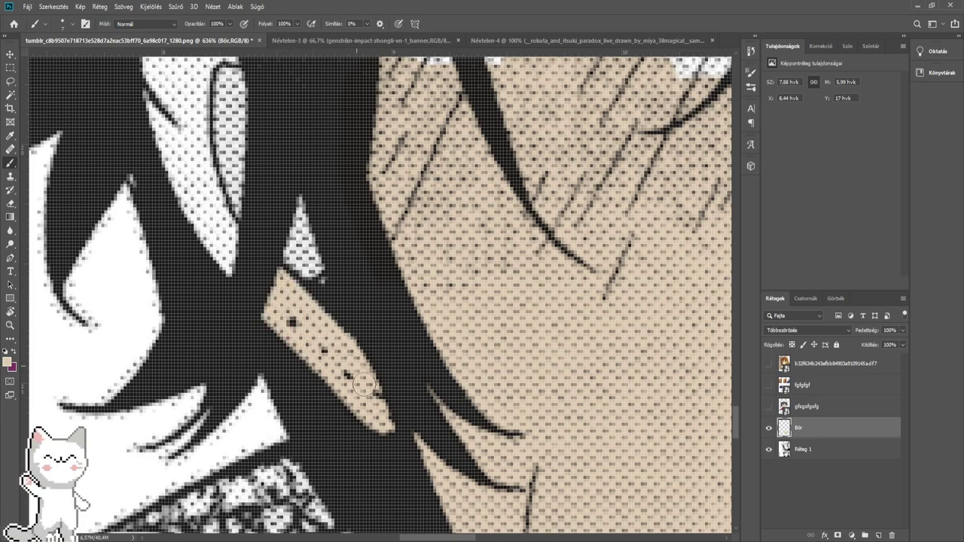
drag(321, 325, 331, 378)
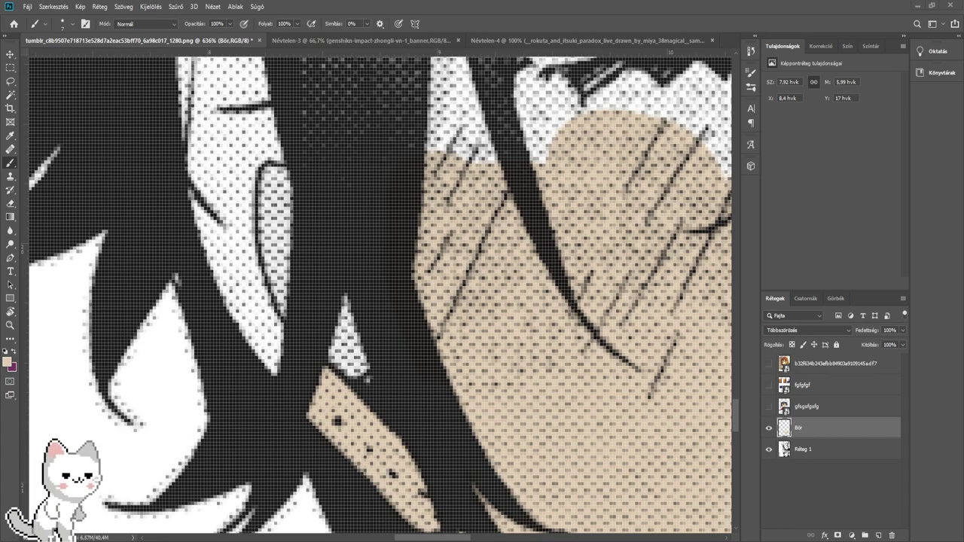
mouse_move(337, 352)
mouse_down()
mouse_move(357, 312)
mouse_move(348, 349)
mouse_up()
scroll(352, 345, up, 2)
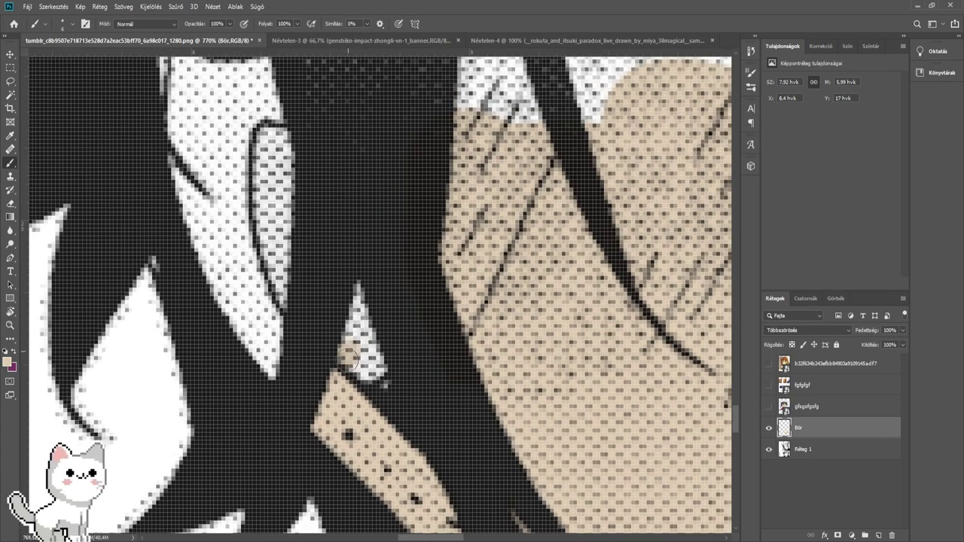
drag(381, 381, 357, 324)
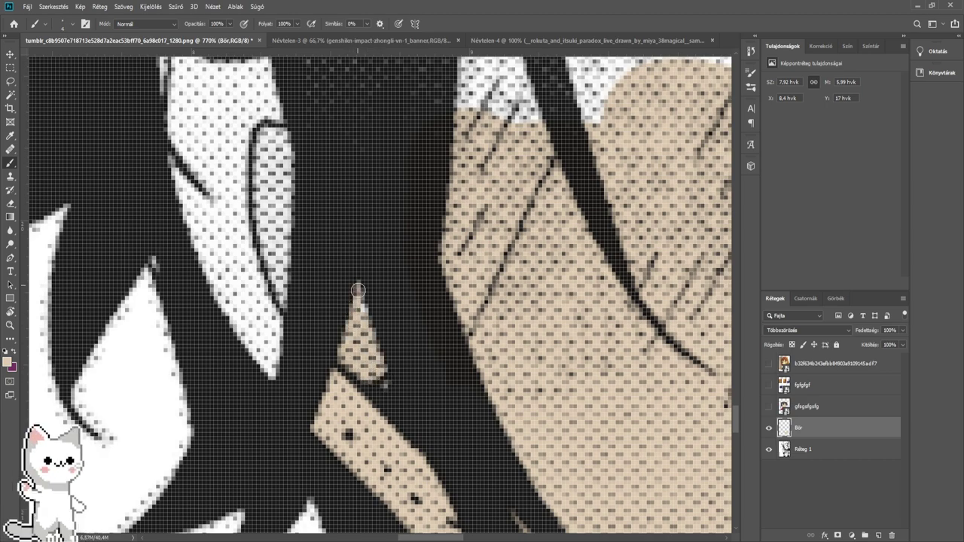
- Paint skin tone over the dotted area of the image-left ear, from its pointed lower end upward
drag(277, 349, 346, 369)
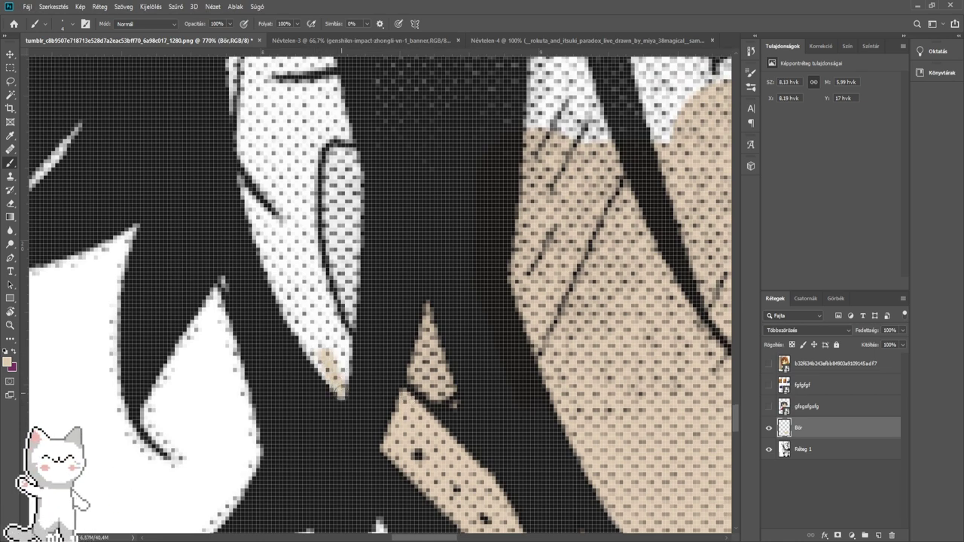
mouse_move(340, 388)
mouse_down()
mouse_move(334, 339)
mouse_move(306, 314)
mouse_move(267, 154)
mouse_move(316, 258)
mouse_move(325, 320)
mouse_move(338, 195)
mouse_move(332, 232)
mouse_move(328, 158)
mouse_move(395, 319)
mouse_move(354, 125)
mouse_move(360, 259)
mouse_up()
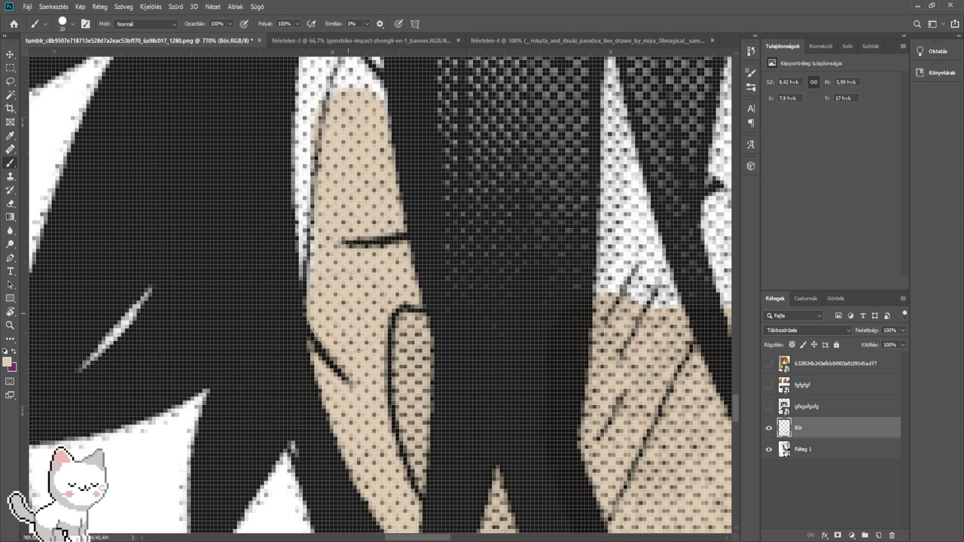
mouse_move(331, 230)
mouse_down()
mouse_move(313, 181)
mouse_move(309, 120)
mouse_move(358, 315)
mouse_move(381, 286)
mouse_move(393, 200)
mouse_move(404, 275)
mouse_up()
- Paint skin tone into the narrow gap between the hair strands beside the image-left cheek, using a smaller brush toward the pointed tip
scroll(407, 335, down, 3)
drag(497, 357, 378, 292)
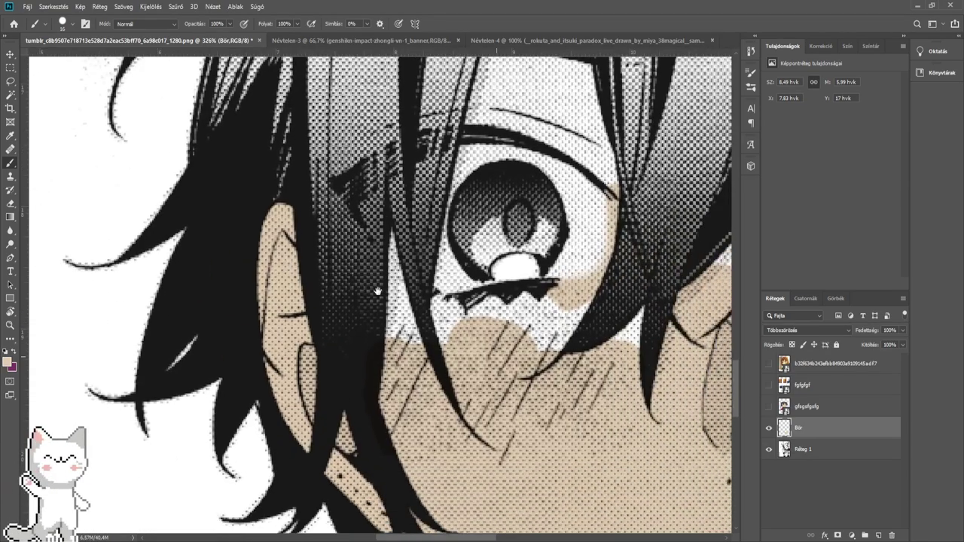
scroll(394, 308, up, 3)
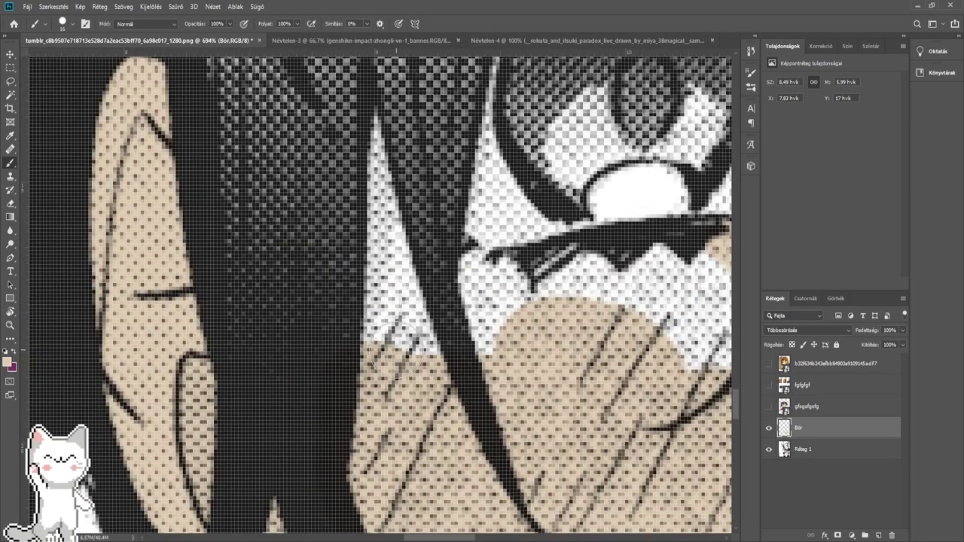
scroll(394, 349, up, 2)
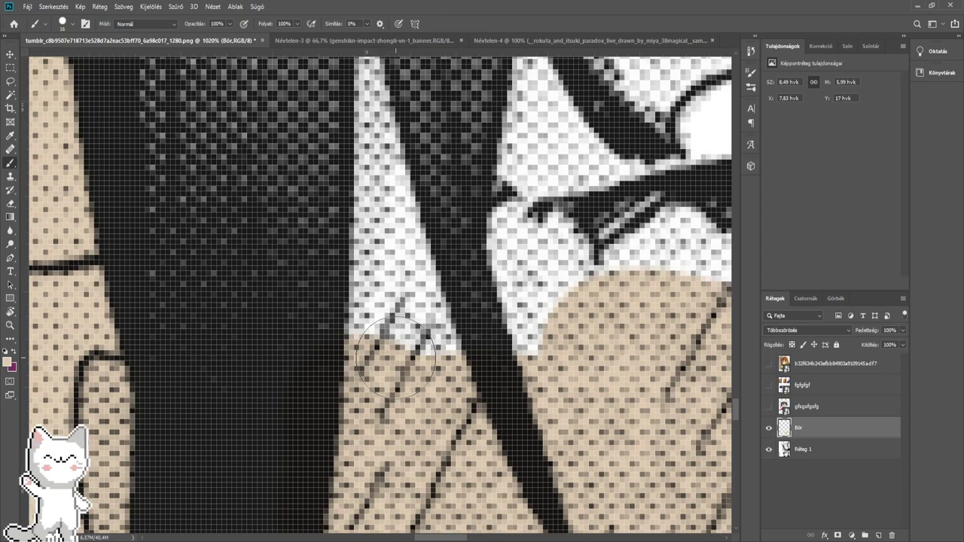
mouse_move(389, 301)
mouse_down()
mouse_move(385, 354)
mouse_move(385, 230)
mouse_move(428, 391)
mouse_up()
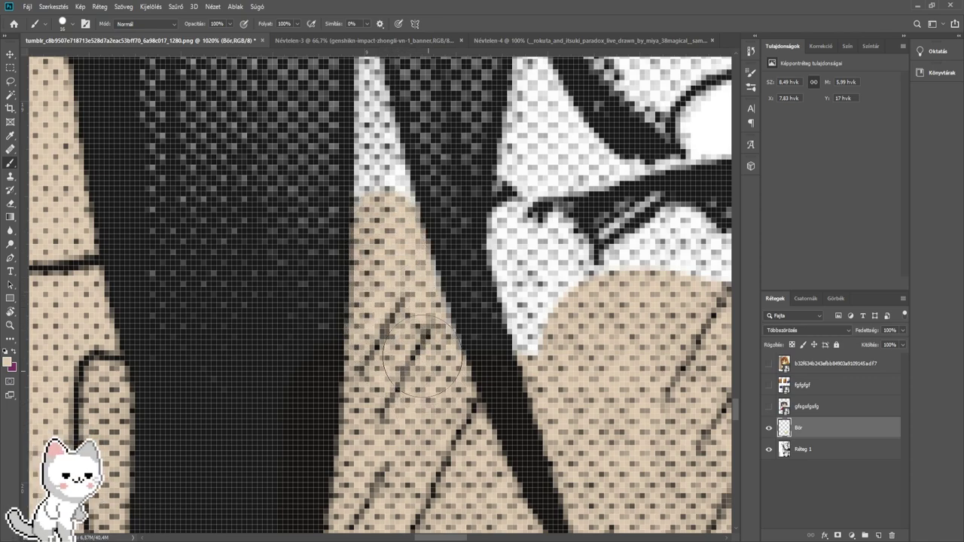
mouse_move(386, 232)
mouse_down()
mouse_move(390, 365)
mouse_move(384, 273)
mouse_move(398, 284)
mouse_up()
scroll(387, 359, up, 1)
key(bracketleft)
drag(402, 280, 414, 409)
drag(388, 271, 383, 219)
mouse_move(383, 220)
mouse_down()
mouse_move(405, 396)
mouse_move(401, 386)
mouse_up()
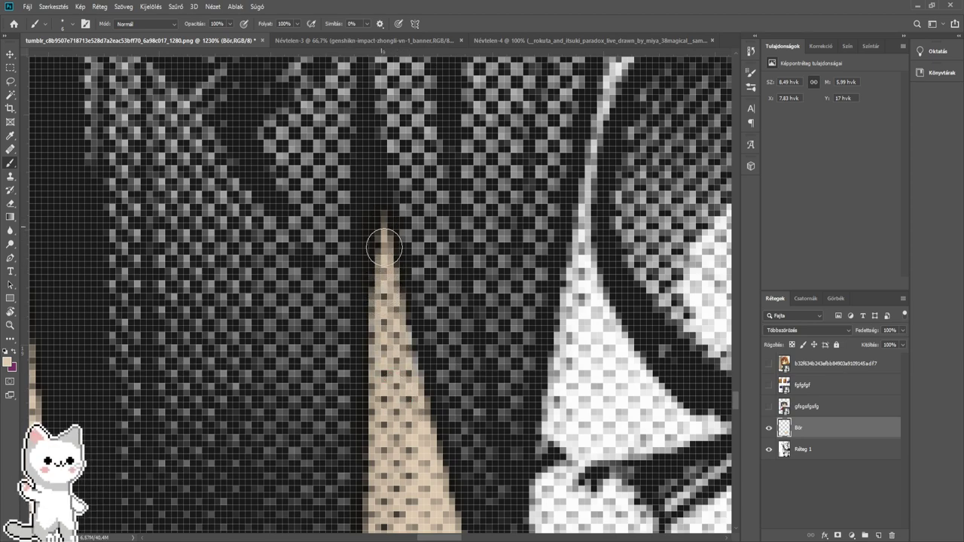
- Paint skin tone beneath the image-left eye, following the lower lashes and the edge of the hair strand
drag(600, 503, 463, 445)
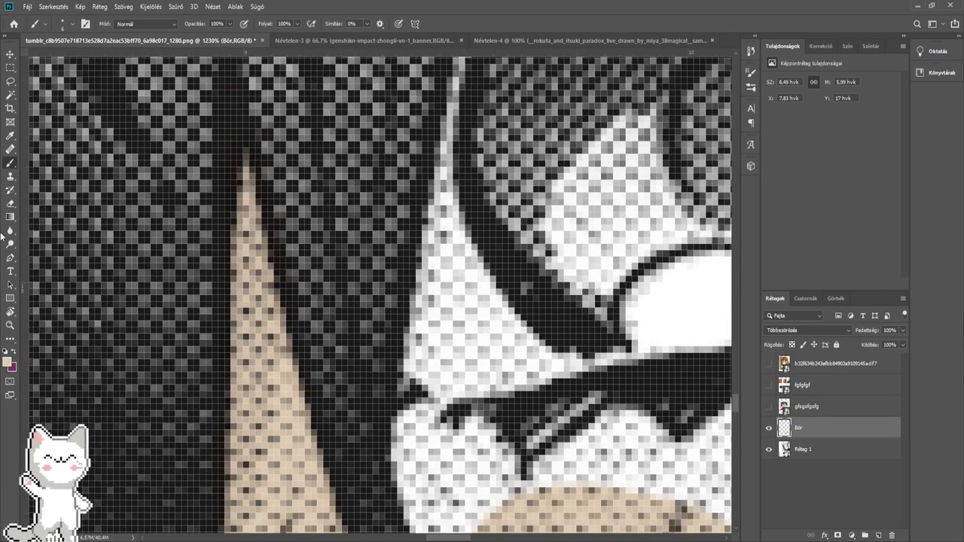
click(10, 205)
drag(417, 258, 396, 244)
click(10, 163)
key(space)
drag(436, 338, 367, 255)
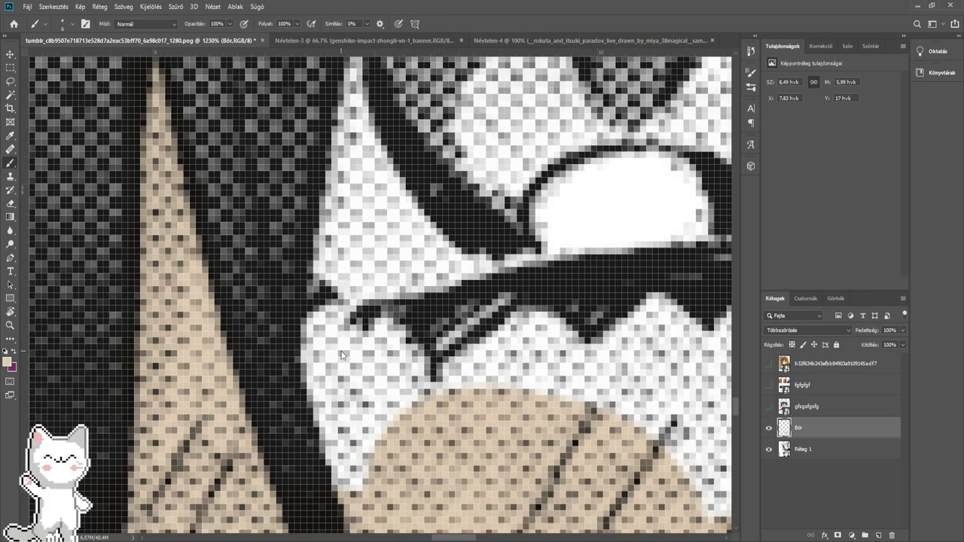
mouse_move(342, 354)
mouse_down()
mouse_move(314, 304)
mouse_move(348, 335)
mouse_move(378, 341)
mouse_move(311, 322)
mouse_up()
drag(311, 309, 314, 288)
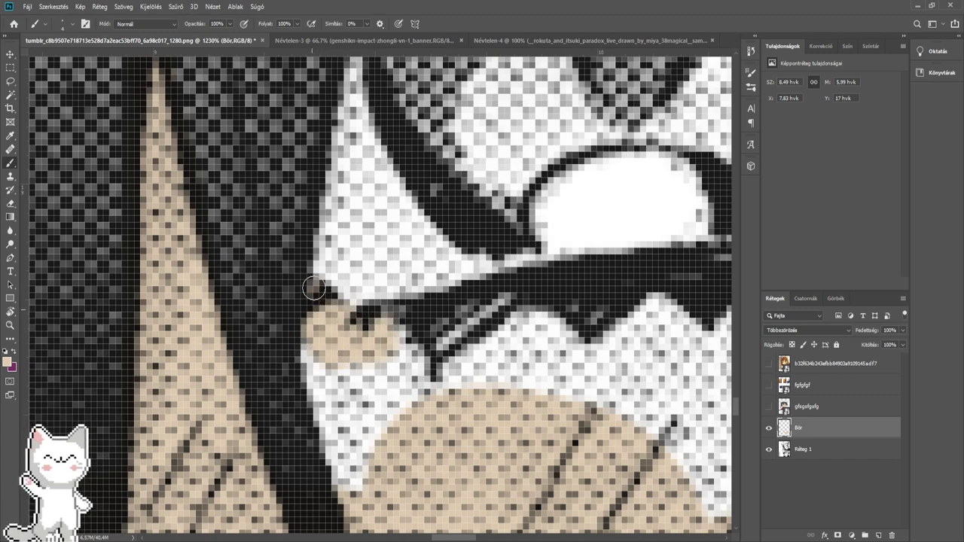
mouse_move(341, 344)
mouse_down()
mouse_move(322, 364)
mouse_move(366, 492)
mouse_move(330, 371)
mouse_move(389, 423)
mouse_move(412, 418)
mouse_move(385, 354)
mouse_move(588, 335)
mouse_move(328, 338)
mouse_move(360, 354)
mouse_move(348, 371)
mouse_move(483, 345)
mouse_move(445, 340)
mouse_move(505, 338)
mouse_up()
alt+right_click(333, 336)
alt+right_click(506, 338)
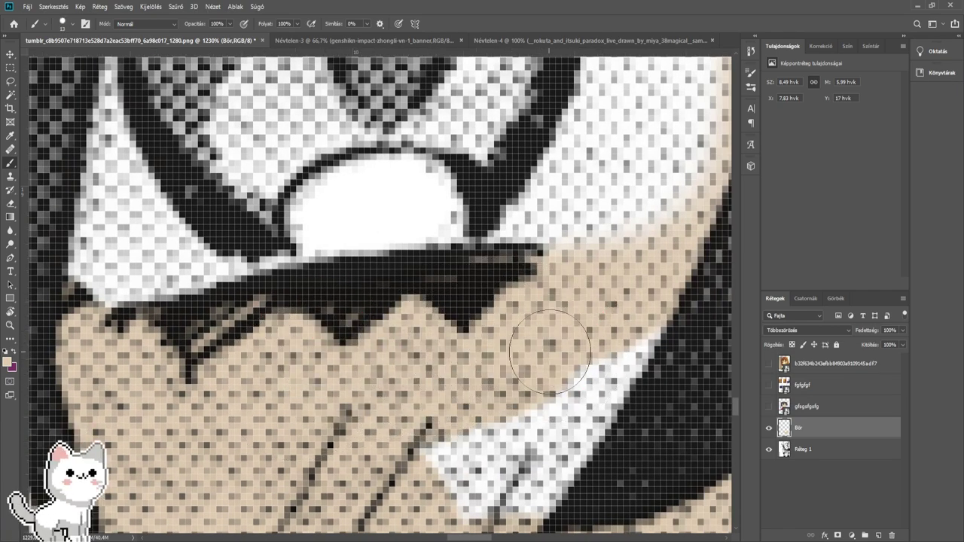
- Fill the remaining white patch on the image-left cheek beside the curved hair strand with skin tone
mouse_move(550, 359)
mouse_down()
mouse_move(634, 313)
mouse_move(549, 437)
mouse_up()
drag(563, 399, 583, 304)
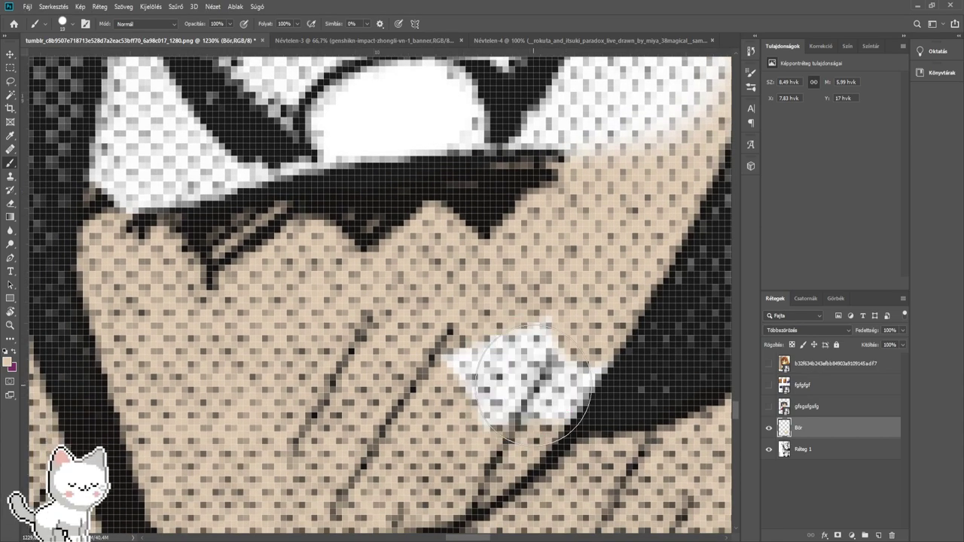
drag(536, 384, 457, 366)
- Fill the small white triangle between the hair tips on the image-left cheek with skin tone
scroll(457, 366, down, 5)
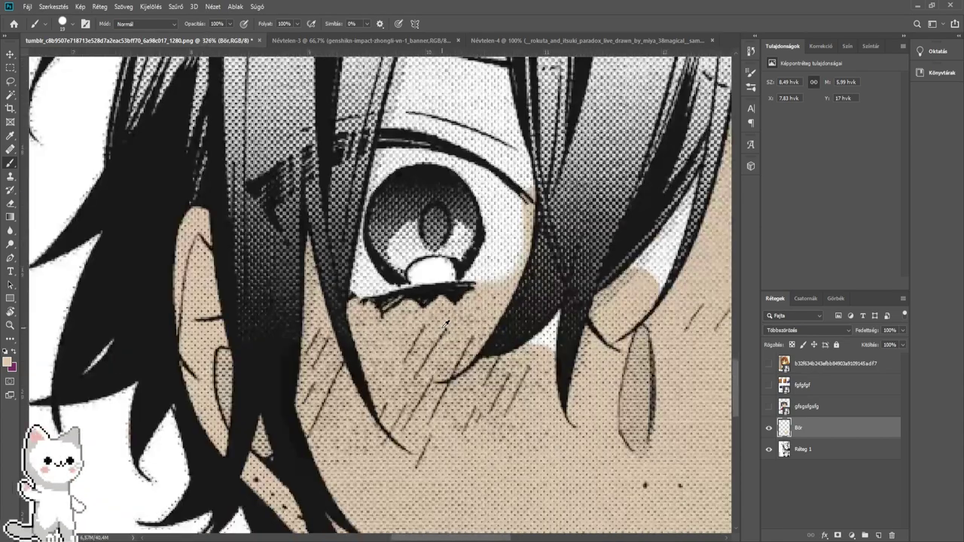
drag(552, 324, 382, 301)
scroll(394, 317, up, 5)
alt+right_click(323, 333)
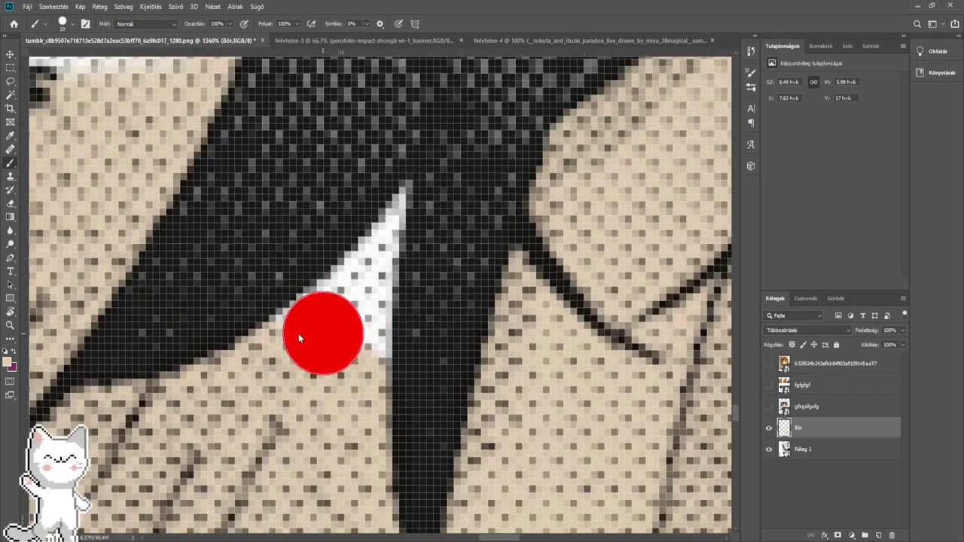
mouse_move(299, 339)
mouse_down()
mouse_move(346, 321)
mouse_move(349, 371)
mouse_move(364, 295)
mouse_move(293, 333)
mouse_move(363, 270)
mouse_move(355, 271)
mouse_move(403, 197)
mouse_move(381, 318)
mouse_up()
- Paint skin tone into the narrow gap between the fringe strands beside the nose bridge, up to its pointed tip
drag(444, 214, 203, 316)
drag(522, 103, 349, 347)
scroll(349, 347, up, 1)
key(])
key(])
key(])
key(])
key(])
mouse_move(284, 363)
mouse_down()
mouse_move(326, 329)
mouse_move(443, 197)
mouse_move(366, 424)
mouse_move(376, 436)
mouse_move(411, 391)
mouse_move(518, 128)
mouse_move(503, 102)
mouse_move(459, 151)
mouse_move(445, 196)
mouse_up()
drag(498, 173, 385, 452)
click(426, 334)
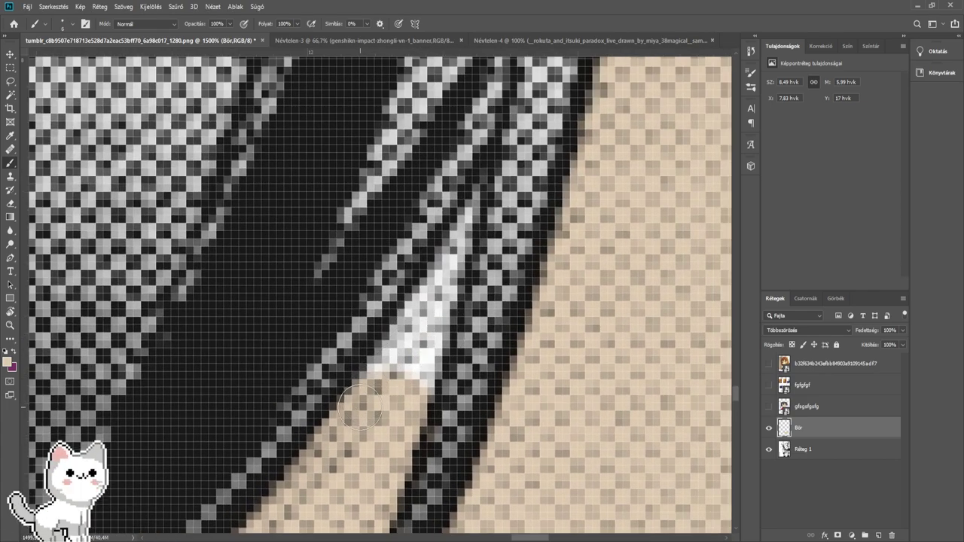
drag(408, 326, 391, 425)
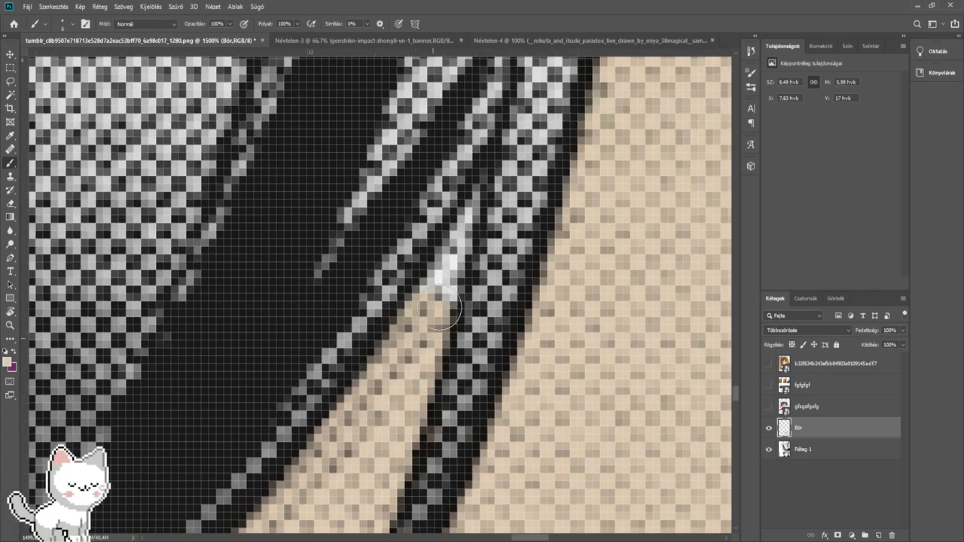
mouse_move(441, 309)
mouse_down()
mouse_move(422, 301)
mouse_move(366, 396)
mouse_up()
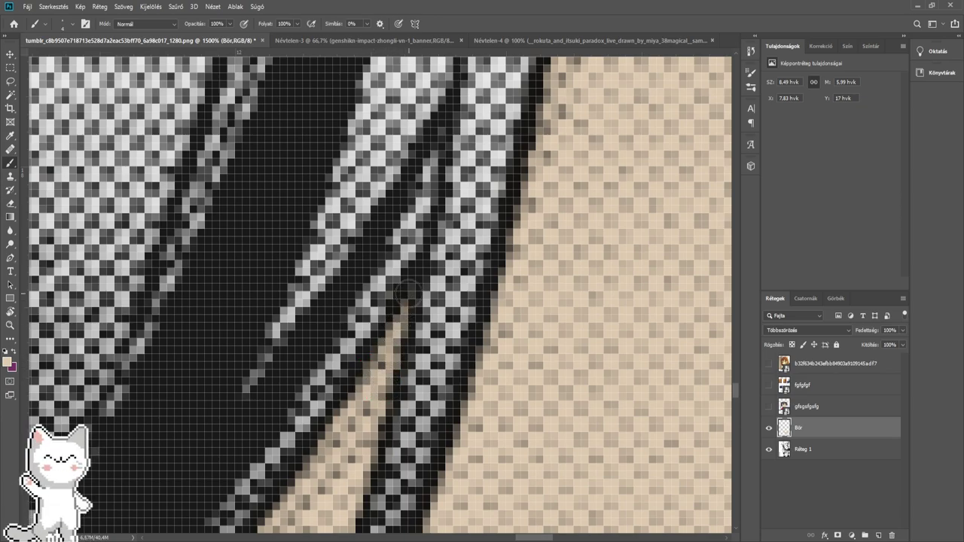
- Fill the white triangular gap between the hair strands beside the outer corner of the image-right eye with skin tone
scroll(382, 363, down, 10)
mouse_move(672, 224)
mouse_down()
mouse_move(380, 210)
mouse_move(246, 279)
mouse_move(155, 39)
mouse_up()
drag(387, 469, 361, 374)
scroll(361, 375, up, 7)
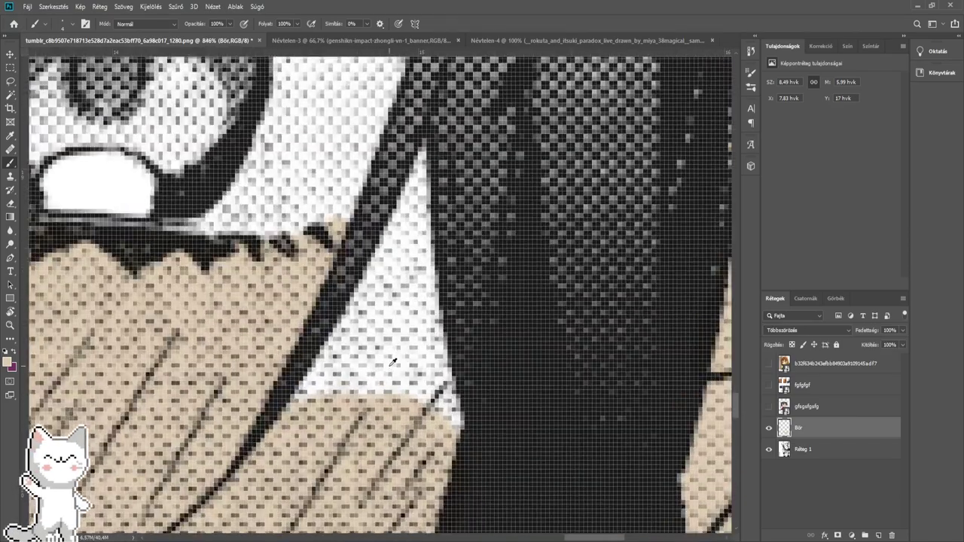
key(])
key(])
key(])
key(])
key(])
key(])
key(])
key(])
mouse_move(269, 446)
mouse_down()
mouse_move(396, 236)
mouse_move(359, 400)
mouse_move(387, 390)
mouse_move(433, 471)
mouse_move(460, 441)
mouse_move(429, 306)
mouse_move(419, 187)
mouse_up()
scroll(448, 348, up, 2)
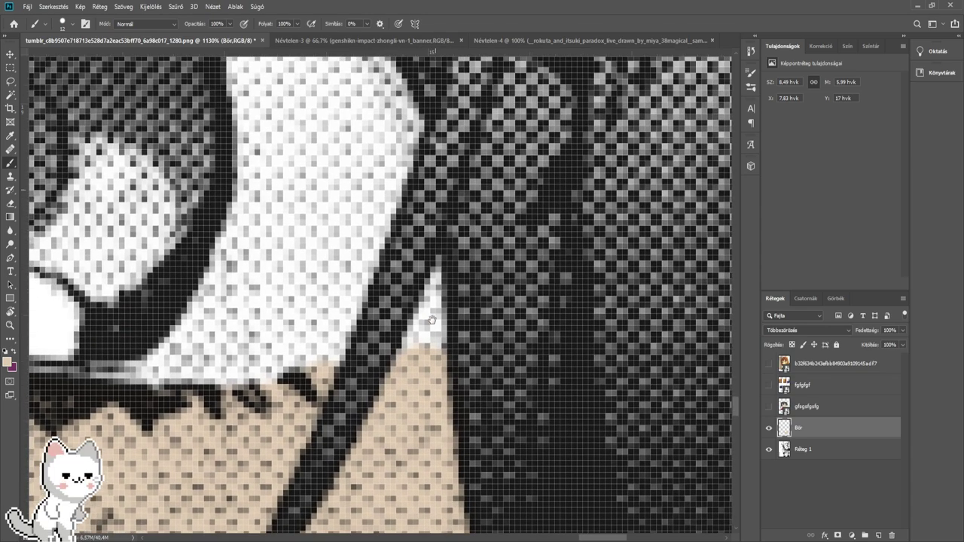
mouse_move(397, 364)
mouse_down()
mouse_move(411, 340)
mouse_move(421, 342)
mouse_move(414, 304)
mouse_move(433, 226)
mouse_up()
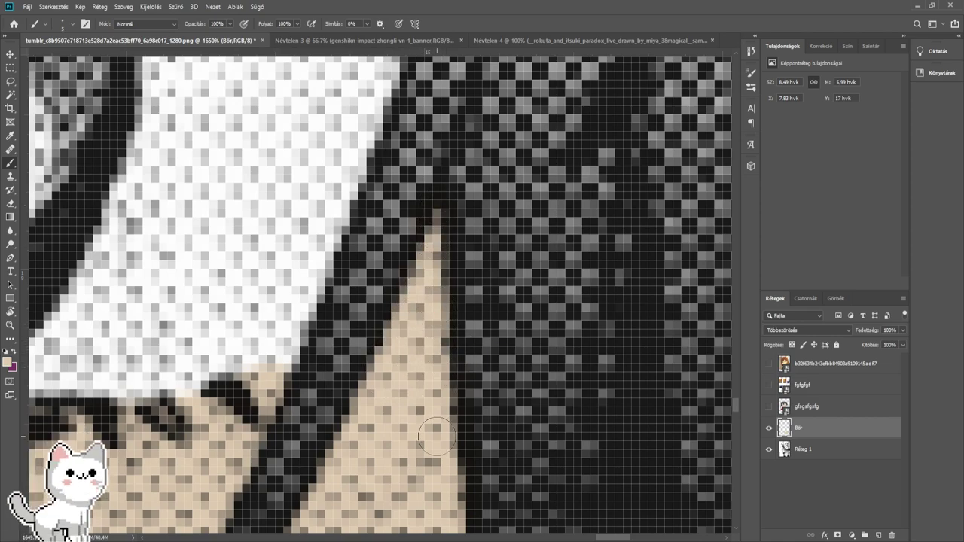
- Examine the painted skin around both eyes and across the face for missed areas
scroll(437, 437, down, 6)
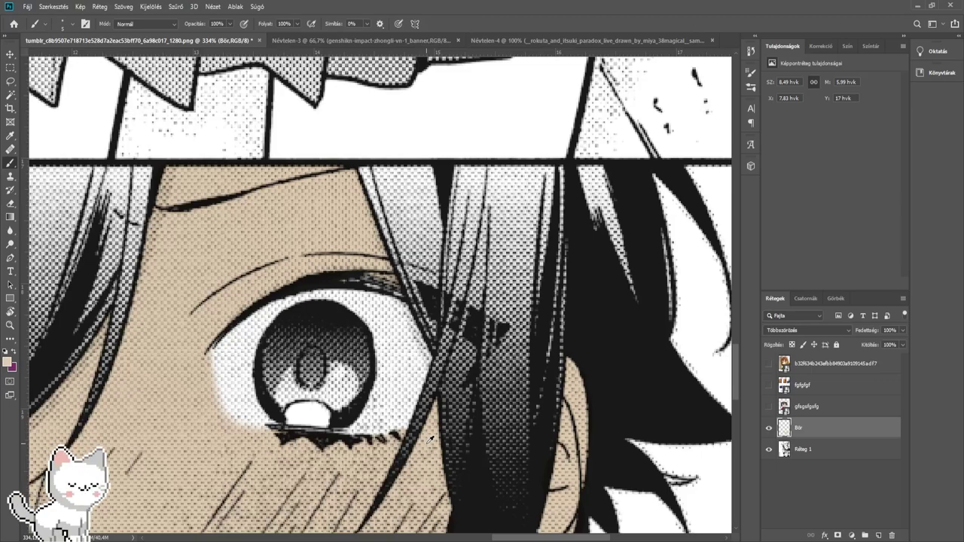
scroll(430, 441, down, 2)
scroll(430, 440, up, 5)
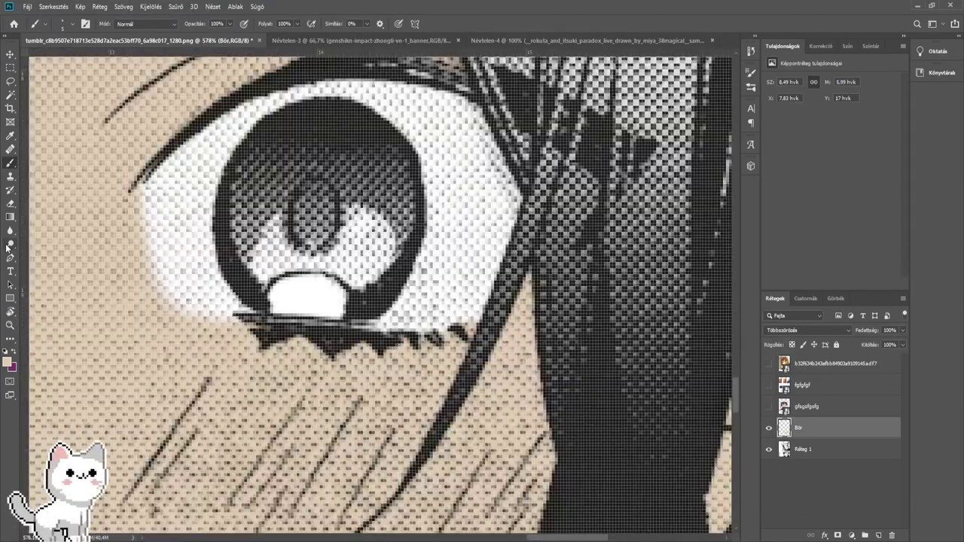
click(10, 231)
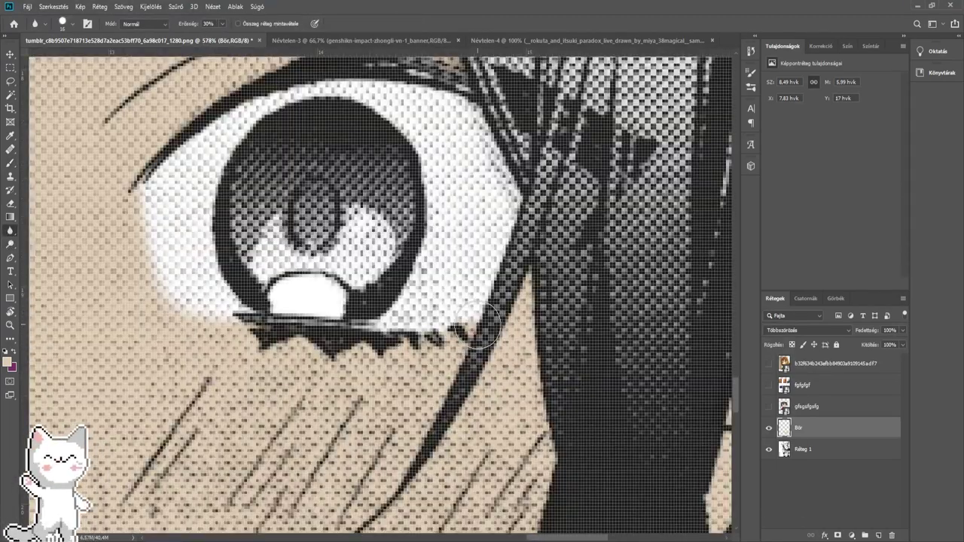
drag(277, 336, 577, 369)
drag(226, 363, 399, 353)
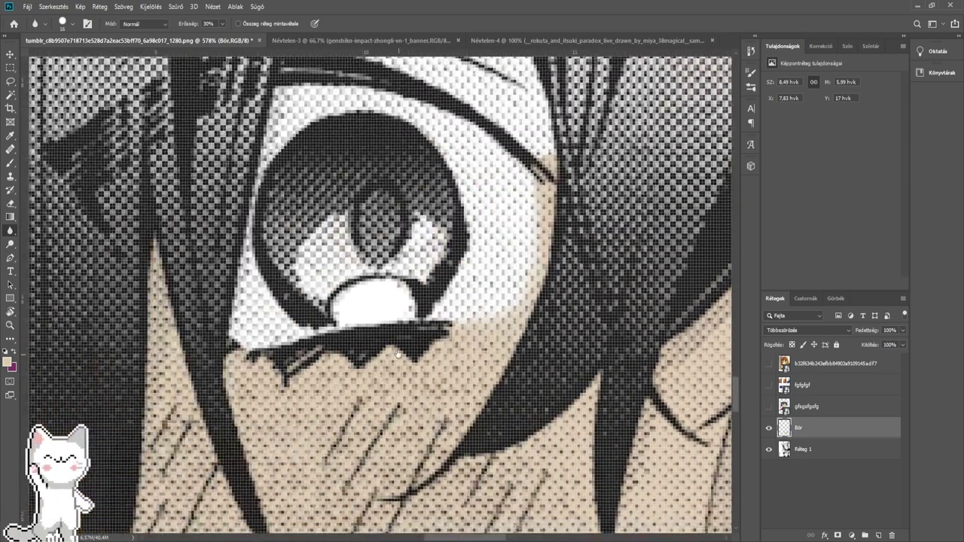
scroll(512, 293, down, 10)
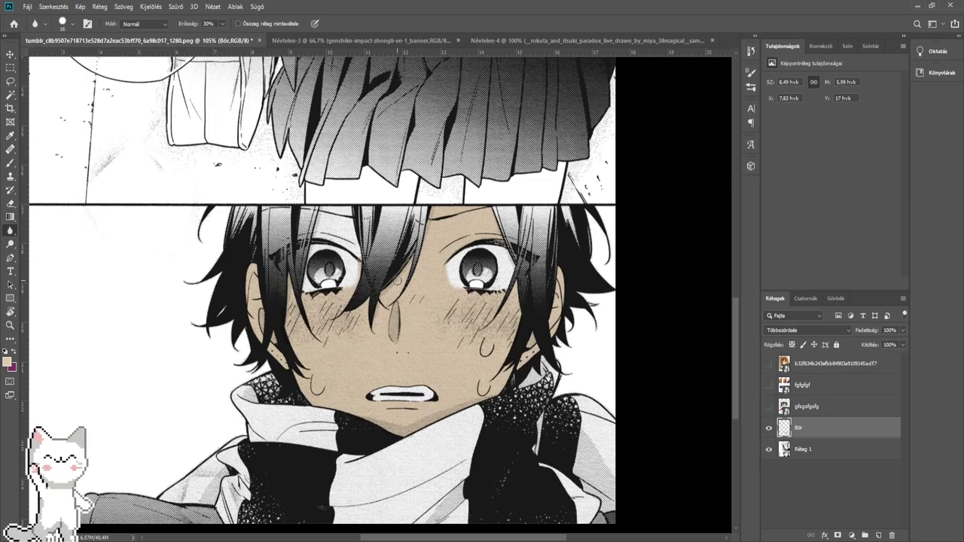
- Paint skin tone over the upper eyelid of the image-left eye, around the crease line and along the inner hair strand
scroll(328, 271, up, 10)
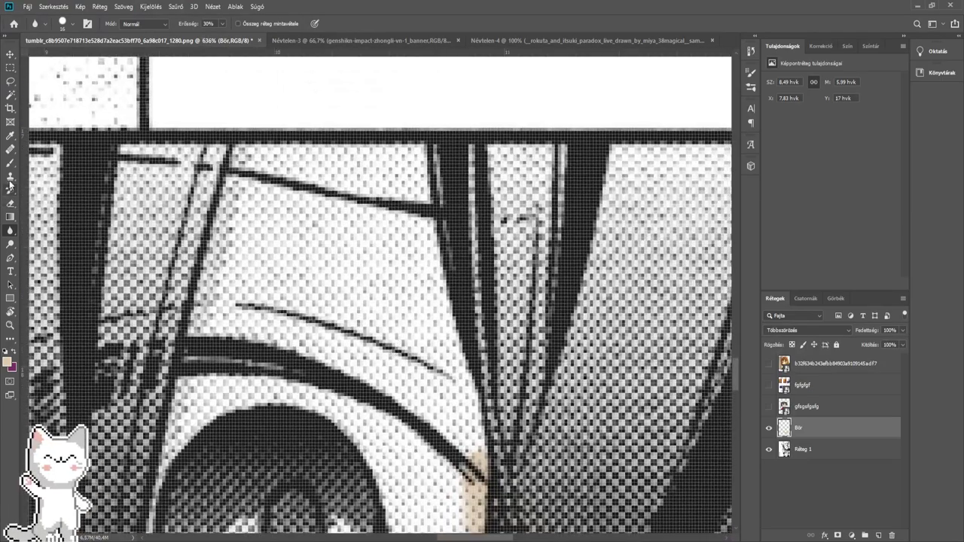
click(10, 163)
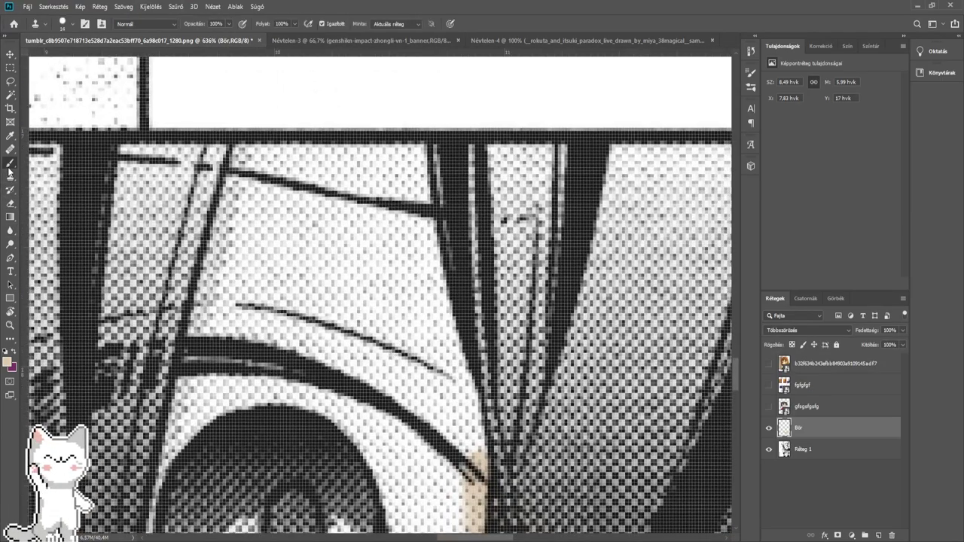
scroll(461, 451, up, 4)
click(462, 450)
mouse_move(462, 450)
mouse_down()
mouse_move(472, 464)
mouse_move(424, 427)
mouse_move(493, 470)
mouse_move(488, 412)
mouse_move(468, 426)
mouse_move(469, 381)
mouse_move(419, 268)
mouse_move(425, 296)
mouse_move(388, 147)
mouse_move(407, 361)
mouse_move(421, 393)
mouse_move(373, 313)
mouse_move(177, 226)
mouse_up()
mouse_move(178, 226)
mouse_down()
mouse_move(387, 338)
mouse_move(310, 313)
mouse_move(230, 317)
mouse_up()
key(bracketleft)
key(bracketleft)
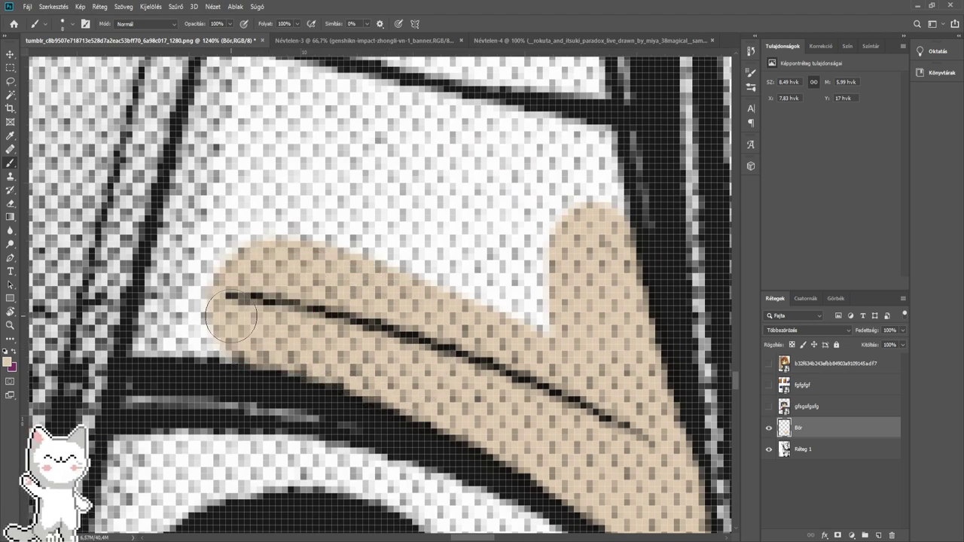
- Fill the forehead area above the image-left eye with skin tone up to the panel border, adjusting the brush size along the hair
mouse_move(147, 335)
mouse_down()
mouse_move(278, 334)
mouse_move(151, 338)
mouse_move(265, 342)
mouse_up()
mouse_move(174, 320)
mouse_down()
mouse_move(176, 264)
mouse_move(214, 197)
mouse_move(503, 302)
mouse_move(320, 189)
mouse_up()
key(bracketright)
drag(362, 200, 376, 334)
mouse_move(234, 317)
mouse_down()
mouse_move(241, 199)
mouse_move(268, 144)
mouse_move(595, 139)
mouse_move(588, 197)
mouse_move(622, 377)
mouse_move(542, 241)
mouse_move(479, 215)
mouse_move(316, 244)
mouse_up()
key(bracketleft)
key(bracketright)
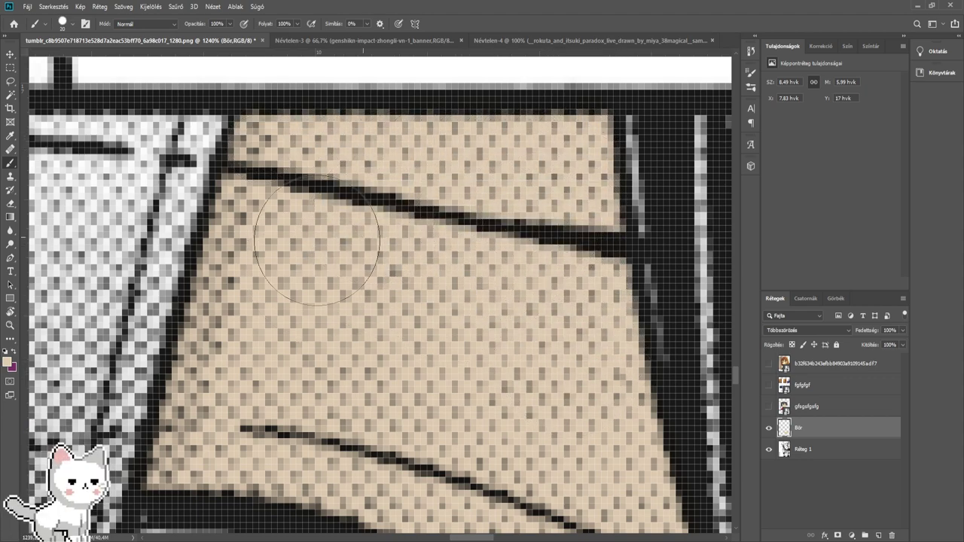
- Review the coloured face as a whole and the bare legs below the skirt in the panel above
scroll(358, 254, down, 10)
drag(588, 336, 362, 257)
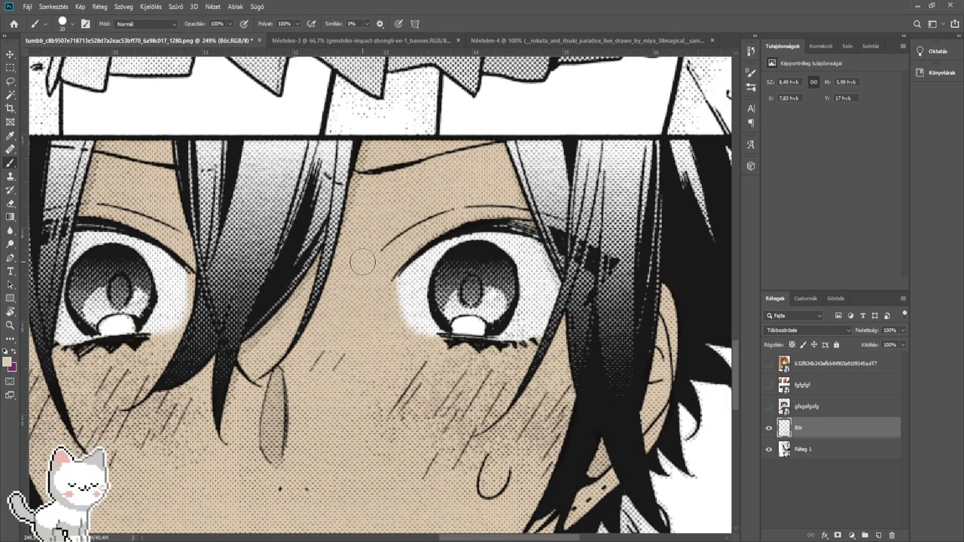
scroll(352, 284, down, 4)
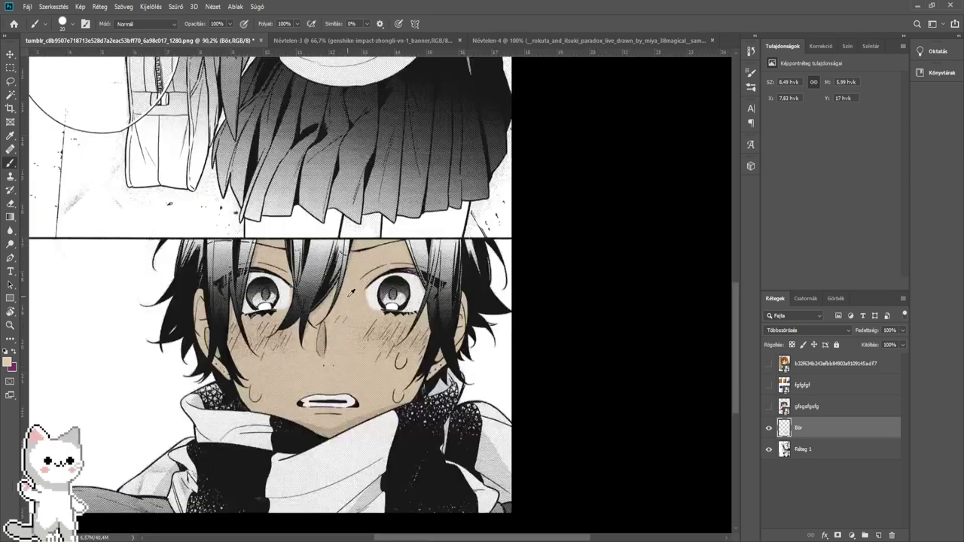
scroll(353, 288, down, 1)
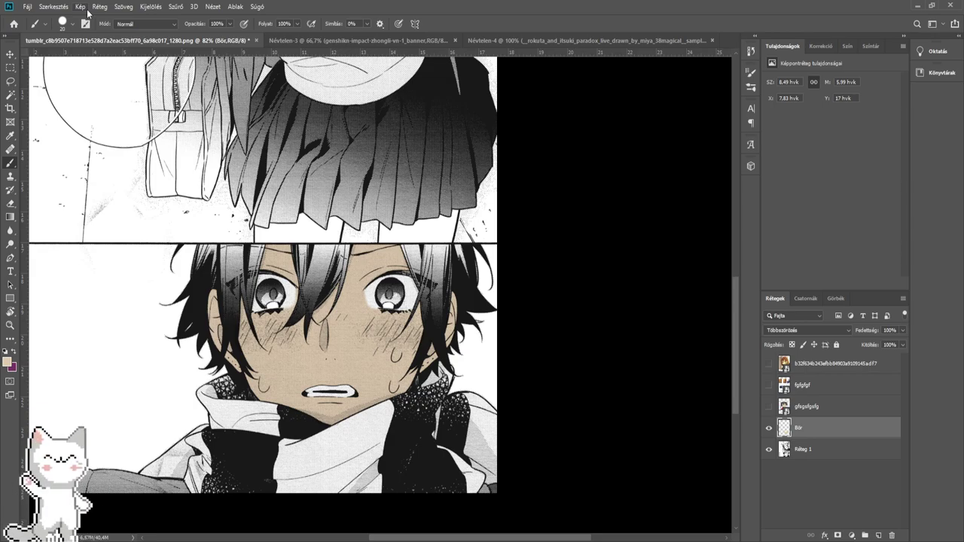
scroll(226, 146, up, 8)
drag(386, 210, 275, 321)
scroll(295, 273, down, 2)
- Paint skin tone on the image-left leg below the skirt, using a smaller brush along the outer leg outline and pleat corner
scroll(236, 349, up, 8)
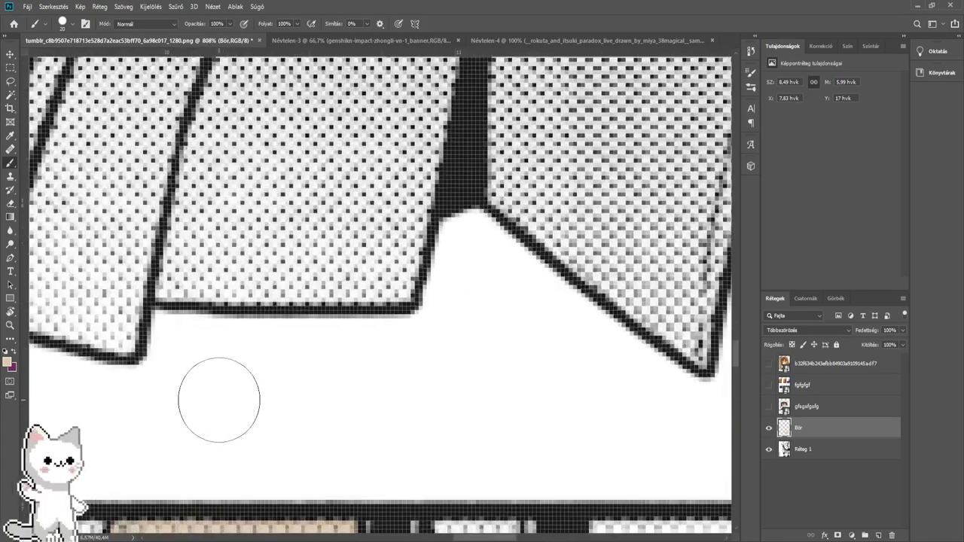
alt+right_click(205, 402)
mouse_move(217, 405)
mouse_down()
mouse_move(487, 410)
mouse_move(183, 426)
mouse_up()
mouse_move(195, 419)
mouse_down()
mouse_move(548, 287)
mouse_move(487, 319)
mouse_move(391, 333)
mouse_move(366, 220)
mouse_up()
key(bracketleft)
key(bracketleft)
key(bracketleft)
key(bracketleft)
key(bracketleft)
key(bracketleft)
key(bracketleft)
alt+right_click(436, 254)
mouse_move(407, 248)
mouse_down()
mouse_move(452, 264)
mouse_move(411, 280)
mouse_move(387, 234)
mouse_move(497, 254)
mouse_up()
drag(549, 241, 368, 305)
scroll(355, 287, up, 1)
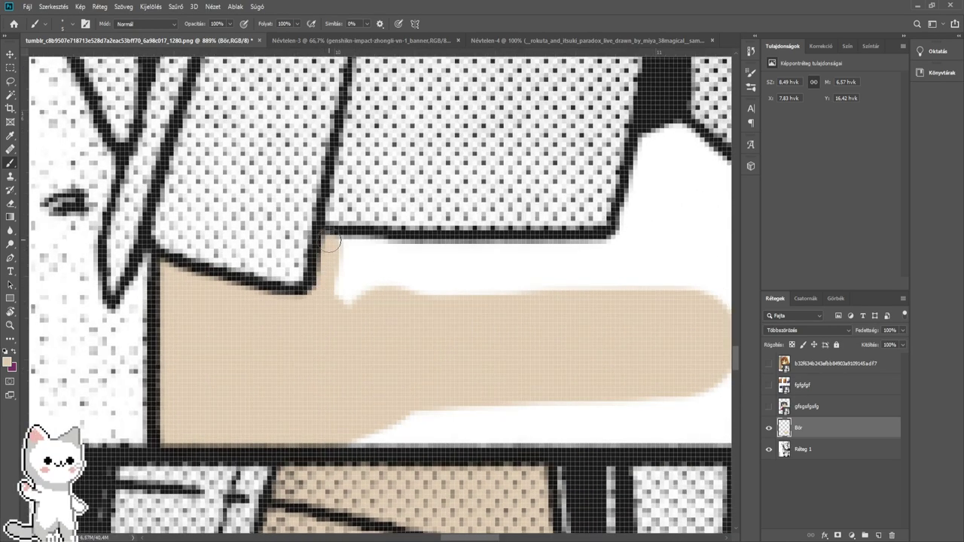
- Fill the image-left leg with skin tone below the skirt hem and along the lower panel border, using a larger brush
key(bracketright)
key(bracketright)
key(bracketright)
key(bracketright)
key(bracketright)
key(bracketright)
mouse_move(360, 251)
mouse_down()
mouse_move(351, 268)
mouse_move(383, 258)
mouse_move(630, 258)
mouse_move(523, 290)
mouse_move(422, 302)
mouse_up()
alt+right_click(630, 259)
drag(433, 326, 336, 259)
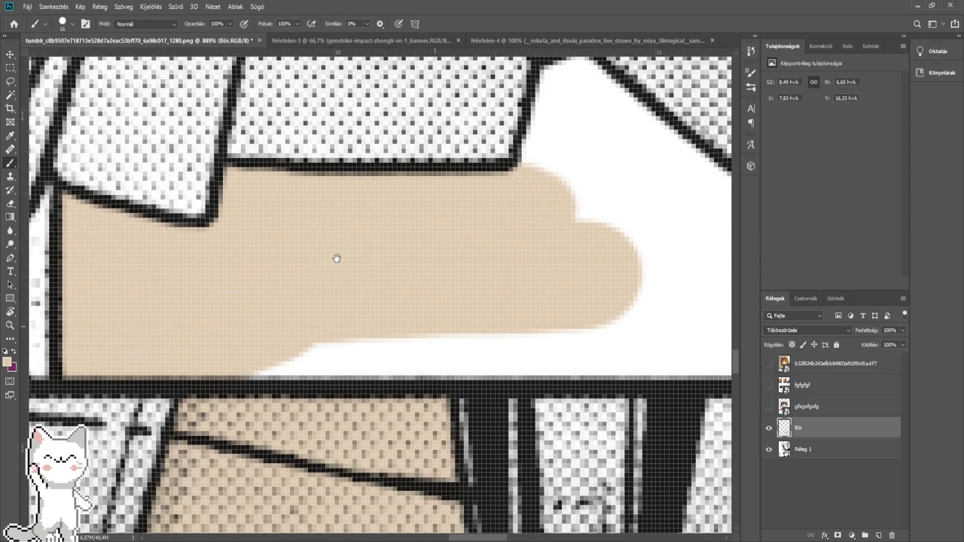
drag(205, 345, 516, 341)
mouse_move(531, 336)
mouse_down()
mouse_move(321, 333)
mouse_move(390, 345)
mouse_move(583, 339)
mouse_up()
mouse_move(584, 339)
mouse_down()
mouse_move(371, 340)
mouse_move(519, 338)
mouse_up()
- Paint skin tone on the rest of the image-left leg, up to the pleat points and its inner outline
scroll(425, 313, down, 5)
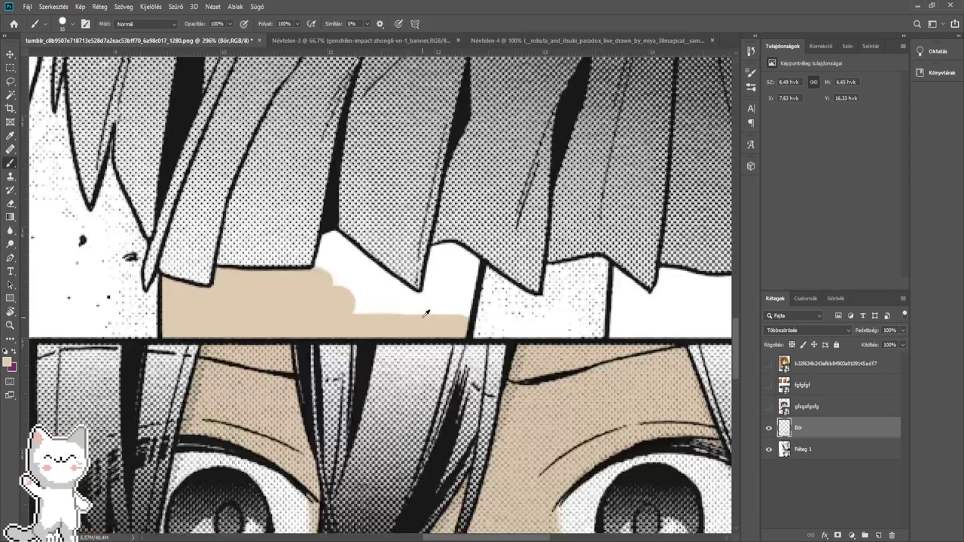
scroll(426, 313, up, 5)
mouse_move(456, 312)
mouse_down()
mouse_move(475, 359)
mouse_move(503, 209)
mouse_move(480, 331)
mouse_move(491, 324)
mouse_move(514, 247)
mouse_move(468, 218)
mouse_move(412, 213)
mouse_move(393, 376)
mouse_move(442, 266)
mouse_move(439, 395)
mouse_up()
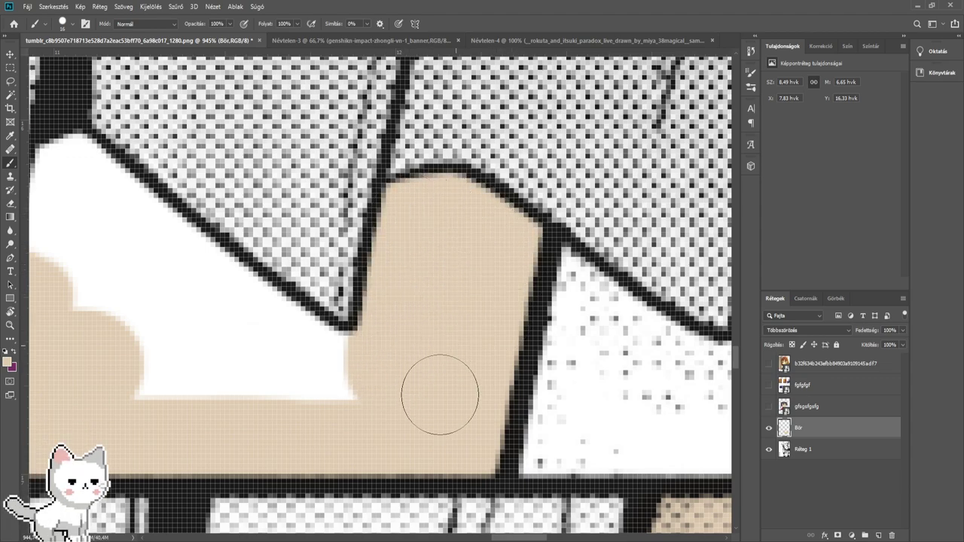
mouse_move(350, 368)
mouse_down()
mouse_move(451, 369)
mouse_move(401, 375)
mouse_move(284, 273)
mouse_move(193, 216)
mouse_move(184, 187)
mouse_move(146, 226)
mouse_move(233, 370)
mouse_move(328, 377)
mouse_up()
key(bracketright)
key(bracketright)
key(bracketright)
key(bracketright)
key(bracketright)
drag(428, 321, 253, 292)
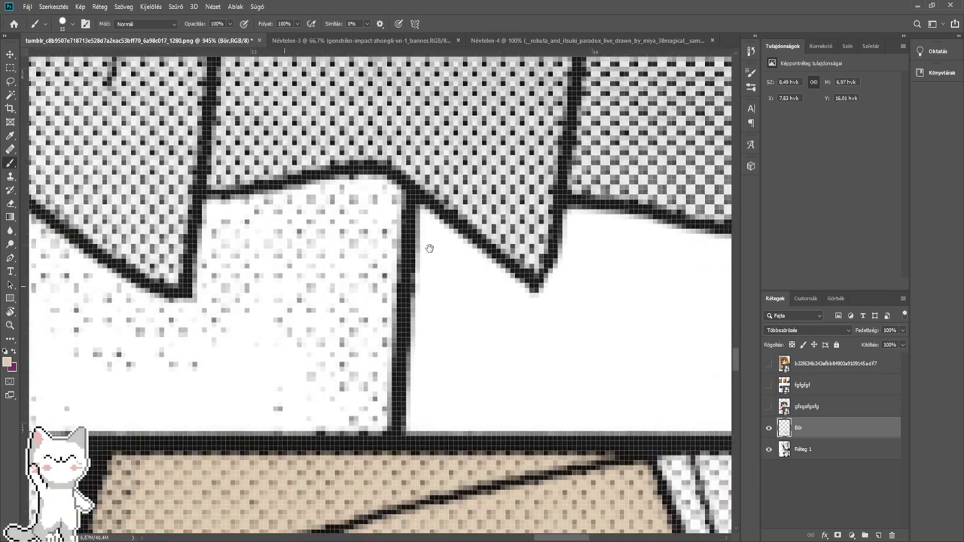
- Paint skin tone on the image-right leg along its inner outline, the first pleat and the lower panel border
key(bracketleft)
key(bracketleft)
key(bracketleft)
mouse_move(431, 241)
mouse_down()
mouse_move(418, 221)
mouse_move(536, 316)
mouse_up()
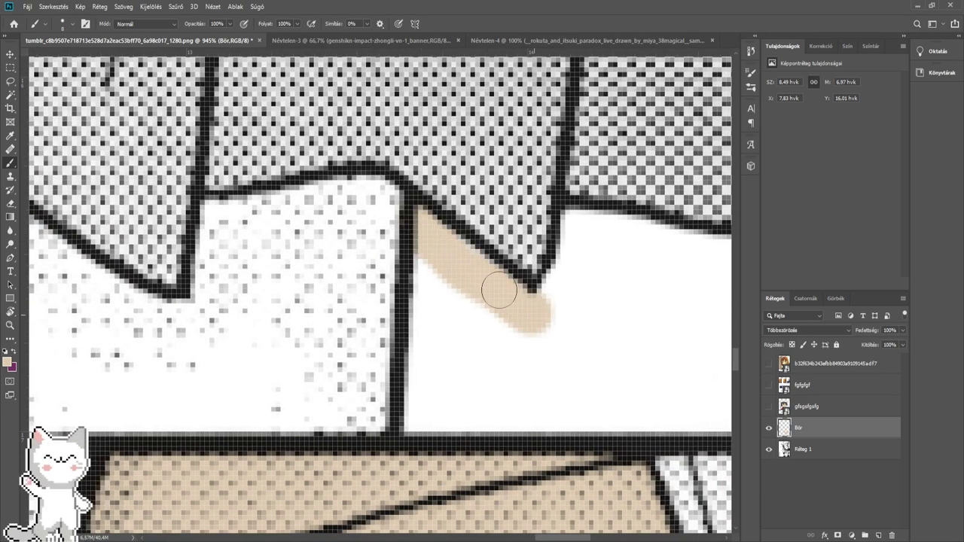
key(bracketright)
key(bracketright)
mouse_move(431, 237)
mouse_down()
mouse_move(428, 309)
mouse_move(440, 308)
mouse_move(441, 396)
mouse_up()
mouse_move(427, 435)
mouse_down()
mouse_move(486, 430)
mouse_move(486, 347)
mouse_move(560, 380)
mouse_up()
mouse_move(560, 380)
mouse_down()
mouse_move(321, 379)
mouse_move(630, 370)
mouse_move(344, 307)
mouse_move(373, 300)
mouse_up()
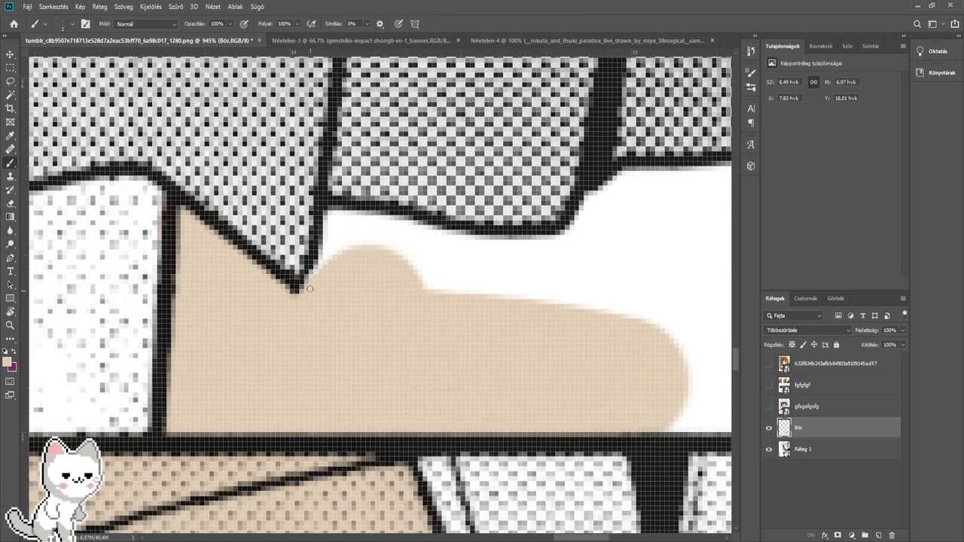
- Fill the rest of the image-right leg with skin tone under the skirt hem, up to the outer leg outline
mouse_move(346, 271)
mouse_down()
mouse_move(347, 240)
mouse_move(337, 227)
mouse_move(510, 275)
mouse_move(467, 286)
mouse_move(421, 278)
mouse_move(392, 250)
mouse_move(493, 269)
mouse_move(642, 251)
mouse_move(232, 329)
mouse_move(252, 291)
mouse_move(281, 278)
mouse_move(522, 268)
mouse_move(525, 255)
mouse_move(283, 277)
mouse_move(283, 255)
mouse_move(273, 252)
mouse_move(282, 233)
mouse_move(369, 262)
mouse_move(322, 276)
mouse_move(413, 264)
mouse_move(403, 263)
mouse_move(427, 232)
mouse_move(432, 174)
mouse_move(422, 169)
mouse_move(475, 165)
mouse_move(439, 293)
mouse_up()
key(bracketright)
drag(424, 286, 441, 287)
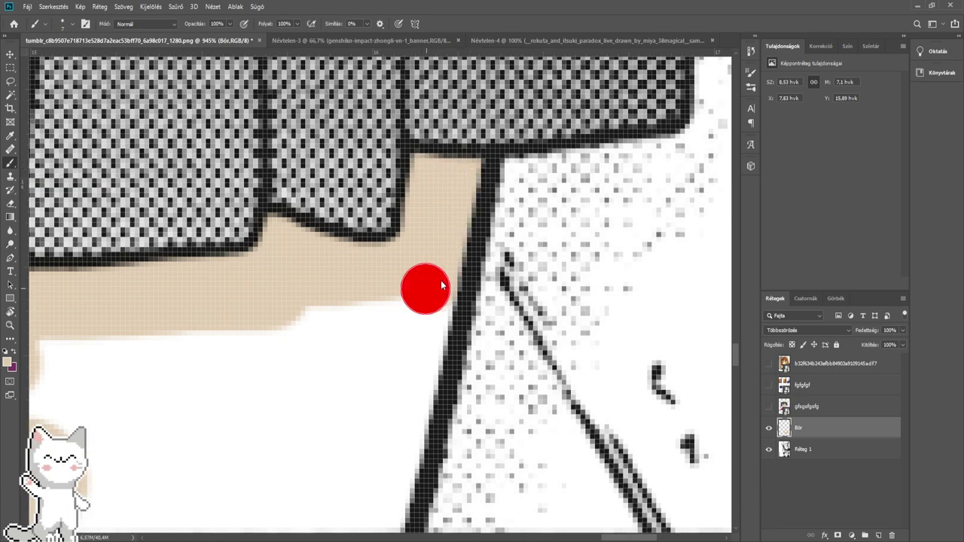
drag(451, 227, 408, 401)
drag(384, 399, 413, 399)
scroll(371, 371, down, 5)
mouse_move(358, 369)
mouse_down()
mouse_move(403, 329)
mouse_move(366, 366)
mouse_move(165, 387)
mouse_move(189, 421)
mouse_move(233, 440)
mouse_move(375, 435)
mouse_up()
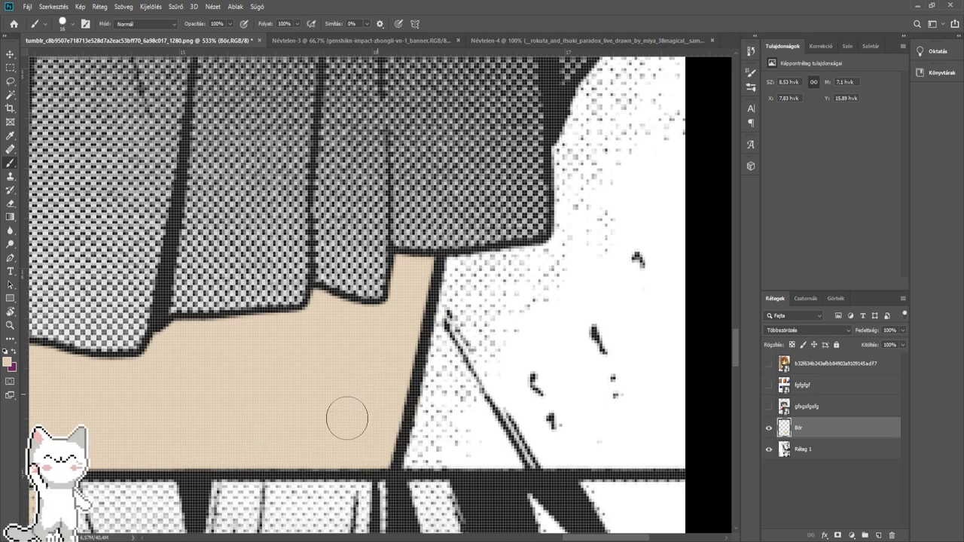
- Erase the skin tone spilling past the outer outline of the image-right leg
scroll(361, 382, up, 3)
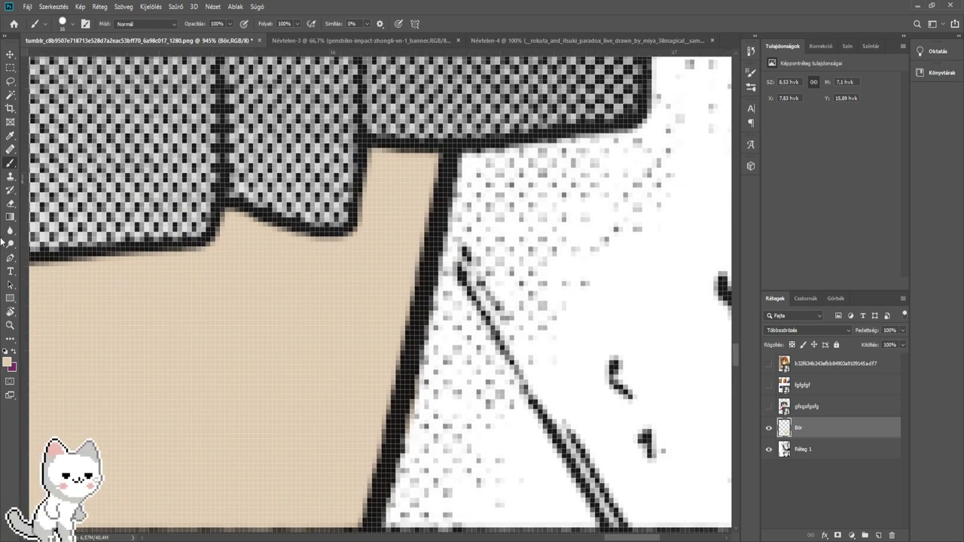
click(10, 203)
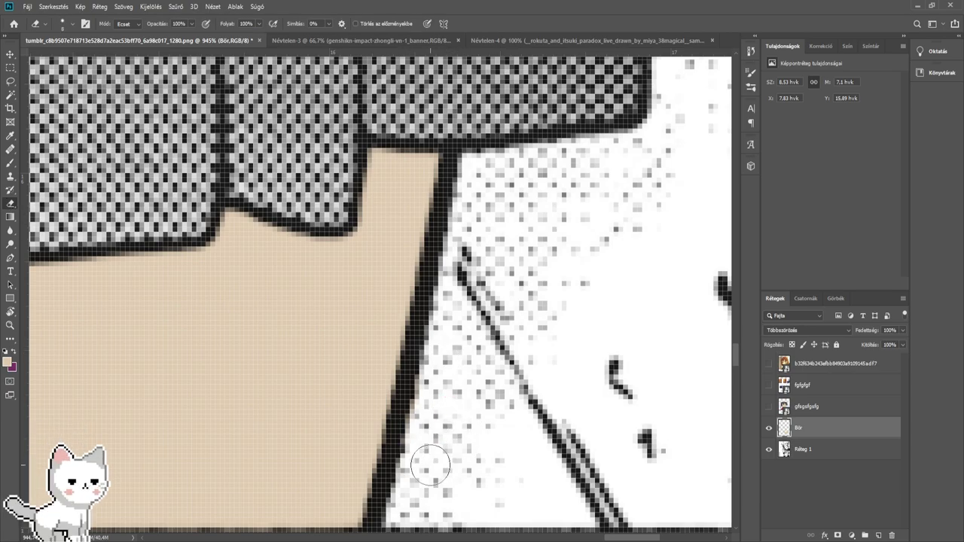
scroll(454, 308, down, 10)
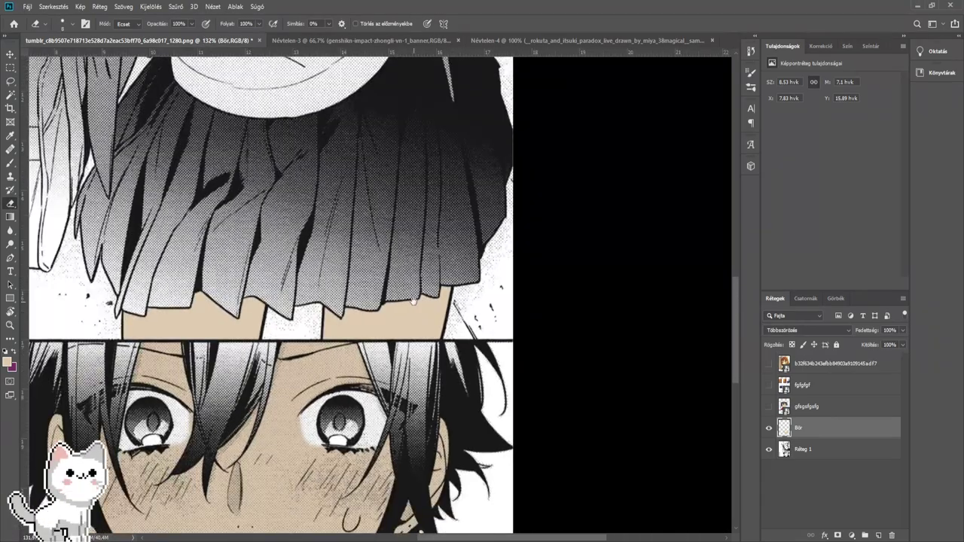
- Paint skin tone on the lobe and lower inner part of the girl's ear in the panel above, using a smaller brush
drag(369, 219, 438, 308)
drag(397, 238, 444, 489)
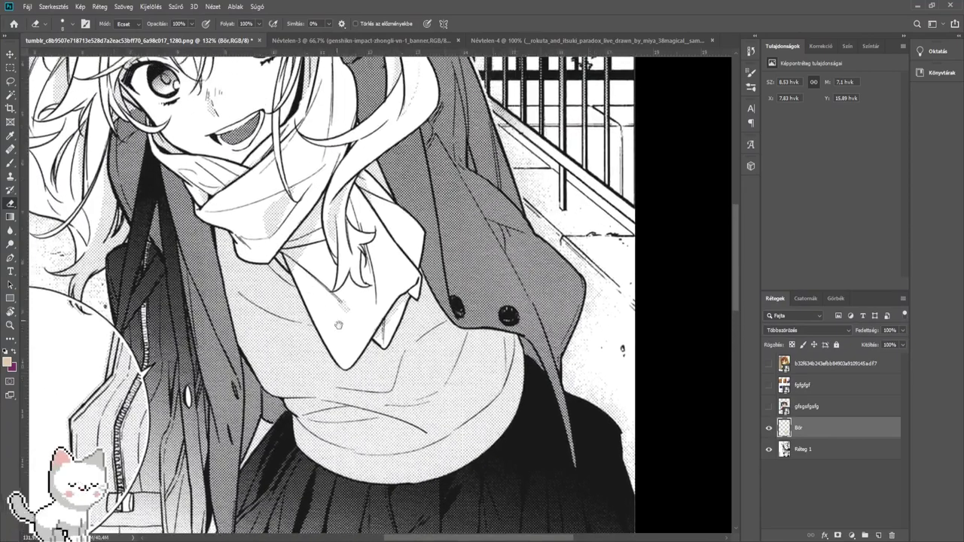
drag(338, 325, 386, 425)
drag(274, 261, 327, 323)
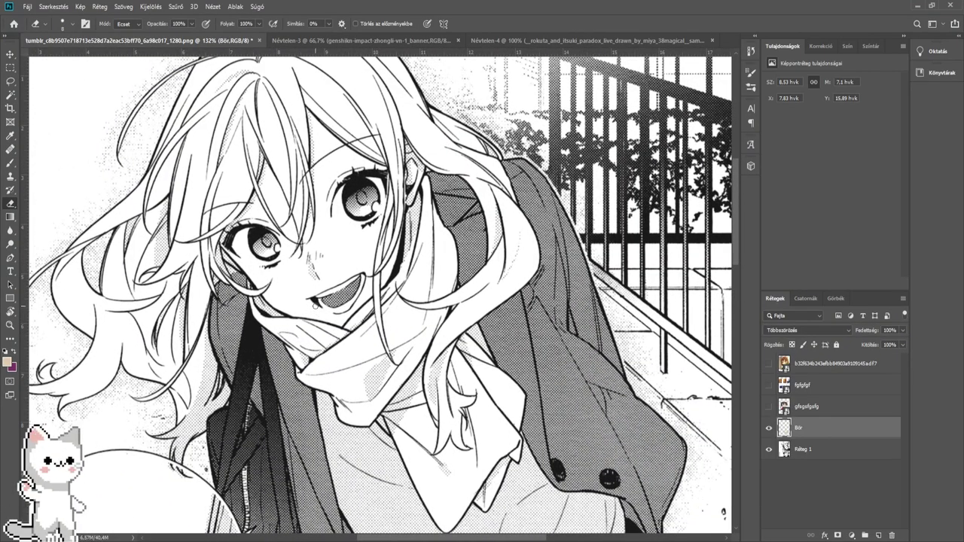
drag(327, 270, 341, 296)
scroll(293, 282, up, 12)
click(5, 167)
drag(543, 286, 291, 196)
mouse_move(534, 145)
mouse_down()
mouse_move(440, 226)
mouse_move(387, 362)
mouse_up()
scroll(387, 362, up, 6)
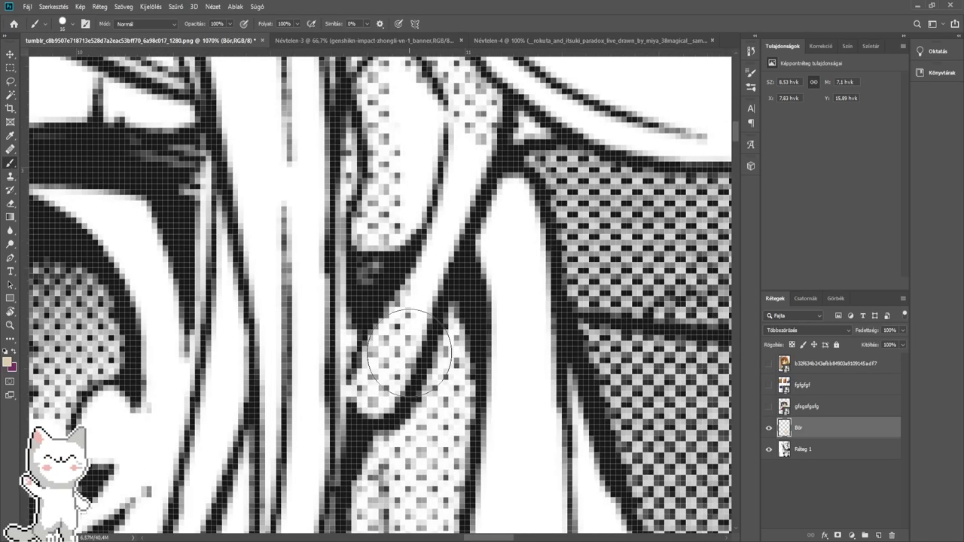
drag(386, 373, 364, 373)
drag(370, 367, 369, 393)
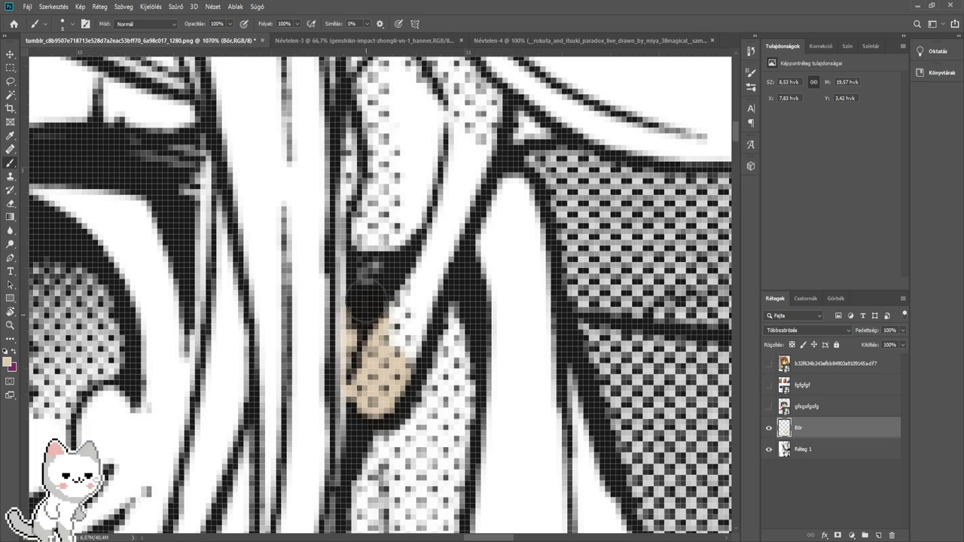
mouse_move(367, 300)
mouse_down()
mouse_move(398, 204)
mouse_move(404, 268)
mouse_up()
- Fill the middle and upper part of the girl's ear with skin tone, up to the tip between the hair strands
mouse_move(392, 339)
mouse_down()
mouse_move(441, 194)
mouse_move(402, 344)
mouse_move(424, 275)
mouse_move(419, 258)
mouse_move(369, 218)
mouse_move(356, 362)
mouse_move(339, 310)
mouse_move(352, 198)
mouse_up()
mouse_move(352, 199)
mouse_down()
mouse_move(403, 373)
mouse_move(391, 370)
mouse_move(383, 302)
mouse_move(395, 332)
mouse_move(424, 369)
mouse_up()
scroll(407, 369, up, 1)
drag(392, 302, 359, 248)
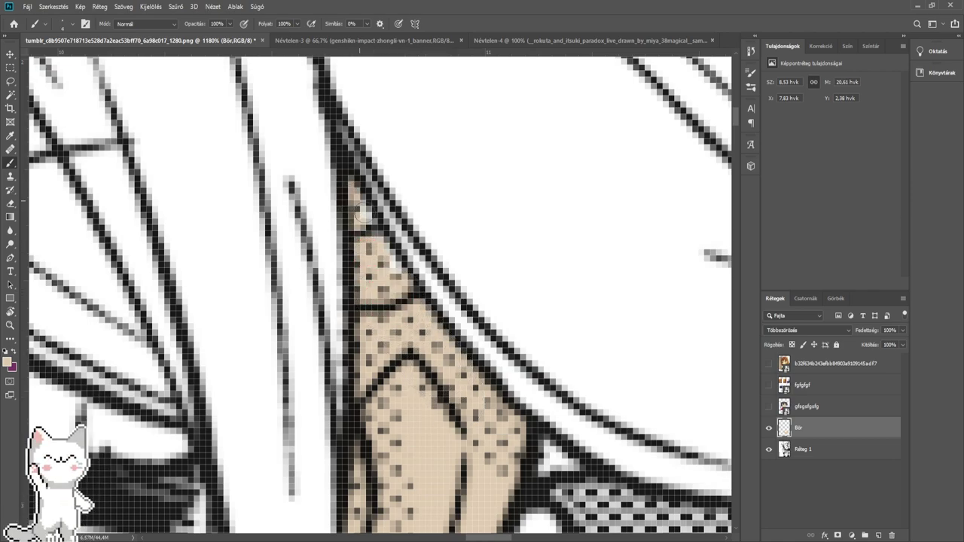
scroll(429, 322, down, 5)
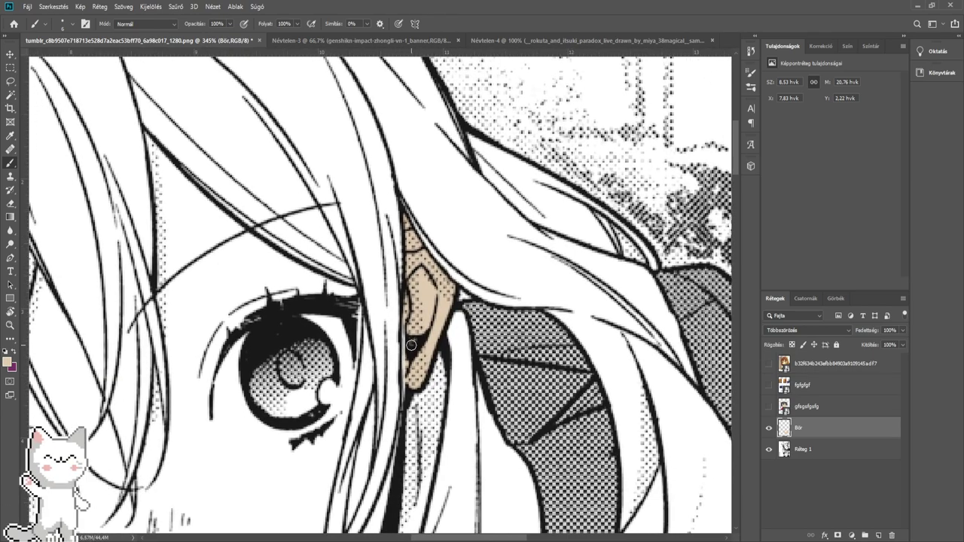
- Paint skin tone on the girl's neck strip below the ear, between the hair strands and the black shadow
drag(393, 368, 470, 172)
scroll(457, 333, up, 10)
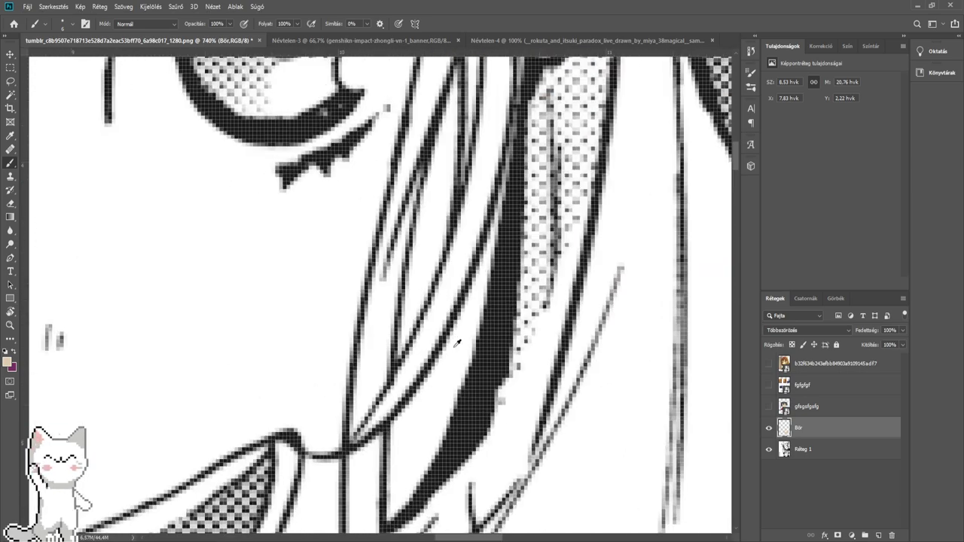
scroll(482, 293, up, 1)
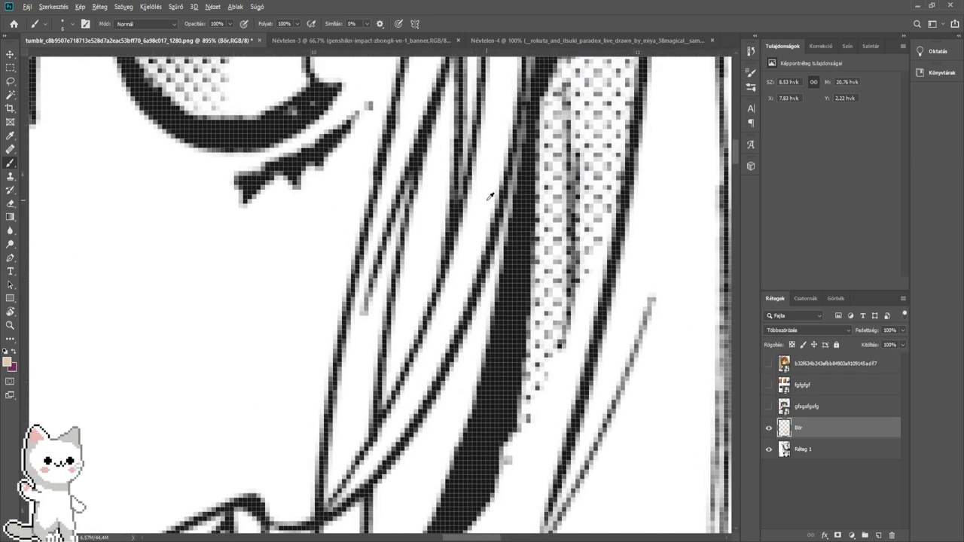
mouse_move(493, 101)
mouse_down()
mouse_move(451, 375)
mouse_move(429, 442)
mouse_up()
mouse_move(427, 443)
mouse_down()
mouse_move(467, 308)
mouse_move(450, 375)
mouse_move(410, 436)
mouse_move(452, 312)
mouse_up()
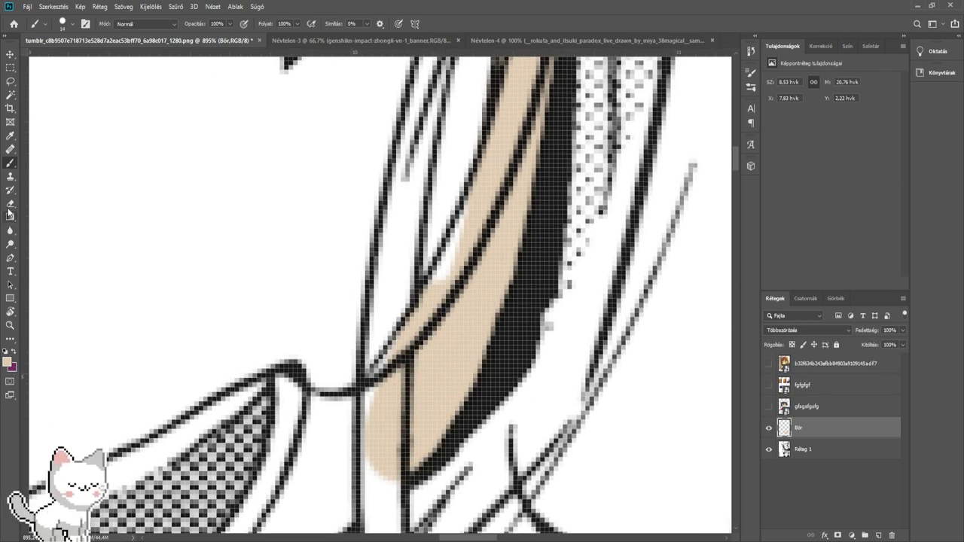
- Erase the skin tone spilling onto the hair strands beside the girl's jaw and neck
click(10, 204)
mouse_move(360, 490)
mouse_down()
mouse_move(370, 387)
mouse_move(410, 316)
mouse_up()
scroll(411, 317, up, 3)
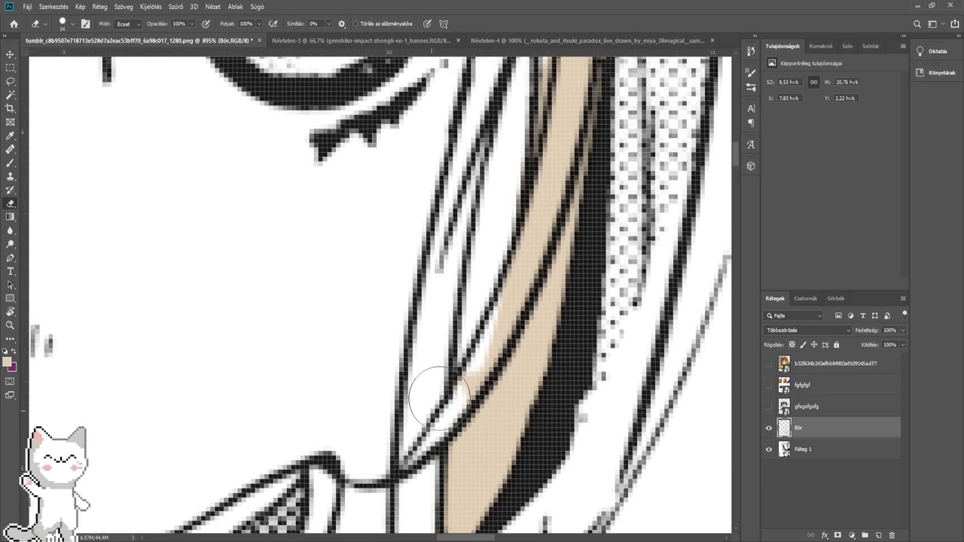
mouse_move(462, 362)
mouse_down()
mouse_move(516, 248)
mouse_move(531, 167)
mouse_up()
drag(531, 167, 480, 332)
drag(517, 218, 481, 345)
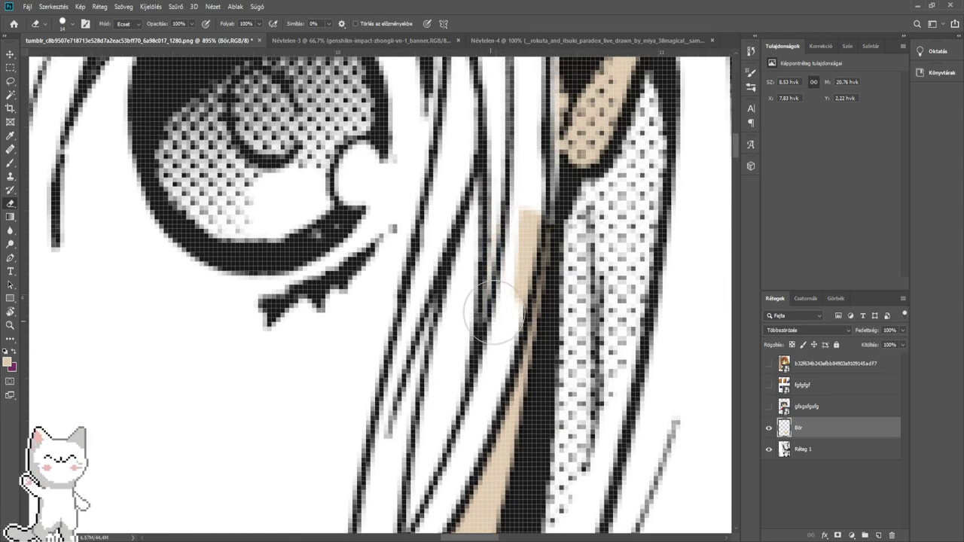
scroll(506, 200, down, 5)
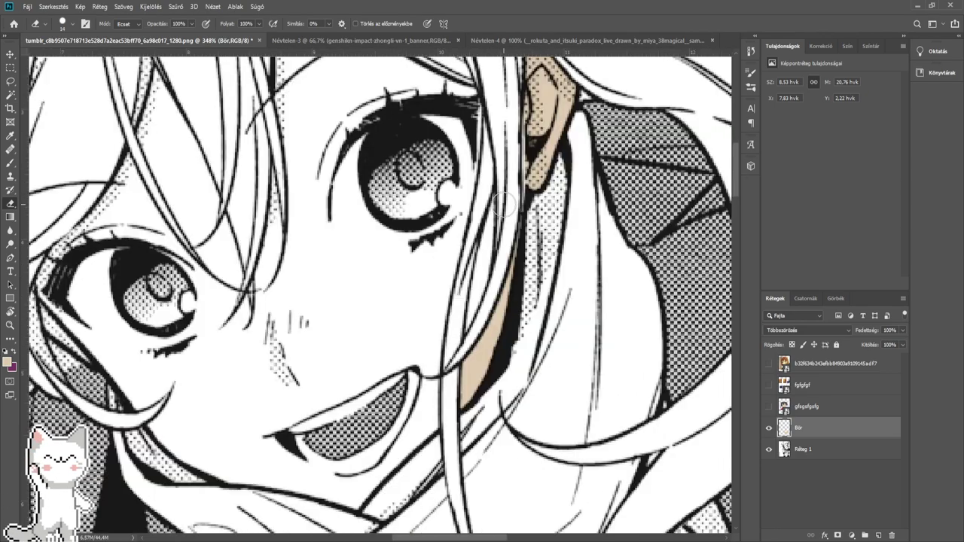
- Paint skin tone on the girl's jaw between the image-right mouth corner, the hair strand and the scarf
click(10, 166)
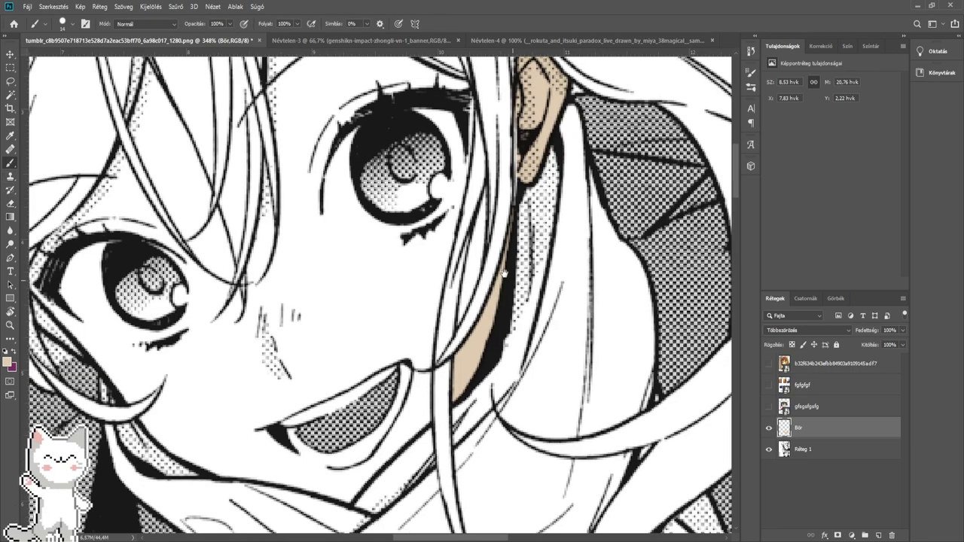
scroll(447, 330, up, 4)
scroll(447, 330, up, 1)
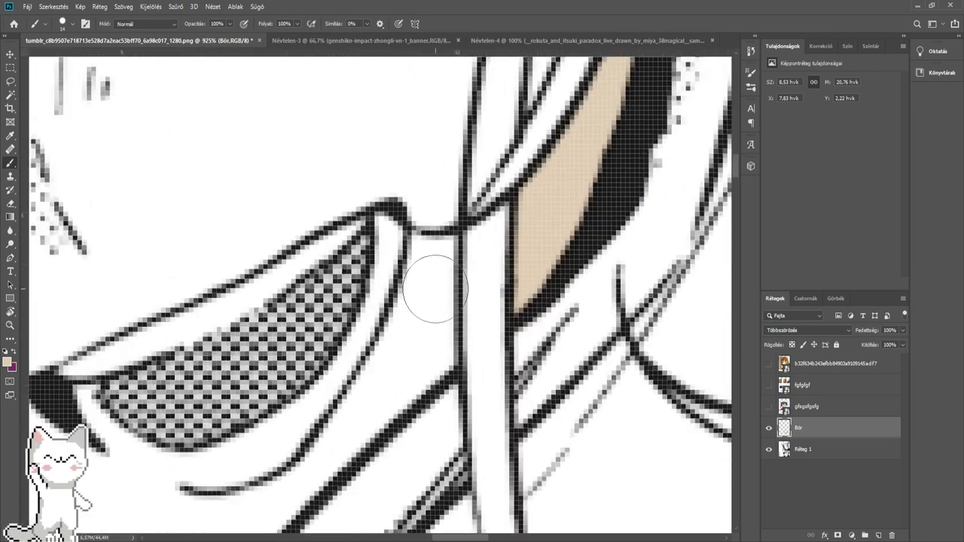
mouse_move(421, 205)
mouse_down()
mouse_move(426, 354)
mouse_move(422, 330)
mouse_up()
drag(380, 418, 452, 286)
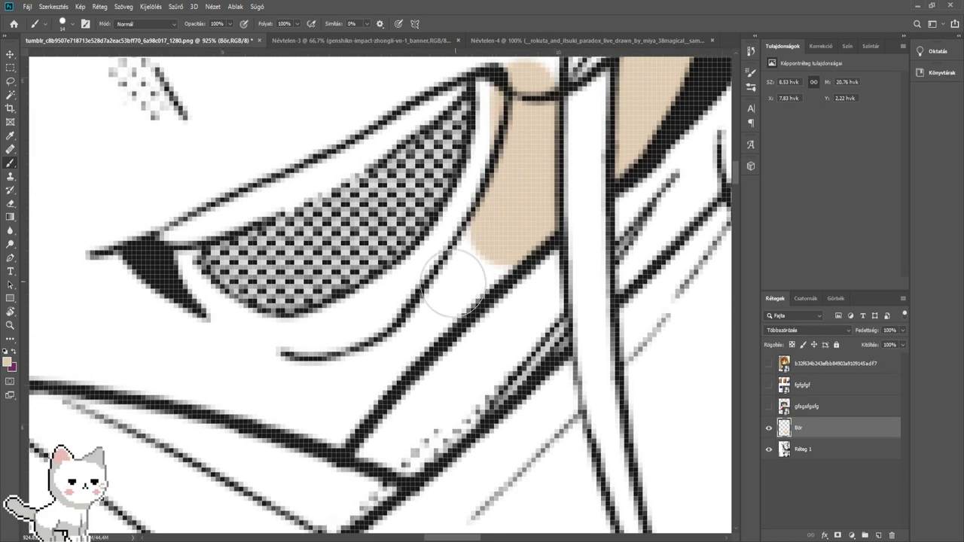
drag(427, 322, 501, 228)
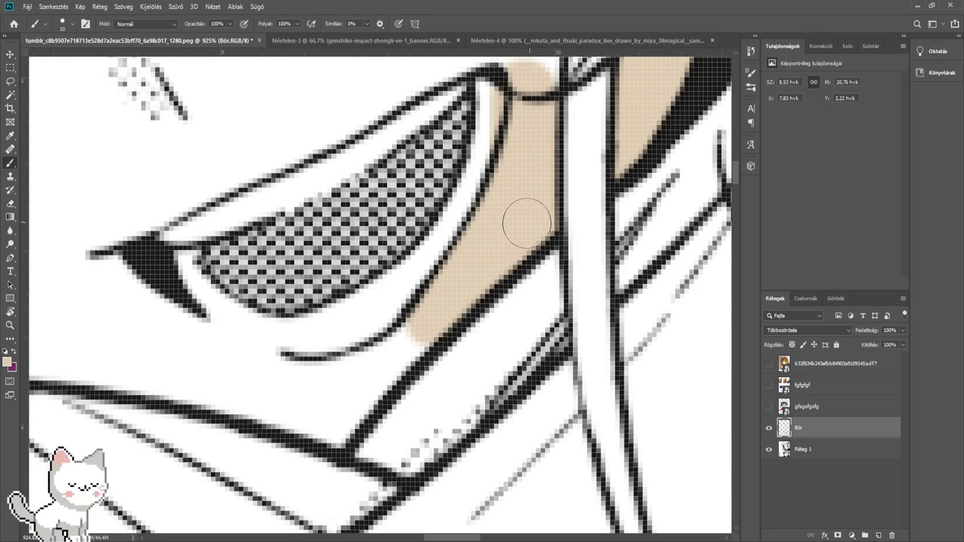
drag(422, 313, 478, 277)
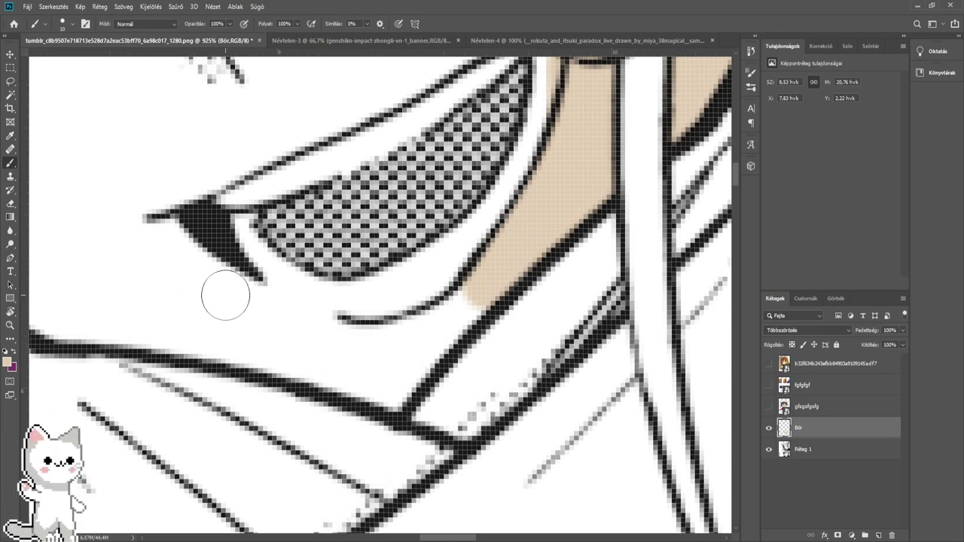
- Fill the girl's chin with skin tone below the lower lip, from the scarf edge to the image-left mouth corner
mouse_move(225, 295)
mouse_down()
mouse_move(308, 335)
mouse_move(375, 351)
mouse_up()
mouse_move(167, 254)
mouse_down()
mouse_move(202, 279)
mouse_move(156, 226)
mouse_move(228, 318)
mouse_move(298, 354)
mouse_move(366, 355)
mouse_move(398, 370)
mouse_move(392, 386)
mouse_move(468, 309)
mouse_up()
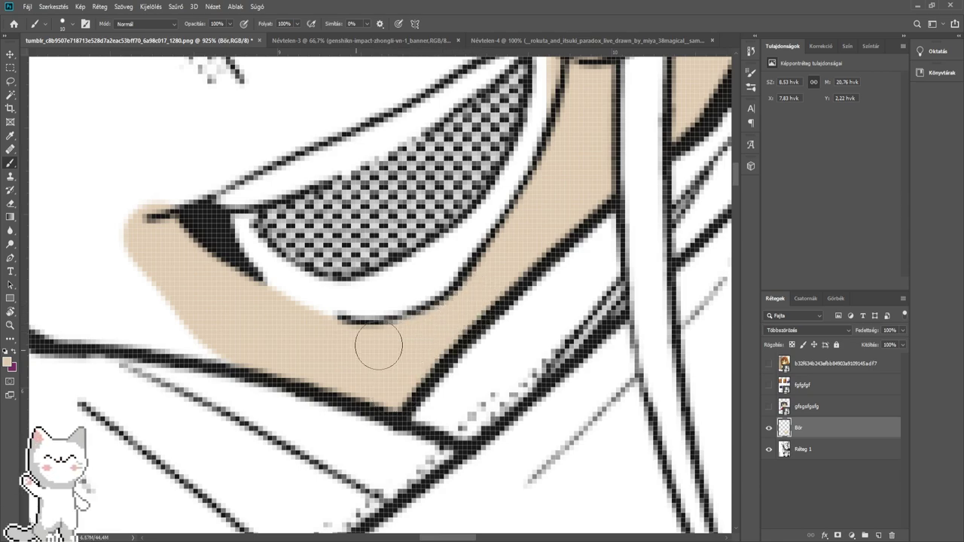
drag(345, 339, 384, 331)
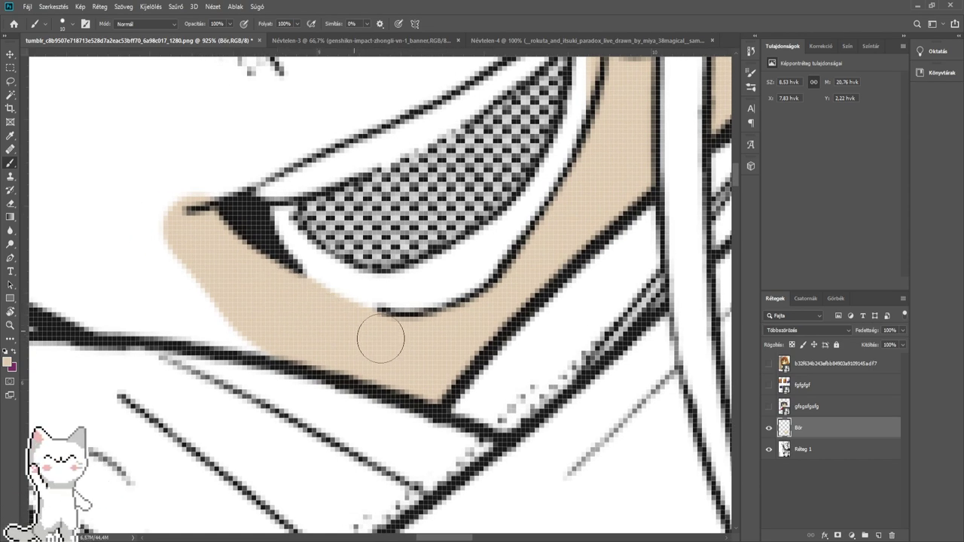
click(11, 230)
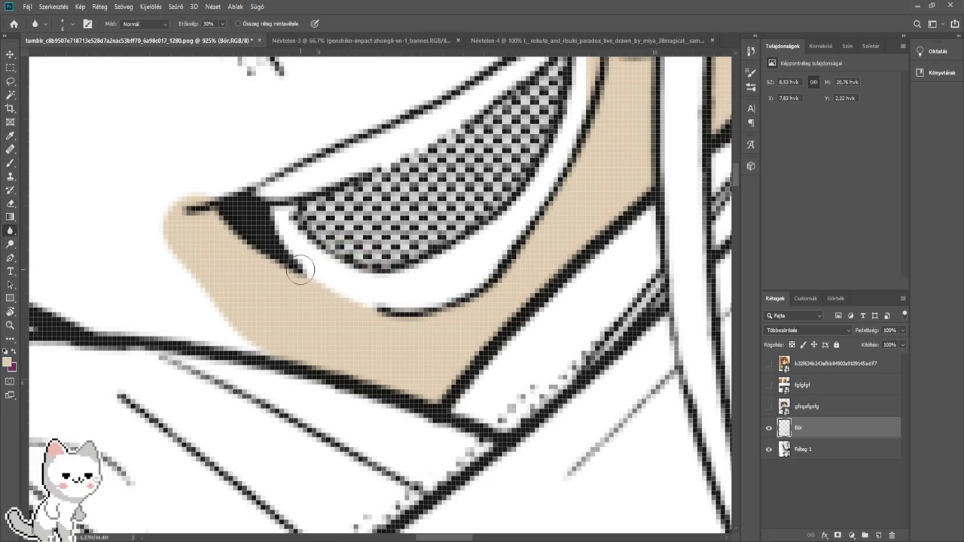
scroll(394, 309, down, 5)
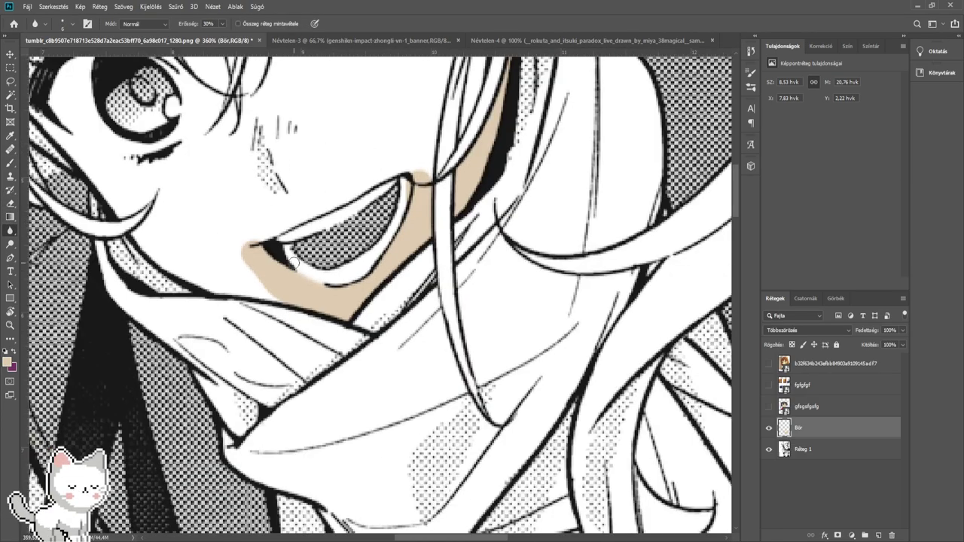
scroll(346, 281, up, 5)
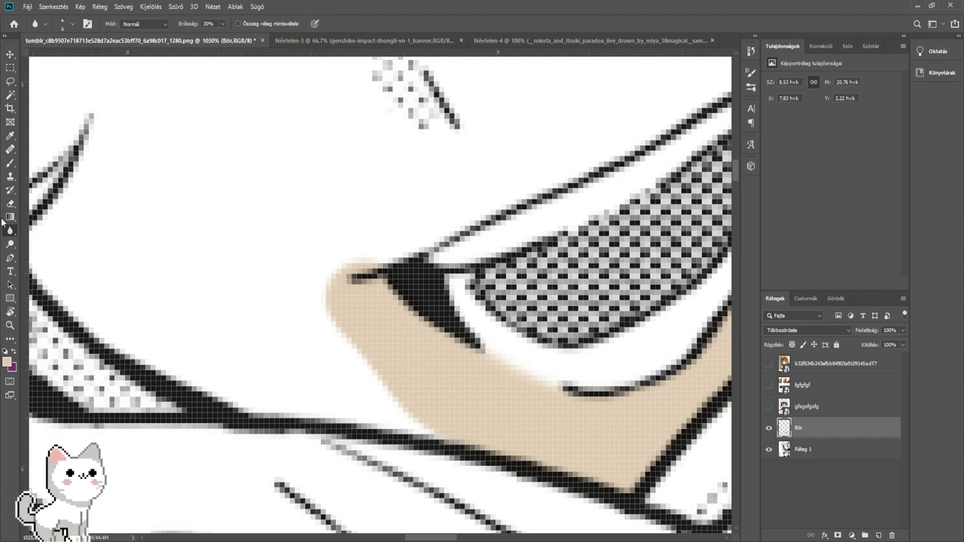
- Paint skin tone along the girl's image-left jawline and lower cheek up to the curved hair strand, enlarging the brush
click(10, 162)
mouse_move(461, 413)
mouse_down()
mouse_move(314, 398)
mouse_move(196, 370)
mouse_up()
alt+right_click(178, 336)
mouse_move(194, 326)
mouse_down()
mouse_move(199, 335)
mouse_move(114, 285)
mouse_move(276, 323)
mouse_move(239, 301)
mouse_move(301, 222)
mouse_move(295, 174)
mouse_move(397, 259)
mouse_move(334, 248)
mouse_move(301, 291)
mouse_move(463, 393)
mouse_move(527, 387)
mouse_up()
alt+right_click(272, 316)
key(bracketright)
key(bracketright)
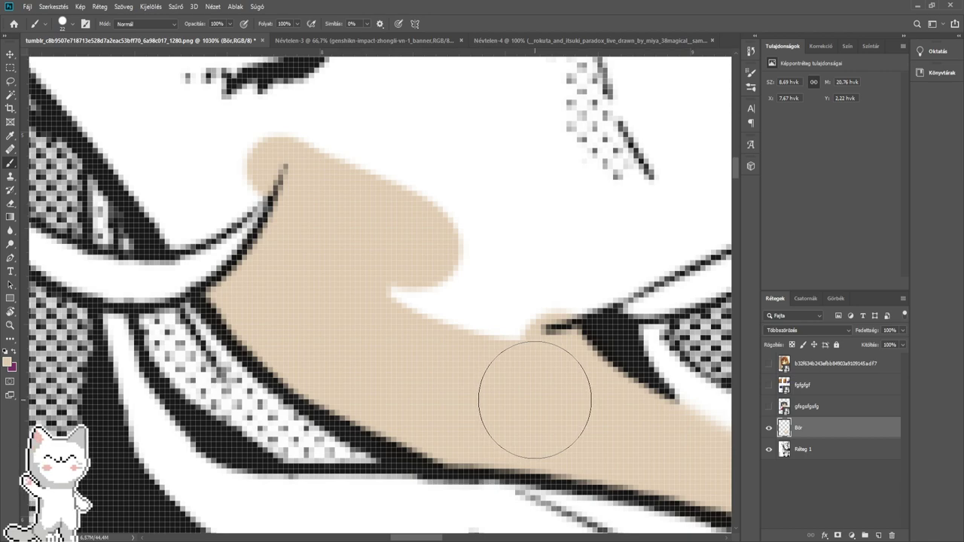
- Paint skin tone from the nose shading across the area above the girl's mouth toward the image-right hair strands, enlarging the brush
mouse_move(469, 269)
mouse_down()
mouse_move(294, 318)
mouse_move(312, 276)
mouse_move(441, 226)
mouse_move(298, 292)
mouse_up()
key(bracketright)
key(bracketright)
mouse_move(249, 327)
mouse_down()
mouse_move(260, 276)
mouse_move(359, 269)
mouse_move(353, 276)
mouse_move(409, 226)
mouse_move(424, 244)
mouse_move(430, 231)
mouse_move(505, 216)
mouse_move(356, 302)
mouse_up()
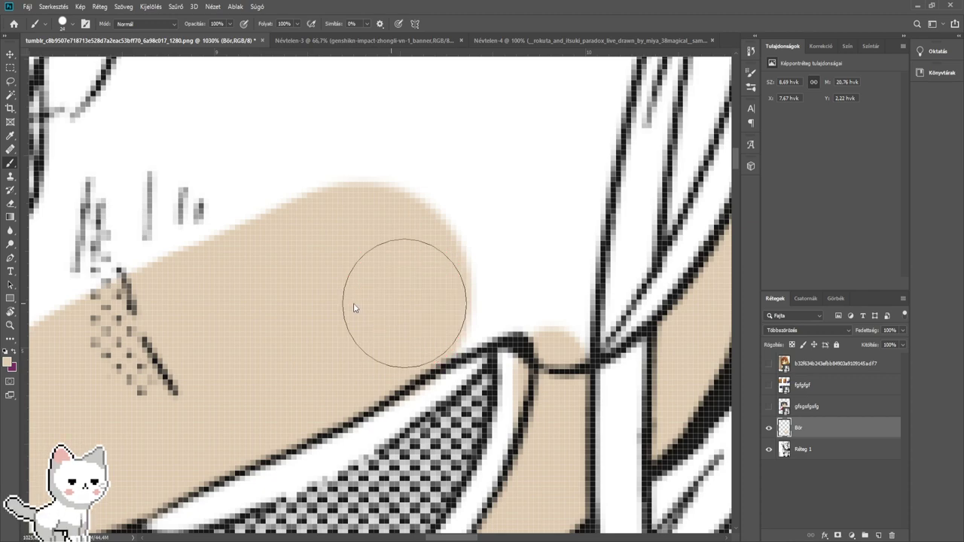
mouse_move(439, 288)
mouse_down()
mouse_move(437, 299)
mouse_move(406, 250)
mouse_up()
- Erase the skin tone spilling past the girl's upper lip line at the image-right mouth corner
scroll(436, 303, up, 2)
click(10, 204)
key(bracketleft)
key(bracketleft)
key(bracketleft)
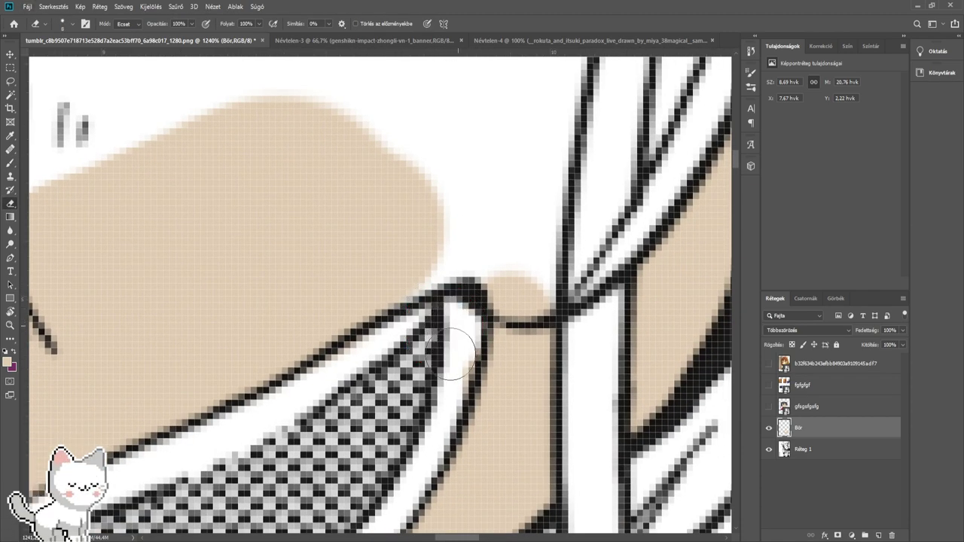
drag(448, 395, 415, 413)
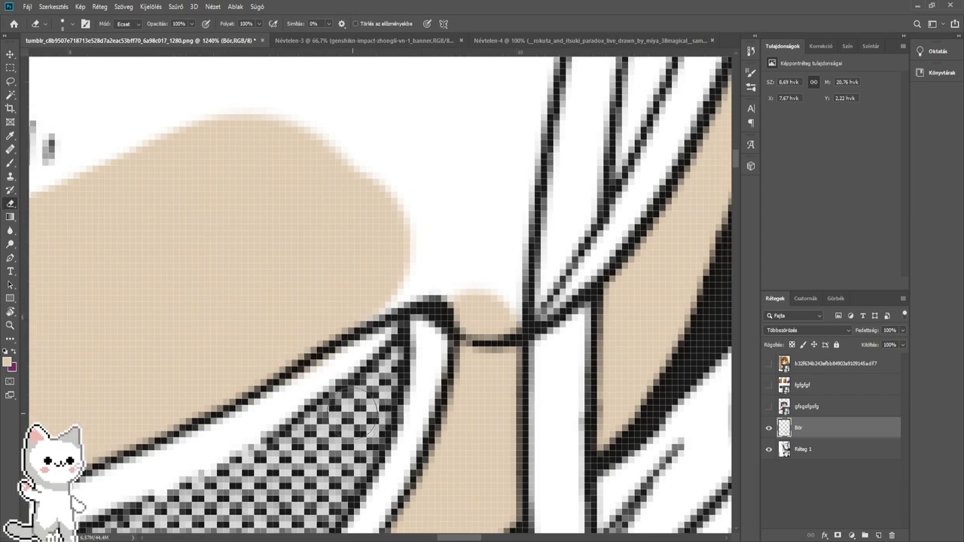
- Paint skin tone on the girl's cheek between the image-right mouth corner and the hair strand, adjusting the brush size
click(10, 162)
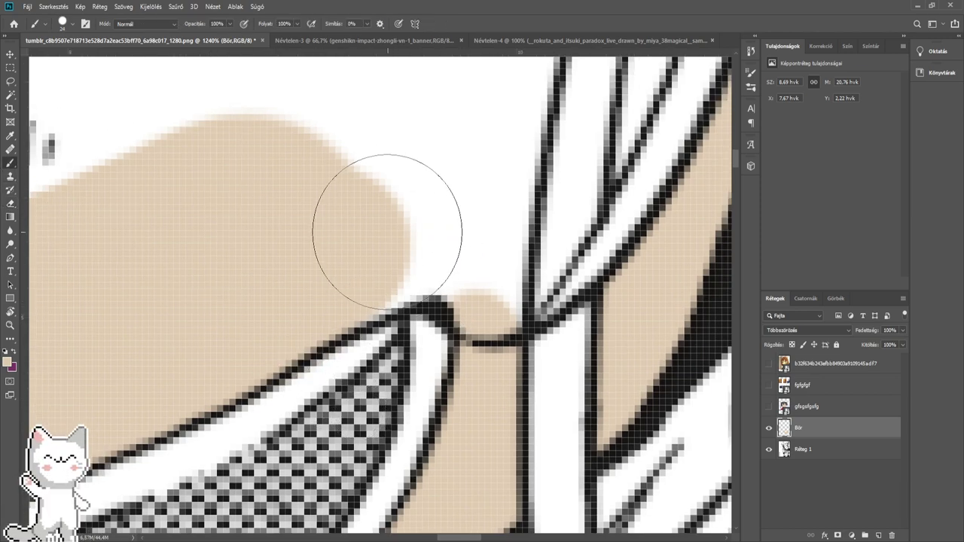
alt+right_click(450, 223)
drag(424, 250, 488, 280)
key(bracketleft)
key(bracketleft)
key(bracketright)
key(bracketright)
key(bracketright)
drag(473, 245, 495, 110)
- Extend the skin tone up the cheek to the image-right eye's lower lashes and along the eye's lower edge to the nose bridge
scroll(494, 112, down, 5)
scroll(497, 108, down, 2)
mouse_move(282, 110)
mouse_down()
mouse_move(484, 290)
mouse_move(499, 275)
mouse_move(499, 231)
mouse_up()
scroll(464, 249, up, 3)
drag(475, 318, 493, 383)
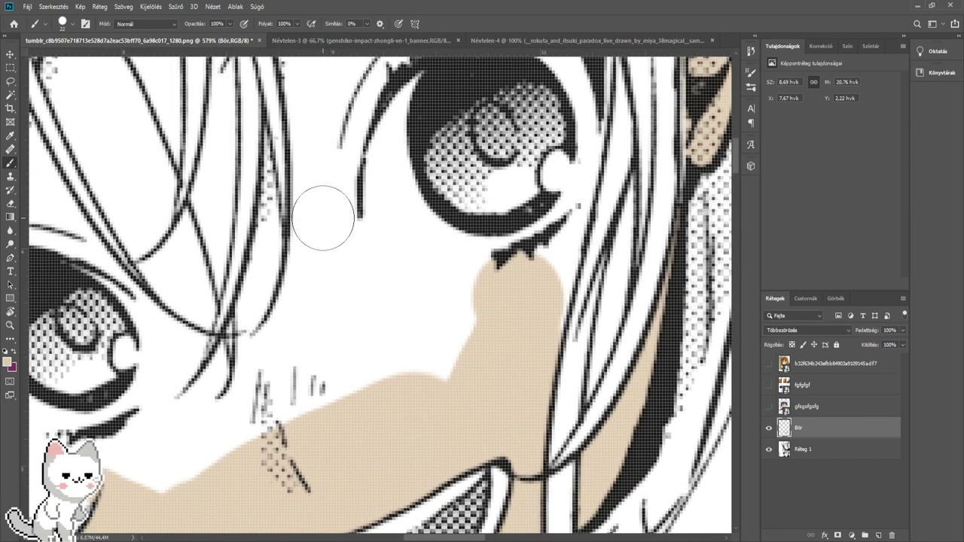
mouse_move(323, 218)
mouse_down()
mouse_move(368, 264)
mouse_move(441, 297)
mouse_move(499, 291)
mouse_up()
scroll(506, 283, down, 3)
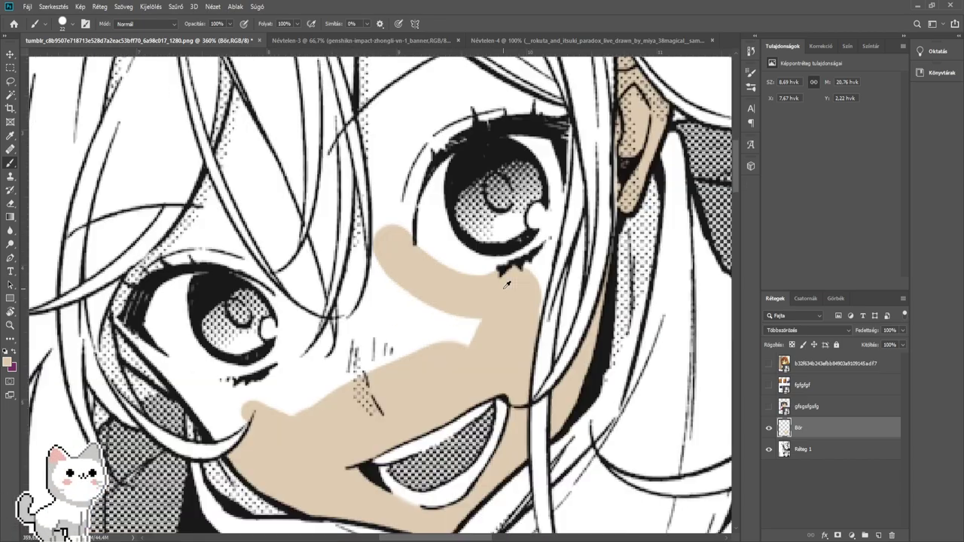
- Paint skin tone around the inner corner of the girl's image-left eye and along its lower edge to the outer hair strands
scroll(507, 284, down, 2)
scroll(372, 301, up, 5)
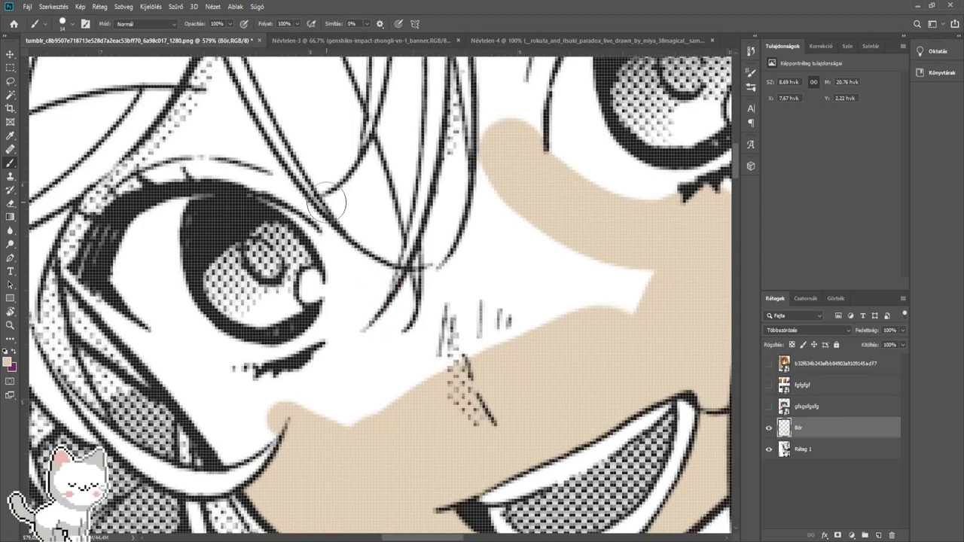
mouse_move(325, 202)
mouse_down()
mouse_move(344, 217)
mouse_move(368, 278)
mouse_move(366, 323)
mouse_move(309, 375)
mouse_move(320, 340)
mouse_up()
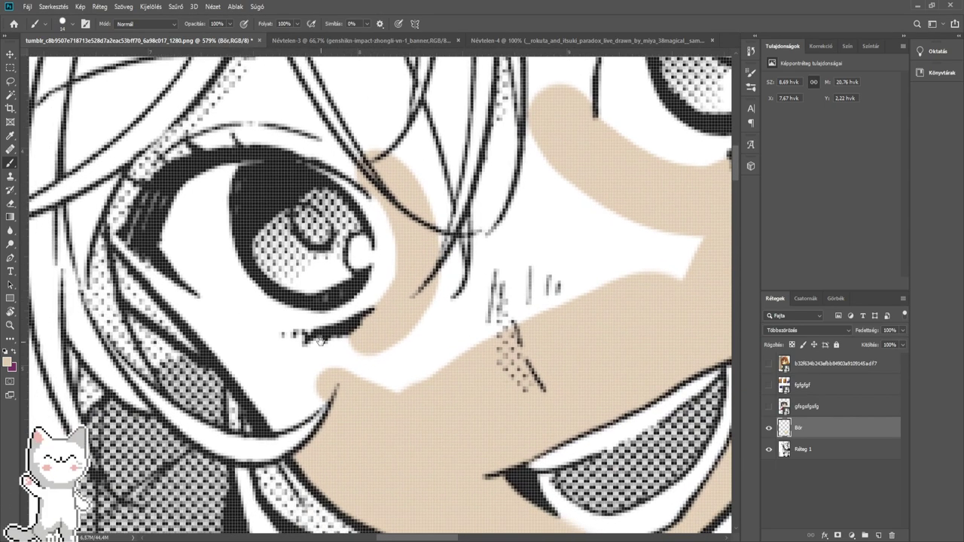
mouse_move(140, 268)
mouse_down()
mouse_move(240, 348)
mouse_move(345, 372)
mouse_move(268, 361)
mouse_move(366, 352)
mouse_move(349, 361)
mouse_move(373, 361)
mouse_move(391, 383)
mouse_move(376, 363)
mouse_move(417, 367)
mouse_move(484, 326)
mouse_move(407, 358)
mouse_move(423, 374)
mouse_move(435, 358)
mouse_move(411, 379)
mouse_move(379, 378)
mouse_move(606, 285)
mouse_up()
- Fill the girl's nose and cheek area between the two eyes with skin tone using a larger brush
key(])
key(])
key(])
drag(618, 279, 475, 381)
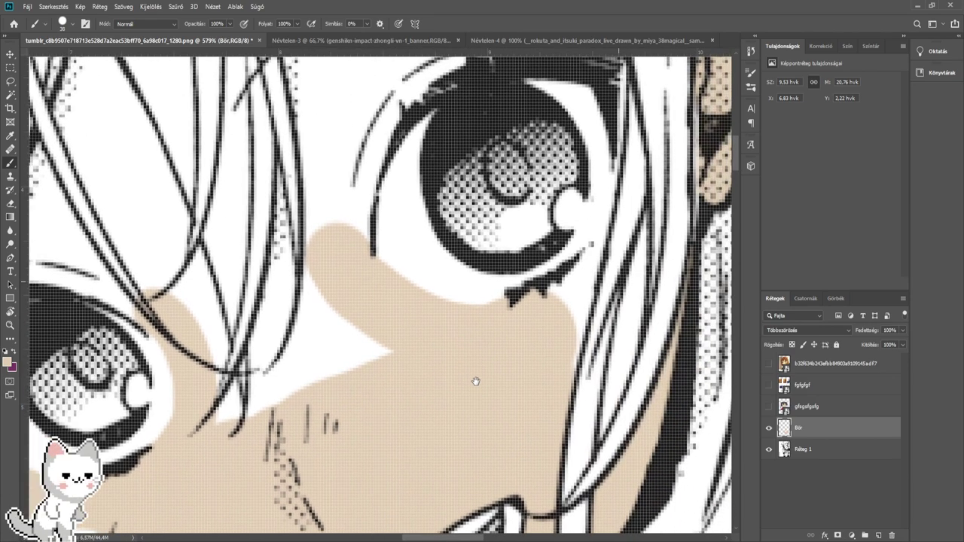
drag(400, 317, 370, 312)
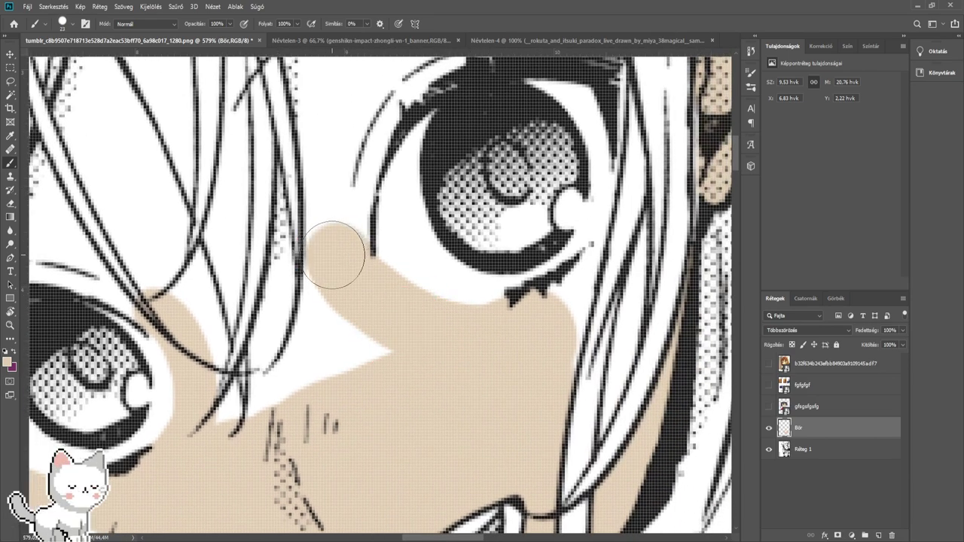
- Paint skin tone from the nose bridge around the image-right eye's inner side, over its upper eyelid and onto the forehead
mouse_move(334, 255)
mouse_down()
mouse_move(335, 153)
mouse_move(336, 223)
mouse_move(349, 155)
mouse_move(399, 81)
mouse_move(355, 328)
mouse_move(379, 297)
mouse_move(368, 309)
mouse_move(451, 267)
mouse_move(322, 186)
mouse_move(408, 236)
mouse_up()
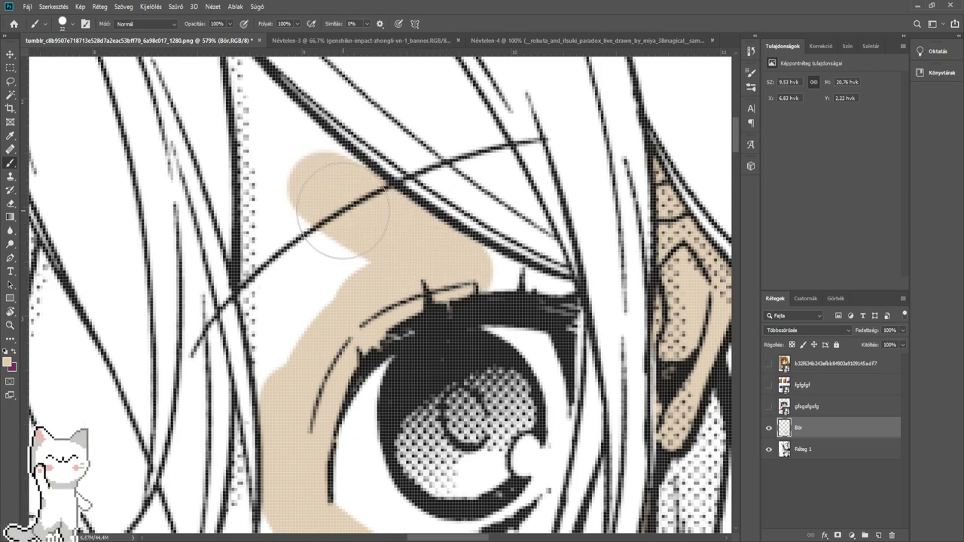
mouse_move(343, 209)
mouse_down()
mouse_move(347, 263)
mouse_move(296, 343)
mouse_up()
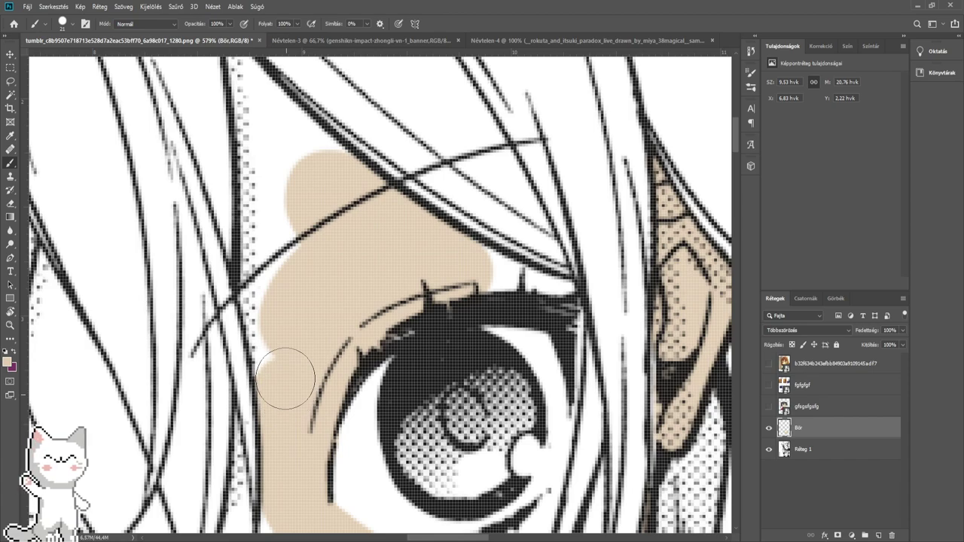
mouse_move(286, 379)
mouse_down()
mouse_move(268, 306)
mouse_move(264, 148)
mouse_move(377, 330)
mouse_up()
- Fill the pointed forehead tip between the girl's parted bangs with skin tone using a smaller brush
scroll(341, 257, up, 3)
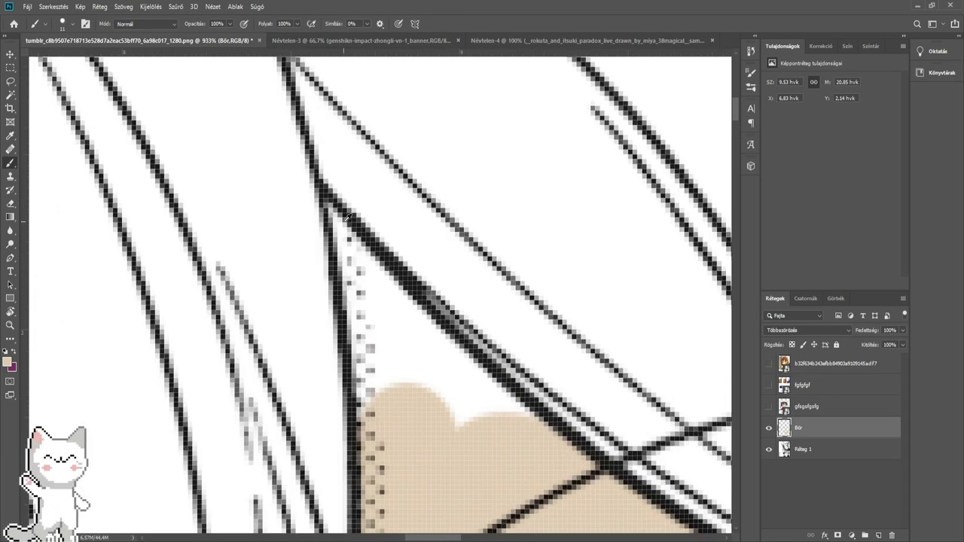
mouse_move(357, 254)
mouse_down()
mouse_move(407, 331)
mouse_move(390, 317)
mouse_move(378, 296)
mouse_move(418, 350)
mouse_move(529, 450)
mouse_up()
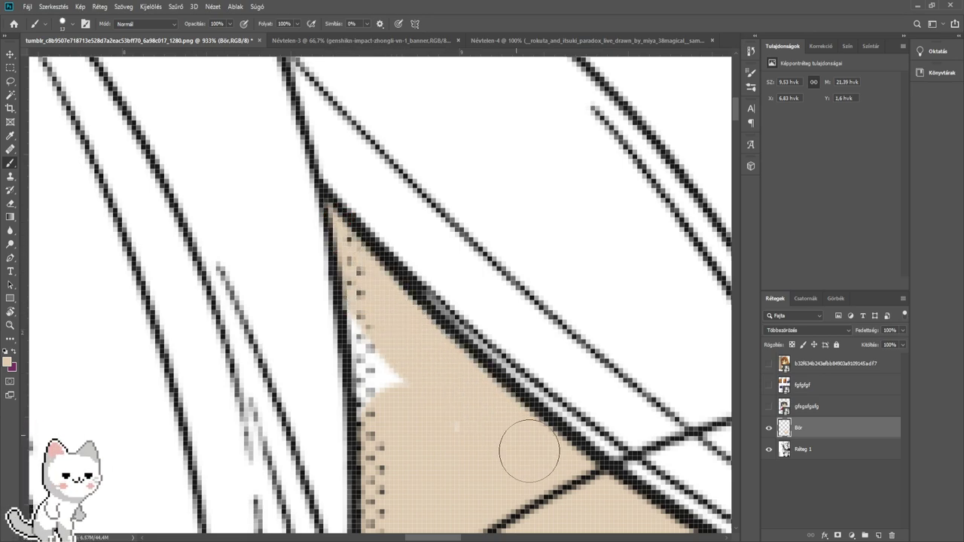
mouse_move(417, 367)
mouse_down()
mouse_move(375, 294)
mouse_move(390, 436)
mouse_up()
scroll(382, 342, down, 5)
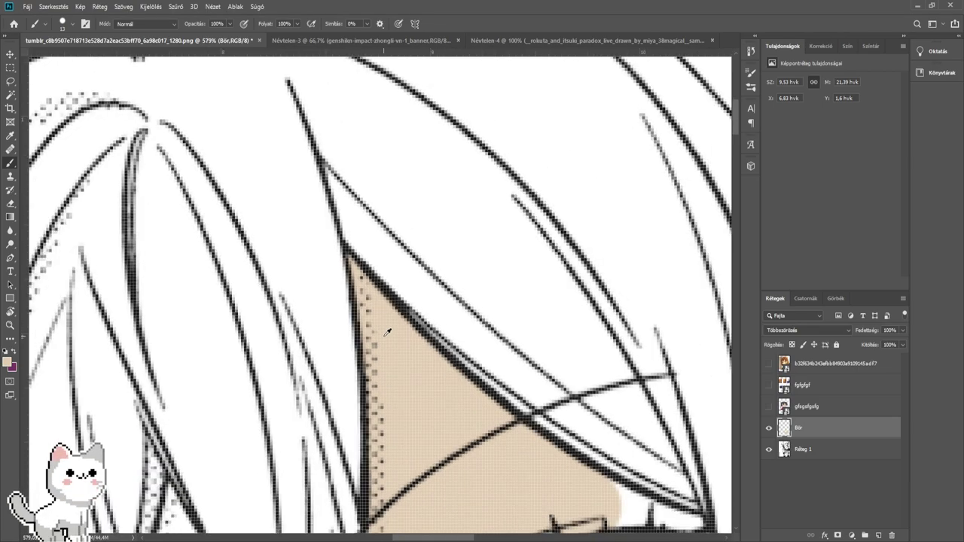
- Soften the skin tone's edges along the lower rims of both of the girl's eyes with the Blur tool
drag(531, 461, 321, 185)
drag(353, 349, 439, 203)
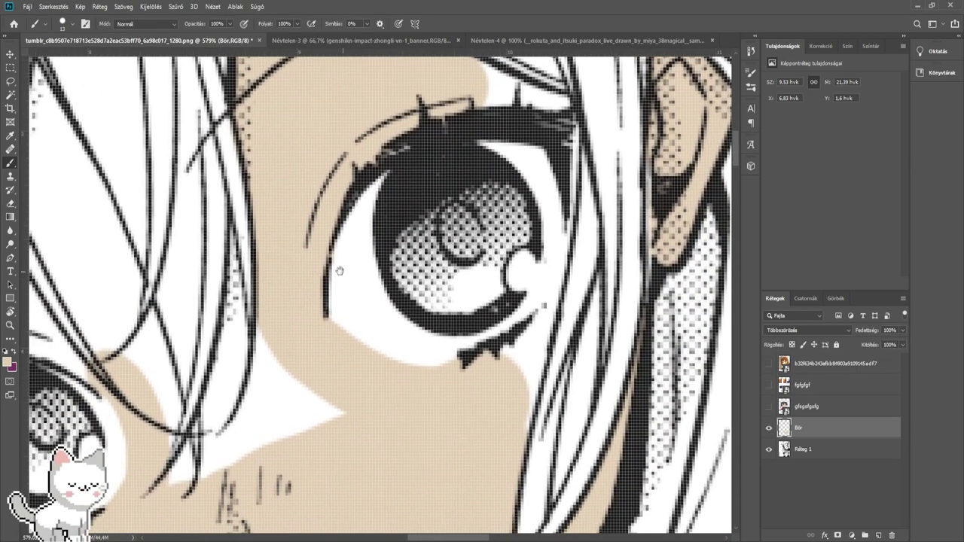
click(9, 231)
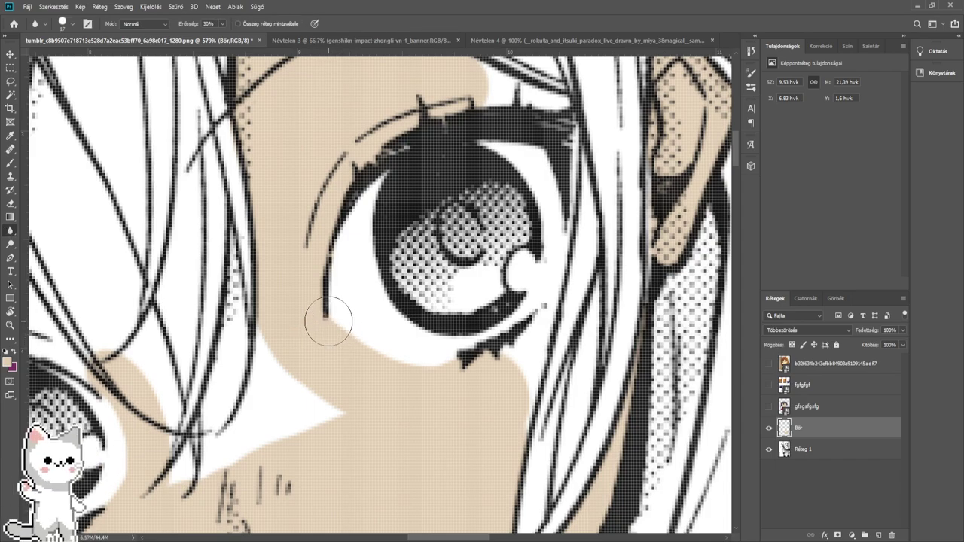
drag(423, 362, 466, 353)
drag(404, 376, 580, 259)
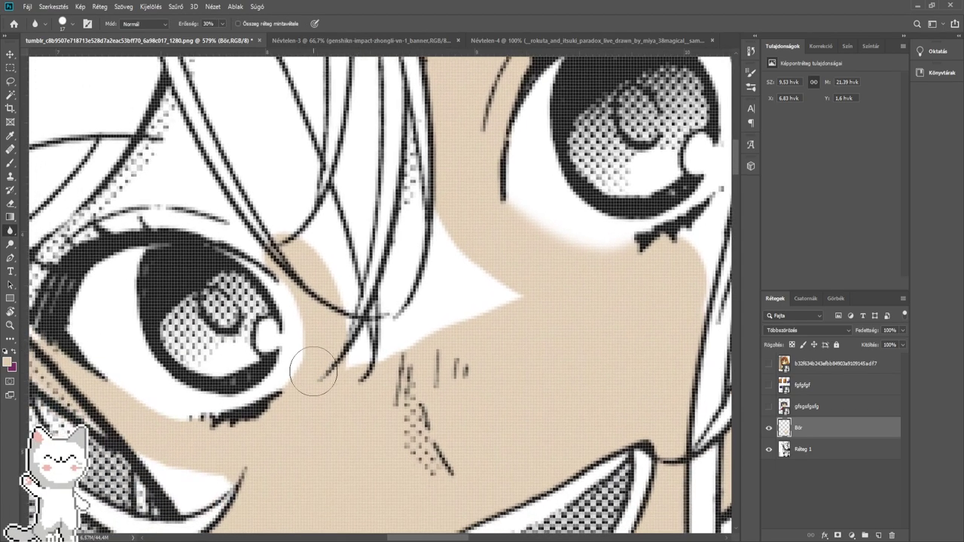
- Paint skin tone into the narrow gap between the image-right eye's outer lashes and the hair strand with a small brush
scroll(261, 400, down, 6)
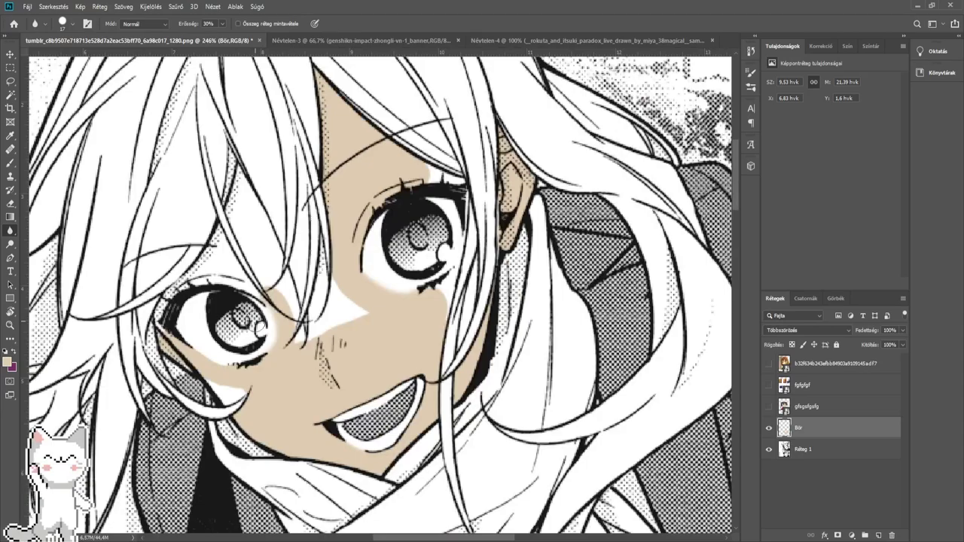
scroll(259, 331, down, 2)
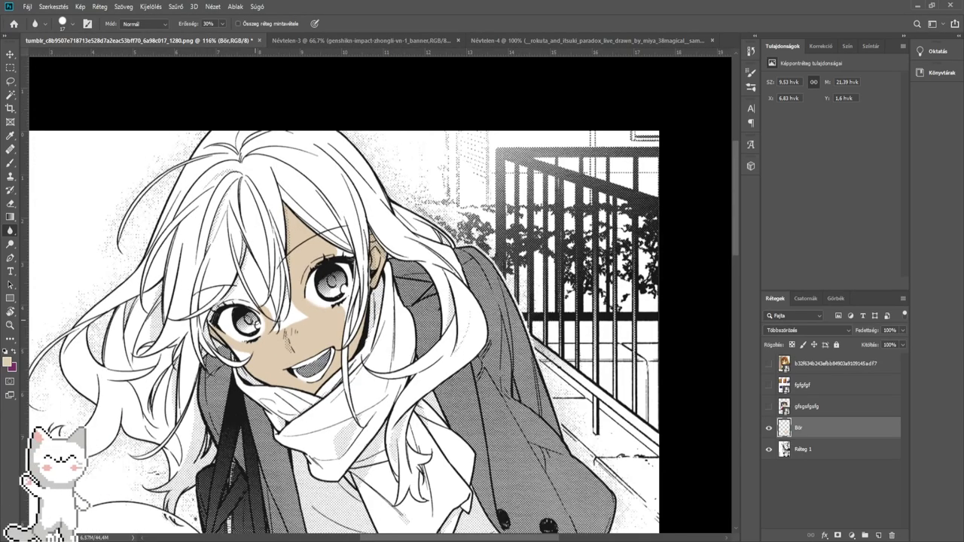
scroll(254, 321, down, 1)
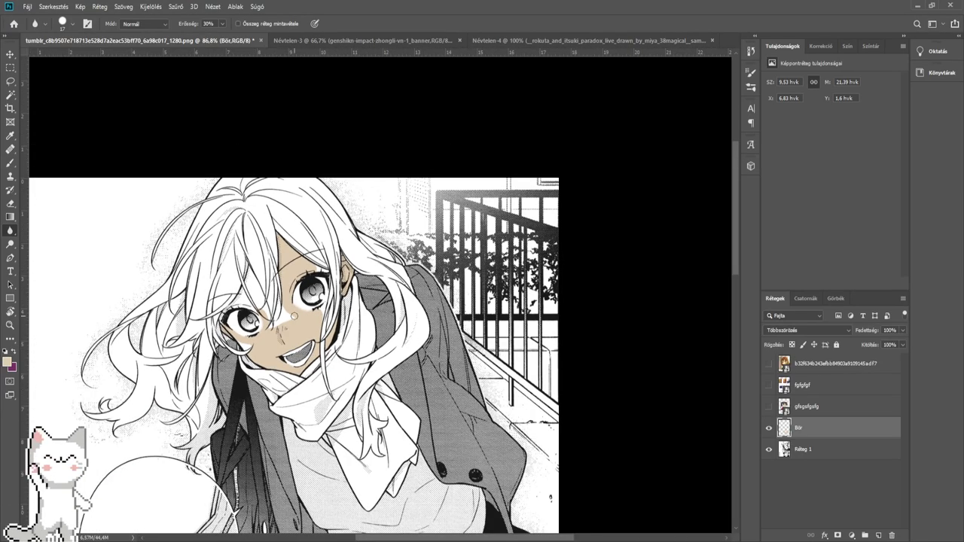
scroll(294, 316, up, 10)
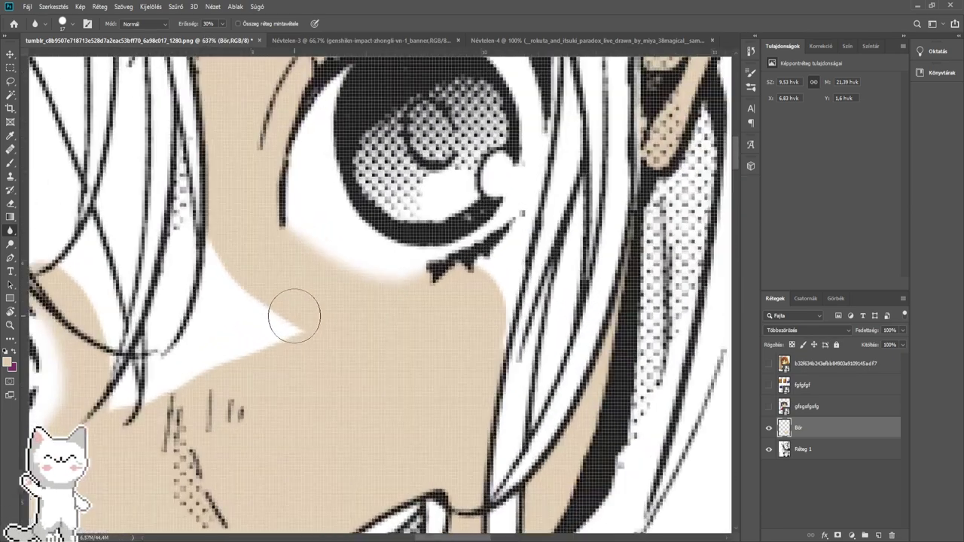
scroll(357, 336, right, 2)
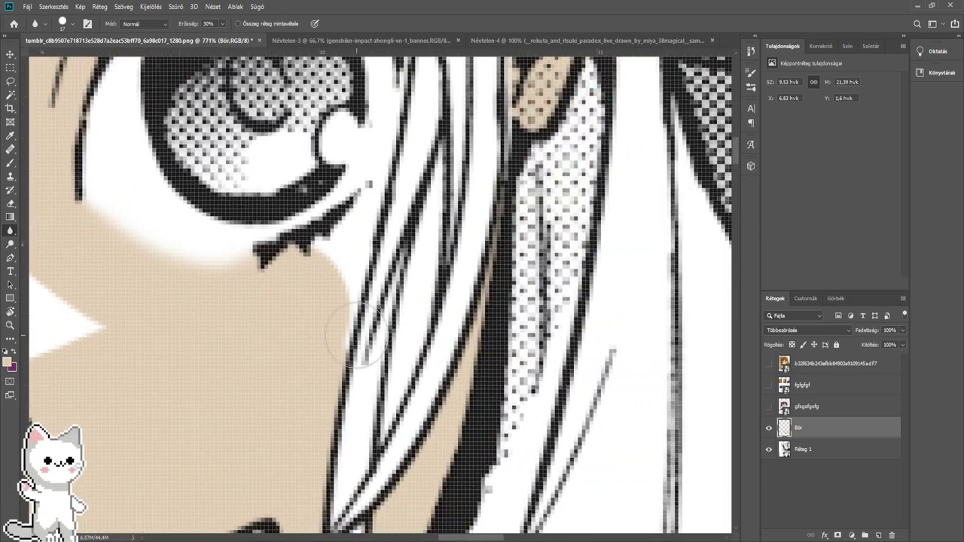
click(11, 164)
scroll(377, 323, up, 2)
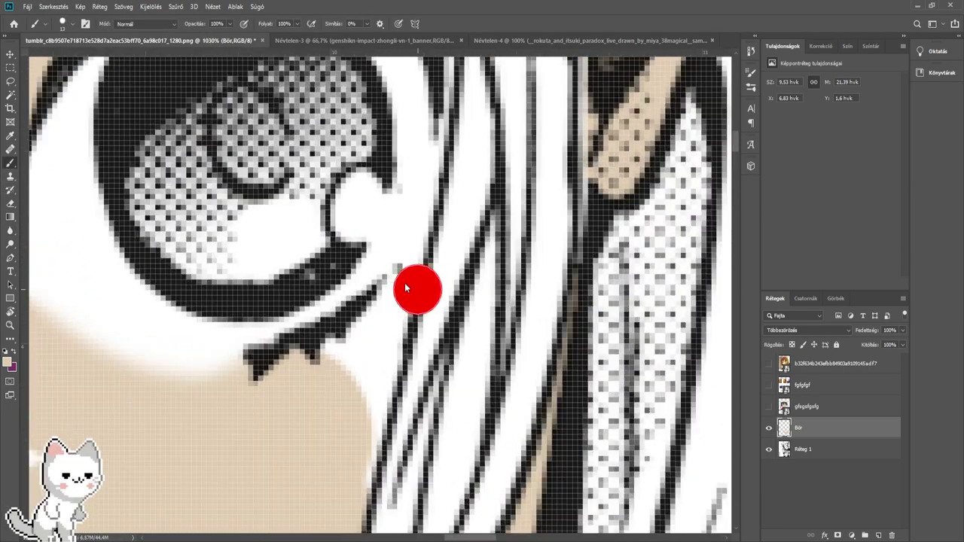
scroll(439, 134, down, 5)
scroll(407, 265, up, 6)
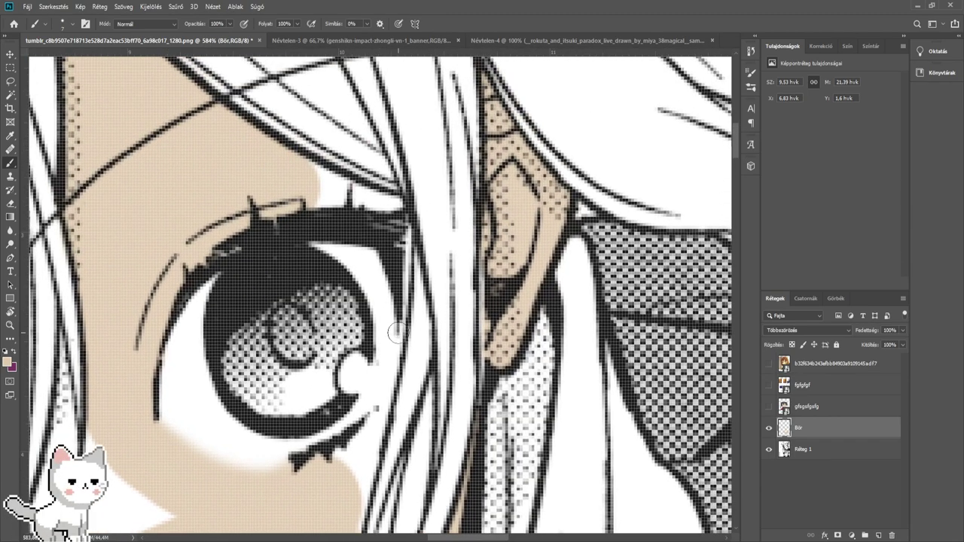
mouse_move(408, 265)
mouse_down()
mouse_move(396, 254)
mouse_move(397, 207)
mouse_move(386, 407)
mouse_move(425, 248)
mouse_move(416, 280)
mouse_up()
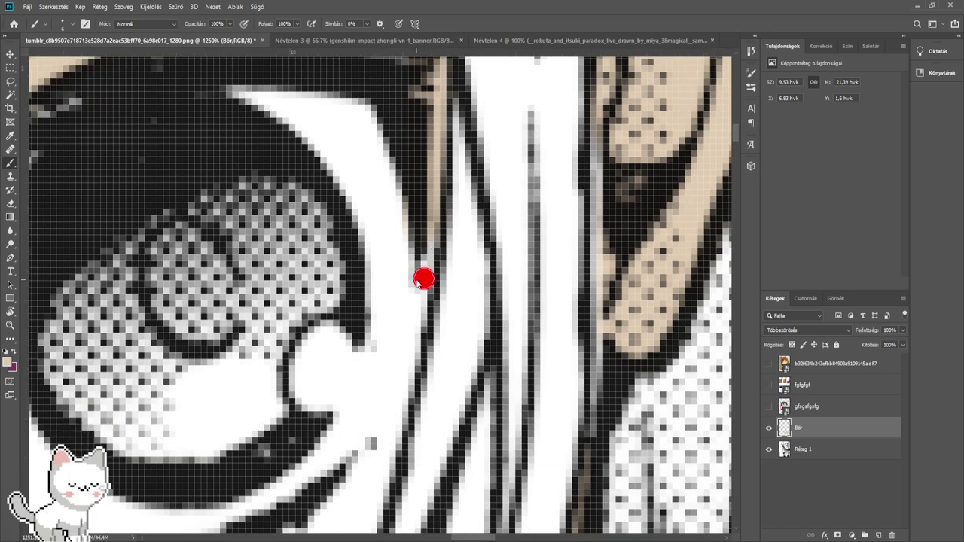
- Fill the skin at the image-right eye's outer lower corner, between the lower lashes and the hair strand
drag(413, 367, 439, 221)
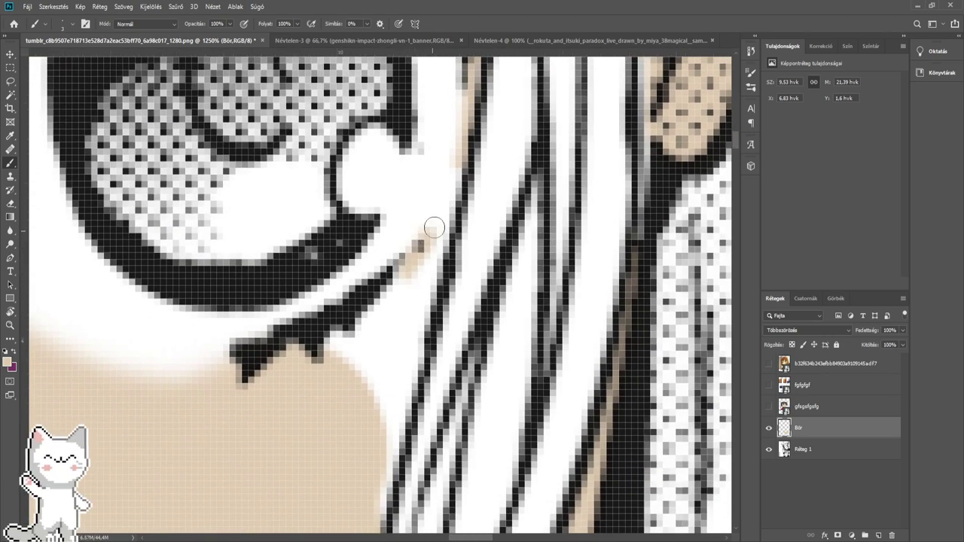
mouse_move(458, 172)
mouse_down()
mouse_move(425, 284)
mouse_move(403, 317)
mouse_move(416, 277)
mouse_move(371, 463)
mouse_move(382, 392)
mouse_up()
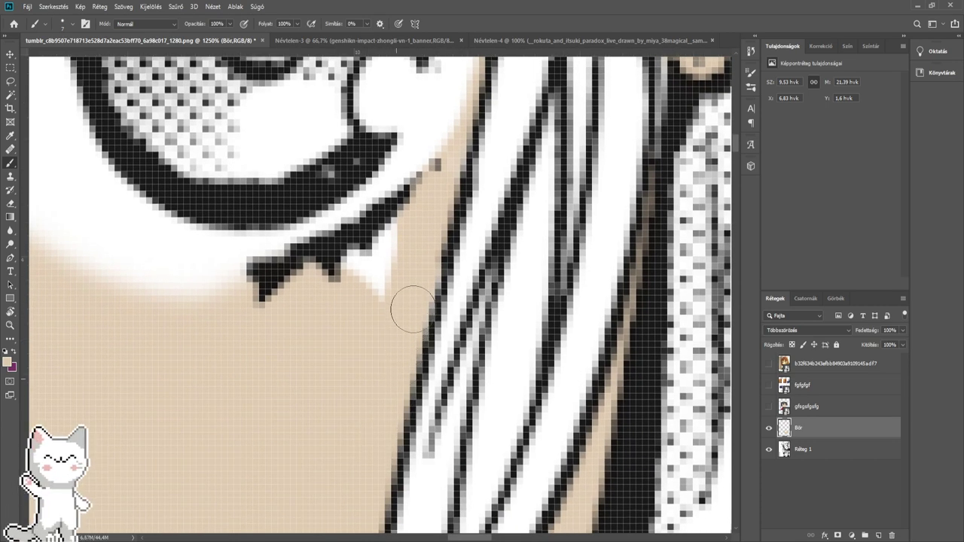
mouse_move(365, 299)
mouse_down()
mouse_move(382, 254)
mouse_move(333, 399)
mouse_up()
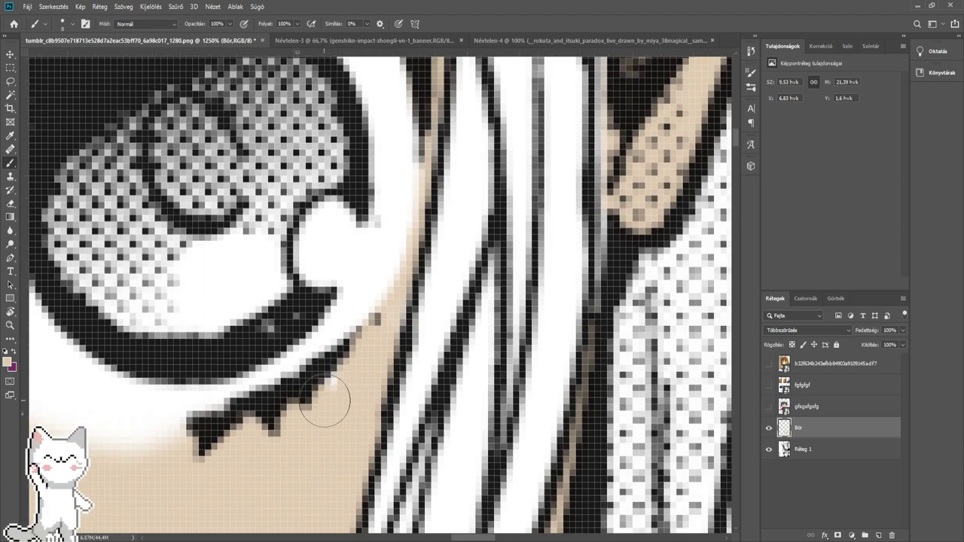
drag(358, 355, 315, 425)
alt+right_click(344, 390)
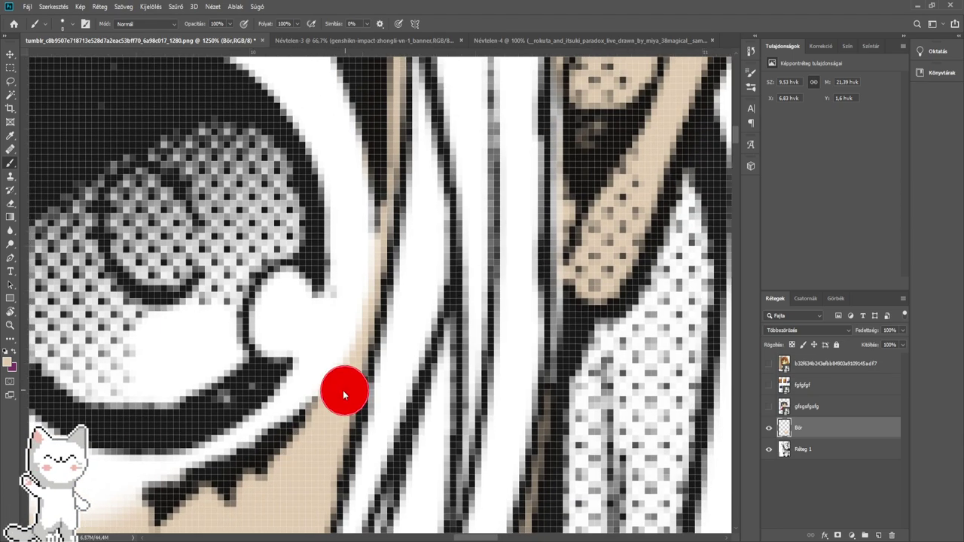
- Soften the skin tone's edge at the image-right eye's outer corner with the Blur tool
scroll(369, 345, down, 5)
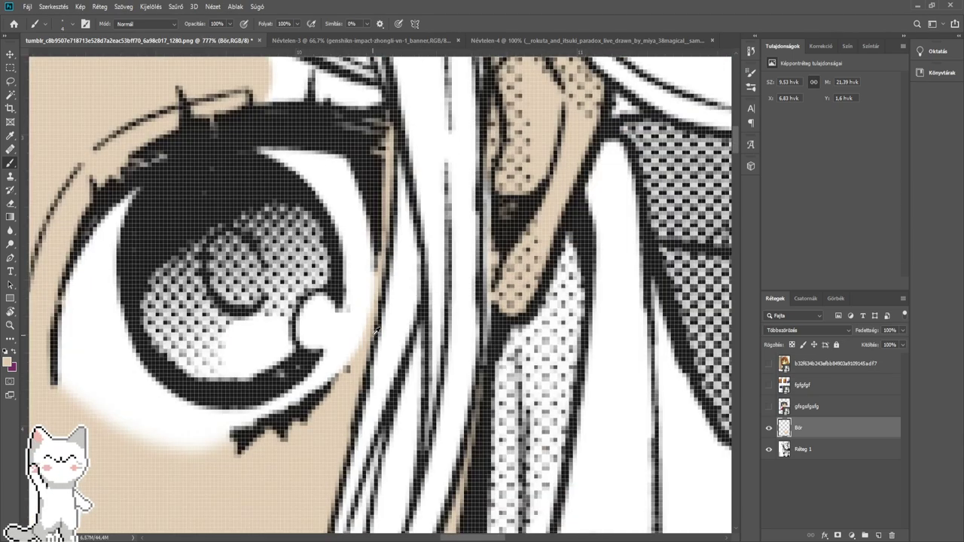
click(9, 230)
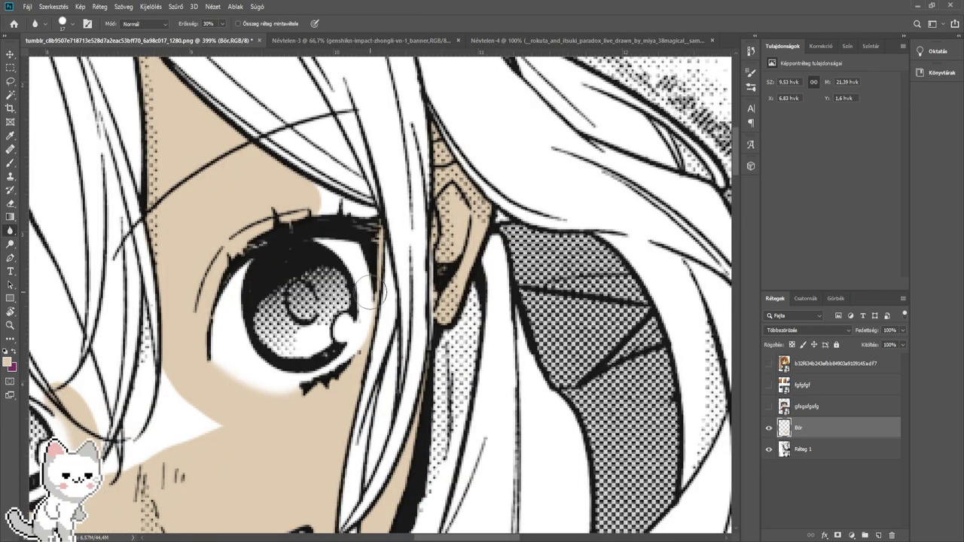
scroll(316, 345, down, 2)
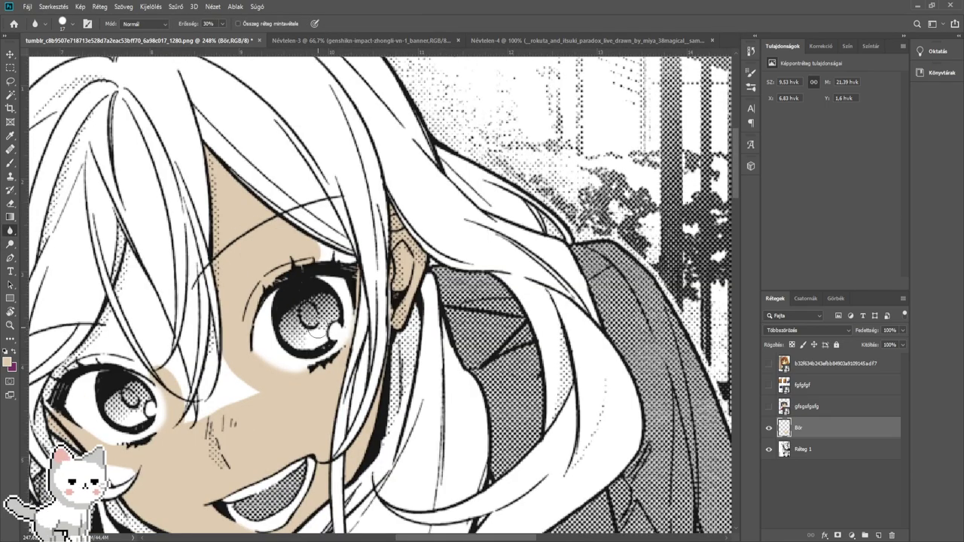
- Paint skin tone into the remaining white gap between the image-right eye's upper lashes and the hair edge above them
scroll(314, 328, up, 5)
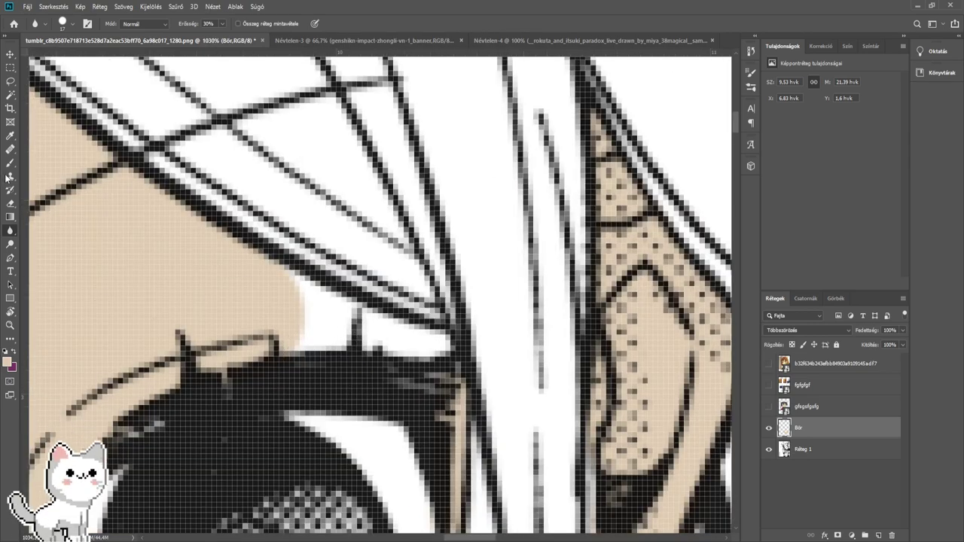
click(10, 162)
mouse_move(292, 335)
mouse_down()
mouse_move(332, 324)
mouse_move(273, 294)
mouse_up()
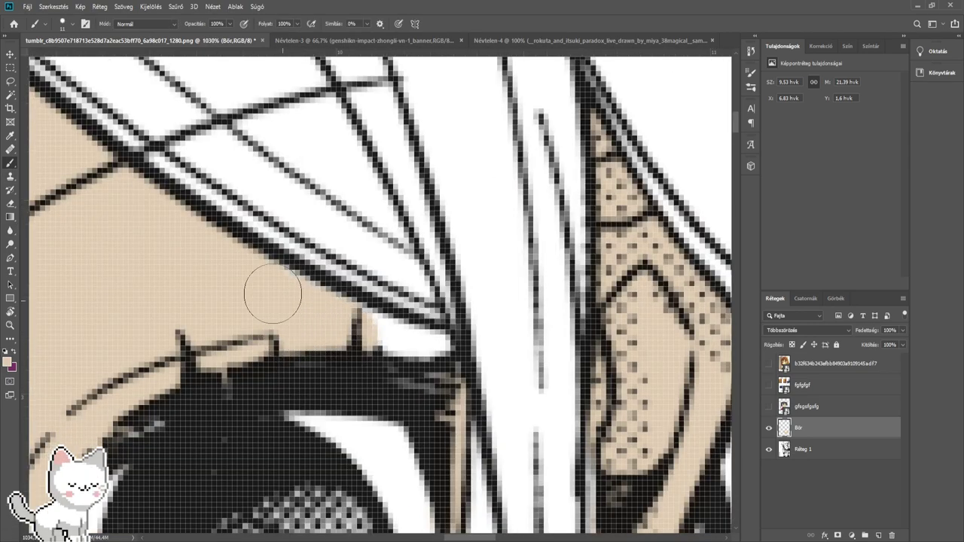
mouse_move(345, 329)
mouse_down()
mouse_move(437, 346)
mouse_move(399, 113)
mouse_up()
- Fill the long narrow skin gap between the hair strands beside the image-right eye with a small brush
drag(479, 452, 441, 262)
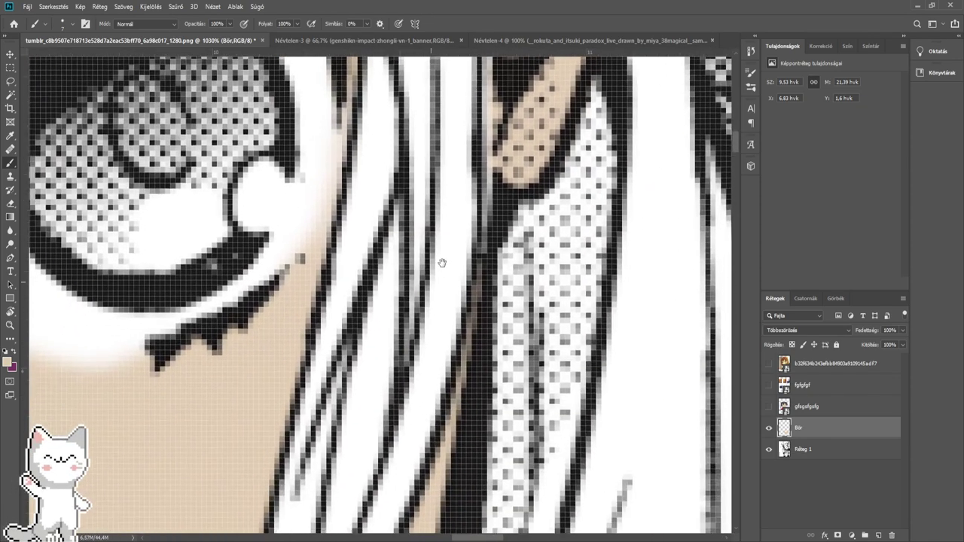
scroll(383, 233, up, 2)
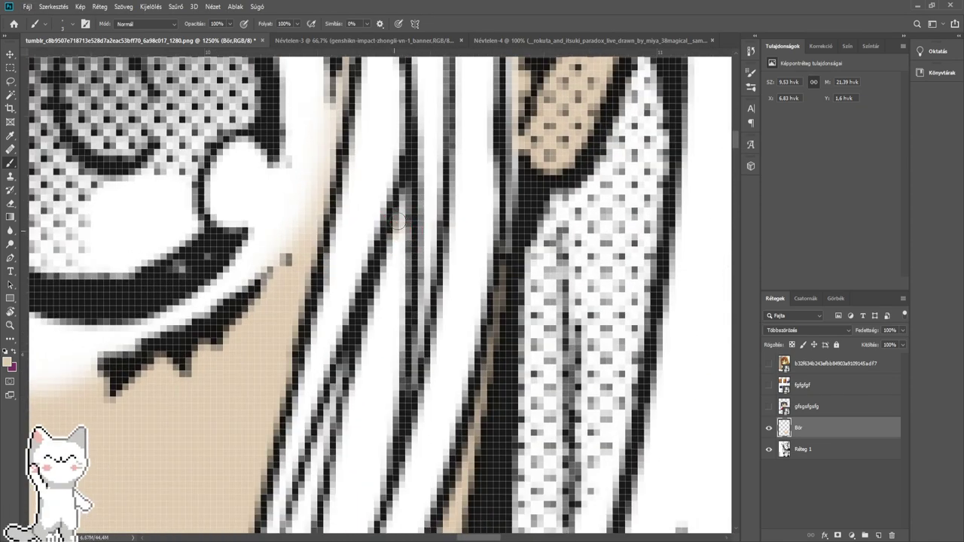
mouse_move(404, 190)
mouse_down()
mouse_move(405, 271)
mouse_move(393, 263)
mouse_move(398, 235)
mouse_move(389, 326)
mouse_move(384, 309)
mouse_move(374, 314)
mouse_move(393, 275)
mouse_move(360, 401)
mouse_move(374, 403)
mouse_move(393, 303)
mouse_up()
mouse_move(360, 419)
mouse_down()
mouse_move(435, 264)
mouse_move(412, 385)
mouse_up()
drag(427, 348, 463, 220)
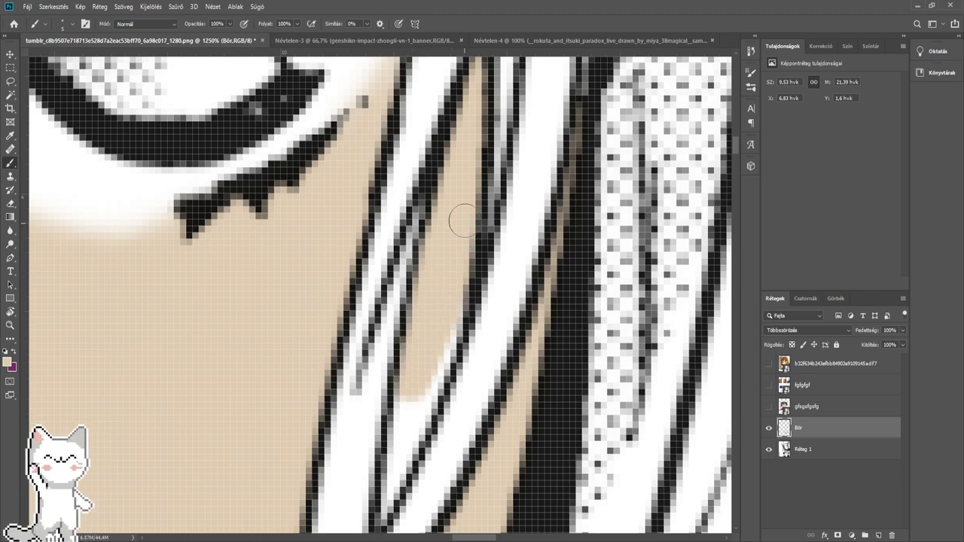
scroll(425, 382, up, 3)
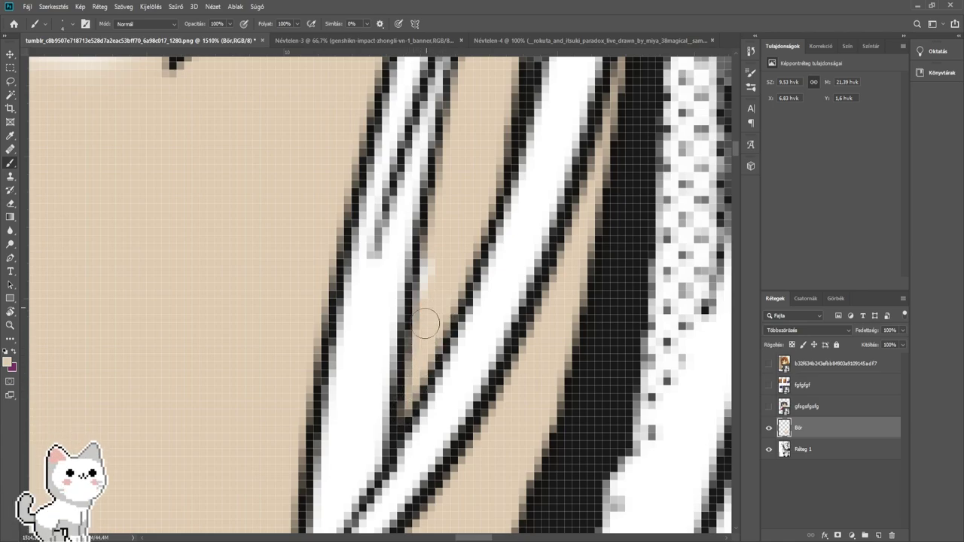
scroll(441, 298, down, 8)
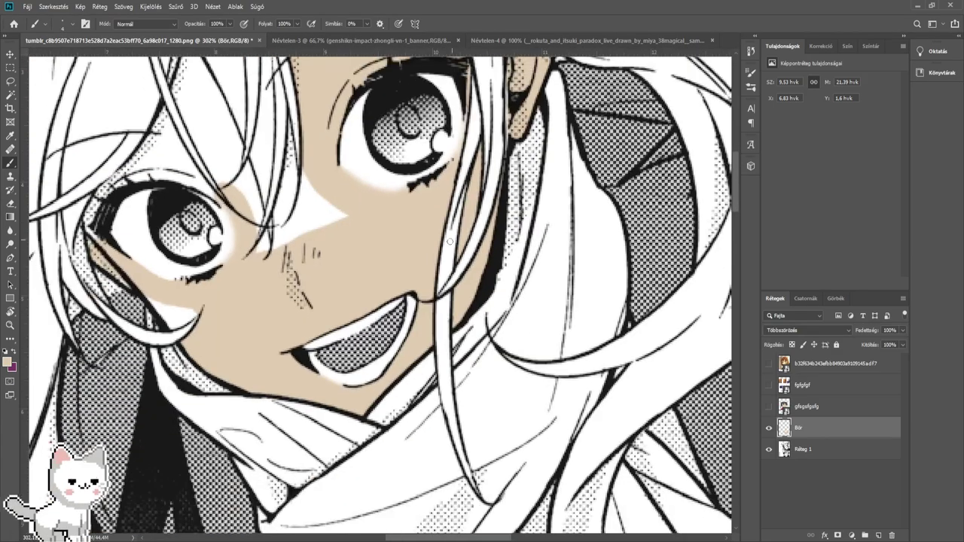
- Fill the white cheek patch below the image-left eye, between the face outline and the curled hair strand
scroll(348, 304, up, 6)
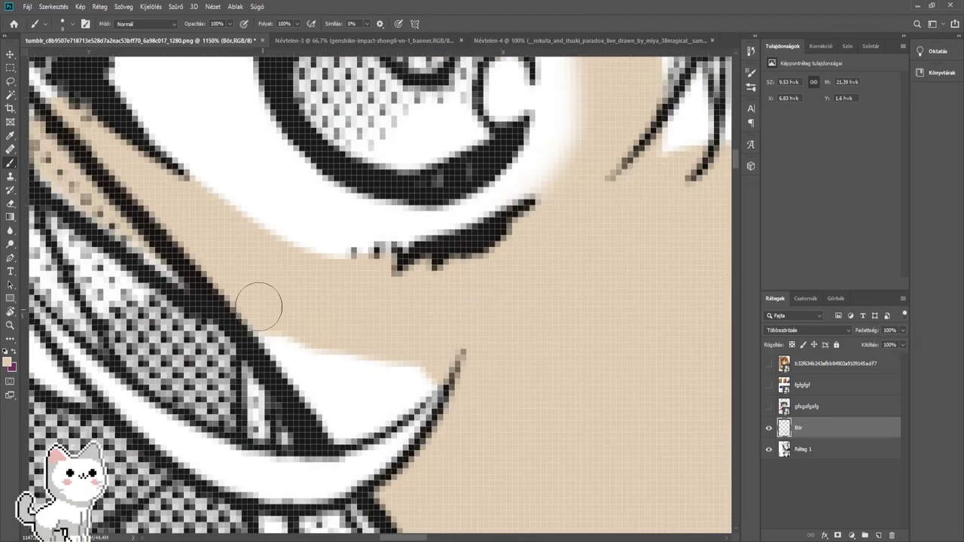
mouse_move(258, 306)
mouse_down()
mouse_move(338, 409)
mouse_move(361, 405)
mouse_move(367, 414)
mouse_move(416, 374)
mouse_move(348, 365)
mouse_up()
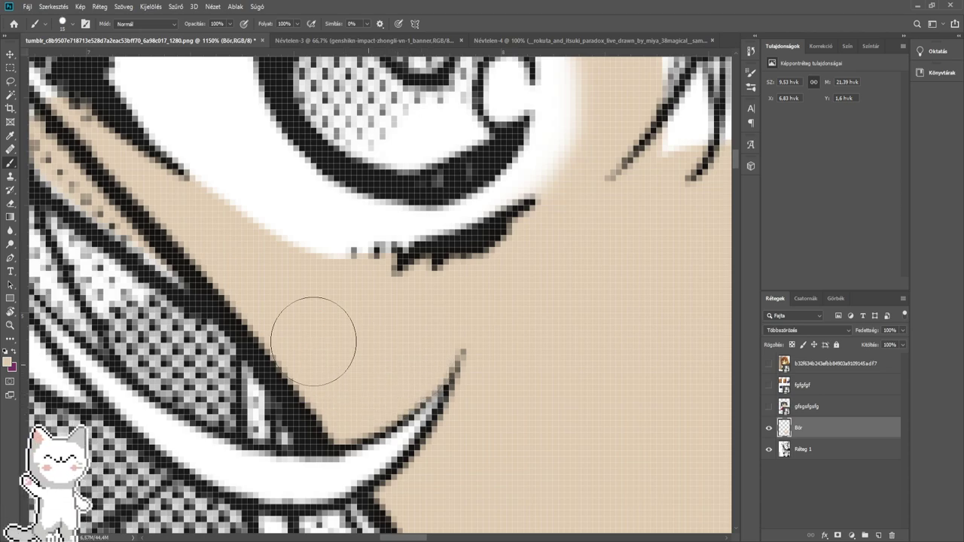
scroll(307, 318, down, 4)
drag(202, 243, 340, 344)
scroll(369, 369, up, 3)
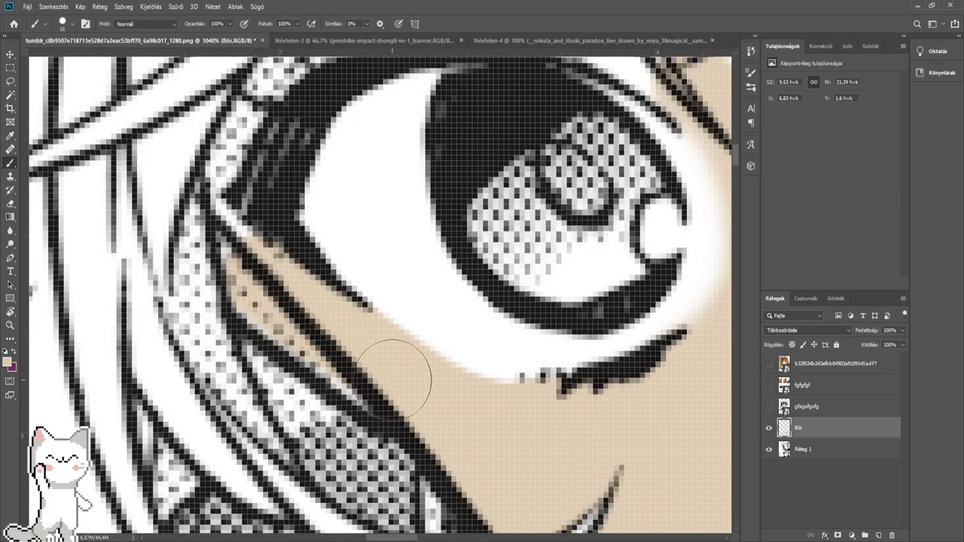
scroll(392, 379, down, 5)
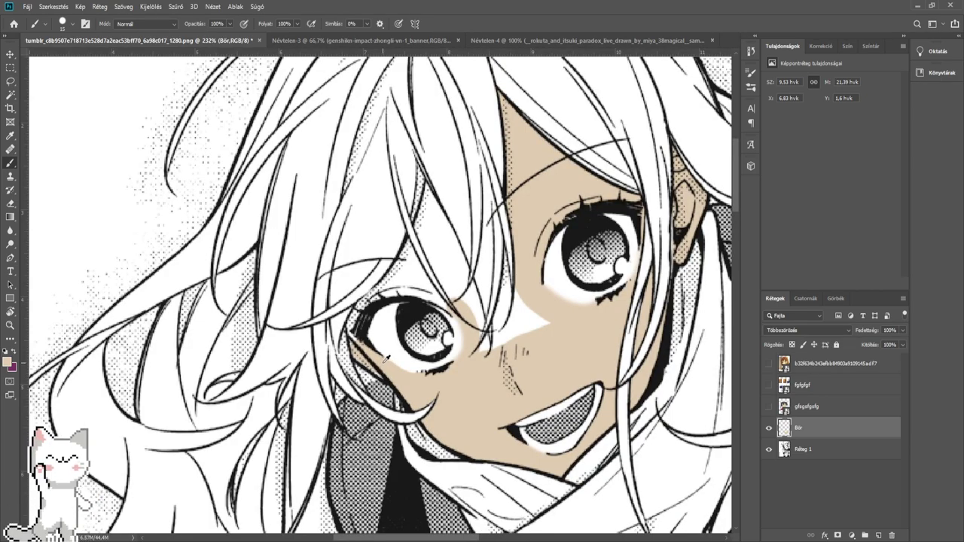
- Paint skin tone around the image-left eye's outer lashes and over its upper eyelid, including the dotted shading along the hair edge
scroll(394, 364, up, 5)
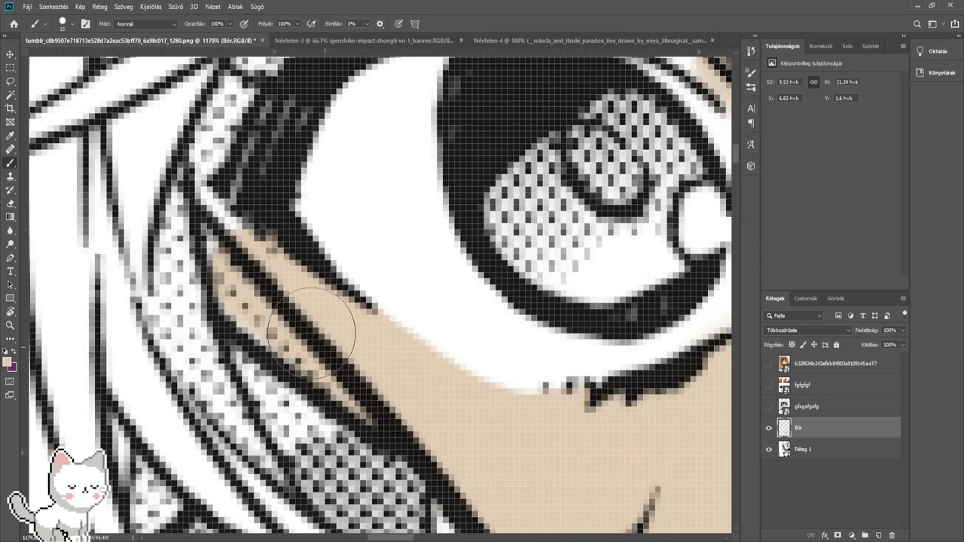
mouse_move(249, 292)
mouse_down()
mouse_move(344, 409)
mouse_move(324, 386)
mouse_move(305, 289)
mouse_move(331, 233)
mouse_move(402, 157)
mouse_move(276, 310)
mouse_move(475, 261)
mouse_move(453, 268)
mouse_move(565, 294)
mouse_move(549, 247)
mouse_move(472, 147)
mouse_up()
alt+right_click(470, 151)
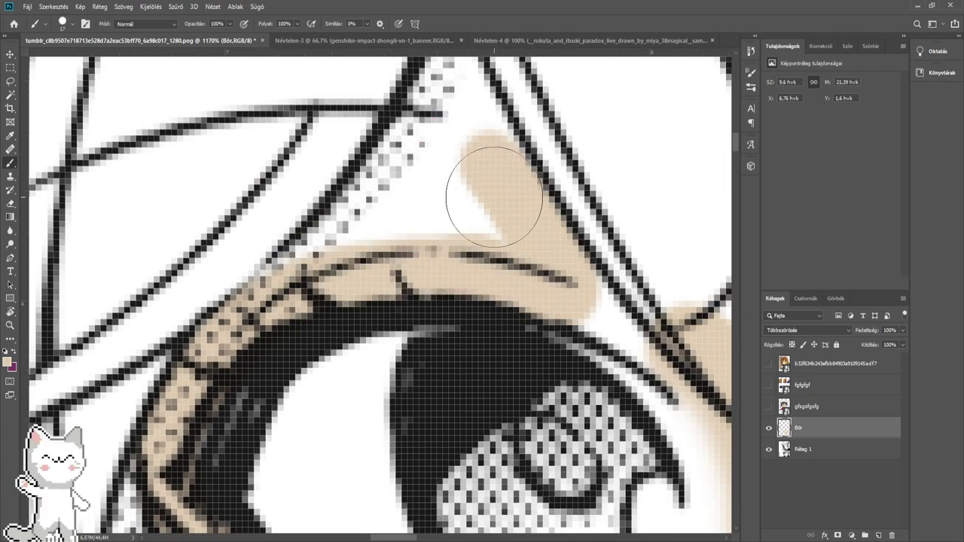
mouse_move(495, 196)
mouse_down()
mouse_move(469, 149)
mouse_move(451, 137)
mouse_move(417, 175)
mouse_move(464, 213)
mouse_move(382, 229)
mouse_up()
key(bracketleft)
key(bracketleft)
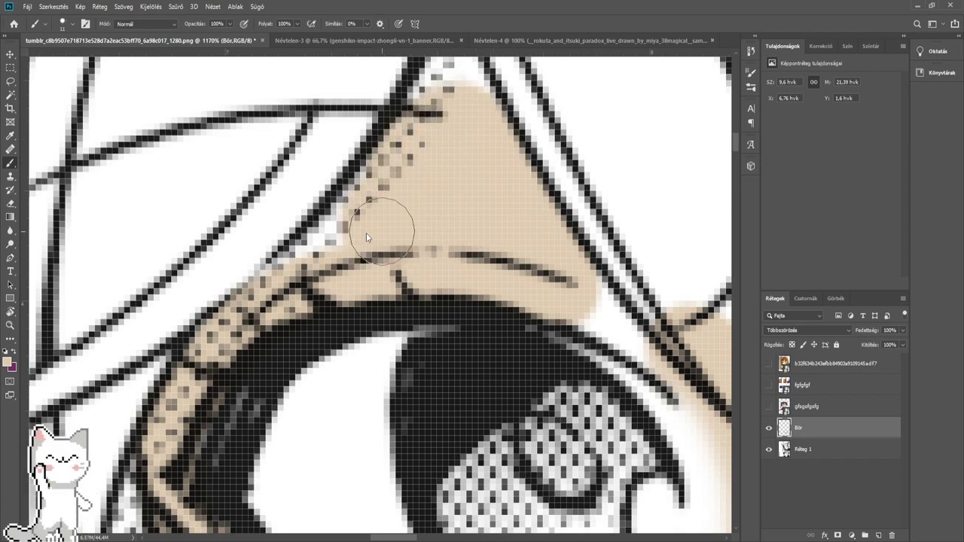
drag(267, 300, 362, 198)
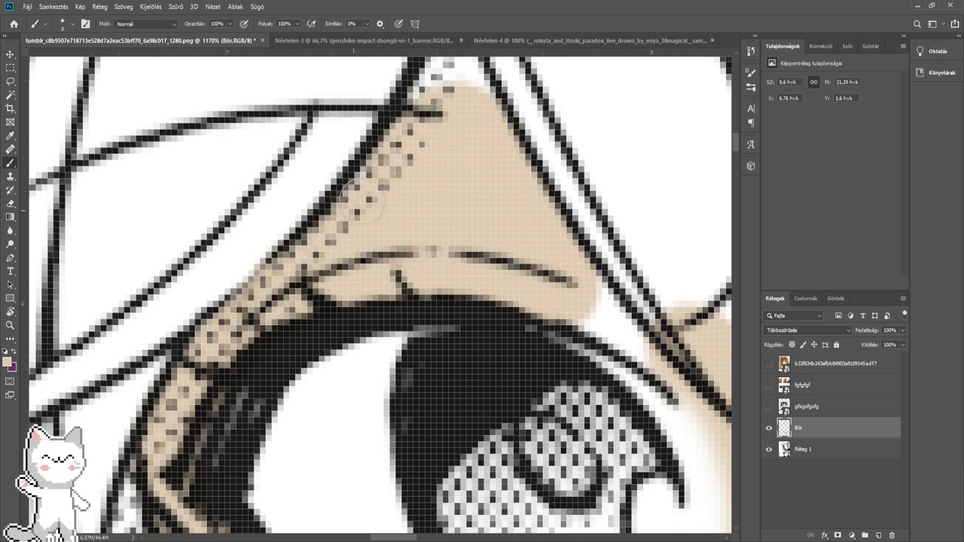
- Fill the narrow skin gap between the image-left eye's inner upper lashes and the diagonal hair strand with a smaller brush
drag(488, 239, 317, 224)
scroll(414, 307, up, 2)
key(bracketleft)
key(bracketleft)
key(bracketleft)
key(bracketleft)
key(bracketleft)
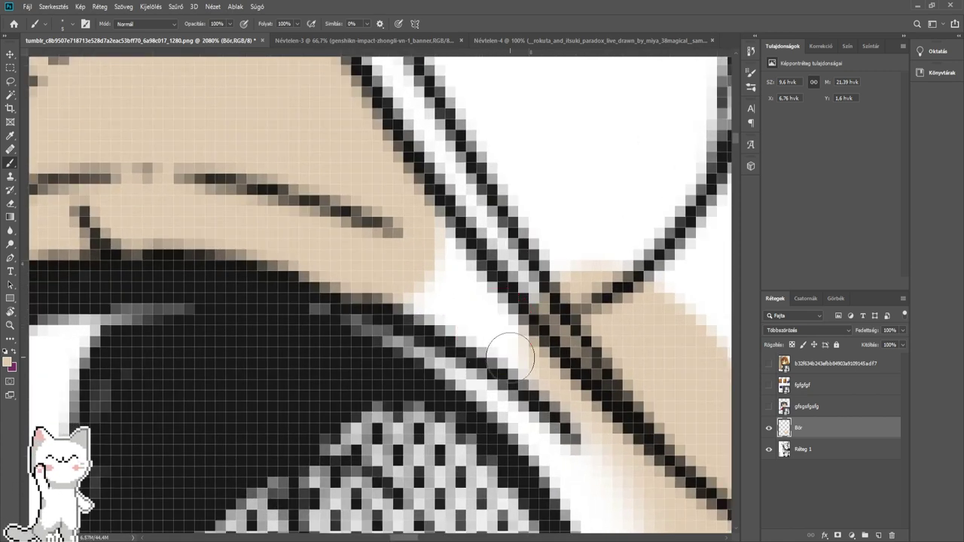
mouse_move(497, 345)
mouse_down()
mouse_move(433, 289)
mouse_move(376, 268)
mouse_up()
drag(485, 314, 416, 224)
scroll(383, 171, down, 5)
scroll(383, 180, down, 5)
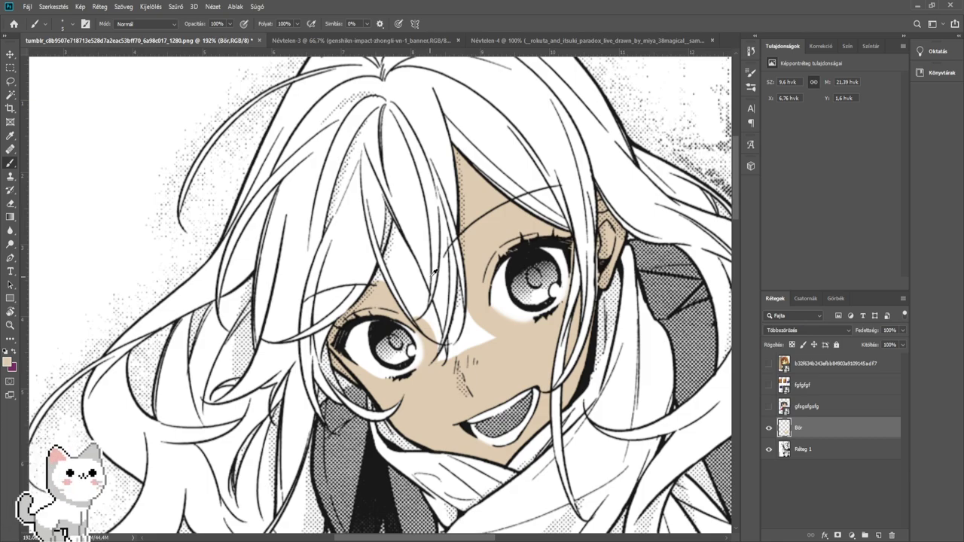
- Erase the excess skin tone from the tip of the diagonal hair strand at the image-left eye's inner corner
scroll(434, 272, up, 5)
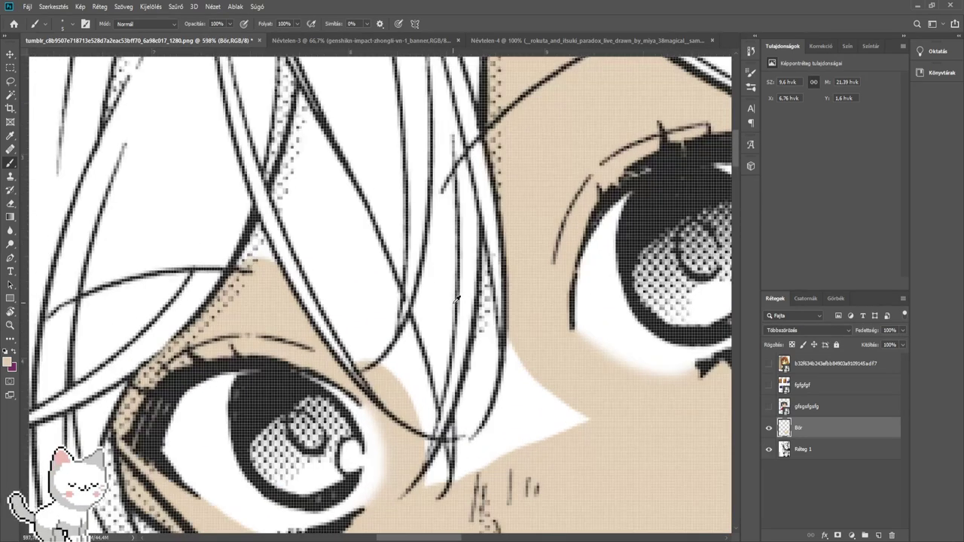
scroll(446, 269, up, 4)
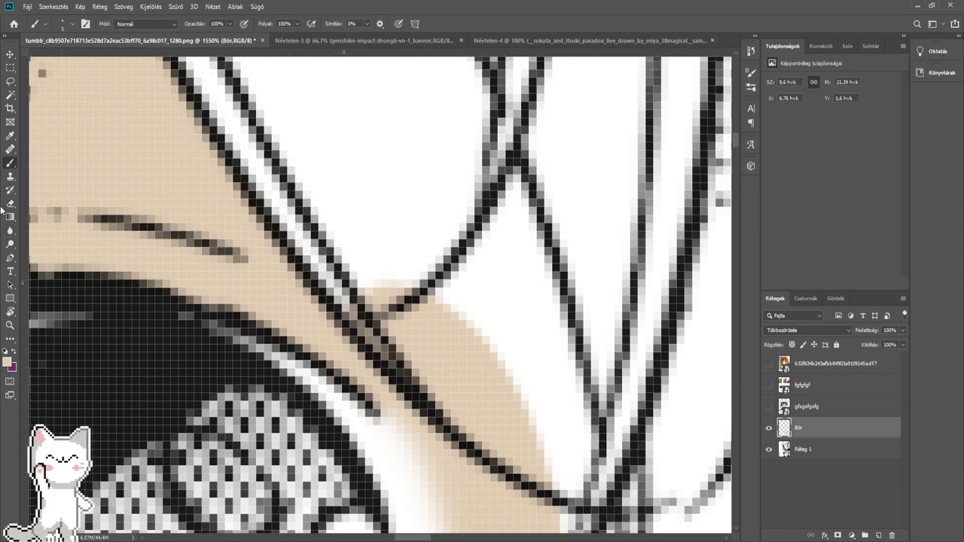
click(5, 206)
click(415, 341)
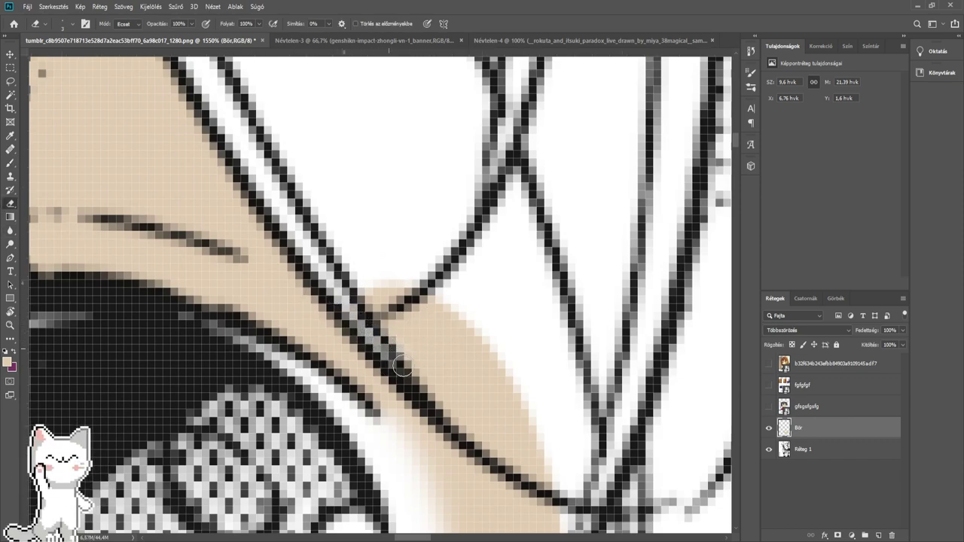
mouse_move(401, 366)
mouse_down()
mouse_move(364, 320)
mouse_move(370, 216)
mouse_move(442, 273)
mouse_move(464, 196)
mouse_move(482, 258)
mouse_move(465, 252)
mouse_move(388, 304)
mouse_up()
- Paint skin tone into the gaps between the crossing hair strands beside the image-left eye's inner corner
click(10, 164)
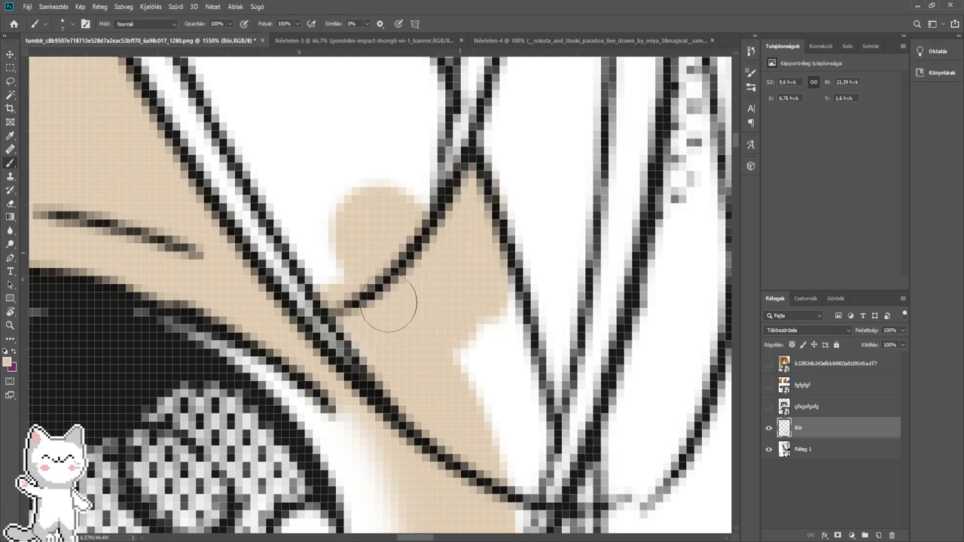
mouse_move(445, 369)
mouse_down()
mouse_move(484, 418)
mouse_move(497, 457)
mouse_move(505, 419)
mouse_move(463, 275)
mouse_up()
mouse_move(531, 492)
mouse_down()
mouse_move(501, 266)
mouse_move(441, 307)
mouse_up()
mouse_move(491, 421)
mouse_down()
mouse_move(477, 404)
mouse_move(527, 301)
mouse_move(499, 396)
mouse_move(522, 355)
mouse_up()
mouse_move(583, 369)
mouse_down()
mouse_move(409, 400)
mouse_move(420, 409)
mouse_move(424, 242)
mouse_move(452, 144)
mouse_up()
drag(552, 240, 455, 452)
- Fill the white area on the nose bridge between the hair tips and the image-right eye with a larger brush
key(])
mouse_move(424, 325)
mouse_down()
mouse_move(426, 278)
mouse_move(651, 435)
mouse_up()
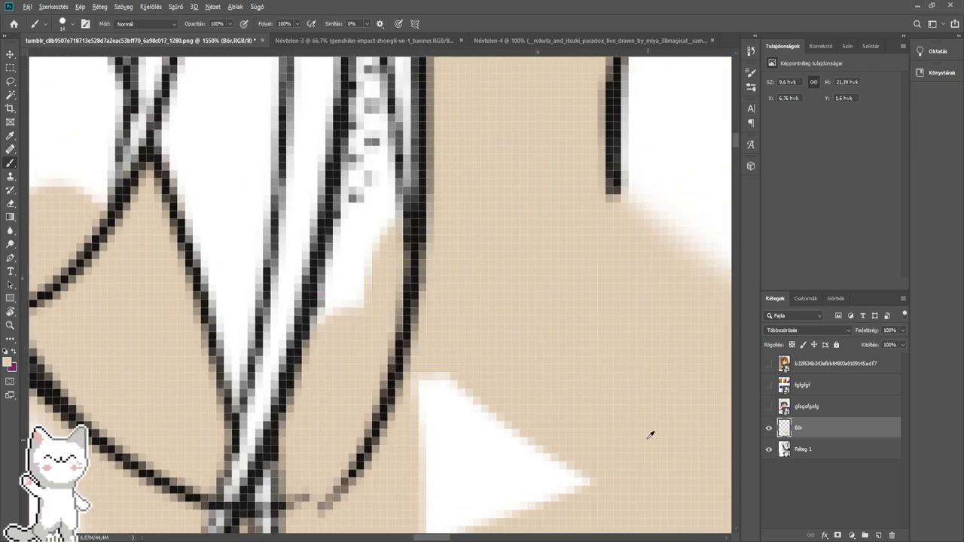
scroll(652, 435, down, 5)
key(])
key(])
key(])
key(])
drag(576, 450, 527, 458)
- Fill the narrow dotted gap between the hair strands above the nose bridge with a small brush
scroll(520, 379, up, 6)
scroll(507, 364, up, 1)
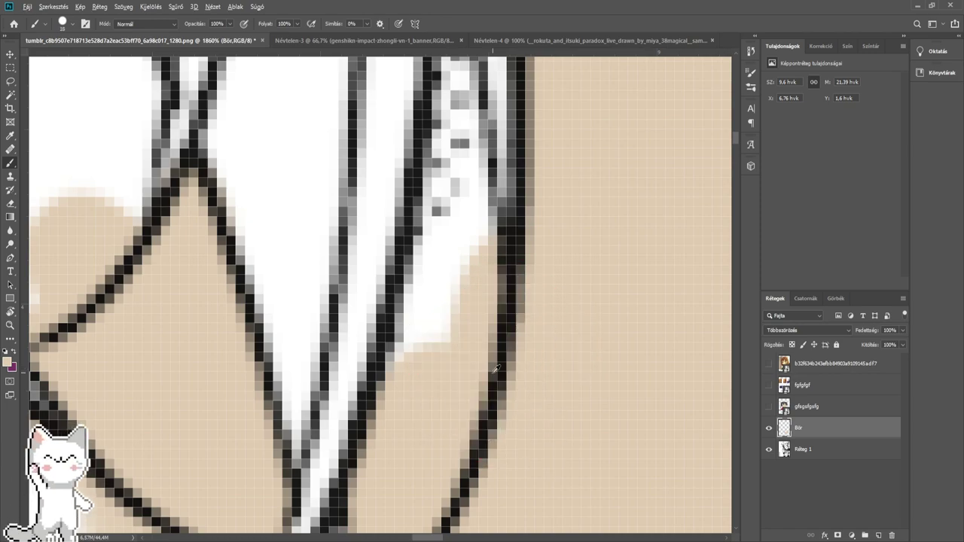
drag(423, 361, 449, 307)
mouse_move(428, 317)
mouse_down()
mouse_move(438, 266)
mouse_move(444, 256)
mouse_move(459, 266)
mouse_move(458, 207)
mouse_up()
drag(446, 187, 422, 406)
mouse_move(422, 457)
mouse_down()
mouse_move(422, 323)
mouse_move(421, 360)
mouse_up()
mouse_move(424, 150)
mouse_down()
mouse_move(437, 307)
mouse_move(423, 350)
mouse_move(423, 253)
mouse_move(437, 357)
mouse_move(424, 195)
mouse_move(442, 380)
mouse_move(438, 271)
mouse_move(456, 399)
mouse_up()
scroll(461, 382, down, 2)
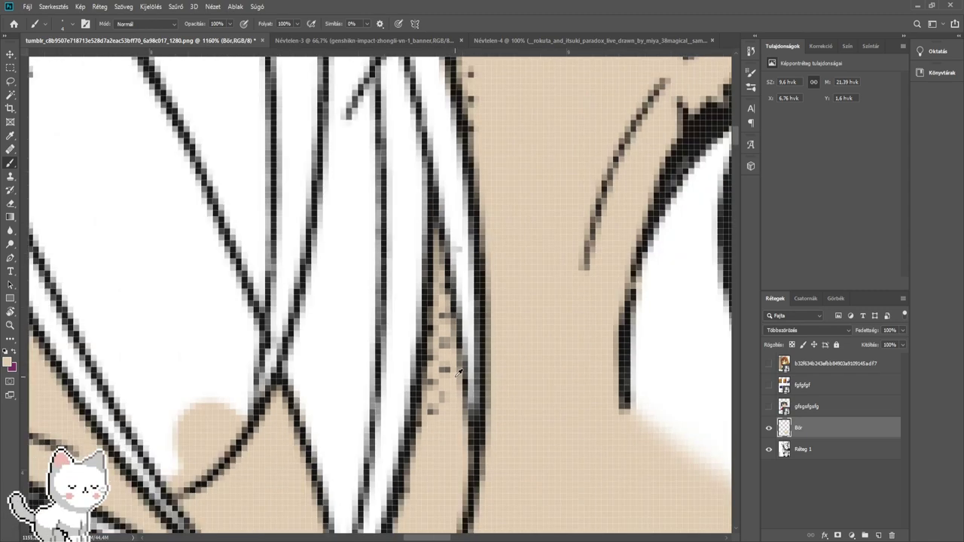
click(490, 429)
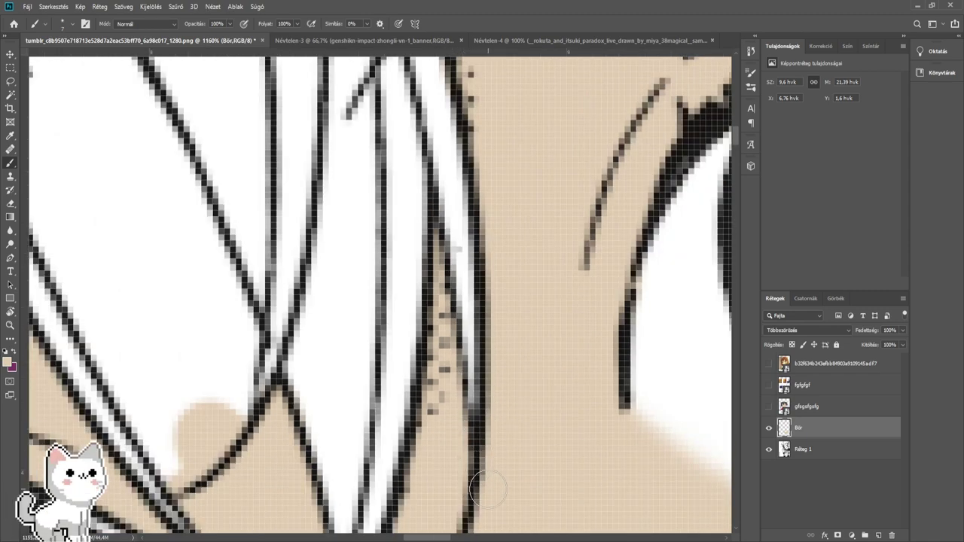
scroll(458, 452, down, 5)
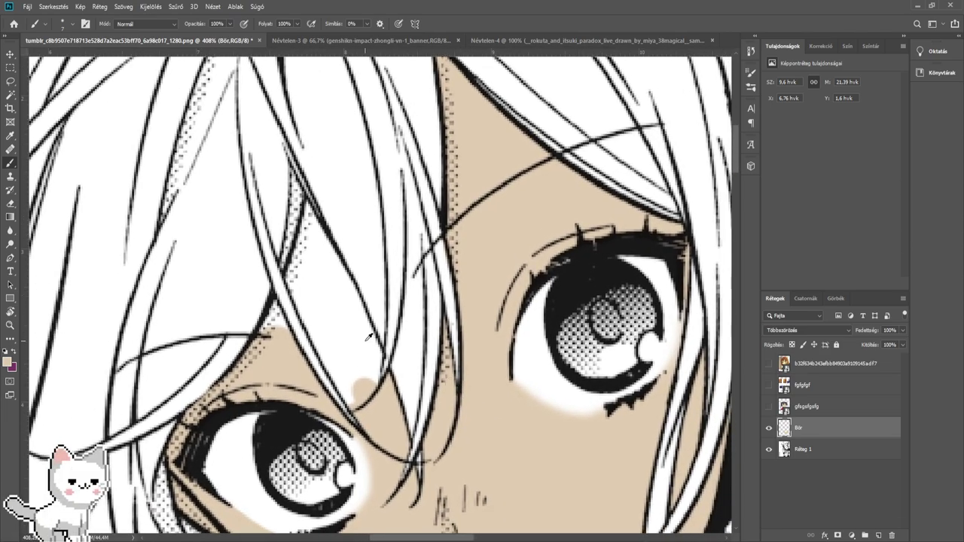
- Fill the lower part of the triangular forehead area between the hair strands above the image-left eye
scroll(360, 386, up, 6)
drag(379, 413, 409, 391)
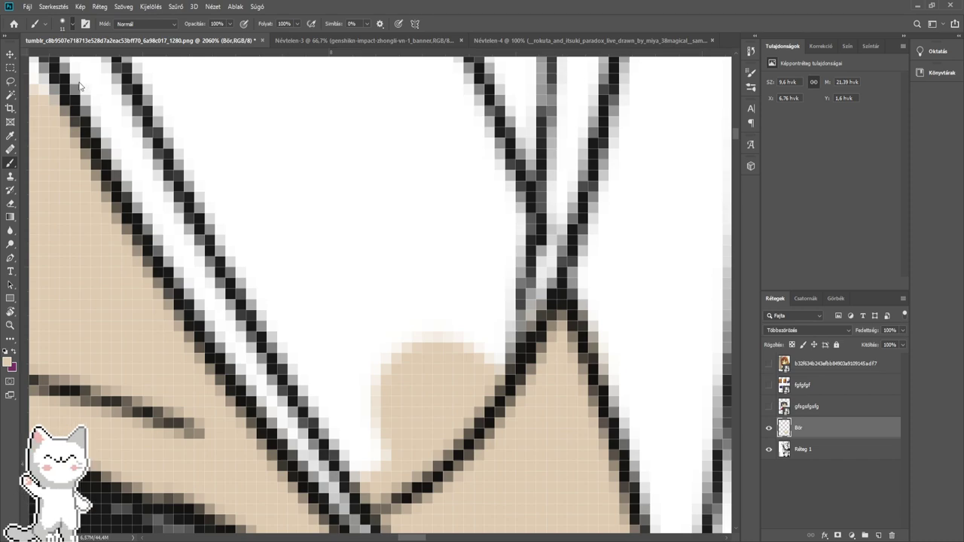
mouse_move(355, 297)
mouse_down()
mouse_move(350, 272)
mouse_move(401, 378)
mouse_move(411, 452)
mouse_move(377, 420)
mouse_move(255, 211)
mouse_move(250, 120)
mouse_move(428, 381)
mouse_move(451, 381)
mouse_move(455, 294)
mouse_move(480, 225)
mouse_move(428, 144)
mouse_up()
scroll(409, 137, down, 3)
scroll(409, 138, up, 2)
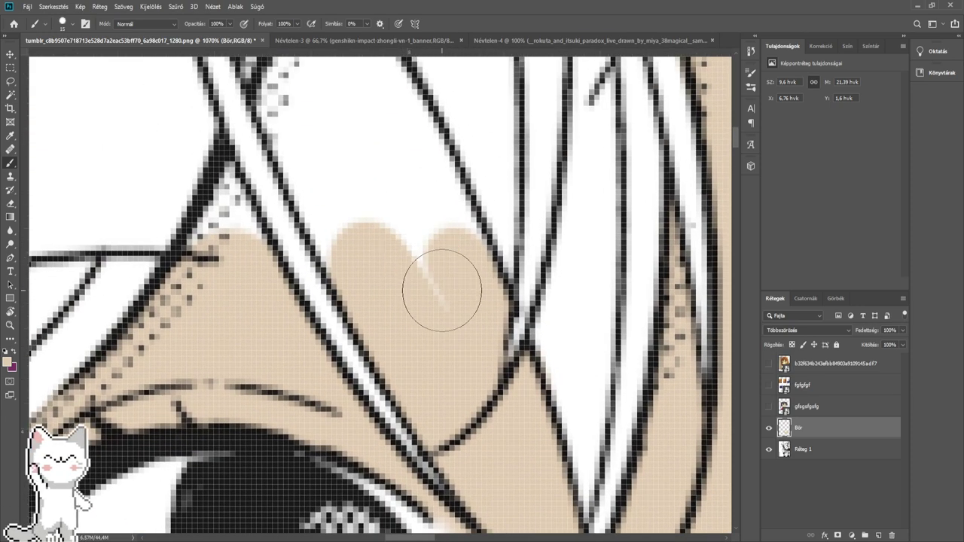
mouse_move(446, 245)
mouse_down()
mouse_move(387, 103)
mouse_move(387, 190)
mouse_move(370, 229)
mouse_move(387, 344)
mouse_move(407, 389)
mouse_move(333, 226)
mouse_move(369, 154)
mouse_up()
mouse_move(373, 171)
mouse_down()
mouse_move(407, 362)
mouse_move(394, 338)
mouse_up()
- Extend the skin tone into the dotted forehead tips on both sides of the thin diagonal strand above the image-left eye
scroll(407, 341, up, 1)
mouse_move(399, 337)
mouse_down()
mouse_move(450, 402)
mouse_move(463, 385)
mouse_move(422, 334)
mouse_move(409, 294)
mouse_move(404, 340)
mouse_up()
alt+scroll(427, 258, up, 3)
mouse_move(424, 263)
mouse_down()
mouse_move(388, 265)
mouse_move(376, 243)
mouse_move(387, 221)
mouse_move(381, 178)
mouse_move(429, 292)
mouse_move(406, 254)
mouse_move(384, 184)
mouse_move(442, 303)
mouse_up()
mouse_move(370, 317)
mouse_down()
mouse_move(474, 248)
mouse_move(600, 193)
mouse_up()
drag(361, 374, 331, 196)
mouse_move(412, 405)
mouse_down()
mouse_move(431, 320)
mouse_move(458, 344)
mouse_move(482, 415)
mouse_up()
drag(457, 418, 468, 418)
drag(436, 374, 480, 442)
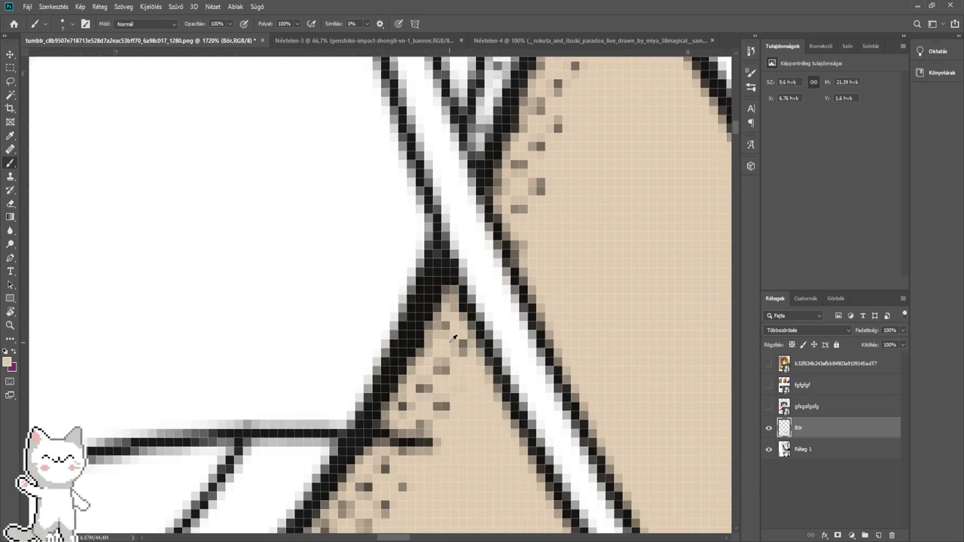
- Examine the skin colouring across the whole page, from the girl's face to the lower panel
scroll(448, 343, down, 8)
scroll(452, 337, down, 3)
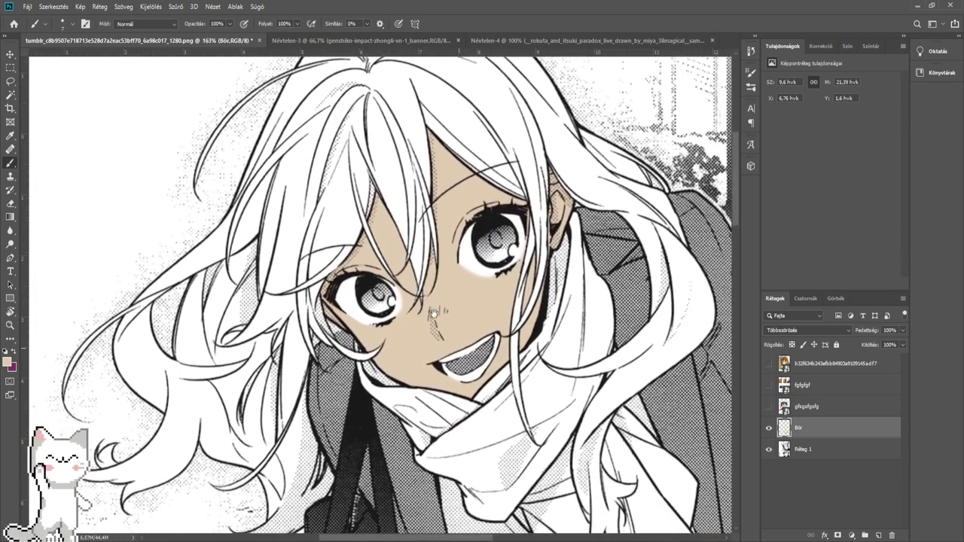
scroll(426, 298, down, 3)
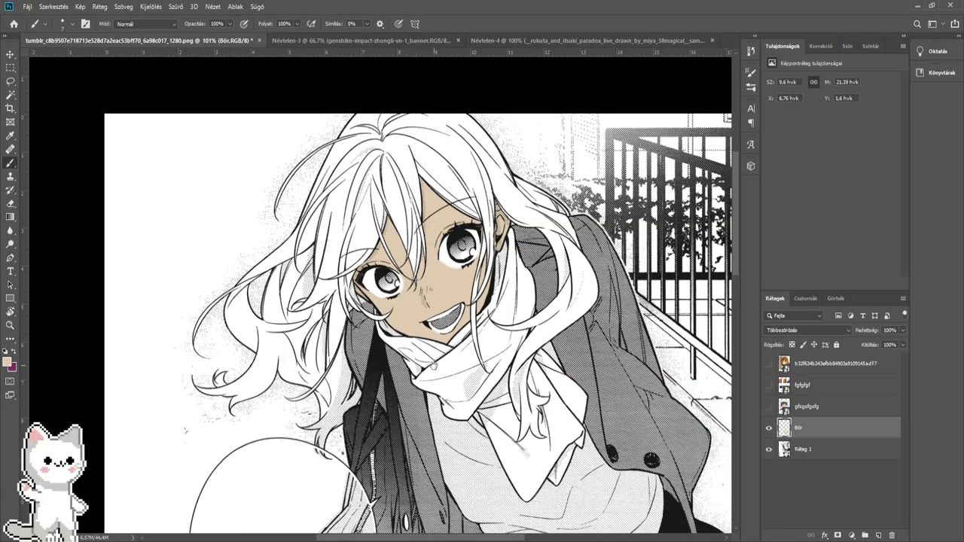
scroll(376, 239, down, 5)
scroll(376, 239, down, 3)
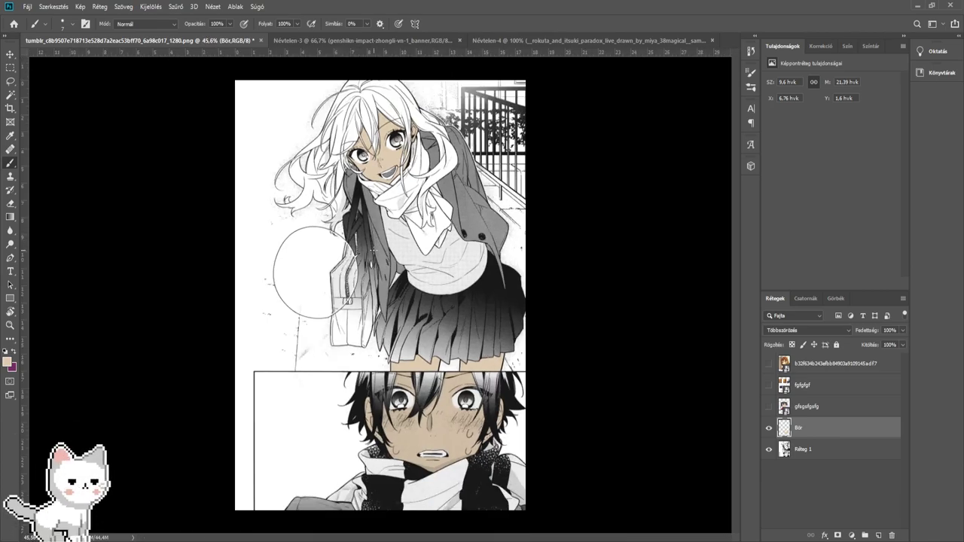
scroll(375, 250, up, 2)
drag(371, 271, 352, 276)
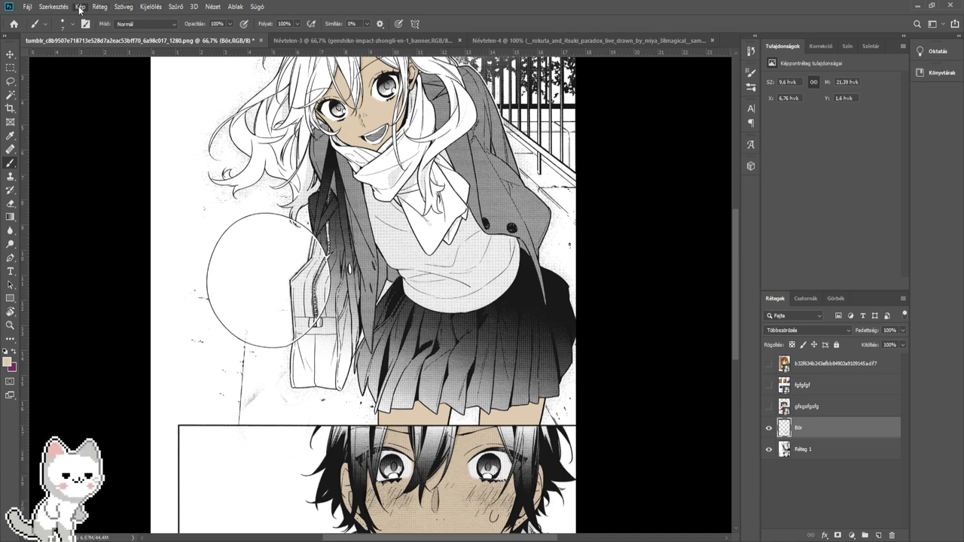
key(i)
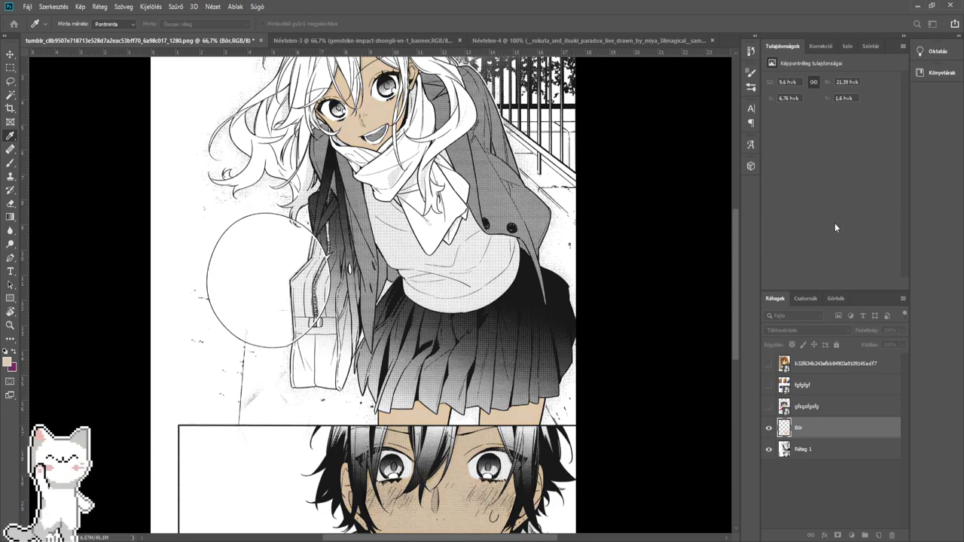
key(b)
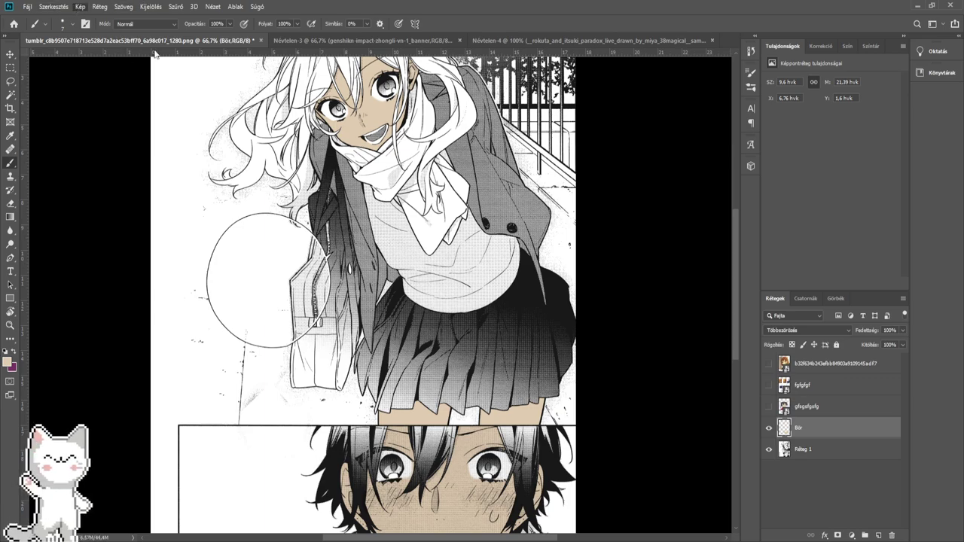
- Adjust the colouring of the Bőr skin layer, trying orange, yellow and greyish tints before settling on a yellowish beige
key(i)
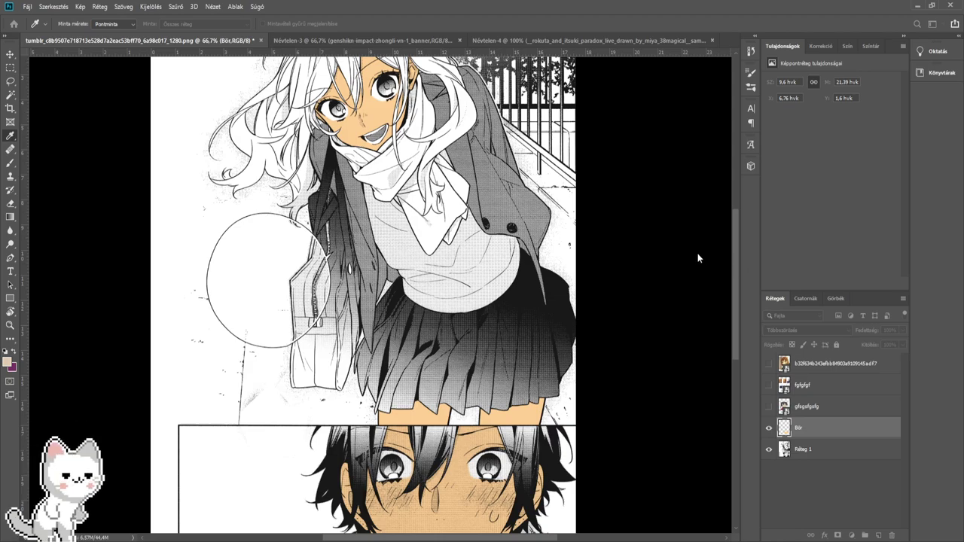
key(8)
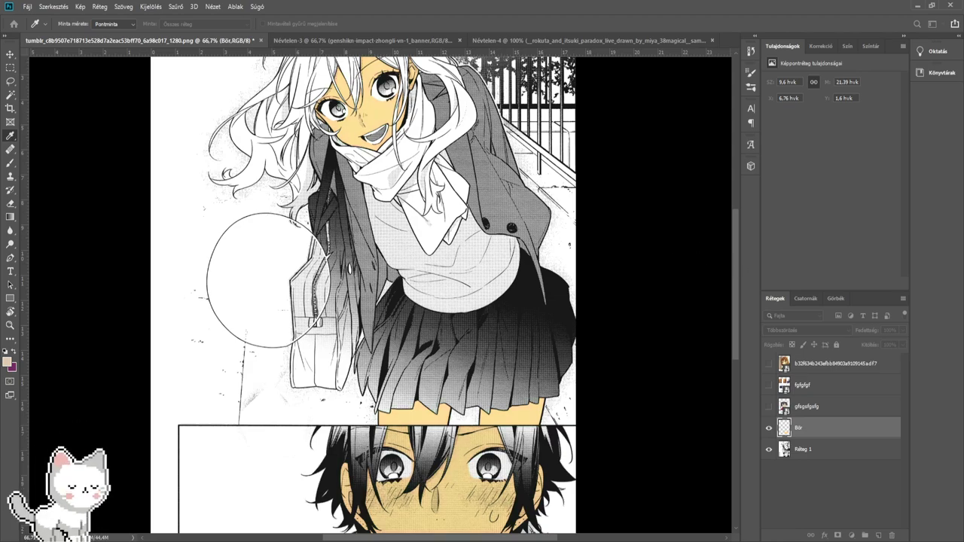
key(0)
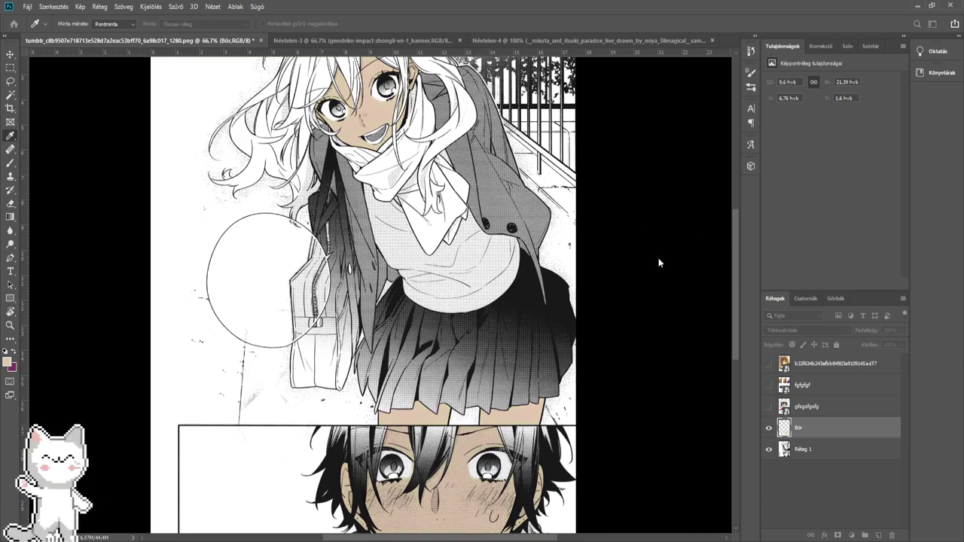
mouse_move(667, 258)
mouse_down()
mouse_move(724, 262)
mouse_move(642, 262)
mouse_move(656, 259)
mouse_up()
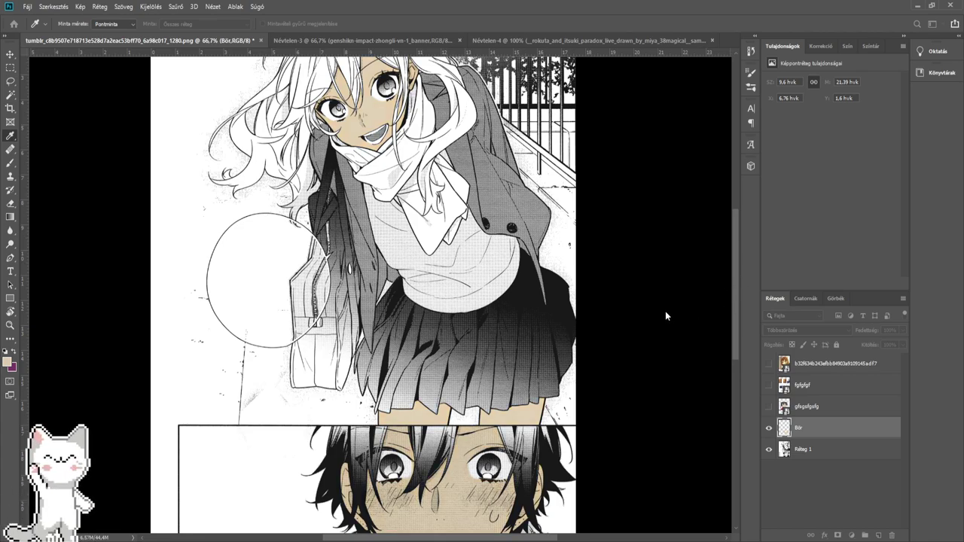
drag(664, 286, 705, 283)
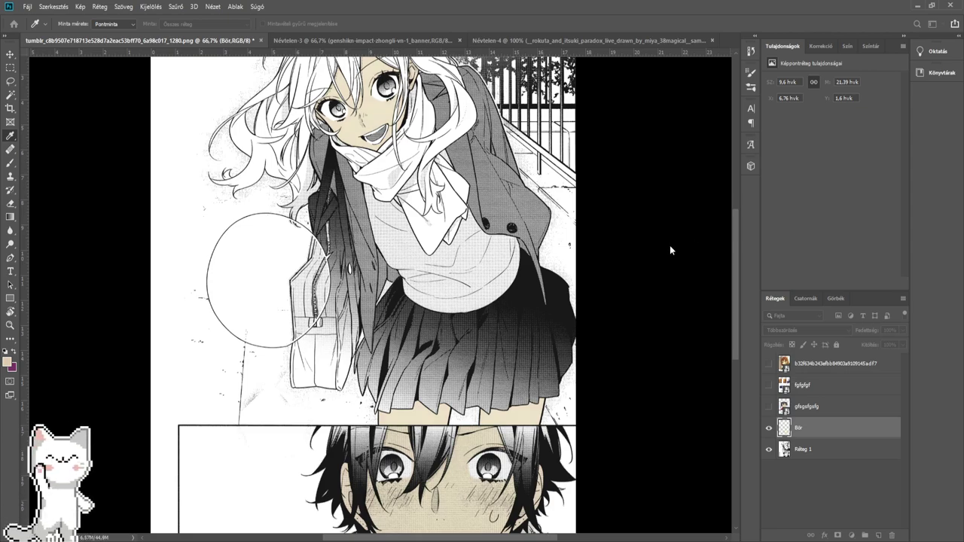
drag(704, 300, 690, 300)
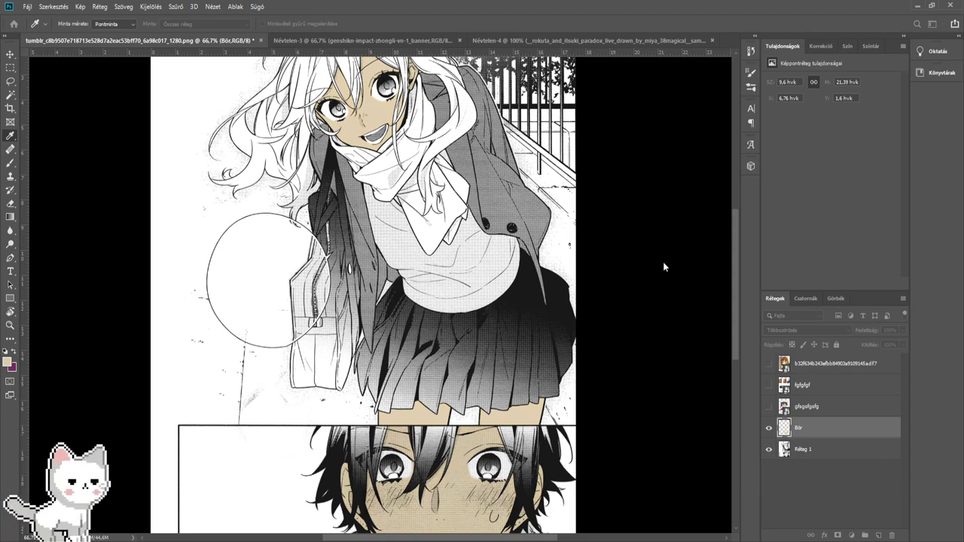
click(787, 210)
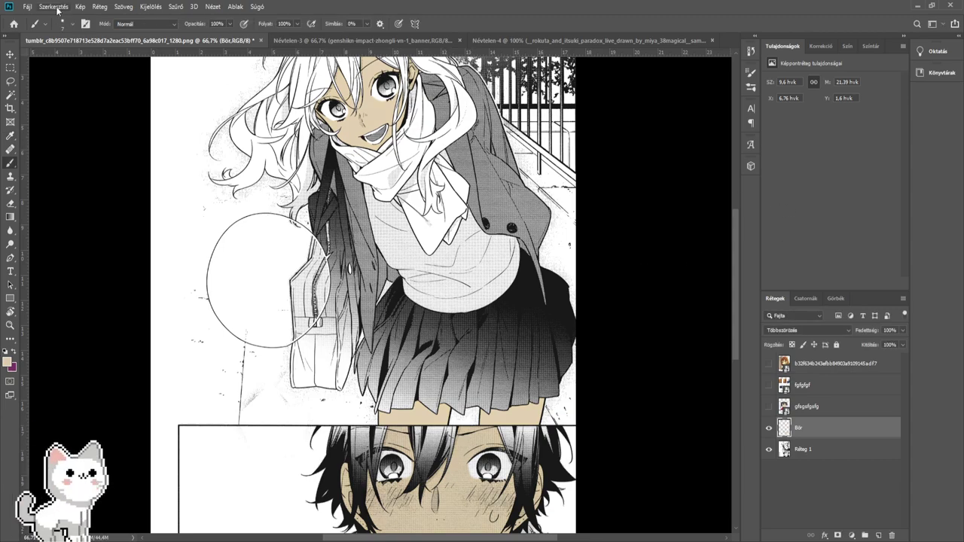
key(i)
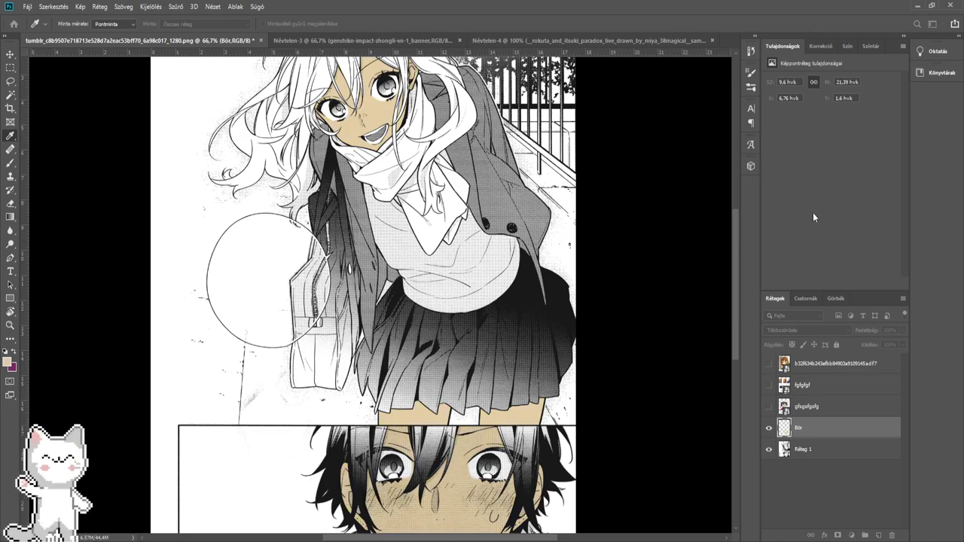
key(b)
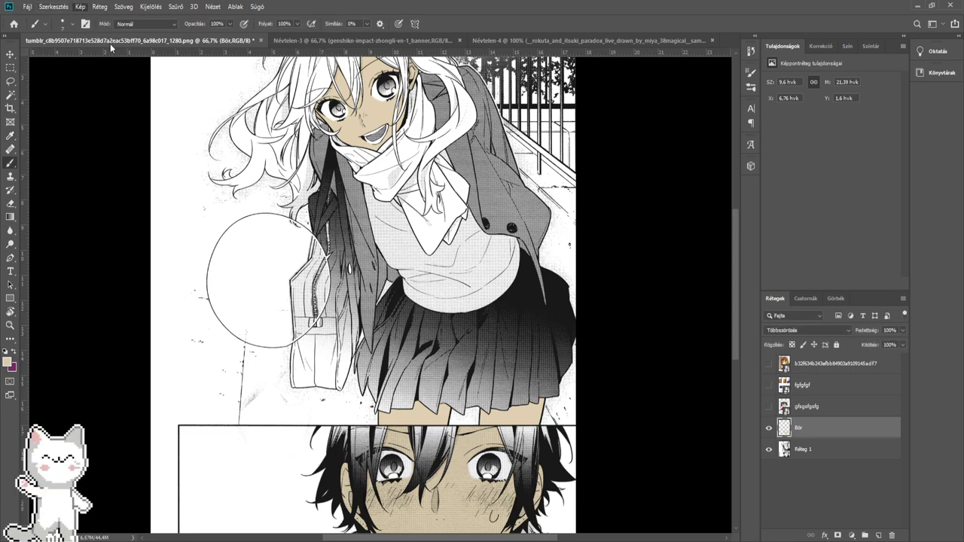
- Try inverting the colours of the Bőr layer, and invert them back
key(ctrl+i)
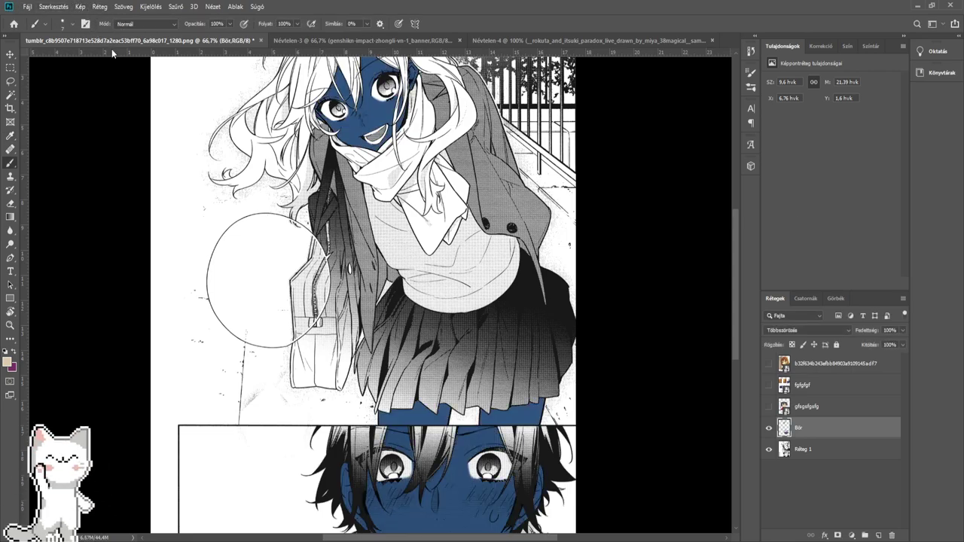
key(ctrl+i)
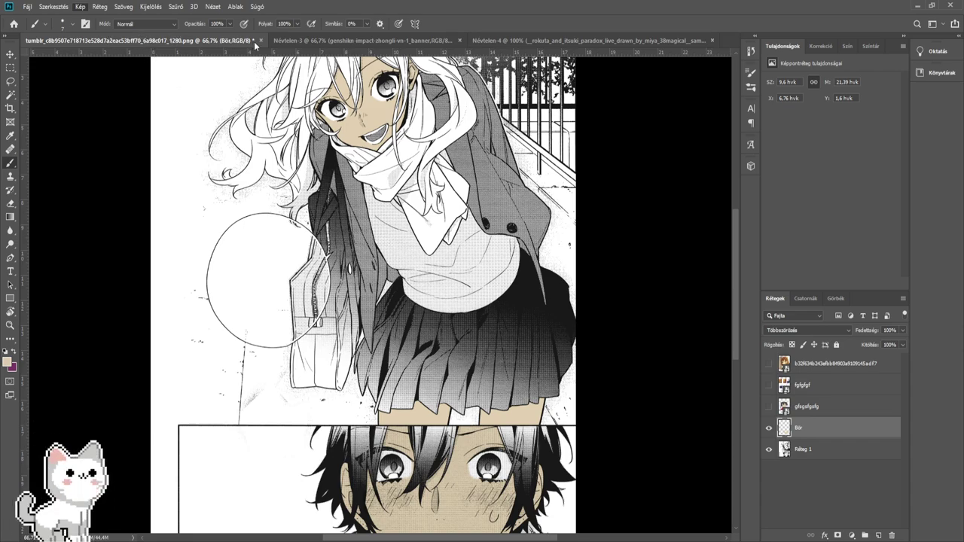
- Fine-tune the Bőr layer's skin colour to a more neutral beige, undoing the adjustment that turns it black
key(i)
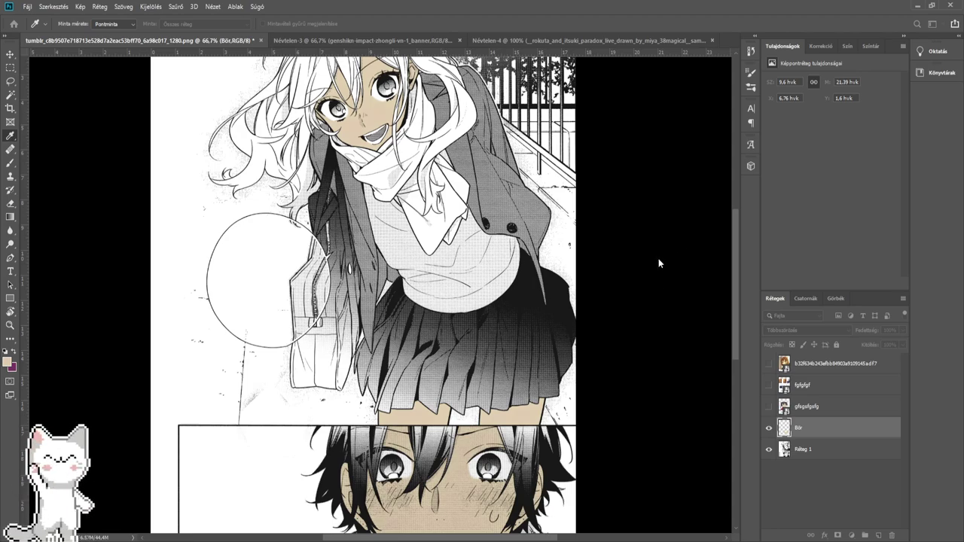
drag(655, 259, 668, 256)
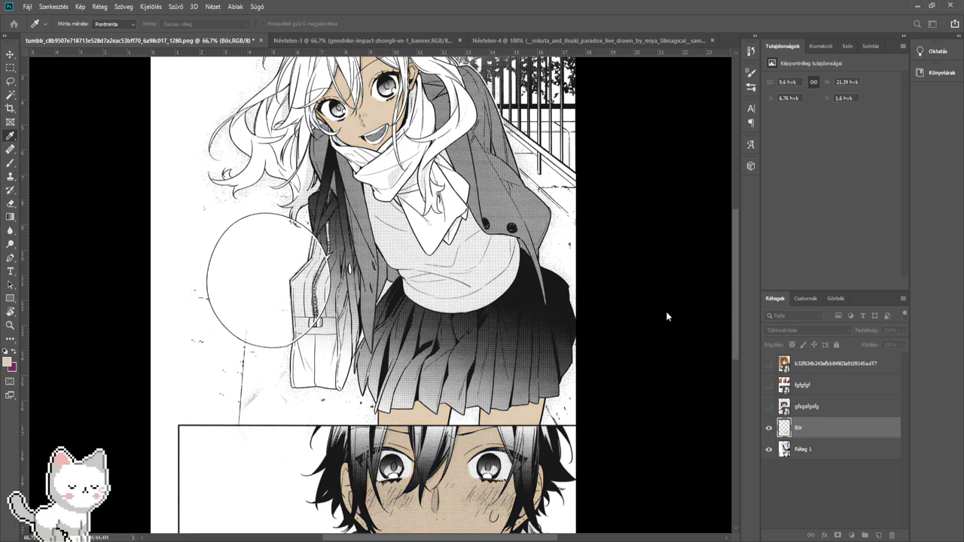
drag(666, 311, 547, 299)
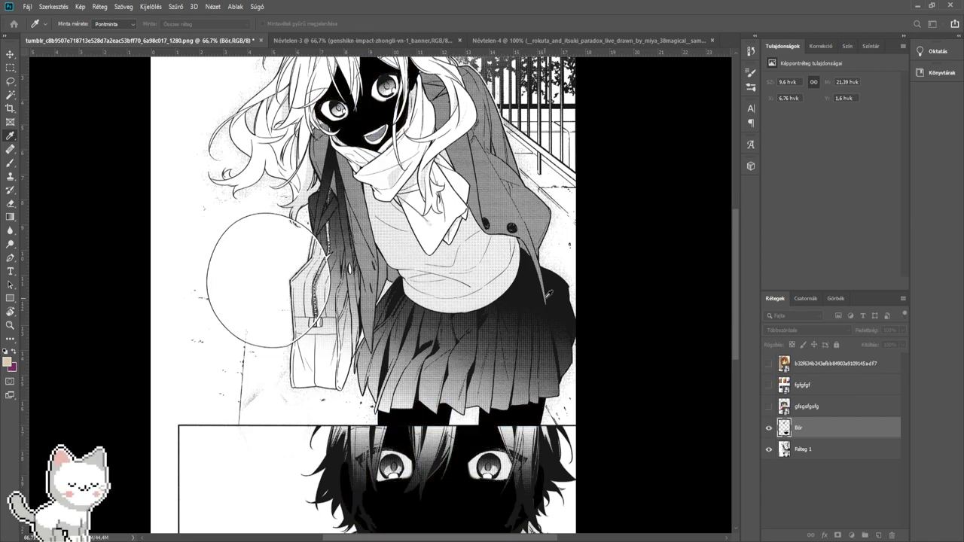
key(ctrl+z)
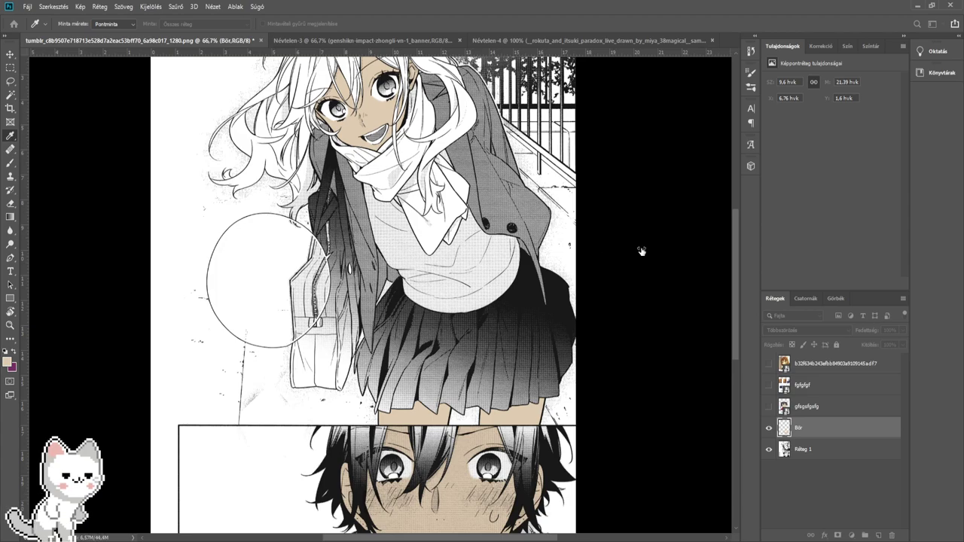
key(b)
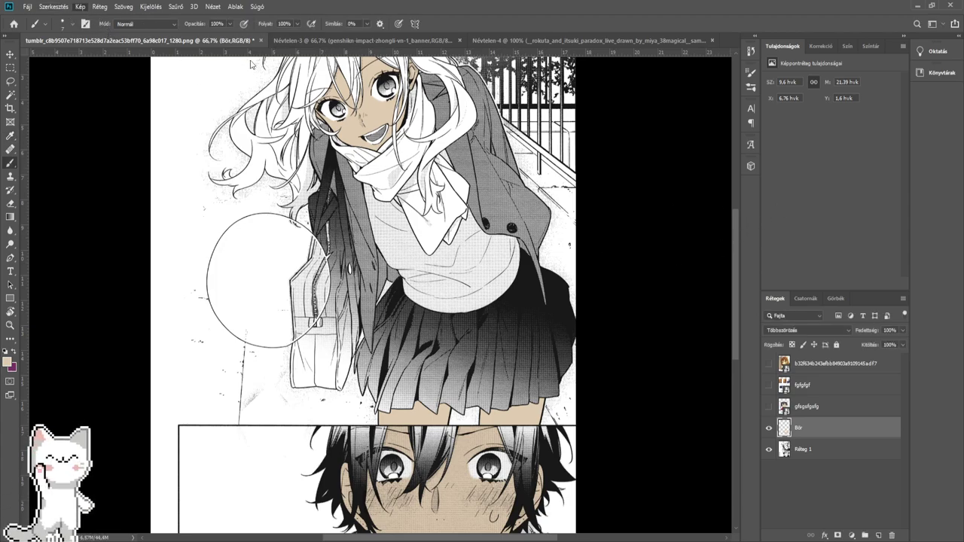
- Shift the Bőr layer's skin colour towards a warmer, slightly pinkish beige
key(i)
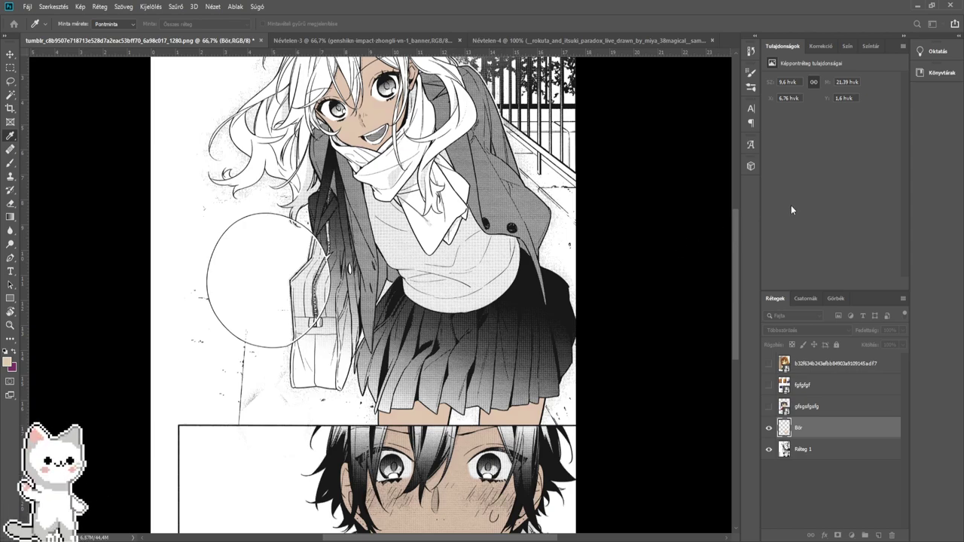
key(b)
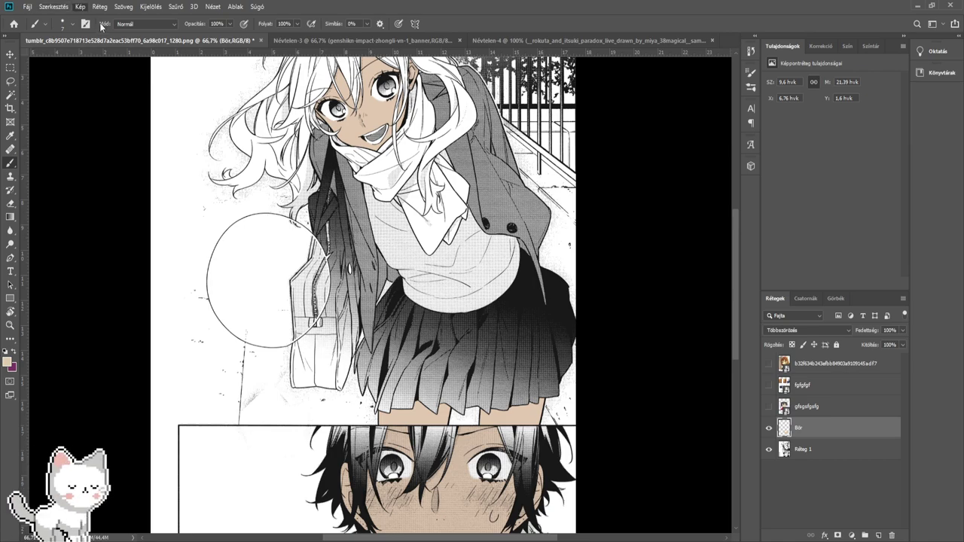
key(i)
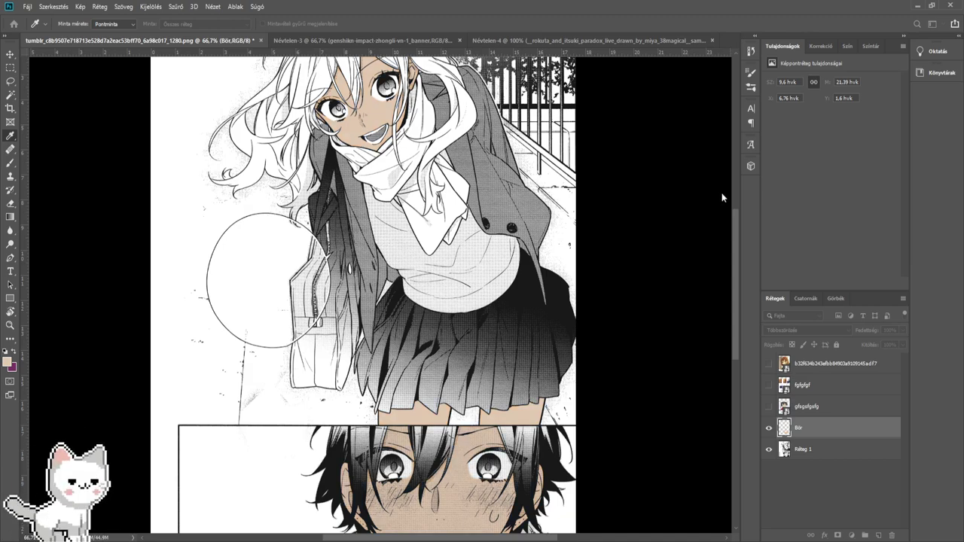
key(b)
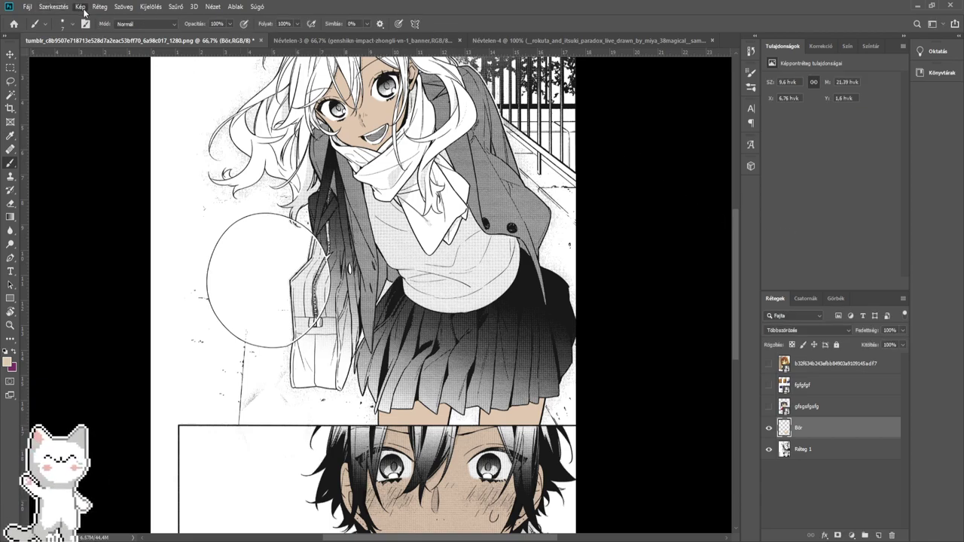
- Rebalance the Bőr layer's colours through yellow and pink variants to a lighter peach-beige skin tone
key(i)
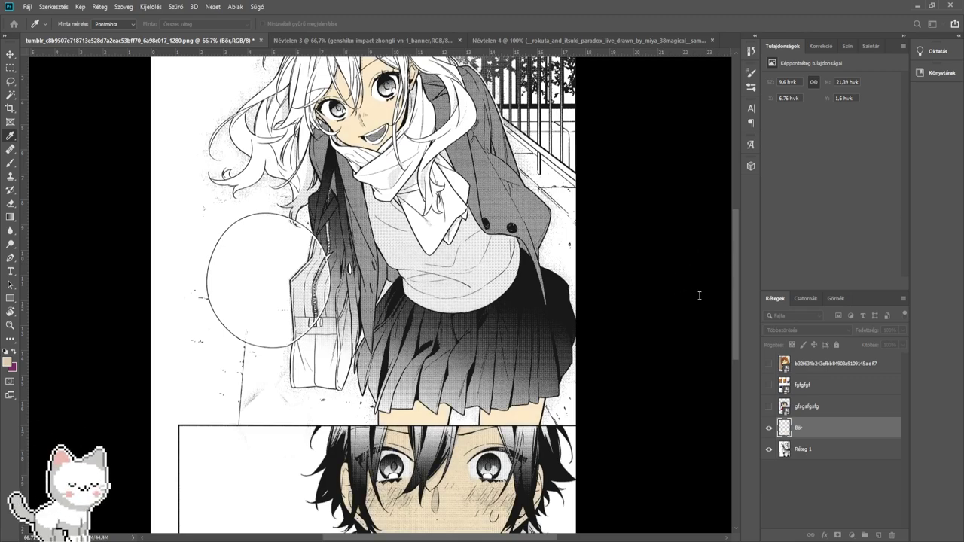
drag(653, 289, 654, 286)
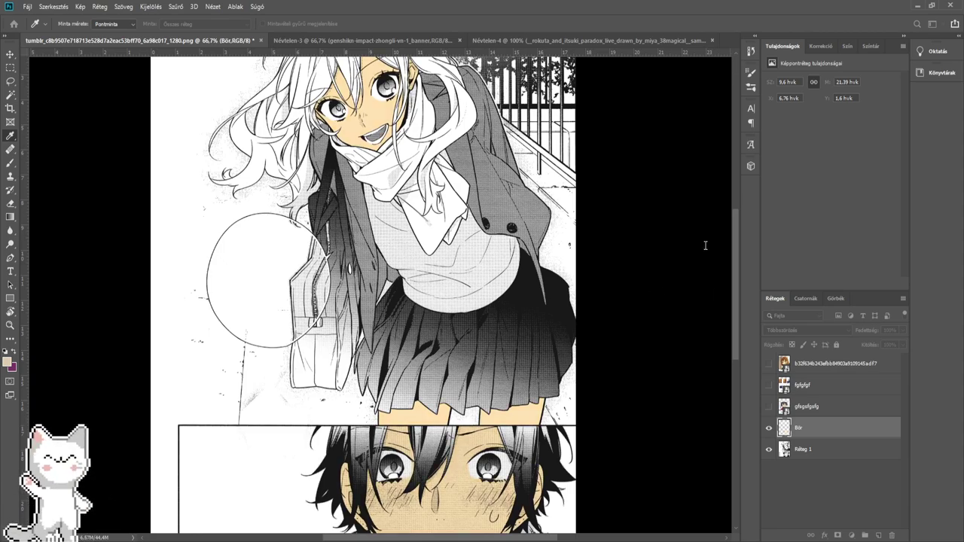
drag(651, 270, 644, 269)
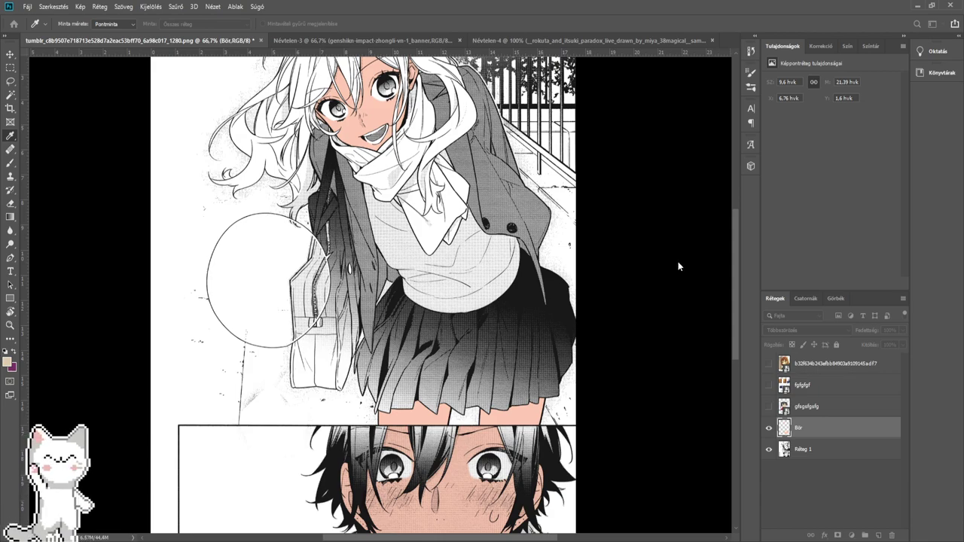
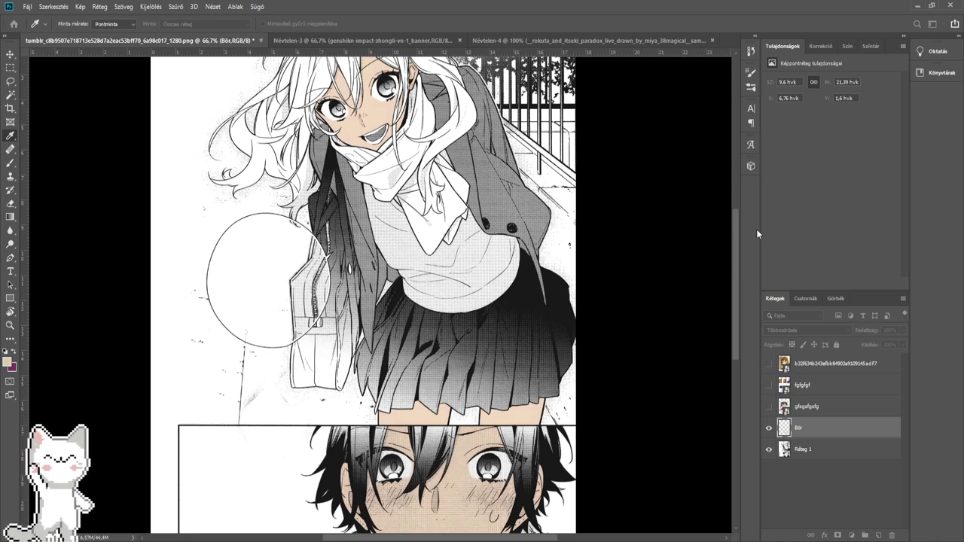
key(b)
- Compare the skin with the gfsgsfgsfg reference image, hide the reference again and fine-tune the Bőr layer's beige tone
click(769, 406)
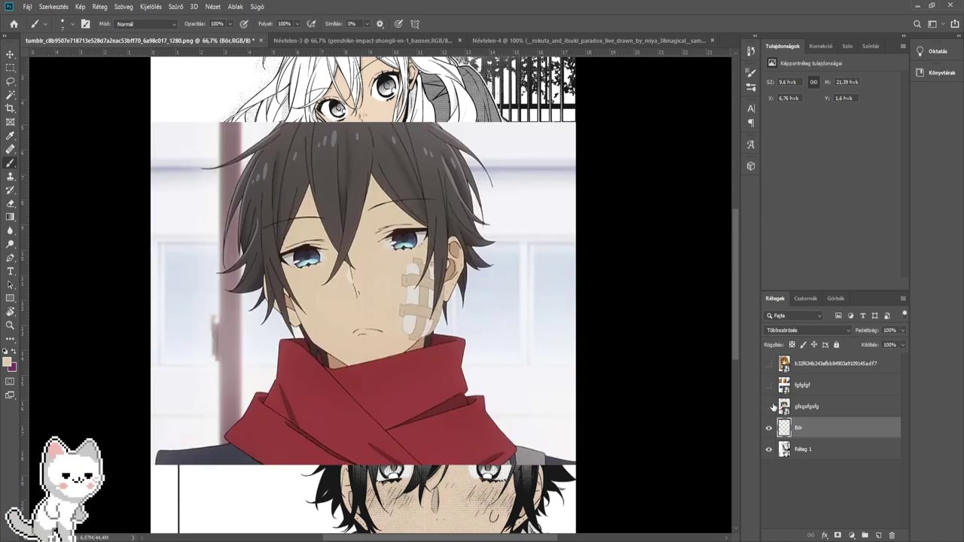
click(769, 407)
click(768, 407)
click(769, 407)
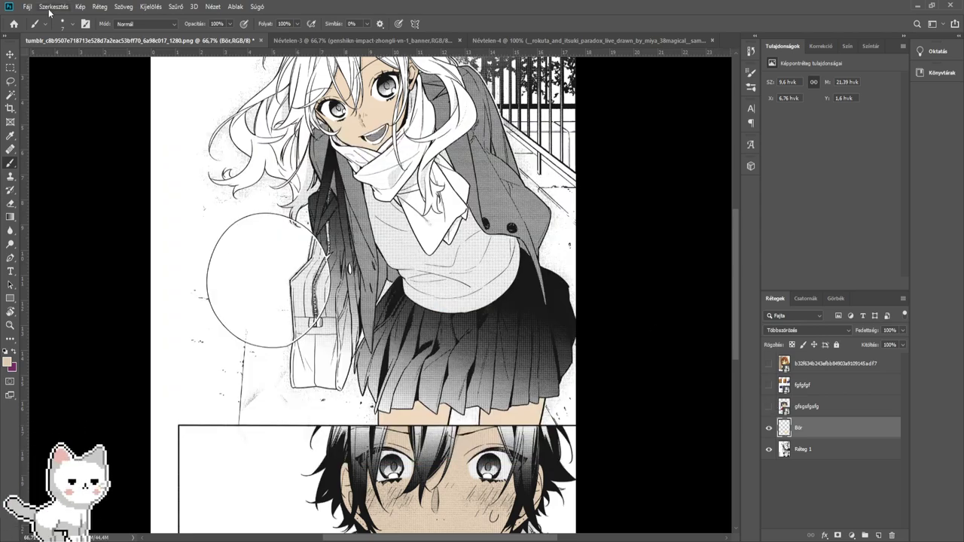
key(i)
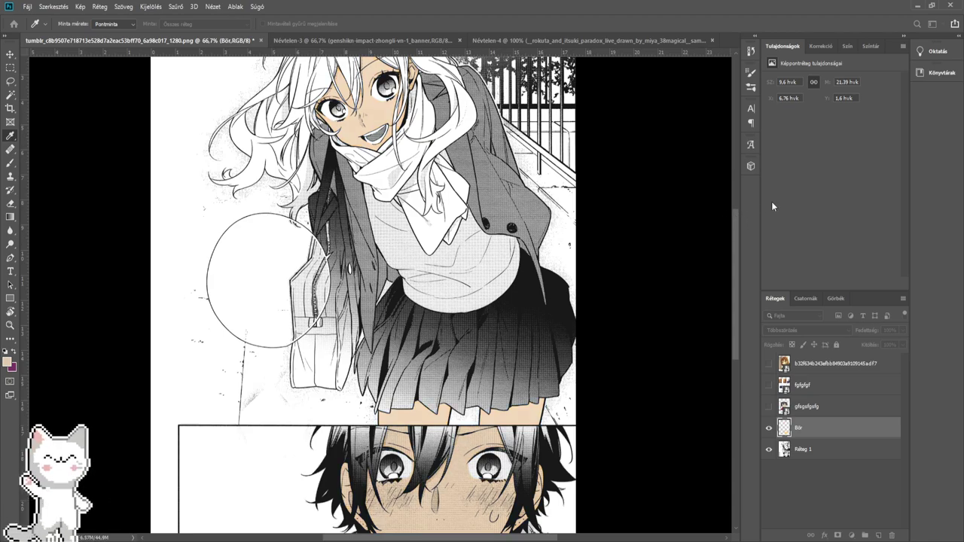
key(b)
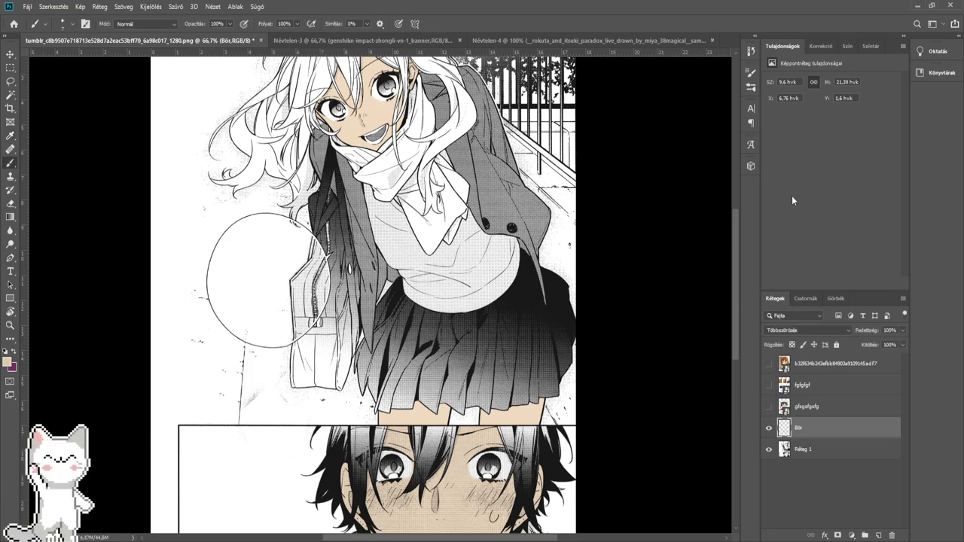
- Create a new layer above the Bőr layer and name it Haj
drag(422, 164, 428, 268)
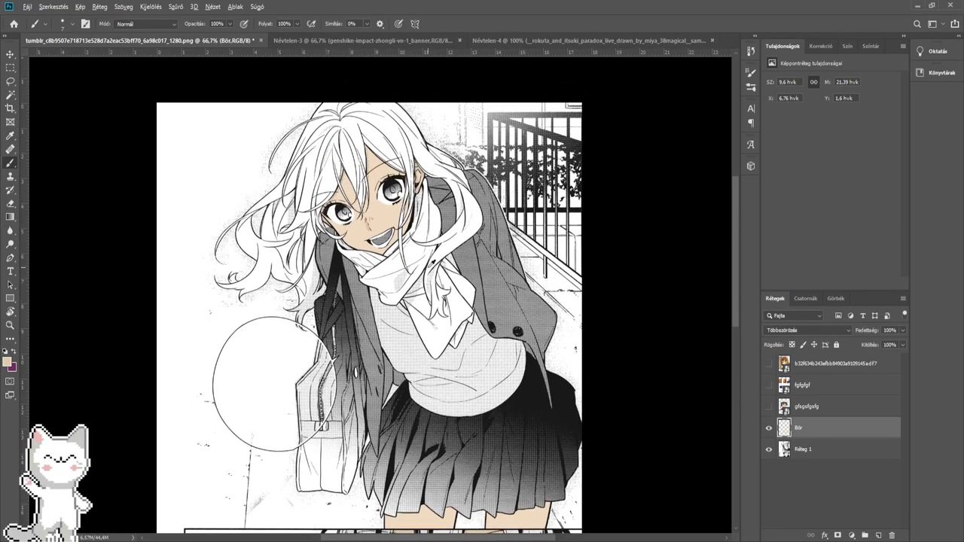
scroll(271, 384, up, 5)
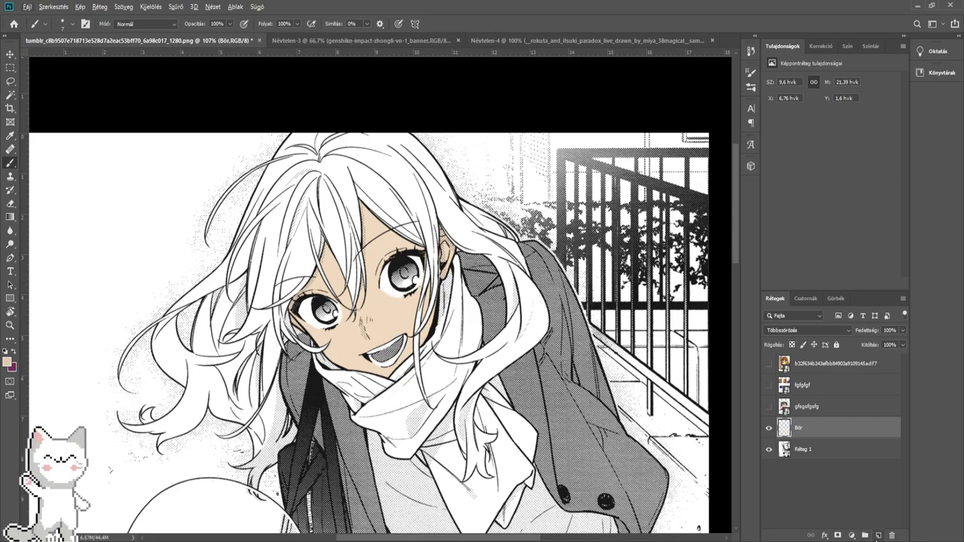
click(878, 535)
double_click(803, 427)
text(Haj)
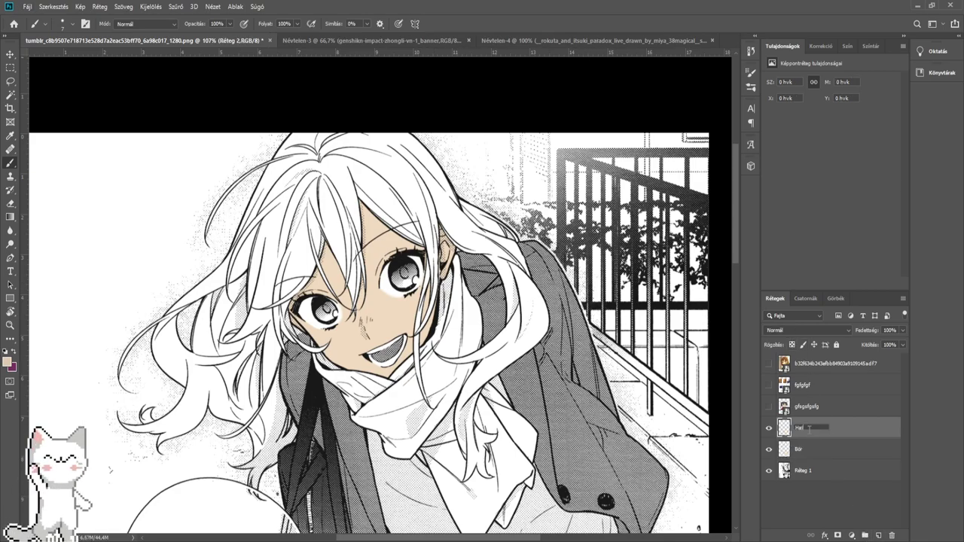
key(Return)
- Sample the dark brown hair colour from the gfsgsfgsfg reference image and hide the reference again
drag(456, 477, 489, 286)
alt+click(401, 211)
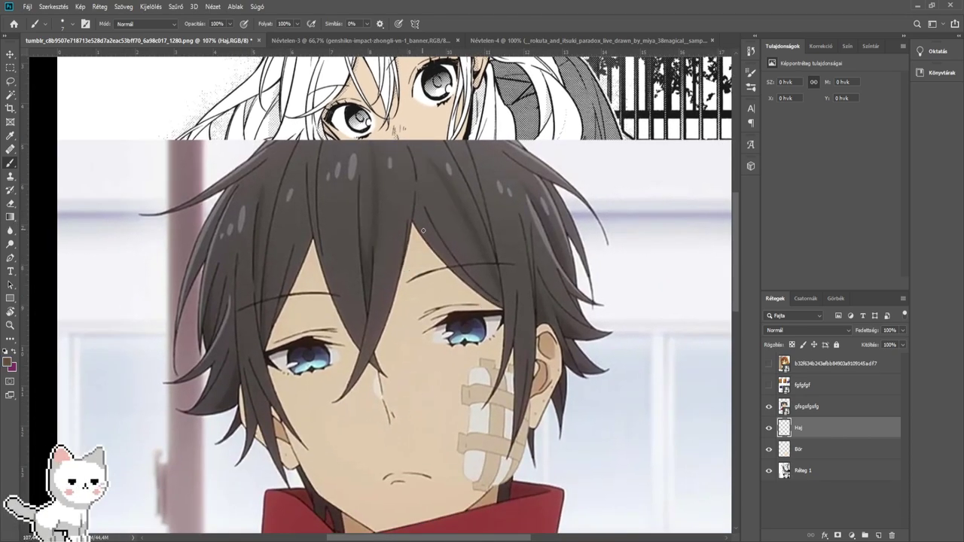
click(769, 407)
- Paint a dark brown patch over the boy's hair beside his image-right eye, enlarging the brush, and set the Haj layer to Multiply (Többszörözés)
drag(546, 405, 527, 189)
drag(575, 357, 469, 353)
scroll(468, 354, up, 10)
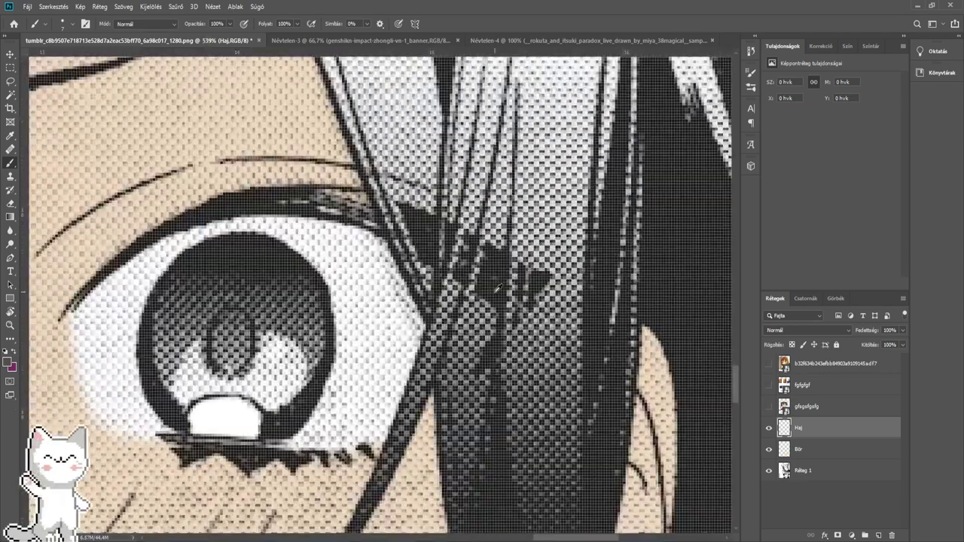
drag(535, 290, 529, 419)
key(bracketright)
key(bracketright)
key(bracketright)
key(bracketright)
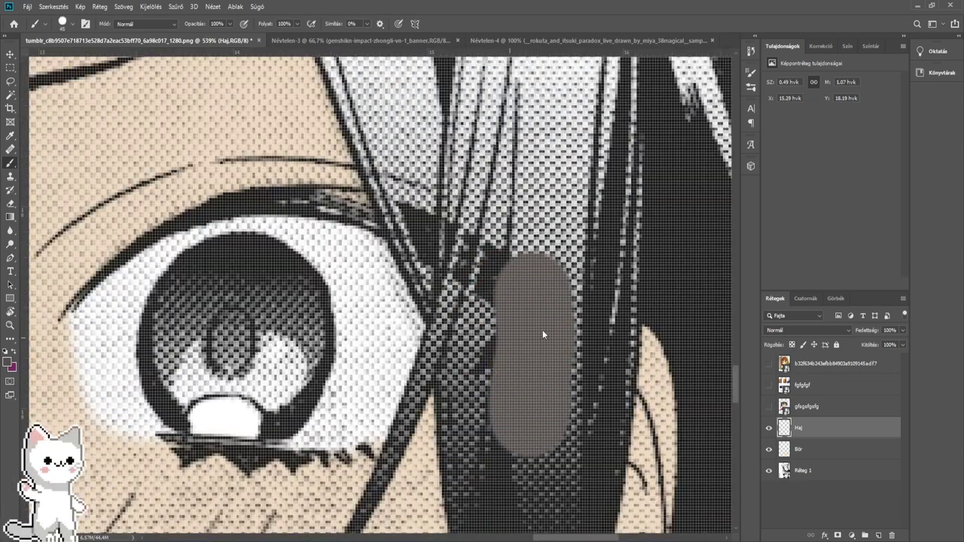
drag(546, 368, 563, 247)
scroll(782, 330, down, 4)
scroll(782, 327, up, 1)
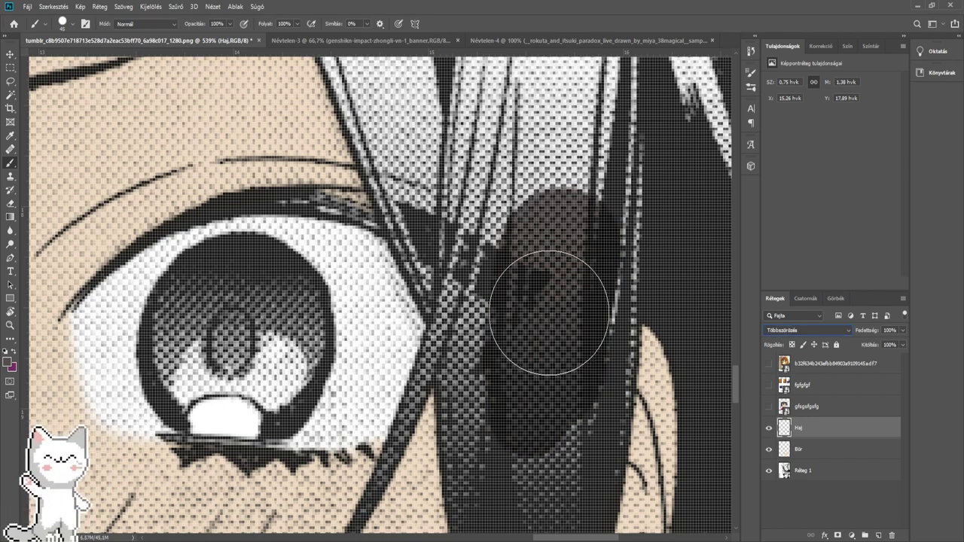
- Extend the brown over the hair strands beside the boy's image-right eye, slightly enlarging the brush
mouse_move(574, 349)
mouse_down()
mouse_move(592, 226)
mouse_move(557, 461)
mouse_move(601, 268)
mouse_up()
mouse_move(614, 219)
mouse_down()
mouse_move(590, 368)
mouse_move(573, 392)
mouse_move(551, 310)
mouse_move(549, 216)
mouse_move(545, 400)
mouse_move(534, 283)
mouse_move(491, 171)
mouse_move(511, 379)
mouse_move(540, 404)
mouse_move(500, 299)
mouse_move(459, 298)
mouse_move(459, 311)
mouse_move(432, 237)
mouse_up()
key(bracketright)
mouse_move(432, 237)
mouse_down()
mouse_move(404, 224)
mouse_move(396, 237)
mouse_move(363, 178)
mouse_move(397, 245)
mouse_move(398, 192)
mouse_move(625, 207)
mouse_up()
scroll(418, 228, up, 3)
key(bracketright)
mouse_move(550, 230)
mouse_down()
mouse_move(258, 211)
mouse_move(376, 189)
mouse_move(534, 204)
mouse_move(637, 198)
mouse_move(641, 297)
mouse_up()
- Fill the broad hair mass above and behind the boy's image-right ear with the dark brown
mouse_move(544, 295)
mouse_down()
mouse_move(599, 297)
mouse_move(532, 353)
mouse_move(247, 251)
mouse_up()
drag(329, 191, 393, 334)
mouse_move(412, 304)
mouse_down()
mouse_move(422, 251)
mouse_move(432, 256)
mouse_move(449, 437)
mouse_up()
mouse_move(449, 437)
mouse_down()
mouse_move(456, 301)
mouse_move(466, 387)
mouse_move(454, 451)
mouse_move(383, 355)
mouse_up()
mouse_move(412, 380)
mouse_down()
mouse_move(376, 293)
mouse_move(367, 214)
mouse_up()
mouse_move(331, 235)
mouse_down()
mouse_move(303, 215)
mouse_move(279, 252)
mouse_move(342, 297)
mouse_move(404, 391)
mouse_move(450, 434)
mouse_move(525, 443)
mouse_up()
drag(481, 360, 309, 229)
- Colour the pointed tip and lower edge of the large hair spike at the page's right edge with a smaller brush
scroll(426, 369, up, 4)
key(bracketleft)
key(bracketleft)
key(bracketleft)
key(bracketleft)
key(bracketleft)
key(bracketleft)
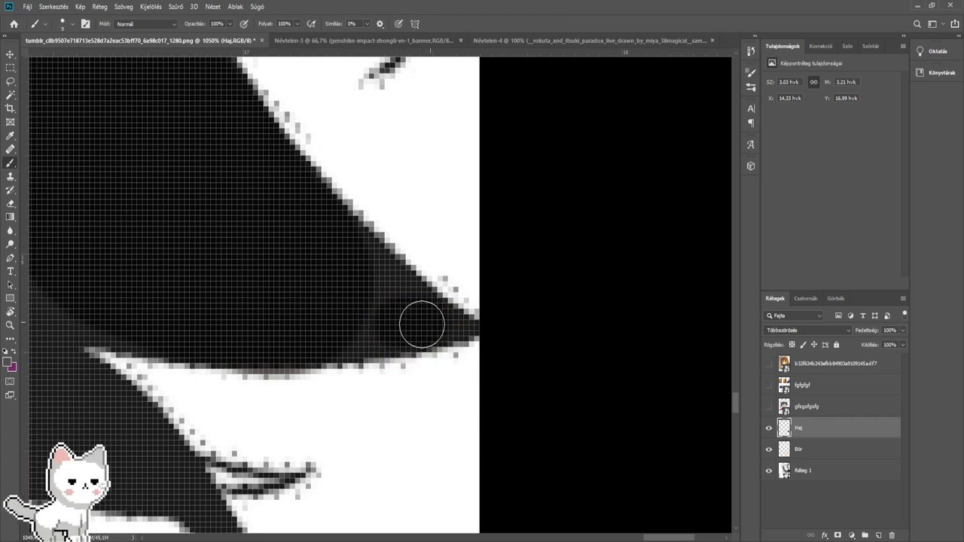
drag(440, 327, 431, 325)
drag(431, 324, 465, 333)
mouse_move(417, 74)
mouse_down()
mouse_move(390, 328)
mouse_move(365, 325)
mouse_move(390, 245)
mouse_move(382, 124)
mouse_up()
drag(368, 125, 441, 251)
mouse_move(276, 369)
mouse_down()
mouse_move(274, 211)
mouse_move(333, 339)
mouse_up()
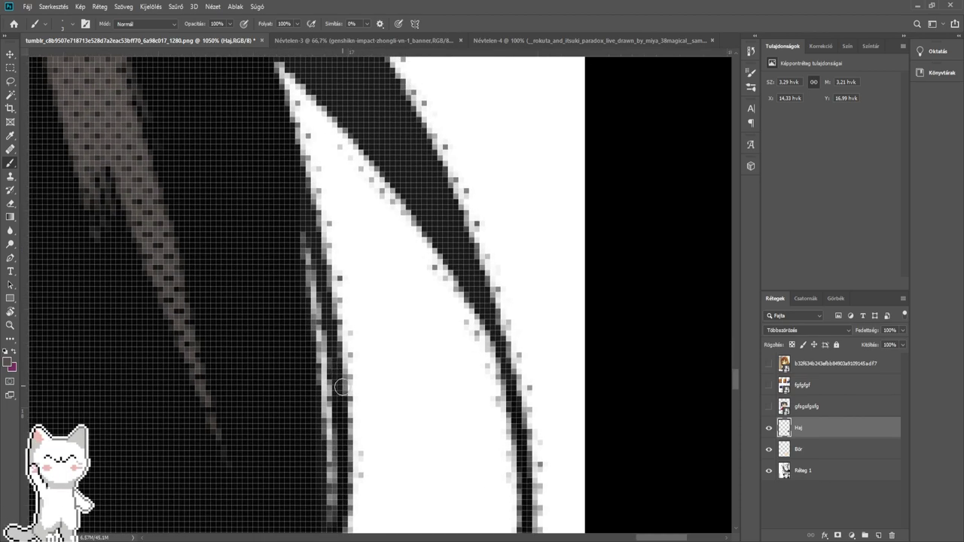
- Paint the tapering hair strand just below the panel border near the page's right edge, adjusting the brush size to fit
drag(348, 407, 305, 215)
drag(488, 317, 436, 226)
drag(470, 322, 481, 403)
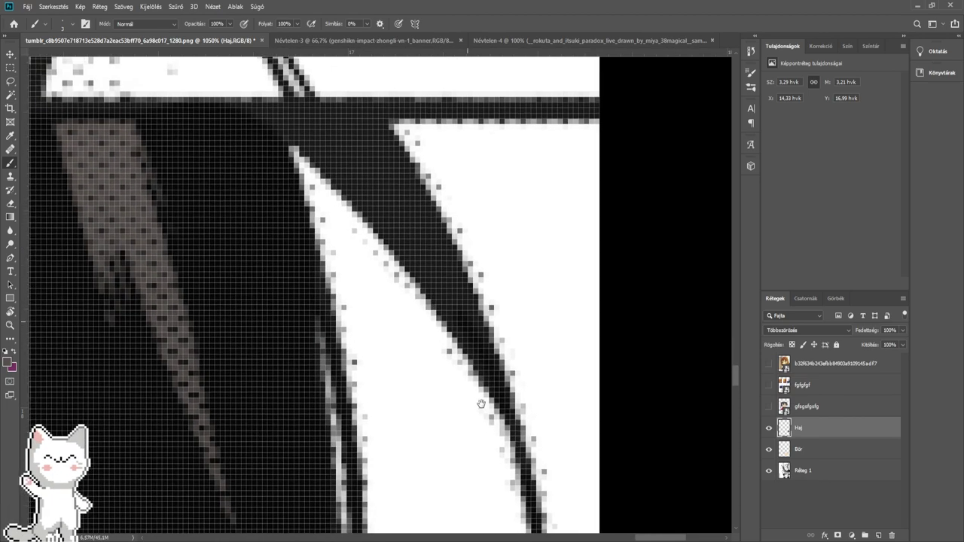
key(bracketright)
key(bracketright)
key(bracketright)
drag(483, 347, 397, 230)
mouse_move(400, 235)
mouse_down()
mouse_move(504, 398)
mouse_move(477, 351)
mouse_move(419, 300)
mouse_up()
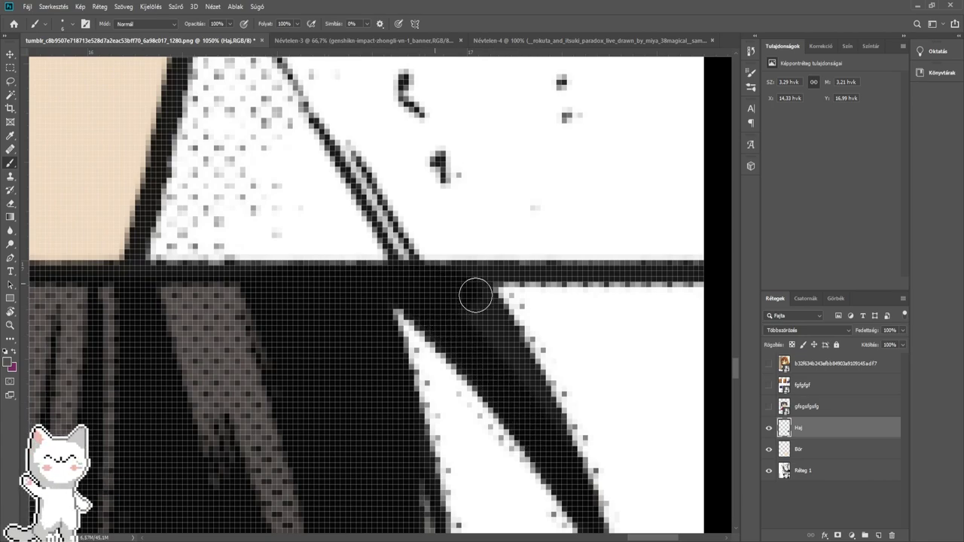
scroll(556, 446, down, 8)
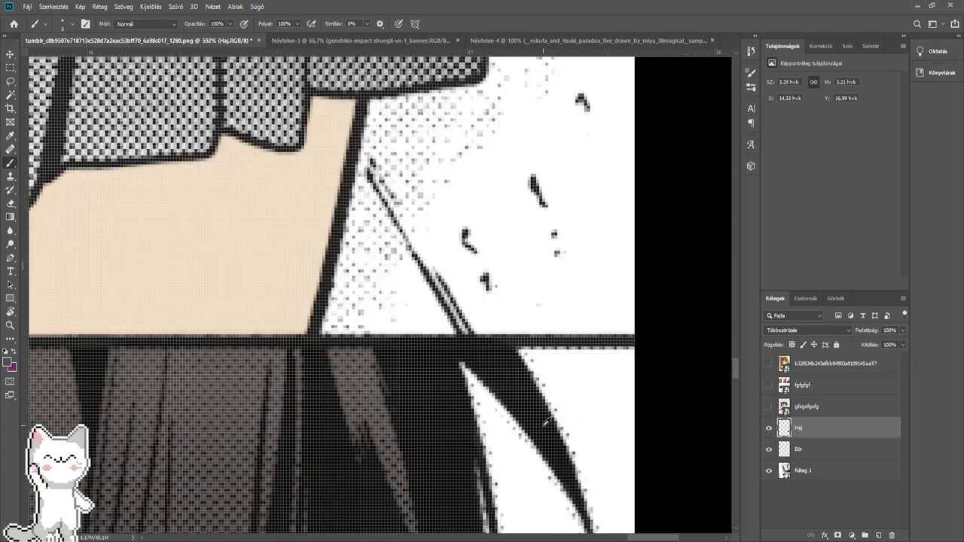
drag(507, 448, 505, 345)
drag(476, 397, 505, 345)
- Cover the dark hair directly behind the boy's image-right ear with brown
scroll(476, 320, up, 5)
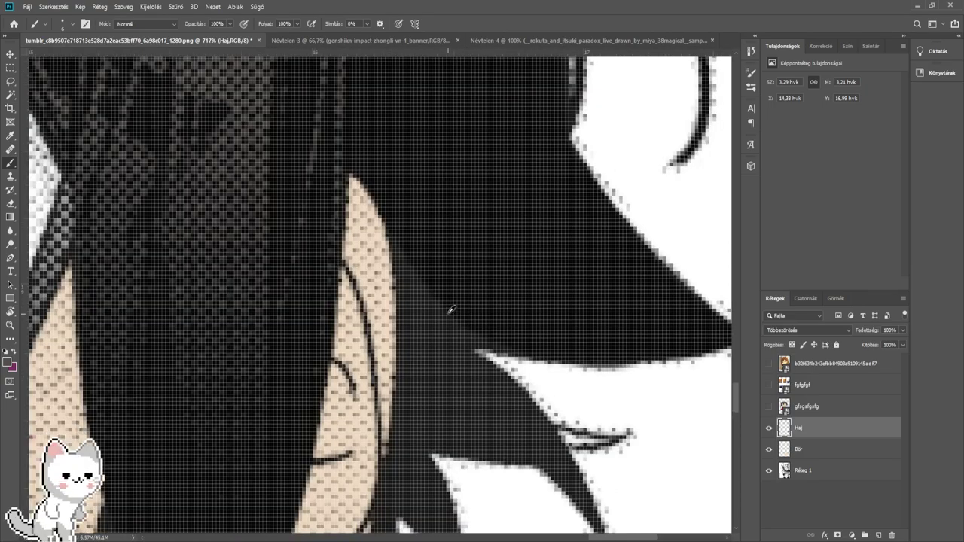
mouse_move(609, 347)
mouse_down()
mouse_move(430, 282)
mouse_move(389, 180)
mouse_move(401, 449)
mouse_move(437, 408)
mouse_move(482, 452)
mouse_move(469, 258)
mouse_move(539, 302)
mouse_move(604, 366)
mouse_move(590, 350)
mouse_move(507, 344)
mouse_move(484, 293)
mouse_up()
drag(400, 370, 485, 270)
mouse_move(475, 363)
mouse_down()
mouse_move(456, 364)
mouse_move(433, 338)
mouse_move(459, 216)
mouse_move(477, 387)
mouse_move(534, 457)
mouse_move(465, 267)
mouse_up()
alt+right_click(469, 329)
drag(513, 378, 441, 187)
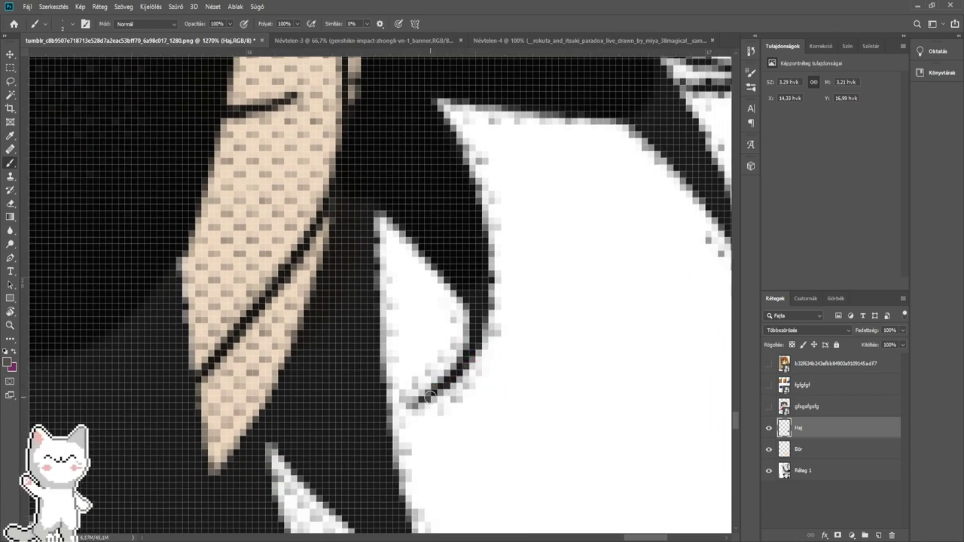
- Colour the curved lock and the thin pointed strand sticking out behind the image-right ear
mouse_move(668, 222)
mouse_down()
mouse_move(427, 348)
mouse_move(419, 287)
mouse_up()
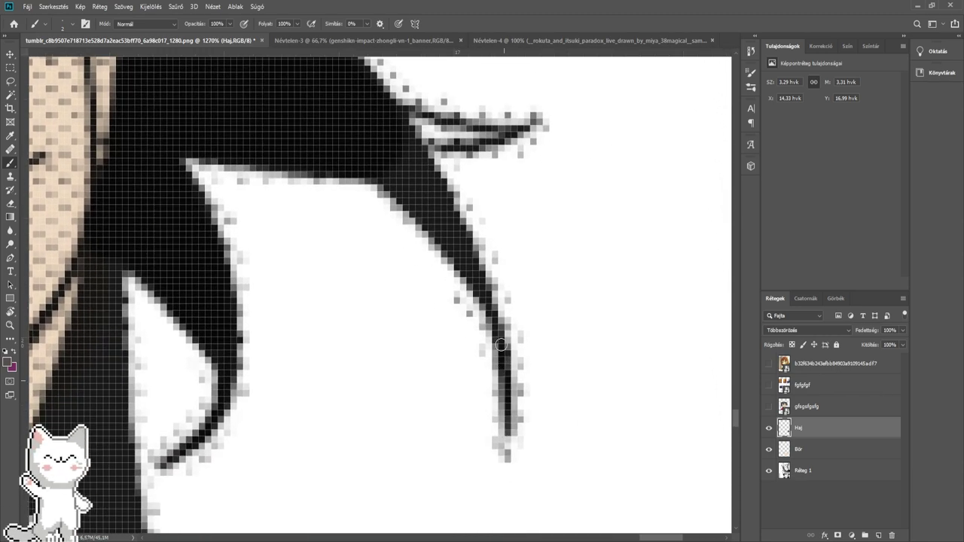
drag(457, 243, 512, 450)
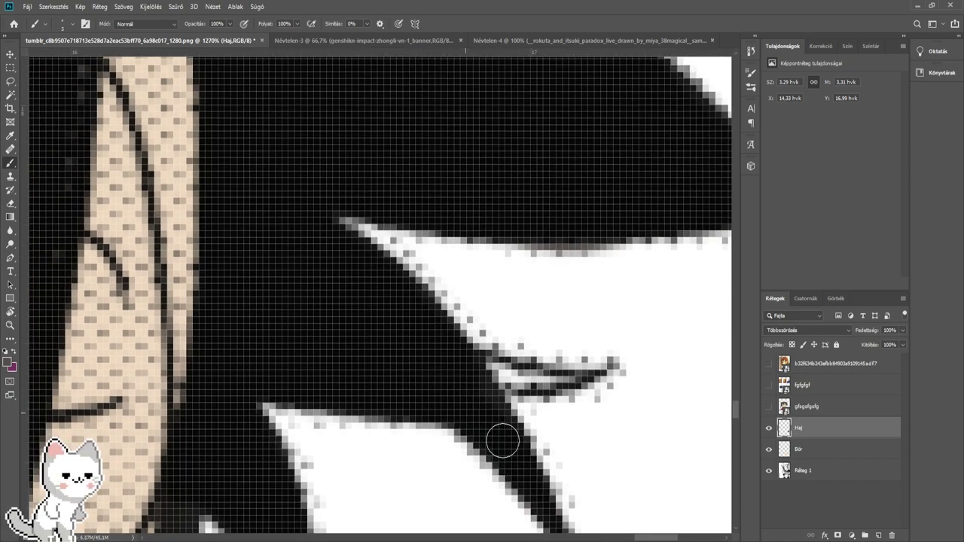
scroll(506, 373, down, 10)
scroll(497, 370, up, 12)
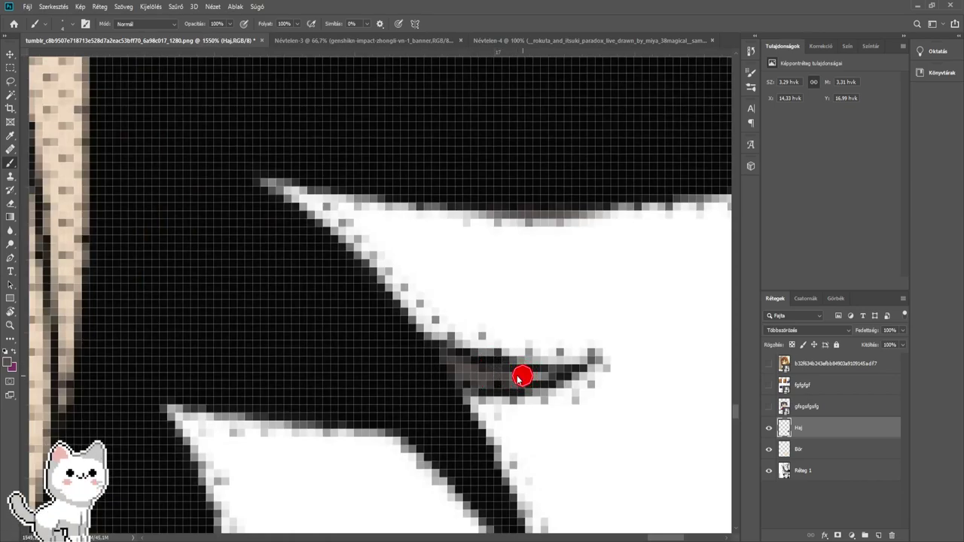
drag(396, 376, 487, 351)
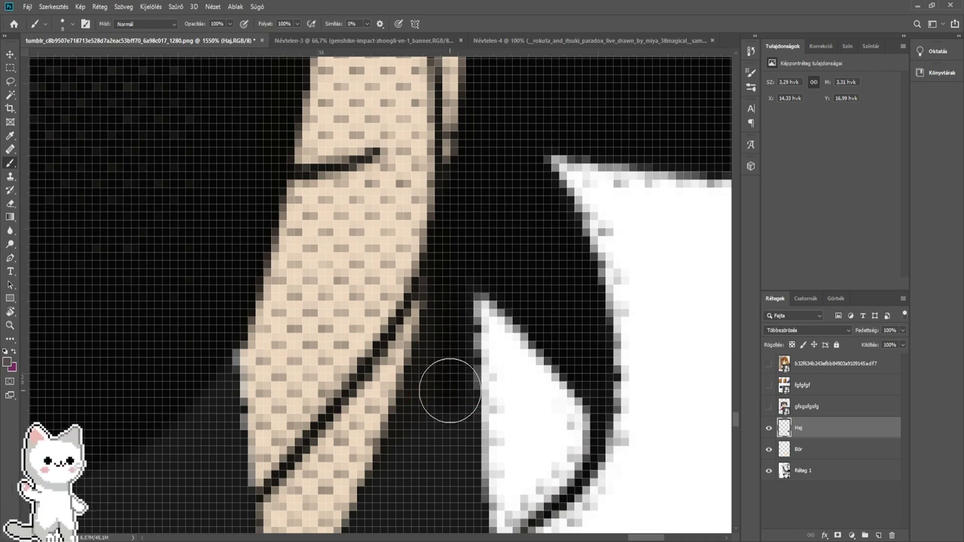
- Paint the narrow hair beside the lower part of the image-right ear and the pointed locks beneath it
drag(444, 392, 442, 291)
mouse_move(406, 377)
mouse_down()
mouse_move(417, 457)
mouse_move(451, 497)
mouse_move(407, 470)
mouse_move(436, 456)
mouse_move(440, 352)
mouse_up()
drag(451, 416, 409, 338)
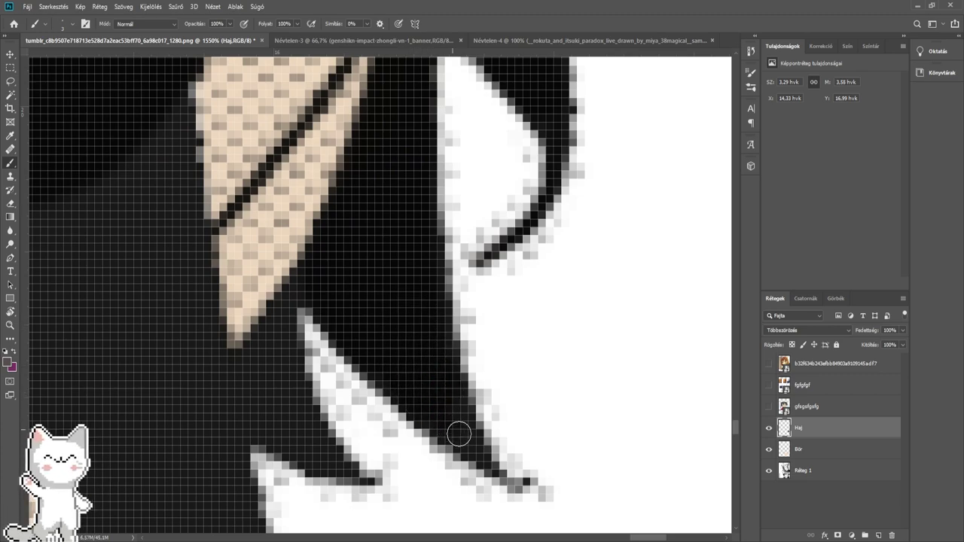
scroll(452, 382, left, 5)
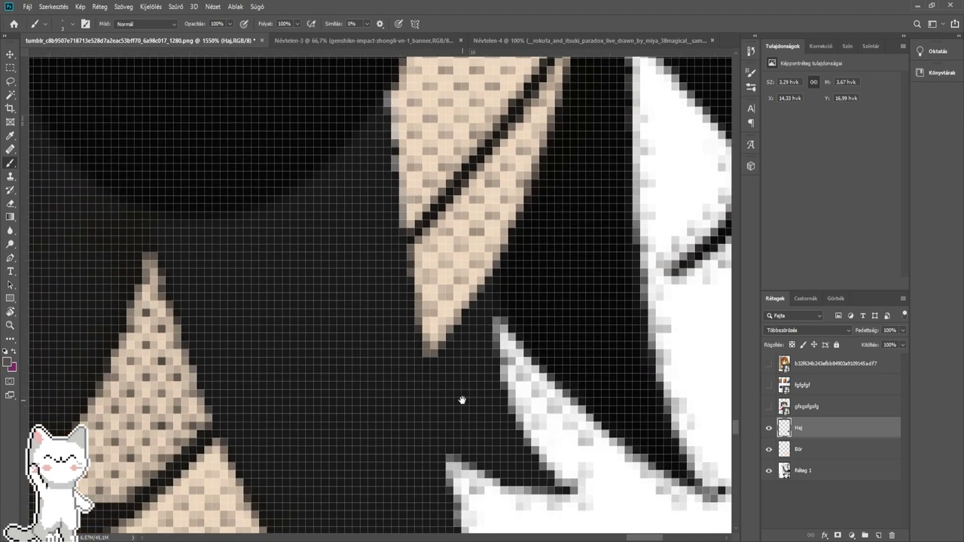
mouse_move(460, 370)
mouse_down()
mouse_move(486, 433)
mouse_move(529, 475)
mouse_up()
drag(466, 432, 478, 432)
mouse_move(381, 426)
mouse_down()
mouse_move(432, 429)
mouse_move(380, 401)
mouse_move(344, 329)
mouse_move(333, 241)
mouse_move(399, 398)
mouse_up()
- Fill the wide hair section in front of the image-right ear with a larger brush
key(space)
drag(411, 335, 396, 261)
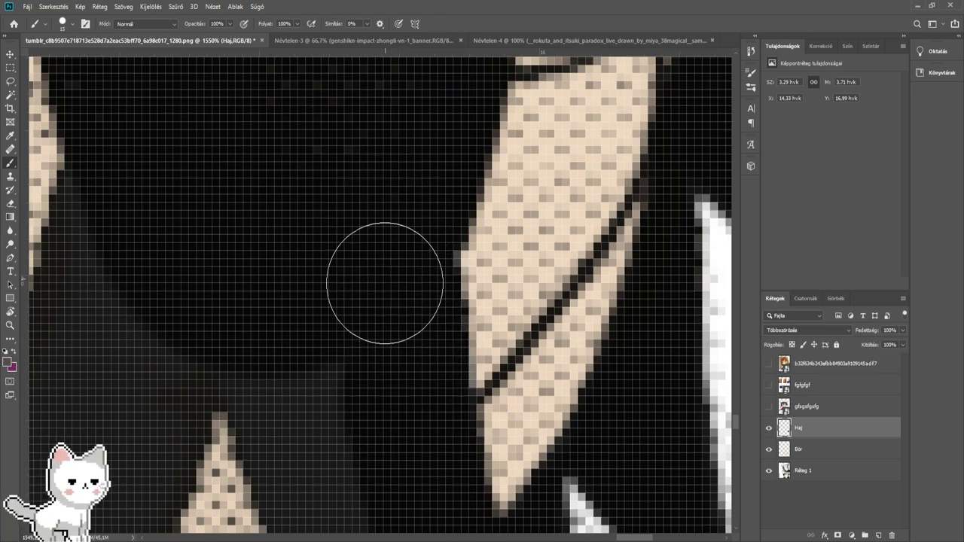
key(space)
mouse_move(332, 425)
mouse_down()
mouse_move(435, 305)
mouse_move(402, 276)
mouse_move(436, 370)
mouse_up()
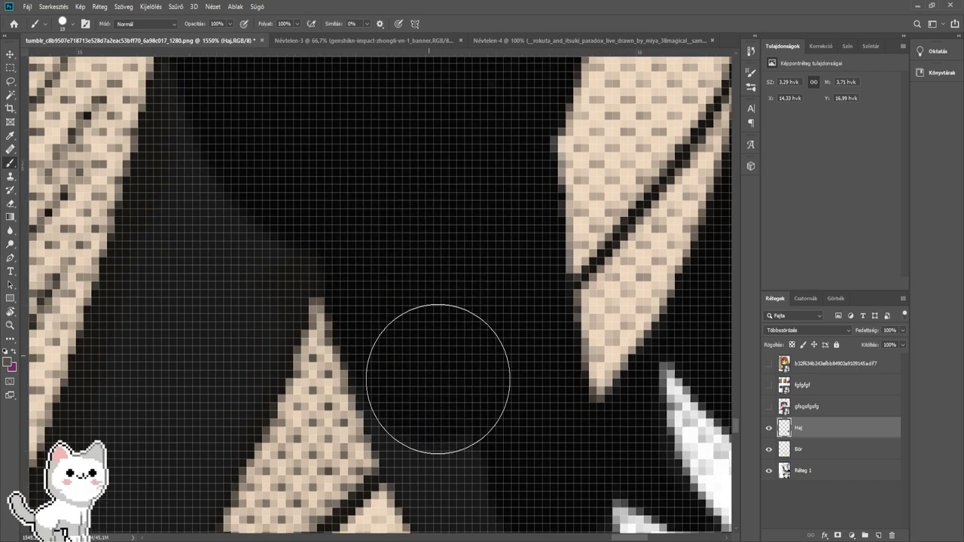
key(space)
mouse_move(471, 429)
mouse_down()
mouse_move(404, 207)
mouse_move(441, 323)
mouse_move(478, 366)
mouse_move(481, 349)
mouse_move(382, 274)
mouse_up()
key(space)
drag(358, 374, 441, 158)
key(space)
mouse_move(441, 159)
mouse_down()
mouse_move(460, 188)
mouse_move(462, 339)
mouse_up()
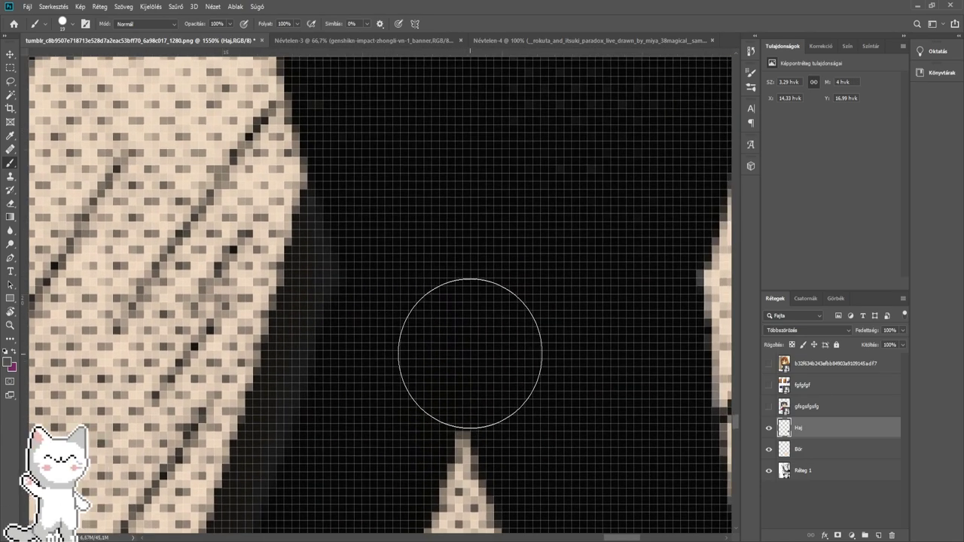
- Cover the hair along the edge of the boy's image-right cheek down towards the earlobe
key(space)
drag(315, 327, 424, 329)
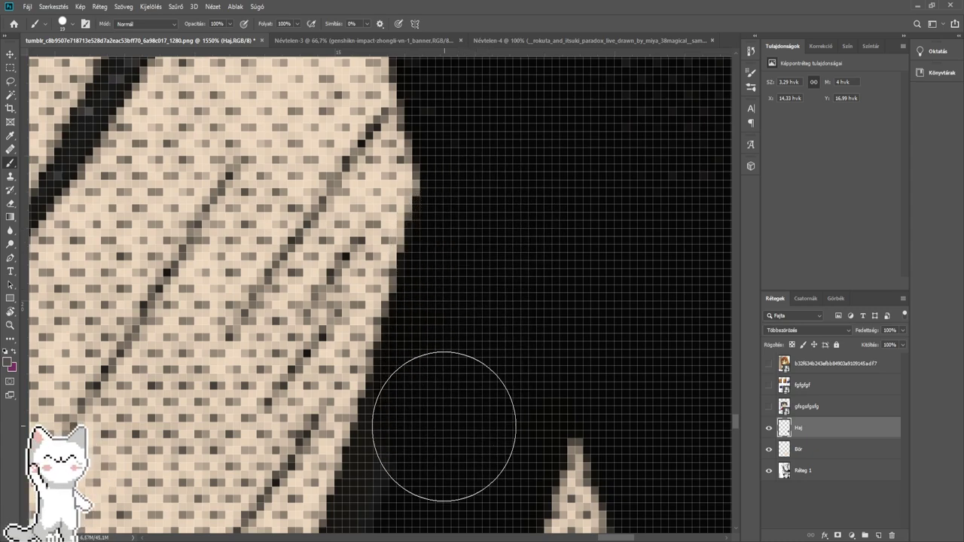
key(space)
drag(455, 461, 478, 183)
mouse_move(464, 148)
mouse_down()
mouse_move(383, 407)
mouse_move(456, 226)
mouse_move(441, 312)
mouse_move(465, 315)
mouse_move(504, 222)
mouse_move(551, 147)
mouse_move(402, 407)
mouse_move(461, 433)
mouse_up()
key(space)
key(space)
- Undo the stroke that spilled onto the ear and fill the narrow hair gap there with a smaller brush
scroll(423, 408, up, 3)
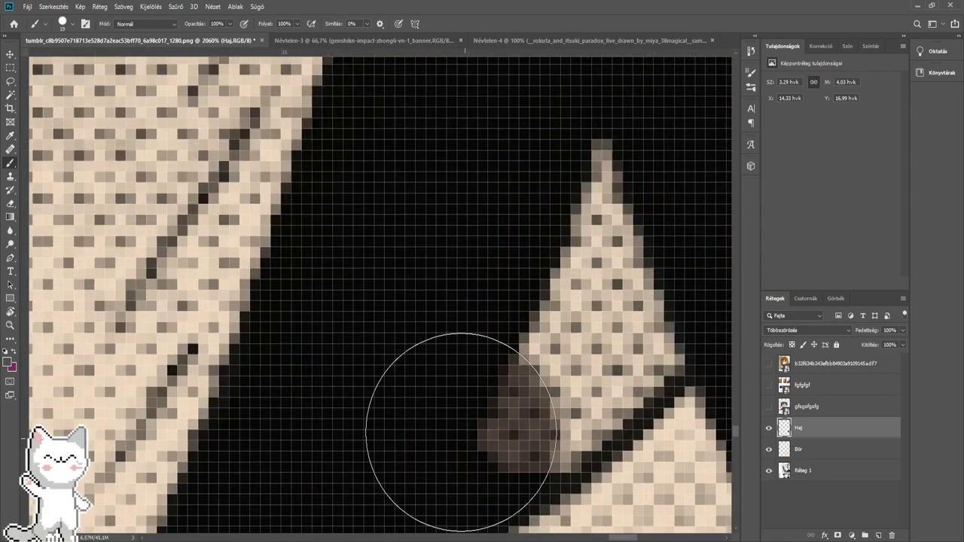
key(space)
drag(407, 343, 368, 241)
key(ctrl+z)
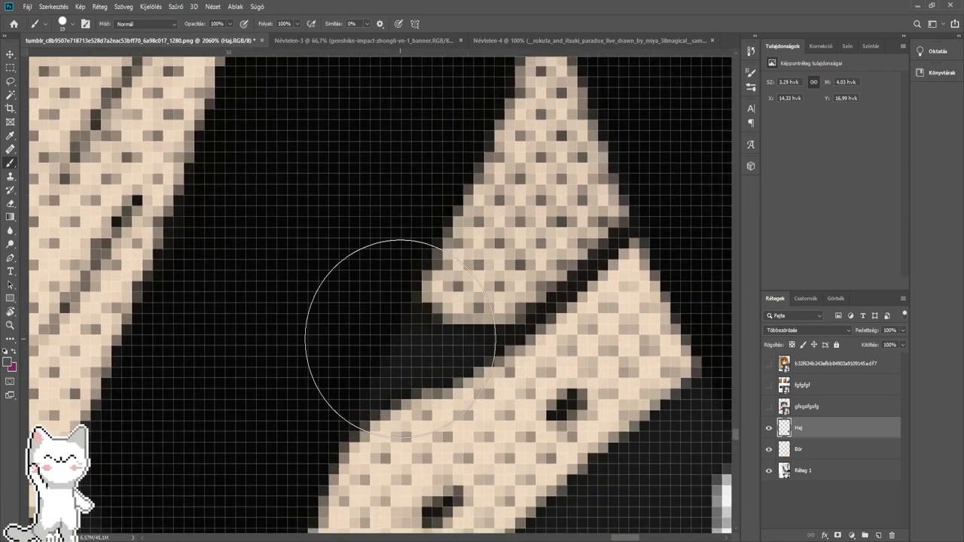
mouse_move(402, 351)
mouse_down()
mouse_move(337, 367)
mouse_move(345, 388)
mouse_move(425, 346)
mouse_move(391, 324)
mouse_up()
drag(441, 348, 487, 343)
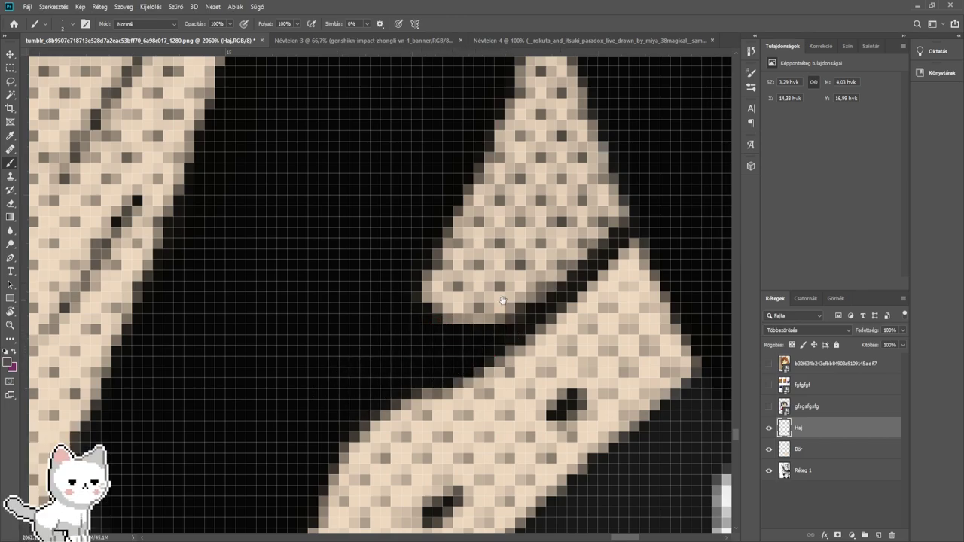
- Colour the thin pointed strands over the image-right jaw and the hair joining them beside the earlobe
drag(153, 490, 376, 286)
drag(223, 512, 362, 340)
drag(307, 433, 372, 302)
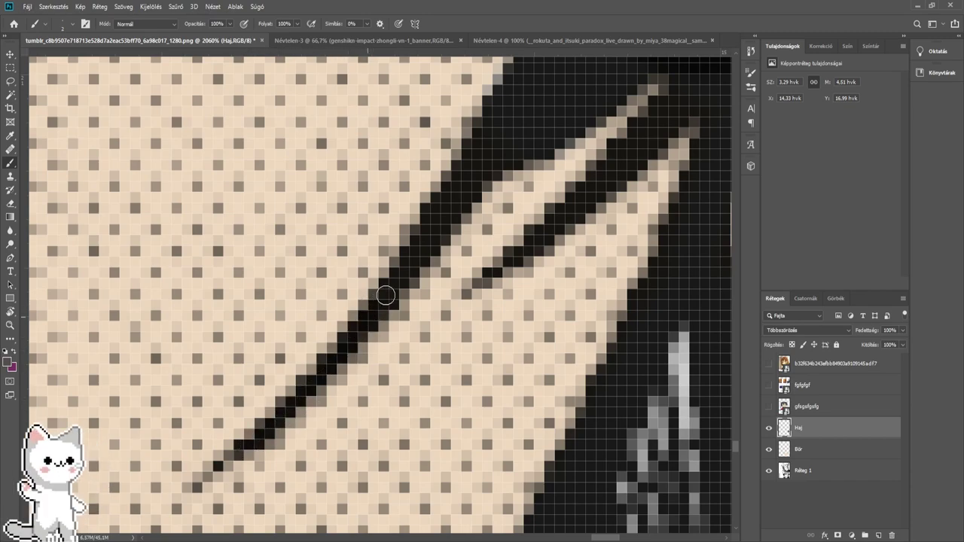
drag(452, 195, 278, 444)
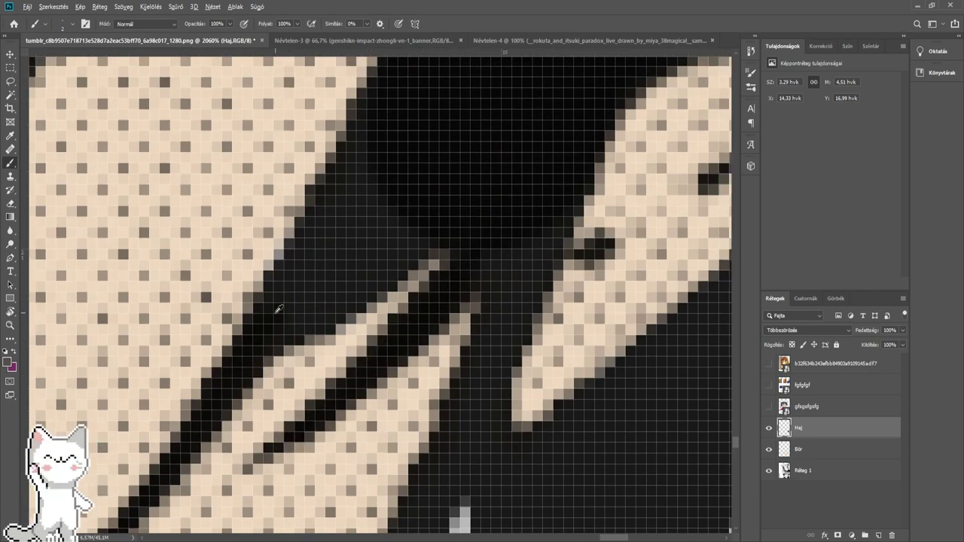
drag(280, 324, 370, 171)
drag(308, 286, 460, 176)
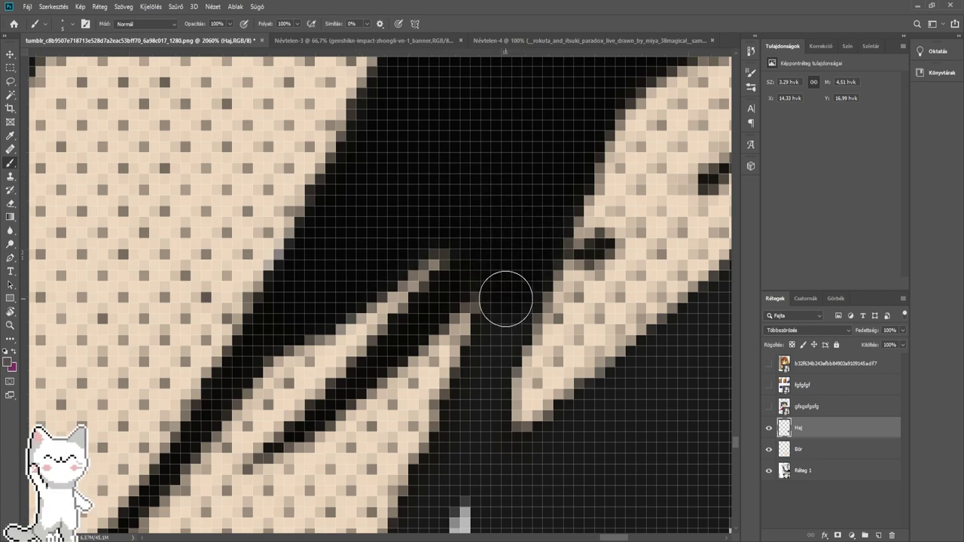
drag(503, 311, 461, 437)
drag(493, 384, 475, 262)
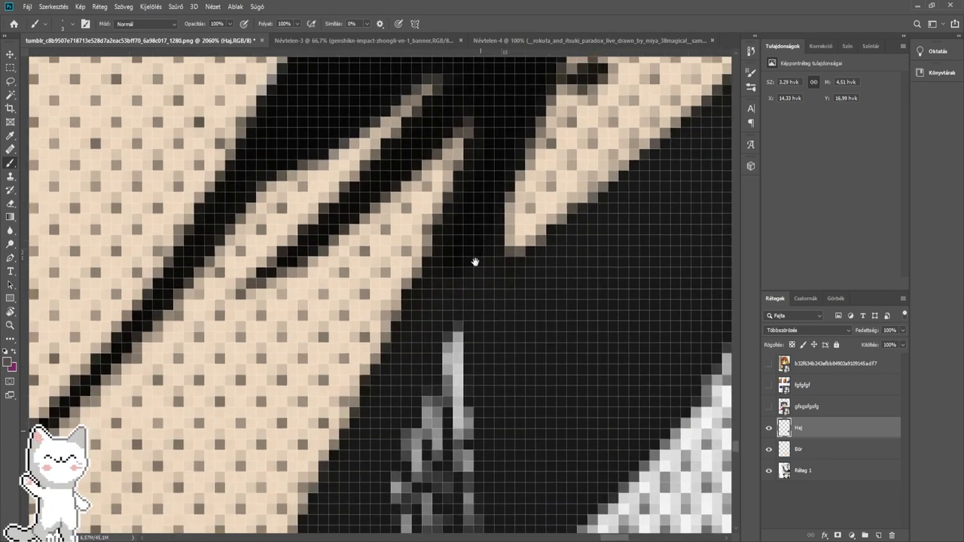
- Paint the hair between the image-right jawline and the patterned scarf, including its light highlight strands
drag(497, 366, 521, 367)
mouse_move(520, 313)
mouse_down()
mouse_move(519, 426)
mouse_move(411, 345)
mouse_up()
scroll(518, 395, down, 5)
scroll(388, 389, down, 3)
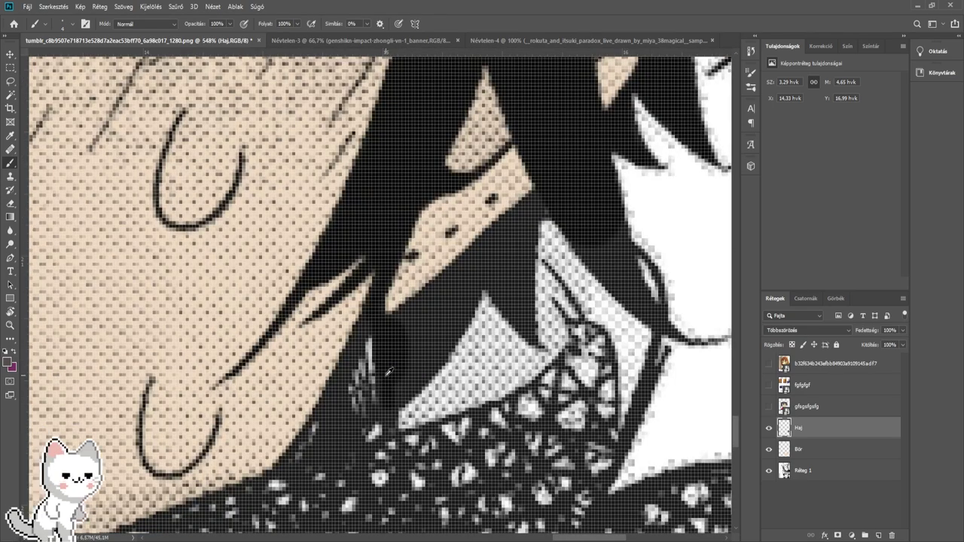
scroll(357, 412, up, 3)
scroll(357, 412, up, 1)
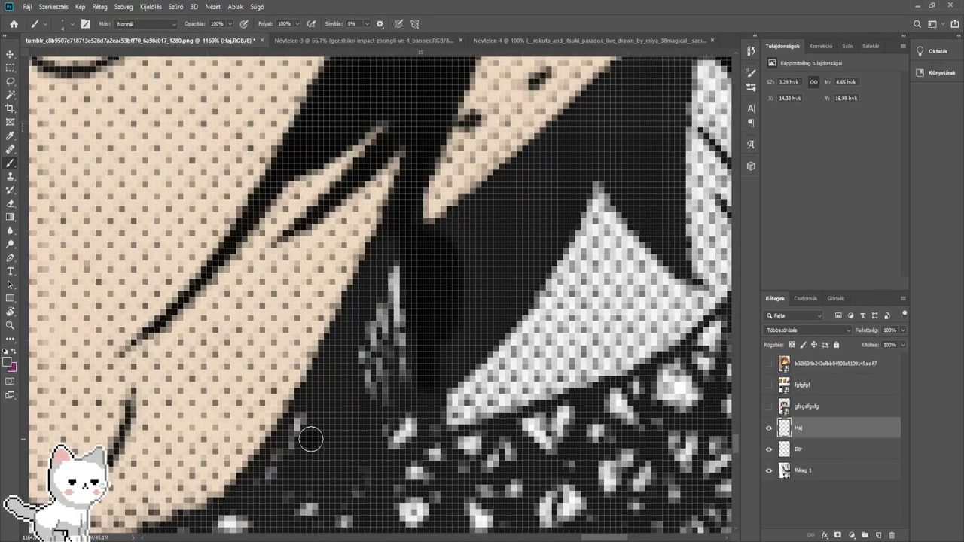
drag(252, 476, 370, 430)
drag(327, 438, 343, 439)
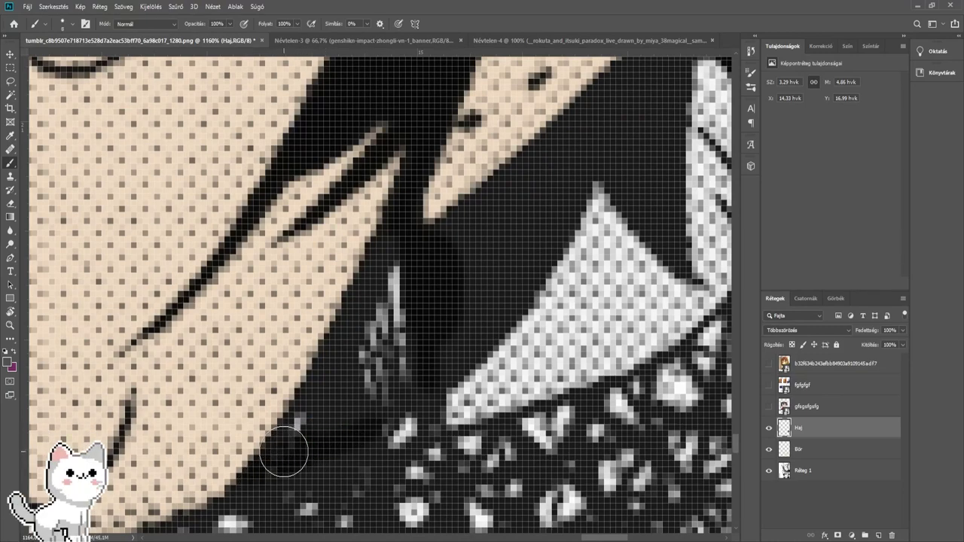
mouse_move(283, 451)
mouse_down()
mouse_move(415, 409)
mouse_move(429, 363)
mouse_move(382, 428)
mouse_move(412, 412)
mouse_move(319, 426)
mouse_up()
mouse_move(338, 385)
mouse_down()
mouse_move(372, 317)
mouse_move(399, 307)
mouse_up()
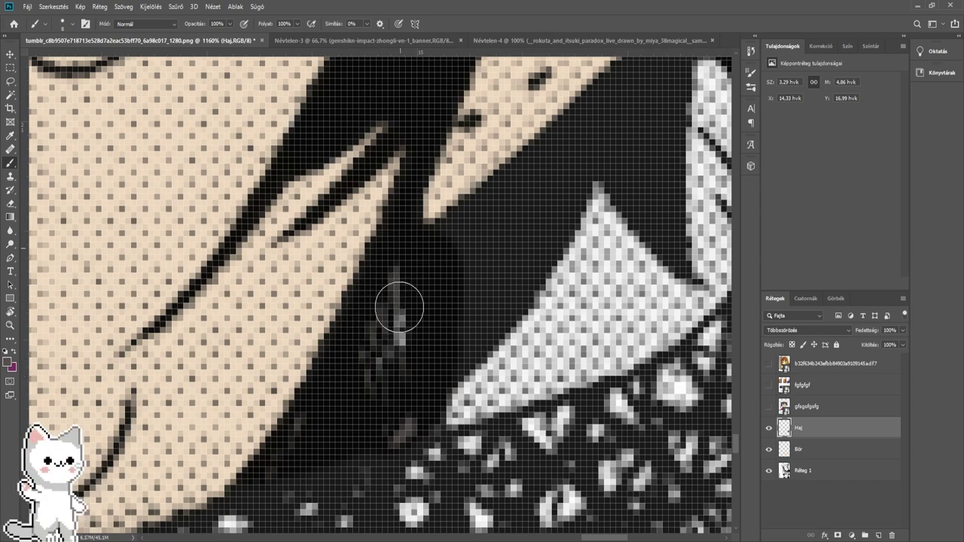
- Fill the hair beneath the image-right earlobe and the lock running down behind it towards the scarf
mouse_move(467, 326)
mouse_down()
mouse_move(456, 307)
mouse_move(499, 243)
mouse_move(460, 254)
mouse_move(378, 360)
mouse_move(497, 238)
mouse_move(532, 241)
mouse_move(496, 299)
mouse_up()
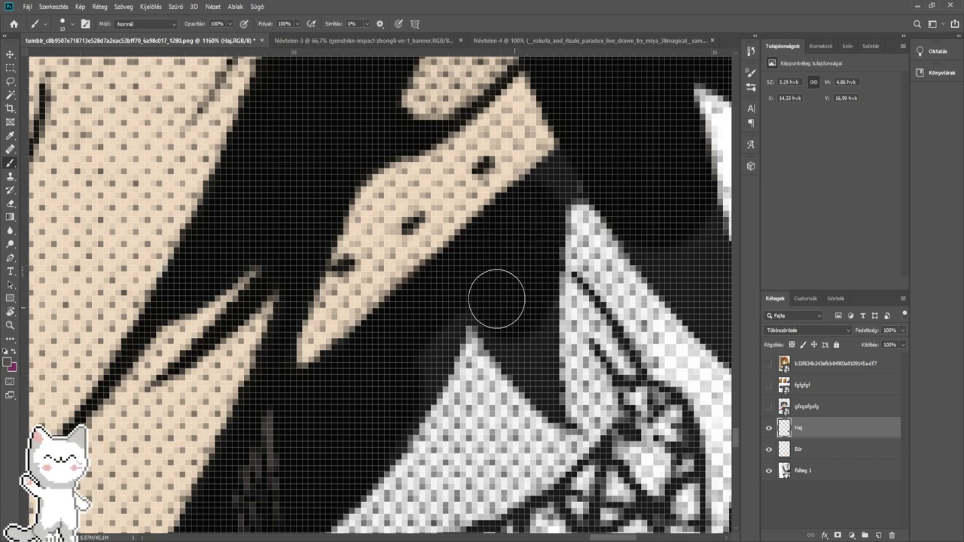
drag(476, 337, 314, 390)
scroll(366, 415, up, 3)
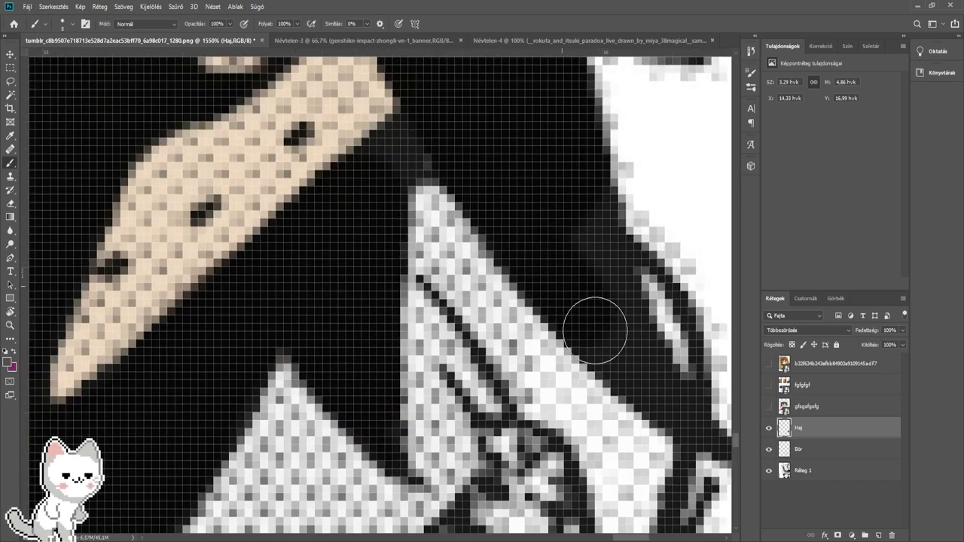
mouse_move(616, 341)
mouse_down()
mouse_move(362, 274)
mouse_move(397, 288)
mouse_move(381, 287)
mouse_up()
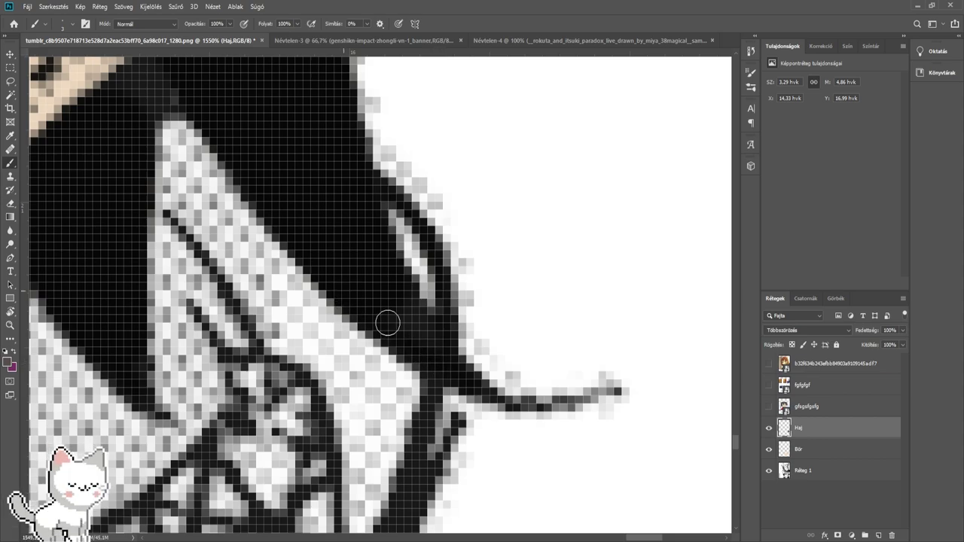
scroll(427, 316, down, 8)
drag(298, 294, 408, 295)
scroll(405, 290, down, 3)
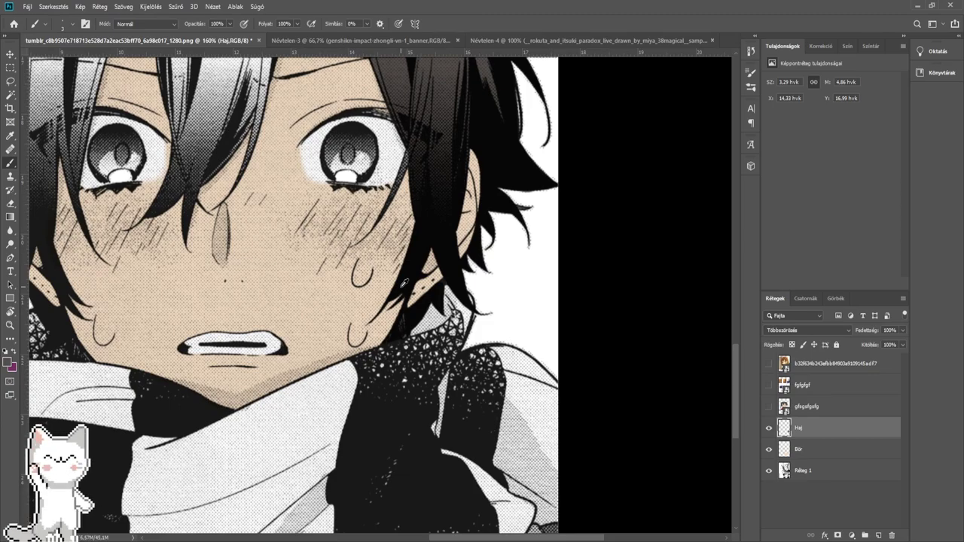
- Paint the thin fringe strand hanging between the boy's eyes with a small brush
drag(219, 167, 347, 352)
scroll(375, 431, up, 5)
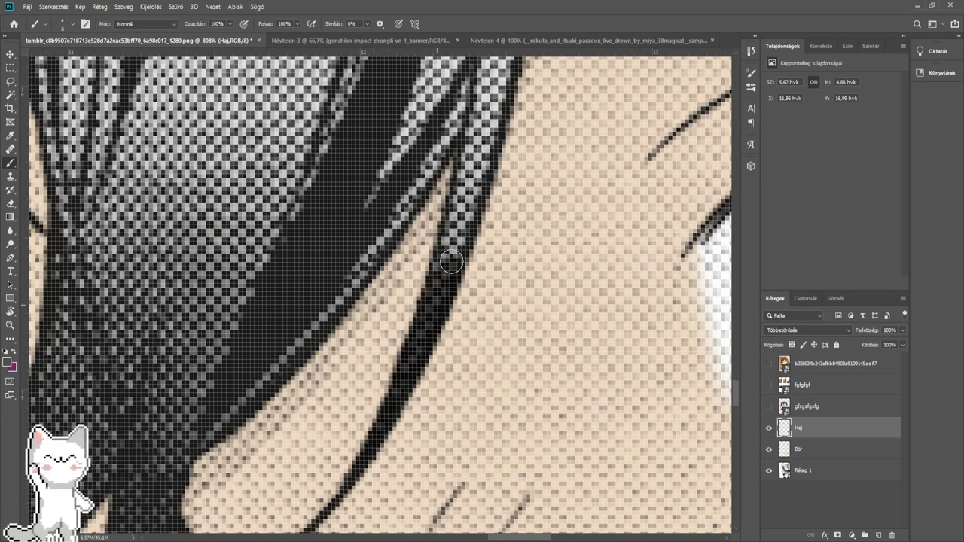
mouse_move(452, 246)
mouse_down()
mouse_move(399, 345)
mouse_move(416, 296)
mouse_move(417, 210)
mouse_move(407, 238)
mouse_move(415, 242)
mouse_move(418, 215)
mouse_move(388, 323)
mouse_move(428, 240)
mouse_move(439, 178)
mouse_move(298, 235)
mouse_up()
- Enlarge the brush considerably and fill the wide central fringe locks between the boy's eyes
key(bracketright)
key(bracketright)
key(bracketright)
key(bracketright)
key(bracketright)
key(bracketright)
key(bracketright)
key(bracketright)
key(bracketright)
key(bracketright)
key(bracketright)
key(bracketright)
key(bracketright)
key(bracketright)
key(bracketright)
key(bracketright)
key(bracketright)
key(bracketright)
key(bracketright)
key(bracketright)
key(bracketright)
key(bracketright)
key(bracketright)
key(bracketright)
key(bracketright)
mouse_move(370, 228)
mouse_down()
mouse_move(97, 204)
mouse_move(317, 221)
mouse_move(253, 204)
mouse_move(125, 217)
mouse_move(112, 176)
mouse_move(125, 258)
mouse_move(224, 376)
mouse_move(263, 380)
mouse_up()
mouse_move(135, 331)
mouse_down()
mouse_move(197, 298)
mouse_move(198, 359)
mouse_move(233, 412)
mouse_move(283, 397)
mouse_move(358, 343)
mouse_move(364, 419)
mouse_up()
- Extend the brown across the remaining parts of the central fringe above the nose
scroll(258, 401, down, 3)
drag(332, 427, 406, 280)
scroll(413, 309, up, 3)
mouse_move(434, 314)
mouse_down()
mouse_move(470, 254)
mouse_move(416, 382)
mouse_move(355, 413)
mouse_move(323, 327)
mouse_move(286, 319)
mouse_move(362, 183)
mouse_up()
mouse_move(381, 219)
mouse_down()
mouse_move(369, 166)
mouse_move(354, 276)
mouse_move(412, 301)
mouse_move(491, 202)
mouse_up()
drag(394, 304, 470, 117)
- Paint the thin strand beside the nose bridge and the narrow pointed lock at the lower end of the central fringe
scroll(460, 338, up, 8)
click(460, 337)
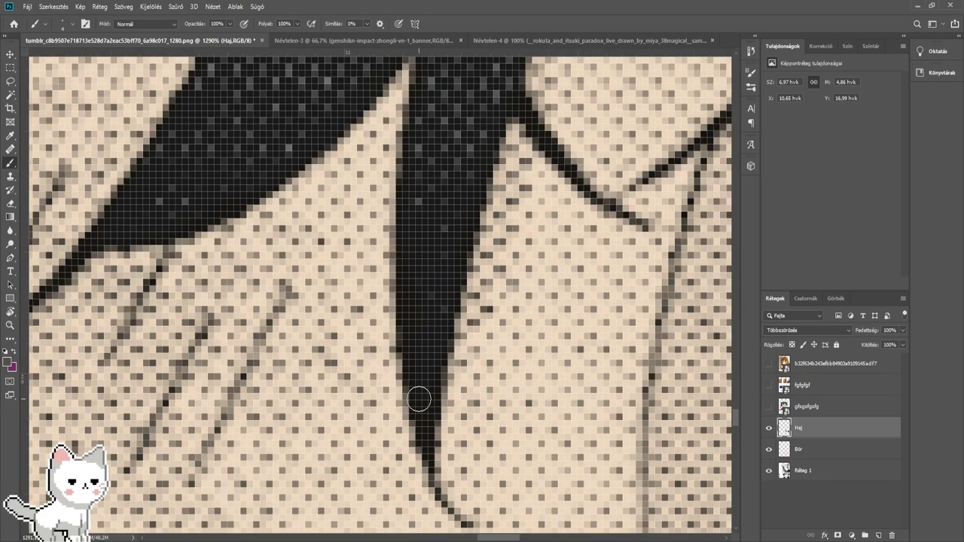
drag(425, 418, 427, 391)
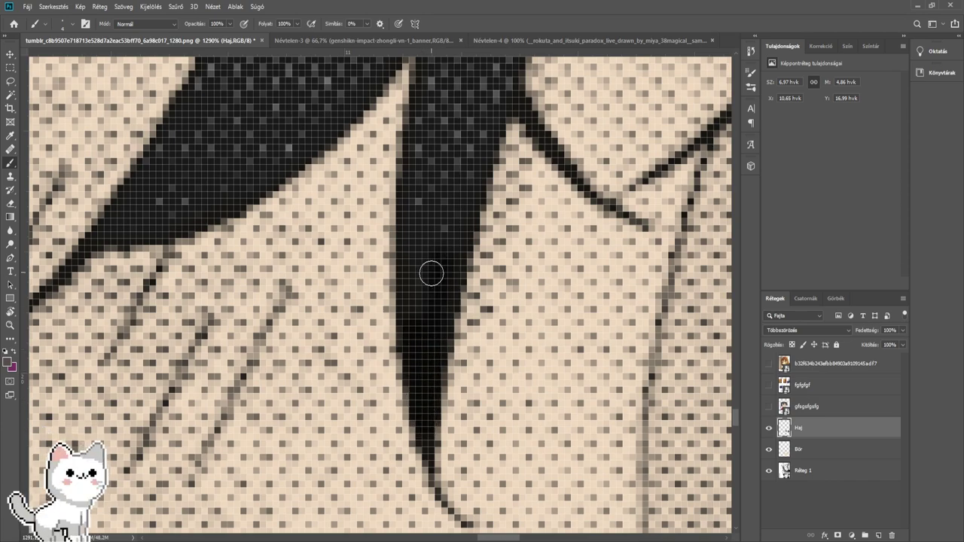
mouse_move(429, 305)
mouse_down()
mouse_move(425, 197)
mouse_move(428, 274)
mouse_move(439, 148)
mouse_up()
alt+right_click(425, 198)
drag(441, 149, 410, 392)
mouse_move(398, 437)
mouse_down()
mouse_move(447, 219)
mouse_move(412, 444)
mouse_up()
scroll(458, 309, down, 3)
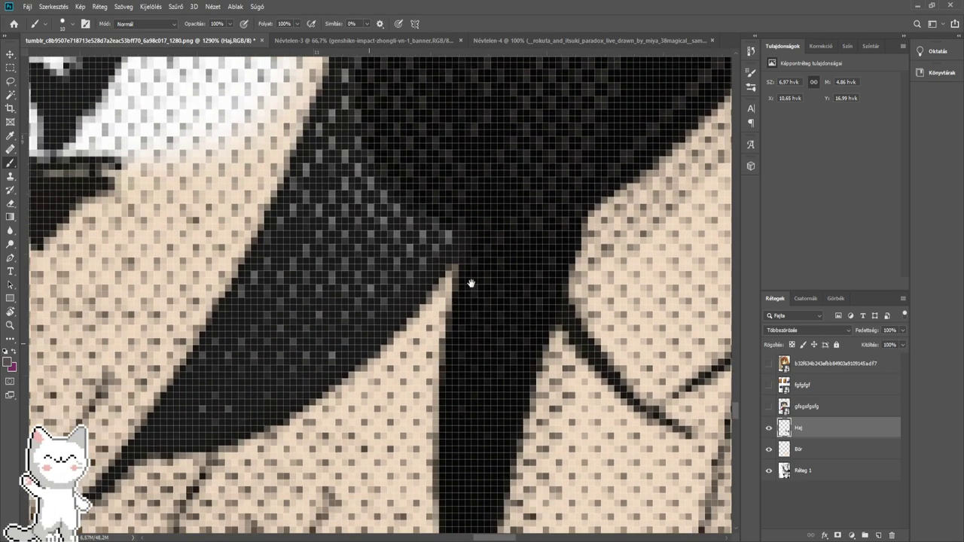
- Fill the pointed central fringe lock sweeping towards the image-left cheek with a gradually larger brush
scroll(469, 280, left, 4)
mouse_move(333, 324)
mouse_down()
mouse_move(393, 293)
mouse_move(451, 185)
mouse_up()
alt+right_click(386, 288)
alt+right_click(410, 275)
drag(420, 263, 515, 176)
mouse_move(480, 193)
mouse_down()
mouse_move(381, 369)
mouse_move(372, 355)
mouse_move(461, 162)
mouse_move(489, 143)
mouse_move(415, 359)
mouse_move(443, 316)
mouse_move(489, 280)
mouse_move(572, 263)
mouse_up()
scroll(572, 263, down, 5)
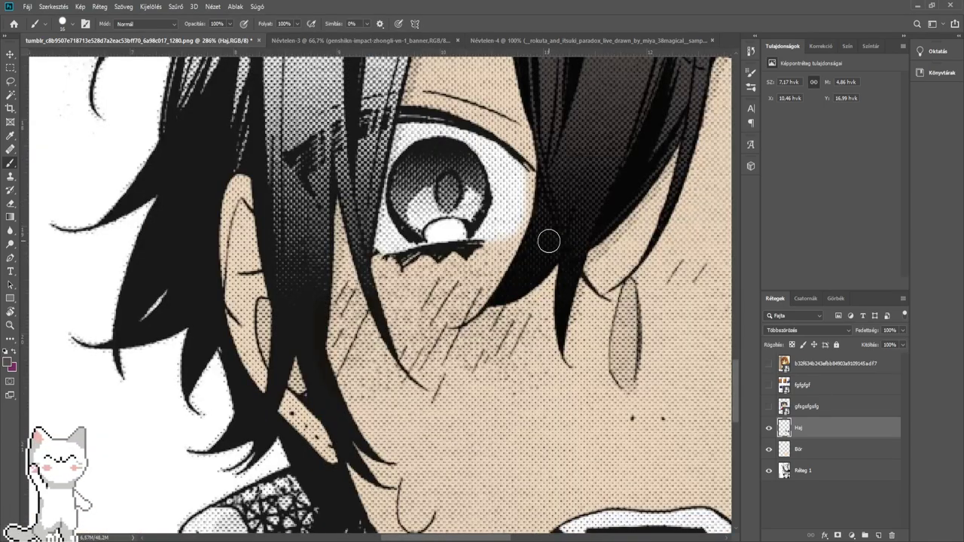
drag(545, 233, 503, 297)
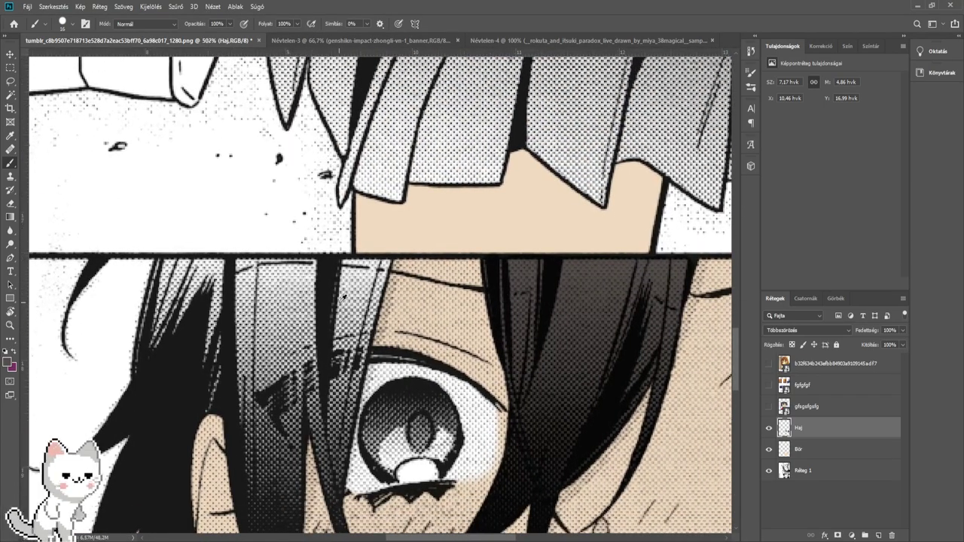
- Paint the narrow fringe lock beside the forehead above the image-left eye, following its skin-side edge
scroll(343, 296, up, 3)
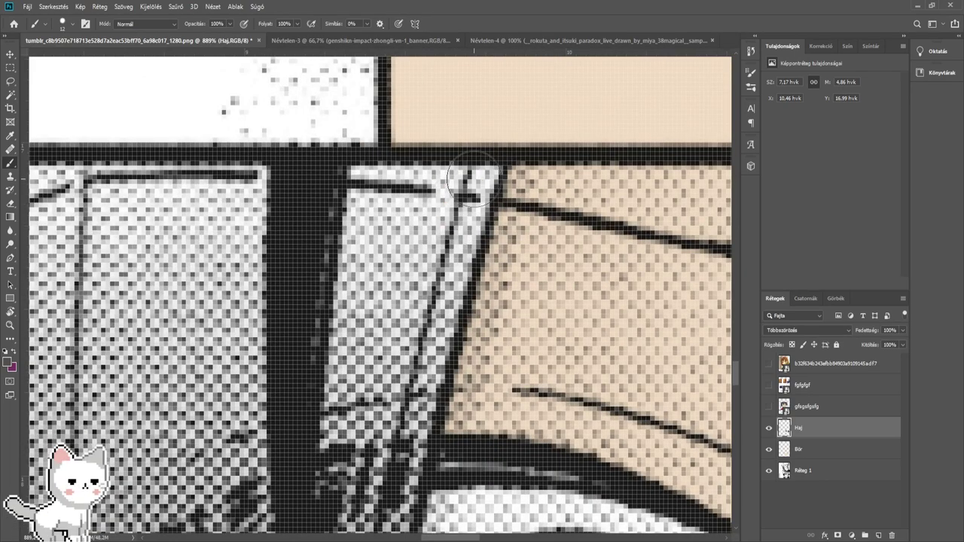
alt+right_click(473, 180)
mouse_move(482, 173)
mouse_down()
mouse_move(466, 213)
mouse_move(445, 200)
mouse_move(305, 197)
mouse_up()
alt+right_click(434, 217)
mouse_move(341, 226)
mouse_down()
mouse_move(391, 286)
mouse_move(452, 263)
mouse_move(375, 410)
mouse_move(458, 222)
mouse_move(409, 355)
mouse_move(400, 458)
mouse_move(447, 226)
mouse_move(409, 243)
mouse_move(266, 253)
mouse_move(173, 284)
mouse_move(173, 177)
mouse_move(283, 316)
mouse_move(296, 359)
mouse_up()
- Enlarge the brush and fill the wide fringe locks above the image-left eye and the hair above the ear
scroll(175, 179, down, 3)
key(bracketright)
key(bracketright)
key(bracketright)
mouse_move(293, 319)
mouse_down()
mouse_move(289, 356)
mouse_move(124, 317)
mouse_move(137, 226)
mouse_move(175, 138)
mouse_up()
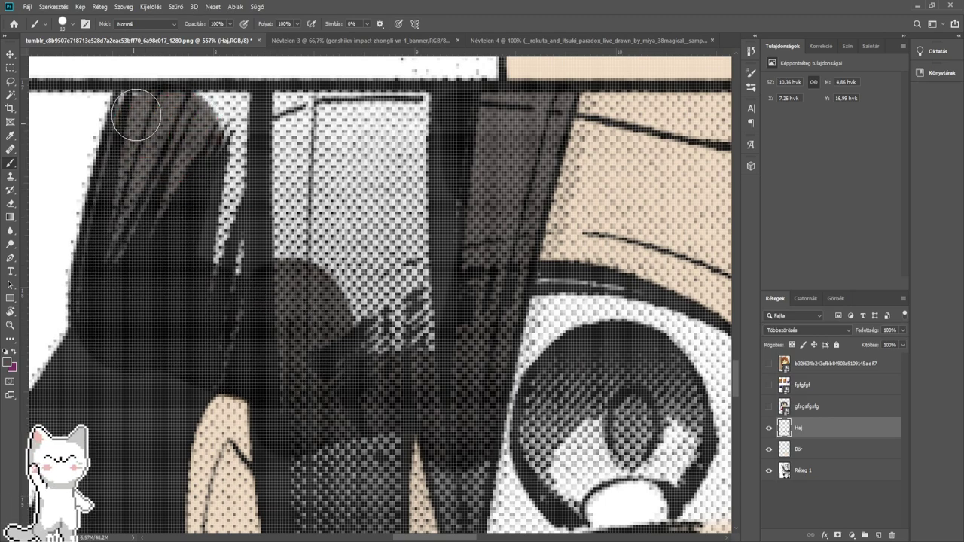
mouse_move(194, 136)
mouse_down()
mouse_move(430, 138)
mouse_move(438, 153)
mouse_move(221, 201)
mouse_move(382, 232)
mouse_move(189, 251)
mouse_move(389, 309)
mouse_move(351, 334)
mouse_move(436, 312)
mouse_move(449, 189)
mouse_move(451, 295)
mouse_up()
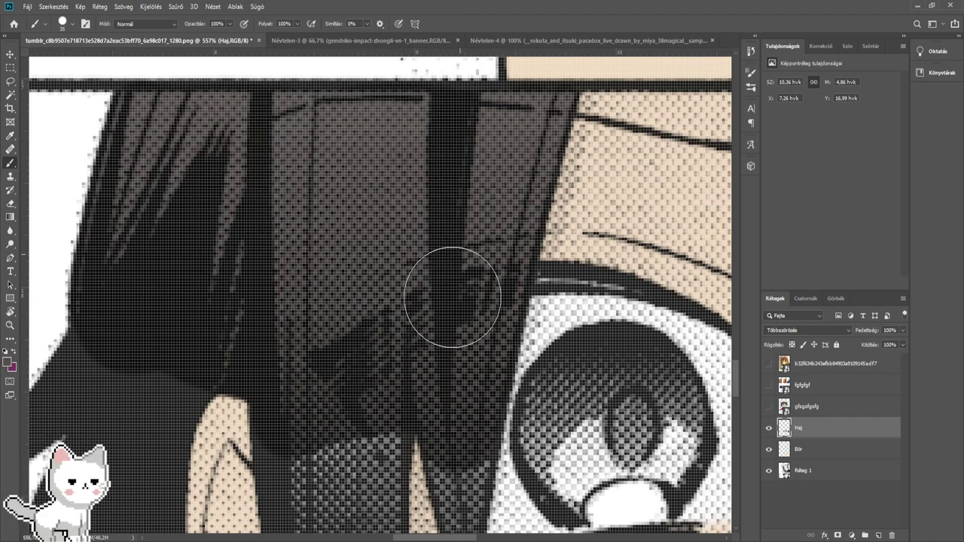
drag(273, 359, 452, 264)
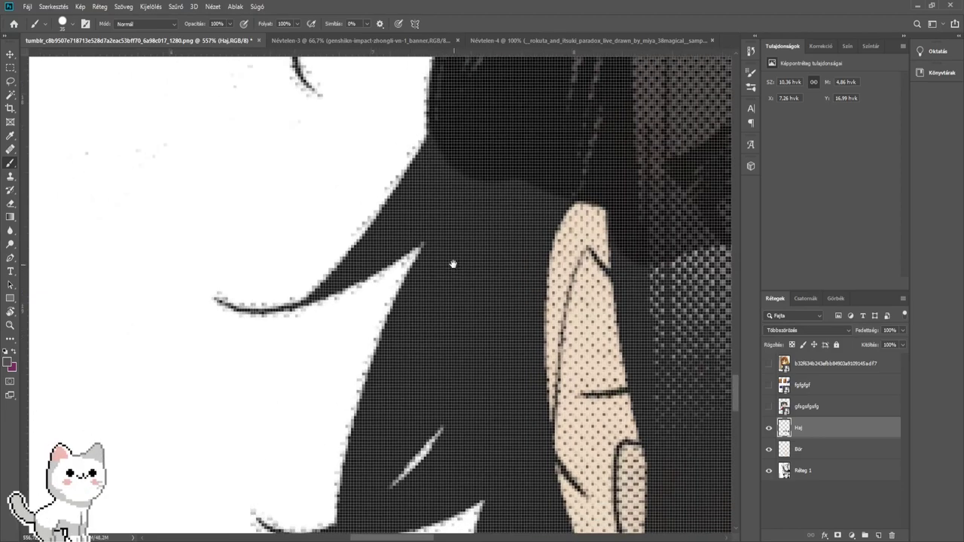
- Paint the isolated curved strand hanging from the panel border on the image-left side with a very small brush
mouse_move(389, 211)
mouse_down()
mouse_move(419, 323)
mouse_move(318, 324)
mouse_up()
scroll(382, 296, up, 4)
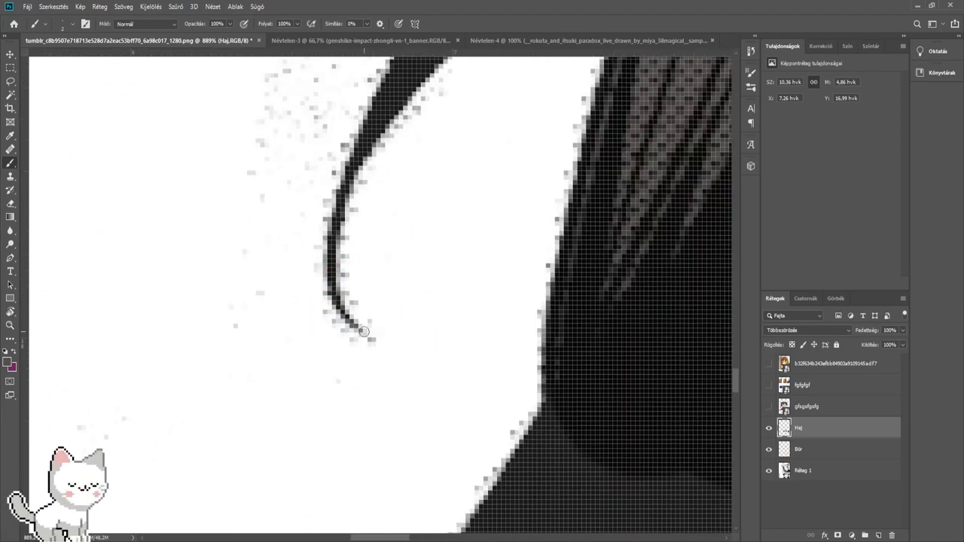
drag(361, 157, 310, 341)
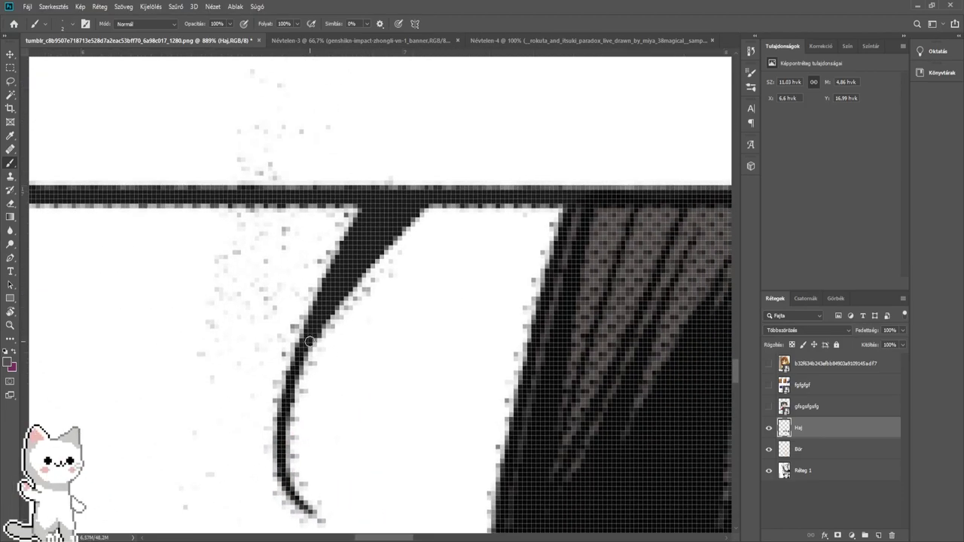
mouse_move(353, 263)
mouse_down()
mouse_move(386, 220)
mouse_move(163, 248)
mouse_up()
drag(570, 329, 400, 170)
drag(165, 497, 479, 281)
- Paint the upper outward-flicking tuft on the image-left side from its thin tip into the main hair
scroll(197, 365, up, 3)
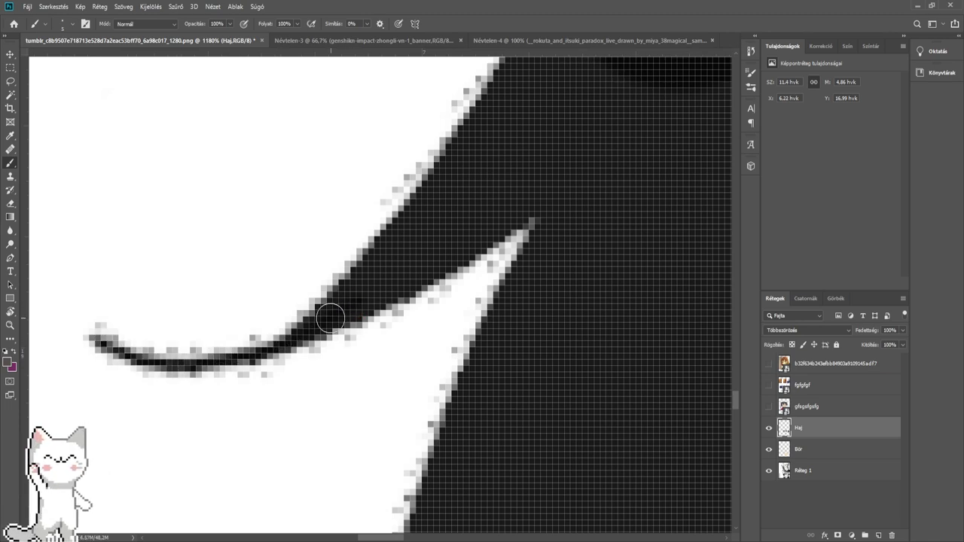
drag(331, 318, 417, 247)
alt+right_click(397, 259)
drag(383, 275, 543, 164)
drag(555, 158, 375, 306)
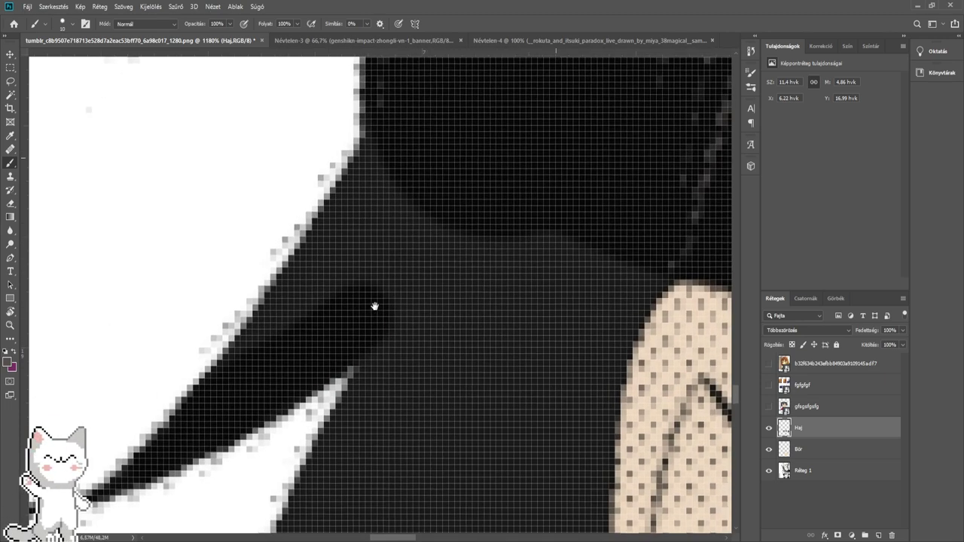
- Enlarge the brush and fill the solid dark hair between the upper tuft and the image-left ear
mouse_move(281, 354)
mouse_down()
mouse_move(263, 351)
mouse_move(366, 206)
mouse_move(426, 263)
mouse_move(458, 325)
mouse_move(361, 241)
mouse_move(321, 318)
mouse_move(437, 121)
mouse_move(472, 123)
mouse_move(412, 207)
mouse_move(409, 437)
mouse_up()
alt+right_click(398, 233)
drag(372, 487, 448, 223)
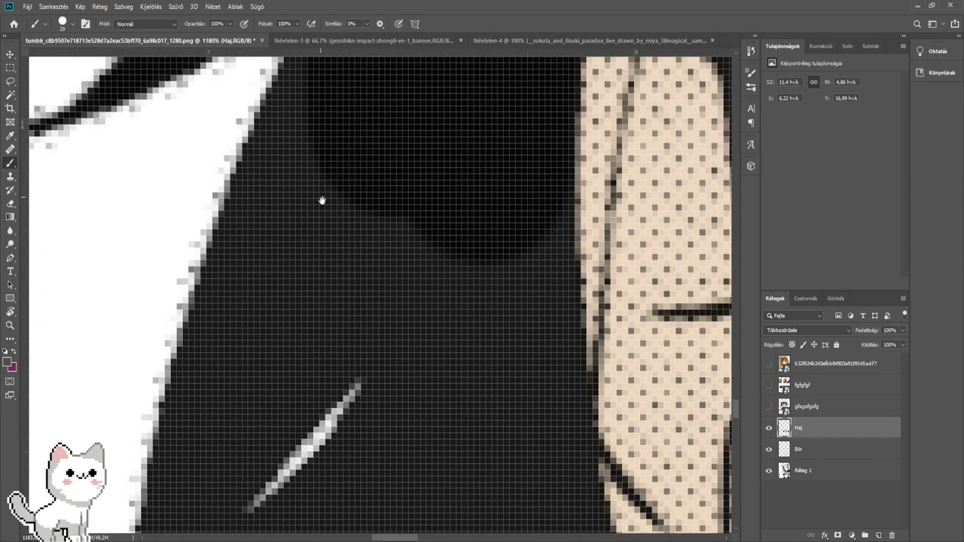
drag(321, 200, 365, 322)
mouse_move(400, 245)
mouse_down()
mouse_move(387, 236)
mouse_move(334, 399)
mouse_up()
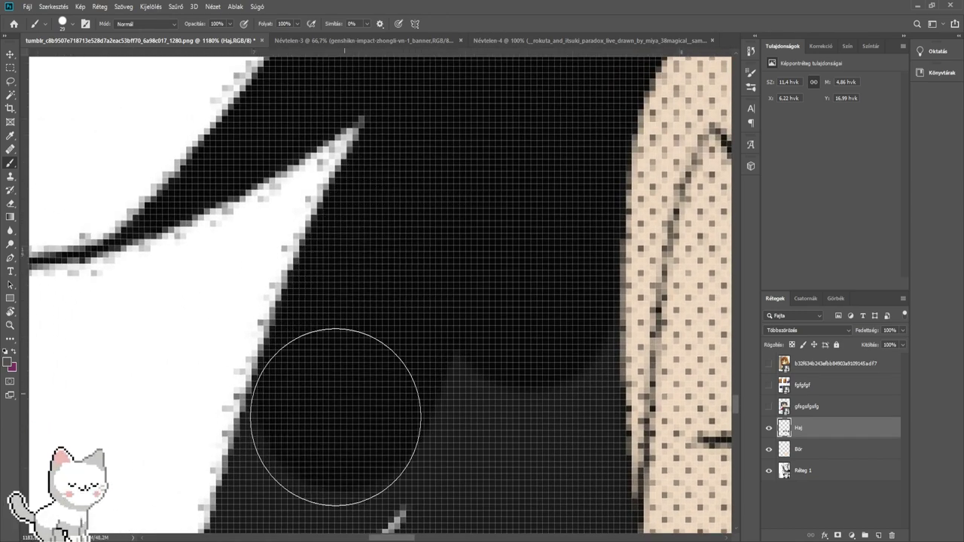
mouse_move(317, 442)
mouse_down()
mouse_move(348, 260)
mouse_move(279, 370)
mouse_move(294, 390)
mouse_up()
- Fill the lower image-left hair around the white highlight slit, between the outer edge and the ear
scroll(295, 302, down, 5)
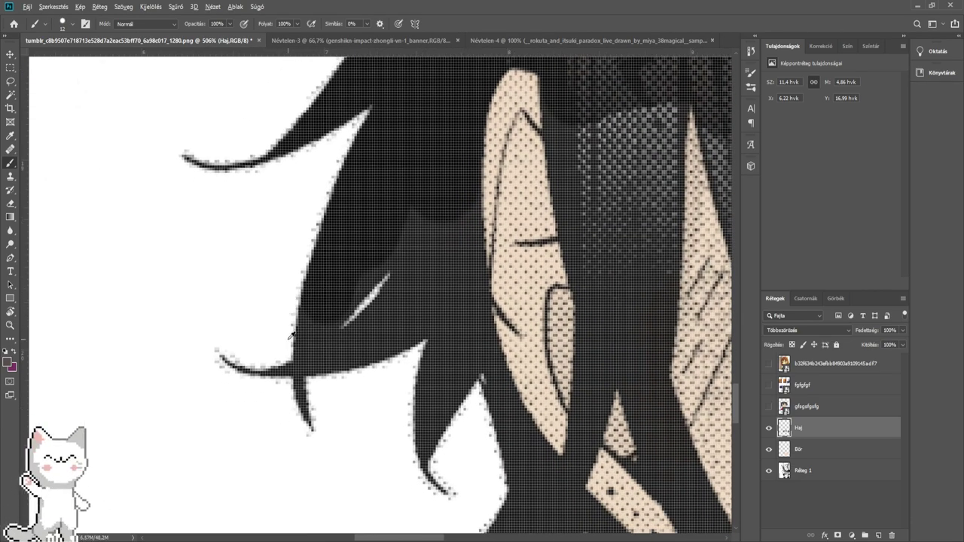
scroll(319, 344, up, 5)
mouse_move(339, 369)
mouse_down()
mouse_move(366, 273)
mouse_move(389, 269)
mouse_move(462, 173)
mouse_up()
mouse_move(489, 143)
mouse_down()
mouse_move(322, 327)
mouse_move(389, 411)
mouse_move(395, 226)
mouse_up()
mouse_move(401, 236)
alt+mouse_down()
mouse_move(444, 245)
mouse_move(425, 250)
mouse_move(437, 382)
mouse_move(470, 209)
mouse_move(479, 457)
alt+mouse_up()
mouse_move(476, 457)
mouse_down()
mouse_move(458, 397)
mouse_move(452, 284)
mouse_up()
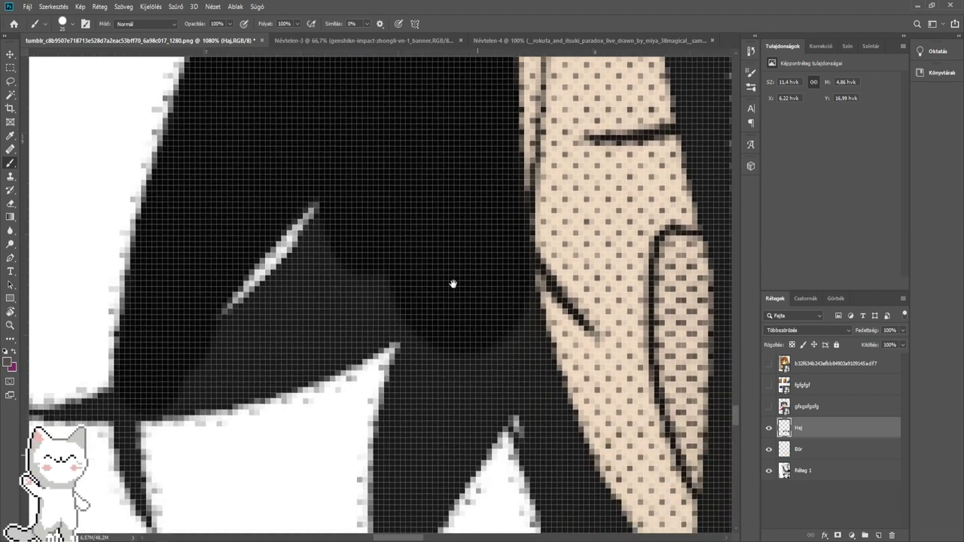
mouse_move(469, 332)
mouse_down()
mouse_move(472, 320)
mouse_move(419, 267)
mouse_move(389, 269)
mouse_move(352, 251)
mouse_move(306, 302)
mouse_move(230, 352)
mouse_up()
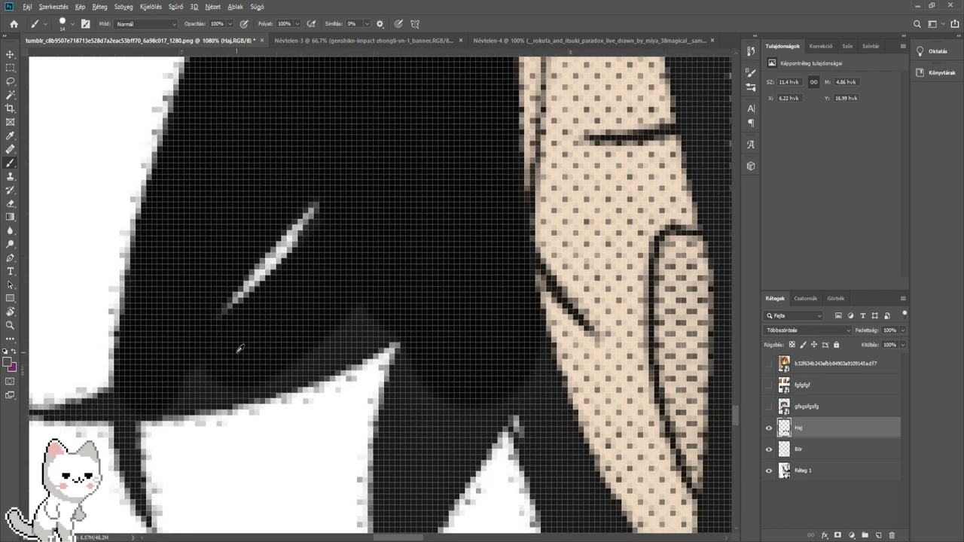
drag(287, 360, 401, 307)
drag(295, 349, 533, 234)
- Paint the thin curved tip of the lower image-left tuft with a 2 px brush
scroll(289, 308, up, 7)
alt+drag(288, 310, 249, 316)
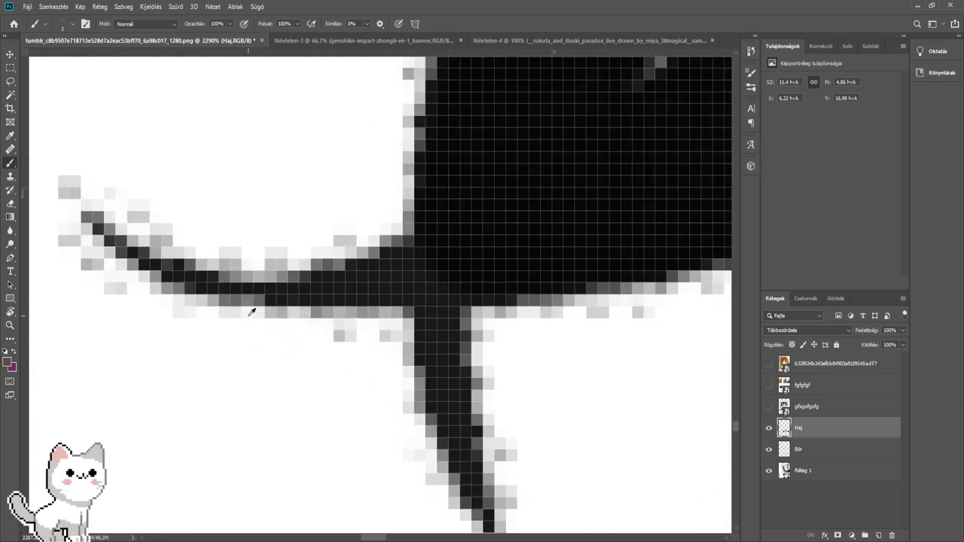
mouse_move(101, 222)
mouse_down()
mouse_move(164, 269)
mouse_move(237, 291)
mouse_move(355, 295)
mouse_move(485, 268)
mouse_move(393, 300)
mouse_move(426, 324)
mouse_move(455, 439)
mouse_move(370, 268)
mouse_up()
scroll(398, 339, down, 10)
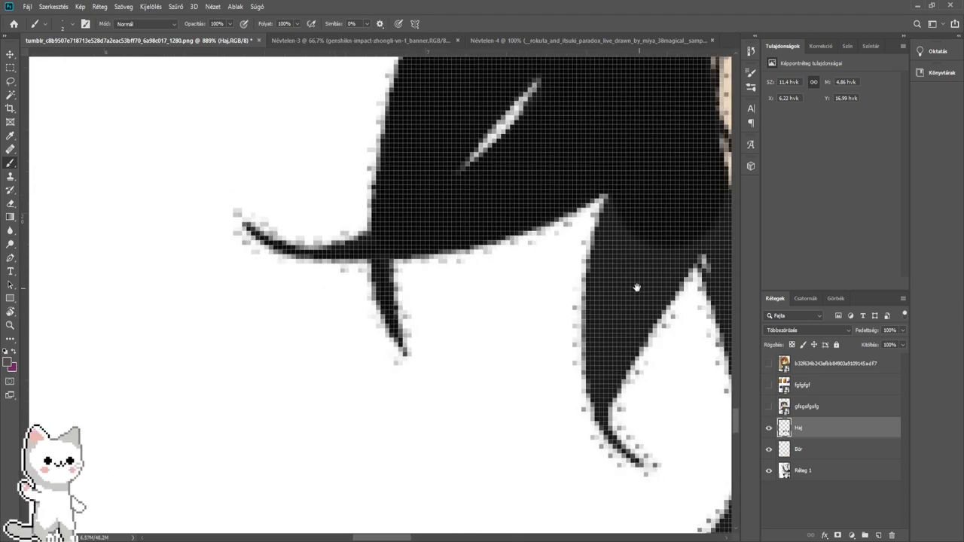
- Paint the next downward-pointing lock on the image-left side, from its curled tip up to the filled hair
drag(637, 287, 447, 284)
scroll(284, 406, up, 7)
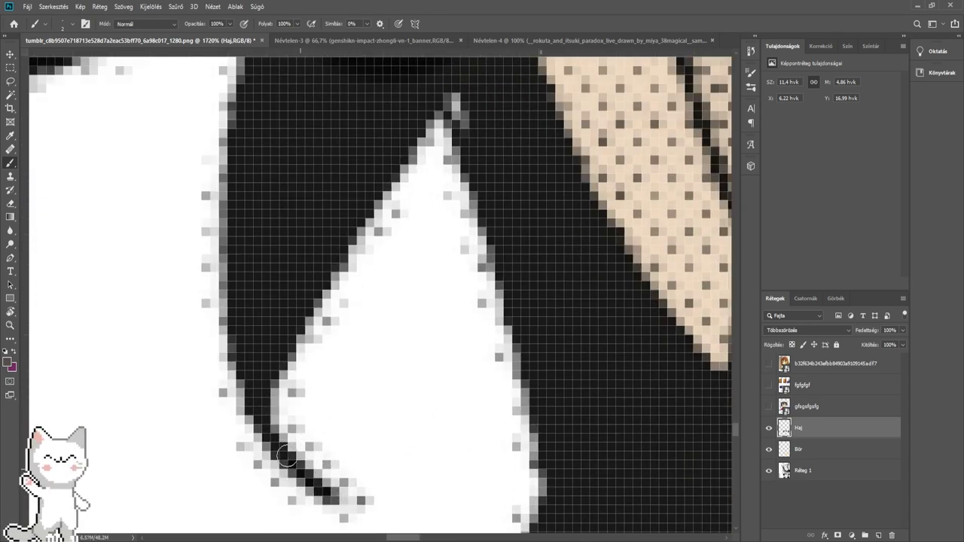
drag(264, 311, 268, 315)
mouse_move(265, 319)
mouse_down()
mouse_move(287, 204)
mouse_move(352, 353)
mouse_move(332, 407)
mouse_move(361, 314)
mouse_move(340, 353)
mouse_move(367, 177)
mouse_up()
scroll(286, 204, down, 3)
drag(363, 349, 409, 270)
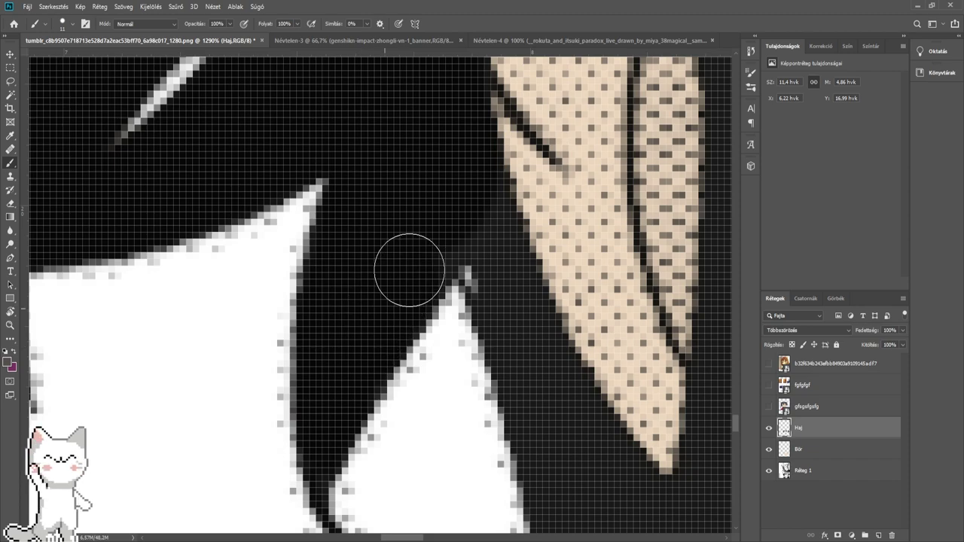
- Fill the hair running along the outer edge of the image-left ear and beneath its lower tip
mouse_move(471, 196)
mouse_down()
mouse_move(460, 198)
mouse_move(494, 258)
mouse_move(502, 302)
mouse_move(501, 255)
mouse_move(559, 400)
mouse_move(488, 313)
mouse_up()
mouse_move(460, 276)
mouse_down()
mouse_move(468, 276)
mouse_move(489, 391)
mouse_move(501, 327)
mouse_move(489, 300)
mouse_up()
drag(514, 391, 449, 234)
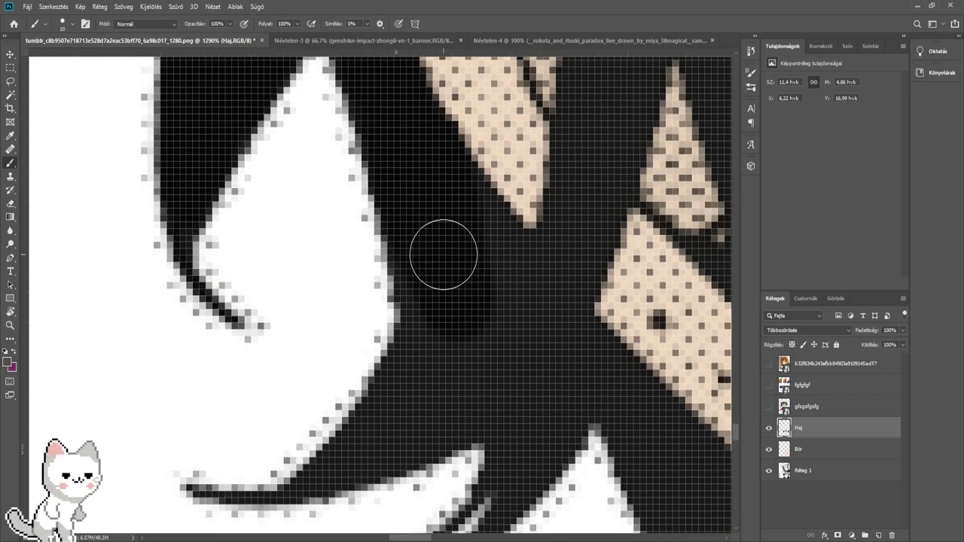
mouse_move(437, 296)
mouse_down()
mouse_move(476, 363)
mouse_move(462, 238)
mouse_move(440, 177)
mouse_move(487, 248)
mouse_move(525, 276)
mouse_up()
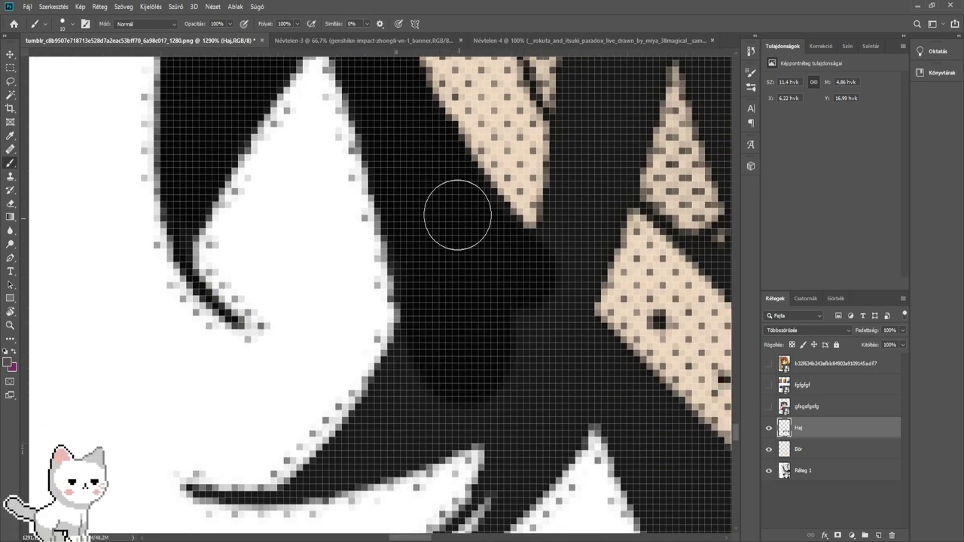
mouse_move(457, 215)
mouse_down()
mouse_move(501, 366)
mouse_move(567, 266)
mouse_move(583, 188)
mouse_up()
mouse_move(583, 189)
mouse_down()
mouse_move(458, 302)
mouse_move(465, 284)
mouse_move(439, 254)
mouse_move(411, 328)
mouse_move(430, 361)
mouse_move(510, 387)
mouse_move(543, 316)
mouse_up()
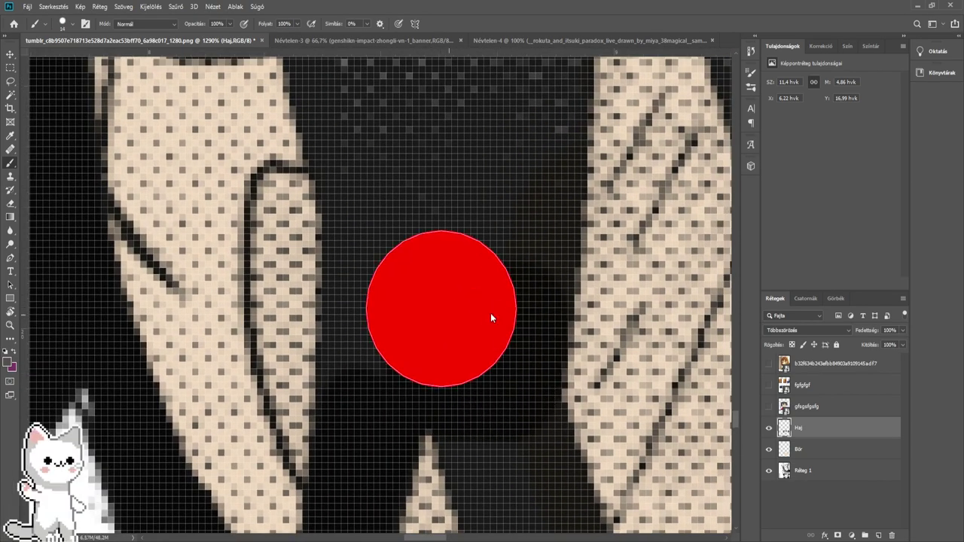
- Fill the wide lock hanging in front of the image-left ear up to the already painted fringe
mouse_move(370, 366)
mouse_down()
mouse_move(385, 343)
mouse_move(387, 296)
mouse_move(386, 185)
mouse_move(370, 146)
mouse_move(443, 216)
mouse_move(481, 205)
mouse_move(504, 307)
mouse_move(527, 249)
mouse_up()
scroll(457, 409, down, 3)
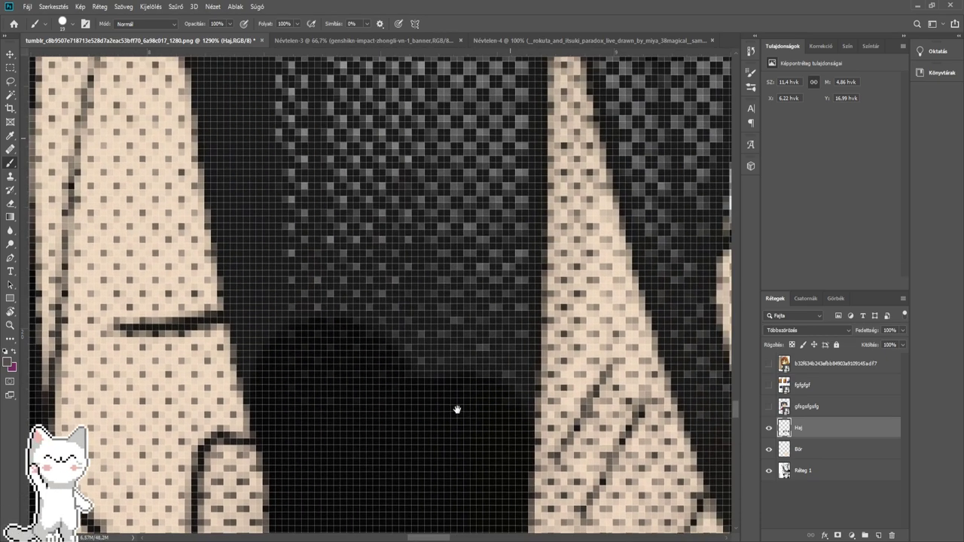
mouse_move(433, 387)
mouse_down()
mouse_move(469, 88)
mouse_move(410, 255)
mouse_move(411, 366)
mouse_move(395, 391)
mouse_move(370, 376)
mouse_move(360, 353)
mouse_move(331, 102)
mouse_up()
scroll(356, 109, down, 7)
drag(415, 150, 399, 331)
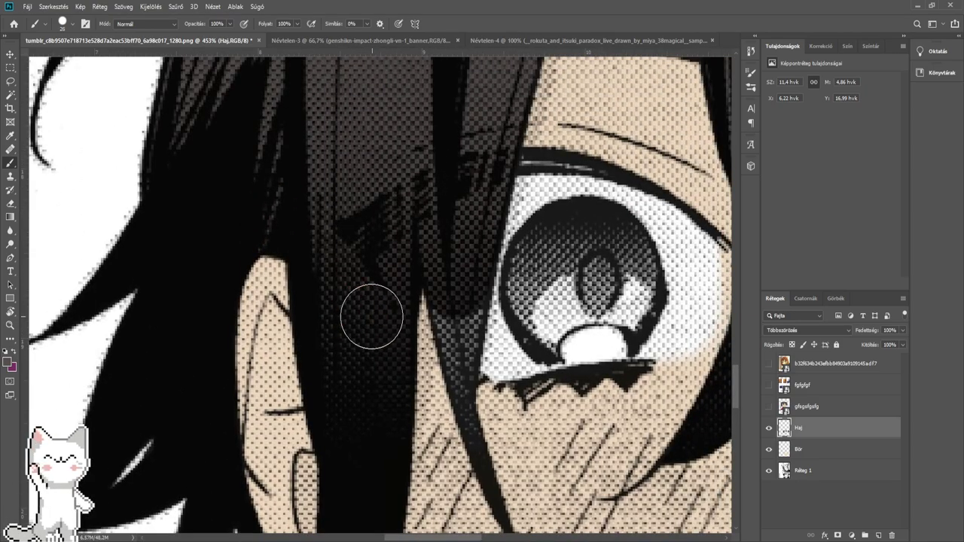
- Paint the tapering strand falling beside the image-left eye and over the cheek, reducing the brush towards its tip
scroll(442, 286, up, 5)
mouse_move(458, 319)
mouse_down()
mouse_move(446, 353)
mouse_move(454, 310)
mouse_move(495, 445)
mouse_move(529, 319)
mouse_up()
mouse_move(482, 463)
mouse_down()
mouse_move(424, 308)
mouse_move(439, 408)
mouse_move(465, 379)
mouse_move(471, 356)
mouse_up()
alt+right_click(426, 317)
drag(453, 405, 438, 244)
alt+right_click(449, 313)
mouse_move(413, 286)
mouse_down()
mouse_move(433, 388)
mouse_move(442, 375)
mouse_move(451, 385)
mouse_move(480, 490)
mouse_up()
drag(457, 445, 388, 235)
mouse_move(409, 266)
mouse_down()
mouse_move(450, 392)
mouse_move(446, 424)
mouse_move(464, 460)
mouse_move(415, 283)
mouse_up()
alt+right_click(413, 295)
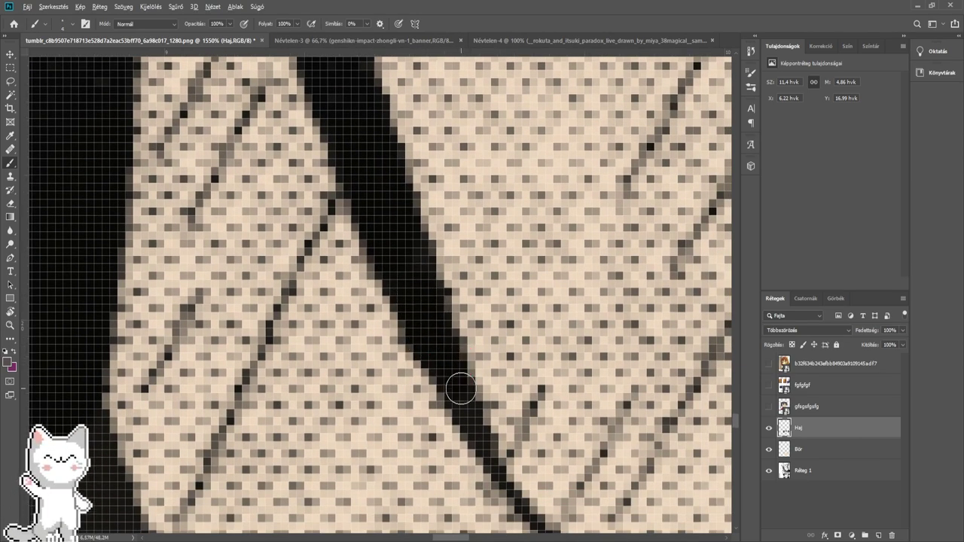
scroll(475, 397, down, 6)
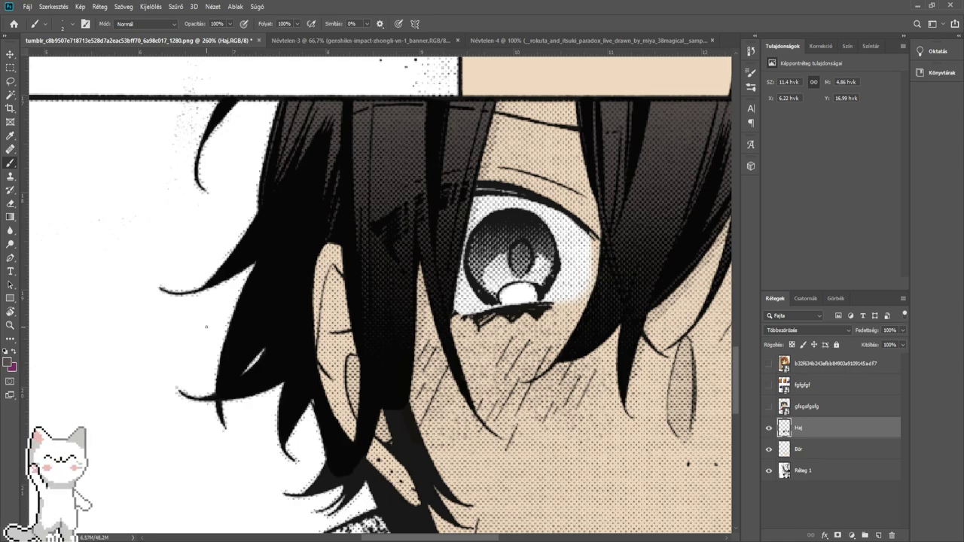
- Inspect the painted hair around the whole face and compare the page with the Haj layer hidden and shown
drag(313, 438, 331, 311)
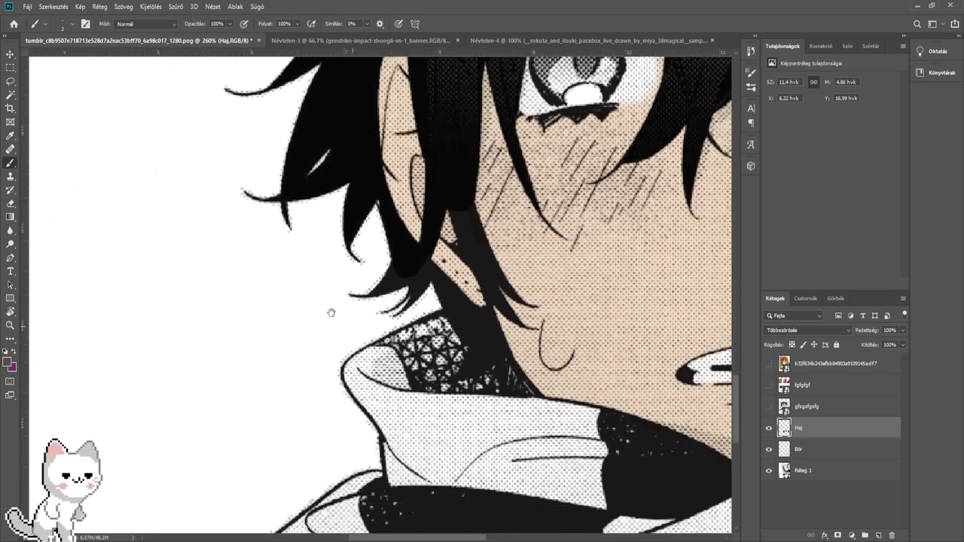
scroll(480, 352, up, 6)
scroll(505, 355, down, 5)
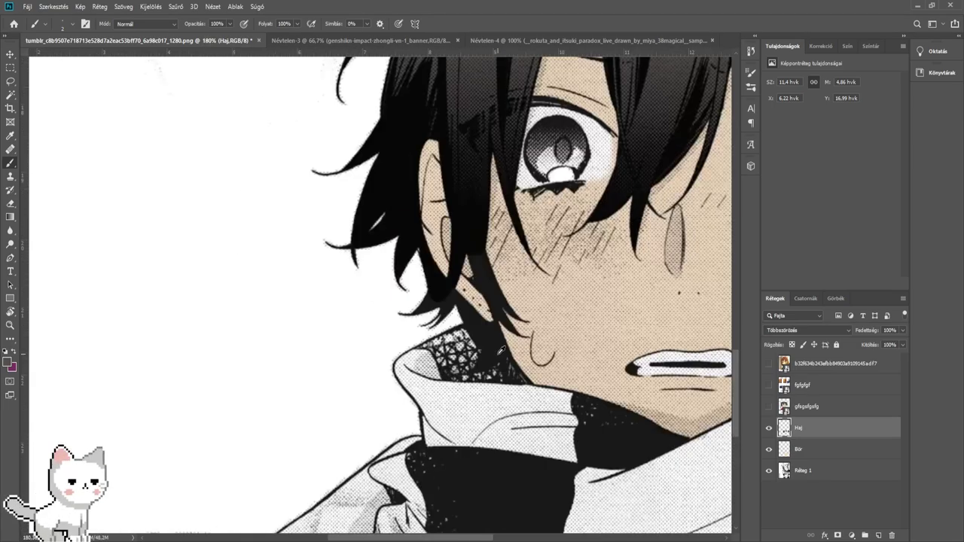
scroll(416, 341, up, 3)
scroll(482, 316, down, 3)
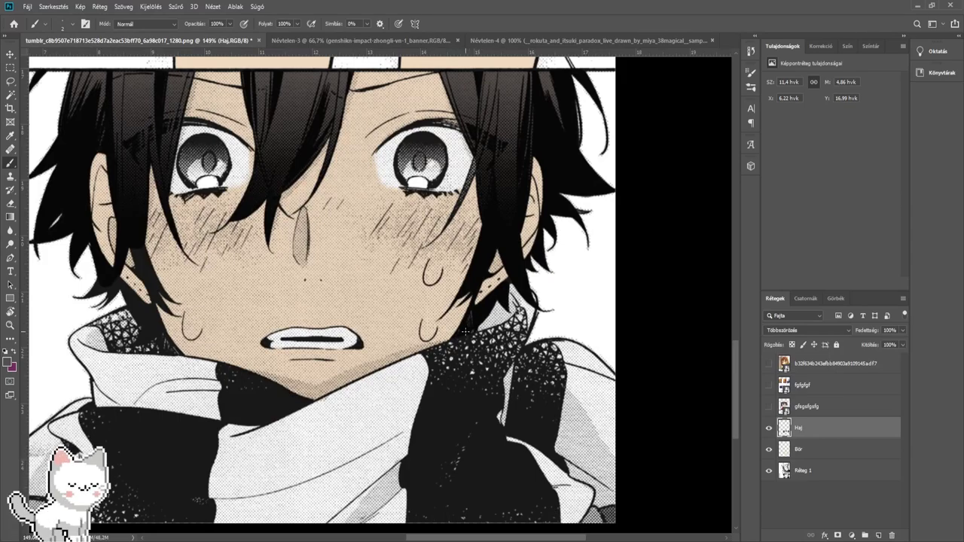
click(768, 427)
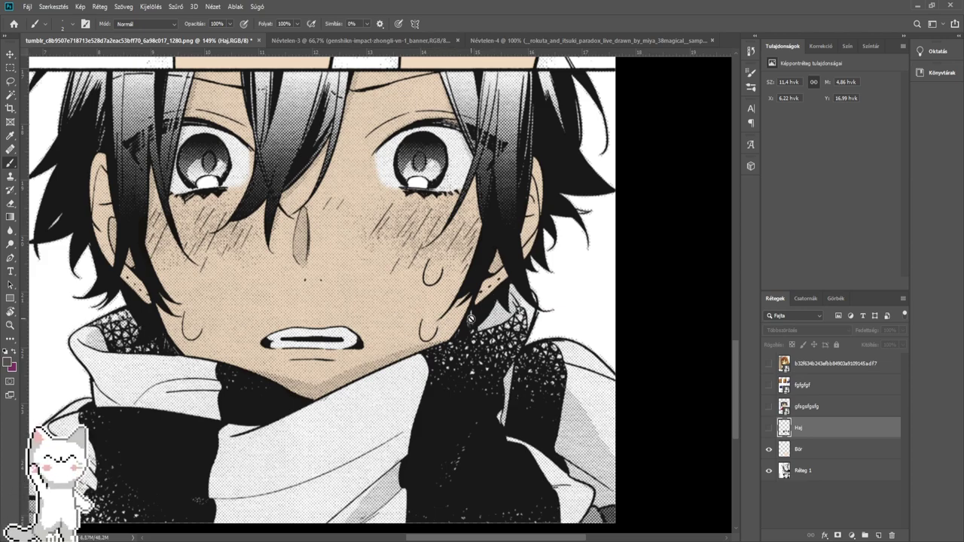
click(769, 427)
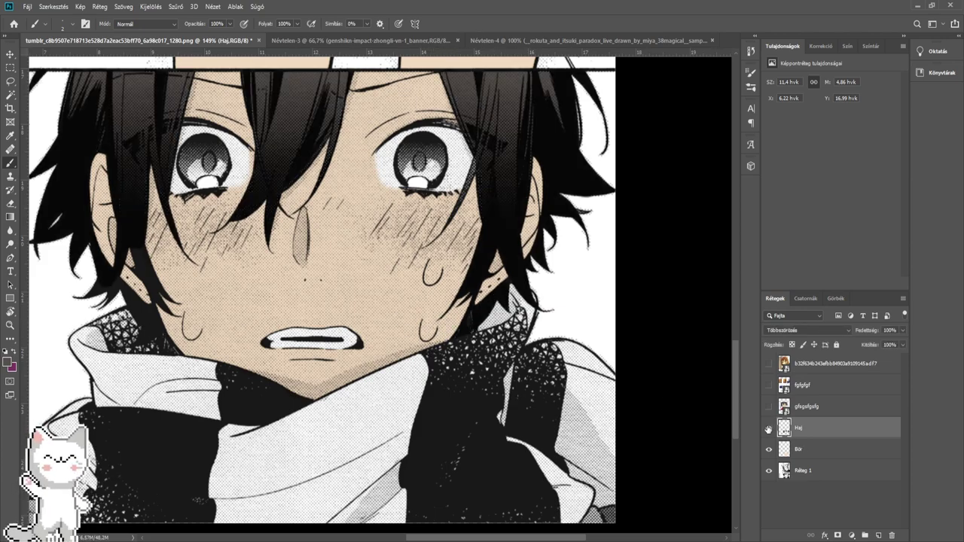
scroll(429, 371, left, 5)
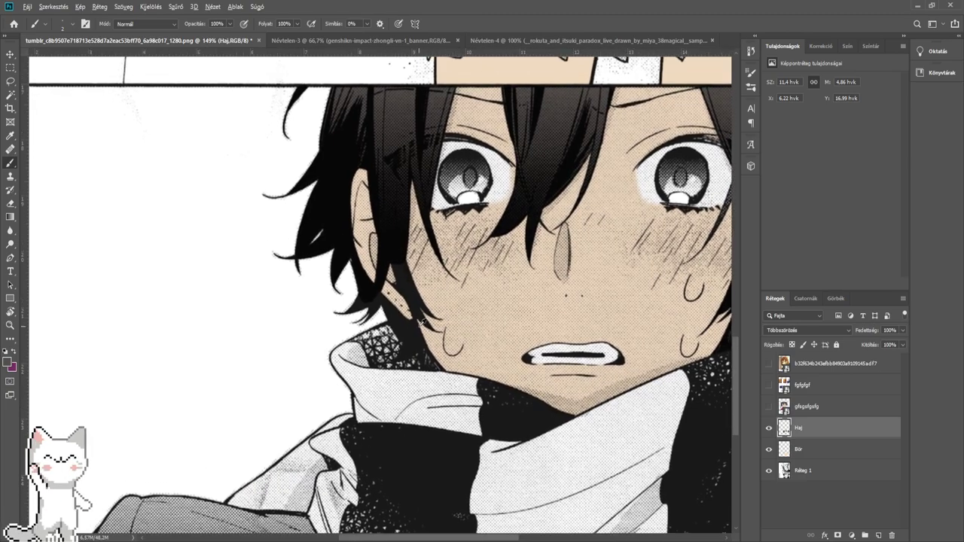
- Paint the dark hair at the boy's nape between the patterned scarf and the jaw, below the image-left ear
scroll(430, 371, up, 10)
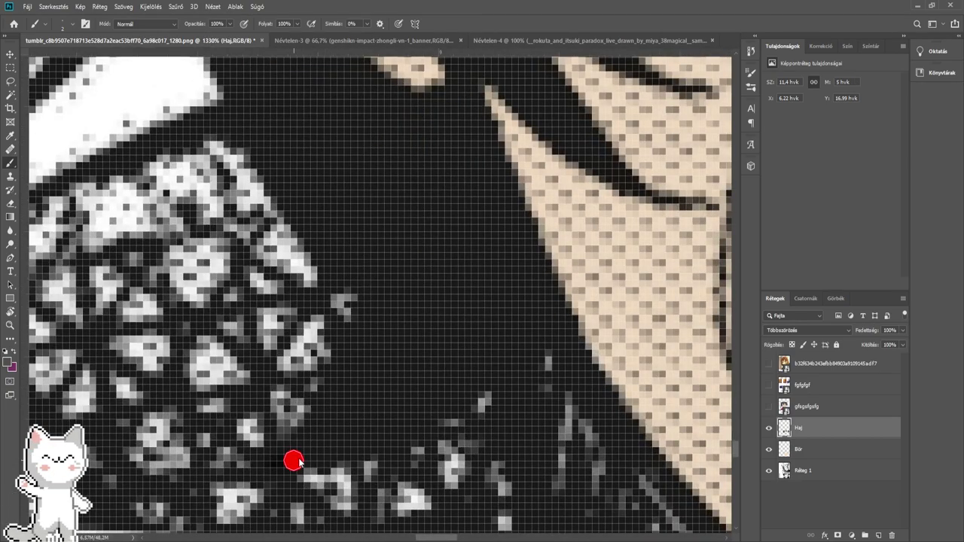
mouse_move(280, 464)
mouse_down()
mouse_move(327, 437)
mouse_move(387, 302)
mouse_move(362, 429)
mouse_move(441, 387)
mouse_move(561, 294)
mouse_up()
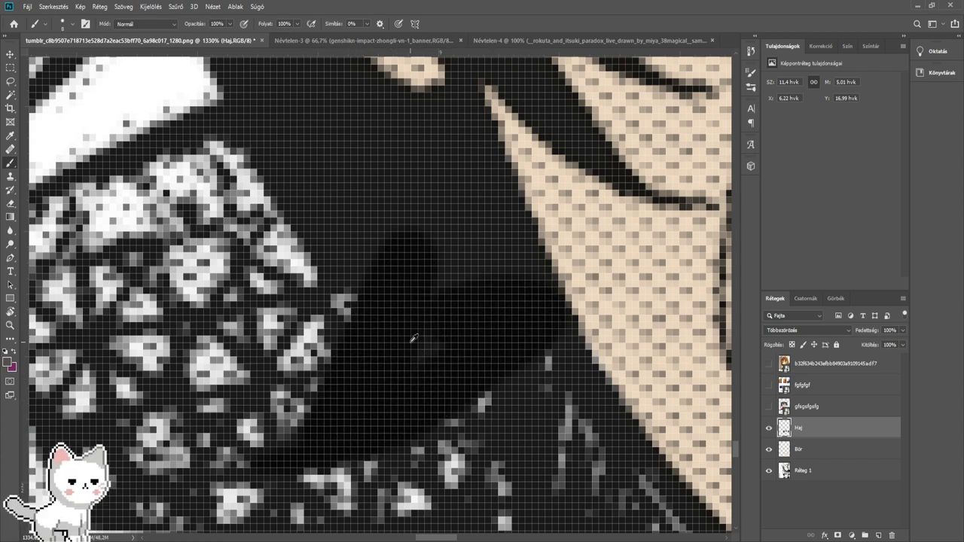
alt+right_click(410, 342)
mouse_move(430, 346)
mouse_down()
mouse_move(480, 304)
mouse_move(489, 252)
mouse_move(463, 191)
mouse_up()
mouse_move(562, 398)
mouse_down()
mouse_move(419, 215)
mouse_move(499, 469)
mouse_up()
- Extend the hair fill upward from the nape along the underside of the image-left earlobe
mouse_move(361, 362)
mouse_down()
mouse_move(268, 273)
mouse_move(222, 172)
mouse_move(360, 228)
mouse_move(374, 198)
mouse_up()
alt+right_click(381, 228)
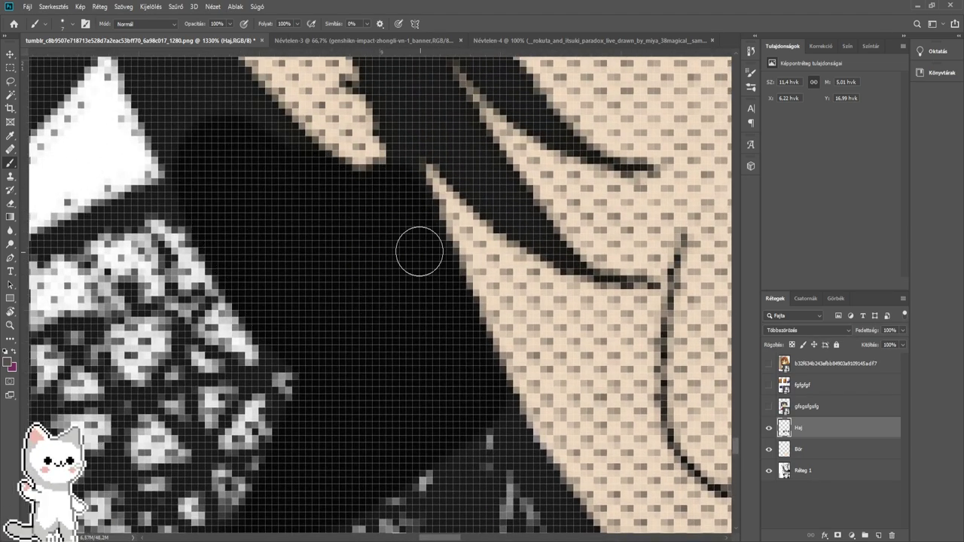
drag(309, 62, 396, 368)
drag(302, 387, 367, 349)
mouse_move(348, 426)
mouse_down()
mouse_move(316, 366)
mouse_move(413, 441)
mouse_move(304, 287)
mouse_move(434, 415)
mouse_up()
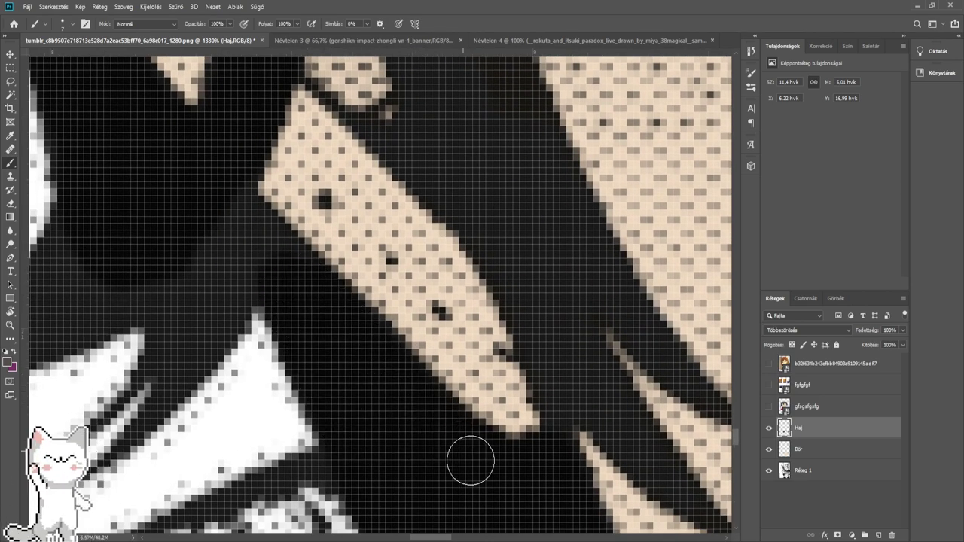
- Fill the pointed hair tips curling outward below the image-left ear, using a small brush for the tips and a larger one for the base
drag(212, 314, 427, 382)
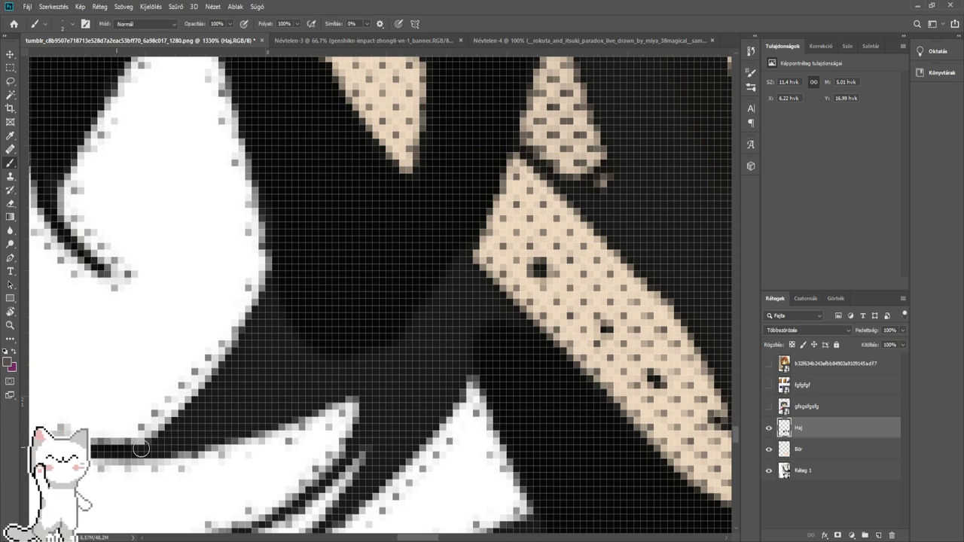
drag(141, 448, 219, 446)
key(space)
drag(246, 434, 265, 362)
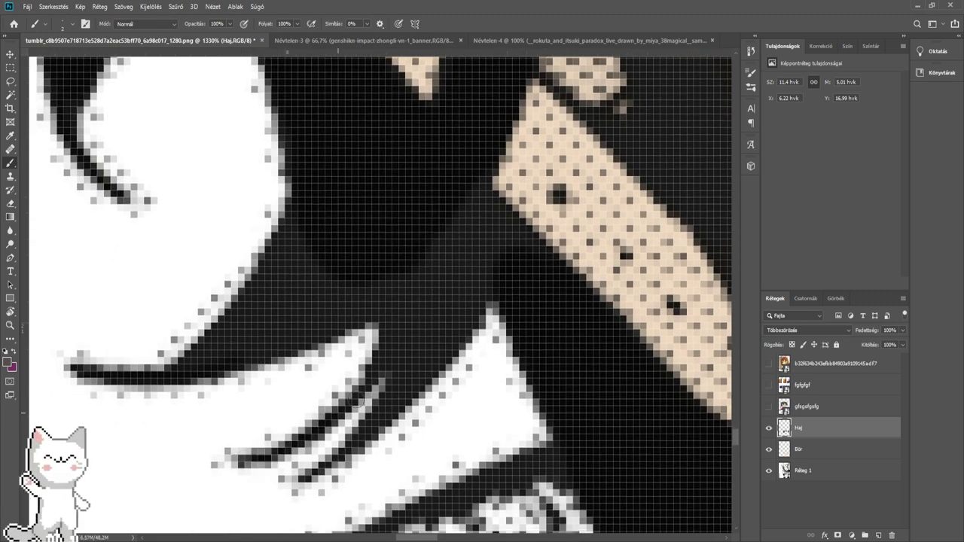
mouse_move(405, 374)
mouse_down()
mouse_move(476, 274)
mouse_move(516, 254)
mouse_move(476, 214)
mouse_move(441, 270)
mouse_move(362, 265)
mouse_move(303, 288)
mouse_up()
key(bracketright)
key(bracketright)
key(bracketright)
alt+right_click(226, 346)
alt+right_click(204, 363)
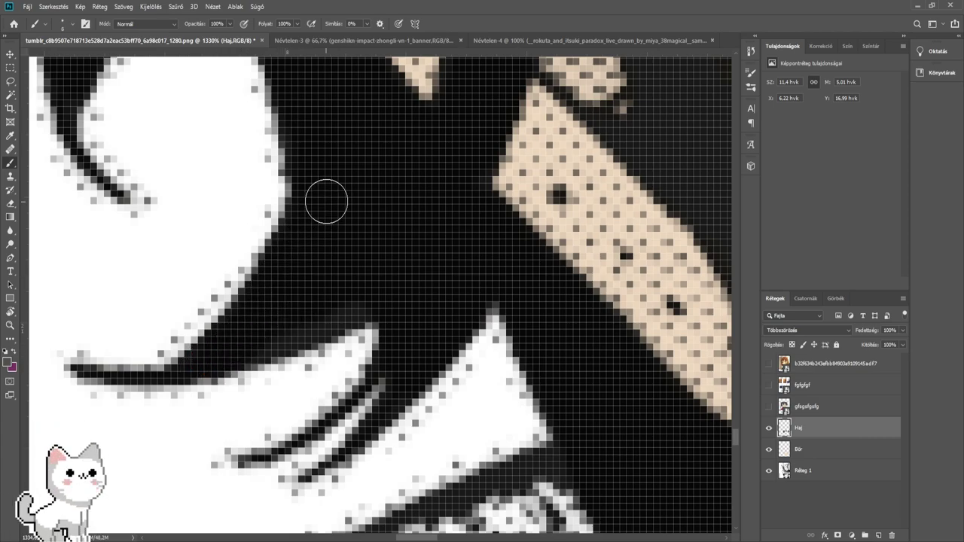
- Fill the remaining wide lock that runs down between the image-left earlobe and the boy's cheek
drag(544, 282, 355, 375)
mouse_move(460, 321)
mouse_down()
mouse_move(353, 404)
mouse_move(343, 401)
mouse_up()
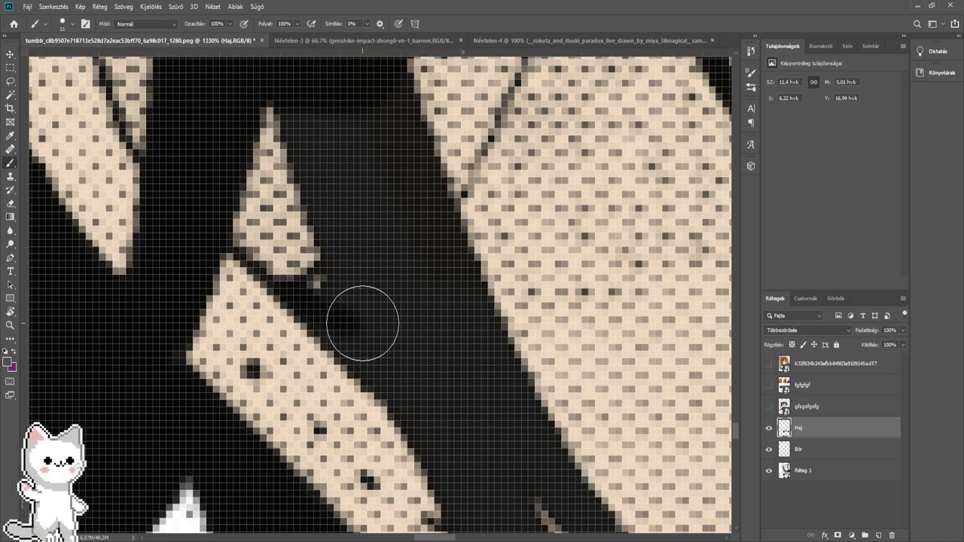
drag(362, 323, 371, 267)
mouse_move(373, 275)
mouse_down()
mouse_move(379, 371)
mouse_move(328, 234)
mouse_move(385, 236)
mouse_move(436, 376)
mouse_up()
drag(409, 353, 398, 292)
mouse_move(403, 372)
mouse_down()
mouse_move(333, 222)
mouse_move(426, 384)
mouse_up()
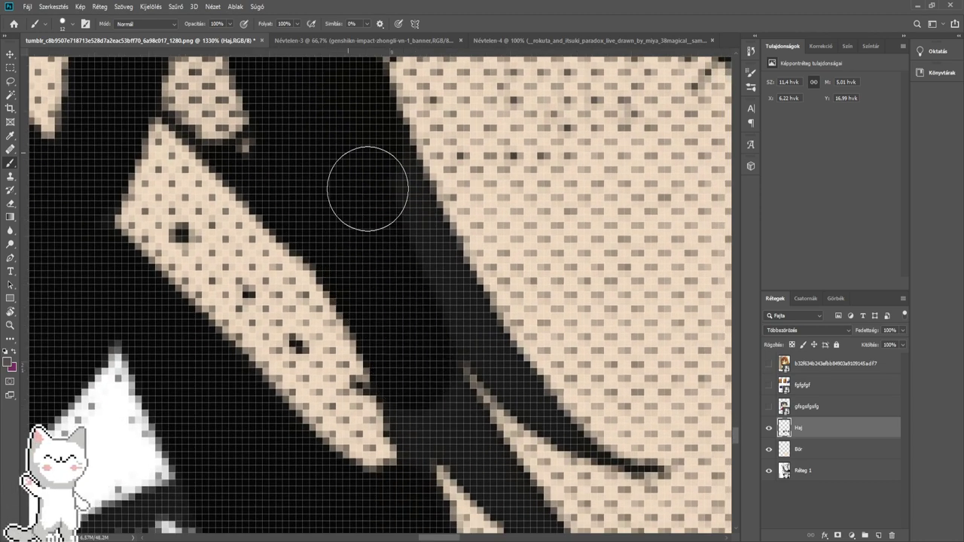
drag(382, 177, 445, 329)
- Paint the two tapering hair tips over the boy's jaw beside the earlobe with a smaller brush
key(bracketleft)
key(bracketleft)
key(bracketleft)
key(bracketleft)
key(bracketleft)
key(bracketleft)
drag(418, 402, 372, 308)
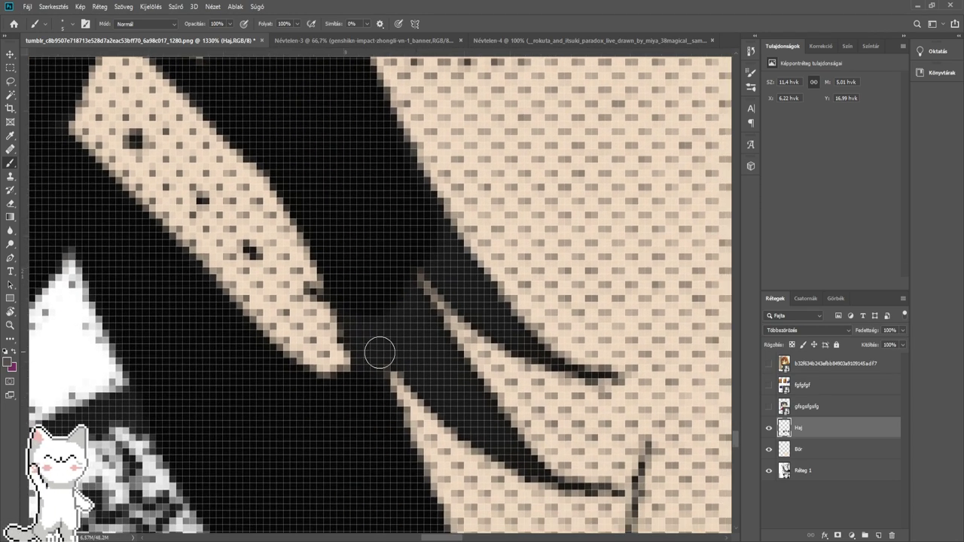
mouse_move(364, 355)
mouse_down()
mouse_move(389, 345)
mouse_move(487, 433)
mouse_up()
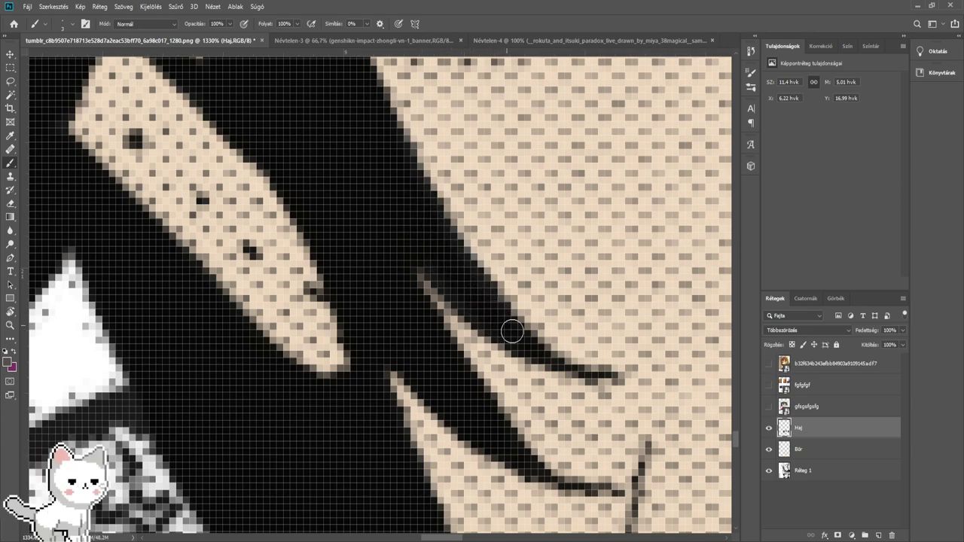
- Inspect the boy's finished hair around the face and compare the page with the Haj layer hidden and shown
scroll(522, 343, down, 5)
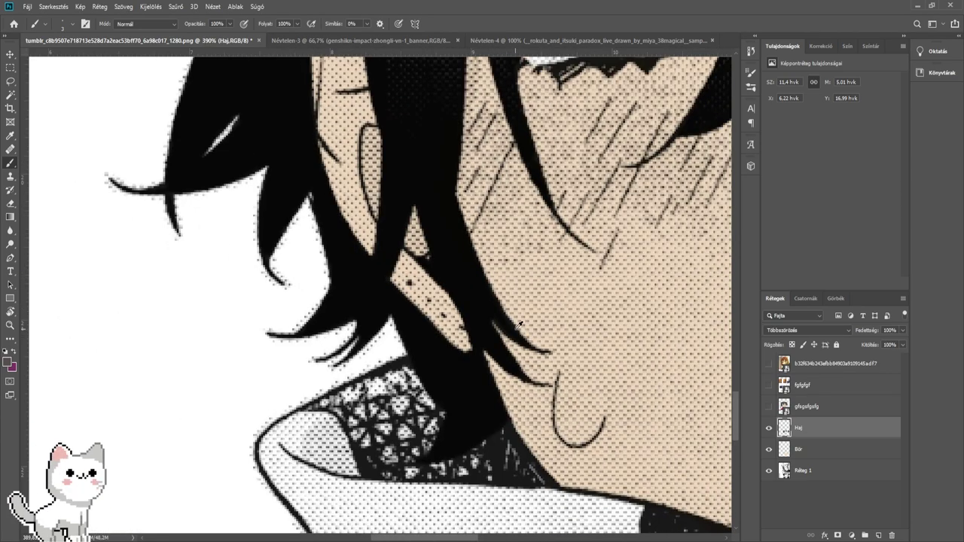
drag(613, 271, 517, 369)
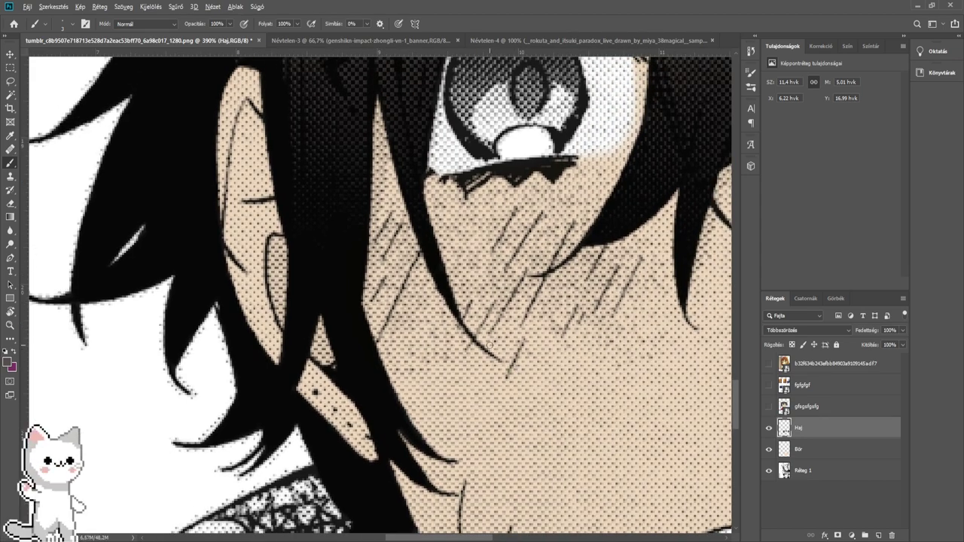
scroll(494, 341, down, 2)
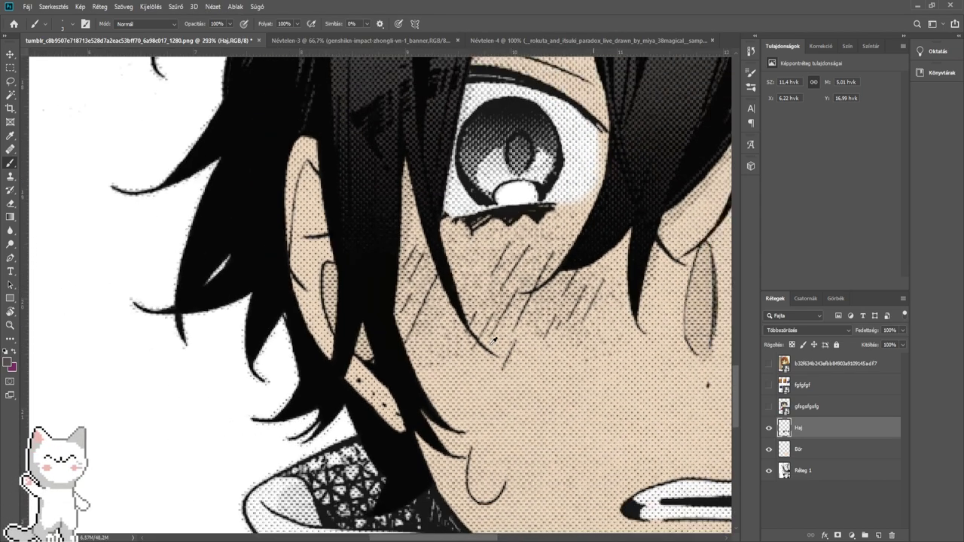
scroll(494, 341, down, 1)
drag(587, 383, 473, 349)
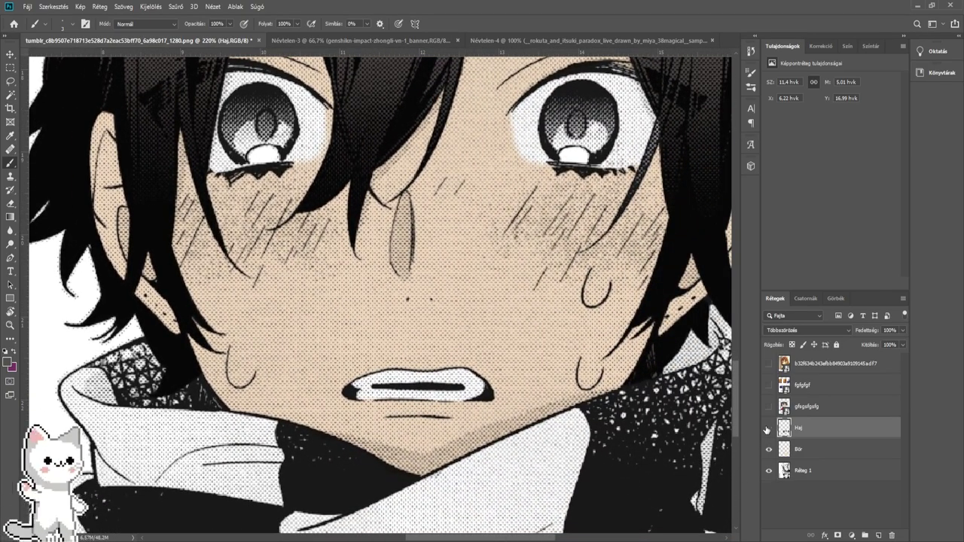
click(767, 430)
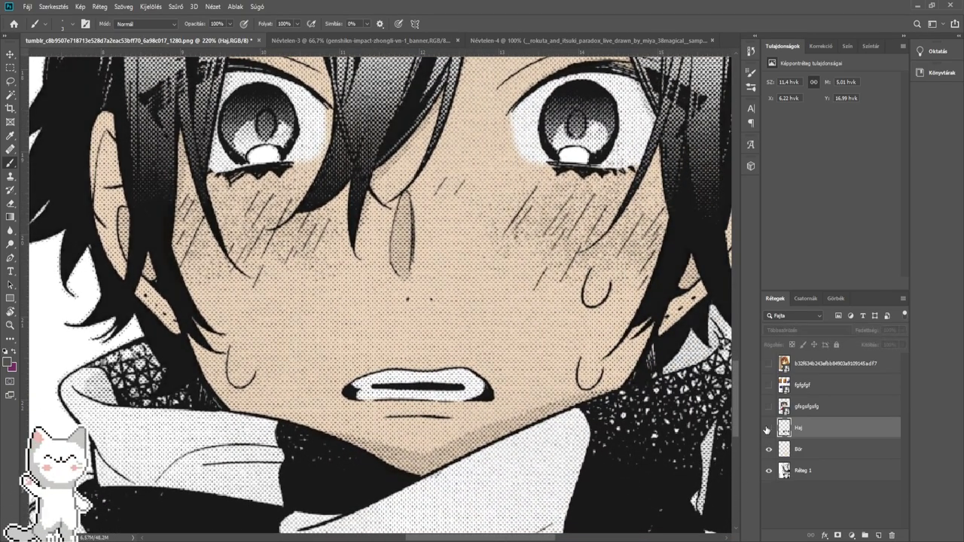
click(767, 430)
drag(425, 368, 259, 393)
scroll(382, 405, down, 2)
- Show the girl's colour reference picture, sample its reddish-brown hair colour, and hide the reference again
drag(279, 173, 504, 433)
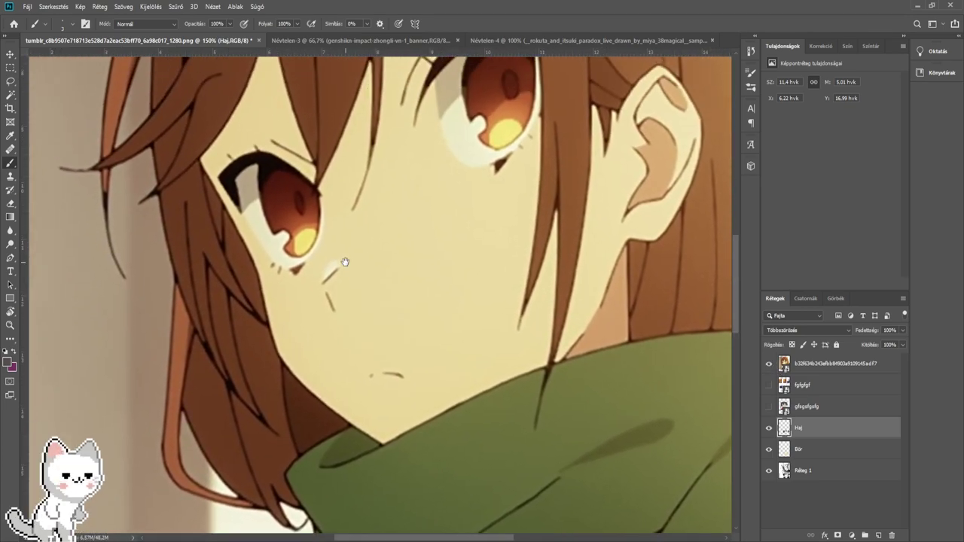
scroll(344, 262, down, 2)
drag(480, 256, 517, 413)
drag(477, 308, 472, 425)
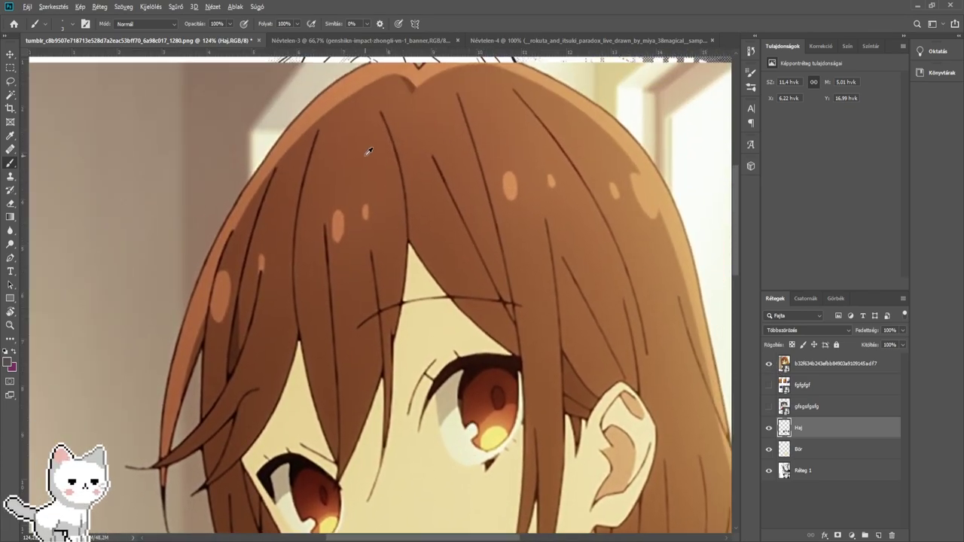
click(768, 364)
scroll(419, 331, up, 6)
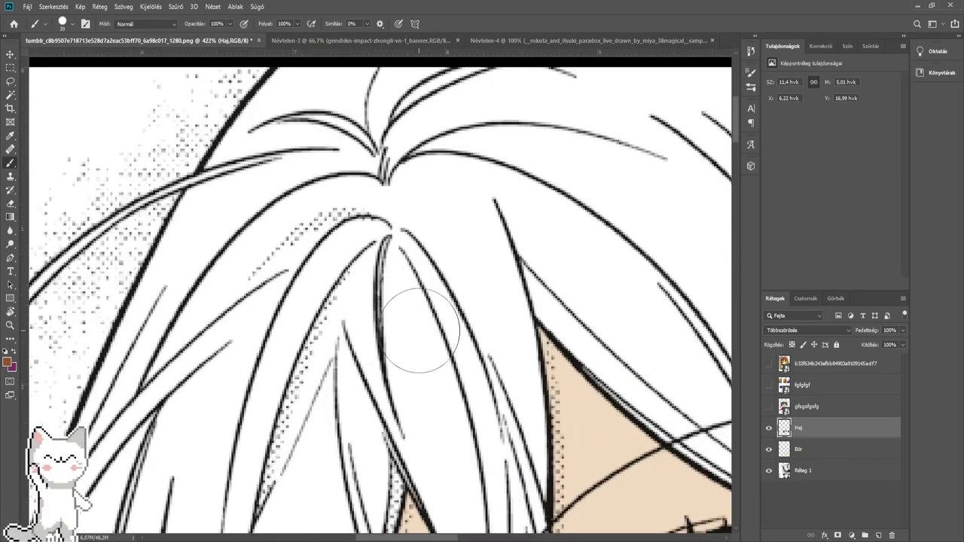
- Paint the girl's crown and the locks falling from the parting in the sampled reddish brown
drag(419, 331, 350, 342)
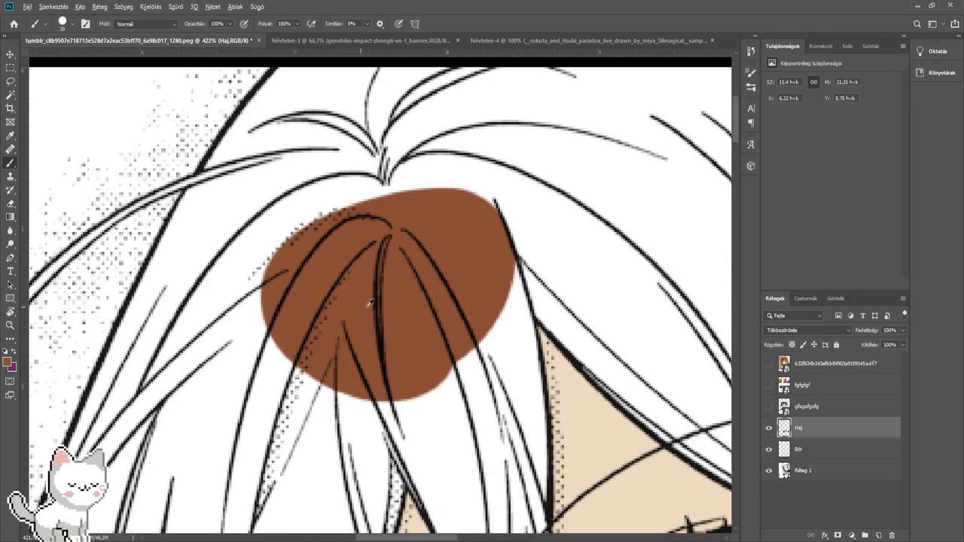
drag(369, 303, 391, 307)
mouse_move(391, 307)
mouse_down()
mouse_move(334, 353)
mouse_move(298, 435)
mouse_up()
drag(280, 374, 381, 398)
mouse_move(335, 419)
mouse_down()
mouse_move(340, 345)
mouse_move(387, 248)
mouse_move(445, 170)
mouse_move(440, 157)
mouse_move(411, 183)
mouse_move(405, 215)
mouse_move(378, 241)
mouse_move(328, 342)
mouse_up()
drag(305, 372, 464, 265)
mouse_move(452, 230)
mouse_down()
mouse_move(388, 362)
mouse_move(381, 409)
mouse_up()
mouse_move(381, 410)
mouse_down()
mouse_move(384, 370)
mouse_move(438, 275)
mouse_move(452, 277)
mouse_move(439, 310)
mouse_move(506, 280)
mouse_move(500, 397)
mouse_move(415, 192)
mouse_move(413, 308)
mouse_up()
- Fill the fringe locks beside and above the girl's image-left eye up to the bare forehead
scroll(384, 245, up, 1)
scroll(385, 245, up, 1)
key(e)
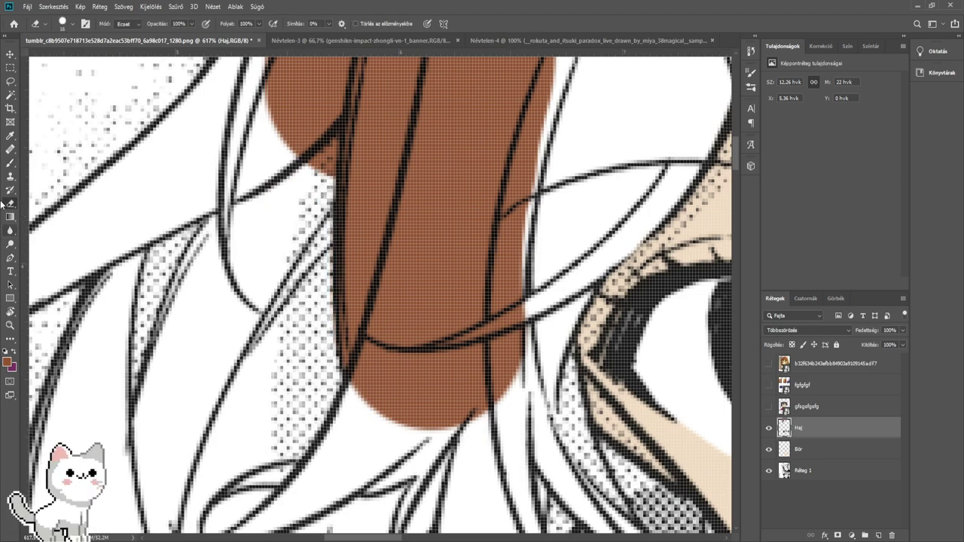
key(b)
mouse_move(527, 355)
mouse_down()
mouse_move(494, 335)
mouse_move(462, 358)
mouse_move(460, 388)
mouse_move(499, 348)
mouse_move(520, 267)
mouse_up()
scroll(490, 314, up, 2)
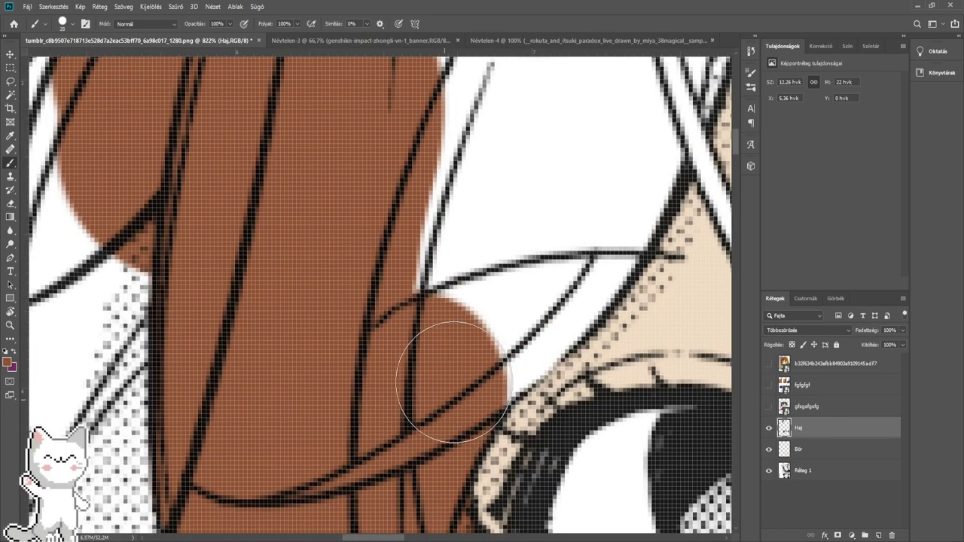
mouse_move(452, 382)
mouse_down()
mouse_move(552, 284)
mouse_move(613, 200)
mouse_move(646, 121)
mouse_up()
mouse_move(646, 121)
mouse_down()
mouse_move(510, 323)
mouse_move(517, 280)
mouse_move(555, 216)
mouse_move(415, 302)
mouse_move(423, 306)
mouse_move(400, 354)
mouse_move(337, 238)
mouse_up()
- Fill the girl's fringe sweeping across the forehead towards the image-right eye and ear
scroll(454, 304, down, 2)
mouse_move(541, 160)
mouse_down()
mouse_move(349, 272)
mouse_move(386, 302)
mouse_up()
scroll(409, 328, up, 5)
mouse_move(414, 333)
mouse_down()
mouse_move(384, 341)
mouse_move(377, 394)
mouse_move(393, 447)
mouse_move(343, 298)
mouse_move(348, 368)
mouse_move(420, 476)
mouse_move(499, 433)
mouse_move(490, 388)
mouse_move(430, 279)
mouse_move(322, 167)
mouse_move(441, 183)
mouse_move(456, 383)
mouse_move(478, 366)
mouse_move(486, 305)
mouse_move(478, 222)
mouse_move(424, 294)
mouse_move(366, 147)
mouse_up()
scroll(383, 331, up, 2)
scroll(385, 157, down, 5)
drag(418, 175, 435, 363)
mouse_move(424, 316)
mouse_down()
mouse_move(442, 354)
mouse_move(430, 281)
mouse_move(527, 168)
mouse_move(430, 258)
mouse_move(398, 248)
mouse_move(511, 374)
mouse_move(585, 419)
mouse_move(376, 317)
mouse_move(410, 362)
mouse_move(456, 389)
mouse_move(537, 416)
mouse_move(540, 299)
mouse_move(418, 320)
mouse_up()
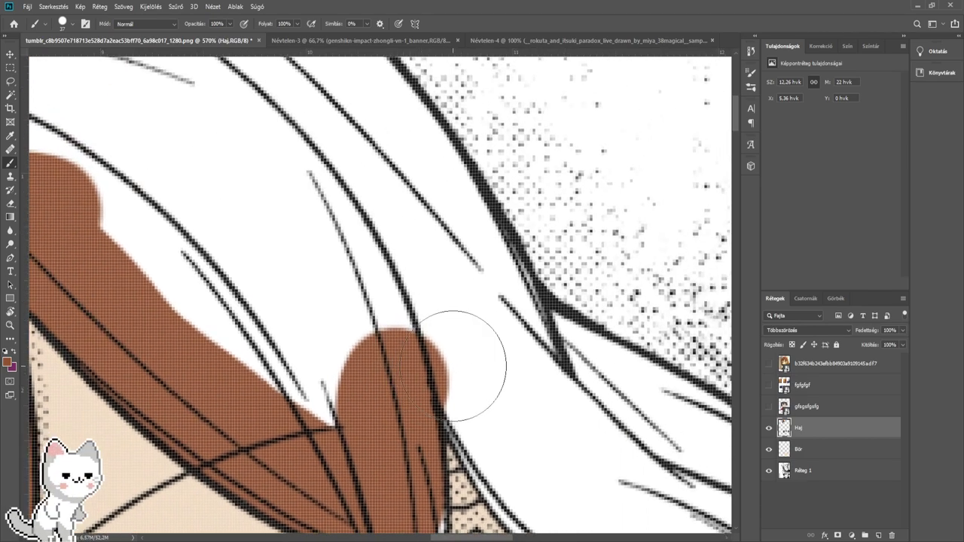
- Fill the crown along the head's image-right outline and close the white gap inside it with a larger brush
mouse_move(453, 365)
mouse_down()
mouse_move(508, 337)
mouse_move(403, 160)
mouse_move(357, 114)
mouse_move(390, 337)
mouse_up()
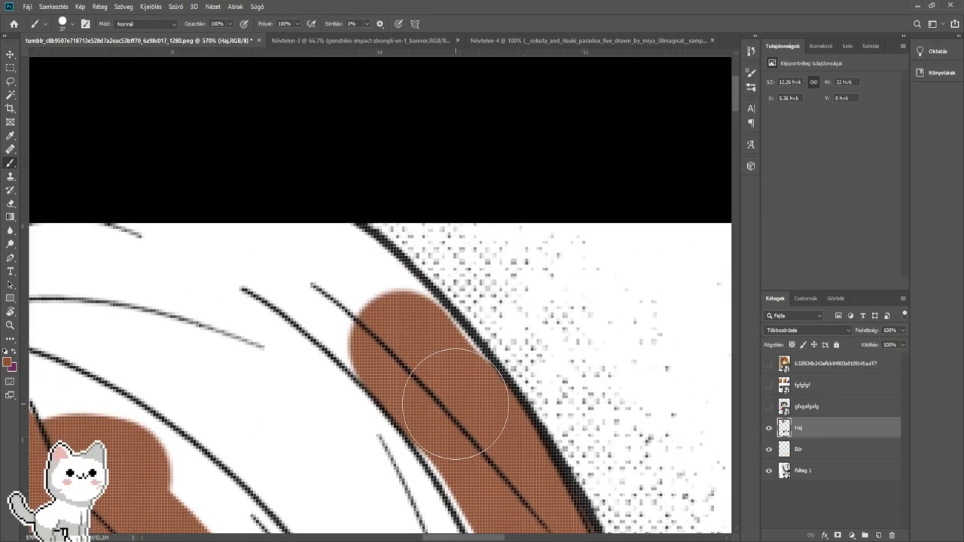
mouse_move(430, 370)
mouse_down()
mouse_move(355, 291)
mouse_move(383, 294)
mouse_move(331, 269)
mouse_up()
scroll(264, 243, down, 3)
mouse_move(247, 275)
mouse_down()
mouse_move(141, 249)
mouse_move(88, 249)
mouse_move(101, 305)
mouse_move(192, 351)
mouse_move(305, 444)
mouse_up()
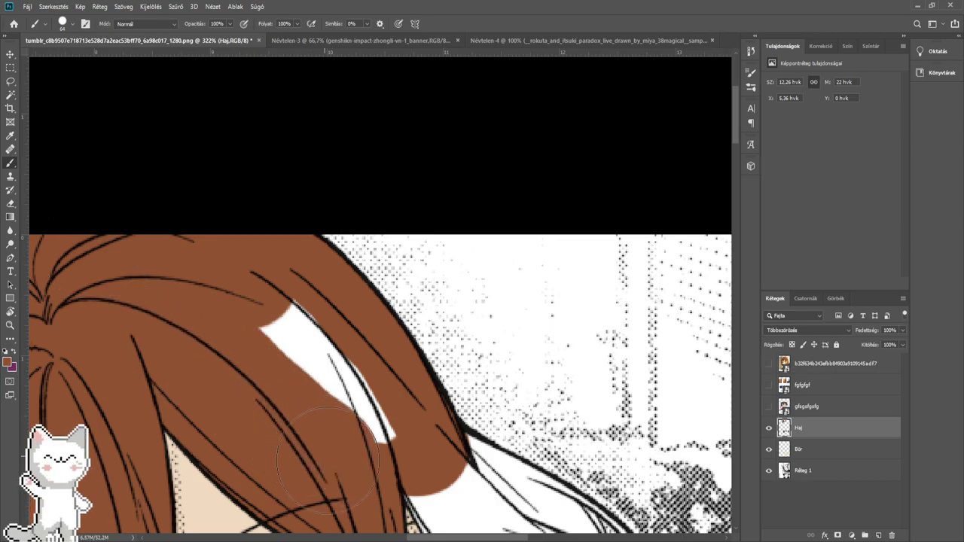
mouse_move(278, 329)
mouse_down()
mouse_move(369, 406)
mouse_move(396, 376)
mouse_up()
- Fill the hair swept behind the girl's image-right ear down to where it crosses the coat collar
scroll(407, 309, up, 3)
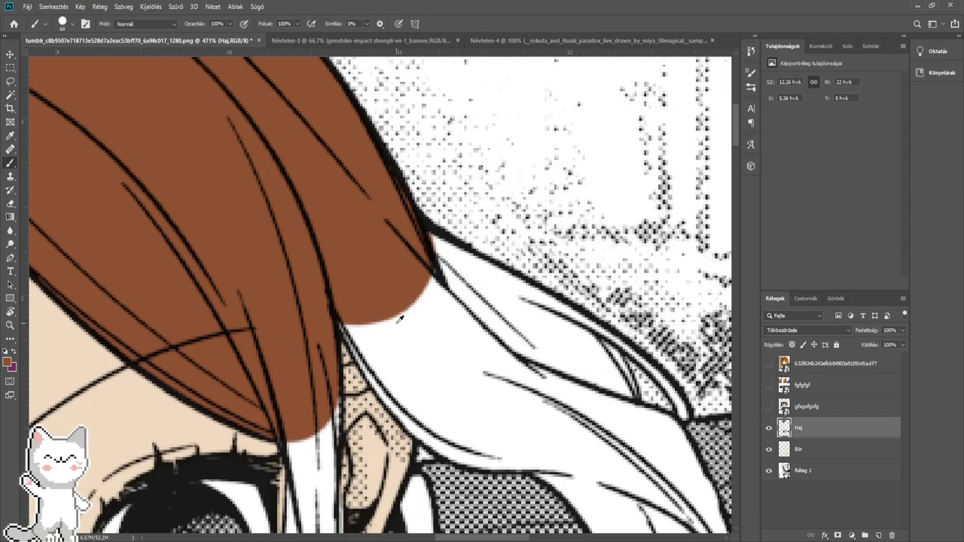
scroll(399, 319, up, 3)
mouse_move(366, 323)
mouse_down()
mouse_move(356, 286)
mouse_move(404, 367)
mouse_move(471, 433)
mouse_up()
drag(415, 370, 302, 269)
mouse_move(324, 309)
mouse_down()
mouse_move(377, 360)
mouse_move(512, 382)
mouse_move(516, 370)
mouse_move(554, 407)
mouse_up()
mouse_move(554, 406)
mouse_down()
mouse_move(344, 301)
mouse_move(354, 291)
mouse_move(386, 347)
mouse_move(452, 421)
mouse_move(469, 354)
mouse_move(462, 318)
mouse_move(445, 293)
mouse_move(354, 254)
mouse_move(366, 224)
mouse_move(352, 189)
mouse_move(362, 212)
mouse_up()
mouse_move(316, 189)
mouse_down()
mouse_move(387, 317)
mouse_move(388, 270)
mouse_move(170, 150)
mouse_move(265, 262)
mouse_move(400, 340)
mouse_up()
scroll(376, 312, down, 6)
- Paint the curved middle section of the long image-right lock hanging over the girl's coat
mouse_move(362, 309)
mouse_down()
mouse_move(353, 295)
mouse_move(358, 174)
mouse_up()
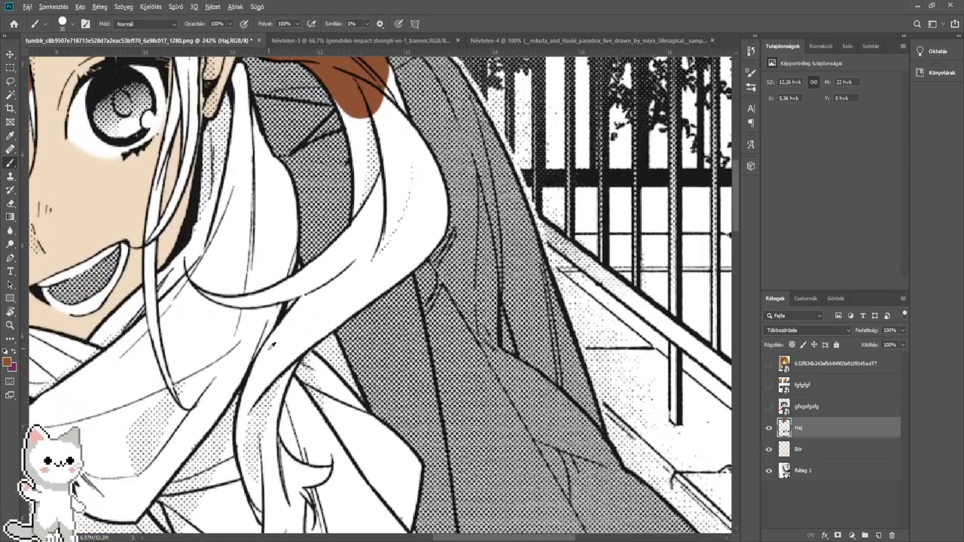
scroll(273, 345, up, 5)
mouse_move(404, 271)
mouse_down()
mouse_move(401, 211)
mouse_move(413, 188)
mouse_move(452, 181)
mouse_move(396, 293)
mouse_move(537, 192)
mouse_up()
mouse_move(559, 193)
mouse_down()
mouse_move(397, 346)
mouse_move(484, 278)
mouse_move(567, 169)
mouse_move(511, 168)
mouse_move(260, 348)
mouse_up()
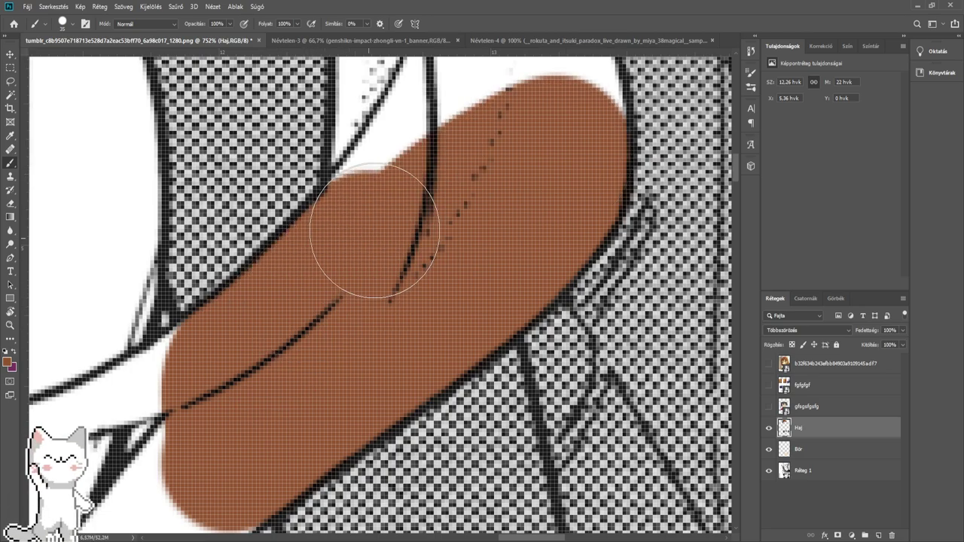
drag(375, 231, 393, 190)
mouse_move(426, 149)
mouse_down()
mouse_move(321, 394)
mouse_move(352, 388)
mouse_move(310, 313)
mouse_move(315, 263)
mouse_move(336, 226)
mouse_move(408, 378)
mouse_move(400, 319)
mouse_up()
- Join the long lock's curve to the painted hair above and fill the white gaps along both outlines
scroll(323, 395, down, 3)
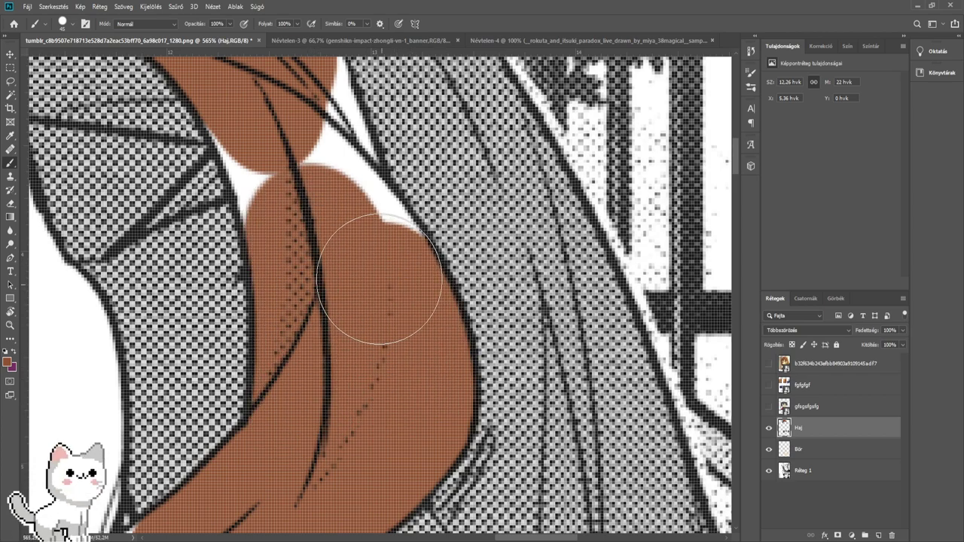
drag(380, 280, 344, 217)
drag(306, 184, 363, 320)
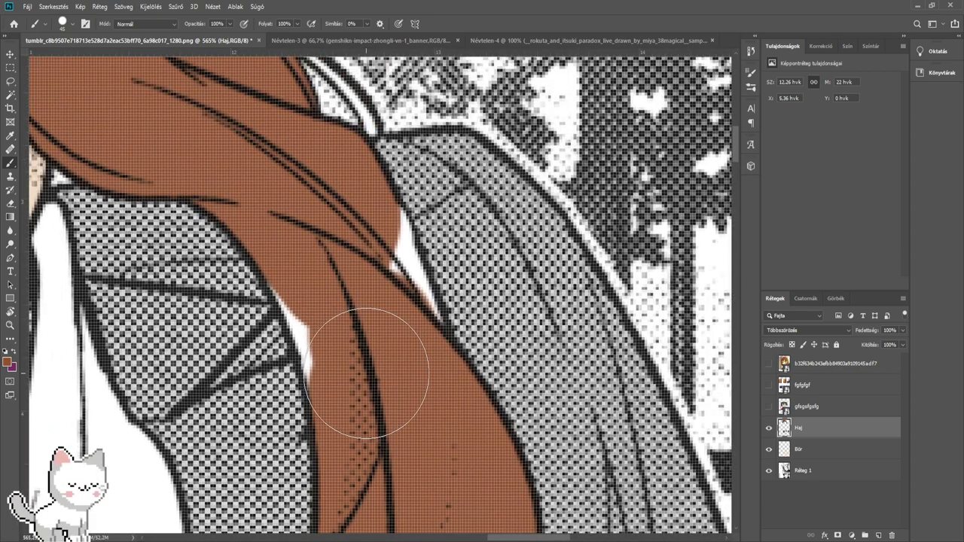
drag(326, 251, 353, 256)
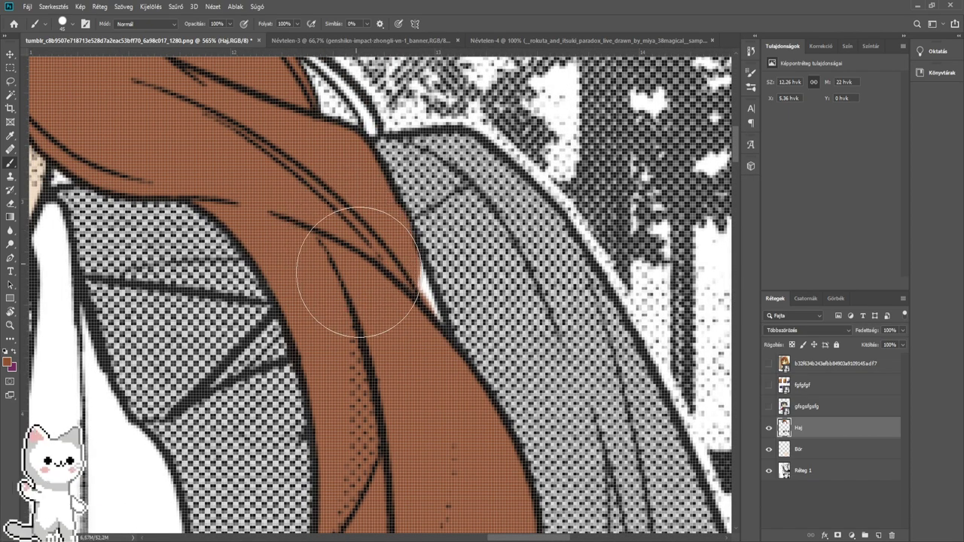
- Fill the thin outer strand ending at the coat's image-right shoulder with a small brush, leaving the enclosed background gap unpainted
scroll(379, 331, down, 6)
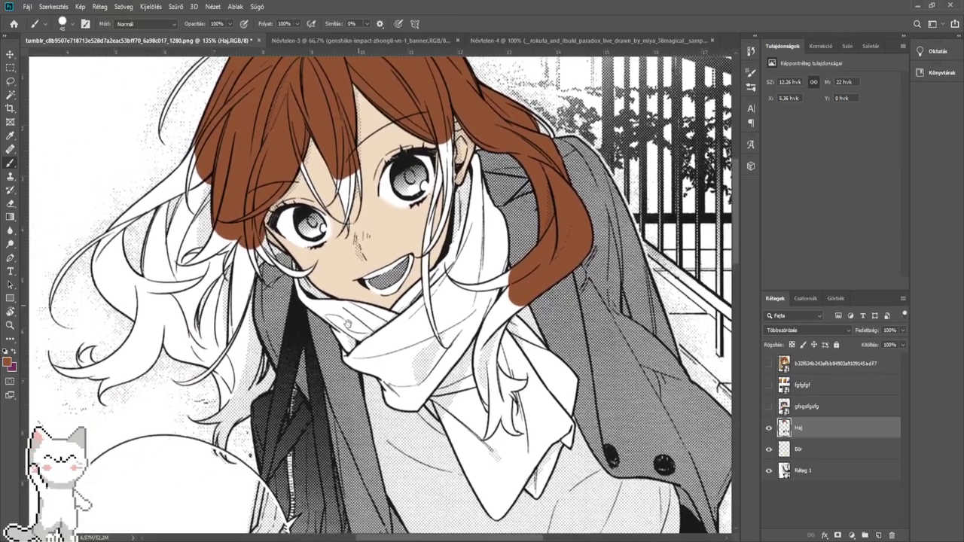
drag(347, 323, 274, 458)
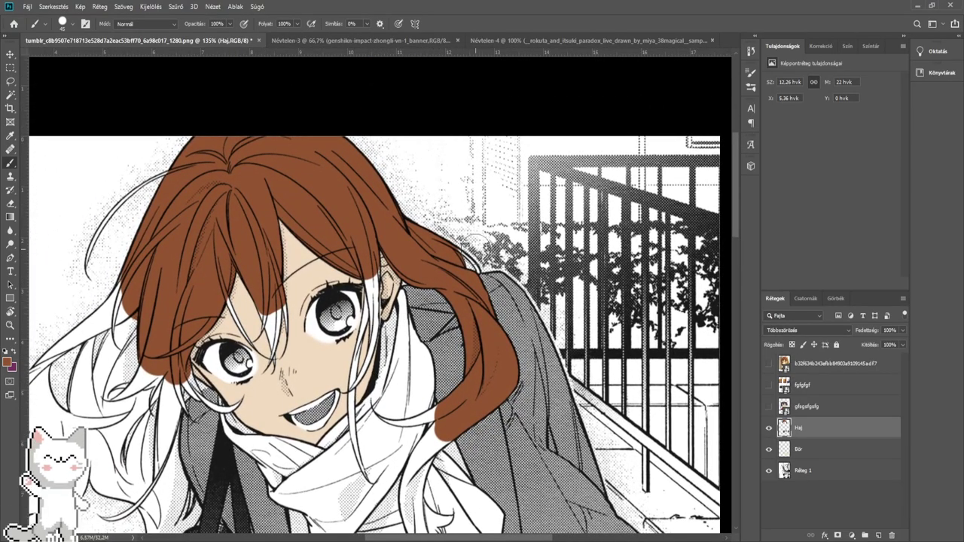
scroll(467, 259, up, 8)
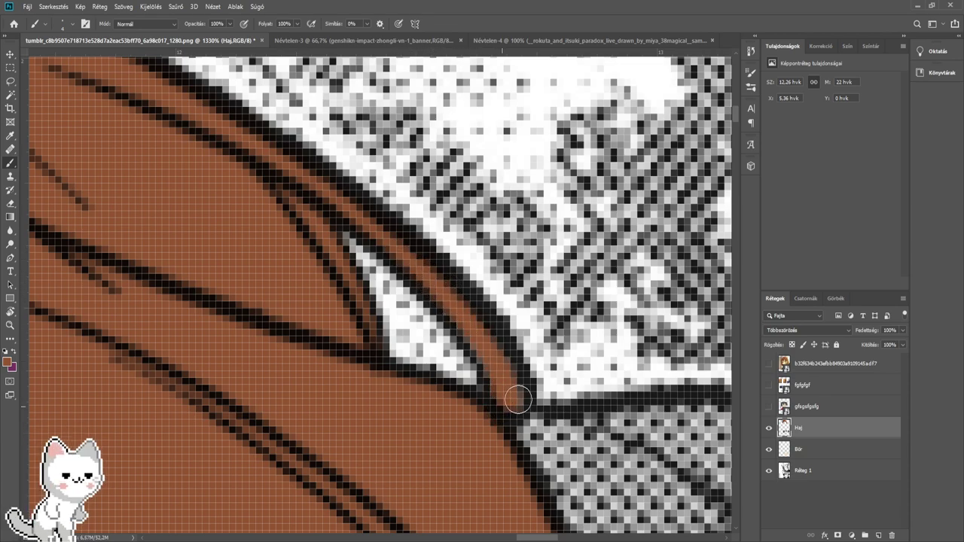
scroll(415, 263, down, 10)
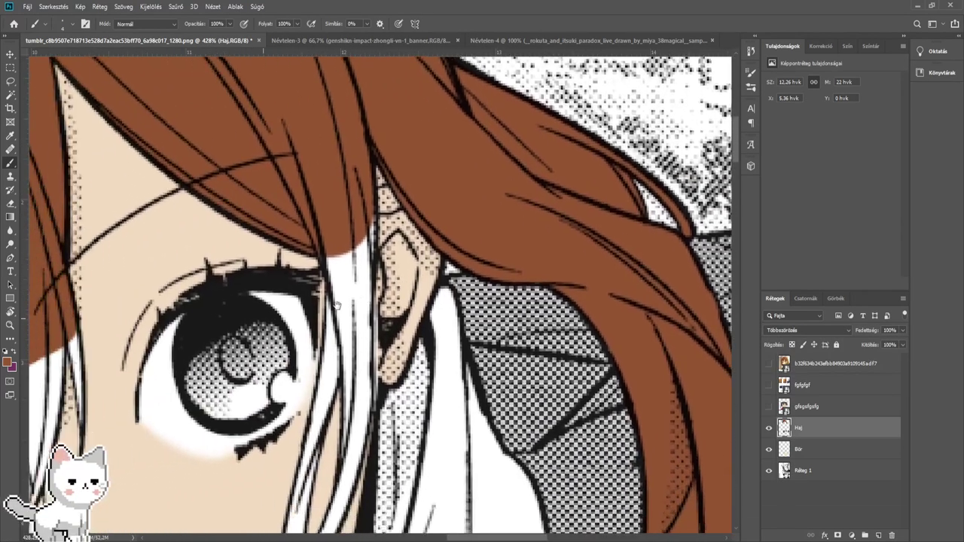
- Fill the tiny triangular hair gap behind the girl's image-right ear, just above the coat
scroll(472, 245, down, 3)
scroll(480, 234, up, 4)
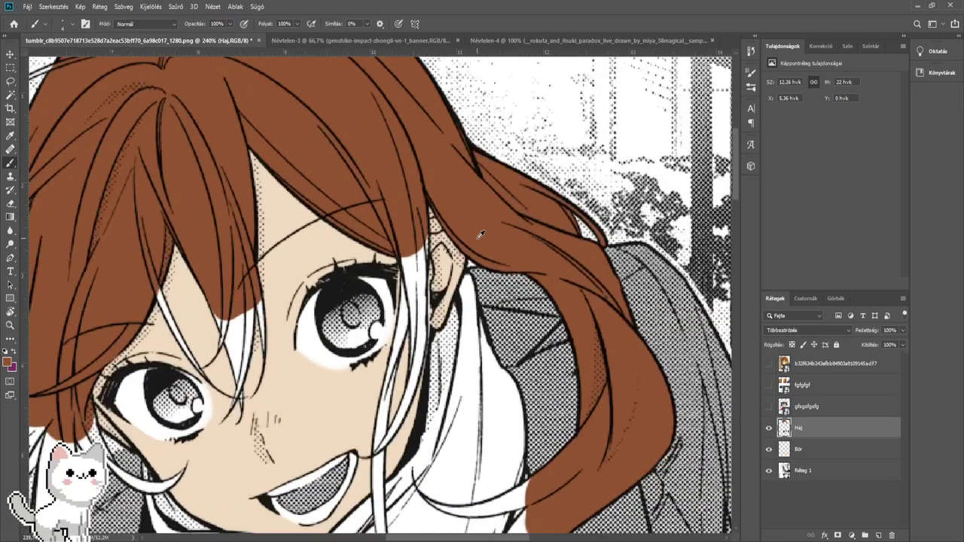
scroll(481, 235, up, 5)
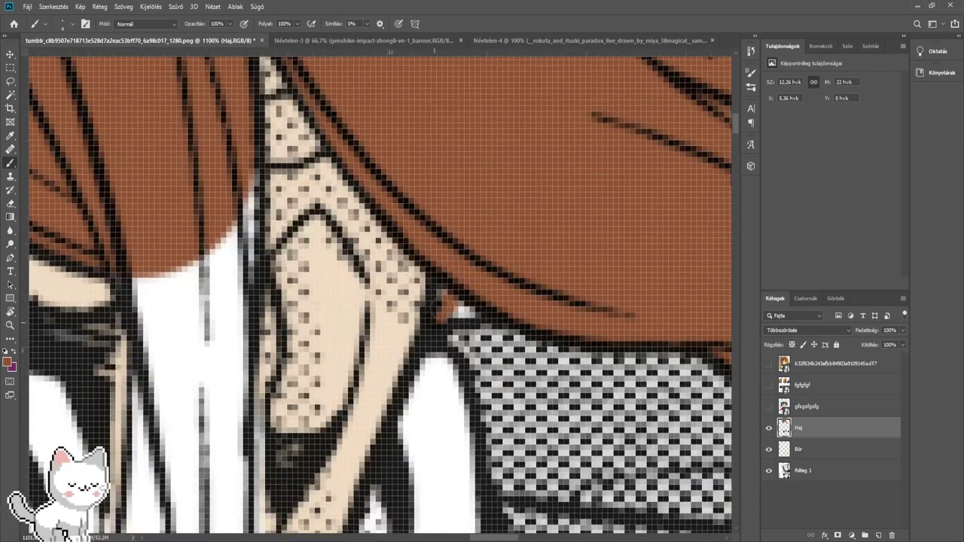
- Paint the hair lock between the girl's image-right eye and ear down to just below the earlobe with a size 13 brush
scroll(520, 254, down, 5)
scroll(445, 286, up, 5)
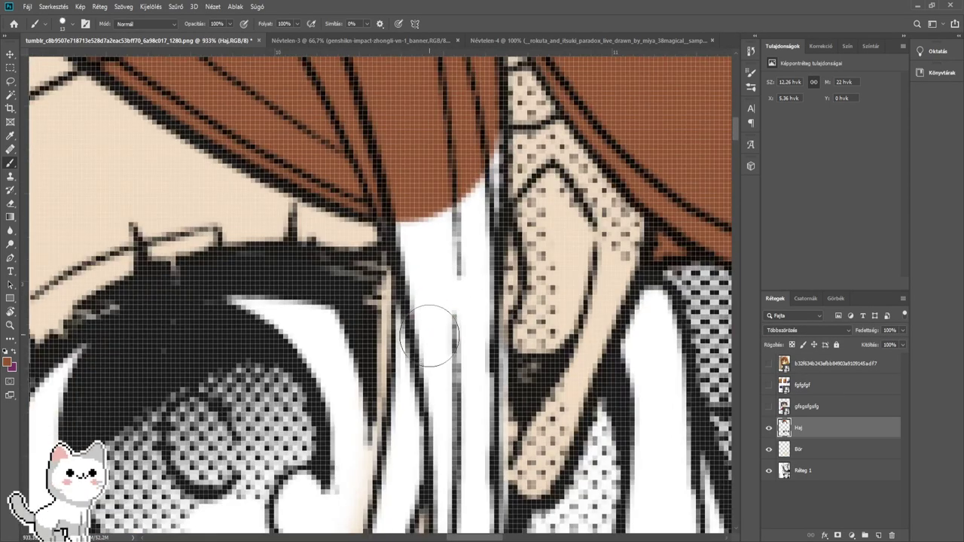
mouse_move(429, 336)
mouse_down()
mouse_move(426, 226)
mouse_move(470, 339)
mouse_move(468, 160)
mouse_up()
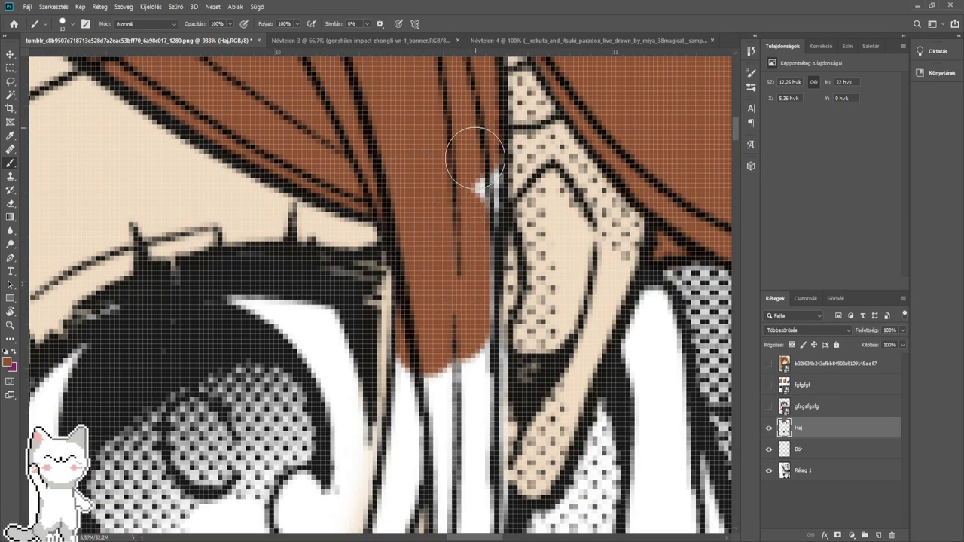
drag(465, 324, 465, 445)
scroll(466, 361, down, 2)
drag(469, 291, 477, 405)
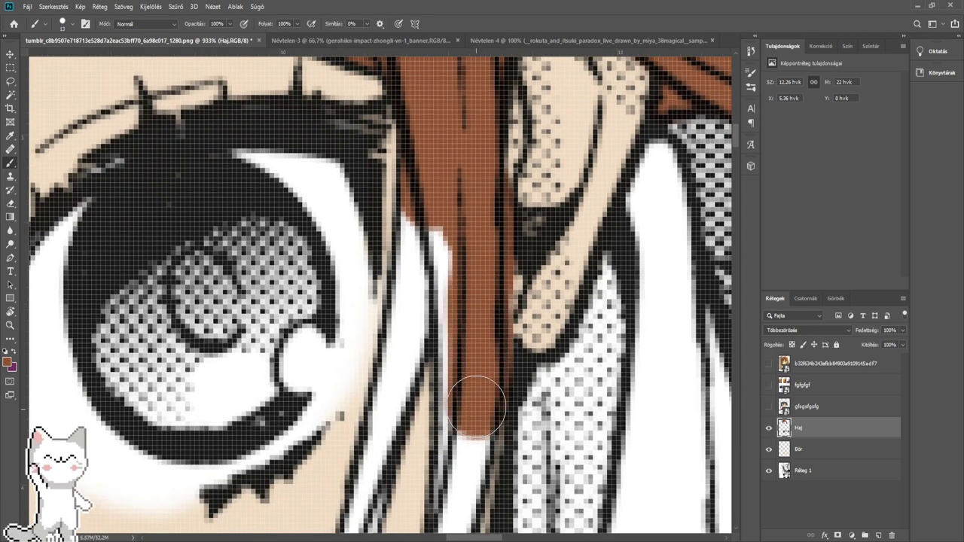
drag(470, 276, 458, 372)
drag(447, 278, 435, 199)
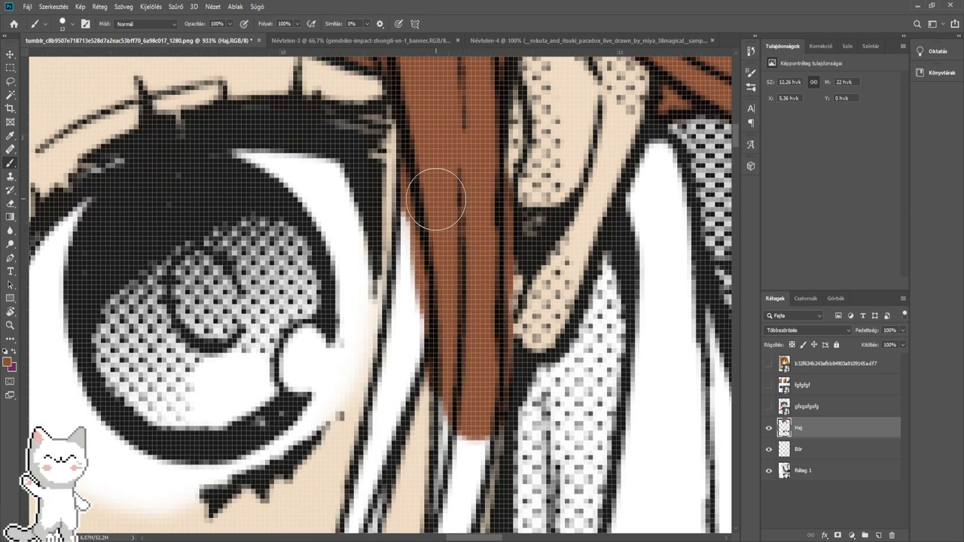
drag(422, 277, 414, 327)
- Fill the thin strand running beside the image-right eye and cheek, from the jaw up to the painted lock, with a smaller brush
scroll(391, 335, down, 5)
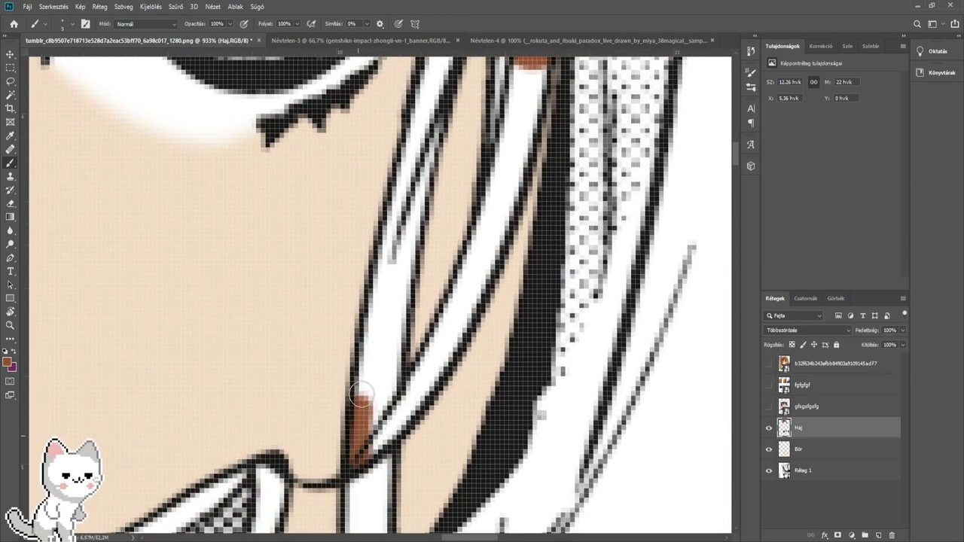
drag(376, 323, 404, 233)
drag(397, 299, 378, 438)
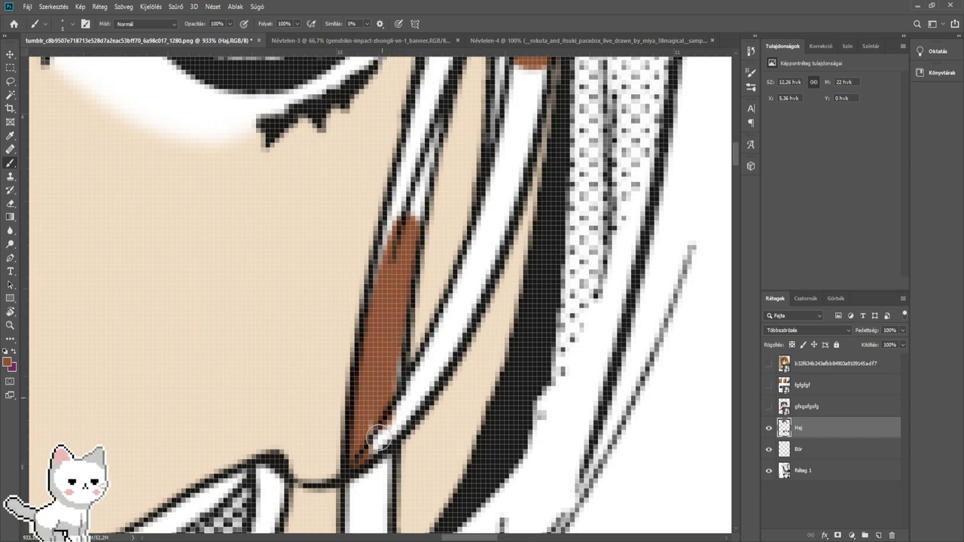
scroll(397, 384, up, 1)
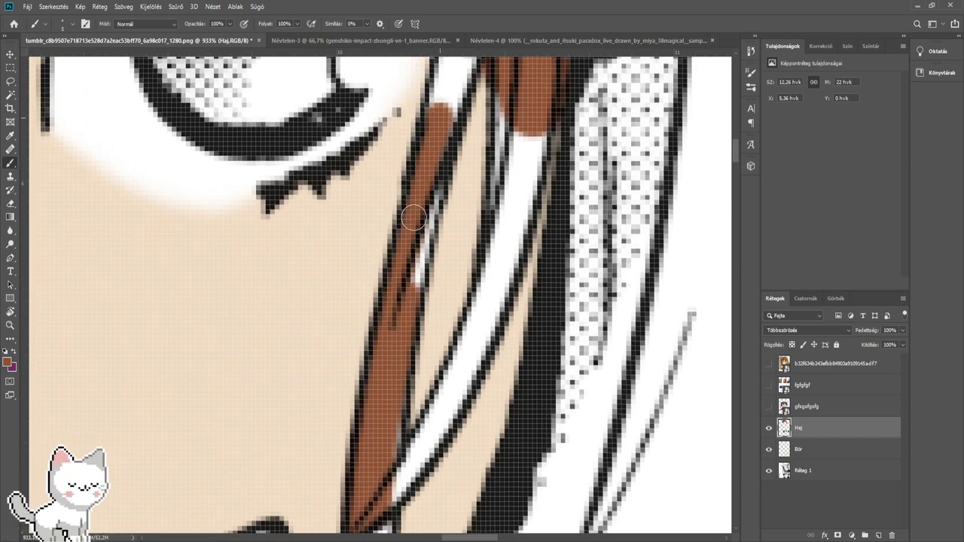
drag(450, 92, 400, 410)
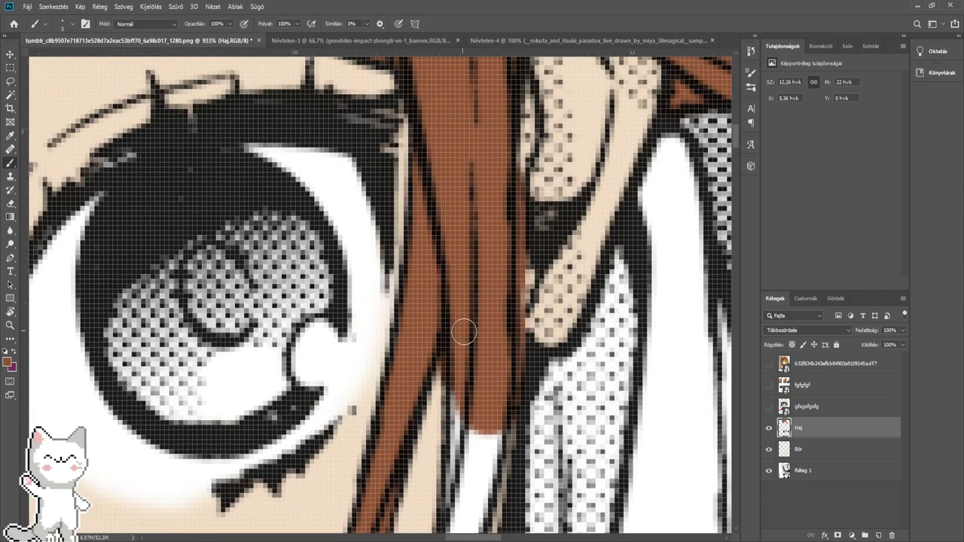
- Paint the thin hair strands beside the eye and mouth brown, down to the tip over the scarf, on the Haj layer
mouse_move(474, 417)
mouse_down()
mouse_move(452, 239)
mouse_move(450, 289)
mouse_up()
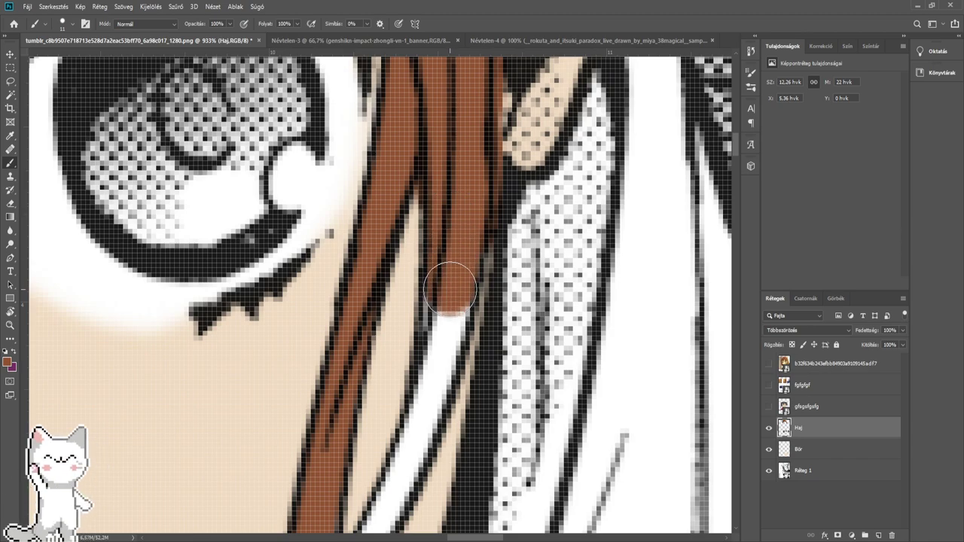
drag(412, 428, 443, 306)
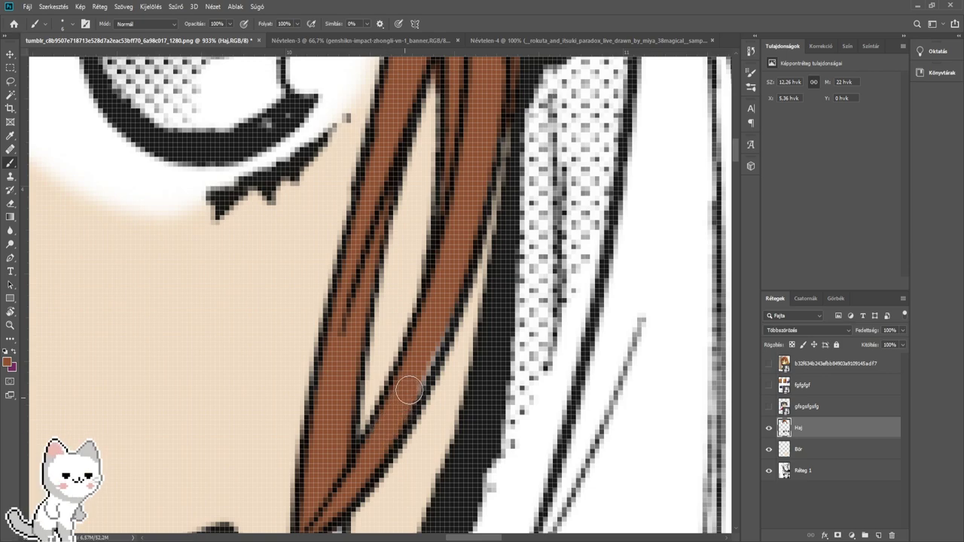
mouse_move(430, 319)
mouse_down()
mouse_move(437, 278)
mouse_move(409, 393)
mouse_move(413, 503)
mouse_up()
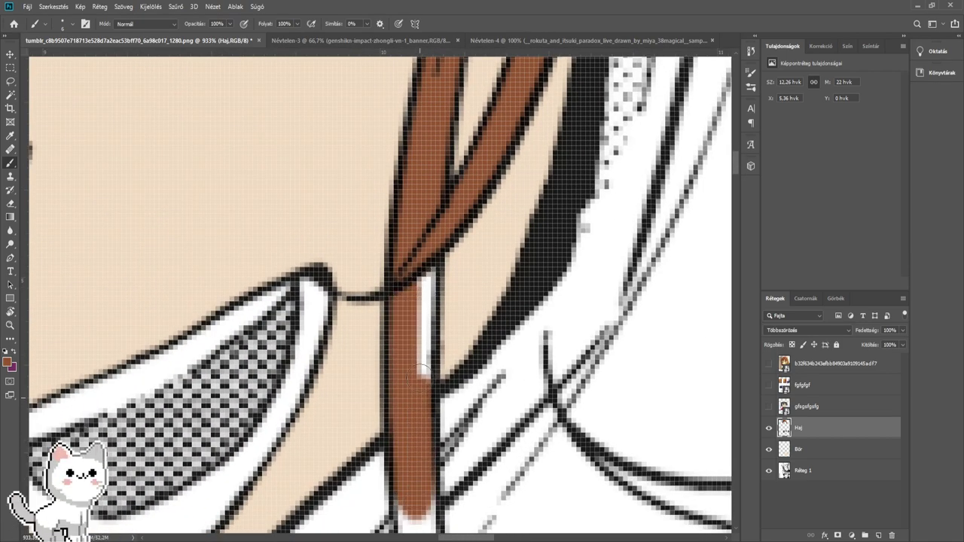
drag(458, 354, 446, 260)
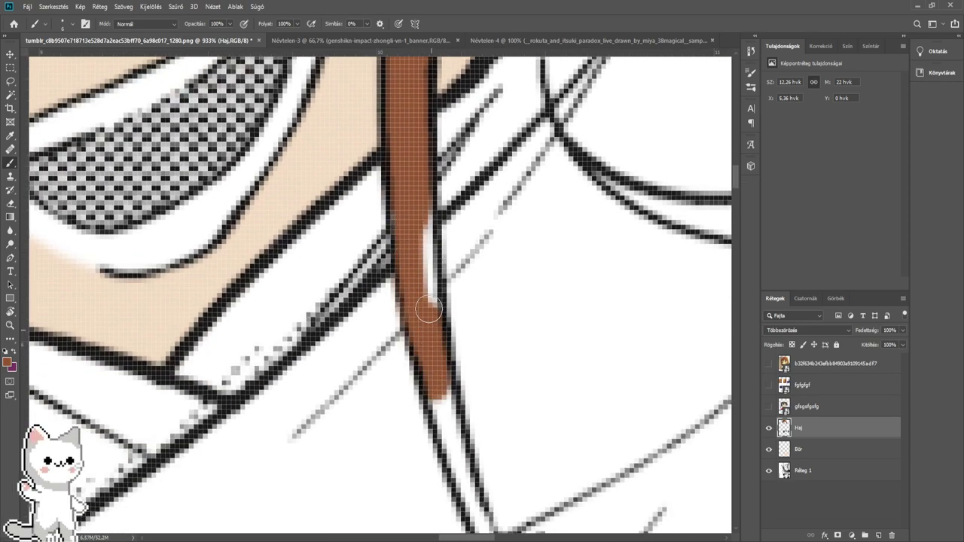
drag(444, 355, 411, 212)
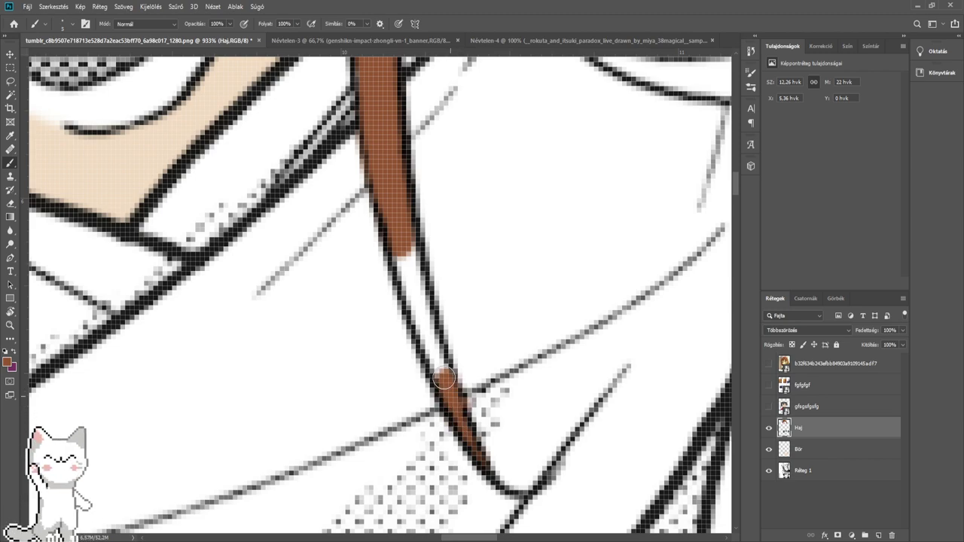
drag(423, 316, 403, 317)
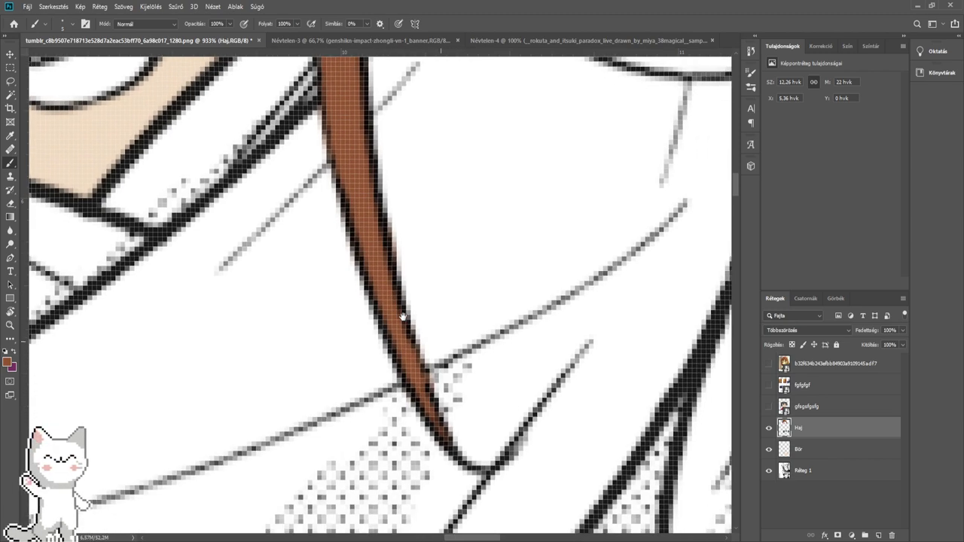
- Erase the brown overflow along the outlines of the thin strand's tip over the scarf
click(11, 216)
click(11, 205)
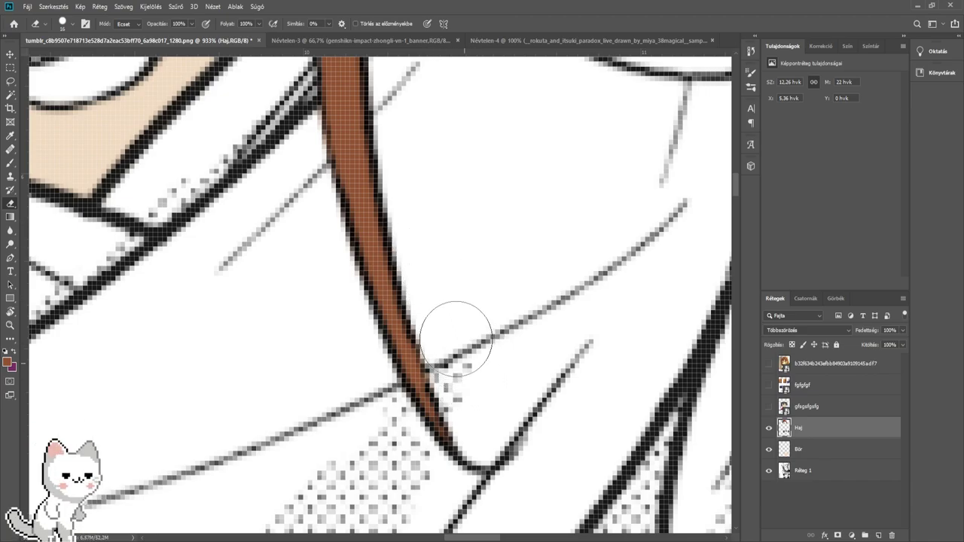
scroll(455, 339, down, 5)
drag(418, 309, 422, 391)
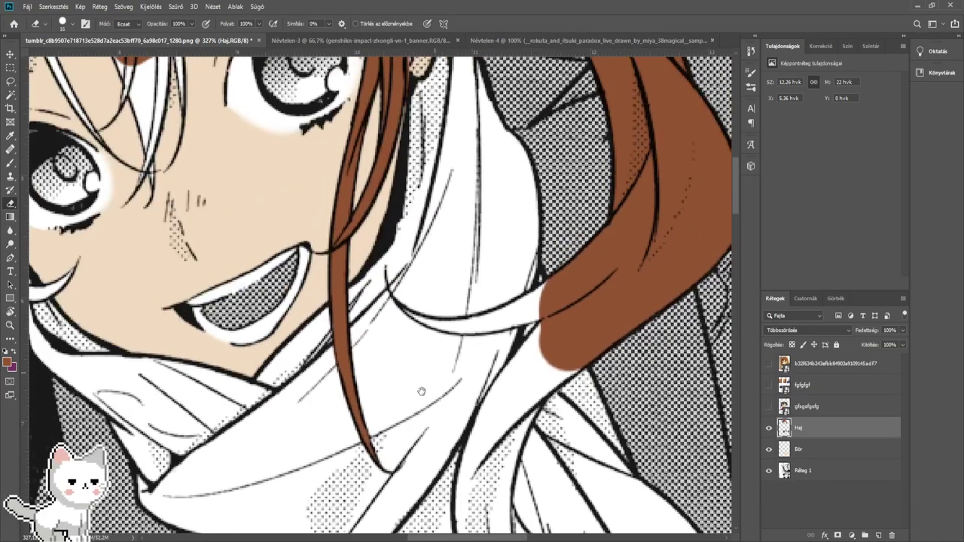
- Brush brown over the small curved lock on the scarf and extend the colour down the adjoining large lock
click(10, 163)
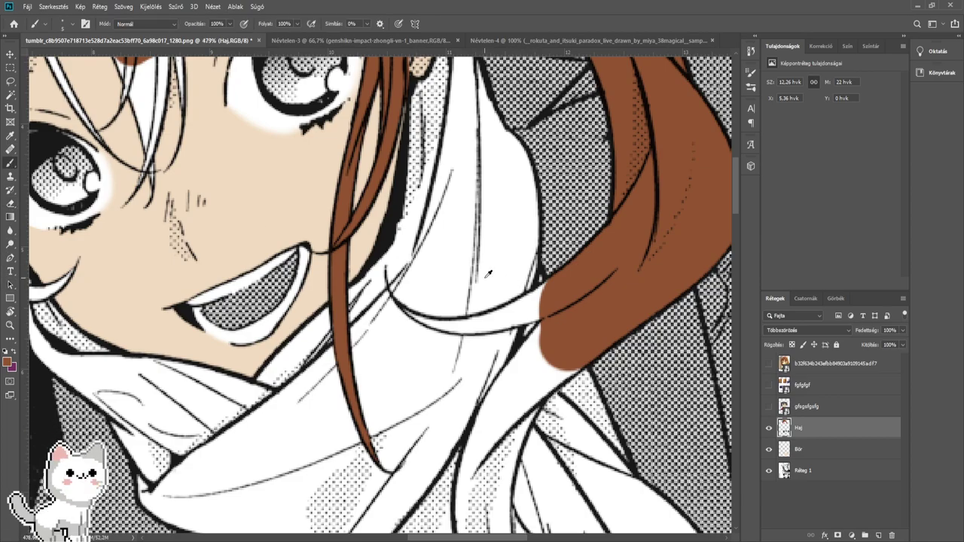
scroll(488, 273, up, 5)
mouse_move(328, 334)
mouse_down()
mouse_move(425, 379)
mouse_move(388, 364)
mouse_move(433, 374)
mouse_move(396, 371)
mouse_move(480, 389)
mouse_move(458, 392)
mouse_move(428, 381)
mouse_move(555, 390)
mouse_move(430, 393)
mouse_move(500, 357)
mouse_move(449, 383)
mouse_move(371, 385)
mouse_move(450, 381)
mouse_move(401, 371)
mouse_move(486, 356)
mouse_move(357, 345)
mouse_move(290, 391)
mouse_move(484, 339)
mouse_move(481, 311)
mouse_move(314, 354)
mouse_move(520, 248)
mouse_move(533, 223)
mouse_up()
mouse_move(525, 479)
mouse_down()
mouse_move(491, 291)
mouse_move(512, 202)
mouse_move(501, 186)
mouse_move(442, 254)
mouse_move(538, 258)
mouse_move(598, 284)
mouse_move(518, 361)
mouse_move(403, 446)
mouse_up()
alt+right_click(474, 232)
mouse_move(389, 447)
mouse_down()
mouse_move(530, 321)
mouse_move(455, 395)
mouse_move(531, 257)
mouse_move(542, 174)
mouse_move(429, 358)
mouse_move(476, 243)
mouse_up()
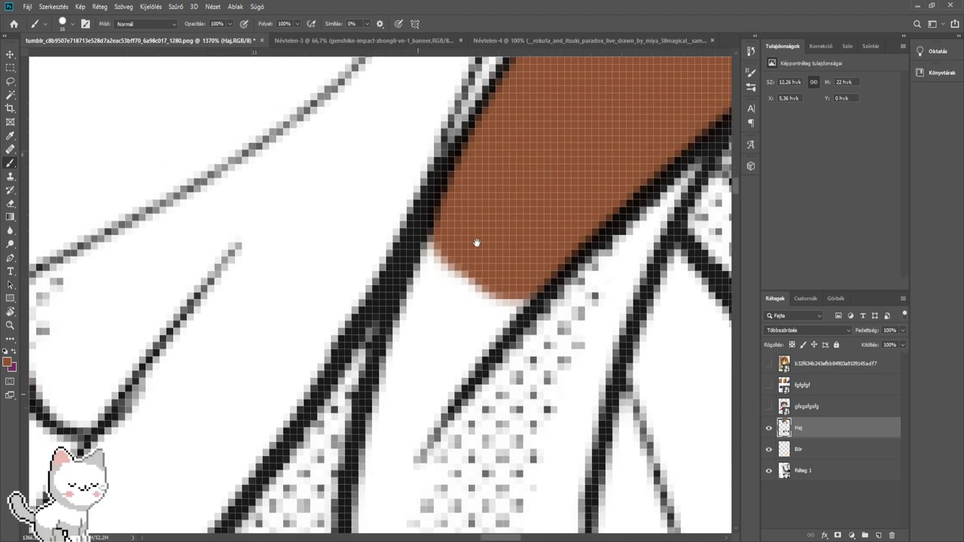
- Reduce the brush size and paint the large lock brown down to where it narrows beside the dotted shading
key(bracketleft)
key(bracketleft)
key(bracketleft)
key(bracketleft)
key(bracketleft)
key(bracketleft)
key(bracketleft)
scroll(442, 271, down, 2)
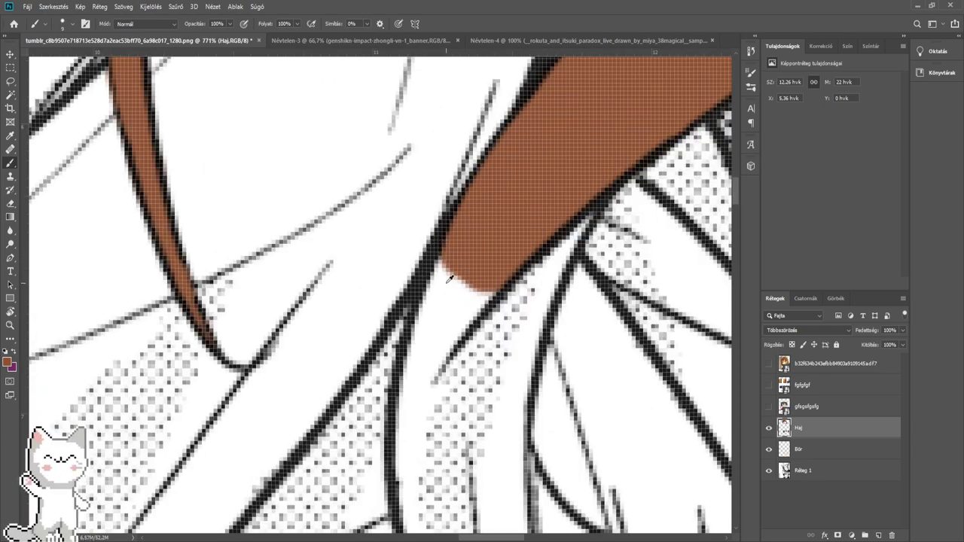
scroll(450, 278, up, 2)
mouse_move(445, 286)
mouse_down()
mouse_move(456, 254)
mouse_move(411, 400)
mouse_move(472, 310)
mouse_move(537, 243)
mouse_up()
scroll(433, 308, down, 2)
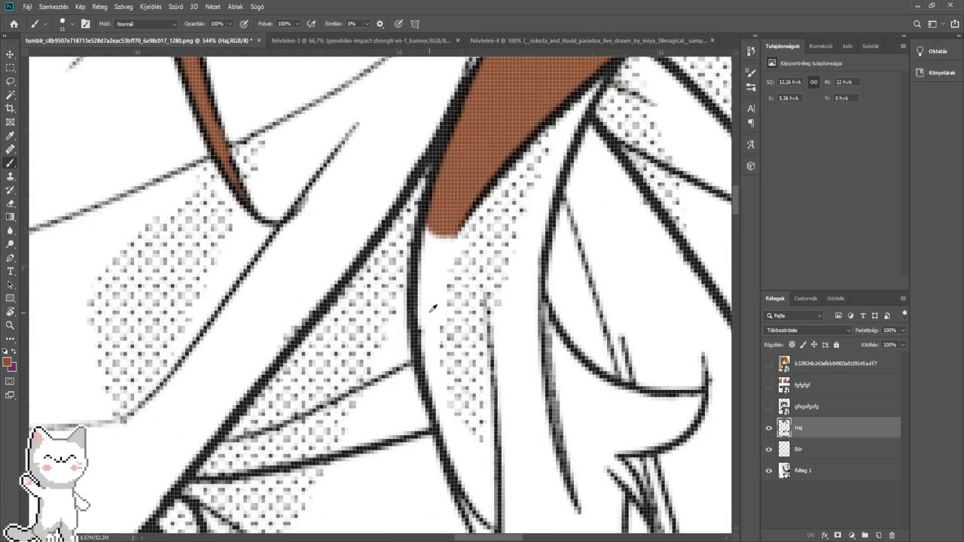
scroll(433, 309, down, 3)
scroll(457, 296, up, 4)
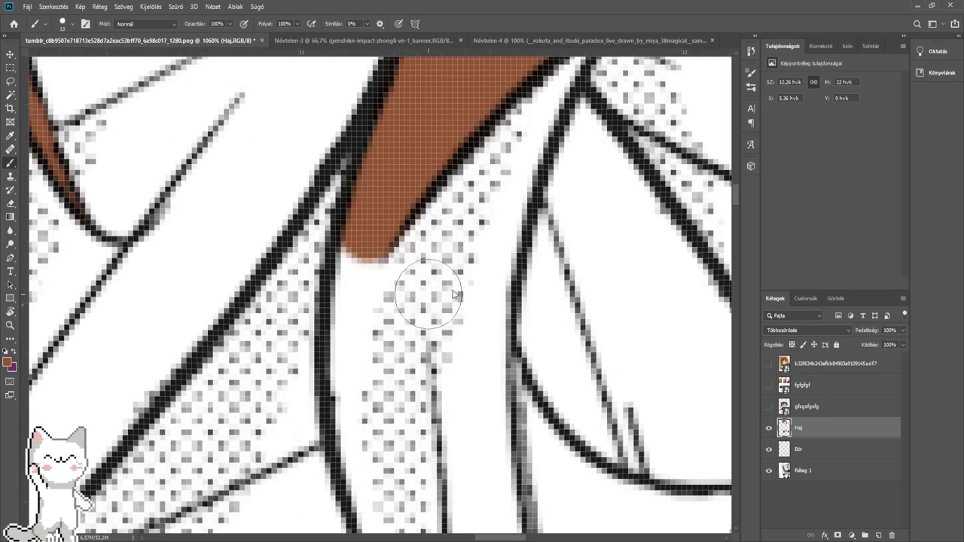
- Enlarge the brush and fill the dotted, shaded section of the large lock below the scarf fold with brown
key(bracketright)
key(bracketright)
mouse_move(400, 268)
mouse_down()
mouse_move(386, 298)
mouse_move(384, 410)
mouse_move(395, 450)
mouse_move(422, 473)
mouse_move(458, 370)
mouse_move(454, 295)
mouse_move(476, 200)
mouse_up()
key(space)
mouse_move(472, 168)
mouse_down()
mouse_move(446, 366)
mouse_move(455, 338)
mouse_move(454, 376)
mouse_move(534, 161)
mouse_up()
scroll(532, 187, down, 8)
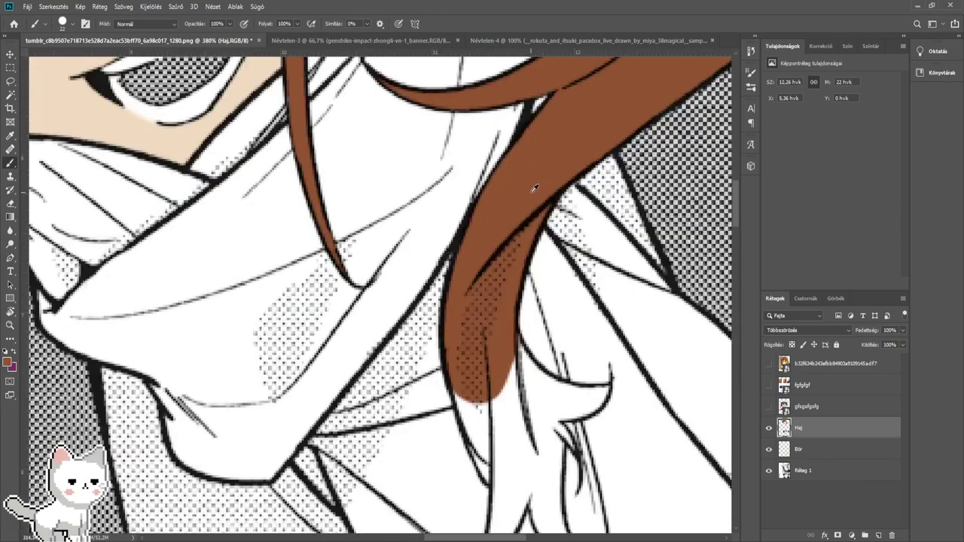
drag(537, 210, 347, 303)
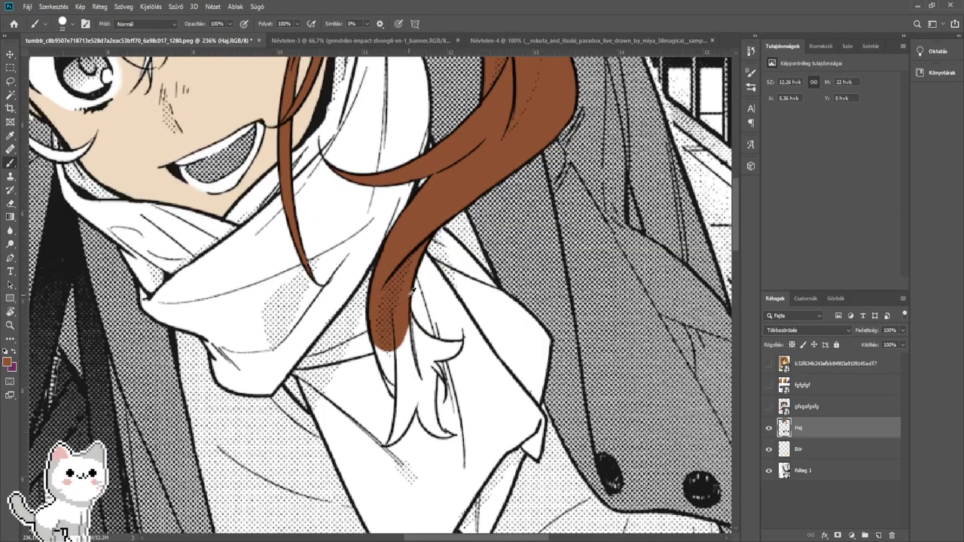
- Paint the lower body of the large lock and its pointed side tip brown up to the outlines
scroll(394, 332, up, 8)
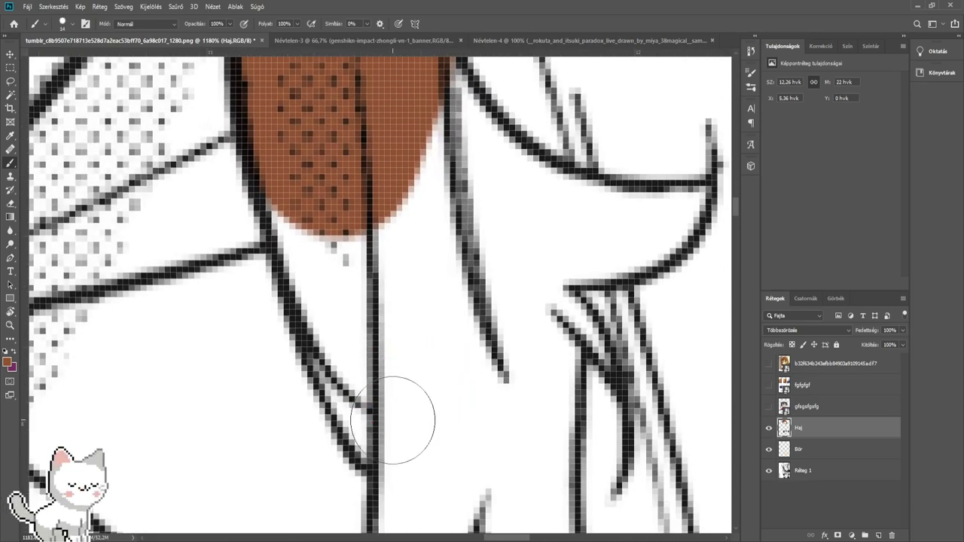
mouse_move(407, 444)
mouse_down()
mouse_move(370, 397)
mouse_move(332, 309)
mouse_move(297, 146)
mouse_move(415, 387)
mouse_move(431, 414)
mouse_up()
mouse_move(439, 364)
mouse_down()
mouse_move(379, 344)
mouse_move(445, 382)
mouse_move(464, 369)
mouse_move(477, 339)
mouse_move(464, 263)
mouse_up()
mouse_move(463, 262)
mouse_down()
mouse_move(467, 361)
mouse_move(431, 399)
mouse_move(360, 294)
mouse_move(435, 323)
mouse_move(460, 323)
mouse_move(464, 305)
mouse_move(410, 269)
mouse_move(358, 190)
mouse_up()
mouse_move(514, 307)
mouse_down()
mouse_move(480, 299)
mouse_move(523, 328)
mouse_move(596, 301)
mouse_move(511, 295)
mouse_up()
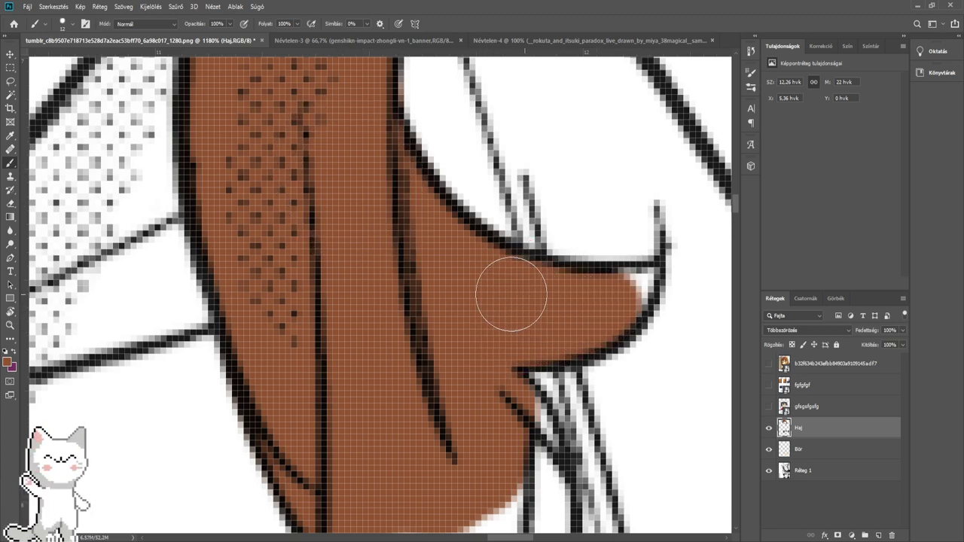
mouse_move(616, 305)
mouse_down()
mouse_move(616, 293)
mouse_move(637, 286)
mouse_up()
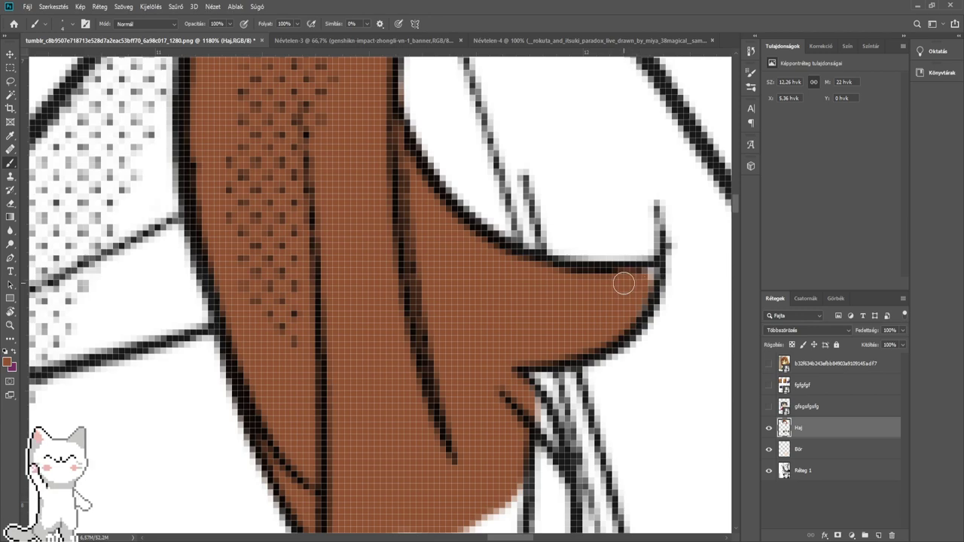
- Colour the narrow strand just beneath the pointed side tip brown with a small brush
drag(568, 330, 502, 101)
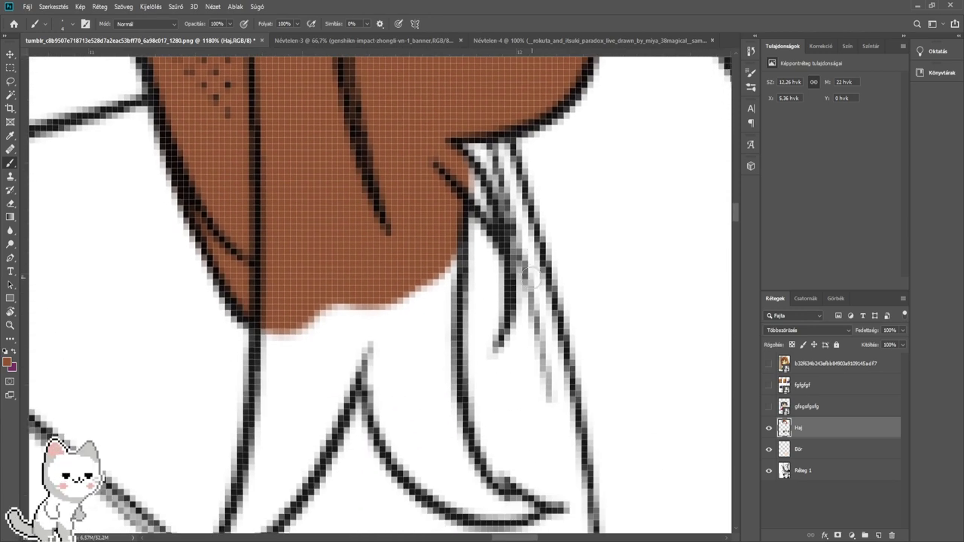
drag(470, 197, 526, 330)
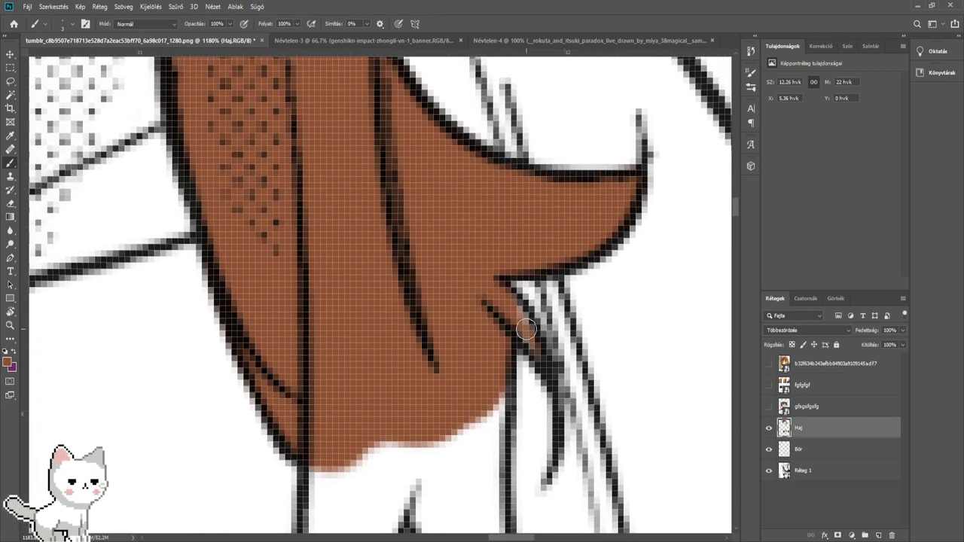
drag(493, 515, 454, 500)
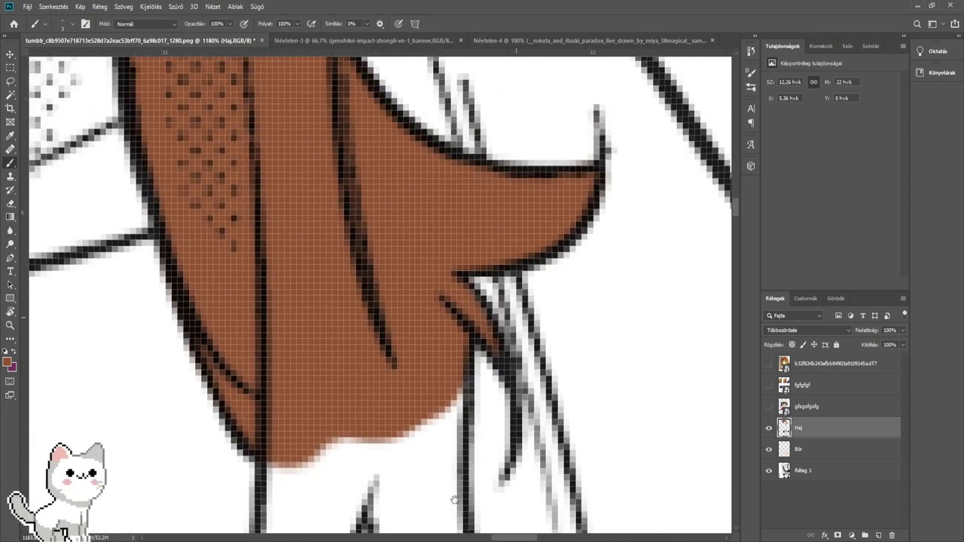
scroll(453, 279, down, 2)
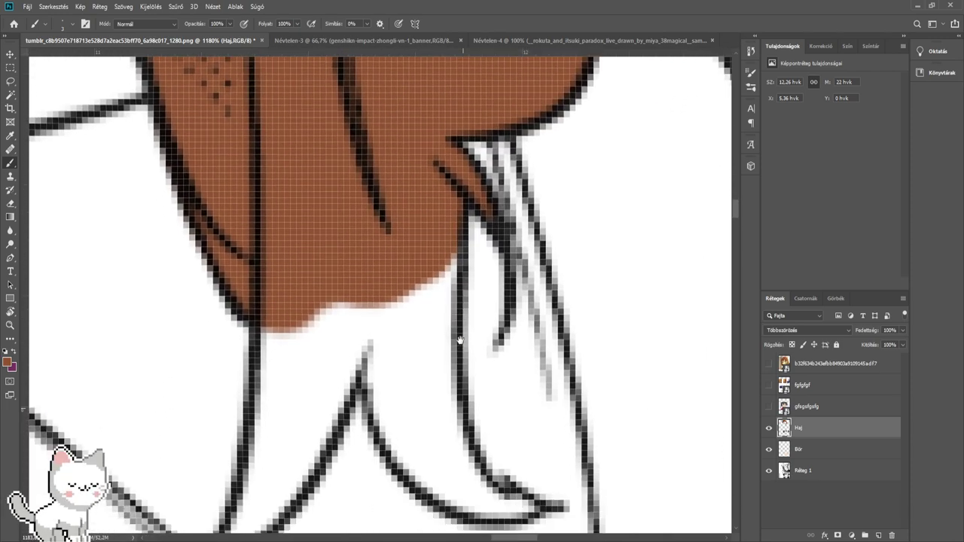
- Fill the two forked ends at the bottom of the large lock with brown
mouse_move(399, 370)
mouse_down()
mouse_move(399, 335)
mouse_move(418, 234)
mouse_move(415, 400)
mouse_move(366, 286)
mouse_move(304, 321)
mouse_move(289, 343)
mouse_move(304, 301)
mouse_up()
drag(262, 430, 374, 301)
drag(367, 359, 344, 369)
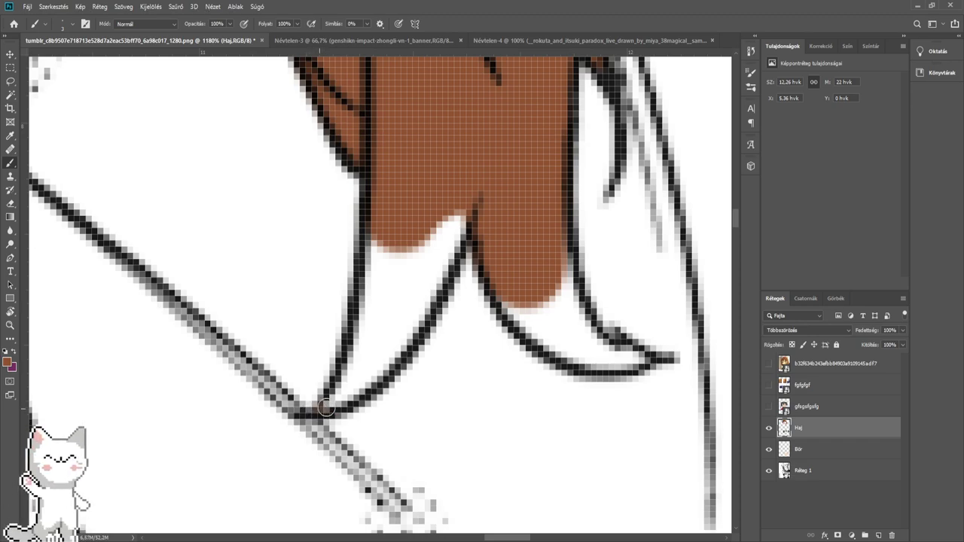
mouse_move(326, 407)
mouse_down()
mouse_move(388, 317)
mouse_move(382, 336)
mouse_move(371, 350)
mouse_move(396, 216)
mouse_move(387, 318)
mouse_move(366, 362)
mouse_move(410, 305)
mouse_move(460, 193)
mouse_move(515, 212)
mouse_move(520, 294)
mouse_move(567, 337)
mouse_move(541, 267)
mouse_up()
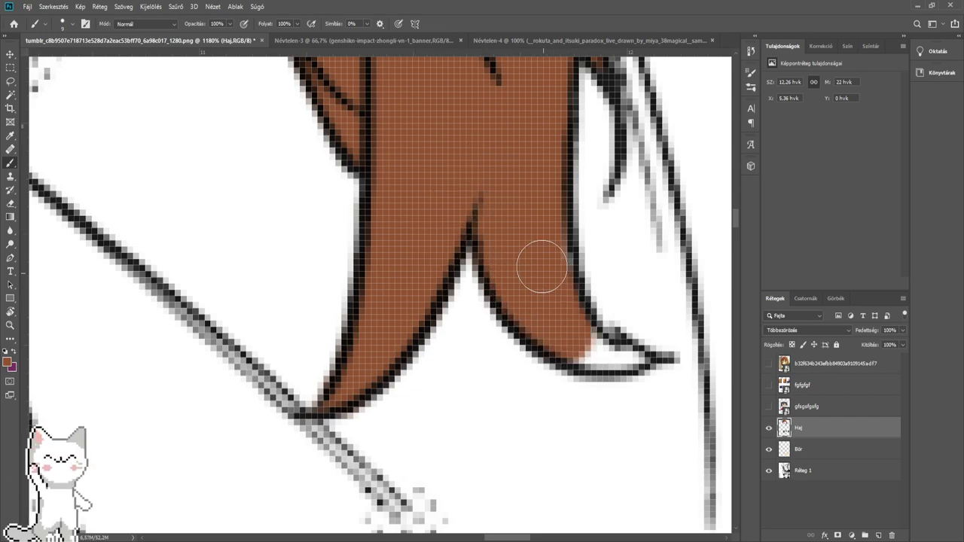
mouse_move(586, 330)
mouse_down()
mouse_move(432, 300)
mouse_move(446, 330)
mouse_move(424, 317)
mouse_up()
- Finish the remaining white details at the ends of the large lock in brown
scroll(433, 301, up, 4)
alt+right_click(450, 333)
alt+right_click(479, 341)
mouse_move(474, 341)
mouse_down()
mouse_move(494, 340)
mouse_move(468, 339)
mouse_up()
scroll(463, 309, down, 6)
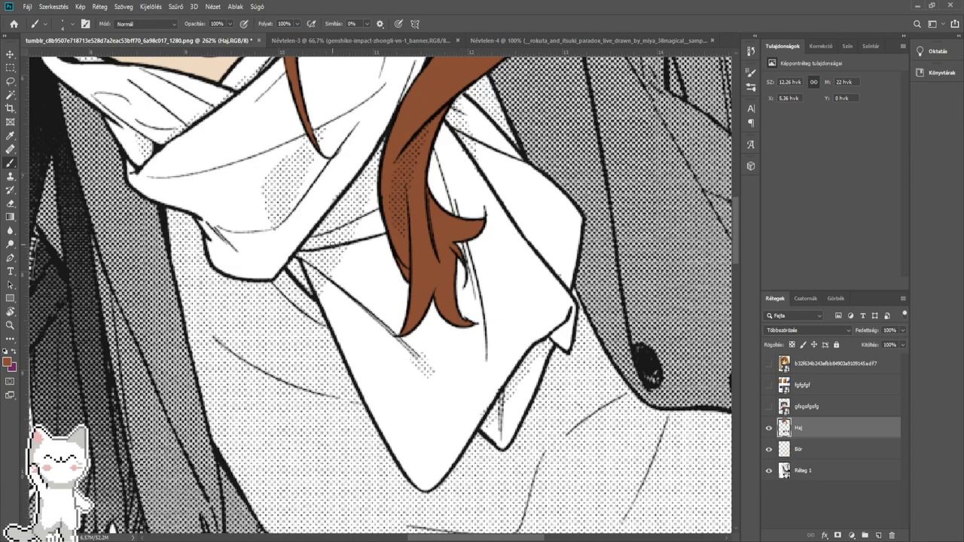
- Paint the white lower part of the central fringe lock between the eyes brown, almost to its tip
scroll(351, 235, down, 5)
scroll(366, 247, down, 4)
drag(332, 60, 409, 328)
scroll(362, 350, up, 10)
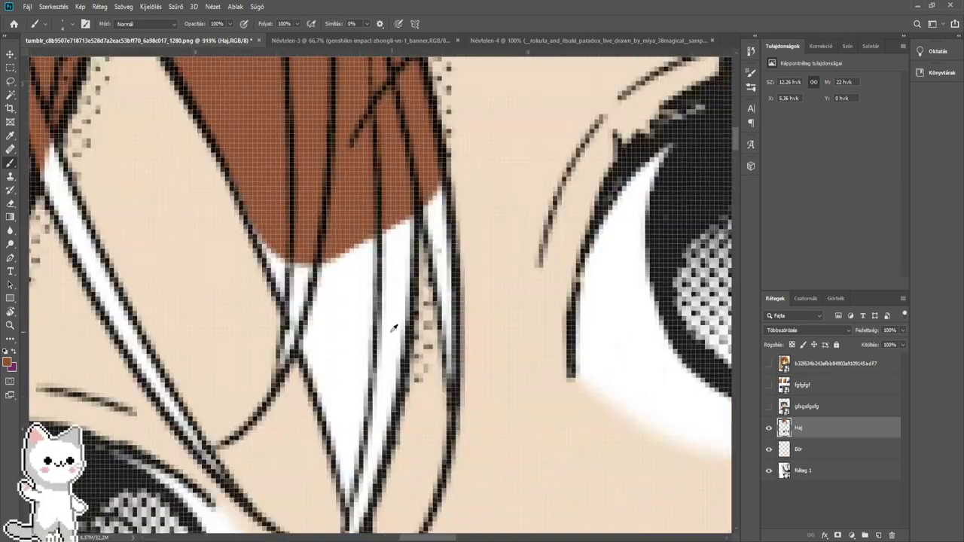
scroll(393, 328, up, 3)
click(366, 333)
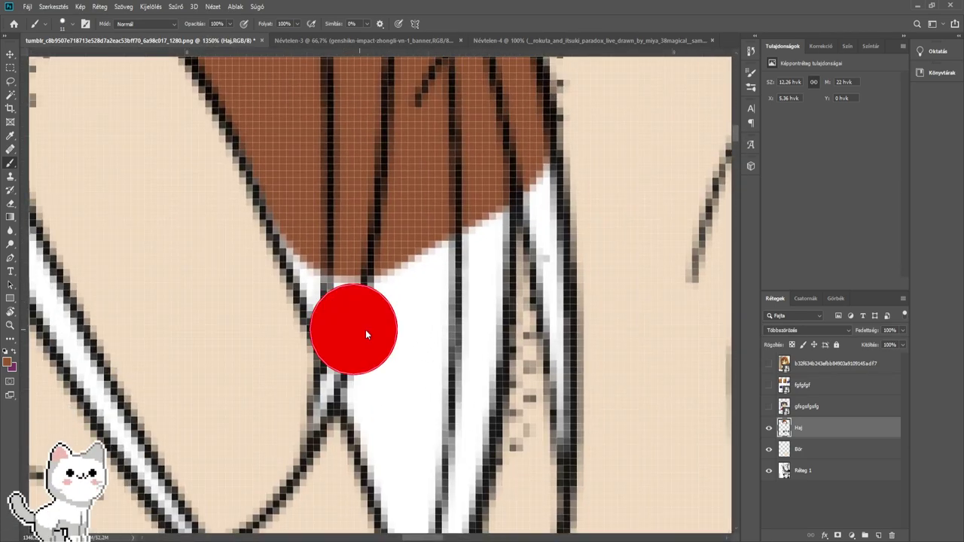
mouse_move(378, 329)
mouse_down()
mouse_move(369, 293)
mouse_move(312, 211)
mouse_move(418, 307)
mouse_move(451, 219)
mouse_move(455, 297)
mouse_move(436, 372)
mouse_move(440, 307)
mouse_move(478, 251)
mouse_up()
mouse_move(455, 356)
mouse_down()
mouse_move(435, 384)
mouse_move(396, 272)
mouse_up()
mouse_move(387, 310)
mouse_down()
mouse_move(423, 430)
mouse_move(454, 273)
mouse_move(443, 356)
mouse_move(447, 289)
mouse_up()
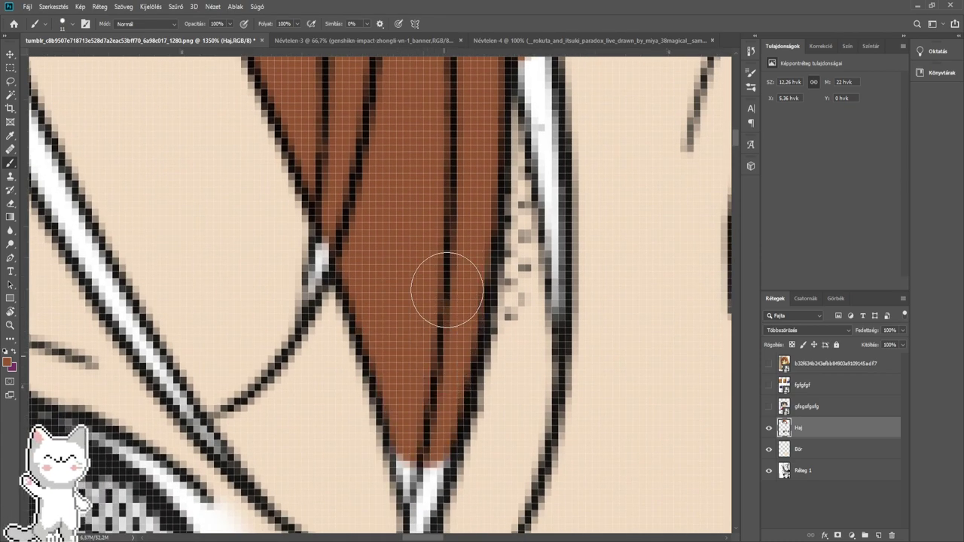
- Colour the central fringe lock's narrow tip and the thin strands crossing below it brown with a small brush
drag(421, 401, 426, 304)
scroll(425, 409, up, 1)
mouse_move(426, 414)
mouse_down()
mouse_move(423, 421)
mouse_move(410, 358)
mouse_up()
drag(418, 412, 454, 354)
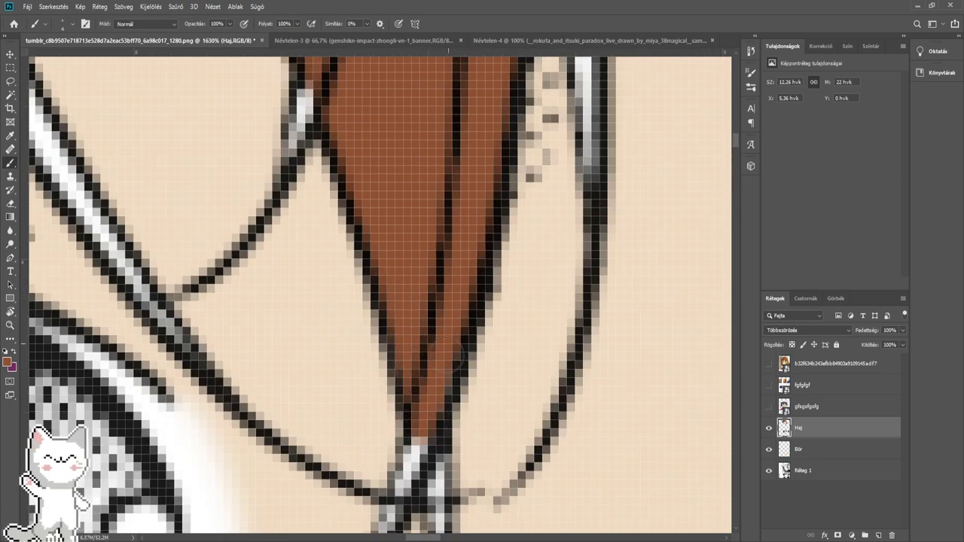
drag(407, 449, 426, 294)
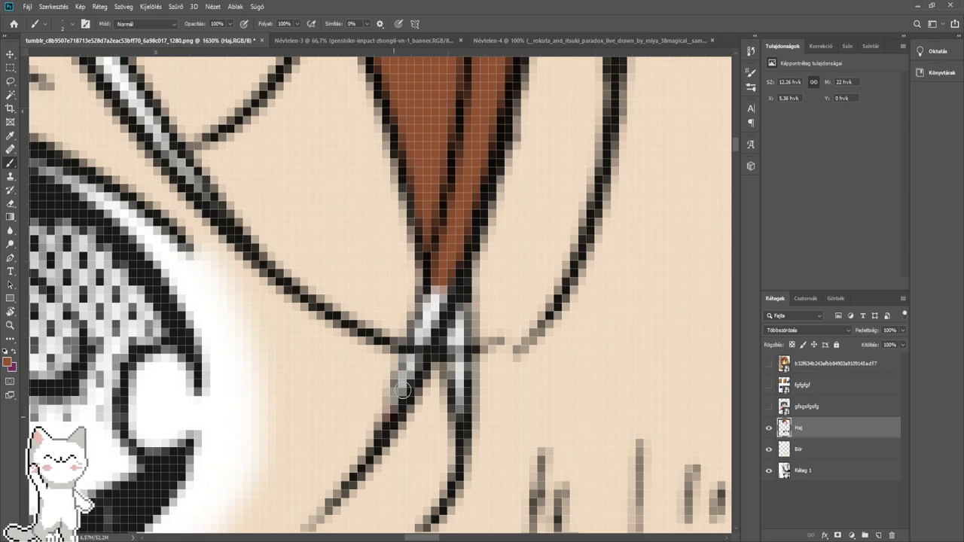
mouse_move(402, 390)
mouse_down()
mouse_move(436, 286)
mouse_move(438, 320)
mouse_move(445, 241)
mouse_move(457, 353)
mouse_up()
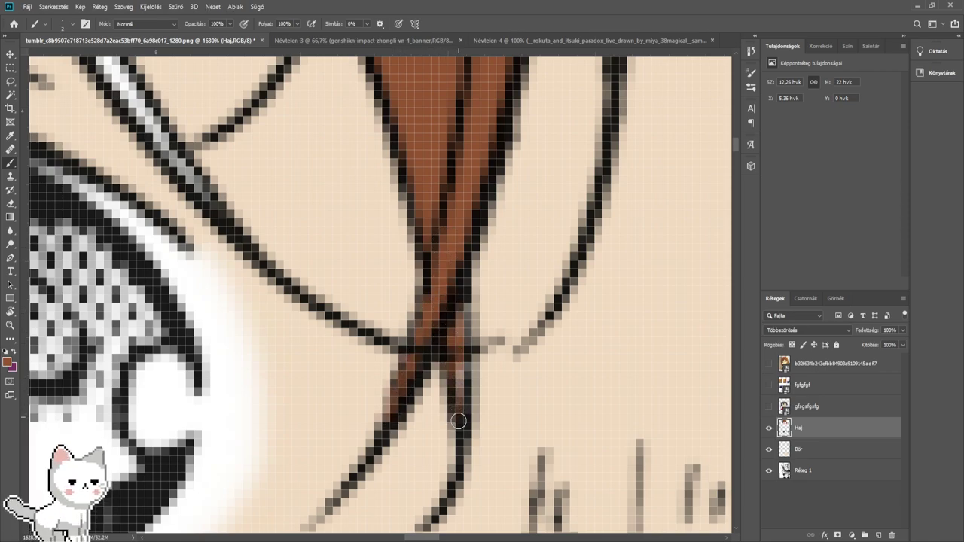
- Fill the white gap where the thin fringe strands cross and colour the thin diagonal strand beside them brown up to the fringe
mouse_move(460, 307)
mouse_down()
mouse_move(466, 354)
mouse_move(427, 426)
mouse_up()
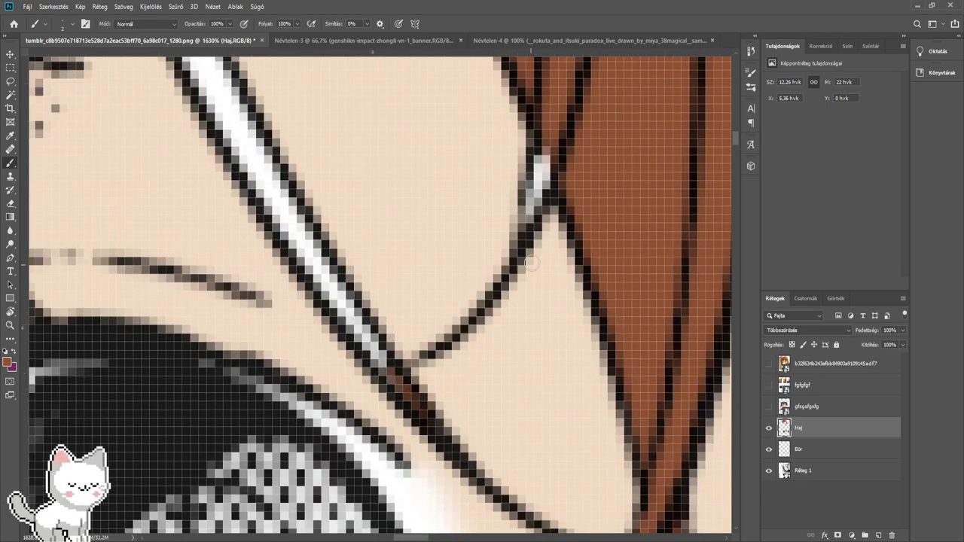
mouse_move(531, 262)
mouse_down()
mouse_move(489, 380)
mouse_move(491, 314)
mouse_move(497, 321)
mouse_move(471, 332)
mouse_move(541, 235)
mouse_up()
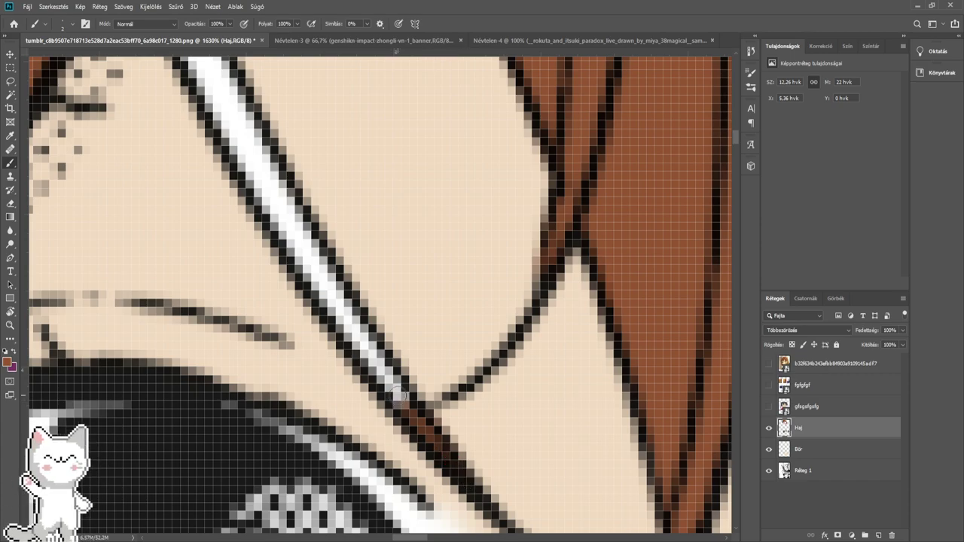
mouse_move(399, 394)
mouse_down()
mouse_move(385, 360)
mouse_move(413, 394)
mouse_up()
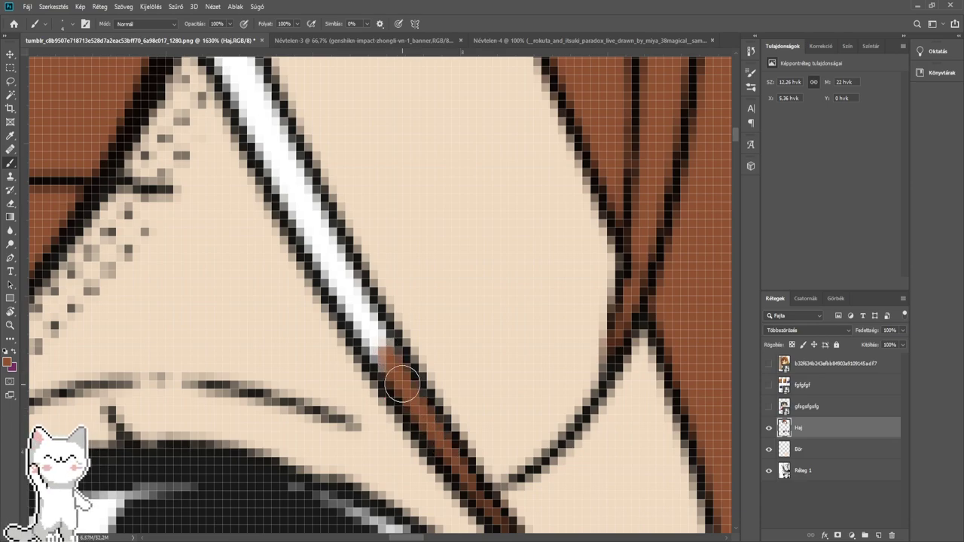
mouse_move(403, 384)
mouse_down()
mouse_move(339, 273)
mouse_move(376, 342)
mouse_up()
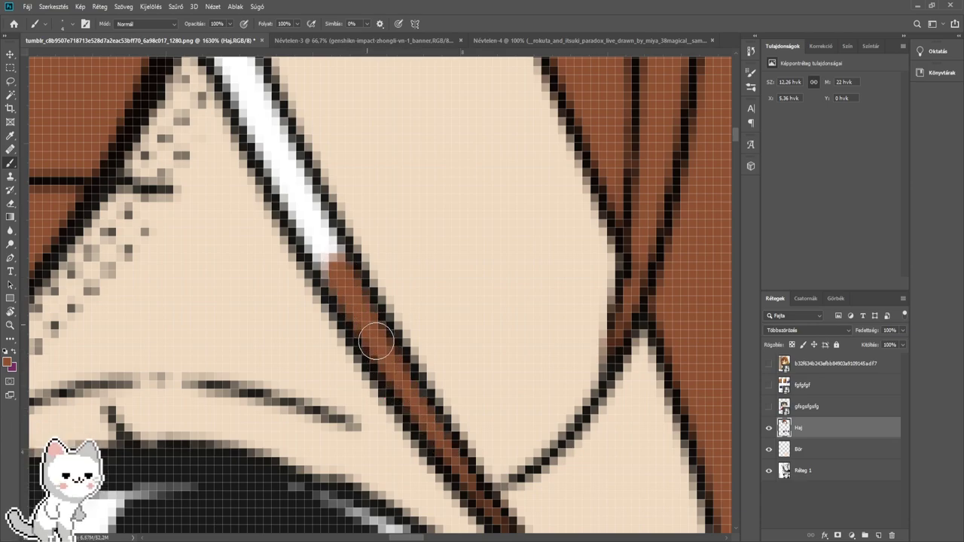
mouse_move(336, 281)
mouse_down()
mouse_move(399, 407)
mouse_move(367, 340)
mouse_move(398, 399)
mouse_up()
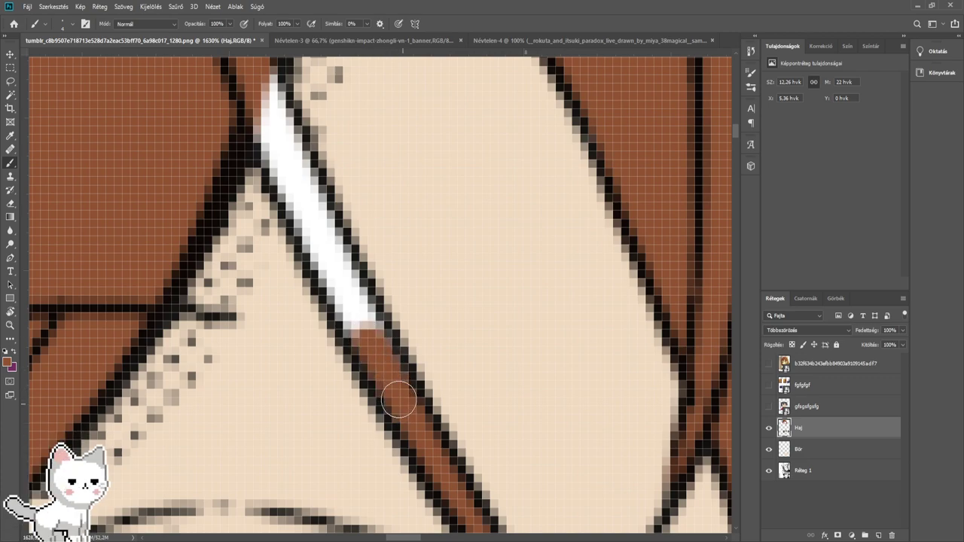
mouse_move(375, 342)
mouse_down()
mouse_move(343, 288)
mouse_move(393, 346)
mouse_up()
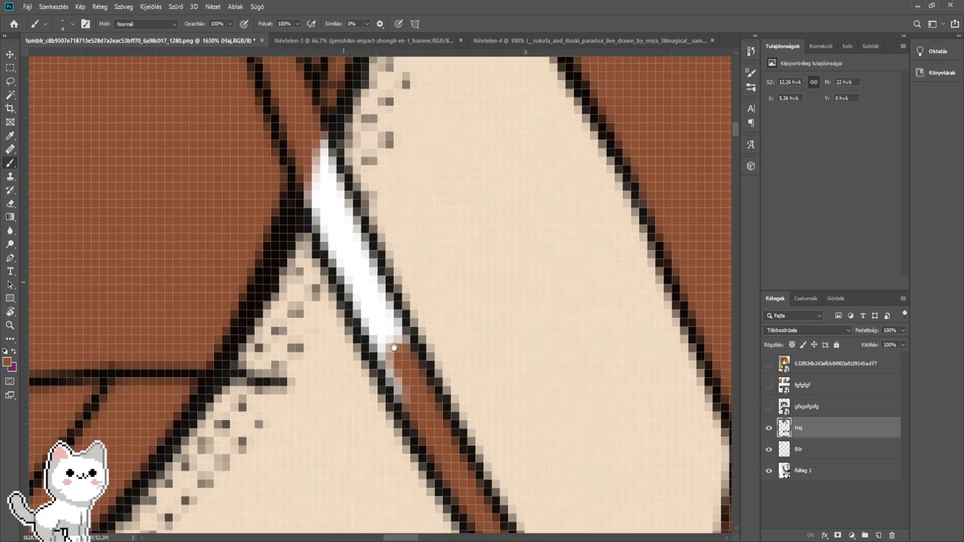
mouse_move(400, 381)
mouse_down()
mouse_move(361, 305)
mouse_move(396, 353)
mouse_up()
mouse_move(372, 290)
mouse_down()
mouse_move(424, 388)
mouse_move(344, 265)
mouse_move(355, 215)
mouse_move(398, 325)
mouse_up()
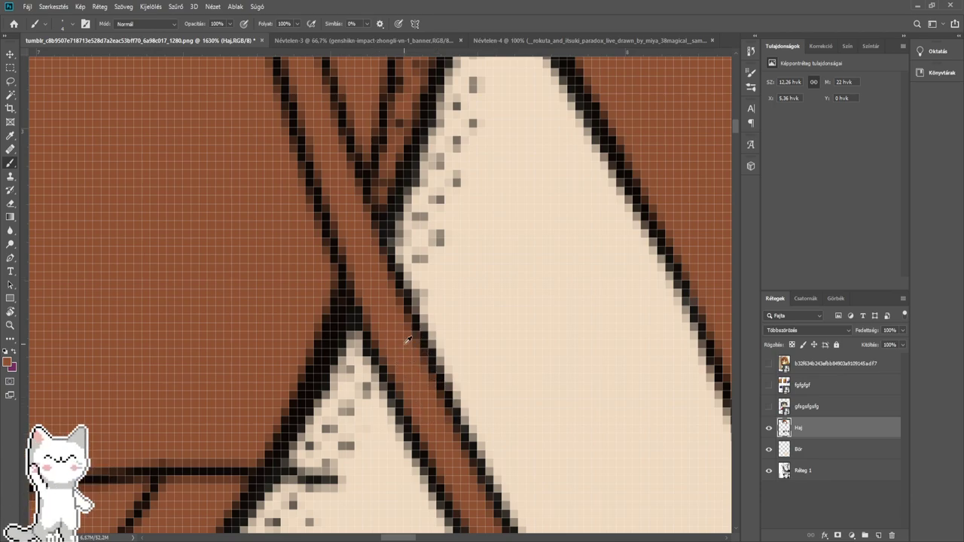
- Colour the white sliver of the slim strand along the central fringe's edge, nearest the unshaded eye, brown down to its tip
scroll(407, 340, down, 8)
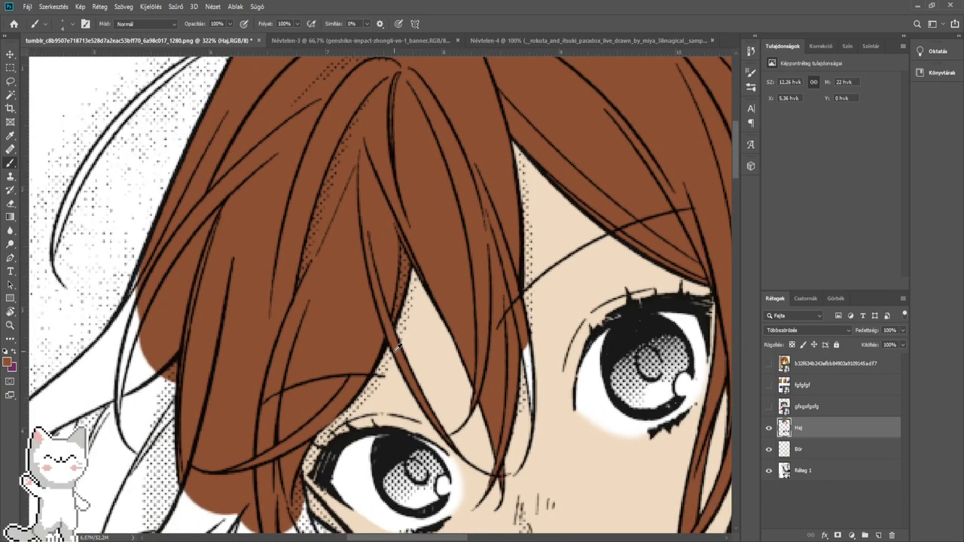
scroll(424, 367, down, 2)
scroll(422, 301, up, 8)
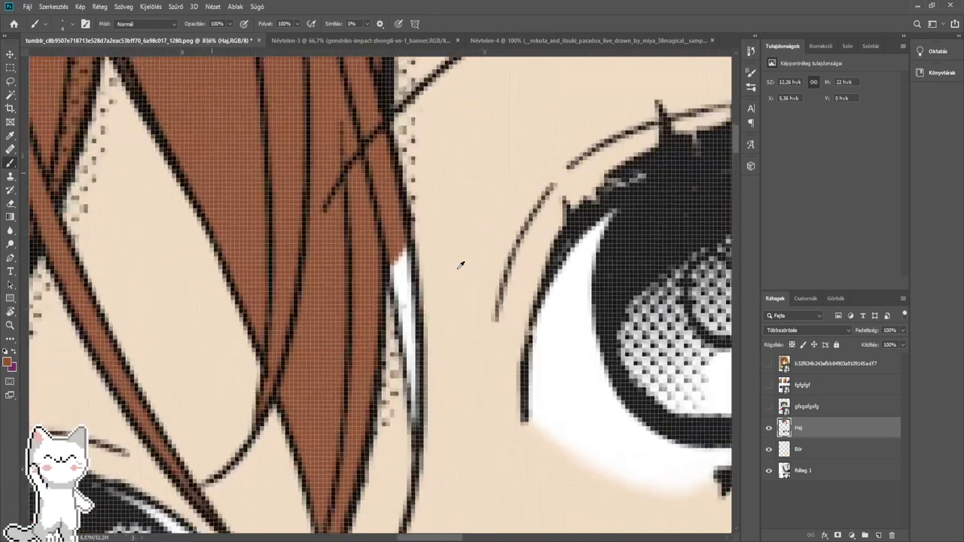
scroll(413, 280, up, 2)
mouse_move(372, 305)
mouse_down()
mouse_move(355, 208)
mouse_move(372, 278)
mouse_move(420, 228)
mouse_up()
alt+right_click(419, 281)
mouse_move(414, 270)
mouse_down()
mouse_move(402, 244)
mouse_move(422, 354)
mouse_move(437, 293)
mouse_move(429, 215)
mouse_up()
mouse_move(443, 355)
mouse_down()
mouse_move(433, 307)
mouse_move(415, 302)
mouse_move(423, 359)
mouse_move(419, 340)
mouse_up()
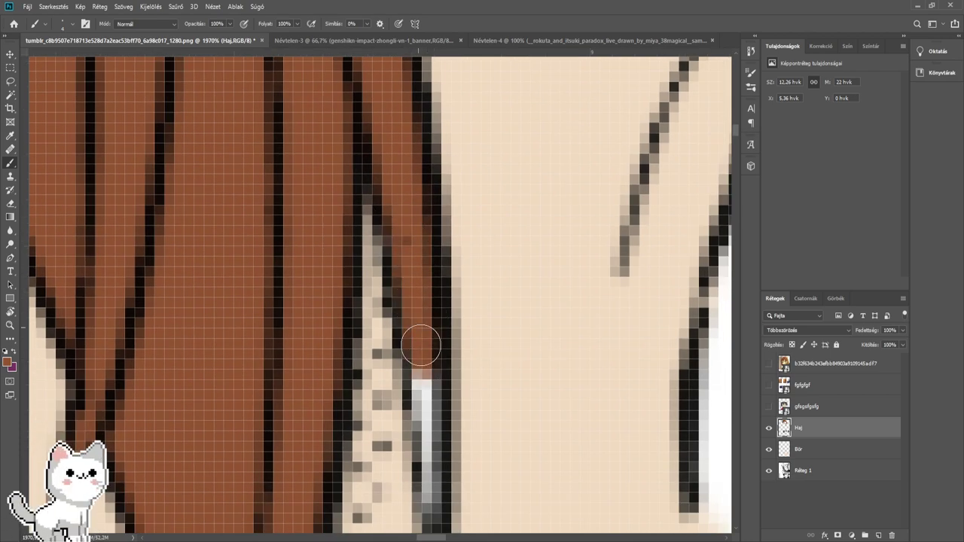
mouse_move(434, 387)
mouse_down()
mouse_move(476, 342)
mouse_move(463, 325)
mouse_move(461, 376)
mouse_move(454, 357)
mouse_up()
mouse_move(467, 395)
mouse_down()
mouse_move(463, 298)
mouse_move(471, 375)
mouse_up()
mouse_move(465, 341)
mouse_down()
mouse_move(460, 366)
mouse_move(479, 248)
mouse_up()
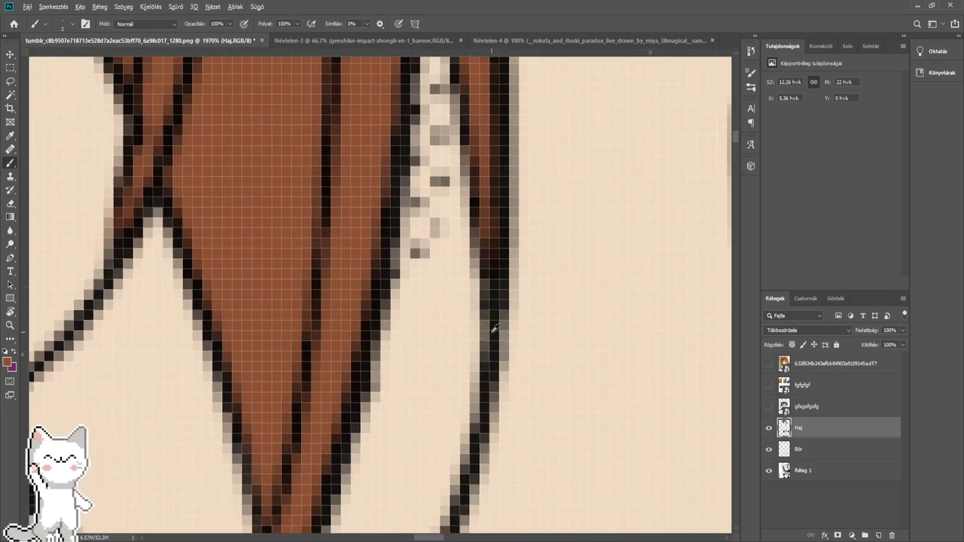
- Paint the lower half of the long loose strand arching away from the head brown with a small brush, starting at its tip
scroll(493, 329, down, 15)
drag(493, 328, 633, 259)
drag(412, 322, 485, 530)
drag(429, 352, 430, 404)
scroll(352, 378, up, 10)
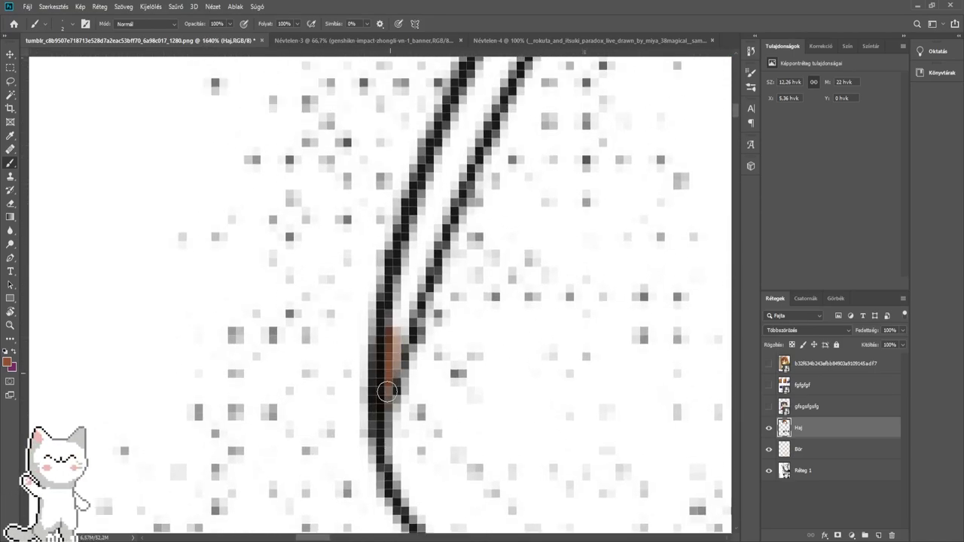
mouse_move(388, 376)
mouse_down()
mouse_move(395, 302)
mouse_move(413, 280)
mouse_move(440, 179)
mouse_move(407, 330)
mouse_up()
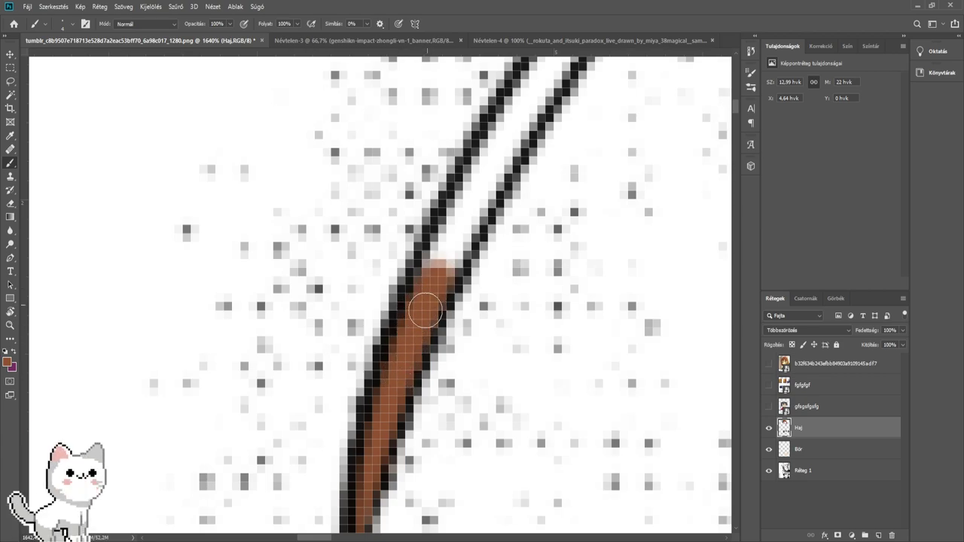
drag(425, 309, 451, 245)
drag(476, 207, 382, 365)
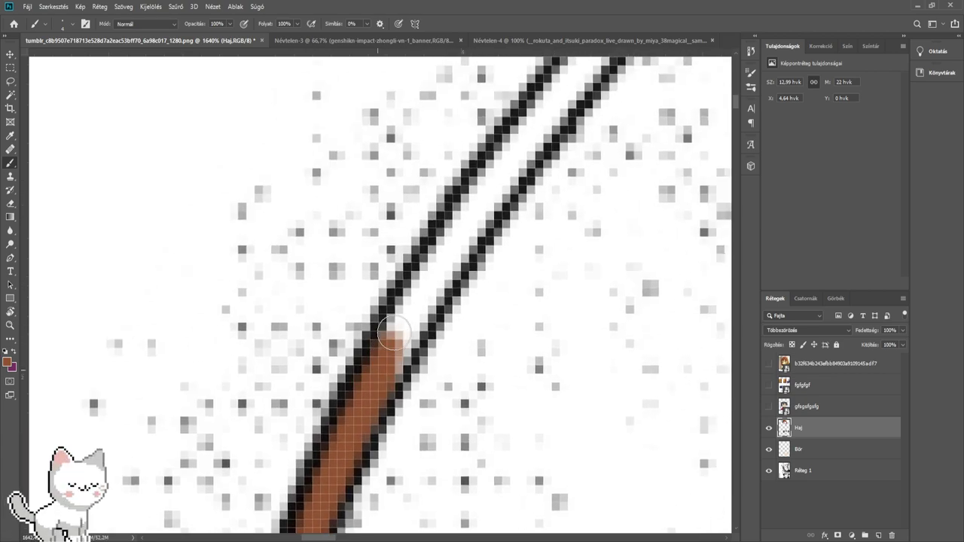
- Continue the brown along the narrow upper half of the loose arching strand until it joins the coloured hair on the head
mouse_move(392, 331)
mouse_down()
mouse_move(351, 442)
mouse_move(466, 233)
mouse_move(330, 420)
mouse_move(406, 295)
mouse_move(363, 379)
mouse_move(447, 259)
mouse_move(345, 364)
mouse_move(378, 324)
mouse_up()
mouse_move(334, 364)
mouse_down()
mouse_move(456, 215)
mouse_move(320, 335)
mouse_move(331, 329)
mouse_move(307, 358)
mouse_move(390, 269)
mouse_up()
drag(444, 219, 357, 312)
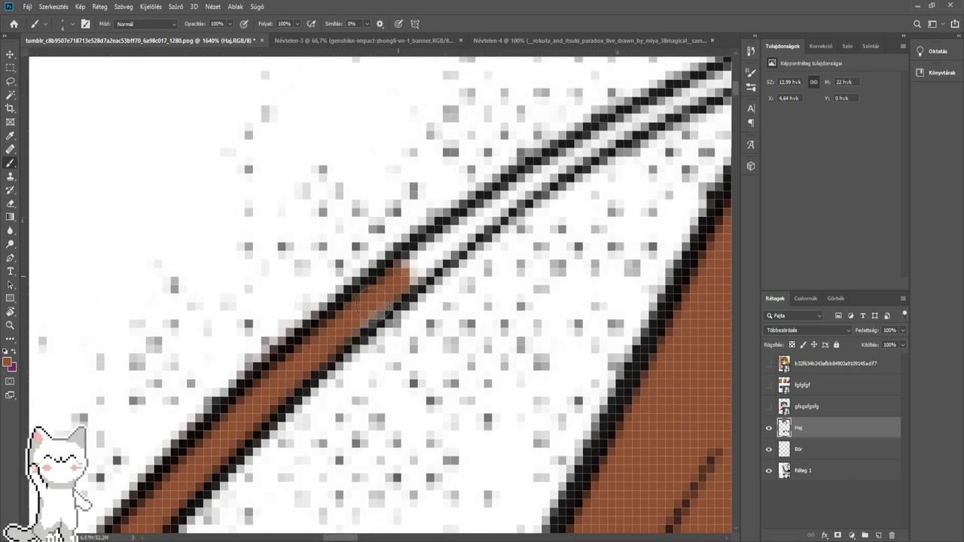
drag(426, 256, 299, 366)
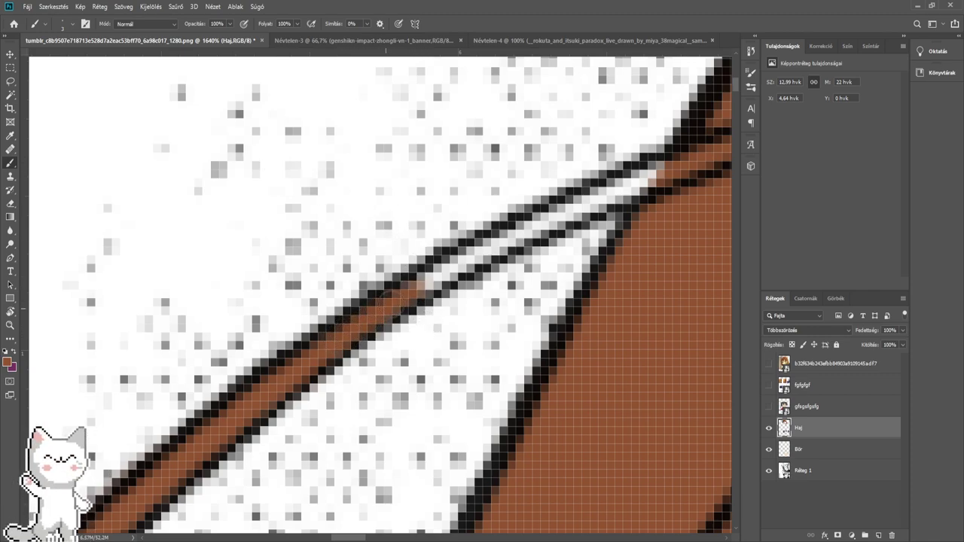
drag(488, 248, 371, 304)
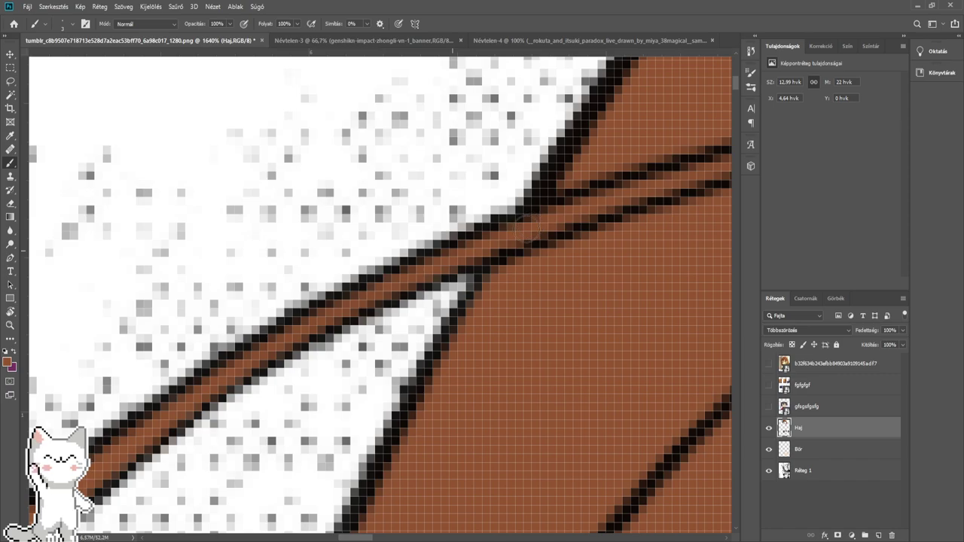
- Extend the brown down the side locks beside the face below the eye with a size 22 brush, closing the gaps between strokes
scroll(563, 218, down, 8)
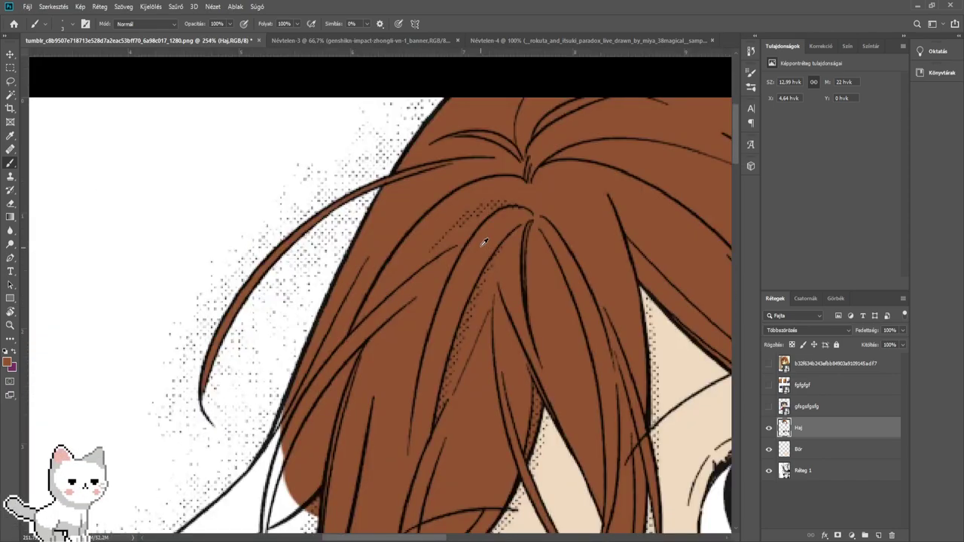
scroll(484, 241, down, 5)
drag(432, 276, 507, 111)
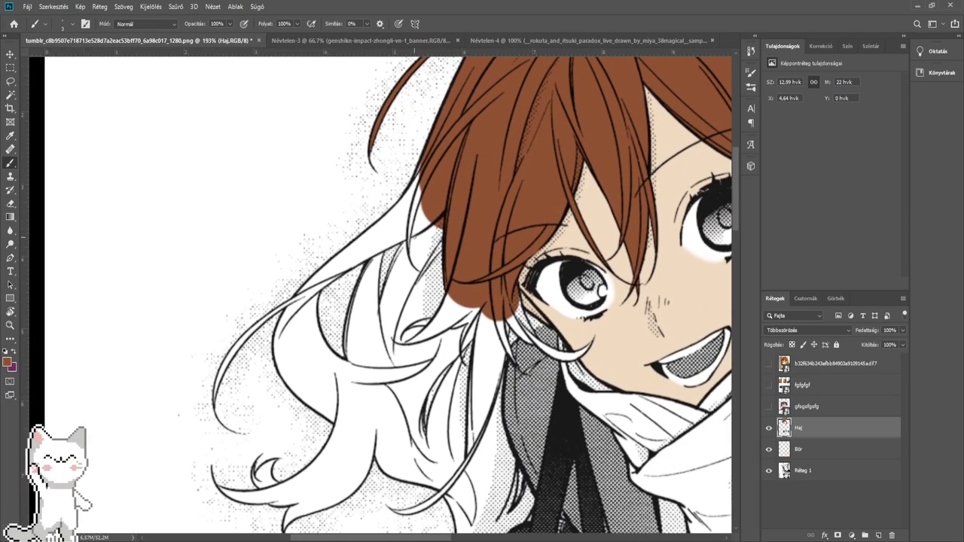
scroll(500, 300, up, 6)
scroll(500, 300, up, 5)
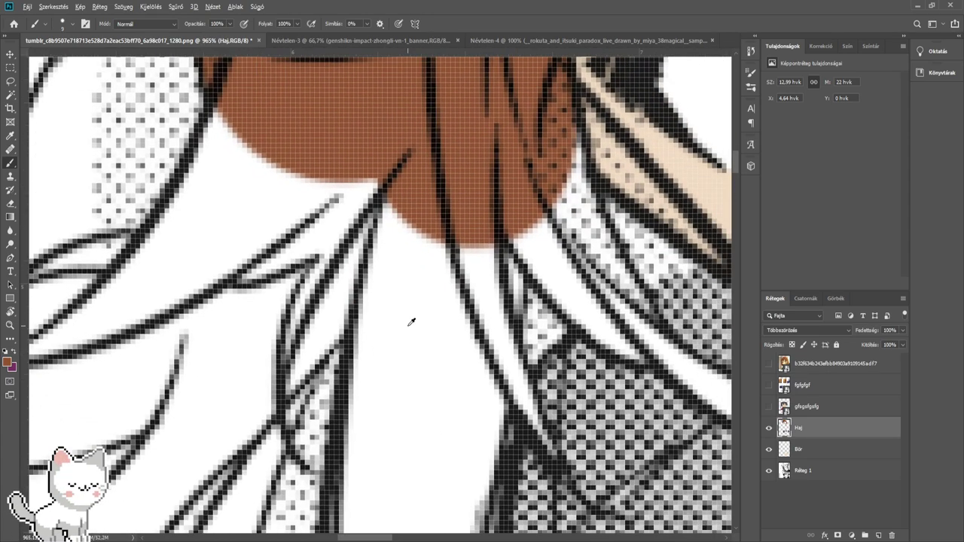
mouse_move(411, 322)
mouse_down()
mouse_move(363, 411)
mouse_move(365, 467)
mouse_move(407, 449)
mouse_move(431, 390)
mouse_move(454, 461)
mouse_up()
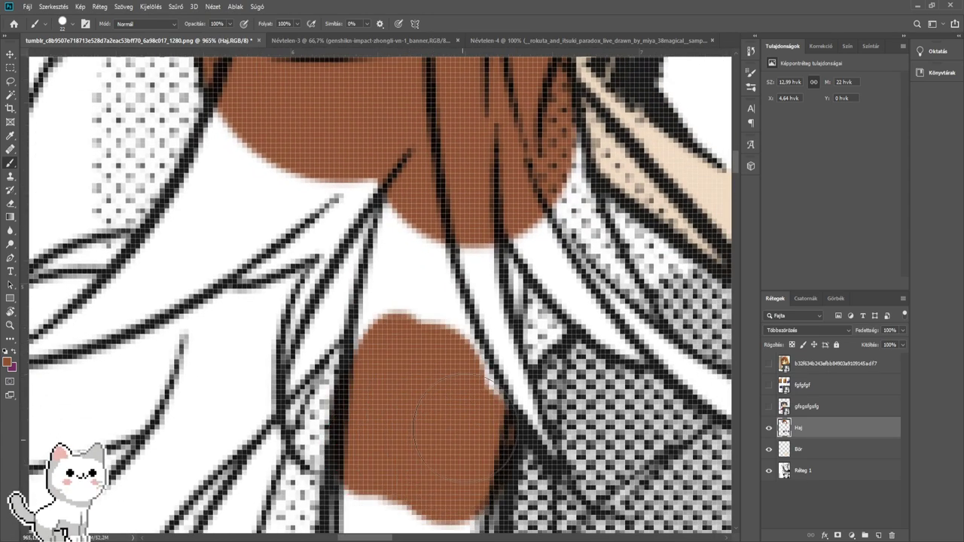
mouse_move(456, 423)
mouse_down()
mouse_move(468, 384)
mouse_move(468, 296)
mouse_up()
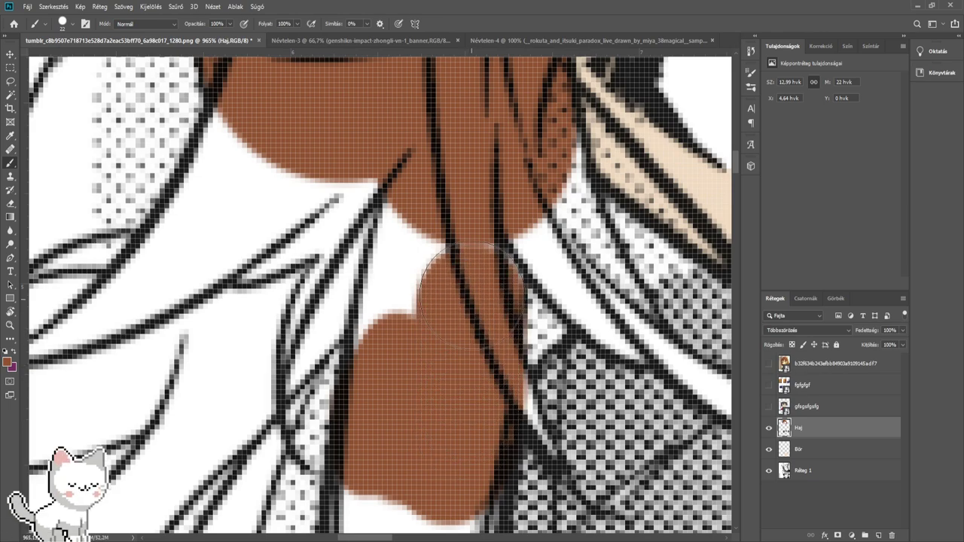
mouse_move(472, 224)
mouse_down()
mouse_move(423, 277)
mouse_move(404, 322)
mouse_up()
mouse_move(418, 237)
mouse_down()
mouse_move(398, 196)
mouse_move(435, 286)
mouse_move(418, 363)
mouse_move(402, 389)
mouse_move(333, 455)
mouse_move(329, 328)
mouse_move(357, 215)
mouse_move(327, 276)
mouse_move(214, 435)
mouse_up()
- Paint the upper stretch of the curved lock hanging below the side hair brown, following its dark inner line
scroll(214, 435, down, 10)
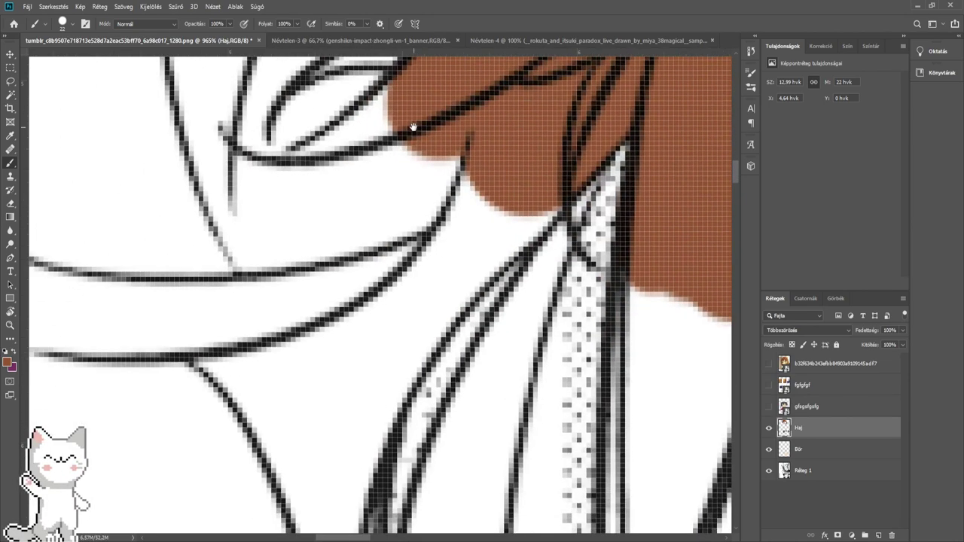
scroll(402, 277, up, 3)
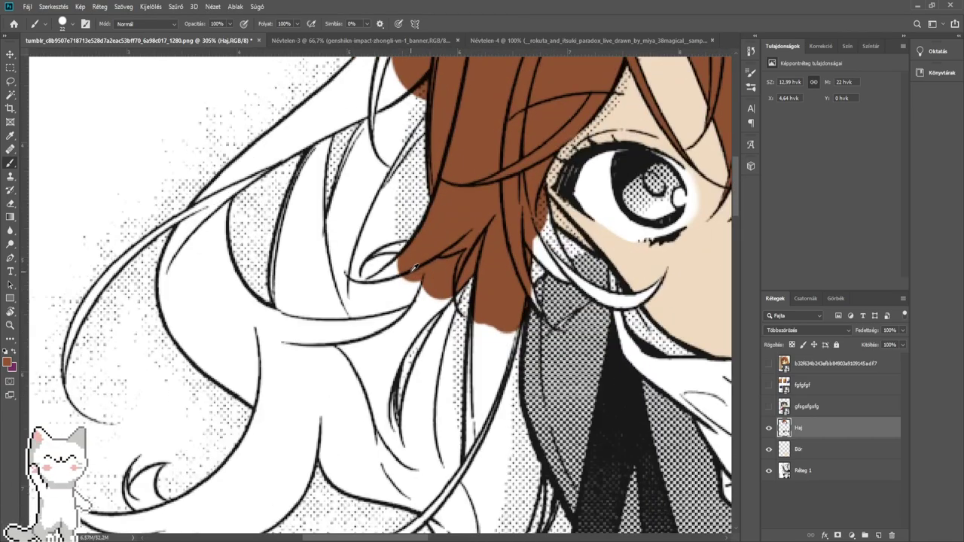
scroll(413, 258, down, 2)
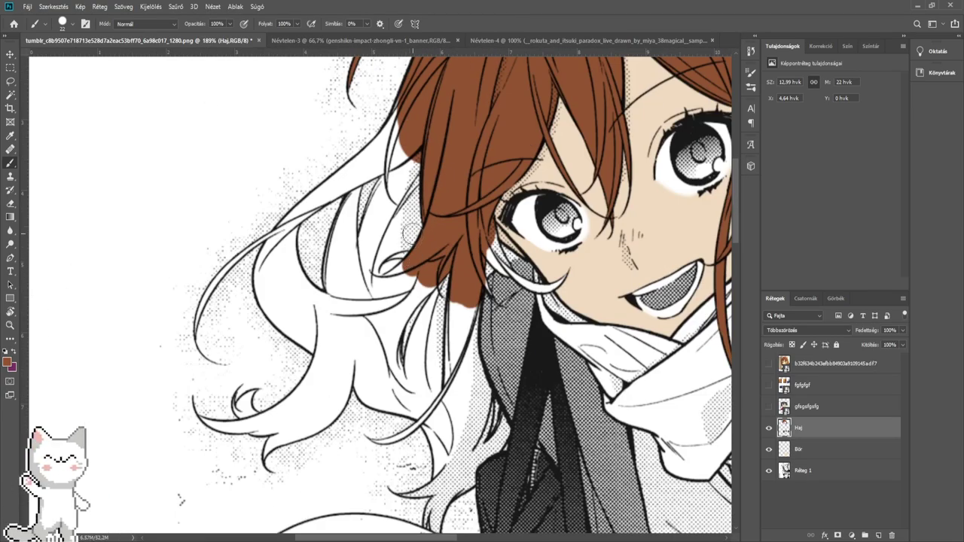
scroll(410, 290, up, 6)
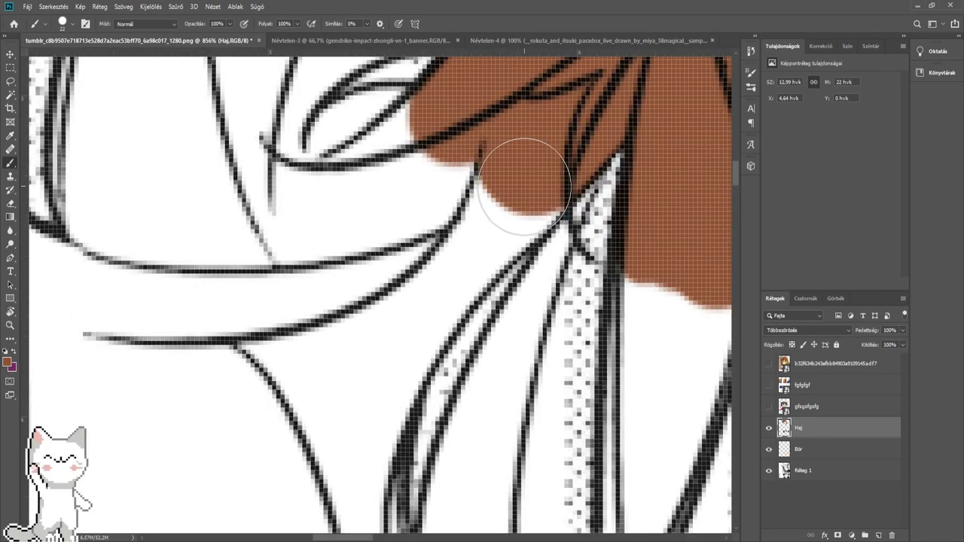
scroll(524, 187, up, 2)
drag(550, 187, 537, 186)
mouse_move(547, 182)
mouse_down()
mouse_move(462, 249)
mouse_move(399, 320)
mouse_move(380, 360)
mouse_up()
mouse_move(380, 360)
mouse_down()
mouse_move(474, 170)
mouse_move(411, 302)
mouse_move(390, 380)
mouse_move(390, 311)
mouse_move(409, 261)
mouse_up()
- Extend the brown down the curved lock past the dark strand ends and widen it up to the small curl with a larger brush
scroll(390, 374, down, 3)
scroll(414, 286, up, 4)
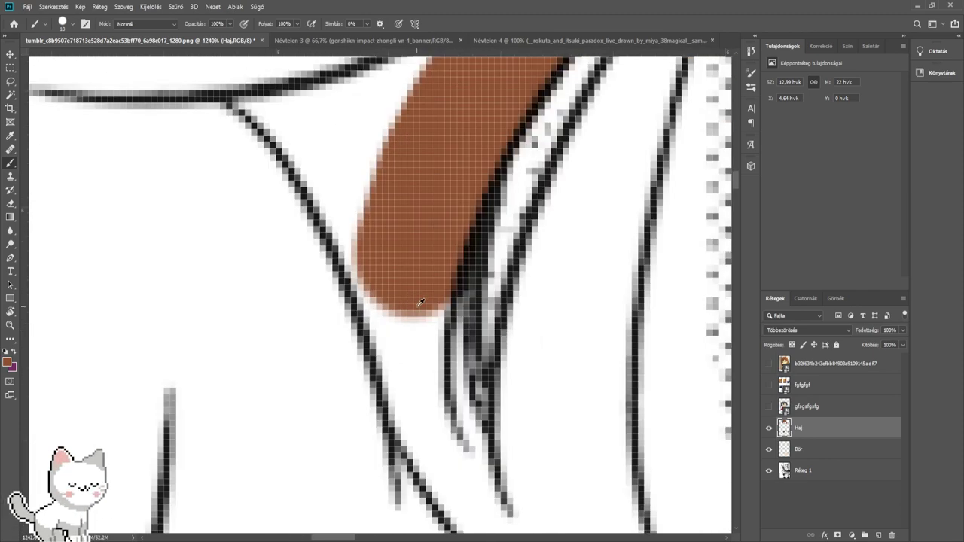
drag(423, 374, 426, 324)
scroll(430, 181, down, 3)
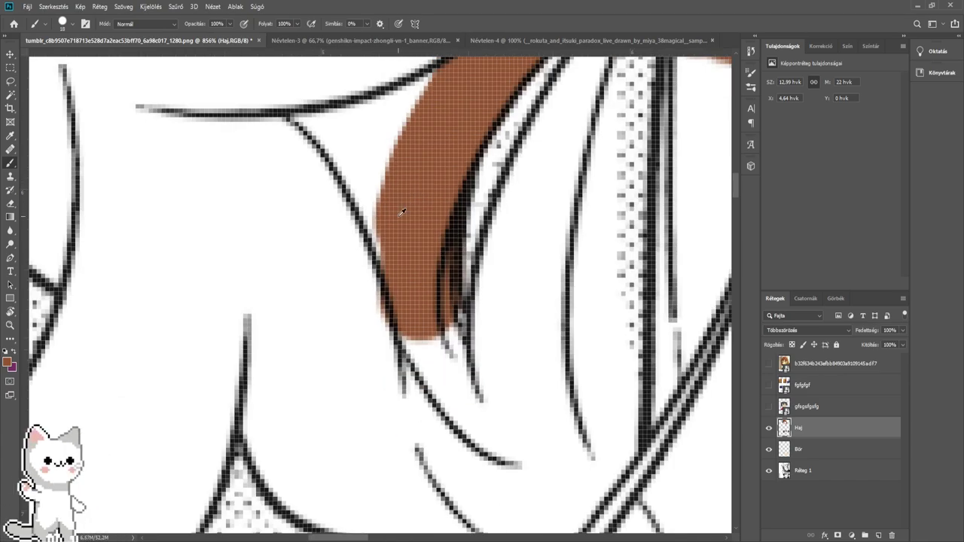
scroll(366, 253, up, 1)
mouse_move(366, 254)
mouse_down()
mouse_move(353, 316)
mouse_move(357, 192)
mouse_move(392, 336)
mouse_move(461, 211)
mouse_up()
drag(461, 218, 410, 338)
drag(437, 301, 445, 299)
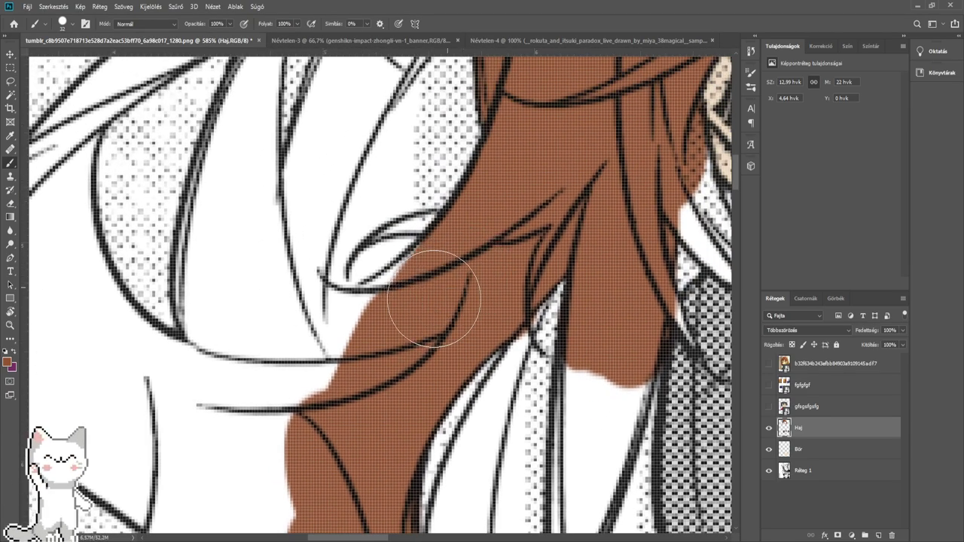
scroll(415, 285, down, 2)
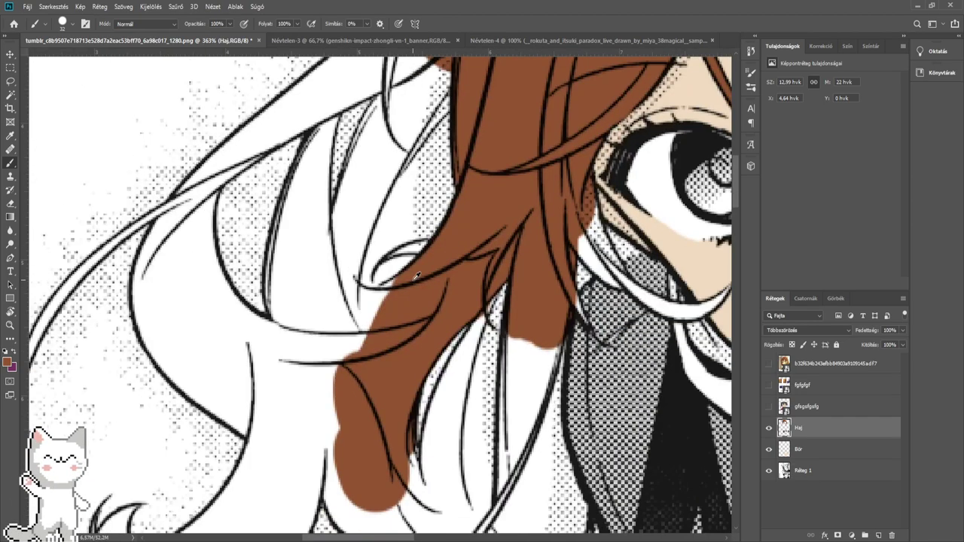
- Paint the strip beneath the small curl brown and erase the colour spilling over the curl's outline
scroll(362, 312, up, 4)
mouse_move(370, 322)
mouse_down()
mouse_move(266, 349)
mouse_move(218, 324)
mouse_move(206, 301)
mouse_up()
click(10, 204)
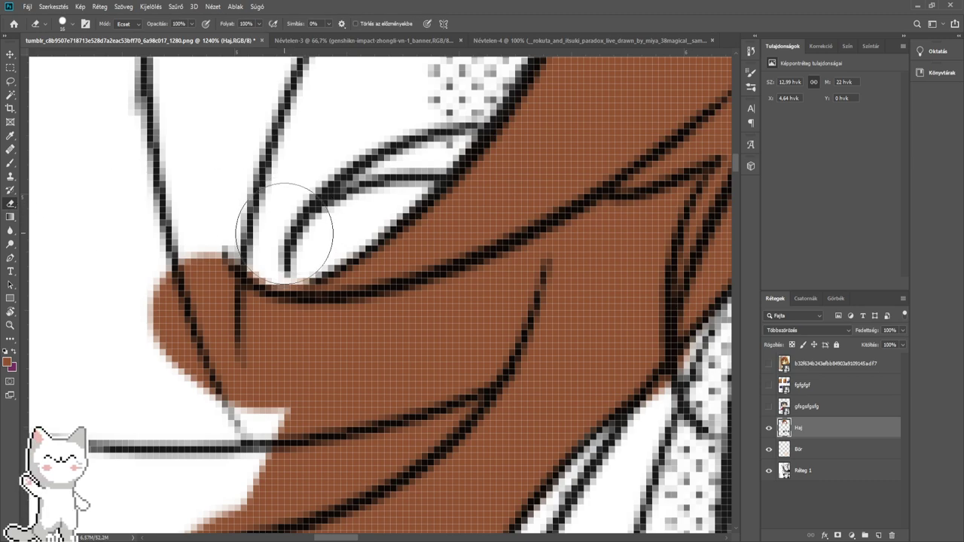
click(11, 168)
- Fill the remaining white between the sweeping lines below the curl and paint the two adjoining back locks brown partway up
drag(243, 363, 508, 455)
mouse_move(401, 416)
mouse_down()
mouse_move(392, 323)
mouse_move(403, 383)
mouse_move(287, 400)
mouse_move(266, 416)
mouse_move(266, 307)
mouse_move(293, 194)
mouse_move(285, 235)
mouse_move(319, 140)
mouse_move(355, 375)
mouse_up()
scroll(347, 181, down, 3)
drag(325, 346, 334, 409)
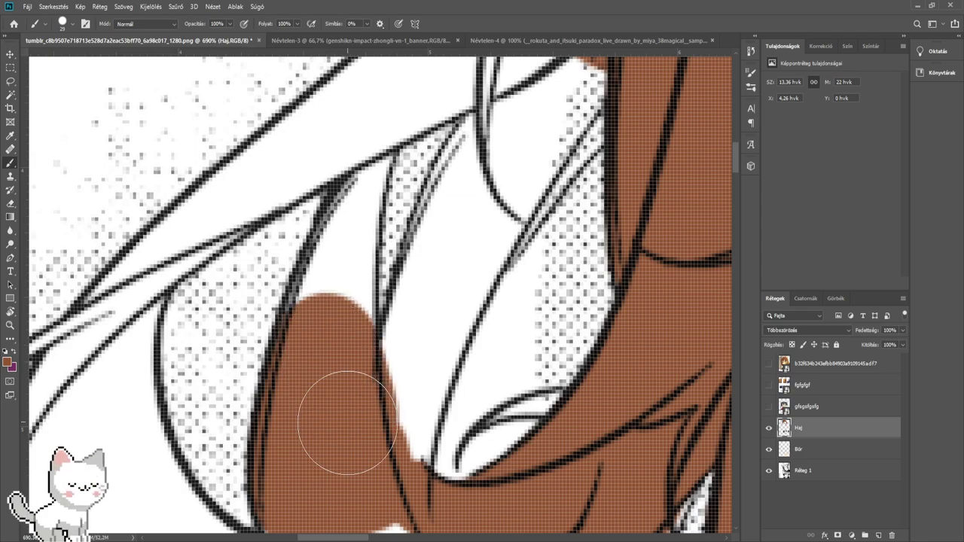
scroll(334, 409, up, 3)
mouse_move(409, 377)
mouse_down()
mouse_move(436, 256)
mouse_move(457, 219)
mouse_move(459, 275)
mouse_move(418, 446)
mouse_up()
- Extend the brown up the back lock nearest the curl to its root with a size 21 brush and fill its leftover white notch
scroll(435, 359, up, 5)
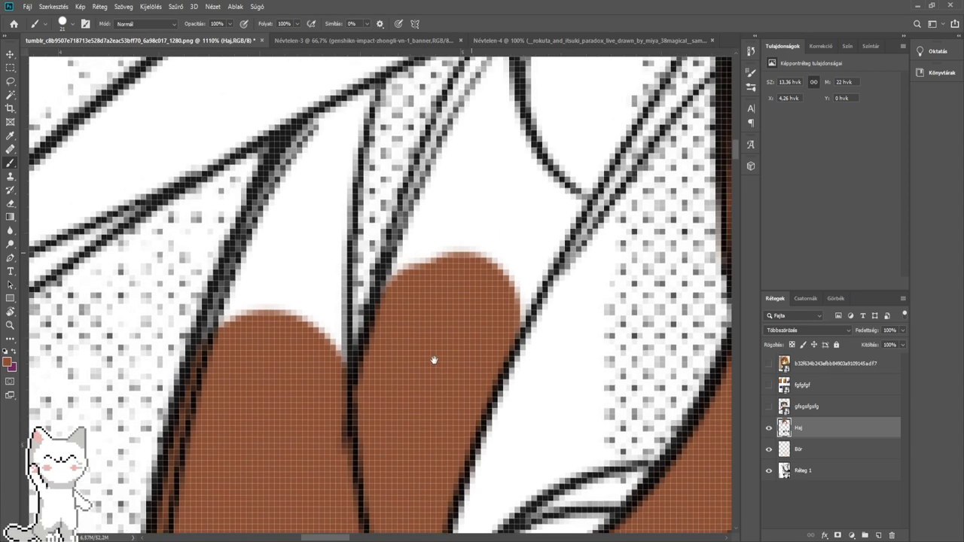
mouse_move(394, 415)
mouse_down()
mouse_move(433, 299)
mouse_move(498, 182)
mouse_move(504, 232)
mouse_move(484, 319)
mouse_up()
drag(482, 346, 439, 277)
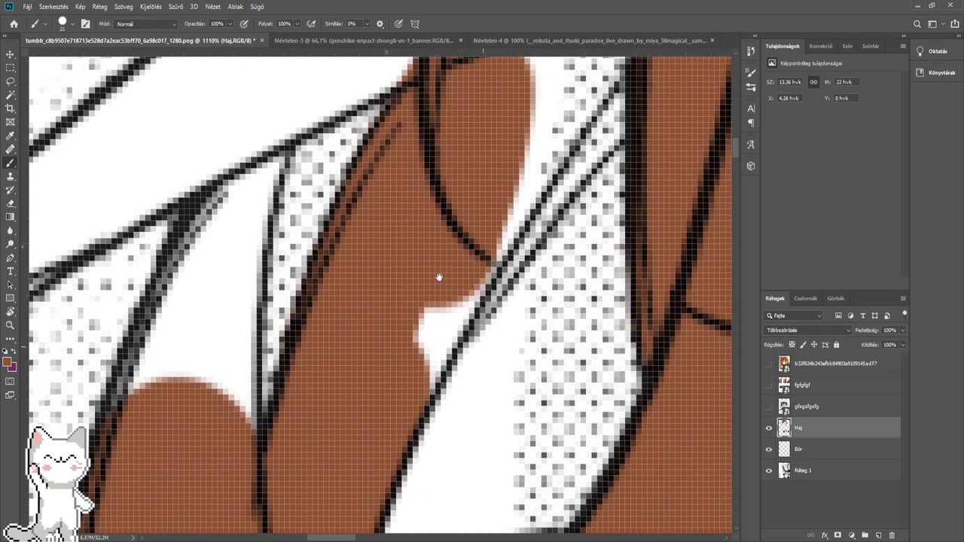
mouse_move(393, 372)
mouse_down()
mouse_move(387, 360)
mouse_move(407, 314)
mouse_up()
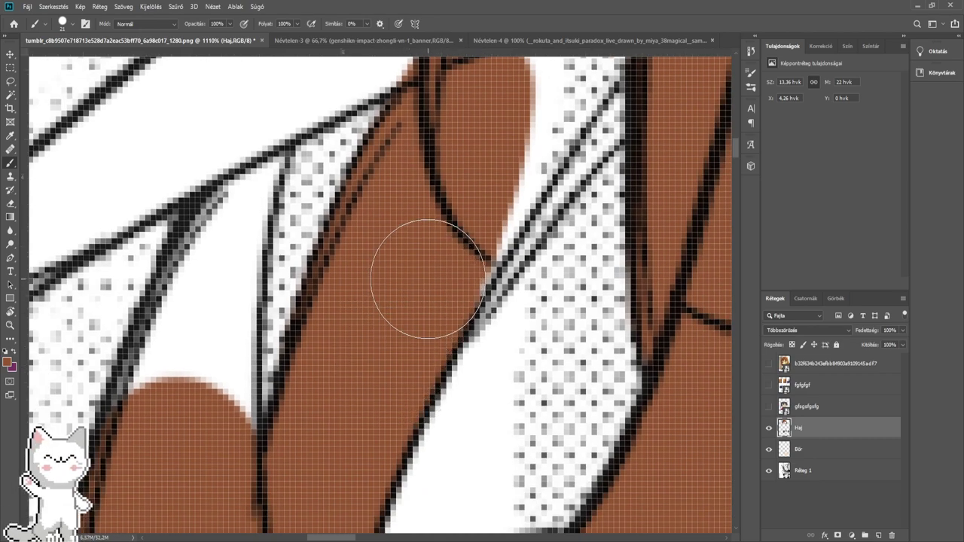
- Extend the brown over the back lock's root, filling the white and dotted area between the crossing strand lines with a size 21 brush
drag(427, 278, 389, 345)
scroll(382, 365, down, 10)
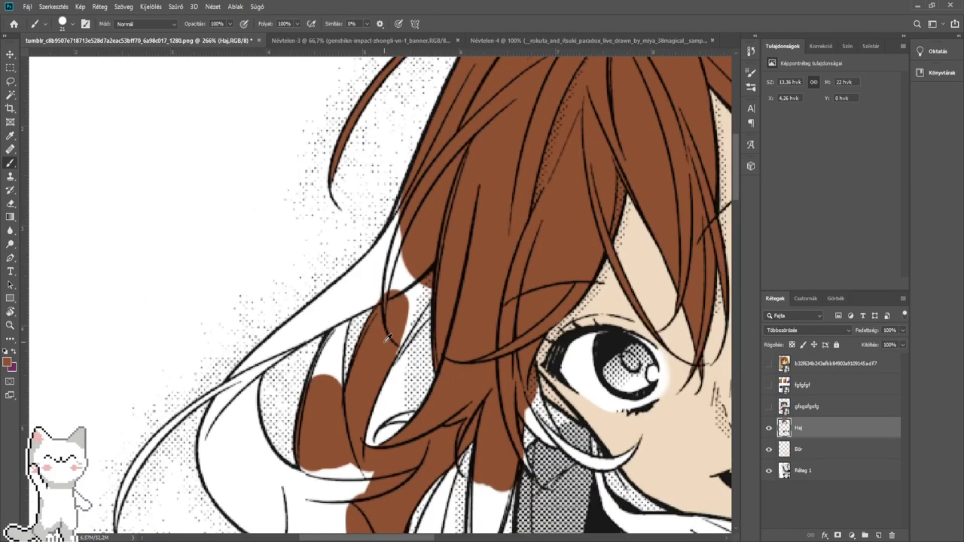
scroll(395, 303, up, 8)
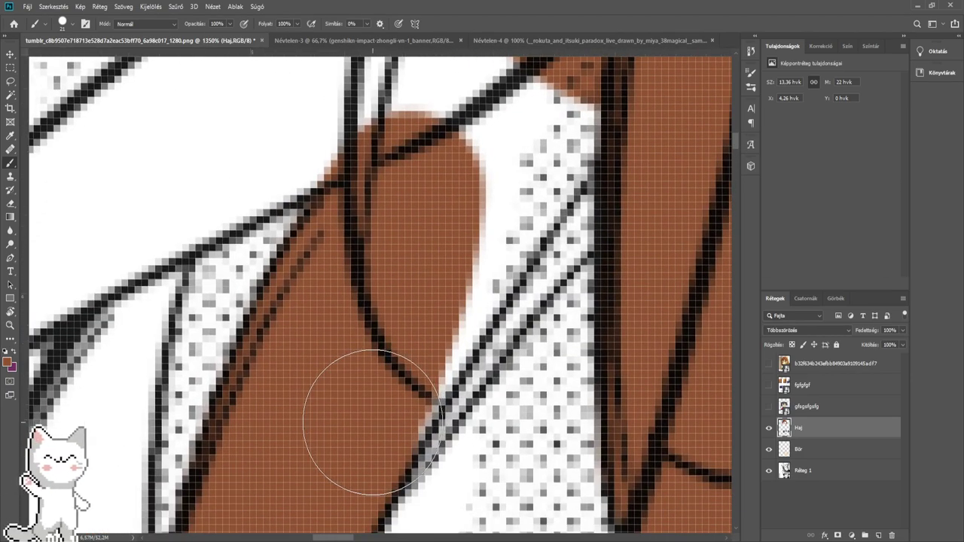
mouse_move(375, 422)
mouse_down()
mouse_move(409, 323)
mouse_move(488, 243)
mouse_move(473, 276)
mouse_up()
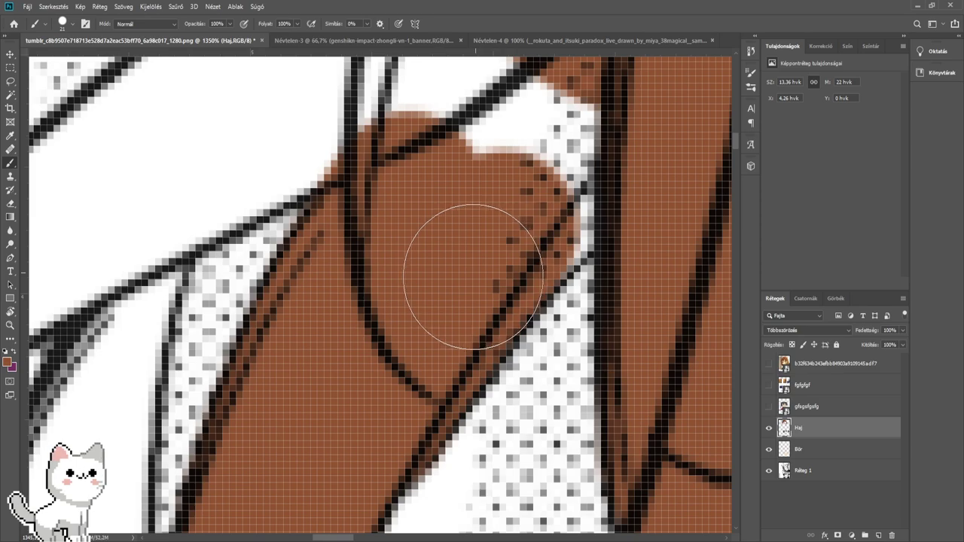
mouse_move(491, 240)
mouse_down()
mouse_move(533, 208)
mouse_move(526, 217)
mouse_move(589, 124)
mouse_move(432, 150)
mouse_move(435, 375)
mouse_up()
mouse_move(435, 376)
mouse_down()
mouse_move(426, 372)
mouse_move(555, 291)
mouse_up()
drag(514, 241, 495, 381)
- Fill the root of the outermost back lock and paint it brown partway down along its outer outline
mouse_move(411, 354)
mouse_down()
mouse_move(449, 297)
mouse_move(476, 222)
mouse_up()
drag(499, 172, 462, 416)
drag(465, 329, 409, 398)
scroll(474, 359, down, 3)
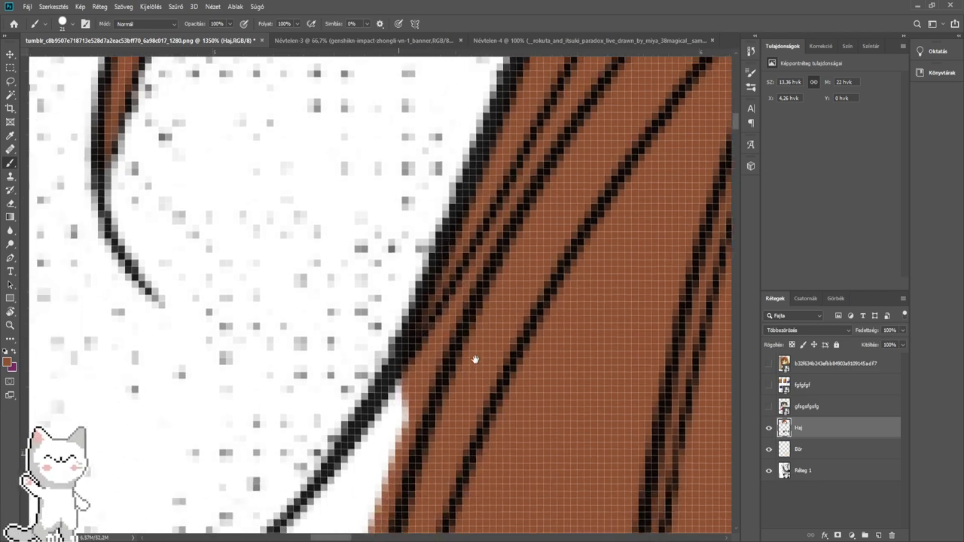
mouse_move(520, 381)
mouse_down()
mouse_move(459, 457)
mouse_move(426, 480)
mouse_move(523, 277)
mouse_move(496, 300)
mouse_move(474, 291)
mouse_move(330, 410)
mouse_up()
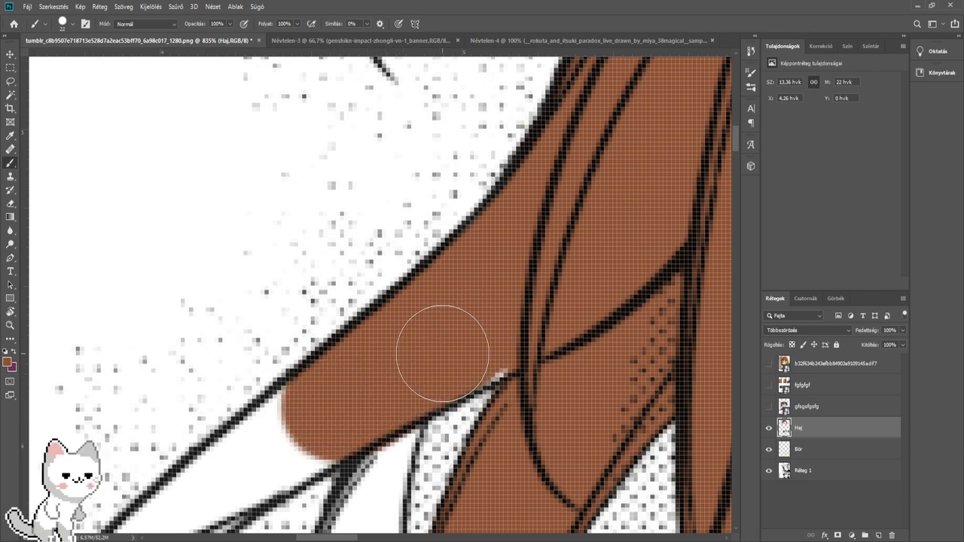
- Paint the remaining white top of the narrow back lock brown up to its root with a smaller brush, leaving the dotted gaps uncoloured
drag(527, 430, 585, 340)
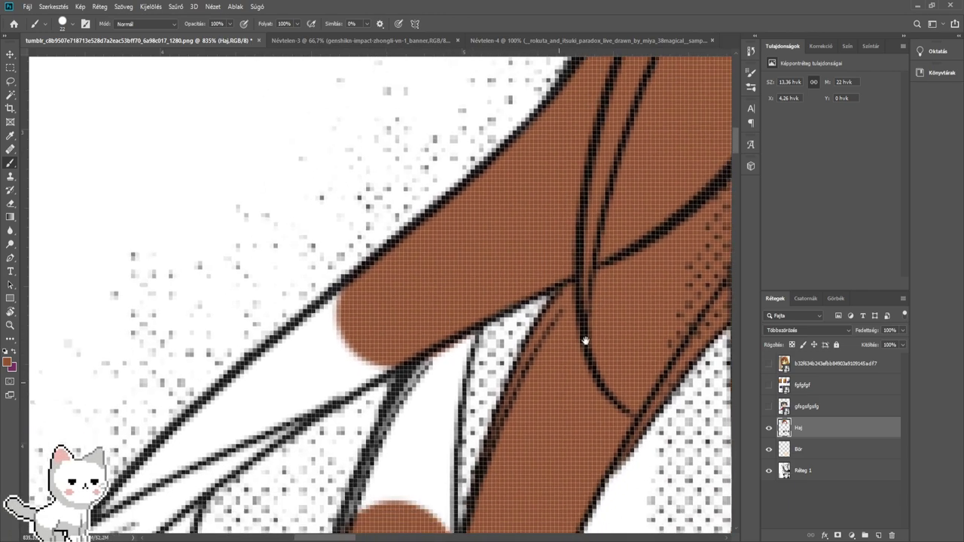
drag(454, 400, 487, 349)
key(bracketleft)
key(bracketleft)
scroll(462, 407, up, 3)
drag(433, 408, 452, 354)
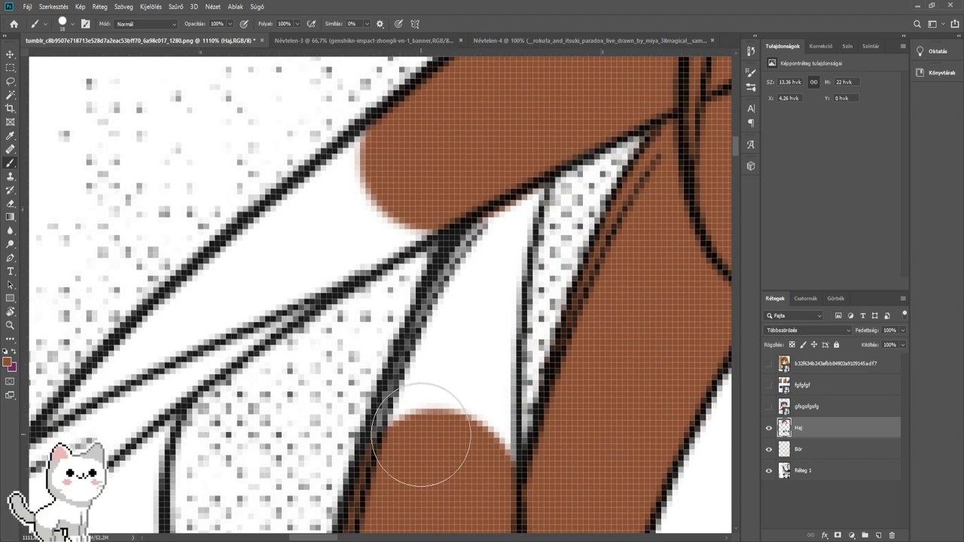
mouse_move(421, 435)
mouse_down()
mouse_move(419, 446)
mouse_move(511, 186)
mouse_up()
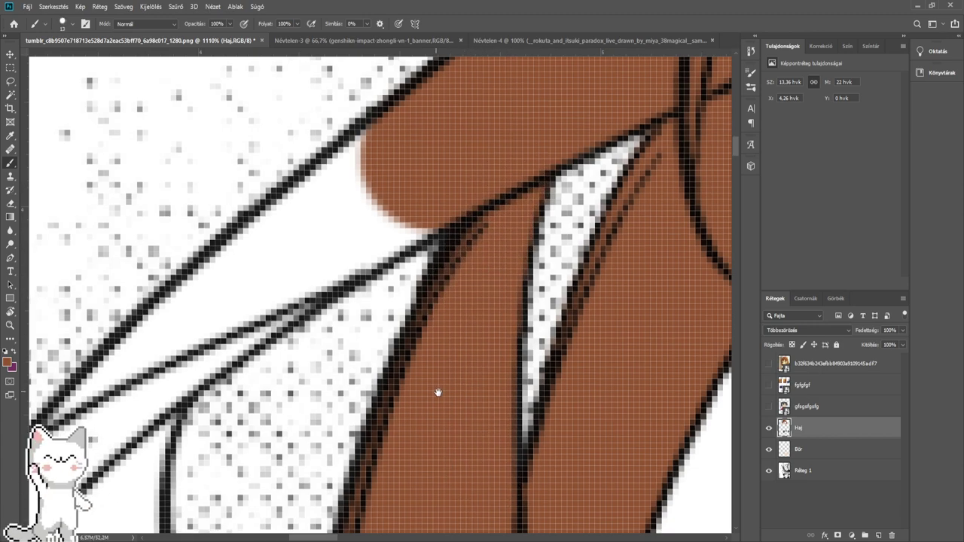
- Extend the brown down the outermost lock with a size 13 brush to where the thin loose strand branches off
drag(439, 394, 558, 459)
mouse_move(333, 384)
mouse_down()
mouse_move(358, 331)
mouse_move(482, 242)
mouse_up()
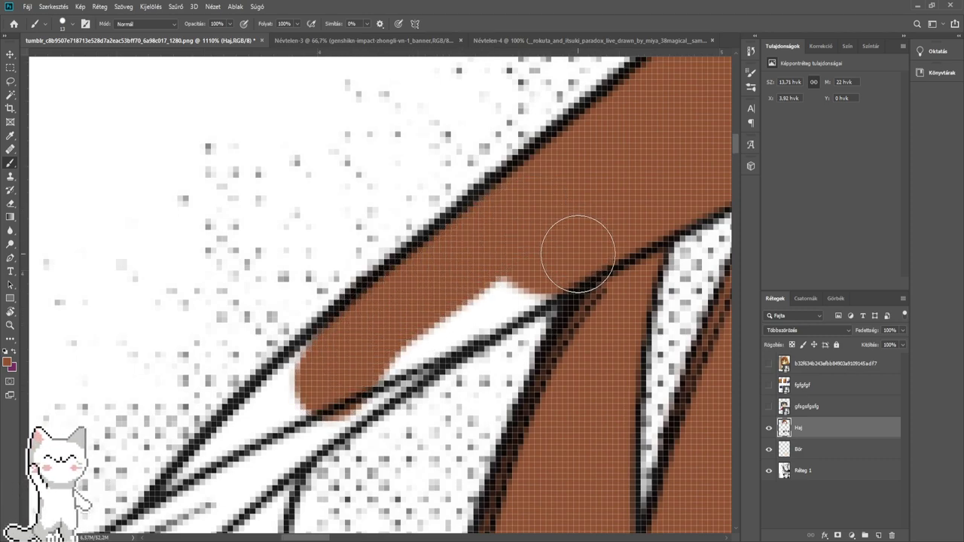
mouse_move(548, 264)
mouse_down()
mouse_move(493, 282)
mouse_move(461, 311)
mouse_up()
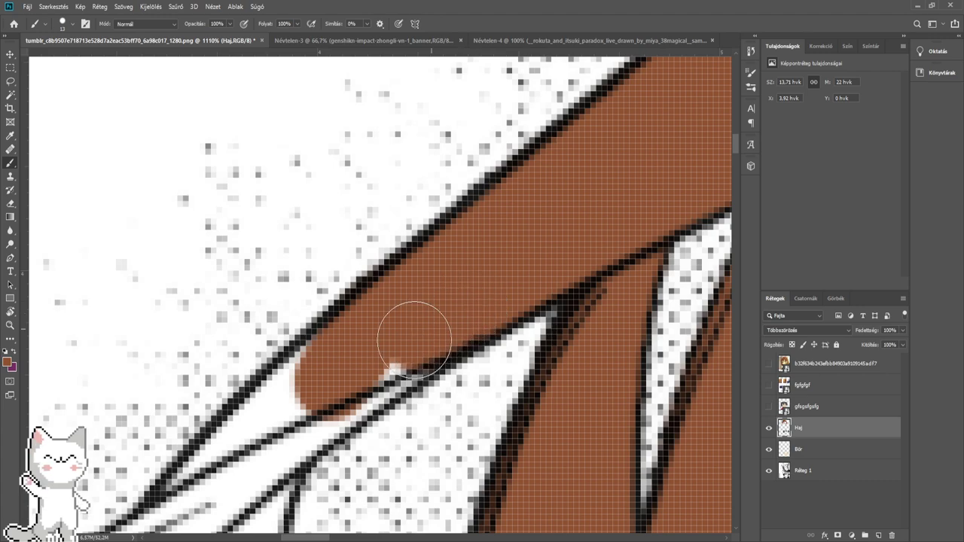
mouse_move(371, 367)
mouse_down()
mouse_move(323, 398)
mouse_move(316, 383)
mouse_up()
drag(316, 381, 414, 306)
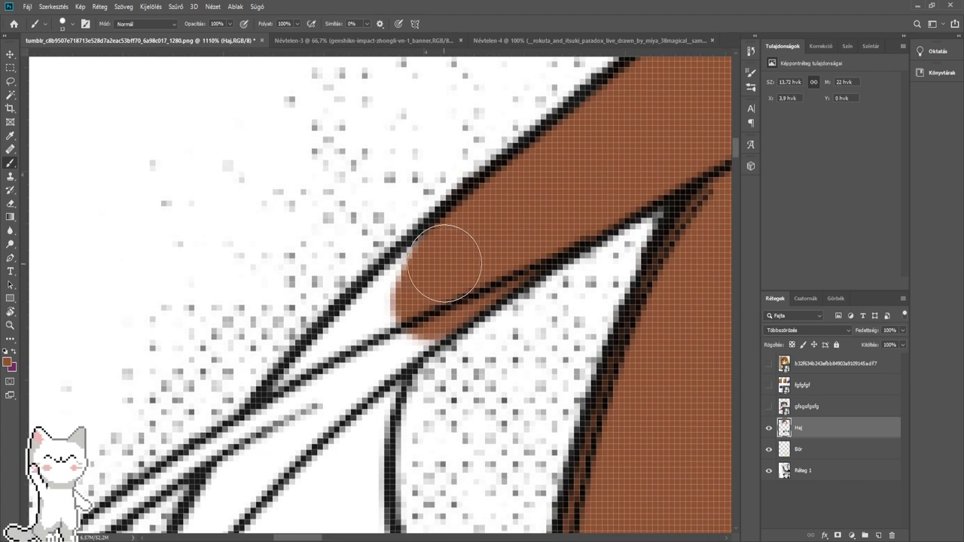
mouse_move(445, 264)
mouse_down()
mouse_move(287, 415)
mouse_move(339, 399)
mouse_up()
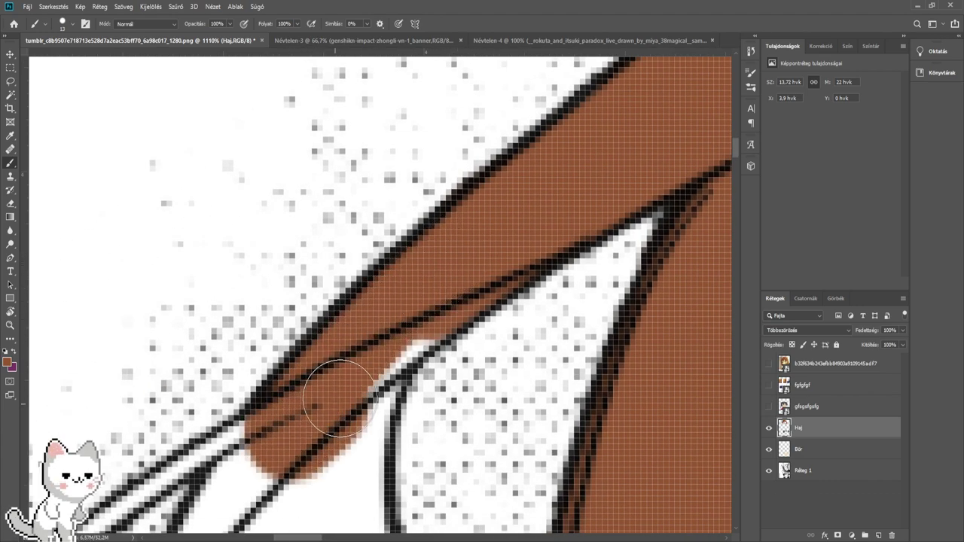
- Paint the wide curved lock below the branching strand brown and fill its white edge along the inner outline
drag(436, 311, 476, 247)
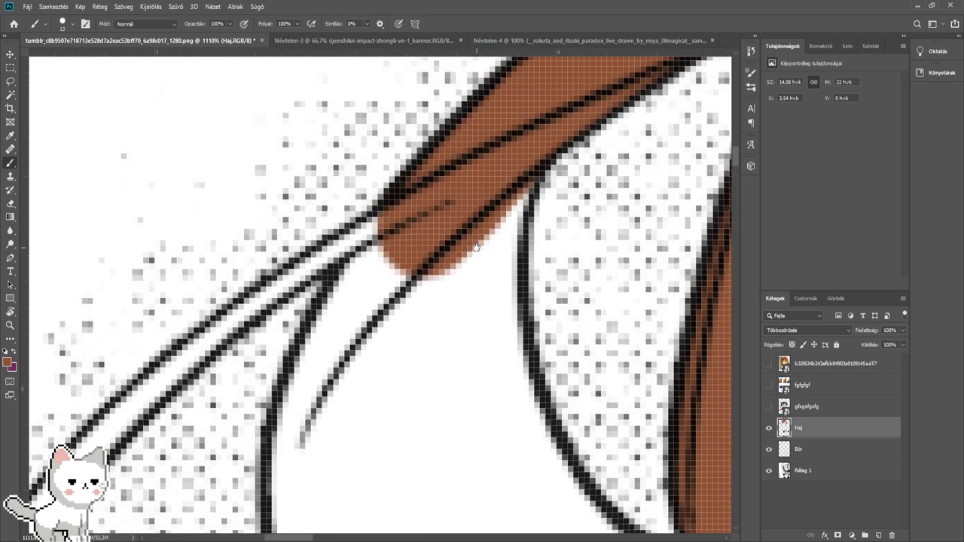
mouse_move(441, 294)
mouse_down()
mouse_move(411, 287)
mouse_move(376, 333)
mouse_move(341, 438)
mouse_move(366, 216)
mouse_move(351, 290)
mouse_move(434, 452)
mouse_up()
scroll(435, 452, down, 3)
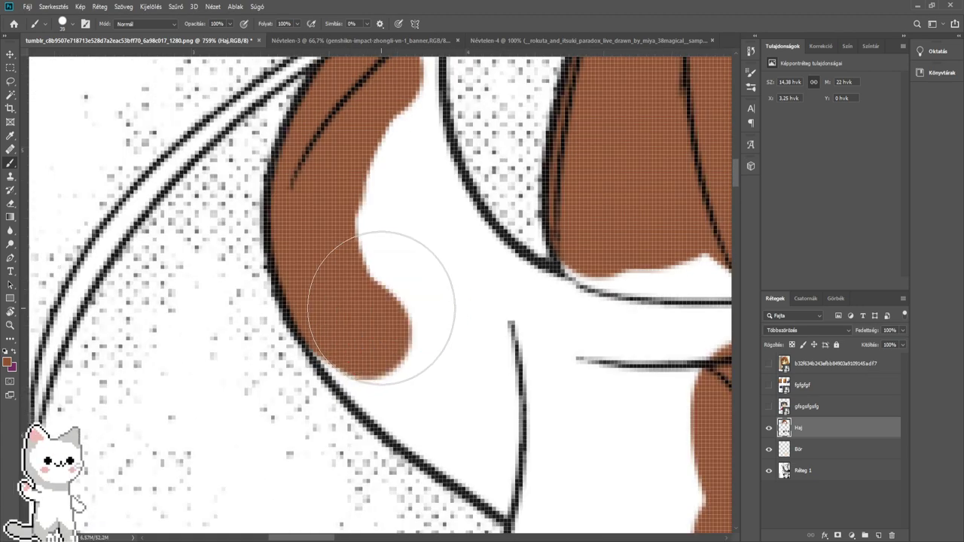
mouse_move(389, 277)
mouse_down()
mouse_move(384, 320)
mouse_move(418, 354)
mouse_move(494, 420)
mouse_move(572, 457)
mouse_move(387, 248)
mouse_move(392, 357)
mouse_up()
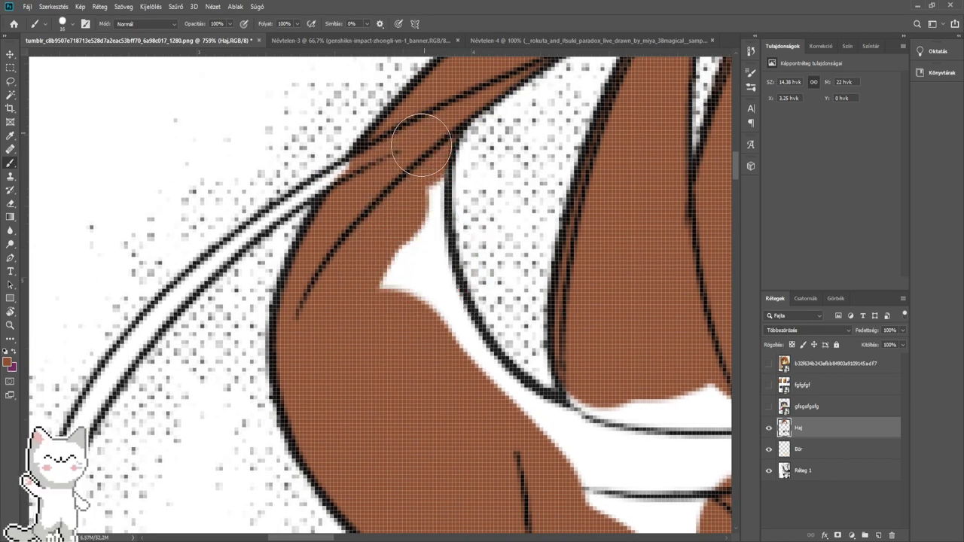
drag(415, 245, 422, 354)
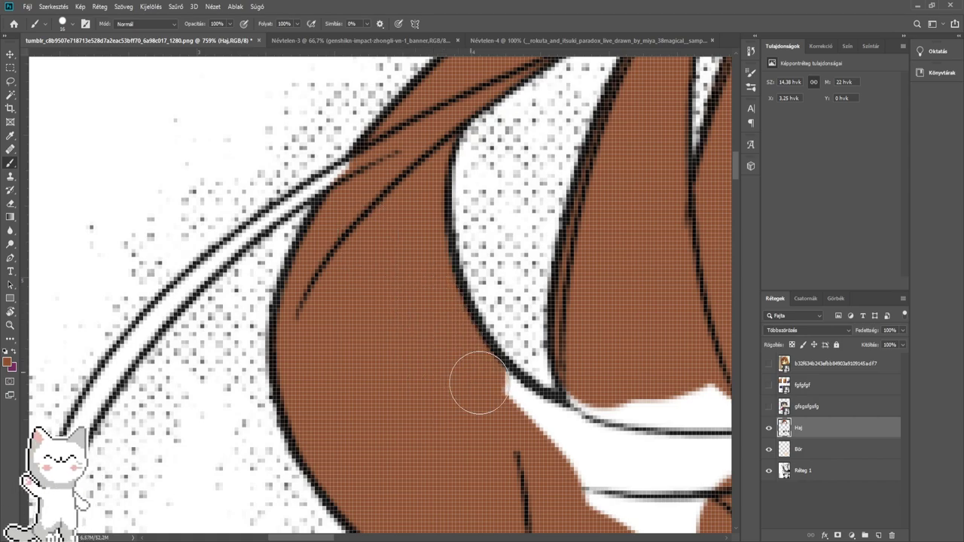
drag(526, 419, 568, 446)
- Fill the white gap joining the wide curved lock to the middle locks around the sweeping lines with a size 34 brush
mouse_move(600, 412)
mouse_down()
mouse_move(409, 329)
mouse_move(362, 288)
mouse_up()
scroll(383, 324, down, 2)
alt+right_click(385, 327)
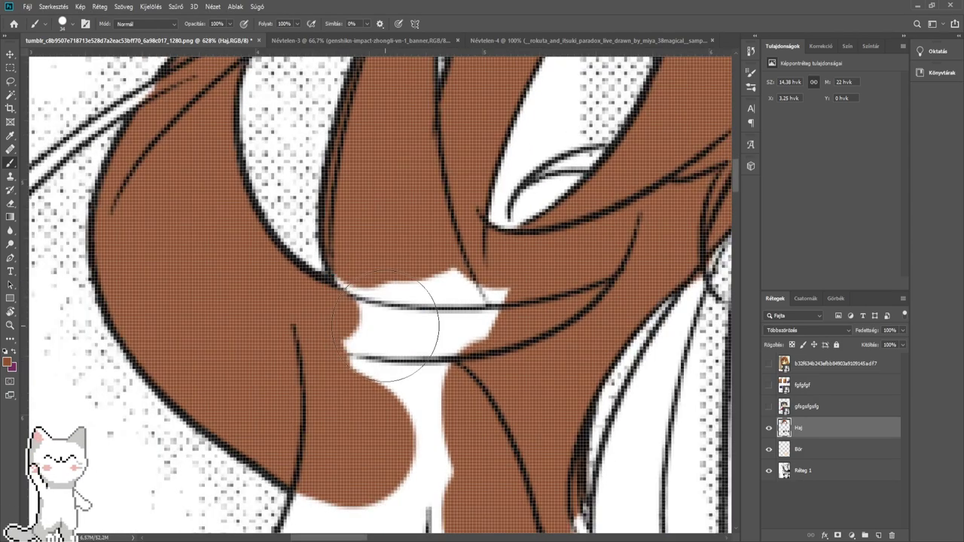
mouse_move(376, 326)
mouse_down()
mouse_move(380, 304)
mouse_move(476, 308)
mouse_move(425, 388)
mouse_move(376, 182)
mouse_up()
scroll(425, 385, down, 4)
- Extend the brown down the two lower locks on either side of the dotted notch, reaching the small curls at the outer lock's end
scroll(423, 237, up, 7)
mouse_move(408, 218)
mouse_down()
mouse_move(417, 333)
mouse_move(442, 392)
mouse_move(519, 414)
mouse_move(555, 370)
mouse_move(538, 324)
mouse_up()
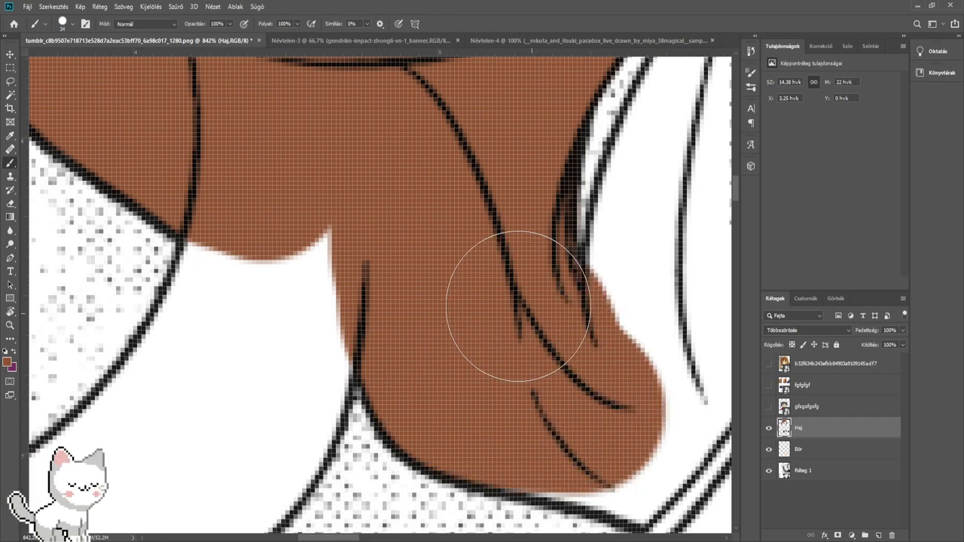
mouse_move(386, 280)
mouse_down()
mouse_move(544, 288)
mouse_move(458, 267)
mouse_move(410, 277)
mouse_move(392, 337)
mouse_move(307, 451)
mouse_move(428, 205)
mouse_move(369, 263)
mouse_move(423, 210)
mouse_move(306, 303)
mouse_move(342, 331)
mouse_move(428, 311)
mouse_move(548, 209)
mouse_move(573, 151)
mouse_up()
drag(584, 99, 444, 257)
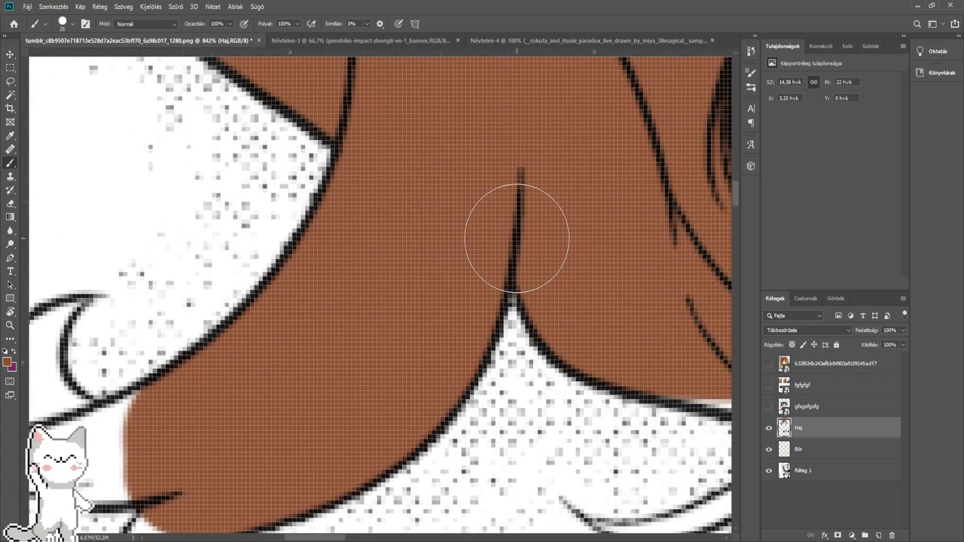
- Paint the end of the inner lower lock brown up to and across the long thin diagonal strand with a size 25 brush
drag(548, 218, 200, 173)
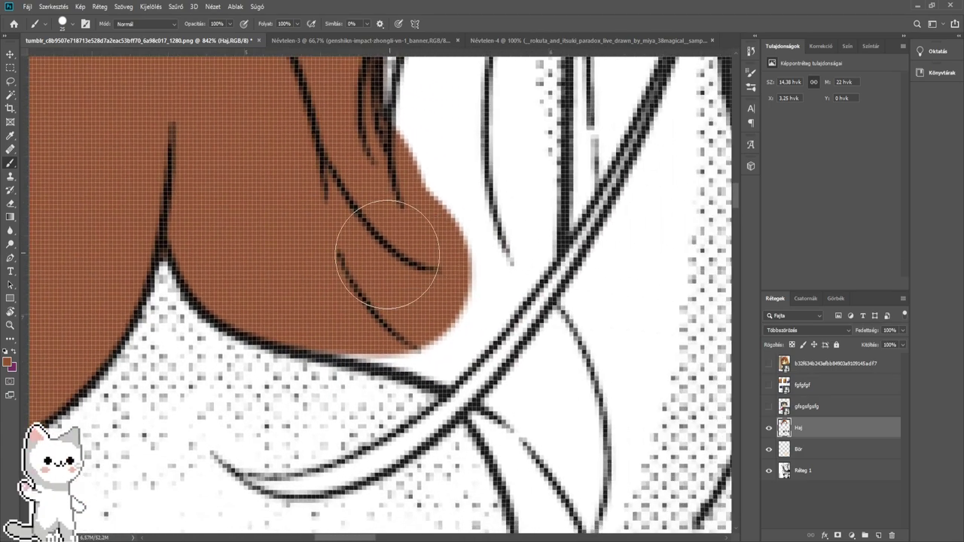
mouse_move(384, 313)
mouse_down()
mouse_move(459, 343)
mouse_move(542, 333)
mouse_move(516, 275)
mouse_up()
scroll(519, 257, down, 4)
drag(489, 184, 428, 404)
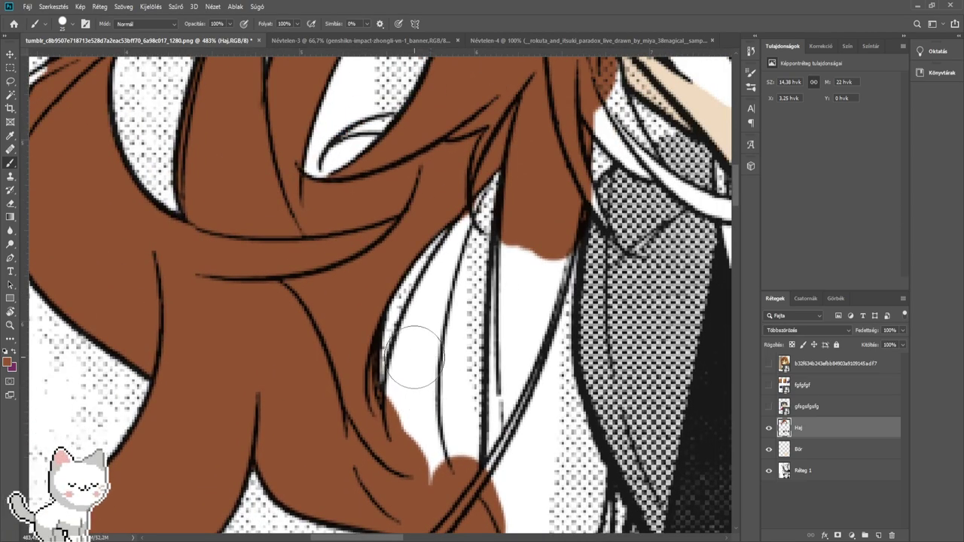
- Paint the inside of the small curl between the back locks brown with a much smaller brush
scroll(414, 358, down, 10)
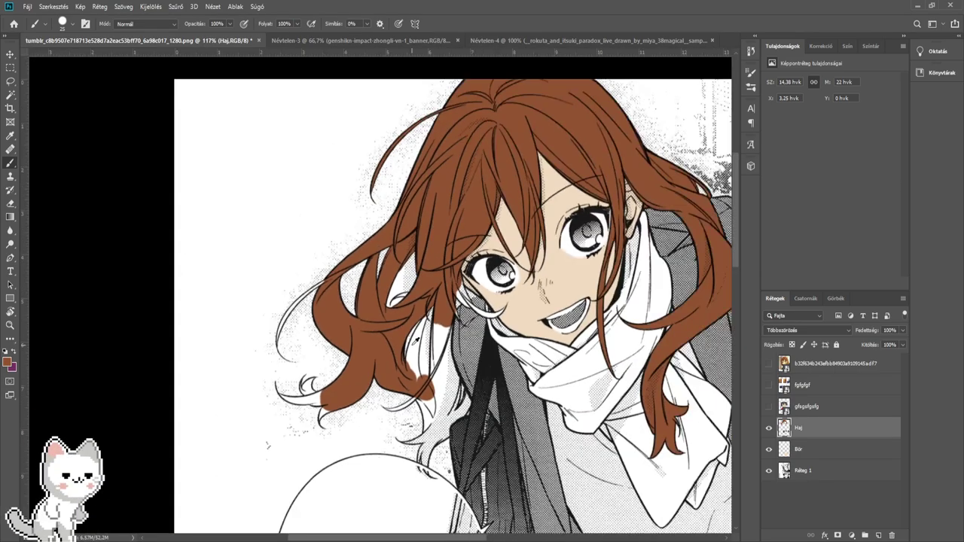
scroll(416, 340, up, 12)
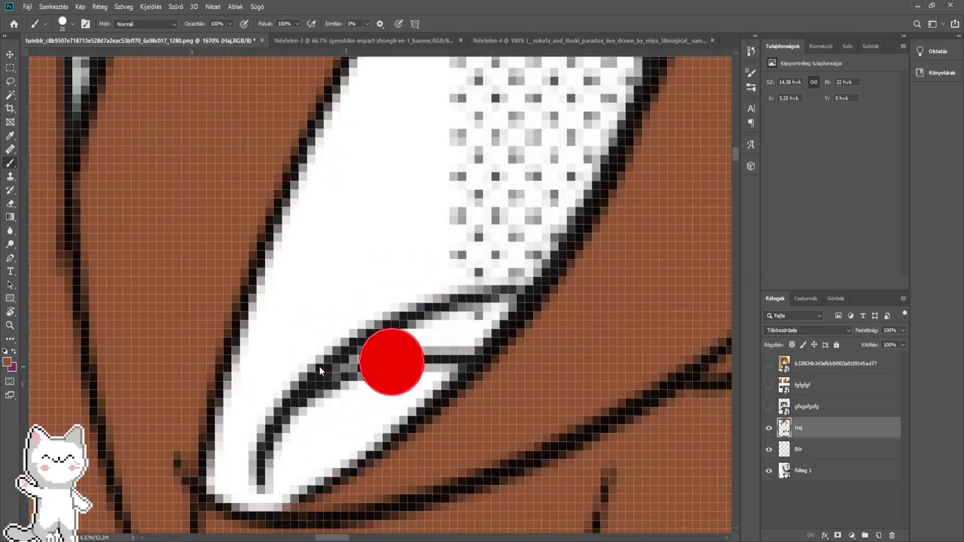
mouse_move(326, 374)
mouse_down()
mouse_move(428, 338)
mouse_move(481, 337)
mouse_move(417, 335)
mouse_move(474, 334)
mouse_move(427, 326)
mouse_move(452, 324)
mouse_up()
scroll(560, 312, down, 8)
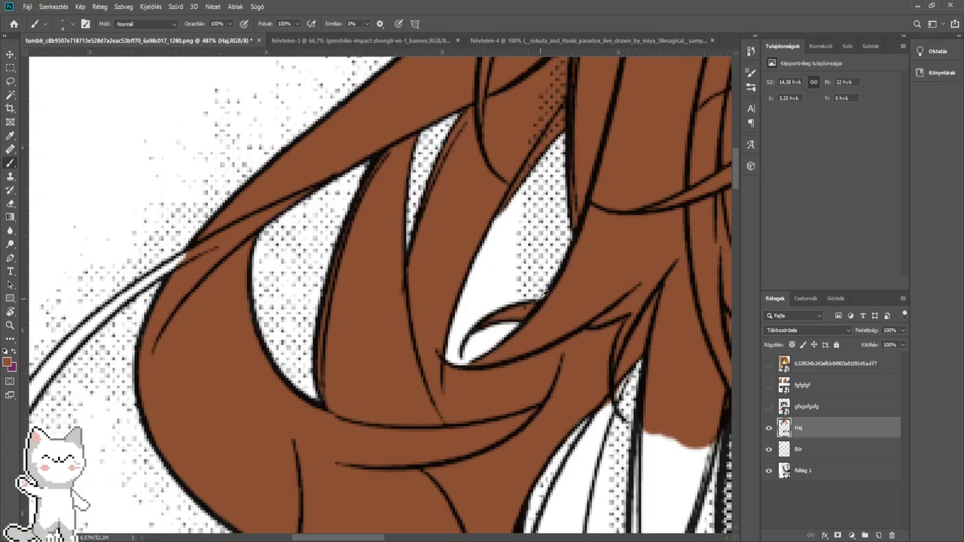
- Paint the thin strand ends beside the collar and the start of the strand curving toward the face brown, then trim the spill with the Eraser
scroll(525, 230, up, 6)
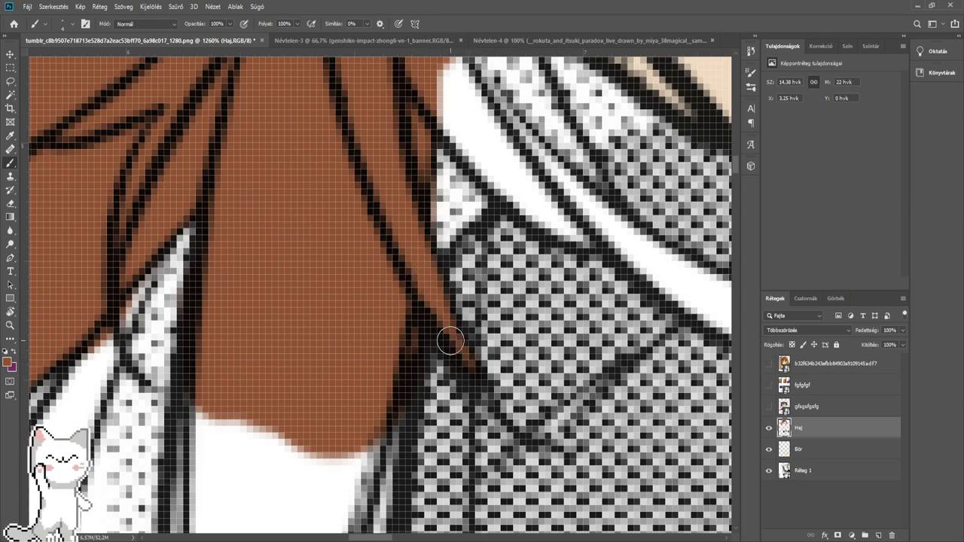
drag(486, 214, 469, 382)
mouse_move(461, 282)
mouse_down()
mouse_move(515, 361)
mouse_move(568, 391)
mouse_move(553, 347)
mouse_move(441, 268)
mouse_up()
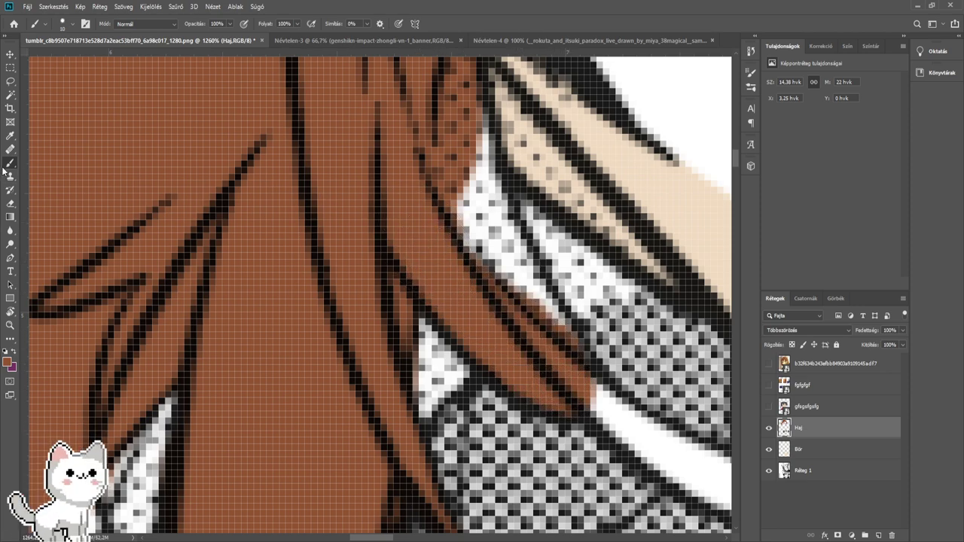
click(10, 202)
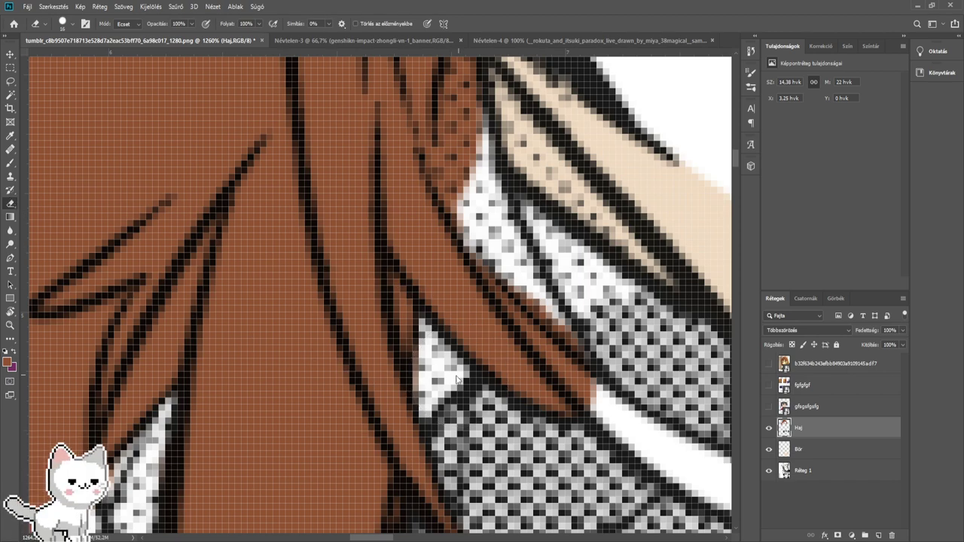
key(bracketleft)
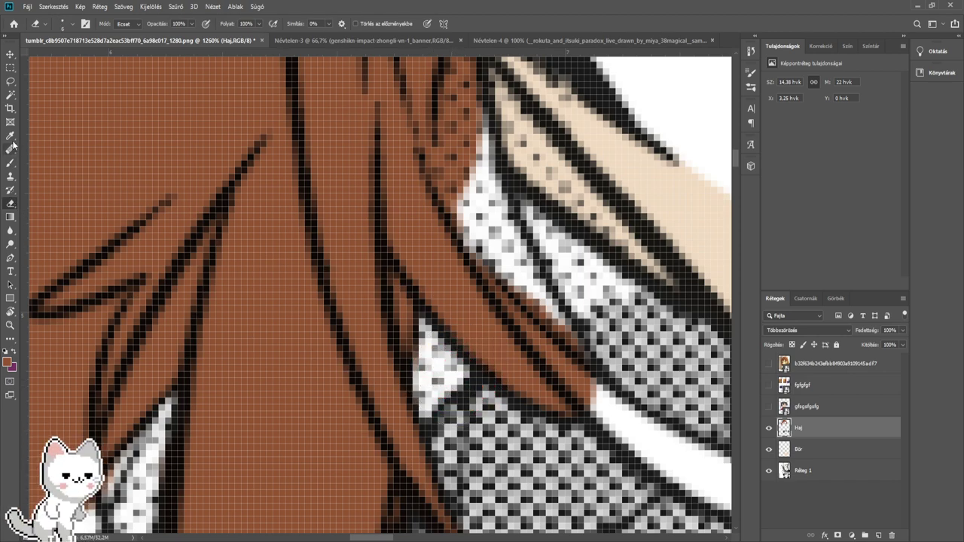
- Fill the dotted hair strip between the side locks and the edge of the face brown with a size 12 brush
click(10, 163)
drag(406, 210, 296, 219)
mouse_move(384, 252)
mouse_down()
mouse_move(376, 295)
mouse_move(401, 339)
mouse_move(433, 365)
mouse_up()
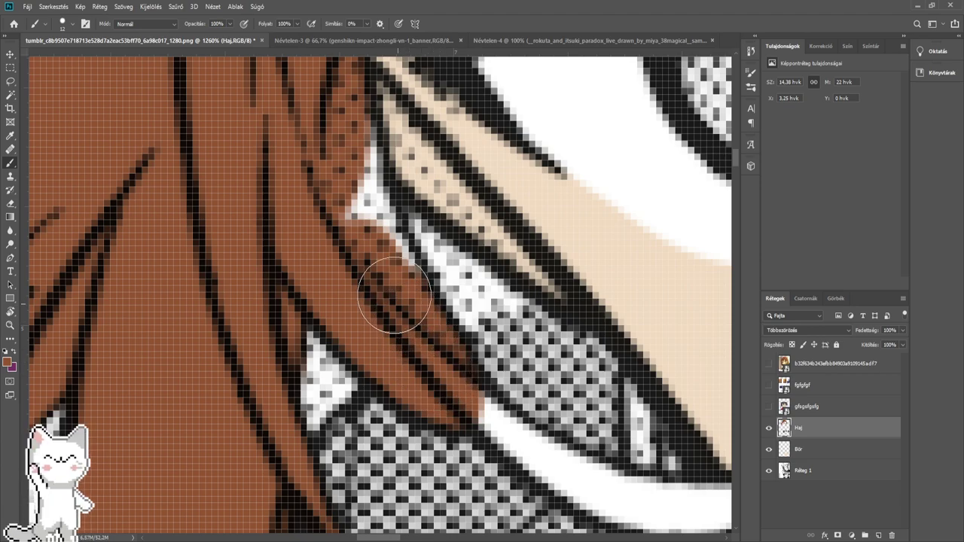
drag(387, 279, 327, 90)
- Extend the brown along the white strand curving under the cheek, keeping within its outlines with a small brush
drag(423, 220, 357, 149)
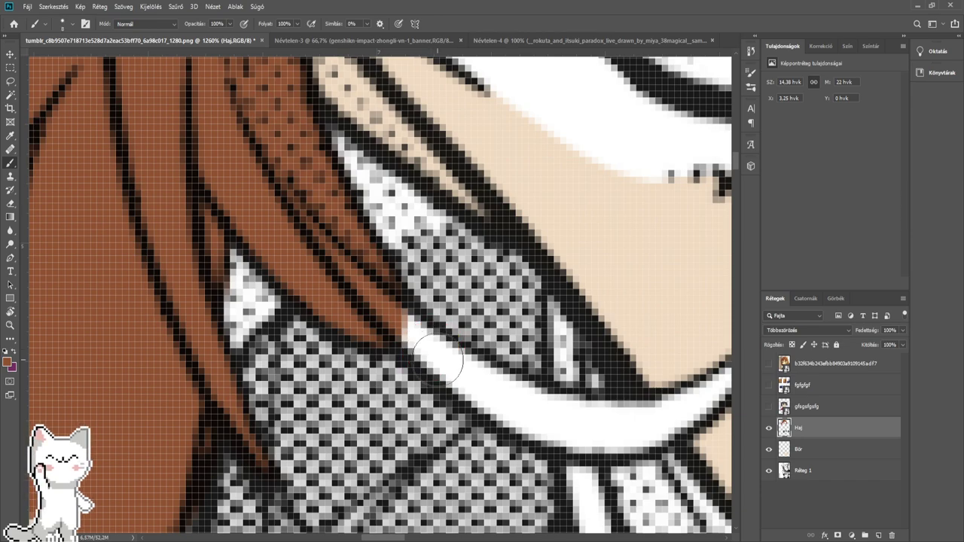
mouse_move(437, 360)
mouse_down()
mouse_move(407, 320)
mouse_move(486, 392)
mouse_up()
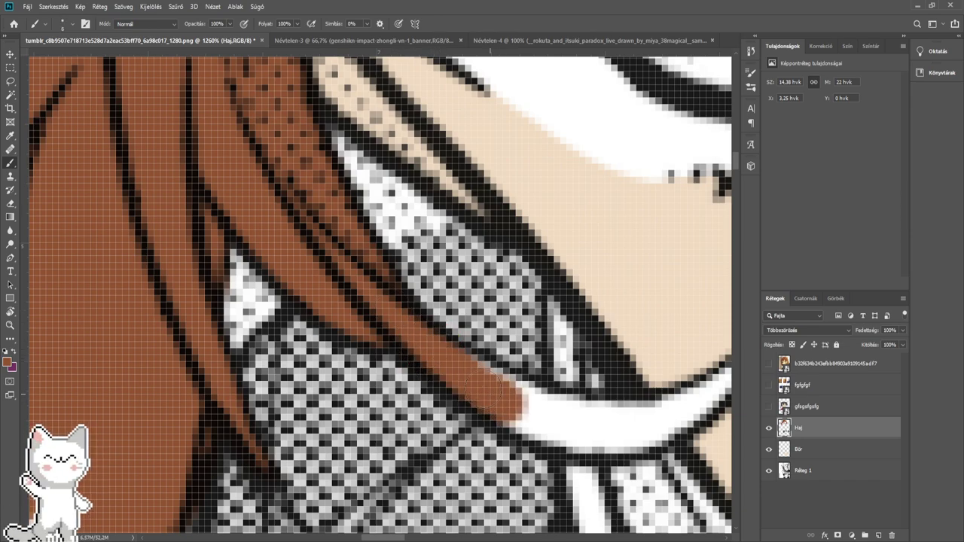
mouse_move(451, 365)
mouse_down()
mouse_move(573, 414)
mouse_move(473, 377)
mouse_up()
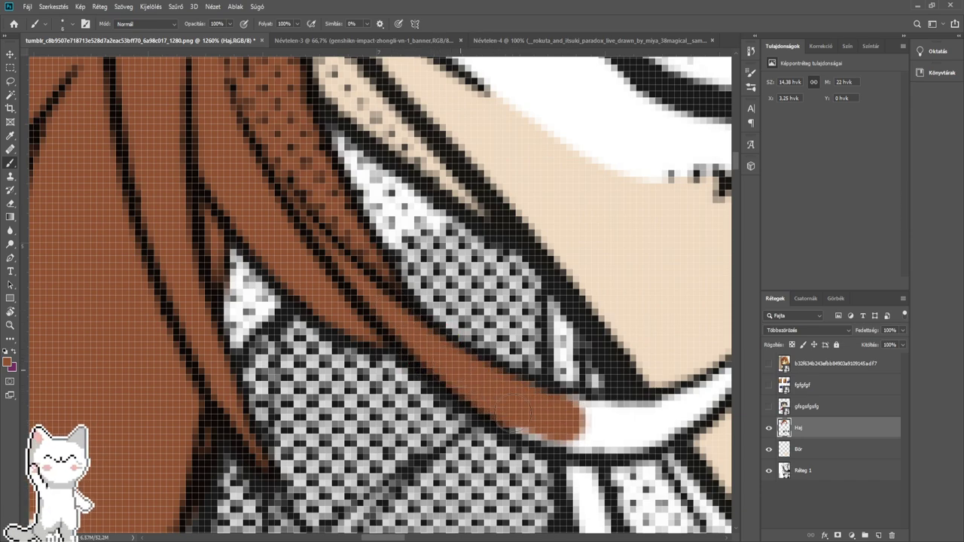
drag(514, 412, 569, 431)
- Paint the small sliver above the curved strand brown and colour the strand's pointed tip over the cheek with a size 3 brush
mouse_move(553, 419)
mouse_down()
mouse_move(406, 354)
mouse_move(413, 371)
mouse_move(465, 370)
mouse_move(500, 344)
mouse_move(437, 347)
mouse_up()
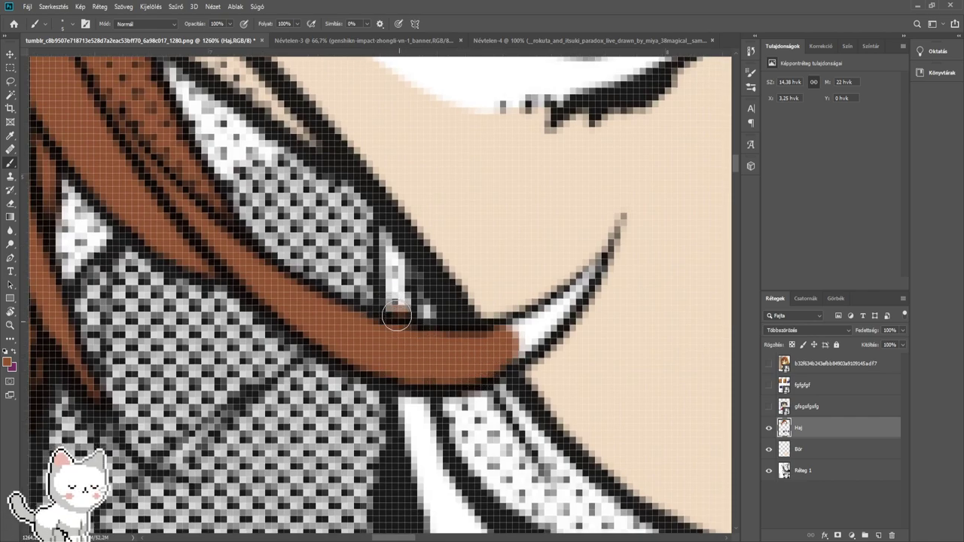
drag(396, 317, 394, 260)
drag(532, 318, 386, 319)
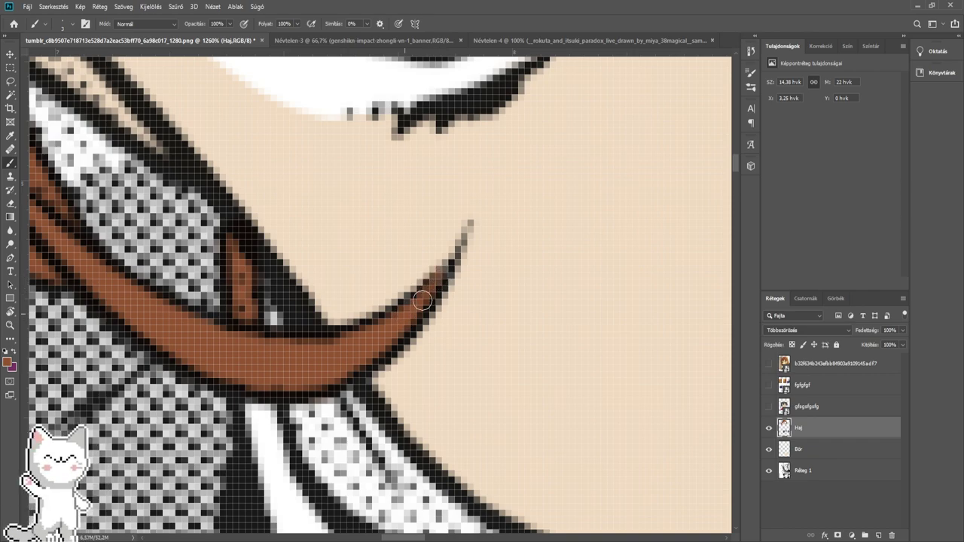
scroll(445, 271, down, 2)
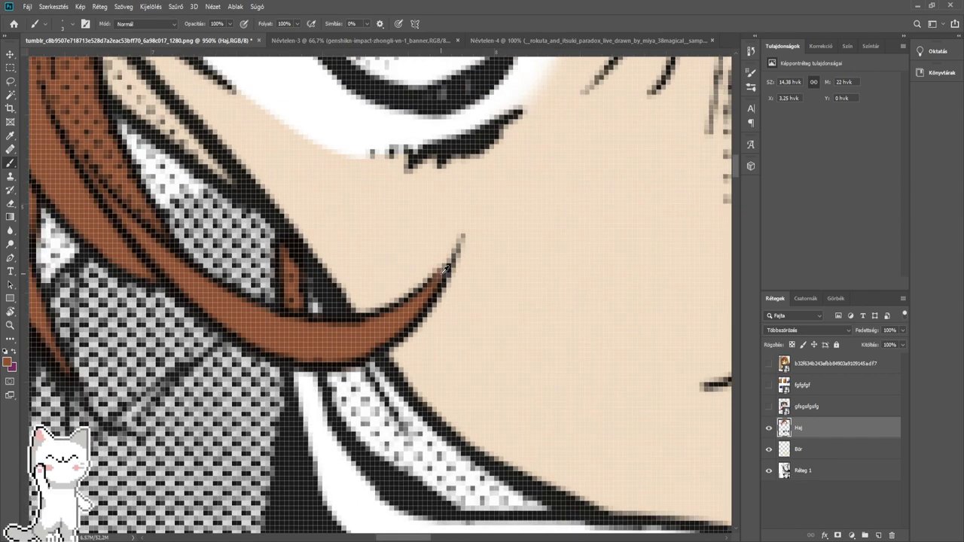
- Paint the white strip beneath the curved strand brown, down into the scarf folds below the chin
scroll(376, 307, up, 3)
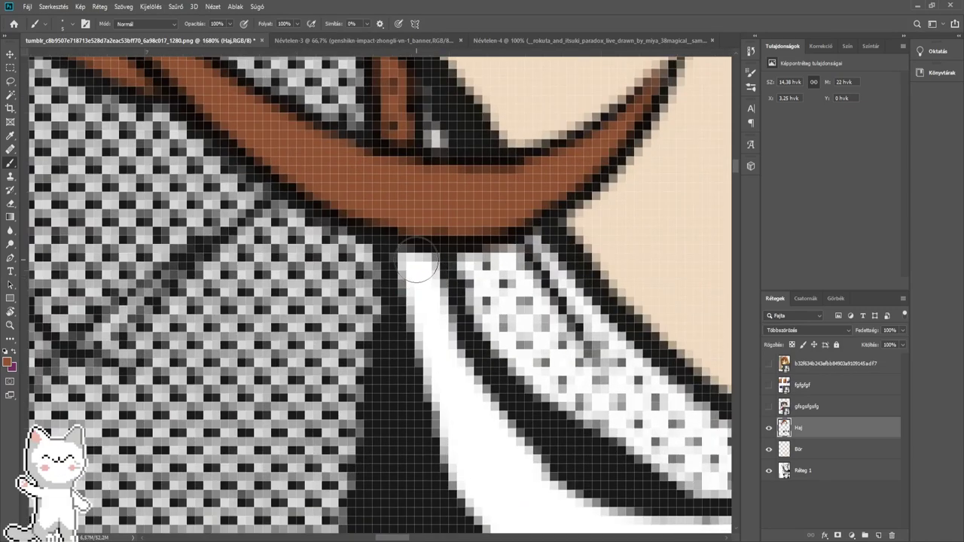
mouse_move(416, 262)
mouse_down()
mouse_move(422, 334)
mouse_move(447, 393)
mouse_move(425, 253)
mouse_move(448, 407)
mouse_move(472, 468)
mouse_move(394, 366)
mouse_move(406, 422)
mouse_move(454, 456)
mouse_move(373, 333)
mouse_move(365, 277)
mouse_move(458, 417)
mouse_move(442, 398)
mouse_move(377, 303)
mouse_move(521, 470)
mouse_up()
drag(408, 424, 467, 482)
mouse_move(477, 465)
mouse_down()
mouse_move(347, 344)
mouse_move(338, 301)
mouse_move(422, 402)
mouse_move(415, 360)
mouse_move(336, 306)
mouse_move(398, 336)
mouse_move(527, 345)
mouse_up()
alt+right_click(340, 340)
mouse_move(493, 310)
mouse_down()
mouse_move(345, 278)
mouse_move(337, 255)
mouse_up()
mouse_move(360, 295)
mouse_down()
mouse_move(501, 284)
mouse_move(638, 314)
mouse_move(415, 341)
mouse_move(461, 345)
mouse_move(373, 342)
mouse_move(415, 363)
mouse_up()
mouse_move(416, 363)
mouse_down()
mouse_move(280, 261)
mouse_move(415, 401)
mouse_up()
scroll(395, 349, down, 5)
scroll(394, 339, down, 5)
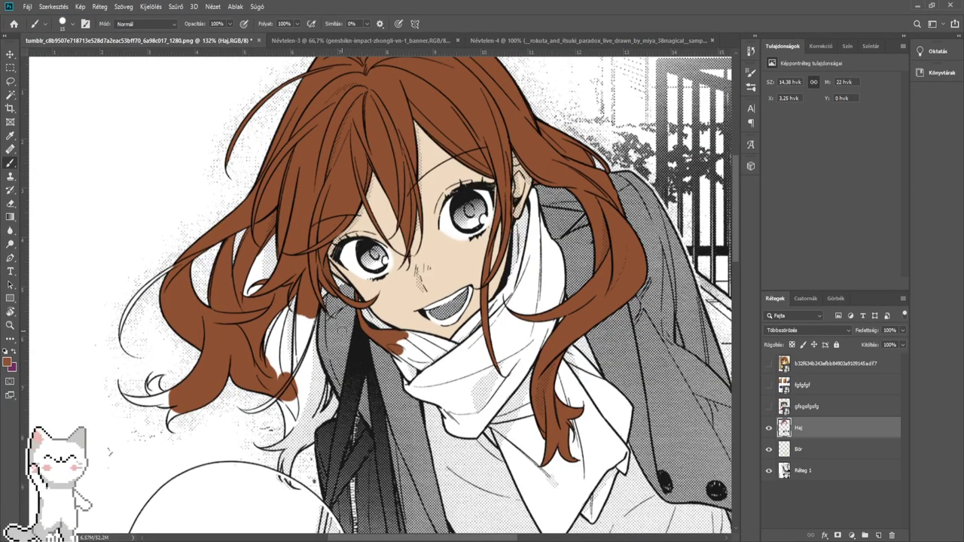
- Remove the brown from the scarf beneath the curved strand and from the small sliver above it with the Eraser
scroll(362, 320, up, 5)
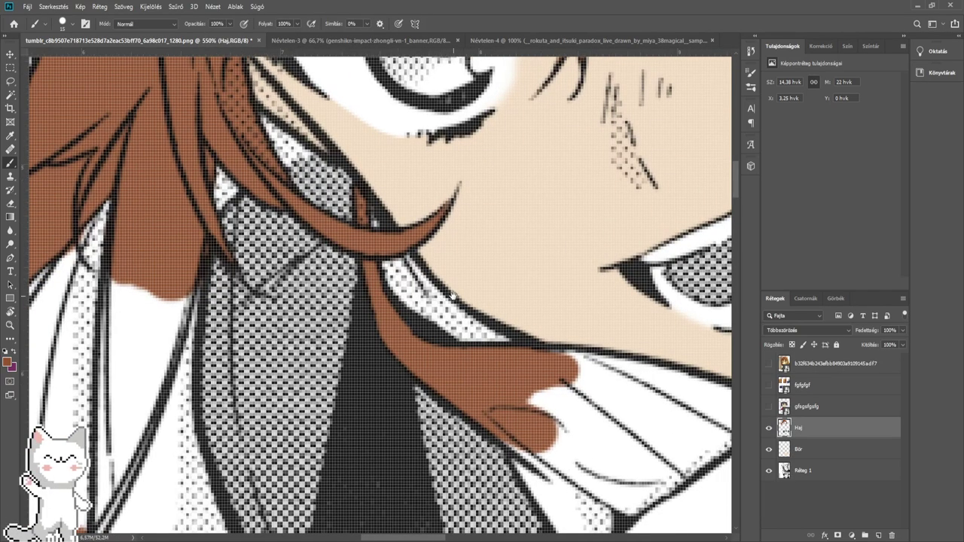
click(10, 204)
drag(490, 410, 563, 412)
mouse_move(572, 414)
mouse_down()
mouse_move(479, 360)
mouse_move(382, 335)
mouse_up()
scroll(380, 331, up, 3)
key(bracketleft)
key(bracketleft)
key(bracketleft)
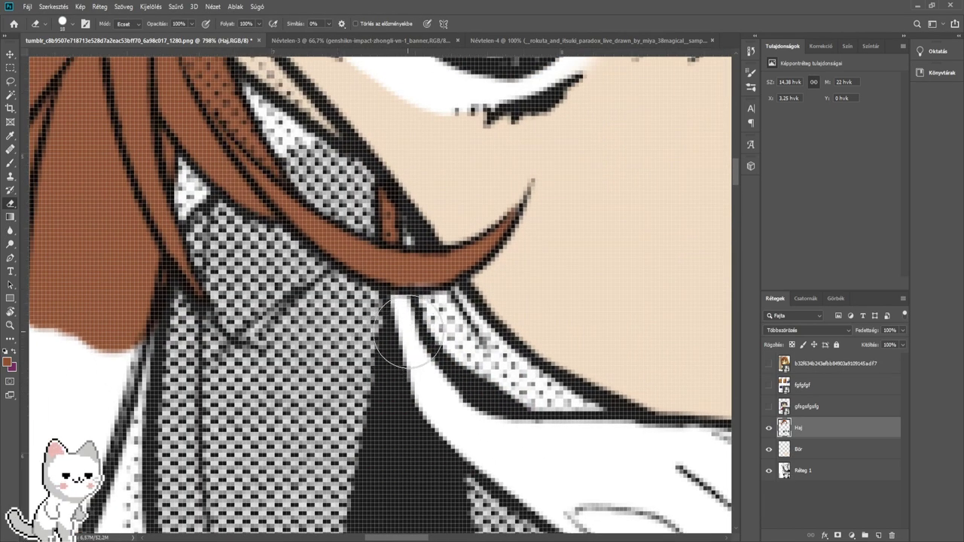
key(ctrl+z)
scroll(444, 305, down, 2)
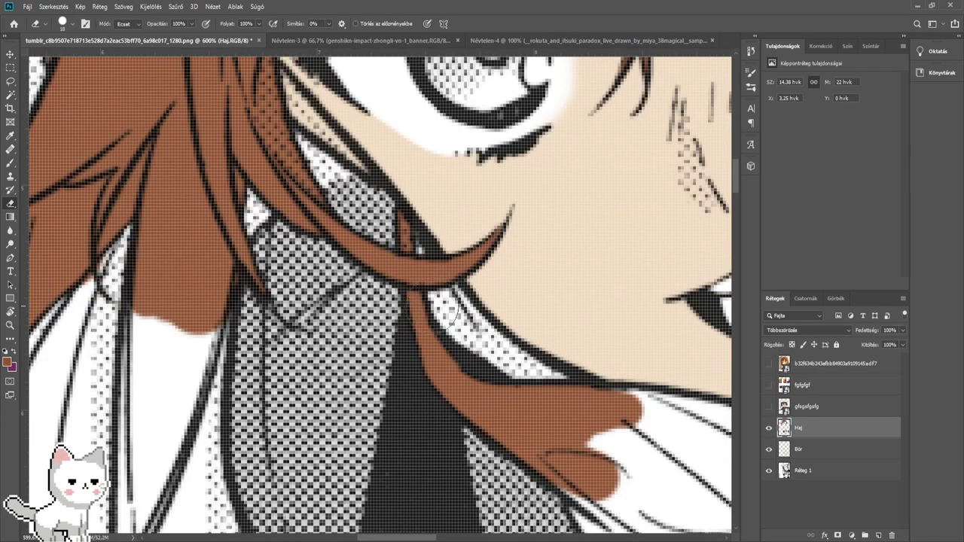
mouse_move(429, 328)
mouse_down()
mouse_move(443, 368)
mouse_move(607, 469)
mouse_move(554, 355)
mouse_up()
drag(478, 275, 522, 354)
scroll(494, 314, up, 4)
mouse_move(485, 305)
mouse_down()
mouse_move(407, 304)
mouse_move(397, 281)
mouse_up()
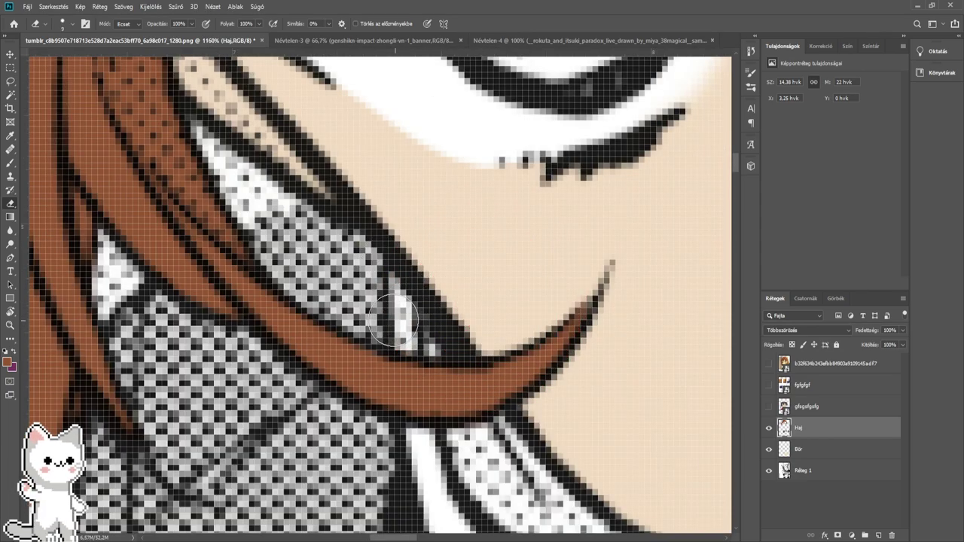
- Paint the long thin outer strand brown with a small brush, from its narrow tip up to where it joins the main hair
scroll(421, 303, down, 8)
drag(452, 297, 534, 283)
click(10, 163)
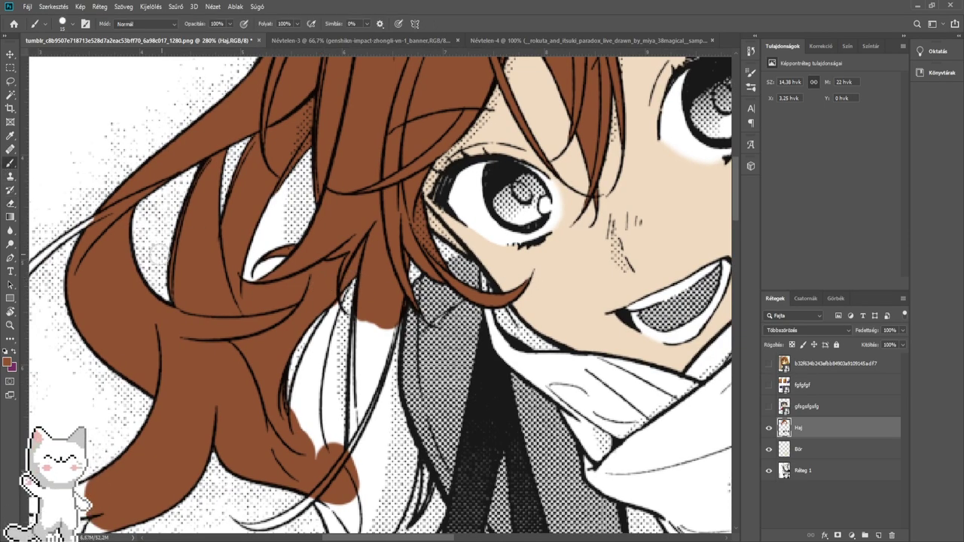
scroll(290, 391, up, 8)
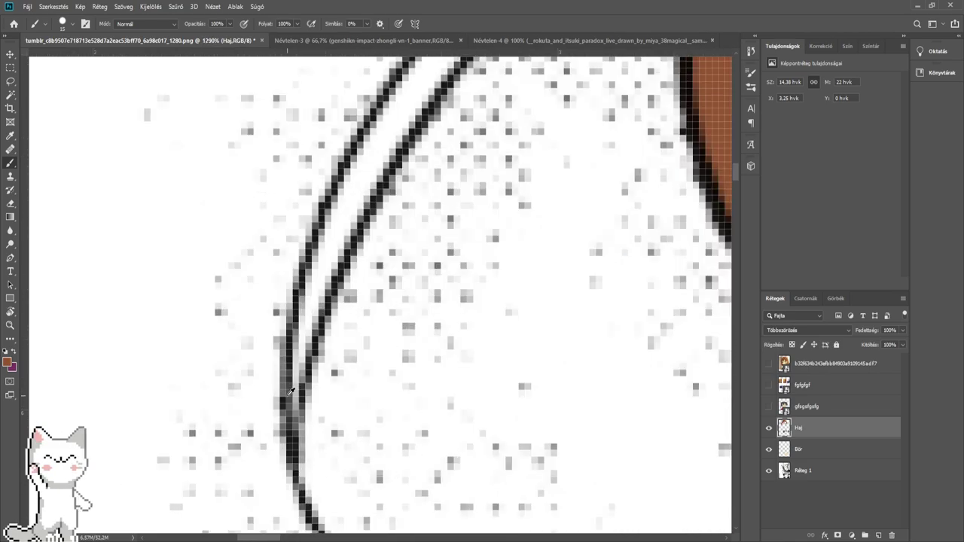
scroll(291, 392, up, 3)
drag(291, 392, 248, 391)
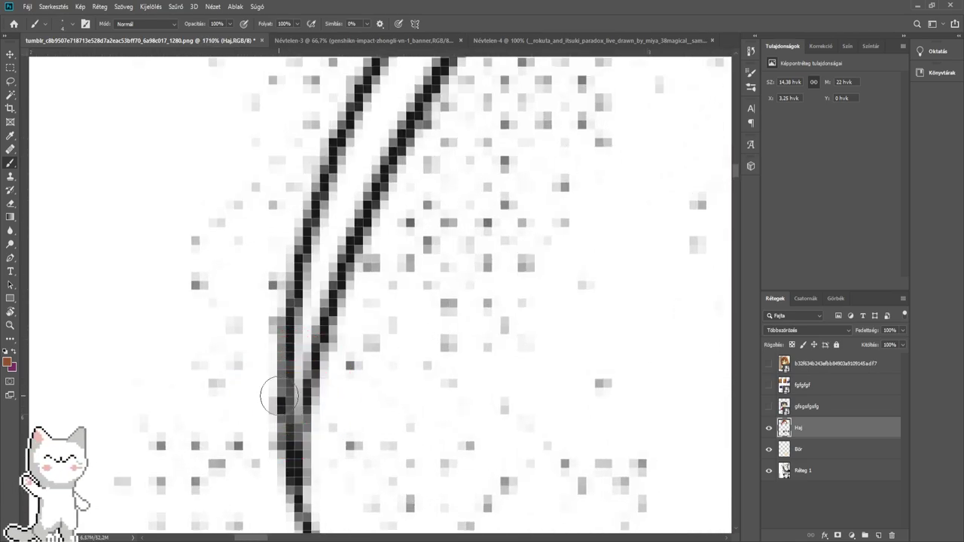
mouse_move(294, 442)
mouse_down()
mouse_move(296, 371)
mouse_move(314, 293)
mouse_move(293, 346)
mouse_move(331, 238)
mouse_move(288, 360)
mouse_up()
mouse_move(275, 407)
mouse_down()
mouse_move(313, 292)
mouse_move(317, 321)
mouse_move(292, 352)
mouse_move(341, 232)
mouse_move(338, 240)
mouse_move(388, 155)
mouse_move(414, 128)
mouse_up()
mouse_move(420, 122)
mouse_down()
mouse_move(312, 362)
mouse_move(386, 257)
mouse_move(373, 269)
mouse_move(431, 206)
mouse_up()
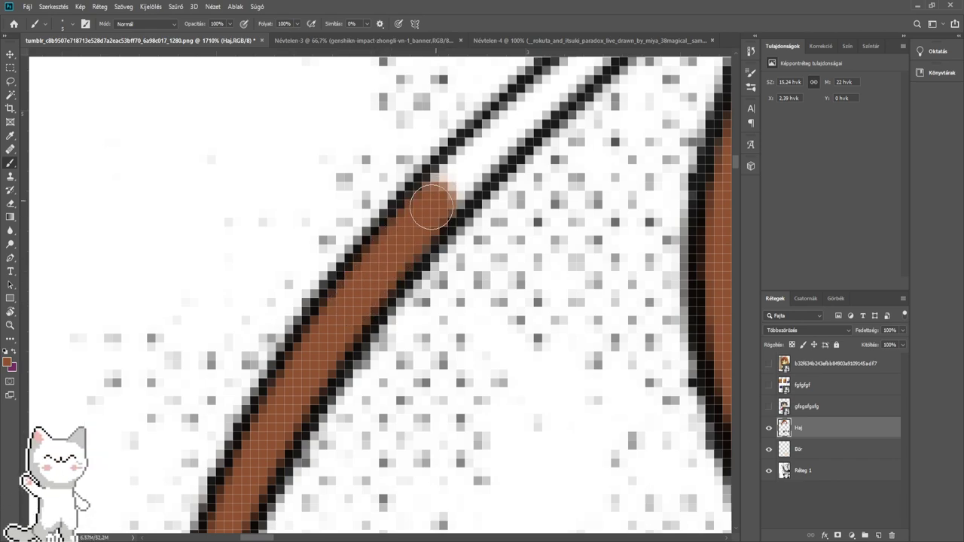
mouse_move(397, 256)
mouse_down()
mouse_move(324, 371)
mouse_move(339, 336)
mouse_move(389, 290)
mouse_move(363, 305)
mouse_move(470, 216)
mouse_move(346, 372)
mouse_move(445, 287)
mouse_move(635, 175)
mouse_up()
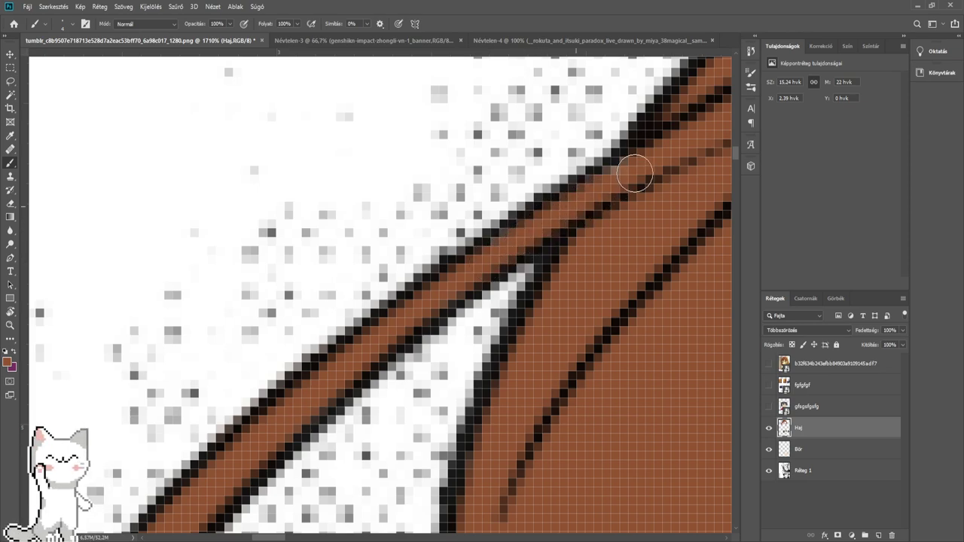
scroll(583, 207, down, 7)
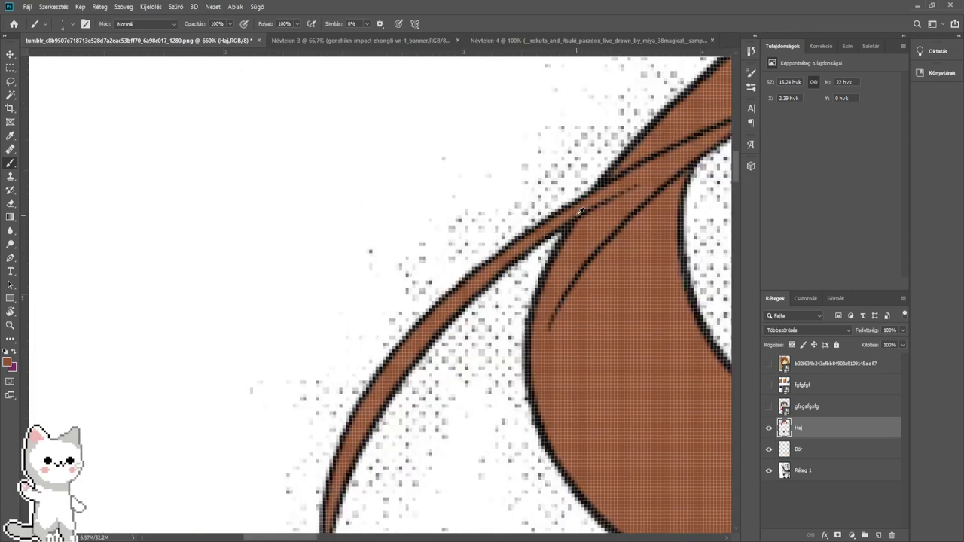
- Fill the pointed end of the lower outer lock and most of the curl rising above it with brown
drag(540, 314, 475, 253)
scroll(307, 314, up, 6)
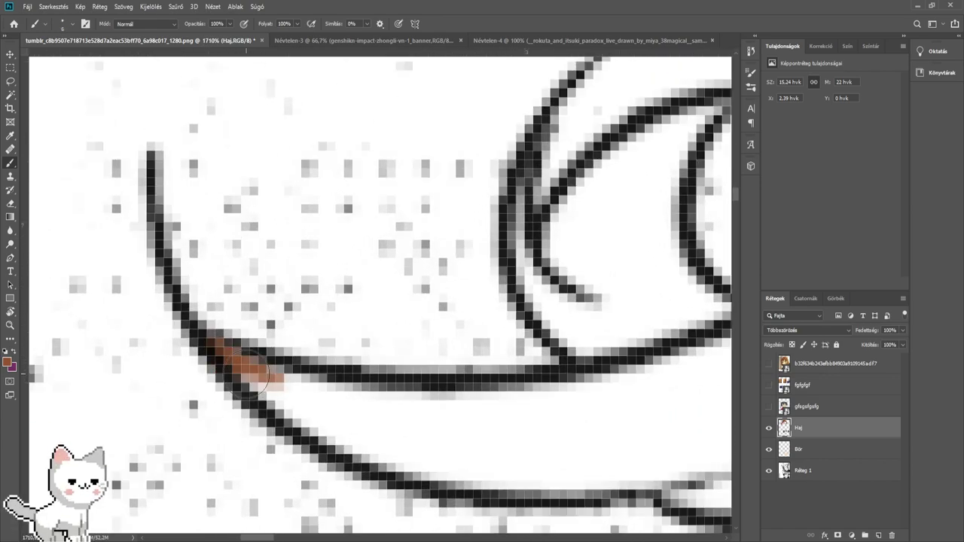
mouse_move(256, 372)
mouse_down()
mouse_move(343, 423)
mouse_move(246, 367)
mouse_up()
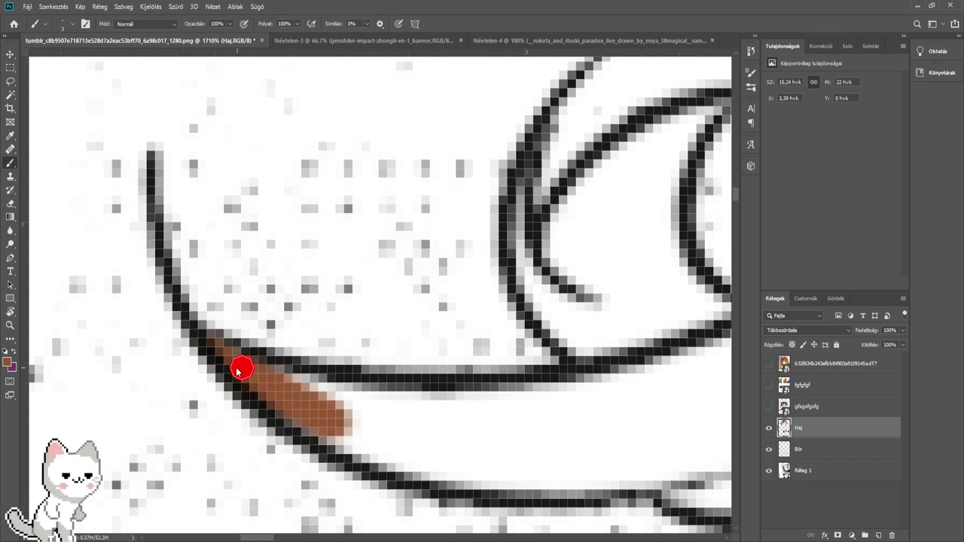
mouse_move(299, 392)
mouse_down()
mouse_move(372, 395)
mouse_move(273, 393)
mouse_move(327, 435)
mouse_move(337, 422)
mouse_move(420, 452)
mouse_up()
mouse_move(347, 407)
mouse_down()
mouse_move(530, 432)
mouse_move(402, 420)
mouse_up()
mouse_move(285, 427)
mouse_down()
mouse_move(368, 447)
mouse_move(619, 440)
mouse_move(593, 411)
mouse_move(311, 400)
mouse_move(549, 372)
mouse_move(378, 324)
mouse_move(388, 397)
mouse_move(380, 414)
mouse_move(529, 419)
mouse_move(501, 358)
mouse_move(501, 325)
mouse_move(457, 324)
mouse_move(538, 290)
mouse_move(524, 284)
mouse_move(430, 323)
mouse_move(413, 373)
mouse_move(344, 289)
mouse_move(383, 282)
mouse_move(372, 275)
mouse_move(391, 232)
mouse_move(418, 210)
mouse_move(436, 352)
mouse_move(419, 243)
mouse_move(443, 265)
mouse_move(450, 232)
mouse_move(482, 339)
mouse_up()
key(bracketright)
key(bracketright)
key(bracketright)
key(bracketright)
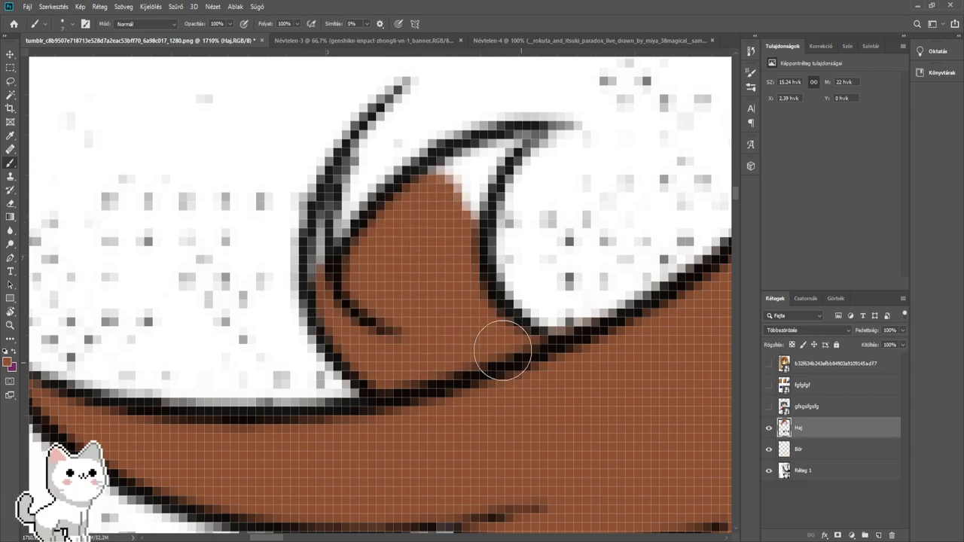
- Colour the narrow sliver beside the curl and the remaining white at the curl's tip brown with a fine brush
scroll(448, 338, up, 3)
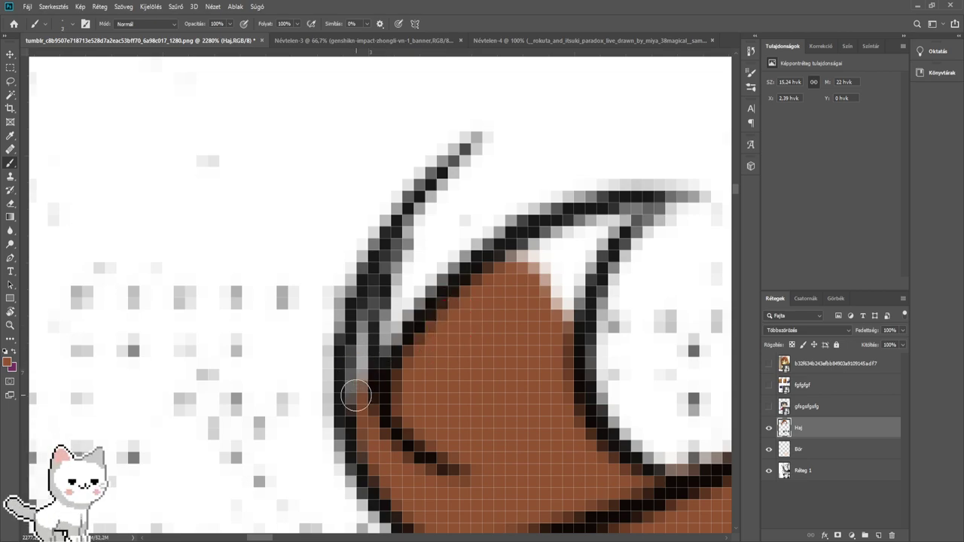
mouse_move(355, 395)
mouse_down()
mouse_move(366, 304)
mouse_move(361, 393)
mouse_up()
drag(453, 367, 322, 378)
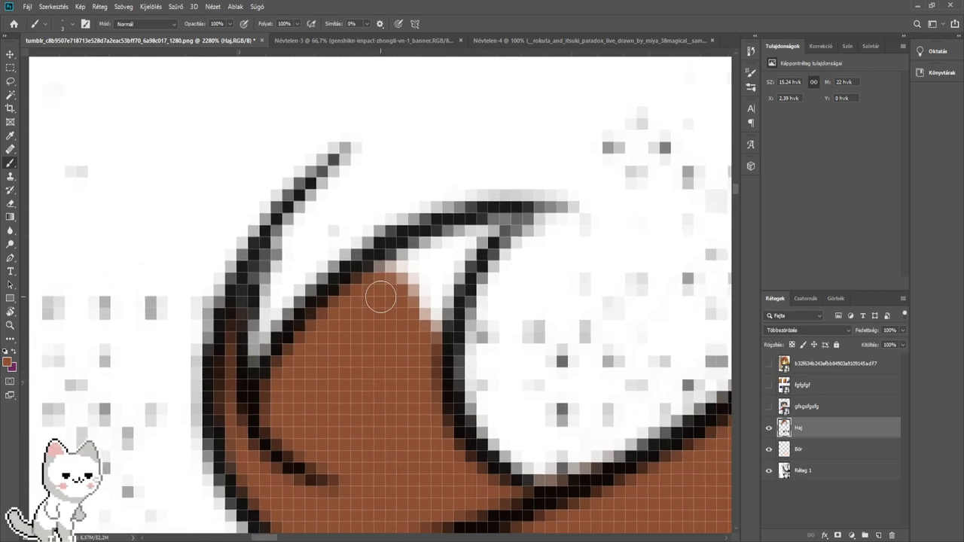
mouse_move(384, 294)
mouse_down()
mouse_move(451, 245)
mouse_move(422, 257)
mouse_move(412, 333)
mouse_up()
scroll(417, 393, down, 3)
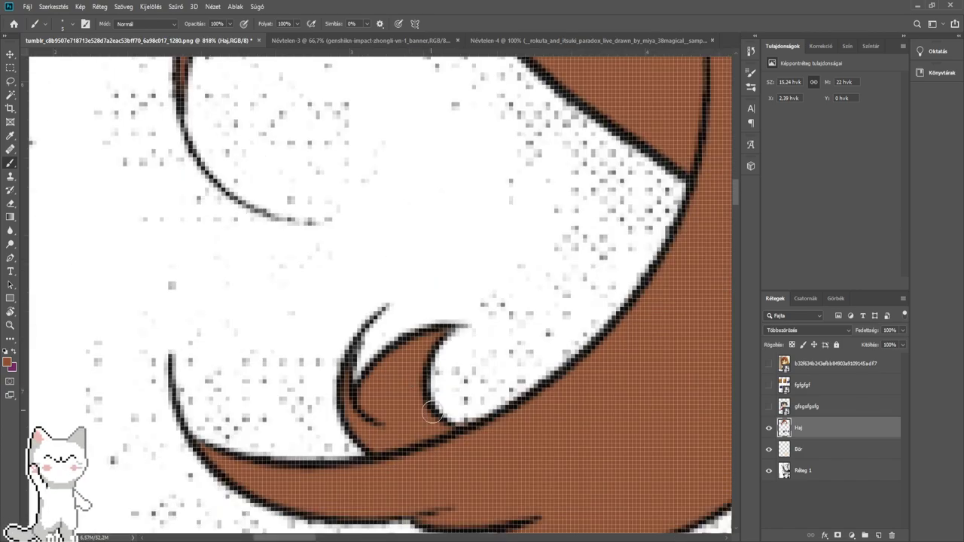
- Fill the small pointed tip hanging beneath the lower outer lock brown, working from its narrow end up to the painted hair
drag(433, 413, 300, 139)
scroll(390, 334, up, 1)
scroll(392, 331, up, 4)
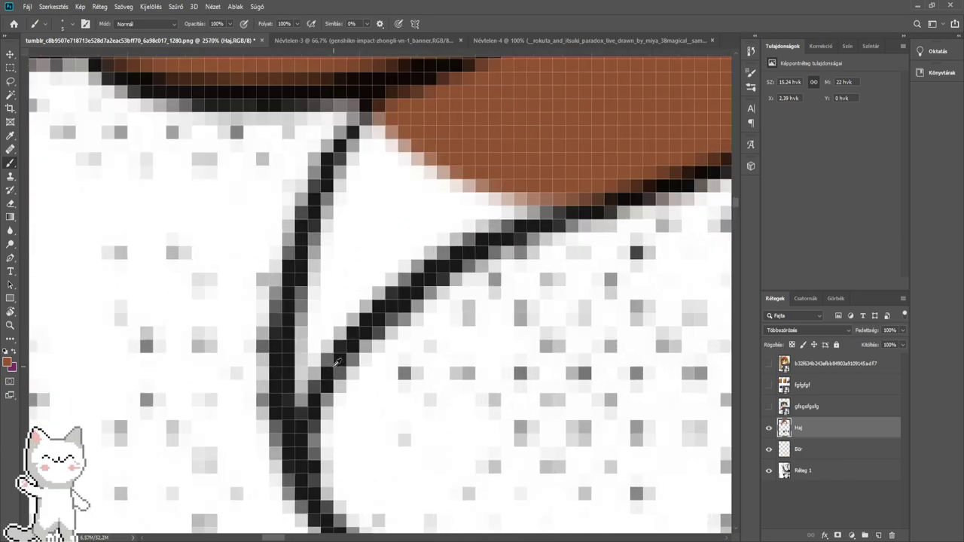
mouse_move(301, 383)
mouse_down()
mouse_move(289, 393)
mouse_move(308, 319)
mouse_up()
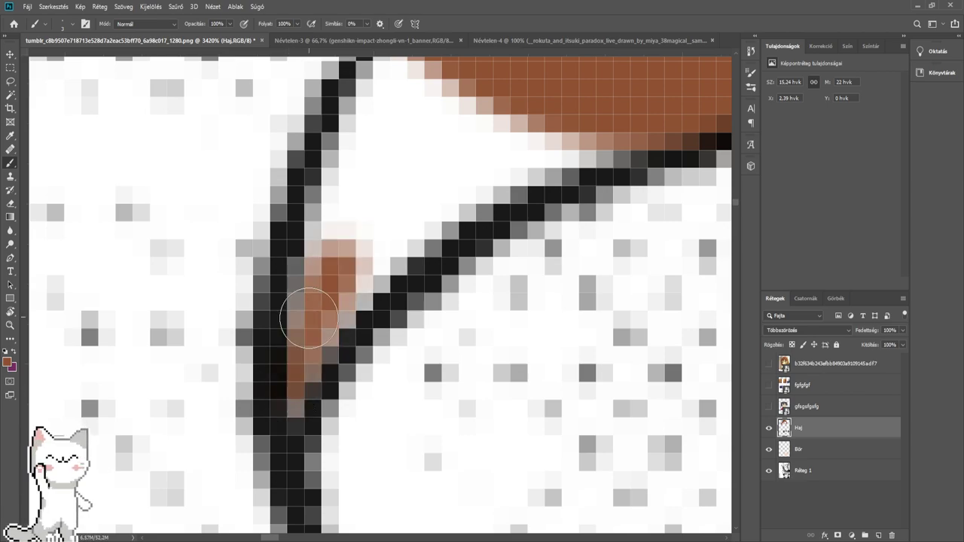
mouse_move(293, 387)
mouse_down()
mouse_move(286, 400)
mouse_move(312, 312)
mouse_move(307, 330)
mouse_move(368, 276)
mouse_up()
scroll(369, 272, down, 1)
scroll(368, 301, up, 3)
key(bracketright)
key(bracketright)
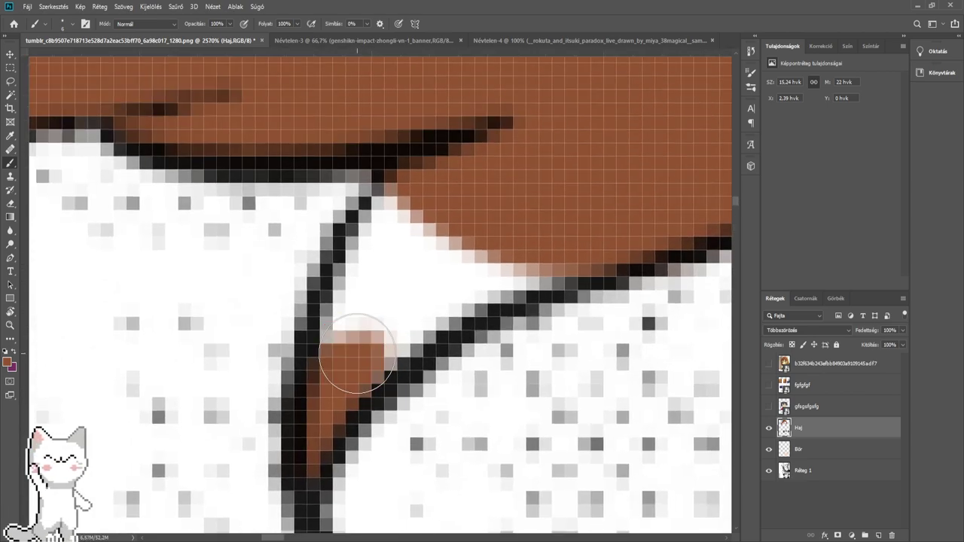
mouse_move(356, 353)
mouse_down()
mouse_move(423, 303)
mouse_move(595, 221)
mouse_move(351, 333)
mouse_move(419, 183)
mouse_move(441, 189)
mouse_up()
- Paint the curved tip of the thin strand crossing the lower hair brown, joining it to the painted area
scroll(441, 196, down, 6)
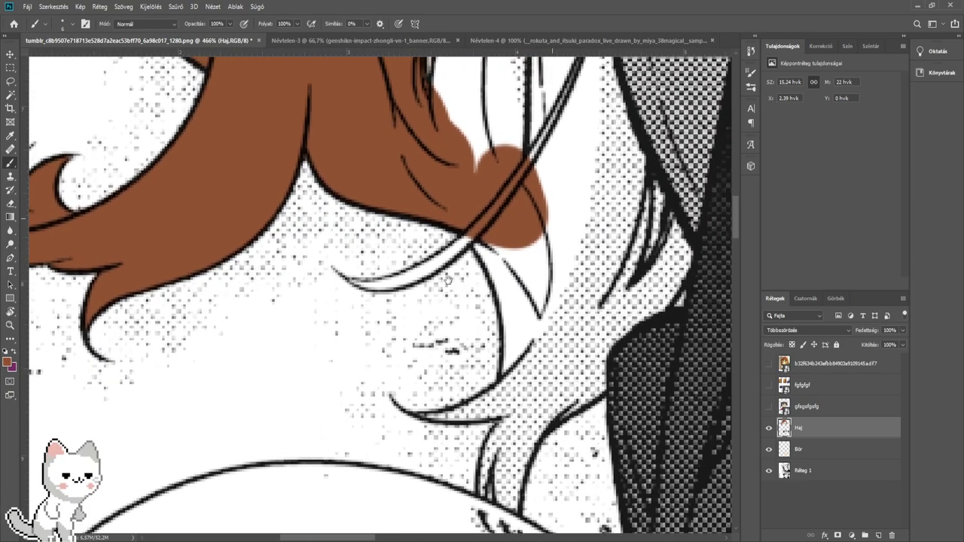
drag(448, 280, 442, 279)
scroll(323, 313, up, 6)
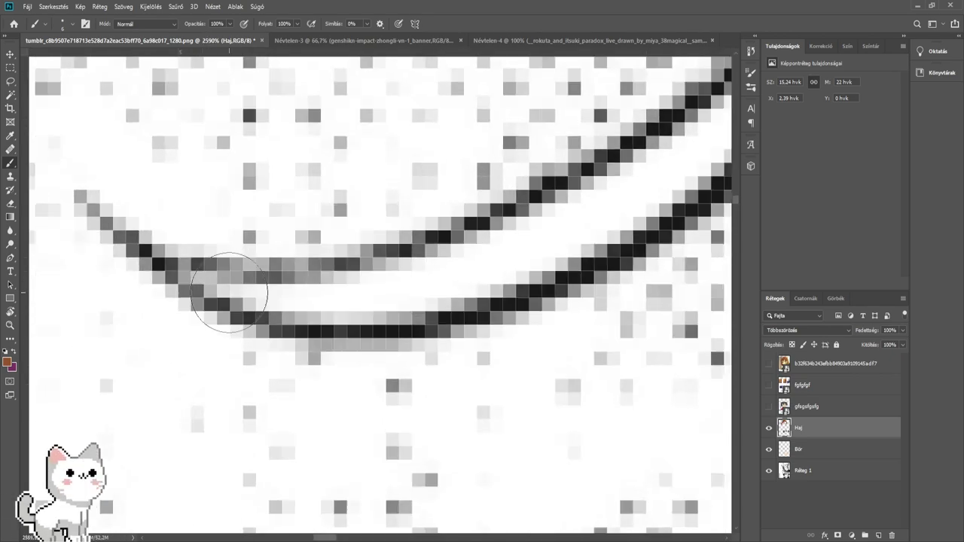
drag(168, 208, 273, 321)
mouse_move(296, 392)
mouse_down()
mouse_move(422, 415)
mouse_move(551, 394)
mouse_move(611, 372)
mouse_move(362, 403)
mouse_move(456, 369)
mouse_move(467, 345)
mouse_move(609, 267)
mouse_move(377, 360)
mouse_move(446, 297)
mouse_up()
scroll(540, 254, down, 10)
scroll(549, 285, up, 1)
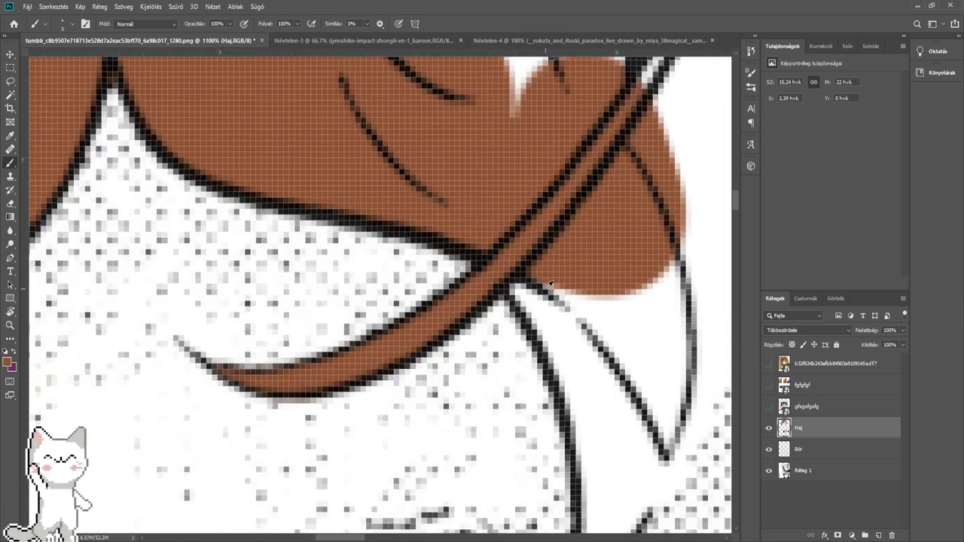
- Paint the pointed lock beneath the crossing strand and the dotted hair beside the dark coat brown with a larger brush
mouse_move(549, 288)
mouse_down()
mouse_move(581, 276)
mouse_move(607, 295)
mouse_move(366, 306)
mouse_move(355, 279)
mouse_move(377, 383)
mouse_move(390, 377)
mouse_up()
scroll(391, 375, down, 3)
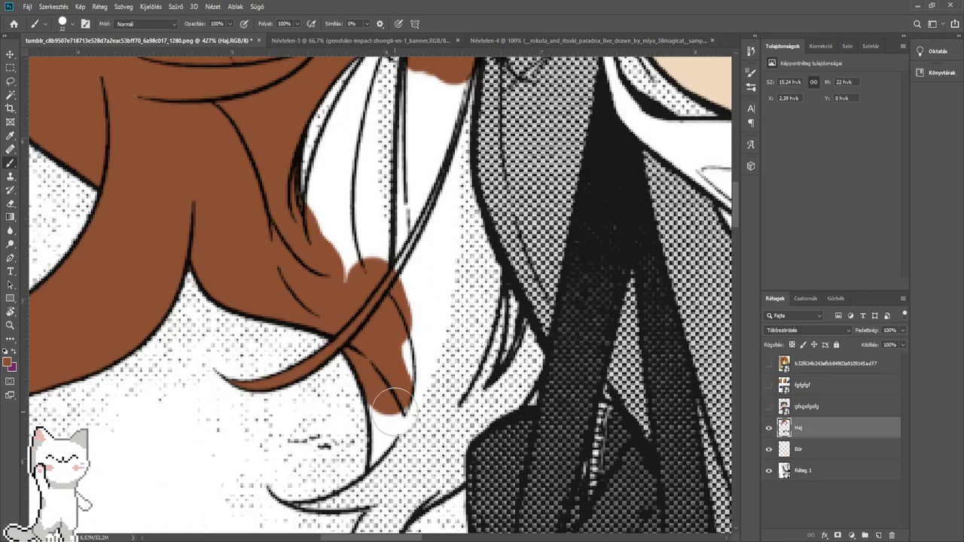
scroll(391, 407, down, 4)
scroll(404, 392, up, 4)
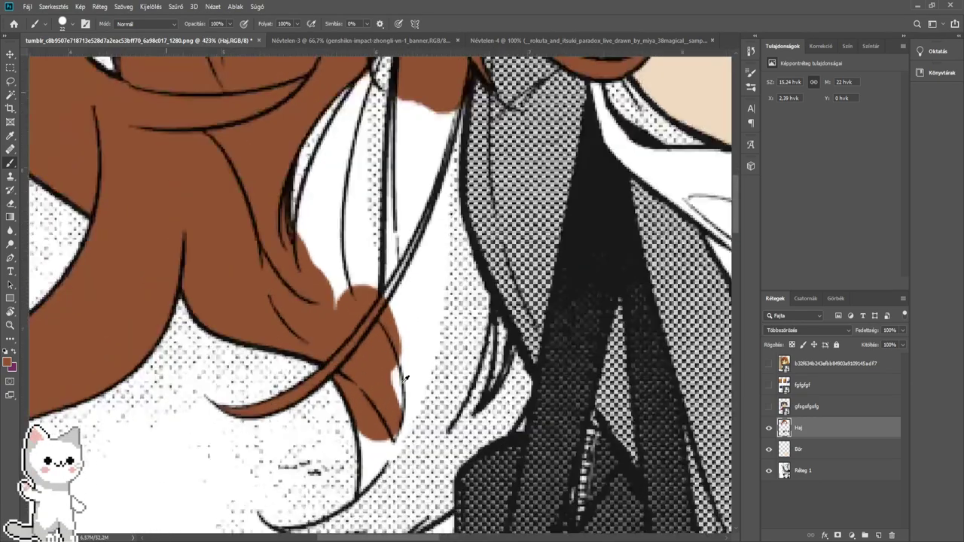
mouse_move(430, 355)
mouse_down()
mouse_move(423, 398)
mouse_move(502, 382)
mouse_up()
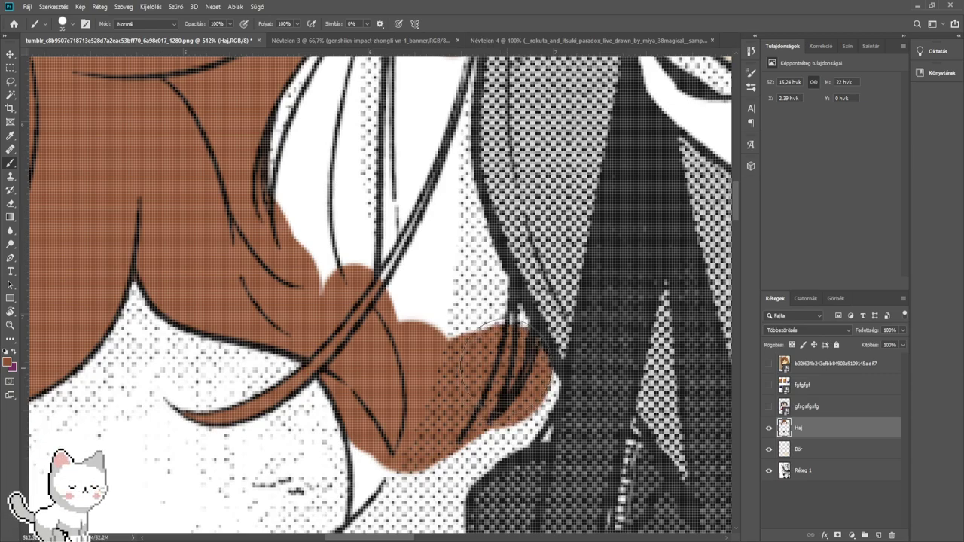
scroll(495, 357, down, 3)
scroll(491, 356, up, 4)
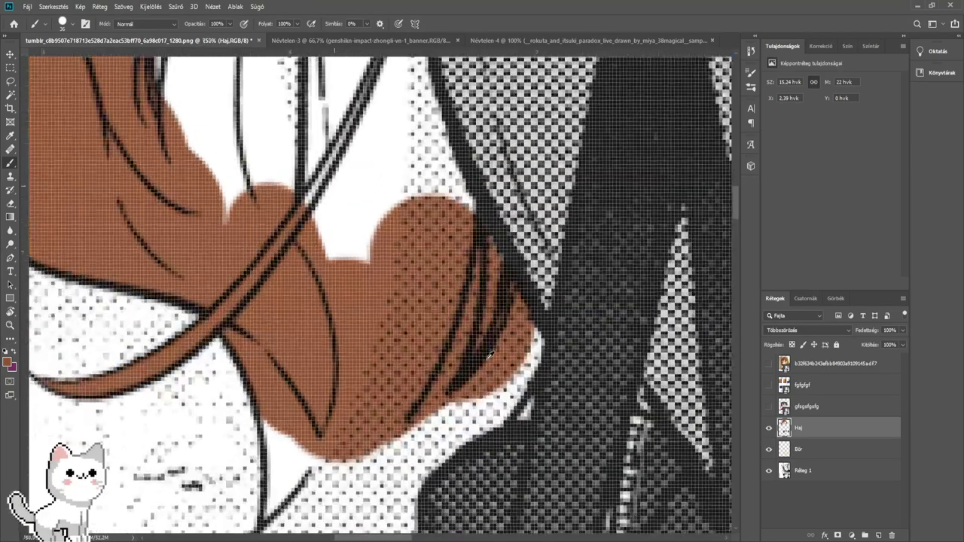
scroll(489, 354, up, 1)
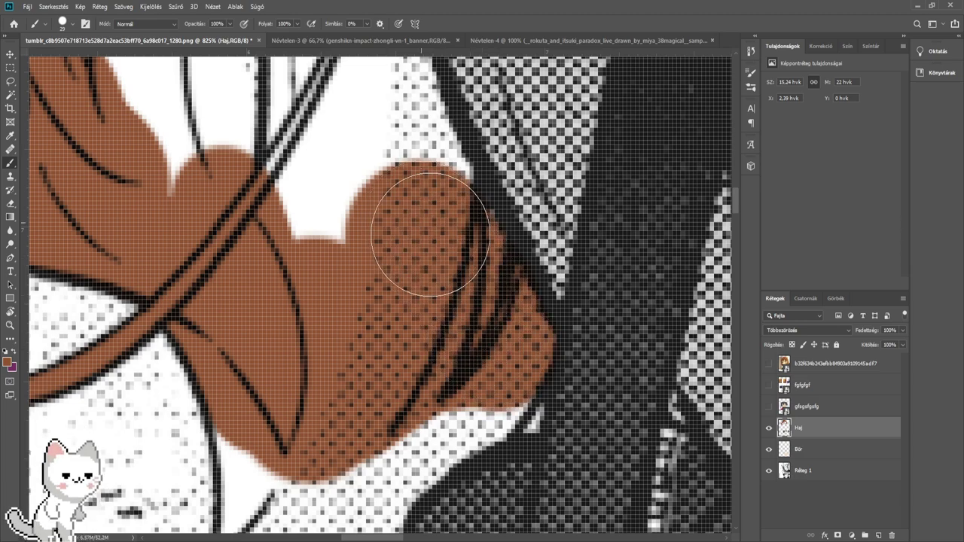
mouse_move(414, 215)
mouse_down()
mouse_move(408, 221)
mouse_move(384, 177)
mouse_move(311, 227)
mouse_move(334, 174)
mouse_move(375, 368)
mouse_move(388, 342)
mouse_move(368, 272)
mouse_move(424, 335)
mouse_move(402, 294)
mouse_move(395, 207)
mouse_up()
- Fill the remaining white and dotted hair between the crossing strand and the coat brown, up to the already painted locks
scroll(369, 359, down, 5)
scroll(368, 367, up, 5)
key(bracketright)
mouse_move(388, 168)
mouse_down()
mouse_move(376, 361)
mouse_move(348, 375)
mouse_move(349, 332)
mouse_move(359, 208)
mouse_move(368, 184)
mouse_move(374, 210)
mouse_move(387, 189)
mouse_move(388, 208)
mouse_move(395, 186)
mouse_move(382, 383)
mouse_up()
drag(299, 382, 510, 288)
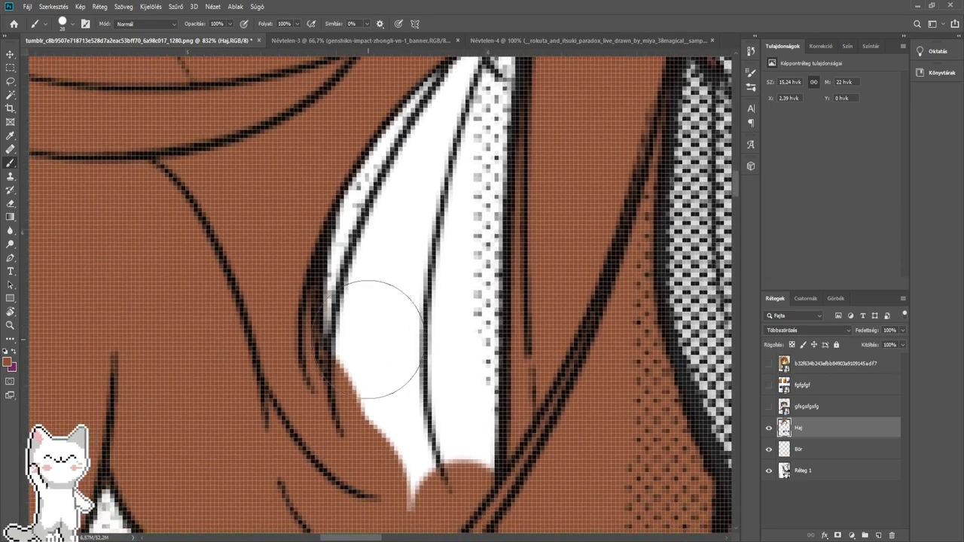
- Fill the white inner lock between the two narrow uncoloured strips brown up to its pointed top, reducing the brush size as it narrows
scroll(370, 335, down, 1)
mouse_move(375, 354)
mouse_down()
mouse_move(351, 357)
mouse_move(359, 360)
mouse_move(383, 241)
mouse_move(358, 439)
mouse_up()
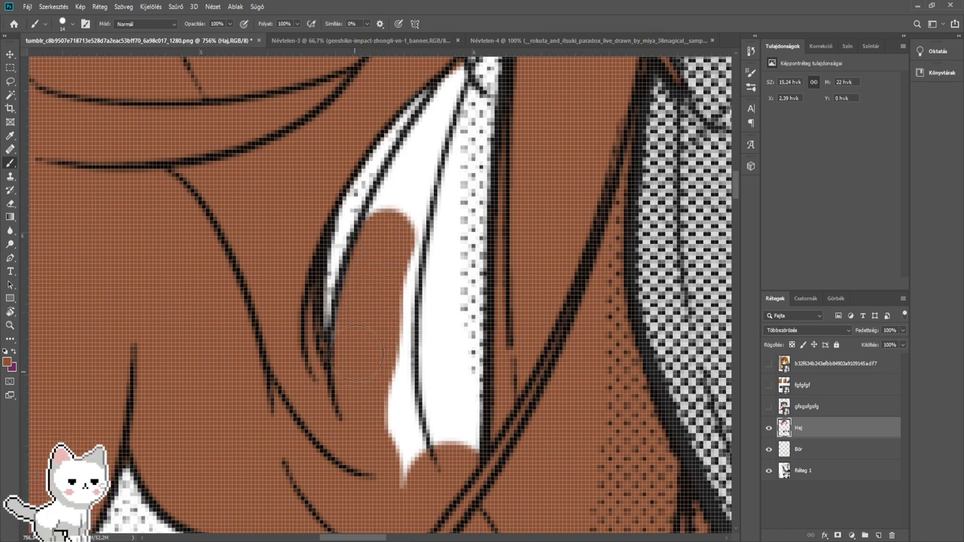
mouse_move(357, 324)
mouse_down()
mouse_move(420, 462)
mouse_move(383, 396)
mouse_move(374, 334)
mouse_move(377, 123)
mouse_up()
scroll(419, 462, up, 3)
mouse_move(377, 123)
mouse_down()
mouse_move(395, 352)
mouse_move(406, 278)
mouse_move(379, 342)
mouse_up()
mouse_move(420, 249)
mouse_down()
mouse_move(432, 314)
mouse_move(431, 328)
mouse_move(414, 305)
mouse_move(430, 276)
mouse_move(421, 362)
mouse_up()
scroll(448, 312, up, 1)
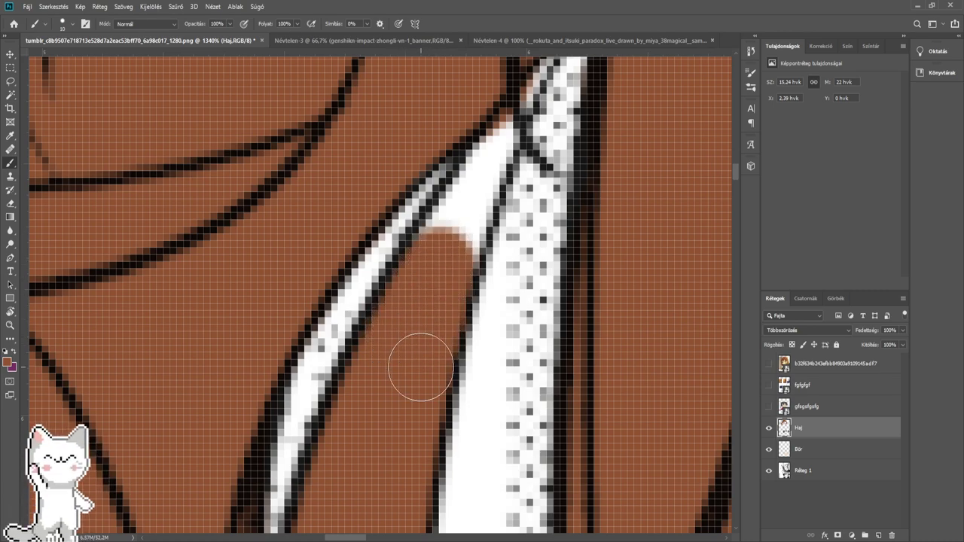
mouse_move(436, 298)
mouse_down()
mouse_move(423, 336)
mouse_move(391, 366)
mouse_move(405, 340)
mouse_move(409, 365)
mouse_move(427, 317)
mouse_move(415, 308)
mouse_move(456, 224)
mouse_move(428, 322)
mouse_up()
drag(449, 258, 496, 150)
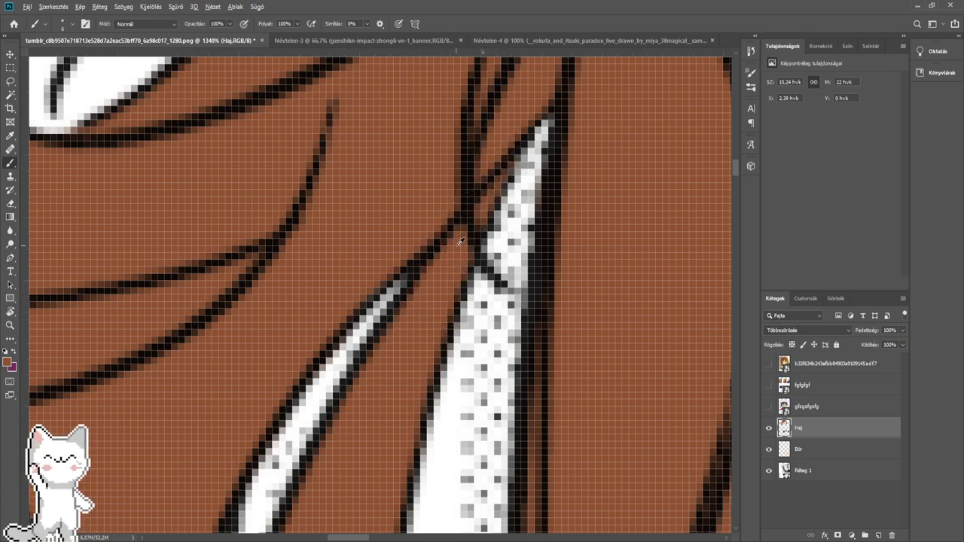
scroll(484, 138, down, 8)
drag(494, 174, 442, 192)
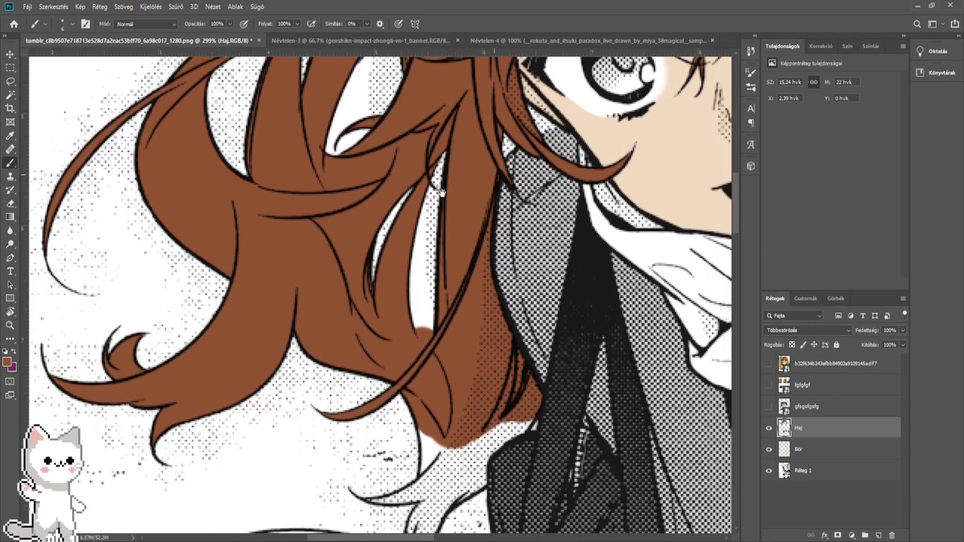
scroll(465, 211, up, 8)
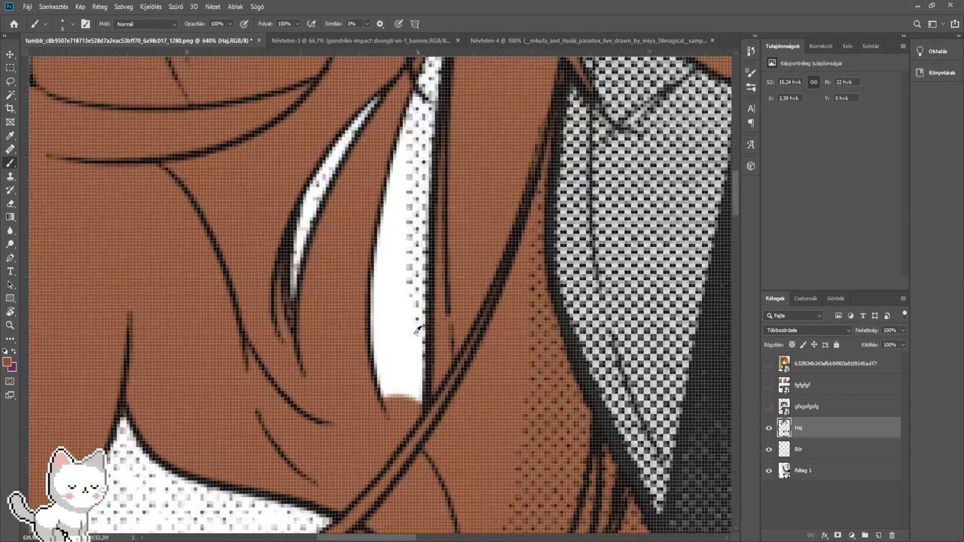
- Erase the brown from the bottom of the white strip beside the crossing strand, shape it to a point, and soften its edge with Blur
scroll(413, 292, down, 8)
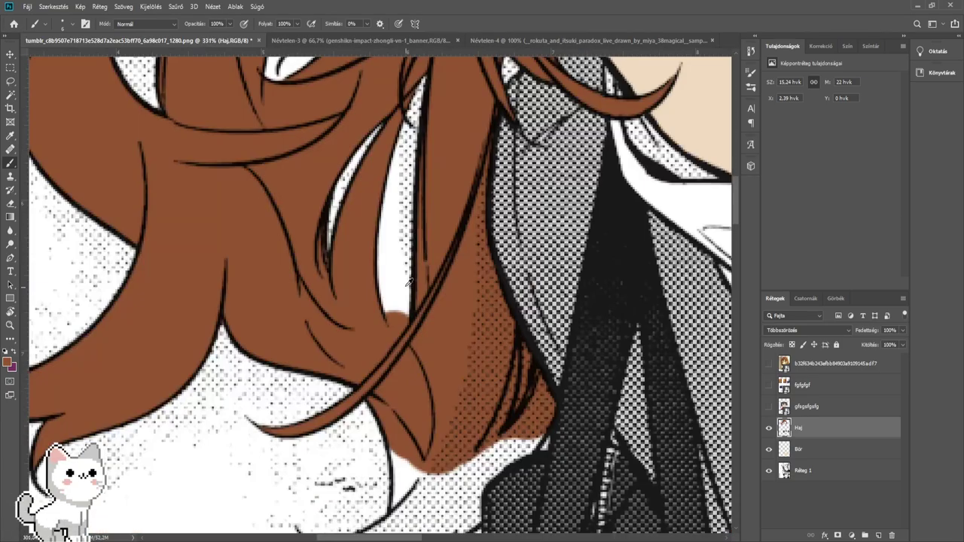
scroll(399, 302, up, 5)
scroll(400, 301, up, 3)
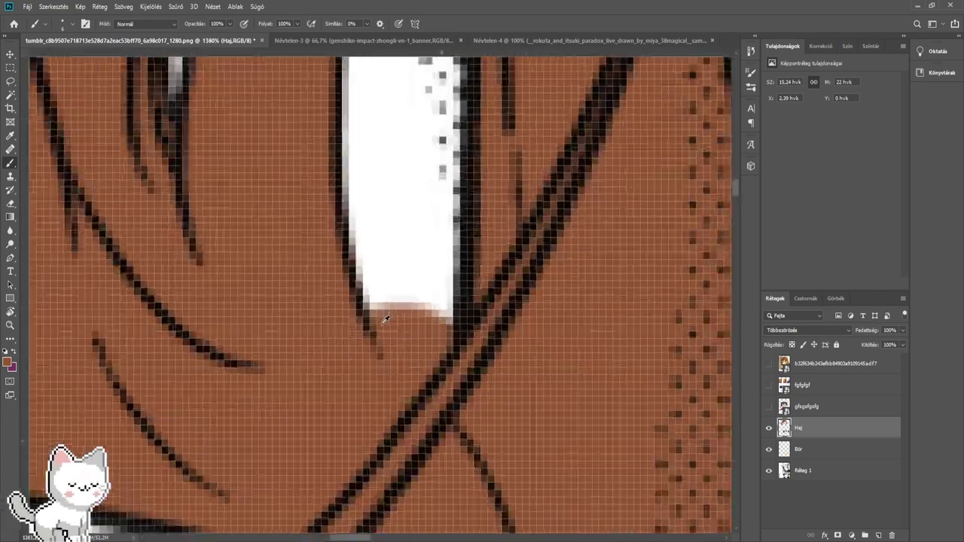
click(10, 202)
mouse_move(396, 315)
mouse_down()
mouse_move(413, 334)
mouse_move(396, 338)
mouse_move(420, 369)
mouse_move(440, 329)
mouse_move(436, 268)
mouse_up()
click(10, 230)
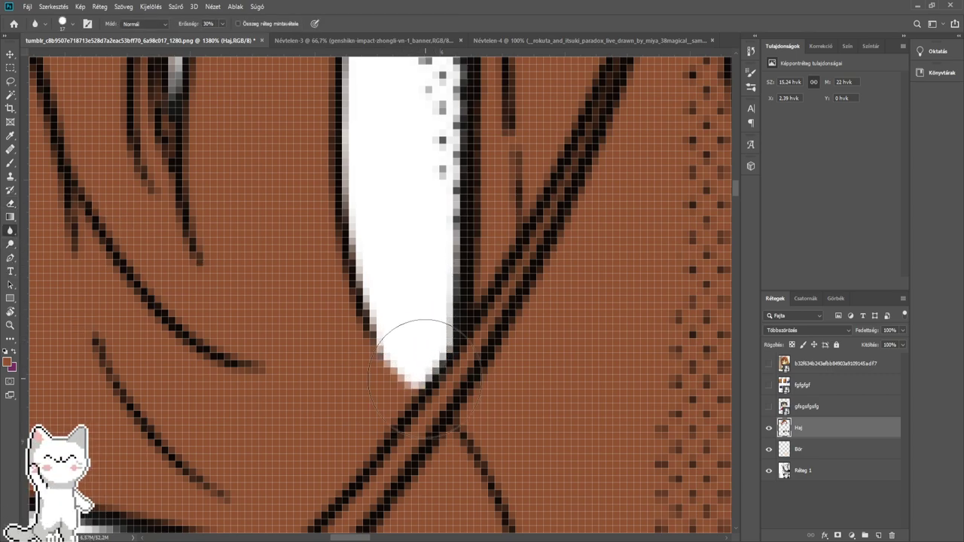
scroll(178, 268, down, 5)
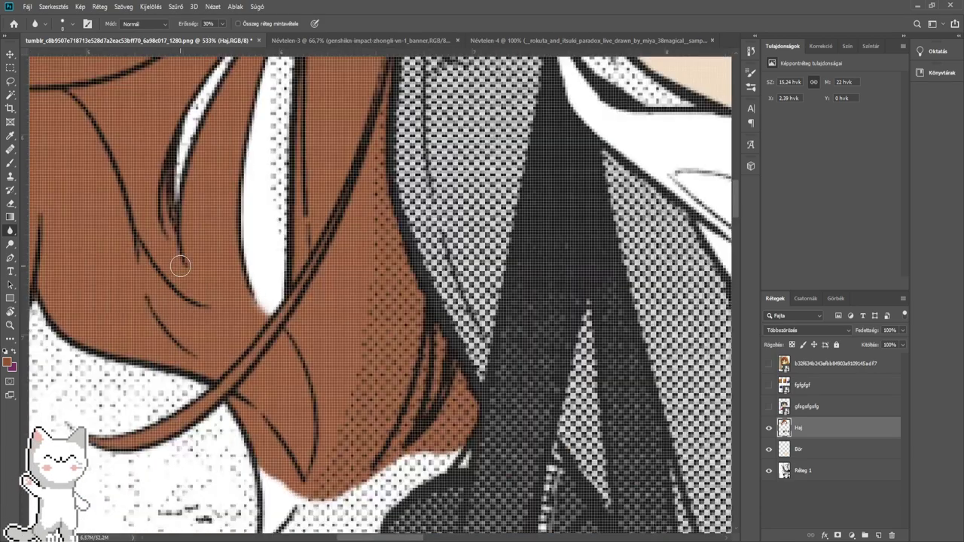
- Paint the pointed tip of the lowest dotted lock brown with the Brush, enlarging it as the lock widens
scroll(180, 266, down, 5)
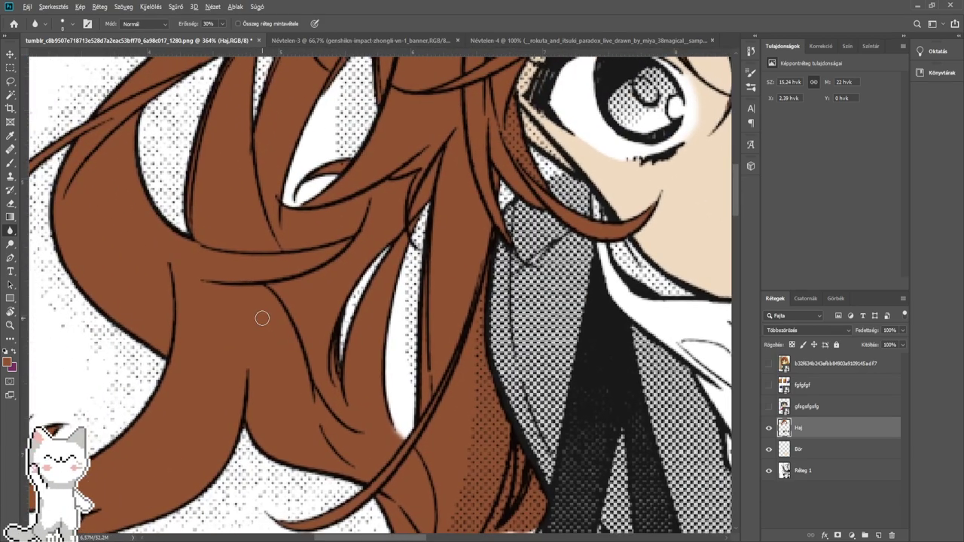
scroll(259, 308, down, 3)
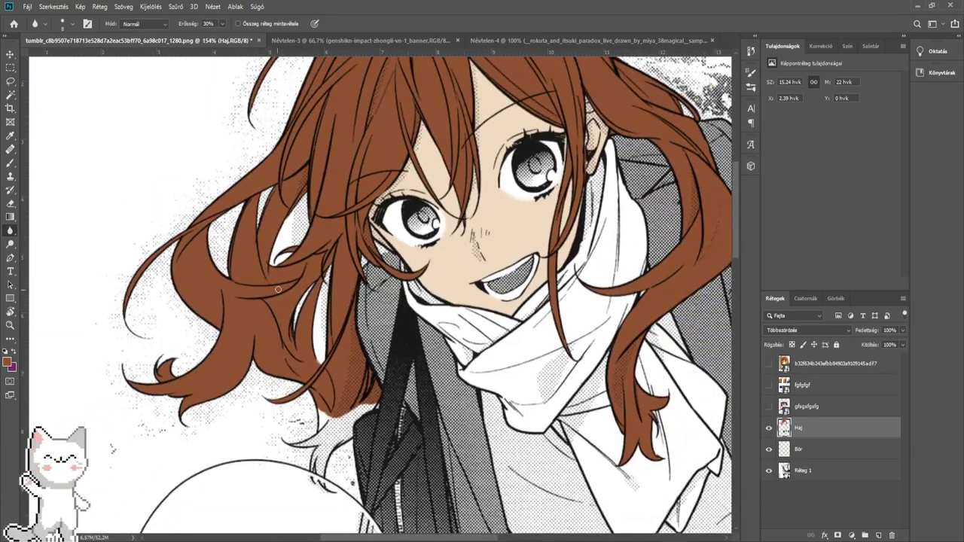
drag(277, 289, 358, 246)
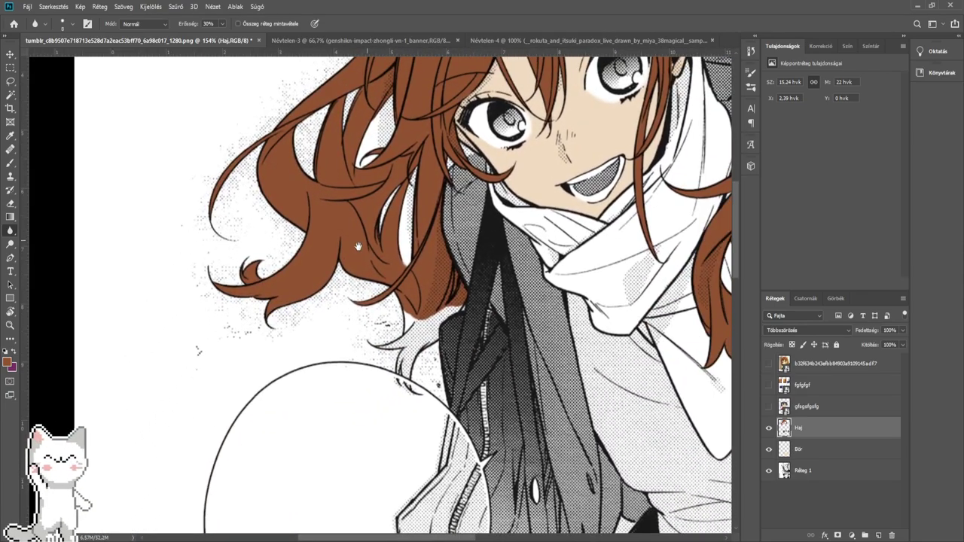
scroll(359, 247, up, 10)
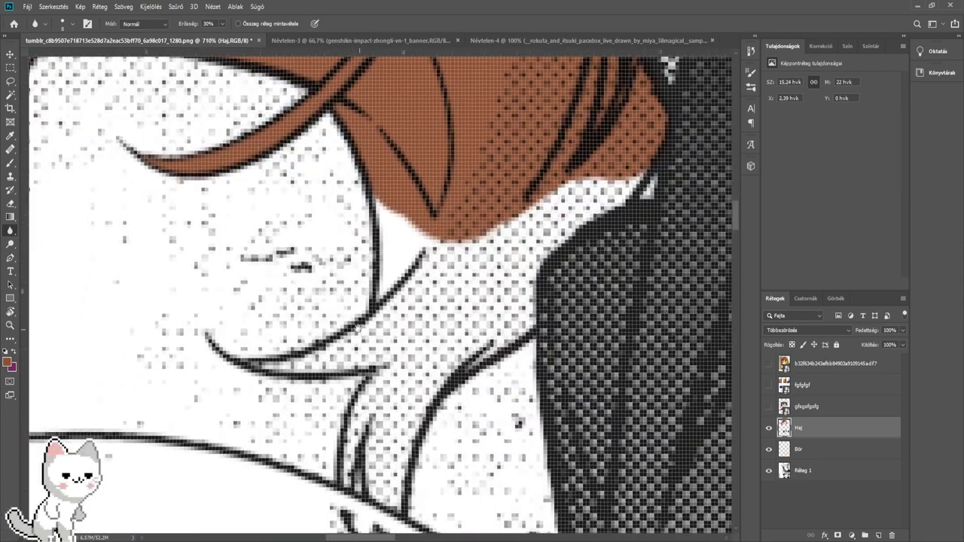
click(9, 162)
scroll(280, 362, up, 3)
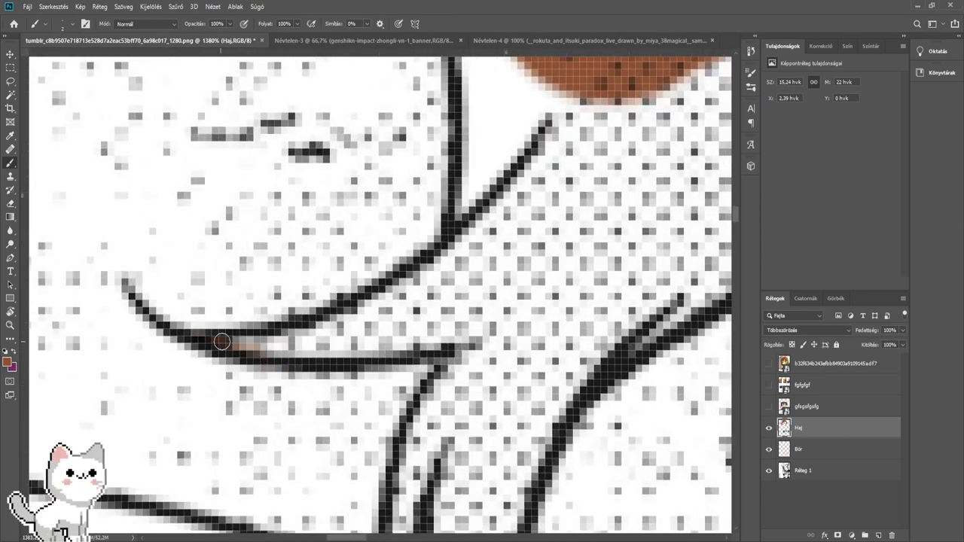
mouse_move(222, 342)
mouse_down()
mouse_move(286, 352)
mouse_move(231, 343)
mouse_move(459, 333)
mouse_move(321, 333)
mouse_move(414, 296)
mouse_move(389, 317)
mouse_move(491, 252)
mouse_move(506, 273)
mouse_move(482, 311)
mouse_move(524, 237)
mouse_up()
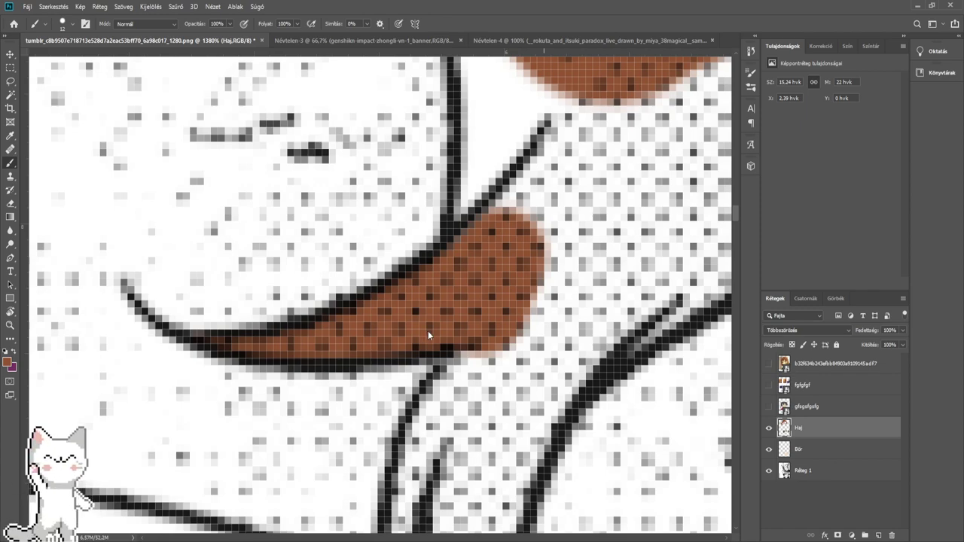
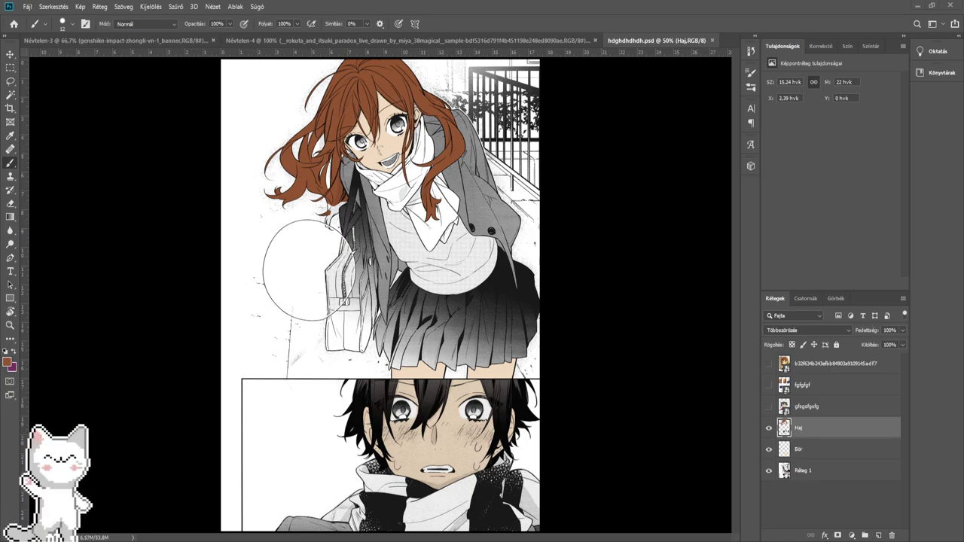
- Fill the remaining dotted hair between the painted hair above, the lowest lock tip and the dark coat with brown
scroll(309, 270, up, 10)
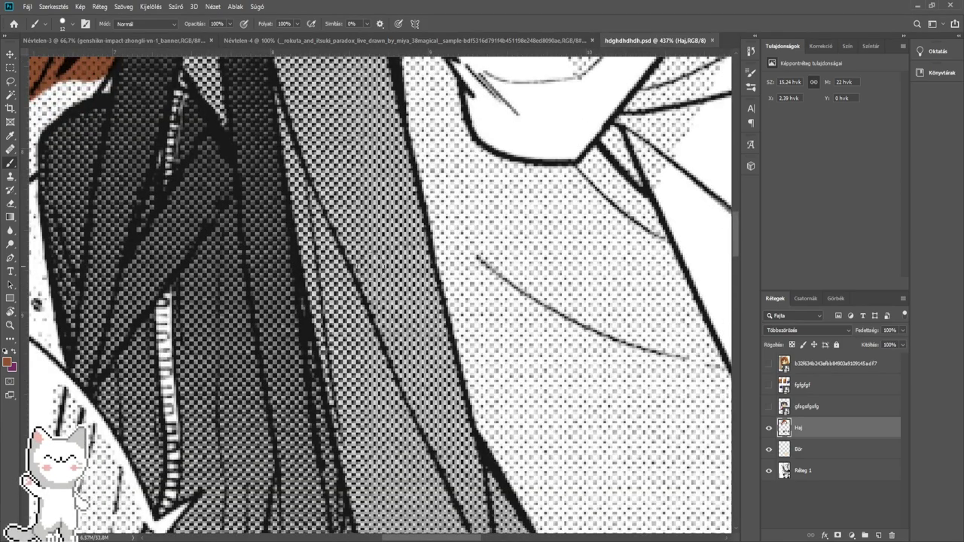
drag(340, 260, 485, 358)
scroll(339, 331, up, 6)
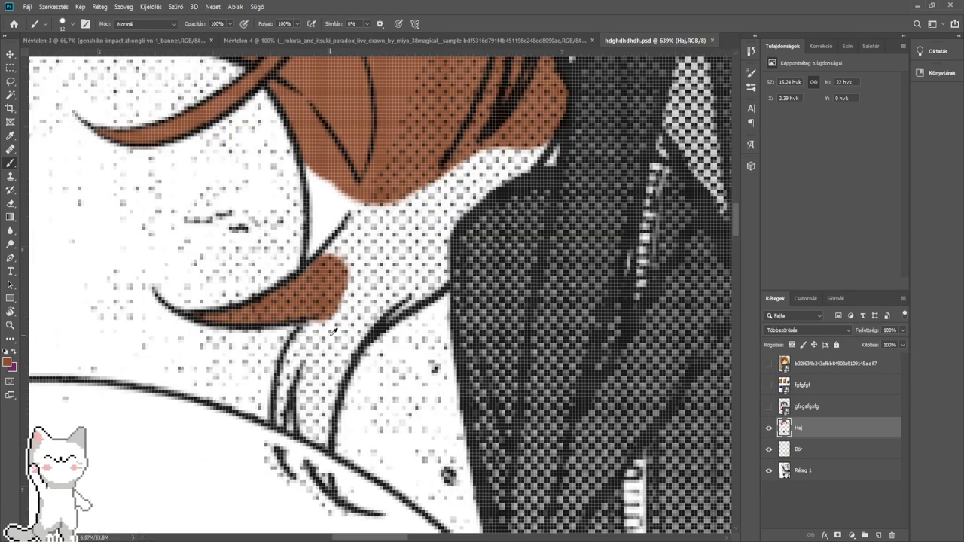
drag(324, 204, 351, 346)
drag(367, 339, 370, 340)
mouse_move(366, 343)
mouse_down()
mouse_move(362, 229)
mouse_move(351, 140)
mouse_move(419, 261)
mouse_move(409, 333)
mouse_move(460, 299)
mouse_up()
mouse_move(521, 313)
mouse_down()
mouse_move(475, 232)
mouse_move(498, 218)
mouse_move(416, 292)
mouse_move(420, 276)
mouse_move(430, 335)
mouse_move(468, 284)
mouse_move(531, 230)
mouse_up()
mouse_move(534, 230)
mouse_down()
mouse_move(387, 340)
mouse_move(413, 308)
mouse_move(461, 289)
mouse_move(415, 316)
mouse_move(474, 285)
mouse_move(477, 297)
mouse_move(500, 295)
mouse_move(488, 302)
mouse_move(536, 290)
mouse_up()
mouse_move(362, 459)
mouse_down()
mouse_move(418, 217)
mouse_move(372, 250)
mouse_move(370, 280)
mouse_move(312, 291)
mouse_move(269, 349)
mouse_move(239, 358)
mouse_up()
drag(239, 358, 349, 302)
mouse_move(255, 354)
mouse_down()
mouse_move(300, 316)
mouse_move(367, 218)
mouse_move(458, 172)
mouse_move(362, 267)
mouse_move(374, 273)
mouse_move(345, 305)
mouse_move(302, 405)
mouse_up()
key(bracketright)
drag(299, 427, 400, 354)
- Paint the hanging strands brown down past the large circle's outline, adjusting the brush size to fit the narrow gaps
alt+right_click(377, 405)
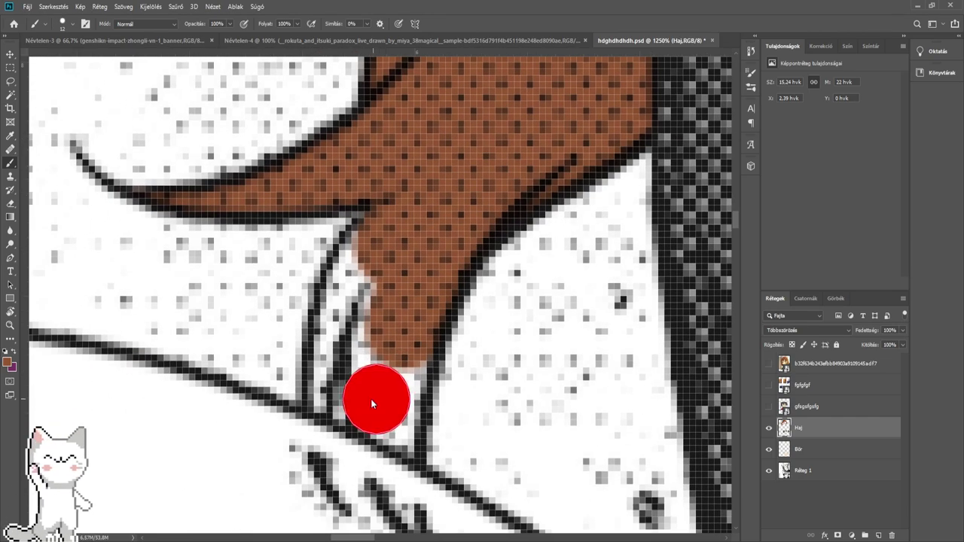
scroll(399, 437, up, 1)
mouse_move(399, 439)
mouse_down()
mouse_move(406, 384)
mouse_move(403, 427)
mouse_move(426, 489)
mouse_move(410, 375)
mouse_move(416, 453)
mouse_move(414, 398)
mouse_move(395, 400)
mouse_move(388, 436)
mouse_move(377, 390)
mouse_move(378, 274)
mouse_move(403, 284)
mouse_move(395, 355)
mouse_move(424, 260)
mouse_up()
alt+right_click(422, 395)
alt+right_click(400, 283)
mouse_move(331, 365)
mouse_down()
mouse_move(401, 343)
mouse_move(375, 365)
mouse_move(382, 325)
mouse_move(386, 382)
mouse_move(375, 320)
mouse_move(384, 267)
mouse_up()
alt+right_click(399, 347)
alt+right_click(381, 278)
alt+right_click(398, 222)
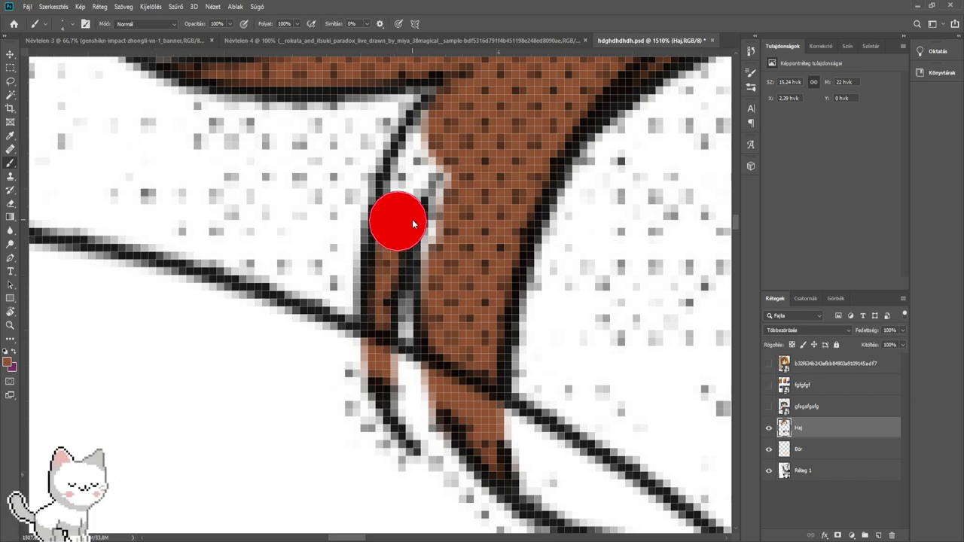
mouse_move(403, 218)
mouse_down()
mouse_move(443, 138)
mouse_move(441, 228)
mouse_move(459, 339)
mouse_up()
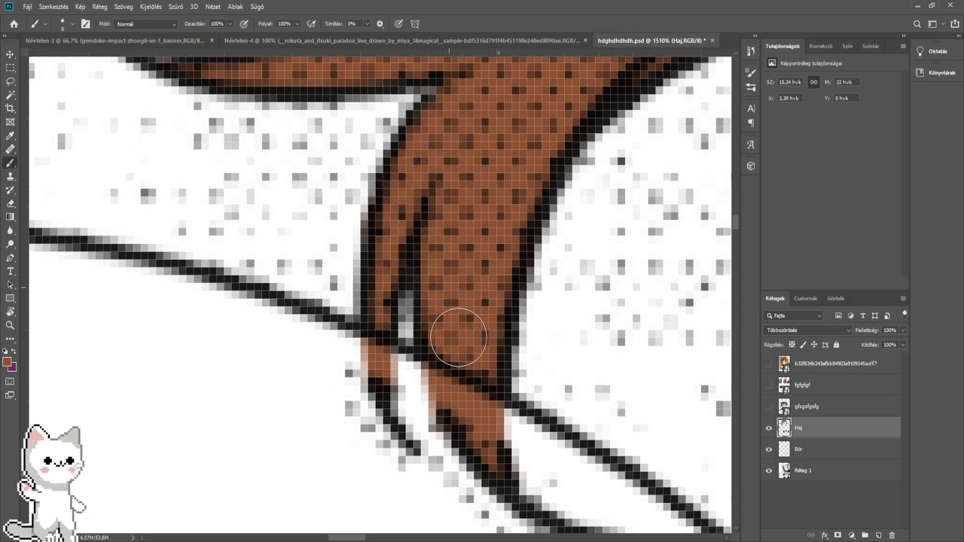
- Soften the brown edges of the strand tips overlapping the circle with a small Blur tool
scroll(496, 274, down, 3)
click(10, 230)
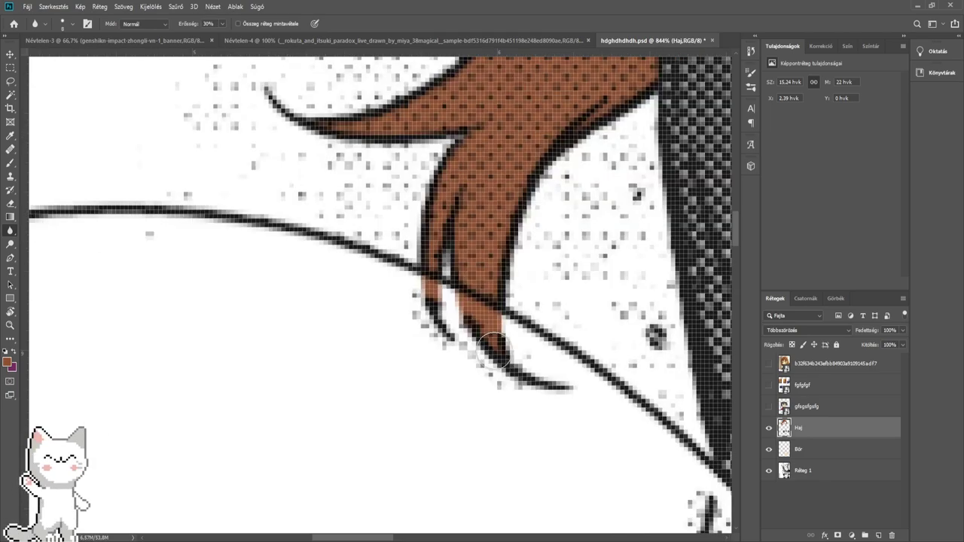
scroll(489, 344, up, 4)
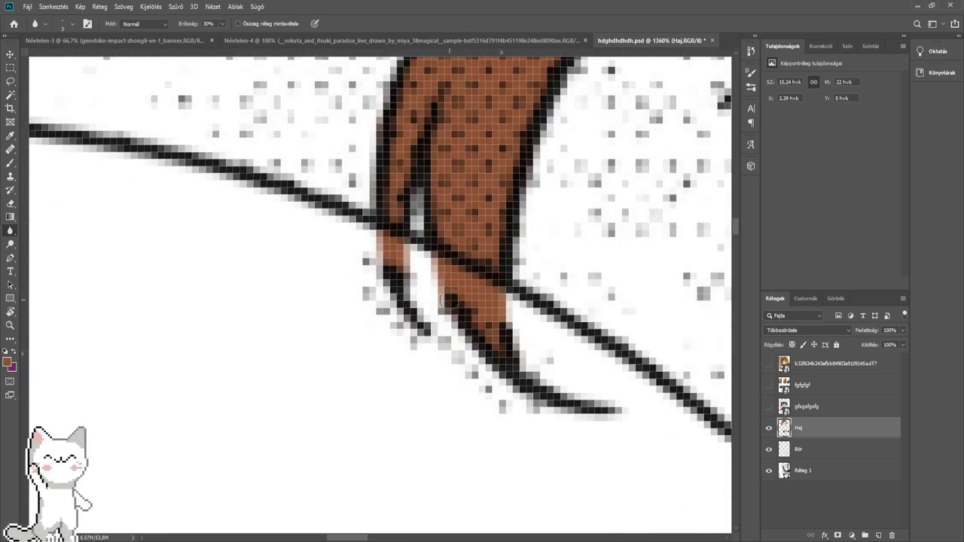
- Examine the painted hair on the whole figure for missed or uneven areas
scroll(531, 235, down, 10)
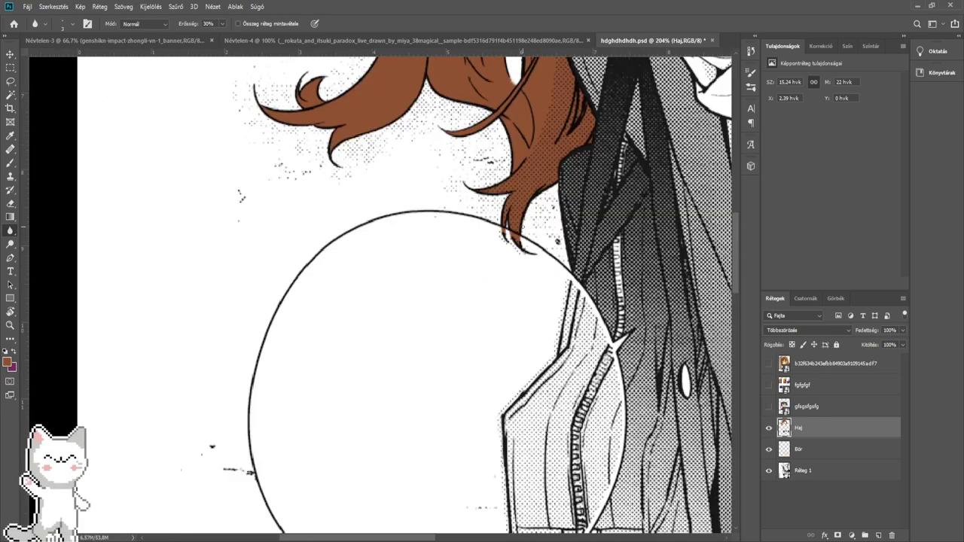
drag(559, 215, 354, 335)
scroll(461, 379, down, 3)
scroll(354, 335, down, 5)
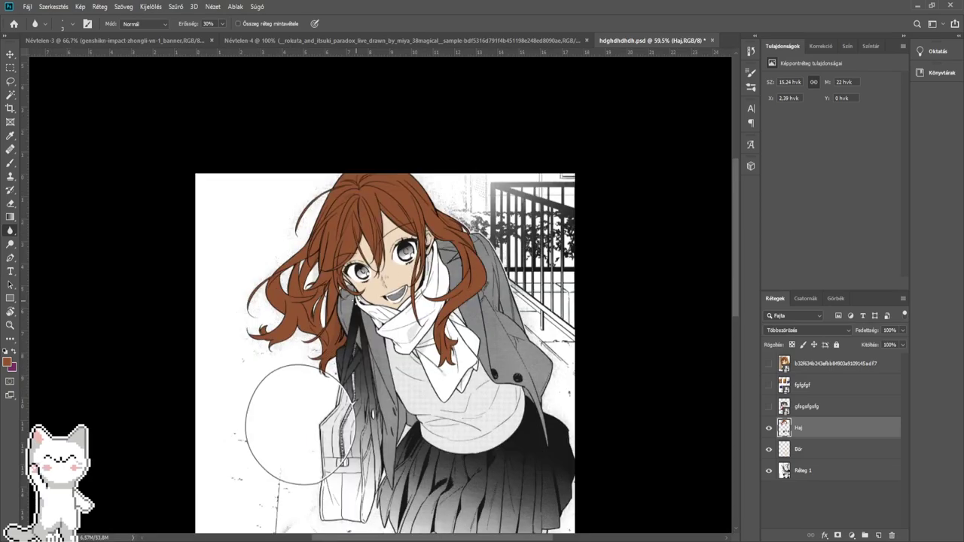
scroll(357, 300, up, 3)
drag(357, 300, 326, 331)
scroll(468, 362, up, 1)
drag(468, 369, 503, 506)
drag(454, 178, 466, 328)
drag(458, 415, 485, 378)
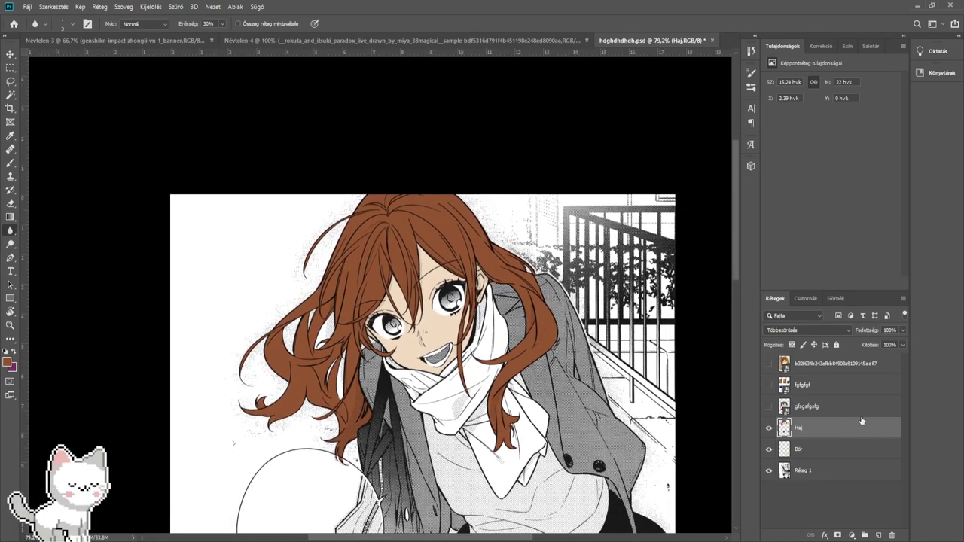
- Add a new layer above Haj and name it Ruha
click(878, 535)
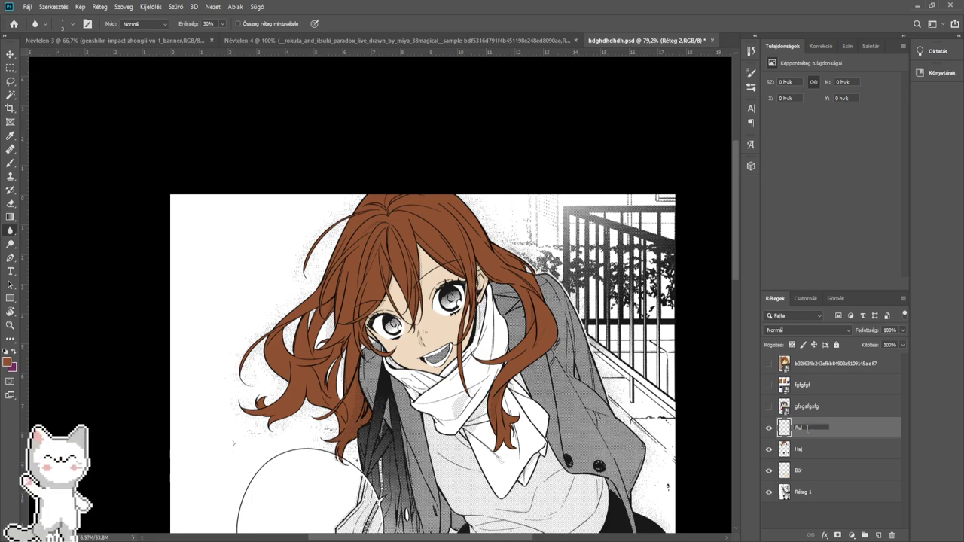
text(ha)
key(Return)
- Sample the dark blue-grey coat colour from the gfsgsfgsfg reference layer for the Brush, showing the reference only while sampling
drag(520, 491, 531, 210)
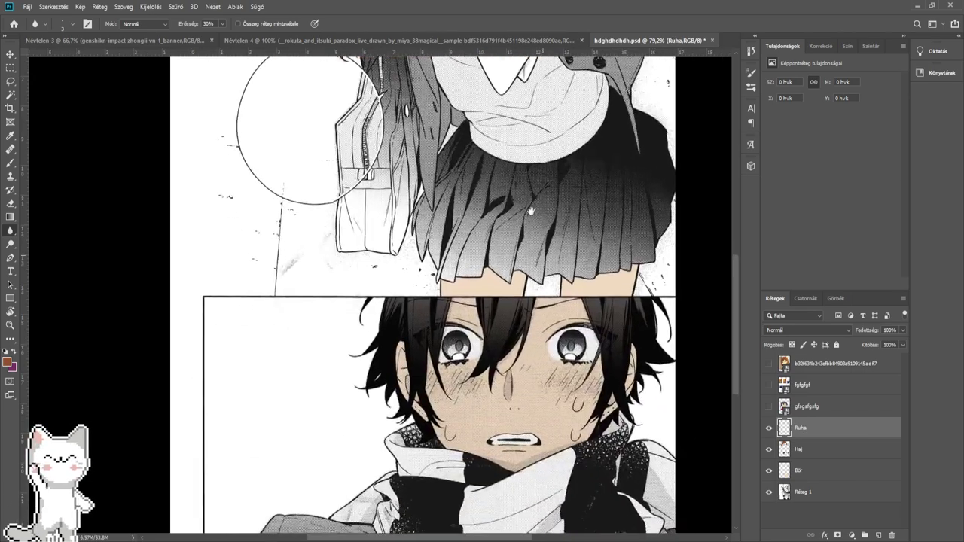
drag(552, 366, 528, 260)
click(769, 406)
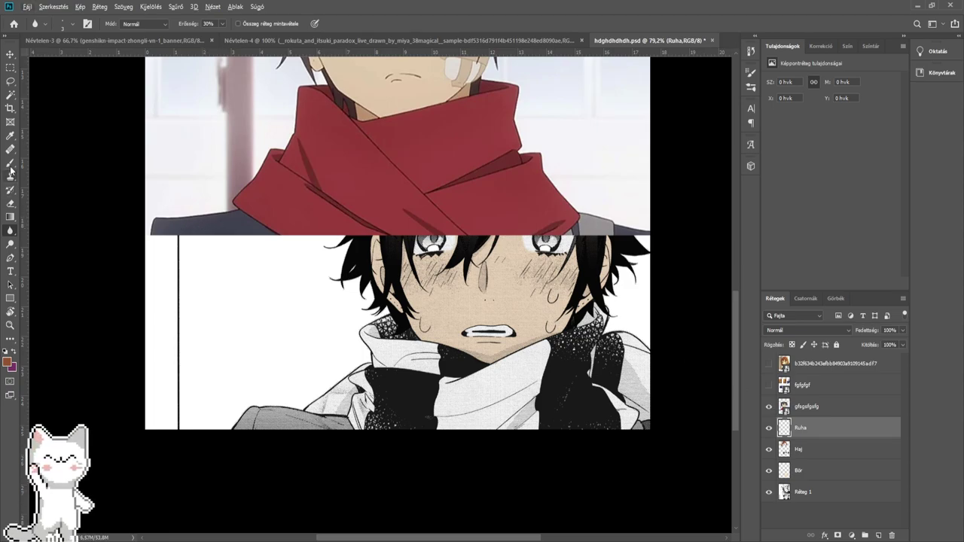
click(10, 164)
click(769, 406)
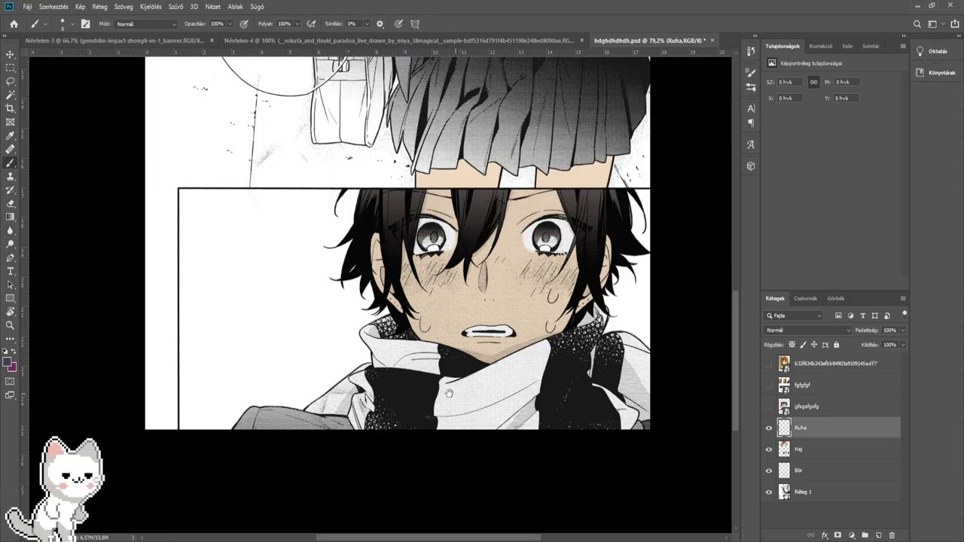
- Start painting the boy's sleeve dark blue-grey on the Ruha layer and set the layer's blend mode to Többszörözés (Multiply)
scroll(316, 422, up, 8)
drag(354, 442, 326, 501)
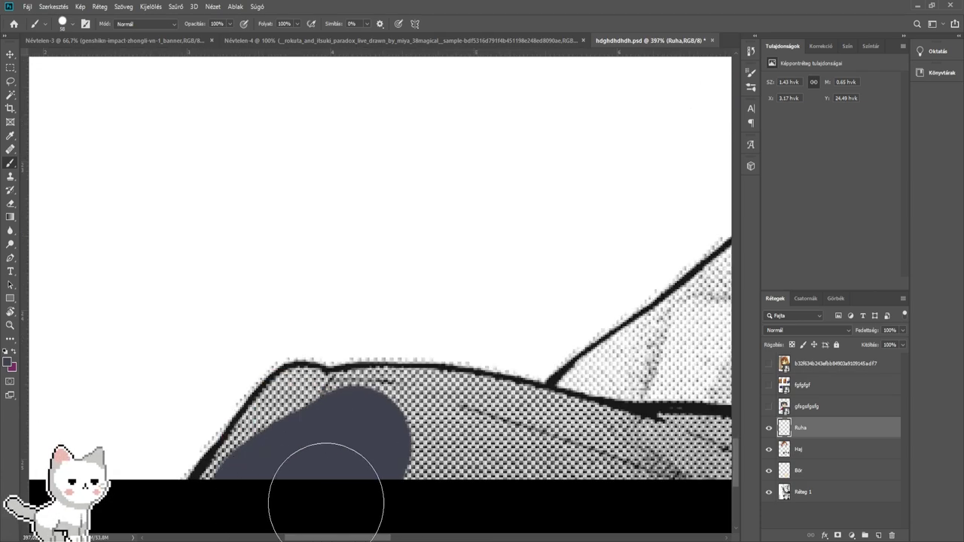
click(777, 328)
click(781, 323)
- Paint the rest of the boy's coat dark blue-grey along the lower edge of the panel, on both sides of the scarf
mouse_move(320, 463)
mouse_down()
mouse_move(251, 499)
mouse_move(287, 461)
mouse_move(302, 409)
mouse_move(301, 419)
mouse_move(348, 411)
mouse_move(509, 431)
mouse_up()
alt+right_click(299, 437)
mouse_move(515, 455)
mouse_down()
mouse_move(280, 416)
mouse_move(500, 392)
mouse_move(430, 432)
mouse_up()
drag(702, 405, 158, 382)
drag(689, 393, 209, 388)
mouse_move(678, 363)
mouse_down()
mouse_move(294, 362)
mouse_move(161, 372)
mouse_up()
mouse_move(360, 388)
mouse_down()
mouse_move(503, 409)
mouse_move(623, 401)
mouse_up()
scroll(550, 372, down, 3)
scroll(550, 371, down, 5)
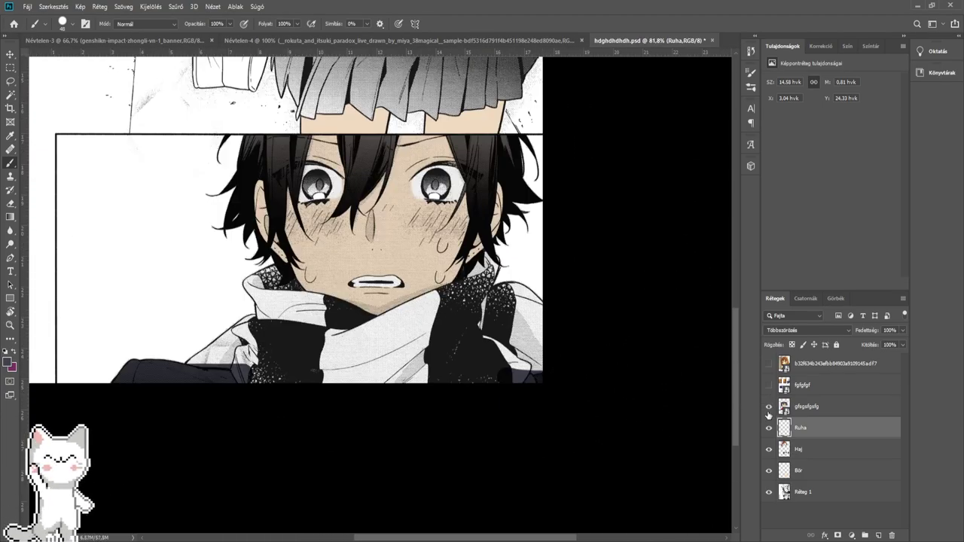
- Sample the grey beside the red scarf from the gfsgsfgsfg reference and dab it on the coat in the panel's lower right corner
click(768, 410)
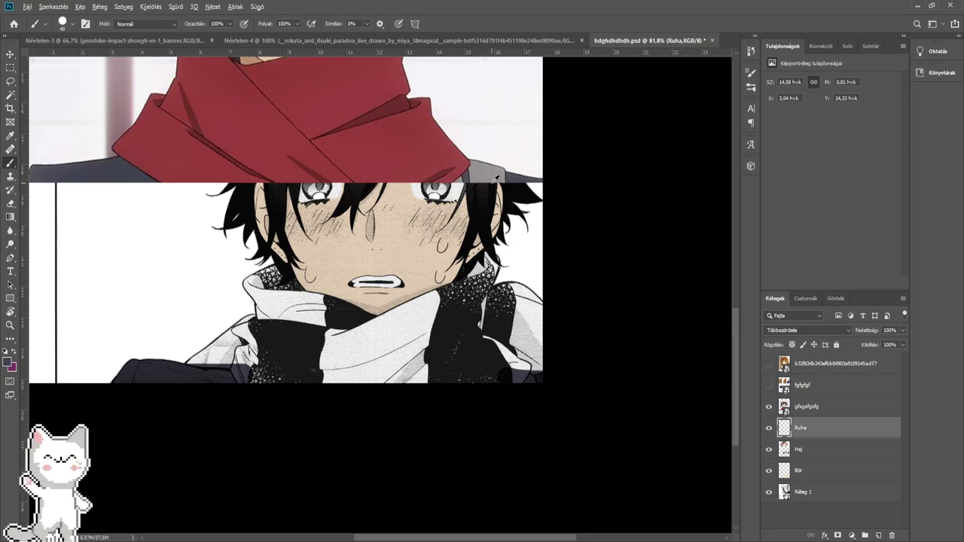
click(769, 408)
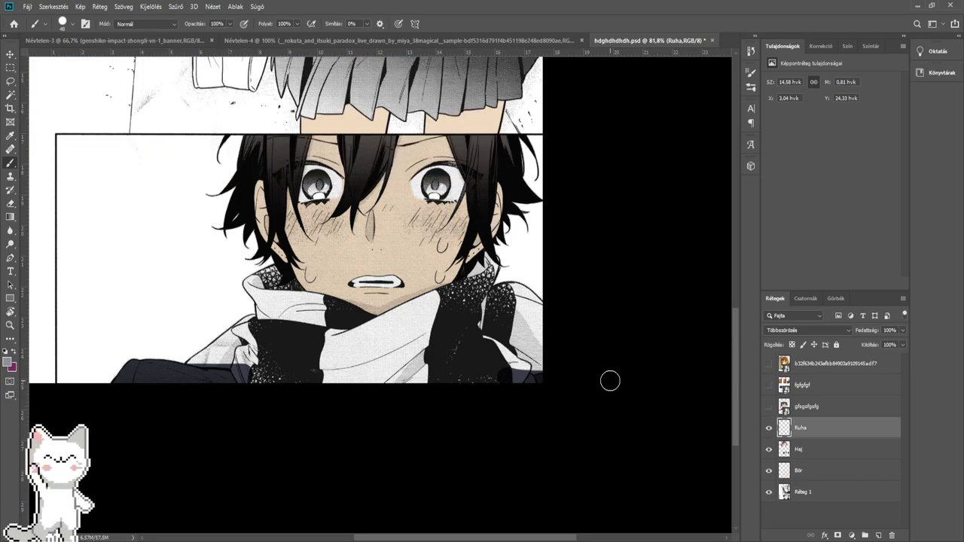
scroll(519, 345, up, 2)
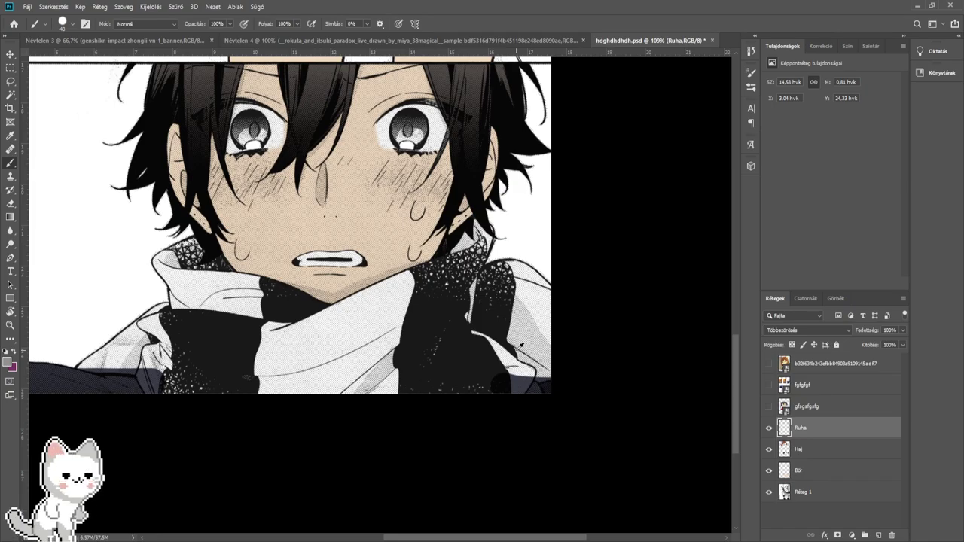
scroll(519, 345, up, 4)
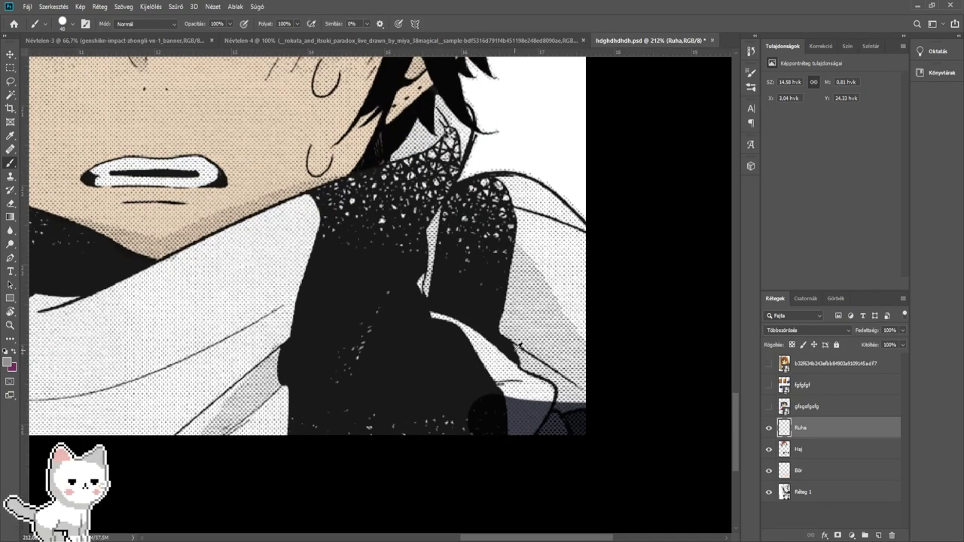
scroll(520, 345, down, 2)
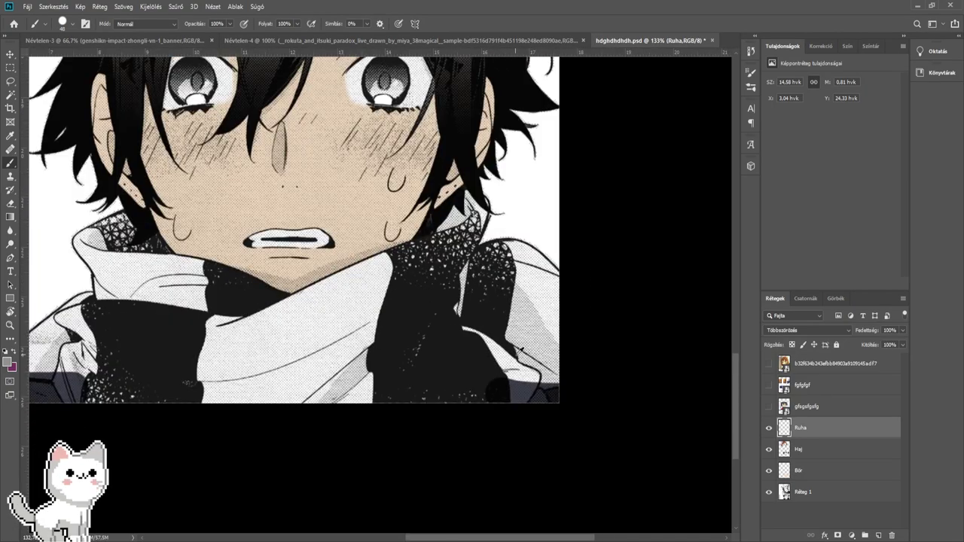
scroll(520, 349, up, 3)
scroll(409, 328, down, 2)
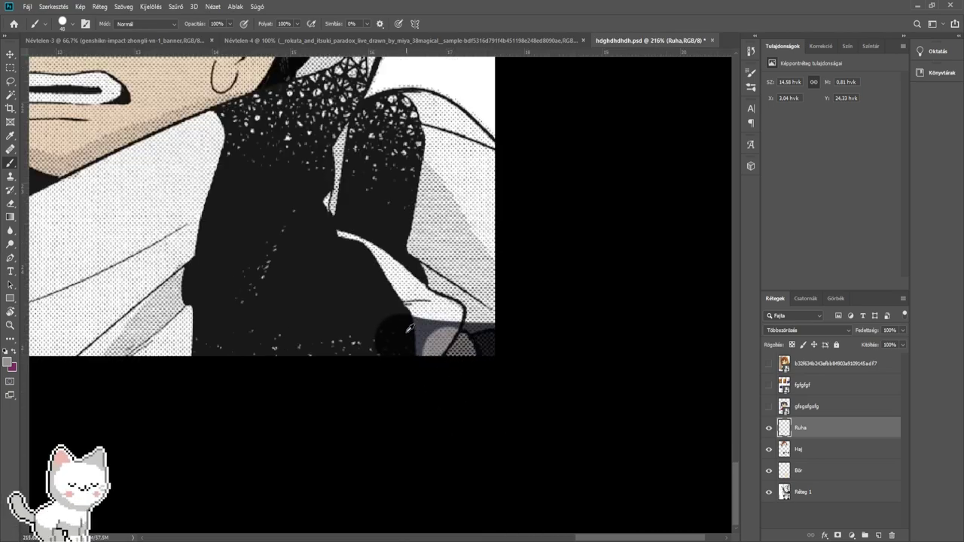
- Hide the Ruha layer to compare the clothing with the uncoloured artwork
scroll(408, 328, down, 5)
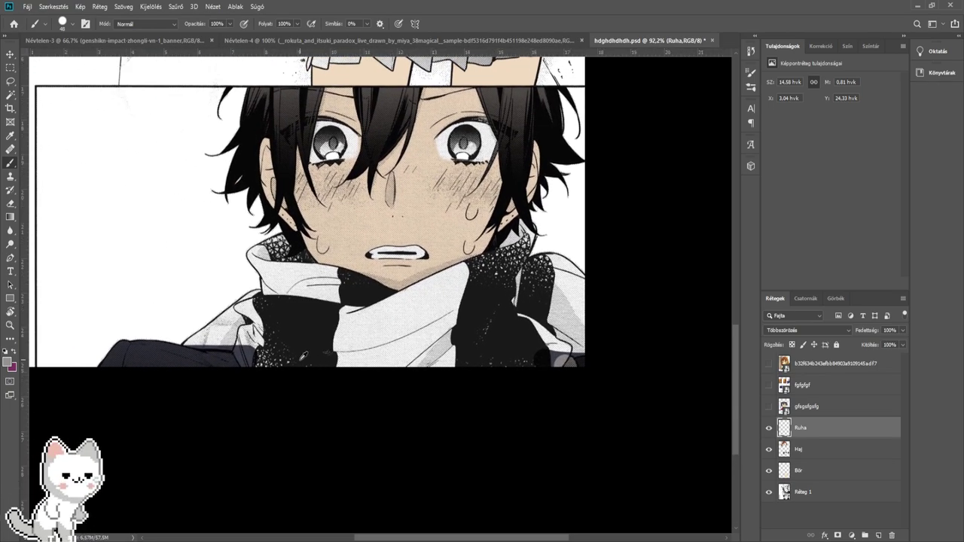
scroll(303, 356, up, 1)
click(768, 428)
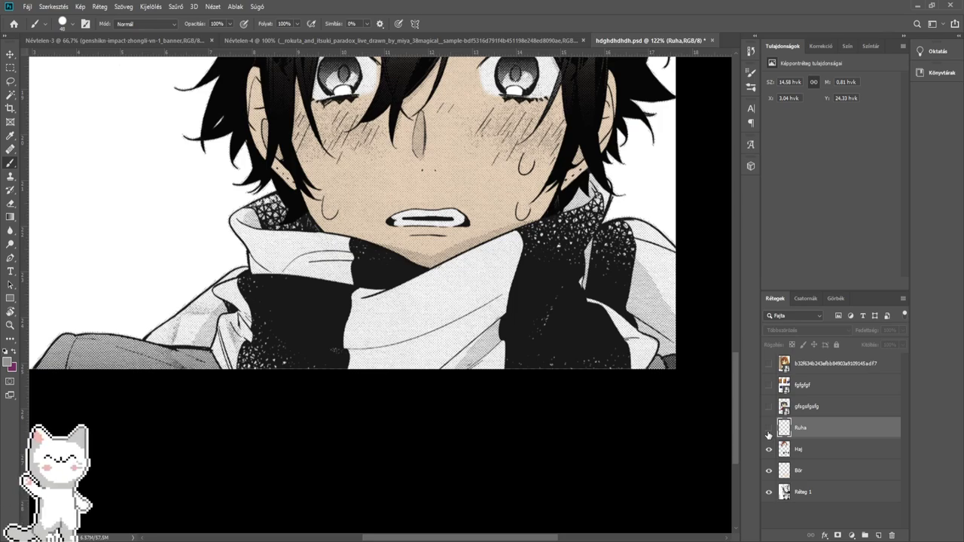
- Show the Ruha layer and sample the scarf's red from the gfsgsfgsfg reference, hiding the reference once sampled
click(768, 427)
click(768, 407)
scroll(613, 409, up, 5)
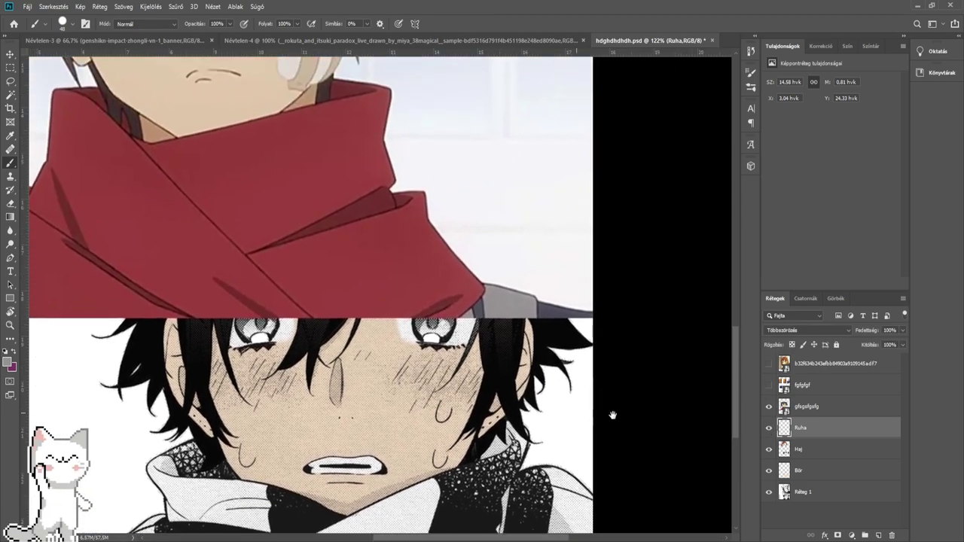
click(768, 407)
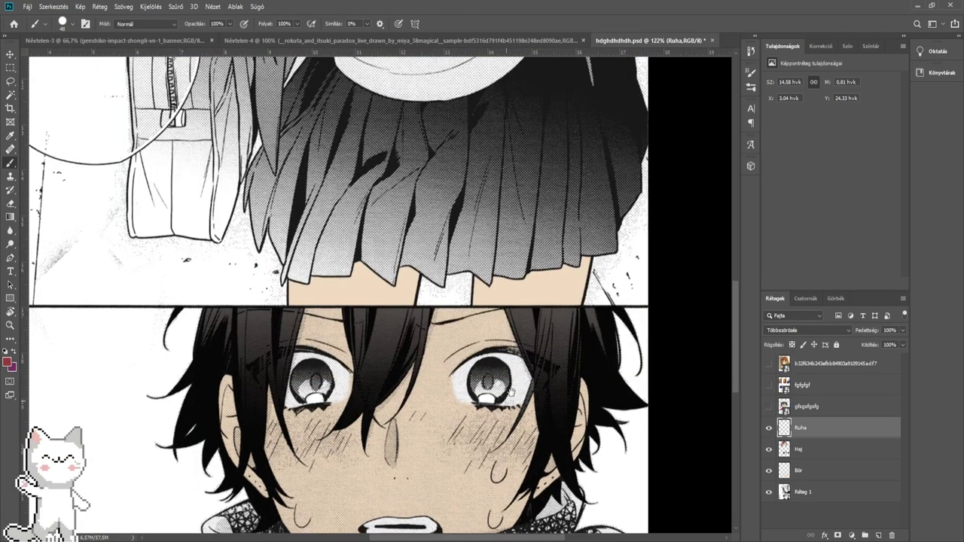
- Paint the lower-left fold of the boy's scarf red on the Ruha layer, along the edge of his sleeve
scroll(424, 354, up, 4)
scroll(424, 354, up, 2)
scroll(424, 356, up, 1)
drag(430, 370, 415, 371)
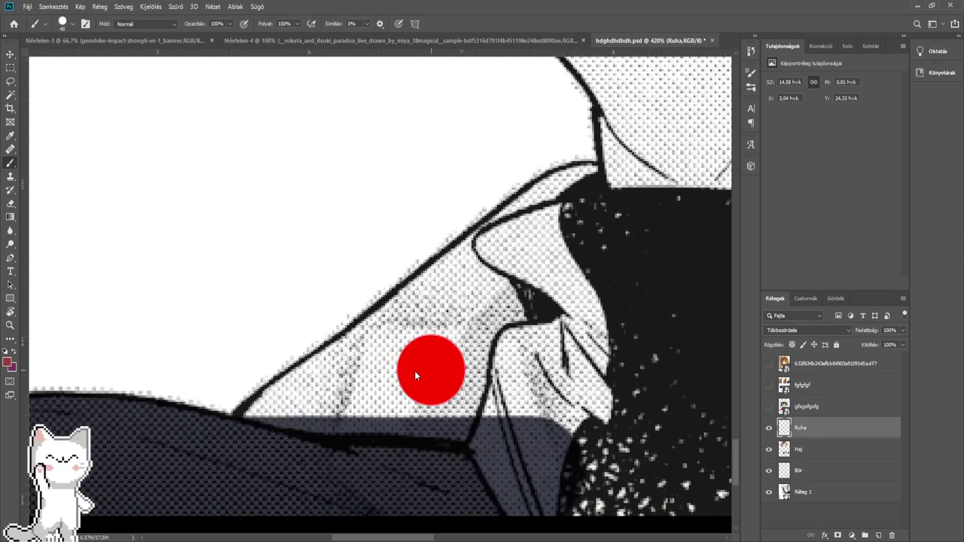
drag(310, 398, 296, 402)
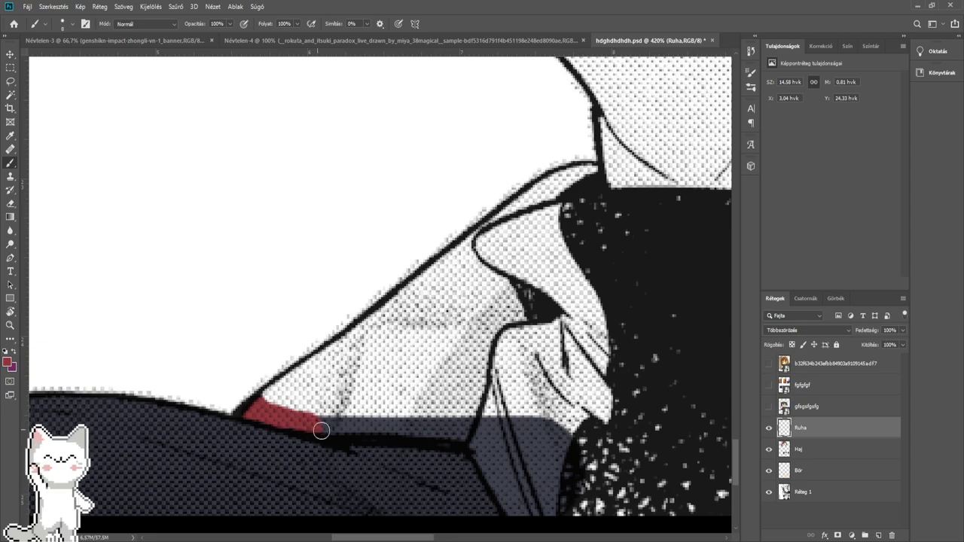
mouse_move(374, 420)
mouse_down()
mouse_move(351, 409)
mouse_move(423, 412)
mouse_up()
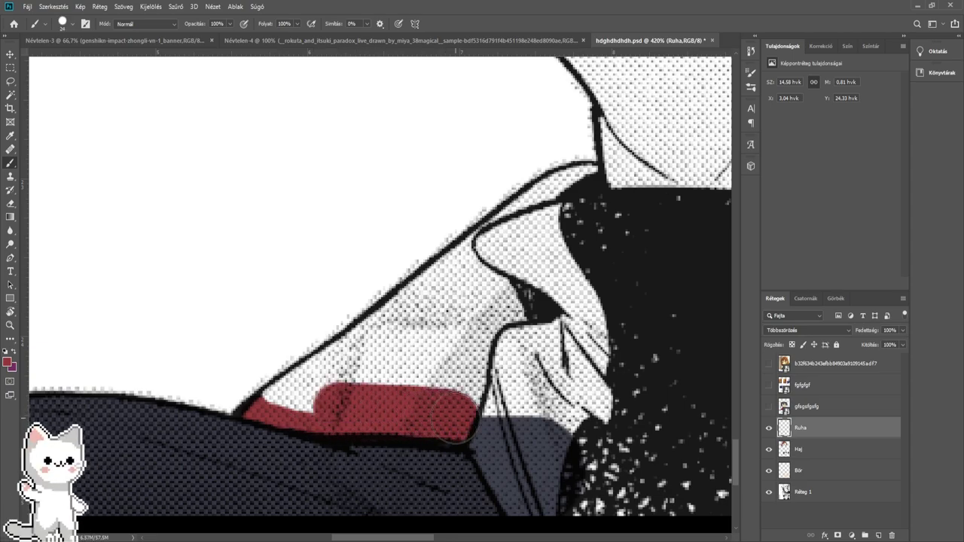
mouse_move(501, 418)
mouse_down()
mouse_move(366, 401)
mouse_move(302, 407)
mouse_up()
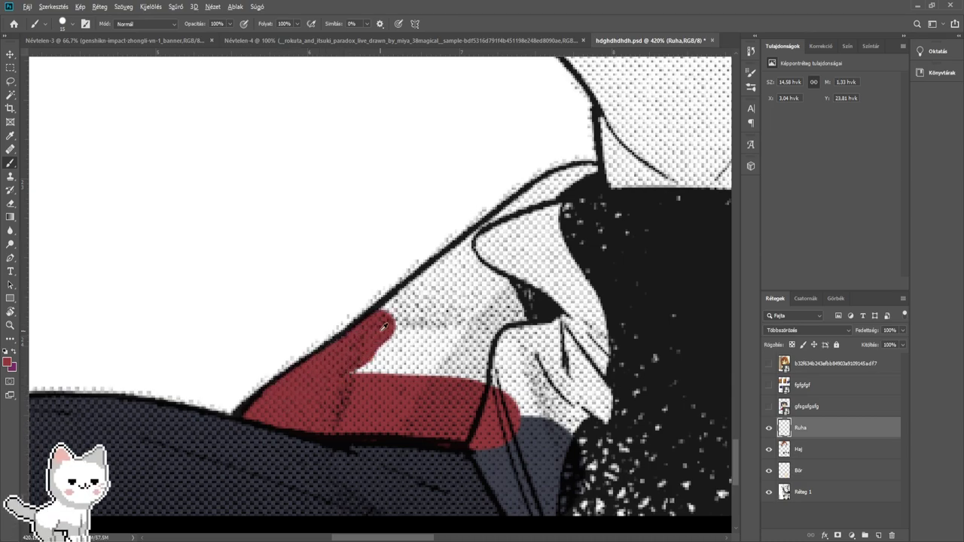
mouse_move(398, 344)
mouse_down()
mouse_move(352, 367)
mouse_move(444, 358)
mouse_up()
- Extend the red over the remaining small folds at the scarf's left edge, up to the dark stripe
scroll(520, 344, down, 10)
drag(548, 234, 403, 528)
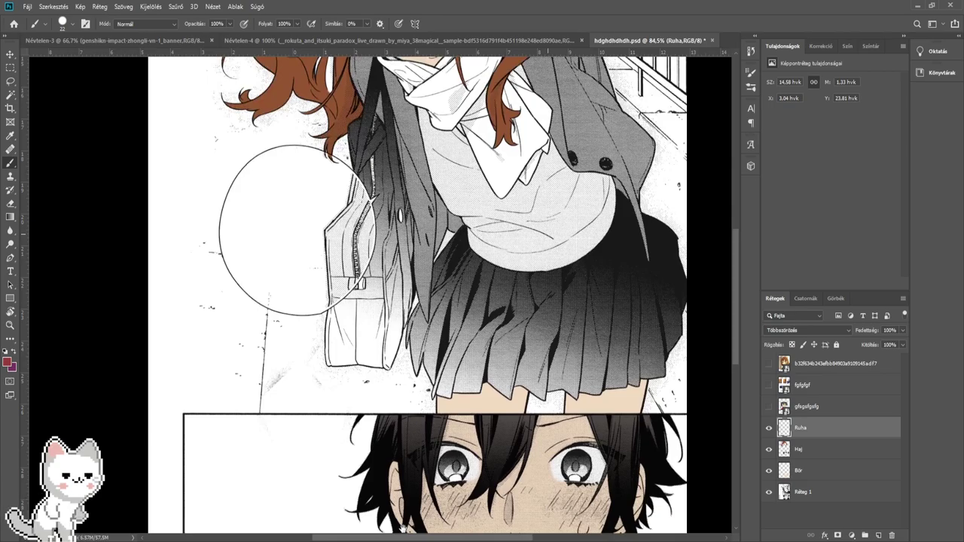
scroll(414, 512, up, 4)
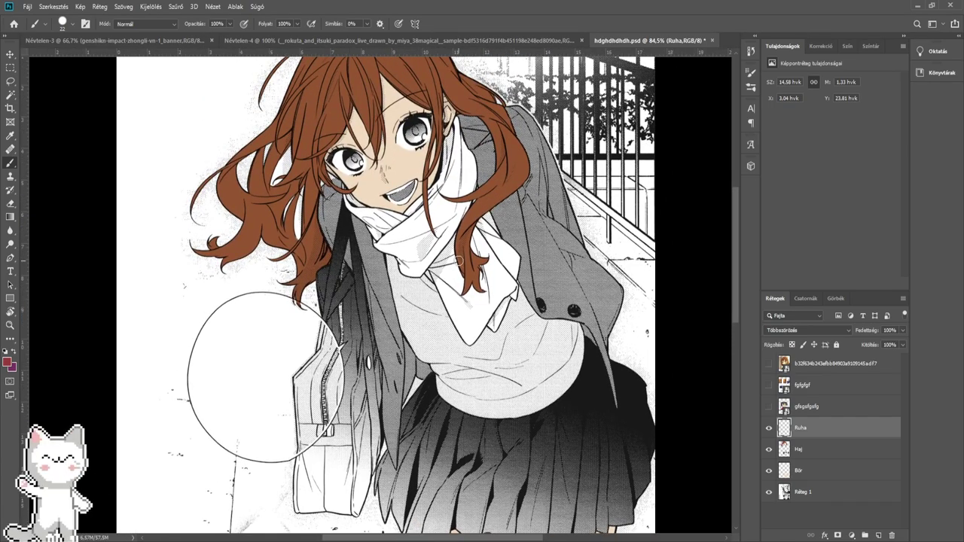
scroll(414, 362, down, 8)
scroll(415, 361, up, 5)
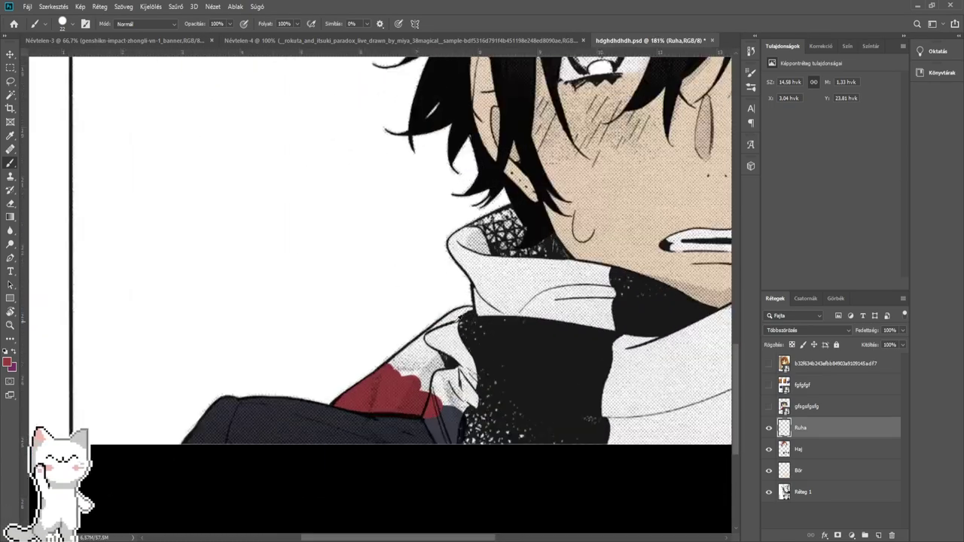
mouse_move(415, 360)
mouse_down()
mouse_move(419, 433)
mouse_move(377, 418)
mouse_up()
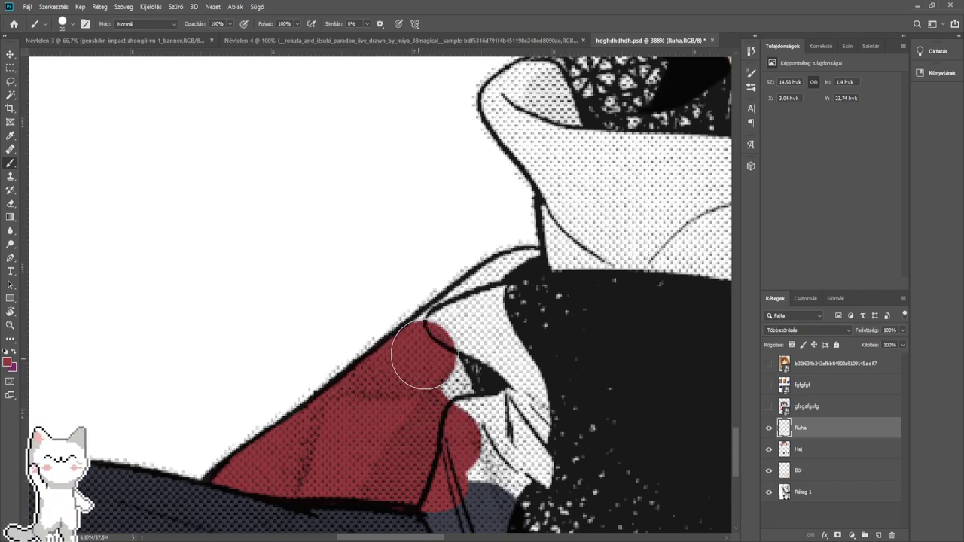
mouse_move(423, 356)
mouse_down()
mouse_move(534, 284)
mouse_move(563, 407)
mouse_up()
mouse_move(543, 360)
mouse_down()
mouse_move(486, 418)
mouse_move(539, 459)
mouse_move(418, 346)
mouse_up()
scroll(559, 458, down, 3)
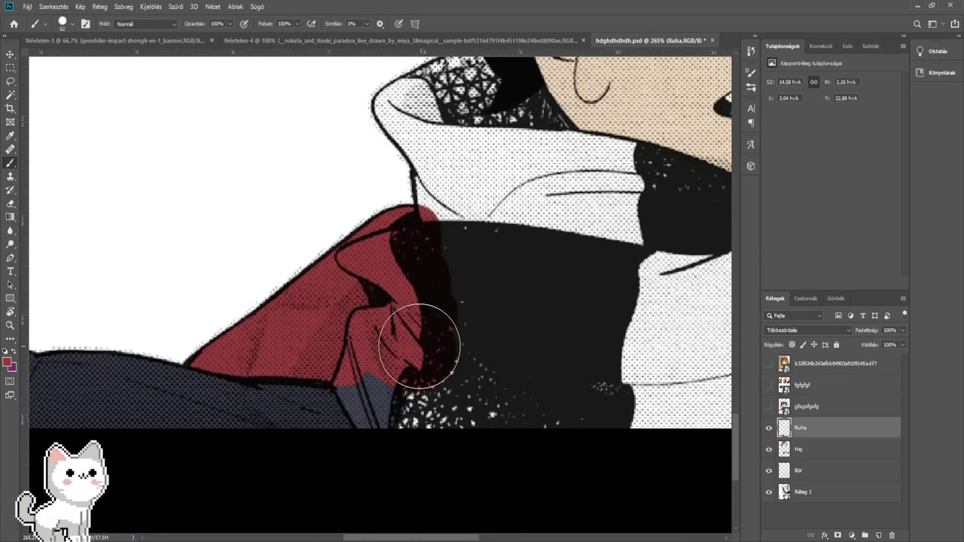
- Show the reference of the brown-haired girl to examine her scarf's colour, and hide it again
click(766, 365)
scroll(661, 319, down, 4)
drag(661, 317, 591, 528)
drag(603, 188, 455, 512)
drag(516, 169, 525, 217)
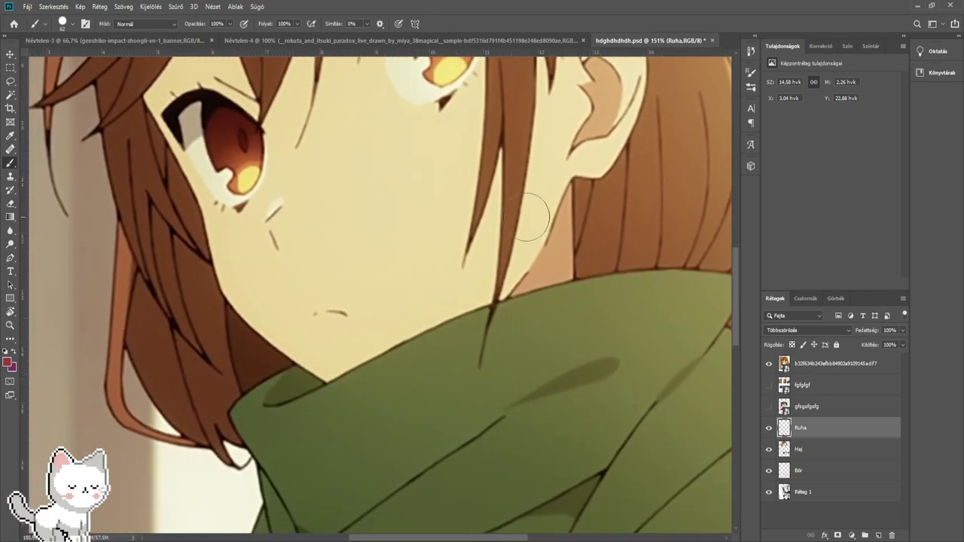
scroll(528, 216, down, 2)
click(768, 363)
- Paint red over the speckled dark stripe at the lower left of the boy's scarf
scroll(406, 274, up, 4)
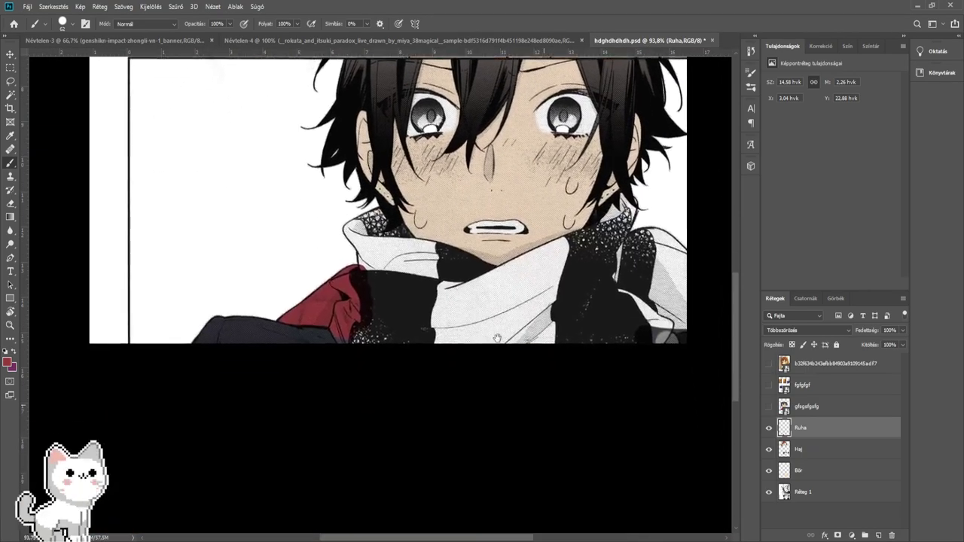
scroll(366, 277, up, 2)
drag(392, 279, 404, 376)
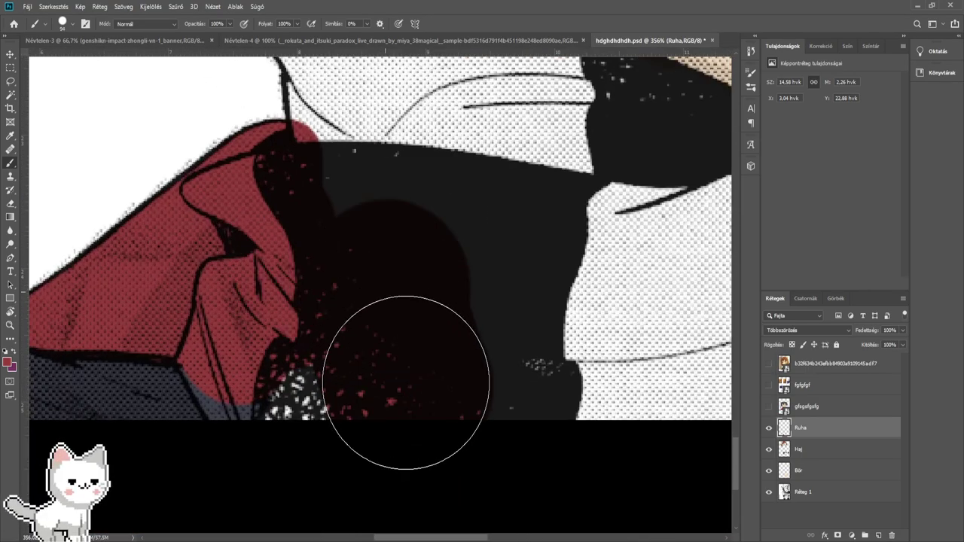
mouse_move(252, 322)
mouse_down()
mouse_move(284, 387)
mouse_move(443, 409)
mouse_move(329, 331)
mouse_up()
- Paint the scarf's left collar fold and its patterned inner lining red, following the outline up to the hair
scroll(329, 331, up, 4)
mouse_move(377, 354)
mouse_down()
mouse_move(406, 297)
mouse_move(405, 238)
mouse_move(382, 297)
mouse_up()
scroll(432, 316, up, 1)
drag(397, 265, 382, 404)
scroll(381, 404, up, 1)
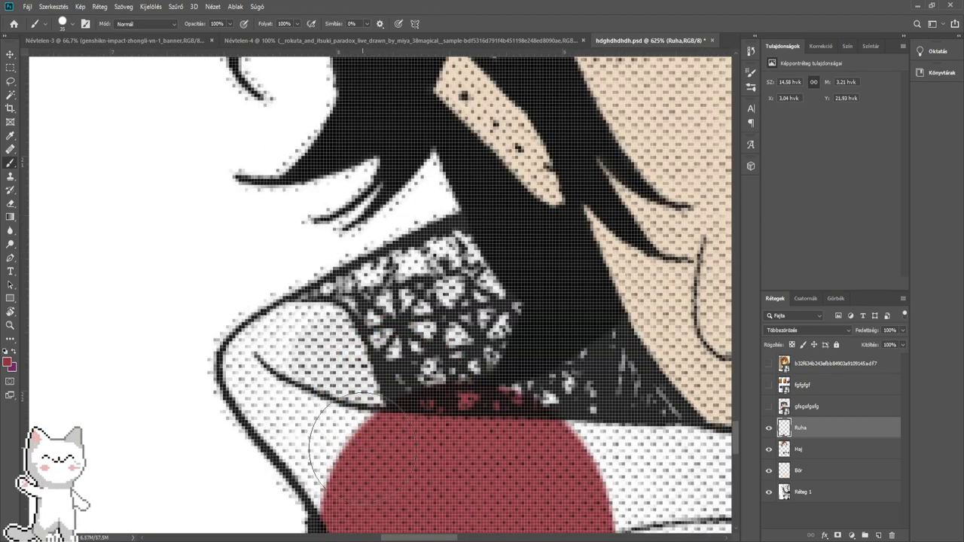
mouse_move(324, 441)
mouse_down()
mouse_move(354, 458)
mouse_move(275, 369)
mouse_move(293, 346)
mouse_move(443, 355)
mouse_move(465, 326)
mouse_up()
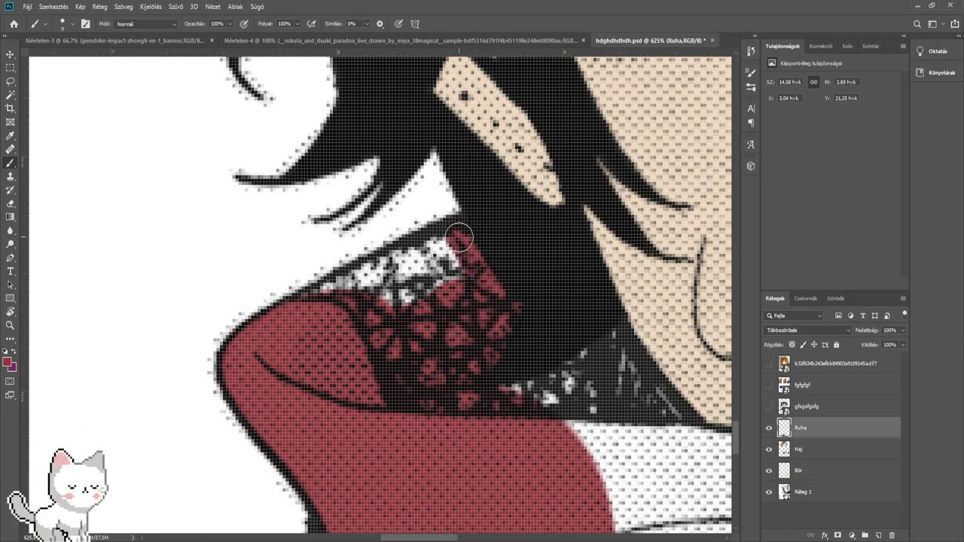
drag(429, 243, 377, 271)
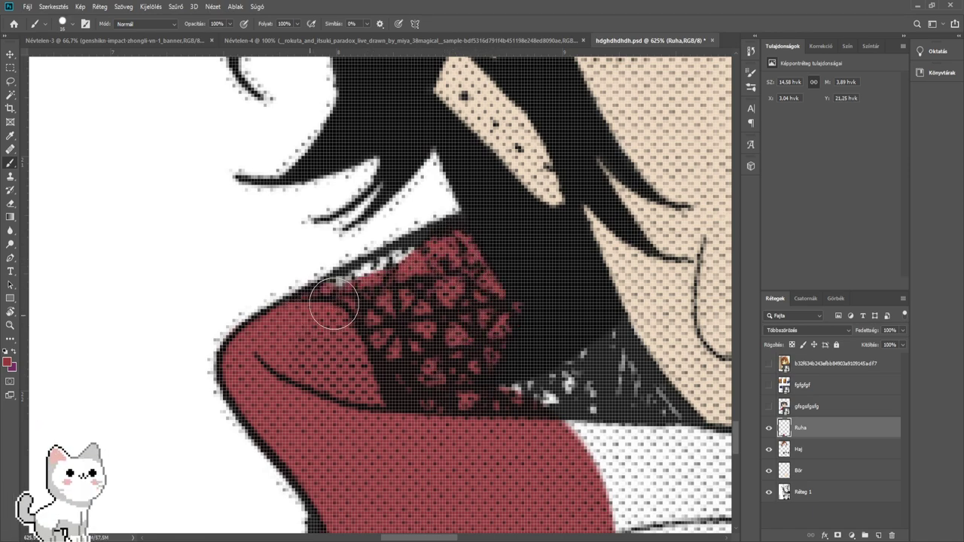
- Paint the speckled shadow between the left collar and the boy's neck red, undoing the stroke that spills onto the skin
drag(471, 272, 308, 195)
drag(465, 274, 460, 280)
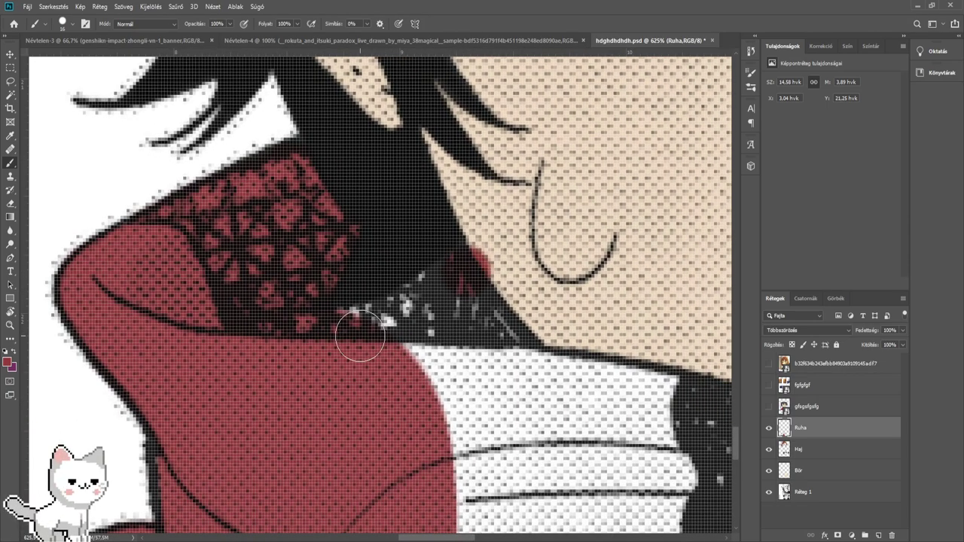
key(ctrl+z)
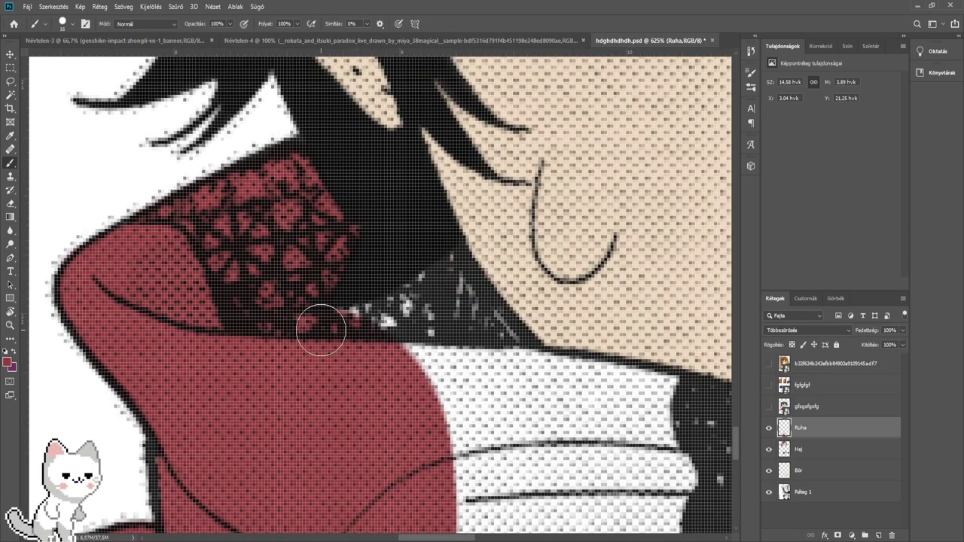
mouse_move(384, 320)
mouse_down()
mouse_move(442, 286)
mouse_move(457, 258)
mouse_move(499, 357)
mouse_up()
key(bracketleft)
key(bracketleft)
key(bracketleft)
drag(483, 324, 532, 376)
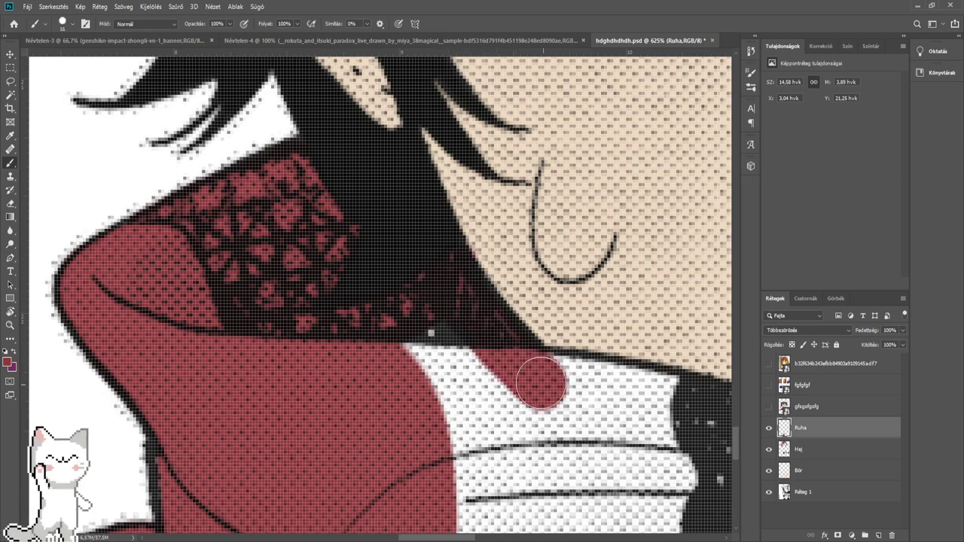
- Widen the red on the upper scarf band directly below the left side of the jaw
key(bracketright)
key(bracketright)
key(bracketright)
key(bracketright)
drag(465, 363, 378, 356)
drag(476, 316, 409, 378)
key(e)
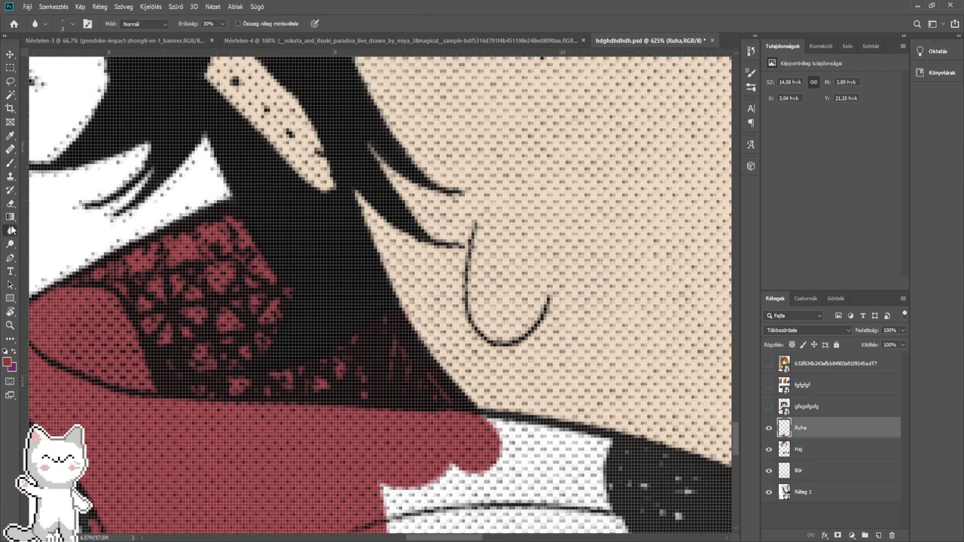
drag(410, 309, 413, 187)
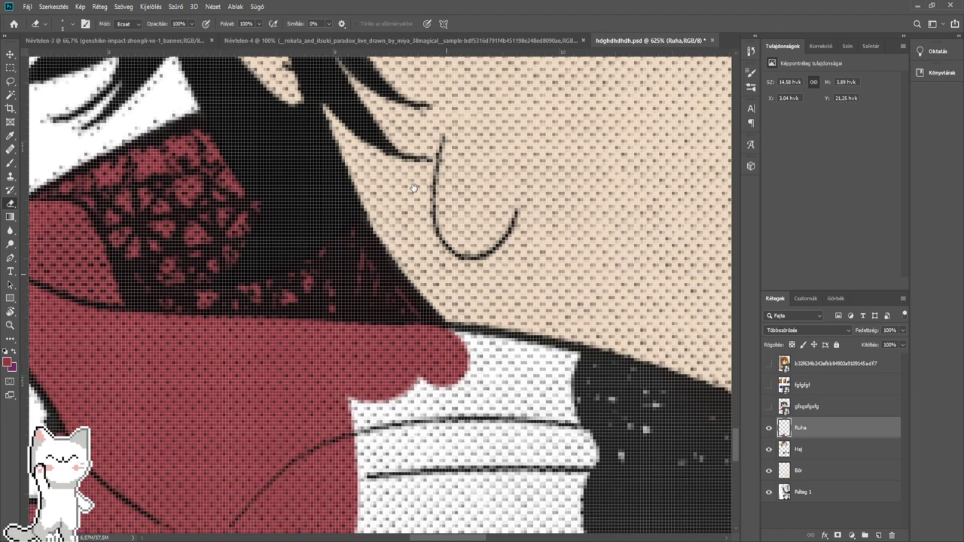
click(10, 164)
scroll(287, 292, down, 3)
- Paint red across the rest of the upper band, the dark stripe under the chin and the scarf's front wrap
mouse_move(350, 374)
mouse_down()
mouse_move(385, 384)
mouse_move(317, 375)
mouse_up()
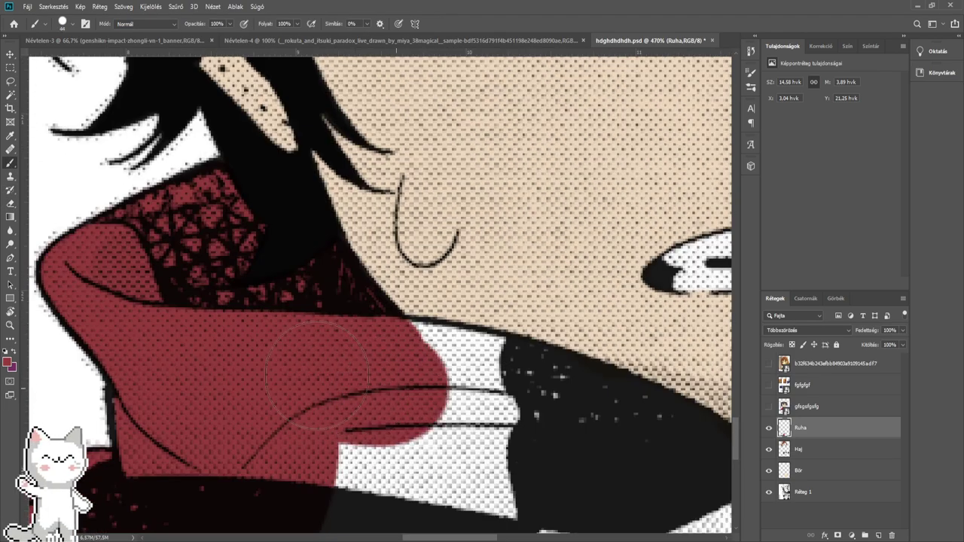
mouse_move(406, 371)
mouse_down()
mouse_move(487, 382)
mouse_move(584, 418)
mouse_up()
mouse_move(574, 423)
mouse_down()
mouse_move(312, 333)
mouse_move(293, 317)
mouse_move(468, 403)
mouse_up()
scroll(522, 427, down, 10)
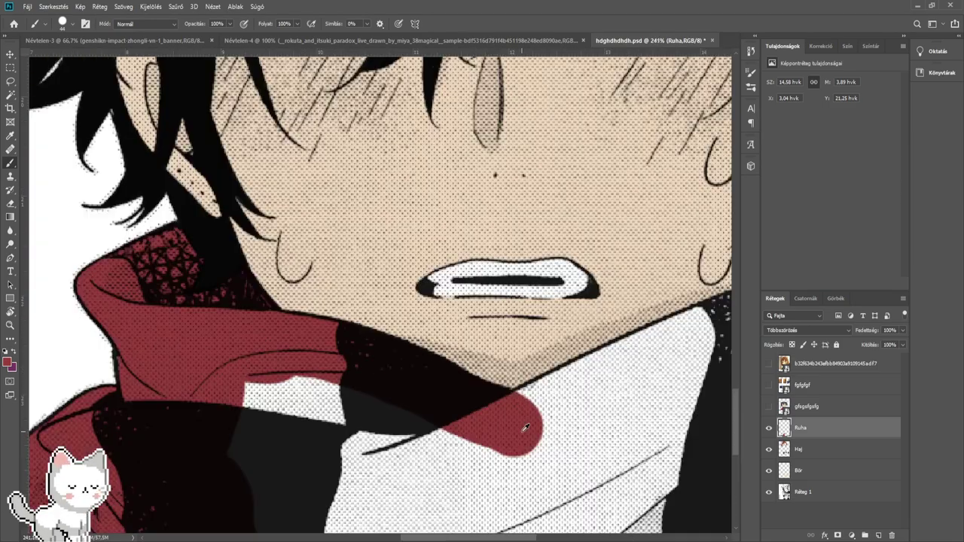
mouse_move(479, 468)
mouse_down()
mouse_move(500, 472)
mouse_move(385, 422)
mouse_up()
mouse_move(385, 424)
mouse_down()
mouse_move(465, 452)
mouse_move(409, 280)
mouse_up()
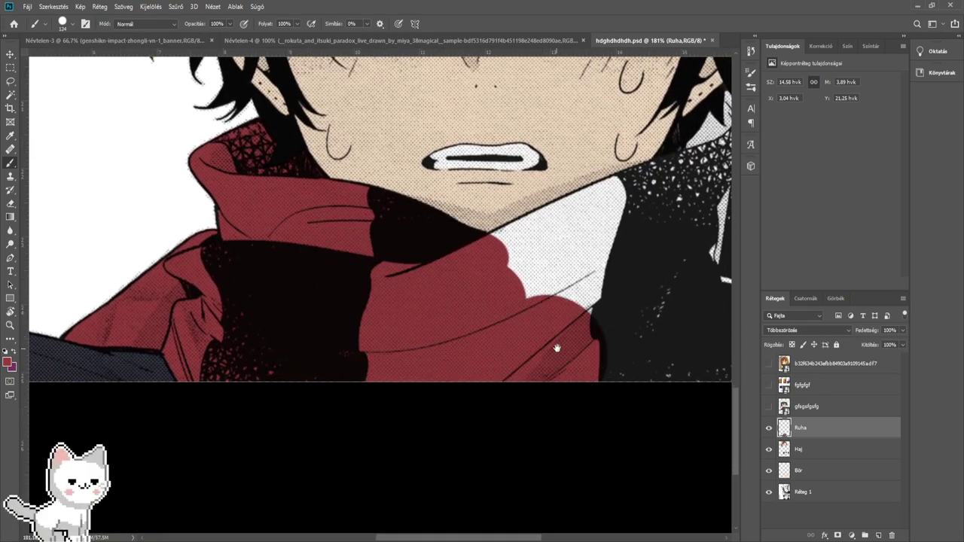
- Paint the right dark stripe and the collar section below the boy's ear red
mouse_move(555, 344)
mouse_down()
mouse_move(280, 354)
mouse_move(387, 355)
mouse_move(349, 315)
mouse_move(269, 292)
mouse_move(228, 305)
mouse_move(217, 271)
mouse_move(253, 253)
mouse_up()
scroll(271, 293, up, 7)
scroll(290, 244, up, 3)
drag(319, 230, 307, 369)
mouse_move(231, 367)
mouse_down()
mouse_move(320, 319)
mouse_move(516, 262)
mouse_move(463, 267)
mouse_move(471, 259)
mouse_move(571, 224)
mouse_move(594, 226)
mouse_move(292, 333)
mouse_up()
mouse_move(342, 305)
mouse_down()
mouse_move(312, 310)
mouse_move(308, 292)
mouse_move(347, 268)
mouse_move(355, 224)
mouse_move(354, 348)
mouse_up()
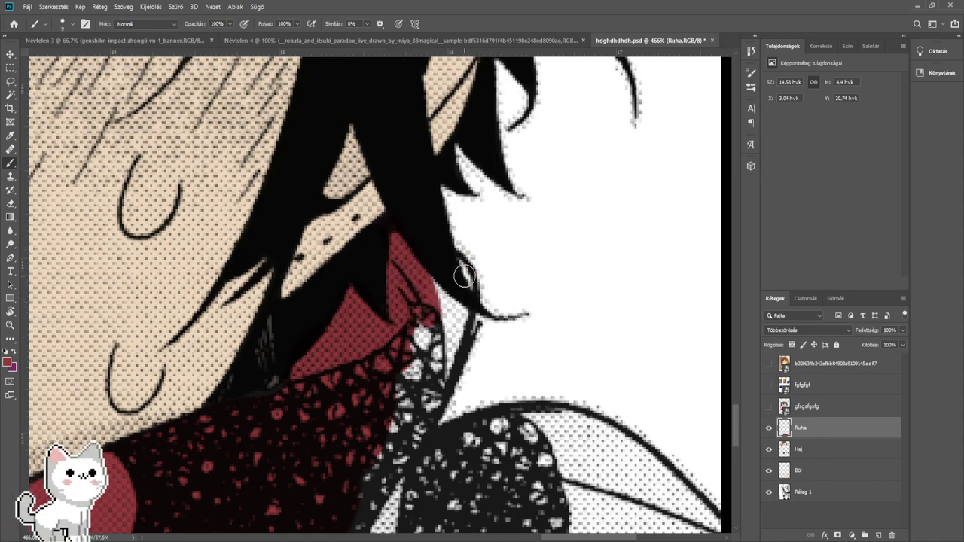
- Finish the scarf's right side in red, covering the speckled collar edge, the back folds and the area above the coat corner
mouse_move(426, 303)
mouse_down()
mouse_move(444, 323)
mouse_move(449, 316)
mouse_move(420, 388)
mouse_move(368, 425)
mouse_move(373, 276)
mouse_move(371, 390)
mouse_move(390, 344)
mouse_move(387, 292)
mouse_move(411, 377)
mouse_move(469, 319)
mouse_move(547, 300)
mouse_move(624, 334)
mouse_move(636, 361)
mouse_up()
mouse_move(634, 372)
mouse_down()
mouse_move(465, 304)
mouse_move(527, 311)
mouse_move(509, 394)
mouse_move(331, 397)
mouse_move(376, 441)
mouse_move(396, 486)
mouse_move(420, 460)
mouse_up()
scroll(509, 394, down, 2)
scroll(484, 360, down, 3)
alt+right_click(318, 402)
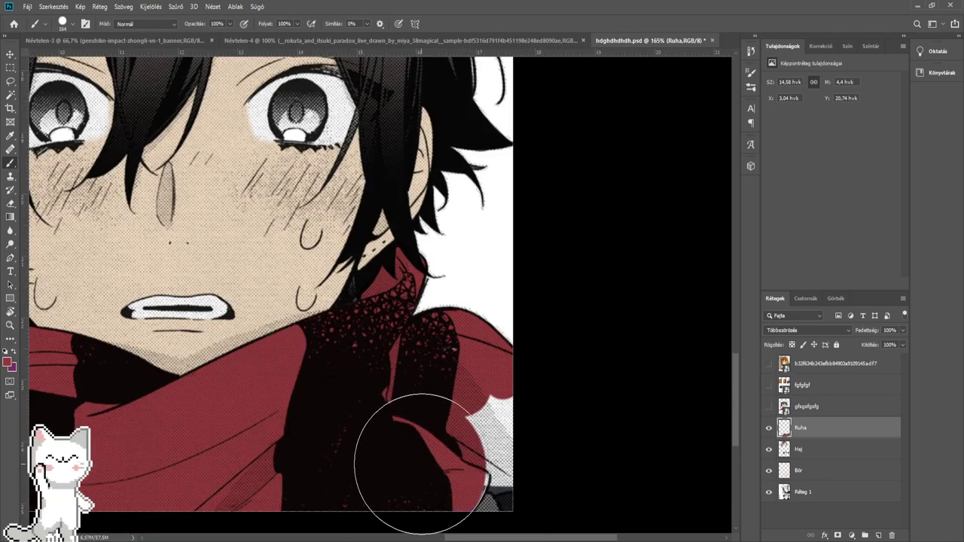
scroll(422, 459, up, 2)
alt+right_click(437, 461)
mouse_move(504, 393)
mouse_down()
mouse_move(522, 383)
mouse_move(518, 391)
mouse_up()
drag(501, 433, 447, 281)
scroll(439, 358, up, 1)
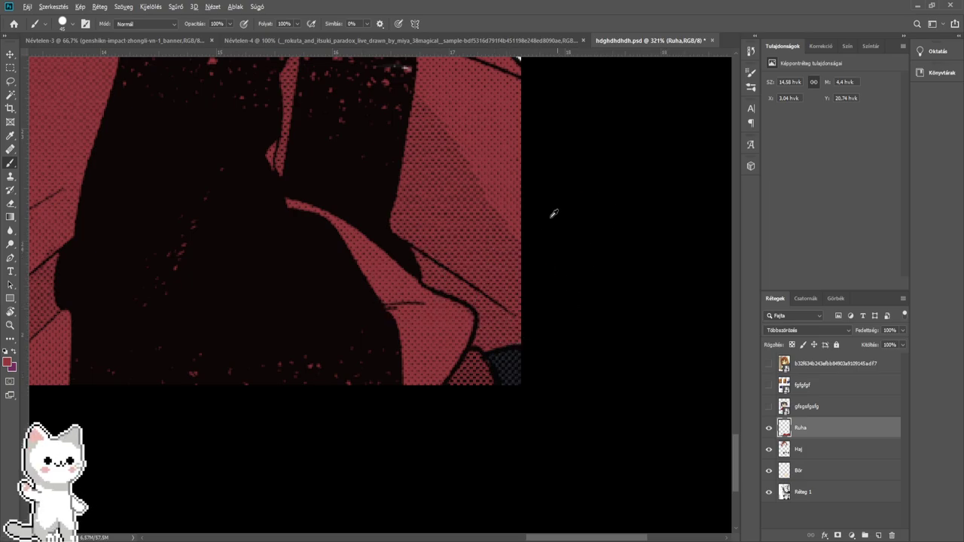
- Show the brown-haired girl's reference, sample green from her scarf, and hide the reference
scroll(493, 219, down, 5)
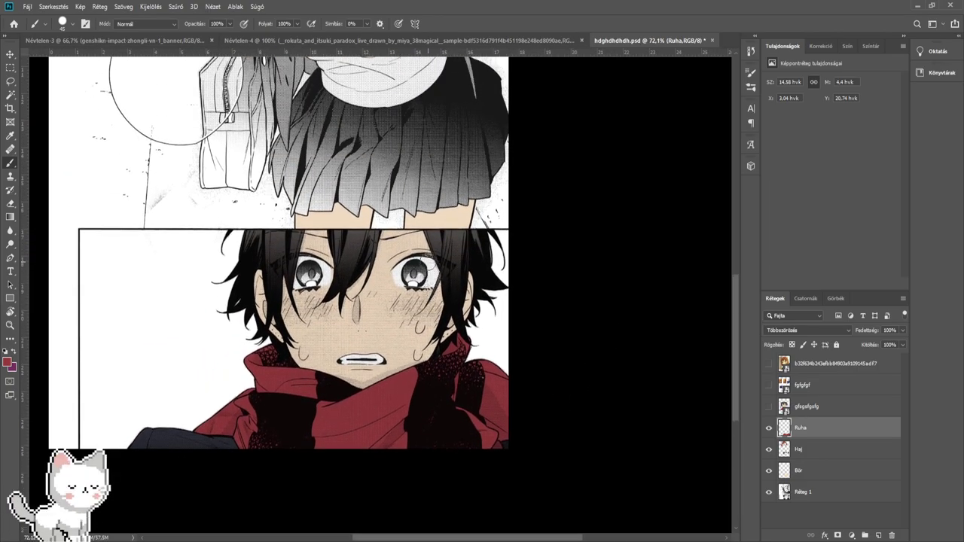
drag(375, 166, 430, 336)
click(769, 363)
scroll(467, 301, up, 3)
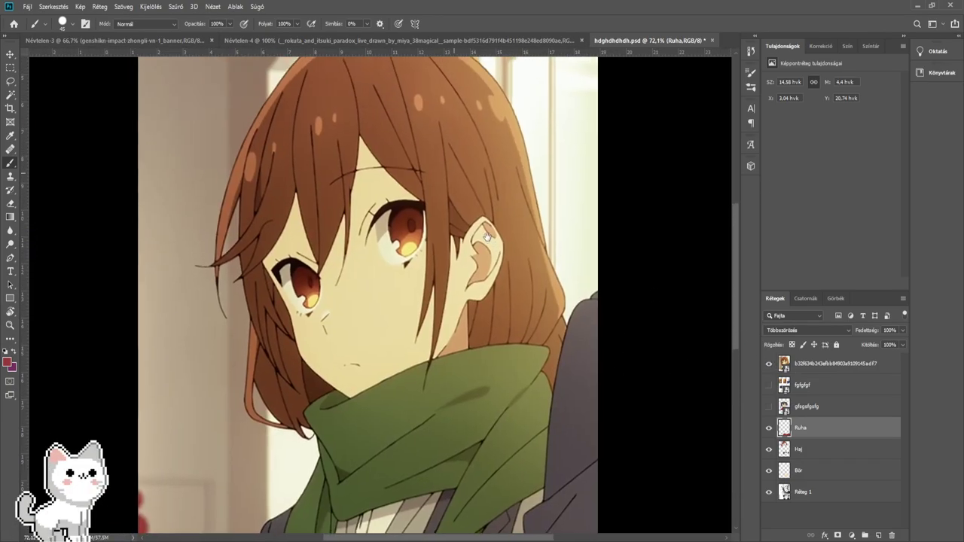
click(769, 363)
- Paint green on the girl's scarf around the hair strand beside her cheek and along the speckled fold below the jaw
scroll(568, 269, down, 4)
scroll(517, 301, up, 3)
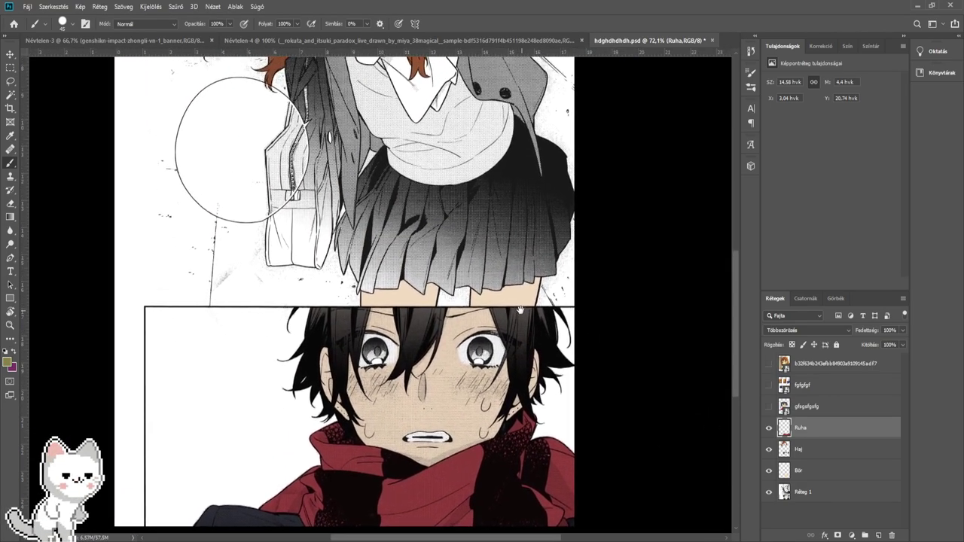
scroll(520, 310, up, 6)
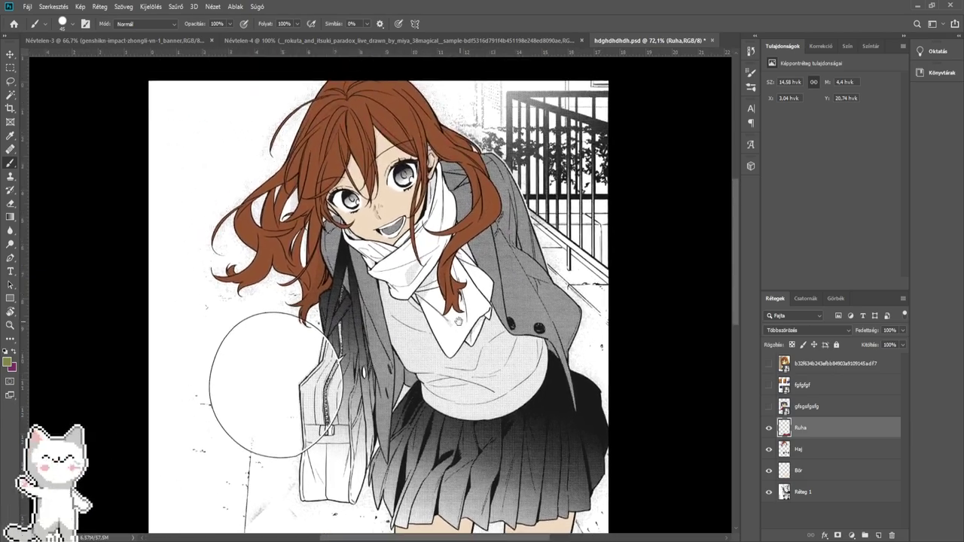
scroll(348, 222, up, 8)
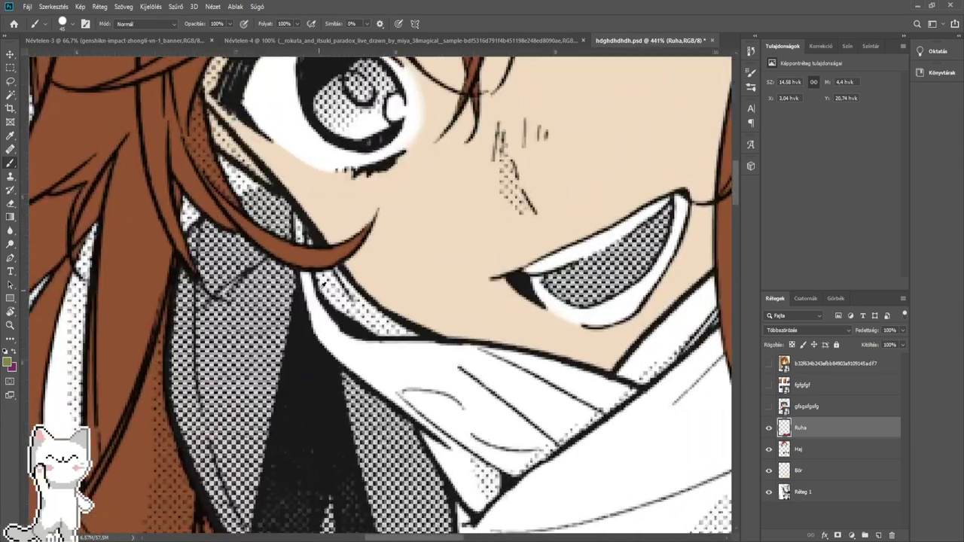
scroll(296, 218, up, 5)
drag(312, 237, 292, 241)
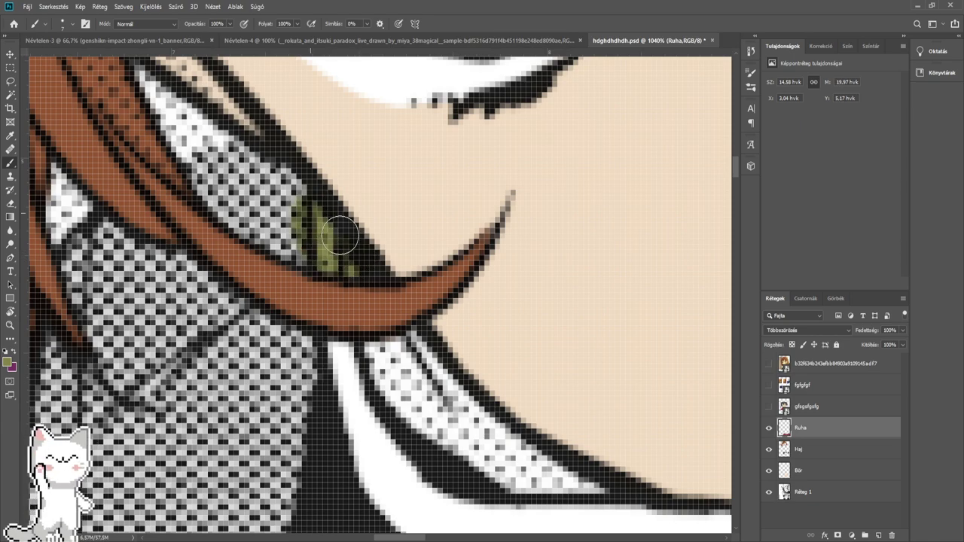
scroll(340, 236, down, 2)
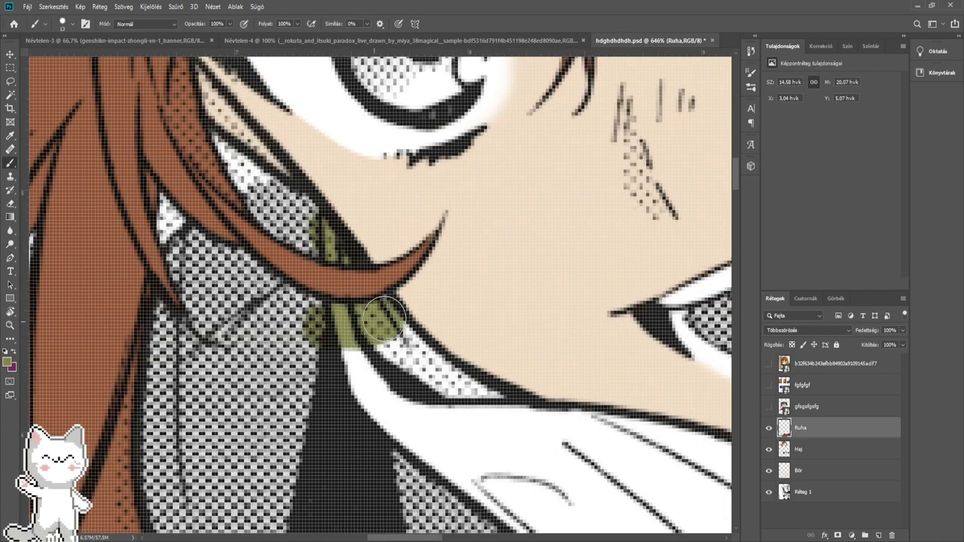
drag(384, 318, 400, 379)
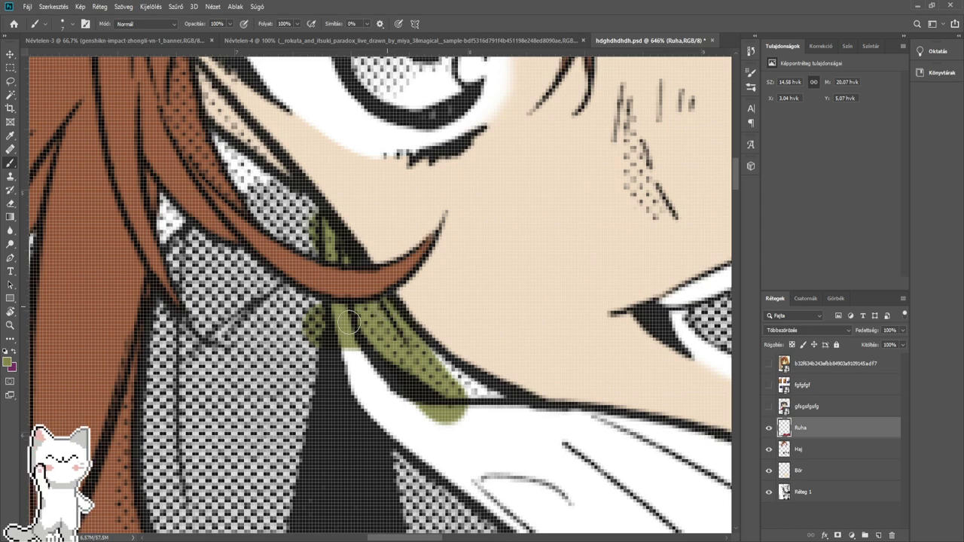
mouse_move(350, 386)
mouse_down()
mouse_move(398, 420)
mouse_move(387, 409)
mouse_move(516, 442)
mouse_move(493, 459)
mouse_move(364, 280)
mouse_up()
- Paint green across the scarf's upper wrap under the chin and erase the overspill on the skin
scroll(494, 459, down, 2)
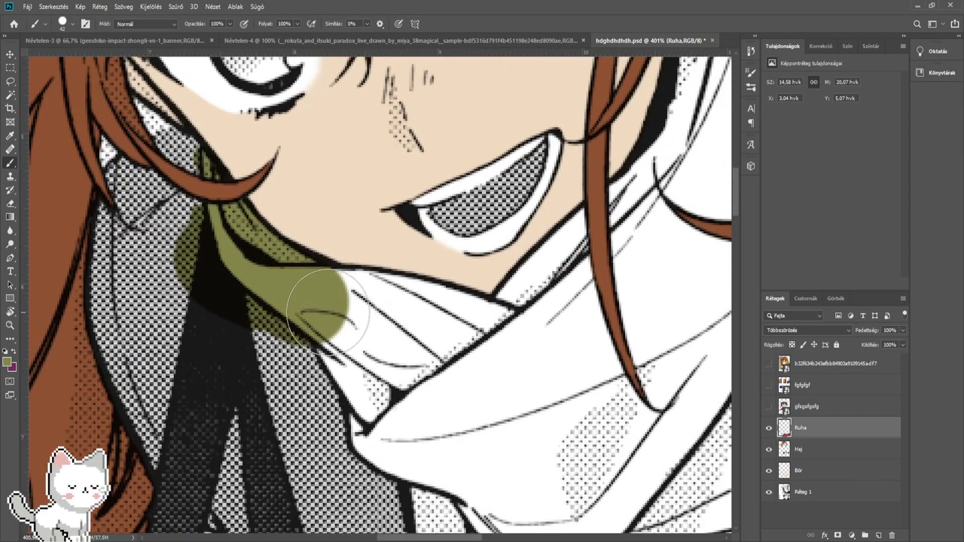
mouse_move(318, 311)
mouse_down()
mouse_move(400, 311)
mouse_move(416, 275)
mouse_up()
scroll(413, 275, up, 2)
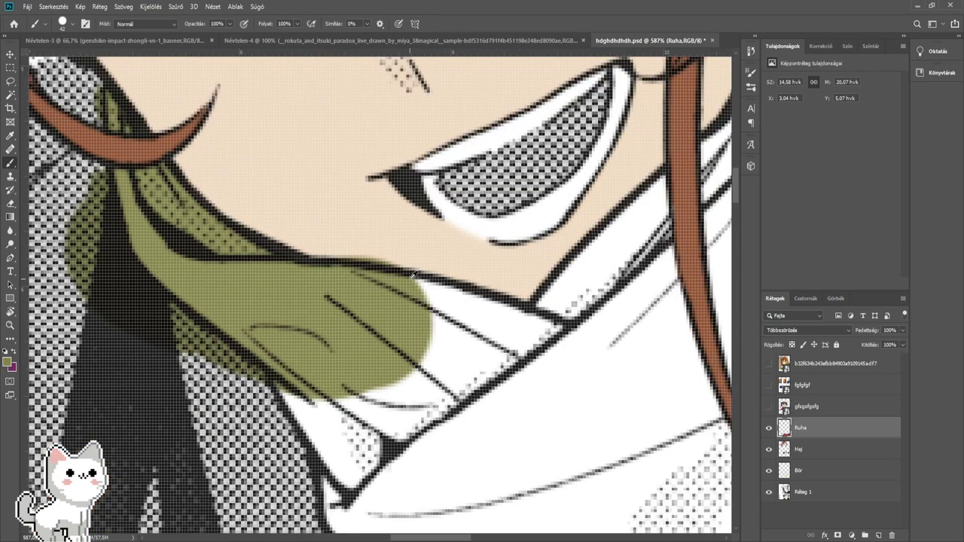
key(e)
scroll(381, 238, up, 2)
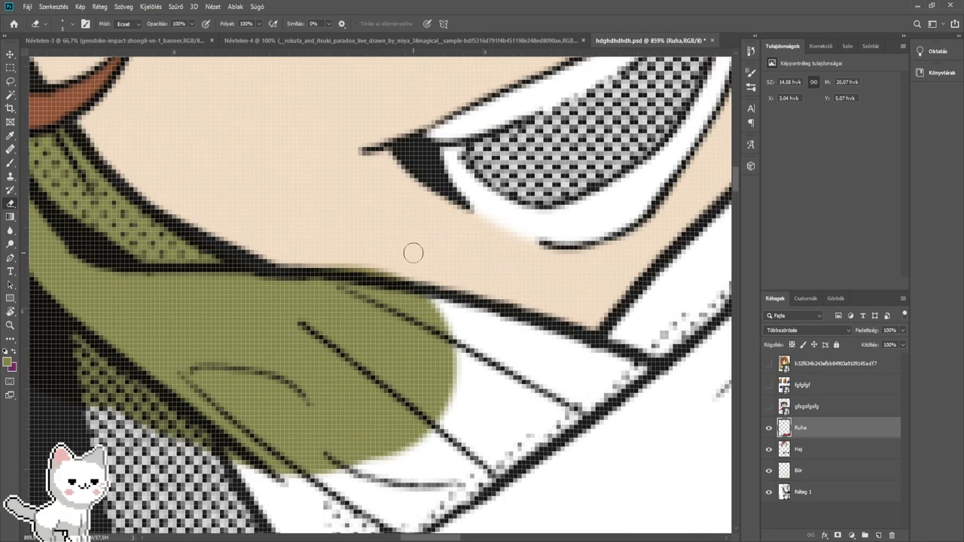
scroll(301, 250, down, 2)
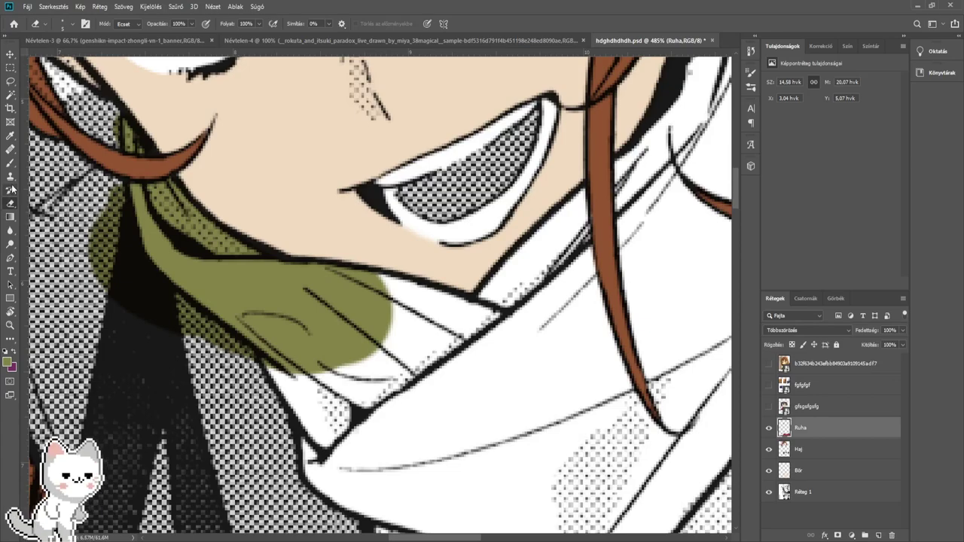
- Paint green over the upper wrap's lower corner, the front wrap and down to the tip of the hanging end
click(11, 163)
mouse_move(322, 377)
mouse_down()
mouse_move(308, 377)
mouse_move(387, 455)
mouse_move(336, 461)
mouse_up()
key(space)
drag(414, 414, 301, 290)
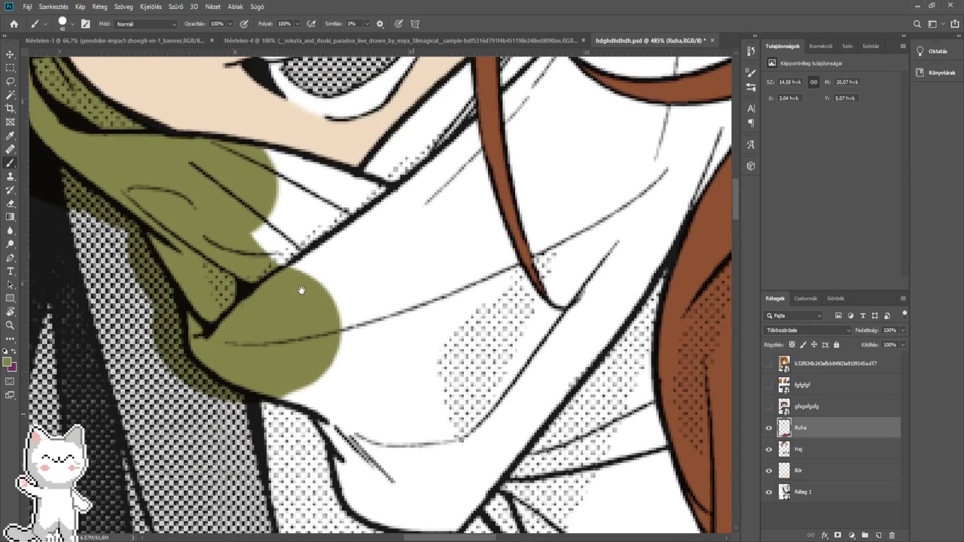
mouse_move(274, 364)
mouse_down()
mouse_move(354, 298)
mouse_move(262, 219)
mouse_move(392, 226)
mouse_move(421, 407)
mouse_move(452, 323)
mouse_move(542, 407)
mouse_move(451, 418)
mouse_up()
scroll(542, 407, down, 8)
mouse_move(498, 409)
mouse_down()
mouse_move(382, 253)
mouse_move(512, 452)
mouse_move(586, 390)
mouse_up()
mouse_move(559, 195)
mouse_down()
mouse_move(421, 328)
mouse_move(441, 196)
mouse_up()
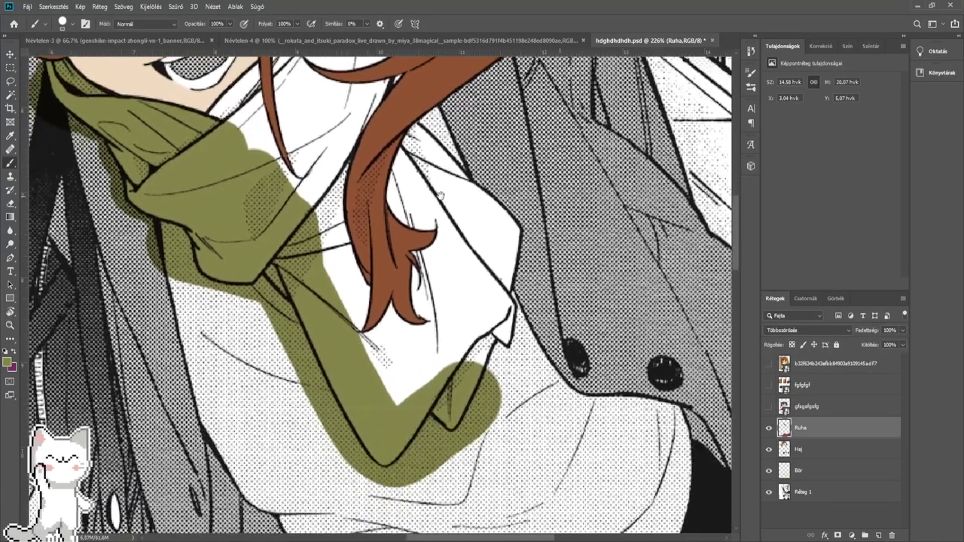
- Paint the outer side of the scarf's hanging end green, up to the speckled folds beside the thick hair lock
scroll(473, 351, up, 4)
mouse_move(452, 375)
mouse_down()
mouse_move(474, 379)
mouse_move(510, 283)
mouse_up()
drag(498, 284, 455, 445)
drag(460, 439, 473, 295)
drag(465, 297, 420, 292)
scroll(419, 281, up, 7)
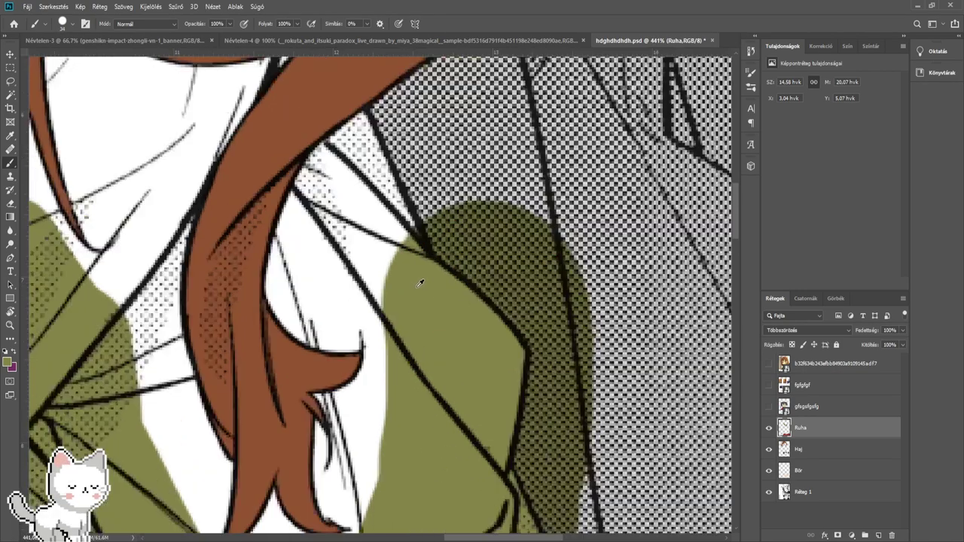
mouse_move(366, 327)
mouse_down()
mouse_move(268, 311)
mouse_move(252, 275)
mouse_move(260, 235)
mouse_move(433, 236)
mouse_move(469, 400)
mouse_move(439, 260)
mouse_move(420, 258)
mouse_move(366, 305)
mouse_up()
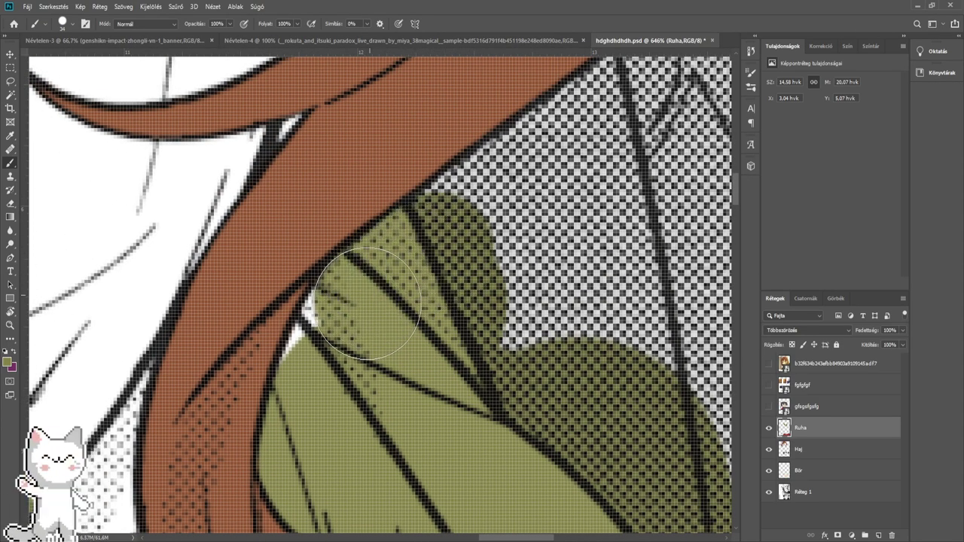
- Paint green on the front wrap between the thin hair strand and the thick lock, up to the curved strand
drag(446, 386, 585, 374)
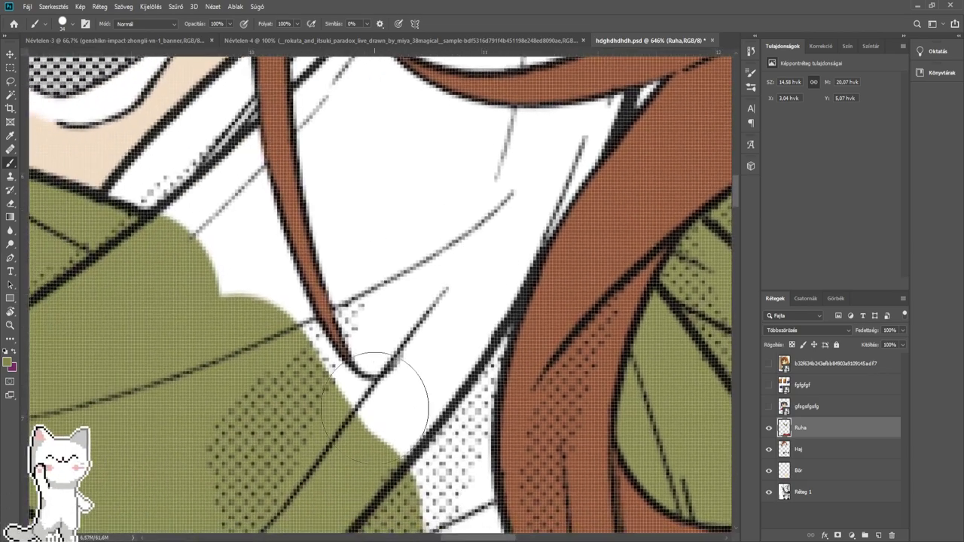
mouse_move(396, 431)
mouse_down()
mouse_move(408, 361)
mouse_move(383, 225)
mouse_up()
drag(380, 213, 432, 321)
scroll(430, 325, up, 4)
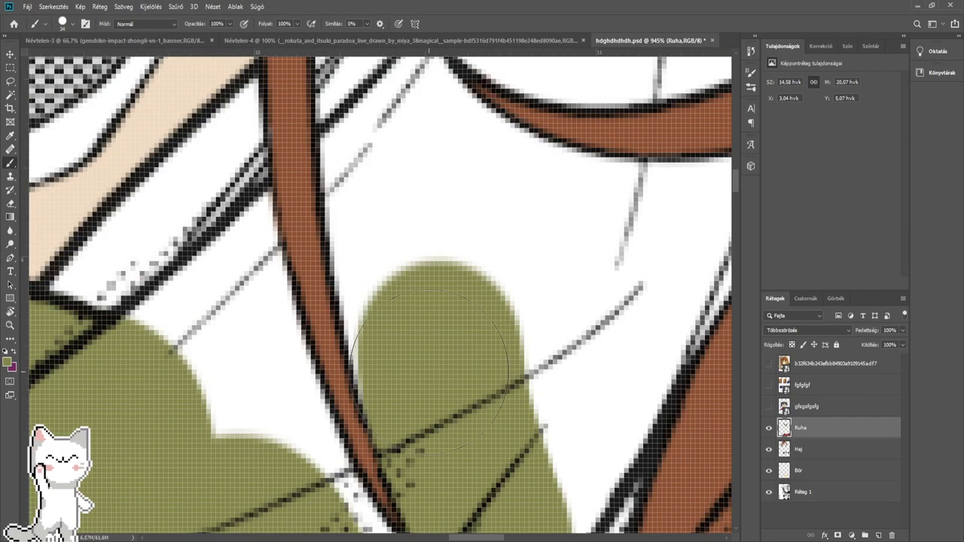
key(bracketleft)
mouse_move(418, 374)
mouse_down()
mouse_move(393, 254)
mouse_move(390, 143)
mouse_move(413, 320)
mouse_up()
mouse_move(323, 157)
mouse_down()
mouse_move(436, 364)
mouse_move(490, 225)
mouse_move(539, 256)
mouse_move(532, 295)
mouse_move(597, 360)
mouse_up()
mouse_move(598, 346)
mouse_down()
mouse_move(374, 260)
mouse_move(452, 300)
mouse_move(564, 315)
mouse_up()
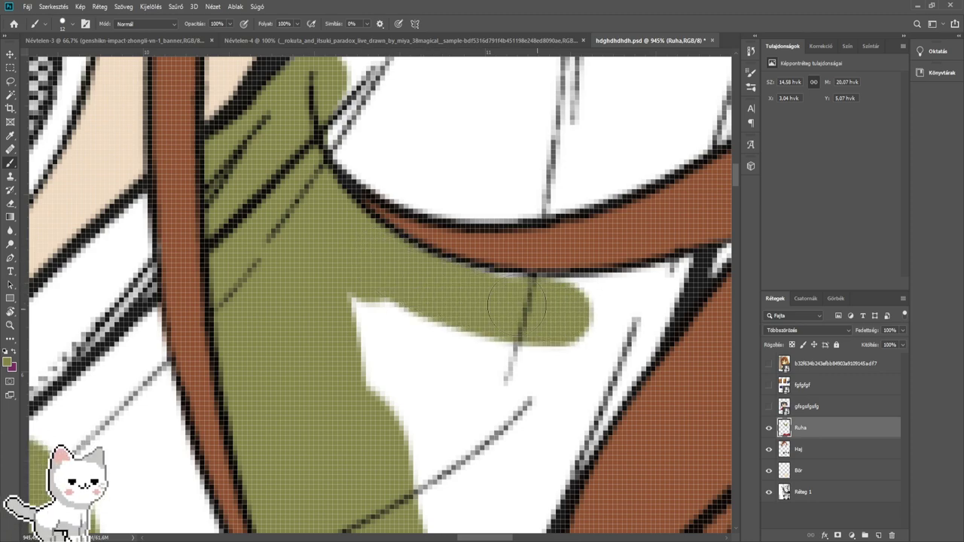
- Paint green beneath the curved hair strand, including the tiny gap at its junction, and down along the thick lock
drag(441, 283, 382, 278)
drag(344, 288, 387, 299)
mouse_move(400, 339)
mouse_down()
mouse_move(383, 343)
mouse_move(512, 348)
mouse_up()
mouse_move(549, 332)
mouse_down()
mouse_move(315, 303)
mouse_move(292, 272)
mouse_move(452, 254)
mouse_move(439, 244)
mouse_up()
scroll(490, 226, up, 2)
drag(500, 215, 484, 218)
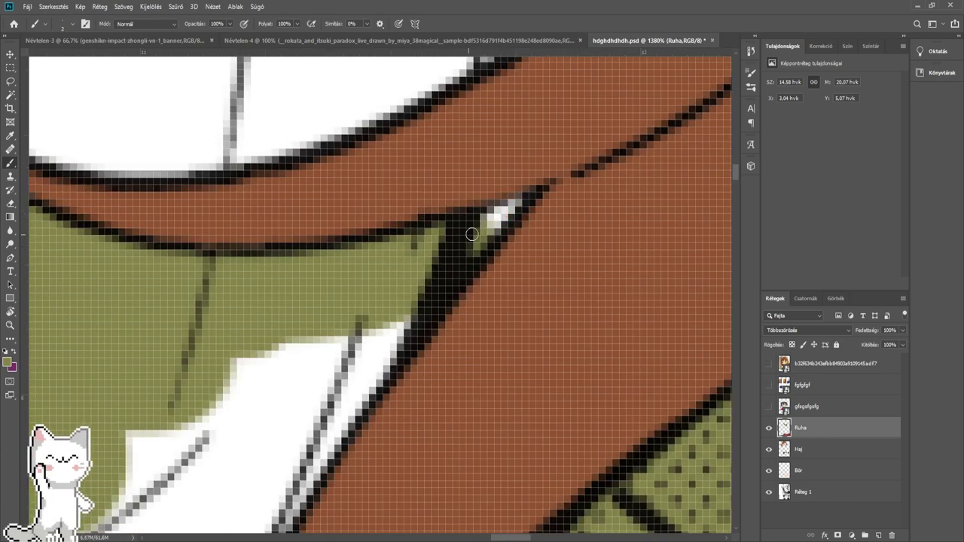
drag(422, 245, 445, 224)
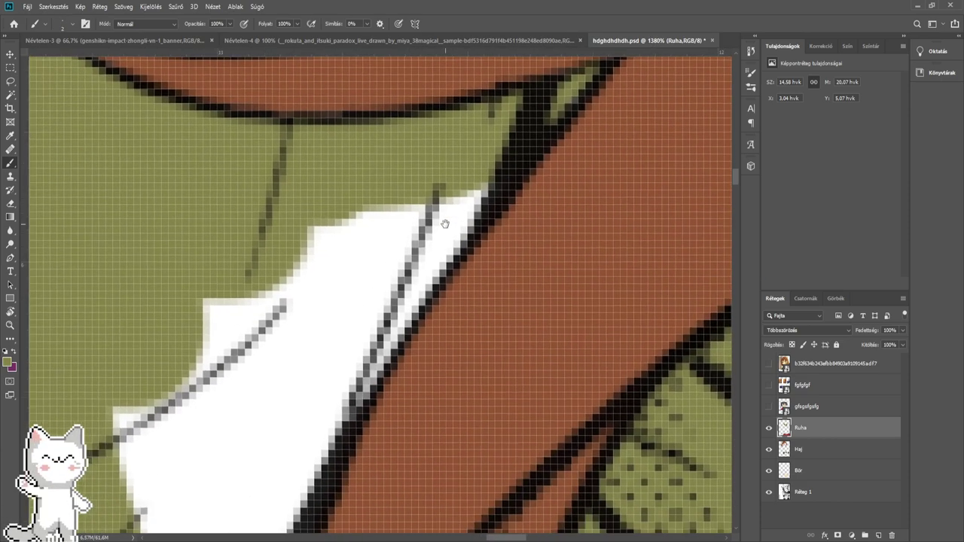
mouse_move(456, 187)
mouse_down()
mouse_move(316, 406)
mouse_move(262, 395)
mouse_move(270, 327)
mouse_move(305, 284)
mouse_up()
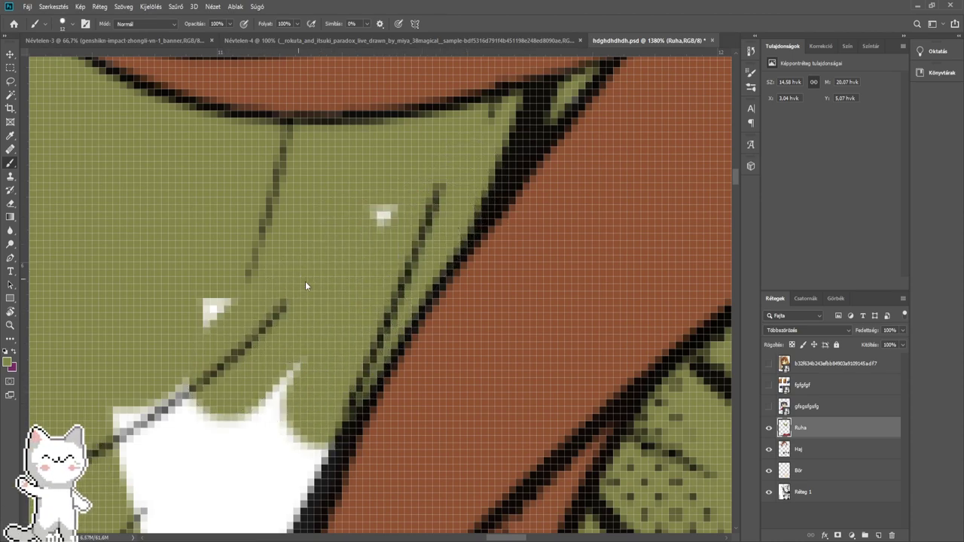
- Fill the front wrap's leftover white spots with green and paint the speckled folds beneath it beside the thick lock
scroll(241, 366, down, 5)
mouse_move(348, 253)
mouse_down()
mouse_move(242, 359)
mouse_move(326, 246)
mouse_up()
mouse_move(256, 247)
mouse_down()
mouse_move(268, 346)
mouse_move(317, 272)
mouse_up()
drag(287, 385, 282, 429)
drag(274, 450, 328, 217)
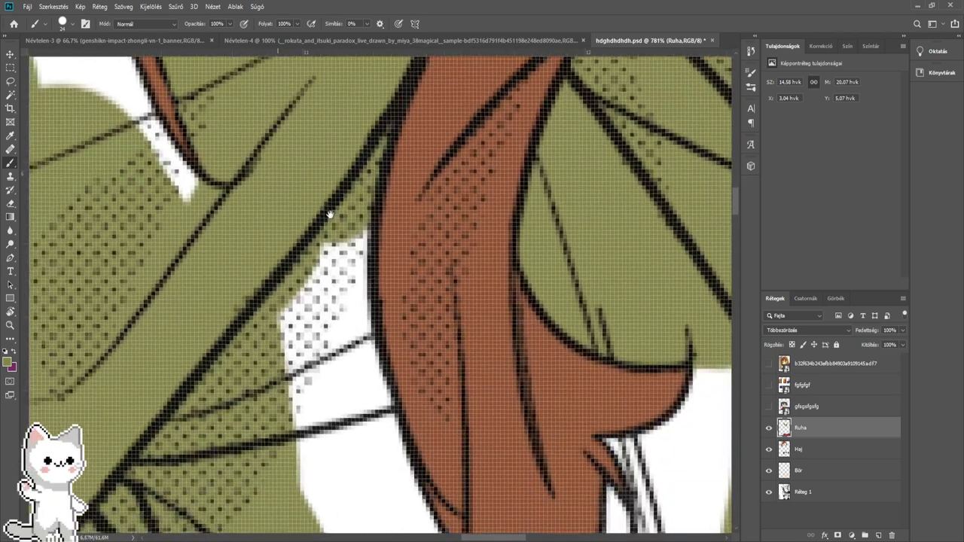
drag(270, 292, 300, 291)
mouse_move(311, 231)
mouse_down()
mouse_move(309, 293)
mouse_move(339, 467)
mouse_move(325, 461)
mouse_up()
drag(329, 376, 324, 117)
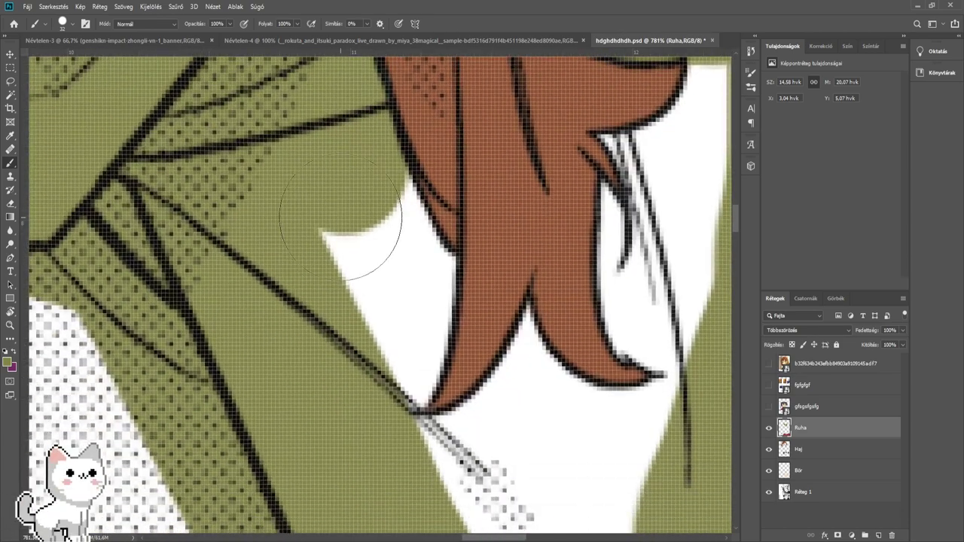
- Paint green along the inner edge of the thick hair lock and around the underside of its forked tips
mouse_move(355, 226)
mouse_down()
mouse_move(344, 183)
mouse_move(370, 263)
mouse_move(390, 283)
mouse_up()
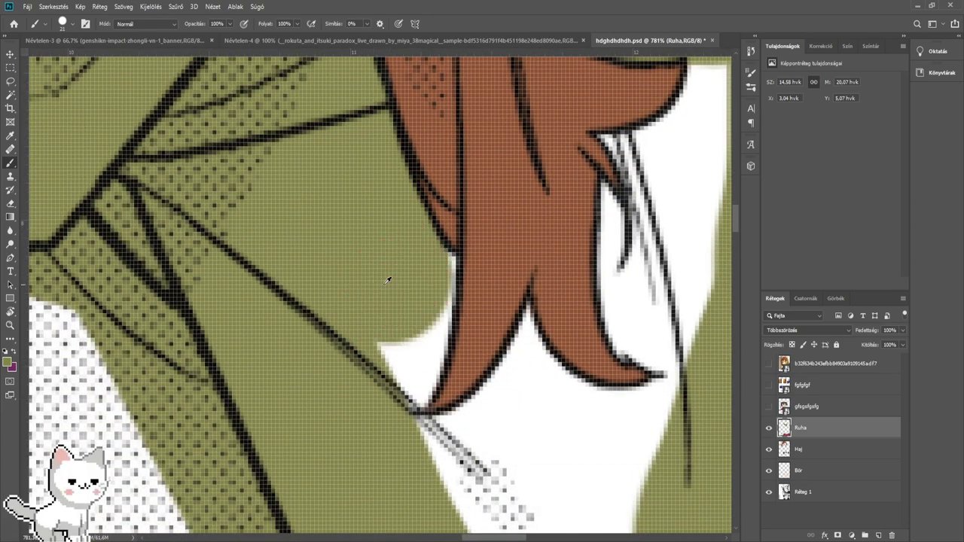
scroll(419, 282, up, 3)
mouse_move(433, 254)
mouse_down()
mouse_move(411, 405)
mouse_move(444, 282)
mouse_move(405, 389)
mouse_move(423, 327)
mouse_move(313, 199)
mouse_up()
scroll(389, 285, down, 2)
mouse_move(343, 319)
mouse_down()
mouse_move(409, 292)
mouse_move(483, 234)
mouse_move(589, 276)
mouse_move(542, 260)
mouse_move(371, 254)
mouse_move(414, 251)
mouse_up()
scroll(602, 264, down, 1)
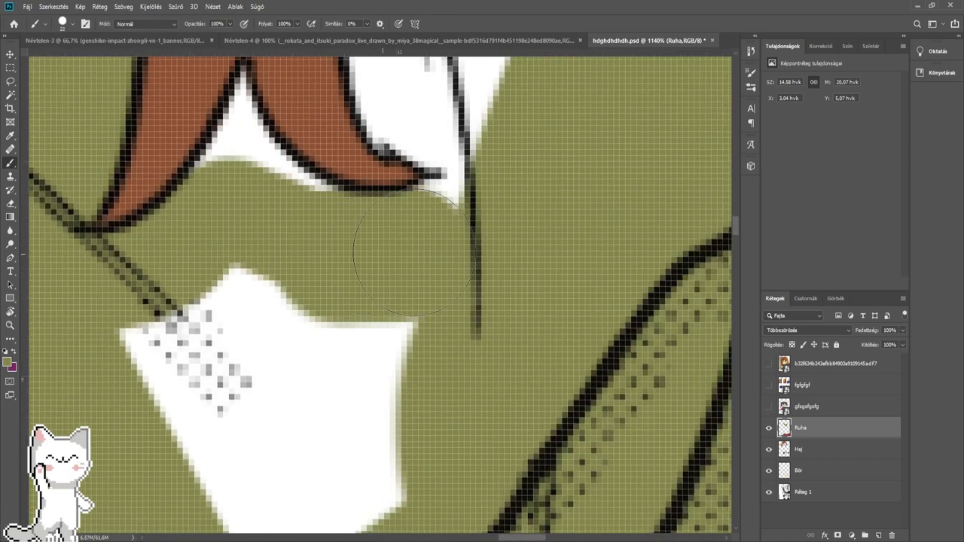
drag(472, 221, 481, 195)
- Fill the white gap in the middle of the hanging end and the notch between the hair tips with green
scroll(461, 246, down, 6)
drag(409, 303, 442, 299)
mouse_move(443, 299)
mouse_down()
mouse_move(361, 399)
mouse_move(391, 308)
mouse_move(348, 282)
mouse_up()
scroll(385, 276, up, 4)
mouse_move(353, 211)
mouse_down()
mouse_move(368, 343)
mouse_move(336, 326)
mouse_move(354, 290)
mouse_move(423, 348)
mouse_up()
scroll(369, 329, up, 1)
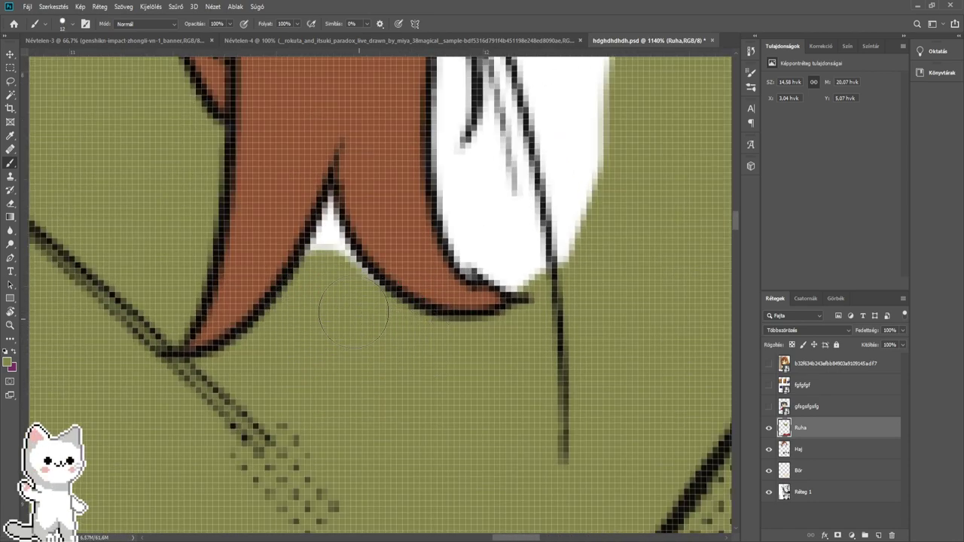
scroll(345, 300, up, 1)
click(329, 258)
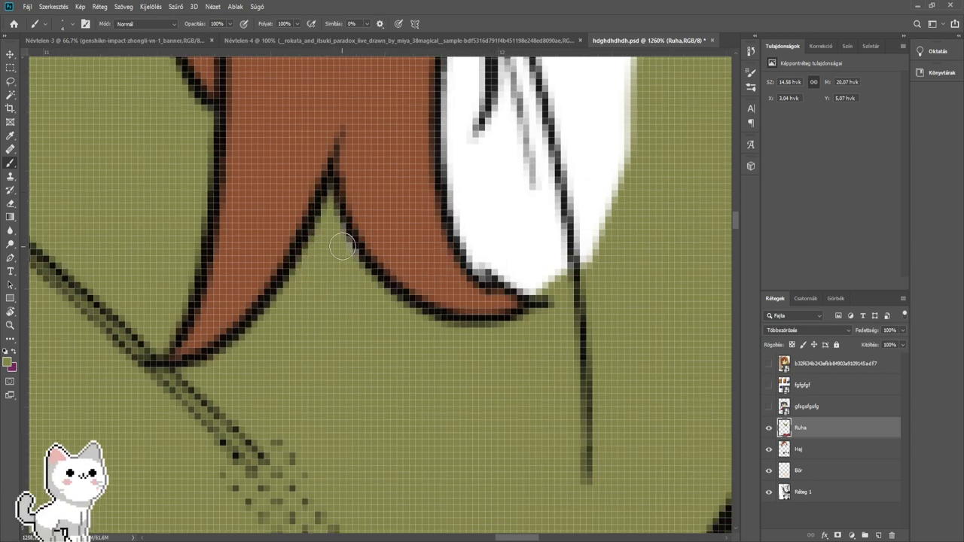
- Paint the remaining white area between the thick lock's outer edge and the scarf's outer fold green
drag(449, 262, 212, 360)
mouse_move(289, 333)
mouse_down()
mouse_move(273, 360)
mouse_move(253, 343)
mouse_move(246, 267)
mouse_move(300, 160)
mouse_move(293, 143)
mouse_up()
drag(293, 143, 343, 303)
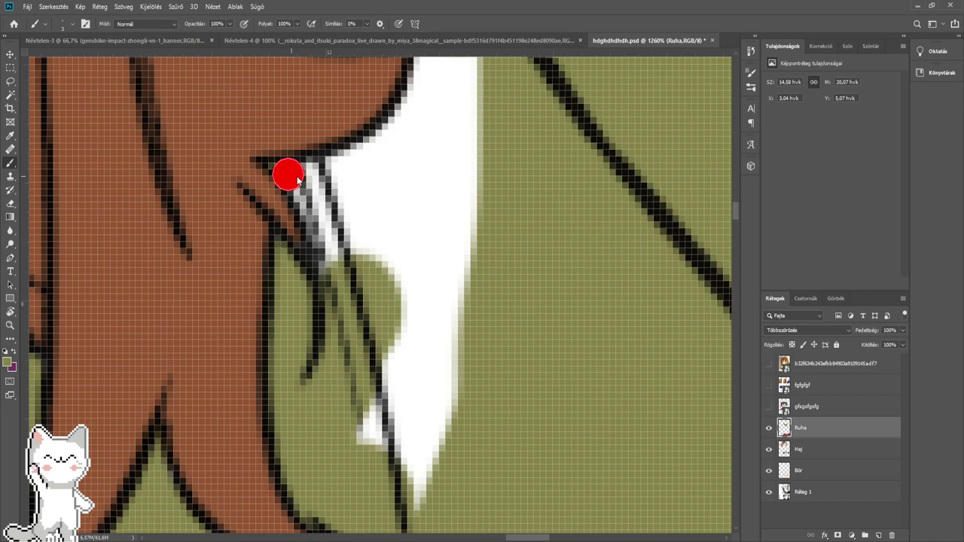
mouse_move(297, 178)
mouse_down()
mouse_move(338, 260)
mouse_move(311, 161)
mouse_move(371, 164)
mouse_move(407, 427)
mouse_up()
scroll(448, 426, down, 3)
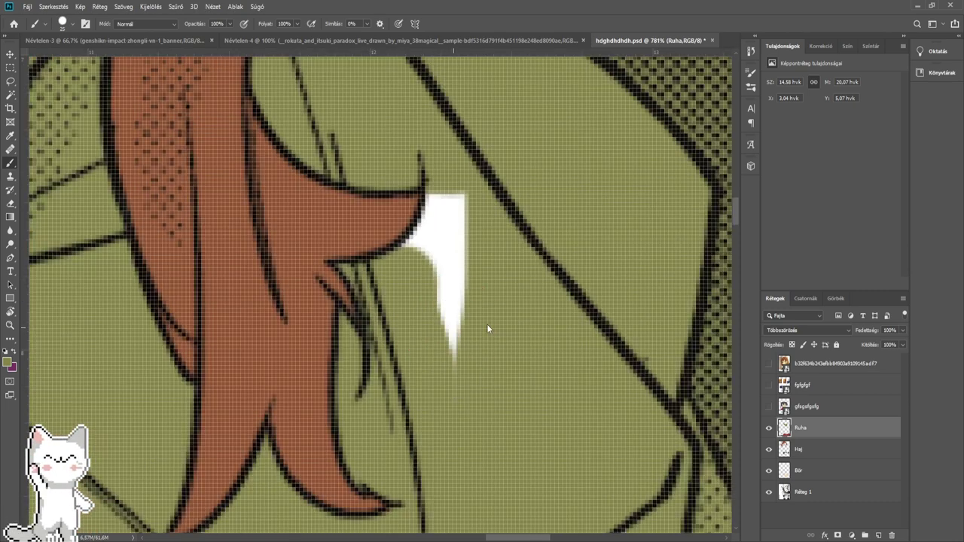
drag(452, 354, 456, 289)
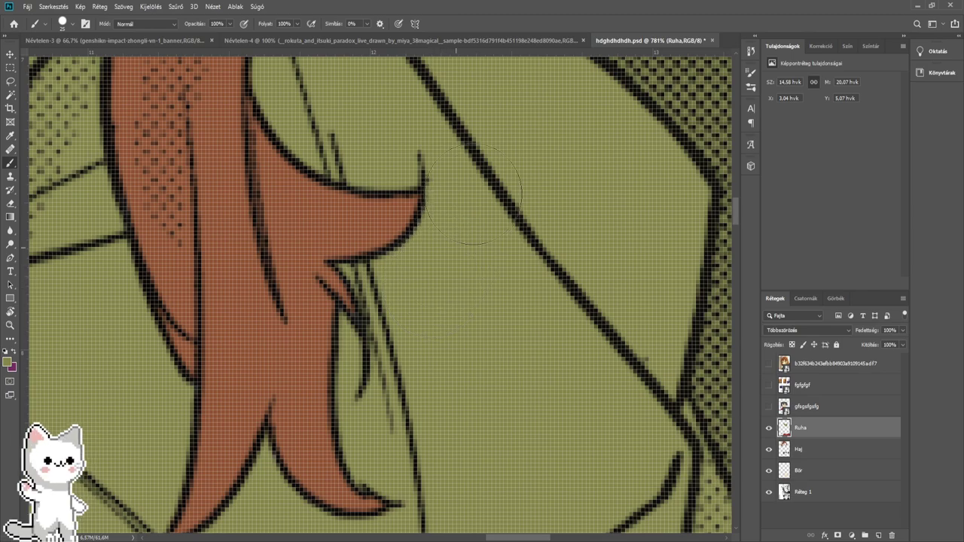
- Paint green on the scarf area between the jaw and the thin hair strand, including the narrow folds beside the mouth
scroll(473, 195, down, 5)
scroll(378, 344, up, 2)
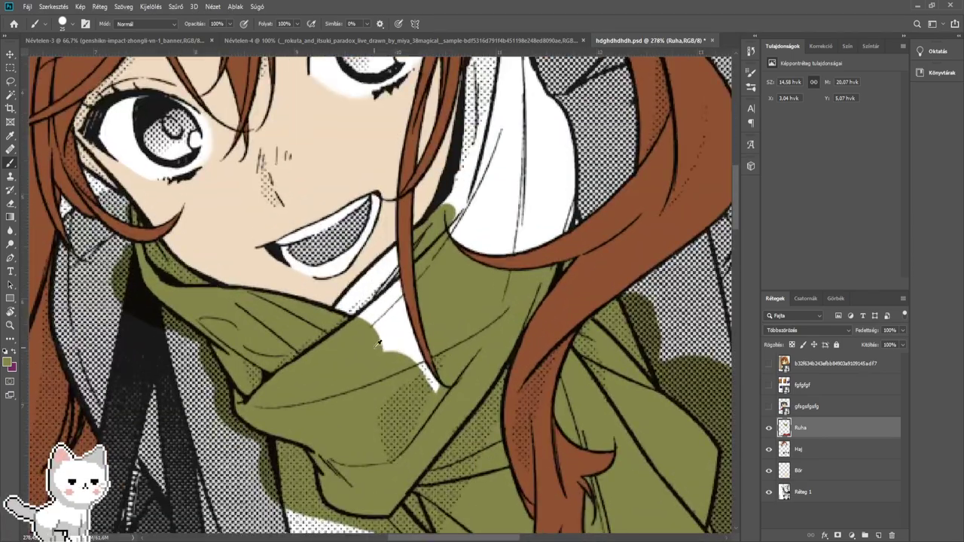
scroll(378, 344, up, 4)
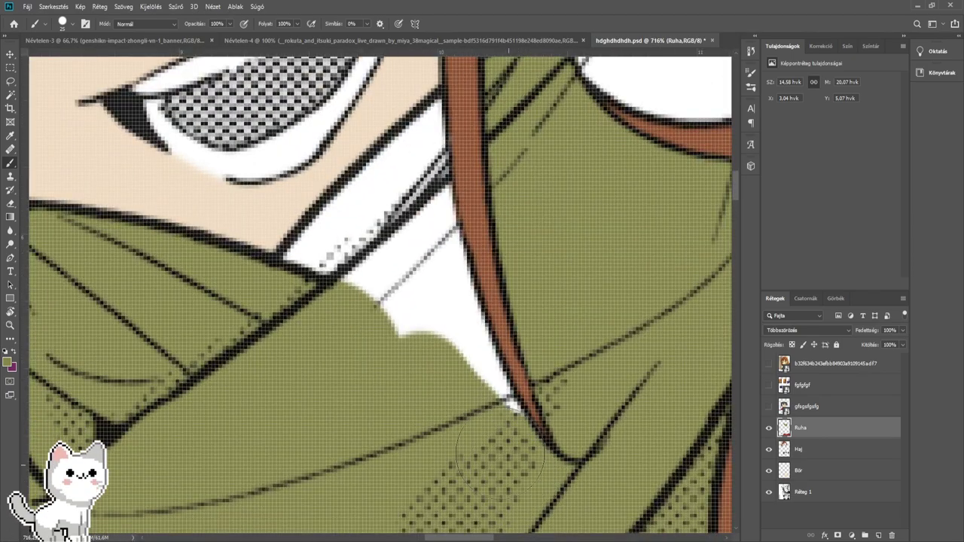
mouse_move(466, 390)
mouse_down()
mouse_move(398, 189)
mouse_move(362, 300)
mouse_move(314, 280)
mouse_move(332, 249)
mouse_move(369, 222)
mouse_move(414, 291)
mouse_up()
scroll(391, 289, up, 4)
click(10, 206)
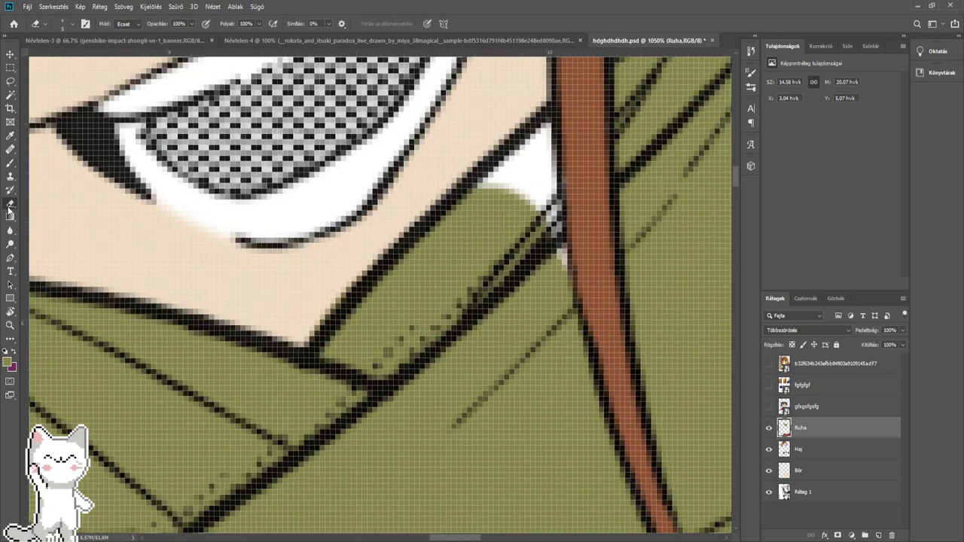
click(10, 162)
drag(469, 245, 398, 386)
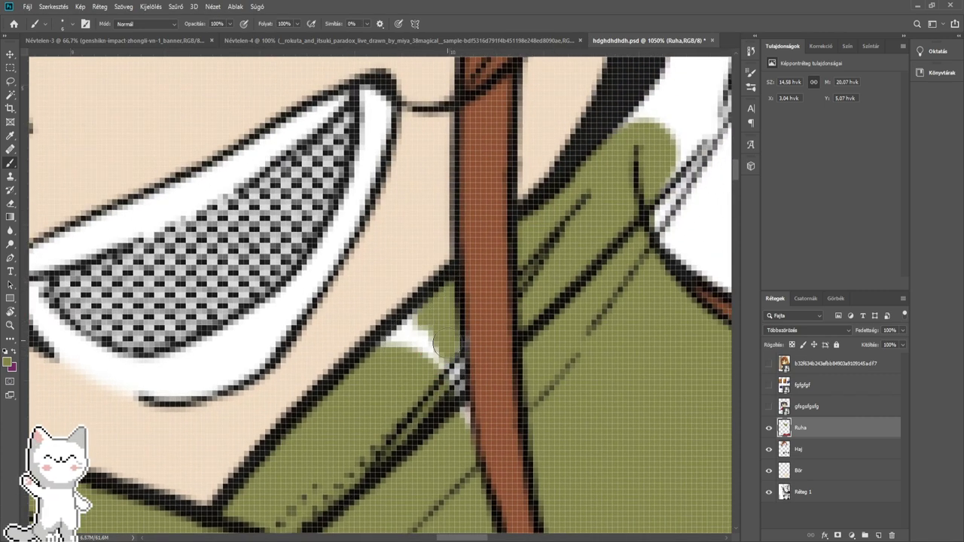
mouse_move(436, 320)
mouse_down()
mouse_move(404, 351)
mouse_move(410, 343)
mouse_up()
- Paint green along the scarf's inner edge behind the jaw, up to its top fold beside the ear
drag(607, 260, 440, 318)
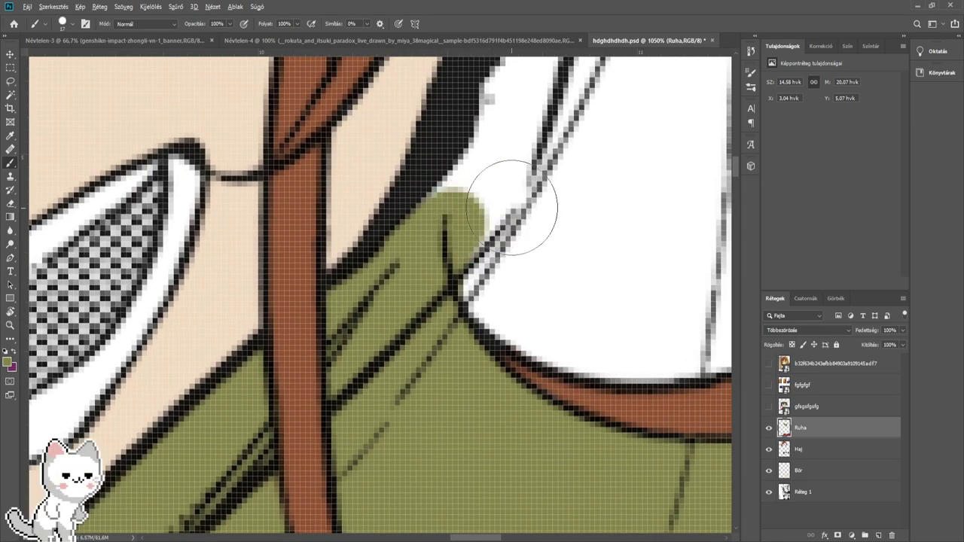
mouse_move(453, 224)
mouse_down()
mouse_move(533, 166)
mouse_move(508, 169)
mouse_move(384, 412)
mouse_move(465, 238)
mouse_move(476, 139)
mouse_up()
scroll(514, 179, down, 4)
mouse_move(476, 139)
mouse_down()
mouse_move(453, 328)
mouse_move(476, 182)
mouse_move(506, 160)
mouse_move(401, 329)
mouse_move(457, 187)
mouse_move(500, 271)
mouse_up()
scroll(509, 297, down, 10)
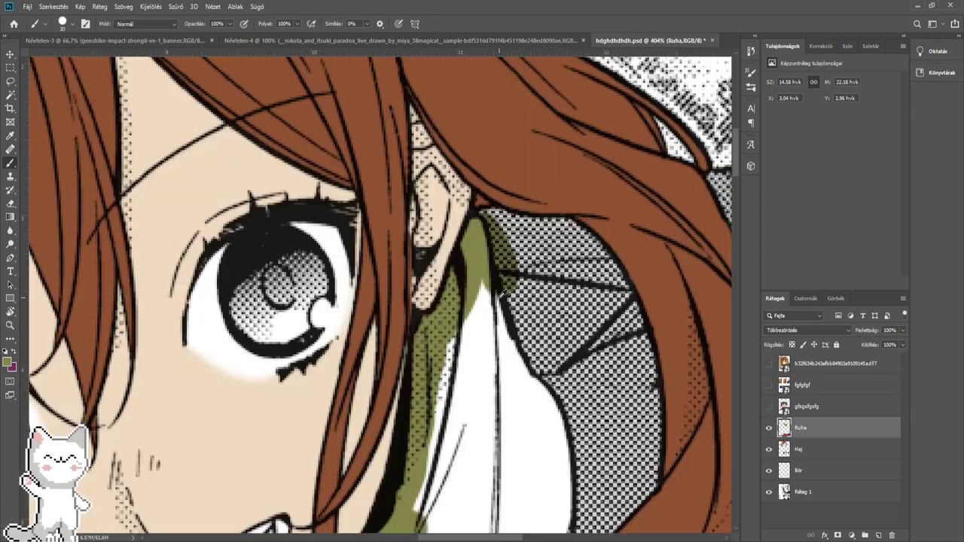
- Fill the remaining white scarf area behind the jaw with green, down to the curved hair lock crossing it
mouse_move(475, 338)
mouse_down()
mouse_move(492, 338)
mouse_move(527, 392)
mouse_move(517, 445)
mouse_up()
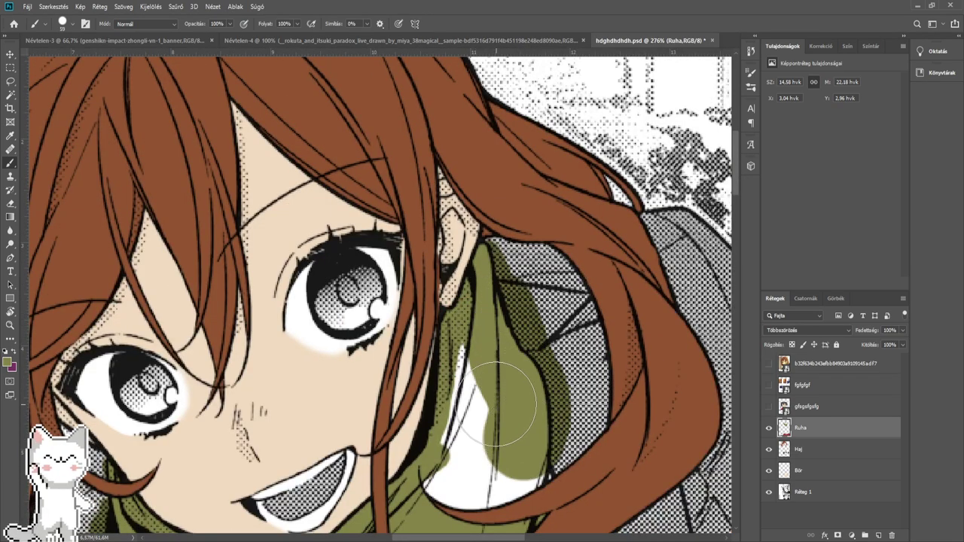
drag(499, 405, 486, 441)
scroll(445, 474, up, 5)
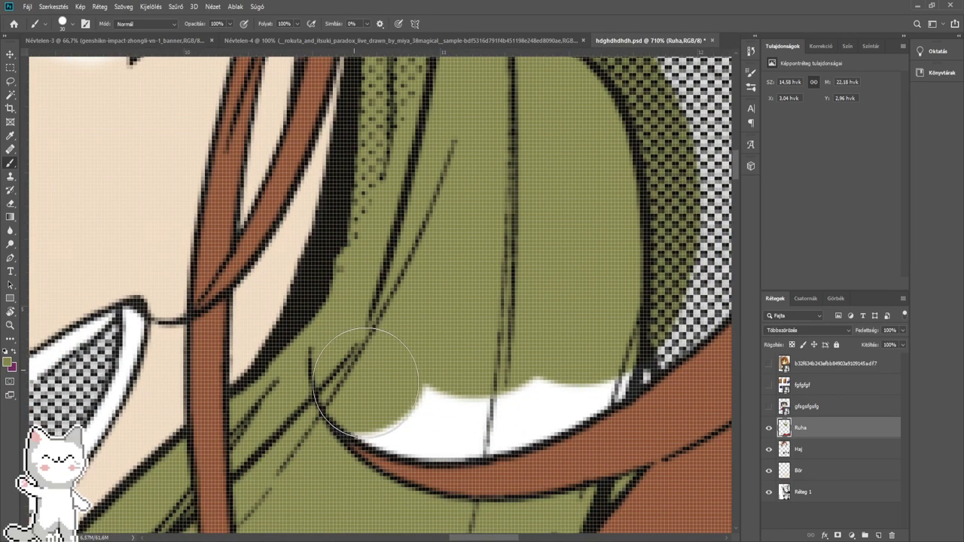
mouse_move(366, 383)
mouse_down()
mouse_move(459, 376)
mouse_move(516, 386)
mouse_move(577, 369)
mouse_up()
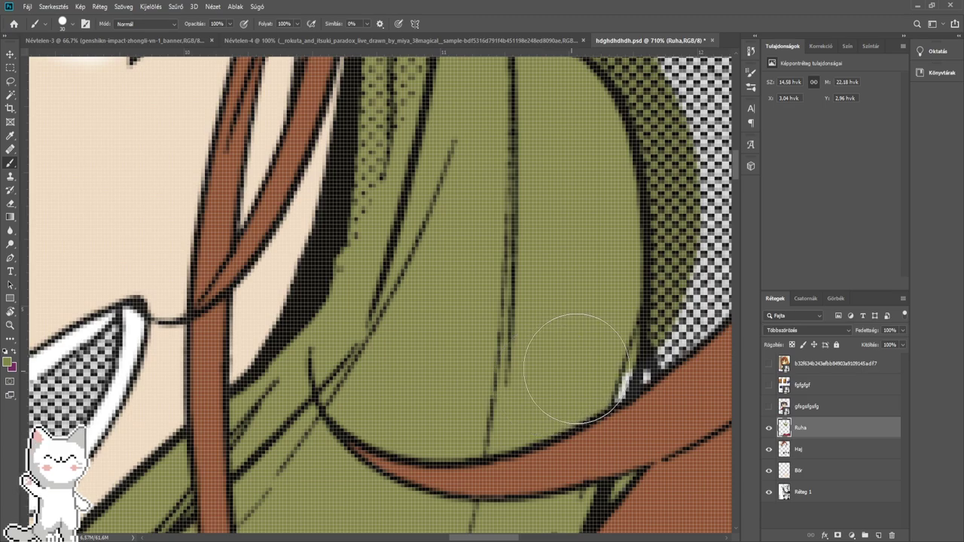
- Show the girl's anime reference image, sample the dark grey of her jacket as the brush colour, and hide the reference again
scroll(611, 345, down, 10)
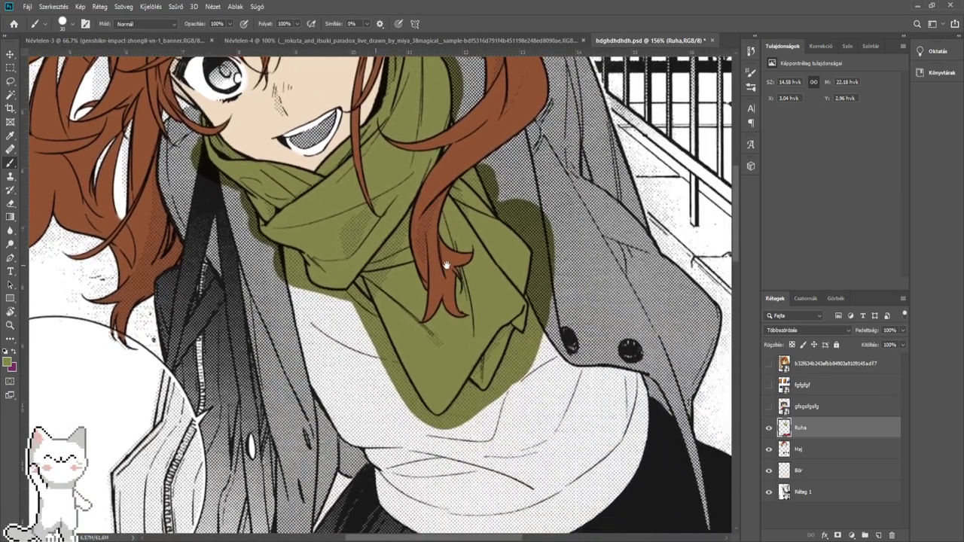
scroll(461, 286, down, 1)
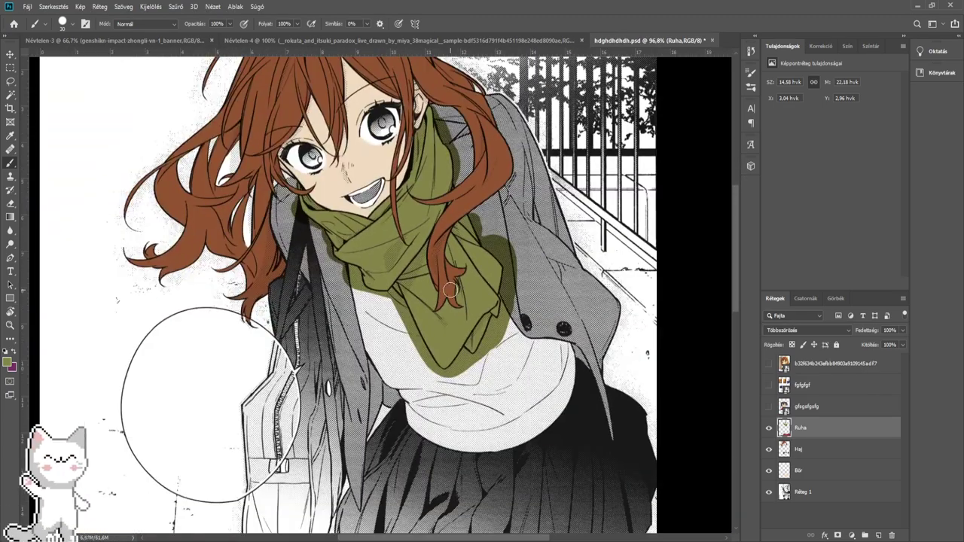
click(768, 367)
scroll(433, 339, down, 5)
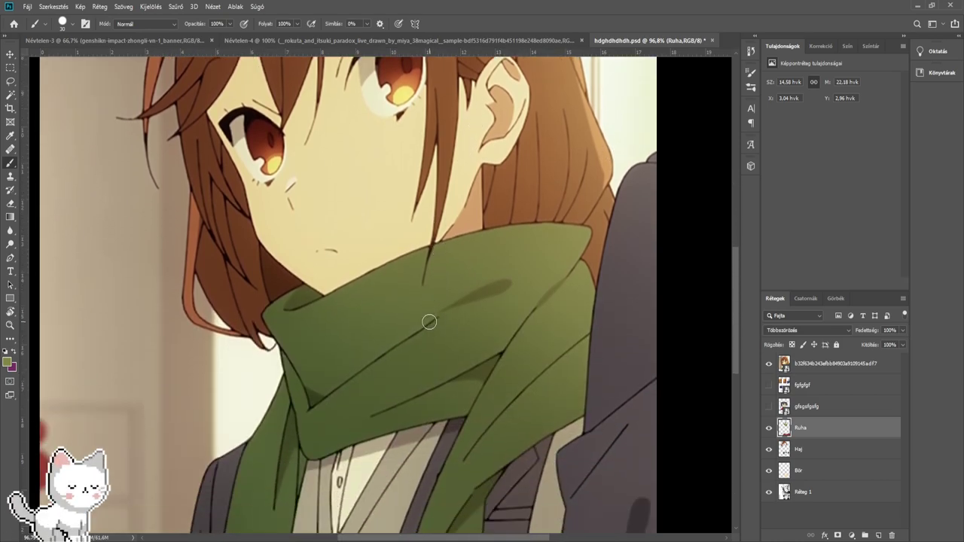
scroll(426, 312, down, 2)
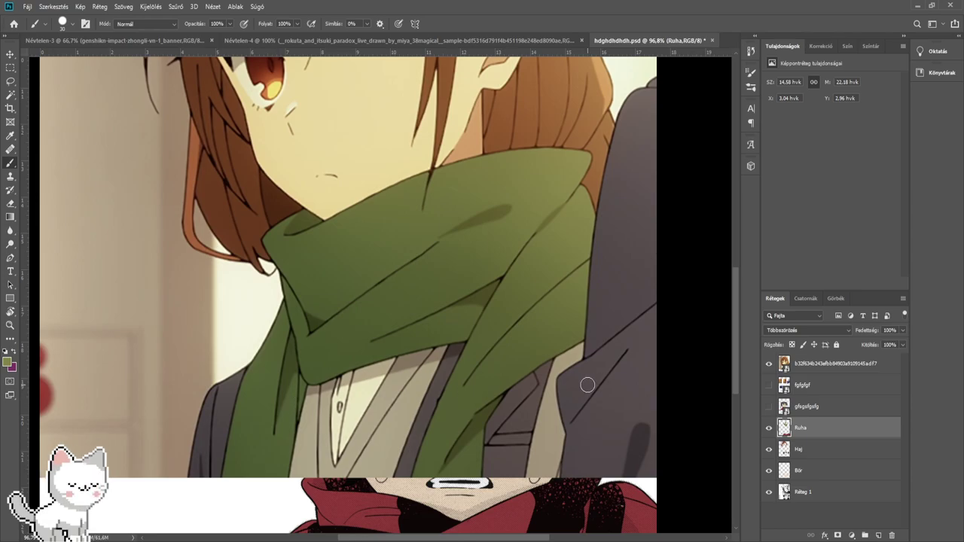
alt+click(522, 415)
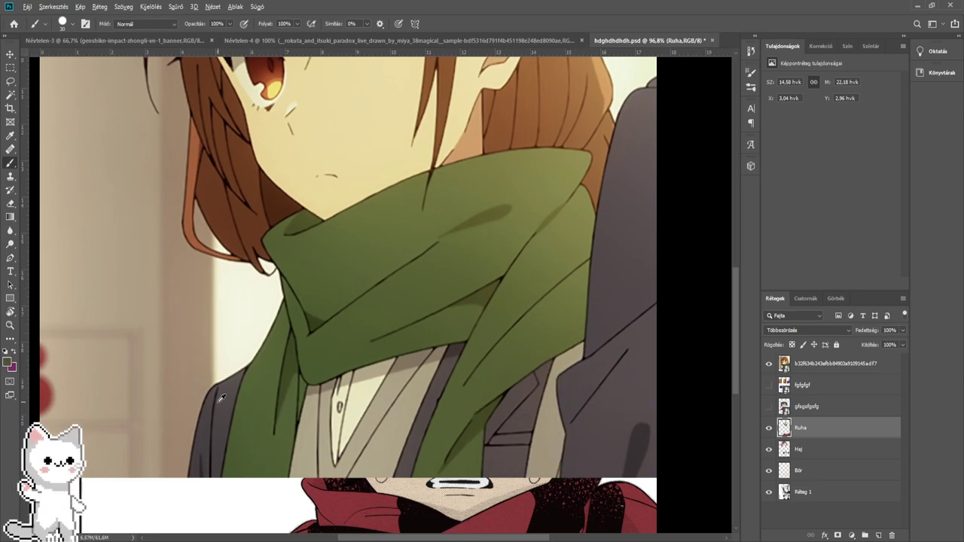
click(768, 365)
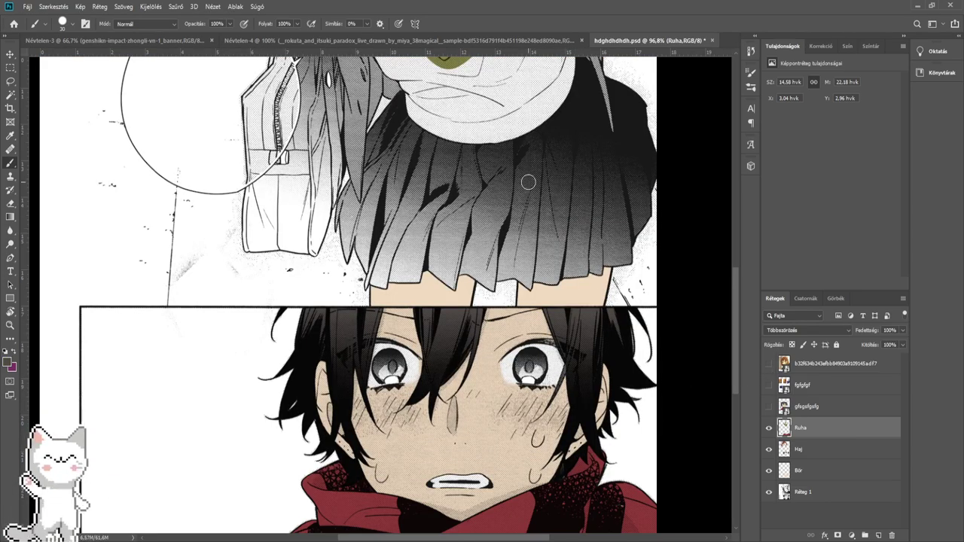
- Paint the upper part of the girl's jacket dark grey just below her ear, between the green scarf and the hair
drag(527, 182, 503, 367)
scroll(522, 305, up, 3)
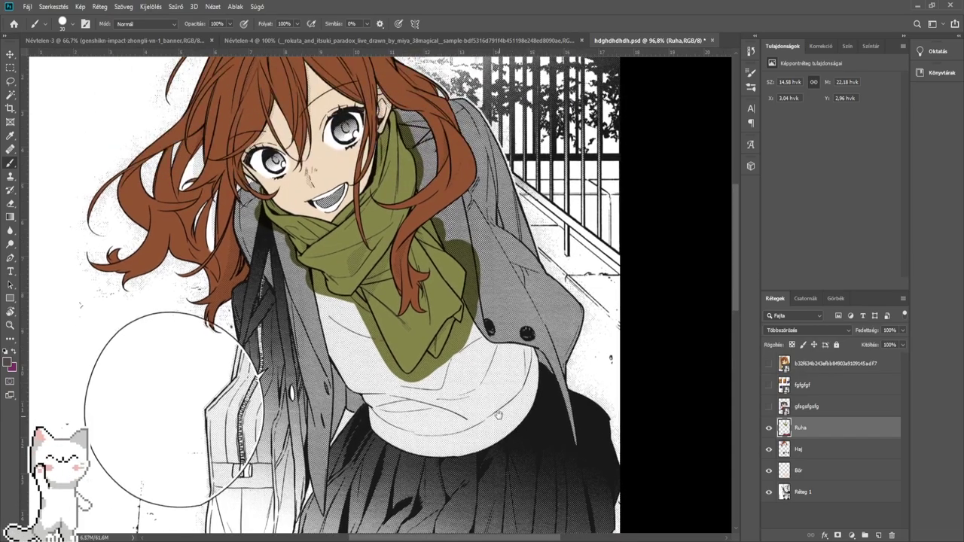
scroll(405, 285, up, 5)
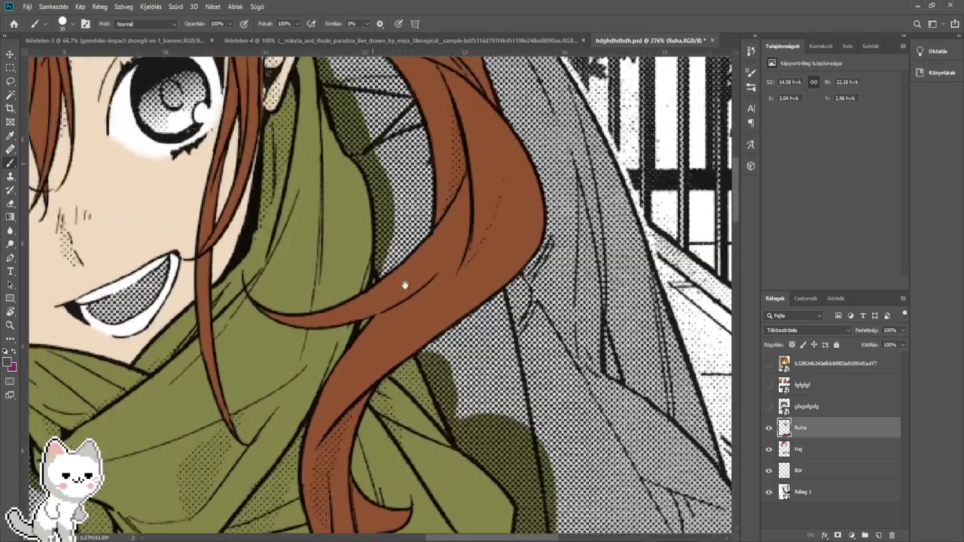
drag(405, 284, 451, 471)
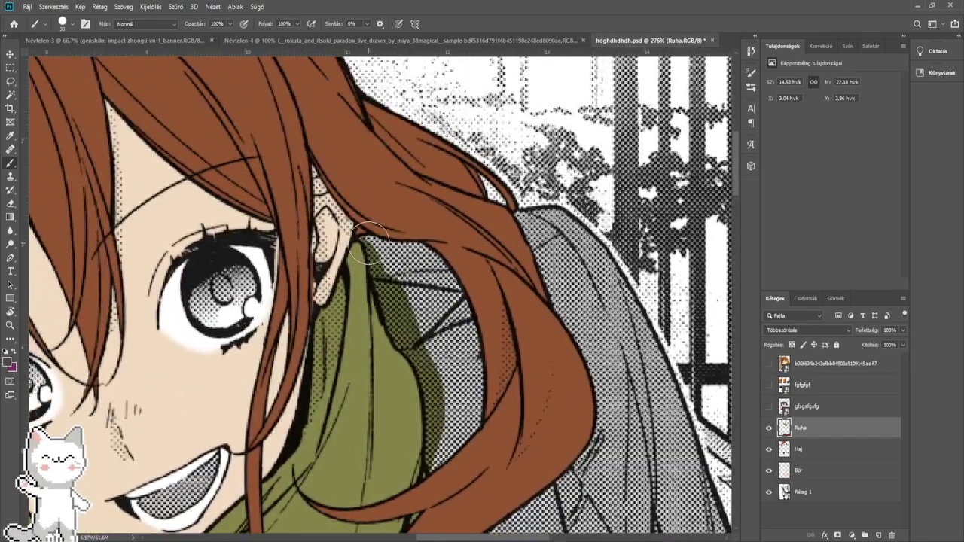
scroll(380, 254, up, 7)
mouse_move(381, 253)
mouse_down()
mouse_move(315, 253)
mouse_move(377, 275)
mouse_up()
mouse_move(350, 235)
mouse_down()
mouse_move(444, 256)
mouse_move(387, 293)
mouse_move(399, 391)
mouse_move(452, 486)
mouse_up()
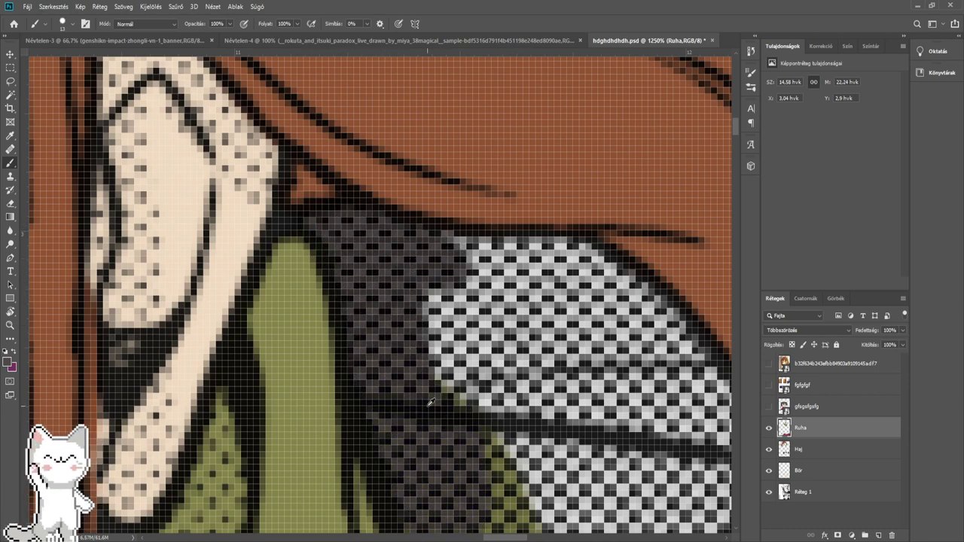
alt+right_click(454, 411)
mouse_move(465, 399)
mouse_down()
mouse_move(469, 344)
mouse_move(449, 321)
mouse_move(542, 338)
mouse_up()
alt+right_click(542, 338)
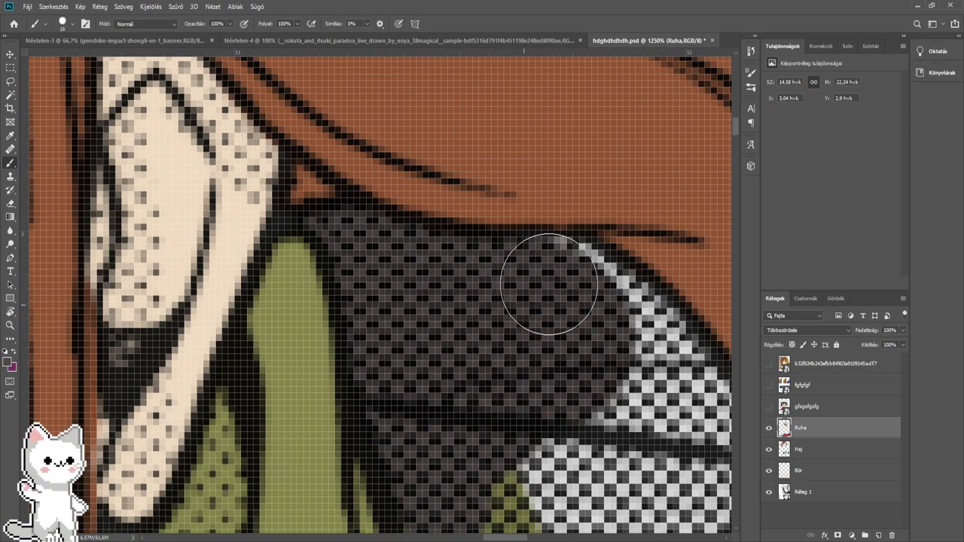
- Extend the dark grey over the rest of the enclosed jacket area between scarf and hair, down to where the lock crosses
mouse_move(553, 286)
mouse_down()
mouse_move(642, 368)
mouse_move(475, 225)
mouse_move(319, 334)
mouse_move(376, 408)
mouse_move(442, 226)
mouse_move(506, 217)
mouse_move(579, 398)
mouse_move(570, 329)
mouse_move(494, 147)
mouse_up()
key(bracketright)
key(bracketright)
key(bracketright)
mouse_move(532, 240)
mouse_down()
mouse_move(549, 226)
mouse_move(494, 344)
mouse_move(376, 236)
mouse_up()
mouse_move(317, 272)
mouse_down()
mouse_move(448, 423)
mouse_move(366, 185)
mouse_up()
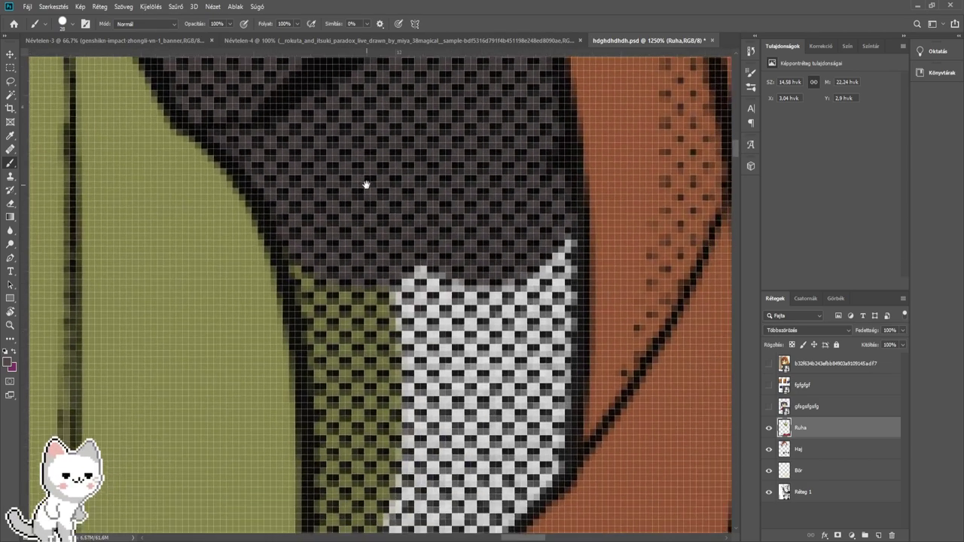
mouse_move(362, 221)
mouse_down()
mouse_move(392, 372)
mouse_move(485, 269)
mouse_move(492, 396)
mouse_move(520, 224)
mouse_move(393, 222)
mouse_move(389, 419)
mouse_move(366, 484)
mouse_move(453, 354)
mouse_move(409, 414)
mouse_move(507, 339)
mouse_move(555, 283)
mouse_up()
scroll(508, 256, down, 9)
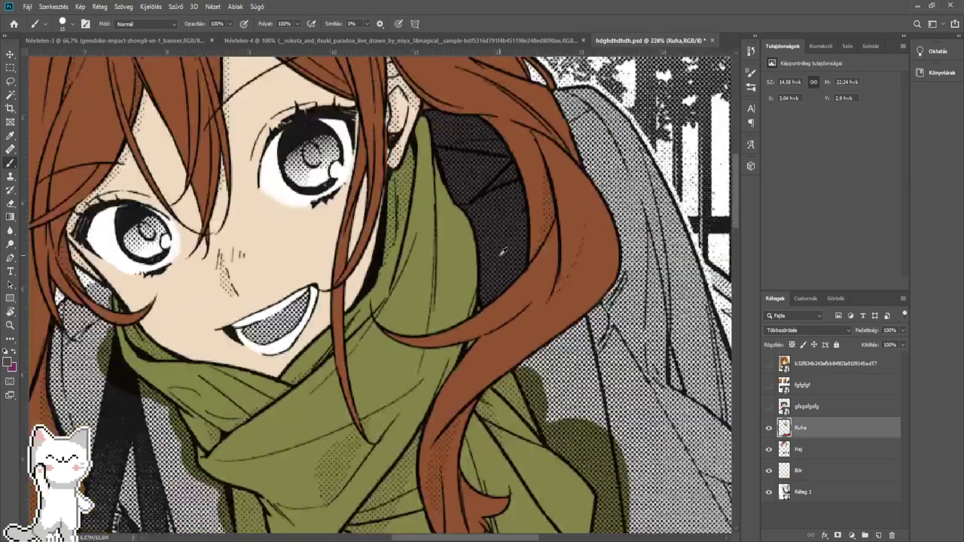
- Paint dark grey over the skirt's waist corner beside the hanging jacket flap, using a brush size of 100
drag(473, 319, 422, 105)
scroll(383, 273, down, 10)
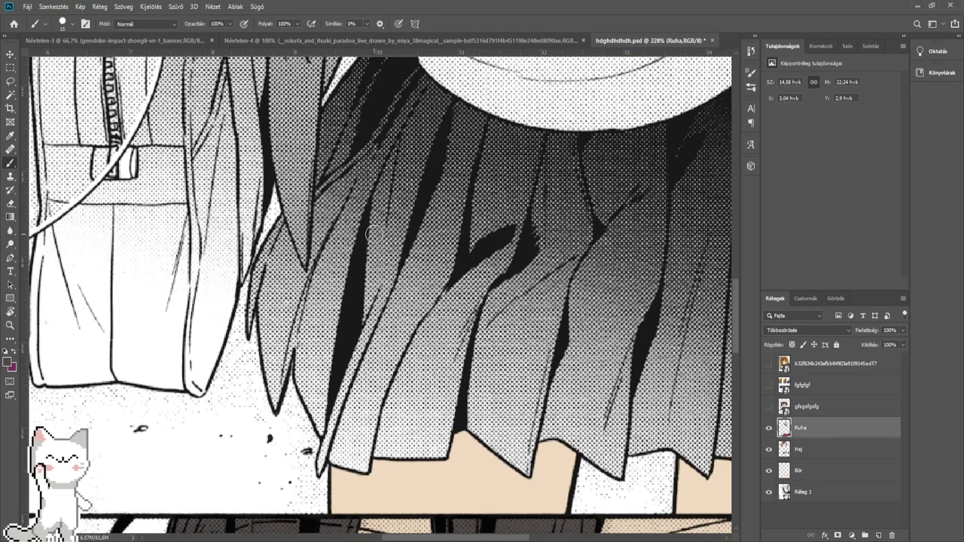
drag(332, 160, 275, 344)
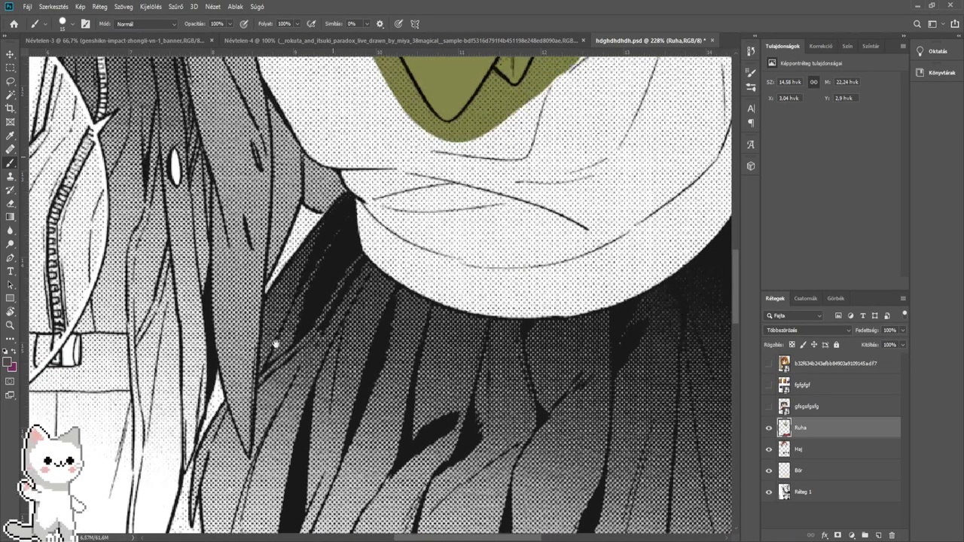
scroll(372, 252, down, 5)
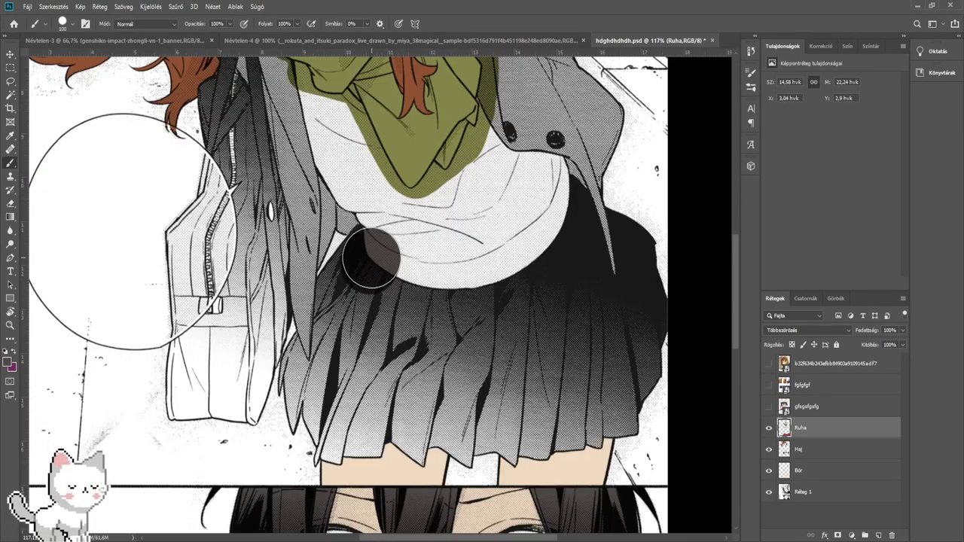
scroll(374, 252, up, 5)
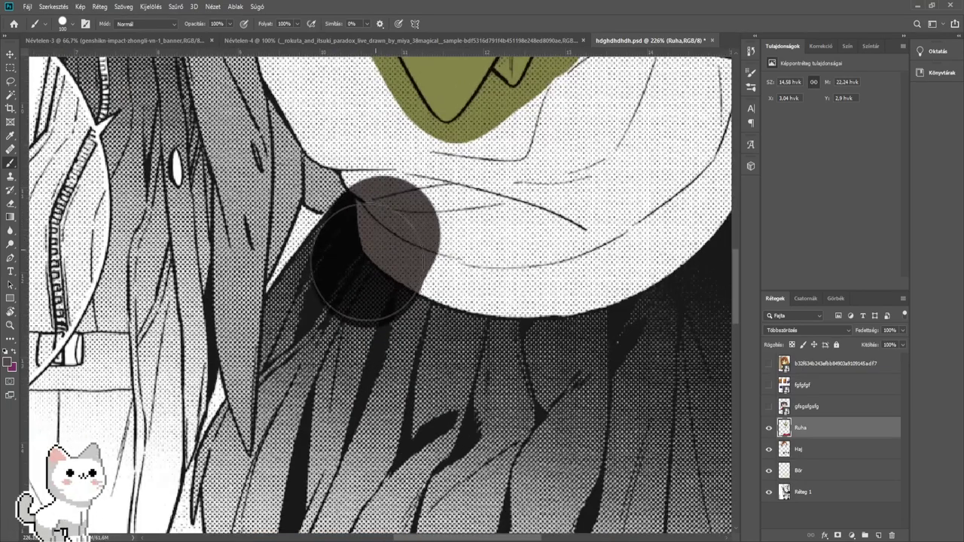
drag(352, 279, 353, 272)
drag(327, 308, 305, 343)
scroll(306, 321, up, 3)
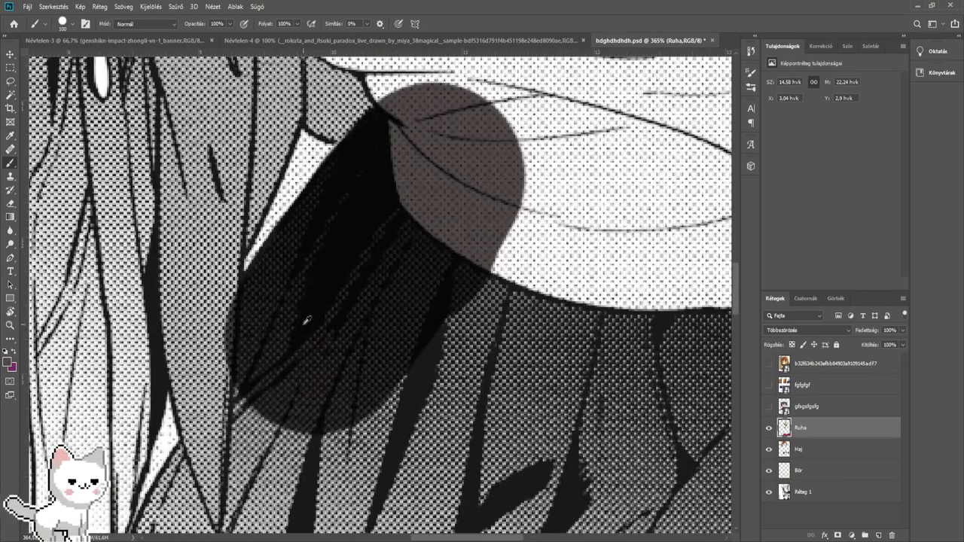
- Paint the skirt's lower pleats dark grey, sweeping from the jacket side across to the opposite edge
scroll(307, 365, down, 5)
mouse_move(332, 150)
mouse_down()
mouse_move(310, 371)
mouse_move(332, 377)
mouse_move(304, 229)
mouse_move(441, 230)
mouse_move(484, 267)
mouse_move(462, 263)
mouse_up()
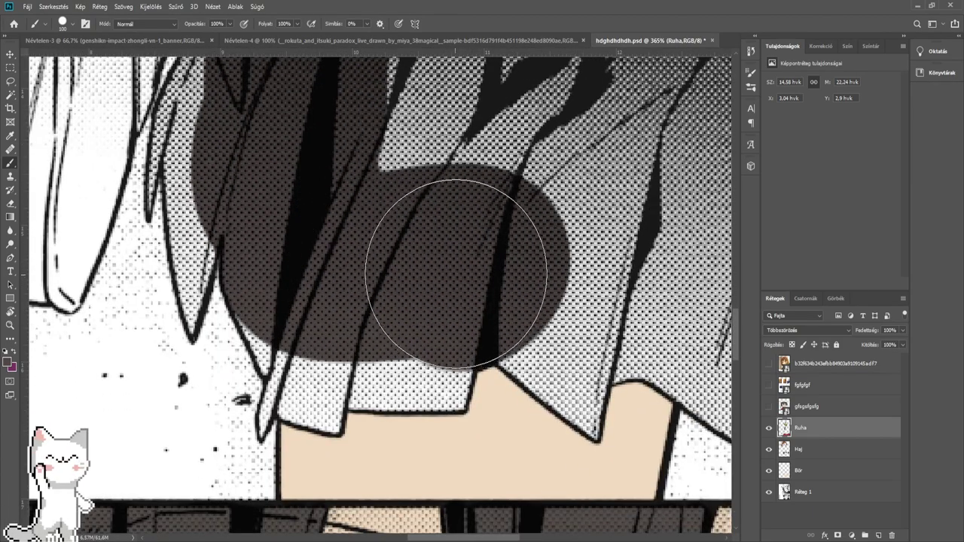
mouse_move(528, 256)
mouse_down()
mouse_move(151, 253)
mouse_move(260, 275)
mouse_move(647, 277)
mouse_up()
drag(590, 297, 205, 297)
mouse_move(241, 269)
mouse_down()
mouse_move(416, 251)
mouse_move(467, 160)
mouse_move(362, 327)
mouse_up()
drag(409, 305, 364, 305)
- Paint dark grey along the skirt's outer edge nearest the page border, up to the hip, with a smaller brush
scroll(413, 351, up, 4)
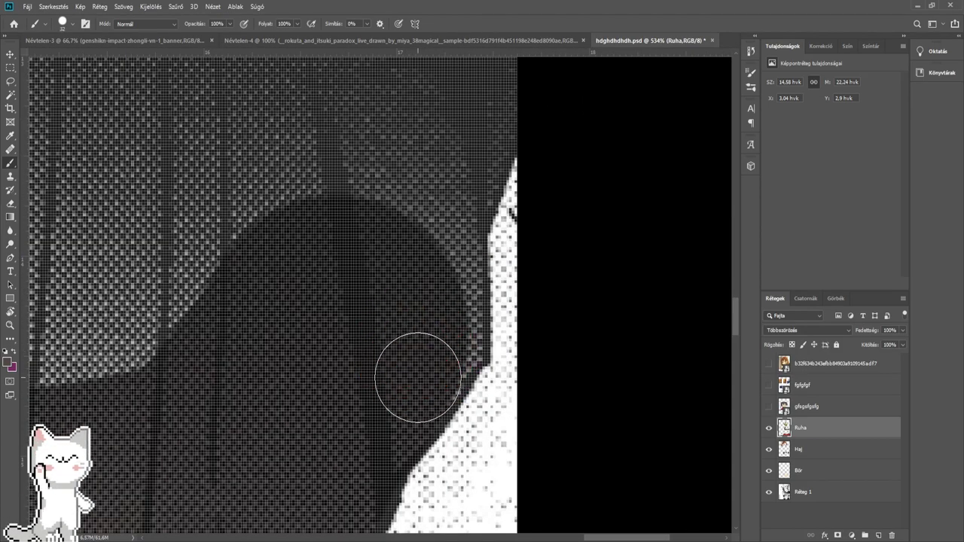
drag(438, 306, 439, 245)
drag(467, 345, 442, 347)
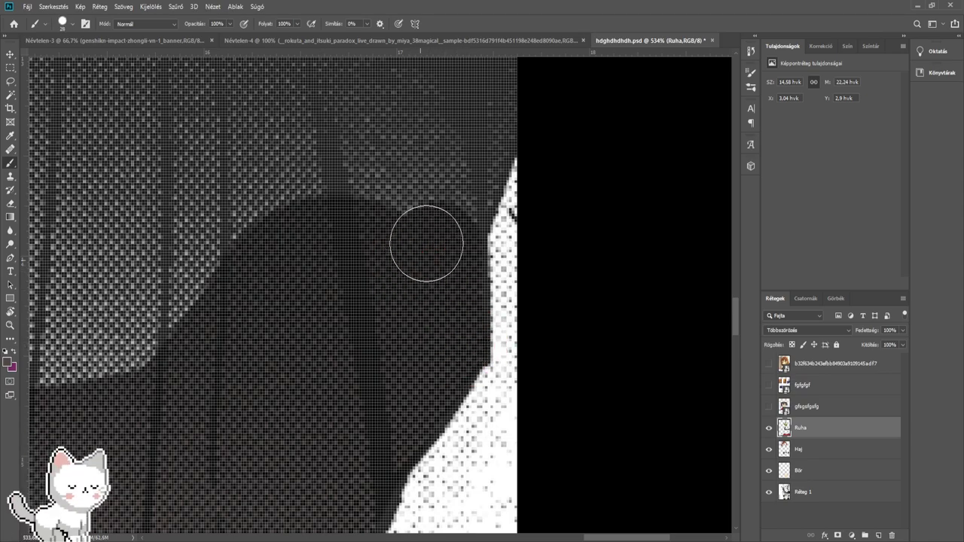
drag(426, 244, 491, 122)
scroll(486, 134, down, 6)
drag(437, 137, 386, 390)
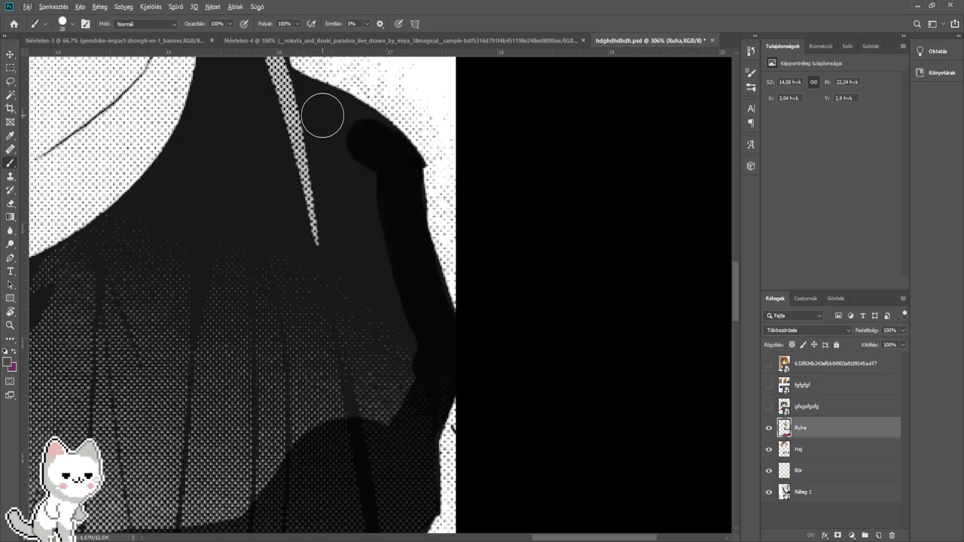
- Cover the rest of the skirt's body with dark grey up to the waistline, enlarging the brush to 125
mouse_move(298, 116)
mouse_down()
mouse_move(258, 97)
mouse_move(349, 146)
mouse_move(371, 300)
mouse_up()
mouse_move(366, 366)
mouse_down()
mouse_move(341, 394)
mouse_move(155, 419)
mouse_up()
scroll(320, 373, down, 10)
mouse_move(133, 337)
mouse_down()
mouse_move(168, 364)
mouse_move(263, 375)
mouse_move(309, 345)
mouse_move(260, 286)
mouse_up()
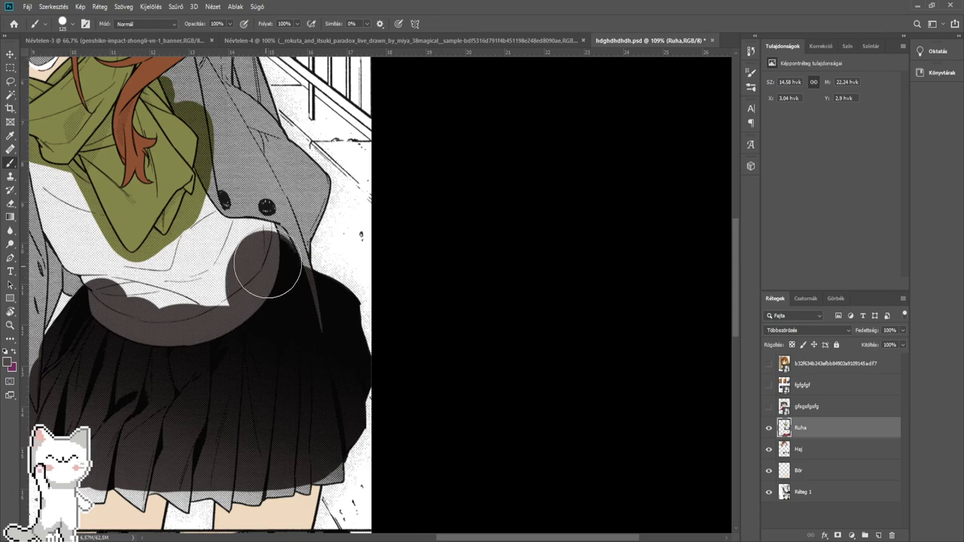
drag(301, 461, 310, 307)
- Fill the hem corner of the outermost pleat near the page border with dark grey, using a small brush
scroll(323, 305, up, 17)
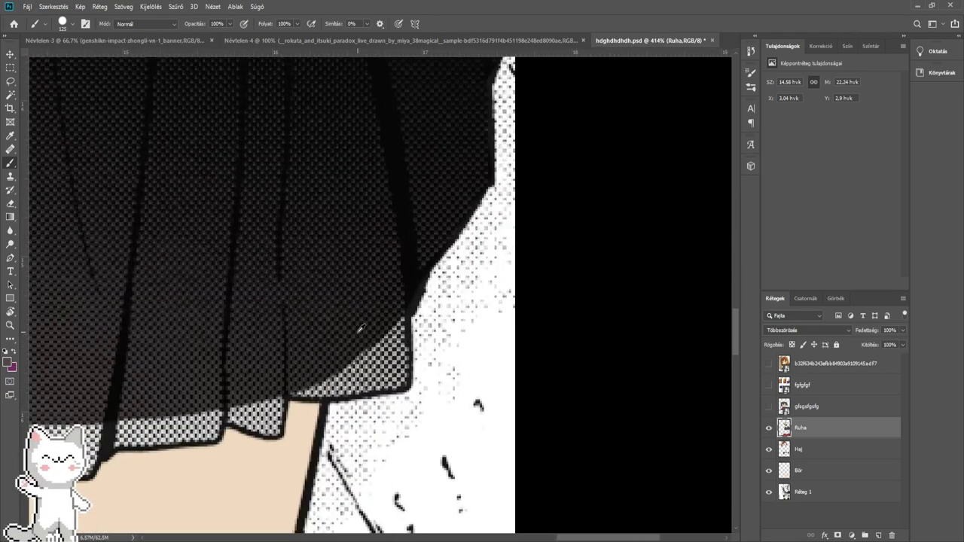
mouse_move(444, 342)
mouse_down()
mouse_move(399, 346)
mouse_move(406, 360)
mouse_move(308, 341)
mouse_up()
scroll(411, 348, up, 5)
mouse_move(454, 352)
mouse_down()
mouse_move(404, 348)
mouse_move(391, 335)
mouse_up()
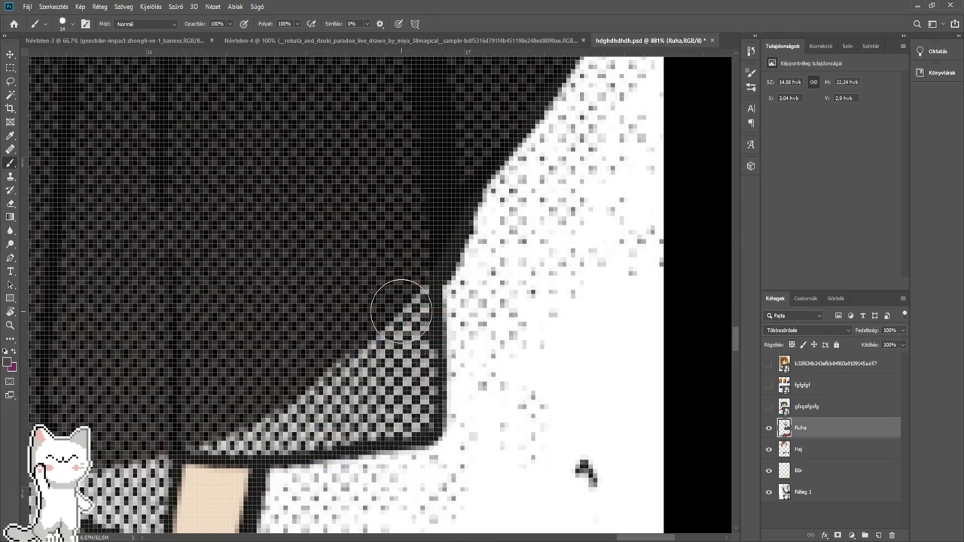
mouse_move(407, 278)
mouse_down()
mouse_move(406, 395)
mouse_move(402, 277)
mouse_up()
mouse_move(409, 405)
mouse_down()
mouse_move(399, 404)
mouse_move(415, 412)
mouse_move(256, 433)
mouse_up()
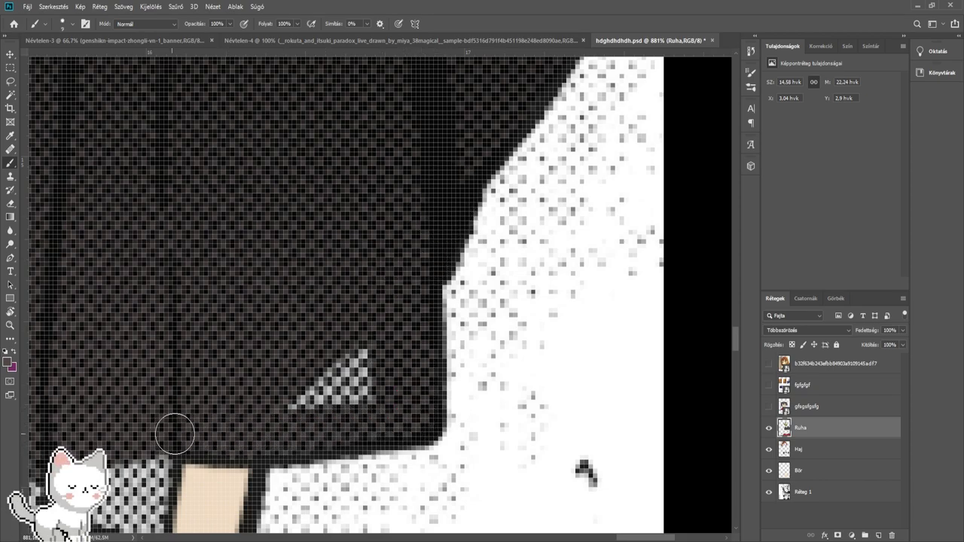
mouse_move(357, 398)
mouse_down()
mouse_move(271, 405)
mouse_move(358, 354)
mouse_up()
- Paint the uncoloured hem of the pleats above the outer thigh dark grey, beginning with the narrow pleat
drag(73, 531, 299, 358)
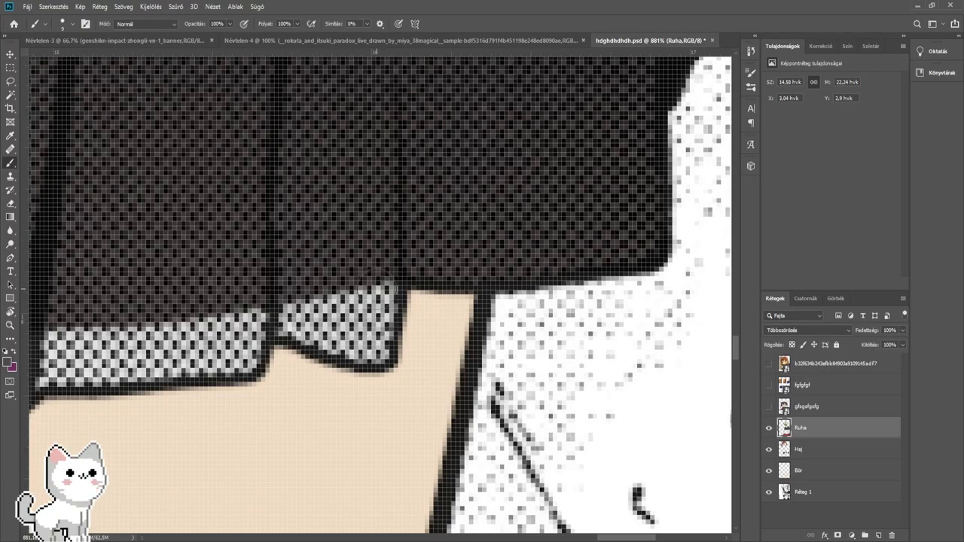
mouse_move(392, 288)
mouse_down()
mouse_move(375, 347)
mouse_move(281, 316)
mouse_up()
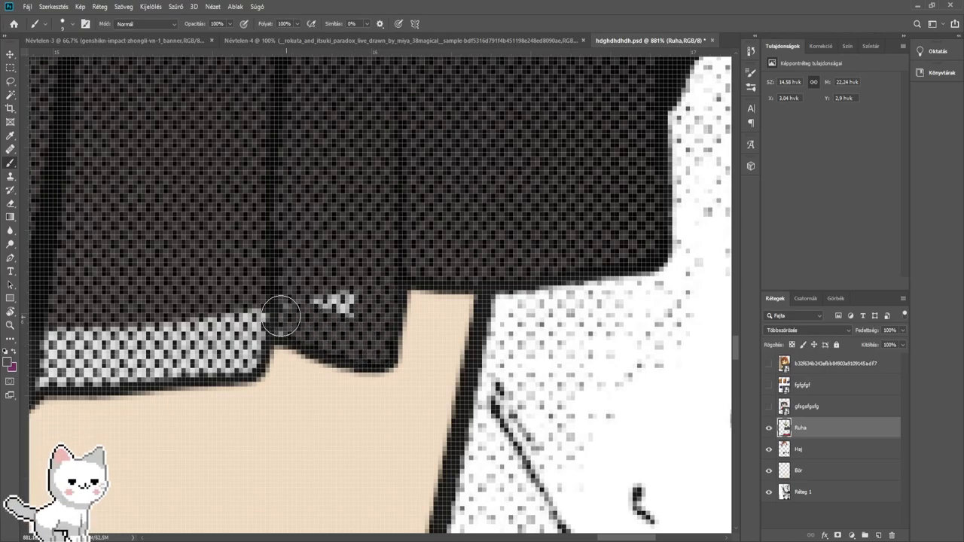
drag(156, 316, 427, 302)
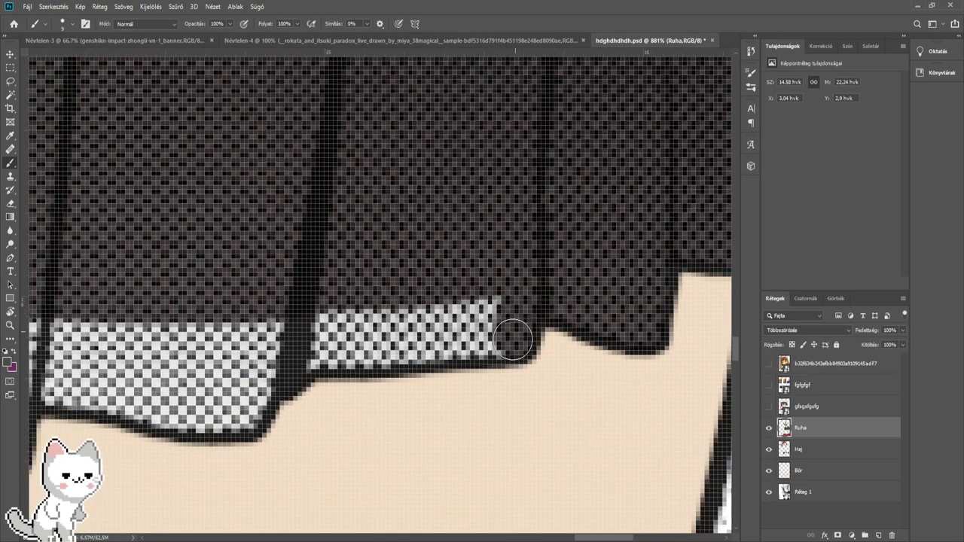
mouse_move(513, 341)
mouse_down()
mouse_move(324, 338)
mouse_move(265, 364)
mouse_move(425, 317)
mouse_move(442, 327)
mouse_move(372, 326)
mouse_move(286, 303)
mouse_move(231, 305)
mouse_move(455, 278)
mouse_move(468, 264)
mouse_move(210, 253)
mouse_up()
- Fill the uncoloured hem of the skirt pleats above the outer thigh and the gap between the legs with dark grey
drag(221, 262, 599, 253)
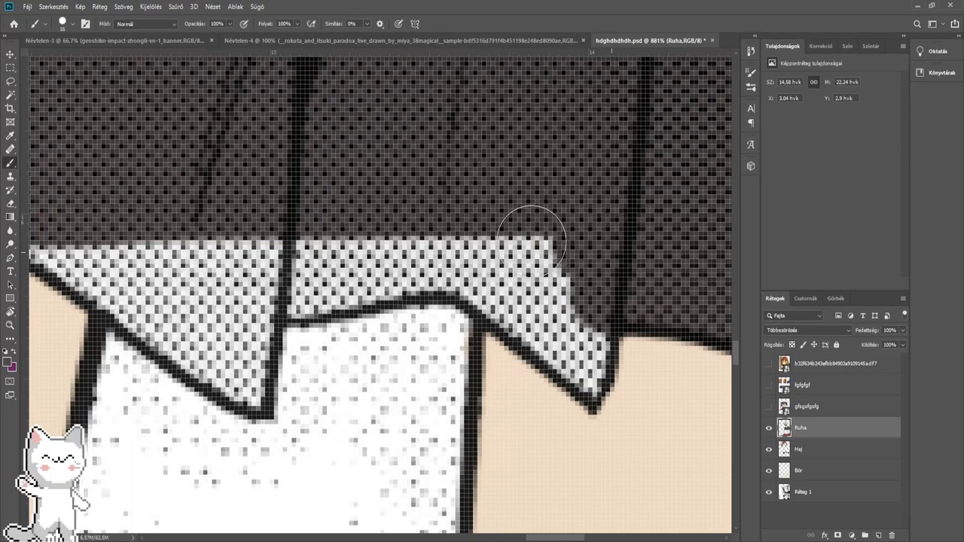
mouse_move(531, 234)
mouse_down()
mouse_move(298, 246)
mouse_move(270, 284)
mouse_move(328, 278)
mouse_up()
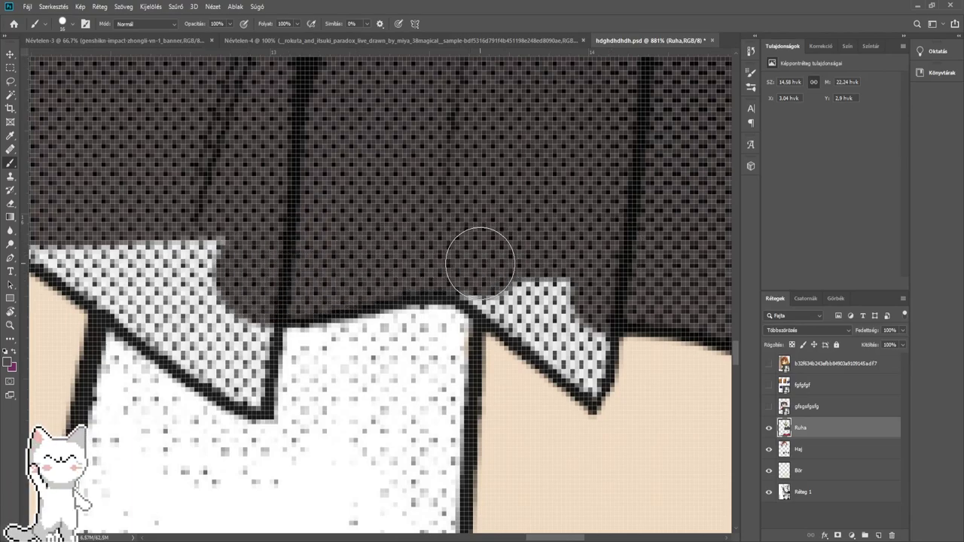
drag(480, 262, 568, 316)
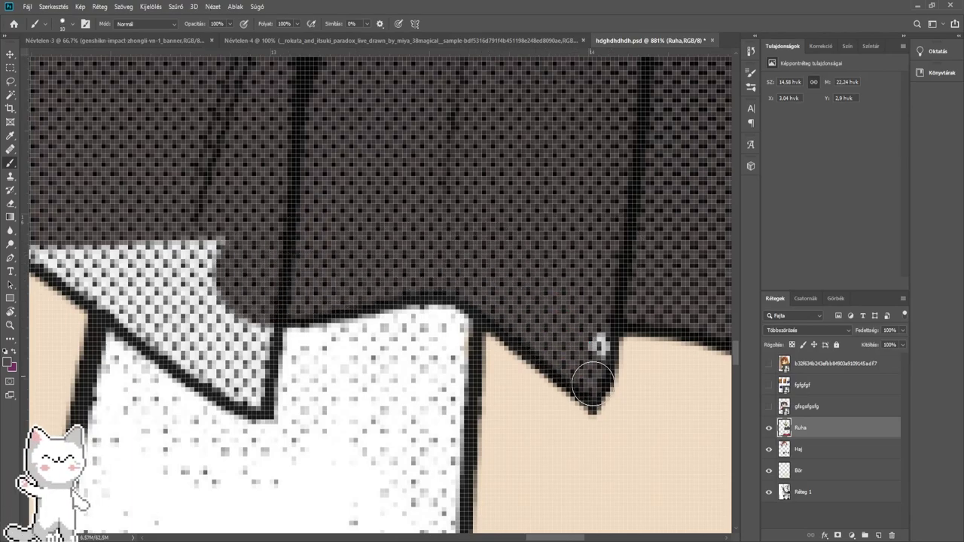
drag(593, 384, 597, 310)
drag(516, 293, 799, 323)
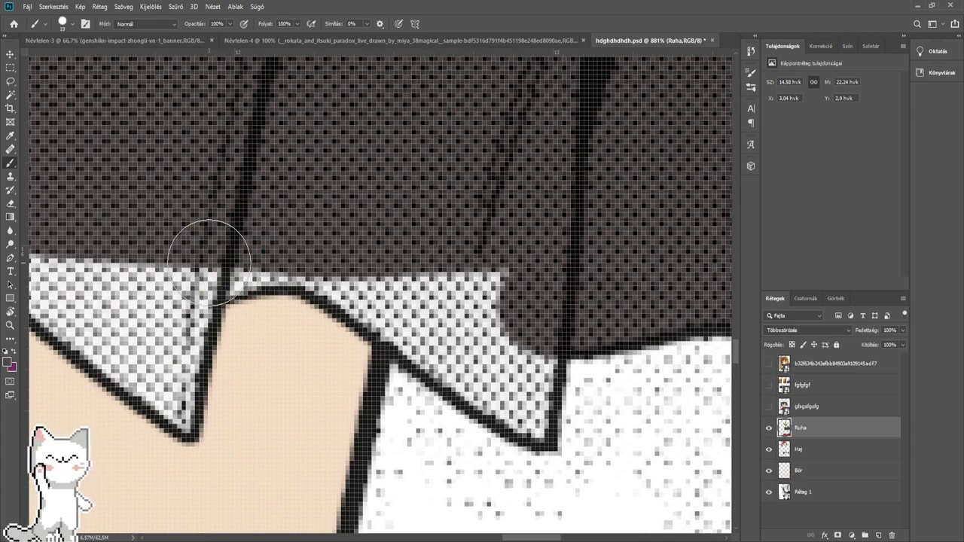
- Paint the pointed pleat hem between the legs dark grey down to its tip
mouse_move(208, 261)
mouse_down()
mouse_move(309, 247)
mouse_move(347, 261)
mouse_move(508, 370)
mouse_move(519, 360)
mouse_move(482, 273)
mouse_up()
drag(511, 302, 464, 270)
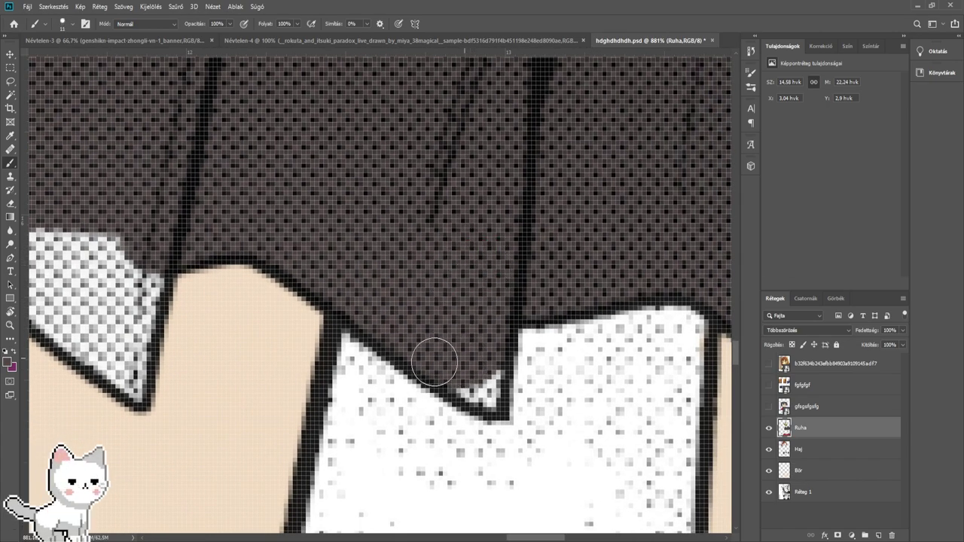
scroll(429, 310, left, 5)
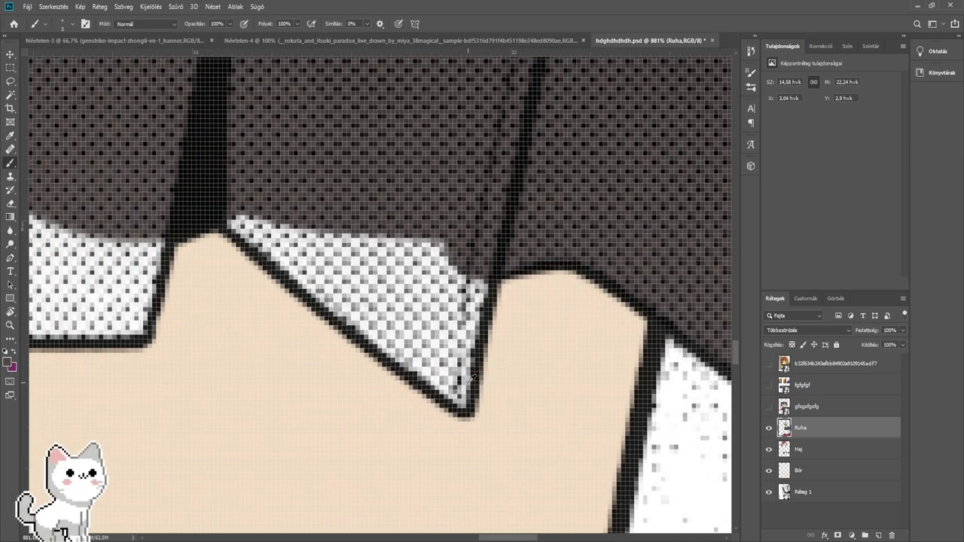
- Fill the hem of the pleats above the inner thigh with dark grey, starting from the pointed pleat's tip
mouse_move(452, 380)
mouse_down()
mouse_move(434, 348)
mouse_move(462, 319)
mouse_move(449, 280)
mouse_up()
key(bracketright)
click(414, 305)
drag(380, 290, 271, 245)
mouse_move(122, 266)
mouse_down()
mouse_move(419, 295)
mouse_move(407, 331)
mouse_move(269, 344)
mouse_move(118, 323)
mouse_move(226, 280)
mouse_move(354, 264)
mouse_up()
mouse_move(347, 262)
mouse_down()
mouse_move(479, 257)
mouse_move(393, 243)
mouse_move(331, 219)
mouse_move(282, 111)
mouse_up()
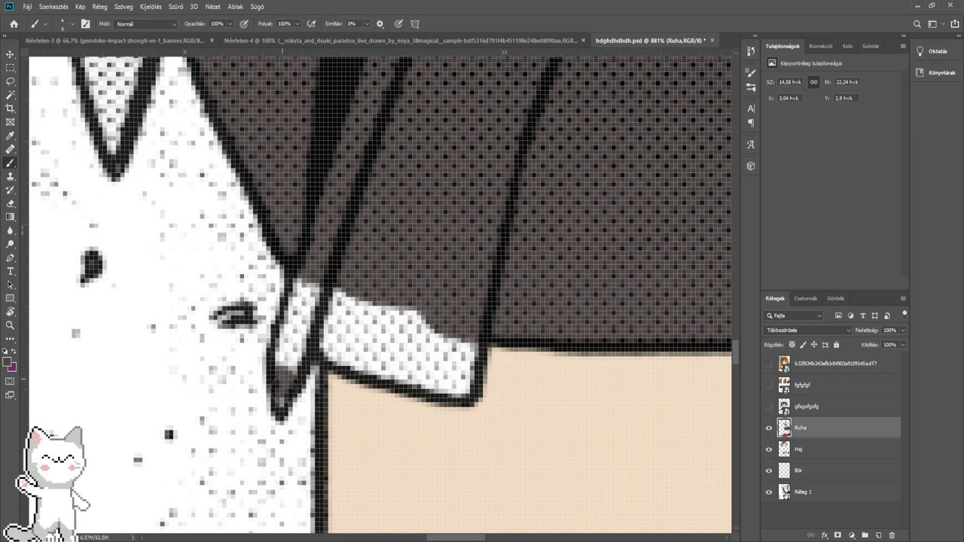
- Colour the narrow fold and the neighbouring pleat corner at the skirt hem's bag-side end dark grey
drag(292, 334, 306, 327)
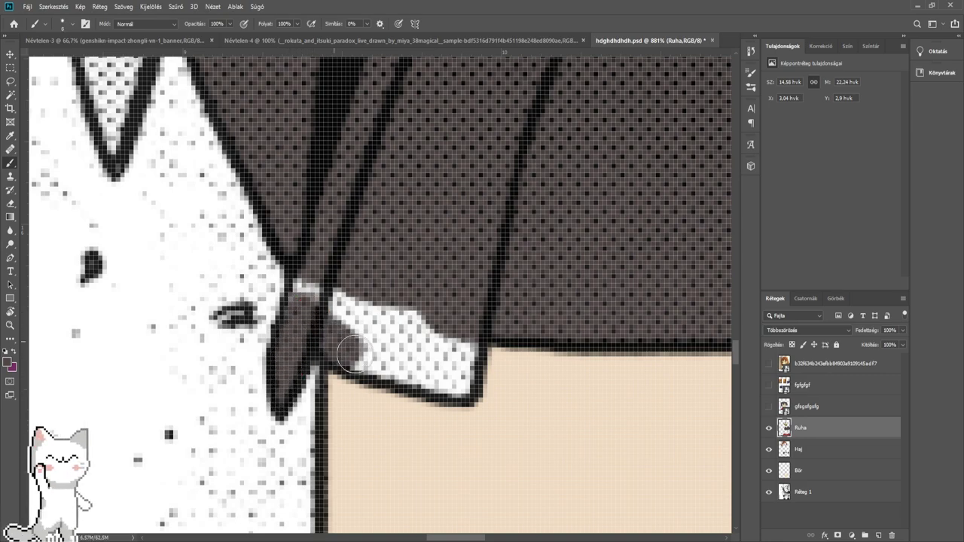
drag(351, 354, 444, 381)
drag(447, 337, 336, 295)
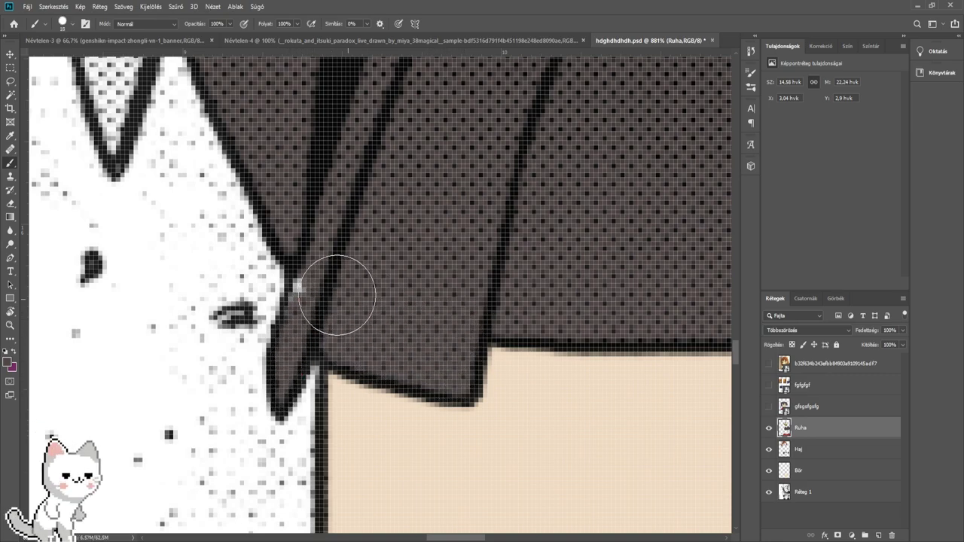
scroll(356, 272, down, 9)
- Paint the skirt's pointed side pleat facing the bag dark grey, working up from its tip
drag(365, 226, 360, 456)
drag(252, 416, 381, 274)
scroll(380, 420, up, 5)
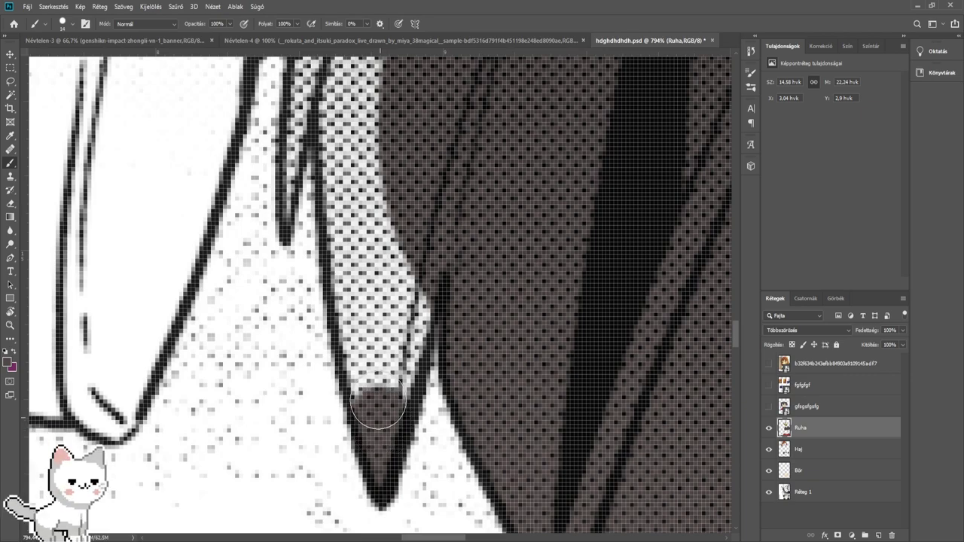
mouse_move(378, 401)
mouse_down()
mouse_move(369, 350)
mouse_move(381, 186)
mouse_move(387, 397)
mouse_up()
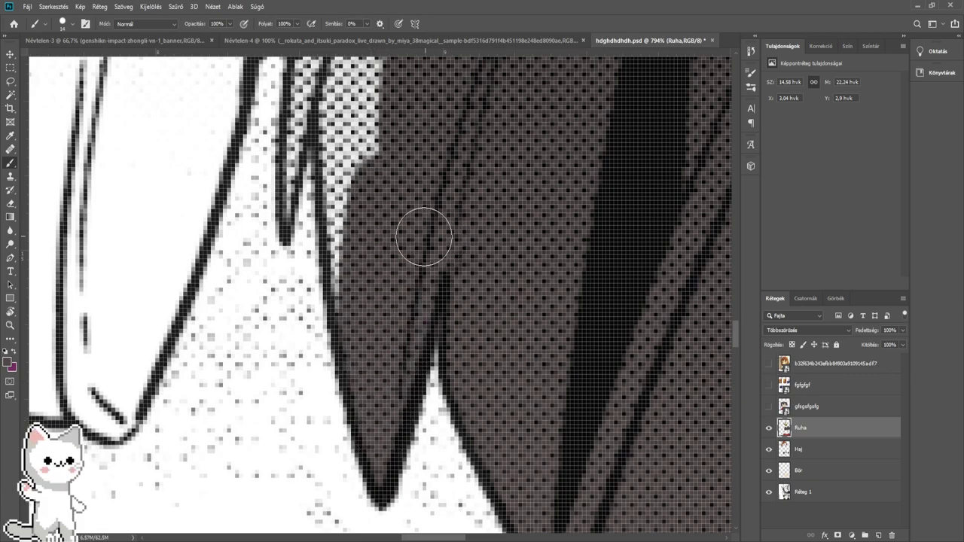
drag(424, 237, 494, 385)
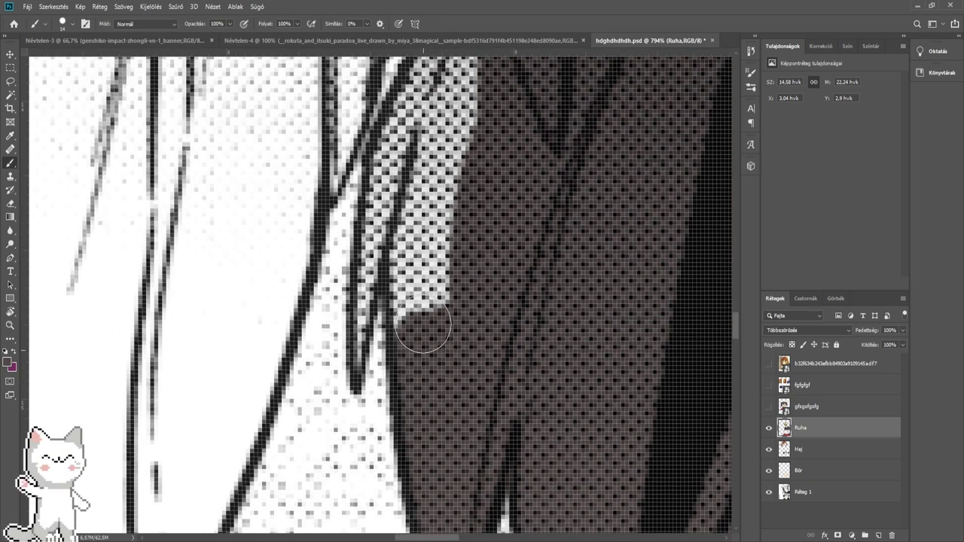
- Fill the narrow fold beside the bag and the skirt edge above it with dark grey, adjusting the brush size
drag(423, 325, 414, 252)
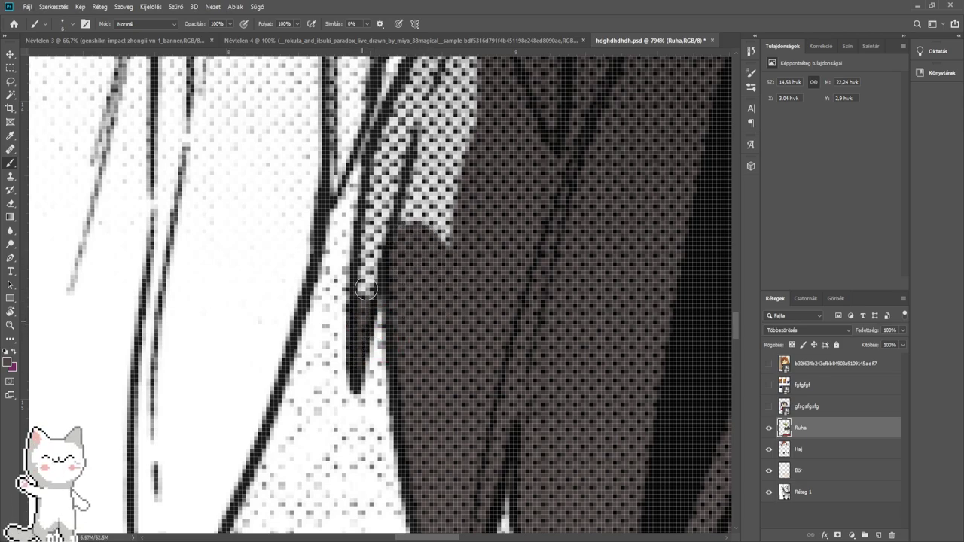
drag(396, 227, 408, 165)
mouse_move(409, 172)
mouse_down()
mouse_move(414, 326)
mouse_move(454, 244)
mouse_move(457, 369)
mouse_up()
alt+right_click(458, 370)
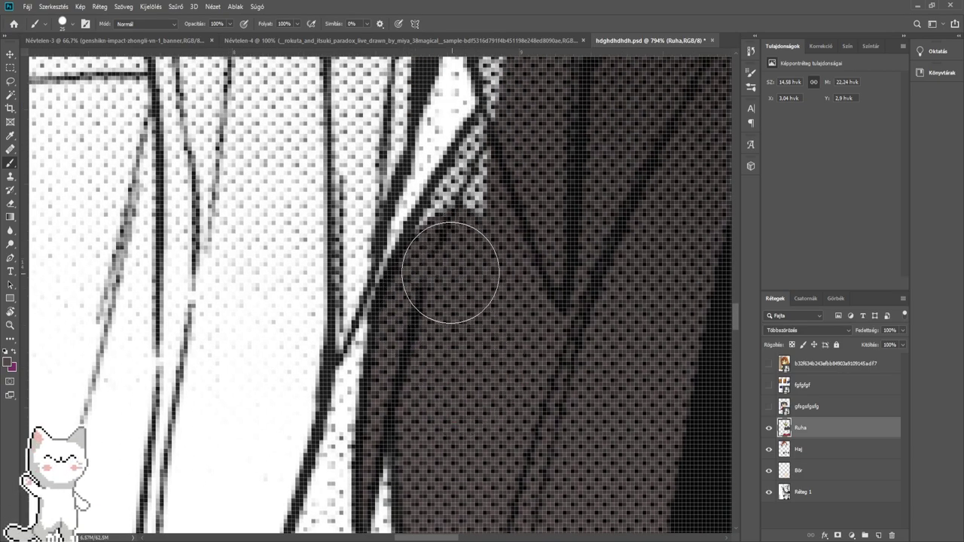
mouse_move(450, 271)
mouse_down()
mouse_move(469, 217)
mouse_move(518, 144)
mouse_move(432, 415)
mouse_up()
scroll(518, 144, down, 3)
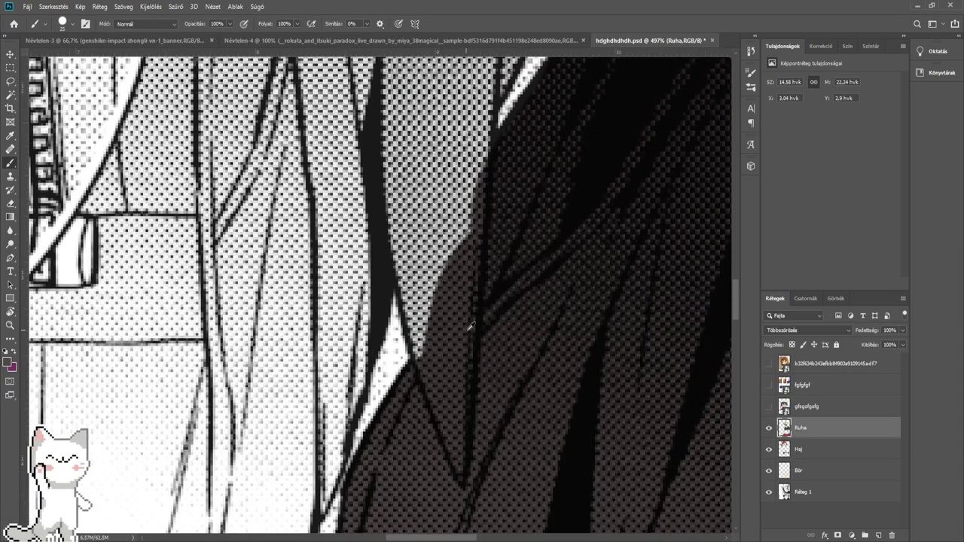
- Paint the jacket's hanging lower tip between the bag and the skirt dark grey, up towards the waist, with a larger brush
alt+right_click(470, 328)
drag(470, 342, 438, 195)
scroll(434, 167, down, 5)
drag(417, 164, 403, 320)
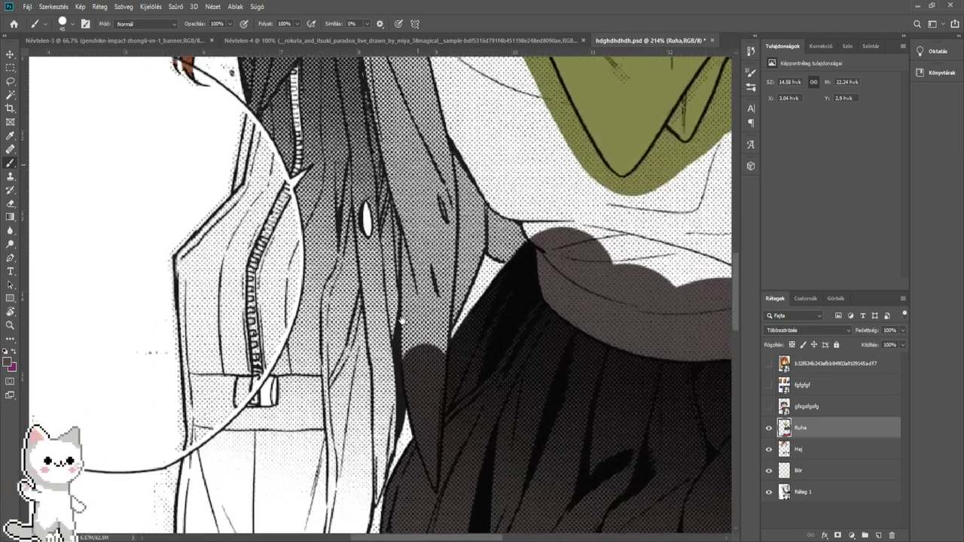
mouse_move(418, 396)
mouse_down()
mouse_move(394, 394)
mouse_move(399, 366)
mouse_move(446, 250)
mouse_up()
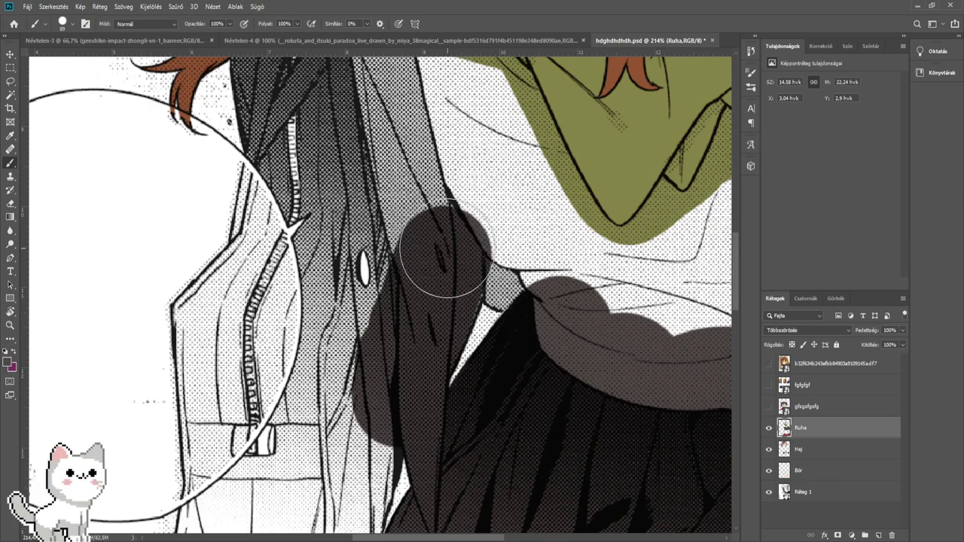
mouse_move(515, 239)
mouse_down()
mouse_move(513, 258)
mouse_move(557, 271)
mouse_up()
- Hide and show the Ruha layer twice to compare the coloured clothes with the uncoloured drawing
scroll(564, 269, down, 5)
scroll(571, 274, up, 1)
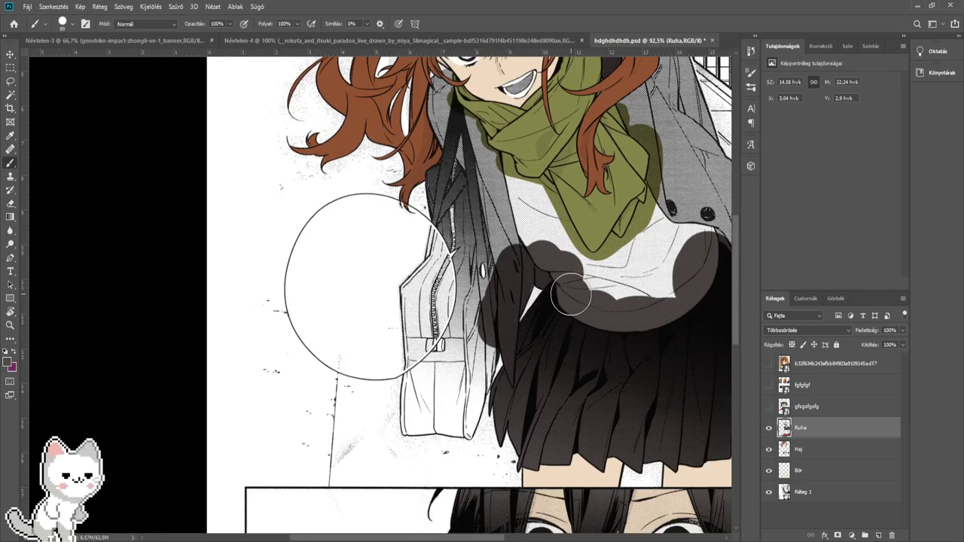
scroll(519, 320, up, 3)
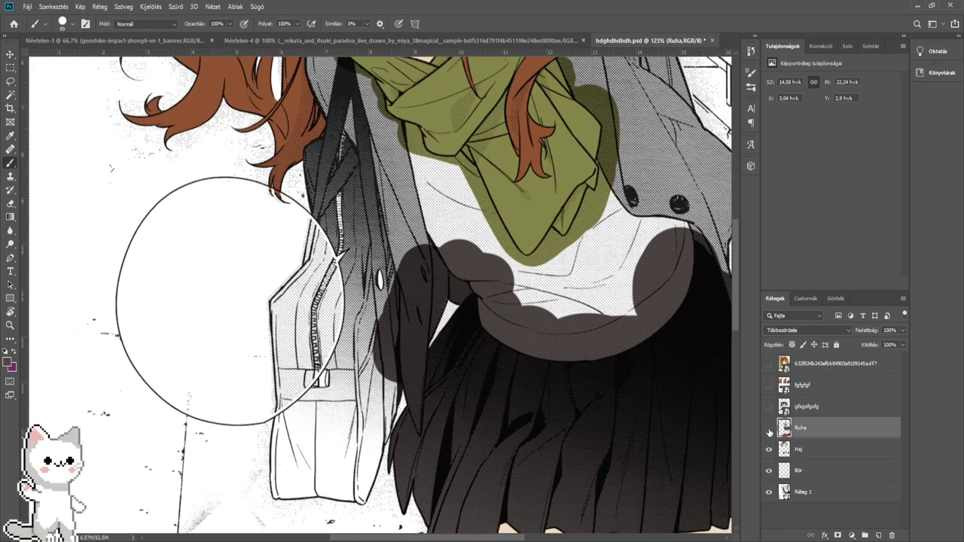
click(769, 429)
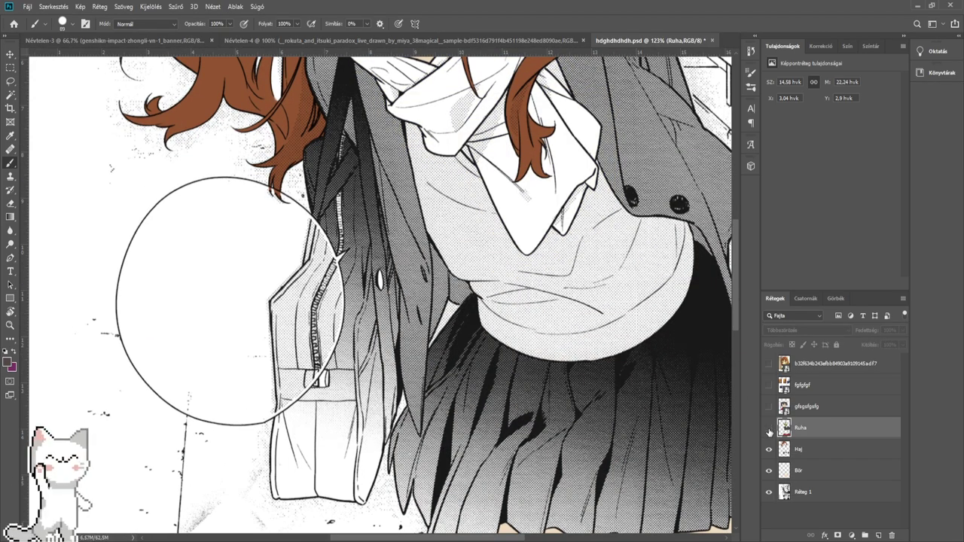
click(769, 429)
click(769, 430)
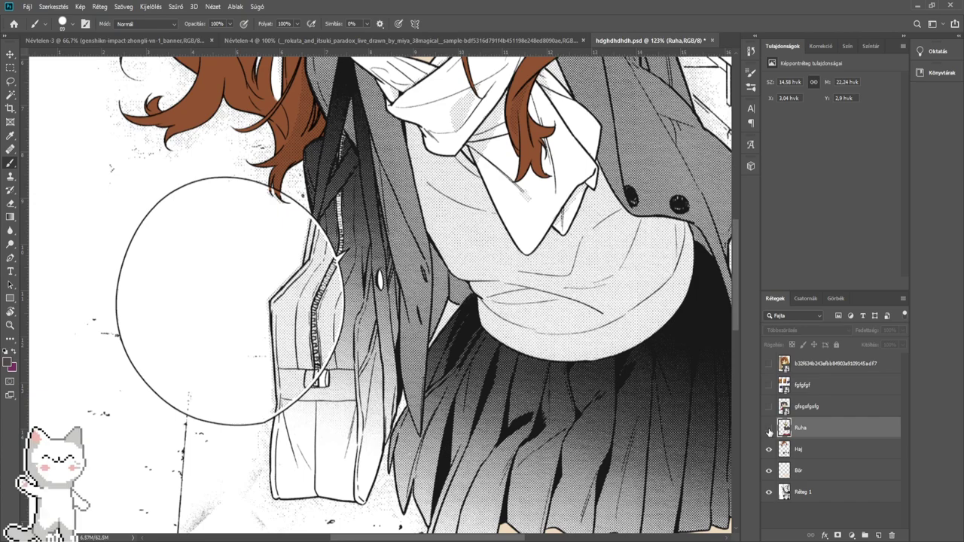
click(768, 431)
- Cover the bag-side front panel of the jacket and the adjoining side of the shirt with dark grey, enlarging the brush to 100
mouse_move(400, 285)
mouse_down()
mouse_move(430, 348)
mouse_move(401, 241)
mouse_move(398, 183)
mouse_move(452, 258)
mouse_move(528, 313)
mouse_up()
scroll(430, 346, up, 3)
key(])
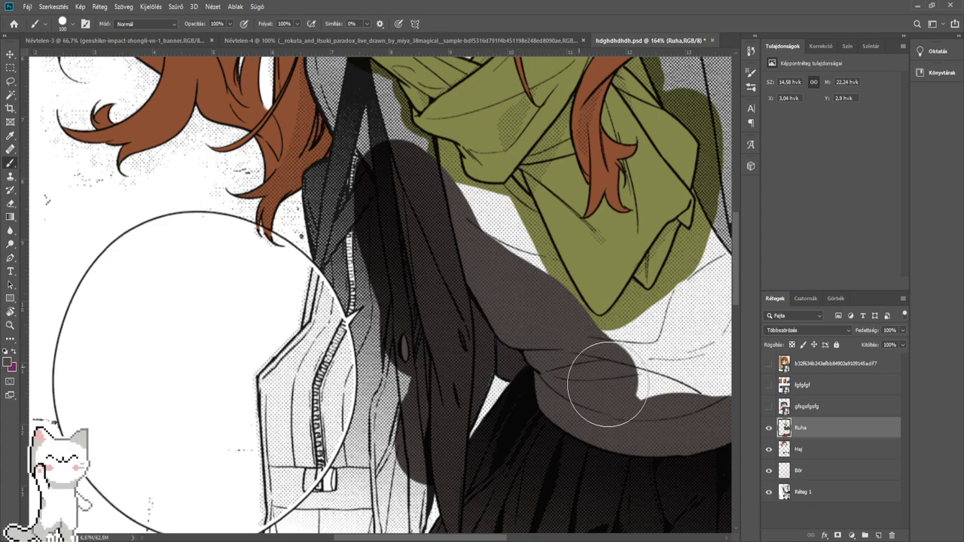
drag(611, 385, 321, 323)
- Paint dark grey across the shirt's front below the scarf tip with a smaller brush
scroll(322, 301, up, 8)
key([)
key([)
key([)
key([)
key([)
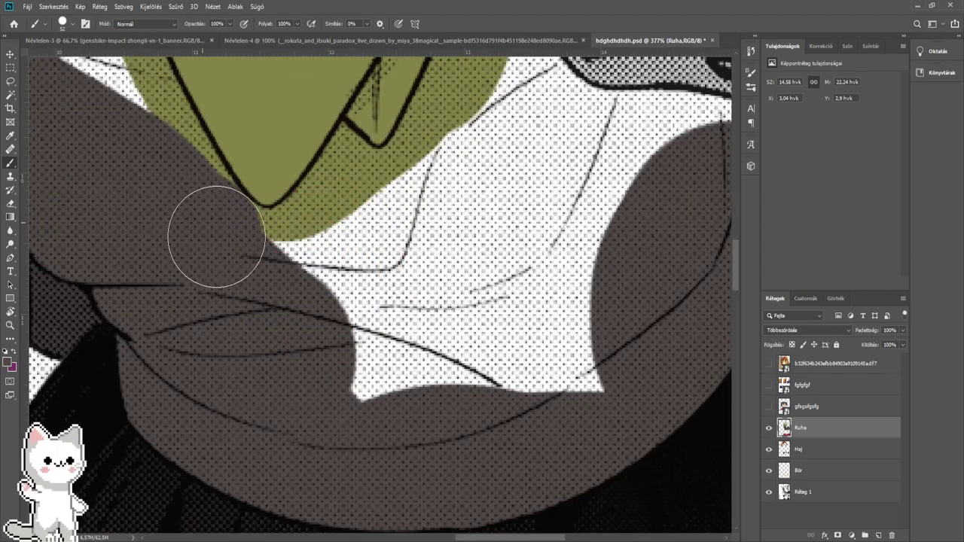
mouse_move(216, 237)
mouse_down()
mouse_move(291, 275)
mouse_move(274, 260)
mouse_move(296, 256)
mouse_move(347, 210)
mouse_move(374, 399)
mouse_move(426, 331)
mouse_move(545, 328)
mouse_move(448, 319)
mouse_move(279, 421)
mouse_up()
- Cover the jacket's buttoned lower corner and the shirt beside it with dark grey, using a brush enlarged to 128
key(])
key(])
key(])
key(])
key(])
key(])
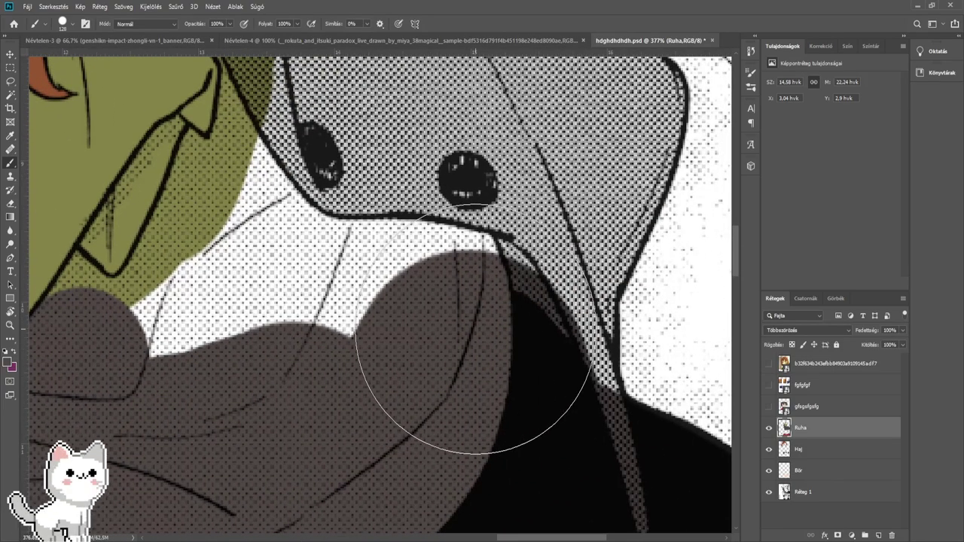
drag(501, 405, 498, 276)
drag(463, 241, 447, 396)
mouse_move(467, 344)
mouse_down()
mouse_move(428, 322)
mouse_move(369, 311)
mouse_move(331, 226)
mouse_up()
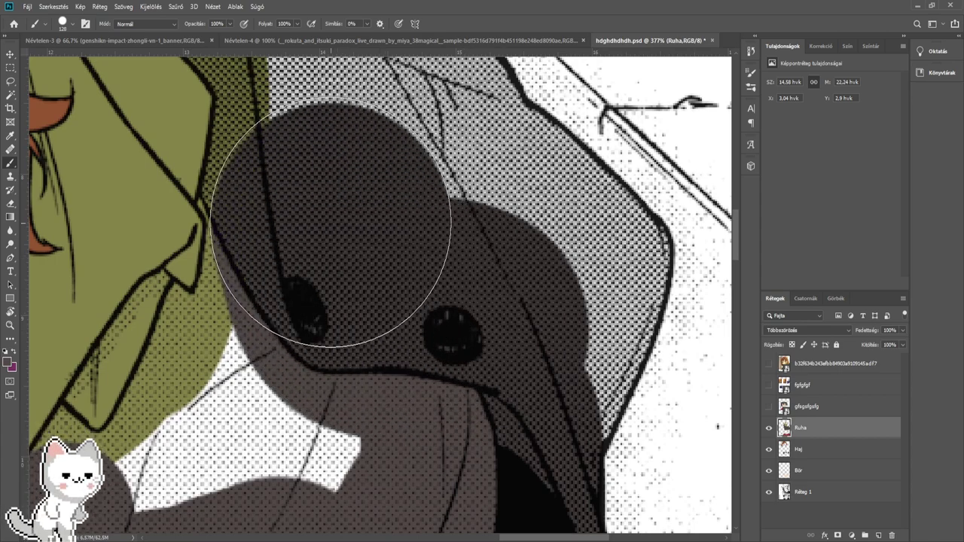
drag(480, 265, 298, 272)
- Paint the outer edge of the jacket's buttoned side dark grey with a smaller brush and fill the gap inside it
alt+right_click(436, 369)
drag(435, 369, 384, 369)
scroll(397, 407, up, 3)
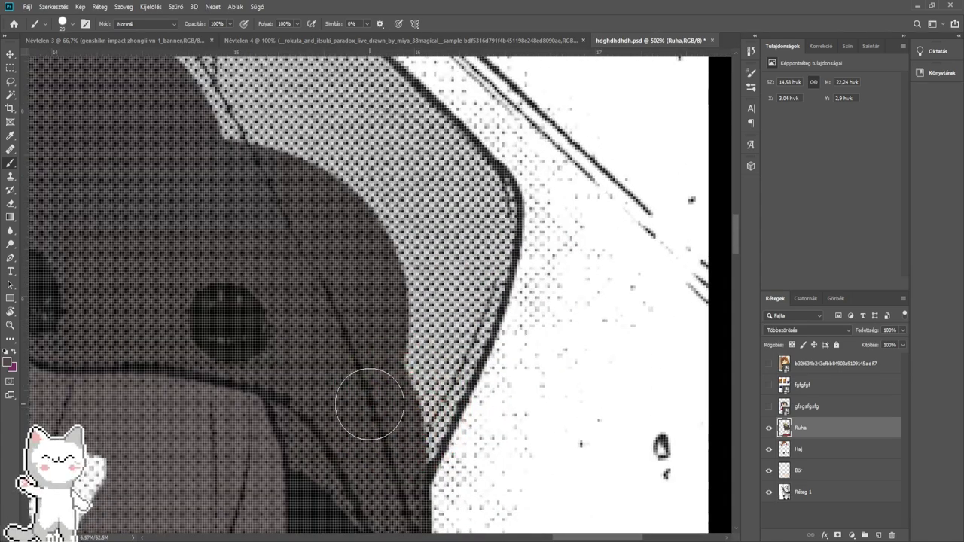
mouse_move(411, 423)
mouse_down()
mouse_move(456, 329)
mouse_move(483, 222)
mouse_move(443, 163)
mouse_move(380, 121)
mouse_up()
drag(332, 135, 372, 150)
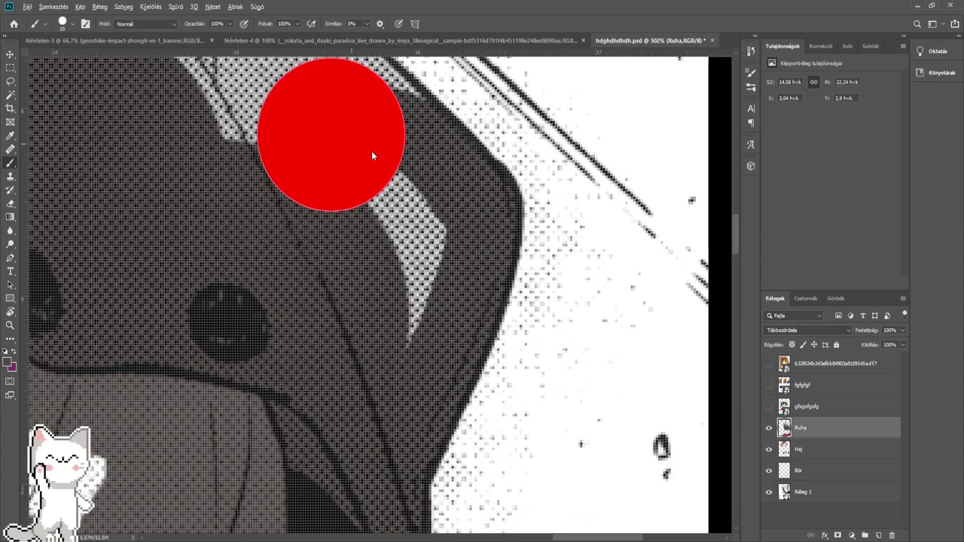
mouse_move(374, 199)
mouse_down()
mouse_move(362, 359)
mouse_move(397, 209)
mouse_up()
drag(380, 203, 474, 445)
- Extend the dark grey across the buttoned jacket side up to the fold below the sleeve
mouse_move(484, 409)
mouse_down()
mouse_move(411, 329)
mouse_move(366, 315)
mouse_move(299, 154)
mouse_up()
drag(264, 332, 501, 444)
drag(430, 360, 325, 423)
mouse_move(338, 416)
mouse_down()
mouse_move(394, 353)
mouse_move(411, 307)
mouse_up()
drag(397, 378, 355, 383)
- Paint the jacket dark grey along the scarf's edge up to the hair lock, covering the green overspill
scroll(352, 400, down, 5)
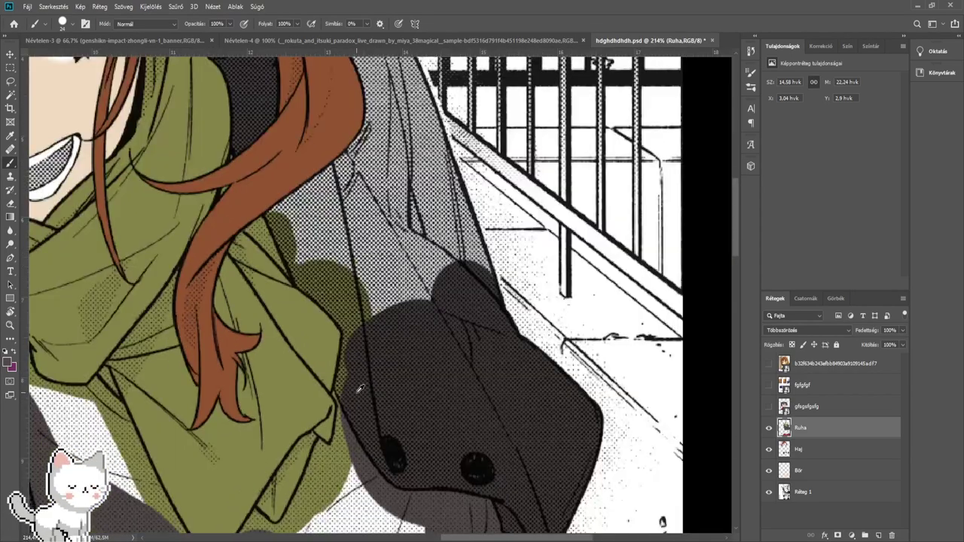
scroll(384, 343, up, 5)
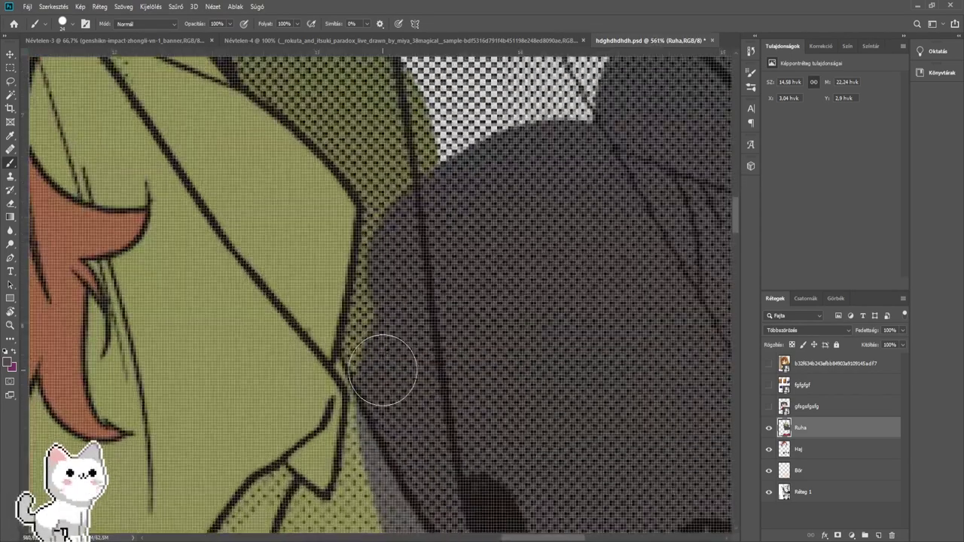
mouse_move(390, 255)
mouse_down()
mouse_move(386, 361)
mouse_move(400, 397)
mouse_move(359, 338)
mouse_move(281, 272)
mouse_move(226, 172)
mouse_move(425, 341)
mouse_up()
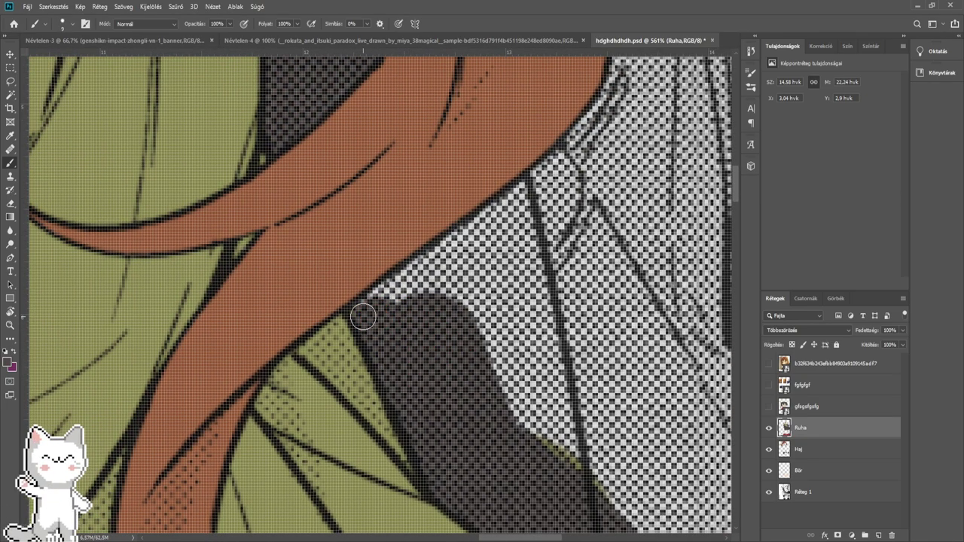
alt+right_click(441, 275)
mouse_move(409, 307)
mouse_down()
mouse_move(494, 255)
mouse_move(499, 233)
mouse_move(549, 211)
mouse_move(512, 222)
mouse_move(383, 215)
mouse_move(430, 276)
mouse_move(467, 431)
mouse_up()
- Fill the jacket area below the hair lock and the lower sleeve folds with dark grey, using a larger brush
alt+right_click(570, 198)
click(574, 211)
alt+right_click(422, 209)
scroll(452, 429, down, 3)
mouse_move(462, 398)
mouse_down()
mouse_move(522, 459)
mouse_move(542, 446)
mouse_up()
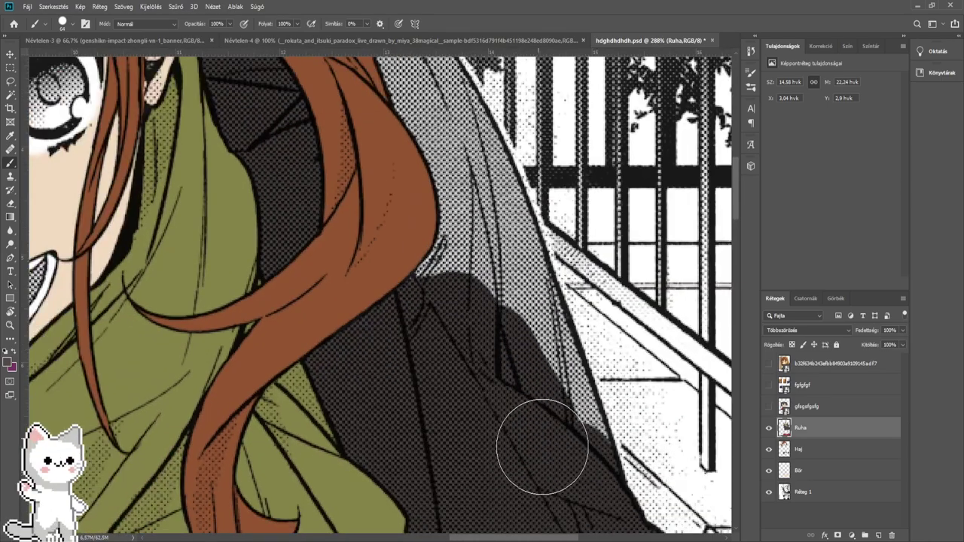
- Paint the sleeve's outer part dark grey along its outline beside the railing
scroll(563, 454, up, 3)
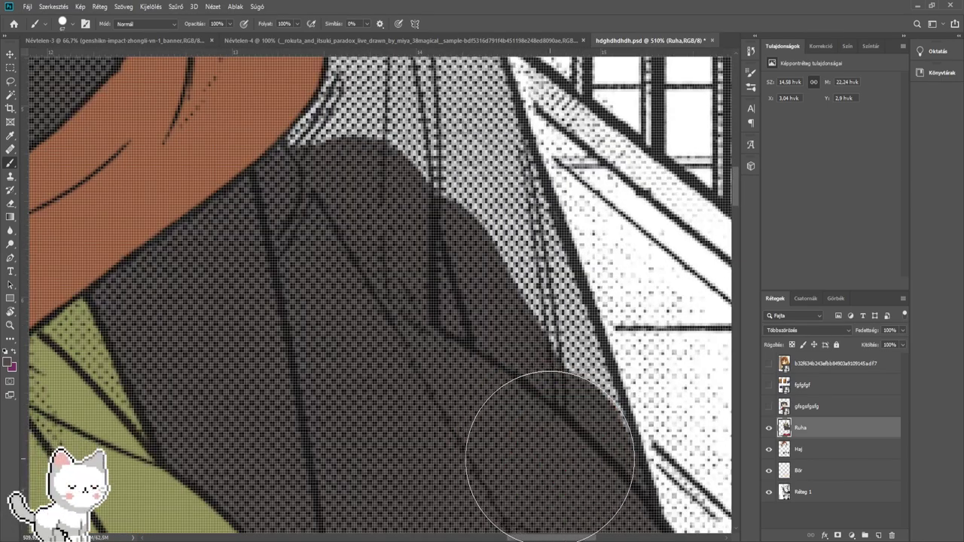
mouse_move(548, 444)
mouse_down()
mouse_move(512, 377)
mouse_move(510, 303)
mouse_move(482, 263)
mouse_move(439, 142)
mouse_move(372, 180)
mouse_up()
mouse_move(363, 186)
mouse_down()
mouse_move(392, 379)
mouse_move(344, 369)
mouse_up()
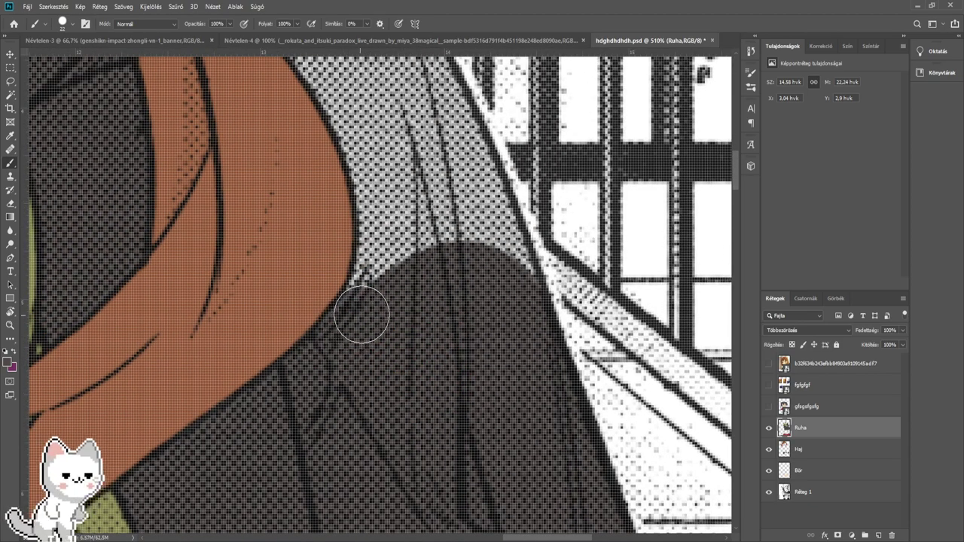
- Colour the upper sleeve dark grey along the hair lock's edge and up towards the shoulder
drag(383, 243, 380, 203)
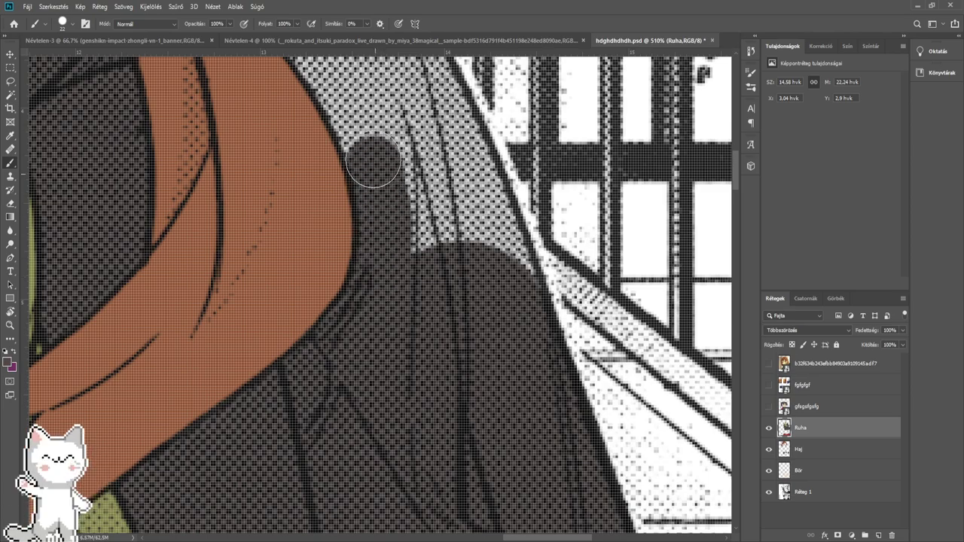
mouse_move(373, 160)
mouse_down()
mouse_move(436, 272)
mouse_move(414, 158)
mouse_move(458, 256)
mouse_up()
scroll(456, 254, down, 7)
mouse_move(435, 215)
mouse_down()
mouse_move(455, 348)
mouse_move(355, 172)
mouse_move(454, 382)
mouse_up()
- Paint the top of the jacket shoulder dark grey between the hair lock and the outer outline, joining it to the coloured sleeve
scroll(436, 277, up, 12)
alt+right_click(432, 278)
alt+right_click(397, 291)
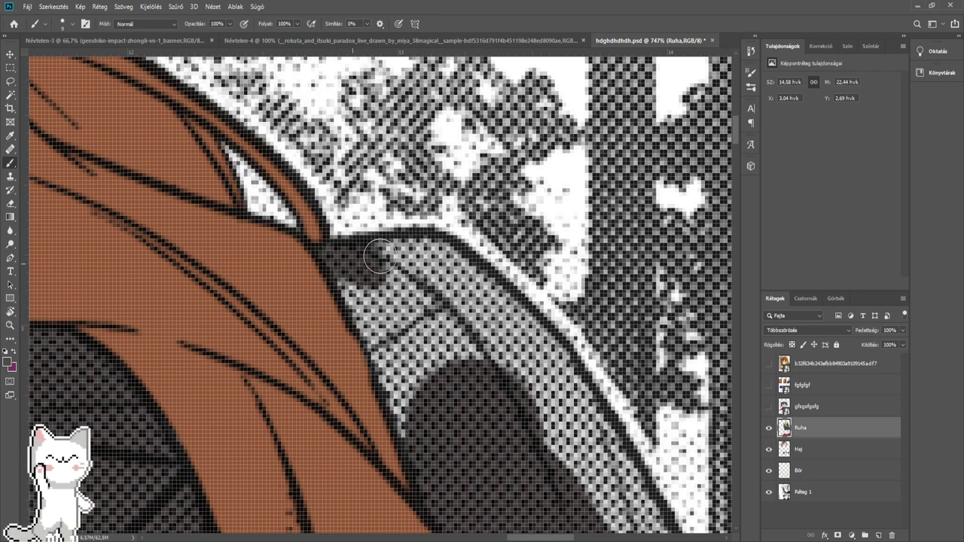
drag(379, 257, 467, 267)
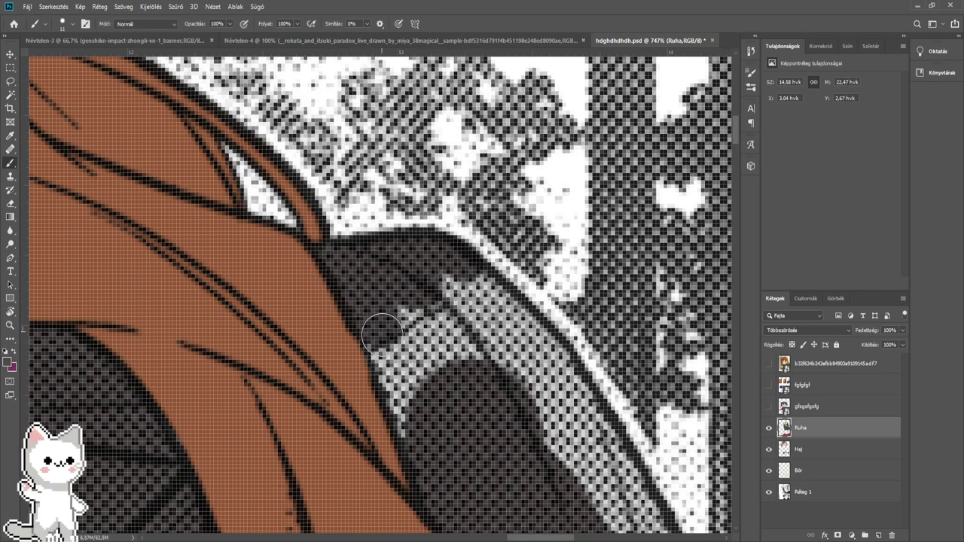
drag(382, 335, 426, 445)
alt+right_click(453, 447)
mouse_move(452, 399)
mouse_down()
mouse_move(416, 303)
mouse_move(470, 313)
mouse_move(540, 393)
mouse_move(401, 224)
mouse_move(437, 264)
mouse_move(527, 437)
mouse_up()
mouse_move(527, 437)
mouse_down()
mouse_move(412, 234)
mouse_move(411, 225)
mouse_move(480, 386)
mouse_move(462, 215)
mouse_up()
- Fill the jacket front on the other side of the scarf with dark grey up towards the collar, using a larger brush
scroll(506, 416, down, 10)
drag(538, 384, 463, 226)
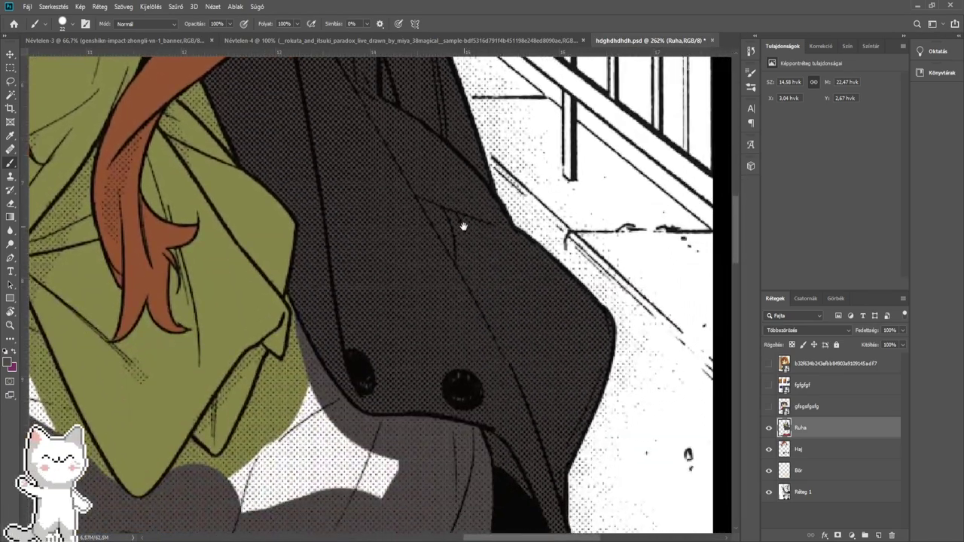
drag(353, 418, 414, 169)
drag(165, 296, 467, 293)
drag(298, 173, 412, 398)
mouse_move(420, 301)
mouse_down()
mouse_move(459, 319)
mouse_move(458, 233)
mouse_move(537, 350)
mouse_up()
scroll(479, 302, up, 7)
key(])
mouse_move(437, 250)
mouse_down()
mouse_move(455, 248)
mouse_move(377, 181)
mouse_move(351, 133)
mouse_move(354, 107)
mouse_up()
mouse_move(290, 238)
mouse_down()
mouse_move(337, 261)
mouse_move(254, 185)
mouse_up()
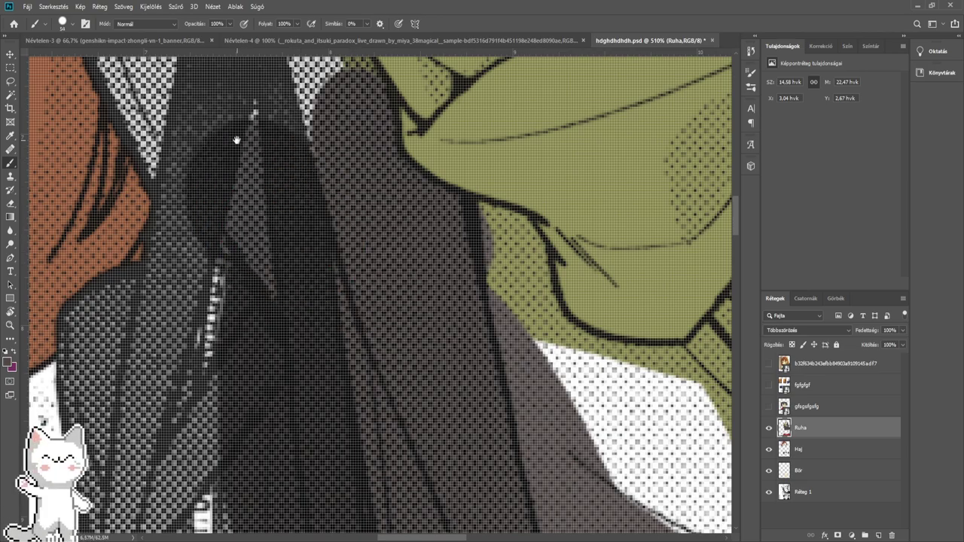
mouse_move(236, 140)
mouse_down()
mouse_move(360, 324)
mouse_move(324, 323)
mouse_move(279, 280)
mouse_move(323, 215)
mouse_move(449, 313)
mouse_move(387, 228)
mouse_move(390, 361)
mouse_up()
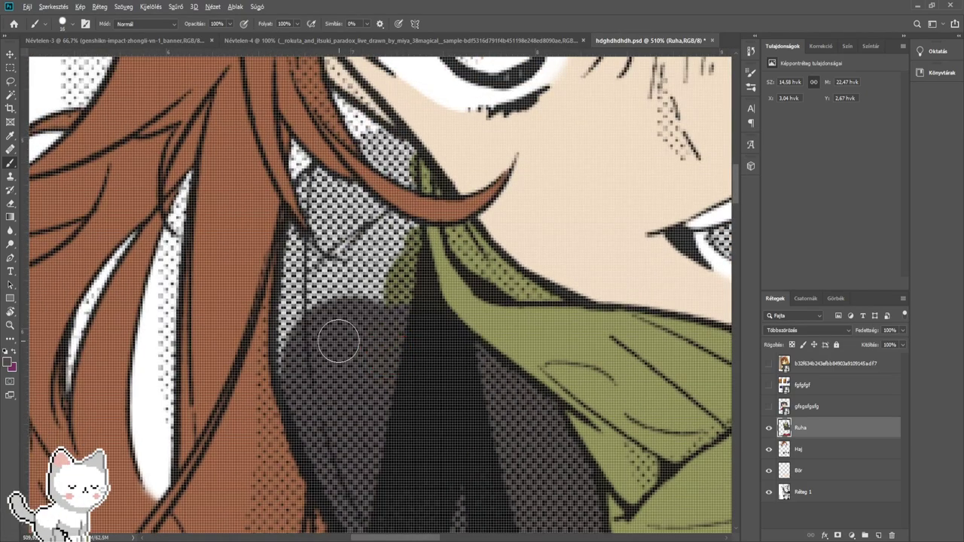
- Colour the jacket collar between the hair strands and the scarf dark grey with a smaller brush, covering the green overspill
scroll(302, 253, up, 4)
drag(303, 239, 285, 243)
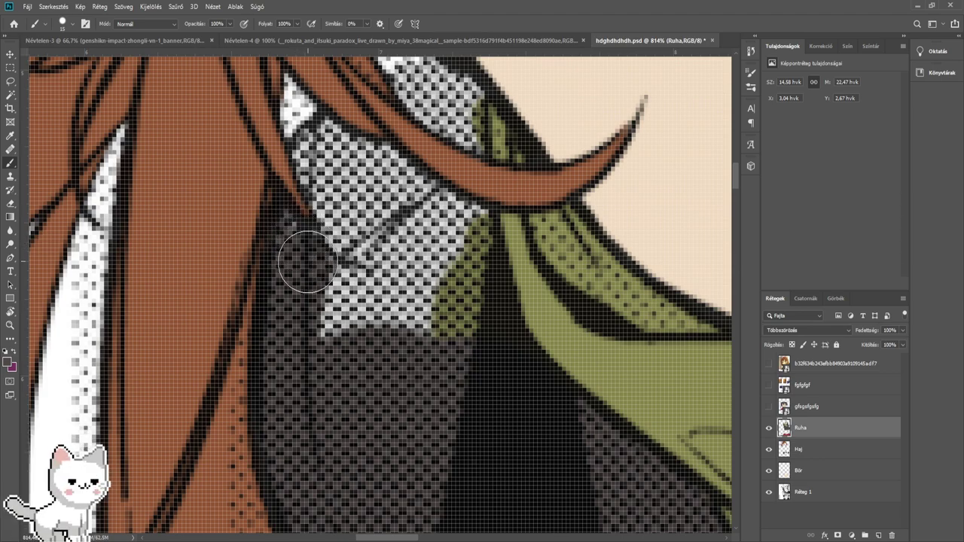
mouse_move(290, 233)
mouse_down()
mouse_move(332, 251)
mouse_move(370, 245)
mouse_move(368, 256)
mouse_move(454, 302)
mouse_move(458, 243)
mouse_move(383, 193)
mouse_move(358, 196)
mouse_up()
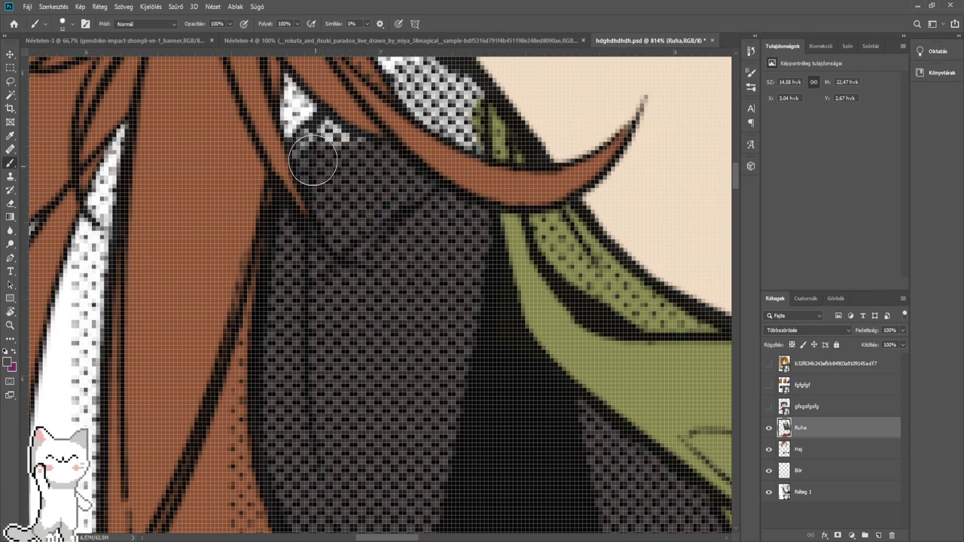
drag(423, 133, 362, 368)
mouse_move(393, 310)
mouse_down()
mouse_move(407, 330)
mouse_move(421, 385)
mouse_move(346, 333)
mouse_move(389, 349)
mouse_move(372, 330)
mouse_up()
drag(479, 401, 321, 240)
- Show the anime reference layer, sample the vest's beige as the painting colour, and hide the reference
scroll(392, 317, down, 8)
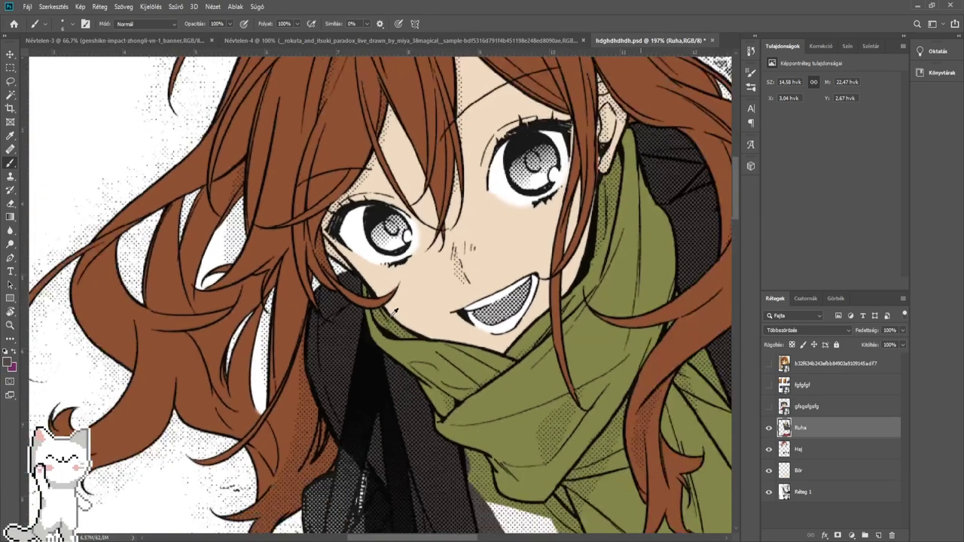
drag(400, 370, 379, 276)
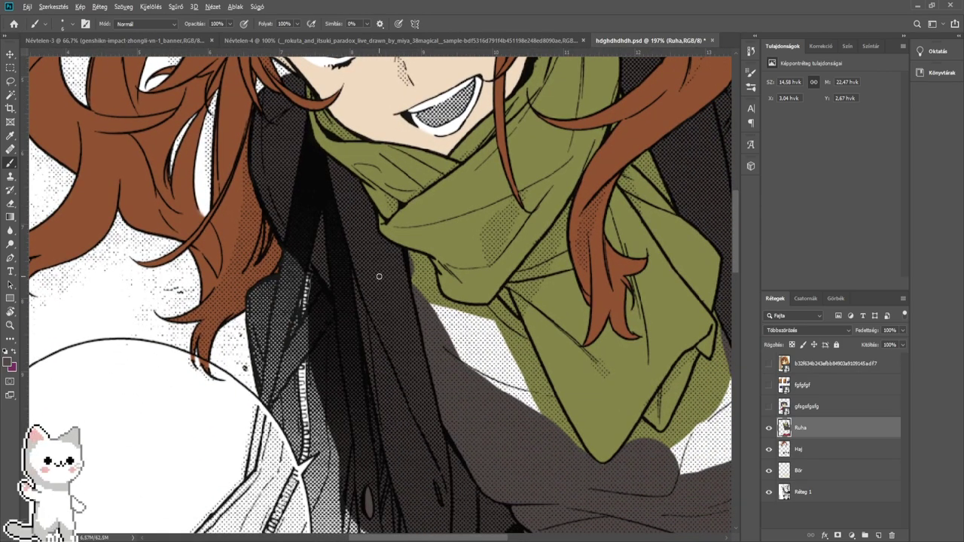
scroll(379, 276, down, 5)
scroll(394, 319, up, 3)
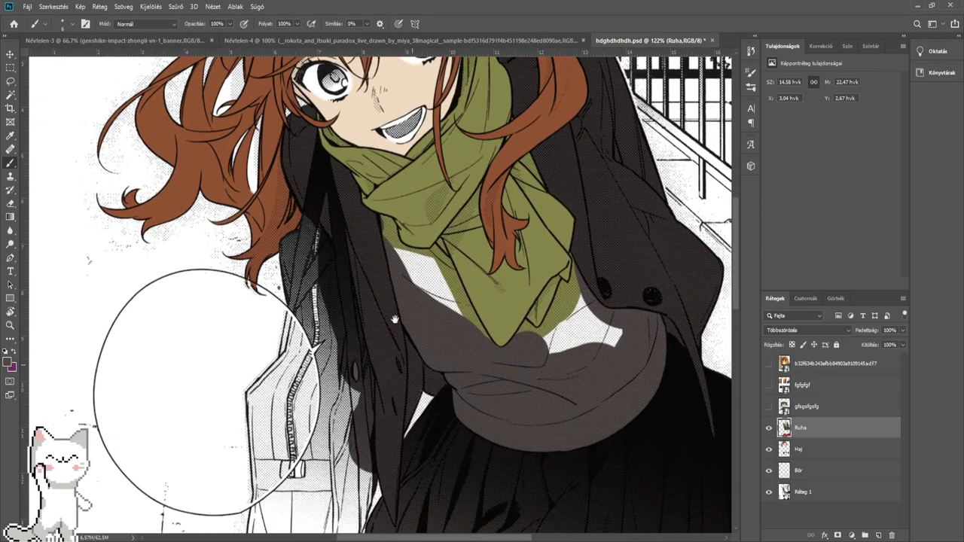
click(768, 364)
scroll(419, 280, down, 5)
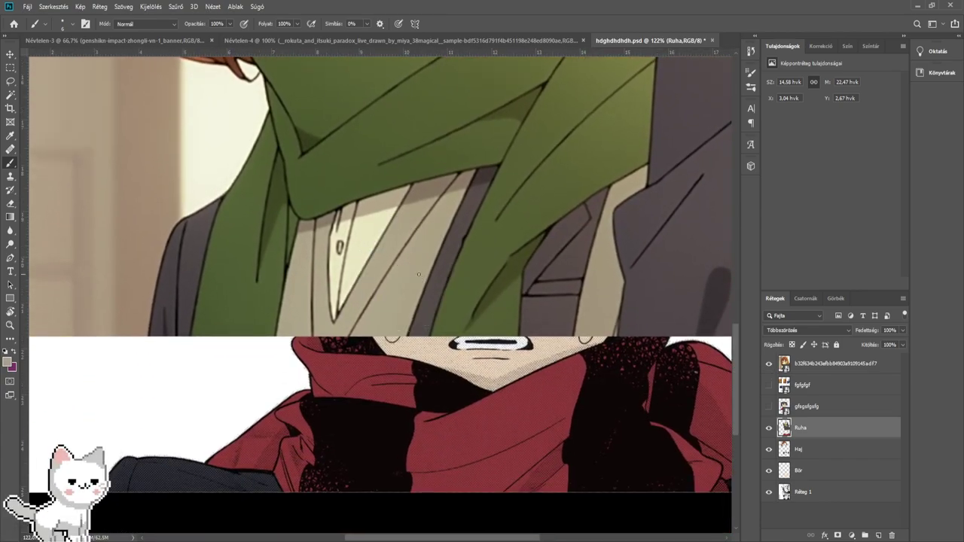
click(769, 365)
drag(618, 320, 564, 456)
drag(503, 138, 503, 402)
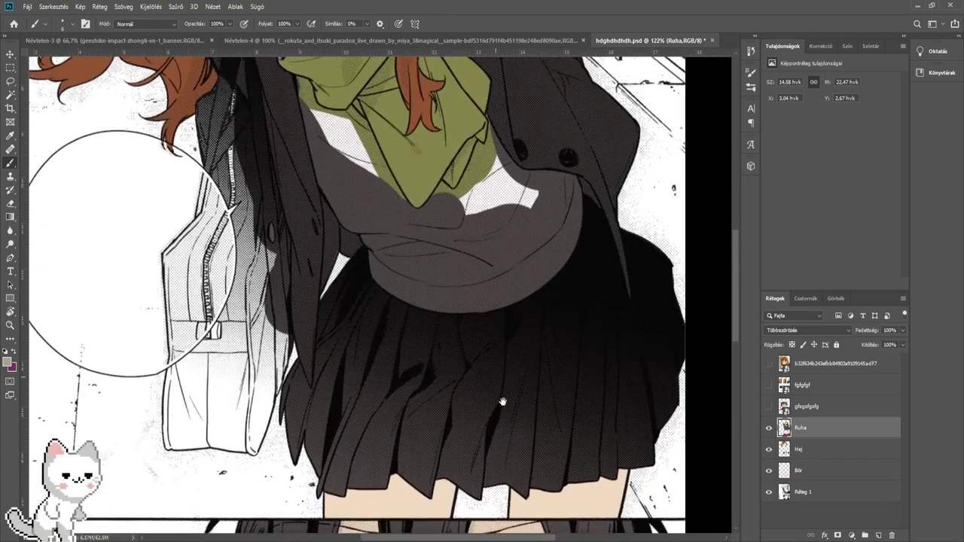
drag(448, 200, 475, 409)
scroll(474, 410, down, 1)
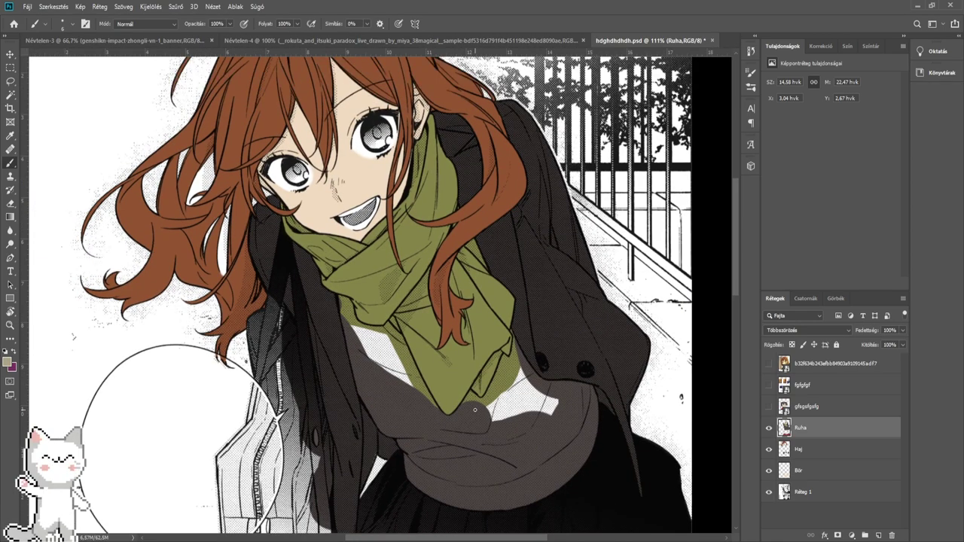
- Check the vest and shirt colours on the anime reference image again and hide it
click(769, 364)
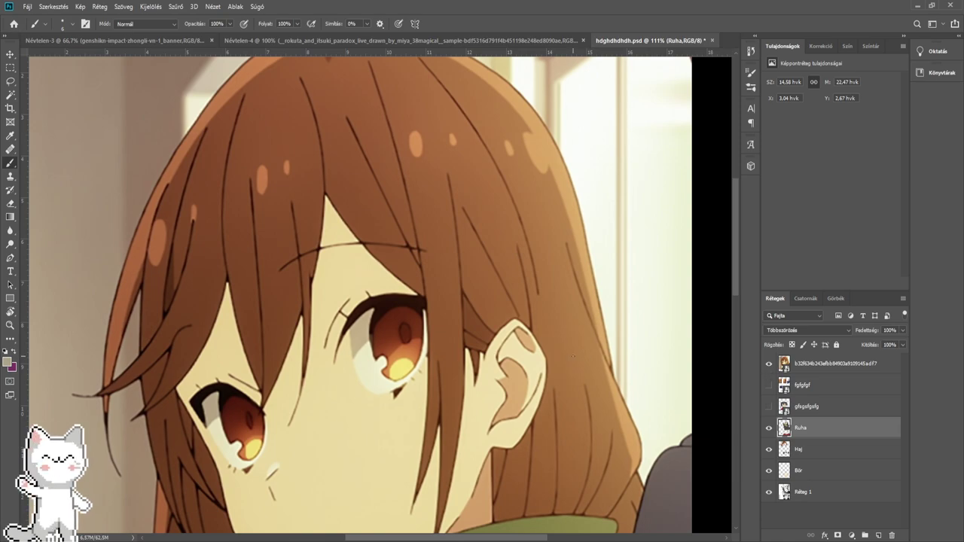
scroll(549, 346, down, 6)
drag(501, 512, 501, 317)
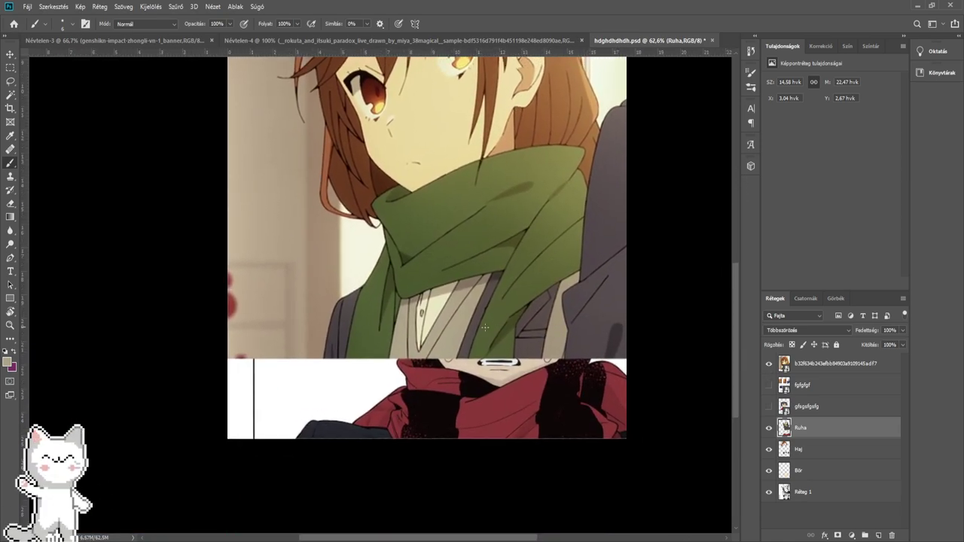
click(768, 363)
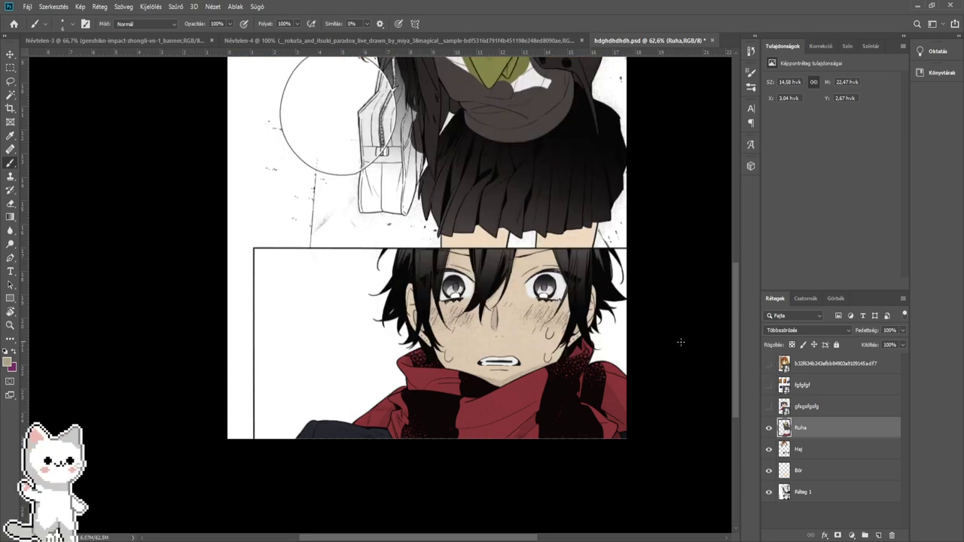
scroll(528, 169, up, 5)
scroll(440, 334, up, 3)
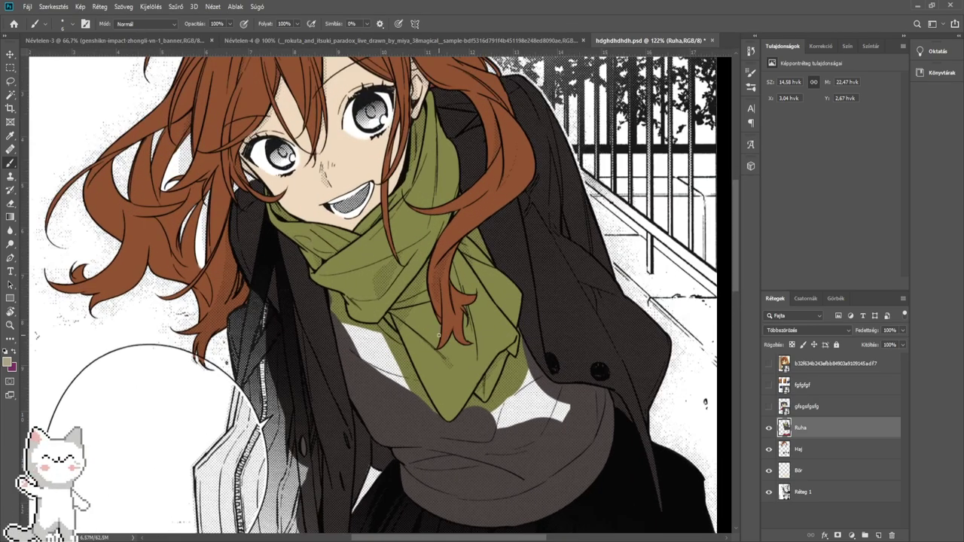
drag(468, 384, 438, 337)
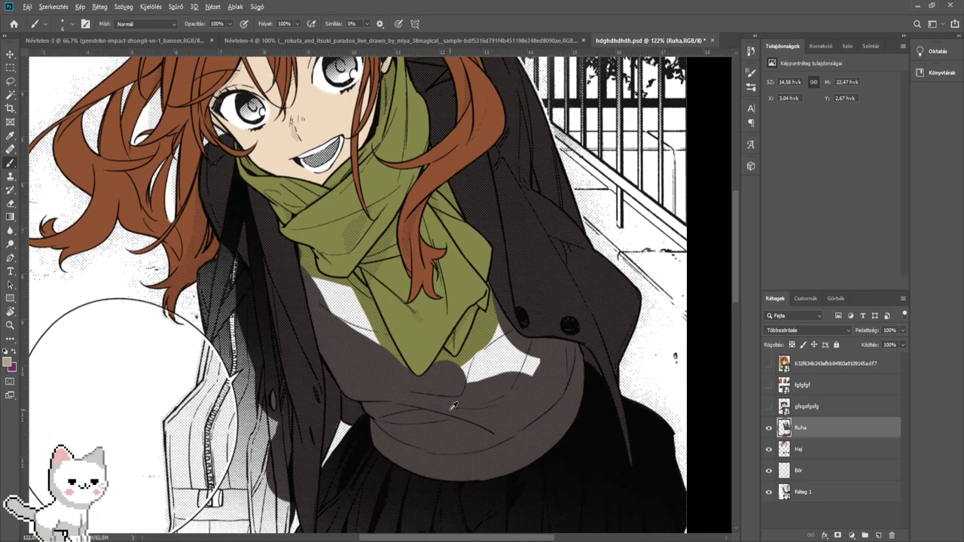
- Paint the middle of the girl's sweater beige and extend it along the edge below the jacket's buttons
mouse_move(455, 411)
mouse_down()
mouse_move(507, 416)
mouse_move(485, 400)
mouse_move(512, 361)
mouse_move(593, 367)
mouse_up()
scroll(491, 397, up, 3)
scroll(492, 395, up, 1)
drag(588, 368, 395, 355)
scroll(427, 338, up, 3)
drag(444, 336, 439, 324)
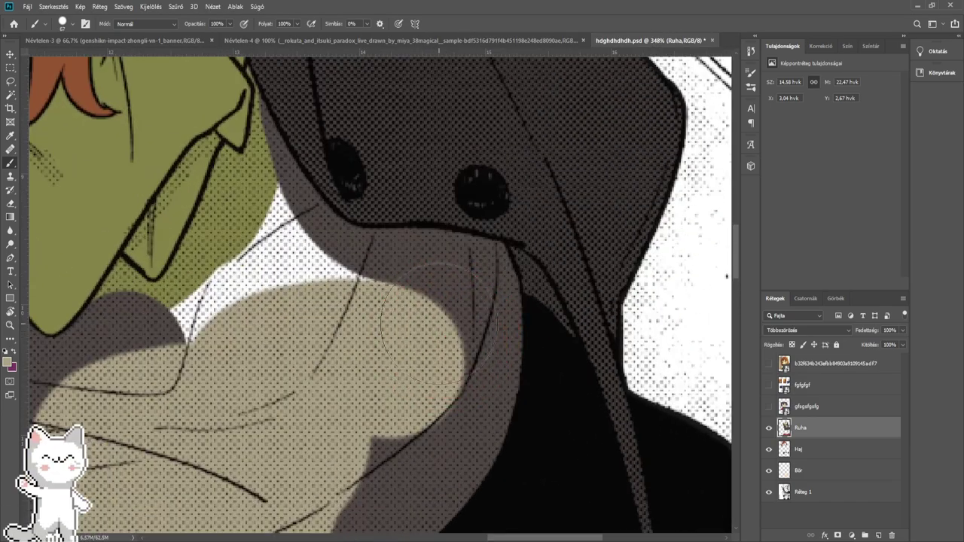
scroll(467, 307, up, 1)
click(475, 280)
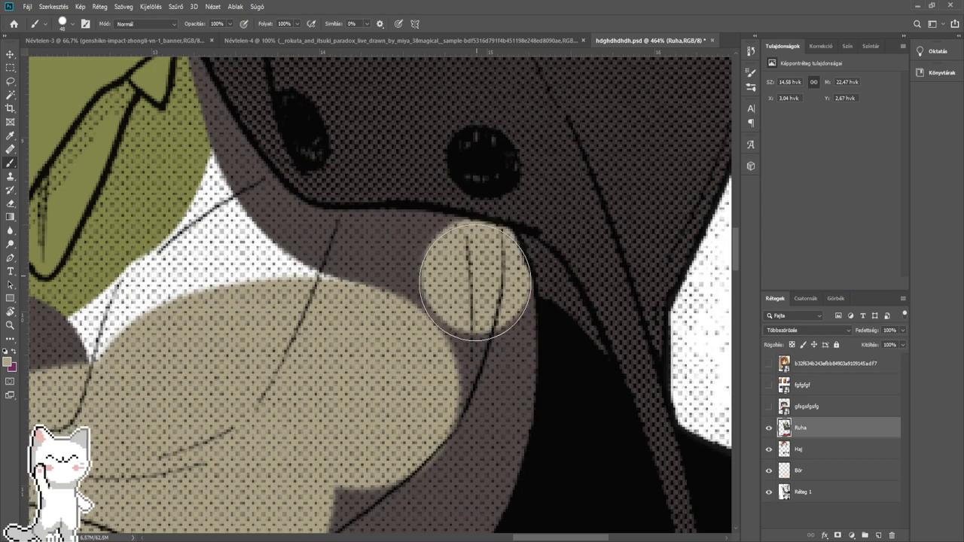
mouse_move(475, 280)
mouse_down()
mouse_move(477, 389)
mouse_move(469, 439)
mouse_move(450, 471)
mouse_move(517, 220)
mouse_move(496, 257)
mouse_move(527, 222)
mouse_move(443, 338)
mouse_move(350, 395)
mouse_move(269, 426)
mouse_up()
drag(248, 406, 375, 364)
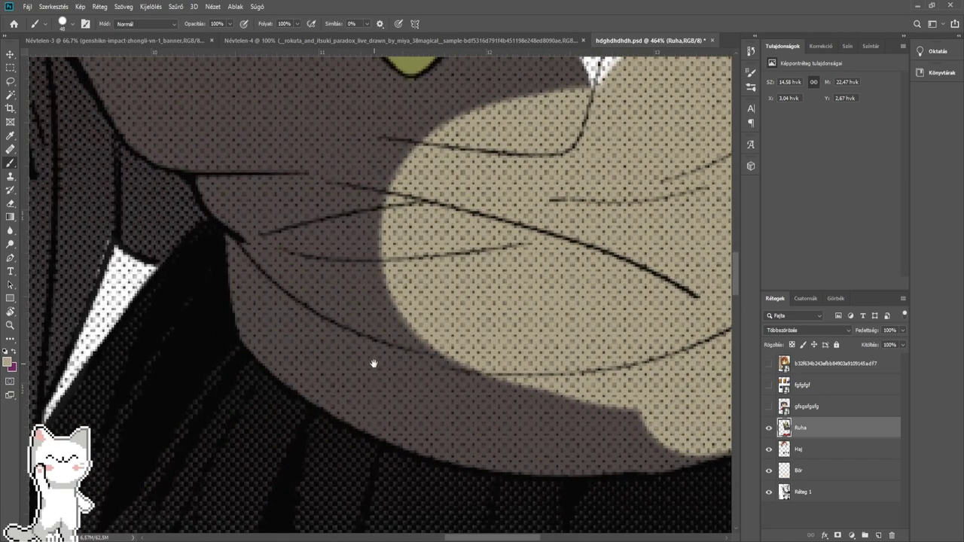
- Colour the sweater's lower hem beige along the skirt outline, covering the dark grey
mouse_move(279, 258)
mouse_down()
mouse_move(293, 315)
mouse_move(333, 345)
mouse_move(516, 369)
mouse_up()
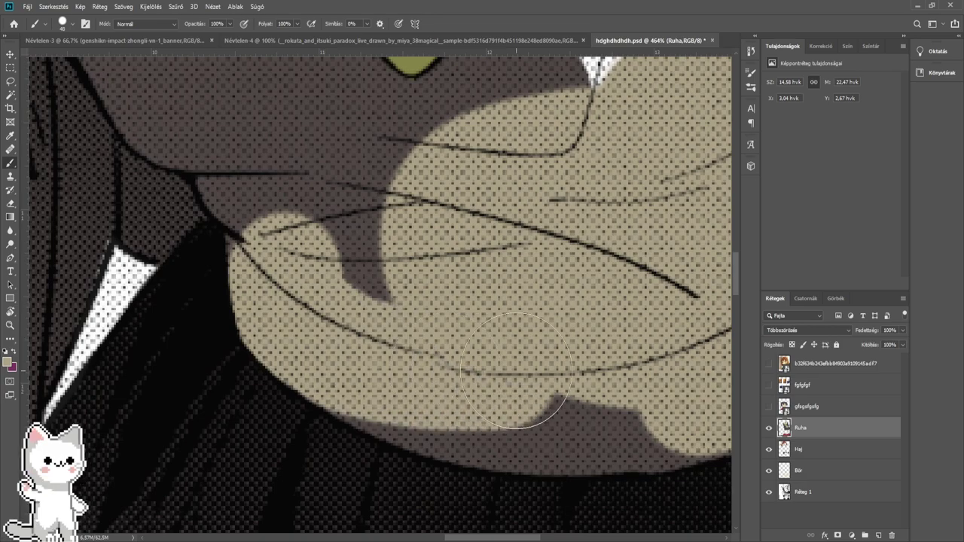
mouse_move(350, 361)
mouse_down()
mouse_move(458, 401)
mouse_move(493, 402)
mouse_up()
drag(503, 381, 321, 325)
mouse_move(237, 348)
mouse_down()
mouse_move(255, 356)
mouse_move(505, 353)
mouse_up()
- Paint the sweater beige along the open jacket's edge, from the waist folds up to the scarf's lower fold
mouse_move(348, 210)
mouse_down()
mouse_move(547, 354)
mouse_move(356, 294)
mouse_move(350, 312)
mouse_move(326, 313)
mouse_move(330, 302)
mouse_move(262, 256)
mouse_move(428, 403)
mouse_up()
mouse_move(414, 340)
mouse_down()
mouse_move(358, 339)
mouse_move(338, 315)
mouse_move(282, 229)
mouse_move(257, 149)
mouse_up()
drag(260, 101, 346, 338)
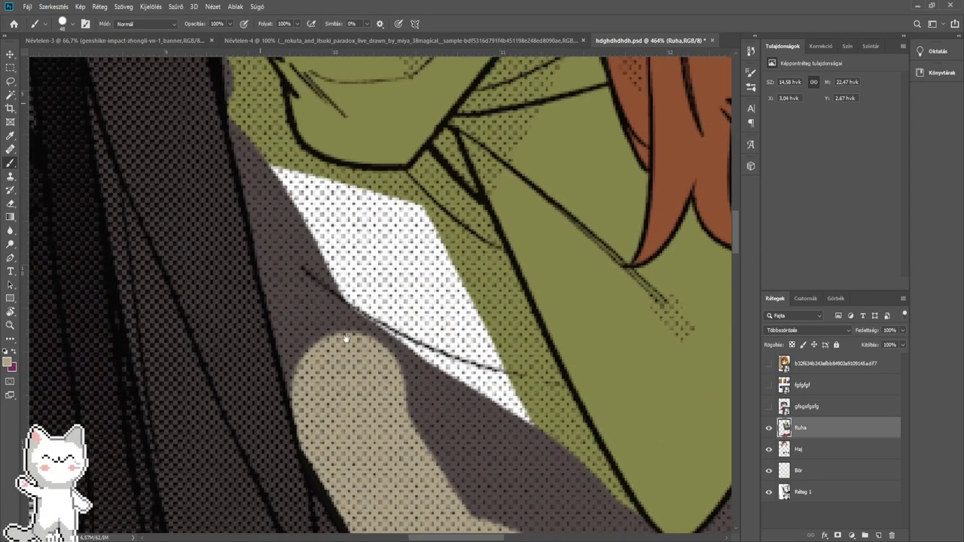
mouse_move(337, 372)
mouse_down()
mouse_move(315, 225)
mouse_move(421, 226)
mouse_up()
scroll(393, 213, down, 3)
scroll(393, 212, down, 2)
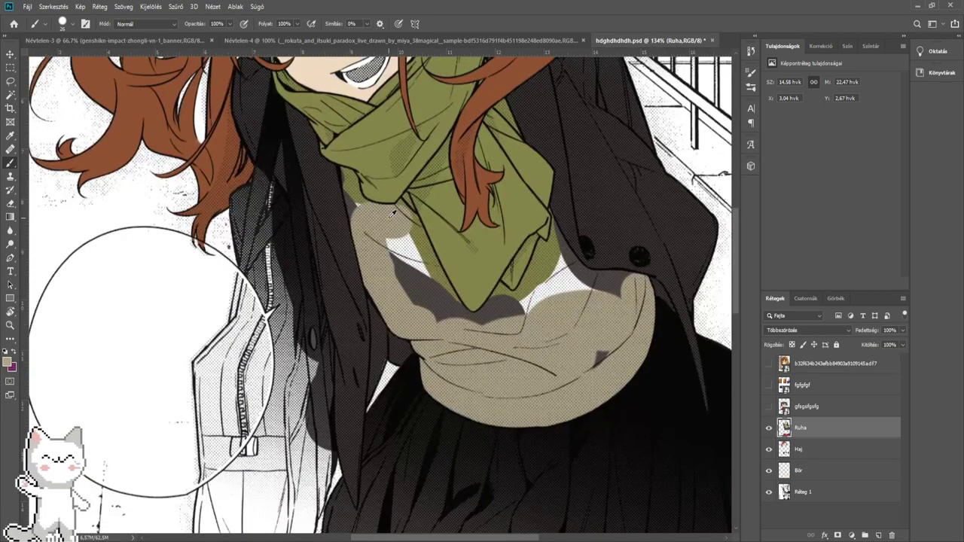
- Compare the coloured sweater with the uncoloured line art by toggling the Ruha layer's visibility
scroll(386, 212, up, 2)
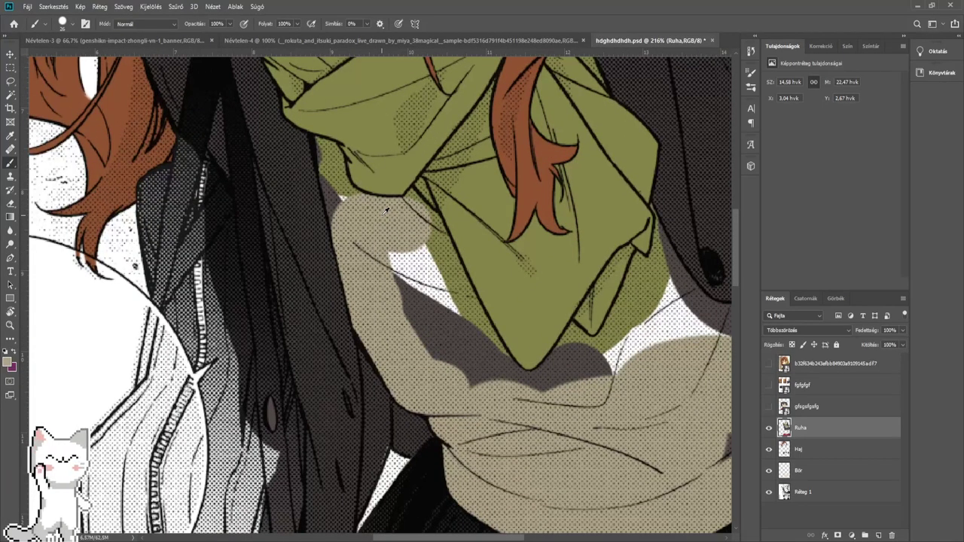
scroll(386, 213, down, 2)
click(769, 428)
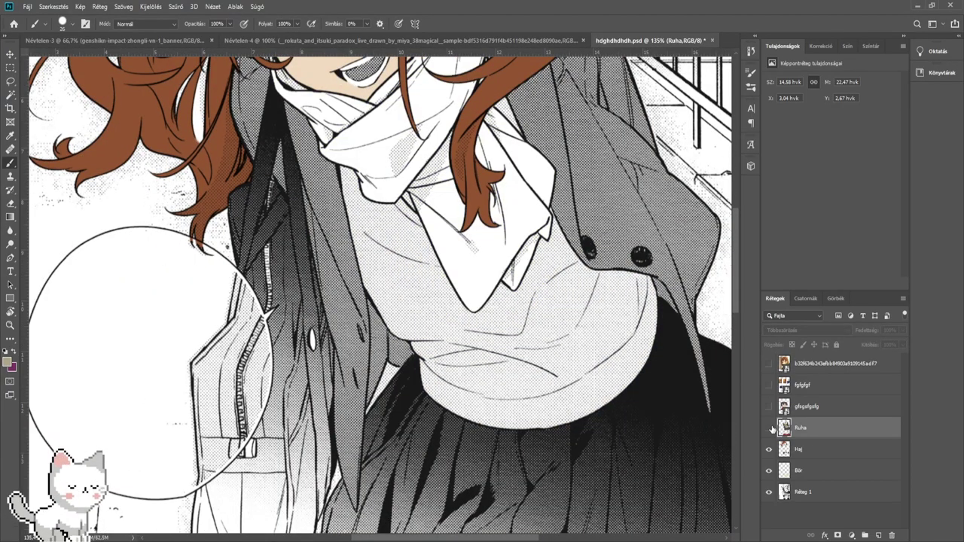
click(769, 428)
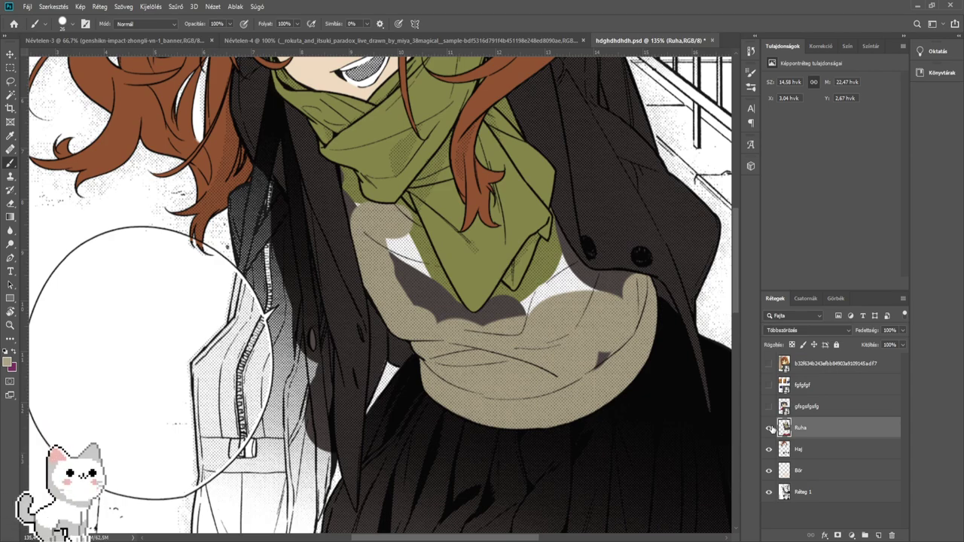
click(769, 428)
scroll(308, 58, up, 2)
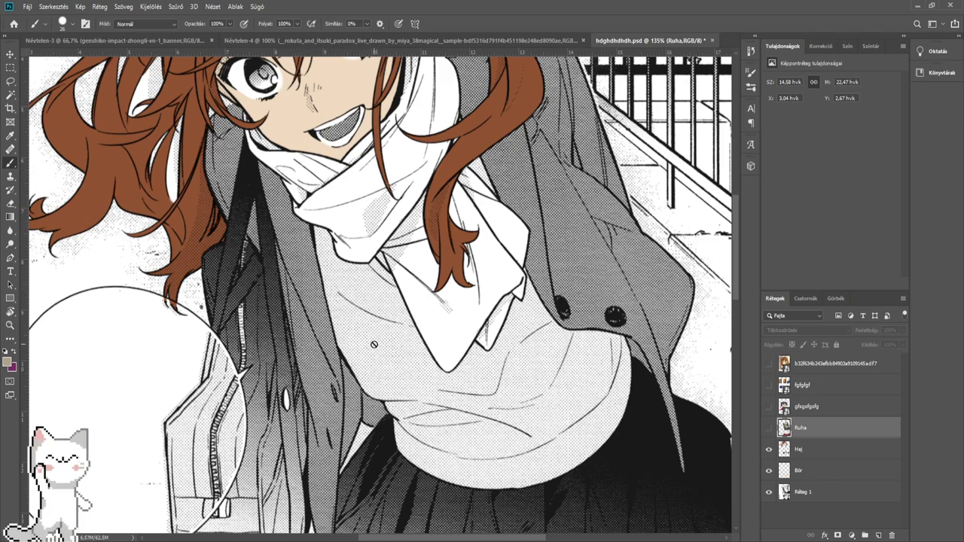
scroll(385, 257, up, 3)
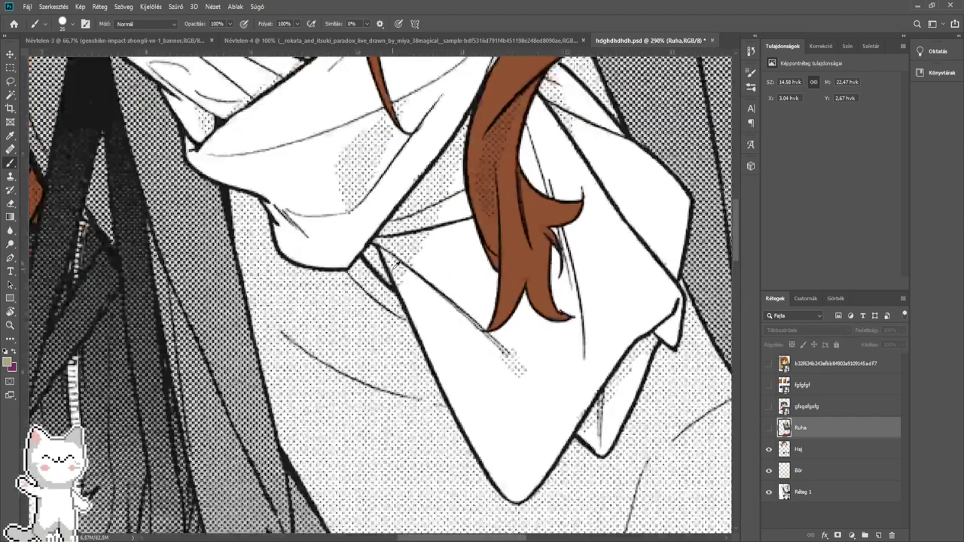
- Examine the vest and shirt on the anime reference, hide it, and make the Ruha layer visible again
click(768, 362)
scroll(471, 448, down, 10)
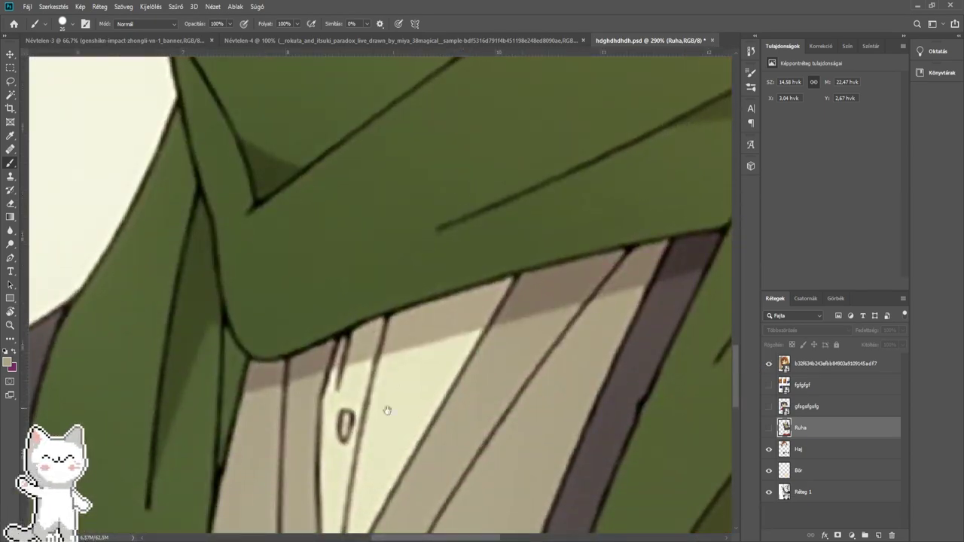
scroll(513, 345, down, 10)
click(768, 364)
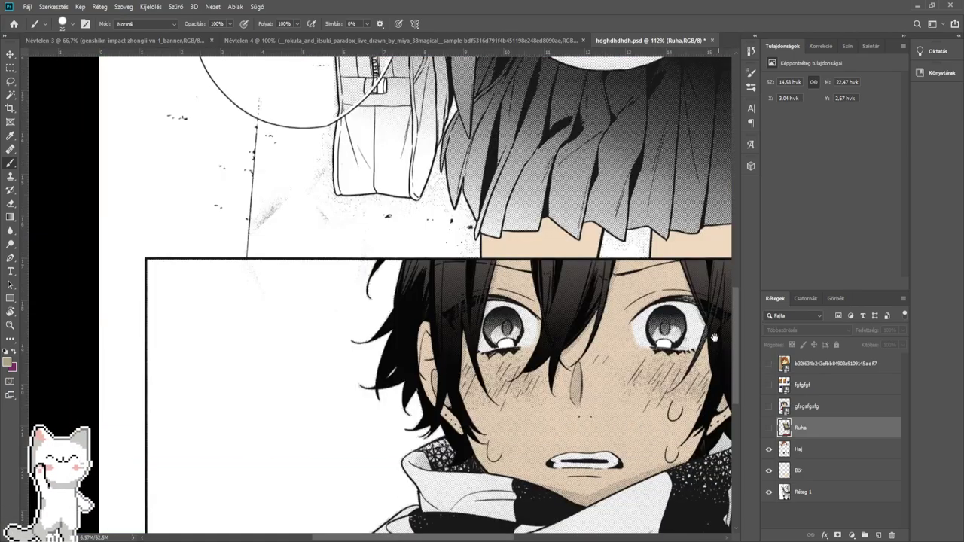
drag(688, 95, 555, 339)
scroll(555, 340, up, 3)
click(768, 427)
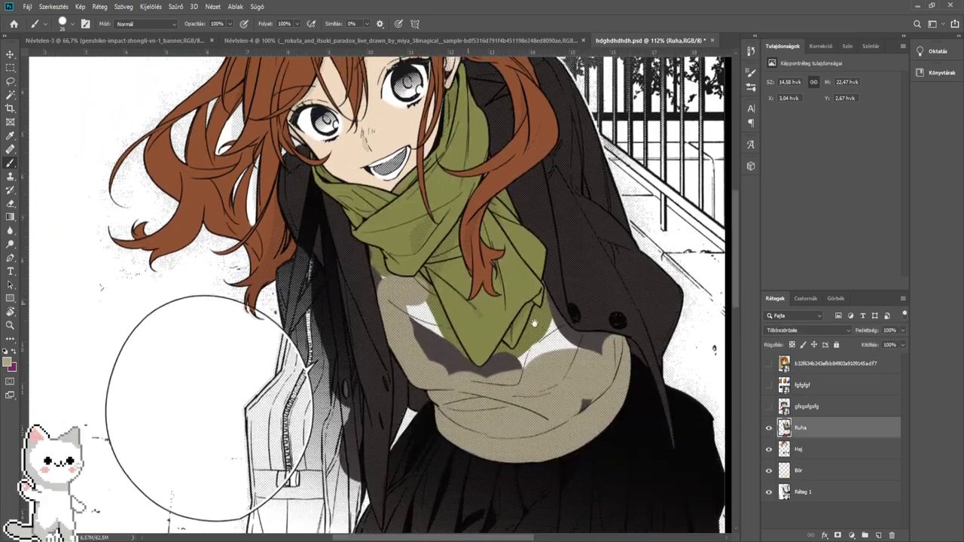
- Paint the sweater corner between the jacket edge and the scarf's lower fold beige, covering the green and grey overspill
scroll(386, 219, up, 8)
scroll(386, 218, up, 2)
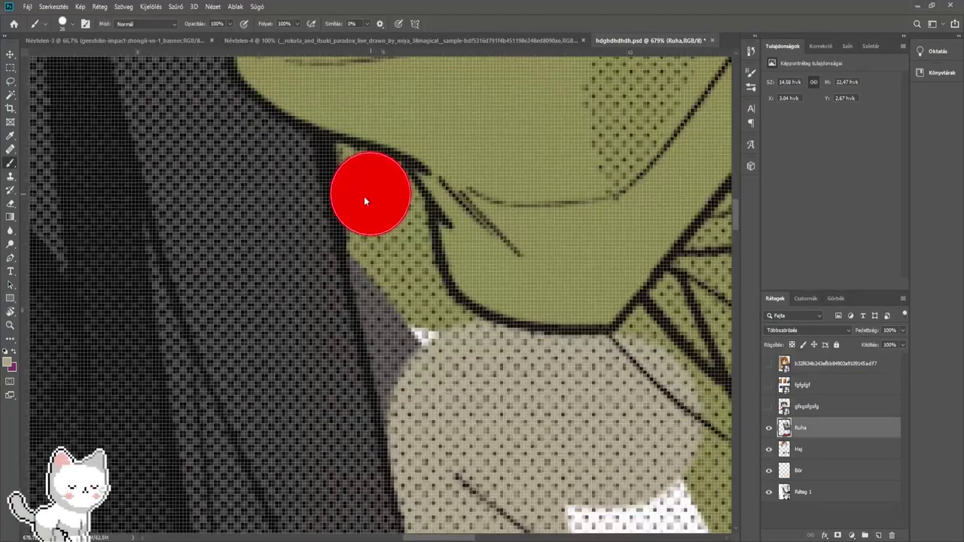
mouse_move(366, 200)
mouse_down()
mouse_move(340, 160)
mouse_move(394, 186)
mouse_move(410, 212)
mouse_move(419, 289)
mouse_move(412, 274)
mouse_move(447, 322)
mouse_move(479, 340)
mouse_move(430, 366)
mouse_move(420, 423)
mouse_move(369, 223)
mouse_up()
drag(486, 393, 95, 82)
- With a larger brush, paint the sweater beige along the hanging scarf's edge down towards its tip, covering the green overspill and white gap
key(bracketright)
key(bracketright)
key(bracketright)
key(bracketright)
key(bracketright)
key(bracketright)
mouse_move(254, 257)
mouse_down()
mouse_move(245, 254)
mouse_move(335, 384)
mouse_up()
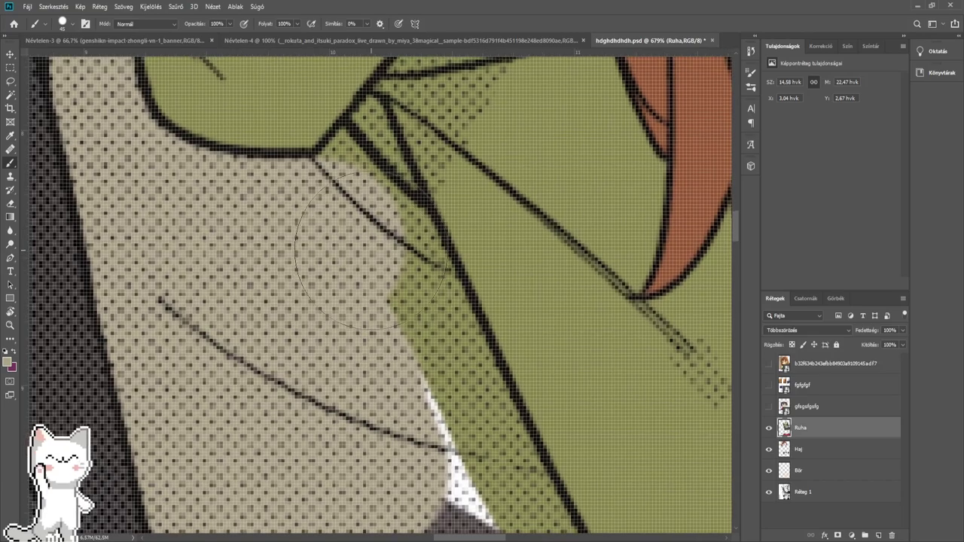
mouse_move(354, 194)
mouse_down()
mouse_move(377, 139)
mouse_move(410, 317)
mouse_move(393, 240)
mouse_move(398, 260)
mouse_up()
mouse_move(410, 226)
mouse_down()
mouse_move(437, 257)
mouse_move(441, 405)
mouse_up()
drag(442, 404, 380, 247)
mouse_move(365, 279)
mouse_down()
mouse_move(392, 291)
mouse_move(383, 290)
mouse_move(462, 439)
mouse_up()
drag(461, 440, 431, 268)
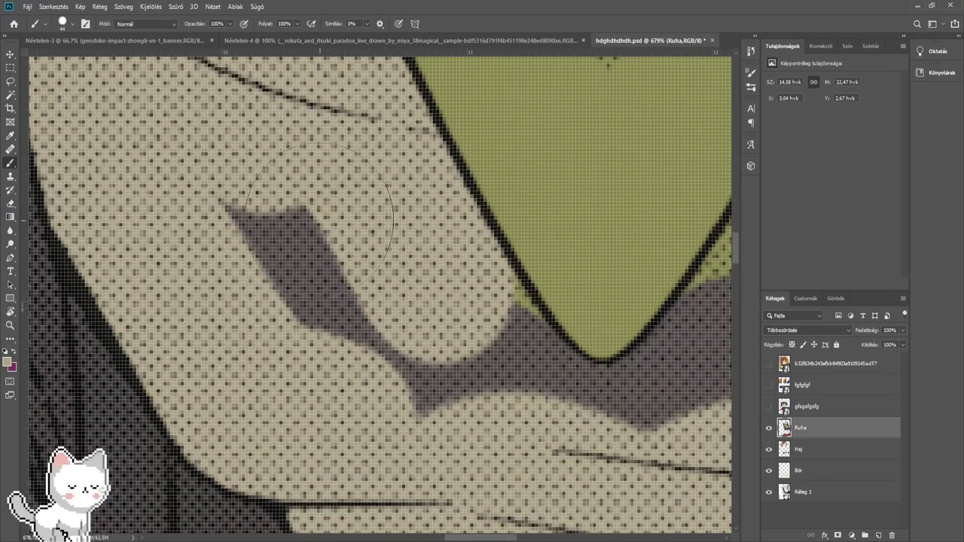
- Paint the sweater beige around the tip of the hanging green scarf, covering the grey overspill beside and below it
mouse_move(319, 214)
mouse_down()
mouse_move(280, 239)
mouse_move(440, 419)
mouse_move(317, 323)
mouse_move(259, 320)
mouse_up()
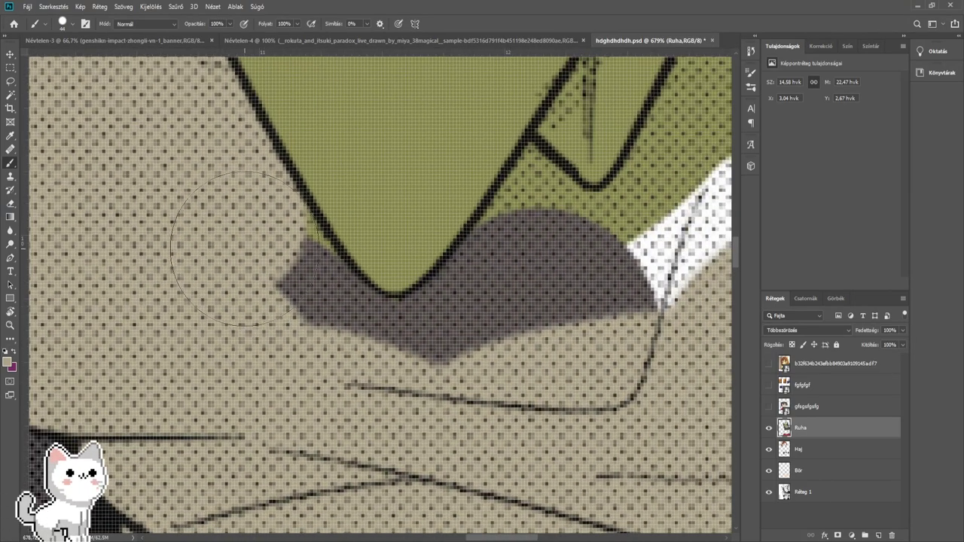
mouse_move(244, 249)
mouse_down()
mouse_move(314, 348)
mouse_move(303, 336)
mouse_move(344, 361)
mouse_move(405, 375)
mouse_move(435, 376)
mouse_move(500, 313)
mouse_move(527, 290)
mouse_up()
drag(546, 290, 253, 288)
mouse_move(283, 289)
mouse_down()
mouse_move(339, 289)
mouse_move(463, 240)
mouse_up()
- Paint the remaining grey patch near the sweater's hem and the white area between the scarf and jacket beige
scroll(523, 245, down, 4)
drag(556, 235, 279, 314)
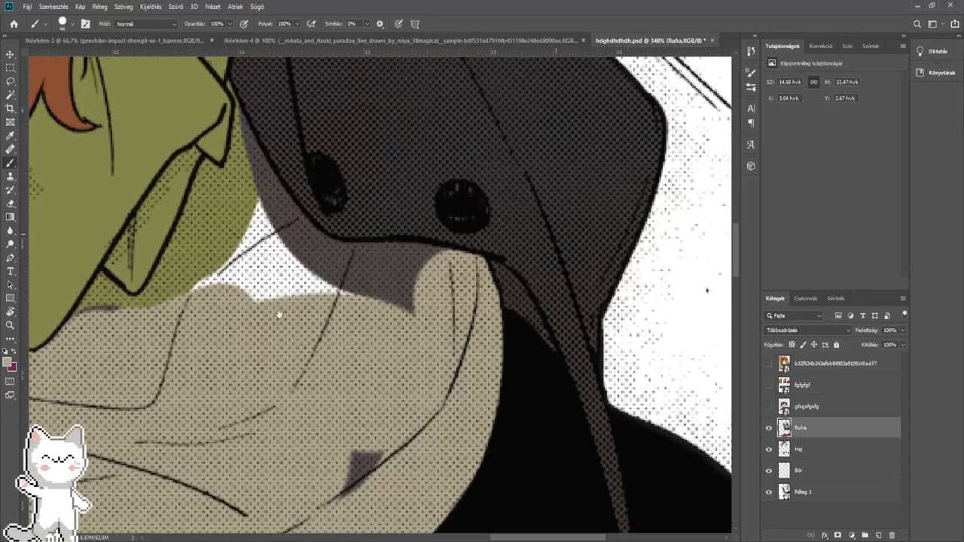
drag(312, 439, 365, 430)
click(354, 448)
scroll(429, 297, up, 4)
mouse_move(425, 327)
mouse_down()
mouse_move(434, 292)
mouse_move(435, 303)
mouse_move(454, 277)
mouse_move(380, 269)
mouse_move(359, 321)
mouse_move(388, 293)
mouse_move(351, 270)
mouse_move(222, 258)
mouse_move(162, 222)
mouse_move(380, 247)
mouse_move(279, 311)
mouse_move(225, 294)
mouse_up()
mouse_move(224, 304)
mouse_down()
mouse_move(361, 321)
mouse_move(345, 332)
mouse_move(407, 200)
mouse_up()
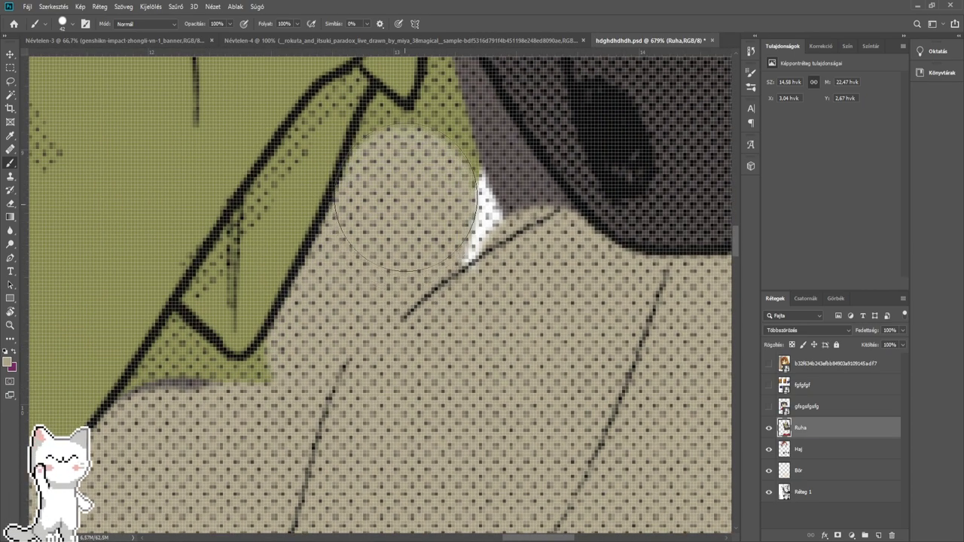
- With a smaller brush, paint the narrowing sweater gap between the scarf's folded end and the jacket beige, covering white and green overspill
key(bracketleft)
key(bracketleft)
mouse_move(382, 166)
mouse_down()
mouse_move(380, 106)
mouse_move(425, 112)
mouse_up()
key(bracketleft)
key(bracketleft)
mouse_move(436, 106)
mouse_down()
mouse_move(454, 113)
mouse_move(470, 235)
mouse_up()
mouse_move(485, 189)
mouse_down()
mouse_move(369, 332)
mouse_move(421, 376)
mouse_move(437, 342)
mouse_move(406, 305)
mouse_move(388, 253)
mouse_move(346, 249)
mouse_move(341, 225)
mouse_up()
mouse_move(361, 171)
mouse_down()
mouse_move(395, 324)
mouse_move(369, 377)
mouse_up()
- With a finer brush, paint the sweater's thin upper corner between the scarf edge and the jacket beige
alt+right_click(375, 263)
scroll(374, 263, up, 2)
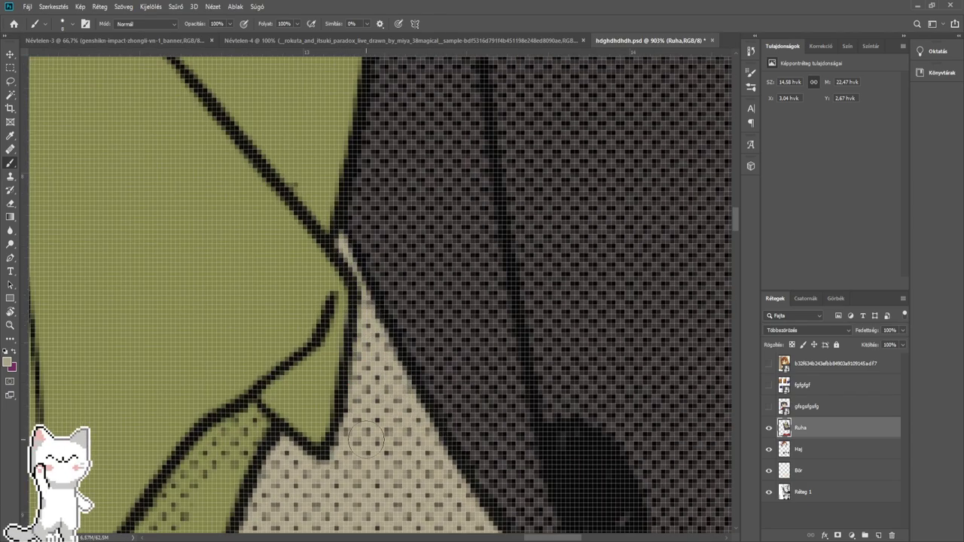
mouse_move(366, 440)
mouse_down()
mouse_move(370, 324)
mouse_move(417, 281)
mouse_up()
mouse_move(272, 323)
mouse_down()
mouse_move(316, 256)
mouse_move(324, 199)
mouse_move(328, 256)
mouse_move(426, 264)
mouse_move(467, 245)
mouse_up()
- Show the anime reference layer, sample the cream colour of the shirt under the vest, and hide the reference again
scroll(467, 241, down, 5)
scroll(466, 215, down, 2)
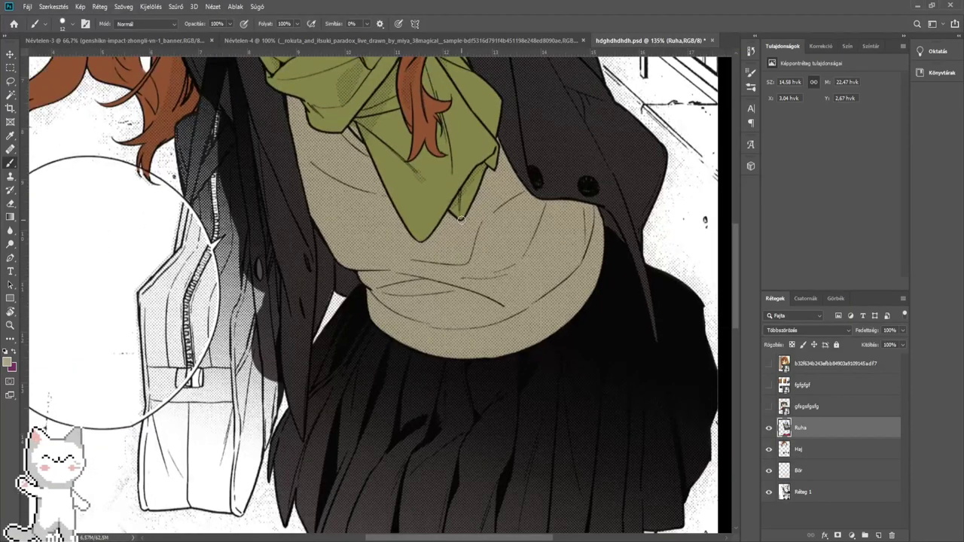
drag(428, 129, 473, 309)
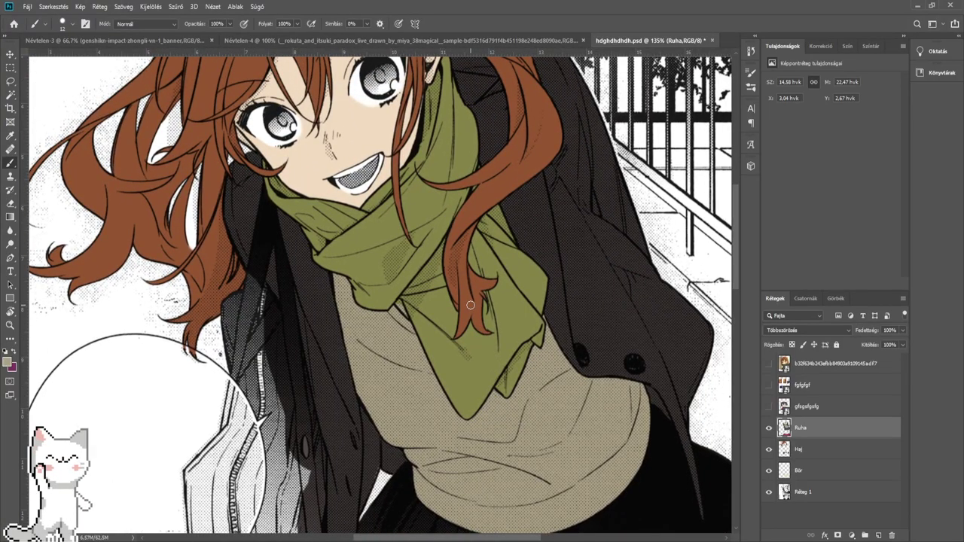
click(768, 364)
scroll(421, 198, down, 5)
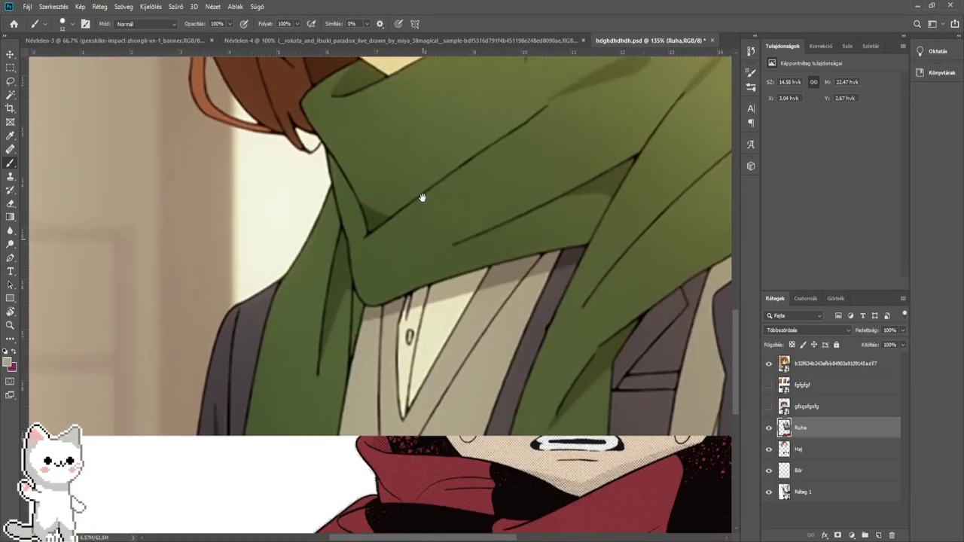
alt+click(431, 322)
click(767, 364)
- Paint the small shirt triangle between the scarf's knot and its hanging end cream
drag(485, 136, 426, 409)
drag(397, 138, 430, 356)
scroll(387, 408, up, 4)
scroll(387, 407, up, 10)
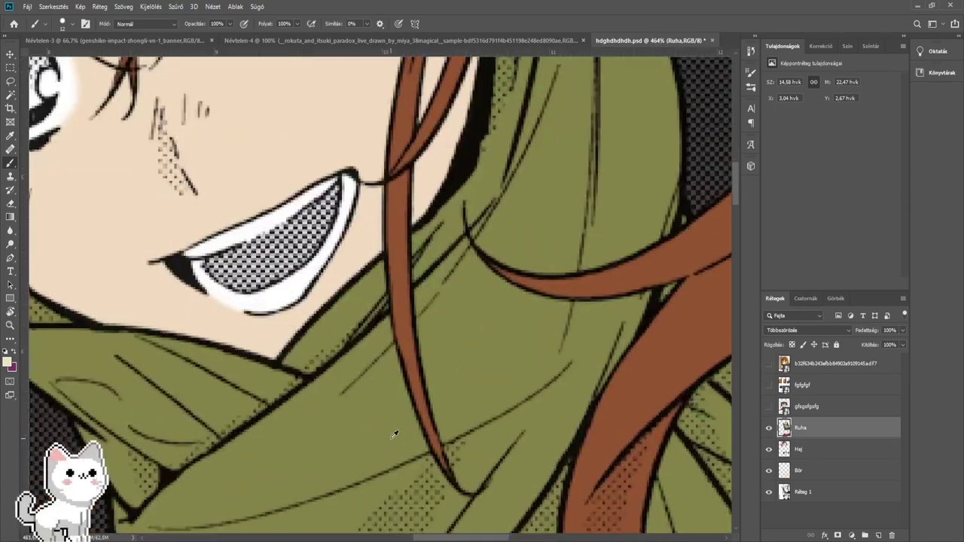
scroll(324, 294, up, 4)
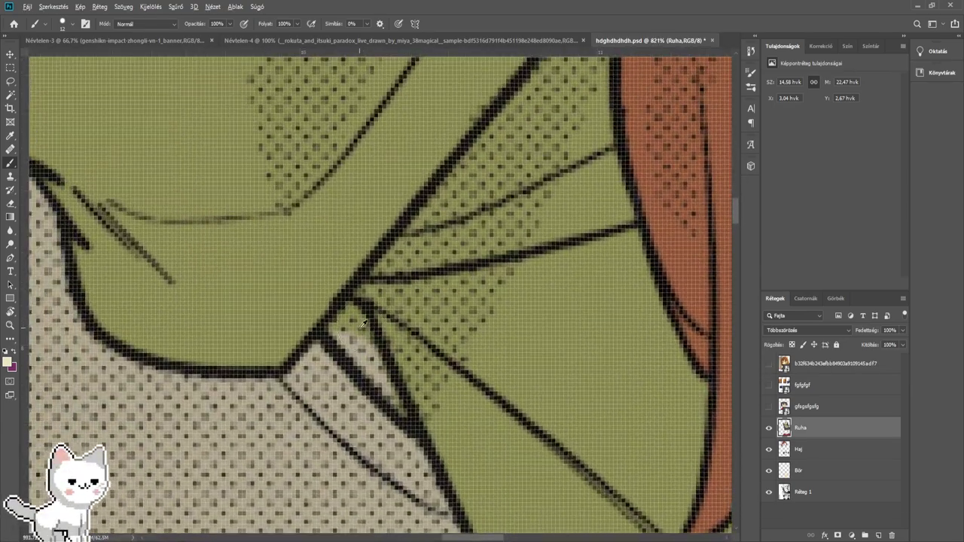
click(351, 337)
mouse_move(344, 335)
mouse_down()
mouse_move(348, 317)
mouse_move(393, 412)
mouse_move(427, 457)
mouse_up()
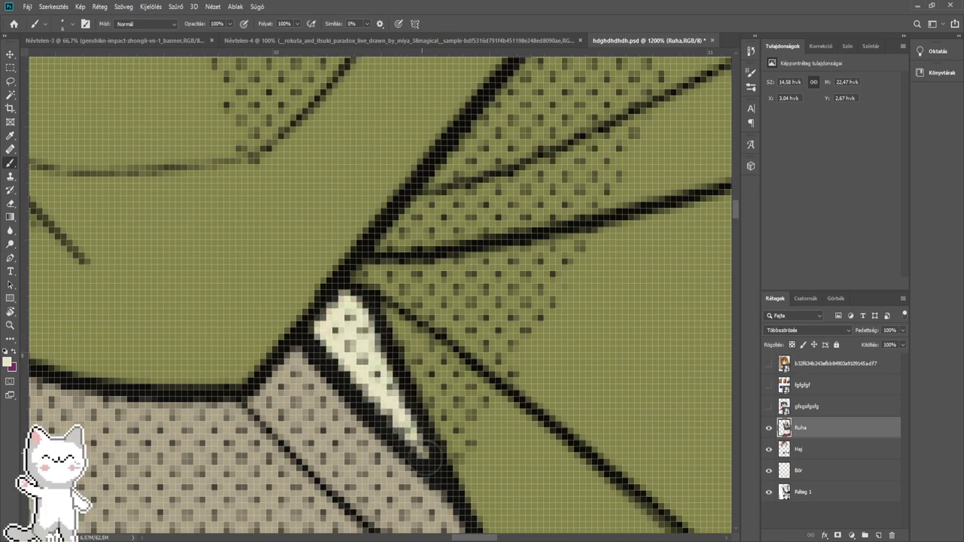
scroll(355, 309, down, 8)
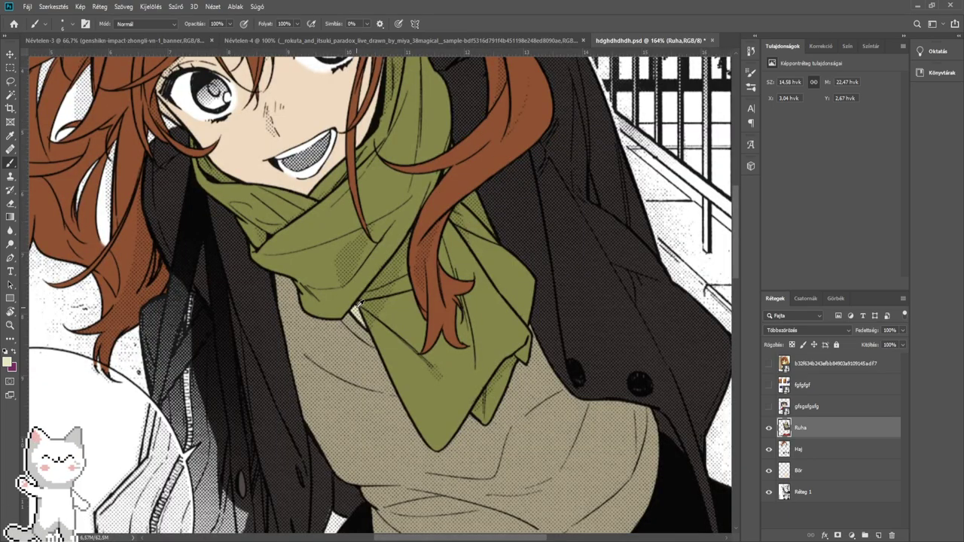
mouse_move(359, 303)
mouse_down()
mouse_move(334, 393)
mouse_move(365, 400)
mouse_move(372, 413)
mouse_up()
scroll(403, 448, down, 1)
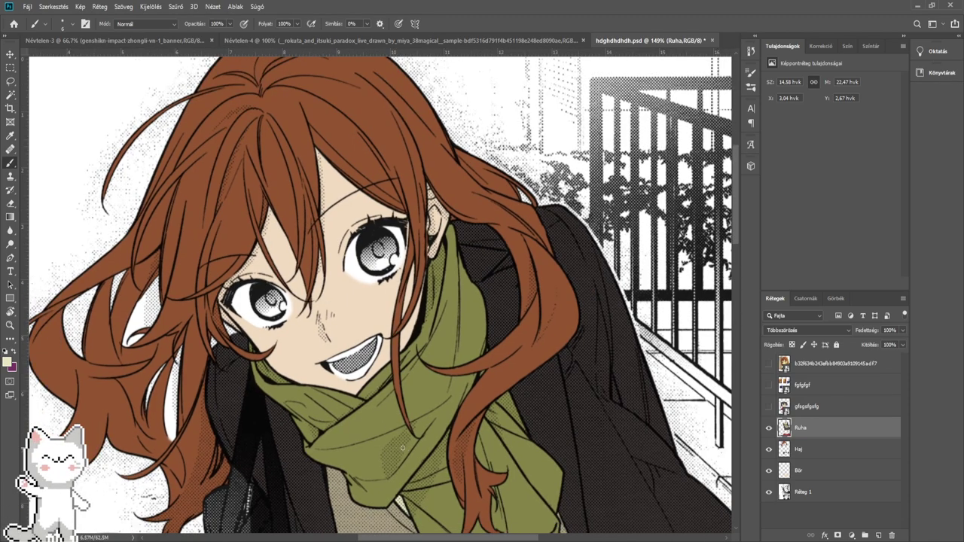
drag(360, 337, 399, 357)
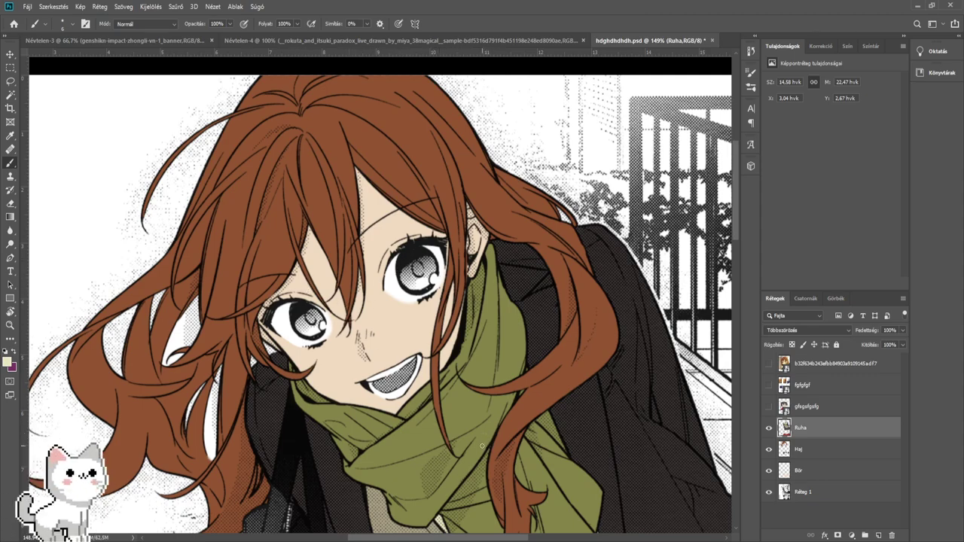
drag(482, 446, 379, 180)
scroll(344, 341, up, 5)
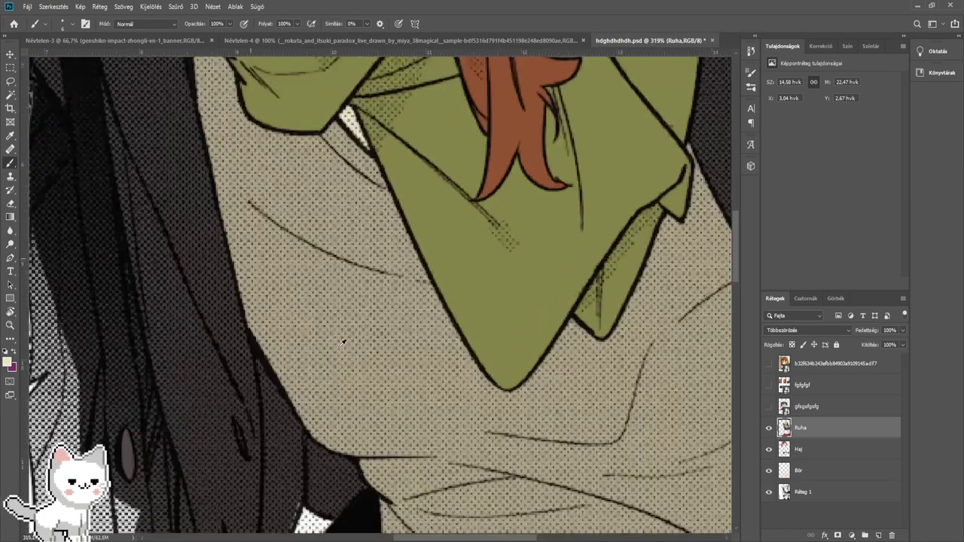
- Examine the character and school bag reference layers one after another, leaving each one hidden again
scroll(350, 333, down, 6)
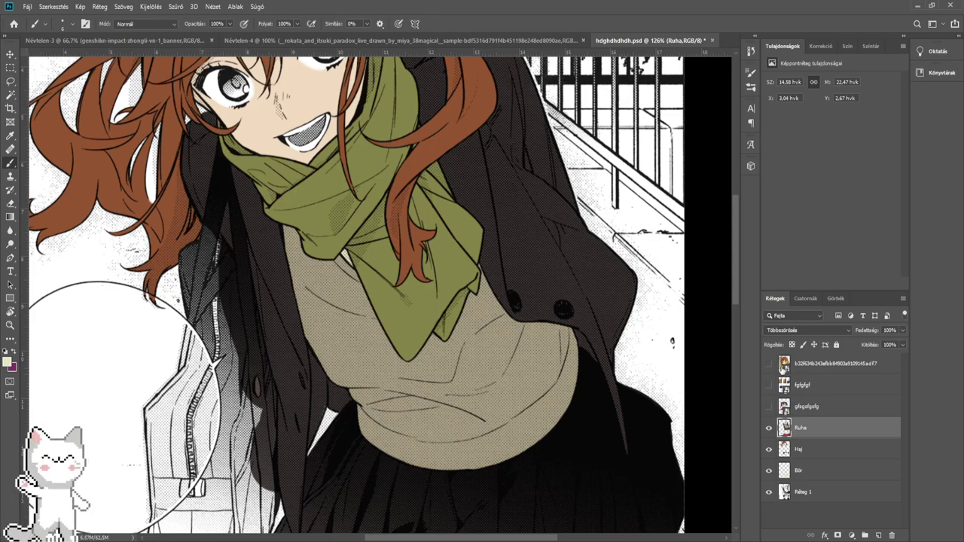
drag(783, 367, 687, 388)
click(768, 363)
click(806, 428)
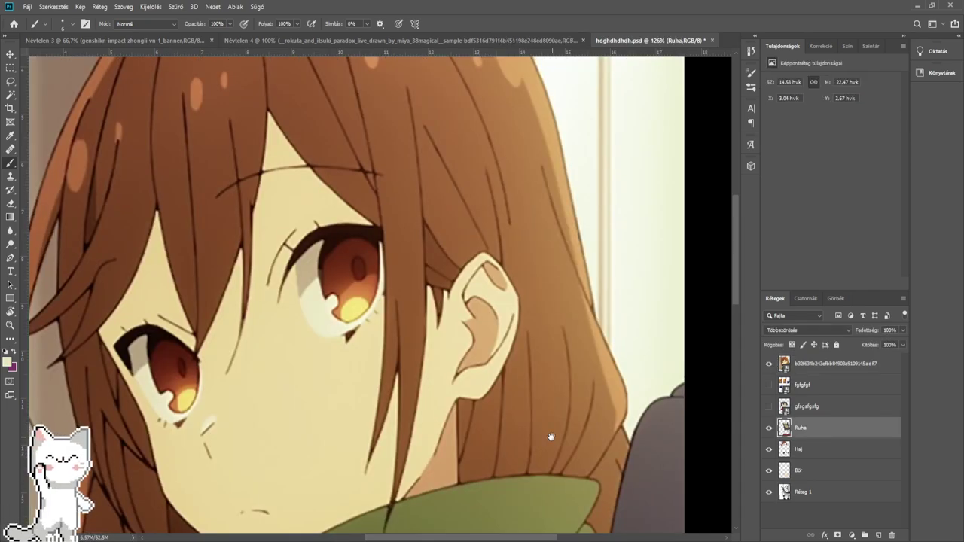
drag(555, 437, 467, 247)
scroll(449, 256, down, 2)
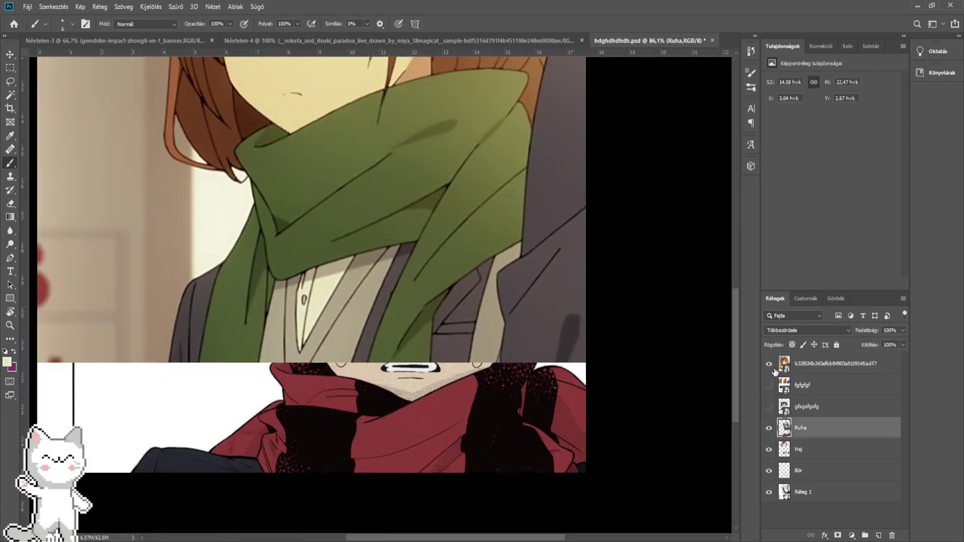
click(769, 364)
click(769, 406)
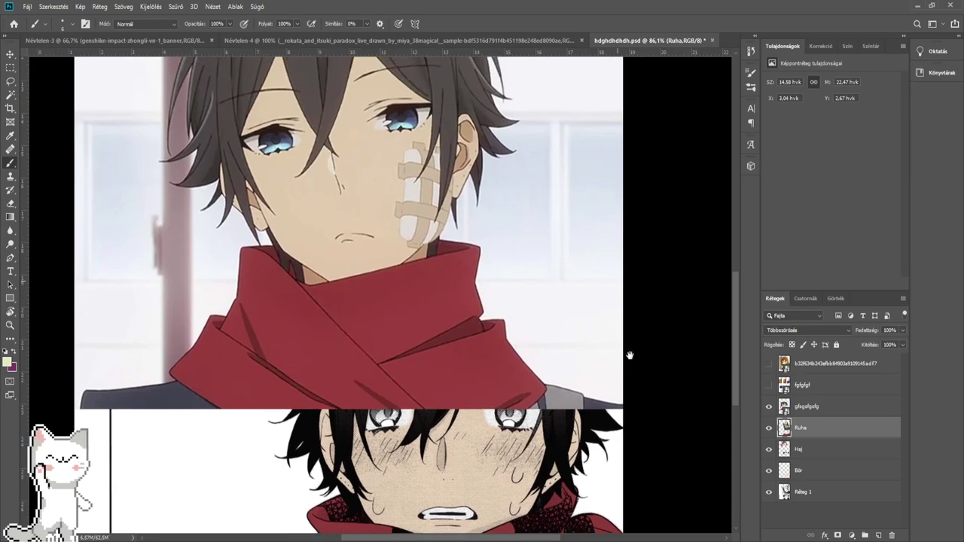
click(769, 407)
click(769, 385)
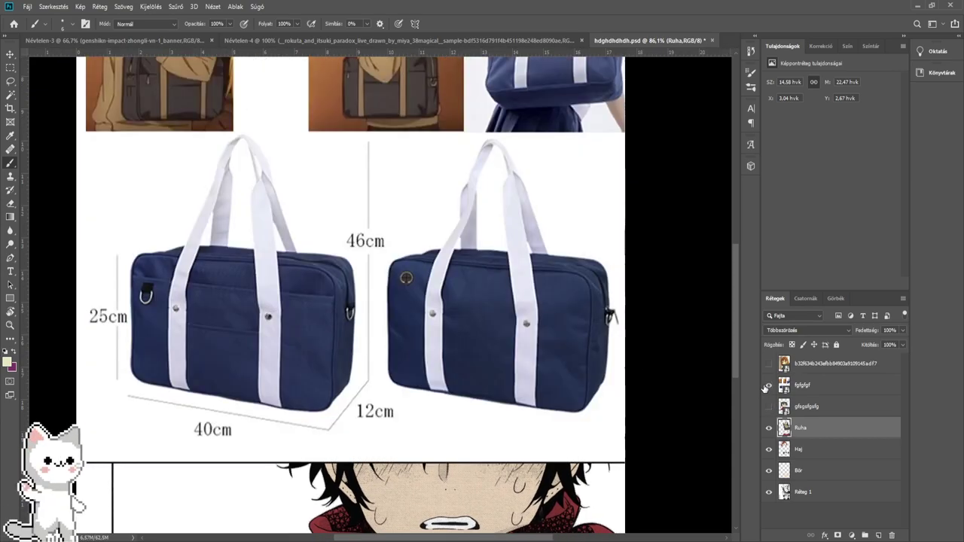
drag(433, 126, 562, 363)
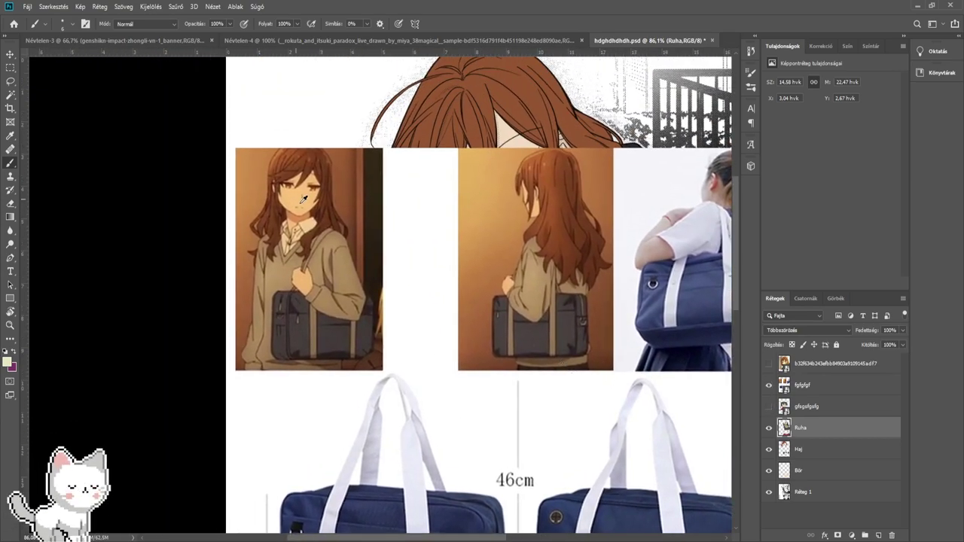
scroll(304, 198, up, 3)
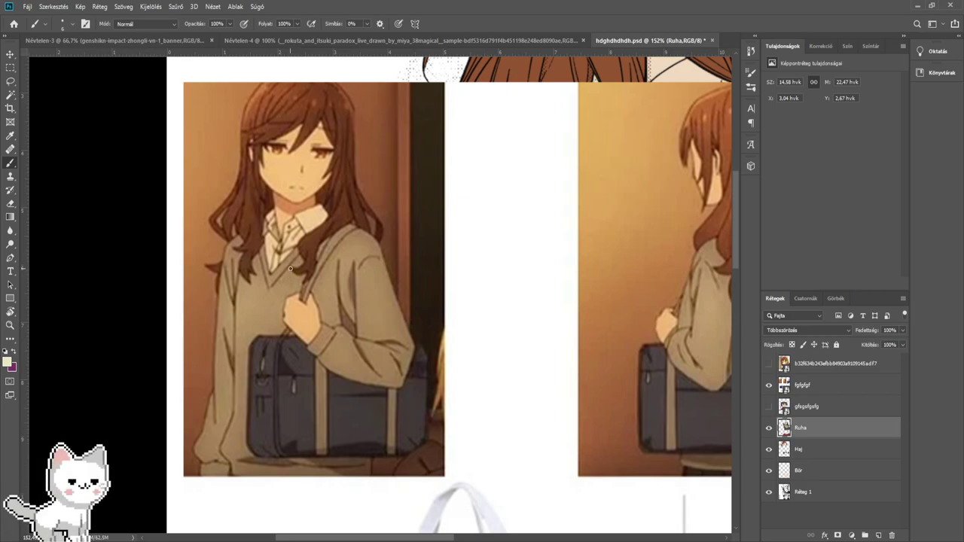
click(768, 384)
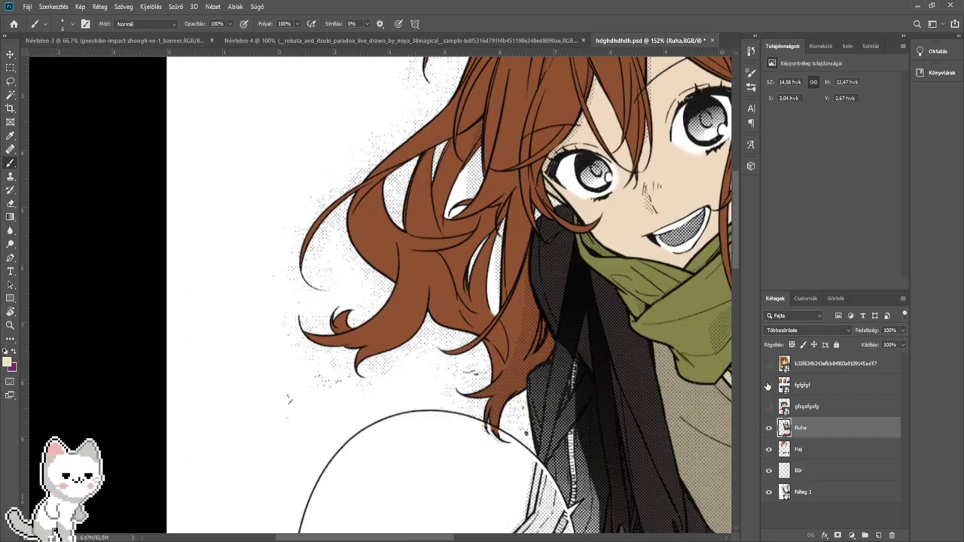
- Reveal the fgfgfgf reference layer, sample the school bag's navy blue as the brush colour and hide the reference again
drag(677, 354, 366, 317)
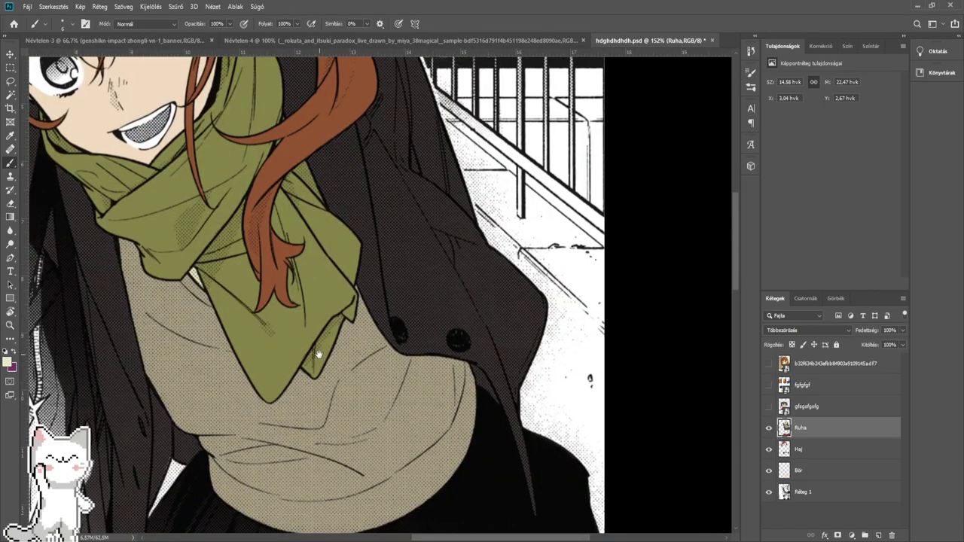
drag(318, 354, 564, 445)
drag(548, 409, 489, 419)
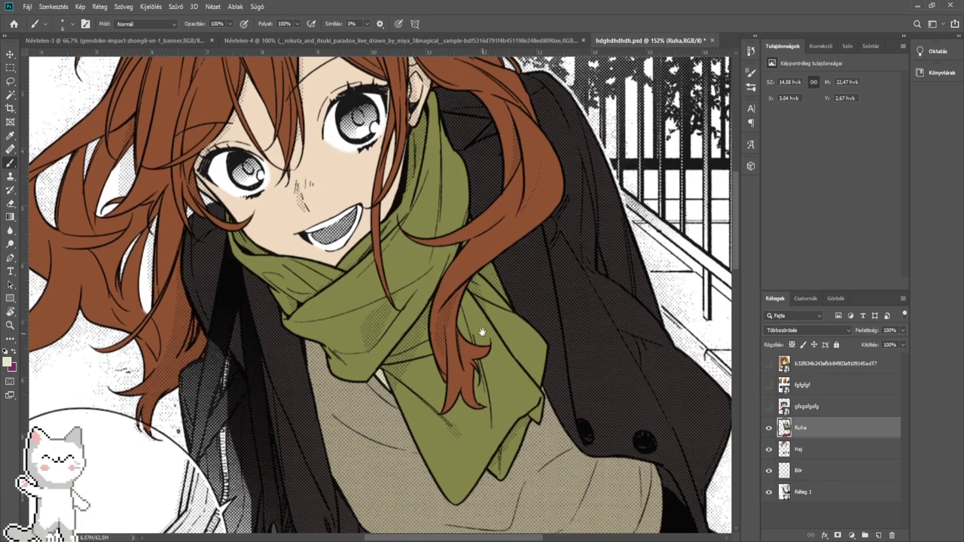
drag(481, 333, 512, 410)
drag(454, 430, 559, 233)
drag(631, 344, 460, 335)
drag(716, 389, 673, 394)
click(768, 385)
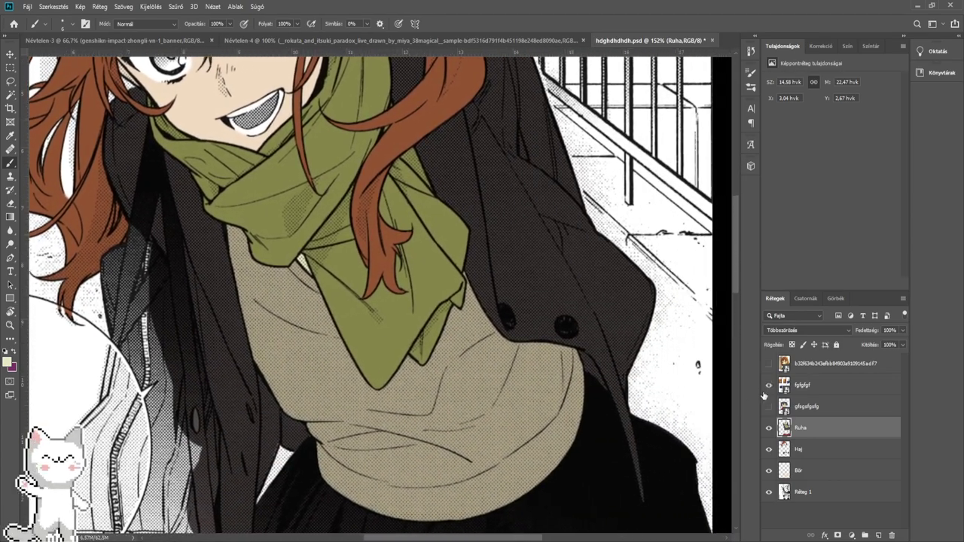
drag(637, 335, 686, 267)
drag(519, 326, 460, 393)
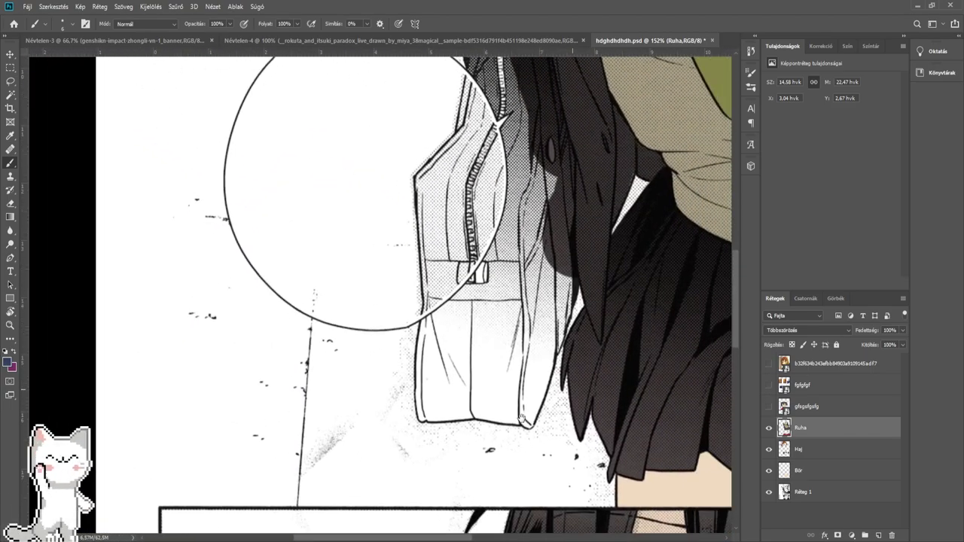
- Enlarge the brush to 39 and paint navy over the front pocket of the girl's bag on the Ruha layer
scroll(499, 321, up, 3)
scroll(490, 330, up, 3)
drag(436, 356, 518, 355)
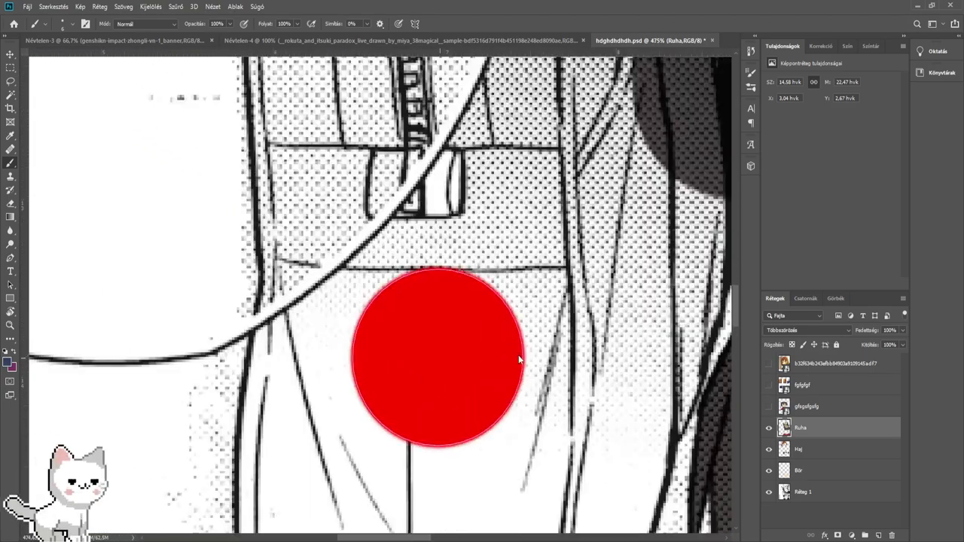
mouse_move(482, 413)
mouse_down()
mouse_move(527, 301)
mouse_move(514, 339)
mouse_up()
drag(570, 326, 458, 262)
mouse_move(481, 320)
mouse_down()
mouse_move(512, 232)
mouse_move(441, 425)
mouse_up()
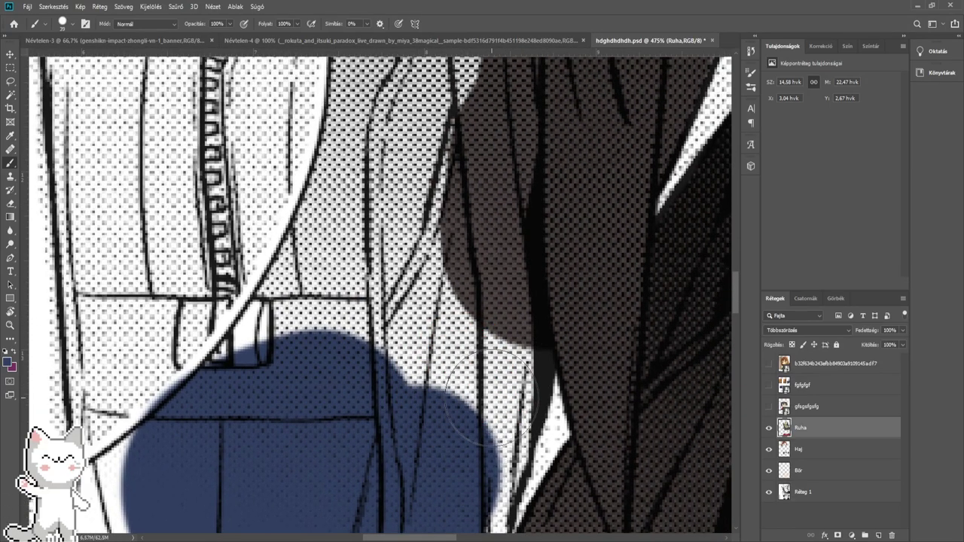
- Extend the navy up the side of the bag beside the coat, covering the area around the oval hole
mouse_move(490, 396)
mouse_down()
mouse_move(500, 430)
mouse_move(497, 132)
mouse_up()
mouse_move(477, 139)
mouse_down()
mouse_move(419, 367)
mouse_move(424, 271)
mouse_up()
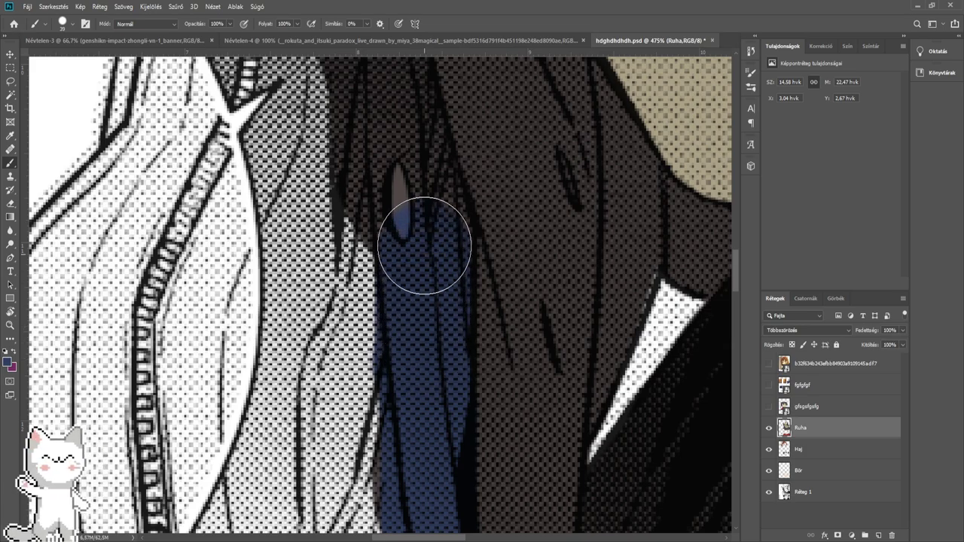
drag(395, 141, 377, 353)
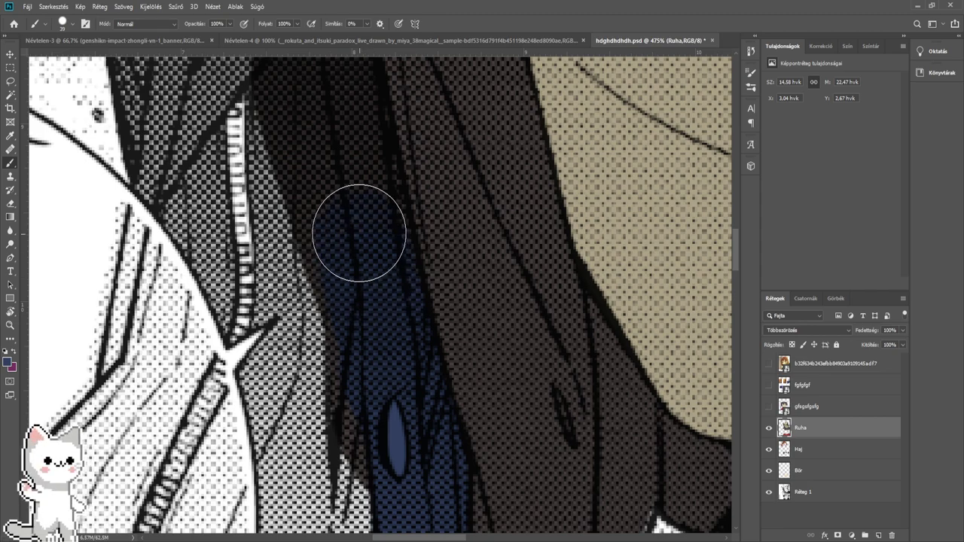
- Paint navy over the bag's upper body and down its outer edge beside the speech bubble
mouse_move(311, 171)
mouse_down()
mouse_move(234, 164)
mouse_move(197, 194)
mouse_move(151, 374)
mouse_up()
mouse_move(151, 374)
mouse_down()
mouse_move(284, 277)
mouse_move(334, 288)
mouse_move(329, 336)
mouse_move(220, 452)
mouse_move(195, 452)
mouse_move(190, 471)
mouse_up()
drag(194, 456, 282, 220)
mouse_move(283, 253)
mouse_down()
mouse_move(285, 357)
mouse_move(297, 385)
mouse_move(291, 219)
mouse_move(295, 323)
mouse_move(306, 361)
mouse_up()
drag(304, 361, 339, 141)
drag(330, 419, 351, 260)
scroll(336, 357, up, 2)
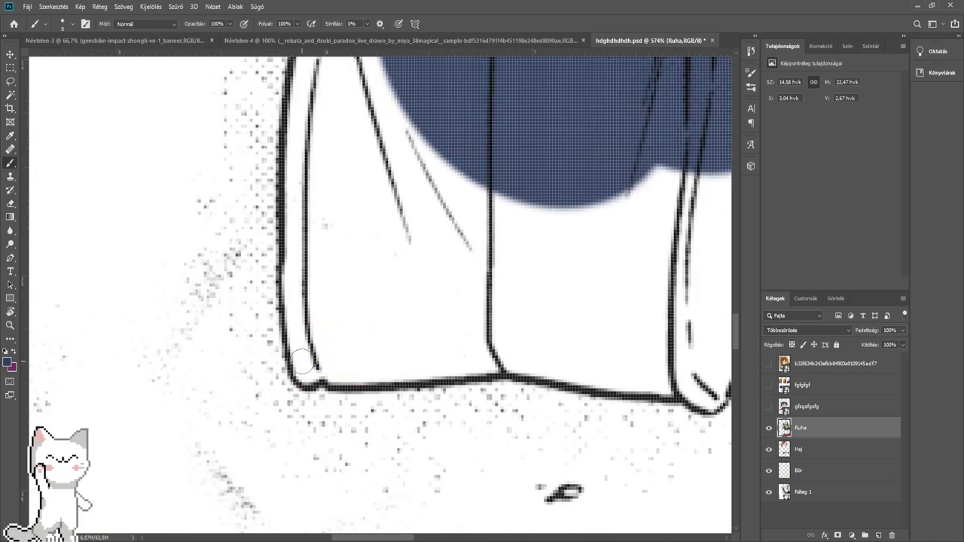
- Paint navy along the bag's bottom outline and into its lower corners with a small brush
mouse_move(363, 345)
mouse_down()
mouse_move(312, 347)
mouse_move(309, 328)
mouse_move(354, 225)
mouse_move(376, 333)
mouse_move(371, 362)
mouse_move(606, 350)
mouse_up()
mouse_move(636, 354)
mouse_down()
mouse_move(345, 327)
mouse_move(320, 338)
mouse_move(411, 344)
mouse_move(369, 354)
mouse_move(419, 366)
mouse_move(422, 312)
mouse_up()
mouse_move(418, 366)
mouse_down()
mouse_move(397, 298)
mouse_move(427, 282)
mouse_move(478, 131)
mouse_move(381, 264)
mouse_move(256, 247)
mouse_move(147, 248)
mouse_up()
- Enlarge the brush to 50 and fill the remaining white gaps in the bag's lower body and around the zip buckle with navy
key(bracketright)
key(bracketright)
key(bracketright)
key(bracketright)
key(bracketright)
key(bracketright)
alt+right_click(346, 271)
drag(157, 260, 361, 284)
mouse_move(348, 281)
mouse_down()
mouse_move(271, 281)
mouse_move(278, 126)
mouse_move(534, 186)
mouse_move(605, 181)
mouse_up()
drag(347, 82, 430, 286)
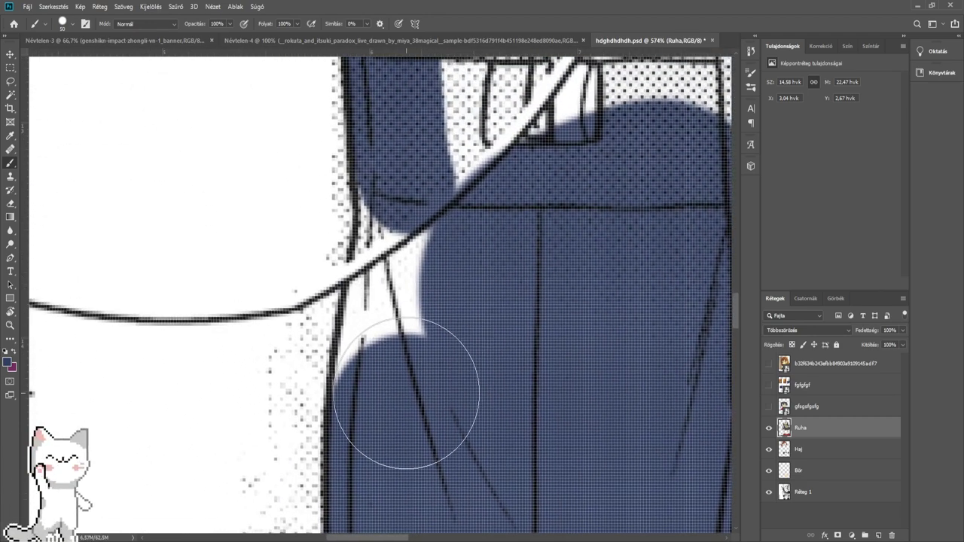
drag(402, 407, 430, 172)
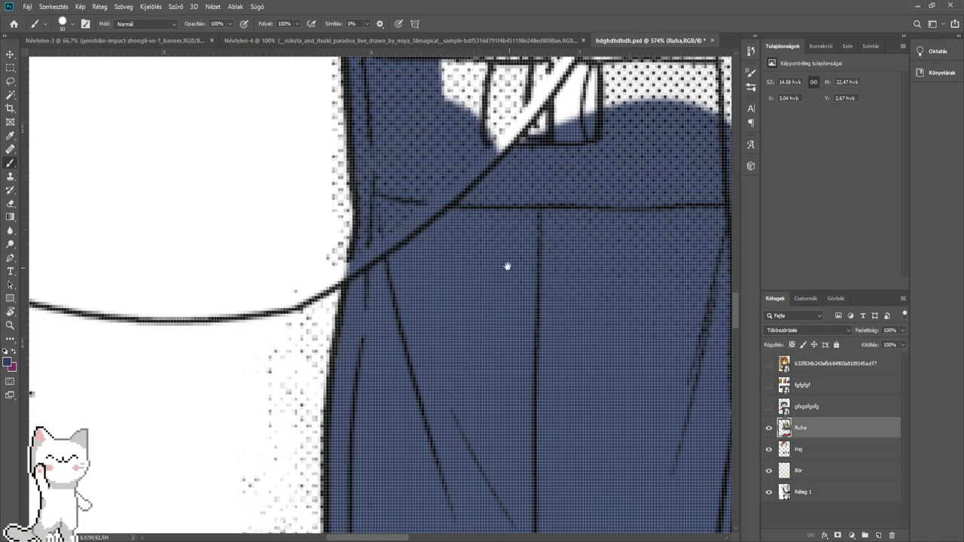
drag(507, 267, 189, 214)
mouse_move(485, 318)
mouse_down()
mouse_move(500, 237)
mouse_move(516, 211)
mouse_move(519, 155)
mouse_up()
- Fill the middle of the bag around the zip and its folds with navy, up to below the girl's hair
scroll(520, 155, down, 4)
mouse_move(424, 107)
mouse_down()
mouse_move(435, 383)
mouse_move(478, 325)
mouse_move(467, 198)
mouse_up()
mouse_move(379, 314)
mouse_down()
mouse_move(415, 323)
mouse_move(327, 372)
mouse_move(319, 266)
mouse_move(357, 181)
mouse_up()
mouse_move(361, 185)
mouse_down()
mouse_move(330, 341)
mouse_move(378, 242)
mouse_move(409, 310)
mouse_up()
drag(402, 251, 434, 412)
drag(434, 413, 430, 206)
mouse_move(431, 88)
mouse_down()
mouse_move(424, 368)
mouse_move(378, 369)
mouse_up()
scroll(378, 366, down, 5)
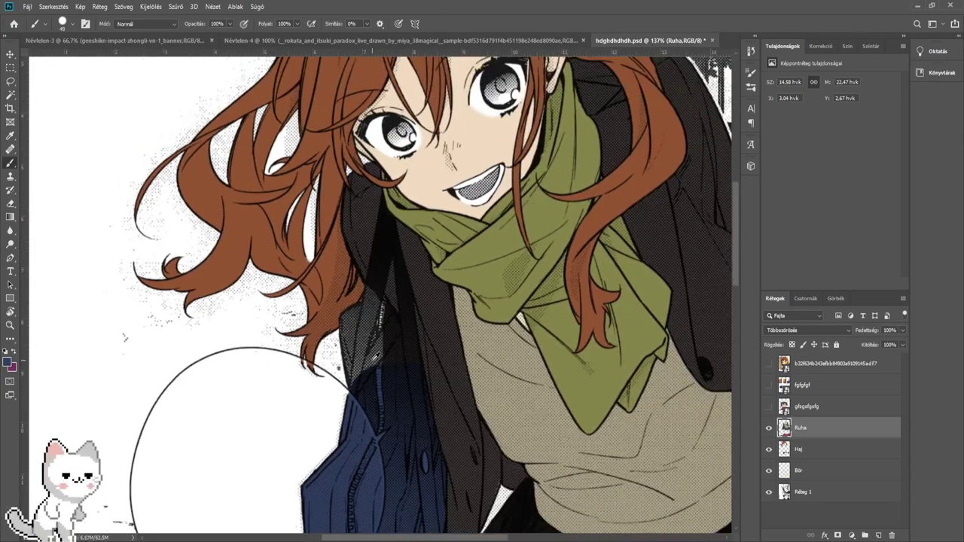
- Paint the bag's shaded top end and upper zip beneath the hair navy, using brush sizes 24 and 43
scroll(373, 360, up, 7)
drag(370, 364, 381, 365)
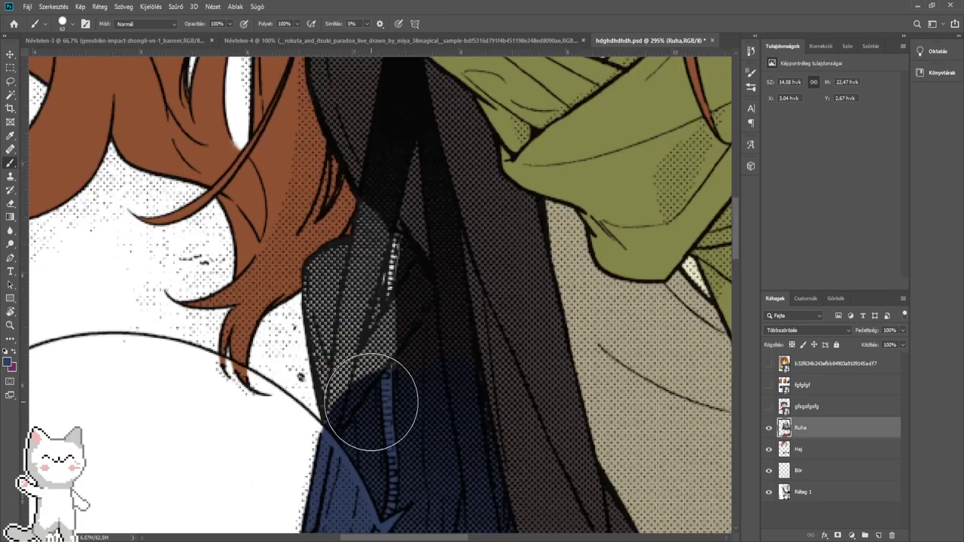
mouse_move(372, 403)
mouse_down()
mouse_move(353, 296)
mouse_move(320, 304)
mouse_up()
scroll(354, 295, up, 4)
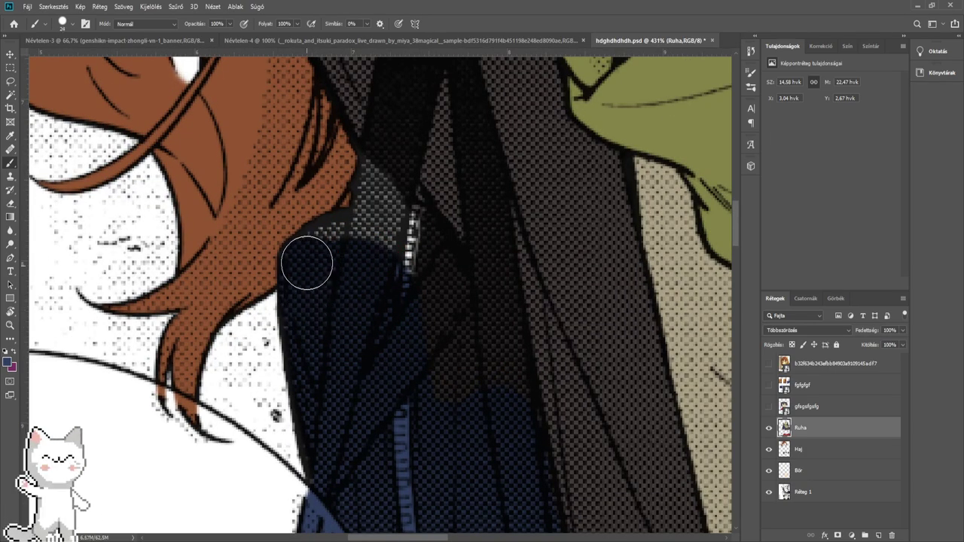
drag(394, 319, 418, 324)
mouse_move(458, 411)
mouse_down()
mouse_move(402, 243)
mouse_move(419, 280)
mouse_up()
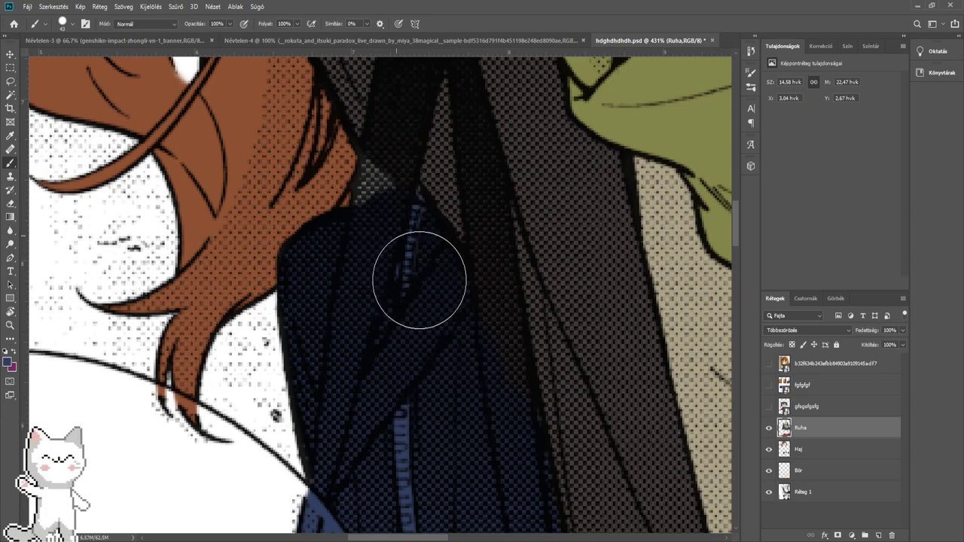
scroll(472, 389, down, 5)
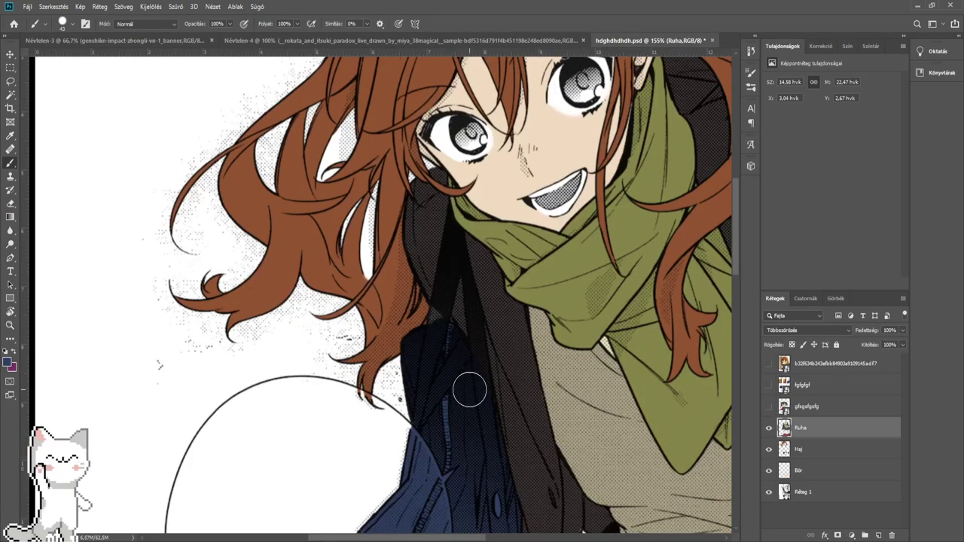
- Reveal the fgfgfgf reference layer, sample the bag strap's pale lavender-white as the brush colour and hide the reference again
drag(469, 389, 424, 282)
scroll(424, 281, down, 1)
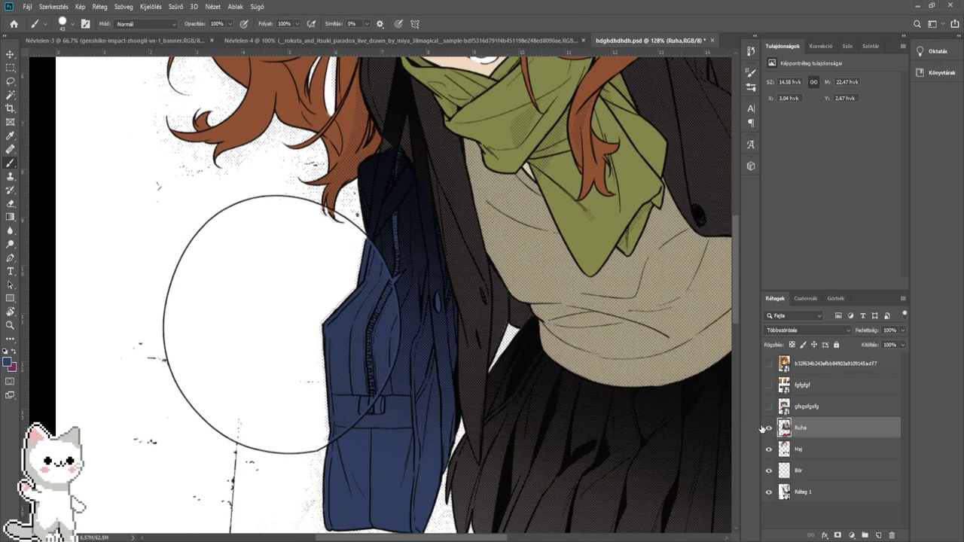
click(769, 385)
drag(595, 416, 590, 315)
drag(484, 383, 511, 317)
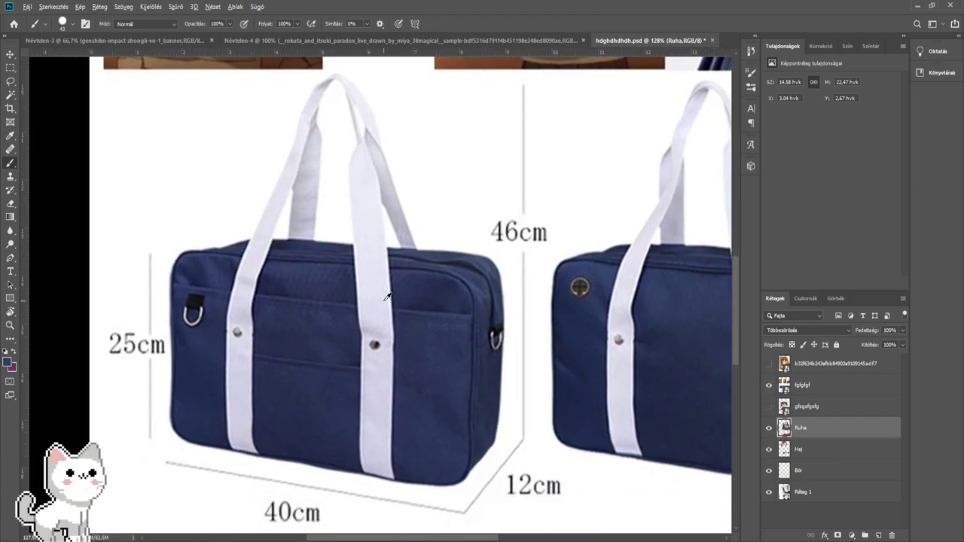
alt+click(388, 298)
click(767, 386)
- Paint the start of the bag's strap pale lavender-white in and below the oval hole, with brush size 19
drag(446, 260, 446, 420)
scroll(453, 301, up, 10)
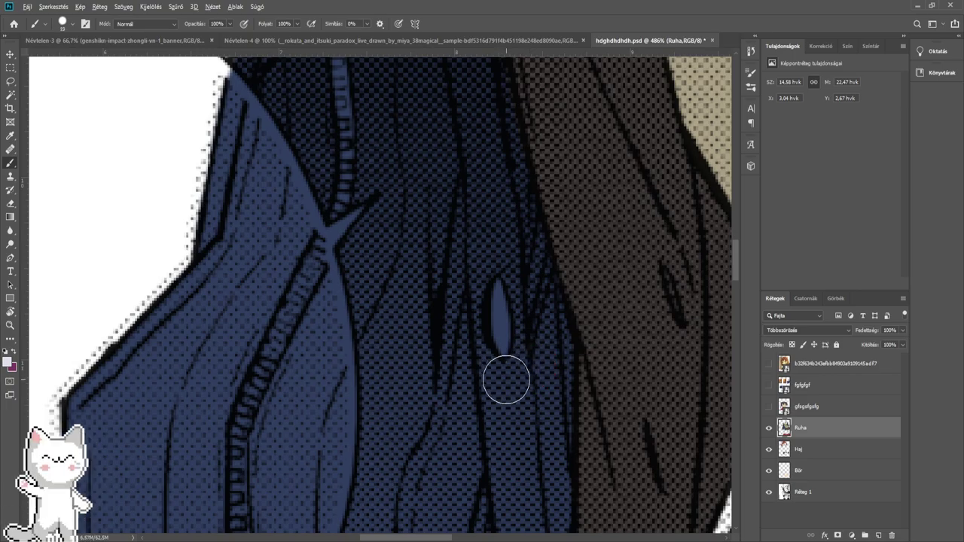
mouse_move(506, 380)
mouse_down()
mouse_move(508, 411)
mouse_move(495, 320)
mouse_up()
scroll(490, 308, down, 10)
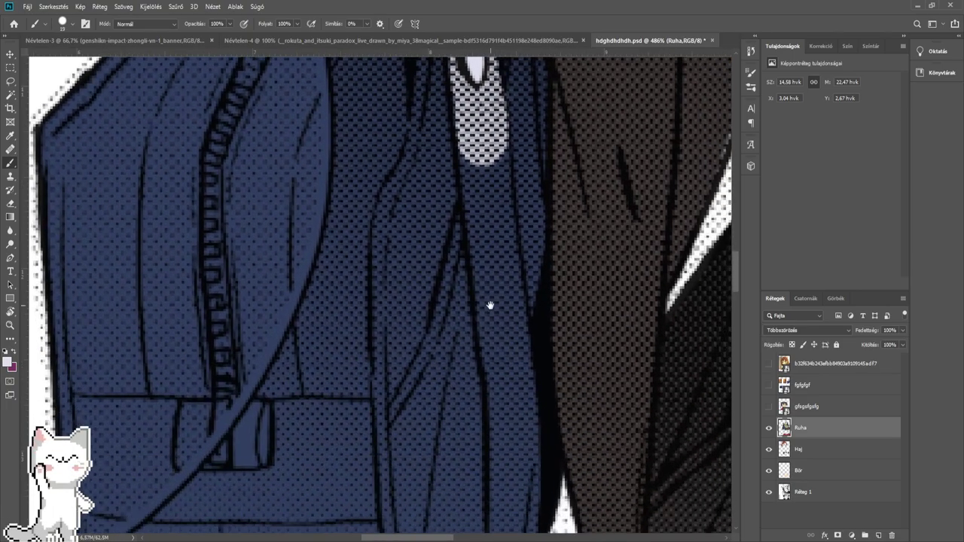
- Paint the narrow lower tip of the strap beside the skirt pale lavender-white with a small brush
scroll(483, 360, up, 3)
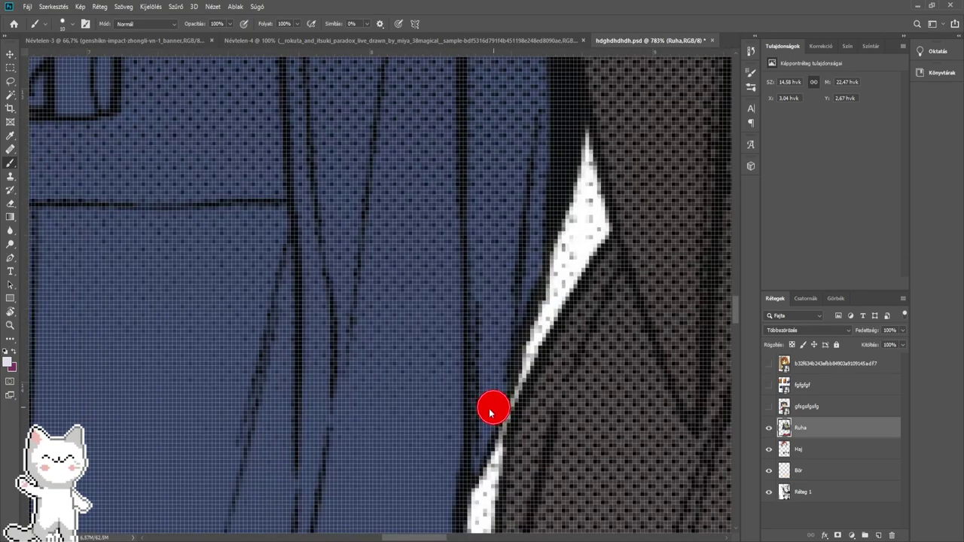
drag(475, 470, 483, 411)
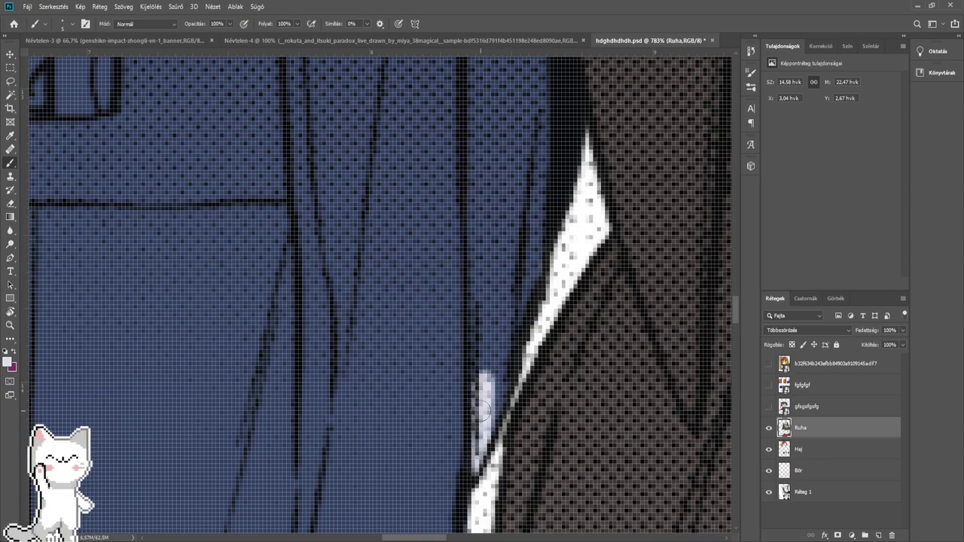
scroll(494, 335, down, 5)
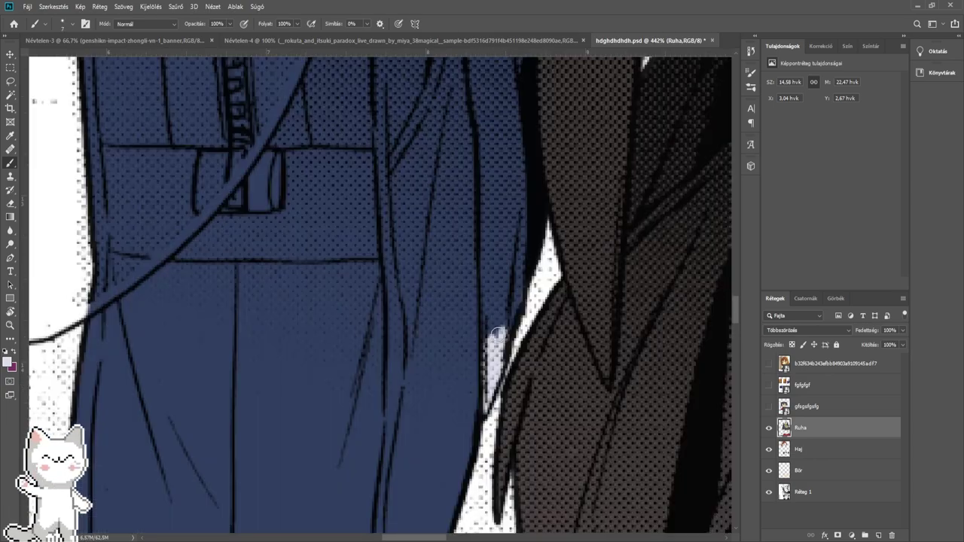
scroll(501, 329, up, 4)
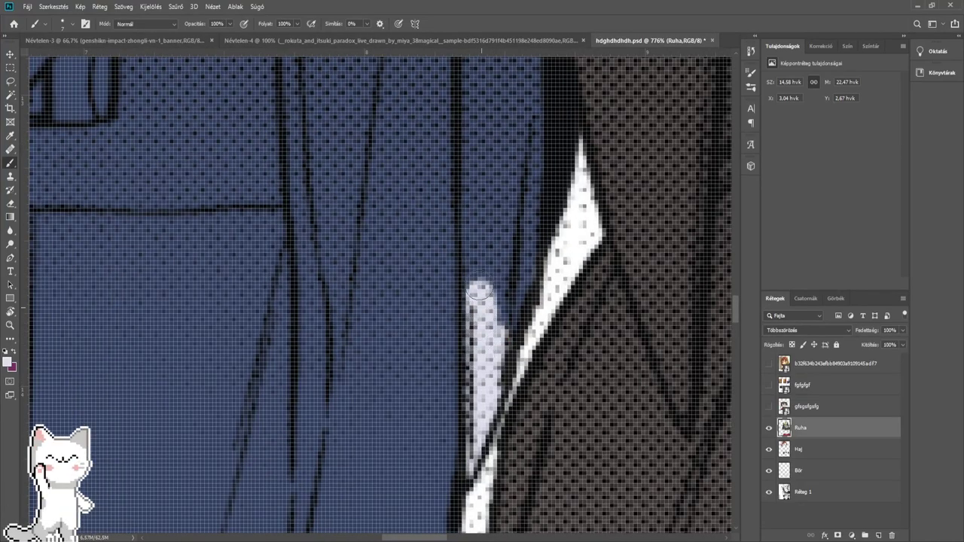
- Extend the pale lavender-white strap upward from its lower tip, between the bag and the coat, with a larger brush
key(bracketright)
key(bracketright)
key(bracketright)
key(bracketright)
key(bracketright)
key(bracketright)
key(bracketright)
mouse_move(479, 288)
mouse_down()
mouse_move(481, 212)
mouse_move(494, 285)
mouse_up()
scroll(489, 359, up, 4)
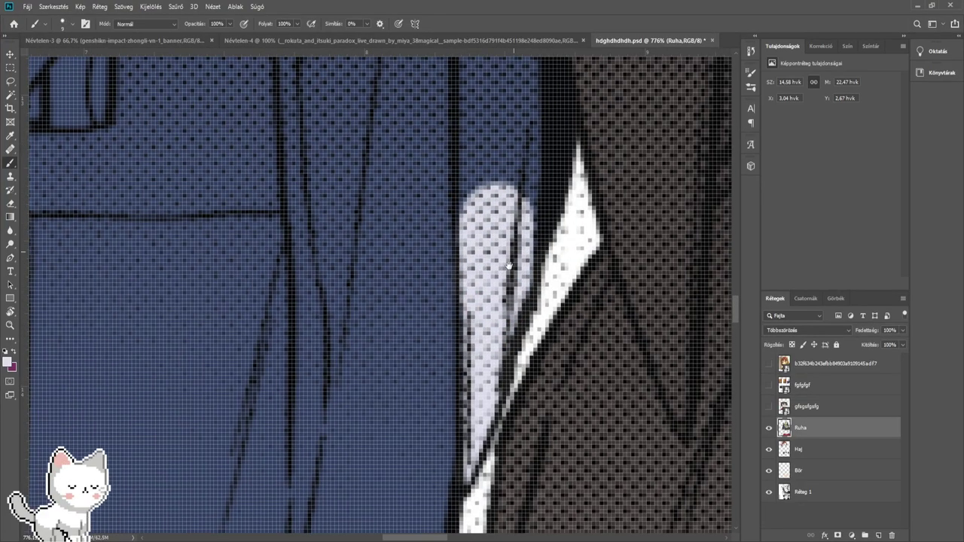
mouse_move(465, 345)
mouse_down()
mouse_move(467, 208)
mouse_move(488, 260)
mouse_move(487, 382)
mouse_up()
key(bracketright)
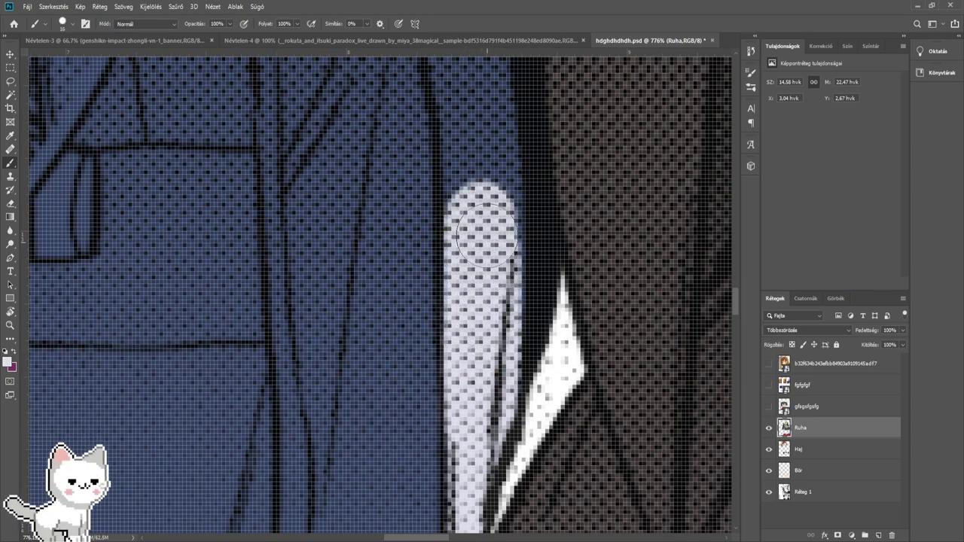
- Paint the next stretch of the strap up along the coat's edge pale lavender-white, with brush sizes 16 and 17
drag(488, 235, 483, 146)
drag(475, 134, 483, 336)
alt+right_click(482, 335)
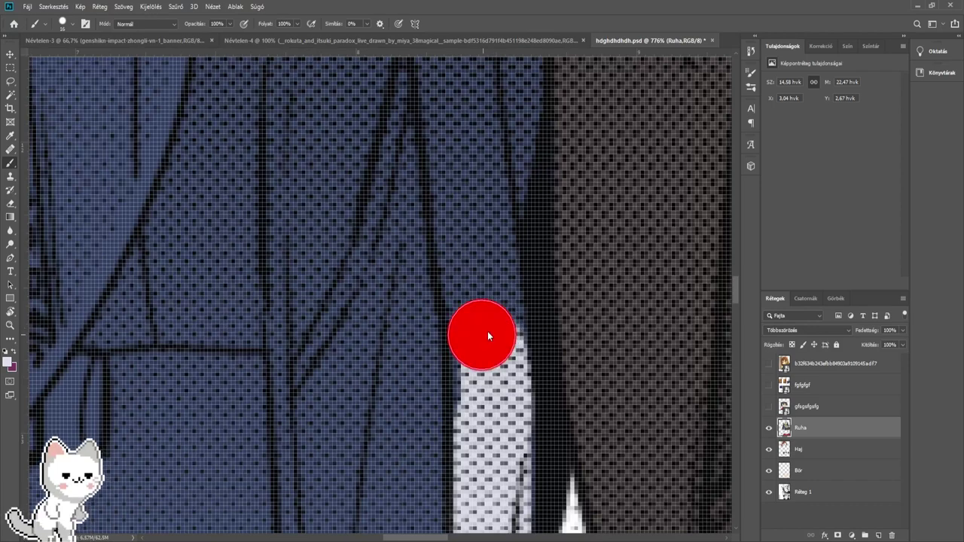
drag(488, 387, 488, 297)
click(488, 299)
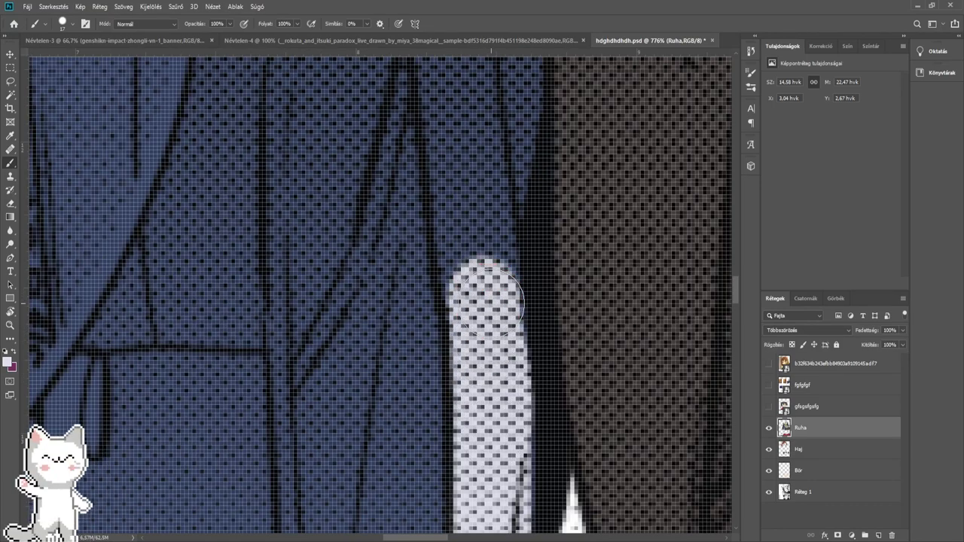
click(490, 308)
- Paint the strap above the oval hole, beside the bag's shaded upper part, pale lavender-white with brush size 14
drag(486, 332, 459, 95)
mouse_move(466, 101)
mouse_down()
mouse_move(498, 308)
mouse_move(486, 145)
mouse_up()
mouse_move(486, 145)
mouse_down()
mouse_move(484, 302)
mouse_move(472, 150)
mouse_up()
mouse_move(472, 166)
mouse_down()
mouse_move(470, 291)
mouse_move(447, 258)
mouse_move(462, 369)
mouse_up()
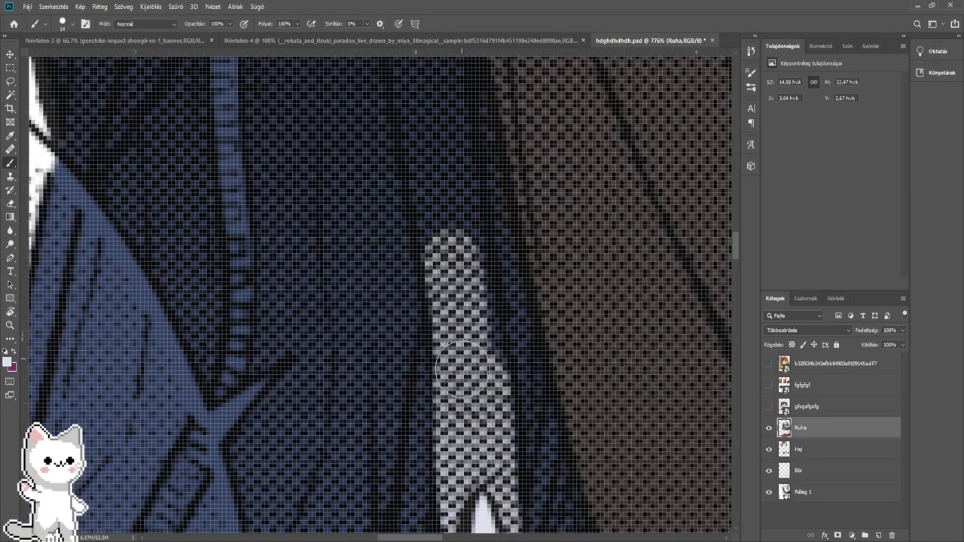
drag(470, 312, 441, 176)
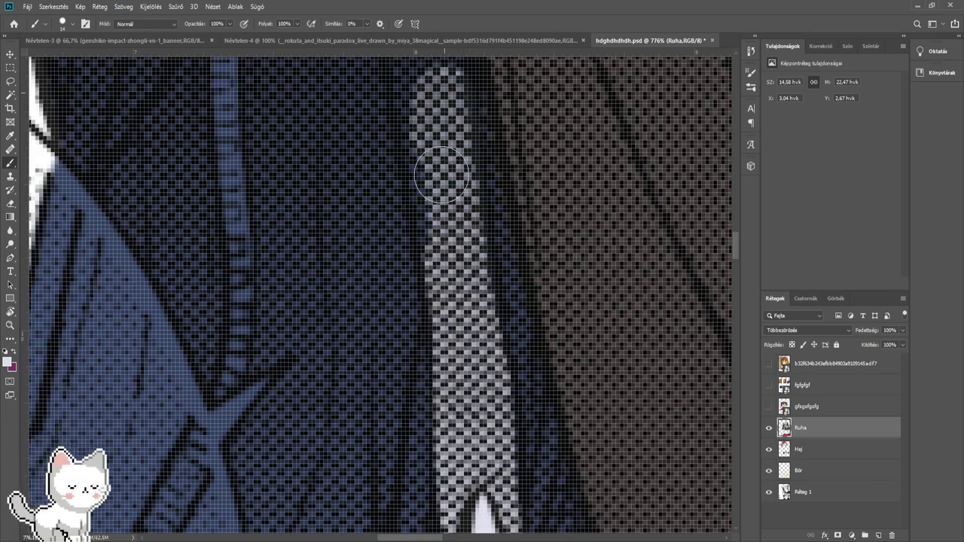
mouse_move(454, 294)
mouse_down()
mouse_move(460, 394)
mouse_move(439, 315)
mouse_move(424, 168)
mouse_move(451, 294)
mouse_up()
scroll(452, 319, up, 5)
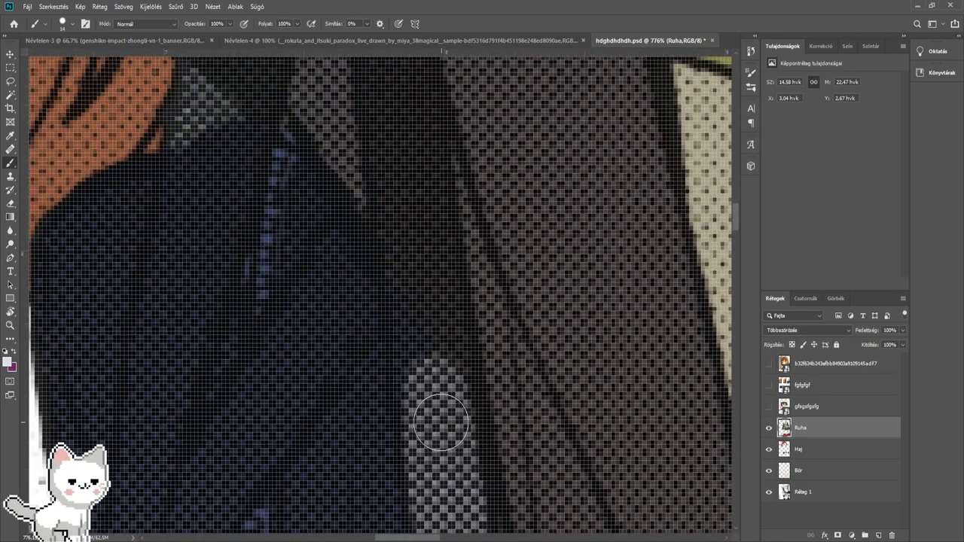
mouse_move(421, 374)
mouse_down()
mouse_move(411, 233)
mouse_move(437, 328)
mouse_move(453, 469)
mouse_up()
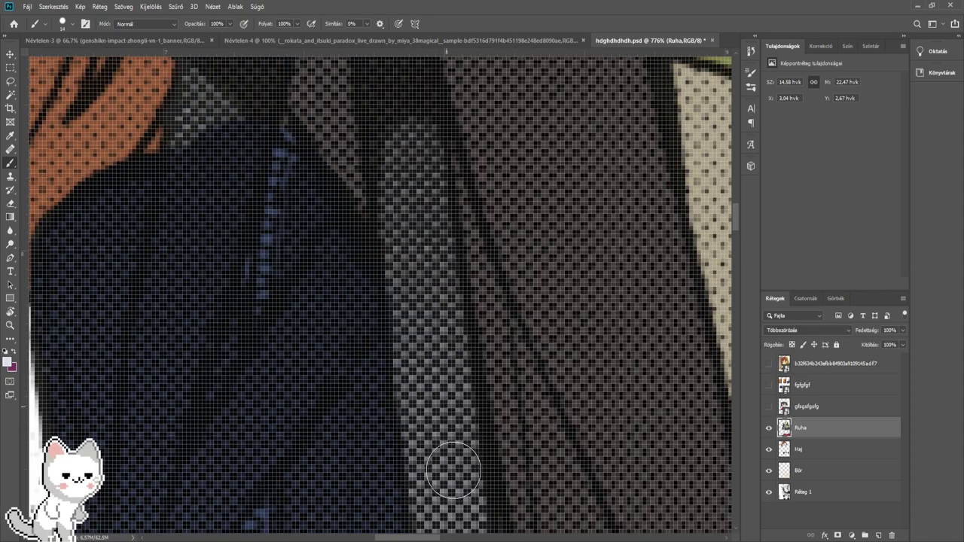
drag(416, 270, 424, 420)
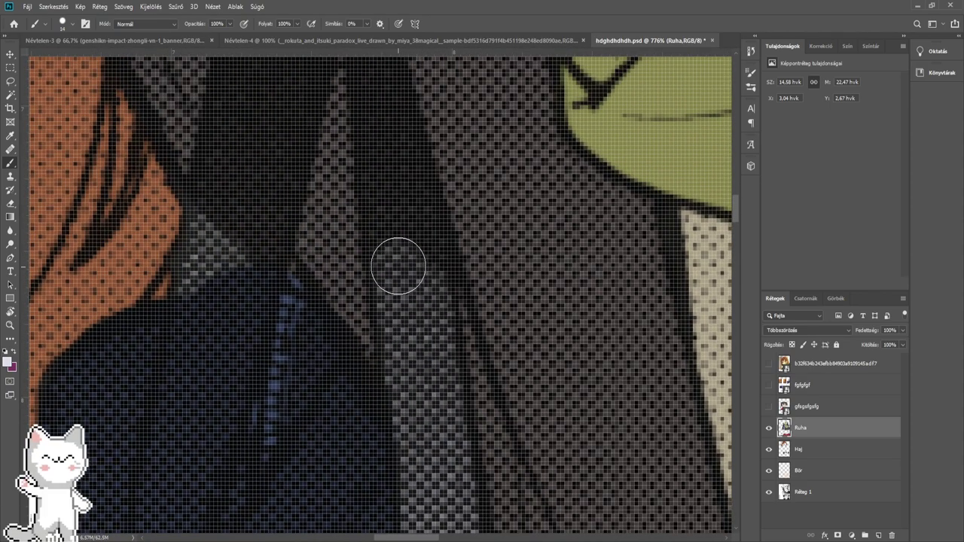
- Paint the dark upper ends of the straps over the coat up to the scarf pale lavender-white, with brush sizes 14 and 19
mouse_move(398, 266)
mouse_down()
mouse_move(385, 159)
mouse_move(428, 306)
mouse_up()
drag(412, 214, 413, 360)
mouse_move(415, 369)
mouse_down()
mouse_move(379, 185)
mouse_move(387, 264)
mouse_up()
key(ctrl+z)
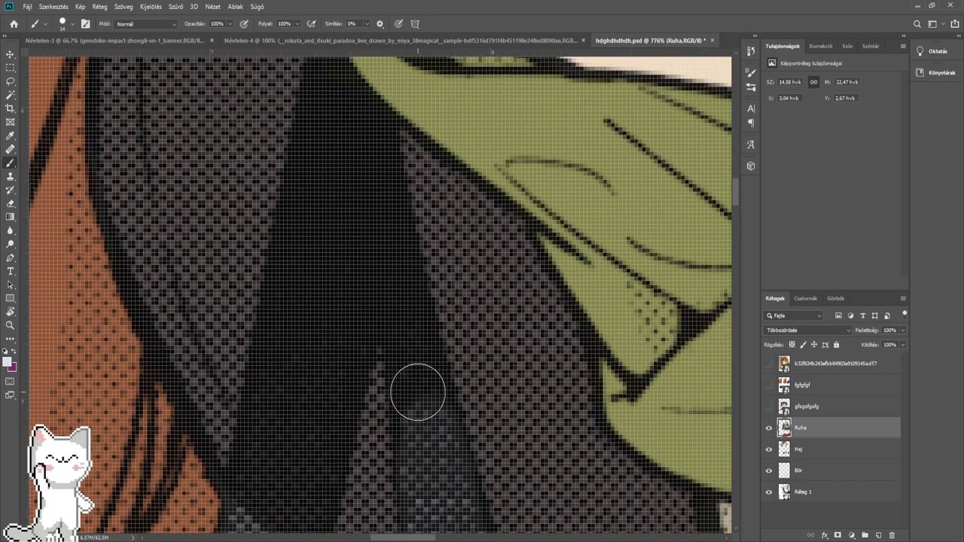
mouse_move(418, 375)
mouse_down()
mouse_move(384, 254)
mouse_move(311, 380)
mouse_move(297, 349)
mouse_move(314, 219)
mouse_move(307, 402)
mouse_move(397, 200)
mouse_move(362, 316)
mouse_move(361, 387)
mouse_move(418, 134)
mouse_move(348, 452)
mouse_up()
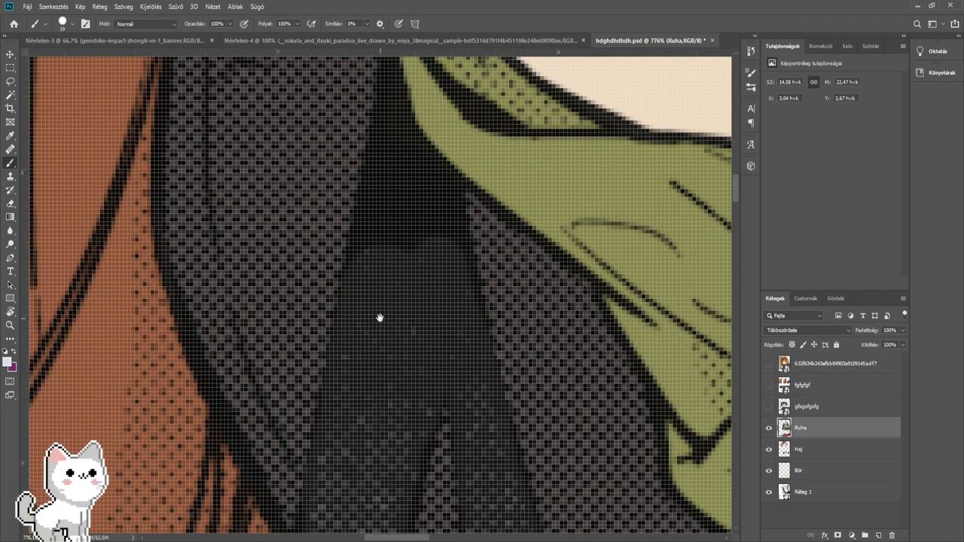
drag(380, 318, 369, 465)
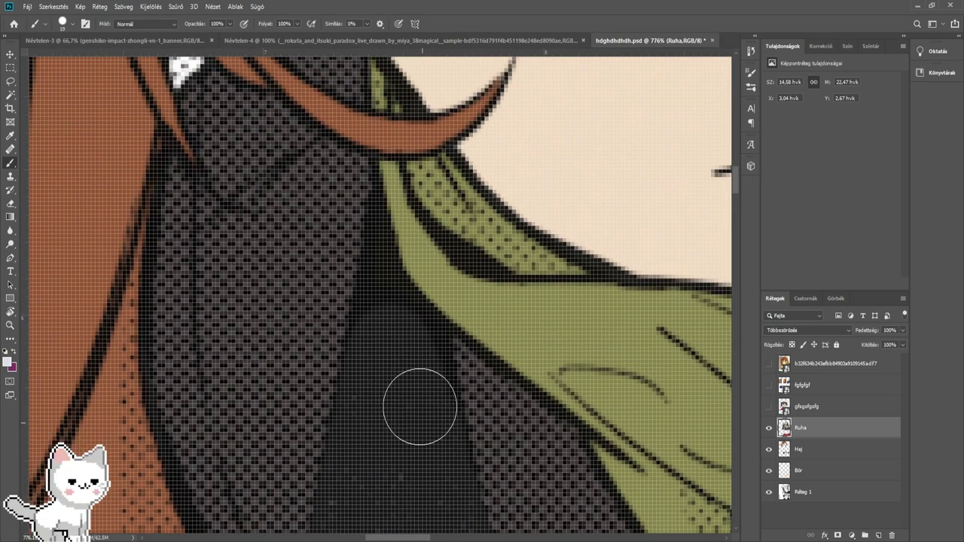
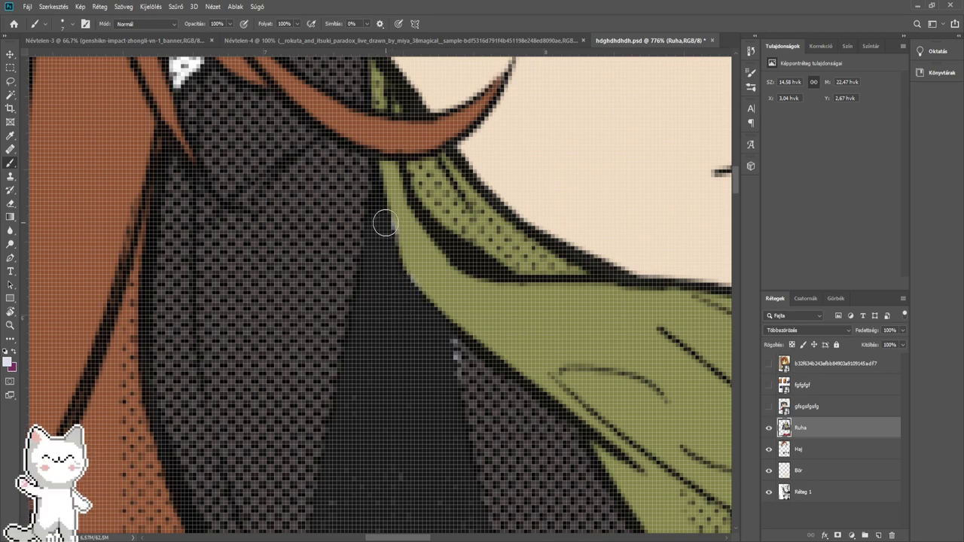
- Switch the Ruha layer temporarily to Szórt blending, sample the scarf's olive green and restore Többszörözés
scroll(410, 311, down, 3)
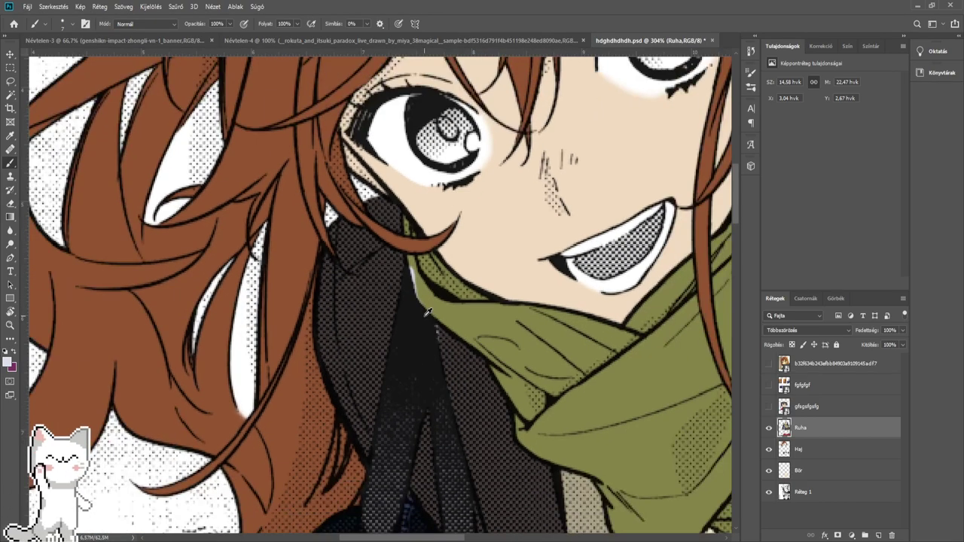
scroll(376, 295, up, 2)
scroll(376, 295, up, 1)
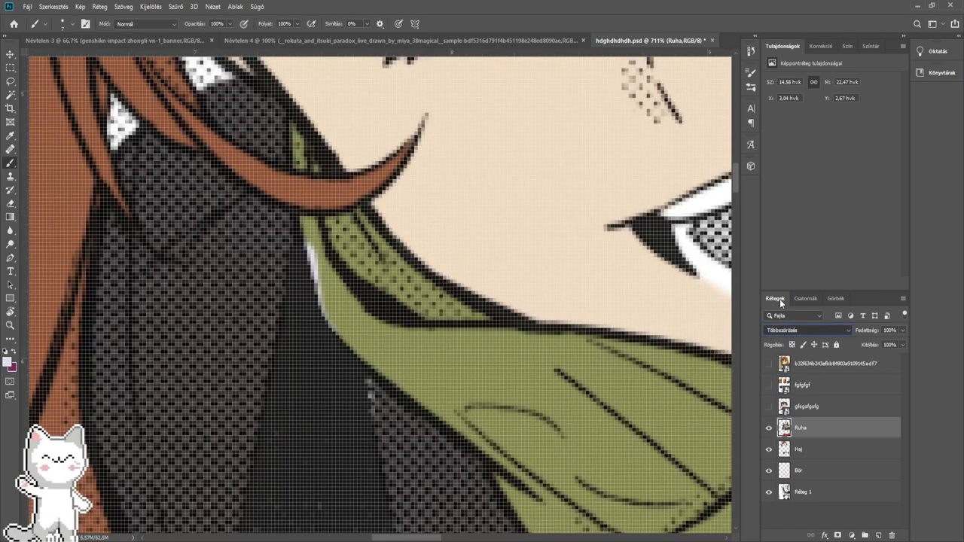
scroll(776, 329, down, 1)
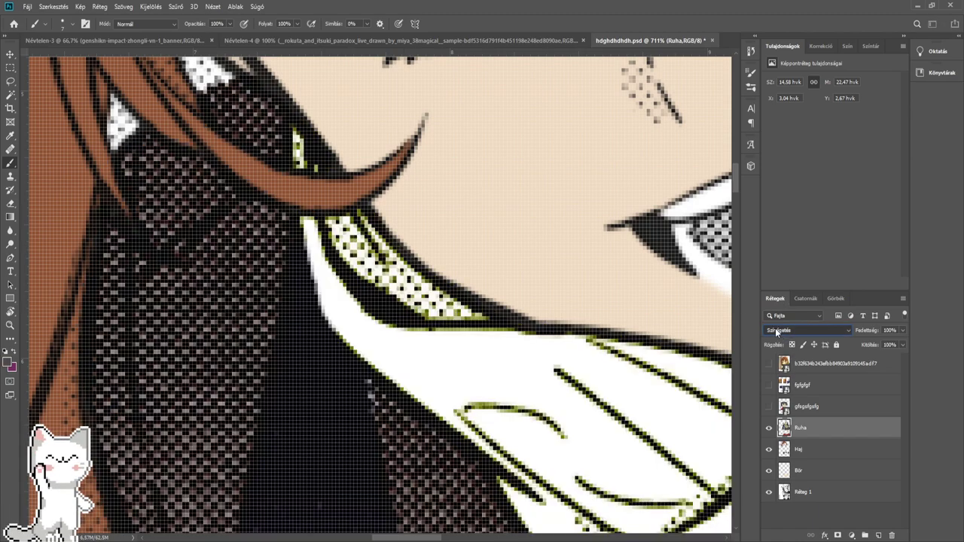
scroll(401, 367, up, 1)
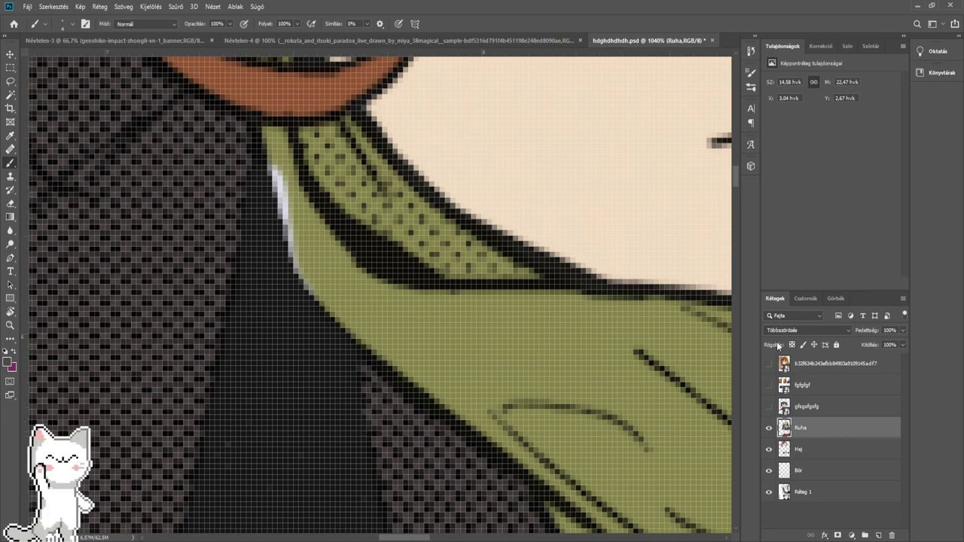
click(806, 330)
click(778, 299)
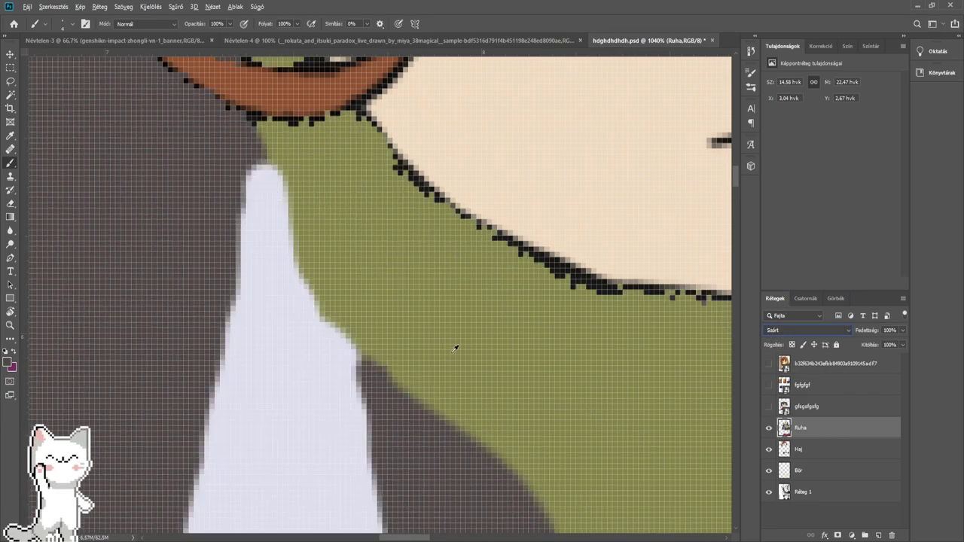
click(780, 329)
click(780, 360)
- Paint over the pale strap spill along the scarf's edge in olive green
drag(411, 291, 479, 350)
key(bracketright)
key(bracketright)
key(bracketright)
key(bracketright)
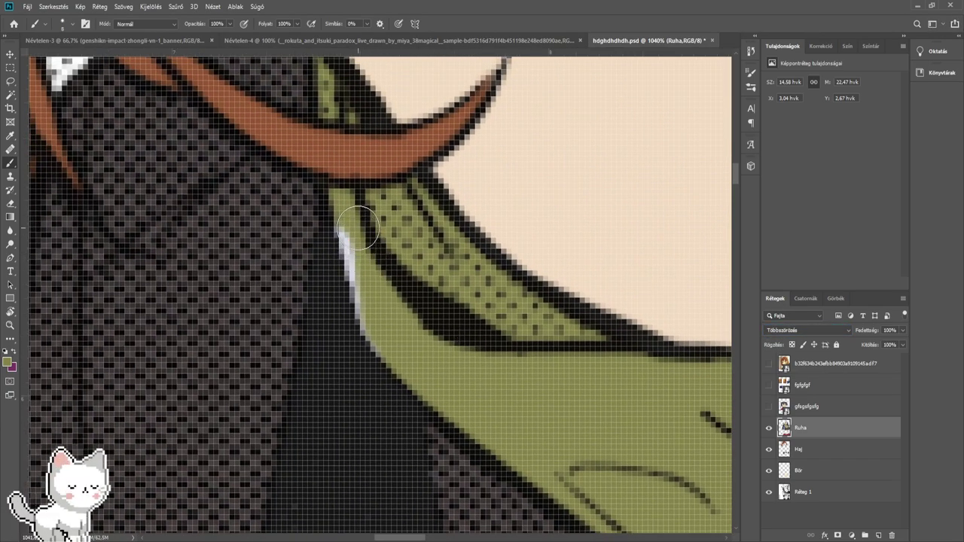
mouse_move(358, 226)
mouse_down()
mouse_move(366, 323)
mouse_move(388, 342)
mouse_up()
- Sample the strap's pale lavender-white while the Ruha layer is in Szórt blending, and return the layer to Többszörözés
scroll(489, 377, down, 5)
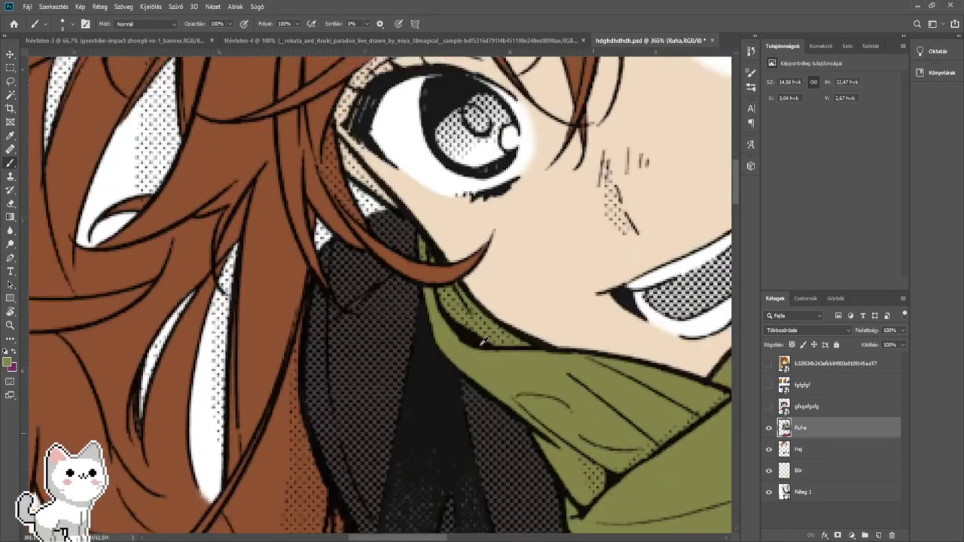
drag(416, 452, 428, 287)
scroll(429, 299, down, 3)
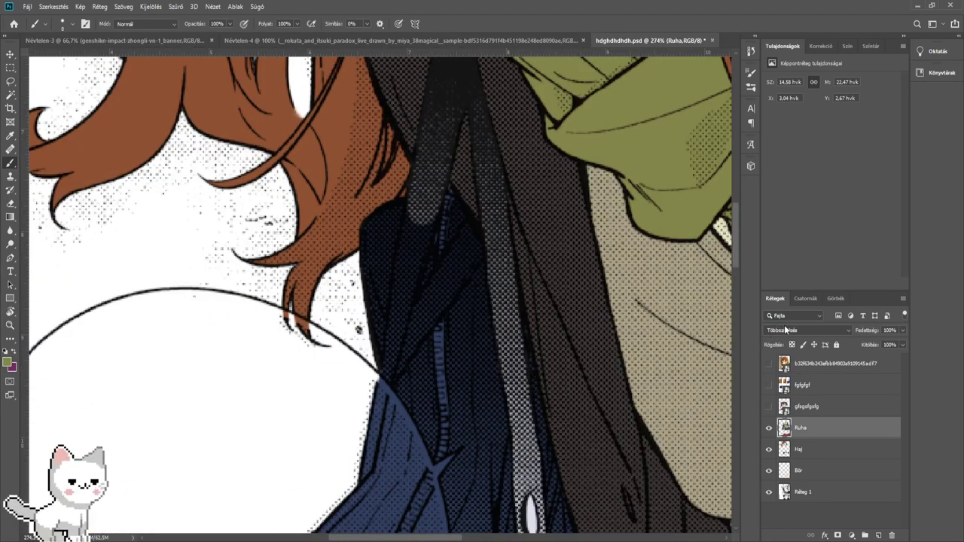
scroll(784, 330, up, 2)
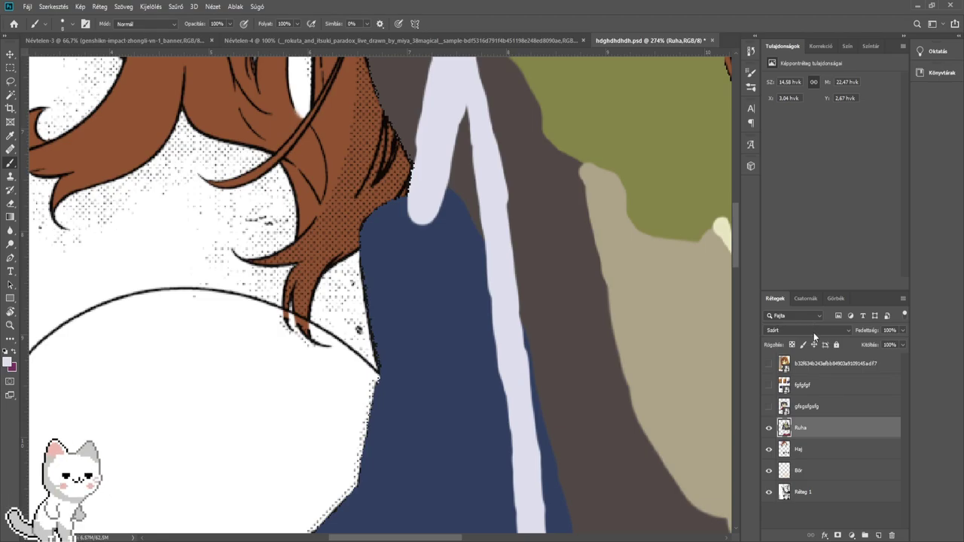
scroll(787, 329, down, 3)
scroll(787, 329, up, 1)
drag(475, 308, 509, 383)
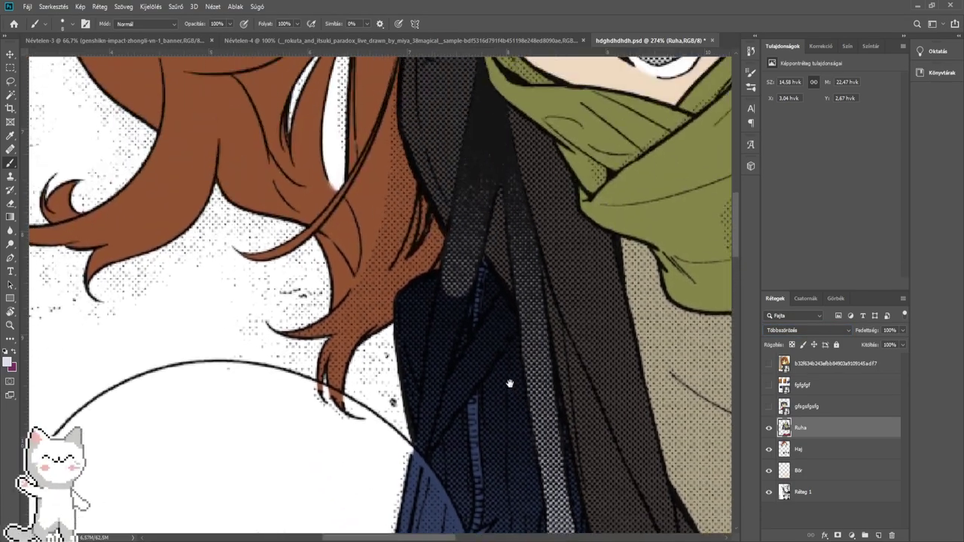
- Paint the diagonal strap across the bag's dark top end pale lavender-white with brush size 14
scroll(476, 383, up, 6)
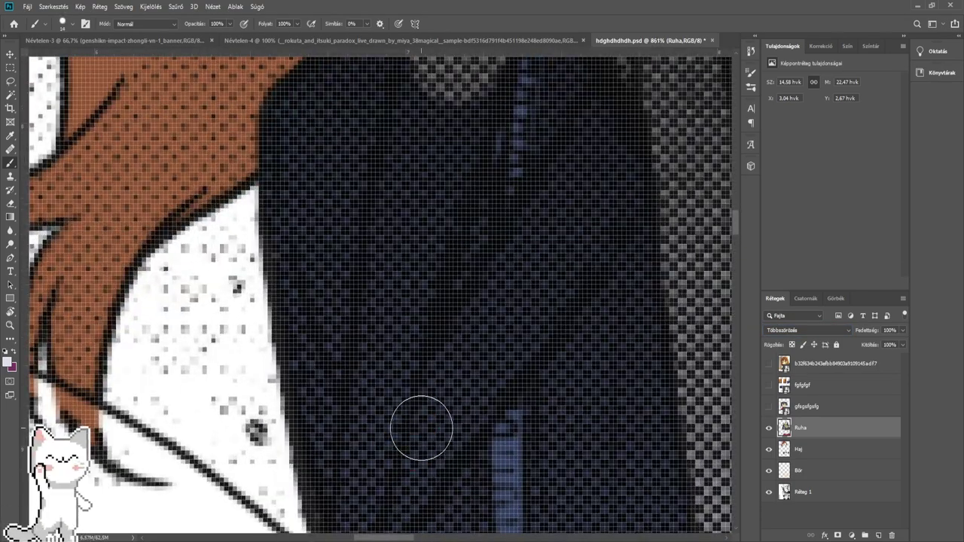
mouse_move(420, 427)
mouse_down()
mouse_move(508, 273)
mouse_move(452, 410)
mouse_move(573, 248)
mouse_up()
drag(574, 237, 400, 403)
mouse_move(385, 439)
mouse_down()
mouse_move(466, 322)
mouse_move(442, 315)
mouse_move(438, 293)
mouse_move(381, 389)
mouse_up()
drag(344, 435, 452, 371)
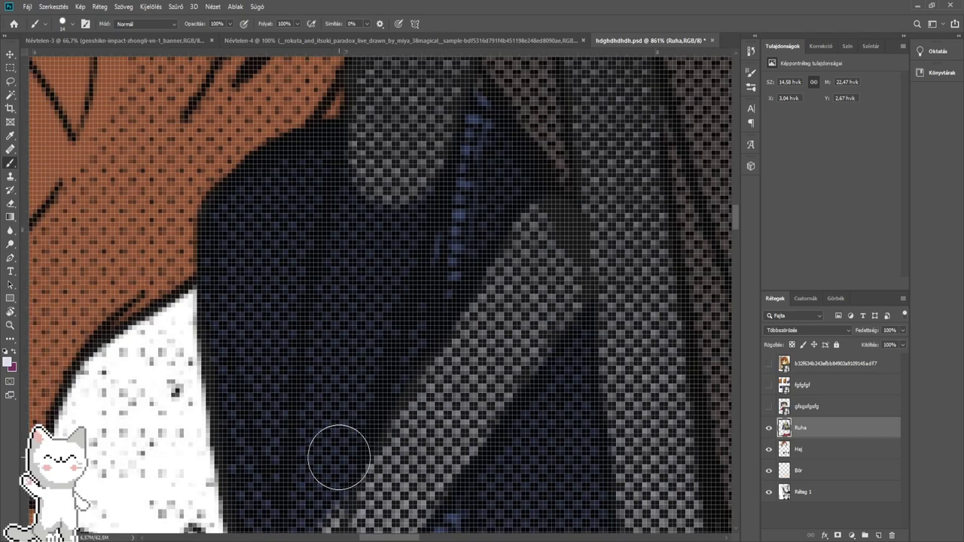
- Paint the hanging strap beside the hair down to where it meets the diagonal strap pale lavender-white
mouse_move(339, 457)
mouse_down()
mouse_move(325, 431)
mouse_move(338, 317)
mouse_move(385, 155)
mouse_move(380, 227)
mouse_move(412, 167)
mouse_move(345, 377)
mouse_move(402, 207)
mouse_up()
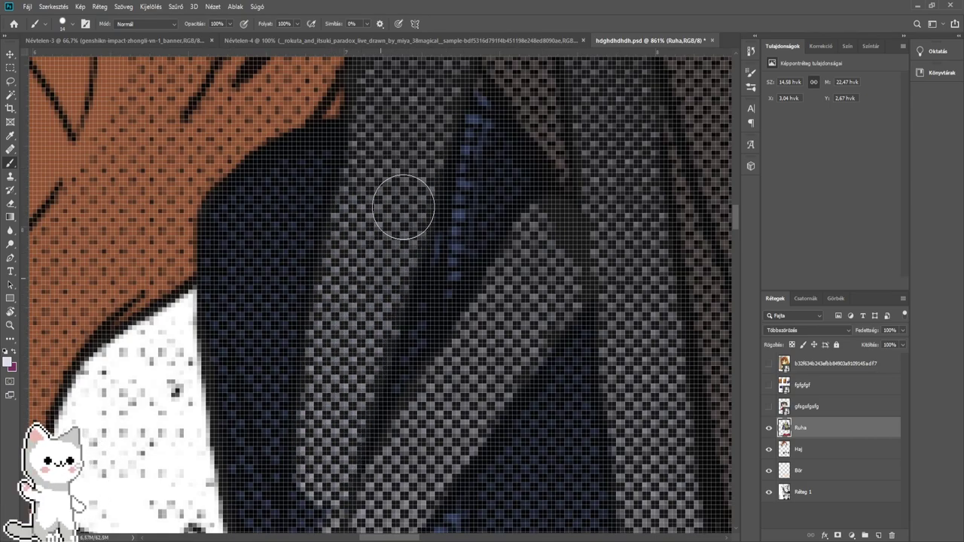
drag(260, 529, 362, 306)
mouse_move(391, 427)
mouse_down()
mouse_move(431, 211)
mouse_move(413, 390)
mouse_move(396, 439)
mouse_move(472, 316)
mouse_up()
scroll(503, 267, down, 8)
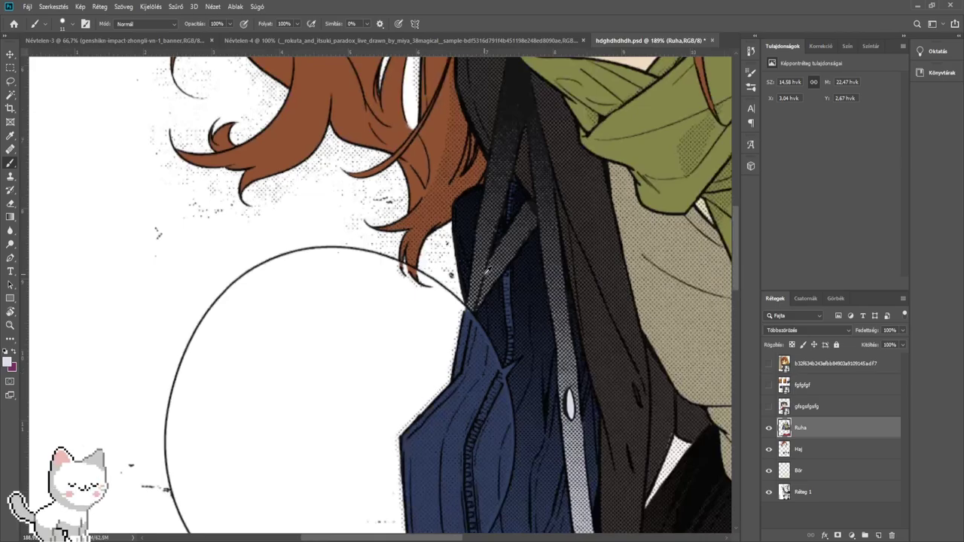
- Paint the teeth of the bag's lower zip pale lavender-white from the pull tab upward, undoing a stray stroke
scroll(486, 269, down, 2)
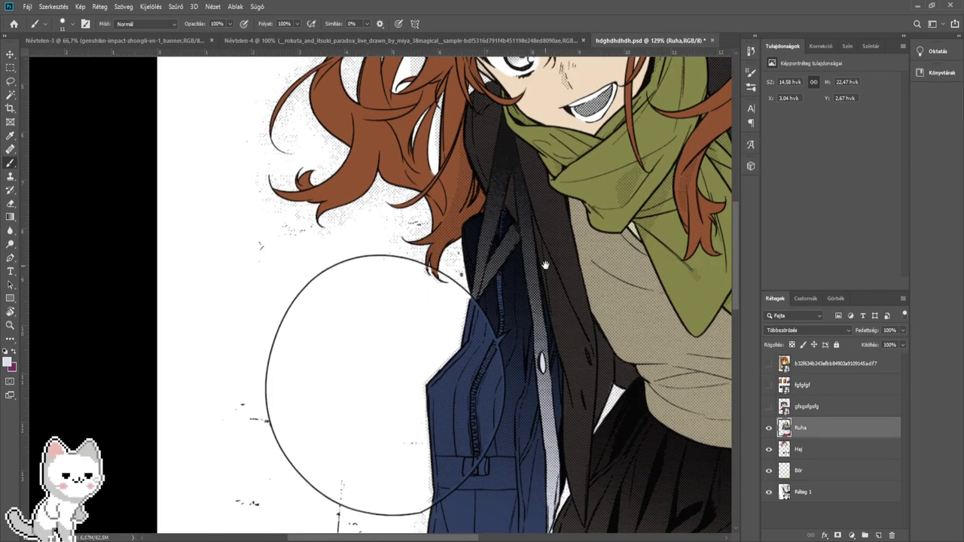
drag(545, 265, 450, 234)
scroll(379, 429, up, 9)
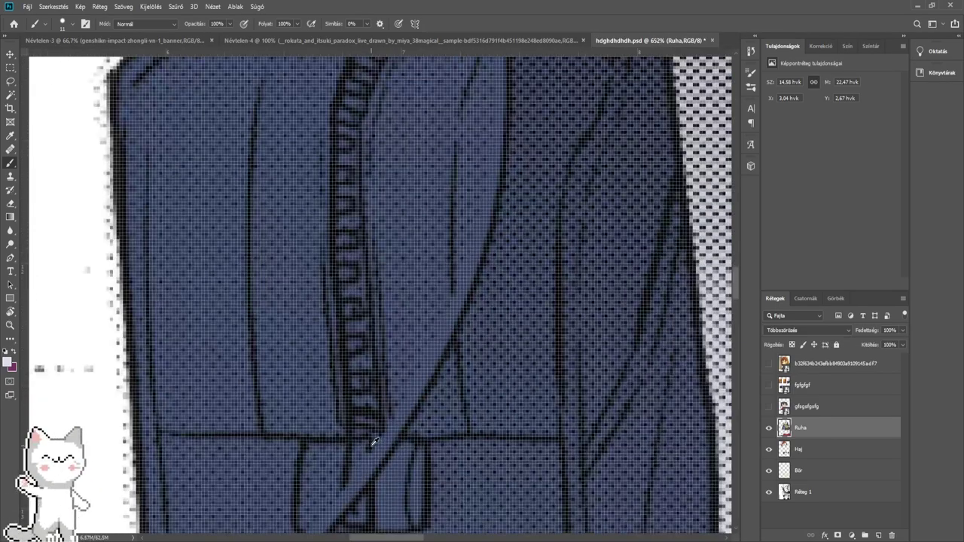
mouse_move(371, 446)
mouse_down()
mouse_move(387, 354)
mouse_move(362, 399)
mouse_move(372, 412)
mouse_move(364, 340)
mouse_move(372, 298)
mouse_move(365, 408)
mouse_move(384, 287)
mouse_up()
scroll(372, 373, up, 3)
mouse_move(381, 286)
mouse_down()
mouse_move(381, 388)
mouse_move(363, 119)
mouse_move(393, 354)
mouse_move(391, 227)
mouse_move(393, 235)
mouse_move(431, 124)
mouse_up()
mouse_move(432, 124)
mouse_down()
mouse_move(371, 402)
mouse_move(422, 274)
mouse_move(471, 197)
mouse_move(399, 323)
mouse_move(405, 345)
mouse_up()
mouse_move(477, 175)
mouse_down()
mouse_move(408, 397)
mouse_move(412, 382)
mouse_up()
drag(442, 330, 460, 245)
drag(455, 248, 450, 252)
key(ctrl+z)
- Paint the teeth of the bag's upper zip, up between the crossing straps, pale lavender-white with brush size 4
mouse_move(429, 318)
mouse_down()
mouse_move(459, 259)
mouse_move(453, 273)
mouse_move(456, 147)
mouse_move(456, 320)
mouse_up()
drag(455, 265, 461, 417)
mouse_move(463, 319)
mouse_down()
mouse_move(455, 250)
mouse_move(449, 396)
mouse_up()
mouse_move(449, 304)
mouse_down()
mouse_move(446, 266)
mouse_move(456, 254)
mouse_move(448, 393)
mouse_move(446, 277)
mouse_move(455, 442)
mouse_move(450, 316)
mouse_move(456, 249)
mouse_up()
drag(456, 248, 519, 536)
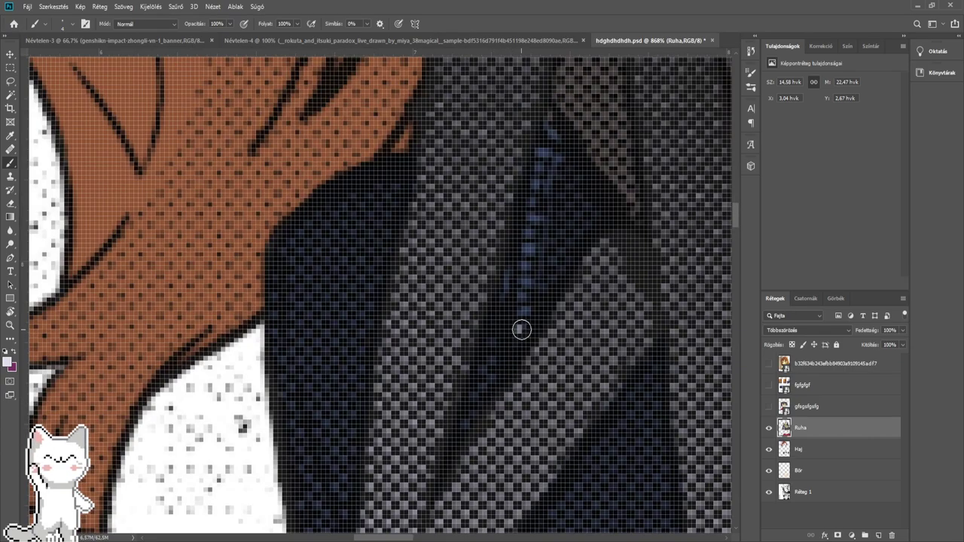
mouse_move(522, 330)
mouse_down()
mouse_move(555, 134)
mouse_move(518, 333)
mouse_move(480, 229)
mouse_up()
- Reveal the fgfgfgf reference layer, sample the grey of the strap's metal rivet as the brush colour and hide the reference again
scroll(519, 331, down, 3)
scroll(517, 314, down, 2)
scroll(481, 228, down, 2)
drag(497, 362, 430, 381)
scroll(420, 315, down, 1)
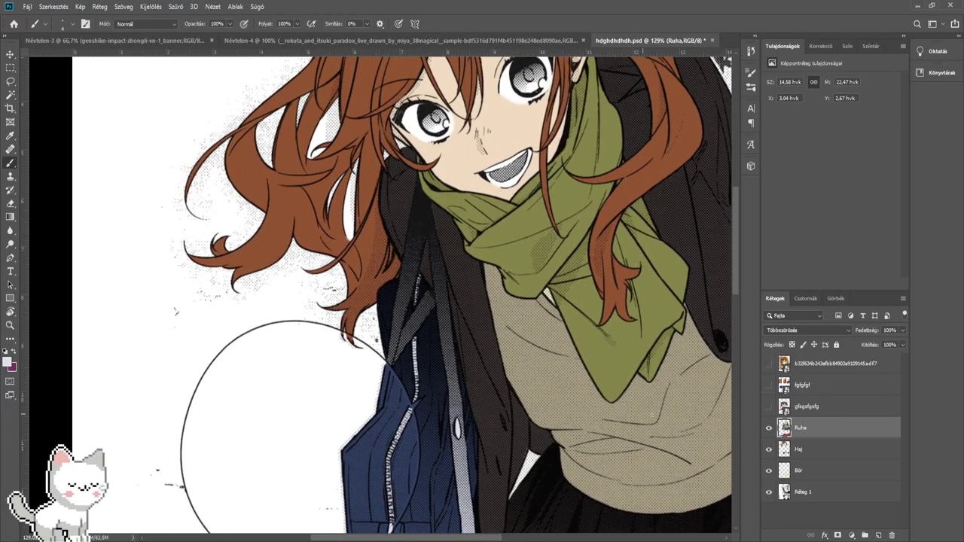
click(767, 385)
click(737, 399)
drag(632, 264, 495, 286)
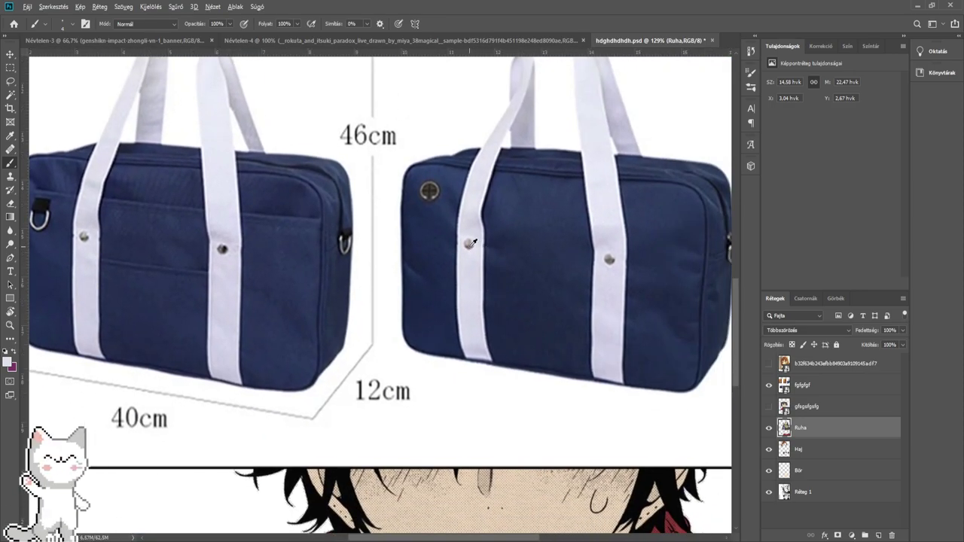
click(768, 384)
drag(463, 349, 540, 504)
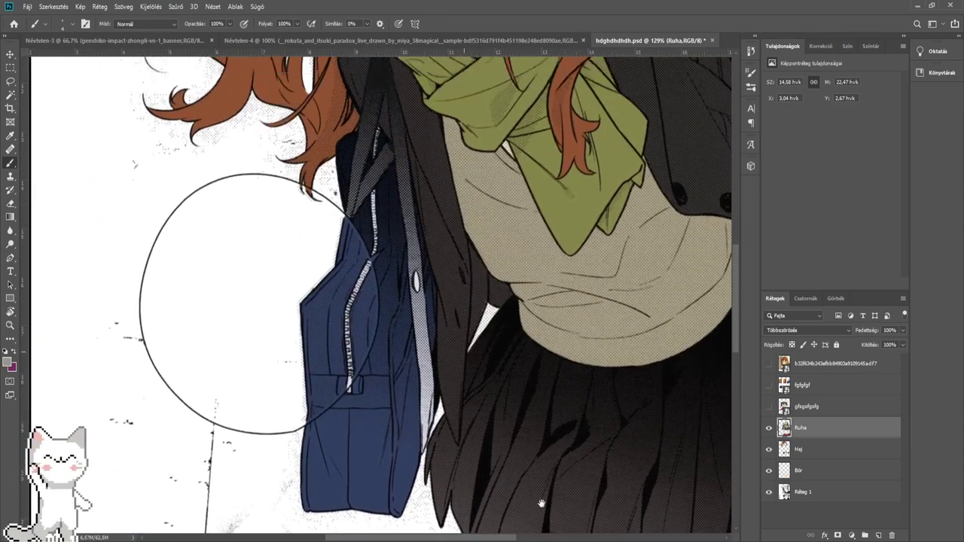
- Paint the oval metal fitting on the strap beige-grey with brush size 5
scroll(404, 321, up, 10)
scroll(413, 325, up, 5)
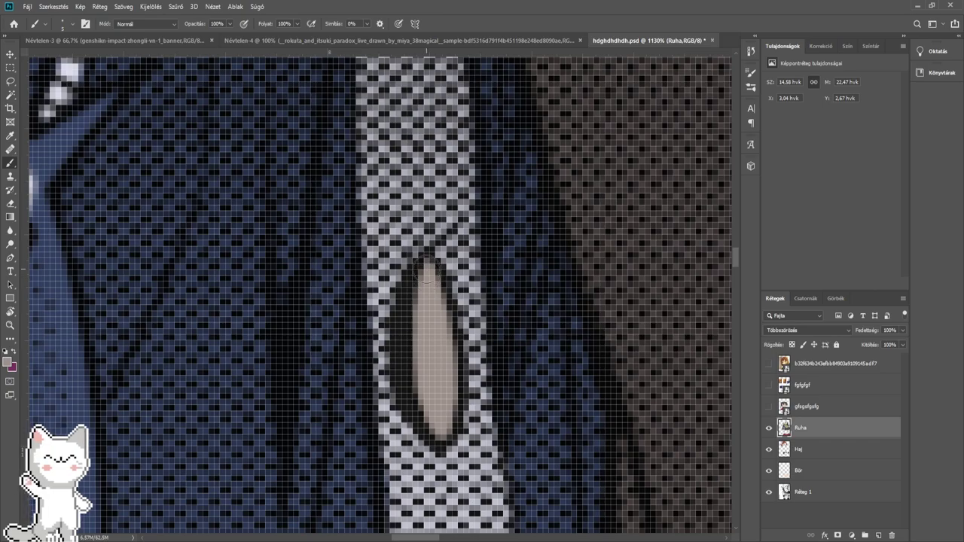
scroll(426, 277, down, 9)
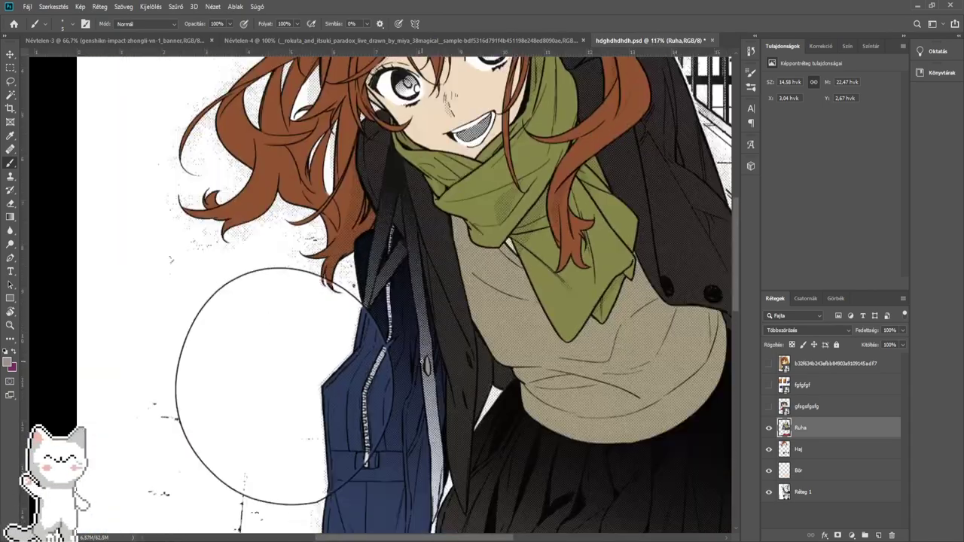
- Inspect the girl's face and both eyes up close for uneven colour edges, with the Blur tool ready on the Bőr layer
drag(435, 307, 433, 445)
scroll(409, 407, down, 3)
scroll(494, 285, up, 5)
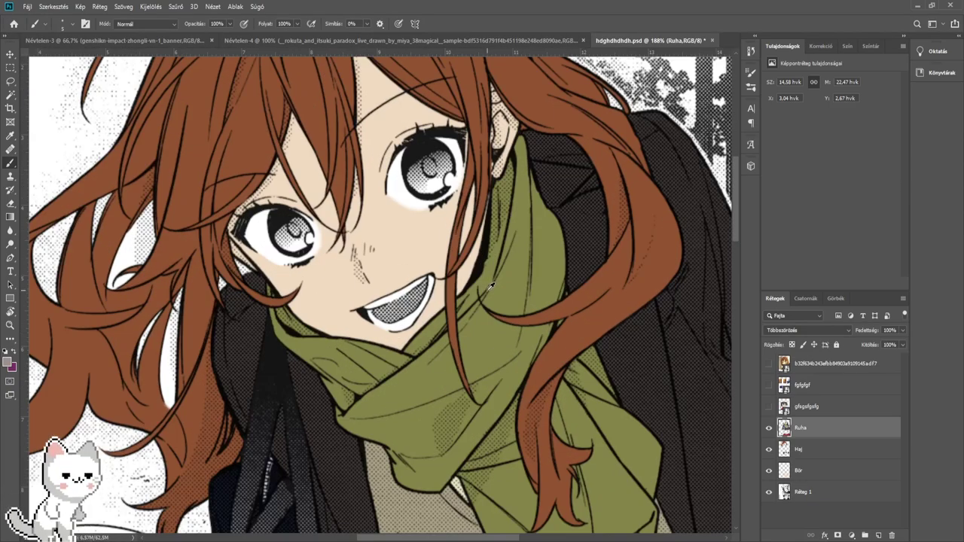
drag(445, 327, 455, 329)
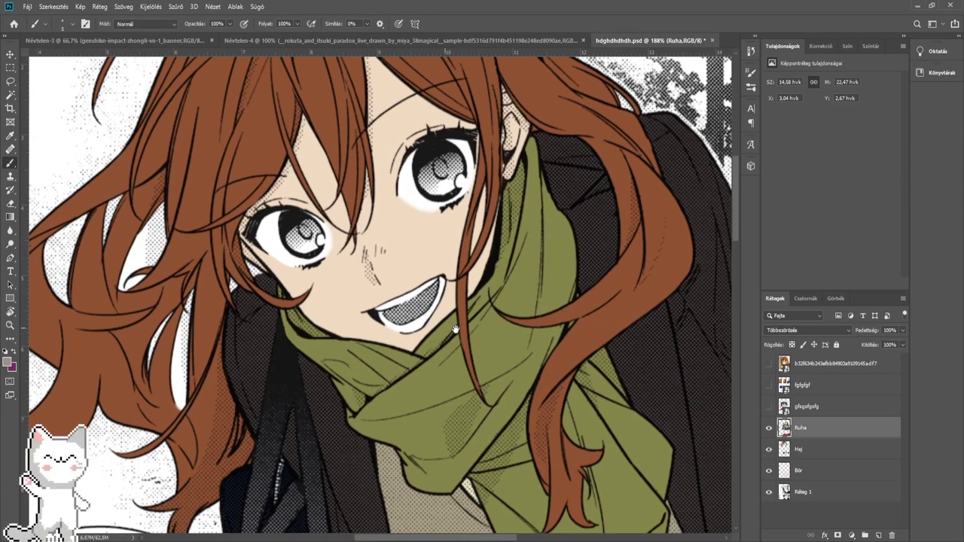
scroll(393, 208, up, 5)
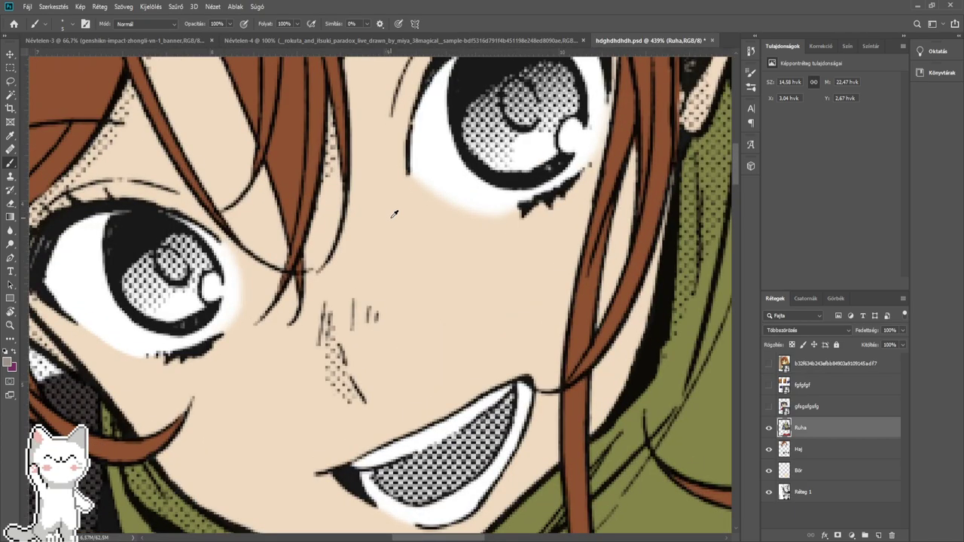
scroll(392, 215, down, 3)
scroll(292, 253, up, 3)
drag(289, 272, 387, 308)
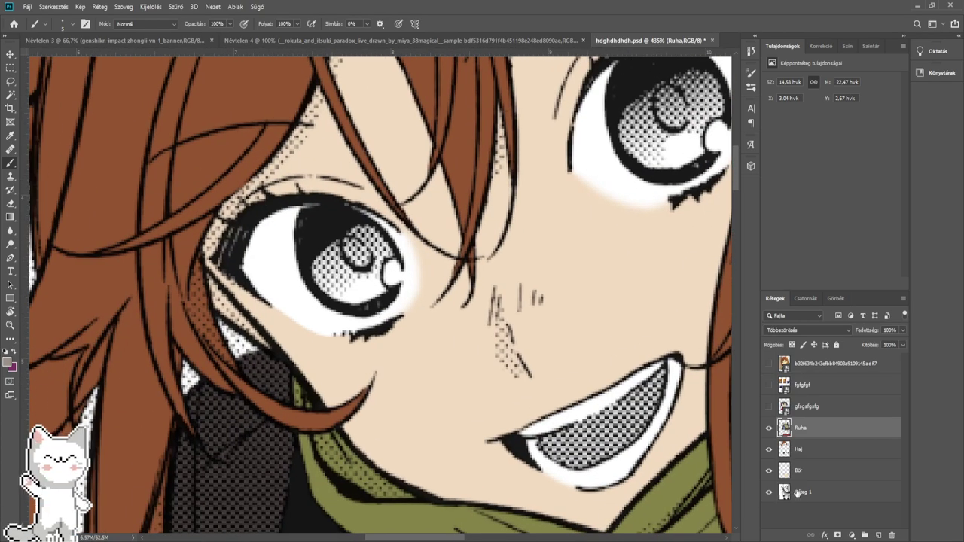
click(798, 471)
click(11, 231)
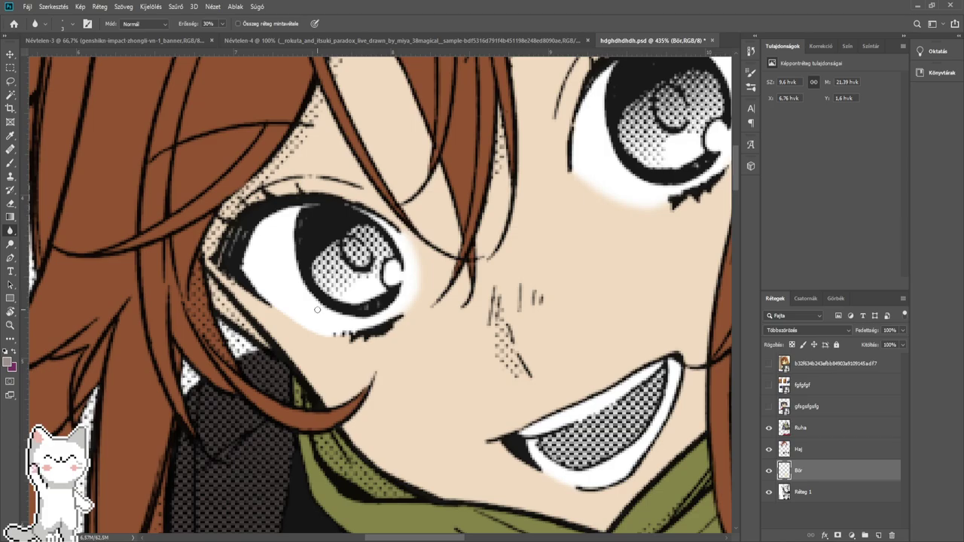
drag(354, 351, 268, 415)
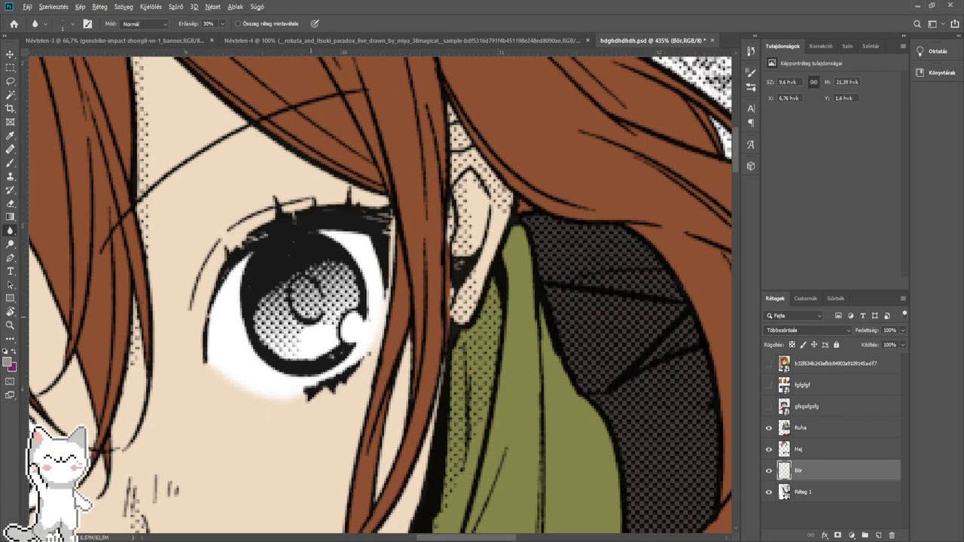
scroll(309, 308, down, 5)
scroll(348, 356, up, 6)
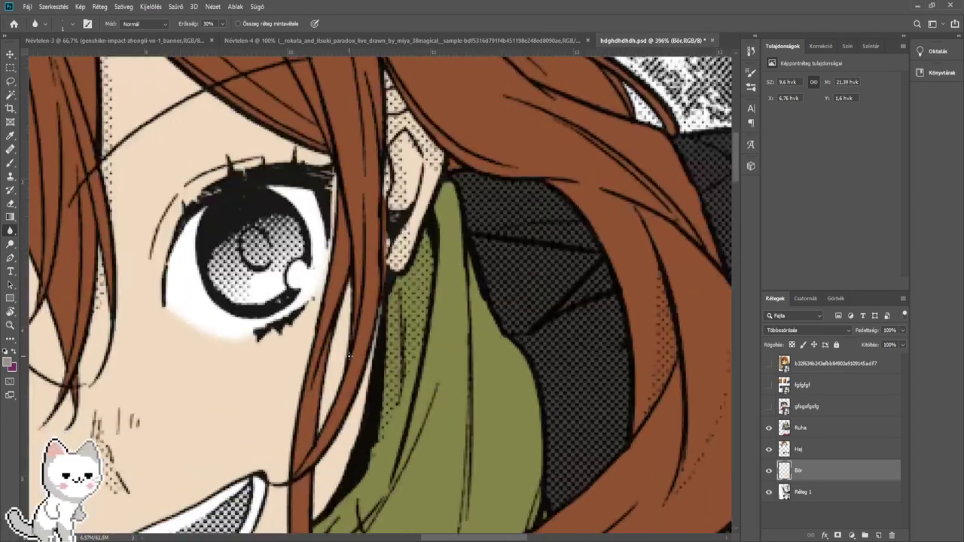
scroll(348, 356, down, 6)
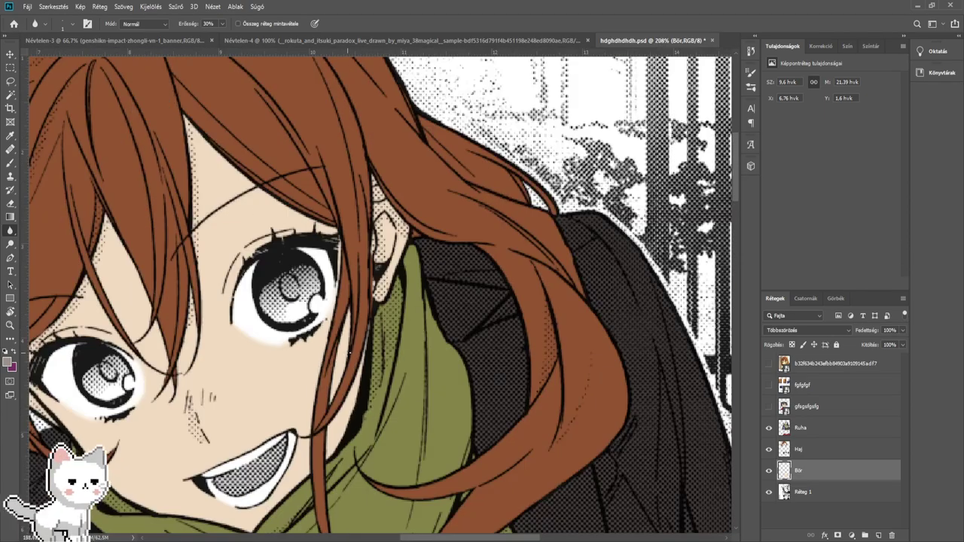
- Look over the skirt, bag and the boy's face and mouth in the lower panel for areas still missing colour
drag(340, 450, 355, 213)
drag(357, 479, 359, 303)
scroll(359, 301, down, 3)
scroll(417, 238, down, 3)
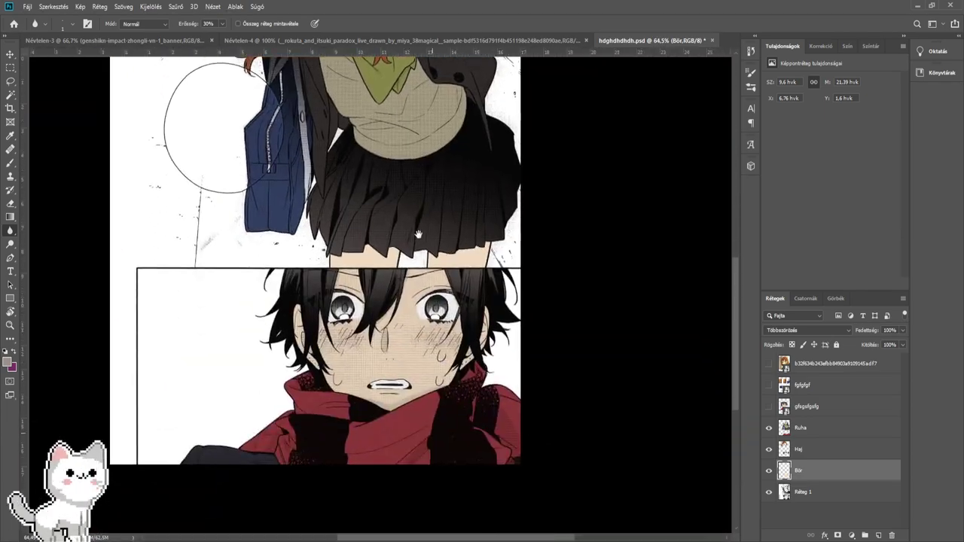
scroll(425, 352, up, 2)
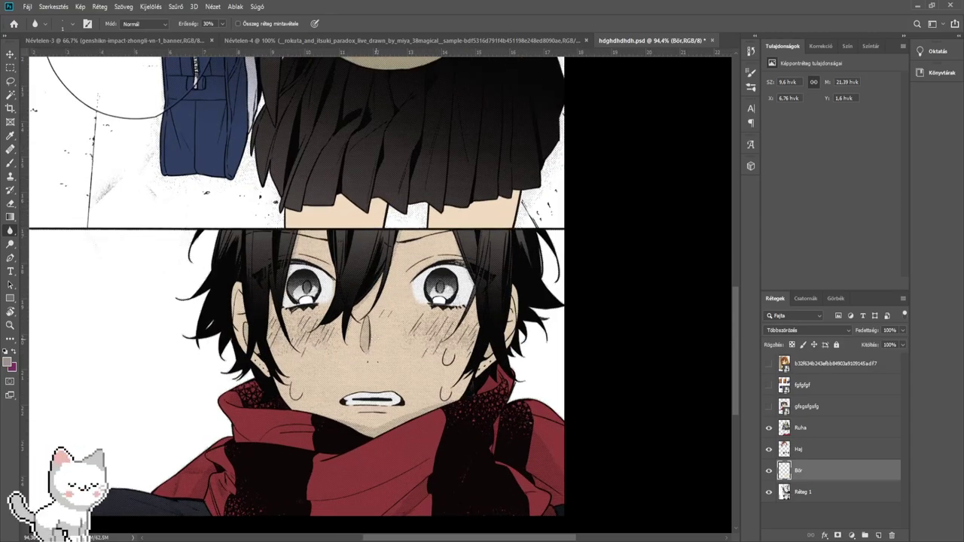
scroll(476, 289, up, 2)
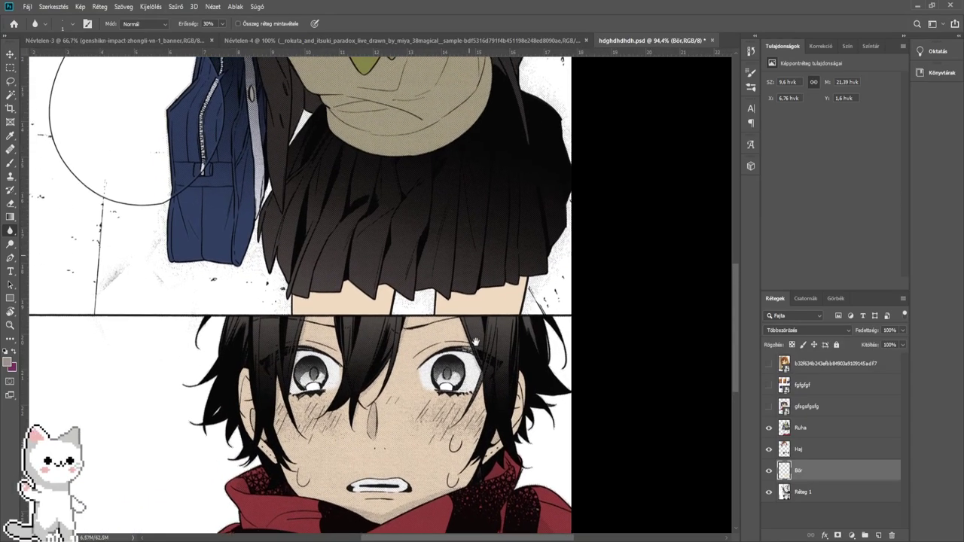
scroll(452, 301, down, 4)
scroll(426, 307, up, 2)
scroll(406, 316, up, 3)
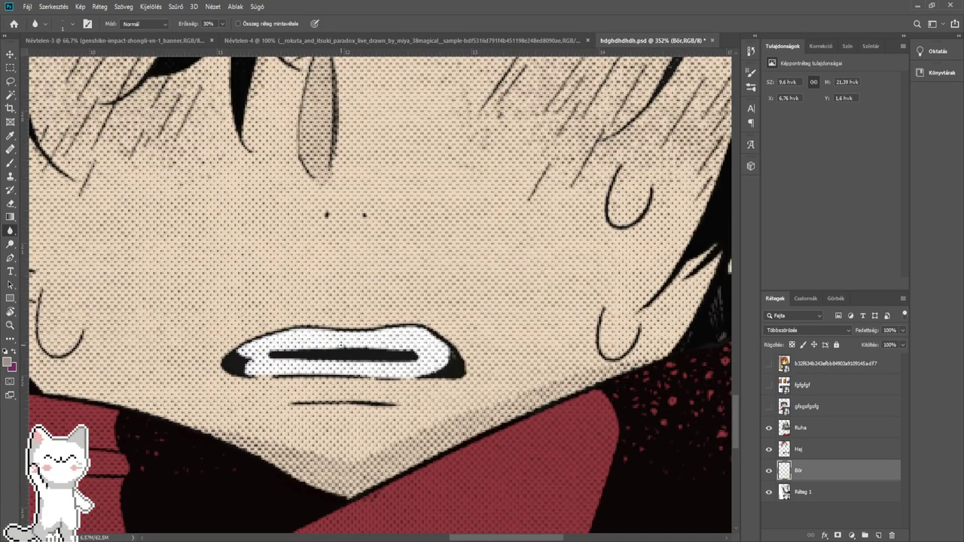
scroll(389, 360, down, 4)
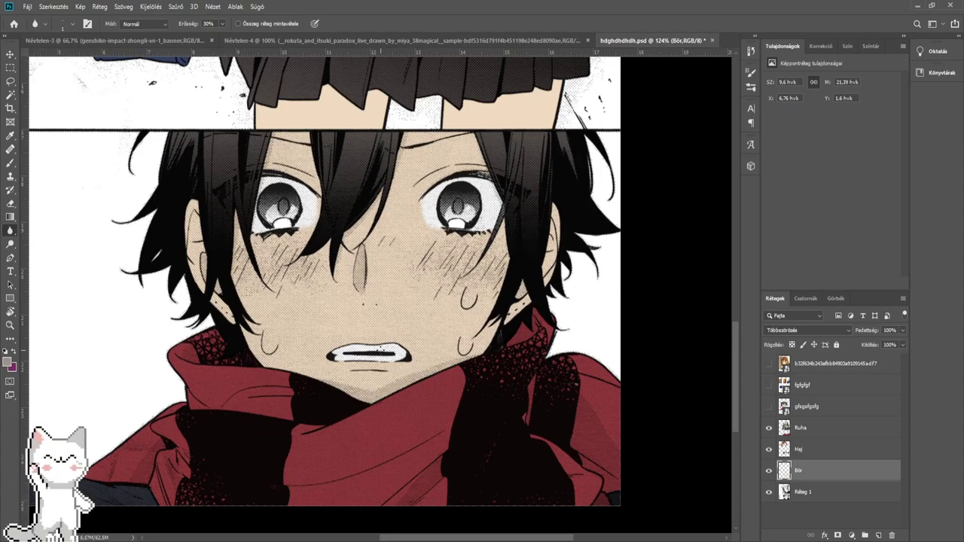
drag(383, 295, 414, 435)
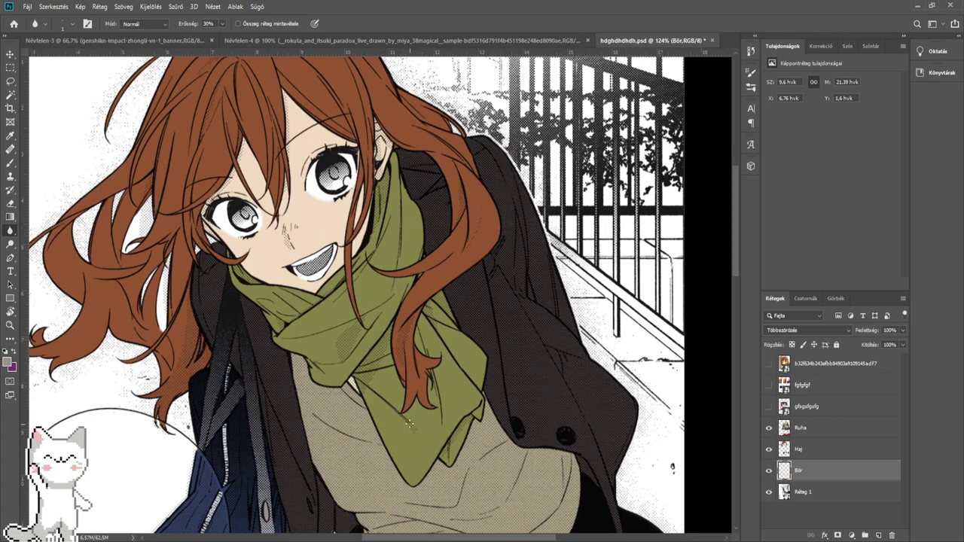
scroll(410, 424, down, 2)
drag(396, 501, 381, 185)
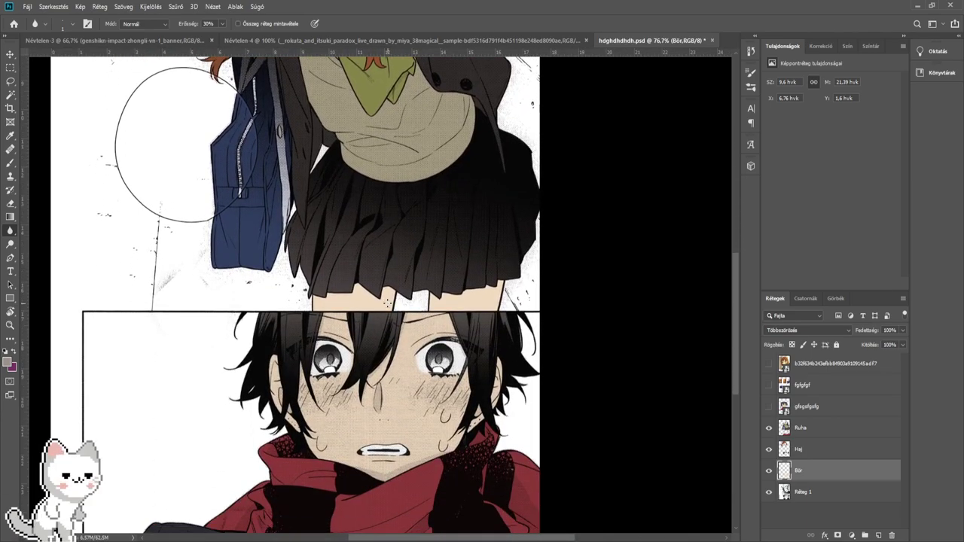
scroll(403, 349, up, 3)
drag(396, 460, 352, 347)
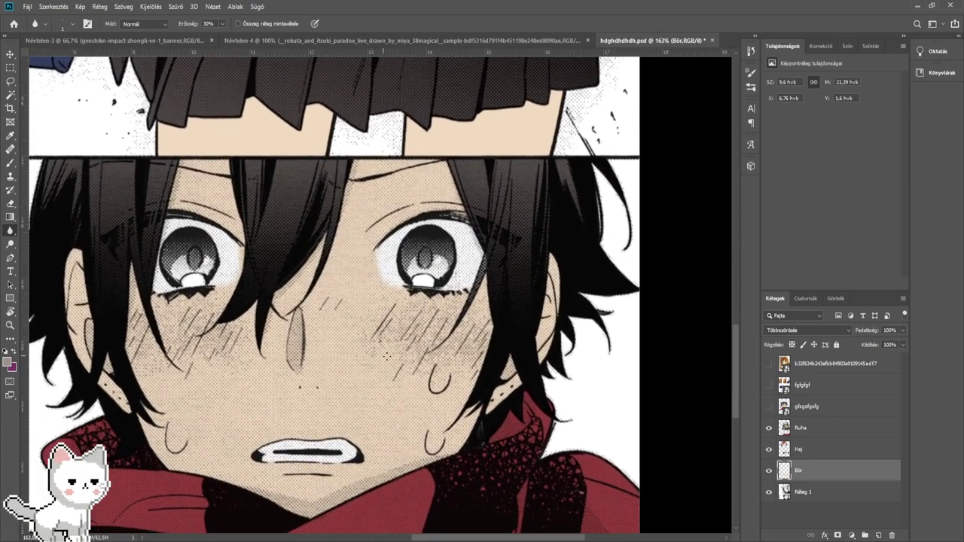
- Add a new layer directly above Ruha and name it Blush
click(814, 432)
click(878, 535)
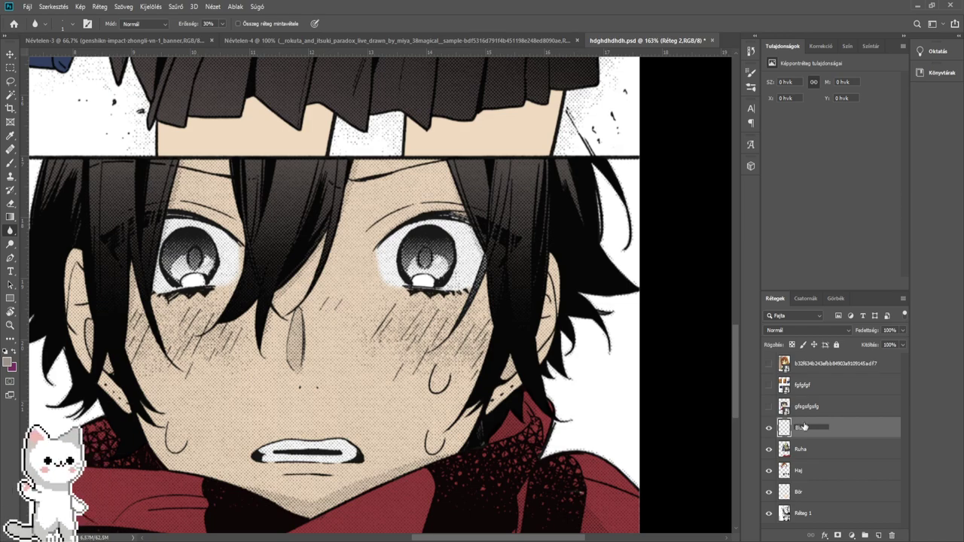
key(Return)
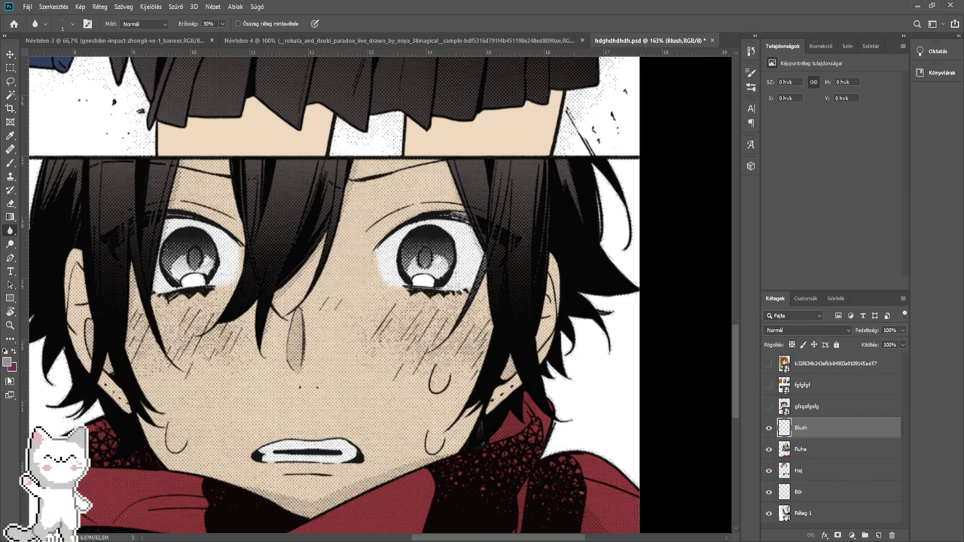
- Choose a light pink as the foreground colour and ready the Brush tool for the boy's blush
key(i)
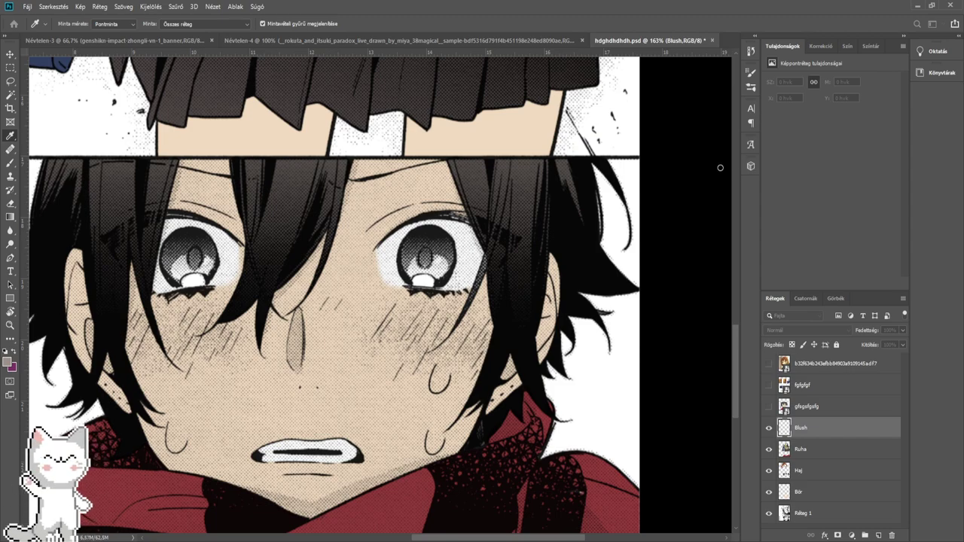
key(r)
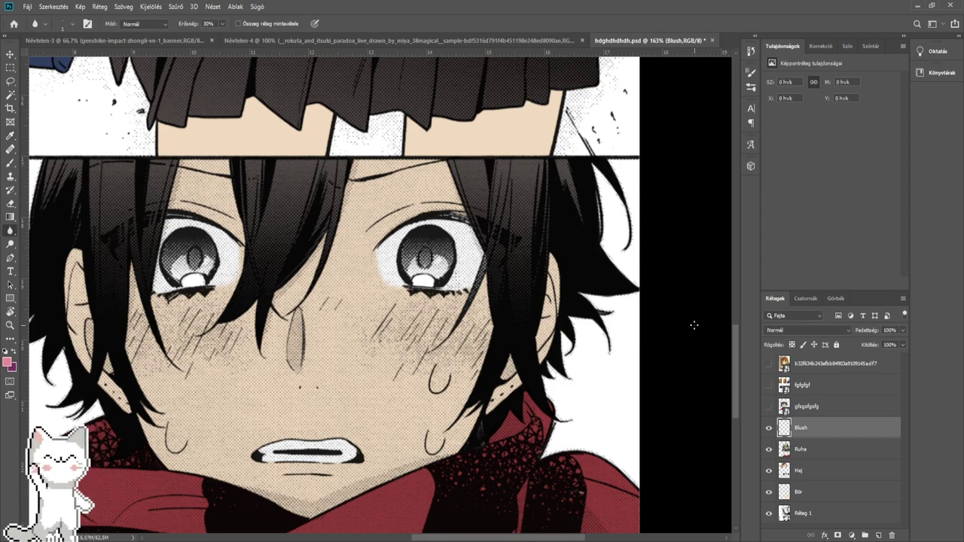
scroll(277, 326, up, 1)
scroll(375, 308, up, 1)
key(b)
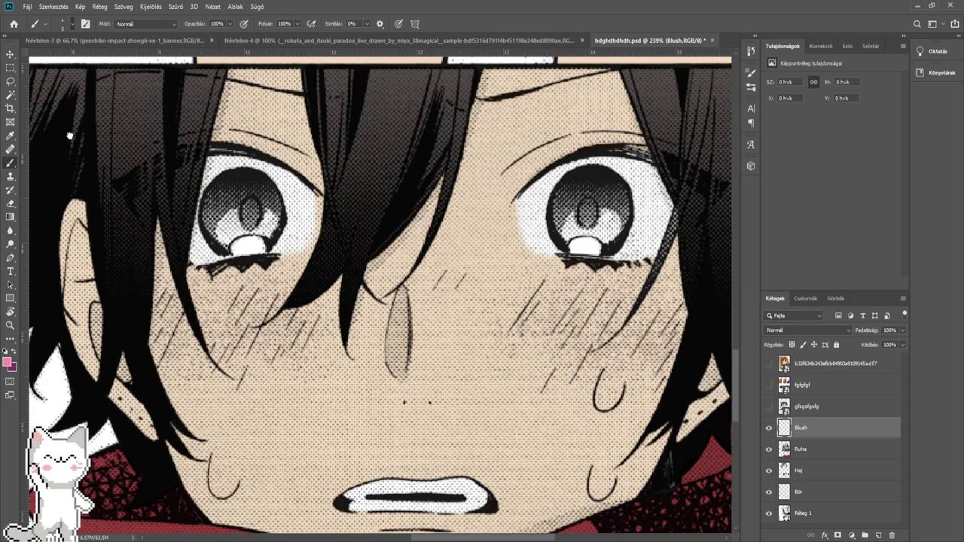
- Trace the blush lines beside the boy's nose and on his right-hand cheek in the picture with pink strokes at brush size 5
scroll(487, 314, up, 2)
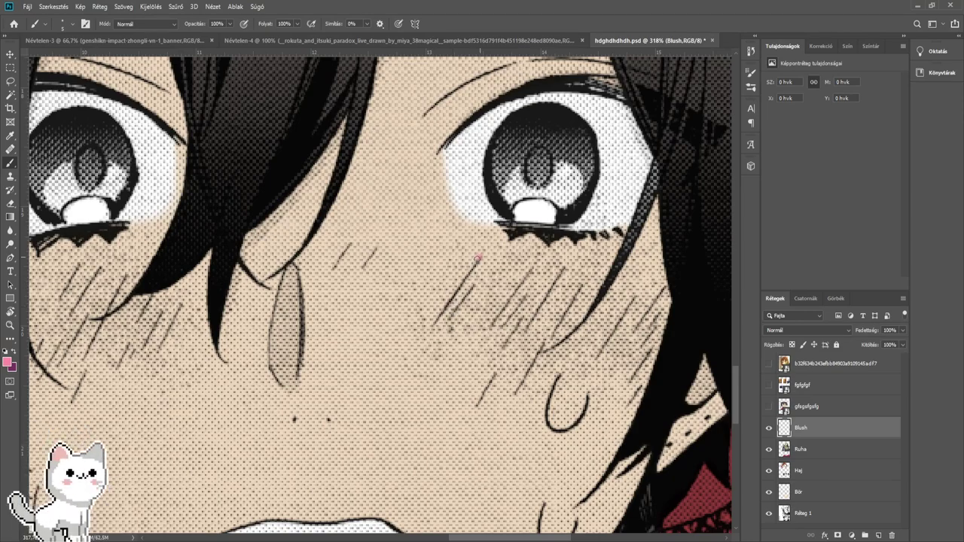
scroll(478, 275, up, 1)
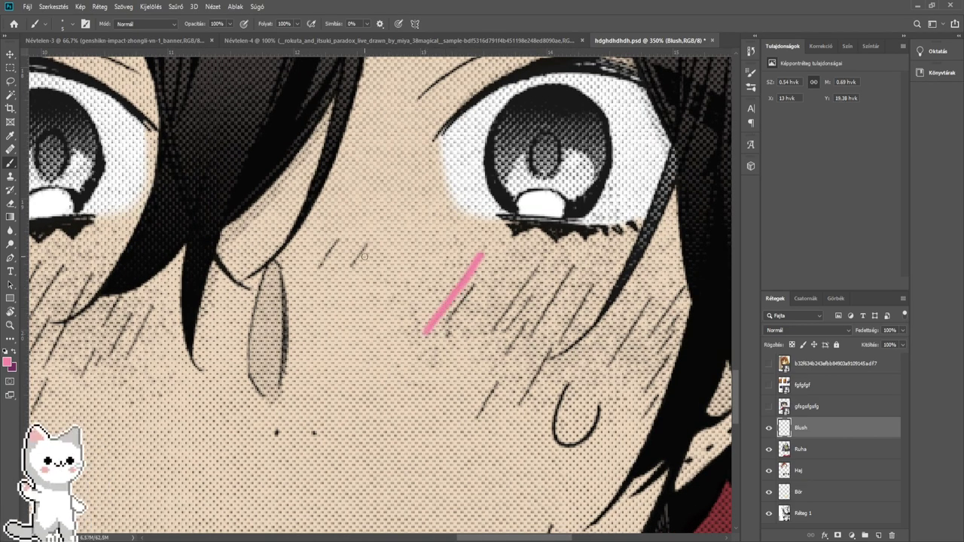
drag(319, 269, 318, 270)
mouse_move(474, 292)
mouse_down()
mouse_move(357, 275)
mouse_move(419, 247)
mouse_up()
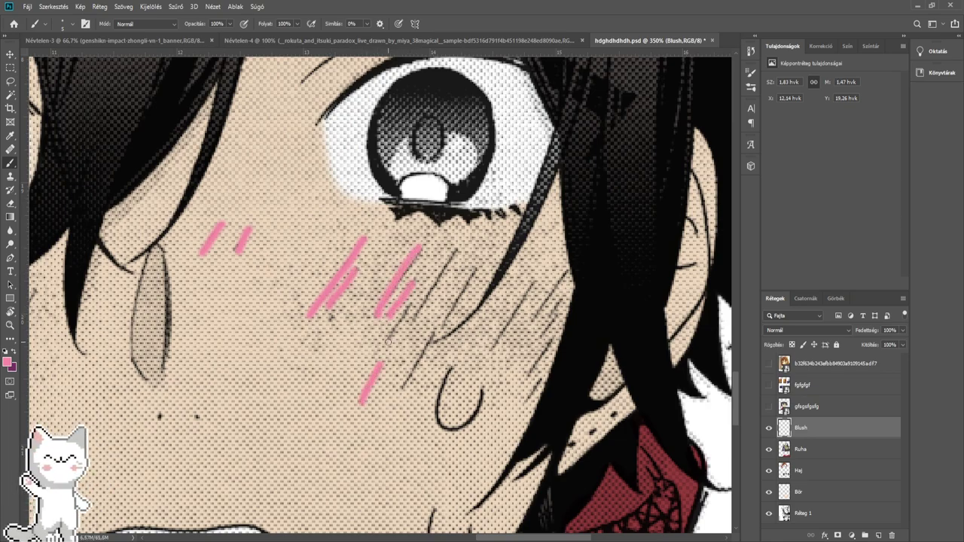
drag(409, 317, 453, 255)
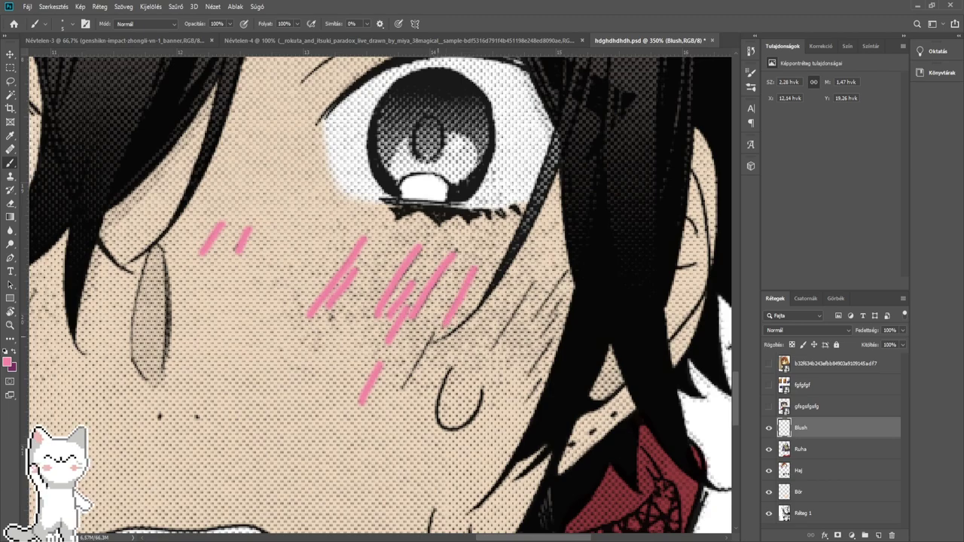
drag(404, 387, 437, 330)
mouse_move(492, 351)
mouse_down()
mouse_move(526, 295)
mouse_move(567, 275)
mouse_up()
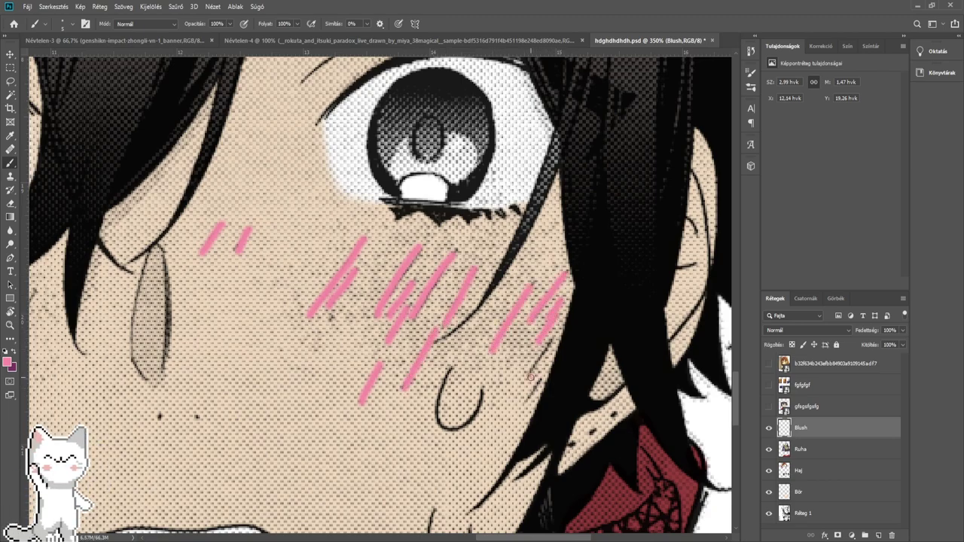
- Trace the blush lines on the boy's left-hand cheek in the picture, including those between the hair strands, with pink strokes
drag(211, 407, 554, 303)
drag(161, 359, 327, 403)
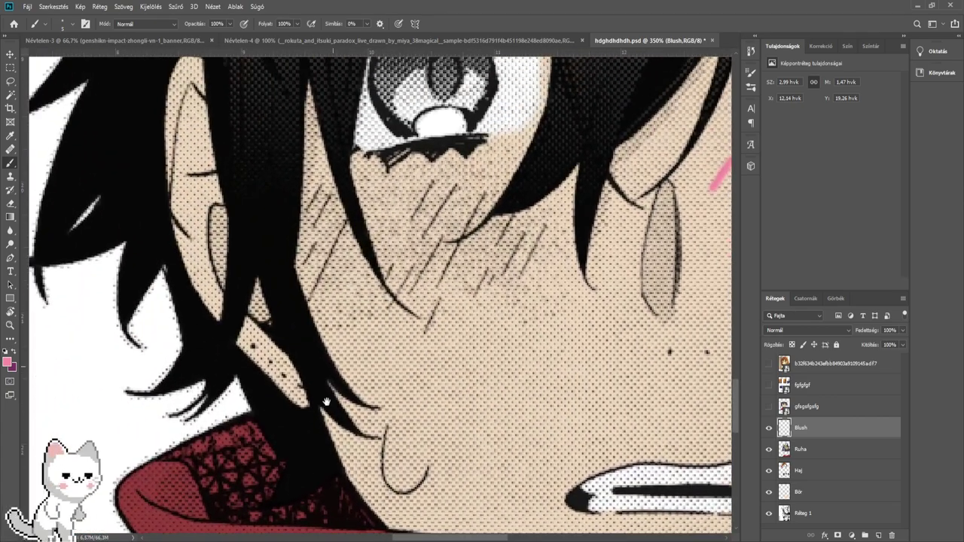
scroll(440, 321, up, 3)
drag(421, 334, 441, 294)
mouse_move(373, 305)
mouse_down()
mouse_move(387, 277)
mouse_move(374, 248)
mouse_up()
drag(383, 235, 462, 344)
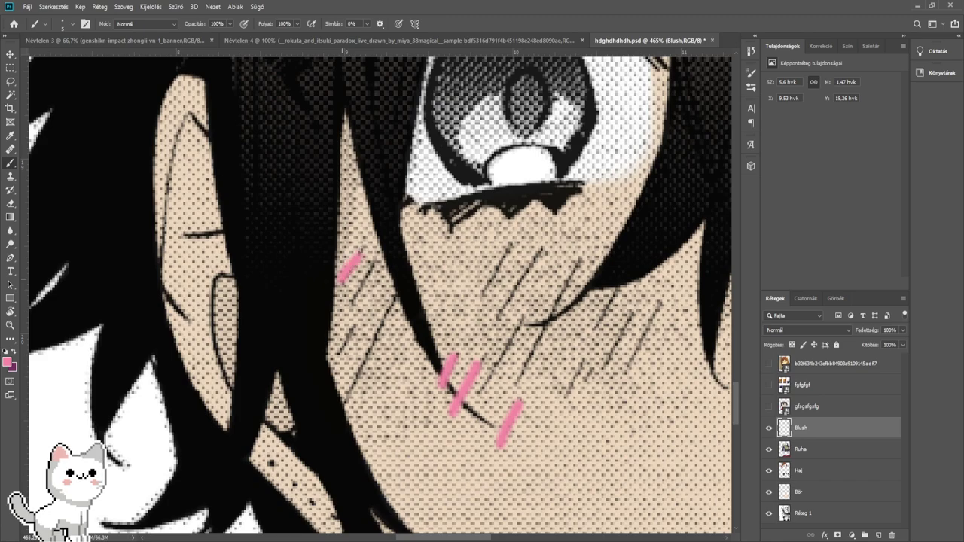
drag(351, 302, 372, 265)
mouse_move(348, 397)
mouse_down()
mouse_move(391, 302)
mouse_move(360, 264)
mouse_up()
scroll(328, 309, right, 4)
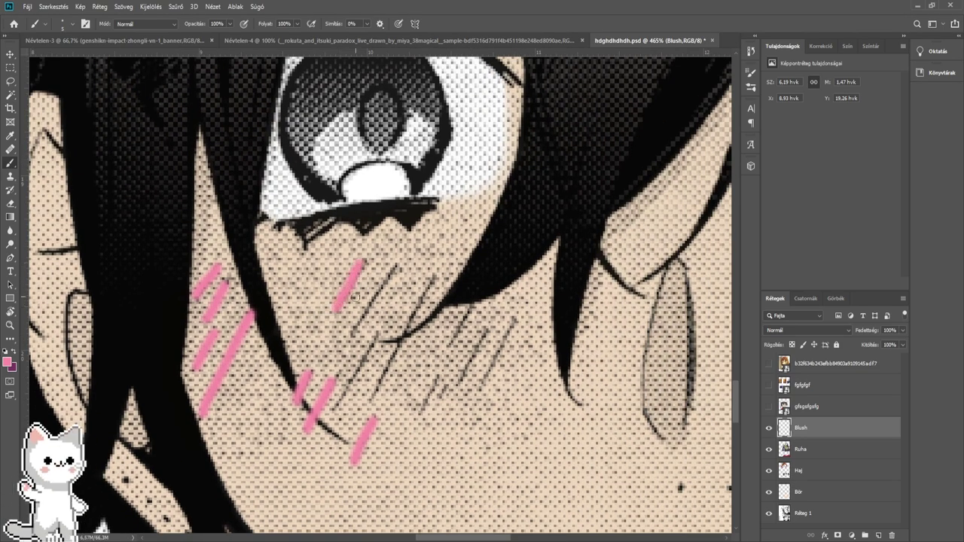
drag(361, 320, 393, 269)
drag(331, 407, 377, 335)
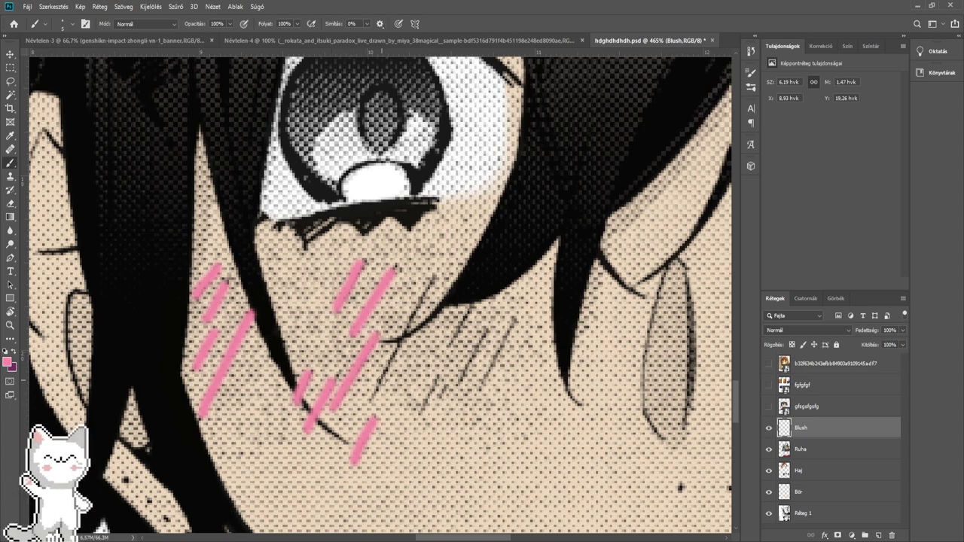
drag(371, 401, 440, 275)
mouse_move(423, 407)
mouse_down()
mouse_move(483, 332)
mouse_move(488, 378)
mouse_up()
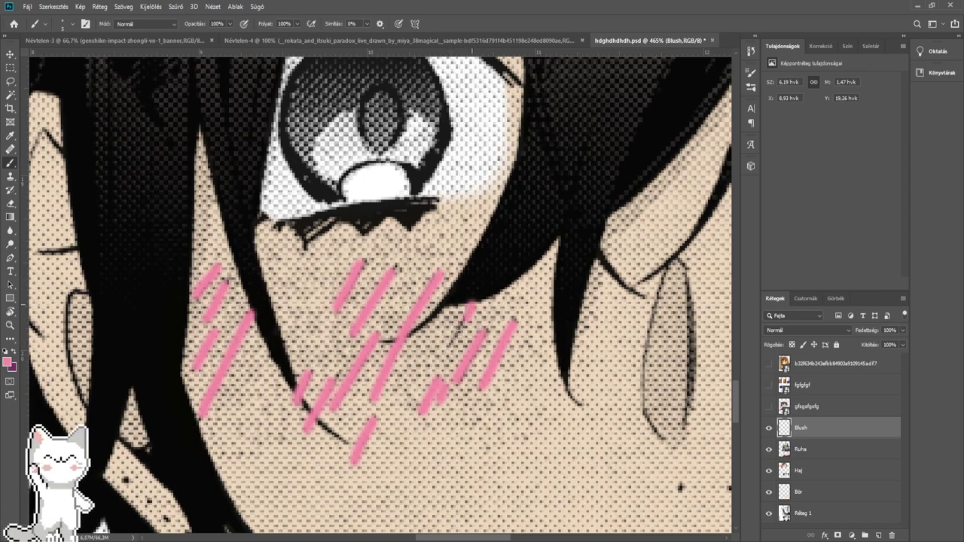
- Soften the pink blush strokes across both cheeks and the nose with the Blur tool at size 287 and 30% strength
scroll(454, 336, down, 6)
drag(528, 326, 421, 325)
scroll(165, 282, up, 1)
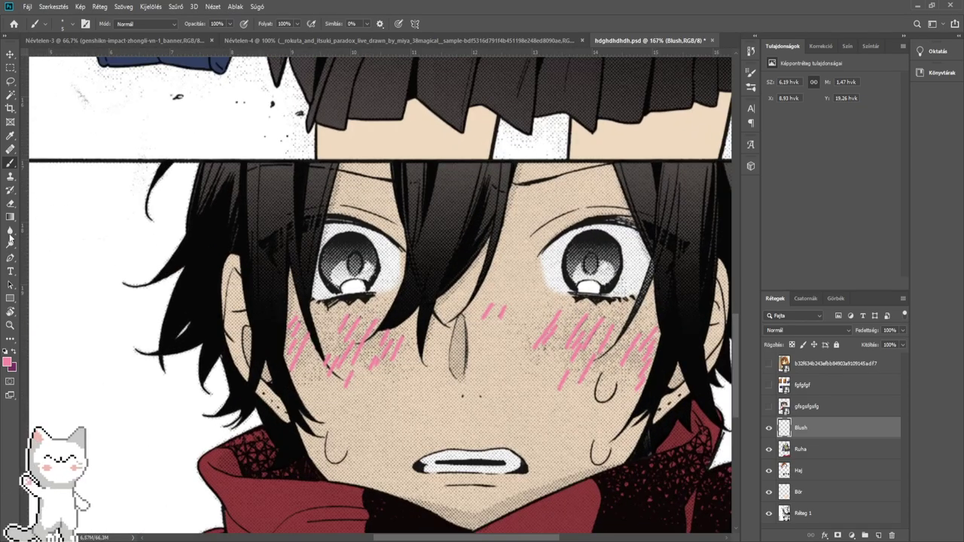
click(9, 231)
mouse_move(320, 369)
mouse_down()
mouse_move(339, 376)
mouse_move(290, 358)
mouse_move(395, 363)
mouse_up()
mouse_move(646, 372)
mouse_down()
mouse_move(258, 355)
mouse_move(627, 368)
mouse_move(318, 363)
mouse_move(551, 362)
mouse_move(344, 363)
mouse_up()
drag(501, 357, 353, 347)
mouse_move(443, 351)
mouse_down()
mouse_move(196, 353)
mouse_move(496, 343)
mouse_move(109, 309)
mouse_move(434, 384)
mouse_move(397, 314)
mouse_move(517, 337)
mouse_move(229, 324)
mouse_move(122, 335)
mouse_move(401, 332)
mouse_up()
scroll(391, 332, down, 1)
scroll(391, 332, up, 1)
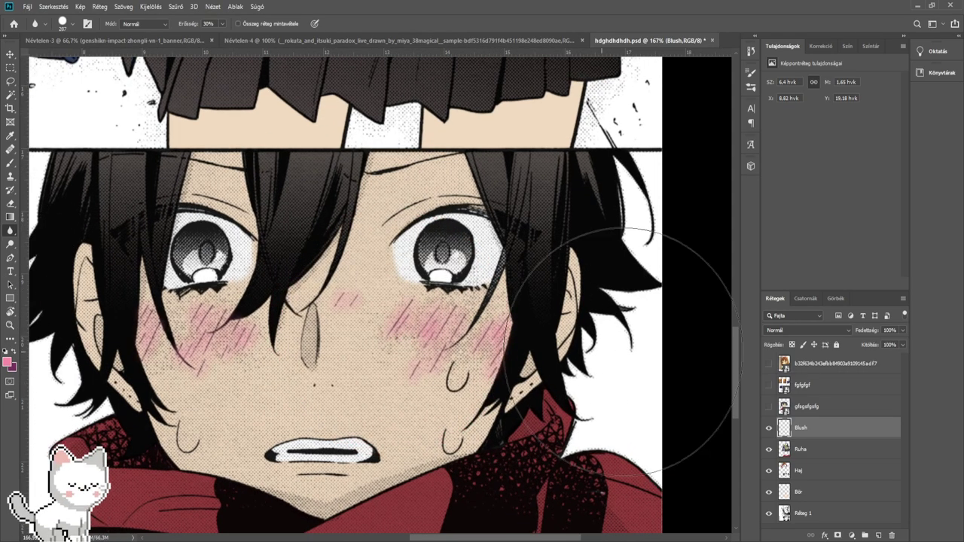
- Set the Blush layer's blend mode to Többszörözés (Multiply) and check the cheeks against the whole panel
scroll(785, 326, down, 3)
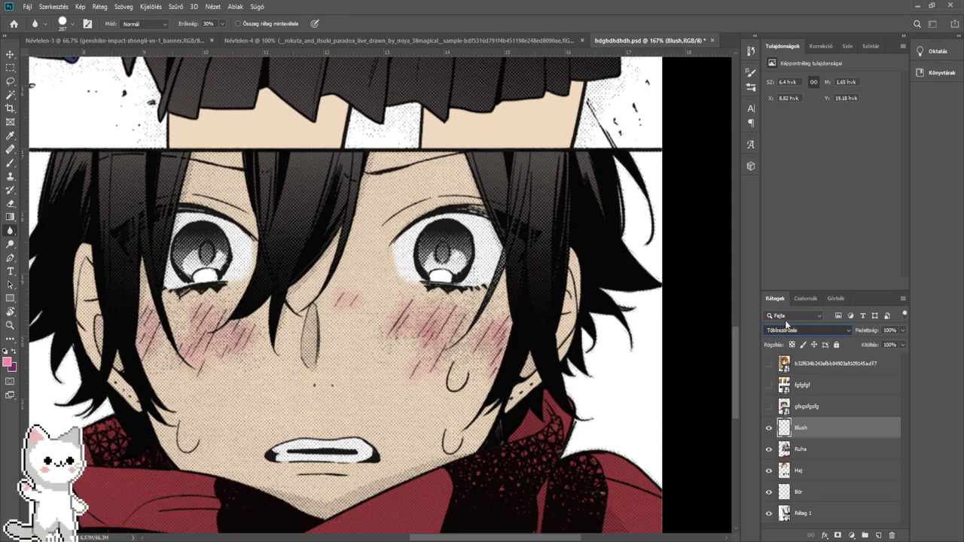
scroll(696, 319, down, 1)
scroll(525, 304, up, 1)
scroll(523, 304, down, 4)
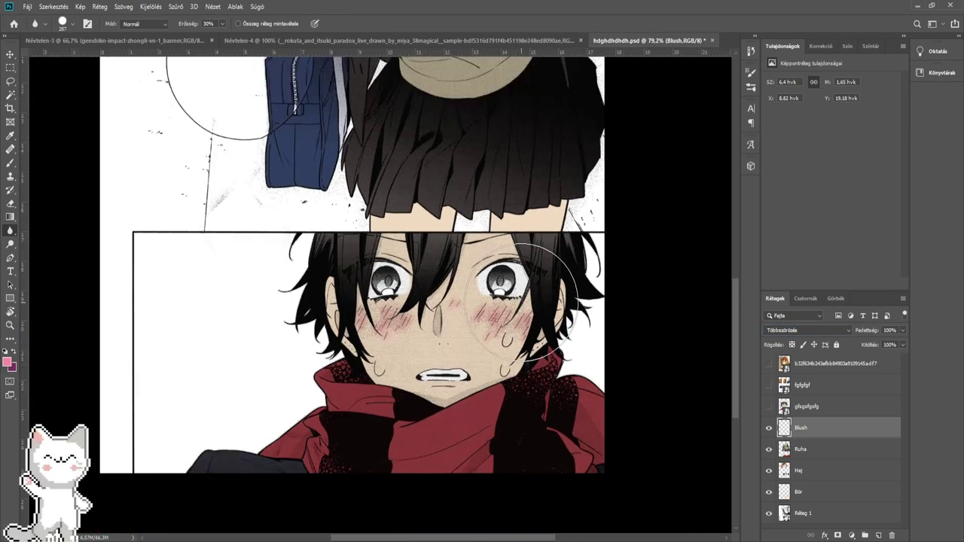
- Add pink brush strokes around the hair strand on the boy's left-hand cheek in the picture, filling the gap in the blush
scroll(522, 302, up, 2)
scroll(523, 301, up, 5)
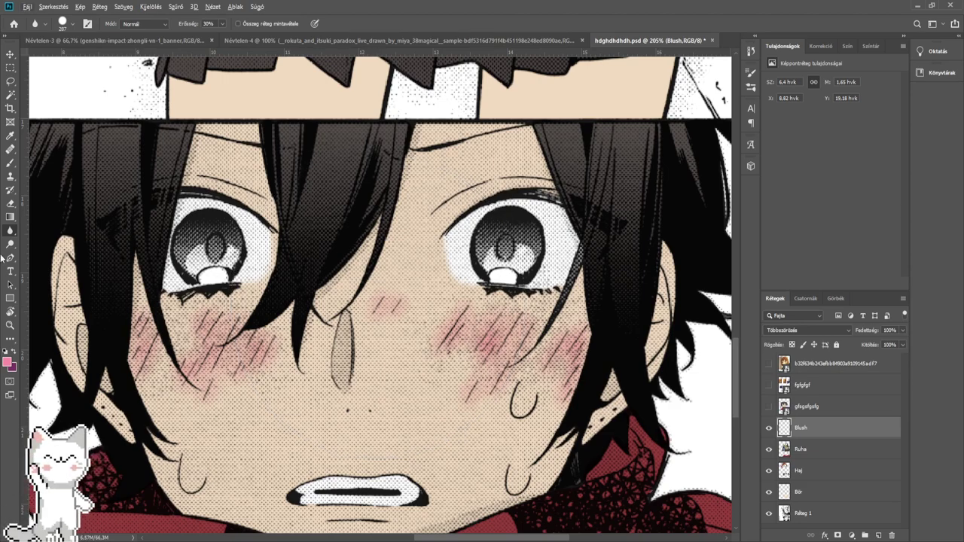
drag(87, 298, 127, 267)
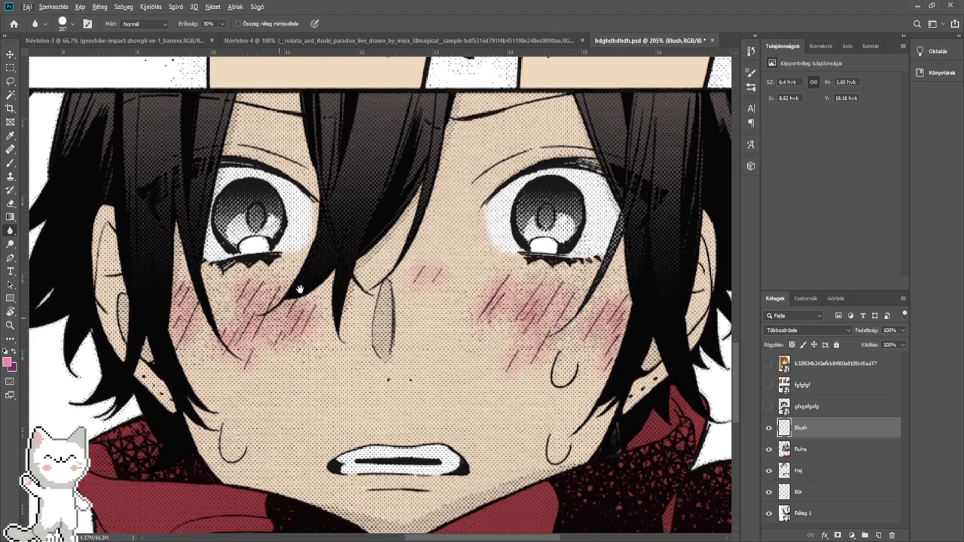
click(11, 166)
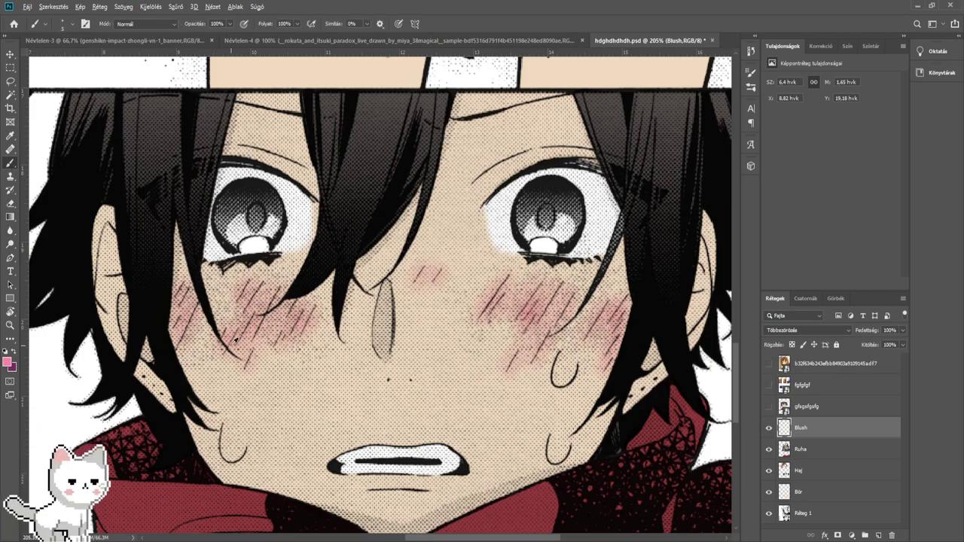
scroll(230, 345, up, 2)
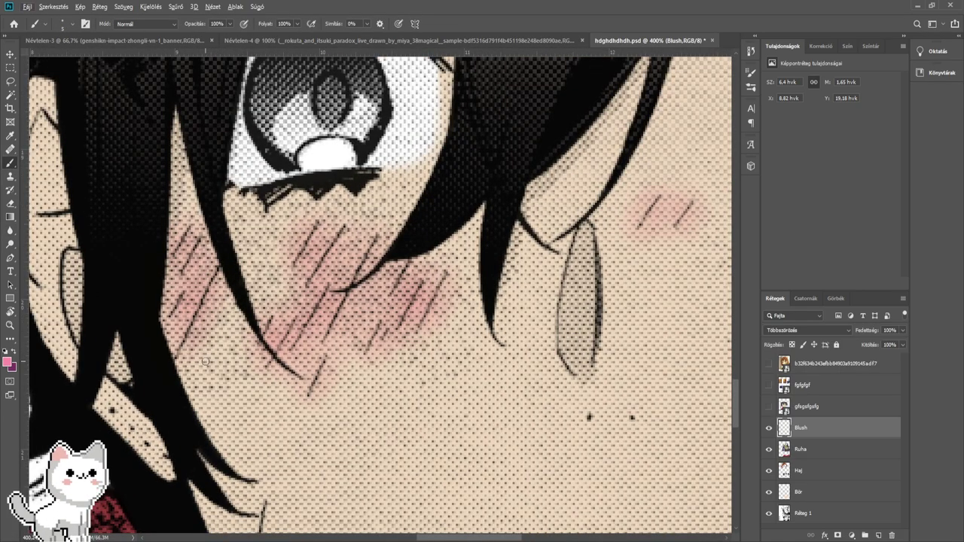
drag(203, 362, 228, 320)
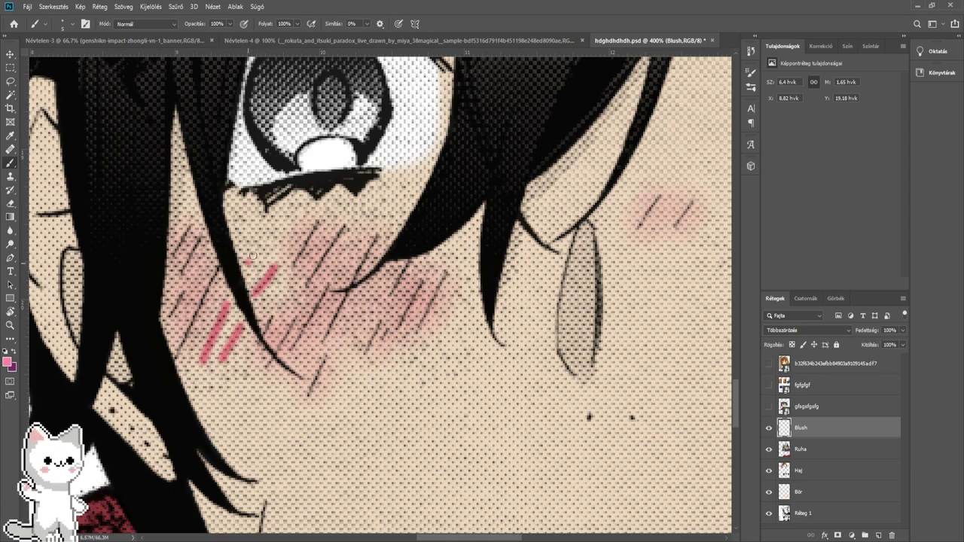
drag(253, 256, 267, 236)
- Add pink strokes at the lower edge of the blush and above the sweat drop on the right-hand cheek in the picture
drag(422, 244, 230, 286)
mouse_move(656, 273)
mouse_down()
mouse_move(282, 301)
mouse_move(272, 257)
mouse_up()
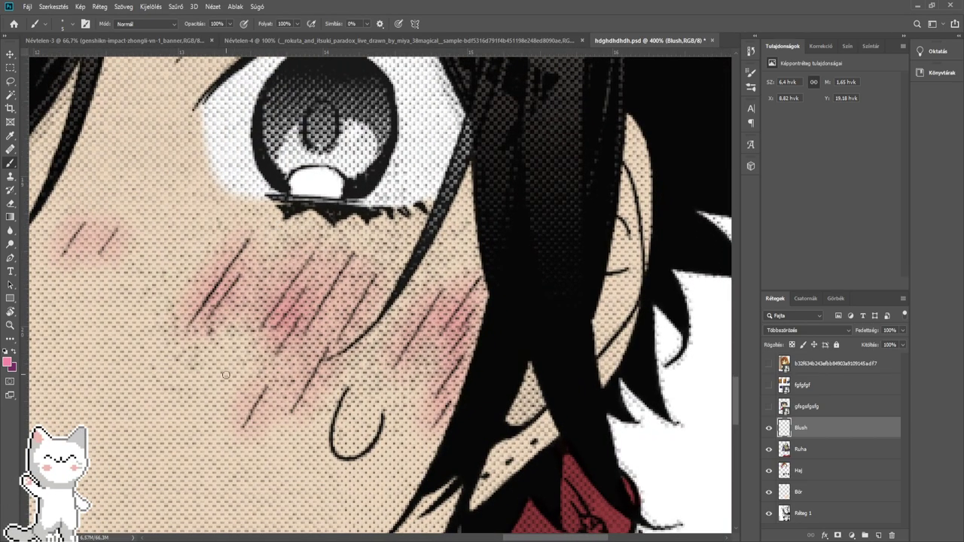
drag(225, 374, 249, 323)
drag(349, 385, 405, 292)
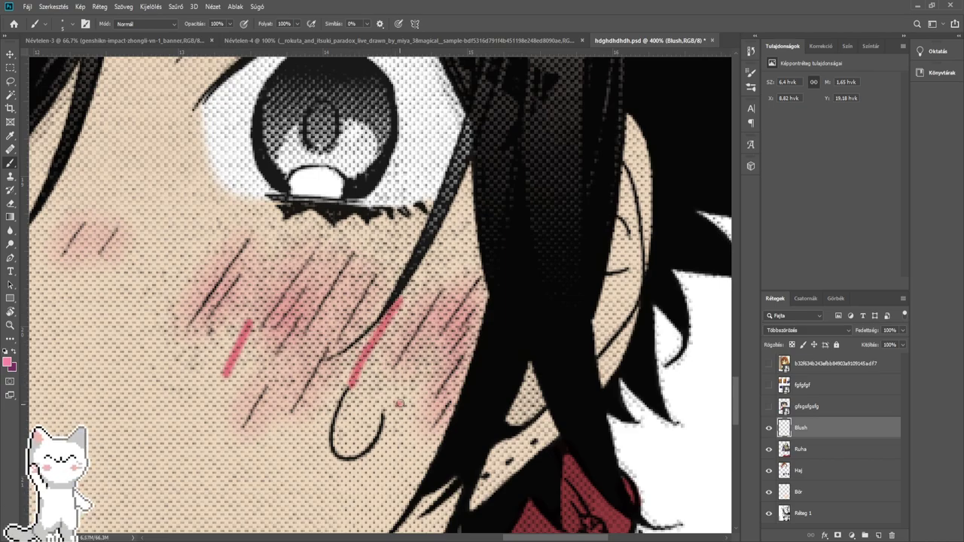
drag(399, 405, 412, 382)
drag(246, 373, 378, 385)
- Soften the added pink strokes on both cheeks with the Blur tool at 30% strength
scroll(344, 346, down, 5)
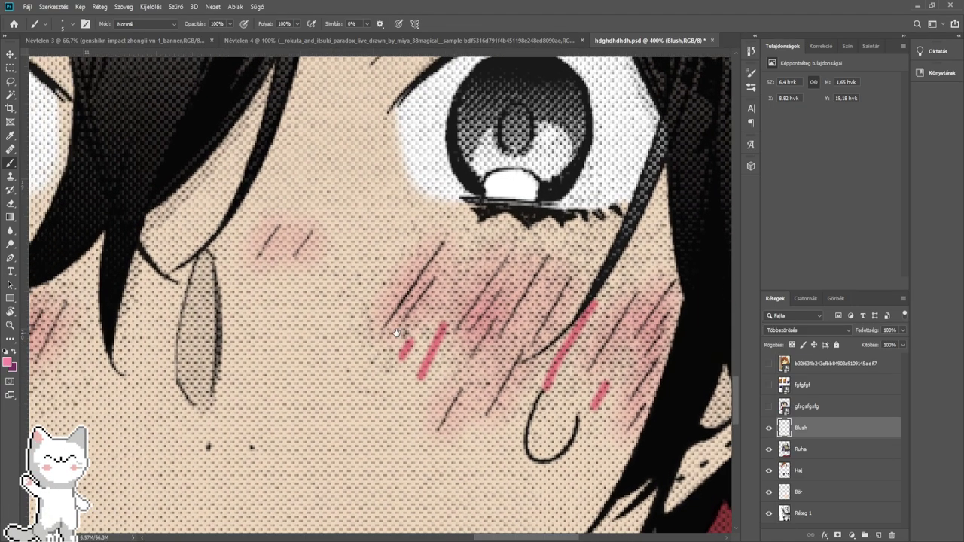
click(9, 231)
mouse_move(186, 343)
mouse_down()
mouse_move(266, 338)
mouse_move(109, 345)
mouse_move(499, 340)
mouse_move(221, 338)
mouse_move(367, 353)
mouse_move(359, 334)
mouse_move(244, 339)
mouse_move(482, 305)
mouse_up()
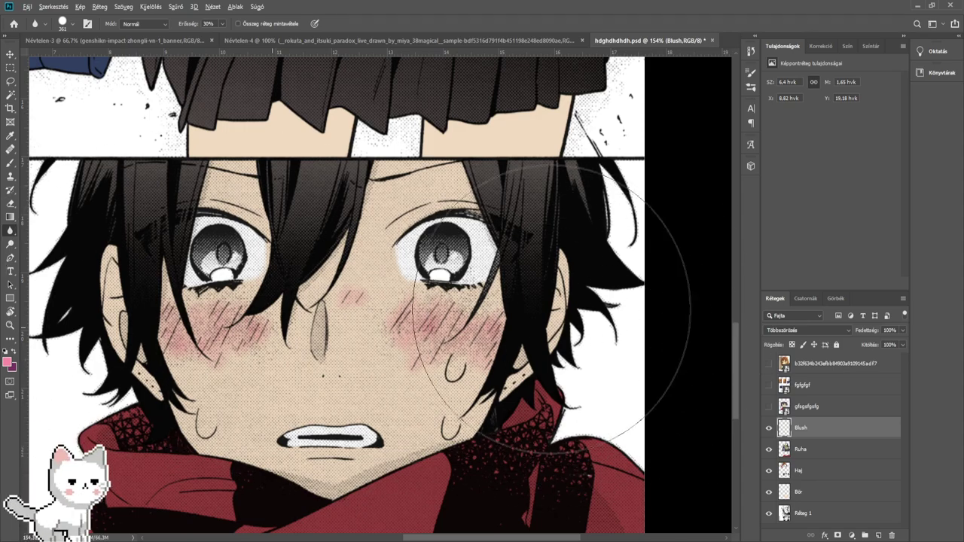
- Check the blush against the whole page and set the Blush layer's opacity to 70%
scroll(387, 290, down, 8)
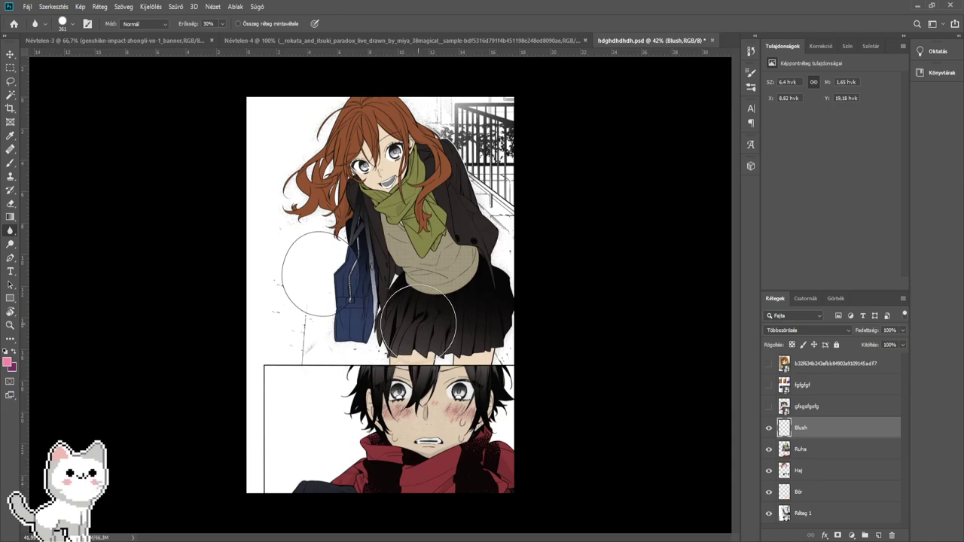
scroll(420, 323, up, 4)
drag(462, 354, 395, 233)
scroll(405, 308, up, 3)
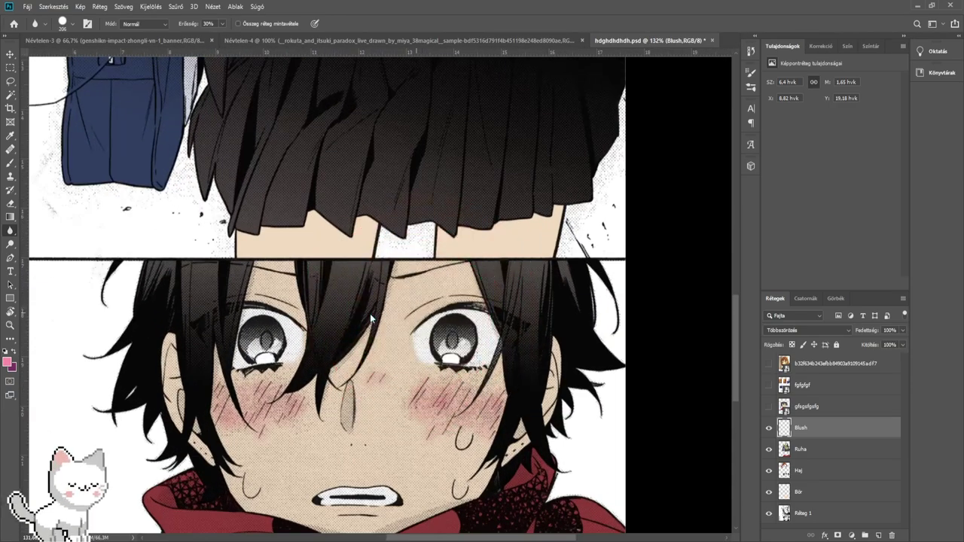
key(bracketleft)
key(bracketleft)
key(bracketleft)
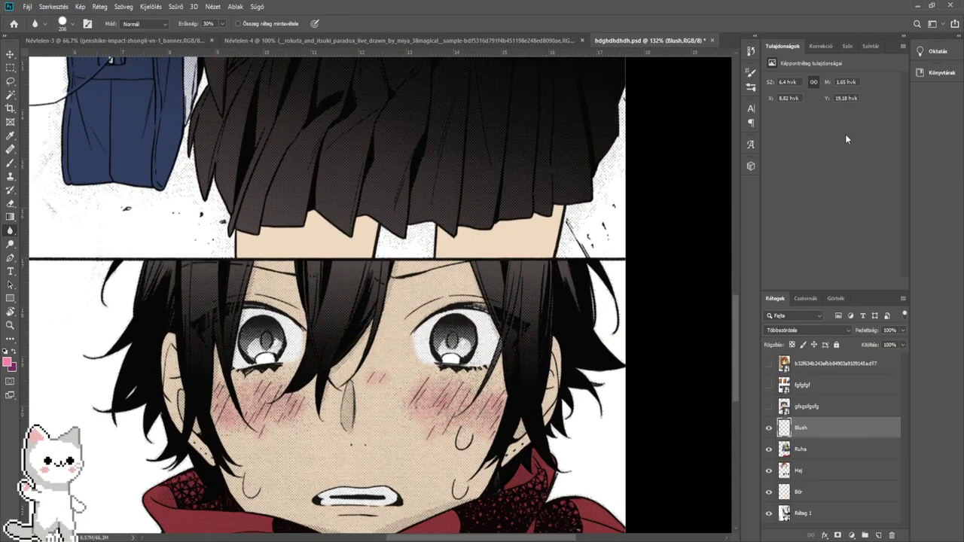
key(space)
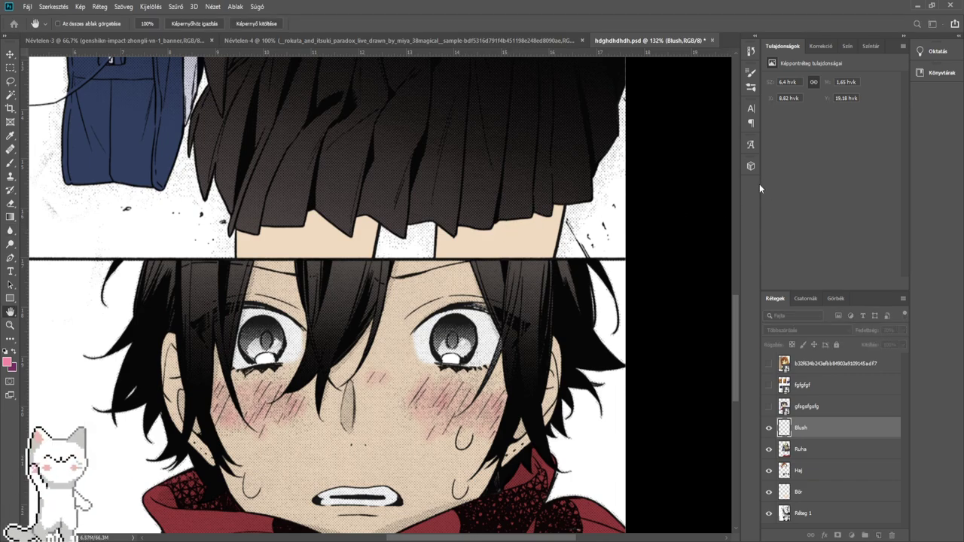
drag(443, 319, 421, 249)
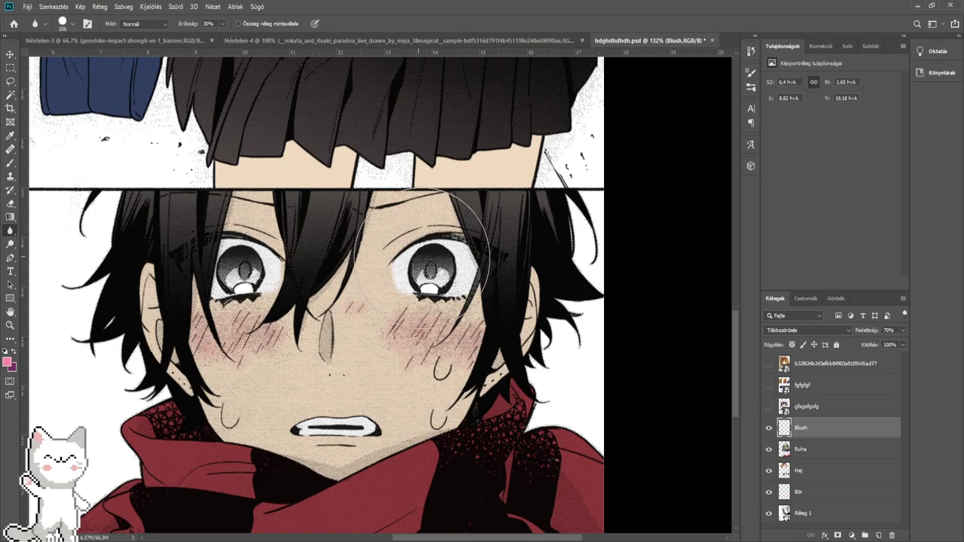
- Add a layer named Water above the Blush layer and set the foreground colour to a vivid blue-violet
click(880, 535)
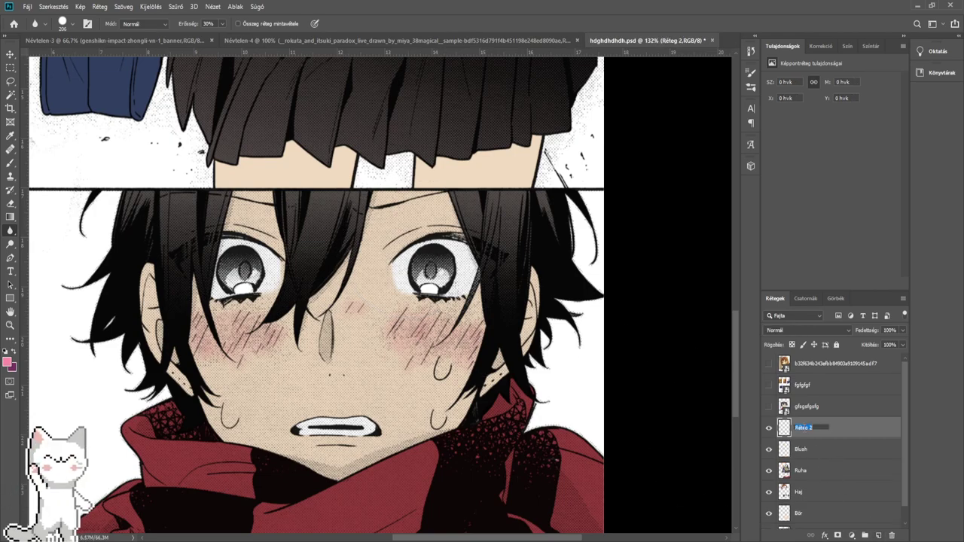
mouse_move(316, 402)
mouse_down()
mouse_move(345, 335)
mouse_move(298, 330)
mouse_move(358, 373)
mouse_up()
scroll(330, 332, up, 3)
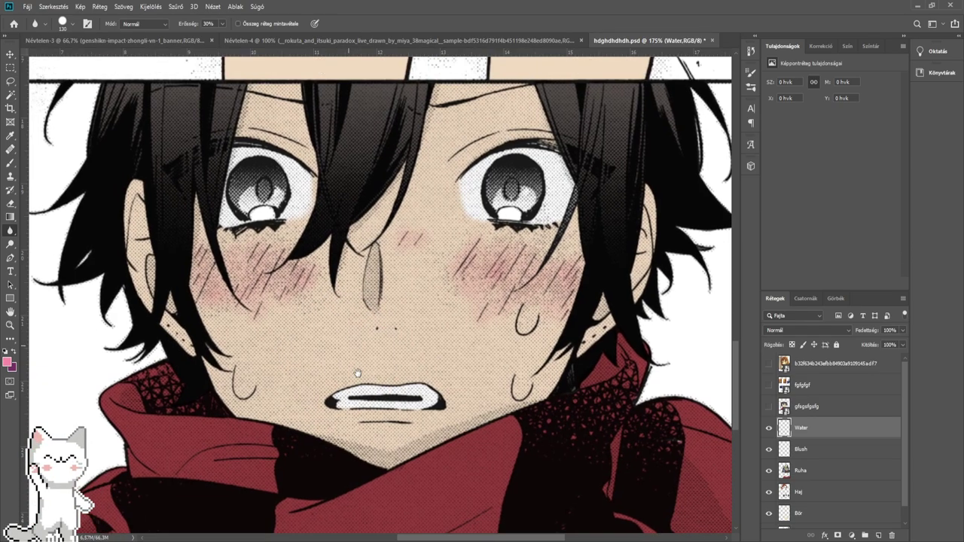
key(i)
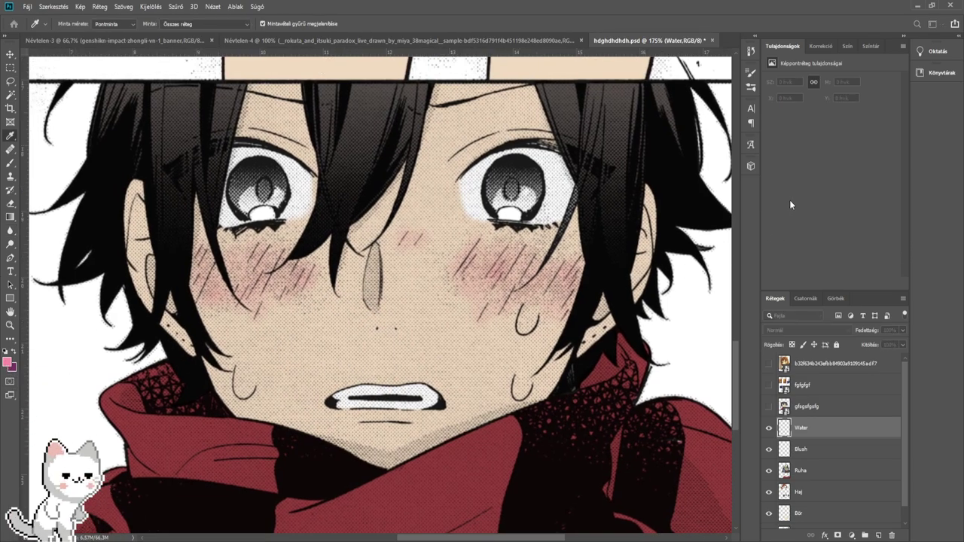
click(879, 154)
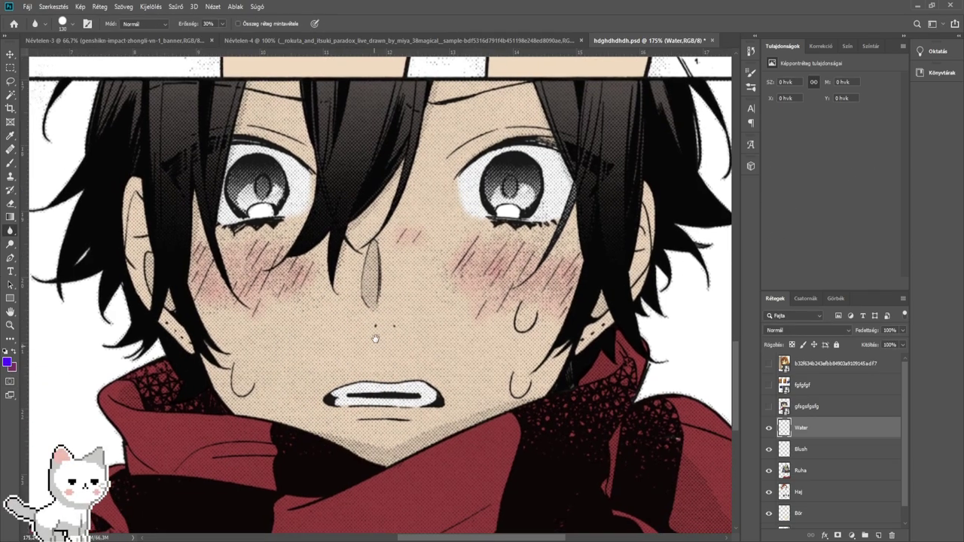
- Lighten the foreground colour to pale violet and paint the sweat drop on the left-hand cheek in the picture at brush size 12
drag(225, 385, 258, 354)
scroll(260, 356, up, 5)
drag(317, 345, 281, 346)
scroll(280, 346, up, 2)
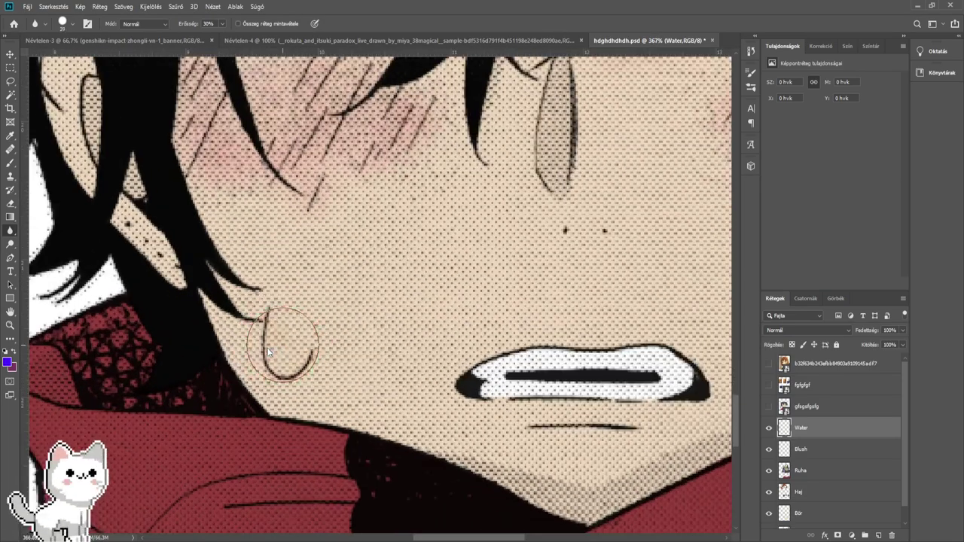
key(b)
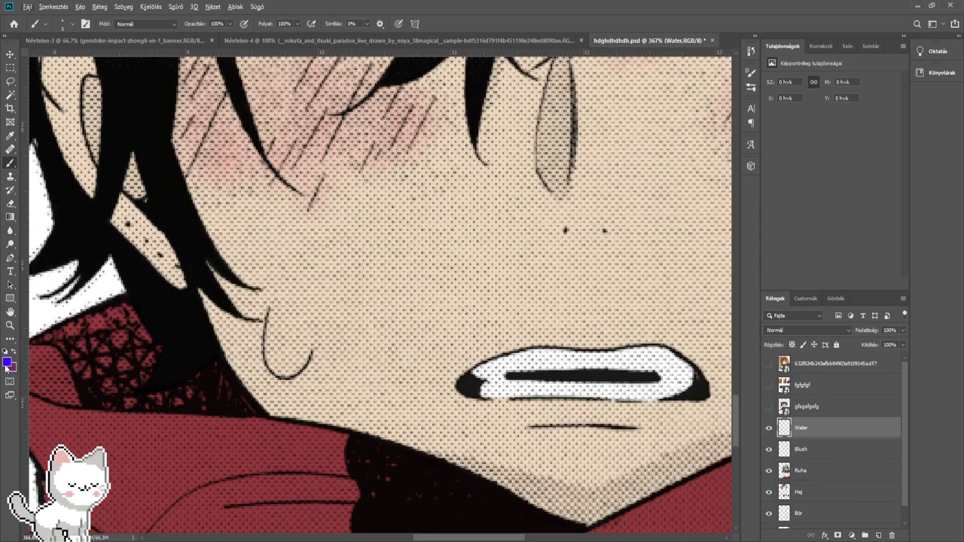
key(i)
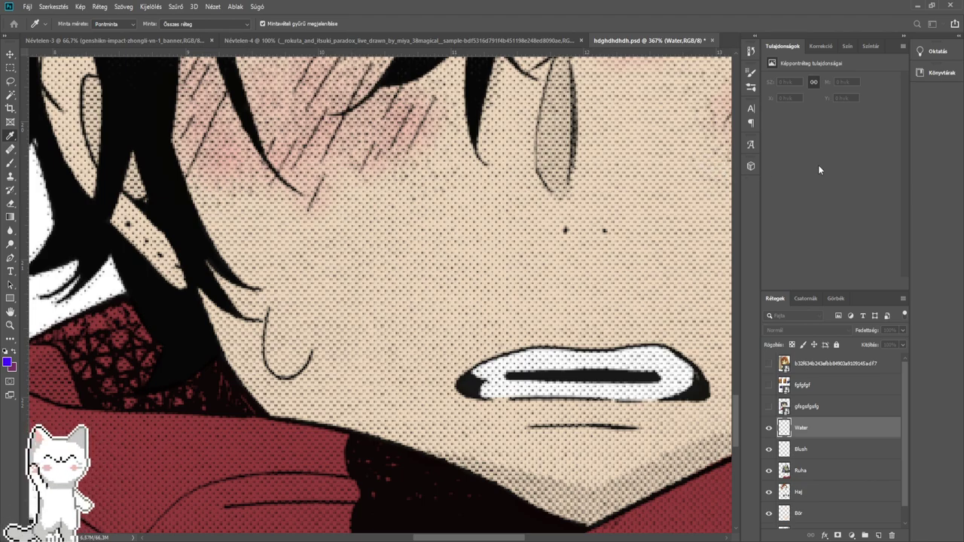
key(b)
scroll(283, 335, up, 3)
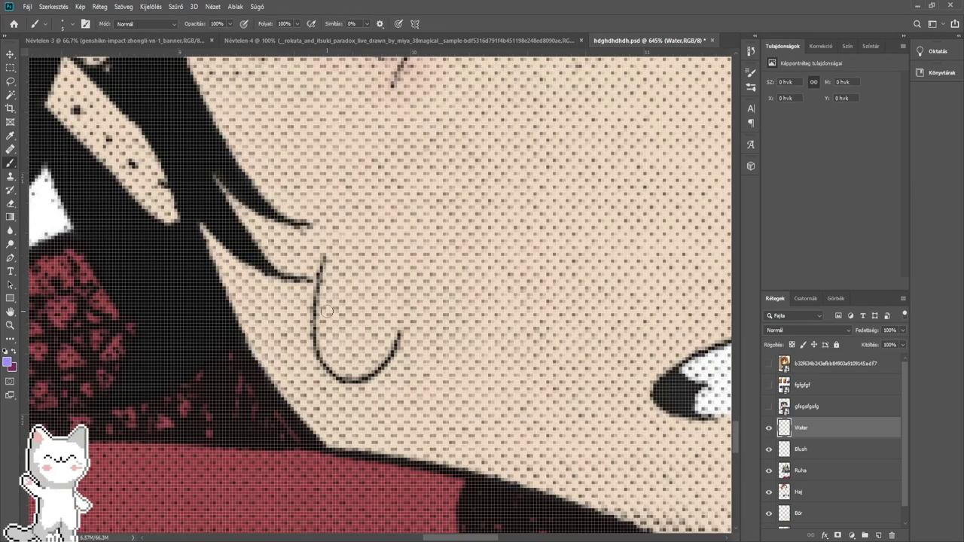
mouse_move(336, 271)
mouse_down()
mouse_move(336, 352)
mouse_move(351, 363)
mouse_move(393, 334)
mouse_move(361, 343)
mouse_up()
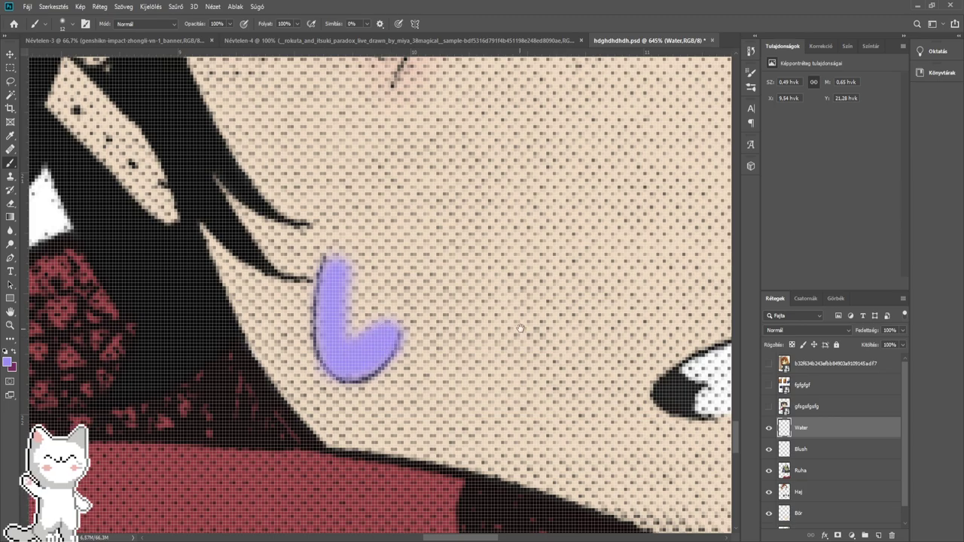
- Paint the two sweat drops on the right-hand side of the boy's face in the picture with the pale violet
drag(693, 309, 75, 335)
drag(719, 325, 429, 310)
mouse_move(344, 303)
mouse_down()
mouse_move(358, 378)
mouse_move(383, 366)
mouse_move(411, 325)
mouse_up()
drag(414, 296, 448, 454)
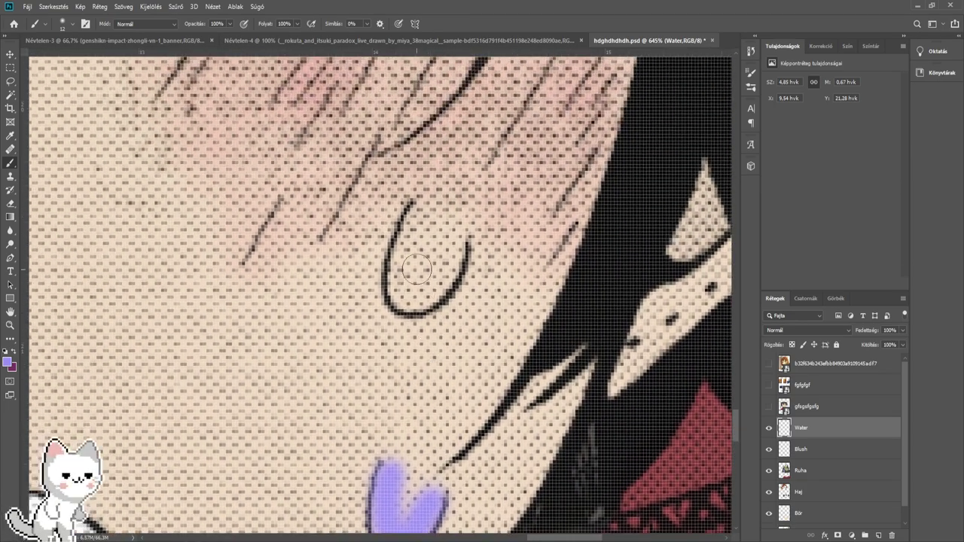
mouse_move(417, 226)
mouse_down()
mouse_move(420, 217)
mouse_move(399, 294)
mouse_move(460, 247)
mouse_move(499, 489)
mouse_up()
mouse_move(241, 324)
mouse_down()
mouse_move(492, 314)
mouse_move(377, 296)
mouse_up()
scroll(378, 296, down, 5)
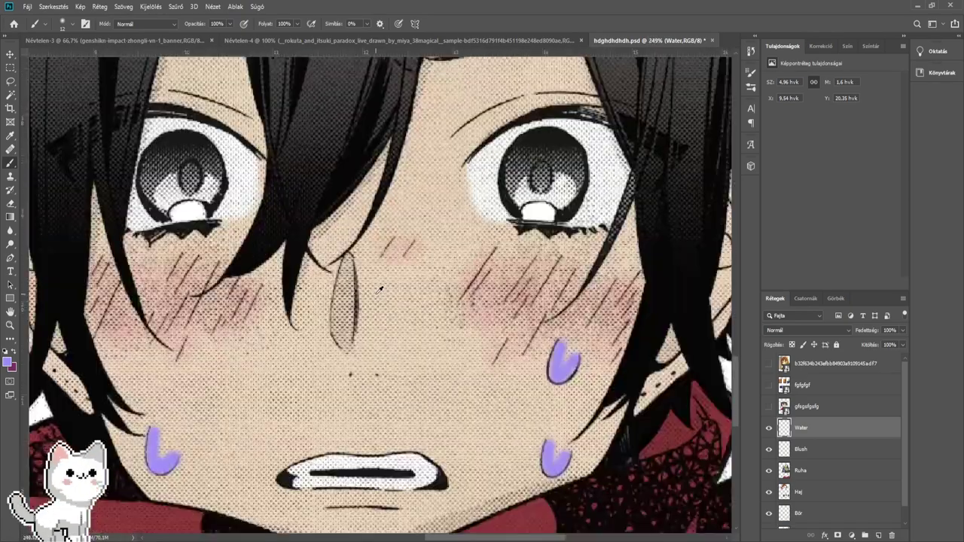
- Soften the violet fill of all three sweat drops with the Blur tool at 30% strength
scroll(463, 332, up, 3)
drag(543, 365, 279, 234)
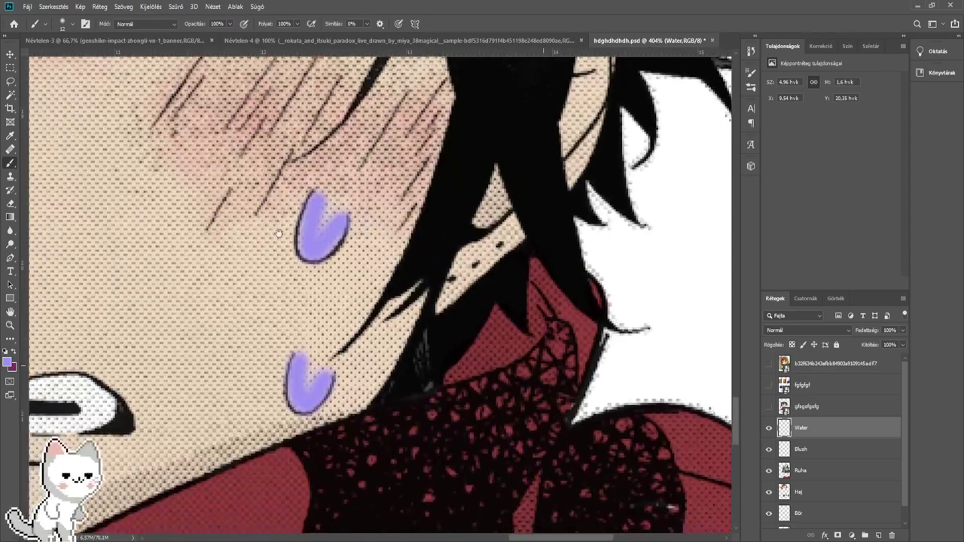
click(10, 233)
mouse_move(312, 367)
mouse_down()
mouse_move(370, 274)
mouse_move(295, 315)
mouse_up()
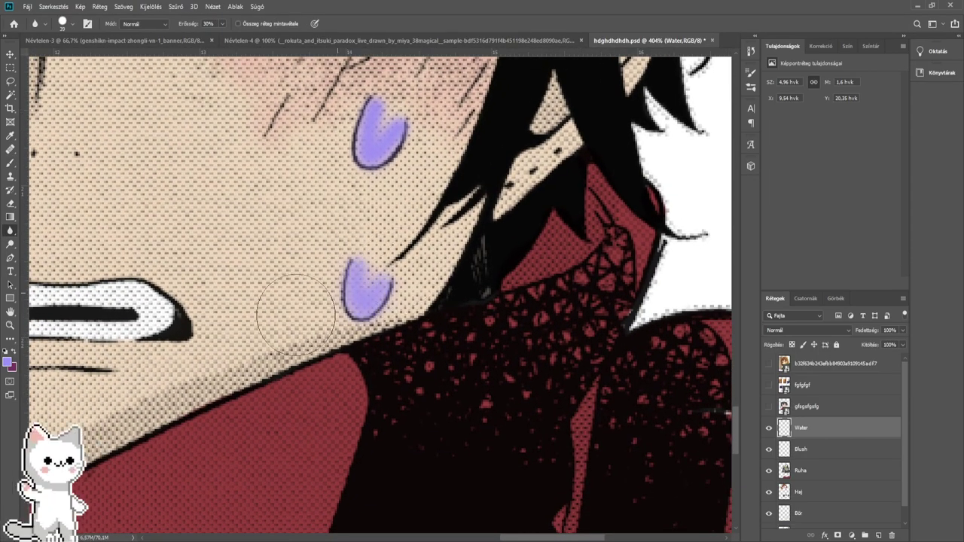
scroll(344, 376, up, 3)
scroll(361, 294, left, 5)
scroll(362, 293, down, 2)
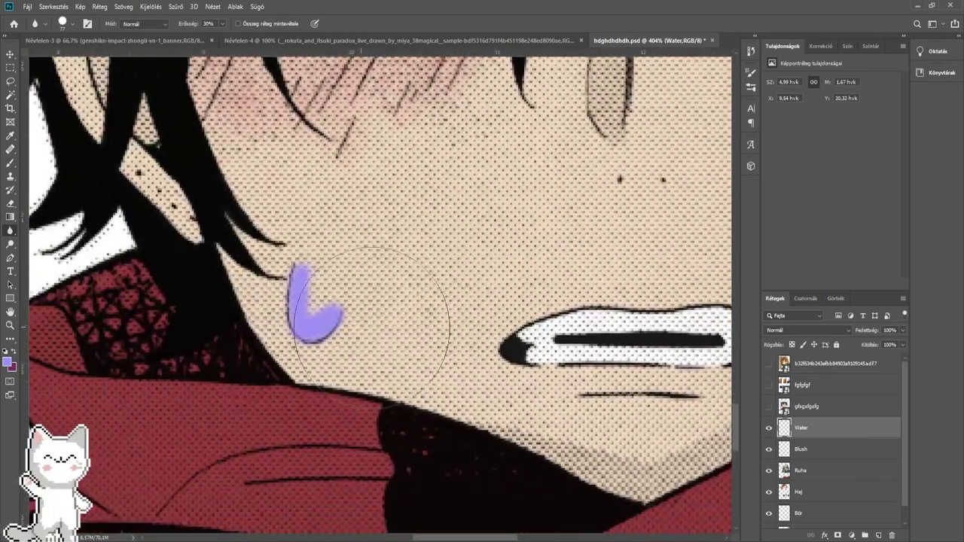
scroll(392, 353, down, 3)
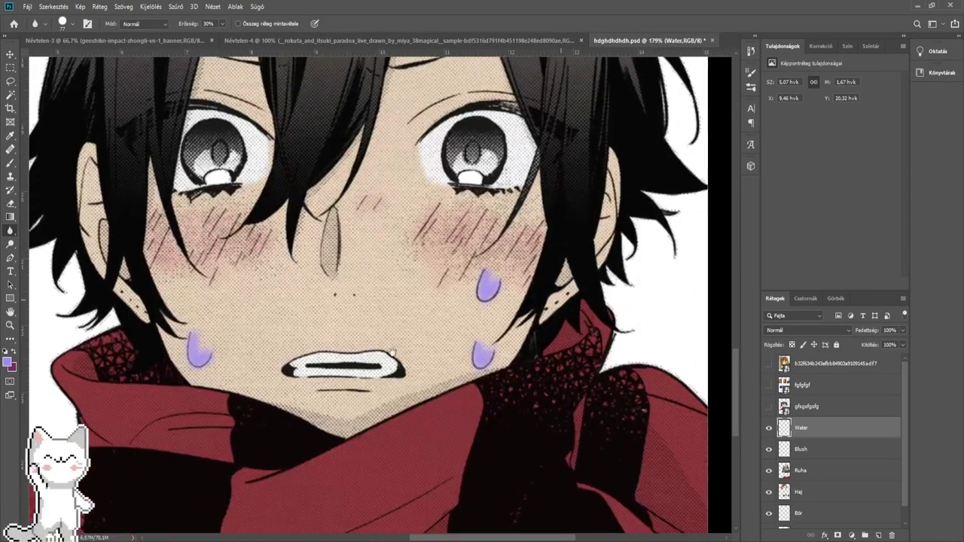
drag(393, 353, 389, 354)
- Compare light blend modes on the Water layer and set it to Lágy fény (Soft Light)
click(822, 331)
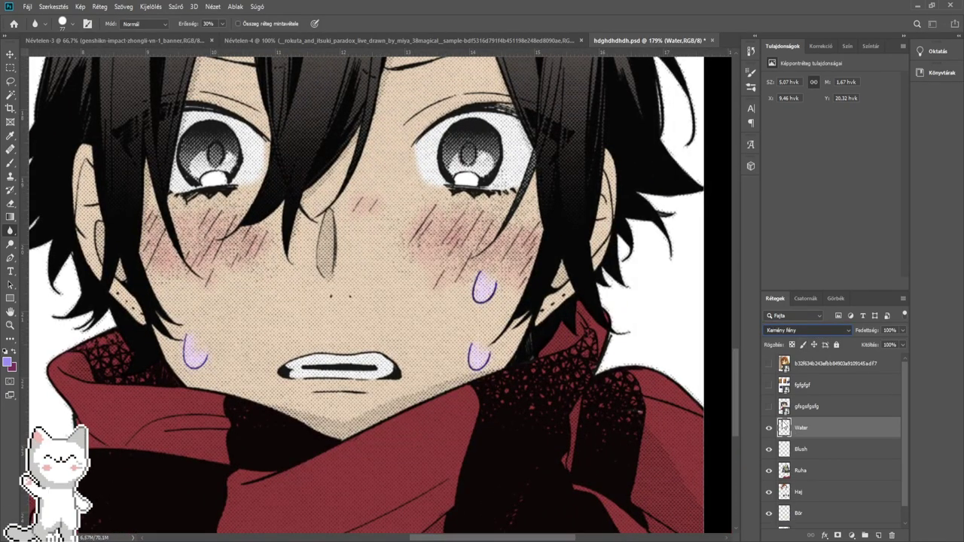
key(Down)
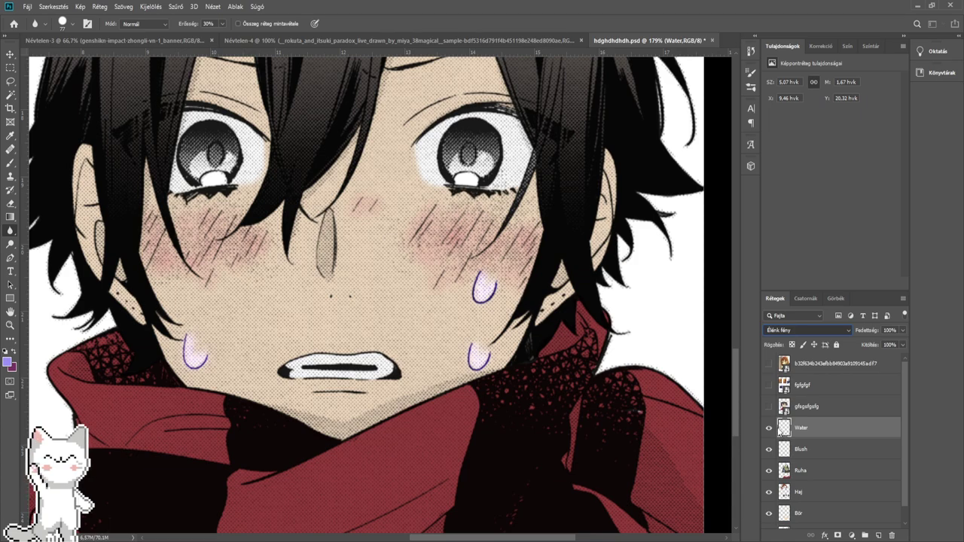
key(Up)
key(Up)
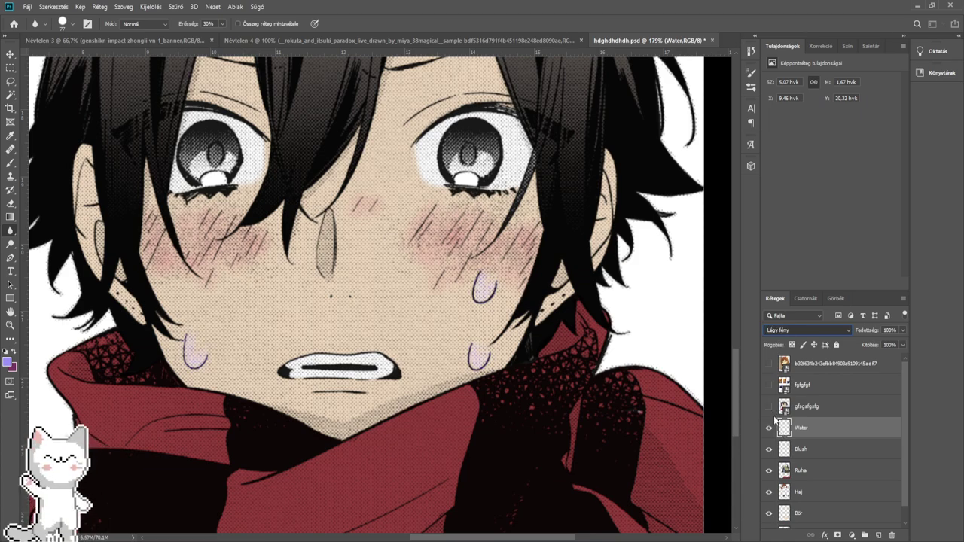
- Check the sweat drops against the whole panel and blur them further with the Blur tool at size 103
drag(509, 376, 531, 394)
scroll(531, 393, down, 5)
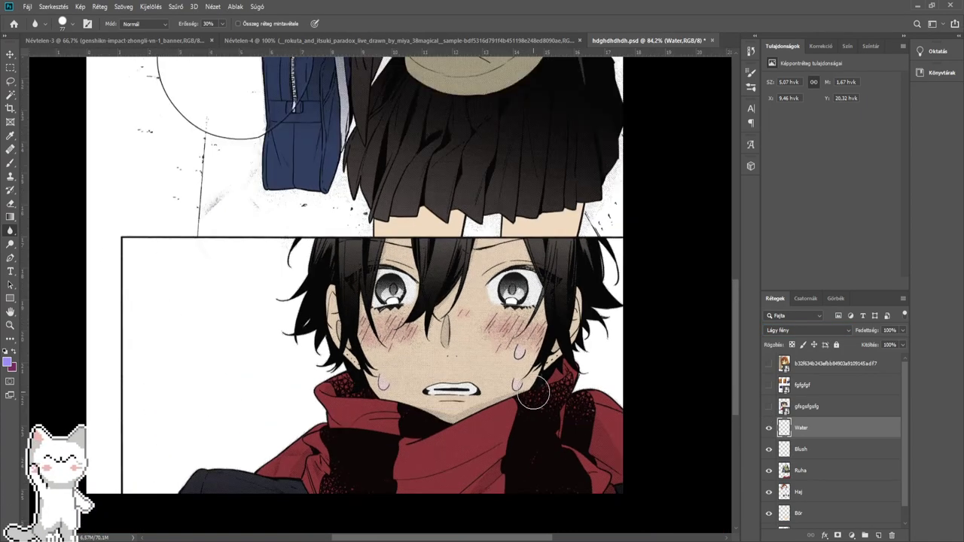
scroll(533, 394, up, 5)
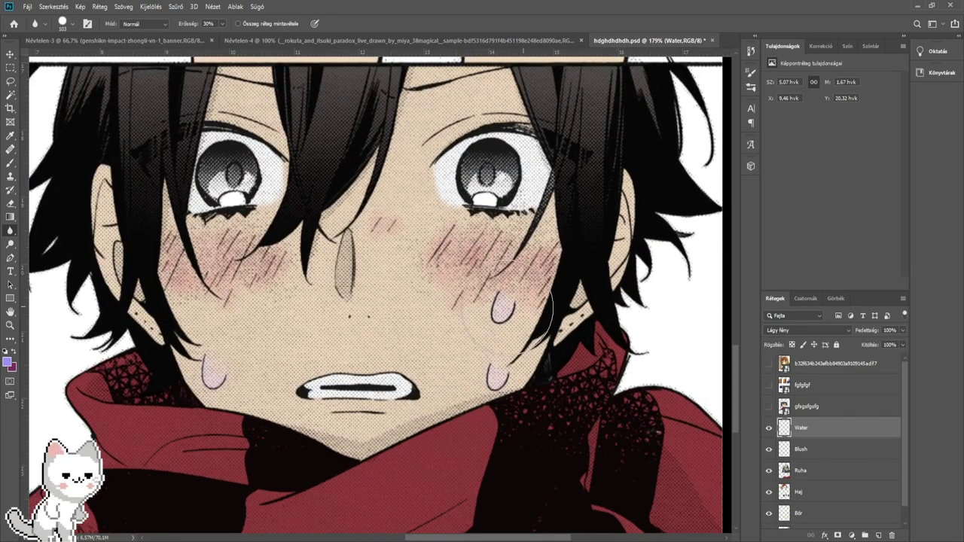
drag(553, 281, 540, 303)
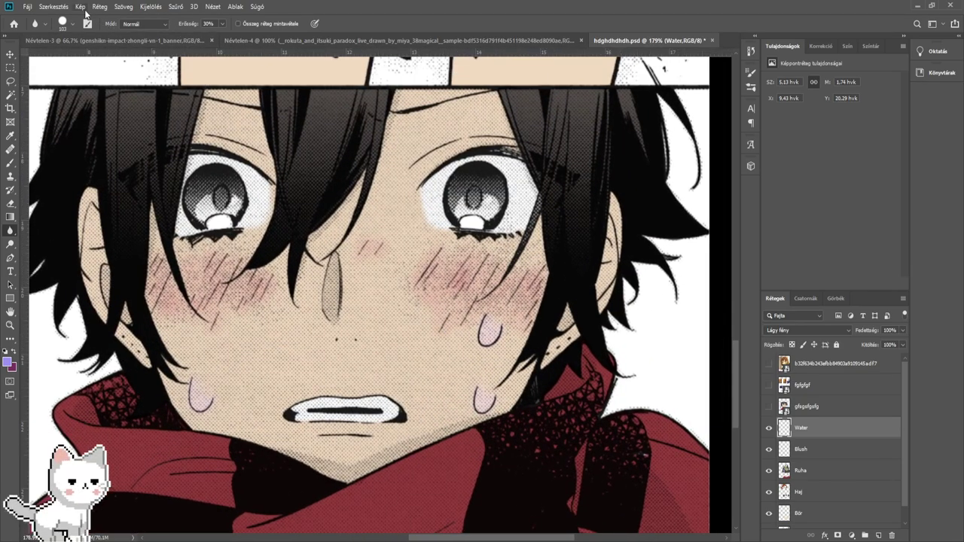
- Examine the blurred sweat drops on the boy's face close up and against the whole bottom panel
key(i)
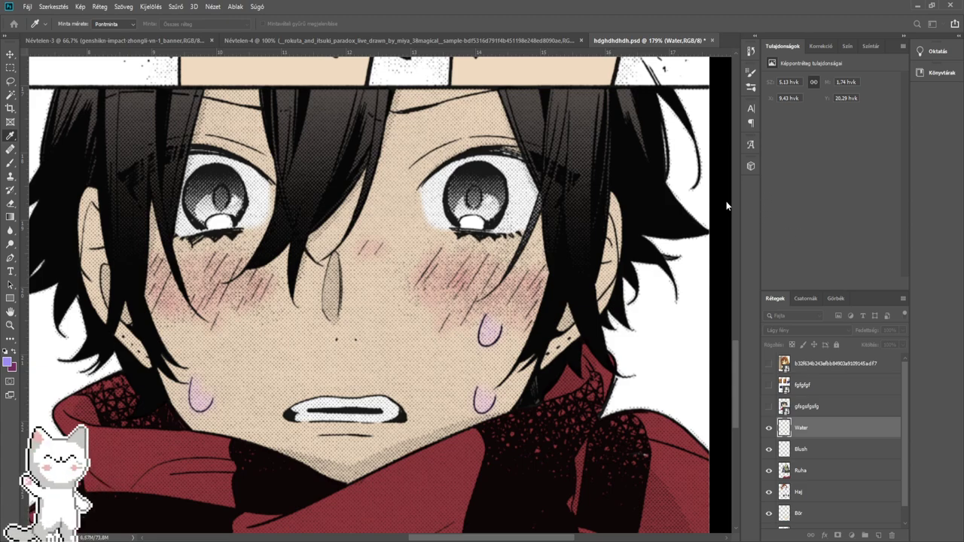
click(818, 216)
drag(484, 244, 486, 225)
scroll(486, 225, down, 4)
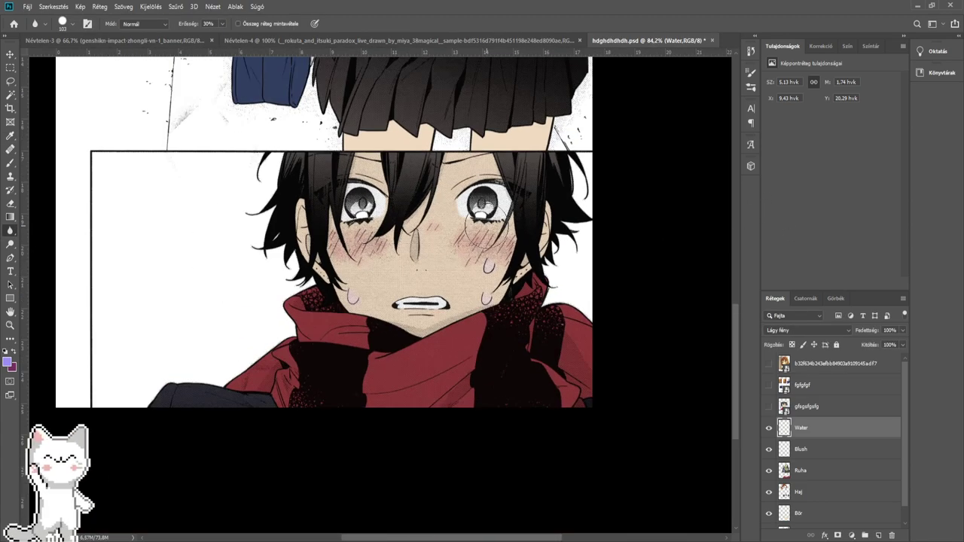
scroll(497, 220, up, 3)
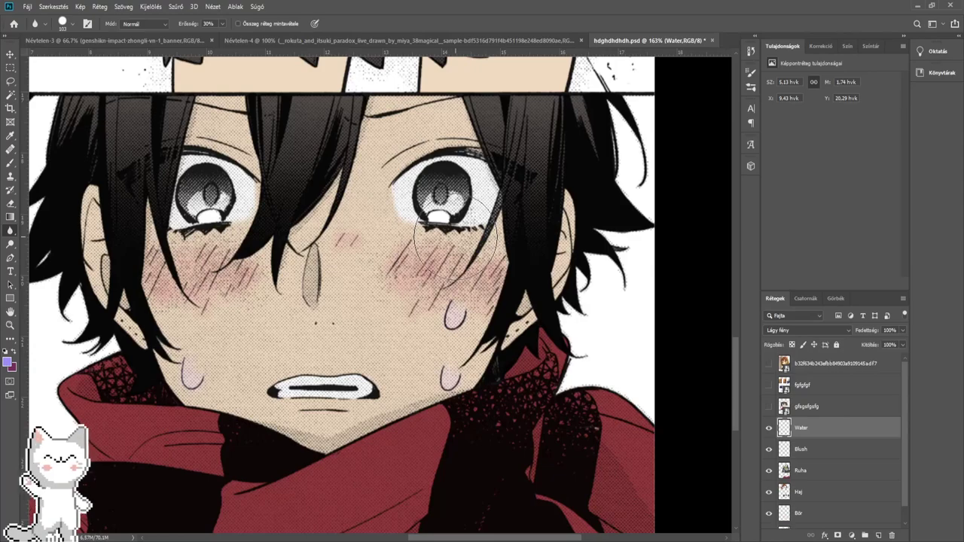
drag(418, 239, 458, 269)
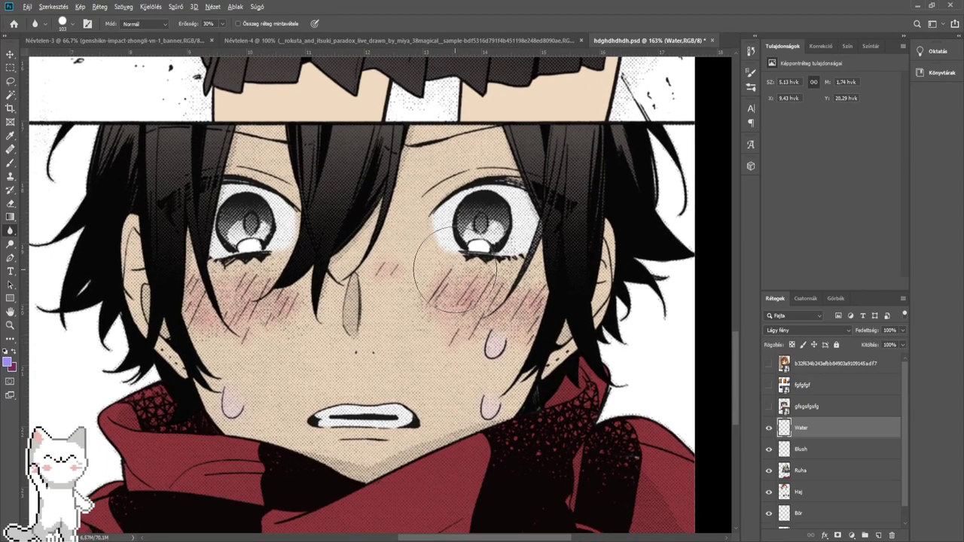
scroll(454, 270, up, 3)
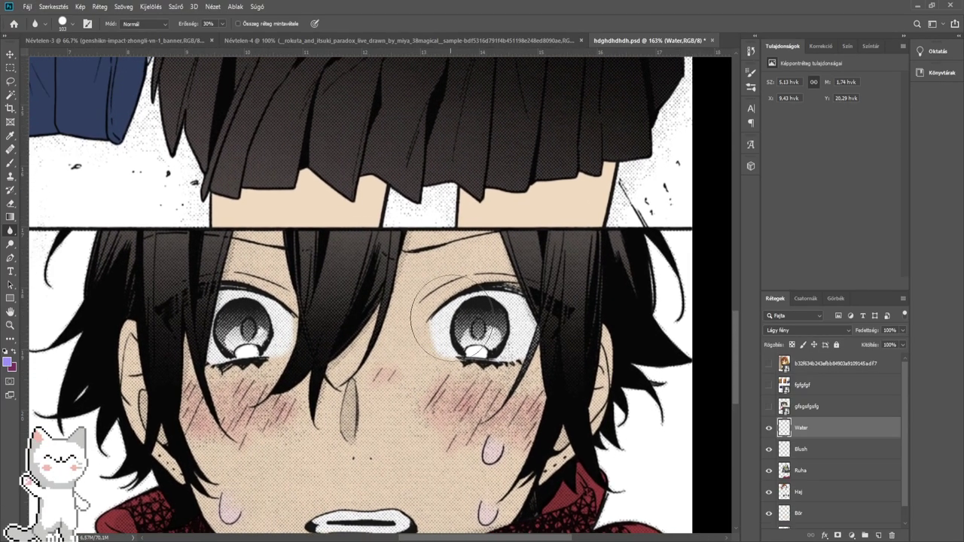
scroll(460, 308, down, 3)
drag(433, 151, 478, 364)
drag(493, 198, 498, 414)
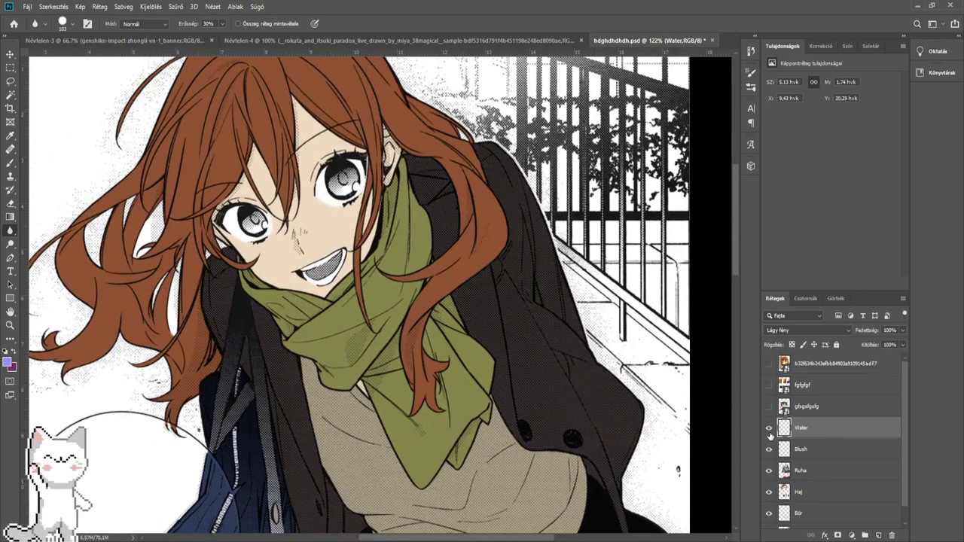
- Add a new layer named Száj above the Water layer for the girl's mouth
click(878, 535)
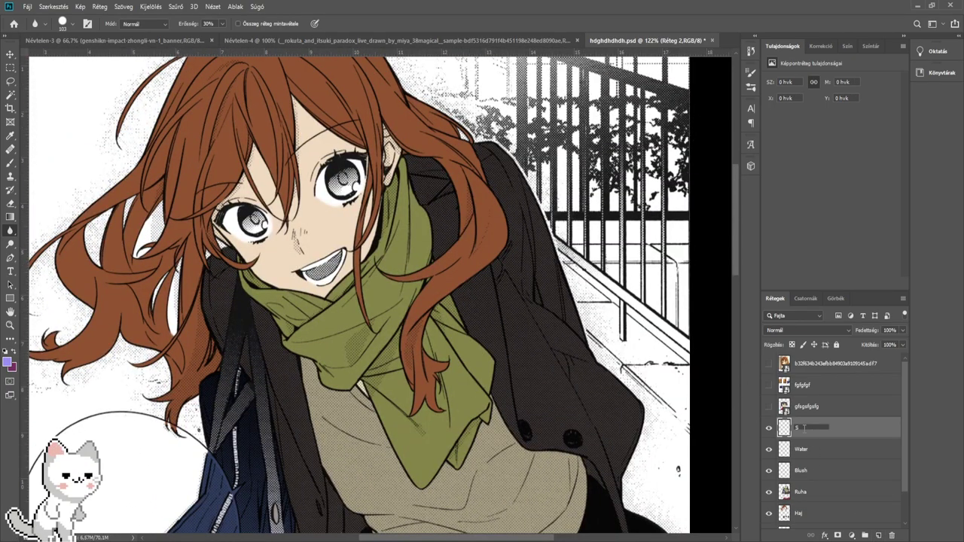
key(Return)
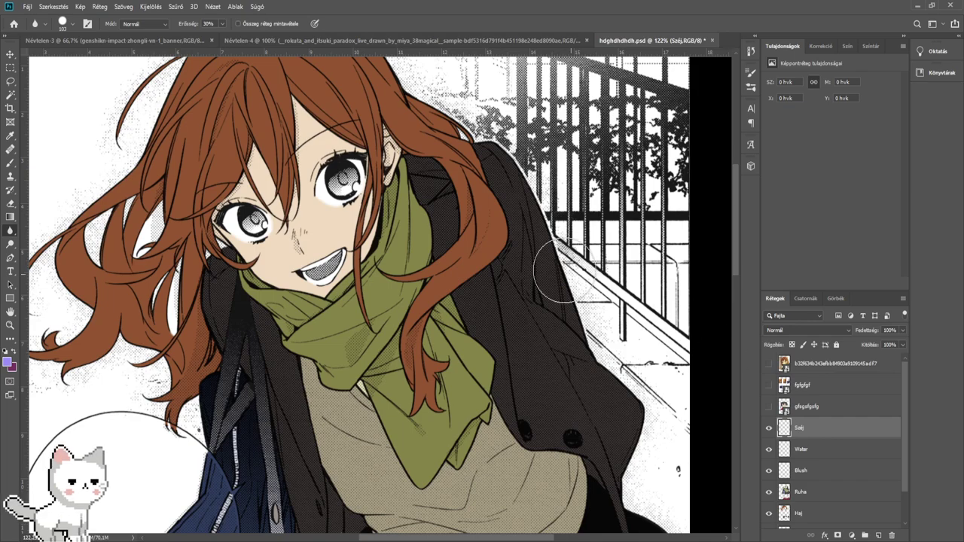
drag(371, 207, 386, 225)
scroll(348, 293, up, 5)
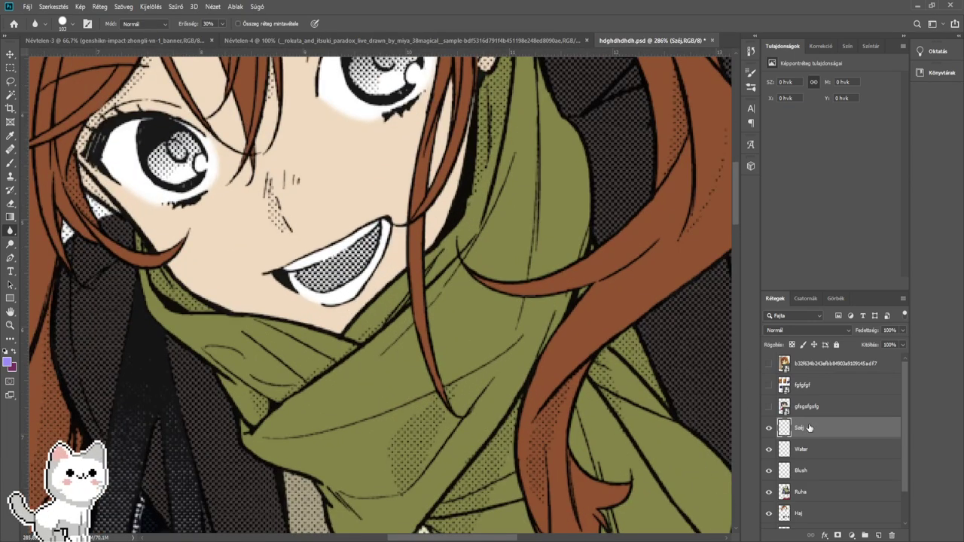
key(space)
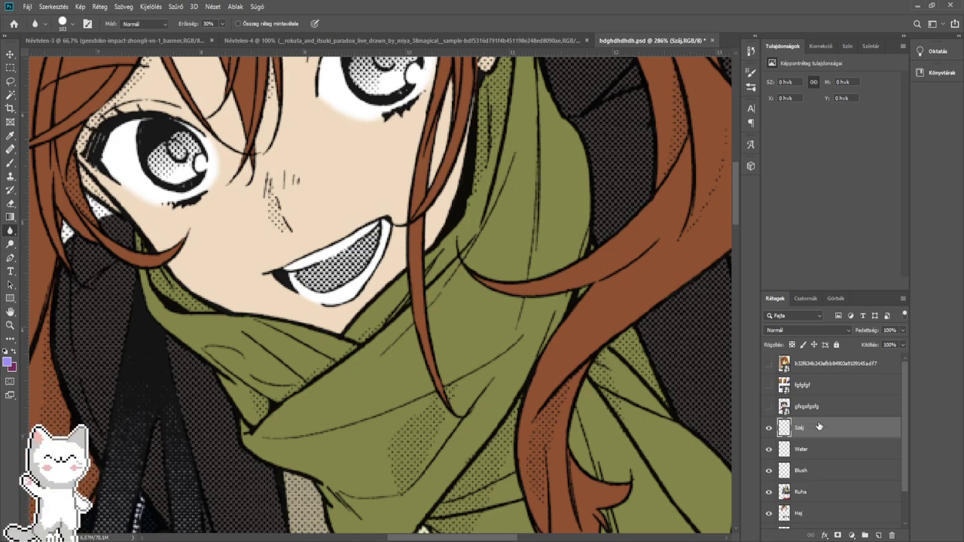
- Paint the inside of the girl's mouth pinkish red with the Brush and set the Száj layer to Többszörözés (Multiply)
scroll(460, 309, up, 3)
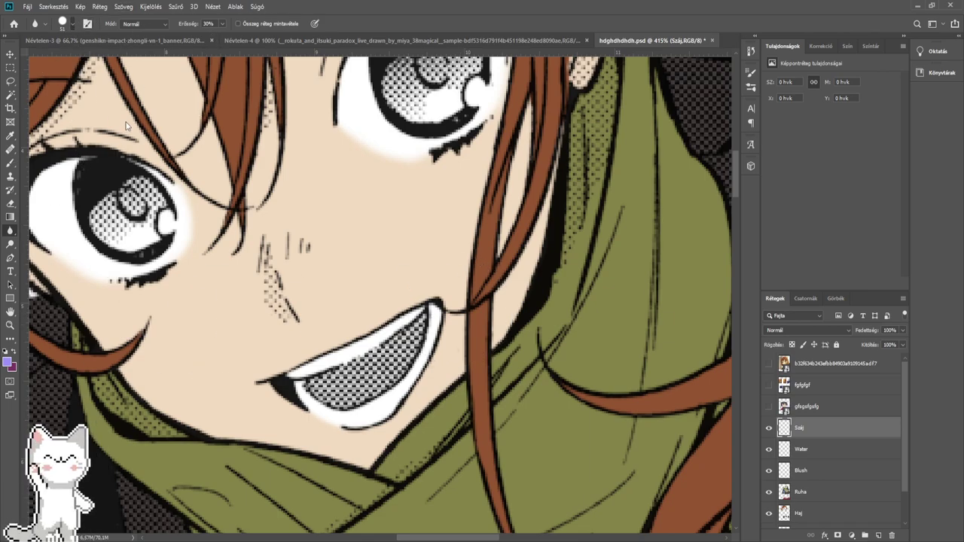
click(10, 162)
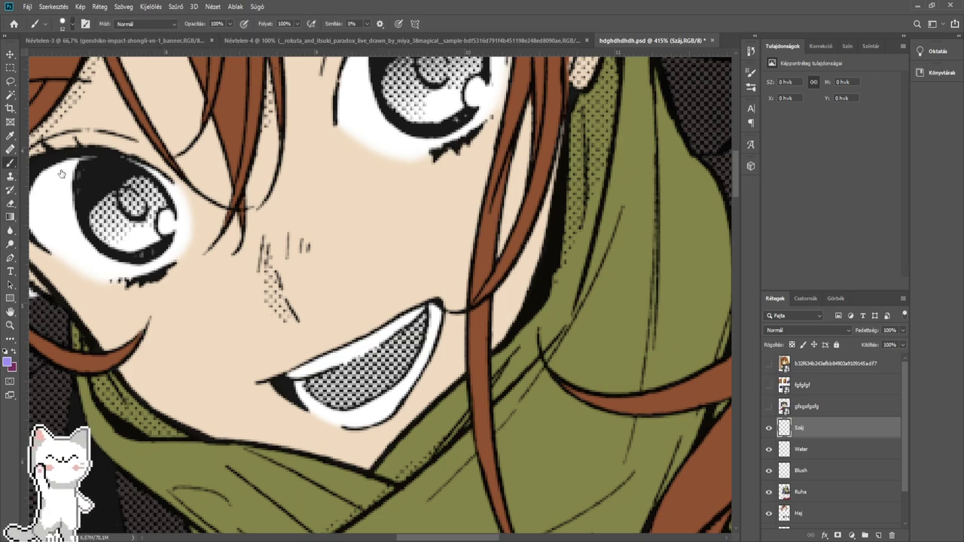
key(i)
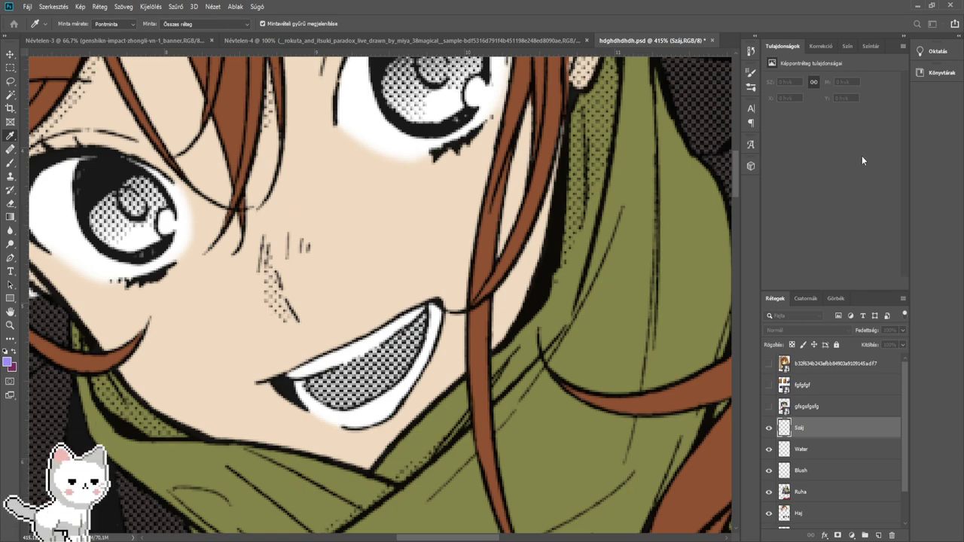
key(b)
scroll(340, 331, up, 6)
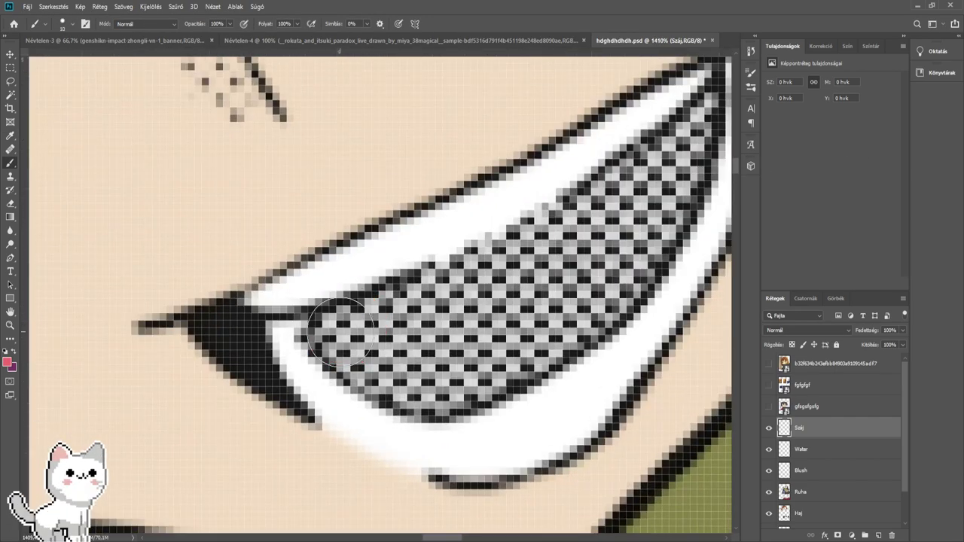
mouse_move(333, 330)
mouse_down()
mouse_move(394, 370)
mouse_move(450, 384)
mouse_up()
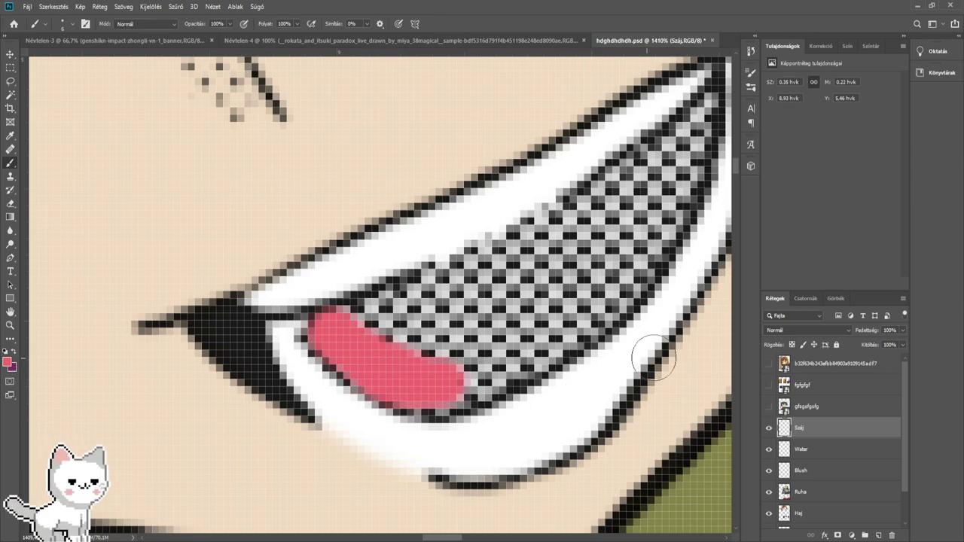
scroll(781, 333, down, 3)
mouse_move(400, 362)
mouse_down()
mouse_move(444, 392)
mouse_move(512, 369)
mouse_move(572, 328)
mouse_move(631, 267)
mouse_move(674, 197)
mouse_move(711, 94)
mouse_up()
mouse_move(694, 177)
mouse_down()
mouse_move(704, 111)
mouse_move(652, 205)
mouse_move(680, 149)
mouse_move(543, 292)
mouse_move(617, 235)
mouse_move(538, 311)
mouse_move(455, 347)
mouse_move(492, 332)
mouse_move(344, 327)
mouse_move(481, 280)
mouse_move(395, 318)
mouse_move(560, 241)
mouse_move(629, 183)
mouse_up()
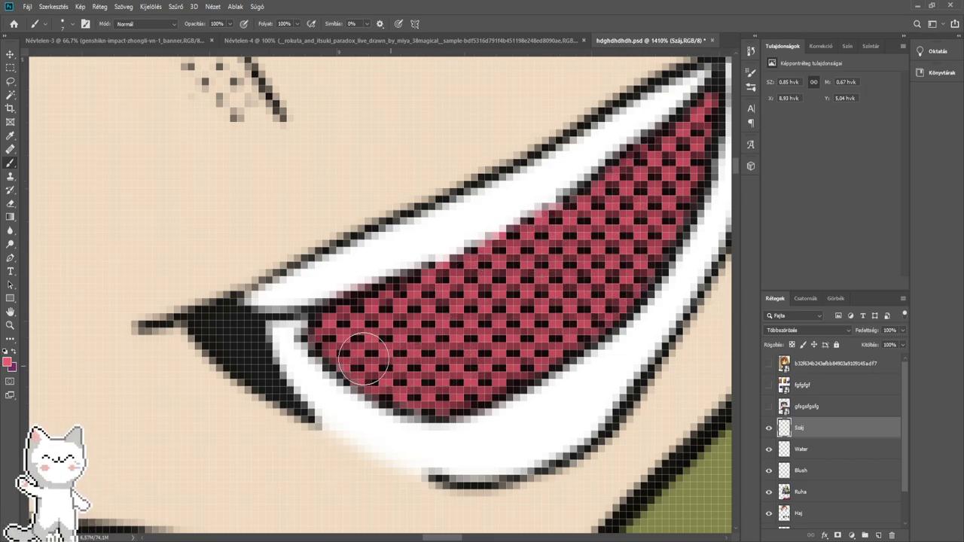
- Check the mouth colour against the whole face, and add a new layer named Szem above Száj for the eyes
scroll(451, 362, down, 10)
scroll(398, 284, down, 3)
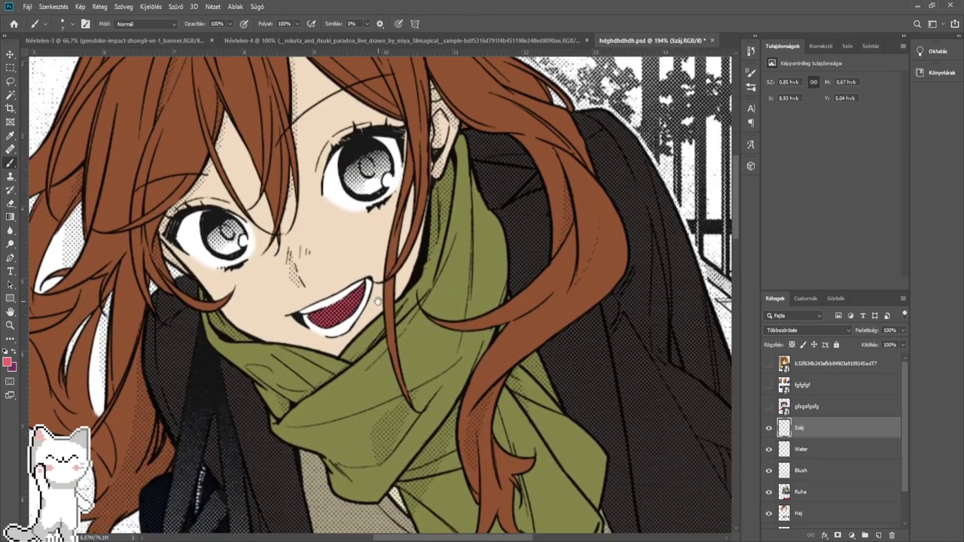
scroll(399, 284, up, 1)
scroll(398, 284, up, 2)
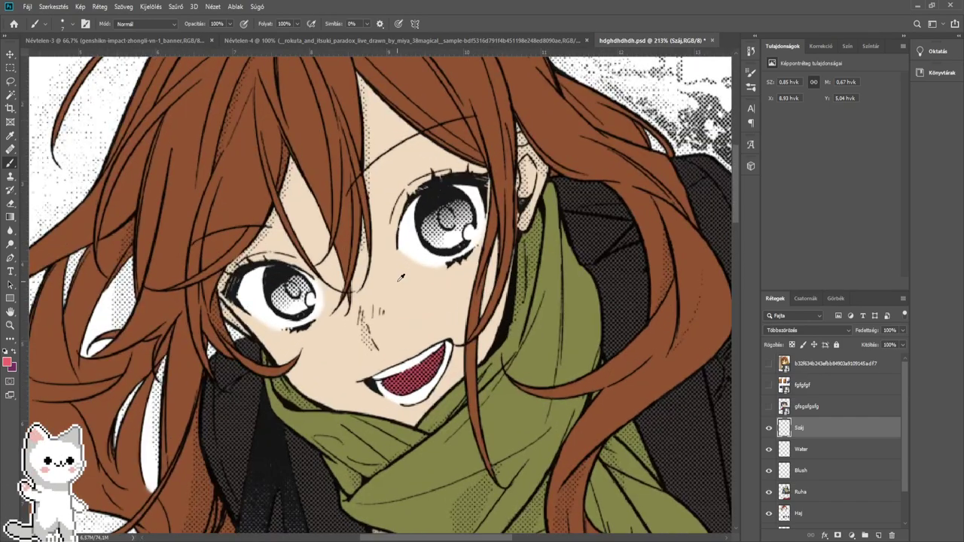
scroll(406, 318, up, 1)
drag(420, 375, 408, 456)
scroll(397, 384, up, 5)
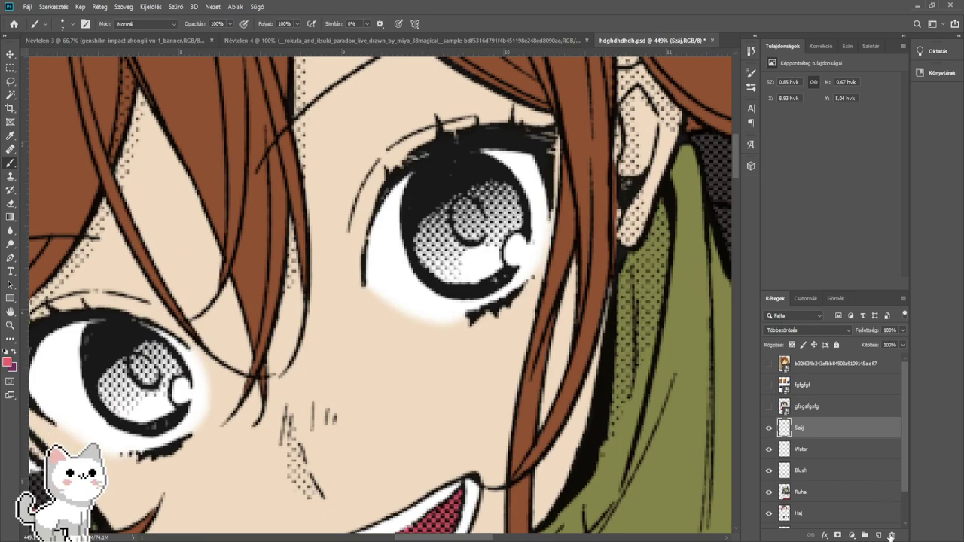
click(878, 535)
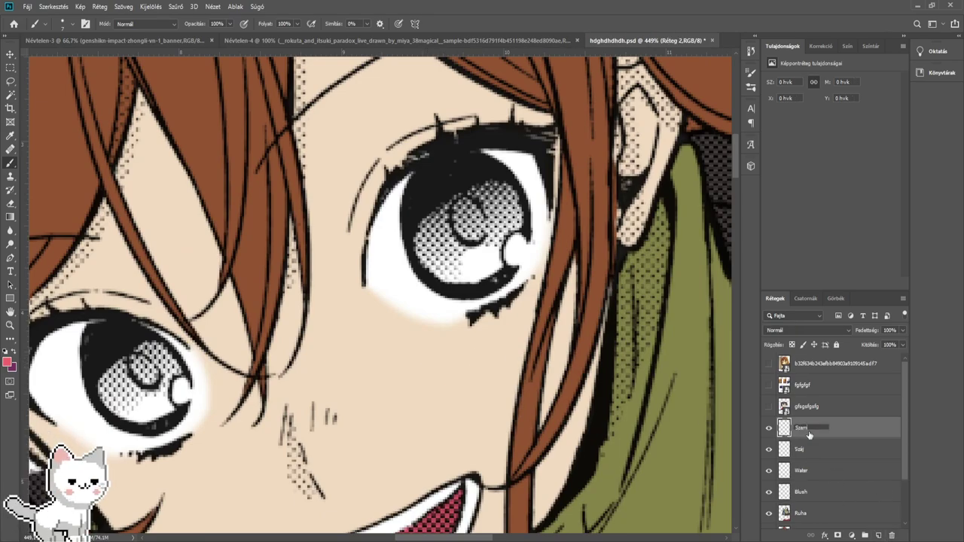
key(Return)
- Show the girl's coloured reference picture, sample the pale yellow of her iris highlight, and hide the picture again
drag(391, 355, 352, 379)
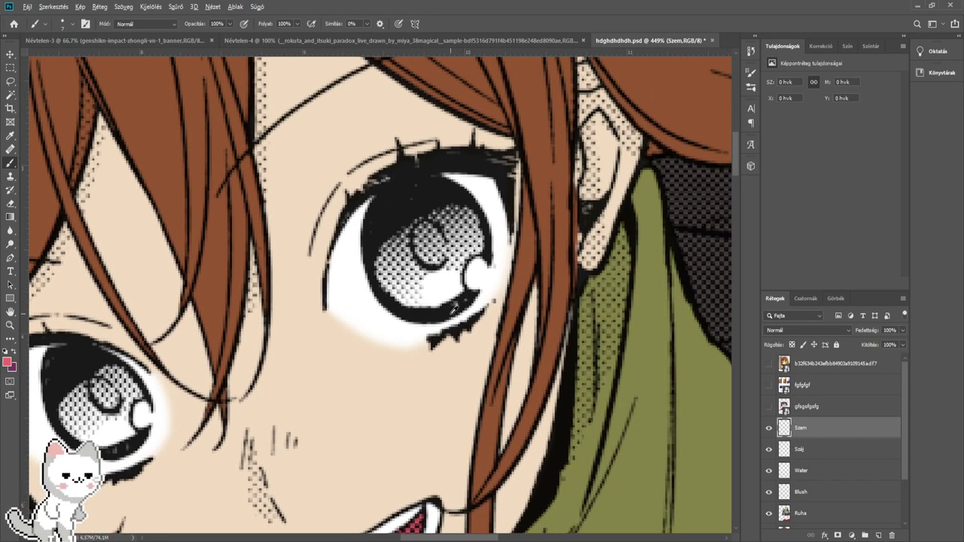
scroll(426, 307, up, 1)
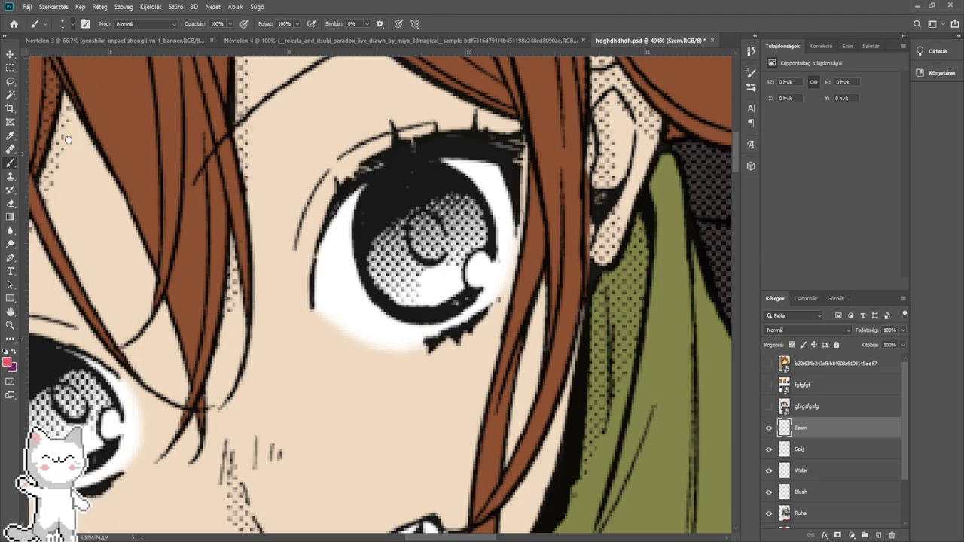
click(769, 363)
scroll(424, 218, down, 5)
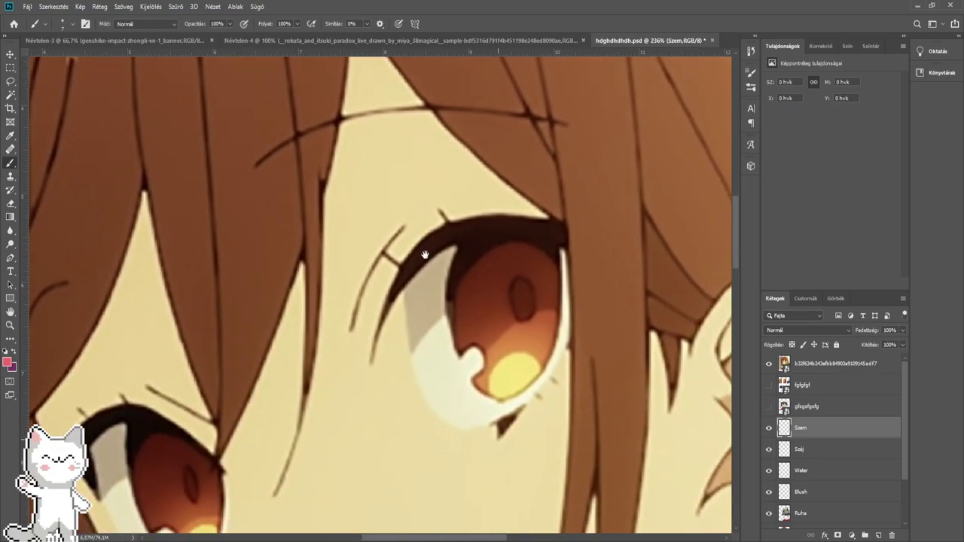
click(769, 363)
mouse_move(530, 285)
mouse_down()
mouse_move(505, 290)
mouse_move(486, 443)
mouse_up()
drag(399, 85, 420, 297)
scroll(469, 255, up, 5)
scroll(444, 286, up, 5)
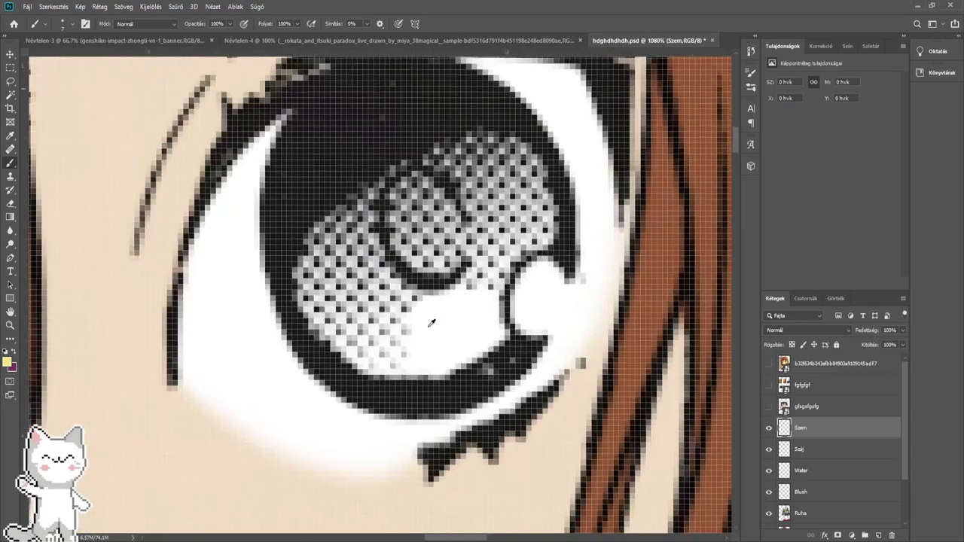
- Paint a round pale yellow highlight in the lower part of both of the girl's irises
mouse_move(442, 340)
mouse_down()
mouse_move(424, 319)
mouse_move(477, 301)
mouse_move(494, 352)
mouse_move(415, 355)
mouse_move(632, 275)
mouse_up()
drag(343, 343, 614, 189)
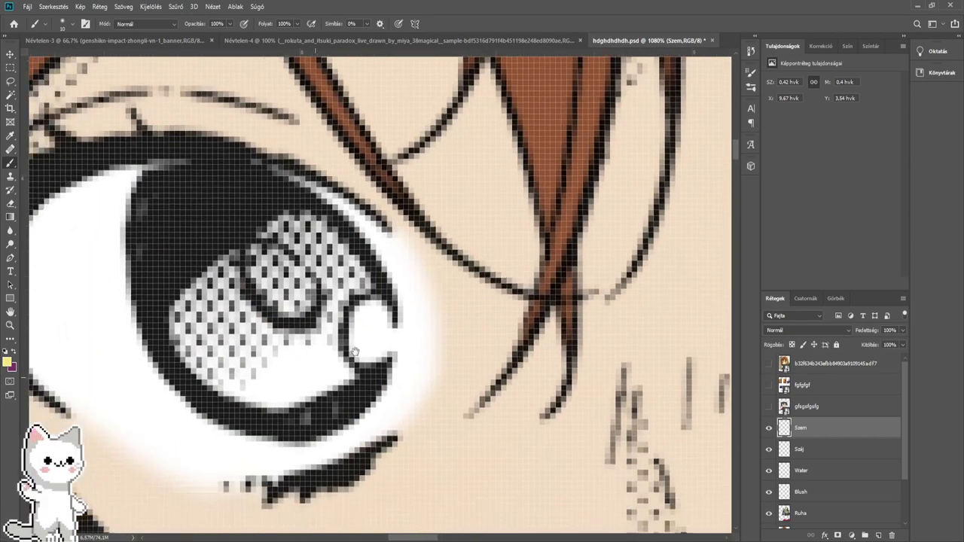
drag(268, 407, 295, 364)
mouse_move(342, 381)
mouse_down()
mouse_move(325, 402)
mouse_move(306, 365)
mouse_move(286, 383)
mouse_up()
- Show the reference picture again, sample the orange of the iris, and hide the picture
scroll(286, 383, down, 5)
click(769, 363)
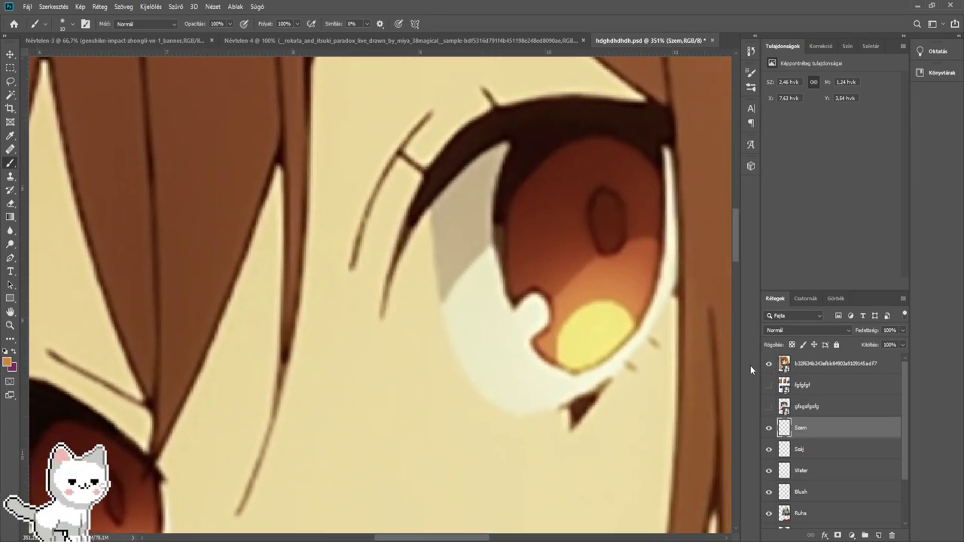
click(768, 364)
drag(486, 152, 460, 422)
drag(293, 62, 485, 357)
- Paint the dotted area of the iris orange around the yellow highlight in the girl's left-hand eye in the picture
scroll(484, 357, up, 5)
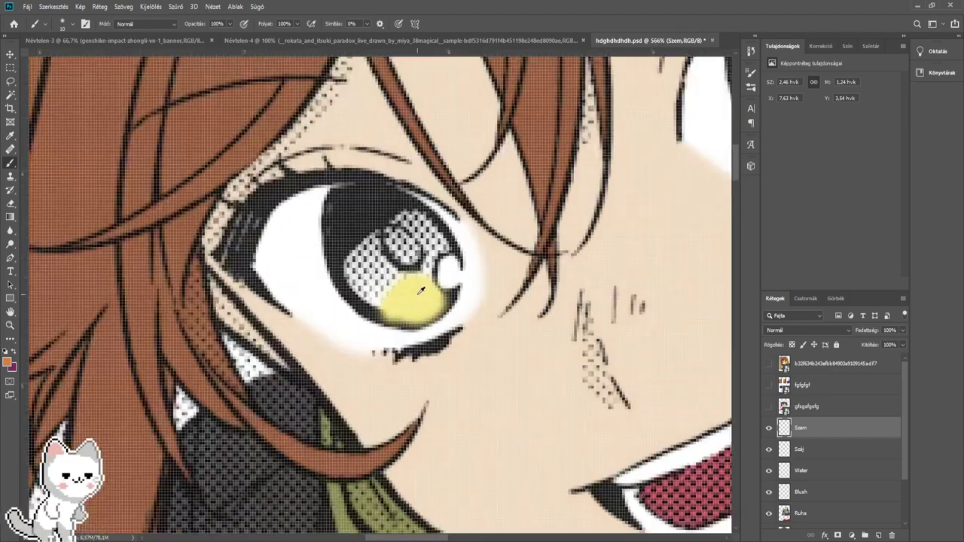
scroll(421, 292, up, 5)
mouse_move(351, 303)
mouse_down()
mouse_move(351, 280)
mouse_move(341, 271)
mouse_move(322, 292)
mouse_move(346, 253)
mouse_move(412, 218)
mouse_move(317, 276)
mouse_move(411, 188)
mouse_move(343, 227)
mouse_move(446, 164)
mouse_move(488, 199)
mouse_up()
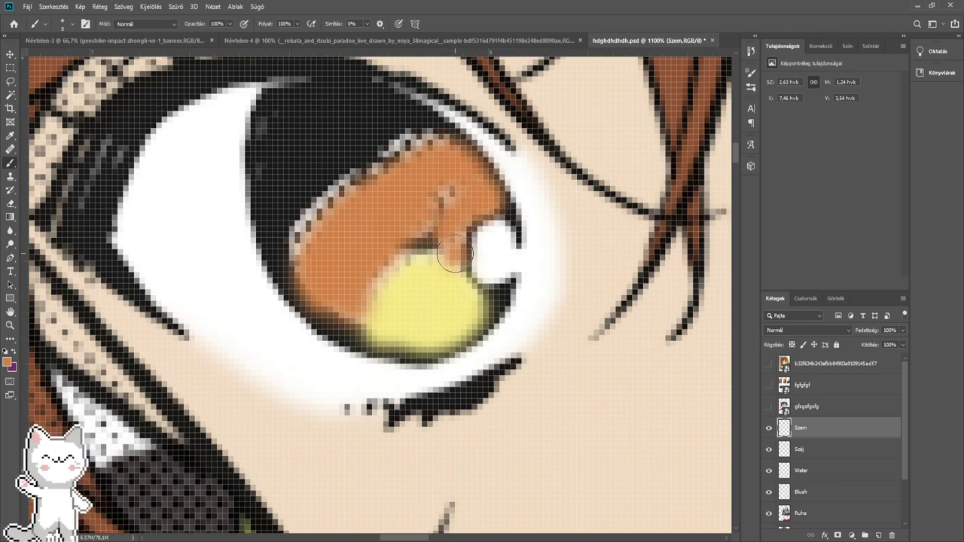
mouse_move(454, 255)
mouse_down()
mouse_move(370, 280)
mouse_move(354, 314)
mouse_move(423, 243)
mouse_move(458, 256)
mouse_up()
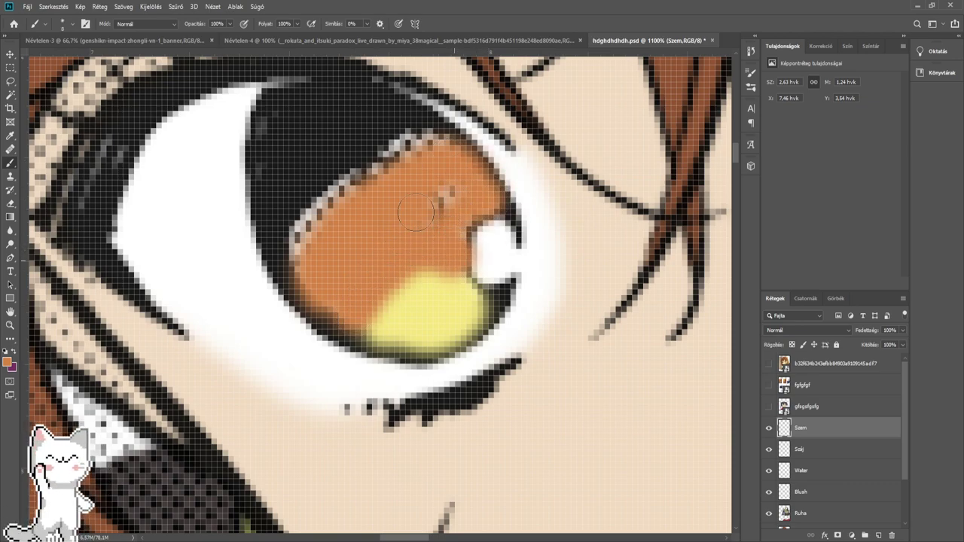
- Fill the dotted iris area of the girl's other eye with the same orange, enlarging the brush to size 13
drag(488, 196, 195, 345)
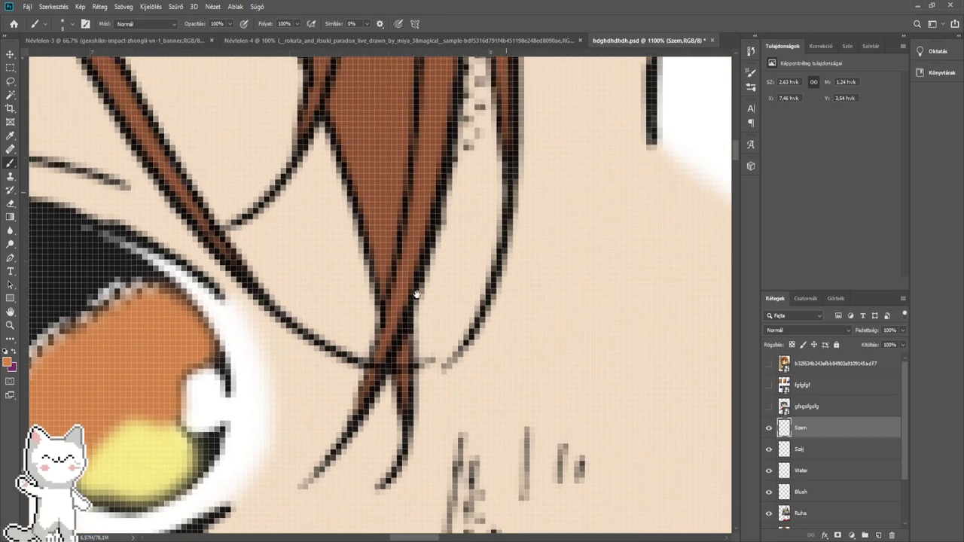
drag(707, 143, 410, 350)
mouse_move(405, 313)
mouse_down()
mouse_move(467, 243)
mouse_move(620, 162)
mouse_up()
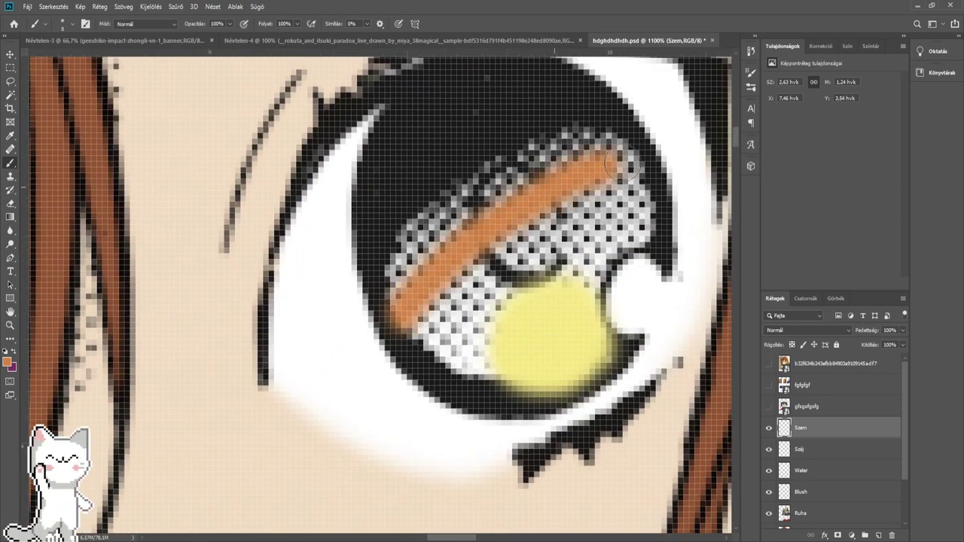
mouse_move(580, 198)
mouse_down()
mouse_move(619, 170)
mouse_move(494, 226)
mouse_move(436, 281)
mouse_move(433, 323)
mouse_move(463, 365)
mouse_move(479, 377)
mouse_move(459, 354)
mouse_move(507, 274)
mouse_move(468, 331)
mouse_move(561, 260)
mouse_move(579, 261)
mouse_move(554, 262)
mouse_move(594, 293)
mouse_move(588, 241)
mouse_move(592, 268)
mouse_move(616, 241)
mouse_move(650, 235)
mouse_move(632, 211)
mouse_move(644, 204)
mouse_move(619, 198)
mouse_move(589, 238)
mouse_up()
key(bracketright)
key(bracketright)
key(bracketright)
key(bracketright)
key(bracketright)
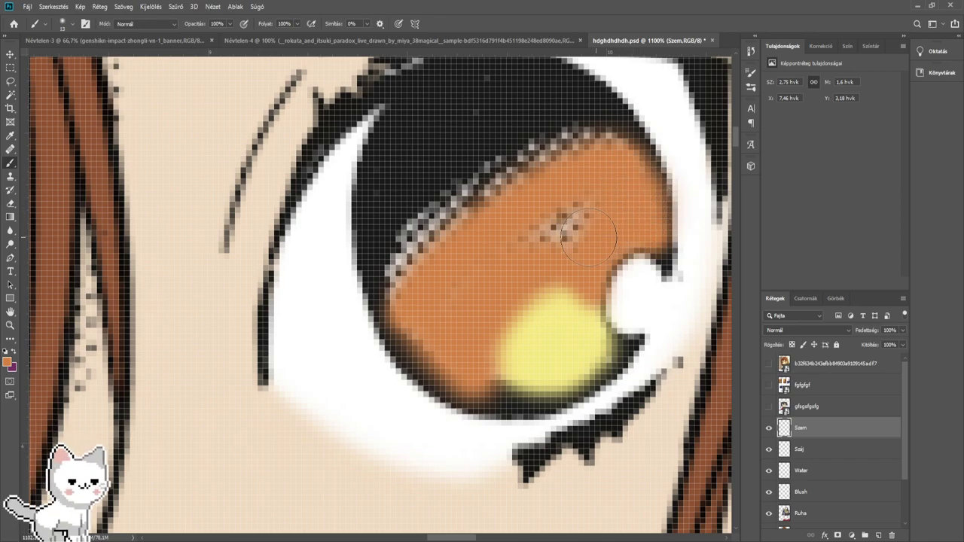
drag(442, 340, 459, 360)
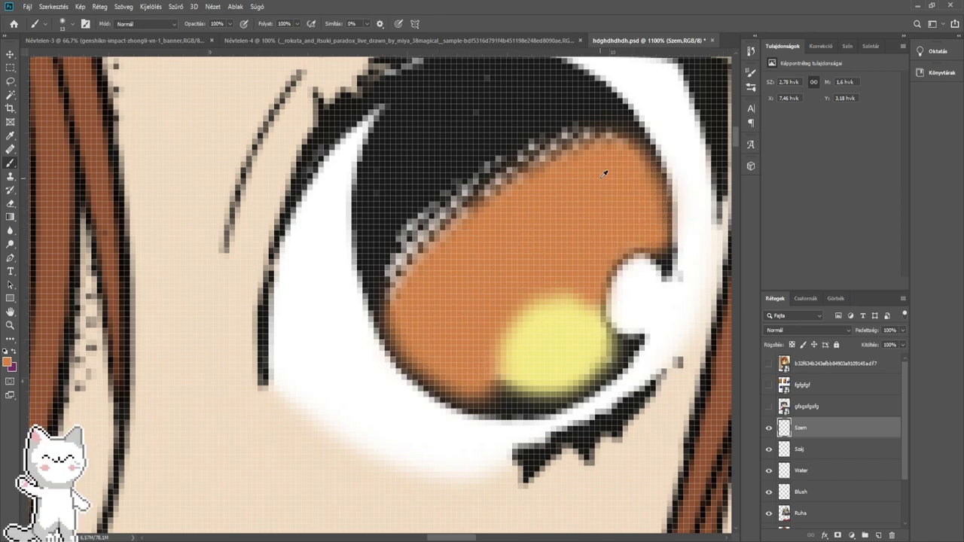
- Sample the dark red-brown of the upper iris from the reference picture for shading the girl's iris
scroll(603, 174, down, 5)
click(770, 368)
drag(523, 459, 515, 280)
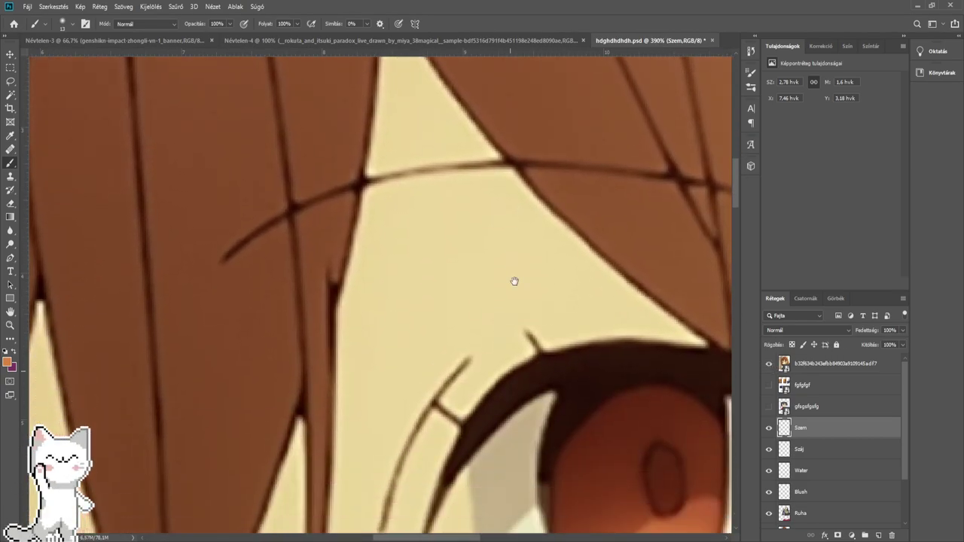
click(766, 363)
drag(619, 190, 493, 482)
drag(383, 243, 453, 167)
scroll(403, 344, up, 5)
scroll(403, 340, up, 5)
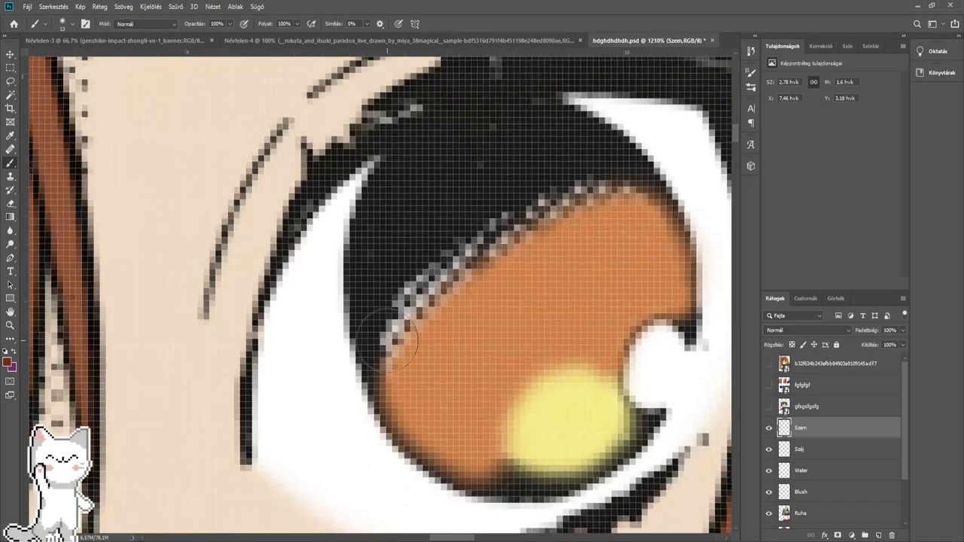
- Paint the black upper part of the iris dark red-brown in the girl's right-hand eye in the picture
mouse_move(373, 369)
mouse_down()
mouse_move(440, 280)
mouse_move(388, 338)
mouse_move(442, 250)
mouse_move(389, 301)
mouse_move(391, 251)
mouse_move(490, 143)
mouse_move(425, 210)
mouse_up()
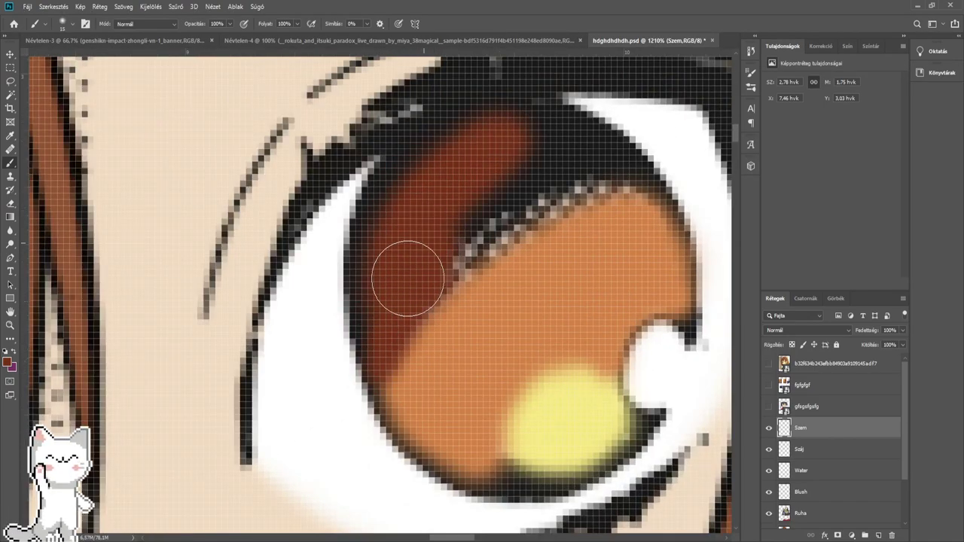
mouse_move(408, 279)
mouse_down()
mouse_move(466, 236)
mouse_move(614, 183)
mouse_move(622, 194)
mouse_move(560, 201)
mouse_move(497, 179)
mouse_move(474, 208)
mouse_up()
key(bracketright)
key(bracketright)
key(bracketright)
key(bracketright)
key(bracketright)
key(bracketright)
key(bracketright)
mouse_move(539, 154)
mouse_down()
mouse_move(628, 166)
mouse_move(374, 262)
mouse_up()
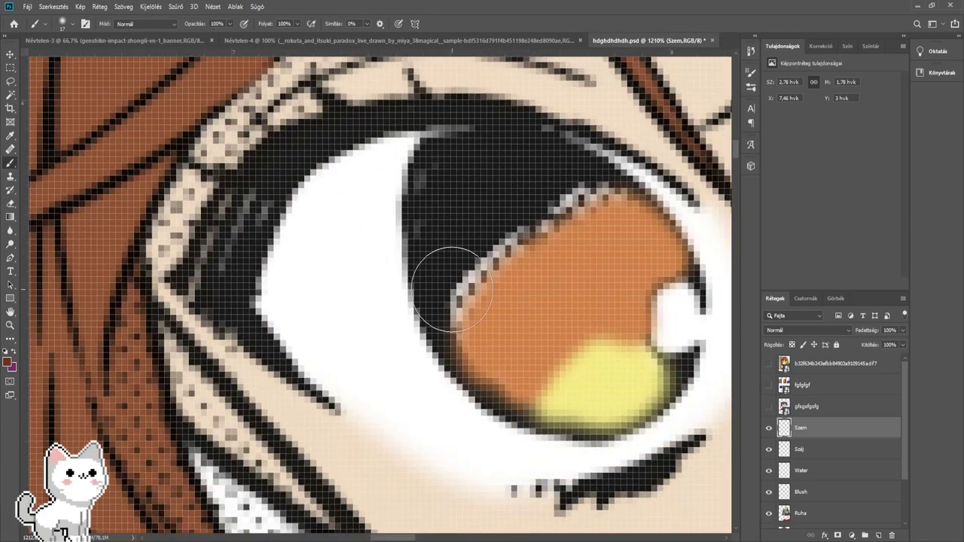
- Paint the upper iris of the girl's left-hand eye in the picture with the same dark red-brown
mouse_move(469, 316)
mouse_down()
mouse_move(448, 325)
mouse_move(452, 337)
mouse_move(497, 236)
mouse_move(459, 307)
mouse_move(549, 215)
mouse_move(533, 219)
mouse_move(595, 198)
mouse_move(626, 202)
mouse_move(482, 204)
mouse_up()
key(bracketright)
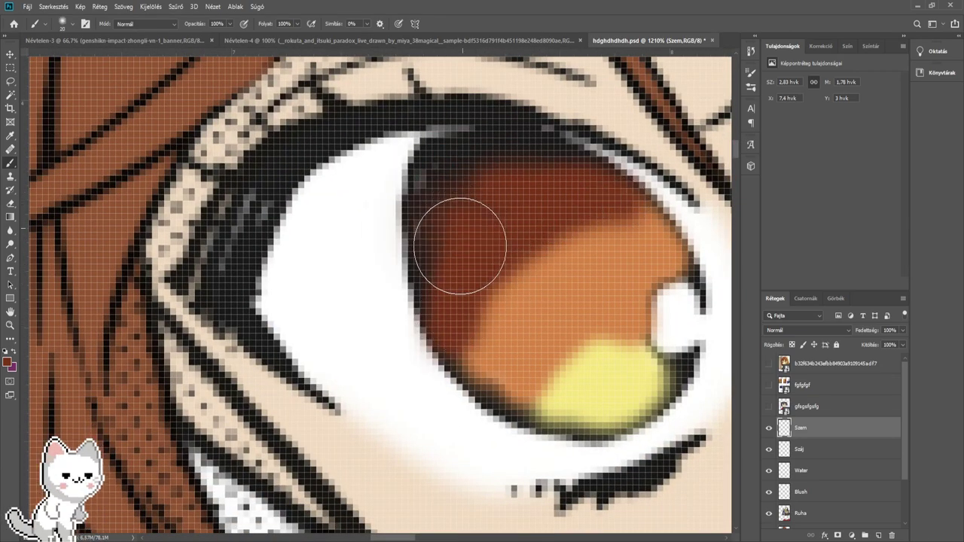
mouse_move(460, 246)
mouse_down()
mouse_move(457, 199)
mouse_move(497, 180)
mouse_move(491, 209)
mouse_up()
drag(552, 225, 361, 197)
scroll(247, 168, down, 5)
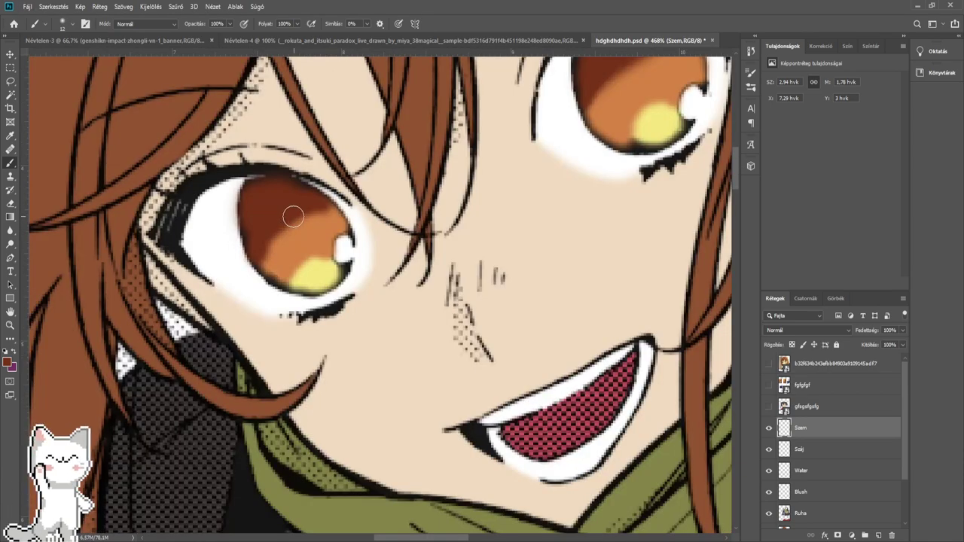
- Soften the colour transitions in both of the girl's irises with the Blur tool at 30% strength
click(10, 229)
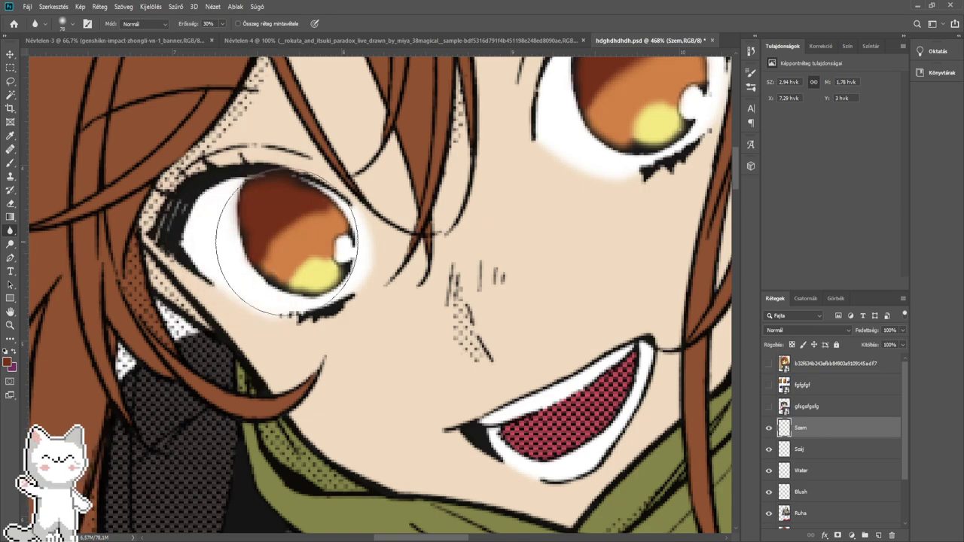
drag(254, 236, 110, 376)
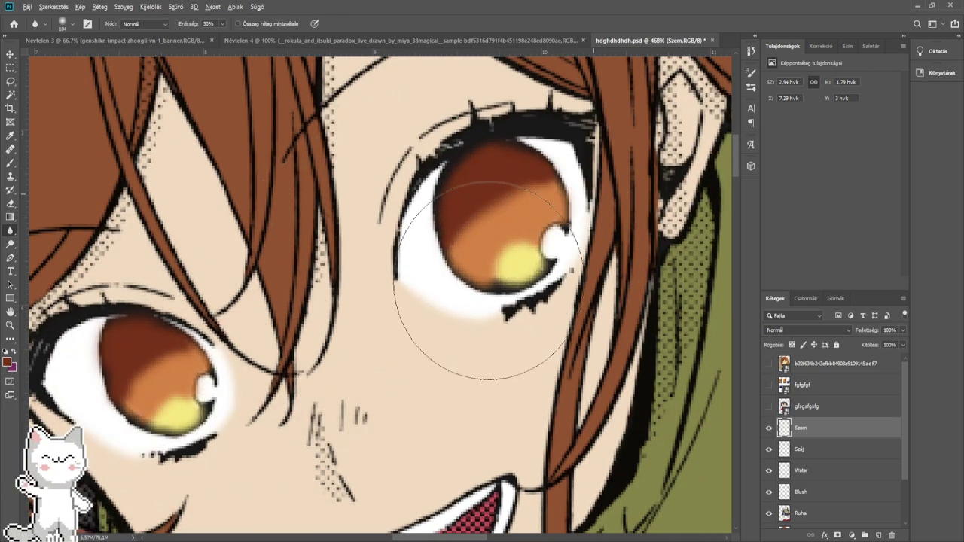
drag(488, 280, 471, 203)
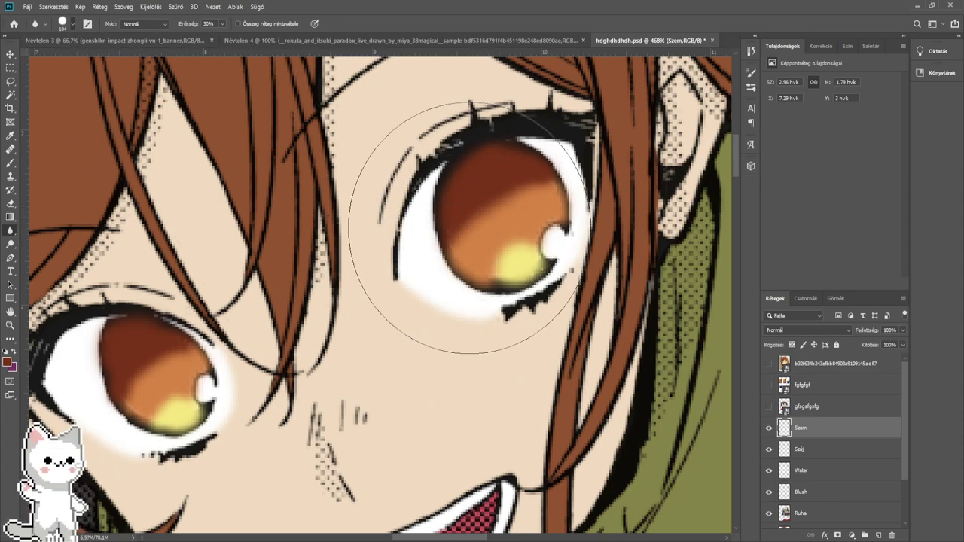
mouse_move(469, 228)
mouse_down()
mouse_move(537, 216)
mouse_move(579, 185)
mouse_up()
drag(171, 301, 203, 291)
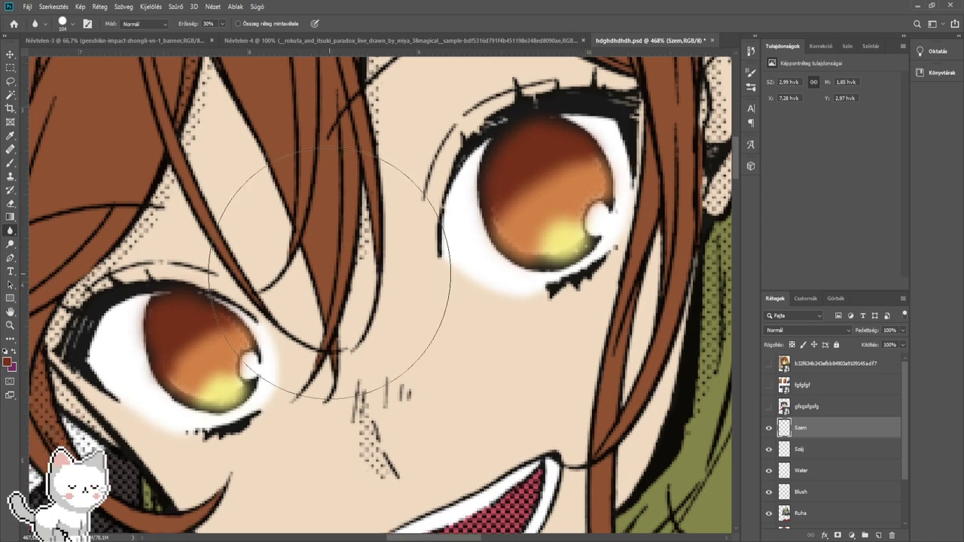
- Set the Szem layer's blend mode to Többszörözés so the line art shows through the eye colours
click(782, 329)
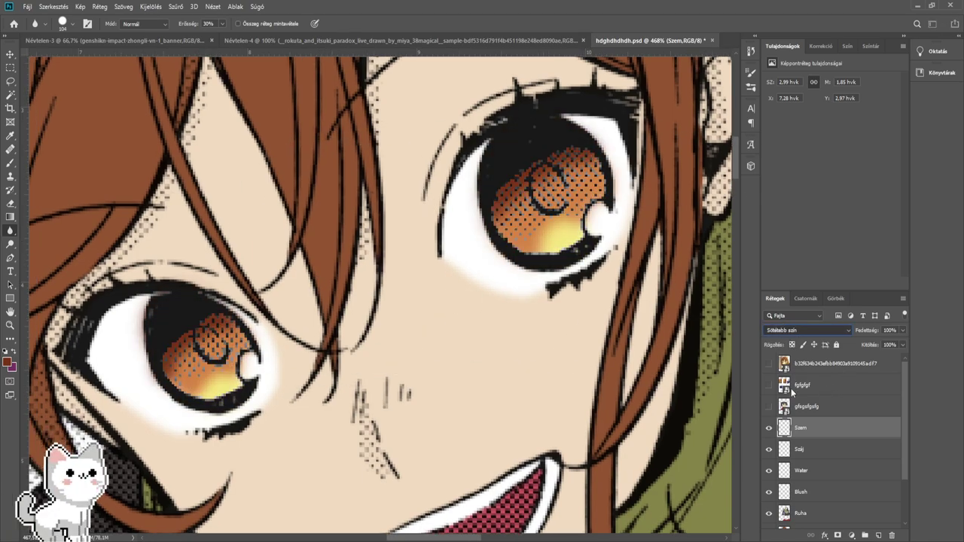
scroll(791, 320, up, 5)
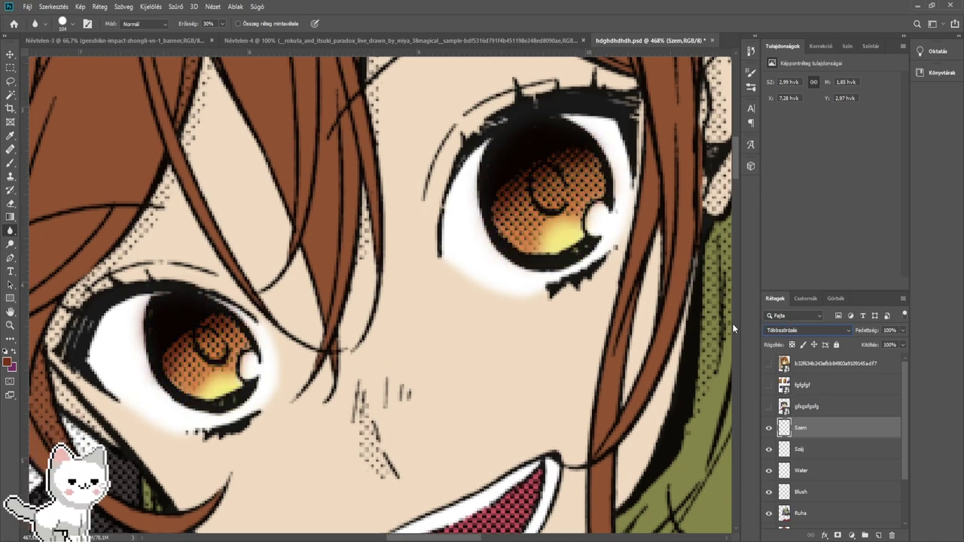
drag(460, 305, 450, 316)
scroll(595, 282, up, 3)
drag(593, 282, 542, 302)
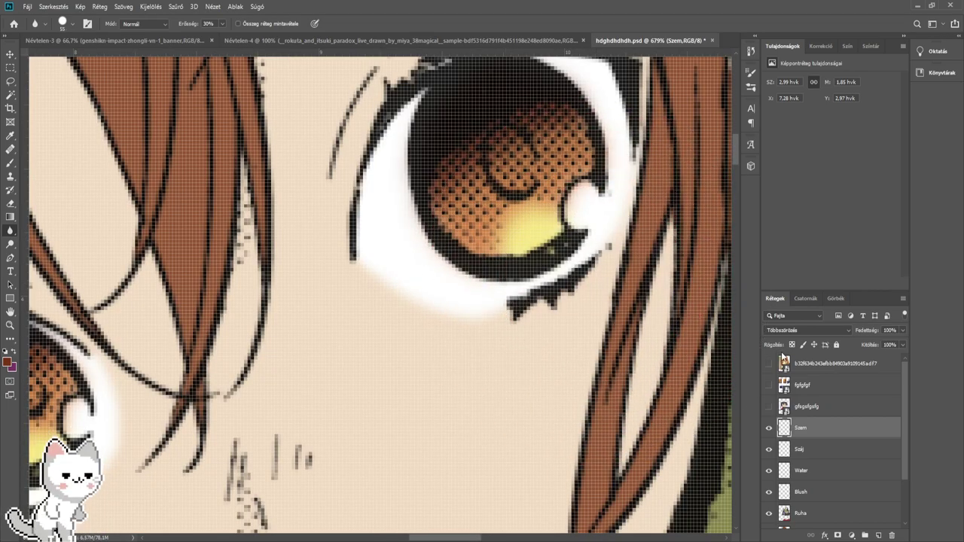
- Show the girl's reference picture, sample the dark brown of the pupil for the Brush, and hide the picture
click(769, 364)
drag(519, 512, 470, 75)
drag(463, 508, 444, 128)
drag(422, 468, 411, 343)
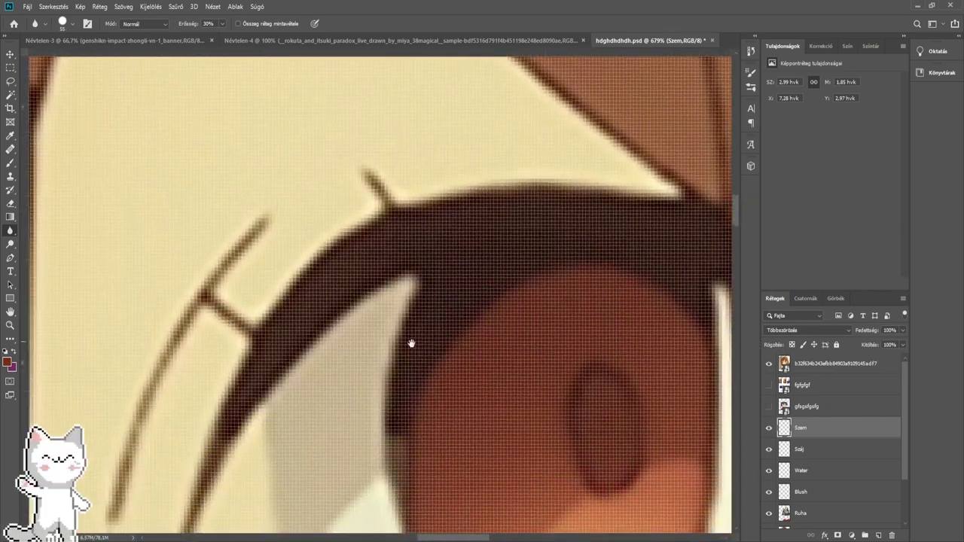
click(10, 165)
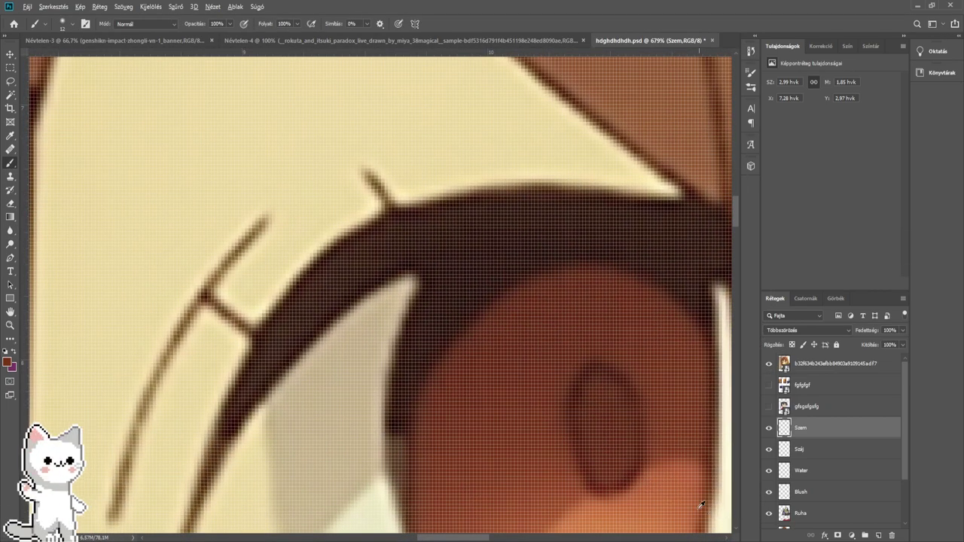
click(768, 365)
- Paint the pupil dark brown in the girl's right-hand eye in the picture
drag(503, 235, 519, 466)
drag(508, 61, 598, 482)
drag(482, 83, 414, 481)
scroll(406, 249, up, 3)
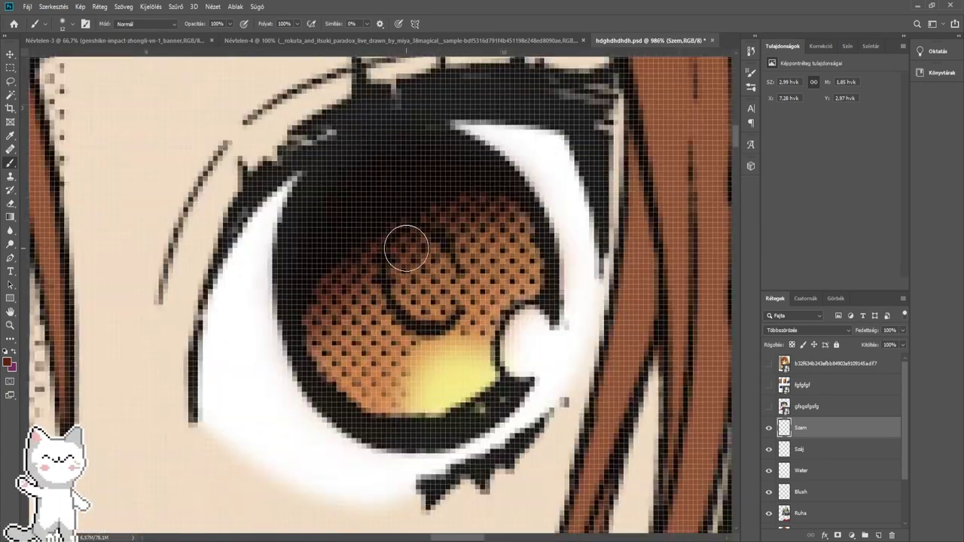
scroll(406, 248, up, 4)
alt+right_click(407, 276)
mouse_move(419, 275)
mouse_down()
mouse_move(425, 248)
mouse_move(435, 315)
mouse_move(431, 273)
mouse_move(457, 274)
mouse_up()
- Paint the pupil of the girl's left-hand eye in the picture with the same dark brown
mouse_move(385, 241)
mouse_down()
mouse_move(579, 241)
mouse_move(715, 210)
mouse_up()
drag(213, 400, 677, 248)
drag(332, 392, 385, 281)
mouse_move(432, 405)
mouse_down()
mouse_move(402, 357)
mouse_move(429, 395)
mouse_move(411, 372)
mouse_up()
- Blur the newly painted pupil colour in the girl's eyes
scroll(411, 371, down, 16)
drag(562, 370, 368, 355)
click(10, 230)
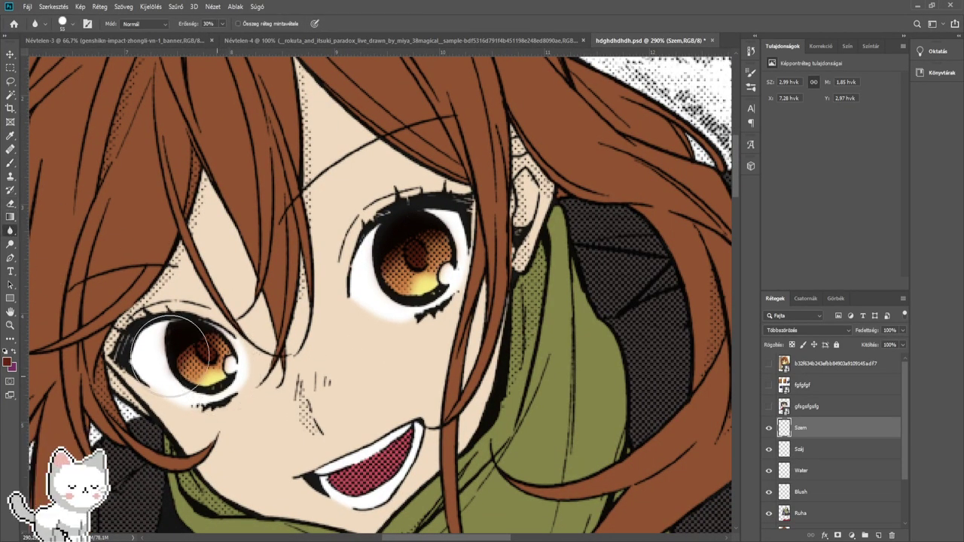
scroll(476, 198, down, 2)
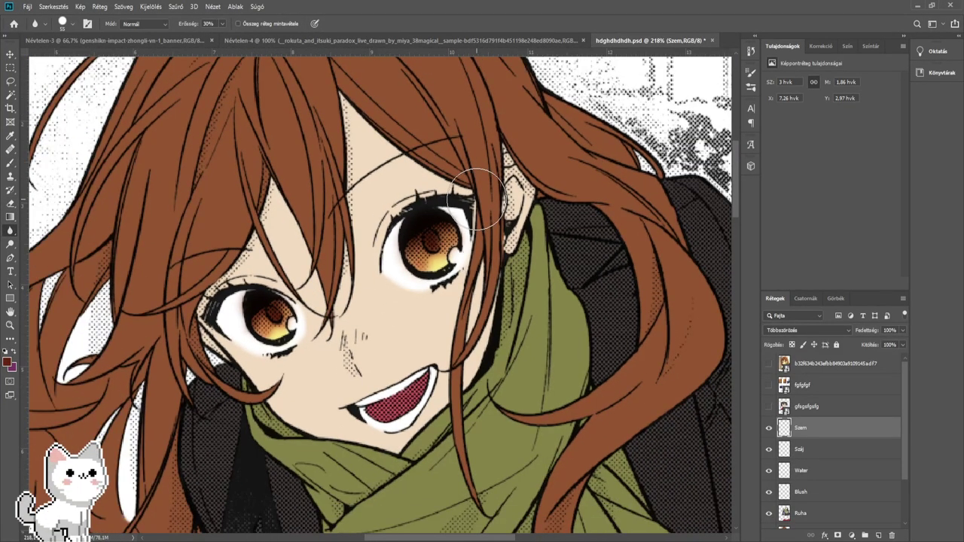
scroll(475, 197, up, 2)
scroll(460, 222, down, 3)
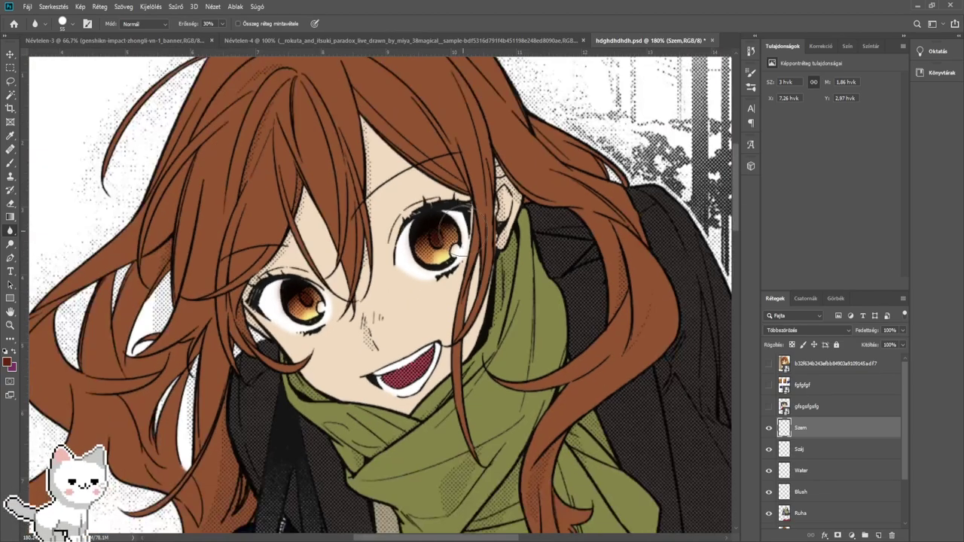
- Show the boy's reference picture, sample the light turquoise of the lower iris for the Brush, and hide the picture
scroll(376, 334, down, 4)
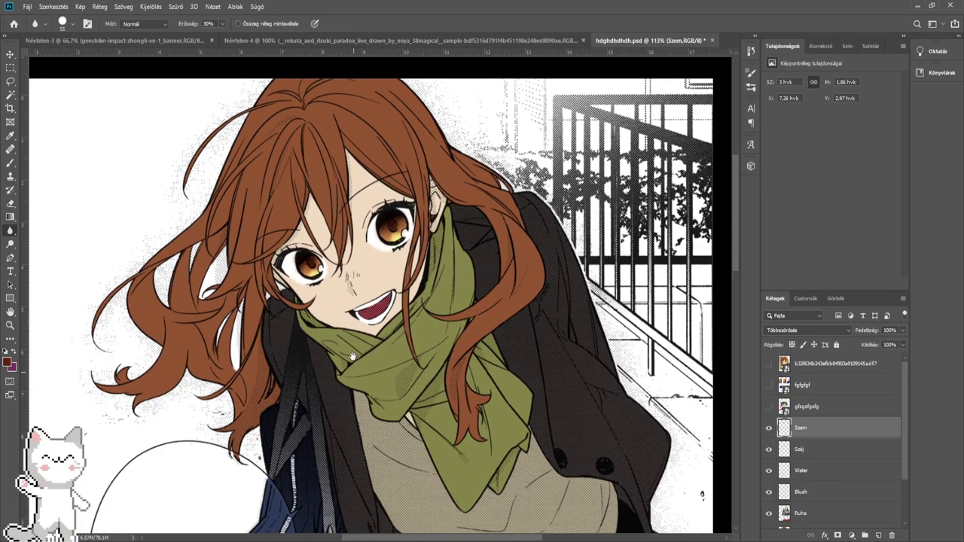
drag(353, 356, 352, 352)
scroll(367, 322, up, 5)
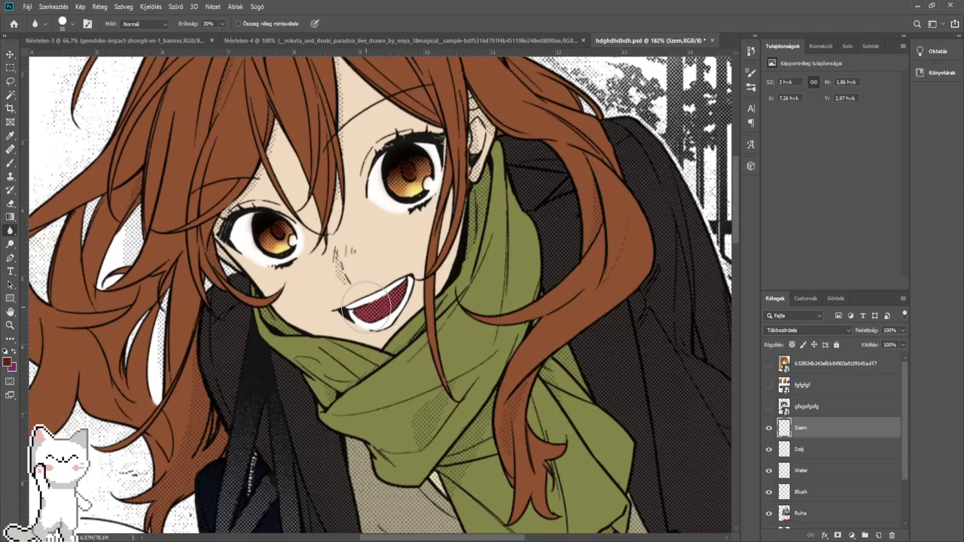
scroll(367, 307, down, 4)
drag(413, 497, 428, 361)
drag(451, 497, 436, 269)
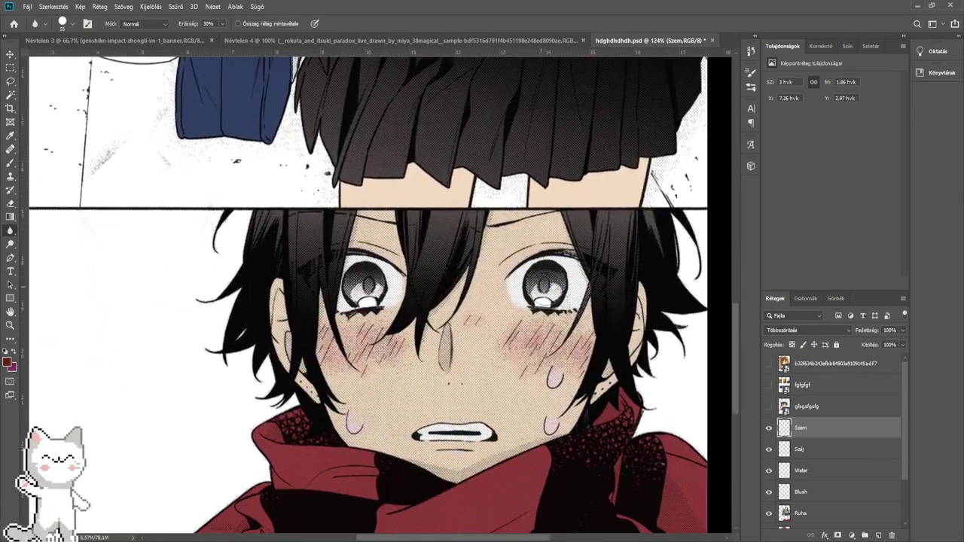
click(769, 410)
scroll(488, 322, up, 4)
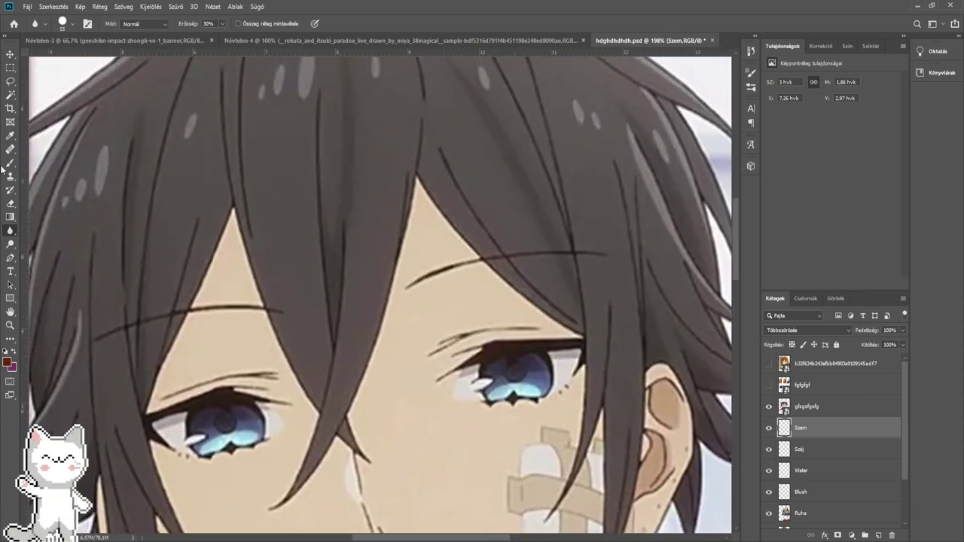
click(768, 410)
drag(640, 512, 520, 370)
drag(263, 113, 445, 367)
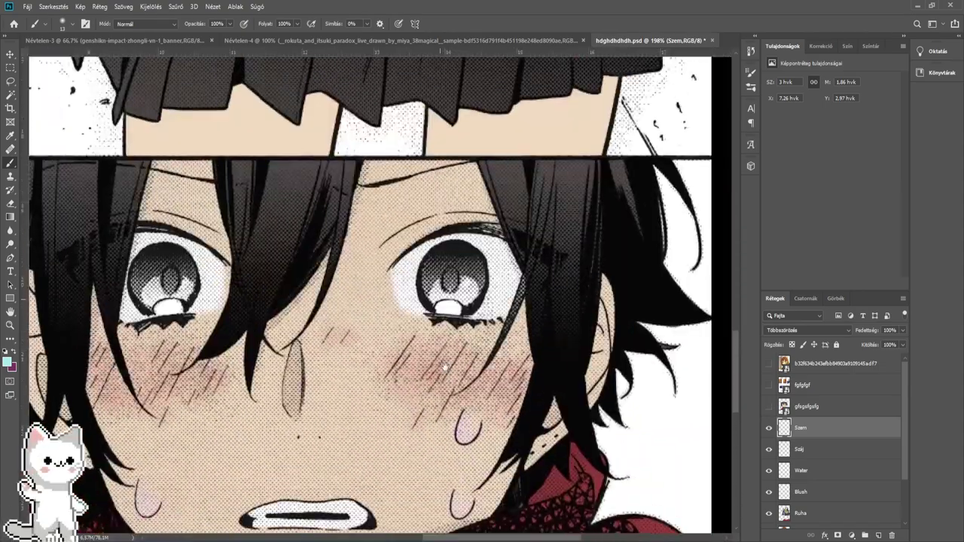
- Paint the highlight at the bottom of both of the boy's irises light turquoise with a size 16 brush
scroll(445, 367, up, 8)
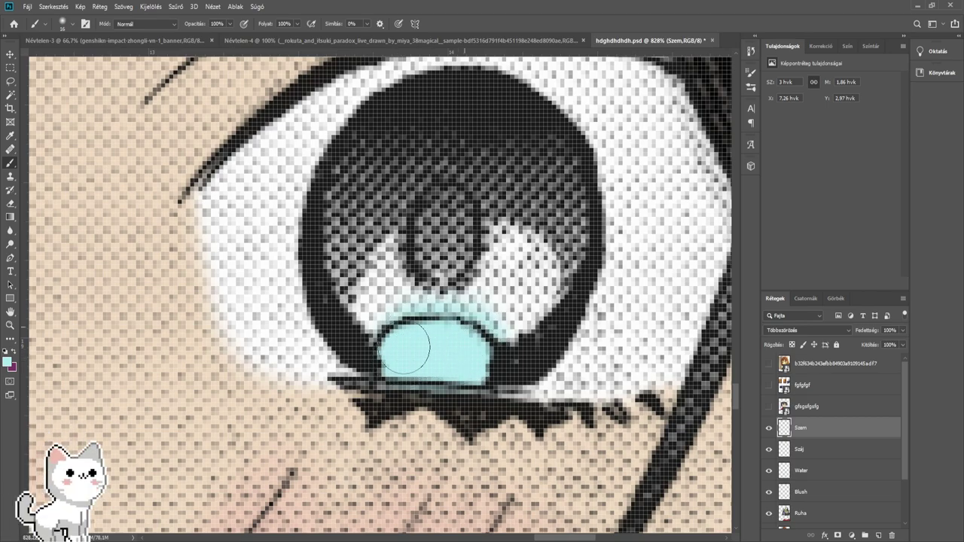
drag(404, 348, 926, 339)
mouse_move(76, 369)
mouse_down()
mouse_move(483, 347)
mouse_move(572, 364)
mouse_up()
drag(245, 348, 322, 340)
scroll(301, 323, down, 5)
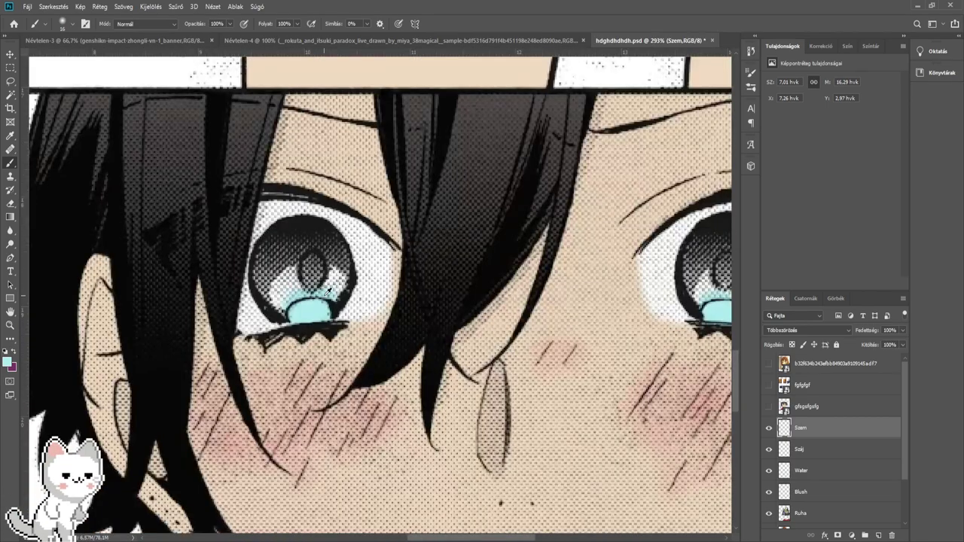
- Show the boy's reference picture again, sample the blue of the iris, and hide the picture
click(769, 406)
scroll(505, 405, up, 10)
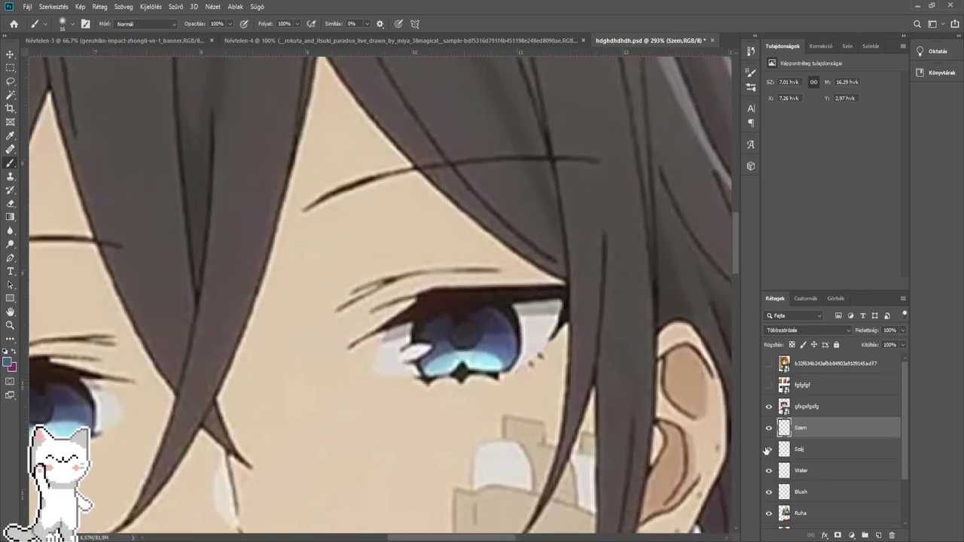
click(769, 408)
drag(672, 449, 486, 246)
drag(625, 482, 575, 354)
- Paint the lower iris blue around the turquoise highlight in both of the boy's eyes, enlarging the brush to size 23
drag(404, 308, 766, 402)
scroll(371, 308, up, 10)
mouse_move(429, 241)
mouse_down()
mouse_move(402, 318)
mouse_move(372, 331)
mouse_move(467, 249)
mouse_move(437, 317)
mouse_move(485, 301)
mouse_move(549, 355)
mouse_move(519, 323)
mouse_move(422, 313)
mouse_move(471, 256)
mouse_move(611, 291)
mouse_move(394, 301)
mouse_up()
drag(219, 331, 715, 301)
mouse_move(91, 327)
mouse_down()
mouse_move(431, 314)
mouse_move(460, 393)
mouse_up()
mouse_move(263, 332)
mouse_down()
mouse_move(287, 338)
mouse_move(361, 320)
mouse_move(459, 317)
mouse_move(484, 290)
mouse_move(301, 264)
mouse_move(370, 268)
mouse_move(259, 339)
mouse_move(276, 274)
mouse_up()
alt+right_click(284, 369)
scroll(374, 246, down, 10)
drag(685, 216, 390, 313)
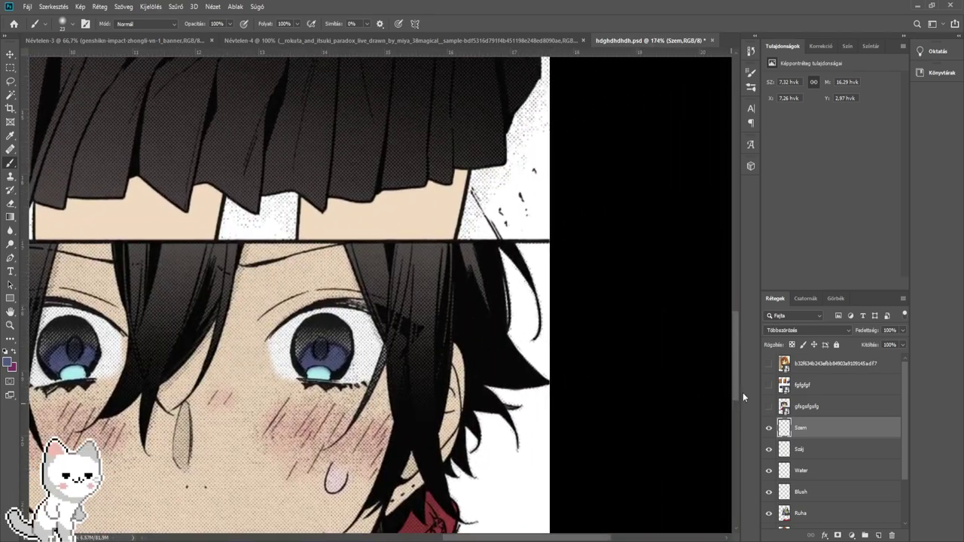
- Sample the very dark blue of the upper iris from the boy's reference picture and hide the picture
click(769, 406)
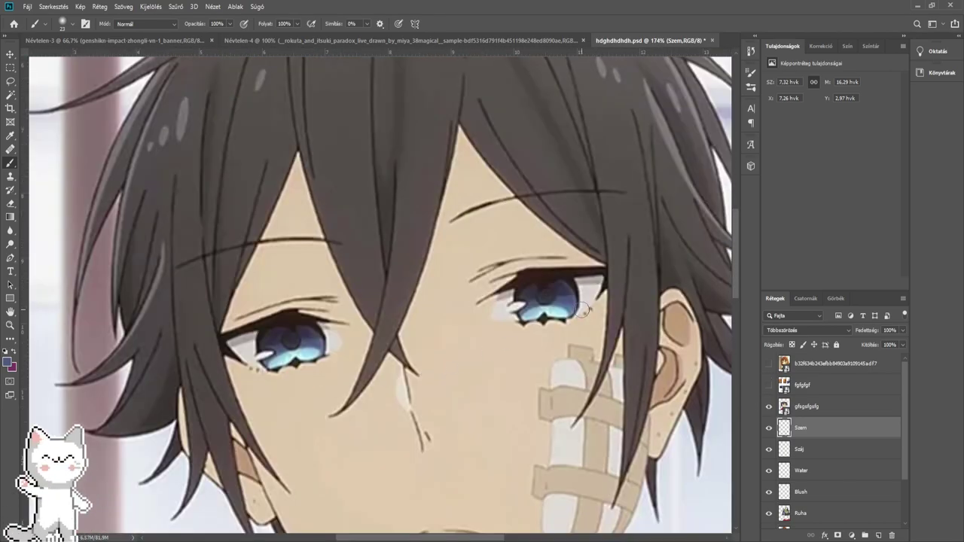
click(769, 405)
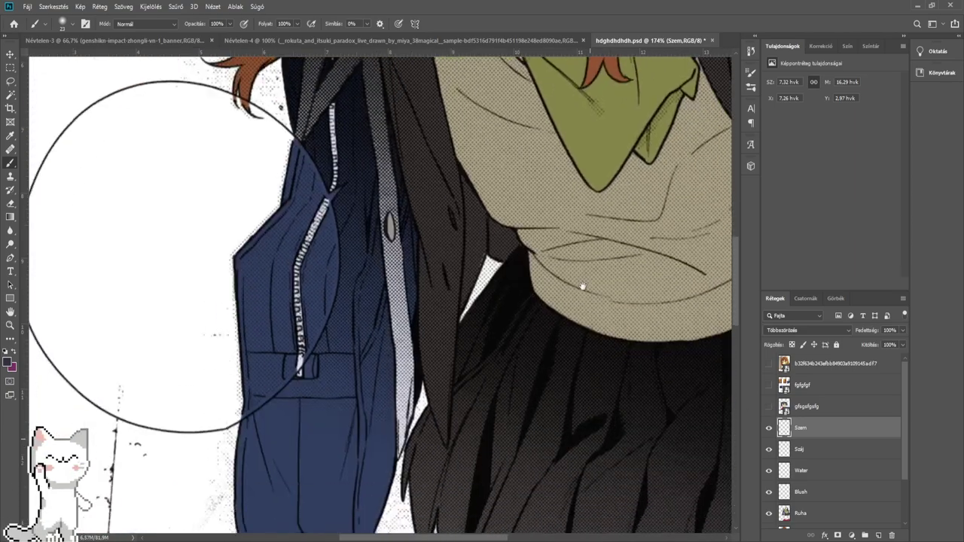
scroll(580, 279, up, 10)
scroll(435, 265, up, 10)
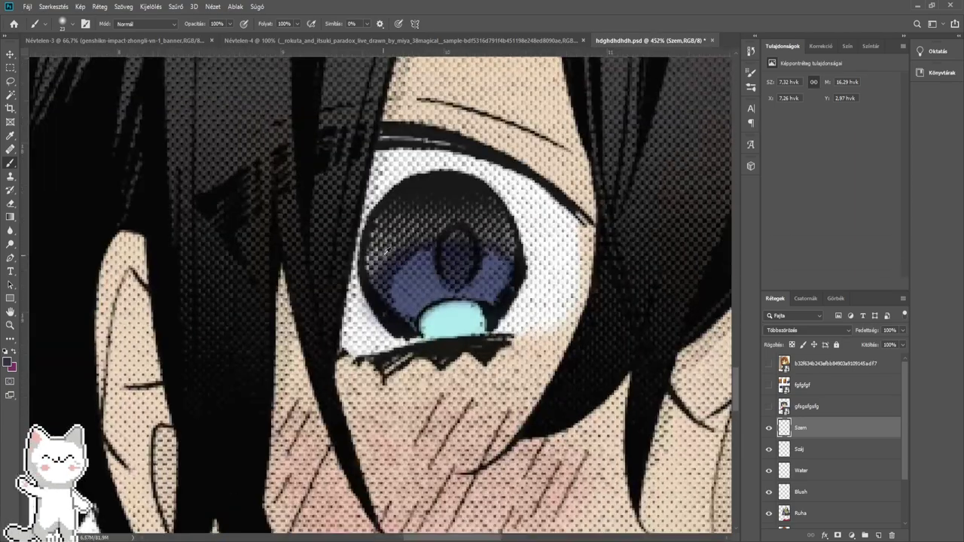
- Shade the upper iris of the boy's left-hand eye in the picture dark blue and erase the spill on the eye white
mouse_move(383, 292)
mouse_down()
mouse_move(379, 299)
mouse_move(415, 186)
mouse_move(460, 204)
mouse_move(532, 181)
mouse_move(522, 215)
mouse_move(416, 191)
mouse_up()
mouse_move(373, 266)
mouse_down()
mouse_move(415, 147)
mouse_move(490, 121)
mouse_move(550, 125)
mouse_move(573, 188)
mouse_up()
mouse_move(637, 205)
mouse_down()
mouse_move(492, 201)
mouse_move(534, 258)
mouse_move(476, 201)
mouse_move(458, 121)
mouse_up()
key(bracketleft)
key(bracketleft)
key(bracketleft)
scroll(459, 161, right, 2)
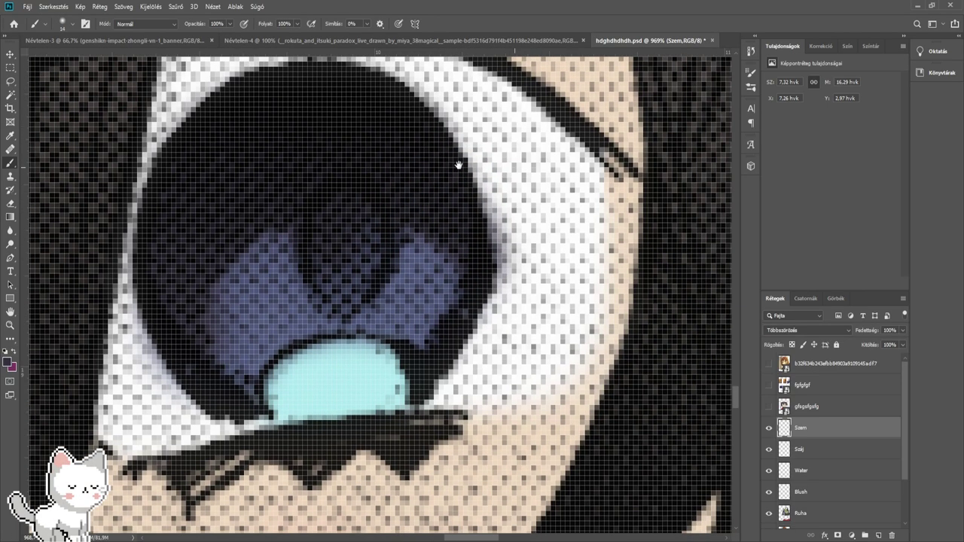
key(e)
drag(503, 280, 497, 180)
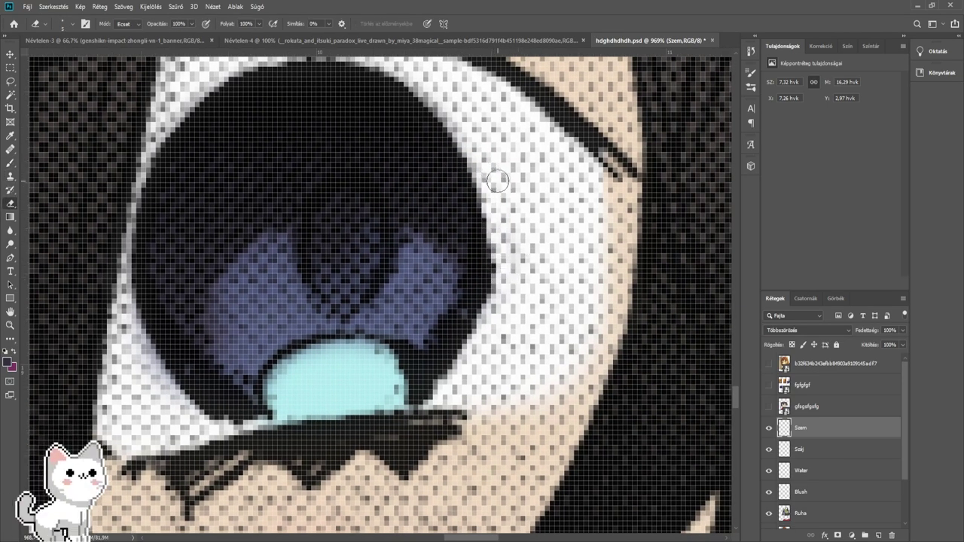
- Shade the upper part and edges of the iris dark blue in the boy's right-hand eye in the picture
click(10, 165)
mouse_move(685, 226)
mouse_down()
mouse_move(208, 223)
mouse_move(333, 230)
mouse_move(327, 336)
mouse_up()
mouse_move(324, 389)
mouse_down()
mouse_move(339, 324)
mouse_move(312, 349)
mouse_move(370, 263)
mouse_move(414, 252)
mouse_move(389, 238)
mouse_move(359, 272)
mouse_up()
key(bracketright)
alt+right_click(359, 272)
mouse_move(429, 241)
mouse_down()
mouse_move(506, 233)
mouse_move(528, 260)
mouse_move(577, 291)
mouse_move(594, 330)
mouse_up()
key(bracketleft)
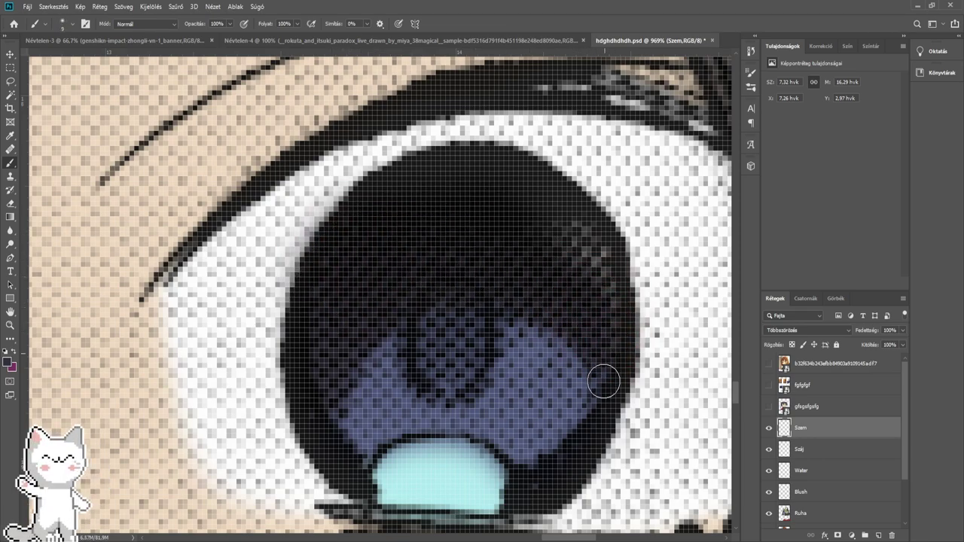
mouse_move(586, 297)
mouse_down()
mouse_move(521, 208)
mouse_move(562, 218)
mouse_move(458, 174)
mouse_move(382, 238)
mouse_up()
scroll(382, 238, down, 8)
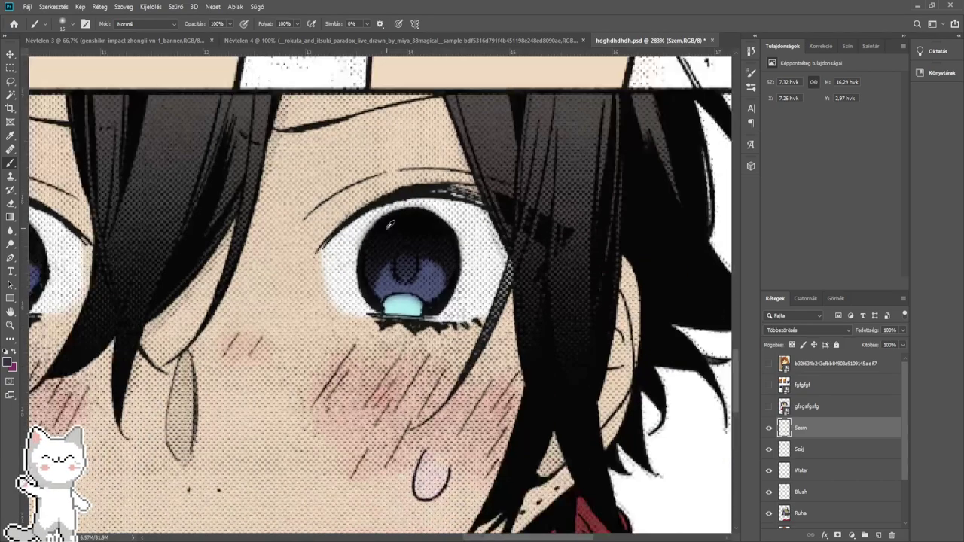
- Show the boy's reference picture, compare its eyes with the painted ones and hide the picture again
click(768, 406)
drag(178, 98, 490, 493)
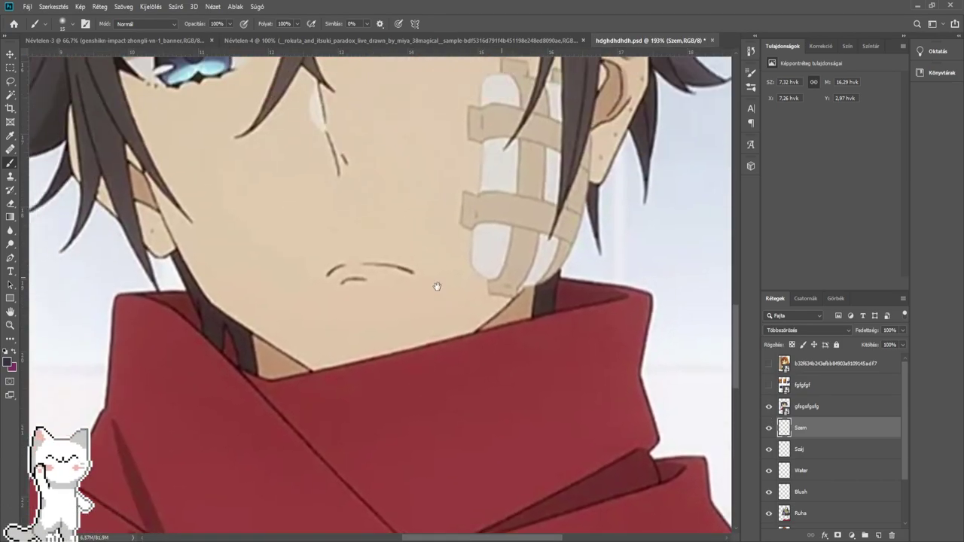
drag(404, 165, 474, 394)
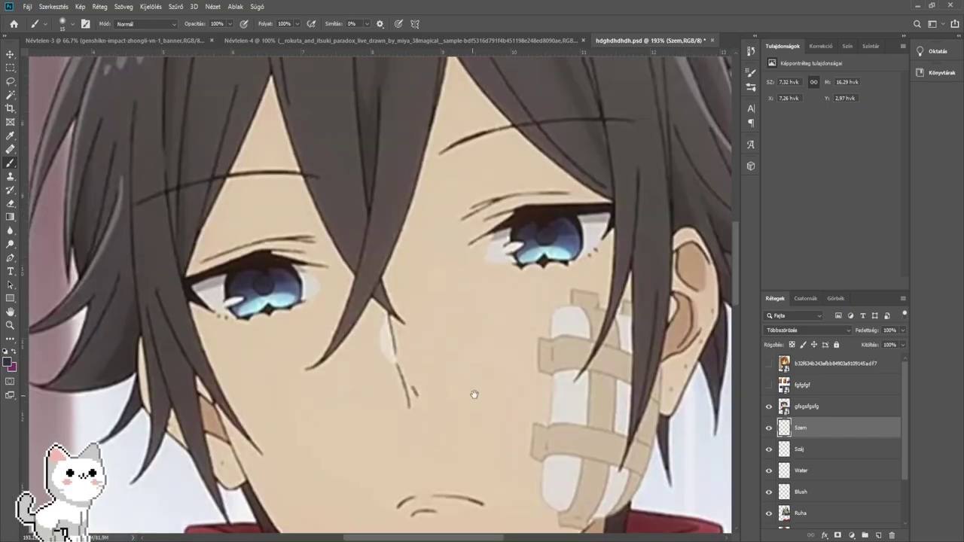
click(768, 407)
- Paint the pupils of both of the boy's eyes in the very dark blue with the brush at size 17
drag(580, 384, 376, 75)
drag(529, 522, 522, 394)
scroll(470, 294, up, 4)
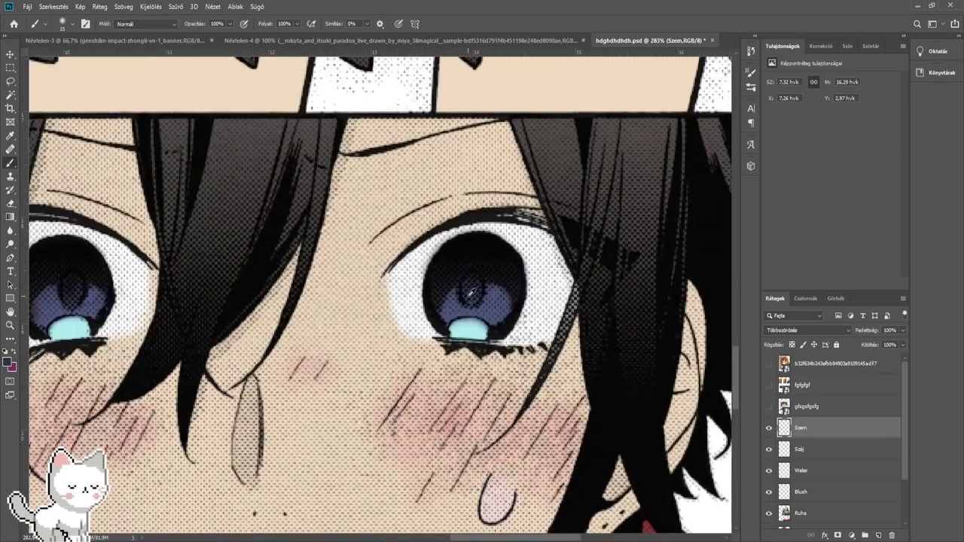
scroll(470, 292, up, 5)
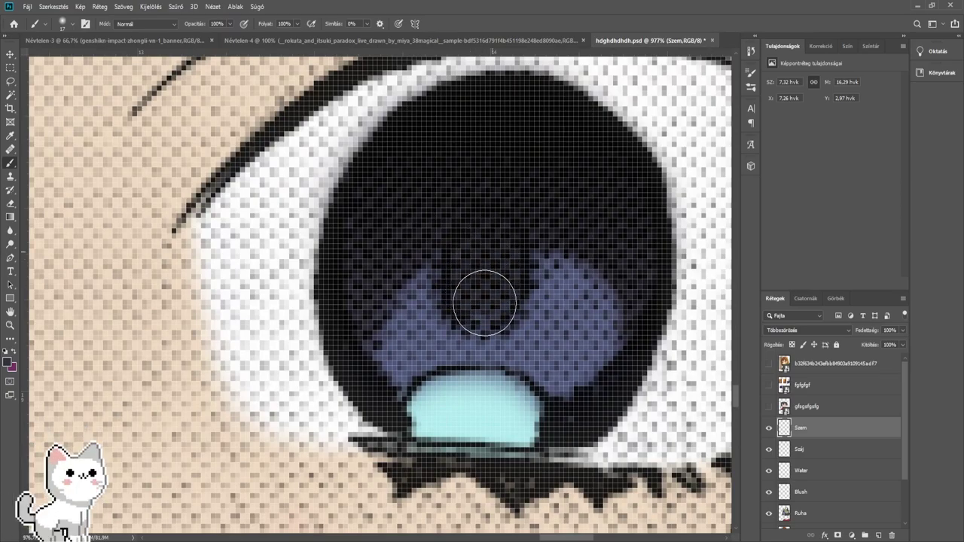
drag(339, 253, 671, 279)
drag(46, 293, 672, 291)
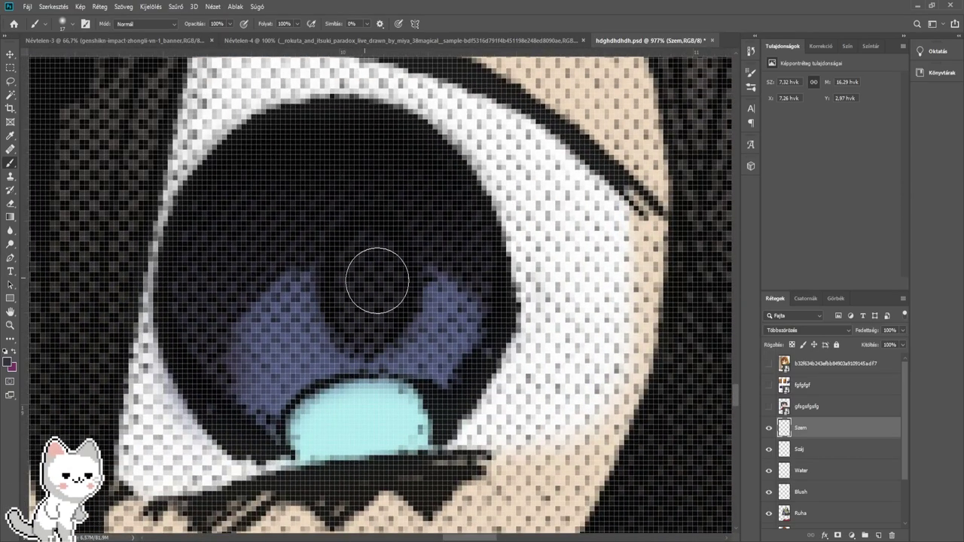
- Soften the painted colours in both of the boy's eyes with the Blur tool, enlarging its brush to size 96
scroll(376, 280, down, 6)
click(11, 232)
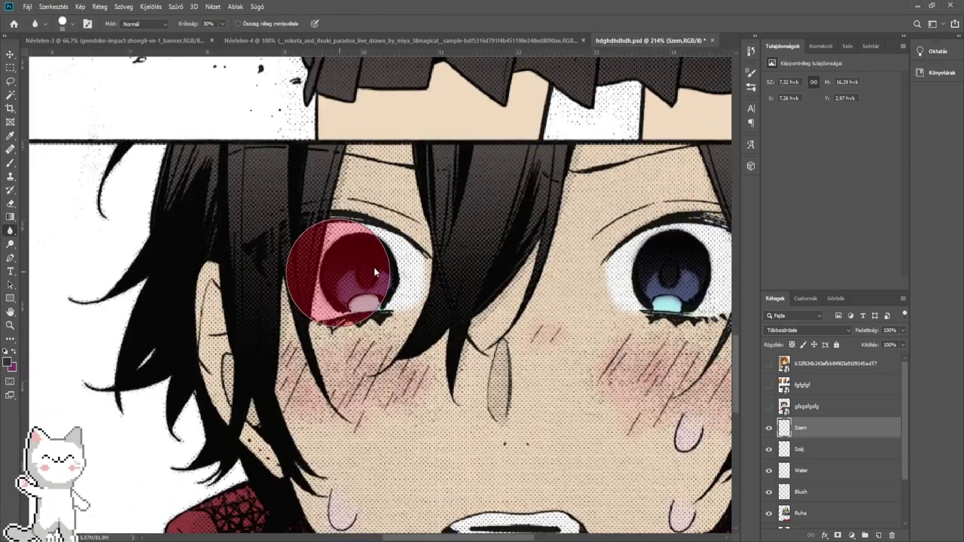
drag(541, 260, 227, 279)
drag(396, 263, 437, 221)
scroll(437, 221, down, 8)
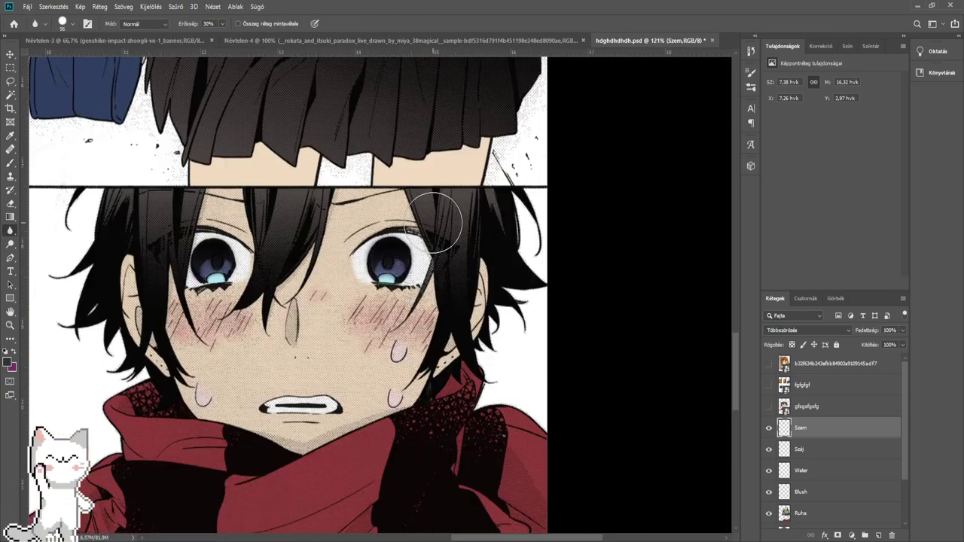
- Apply an image colour adjustment to the Szem layer that makes the girl's and the boy's eye colours more vivid
drag(304, 203, 365, 262)
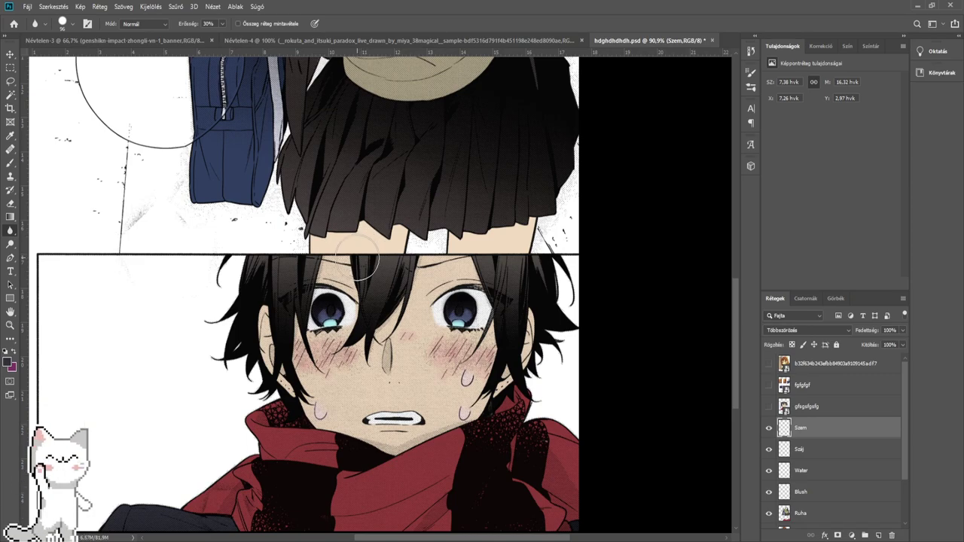
scroll(362, 264, down, 2)
mouse_move(378, 241)
mouse_down()
mouse_move(429, 309)
mouse_move(360, 436)
mouse_move(401, 323)
mouse_move(372, 405)
mouse_up()
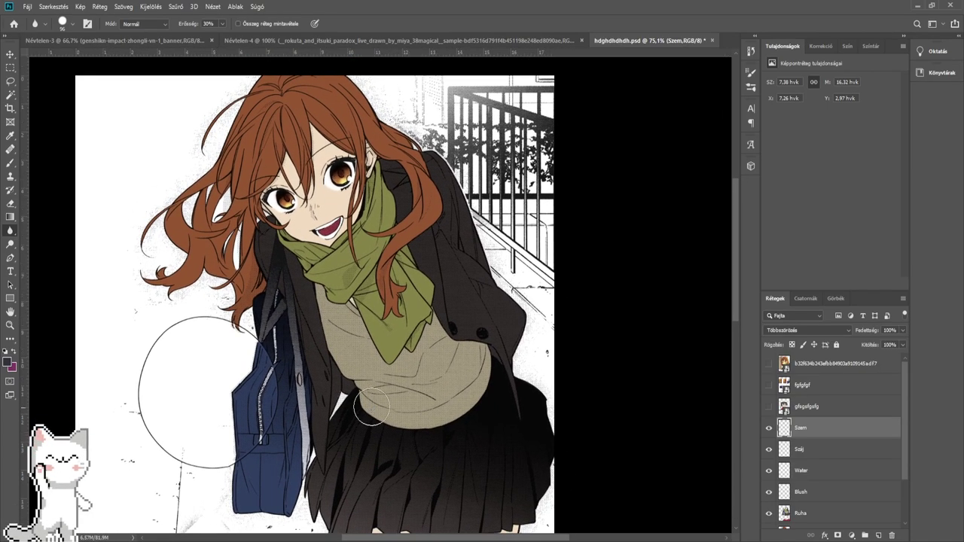
scroll(366, 259, down, 3)
drag(420, 318, 388, 211)
drag(340, 115, 344, 150)
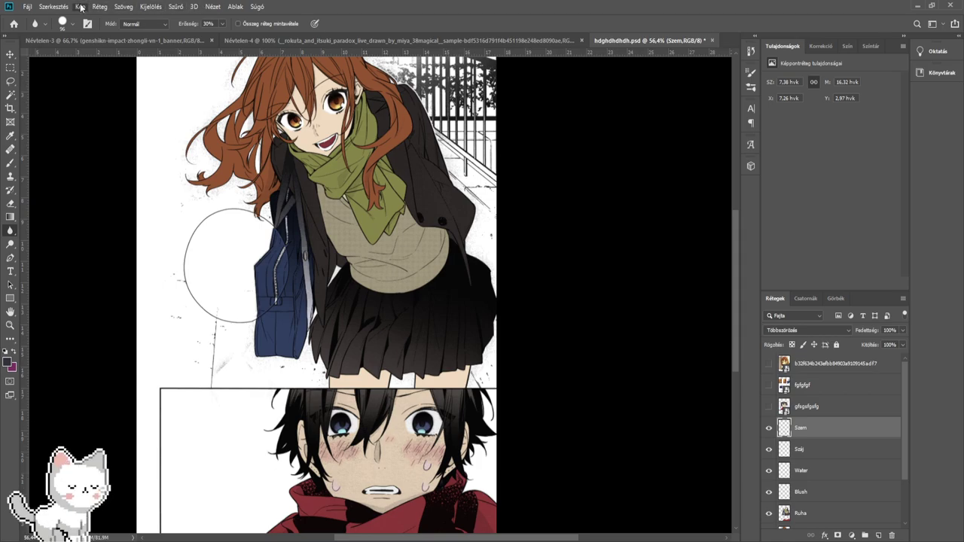
key(i)
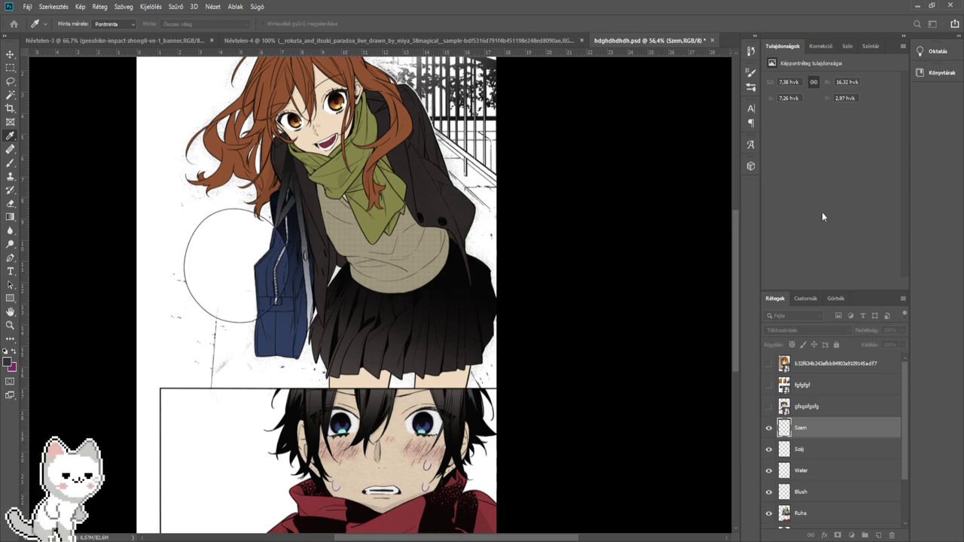
key(r)
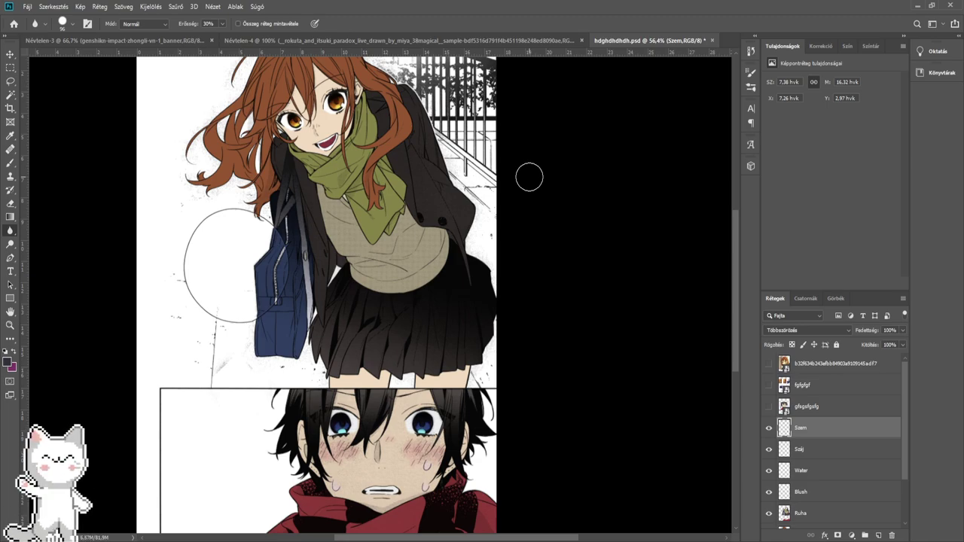
- Examine the adjusted eye colours of the girl and the boy up close
scroll(369, 248, up, 3)
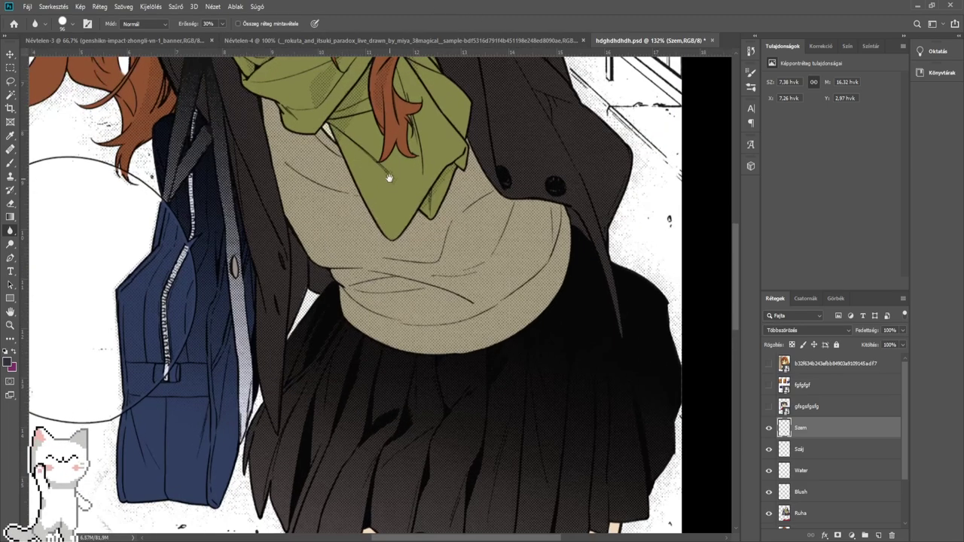
drag(390, 177, 402, 354)
drag(392, 310, 395, 285)
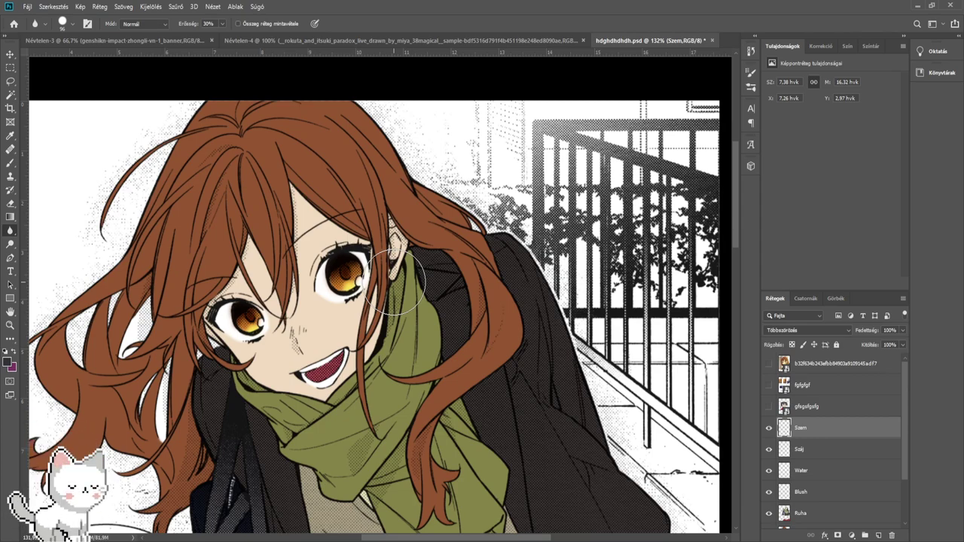
scroll(397, 283, down, 3)
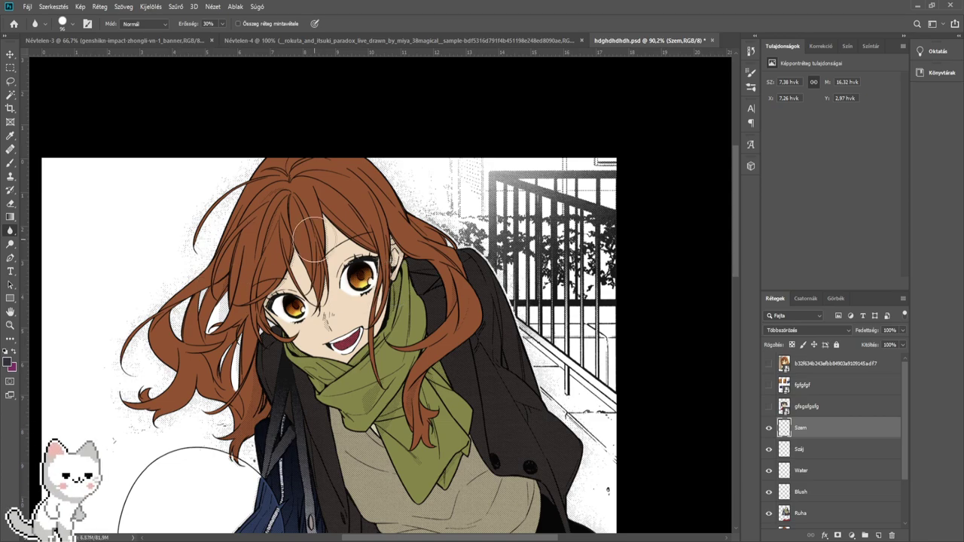
scroll(388, 251, down, 5)
drag(388, 251, 368, 93)
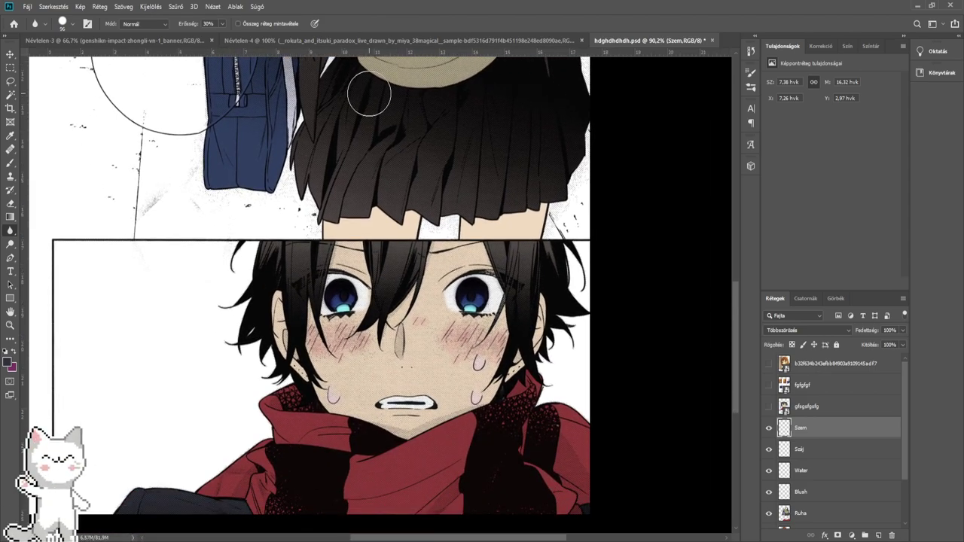
scroll(523, 393, up, 5)
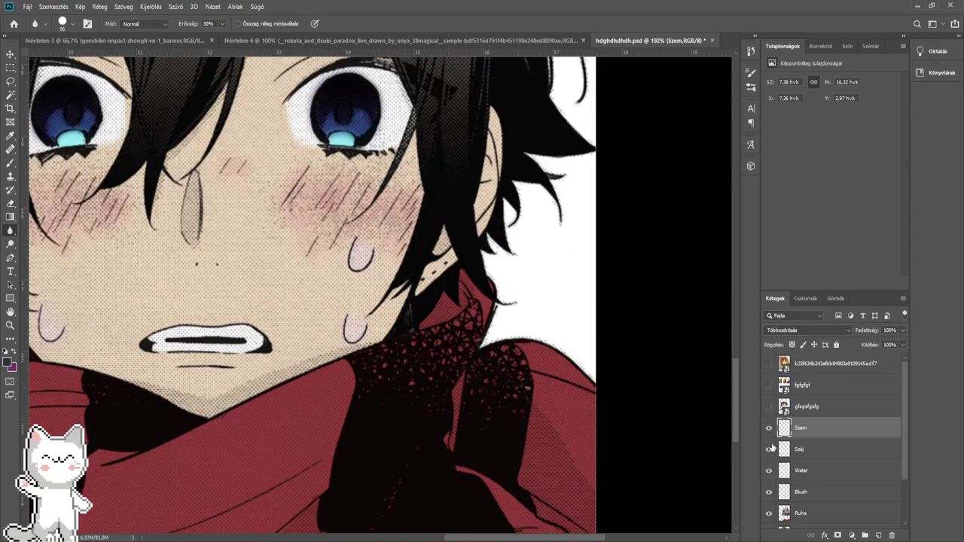
- Hide and show the Ruha layer and the Haj layer to check the clothing and hair colours, and view the whole page
scroll(771, 447, down, 1)
click(768, 492)
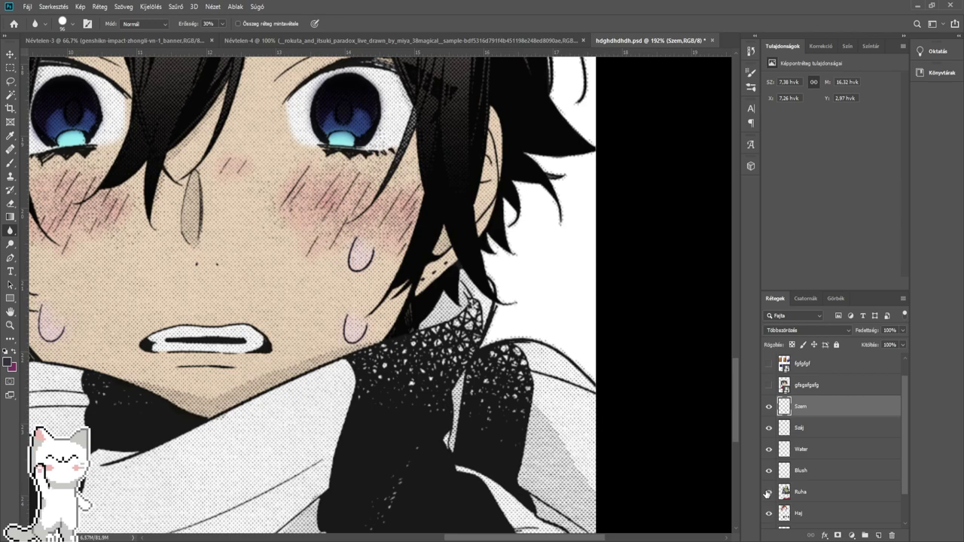
click(768, 492)
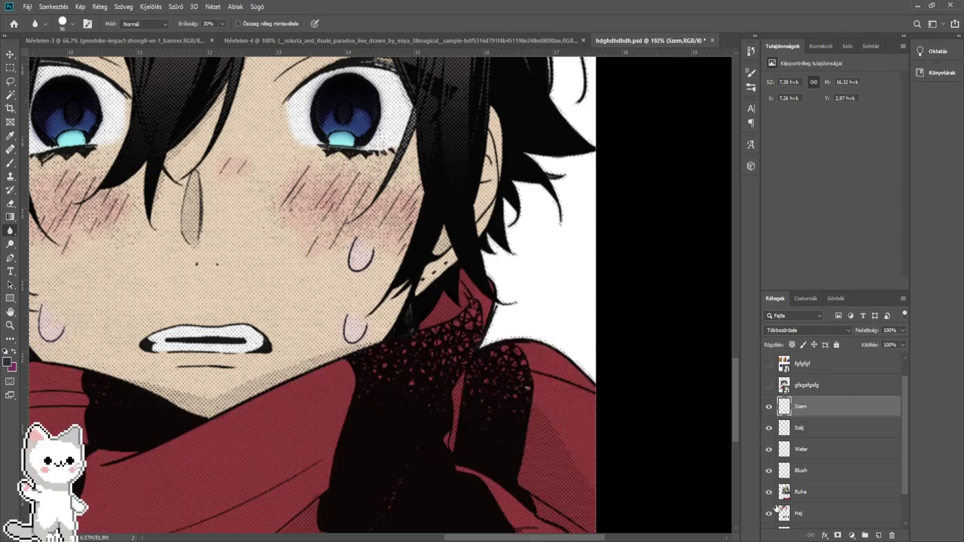
click(769, 513)
click(772, 516)
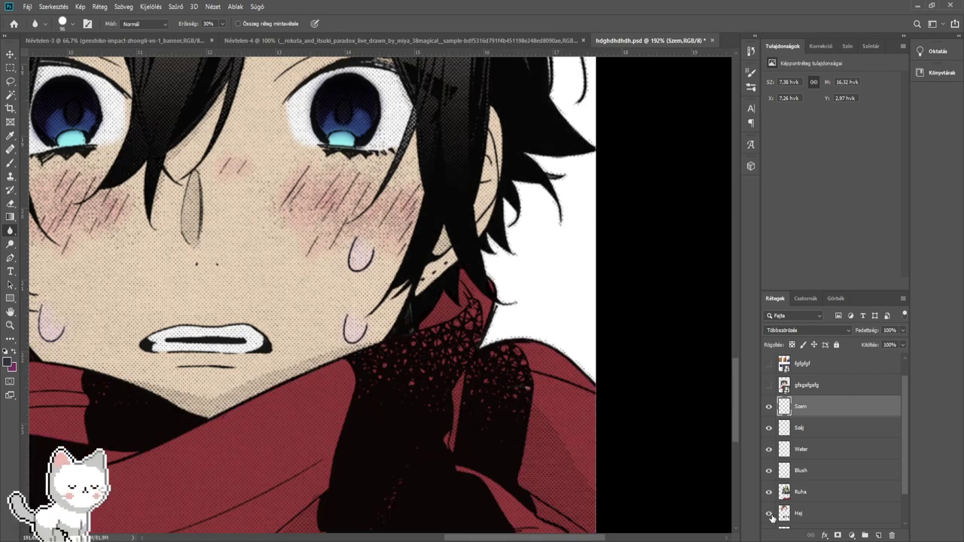
click(771, 517)
click(771, 516)
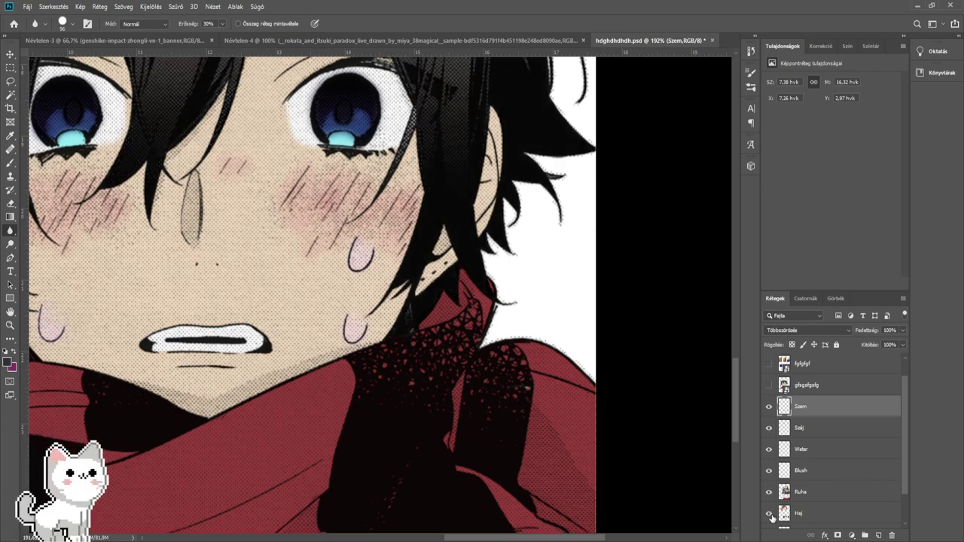
scroll(502, 386, down, 2)
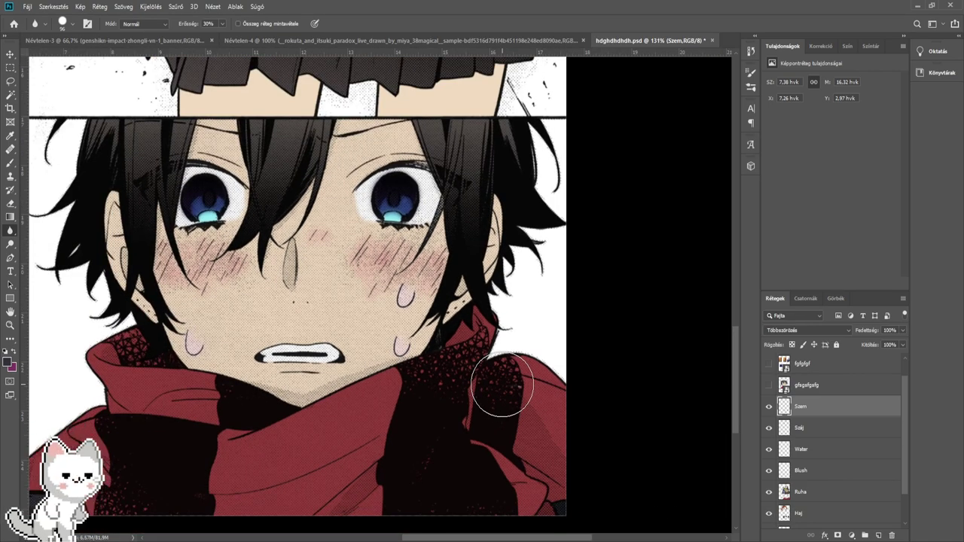
scroll(503, 386, down, 5)
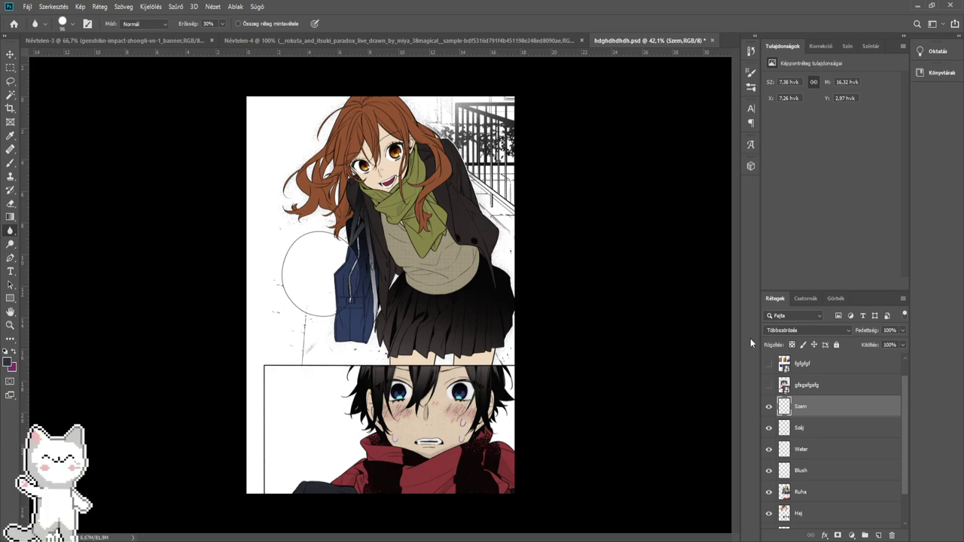
- Delete the three hidden reference picture layers above the Szem layer
scroll(799, 367, up, 1)
click(800, 367)
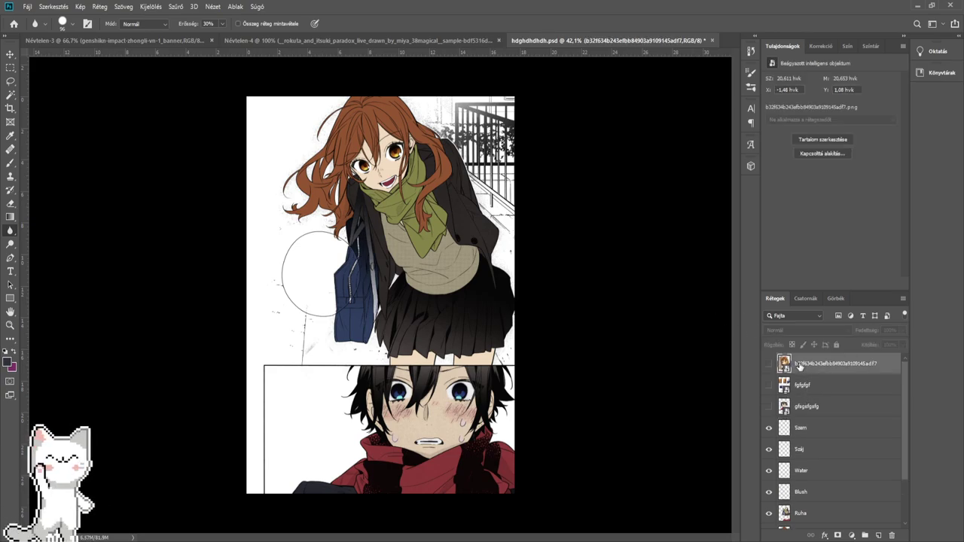
key(Delete)
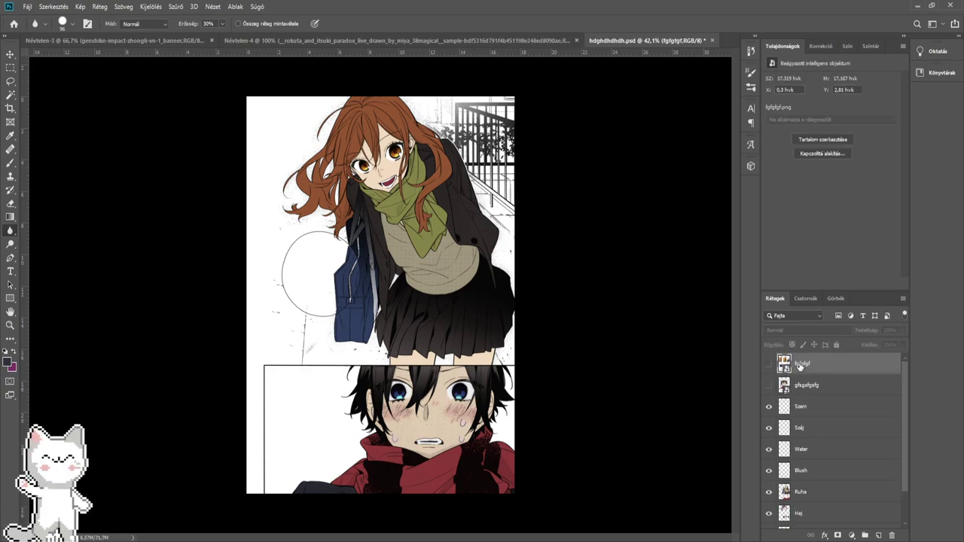
key(Delete)
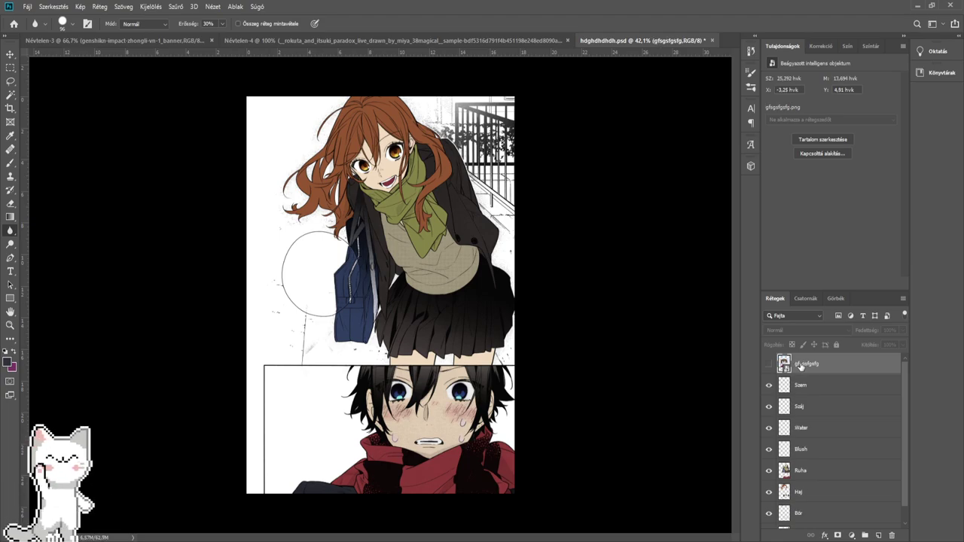
key(Delete)
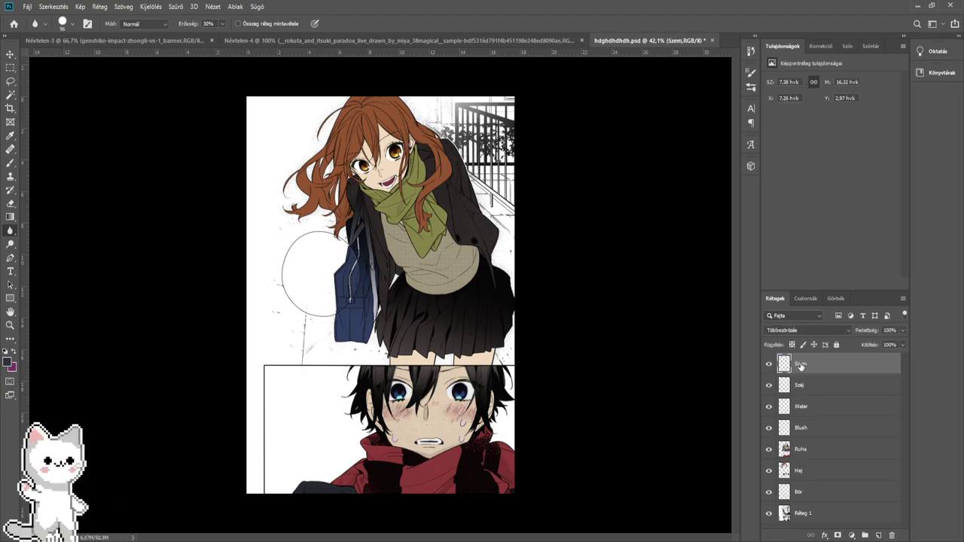
- Look over the coloured page and hide and show the Bőr layer to check the skin colour of both characters
scroll(411, 220, up, 8)
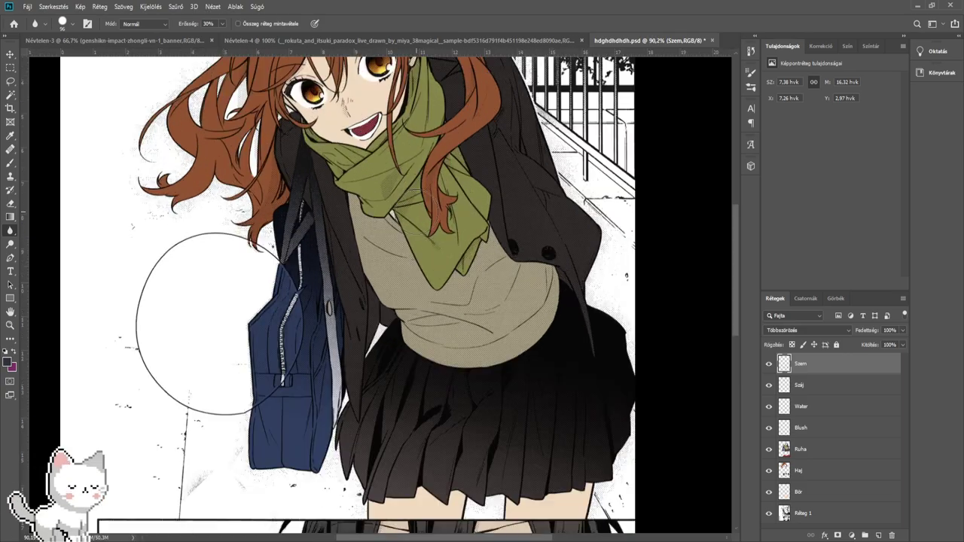
drag(423, 134, 420, 305)
scroll(421, 304, down, 10)
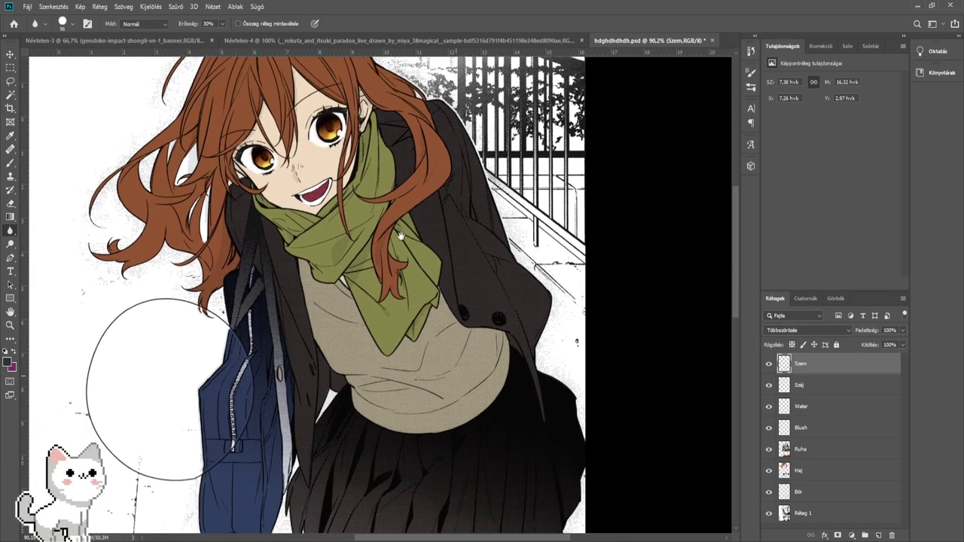
scroll(482, 295, down, 3)
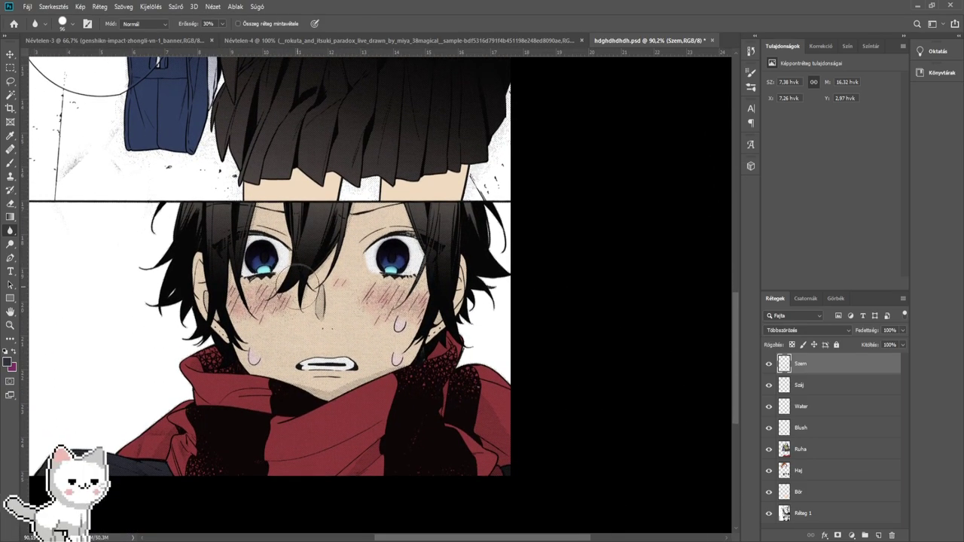
scroll(318, 292, down, 3)
drag(318, 293, 466, 386)
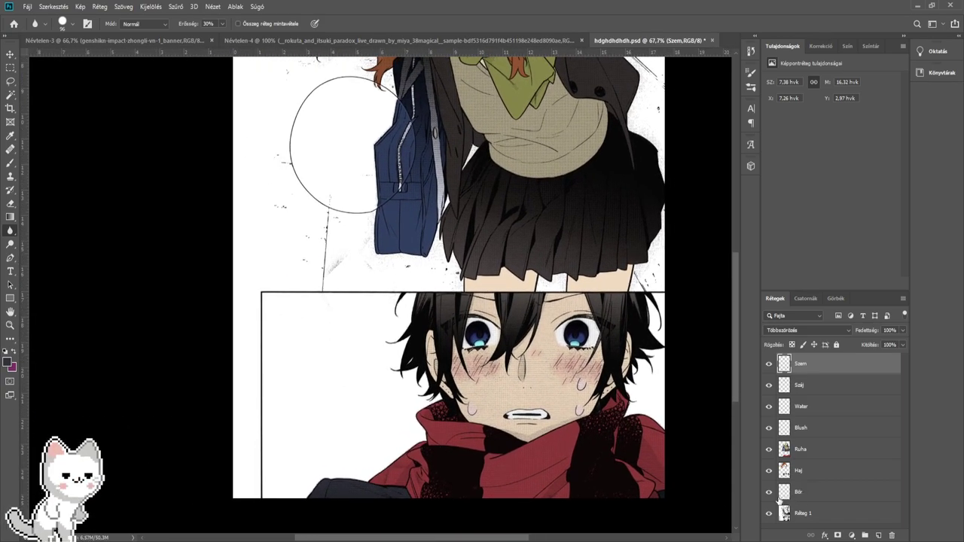
click(769, 491)
scroll(559, 268, down, 2)
drag(559, 267, 489, 262)
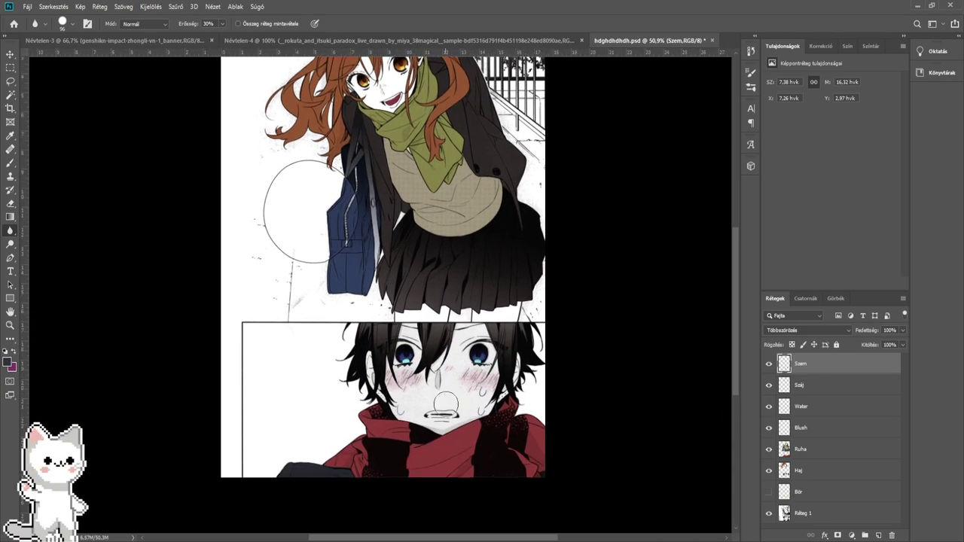
click(769, 492)
- Select the Bőr layer and adjust its skin colour with an image adjustment
scroll(542, 354, up, 2)
scroll(542, 354, left, 1)
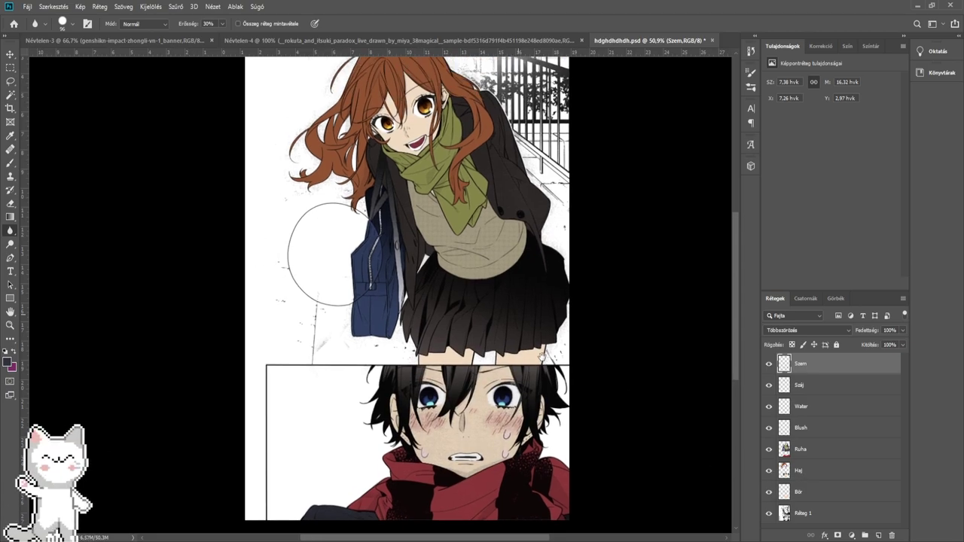
scroll(540, 356, down, 1)
scroll(541, 356, right, 2)
click(837, 494)
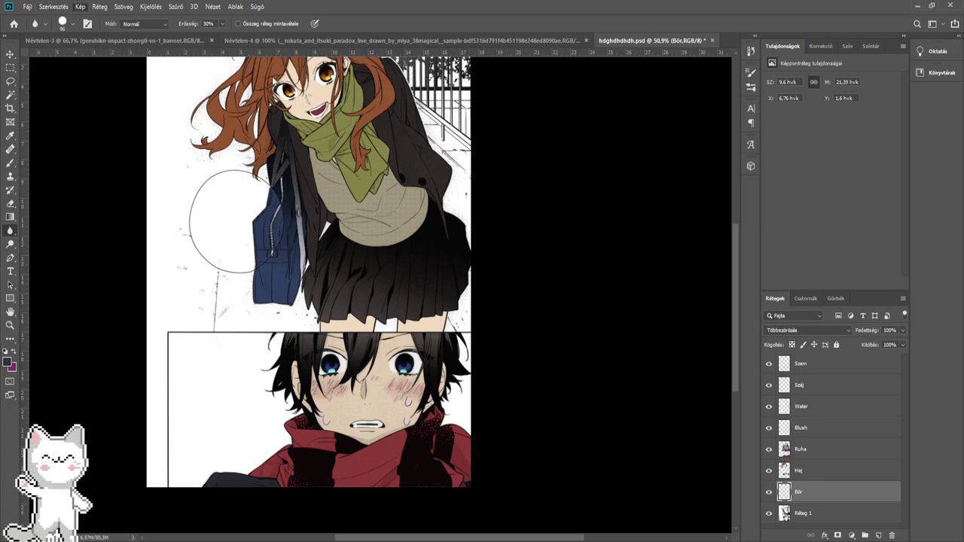
key(i)
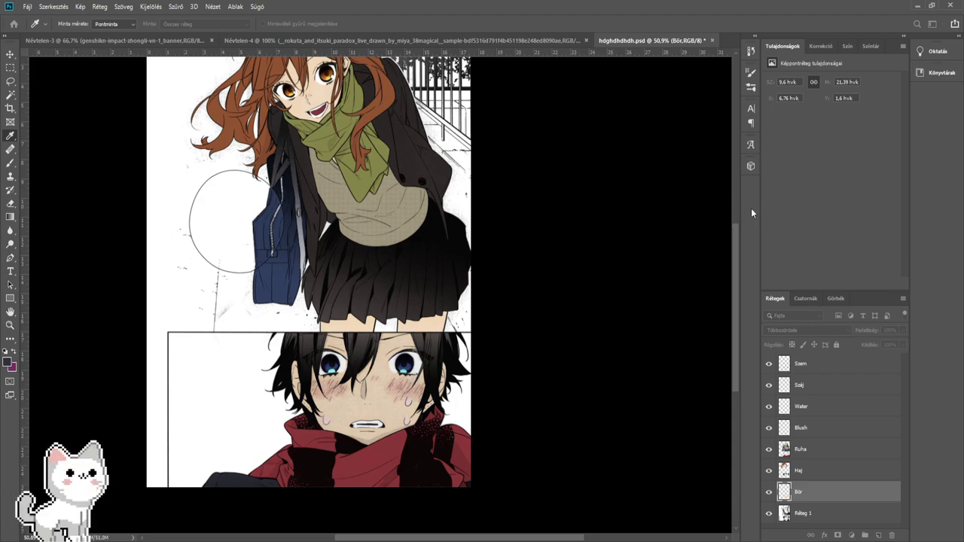
click(842, 215)
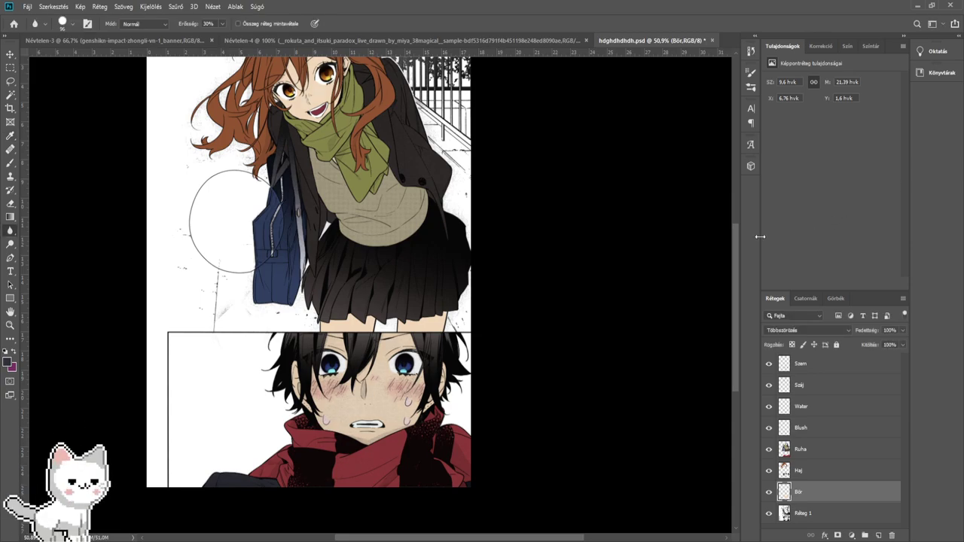
- Add a new layer directly above the Bőr layer and clip it to the skin colour
drag(485, 350, 506, 238)
scroll(373, 253, up, 7)
scroll(375, 252, down, 3)
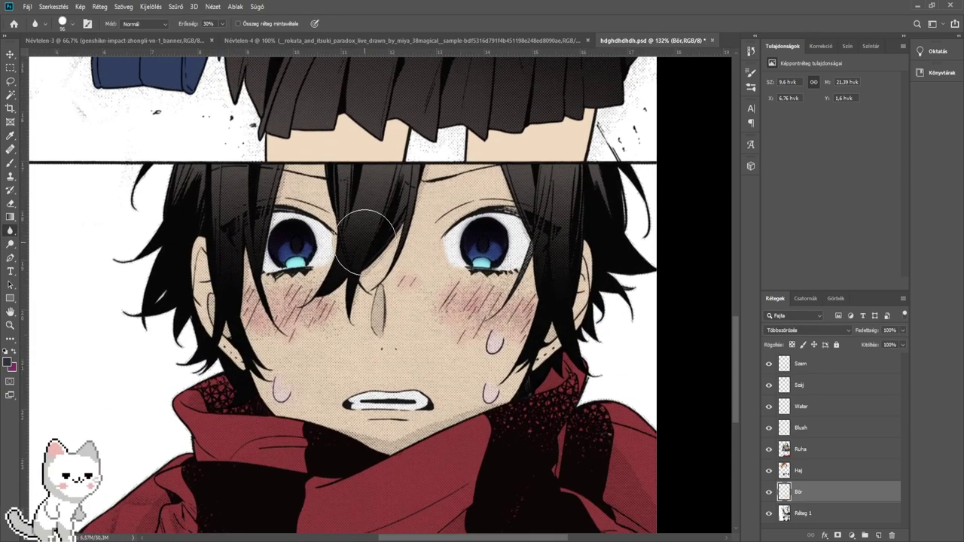
click(10, 81)
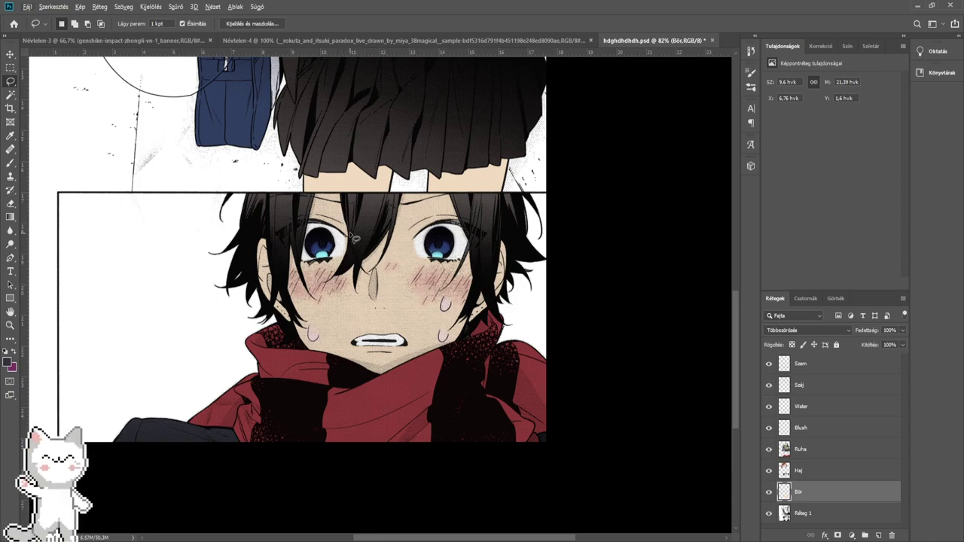
scroll(358, 200, up, 2)
scroll(359, 200, up, 1)
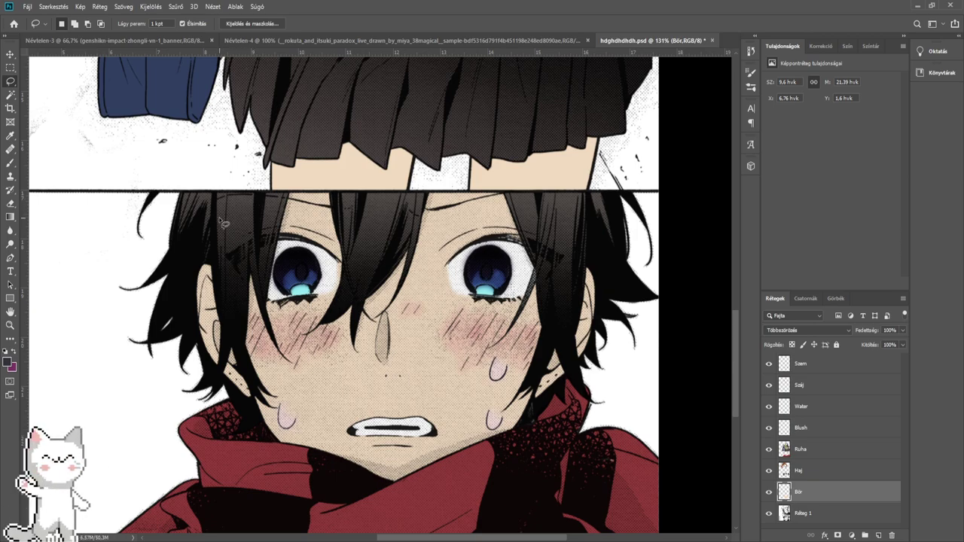
click(878, 535)
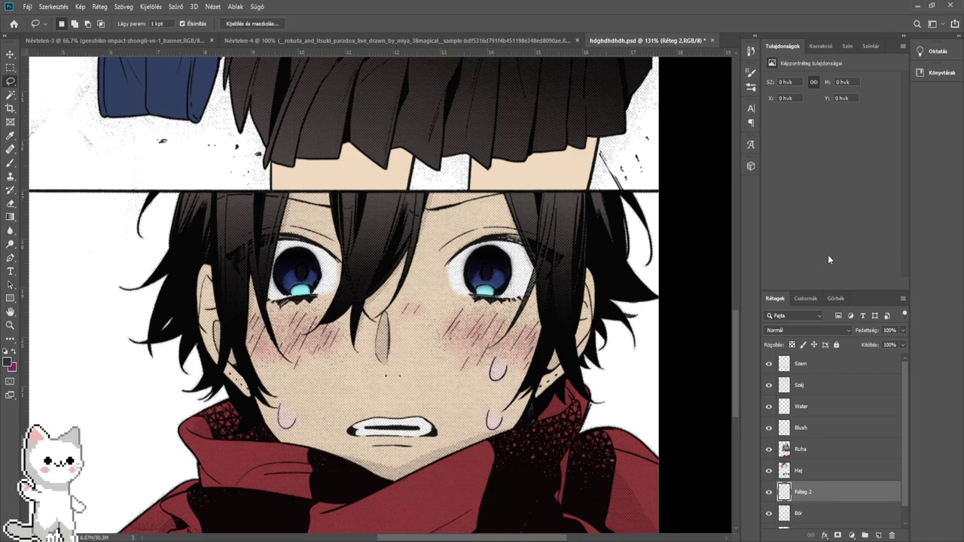
key(ctrl+alt+g)
scroll(345, 294, down, 2)
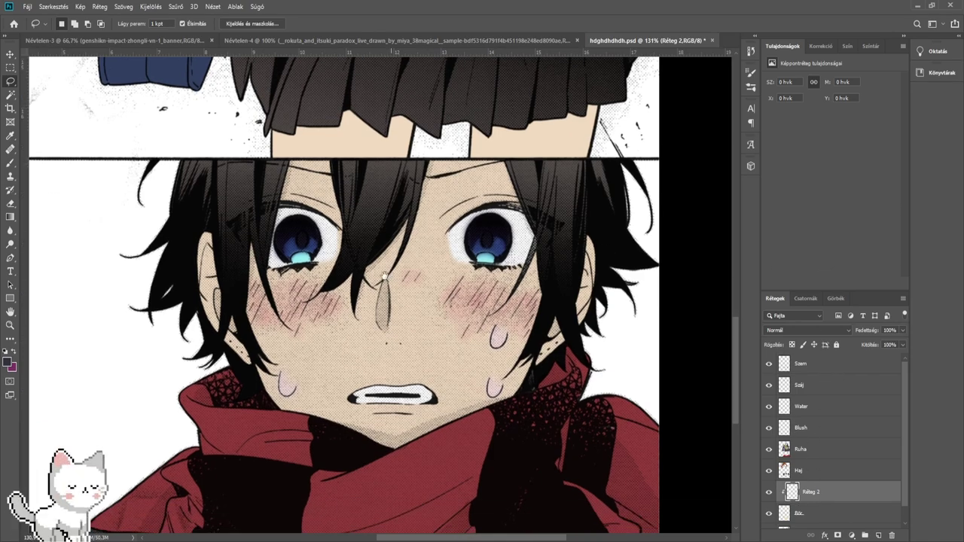
- Set the foreground colour to black and brush a soft stroke across the boy's cheek on Réteg 2
click(5, 363)
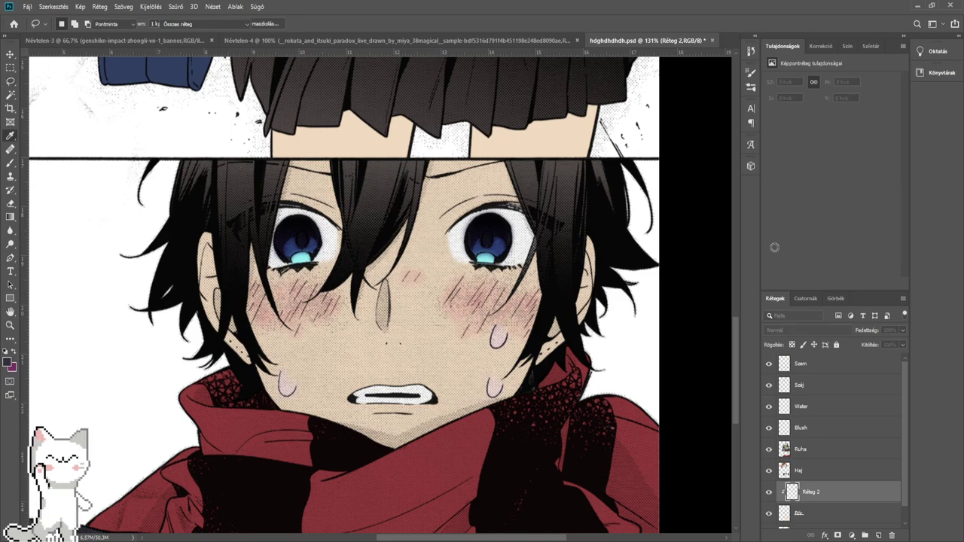
click(608, 314)
key(Return)
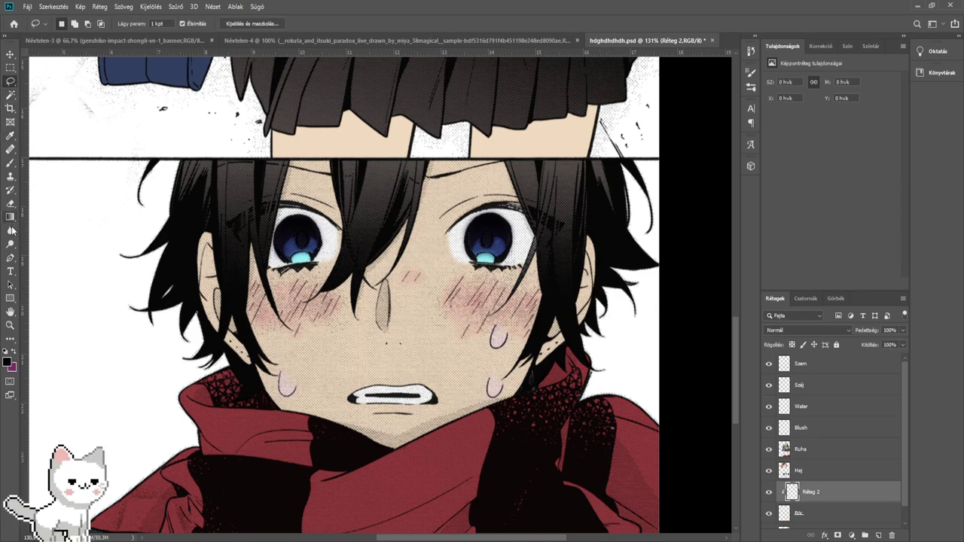
click(10, 229)
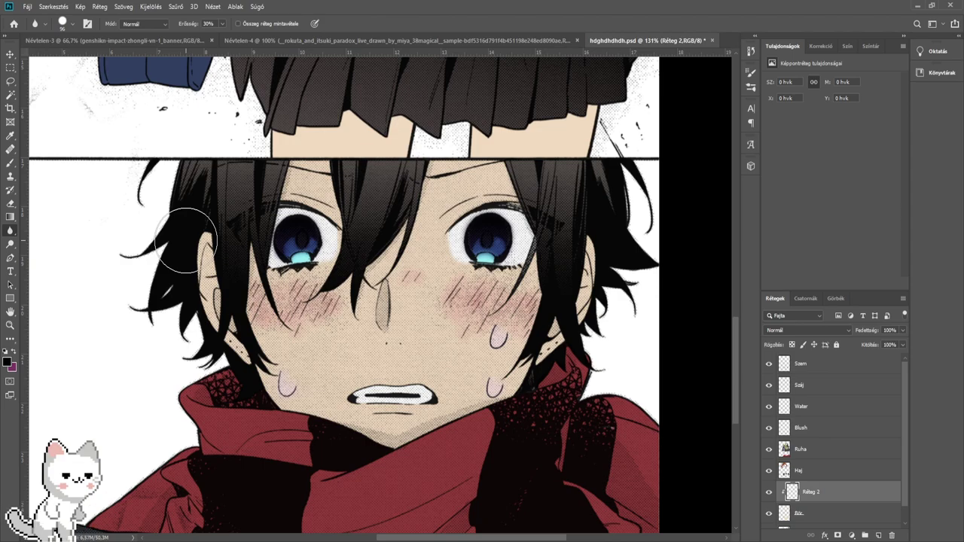
click(10, 162)
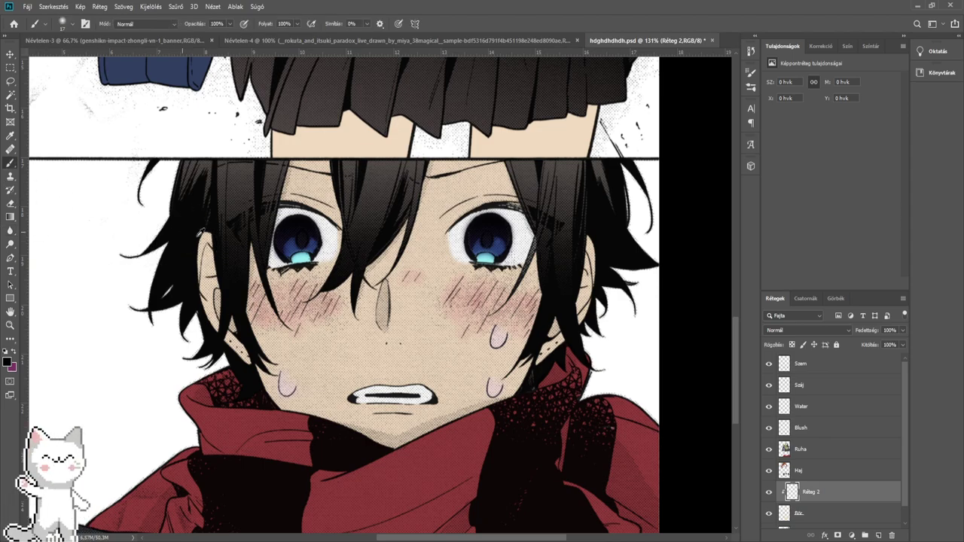
drag(367, 275, 260, 305)
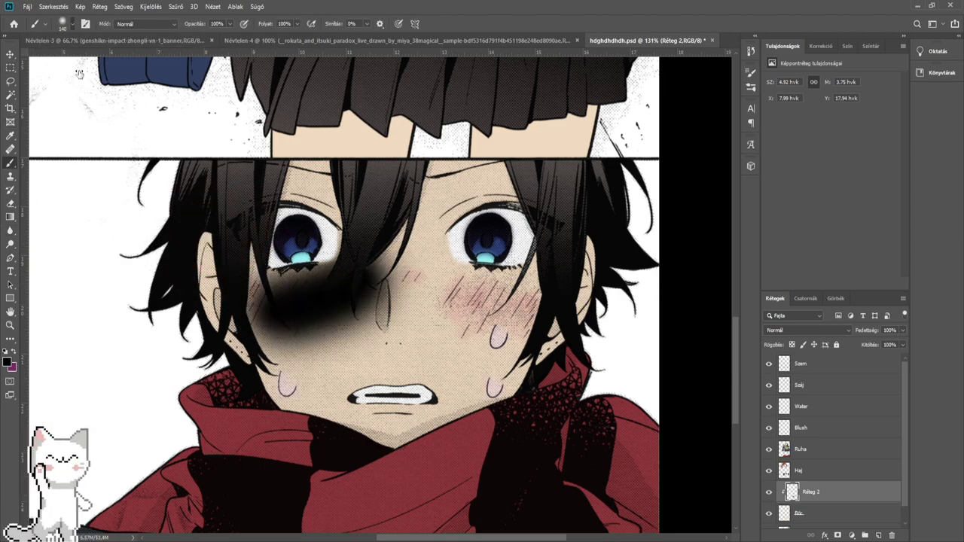
- Paint the boy's face, ears and neck solid black on the clipped Réteg 2 layer with a hard brush
click(79, 165)
click(265, 250)
right_click(220, 237)
mouse_move(263, 255)
mouse_down()
mouse_move(303, 256)
mouse_move(278, 235)
mouse_move(369, 228)
mouse_up()
key(ctrl+z)
scroll(314, 247, up, 3)
alt+right_click(313, 247)
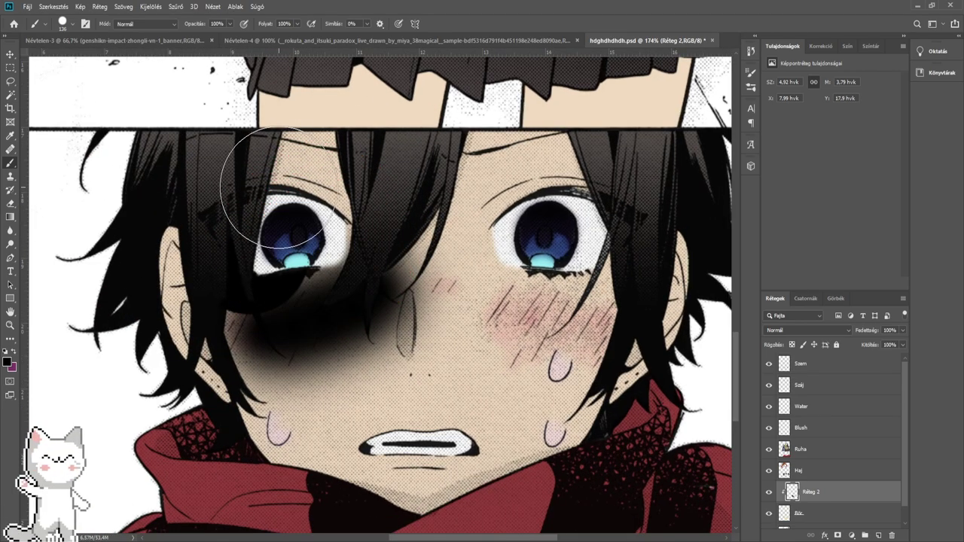
mouse_move(269, 173)
mouse_down()
mouse_move(290, 172)
mouse_move(295, 189)
mouse_move(452, 183)
mouse_move(451, 172)
mouse_move(481, 192)
mouse_move(561, 193)
mouse_move(607, 219)
mouse_up()
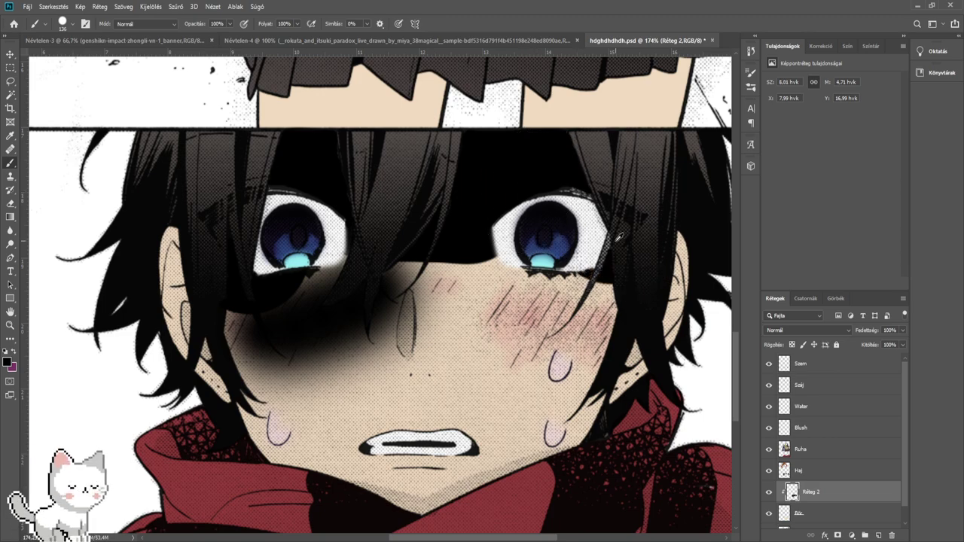
scroll(607, 241, down, 3)
drag(628, 266, 609, 295)
mouse_move(559, 314)
mouse_down()
mouse_move(595, 310)
mouse_move(493, 370)
mouse_move(406, 284)
mouse_move(332, 286)
mouse_up()
mouse_move(569, 269)
mouse_down()
mouse_move(304, 263)
mouse_move(455, 296)
mouse_up()
- Try the Átfedés blend mode on Réteg 2 and settle on Lágy fény to darken the boy's skin
scroll(305, 261, down, 2)
click(773, 331)
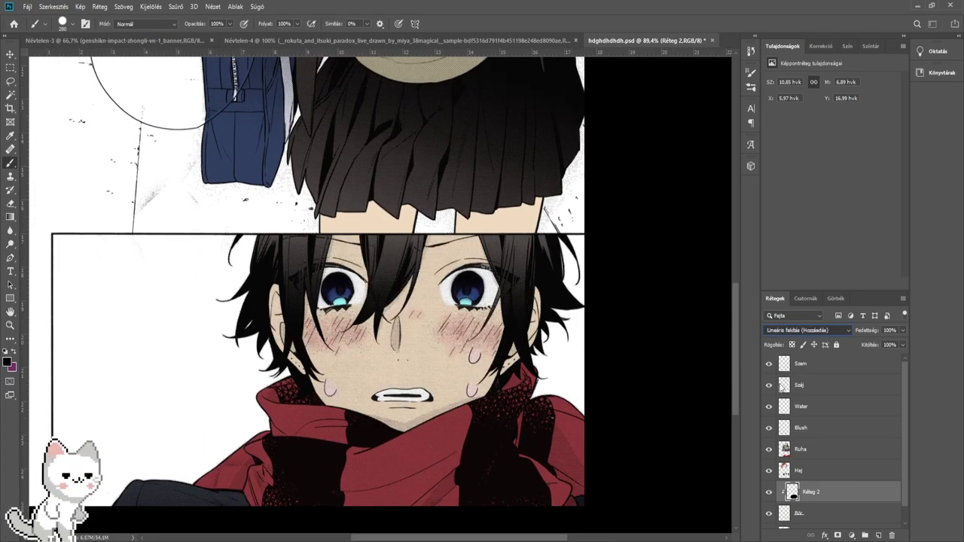
click(790, 405)
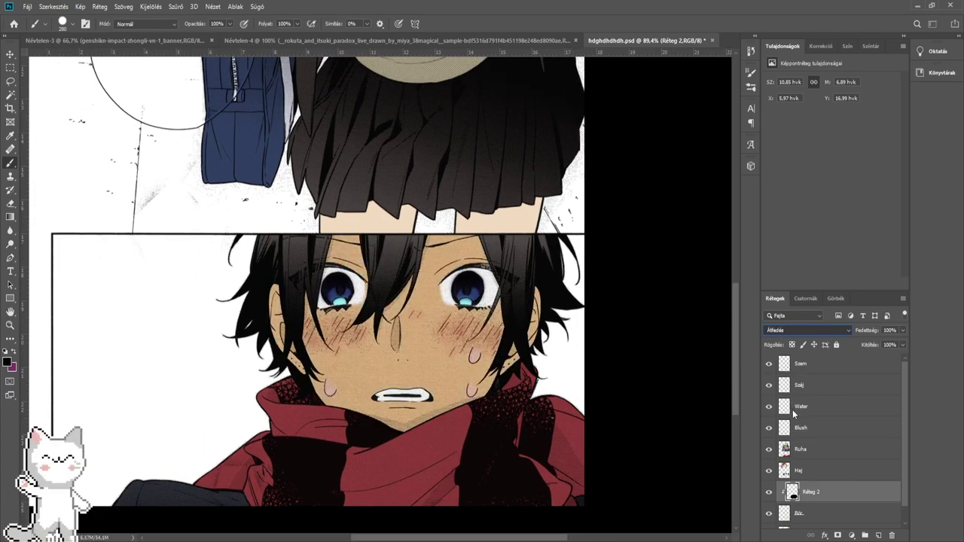
scroll(793, 418, down, 3)
scroll(789, 422, up, 3)
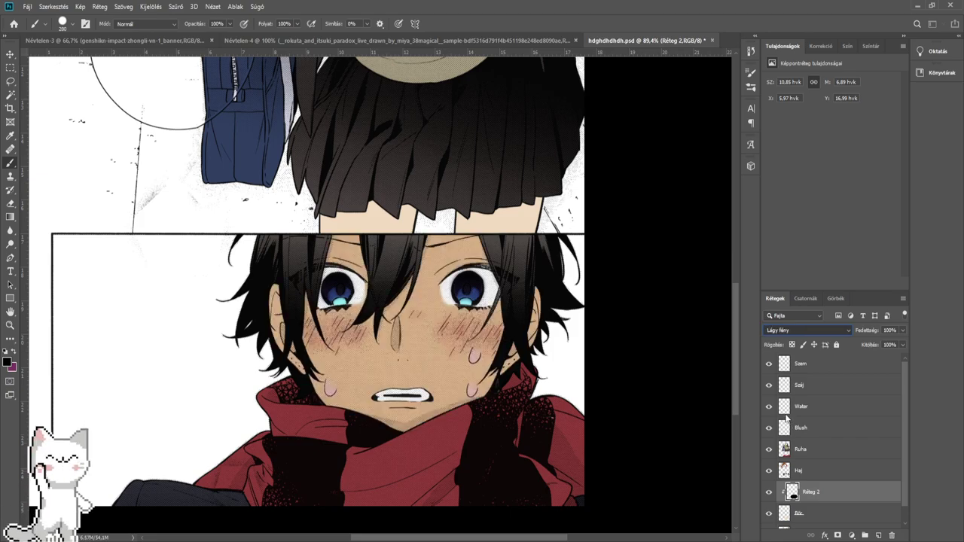
scroll(787, 418, down, 1)
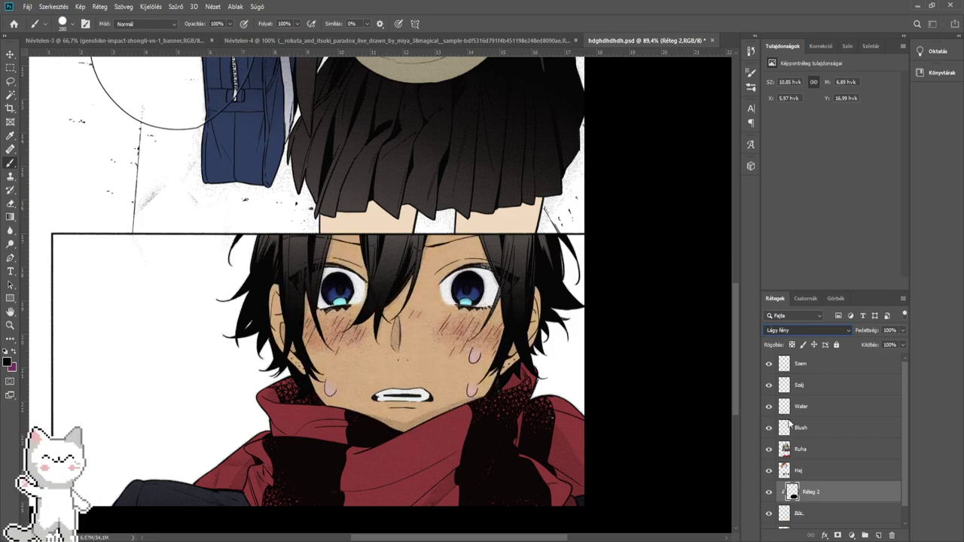
- Hide and show Réteg 2 to compare the boy's skin tone with the rest of the page
scroll(433, 376, right, 3)
scroll(433, 376, down, 5)
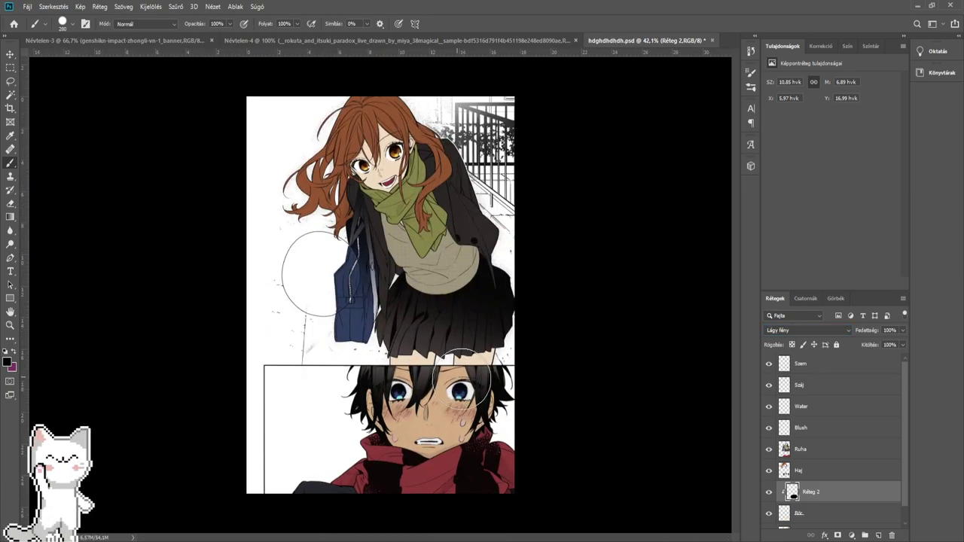
click(769, 493)
click(769, 493)
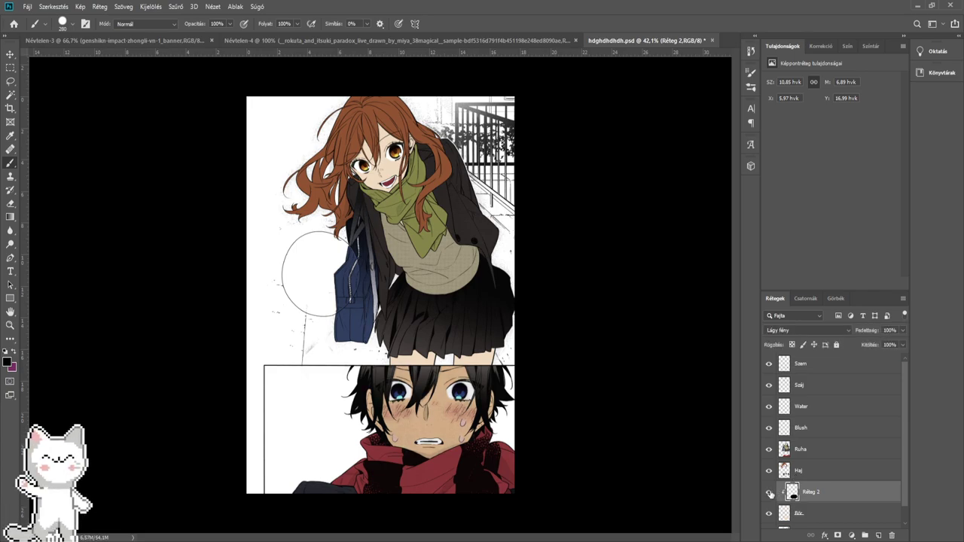
click(769, 492)
click(769, 492)
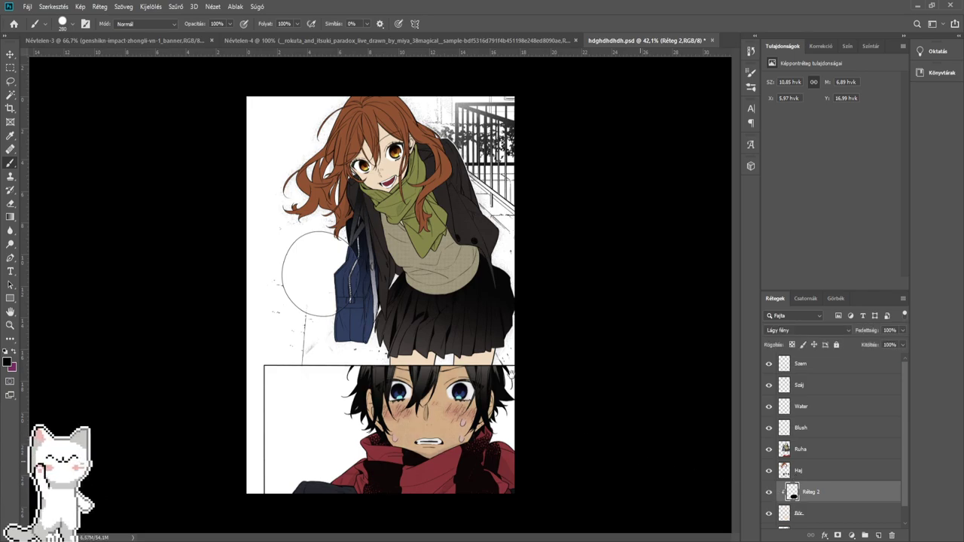
scroll(427, 343, up, 3)
drag(474, 394, 389, 259)
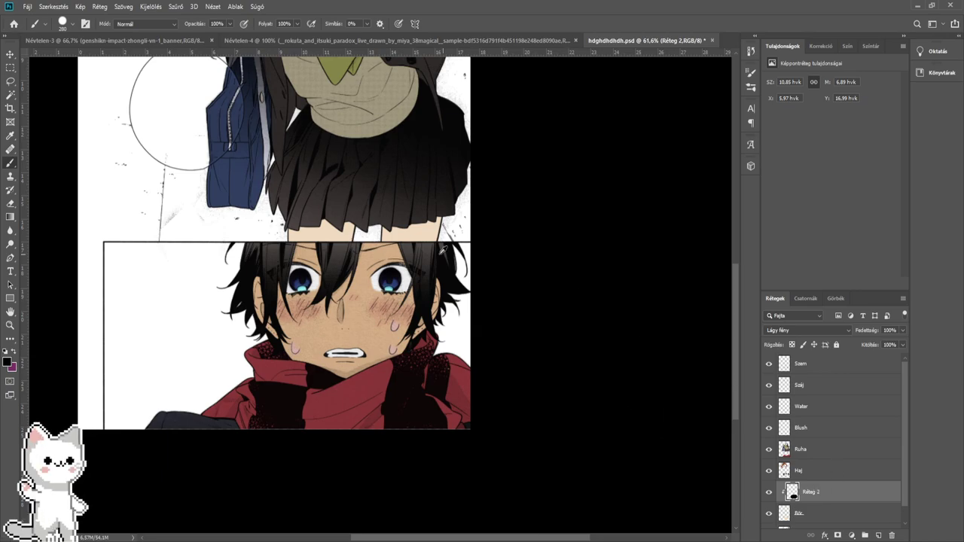
scroll(443, 250, down, 3)
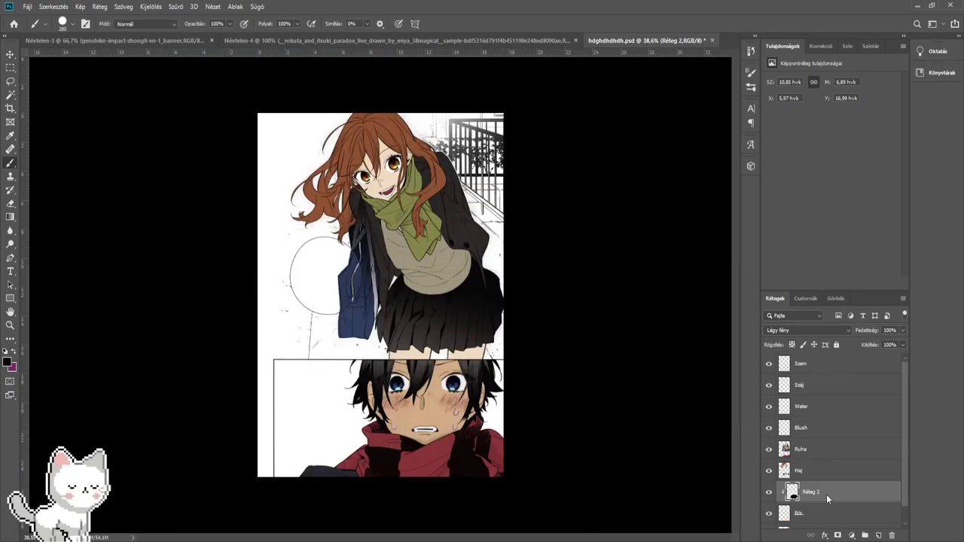
- Lower the opacity of the Réteg 2 skin shading layer to 70%
key(h)
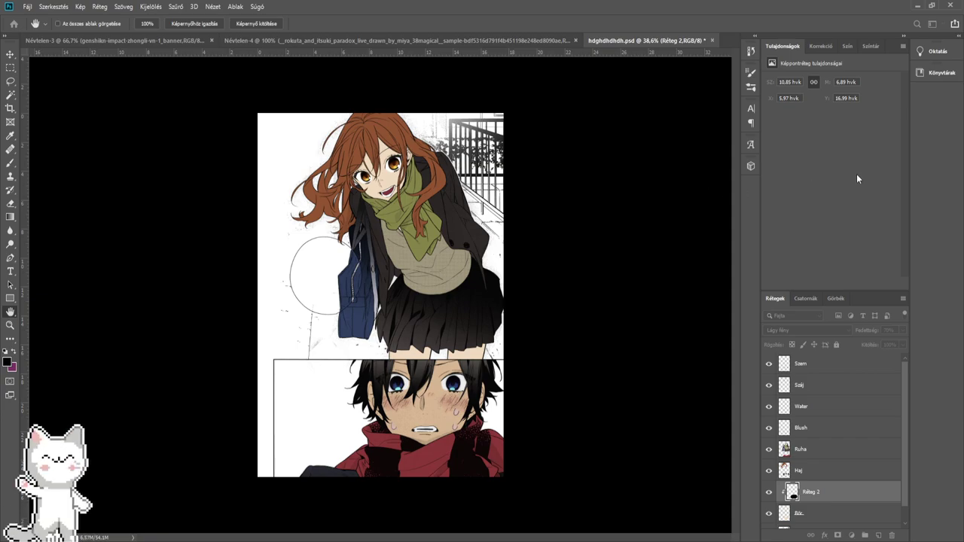
key(b)
scroll(447, 320, up, 2)
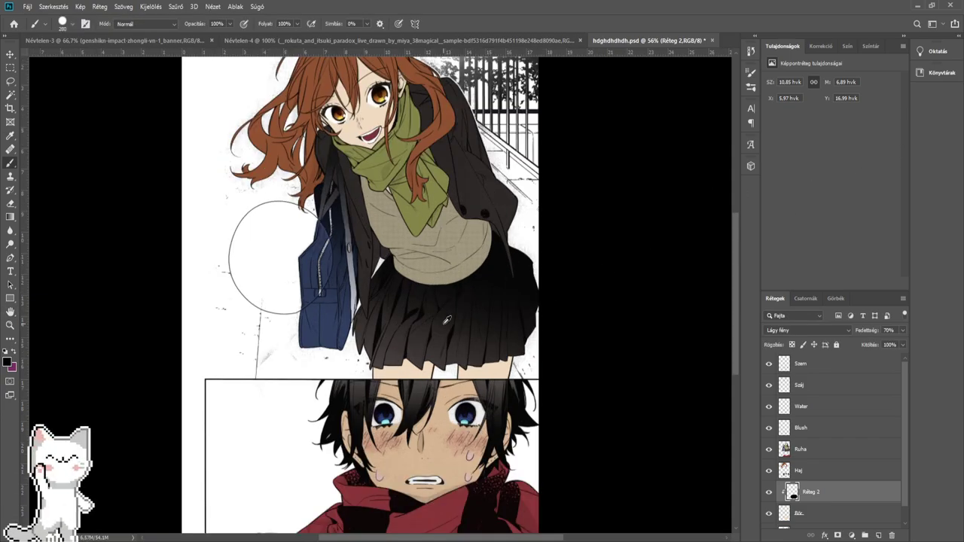
scroll(447, 320, down, 1)
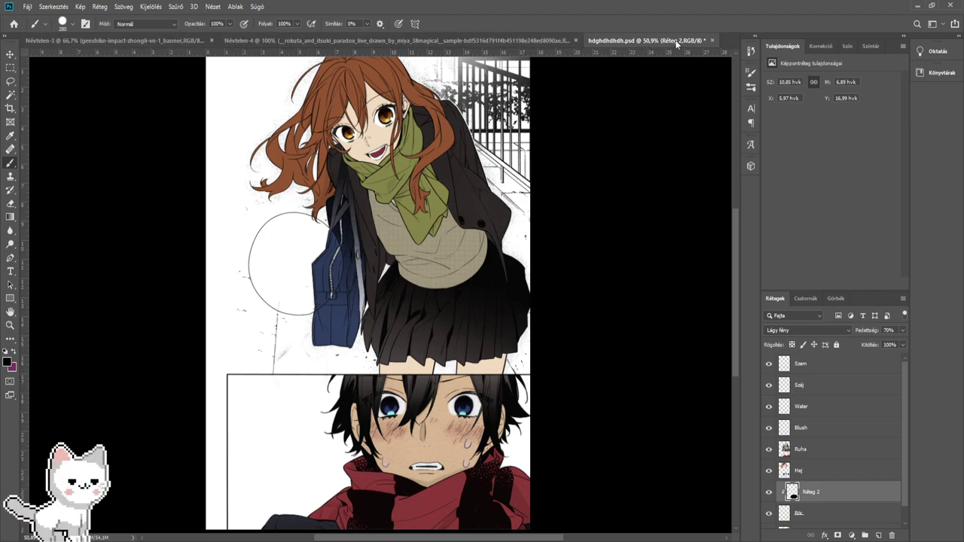
- Close the finished colour page and hide both reference picture layers in the Névtelen-4 document to reveal the umbrella drawing
click(448, 203)
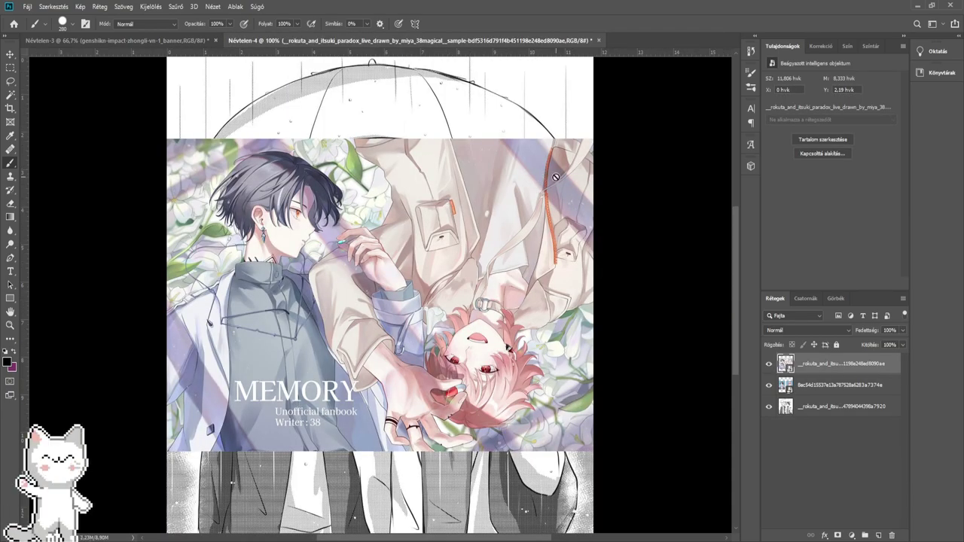
click(768, 364)
click(769, 384)
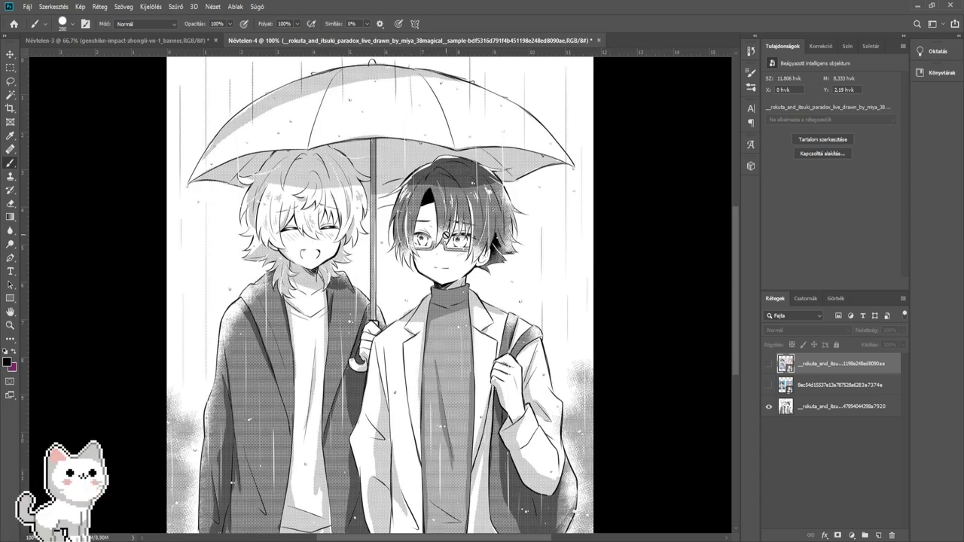
scroll(425, 342, down, 3)
scroll(419, 325, up, 3)
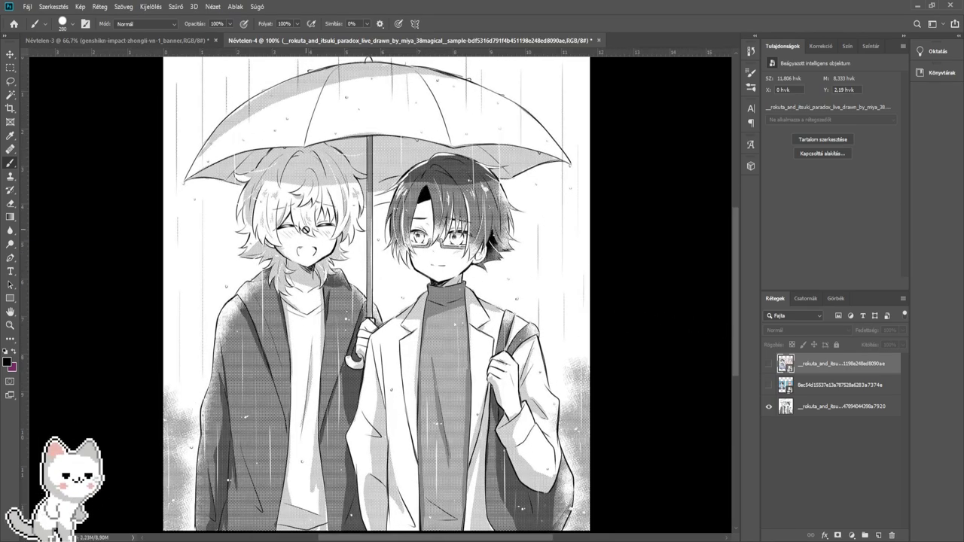
scroll(310, 229, up, 3)
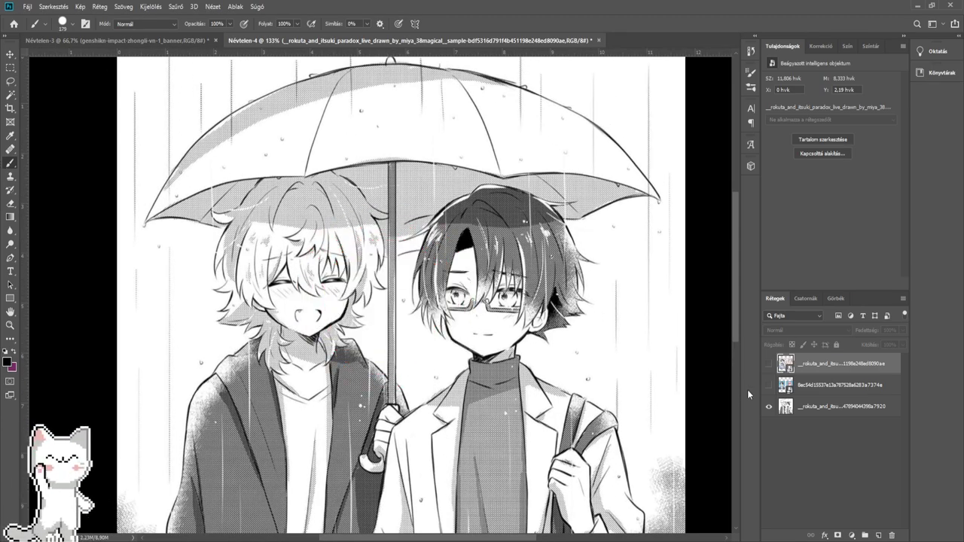
- Show the two reference picture layers one at a time to check the characters' hair, eye and clothing colours
click(768, 385)
drag(620, 370, 563, 340)
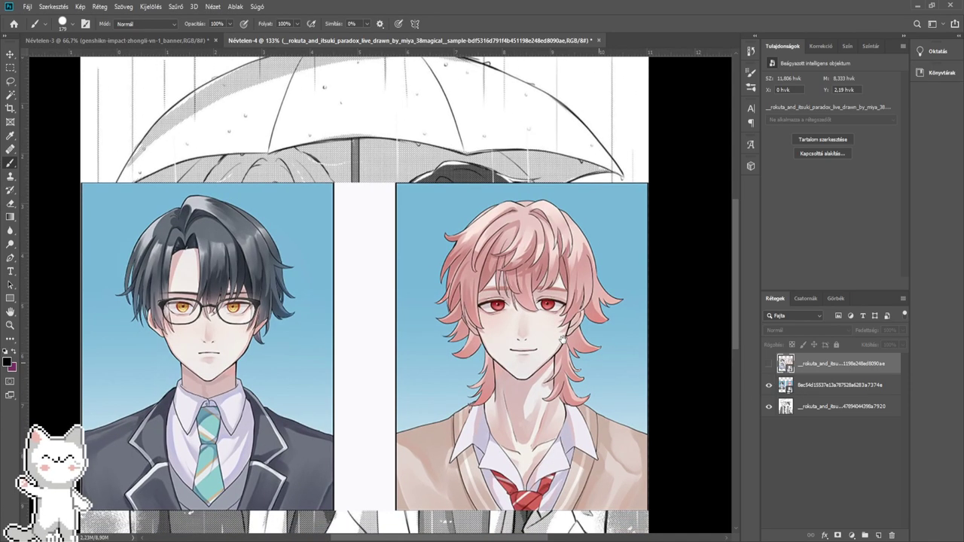
click(769, 385)
click(769, 364)
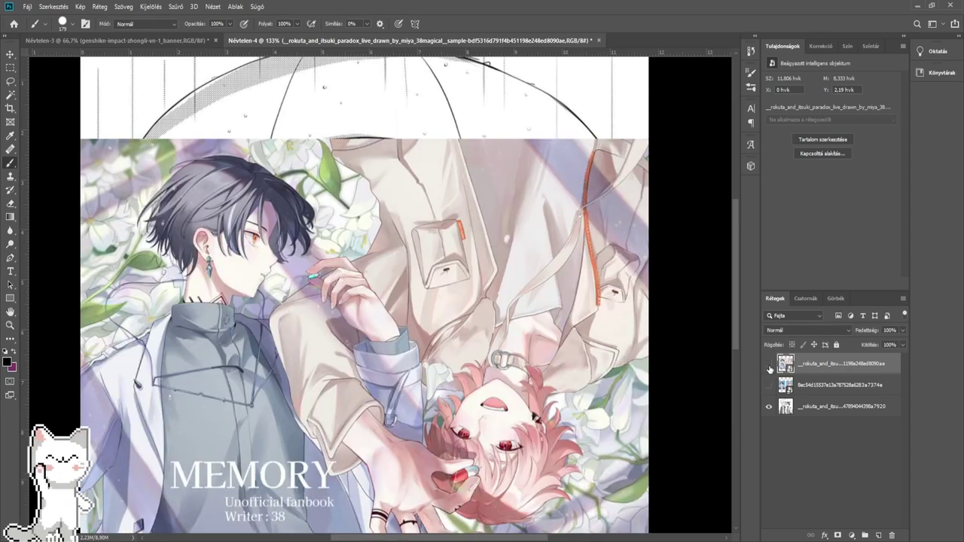
click(769, 366)
- Add a new empty layer directly above the black-and-white umbrella drawing
click(817, 406)
click(878, 534)
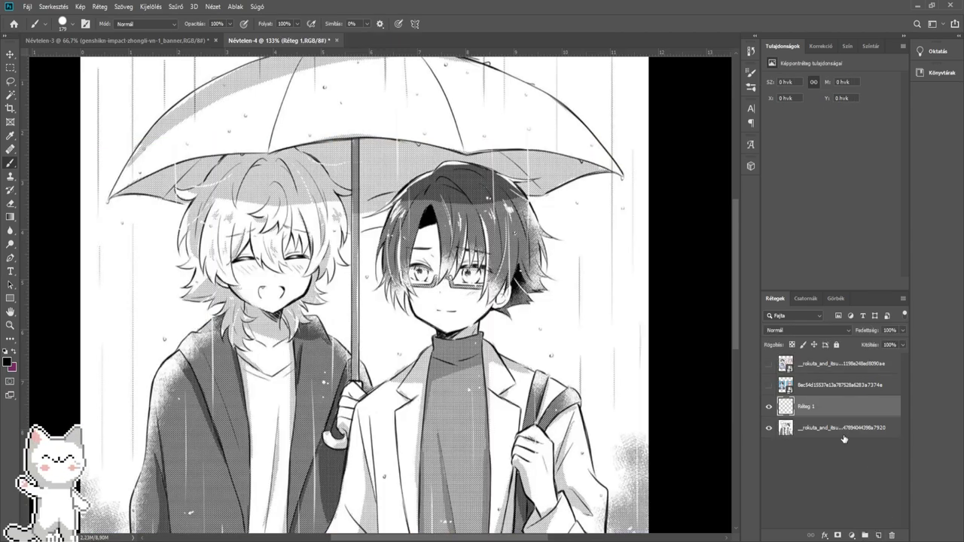
- Rename the new layer to Bőr and sample a light skin colour from the blue-background portrait reference
text(Bőr)
key(Return)
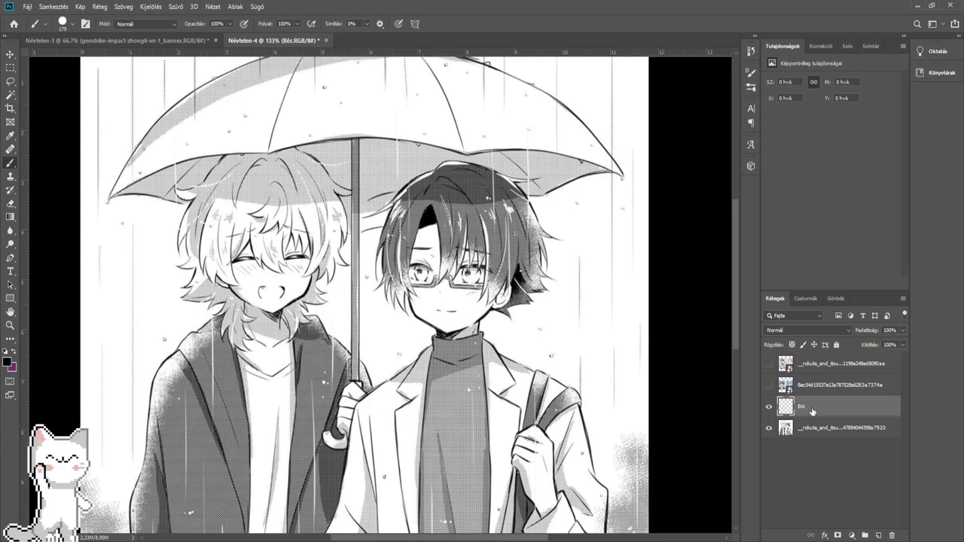
click(769, 384)
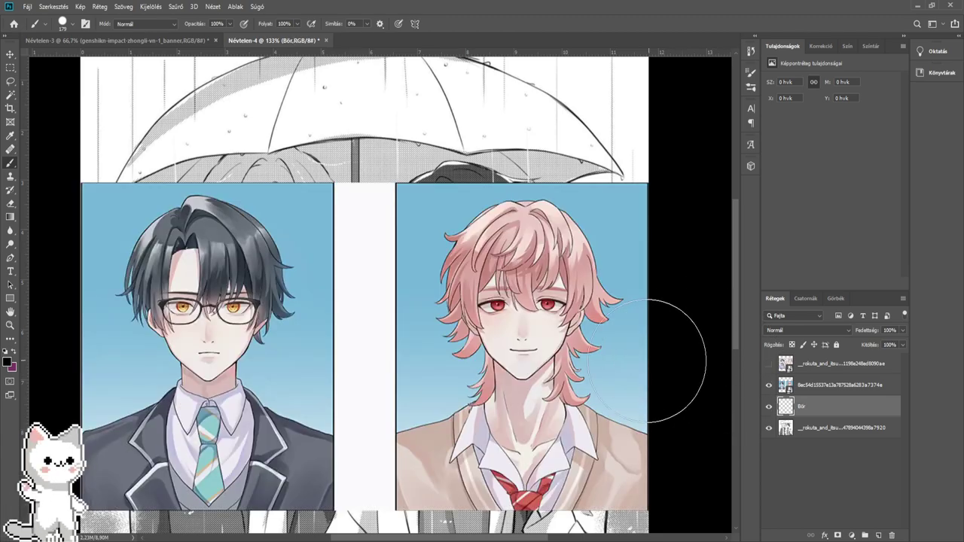
scroll(504, 328, down, 1)
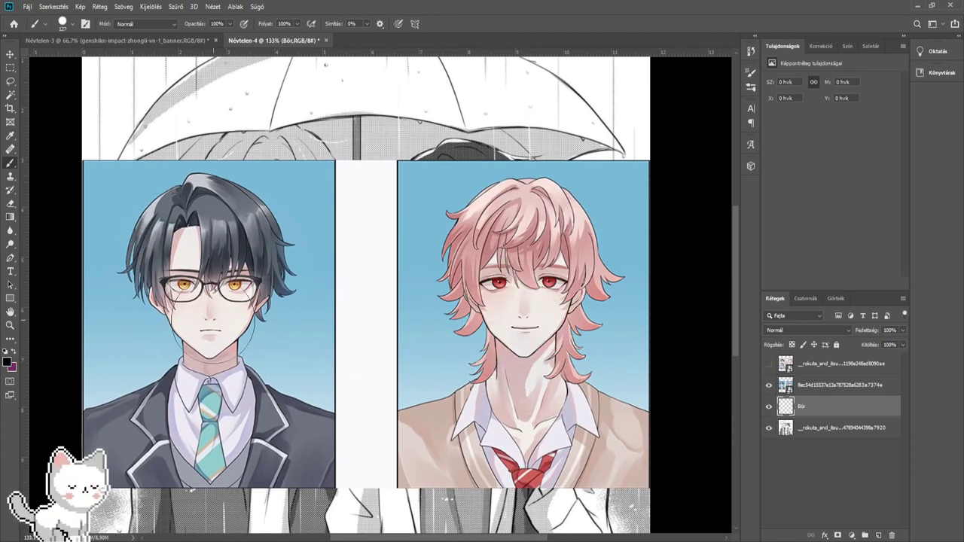
key(x)
click(769, 385)
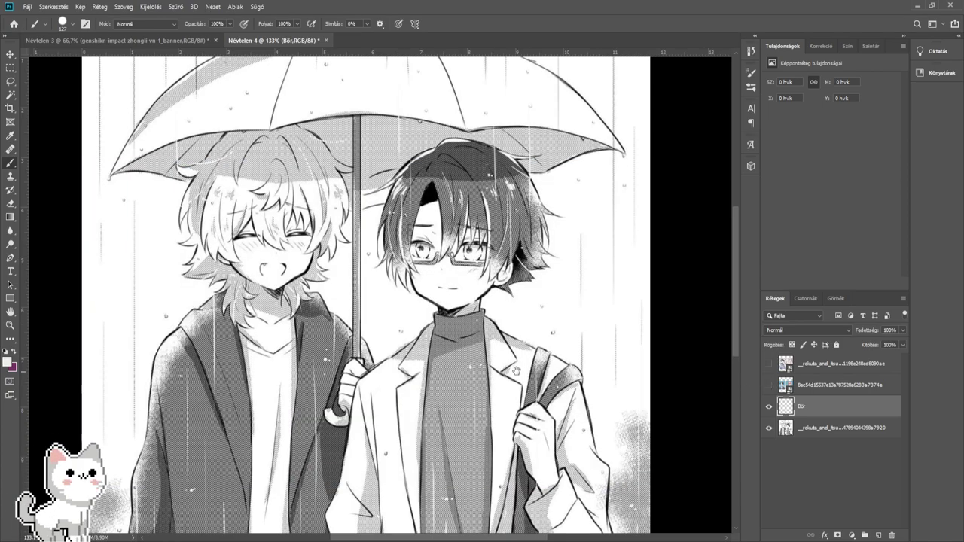
- Paint a test patch on the bag-holding hand and set the Bőr layer's blend mode to Többszörözés
scroll(525, 386, up, 3)
drag(524, 382, 510, 382)
mouse_move(538, 378)
mouse_down()
mouse_move(604, 364)
mouse_move(534, 357)
mouse_move(548, 357)
mouse_move(533, 339)
mouse_up()
scroll(512, 373, up, 4)
click(776, 331)
click(774, 324)
scroll(533, 329, down, 5)
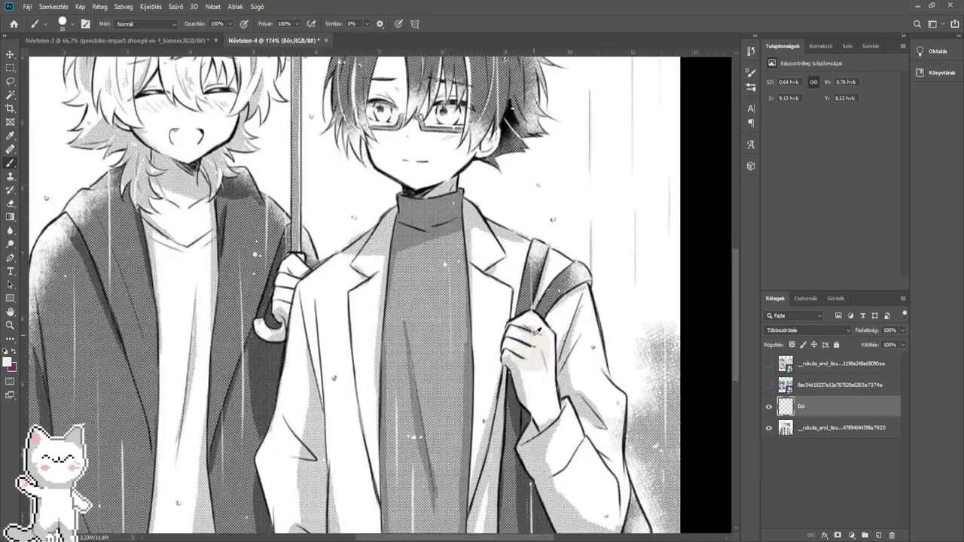
- Sample a pinker skin tone from the portrait reference and repaint the patch on the bag-holding hand with it
click(768, 386)
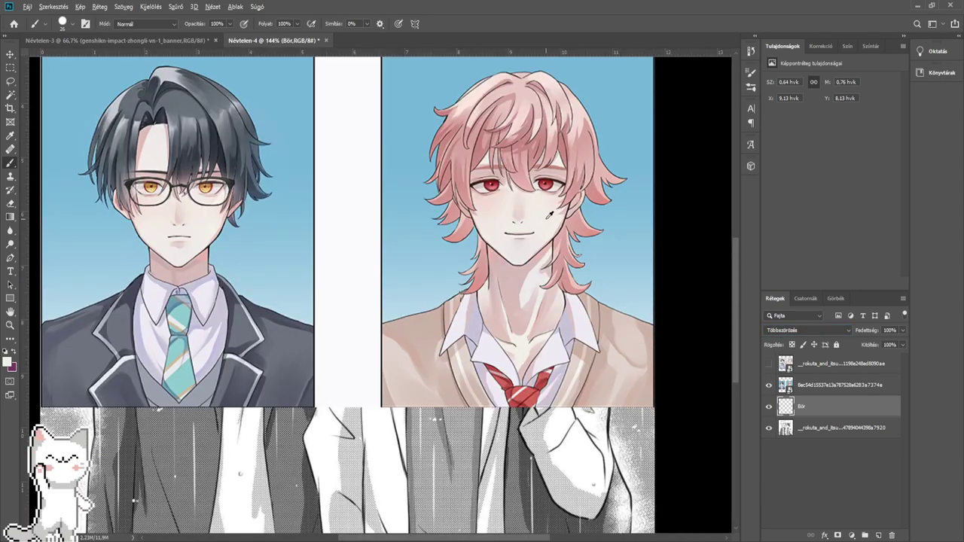
click(768, 384)
scroll(499, 354, up, 4)
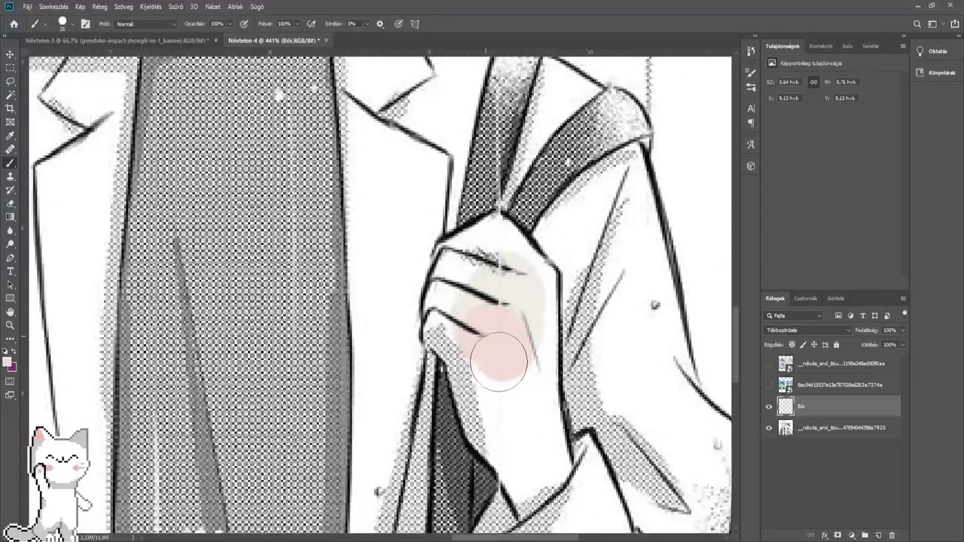
mouse_move(499, 361)
mouse_down()
mouse_move(484, 308)
mouse_move(489, 349)
mouse_move(524, 306)
mouse_move(491, 275)
mouse_move(469, 308)
mouse_up()
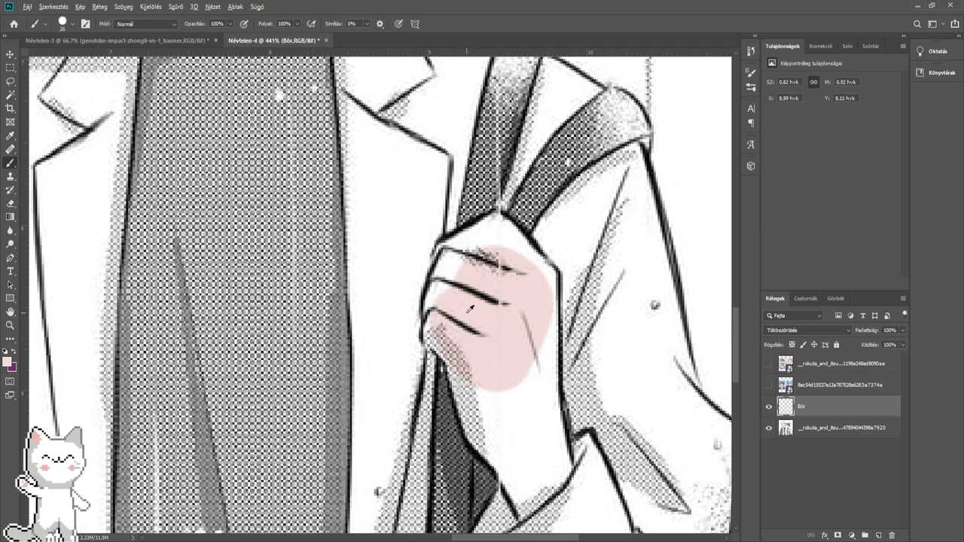
- Paint the fingers and back of the bag-holding hand up to the outlines with the pink skin tone
scroll(469, 309, up, 3)
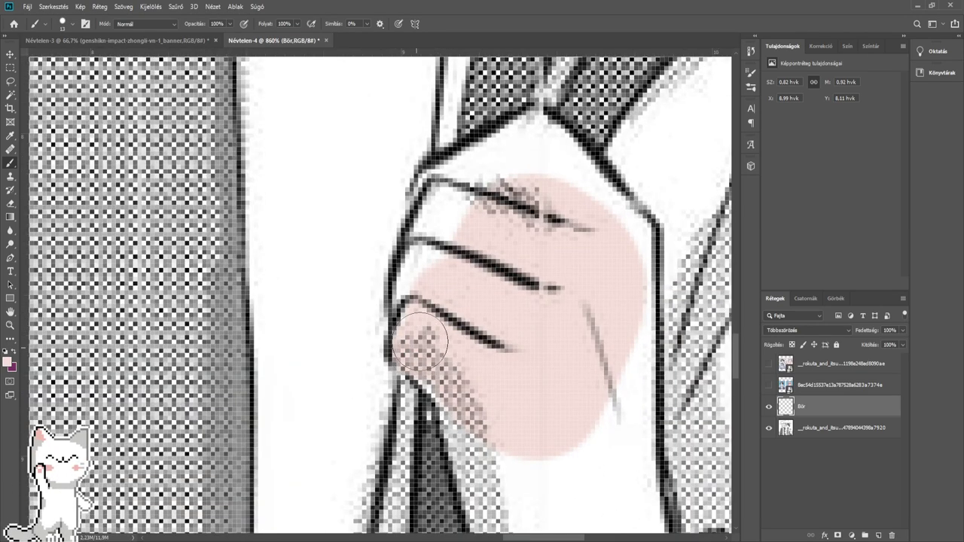
mouse_move(419, 343)
mouse_down()
mouse_move(421, 277)
mouse_move(444, 222)
mouse_move(442, 204)
mouse_move(461, 175)
mouse_move(535, 142)
mouse_move(583, 182)
mouse_up()
key(bracketright)
key(bracketright)
key(bracketright)
key(bracketright)
key(bracketright)
key(bracketright)
key(bracketright)
key(bracketright)
key(bracketright)
key(bracketright)
key(bracketright)
mouse_move(572, 214)
mouse_down()
mouse_move(611, 255)
mouse_move(609, 474)
mouse_up()
drag(542, 454, 498, 267)
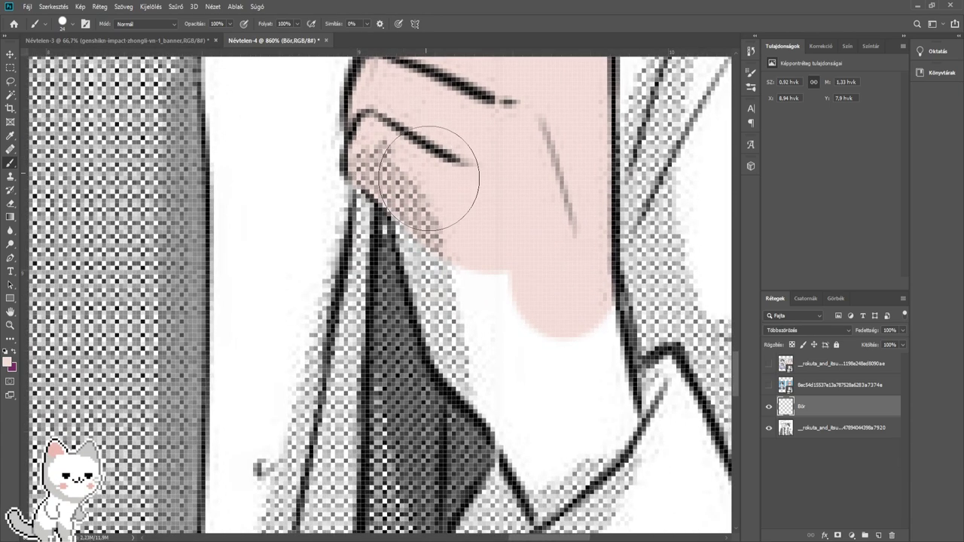
- Extend the skin colour along the wrist down to the coat cuff, adjusting the brush size for the edges
mouse_move(429, 179)
mouse_down()
mouse_move(459, 215)
mouse_move(447, 237)
mouse_move(476, 342)
mouse_move(550, 416)
mouse_move(441, 249)
mouse_up()
key(bracketleft)
key(bracketleft)
key(bracketleft)
key(bracketleft)
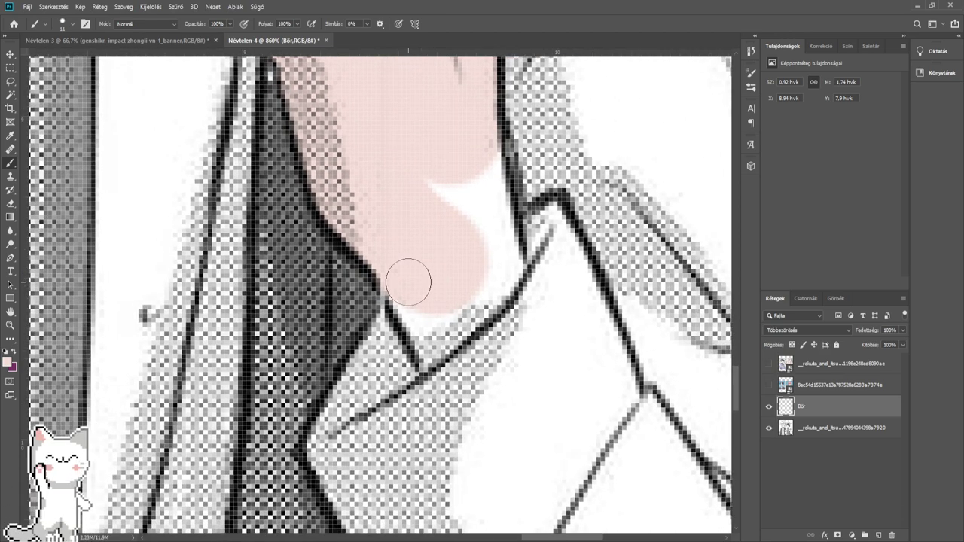
mouse_move(408, 281)
mouse_down()
mouse_move(430, 360)
mouse_move(441, 320)
mouse_move(447, 329)
mouse_move(503, 269)
mouse_move(481, 229)
mouse_move(477, 250)
mouse_move(444, 191)
mouse_move(466, 228)
mouse_move(446, 133)
mouse_up()
key(bracketleft)
key(bracketright)
key(bracketright)
key(bracketright)
scroll(446, 134, down, 8)
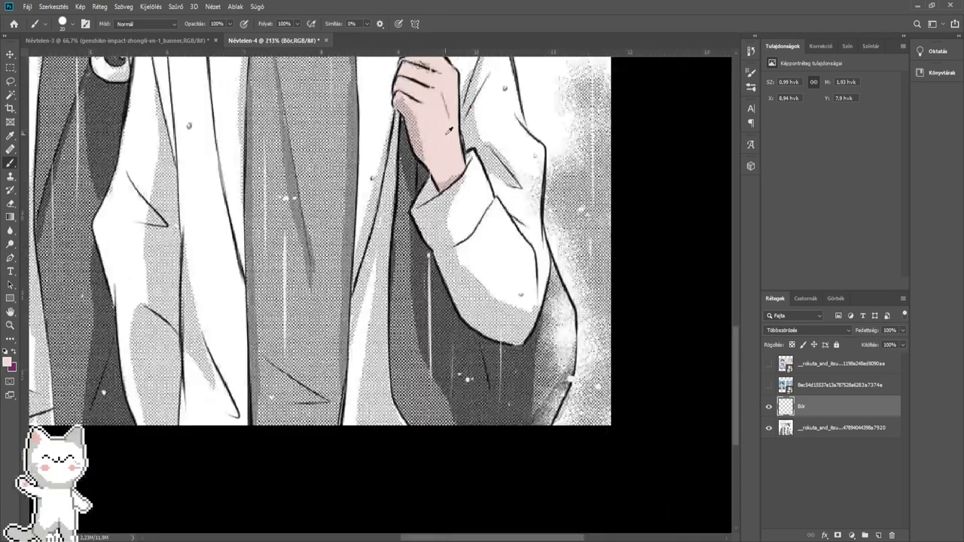
- Adjust the painted hand's colour on the Bőr layer from pink to a warmer peach skin tone
drag(372, 63, 460, 305)
scroll(368, 205, down, 2)
scroll(416, 237, up, 1)
drag(416, 236, 358, 224)
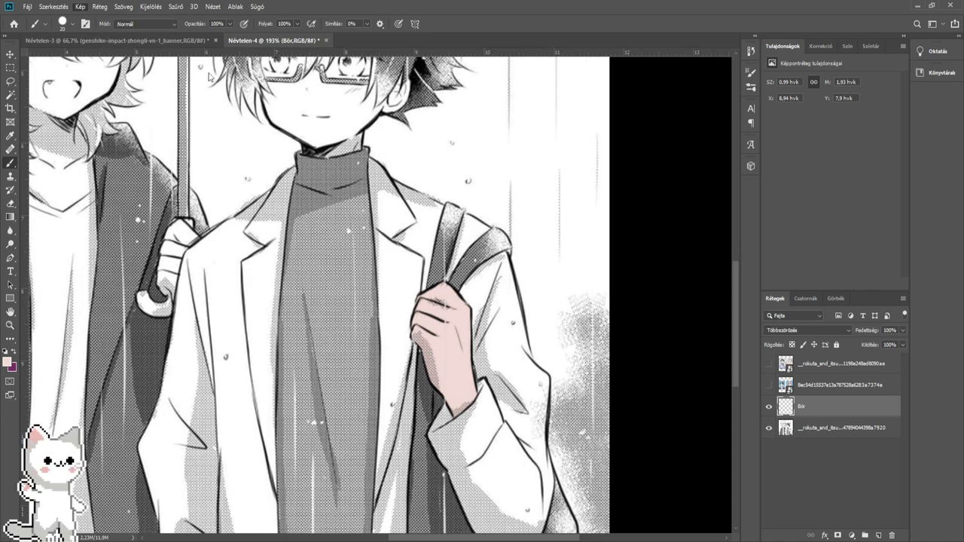
key(i)
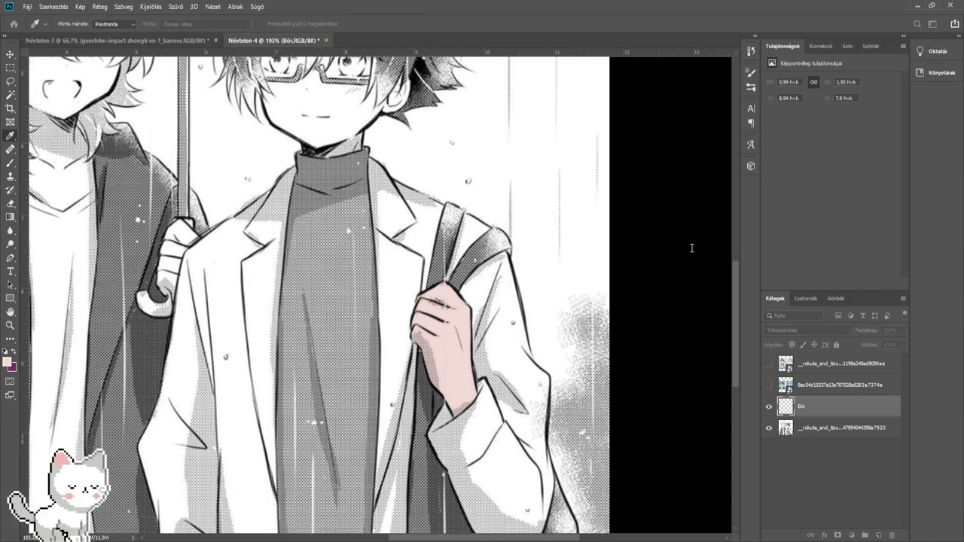
drag(657, 258, 675, 263)
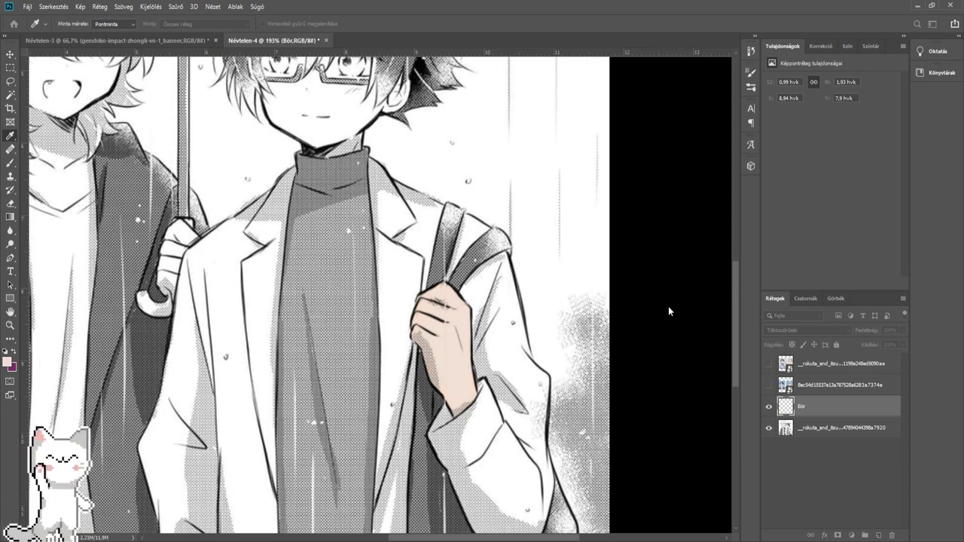
key(ctrl+z)
key(ctrl+shift+z)
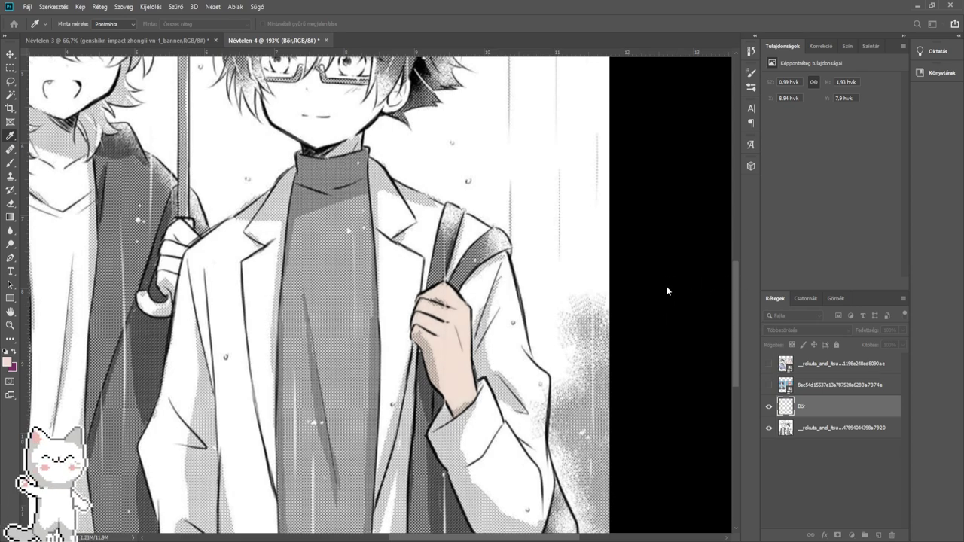
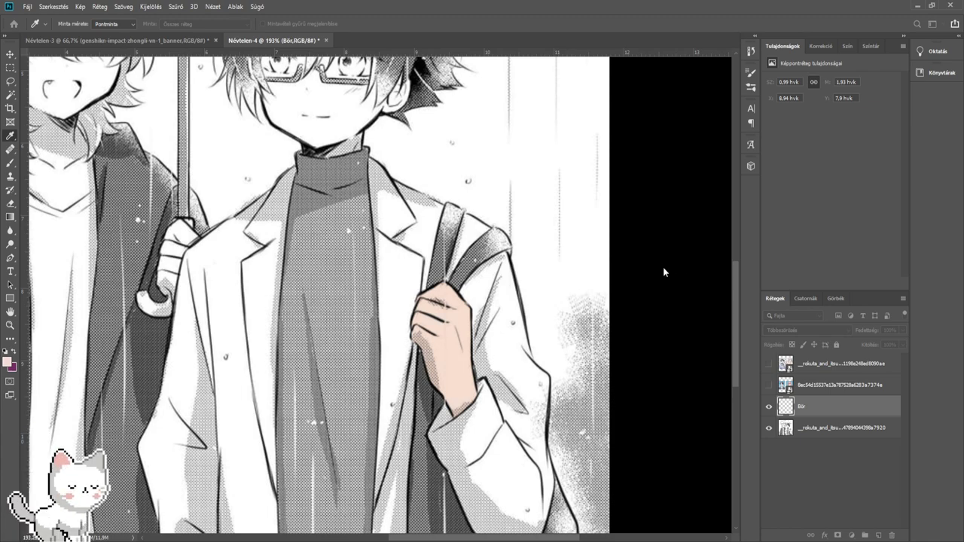
key(b)
- Try other blend modes on the Bőr layer and return it to Többszörözés
scroll(786, 331, up, 2)
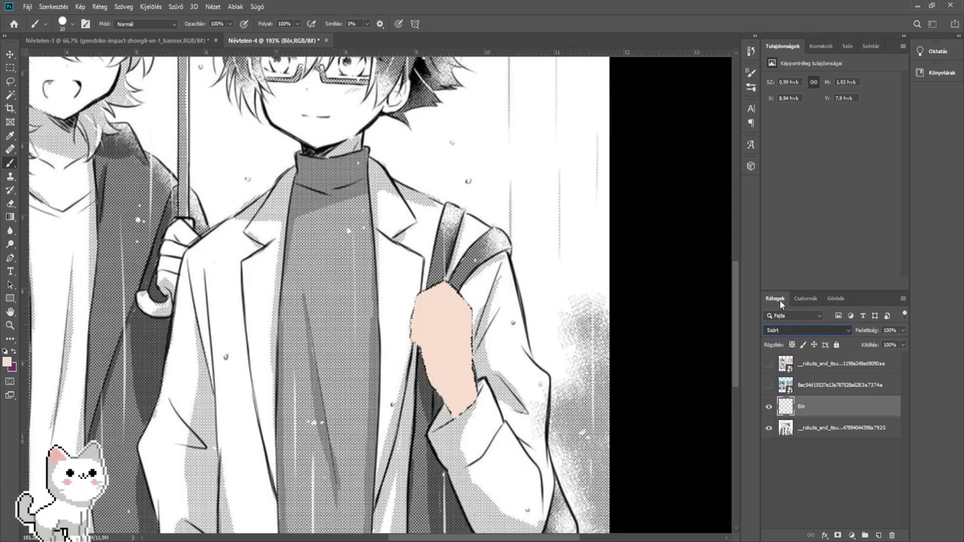
click(775, 331)
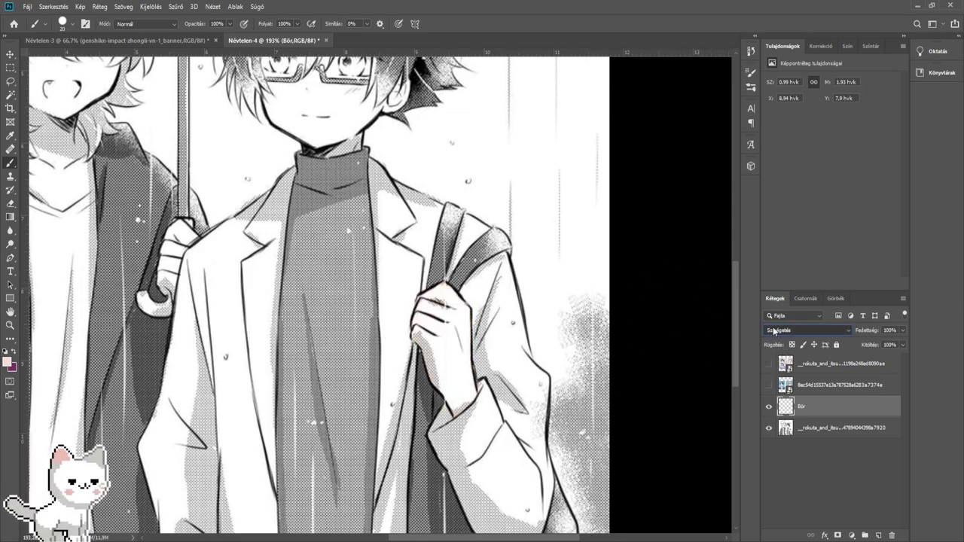
click(776, 324)
- Sample the peach tone from the coloured hand and paint the hand gripping the umbrella handle with it
mouse_move(325, 77)
mouse_down()
mouse_move(403, 182)
mouse_move(479, 183)
mouse_move(437, 72)
mouse_move(376, 136)
mouse_move(528, 312)
mouse_move(518, 386)
mouse_move(486, 374)
mouse_move(496, 369)
mouse_move(516, 383)
mouse_move(535, 411)
mouse_move(523, 339)
mouse_up()
scroll(516, 358, up, 10)
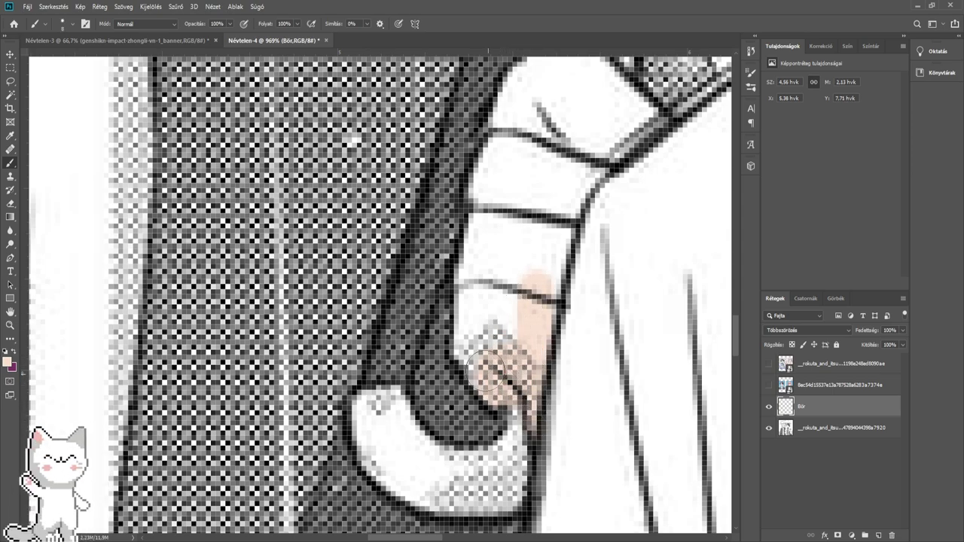
mouse_move(486, 369)
mouse_down()
mouse_move(475, 279)
mouse_move(502, 154)
mouse_move(535, 133)
mouse_move(527, 170)
mouse_move(538, 174)
mouse_move(508, 346)
mouse_move(550, 199)
mouse_move(596, 136)
mouse_move(437, 366)
mouse_move(485, 375)
mouse_move(442, 345)
mouse_move(422, 308)
mouse_move(452, 280)
mouse_move(414, 278)
mouse_move(378, 303)
mouse_move(331, 396)
mouse_up()
drag(429, 357, 354, 282)
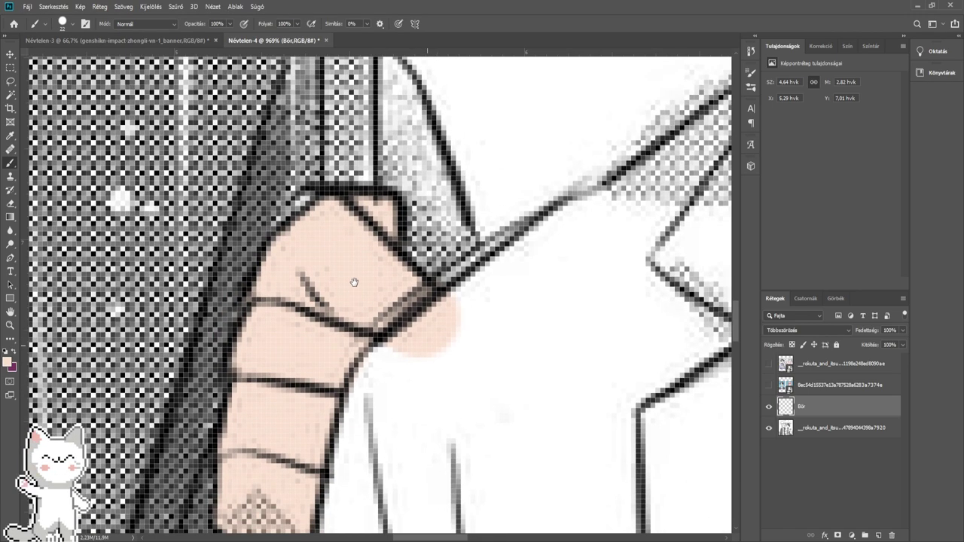
- Erase the skin colour that spills past the umbrella-holding hand onto the white coat and handle
click(11, 205)
mouse_move(415, 366)
mouse_down()
mouse_move(474, 310)
mouse_move(394, 372)
mouse_up()
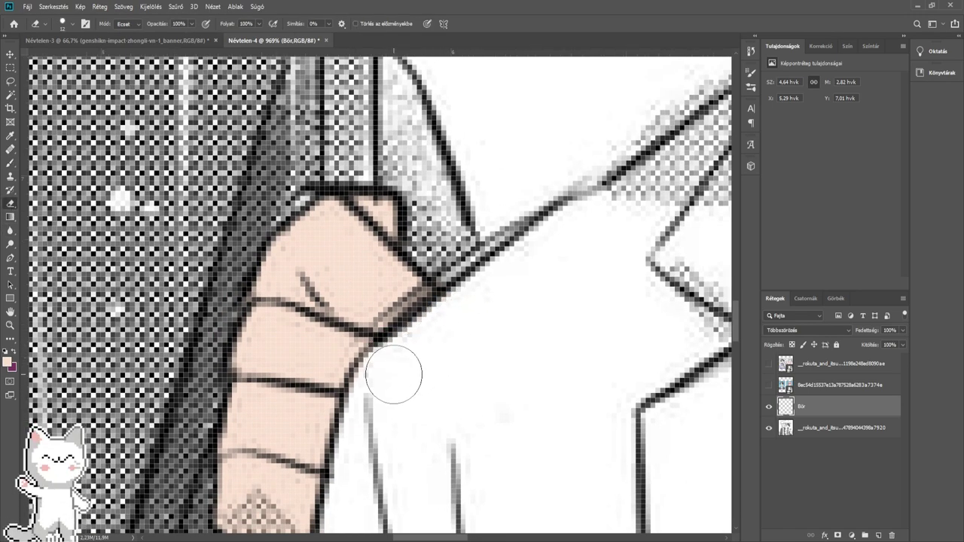
scroll(384, 383, down, 3)
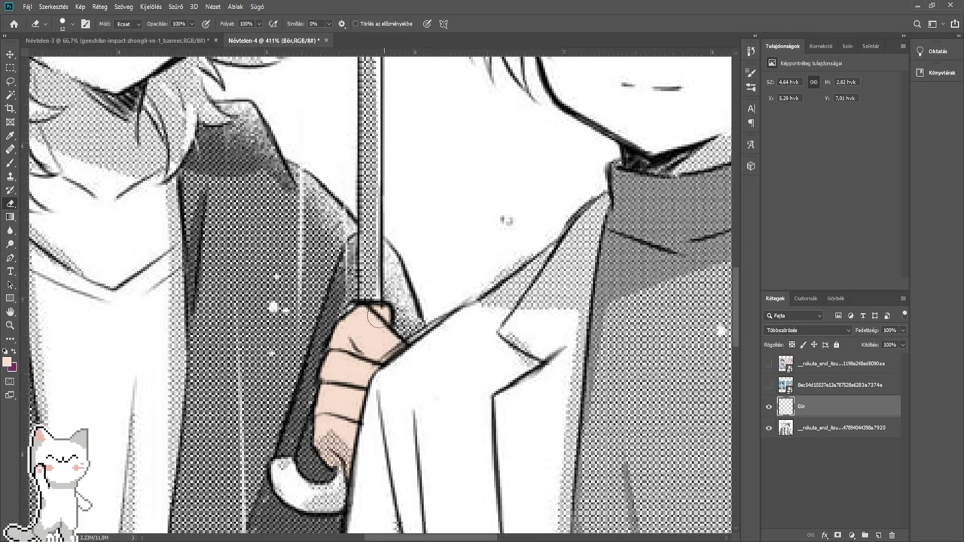
scroll(386, 298, up, 4)
mouse_move(374, 289)
mouse_down()
mouse_move(407, 304)
mouse_move(427, 342)
mouse_up()
scroll(428, 340, down, 5)
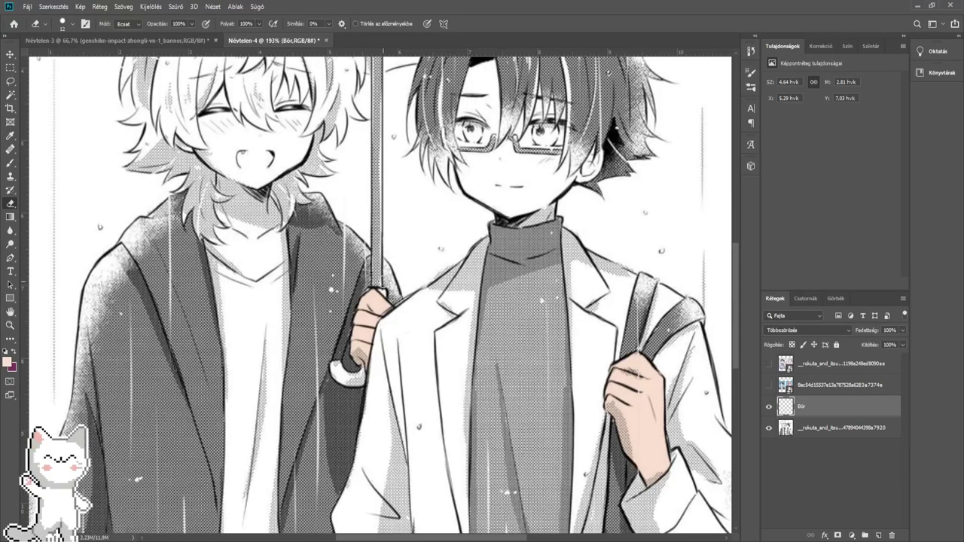
- Paint the light-haired character's skin beneath the hair strands along the shaded edge of the V-neck with a small brush
click(10, 162)
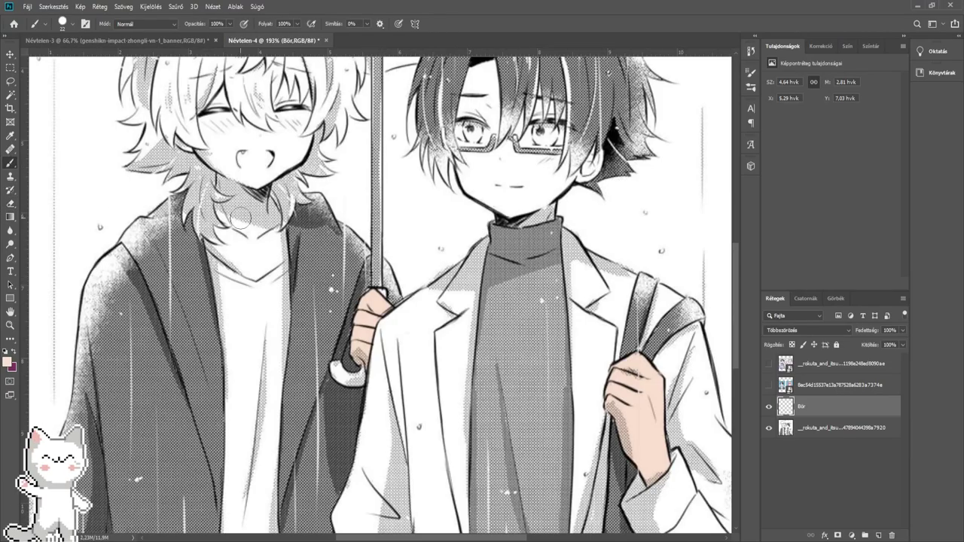
drag(307, 211, 437, 294)
scroll(335, 320, up, 4)
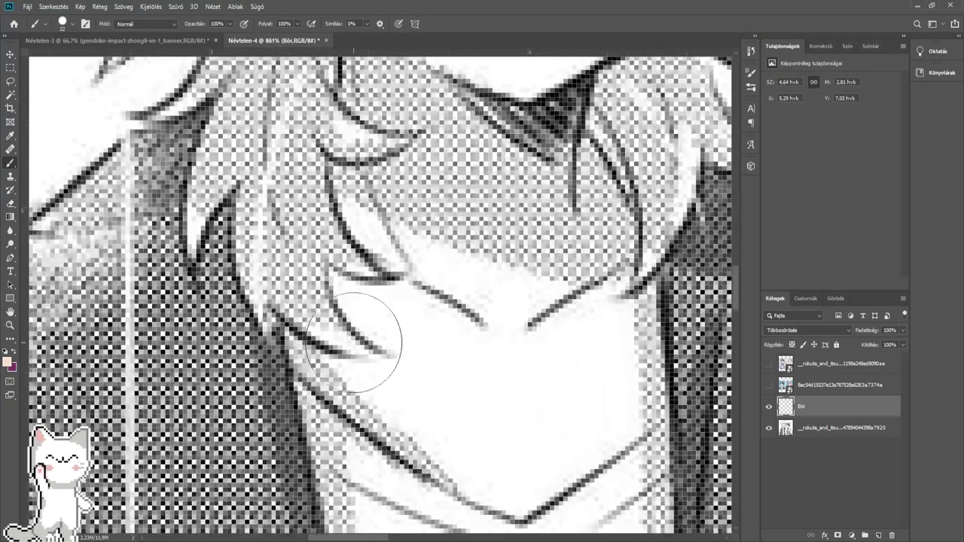
drag(355, 351, 326, 357)
scroll(295, 349, up, 1)
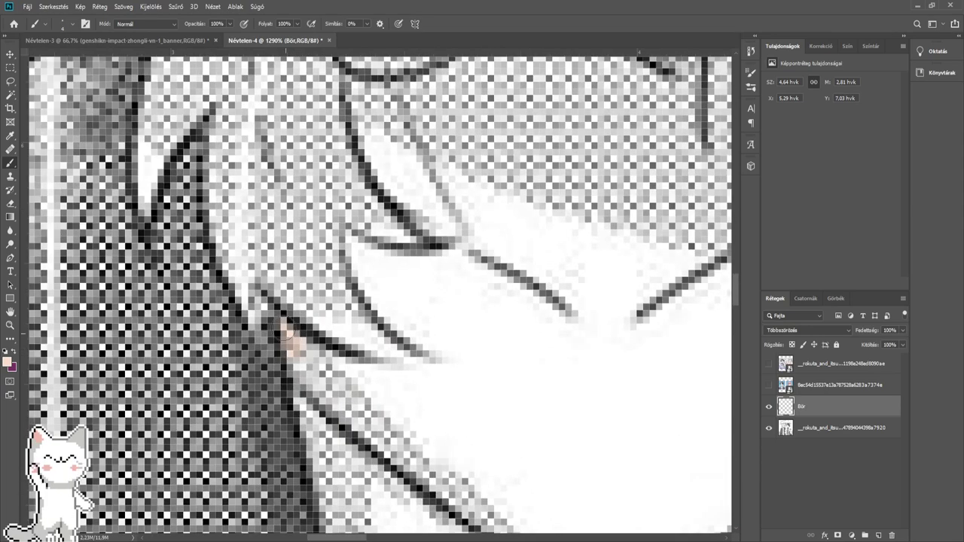
mouse_move(285, 329)
mouse_down()
mouse_move(353, 387)
mouse_move(291, 369)
mouse_move(368, 415)
mouse_up()
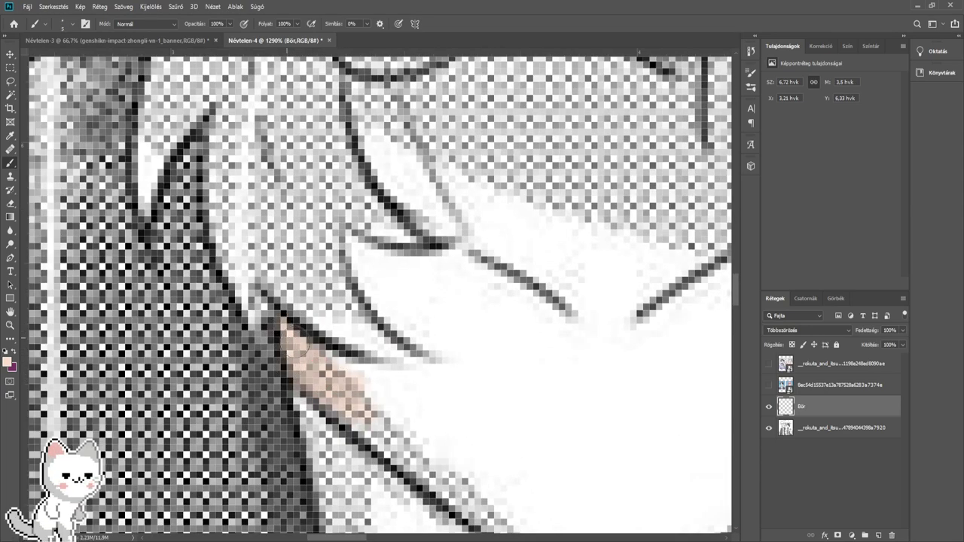
drag(294, 344, 392, 392)
drag(349, 379, 360, 385)
drag(377, 422, 455, 458)
mouse_move(412, 425)
mouse_down()
mouse_move(437, 423)
mouse_move(392, 407)
mouse_move(481, 408)
mouse_move(462, 406)
mouse_move(535, 421)
mouse_move(282, 323)
mouse_up()
click(391, 408)
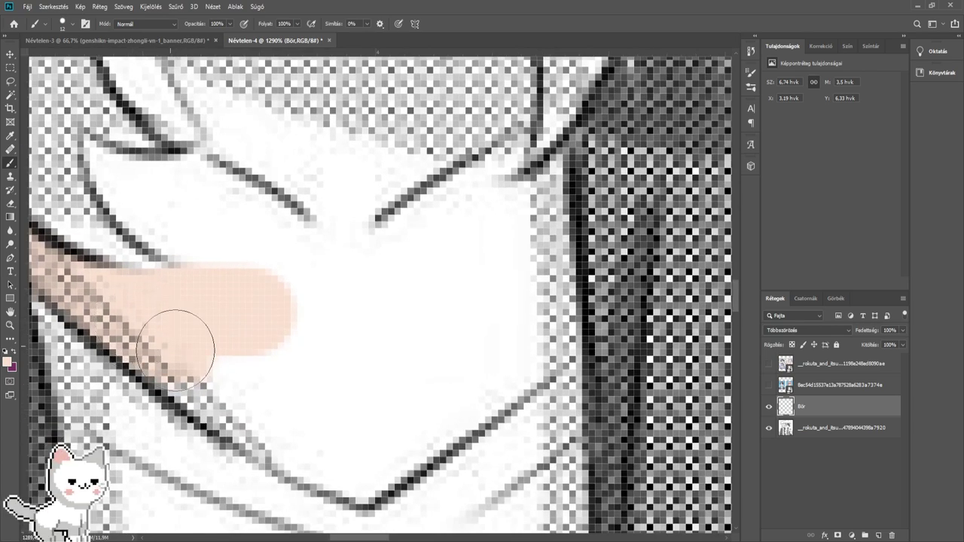
- Fill the light-haired character's chest inside the V-neck with the peach skin tone, up to the collar edges and the jacket line
mouse_move(175, 350)
mouse_down()
mouse_move(366, 445)
mouse_move(244, 398)
mouse_move(361, 462)
mouse_up()
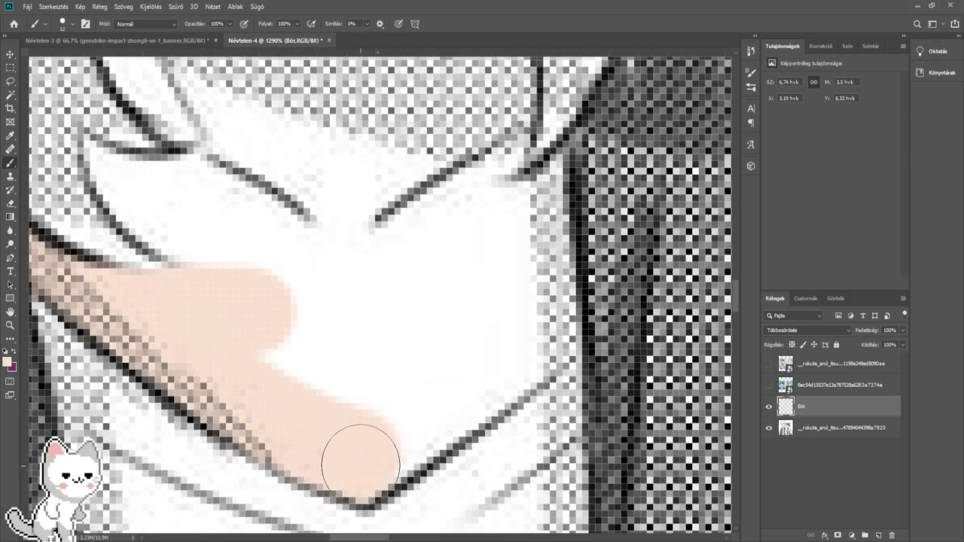
mouse_move(276, 327)
mouse_down()
mouse_move(302, 157)
mouse_move(268, 188)
mouse_move(251, 163)
mouse_move(361, 337)
mouse_move(369, 418)
mouse_move(511, 320)
mouse_up()
key(bracketleft)
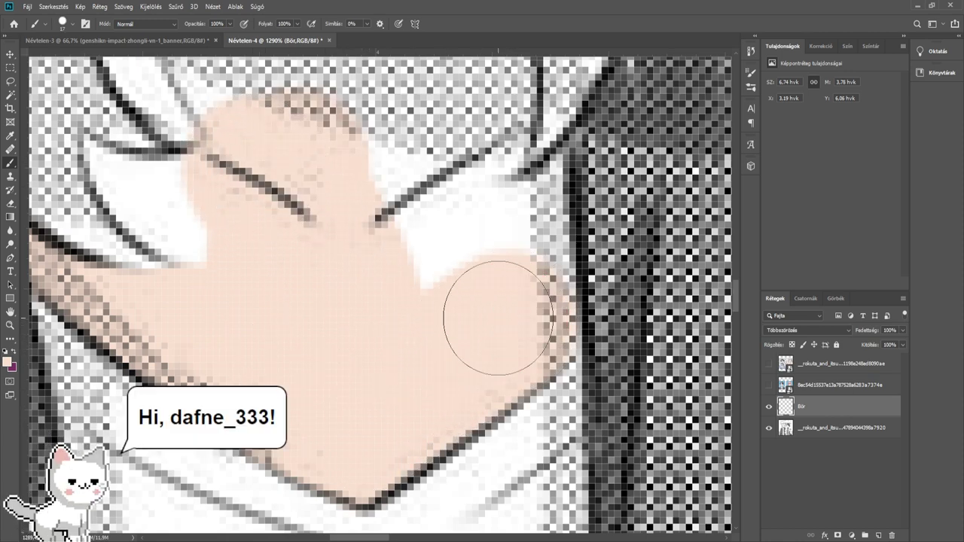
key(bracketleft)
key(bracketleft)
key(bracketleft)
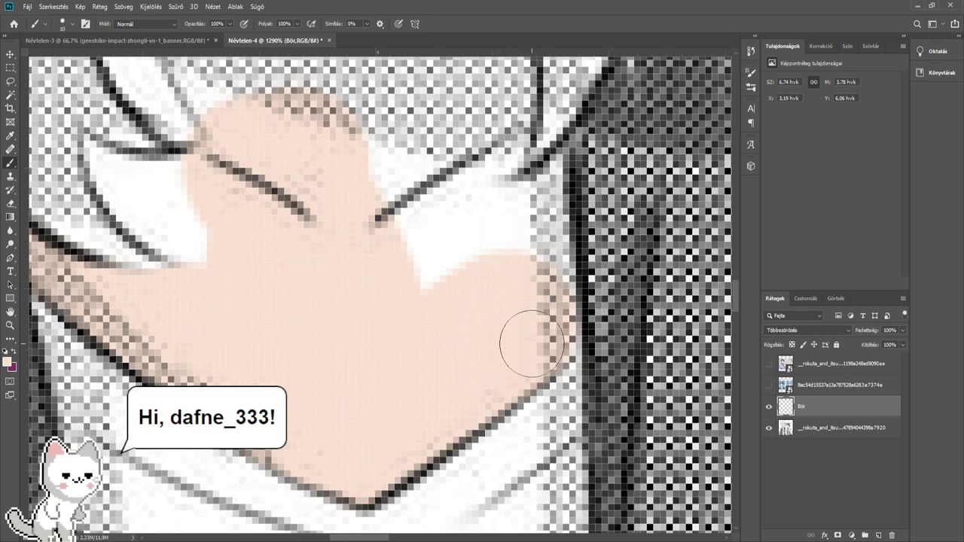
mouse_move(531, 343)
mouse_down()
mouse_move(527, 222)
mouse_move(538, 195)
mouse_up()
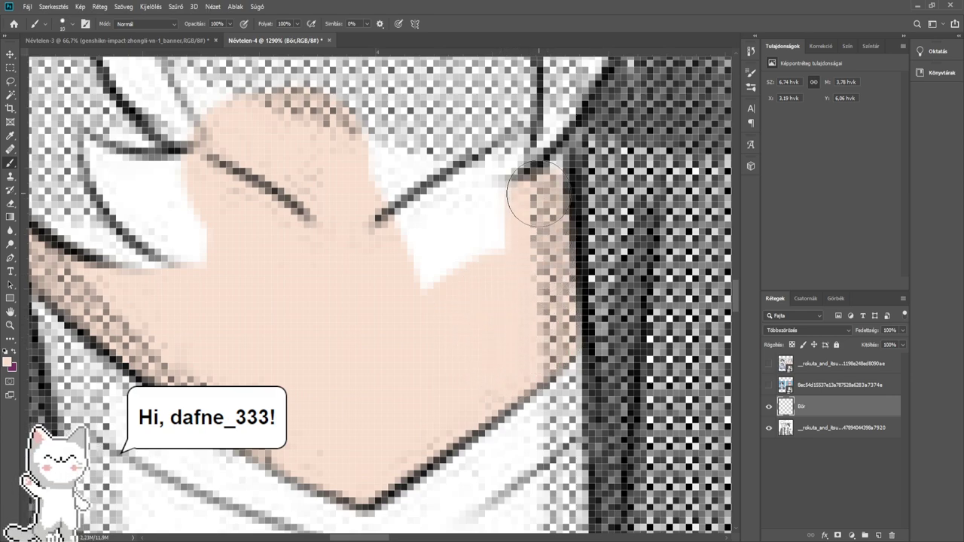
key(bracketleft)
key(bracketleft)
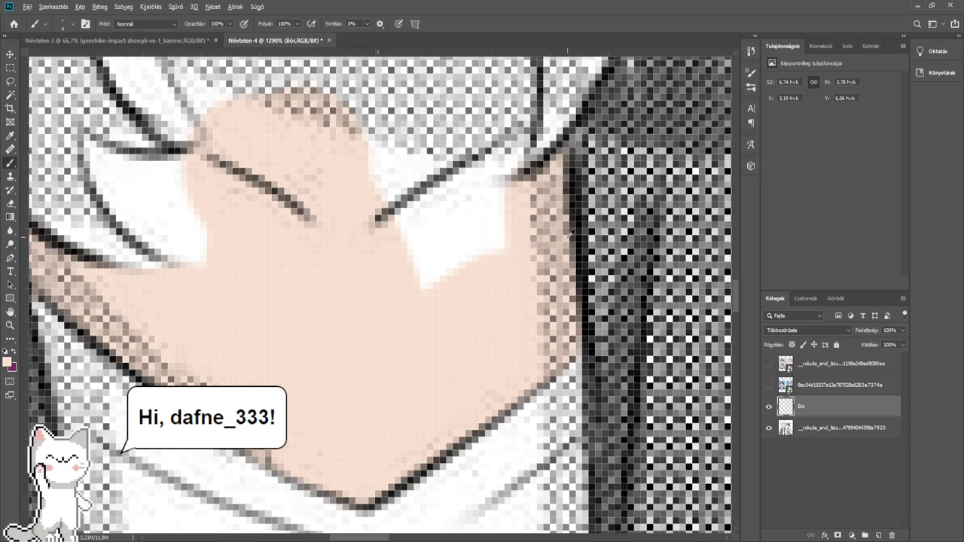
- Fill the white gaps left around the collarbone lines and beneath the hair tips on the light-haired character's chest
mouse_move(591, 236)
mouse_down()
mouse_move(544, 246)
mouse_move(537, 291)
mouse_up()
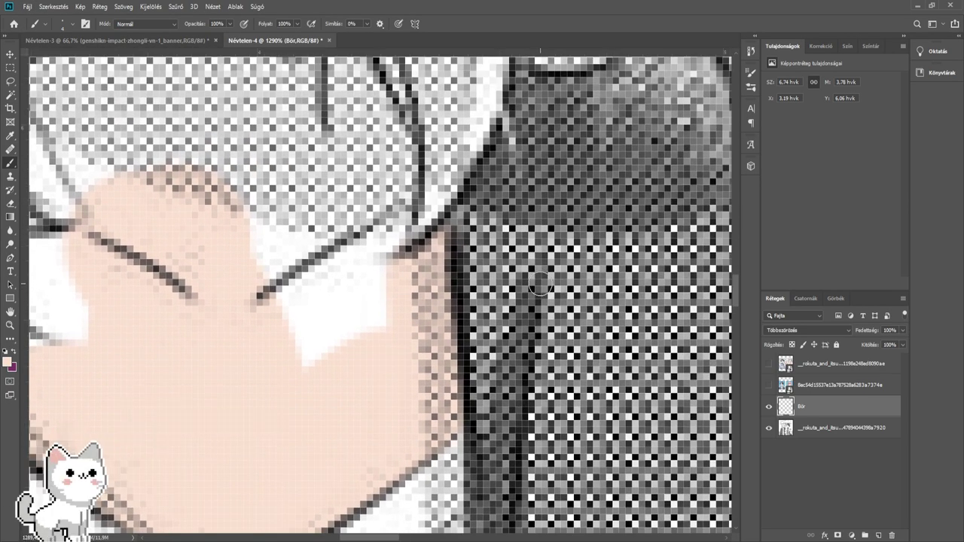
drag(412, 369, 519, 359)
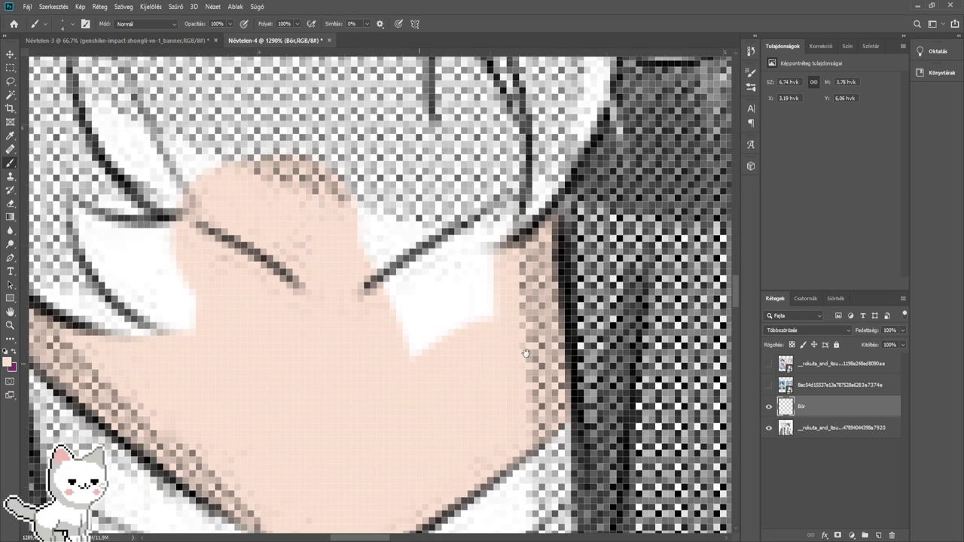
drag(485, 241, 516, 240)
mouse_move(488, 292)
mouse_down()
mouse_move(473, 244)
mouse_move(481, 145)
mouse_move(461, 208)
mouse_move(412, 280)
mouse_up()
drag(382, 288, 415, 292)
click(442, 331)
mouse_move(366, 262)
mouse_down()
mouse_move(411, 294)
mouse_move(450, 302)
mouse_move(490, 261)
mouse_move(474, 216)
mouse_up()
drag(388, 289, 357, 306)
mouse_move(314, 341)
mouse_down()
mouse_move(283, 362)
mouse_move(280, 345)
mouse_move(253, 350)
mouse_move(262, 379)
mouse_move(230, 380)
mouse_move(151, 305)
mouse_up()
- Paint the side of the light-haired character's neck beside the curved hair strands and the adjoining shaded throat area
scroll(281, 346, up, 2)
mouse_move(151, 305)
mouse_down()
mouse_move(287, 368)
mouse_move(260, 364)
mouse_move(282, 388)
mouse_move(251, 317)
mouse_move(339, 367)
mouse_move(263, 344)
mouse_move(350, 387)
mouse_move(319, 373)
mouse_move(383, 366)
mouse_up()
scroll(275, 365, up, 2)
mouse_move(437, 344)
mouse_down()
mouse_move(421, 438)
mouse_move(428, 471)
mouse_up()
mouse_move(377, 398)
mouse_down()
mouse_move(323, 344)
mouse_move(266, 245)
mouse_move(337, 264)
mouse_move(418, 234)
mouse_move(463, 186)
mouse_up()
alt+right_click(286, 251)
alt+right_click(439, 269)
mouse_move(454, 297)
mouse_down()
mouse_move(429, 330)
mouse_move(566, 339)
mouse_up()
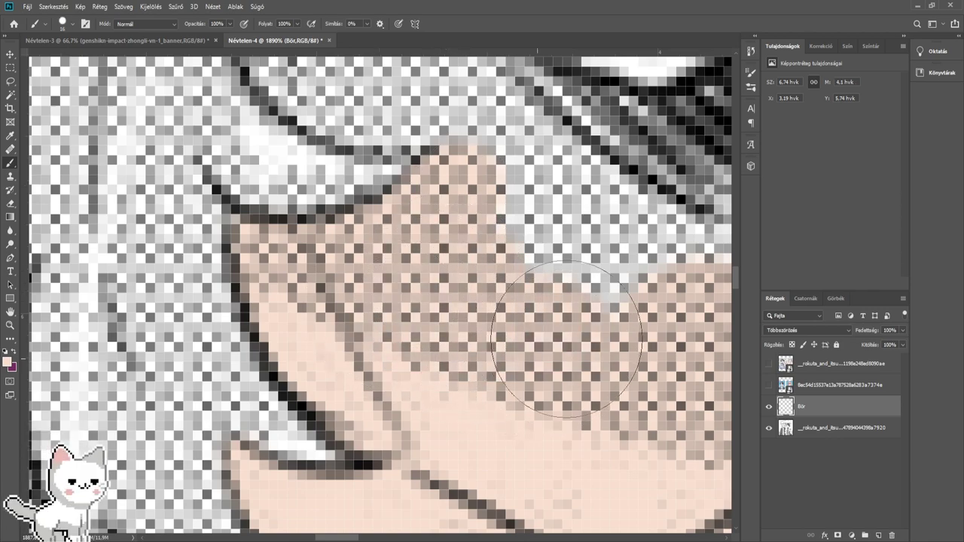
- Extend the skin colour over the shaded throat and the dark hatching directly under the light-haired character's chin with a larger brush
scroll(566, 339, down, 3)
scroll(426, 226, down, 3)
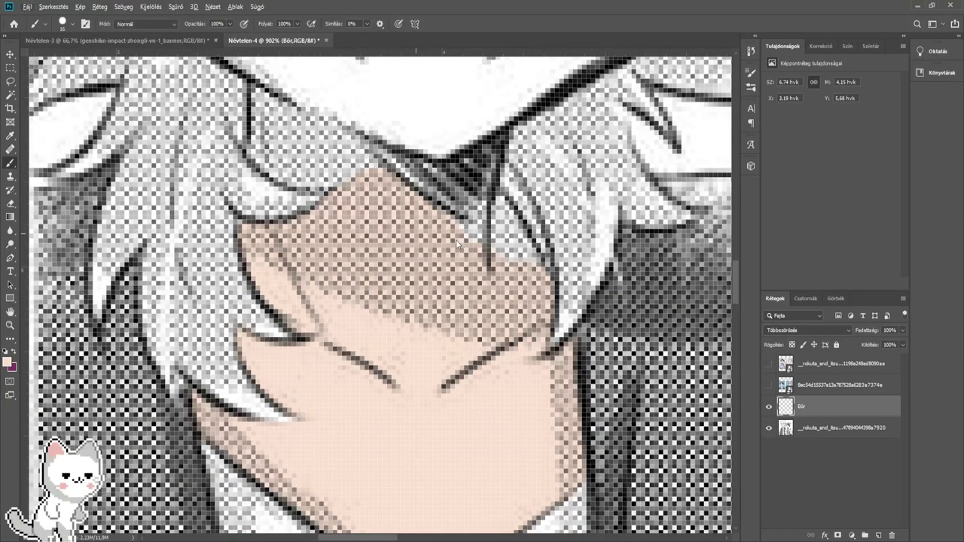
drag(450, 189, 431, 197)
drag(415, 162, 482, 227)
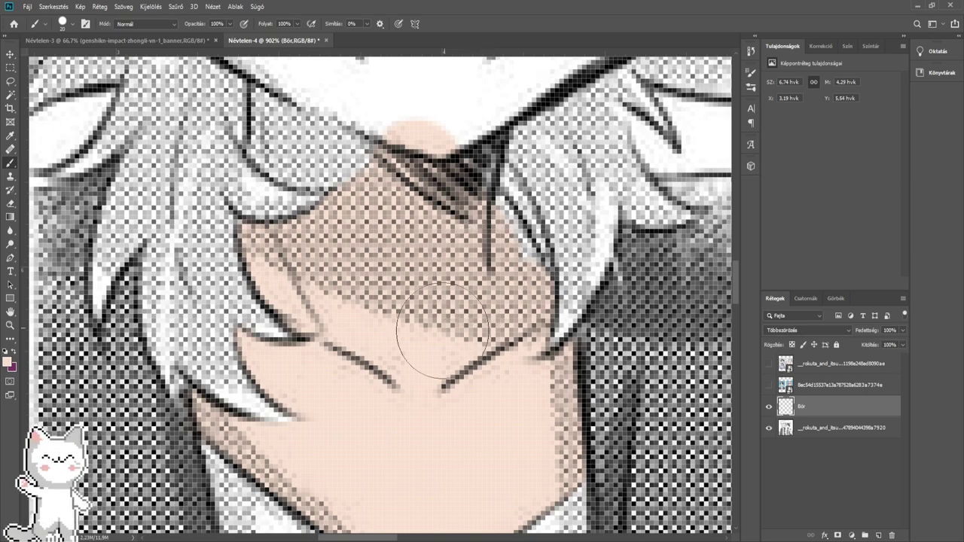
drag(417, 366, 466, 282)
drag(498, 260, 406, 279)
drag(400, 195, 437, 381)
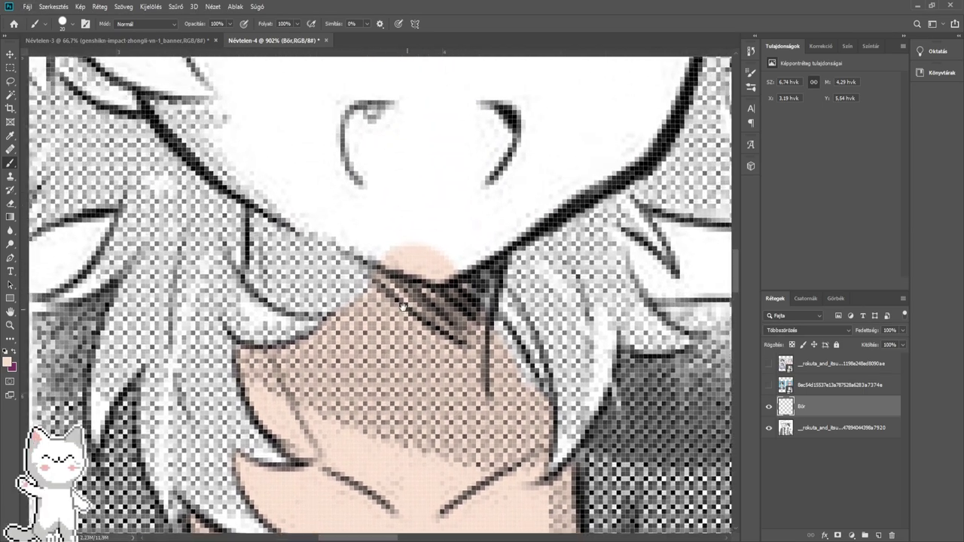
- Paint the shaded strip of neck between the left hair strands and the jawline of the light-haired character
scroll(494, 333, up, 5)
scroll(494, 333, down, 10)
scroll(495, 329, down, 2)
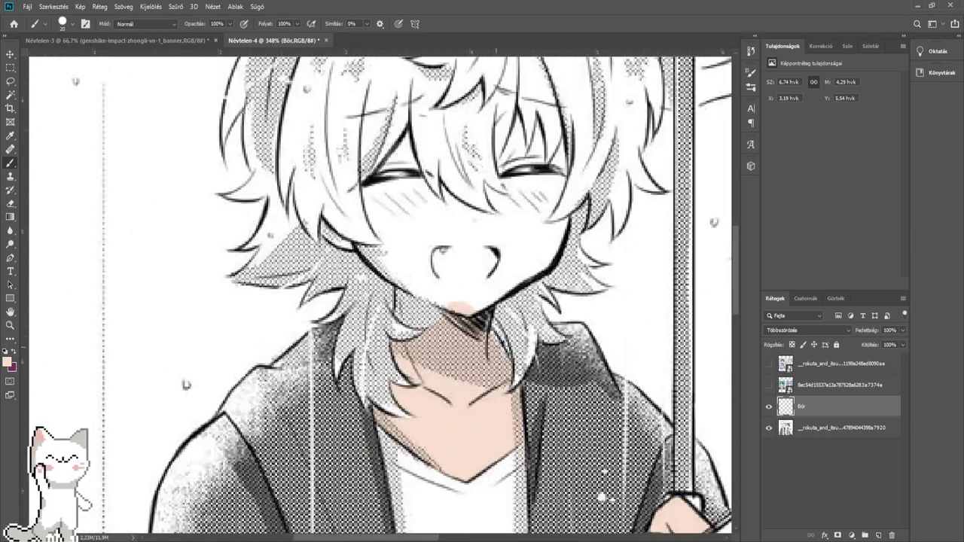
scroll(519, 350, up, 8)
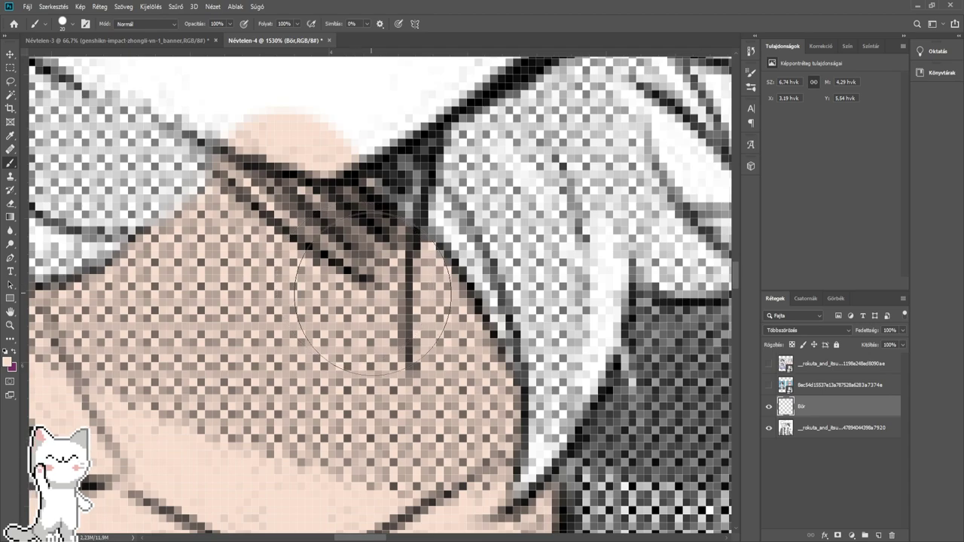
mouse_move(331, 259)
mouse_down()
mouse_move(553, 304)
mouse_move(610, 399)
mouse_up()
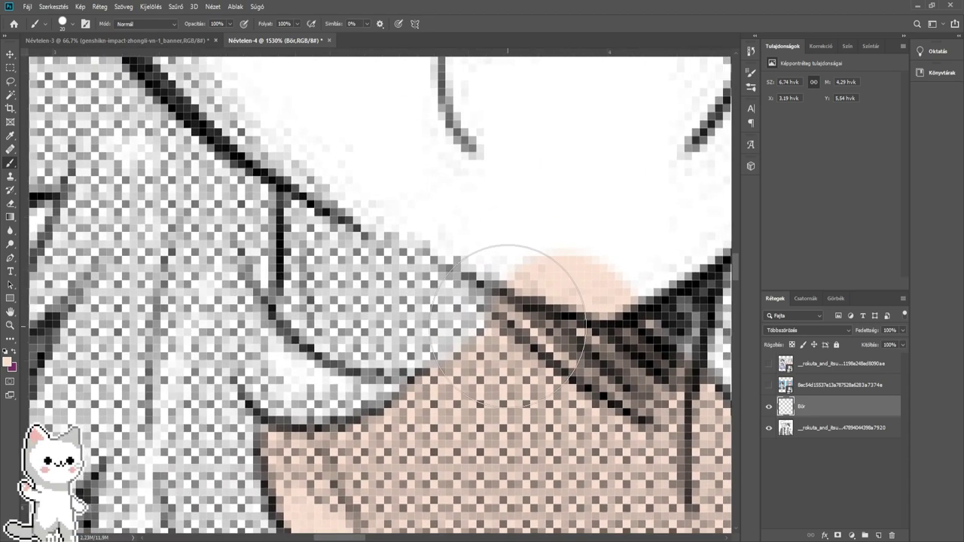
mouse_move(508, 325)
mouse_down()
mouse_move(365, 288)
mouse_move(343, 293)
mouse_move(355, 308)
mouse_move(337, 300)
mouse_move(334, 193)
mouse_up()
alt+right_click(369, 289)
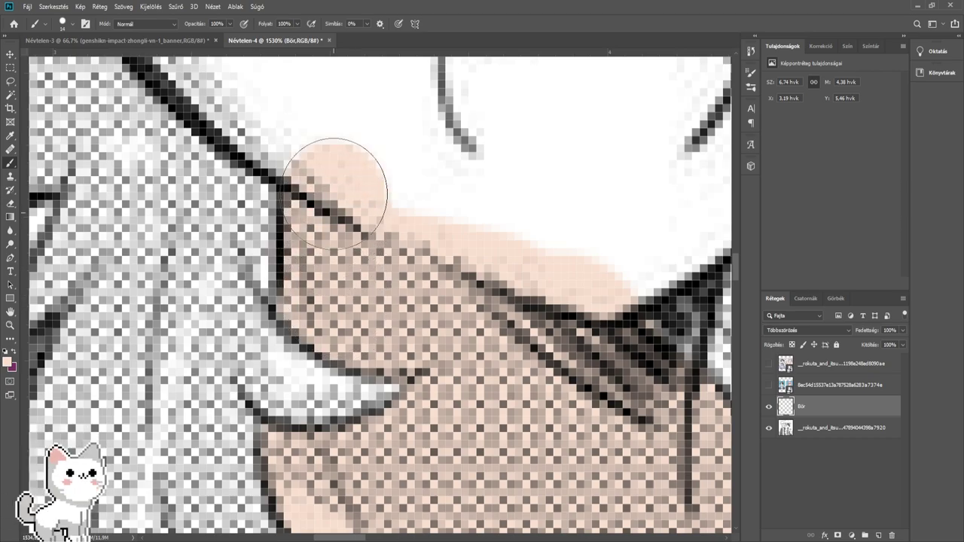
- Paint the remaining neck under the chin and the lower face around the open mouth, keeping the mouth interior uncoloured
scroll(335, 193, down, 8)
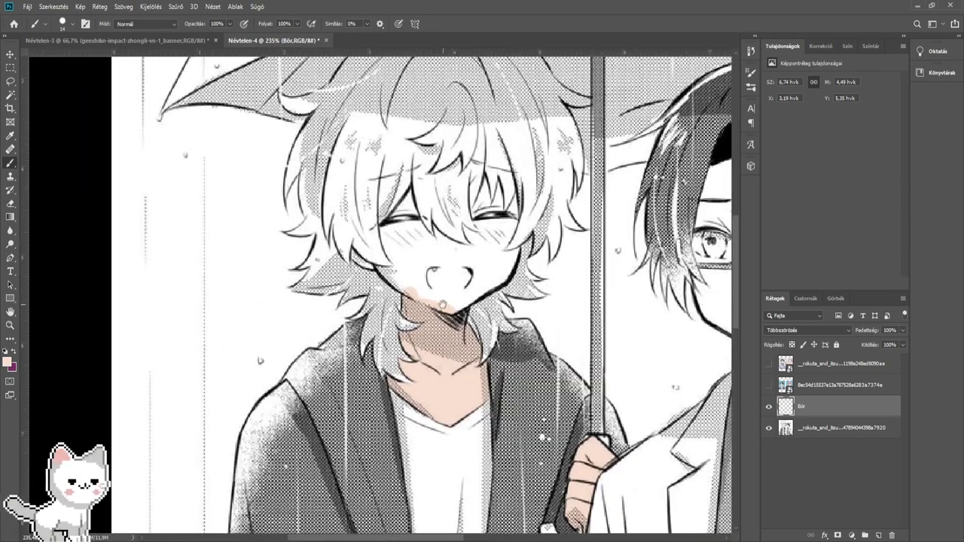
scroll(442, 303, up, 6)
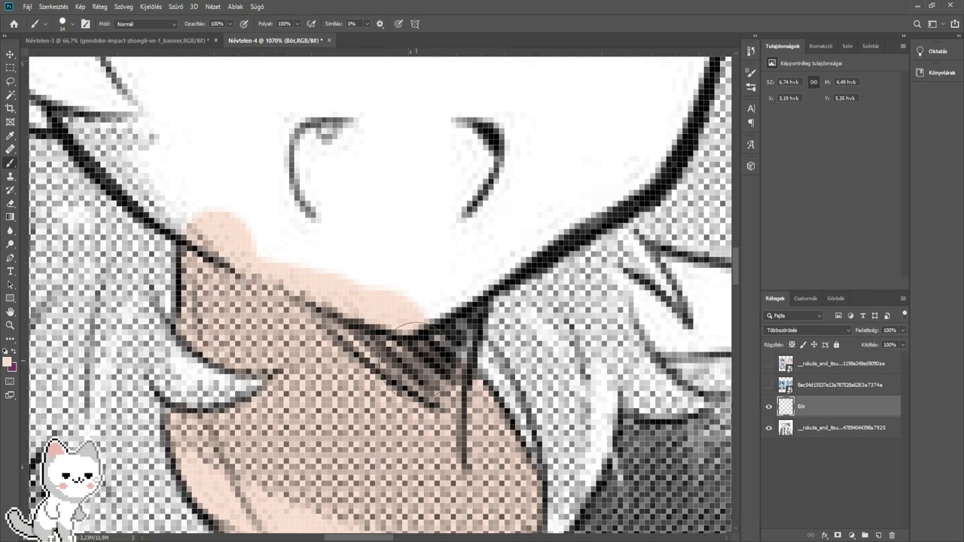
mouse_move(432, 348)
mouse_down()
mouse_move(466, 259)
mouse_move(359, 263)
mouse_move(312, 239)
mouse_move(277, 239)
mouse_move(249, 173)
mouse_move(258, 112)
mouse_move(282, 310)
mouse_move(276, 305)
mouse_move(318, 290)
mouse_move(417, 306)
mouse_move(326, 301)
mouse_move(516, 296)
mouse_move(495, 312)
mouse_move(519, 393)
mouse_up()
mouse_move(519, 393)
mouse_down()
mouse_move(498, 283)
mouse_move(469, 359)
mouse_move(505, 297)
mouse_move(495, 311)
mouse_move(531, 280)
mouse_up()
mouse_move(532, 281)
mouse_down()
mouse_move(448, 312)
mouse_move(477, 336)
mouse_move(498, 325)
mouse_move(524, 299)
mouse_move(543, 247)
mouse_move(527, 239)
mouse_move(572, 221)
mouse_move(593, 191)
mouse_move(560, 270)
mouse_move(572, 253)
mouse_move(568, 209)
mouse_move(473, 231)
mouse_move(526, 241)
mouse_move(493, 224)
mouse_move(506, 226)
mouse_move(486, 288)
mouse_move(442, 228)
mouse_up()
drag(341, 299, 462, 257)
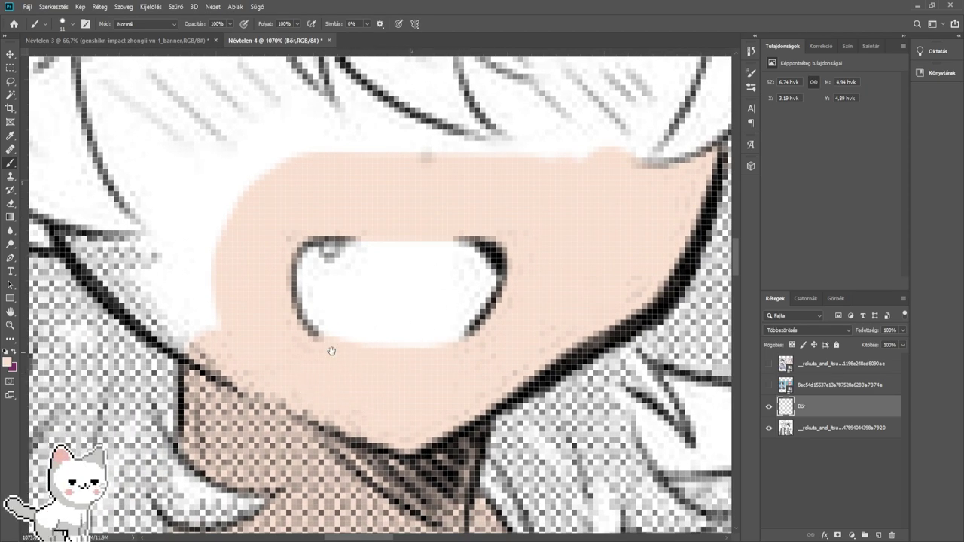
- Paint the shaded left jaw edge of the light-haired character's face up to the tip of the side hair
drag(331, 351, 527, 434)
drag(424, 409, 360, 393)
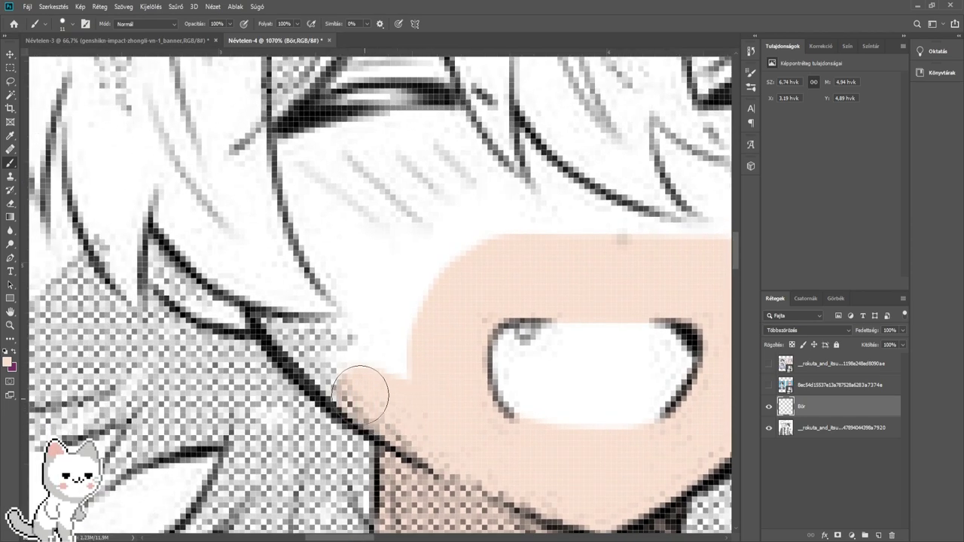
mouse_move(432, 424)
mouse_down()
mouse_move(346, 387)
mouse_move(308, 351)
mouse_up()
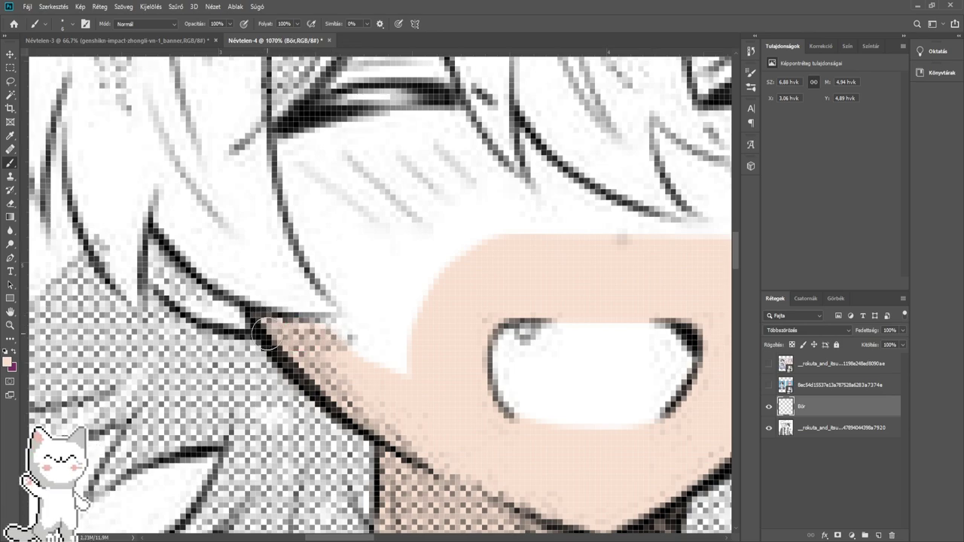
drag(268, 333, 391, 335)
- Paint the light-haired character's left cheek over the blush lines, up to the closed eye and along the surrounding hair strands
key(bracketright)
key(bracketright)
key(bracketright)
key(bracketright)
key(bracketright)
mouse_move(331, 342)
mouse_down()
mouse_move(402, 359)
mouse_move(335, 251)
mouse_move(318, 195)
mouse_up()
mouse_move(318, 196)
mouse_down()
mouse_move(384, 319)
mouse_move(384, 310)
mouse_move(371, 313)
mouse_move(363, 299)
mouse_move(414, 289)
mouse_move(366, 297)
mouse_move(447, 291)
mouse_move(408, 294)
mouse_move(443, 305)
mouse_move(424, 308)
mouse_move(516, 294)
mouse_move(509, 287)
mouse_move(523, 271)
mouse_move(557, 344)
mouse_up()
key(bracketleft)
key(bracketleft)
key(bracketright)
key(bracketright)
alt+right_click(530, 327)
mouse_move(522, 310)
mouse_down()
mouse_move(591, 371)
mouse_move(614, 378)
mouse_move(562, 350)
mouse_move(561, 374)
mouse_move(502, 418)
mouse_move(473, 406)
mouse_move(517, 358)
mouse_up()
alt+right_click(553, 359)
drag(543, 375, 246, 292)
alt+right_click(348, 291)
- Paint the skin directly beneath the central fringe strands above the nose, following the lower hair outline
scroll(312, 212, up, 6)
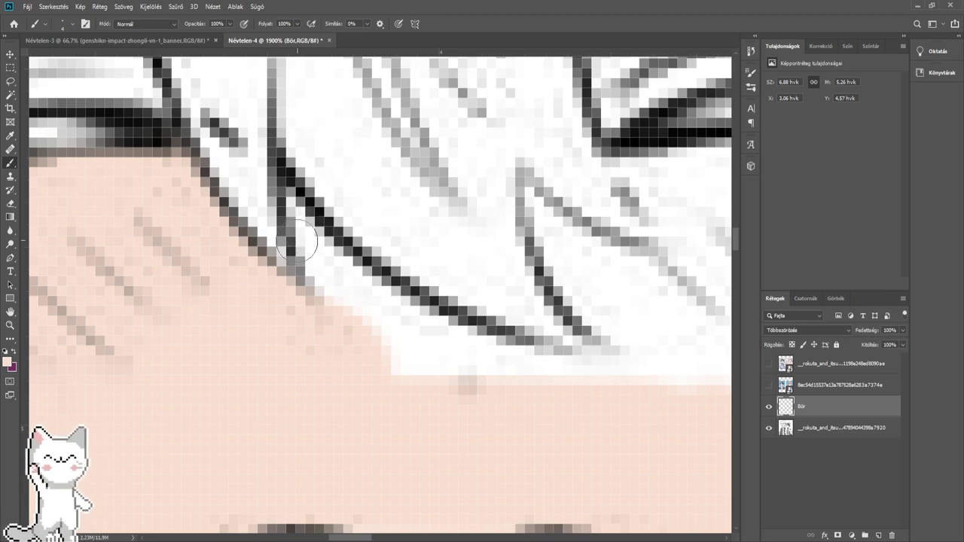
mouse_move(297, 241)
mouse_down()
mouse_move(294, 204)
mouse_move(338, 307)
mouse_move(346, 306)
mouse_move(318, 249)
mouse_move(424, 359)
mouse_up()
key(bracketright)
key(bracketright)
key(bracketright)
key(bracketright)
key(bracketright)
mouse_move(368, 323)
mouse_down()
mouse_move(494, 394)
mouse_move(252, 337)
mouse_move(490, 349)
mouse_up()
drag(417, 312, 454, 389)
drag(362, 239, 331, 239)
- Paint the pointed skin gap between the central fringe tips and join it to the skin below with a small brush
scroll(377, 243, down, 5)
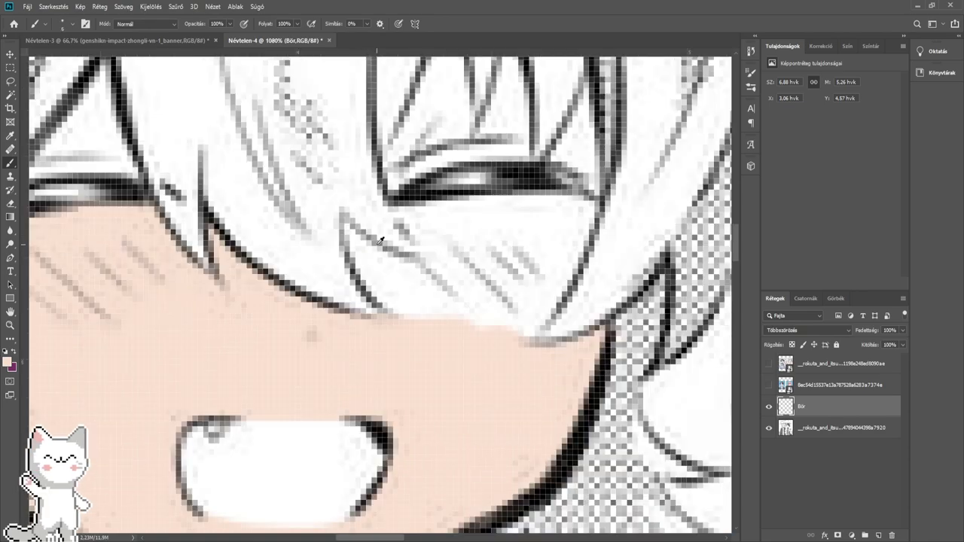
scroll(381, 239, down, 7)
scroll(372, 251, up, 14)
mouse_move(385, 260)
mouse_down()
mouse_move(330, 195)
mouse_move(402, 303)
mouse_move(329, 189)
mouse_move(429, 292)
mouse_up()
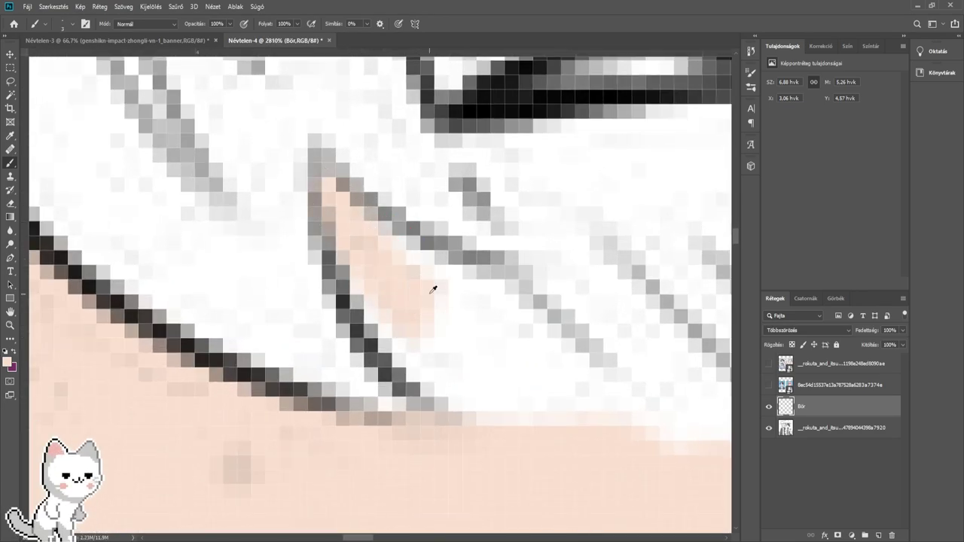
key(bracketright)
key(bracketright)
mouse_move(370, 254)
mouse_down()
mouse_move(405, 291)
mouse_move(375, 278)
mouse_move(484, 404)
mouse_move(442, 345)
mouse_move(519, 402)
mouse_up()
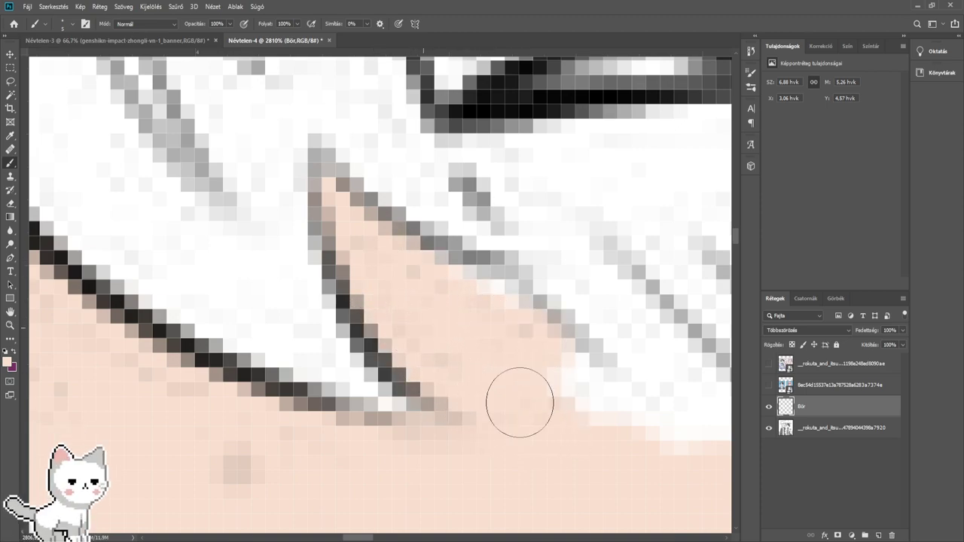
drag(487, 315, 411, 285)
drag(584, 336, 358, 317)
- Paint the light-haired character's right cheek over the blush lines, up to the closed eye's lash line and the side hair
key(bracketright)
key(bracketright)
key(bracketright)
key(bracketright)
key(bracketright)
key(bracketright)
key(bracketright)
mouse_move(358, 358)
mouse_down()
mouse_move(430, 370)
mouse_move(512, 420)
mouse_move(562, 331)
mouse_up()
drag(560, 319, 375, 380)
mouse_move(404, 415)
mouse_down()
mouse_move(446, 270)
mouse_move(517, 193)
mouse_move(445, 371)
mouse_move(442, 260)
mouse_move(464, 217)
mouse_move(351, 229)
mouse_move(378, 226)
mouse_move(254, 275)
mouse_move(254, 299)
mouse_move(321, 297)
mouse_up()
mouse_move(452, 275)
mouse_down()
mouse_move(355, 293)
mouse_move(256, 332)
mouse_up()
drag(244, 322, 353, 377)
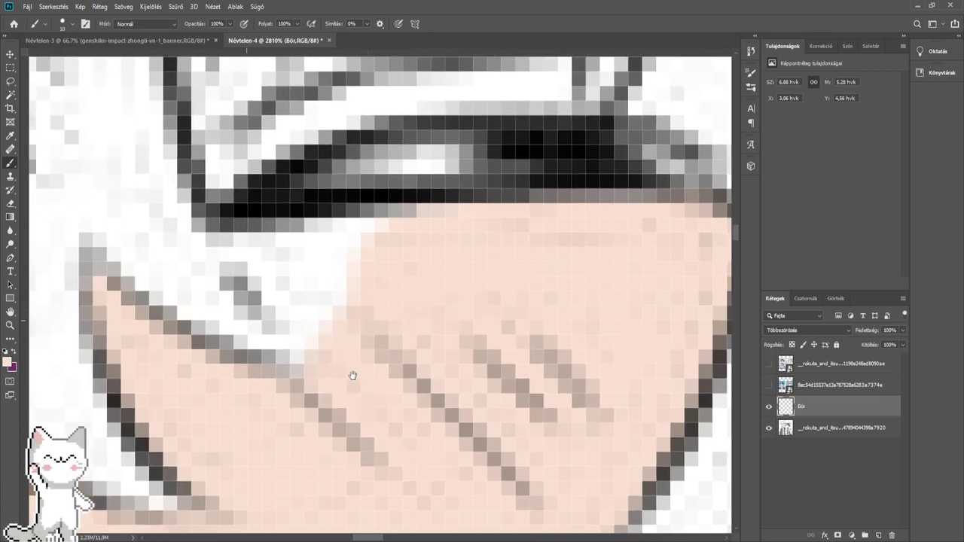
- Fill the inner corner beneath the right closed eye, around the short stroke beside the fringe, with the skin tone
mouse_move(359, 288)
mouse_down()
mouse_move(323, 294)
mouse_move(282, 258)
mouse_move(334, 311)
mouse_move(237, 244)
mouse_up()
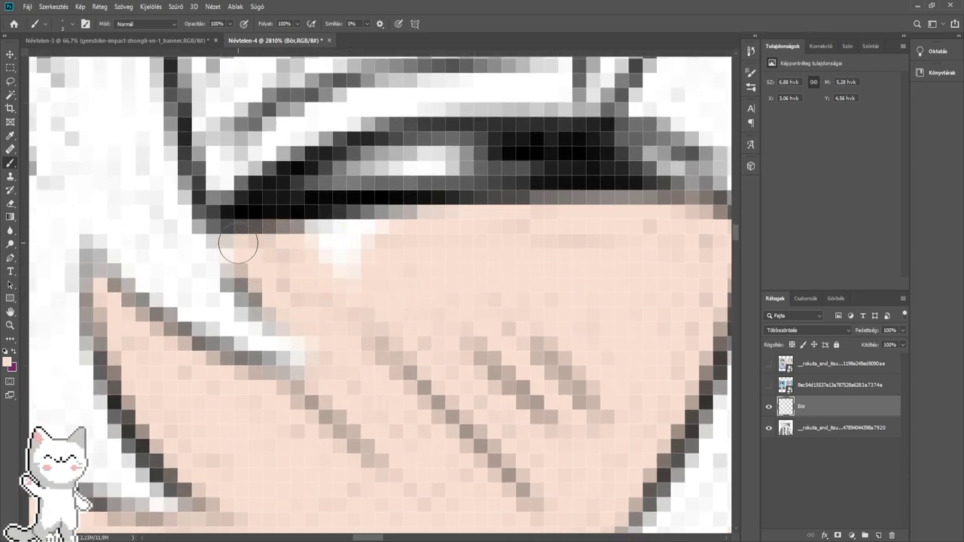
key(bracketright)
key(bracketright)
key(bracketright)
key(bracketright)
mouse_move(309, 305)
mouse_down()
mouse_move(355, 365)
mouse_move(343, 378)
mouse_move(320, 262)
mouse_move(399, 272)
mouse_move(475, 264)
mouse_up()
- Paint the lower part of the eyelid above the left closed eye's lash line with a small brush
scroll(519, 263, down, 4)
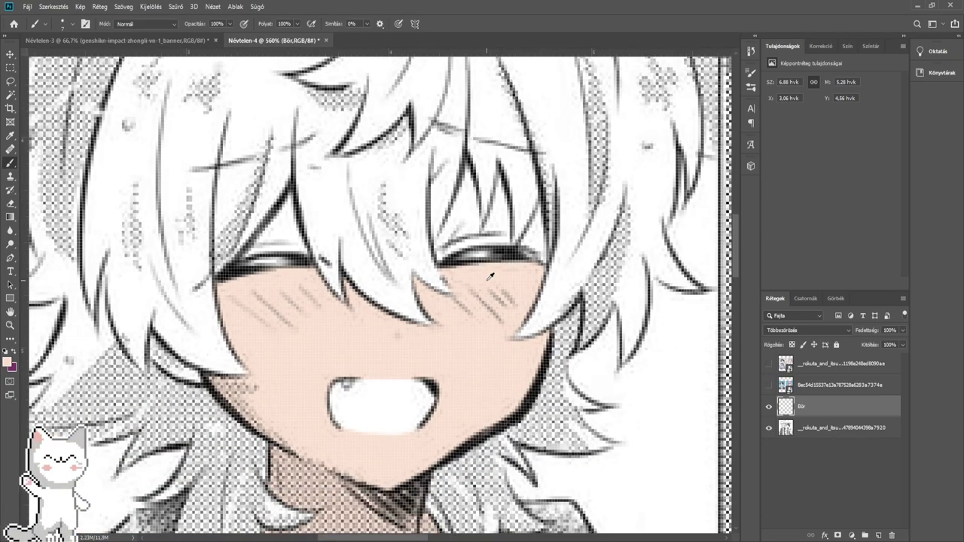
scroll(486, 277, up, 2)
scroll(485, 277, down, 6)
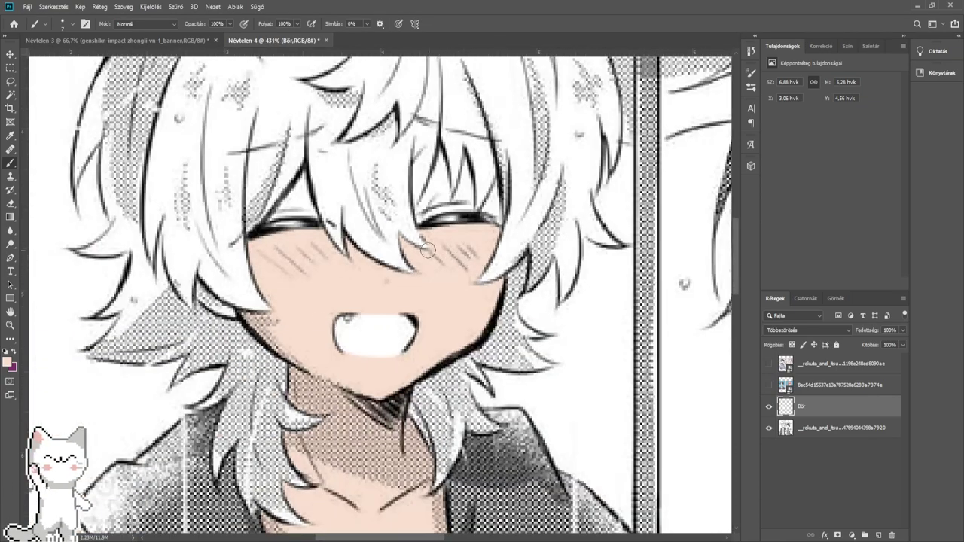
scroll(451, 289, up, 2)
scroll(452, 284, up, 6)
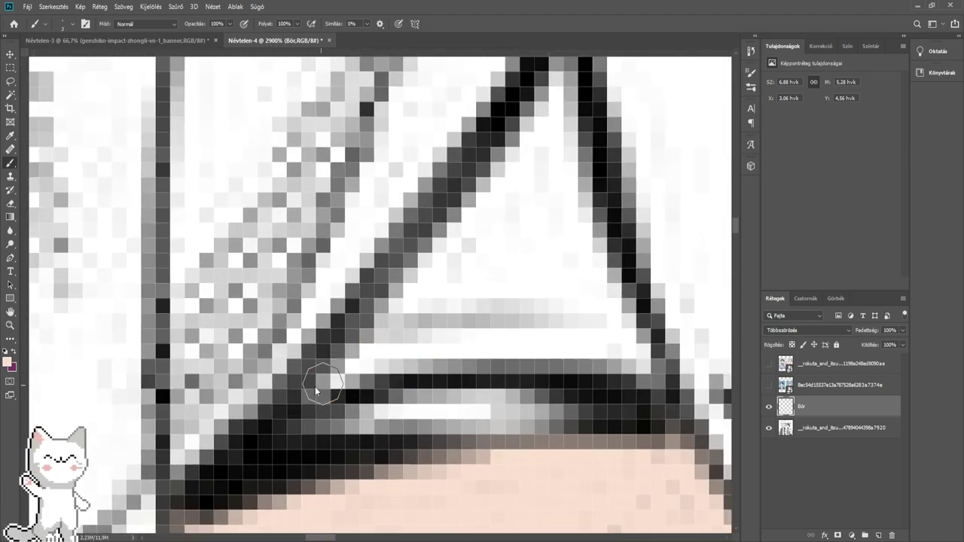
mouse_move(316, 391)
mouse_down()
mouse_move(421, 351)
mouse_move(327, 382)
mouse_move(367, 349)
mouse_move(474, 318)
mouse_move(433, 326)
mouse_move(500, 236)
mouse_move(483, 269)
mouse_move(351, 329)
mouse_move(372, 318)
mouse_up()
mouse_move(296, 371)
mouse_down()
mouse_move(429, 396)
mouse_move(396, 396)
mouse_move(433, 361)
mouse_up()
- Fill the rest of the triangular skin area above the left closed eye up to the point where the hair strands meet
scroll(452, 362, down, 4)
scroll(456, 354, down, 5)
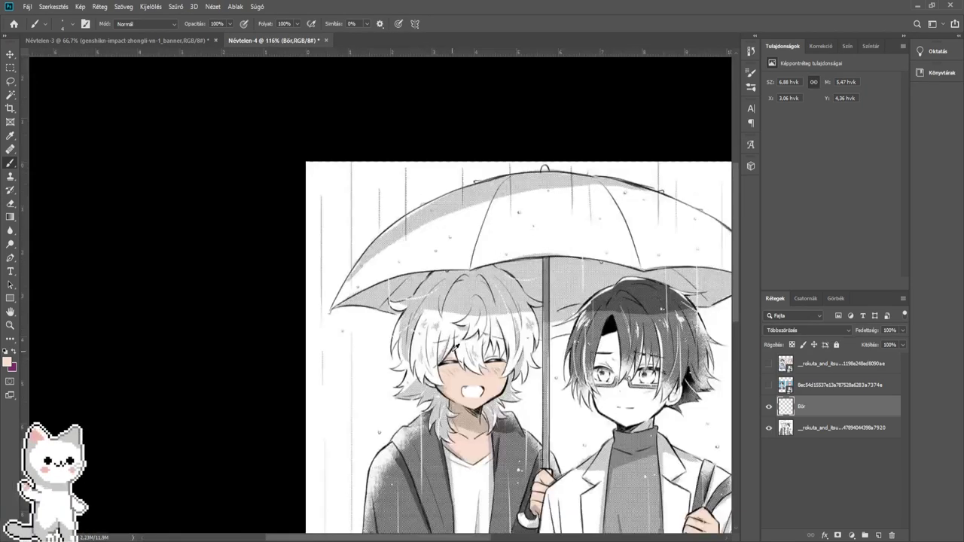
scroll(452, 344, up, 1)
mouse_move(430, 341)
mouse_down()
mouse_move(444, 405)
mouse_move(431, 335)
mouse_up()
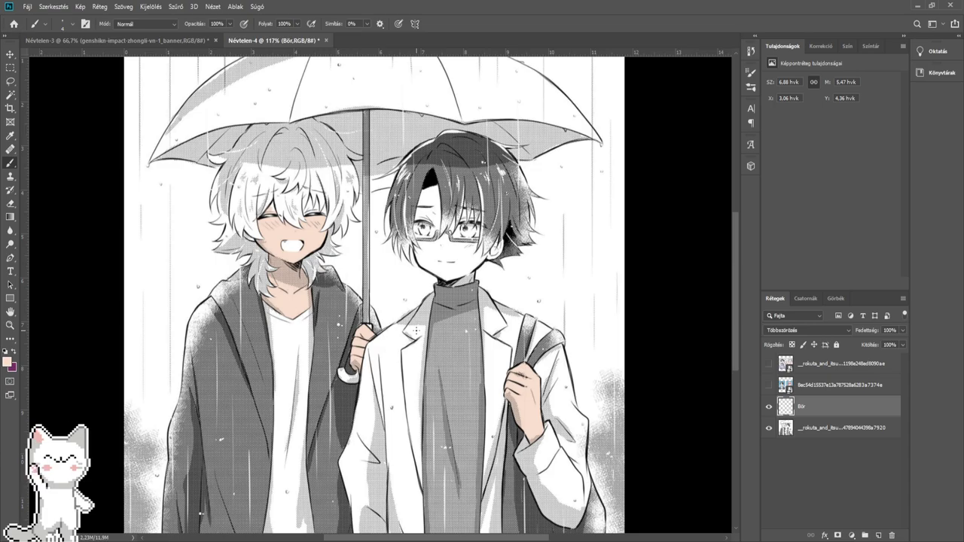
scroll(301, 218, up, 8)
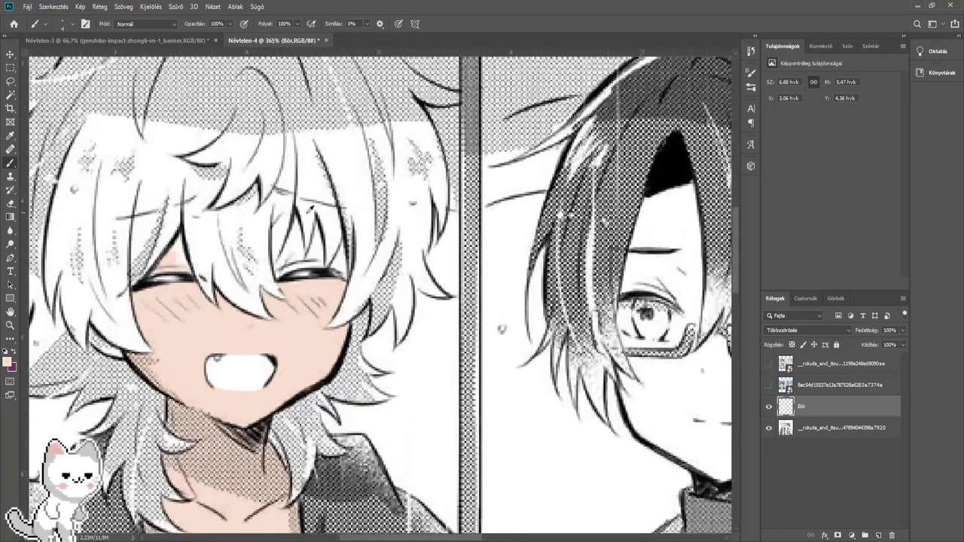
scroll(324, 291, up, 10)
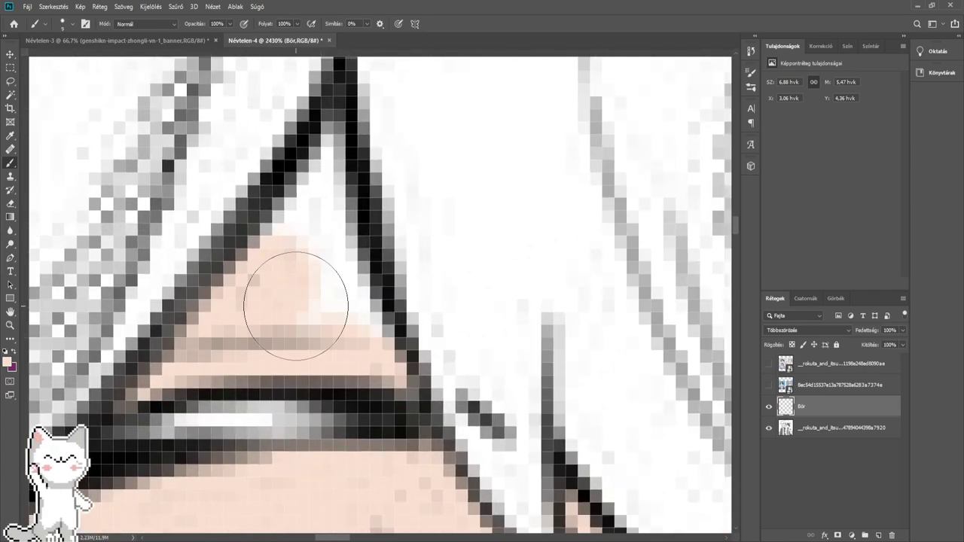
drag(295, 306, 323, 309)
key(bracketleft)
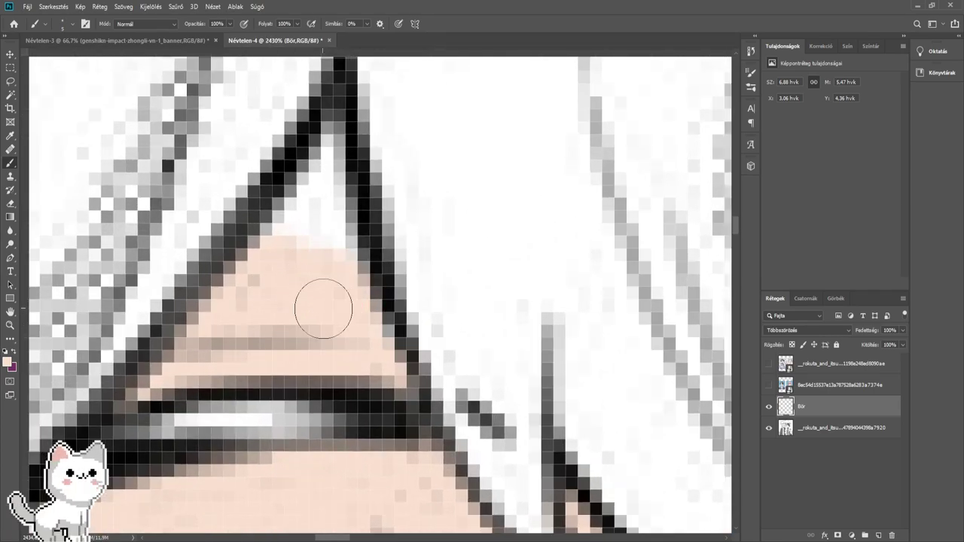
mouse_move(331, 258)
mouse_down()
mouse_move(315, 211)
mouse_move(325, 215)
mouse_move(330, 120)
mouse_move(282, 259)
mouse_move(296, 225)
mouse_up()
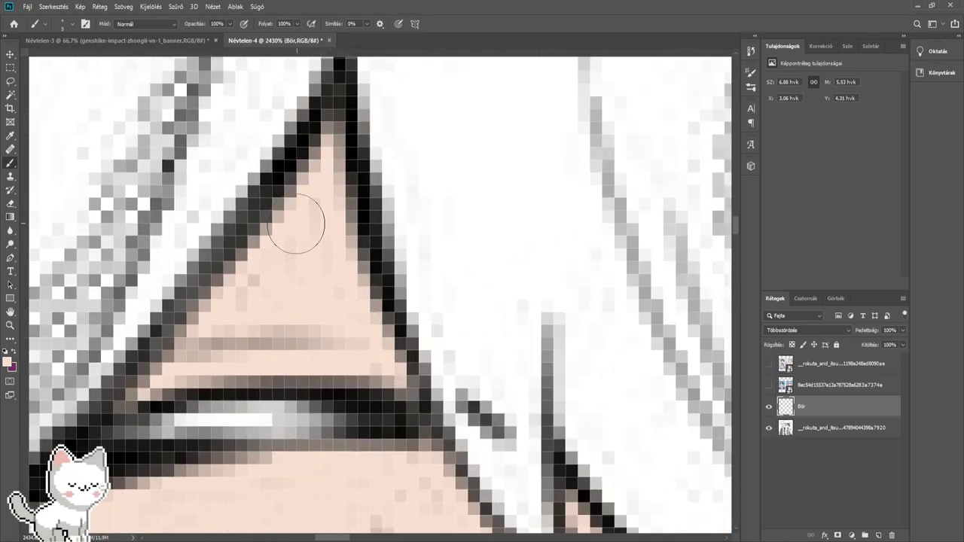
- Paint the skin between the fringe strands above the right closed eye's inner half, over the eyelid crease down to the lash line
drag(533, 271, 374, 239)
drag(491, 286, 308, 221)
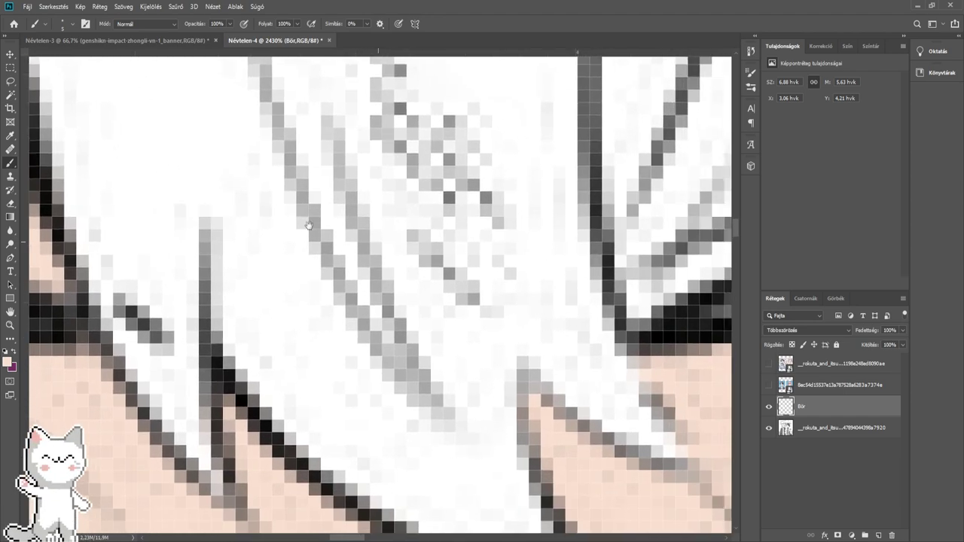
drag(657, 293, 305, 244)
scroll(344, 276, down, 4)
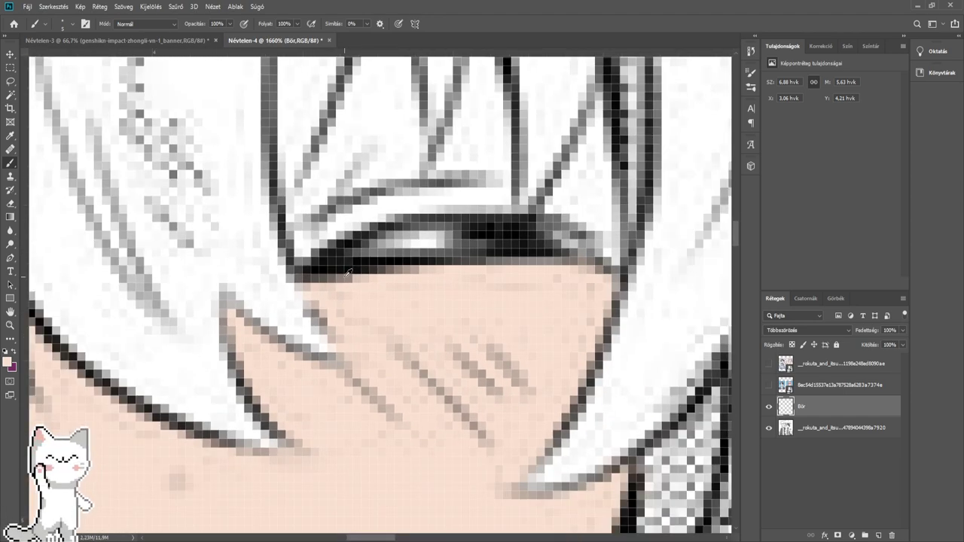
drag(344, 186, 386, 333)
scroll(385, 332, up, 3)
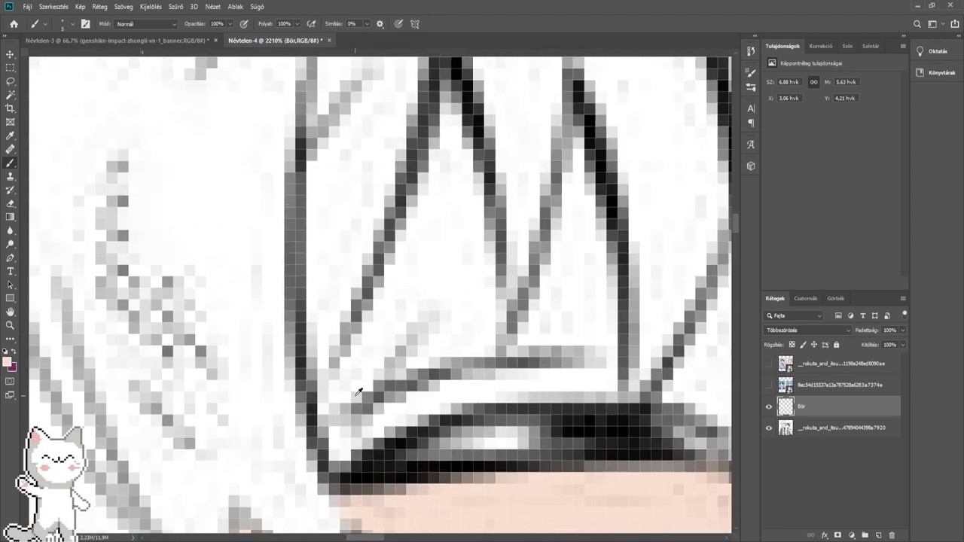
mouse_move(354, 372)
mouse_down()
mouse_move(339, 403)
mouse_move(339, 470)
mouse_move(377, 358)
mouse_move(369, 398)
mouse_move(509, 366)
mouse_move(450, 315)
mouse_move(452, 323)
mouse_move(473, 290)
mouse_move(479, 170)
mouse_move(418, 289)
mouse_up()
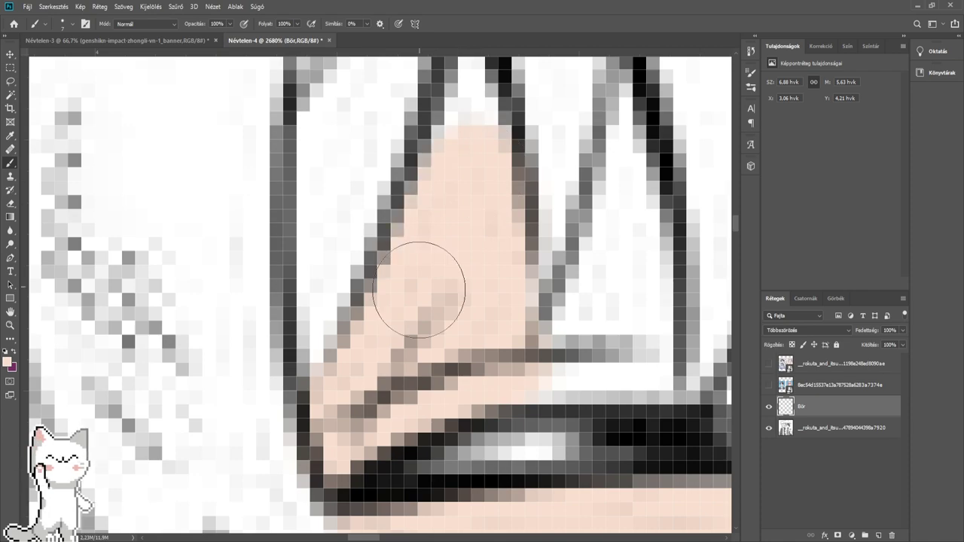
- Fill the remaining edges and narrow upper tip of that triangular skin area with a smaller brush
drag(466, 187, 425, 330)
key(bracketleft)
key(bracketleft)
mouse_move(398, 371)
mouse_down()
mouse_move(404, 383)
mouse_move(401, 261)
mouse_up()
- Paint the second, narrower gap between the fringe strands and the rest of the eyelid strip above the right closed eye's lash line
drag(433, 388, 361, 290)
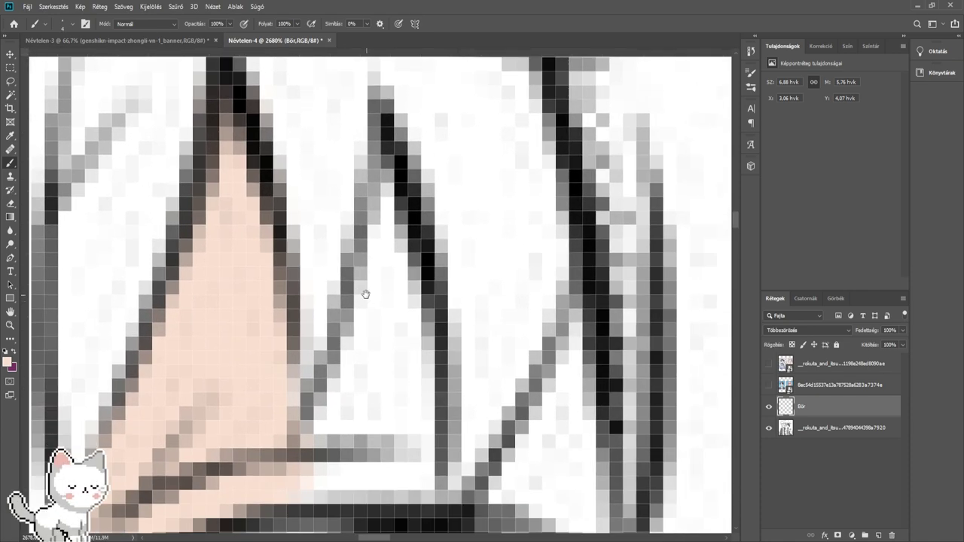
mouse_move(380, 228)
mouse_down()
mouse_move(379, 194)
mouse_move(390, 324)
mouse_move(387, 269)
mouse_move(398, 323)
mouse_move(393, 413)
mouse_move(354, 399)
mouse_move(344, 426)
mouse_move(259, 415)
mouse_move(283, 427)
mouse_up()
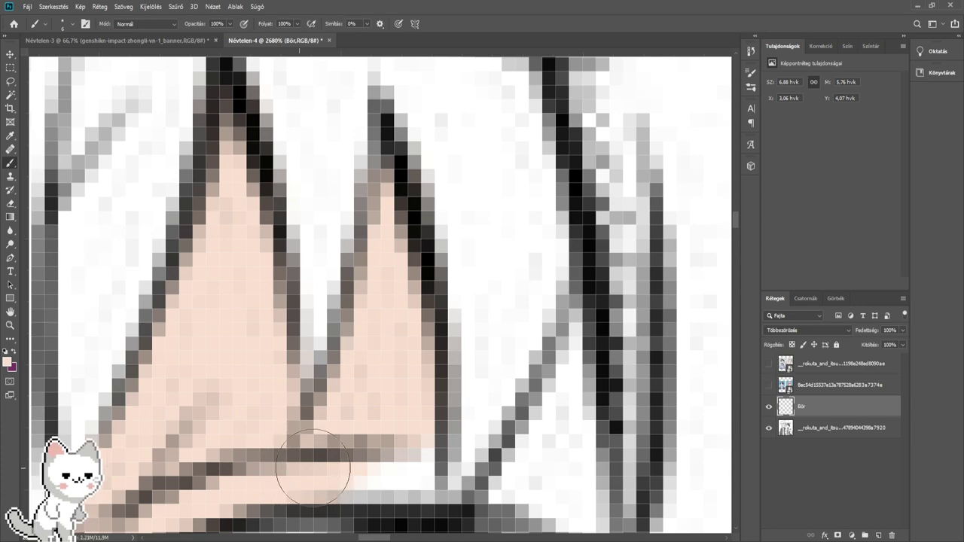
drag(313, 467, 394, 469)
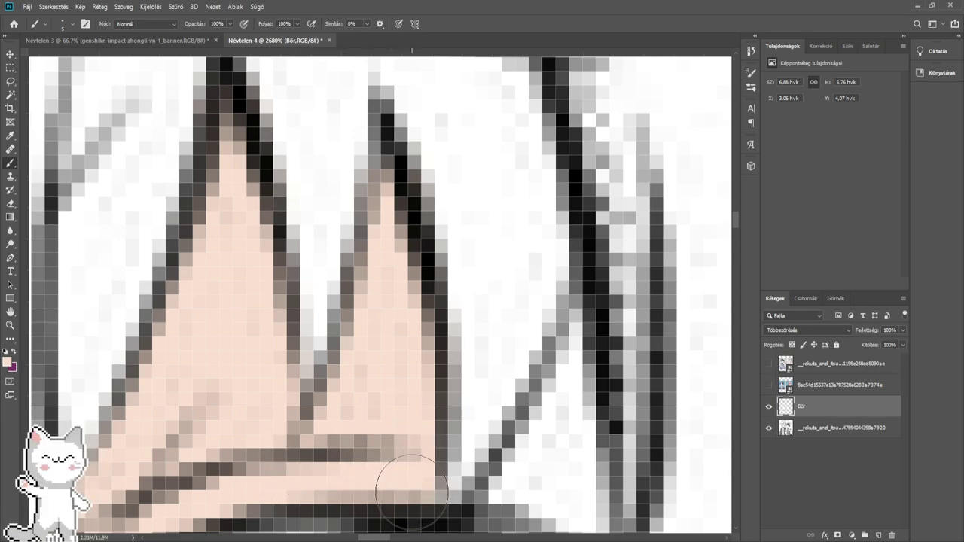
- Paint the small skin patch at the right closed eye's outer corner, between the lash end and the side hair
scroll(409, 349, down, 5)
drag(388, 368, 385, 336)
drag(401, 428, 357, 347)
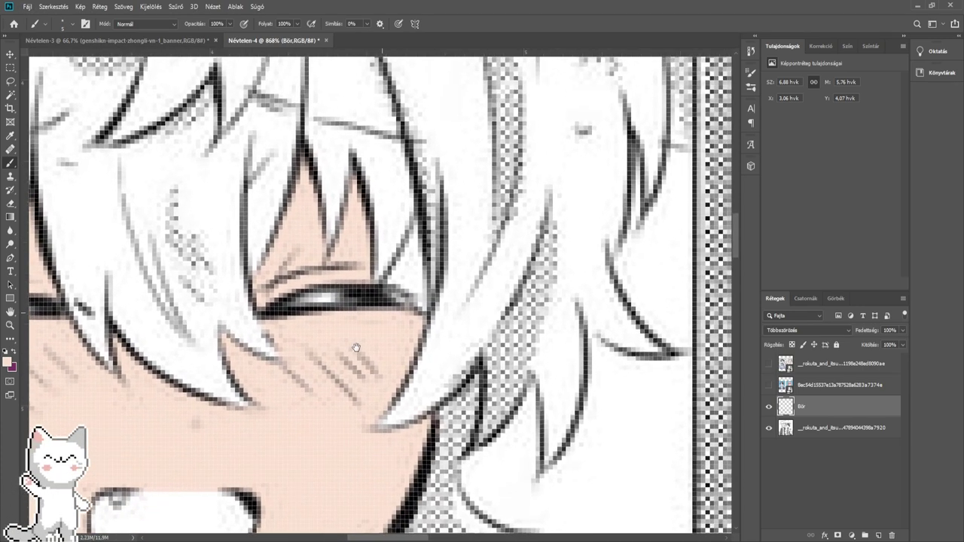
scroll(405, 289, up, 7)
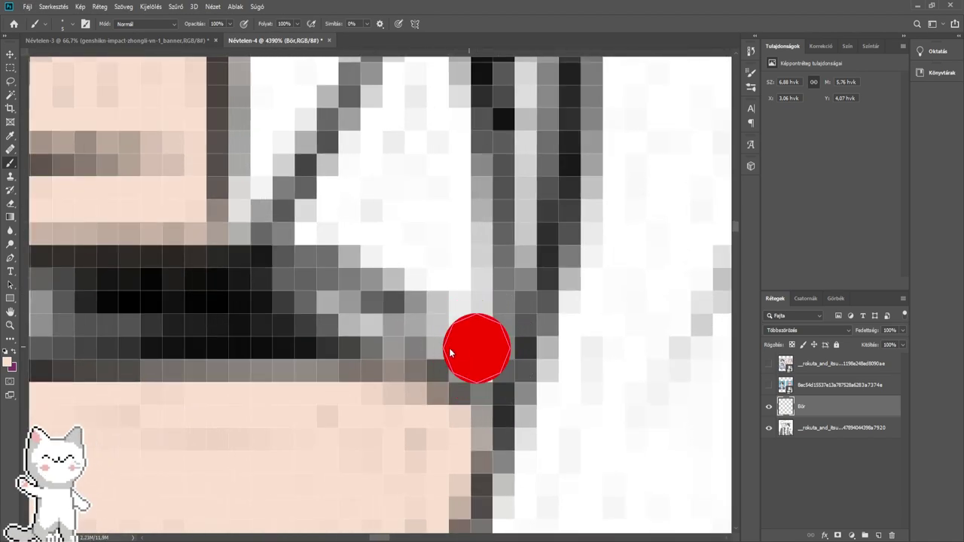
mouse_move(449, 347)
mouse_down()
mouse_move(462, 338)
mouse_move(463, 311)
mouse_move(466, 347)
mouse_up()
scroll(467, 399, up, 3)
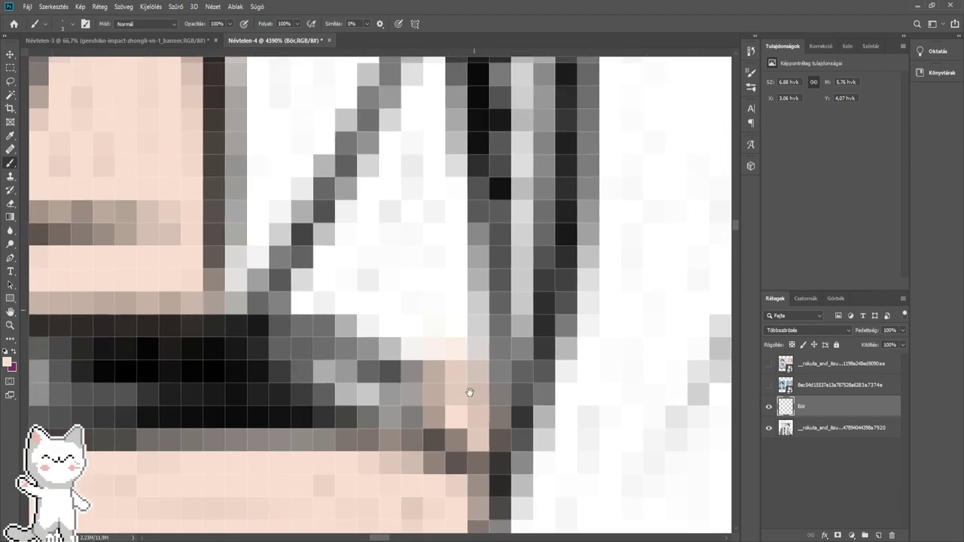
- Fill the triangular skin gap above the right closed eye's outer corner up to the tip where the hair strands meet
mouse_move(457, 381)
mouse_down()
mouse_move(394, 334)
mouse_move(290, 312)
mouse_move(364, 339)
mouse_up()
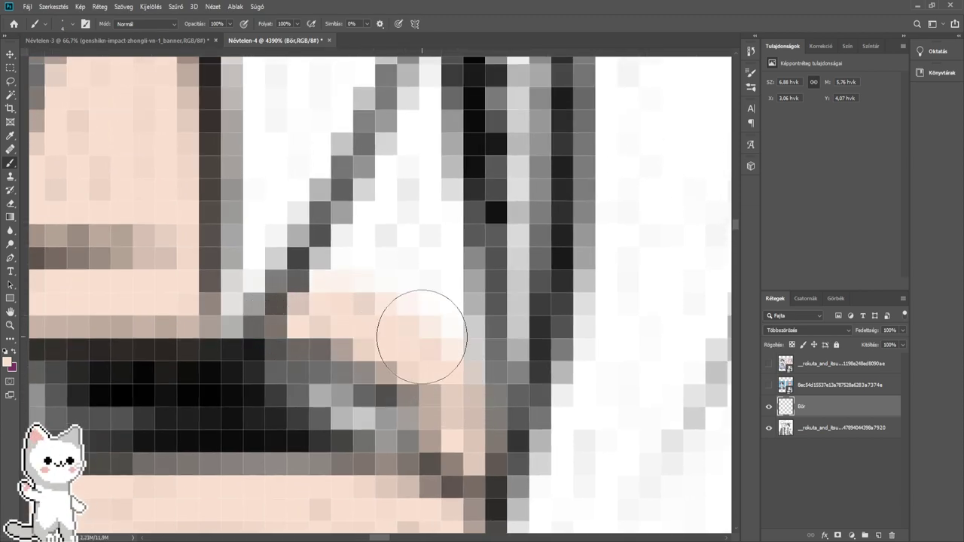
mouse_move(422, 336)
mouse_down()
mouse_move(423, 282)
mouse_move(349, 273)
mouse_move(410, 159)
mouse_up()
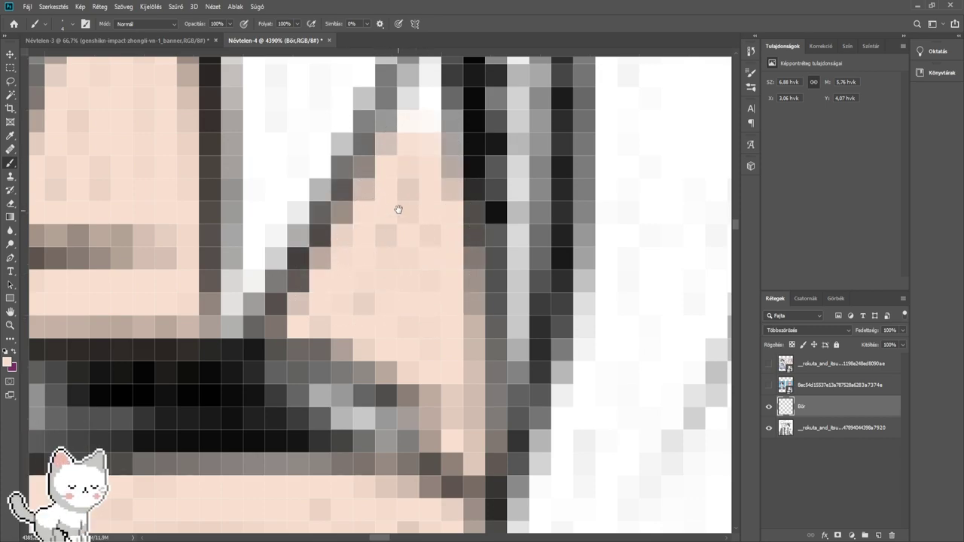
mouse_move(398, 210)
mouse_down()
mouse_move(364, 399)
mouse_move(391, 270)
mouse_move(408, 241)
mouse_up()
key(bracketleft)
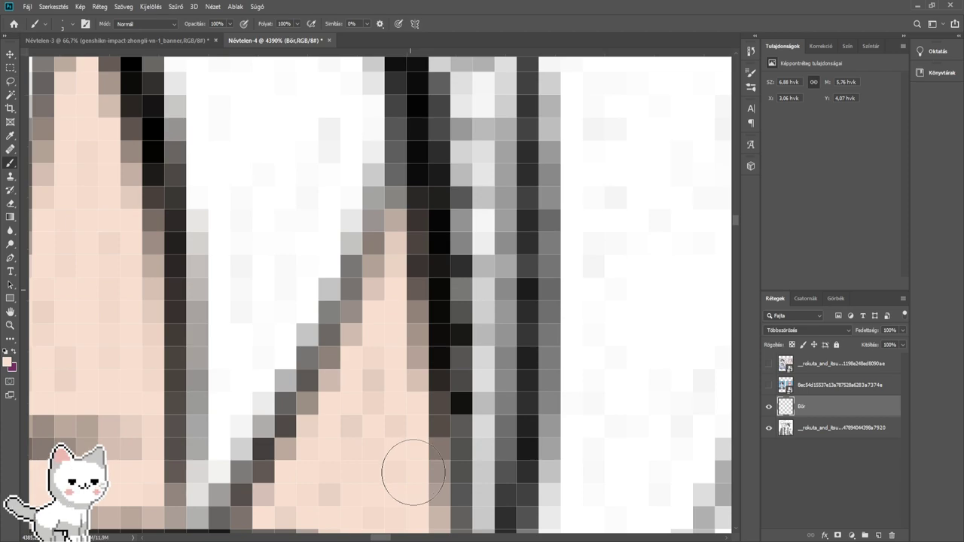
scroll(419, 516, down, 5)
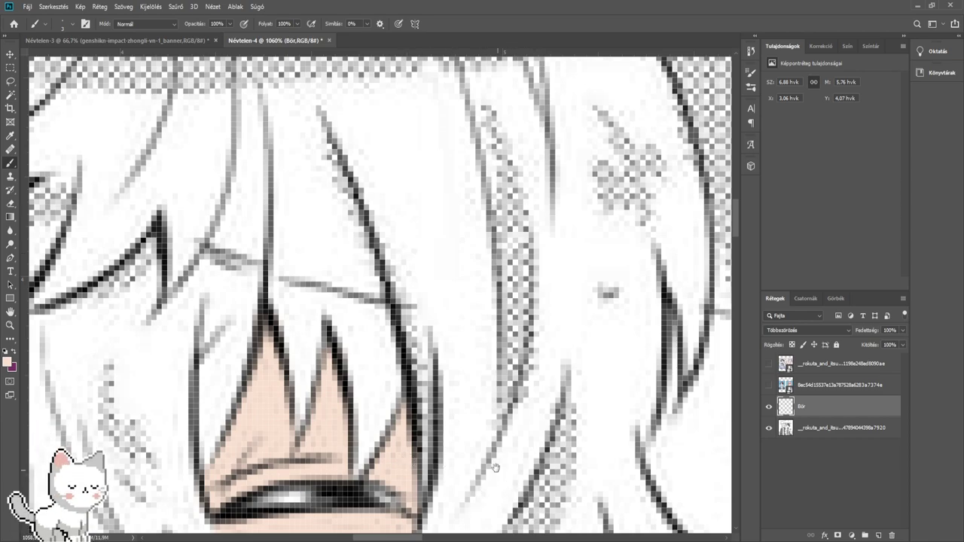
scroll(469, 282, down, 3)
scroll(462, 287, down, 3)
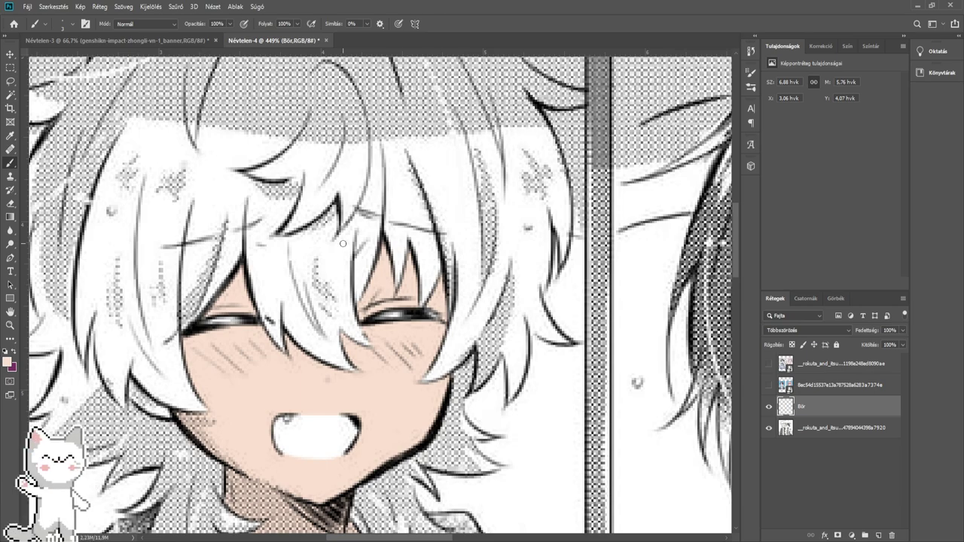
mouse_move(392, 283)
mouse_down()
mouse_move(304, 204)
mouse_move(436, 196)
mouse_up()
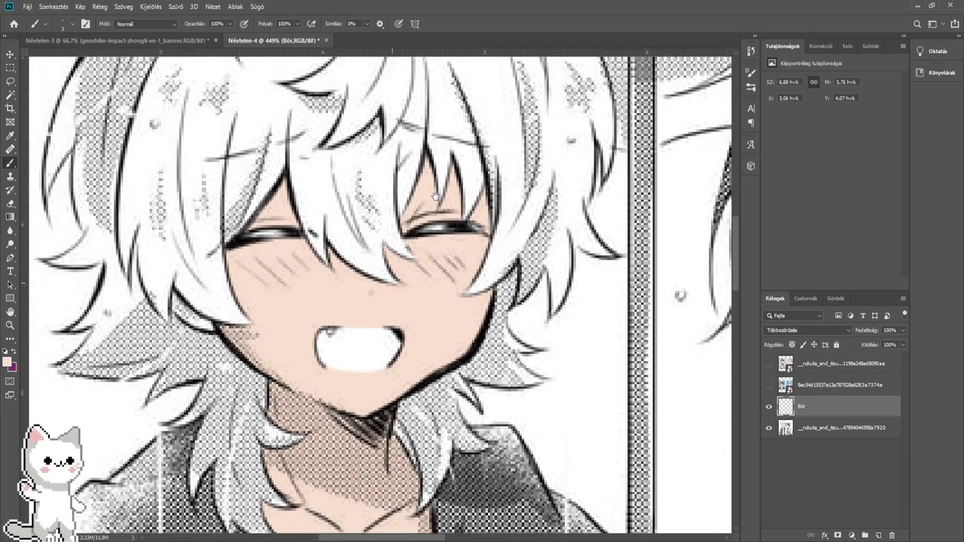
- Soften the skin-colour edges around the white-haired character's open mouth with the Blur tool at 30% strength
drag(352, 238, 263, 227)
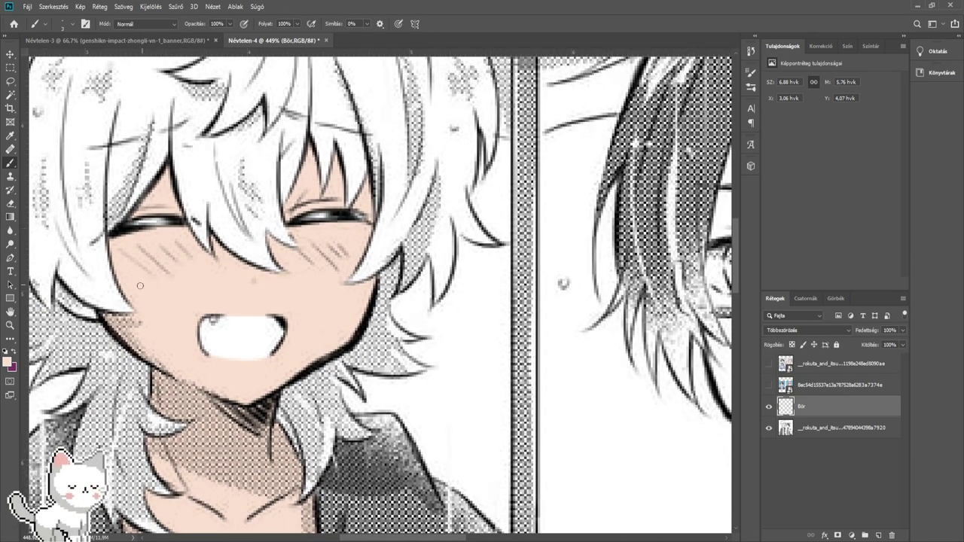
drag(86, 316, 190, 311)
drag(379, 343, 135, 223)
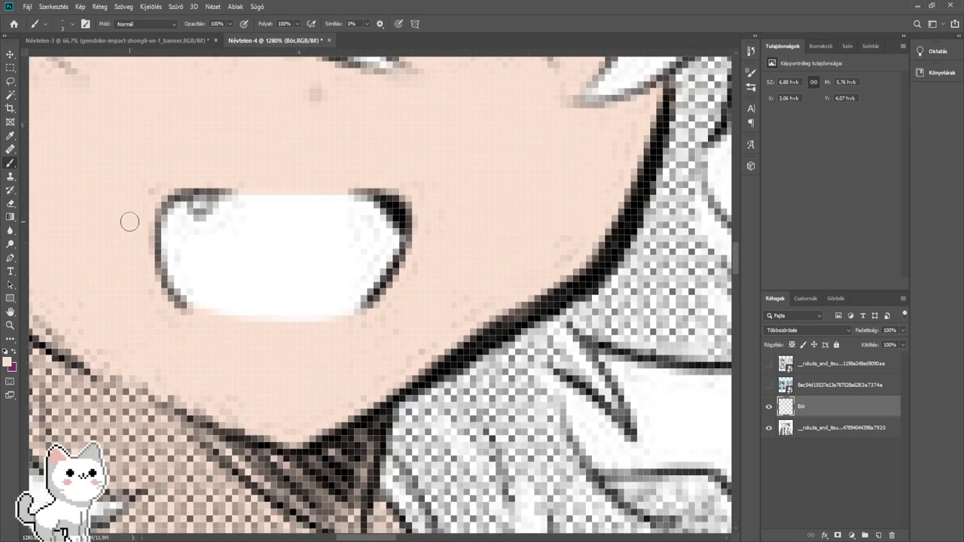
click(11, 231)
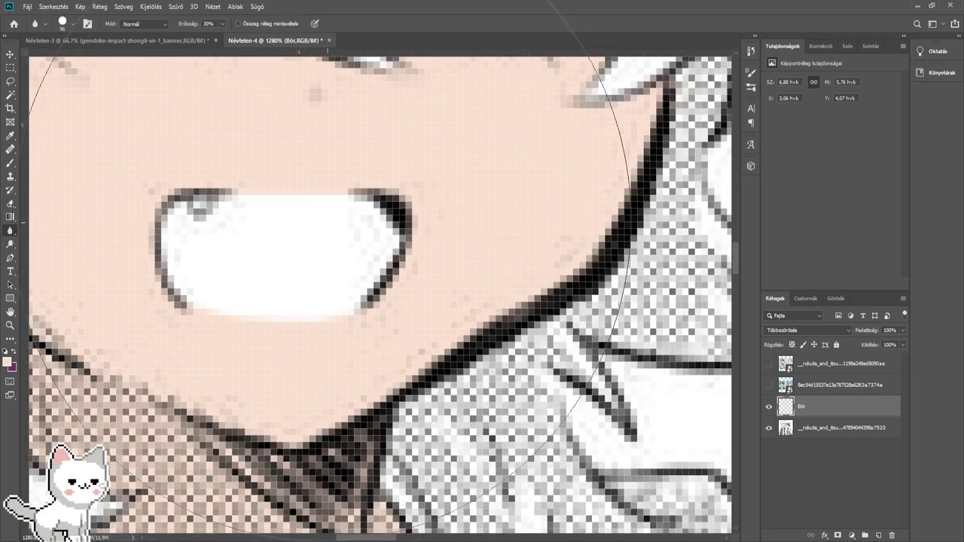
drag(291, 198, 251, 205)
drag(228, 203, 339, 204)
drag(296, 253, 336, 219)
drag(225, 263, 485, 257)
scroll(480, 252, down, 9)
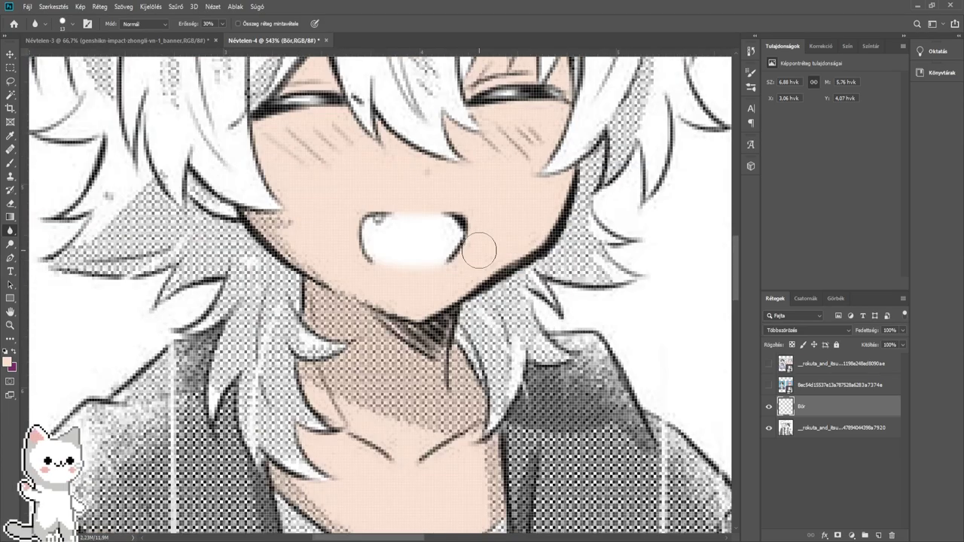
- Paint the skin tone over the glasses-wearing character's neck and along the chin line, and erase the spill outside the neck outline
drag(717, 199, 390, 305)
scroll(385, 288, down, 6)
drag(564, 303, 364, 272)
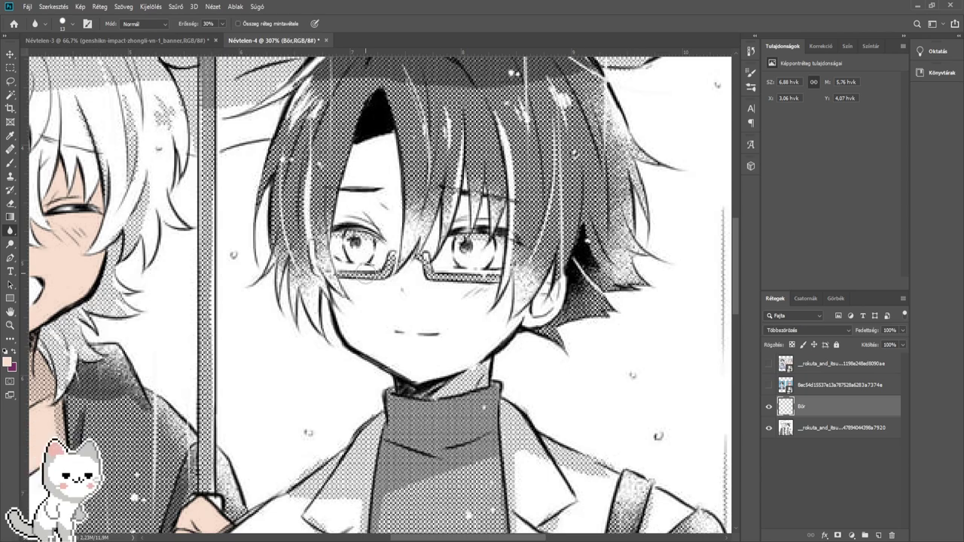
click(10, 163)
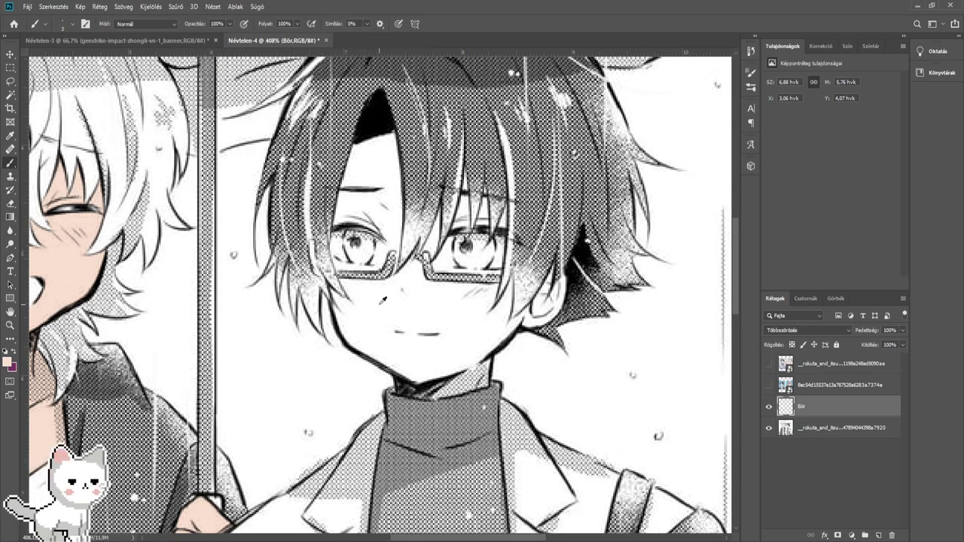
scroll(381, 300, up, 10)
drag(541, 433, 265, 265)
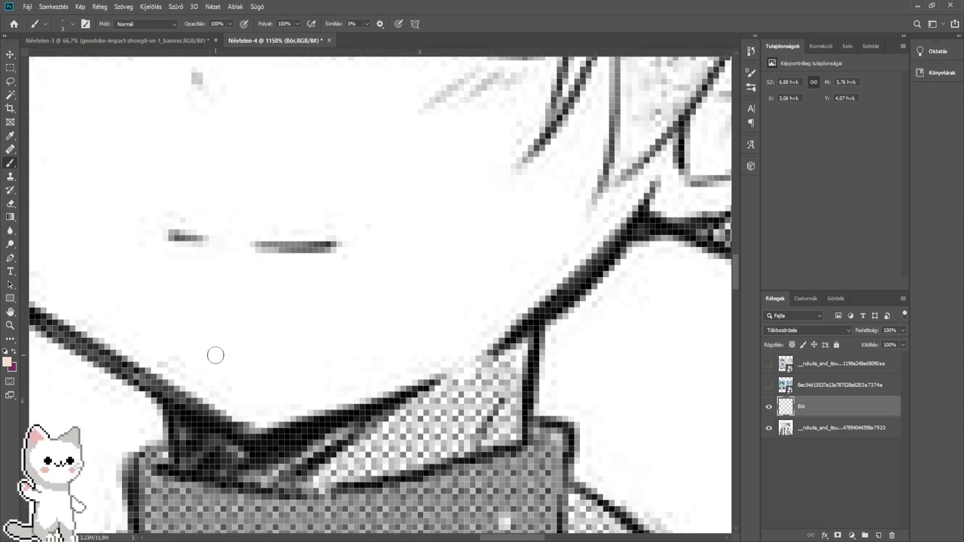
mouse_move(212, 430)
mouse_down()
mouse_move(232, 370)
mouse_move(210, 347)
mouse_move(211, 399)
mouse_move(339, 411)
mouse_up()
scroll(215, 357, up, 2)
key(bracketright)
key(bracketright)
key(bracketright)
mouse_move(250, 382)
mouse_down()
mouse_move(305, 396)
mouse_move(389, 397)
mouse_move(521, 366)
mouse_move(382, 393)
mouse_move(444, 381)
mouse_move(431, 383)
mouse_move(471, 398)
mouse_move(467, 354)
mouse_move(438, 325)
mouse_move(404, 348)
mouse_move(465, 303)
mouse_move(492, 313)
mouse_up()
drag(431, 289, 474, 280)
mouse_move(463, 253)
mouse_down()
mouse_move(461, 201)
mouse_move(438, 213)
mouse_up()
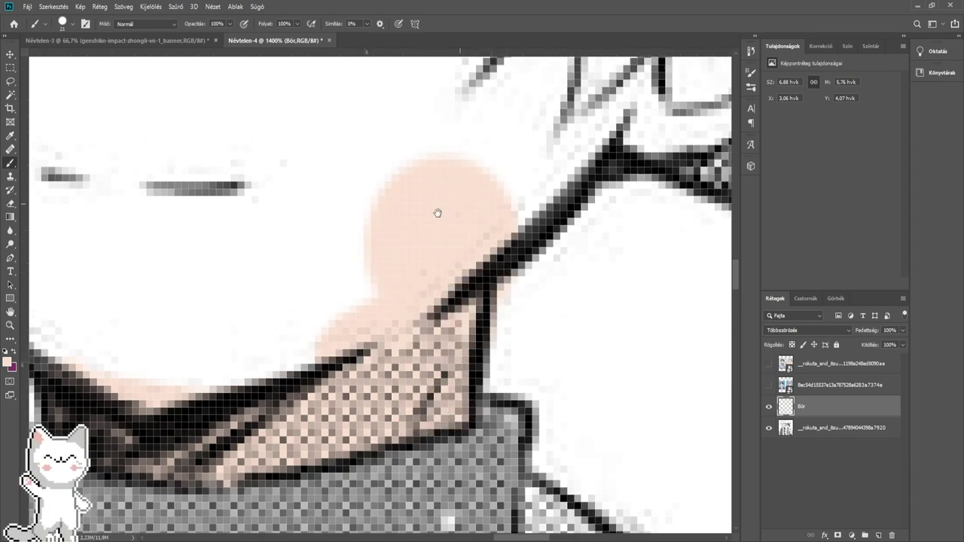
click(12, 206)
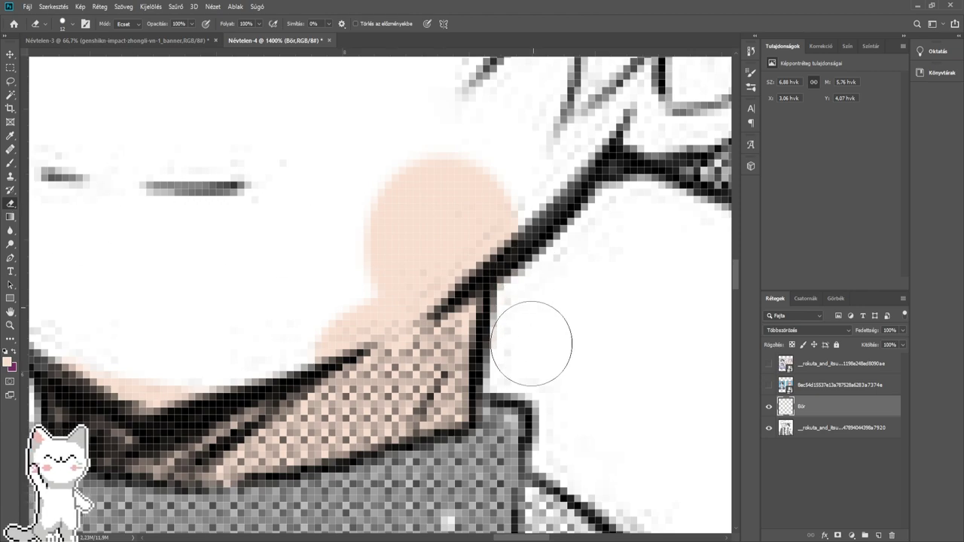
scroll(576, 258, down, 2)
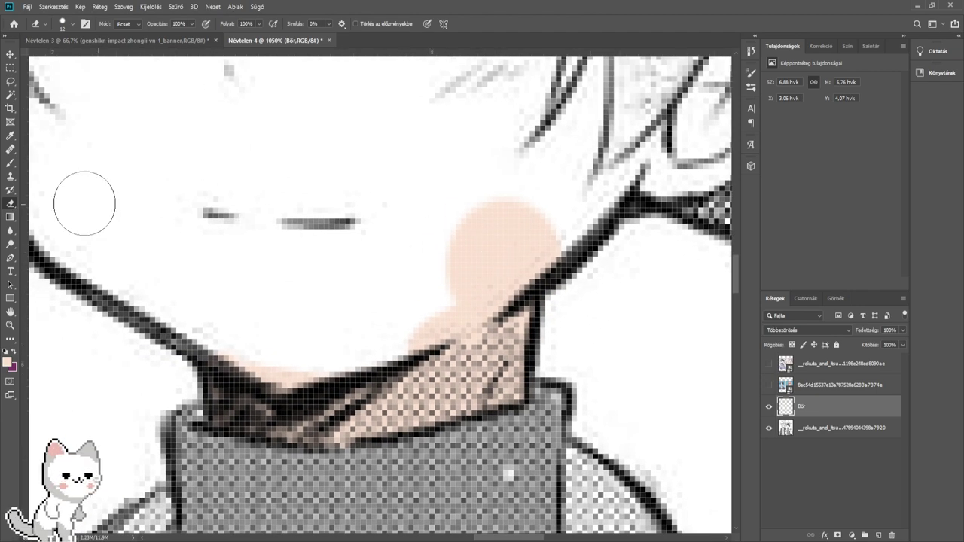
- Fill the chin, mouth area and lower cheeks of the character with glasses with the skin tone on the Bőr layer
click(11, 163)
mouse_move(446, 326)
mouse_down()
mouse_move(344, 347)
mouse_move(276, 345)
mouse_move(148, 261)
mouse_move(390, 385)
mouse_move(295, 332)
mouse_move(280, 317)
mouse_move(274, 276)
mouse_move(373, 294)
mouse_move(441, 338)
mouse_move(532, 358)
mouse_move(582, 323)
mouse_up()
scroll(275, 276, down, 1)
scroll(274, 276, right, 1)
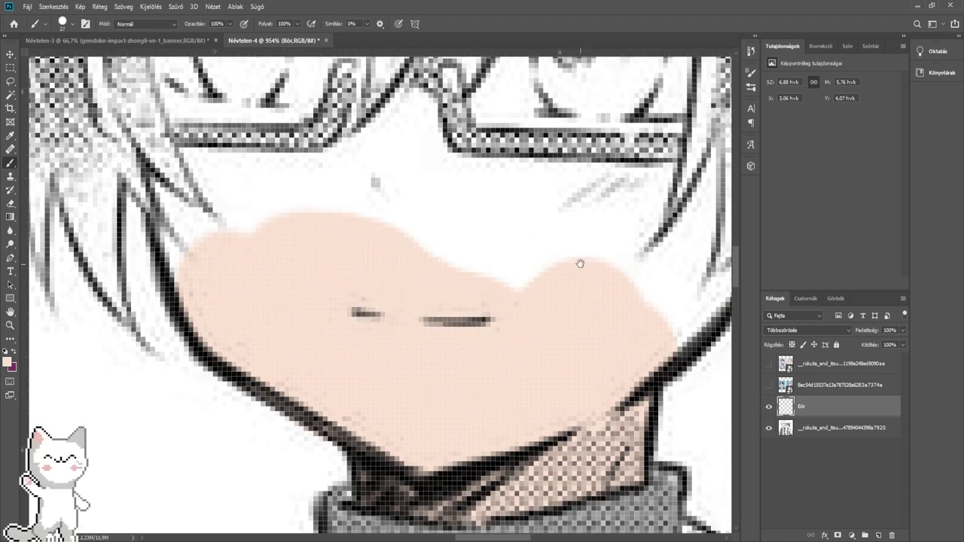
- Extend the skin tone over the nose and both cheeks toward the glasses frame, using a brush of about 18 px
mouse_move(580, 263)
mouse_down()
mouse_move(534, 372)
mouse_move(519, 365)
mouse_move(566, 374)
mouse_move(571, 360)
mouse_move(364, 378)
mouse_move(340, 333)
mouse_move(364, 308)
mouse_up()
scroll(518, 363, up, 1)
alt+right_click(517, 361)
scroll(361, 310, up, 2)
alt+right_click(361, 310)
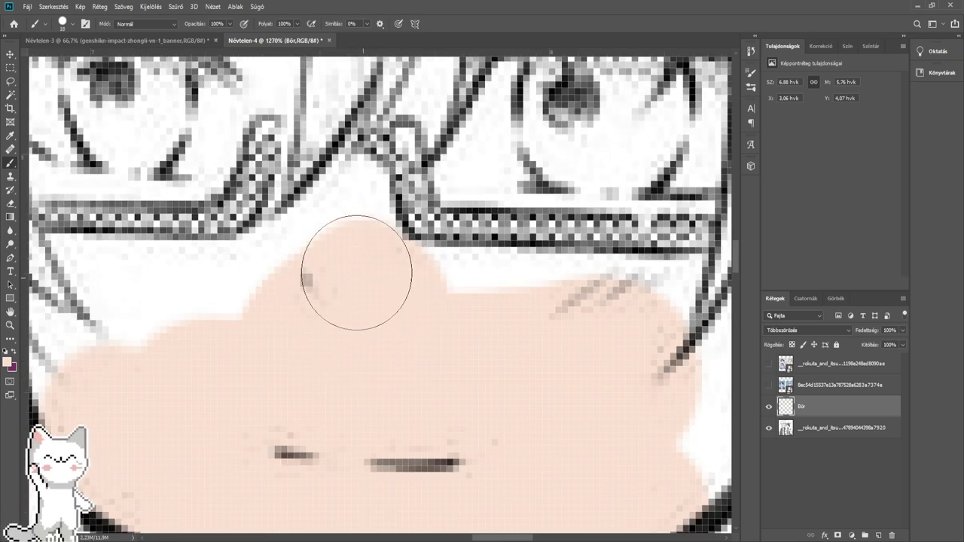
mouse_move(357, 273)
mouse_down()
mouse_move(328, 251)
mouse_move(247, 292)
mouse_move(147, 301)
mouse_up()
- Colour the nose bridge up to the hair strand and the inner glasses frame with a brush reduced to 5 px
key(bracketleft)
scroll(286, 276, up, 7)
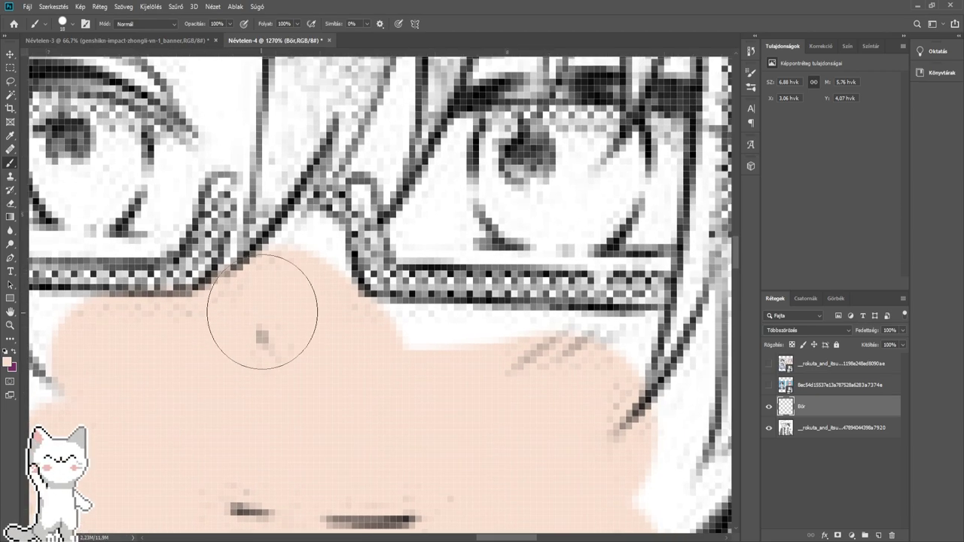
key(bracketleft)
key(bracketleft)
key(bracketleft)
key(bracketleft)
key(bracketleft)
key(bracketleft)
key(bracketleft)
mouse_move(226, 280)
mouse_down()
mouse_move(294, 189)
mouse_move(326, 209)
mouse_move(339, 204)
mouse_move(372, 279)
mouse_up()
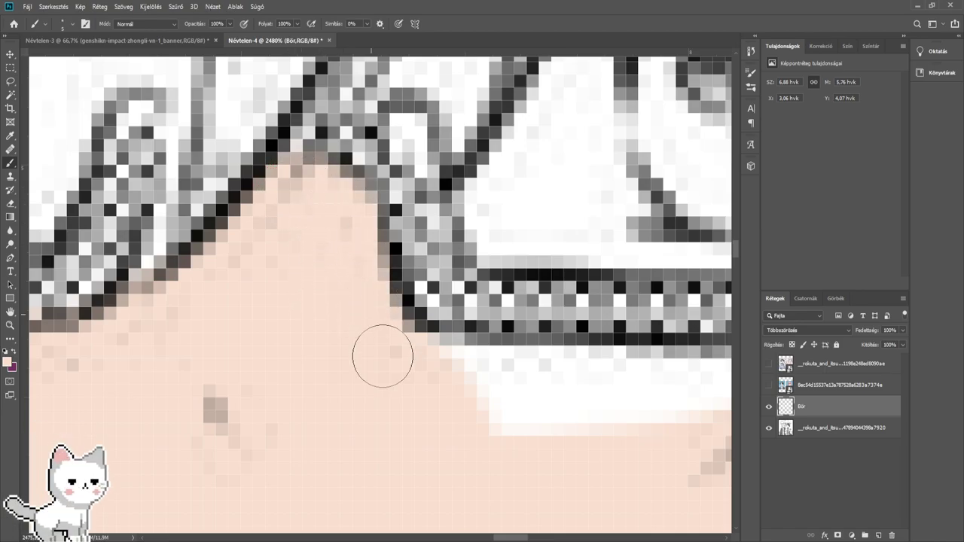
key(space)
drag(315, 171, 362, 357)
- Fill the narrow gap between the hair strand's tip and the glasses bridge with skin tone, using a 2 px brush
scroll(361, 359, down, 10)
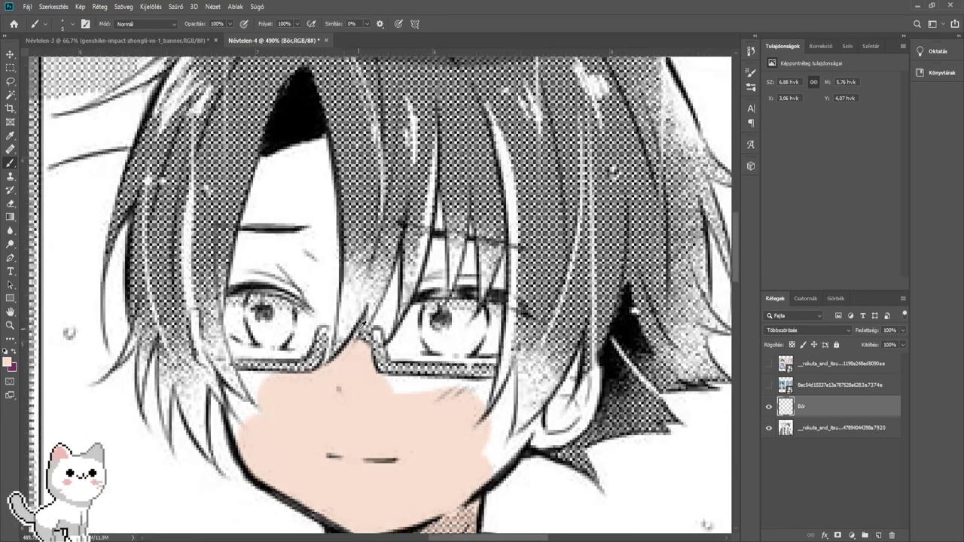
scroll(348, 336, up, 8)
scroll(359, 322, up, 2)
click(343, 336)
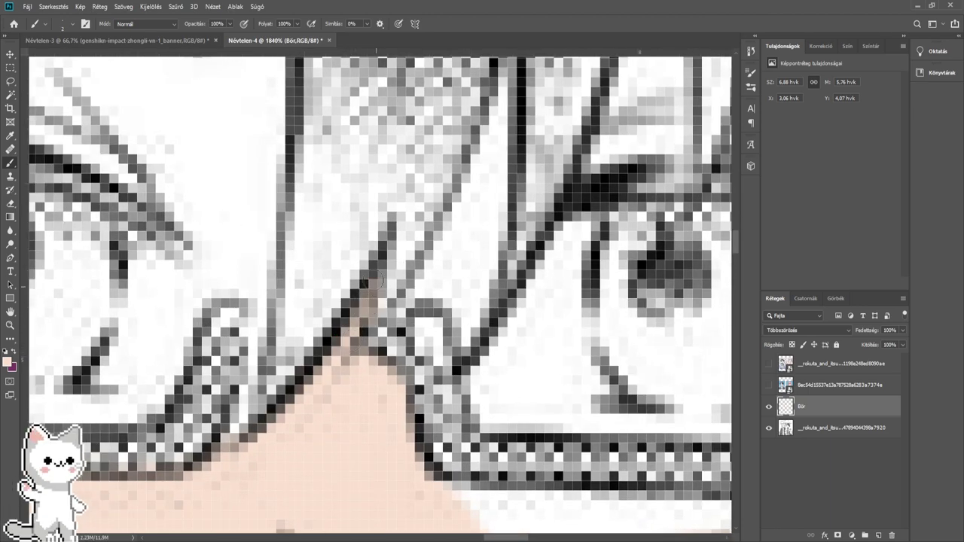
- Paint the skin tone directly under the right-hand lens frame, from the nose out to the hair strand beside the cheek
drag(374, 280, 284, 284)
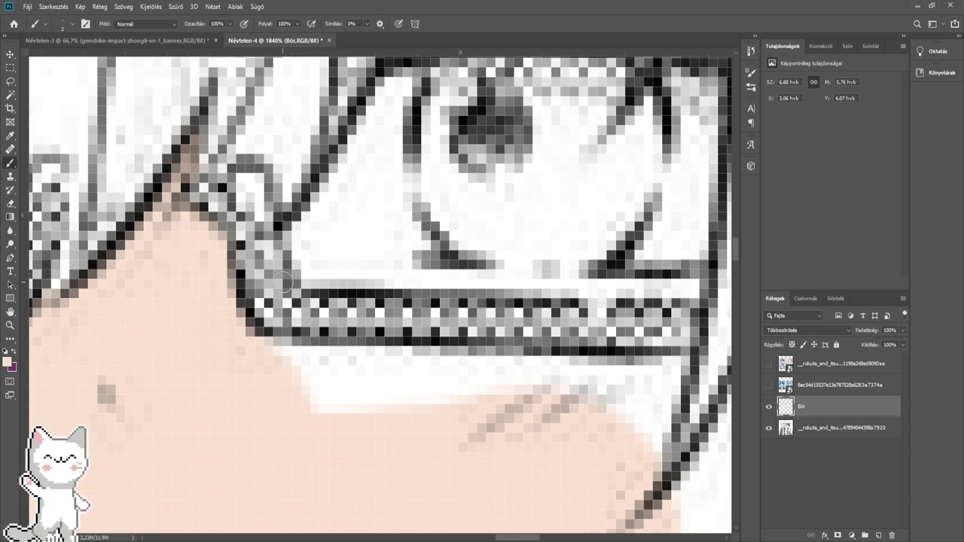
drag(487, 362, 370, 284)
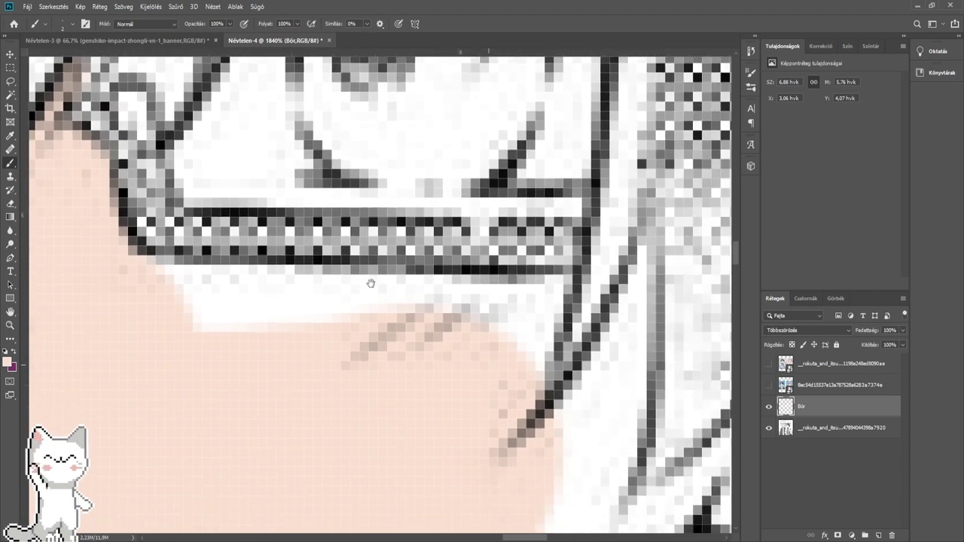
scroll(341, 285, up, 3)
drag(284, 302, 313, 302)
drag(94, 290, 314, 303)
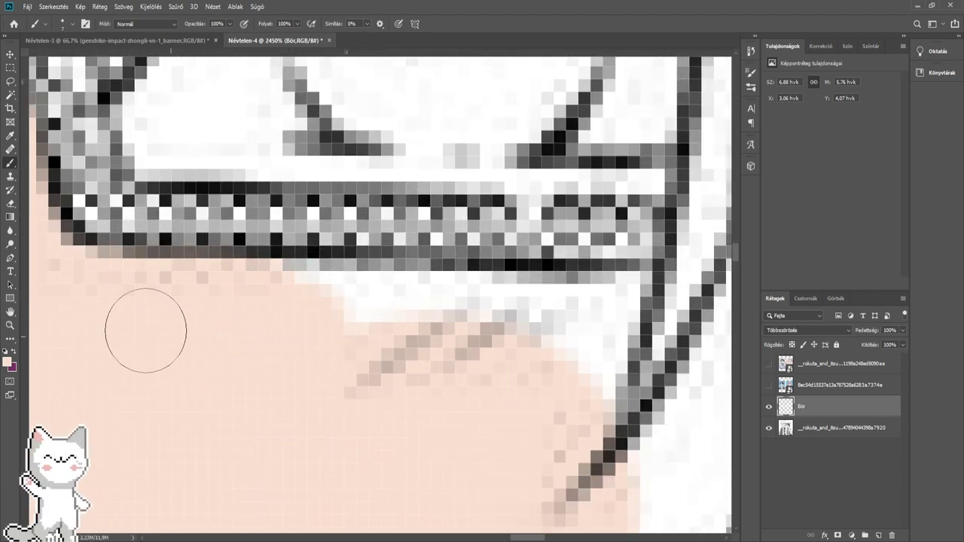
drag(148, 312, 410, 310)
key(])
drag(256, 318, 563, 316)
drag(573, 311, 413, 299)
mouse_move(413, 299)
mouse_down()
mouse_move(494, 281)
mouse_move(467, 383)
mouse_up()
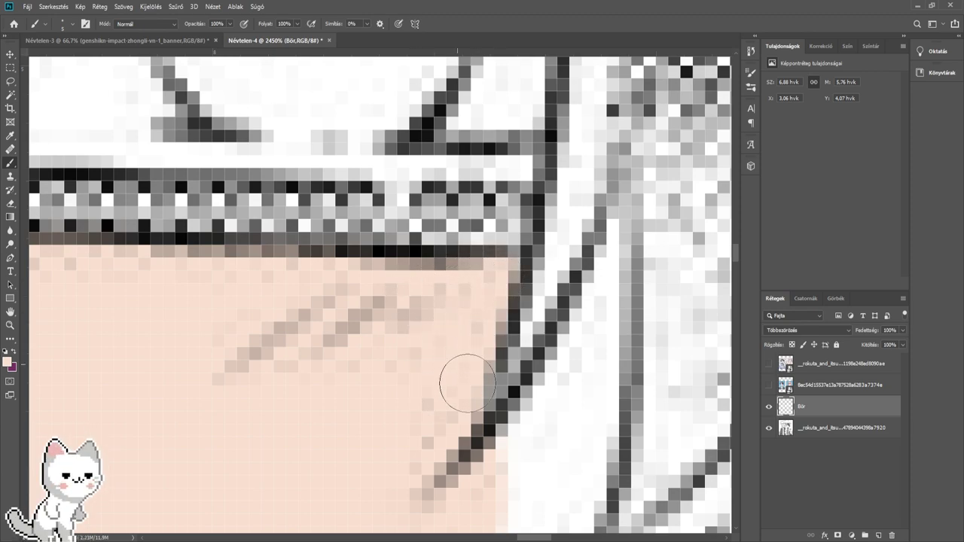
- Fill the pointed skin area between the two hair strands beside the right-hand cheek and the jaw area below it
drag(533, 309, 345, 276)
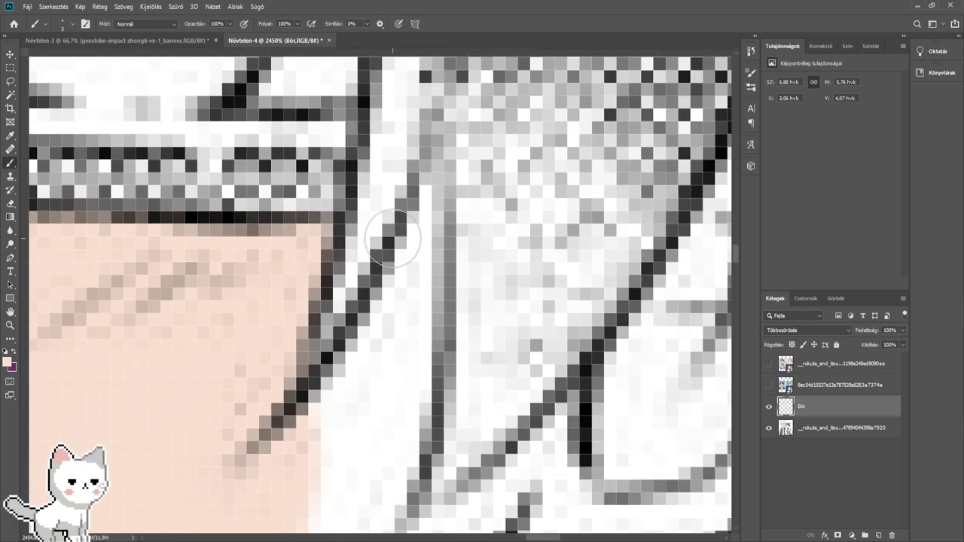
drag(416, 252, 424, 182)
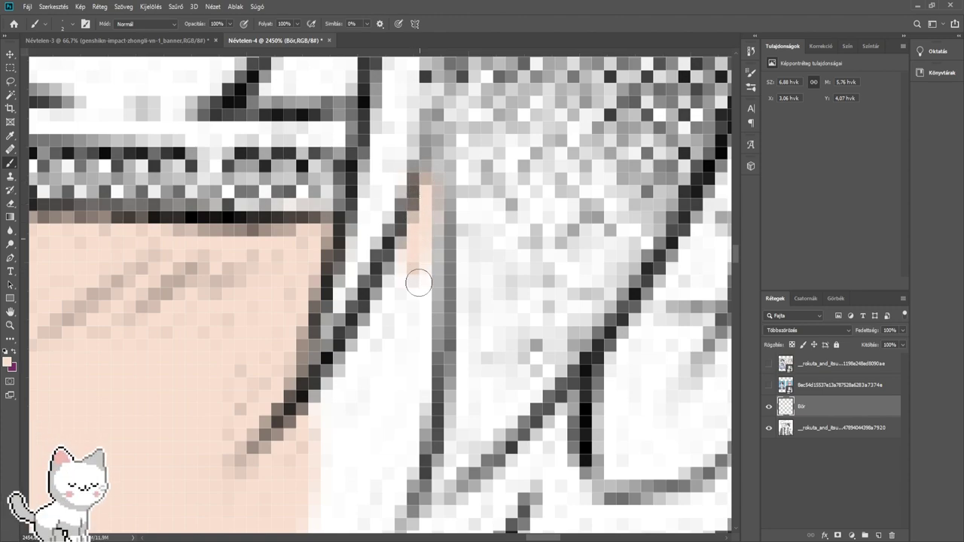
mouse_move(418, 283)
mouse_down()
mouse_move(417, 319)
mouse_move(417, 271)
mouse_move(412, 373)
mouse_move(411, 274)
mouse_move(371, 350)
mouse_move(387, 370)
mouse_move(408, 297)
mouse_move(309, 499)
mouse_move(319, 422)
mouse_up()
key(bracketright)
key(bracketright)
key(bracketright)
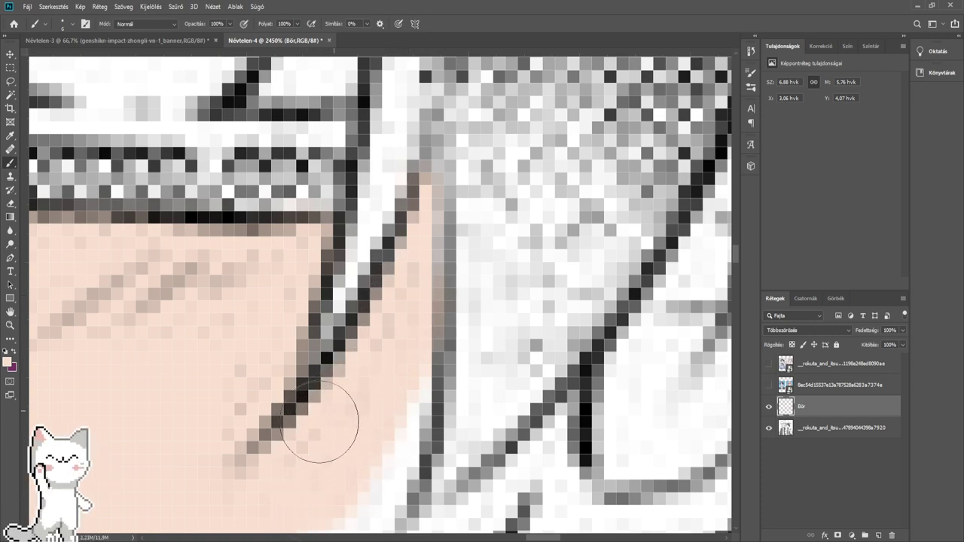
mouse_move(386, 368)
mouse_down()
mouse_move(430, 270)
mouse_move(424, 362)
mouse_move(436, 274)
mouse_move(411, 417)
mouse_up()
- Colour the skin along the jaw beneath the hair and fill the ear, adapting the brush size to the outlines
mouse_move(421, 379)
mouse_down()
mouse_move(426, 269)
mouse_move(378, 452)
mouse_move(494, 329)
mouse_move(484, 306)
mouse_up()
drag(486, 308, 286, 406)
key(bracketleft)
key(bracketleft)
mouse_move(367, 401)
mouse_down()
mouse_move(334, 429)
mouse_move(378, 433)
mouse_move(402, 412)
mouse_move(318, 395)
mouse_move(304, 405)
mouse_move(424, 339)
mouse_move(418, 329)
mouse_move(479, 275)
mouse_move(417, 402)
mouse_move(462, 402)
mouse_move(585, 331)
mouse_move(648, 240)
mouse_up()
key(])
key(])
drag(620, 243, 409, 367)
mouse_move(409, 368)
mouse_down()
mouse_move(456, 279)
mouse_move(462, 179)
mouse_move(359, 373)
mouse_move(294, 431)
mouse_move(251, 452)
mouse_up()
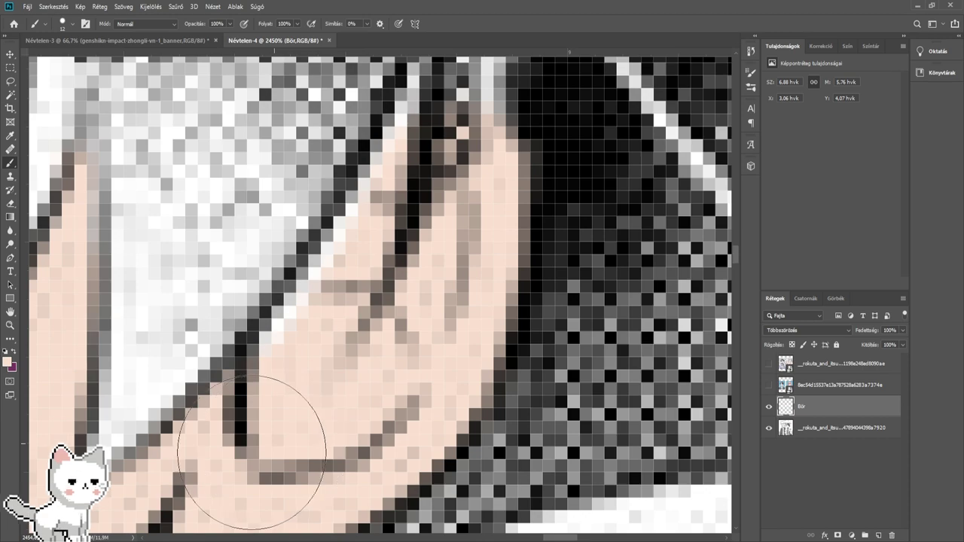
- Extend the skin tone into the narrow upper tip of the ear with a small brush
mouse_move(409, 226)
mouse_down()
mouse_move(370, 407)
mouse_move(340, 353)
mouse_move(366, 300)
mouse_up()
drag(367, 299, 359, 306)
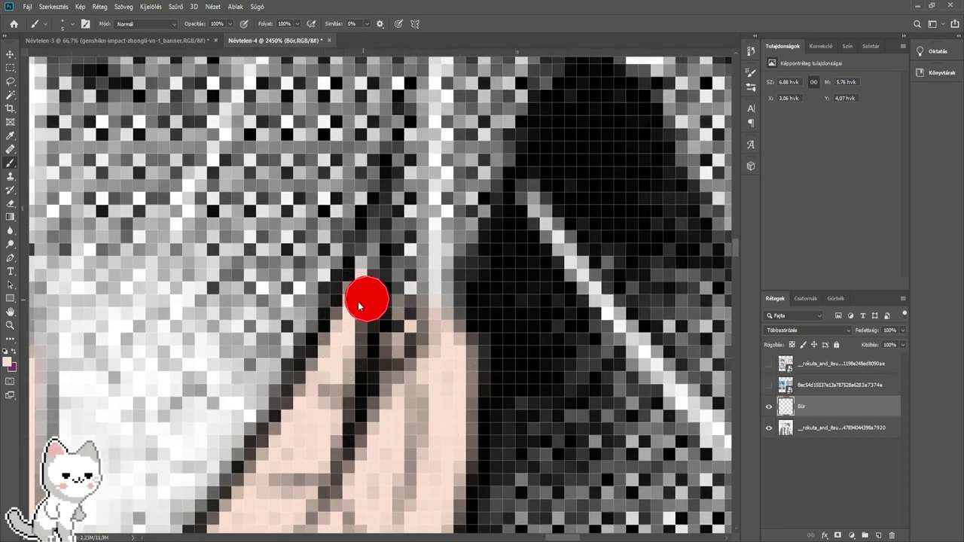
scroll(394, 336, down, 4)
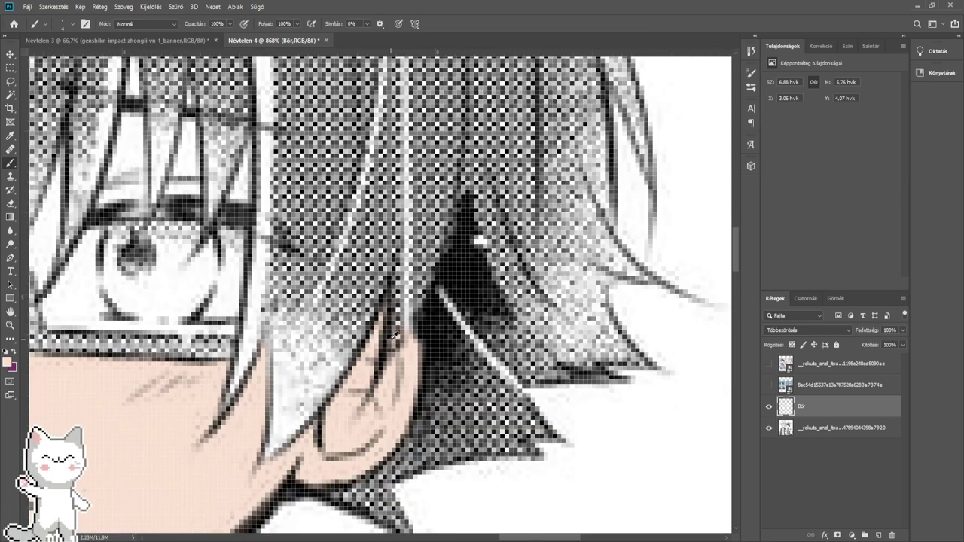
scroll(394, 336, down, 2)
scroll(399, 342, up, 6)
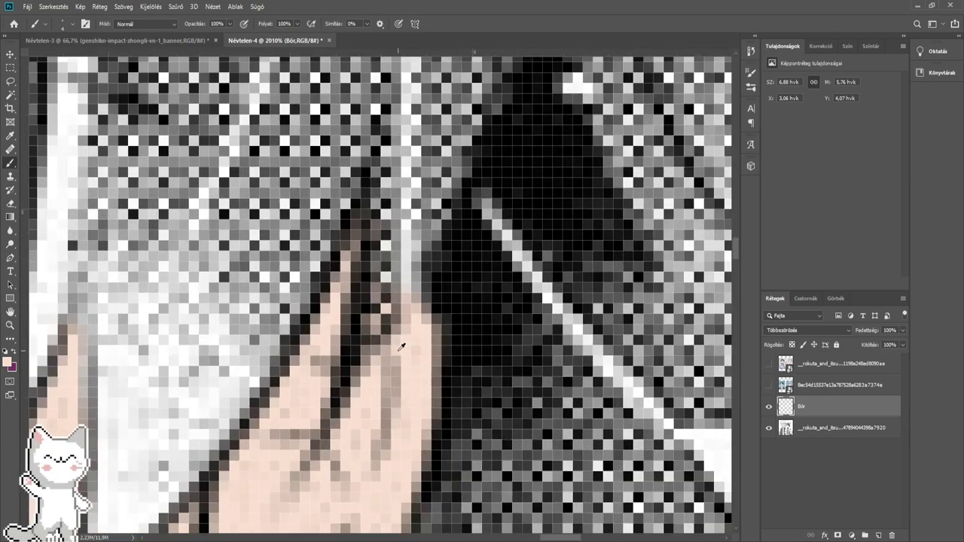
- Erase the skin colour that spills onto the hair at the top of the ear with a 4 px eraser
click(11, 204)
mouse_move(387, 314)
mouse_down()
mouse_move(400, 346)
mouse_move(355, 347)
mouse_up()
scroll(400, 350, up, 2)
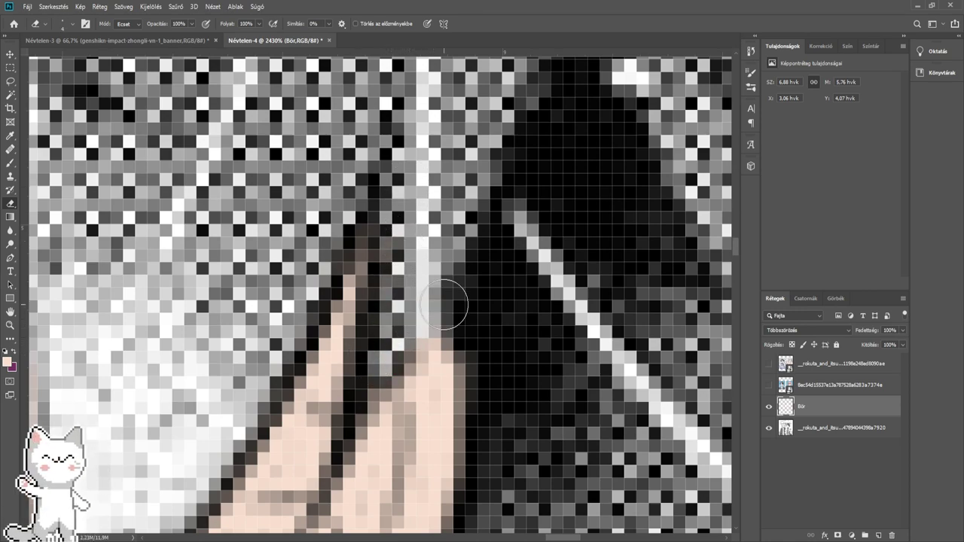
- Paint the skin tone along the left-hand cheek, up to the face outline and under the pointed hair strand
scroll(449, 294, down, 10)
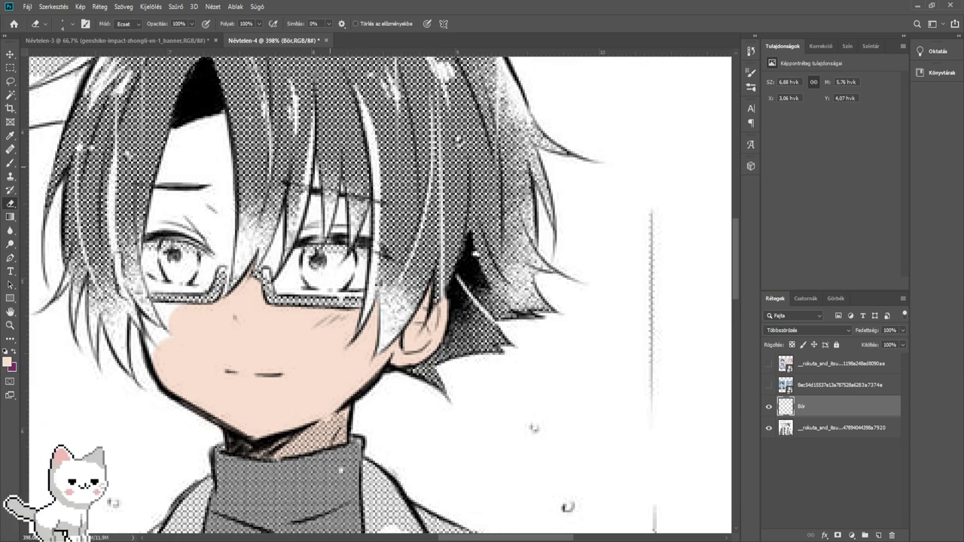
click(9, 163)
drag(202, 321, 354, 301)
scroll(339, 303, up, 6)
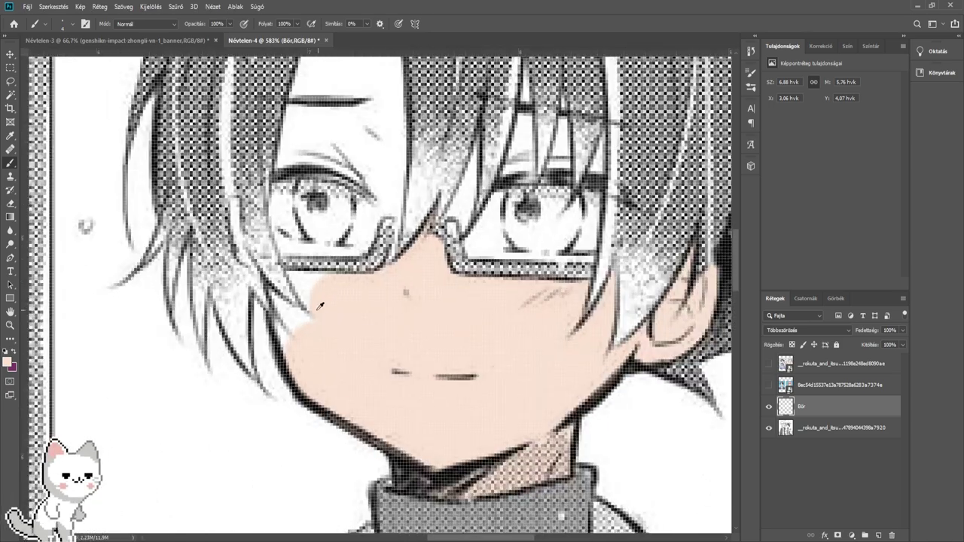
scroll(275, 323, up, 3)
mouse_move(267, 340)
mouse_down()
mouse_move(332, 354)
mouse_move(302, 350)
mouse_move(326, 423)
mouse_up()
mouse_move(331, 324)
mouse_down()
mouse_move(399, 402)
mouse_move(357, 338)
mouse_move(415, 429)
mouse_up()
drag(395, 377, 457, 413)
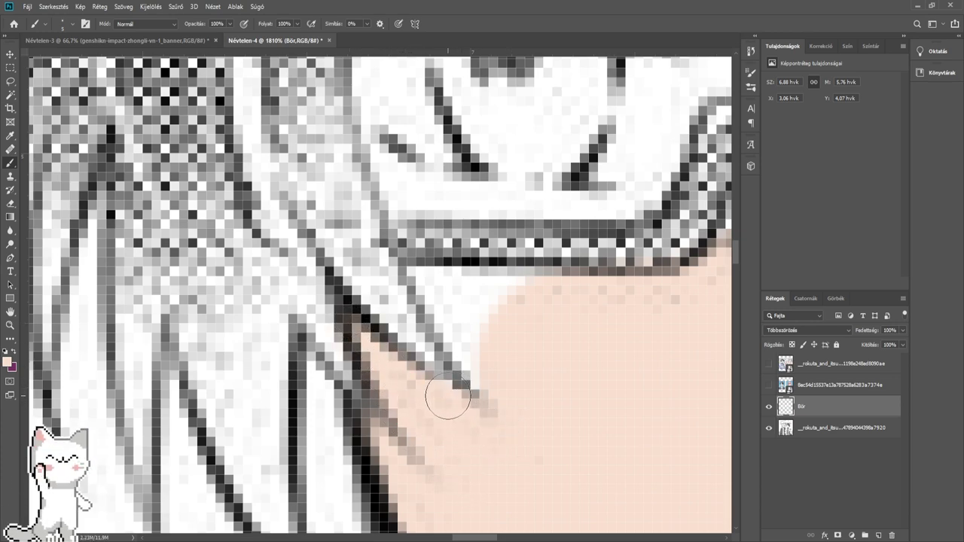
- Fill the remaining white wedge between the pointed hair strand and the underside of the left-hand lens frame
drag(438, 337, 389, 406)
mouse_move(363, 346)
mouse_down()
mouse_move(354, 346)
mouse_move(406, 397)
mouse_up()
drag(368, 343, 398, 379)
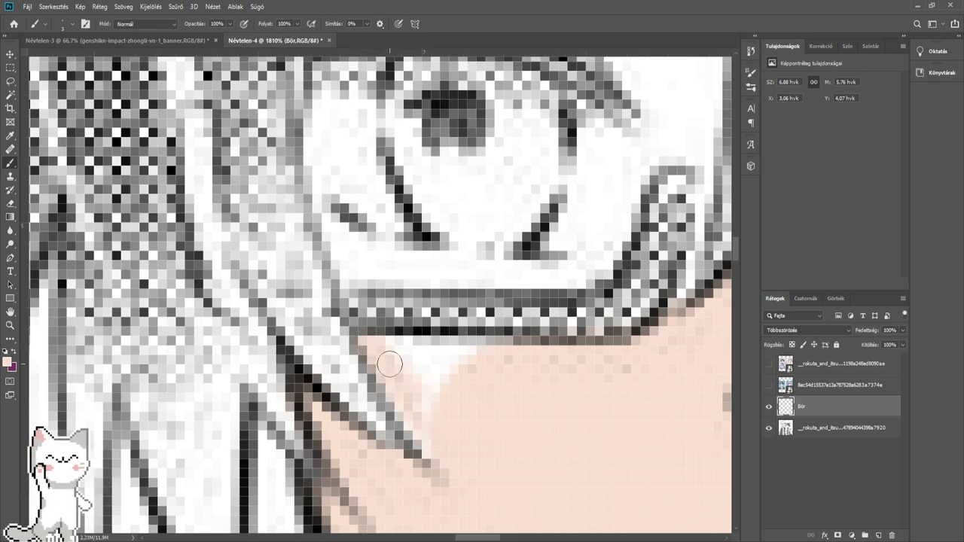
drag(360, 337, 415, 366)
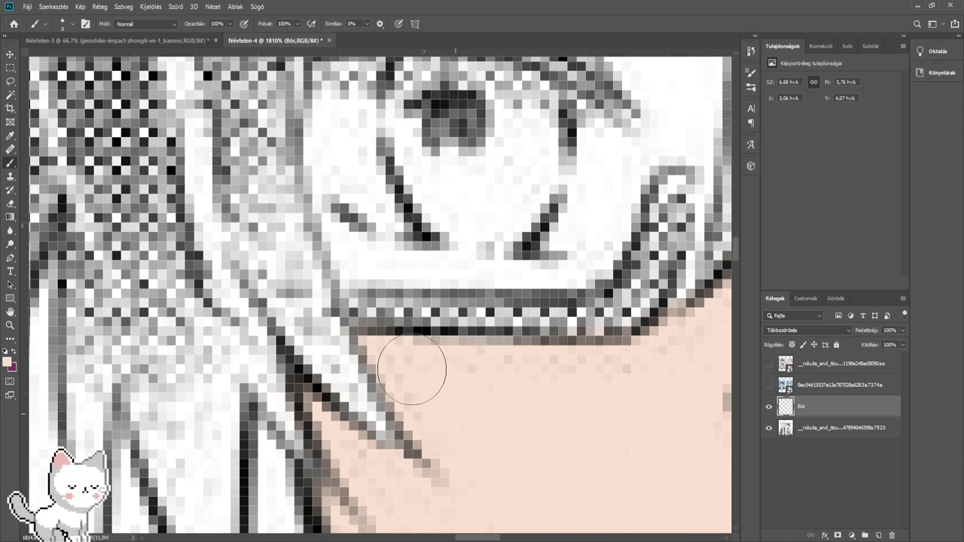
- Paint the skin tone in the strip between the left-hand eye's lower edge and the glasses frame with a small brush
drag(452, 330, 500, 482)
drag(439, 378, 368, 332)
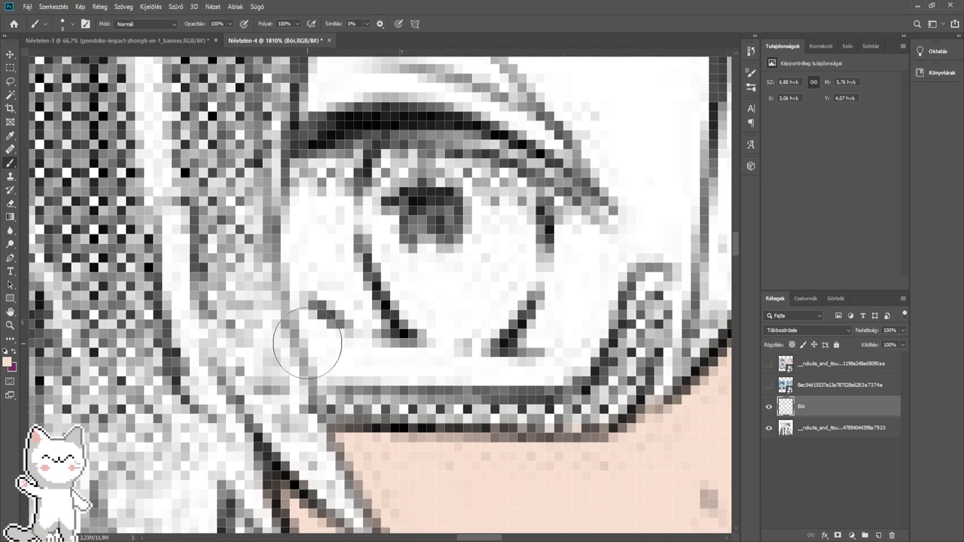
scroll(324, 335, up, 3)
mouse_move(342, 341)
mouse_down()
mouse_move(308, 280)
mouse_move(318, 348)
mouse_move(319, 326)
mouse_up()
key(bracketright)
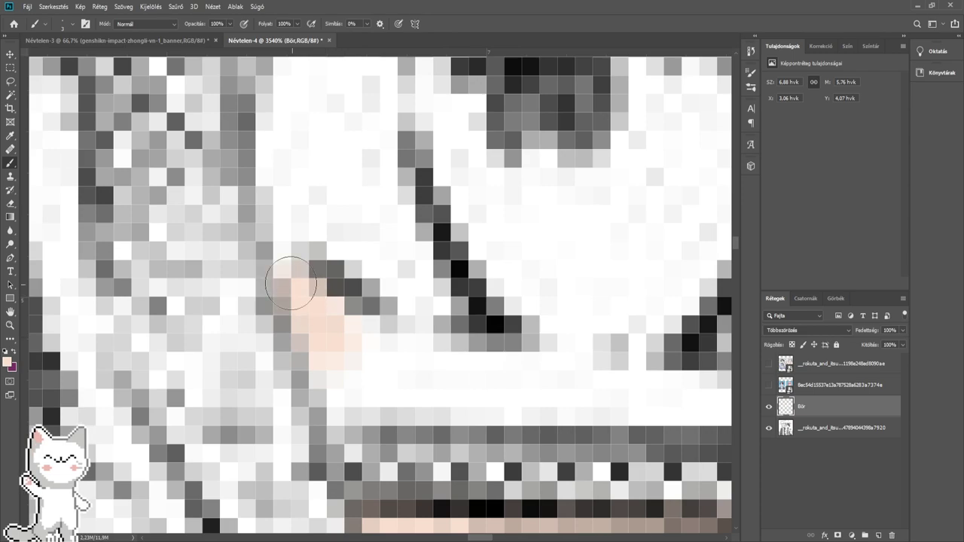
drag(290, 283, 371, 364)
mouse_move(373, 357)
mouse_down()
mouse_move(237, 291)
mouse_move(318, 318)
mouse_up()
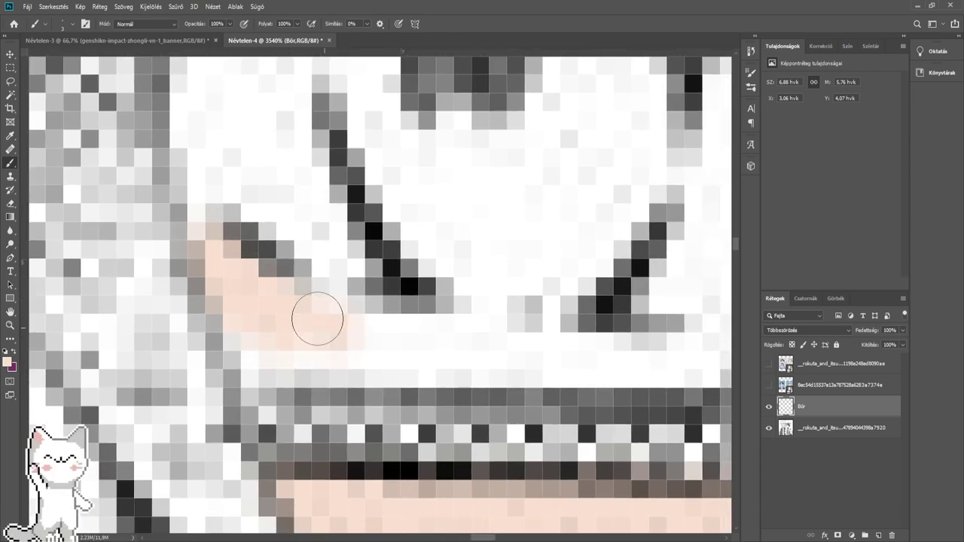
mouse_move(263, 357)
mouse_down()
mouse_move(253, 372)
mouse_move(398, 359)
mouse_move(358, 364)
mouse_up()
mouse_move(269, 368)
mouse_down()
mouse_move(482, 366)
mouse_move(414, 339)
mouse_move(332, 326)
mouse_move(455, 367)
mouse_up()
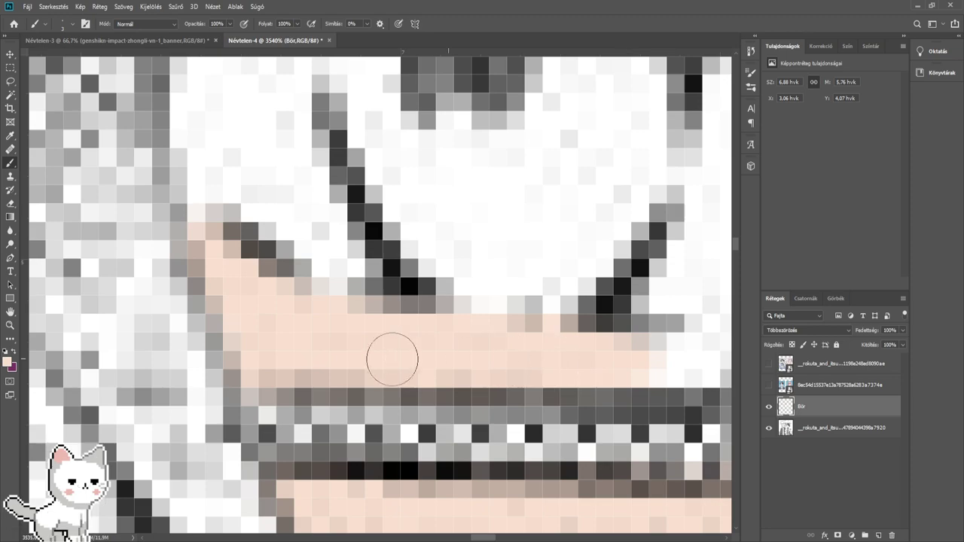
mouse_move(646, 368)
mouse_down()
mouse_move(248, 317)
mouse_move(414, 299)
mouse_move(403, 288)
mouse_up()
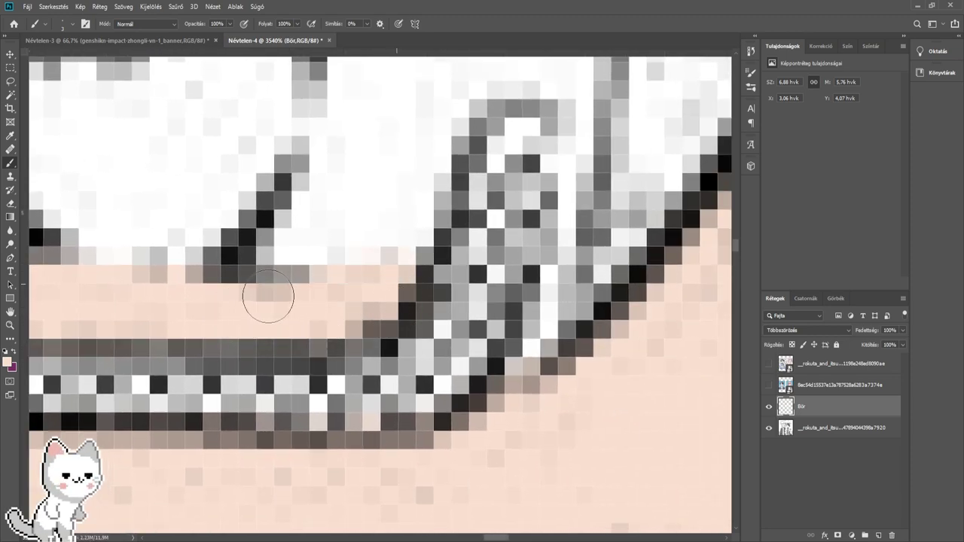
- Paint the skin tone at the left-hand eye's inner corner, between the eye white and the rising frame end, with a 3 px brush
scroll(251, 294, down, 8)
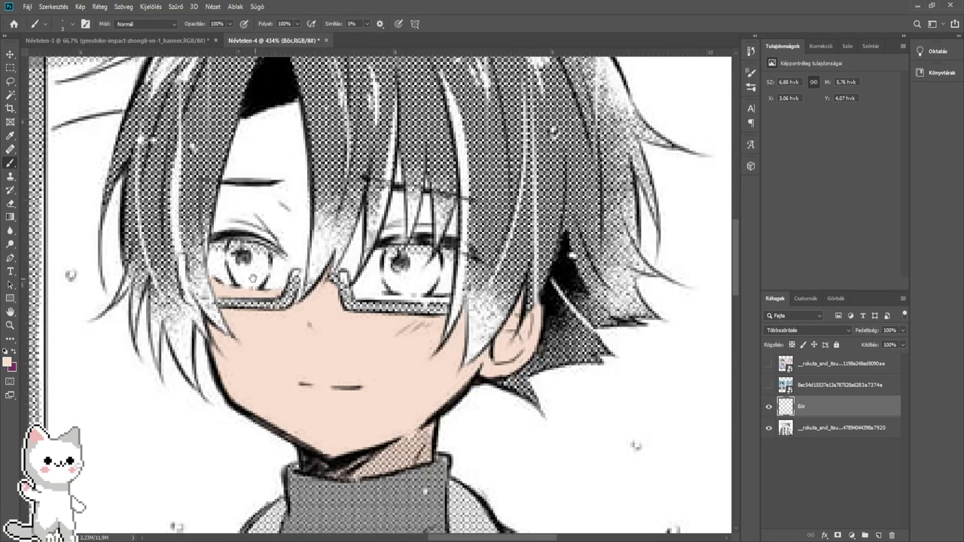
drag(253, 279, 324, 309)
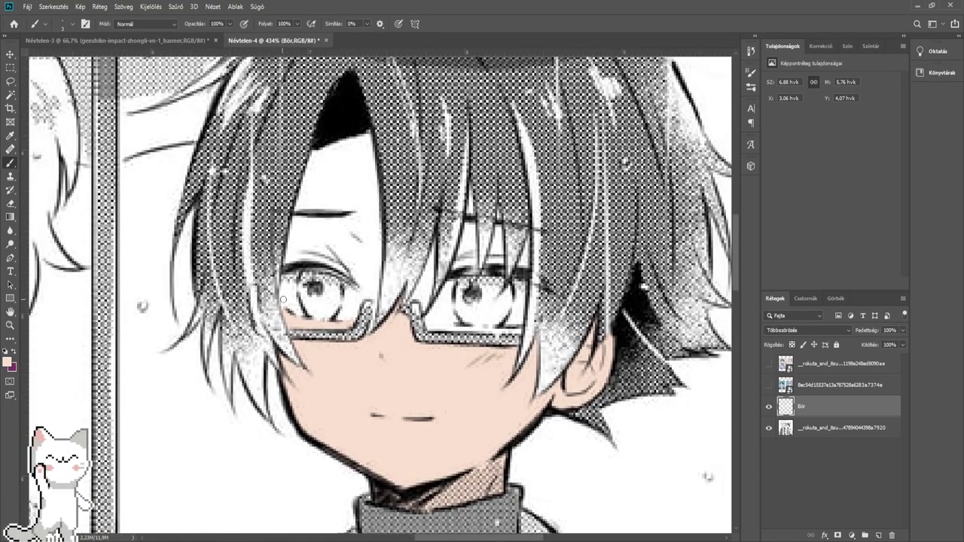
scroll(361, 301, up, 6)
scroll(364, 299, up, 2)
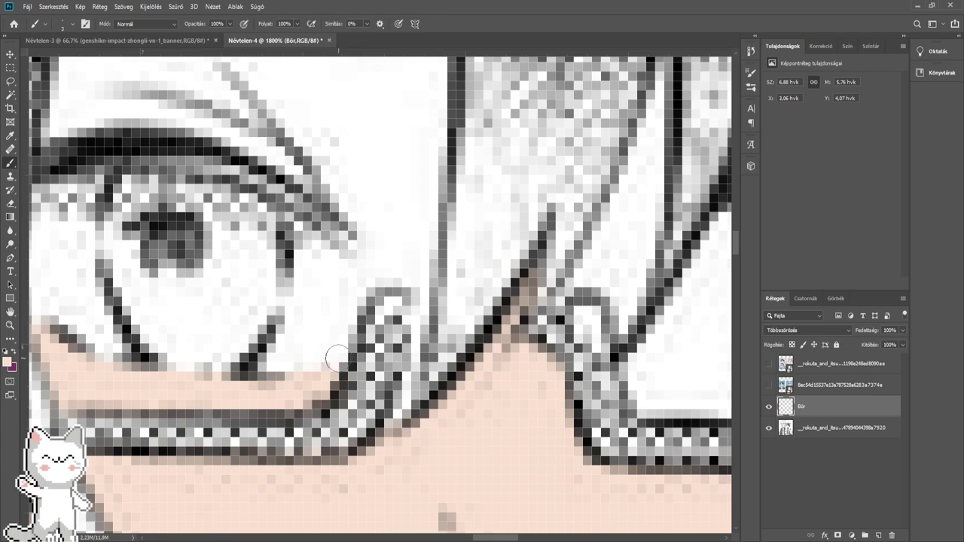
drag(336, 358, 360, 282)
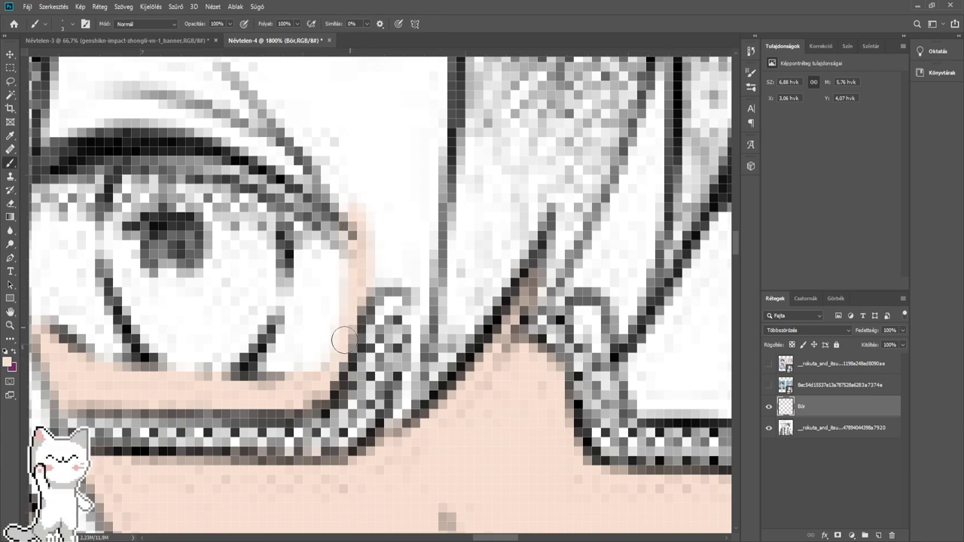
mouse_move(268, 374)
mouse_down()
mouse_move(493, 386)
mouse_move(258, 484)
mouse_up()
- Paint the skin tone over the left-hand upper eyelid and its crease lines, down to the tip of the glasses frame
drag(353, 207, 243, 346)
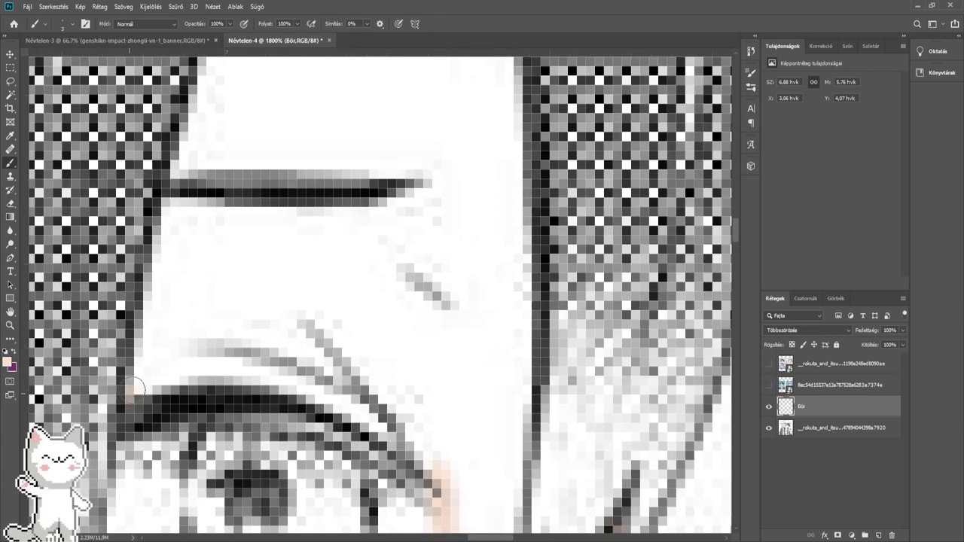
mouse_move(133, 389)
mouse_down()
mouse_move(176, 366)
mouse_move(141, 381)
mouse_move(161, 317)
mouse_move(172, 316)
mouse_move(166, 374)
mouse_move(378, 374)
mouse_move(328, 366)
mouse_move(309, 383)
mouse_move(426, 446)
mouse_up()
mouse_move(393, 402)
mouse_down()
mouse_move(292, 320)
mouse_move(370, 424)
mouse_move(321, 378)
mouse_up()
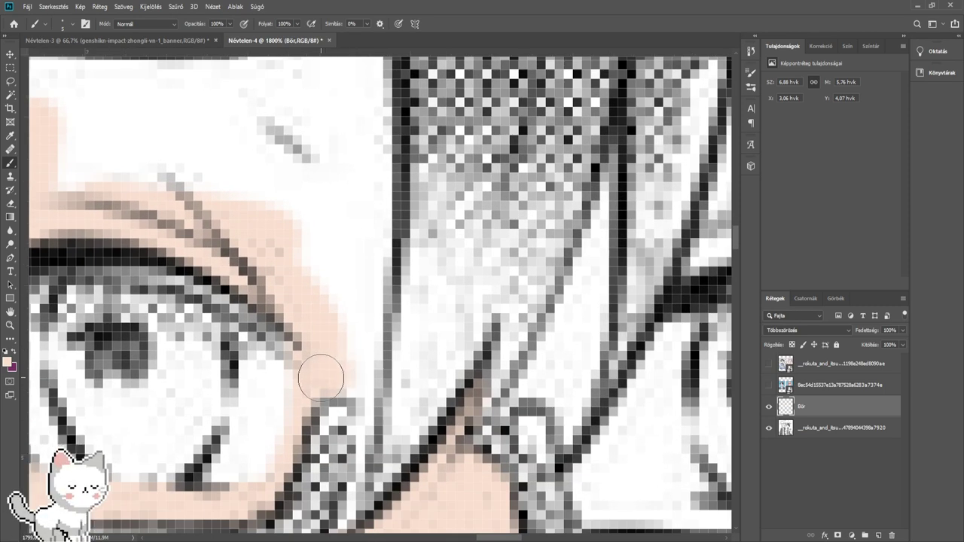
drag(362, 466, 373, 380)
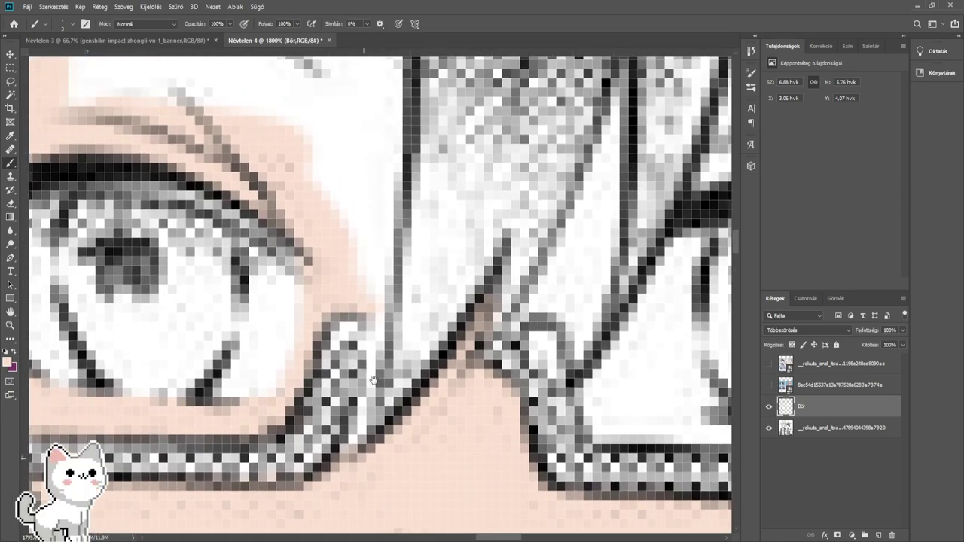
- Fill the narrow gap between the left-hand lens frame's end and the central hair strand with the skin tone using a 2 px brush
scroll(373, 380, down, 5)
scroll(372, 380, up, 2)
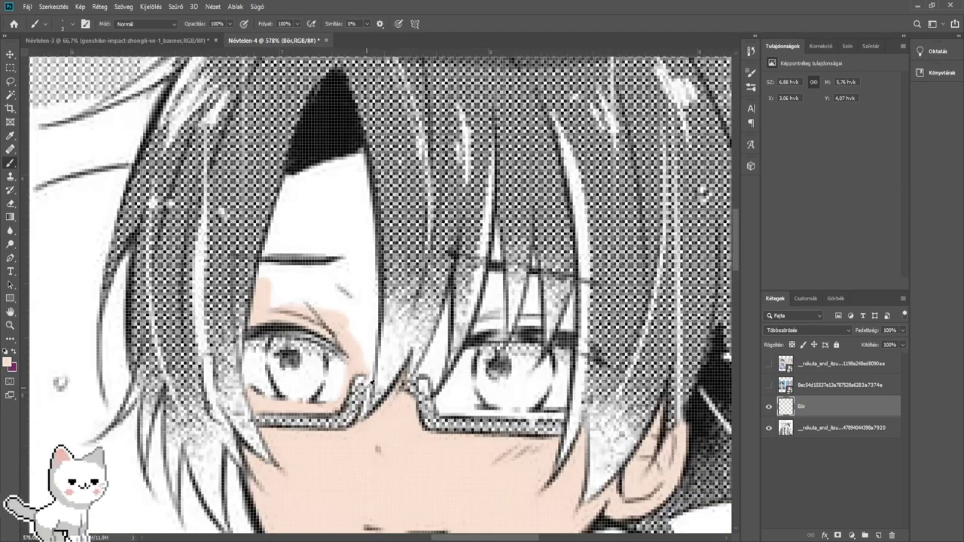
scroll(371, 380, up, 3)
mouse_move(362, 351)
mouse_down()
mouse_move(370, 302)
mouse_move(370, 353)
mouse_up()
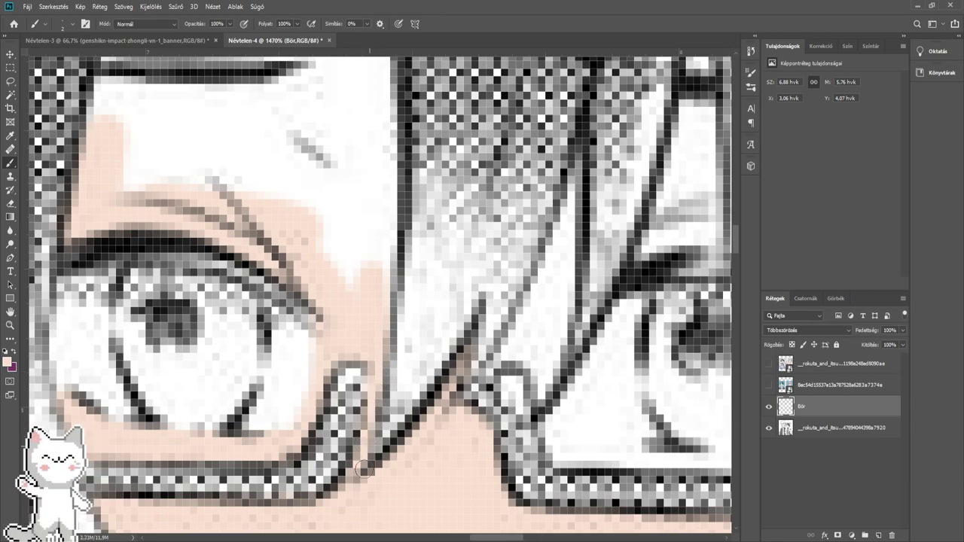
scroll(391, 324, down, 1)
scroll(391, 322, down, 5)
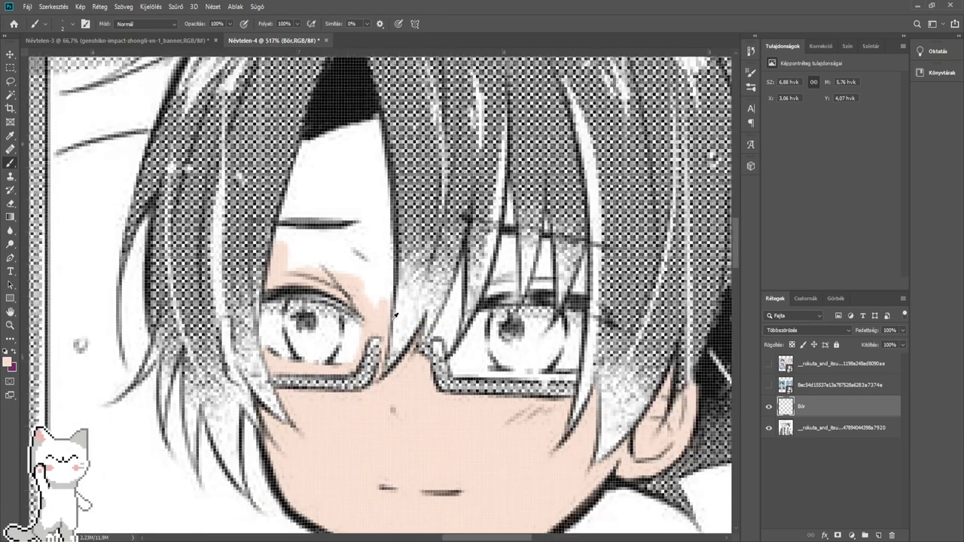
- Extend the skin tone upward from the left-hand eye's inner corner along the edge of the central hair strand
scroll(391, 318, up, 5)
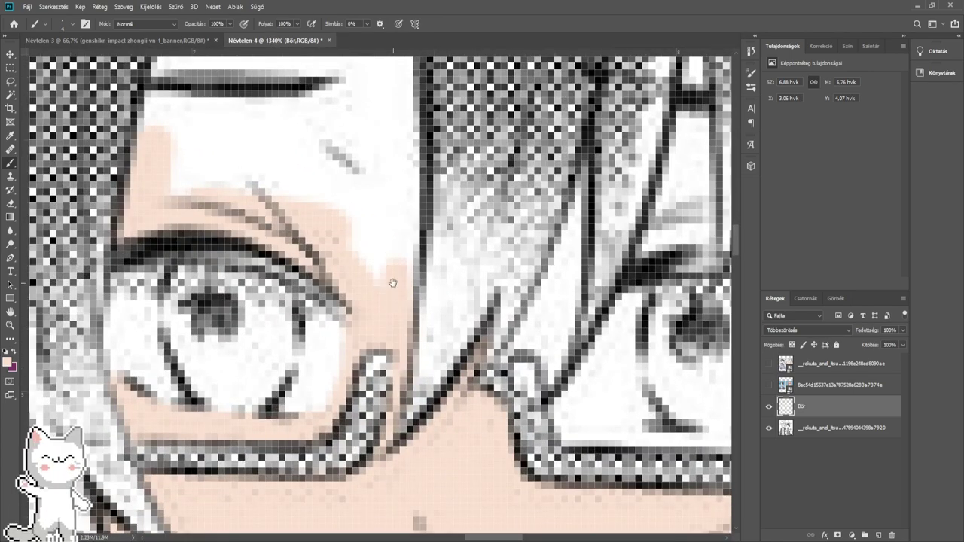
mouse_move(393, 283)
mouse_down()
mouse_move(426, 359)
mouse_move(416, 372)
mouse_move(442, 293)
mouse_up()
scroll(416, 356, up, 5)
mouse_move(415, 323)
mouse_down()
mouse_move(345, 233)
mouse_move(420, 280)
mouse_move(414, 105)
mouse_up()
mouse_move(411, 172)
mouse_down()
mouse_move(441, 331)
mouse_move(428, 320)
mouse_up()
scroll(437, 326, down, 2)
mouse_move(428, 319)
mouse_down()
mouse_move(439, 299)
mouse_move(437, 216)
mouse_move(402, 291)
mouse_move(301, 340)
mouse_move(189, 342)
mouse_move(344, 215)
mouse_move(173, 301)
mouse_move(204, 157)
mouse_move(242, 311)
mouse_move(305, 356)
mouse_move(281, 340)
mouse_move(312, 173)
mouse_move(273, 198)
mouse_up()
- Fill the rest of the exposed forehead around the left-hand eyebrow, up to the black gap in the hair
key(bracketright)
key(bracketleft)
key(bracketleft)
mouse_move(269, 160)
mouse_down()
mouse_move(337, 128)
mouse_move(422, 259)
mouse_move(366, 366)
mouse_up()
mouse_move(406, 468)
mouse_down()
mouse_move(422, 393)
mouse_move(399, 234)
mouse_move(409, 191)
mouse_move(400, 317)
mouse_move(375, 272)
mouse_move(383, 247)
mouse_up()
key(bracketright)
key(bracketright)
key(bracketright)
key(bracketright)
key(bracketright)
scroll(382, 238, down, 5)
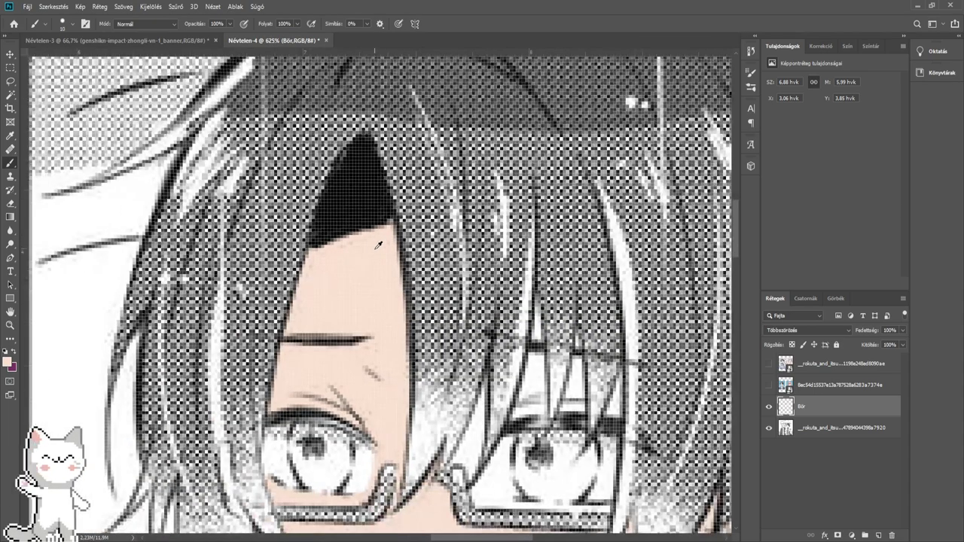
- Fill the long skin gap between the hair strands above the right-hand lens frame's inner end, including its narrow upper tip
scroll(414, 340, up, 7)
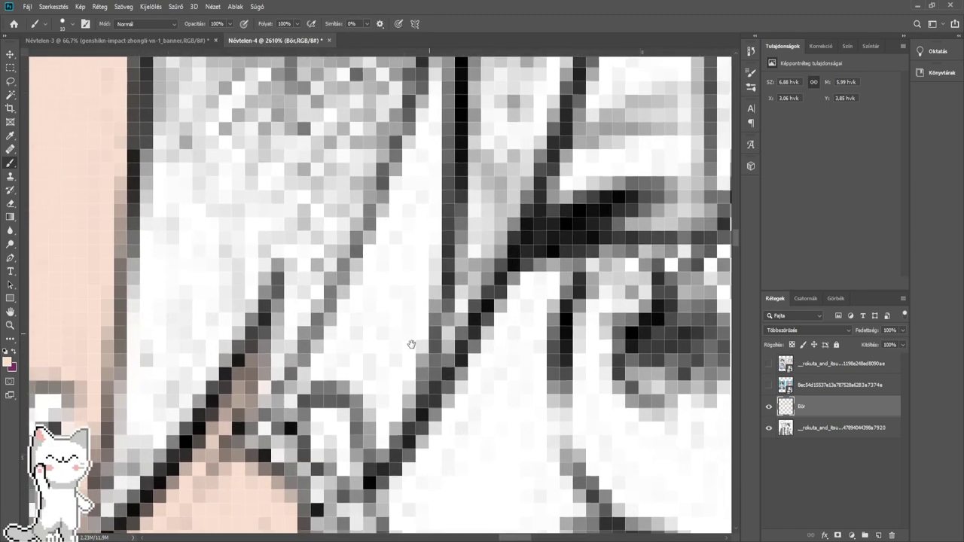
drag(411, 344, 388, 382)
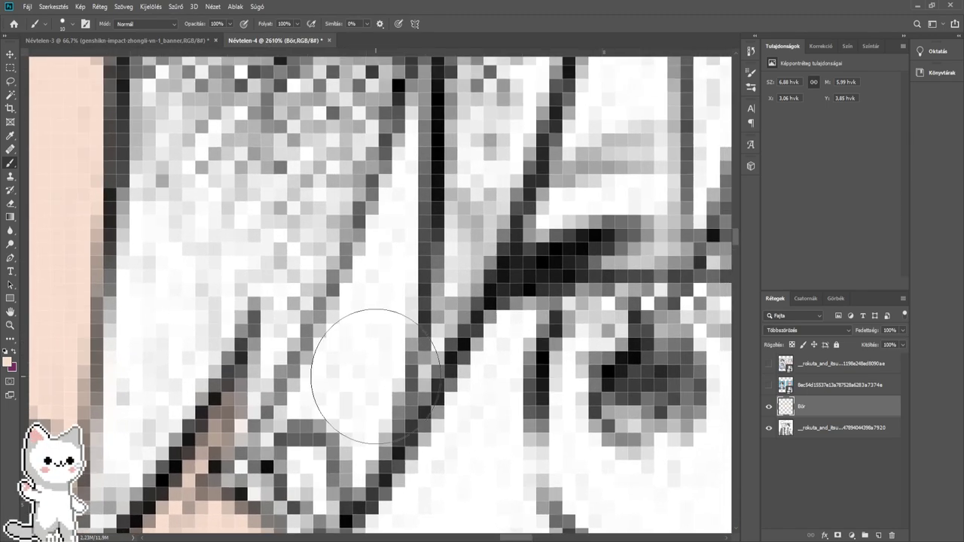
key(bracketleft)
key(bracketleft)
key(bracketleft)
key(bracketleft)
key(bracketleft)
key(bracketleft)
key(bracketleft)
mouse_move(261, 431)
mouse_down()
mouse_move(236, 434)
mouse_move(294, 415)
mouse_move(320, 382)
mouse_move(356, 446)
mouse_move(358, 478)
mouse_move(360, 399)
mouse_move(356, 480)
mouse_move(388, 316)
mouse_move(367, 352)
mouse_move(310, 385)
mouse_move(334, 372)
mouse_move(383, 263)
mouse_move(397, 306)
mouse_move(397, 410)
mouse_move(400, 280)
mouse_move(423, 180)
mouse_up()
key(bracketleft)
key(bracketleft)
key(bracketleft)
alt+right_click(388, 345)
- Fill the first skin gap between the bangs above the right-hand eye, including the eyelid crease, with a 4 px brush
mouse_move(623, 304)
mouse_down()
mouse_move(431, 328)
mouse_move(359, 349)
mouse_up()
key(bracketright)
mouse_move(274, 396)
mouse_down()
mouse_move(311, 384)
mouse_move(274, 399)
mouse_move(392, 370)
mouse_move(370, 305)
mouse_move(390, 377)
mouse_move(404, 344)
mouse_move(393, 274)
mouse_move(388, 351)
mouse_move(379, 251)
mouse_move(336, 332)
mouse_up()
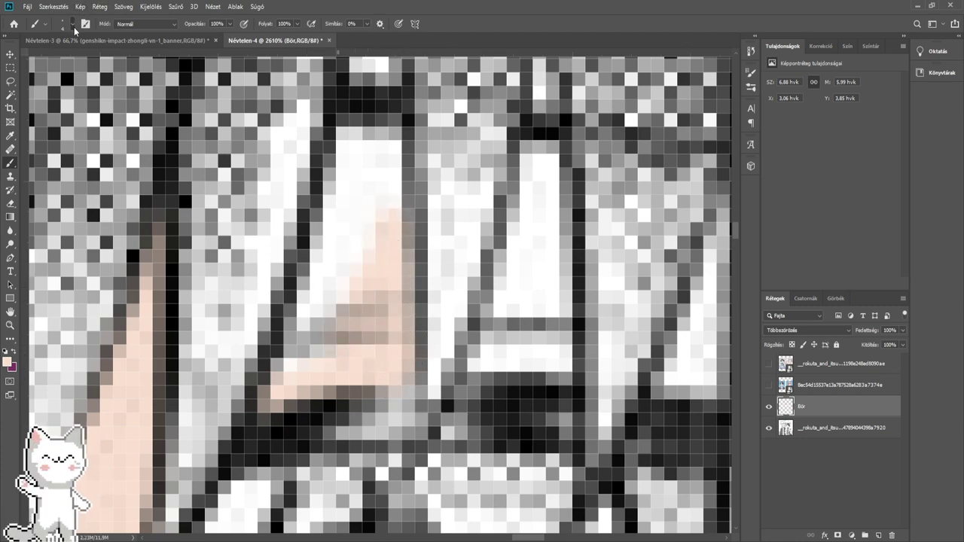
mouse_move(334, 331)
mouse_down()
mouse_move(355, 276)
mouse_move(359, 190)
mouse_move(366, 217)
mouse_up()
- Paint the skin tone into the other two gaps between the bangs above the right-hand eye with a 3 px brush
mouse_move(509, 323)
mouse_down()
mouse_move(320, 337)
mouse_move(294, 370)
mouse_move(385, 380)
mouse_move(375, 372)
mouse_move(358, 235)
mouse_move(308, 367)
mouse_move(359, 249)
mouse_move(322, 331)
mouse_move(359, 145)
mouse_up()
key(bracketleft)
key(bracketleft)
drag(437, 323, 292, 277)
mouse_move(341, 341)
mouse_down()
mouse_move(387, 354)
mouse_move(369, 309)
mouse_move(352, 321)
mouse_move(378, 271)
mouse_move(399, 185)
mouse_move(394, 342)
mouse_move(382, 290)
mouse_move(391, 351)
mouse_up()
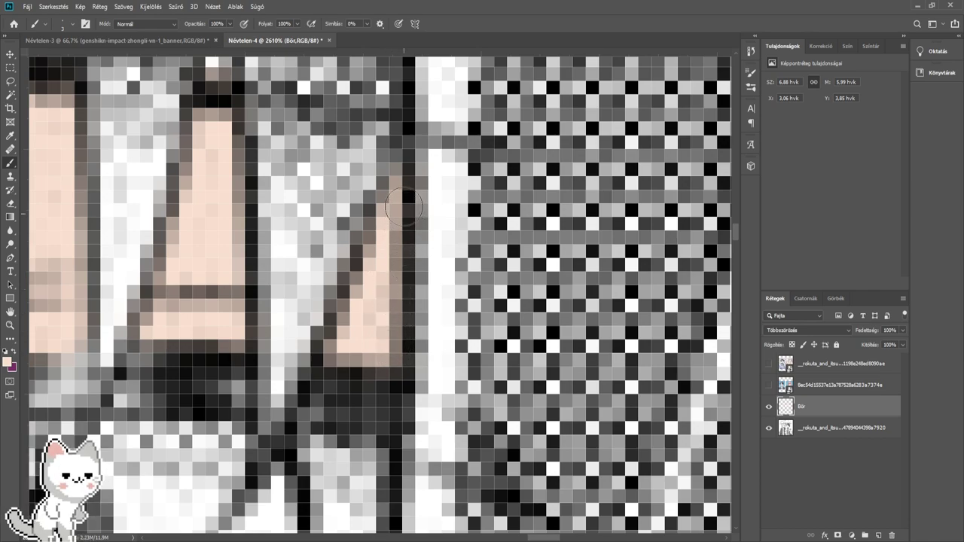
- Fill the thin skin slivers between the hair strands above the right-hand eyebrow
drag(399, 199, 456, 508)
drag(382, 336, 449, 325)
mouse_move(330, 378)
mouse_down()
mouse_move(338, 341)
mouse_move(342, 382)
mouse_move(338, 329)
mouse_move(373, 357)
mouse_move(336, 289)
mouse_move(343, 221)
mouse_move(342, 366)
mouse_move(360, 416)
mouse_up()
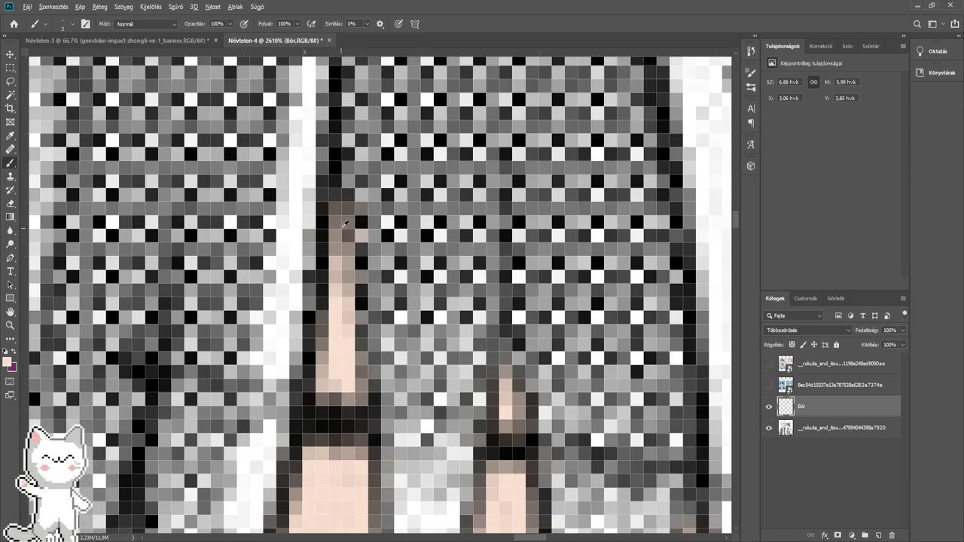
scroll(345, 224, down, 7)
- Paint the skin tone at the right-hand eye's inner corner and along the strip between the eye and the lower glasses frame
drag(321, 425, 369, 277)
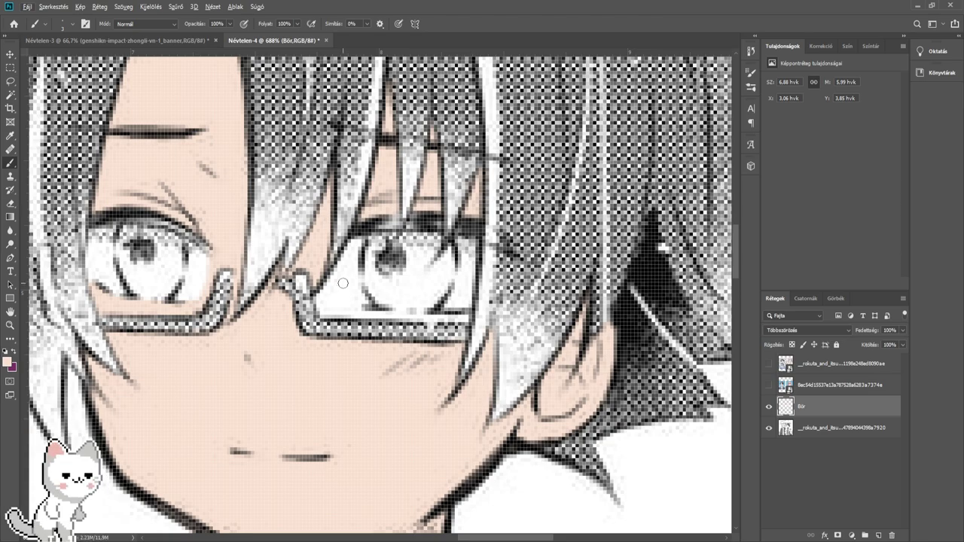
scroll(338, 273, up, 5)
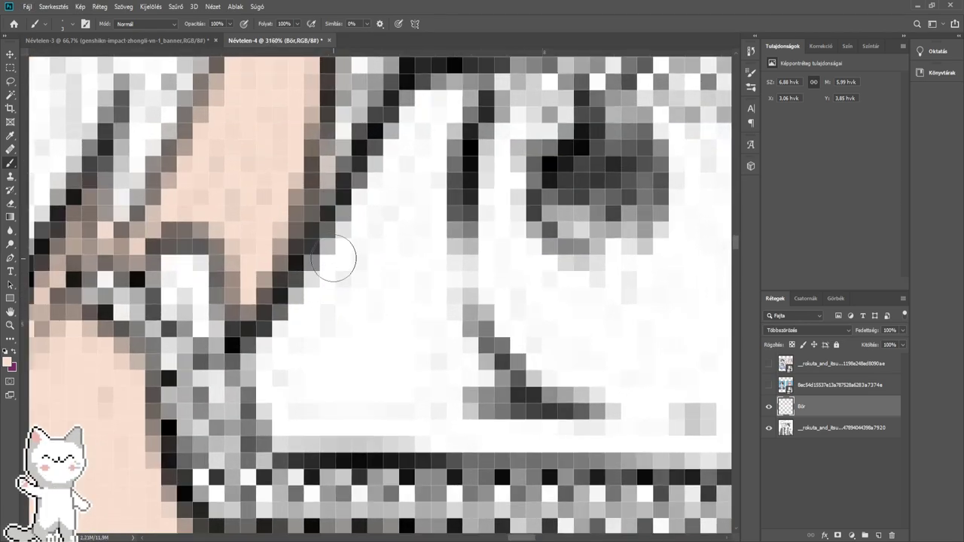
mouse_move(333, 254)
mouse_down()
mouse_move(319, 331)
mouse_move(353, 415)
mouse_move(417, 430)
mouse_up()
mouse_move(329, 284)
mouse_down()
mouse_move(304, 359)
mouse_move(286, 370)
mouse_move(309, 323)
mouse_move(265, 376)
mouse_move(289, 434)
mouse_move(308, 435)
mouse_move(327, 408)
mouse_move(328, 233)
mouse_move(341, 374)
mouse_move(385, 430)
mouse_move(509, 439)
mouse_move(440, 433)
mouse_move(592, 428)
mouse_move(323, 411)
mouse_up()
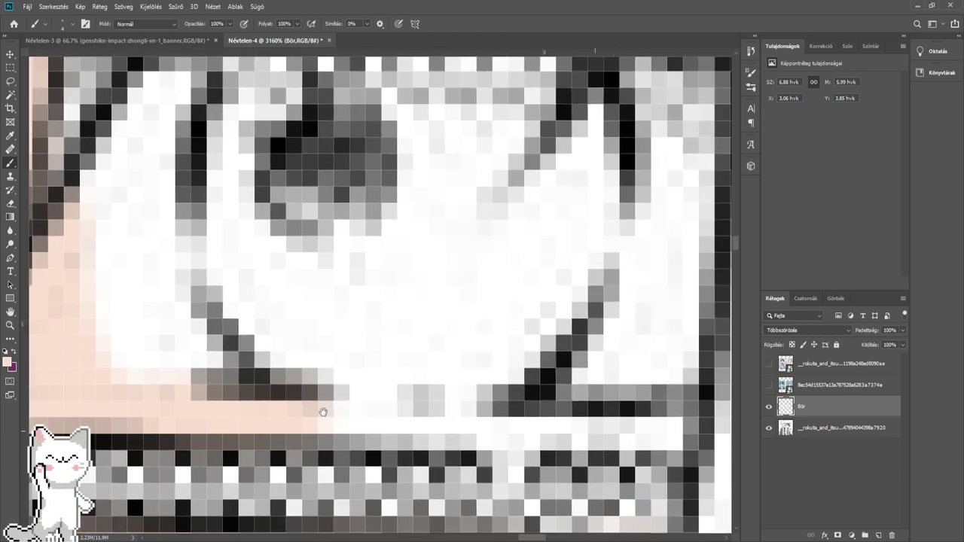
drag(258, 419, 675, 424)
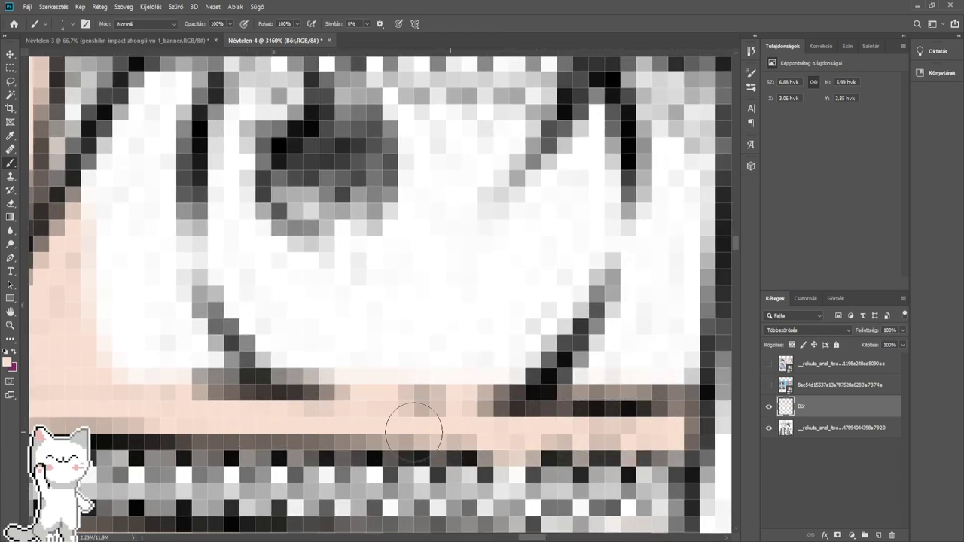
scroll(214, 374, down, 3)
scroll(215, 375, up, 2)
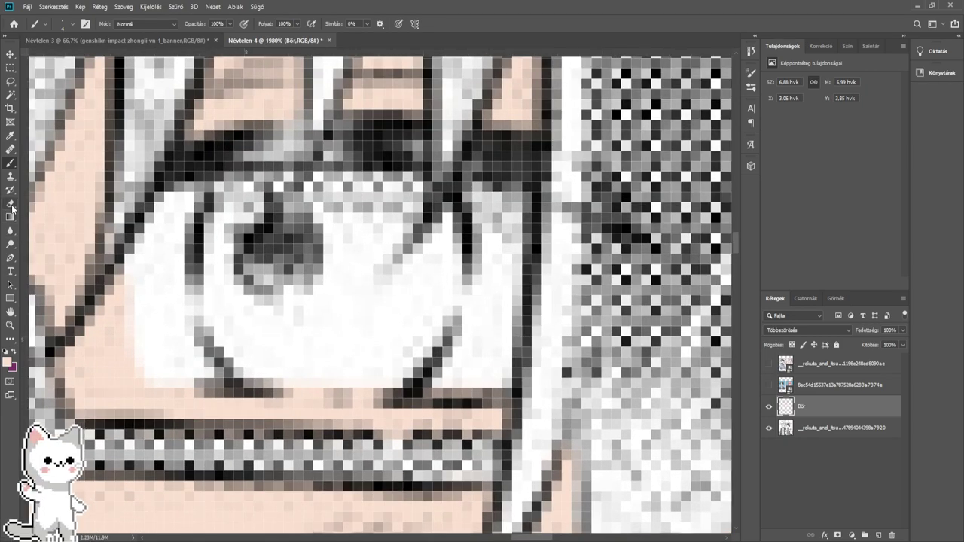
- Erase the skin colour that spills into the lower part of the right-hand eye with a 4 px eraser
click(12, 204)
drag(294, 371, 384, 376)
scroll(394, 345, down, 3)
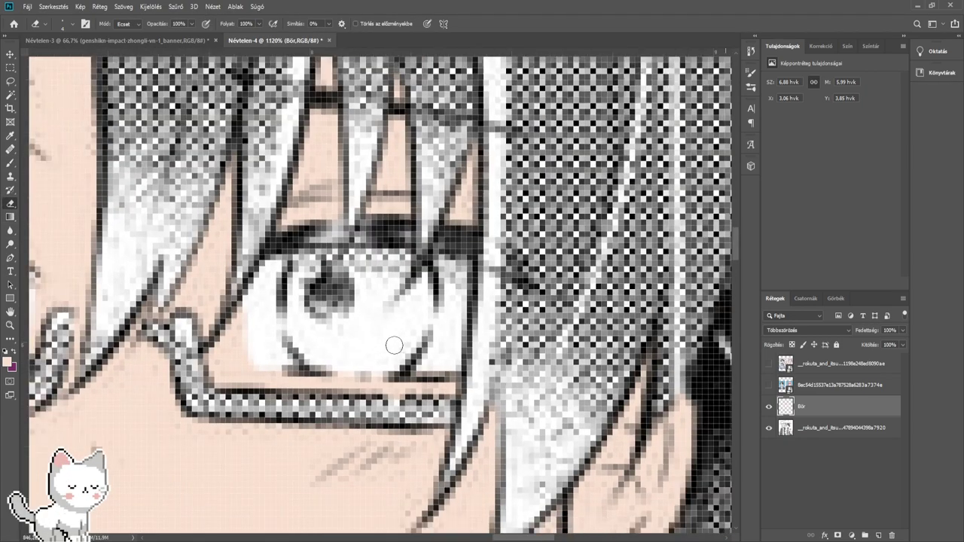
scroll(393, 344, down, 2)
scroll(334, 331, down, 2)
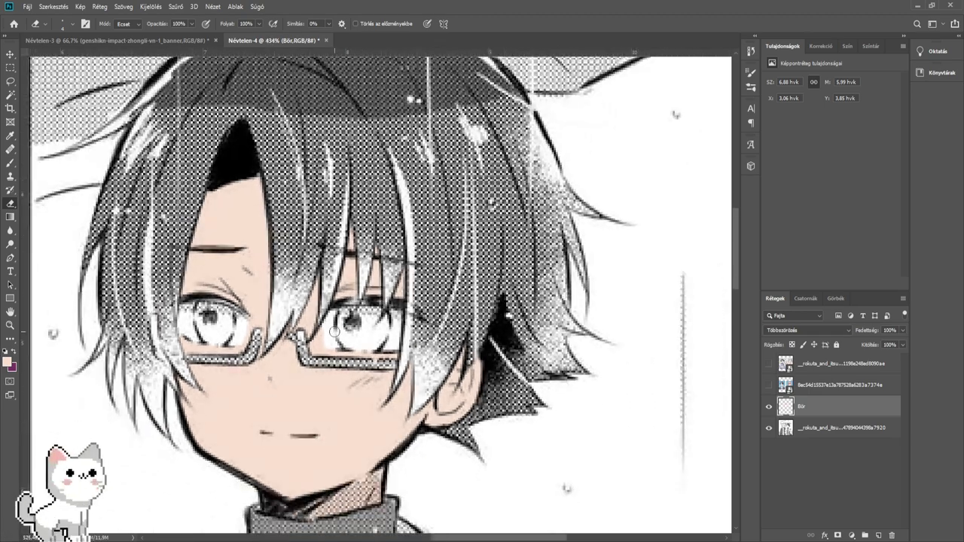
- Round off the skin tone at the right-hand eye's inner corner with a 4 px brush
scroll(328, 343, up, 4)
click(10, 162)
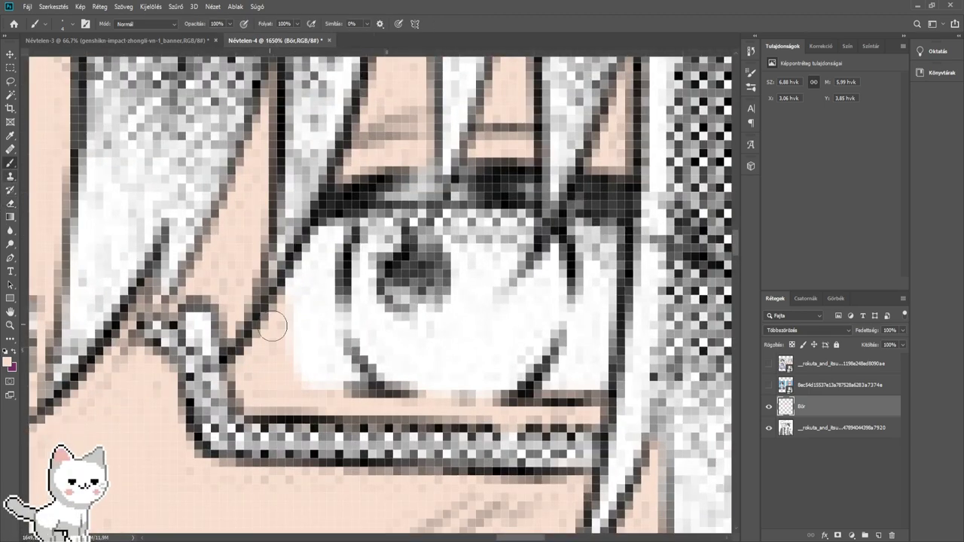
scroll(273, 323, up, 2)
scroll(266, 390, down, 4)
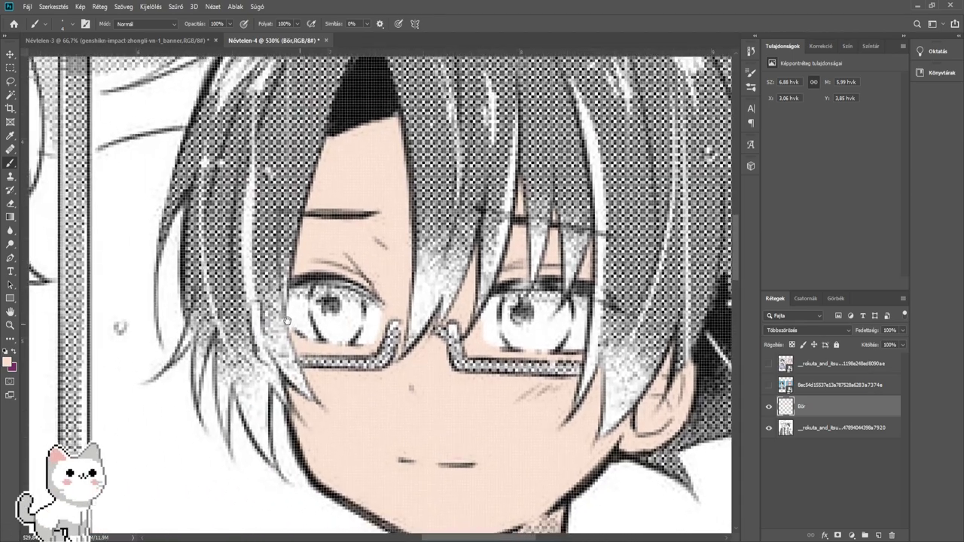
- Soften the edge of the skin colour under the left-hand eye with the Blur tool at 30% strength
drag(286, 320, 255, 313)
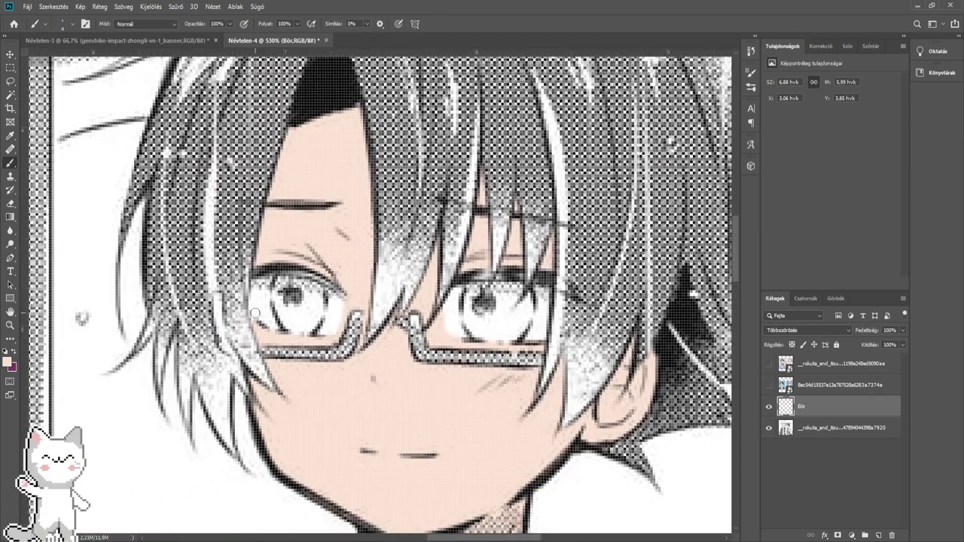
scroll(342, 343, up, 4)
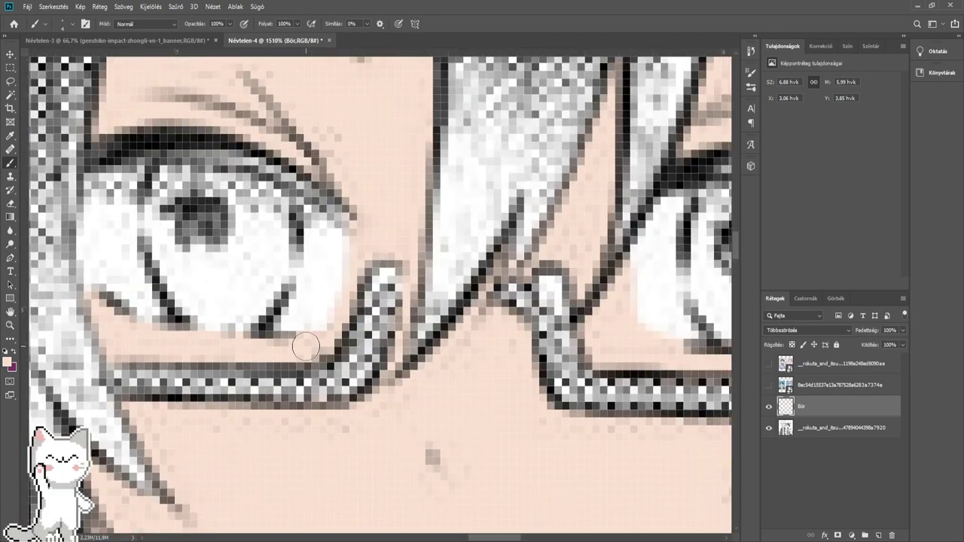
click(10, 231)
click(179, 334)
scroll(333, 248, right, 5)
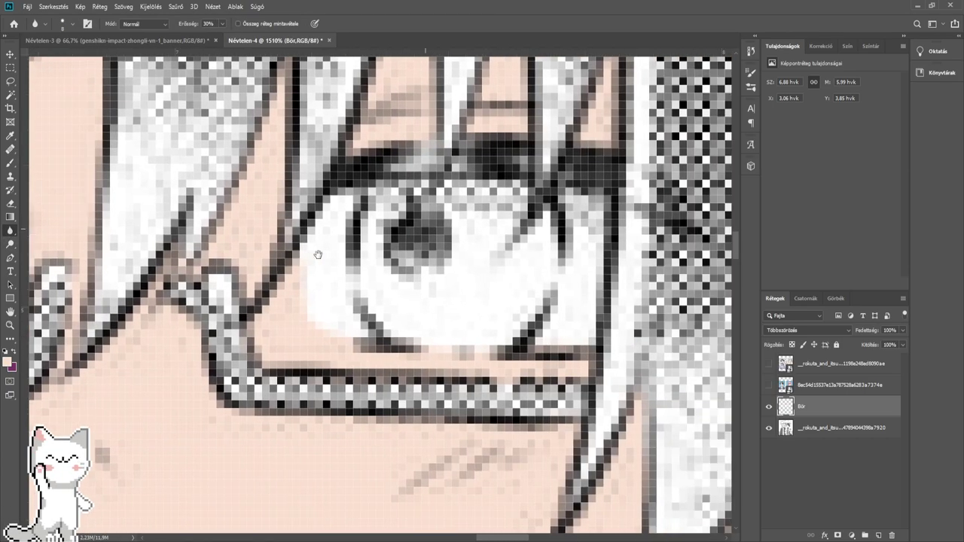
scroll(317, 255, down, 2)
scroll(558, 297, down, 3)
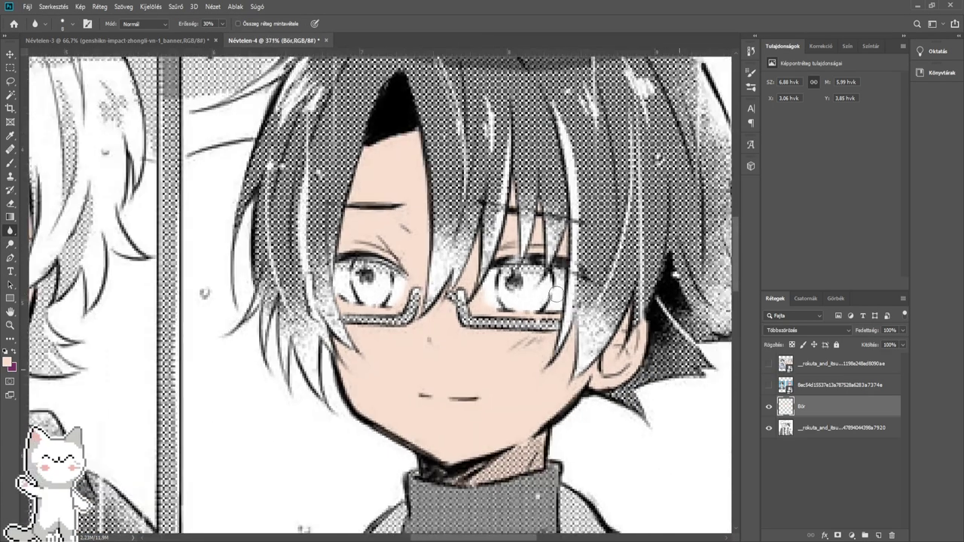
- Compare the skin colouring of both characters with the two colour reference images by temporarily showing their layers
scroll(556, 294, down, 1)
drag(384, 293, 281, 290)
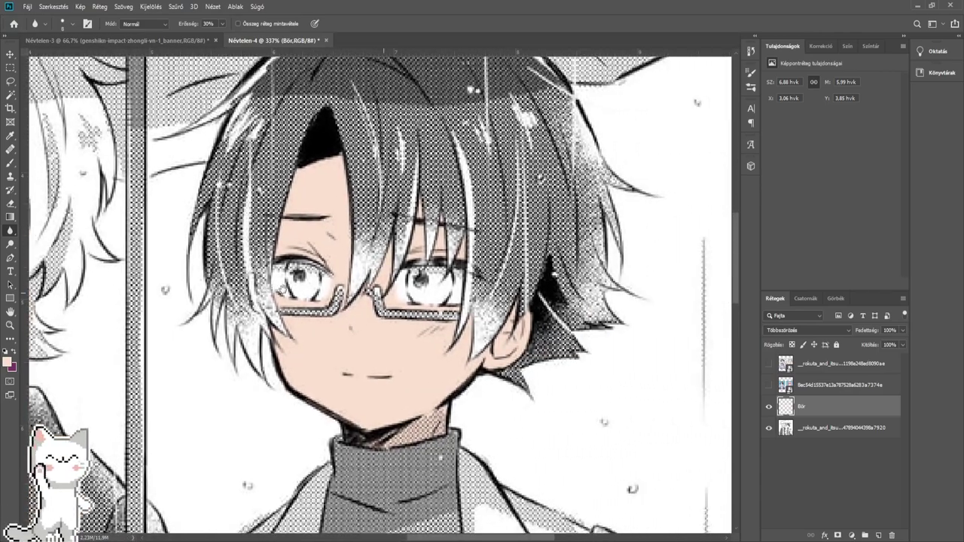
scroll(282, 286, down, 3)
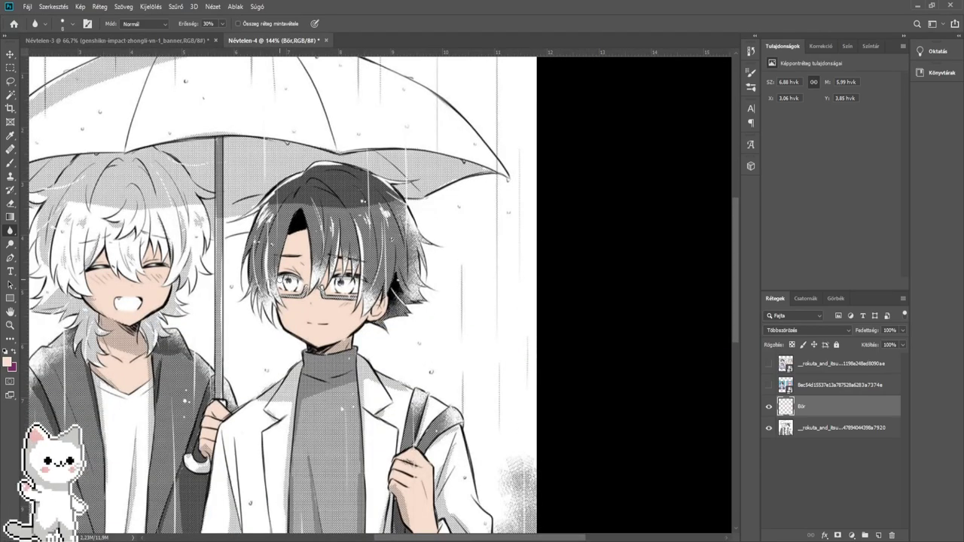
scroll(280, 281, up, 1)
drag(271, 281, 448, 204)
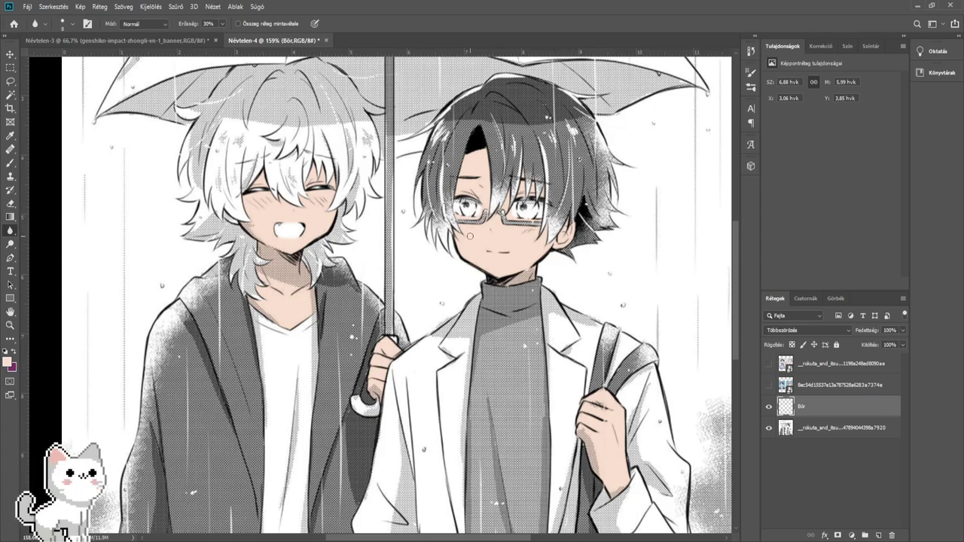
click(769, 385)
click(769, 385)
click(769, 364)
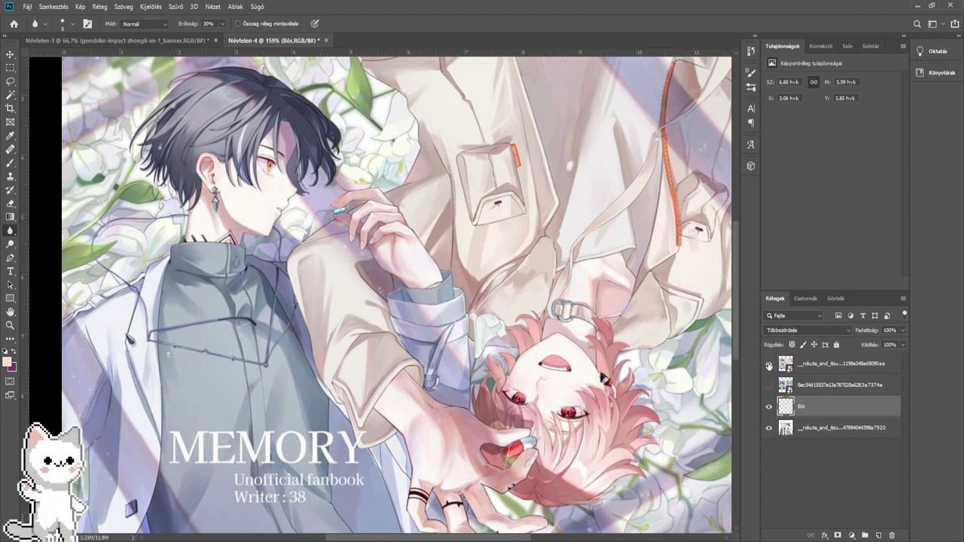
click(769, 366)
click(769, 385)
click(769, 386)
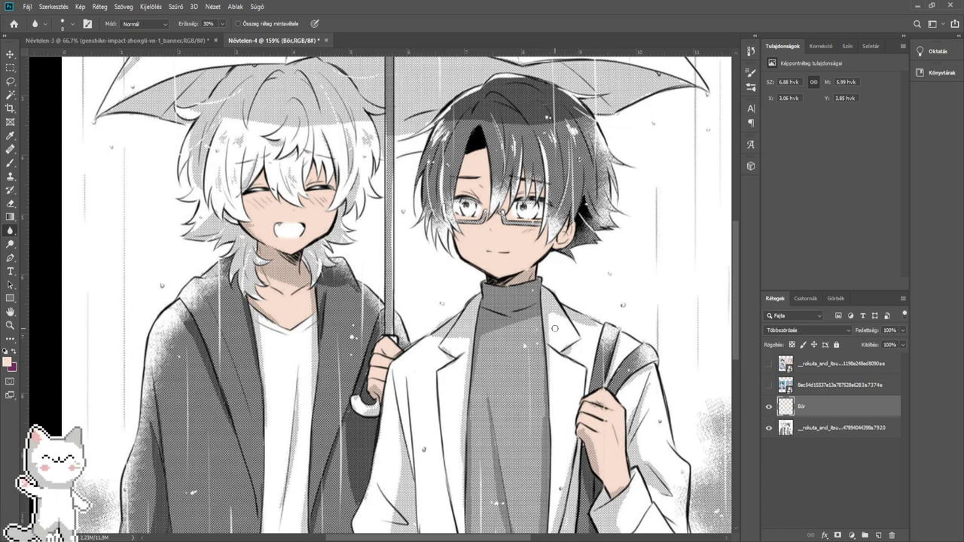
scroll(555, 328, up, 1)
drag(558, 356, 394, 265)
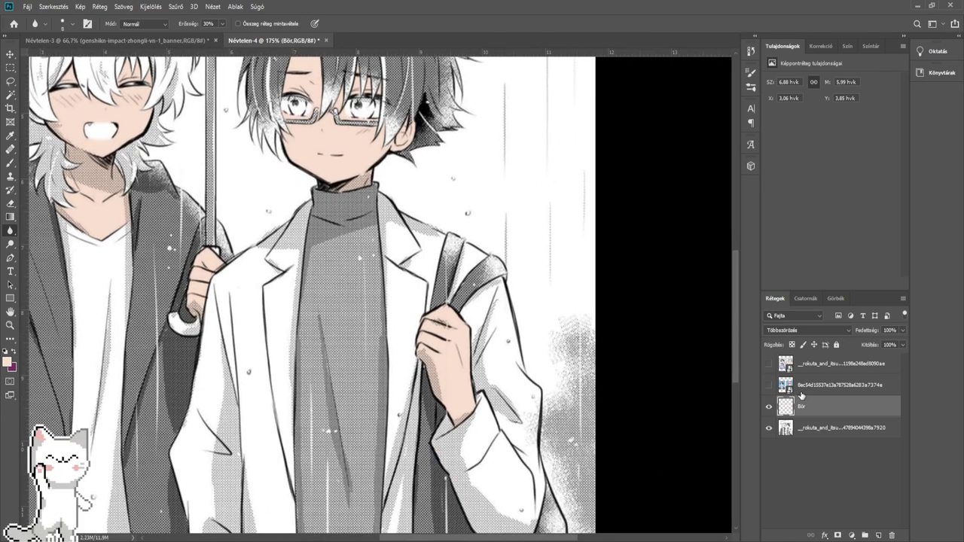
scroll(454, 211, down, 4)
drag(438, 185, 482, 306)
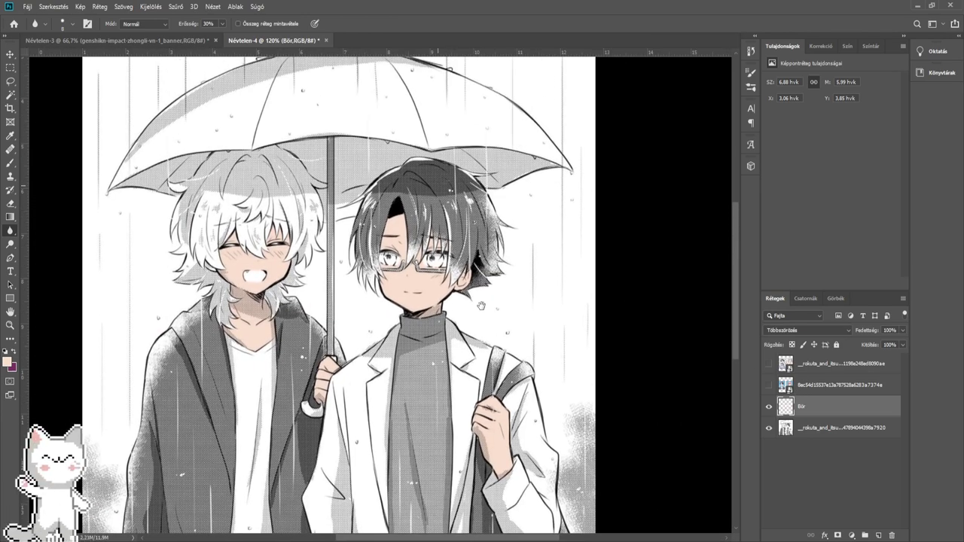
scroll(481, 305, up, 2)
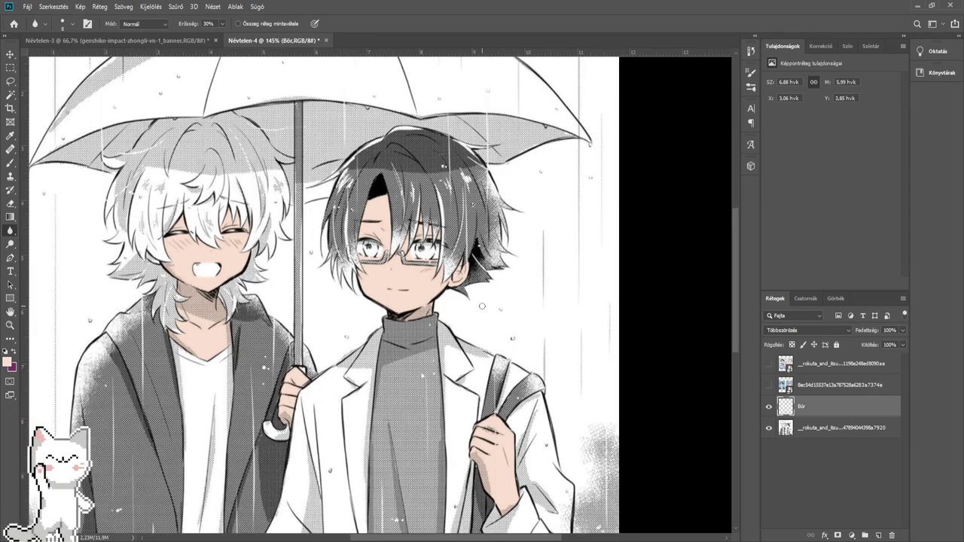
- Add a new layer above the Bőr layer and name it Haj
click(879, 536)
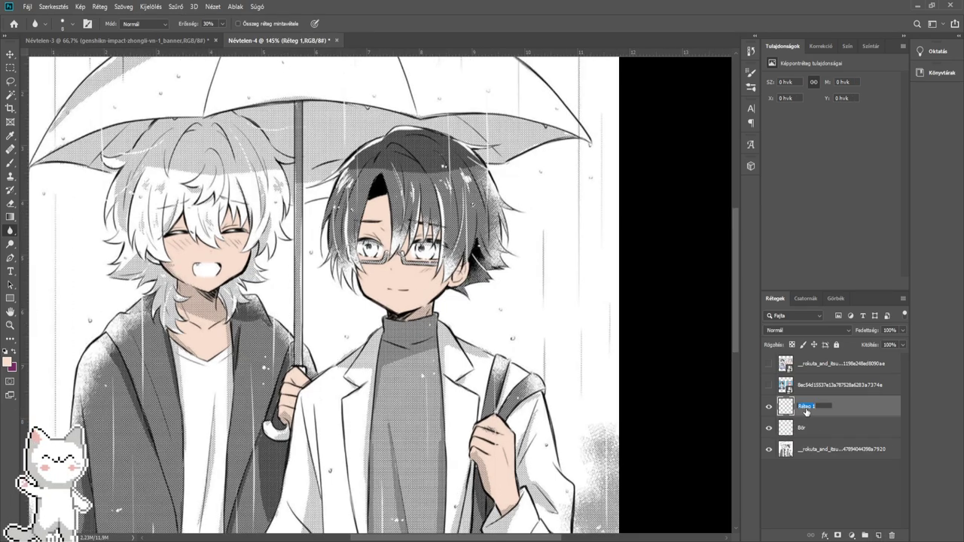
text(j)
key(Return)
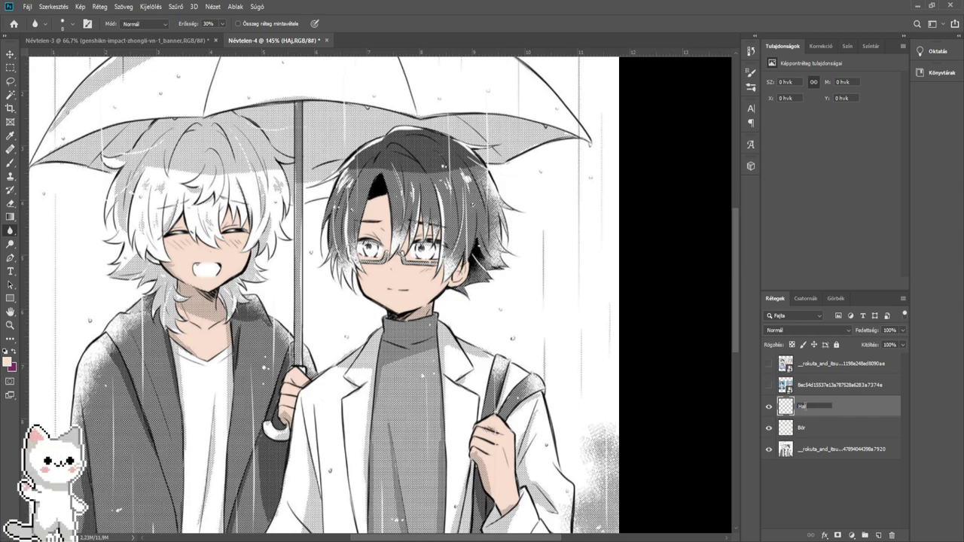
text(Haj)
key(Return)
- Sample the grey-blue hair tone of the dark-haired character from the reference portrait for the Brush tool, leaving both references hidden
click(769, 385)
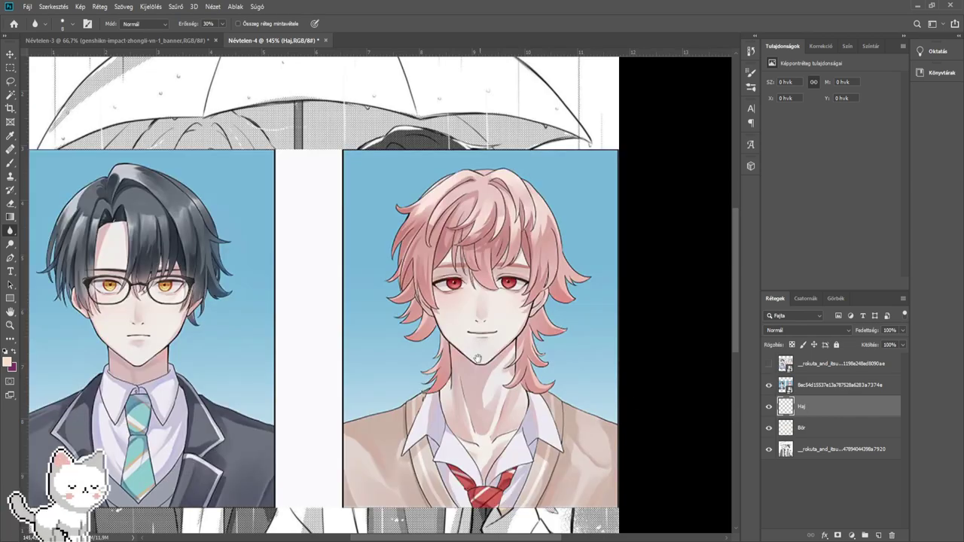
click(11, 161)
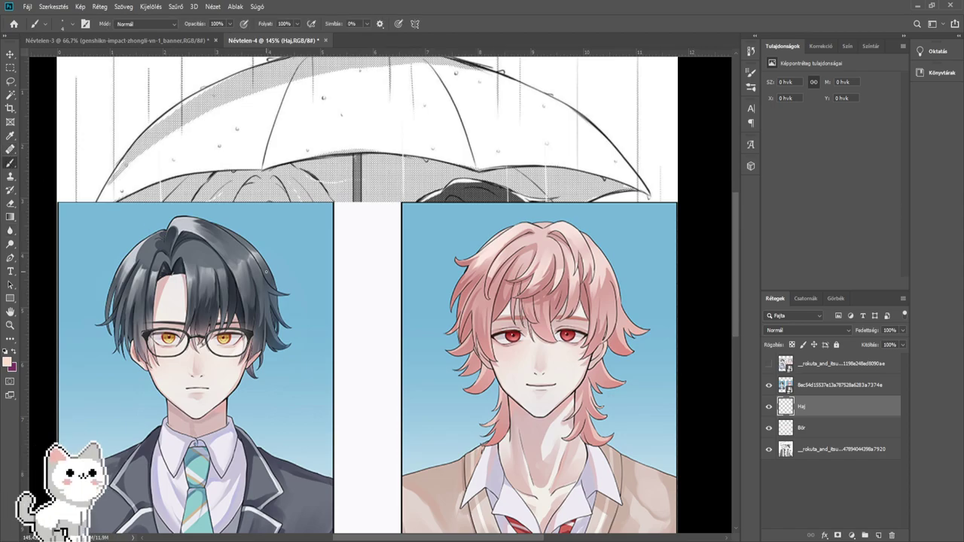
click(769, 384)
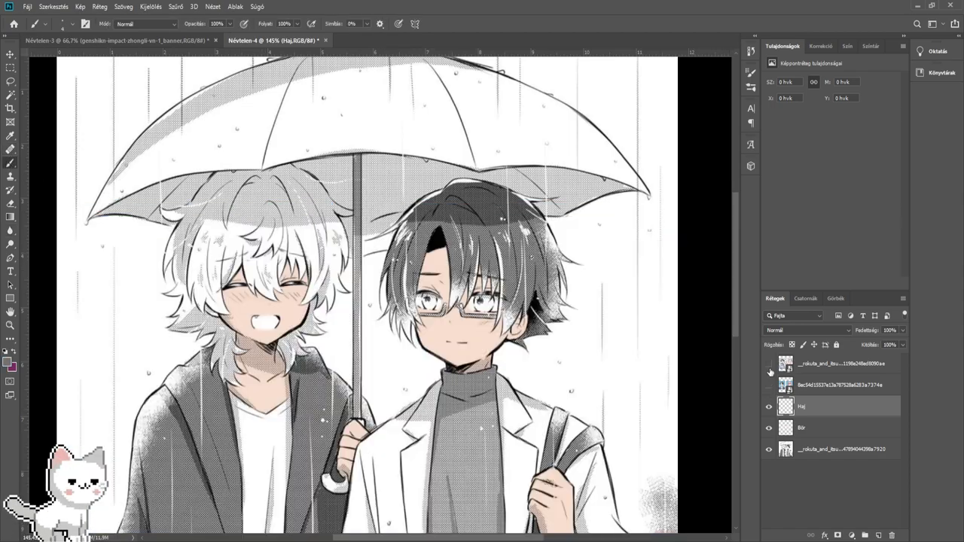
click(769, 364)
click(769, 364)
- Paint a first dab of the grey-blue tone on the dark hair and set the Haj layer's blend mode to Többszörözés
scroll(492, 277, up, 5)
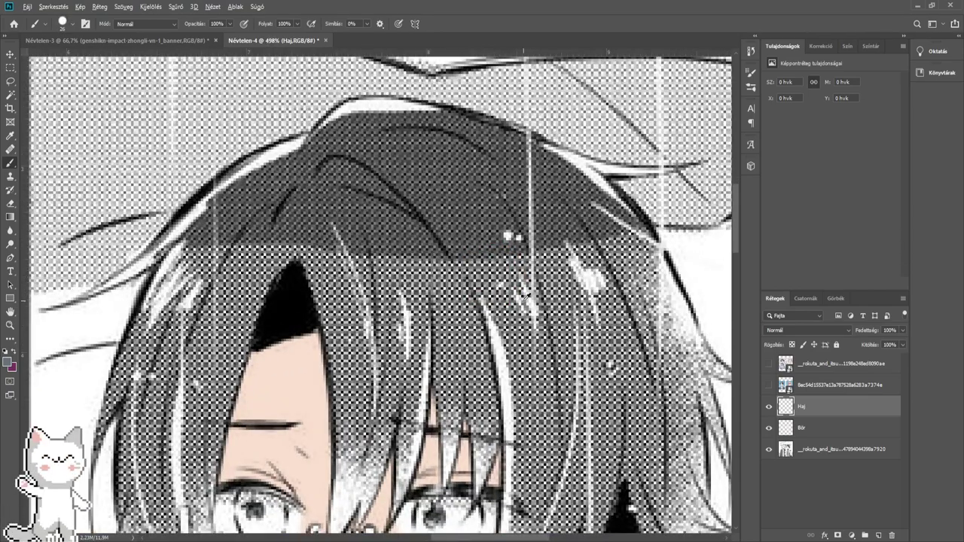
scroll(523, 301, up, 1)
mouse_move(509, 303)
mouse_down()
mouse_move(505, 332)
mouse_move(536, 342)
mouse_up()
click(791, 329)
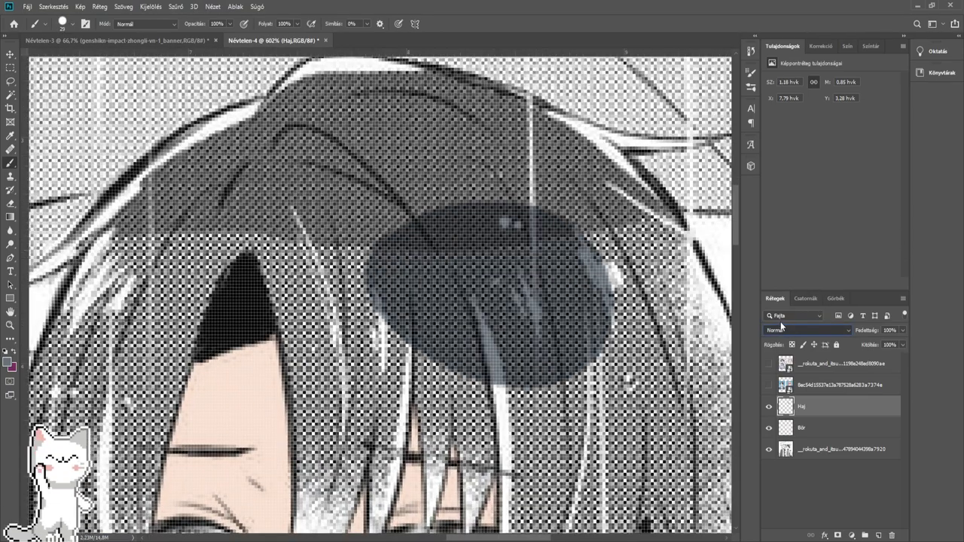
click(780, 321)
- Brush the grey-blue tone over the crown and the upper left side of the dark hair, staying inside the outline
drag(573, 291, 632, 342)
mouse_move(624, 280)
mouse_down()
mouse_move(494, 284)
mouse_move(553, 335)
mouse_move(500, 219)
mouse_move(482, 207)
mouse_up()
scroll(493, 284, up, 1)
mouse_move(454, 181)
mouse_down()
mouse_move(441, 155)
mouse_move(349, 124)
mouse_move(467, 281)
mouse_move(339, 229)
mouse_move(291, 226)
mouse_move(258, 236)
mouse_move(244, 258)
mouse_move(258, 247)
mouse_move(475, 372)
mouse_move(272, 384)
mouse_up()
mouse_move(268, 369)
mouse_down()
mouse_move(392, 338)
mouse_move(404, 363)
mouse_move(275, 352)
mouse_move(218, 390)
mouse_move(355, 309)
mouse_move(294, 268)
mouse_move(448, 253)
mouse_move(429, 234)
mouse_move(456, 252)
mouse_move(466, 244)
mouse_move(363, 297)
mouse_move(322, 342)
mouse_move(299, 391)
mouse_move(318, 374)
mouse_move(359, 255)
mouse_move(272, 458)
mouse_move(275, 381)
mouse_move(375, 255)
mouse_up()
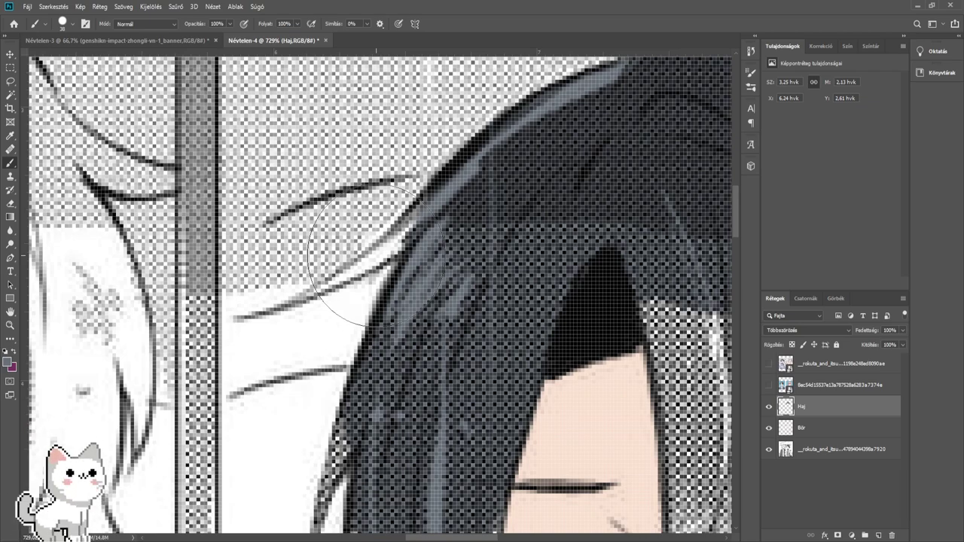
- Fill the thin loose strand that sweeps outward from the upper left edge of the dark hair with a 2 to 5 px brush
scroll(249, 311, up, 1)
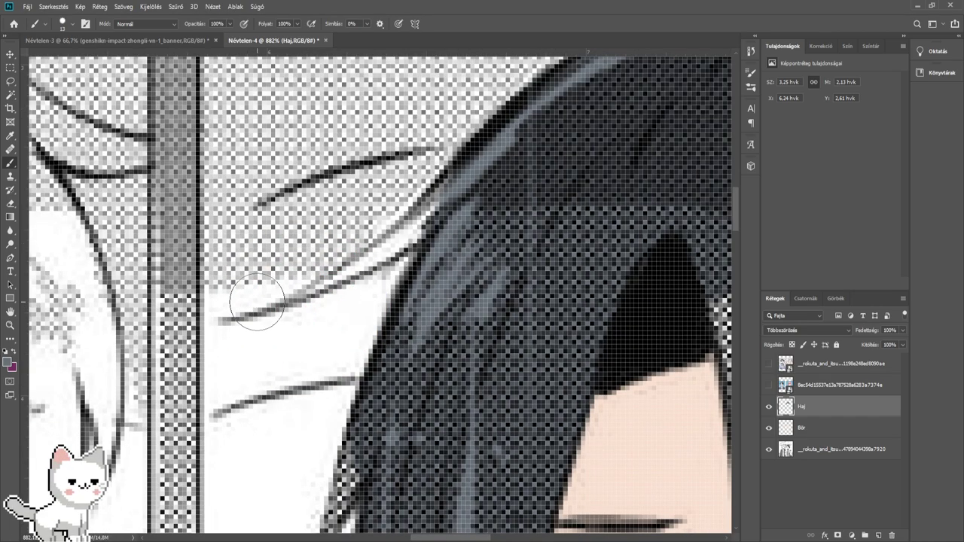
scroll(258, 299, up, 1)
scroll(267, 305, up, 2)
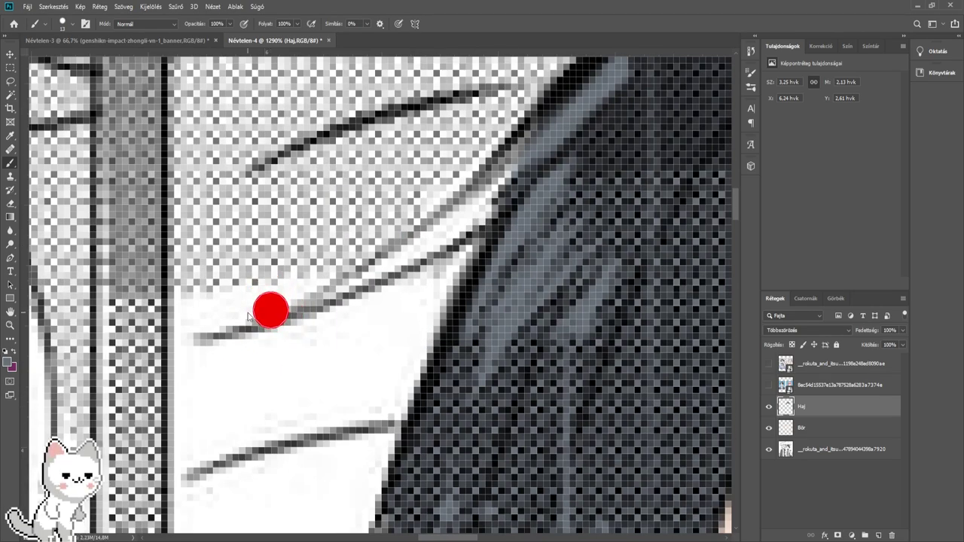
scroll(250, 315, up, 1)
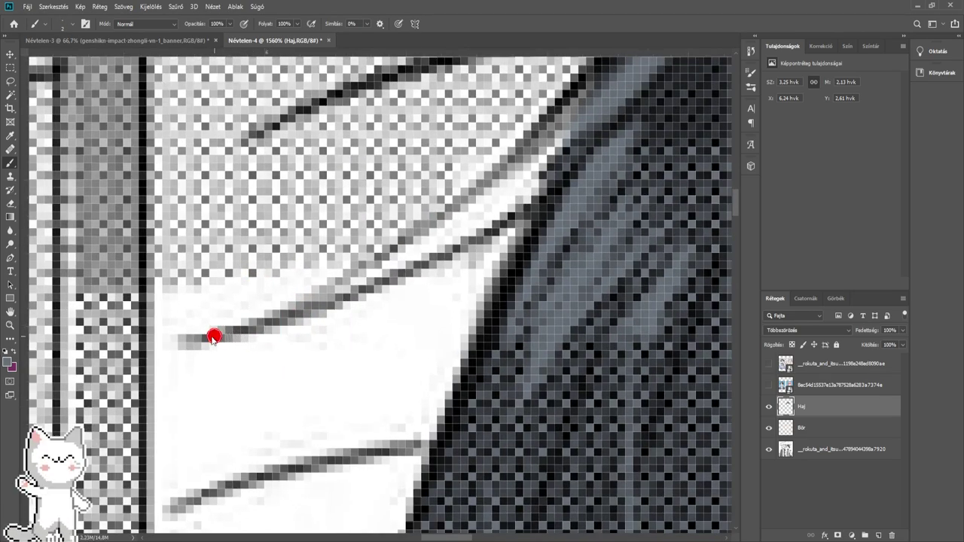
mouse_move(341, 294)
mouse_down()
mouse_move(264, 370)
mouse_move(367, 311)
mouse_up()
mouse_move(368, 310)
mouse_down()
mouse_move(317, 351)
mouse_move(289, 359)
mouse_move(388, 314)
mouse_move(403, 300)
mouse_move(358, 320)
mouse_move(459, 208)
mouse_up()
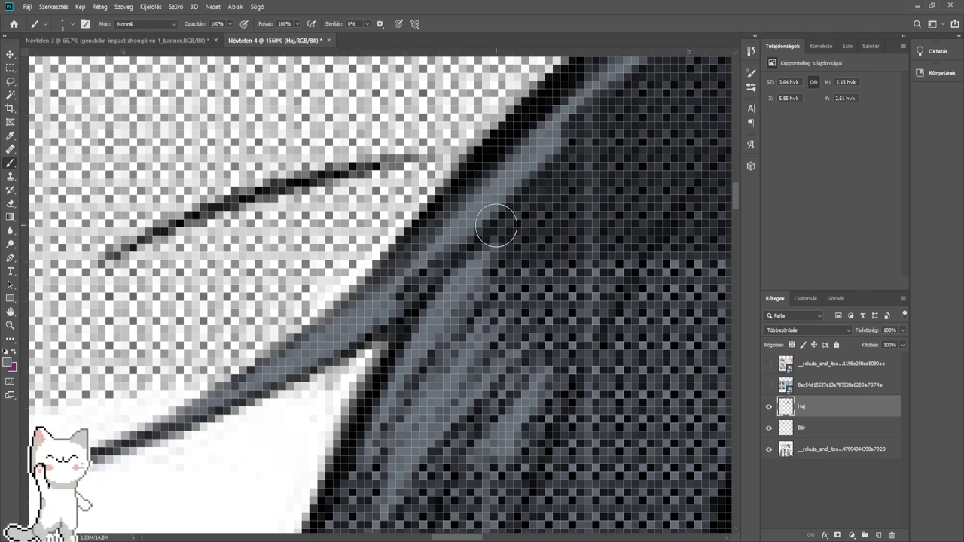
- Fill the upper part of the narrow strand that splits off the left edge of the dark hair at brow height
scroll(495, 226, down, 3)
drag(448, 258, 400, 276)
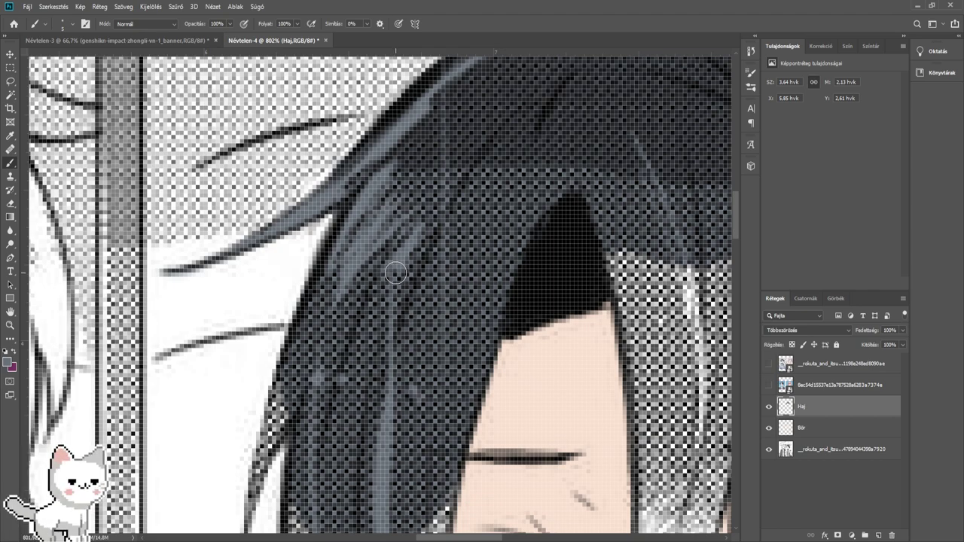
drag(377, 392, 427, 199)
drag(361, 290, 393, 292)
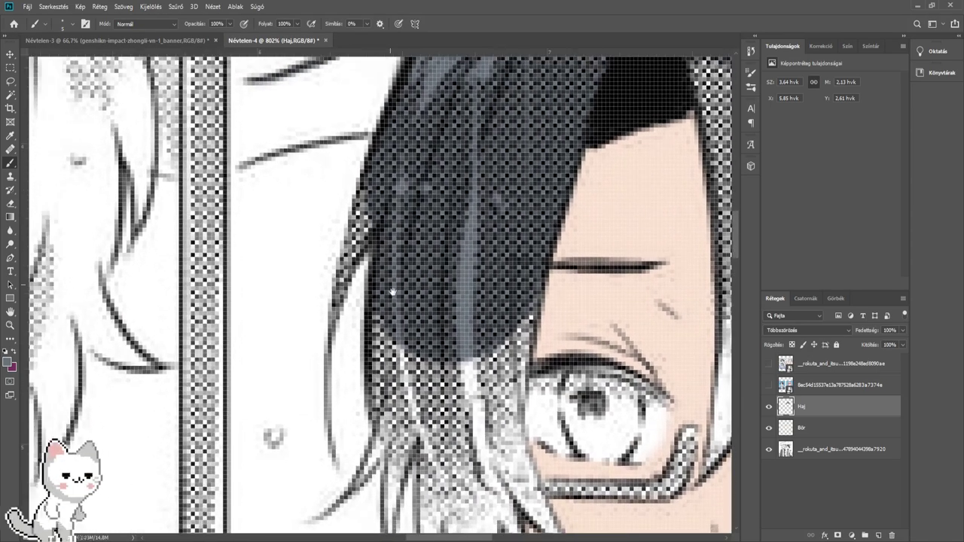
scroll(332, 313, up, 9)
alt+right_click(359, 332)
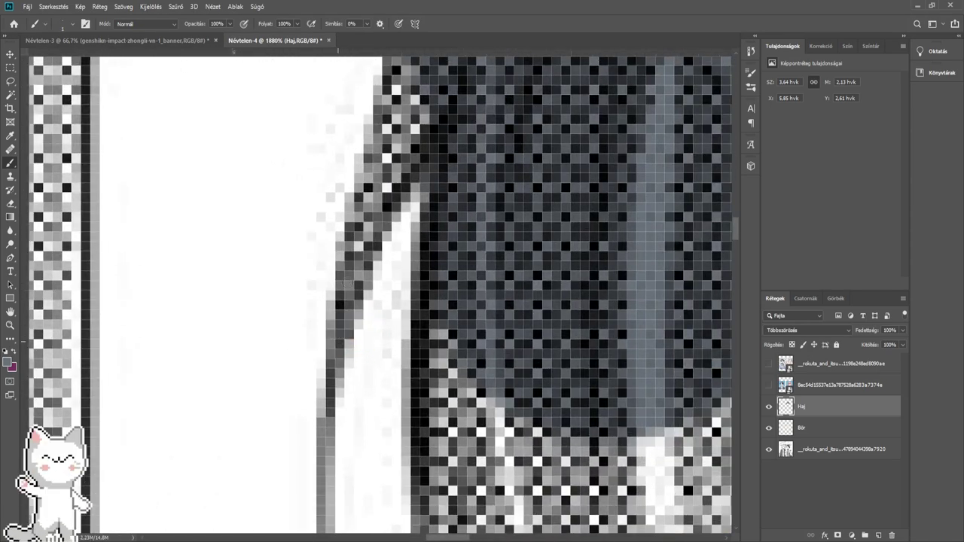
drag(337, 329, 382, 195)
alt+right_click(365, 248)
mouse_move(366, 249)
mouse_down()
mouse_move(418, 107)
mouse_move(328, 316)
mouse_up()
mouse_move(314, 358)
mouse_down()
mouse_move(292, 401)
mouse_move(320, 344)
mouse_up()
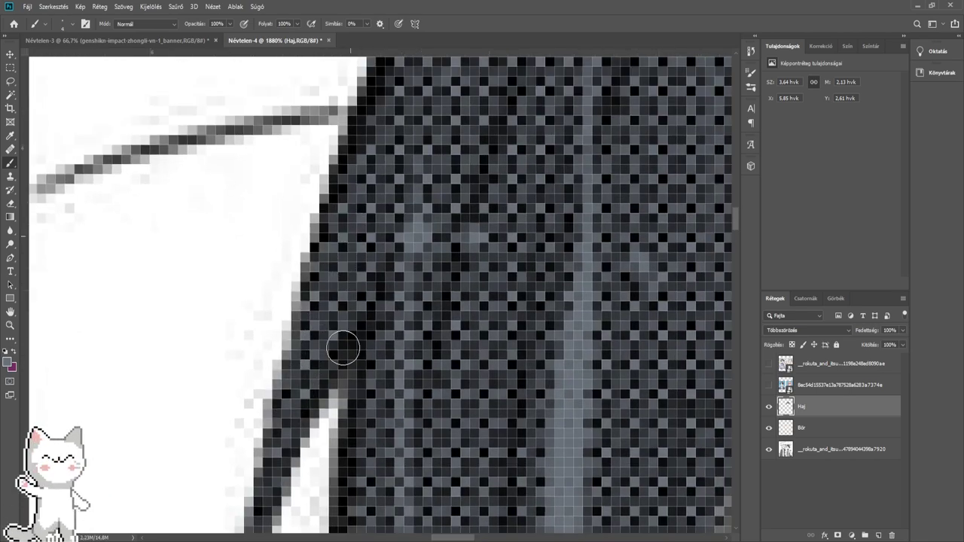
- Continue the grey-blue fill down the same narrow side strand to its pointed tip
key(space)
drag(391, 308, 490, 86)
mouse_move(259, 512)
mouse_down()
mouse_move(411, 256)
mouse_move(312, 328)
mouse_up()
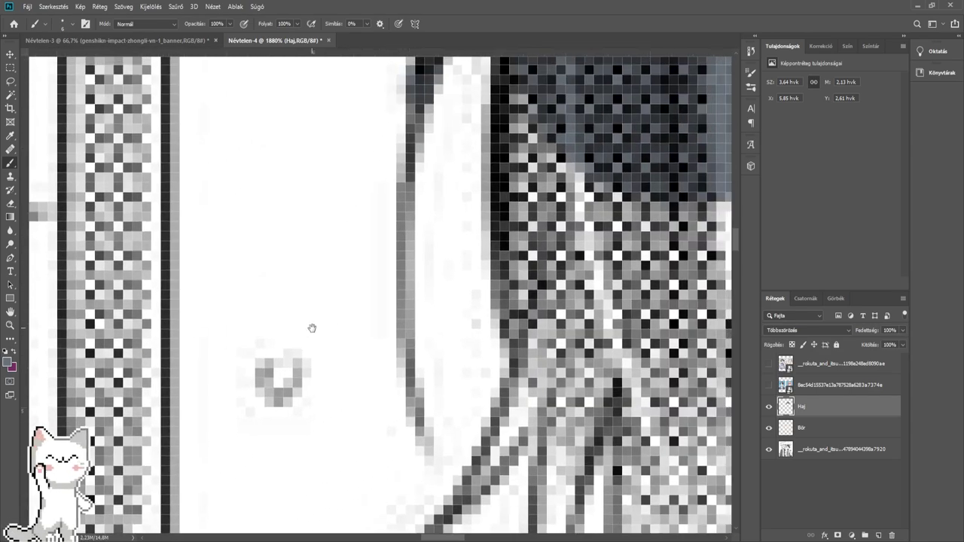
drag(424, 439, 408, 283)
drag(410, 226, 425, 75)
- Extend the grey-blue tone down the left edge of the dark hair to the lower strands with a 12 px brush
key(space)
mouse_move(561, 122)
mouse_down()
mouse_move(383, 283)
mouse_move(384, 271)
mouse_move(376, 387)
mouse_move(386, 446)
mouse_up()
key(bracketright)
key(bracketright)
key(bracketright)
key(bracketright)
key(bracketright)
key(bracketright)
key(bracketright)
key(bracketright)
key(bracketright)
key(bracketright)
mouse_move(386, 446)
mouse_down()
mouse_move(373, 259)
mouse_move(385, 328)
mouse_move(467, 391)
mouse_move(365, 218)
mouse_up()
scroll(365, 220, down, 6)
scroll(367, 219, up, 3)
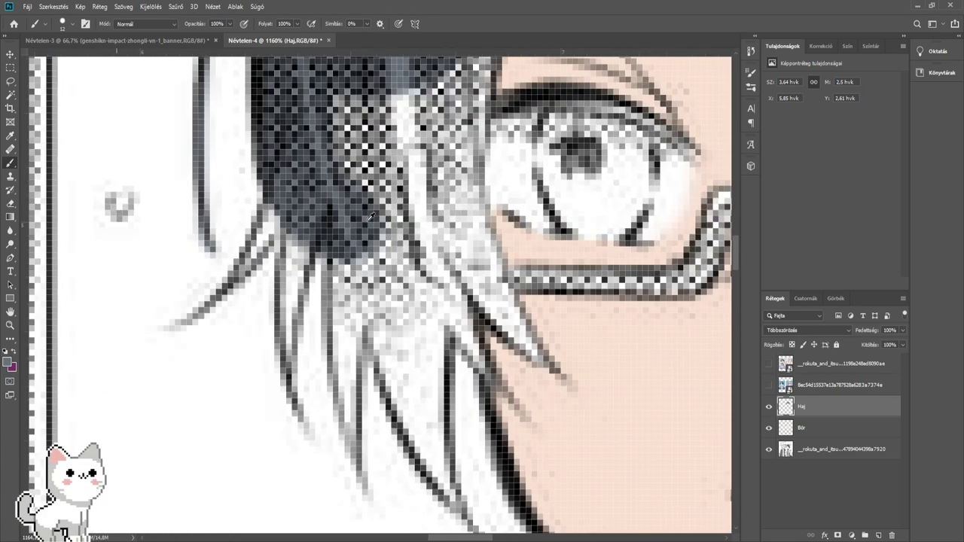
- Paint the rest of the wide lock beside the left eye, down between the lower pointed strands, enlarging the brush to 14 px
click(9, 203)
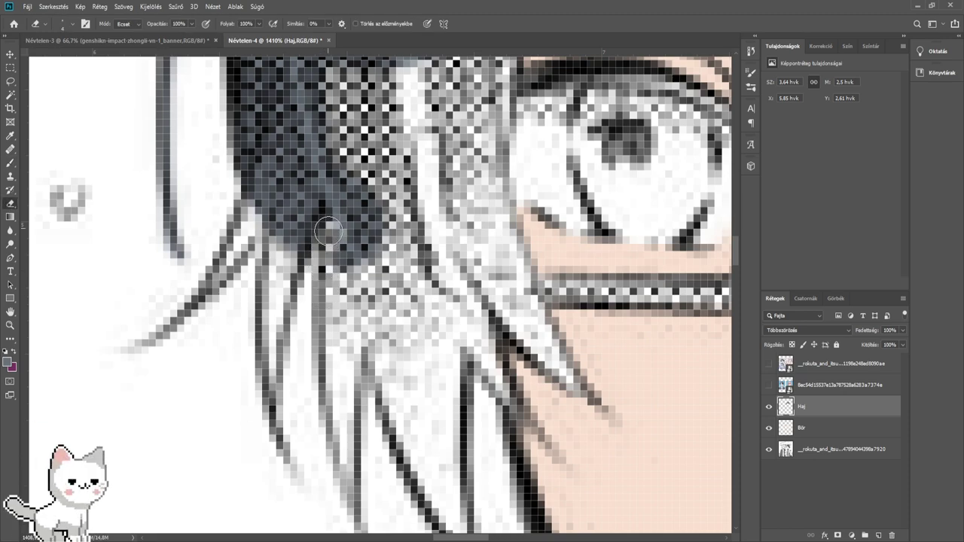
click(10, 163)
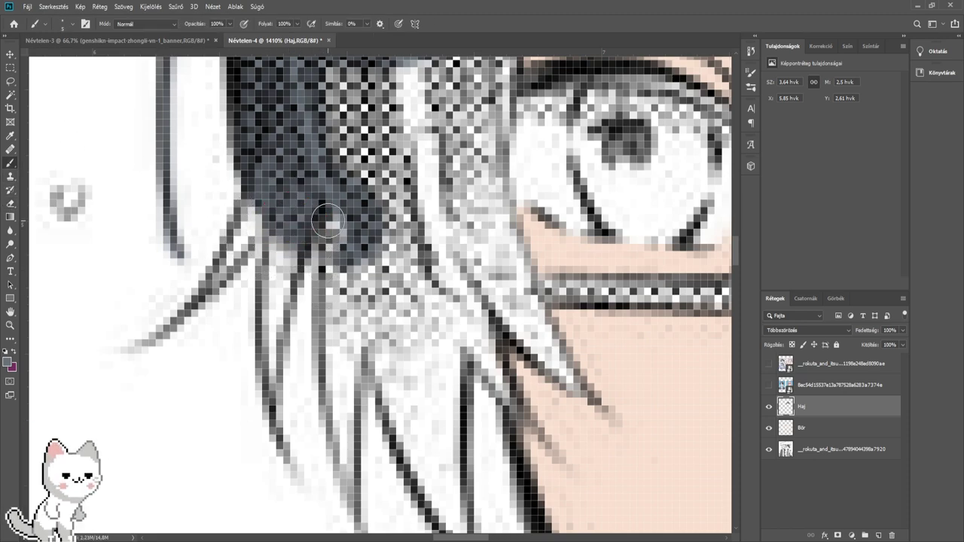
mouse_move(328, 219)
mouse_down()
mouse_move(339, 363)
mouse_move(359, 361)
mouse_move(314, 317)
mouse_up()
mouse_move(342, 283)
mouse_down()
mouse_move(327, 300)
mouse_move(357, 273)
mouse_move(362, 347)
mouse_move(381, 399)
mouse_move(405, 272)
mouse_move(444, 259)
mouse_move(456, 241)
mouse_move(434, 192)
mouse_move(442, 316)
mouse_move(413, 352)
mouse_move(443, 317)
mouse_move(433, 105)
mouse_move(391, 284)
mouse_move(352, 197)
mouse_up()
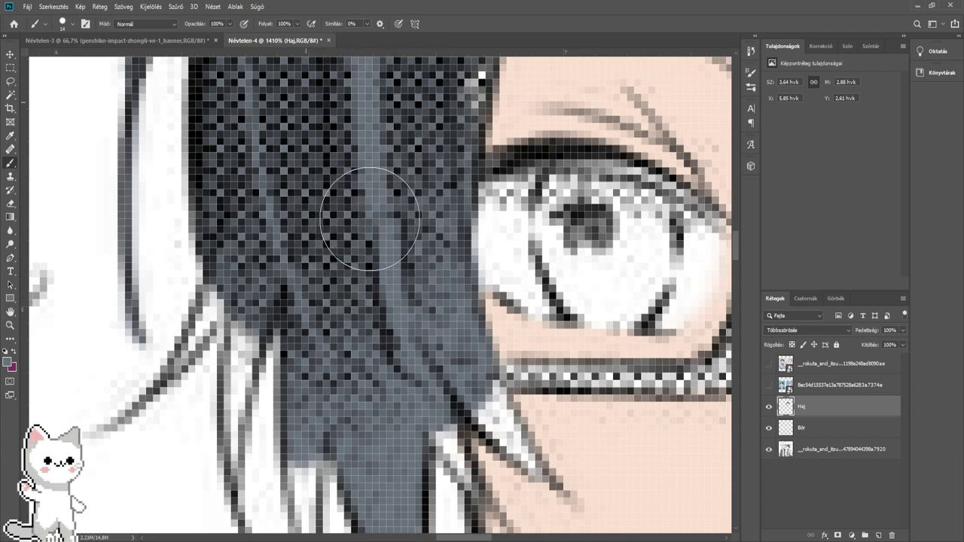
mouse_move(422, 157)
mouse_down()
mouse_move(428, 344)
mouse_move(470, 116)
mouse_up()
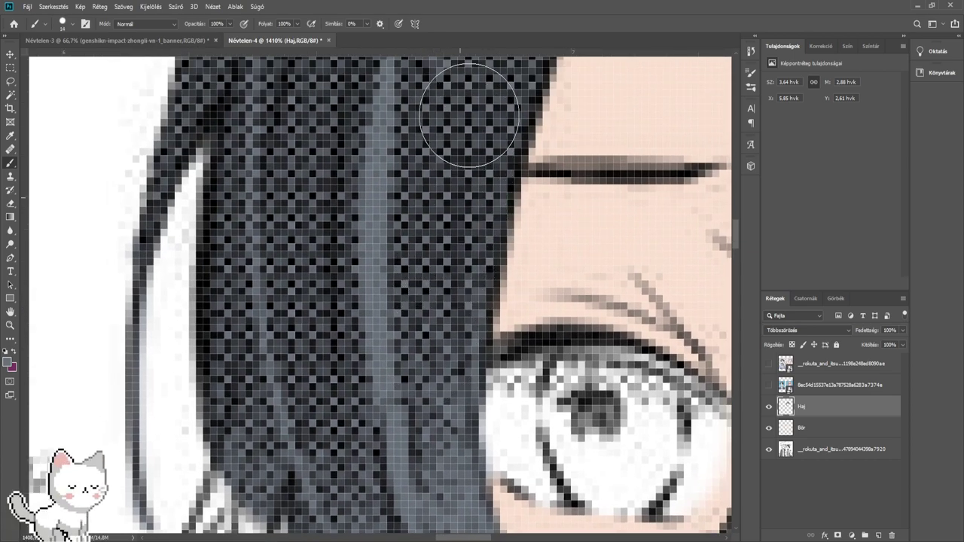
- Fill the thin strand curving outward at the lower left of the dark hair with a 2 px brush
mouse_move(298, 468)
mouse_down()
mouse_move(403, 266)
mouse_move(464, 189)
mouse_up()
scroll(402, 262, up, 3)
drag(398, 277, 333, 278)
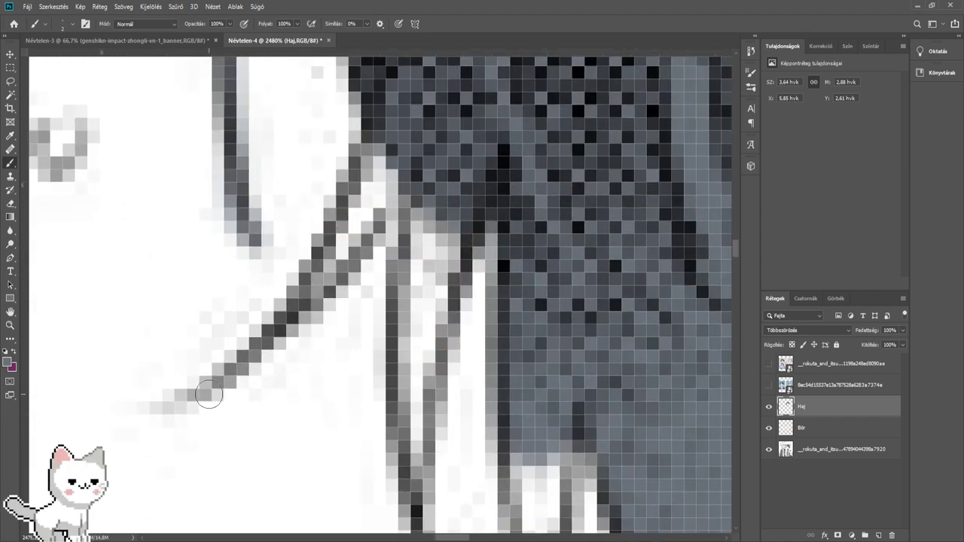
mouse_move(188, 397)
mouse_down()
mouse_move(273, 335)
mouse_move(368, 226)
mouse_up()
- Fill the narrow pointed strand next to the outward-curving one, and close the white gaps where both strands join the hair
drag(424, 314, 387, 182)
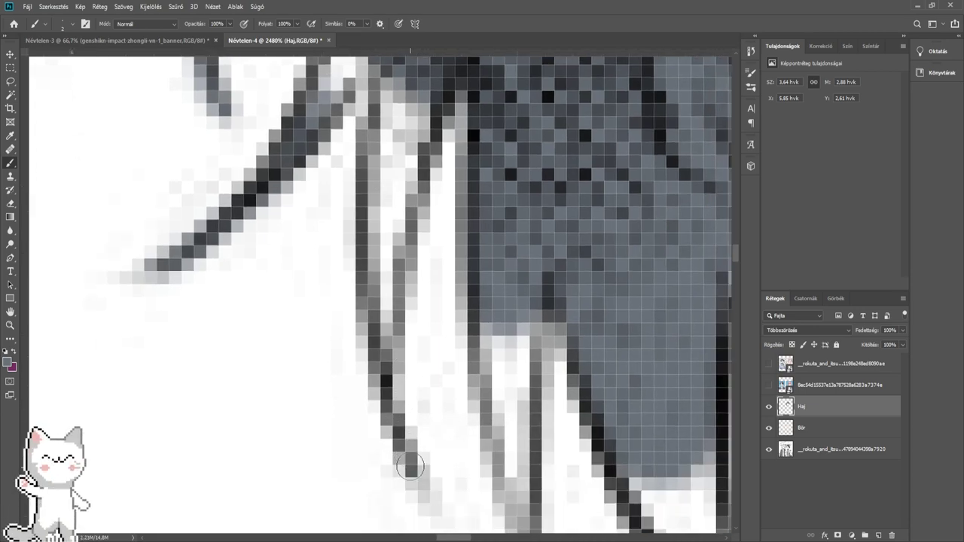
mouse_move(410, 466)
mouse_down()
mouse_move(389, 372)
mouse_move(387, 235)
mouse_up()
drag(382, 276, 392, 368)
mouse_move(384, 368)
mouse_down()
mouse_move(396, 310)
mouse_move(396, 348)
mouse_move(407, 200)
mouse_up()
mouse_move(395, 236)
mouse_down()
mouse_move(390, 308)
mouse_move(394, 233)
mouse_move(391, 288)
mouse_up()
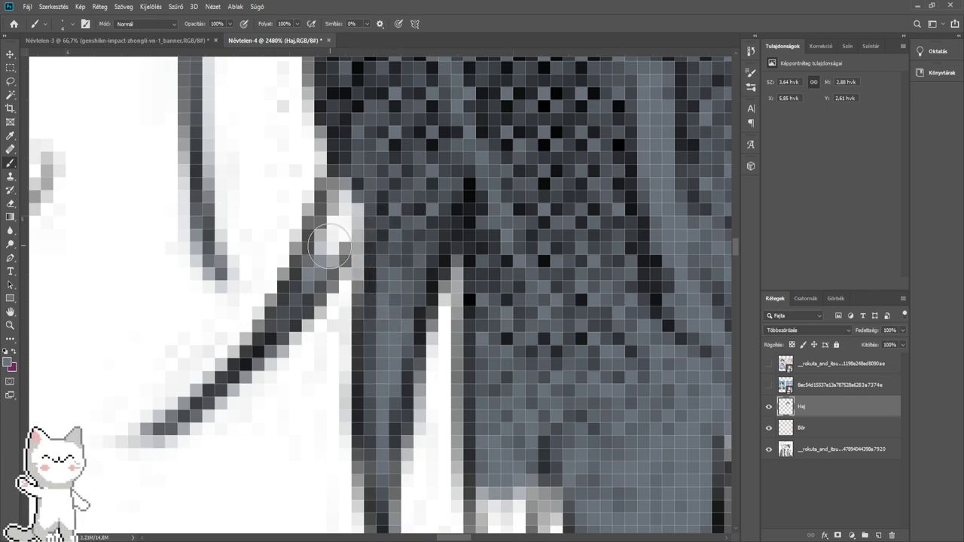
mouse_move(329, 246)
mouse_down()
mouse_move(377, 194)
mouse_move(329, 256)
mouse_move(378, 149)
mouse_up()
drag(376, 226, 378, 306)
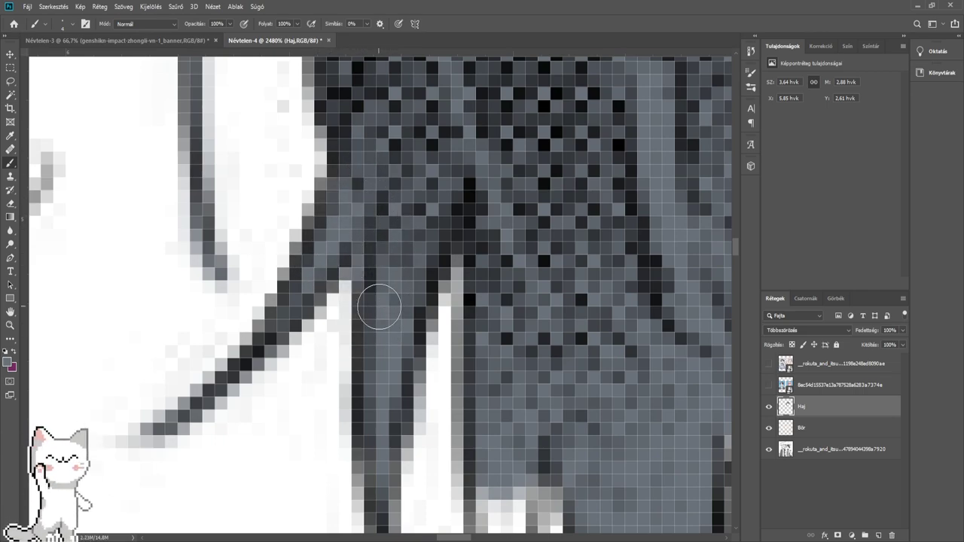
drag(470, 436, 353, 210)
drag(391, 310, 398, 266)
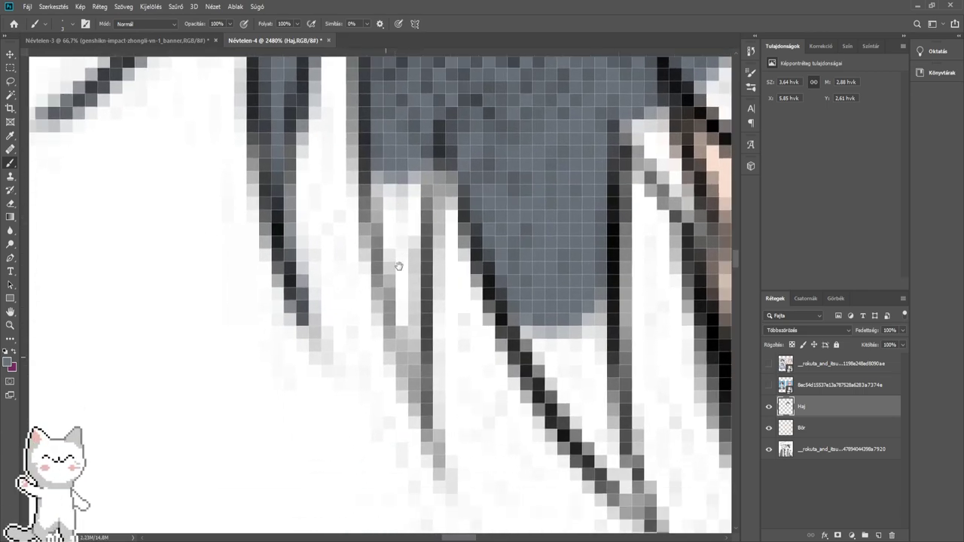
- Fill the remaining narrow strand and the wide pointed lock beside it down to their tips, reducing the brush to 2 px
mouse_move(441, 474)
mouse_down()
mouse_move(402, 299)
mouse_move(408, 345)
mouse_move(416, 343)
mouse_move(415, 368)
mouse_move(392, 147)
mouse_move(398, 254)
mouse_move(392, 168)
mouse_move(406, 251)
mouse_move(410, 185)
mouse_move(406, 276)
mouse_move(394, 128)
mouse_up()
key(])
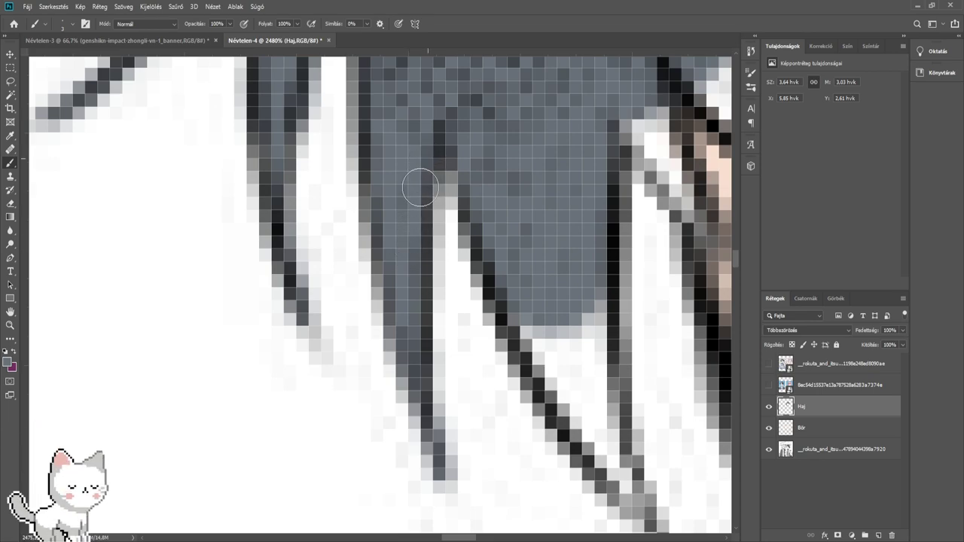
drag(440, 149, 450, 182)
mouse_move(521, 301)
mouse_down()
mouse_move(383, 193)
mouse_move(462, 329)
mouse_move(437, 274)
mouse_up()
mouse_move(456, 325)
mouse_down()
mouse_move(425, 255)
mouse_move(456, 279)
mouse_move(456, 310)
mouse_move(465, 306)
mouse_move(448, 186)
mouse_up()
drag(488, 318, 384, 263)
mouse_move(438, 392)
mouse_down()
mouse_move(430, 394)
mouse_move(451, 417)
mouse_move(394, 326)
mouse_up()
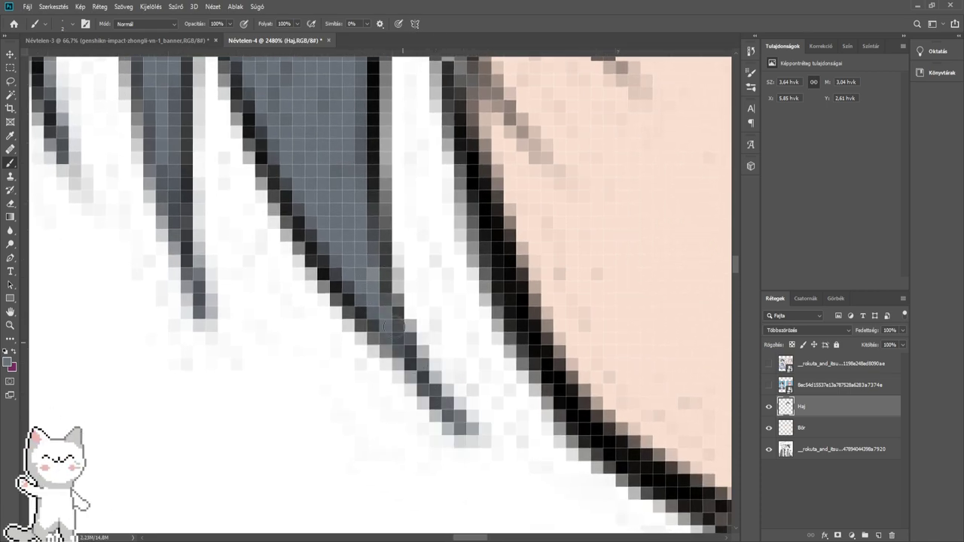
mouse_move(369, 253)
mouse_down()
mouse_move(400, 295)
mouse_move(389, 300)
mouse_up()
- Fill the short pointed strands overlapping the cheek below the left end of the glasses frame with a 2 to 3 px brush
mouse_move(336, 130)
mouse_down()
mouse_move(363, 327)
mouse_move(356, 371)
mouse_up()
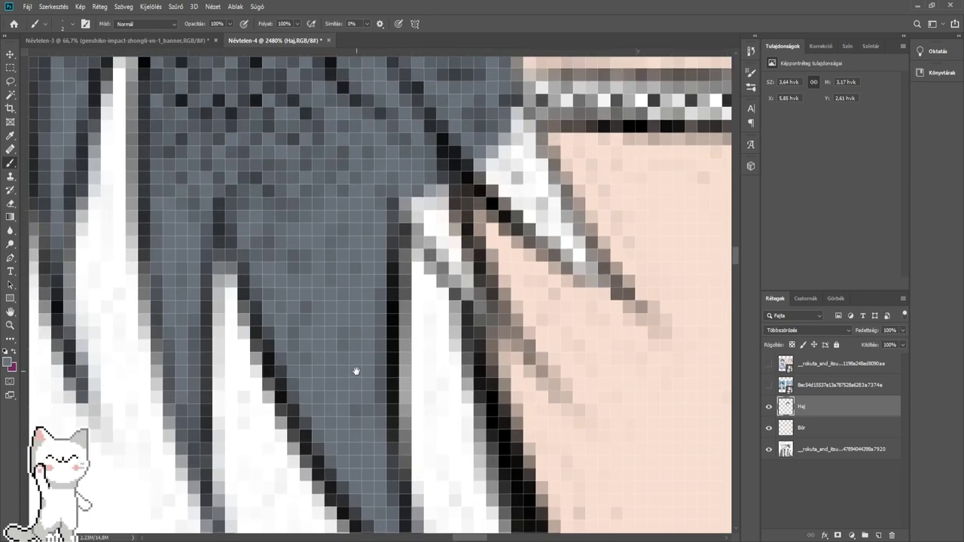
drag(412, 238, 331, 297)
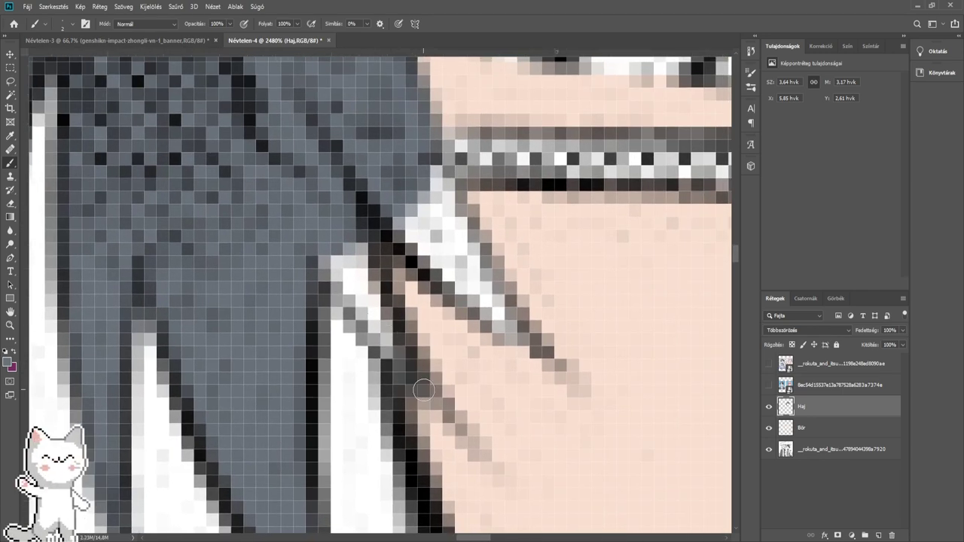
drag(472, 450, 411, 359)
drag(531, 350, 462, 265)
alt+right_click(457, 258)
mouse_move(500, 297)
mouse_down()
mouse_move(468, 263)
mouse_move(464, 349)
mouse_up()
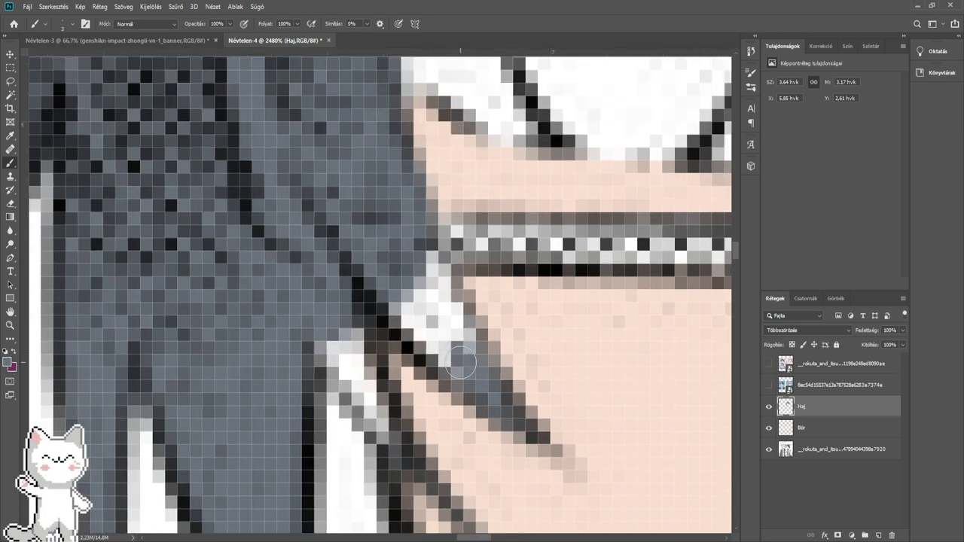
mouse_move(414, 318)
mouse_down()
mouse_move(466, 331)
mouse_move(450, 338)
mouse_move(409, 222)
mouse_move(388, 194)
mouse_up()
drag(377, 318, 457, 266)
drag(415, 308, 427, 325)
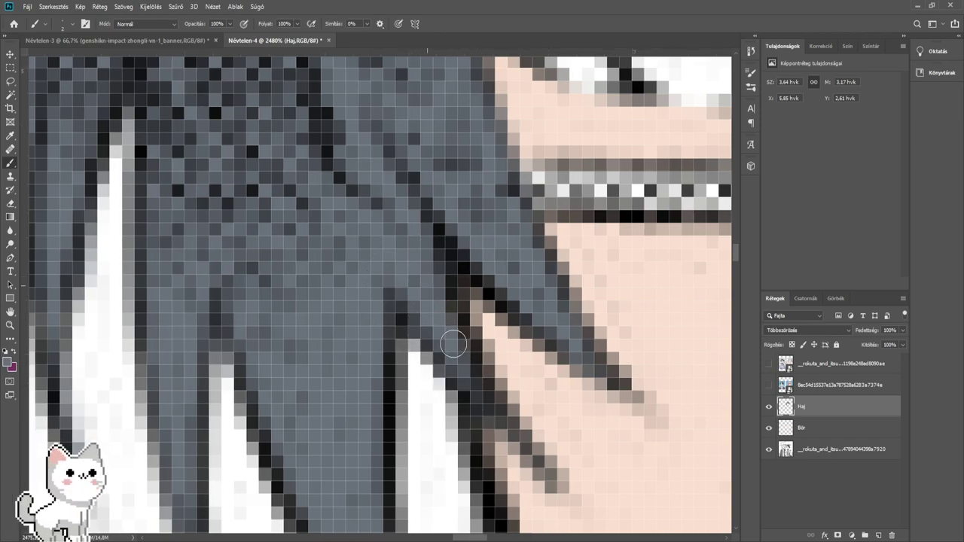
- Paint the grey-blue tone over the fringe to the right of the black parting above the forehead with an 18 px brush
drag(452, 267, 388, 322)
drag(561, 196, 369, 467)
drag(485, 189, 305, 450)
drag(468, 241, 305, 384)
drag(553, 215, 532, 366)
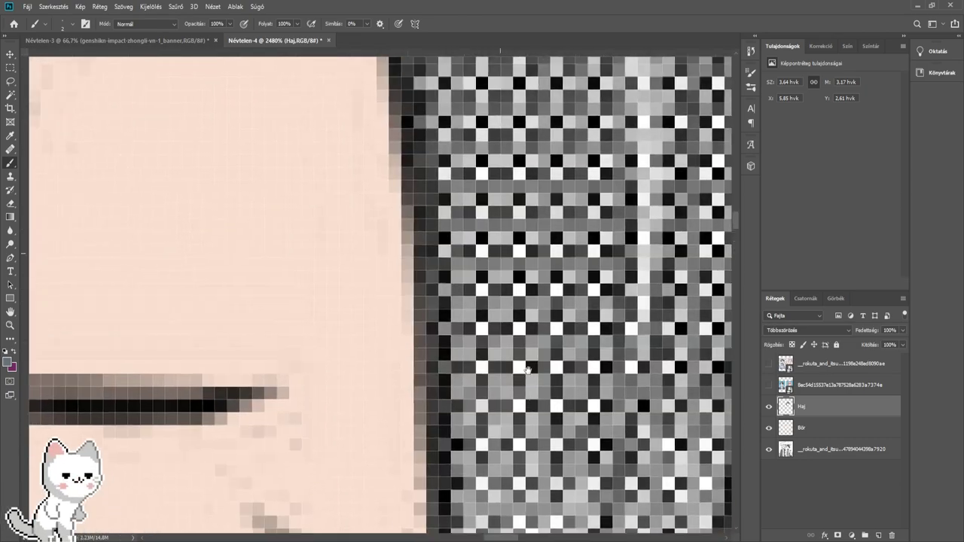
drag(422, 121, 575, 369)
drag(583, 188, 419, 381)
drag(584, 309, 458, 300)
mouse_move(440, 268)
mouse_down()
mouse_move(449, 269)
mouse_move(432, 254)
mouse_move(343, 252)
mouse_move(481, 259)
mouse_up()
scroll(354, 239, down, 5)
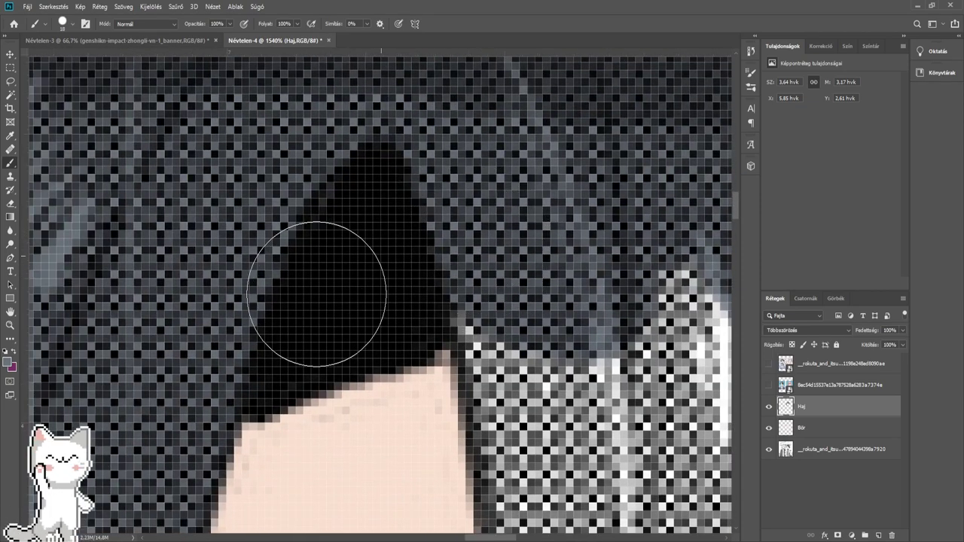
drag(523, 302, 436, 219)
drag(450, 268, 462, 422)
- Extend the tone across the right fringe and down the wide lock beside the right eye with a 26 px brush
drag(469, 415, 382, 224)
mouse_move(385, 260)
mouse_down()
mouse_move(394, 347)
mouse_move(387, 430)
mouse_move(441, 376)
mouse_move(516, 333)
mouse_move(540, 337)
mouse_move(554, 282)
mouse_move(548, 222)
mouse_move(522, 237)
mouse_move(460, 348)
mouse_up()
scroll(549, 224, down, 2)
drag(425, 180, 437, 220)
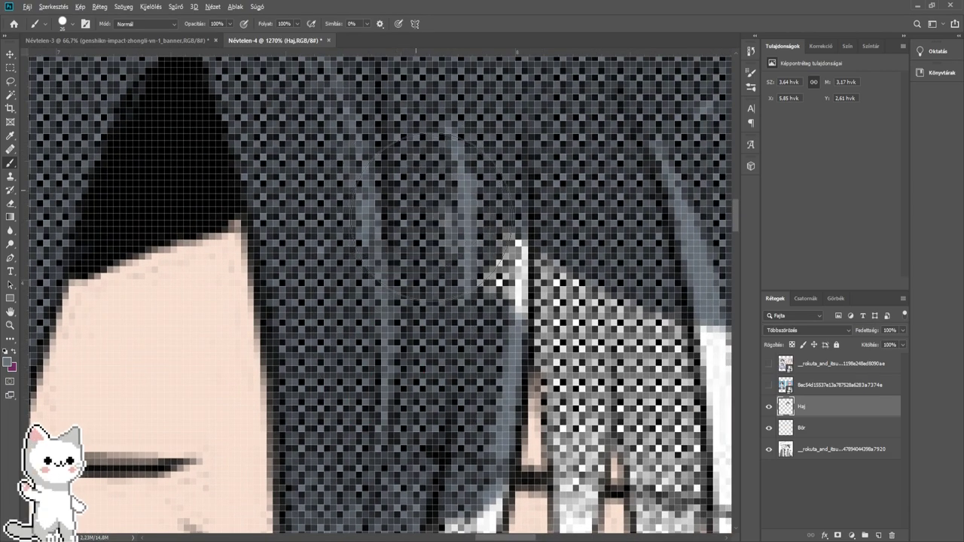
mouse_move(529, 279)
mouse_down()
mouse_move(301, 200)
mouse_move(614, 306)
mouse_move(322, 235)
mouse_up()
mouse_move(277, 279)
mouse_down()
mouse_move(261, 271)
mouse_move(277, 378)
mouse_up()
mouse_move(277, 414)
mouse_down()
mouse_move(331, 232)
mouse_move(317, 234)
mouse_move(324, 414)
mouse_move(365, 340)
mouse_move(490, 245)
mouse_move(503, 314)
mouse_move(562, 376)
mouse_up()
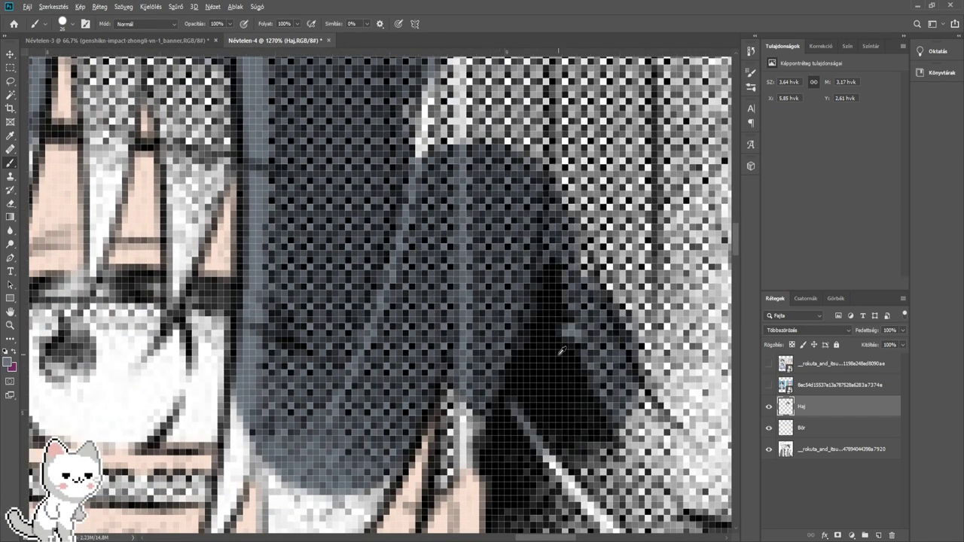
- Paint the right side of the dark hair out to its outer outline, enlarging the brush to 31 px
scroll(560, 350, down, 7)
mouse_move(570, 333)
mouse_down()
mouse_move(500, 360)
mouse_move(524, 384)
mouse_move(549, 373)
mouse_move(553, 337)
mouse_up()
scroll(512, 339, up, 3)
key(bracketright)
drag(549, 290, 553, 142)
drag(538, 126, 515, 345)
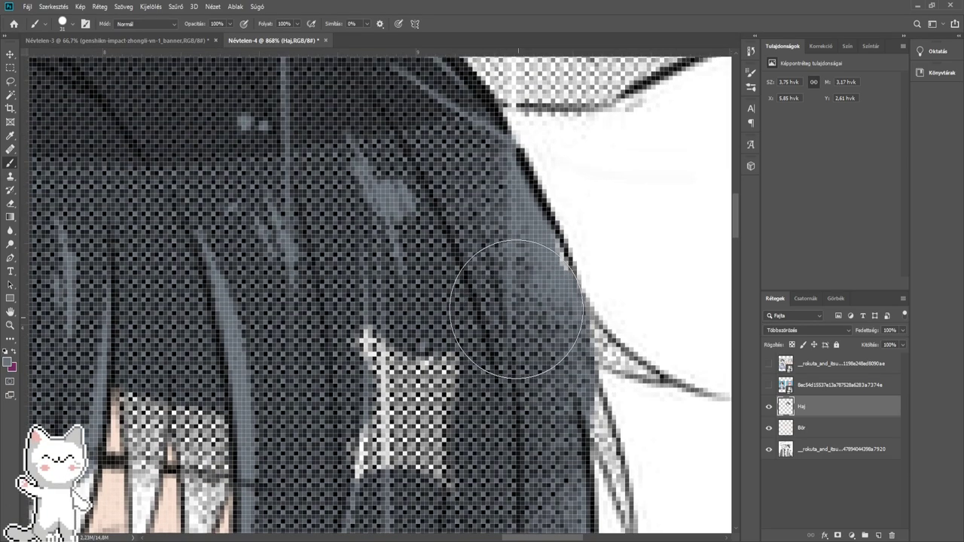
mouse_move(493, 263)
mouse_down()
mouse_move(452, 460)
mouse_move(383, 279)
mouse_up()
drag(390, 122, 379, 350)
- Fill the thin strand sticking out at the upper right of the dark hair, reducing the brush to 2 px
scroll(378, 349, down, 3)
scroll(382, 329, up, 6)
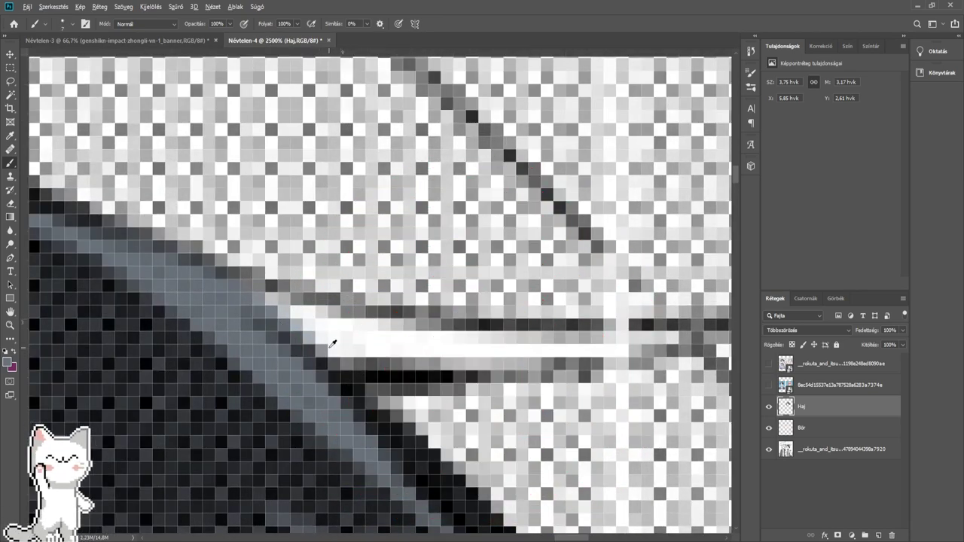
key(bracketleft)
key(bracketleft)
mouse_move(329, 347)
mouse_down()
mouse_move(333, 337)
mouse_move(253, 284)
mouse_up()
drag(407, 313, 226, 298)
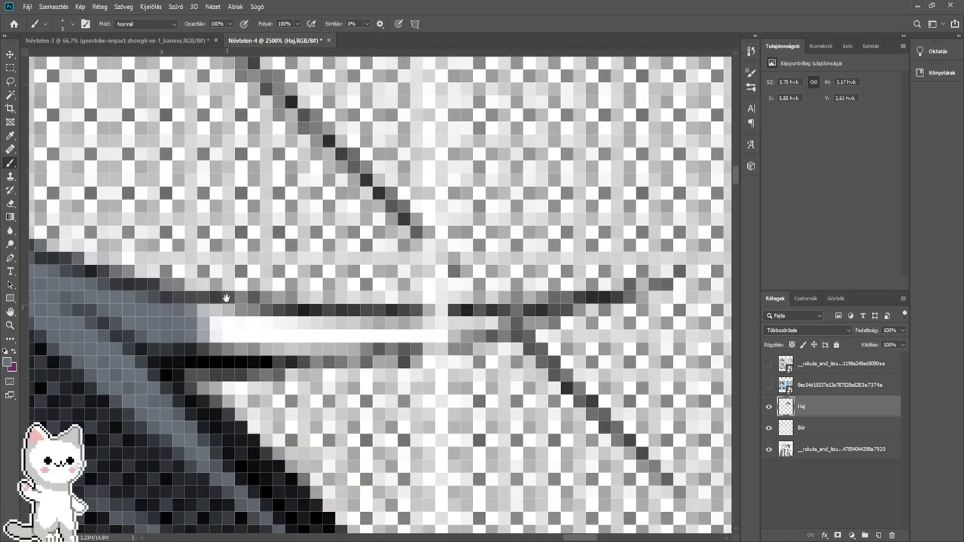
mouse_move(208, 340)
mouse_down()
mouse_move(288, 337)
mouse_move(152, 320)
mouse_move(242, 329)
mouse_move(203, 331)
mouse_move(384, 334)
mouse_move(280, 337)
mouse_move(532, 324)
mouse_move(488, 325)
mouse_up()
drag(349, 361, 360, 117)
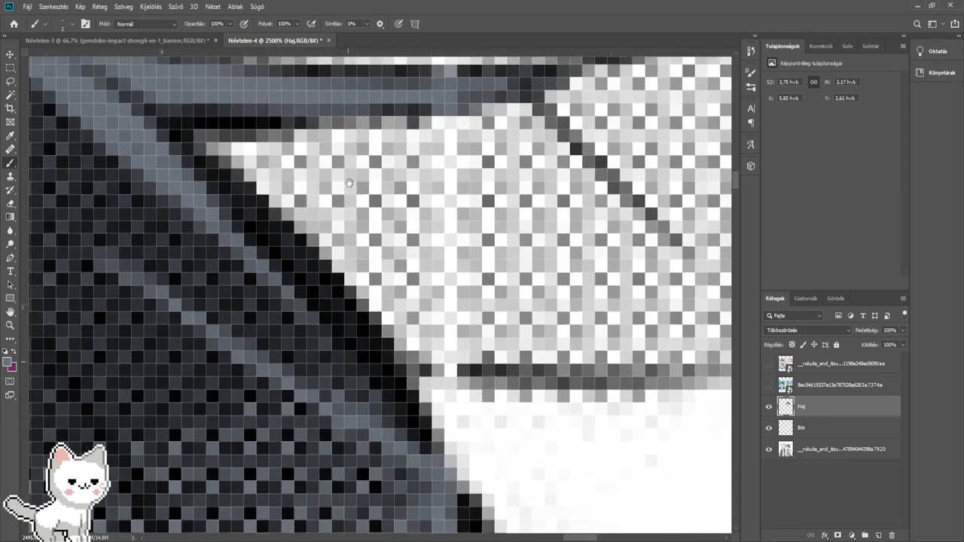
- Fill the tapered strand flicking outward from the right edge of the hair and the gap at its root
drag(482, 482, 359, 176)
mouse_move(553, 504)
mouse_down()
mouse_move(506, 422)
mouse_move(432, 354)
mouse_up()
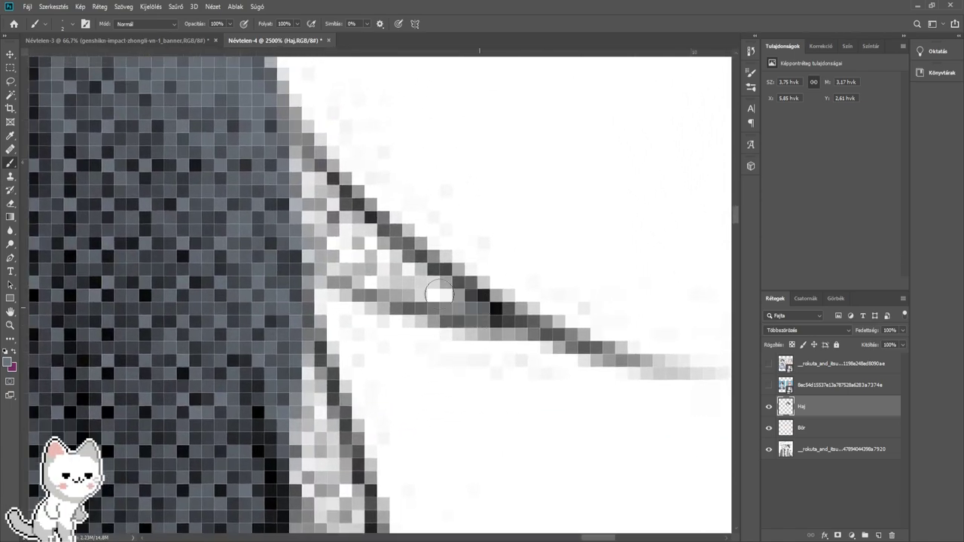
drag(439, 294, 495, 312)
mouse_move(378, 274)
mouse_down()
mouse_move(436, 365)
mouse_move(503, 387)
mouse_move(376, 339)
mouse_move(424, 364)
mouse_move(325, 331)
mouse_move(478, 375)
mouse_move(304, 269)
mouse_move(476, 374)
mouse_move(313, 272)
mouse_up()
key(bracketright)
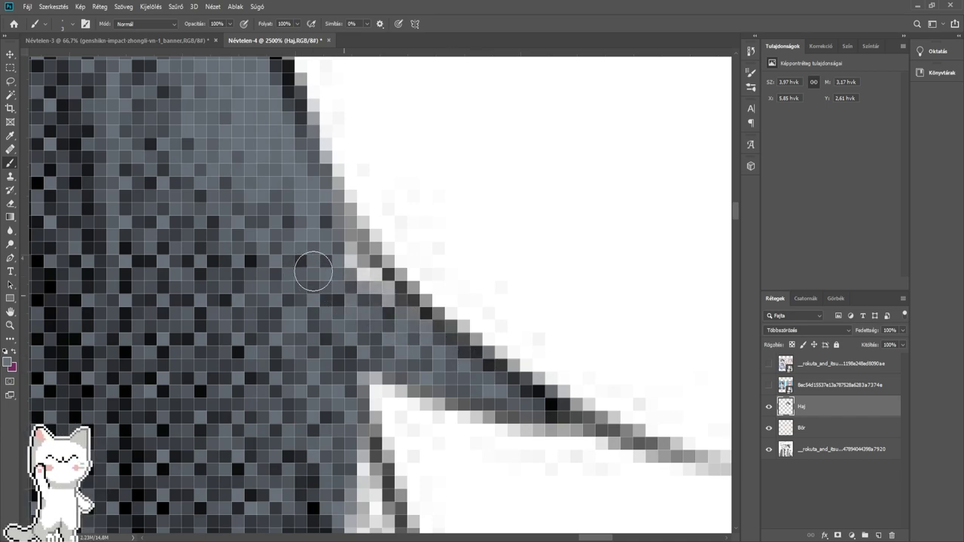
key(bracketright)
mouse_move(387, 318)
mouse_down()
mouse_move(313, 227)
mouse_move(354, 254)
mouse_up()
- Fill the thin downward strand on the right edge of the hair, using 5 px at its root and 1 px at its tip
drag(315, 296, 364, 61)
mouse_move(414, 294)
mouse_down()
mouse_move(427, 354)
mouse_move(392, 220)
mouse_move(430, 290)
mouse_up()
drag(432, 323, 386, 188)
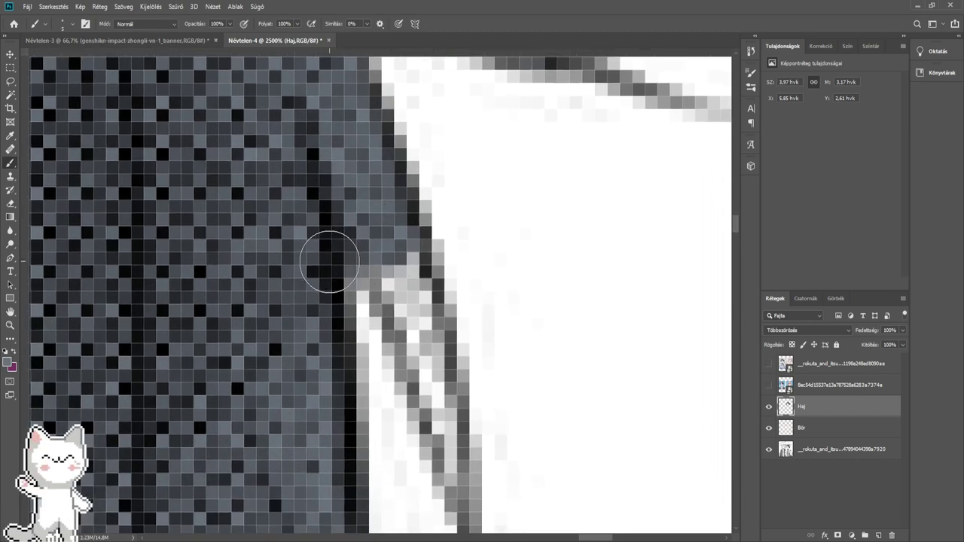
mouse_move(388, 254)
mouse_down()
mouse_move(413, 311)
mouse_move(354, 190)
mouse_move(433, 380)
mouse_move(403, 302)
mouse_move(429, 246)
mouse_move(422, 253)
mouse_move(408, 200)
mouse_move(454, 333)
mouse_up()
drag(453, 383, 425, 257)
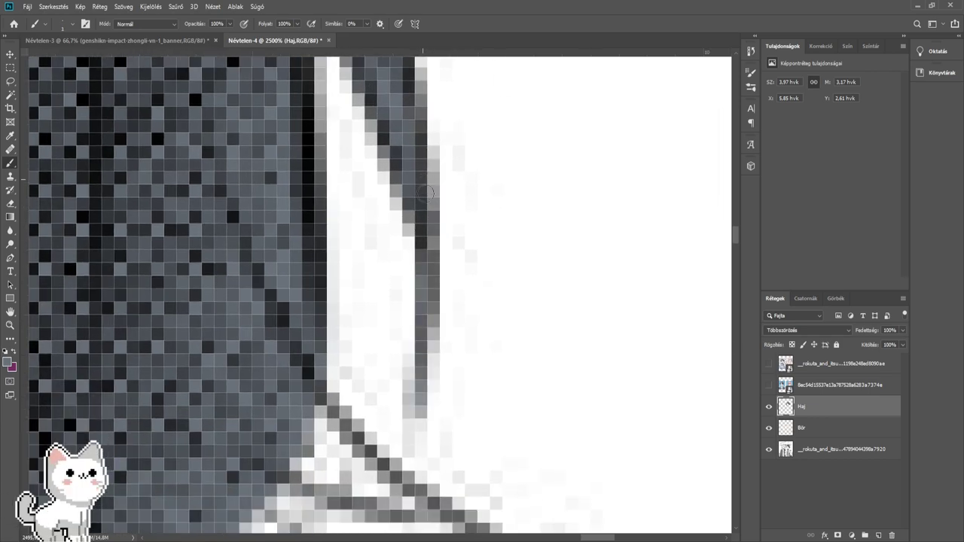
- Fill the outward-pointing strand at the lower right of the hair with a 4 px brush
drag(419, 433, 415, 203)
mouse_move(375, 262)
mouse_down()
mouse_move(555, 339)
mouse_move(430, 345)
mouse_move(451, 353)
mouse_move(350, 301)
mouse_move(403, 328)
mouse_move(320, 238)
mouse_move(374, 314)
mouse_up()
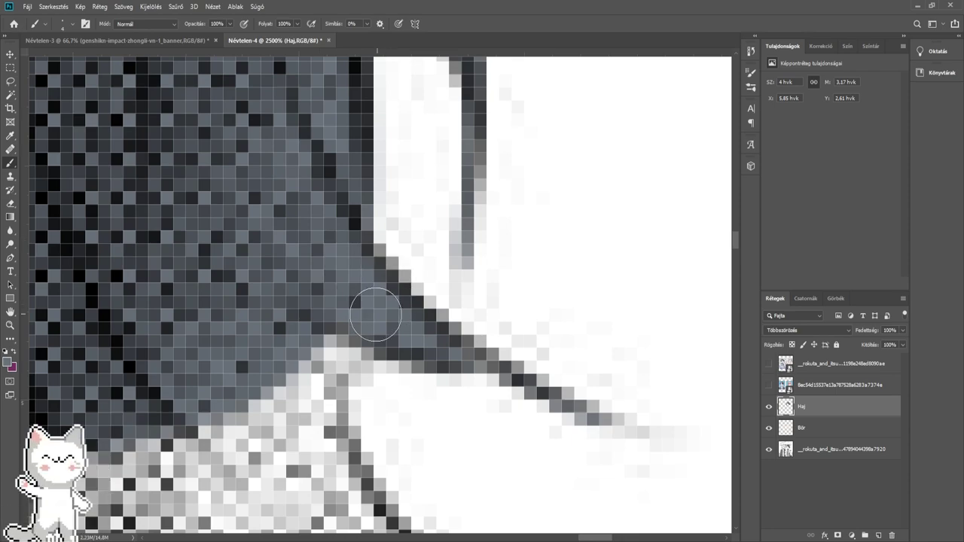
mouse_move(317, 325)
mouse_down()
mouse_move(411, 261)
mouse_move(508, 279)
mouse_up()
- Fill the large spike at the lower right down to its tip and along its lower edge, enlarging the brush to 14 px
key(bracketright)
key(bracketright)
key(bracketright)
key(bracketright)
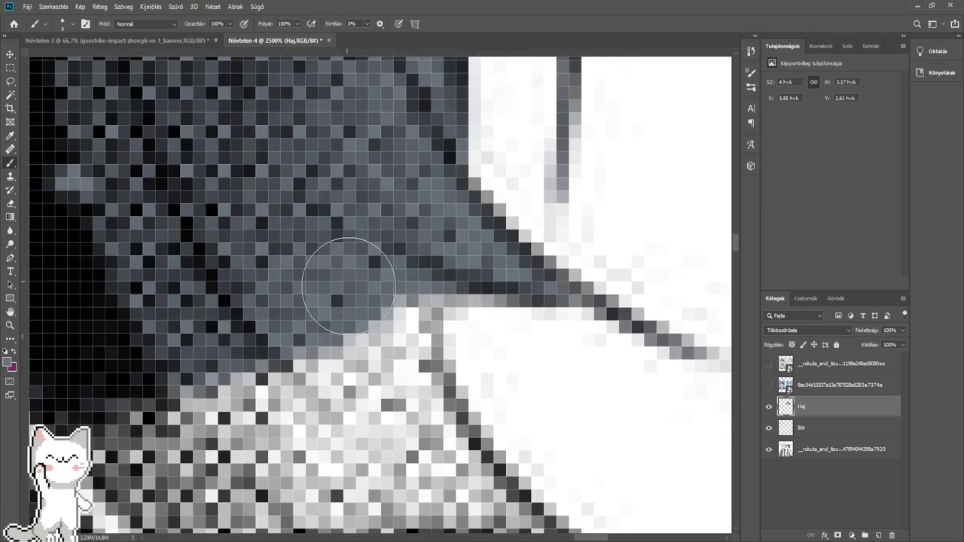
drag(349, 286, 415, 417)
scroll(411, 407, down, 8)
drag(386, 372, 410, 261)
scroll(410, 262, up, 3)
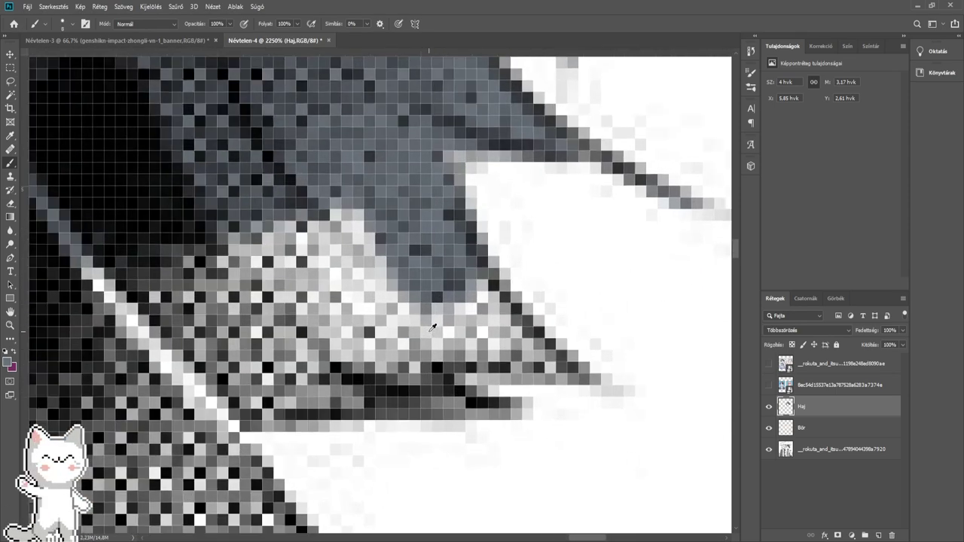
mouse_move(502, 419)
mouse_down()
mouse_move(384, 406)
mouse_move(574, 362)
mouse_move(564, 371)
mouse_move(460, 362)
mouse_move(500, 361)
mouse_move(483, 341)
mouse_move(540, 351)
mouse_move(428, 277)
mouse_move(515, 326)
mouse_move(443, 251)
mouse_move(439, 325)
mouse_move(416, 390)
mouse_up()
scroll(417, 391, down, 3)
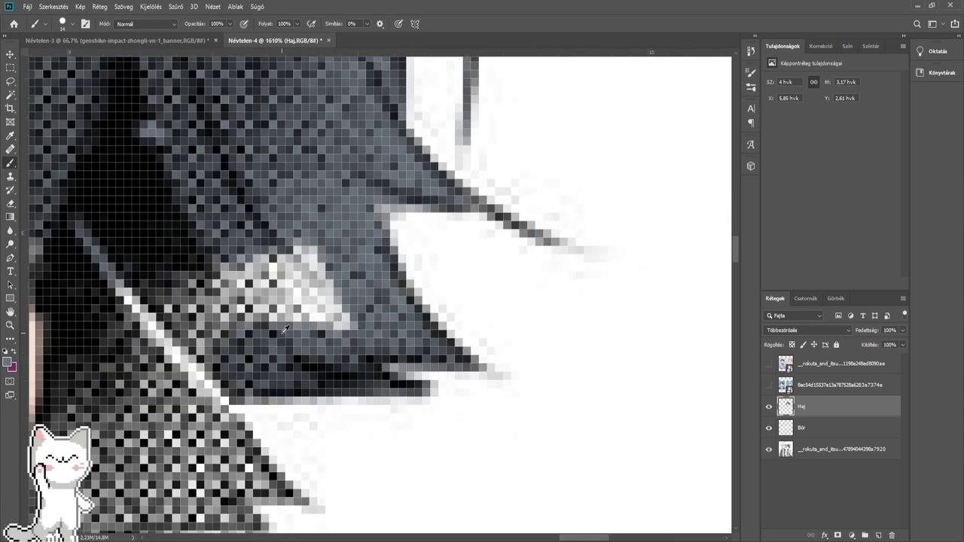
- Fill the remaining light gap in the spike, the white highlight line and the shaded hair behind the ear
drag(283, 332, 484, 323)
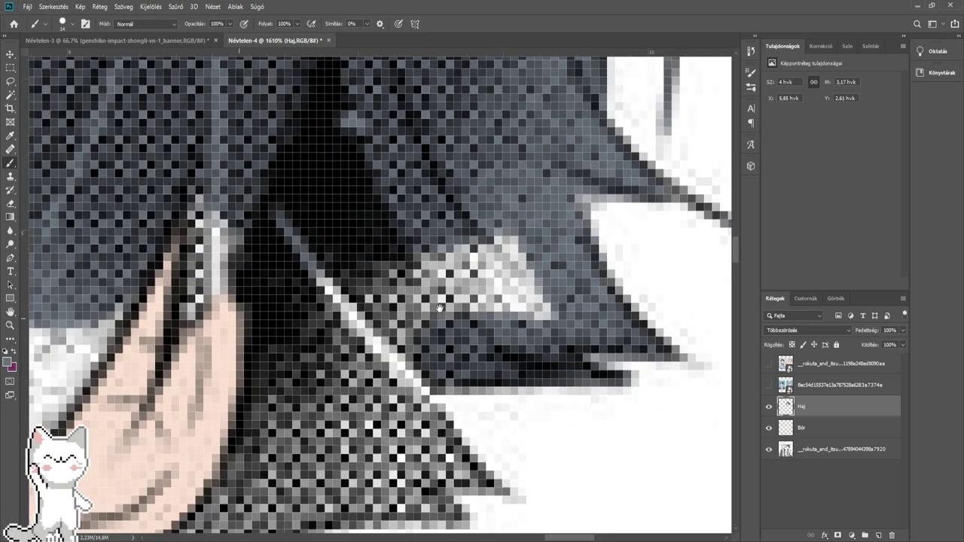
mouse_move(428, 303)
mouse_down()
mouse_move(380, 348)
mouse_move(379, 367)
mouse_move(366, 369)
mouse_move(313, 274)
mouse_move(337, 338)
mouse_move(493, 299)
mouse_move(519, 310)
mouse_move(484, 204)
mouse_up()
scroll(347, 364, up, 3)
mouse_move(347, 364)
mouse_down()
mouse_move(328, 347)
mouse_move(408, 178)
mouse_move(372, 264)
mouse_move(369, 213)
mouse_move(416, 292)
mouse_move(379, 345)
mouse_move(537, 326)
mouse_move(388, 276)
mouse_move(541, 275)
mouse_move(560, 285)
mouse_move(508, 235)
mouse_move(550, 265)
mouse_up()
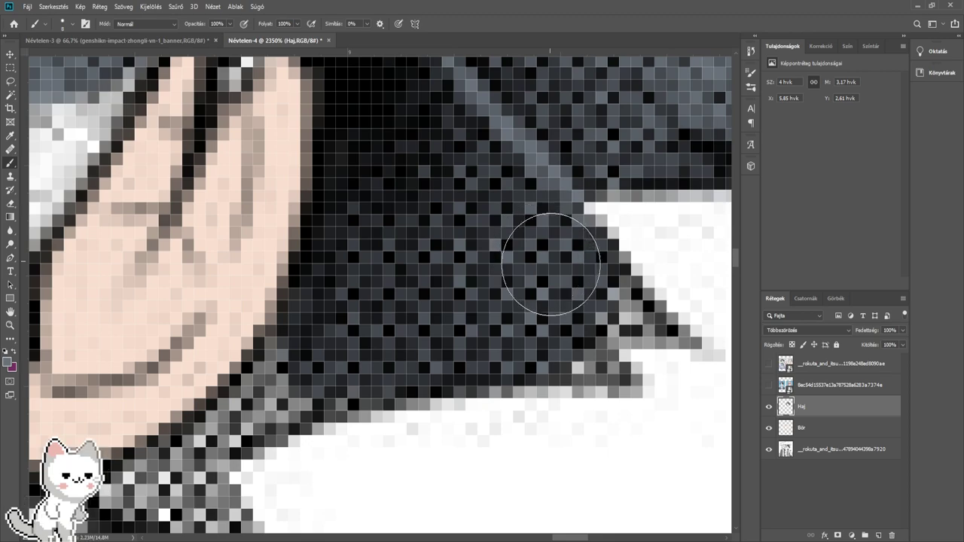
alt+right_click(579, 291)
drag(589, 293, 480, 298)
- Fill the split tips of the lower spike behind the ear with a 4 px brush
scroll(500, 325, up, 4)
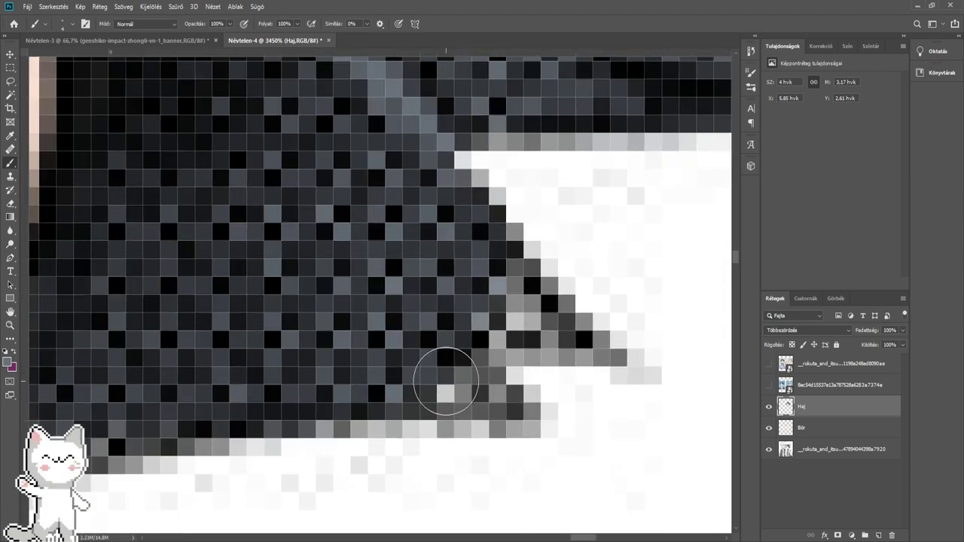
click(446, 384)
alt+right_click(461, 387)
drag(462, 388, 493, 397)
mouse_move(467, 339)
mouse_down()
mouse_move(566, 340)
mouse_move(451, 348)
mouse_move(590, 349)
mouse_move(463, 282)
mouse_move(528, 297)
mouse_move(505, 277)
mouse_move(582, 336)
mouse_up()
- Fill the narrow hair area under the earlobe and its downward-pointing strand with a small brush
drag(495, 297, 719, 295)
drag(199, 384, 494, 262)
alt+right_click(499, 288)
mouse_move(530, 308)
mouse_down()
mouse_move(621, 239)
mouse_move(613, 294)
mouse_move(513, 299)
mouse_up()
drag(418, 413, 502, 287)
mouse_move(550, 225)
mouse_down()
mouse_move(520, 203)
mouse_move(459, 279)
mouse_move(399, 331)
mouse_move(359, 324)
mouse_move(365, 339)
mouse_up()
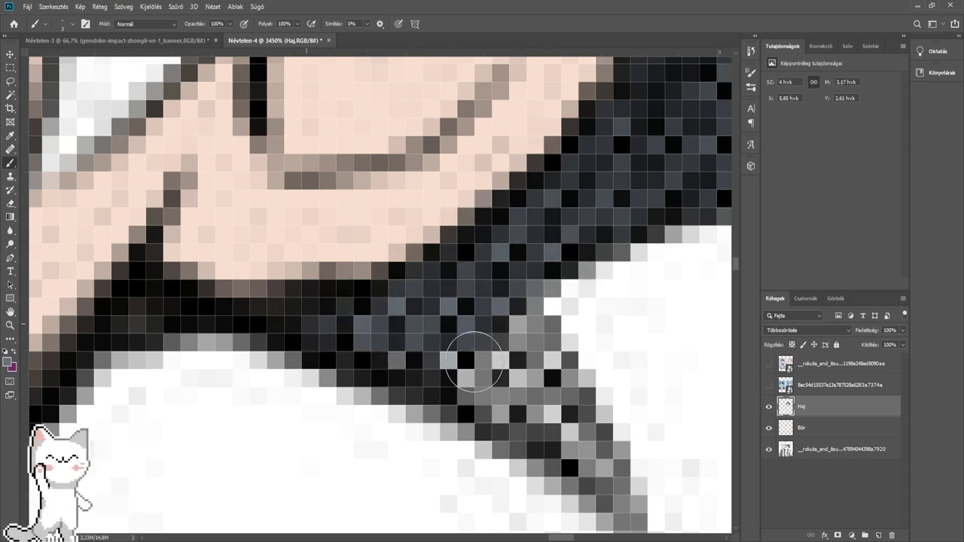
mouse_move(474, 361)
mouse_down()
mouse_move(479, 376)
mouse_move(380, 252)
mouse_up()
mouse_move(415, 297)
mouse_down()
mouse_move(497, 370)
mouse_move(491, 358)
mouse_move(491, 369)
mouse_move(412, 292)
mouse_move(506, 399)
mouse_up()
drag(351, 269, 388, 274)
mouse_move(389, 274)
mouse_down()
mouse_move(372, 256)
mouse_move(404, 267)
mouse_up()
mouse_move(448, 320)
mouse_down()
mouse_move(399, 253)
mouse_move(393, 221)
mouse_up()
- Fill the thin pointed strand at the right end of the glasses frame, starting with a 3 px brush
scroll(364, 238, down, 8)
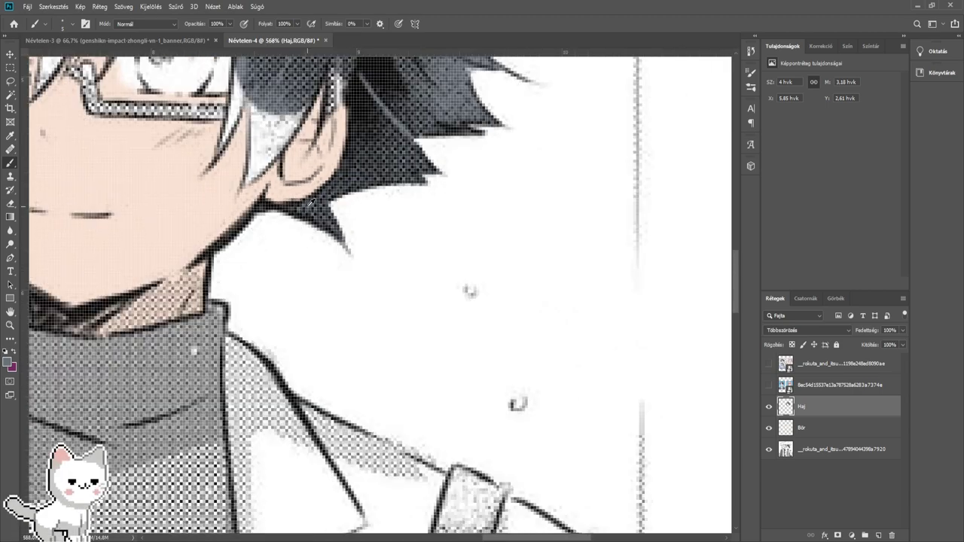
scroll(357, 258, down, 3)
scroll(359, 263, up, 7)
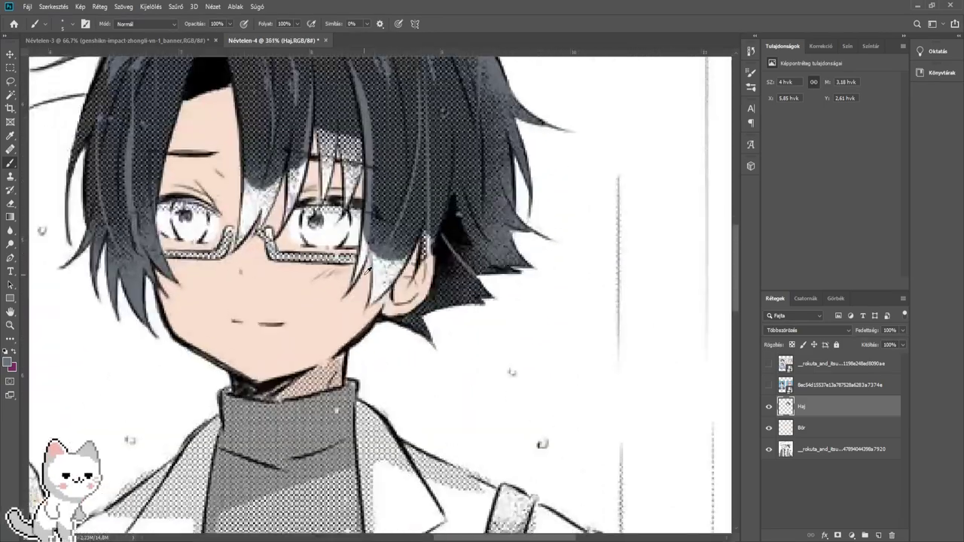
scroll(360, 270, up, 3)
key(bracketleft)
key(bracketleft)
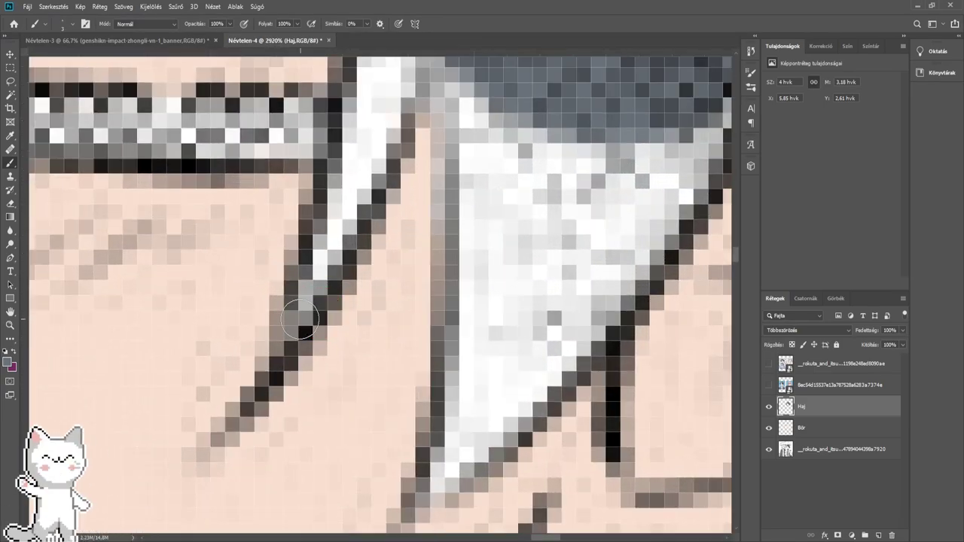
drag(293, 331, 321, 255)
mouse_move(340, 209)
mouse_down()
mouse_move(381, 297)
mouse_move(359, 358)
mouse_move(411, 235)
mouse_up()
key(bracketright)
mouse_move(416, 232)
mouse_down()
mouse_move(431, 274)
mouse_move(421, 350)
mouse_move(412, 305)
mouse_move(429, 149)
mouse_move(429, 305)
mouse_move(455, 177)
mouse_move(431, 326)
mouse_up()
- Fill the white lower part of the wide lock in front of the ear down to its tip, using 10 px then 5 px
drag(537, 359, 426, 226)
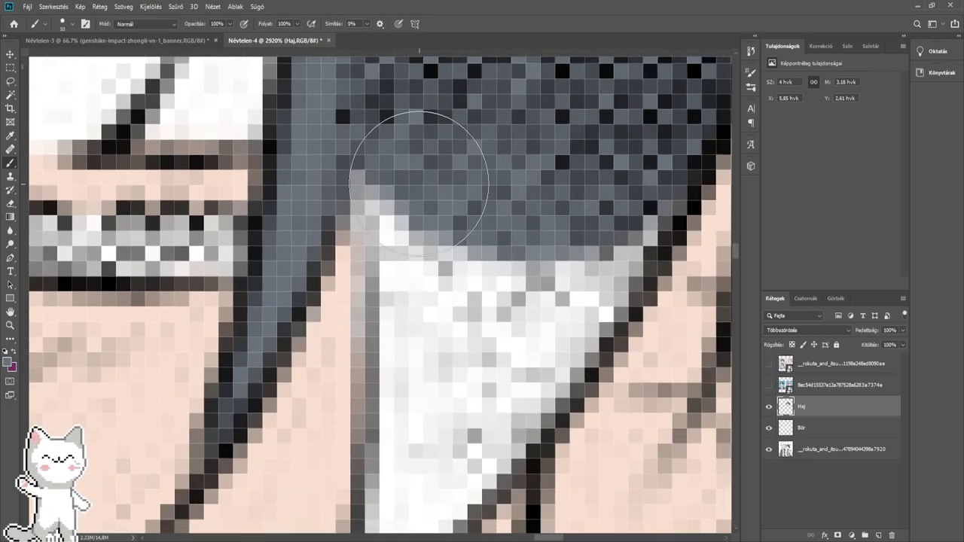
mouse_move(419, 182)
mouse_down()
mouse_move(407, 226)
mouse_move(426, 414)
mouse_move(544, 239)
mouse_move(645, 146)
mouse_move(522, 347)
mouse_move(550, 218)
mouse_up()
mouse_move(500, 288)
mouse_down()
mouse_move(474, 293)
mouse_move(427, 405)
mouse_up()
drag(408, 446, 480, 407)
mouse_move(456, 392)
mouse_down()
mouse_move(477, 393)
mouse_move(463, 361)
mouse_move(474, 325)
mouse_move(507, 333)
mouse_up()
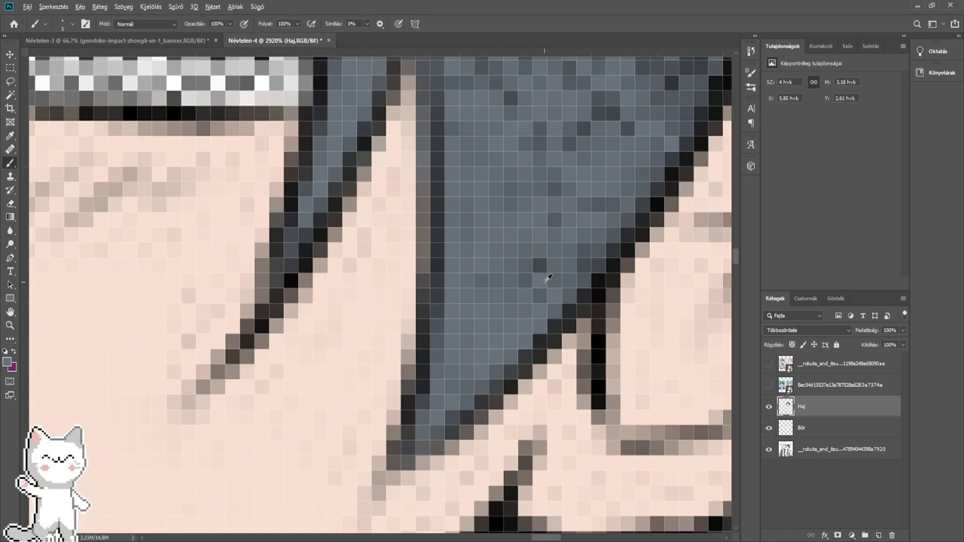
- Fill the small uncoloured hair gap just above the ear with a 6 px brush
scroll(547, 278, down, 6)
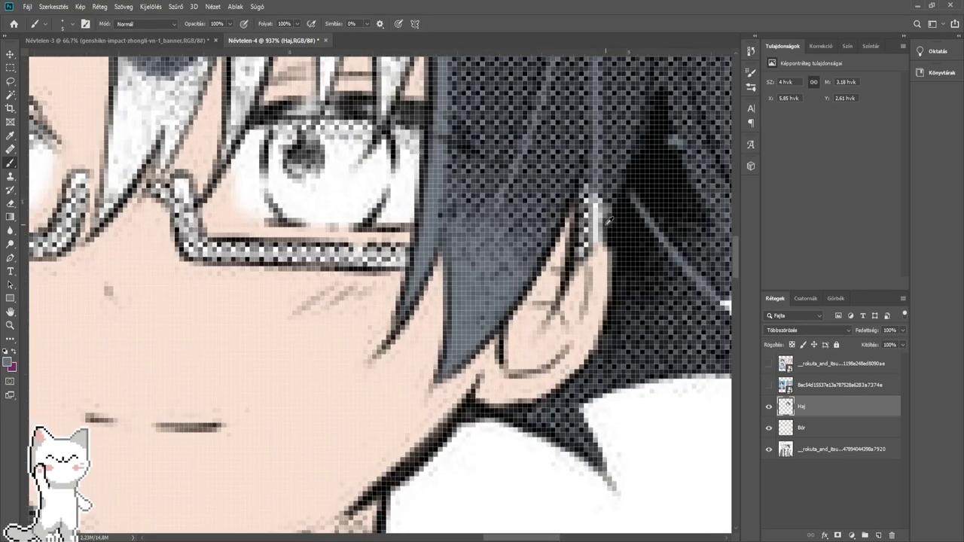
scroll(608, 220, up, 5)
mouse_move(595, 255)
mouse_down()
mouse_move(452, 384)
mouse_move(457, 349)
mouse_move(508, 345)
mouse_move(482, 249)
mouse_move(459, 316)
mouse_move(487, 205)
mouse_up()
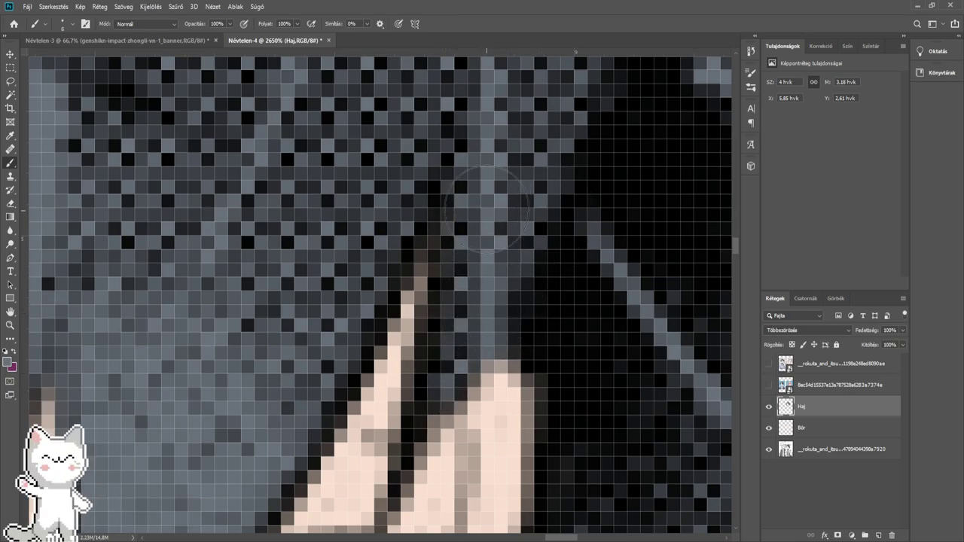
scroll(483, 294, down, 10)
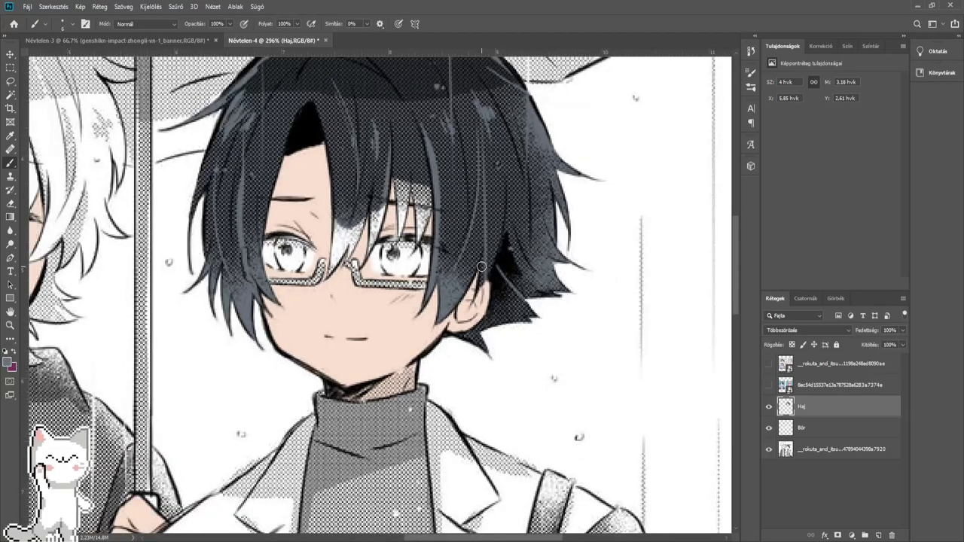
drag(293, 300, 467, 310)
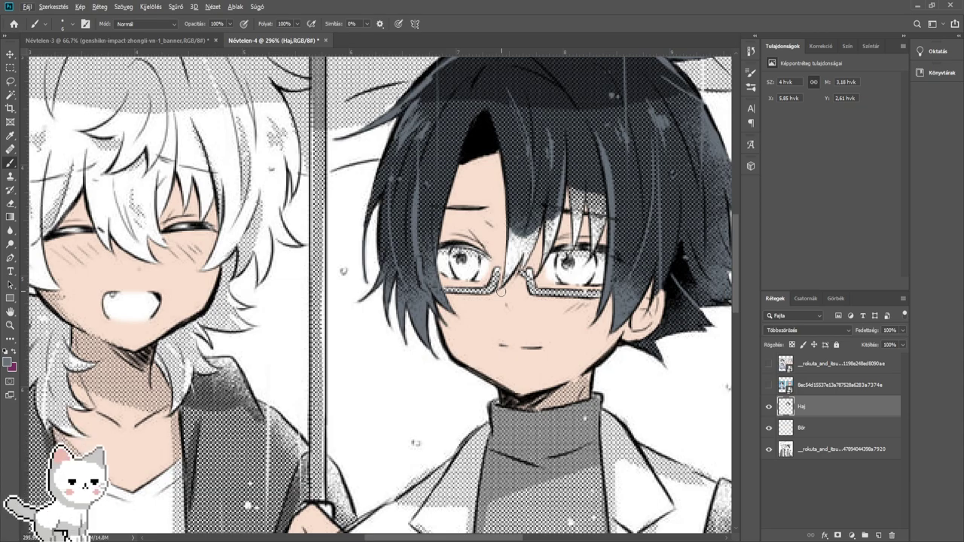
- Fill the screentoned roots of the short fringe strands above the right-hand eye with a 10 px brush
drag(499, 219, 382, 334)
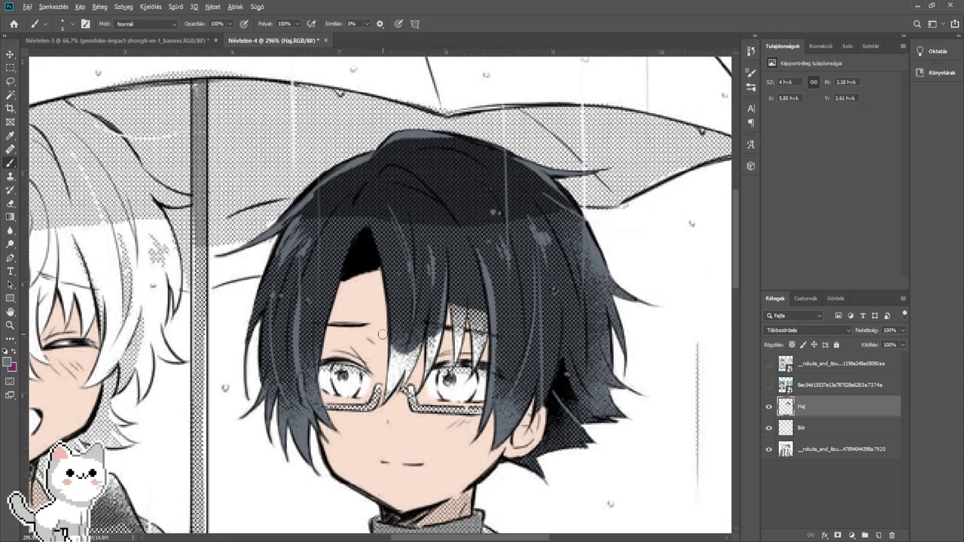
scroll(383, 334, up, 4)
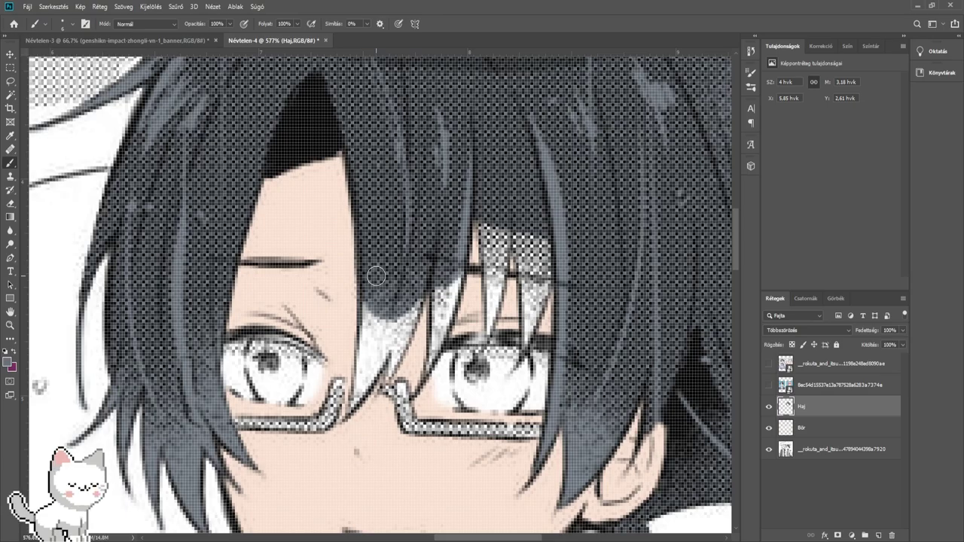
scroll(377, 276, up, 5)
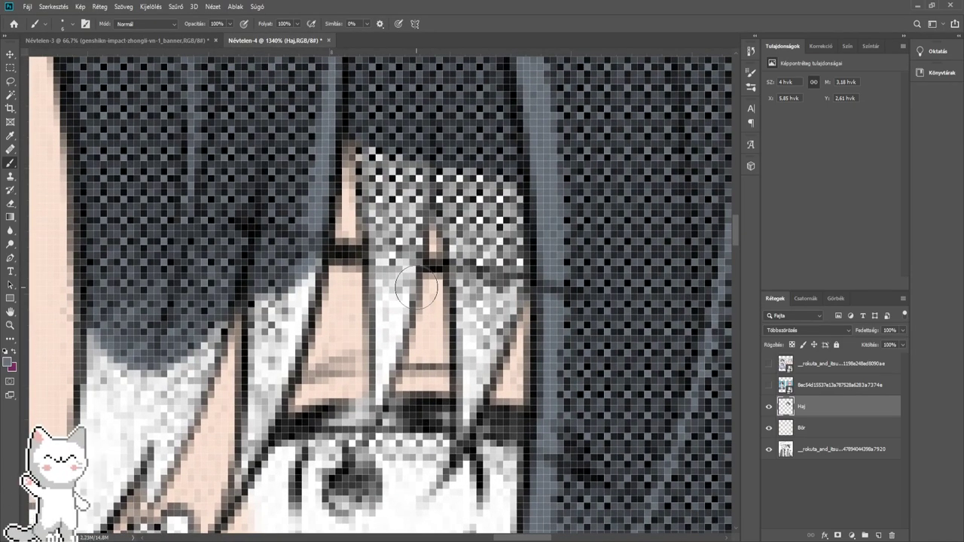
scroll(403, 215, up, 3)
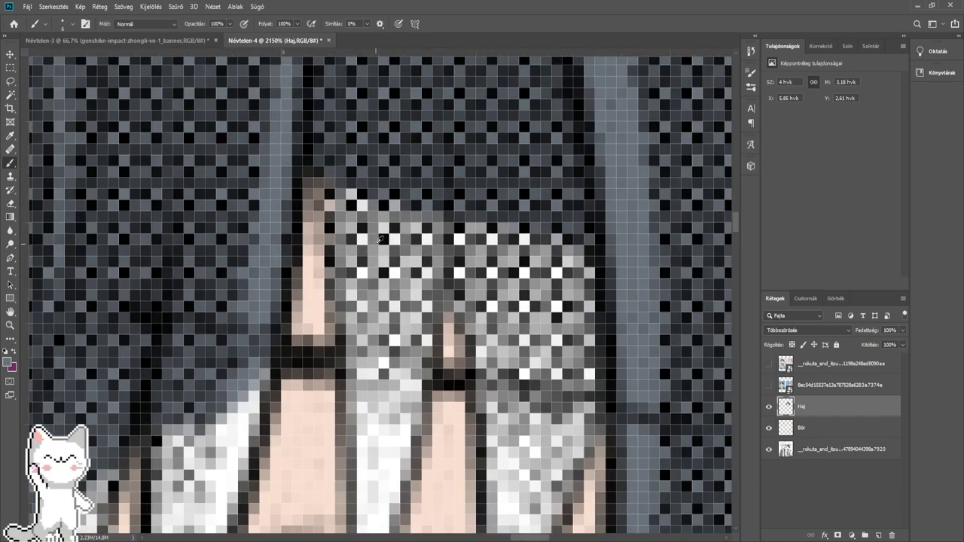
mouse_move(380, 231)
mouse_down()
mouse_move(350, 225)
mouse_move(384, 260)
mouse_move(497, 260)
mouse_move(528, 333)
mouse_move(538, 416)
mouse_move(578, 238)
mouse_up()
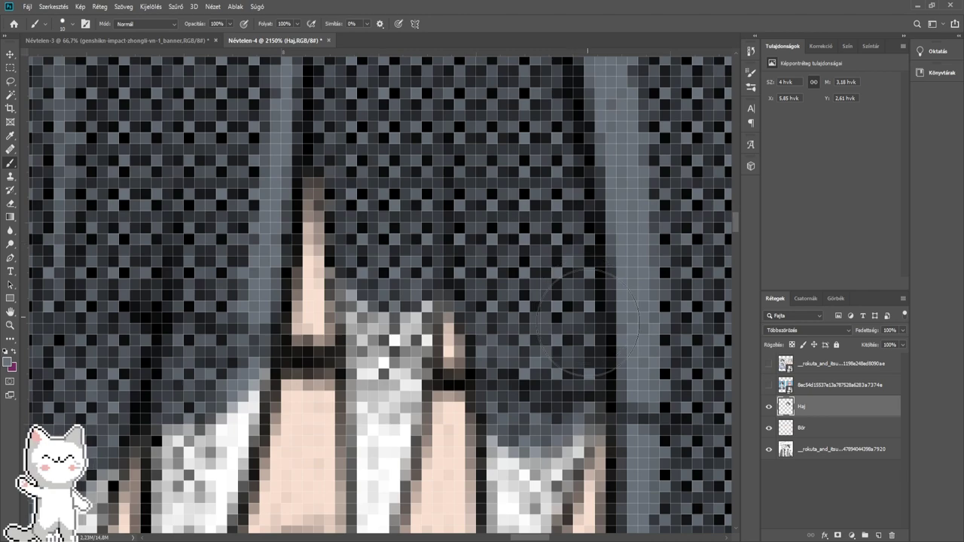
- Fill the rightmost short fringe strand down to its tip over the eye, using a 3 px brush
drag(564, 352, 505, 151)
mouse_move(499, 192)
mouse_down()
mouse_move(478, 215)
mouse_move(459, 216)
mouse_move(464, 317)
mouse_move(453, 306)
mouse_up()
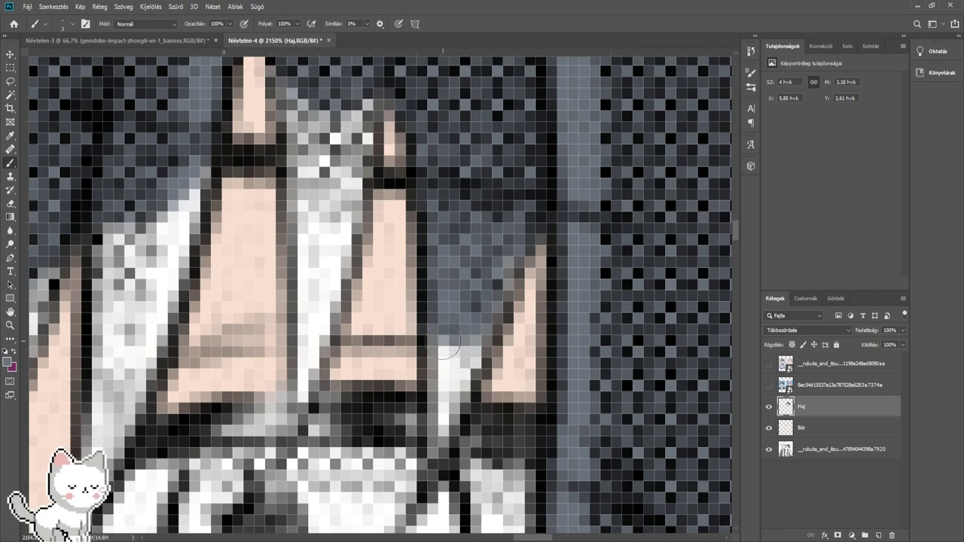
drag(447, 365, 443, 421)
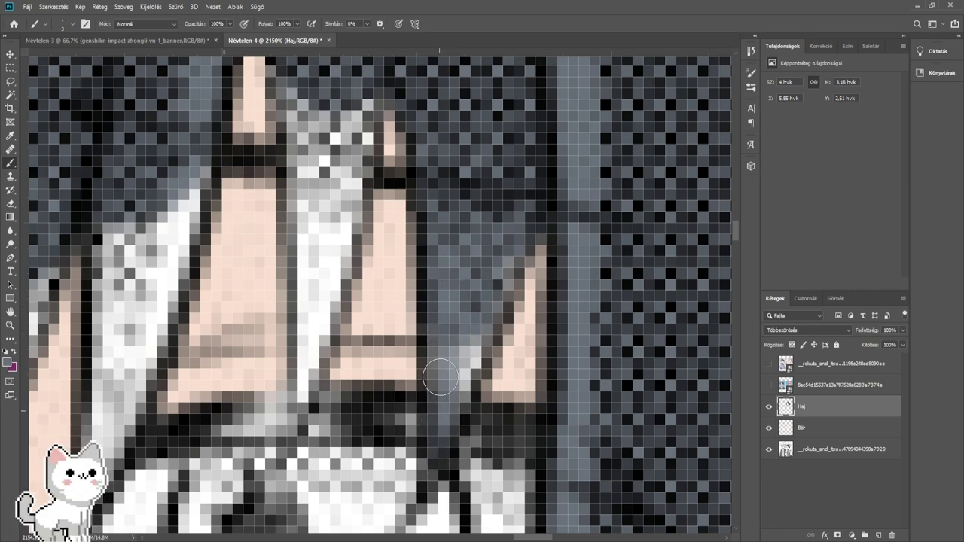
drag(441, 376, 480, 335)
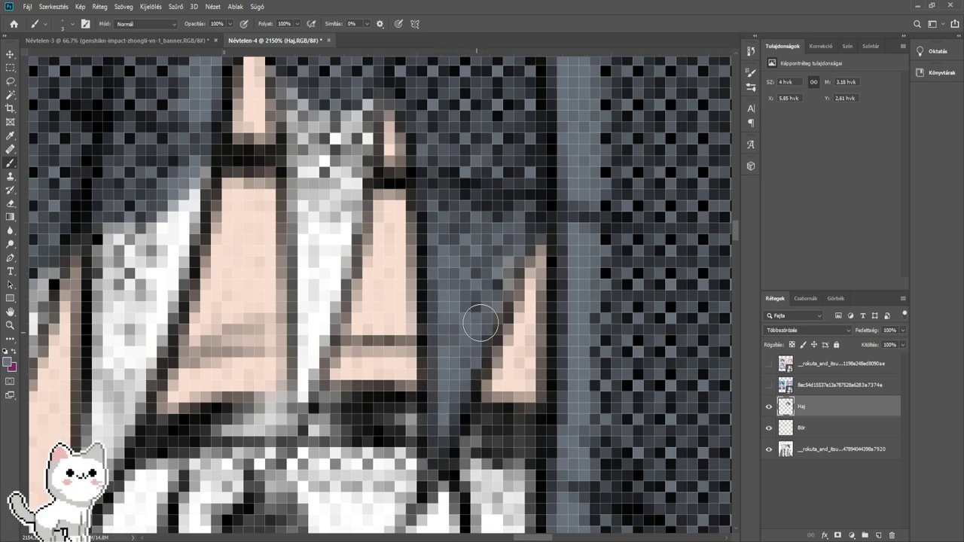
- Fill the middle short fringe strand from its tip up to the root, working from a small brush to 5 px
mouse_move(495, 279)
mouse_down()
mouse_move(489, 304)
mouse_move(541, 309)
mouse_up()
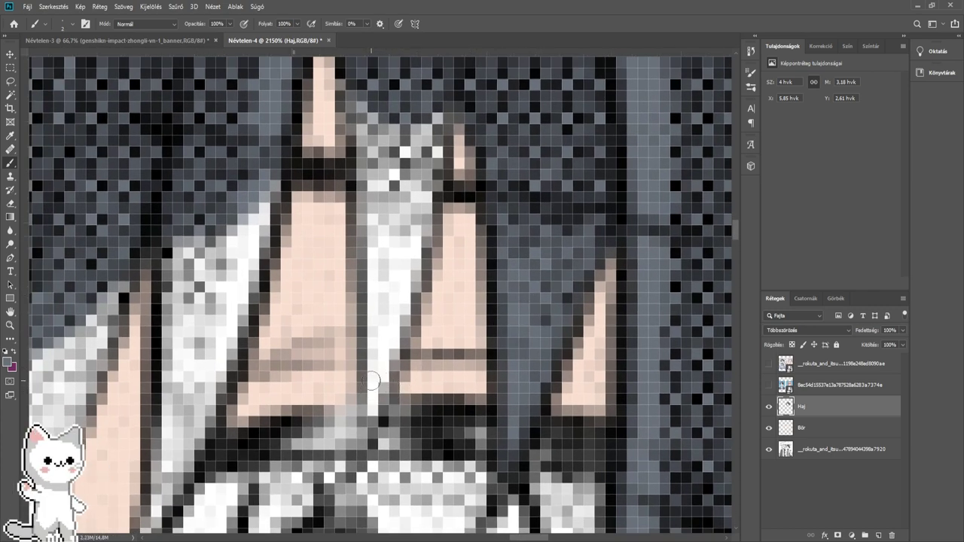
mouse_move(372, 398)
mouse_down()
mouse_move(373, 316)
mouse_move(398, 339)
mouse_move(413, 266)
mouse_up()
drag(403, 349, 447, 376)
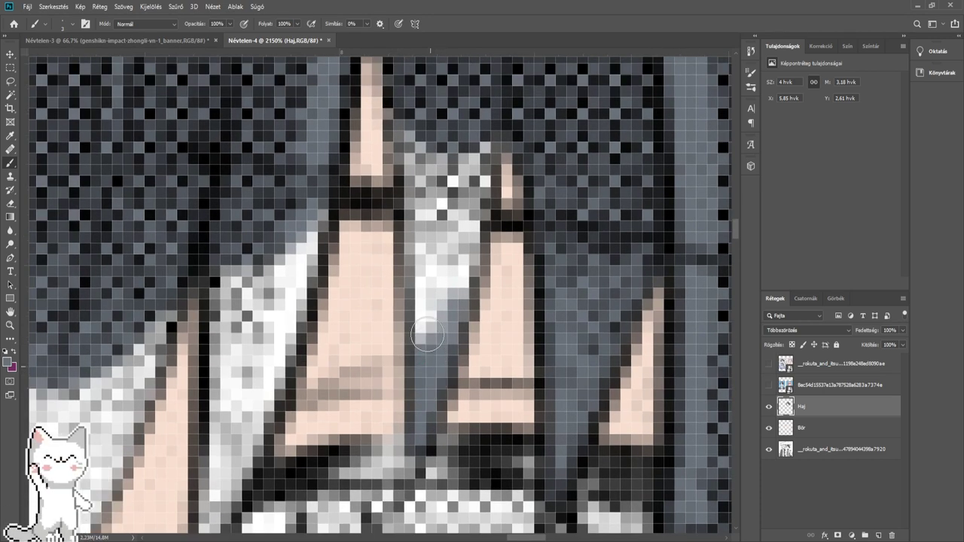
mouse_move(427, 336)
mouse_down()
mouse_move(430, 286)
mouse_move(428, 430)
mouse_move(422, 239)
mouse_move(438, 389)
mouse_up()
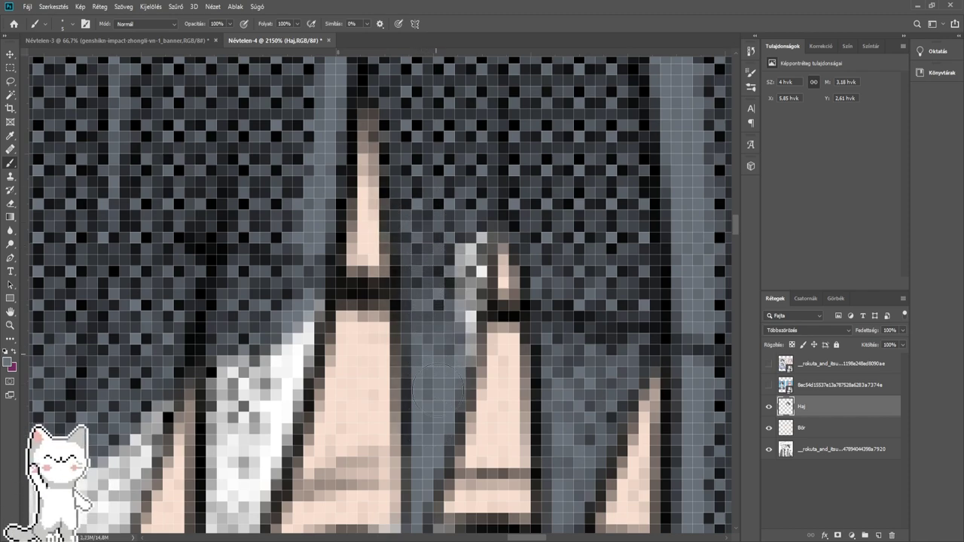
drag(452, 343, 468, 214)
- Fill the white lower part of the left short fringe strand, using 2 px at the tip and 6 px above
drag(210, 497, 389, 351)
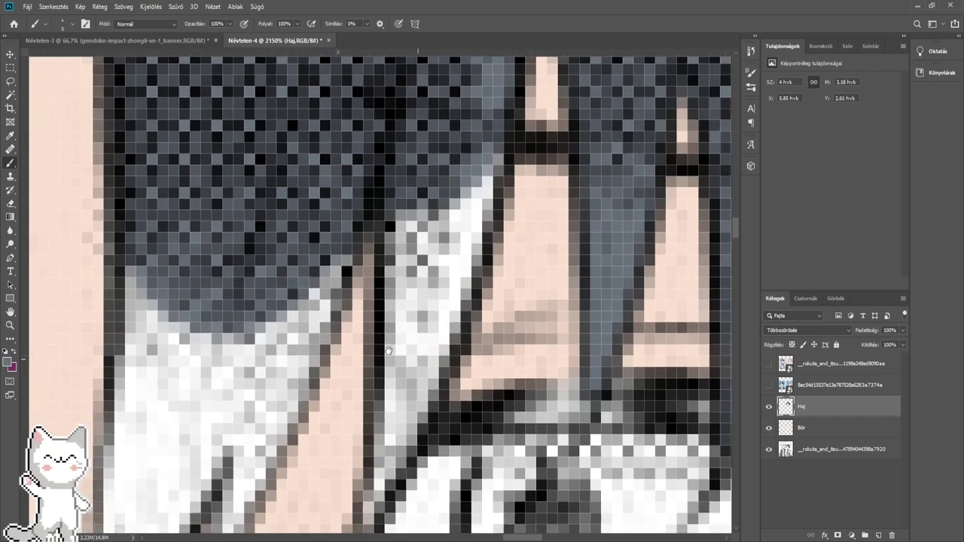
drag(364, 524, 378, 502)
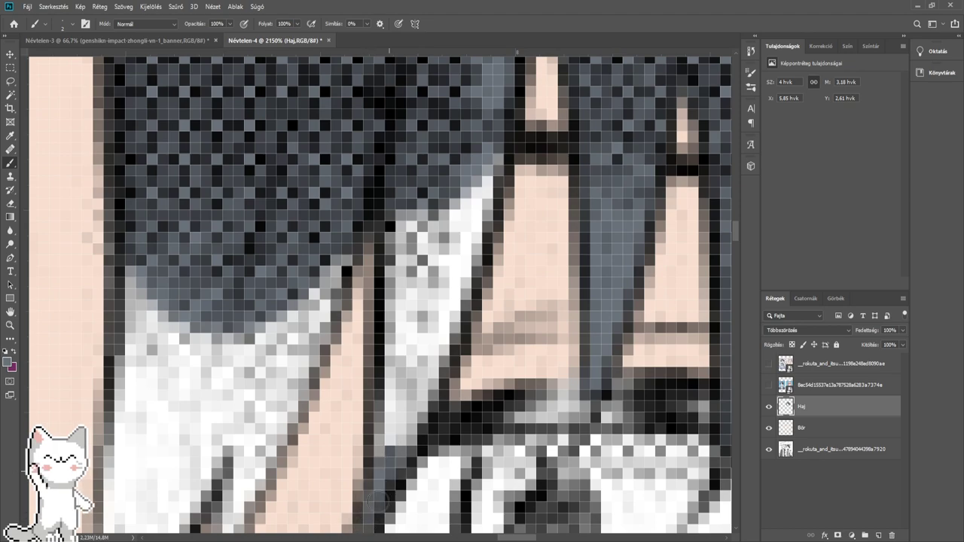
mouse_move(395, 446)
mouse_down()
mouse_move(392, 395)
mouse_move(410, 426)
mouse_move(414, 218)
mouse_move(422, 399)
mouse_move(478, 128)
mouse_up()
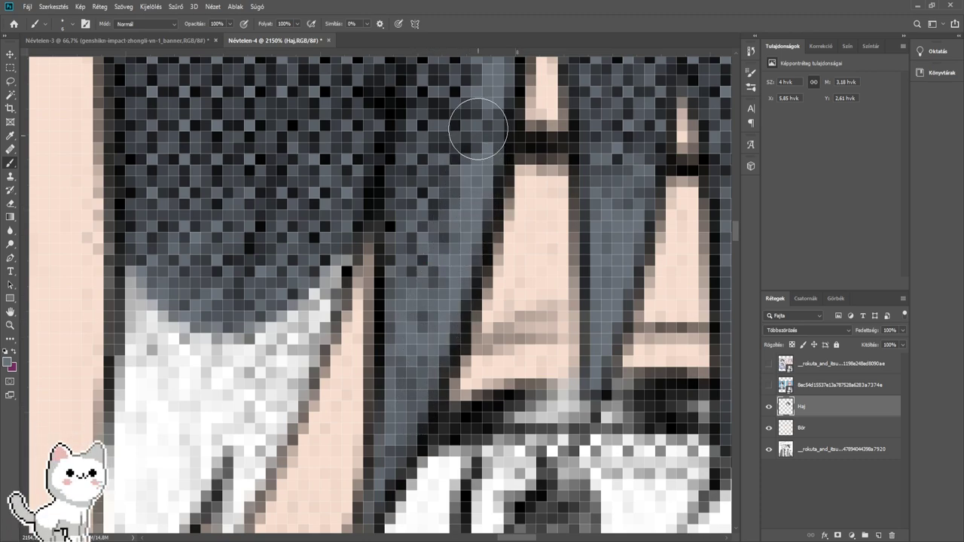
- Fill the white upper part of the wide central lock between the eyes with a 6 px brush
drag(357, 359, 499, 103)
drag(404, 255, 483, 393)
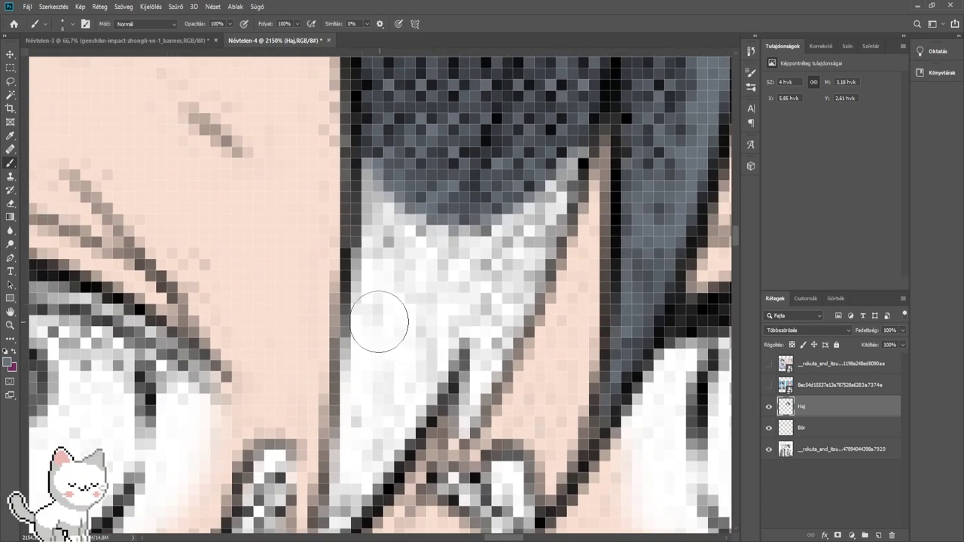
mouse_move(384, 322)
mouse_down()
mouse_move(399, 241)
mouse_move(398, 139)
mouse_move(465, 260)
mouse_move(489, 239)
mouse_up()
drag(479, 262, 389, 321)
mouse_move(385, 335)
mouse_down()
mouse_move(399, 399)
mouse_move(469, 193)
mouse_up()
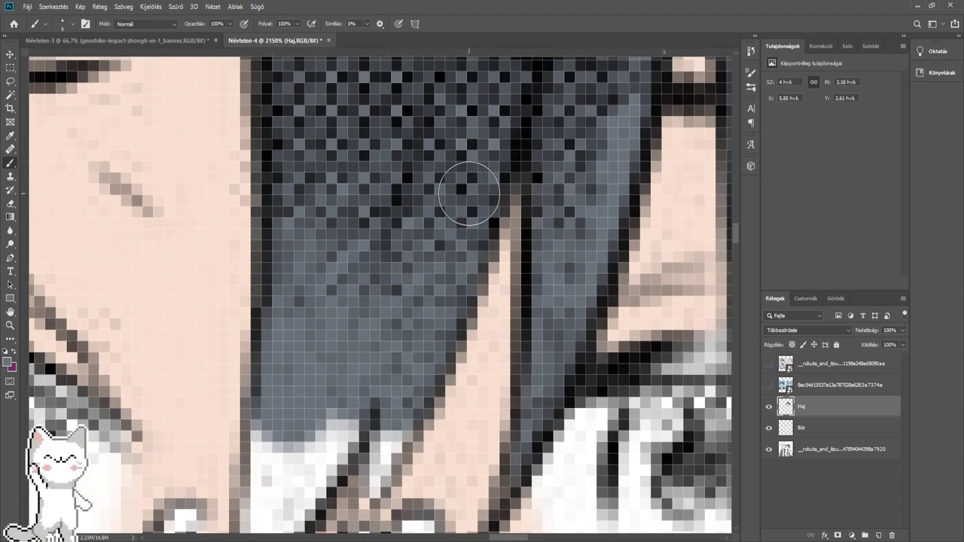
- Fill the pointed end of the wide central lock and its small side strand with 2 px and 3 px brushes
drag(351, 445, 444, 285)
drag(366, 399, 351, 400)
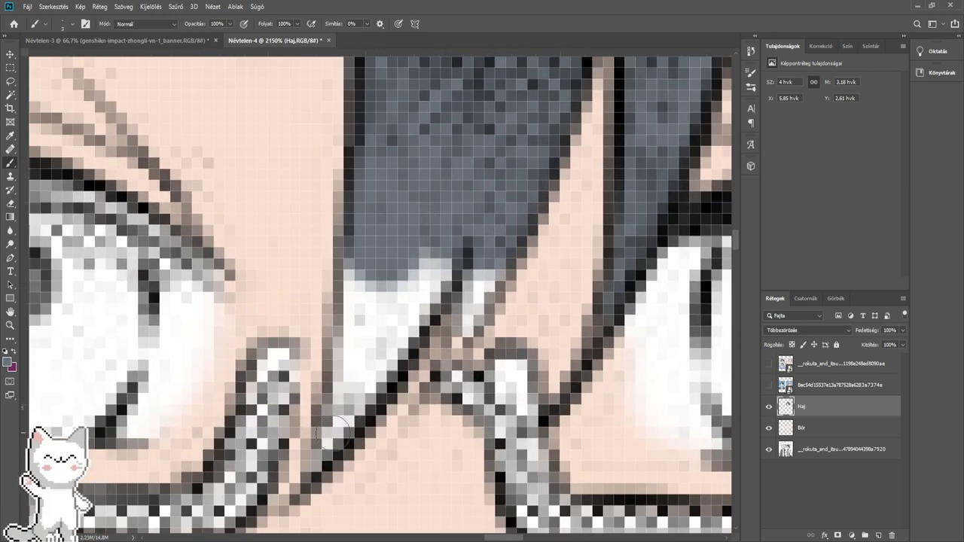
drag(318, 461, 329, 436)
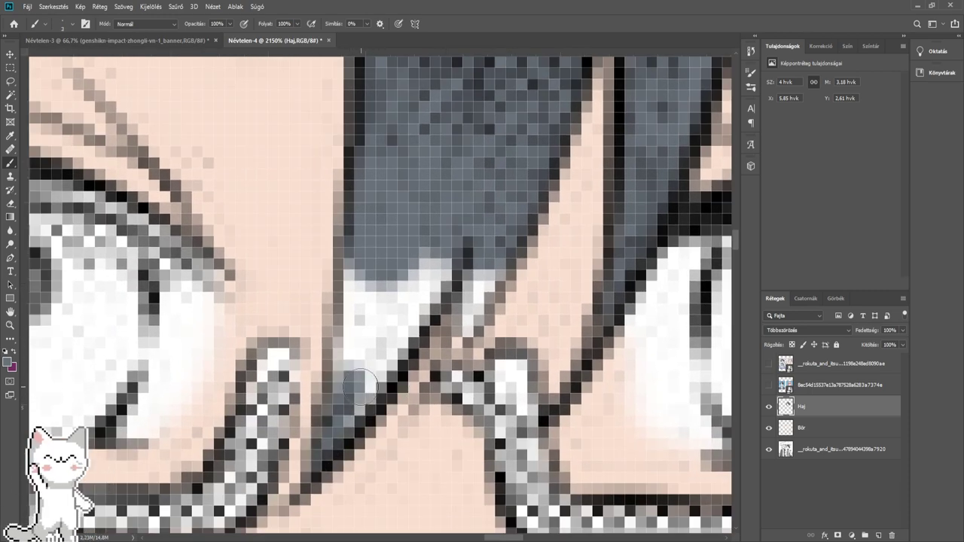
drag(387, 350, 378, 363)
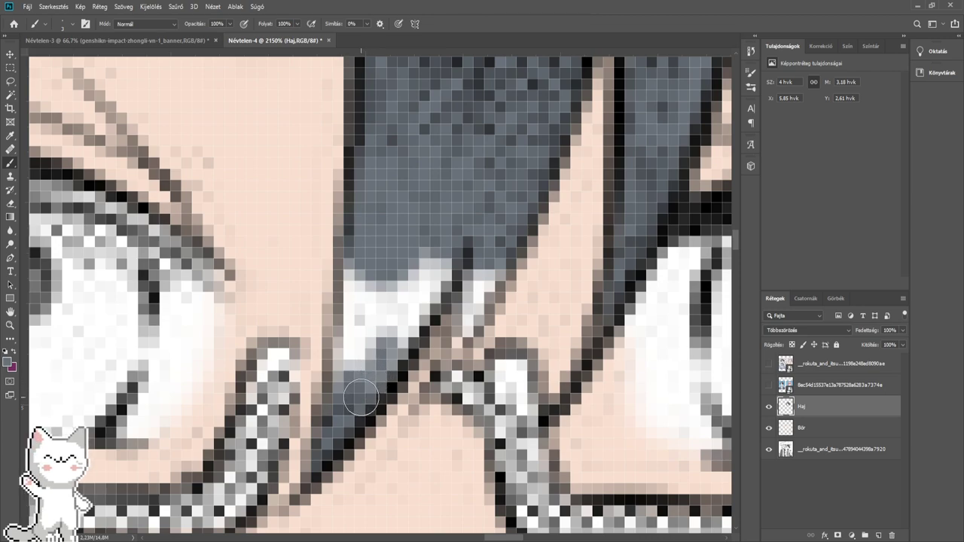
drag(361, 397, 429, 290)
drag(375, 324, 381, 324)
mouse_move(382, 324)
mouse_down()
mouse_move(345, 373)
mouse_move(387, 290)
mouse_move(411, 295)
mouse_move(457, 276)
mouse_move(452, 343)
mouse_move(486, 258)
mouse_up()
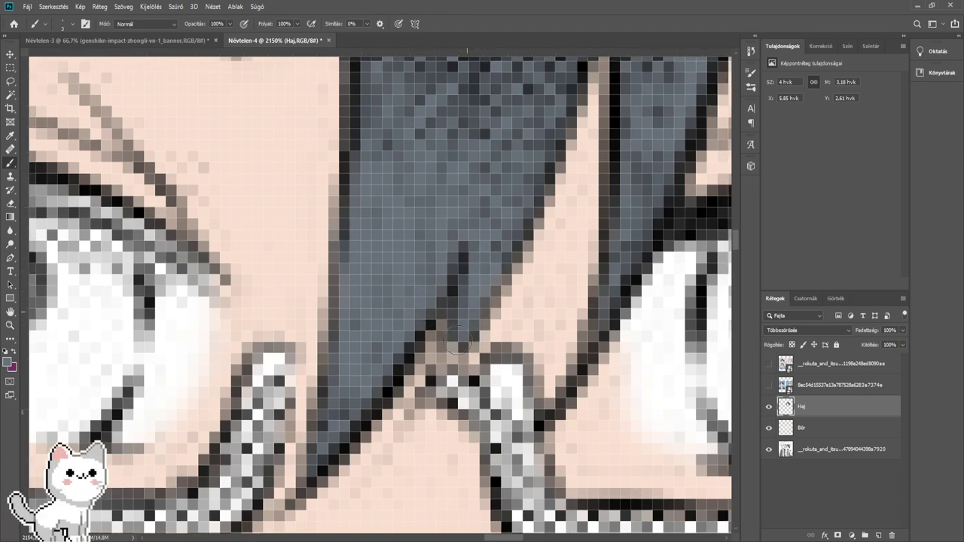
- Touch up the thin hair tip beside the glasses bridge with a 1 px brush
scroll(496, 230, down, 5)
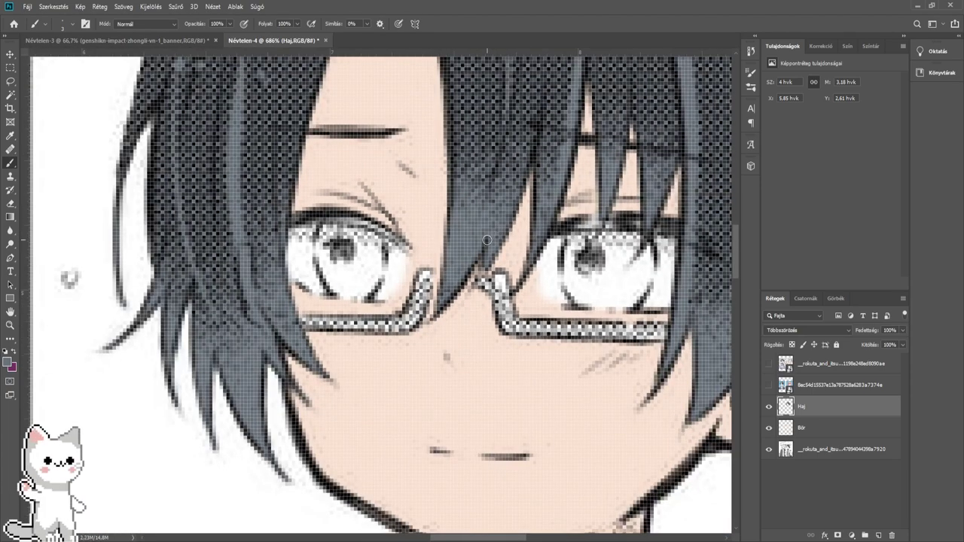
scroll(487, 241, up, 6)
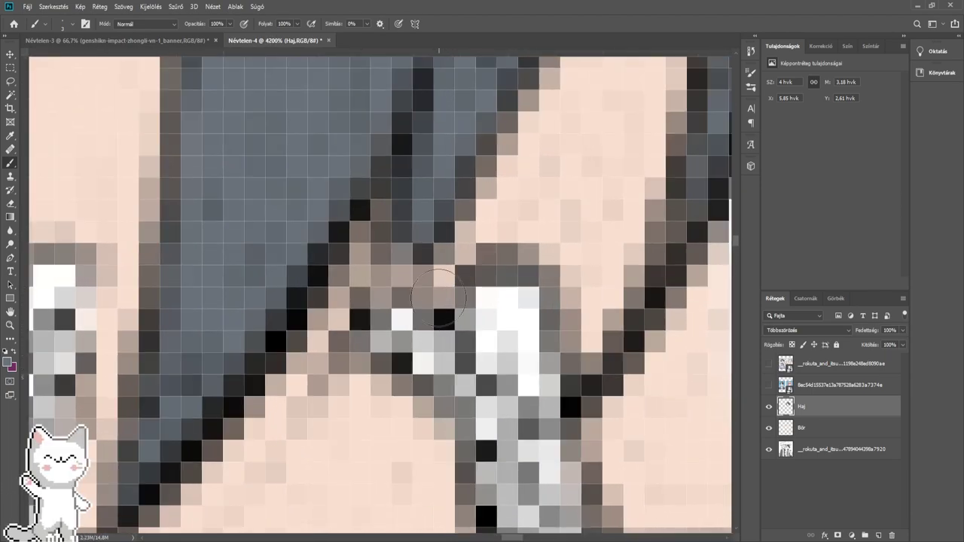
drag(378, 302, 405, 241)
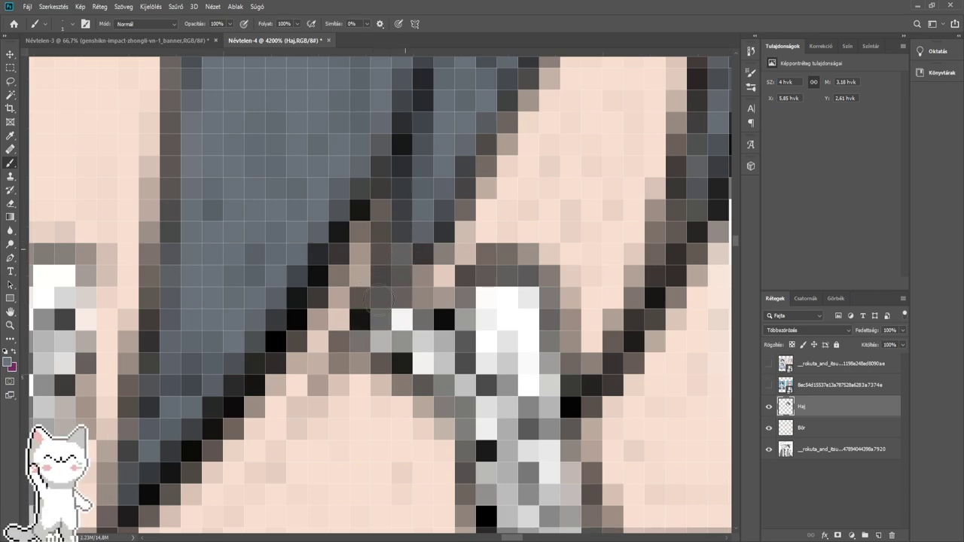
scroll(437, 197, down, 12)
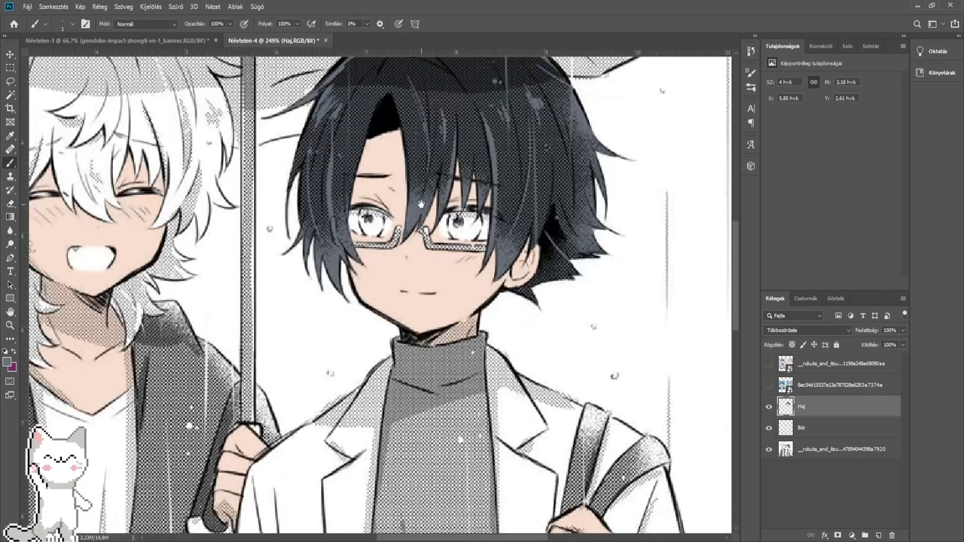
- Sample the light pink hair colour from the blue-background portrait reference, leaving both reference layers hidden
drag(421, 204, 384, 265)
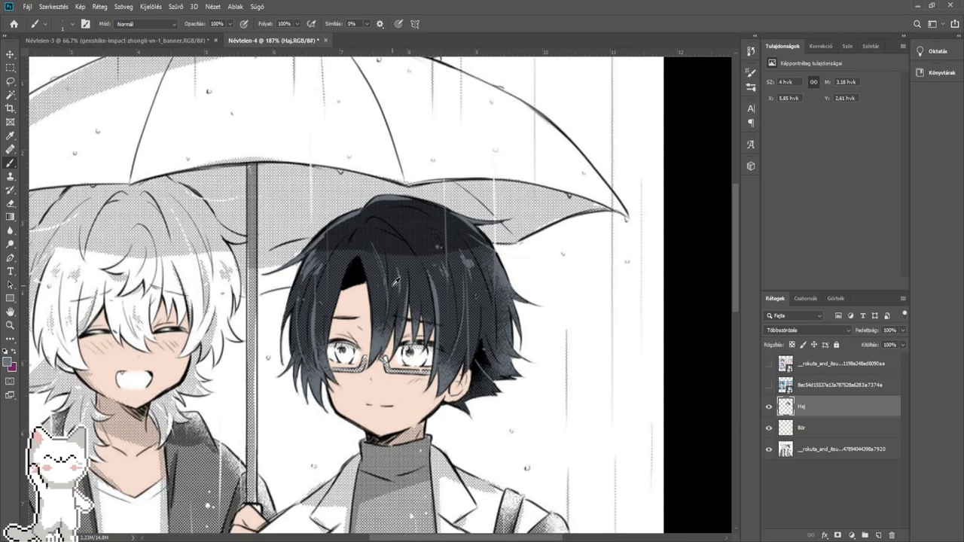
scroll(295, 273, up, 6)
scroll(299, 270, down, 5)
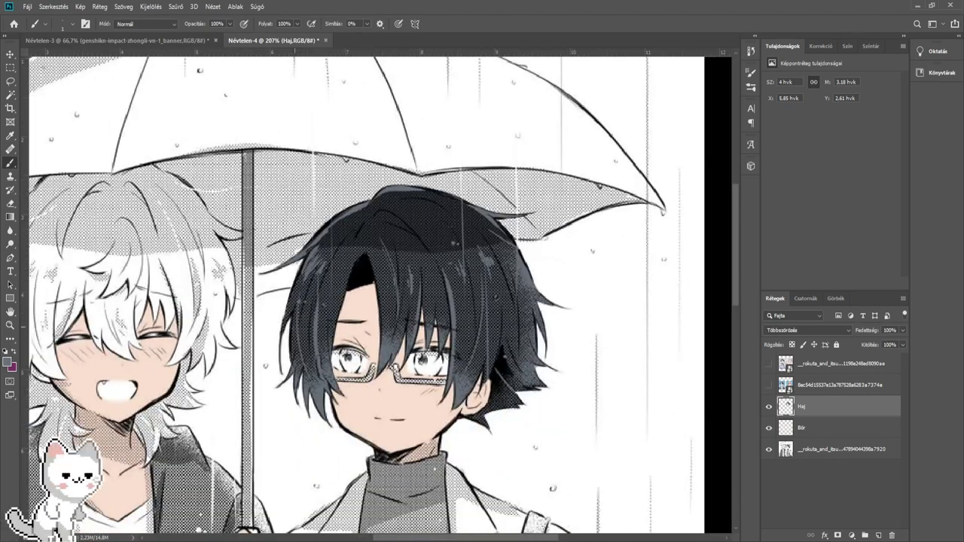
drag(295, 327, 531, 281)
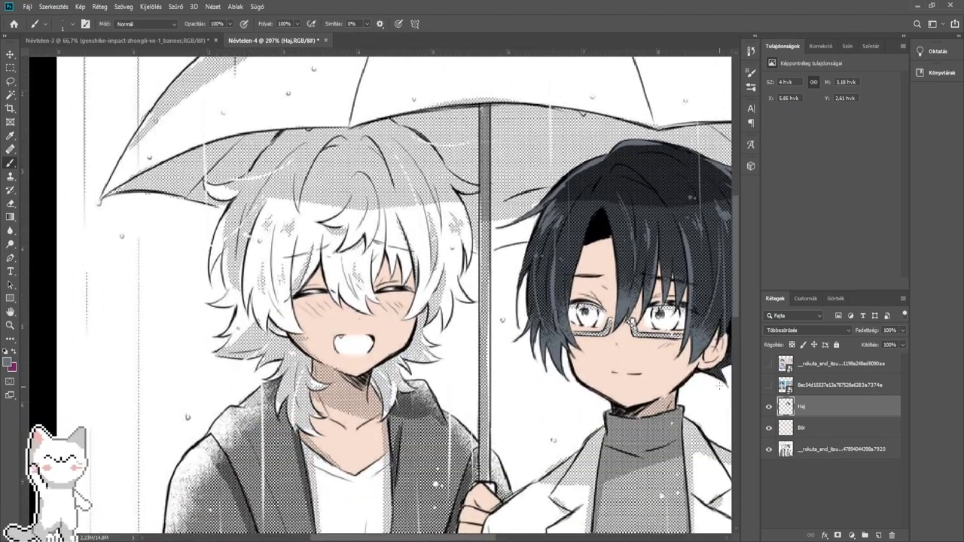
click(768, 364)
drag(719, 489, 481, 269)
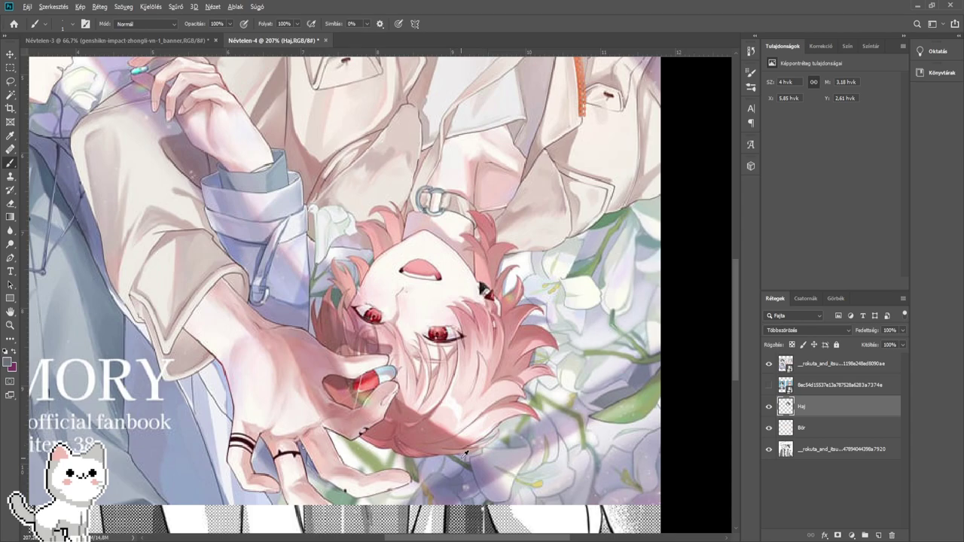
click(769, 363)
click(769, 385)
alt+click(551, 226)
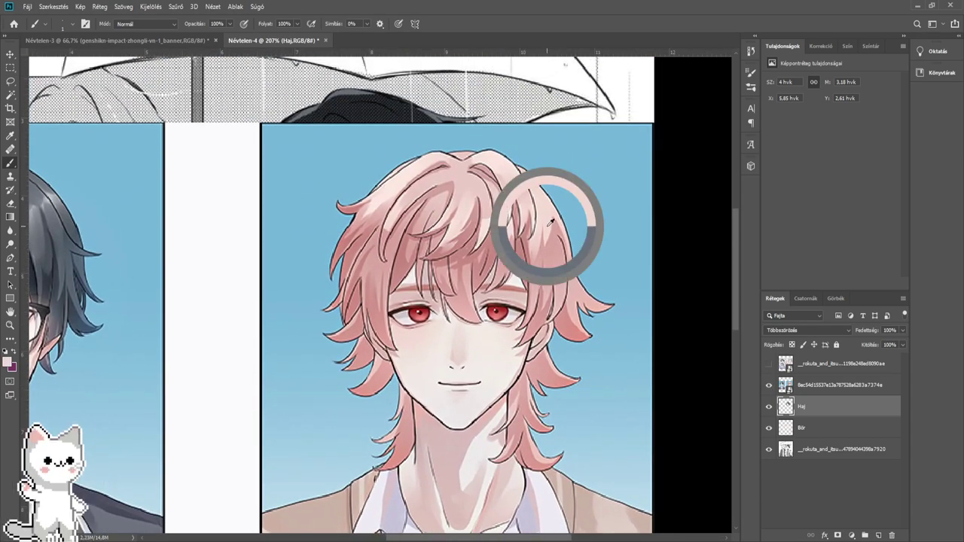
click(769, 385)
- Start filling the white-haired character's crown in light pink on the Haj layer, using a 41 px brush
drag(540, 335, 742, 377)
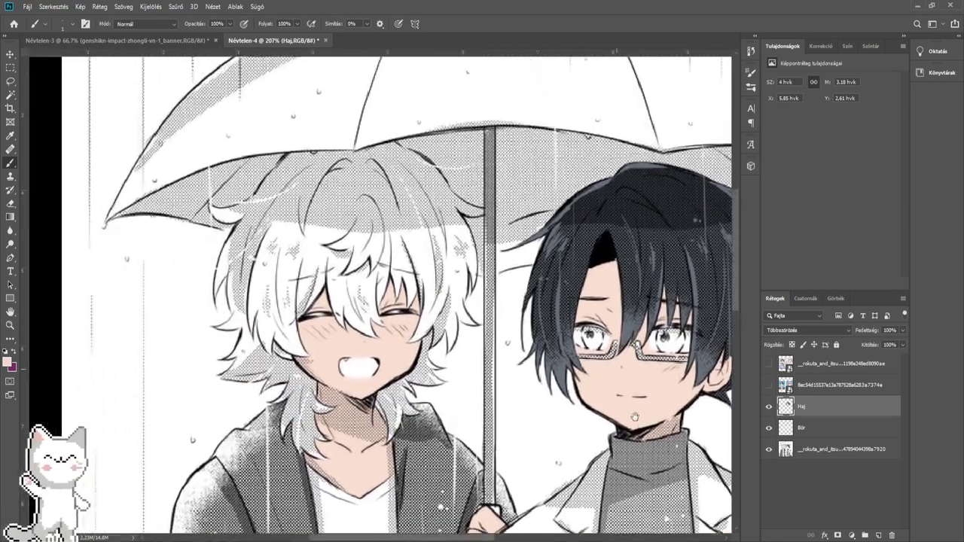
mouse_move(363, 226)
mouse_down()
mouse_move(465, 327)
mouse_move(500, 327)
mouse_up()
scroll(464, 329, up, 6)
mouse_move(426, 345)
mouse_down()
mouse_move(409, 260)
mouse_move(316, 279)
mouse_up()
scroll(393, 226, down, 3)
drag(418, 239, 400, 293)
scroll(428, 283, up, 3)
mouse_move(539, 286)
mouse_down()
mouse_move(580, 295)
mouse_move(540, 250)
mouse_up()
scroll(562, 262, up, 3)
alt+right_click(570, 265)
scroll(538, 262, up, 2)
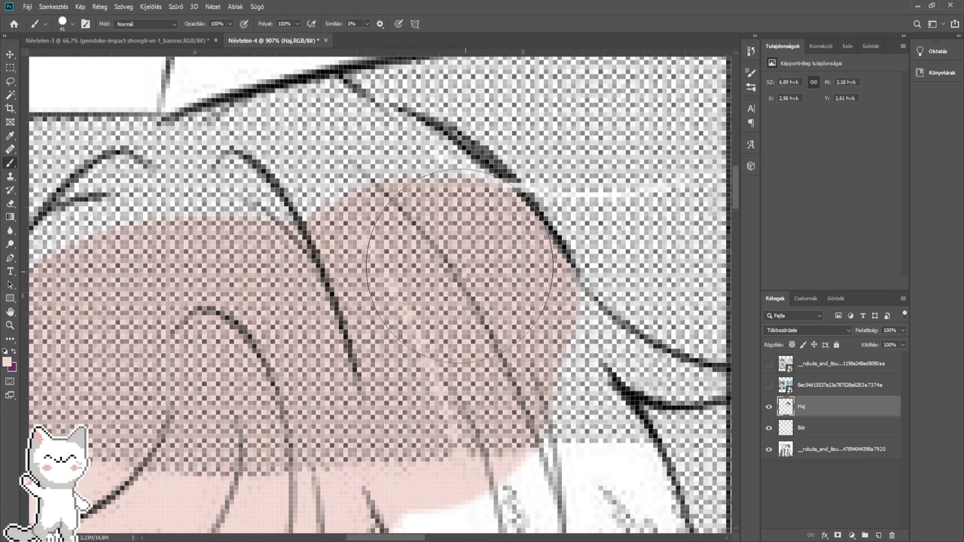
- Extend the pink over the top of the crown up to the umbrella's edge, reducing the brush to 26 px and 15 px
mouse_move(458, 262)
mouse_down()
mouse_move(387, 208)
mouse_move(331, 195)
mouse_move(294, 177)
mouse_up()
alt+right_click(292, 177)
scroll(470, 241, up, 2)
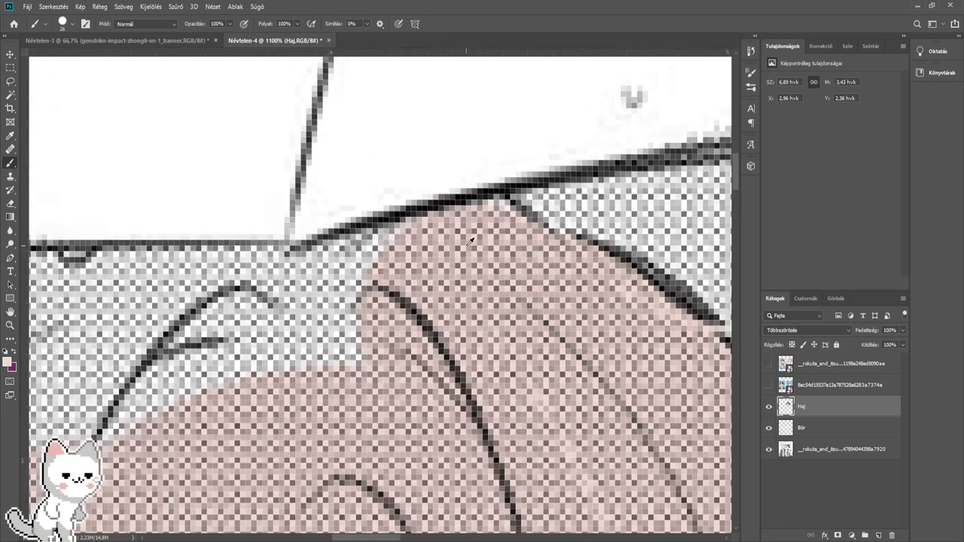
alt+right_click(452, 248)
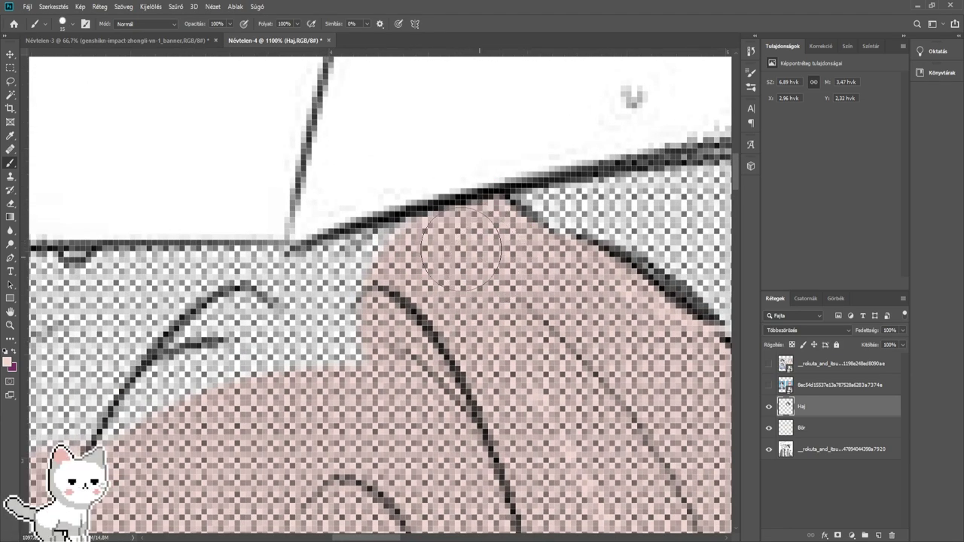
mouse_move(404, 256)
mouse_down()
mouse_move(331, 280)
mouse_move(218, 350)
mouse_move(210, 369)
mouse_up()
mouse_move(303, 345)
mouse_down()
mouse_move(401, 341)
mouse_move(475, 309)
mouse_move(422, 283)
mouse_move(180, 305)
mouse_move(136, 324)
mouse_move(425, 374)
mouse_up()
- Fill the left part of the crown and down towards the forelock in pink with a 27 px brush
alt+right_click(482, 335)
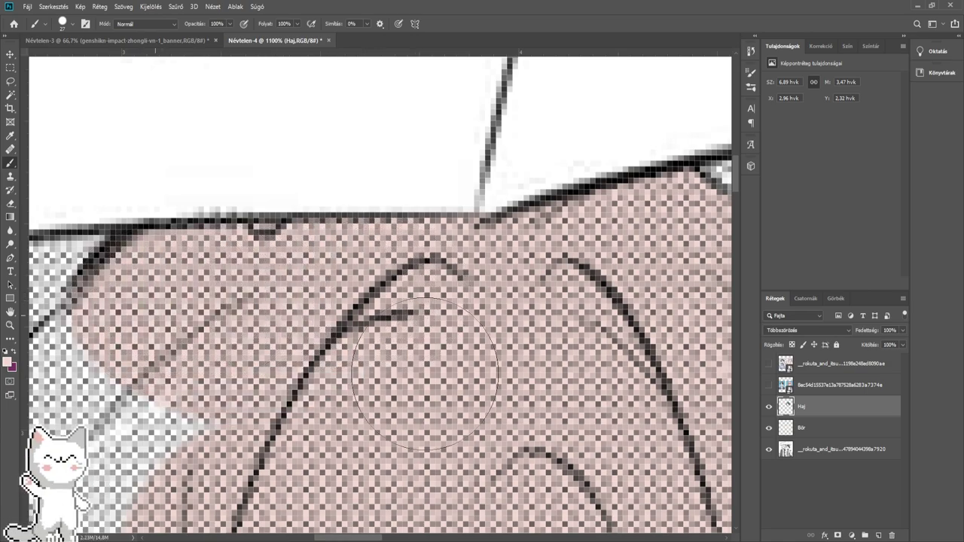
drag(225, 384, 482, 265)
drag(444, 325, 369, 431)
mouse_move(311, 314)
mouse_down()
mouse_move(531, 250)
mouse_move(416, 352)
mouse_up()
mouse_move(482, 328)
mouse_down()
mouse_move(398, 331)
mouse_move(388, 280)
mouse_up()
scroll(451, 238, down, 6)
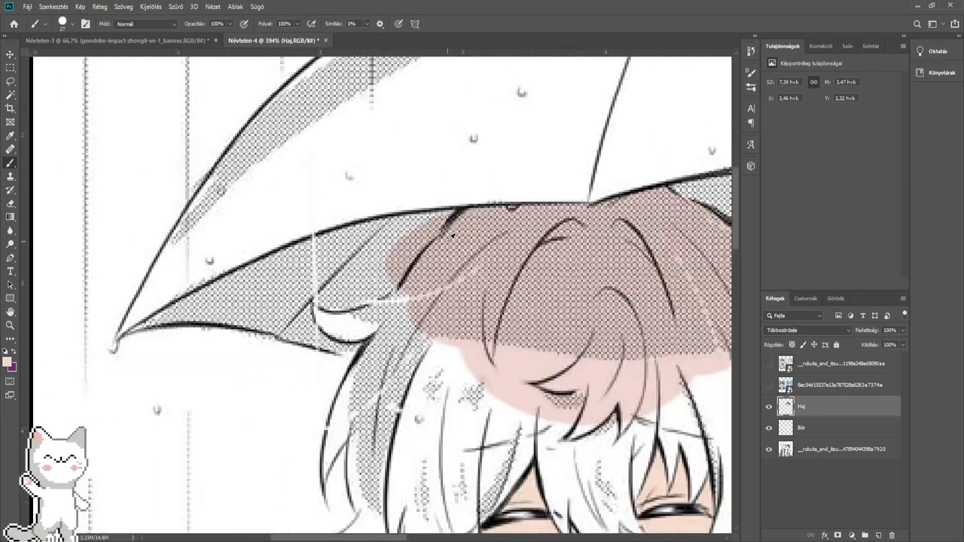
- Erase the pink spilling past the crown's left outline beneath the umbrella, using a 13 px eraser on the Haj layer
scroll(470, 207, up, 3)
scroll(456, 219, up, 2)
click(10, 203)
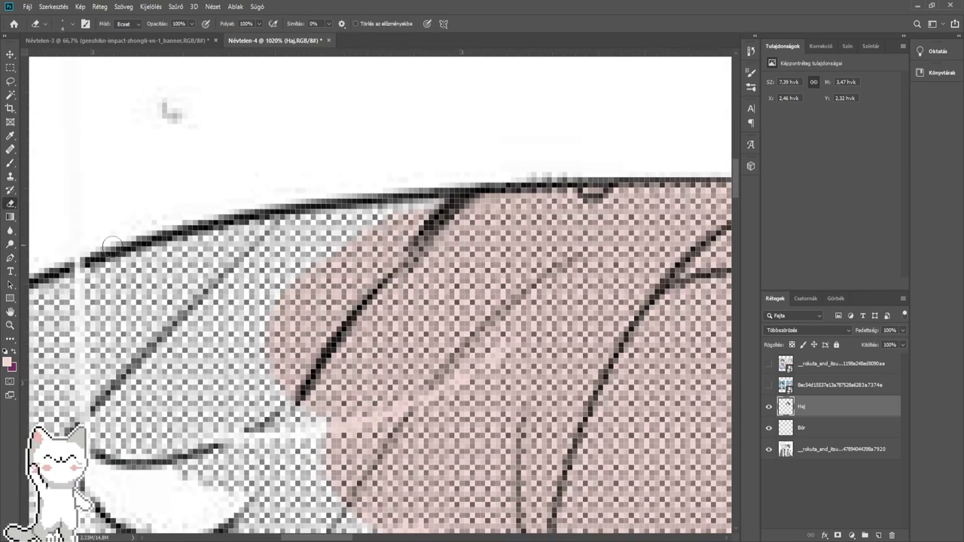
scroll(226, 262, up, 1)
click(231, 297)
drag(283, 393, 360, 256)
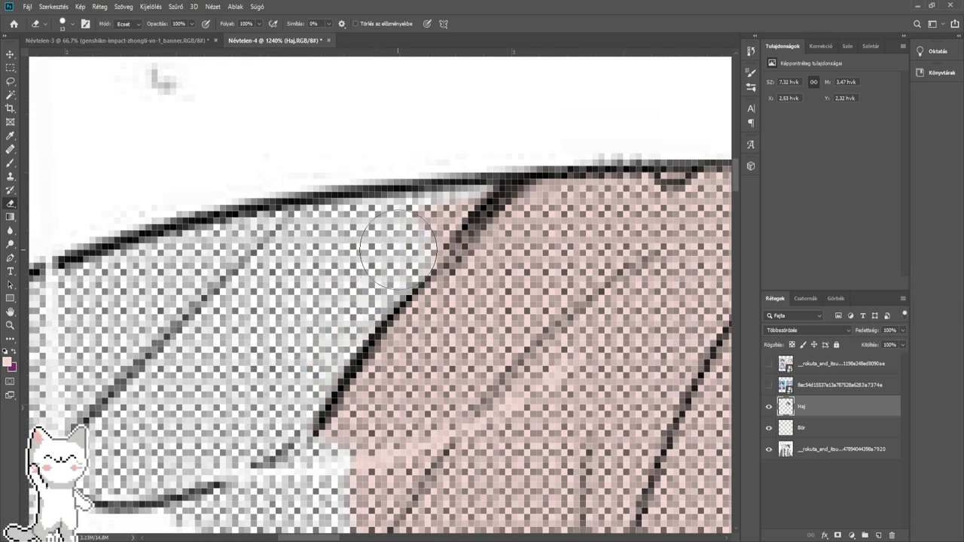
drag(489, 189, 453, 108)
- Fill the crescent-shaped tuft beside the crown's left outline in light pink, using a 3 px brush for its tip and 11 px for its body
click(10, 162)
mouse_move(337, 372)
mouse_down()
mouse_move(341, 275)
mouse_move(355, 298)
mouse_move(346, 380)
mouse_move(470, 295)
mouse_up()
scroll(331, 349, down, 3)
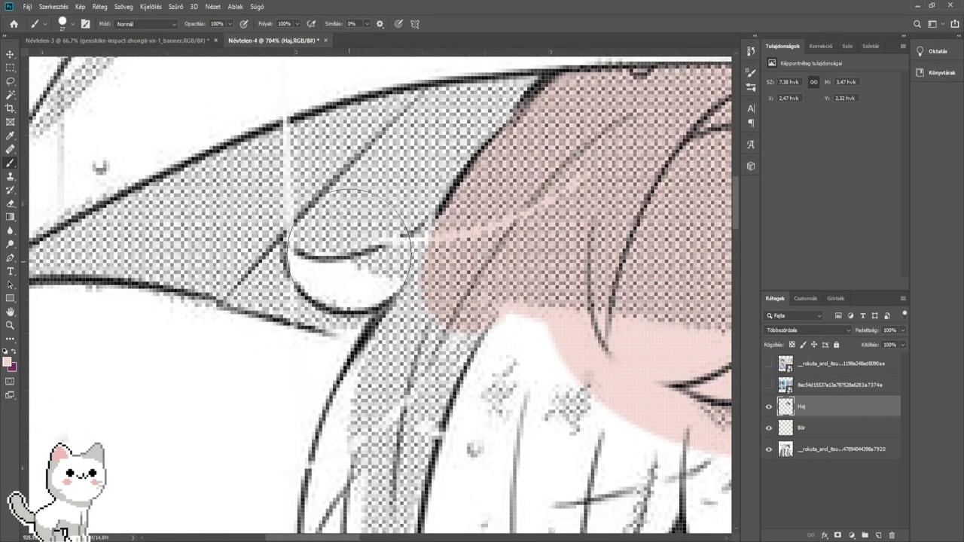
scroll(329, 293, up, 7)
drag(323, 294, 229, 298)
drag(244, 290, 184, 291)
scroll(179, 270, up, 2)
drag(179, 269, 148, 268)
scroll(159, 256, down, 3)
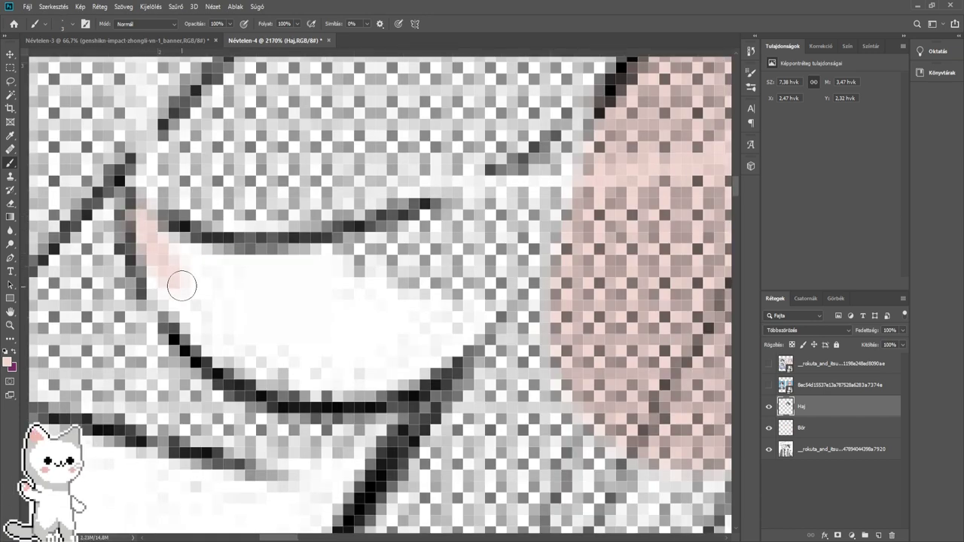
mouse_move(199, 329)
mouse_down()
mouse_move(247, 349)
mouse_move(340, 362)
mouse_move(468, 352)
mouse_up()
mouse_move(310, 345)
mouse_down()
mouse_move(243, 314)
mouse_move(199, 282)
mouse_up()
mouse_move(197, 281)
mouse_down()
mouse_move(160, 247)
mouse_move(285, 278)
mouse_move(252, 282)
mouse_move(287, 307)
mouse_move(434, 291)
mouse_move(390, 299)
mouse_move(440, 271)
mouse_move(493, 248)
mouse_up()
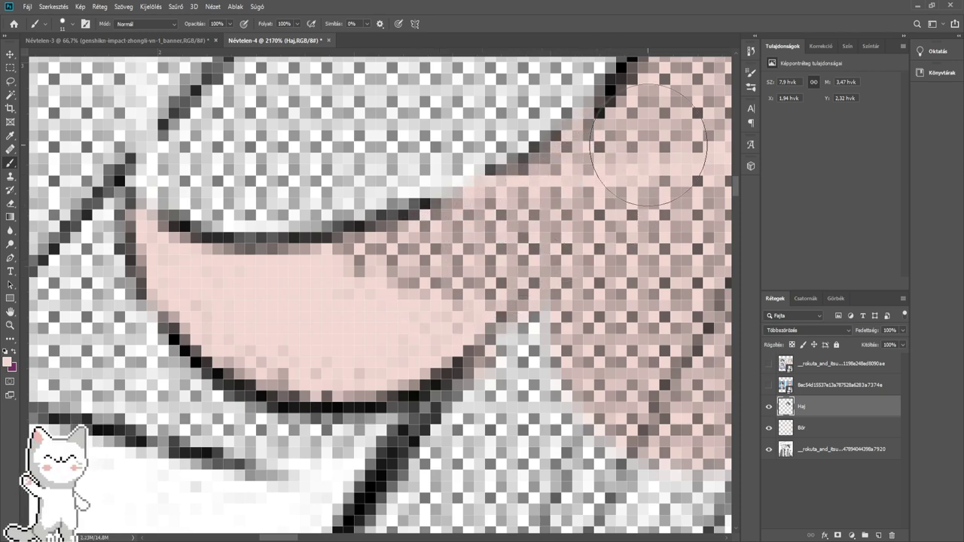
- Extend the pink from the tuft into the side hair below it, enlarging the brush to 23 px for the lower strands
scroll(631, 191, down, 5)
drag(625, 192, 472, 131)
alt+right_click(401, 254)
mouse_move(430, 229)
mouse_down()
mouse_move(385, 348)
mouse_move(419, 408)
mouse_move(563, 291)
mouse_up()
scroll(567, 279, down, 9)
mouse_move(454, 475)
mouse_down()
mouse_move(437, 273)
mouse_move(299, 345)
mouse_up()
scroll(398, 429, up, 6)
drag(398, 429, 391, 264)
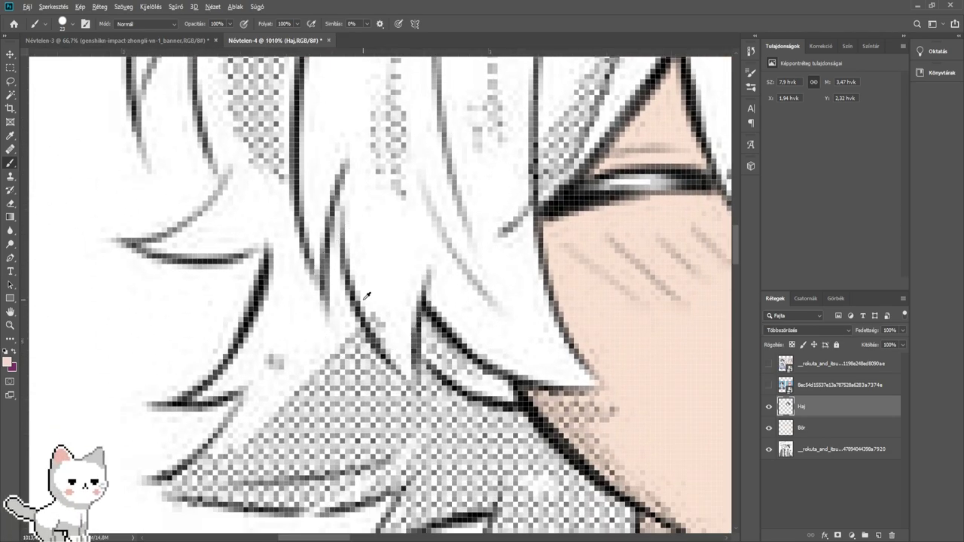
- Fill the long side hair and the fringe strands beside the face in light pink with the 23 px brush
mouse_move(366, 296)
mouse_down()
mouse_move(387, 291)
mouse_move(425, 342)
mouse_move(450, 282)
mouse_move(443, 173)
mouse_up()
mouse_move(442, 171)
mouse_down()
mouse_move(383, 359)
mouse_move(345, 407)
mouse_up()
mouse_move(377, 378)
mouse_down()
mouse_move(431, 328)
mouse_move(527, 182)
mouse_move(455, 151)
mouse_move(297, 292)
mouse_move(277, 373)
mouse_up()
drag(277, 373, 419, 270)
mouse_move(426, 317)
mouse_down()
mouse_move(428, 342)
mouse_move(408, 343)
mouse_move(393, 309)
mouse_move(419, 334)
mouse_move(418, 352)
mouse_move(372, 320)
mouse_move(367, 196)
mouse_up()
mouse_move(368, 196)
mouse_down()
mouse_move(383, 256)
mouse_move(381, 382)
mouse_up()
mouse_move(381, 383)
mouse_down()
mouse_move(390, 347)
mouse_move(583, 203)
mouse_up()
drag(461, 261, 577, 197)
- Fill the thin outermost strand of the left side hair in pink, starting with a 2 px brush and widening it to 9 px
scroll(418, 357, up, 3)
drag(394, 357, 314, 359)
scroll(350, 393, up, 1)
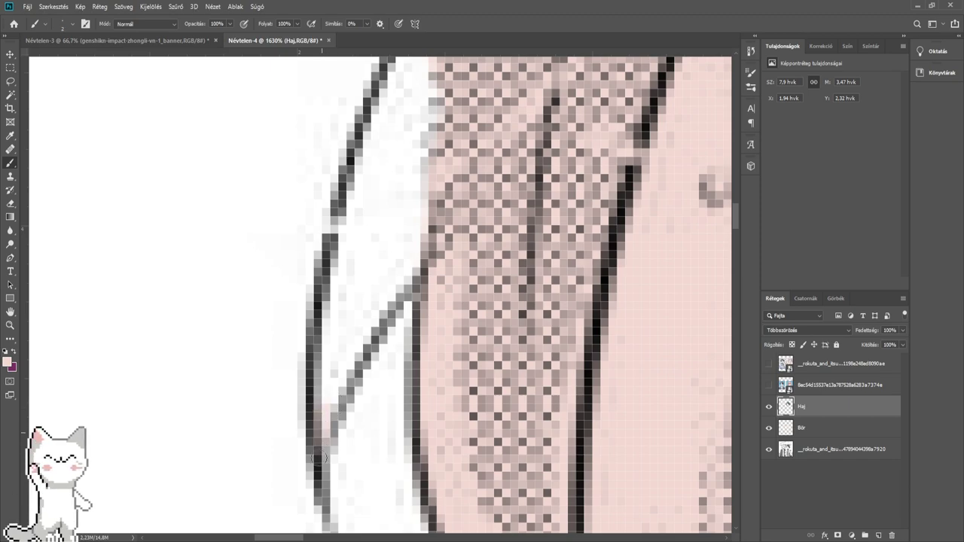
drag(336, 327, 355, 281)
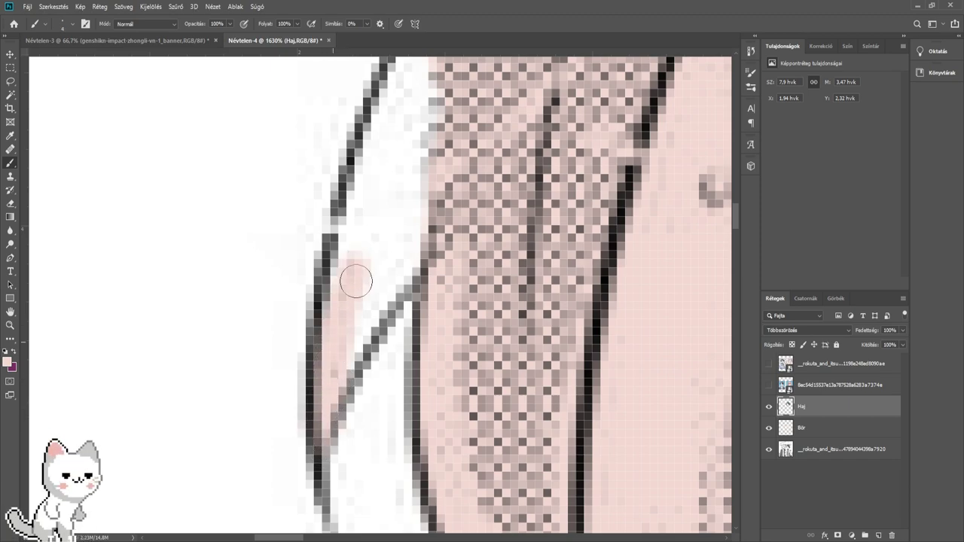
drag(371, 314, 377, 282)
drag(433, 221, 442, 291)
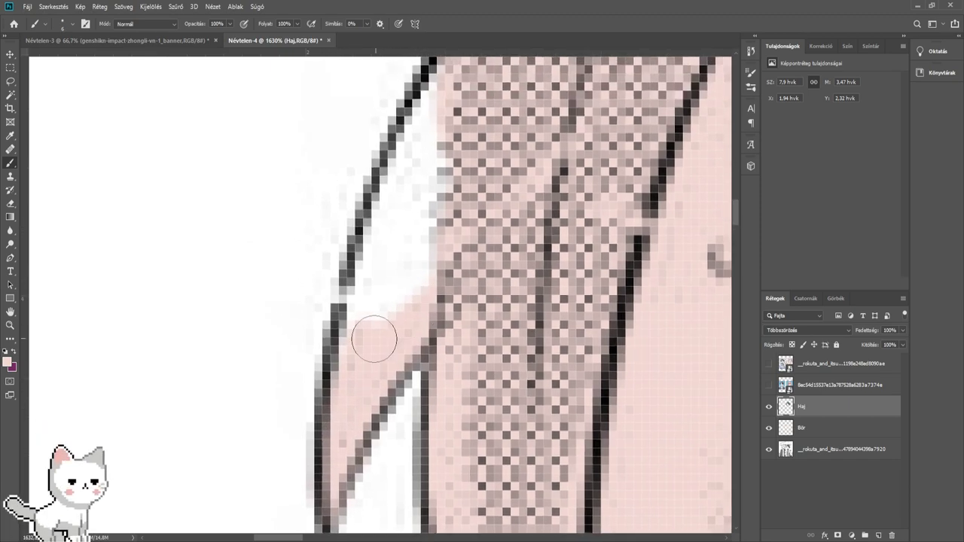
mouse_move(369, 313)
mouse_down()
mouse_move(404, 223)
mouse_move(424, 263)
mouse_up()
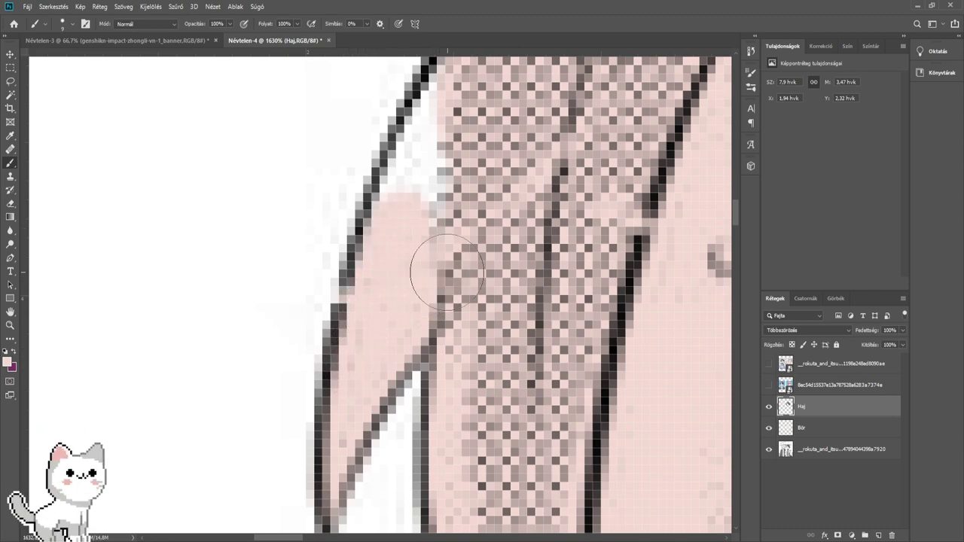
scroll(415, 309, up, 2)
mouse_move(407, 351)
mouse_down()
mouse_move(396, 325)
mouse_move(445, 215)
mouse_up()
- Fill the upper outward-flicking hair tip in pink, using 4 px for the point and 9 px for the base
drag(523, 467, 439, 151)
drag(467, 398, 434, 235)
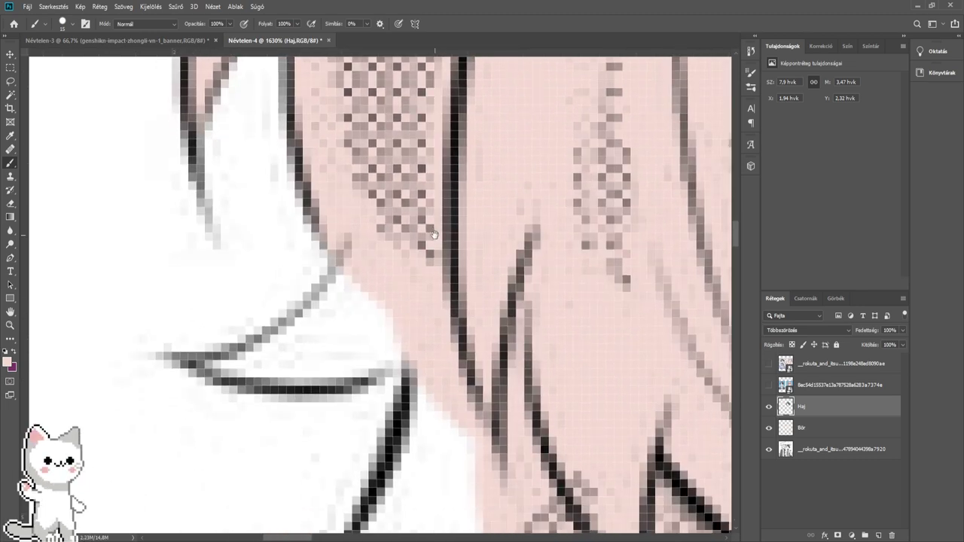
scroll(330, 384, up, 2)
drag(316, 385, 277, 384)
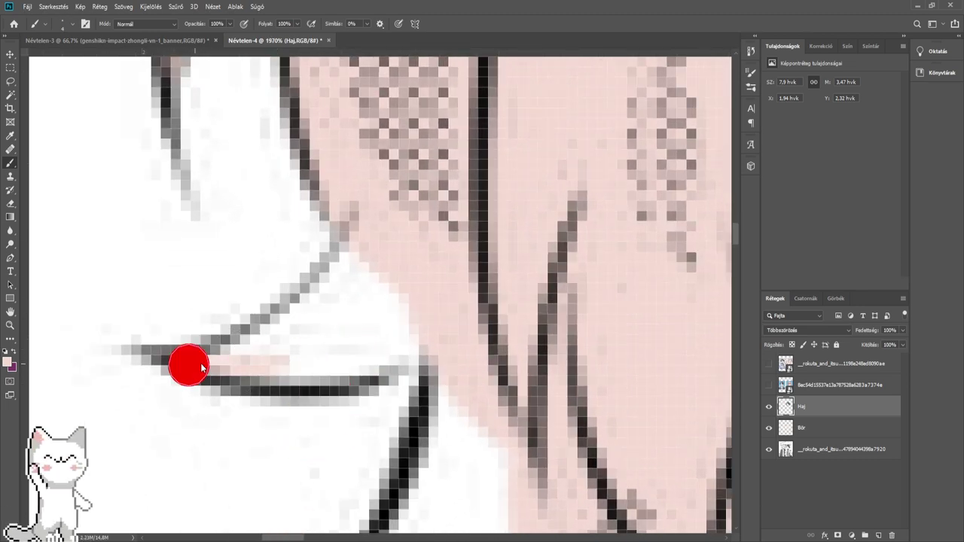
mouse_move(278, 340)
mouse_down()
mouse_move(276, 366)
mouse_move(323, 334)
mouse_move(387, 319)
mouse_move(321, 325)
mouse_up()
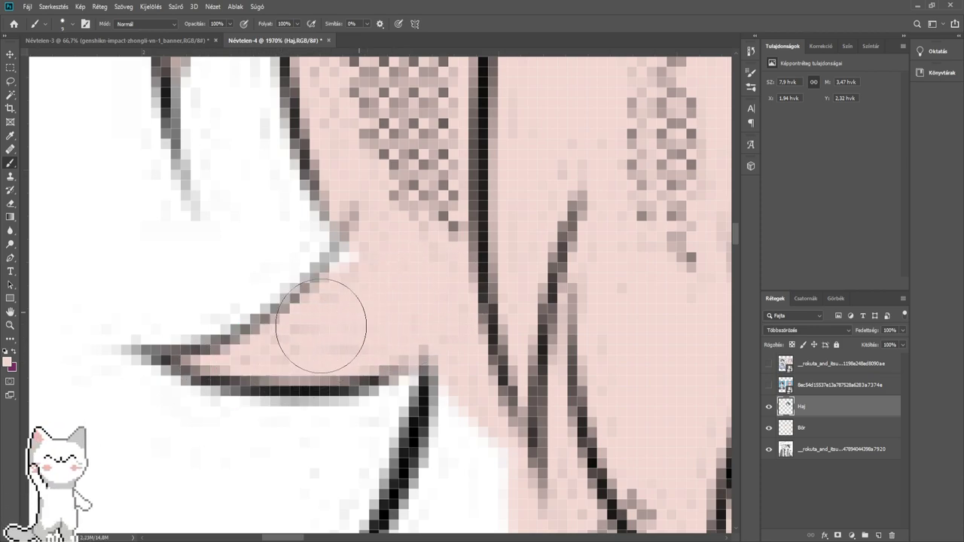
- Fill the middle outward-flicking tip with a 3 px brush, and the gap between it and the fringe with 16 px
drag(425, 290, 300, 117)
mouse_move(368, 259)
mouse_down()
mouse_move(349, 227)
mouse_move(312, 361)
mouse_move(279, 433)
mouse_up()
drag(256, 424, 350, 271)
drag(321, 299, 273, 327)
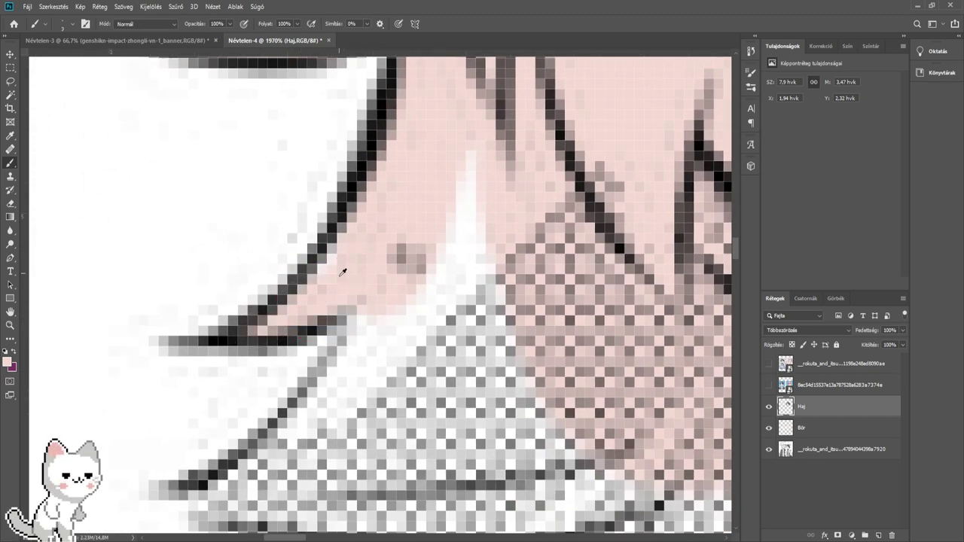
mouse_move(361, 265)
mouse_down()
mouse_move(377, 394)
mouse_move(516, 133)
mouse_up()
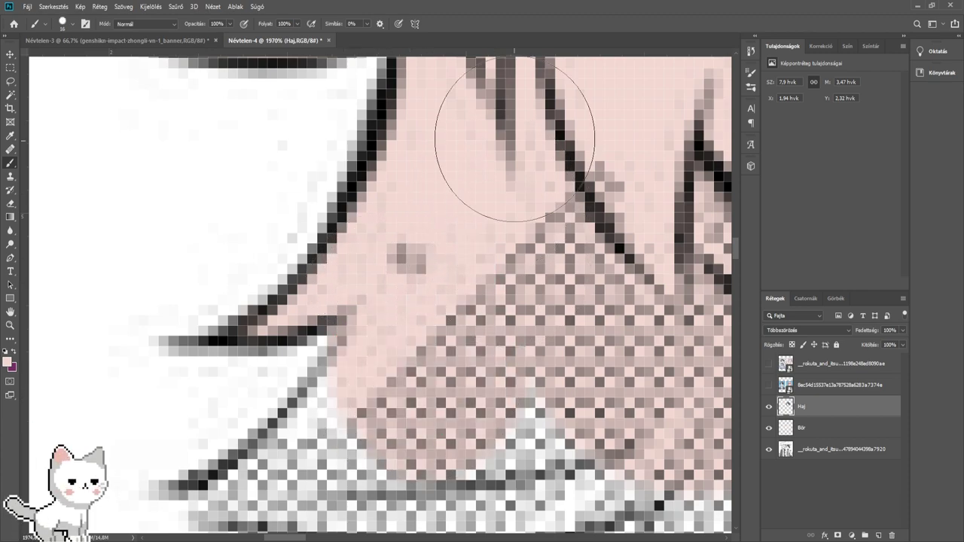
- Fill the lowest flicking tip and the shaded hair along the lower outline in pink, using 4 px and 13 px brushes
scroll(520, 309, down, 1)
drag(461, 369, 496, 250)
scroll(395, 322, up, 2)
mouse_move(386, 329)
mouse_down()
mouse_move(316, 348)
mouse_move(245, 343)
mouse_up()
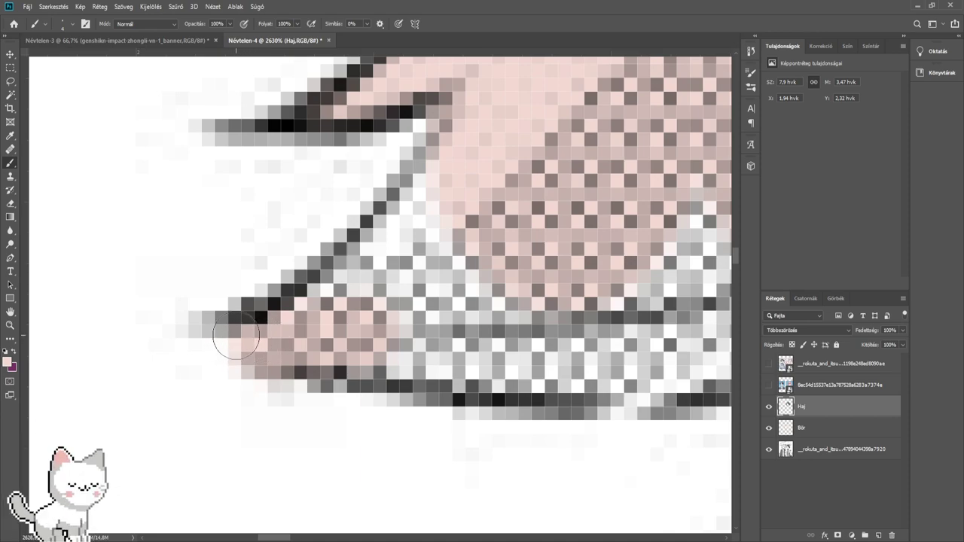
mouse_move(359, 306)
mouse_down()
mouse_move(497, 354)
mouse_move(376, 256)
mouse_move(438, 209)
mouse_up()
mouse_move(500, 305)
mouse_down()
mouse_move(587, 296)
mouse_move(608, 310)
mouse_up()
scroll(596, 307, down, 1)
mouse_move(715, 285)
mouse_down()
mouse_move(325, 310)
mouse_move(311, 339)
mouse_move(385, 347)
mouse_move(442, 298)
mouse_up()
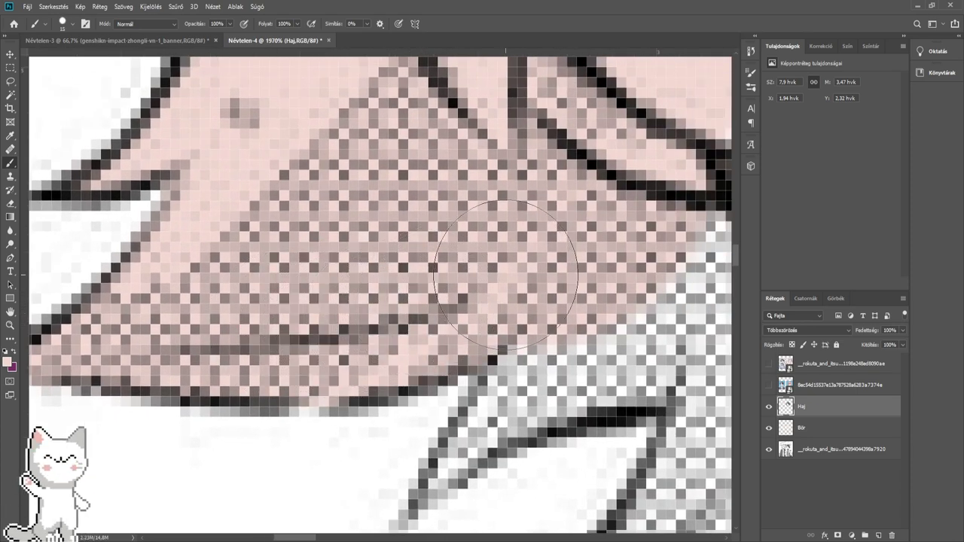
- Paint the shaded hair beside the jaw and down towards the nape in pink, using 10 px and 16 px brushes
mouse_move(450, 254)
mouse_down()
mouse_move(330, 207)
mouse_move(463, 276)
mouse_move(435, 293)
mouse_move(552, 293)
mouse_move(550, 219)
mouse_up()
drag(582, 253, 654, 353)
mouse_move(654, 353)
mouse_down()
mouse_move(442, 226)
mouse_move(437, 233)
mouse_move(527, 294)
mouse_move(537, 257)
mouse_move(560, 332)
mouse_move(541, 428)
mouse_up()
mouse_move(542, 428)
mouse_down()
mouse_move(482, 335)
mouse_move(445, 224)
mouse_move(492, 280)
mouse_up()
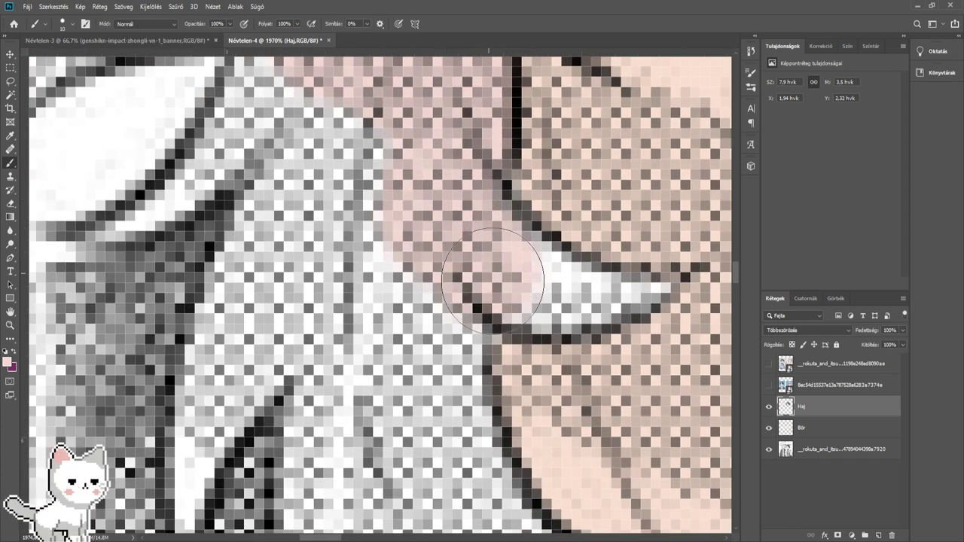
drag(455, 174, 400, 271)
drag(374, 258, 404, 257)
mouse_move(424, 276)
mouse_down()
mouse_move(406, 295)
mouse_move(401, 382)
mouse_up()
mouse_move(413, 322)
mouse_down()
mouse_move(373, 366)
mouse_move(353, 333)
mouse_up()
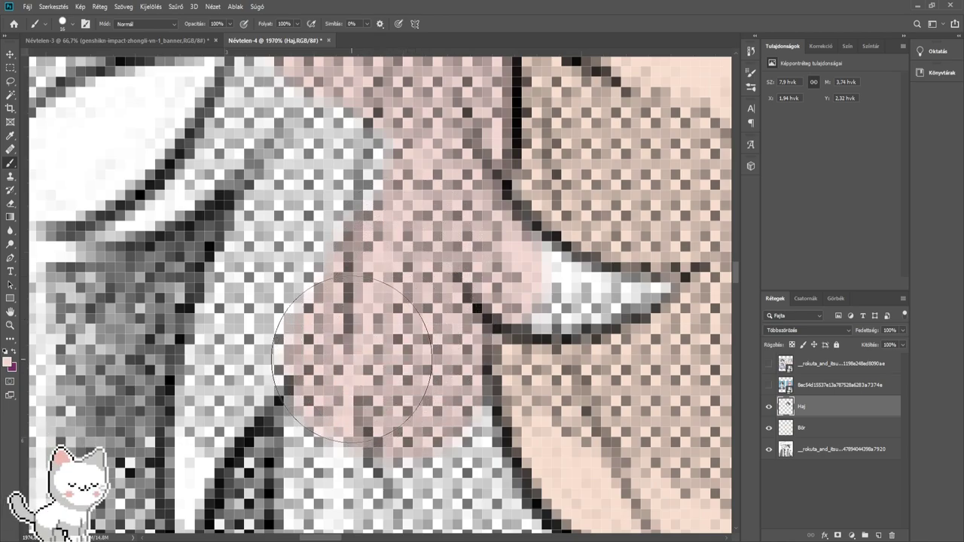
- Extend the nape hair fill downwards and colour the narrow curved strand above the dark collar, using a 2 px brush for its tip
scroll(346, 334, down, 10)
scroll(345, 332, up, 1)
scroll(348, 329, up, 2)
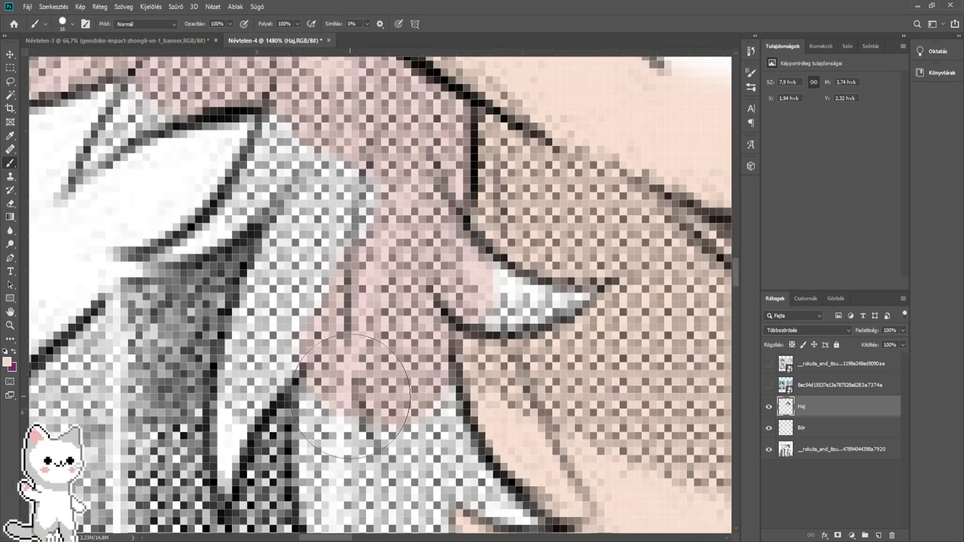
mouse_move(350, 396)
mouse_down()
mouse_move(358, 460)
mouse_move(368, 324)
mouse_move(352, 207)
mouse_up()
drag(247, 170, 381, 226)
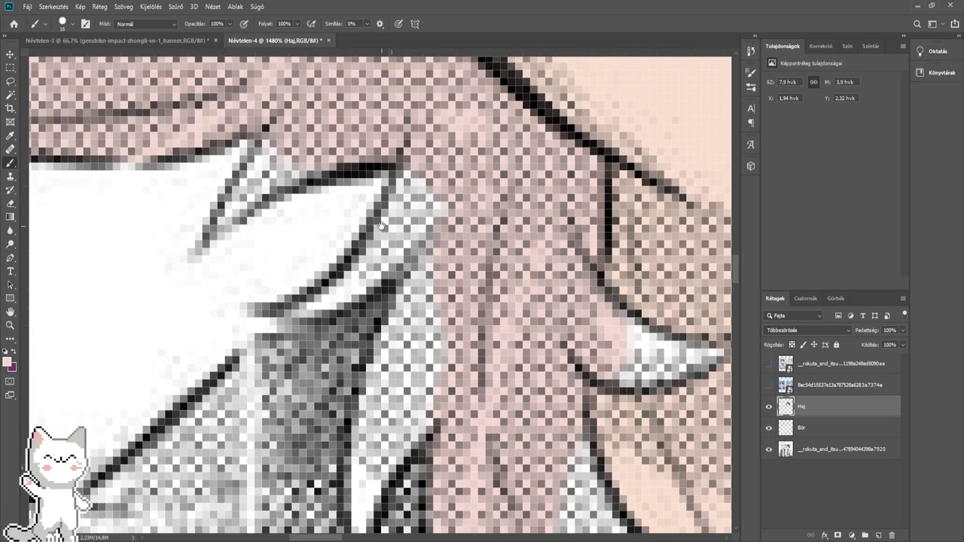
scroll(382, 226, up, 3)
click(283, 299)
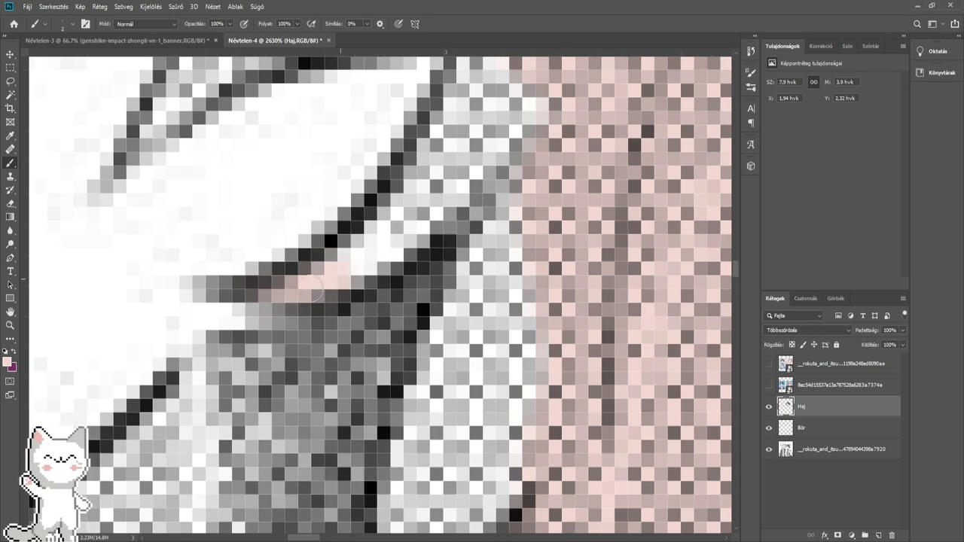
mouse_move(355, 250)
mouse_down()
mouse_move(407, 224)
mouse_move(435, 189)
mouse_up()
mouse_move(445, 169)
mouse_down()
mouse_move(363, 261)
mouse_move(413, 208)
mouse_move(445, 269)
mouse_move(416, 373)
mouse_up()
drag(351, 385, 489, 348)
- Fill the small pointed strand beneath the lower hair outline in pink with a fine brush of about 2 to 5 px
mouse_move(233, 211)
mouse_down()
mouse_move(370, 374)
mouse_move(305, 405)
mouse_up()
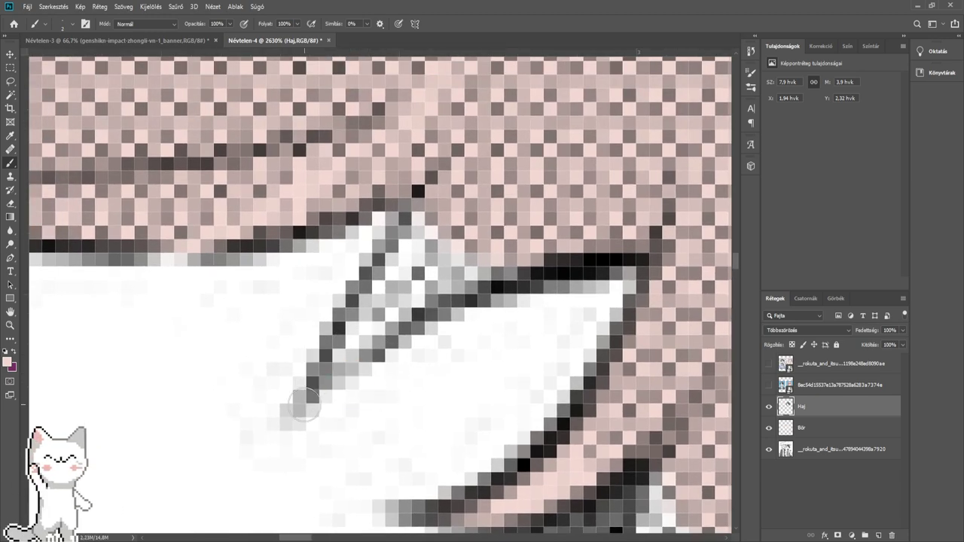
drag(344, 348, 446, 271)
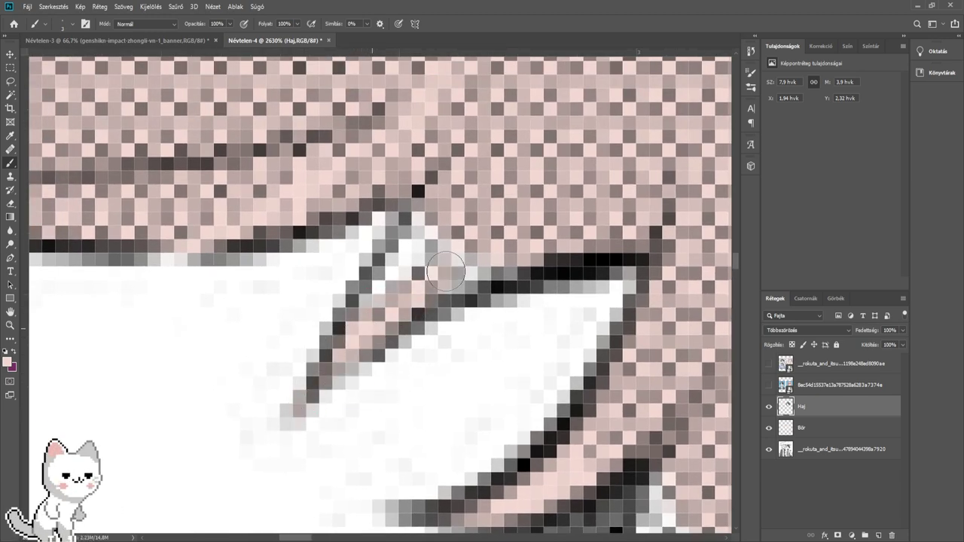
drag(391, 299, 417, 252)
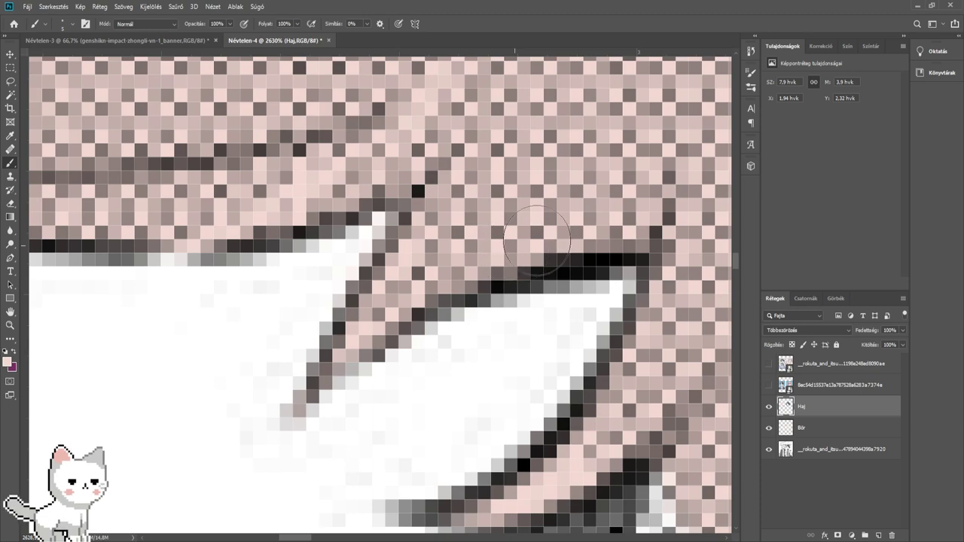
- Fill the upper part of the nape strand beside the dark collar in pink with a 10 px brush
drag(536, 241, 342, 128)
mouse_move(527, 421)
mouse_down()
mouse_move(356, 174)
mouse_move(382, 147)
mouse_up()
key(bracketright)
key(bracketright)
key(bracketright)
key(bracketright)
key(bracketright)
drag(345, 206, 363, 145)
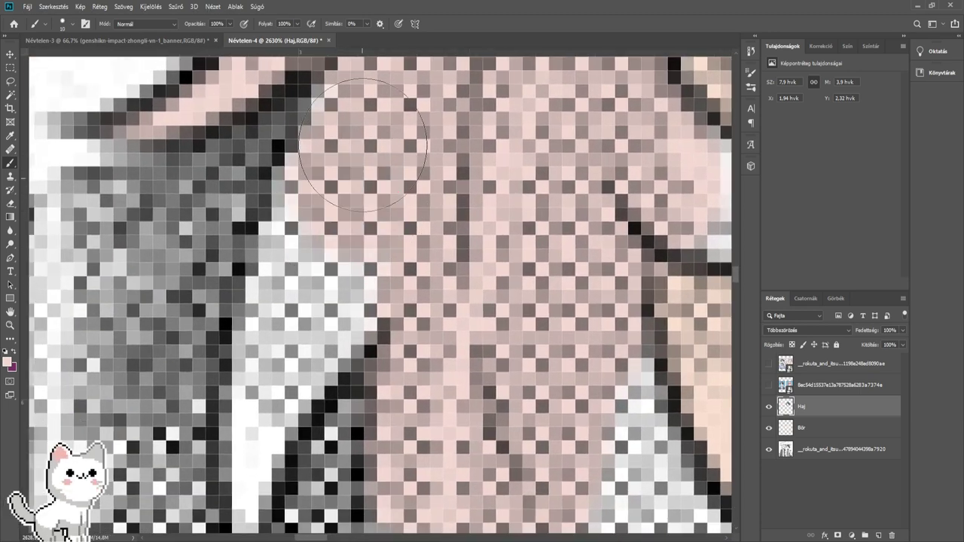
mouse_move(338, 188)
mouse_down()
mouse_move(303, 294)
mouse_move(331, 291)
mouse_up()
- Fill the narrow point of the nape strand against the dark collar in pink, reducing the brush to 3 px and 4 px
drag(297, 364, 431, 221)
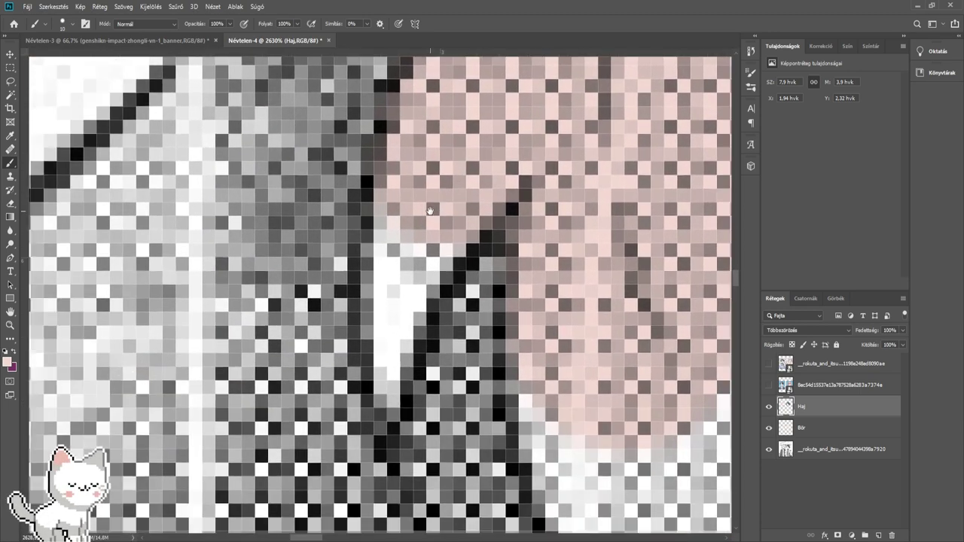
drag(420, 344, 380, 354)
key(bracketleft)
key(bracketleft)
key(bracketleft)
key(bracketleft)
key(bracketleft)
key(bracketleft)
key(bracketleft)
key(bracketleft)
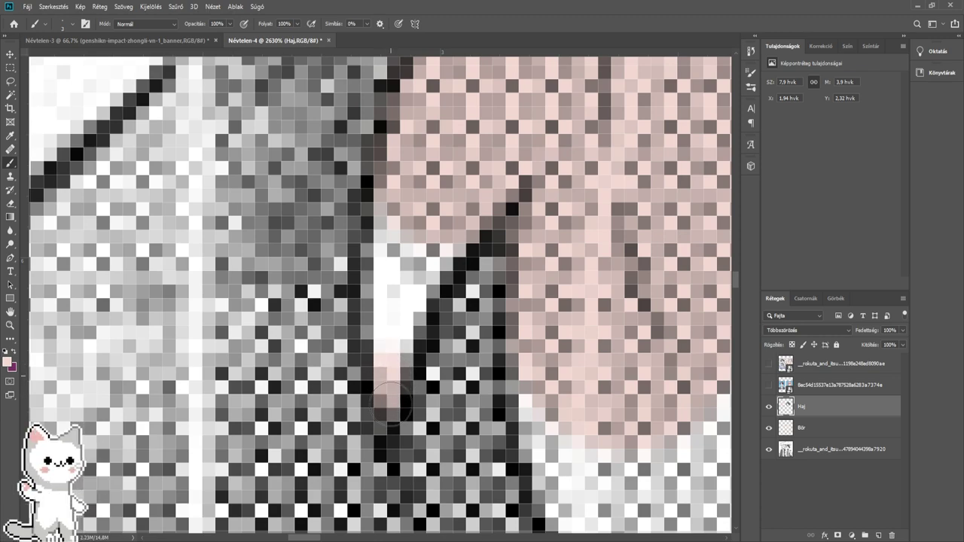
drag(390, 405, 388, 264)
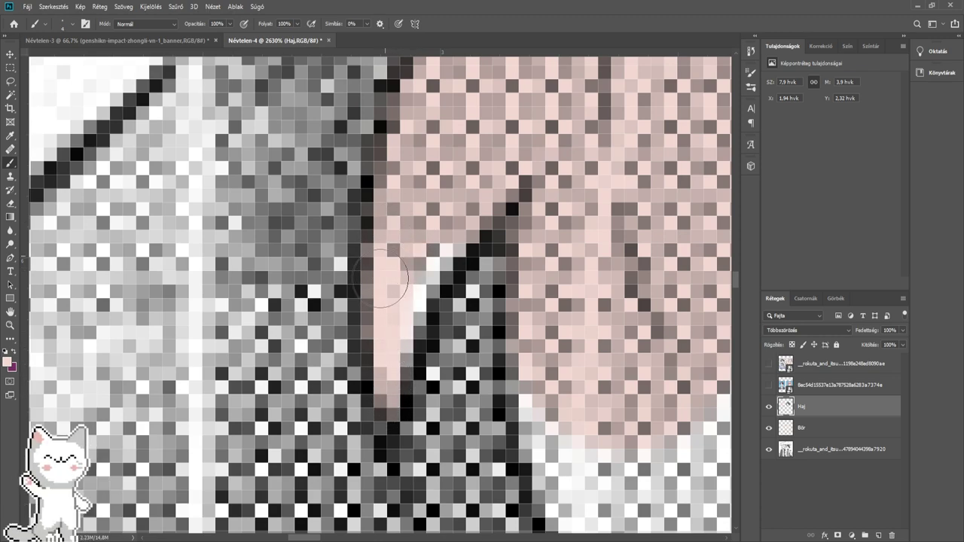
- Fill the lowest neck lock in pink down to its tip and along the dark collar, using 9 px and 4 px brushes
drag(563, 309, 296, 197)
scroll(327, 289, down, 3)
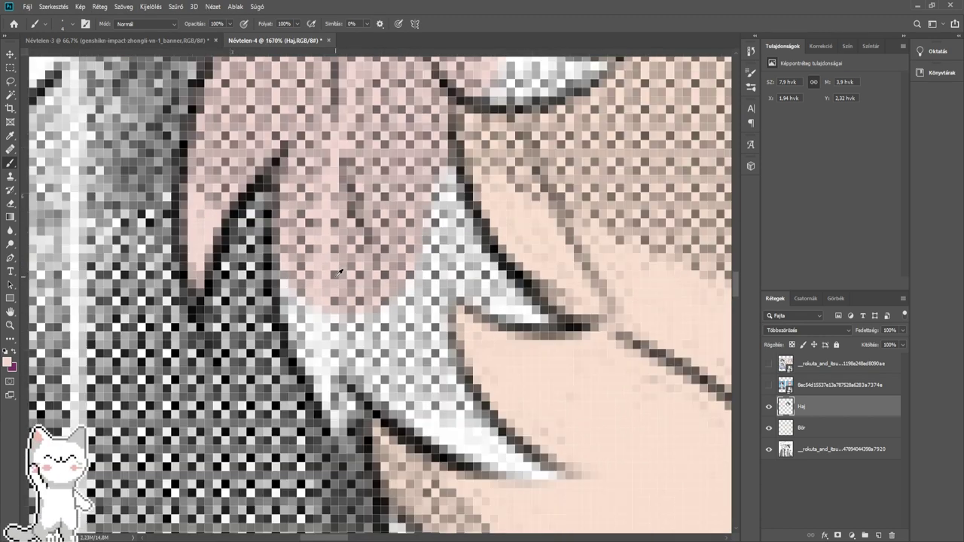
key(bracketright)
key(bracketright)
key(bracketright)
key(bracketright)
key(bracketright)
drag(353, 305, 360, 360)
scroll(362, 360, down, 3)
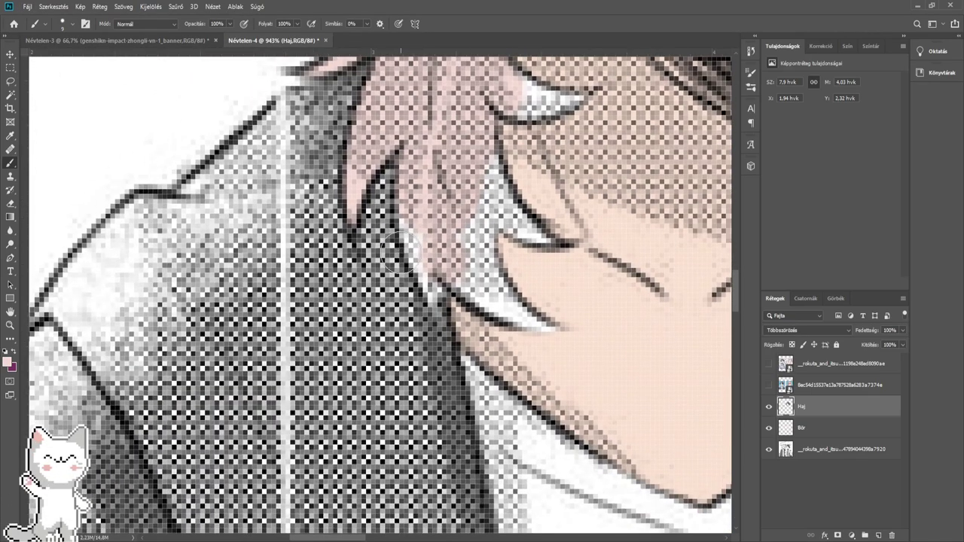
scroll(419, 294, up, 4)
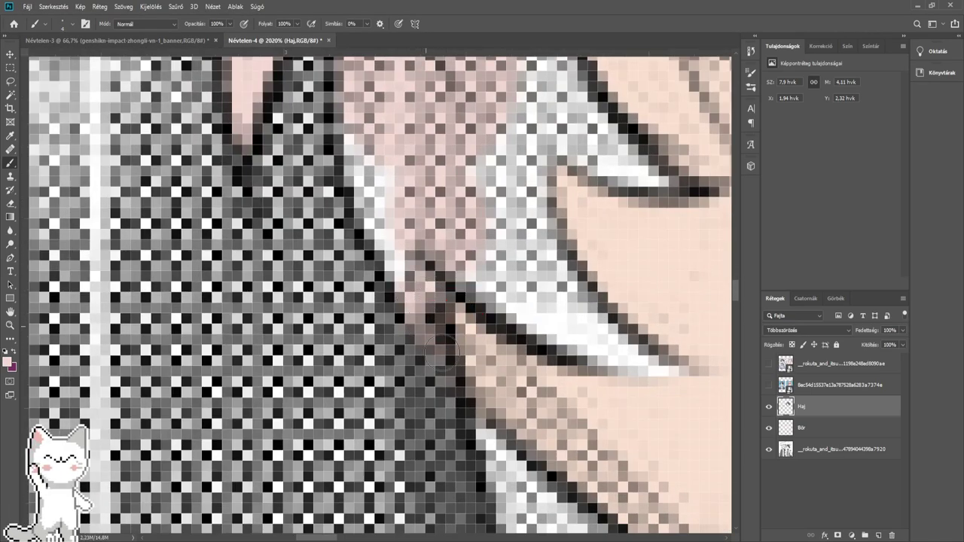
click(383, 209)
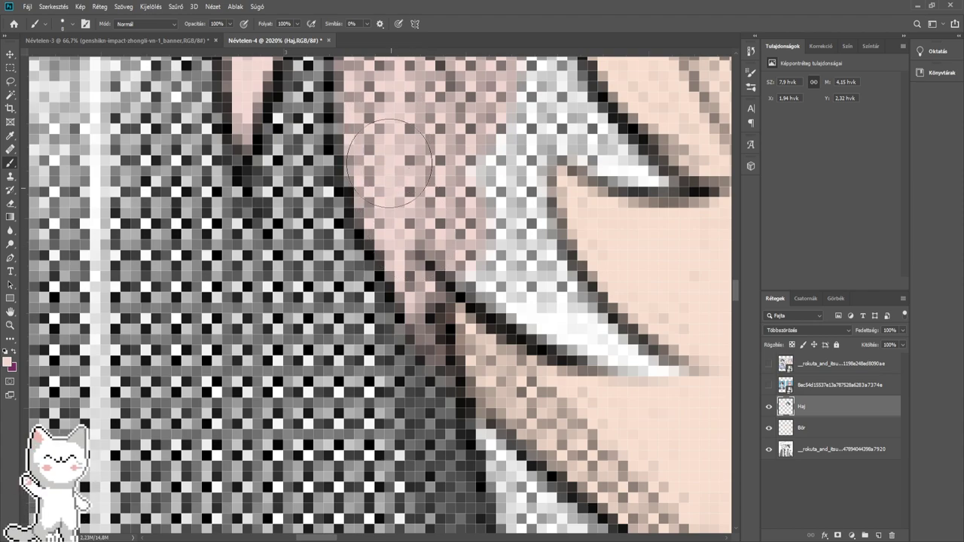
- Fill the middle pointed tip of the nape hair on the neck in pink with a 4 px brush
mouse_move(484, 199)
mouse_down()
mouse_move(485, 238)
mouse_move(324, 280)
mouse_move(336, 321)
mouse_move(317, 307)
mouse_move(346, 303)
mouse_move(374, 168)
mouse_up()
mouse_move(392, 207)
mouse_down()
mouse_move(407, 245)
mouse_move(406, 326)
mouse_up()
drag(403, 309, 389, 173)
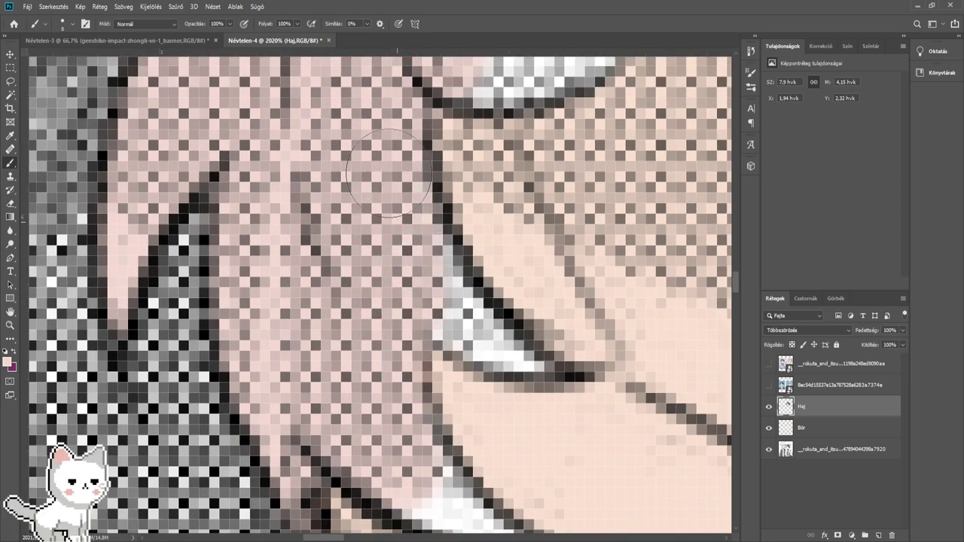
drag(456, 322, 465, 329)
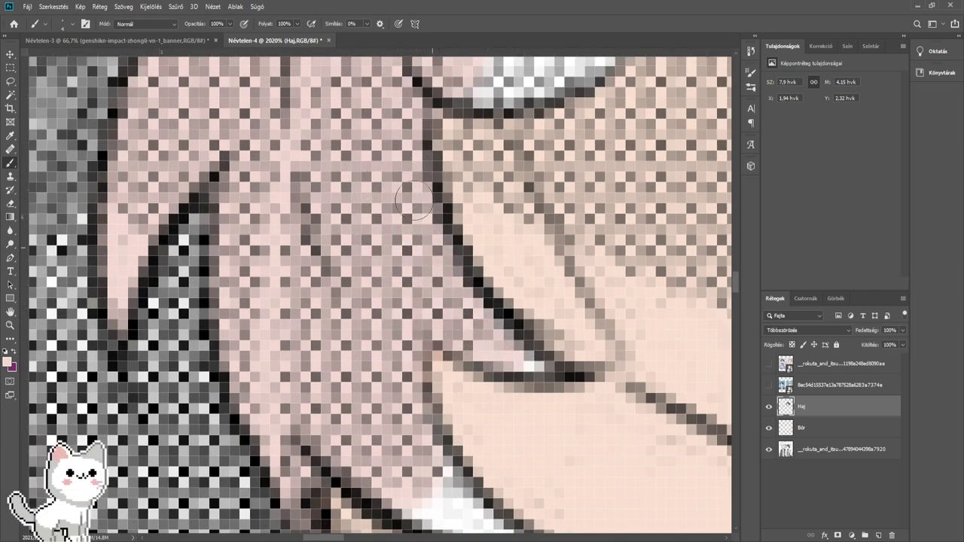
drag(513, 378, 400, 232)
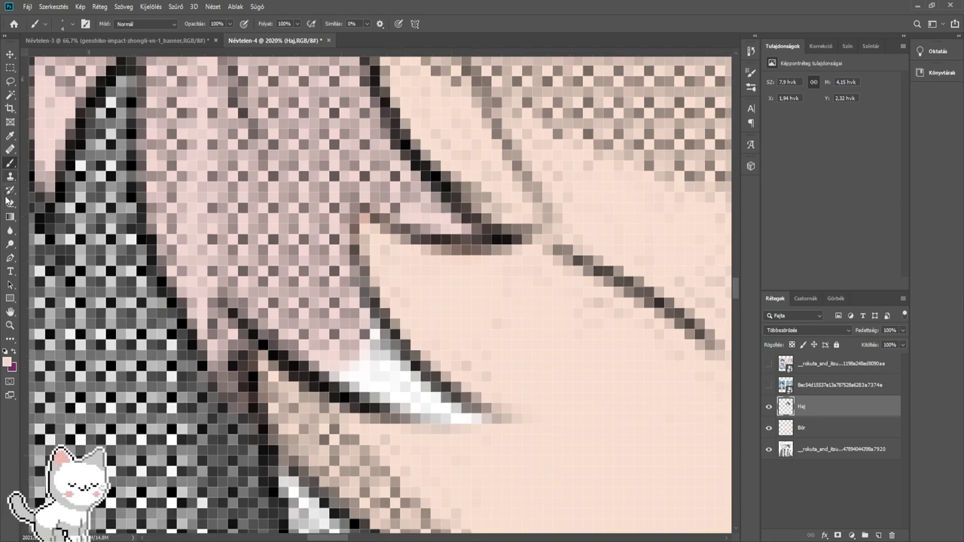
- Erase the pink spill at the fork of the neck locks with a 2 px eraser and fill the lower lock's white tip using 4 and 3 px brushes
click(10, 202)
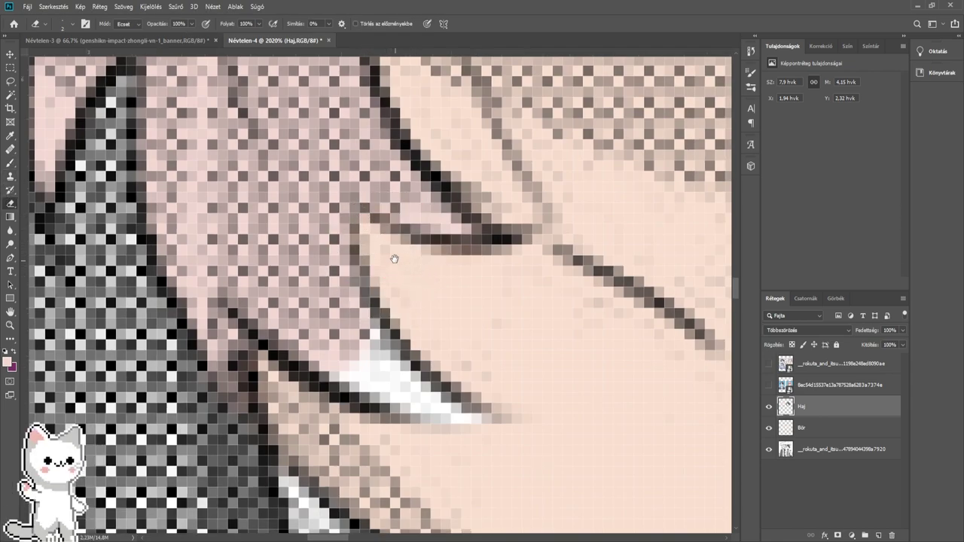
drag(394, 259, 364, 162)
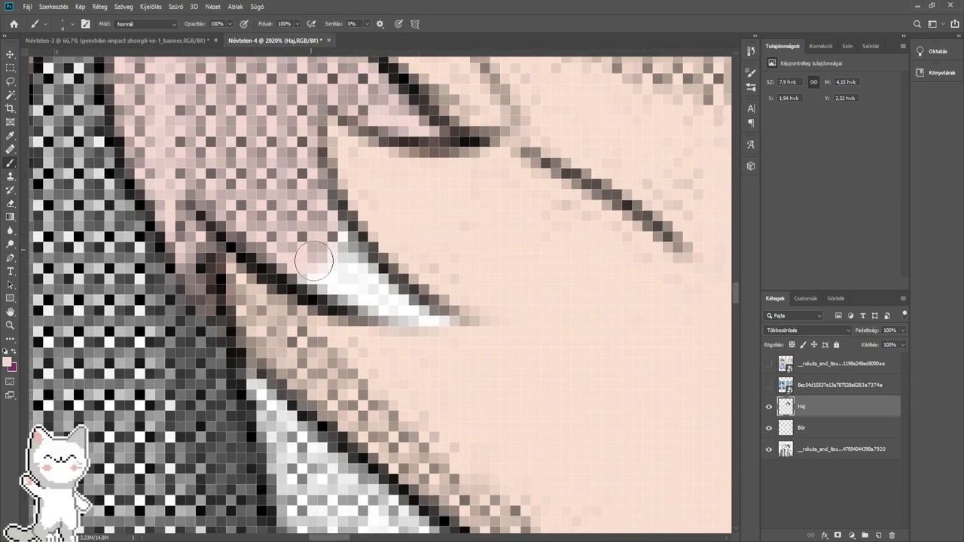
drag(313, 260, 383, 298)
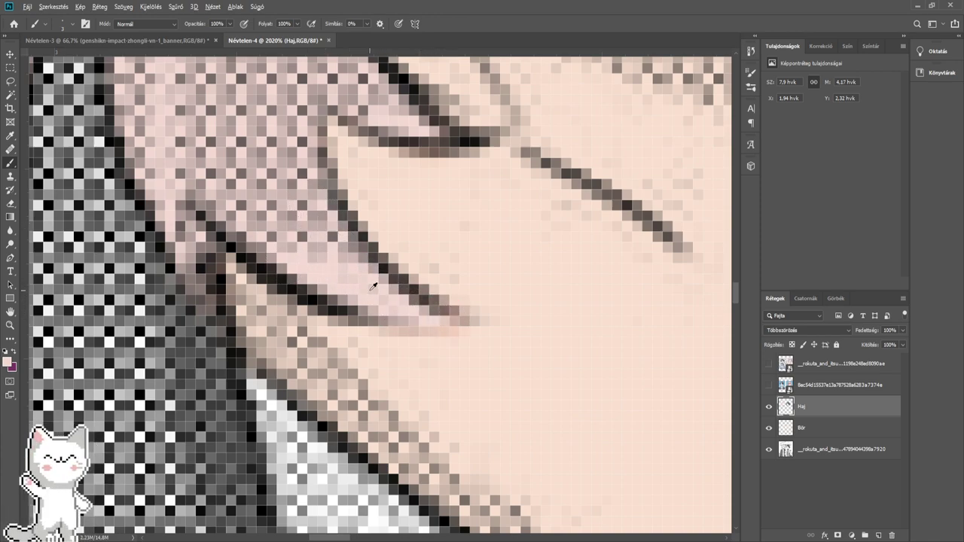
scroll(328, 239, down, 10)
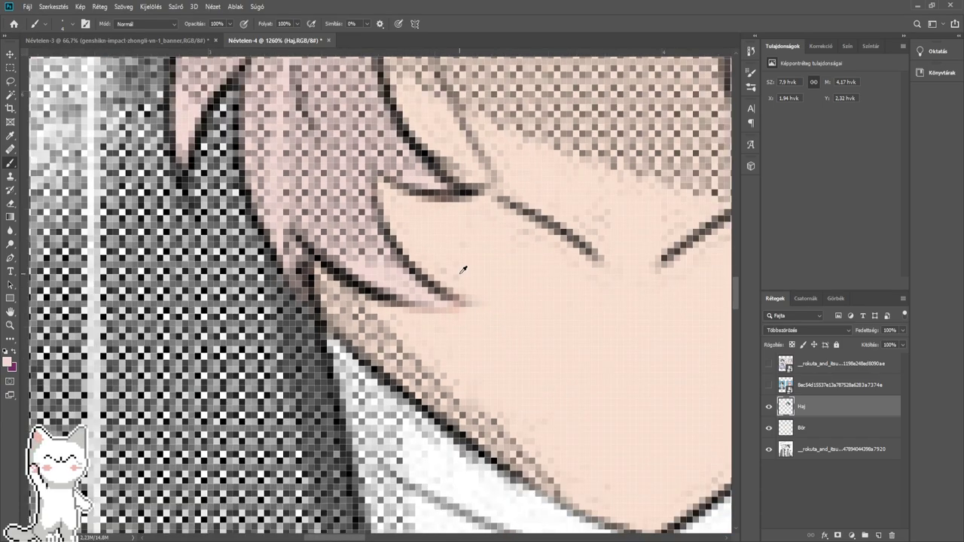
- Fill the short curved hair point on the shaded neck in pink, raising the brush size to 7 px
scroll(391, 328, up, 10)
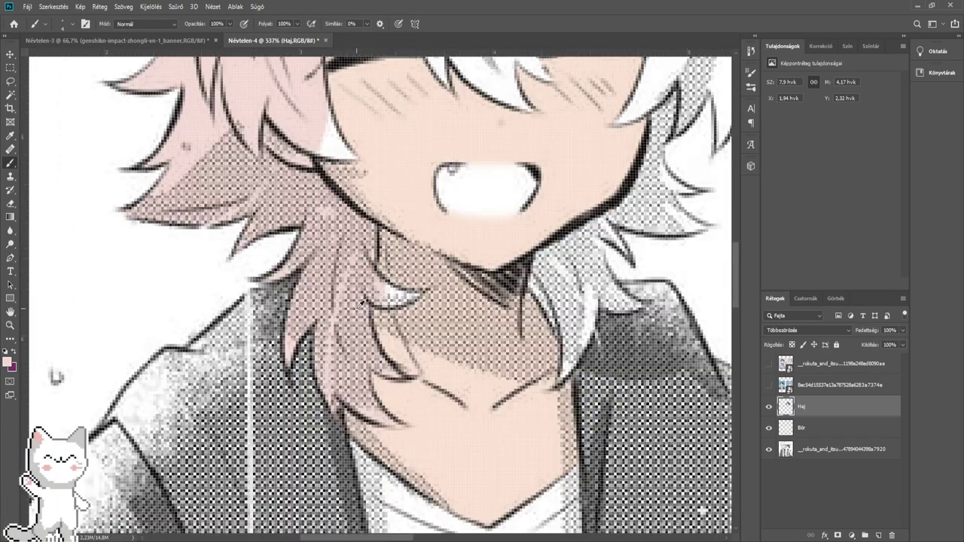
scroll(385, 279, up, 2)
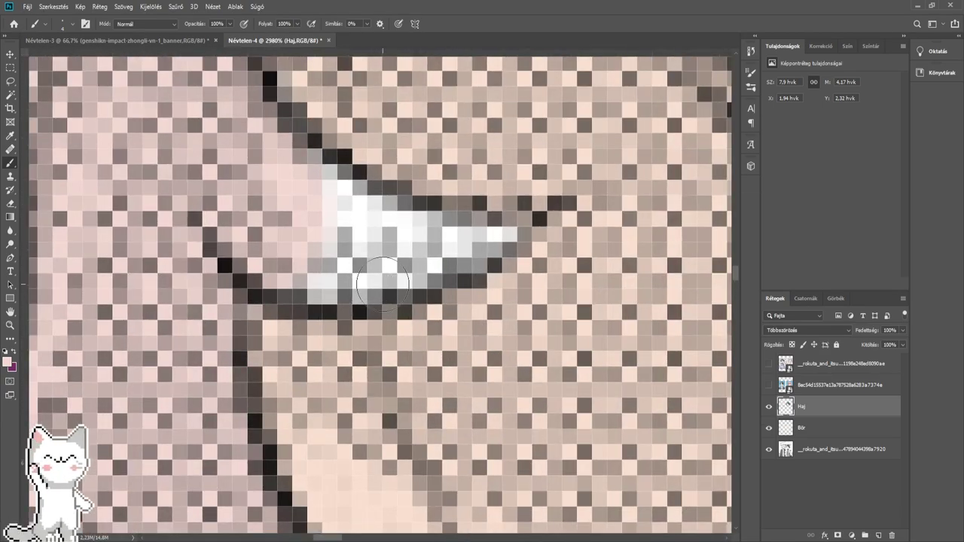
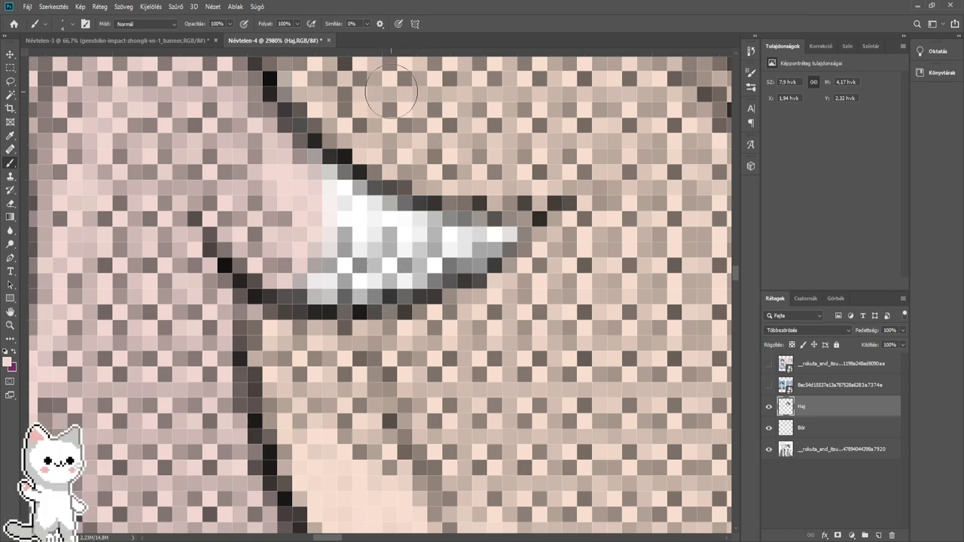
mouse_move(477, 221)
mouse_down()
mouse_move(426, 269)
mouse_move(321, 284)
mouse_move(333, 269)
mouse_move(312, 237)
mouse_move(229, 213)
mouse_up()
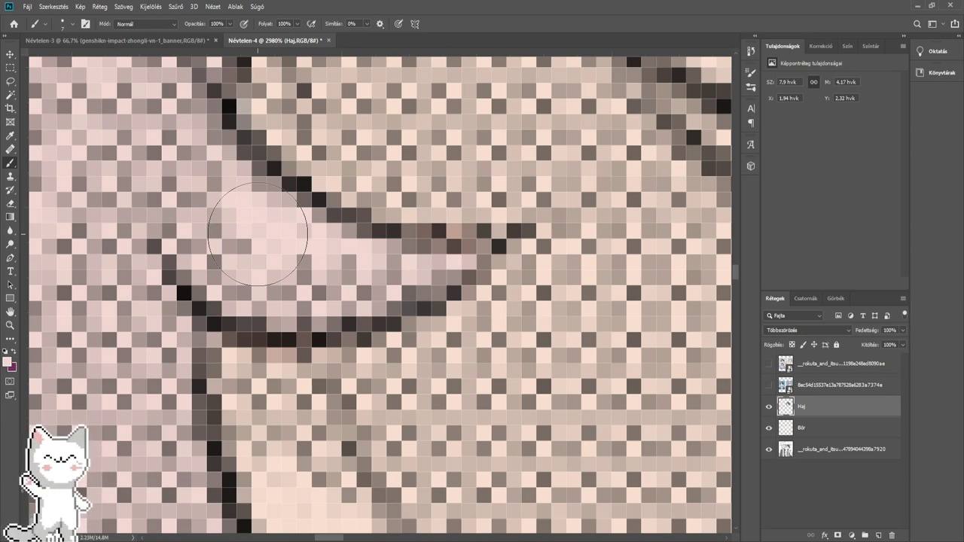
scroll(252, 186, down, 4)
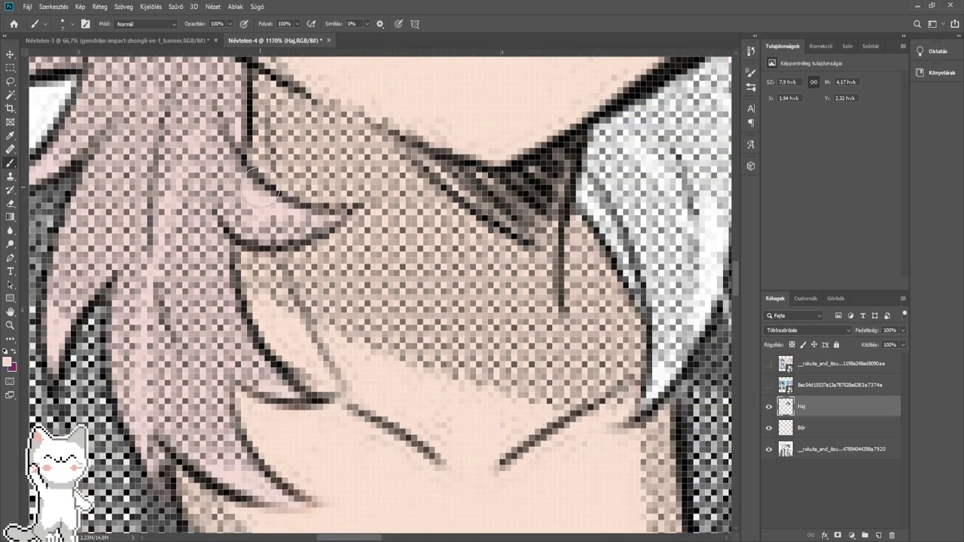
- Fill the white tip of the face-framing lock by the cheek in pink with 7 px and 3 px brushes
scroll(260, 189, up, 10)
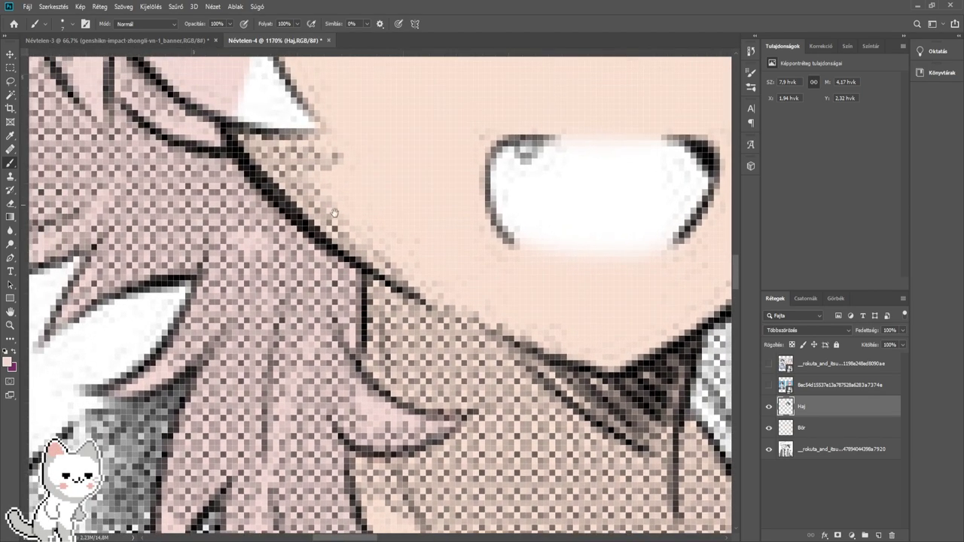
scroll(369, 260, up, 2)
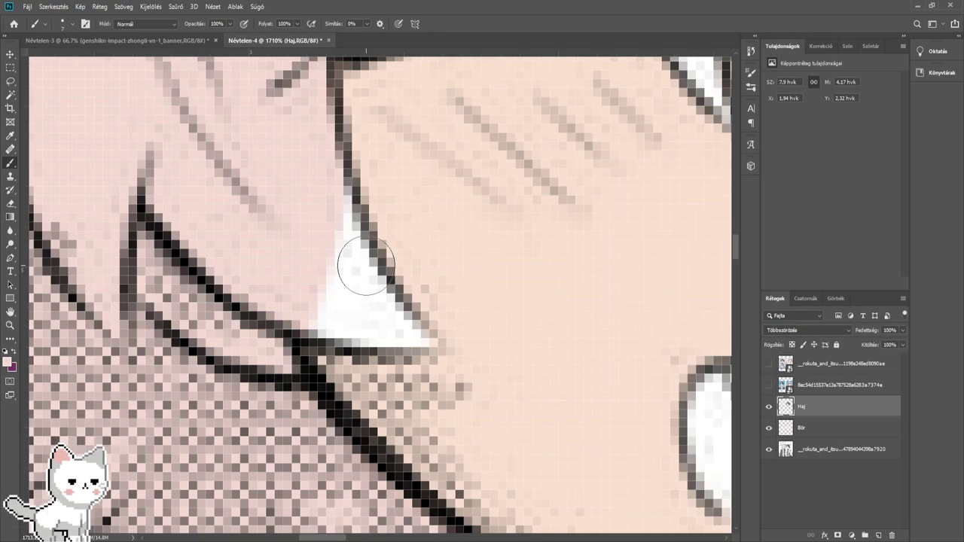
scroll(366, 266, up, 2)
mouse_move(362, 317)
mouse_down()
mouse_move(269, 312)
mouse_move(358, 320)
mouse_move(312, 258)
mouse_move(253, 74)
mouse_up()
alt+right_click(394, 346)
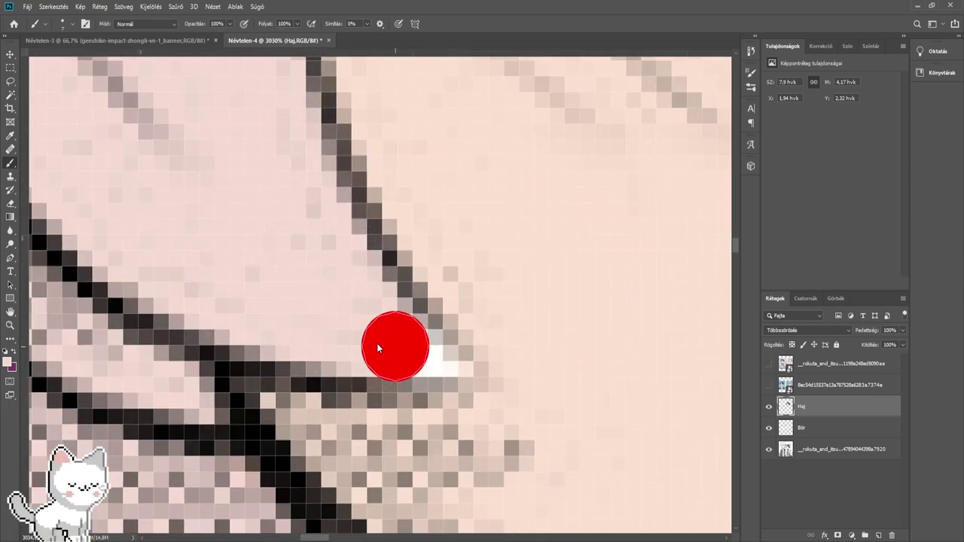
alt+right_click(404, 351)
drag(426, 355, 402, 340)
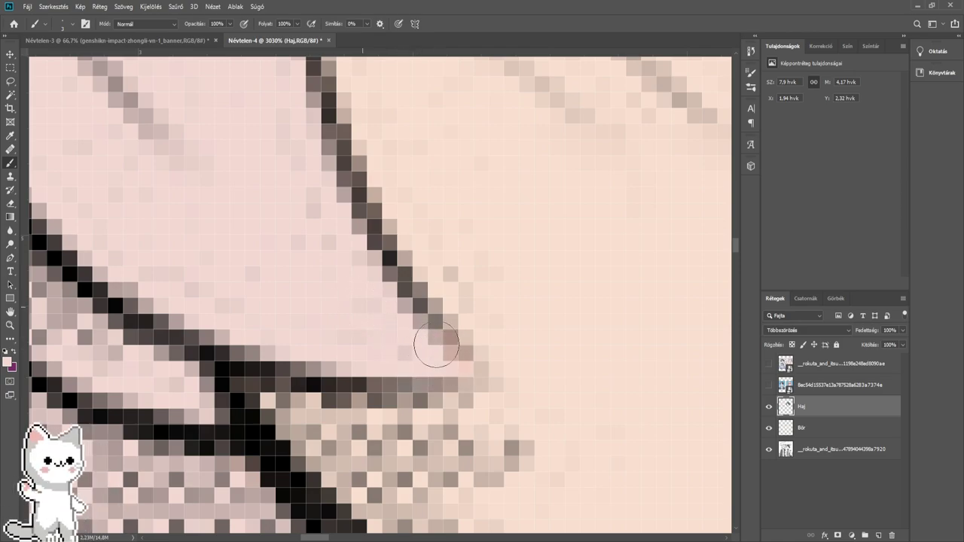
scroll(409, 327, down, 7)
- Fill the main area of the central fringe above the eyes in pink, enlarging the brush to 36 px
drag(462, 311, 402, 410)
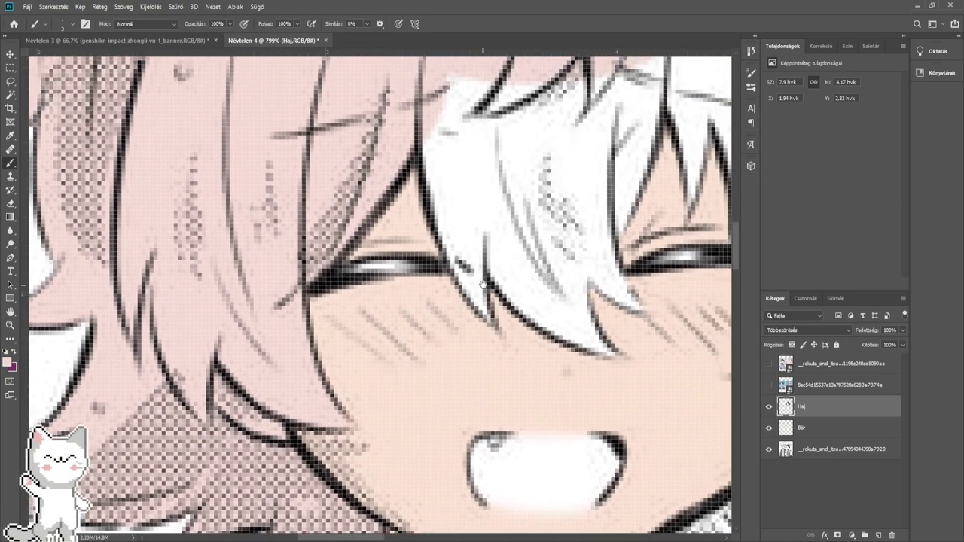
drag(496, 117, 436, 295)
scroll(436, 295, down, 3)
scroll(362, 301, up, 4)
mouse_move(414, 331)
mouse_down()
mouse_move(381, 325)
mouse_move(336, 280)
mouse_move(324, 126)
mouse_up()
scroll(324, 127, down, 3)
mouse_move(431, 223)
mouse_down()
mouse_move(324, 83)
mouse_move(394, 132)
mouse_move(371, 282)
mouse_move(425, 343)
mouse_move(428, 372)
mouse_move(490, 181)
mouse_up()
key(bracketright)
drag(582, 146, 356, 178)
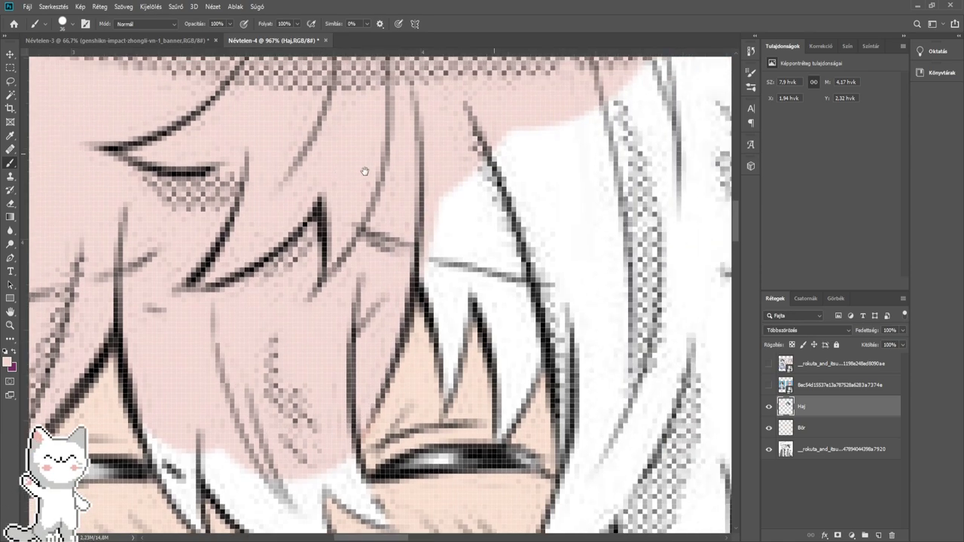
- Fill the hair above and beside the far eye in pink out to the head outline with a 25 px brush
mouse_move(419, 243)
mouse_down()
mouse_move(346, 239)
mouse_move(537, 261)
mouse_up()
mouse_move(492, 264)
mouse_down()
mouse_move(312, 236)
mouse_move(456, 253)
mouse_move(457, 215)
mouse_move(475, 181)
mouse_up()
mouse_move(482, 178)
mouse_down()
mouse_move(485, 294)
mouse_move(501, 290)
mouse_move(463, 173)
mouse_move(430, 142)
mouse_move(409, 237)
mouse_move(393, 132)
mouse_move(341, 211)
mouse_move(248, 243)
mouse_up()
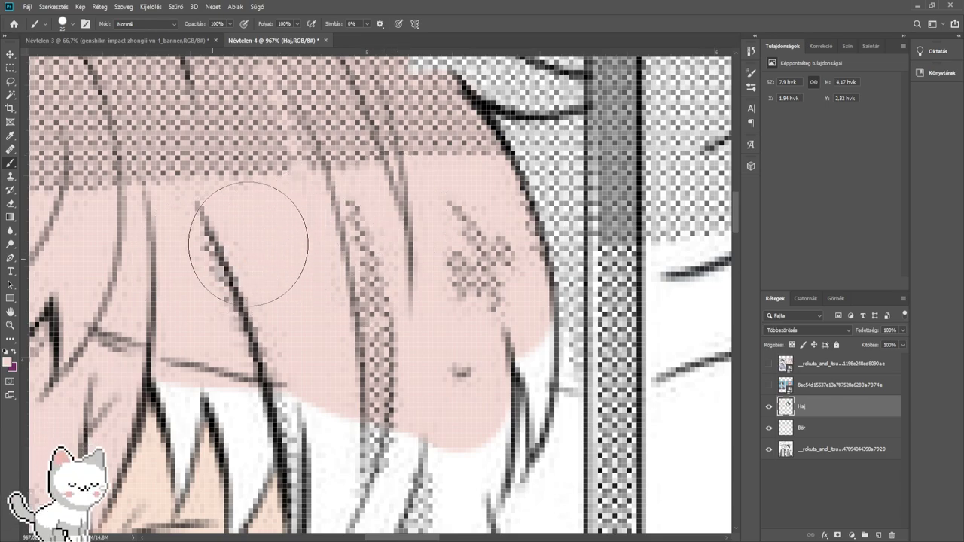
drag(339, 143, 351, 279)
- Fill the shaded strand reaching the vertical panel border in pink with 21 px and 5 px brushes
scroll(434, 273, up, 4)
scroll(462, 293, up, 3)
drag(496, 313, 478, 314)
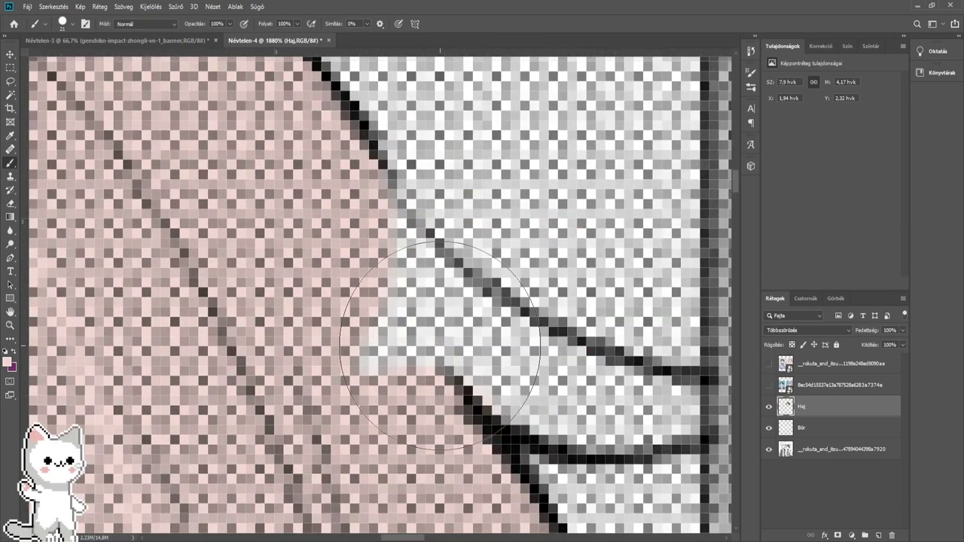
drag(411, 365, 326, 270)
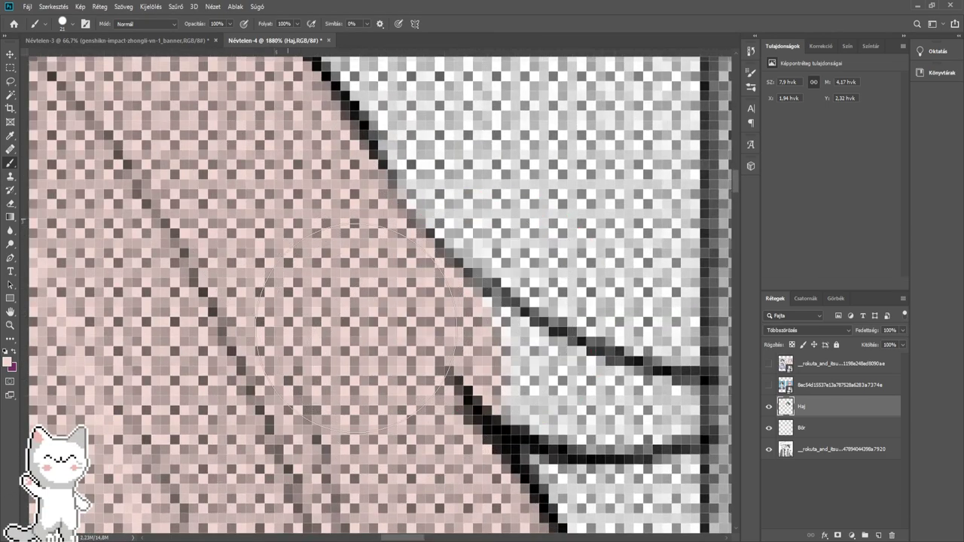
mouse_move(401, 388)
mouse_down()
mouse_move(503, 381)
mouse_move(450, 332)
mouse_move(520, 363)
mouse_up()
mouse_move(520, 363)
mouse_down()
mouse_move(356, 291)
mouse_move(498, 349)
mouse_move(382, 352)
mouse_move(494, 386)
mouse_move(458, 381)
mouse_move(570, 378)
mouse_up()
scroll(407, 314, up, 3)
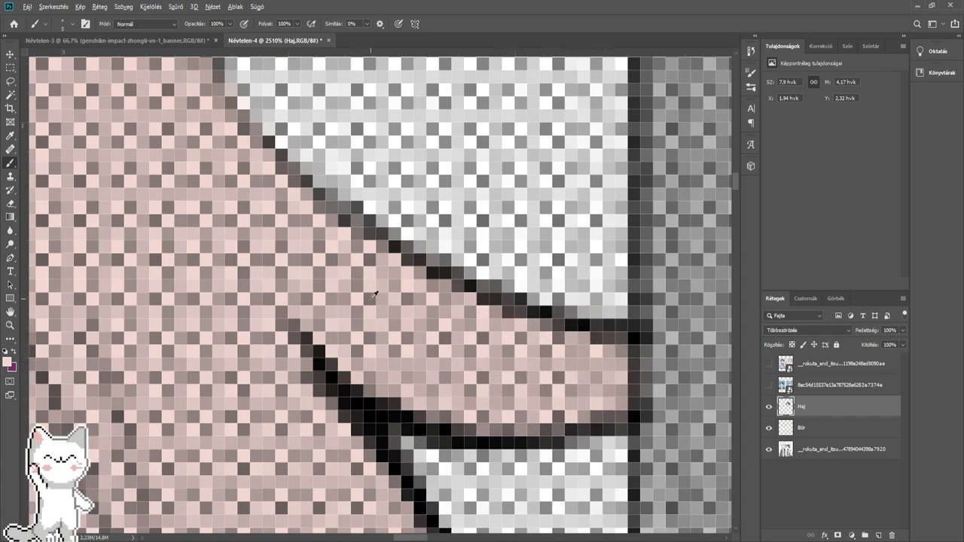
scroll(374, 294, down, 2)
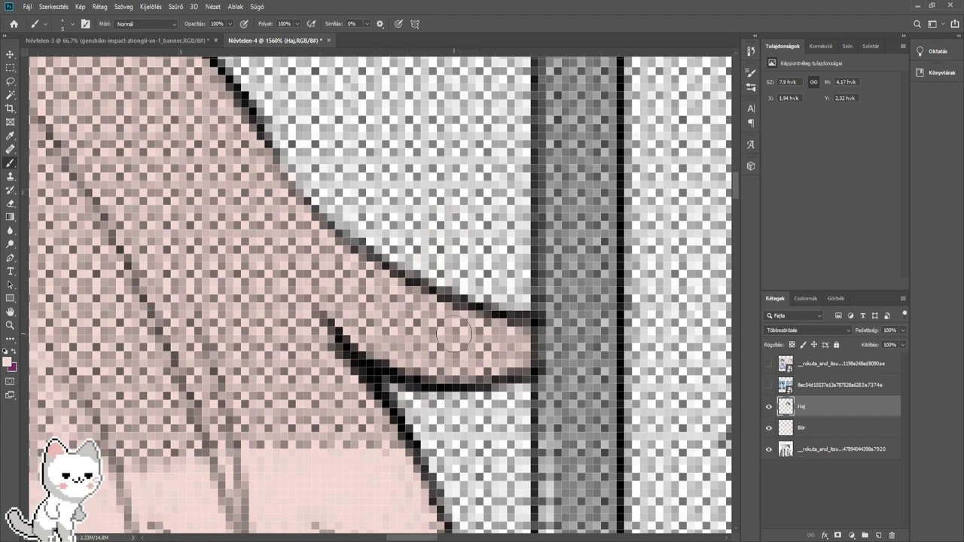
- Fill the small narrow side strand near the panel border in pink down to its tip with 3 px and 5 px brushes
scroll(467, 332, up, 2)
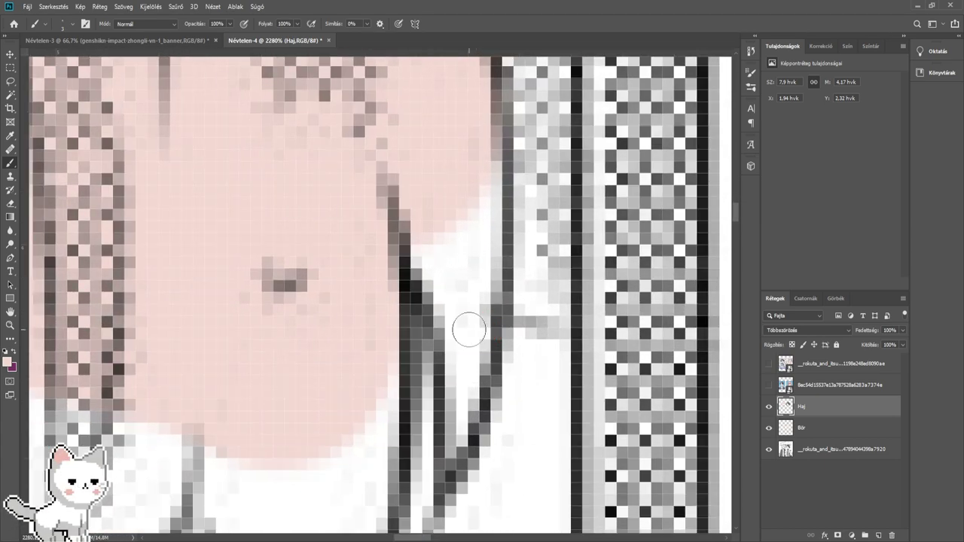
mouse_move(482, 396)
mouse_down()
mouse_move(468, 350)
mouse_move(437, 421)
mouse_move(448, 326)
mouse_up()
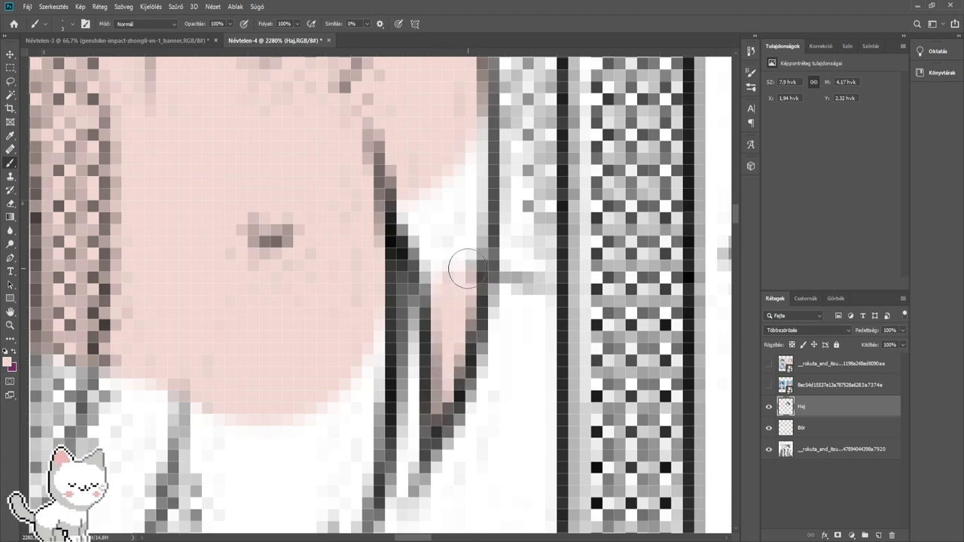
scroll(467, 269, up, 2)
mouse_move(451, 399)
mouse_down()
mouse_move(437, 344)
mouse_move(398, 289)
mouse_move(453, 340)
mouse_move(447, 303)
mouse_move(455, 369)
mouse_move(460, 202)
mouse_up()
drag(346, 488, 439, 306)
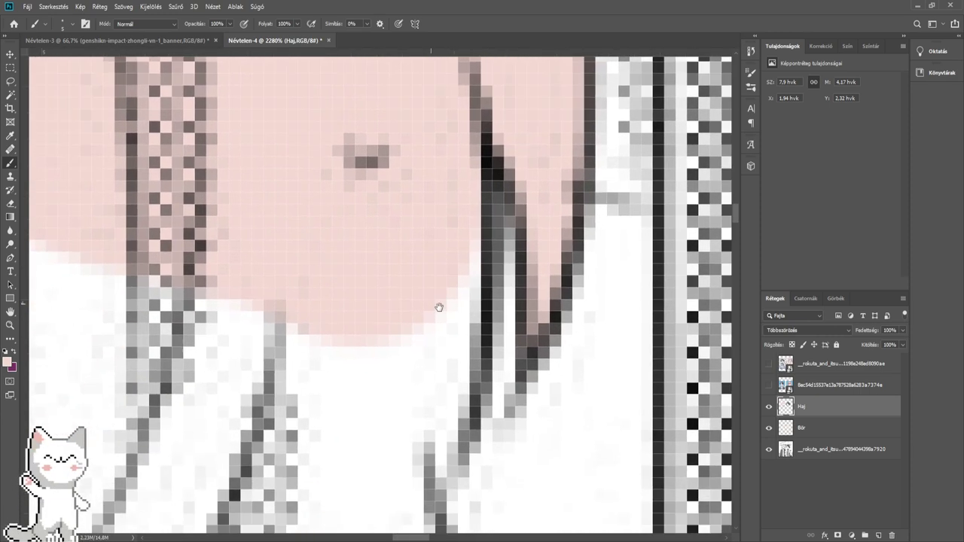
- Extend the pink fill down the side hair beside the far eye with a 20 px brush
mouse_move(347, 317)
mouse_down()
mouse_move(402, 314)
mouse_move(407, 165)
mouse_move(405, 288)
mouse_move(381, 424)
mouse_move(403, 254)
mouse_up()
mouse_move(388, 298)
mouse_down()
mouse_move(366, 388)
mouse_move(361, 352)
mouse_up()
scroll(366, 386, down, 5)
drag(336, 364, 349, 363)
mouse_move(352, 356)
mouse_down()
mouse_move(353, 374)
mouse_move(301, 377)
mouse_move(281, 347)
mouse_move(280, 269)
mouse_move(243, 119)
mouse_move(368, 216)
mouse_up()
drag(369, 307, 336, 202)
scroll(426, 273, up, 5)
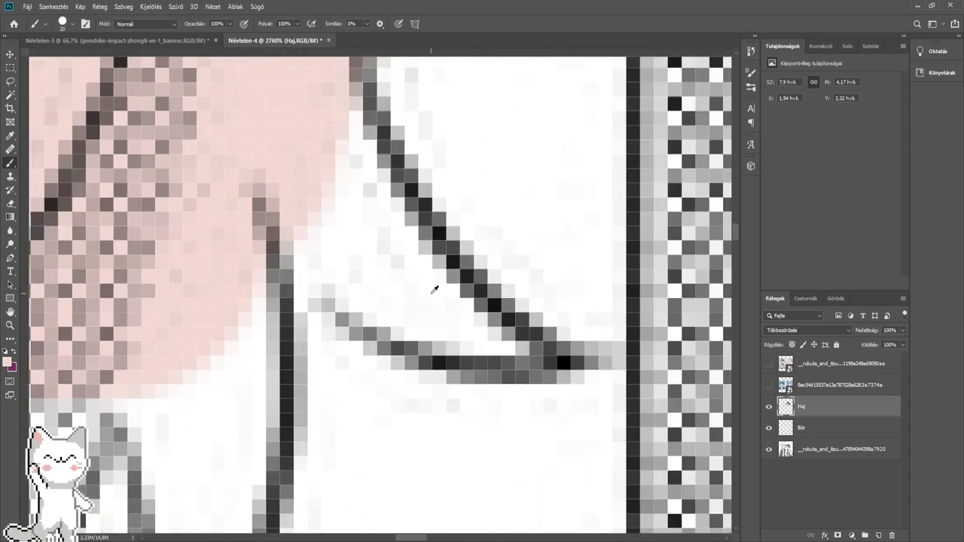
- Fill the outward-curving side point near the panel border in pink with 3 px and 5 px brushes
mouse_move(437, 283)
mouse_down()
mouse_move(389, 284)
mouse_move(407, 305)
mouse_up()
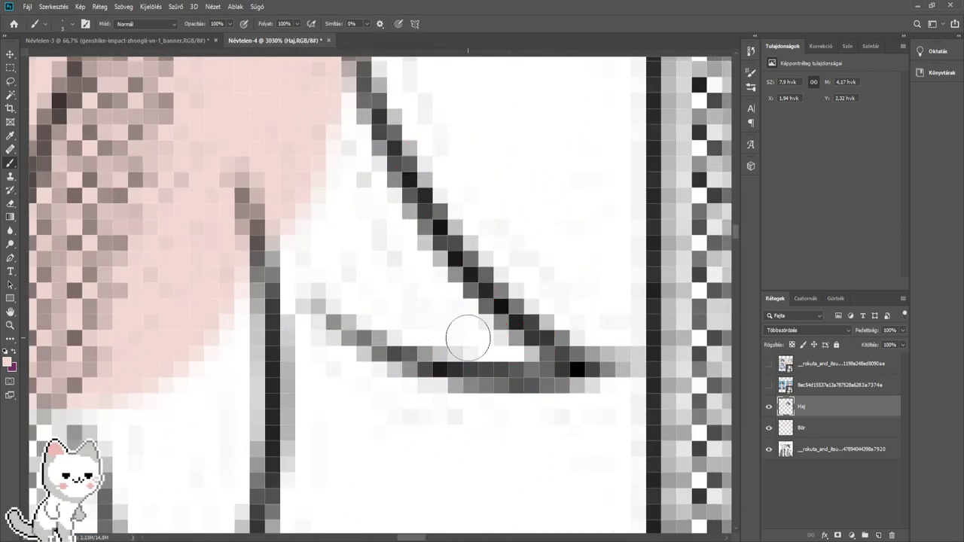
mouse_move(506, 343)
mouse_down()
mouse_move(551, 363)
mouse_move(433, 331)
mouse_move(491, 346)
mouse_move(462, 337)
mouse_up()
mouse_move(461, 330)
mouse_down()
mouse_move(317, 253)
mouse_move(400, 259)
mouse_move(312, 109)
mouse_move(477, 413)
mouse_up()
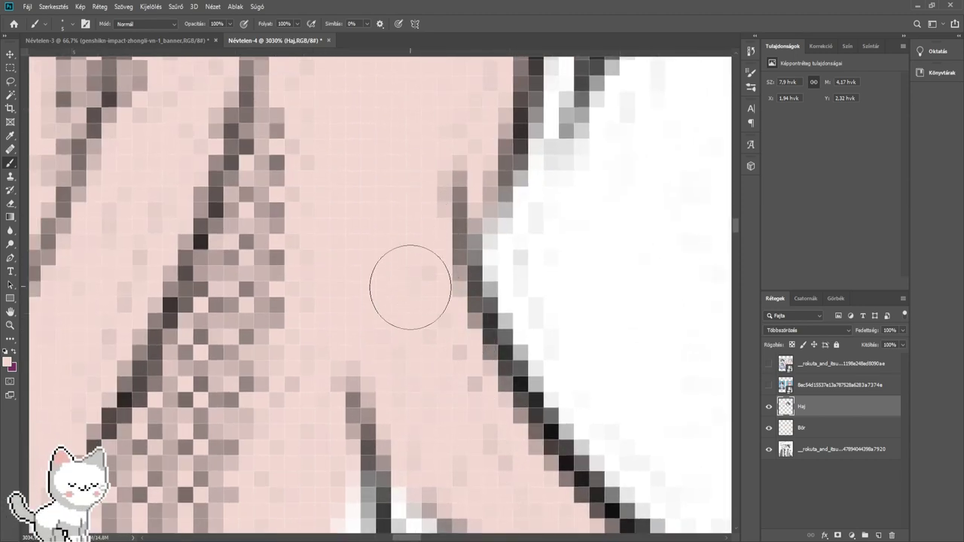
- Fill the downward-pointing side lock in pink to its tip and along its outlines with a 5 px brush
drag(384, 527, 408, 298)
mouse_move(372, 223)
mouse_down()
mouse_move(364, 366)
mouse_move(352, 262)
mouse_move(353, 441)
mouse_up()
mouse_move(347, 379)
mouse_down()
mouse_move(420, 278)
mouse_move(404, 291)
mouse_move(416, 288)
mouse_up()
mouse_move(417, 289)
mouse_down()
mouse_move(412, 347)
mouse_move(392, 429)
mouse_move(383, 430)
mouse_move(374, 297)
mouse_move(387, 389)
mouse_move(384, 217)
mouse_move(431, 311)
mouse_move(446, 245)
mouse_up()
scroll(394, 399, down, 5)
scroll(390, 405, up, 6)
mouse_move(388, 352)
mouse_down()
mouse_move(386, 481)
mouse_move(398, 448)
mouse_move(388, 470)
mouse_move(402, 245)
mouse_move(384, 460)
mouse_move(415, 427)
mouse_move(432, 375)
mouse_up()
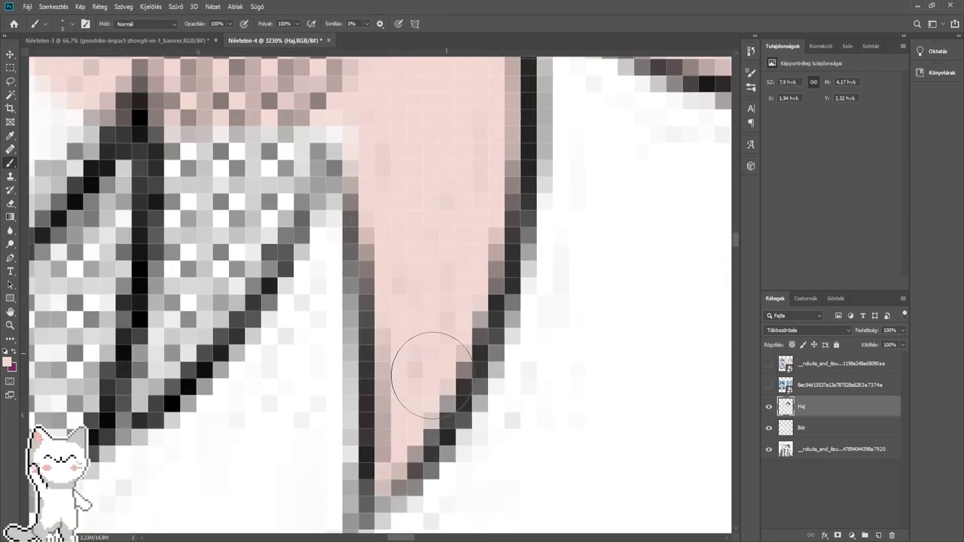
drag(177, 341, 429, 287)
scroll(355, 332, down, 8)
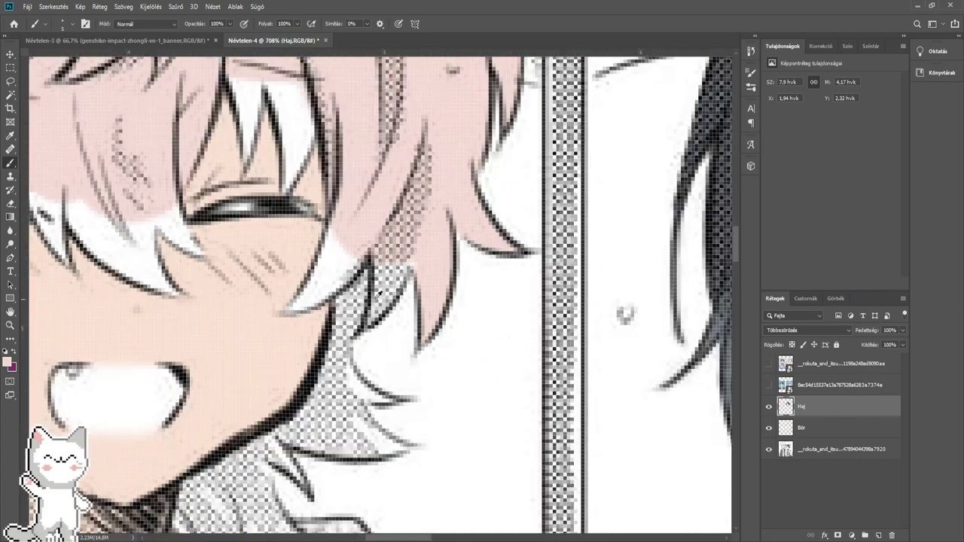
- Fill the dotted shaded strands between the cheek lock and the downward-pointing side lock in pink with a 4 px brush
scroll(350, 311, up, 5)
mouse_move(342, 296)
mouse_down()
mouse_move(369, 326)
mouse_move(361, 301)
mouse_move(428, 225)
mouse_up()
drag(422, 204, 379, 285)
scroll(439, 310, up, 3)
drag(437, 312, 431, 325)
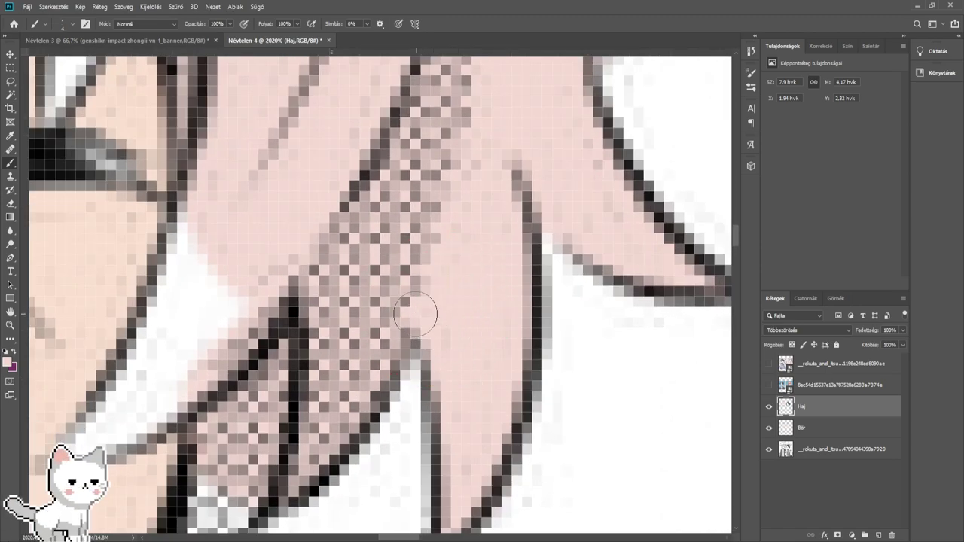
- Fill the pointed tip of the cheek lock below the far eye in pink with a 3 px brush
drag(105, 429, 310, 323)
drag(571, 180, 309, 314)
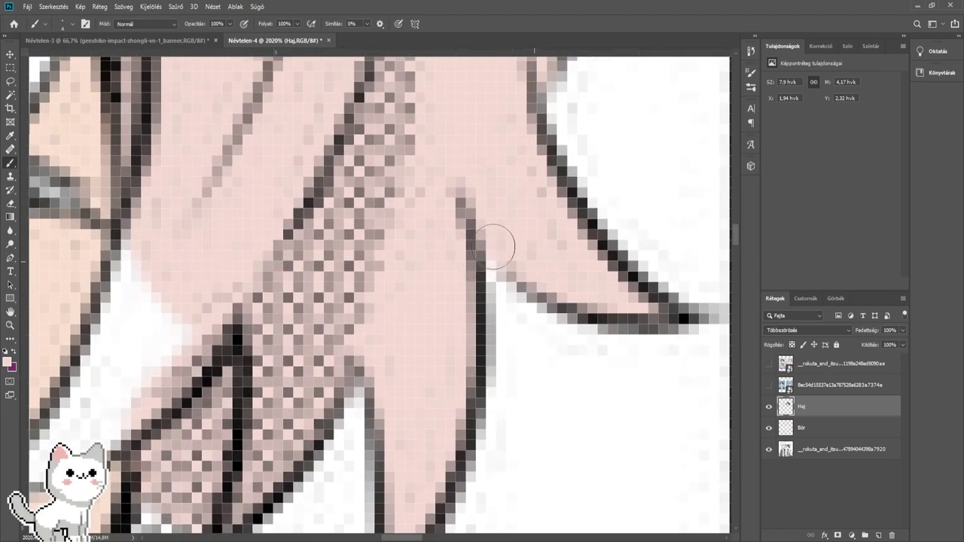
mouse_move(445, 257)
mouse_down()
mouse_move(514, 228)
mouse_move(749, 192)
mouse_up()
scroll(332, 419, up, 3)
alt+right_click(327, 414)
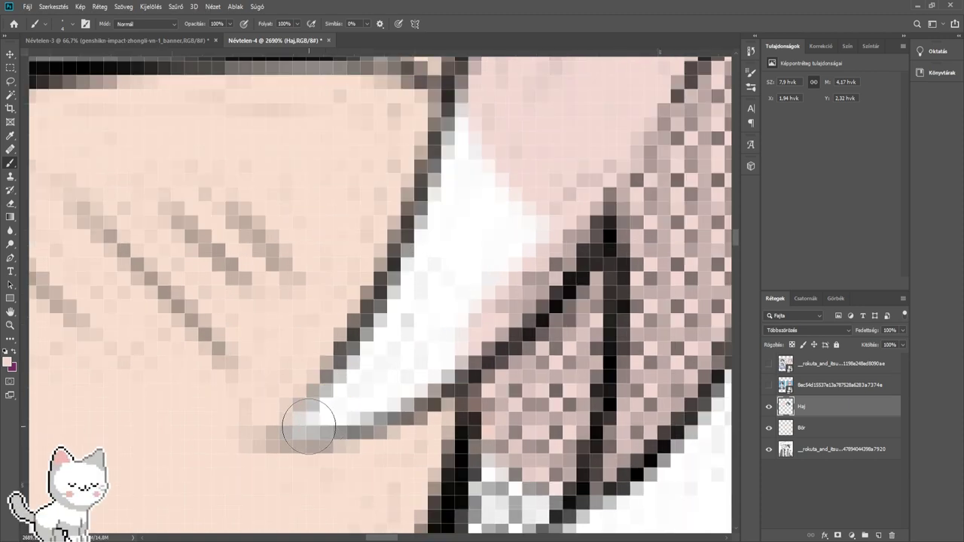
alt+right_click(309, 426)
mouse_move(300, 426)
mouse_down()
mouse_move(346, 405)
mouse_move(308, 424)
mouse_up()
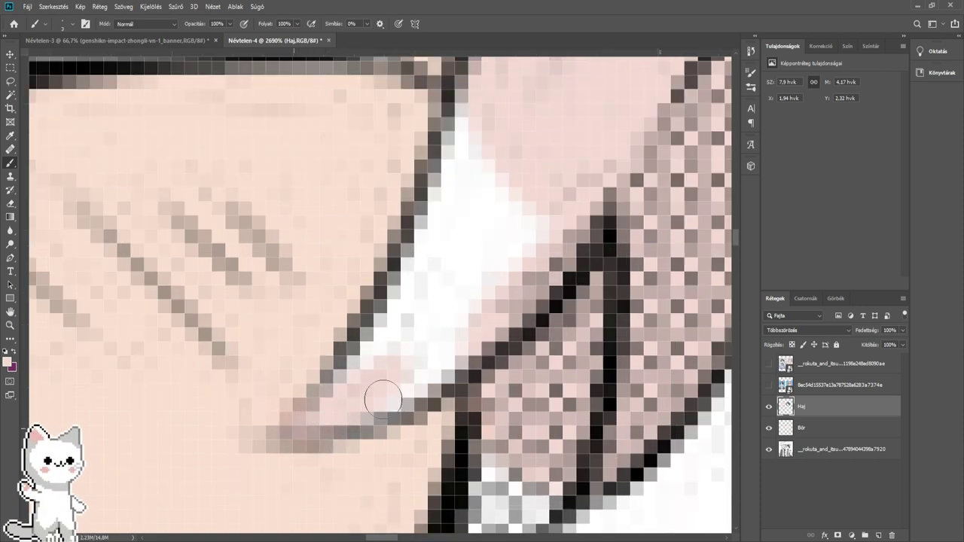
- Fill the remaining white of the cheek lock in pink up to its outlines, using larger brush sizes for the wide area
key(bracketright)
key(bracketright)
key(bracketright)
key(bracketright)
mouse_move(391, 357)
mouse_down()
mouse_move(369, 382)
mouse_move(354, 366)
mouse_move(430, 312)
mouse_move(459, 258)
mouse_move(512, 93)
mouse_move(593, 194)
mouse_up()
key(bracketright)
mouse_move(503, 523)
mouse_down()
mouse_move(450, 280)
mouse_move(461, 191)
mouse_up()
alt+right_click(448, 267)
mouse_move(466, 240)
mouse_down()
mouse_move(441, 369)
mouse_move(441, 451)
mouse_move(379, 411)
mouse_up()
drag(375, 419, 465, 250)
- Fill the two outward-pointing hair tips beside the jaw in pink with 3 px, 4 px and 5 px brushes
scroll(467, 262, down, 2)
alt+right_click(465, 316)
mouse_move(466, 321)
mouse_down()
mouse_move(417, 369)
mouse_move(426, 390)
mouse_move(461, 403)
mouse_move(554, 404)
mouse_move(509, 330)
mouse_move(517, 366)
mouse_up()
mouse_move(604, 307)
mouse_down()
mouse_move(480, 276)
mouse_move(382, 295)
mouse_up()
scroll(383, 295, up, 3)
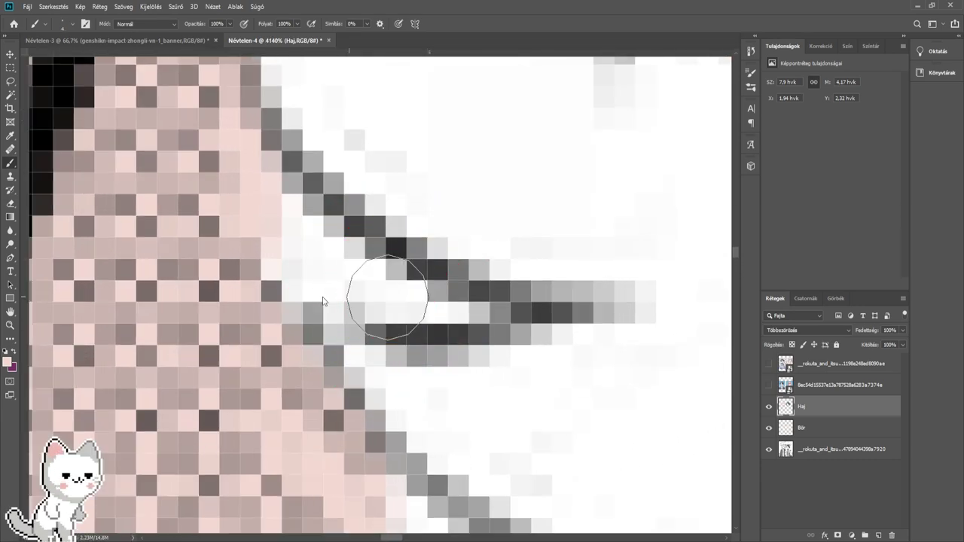
mouse_move(276, 282)
mouse_down()
mouse_move(301, 402)
mouse_move(362, 260)
mouse_move(366, 297)
mouse_move(452, 310)
mouse_move(385, 299)
mouse_up()
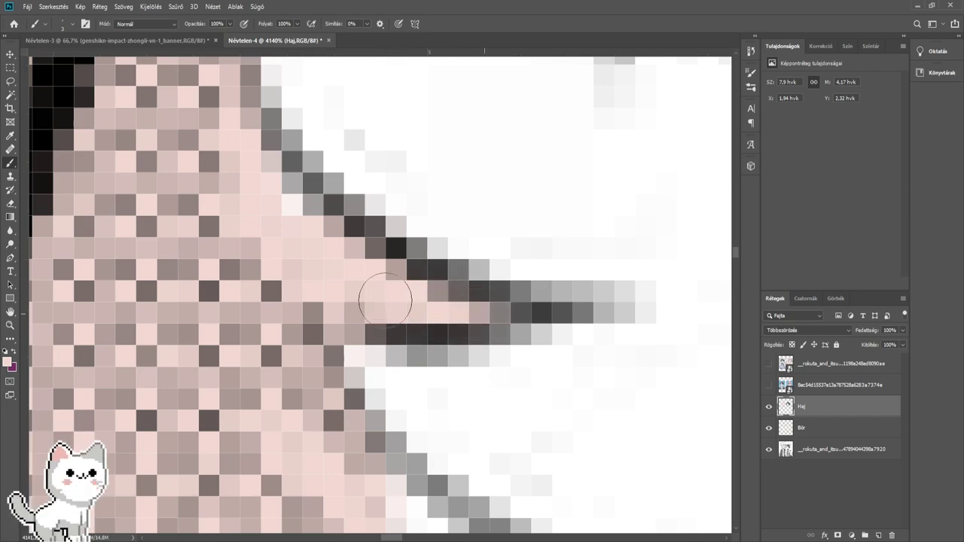
mouse_move(329, 265)
mouse_down()
mouse_move(307, 258)
mouse_move(247, 173)
mouse_up()
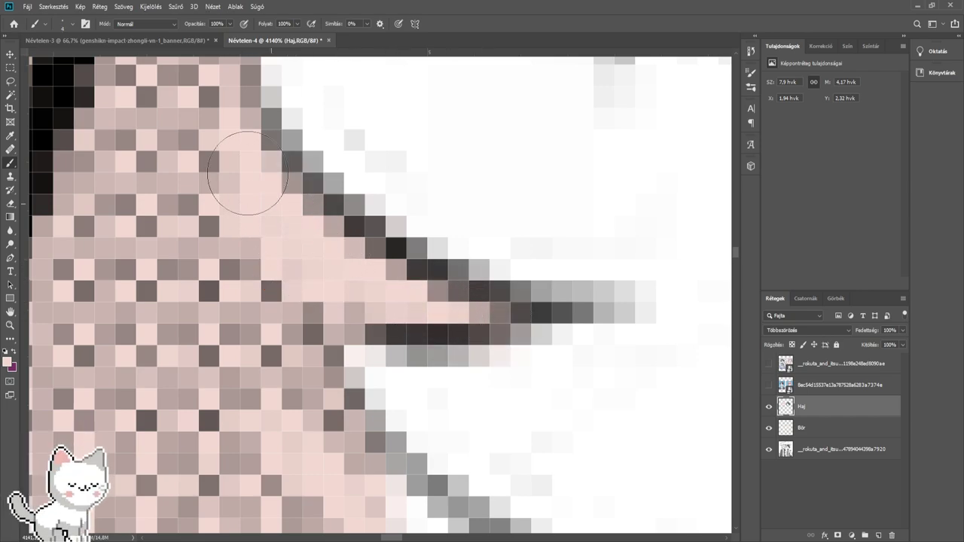
mouse_move(441, 482)
mouse_down()
mouse_move(379, 223)
mouse_move(386, 211)
mouse_up()
mouse_move(287, 330)
mouse_down()
mouse_move(365, 335)
mouse_move(471, 317)
mouse_move(355, 332)
mouse_move(427, 301)
mouse_move(291, 215)
mouse_move(256, 179)
mouse_up()
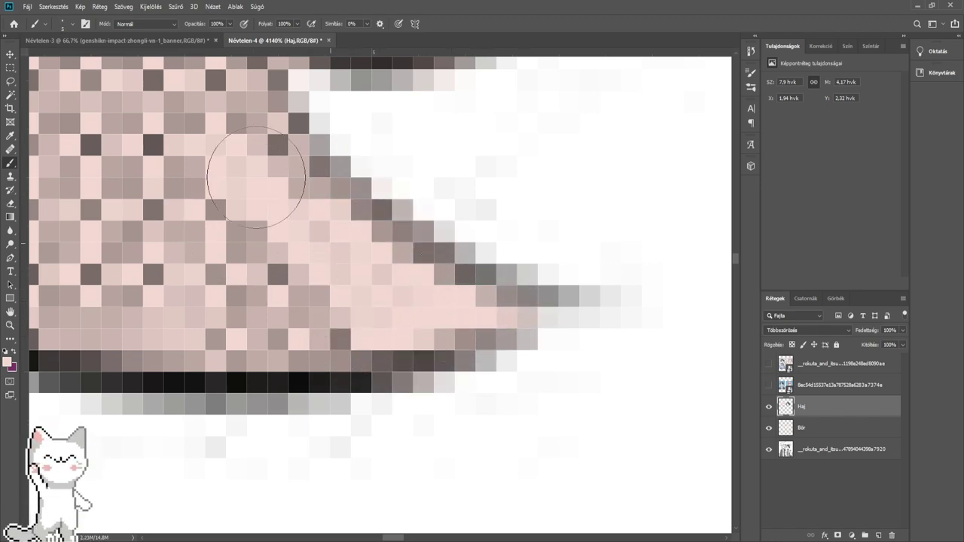
- Fill the upper part of the dotted neck hair just below the jawline in pink
scroll(384, 317, down, 6)
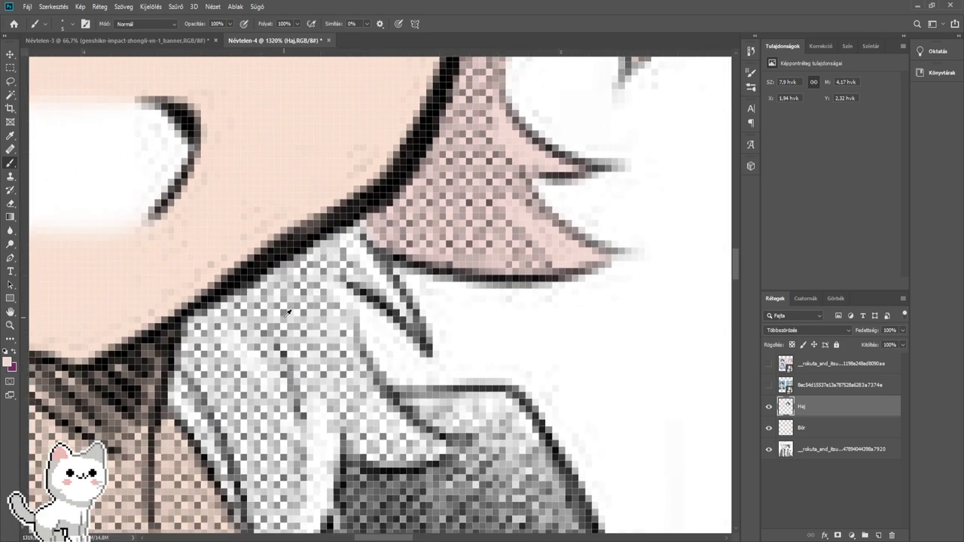
scroll(286, 312, up, 3)
mouse_move(187, 355)
mouse_down()
mouse_move(194, 331)
mouse_move(447, 157)
mouse_move(389, 286)
mouse_move(428, 164)
mouse_move(482, 320)
mouse_move(523, 396)
mouse_move(403, 361)
mouse_move(346, 290)
mouse_move(243, 300)
mouse_up()
drag(208, 316, 298, 262)
mouse_move(312, 200)
mouse_down()
mouse_move(278, 279)
mouse_move(384, 381)
mouse_up()
mouse_move(364, 343)
mouse_down()
mouse_move(325, 245)
mouse_move(324, 220)
mouse_up()
mouse_move(322, 267)
mouse_down()
mouse_move(339, 307)
mouse_move(416, 353)
mouse_move(449, 325)
mouse_move(454, 408)
mouse_up()
- Fill the lower end of the neck hair and its outward-pointing tip over the jacket in pink with a 4 px brush
drag(393, 486, 431, 306)
drag(429, 363, 383, 366)
drag(382, 429, 424, 324)
mouse_move(431, 283)
mouse_down()
mouse_move(427, 349)
mouse_move(482, 228)
mouse_up()
drag(513, 197, 323, 384)
mouse_move(429, 222)
mouse_down()
mouse_move(441, 216)
mouse_move(474, 275)
mouse_move(529, 269)
mouse_up()
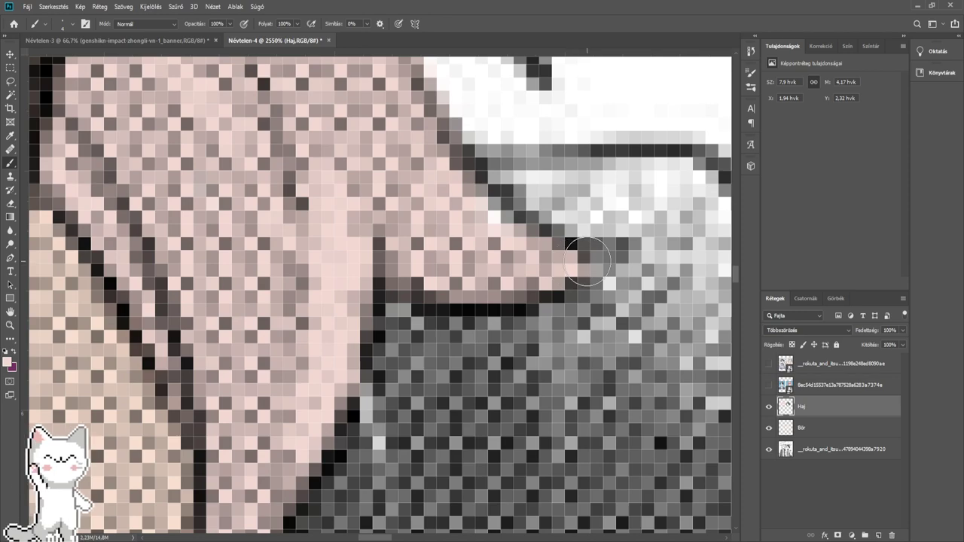
- Fill the thin pointed strand beside the neck hair in pink with a 3 px brush
scroll(468, 194, down, 2)
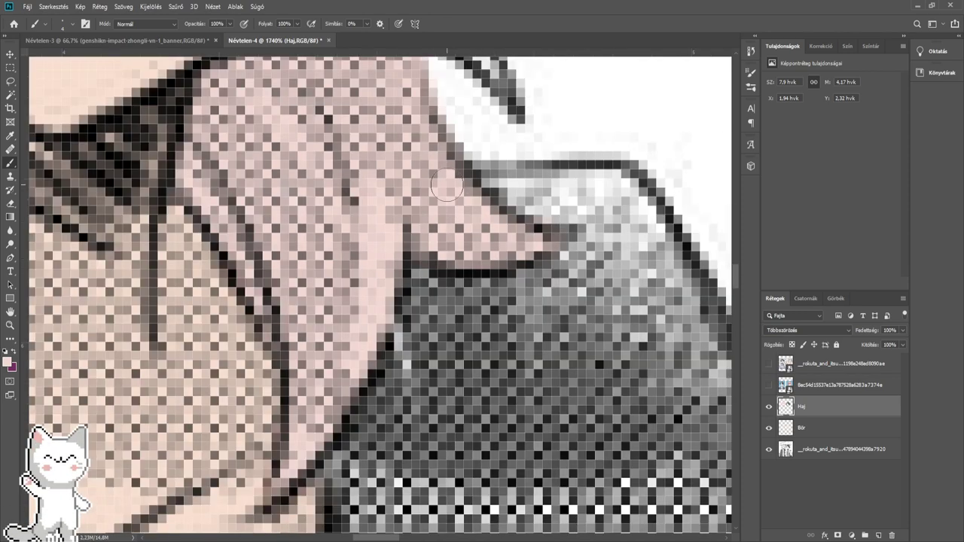
scroll(479, 162, down, 2)
scroll(503, 256, up, 4)
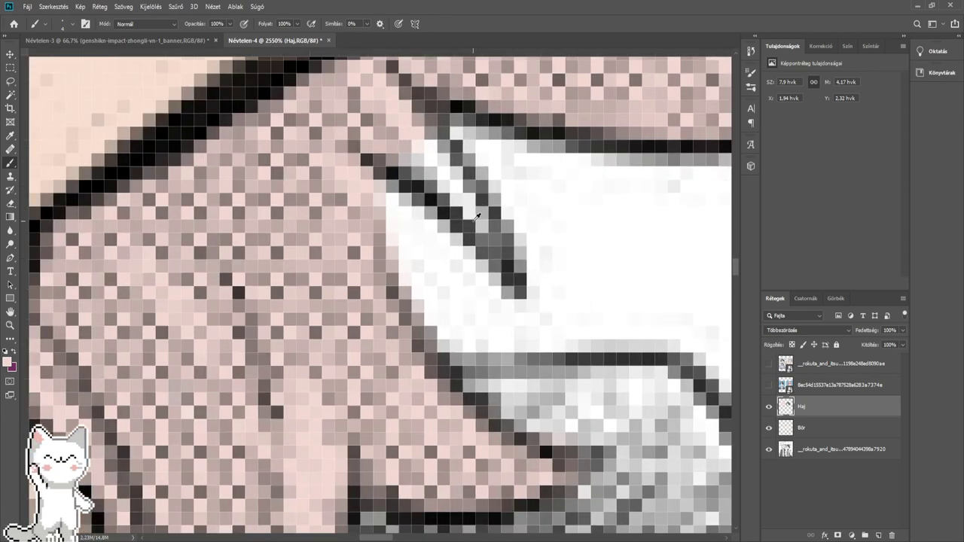
drag(497, 196, 498, 267)
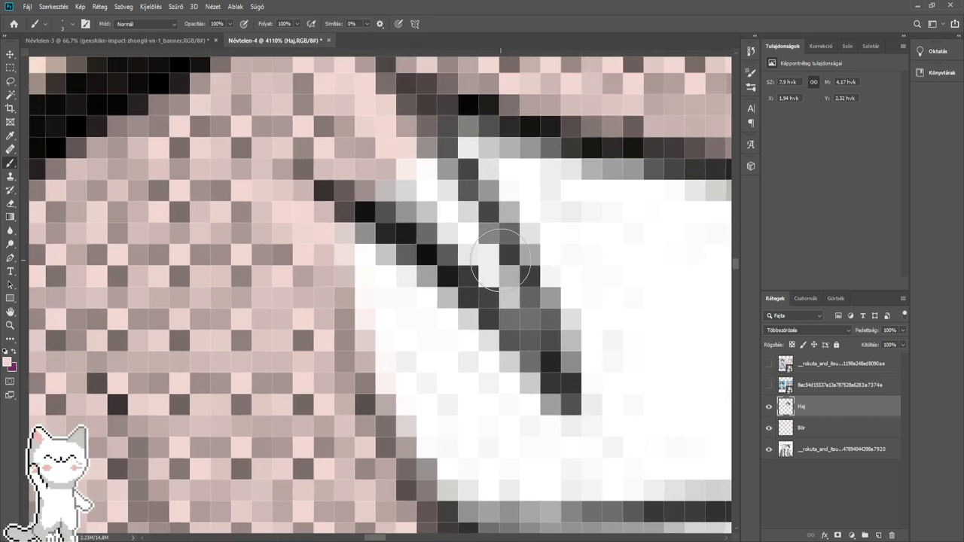
drag(466, 248, 467, 279)
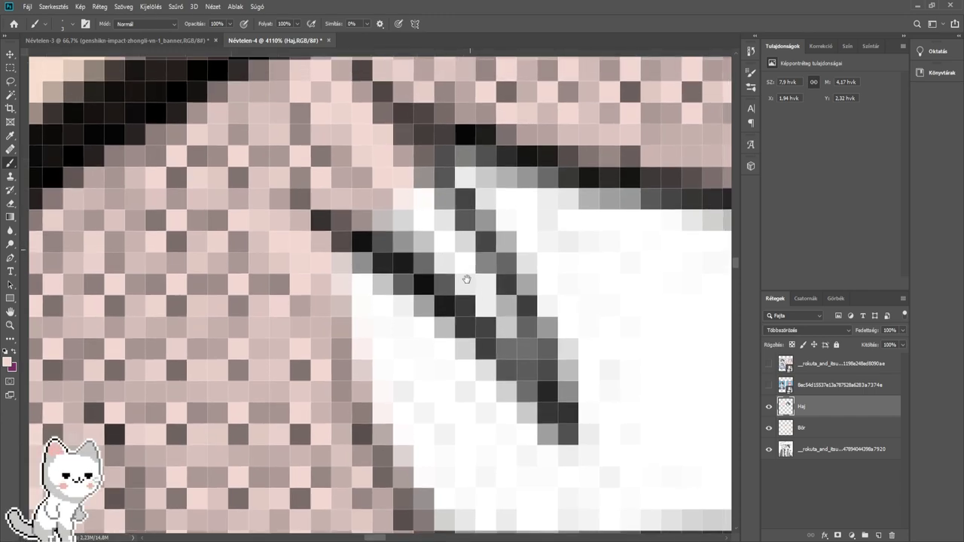
drag(375, 197, 338, 171)
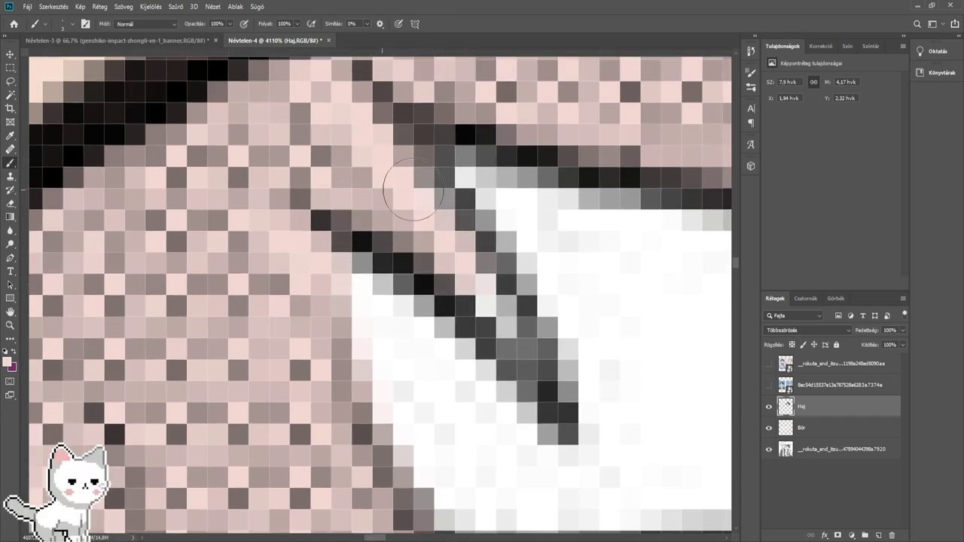
mouse_move(413, 192)
mouse_down()
mouse_move(516, 335)
mouse_move(473, 298)
mouse_up()
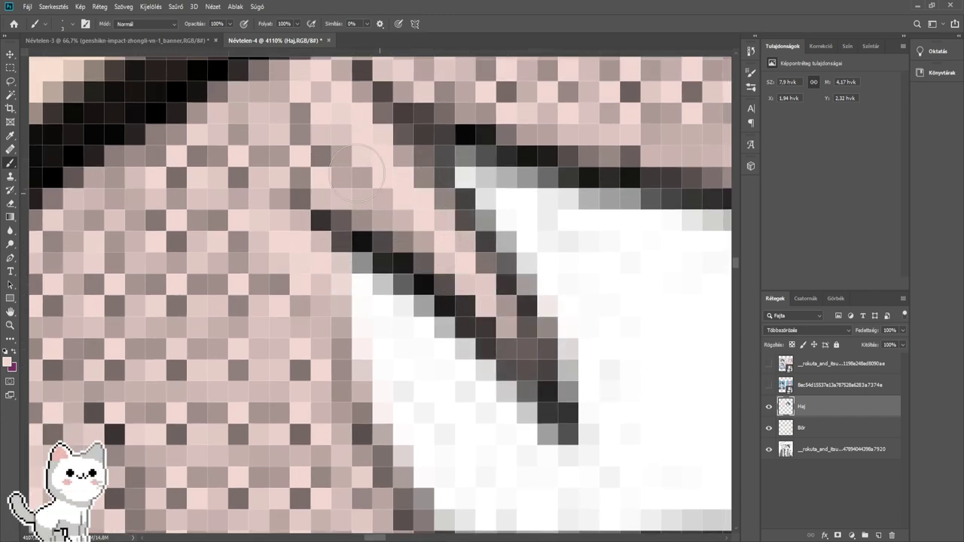
- Fill the small fringe point beside the near eye in pink down to its tip with 6 px and 1 px brushes
scroll(356, 173, down, 10)
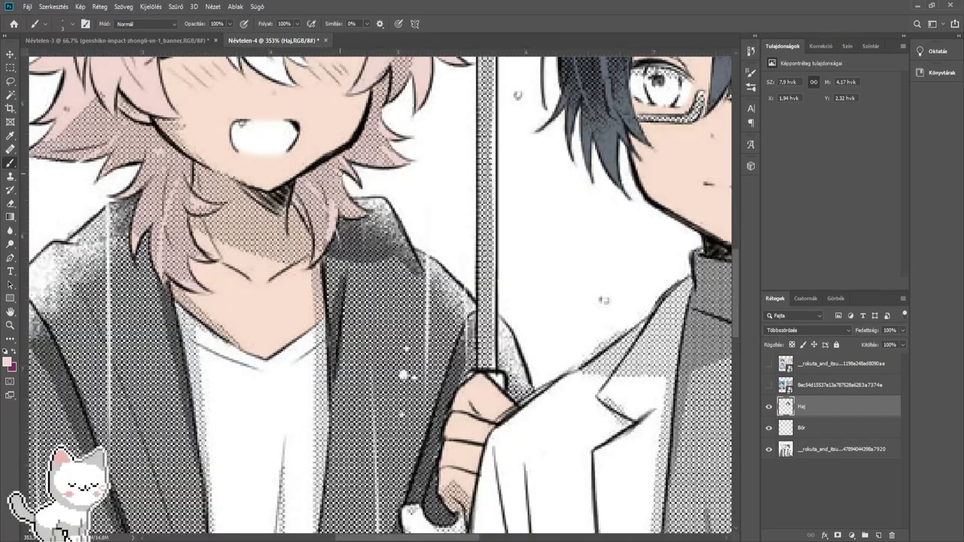
scroll(381, 293, down, 4)
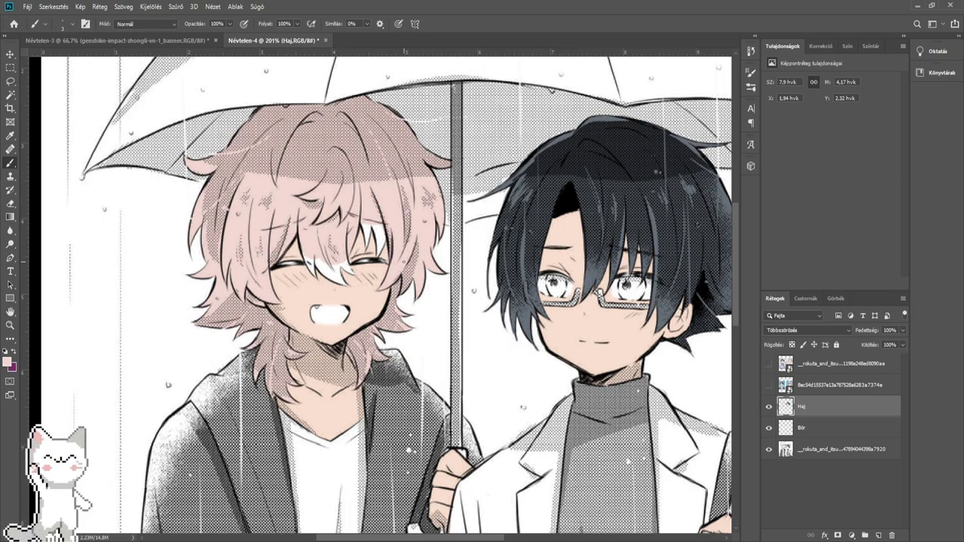
scroll(370, 219, up, 4)
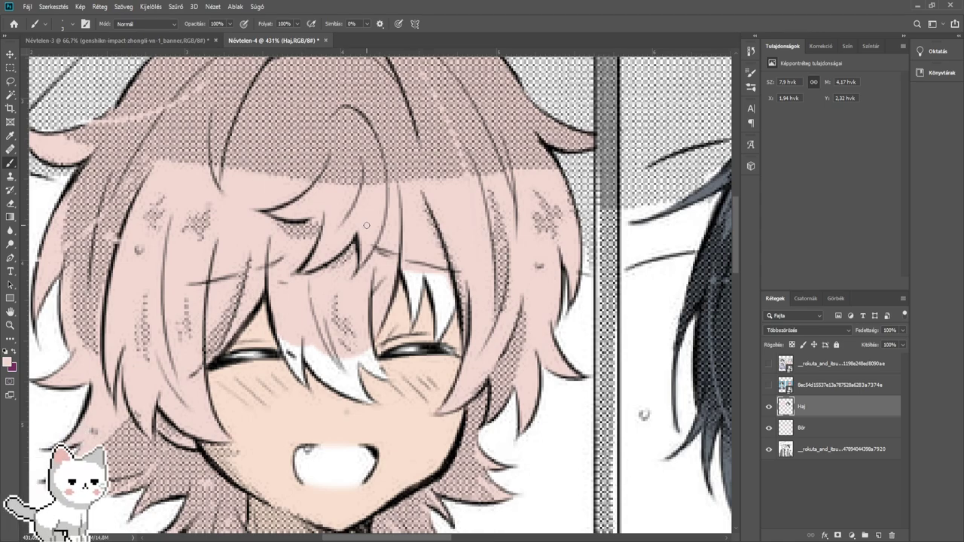
drag(357, 311, 365, 214)
scroll(311, 252, up, 6)
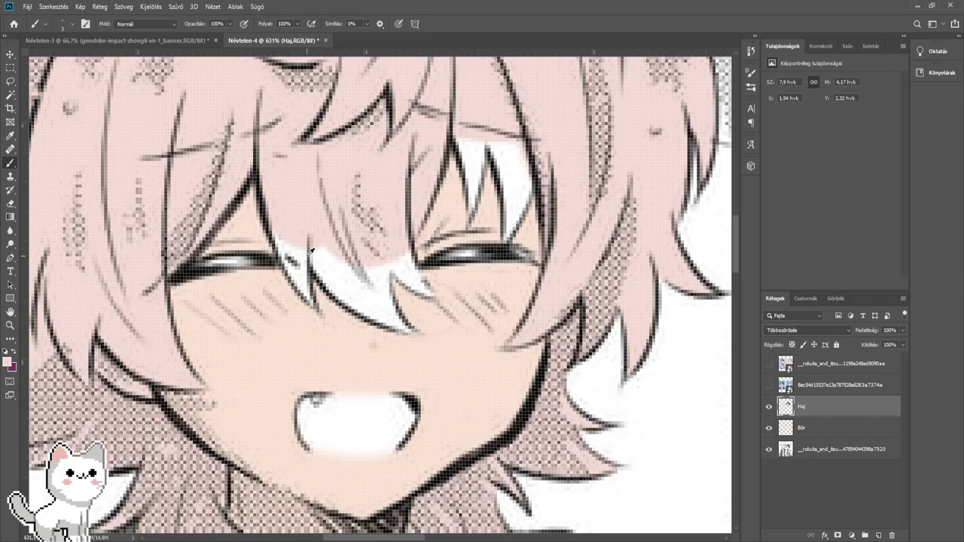
scroll(310, 250, up, 4)
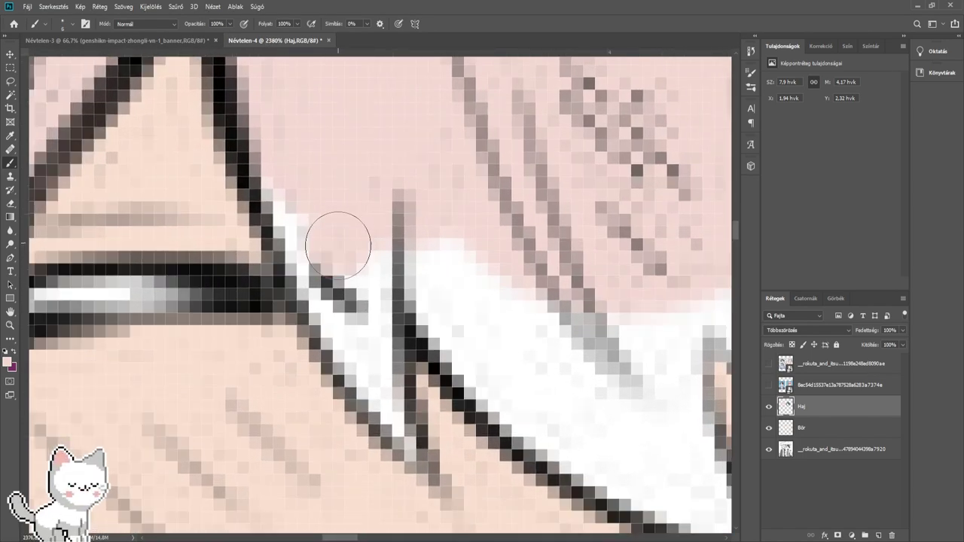
mouse_move(289, 193)
mouse_down()
mouse_move(319, 232)
mouse_move(352, 327)
mouse_move(321, 257)
mouse_move(364, 299)
mouse_move(384, 265)
mouse_move(384, 341)
mouse_move(369, 338)
mouse_move(366, 376)
mouse_move(381, 392)
mouse_move(371, 325)
mouse_move(411, 436)
mouse_up()
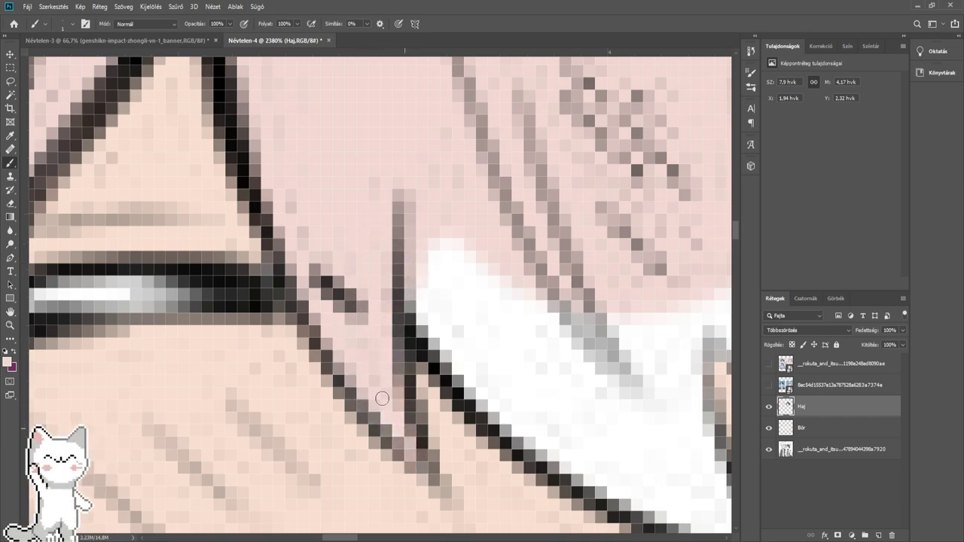
- Fill the white lower part of the central fringe lock between the eyes in pink, including its small side point, with larger brush sizes
drag(493, 344, 341, 279)
mouse_move(500, 302)
mouse_down()
mouse_move(417, 270)
mouse_move(321, 184)
mouse_move(394, 289)
mouse_move(509, 379)
mouse_up()
key(bracketright)
key(bracketright)
key(bracketright)
key(bracketright)
key(bracketright)
key(bracketright)
key(bracketright)
key(bracketright)
key(bracketright)
mouse_move(526, 394)
mouse_down()
mouse_move(346, 277)
mouse_move(345, 294)
mouse_move(391, 314)
mouse_move(392, 212)
mouse_up()
drag(406, 166, 322, 290)
drag(432, 350, 396, 344)
mouse_move(476, 369)
mouse_down()
mouse_move(506, 396)
mouse_move(442, 336)
mouse_move(476, 372)
mouse_move(390, 316)
mouse_move(464, 354)
mouse_move(390, 216)
mouse_move(416, 295)
mouse_move(396, 316)
mouse_up()
key(bracketright)
key(bracketright)
scroll(413, 323, down, 5)
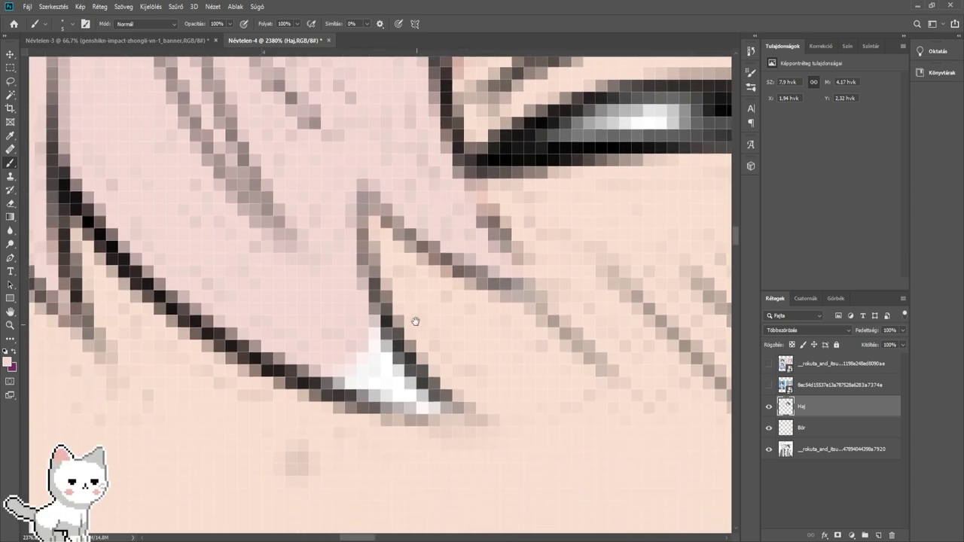
- Fill the remaining white tip of the central fringe lock in pink with a smaller brush
key(bracketleft)
key(bracketleft)
key(bracketleft)
mouse_move(396, 386)
mouse_down()
mouse_move(439, 399)
mouse_move(326, 357)
mouse_move(348, 350)
mouse_move(375, 358)
mouse_move(328, 264)
mouse_move(382, 368)
mouse_up()
key(bracketright)
key(bracketright)
scroll(392, 357, down, 3)
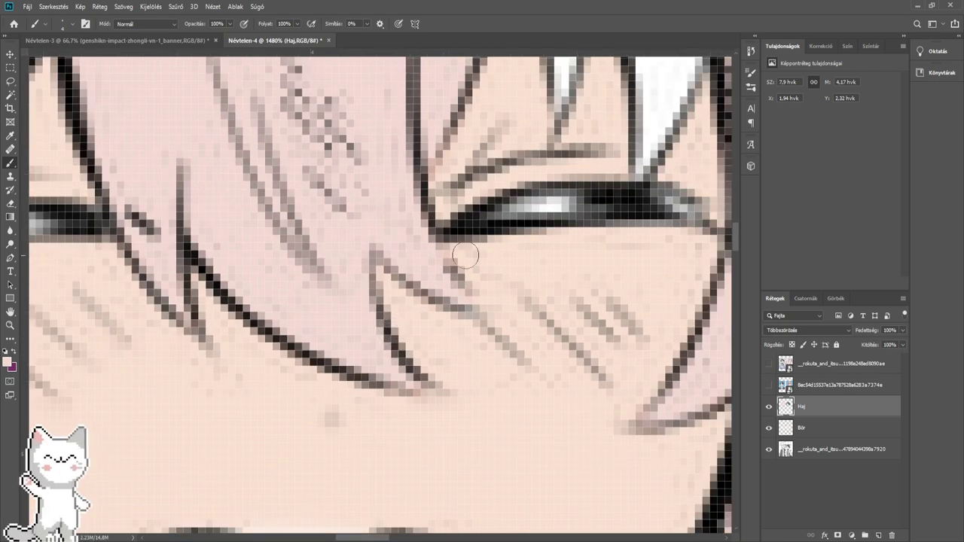
- Fill the upper part of the two white fringe strands above the far eye in pink with a 10 px brush
mouse_move(513, 152)
mouse_down()
mouse_move(390, 350)
mouse_move(339, 358)
mouse_up()
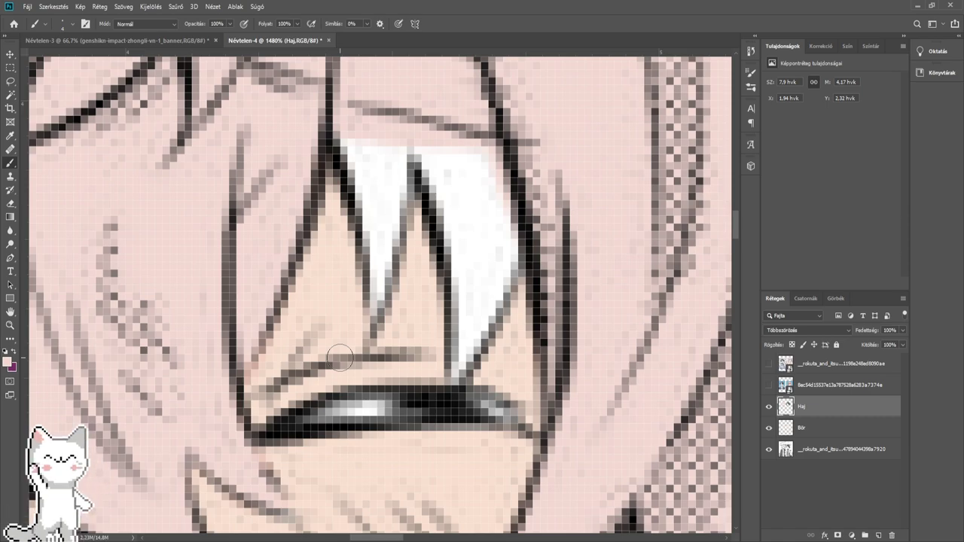
scroll(339, 358, up, 4)
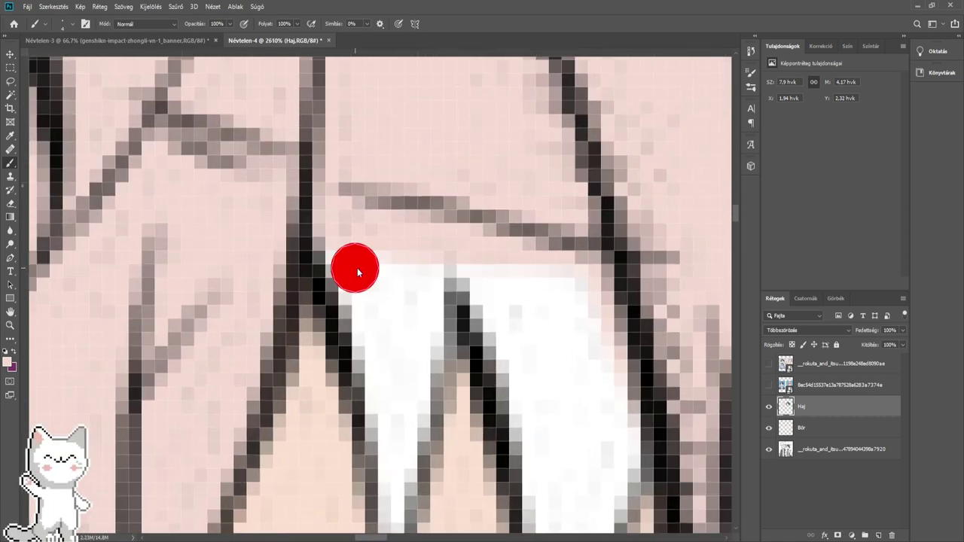
mouse_move(365, 255)
mouse_down()
mouse_move(402, 349)
mouse_move(394, 304)
mouse_move(423, 293)
mouse_up()
mouse_move(517, 282)
mouse_down()
mouse_move(383, 213)
mouse_move(443, 339)
mouse_up()
alt+right_click(397, 220)
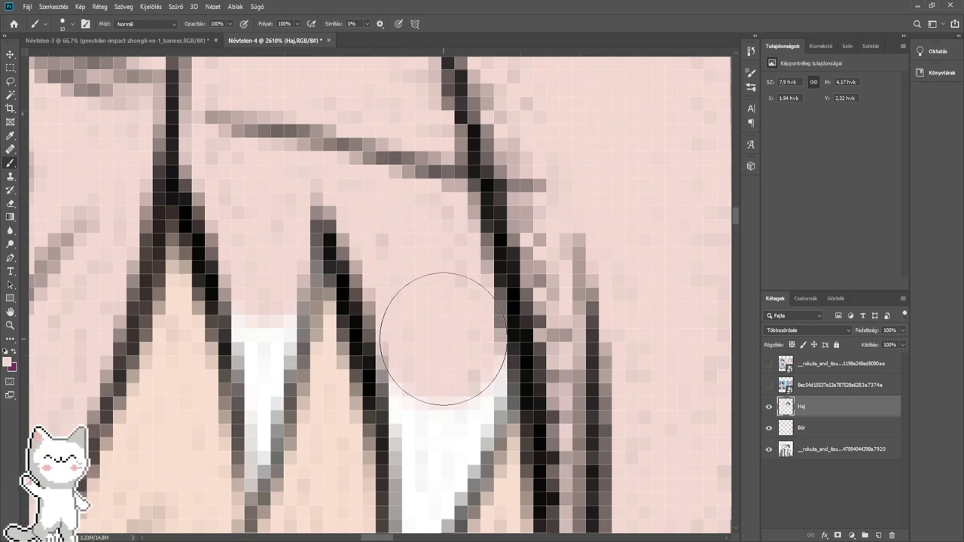
drag(460, 384, 458, 202)
- Finish the two fringe strands above the far eye in pink down to their tips with 3 px and 4 px brushes
alt+right_click(454, 344)
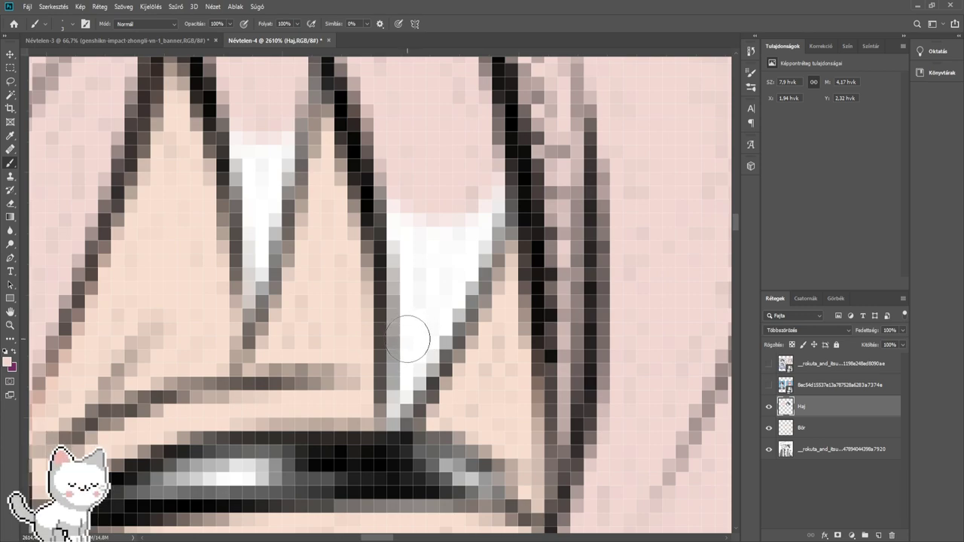
mouse_move(413, 366)
mouse_down()
mouse_move(390, 413)
mouse_move(420, 352)
mouse_move(413, 341)
mouse_move(422, 340)
mouse_move(411, 364)
mouse_move(412, 273)
mouse_move(397, 168)
mouse_move(417, 304)
mouse_move(441, 202)
mouse_move(438, 354)
mouse_move(475, 253)
mouse_up()
key(bracketright)
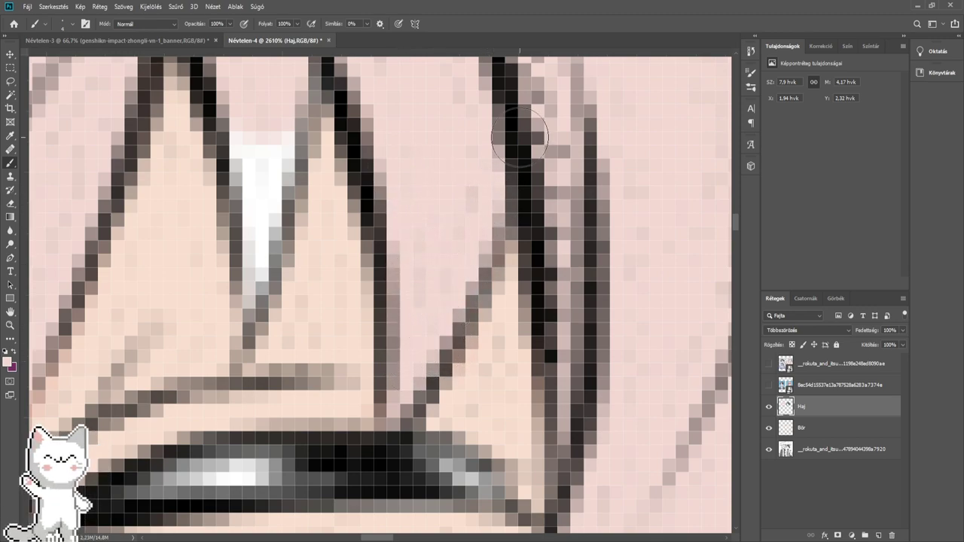
drag(426, 192, 543, 253)
mouse_move(377, 352)
mouse_down()
mouse_move(367, 390)
mouse_move(379, 273)
mouse_move(376, 320)
mouse_move(368, 215)
mouse_move(387, 181)
mouse_move(387, 276)
mouse_move(394, 179)
mouse_up()
- Apply an image colour adjustment to the Haj layer that shifts the dark hair to a richer blue
scroll(408, 167, down, 8)
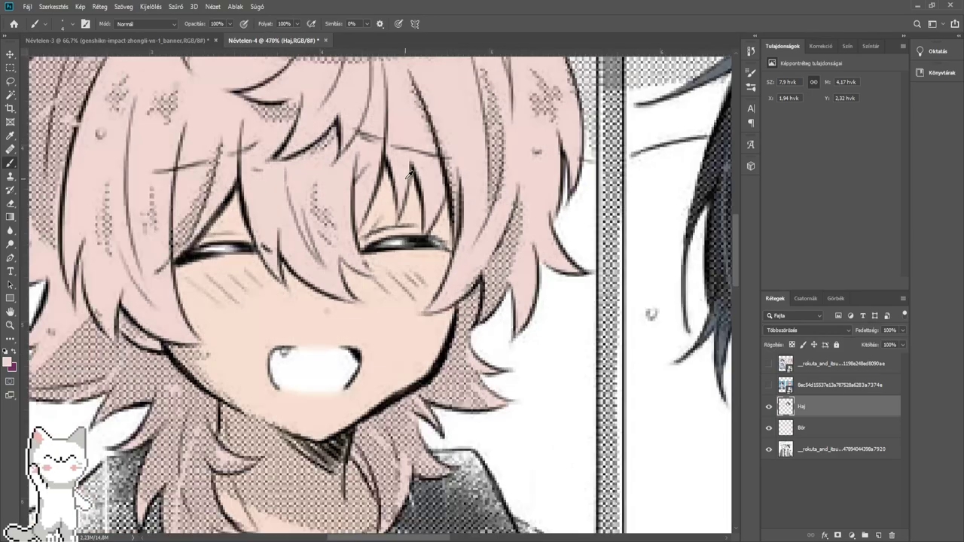
scroll(336, 252, up, 1)
scroll(336, 251, down, 3)
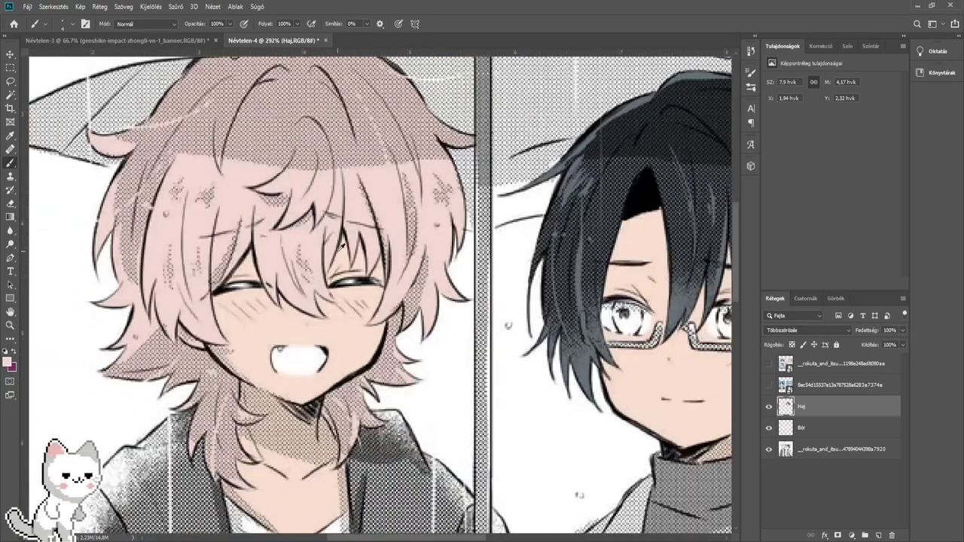
scroll(356, 236, down, 2)
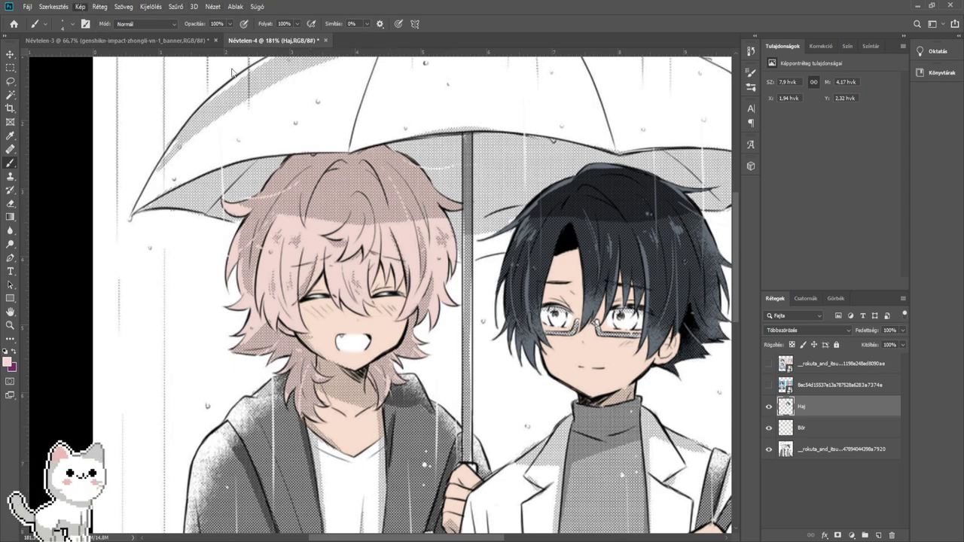
key(i)
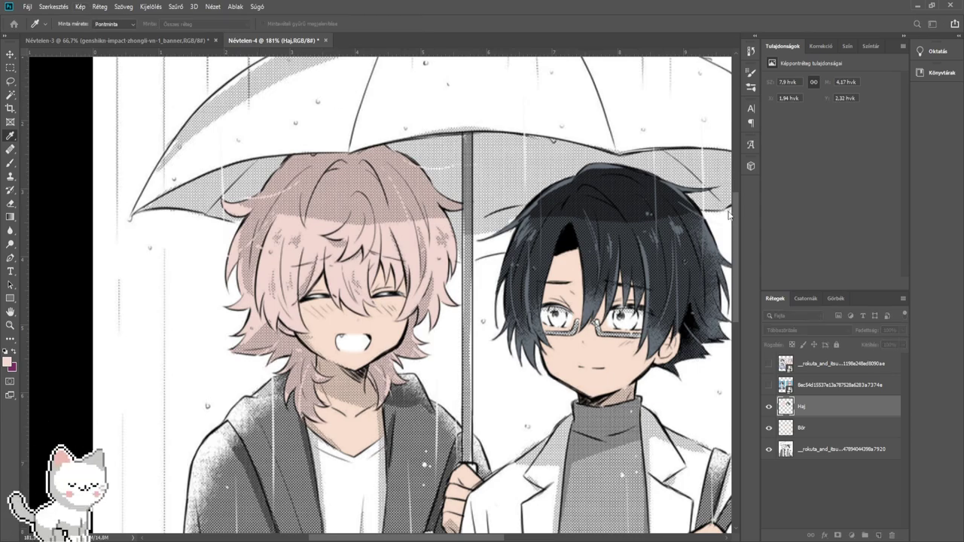
click(808, 203)
scroll(665, 248, down, 1)
drag(666, 249, 539, 217)
drag(467, 223, 482, 225)
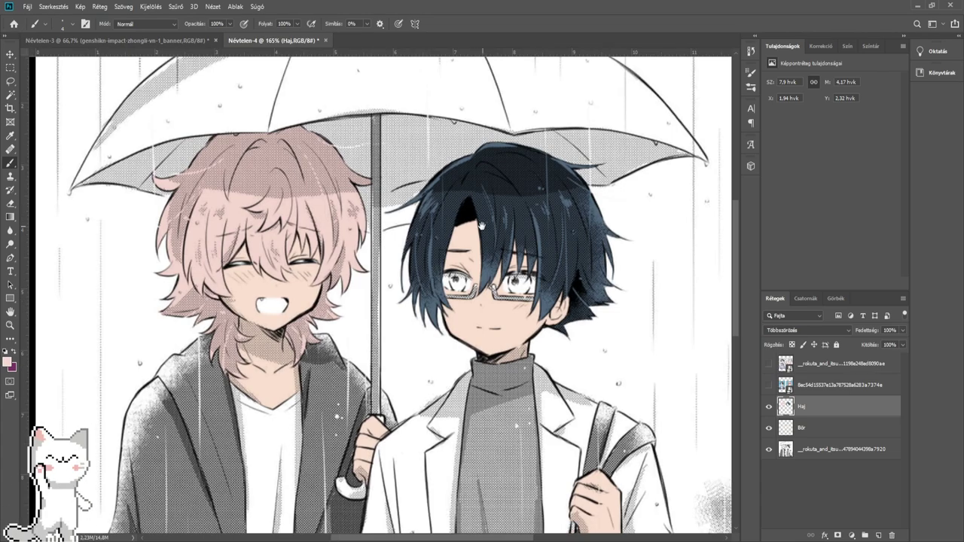
- Add a new layer above Haj and name it Ruha
scroll(480, 224, up, 1)
scroll(634, 334, down, 1)
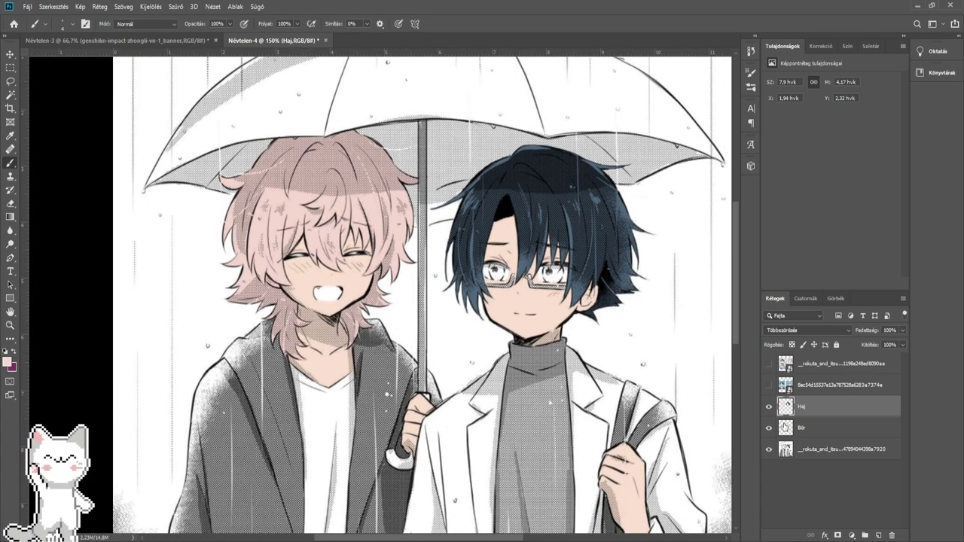
click(878, 536)
double_click(805, 406)
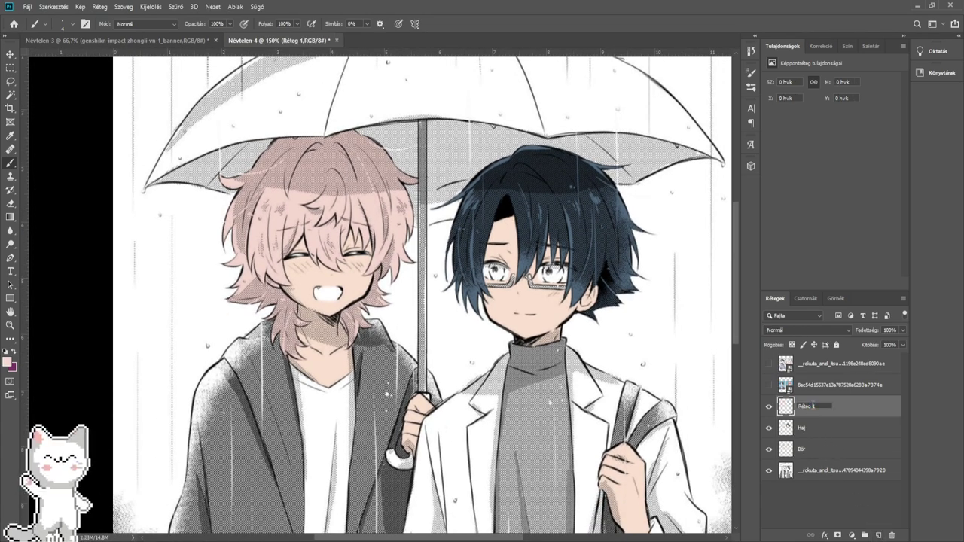
text(R)
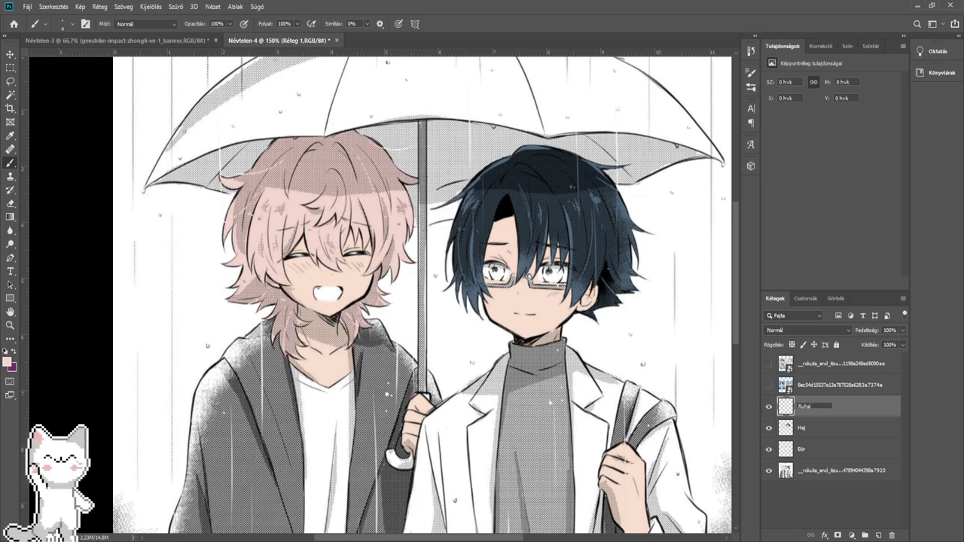
text(uha)
key(Return)
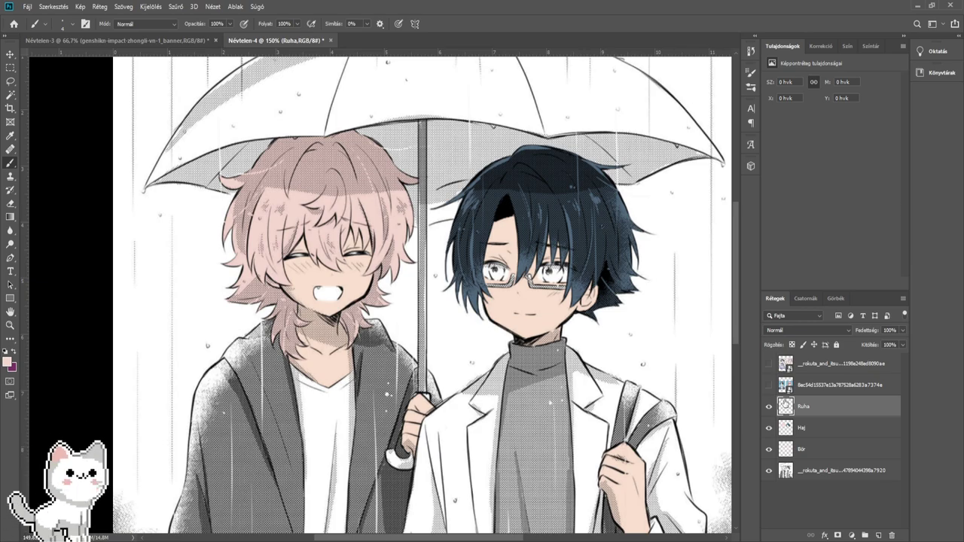
- Sample the pale beige of the jacket from the upper reference image, showing that layer only while picking the colour
click(768, 363)
drag(585, 345, 564, 367)
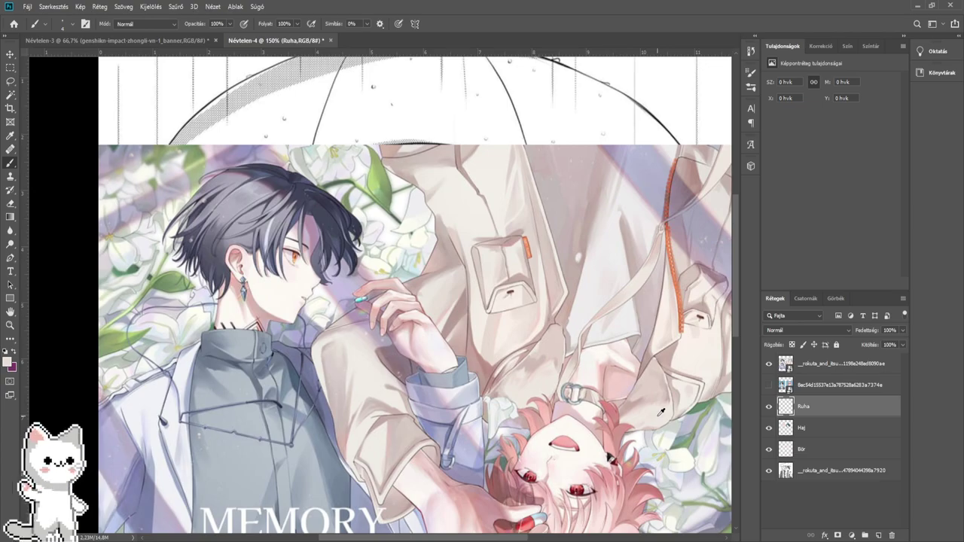
click(768, 364)
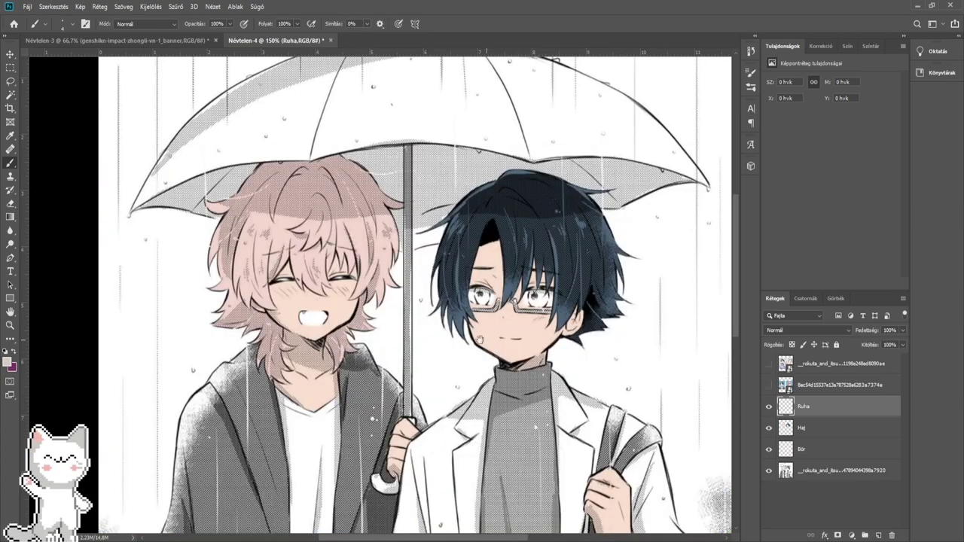
- Paint a beige patch across the lower front of the pink-haired character's jacket and set the Ruha layer's blend mode to Multiply
drag(287, 517, 452, 326)
scroll(399, 350, up, 3)
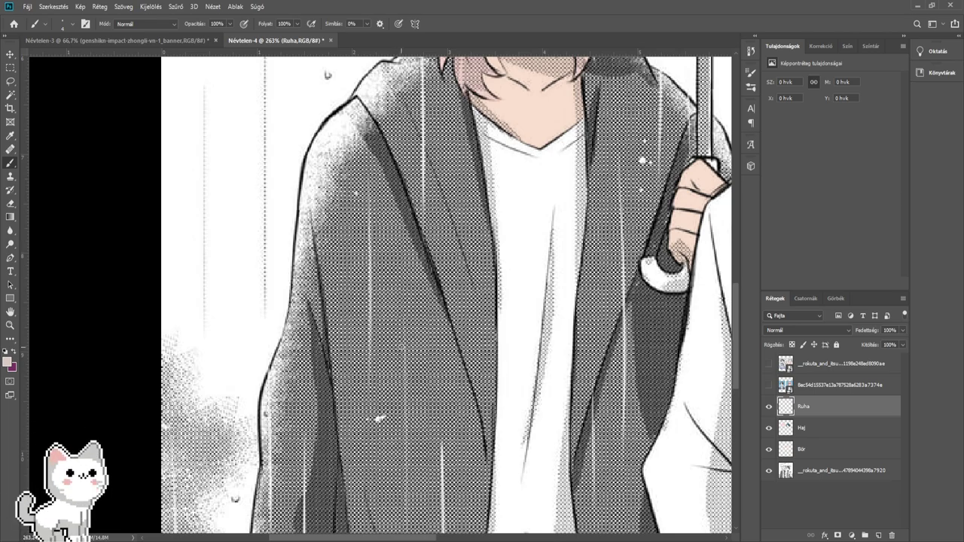
scroll(403, 347, down, 10)
alt+scroll(340, 232, up, 2)
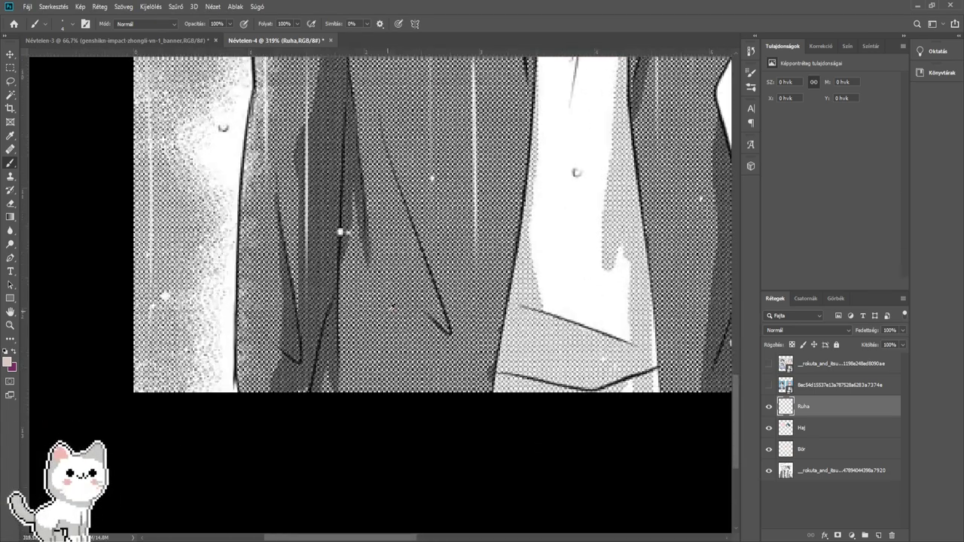
alt+drag(386, 310, 422, 310)
drag(410, 228, 410, 382)
alt+drag(375, 307, 421, 296)
click(780, 331)
click(797, 312)
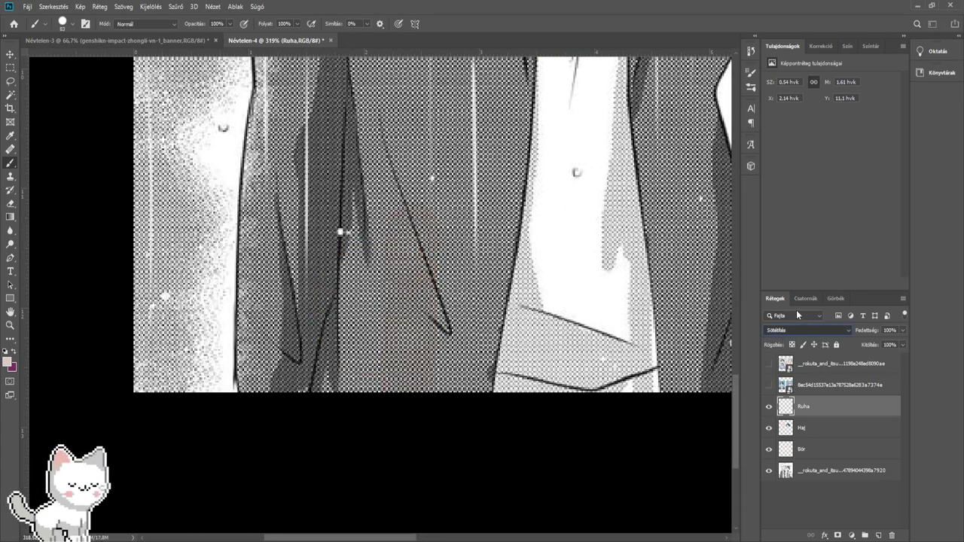
scroll(800, 328, down, 1)
mouse_move(354, 219)
mouse_down()
mouse_move(405, 381)
mouse_move(430, 367)
mouse_move(415, 329)
mouse_move(459, 215)
mouse_up()
scroll(447, 248, down, 3)
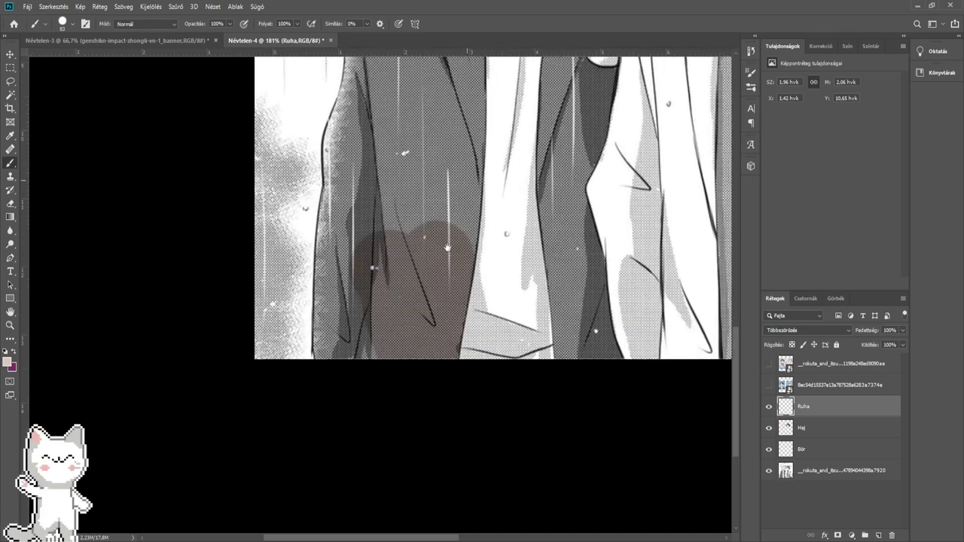
- Examine the clothing colours in both reference images, showing each reference layer in turn and hiding it again
drag(447, 247, 428, 424)
click(769, 364)
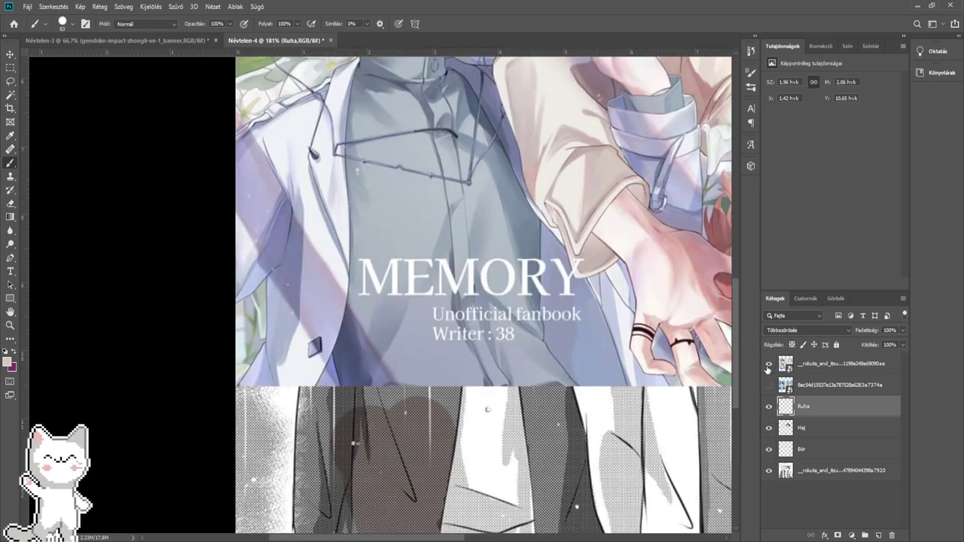
drag(669, 159, 352, 351)
click(769, 365)
click(769, 385)
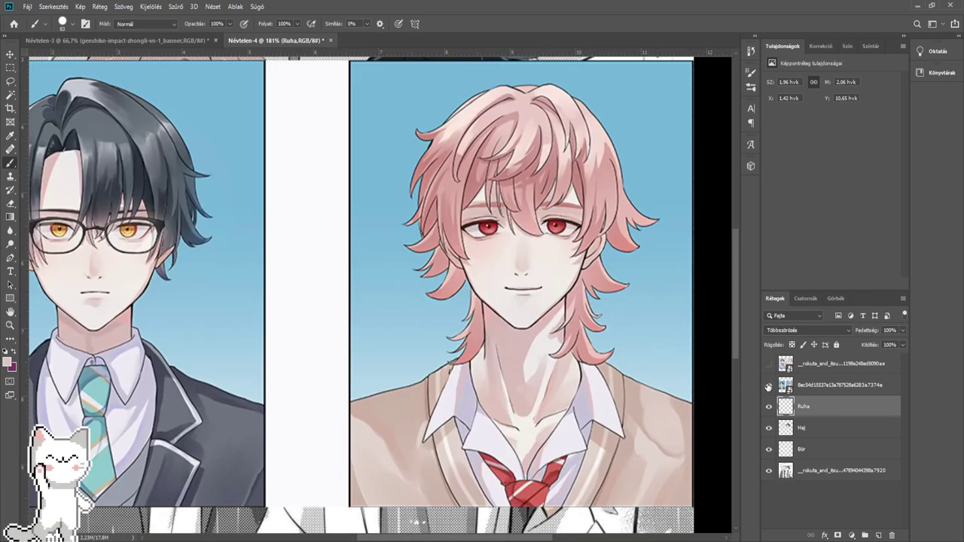
click(768, 385)
- Fill the outer sleeve and the adjoining front panel of the pink-haired character's jacket in beige, from the hem upwards
drag(530, 403, 621, 62)
drag(344, 293, 570, 332)
scroll(425, 333, up, 7)
drag(426, 333, 572, 255)
mouse_move(446, 397)
mouse_down()
mouse_move(435, 353)
mouse_move(413, 393)
mouse_move(402, 402)
mouse_move(397, 393)
mouse_move(405, 152)
mouse_up()
mouse_move(410, 137)
mouse_down()
mouse_move(422, 323)
mouse_move(412, 341)
mouse_move(422, 167)
mouse_move(449, 128)
mouse_move(525, 319)
mouse_move(556, 336)
mouse_move(573, 380)
mouse_move(591, 136)
mouse_move(569, 353)
mouse_move(583, 390)
mouse_move(568, 153)
mouse_move(551, 201)
mouse_move(419, 404)
mouse_move(441, 350)
mouse_up()
scroll(441, 317, up, 1)
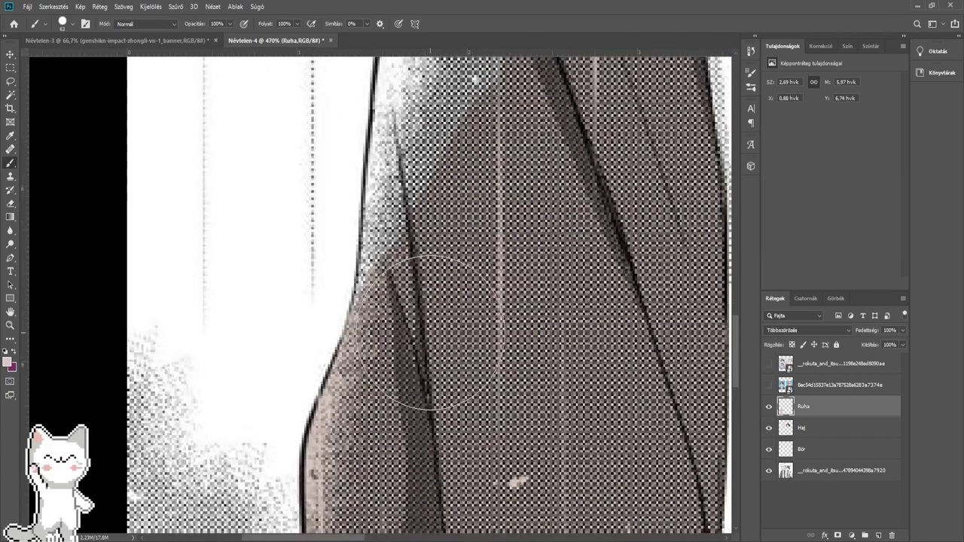
- Cover the jacket's outer shoulder and the lower part of the hood above it in beige with a 37 px brush
mouse_move(429, 277)
mouse_down()
mouse_move(443, 153)
mouse_move(425, 361)
mouse_move(418, 290)
mouse_move(452, 192)
mouse_up()
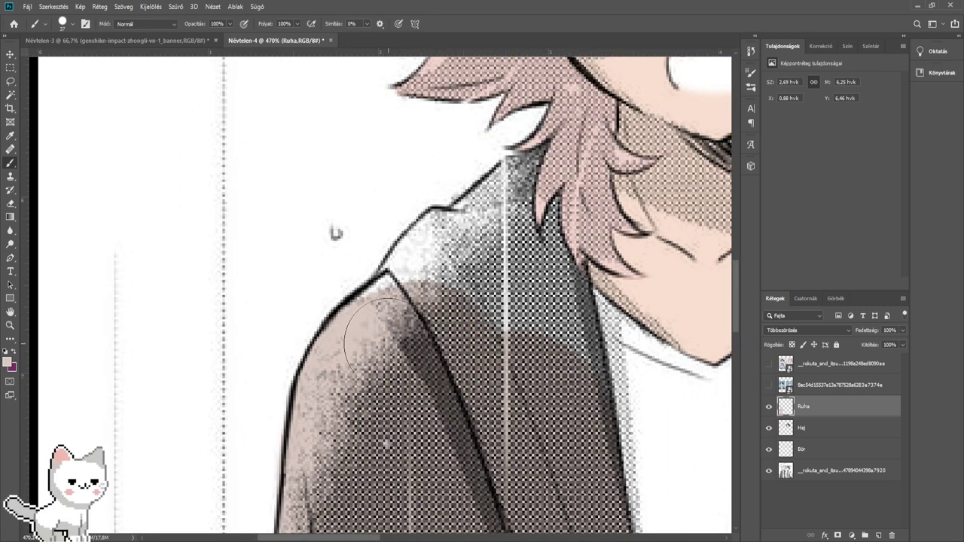
drag(379, 332, 467, 268)
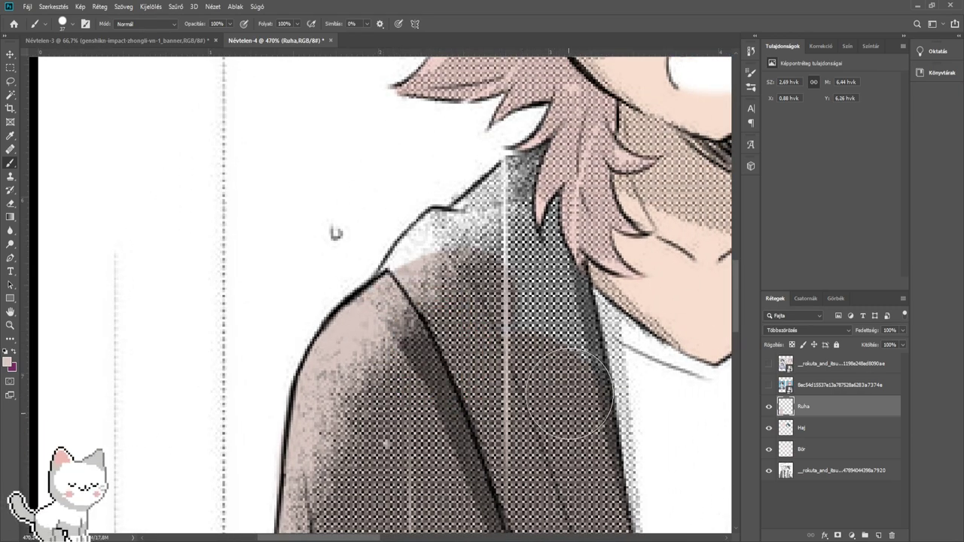
mouse_move(570, 394)
mouse_down()
mouse_move(552, 304)
mouse_move(516, 300)
mouse_up()
- Fill the rest of the hood on the outer side in beige up to the hair, using smaller brushes along its edges
scroll(552, 304, up, 5)
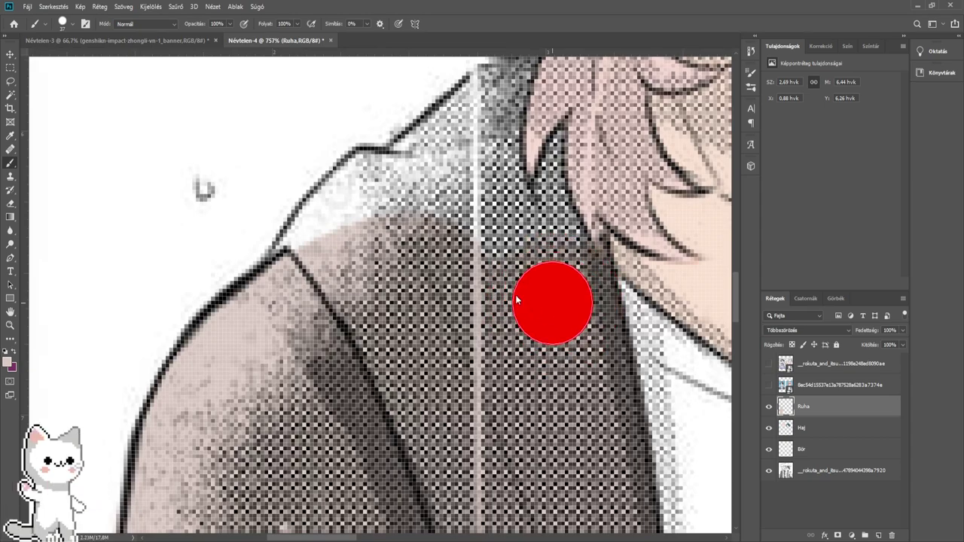
scroll(520, 294, up, 2)
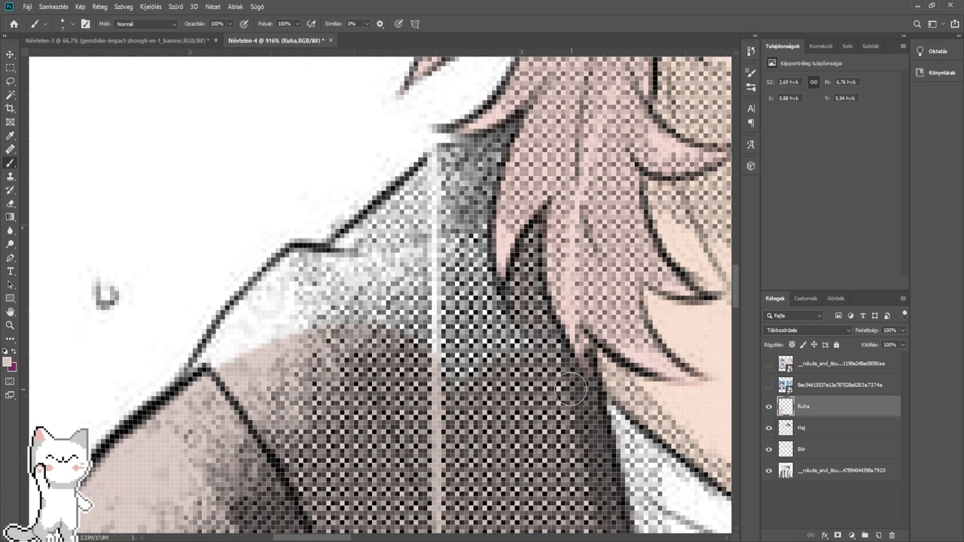
mouse_move(529, 382)
mouse_down()
mouse_move(561, 400)
mouse_move(497, 314)
mouse_move(454, 326)
mouse_move(482, 371)
mouse_move(446, 274)
mouse_move(445, 208)
mouse_move(362, 337)
mouse_up()
mouse_move(241, 381)
mouse_down()
mouse_move(230, 350)
mouse_move(267, 312)
mouse_move(304, 300)
mouse_up()
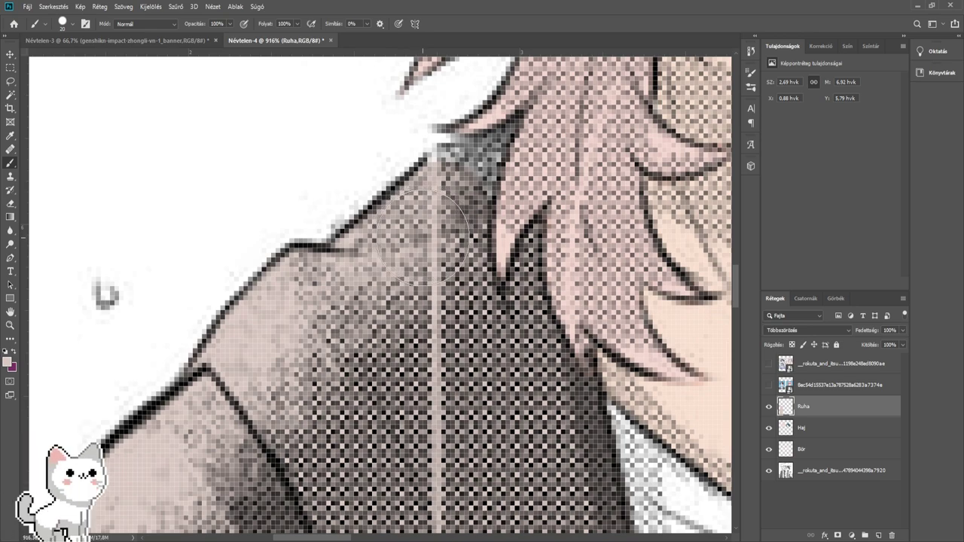
scroll(460, 231, up, 2)
alt+right_click(465, 204)
mouse_move(455, 180)
mouse_down()
mouse_move(412, 256)
mouse_move(426, 235)
mouse_up()
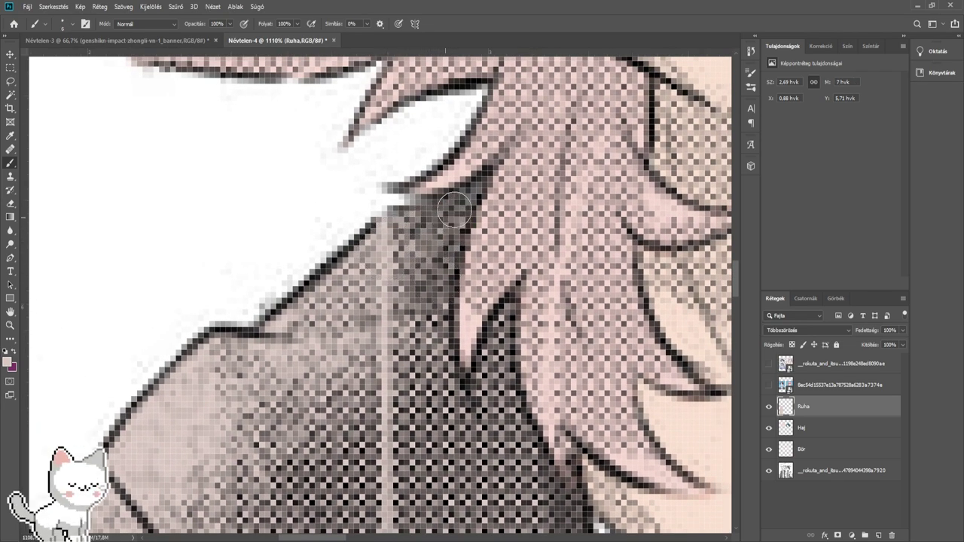
- Paint the hood on the umbrella side beige, from the hair tips down along its outline, with small to medium brushes
scroll(445, 226, down, 5)
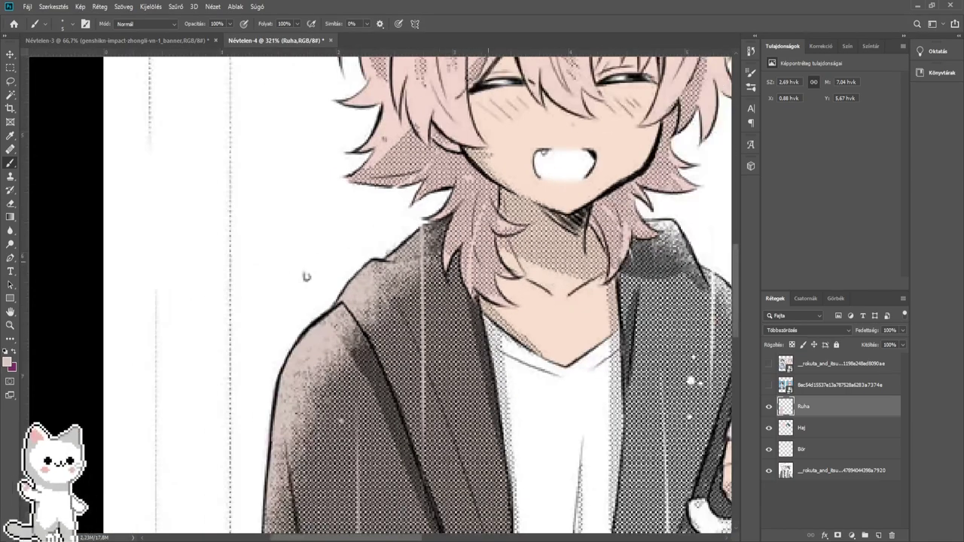
scroll(436, 201, up, 5)
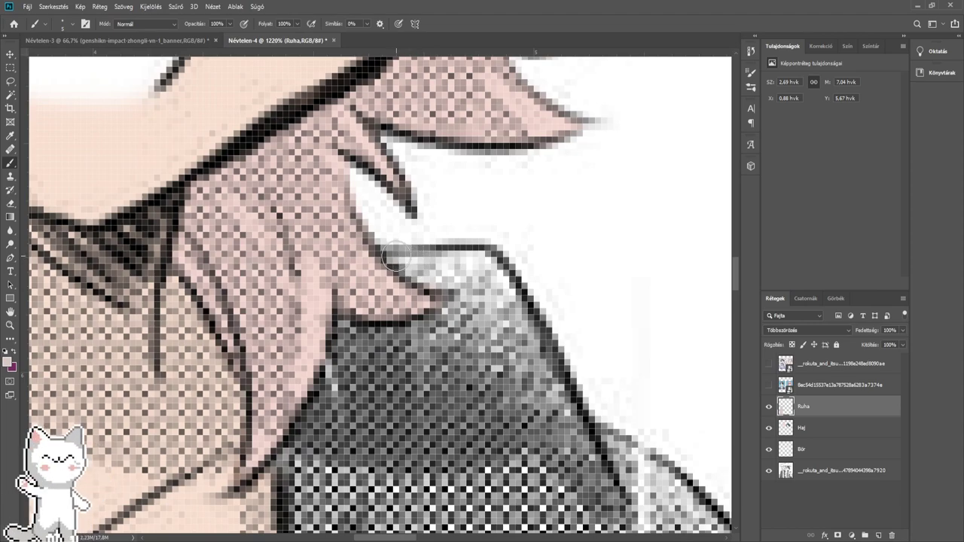
mouse_move(394, 258)
mouse_down()
mouse_move(455, 283)
mouse_move(422, 267)
mouse_move(475, 272)
mouse_move(494, 298)
mouse_move(500, 368)
mouse_move(521, 378)
mouse_move(506, 394)
mouse_move(468, 307)
mouse_move(437, 380)
mouse_move(355, 360)
mouse_up()
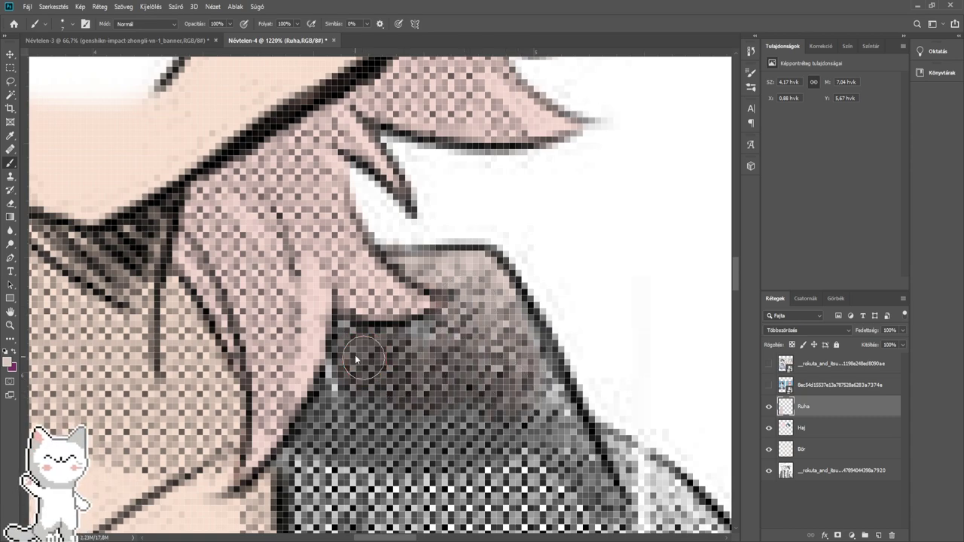
drag(403, 393, 370, 255)
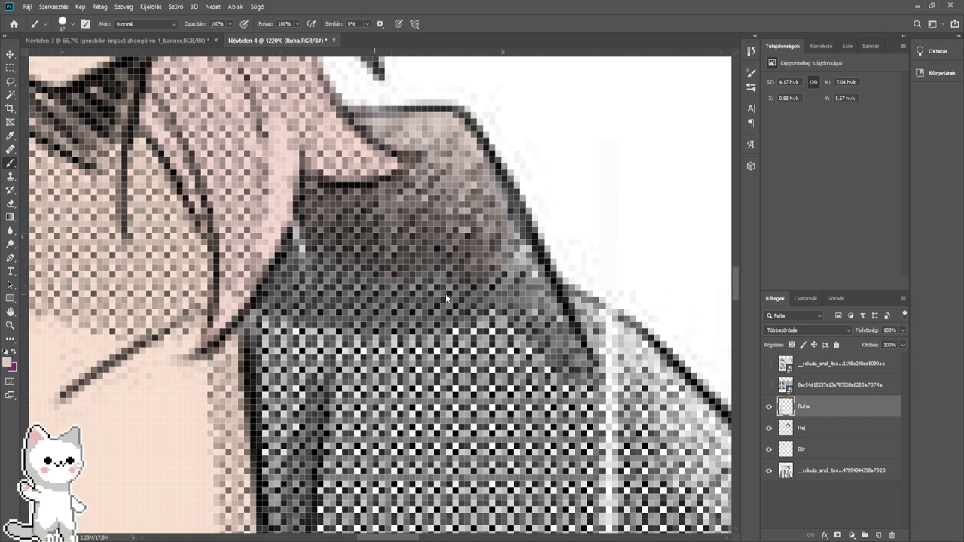
mouse_move(445, 298)
mouse_down()
mouse_move(396, 277)
mouse_move(345, 276)
mouse_move(339, 242)
mouse_move(292, 344)
mouse_move(302, 446)
mouse_up()
drag(385, 443, 329, 345)
mouse_move(330, 303)
mouse_down()
mouse_move(384, 392)
mouse_move(445, 234)
mouse_up()
key([)
drag(411, 149, 418, 288)
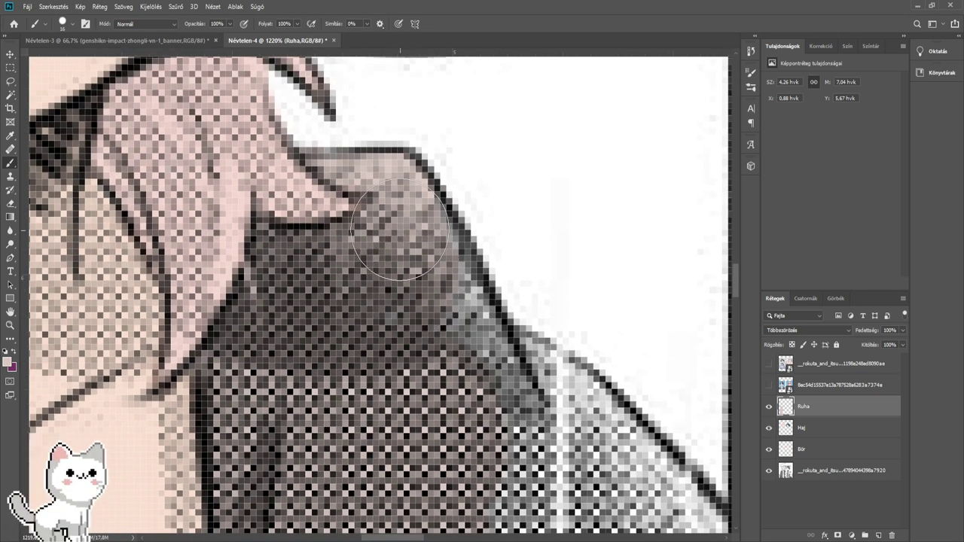
mouse_move(400, 230)
mouse_down()
mouse_move(480, 382)
mouse_move(371, 262)
mouse_up()
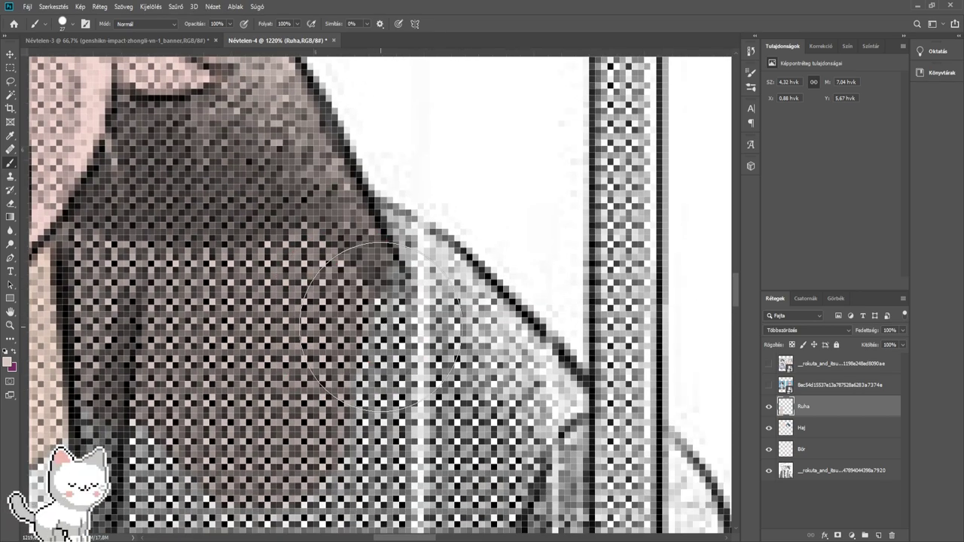
- Extend the beige over the jacket shoulder beside the umbrella pole, reducing the brush size near the outlines
mouse_move(381, 326)
mouse_down()
mouse_move(353, 283)
mouse_move(403, 314)
mouse_move(509, 426)
mouse_move(491, 424)
mouse_move(522, 414)
mouse_move(525, 457)
mouse_up()
key([)
key([)
key([)
key([)
key([)
scroll(517, 444, down, 6)
mouse_move(505, 407)
mouse_down()
mouse_move(481, 310)
mouse_move(485, 254)
mouse_move(520, 376)
mouse_move(481, 405)
mouse_move(447, 492)
mouse_move(415, 451)
mouse_move(437, 345)
mouse_move(273, 376)
mouse_move(335, 198)
mouse_move(329, 209)
mouse_move(316, 202)
mouse_move(314, 179)
mouse_move(308, 405)
mouse_move(329, 433)
mouse_move(388, 379)
mouse_move(438, 276)
mouse_move(417, 372)
mouse_move(466, 296)
mouse_move(466, 356)
mouse_move(451, 418)
mouse_up()
- Fill the umbrella-side front panel of the jacket in beige down to the hand with a 30 px brush
scroll(480, 299, up, 3)
key(])
key(])
key(])
key(])
key(])
key(])
key(])
key(])
key(])
key(])
key(])
key(])
key(])
key(])
scroll(450, 405, down, 5)
drag(438, 363, 433, 261)
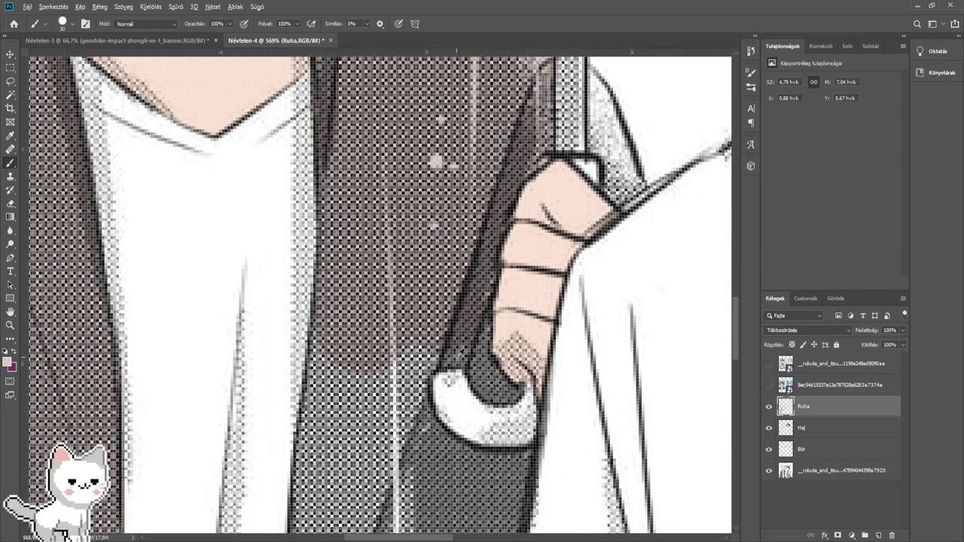
- Colour the jacket areas around and inside the curved umbrella handle in beige with smaller brushes
scroll(456, 357, up, 8)
drag(463, 366, 421, 355)
drag(463, 329, 373, 339)
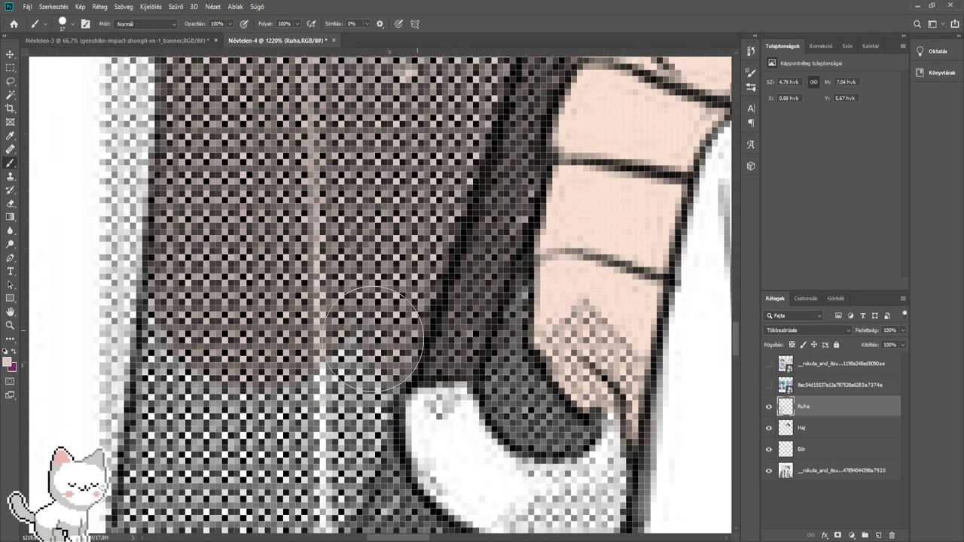
mouse_move(494, 338)
mouse_down()
mouse_move(484, 333)
mouse_move(504, 386)
mouse_move(536, 423)
mouse_move(566, 432)
mouse_up()
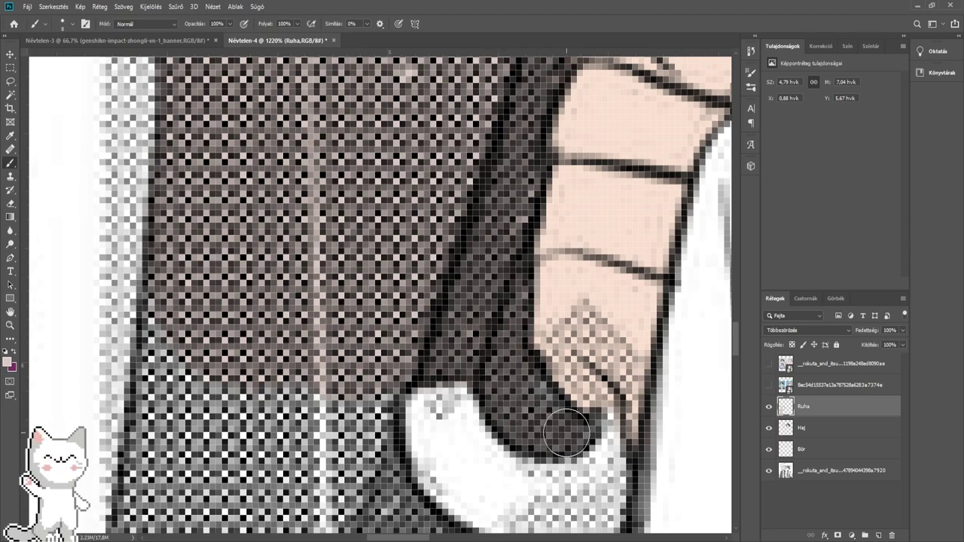
mouse_move(484, 377)
mouse_down()
mouse_move(648, 128)
mouse_move(687, 128)
mouse_up()
mouse_move(536, 317)
mouse_down()
mouse_move(533, 235)
mouse_move(513, 159)
mouse_move(522, 384)
mouse_move(456, 342)
mouse_move(434, 310)
mouse_move(419, 438)
mouse_up()
- Continue the beige fill on the jacket panel and sleeve just below the umbrella handle with a 31 px brush
scroll(426, 424, down, 2)
mouse_move(428, 482)
mouse_down()
mouse_move(416, 249)
mouse_move(426, 244)
mouse_move(413, 353)
mouse_move(414, 399)
mouse_move(427, 416)
mouse_move(403, 276)
mouse_up()
key(])
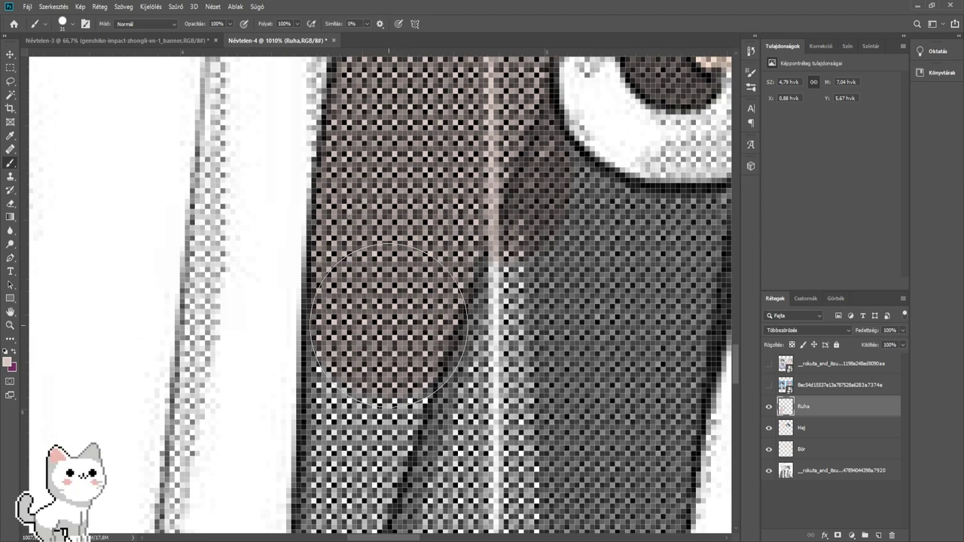
mouse_move(387, 328)
mouse_down()
mouse_move(383, 425)
mouse_move(438, 453)
mouse_move(514, 302)
mouse_move(490, 254)
mouse_move(515, 232)
mouse_move(508, 188)
mouse_move(534, 230)
mouse_move(619, 268)
mouse_up()
mouse_move(634, 277)
mouse_down()
mouse_move(437, 263)
mouse_move(394, 270)
mouse_up()
mouse_move(407, 217)
mouse_down()
mouse_move(471, 208)
mouse_move(447, 325)
mouse_move(410, 384)
mouse_move(387, 369)
mouse_move(397, 346)
mouse_up()
scroll(257, 427, down, 5)
- Fill the middle of the umbrella-side jacket panel in beige between the white shirt and the neighbour's sleeve
mouse_move(270, 426)
mouse_down()
mouse_move(316, 317)
mouse_move(366, 327)
mouse_move(351, 355)
mouse_move(345, 414)
mouse_move(318, 470)
mouse_move(402, 310)
mouse_move(382, 368)
mouse_move(350, 408)
mouse_move(316, 418)
mouse_move(323, 393)
mouse_move(301, 339)
mouse_move(348, 122)
mouse_up()
drag(364, 292, 375, 262)
scroll(410, 297, up, 3)
drag(430, 302, 399, 298)
drag(380, 220, 416, 465)
drag(521, 369, 456, 346)
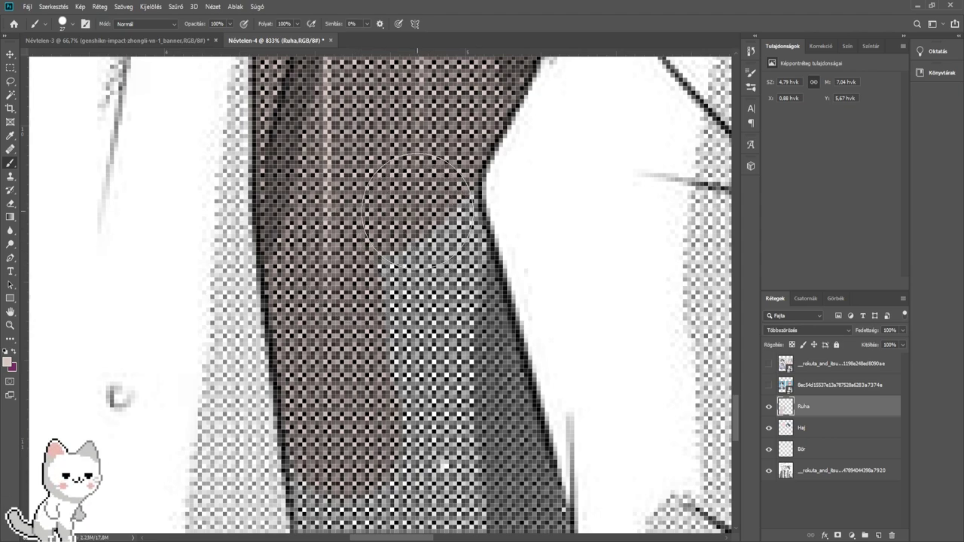
- Finish the umbrella-side jacket panel in beige down to the image's lower edge with a 27 px brush
mouse_move(424, 172)
mouse_down()
mouse_move(439, 293)
mouse_move(433, 376)
mouse_move(395, 458)
mouse_move(428, 252)
mouse_move(458, 342)
mouse_up()
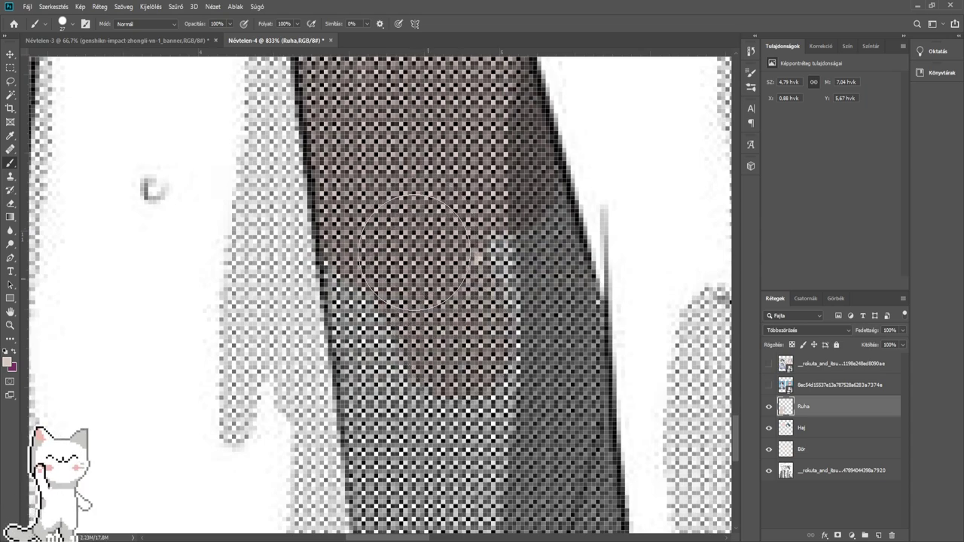
mouse_move(389, 205)
mouse_down()
mouse_move(361, 323)
mouse_move(425, 485)
mouse_move(468, 260)
mouse_move(491, 415)
mouse_move(390, 357)
mouse_move(400, 176)
mouse_move(412, 153)
mouse_move(452, 247)
mouse_move(461, 448)
mouse_move(482, 278)
mouse_move(495, 305)
mouse_move(504, 406)
mouse_move(467, 373)
mouse_move(361, 422)
mouse_move(309, 290)
mouse_move(335, 317)
mouse_move(348, 457)
mouse_move(369, 300)
mouse_up()
mouse_move(375, 217)
mouse_down()
mouse_move(388, 320)
mouse_move(468, 298)
mouse_move(481, 331)
mouse_move(345, 292)
mouse_up()
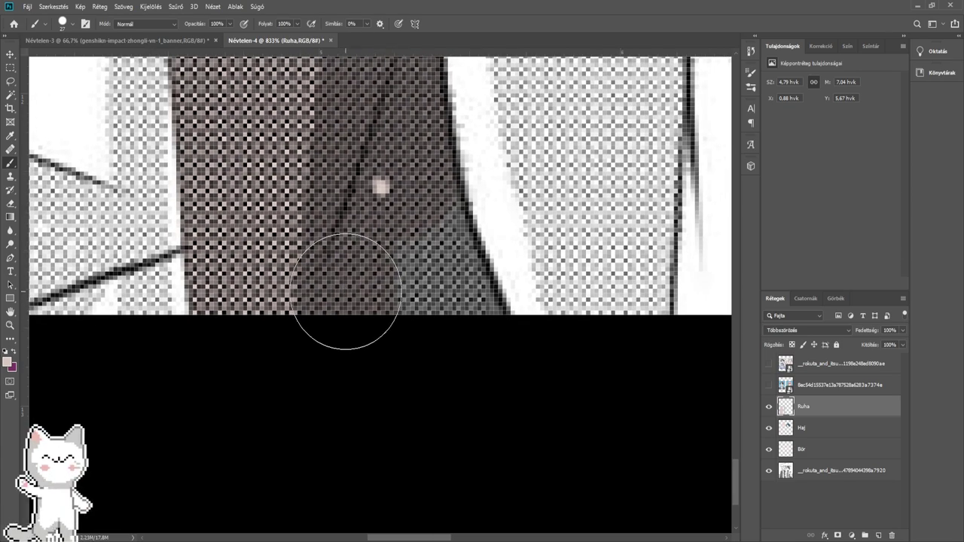
mouse_move(345, 292)
mouse_down()
mouse_move(398, 226)
mouse_move(398, 248)
mouse_move(408, 236)
mouse_move(462, 344)
mouse_move(437, 258)
mouse_up()
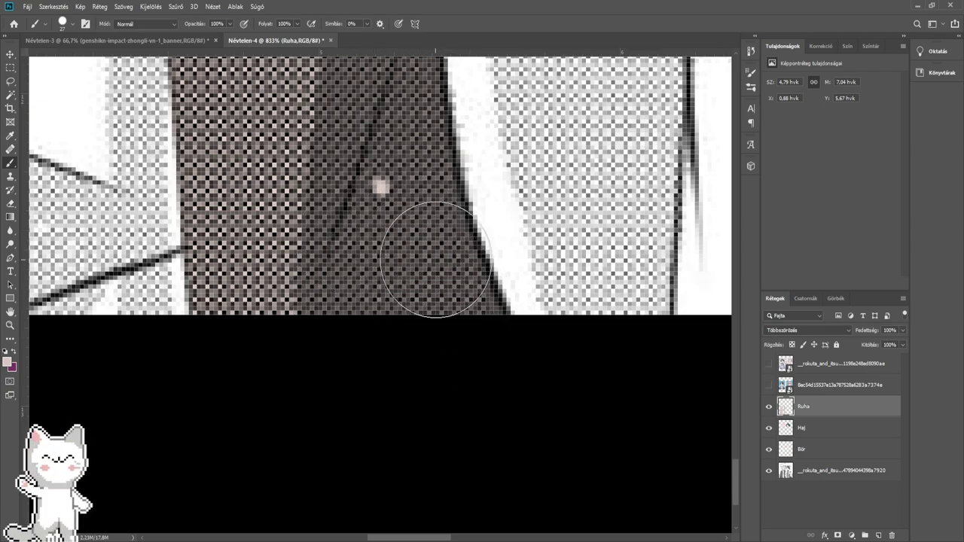
scroll(442, 247, down, 4)
scroll(430, 232, down, 3)
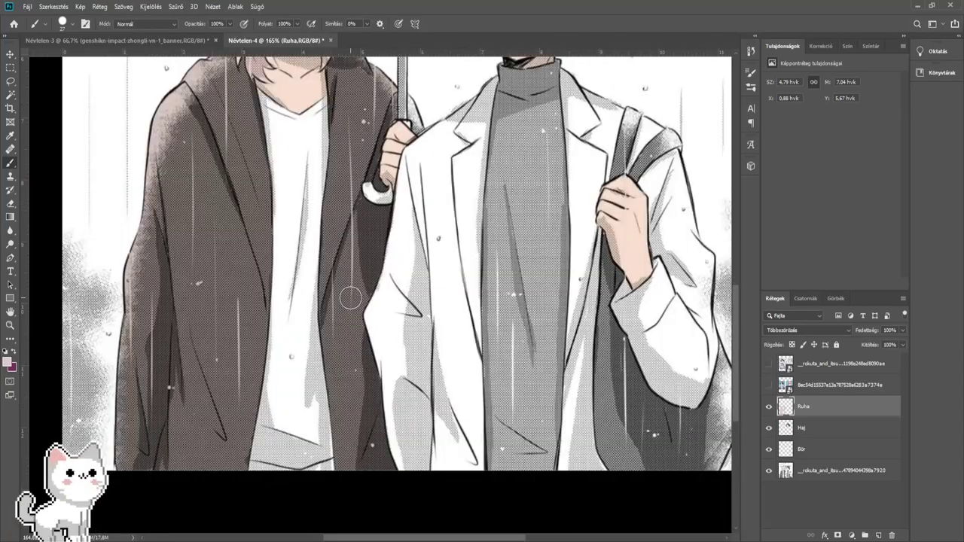
drag(344, 291, 389, 308)
scroll(390, 309, up, 3)
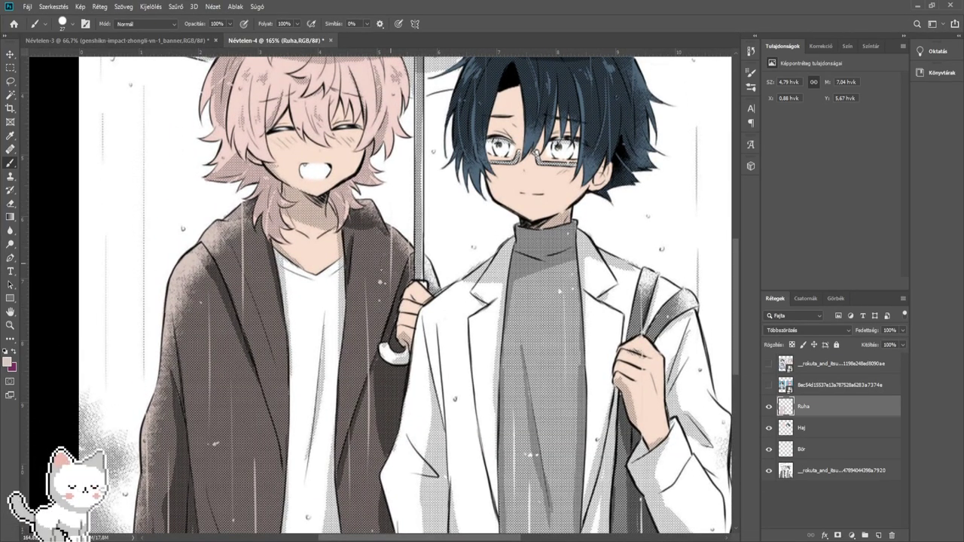
- Fill the small sleeve area beside the umbrella shaft, above the gripping hand, in beige with 11 and 7 px brushes
scroll(397, 277, up, 8)
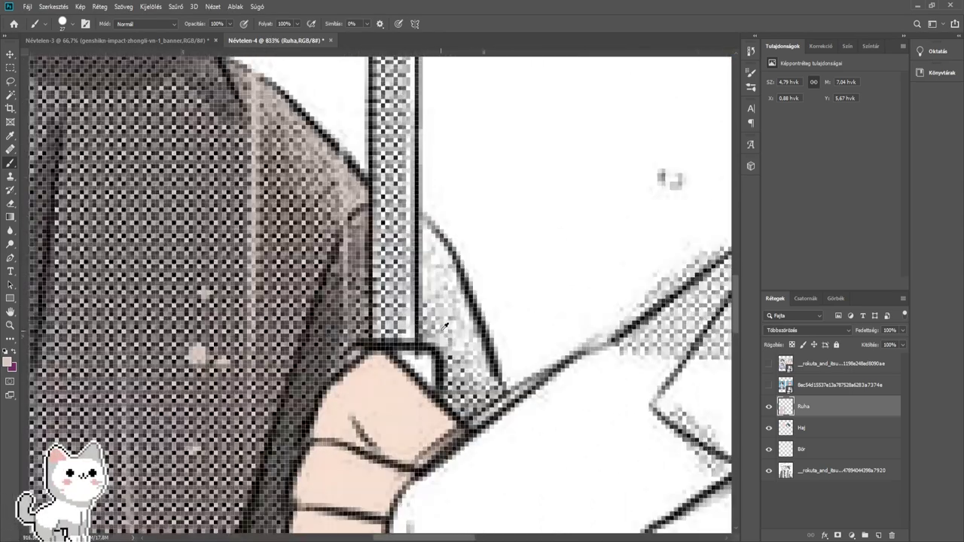
scroll(444, 326, up, 2)
drag(445, 320, 393, 307)
scroll(427, 293, up, 3)
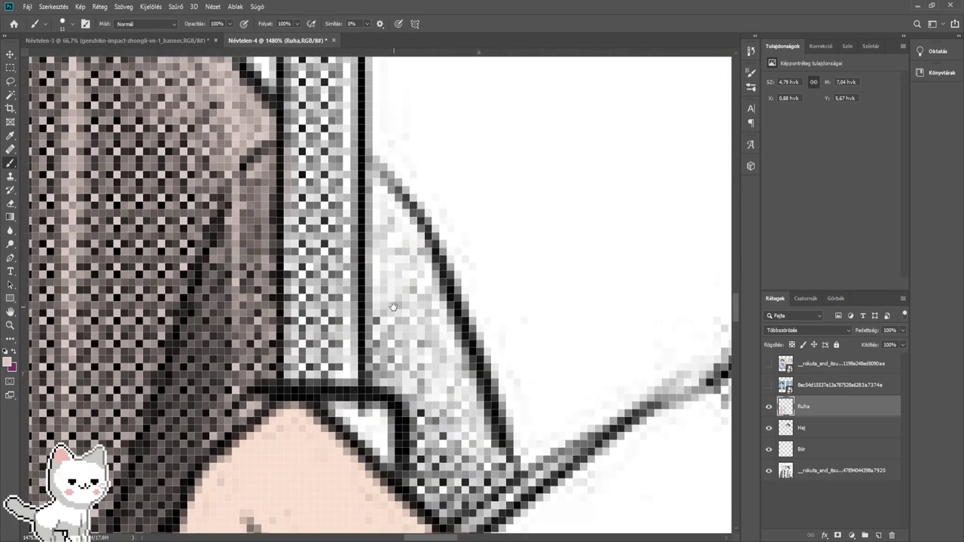
drag(384, 267, 380, 190)
mouse_move(419, 280)
mouse_down()
mouse_move(410, 237)
mouse_move(433, 322)
mouse_move(392, 260)
mouse_move(392, 372)
mouse_move(442, 418)
mouse_move(400, 319)
mouse_move(393, 360)
mouse_move(411, 403)
mouse_move(460, 403)
mouse_move(389, 223)
mouse_up()
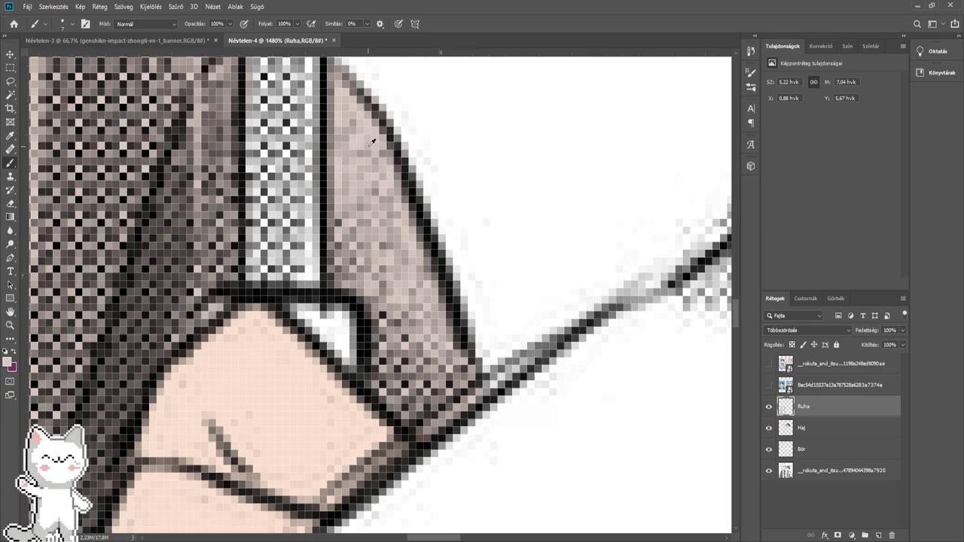
scroll(371, 141, down, 3)
scroll(370, 139, down, 4)
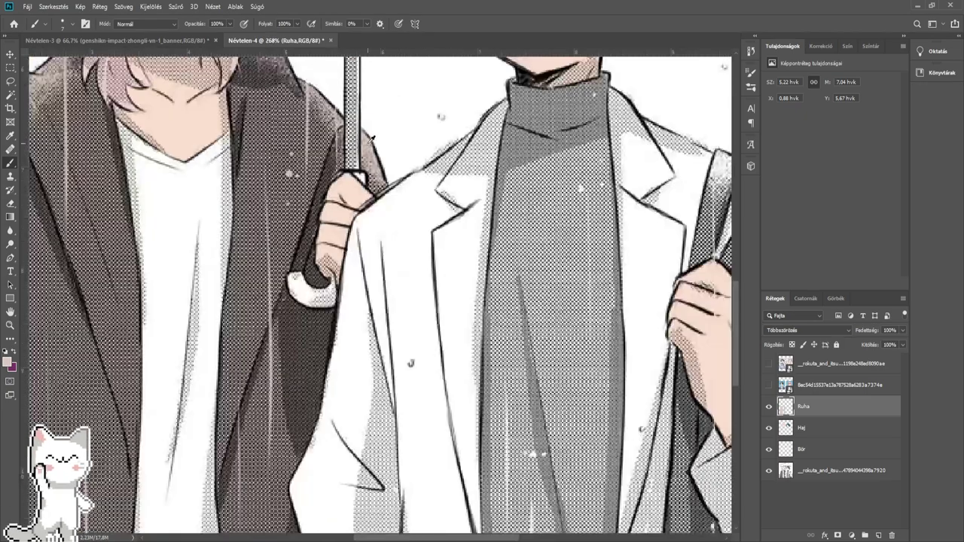
scroll(452, 249, down, 1)
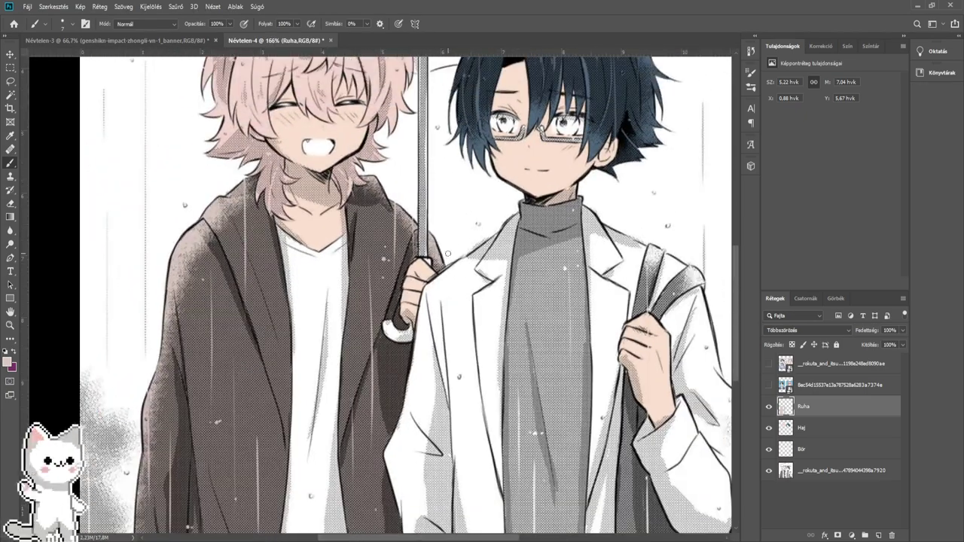
- Consult the two colour reference images, pick the grey-blue of the dark-haired character's high-collared top as brush colour, and hide the references again
drag(459, 283, 390, 224)
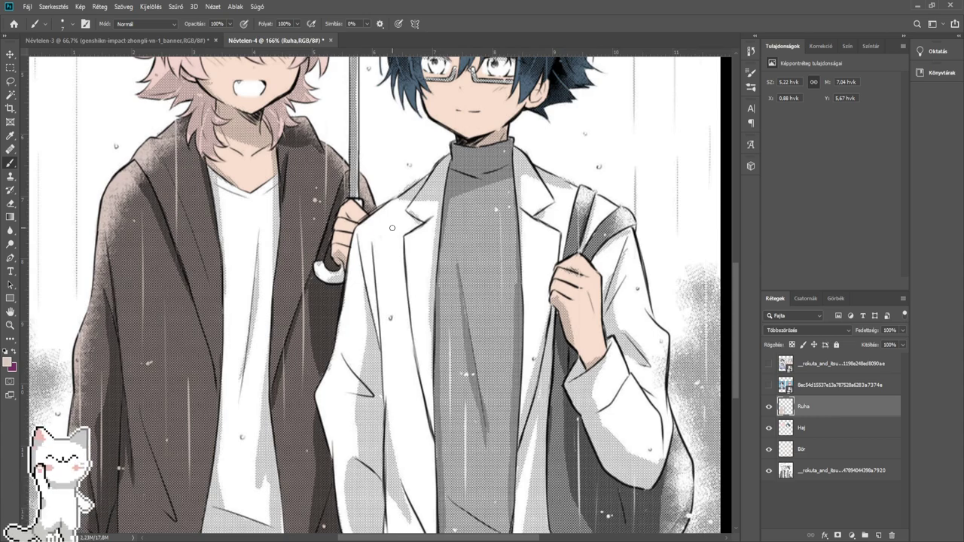
drag(461, 263, 439, 251)
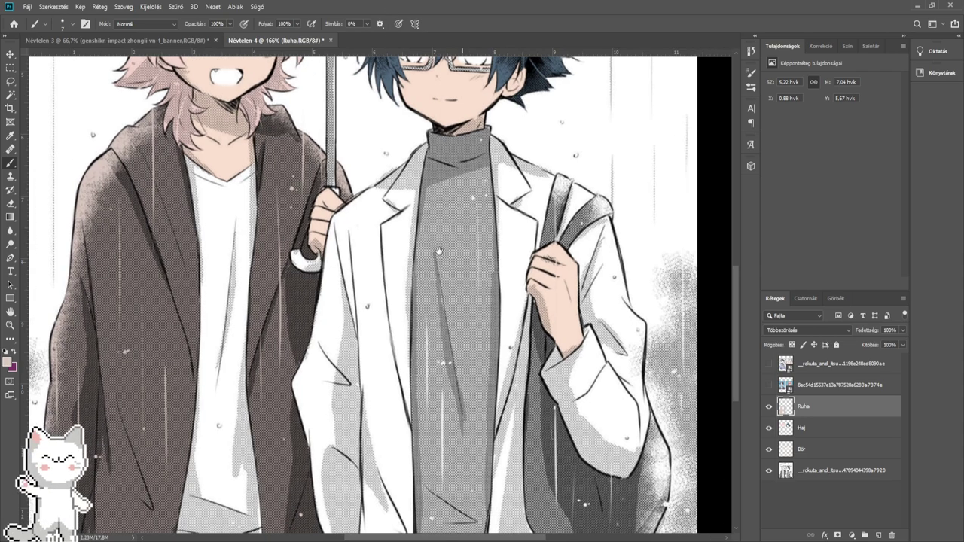
scroll(440, 247, down, 1)
drag(422, 216, 408, 257)
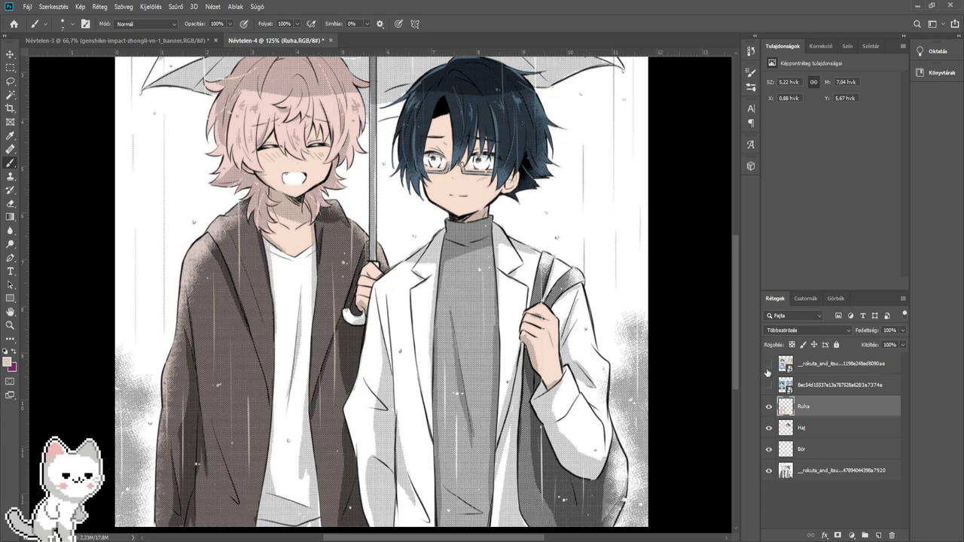
click(767, 385)
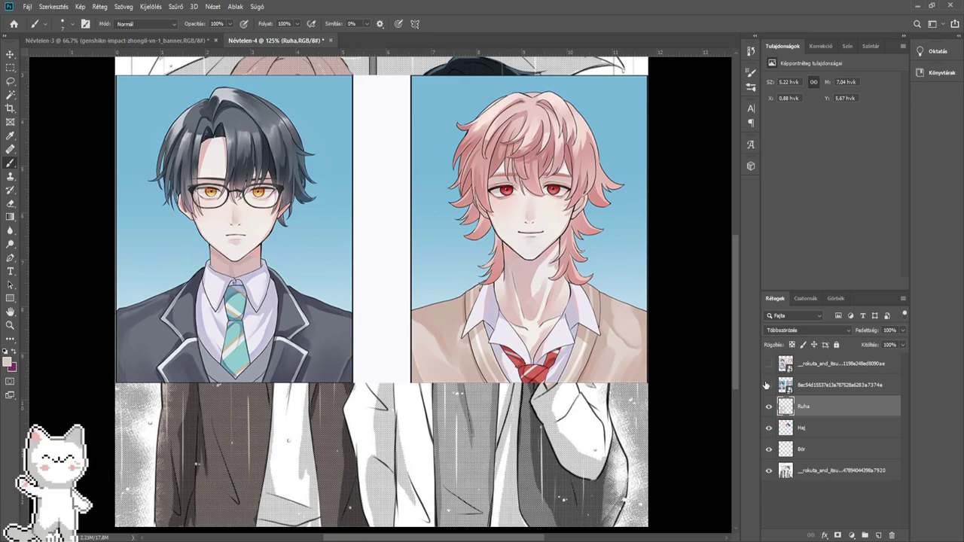
click(767, 385)
click(768, 364)
drag(326, 276, 475, 293)
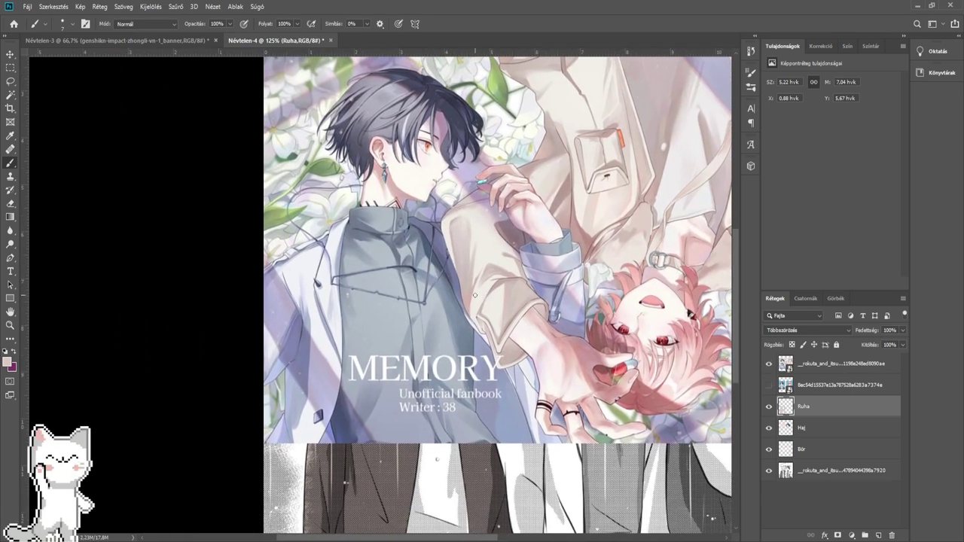
scroll(436, 286, up, 4)
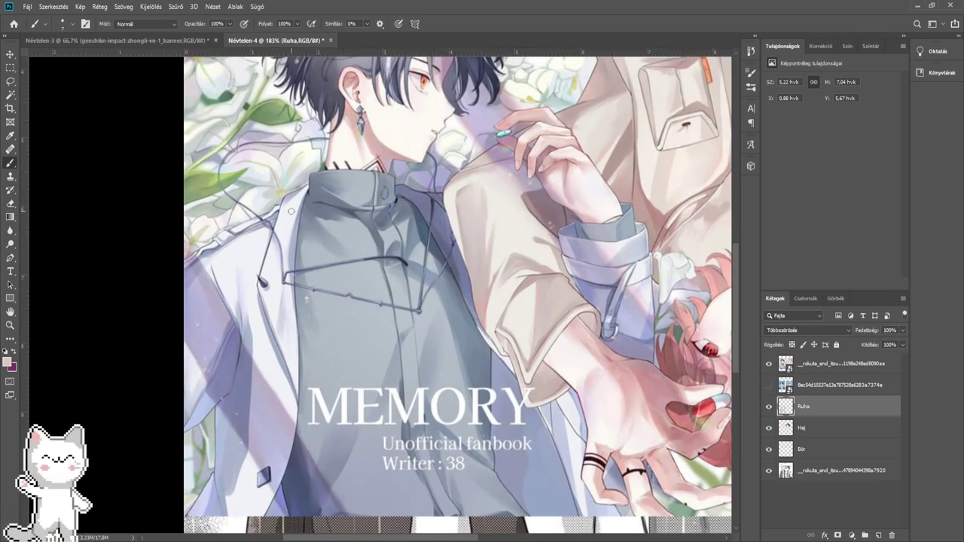
click(768, 364)
scroll(431, 390, up, 5)
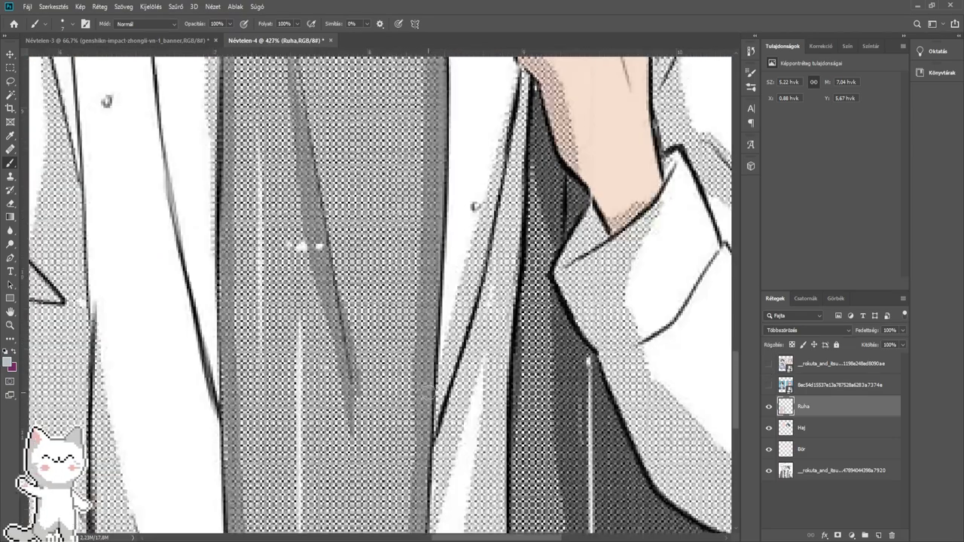
- Fill the lower and middle parts of the dark-haired character's turtleneck in grey-blue with large brushes of 46 and 63 px
drag(429, 393, 561, 106)
drag(424, 285, 469, 285)
click(459, 250)
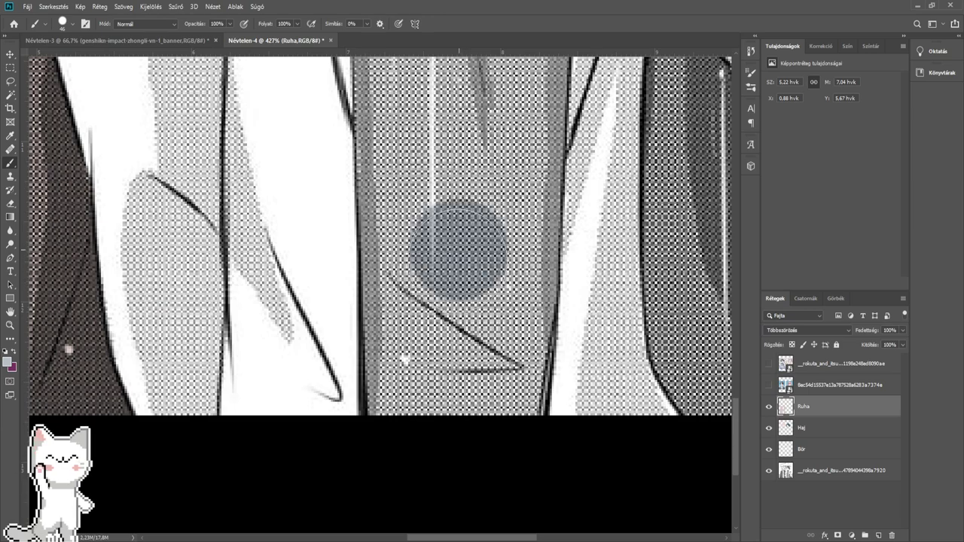
mouse_move(458, 250)
mouse_down()
mouse_move(450, 383)
mouse_move(412, 387)
mouse_move(393, 421)
mouse_move(396, 343)
mouse_move(361, 226)
mouse_move(383, 61)
mouse_move(506, 435)
mouse_move(530, 384)
mouse_move(541, 316)
mouse_move(531, 154)
mouse_up()
scroll(447, 371, up, 4)
mouse_move(532, 154)
mouse_down()
mouse_move(526, 356)
mouse_move(546, 319)
mouse_move(544, 128)
mouse_move(510, 45)
mouse_move(451, 189)
mouse_move(396, 279)
mouse_move(384, 278)
mouse_move(379, 141)
mouse_move(418, 376)
mouse_up()
scroll(384, 124, down, 4)
drag(418, 314, 449, 316)
mouse_move(426, 375)
mouse_down()
mouse_move(426, 179)
mouse_move(446, 103)
mouse_up()
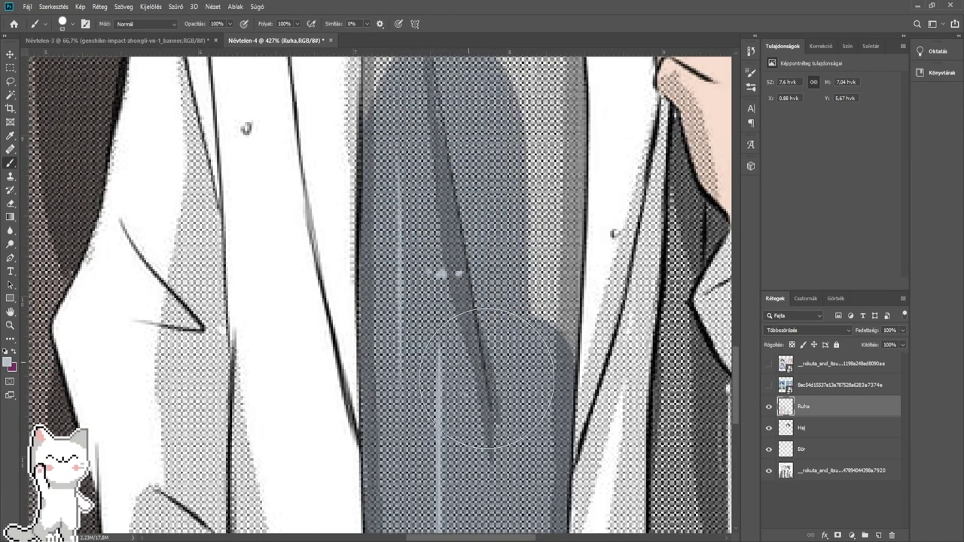
mouse_move(495, 322)
mouse_down()
mouse_move(517, 345)
mouse_move(505, 290)
mouse_move(516, 264)
mouse_move(518, 160)
mouse_up()
mouse_move(510, 118)
mouse_down()
mouse_move(531, 316)
mouse_move(540, 324)
mouse_move(531, 139)
mouse_move(528, 257)
mouse_up()
mouse_move(472, 433)
mouse_down()
mouse_move(484, 215)
mouse_move(431, 283)
mouse_move(429, 335)
mouse_move(442, 331)
mouse_move(411, 350)
mouse_move(413, 298)
mouse_move(444, 252)
mouse_move(483, 396)
mouse_move(505, 417)
mouse_move(512, 373)
mouse_move(494, 223)
mouse_up()
- Continue the grey-blue fill over the turtleneck's chest and folded collar, finishing its edges with a 7 px brush
alt+right_click(447, 327)
scroll(494, 218, up, 4)
alt+right_click(499, 220)
mouse_move(518, 257)
mouse_down()
mouse_move(493, 324)
mouse_move(499, 245)
mouse_move(398, 260)
mouse_move(358, 288)
mouse_move(331, 364)
mouse_up()
mouse_move(352, 288)
mouse_down()
mouse_move(390, 342)
mouse_move(370, 324)
mouse_move(372, 290)
mouse_move(352, 260)
mouse_up()
scroll(392, 332, up, 1)
alt+right_click(392, 331)
alt+right_click(364, 270)
alt+right_click(355, 258)
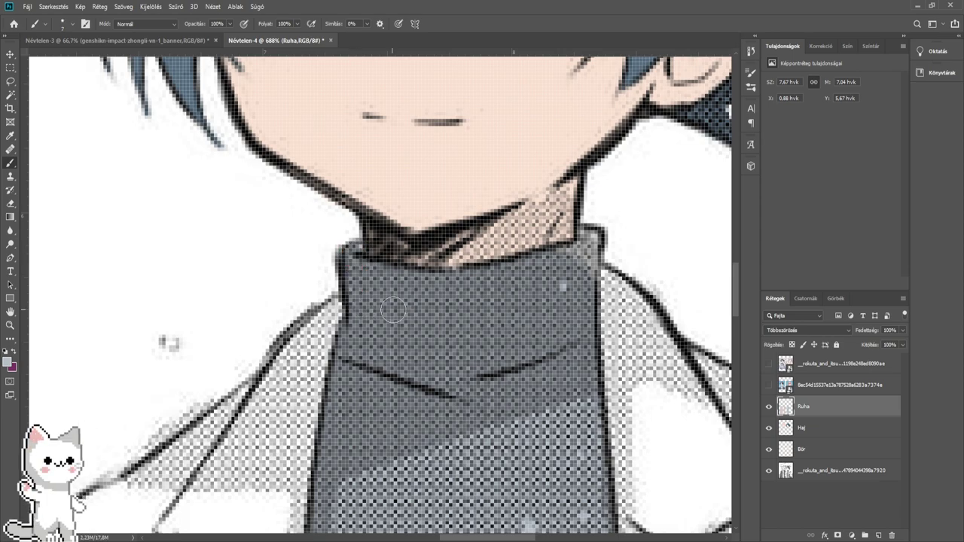
drag(631, 302, 404, 303)
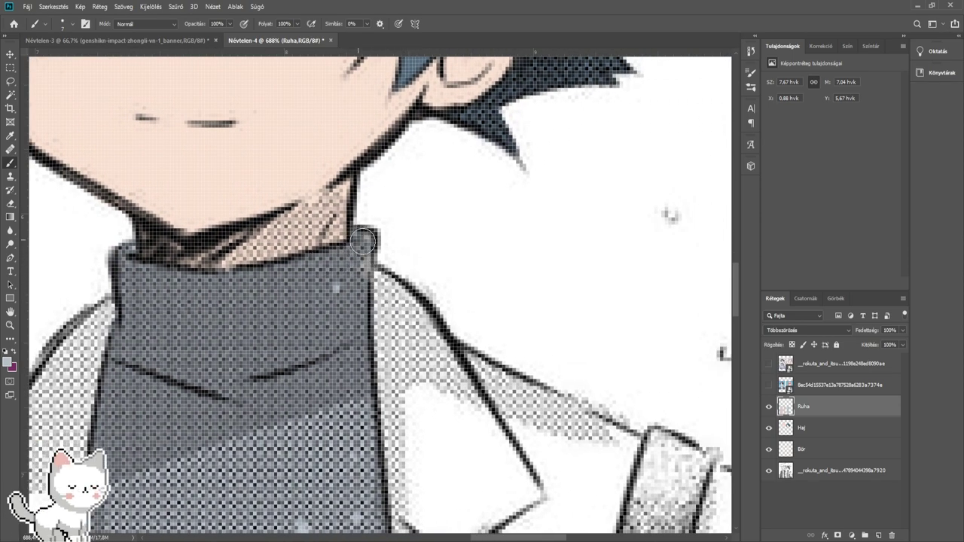
scroll(360, 242, down, 4)
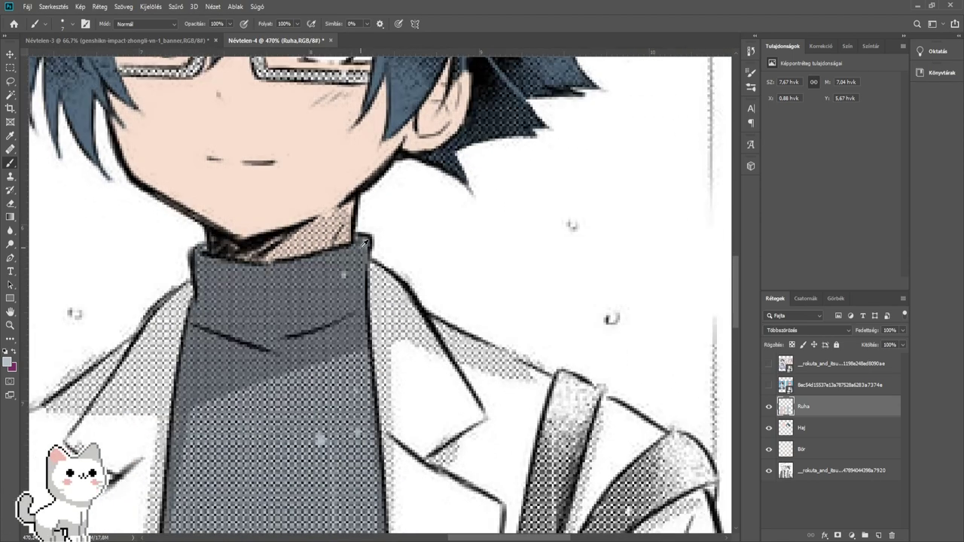
scroll(362, 242, down, 1)
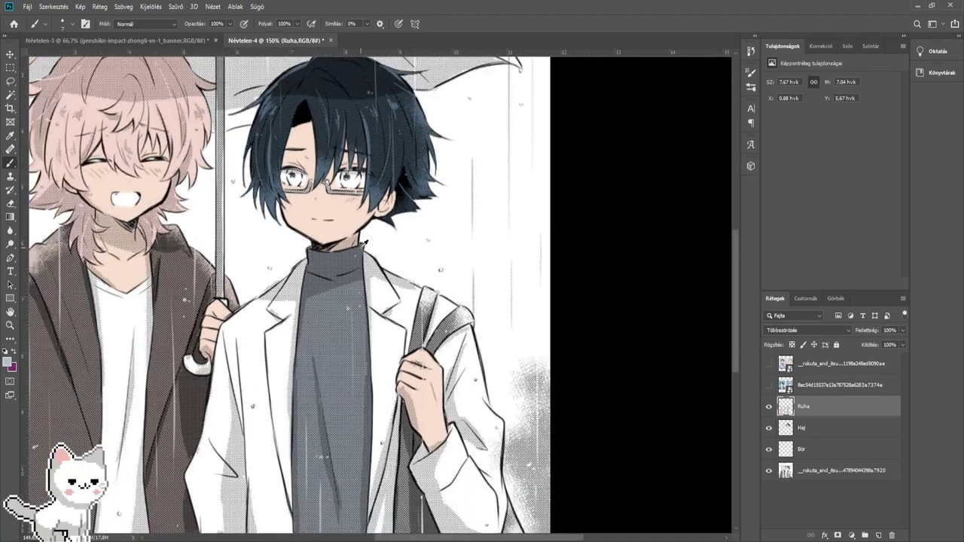
drag(359, 247, 406, 180)
drag(337, 287, 372, 297)
scroll(348, 253, down, 1)
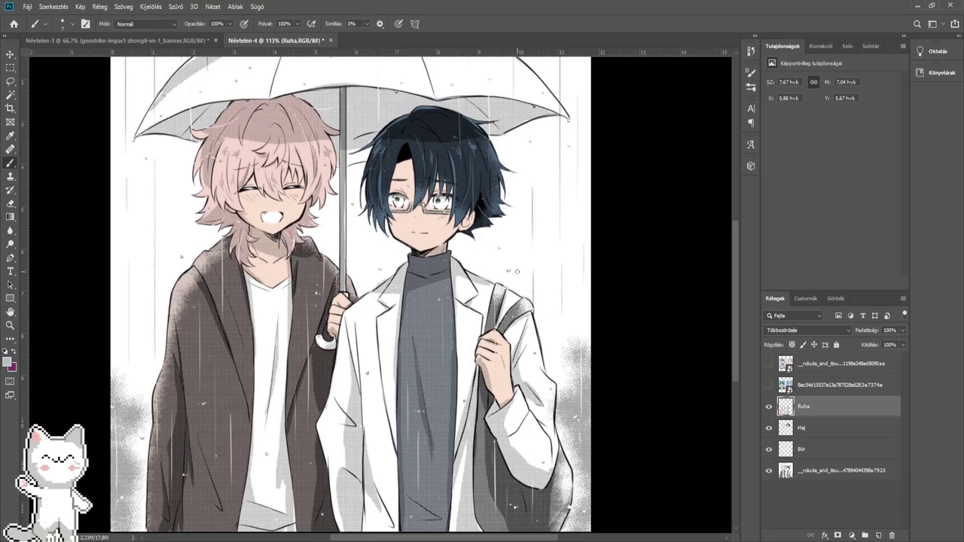
- Choose a dark brown and fill the umbrella handle's curved hook below the hand with 9 and 4 px brushes
scroll(452, 256, up, 5)
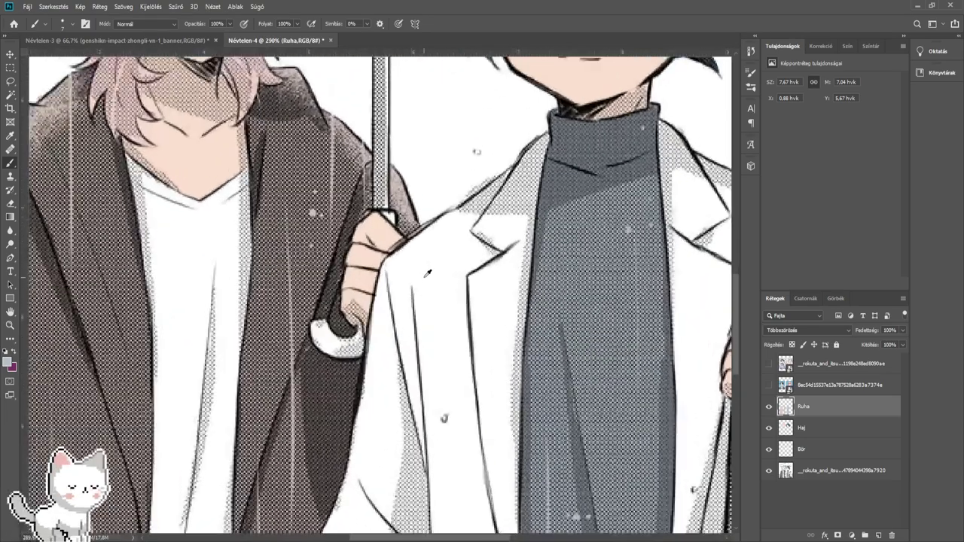
drag(356, 273, 384, 284)
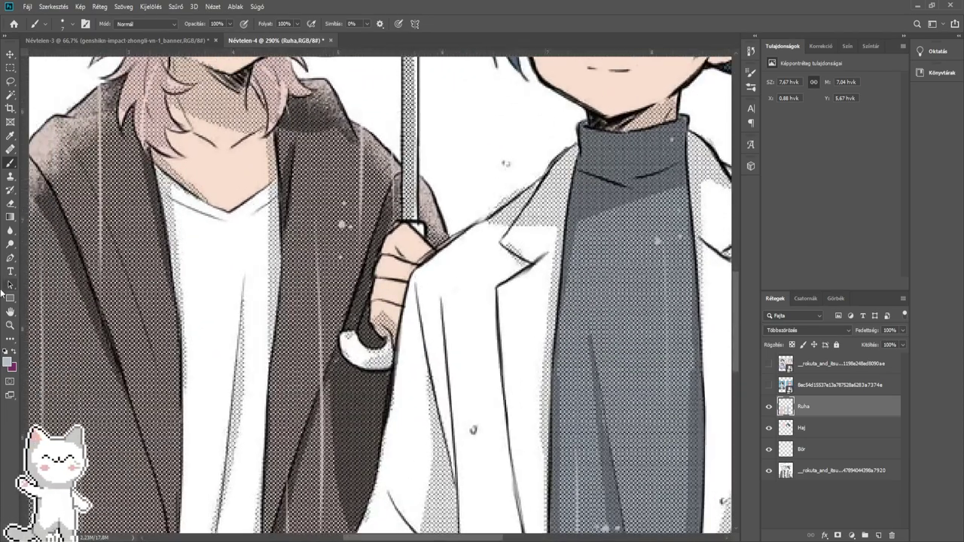
alt+click(636, 267)
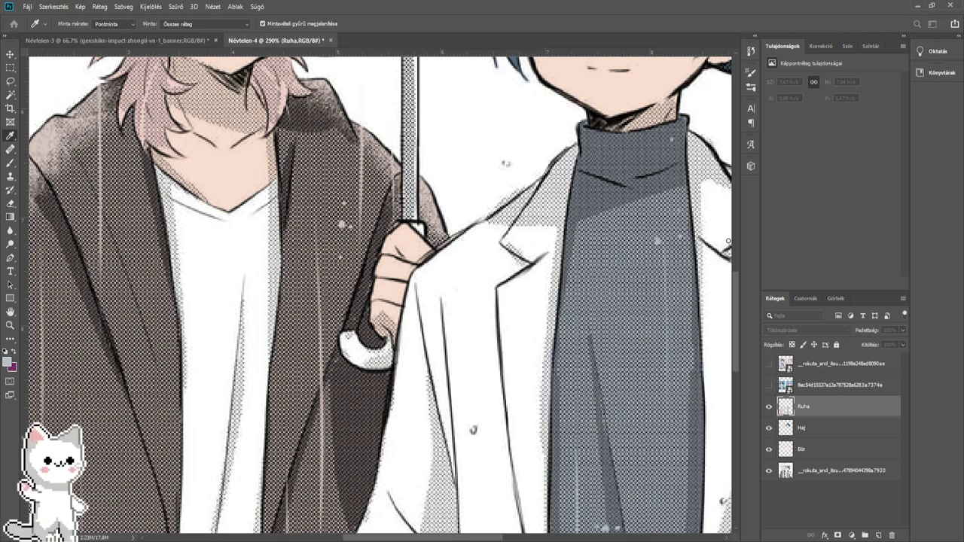
click(867, 160)
drag(413, 259, 400, 258)
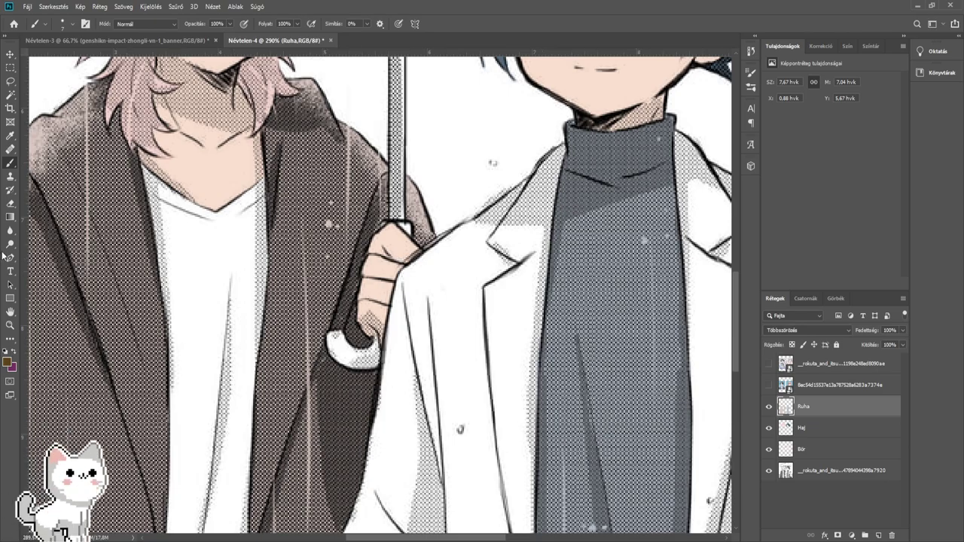
scroll(337, 341, up, 15)
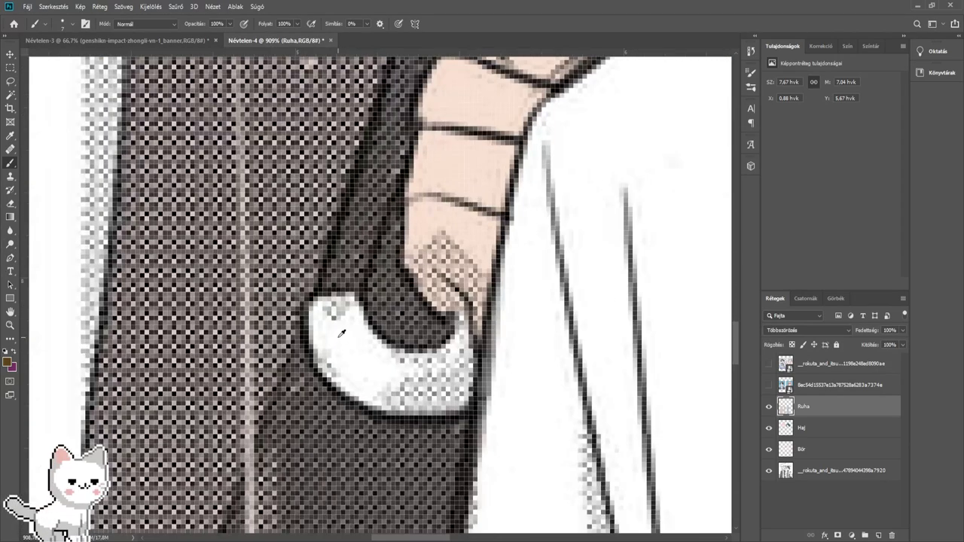
alt+right_click(334, 330)
mouse_move(315, 327)
mouse_down()
mouse_move(302, 305)
mouse_move(336, 305)
mouse_move(331, 318)
mouse_move(313, 294)
mouse_move(352, 291)
mouse_move(370, 366)
mouse_move(346, 312)
mouse_move(383, 370)
mouse_move(444, 403)
mouse_move(328, 332)
mouse_up()
alt+right_click(332, 316)
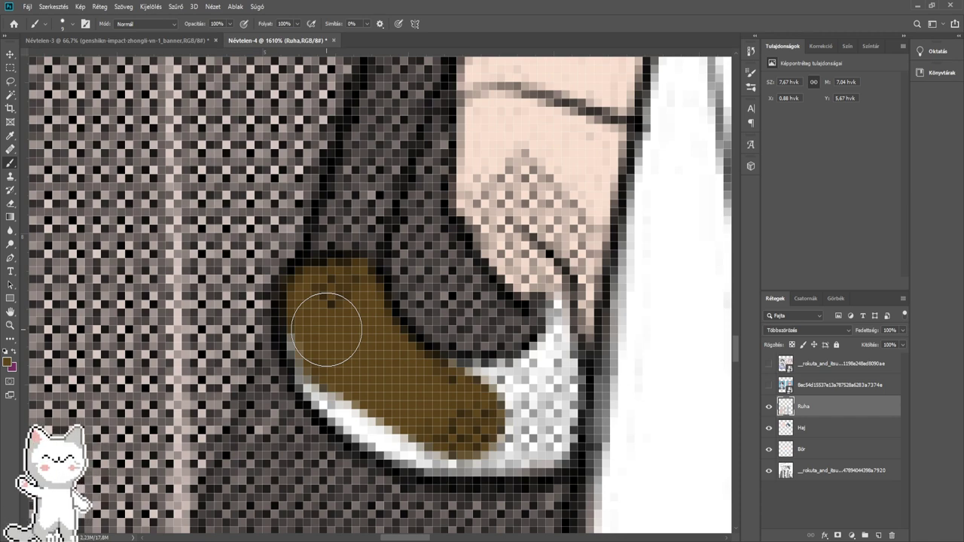
mouse_move(335, 337)
mouse_down()
mouse_move(356, 405)
mouse_move(465, 440)
mouse_move(544, 435)
mouse_move(555, 421)
mouse_move(554, 388)
mouse_move(509, 399)
mouse_move(433, 394)
mouse_move(540, 392)
mouse_move(563, 300)
mouse_move(565, 365)
mouse_up()
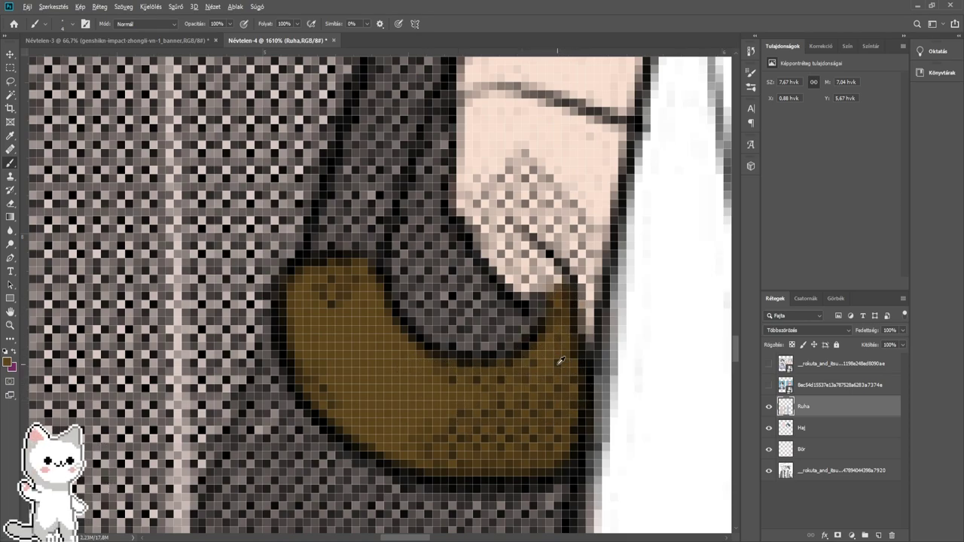
- Colour the small visible piece of the umbrella handle above the hand in the same dark brown with a 4 px brush
scroll(560, 362, down, 8)
scroll(494, 332, up, 6)
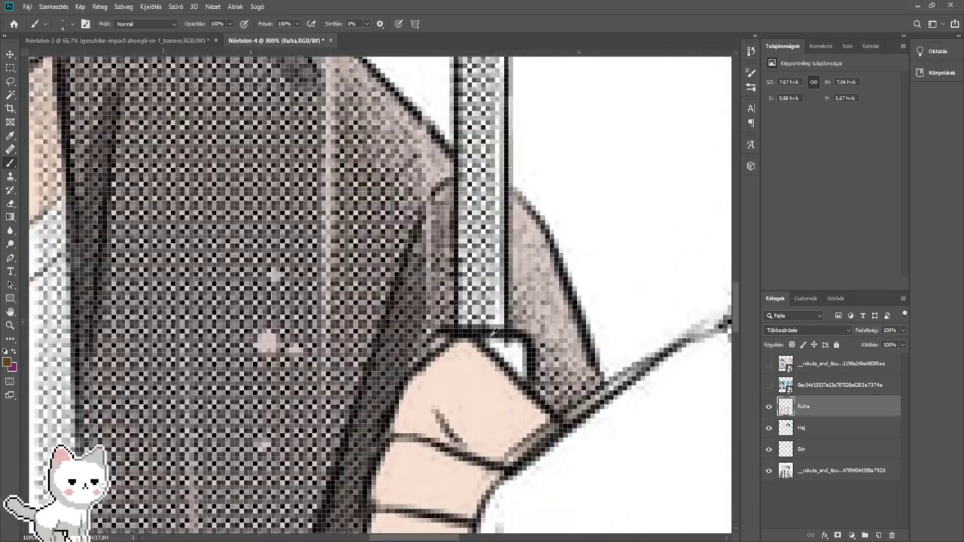
scroll(493, 332, up, 3)
mouse_move(489, 335)
mouse_down()
mouse_move(519, 354)
mouse_move(549, 399)
mouse_move(549, 364)
mouse_move(504, 338)
mouse_up()
scroll(540, 352, down, 10)
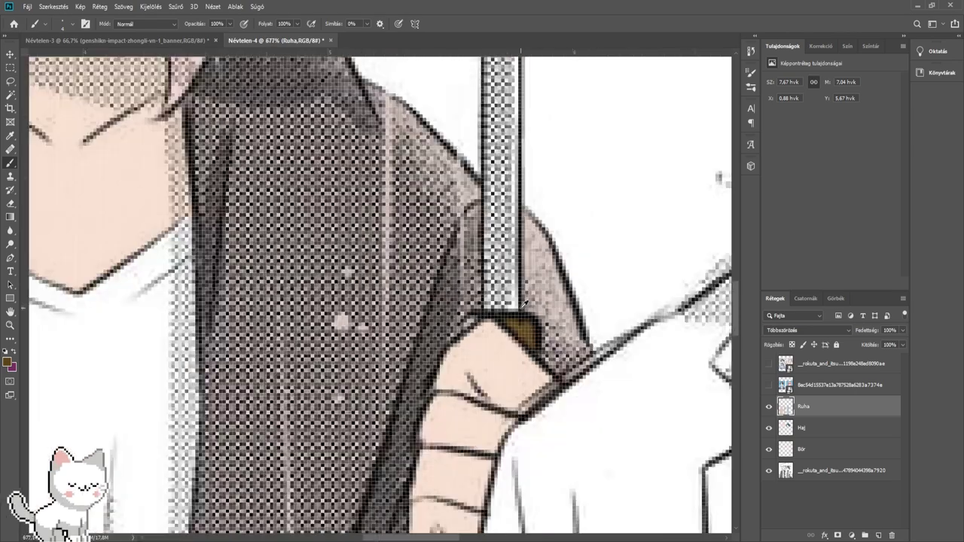
scroll(476, 342, up, 1)
scroll(476, 343, down, 3)
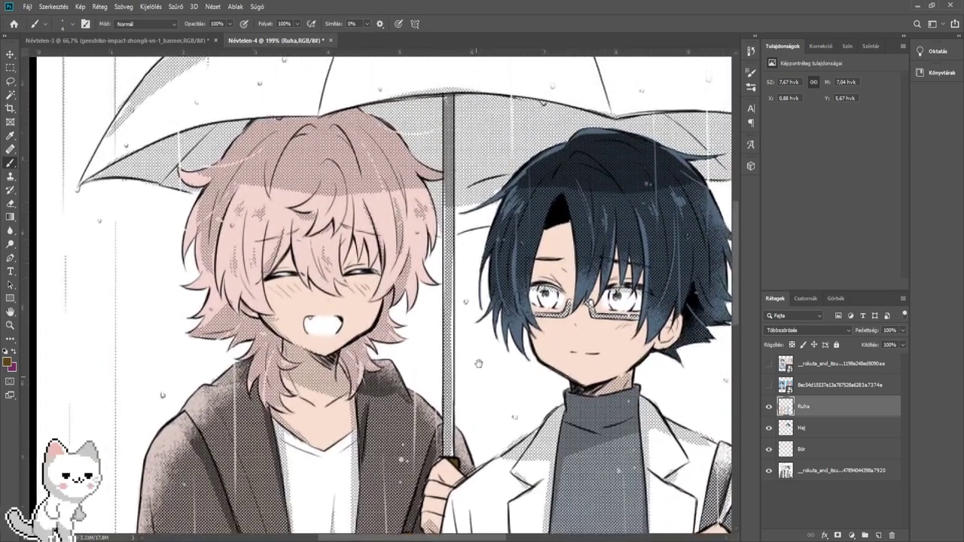
scroll(482, 409, up, 4)
scroll(482, 410, down, 4)
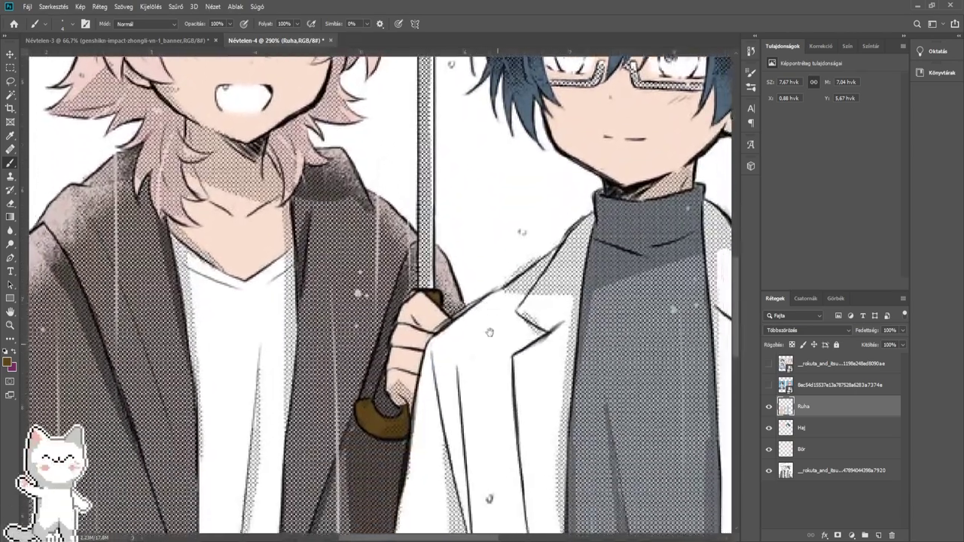
scroll(473, 312, down, 3)
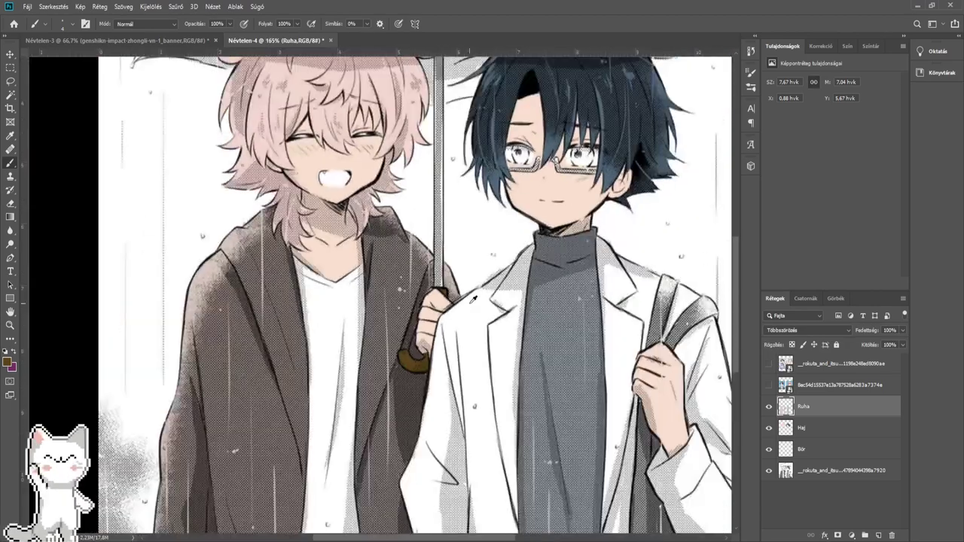
drag(465, 300, 446, 338)
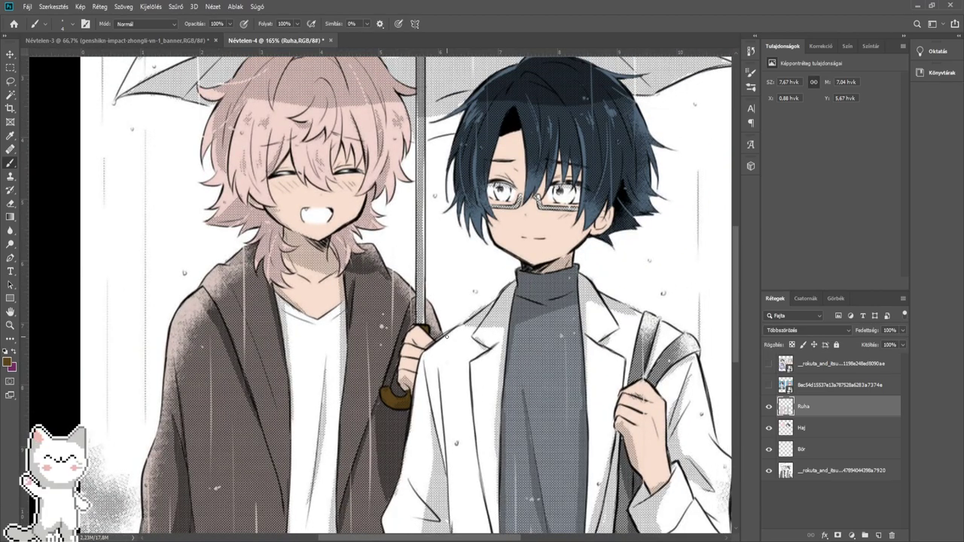
- Sample a mid grey from the image and fill the lowest stretch of the umbrella shaft, just above the gripping hand, with the brush
scroll(453, 329, up, 2)
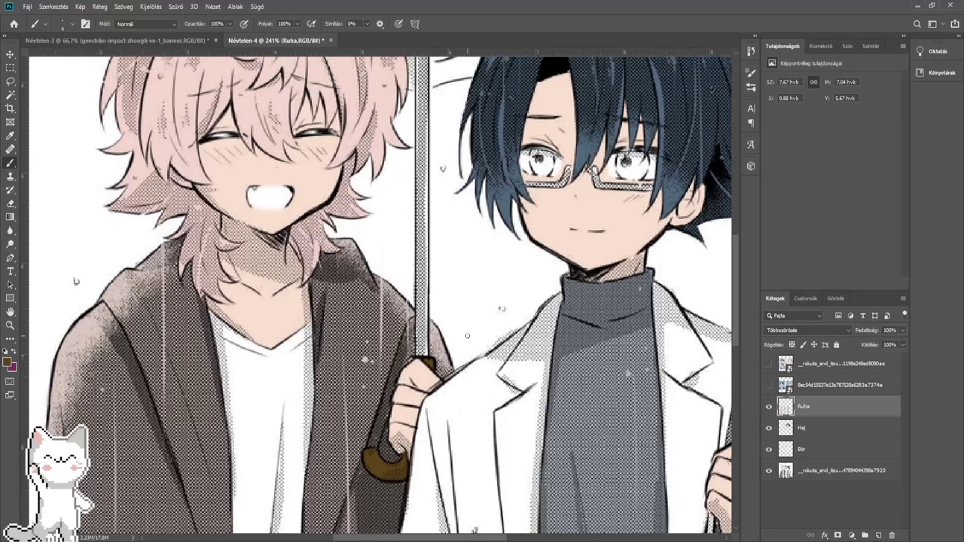
key(i)
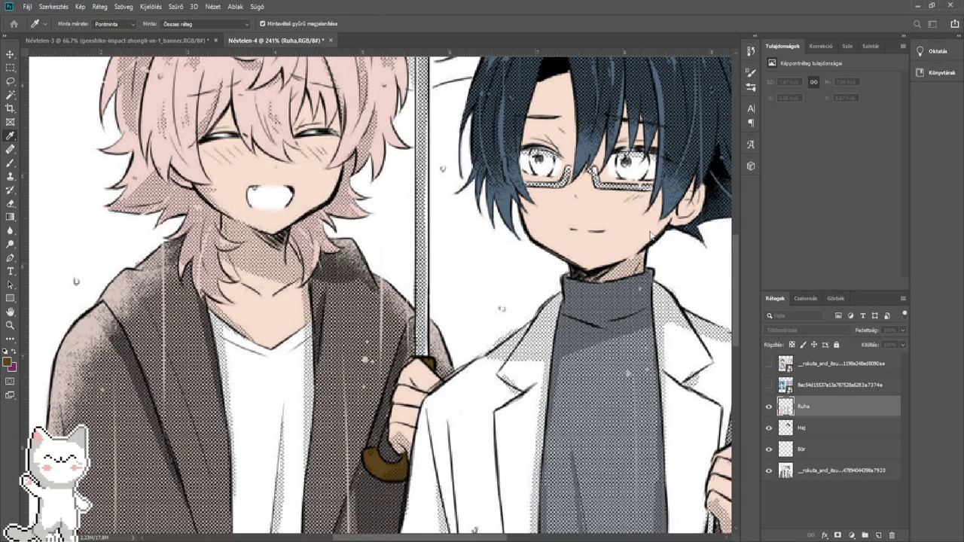
key(b)
scroll(416, 269, up, 5)
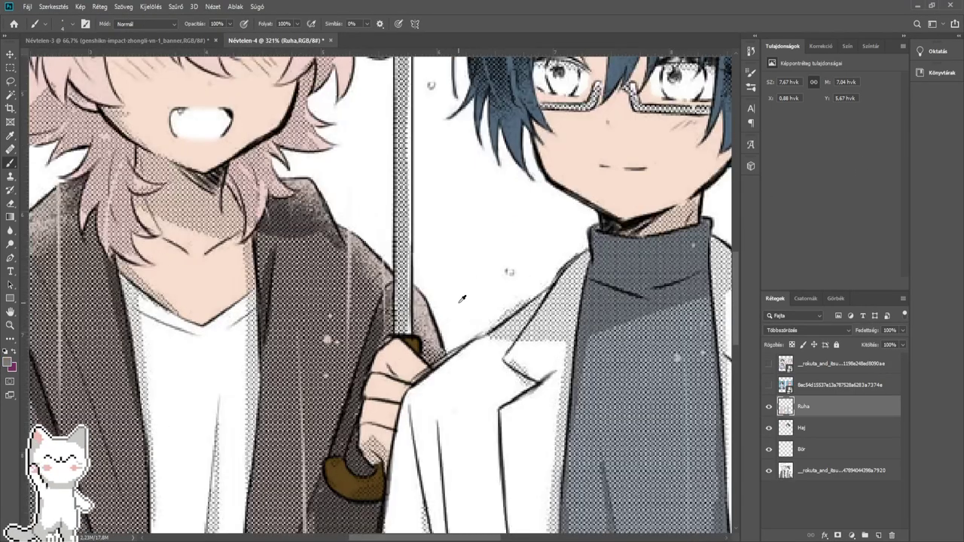
scroll(351, 343, up, 1)
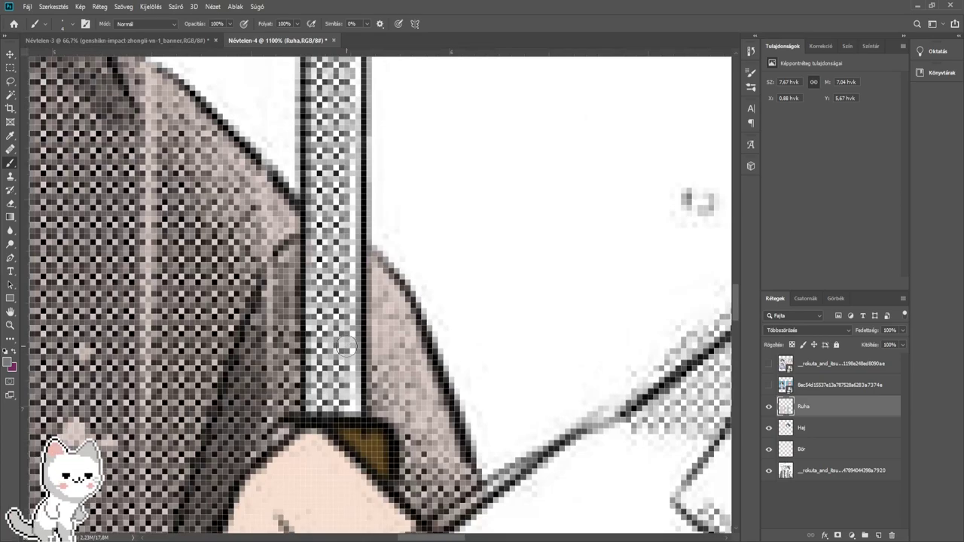
scroll(350, 343, down, 5)
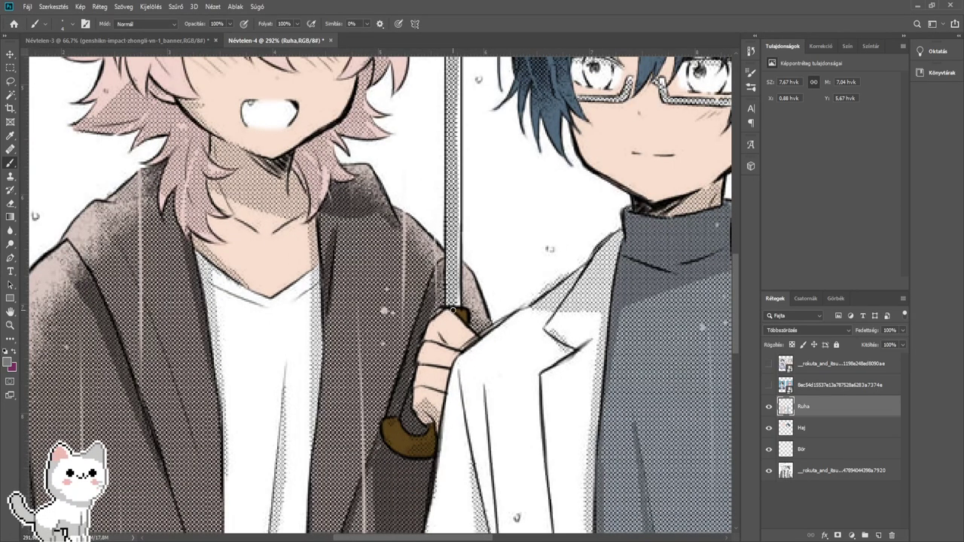
scroll(452, 309, up, 5)
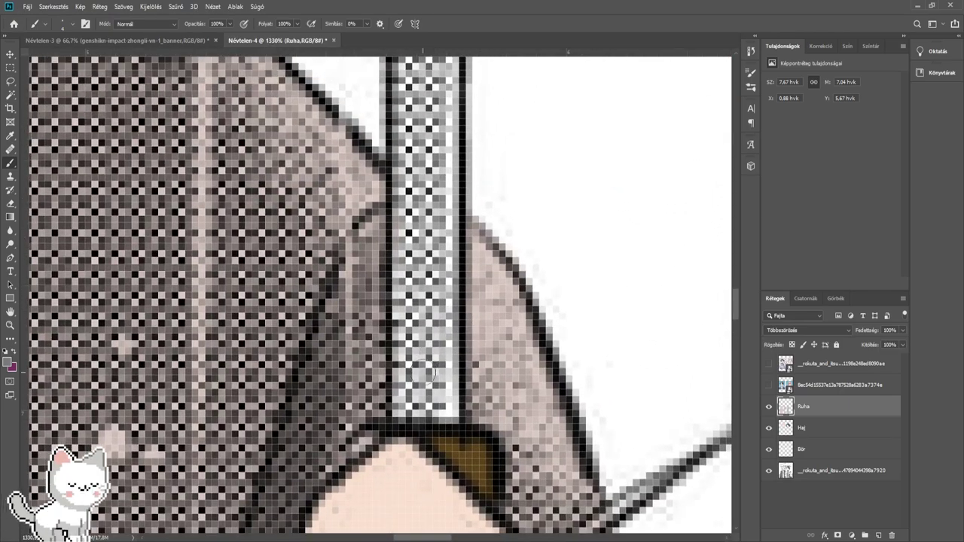
mouse_move(424, 371)
mouse_down()
mouse_move(399, 414)
mouse_move(459, 410)
mouse_move(444, 365)
mouse_up()
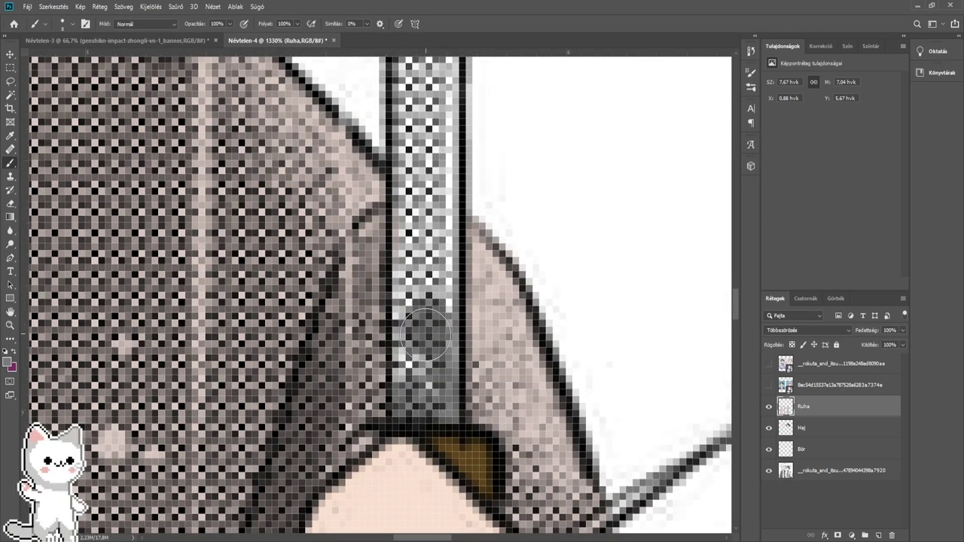
mouse_move(414, 286)
mouse_down()
mouse_move(427, 159)
mouse_move(435, 339)
mouse_move(428, 113)
mouse_up()
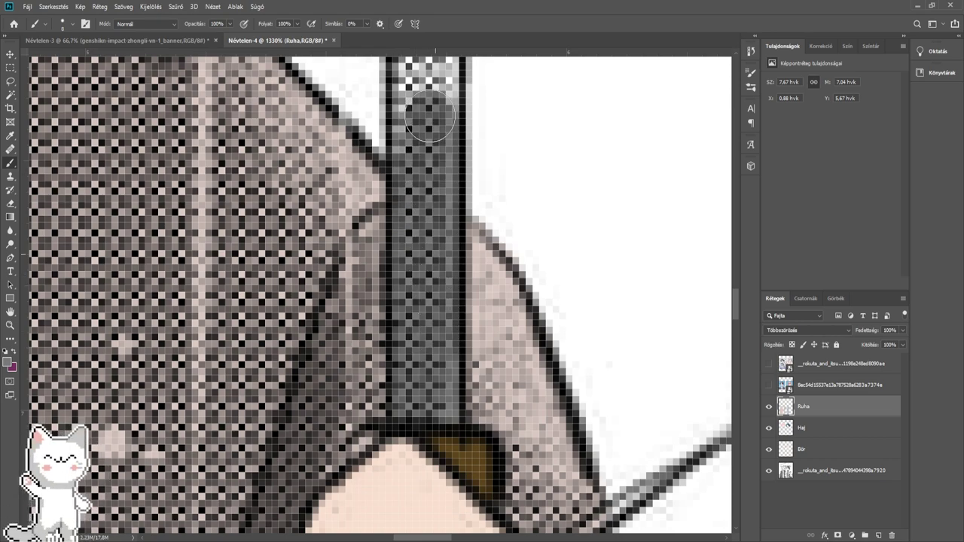
- Continue the grey fill up the umbrella shaft past the tips of the pink hair with a 9 px brush
mouse_move(427, 156)
mouse_down()
mouse_move(432, 345)
mouse_move(429, 135)
mouse_move(461, 311)
mouse_move(444, 226)
mouse_move(450, 369)
mouse_move(448, 121)
mouse_up()
mouse_move(452, 145)
mouse_down()
mouse_move(466, 430)
mouse_move(456, 215)
mouse_move(460, 140)
mouse_up()
mouse_move(460, 138)
mouse_down()
mouse_move(462, 365)
mouse_move(452, 105)
mouse_up()
drag(457, 159, 450, 395)
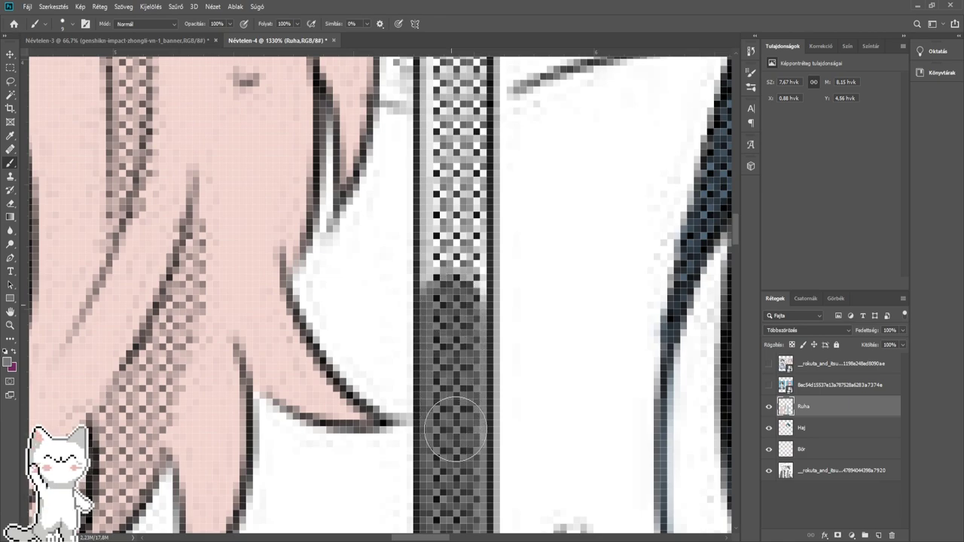
drag(454, 429, 451, 121)
drag(449, 132, 440, 367)
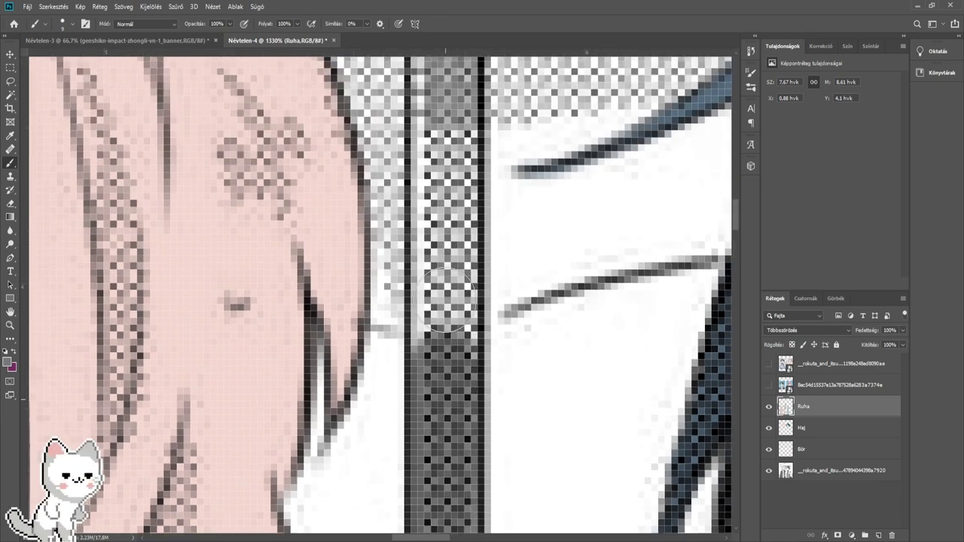
- Fill the upper stretch of the umbrella shaft in the same grey, from beside the pink hair up to the canopy's edge
mouse_move(444, 290)
mouse_down()
mouse_move(442, 184)
mouse_move(438, 430)
mouse_up()
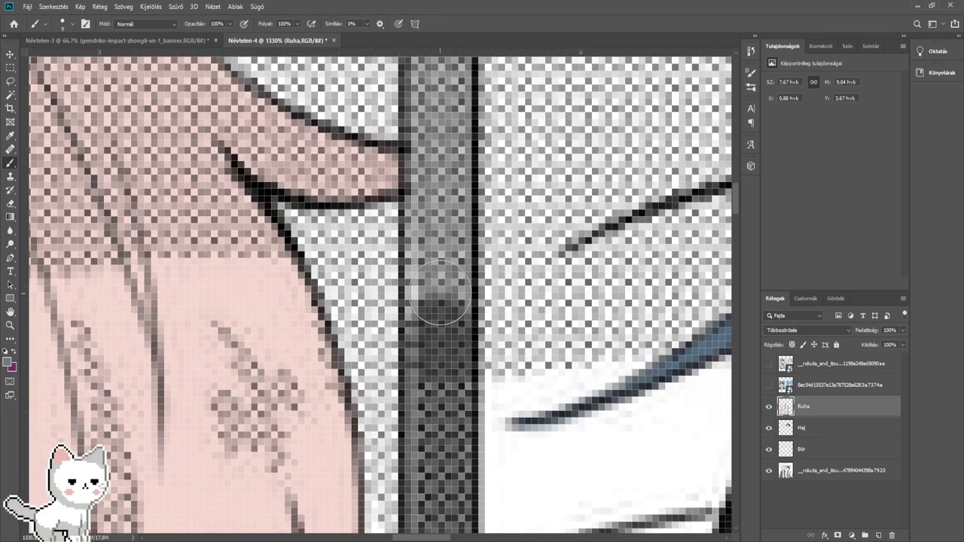
mouse_move(437, 395)
mouse_down()
mouse_move(433, 202)
mouse_move(419, 418)
mouse_move(430, 320)
mouse_move(429, 375)
mouse_move(427, 224)
mouse_move(459, 335)
mouse_up()
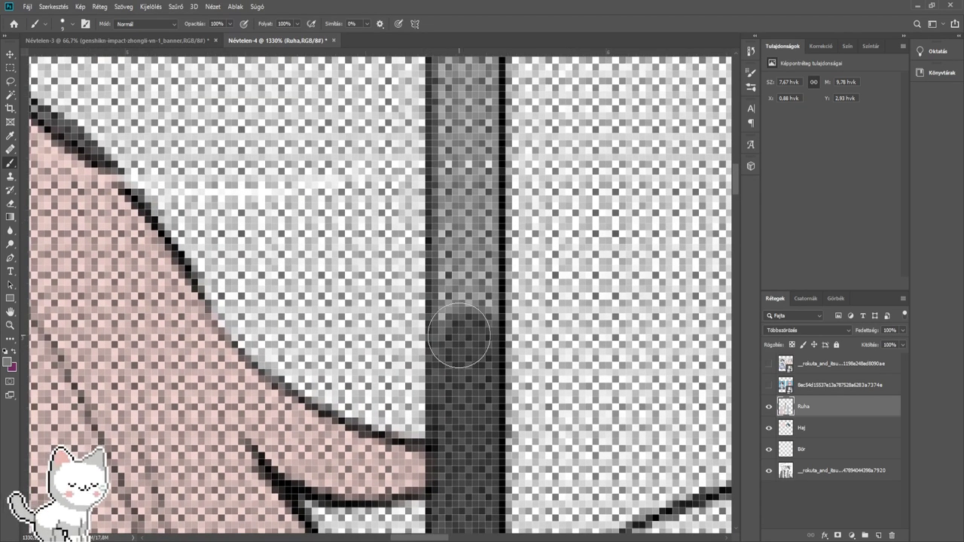
drag(464, 249, 458, 60)
mouse_move(458, 60)
mouse_down()
mouse_move(459, 279)
mouse_move(464, 198)
mouse_move(460, 151)
mouse_move(447, 151)
mouse_move(480, 144)
mouse_up()
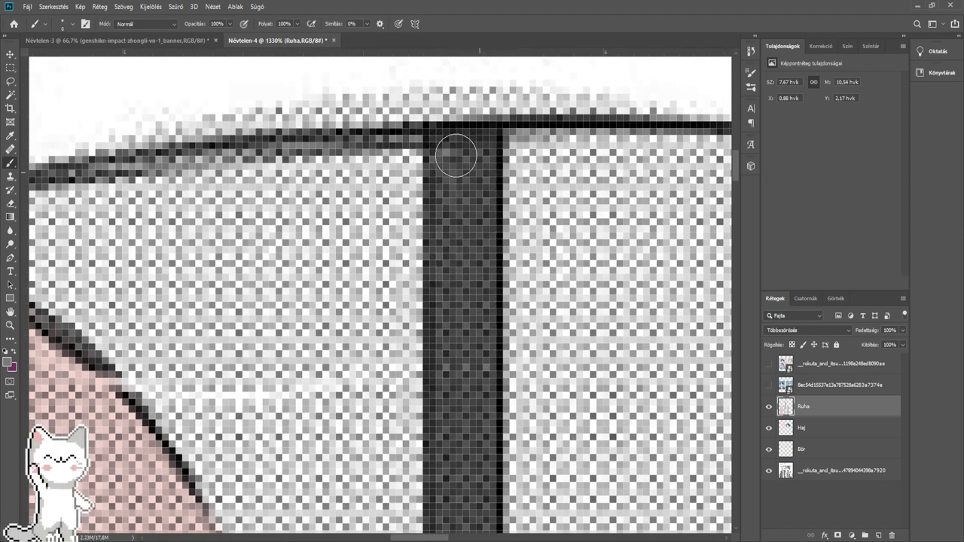
- Examine the coloured characters and their clothing for areas that are still uncoloured, especially the shoulder bag beside the white coat
scroll(458, 164, down, 15)
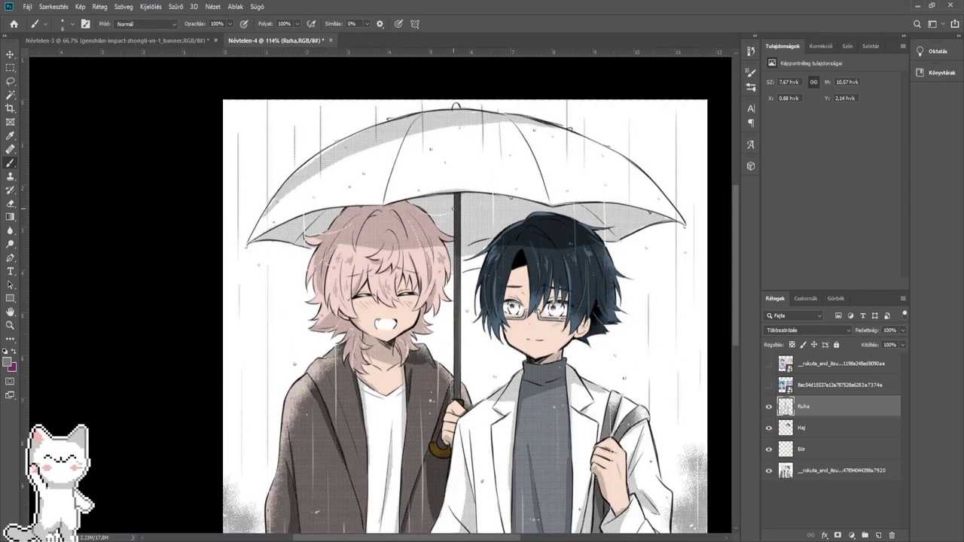
drag(556, 264, 456, 205)
scroll(456, 205, up, 8)
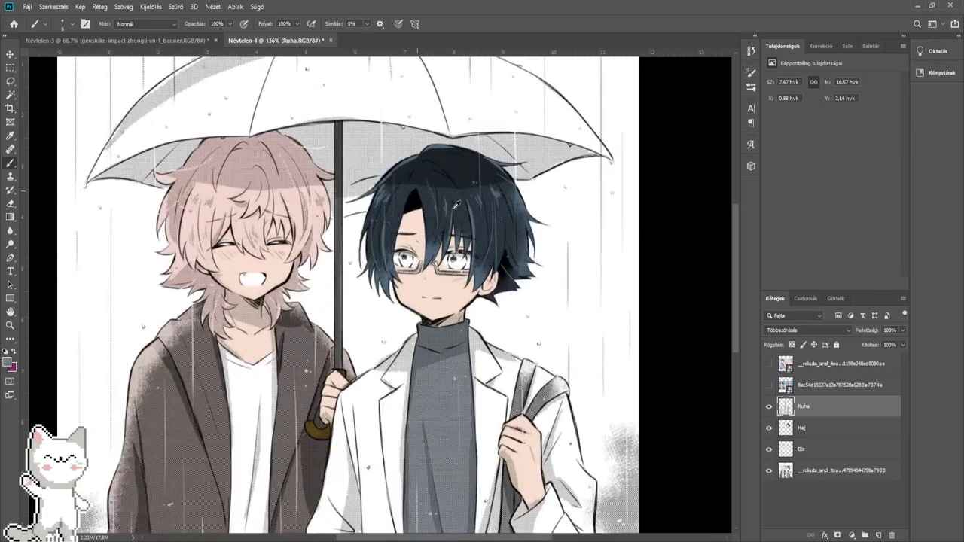
drag(479, 338, 483, 240)
drag(354, 404, 472, 269)
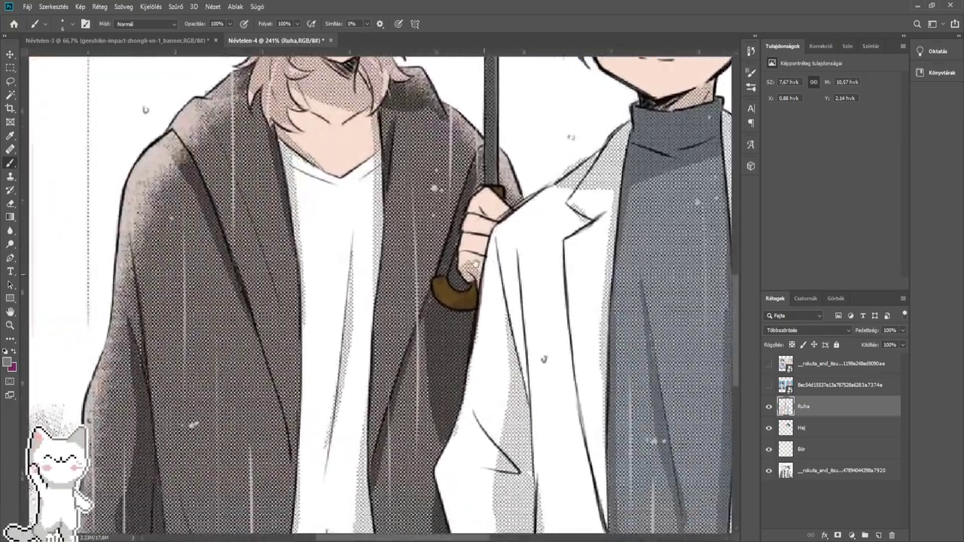
drag(533, 372, 490, 324)
scroll(488, 321, down, 3)
scroll(488, 320, up, 2)
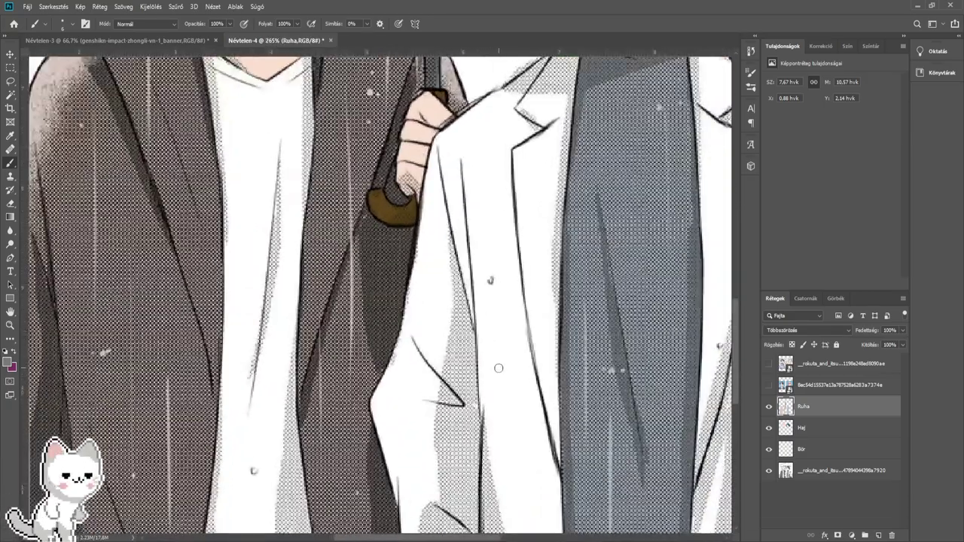
drag(497, 364, 420, 302)
key(ctrl+z)
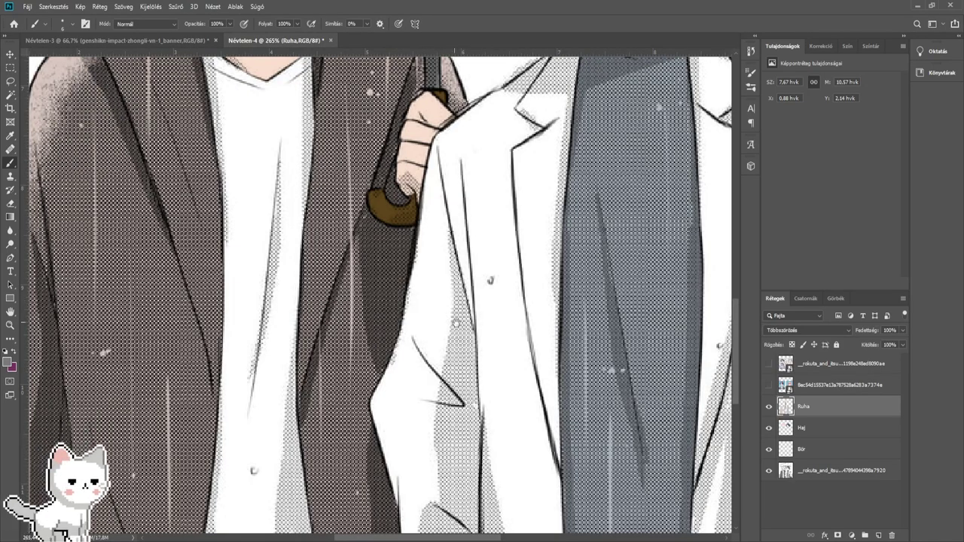
drag(633, 352, 396, 318)
drag(504, 352, 368, 271)
scroll(368, 271, down, 4)
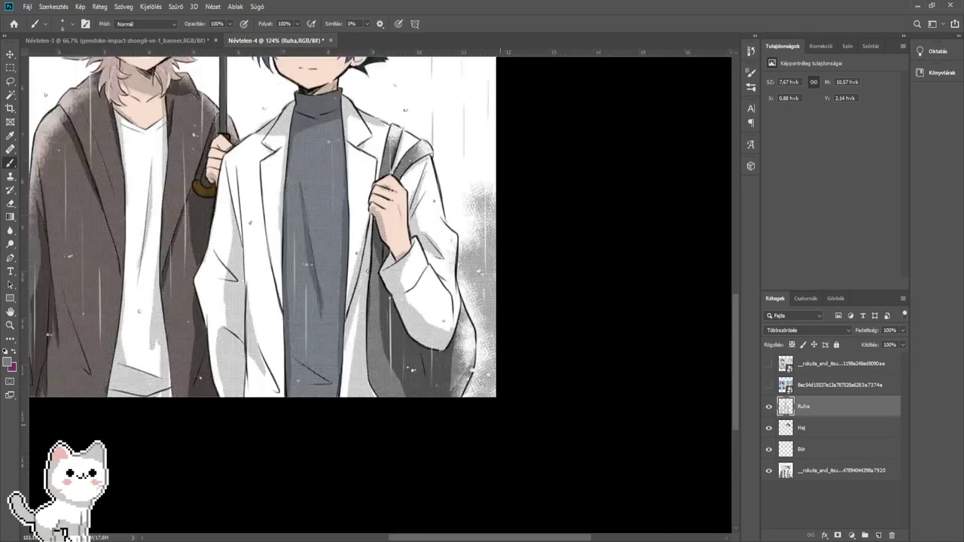
scroll(388, 328, down, 3)
scroll(389, 328, up, 3)
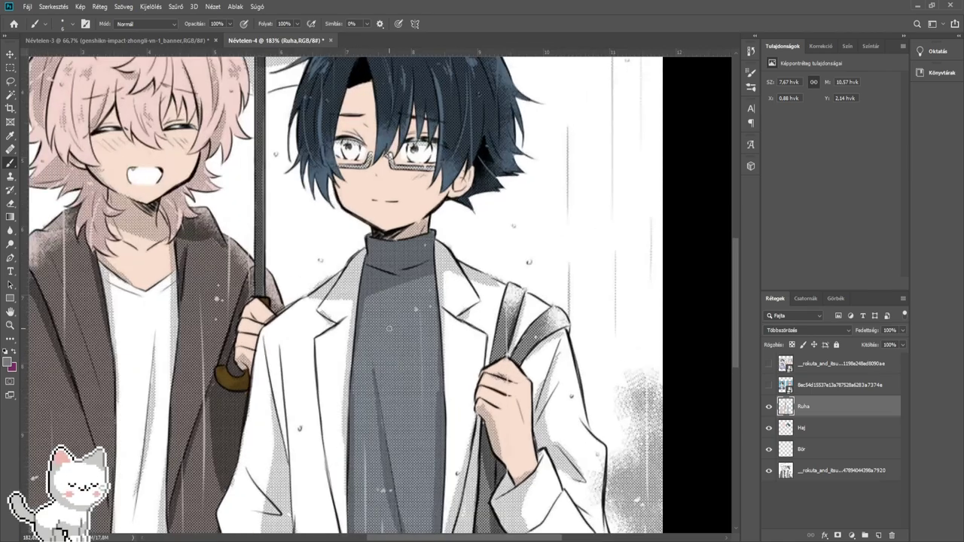
drag(545, 477, 451, 331)
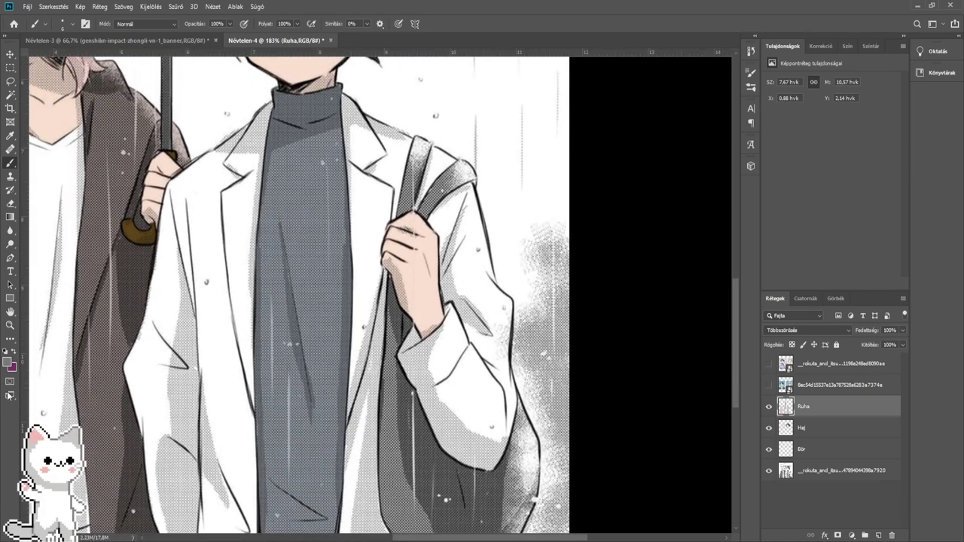
- Pick a violet-blue foreground colour, enlarge the brush and paint a first patch on the lower part of the shoulder bag
key(i)
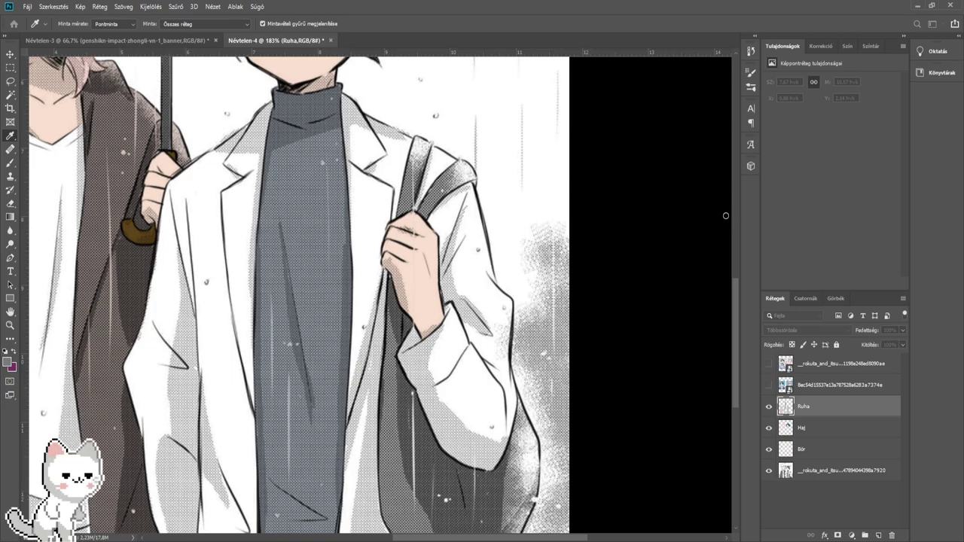
click(895, 156)
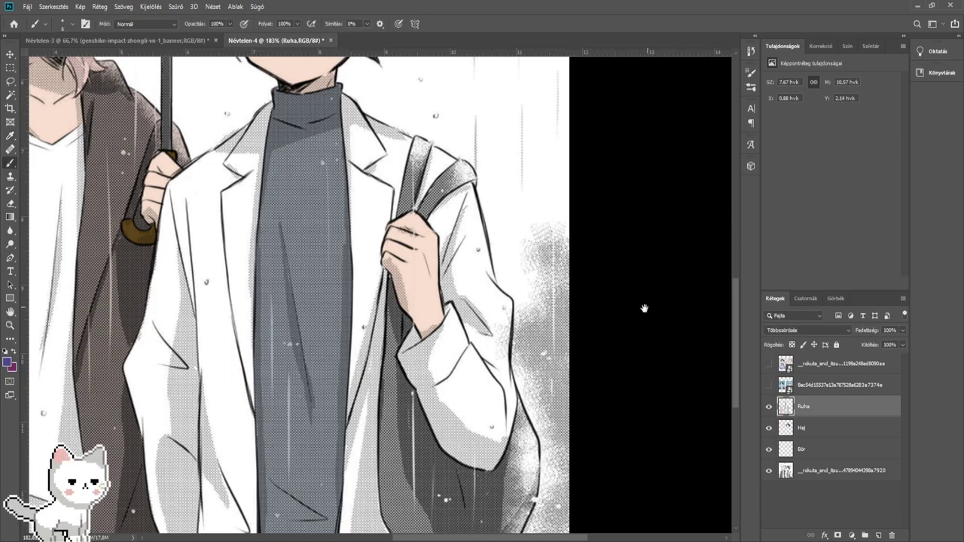
drag(644, 309, 641, 141)
scroll(440, 335, up, 7)
alt+right_click(409, 333)
mouse_move(480, 394)
mouse_down()
mouse_move(398, 394)
mouse_move(425, 361)
mouse_up()
scroll(425, 356, down, 11)
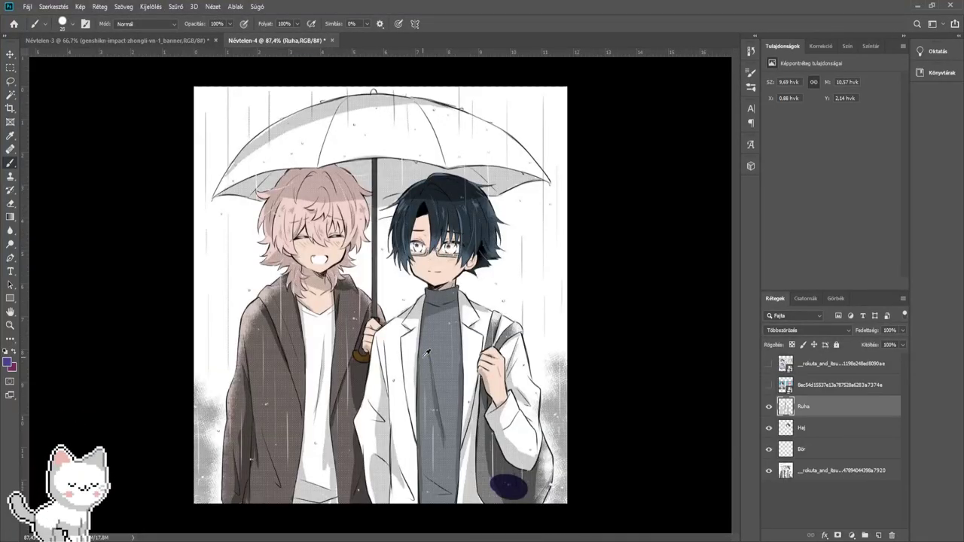
- Paint the bag's lower part violet-blue out to its outlines, continuing up its inner side beside the coat
scroll(427, 354, up, 8)
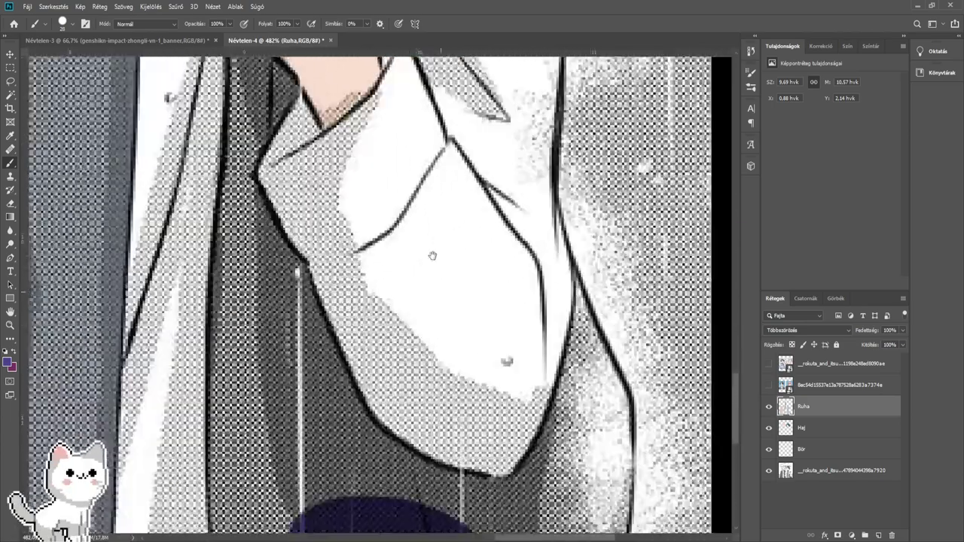
mouse_move(504, 499)
mouse_down()
mouse_move(462, 302)
mouse_move(465, 267)
mouse_up()
scroll(399, 383, up, 3)
mouse_move(400, 384)
mouse_down()
mouse_move(457, 366)
mouse_move(469, 405)
mouse_move(482, 402)
mouse_move(509, 354)
mouse_up()
drag(522, 344, 487, 343)
mouse_move(581, 336)
mouse_down()
mouse_move(546, 347)
mouse_move(554, 257)
mouse_move(540, 325)
mouse_move(520, 354)
mouse_up()
scroll(549, 345, up, 3)
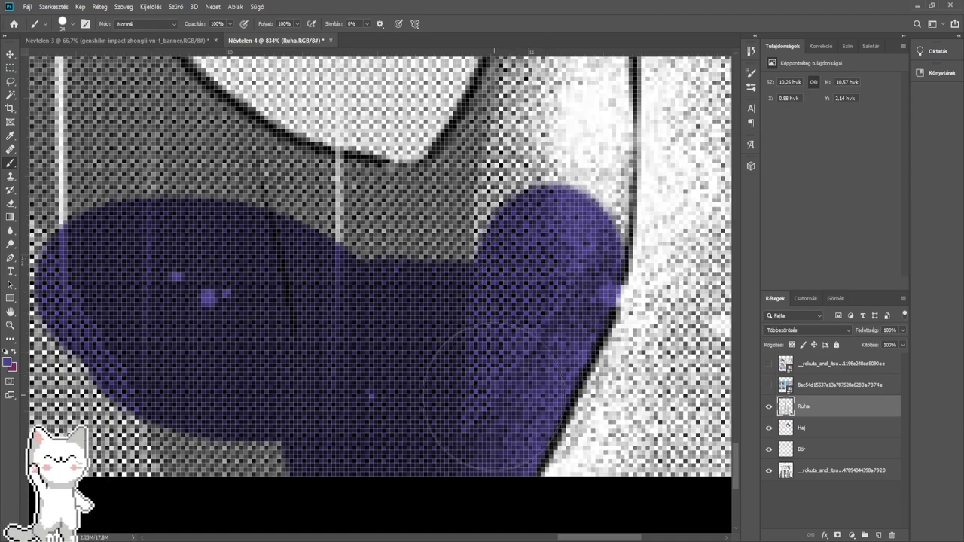
mouse_move(263, 447)
mouse_down()
mouse_move(245, 433)
mouse_move(448, 400)
mouse_move(312, 410)
mouse_move(284, 399)
mouse_move(288, 389)
mouse_move(258, 359)
mouse_move(238, 302)
mouse_move(226, 118)
mouse_move(399, 310)
mouse_move(415, 343)
mouse_move(408, 354)
mouse_move(415, 140)
mouse_move(439, 134)
mouse_move(487, 183)
mouse_move(480, 148)
mouse_move(557, 296)
mouse_move(638, 372)
mouse_move(470, 269)
mouse_move(539, 444)
mouse_up()
drag(519, 393, 235, 283)
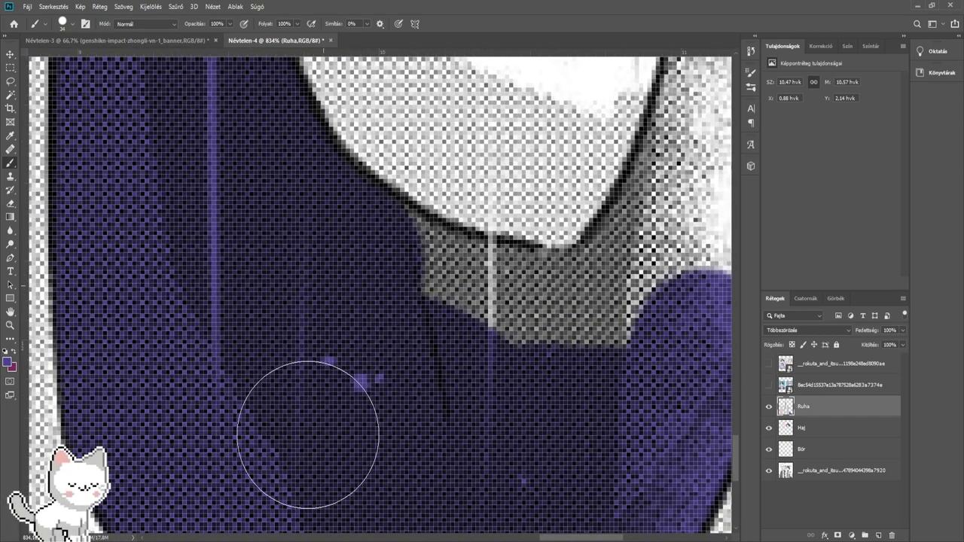
- Fill the remaining grey area of the bag directly beneath the white sleeve with violet-blue
mouse_move(344, 251)
mouse_down()
mouse_move(450, 304)
mouse_move(558, 326)
mouse_move(608, 316)
mouse_move(664, 256)
mouse_up()
mouse_move(664, 256)
mouse_down()
mouse_move(475, 306)
mouse_move(417, 333)
mouse_up()
drag(444, 418, 469, 403)
drag(459, 388, 421, 339)
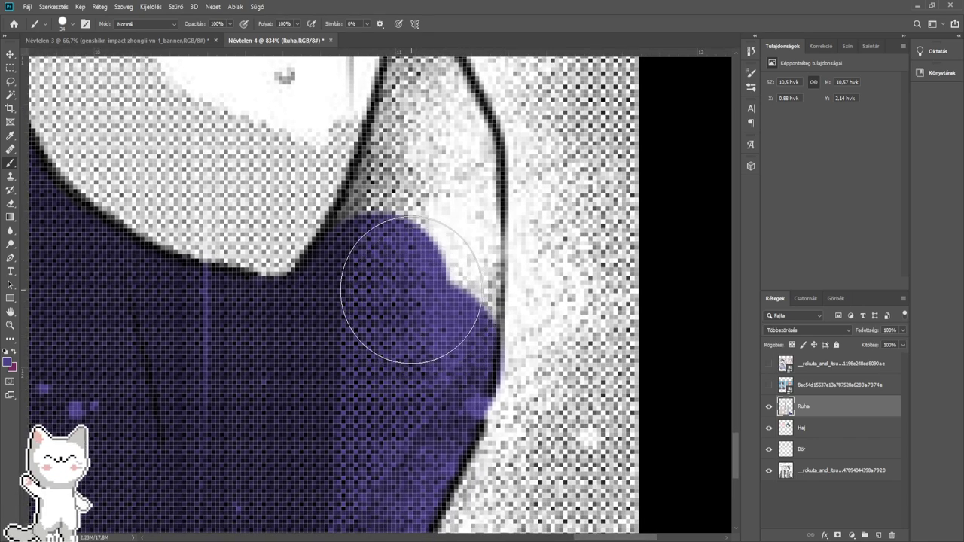
- Paint the outer section of the bag behind the elbow, using a smaller brush up into the narrow tip
mouse_move(403, 274)
mouse_down()
mouse_move(405, 312)
mouse_move(432, 252)
mouse_move(430, 198)
mouse_move(404, 226)
mouse_up()
mouse_move(411, 124)
mouse_down()
mouse_move(418, 326)
mouse_move(424, 336)
mouse_move(454, 337)
mouse_move(423, 308)
mouse_move(430, 277)
mouse_up()
alt+drag(432, 273, 414, 273)
mouse_move(418, 271)
mouse_down()
mouse_move(427, 237)
mouse_move(439, 262)
mouse_up()
scroll(438, 262, down, 2)
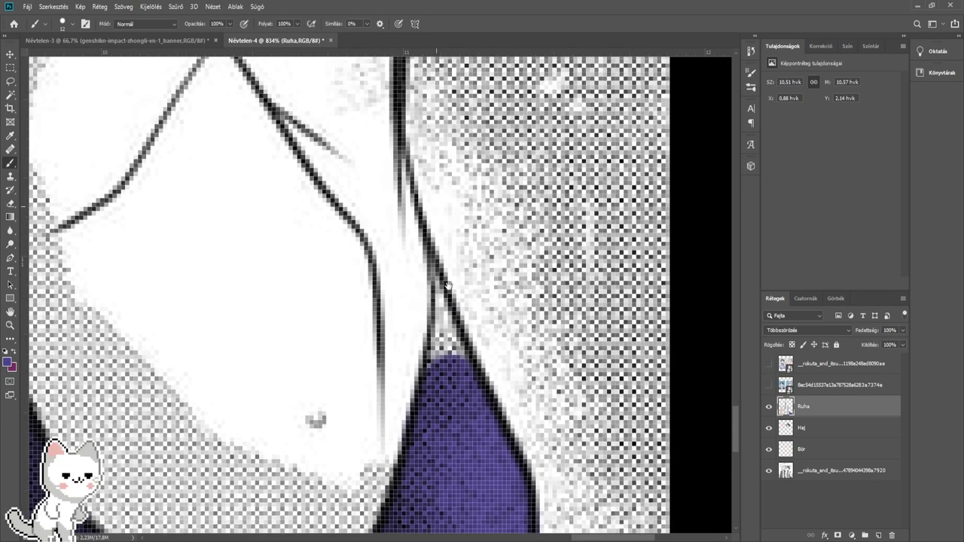
scroll(450, 283, up, 3)
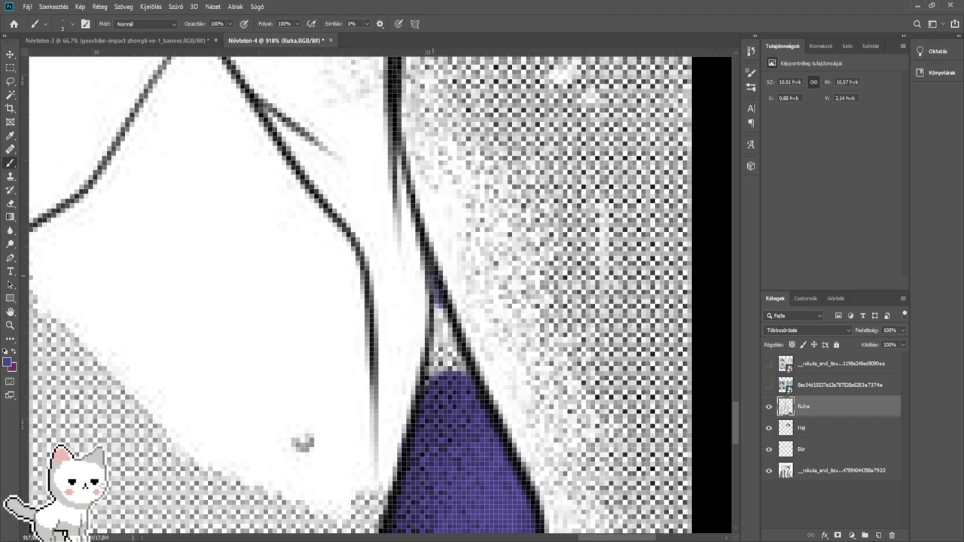
mouse_move(442, 305)
mouse_down()
mouse_move(436, 385)
mouse_move(741, 300)
mouse_up()
- Paint the bag's inner section violet-blue between the coat edge and the sleeve, up to the cuff
drag(241, 308, 520, 486)
mouse_move(423, 350)
mouse_down()
mouse_move(393, 342)
mouse_move(389, 437)
mouse_move(372, 485)
mouse_move(382, 314)
mouse_move(400, 221)
mouse_move(465, 393)
mouse_move(533, 496)
mouse_move(483, 339)
mouse_up()
drag(451, 323, 399, 304)
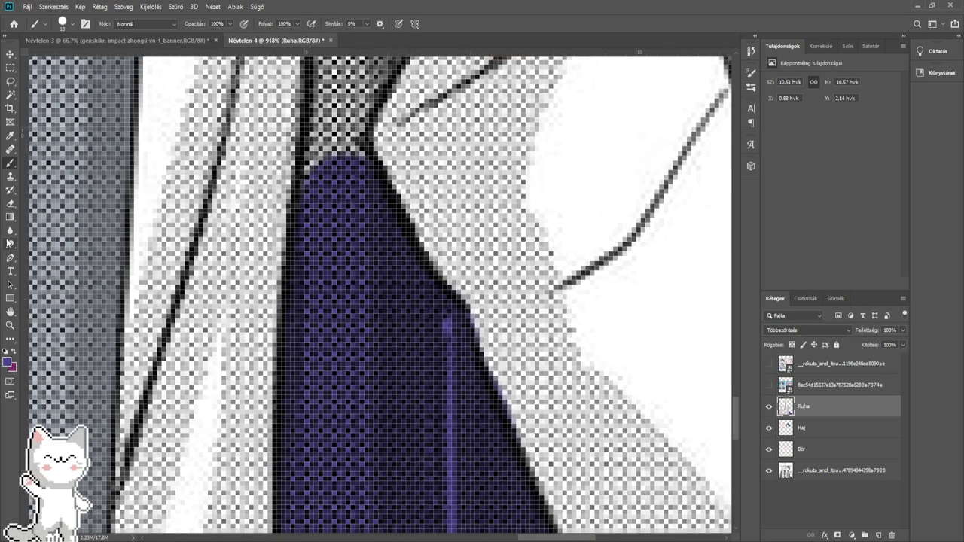
- Erase the violet-blue overspill along the sleeve's outline below the cuff
click(10, 203)
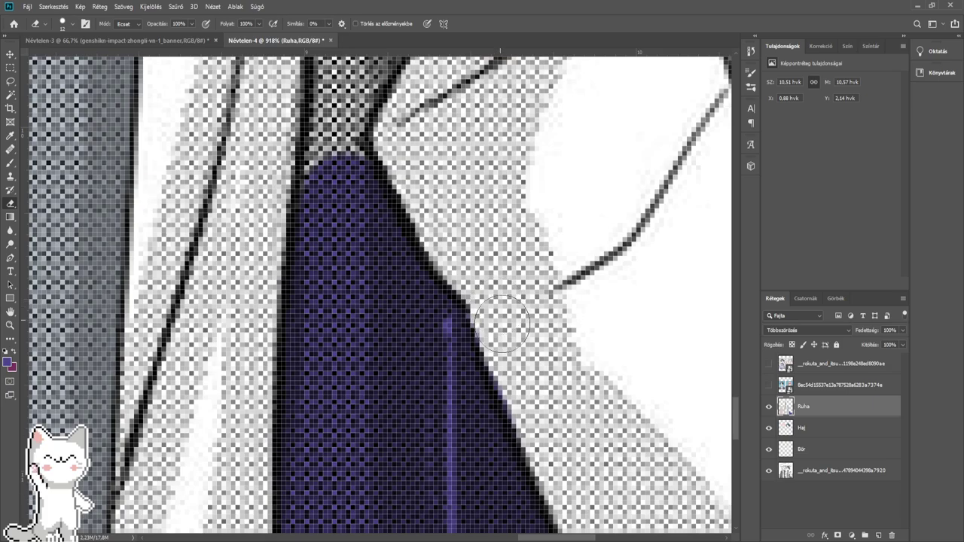
drag(553, 420, 588, 458)
drag(482, 249, 516, 397)
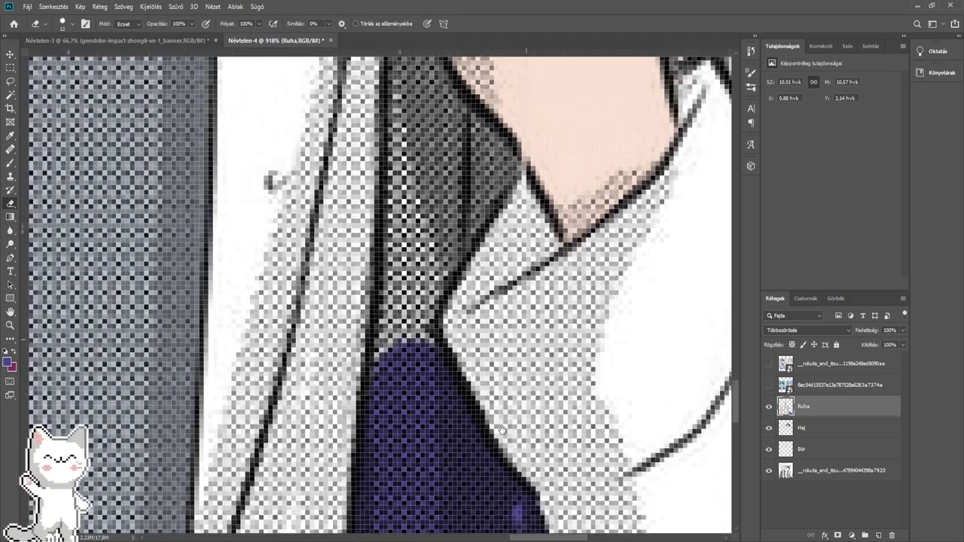
- Paint the narrow bag area between the coat and the wrist violet-blue, up to the point beneath the fingers
click(11, 163)
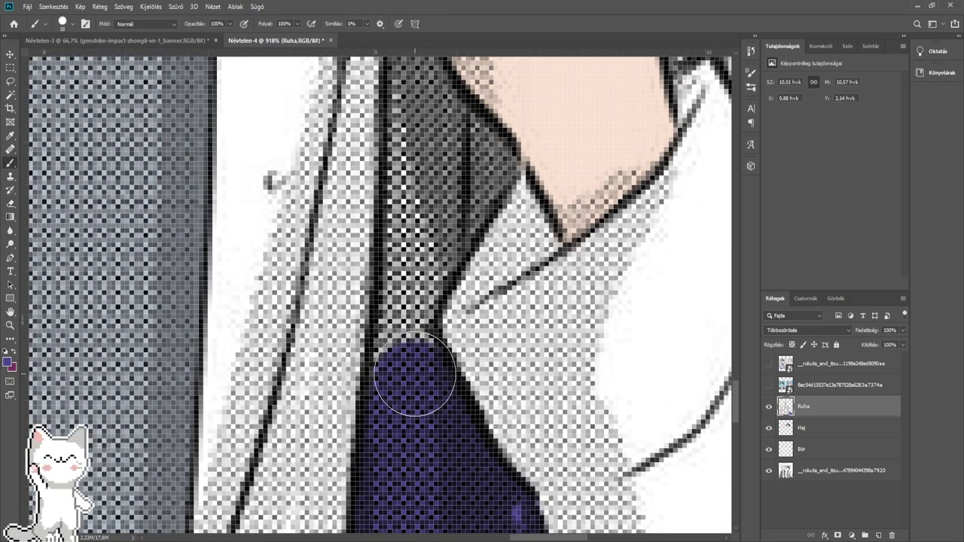
mouse_move(414, 374)
mouse_down()
mouse_move(400, 382)
mouse_move(403, 324)
mouse_move(433, 239)
mouse_move(435, 311)
mouse_up()
scroll(429, 310, down, 5)
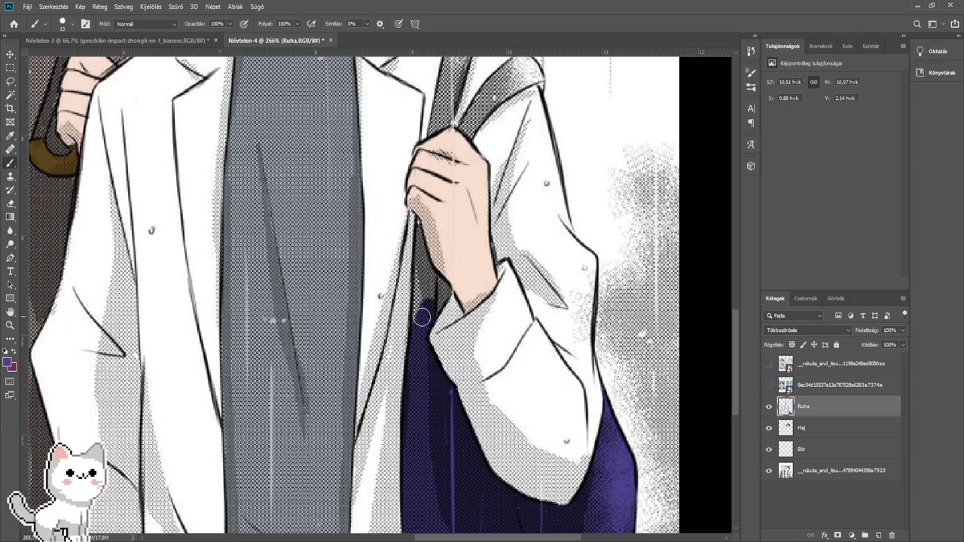
scroll(434, 286, up, 5)
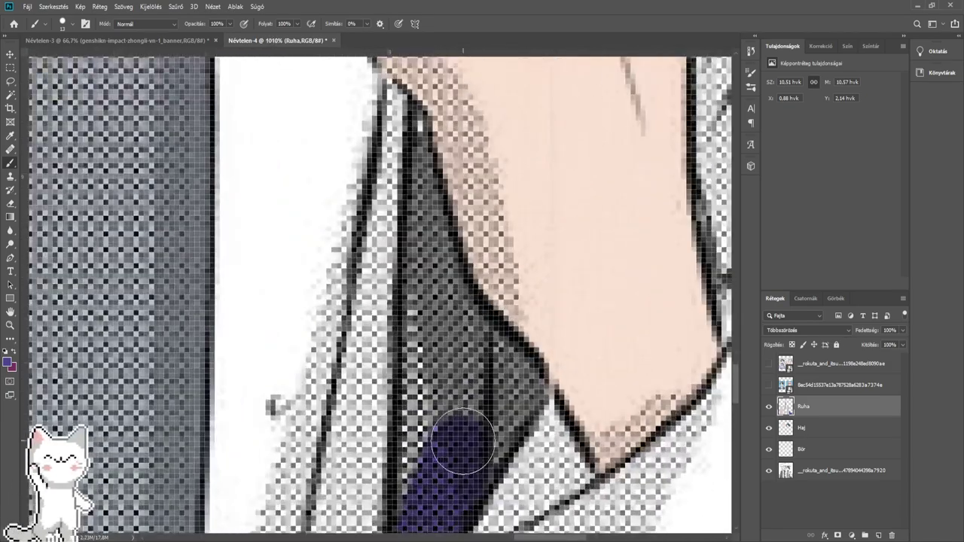
mouse_move(463, 443)
mouse_down()
mouse_move(460, 479)
mouse_move(512, 384)
mouse_move(471, 352)
mouse_move(438, 431)
mouse_move(440, 209)
mouse_move(465, 365)
mouse_move(488, 381)
mouse_move(453, 322)
mouse_move(439, 320)
mouse_move(438, 259)
mouse_move(461, 302)
mouse_move(440, 204)
mouse_up()
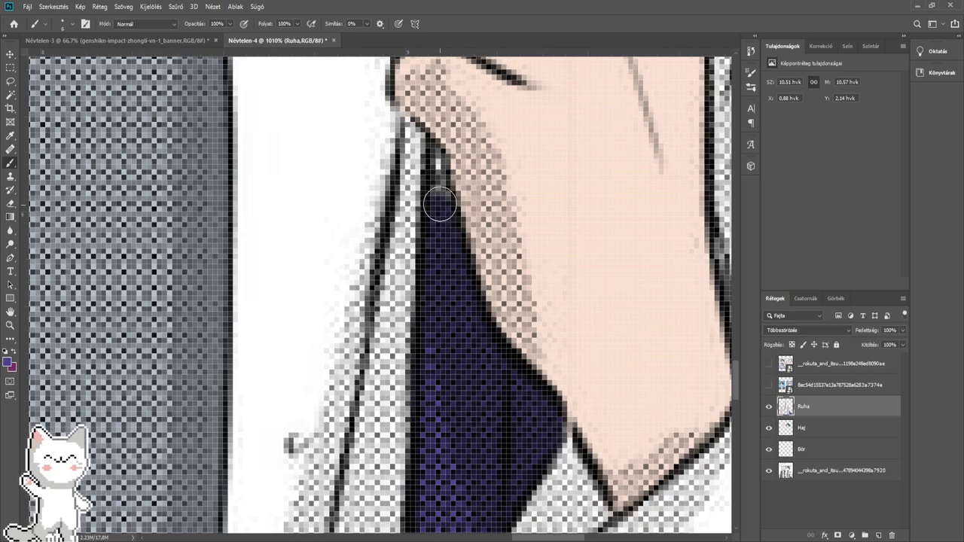
drag(435, 154, 419, 404)
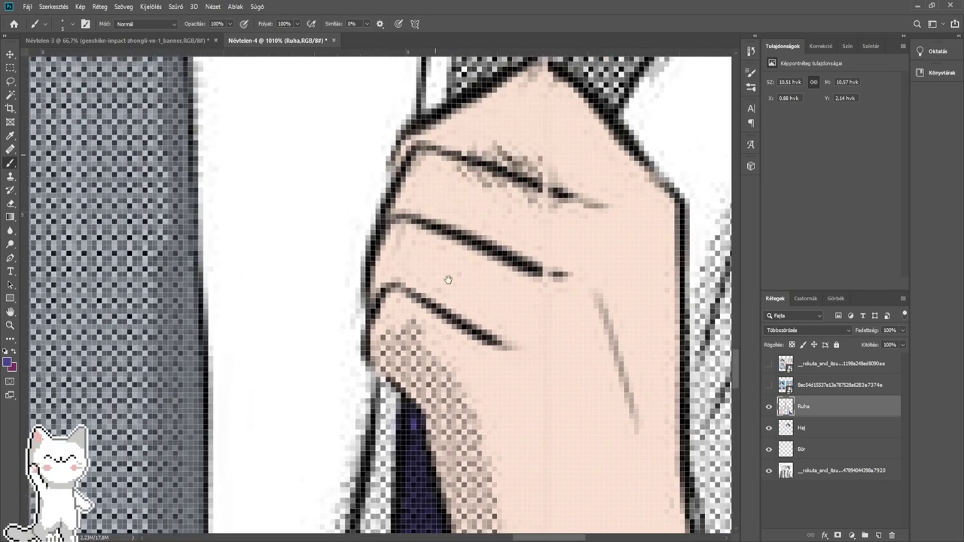
- Paint the upright bag strap above the hand violet-blue from the fist to the shoulder
mouse_move(467, 109)
mouse_down()
mouse_move(417, 385)
mouse_move(465, 295)
mouse_move(461, 339)
mouse_move(501, 260)
mouse_move(429, 339)
mouse_move(465, 187)
mouse_move(457, 277)
mouse_up()
mouse_move(445, 314)
mouse_down()
mouse_move(478, 189)
mouse_move(481, 286)
mouse_up()
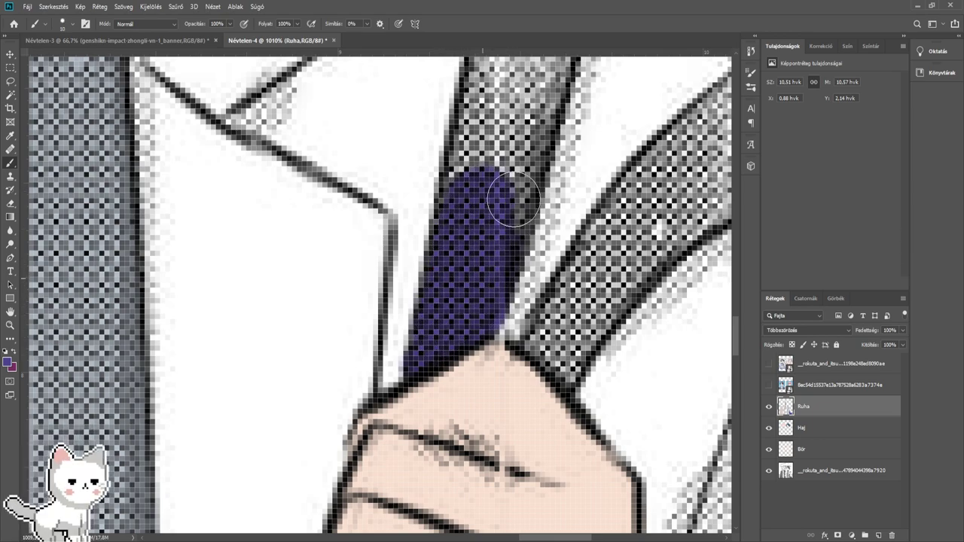
mouse_move(514, 182)
mouse_down()
mouse_move(439, 381)
mouse_move(400, 410)
mouse_move(457, 172)
mouse_move(451, 150)
mouse_move(500, 188)
mouse_move(491, 173)
mouse_move(509, 181)
mouse_move(528, 170)
mouse_move(476, 245)
mouse_move(464, 243)
mouse_move(494, 196)
mouse_move(450, 380)
mouse_up()
drag(512, 373, 370, 223)
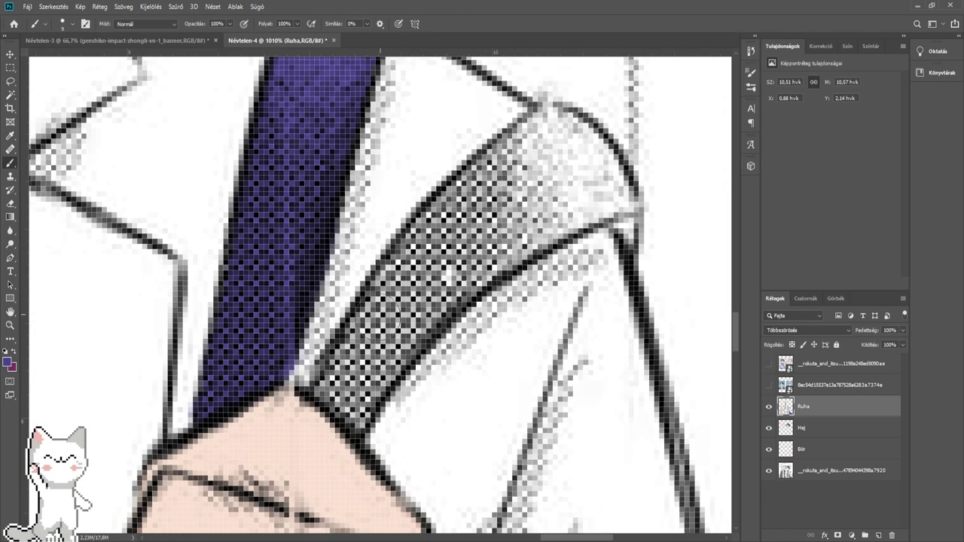
- Paint the curved second bag strap violet-blue over the shoulder, finishing its edges with a smaller brush
mouse_move(331, 388)
mouse_down()
mouse_move(354, 424)
mouse_move(396, 335)
mouse_move(381, 359)
mouse_move(346, 382)
mouse_move(351, 369)
mouse_move(418, 257)
mouse_move(449, 219)
mouse_move(372, 373)
mouse_move(474, 256)
mouse_up()
mouse_move(480, 248)
mouse_down()
mouse_move(361, 333)
mouse_move(485, 273)
mouse_move(469, 245)
mouse_move(428, 220)
mouse_move(404, 259)
mouse_move(439, 277)
mouse_move(360, 308)
mouse_move(341, 297)
mouse_move(408, 242)
mouse_move(390, 208)
mouse_up()
scroll(407, 233, up, 1)
alt+right_click(451, 285)
mouse_move(443, 286)
mouse_down()
mouse_move(464, 318)
mouse_move(465, 268)
mouse_move(463, 315)
mouse_up()
scroll(465, 296, down, 10)
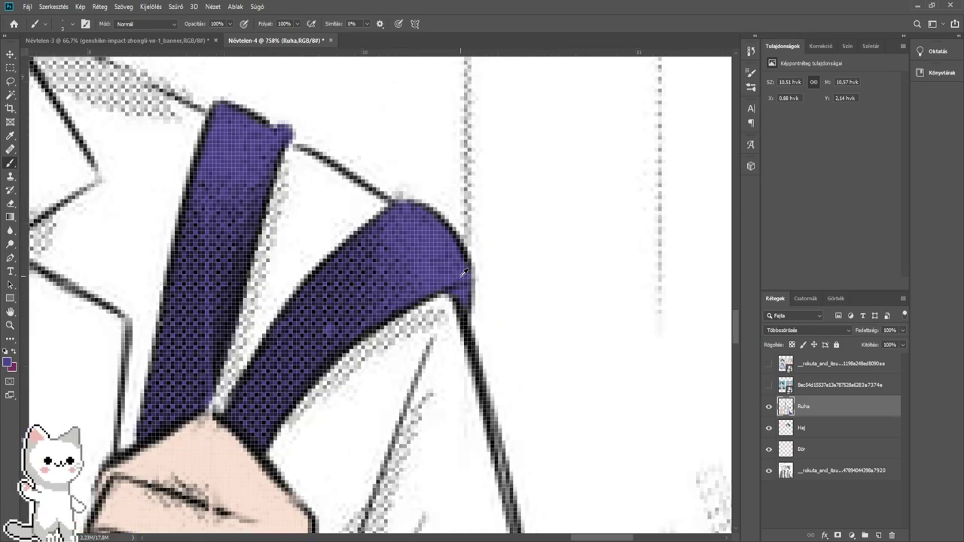
- Examine the painted bag and straps against the whole illustration and the remaining uncoloured details
scroll(465, 271, down, 3)
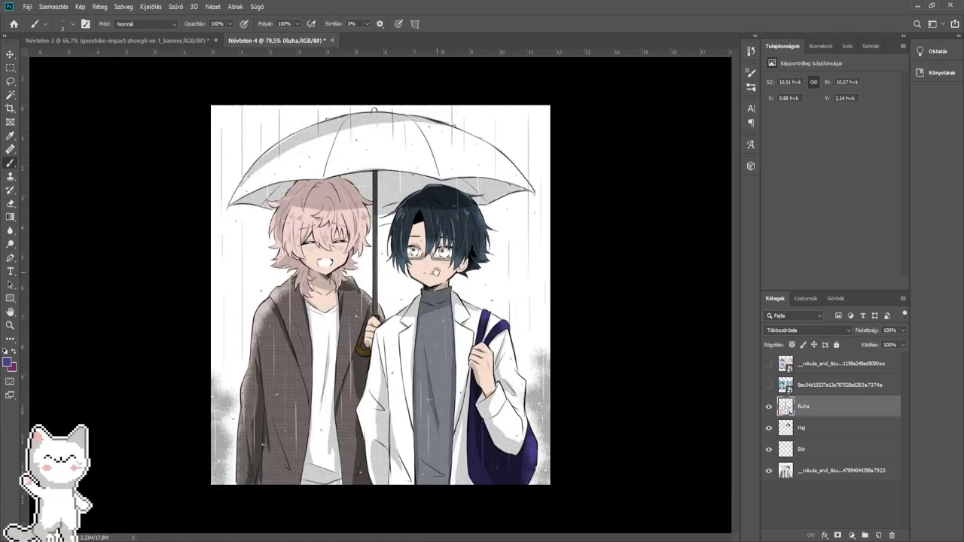
scroll(434, 271, up, 6)
scroll(431, 269, up, 1)
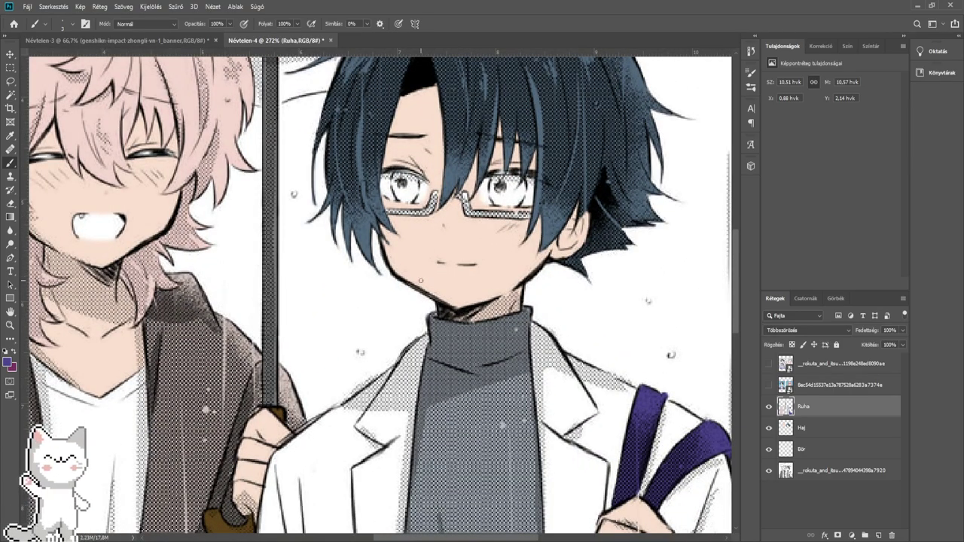
scroll(420, 279, down, 2)
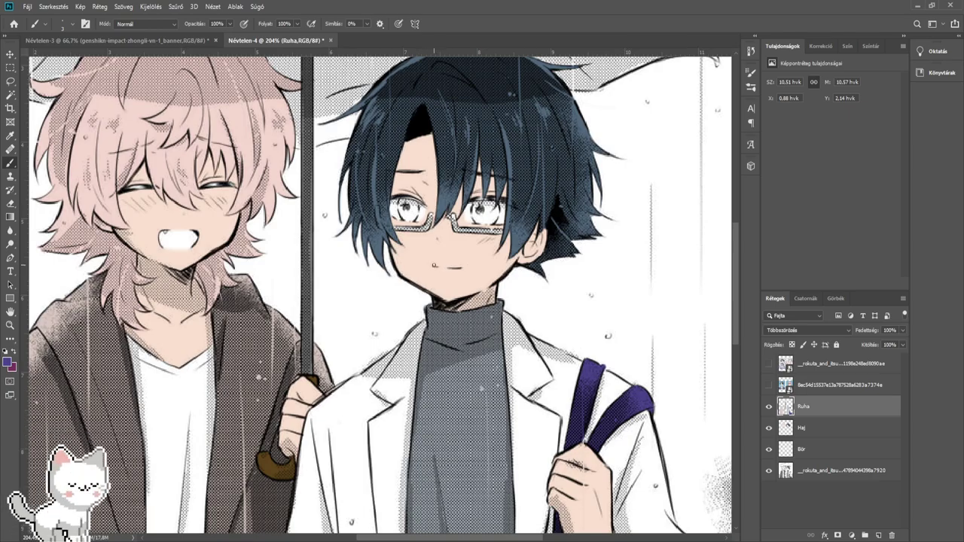
scroll(434, 264, down, 5)
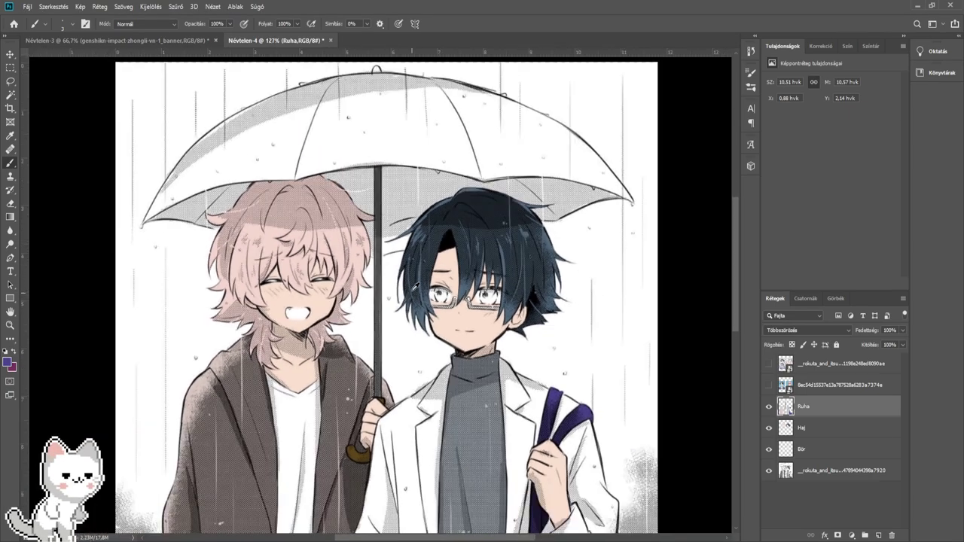
drag(411, 285, 447, 418)
drag(442, 339, 389, 215)
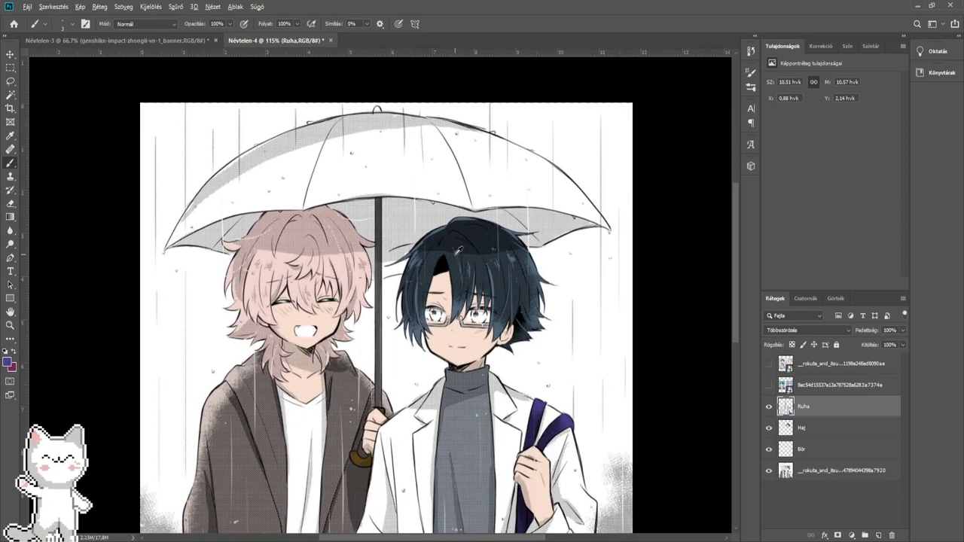
scroll(380, 294, down, 3)
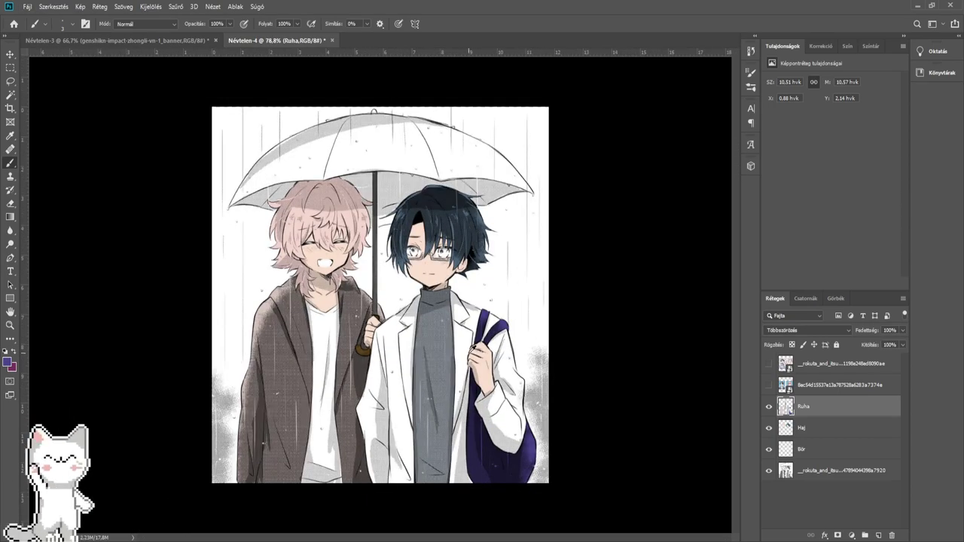
scroll(395, 298, up, 8)
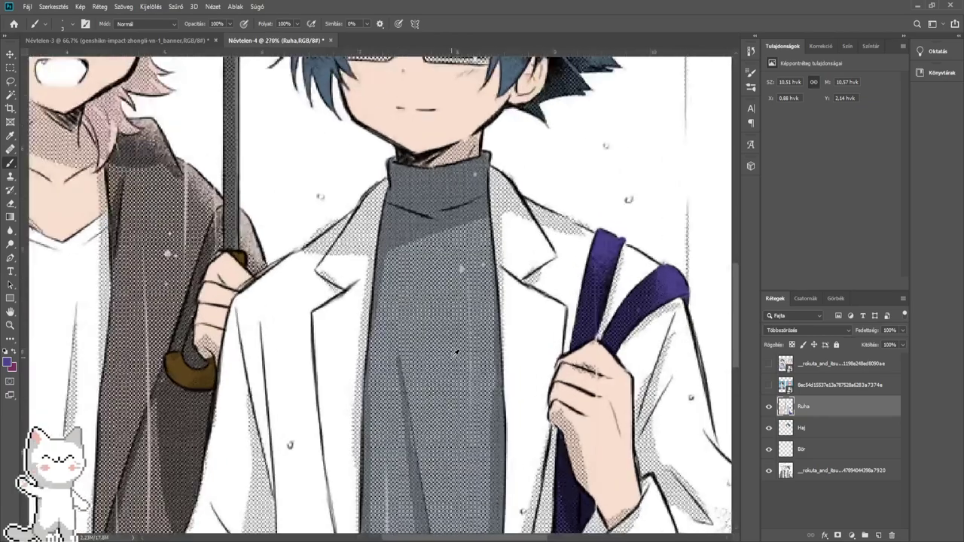
- Sample a dark grey and paint the dark-haired character's glasses frame beneath the eye nearer the umbrella pole on the Ruha layer
scroll(395, 298, down, 6)
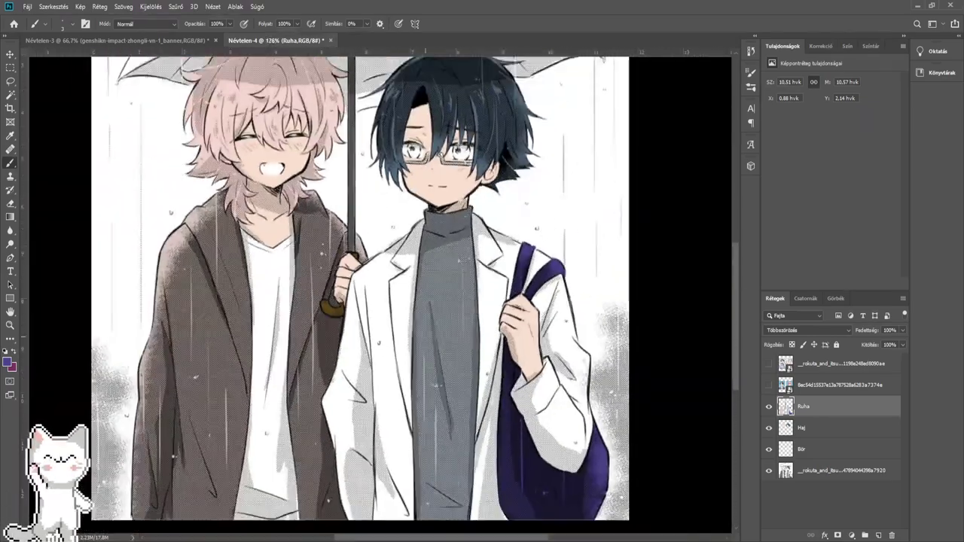
scroll(395, 299, up, 3)
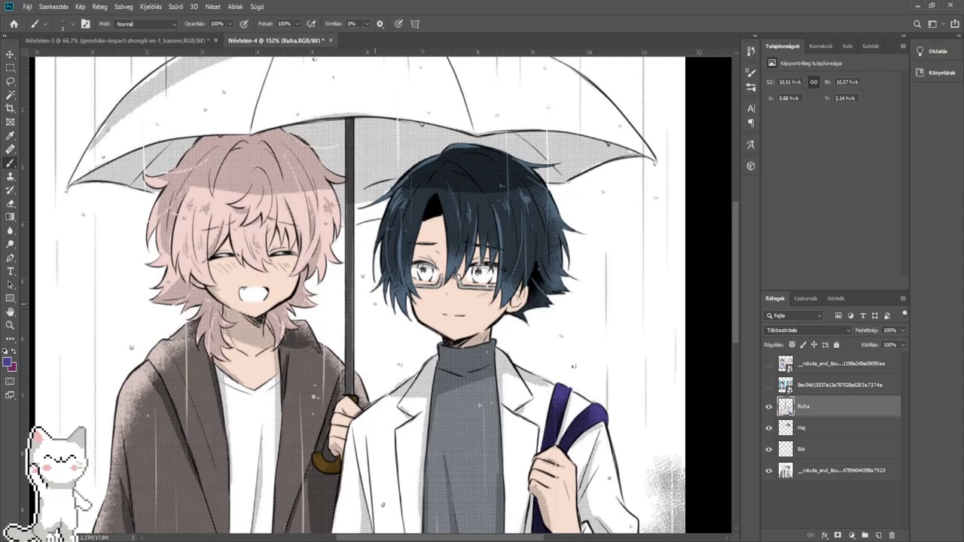
scroll(438, 286, up, 3)
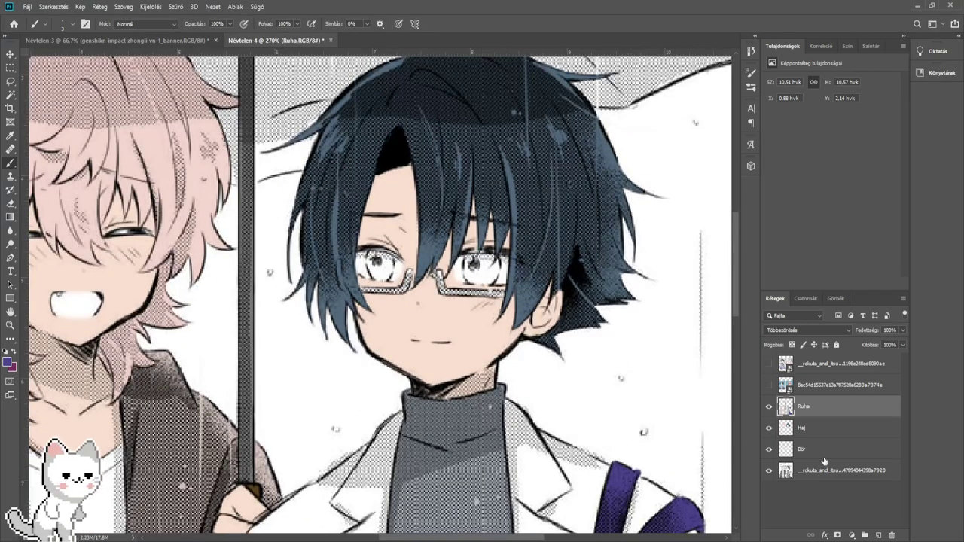
key(i)
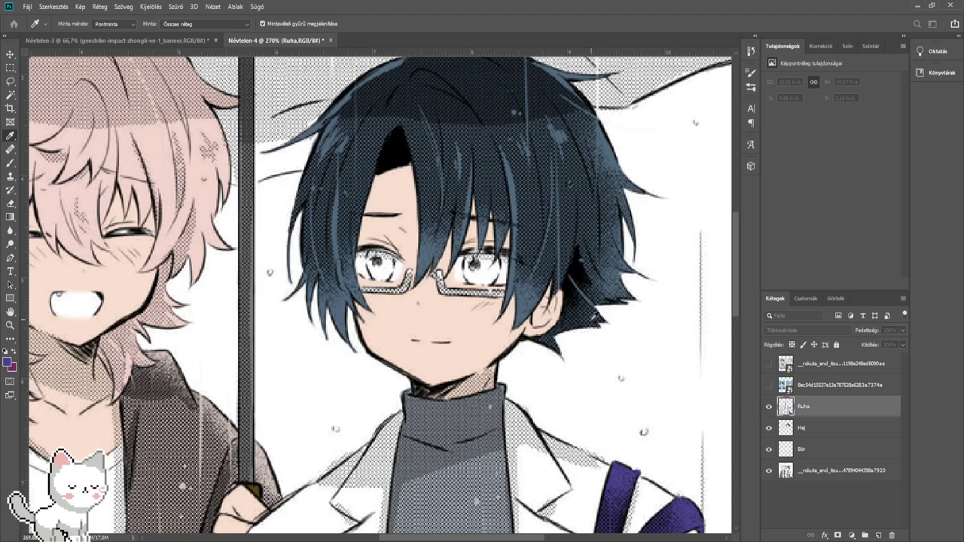
key(b)
scroll(391, 268, up, 5)
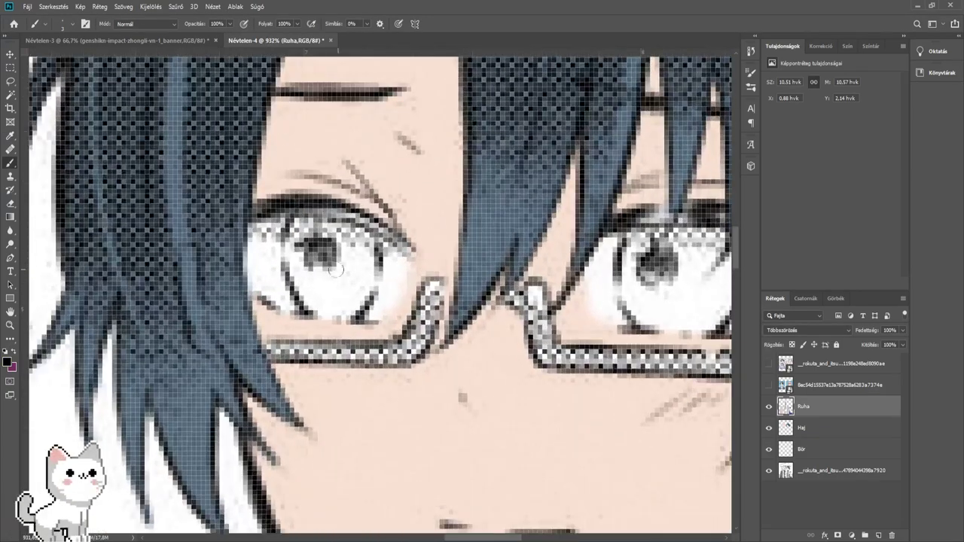
key(i)
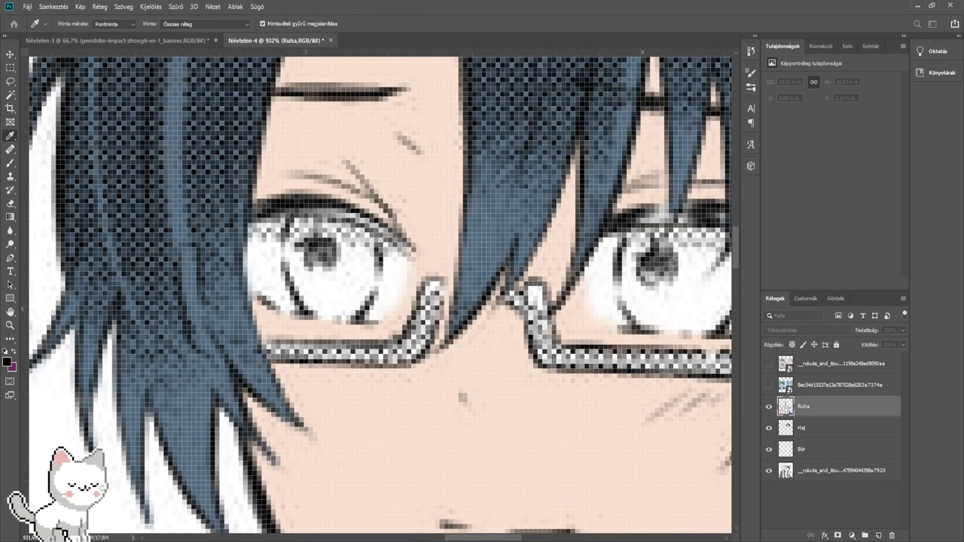
key(b)
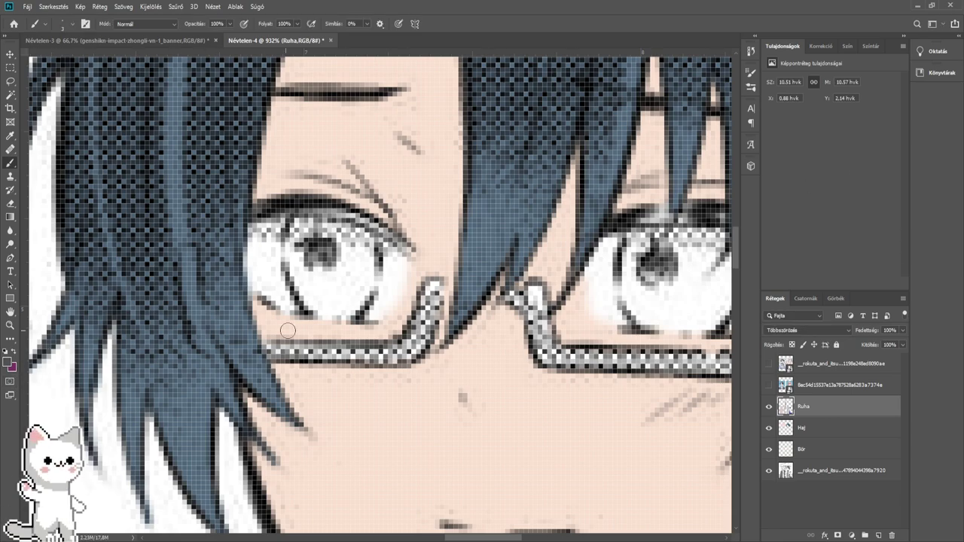
scroll(283, 339, up, 3)
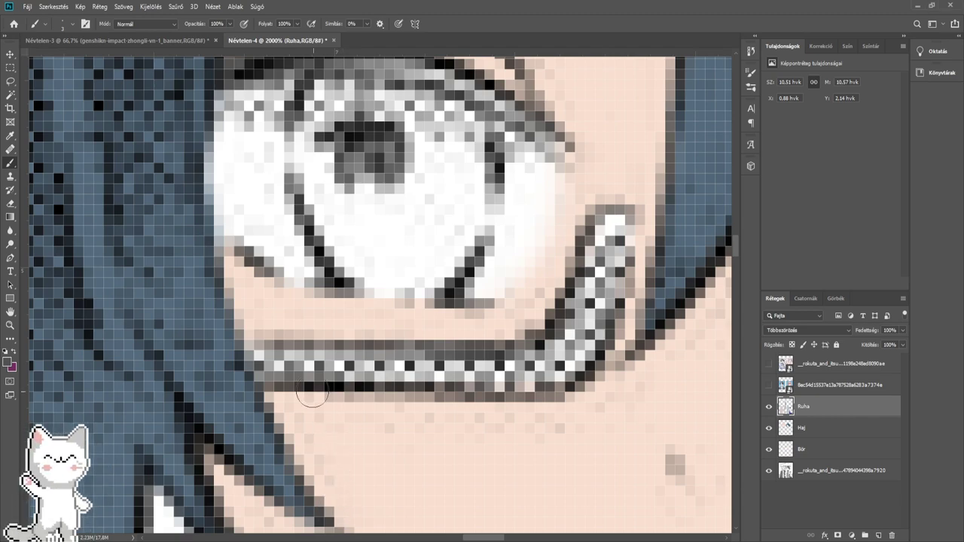
mouse_move(259, 364)
mouse_down()
mouse_move(547, 370)
mouse_move(595, 313)
mouse_move(611, 269)
mouse_move(603, 274)
mouse_move(609, 220)
mouse_move(611, 275)
mouse_move(592, 337)
mouse_up()
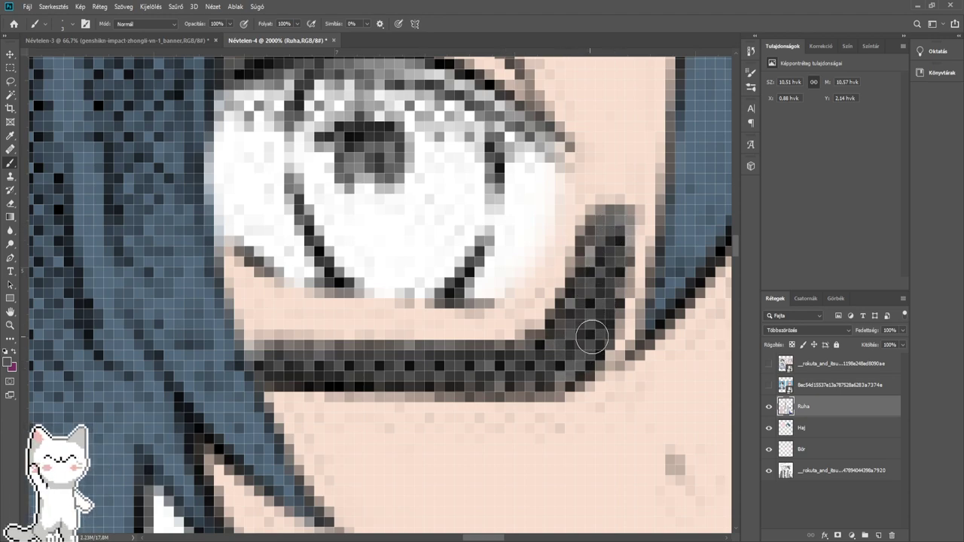
drag(597, 256, 610, 258)
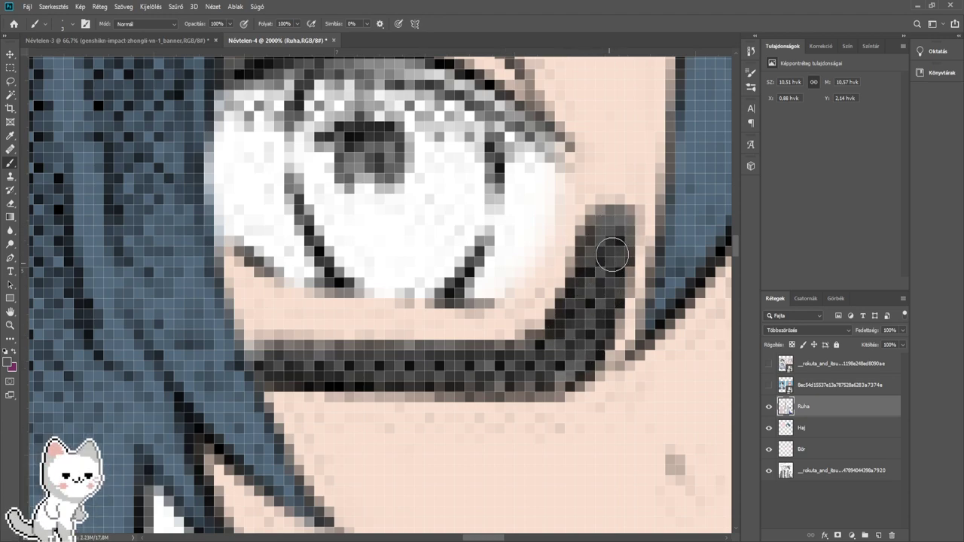
- Paint the glasses bridge and the frame beneath the eye farther from the umbrella pole in the same dark grey
scroll(265, 360, right, 10)
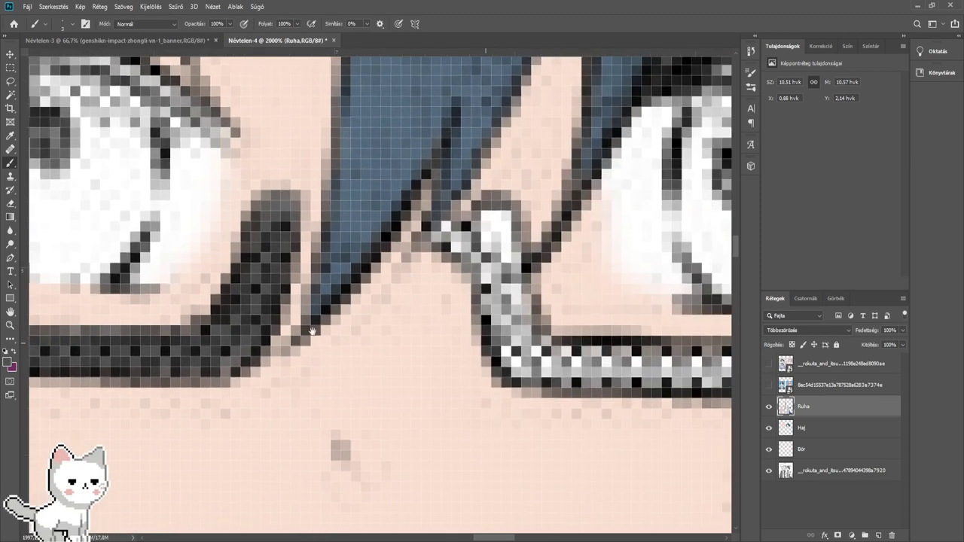
mouse_move(260, 230)
mouse_down()
mouse_move(309, 218)
mouse_move(323, 344)
mouse_move(421, 361)
mouse_move(564, 362)
mouse_move(429, 332)
mouse_move(461, 344)
mouse_move(591, 346)
mouse_move(595, 357)
mouse_up()
scroll(410, 326, down, 10)
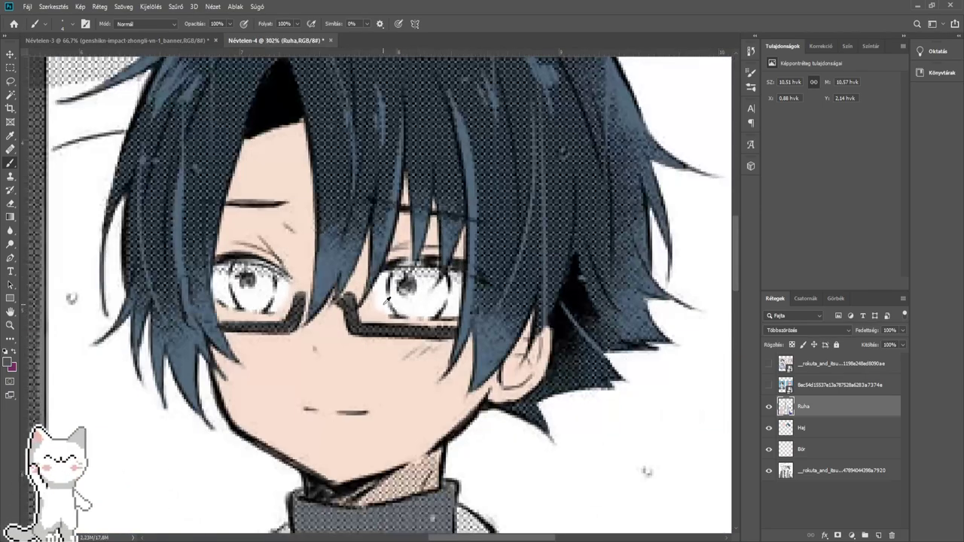
scroll(380, 300, down, 3)
scroll(379, 296, up, 2)
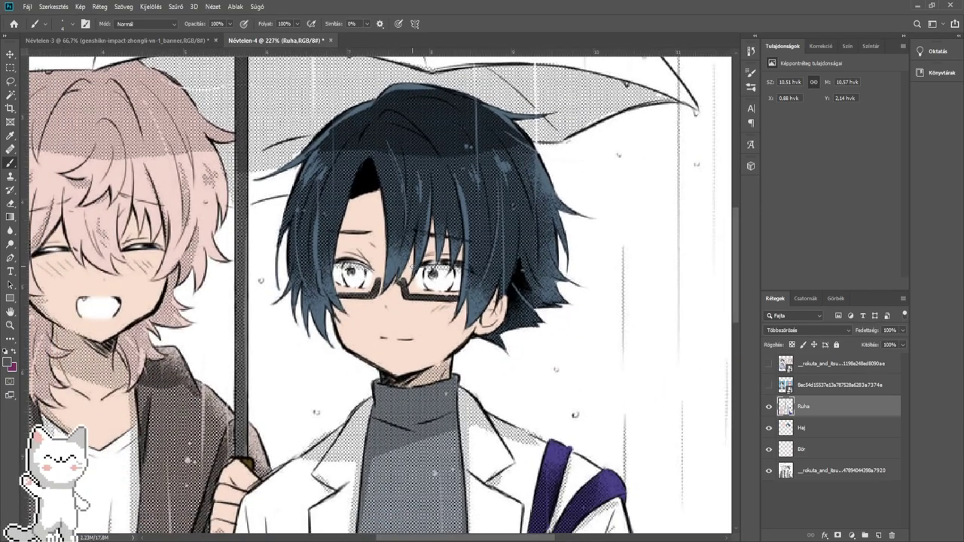
scroll(415, 264, down, 2)
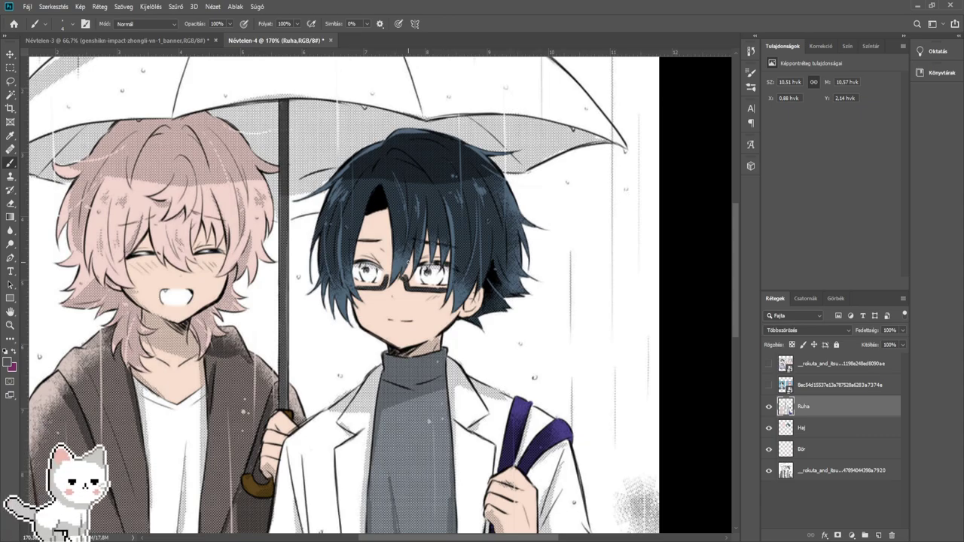
- Touch up the glasses frame near the bridge in dark grey with a smaller 2-pixel brush
scroll(391, 219, up, 5)
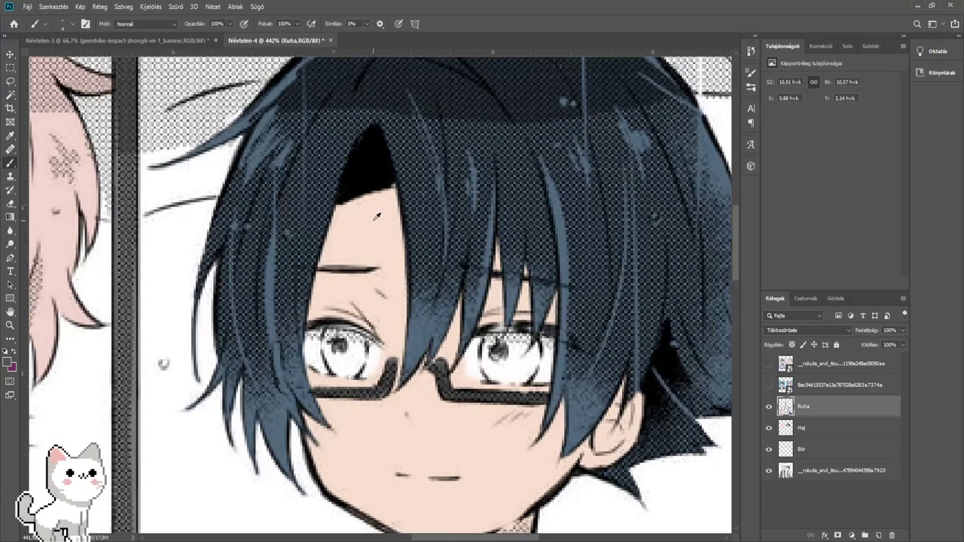
drag(411, 363, 386, 285)
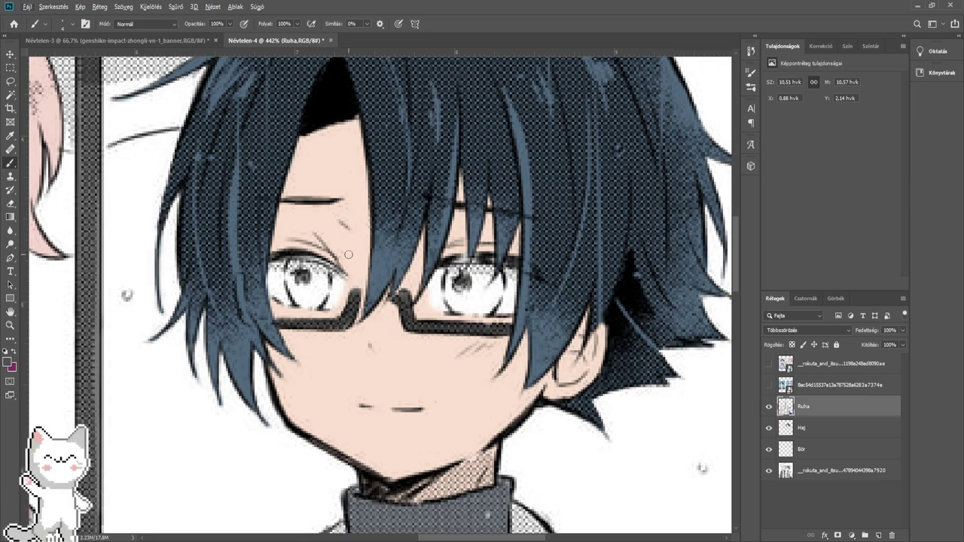
scroll(393, 277, up, 4)
click(384, 320)
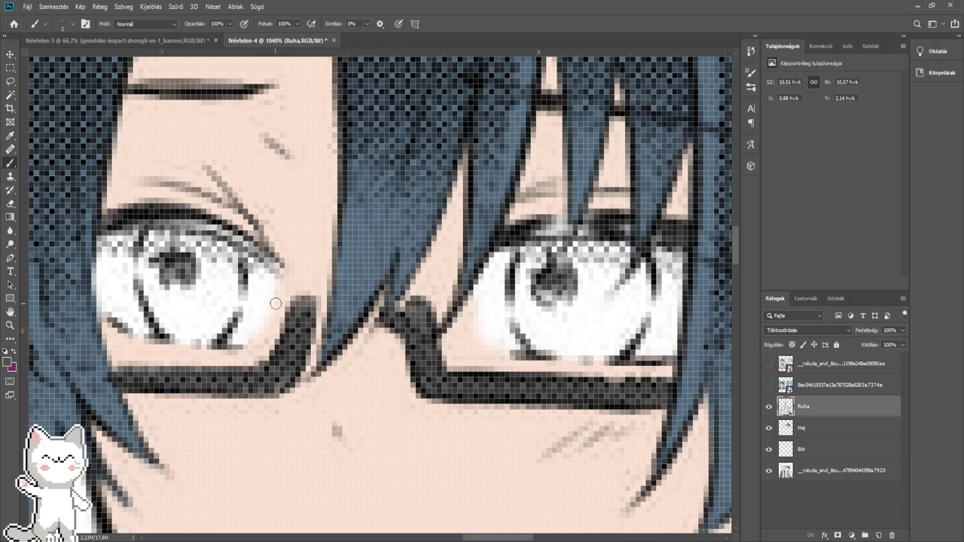
- Examine the painted glasses and both faces up close and against the whole illustration
scroll(332, 279, down, 2)
scroll(331, 279, down, 3)
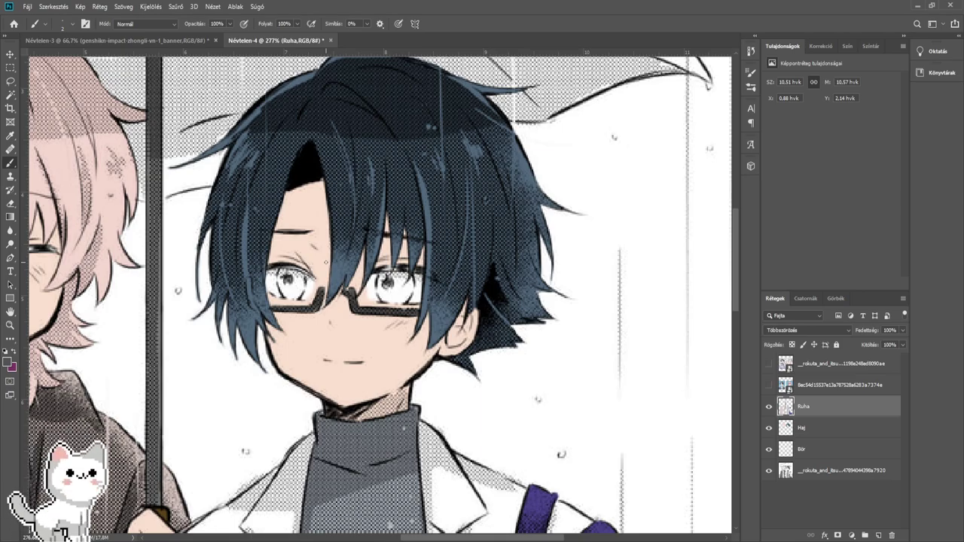
scroll(369, 219, down, 3)
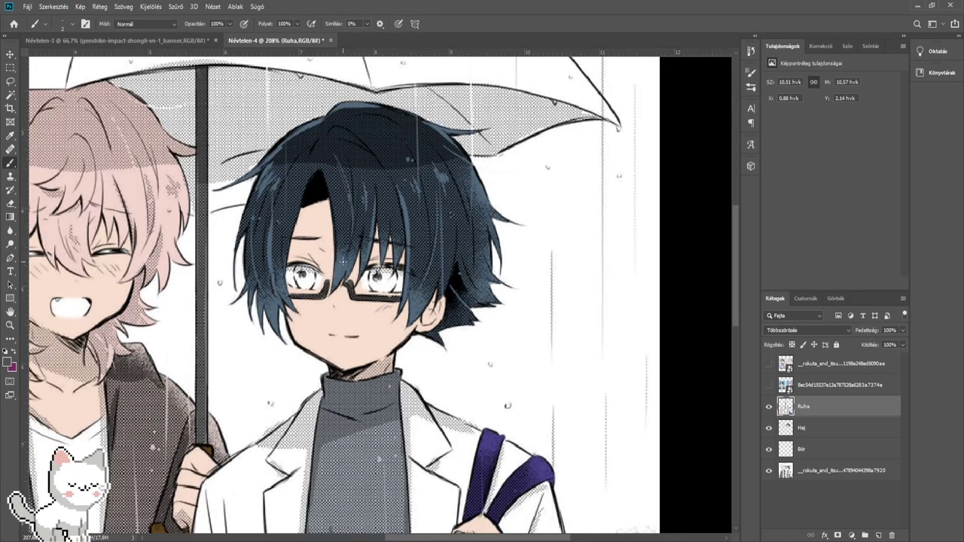
drag(258, 275, 419, 304)
scroll(419, 303, up, 1)
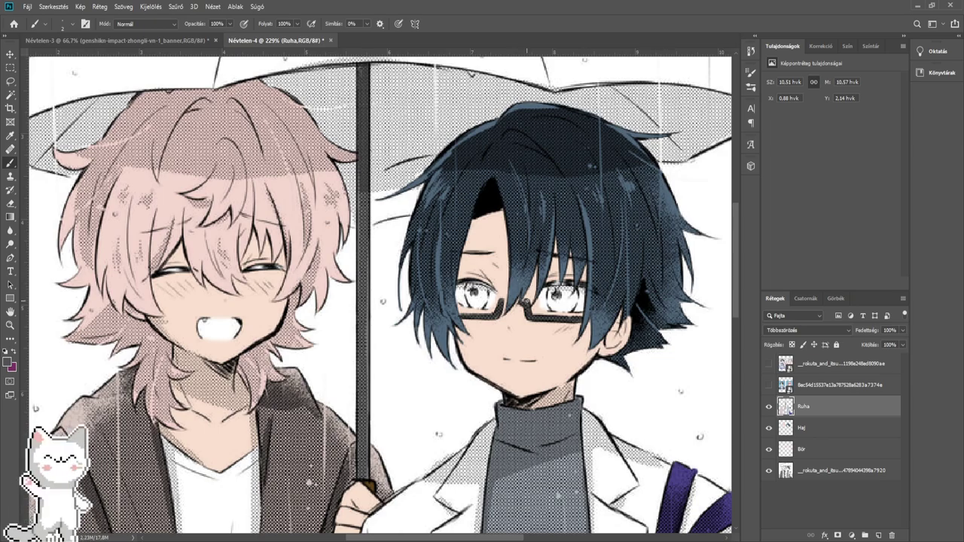
scroll(527, 301, right, 1)
scroll(501, 235, down, 1)
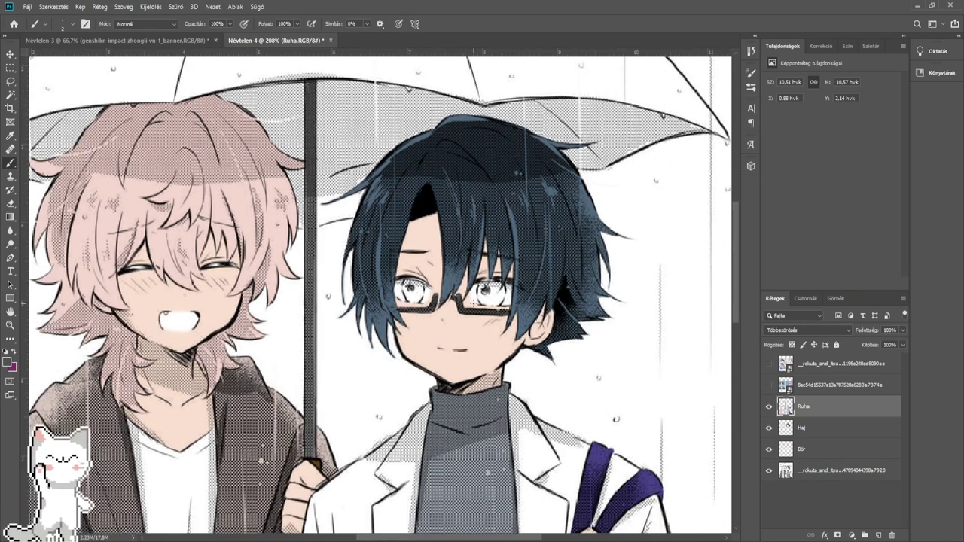
drag(426, 311, 440, 280)
scroll(426, 407, down, 4)
scroll(440, 279, down, 2)
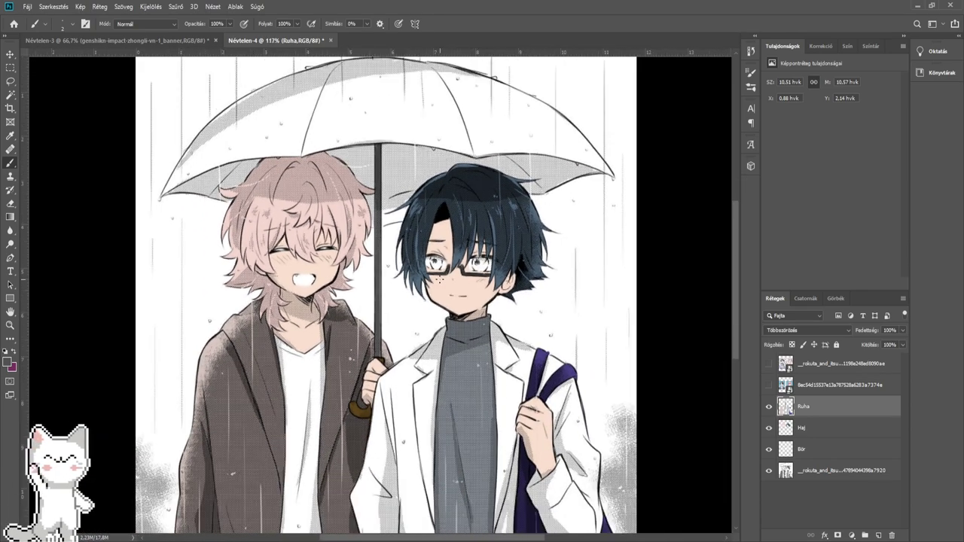
scroll(440, 279, down, 1)
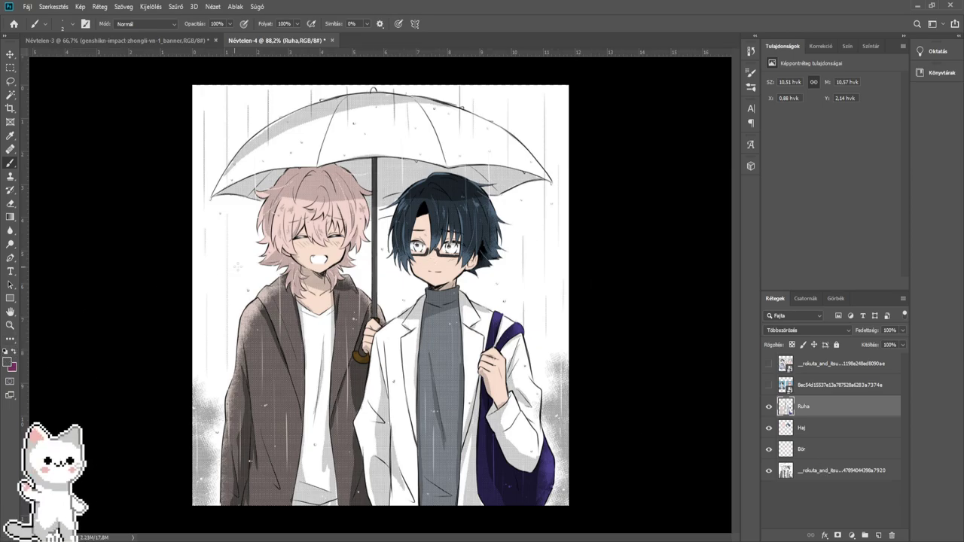
scroll(412, 217, up, 1)
scroll(410, 220, up, 4)
drag(477, 278, 409, 257)
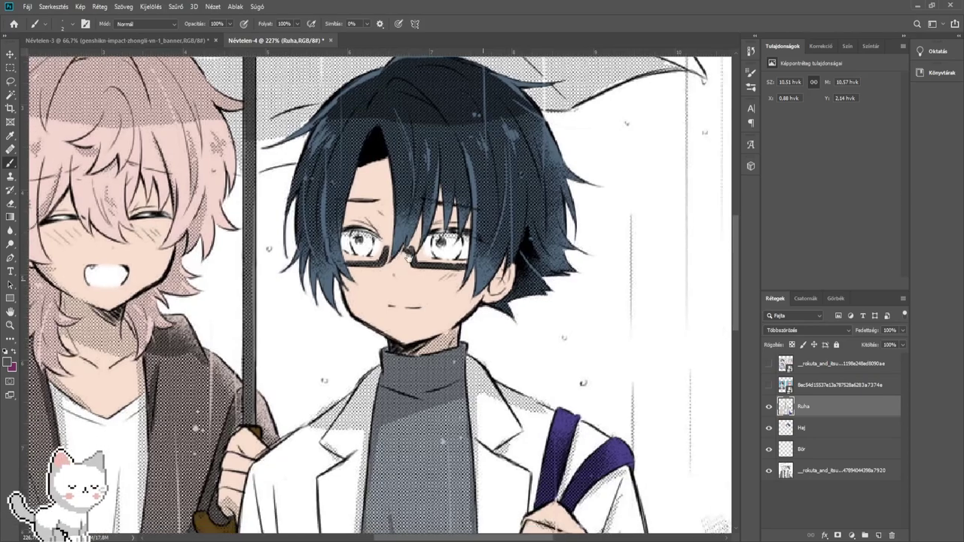
scroll(410, 256, down, 7)
- Create a new layer directly above the line-art layer and cover the whole canvas on it with deep blue
key(i)
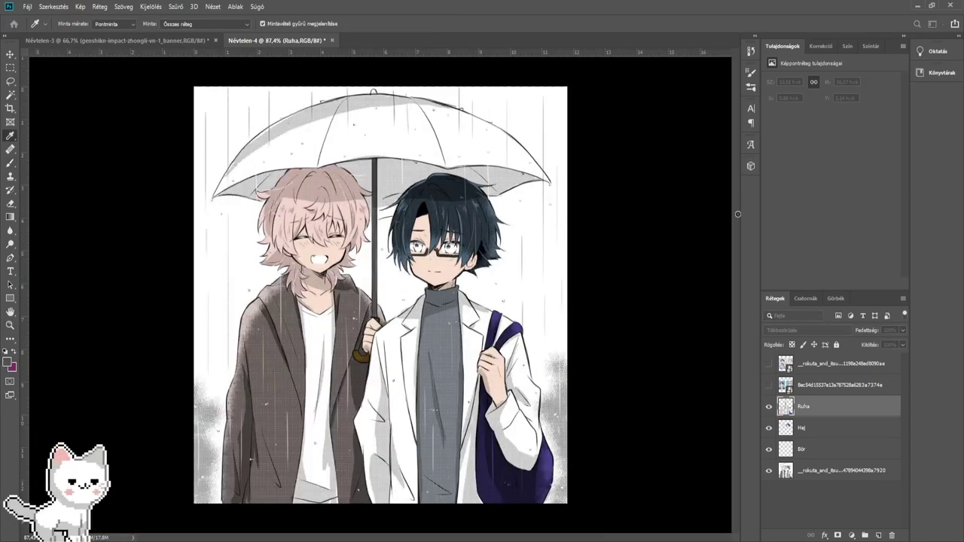
click(883, 150)
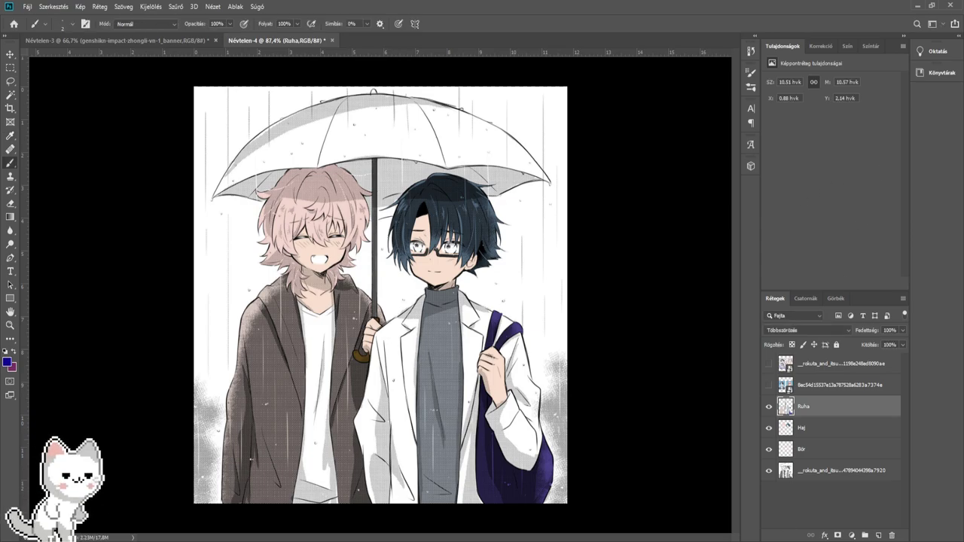
click(814, 473)
key(ctrl+shift+alt+n)
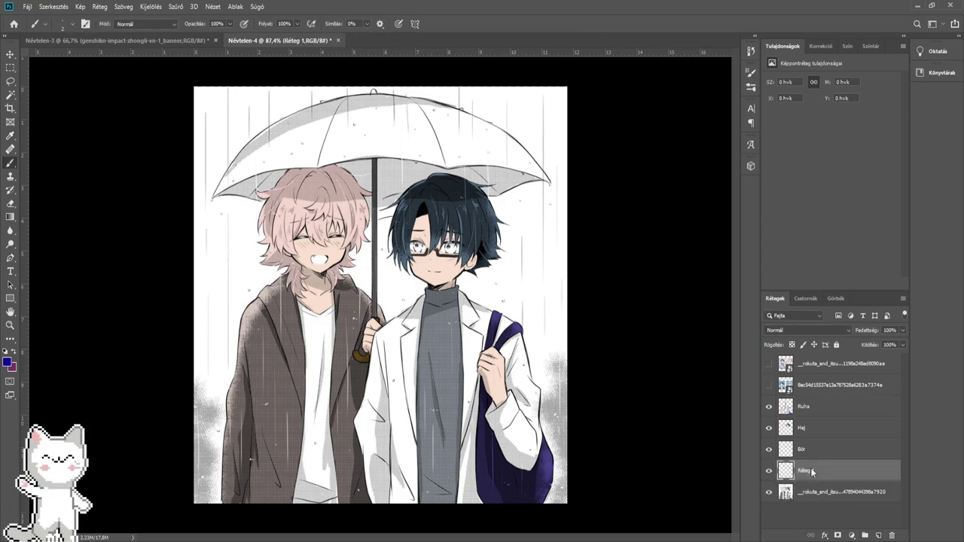
drag(271, 247, 338, 237)
mouse_move(436, 259)
mouse_down()
mouse_move(324, 193)
mouse_move(598, 338)
mouse_move(606, 309)
mouse_move(202, 343)
mouse_up()
drag(462, 307, 325, 311)
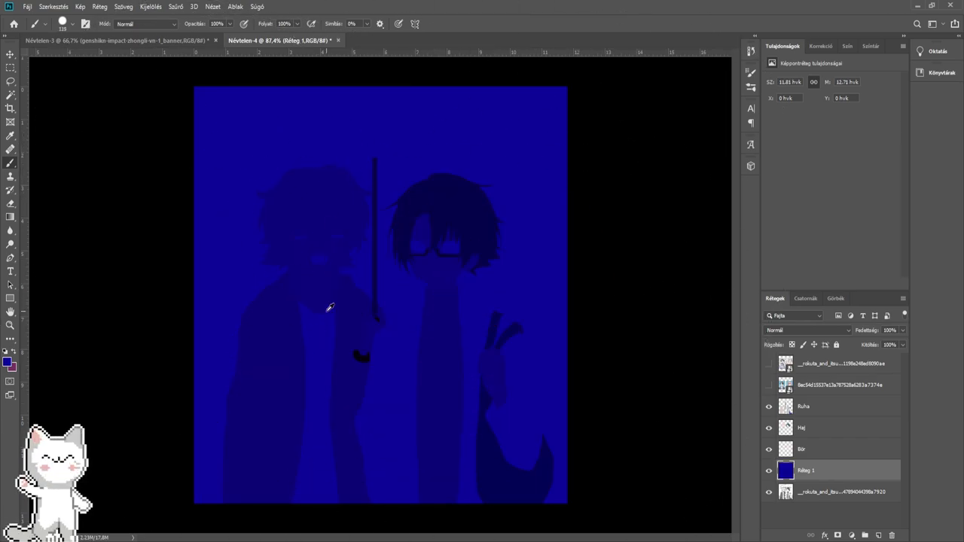
- Try lightening blend modes on the blue layer and settle on Soft Light (Lágy fény)
click(805, 331)
click(801, 366)
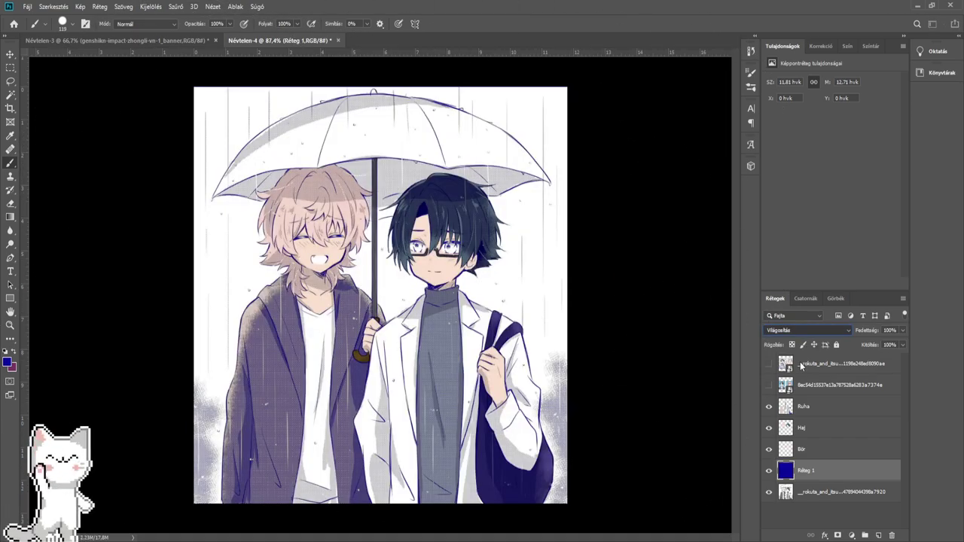
scroll(801, 366, down, 5)
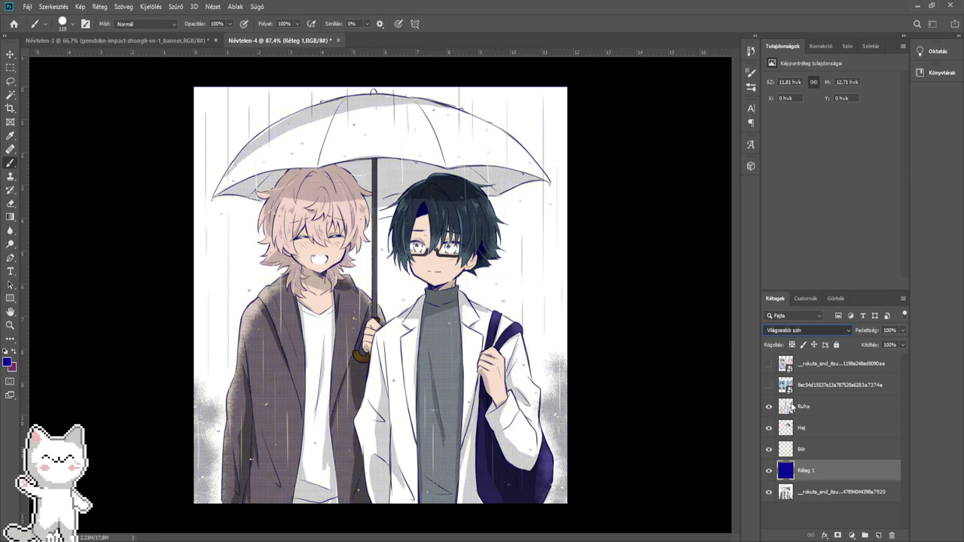
scroll(791, 409, down, 1)
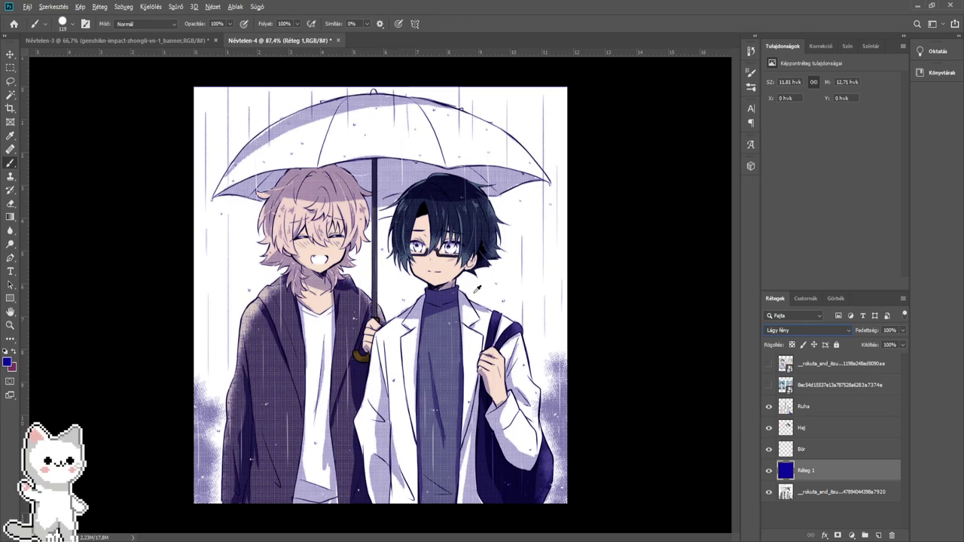
drag(414, 309, 401, 293)
- Clip the blue layer to the line-art layer and compare the illustration with the tint hidden and shown
click(768, 470)
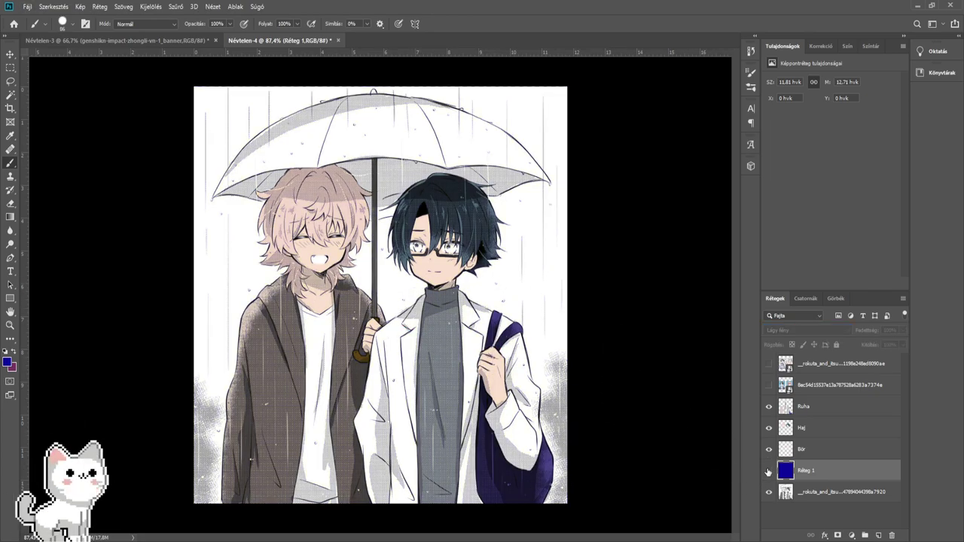
click(768, 471)
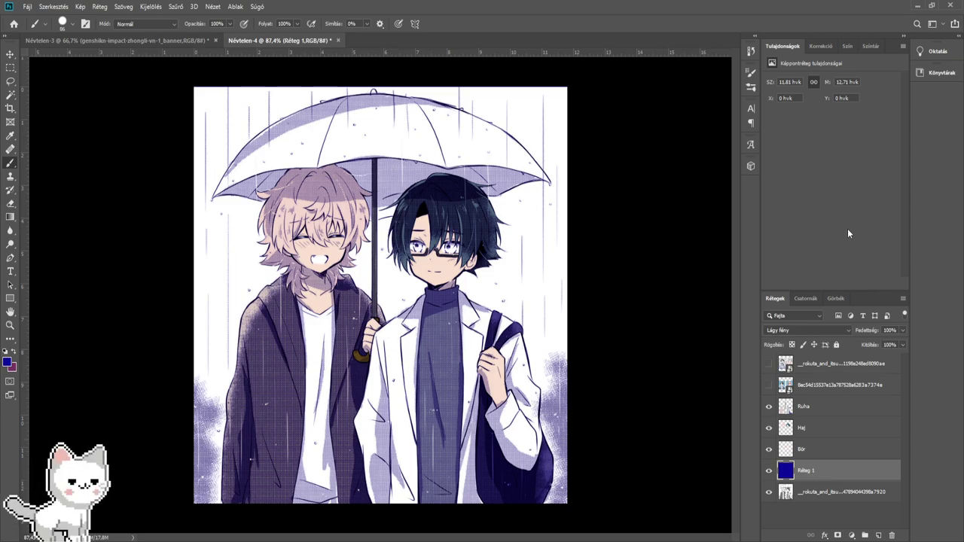
click(768, 470)
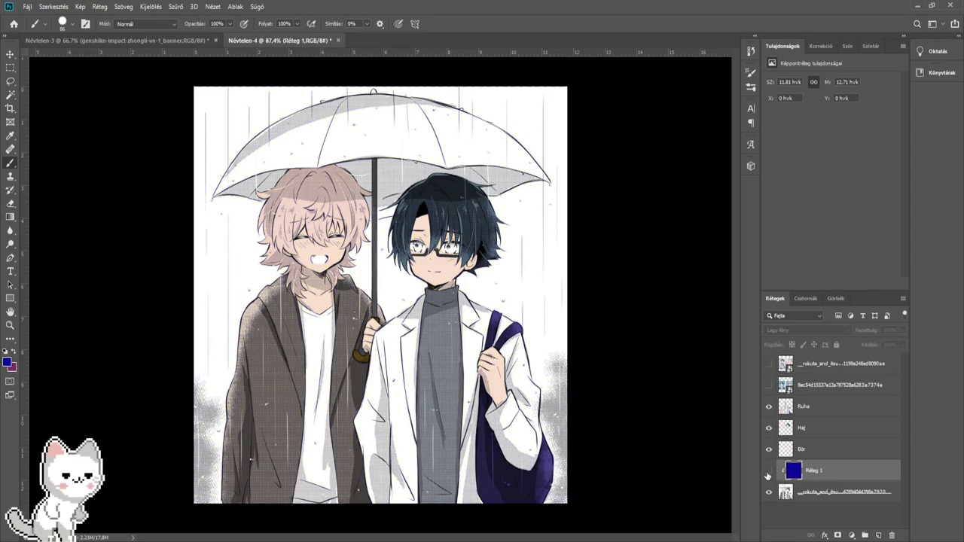
click(768, 471)
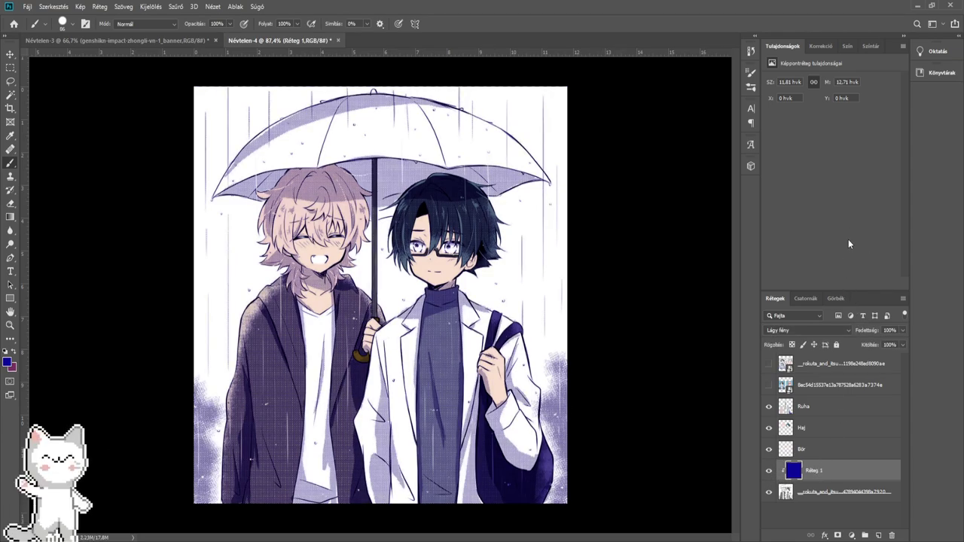
- Release the blue layer from the line-art clipping and hide it
key(ctrl+alt+g)
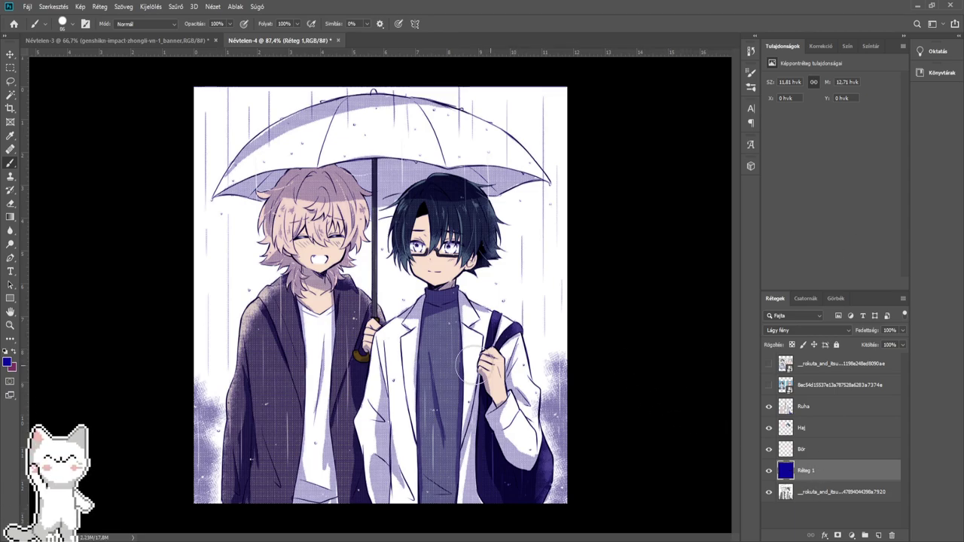
click(768, 470)
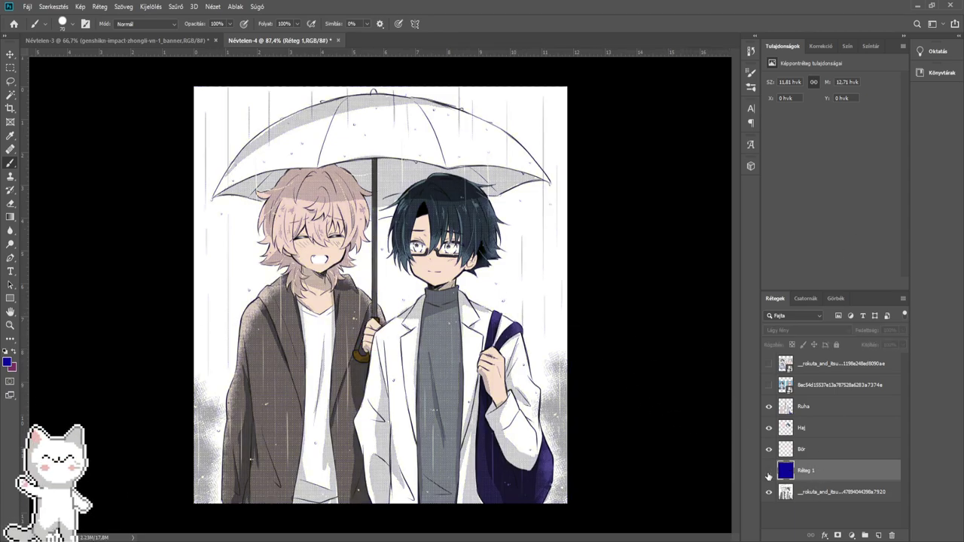
scroll(542, 292, up, 2)
scroll(551, 292, up, 2)
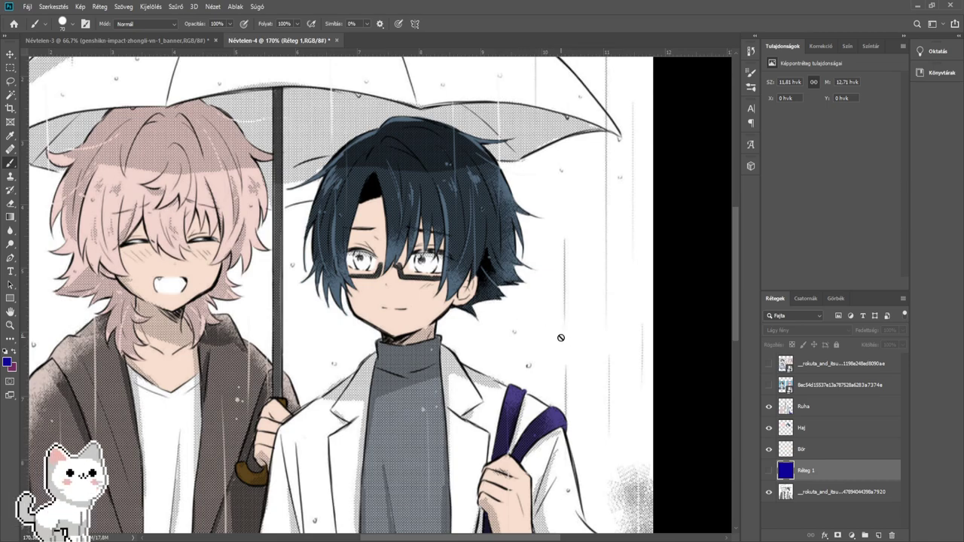
drag(417, 344, 465, 343)
scroll(465, 343, up, 2)
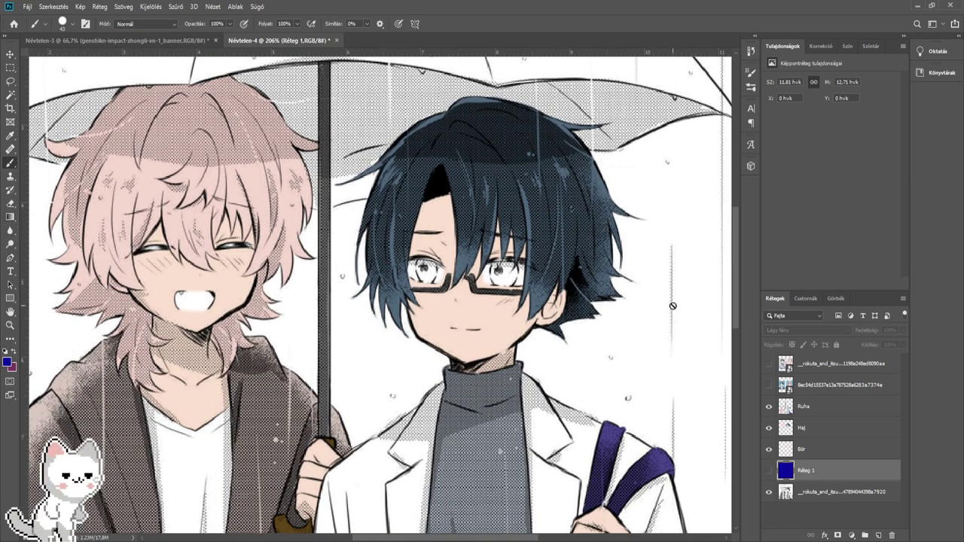
- Create a new layer directly above the Ruha layer and name it Blush
click(768, 406)
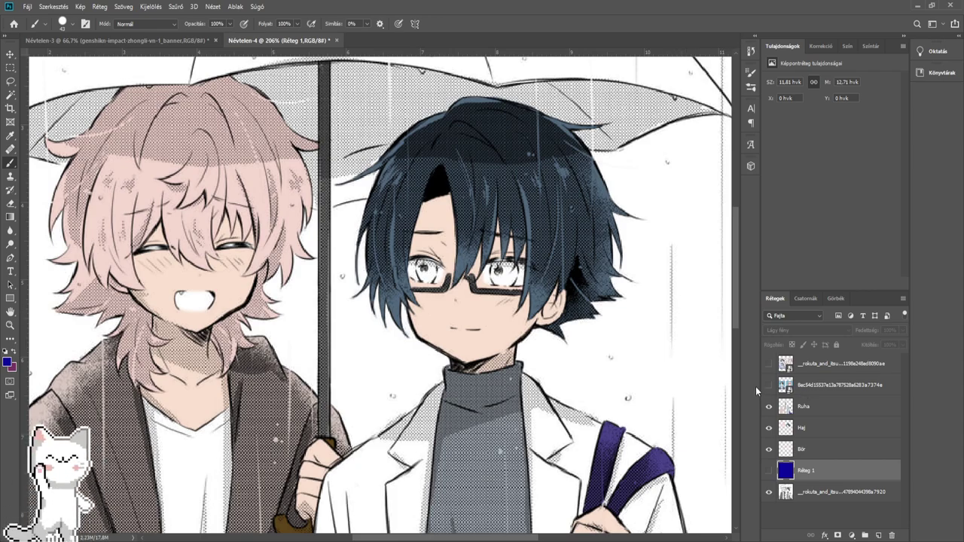
click(825, 410)
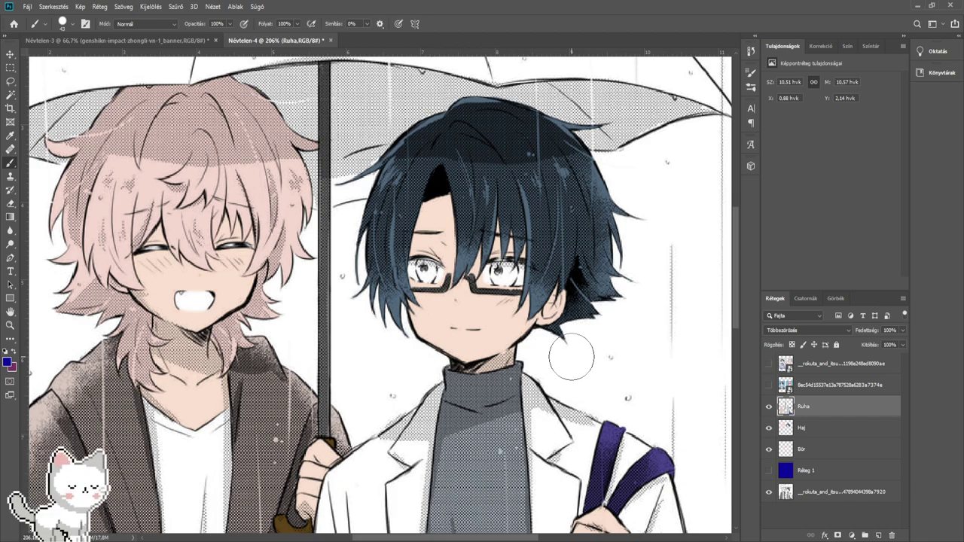
click(877, 535)
double_click(804, 407)
text(Blus)
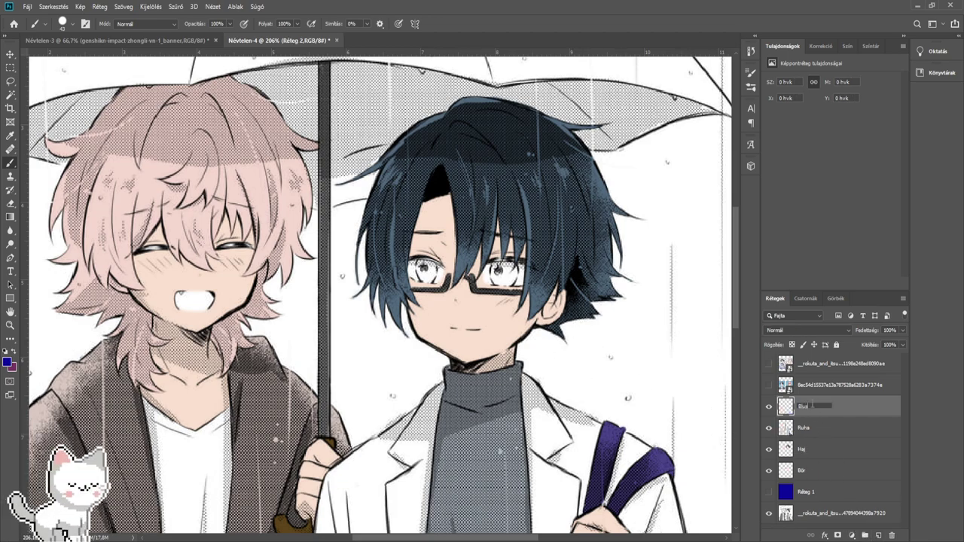
text(h)
key(Return)
- Swap the foreground and background colours and set the foreground colour to a light pink
click(13, 351)
click(6, 362)
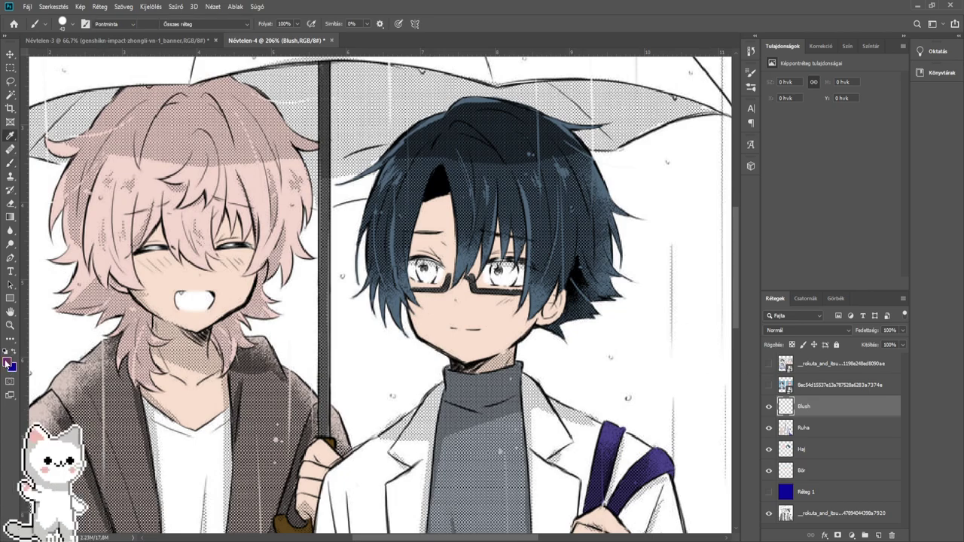
click(7, 362)
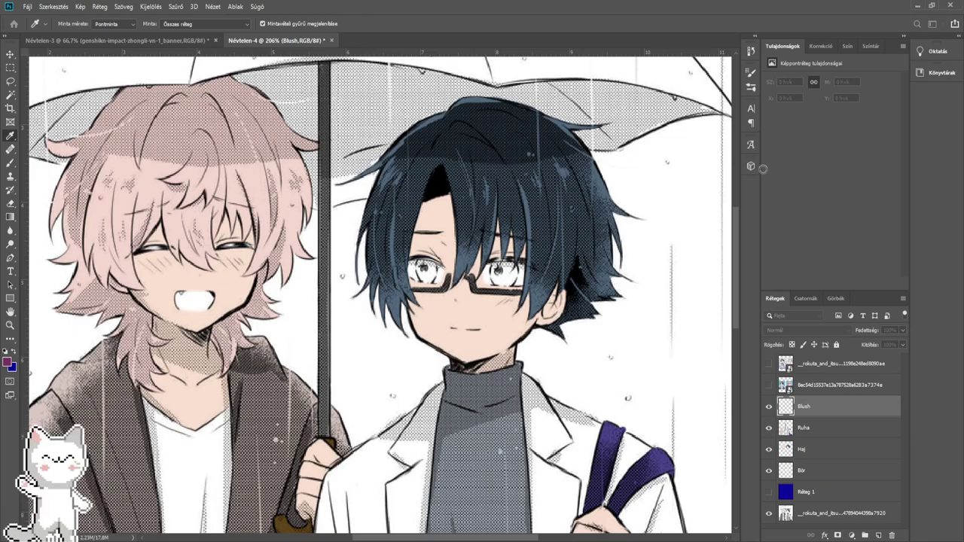
key(Return)
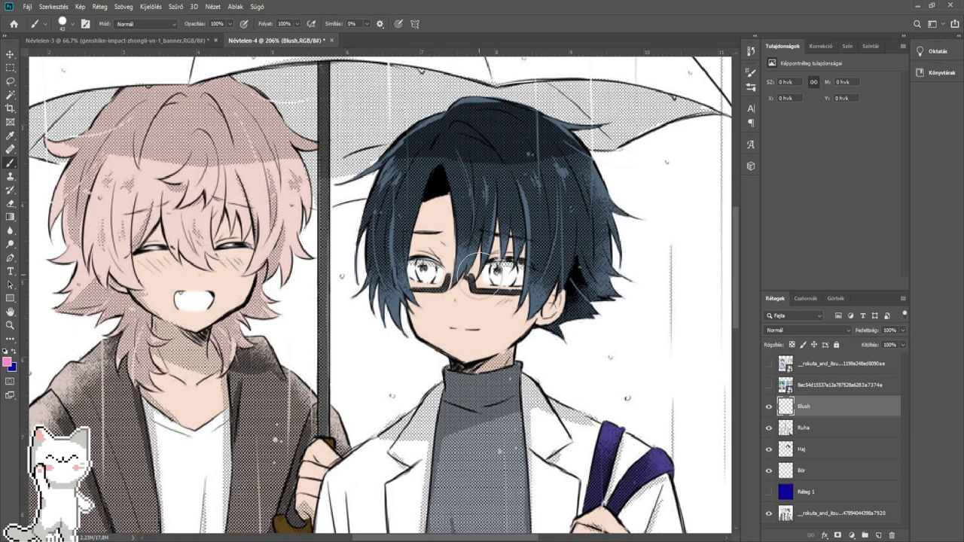
- Paint small pink blush lines on the dark-haired character's cheek just below the glasses
scroll(503, 302, up, 3)
drag(529, 315, 505, 319)
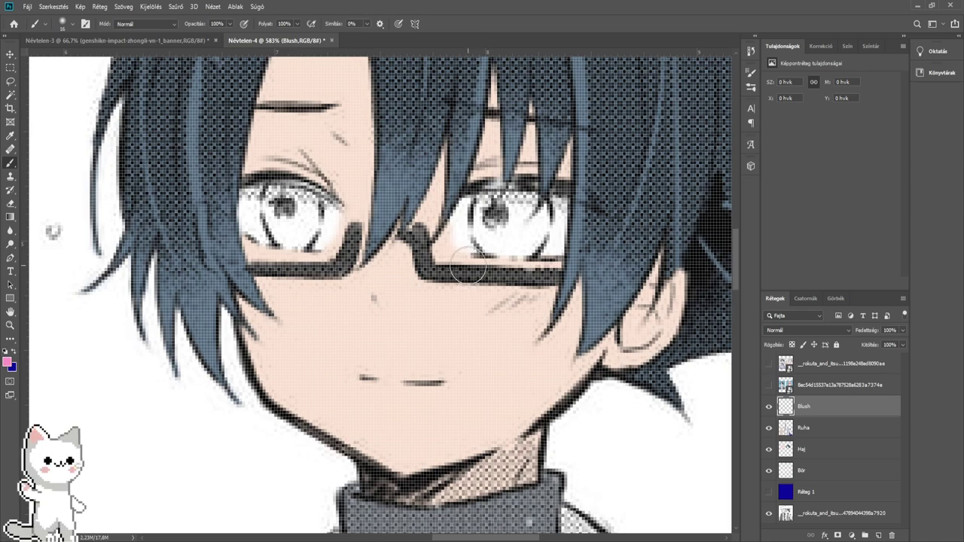
scroll(474, 267, up, 1)
mouse_move(496, 295)
mouse_down()
mouse_move(477, 294)
mouse_move(503, 308)
mouse_move(543, 299)
mouse_up()
- Trace the blush hatch lines on both cheeks of the pink-haired character with thin pink strokes
drag(452, 318, 701, 319)
drag(260, 359, 700, 381)
drag(136, 228, 396, 297)
scroll(395, 296, up, 1)
drag(357, 266, 409, 302)
drag(387, 259, 411, 303)
mouse_move(426, 262)
mouse_down()
mouse_move(443, 305)
mouse_move(462, 273)
mouse_move(234, 263)
mouse_up()
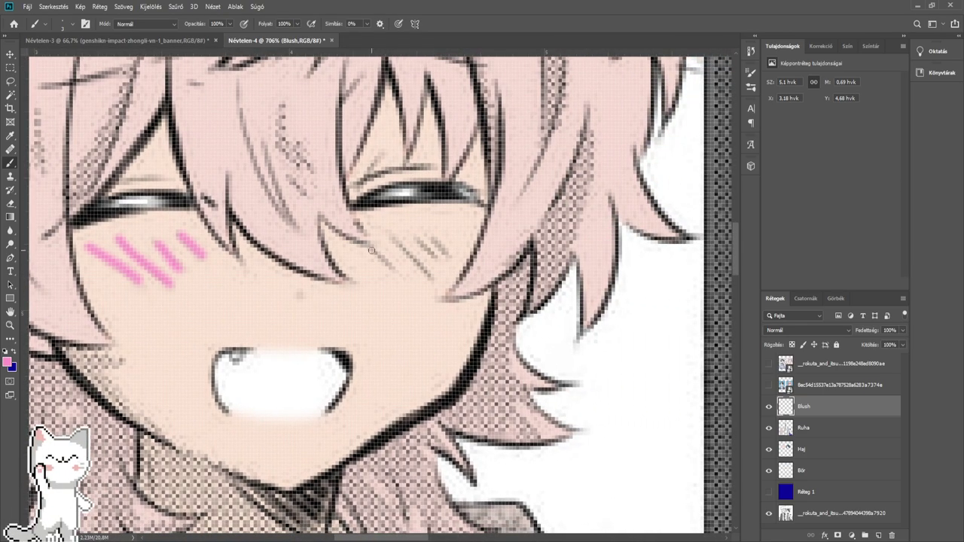
mouse_move(370, 248)
mouse_down()
mouse_move(393, 267)
mouse_move(428, 275)
mouse_up()
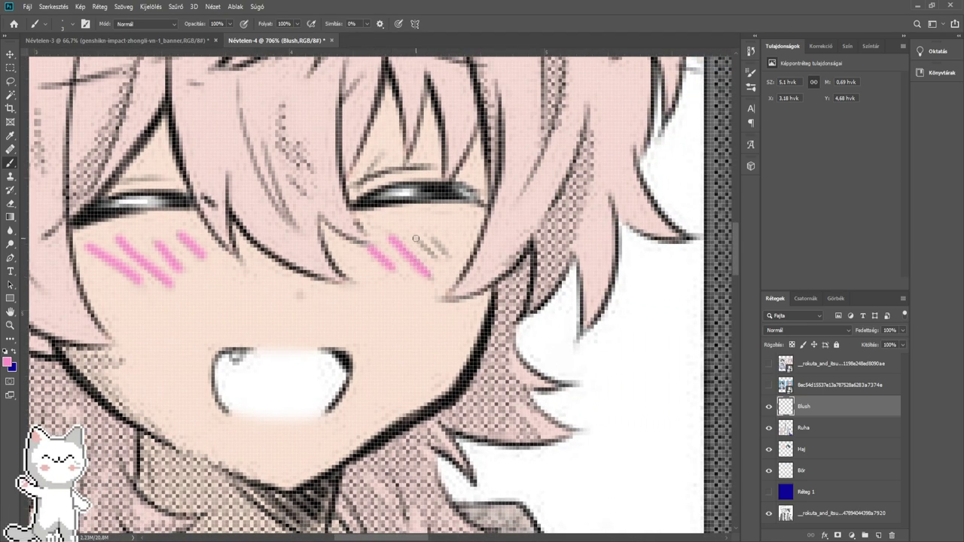
mouse_move(416, 238)
mouse_down()
mouse_move(447, 265)
mouse_move(212, 259)
mouse_move(470, 268)
mouse_up()
- Soften the blush strokes on both characters with a large Blur brush at 30% strength
scroll(452, 260, down, 5)
click(10, 231)
key(bracketright)
key(bracketright)
key(bracketright)
key(bracketright)
key(bracketright)
mouse_move(539, 288)
mouse_down()
mouse_move(269, 273)
mouse_move(556, 299)
mouse_move(582, 290)
mouse_move(559, 295)
mouse_up()
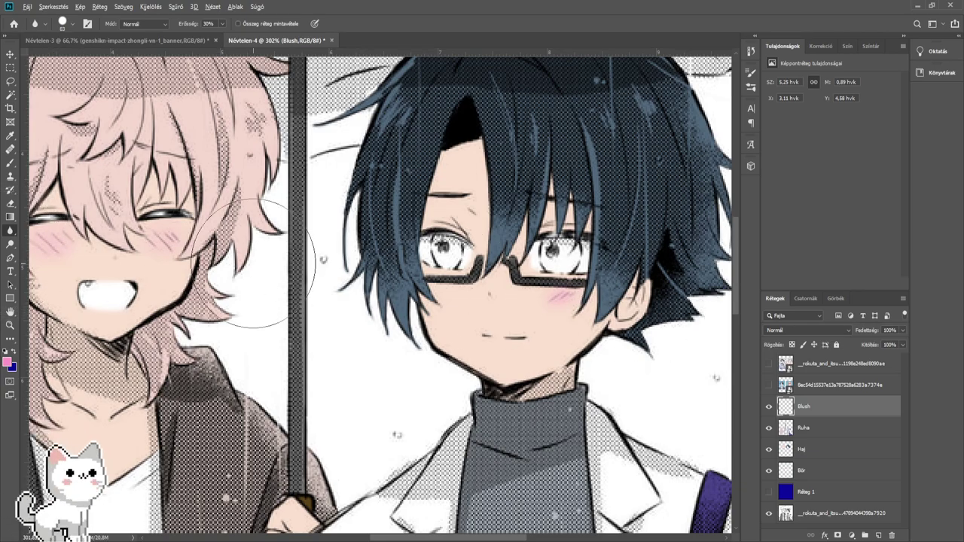
scroll(197, 277, down, 1)
drag(196, 276, 417, 272)
- Try darkening blend modes on the Blush layer, settle on Multiply (Többszörözés), and check both faces
click(806, 329)
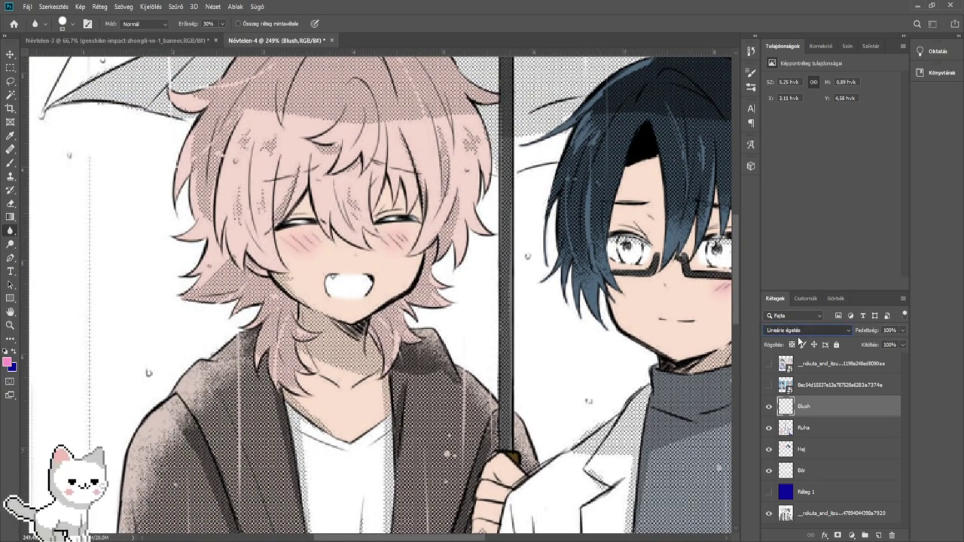
scroll(792, 329, down, 3)
scroll(452, 256, down, 1)
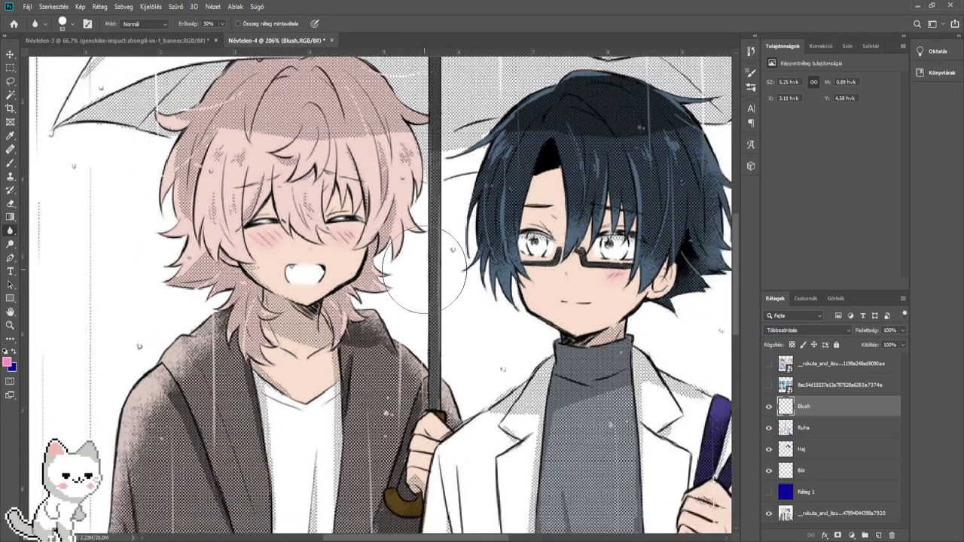
mouse_move(452, 256)
mouse_down()
mouse_move(479, 308)
mouse_move(509, 322)
mouse_up()
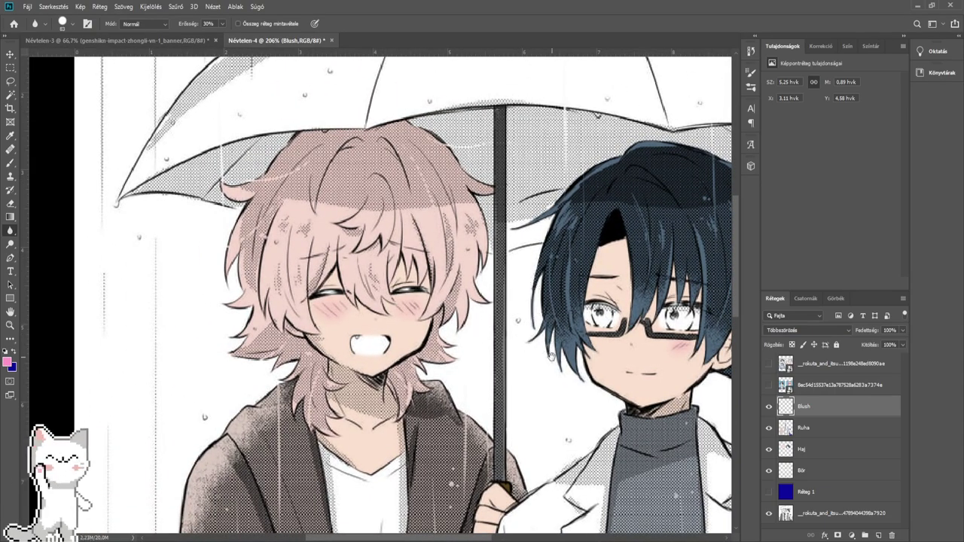
drag(549, 360, 433, 344)
drag(427, 337, 457, 340)
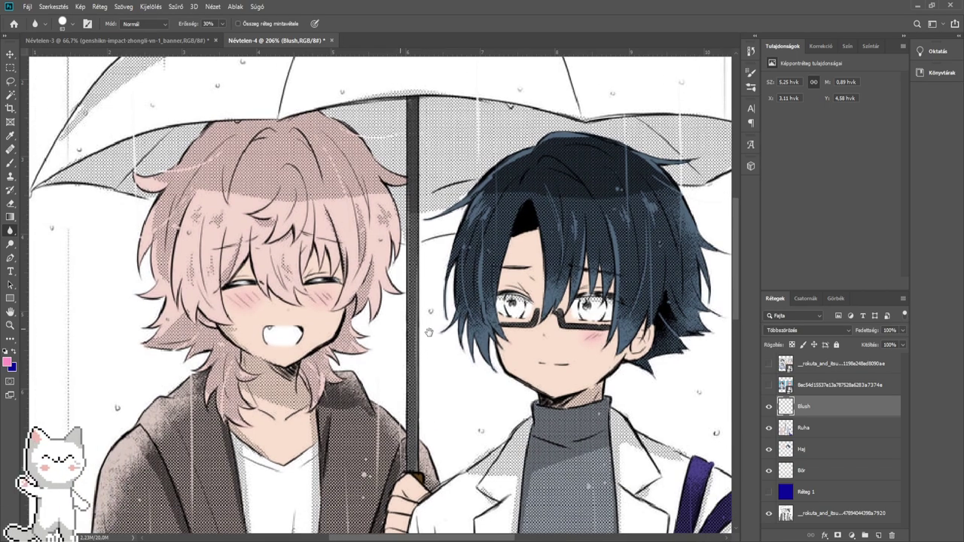
- Create a new layer above Blush and name it Szempilla
click(878, 536)
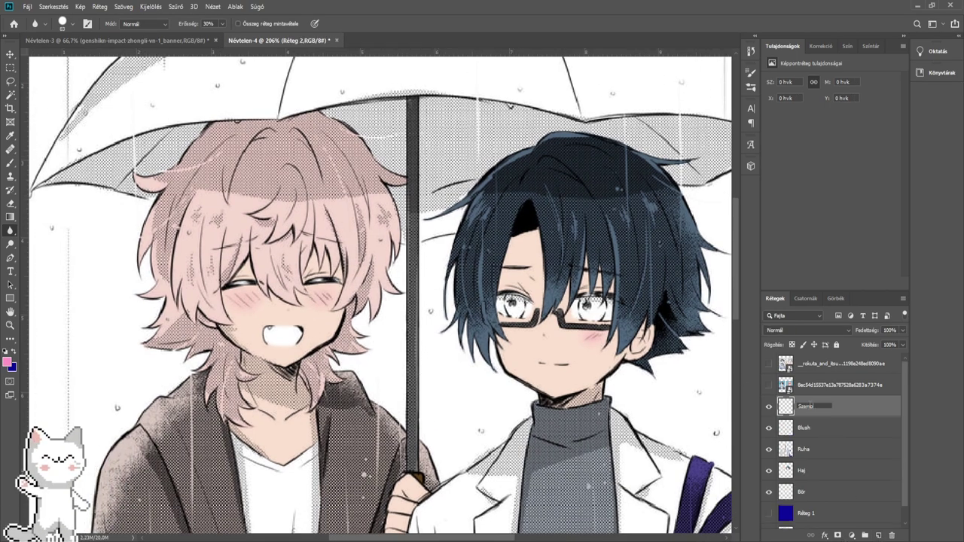
text(Szempilla)
key(Return)
- Pick black as the brush colour and paint over the upper lash line of the dark-haired character's less-covered eye
scroll(439, 324, up, 5)
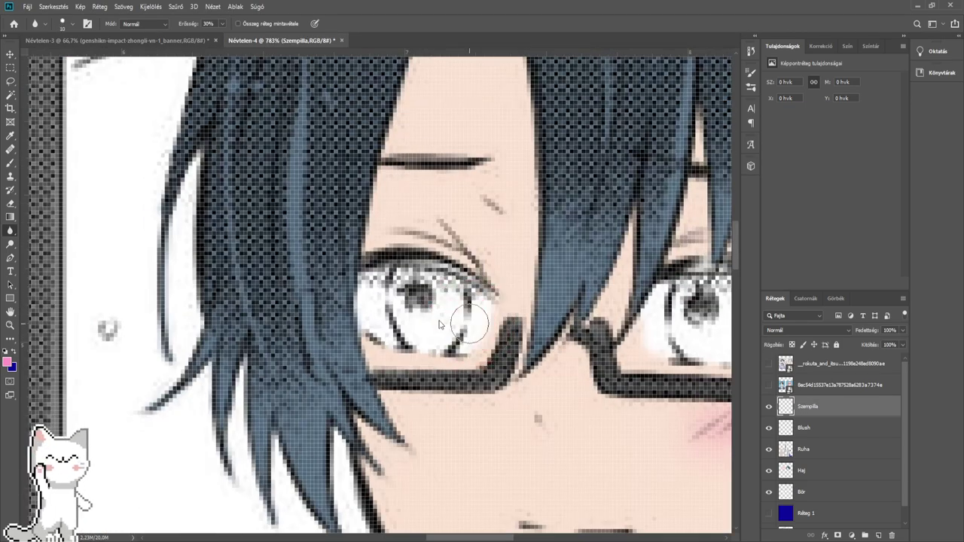
drag(439, 324, 386, 309)
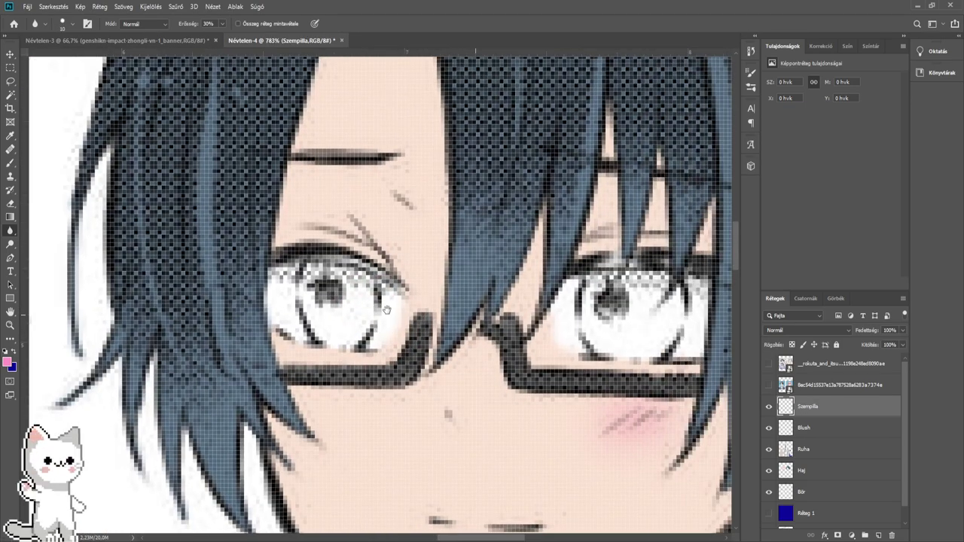
click(9, 163)
scroll(316, 248, up, 2)
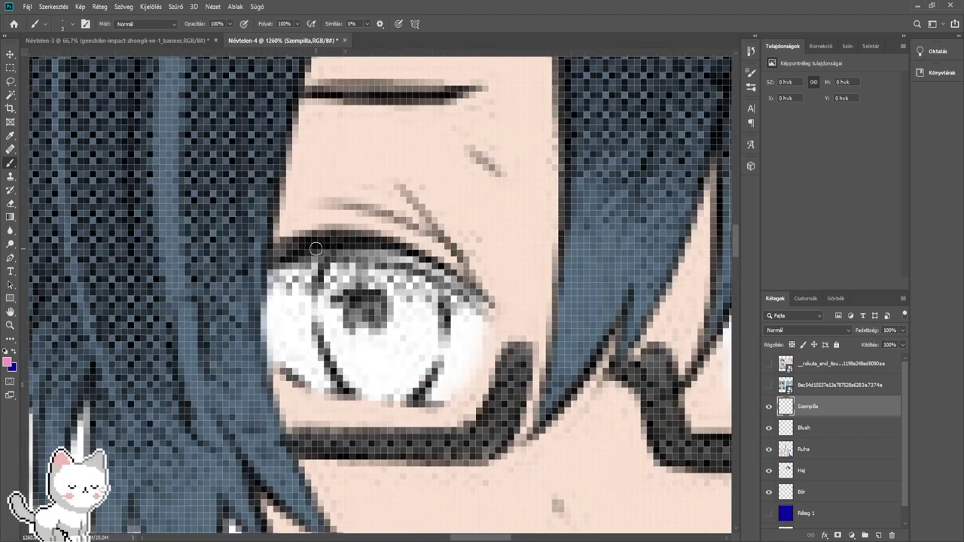
mouse_move(309, 248)
mouse_down()
mouse_move(268, 251)
mouse_move(280, 247)
mouse_up()
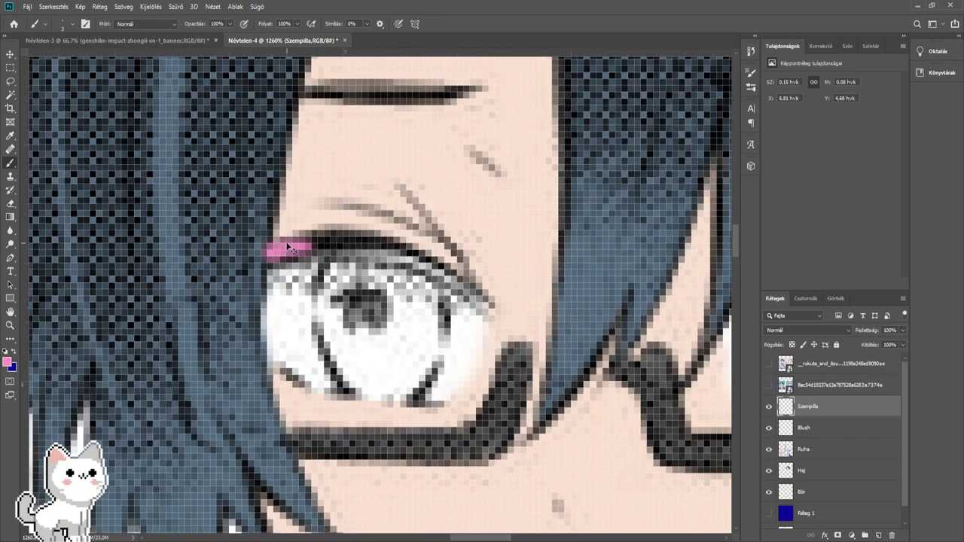
key(ctrl+z)
key(i)
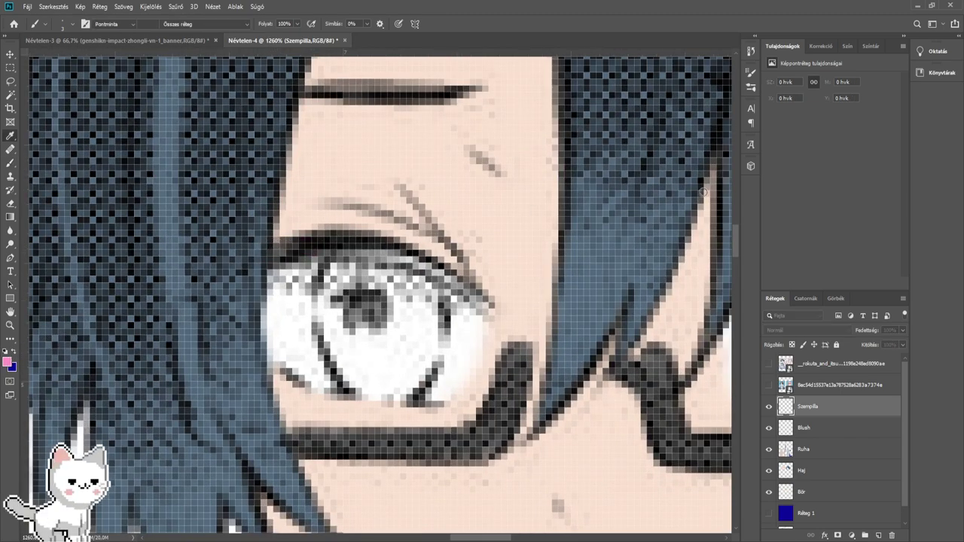
click(650, 243)
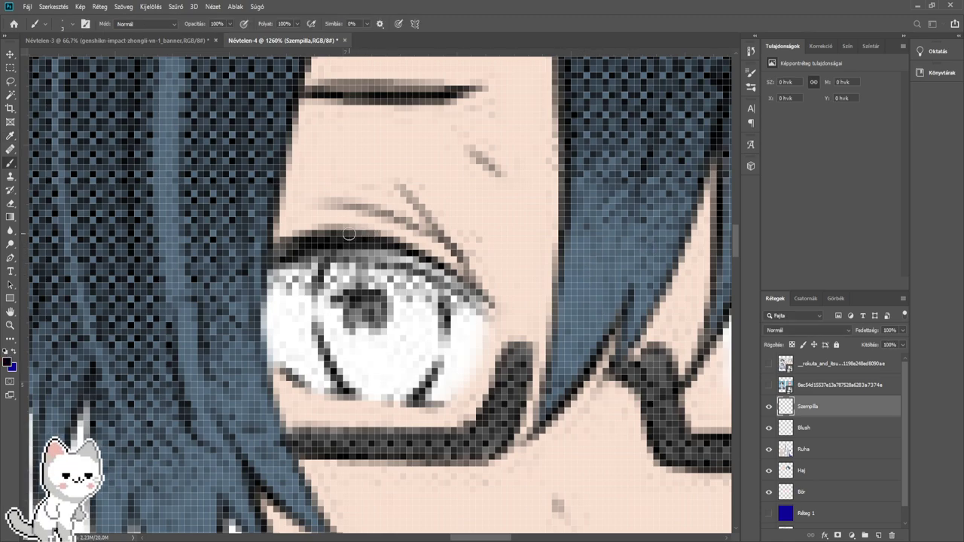
mouse_move(322, 246)
mouse_down()
mouse_move(272, 244)
mouse_move(223, 261)
mouse_move(238, 249)
mouse_move(226, 254)
mouse_move(340, 250)
mouse_move(257, 245)
mouse_move(351, 249)
mouse_move(342, 252)
mouse_move(418, 287)
mouse_move(447, 316)
mouse_move(336, 257)
mouse_up()
- Paint the upper lash line of the dark-haired character's other eye, partly covered by the fringe, solid black
scroll(254, 251, up, 1)
drag(610, 277, 204, 264)
mouse_move(353, 258)
mouse_down()
mouse_move(422, 252)
mouse_move(412, 253)
mouse_move(425, 243)
mouse_move(419, 234)
mouse_move(407, 249)
mouse_move(457, 254)
mouse_move(448, 249)
mouse_move(459, 235)
mouse_move(477, 250)
mouse_up()
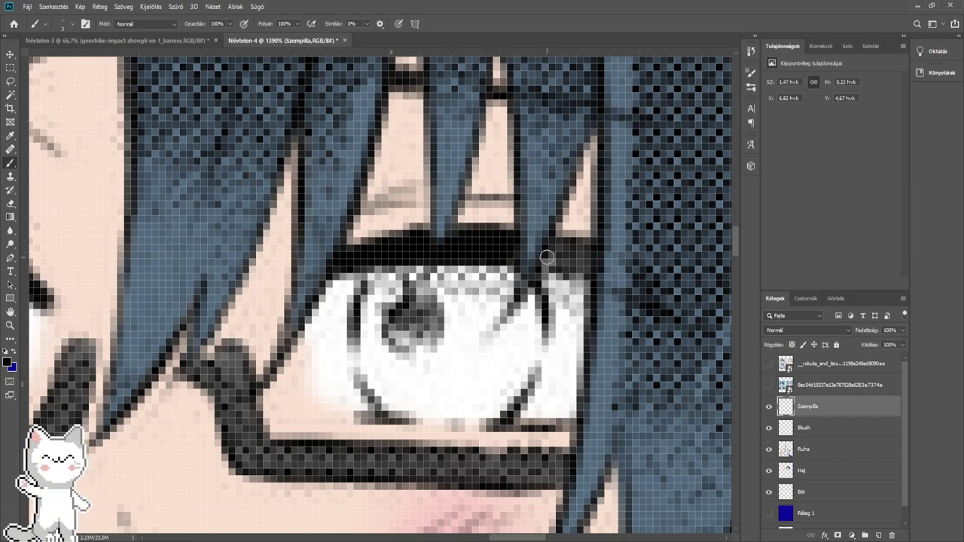
mouse_move(547, 258)
mouse_down()
mouse_move(564, 263)
mouse_move(581, 251)
mouse_move(503, 259)
mouse_up()
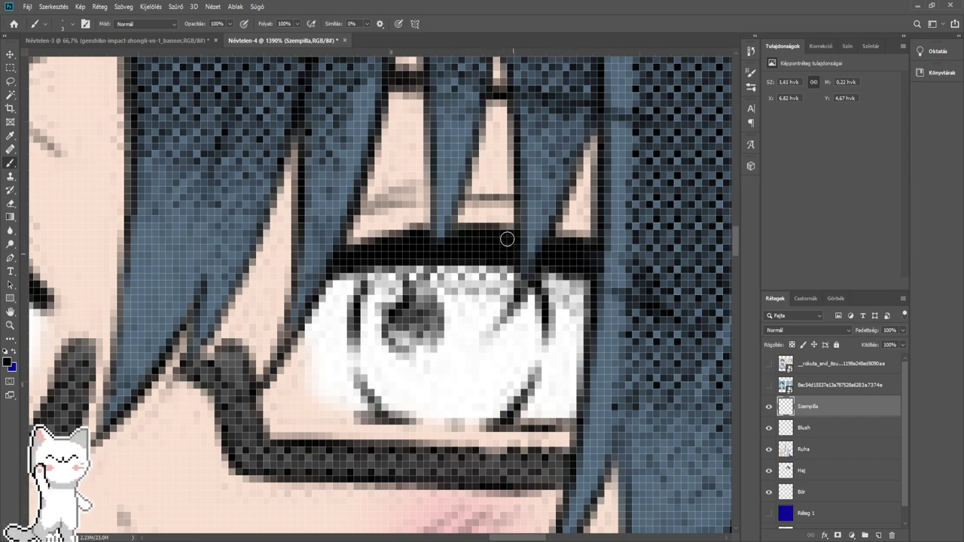
- Soften the dark-haired character's painted lash lines with the Blur tool at 30% strength
scroll(481, 233, down, 5)
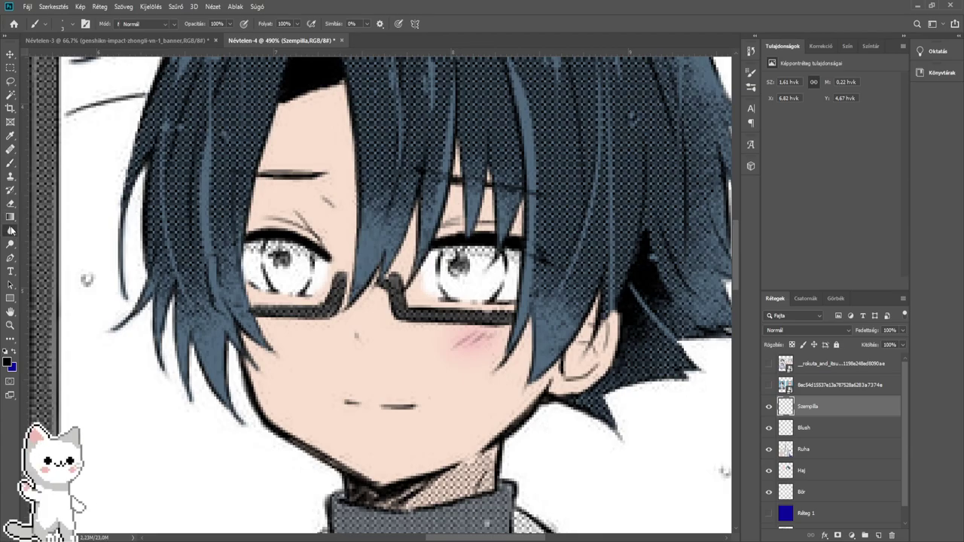
click(11, 231)
scroll(570, 237, left, 6)
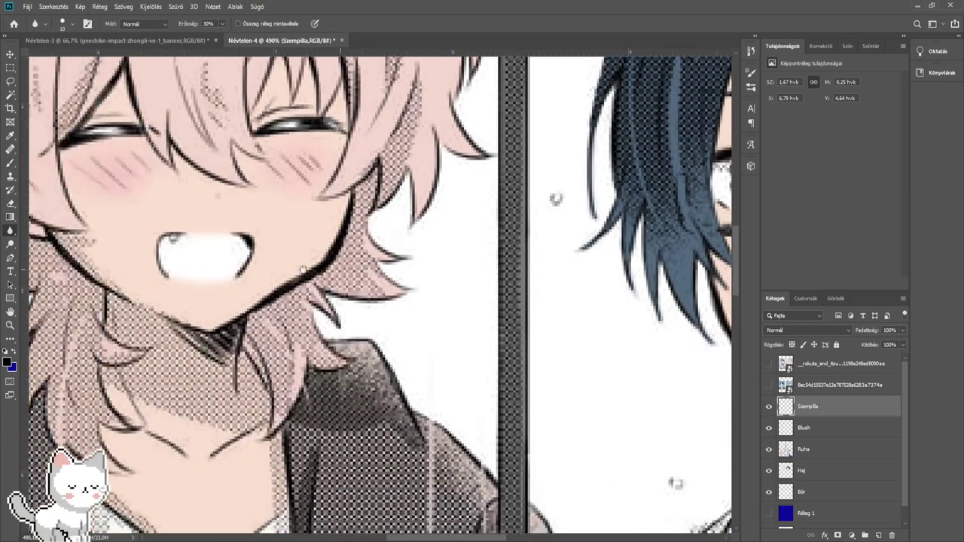
- Paint the lash lines of both closed eyes on the pink-haired character solid black, covering the white highlights
drag(303, 269, 608, 444)
scroll(403, 334, up, 10)
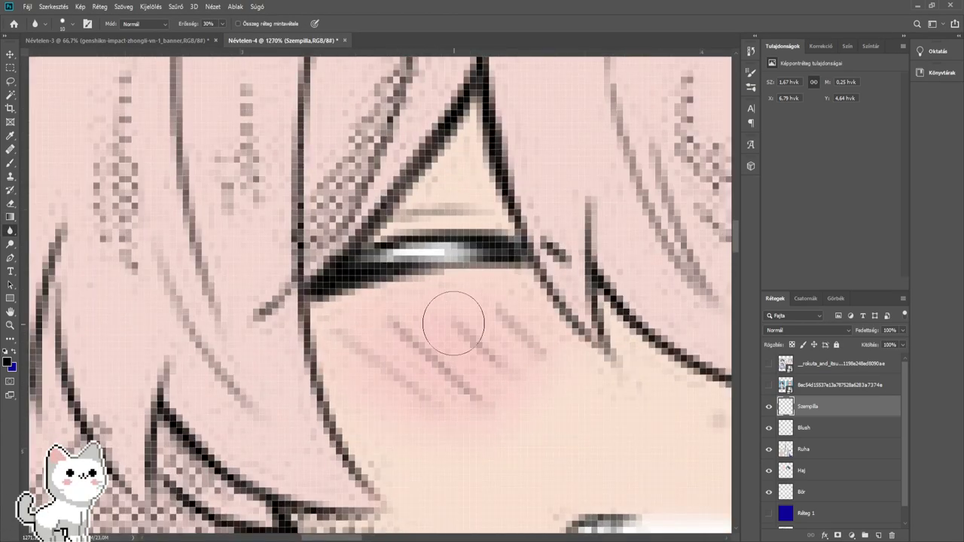
scroll(453, 323, right, 2)
click(11, 163)
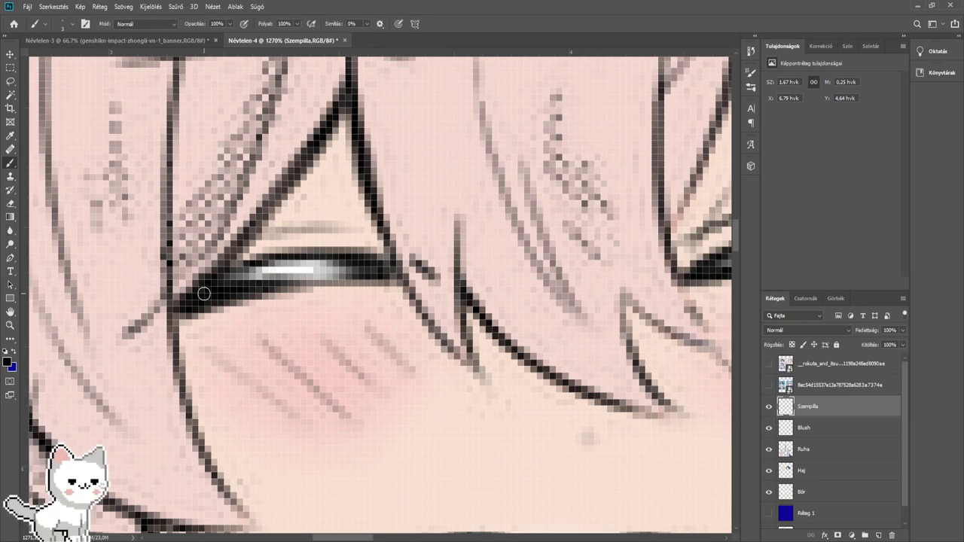
scroll(204, 286, up, 1)
mouse_move(262, 278)
mouse_down()
mouse_move(286, 271)
mouse_move(194, 302)
mouse_move(337, 269)
mouse_move(272, 269)
mouse_move(420, 262)
mouse_move(344, 265)
mouse_move(423, 263)
mouse_up()
drag(640, 259, 441, 254)
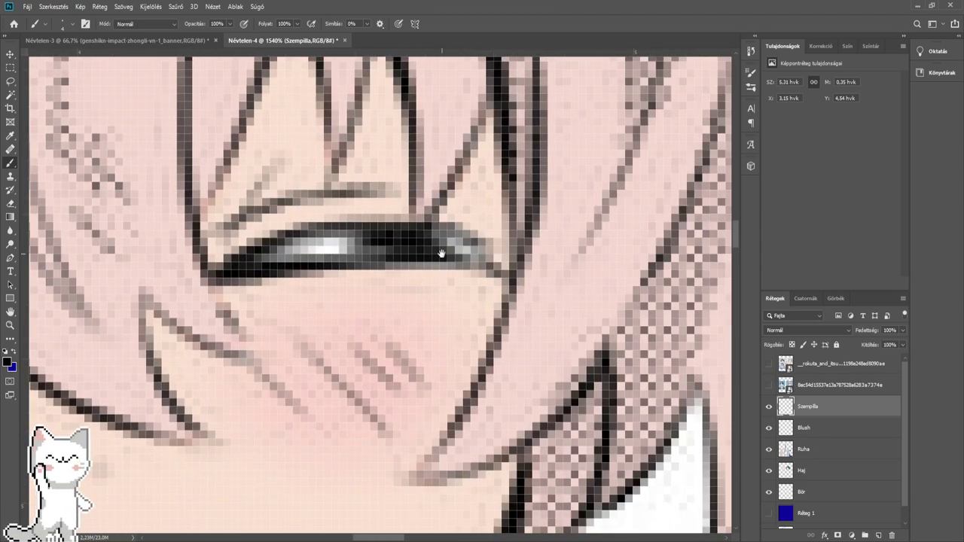
mouse_move(249, 260)
mouse_down()
mouse_move(387, 245)
mouse_move(317, 247)
mouse_move(434, 250)
mouse_move(404, 243)
mouse_move(469, 251)
mouse_up()
- Soften the pink-haired character's black lash lines with the Blur tool at 30% strength
scroll(469, 252, down, 6)
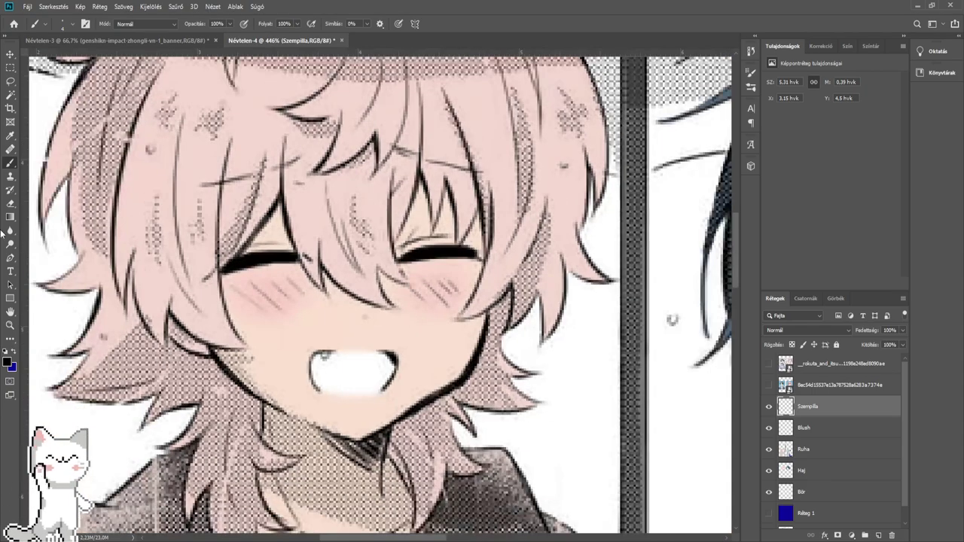
click(11, 243)
click(11, 230)
drag(324, 248, 207, 264)
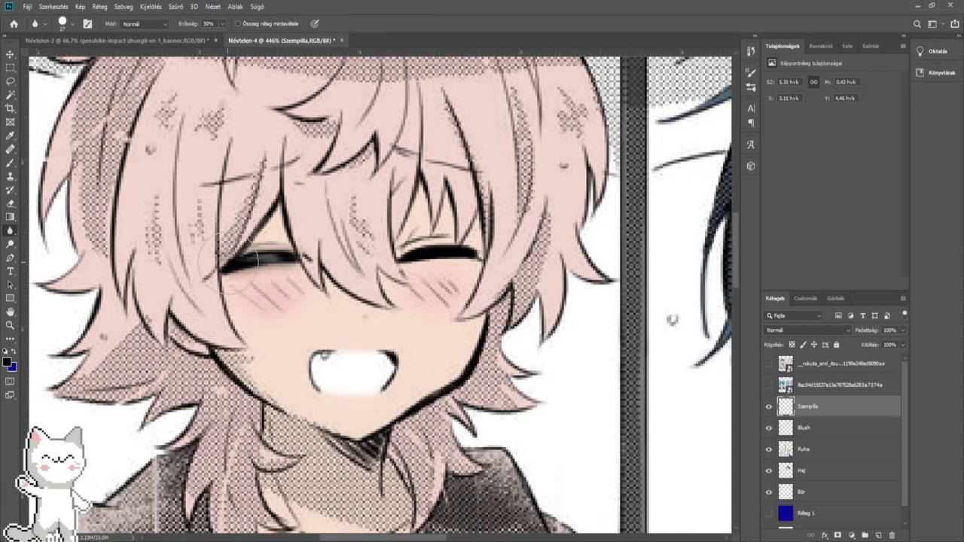
scroll(421, 249, down, 4)
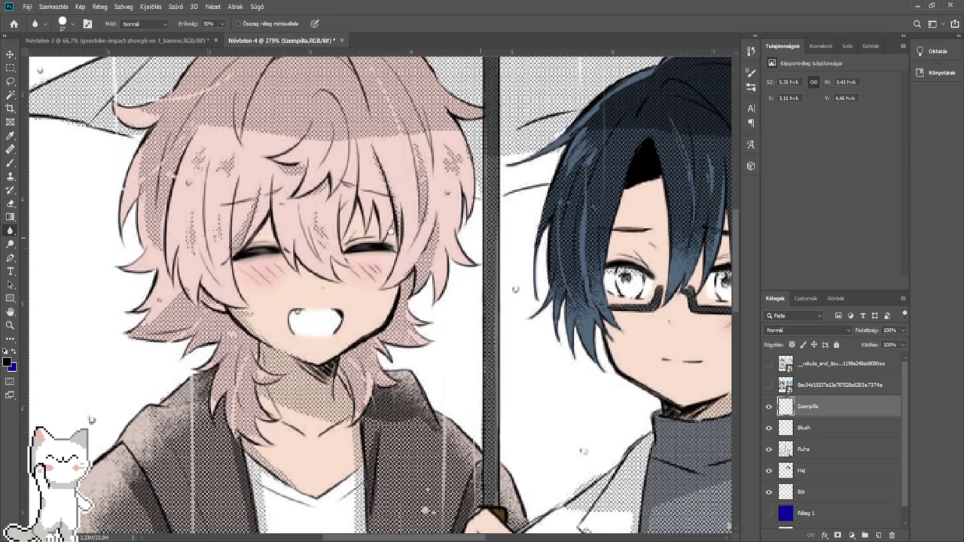
- Go over the pink-haired character's closed-eye lash lines again with the Blur tool at 30% strength
scroll(390, 226, down, 3)
scroll(296, 215, up, 4)
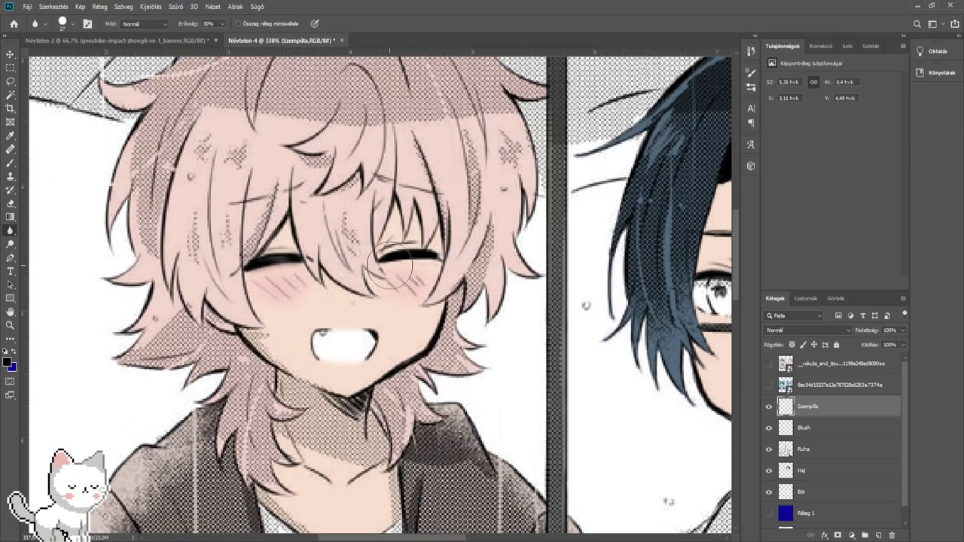
scroll(458, 249, down, 2)
drag(438, 240, 407, 235)
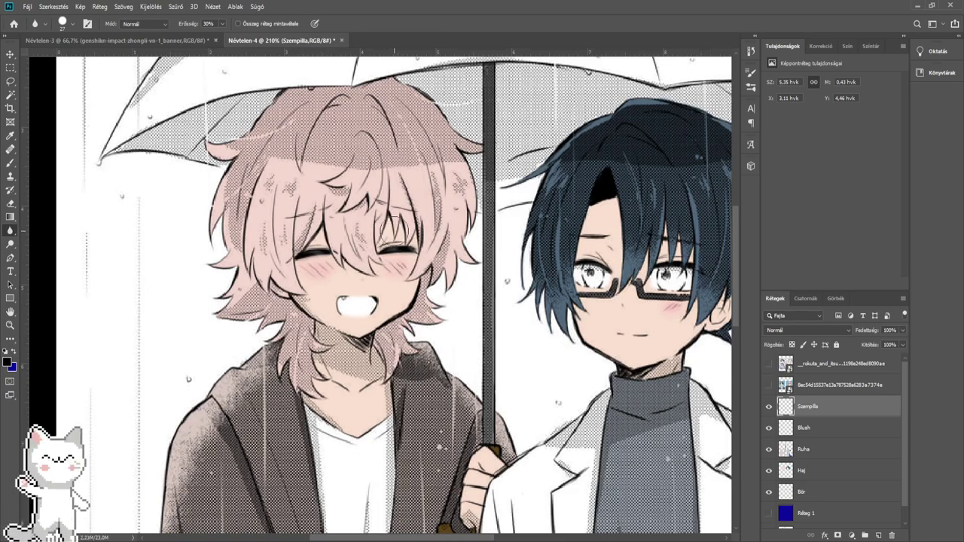
mouse_move(386, 261)
mouse_down()
mouse_move(342, 245)
mouse_move(319, 249)
mouse_move(395, 249)
mouse_up()
scroll(345, 246, up, 4)
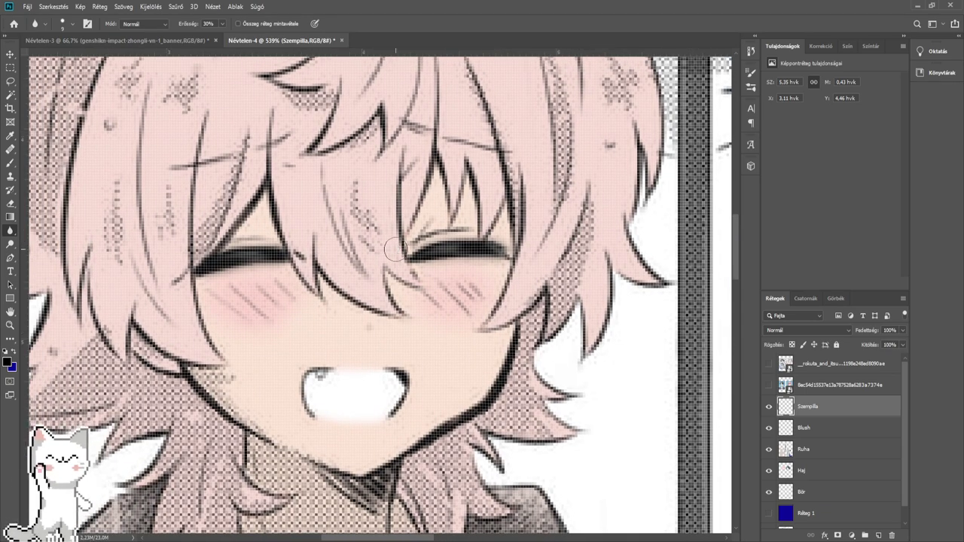
scroll(395, 250, down, 1)
drag(349, 272, 386, 287)
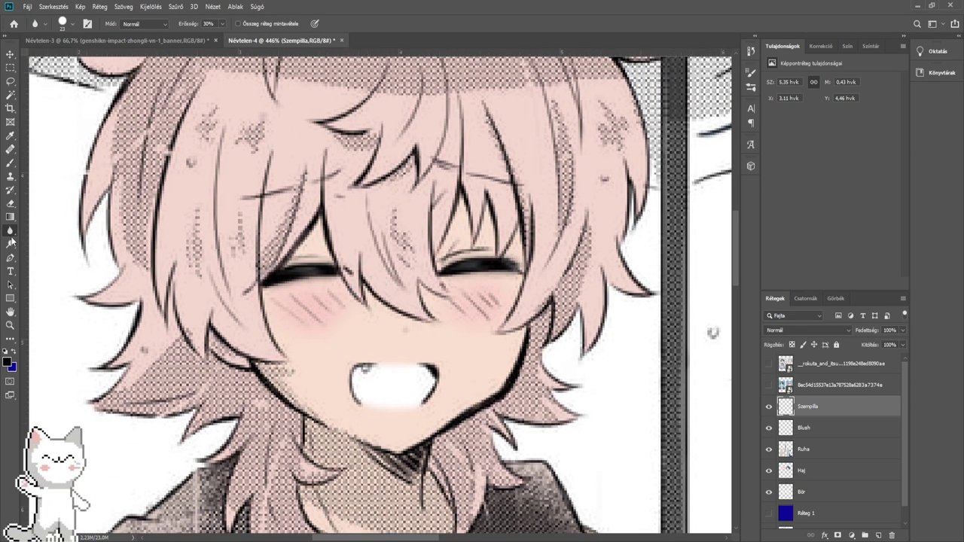
- Sample a grey foreground colour and ready a 1-pixel brush for retouching the pink-haired character's lash lines
key(i)
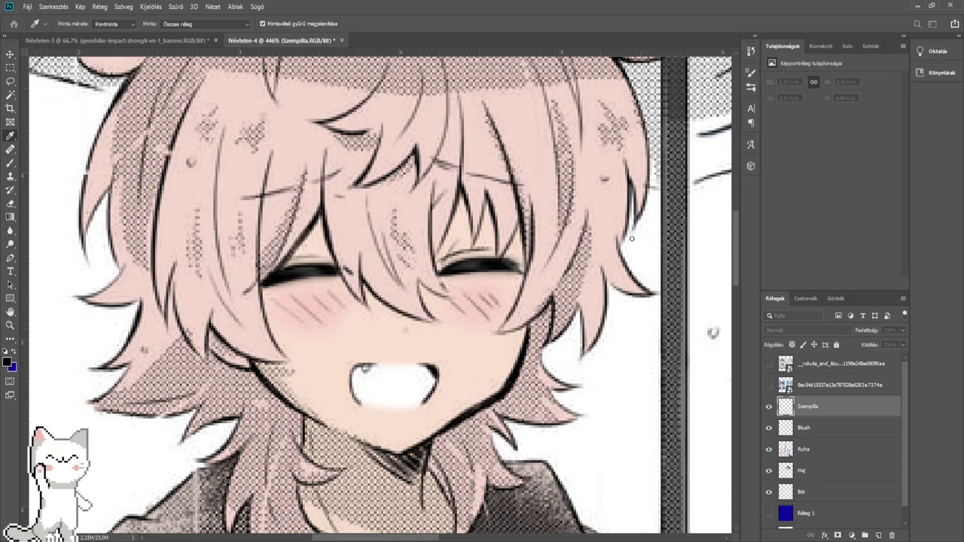
click(632, 238)
scroll(271, 273, up, 1)
drag(254, 272, 241, 277)
click(10, 163)
scroll(321, 294, up, 2)
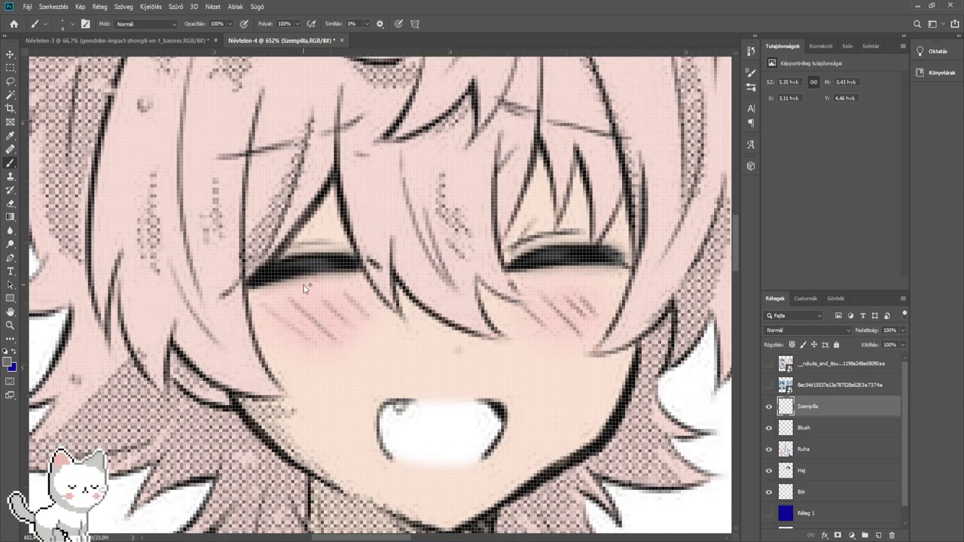
scroll(306, 289, up, 2)
drag(284, 264, 368, 254)
drag(729, 264, 422, 266)
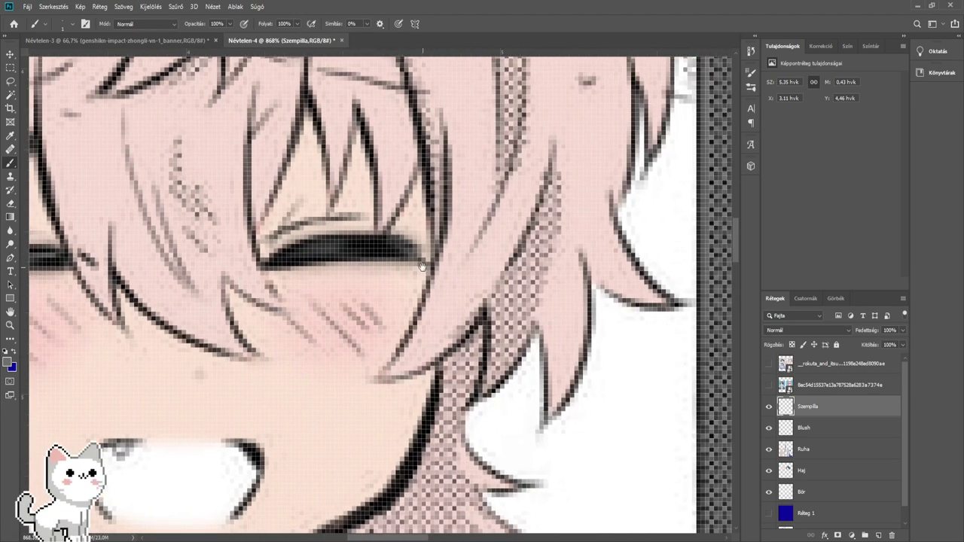
scroll(317, 252, right, 5)
key(i)
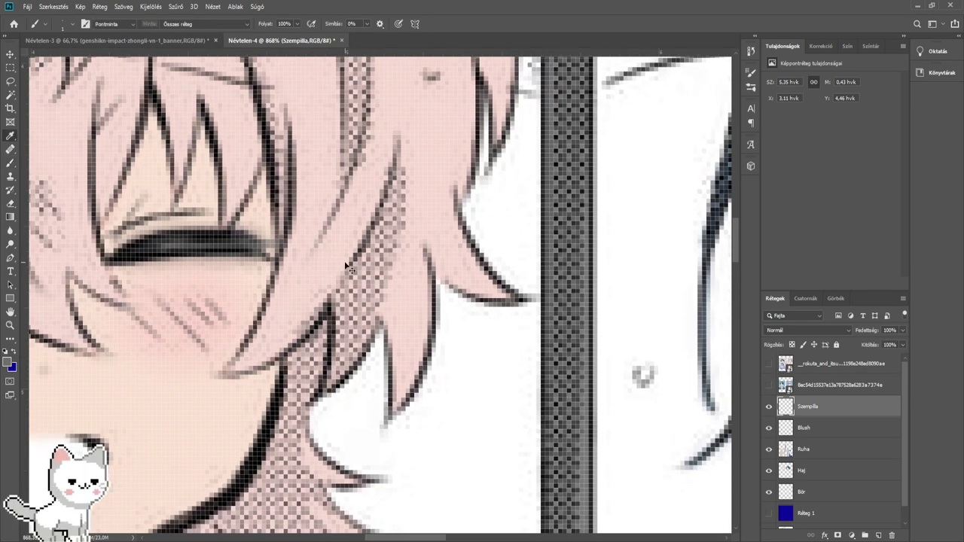
key(b)
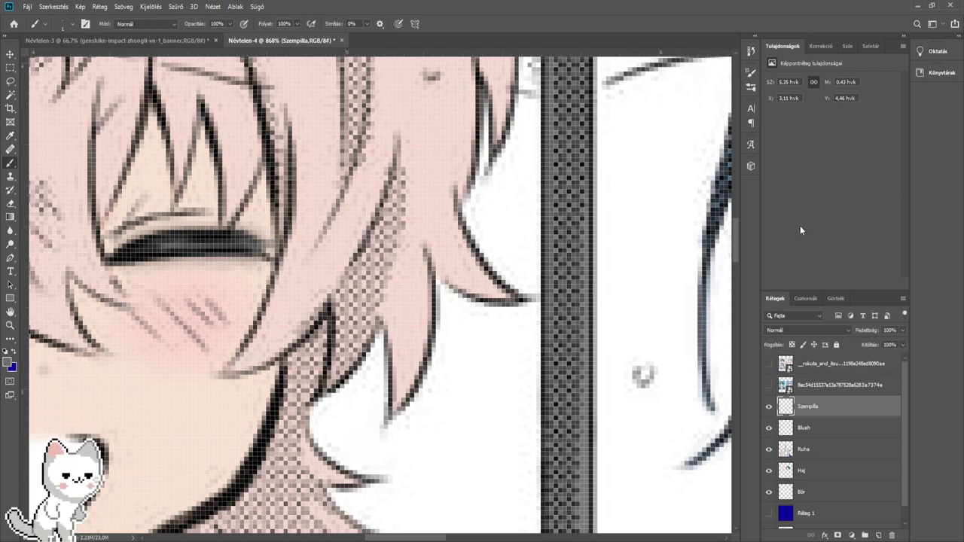
- Set the blend mode of the Szempilla layer to Lágy fény (Soft Light)
scroll(438, 257, down, 6)
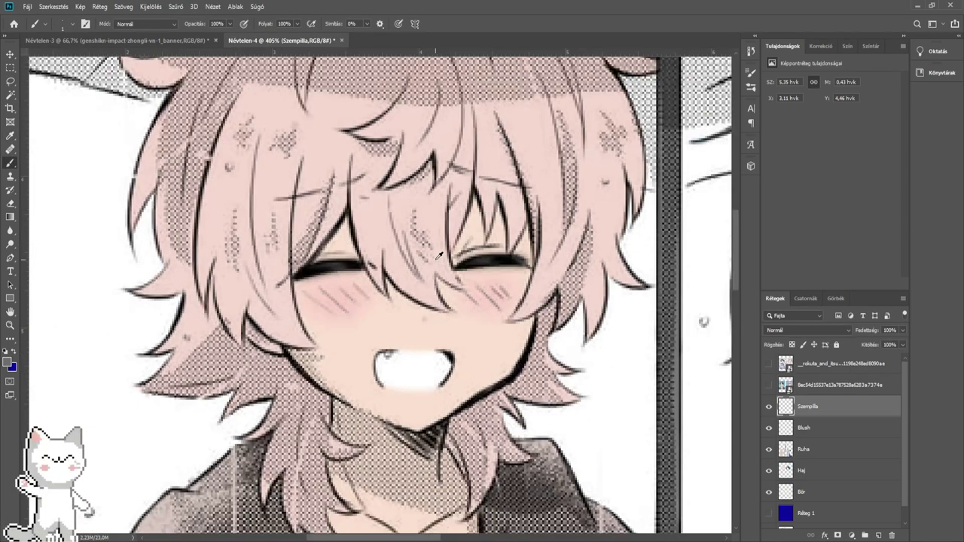
scroll(438, 256, down, 2)
click(785, 329)
key(Down)
key(Down)
key(Down)
key(Down)
key(Down)
key(Down)
key(Down)
key(Down)
key(Down)
key(Down)
key(Down)
key(Down)
key(Down)
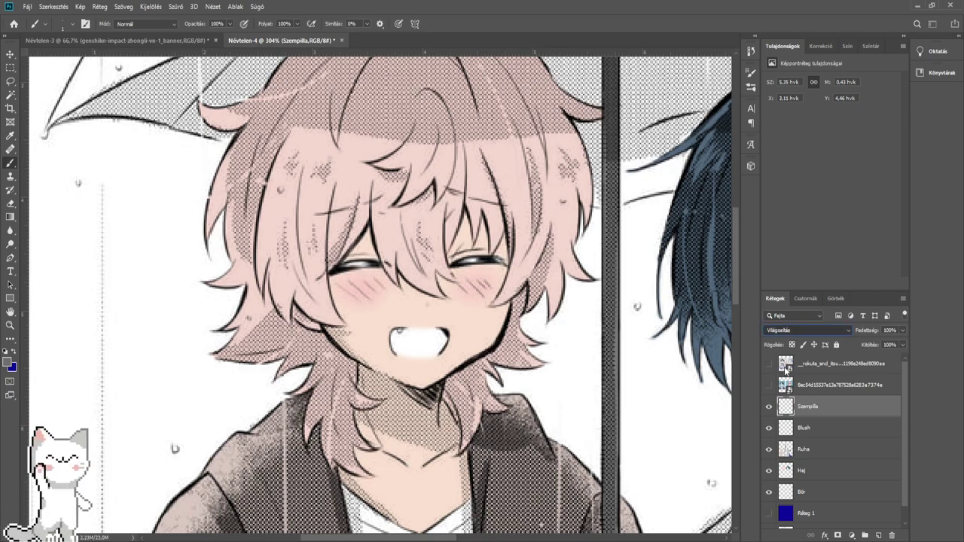
- Examine the lash lines of both characters at different zoom levels under the new blend mode
drag(669, 360, 467, 341)
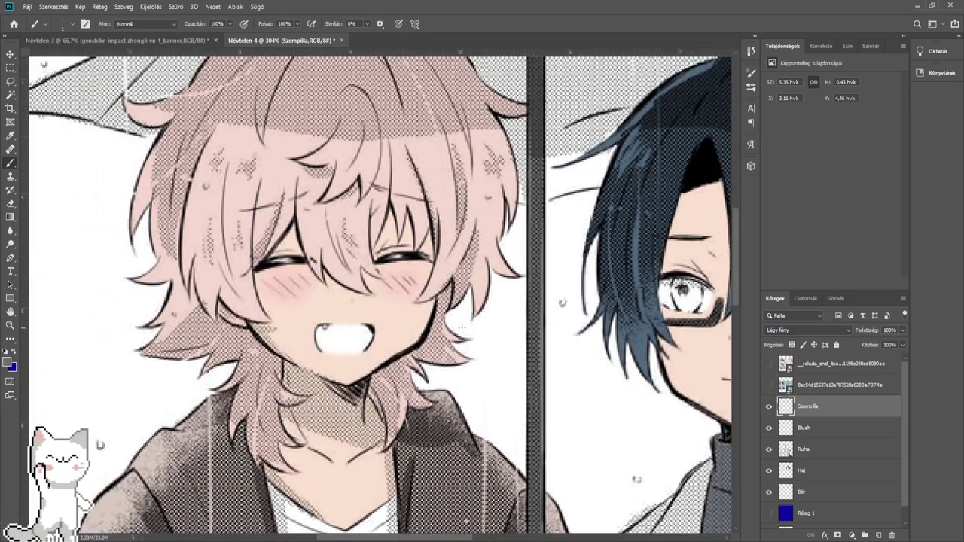
scroll(466, 327, down, 4)
scroll(465, 328, up, 5)
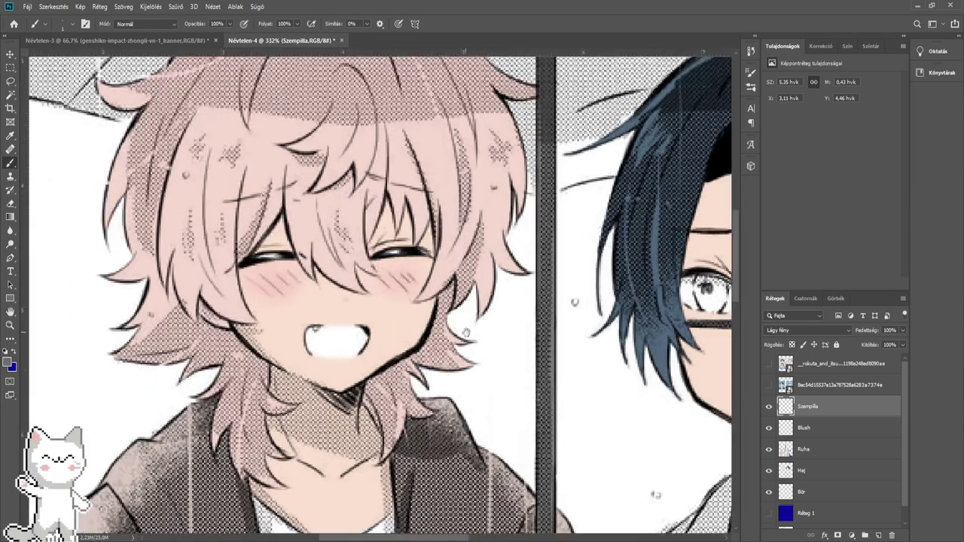
drag(524, 357, 437, 326)
scroll(437, 325, down, 2)
scroll(390, 316, up, 2)
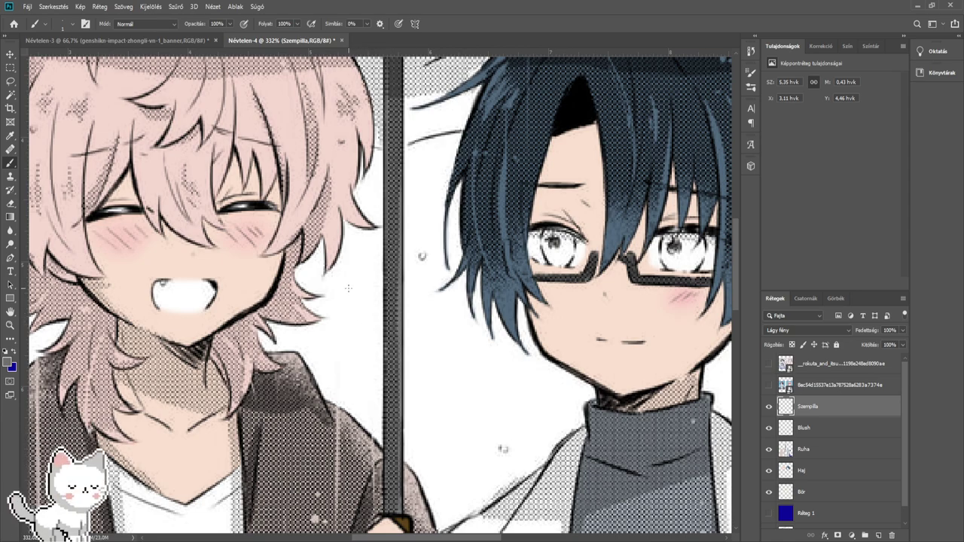
scroll(368, 296, down, 2)
scroll(344, 291, up, 2)
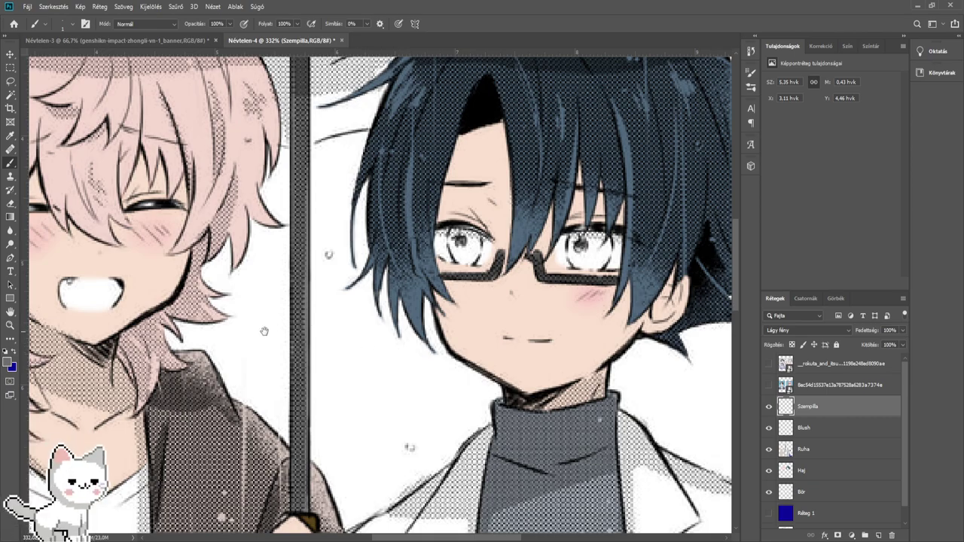
drag(265, 331, 368, 359)
drag(555, 346, 423, 351)
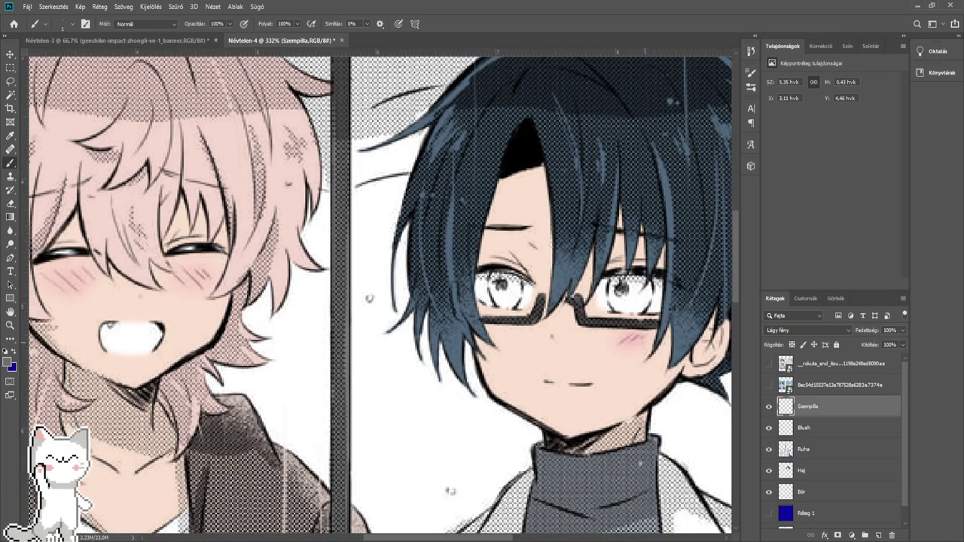
- Add a new layer named Száj above the Szempilla layer and choose a pink foreground colour
drag(354, 393, 663, 499)
click(878, 535)
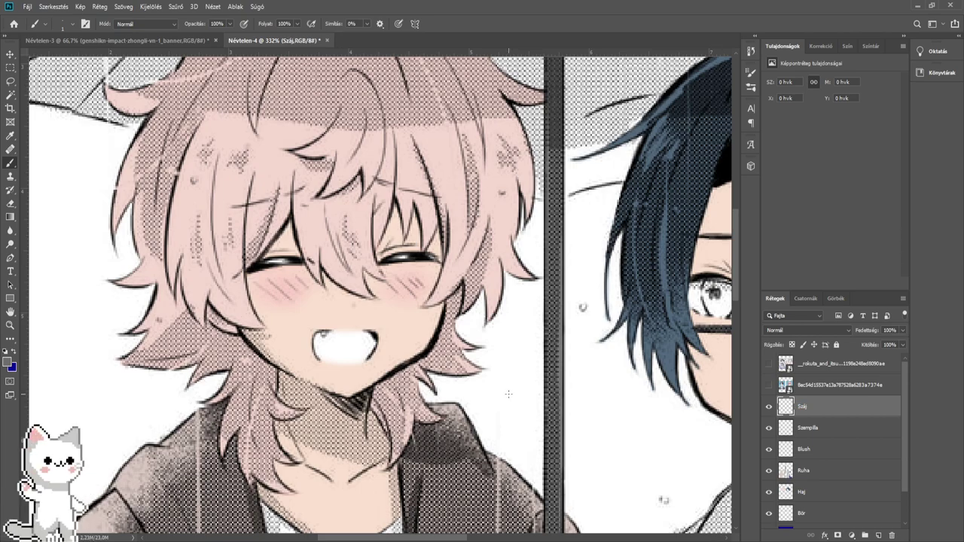
key(i)
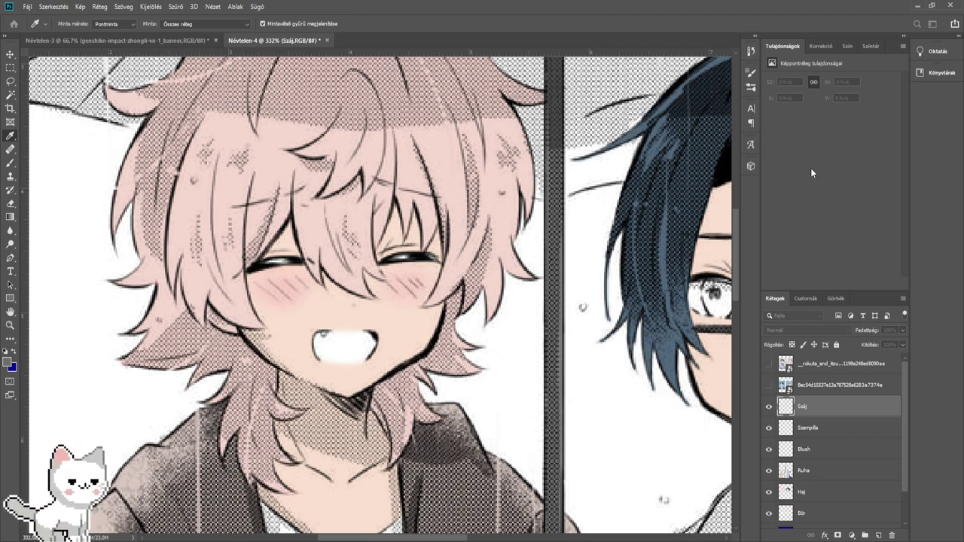
key(b)
- Try painting the inside of the pink-haired character's open mouth pink on the Száj layer in Többszörözés (Multiply) mode
scroll(321, 317, up, 10)
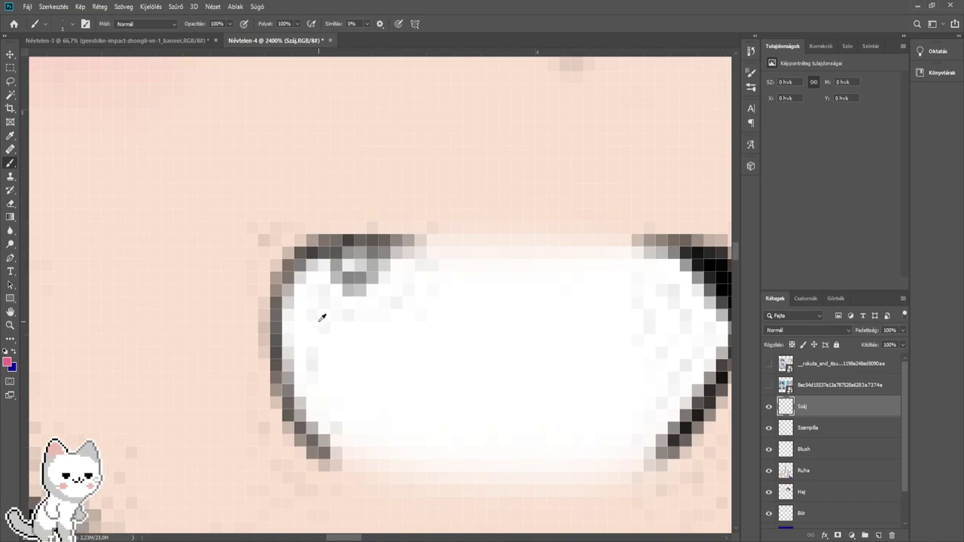
mouse_move(321, 316)
mouse_down()
mouse_move(314, 265)
mouse_move(411, 363)
mouse_move(343, 377)
mouse_up()
click(793, 330)
click(791, 372)
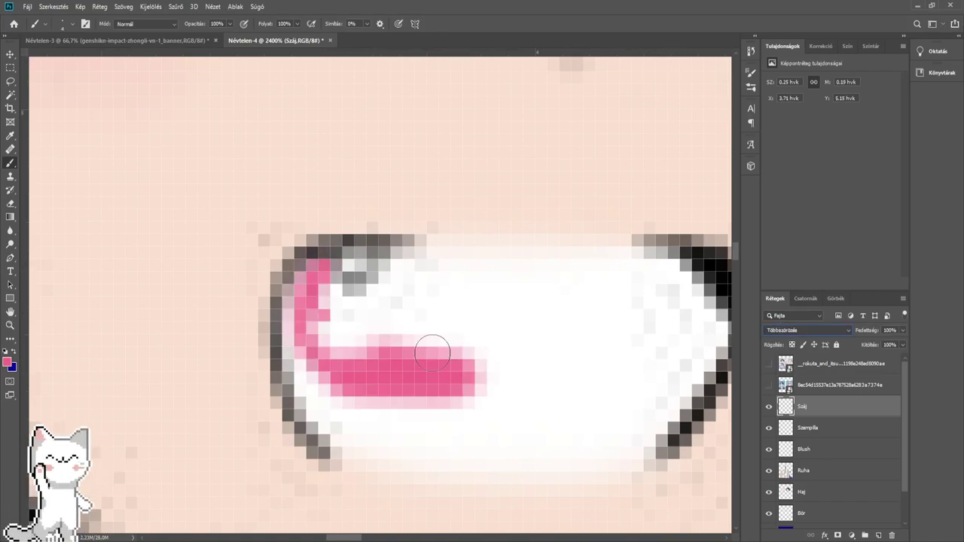
key(])
key(])
key(])
key(])
mouse_move(442, 352)
mouse_down()
mouse_move(510, 373)
mouse_move(527, 344)
mouse_move(620, 318)
mouse_move(466, 287)
mouse_up()
scroll(610, 314, down, 5)
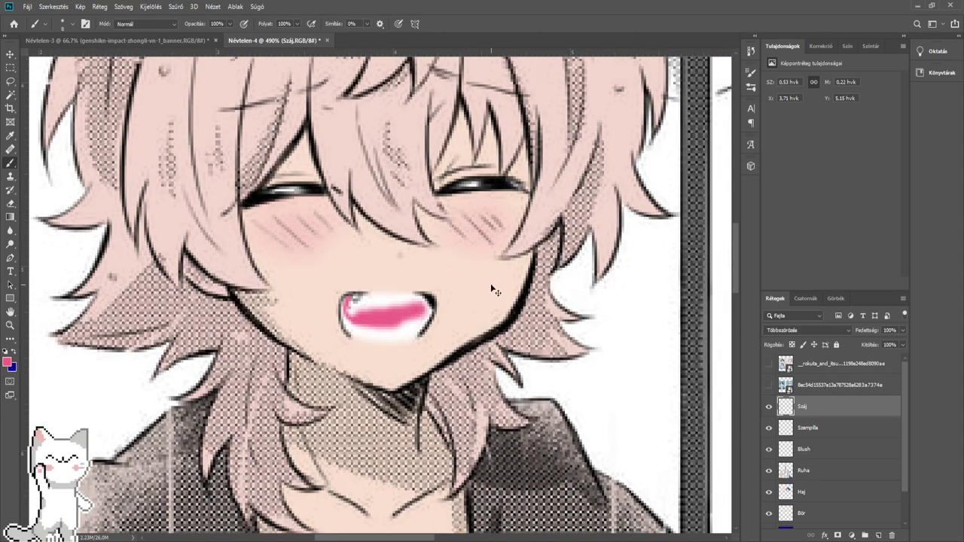
- Undo the pink mouth strokes and set the Száj layer's blend mode to Többszörözés (Multiply)
key(ctrl+z)
key(ctrl+z)
key(ctrl+z)
key(ctrl+z)
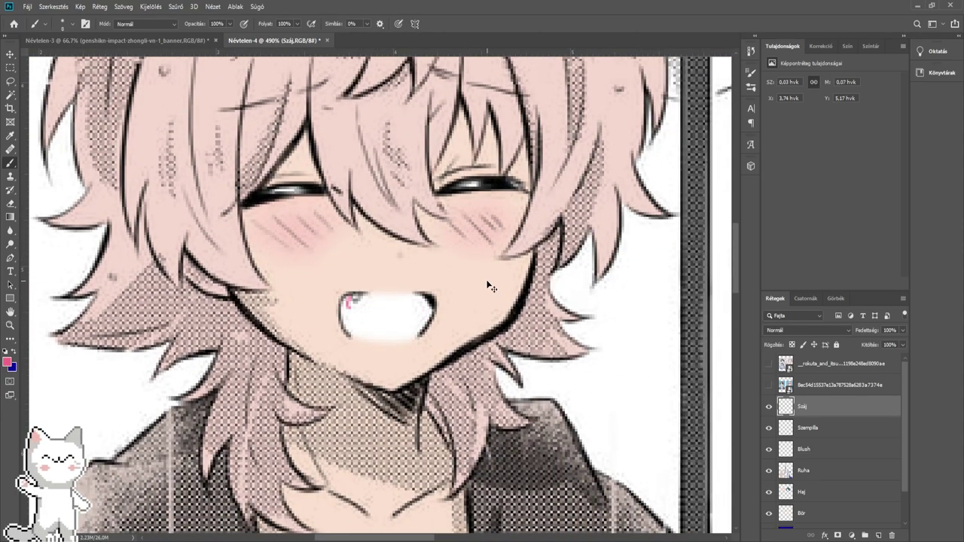
click(779, 331)
click(778, 325)
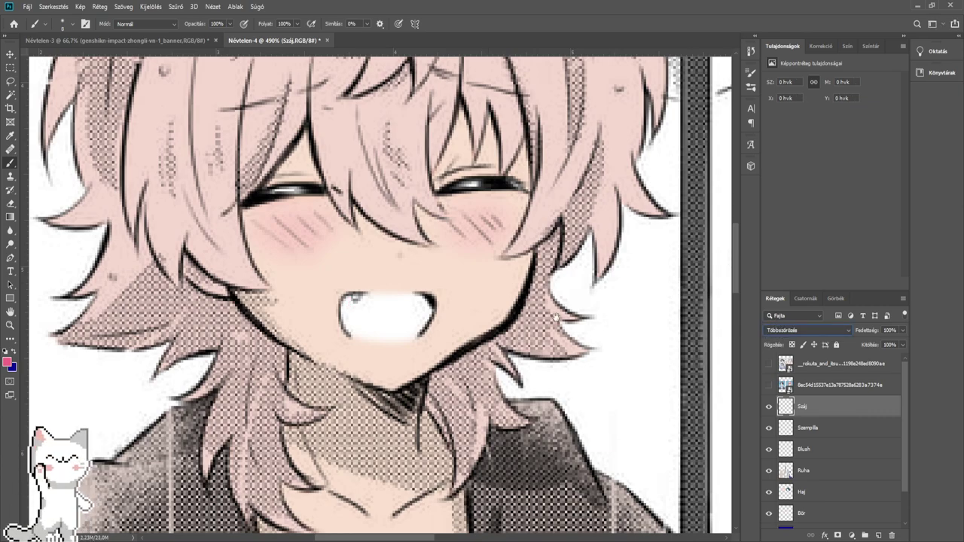
- Choose a redder foreground colour and fill the pink-haired character's open mouth with it, leaving the small fang unpainted
drag(436, 305, 449, 317)
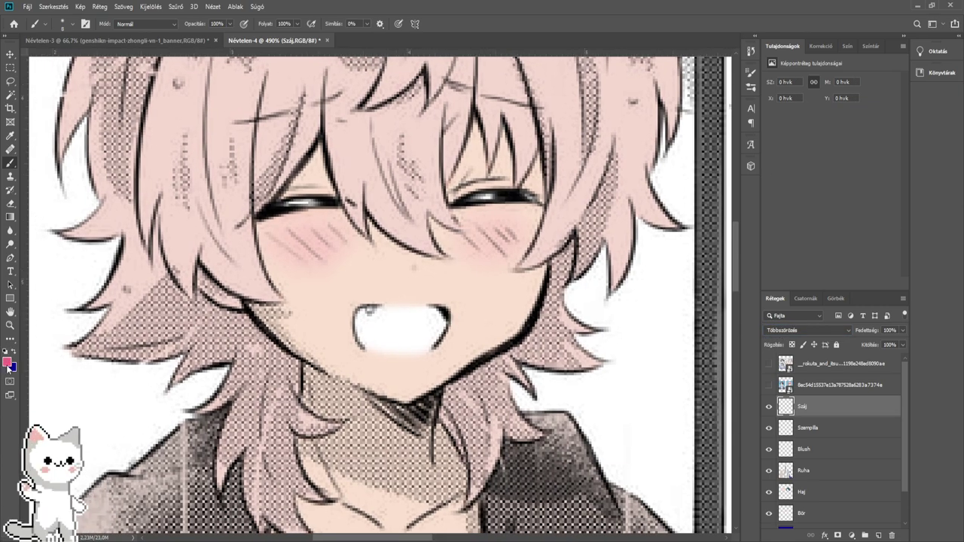
key(i)
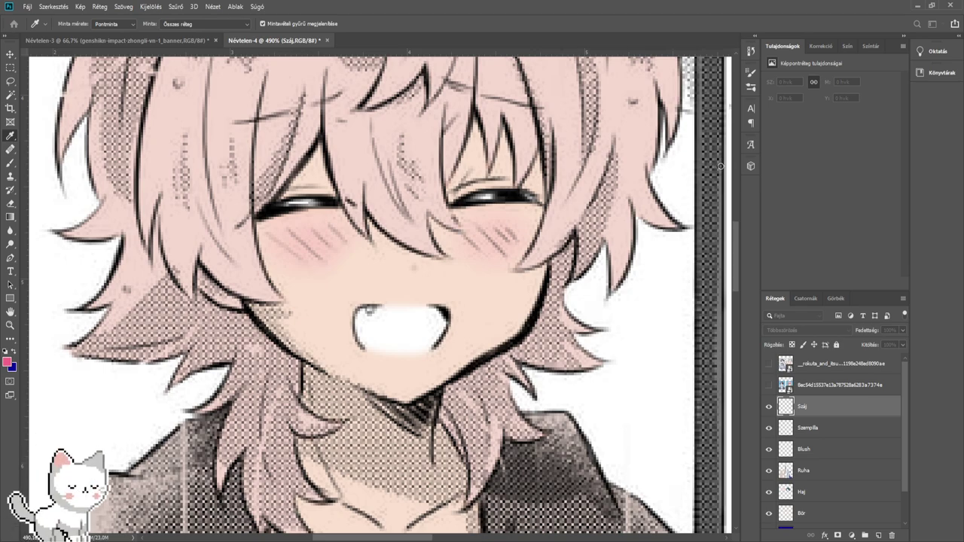
key(b)
scroll(381, 337, up, 5)
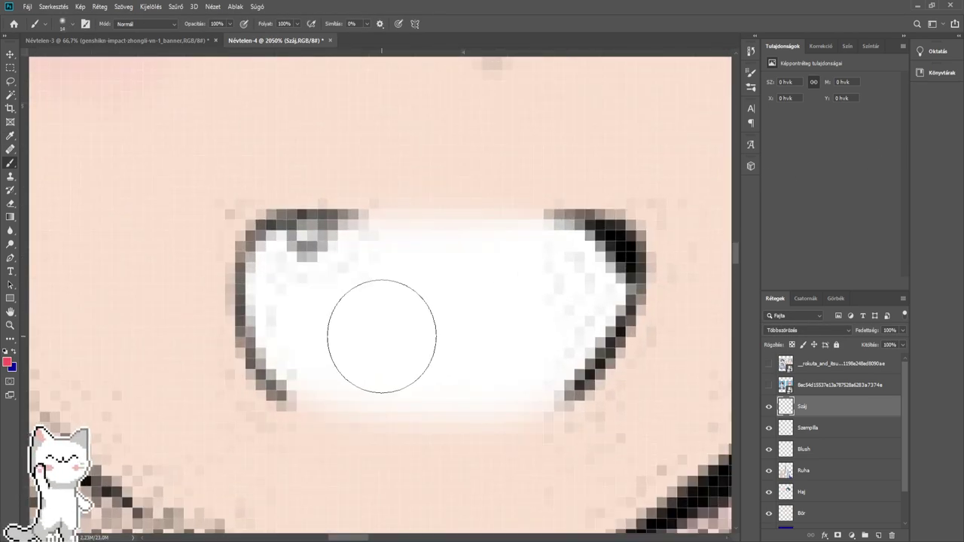
mouse_move(381, 337)
mouse_down()
mouse_move(424, 319)
mouse_move(543, 301)
mouse_move(574, 284)
mouse_move(548, 312)
mouse_move(581, 285)
mouse_move(536, 318)
mouse_move(574, 289)
mouse_move(475, 297)
mouse_move(484, 274)
mouse_move(401, 276)
mouse_move(396, 267)
mouse_move(407, 280)
mouse_move(369, 279)
mouse_move(378, 279)
mouse_move(360, 248)
mouse_move(334, 294)
mouse_move(293, 303)
mouse_move(278, 324)
mouse_move(301, 369)
mouse_move(449, 380)
mouse_move(558, 374)
mouse_move(526, 378)
mouse_move(530, 353)
mouse_move(292, 339)
mouse_move(282, 334)
mouse_move(284, 298)
mouse_move(256, 289)
mouse_move(276, 246)
mouse_move(293, 289)
mouse_move(274, 245)
mouse_move(308, 282)
mouse_up()
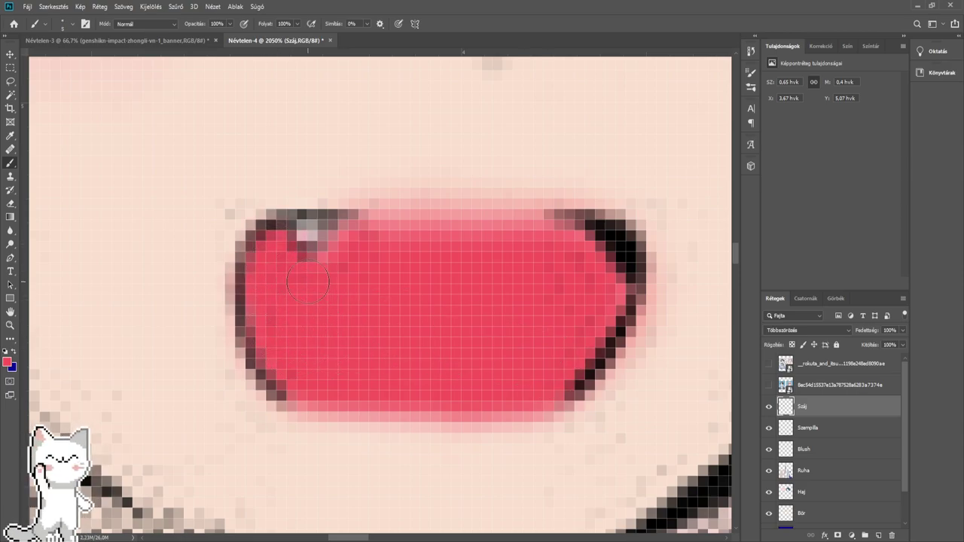
- Erase the red that spills onto the skin above and beside the pink-haired character's mouth outline
scroll(356, 252, down, 10)
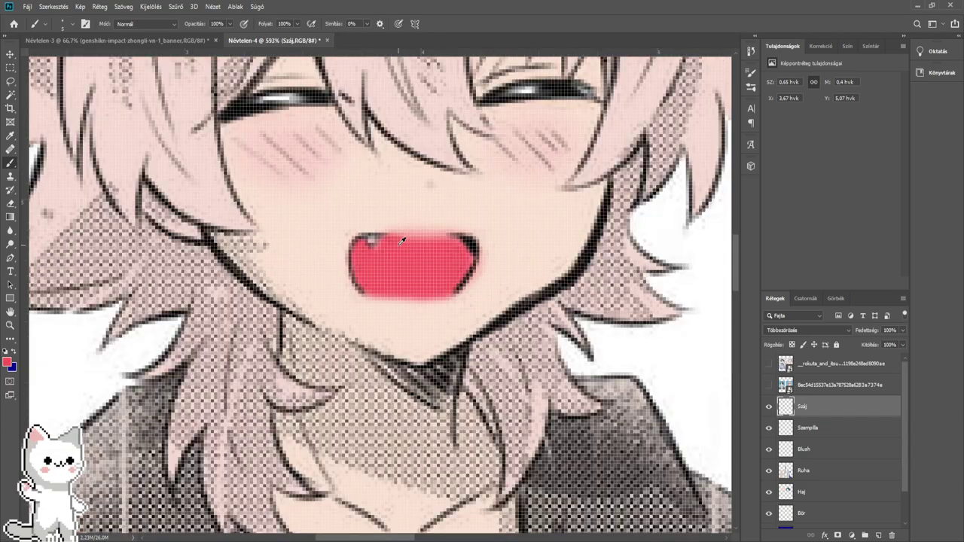
scroll(404, 240, up, 6)
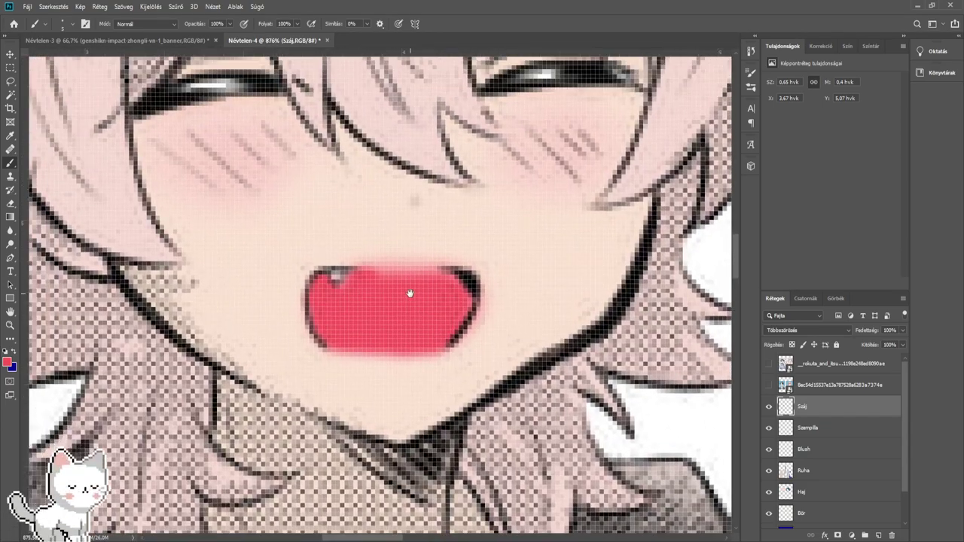
scroll(382, 277, up, 1)
drag(356, 286, 374, 296)
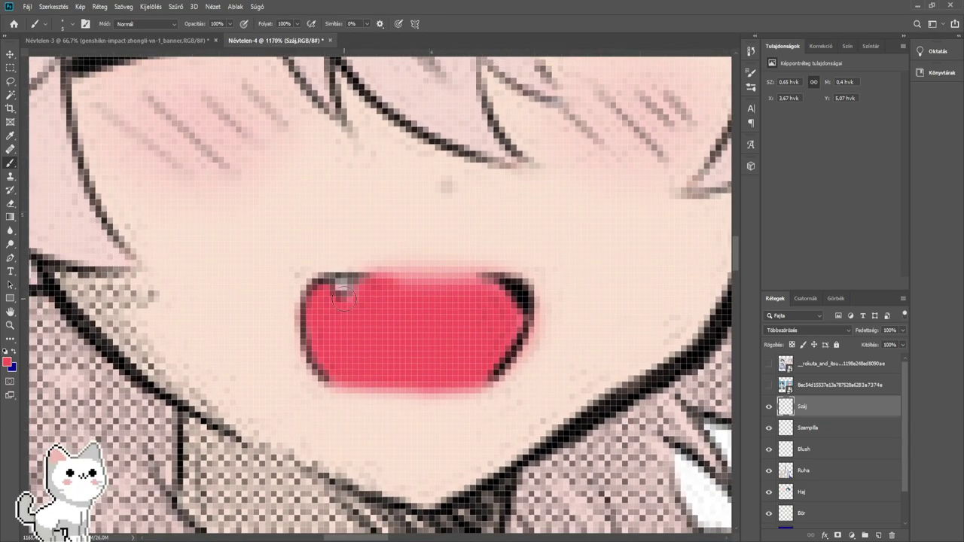
scroll(344, 286, up, 2)
key(e)
click(332, 274)
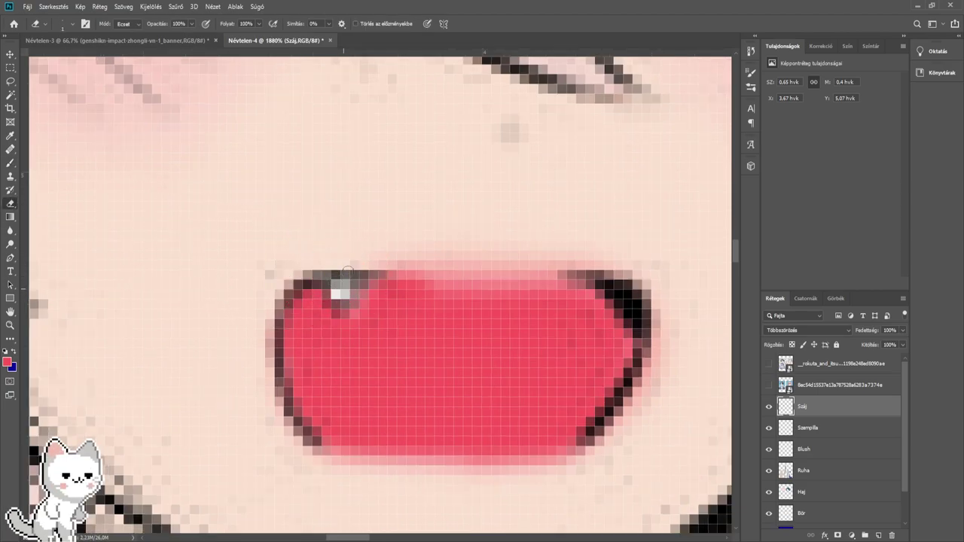
mouse_move(368, 272)
mouse_down()
mouse_move(348, 267)
mouse_move(519, 243)
mouse_move(357, 243)
mouse_move(614, 259)
mouse_up()
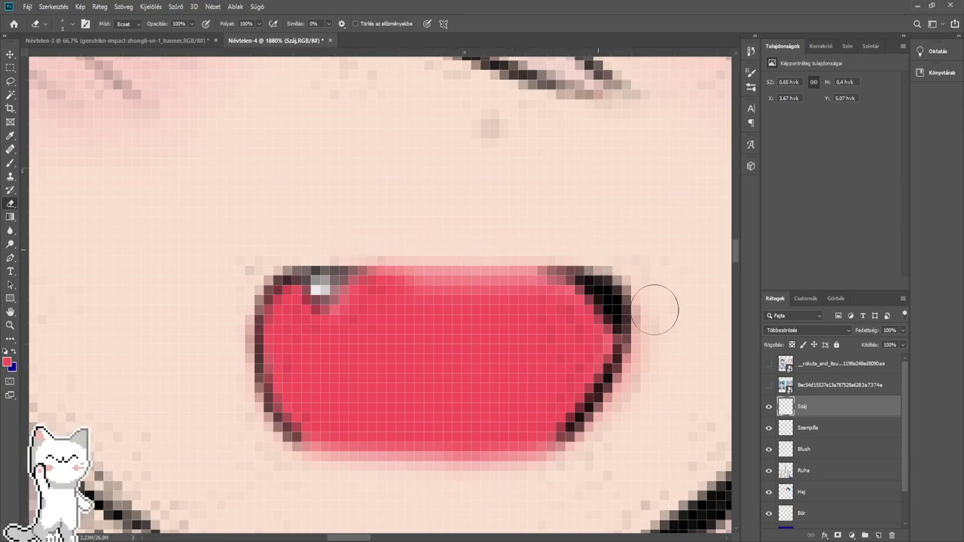
drag(655, 308, 612, 269)
drag(604, 372, 599, 328)
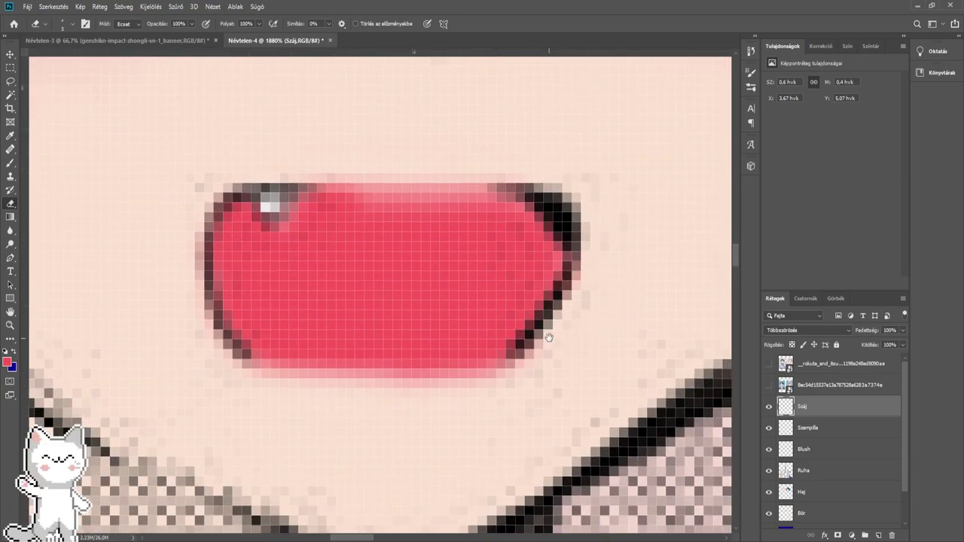
scroll(552, 268, down, 1)
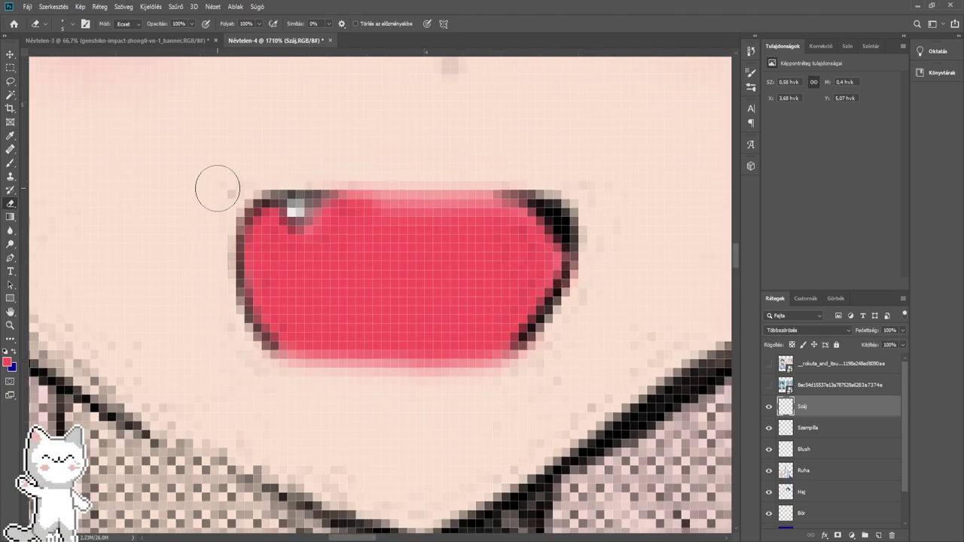
scroll(224, 194, down, 1)
scroll(265, 167, down, 2)
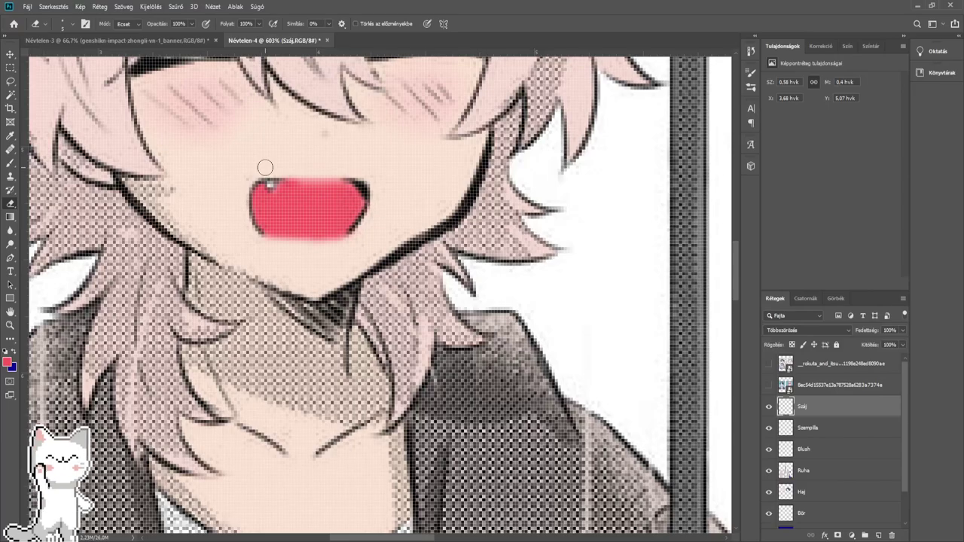
- Erase the remaining red that extends past the right edge of the pink-haired character's mouth on the Száj layer
drag(341, 205, 397, 238)
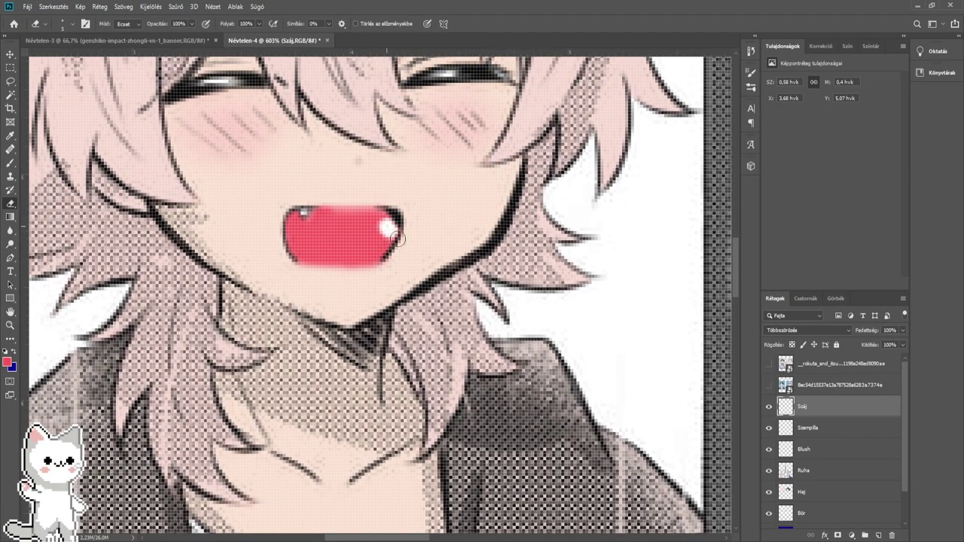
scroll(427, 218, up, 4)
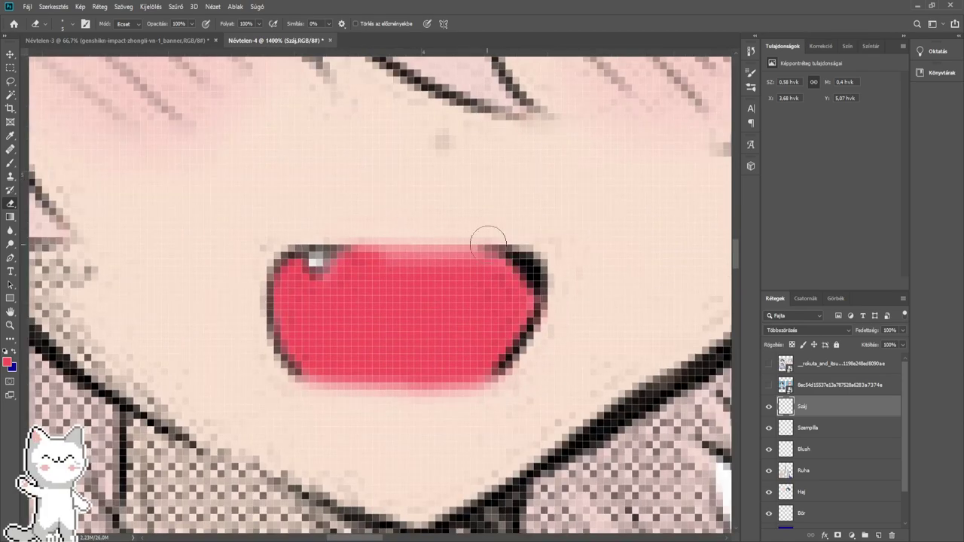
drag(516, 241, 452, 222)
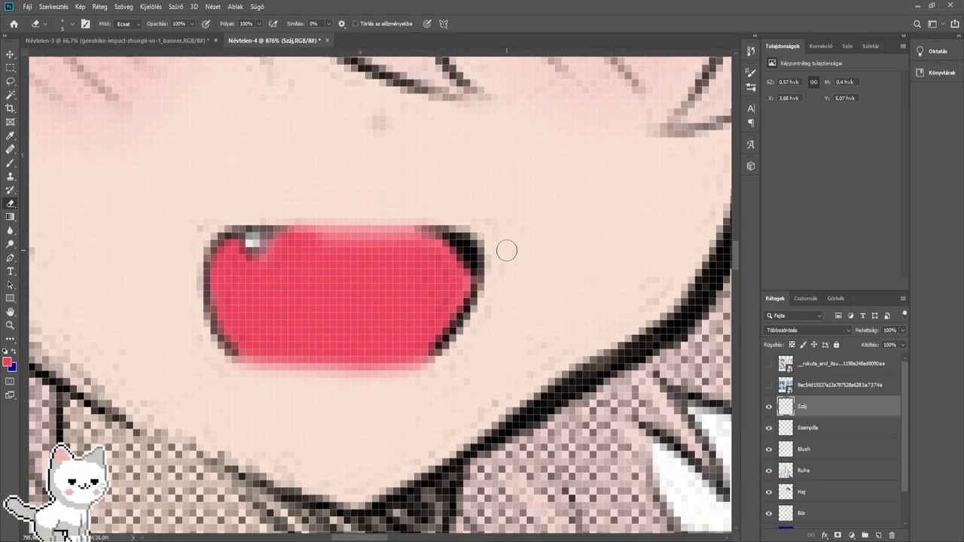
scroll(366, 339, down, 2)
scroll(366, 329, up, 4)
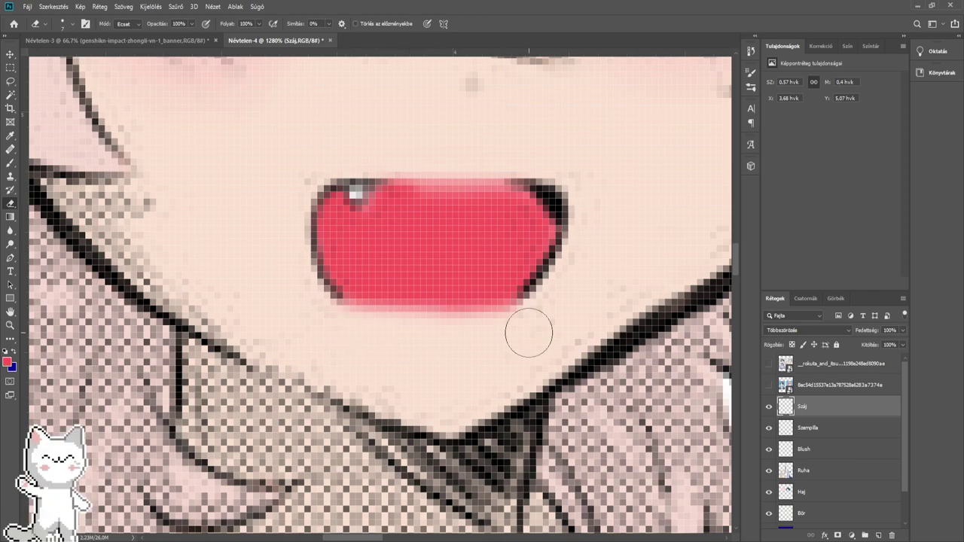
scroll(523, 316, down, 3)
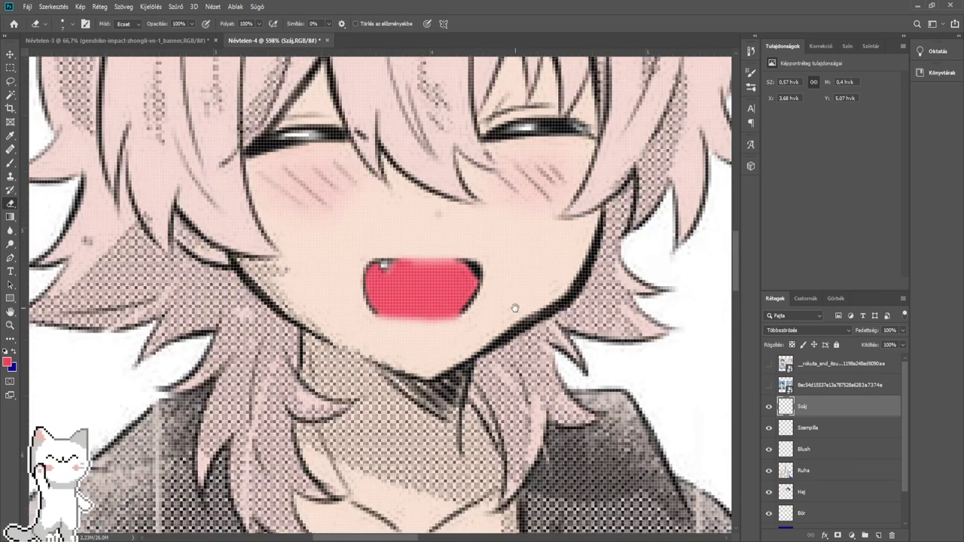
drag(514, 308, 473, 302)
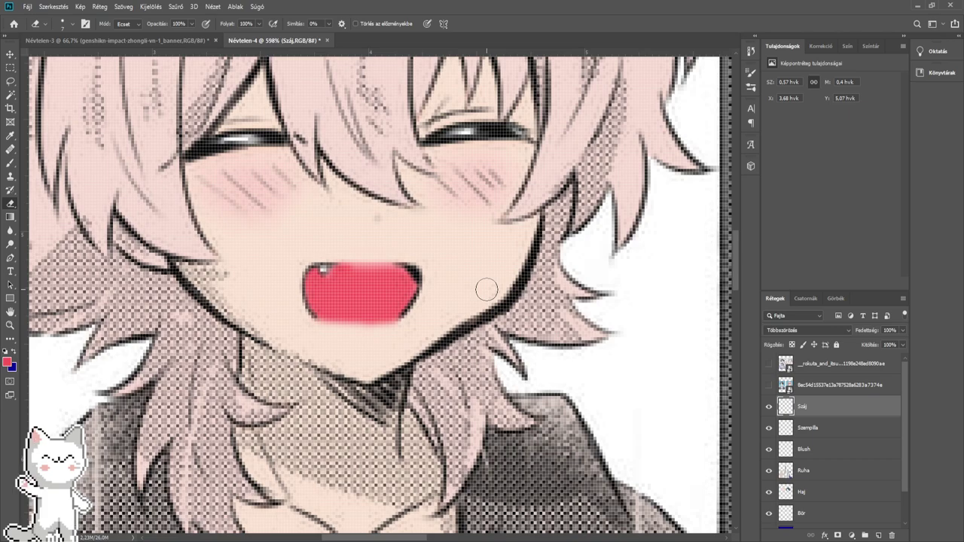
scroll(394, 260, up, 3)
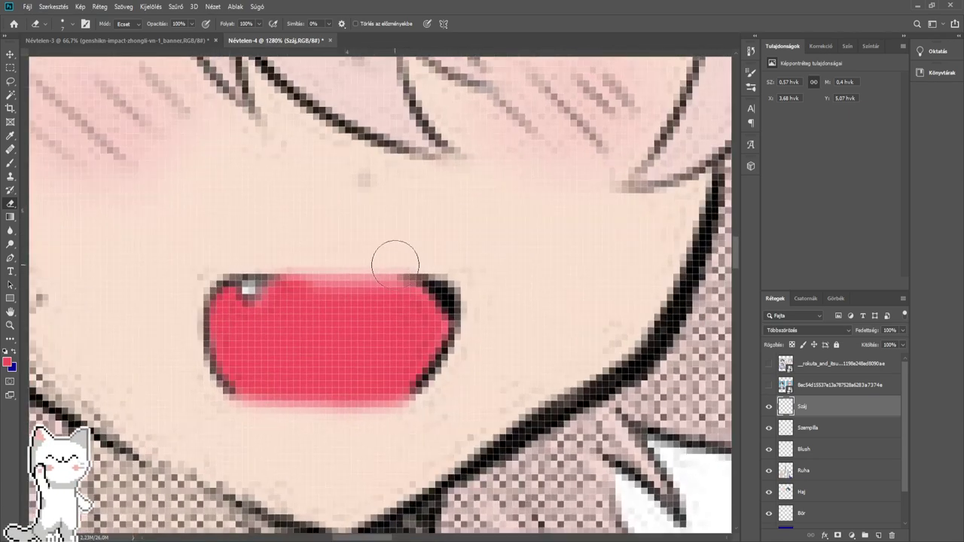
- Inspect the edges of the red mouth fill up close, switching to the Brush and then to the Blur tool
click(12, 163)
drag(247, 236, 313, 247)
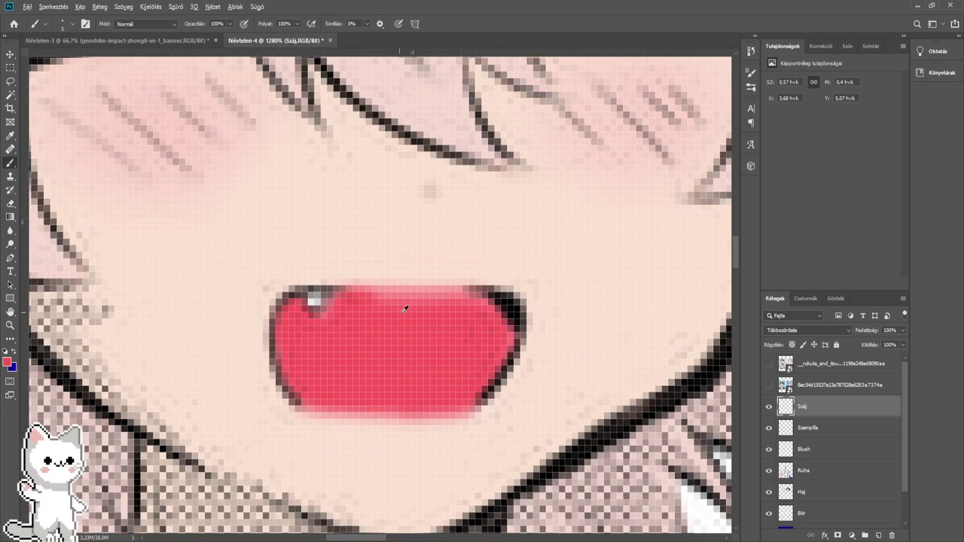
scroll(404, 308, up, 1)
scroll(348, 302, down, 3)
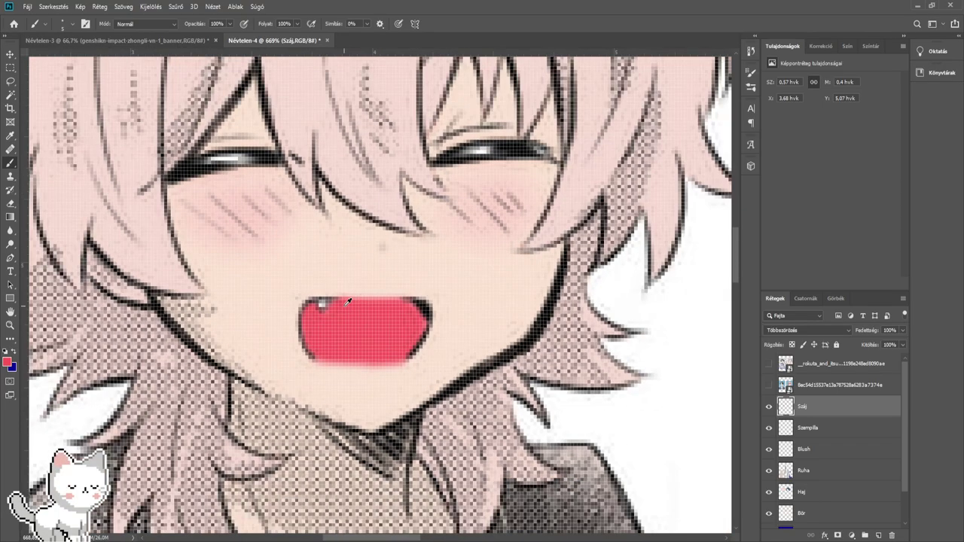
scroll(348, 302, down, 2)
scroll(316, 233, up, 3)
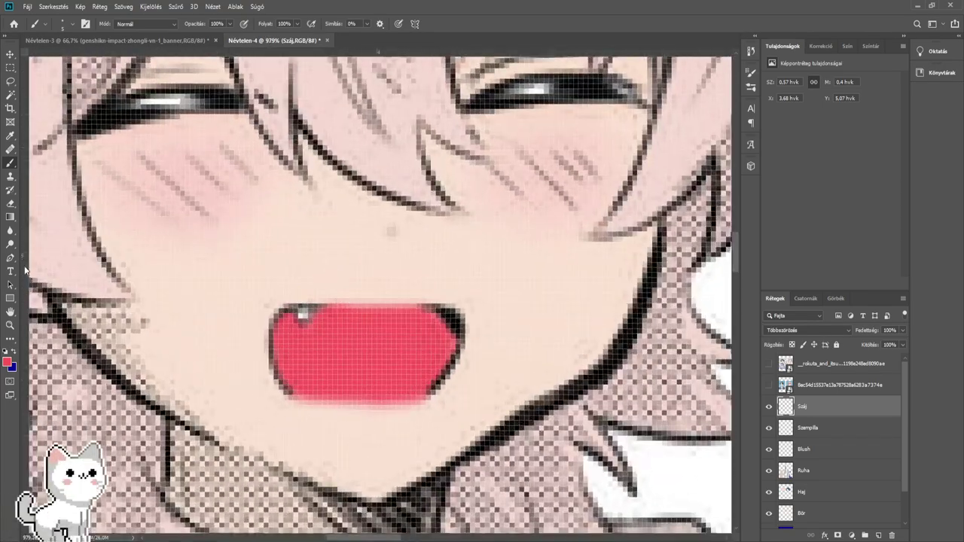
click(10, 231)
scroll(381, 316, up, 2)
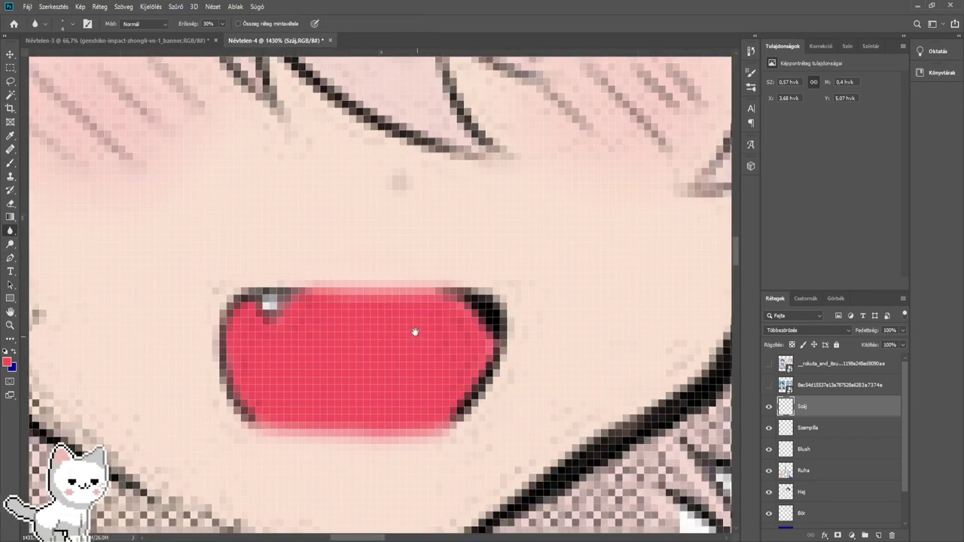
scroll(415, 332, down, 2)
scroll(501, 359, down, 4)
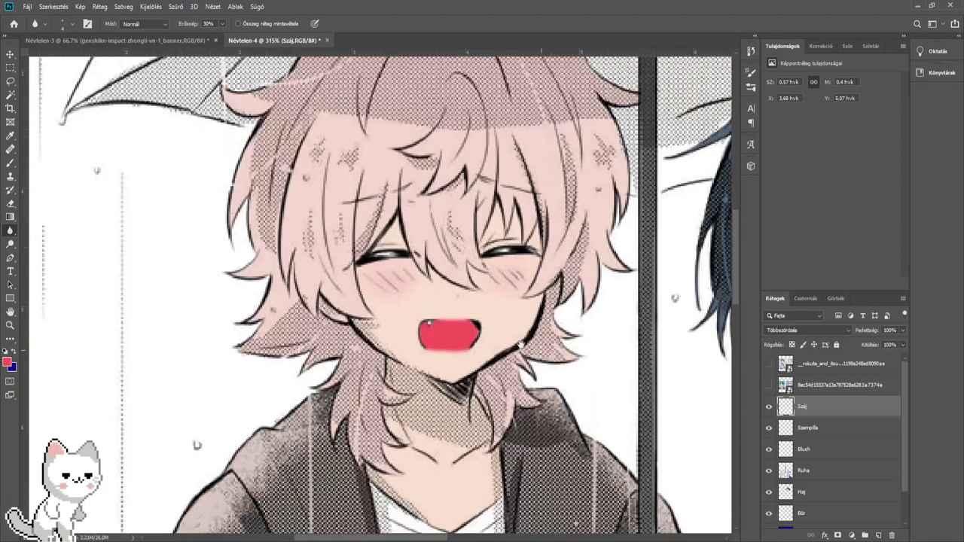
- Lower the Száj layer's opacity to 70% to soften the red mouth fill
scroll(519, 344, down, 2)
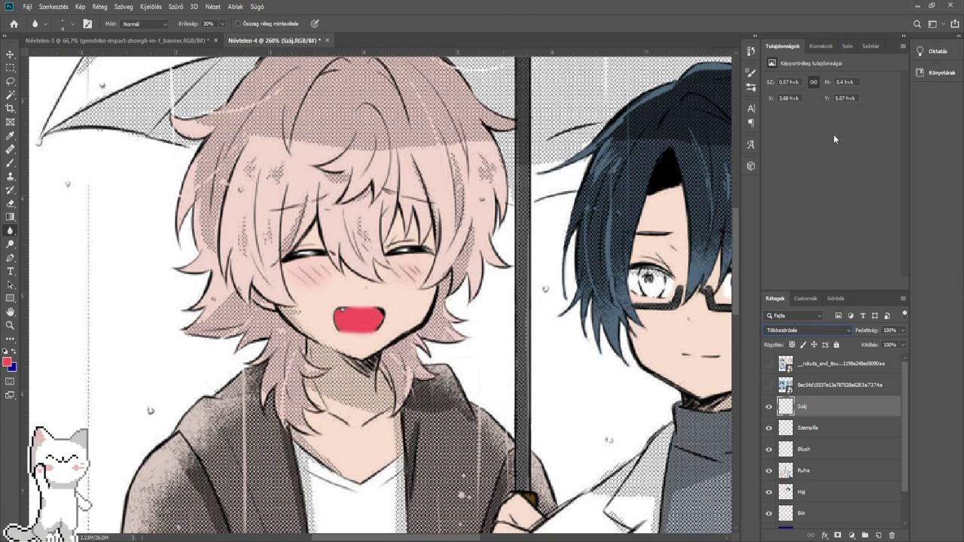
key(space)
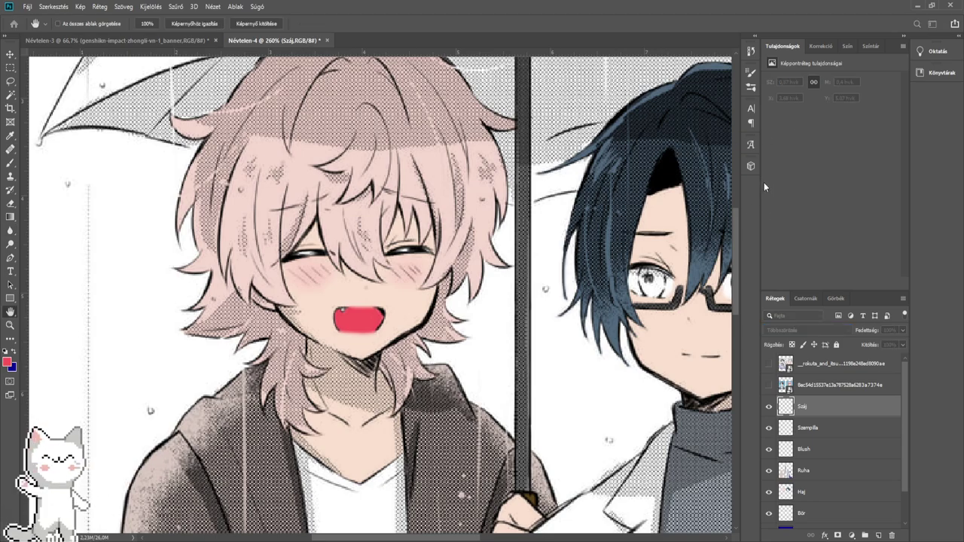
drag(763, 183, 760, 185)
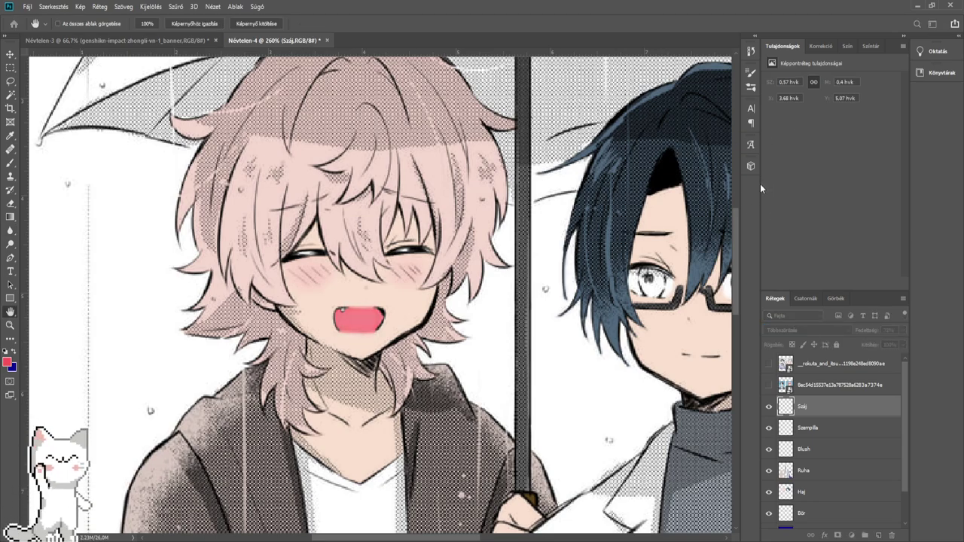
click(922, 160)
drag(620, 263, 524, 253)
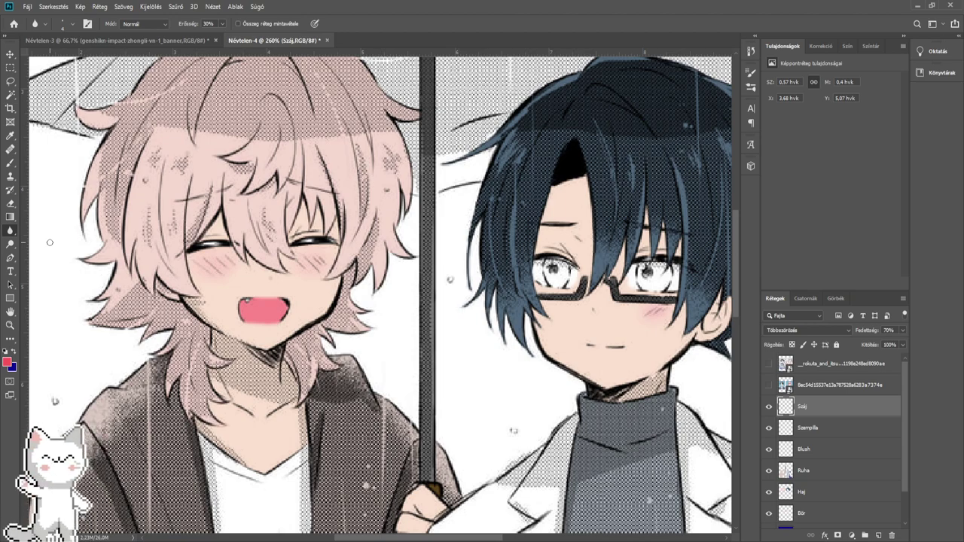
- Examine the colouring of both characters up close and in the full illustration, including the softened mouth and the uncoloured eyes
scroll(50, 242, down, 6)
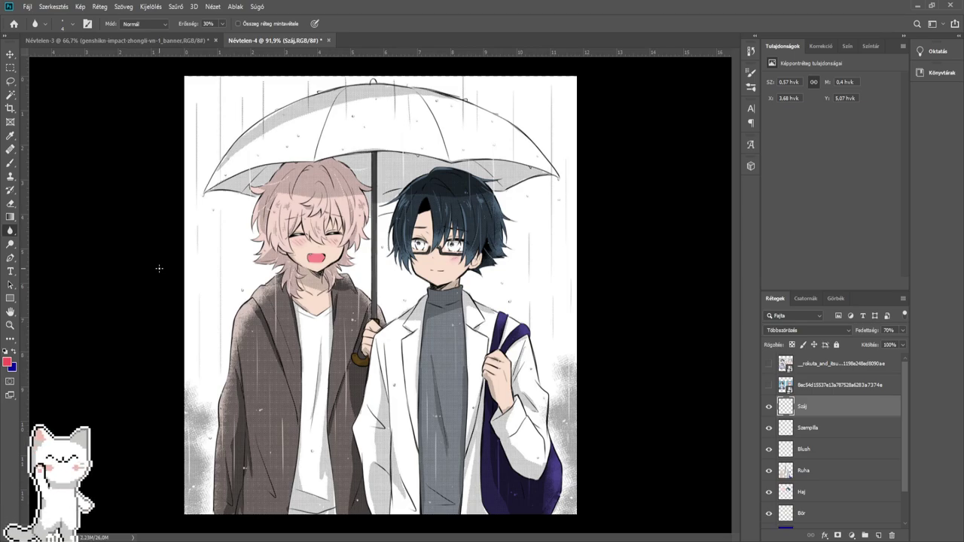
scroll(273, 266, up, 4)
mouse_move(452, 226)
mouse_down()
mouse_move(285, 296)
mouse_move(311, 308)
mouse_up()
scroll(283, 294, up, 2)
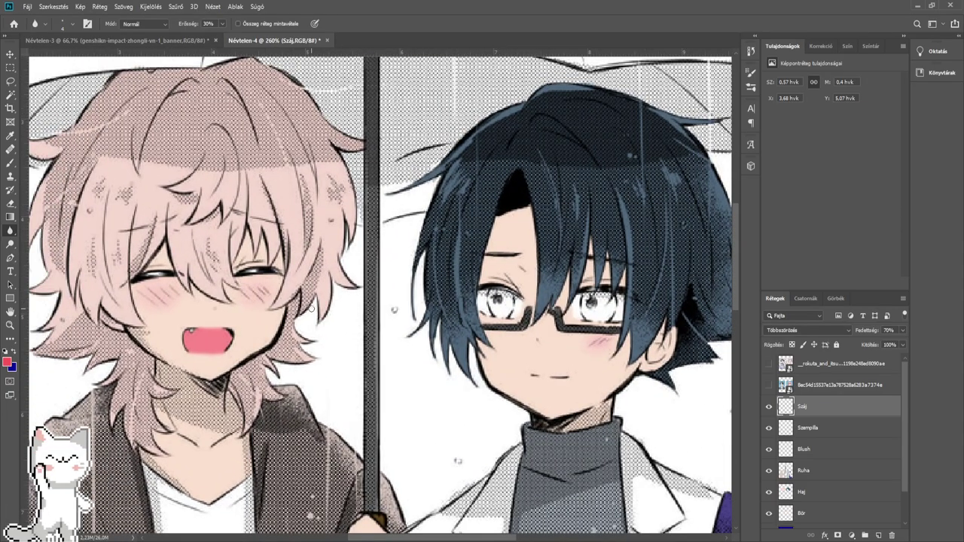
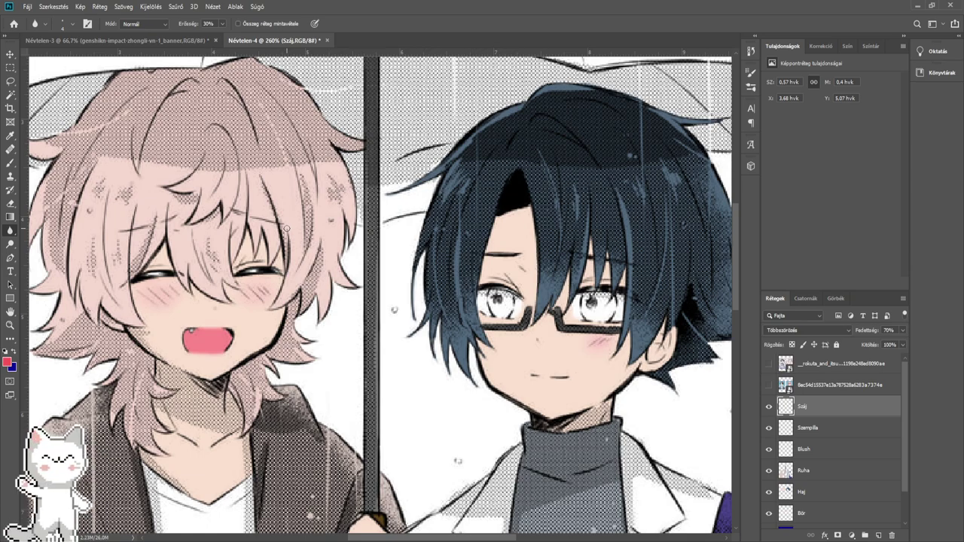
scroll(284, 228, down, 4)
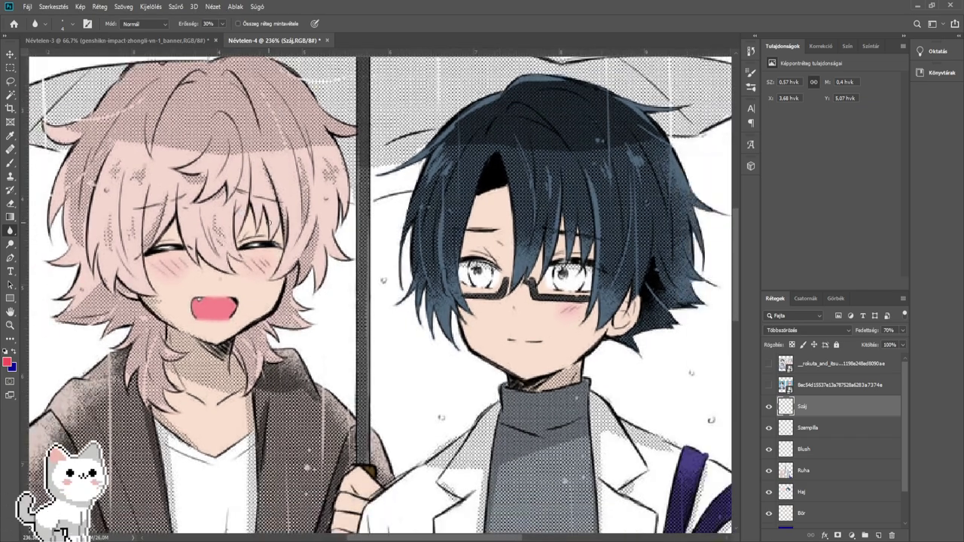
drag(270, 223, 237, 230)
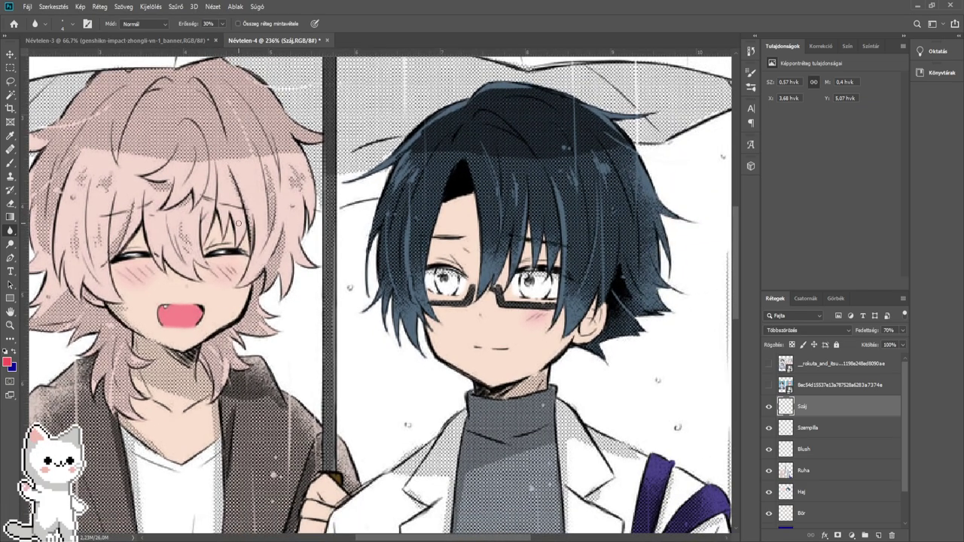
scroll(238, 224, down, 4)
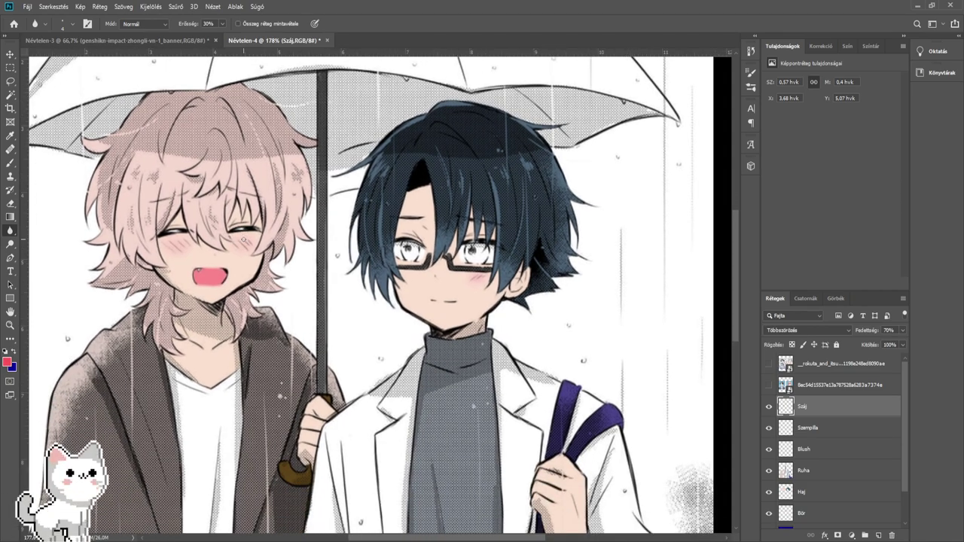
scroll(244, 239, down, 3)
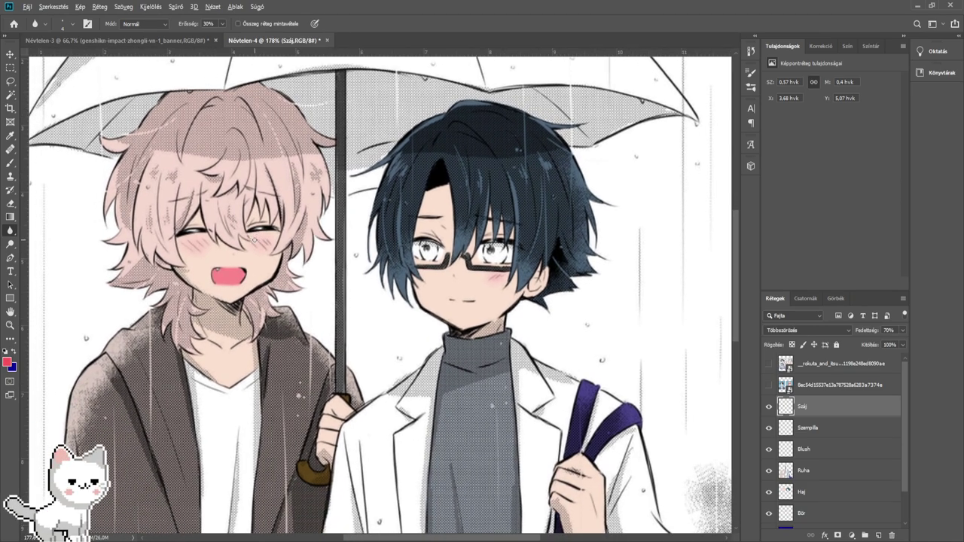
scroll(250, 248, up, 3)
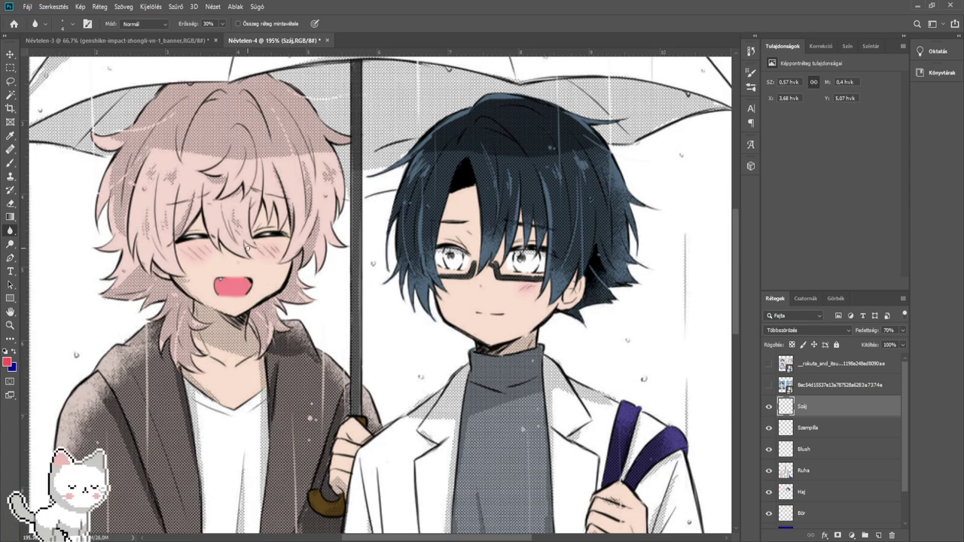
drag(302, 303, 240, 269)
scroll(240, 268, down, 2)
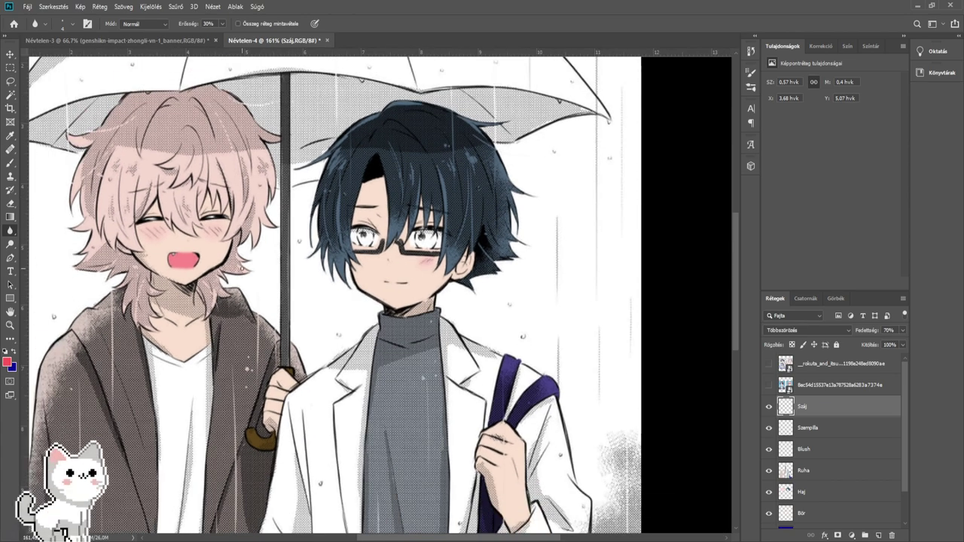
drag(276, 295, 276, 226)
scroll(276, 228, down, 2)
scroll(232, 200, up, 4)
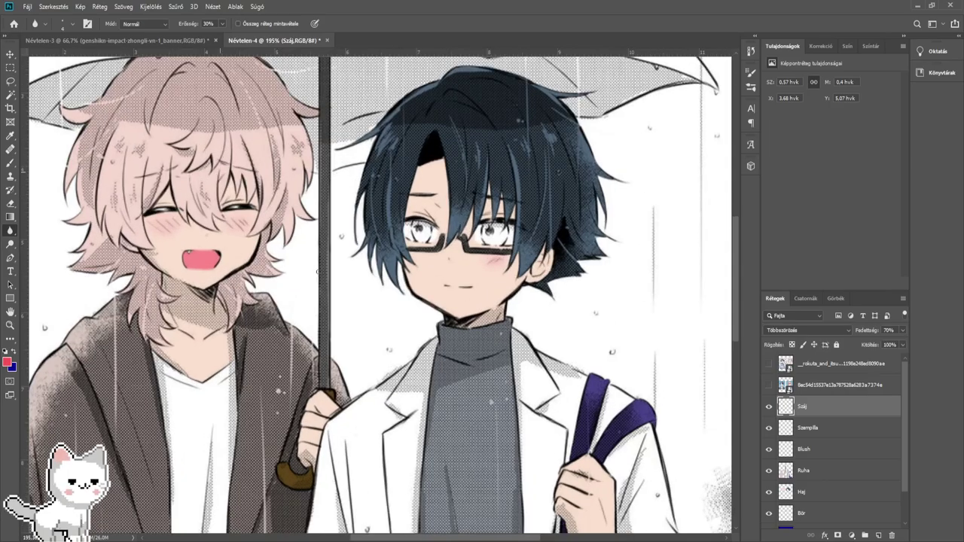
scroll(232, 200, down, 4)
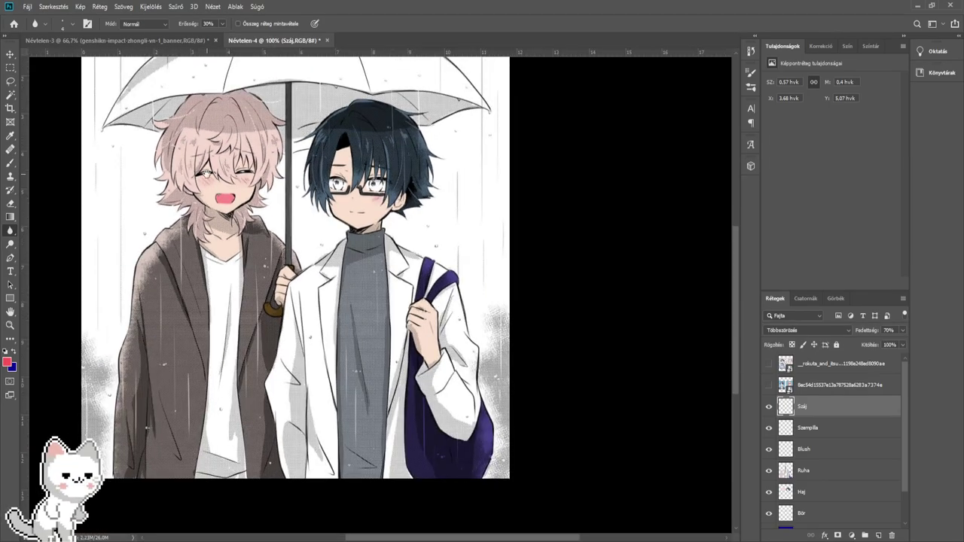
scroll(327, 196, up, 4)
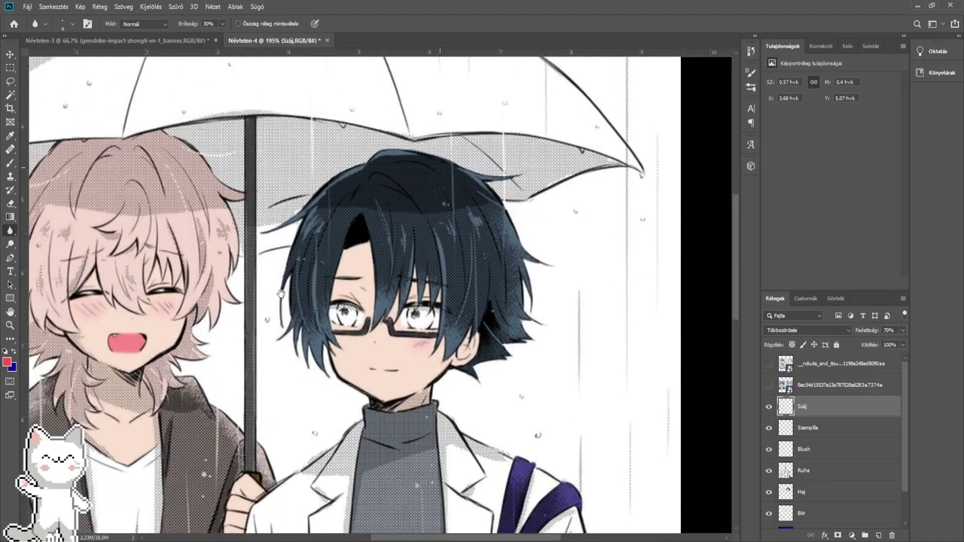
scroll(419, 293, up, 4)
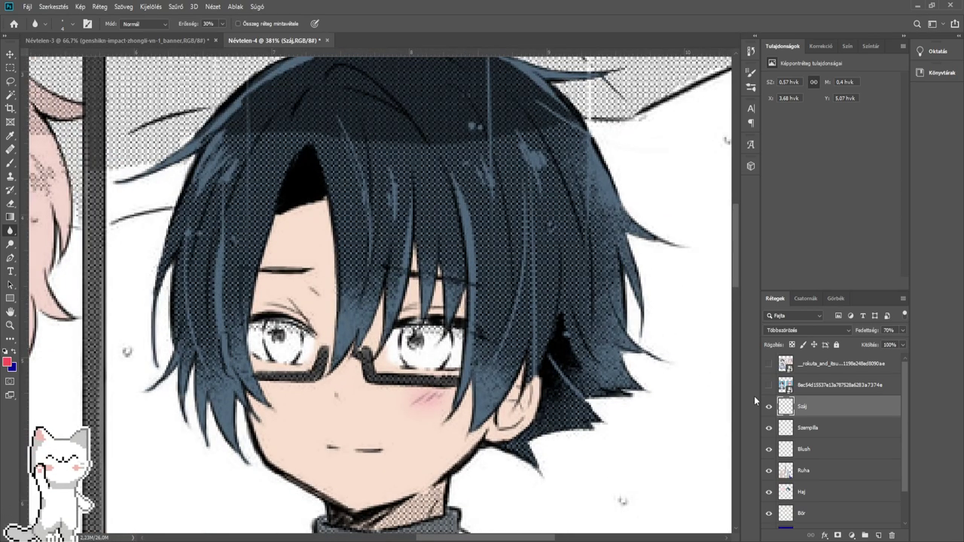
- Add a new layer above Száj and name it Szem
click(878, 535)
double_click(811, 405)
text(S)
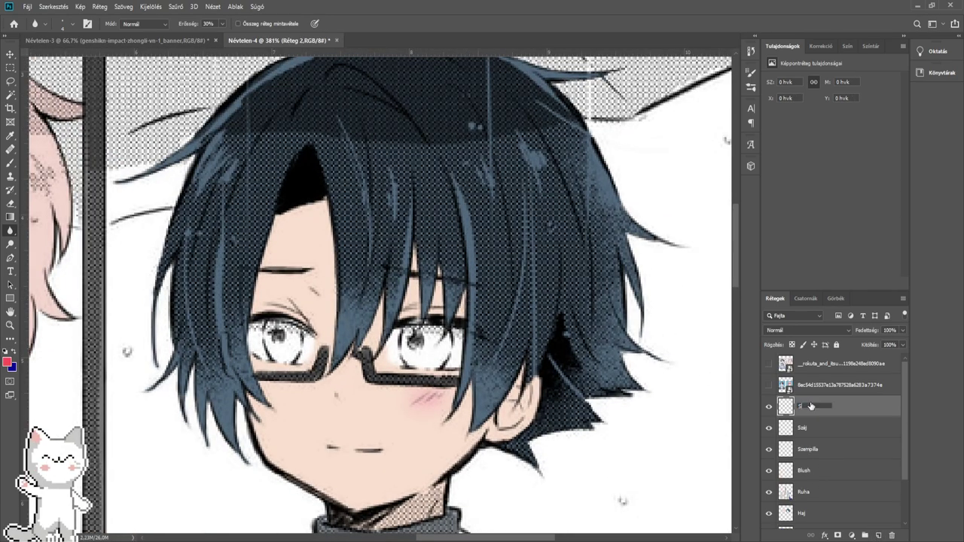
text(zem)
key(Return)
- Show the blue Réteg 1 layer to compare its tint over the whole illustration, and hide it again
scroll(371, 297, down, 4)
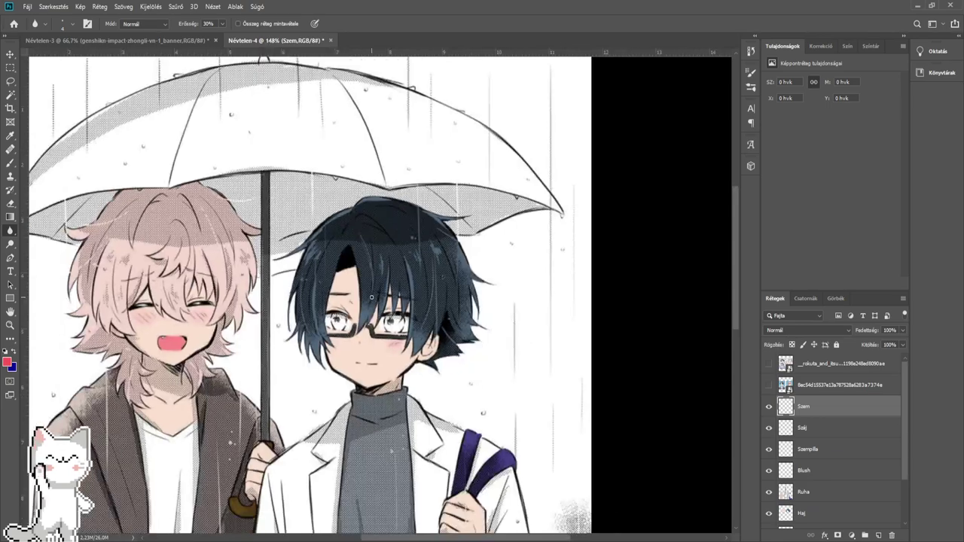
scroll(371, 297, down, 3)
scroll(768, 473, down, 2)
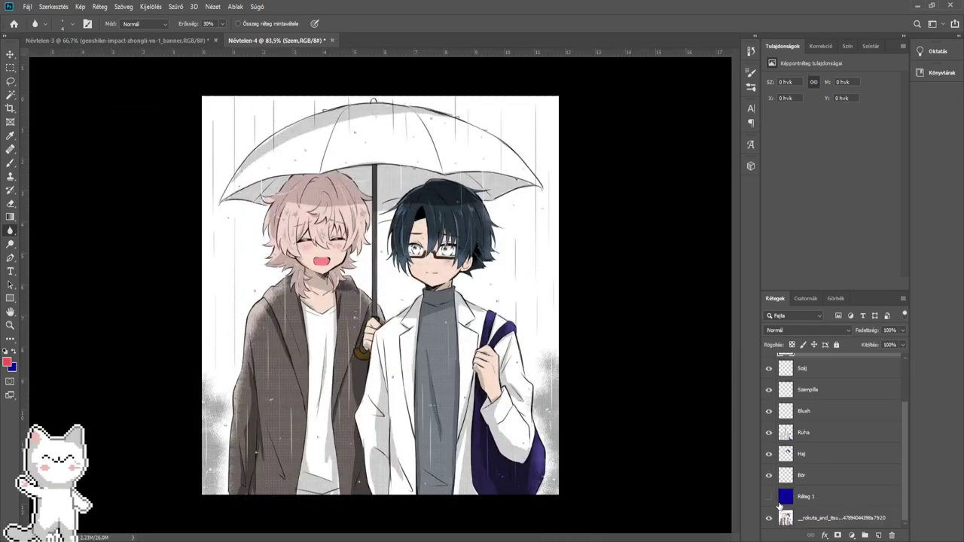
click(769, 496)
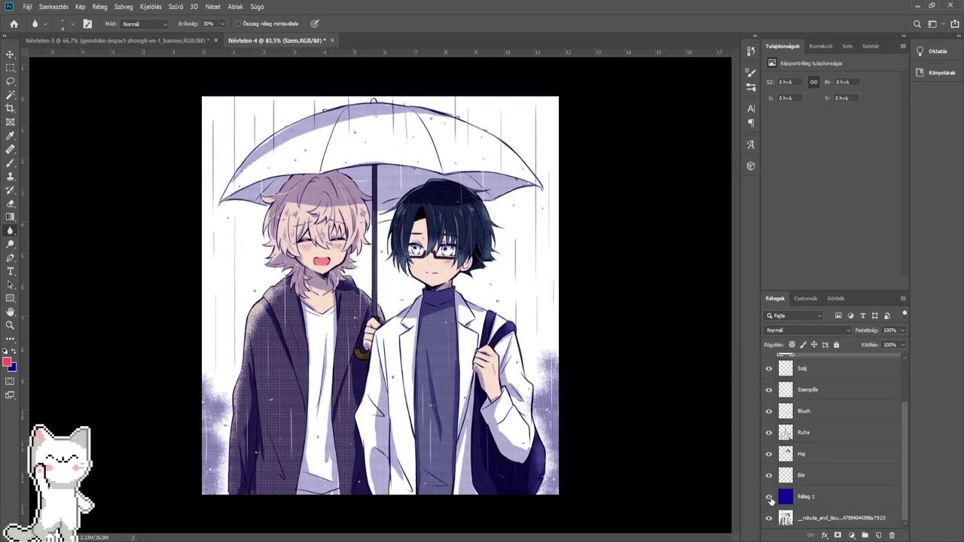
click(769, 497)
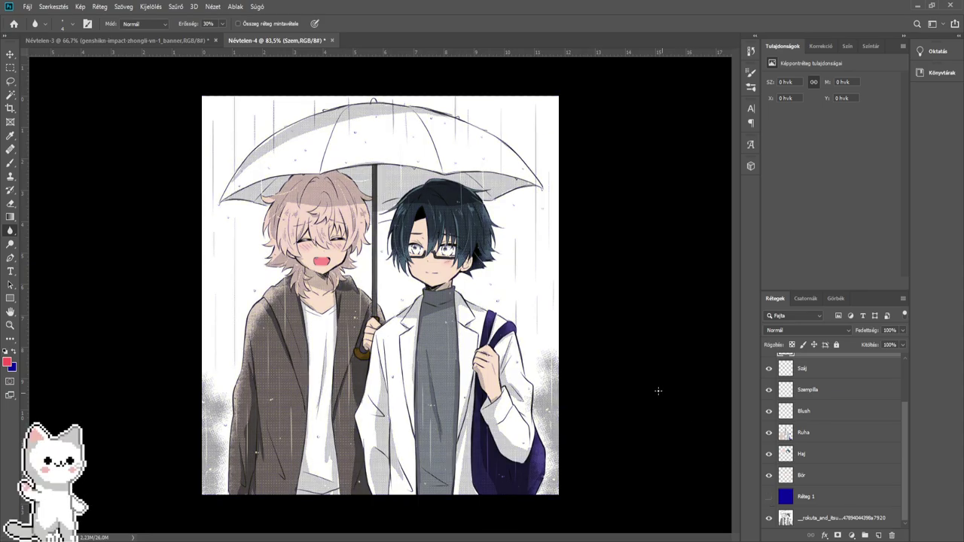
scroll(534, 338, up, 6)
scroll(477, 308, up, 4)
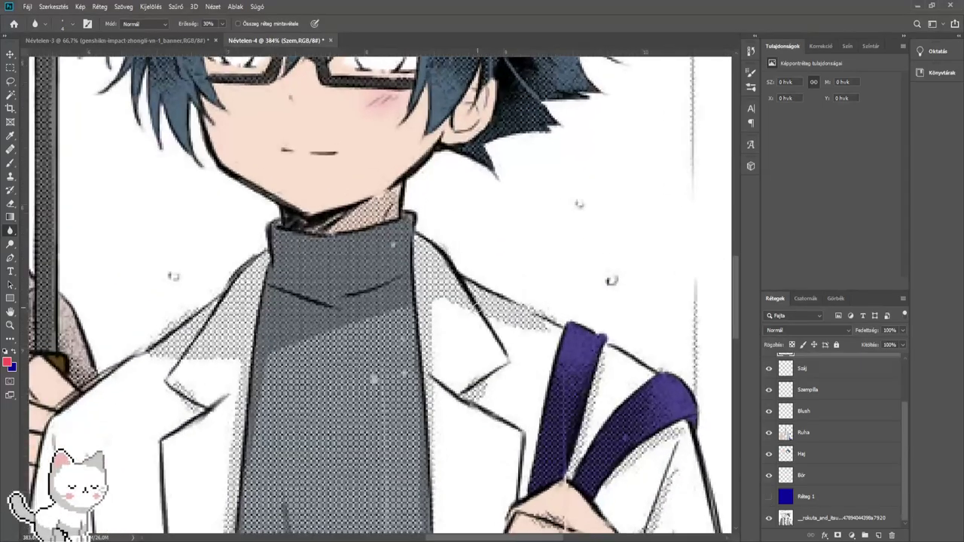
- Sample a pale yellow from the glasses-wearing character's iris in the colour reference image, showing the reference only for the pick
drag(477, 264, 572, 467)
drag(444, 136, 417, 246)
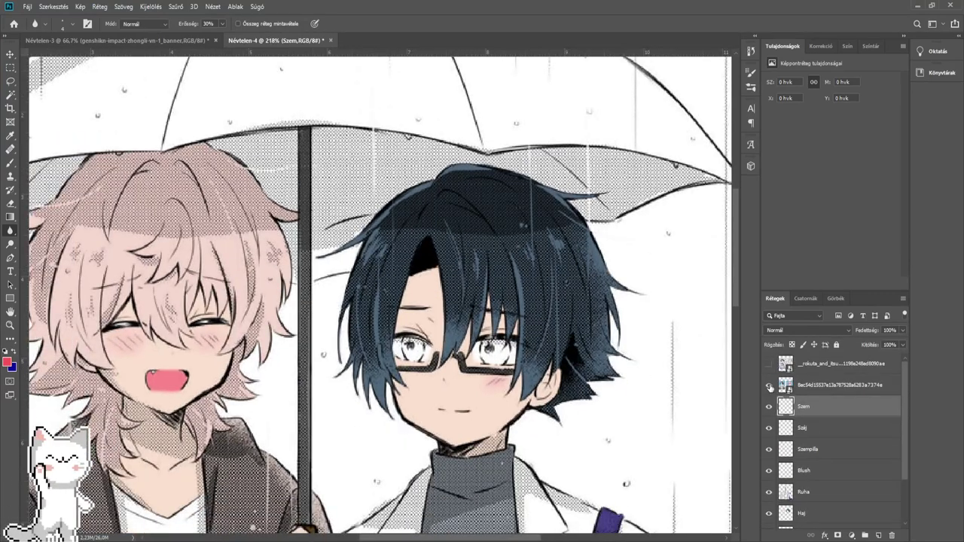
click(769, 384)
drag(467, 389, 599, 342)
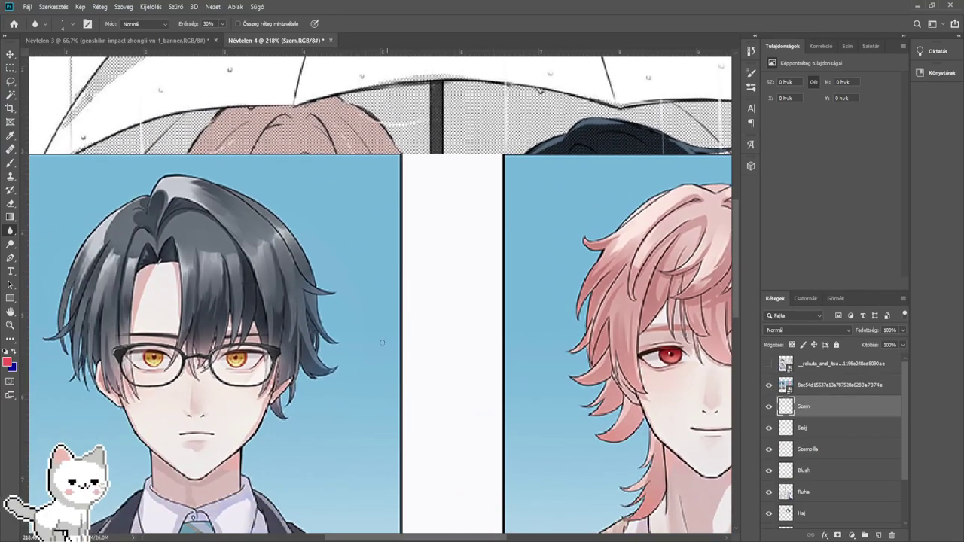
scroll(272, 377, up, 3)
click(10, 163)
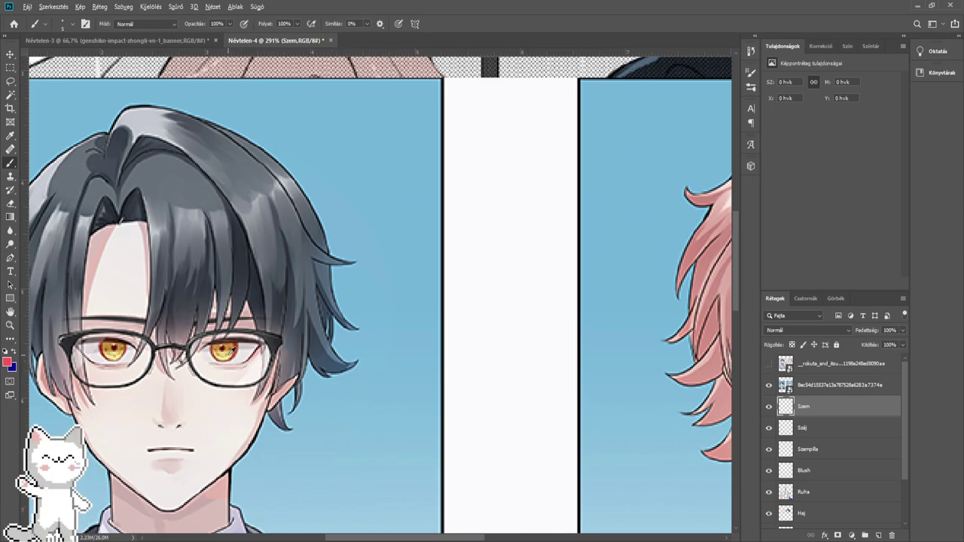
alt+click(233, 351)
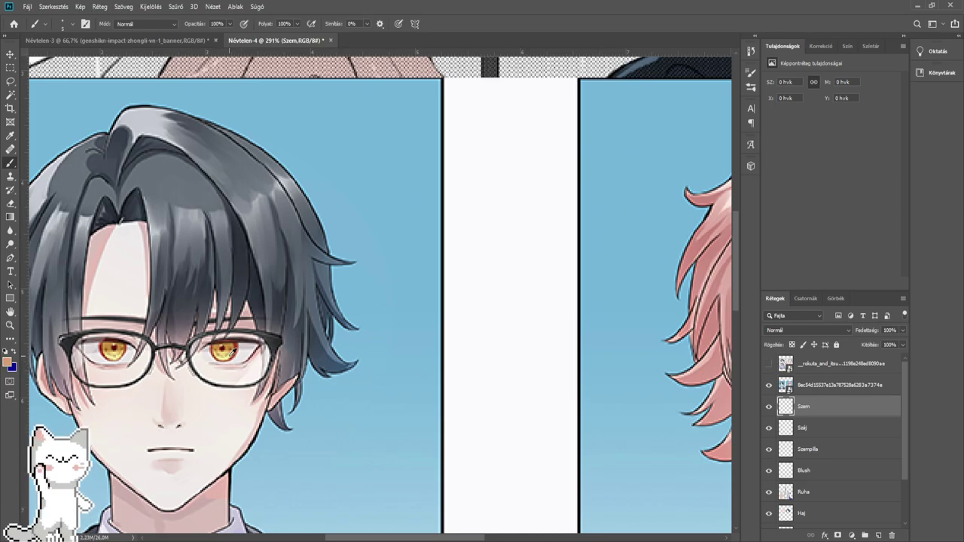
click(769, 384)
- Paint the lower part of both irises of the dark-haired character pale yellow on the Szem layer
scroll(458, 285, up, 3)
scroll(459, 286, up, 5)
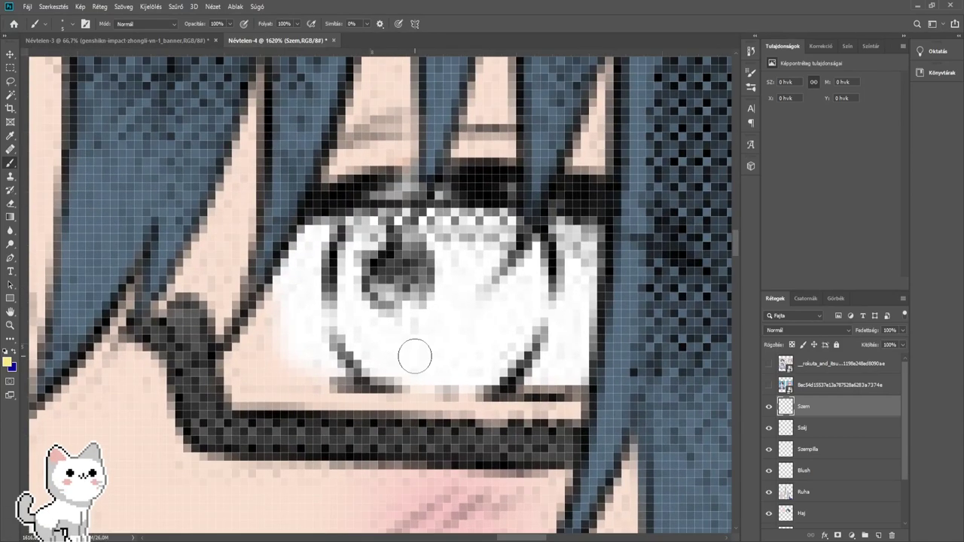
alt+right_click(425, 367)
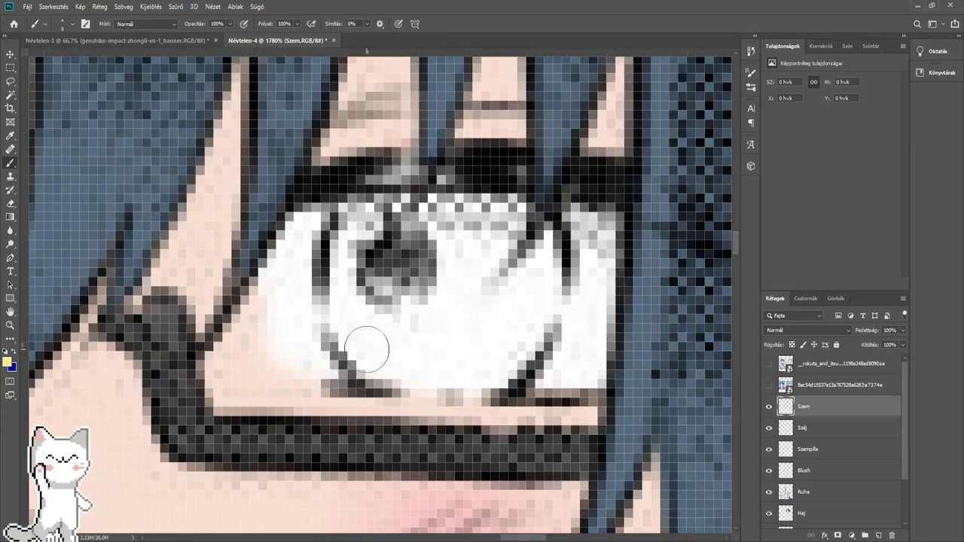
mouse_move(366, 340)
mouse_down()
mouse_move(406, 369)
mouse_move(457, 372)
mouse_move(507, 366)
mouse_move(370, 356)
mouse_move(519, 355)
mouse_move(383, 359)
mouse_move(519, 357)
mouse_move(351, 371)
mouse_move(497, 368)
mouse_move(259, 340)
mouse_move(330, 346)
mouse_move(264, 346)
mouse_move(239, 337)
mouse_move(233, 320)
mouse_move(337, 323)
mouse_move(249, 323)
mouse_move(303, 346)
mouse_move(257, 344)
mouse_move(373, 336)
mouse_up()
mouse_move(712, 350)
mouse_down()
mouse_move(414, 334)
mouse_move(553, 335)
mouse_move(579, 323)
mouse_up()
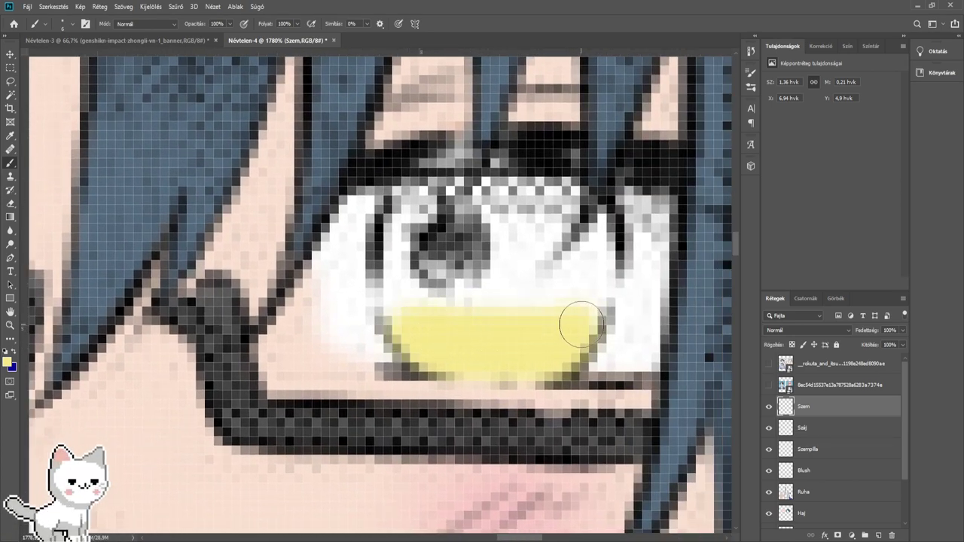
- Show the reference image again, sample a slightly deeper yellow from the iris, and hide the reference
scroll(558, 328, down, 7)
click(769, 386)
click(769, 386)
scroll(510, 370, left, 8)
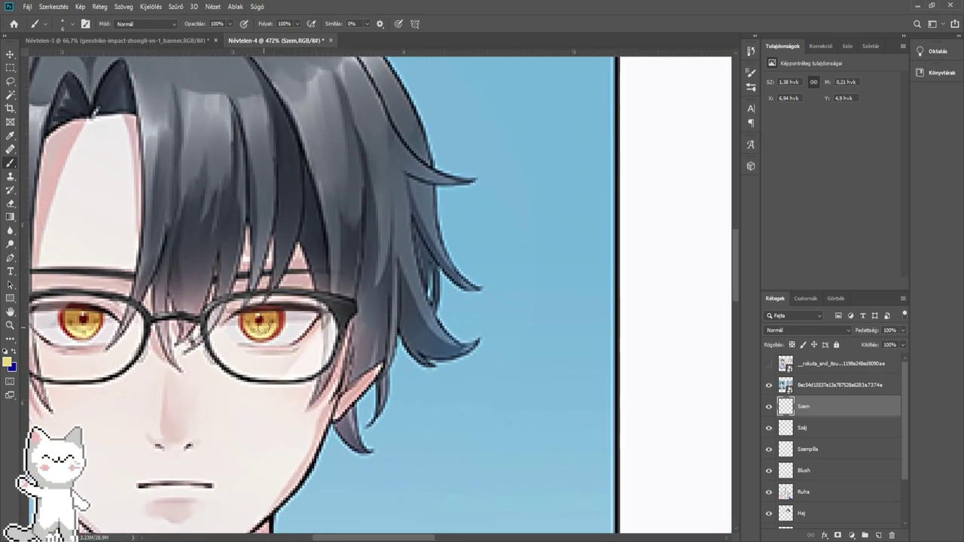
click(769, 384)
drag(537, 336, 114, 387)
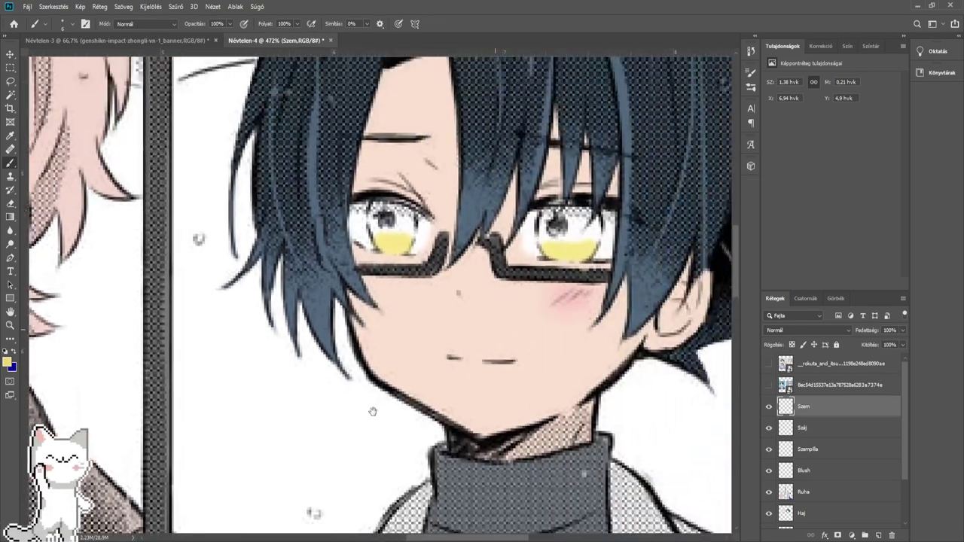
- Paint a deeper yellow band across the middle of both irises, above the pale yellow area
scroll(519, 237, up, 7)
mouse_move(461, 279)
mouse_down()
mouse_move(637, 273)
mouse_move(630, 284)
mouse_move(474, 266)
mouse_move(458, 251)
mouse_move(639, 254)
mouse_move(575, 246)
mouse_up()
drag(150, 245, 655, 299)
mouse_move(392, 304)
mouse_down()
mouse_move(505, 284)
mouse_move(494, 298)
mouse_move(391, 300)
mouse_move(518, 305)
mouse_move(497, 277)
mouse_move(377, 267)
mouse_move(522, 276)
mouse_move(512, 270)
mouse_move(546, 288)
mouse_move(354, 295)
mouse_up()
scroll(519, 269, down, 6)
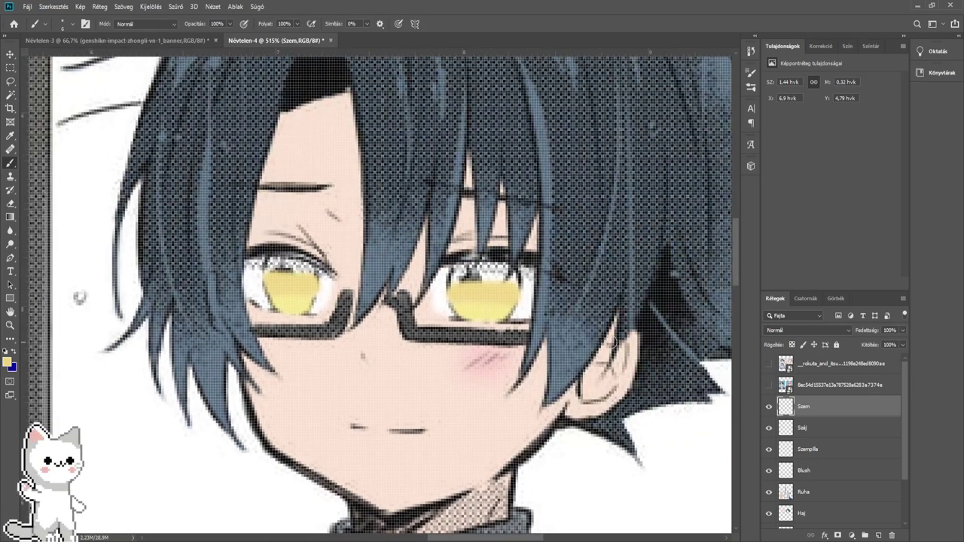
- Sample the orange-brown tone from the upper part of the reference character's iris, showing the reference only for the pick
click(768, 386)
drag(324, 323, 859, 298)
drag(262, 391, 402, 419)
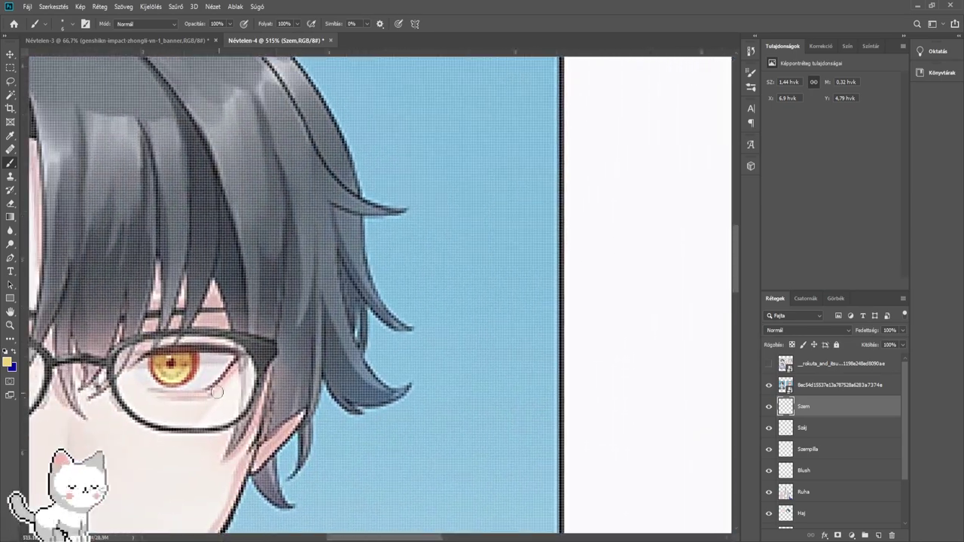
alt+click(186, 359)
click(769, 385)
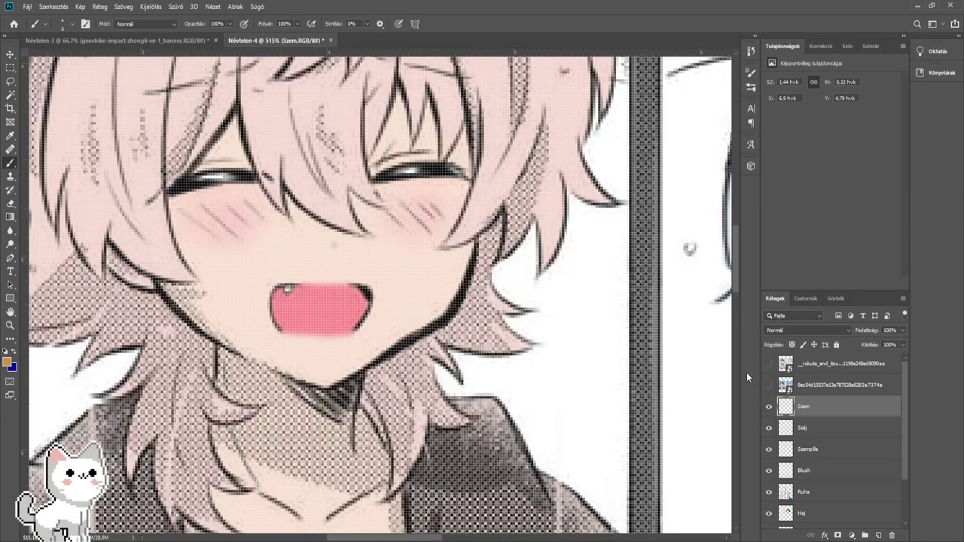
- Fill the upper part of both irises with orange-brown up to the lash line
scroll(453, 325, up, 5)
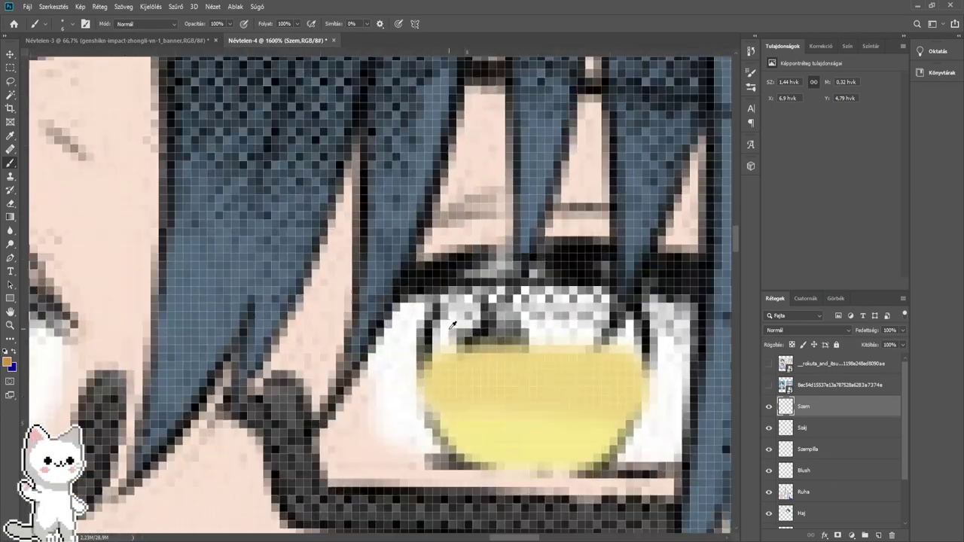
scroll(453, 325, up, 1)
mouse_move(427, 332)
mouse_down()
mouse_move(644, 324)
mouse_move(625, 291)
mouse_move(459, 316)
mouse_move(603, 332)
mouse_move(452, 335)
mouse_move(648, 339)
mouse_move(644, 348)
mouse_move(435, 350)
mouse_move(954, 343)
mouse_up()
drag(270, 346, 353, 339)
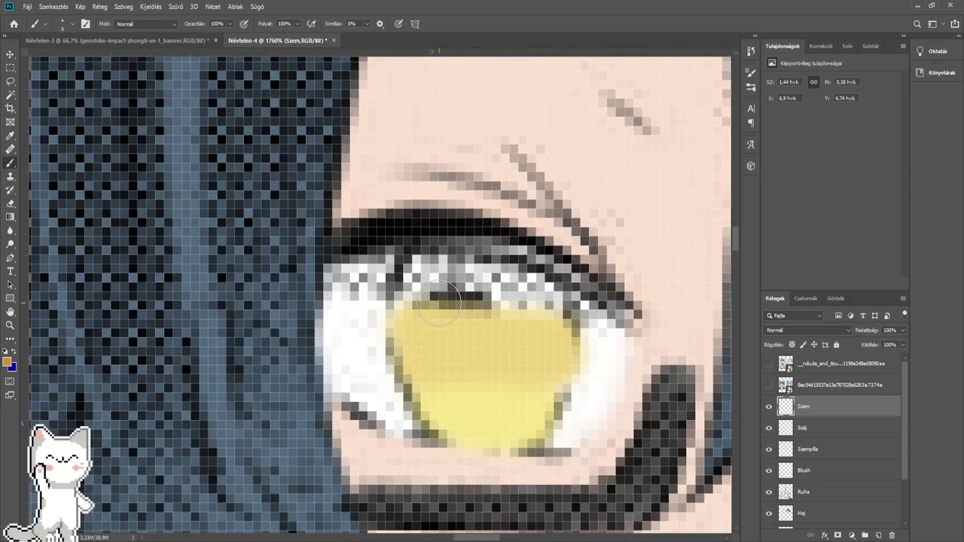
mouse_move(399, 309)
mouse_down()
mouse_move(437, 271)
mouse_move(510, 288)
mouse_move(553, 315)
mouse_move(415, 300)
mouse_move(559, 314)
mouse_move(486, 274)
mouse_move(432, 265)
mouse_move(408, 308)
mouse_move(538, 319)
mouse_up()
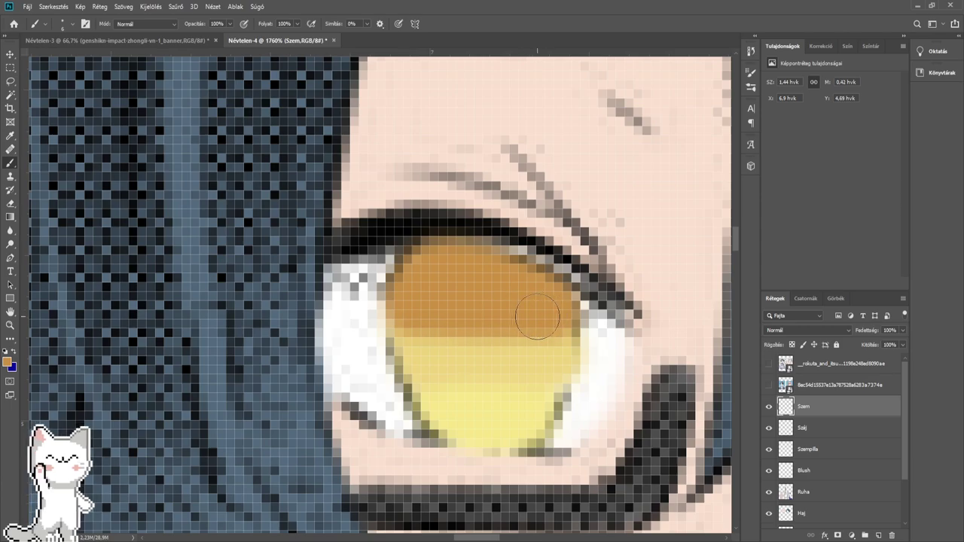
- Blend the yellow and orange-brown bands in both irises with the Blur tool at 30% strength
scroll(527, 322, down, 3)
click(10, 232)
mouse_move(487, 300)
mouse_down()
mouse_move(562, 309)
mouse_move(512, 339)
mouse_up()
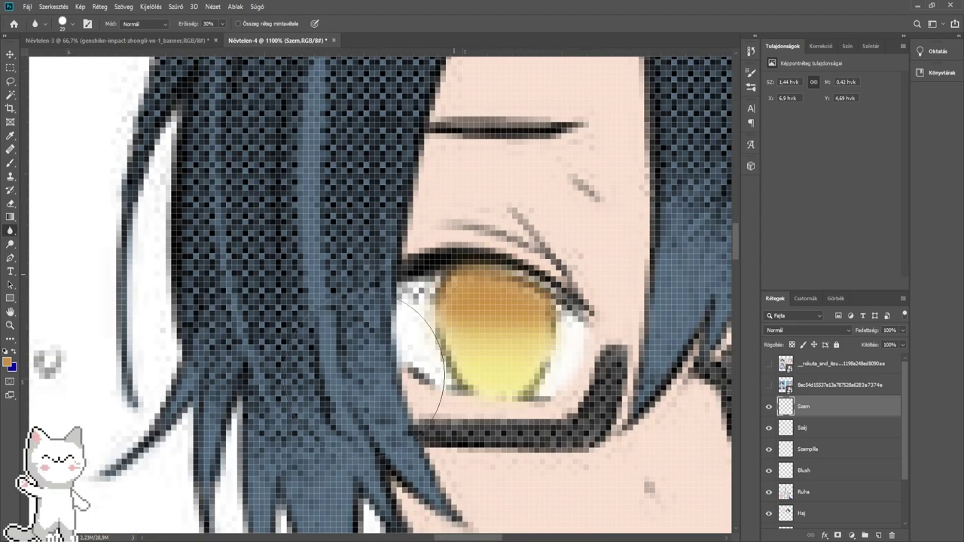
drag(703, 312, 400, 297)
mouse_move(609, 328)
mouse_down()
mouse_move(626, 335)
mouse_move(610, 335)
mouse_up()
scroll(611, 335, down, 4)
- Set the Szem layer's blend mode to Többszörözés (Multiply) so the eye line art shows through
click(781, 332)
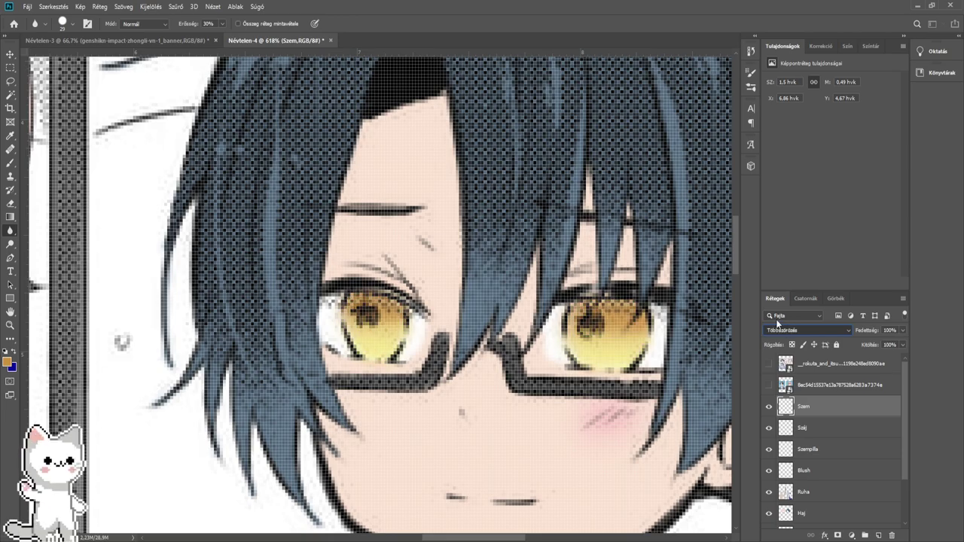
scroll(777, 327, down, 3)
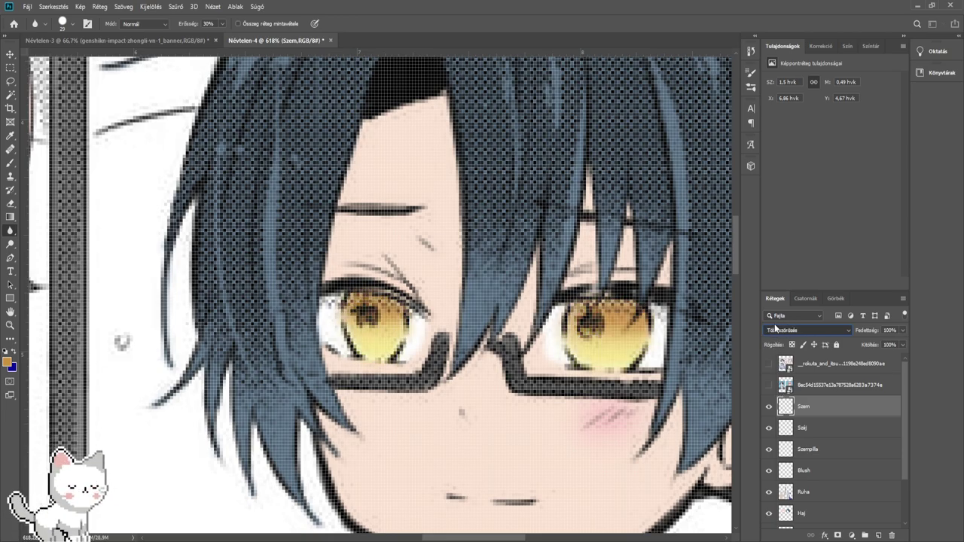
scroll(523, 322, down, 5)
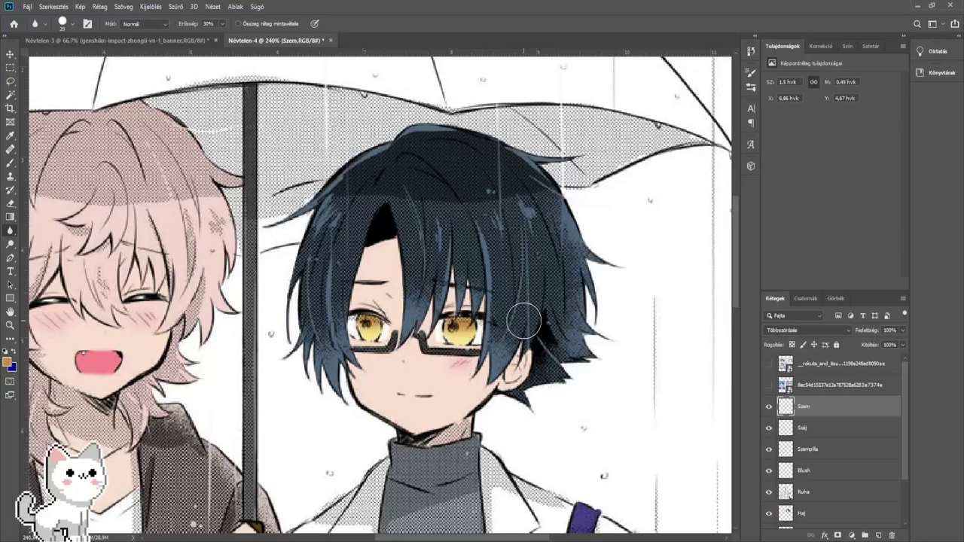
- Show the reference image, sample the dark red of the character's pupil for the brush, and hide the reference
scroll(523, 321, up, 5)
click(769, 386)
drag(245, 437, 693, 344)
drag(113, 345, 413, 344)
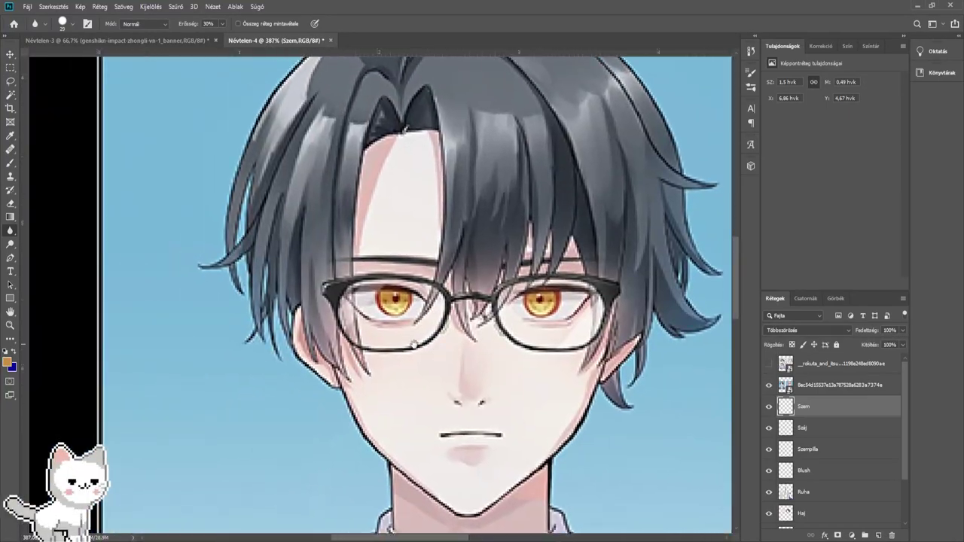
scroll(413, 344, up, 2)
click(9, 164)
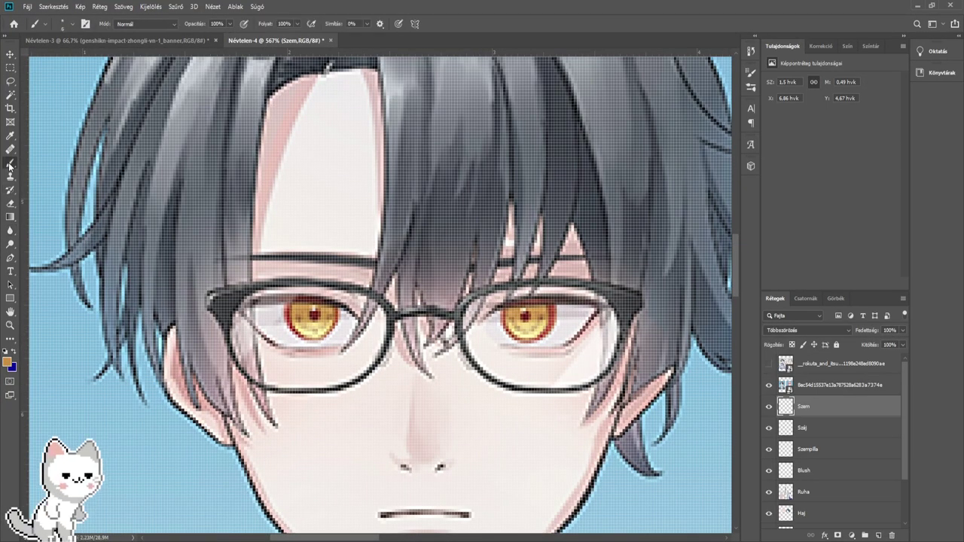
alt+click(526, 314)
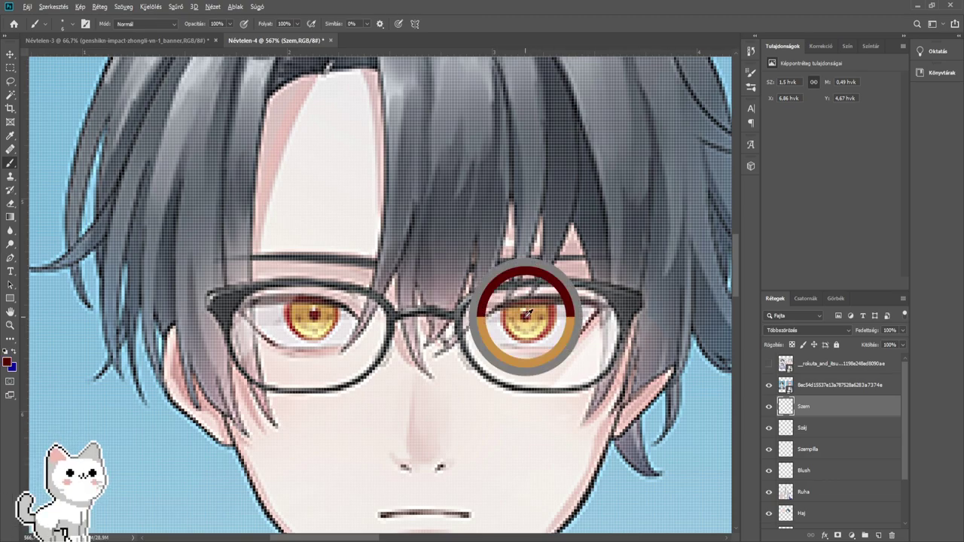
click(769, 386)
- Paint the pupils of both yellow eyes dark red with a small brush
drag(648, 211, 90, 219)
drag(648, 181, 88, 200)
mouse_move(520, 181)
mouse_down()
mouse_move(229, 311)
mouse_move(273, 338)
mouse_move(287, 329)
mouse_move(271, 325)
mouse_move(276, 308)
mouse_move(301, 329)
mouse_up()
scroll(217, 305, up, 5)
scroll(217, 304, up, 2)
scroll(271, 325, right, 8)
scroll(301, 329, down, 5)
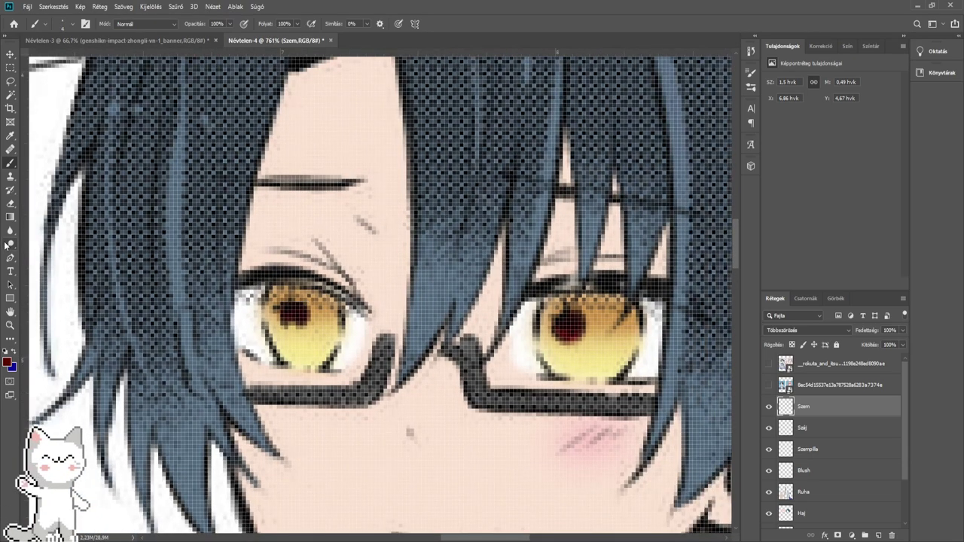
- Soften the dark red pupils in both eyes with the Blur tool at size 29
click(10, 231)
click(296, 325)
click(567, 310)
scroll(582, 303, down, 3)
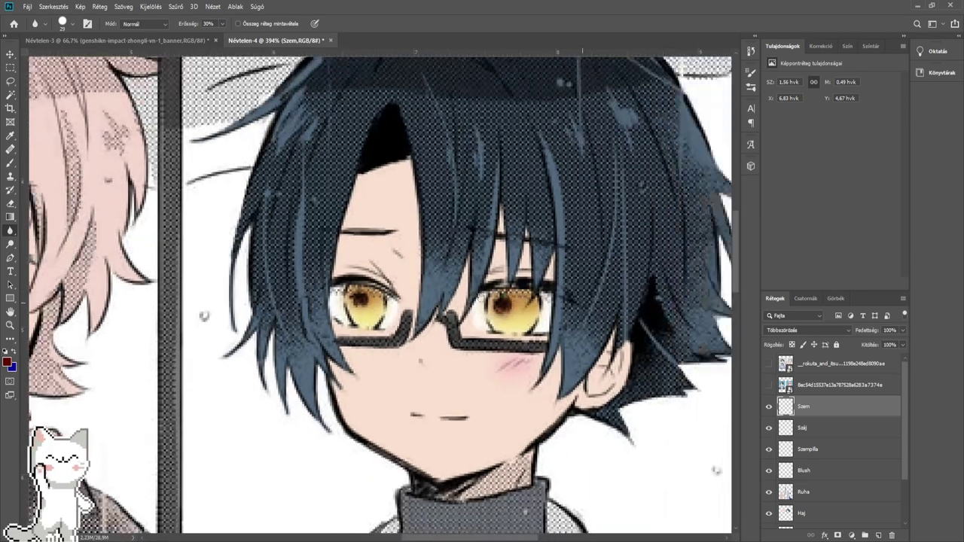
scroll(203, 314, down, 4)
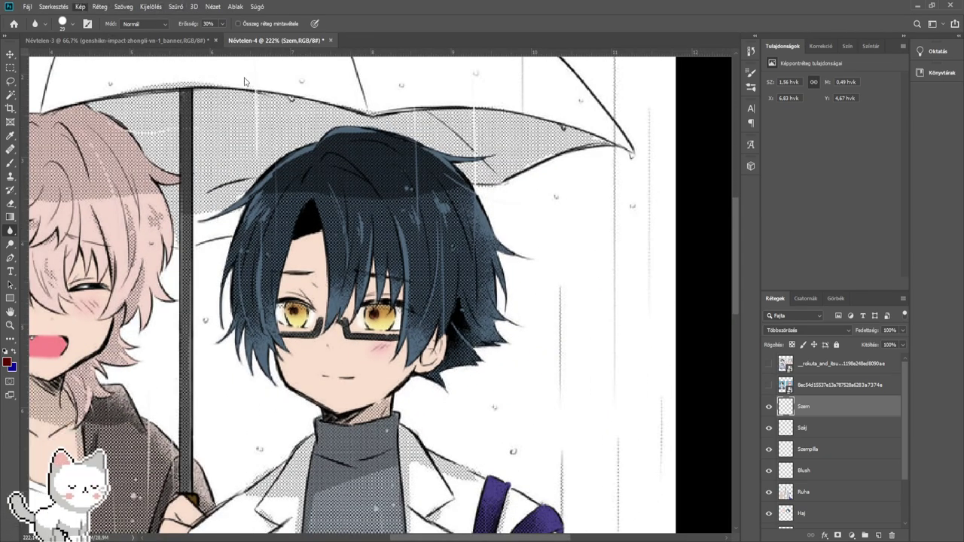
- Reduce the Blur tool's brush size and refine the soft transition around both pupils
key(i)
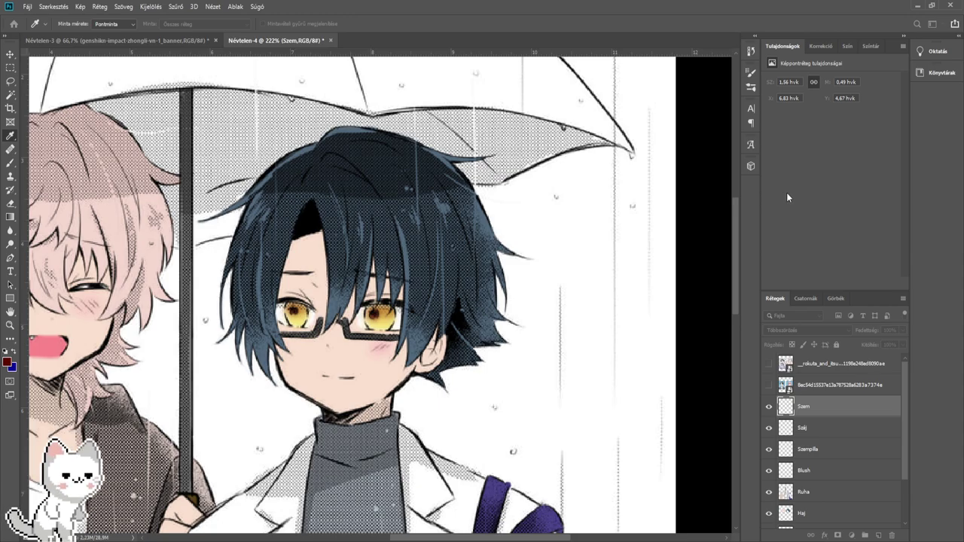
scroll(382, 315, up, 5)
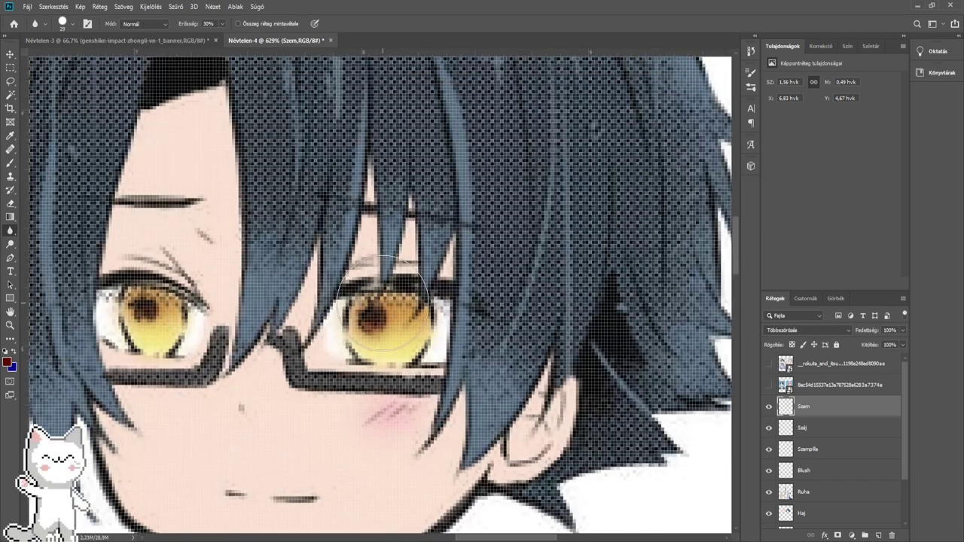
key(bracketleft)
key(bracketleft)
key(bracketleft)
drag(150, 316, 288, 334)
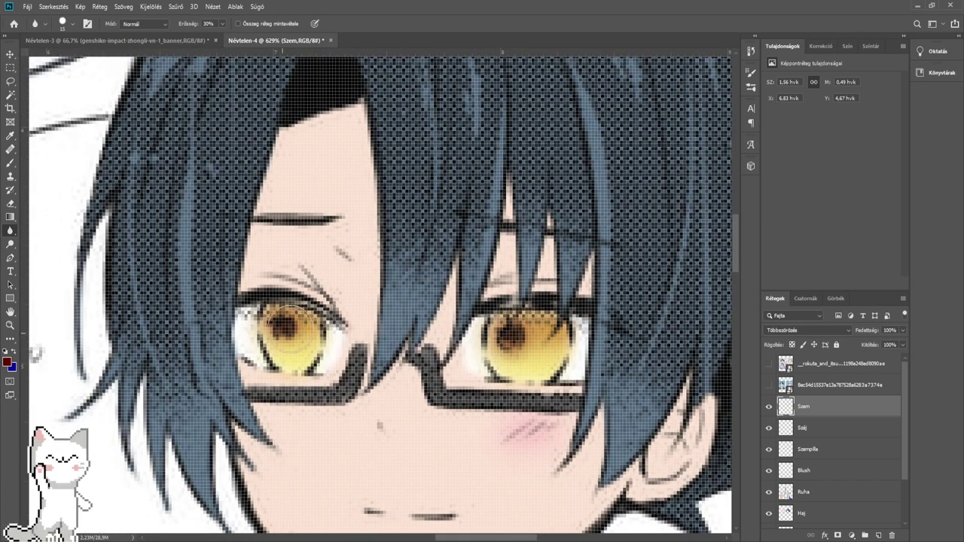
- Examine the coloured eyes up close and in the full illustration, checking the iris edges for spots to erase
scroll(285, 326, down, 8)
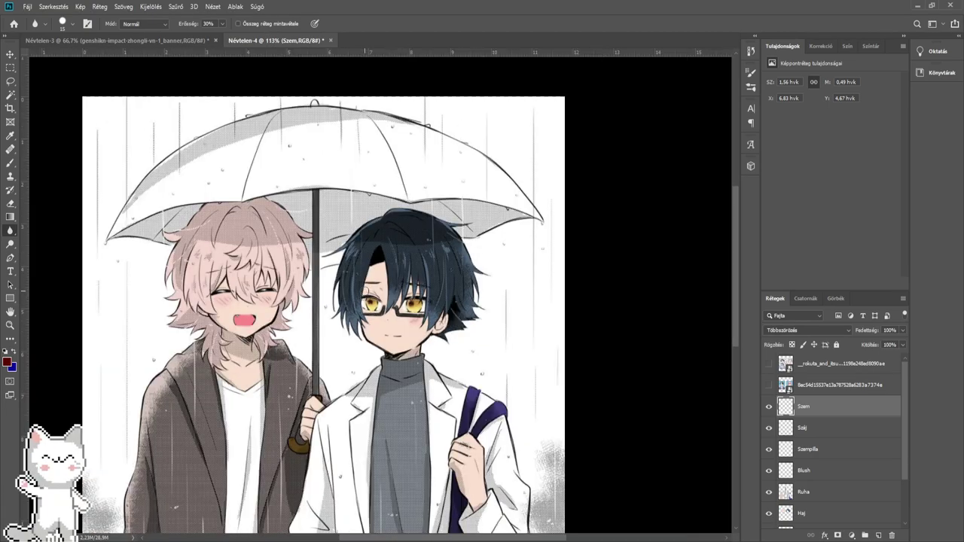
scroll(357, 280, up, 3)
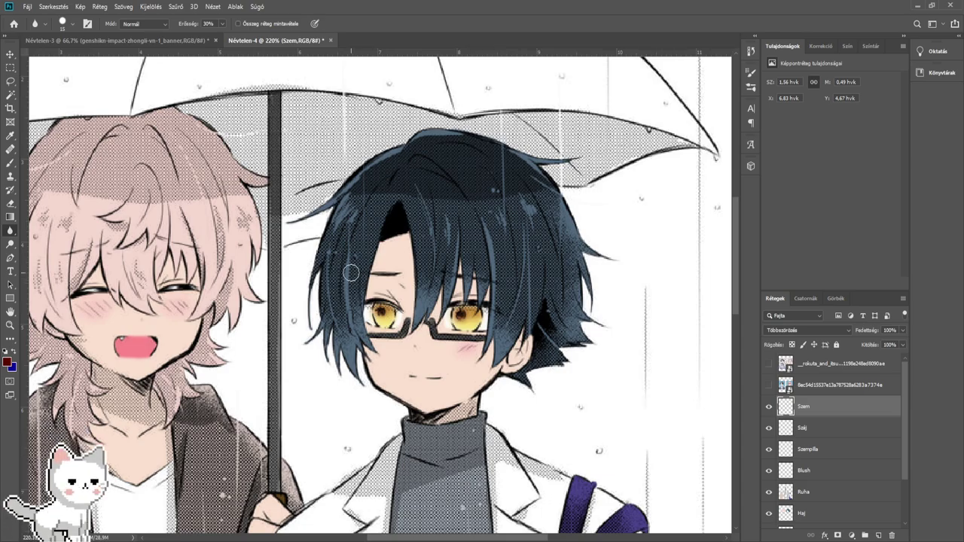
scroll(347, 256, down, 2)
scroll(341, 276, up, 6)
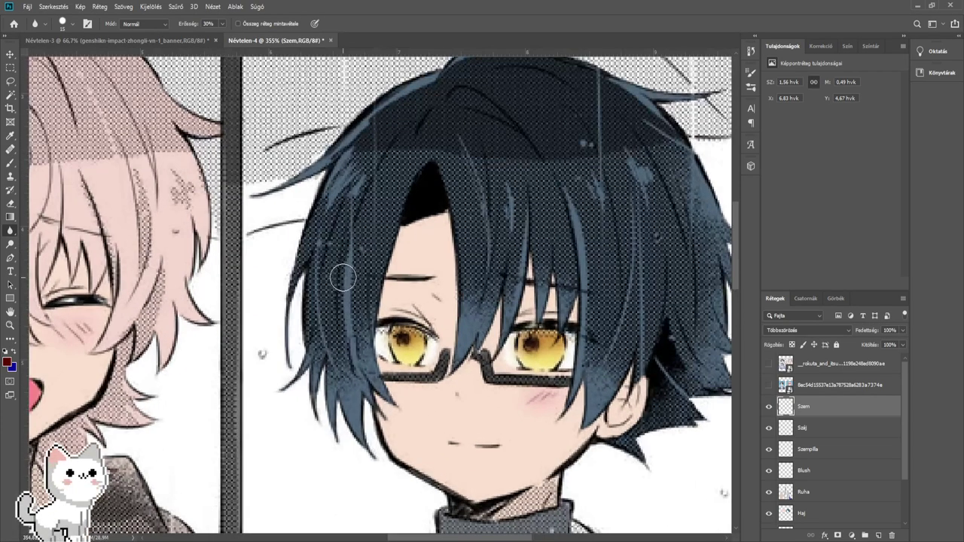
scroll(319, 320, up, 3)
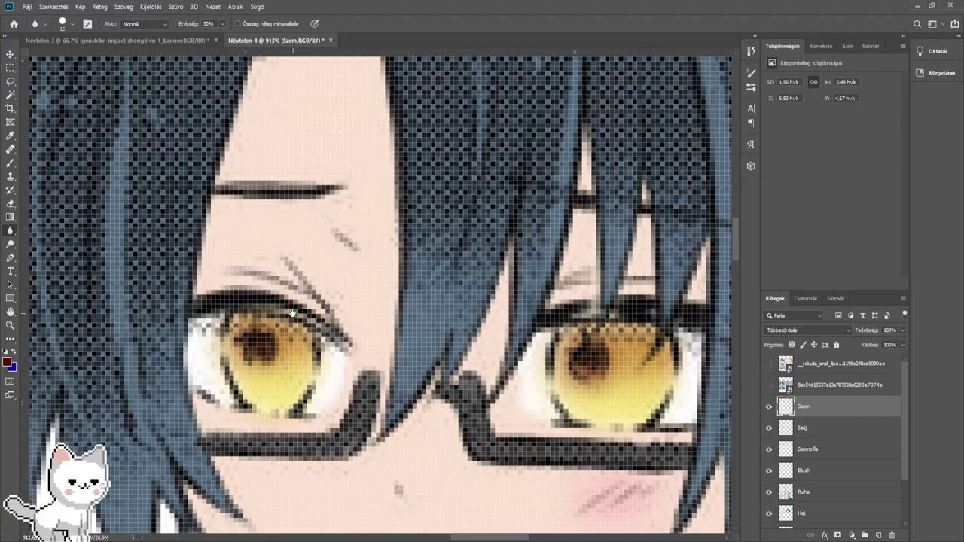
key(e)
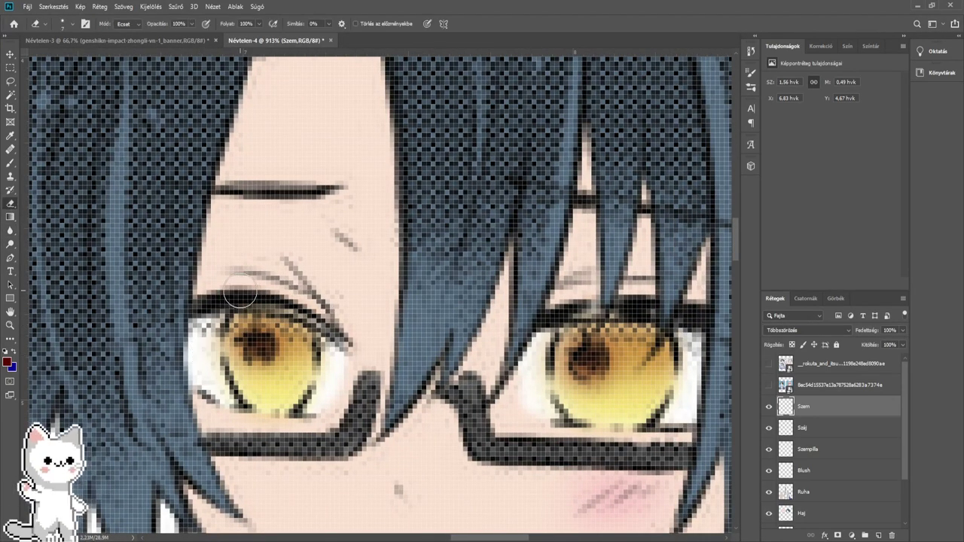
drag(467, 352, 309, 313)
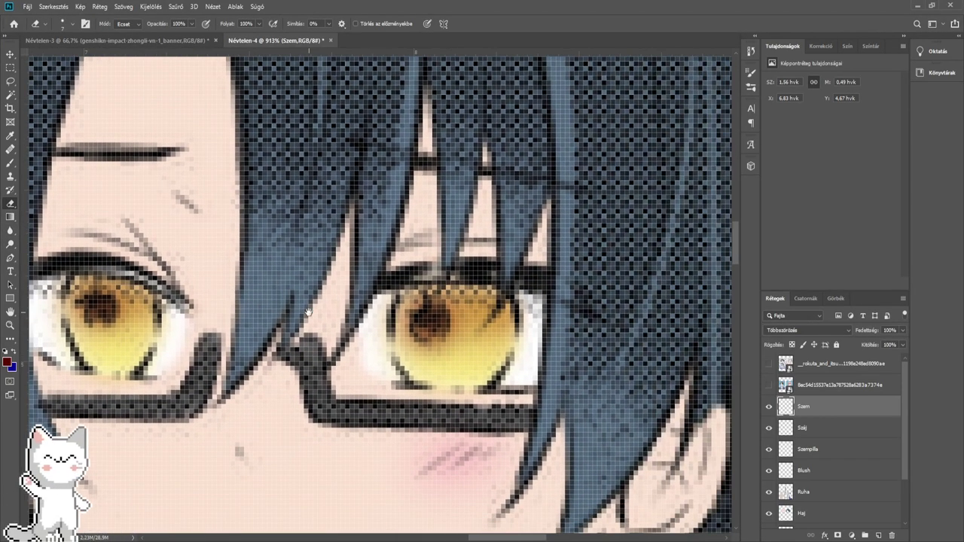
scroll(531, 263, down, 5)
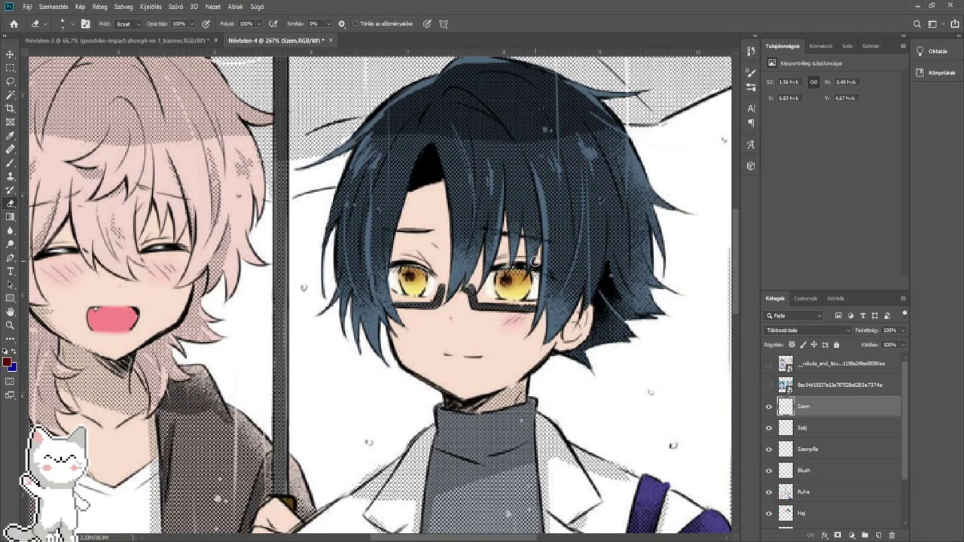
- Inspect the dark-haired character's yellow eyes and face at several zoom levels against the overall illustration
scroll(357, 224, down, 2)
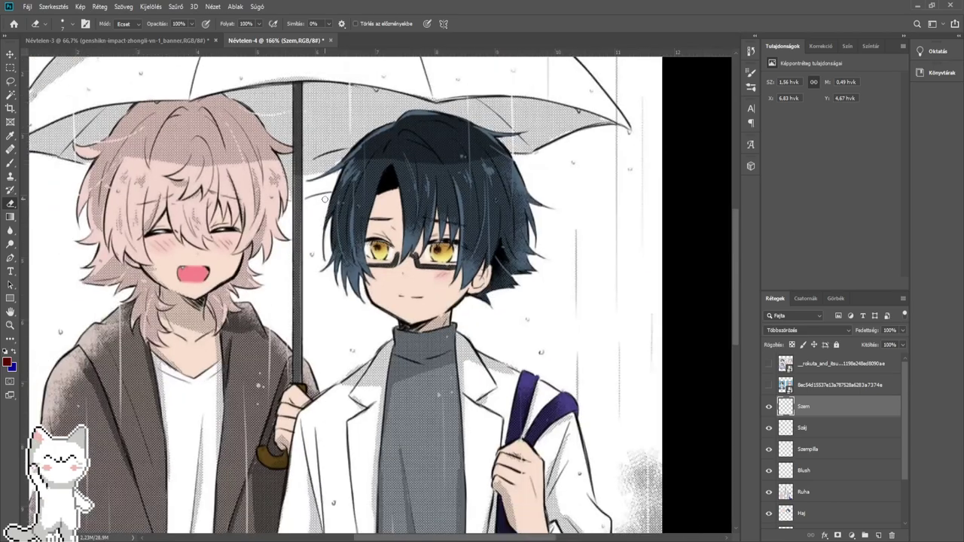
scroll(305, 209, up, 4)
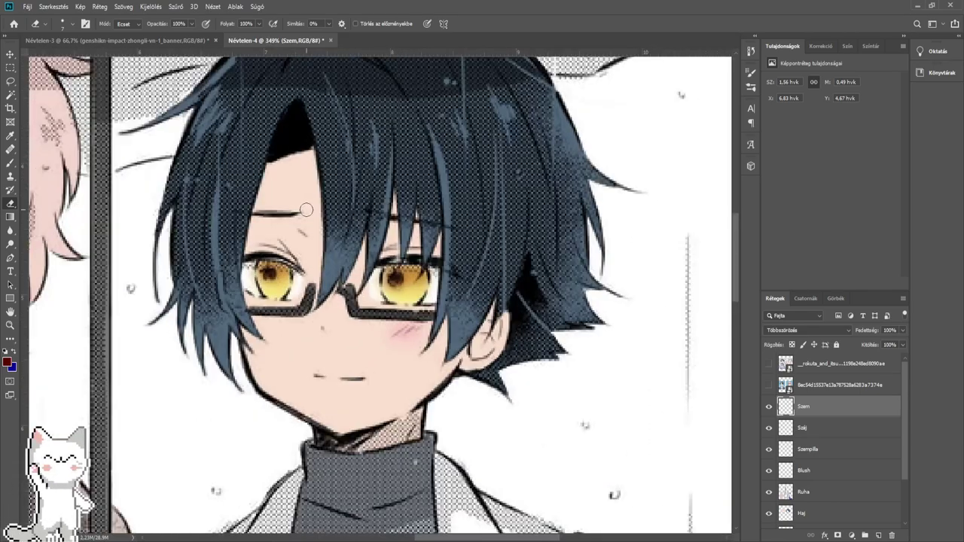
drag(299, 216, 319, 243)
scroll(337, 241, up, 2)
scroll(337, 241, down, 2)
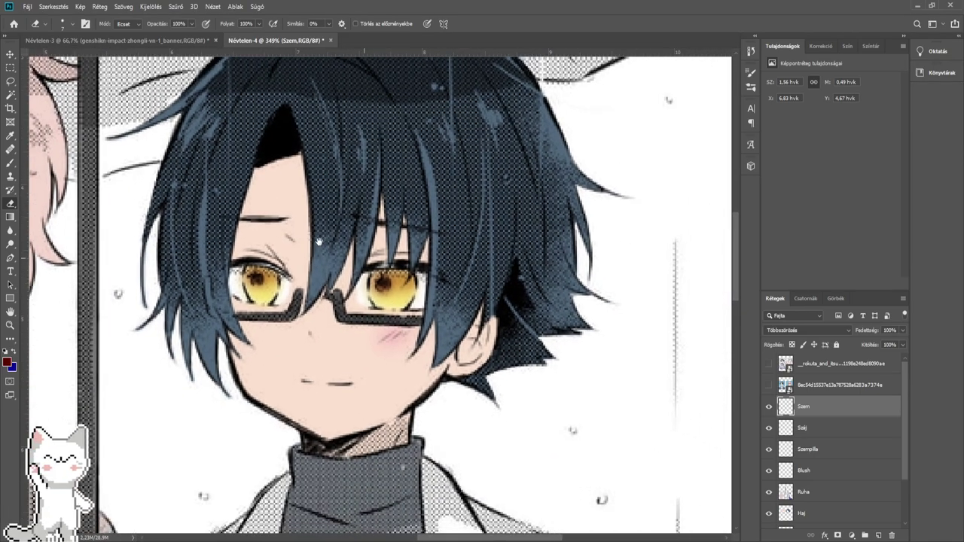
scroll(303, 249, up, 2)
scroll(303, 250, down, 2)
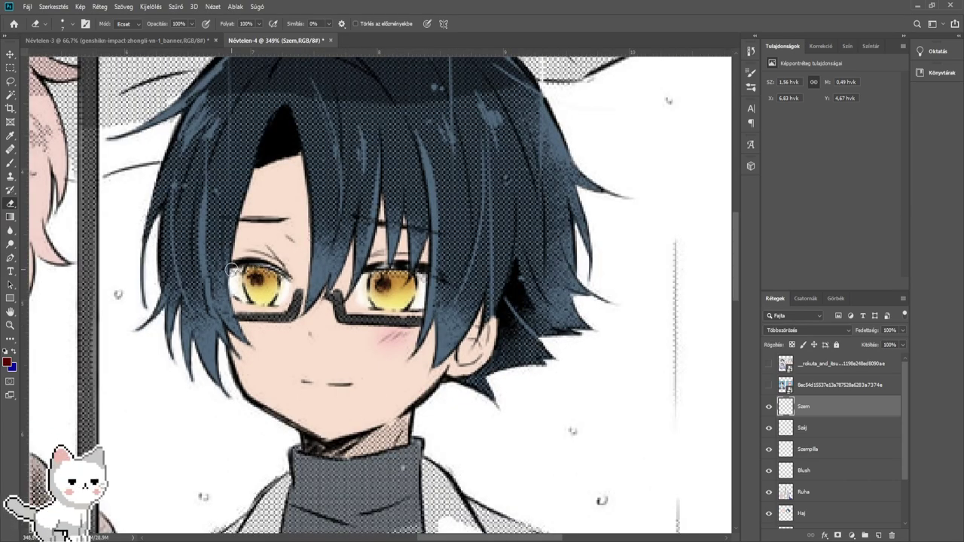
drag(223, 266, 297, 273)
scroll(264, 266, down, 2)
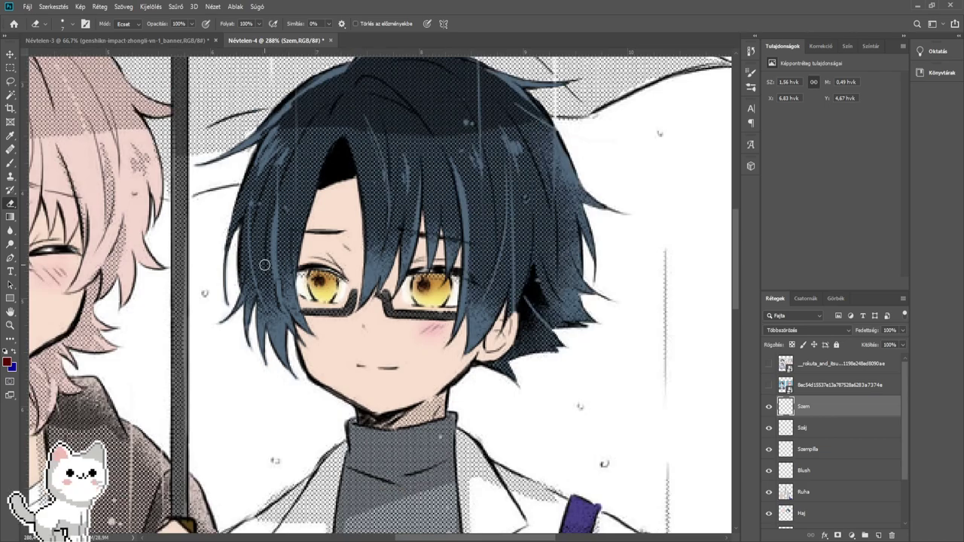
drag(190, 266, 280, 263)
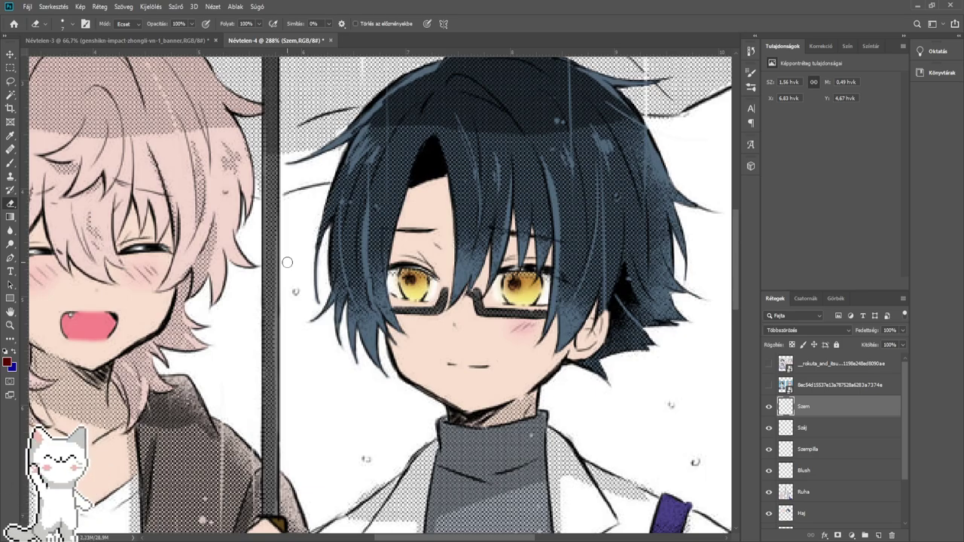
scroll(287, 262, down, 3)
scroll(302, 238, down, 4)
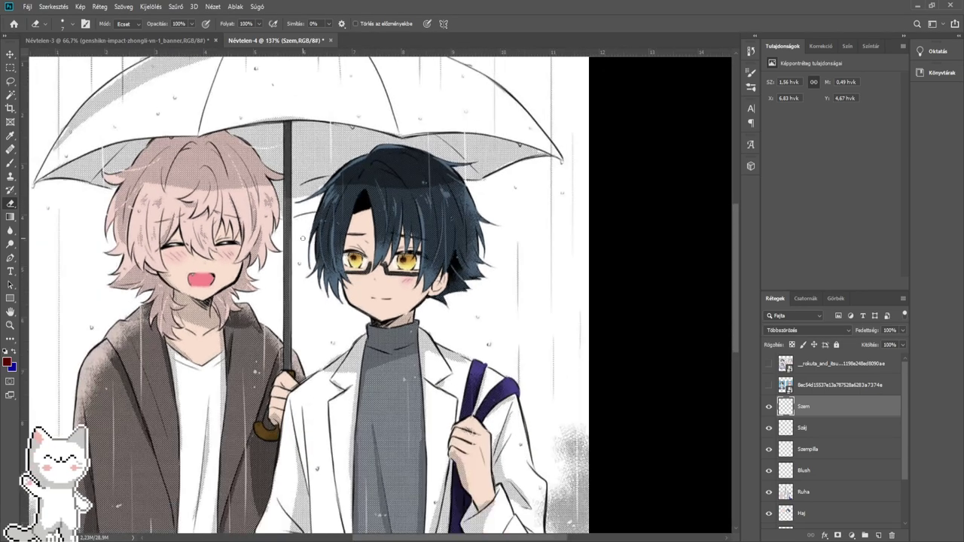
- Show the blue fill layer Réteg 1 and check its tint on the faces and across the whole illustration
scroll(798, 451, down, 3)
click(768, 496)
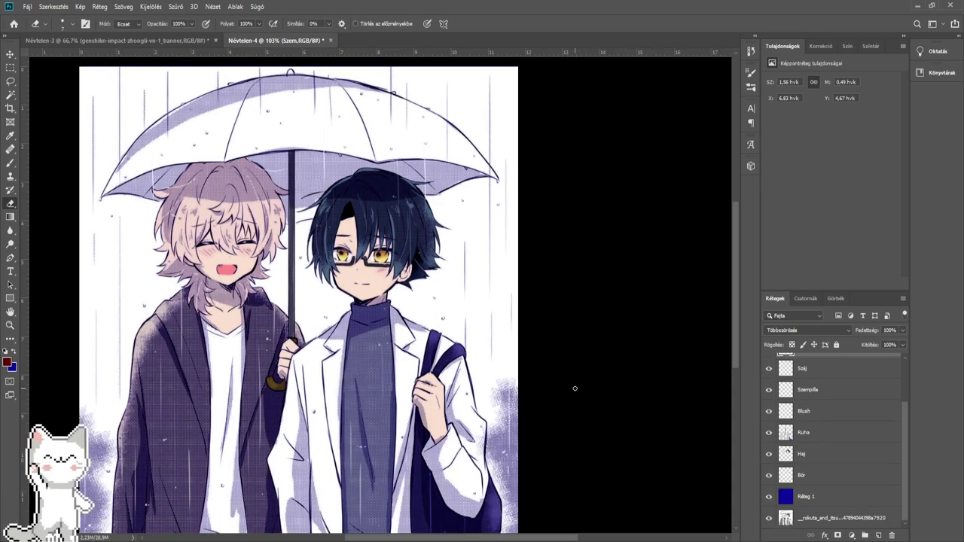
scroll(493, 349, left, 1)
scroll(455, 331, up, 2)
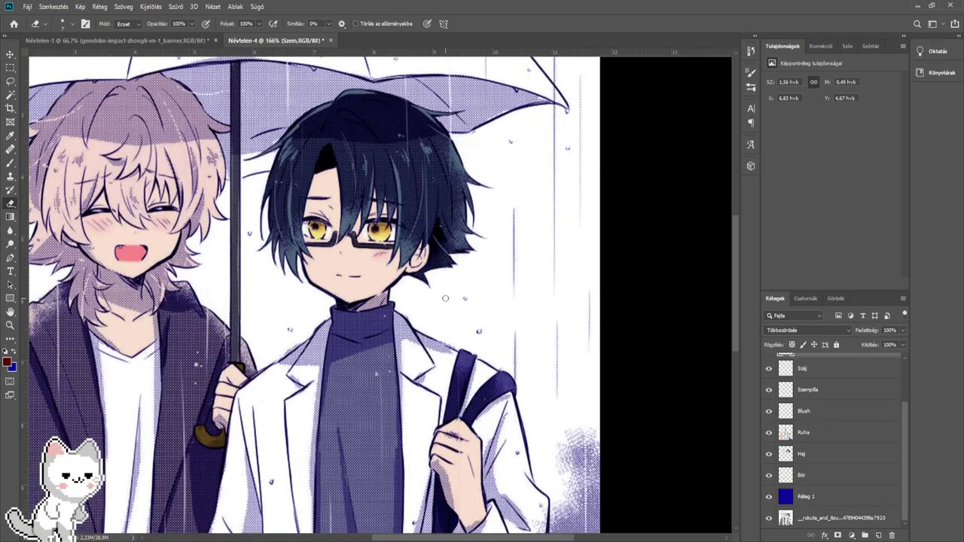
scroll(445, 298, down, 4)
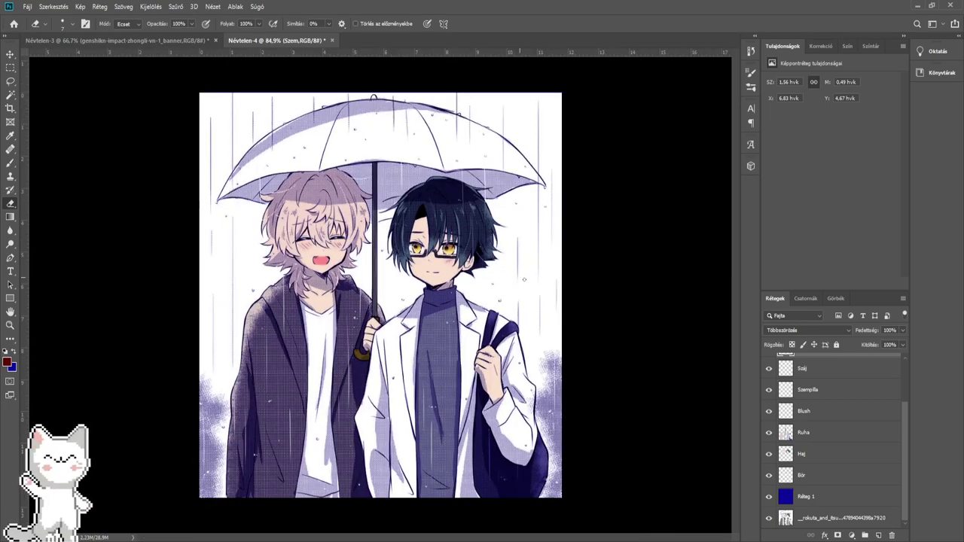
- Set the opacity of the blue soft-light layer Réteg 1 to 70%
click(818, 496)
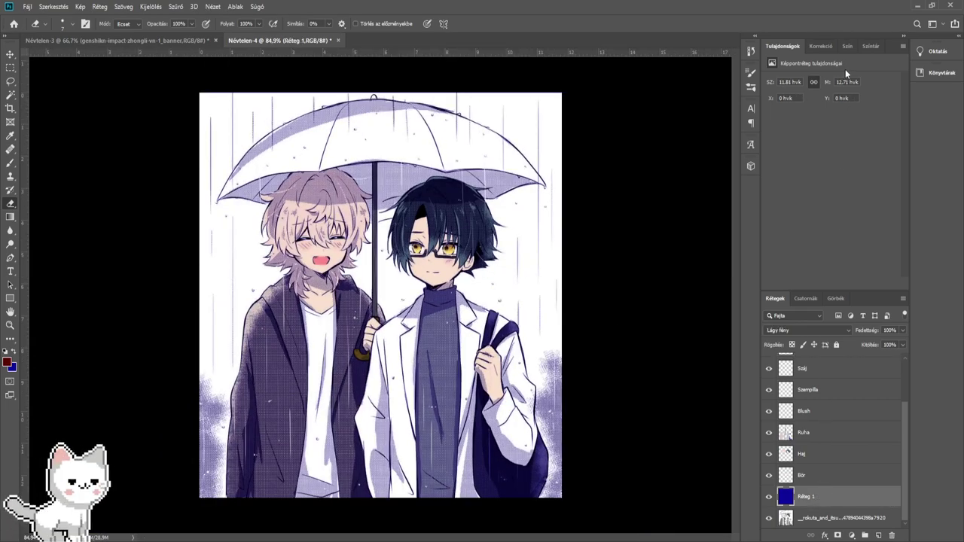
key(h)
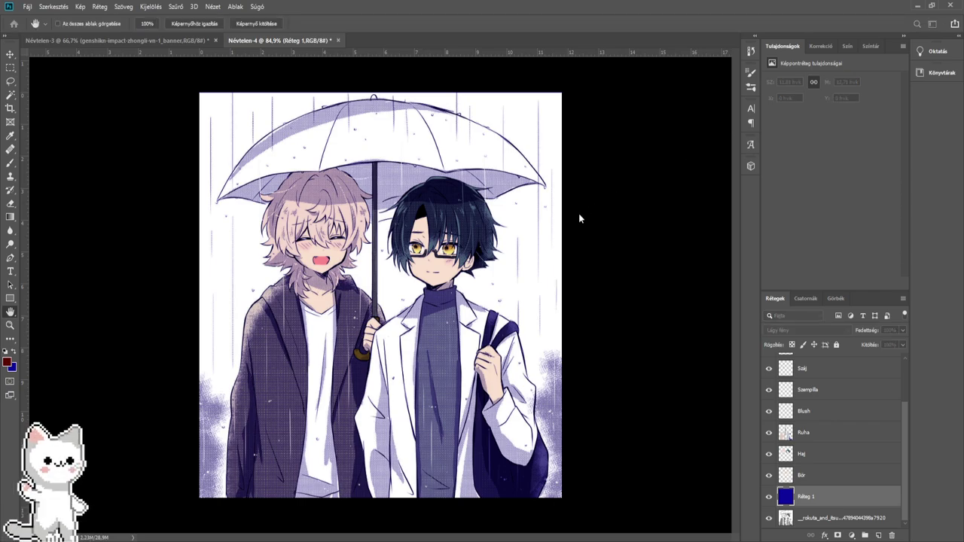
key(7)
key(5)
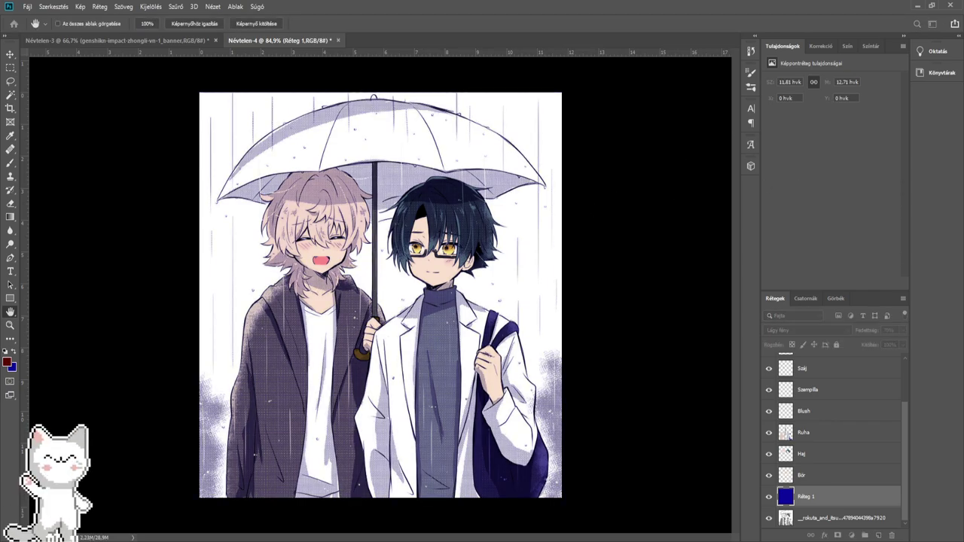
key(e)
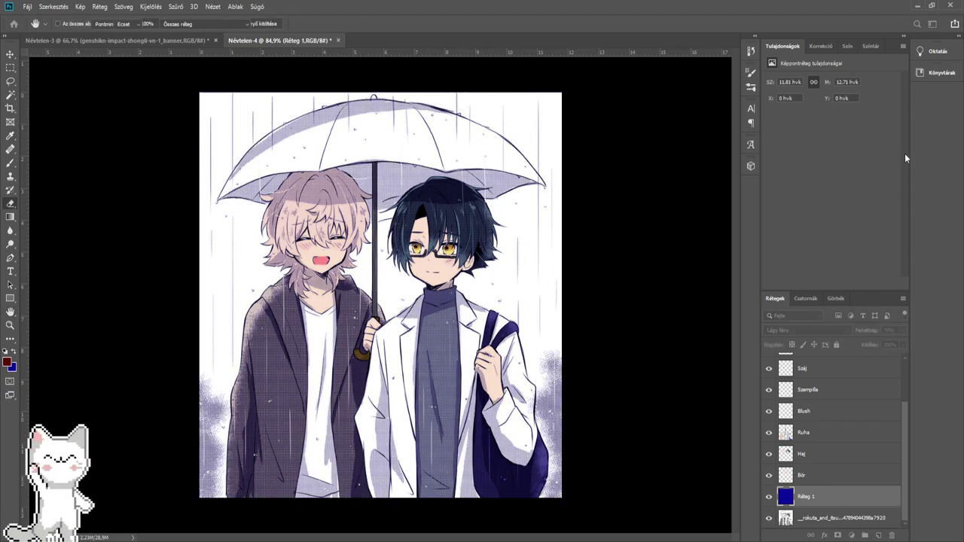
- Delete the two hidden reference image layers above the Szem layer
scroll(421, 273, up, 4)
drag(471, 254, 419, 348)
scroll(426, 284, up, 2)
mouse_move(366, 281)
mouse_down()
mouse_move(391, 238)
mouse_move(420, 214)
mouse_up()
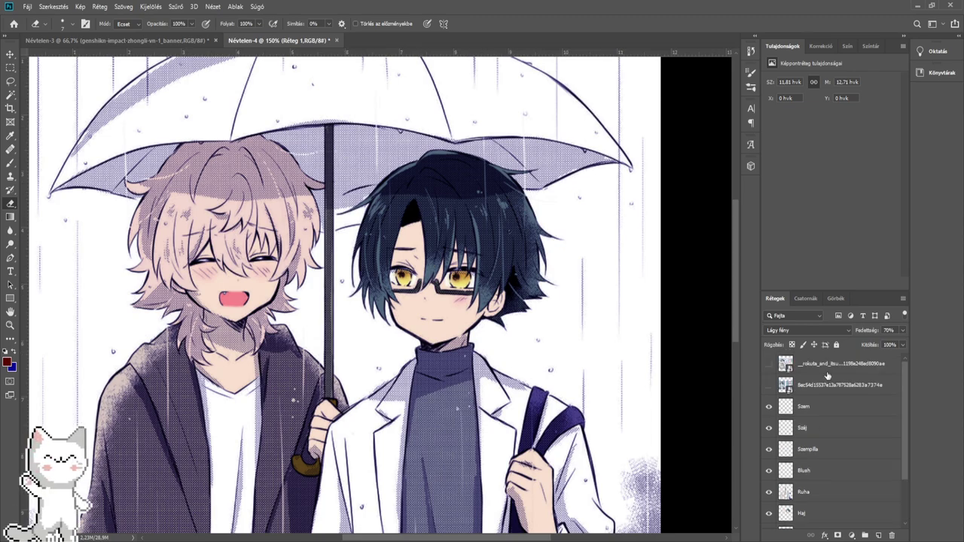
scroll(829, 425, up, 3)
click(828, 369)
key(Delete)
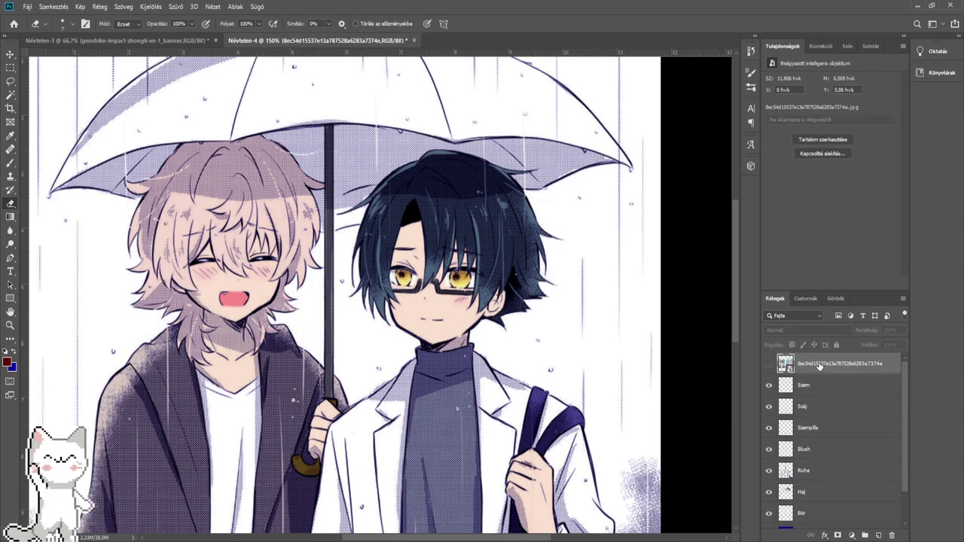
key(Delete)
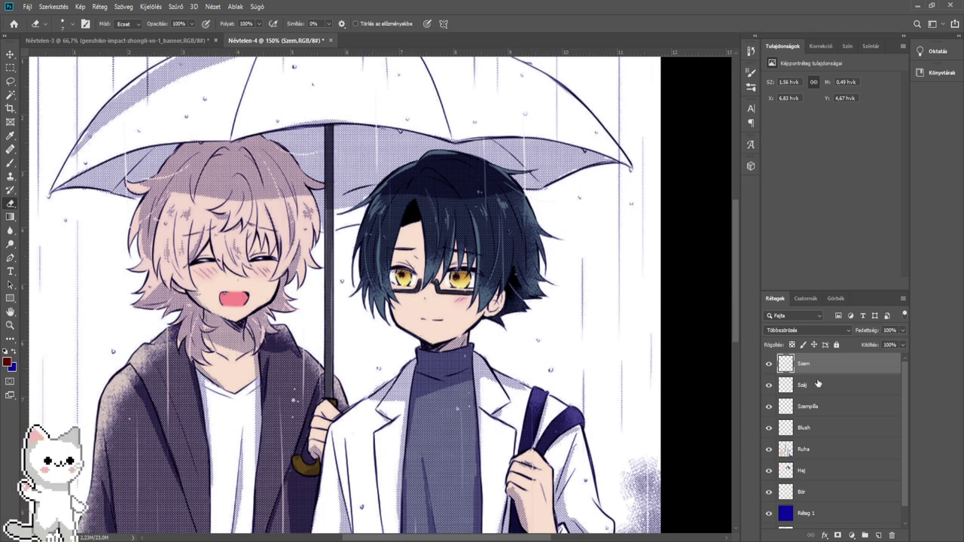
- View the whole finished umbrella illustration, save it and close its document
scroll(817, 381, down, 1)
scroll(818, 385, up, 1)
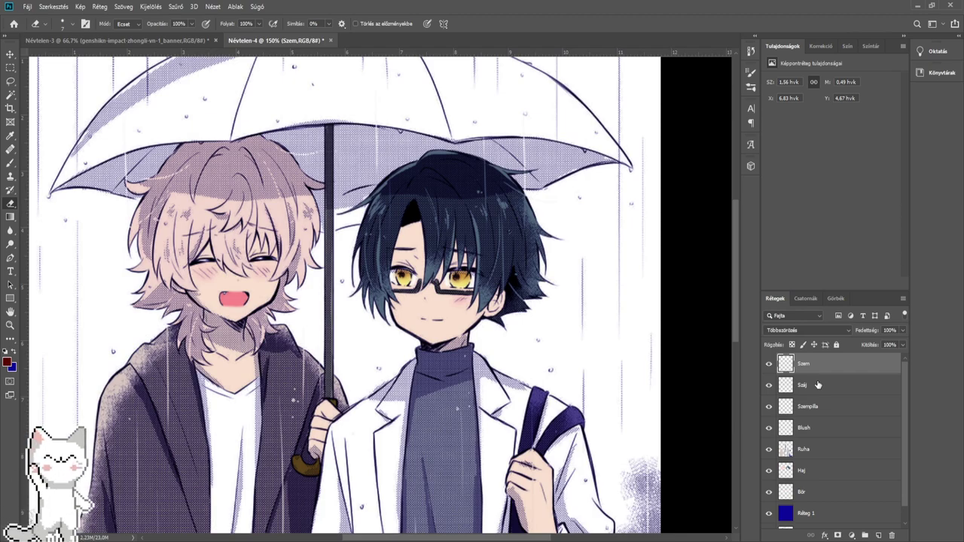
scroll(438, 207, down, 6)
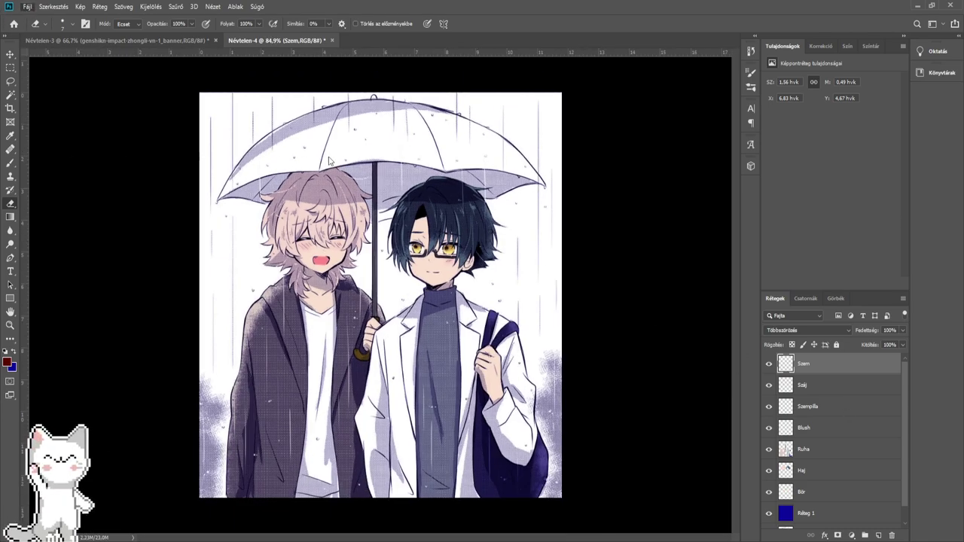
key(alt)
key(ctrl+s)
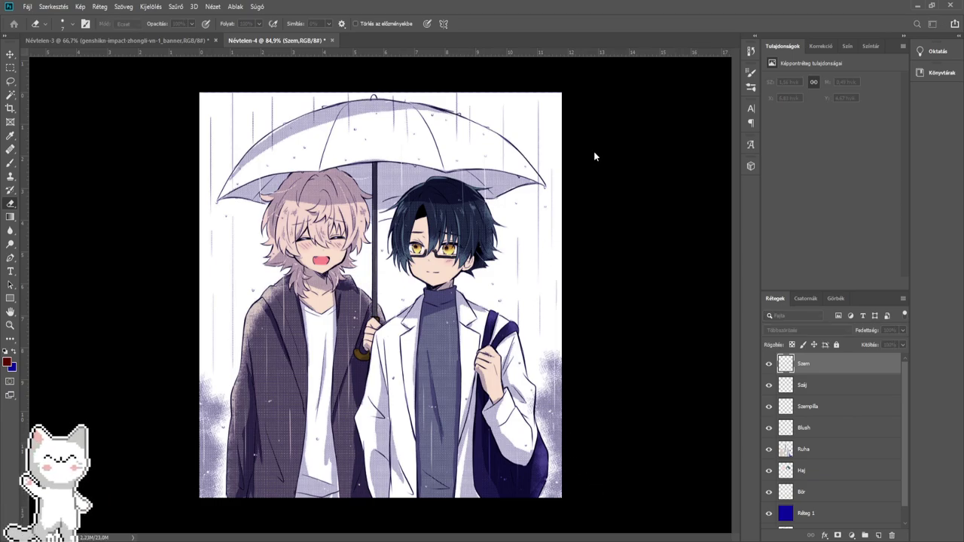
click(594, 154)
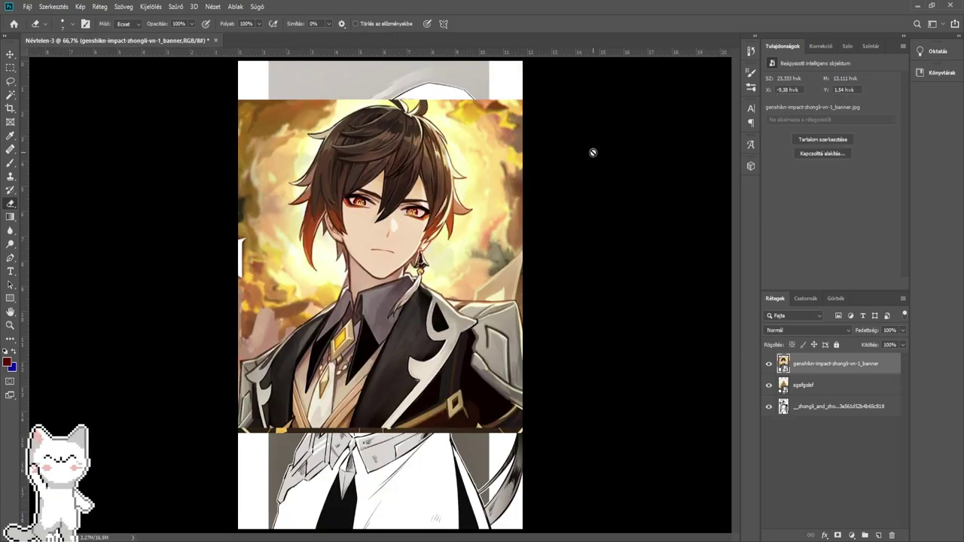
- Hide both colour reference layers above the hooded character's lineart and select the lineart layer
click(769, 364)
click(769, 384)
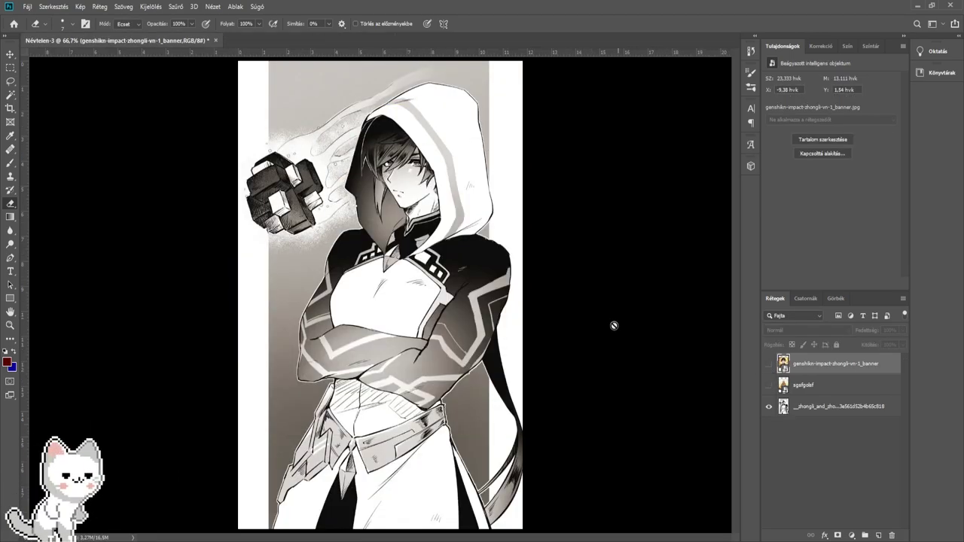
click(828, 414)
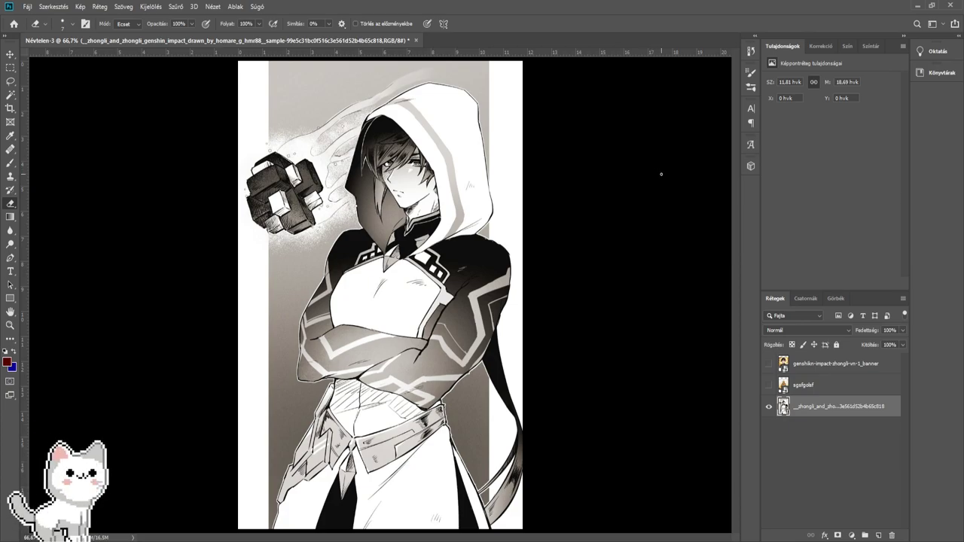
click(768, 364)
click(768, 364)
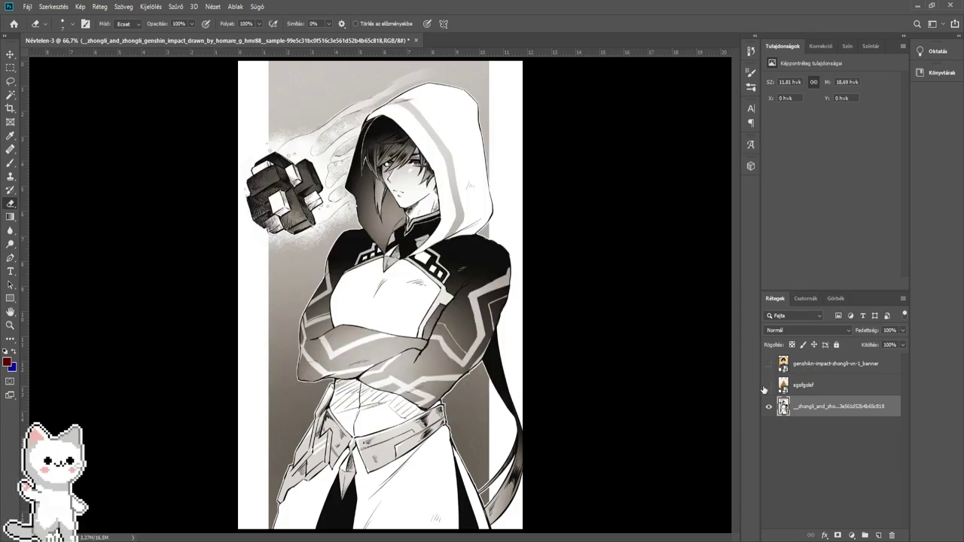
click(768, 385)
click(768, 385)
- Sample the light skin colour from the face in the Zhongli banner reference for the brush and leave that reference hidden
click(769, 364)
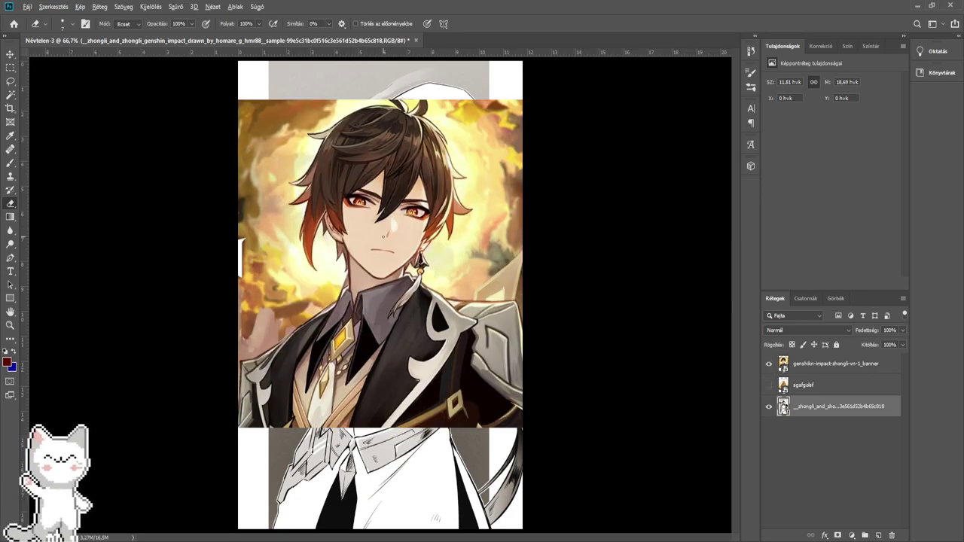
click(11, 162)
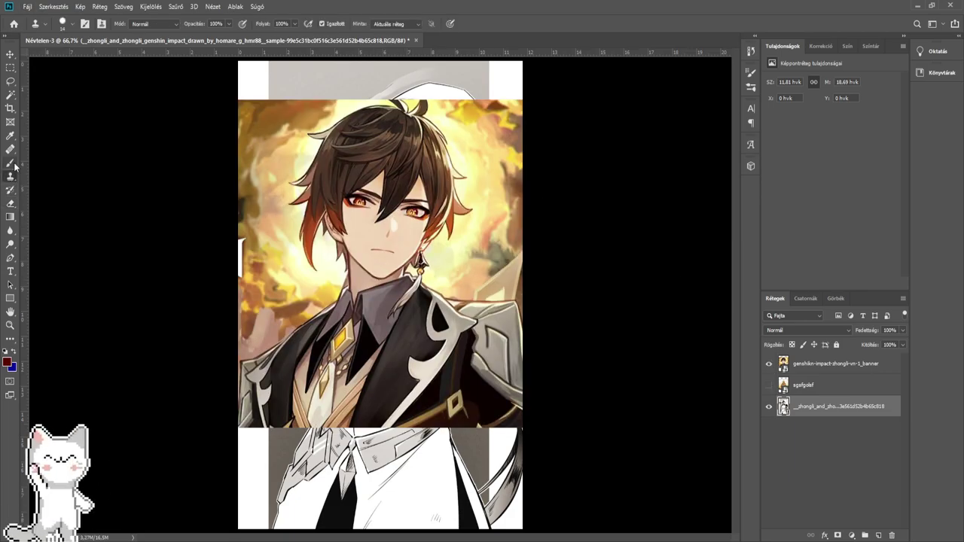
alt+click(385, 258)
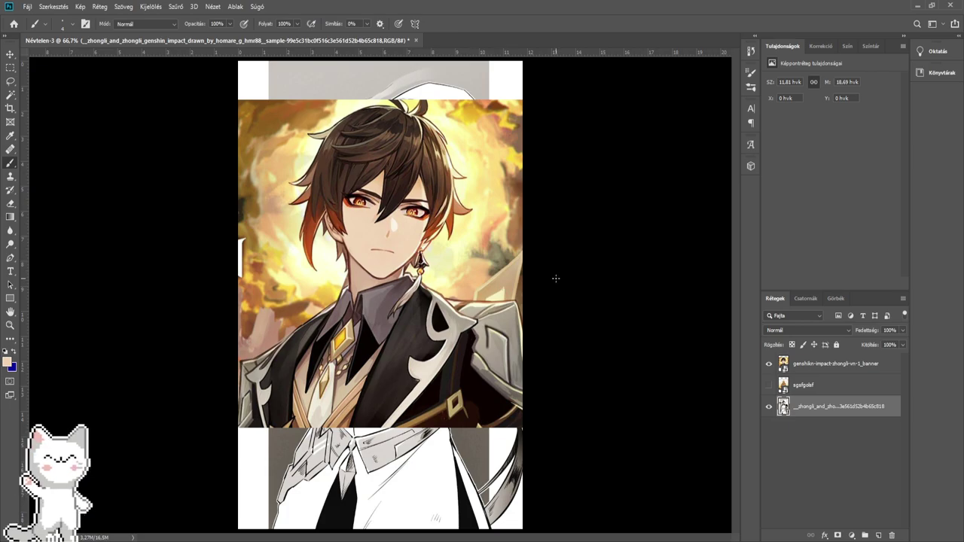
click(769, 364)
- Add a new layer directly above the hooded character's lineart and name it Bőr
click(878, 535)
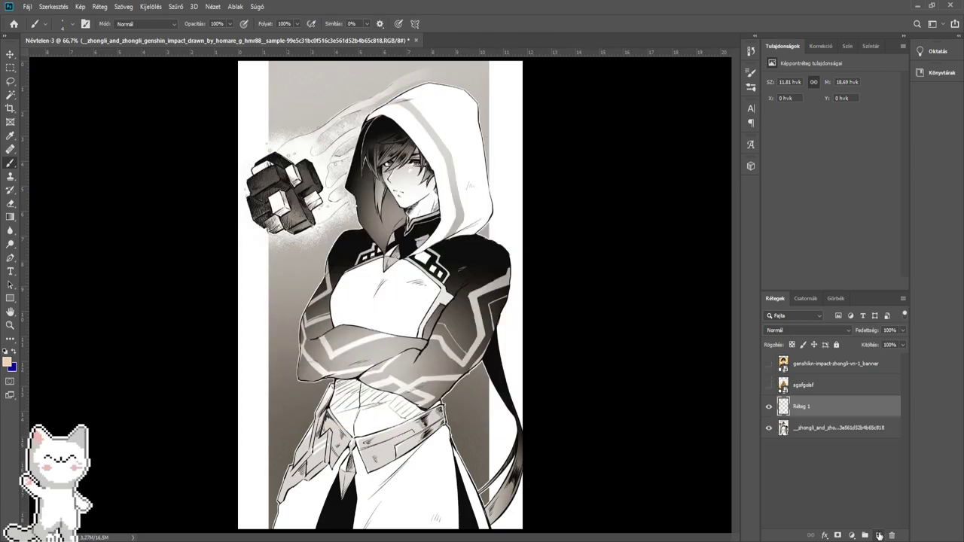
double_click(802, 406)
text(Bőr)
key(Return)
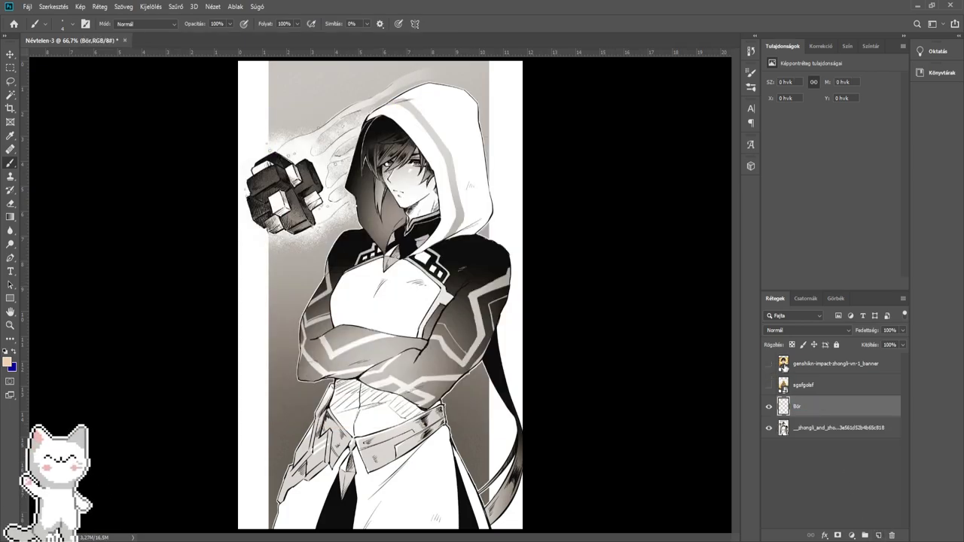
- Enlarge the soft brush to size 54 and paint the skin colour over the hooded character's lower cheek and jaw
scroll(426, 195, up, 5)
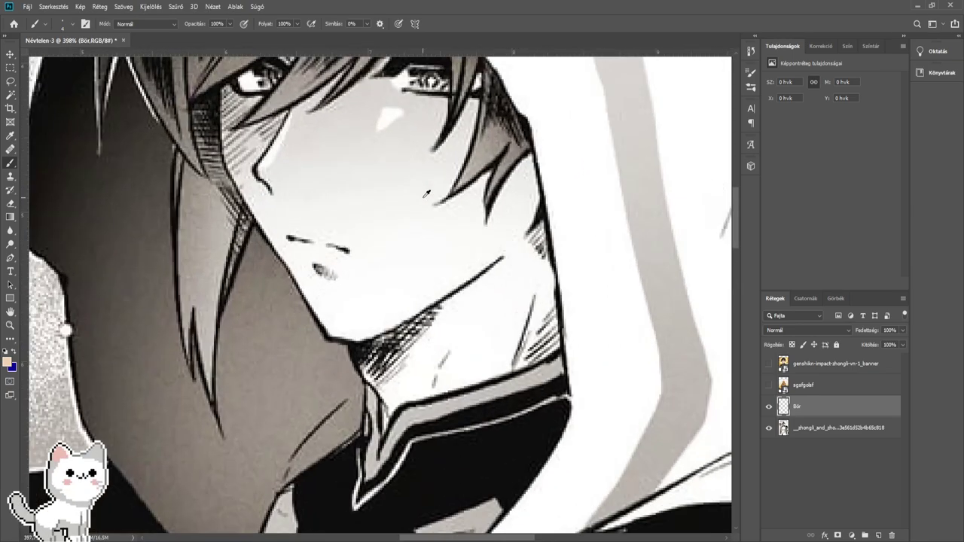
drag(427, 195, 418, 311)
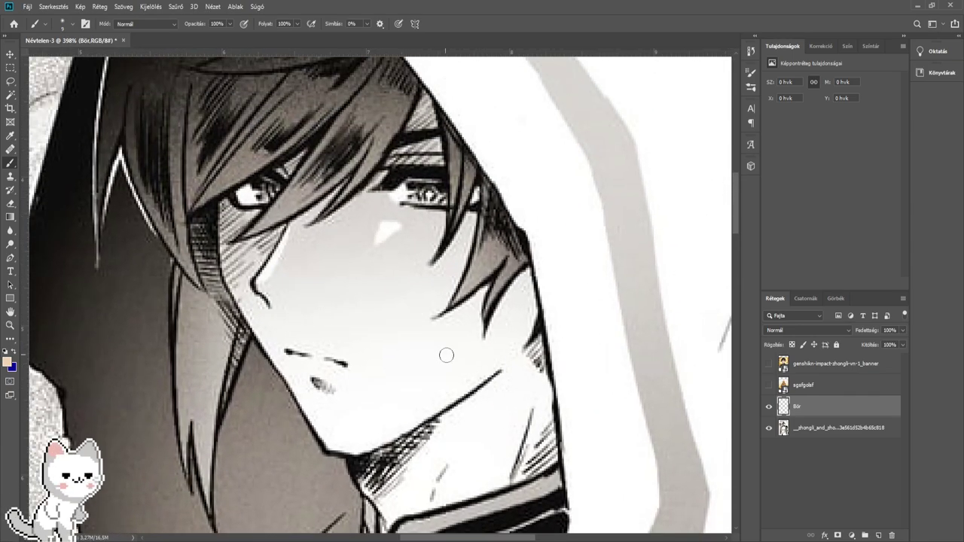
mouse_move(398, 381)
mouse_down()
mouse_move(456, 413)
mouse_move(384, 378)
mouse_up()
key(bracketright)
key(bracketright)
key(bracketright)
key(bracketright)
key(bracketright)
key(bracketright)
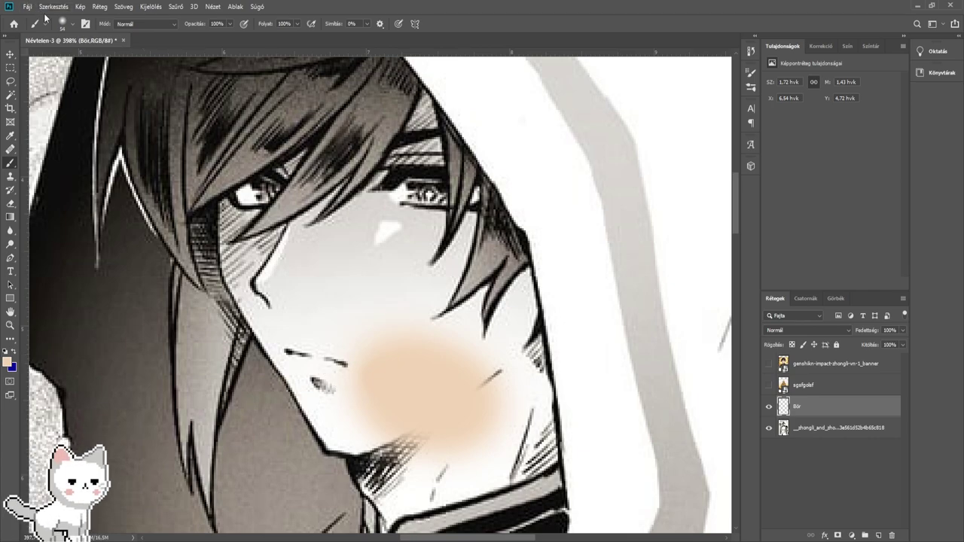
- Switch to a hard round brush and paint solid skin colour over the lower face and neck
click(72, 23)
click(78, 173)
mouse_move(430, 422)
mouse_down()
mouse_move(363, 389)
mouse_move(409, 376)
mouse_move(441, 402)
mouse_move(394, 370)
mouse_up()
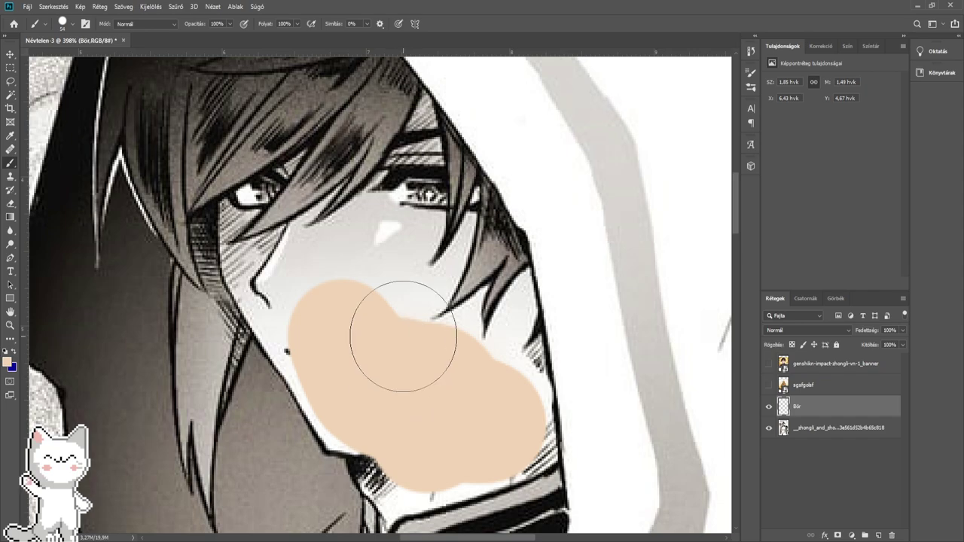
- Set the Bőr layer's blend mode to Multiply and reduce the brush to size 26 for the jaw and neck
click(790, 330)
scroll(783, 331, up, 1)
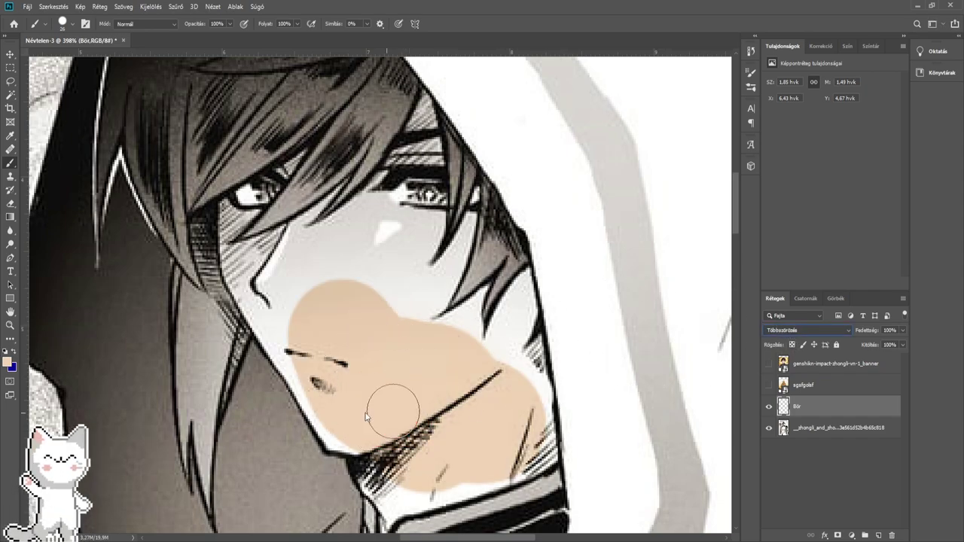
drag(393, 475, 396, 363)
scroll(396, 362, up, 4)
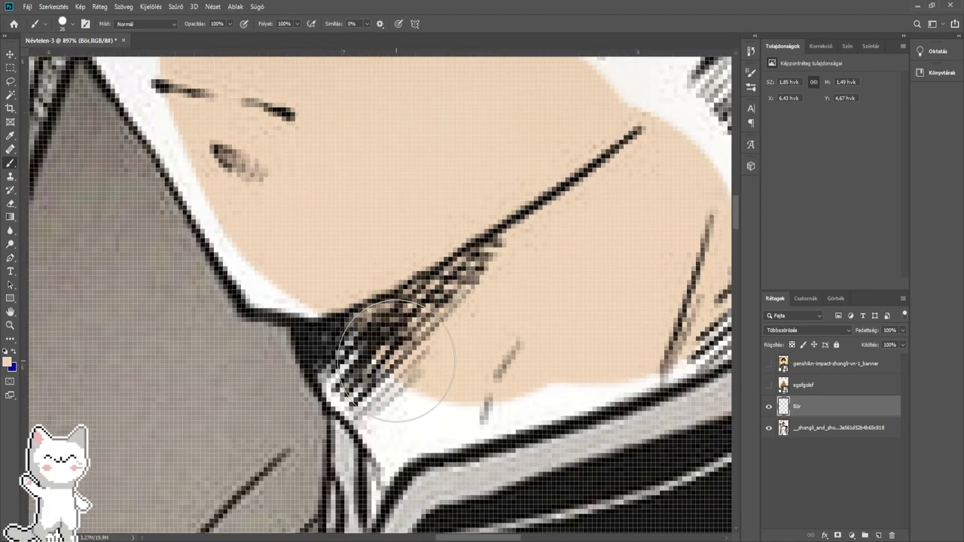
- Paint the skin colour over the hatched shadow under the chin and down into the narrow tip of the collar opening
click(392, 361)
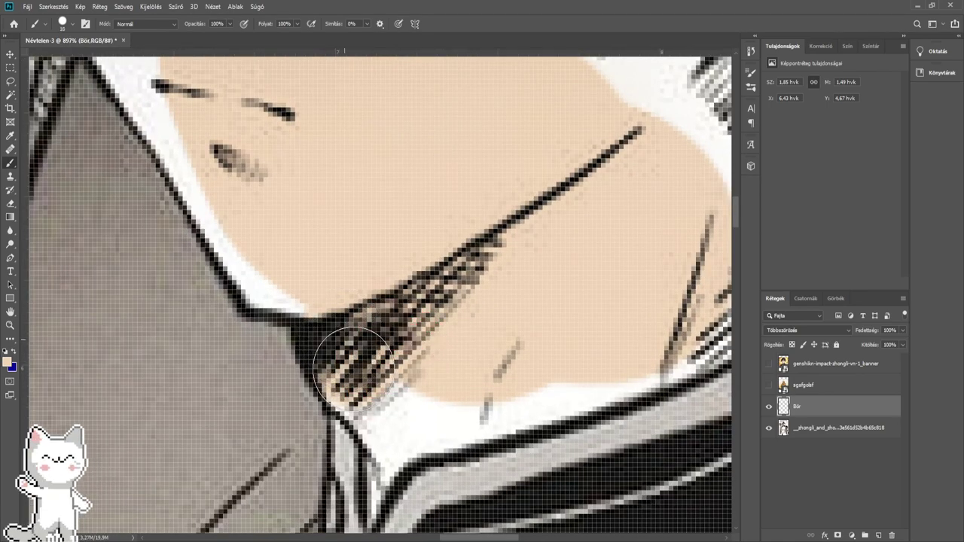
click(363, 382)
mouse_move(362, 379)
mouse_down()
mouse_move(344, 331)
mouse_move(365, 337)
mouse_move(316, 335)
mouse_move(350, 376)
mouse_up()
scroll(362, 344, up, 1)
mouse_move(351, 377)
mouse_down()
mouse_move(343, 378)
mouse_move(357, 407)
mouse_up()
mouse_move(358, 407)
mouse_down()
mouse_move(348, 435)
mouse_move(360, 392)
mouse_move(351, 372)
mouse_move(371, 384)
mouse_move(355, 397)
mouse_move(354, 423)
mouse_up()
scroll(365, 368, down, 4)
scroll(360, 388, up, 3)
scroll(357, 399, up, 3)
mouse_move(356, 430)
mouse_down()
mouse_move(347, 455)
mouse_move(351, 368)
mouse_move(351, 423)
mouse_move(370, 399)
mouse_move(371, 411)
mouse_move(512, 293)
mouse_up()
click(391, 276)
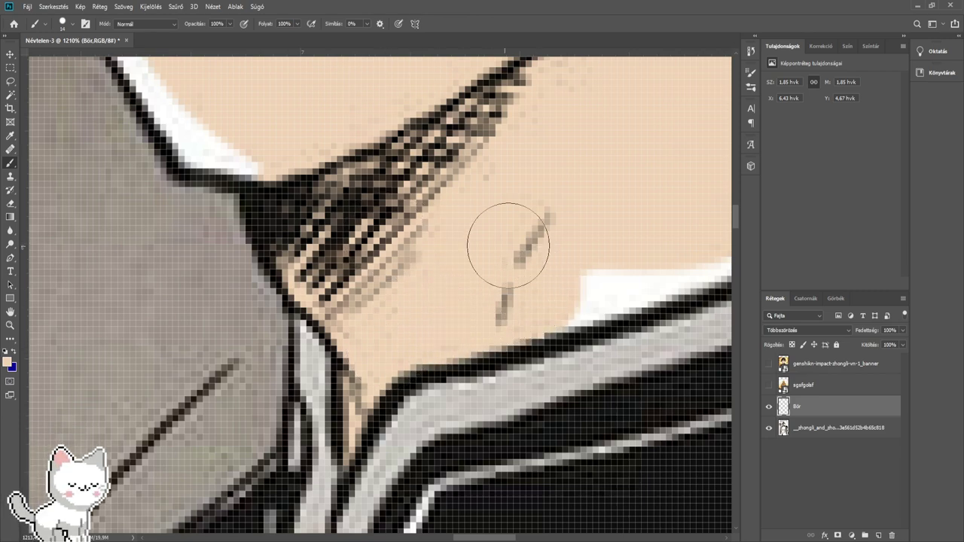
- Fill the remaining white gaps on the neck along the collar and on the cheek beside the ear with skin colour
drag(514, 260, 297, 306)
mouse_move(319, 340)
mouse_down()
mouse_move(542, 296)
mouse_move(629, 244)
mouse_move(625, 143)
mouse_up()
mouse_move(619, 143)
mouse_down()
mouse_move(594, 181)
mouse_move(572, 324)
mouse_move(597, 383)
mouse_move(593, 277)
mouse_move(556, 91)
mouse_move(575, 326)
mouse_move(569, 217)
mouse_move(552, 155)
mouse_move(571, 117)
mouse_move(555, 206)
mouse_move(548, 187)
mouse_move(516, 247)
mouse_move(476, 379)
mouse_move(502, 376)
mouse_move(546, 411)
mouse_up()
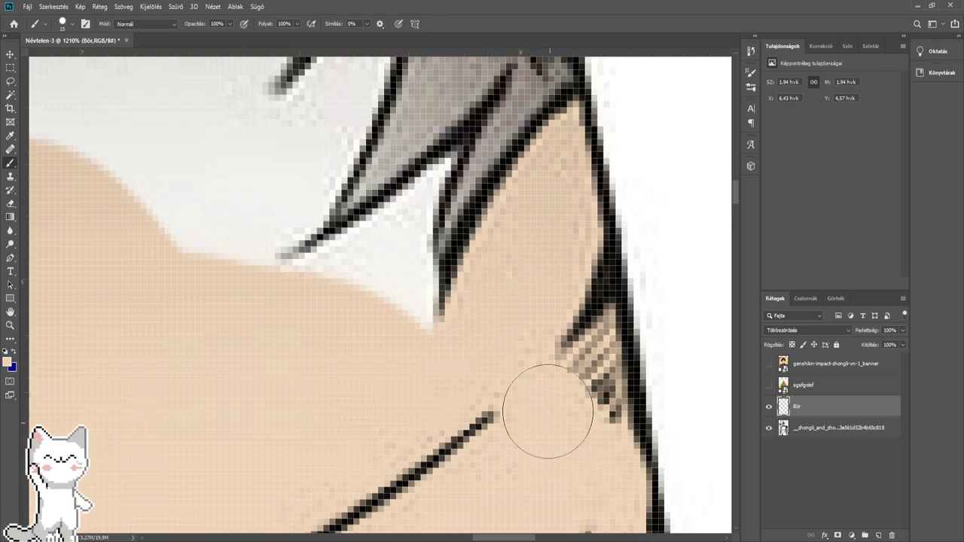
mouse_move(461, 268)
mouse_down()
mouse_move(605, 305)
mouse_move(514, 359)
mouse_move(540, 342)
mouse_move(507, 308)
mouse_move(437, 325)
mouse_move(422, 236)
mouse_up()
mouse_move(412, 236)
mouse_down()
mouse_move(501, 279)
mouse_move(487, 287)
mouse_move(481, 254)
mouse_move(411, 261)
mouse_move(144, 331)
mouse_up()
- Paint skin colour along the far edge of the face, from the chin past the mouth up to the nose
drag(154, 370, 403, 233)
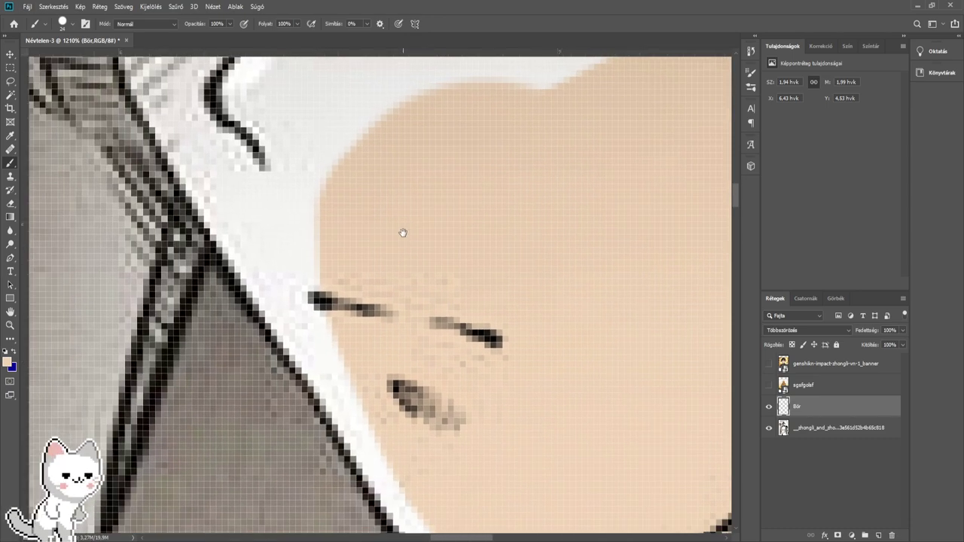
drag(443, 432, 390, 237)
mouse_move(475, 389)
mouse_down()
mouse_move(409, 383)
mouse_move(365, 285)
mouse_move(400, 323)
mouse_move(316, 188)
mouse_up()
mouse_move(316, 149)
mouse_down()
mouse_move(473, 343)
mouse_move(439, 333)
mouse_move(360, 200)
mouse_move(484, 390)
mouse_move(462, 334)
mouse_move(430, 301)
mouse_move(402, 246)
mouse_move(397, 213)
mouse_move(500, 188)
mouse_up()
mouse_move(504, 189)
mouse_down()
mouse_move(411, 205)
mouse_move(466, 189)
mouse_move(479, 201)
mouse_move(410, 287)
mouse_move(454, 391)
mouse_move(439, 345)
mouse_move(539, 327)
mouse_move(394, 268)
mouse_up()
mouse_move(263, 319)
mouse_down()
mouse_move(239, 328)
mouse_move(285, 306)
mouse_move(352, 250)
mouse_move(372, 257)
mouse_move(409, 374)
mouse_move(394, 337)
mouse_move(402, 339)
mouse_move(360, 324)
mouse_move(269, 430)
mouse_move(395, 433)
mouse_up()
drag(311, 340, 443, 376)
- Fill the thin white slivers between the forelocks above the nose bridge with skin colour, using a very small brush
scroll(387, 312, up, 4)
key(bracketleft)
key(bracketleft)
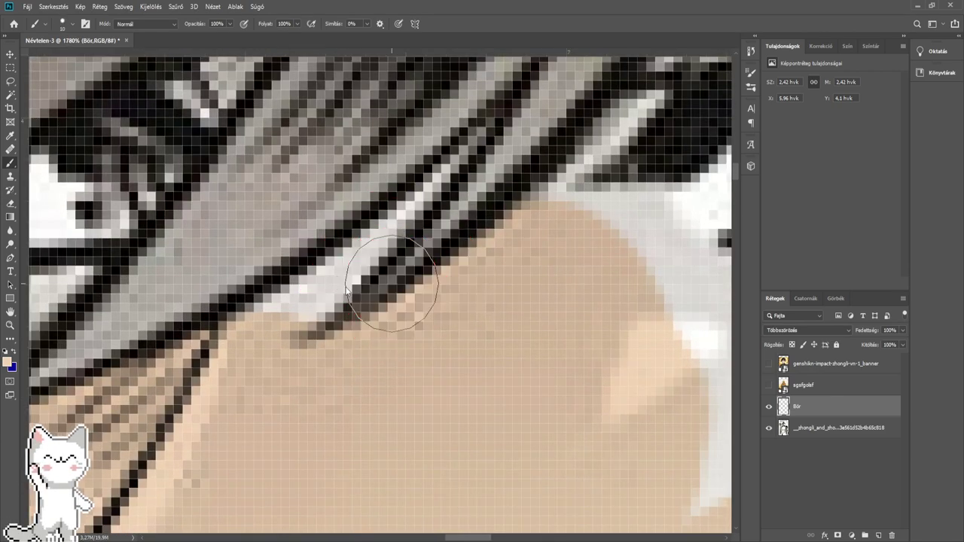
drag(388, 226, 438, 293)
scroll(524, 263, up, 2)
drag(524, 266, 502, 280)
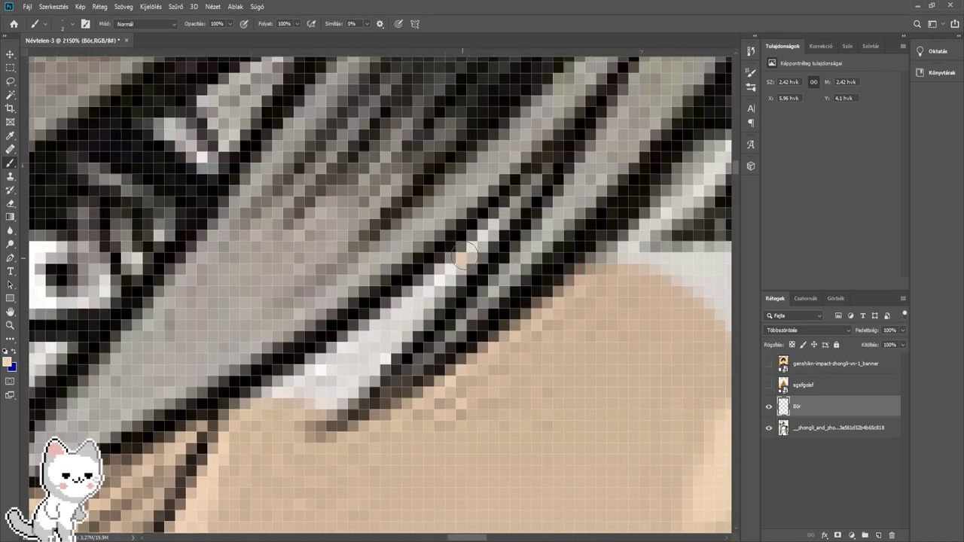
drag(461, 256, 558, 156)
key(bracketright)
key(bracketright)
key(bracketright)
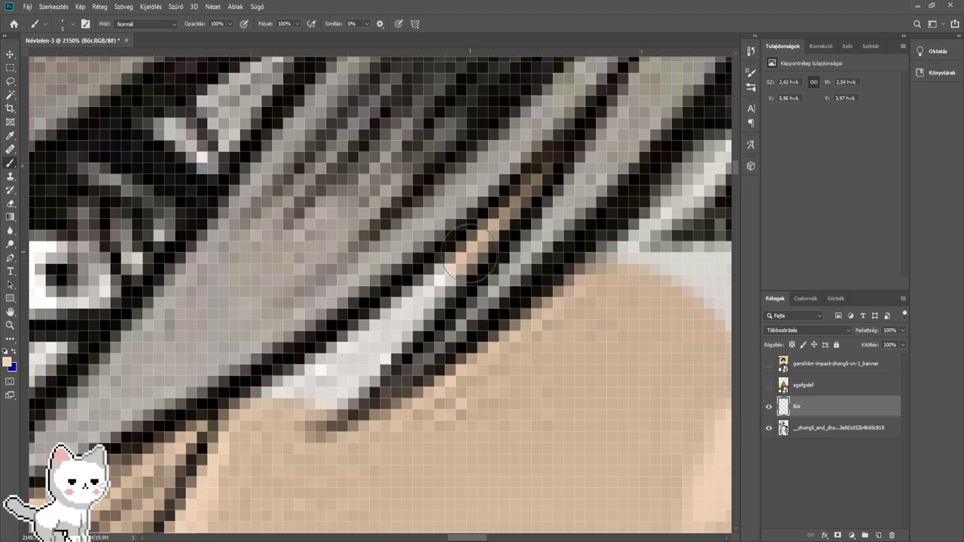
mouse_move(477, 257)
mouse_down()
mouse_move(330, 376)
mouse_move(342, 375)
mouse_move(372, 345)
mouse_move(266, 406)
mouse_up()
- Extend the skin colour up to the lower lid of the eye nearest the ear and the adjoining forelock
drag(607, 387, 251, 305)
drag(276, 143, 319, 308)
key(bracketleft)
mouse_move(288, 357)
mouse_down()
mouse_move(332, 315)
mouse_move(312, 326)
mouse_move(402, 221)
mouse_move(443, 202)
mouse_up()
mouse_move(358, 337)
mouse_down()
mouse_move(276, 275)
mouse_move(317, 288)
mouse_move(399, 399)
mouse_move(458, 415)
mouse_move(334, 344)
mouse_move(308, 293)
mouse_move(500, 318)
mouse_move(479, 362)
mouse_move(486, 415)
mouse_move(484, 336)
mouse_move(496, 352)
mouse_move(469, 400)
mouse_move(493, 354)
mouse_move(437, 415)
mouse_move(419, 407)
mouse_move(368, 312)
mouse_move(500, 319)
mouse_move(324, 202)
mouse_up()
- Paint skin colour into the cheek gap between the long hair locks below the outer corner of the eye nearest the ear
alt+right_click(476, 366)
scroll(486, 415, down, 5)
alt+right_click(485, 346)
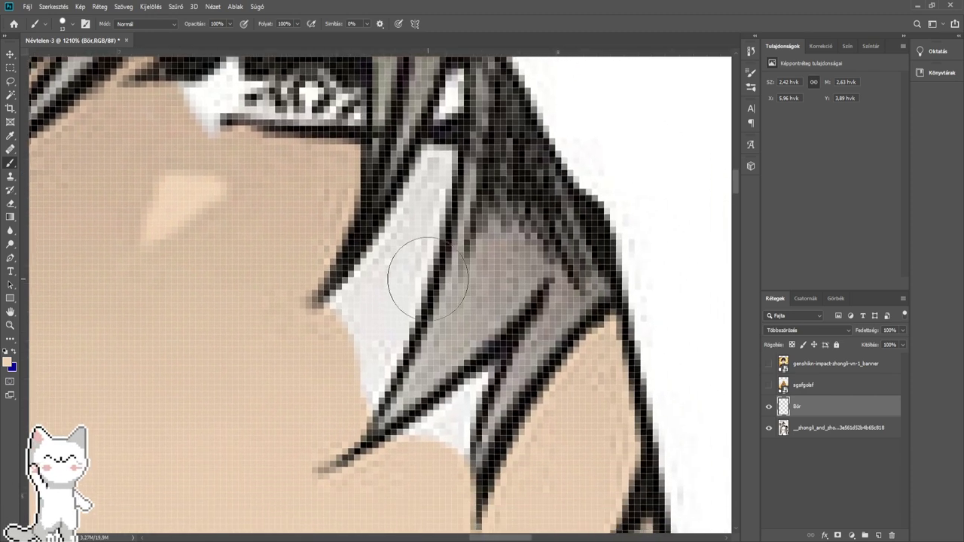
scroll(429, 333, up, 2)
alt+right_click(429, 333)
drag(325, 329, 326, 311)
drag(391, 238, 328, 443)
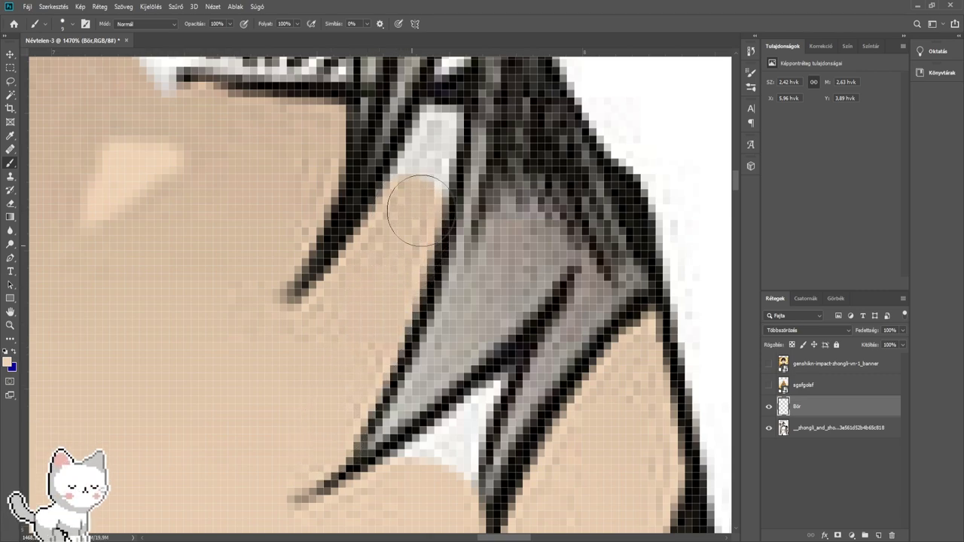
mouse_move(422, 211)
mouse_down()
mouse_move(402, 206)
mouse_move(408, 308)
mouse_move(433, 233)
mouse_move(428, 331)
mouse_up()
- Fill the pointed white gap between the two hair tips beside the ear with skin colour
scroll(424, 271, up, 2)
scroll(440, 249, down, 5)
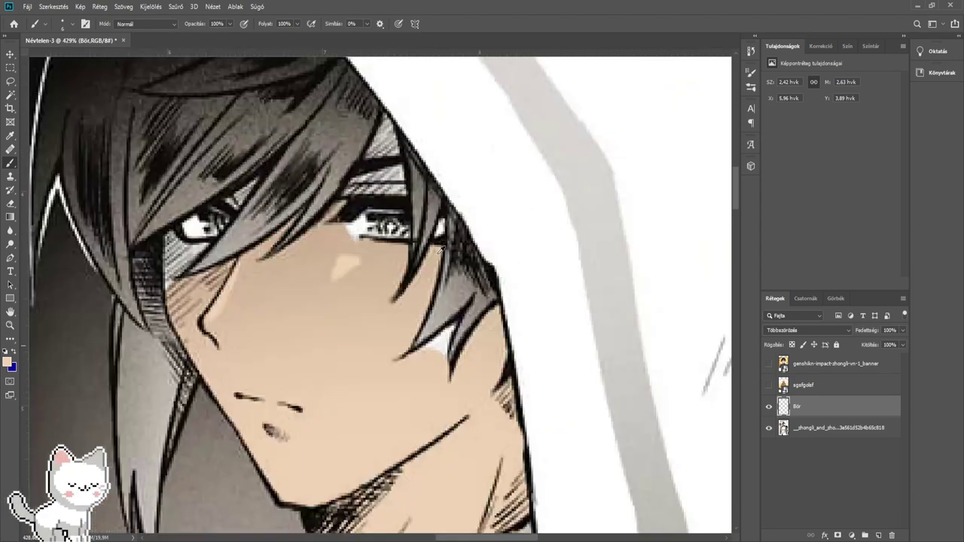
scroll(435, 332, up, 5)
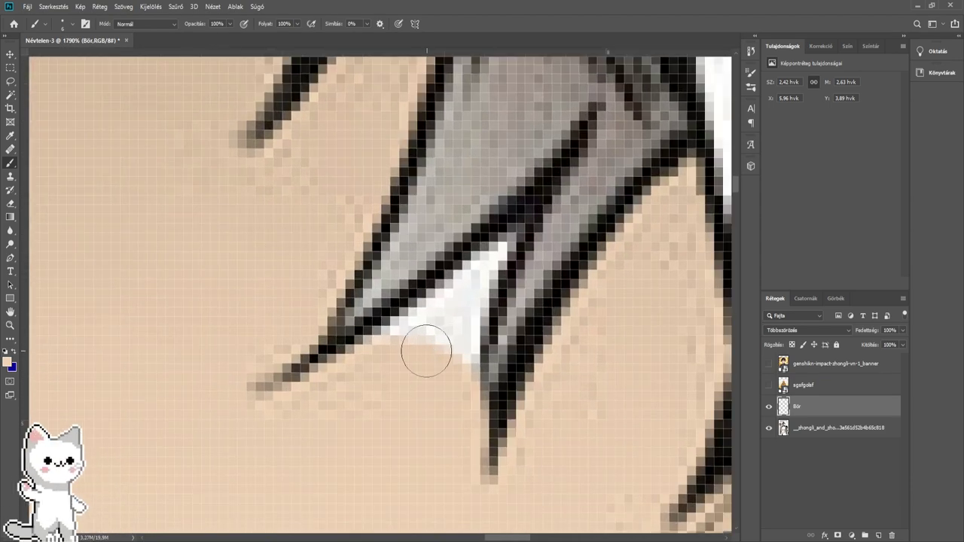
mouse_move(361, 369)
mouse_down()
mouse_move(460, 289)
mouse_move(456, 409)
mouse_up()
scroll(425, 282, right, 2)
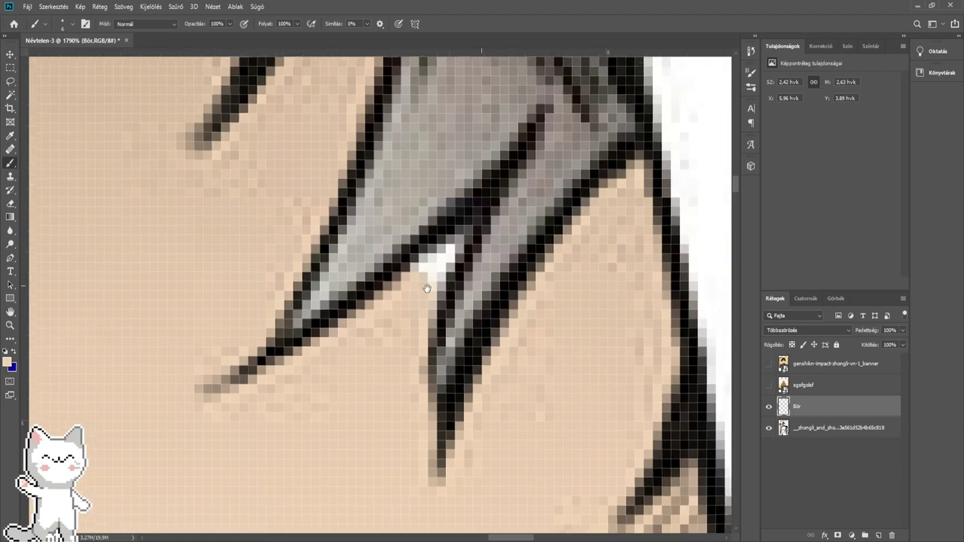
scroll(425, 283, up, 2)
drag(386, 291, 466, 224)
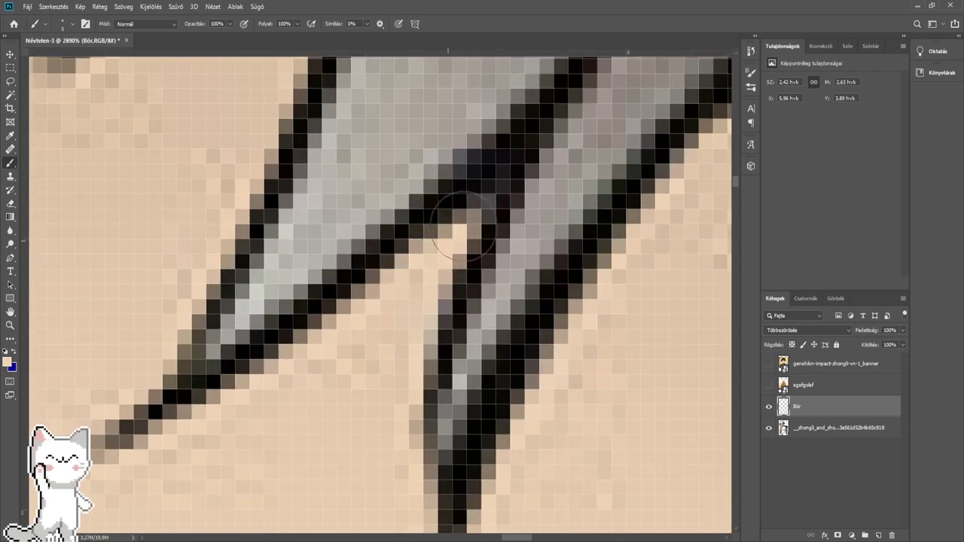
scroll(424, 317, down, 3)
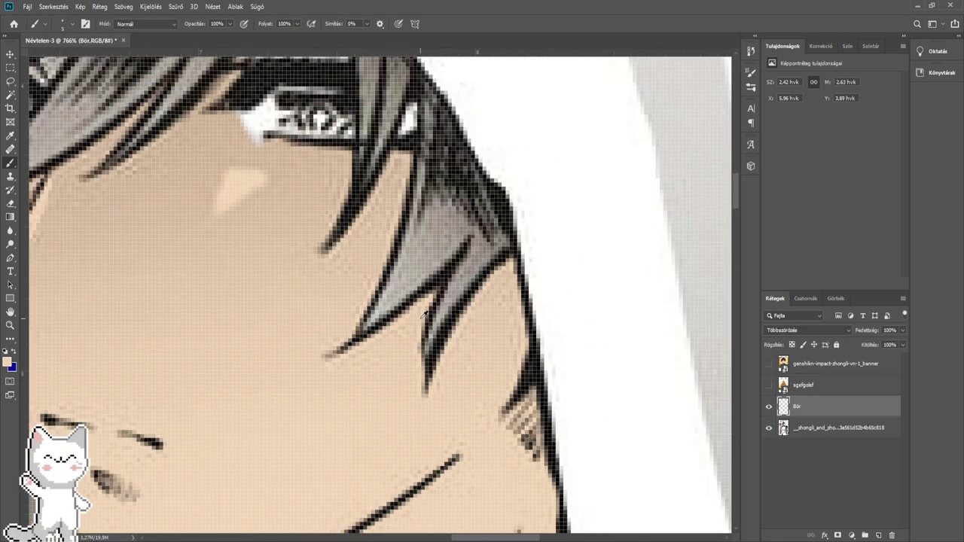
- Paint skin colour over the hatched area below the eye farthest from the ear and the small gap above that eye
drag(272, 247, 380, 291)
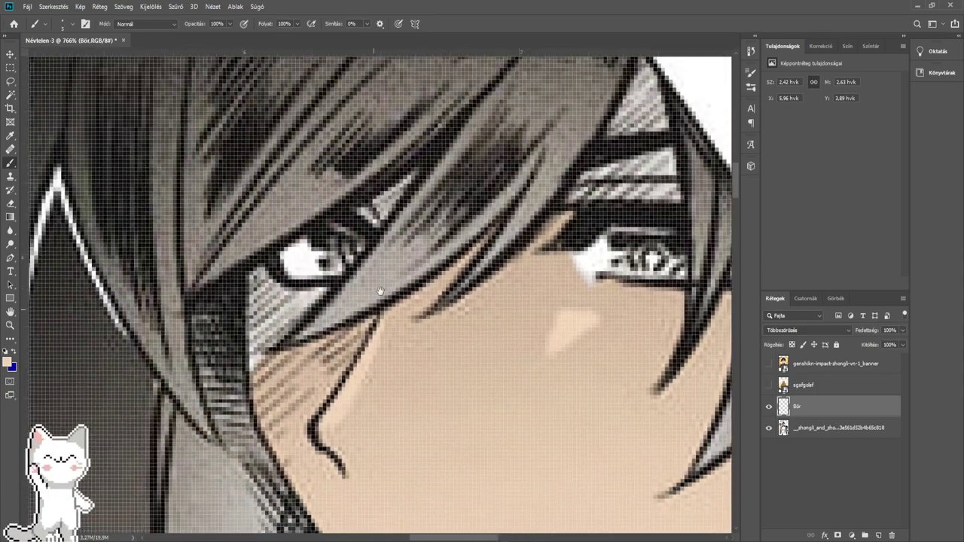
scroll(317, 325, up, 3)
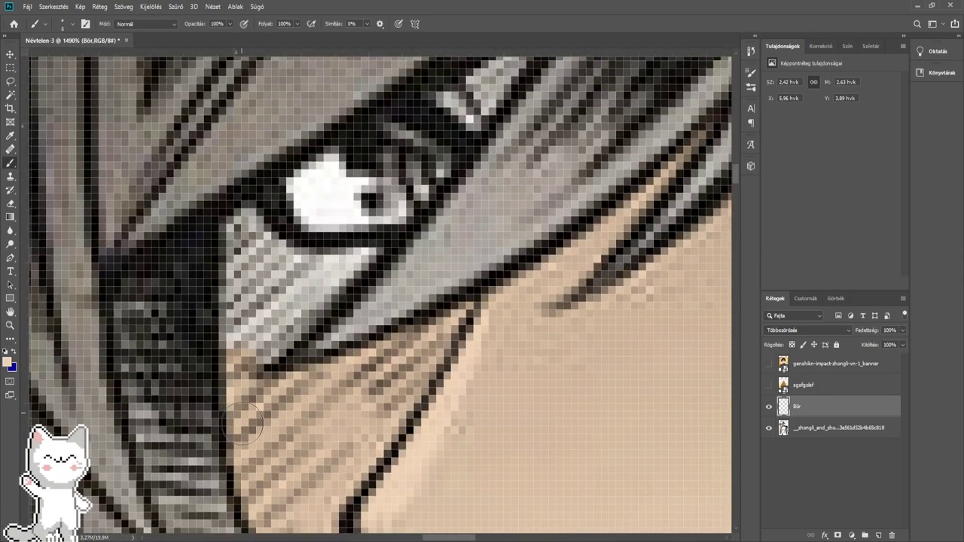
mouse_move(242, 343)
mouse_down()
mouse_move(239, 229)
mouse_move(242, 216)
mouse_move(251, 227)
mouse_move(257, 198)
mouse_move(279, 262)
mouse_move(270, 247)
mouse_move(264, 366)
mouse_up()
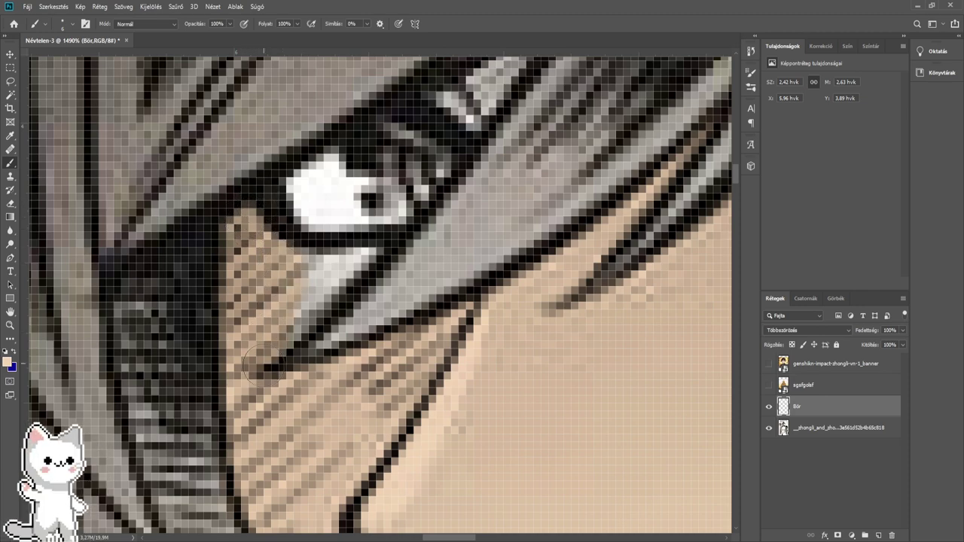
scroll(316, 295, up, 4)
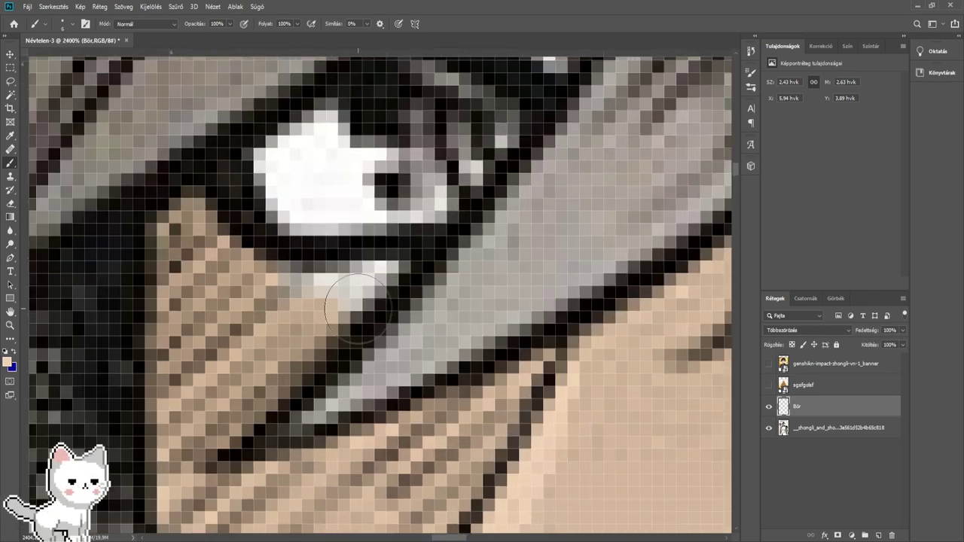
drag(337, 309, 384, 278)
drag(296, 301, 289, 297)
key(bracketright)
key(bracketright)
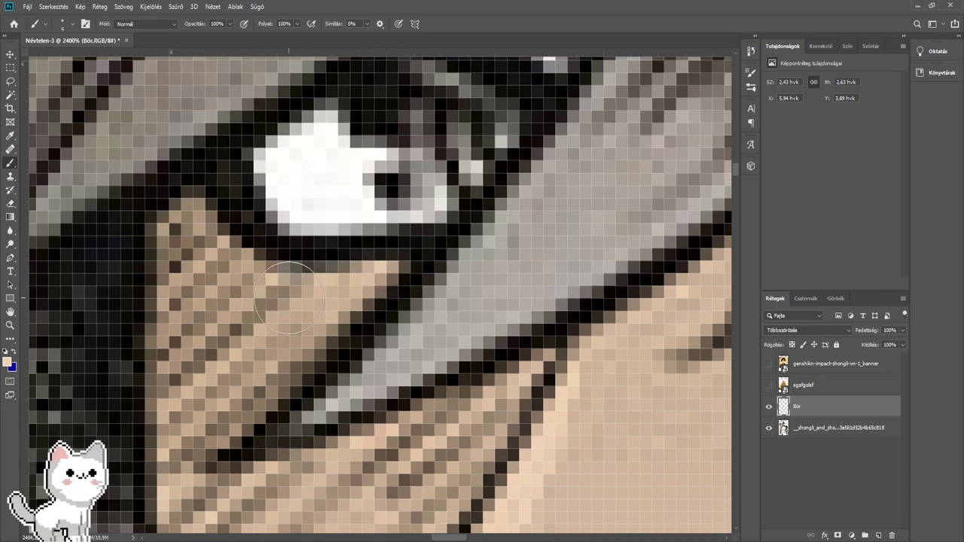
mouse_move(256, 237)
mouse_down()
mouse_move(228, 295)
mouse_move(269, 282)
mouse_move(219, 395)
mouse_move(223, 418)
mouse_move(273, 332)
mouse_move(233, 352)
mouse_move(269, 334)
mouse_move(245, 379)
mouse_move(326, 279)
mouse_up()
scroll(351, 254, down, 6)
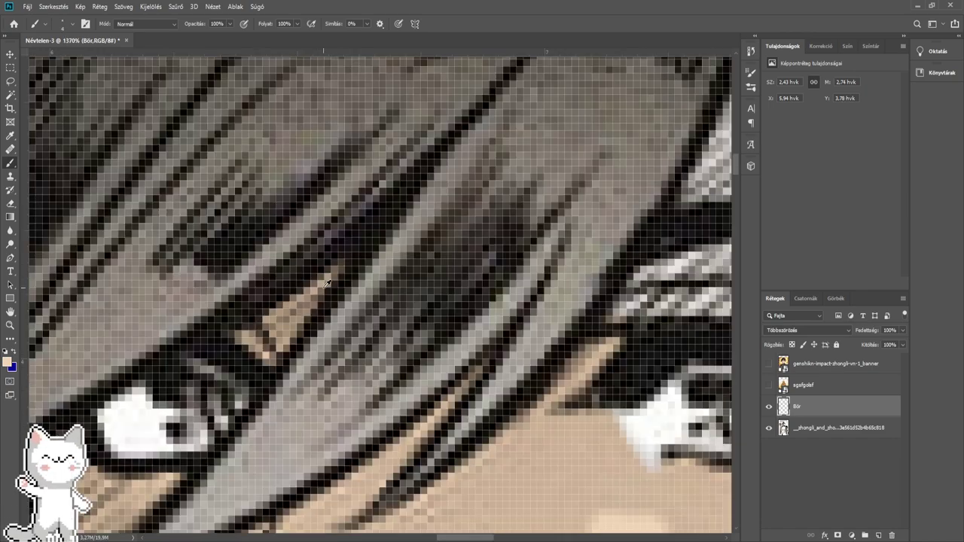
- Colour the hatched eyelid strips and the triangular forehead patch above the eye nearest the ear with the skin tone
scroll(373, 288, up, 3)
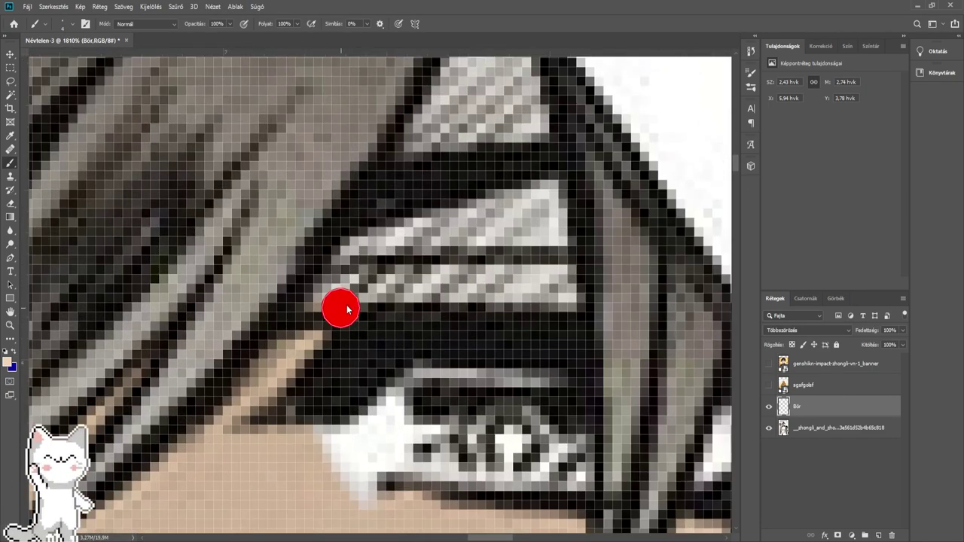
mouse_move(338, 306)
mouse_down()
mouse_move(339, 286)
mouse_move(570, 294)
mouse_move(546, 189)
mouse_move(509, 232)
mouse_move(382, 261)
mouse_move(537, 216)
mouse_move(469, 276)
mouse_move(420, 402)
mouse_up()
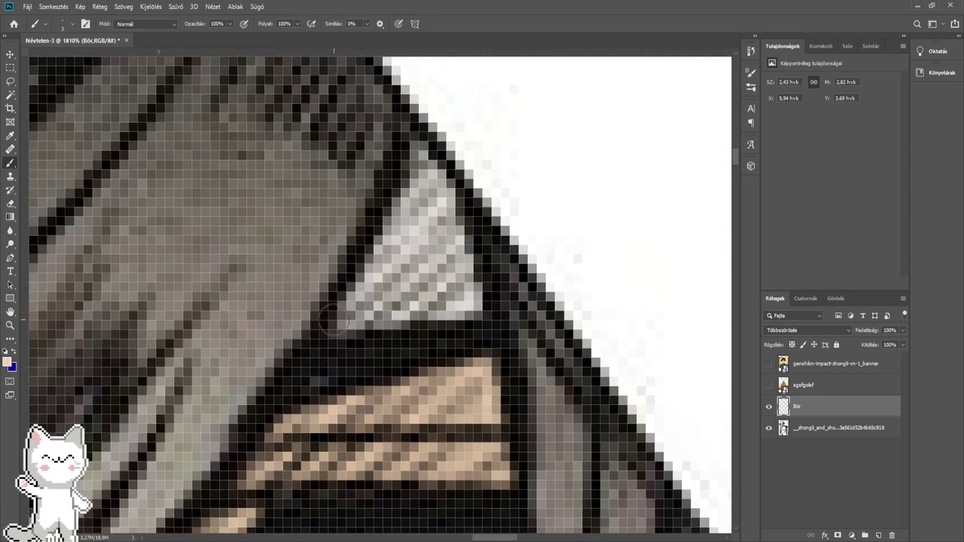
drag(334, 319, 340, 314)
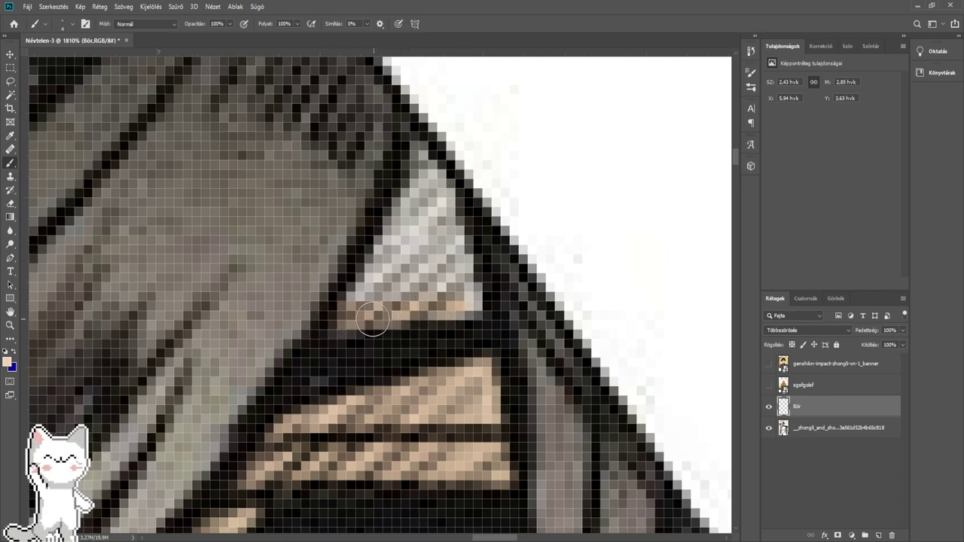
mouse_move(473, 311)
mouse_down()
mouse_move(456, 265)
mouse_move(440, 262)
mouse_move(438, 275)
mouse_move(447, 263)
mouse_move(439, 208)
mouse_move(418, 149)
mouse_move(415, 254)
mouse_move(394, 296)
mouse_up()
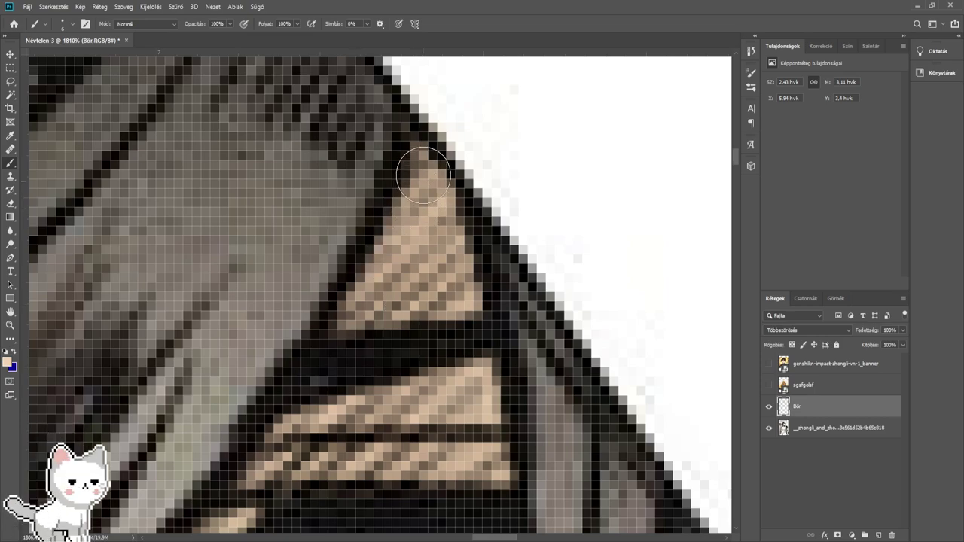
scroll(464, 291, down, 5)
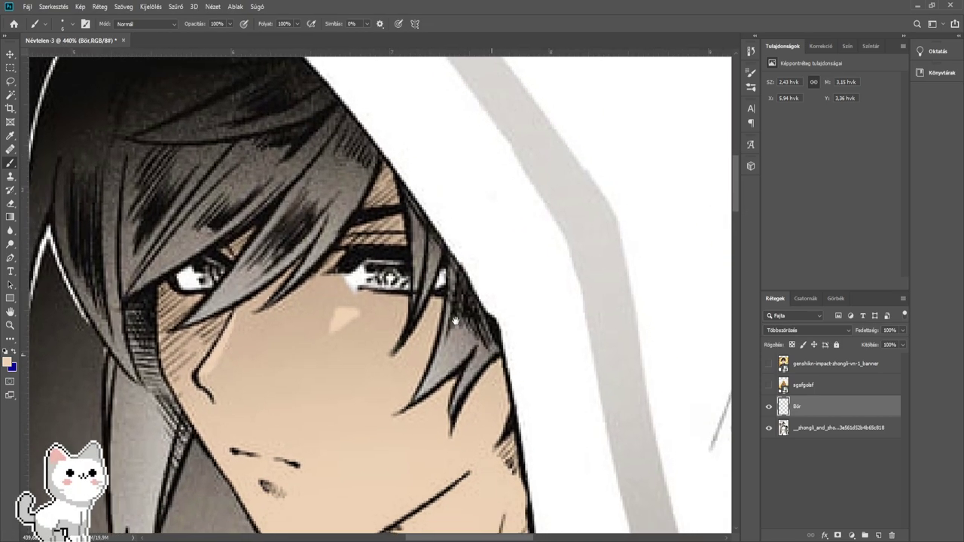
- Cover the white spill at the inner corner of the eye nearest the ear with skin colour
scroll(402, 307, up, 5)
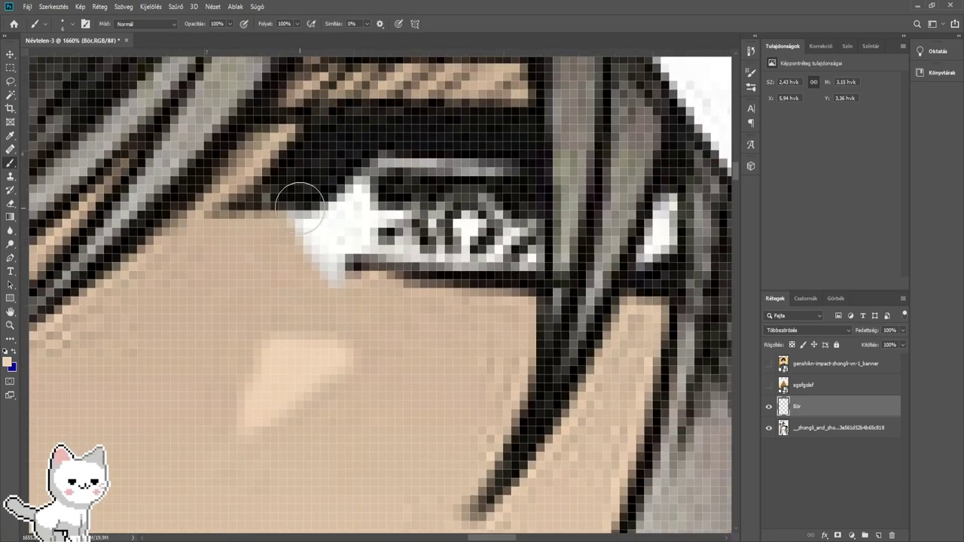
mouse_move(299, 208)
mouse_down()
mouse_move(298, 269)
mouse_move(296, 218)
mouse_move(352, 306)
mouse_up()
scroll(316, 226, down, 4)
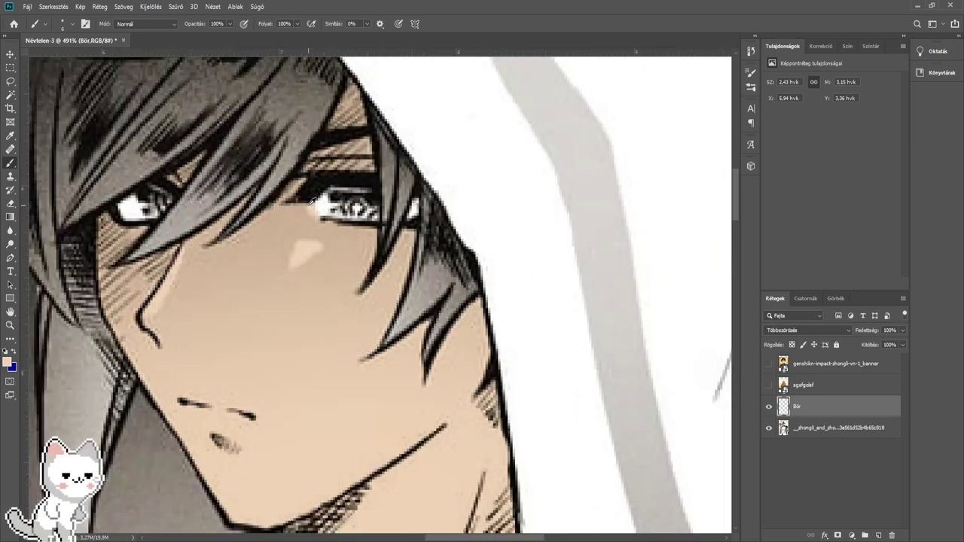
scroll(325, 250, up, 3)
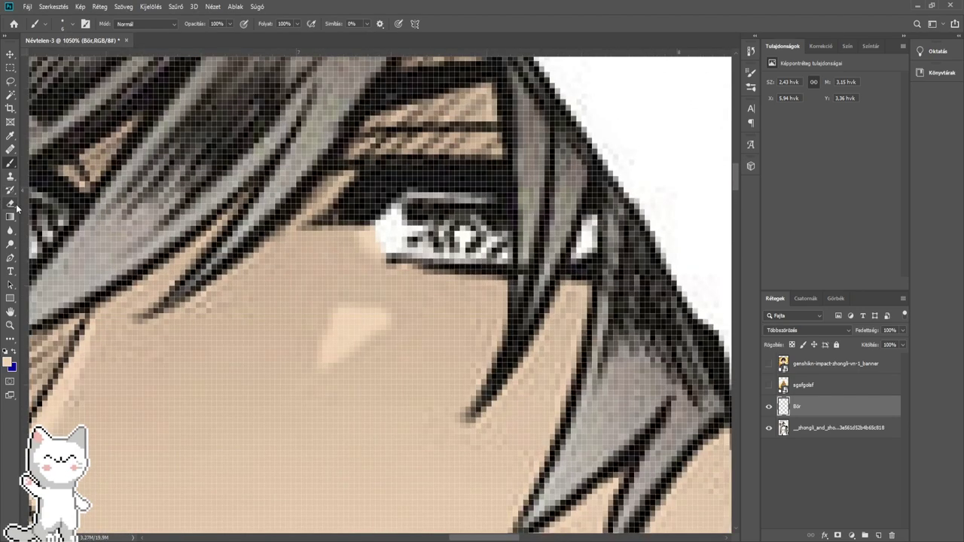
click(11, 232)
scroll(374, 240, down, 8)
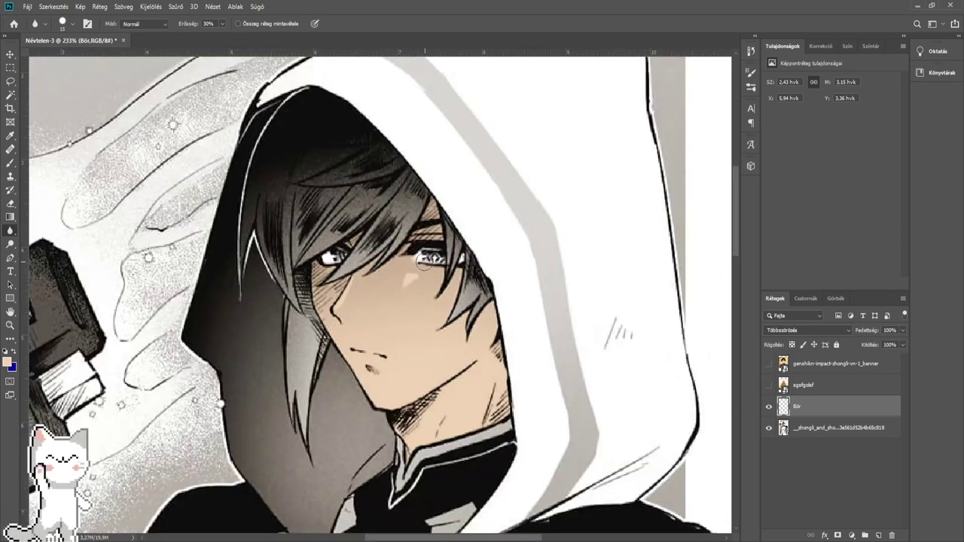
scroll(368, 257, down, 2)
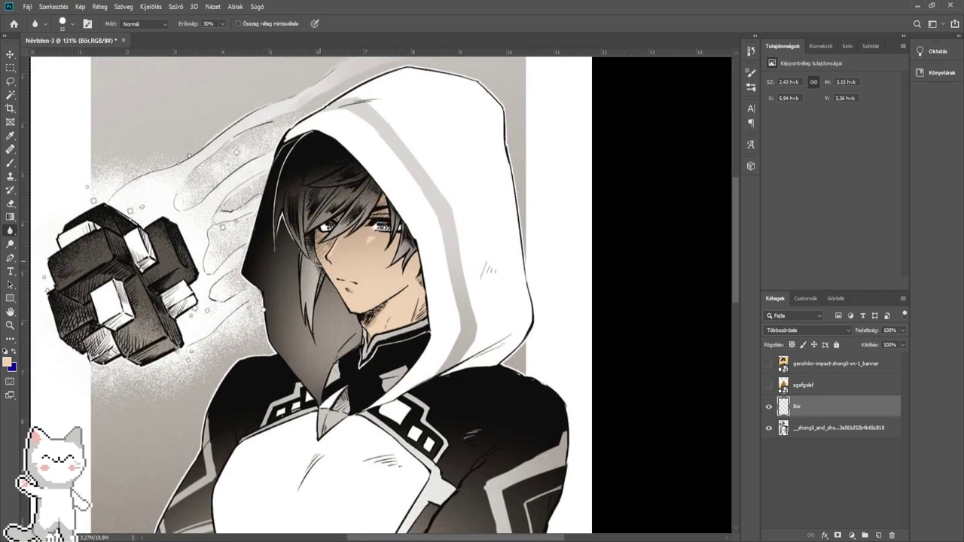
scroll(320, 262, up, 1)
scroll(630, 363, down, 1)
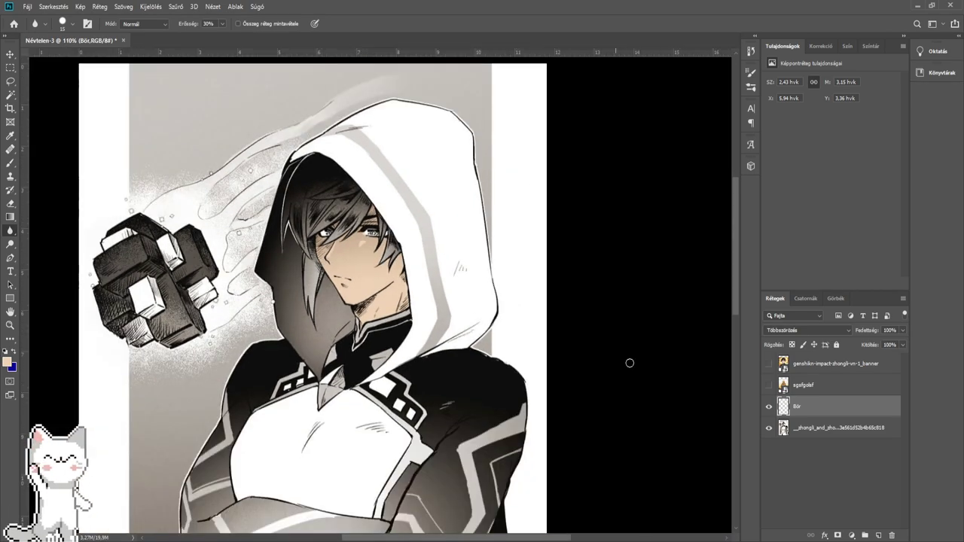
- Add a new layer directly above Bőr and name it Haj
click(878, 535)
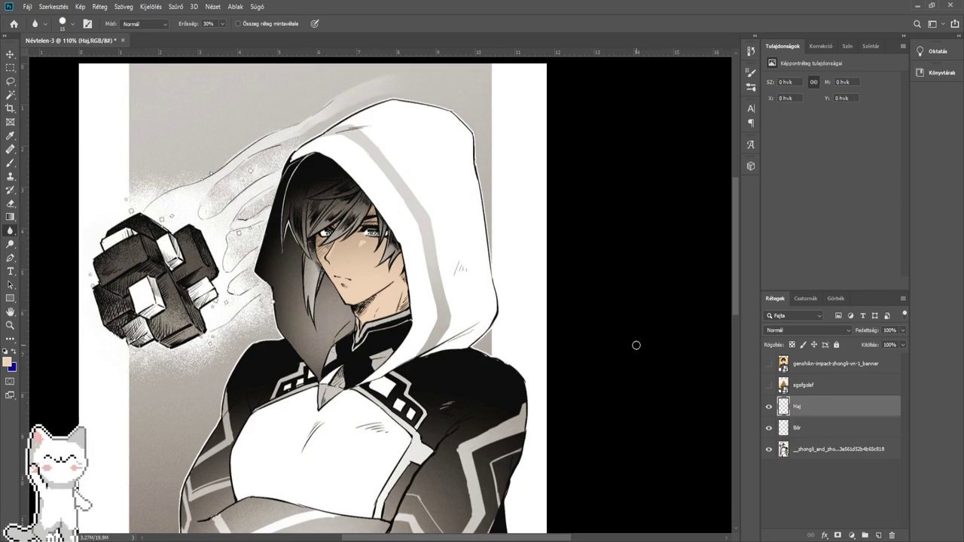
drag(420, 319, 463, 327)
- Show the genshikn-impact-zhongli-vn-1_banner reference layer and sample its dark brown hair colour for the brush
click(768, 363)
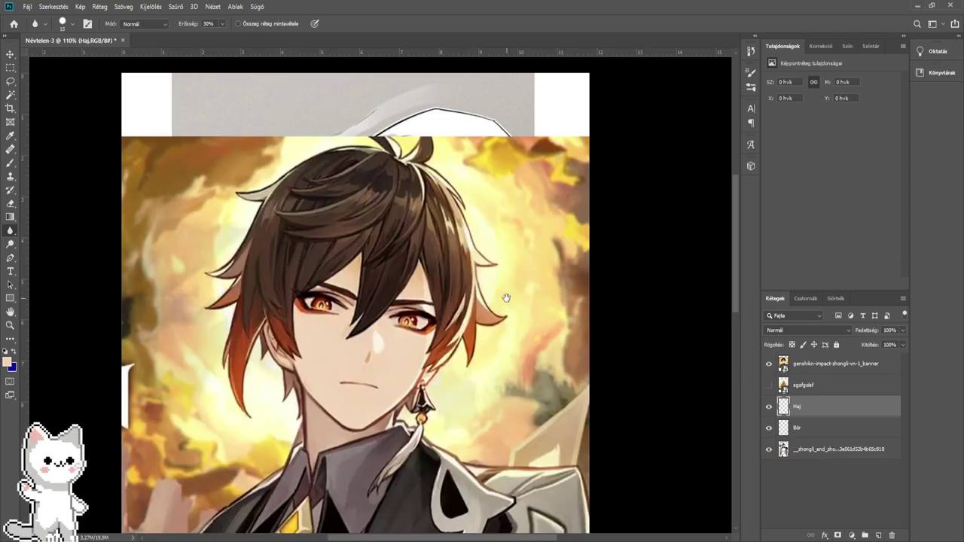
drag(448, 286, 461, 295)
click(10, 178)
click(10, 190)
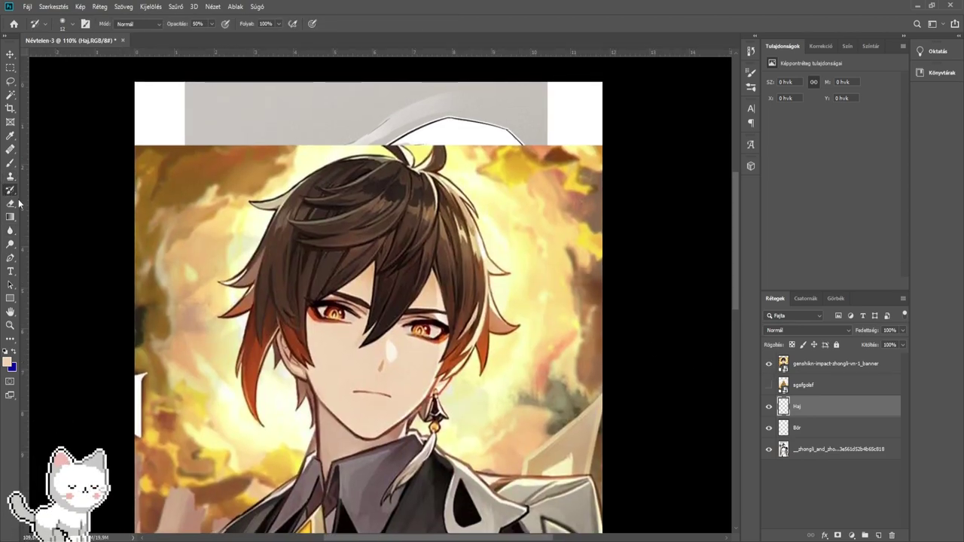
click(10, 162)
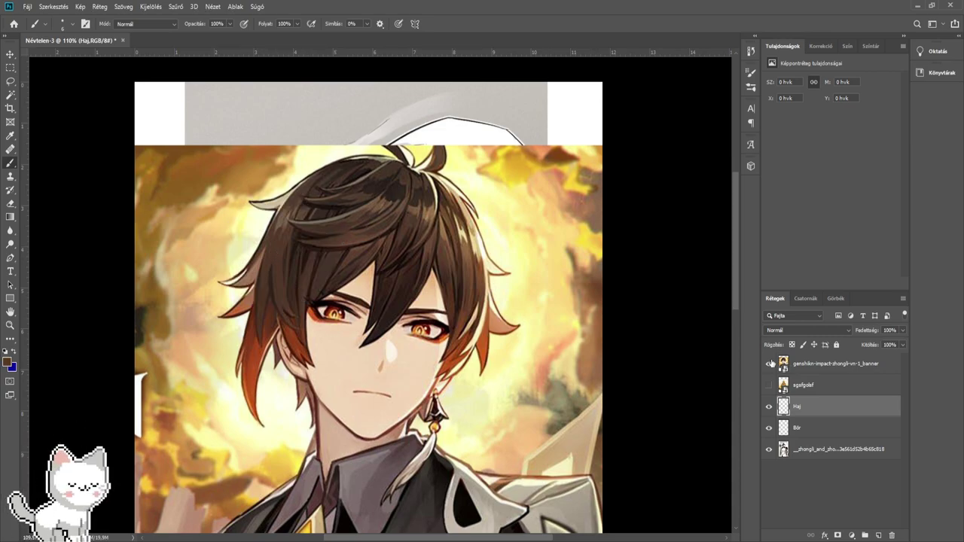
- Hide the genshikn-impact-zhongli-vn-1_banner reference, begin the side hair in brown, and set the Haj layer's blend mode to Többszörözés (Multiply)
click(769, 363)
drag(407, 327, 497, 316)
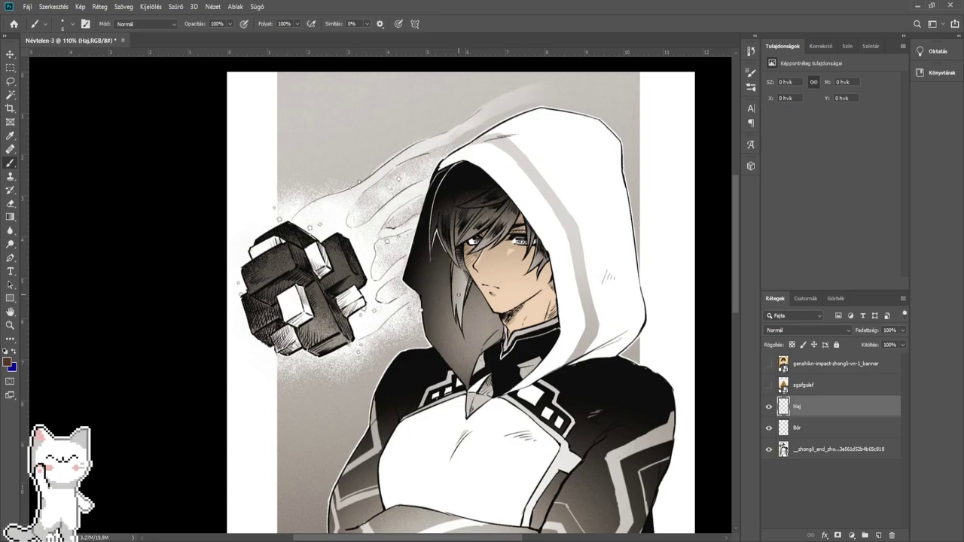
scroll(452, 265, up, 10)
drag(394, 210, 356, 386)
drag(437, 324, 456, 245)
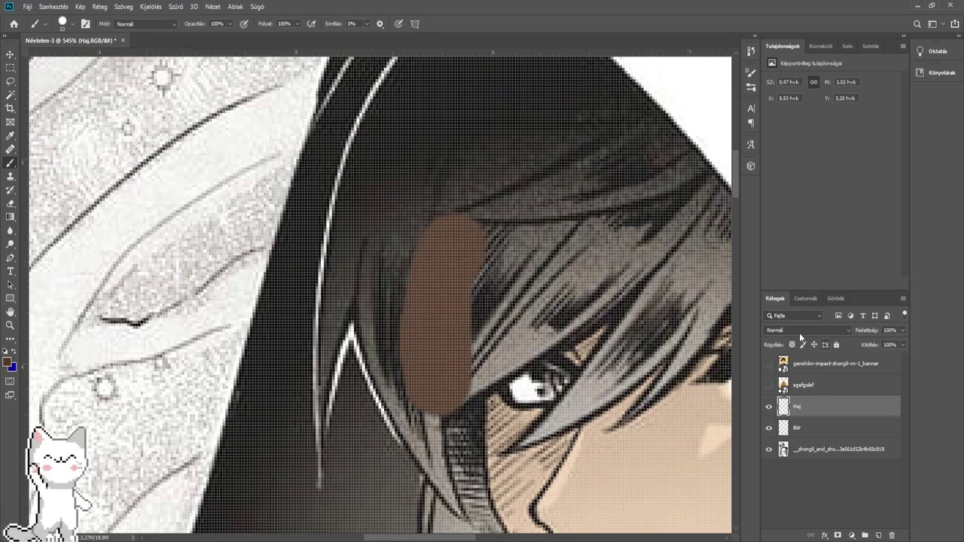
click(800, 332)
click(780, 320)
- Paint the main fringe across the forehead and the hair above it dark brown on the Haj layer
mouse_move(456, 314)
mouse_down()
mouse_move(456, 382)
mouse_move(606, 287)
mouse_move(391, 361)
mouse_move(384, 373)
mouse_move(444, 354)
mouse_move(508, 382)
mouse_move(547, 362)
mouse_move(540, 393)
mouse_move(570, 301)
mouse_up()
scroll(457, 367, up, 2)
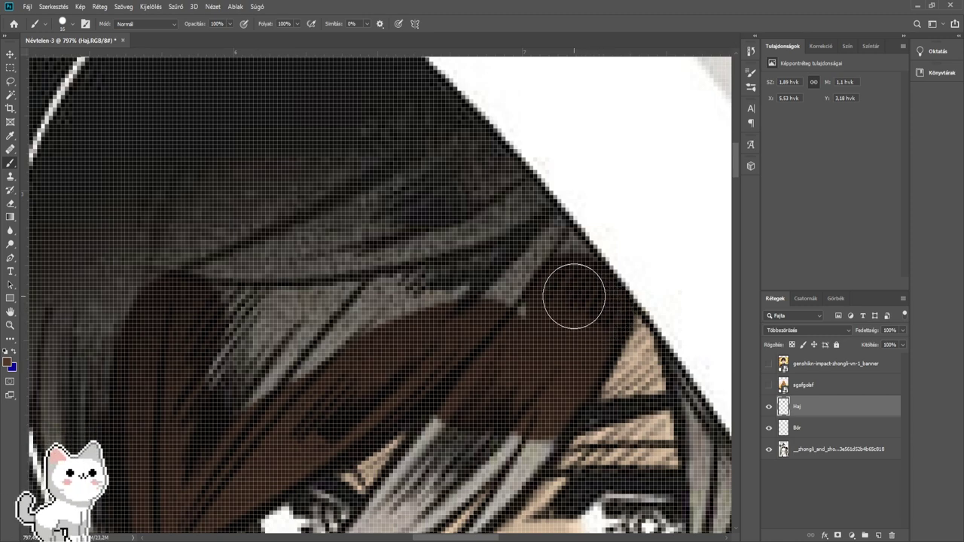
mouse_move(528, 300)
mouse_down()
mouse_move(555, 289)
mouse_move(478, 195)
mouse_move(404, 117)
mouse_move(362, 108)
mouse_move(466, 257)
mouse_up()
mouse_move(446, 253)
mouse_down()
mouse_move(475, 265)
mouse_move(249, 329)
mouse_move(224, 362)
mouse_up()
mouse_move(211, 342)
mouse_down()
mouse_move(399, 260)
mouse_move(316, 348)
mouse_move(306, 338)
mouse_move(291, 233)
mouse_move(276, 222)
mouse_move(302, 157)
mouse_up()
drag(301, 158, 383, 325)
mouse_move(356, 368)
mouse_down()
mouse_move(407, 233)
mouse_move(458, 308)
mouse_move(529, 217)
mouse_move(326, 346)
mouse_up()
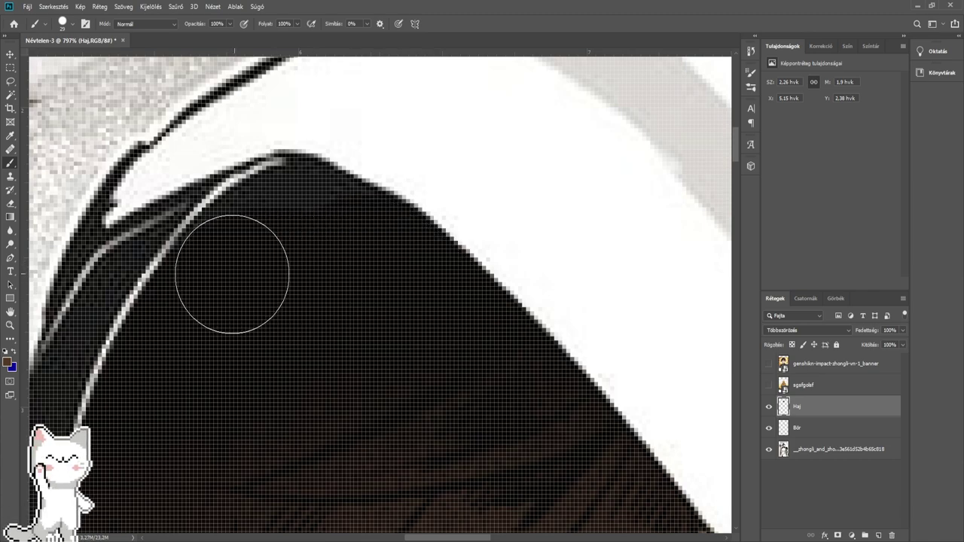
- Extend the brown over the dark crown area up to the hood opening's peak and down along its inner edge
mouse_move(283, 231)
mouse_down()
mouse_move(333, 226)
mouse_move(340, 253)
mouse_up()
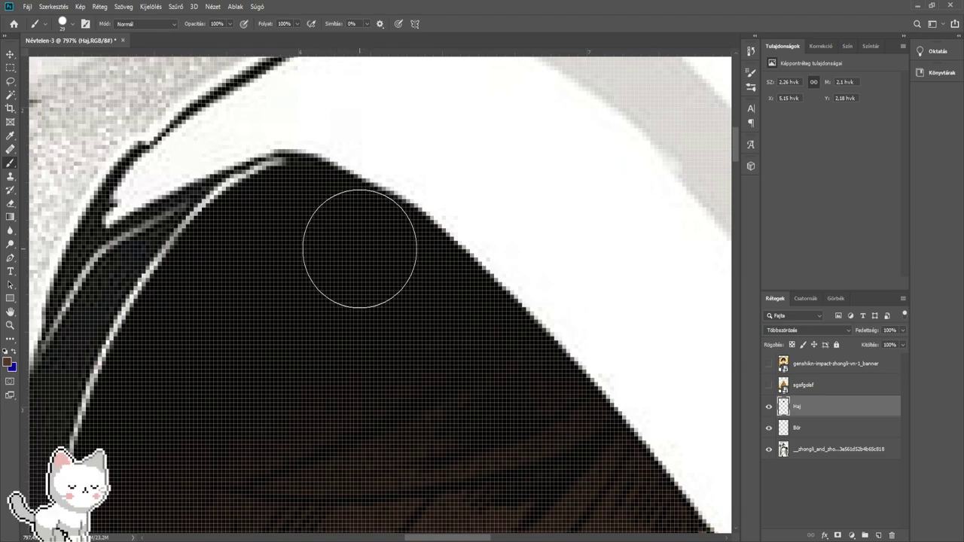
scroll(357, 248, down, 6)
drag(263, 331, 346, 241)
scroll(374, 197, up, 5)
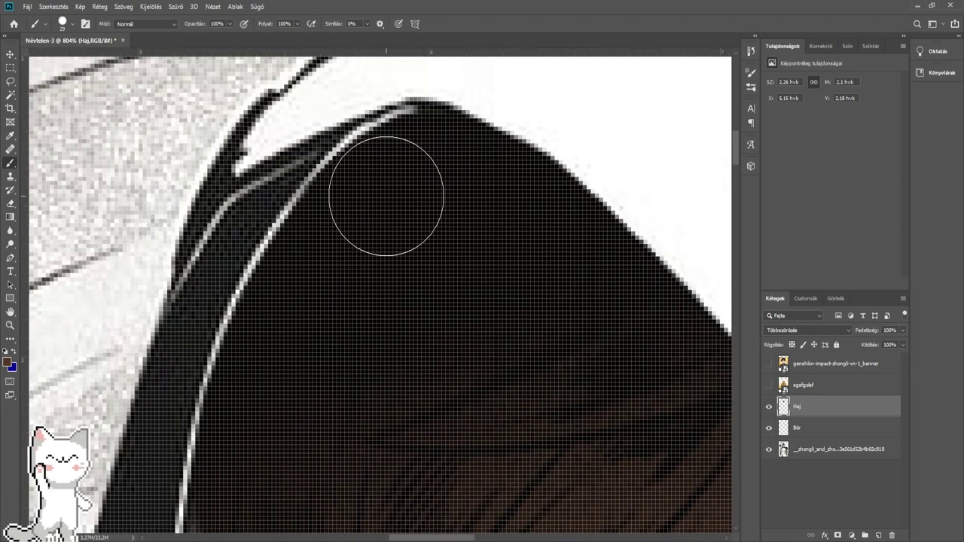
click(387, 196)
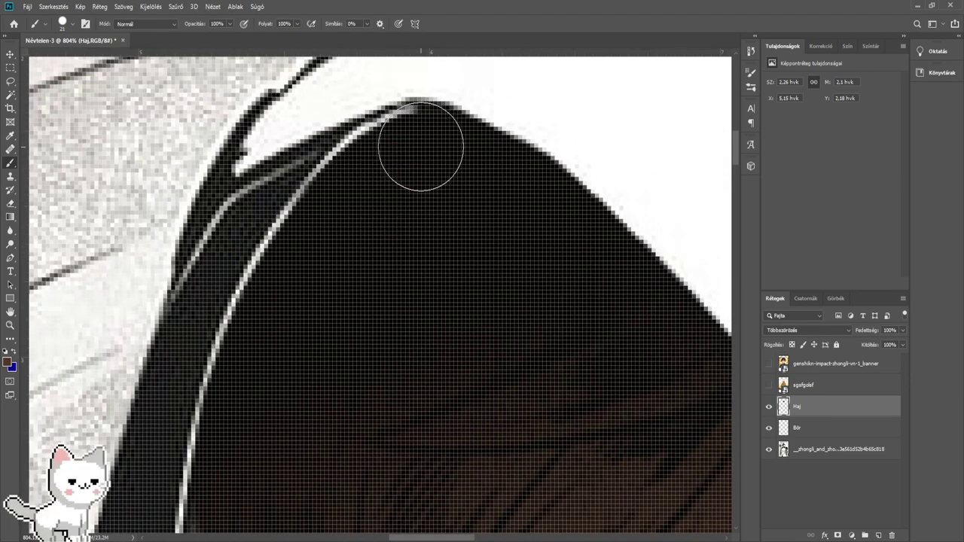
mouse_move(426, 146)
mouse_down()
mouse_move(350, 191)
mouse_move(285, 282)
mouse_move(260, 328)
mouse_move(230, 452)
mouse_up()
drag(230, 451, 245, 289)
- Fill the remaining grey hair between the hood's white inner outline and the white-edged strand split with brown
scroll(245, 288, down, 4)
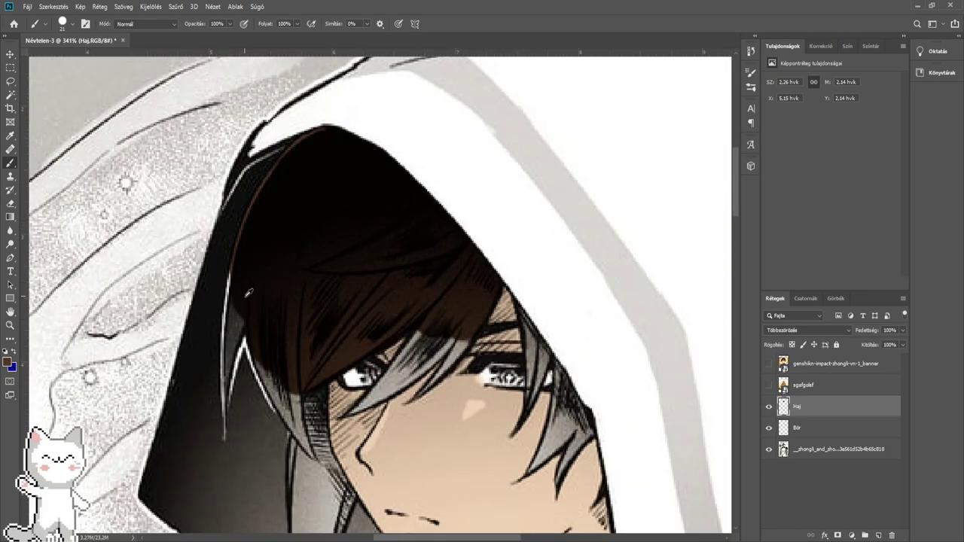
scroll(249, 292, up, 4)
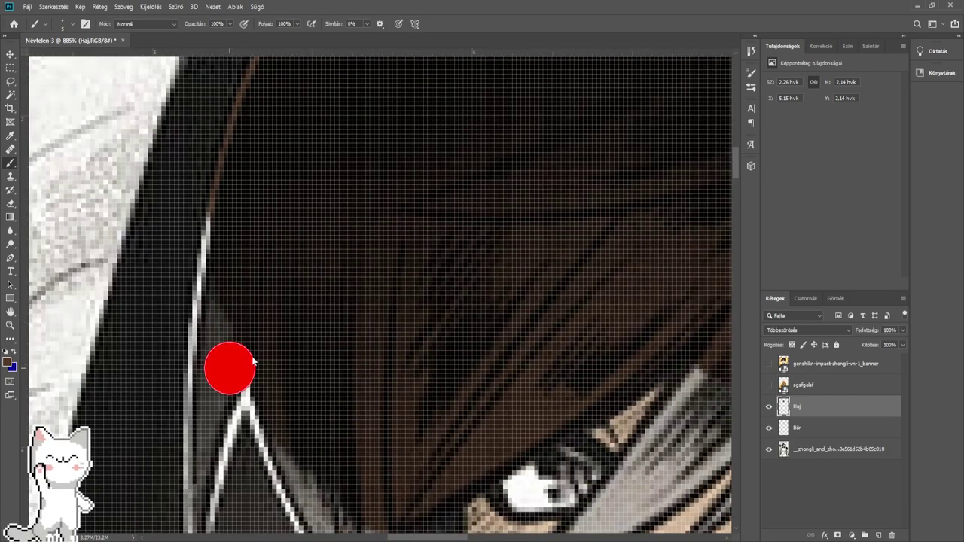
mouse_move(230, 368)
mouse_down()
mouse_move(230, 384)
mouse_move(243, 262)
mouse_up()
drag(257, 331, 282, 233)
scroll(277, 245, down, 5)
scroll(261, 280, up, 5)
alt+right_click(260, 292)
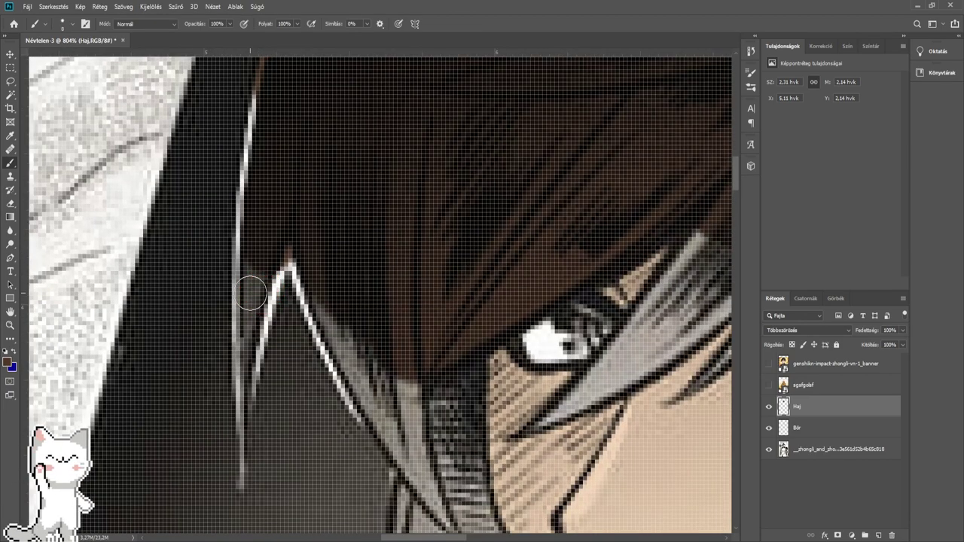
scroll(251, 288, up, 1)
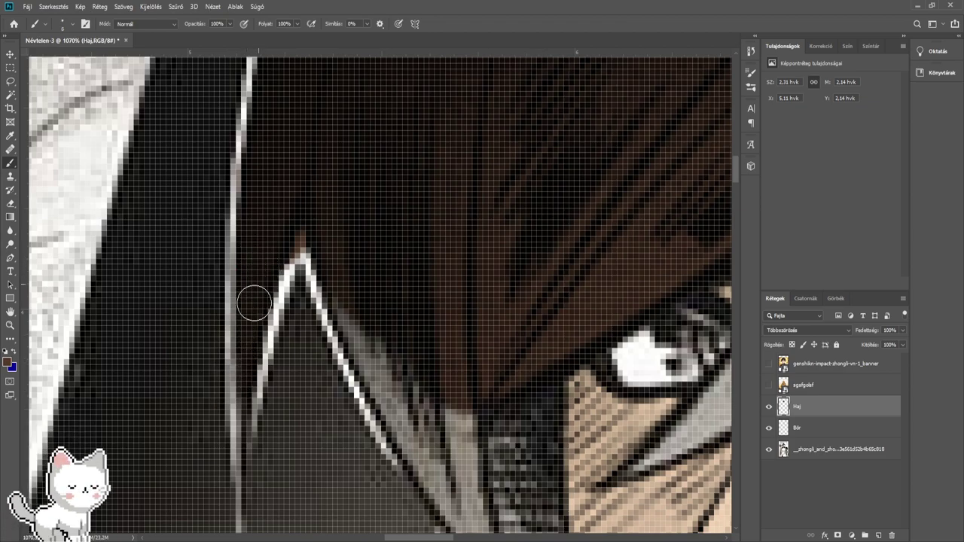
- Erase the brown spill from the white tip of the strand split and from the hood opening's white inner outline
drag(412, 264, 330, 275)
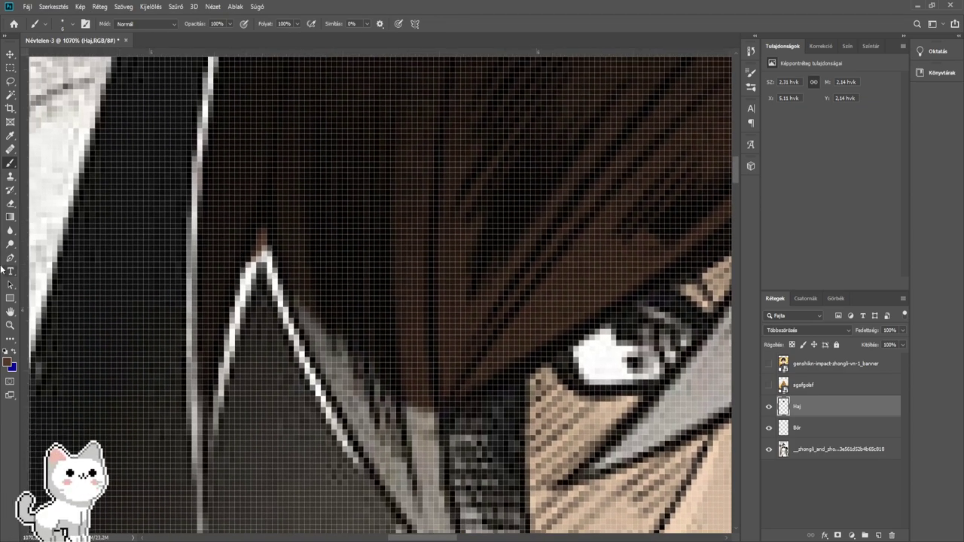
click(10, 205)
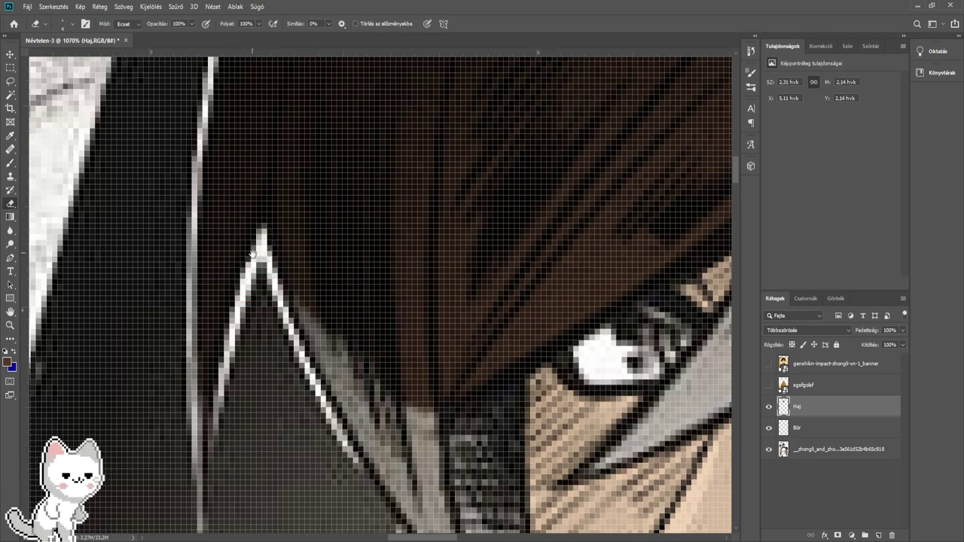
drag(253, 254, 350, 342)
drag(319, 243, 263, 360)
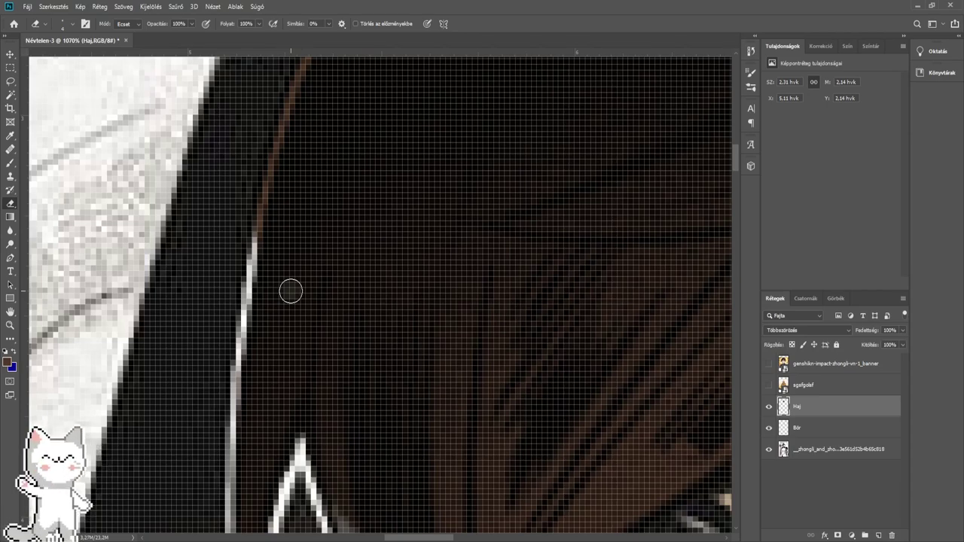
scroll(293, 290, up, 1)
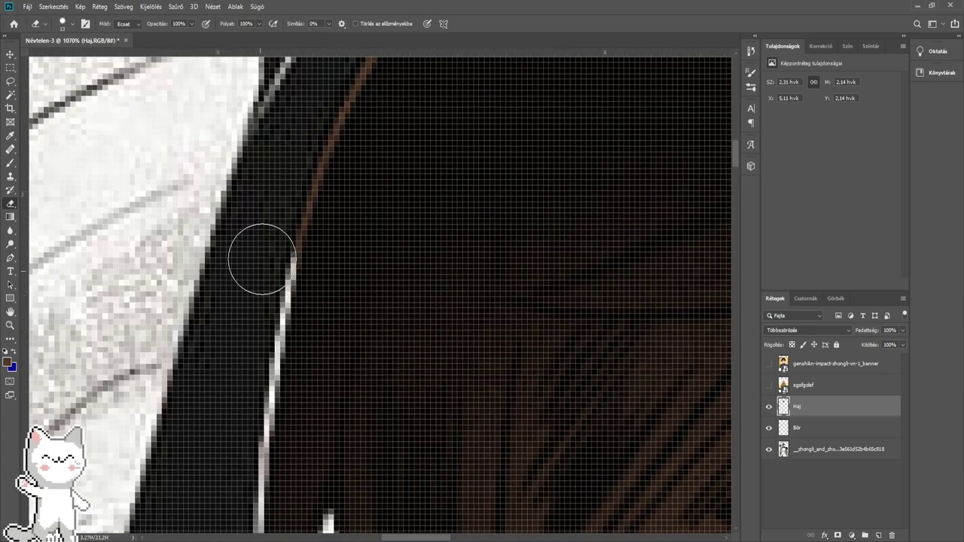
drag(288, 190, 342, 303)
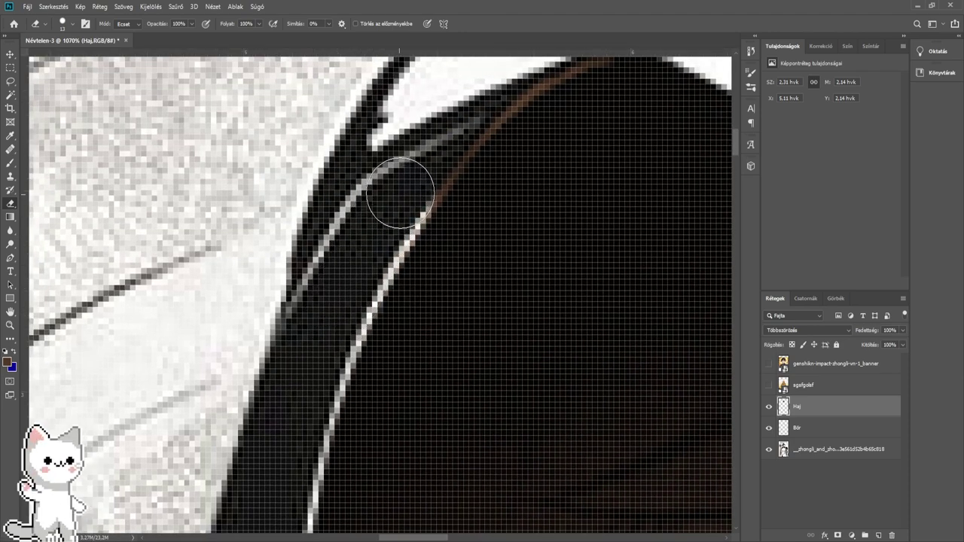
drag(456, 131, 347, 345)
mouse_move(365, 314)
mouse_down()
mouse_move(442, 248)
mouse_move(486, 235)
mouse_up()
scroll(537, 213, down, 8)
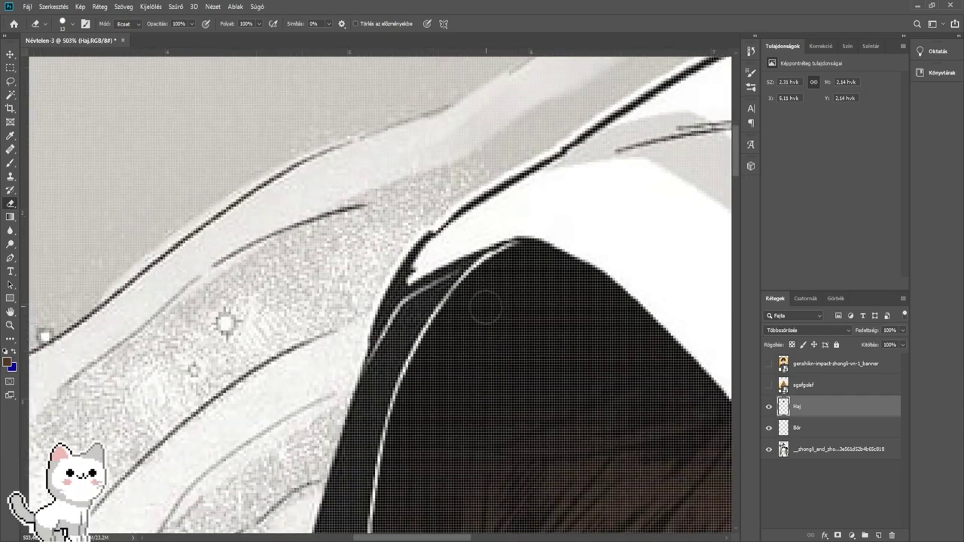
- Paint the side lock beside the face brown, from the white-edged strand split past the eye and down along the cheek
drag(493, 519, 410, 226)
drag(399, 489, 444, 455)
scroll(412, 292, up, 2)
drag(387, 195, 424, 327)
scroll(413, 334, up, 5)
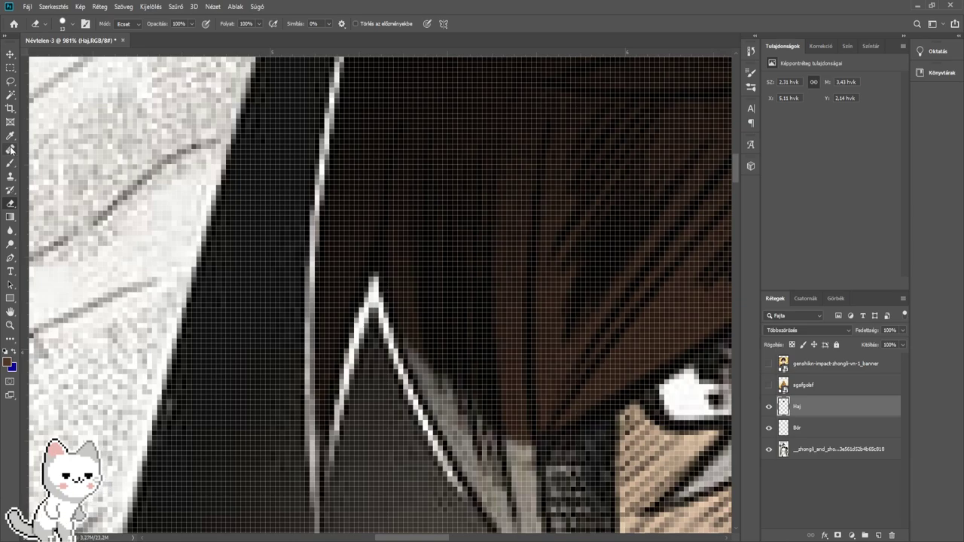
click(11, 163)
scroll(435, 310, up, 2)
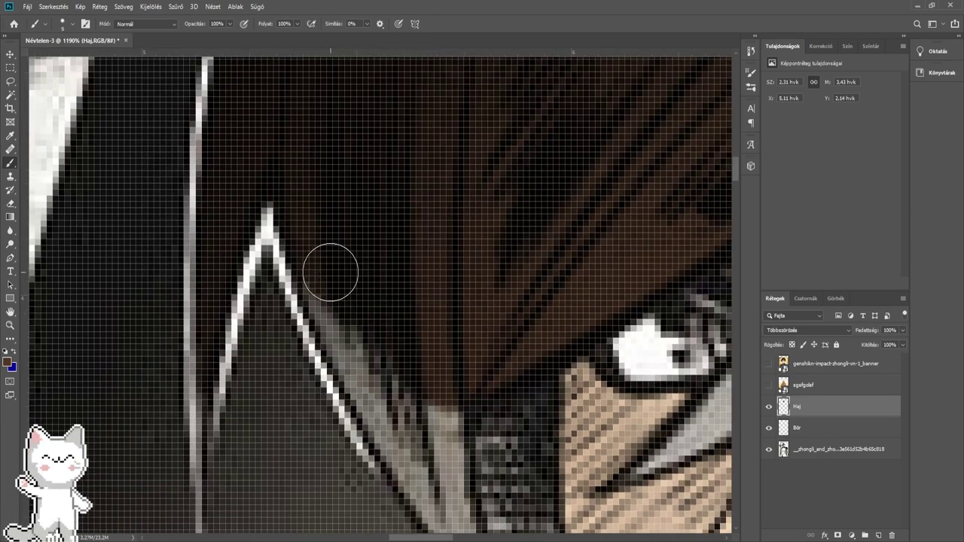
mouse_move(330, 272)
mouse_down()
mouse_move(332, 299)
mouse_move(384, 402)
mouse_move(435, 481)
mouse_move(364, 363)
mouse_up()
drag(448, 386, 342, 243)
mouse_move(346, 286)
mouse_down()
mouse_move(372, 287)
mouse_move(339, 308)
mouse_move(387, 387)
mouse_move(370, 464)
mouse_move(366, 430)
mouse_move(400, 258)
mouse_move(403, 391)
mouse_up()
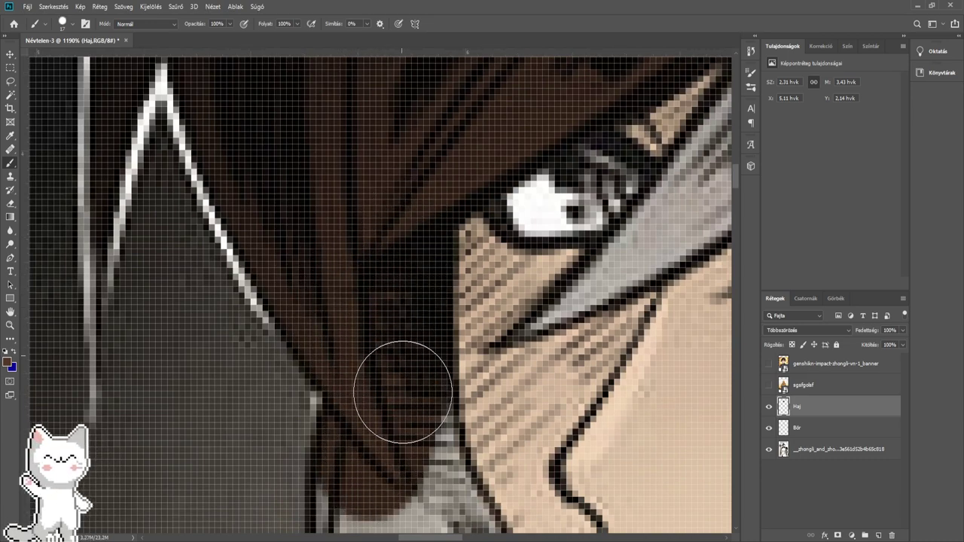
mouse_move(402, 447)
mouse_down()
mouse_move(383, 280)
mouse_move(377, 321)
mouse_move(388, 478)
mouse_move(407, 297)
mouse_move(492, 441)
mouse_move(468, 475)
mouse_move(518, 253)
mouse_move(472, 397)
mouse_move(450, 394)
mouse_move(424, 291)
mouse_move(421, 450)
mouse_up()
drag(424, 426, 409, 231)
- Colour the narrow split ends of the long side lock brown down to their points with a small brush
alt+right_click(418, 279)
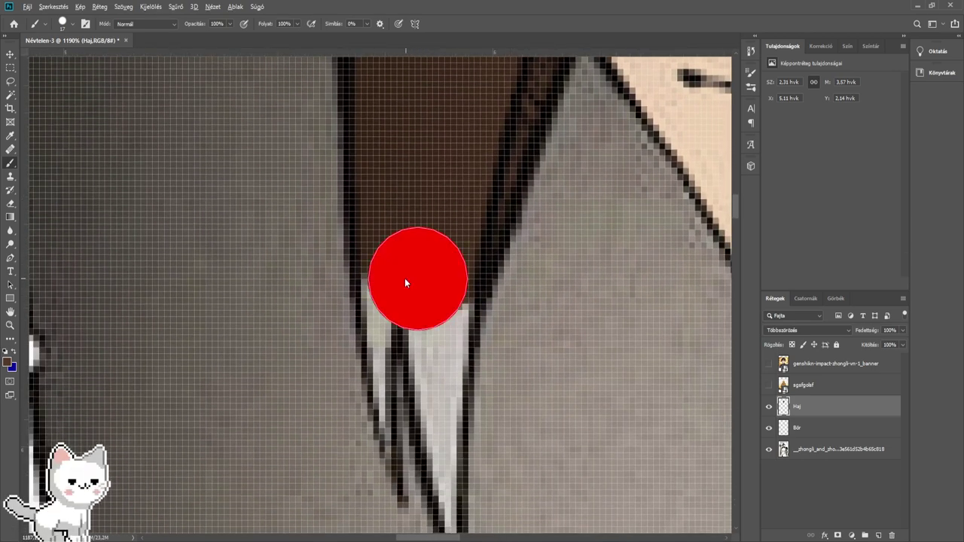
drag(404, 279, 391, 277)
scroll(422, 313, up, 1)
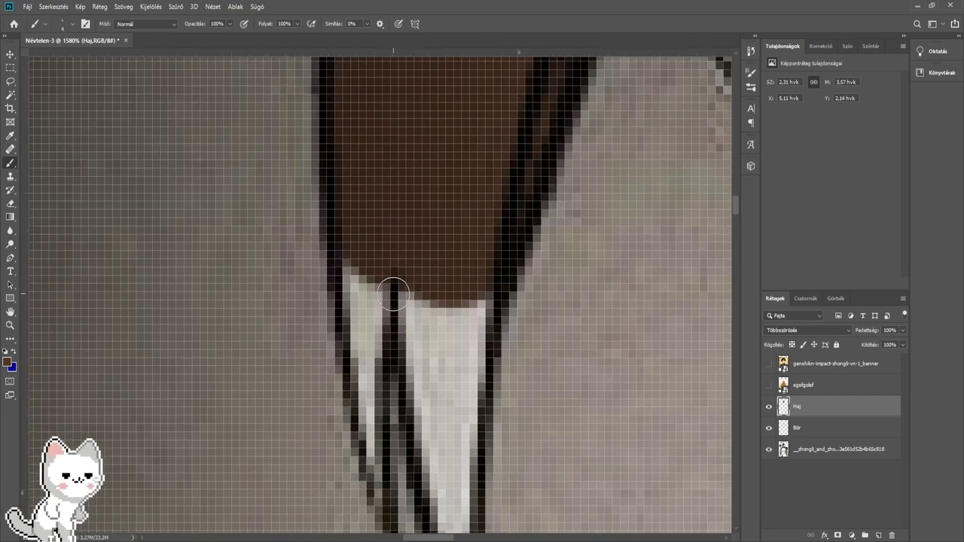
drag(375, 397, 420, 336)
alt+right_click(417, 400)
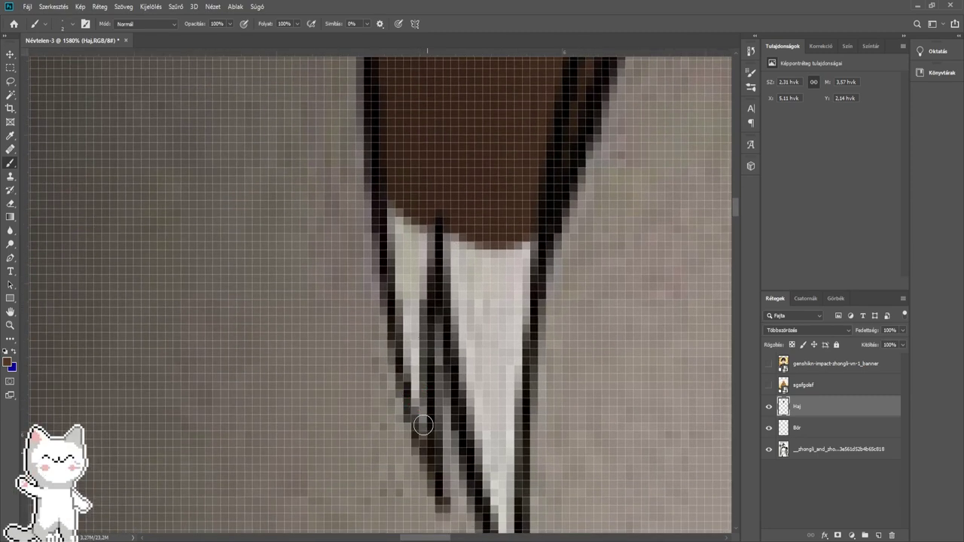
mouse_move(417, 345)
mouse_down()
mouse_move(414, 361)
mouse_move(399, 170)
mouse_up()
mouse_move(430, 254)
mouse_down()
mouse_move(441, 249)
mouse_move(487, 282)
mouse_move(509, 223)
mouse_up()
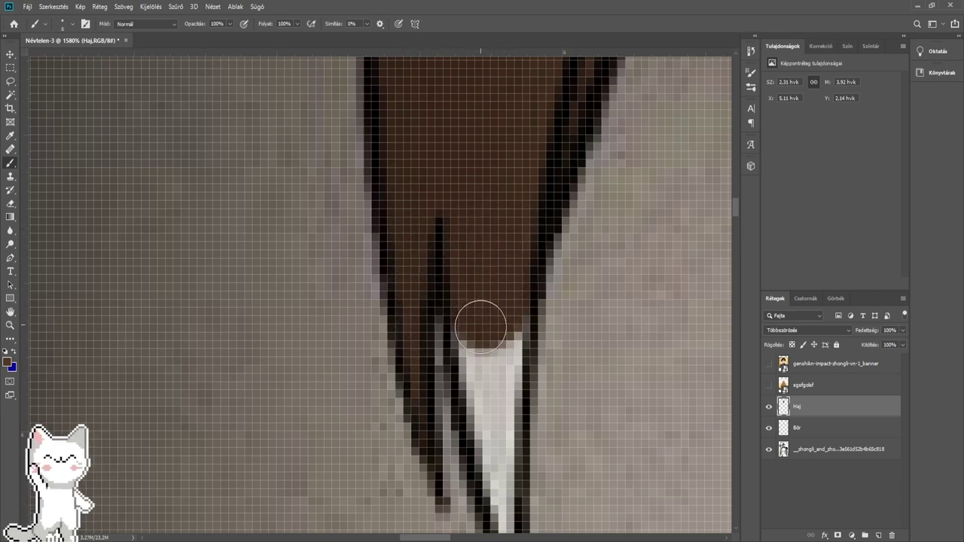
mouse_move(480, 326)
mouse_down()
mouse_move(484, 437)
mouse_move(501, 297)
mouse_move(499, 402)
mouse_up()
scroll(503, 354, down, 3)
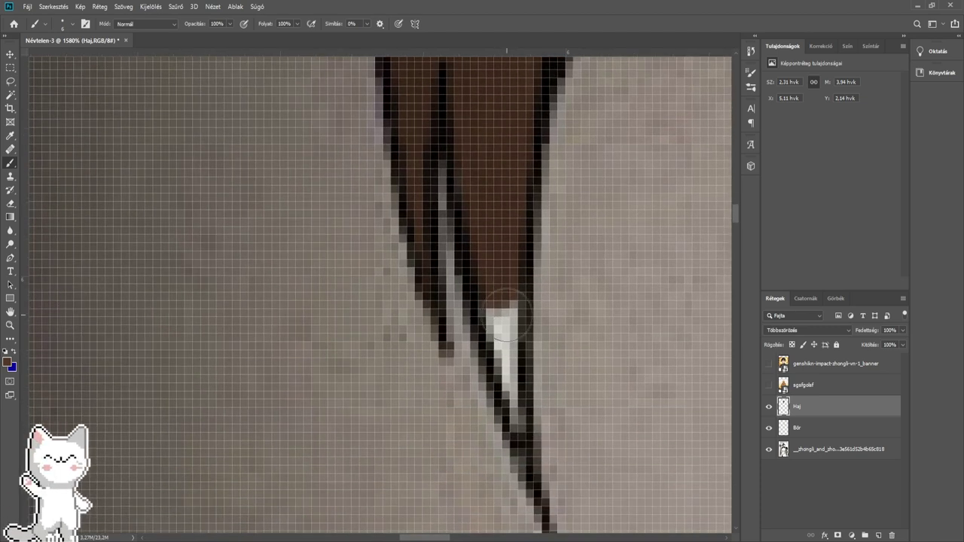
mouse_move(490, 301)
mouse_down()
mouse_move(499, 301)
mouse_move(508, 338)
mouse_up()
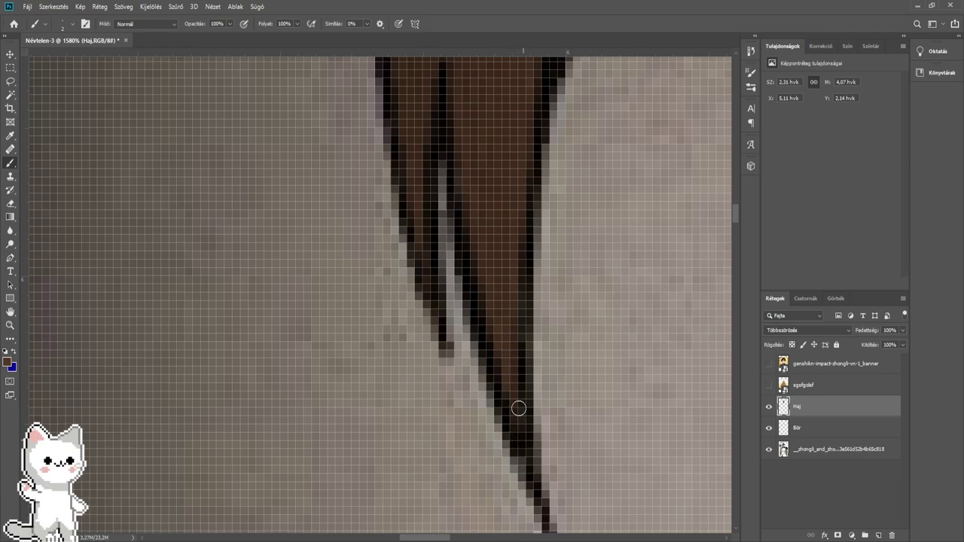
scroll(512, 292, down, 2)
- Colour the broad pointed fringe lock crossing the eye farthest from the ear brown, from its tip up to the fringe
drag(537, 283, 470, 490)
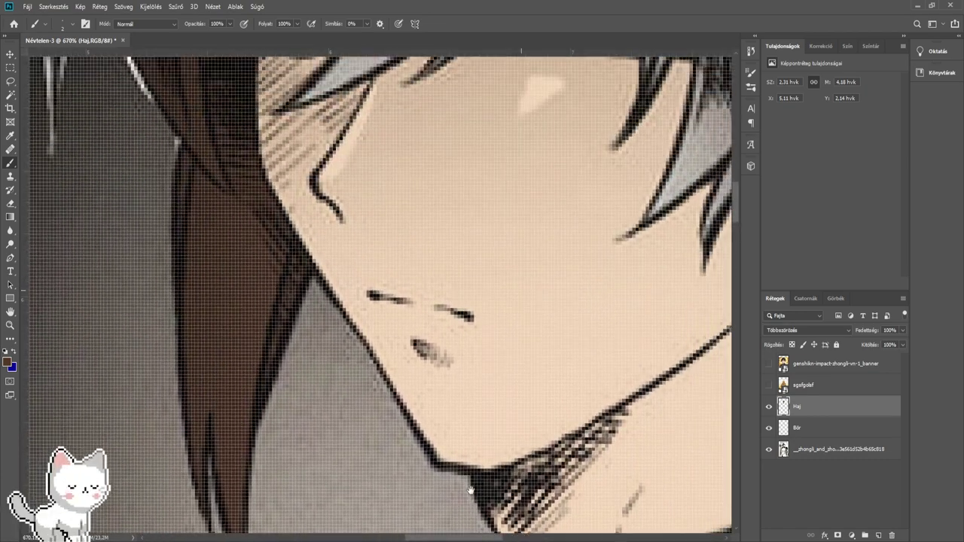
drag(541, 94, 547, 421)
scroll(304, 426, up, 10)
drag(242, 449, 327, 396)
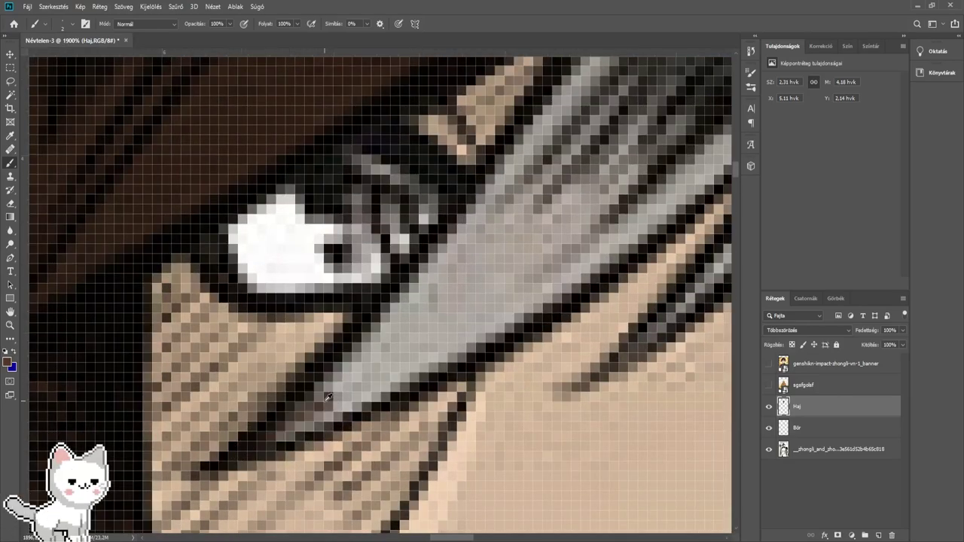
mouse_move(274, 434)
mouse_down()
mouse_move(357, 388)
mouse_move(275, 434)
mouse_move(336, 406)
mouse_move(317, 410)
mouse_move(380, 342)
mouse_move(371, 348)
mouse_move(350, 381)
mouse_move(412, 344)
mouse_move(411, 329)
mouse_move(564, 146)
mouse_move(527, 193)
mouse_move(557, 136)
mouse_move(502, 247)
mouse_move(431, 338)
mouse_move(624, 205)
mouse_move(553, 250)
mouse_move(473, 329)
mouse_move(459, 321)
mouse_move(466, 334)
mouse_move(637, 172)
mouse_move(541, 264)
mouse_move(620, 211)
mouse_move(465, 251)
mouse_move(509, 177)
mouse_move(419, 260)
mouse_move(525, 97)
mouse_up()
key(bracketright)
key(bracketright)
key(bracketright)
drag(604, 234, 483, 162)
scroll(401, 371, up, 1)
- Colour the thin strand below the broad fringe lock brown and touch up the hair around the forehead patch
drag(381, 366, 359, 368)
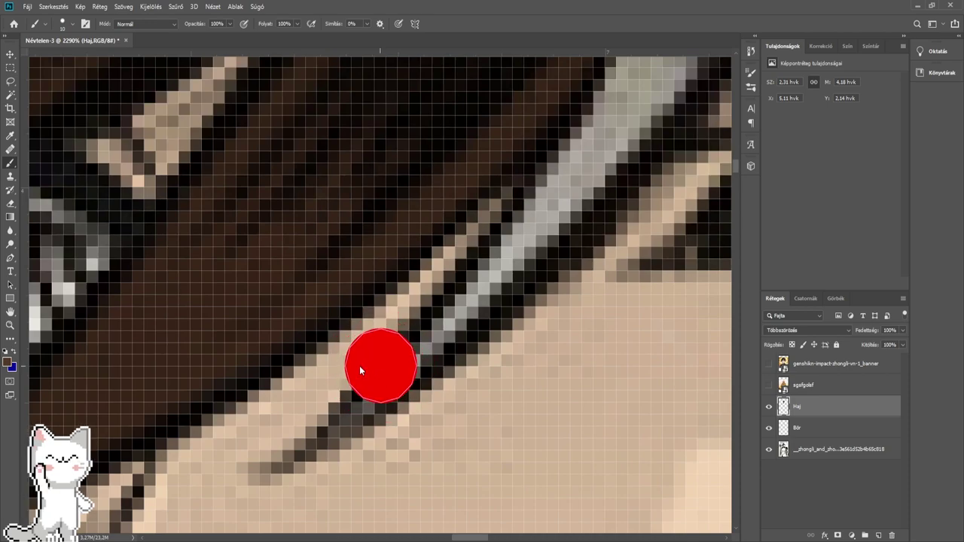
mouse_move(363, 403)
mouse_down()
mouse_move(344, 419)
mouse_move(443, 332)
mouse_move(437, 325)
mouse_move(474, 303)
mouse_move(464, 316)
mouse_move(538, 216)
mouse_move(534, 200)
mouse_move(447, 275)
mouse_move(432, 302)
mouse_move(472, 267)
mouse_move(545, 151)
mouse_move(604, 105)
mouse_move(430, 261)
mouse_up()
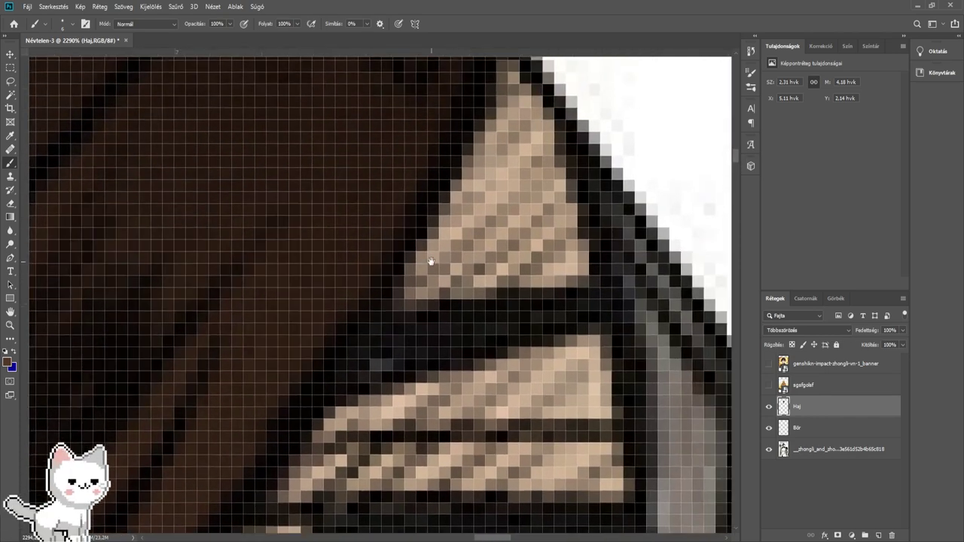
drag(350, 377, 411, 357)
drag(334, 356, 438, 342)
key(bracketleft)
key(bracketleft)
mouse_move(500, 322)
mouse_down()
mouse_move(525, 322)
mouse_move(394, 262)
mouse_move(474, 284)
mouse_move(489, 278)
mouse_up()
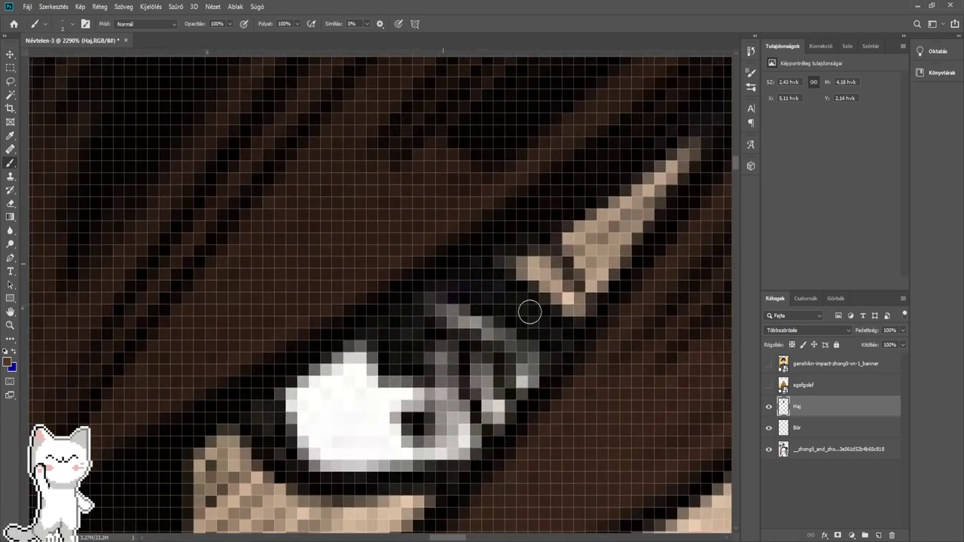
- Colour the dark strands crossing the outer corner of the eye nearest the hood edge brown, from their tip up to the forehead
drag(594, 359, 376, 223)
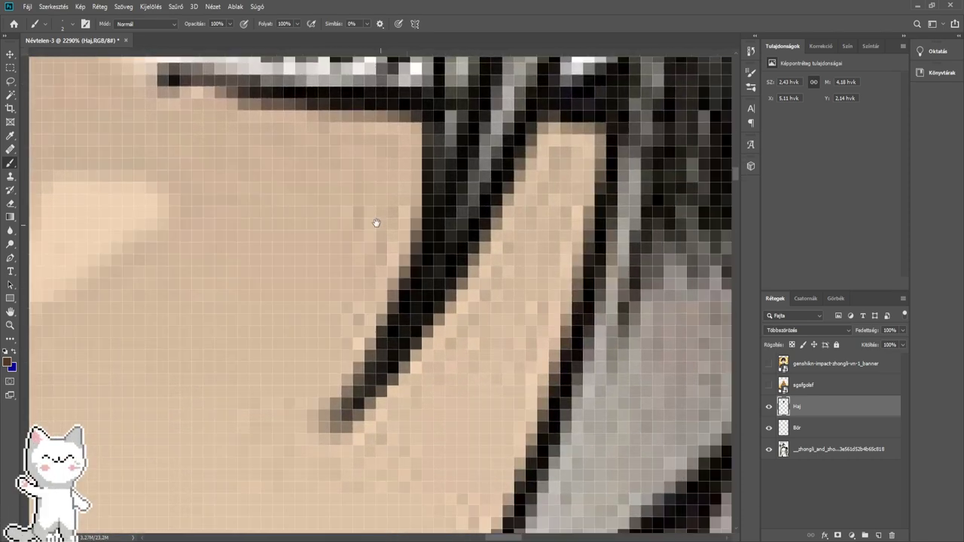
mouse_move(388, 331)
mouse_down()
mouse_move(408, 327)
mouse_move(415, 308)
mouse_move(421, 369)
mouse_move(437, 273)
mouse_move(459, 264)
mouse_move(427, 340)
mouse_up()
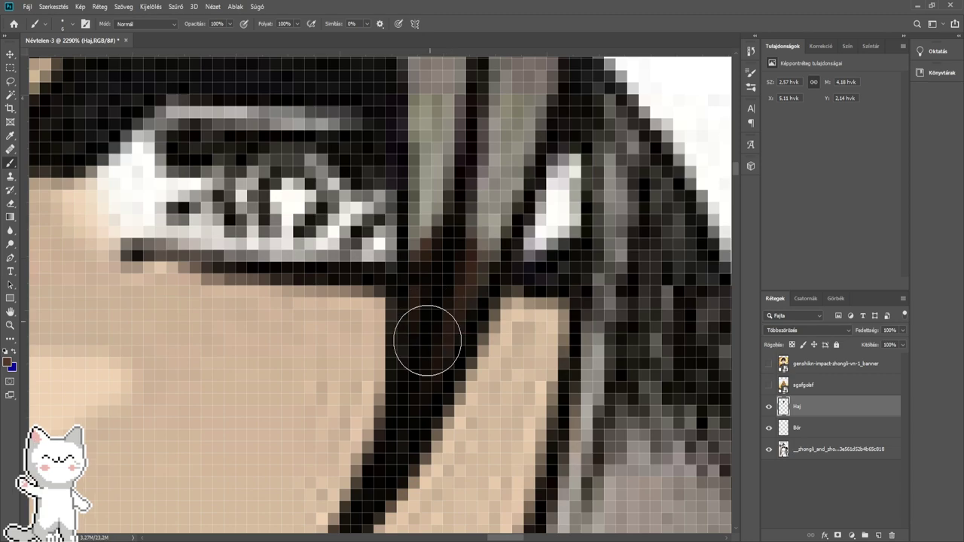
mouse_move(433, 281)
mouse_down()
mouse_move(454, 90)
mouse_move(456, 336)
mouse_move(438, 337)
mouse_move(453, 335)
mouse_move(473, 290)
mouse_move(453, 251)
mouse_move(455, 270)
mouse_move(407, 325)
mouse_move(375, 261)
mouse_move(387, 370)
mouse_move(386, 162)
mouse_up()
mouse_move(399, 189)
mouse_down()
mouse_move(417, 336)
mouse_move(403, 309)
mouse_move(372, 214)
mouse_move(456, 372)
mouse_up()
drag(402, 273, 449, 337)
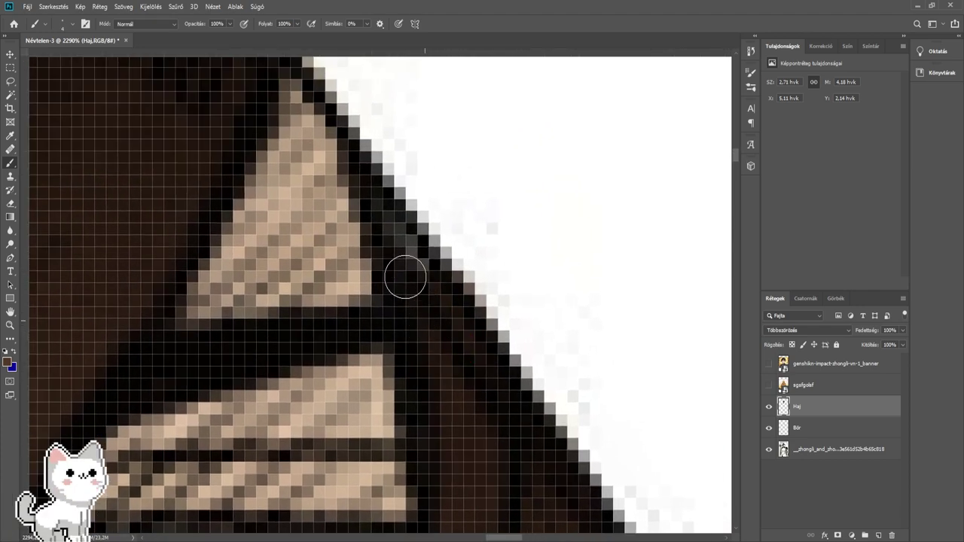
- Paint the shadowed hair between that eye's outer corner and the hood edge brown, down to the grey lock ends
scroll(389, 243, down, 5)
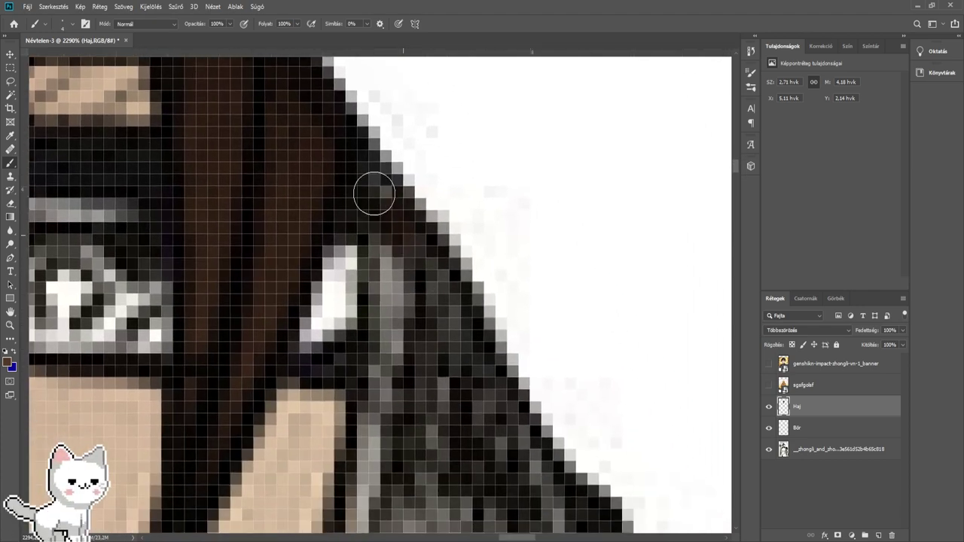
mouse_move(374, 194)
mouse_down()
mouse_move(397, 271)
mouse_move(393, 305)
mouse_up()
scroll(418, 315, down, 4)
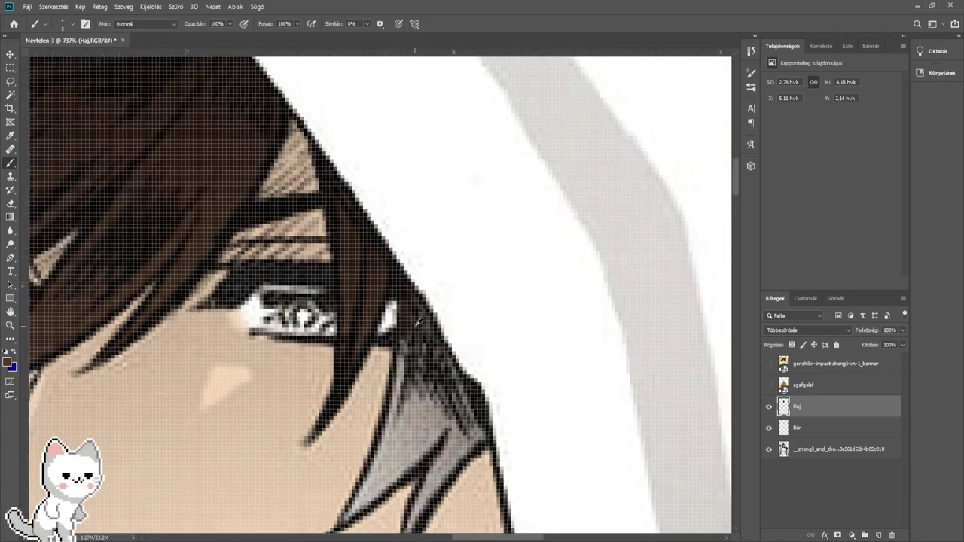
scroll(422, 339, up, 3)
drag(427, 362, 424, 323)
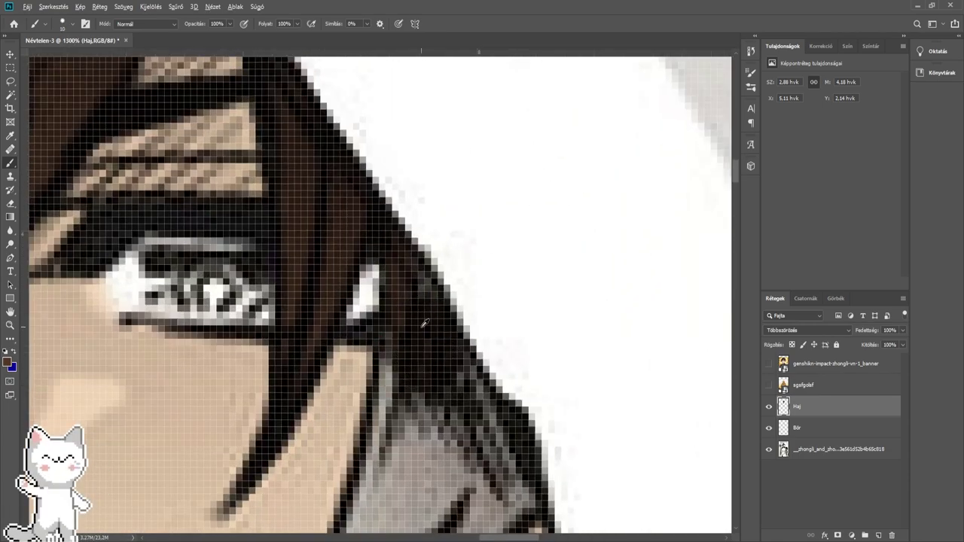
mouse_move(438, 396)
mouse_down()
mouse_move(473, 430)
mouse_move(430, 329)
mouse_up()
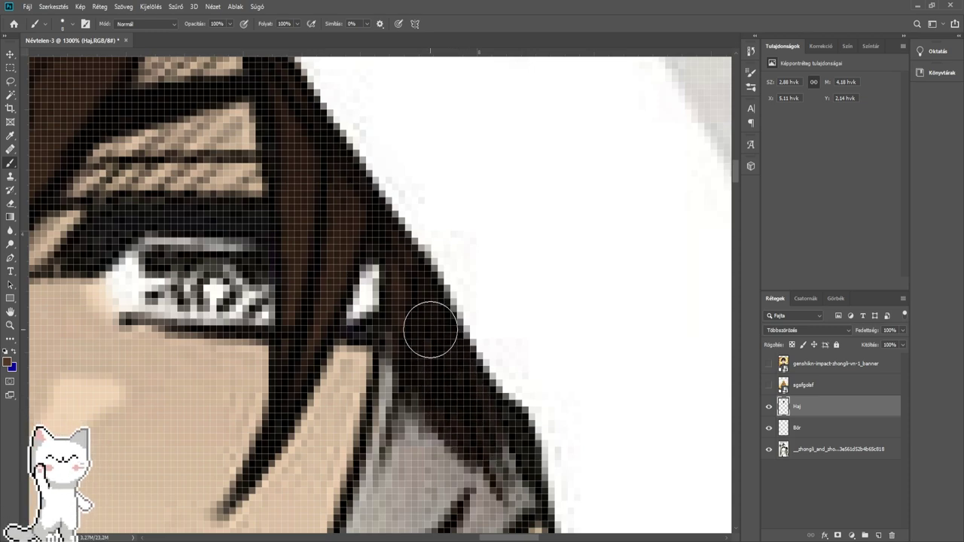
drag(478, 417, 462, 296)
scroll(461, 295, up, 2)
mouse_move(477, 333)
mouse_down()
mouse_move(490, 344)
mouse_move(498, 385)
mouse_move(451, 405)
mouse_move(483, 385)
mouse_move(344, 399)
mouse_move(338, 379)
mouse_move(374, 189)
mouse_move(463, 372)
mouse_move(437, 389)
mouse_up()
- Colour the two pointed lock ends over the cheek beside the hood edge brown down to their tips
scroll(452, 377, down, 3)
scroll(452, 376, left, 3)
scroll(395, 396, up, 5)
mouse_move(389, 412)
mouse_down()
mouse_move(368, 436)
mouse_move(434, 356)
mouse_move(386, 430)
mouse_move(441, 361)
mouse_move(422, 376)
mouse_move(490, 235)
mouse_move(454, 371)
mouse_up()
mouse_move(470, 338)
mouse_down()
mouse_move(542, 257)
mouse_move(583, 248)
mouse_up()
drag(651, 376, 538, 191)
drag(493, 302, 480, 309)
mouse_move(480, 303)
mouse_down()
mouse_move(475, 326)
mouse_move(486, 243)
mouse_move(507, 211)
mouse_up()
drag(506, 230, 439, 382)
mouse_move(446, 355)
mouse_down()
mouse_move(499, 268)
mouse_move(499, 246)
mouse_move(454, 324)
mouse_move(489, 235)
mouse_move(537, 186)
mouse_move(536, 237)
mouse_up()
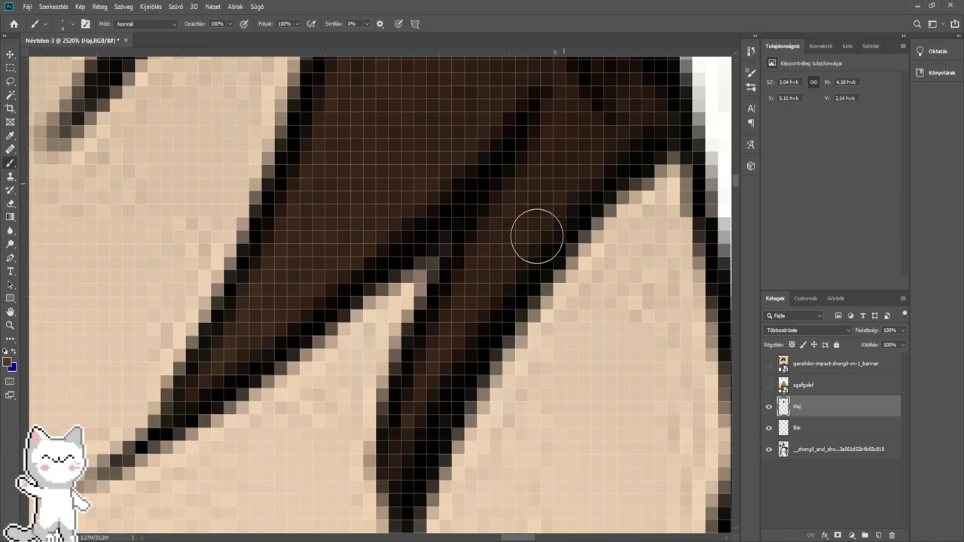
- Show the Zhongli banner reference, sample the orange-red of its hair tips as the foreground colour, and hide the reference again
scroll(572, 182, down, 5)
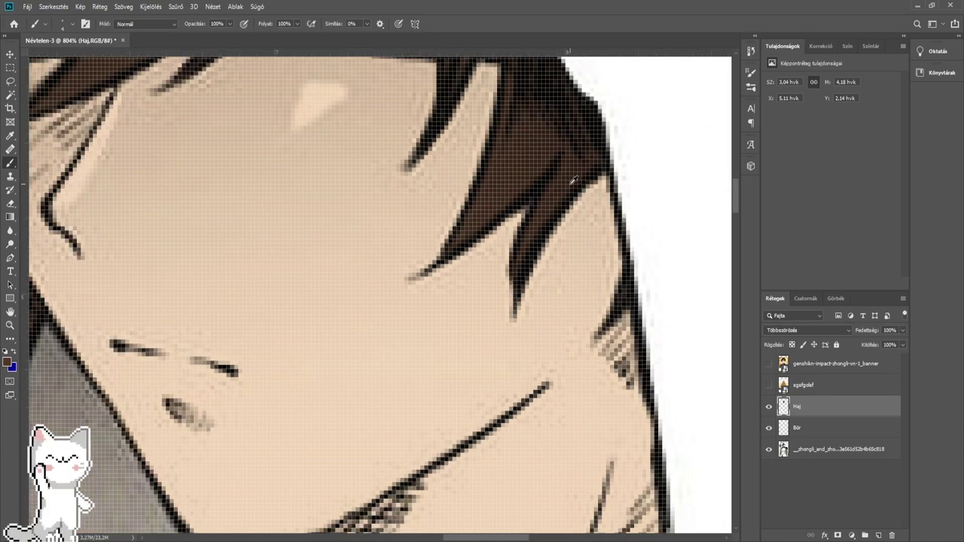
scroll(571, 183, down, 4)
drag(494, 202, 465, 378)
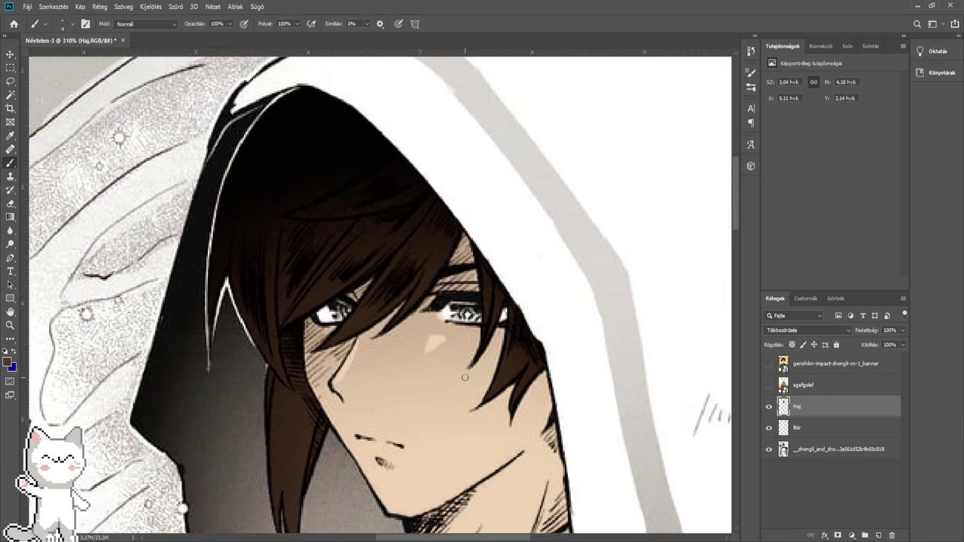
scroll(464, 377, down, 2)
click(768, 363)
scroll(492, 370, down, 5)
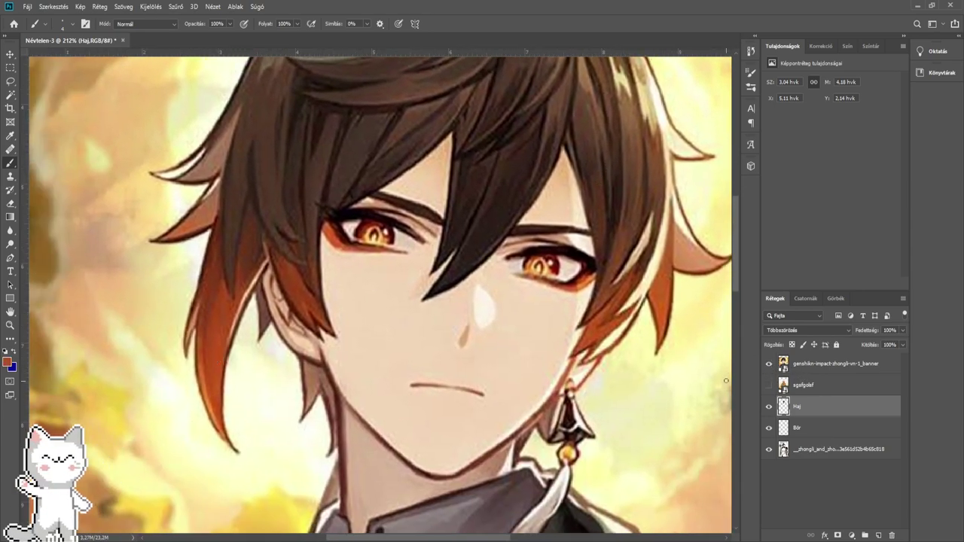
click(769, 364)
drag(525, 435, 518, 450)
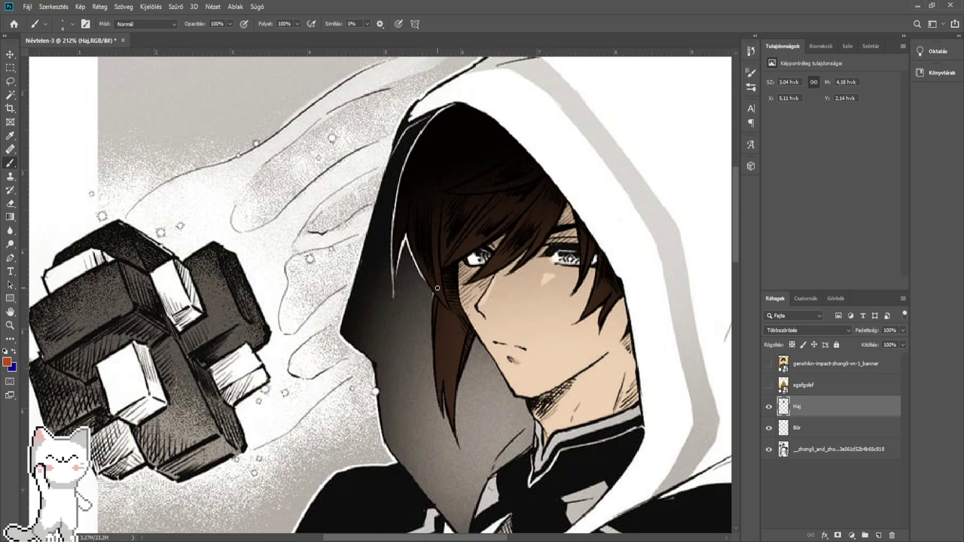
- Compare the drawing's long side lock with the Zhongli banner reference to see where the orange hair tips belong
scroll(437, 287, up, 6)
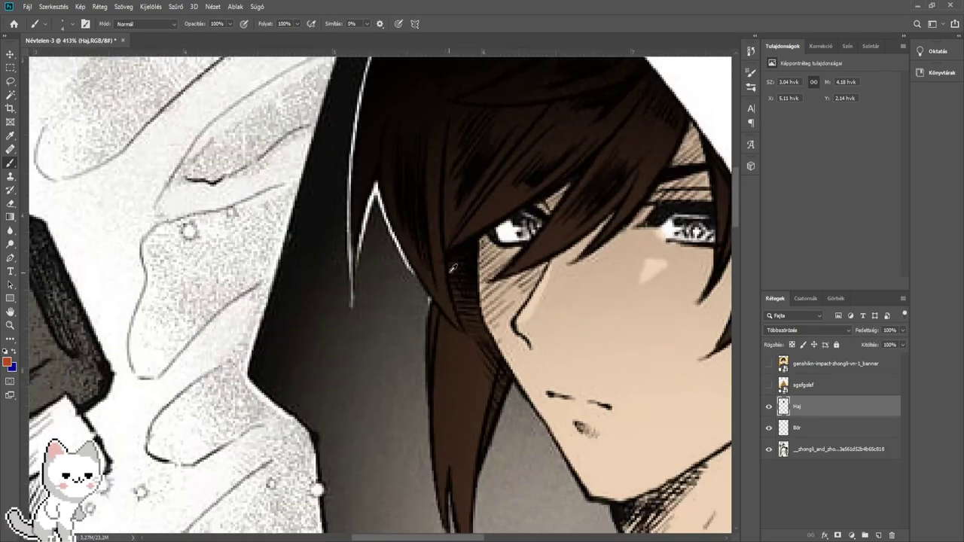
scroll(452, 268, down, 3)
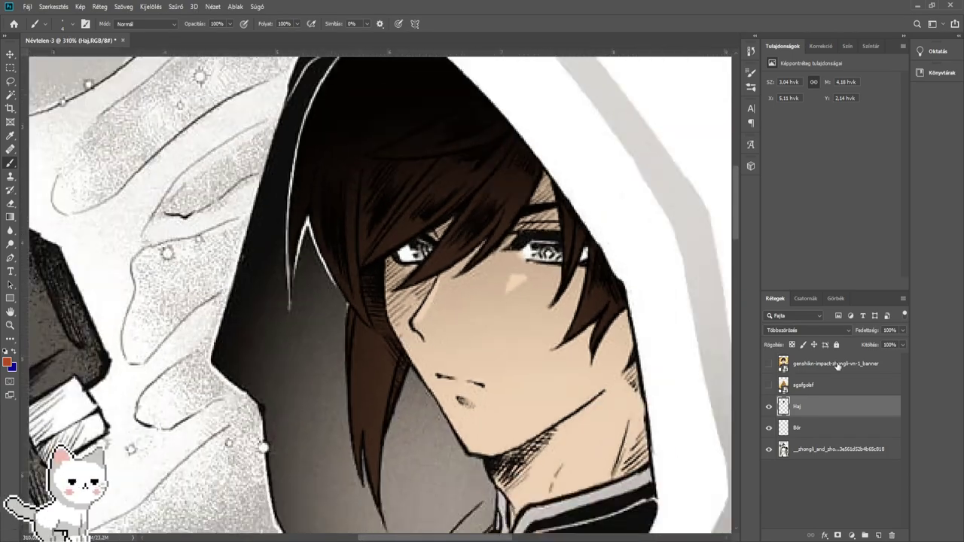
click(769, 363)
click(769, 364)
drag(402, 201, 438, 195)
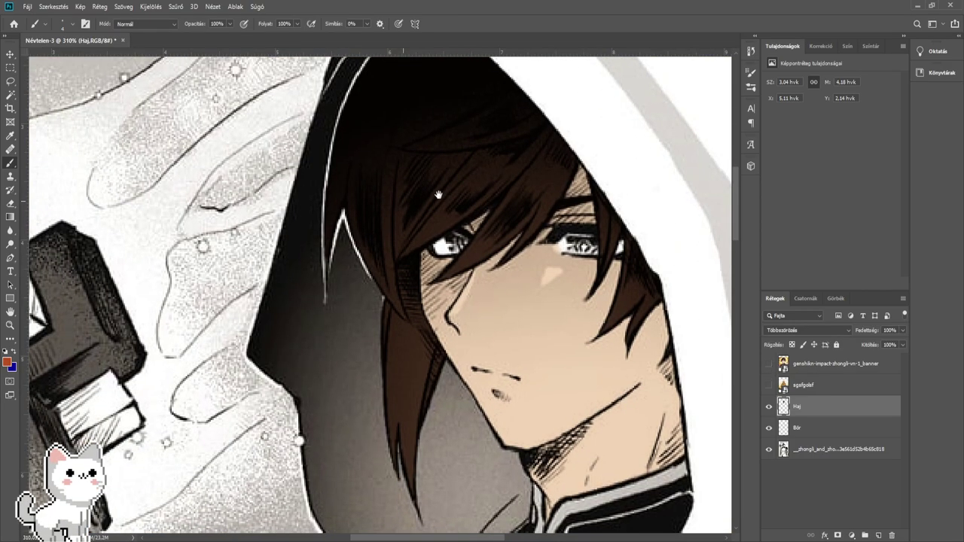
scroll(434, 217, up, 3)
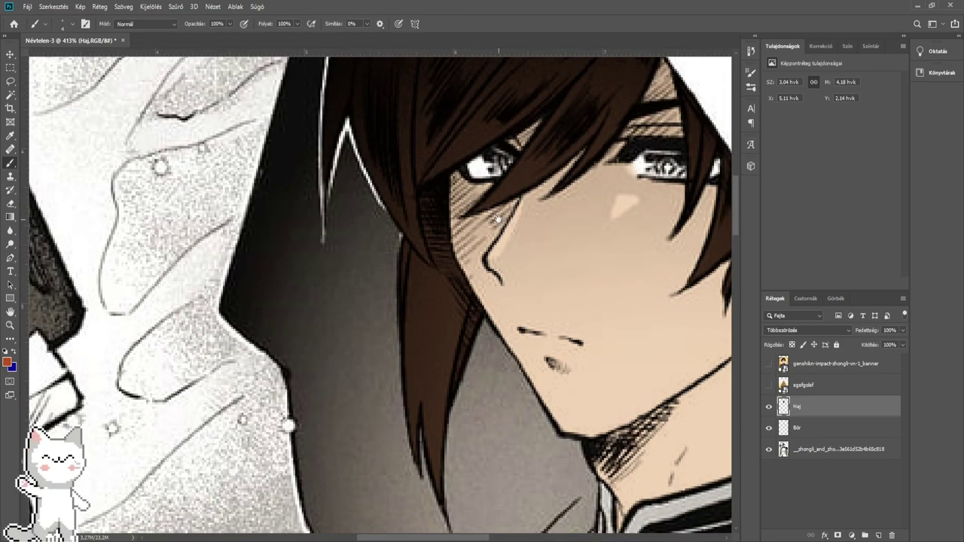
drag(497, 219, 468, 220)
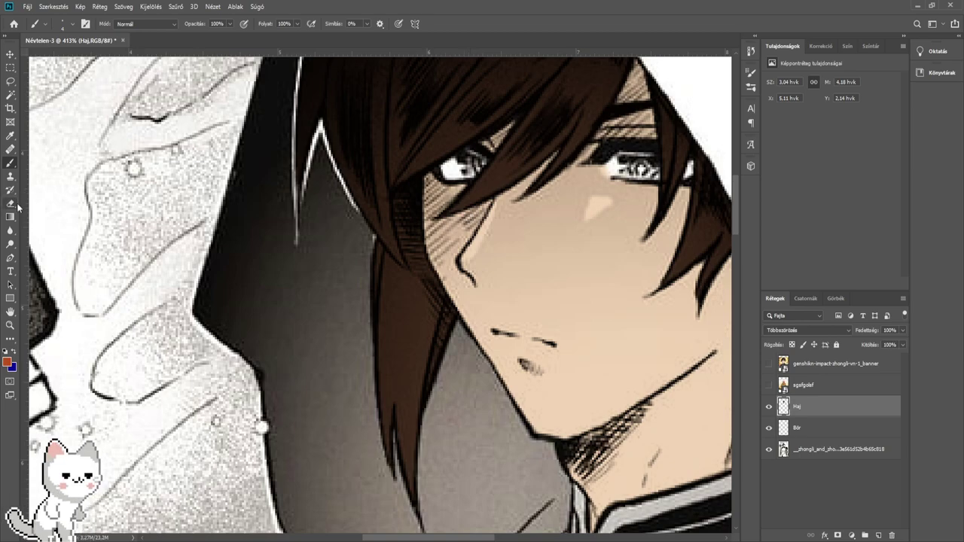
- Lasso the long side lock beside the cheek and try an orange-red gradient at 51% opacity on the Haj layer
click(11, 86)
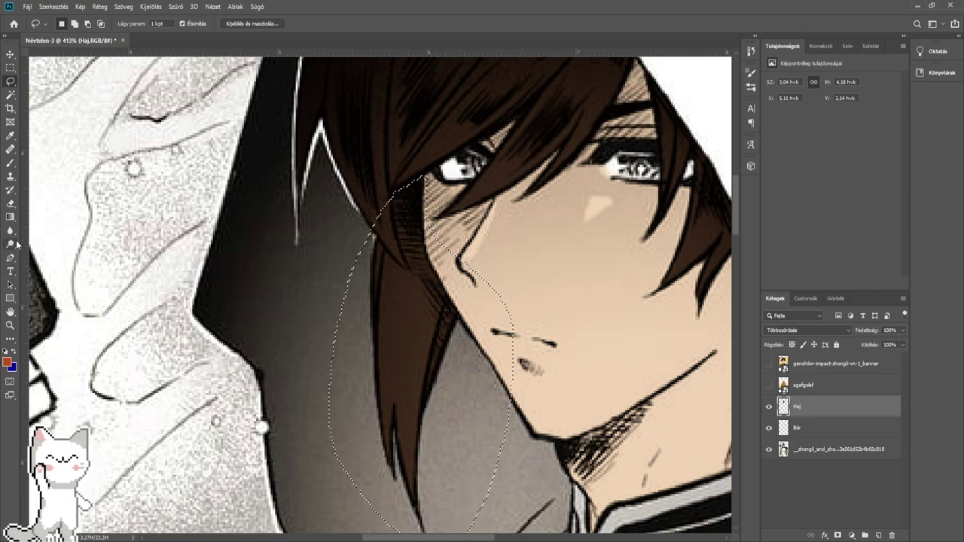
click(11, 217)
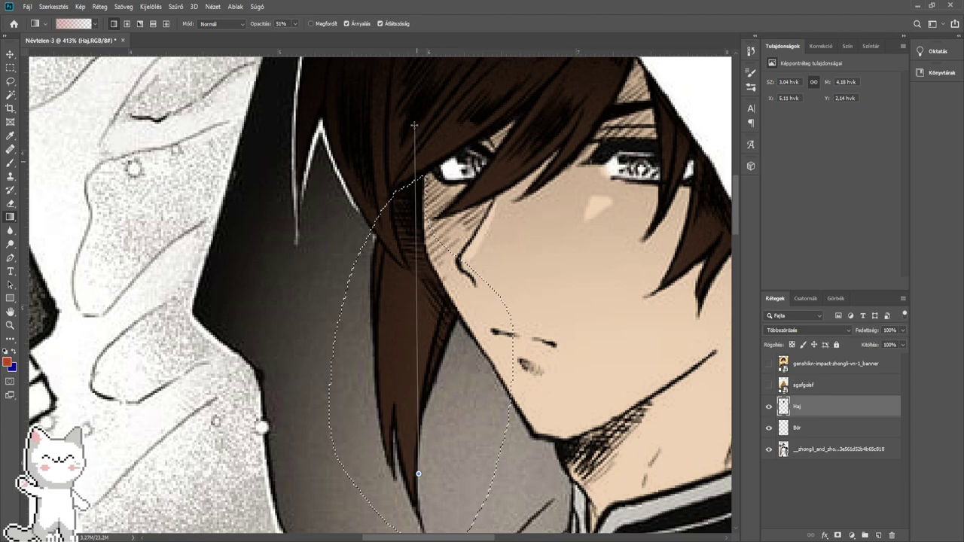
key(ctrl+z)
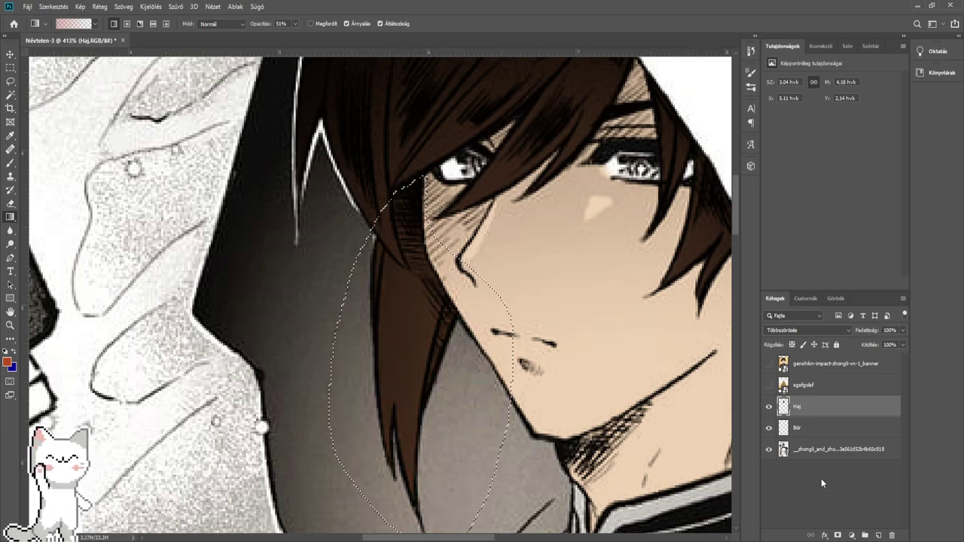
- Add a new layer clipped to Haj and apply 51% orange-red gradients fading upward over the selected side lock
click(876, 535)
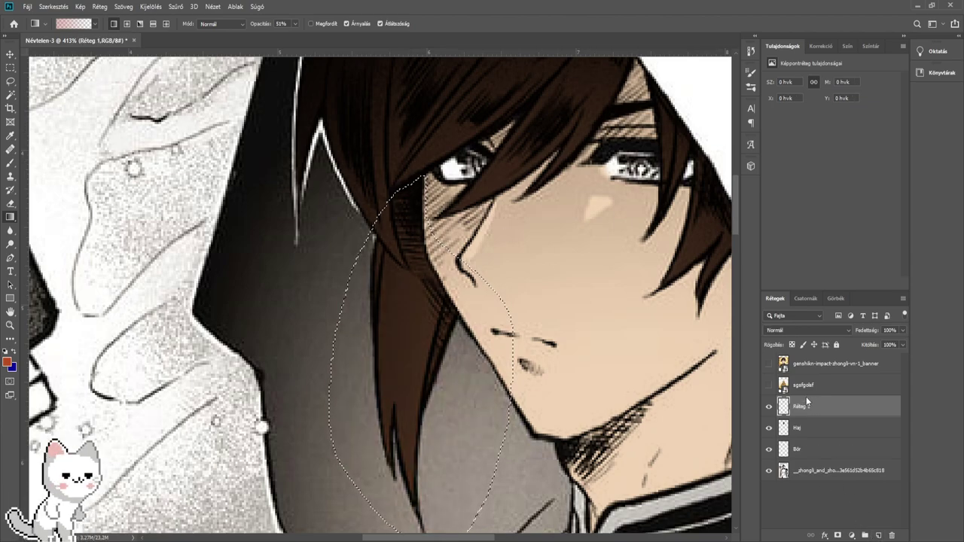
key(ctrl+alt+g)
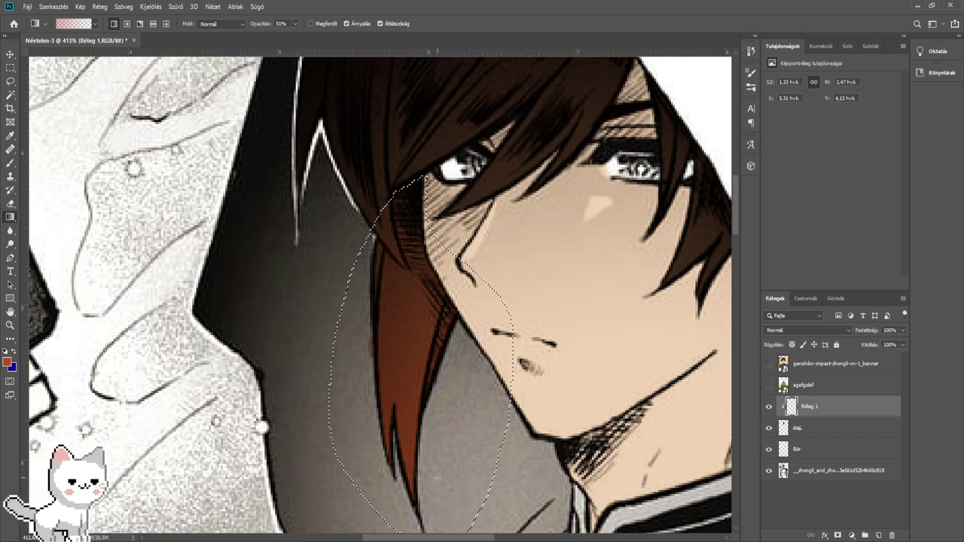
scroll(422, 302, up, 3)
drag(479, 479, 381, 244)
scroll(383, 243, down, 2)
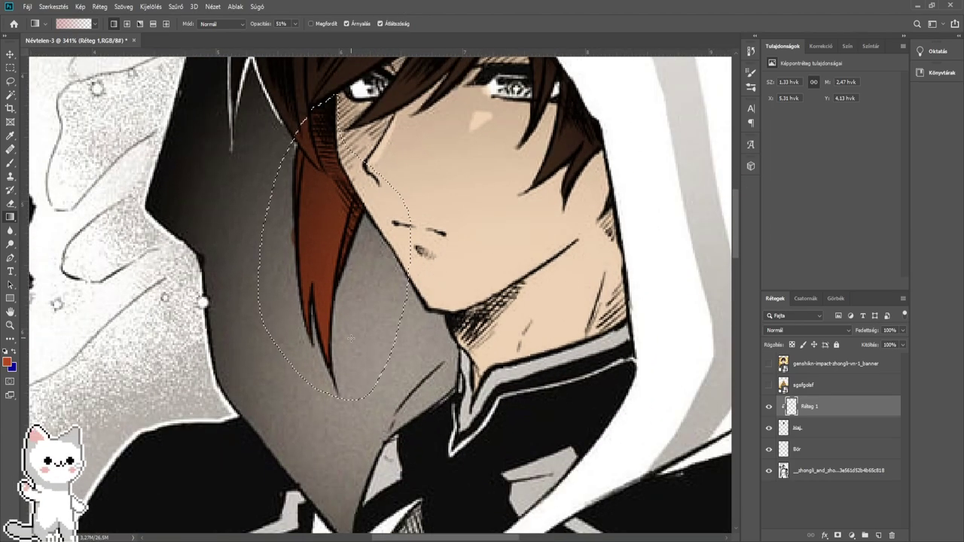
drag(332, 101, 332, 121)
drag(308, 159, 340, 264)
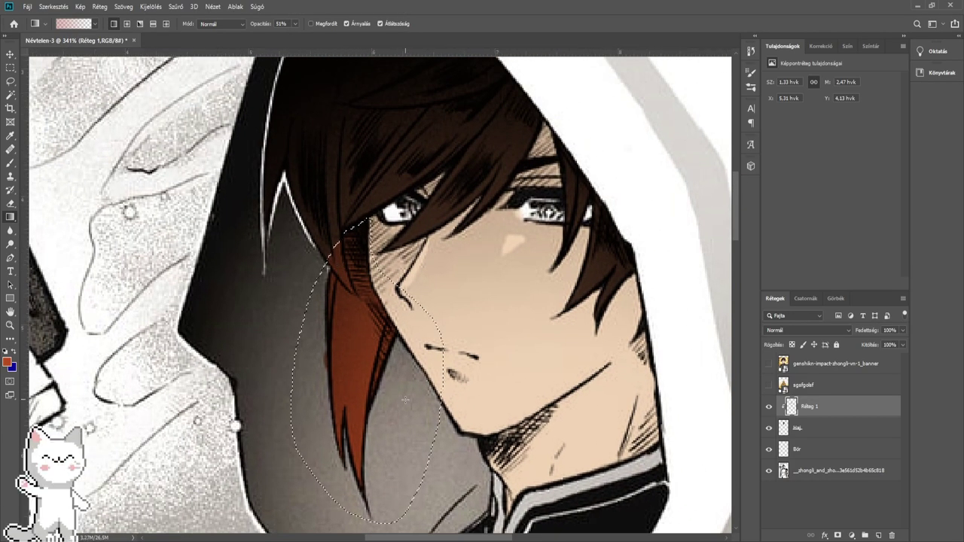
scroll(376, 226, up, 1)
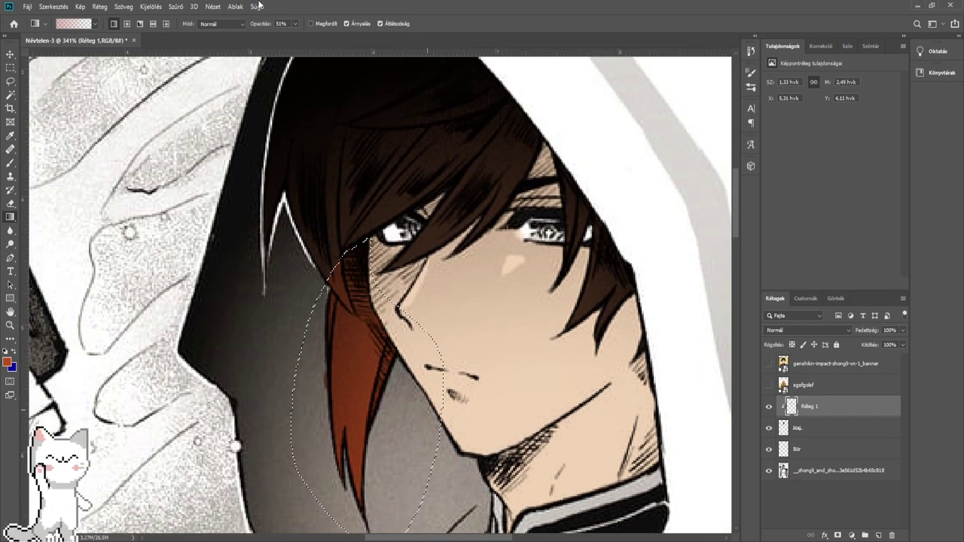
- Clear the selection and erase stray orange along the outer edge of the long side lock
click(10, 82)
click(10, 203)
scroll(301, 369, up, 5)
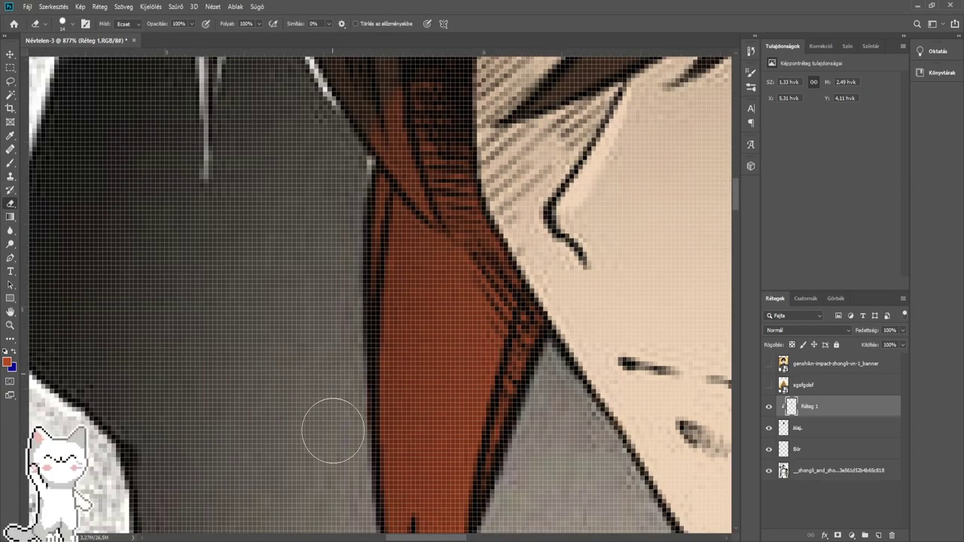
drag(365, 222, 346, 341)
scroll(313, 336, down, 5)
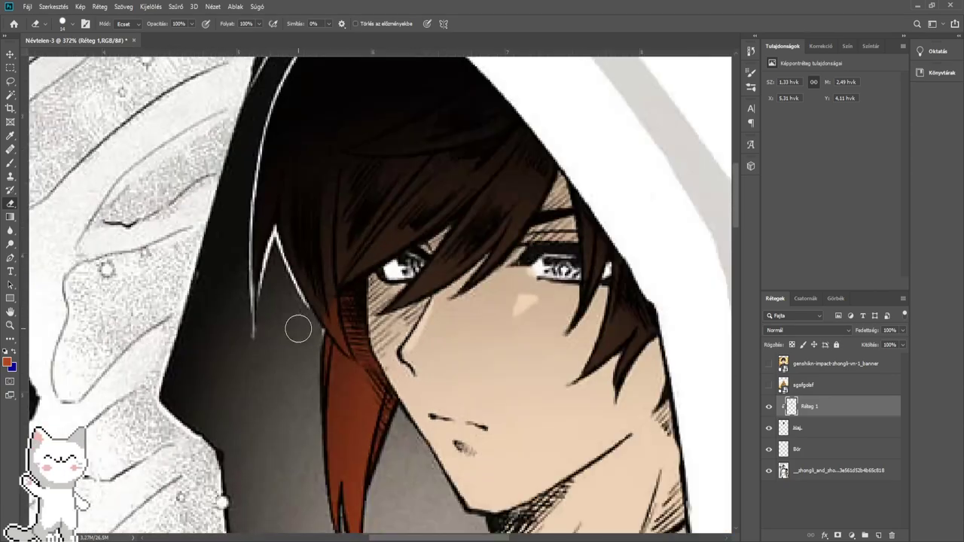
scroll(430, 404, down, 1)
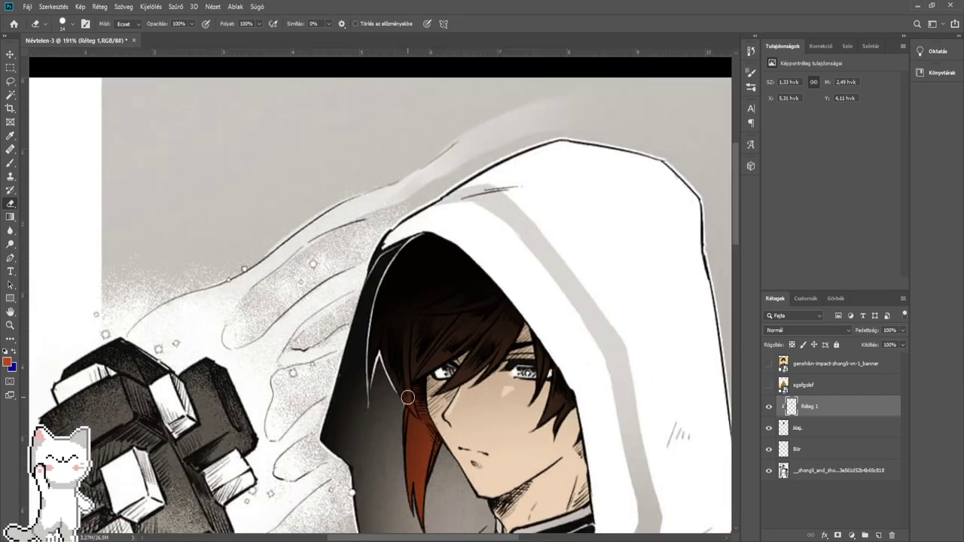
- Erase the orange from the pointed brown locks overlapping the top of the long side lock, using a smaller eraser
scroll(423, 397, up, 3)
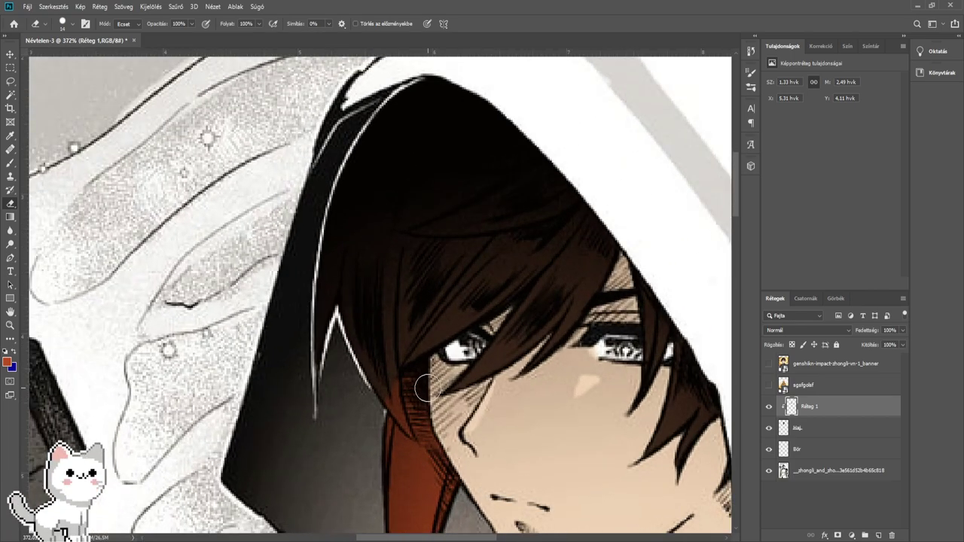
scroll(426, 388, up, 4)
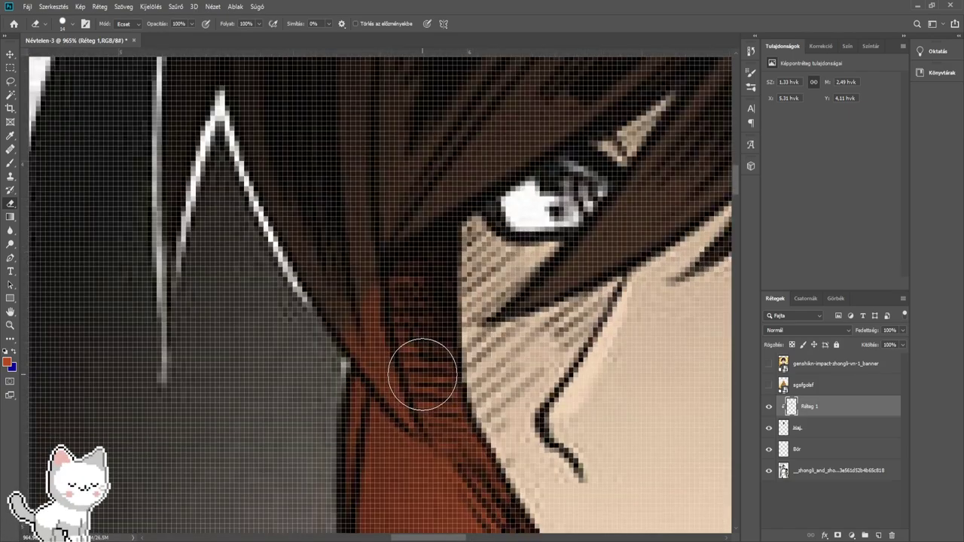
scroll(423, 374, up, 3)
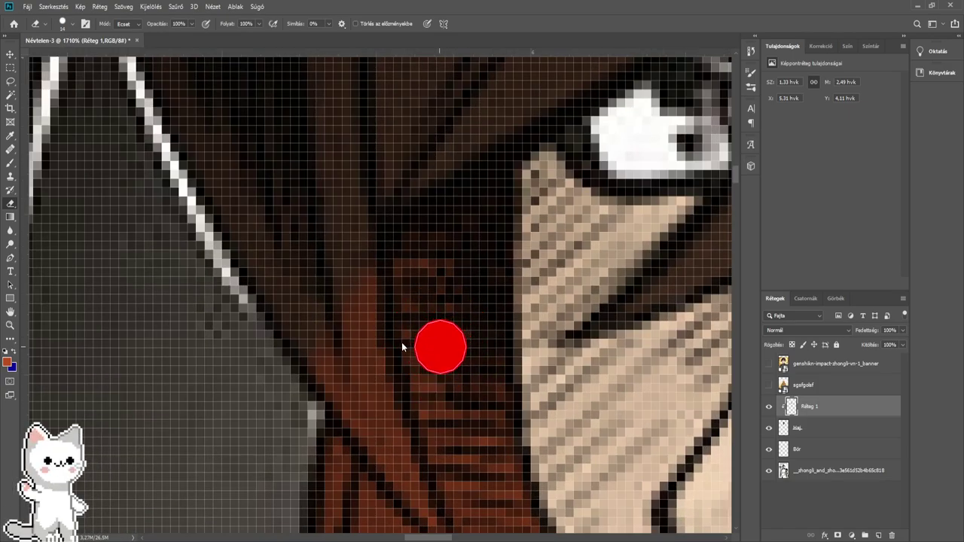
scroll(407, 345, down, 3)
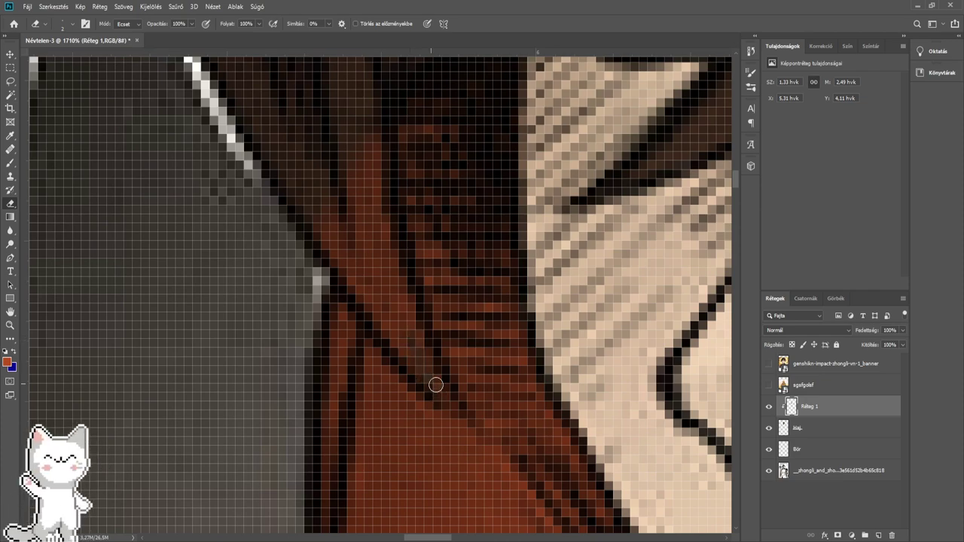
mouse_move(418, 360)
mouse_down()
mouse_move(367, 282)
mouse_move(410, 343)
mouse_move(373, 249)
mouse_up()
drag(387, 303, 392, 354)
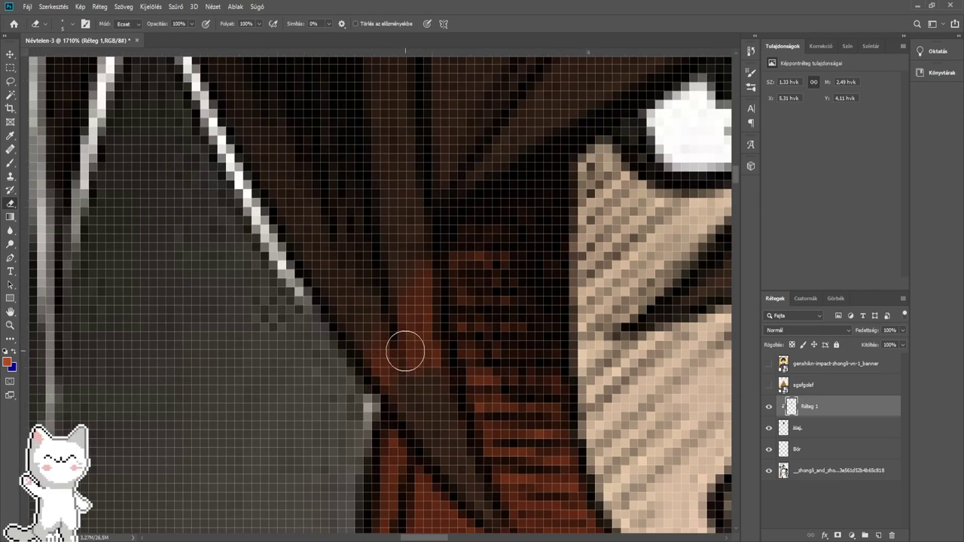
mouse_move(377, 295)
mouse_down()
mouse_move(396, 338)
mouse_move(326, 325)
mouse_up()
key(bracketleft)
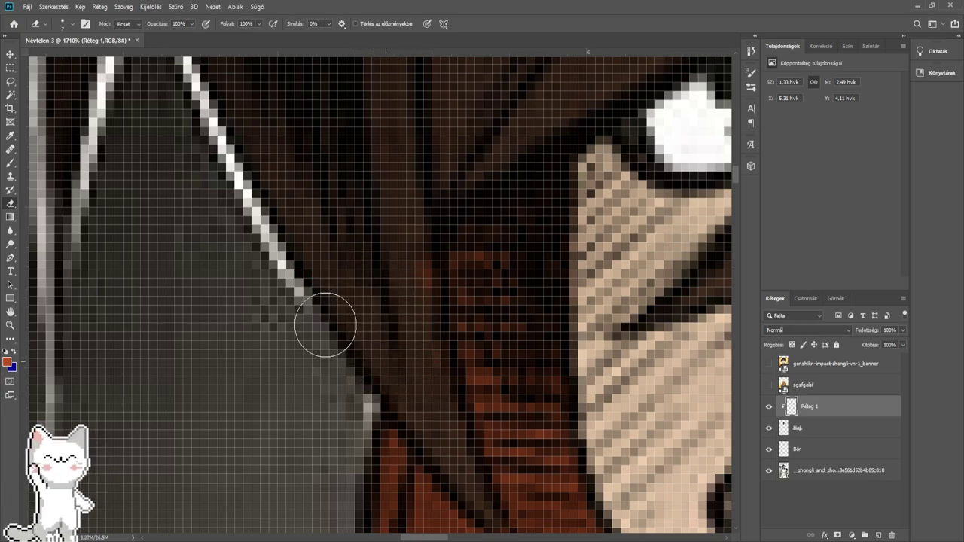
scroll(402, 366, down, 10)
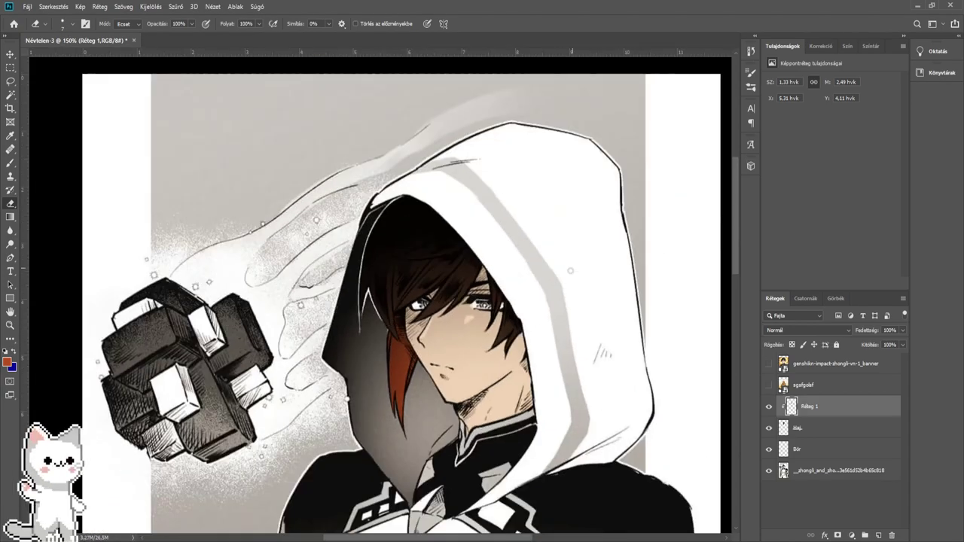
- Compare the drawing's orange-red hair tips with the hooded reference and the genshin-impact Zhongli banner, showing and hiding each reference in turn
drag(576, 225, 544, 208)
drag(338, 252, 430, 290)
scroll(606, 316, down, 1)
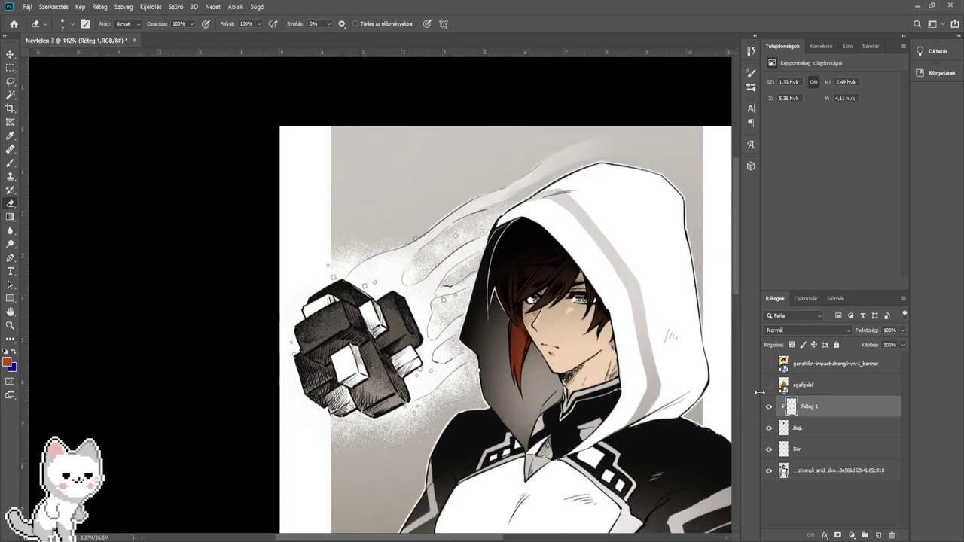
click(768, 385)
drag(608, 435, 489, 311)
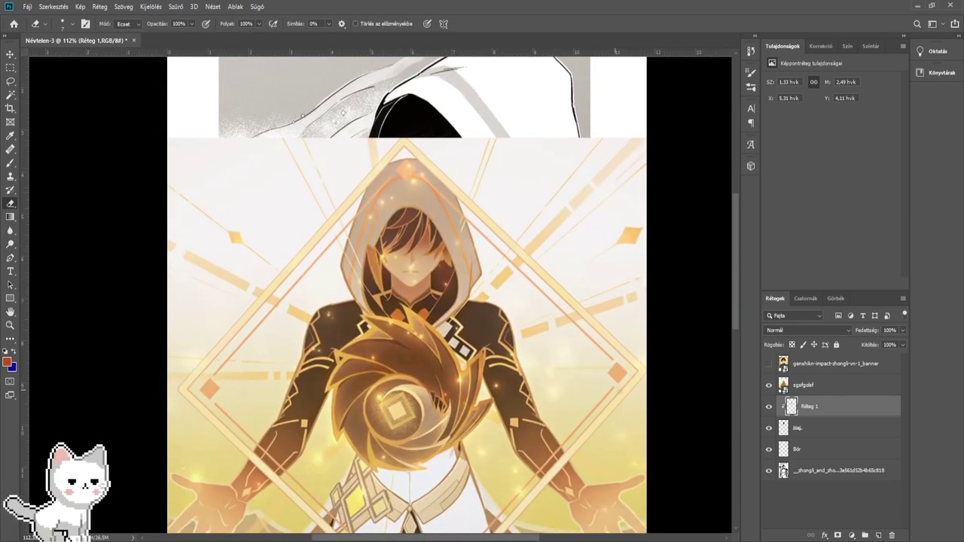
click(768, 385)
click(768, 364)
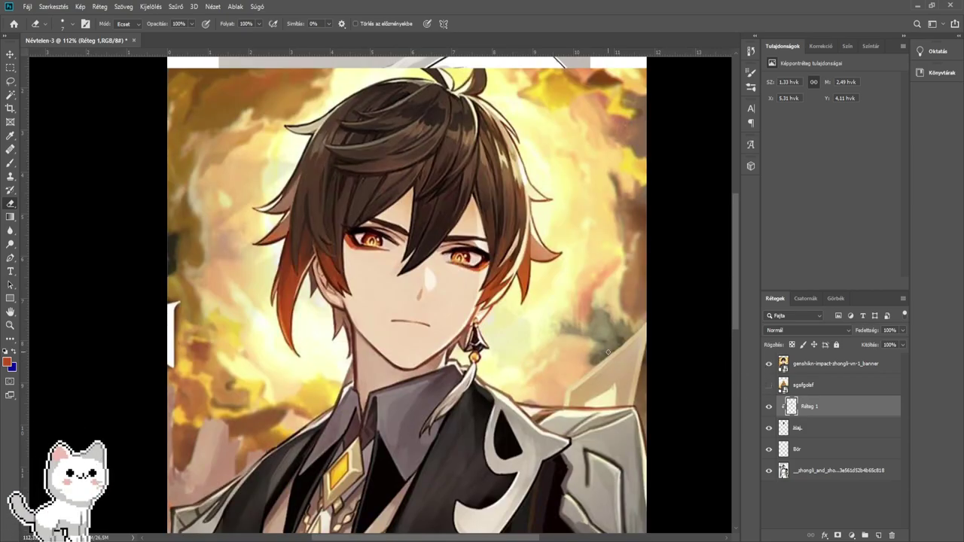
click(768, 364)
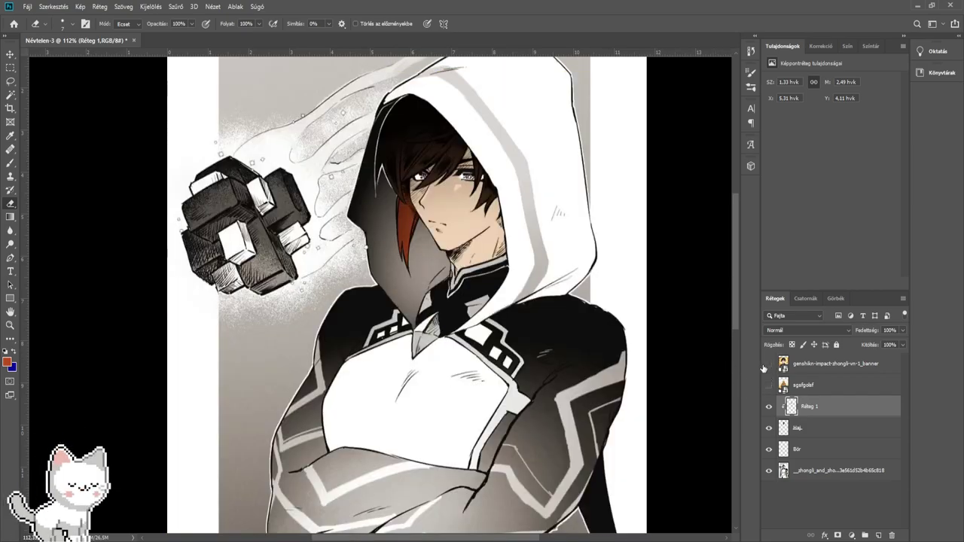
drag(535, 256, 545, 386)
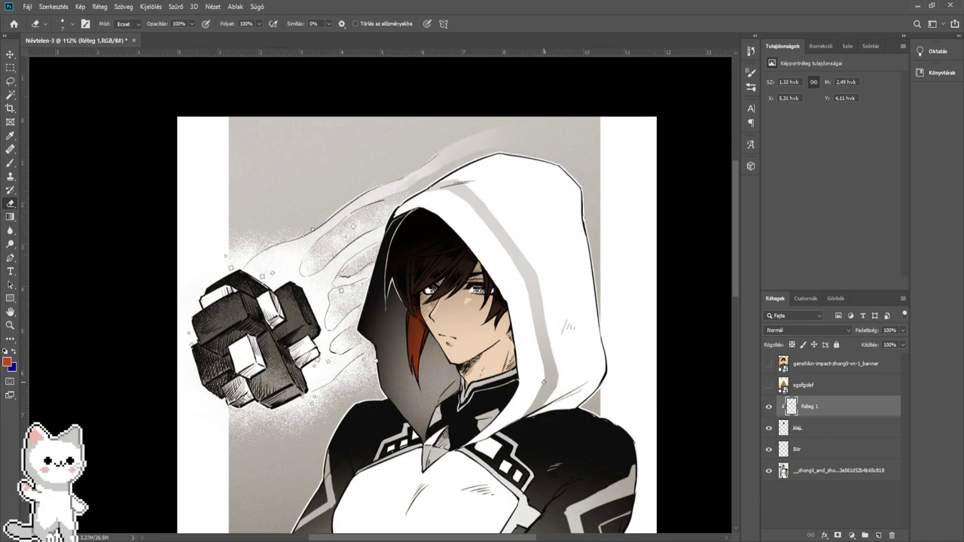
alt+scroll(544, 381, down, 1)
scroll(428, 260, down, 5)
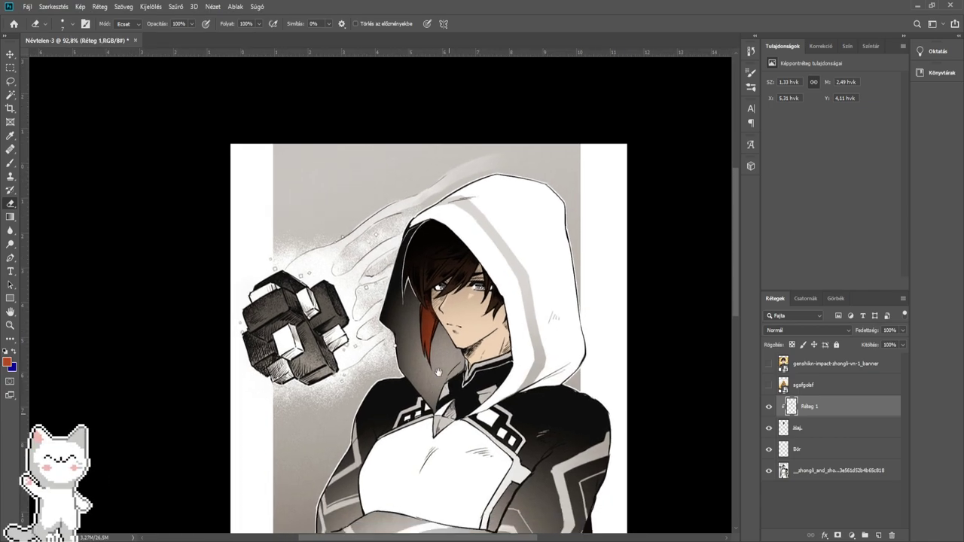
- Compare the figure's clothing in the line art with the two reference image layers, hiding them again
alt+scroll(450, 294, up, 1)
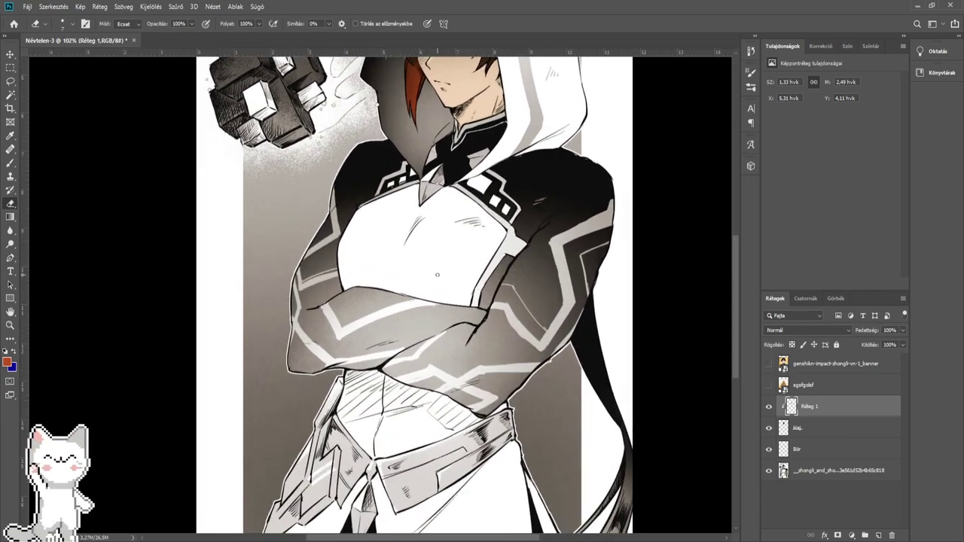
drag(486, 396, 475, 331)
scroll(460, 398, down, 1)
drag(459, 213, 309, 307)
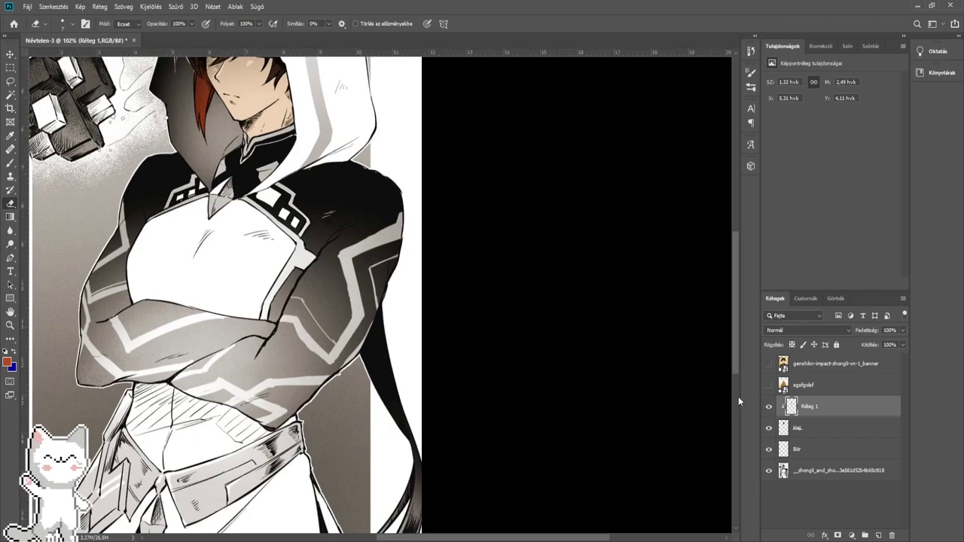
click(769, 363)
click(769, 363)
click(768, 384)
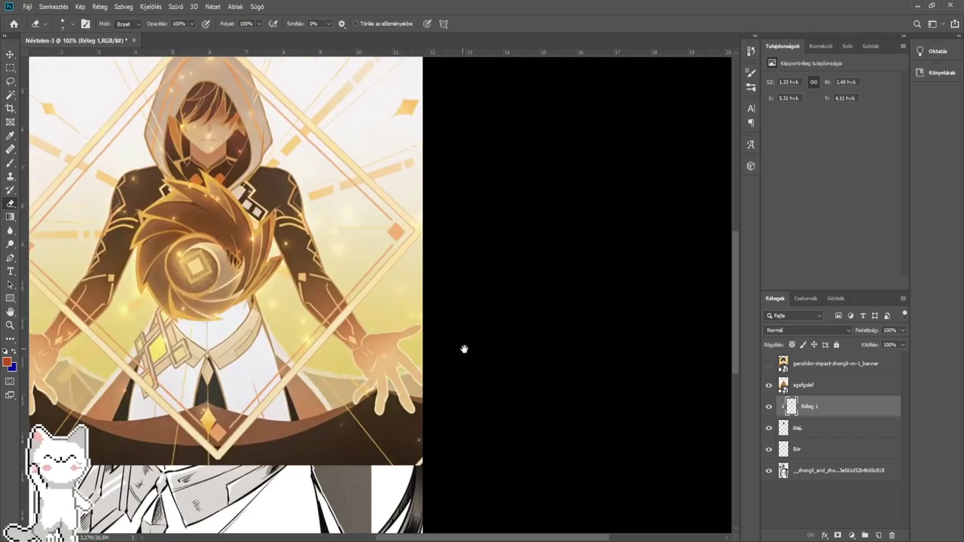
drag(463, 349, 496, 355)
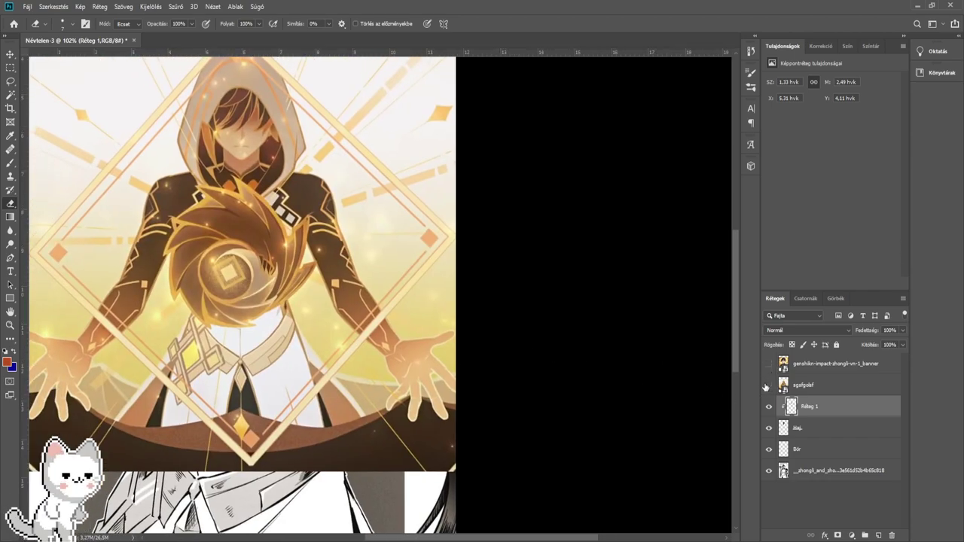
click(766, 387)
- On the Haj layer, paint the lower tip of the wide hair strand orange-red with an 11-pixel brush
drag(563, 371, 593, 207)
scroll(439, 402, up, 15)
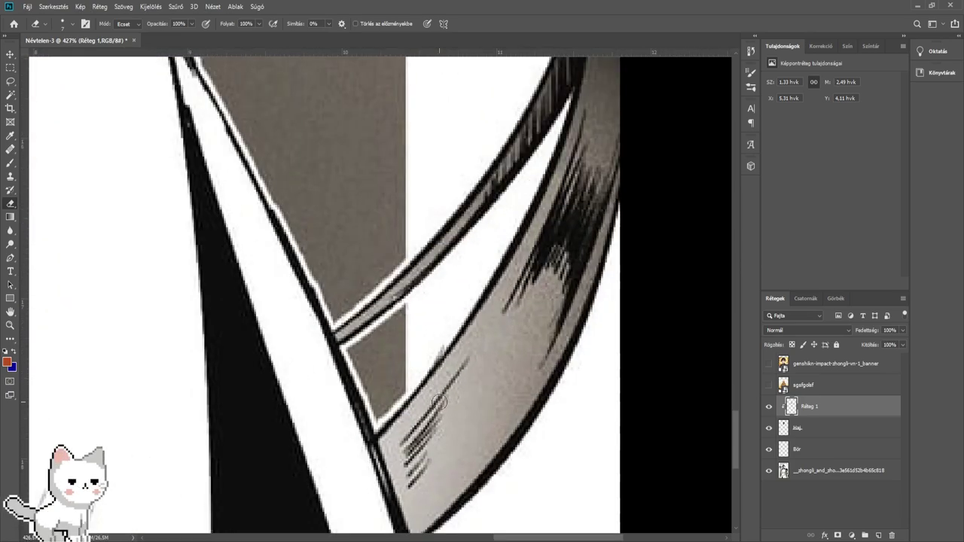
scroll(440, 403, up, 2)
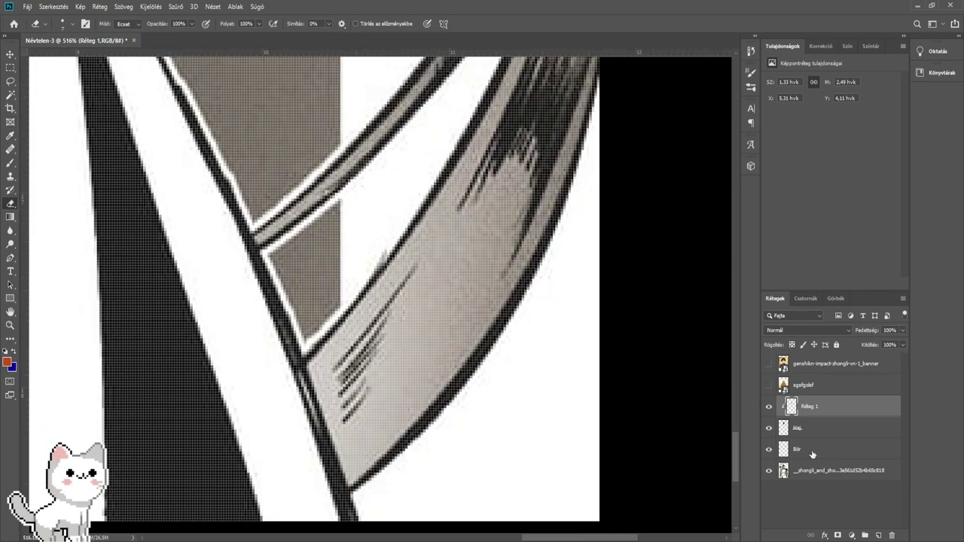
click(818, 428)
click(10, 162)
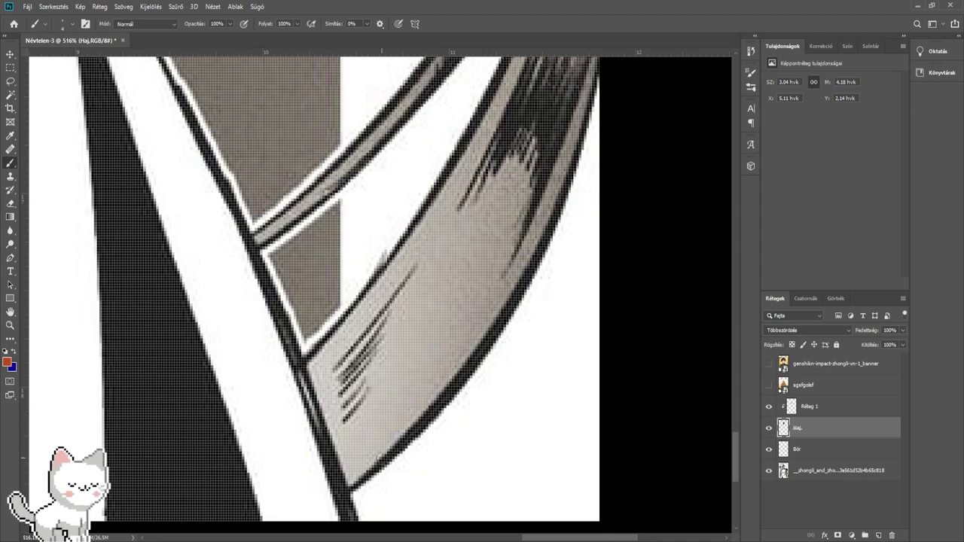
alt+right_click(346, 407)
mouse_move(334, 385)
mouse_down()
mouse_move(329, 338)
mouse_move(392, 268)
mouse_up()
scroll(340, 392, up, 4)
alt+right_click(342, 388)
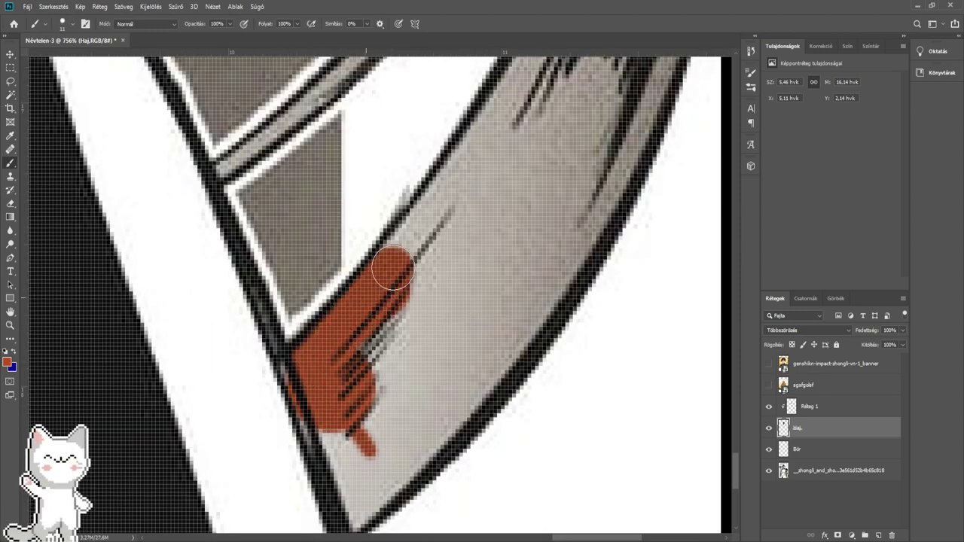
mouse_move(377, 413)
mouse_down()
mouse_move(350, 289)
mouse_move(332, 324)
mouse_move(328, 392)
mouse_up()
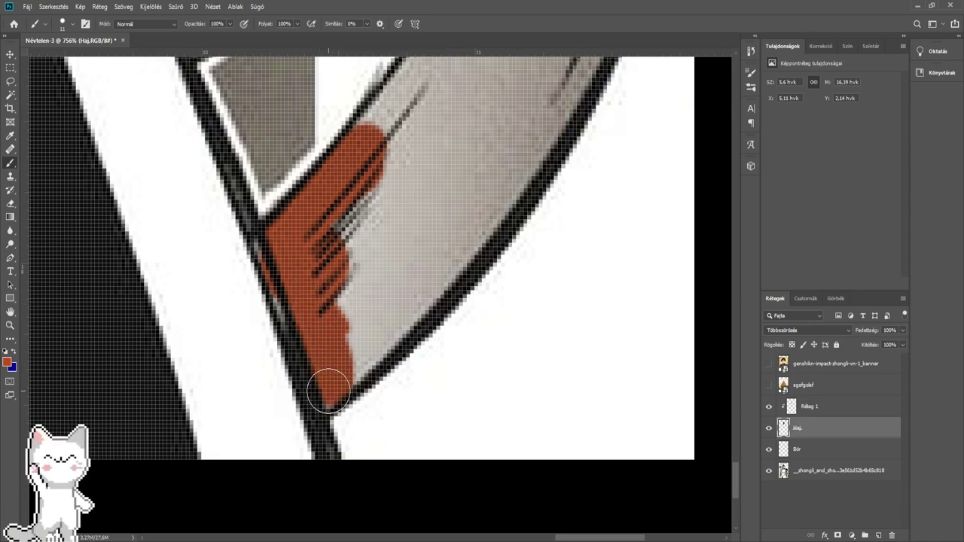
- Fill the rest of the wide strand up along the page edge in orange-red with a 28-pixel brush
mouse_move(331, 331)
mouse_down()
mouse_move(362, 288)
mouse_move(428, 241)
mouse_move(513, 122)
mouse_move(383, 229)
mouse_move(433, 137)
mouse_up()
drag(439, 141, 367, 346)
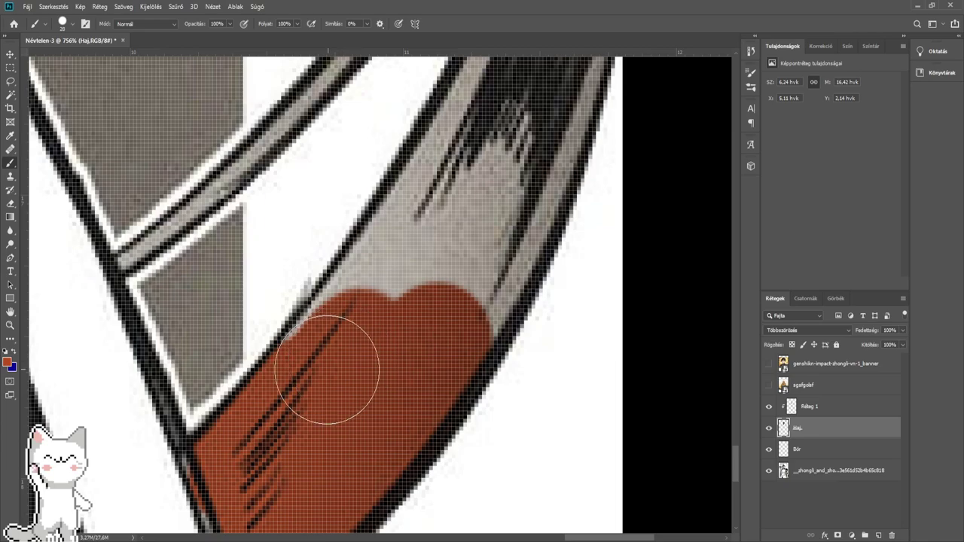
mouse_move(317, 378)
mouse_down()
mouse_move(448, 200)
mouse_move(413, 362)
mouse_move(457, 318)
mouse_move(539, 141)
mouse_up()
mouse_move(527, 124)
mouse_down()
mouse_move(469, 381)
mouse_move(510, 208)
mouse_move(410, 395)
mouse_up()
drag(509, 208, 441, 407)
mouse_move(459, 363)
mouse_down()
mouse_move(488, 164)
mouse_move(472, 312)
mouse_move(462, 312)
mouse_up()
drag(463, 301, 473, 237)
scroll(445, 342, down, 5)
scroll(392, 287, left, 5)
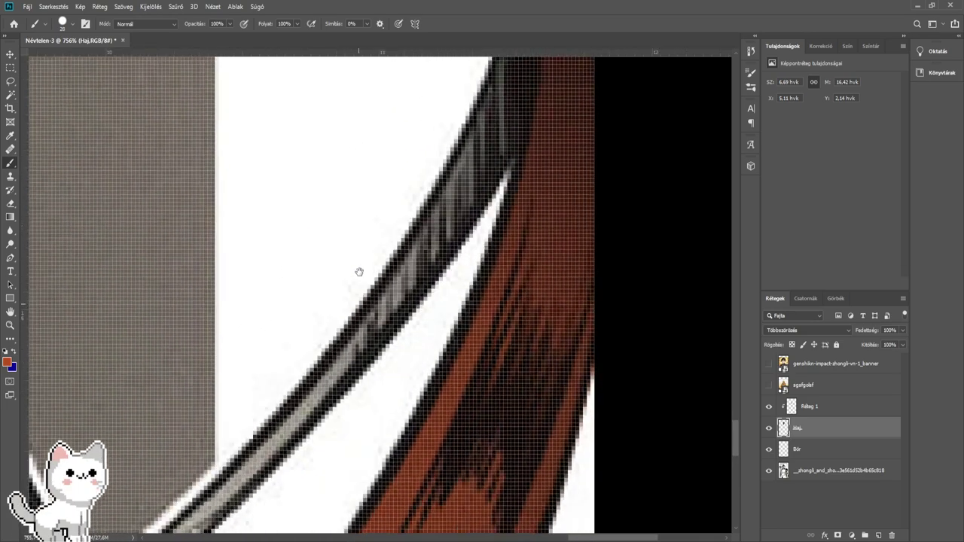
- Erase the orange-red spill-over along the black coat outline beside the wide strand's lower tip
scroll(366, 279, up, 2)
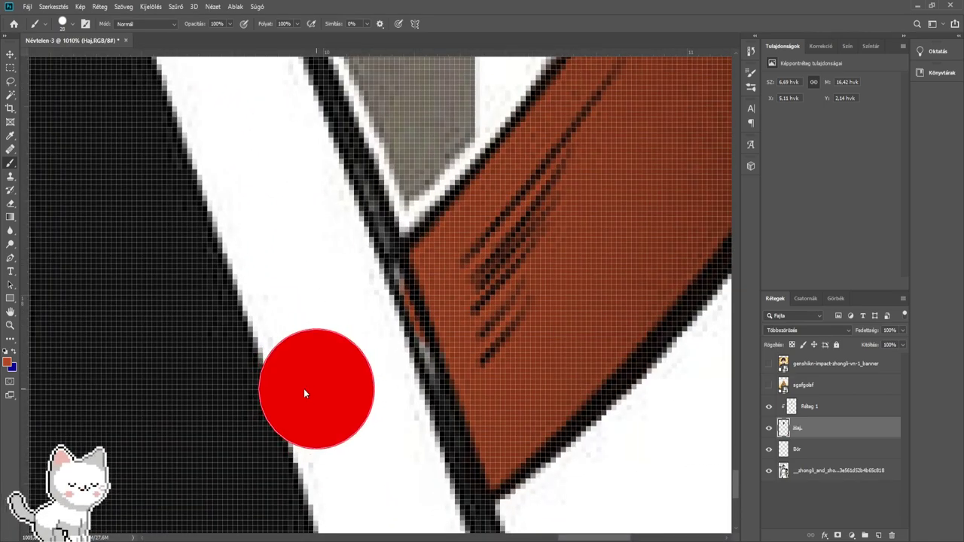
key(e)
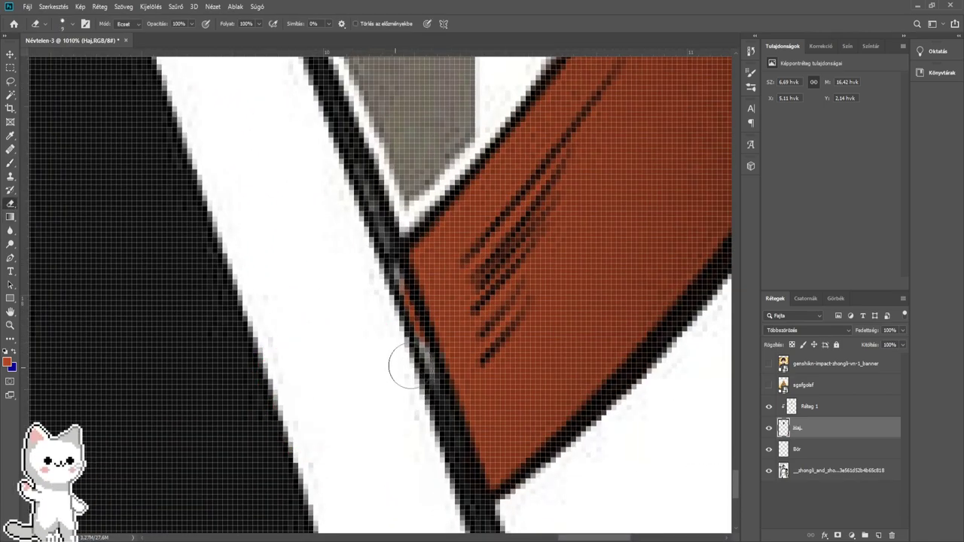
scroll(370, 252, down, 8)
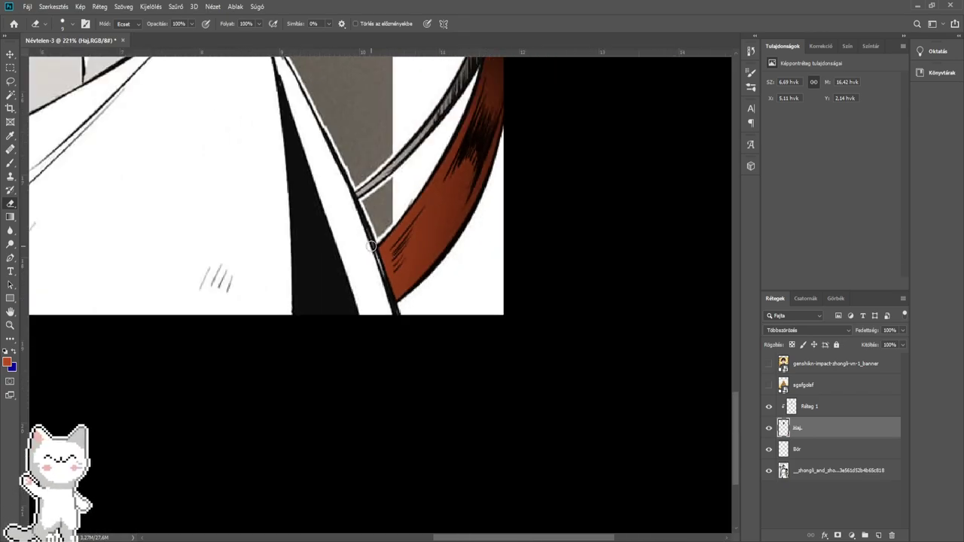
- Paint the lower part of the thin hair strand, starting at the coat outline, orange-red with a 5-pixel brush
drag(316, 91, 399, 215)
scroll(480, 374, up, 8)
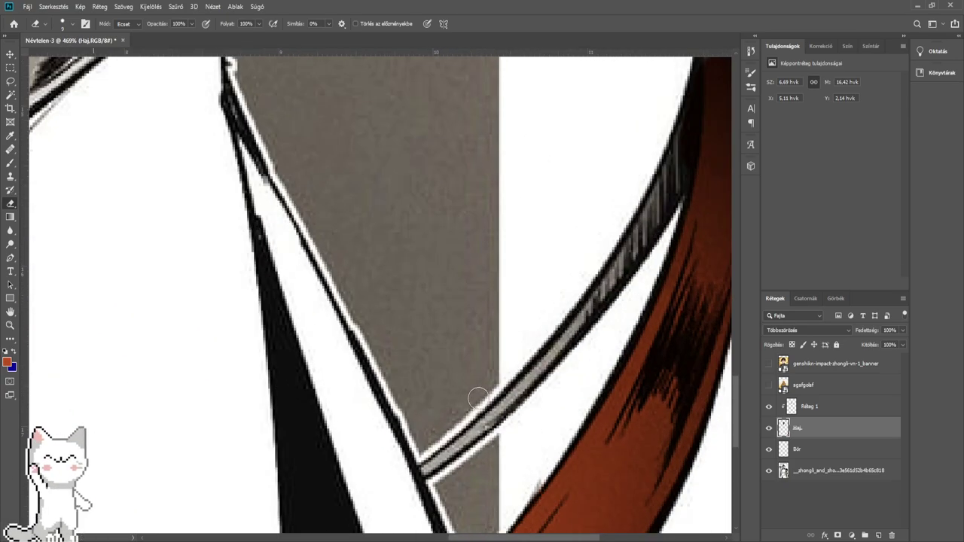
drag(448, 410, 422, 279)
scroll(382, 296, up, 3)
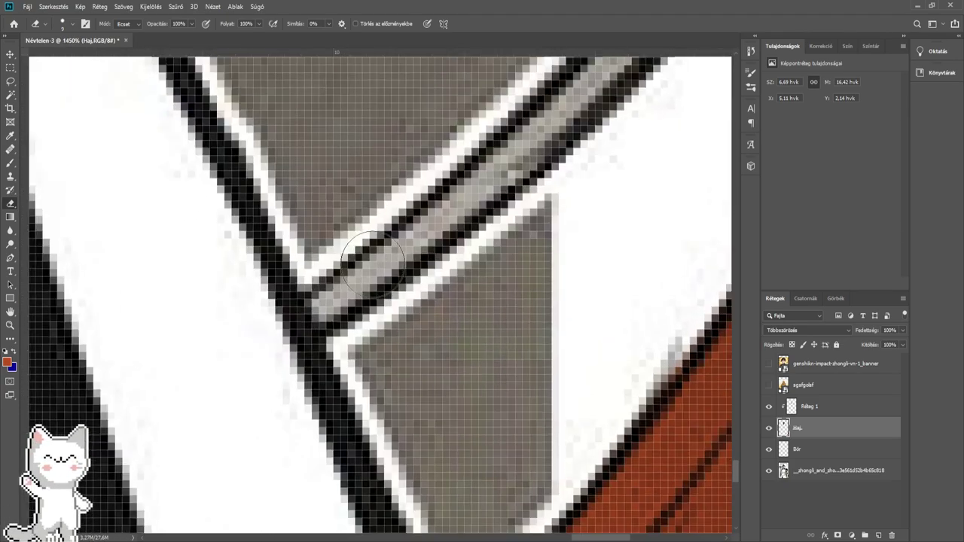
key(b)
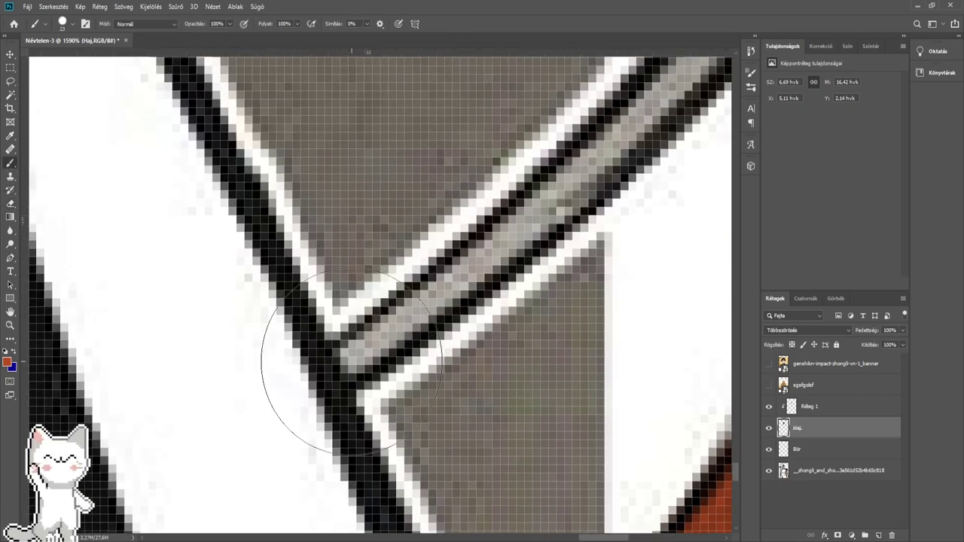
click(372, 351)
mouse_move(364, 367)
mouse_down()
mouse_move(360, 349)
mouse_move(589, 162)
mouse_up()
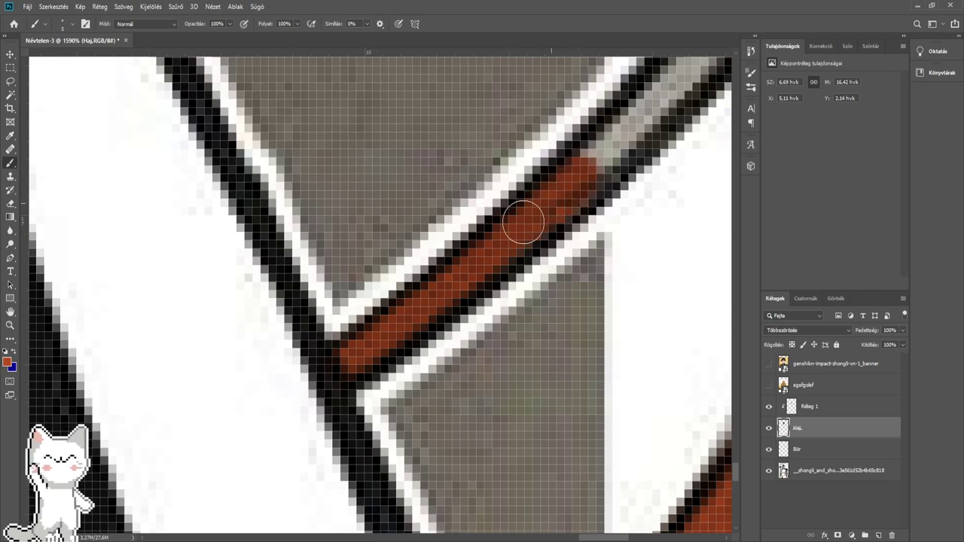
drag(522, 222, 272, 418)
mouse_move(319, 390)
mouse_down()
mouse_move(393, 334)
mouse_move(393, 316)
mouse_move(424, 305)
mouse_move(452, 262)
mouse_move(326, 358)
mouse_up()
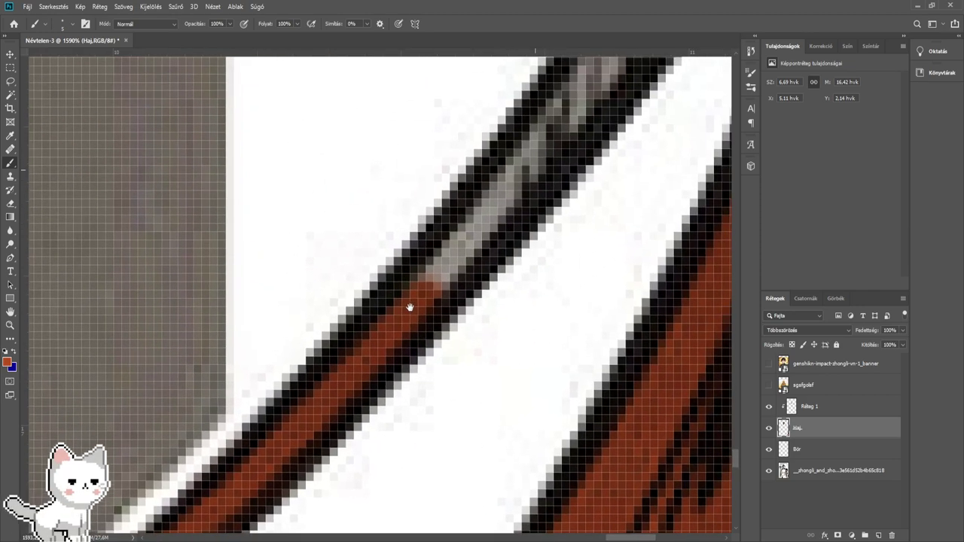
- Continue the orange-red up the thin strand and over its junction with the wide strand, enlarging the brush to 10 pixels
drag(409, 307, 543, 132)
mouse_move(516, 167)
mouse_down()
mouse_move(341, 343)
mouse_move(415, 268)
mouse_move(538, 82)
mouse_up()
key(])
drag(538, 82, 396, 364)
mouse_move(361, 419)
mouse_down()
mouse_move(488, 203)
mouse_move(429, 316)
mouse_move(468, 232)
mouse_up()
drag(531, 136, 383, 371)
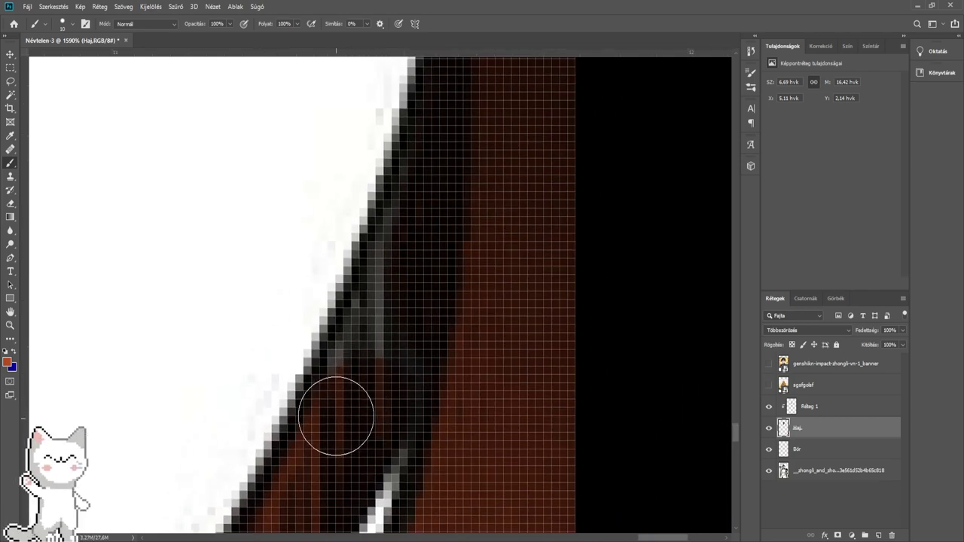
mouse_move(336, 416)
mouse_down()
mouse_move(423, 398)
mouse_move(388, 325)
mouse_move(469, 134)
mouse_move(424, 310)
mouse_up()
scroll(465, 150, down, 3)
mouse_move(406, 422)
mouse_down()
mouse_move(388, 456)
mouse_move(410, 358)
mouse_move(426, 415)
mouse_move(399, 331)
mouse_move(430, 400)
mouse_up()
scroll(430, 393, down, 5)
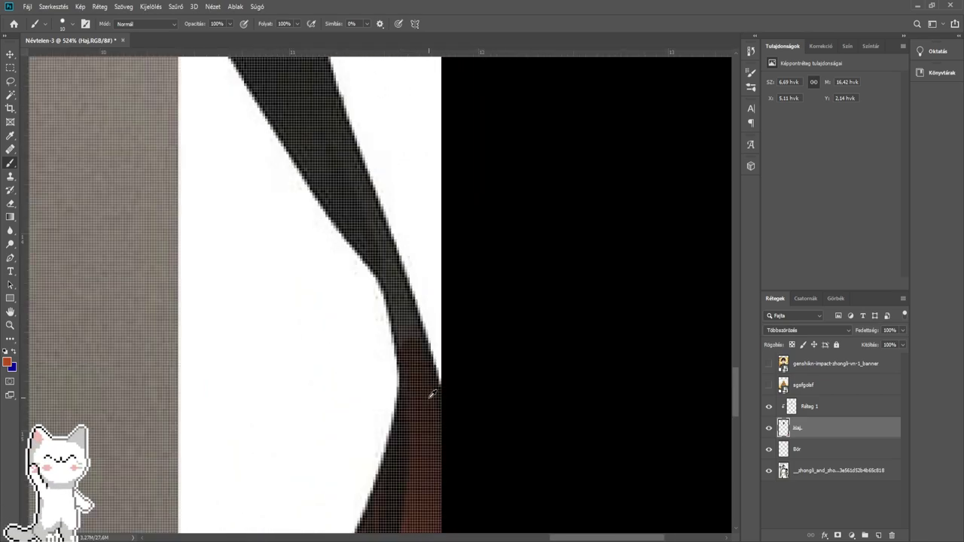
- Check the character's hair colours on the genshikn-impact-zhongli-vn-1_banner reference layer, hide it, and inspect the coloured artwork
click(768, 364)
scroll(387, 349, down, 4)
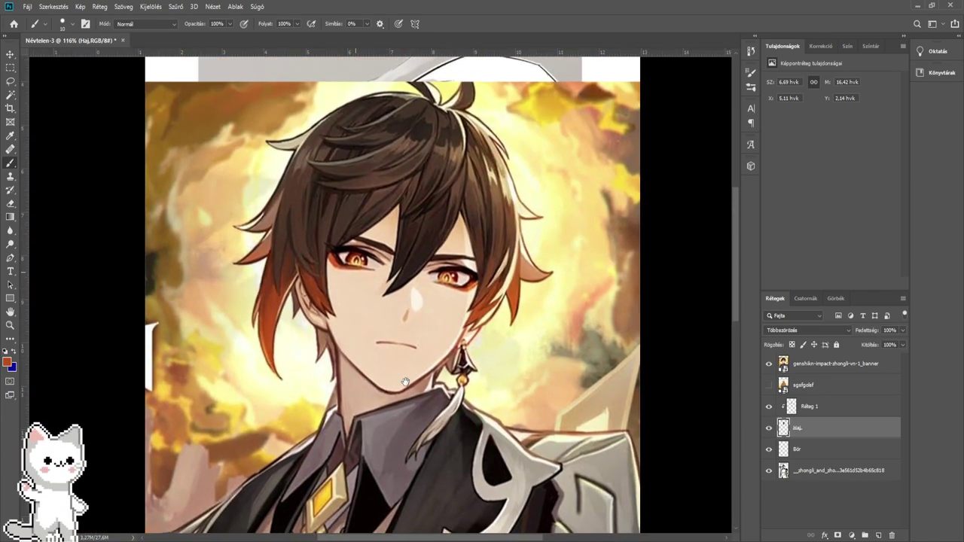
drag(405, 382, 407, 384)
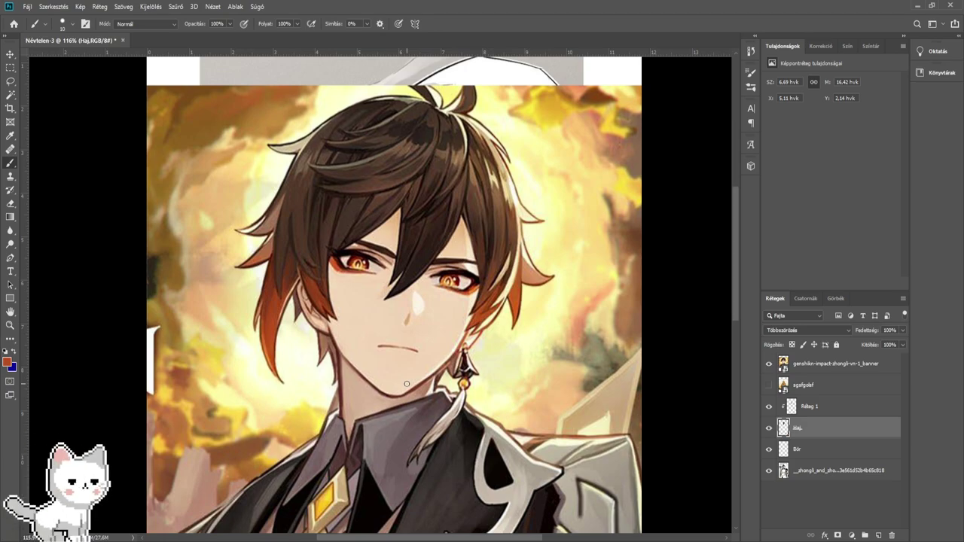
click(768, 365)
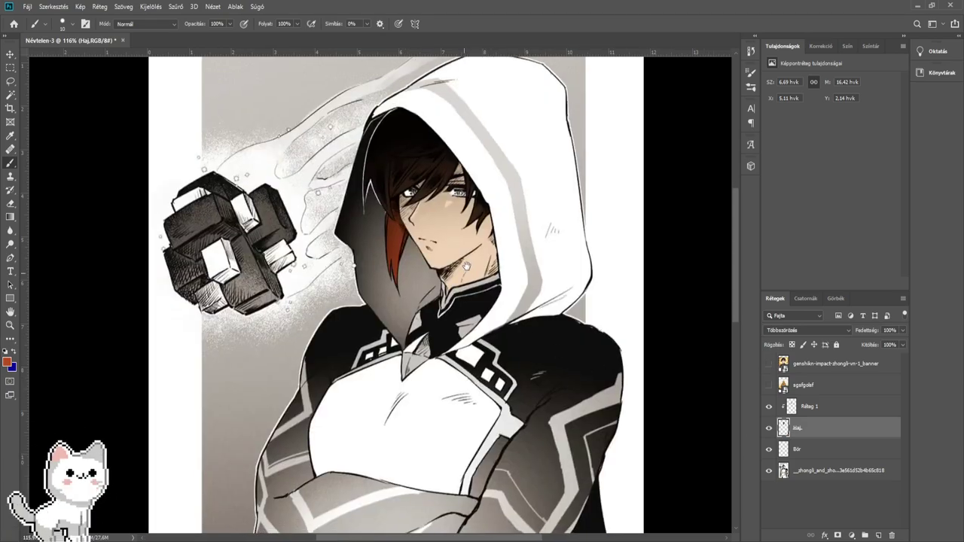
drag(464, 269, 478, 248)
scroll(250, 193, up, 4)
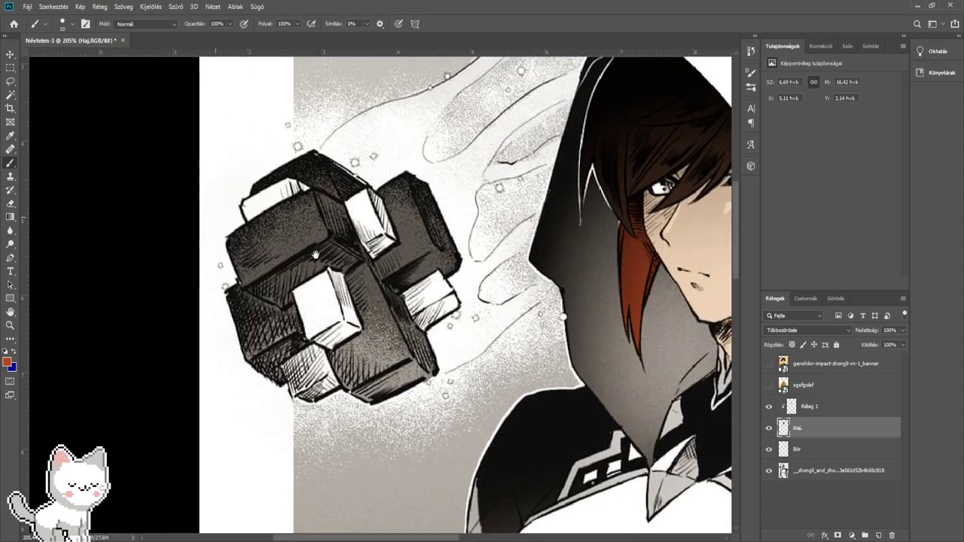
drag(529, 331, 354, 263)
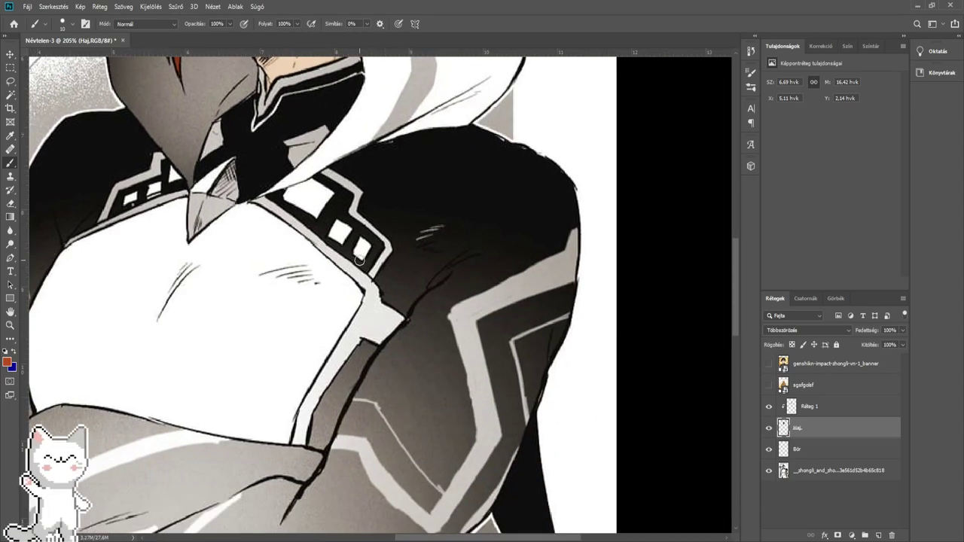
- Paint orange-red over the upper black section of the hair strand below the sleeve with a 23-pixel brush
drag(492, 439, 412, 105)
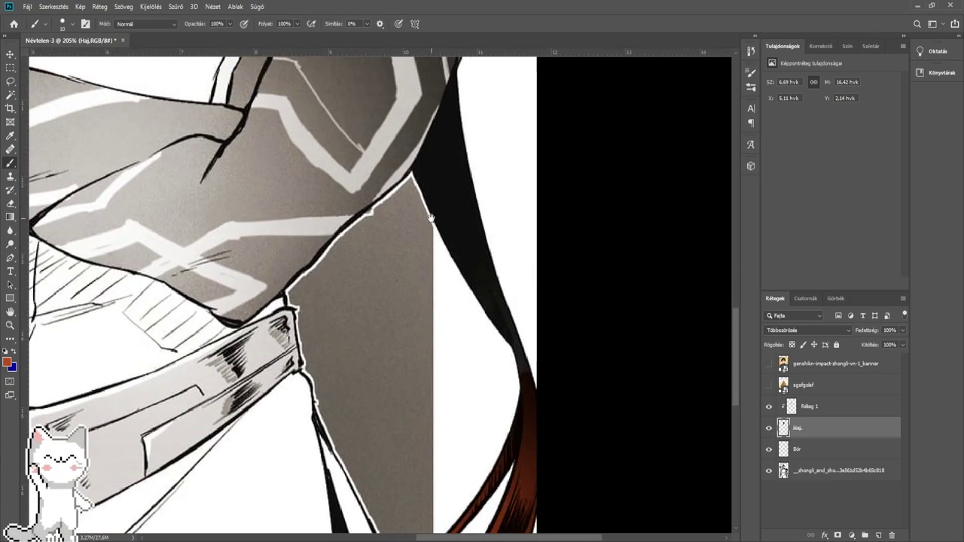
scroll(453, 179, up, 6)
key(bracketright)
drag(449, 196, 469, 275)
scroll(452, 283, up, 3)
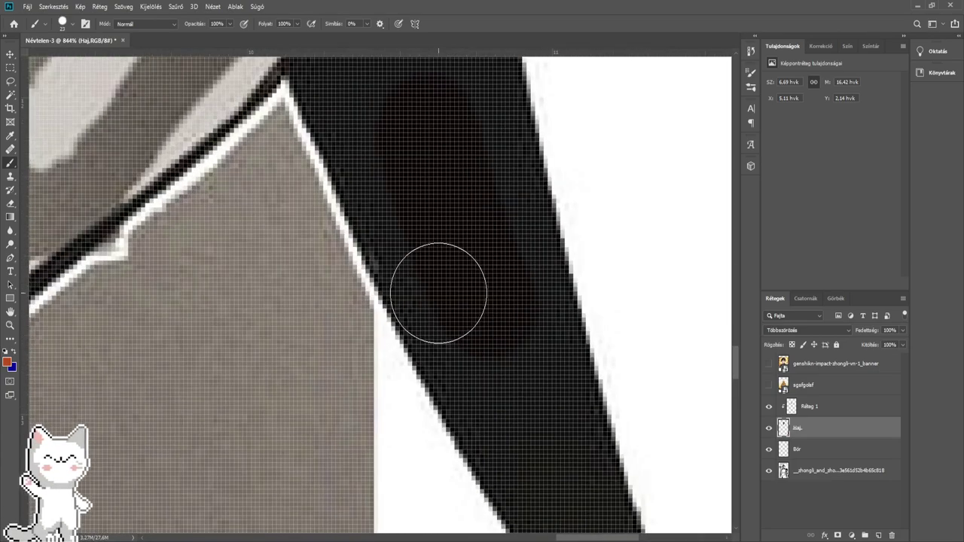
drag(379, 139, 447, 404)
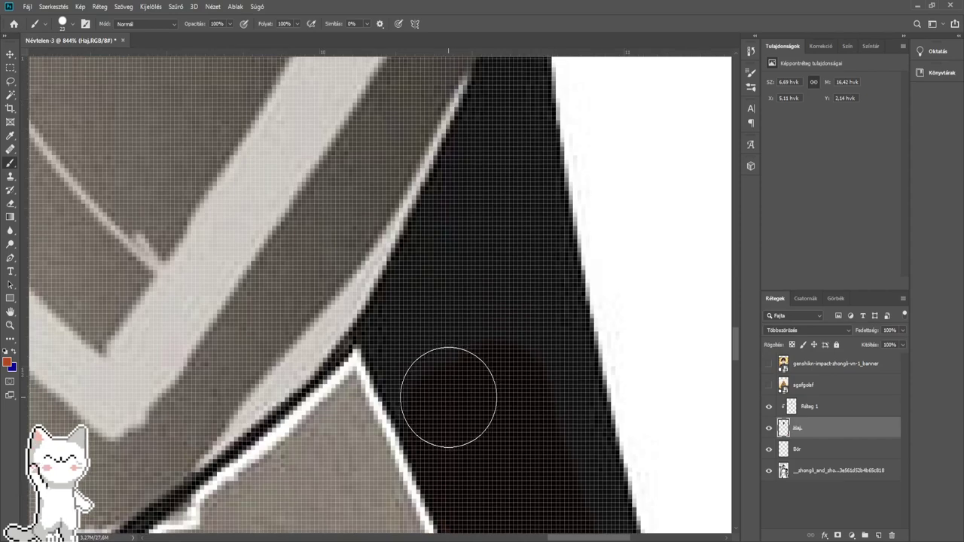
- Continue the orange-red down the narrowing black strand to the page edge, using a 7-pixel brush there, and erase the spill-over on its inner curve
mouse_move(430, 299)
mouse_down()
mouse_move(491, 180)
mouse_move(492, 345)
mouse_move(509, 193)
mouse_move(569, 481)
mouse_move(515, 207)
mouse_move(571, 421)
mouse_move(511, 264)
mouse_move(469, 252)
mouse_move(470, 300)
mouse_move(504, 372)
mouse_move(570, 471)
mouse_up()
mouse_move(570, 471)
mouse_down()
mouse_move(435, 244)
mouse_move(415, 241)
mouse_move(473, 334)
mouse_move(403, 97)
mouse_up()
mouse_move(490, 383)
mouse_down()
mouse_move(412, 282)
mouse_move(428, 334)
mouse_move(439, 289)
mouse_move(490, 419)
mouse_move(450, 263)
mouse_move(485, 348)
mouse_move(505, 443)
mouse_move(466, 290)
mouse_up()
key(bracketleft)
key(bracketleft)
key(bracketleft)
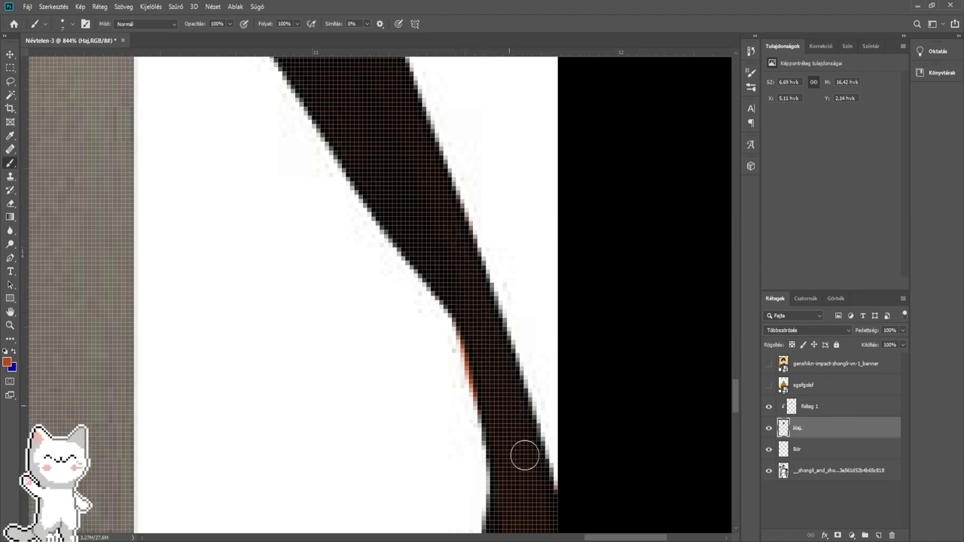
drag(505, 416, 495, 284)
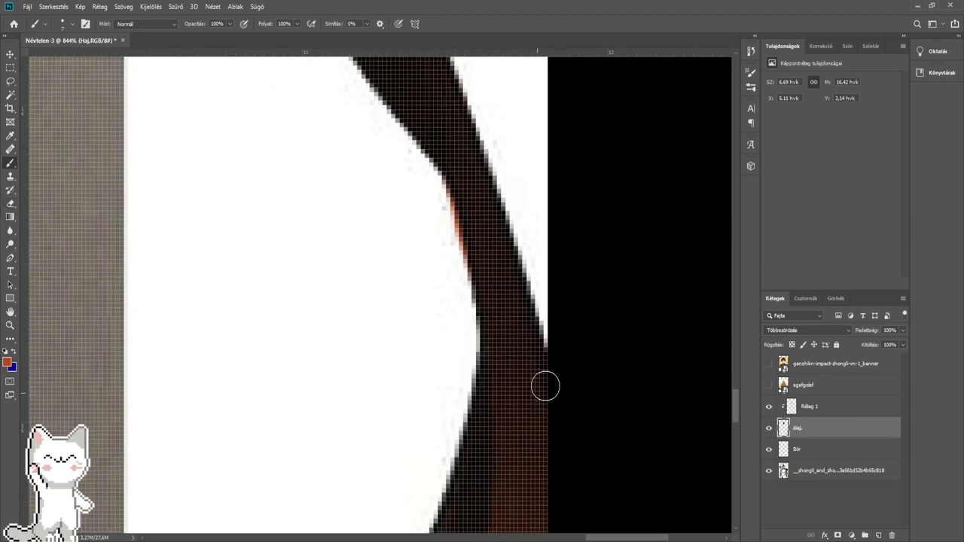
click(10, 203)
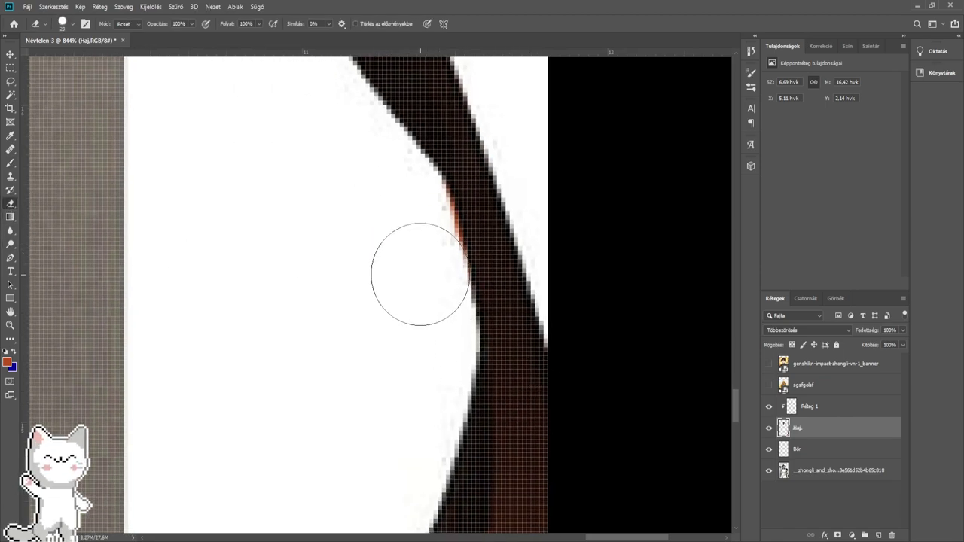
scroll(405, 264, down, 8)
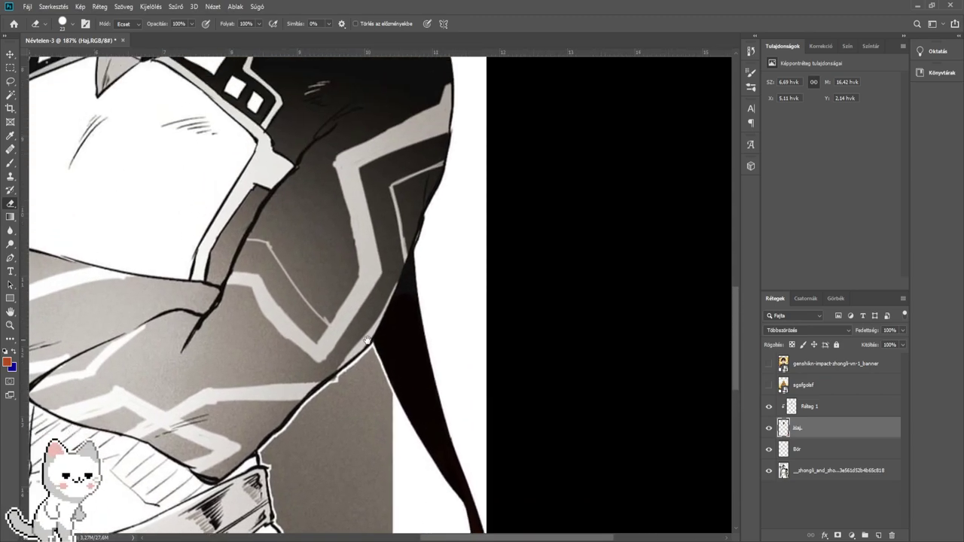
- Paint orange-red over the tapering black hair strand just below the sleeve edge and erase the spill-over along its outer side
drag(327, 137, 361, 215)
scroll(442, 363, up, 9)
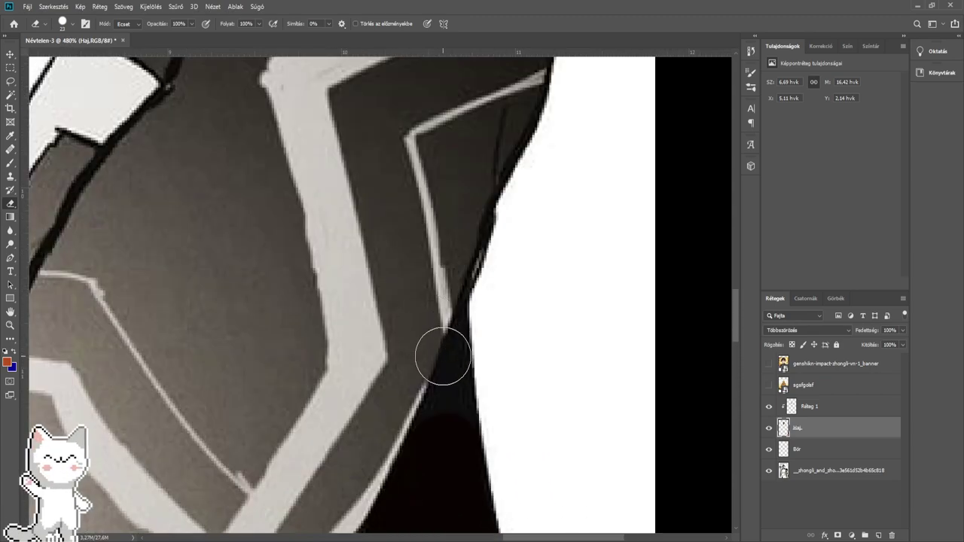
mouse_move(443, 357)
mouse_down()
mouse_move(431, 322)
mouse_move(407, 308)
mouse_up()
key(b)
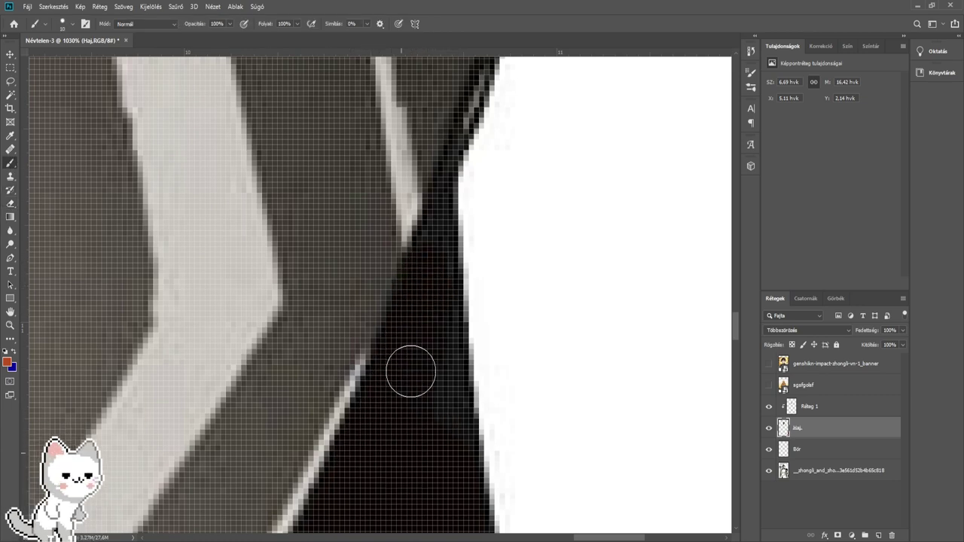
drag(450, 440, 439, 304)
drag(439, 297, 421, 297)
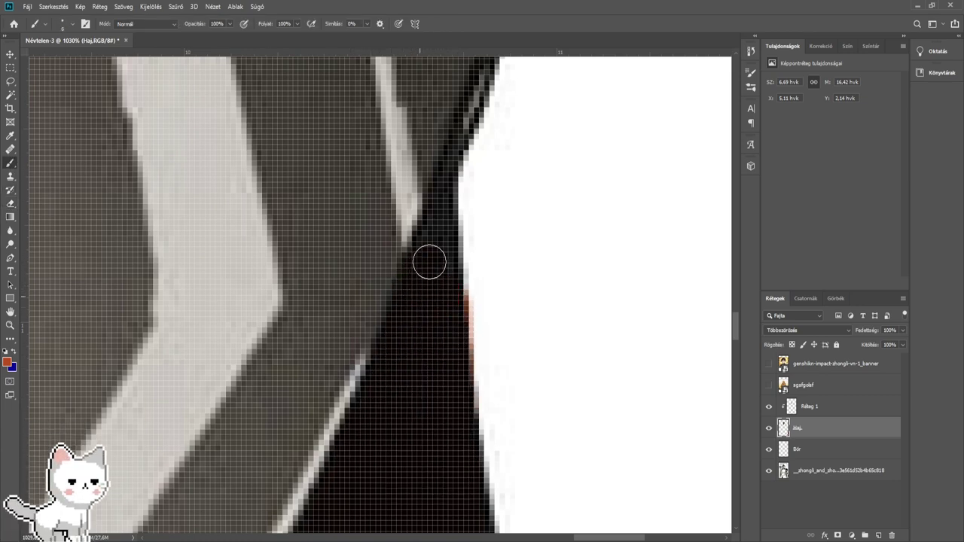
drag(433, 256, 456, 190)
click(10, 203)
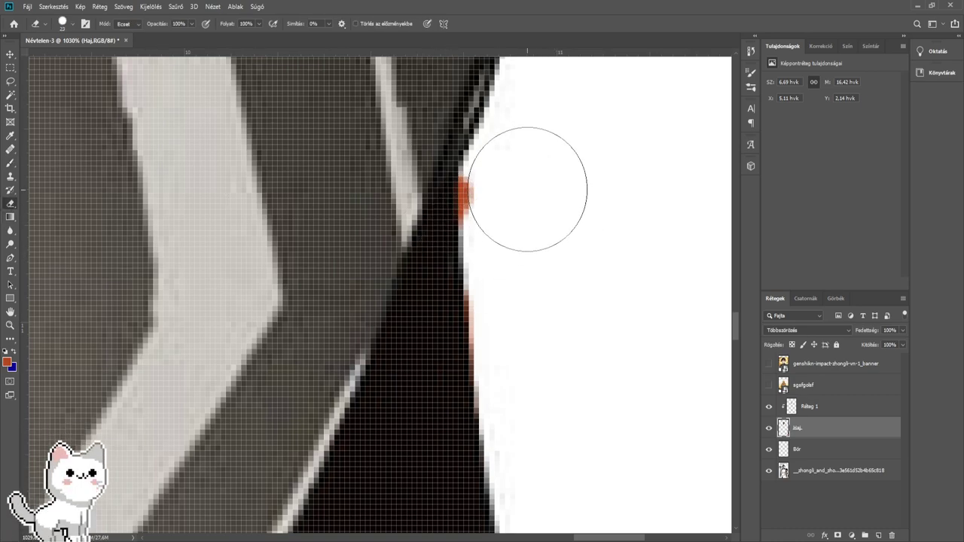
mouse_move(527, 187)
mouse_down()
mouse_move(518, 215)
mouse_move(523, 290)
mouse_move(545, 419)
mouse_up()
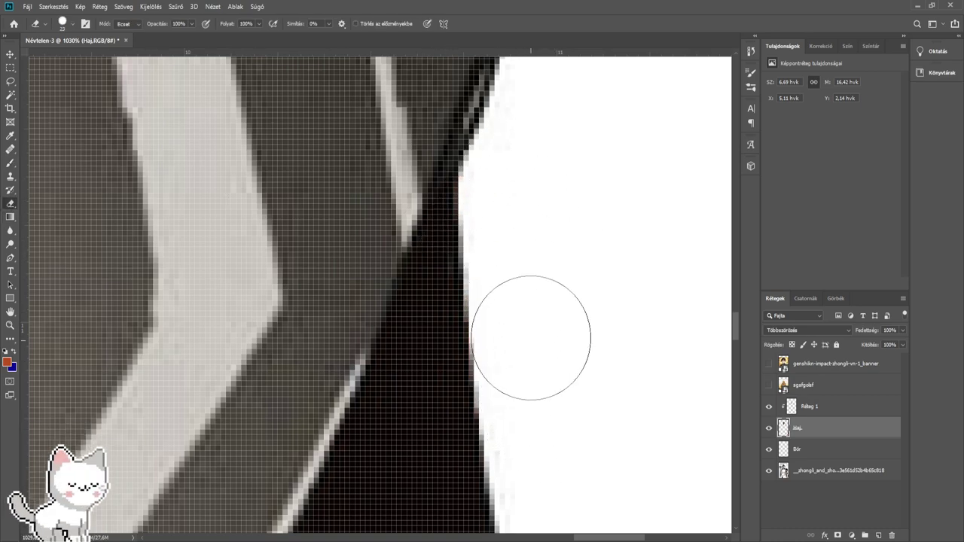
scroll(520, 279, down, 5)
scroll(518, 276, down, 1)
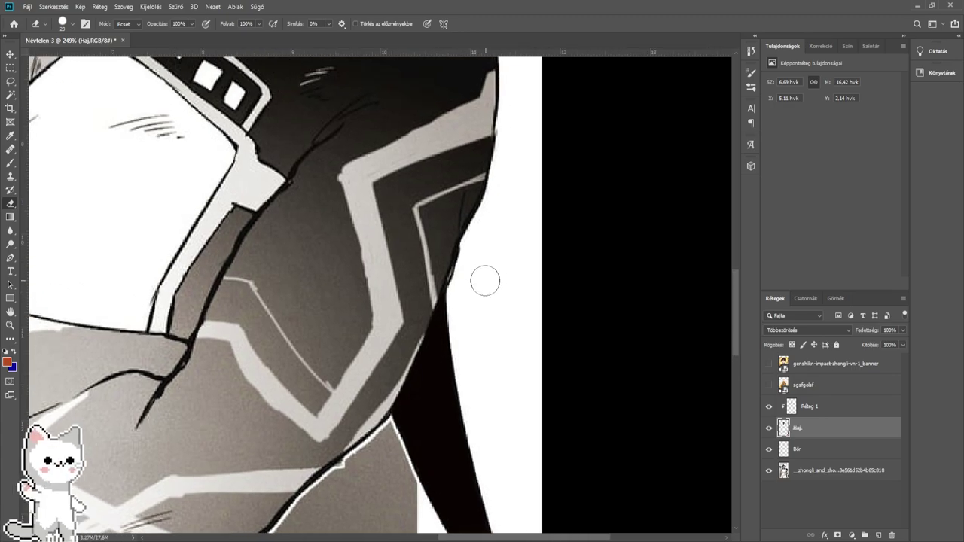
- Extend the orange-red up the tiny hair tip along the sleeve's outer edge with a 2-pixel brush
scroll(477, 280, up, 5)
click(10, 163)
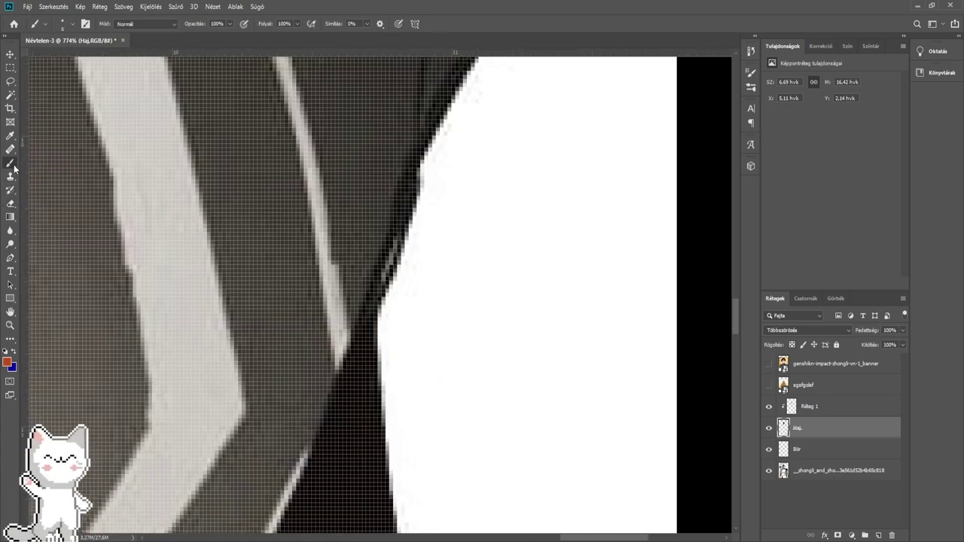
scroll(391, 262, up, 1)
drag(367, 322, 415, 209)
scroll(424, 160, down, 7)
scroll(423, 160, down, 6)
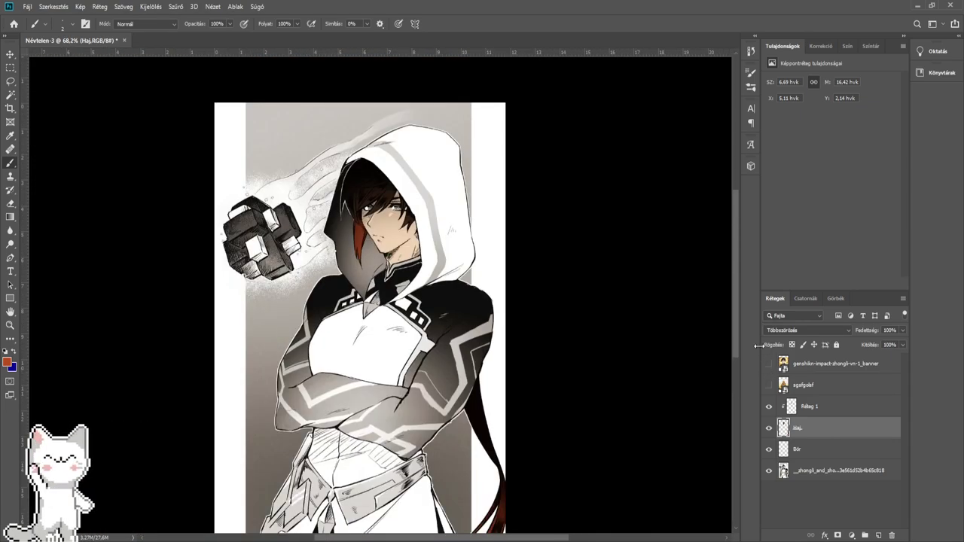
- Add a new empty layer and place it directly above the base drawing layer, below the Bőr layer
click(821, 468)
click(879, 527)
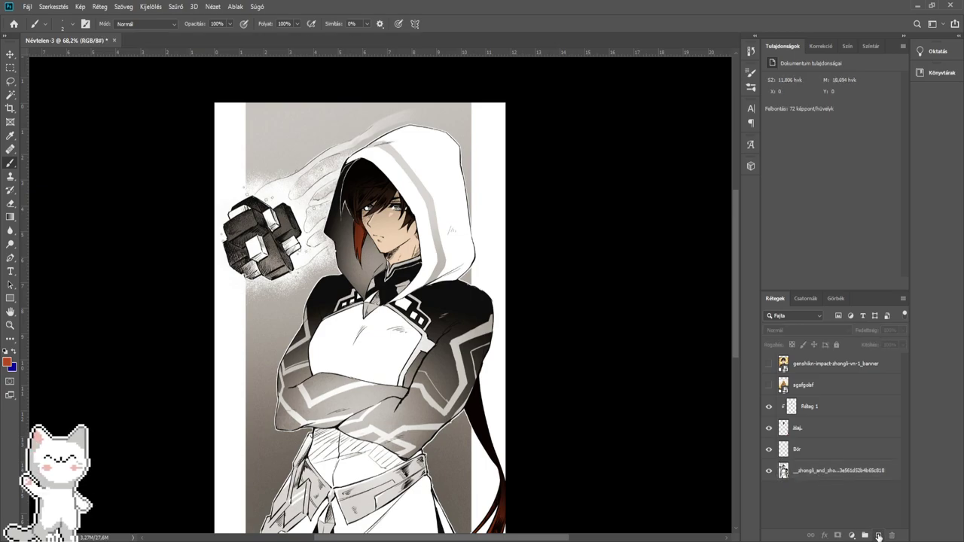
click(878, 534)
drag(818, 376, 816, 476)
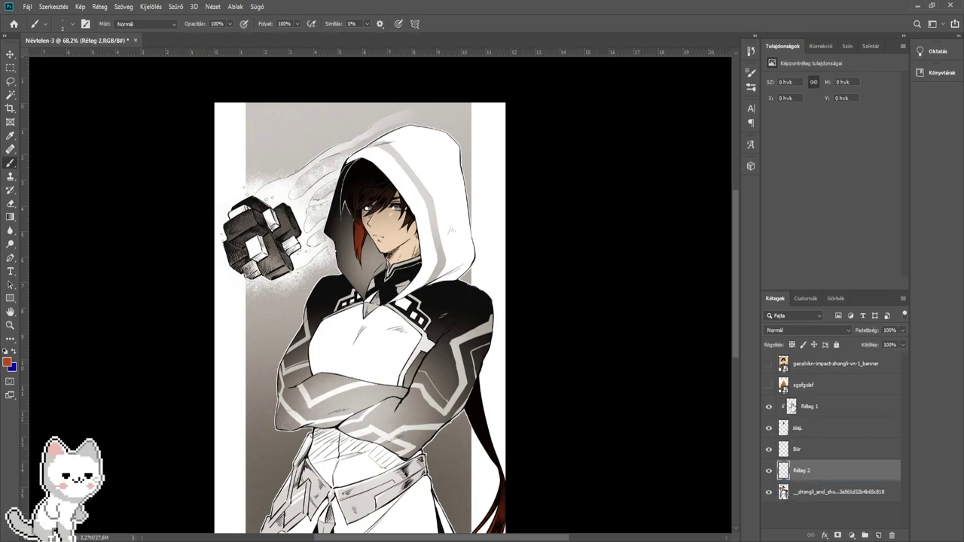
- Sample a pale yellow from the genshikn-impact-zhongli-vn-1_banner reference and cover the whole Réteg 2 layer with a 517-pixel brush
click(768, 363)
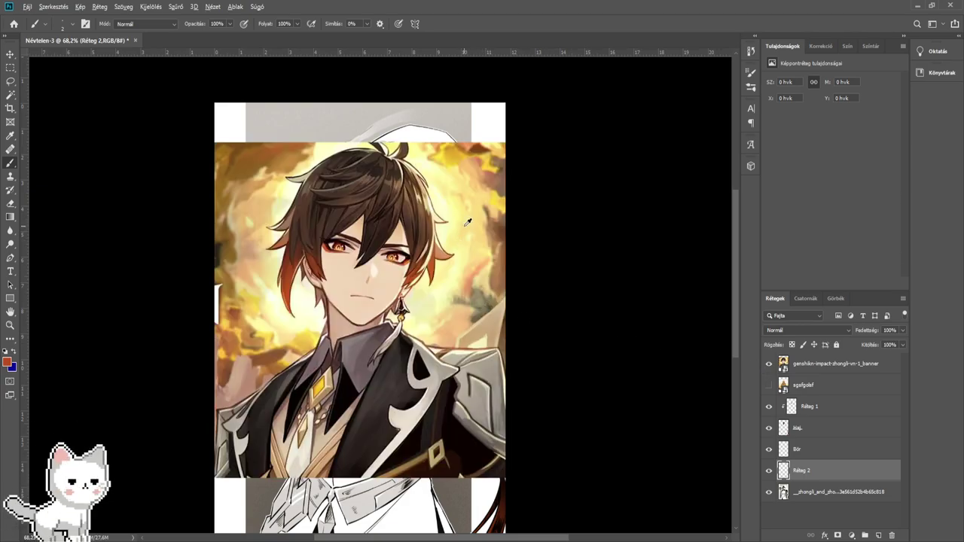
click(768, 364)
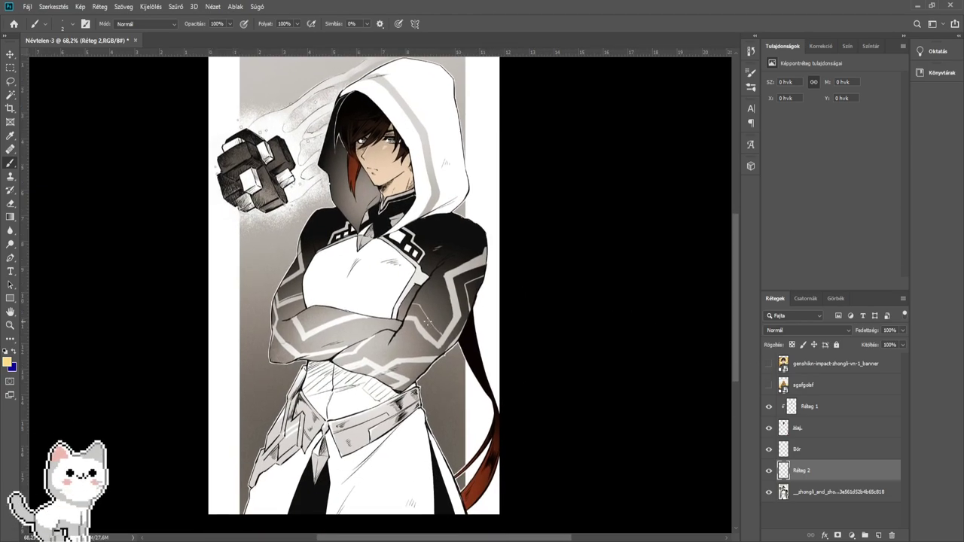
scroll(355, 285, down, 2)
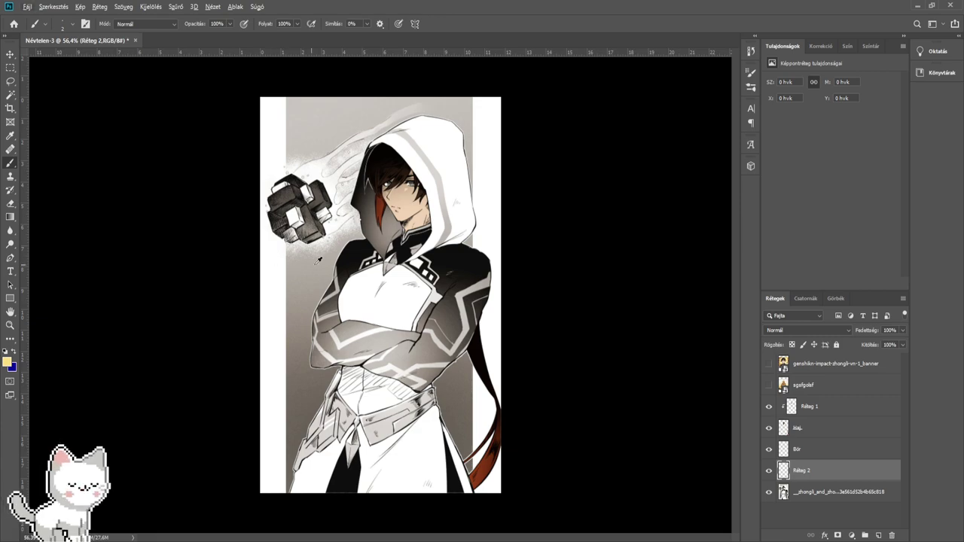
mouse_move(445, 317)
mouse_down()
mouse_move(462, 204)
mouse_move(284, 143)
mouse_move(291, 505)
mouse_move(409, 463)
mouse_move(445, 536)
mouse_up()
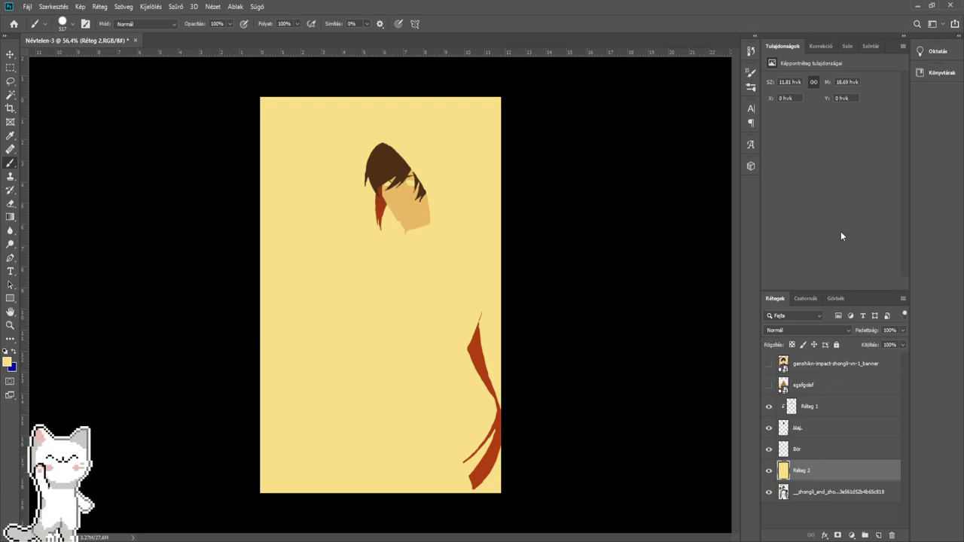
- Clip the yellow layer to the base drawing and set its blending mode to Lágy fény (Soft Light)
key(ctrl+alt+g)
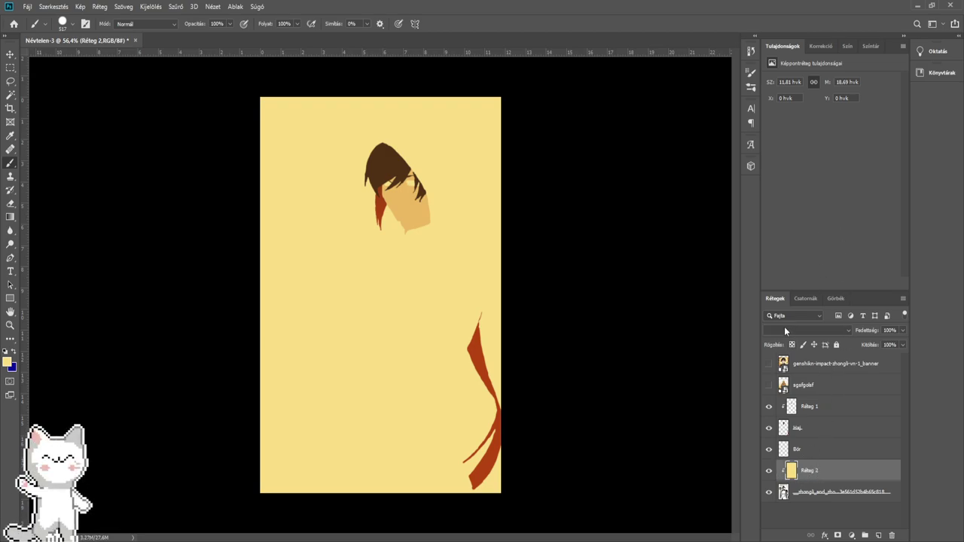
click(785, 330)
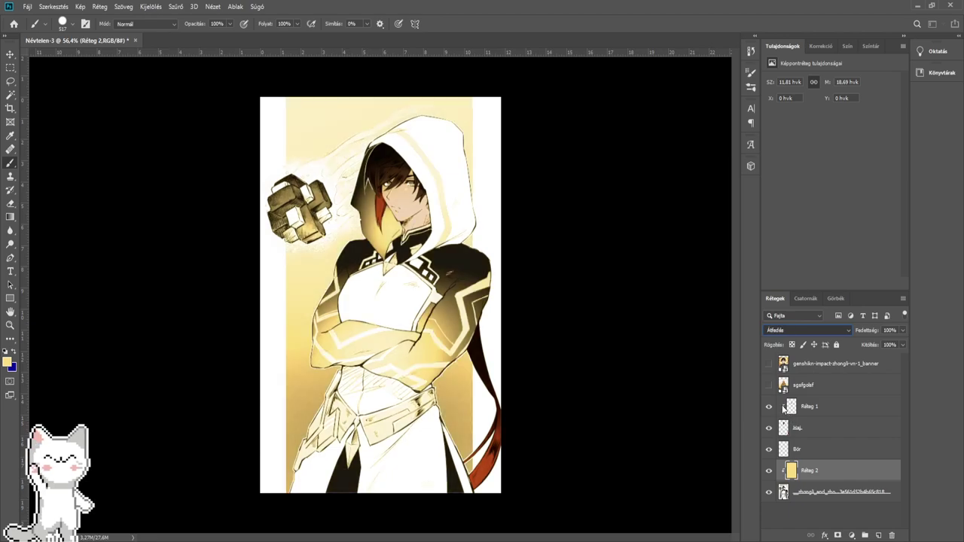
key(Down)
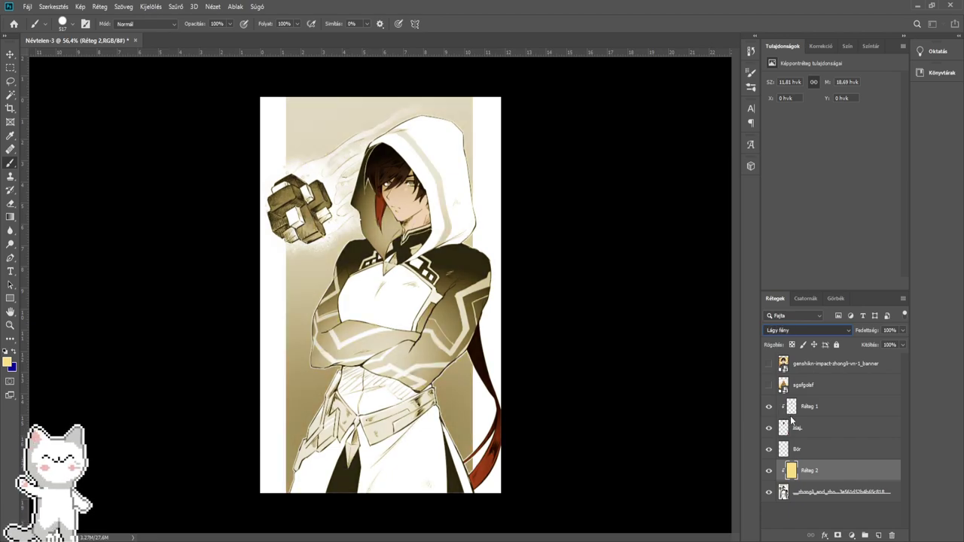
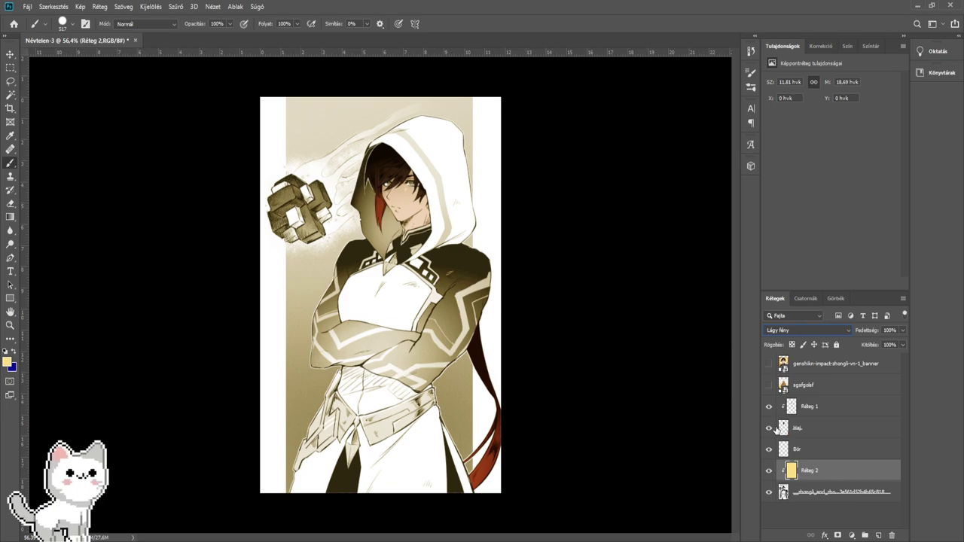
- Sample a lighter cream from the banner reference and apply it over the yellow layer as a gradient at 51% opacity
click(769, 363)
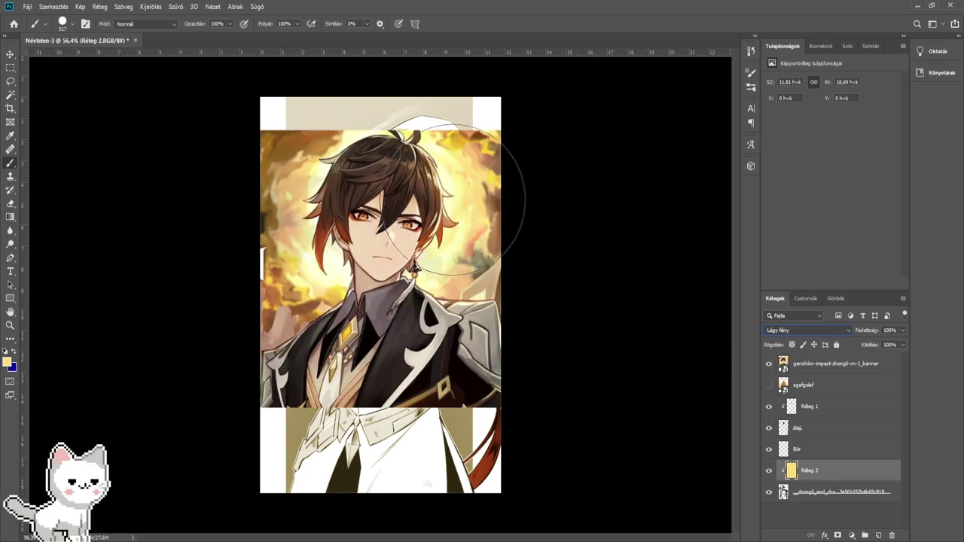
click(769, 363)
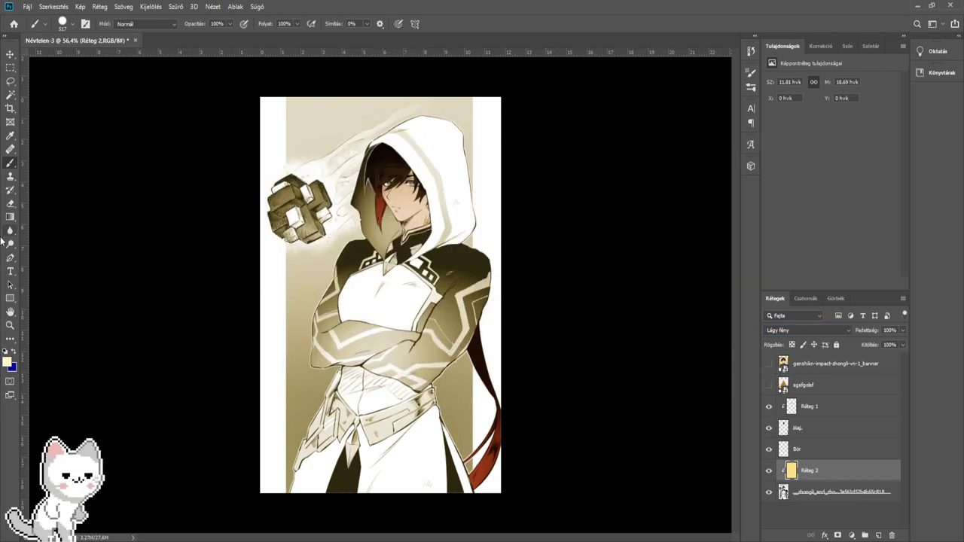
key(g)
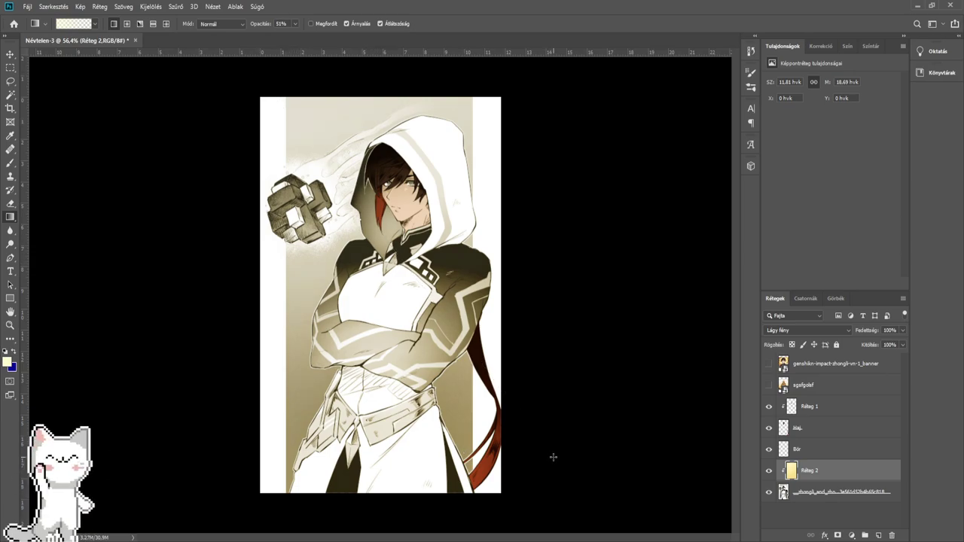
scroll(390, 194, up, 3)
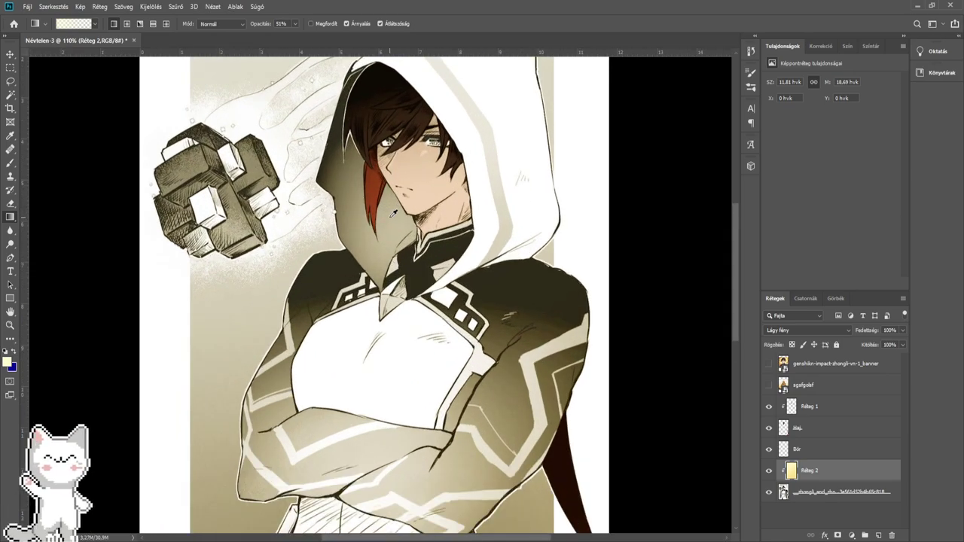
scroll(392, 213, down, 4)
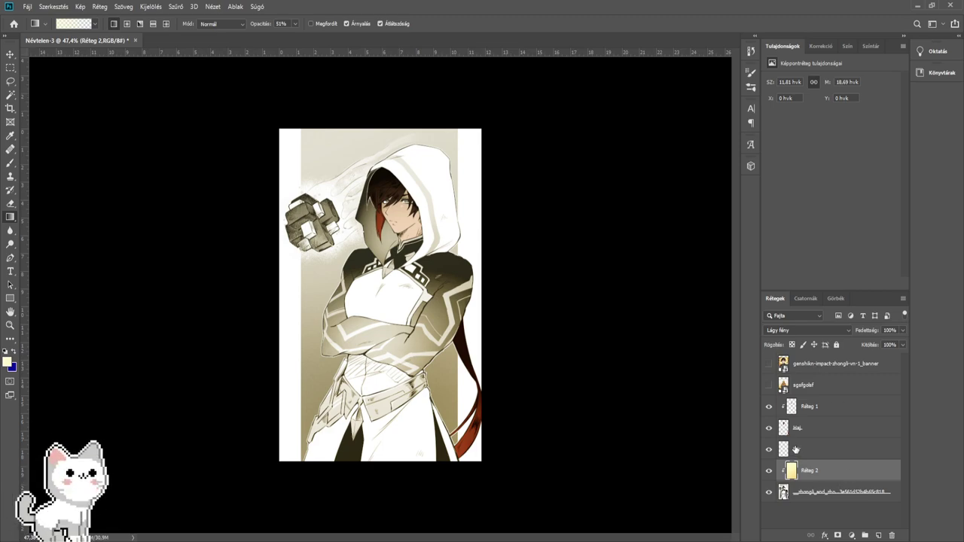
- Hide the yellow Réteg 2 layer and compare the drawing's hood and clothing with the hooded reference layer
click(768, 471)
scroll(411, 325, up, 3)
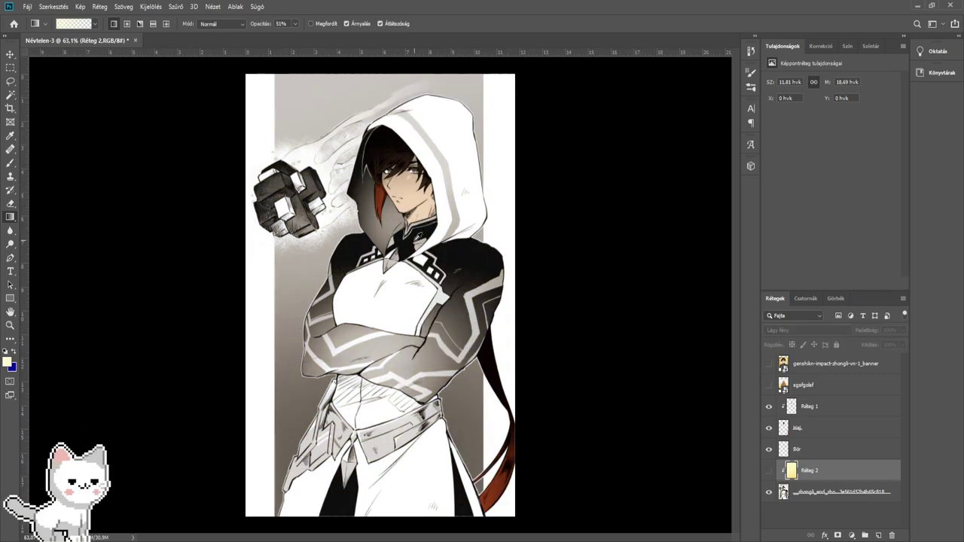
scroll(410, 325, up, 2)
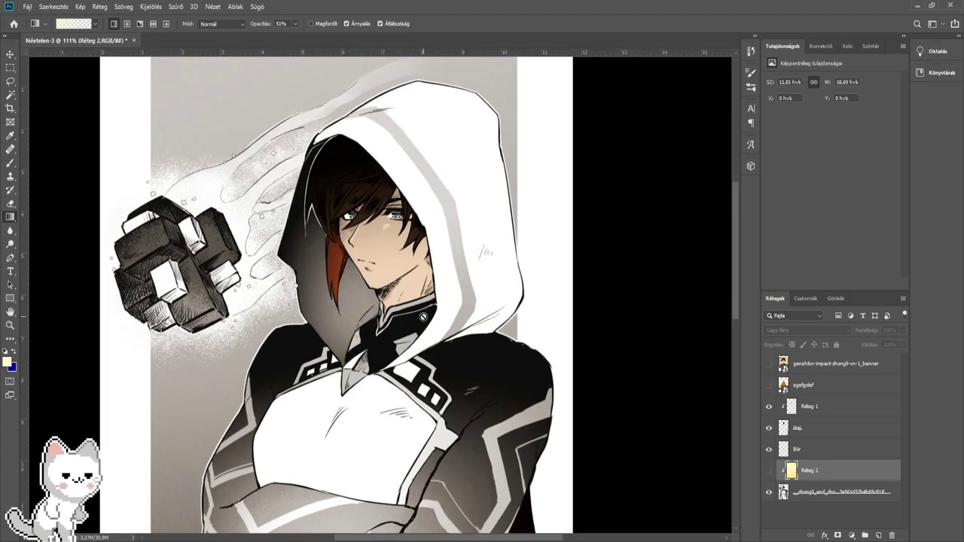
click(768, 385)
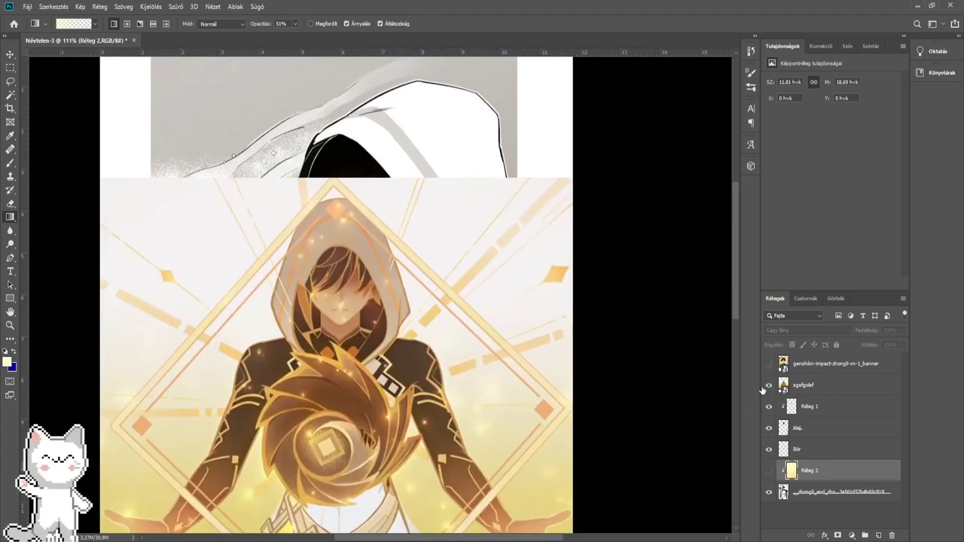
click(768, 385)
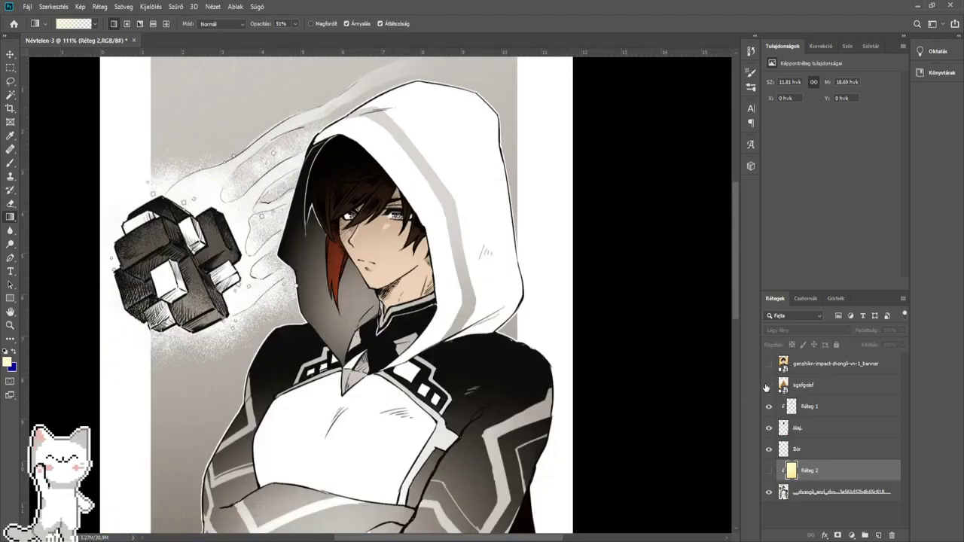
click(768, 385)
click(766, 386)
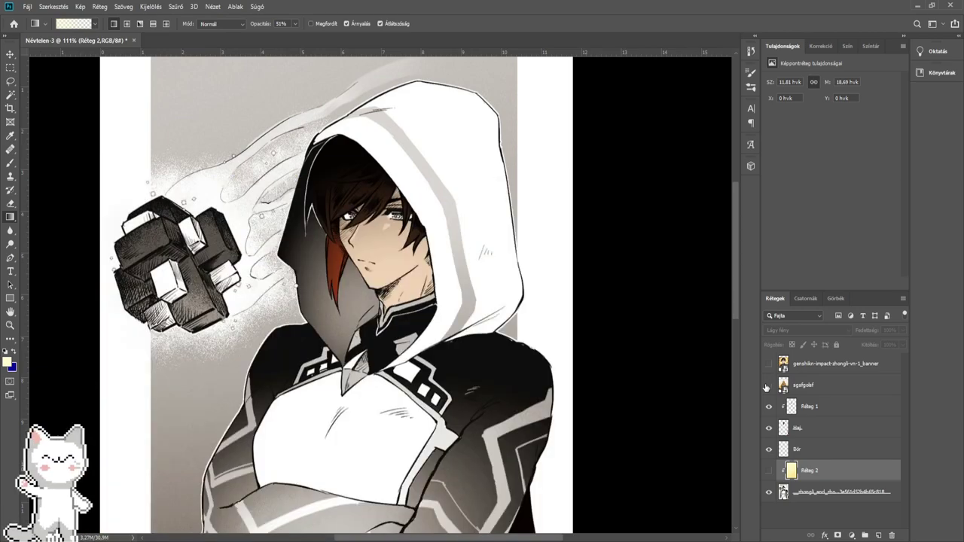
click(766, 386)
click(766, 386)
- Show the hooded reference layer, sample the beige of its belt as the brush colour, and examine the drawing's belt up close
scroll(576, 231, down, 5)
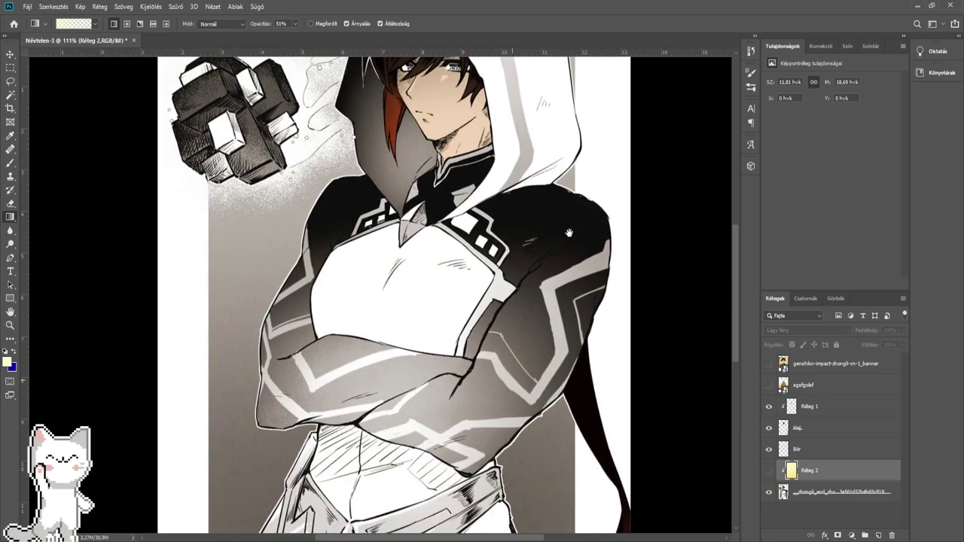
scroll(673, 351, down, 4)
click(768, 385)
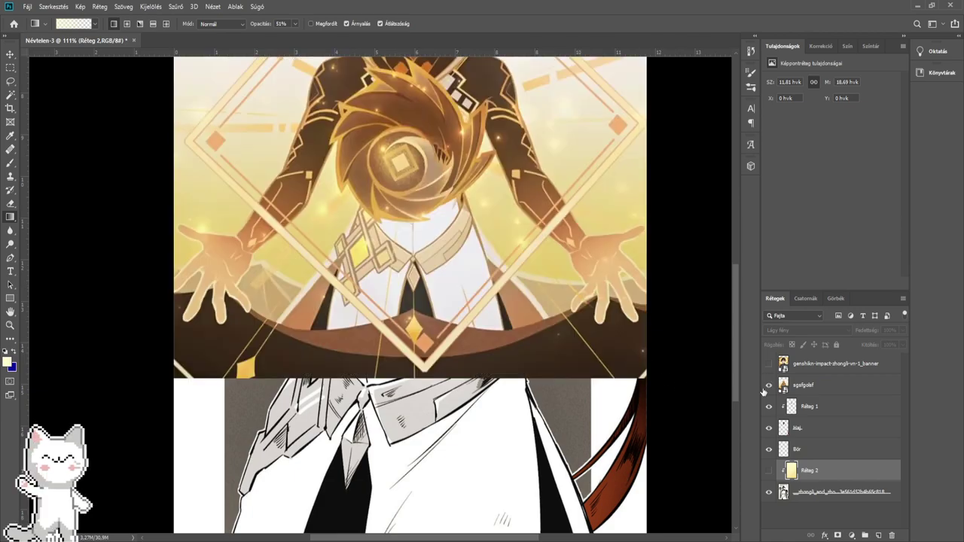
scroll(417, 347, up, 2)
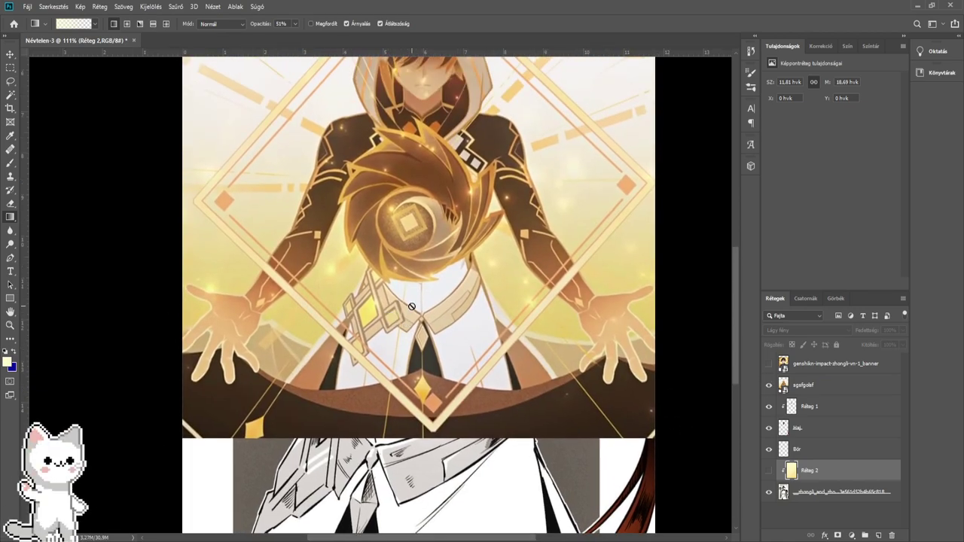
click(9, 164)
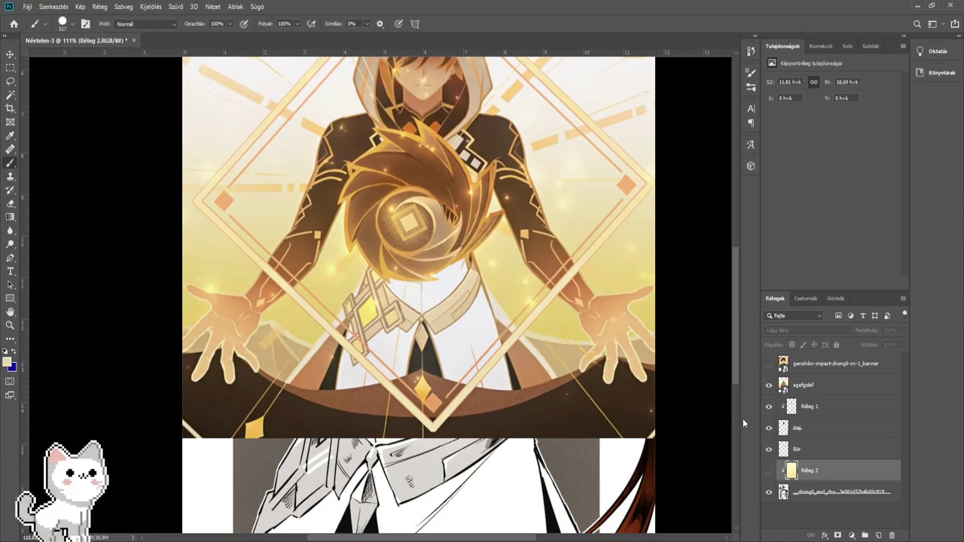
click(769, 386)
drag(482, 324, 364, 236)
click(768, 385)
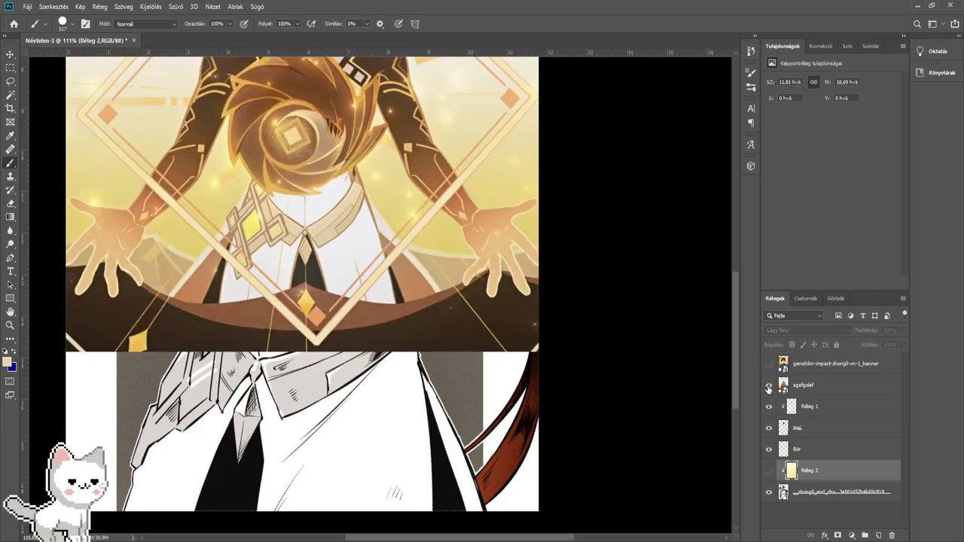
scroll(532, 321, down, 1)
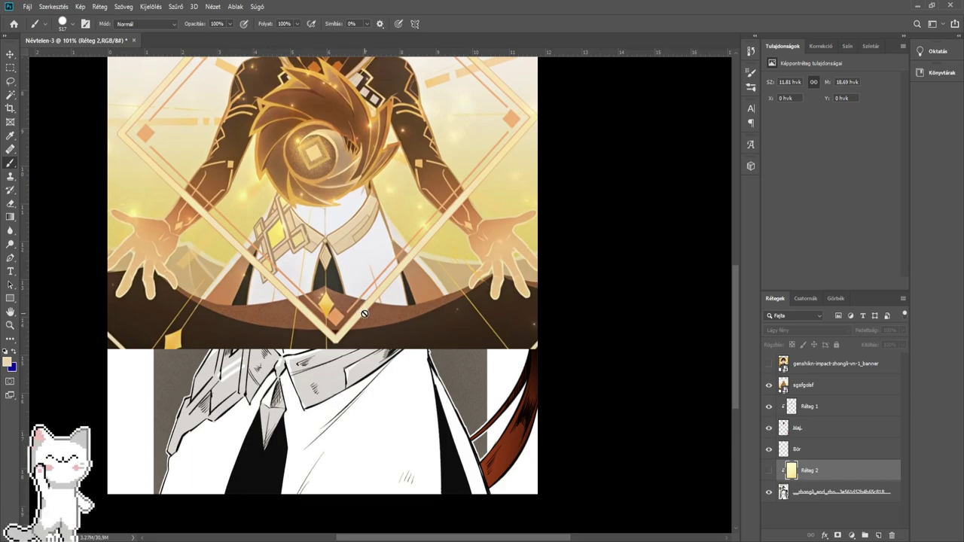
scroll(287, 445, up, 5)
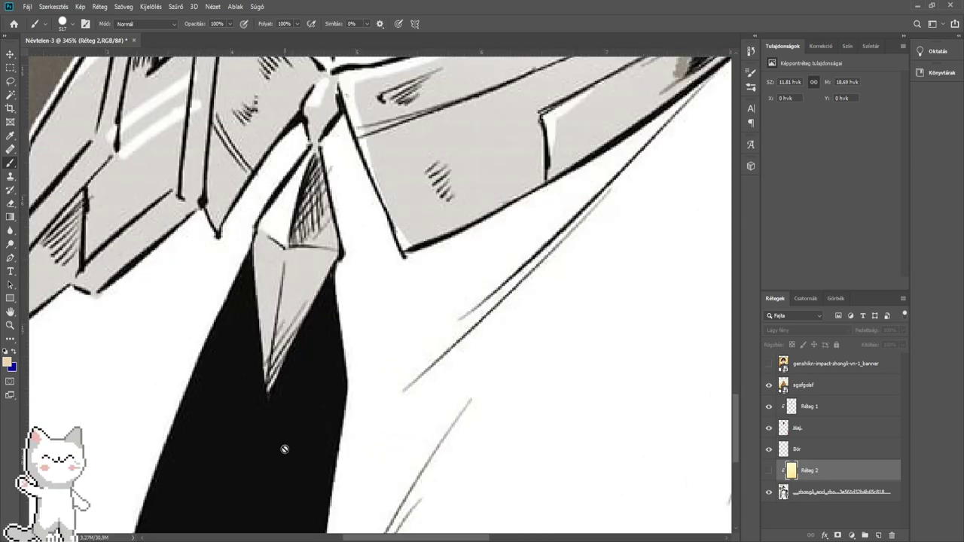
- Compare the drawing's belt, sleeves and white clothing with the hooded reference by toggling the reference layer's visibility
drag(458, 393, 308, 381)
drag(555, 392, 577, 346)
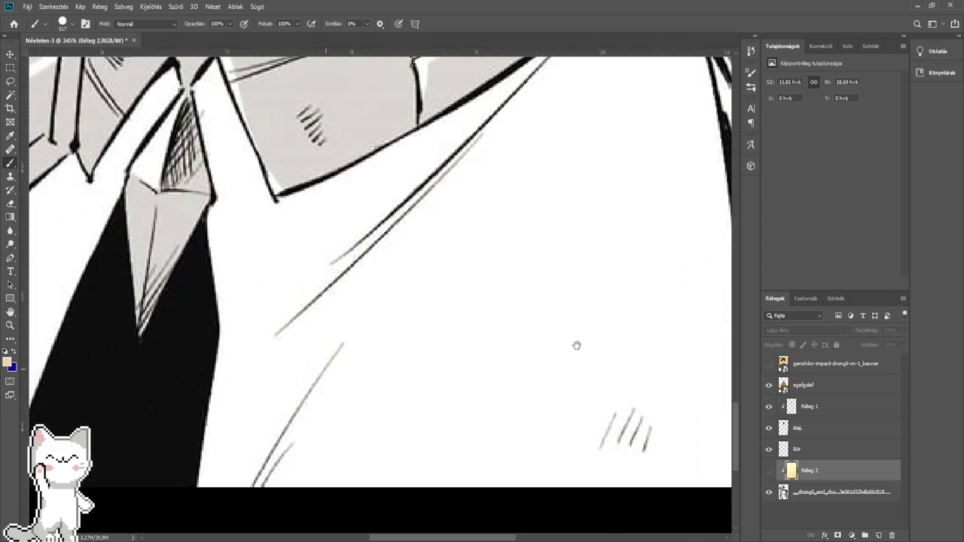
scroll(577, 345, down, 5)
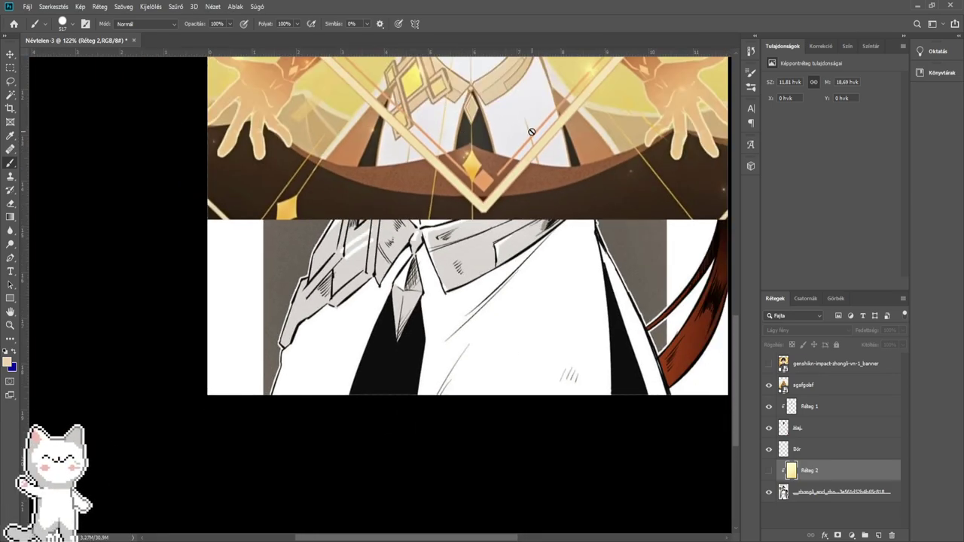
drag(531, 132, 477, 254)
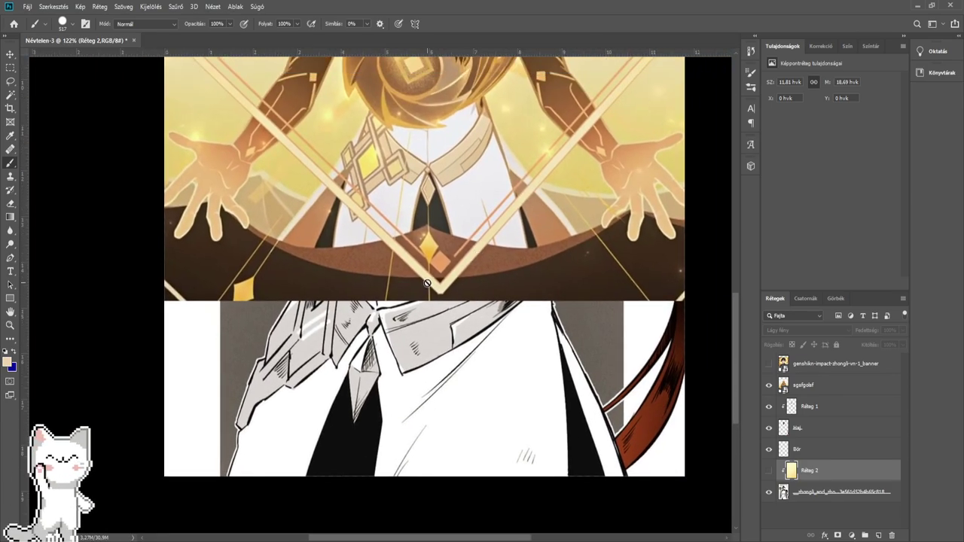
scroll(222, 379, up, 5)
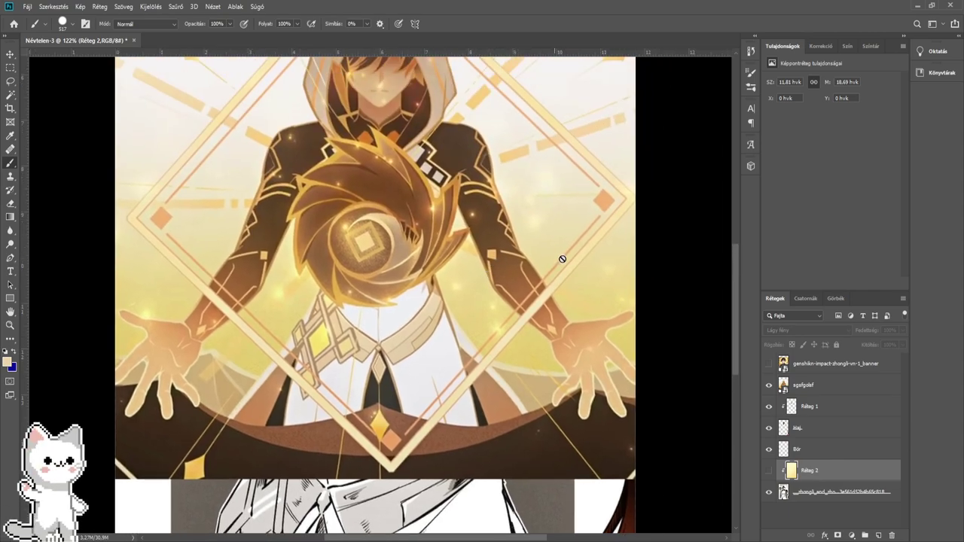
scroll(492, 251, up, 2)
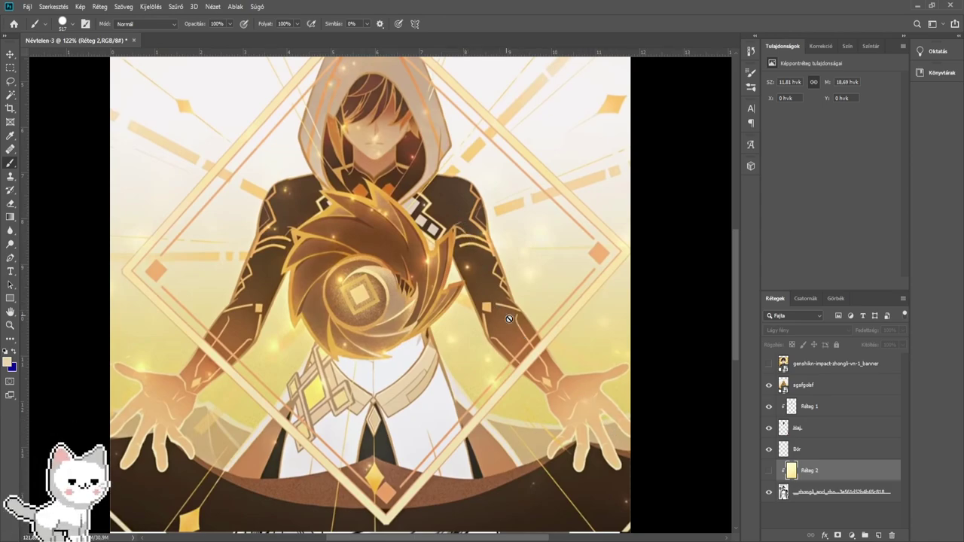
click(768, 385)
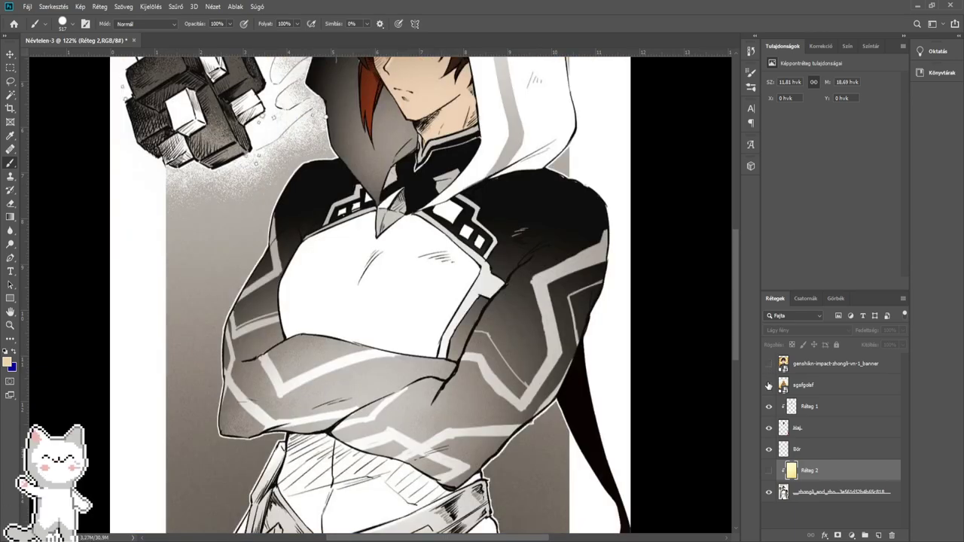
click(768, 386)
click(769, 386)
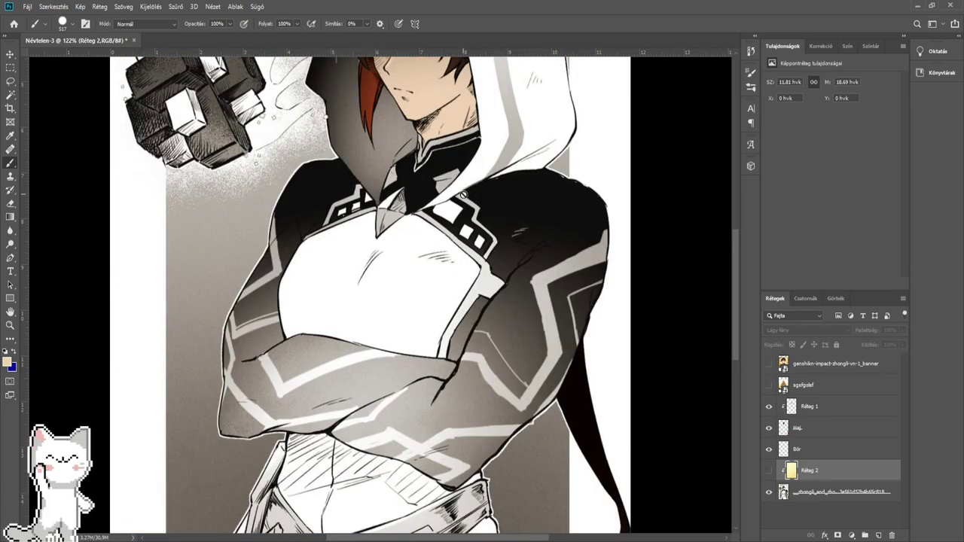
click(768, 386)
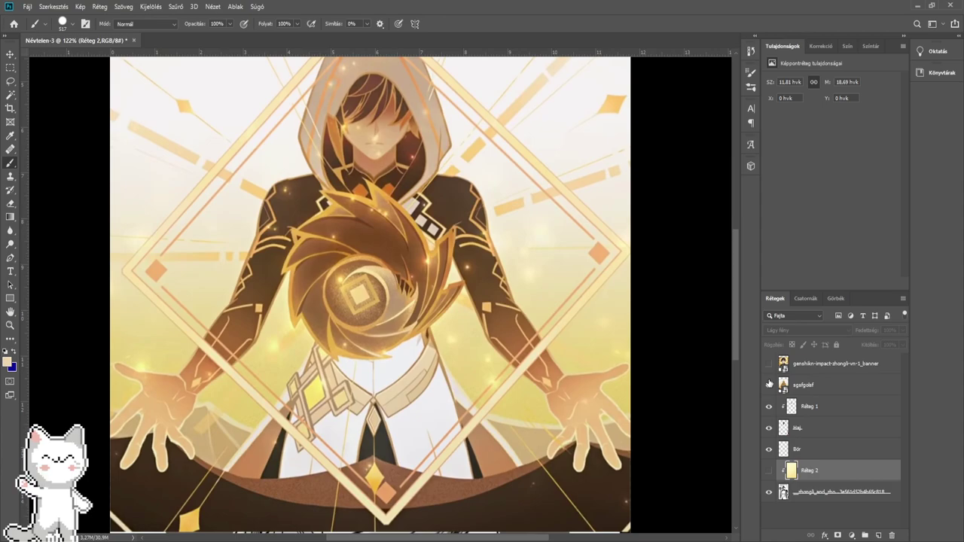
click(768, 385)
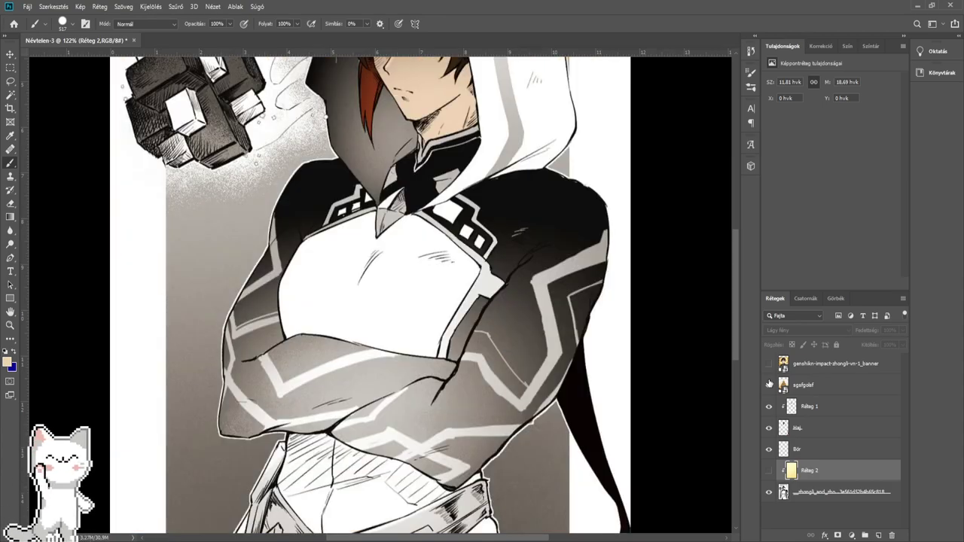
click(768, 385)
click(769, 385)
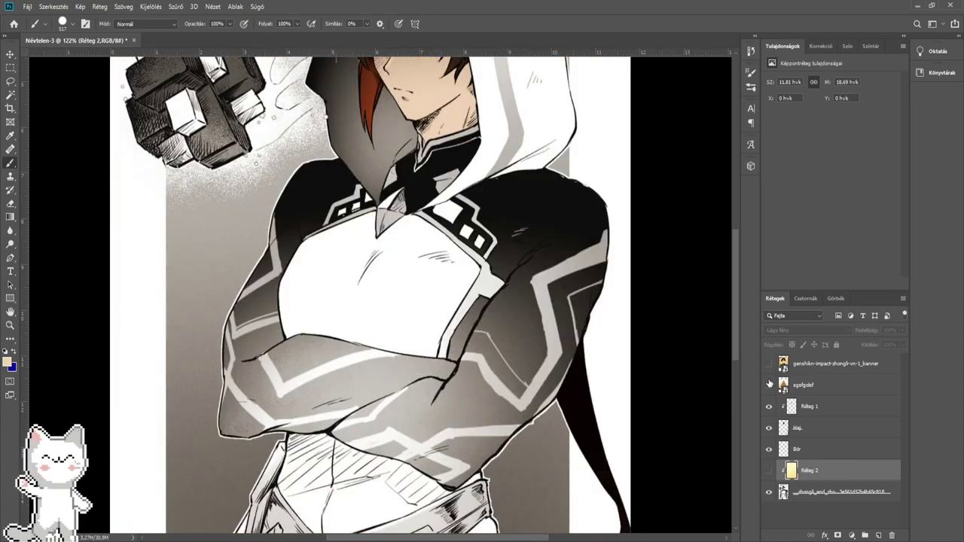
- Add a layer named Ruha above Réteg 1, paint a beige patch on the belt, and set its blending mode to Többszörözés (Multiply)
click(811, 410)
click(878, 535)
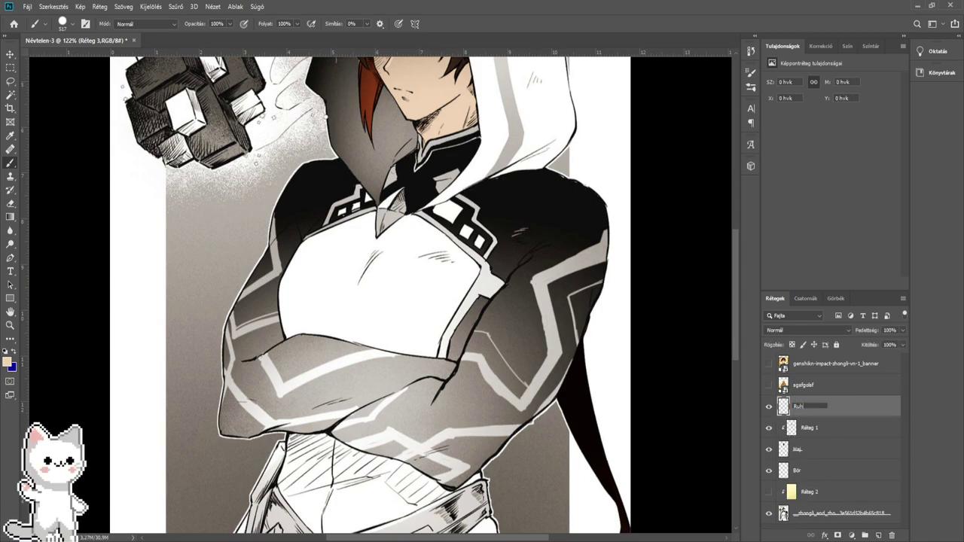
drag(382, 495, 446, 303)
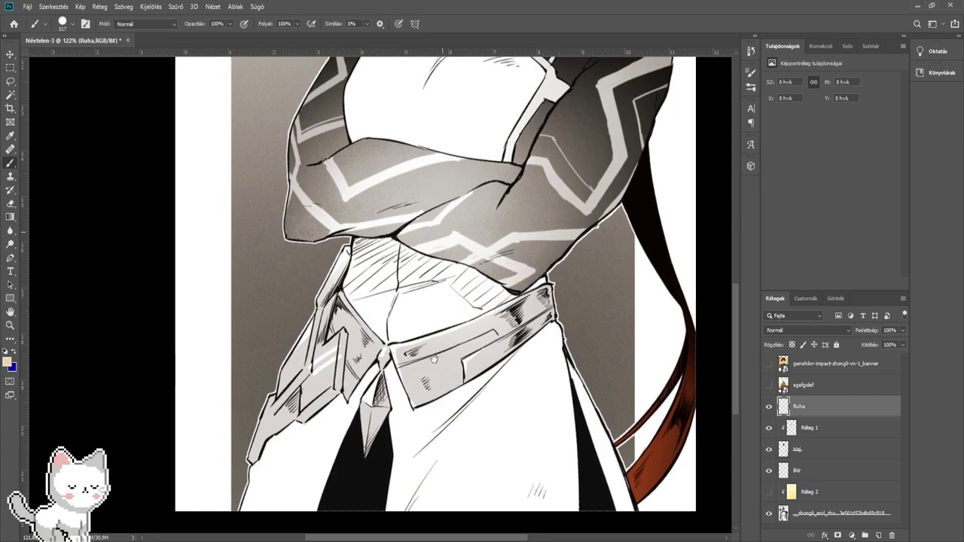
drag(255, 354, 290, 357)
scroll(448, 381, up, 8)
mouse_move(422, 373)
mouse_down()
mouse_move(353, 370)
mouse_move(361, 344)
mouse_up()
click(791, 330)
click(784, 324)
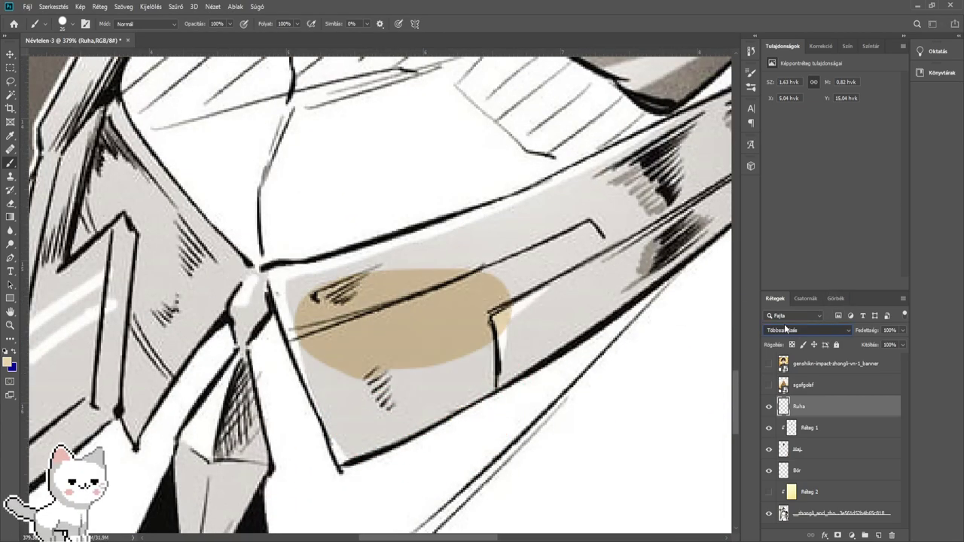
- Paint beige along the upper edge and front end of the plain belt band beside the central clasp
mouse_move(312, 301)
mouse_down()
mouse_move(299, 302)
mouse_move(312, 297)
mouse_move(288, 258)
mouse_move(323, 276)
mouse_move(374, 246)
mouse_move(648, 161)
mouse_up()
ctrl+click(296, 293)
ctrl+click(316, 301)
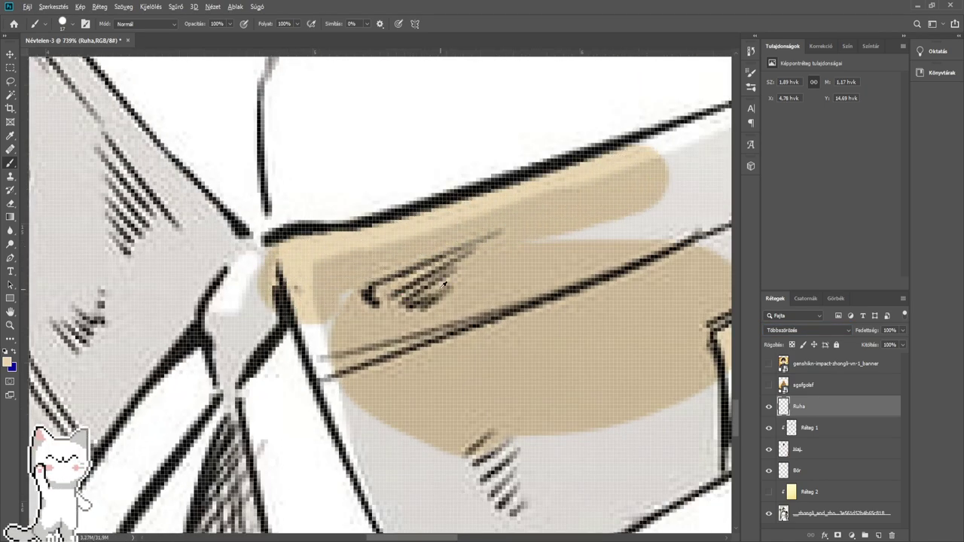
drag(441, 289, 454, 289)
mouse_move(343, 304)
mouse_down()
mouse_move(330, 302)
mouse_move(350, 382)
mouse_move(398, 438)
mouse_up()
drag(425, 453, 318, 251)
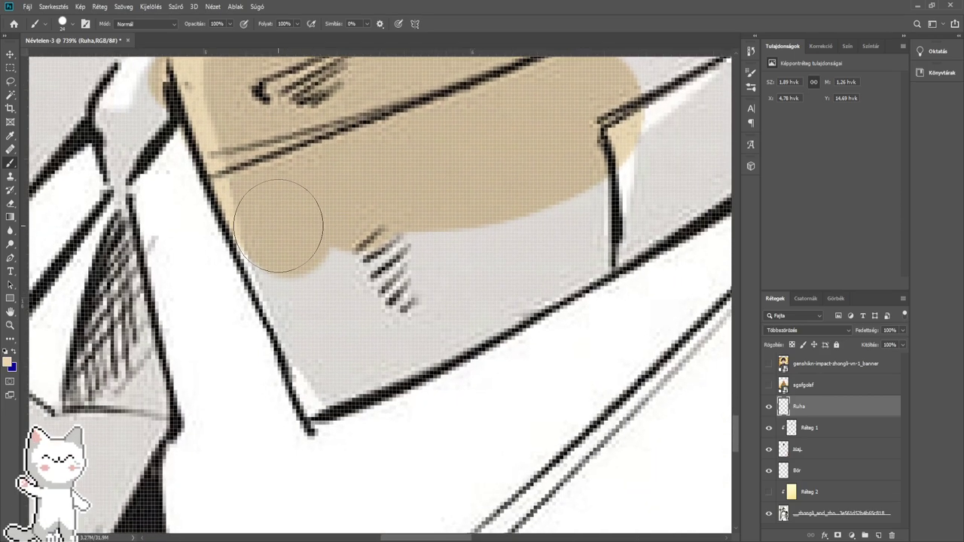
- Fill the lower corner and middle section of the plain belt band with beige up to its outlines
mouse_move(279, 226)
mouse_down()
mouse_move(339, 362)
mouse_move(319, 365)
mouse_move(319, 388)
mouse_move(462, 297)
mouse_up()
drag(372, 325, 391, 324)
mouse_move(324, 331)
mouse_down()
mouse_move(317, 298)
mouse_move(303, 295)
mouse_move(323, 207)
mouse_move(415, 261)
mouse_move(427, 236)
mouse_up()
mouse_move(378, 250)
mouse_down()
mouse_move(418, 246)
mouse_move(355, 295)
mouse_move(604, 183)
mouse_up()
mouse_move(641, 164)
mouse_down()
mouse_move(343, 337)
mouse_move(541, 205)
mouse_move(422, 293)
mouse_move(490, 235)
mouse_move(499, 222)
mouse_move(490, 211)
mouse_move(152, 343)
mouse_up()
drag(192, 350, 400, 377)
mouse_move(241, 355)
mouse_down()
mouse_move(323, 276)
mouse_move(383, 254)
mouse_move(439, 254)
mouse_move(535, 202)
mouse_move(575, 199)
mouse_move(614, 158)
mouse_move(412, 292)
mouse_move(301, 317)
mouse_move(333, 312)
mouse_move(409, 269)
mouse_move(399, 376)
mouse_move(412, 384)
mouse_move(455, 369)
mouse_move(558, 265)
mouse_move(384, 311)
mouse_up()
- Finish the beige on the belt band's far end at the hip, using a smaller brush along its outlines
scroll(563, 287, up, 4)
drag(454, 318, 431, 320)
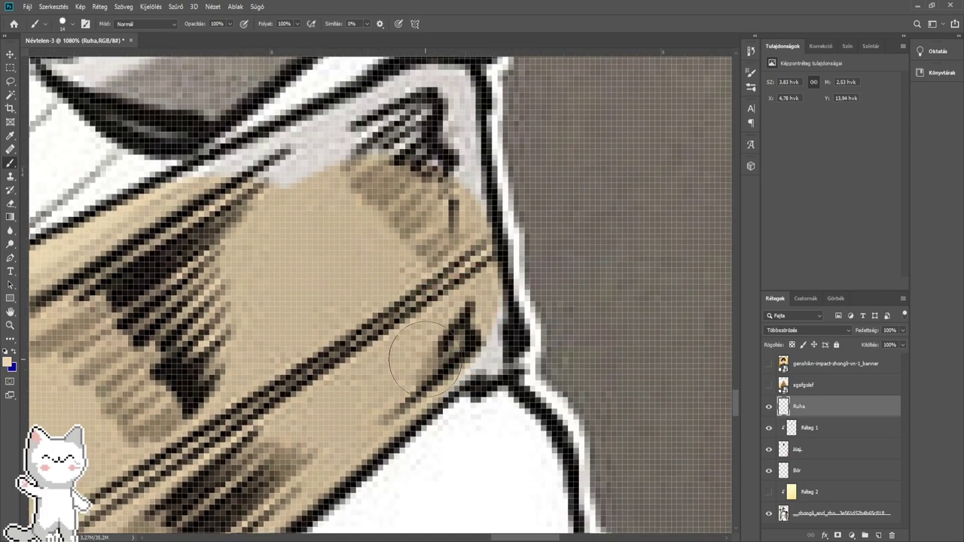
alt+right_click(473, 346)
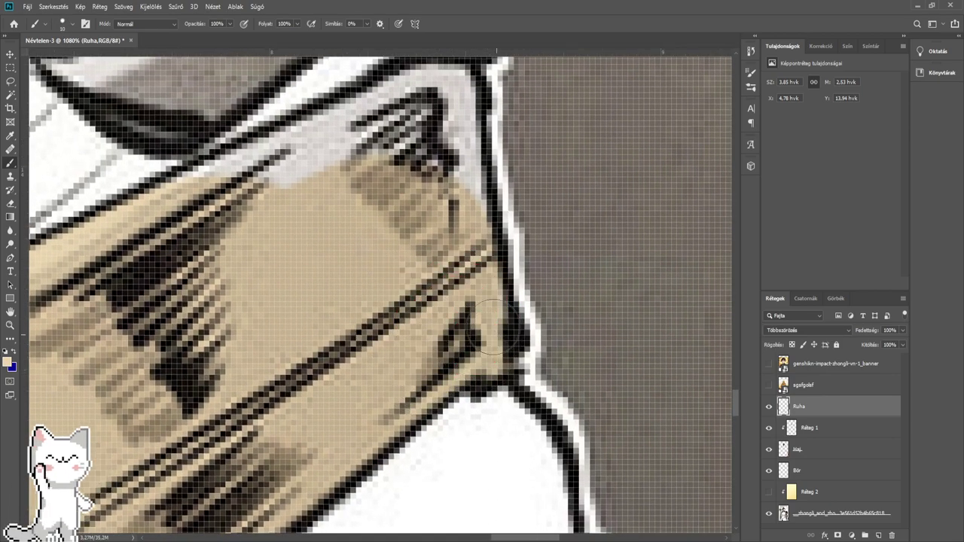
mouse_move(472, 260)
mouse_down()
mouse_move(452, 109)
mouse_move(479, 241)
mouse_move(480, 216)
mouse_move(453, 212)
mouse_move(354, 267)
mouse_move(420, 289)
mouse_up()
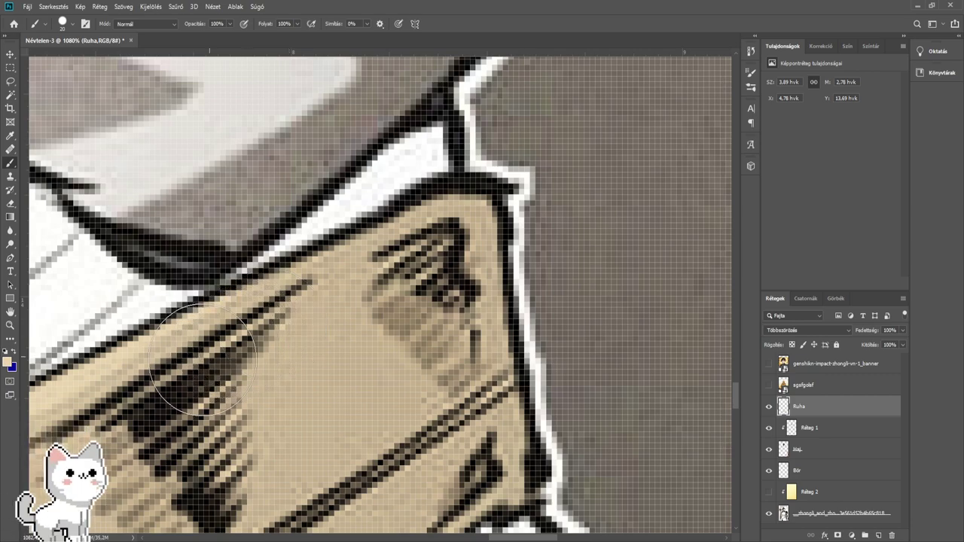
- Reduce the brush size to 11 and start painting the lowest tip of the belt's hanging ornament beige
scroll(202, 354, down, 3)
scroll(202, 349, down, 5)
drag(202, 335, 798, 119)
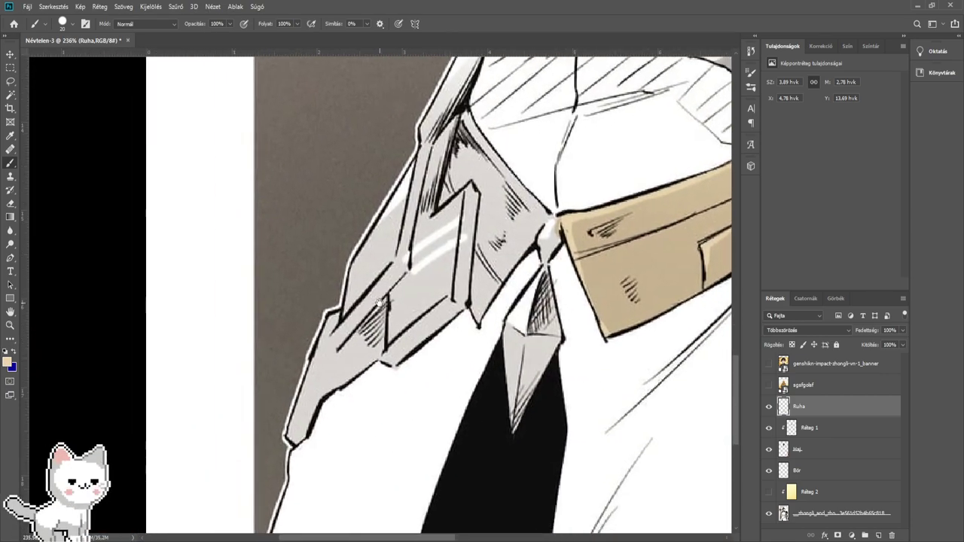
scroll(318, 369, up, 3)
scroll(262, 420, up, 2)
drag(308, 443, 354, 299)
scroll(334, 348, up, 1)
key(bracketleft)
key(bracketleft)
key(bracketleft)
key(bracketleft)
key(bracketleft)
key(bracketleft)
key(bracketleft)
key(bracketleft)
key(bracketleft)
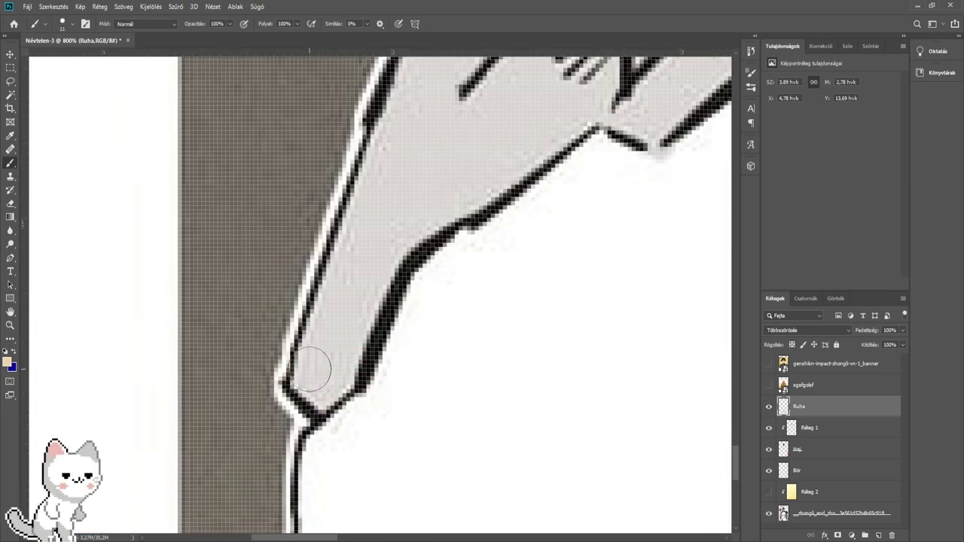
mouse_move(309, 374)
mouse_down()
mouse_move(343, 366)
mouse_move(317, 386)
mouse_move(314, 372)
mouse_move(347, 277)
mouse_up()
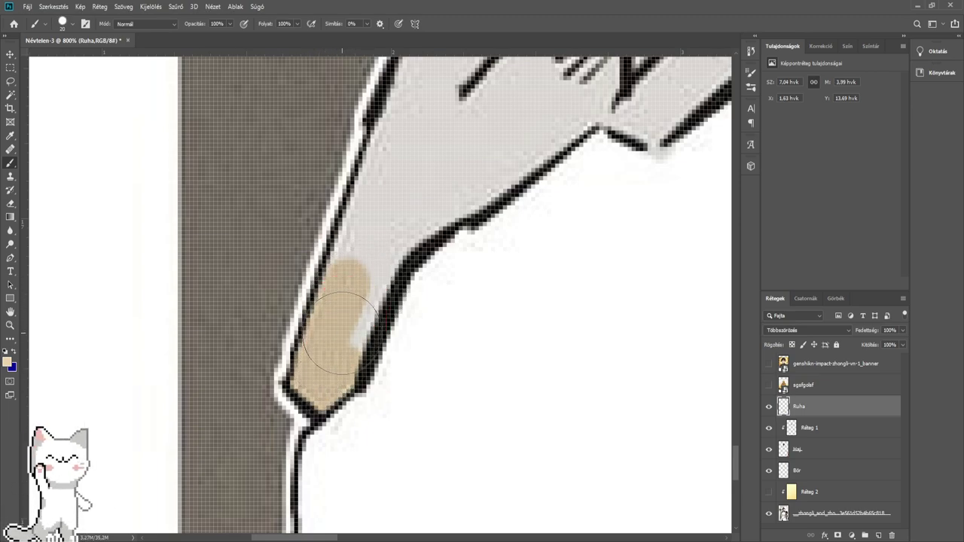
- Paint the hanging belt ornament beige from its lower tip along the outer and upper panels to the central clasp
mouse_move(343, 331)
mouse_down()
mouse_move(396, 214)
mouse_move(484, 154)
mouse_up()
mouse_move(496, 151)
mouse_down()
mouse_move(452, 291)
mouse_move(505, 243)
mouse_move(387, 276)
mouse_move(340, 348)
mouse_move(387, 215)
mouse_move(420, 161)
mouse_move(493, 114)
mouse_up()
drag(500, 122, 318, 308)
mouse_move(261, 385)
mouse_down()
mouse_move(302, 378)
mouse_move(285, 375)
mouse_move(373, 282)
mouse_up()
mouse_move(316, 301)
mouse_down()
mouse_move(276, 403)
mouse_move(272, 354)
mouse_move(290, 331)
mouse_move(301, 276)
mouse_move(394, 143)
mouse_move(276, 380)
mouse_move(252, 382)
mouse_move(386, 170)
mouse_up()
mouse_move(386, 169)
mouse_down()
mouse_move(347, 374)
mouse_move(403, 280)
mouse_move(400, 224)
mouse_move(462, 331)
mouse_move(577, 482)
mouse_move(354, 304)
mouse_move(341, 266)
mouse_up()
mouse_move(344, 226)
mouse_down()
mouse_move(444, 350)
mouse_move(429, 360)
mouse_move(483, 389)
mouse_move(530, 390)
mouse_move(503, 376)
mouse_up()
drag(410, 382, 455, 264)
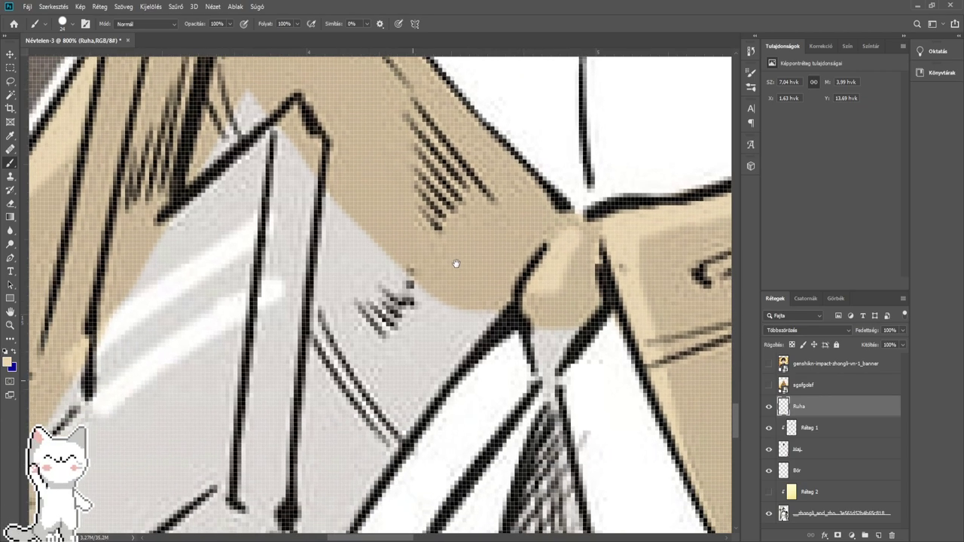
- Resample the original belt beige with the Ruha layer set to Szórt (Dissolve), and restore its Többszörözés (Multiply) blending mode
drag(331, 192, 280, 411)
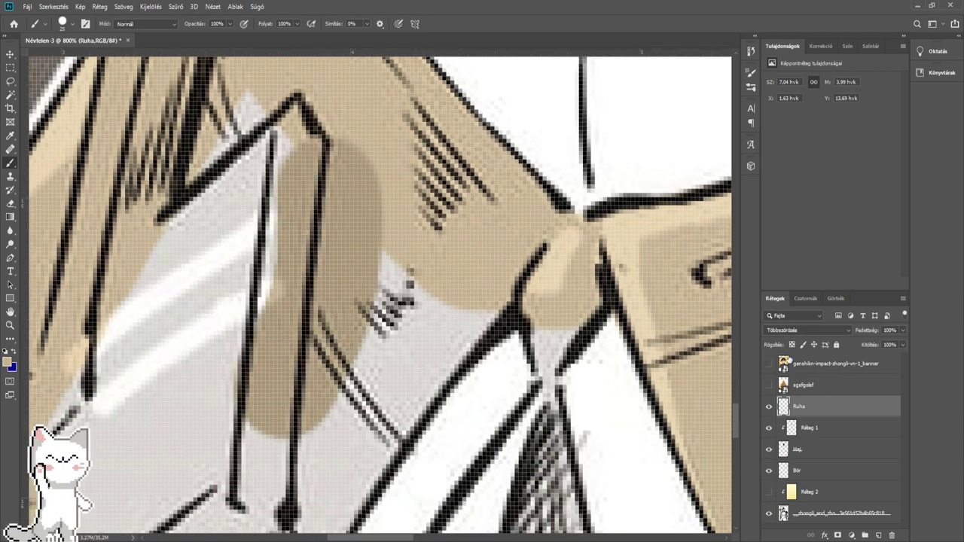
click(772, 330)
click(775, 300)
alt+click(518, 267)
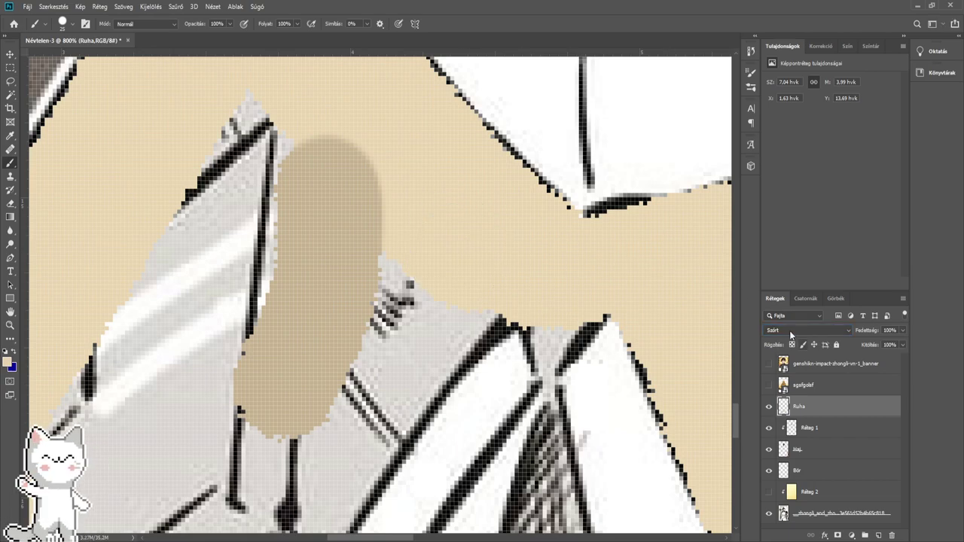
click(790, 330)
click(783, 320)
- Fill the ornament's inner panels, lower edge and pointed corner with the resampled beige
alt+right_click(294, 227)
mouse_move(269, 173)
mouse_down()
mouse_move(192, 247)
mouse_move(299, 348)
mouse_move(276, 439)
mouse_move(414, 290)
mouse_move(418, 324)
mouse_move(393, 364)
mouse_up()
mouse_move(325, 421)
mouse_down()
mouse_move(437, 235)
mouse_move(429, 250)
mouse_move(320, 296)
mouse_move(219, 368)
mouse_up()
mouse_move(218, 368)
mouse_down()
mouse_move(347, 235)
mouse_move(256, 309)
mouse_up()
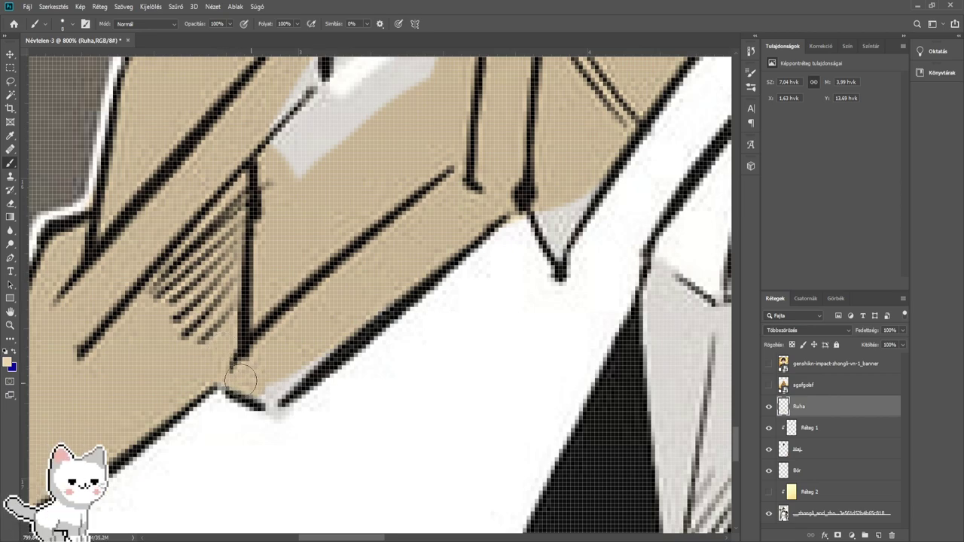
drag(409, 258, 254, 370)
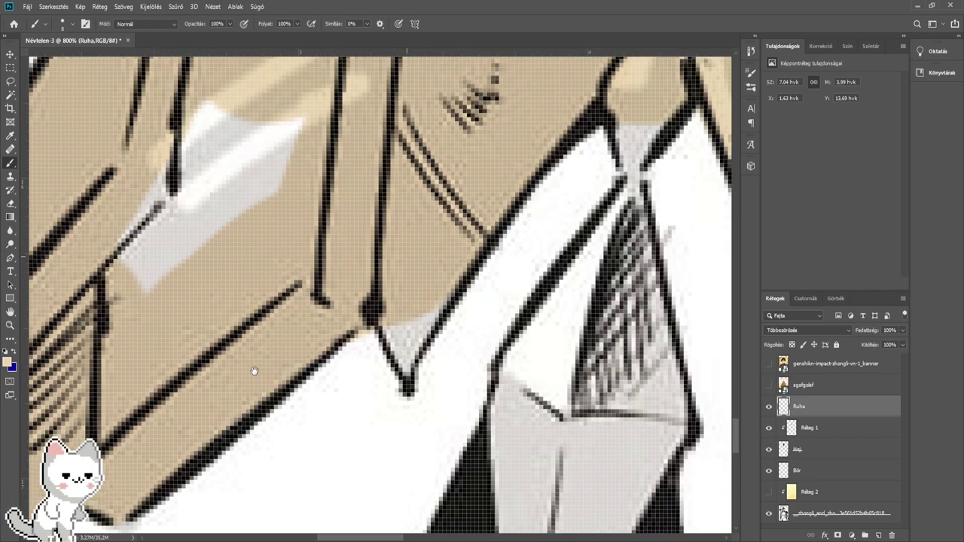
drag(388, 309, 403, 346)
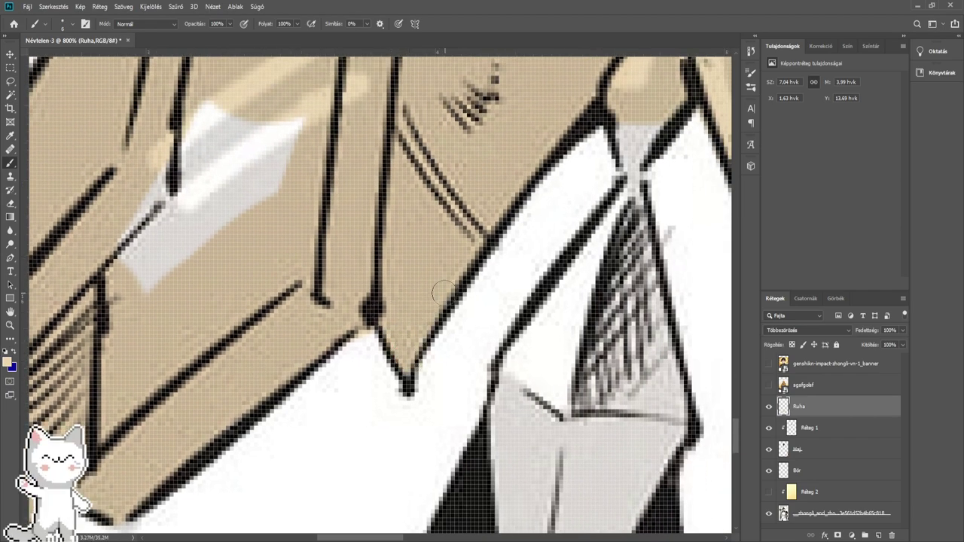
- Erase the beige that spills over the outline beside the ornament's pointed lower corner
scroll(443, 294, up, 2)
click(9, 207)
mouse_move(338, 329)
mouse_down()
mouse_move(312, 332)
mouse_move(318, 344)
mouse_move(329, 327)
mouse_up()
scroll(343, 326, down, 3)
scroll(343, 327, down, 2)
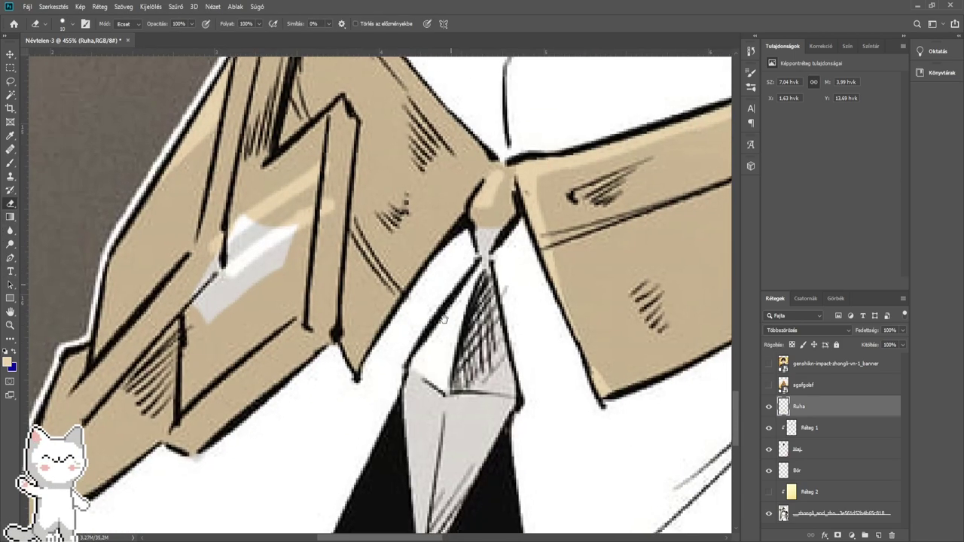
- Paint over the ornament's uncoloured highlight area and the narrow link below the clasp, continuing the beige into the pendant
click(10, 163)
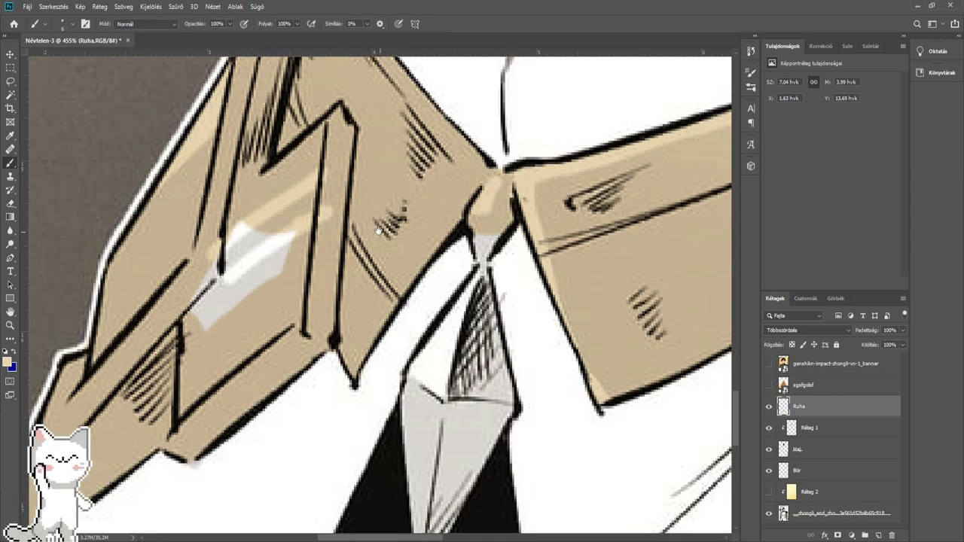
scroll(349, 245, up, 2)
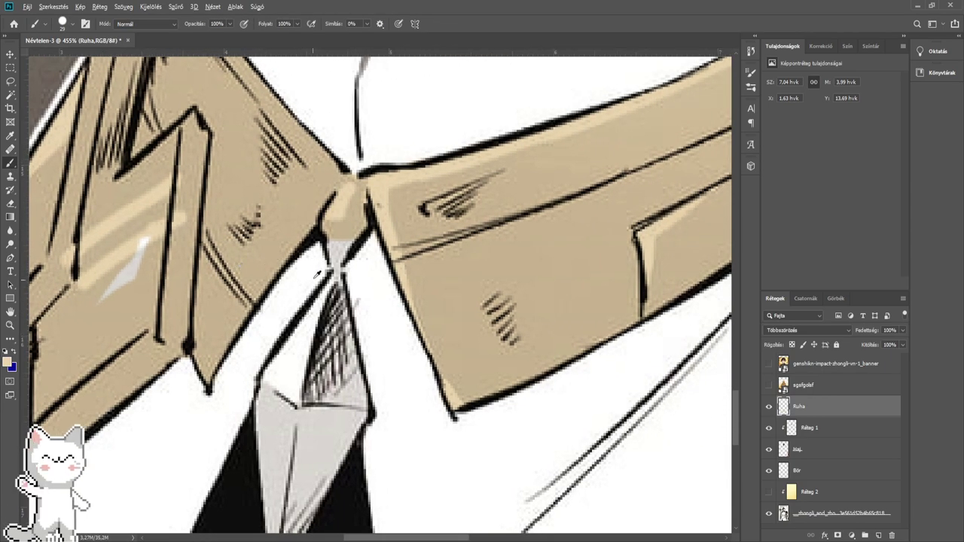
click(348, 245)
drag(349, 245, 335, 243)
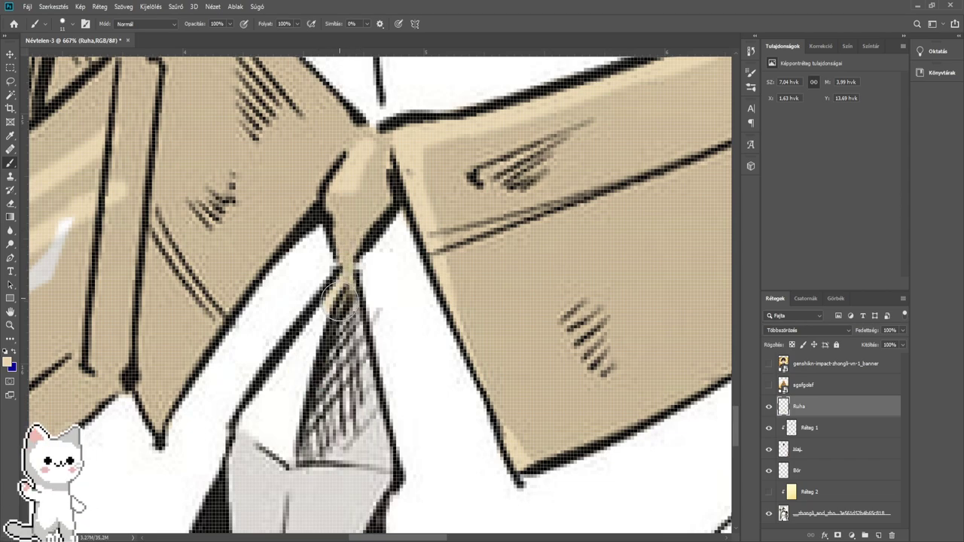
mouse_move(339, 300)
mouse_down()
mouse_move(317, 268)
mouse_move(301, 276)
mouse_move(291, 318)
mouse_move(316, 459)
mouse_move(391, 325)
mouse_move(388, 290)
mouse_move(354, 322)
mouse_up()
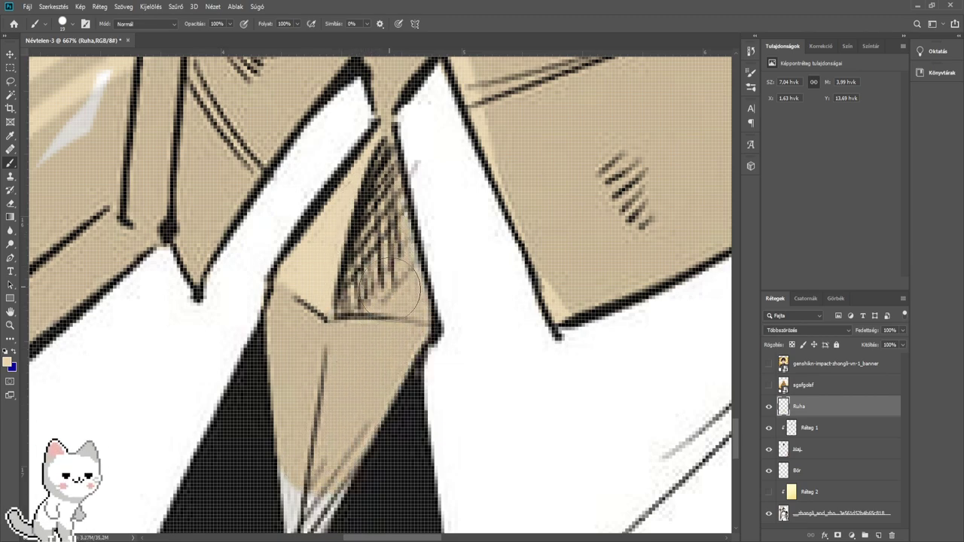
- Fill the pendant's narrow lower tip with beige using a brush size of 3 near the point
drag(300, 519, 360, 277)
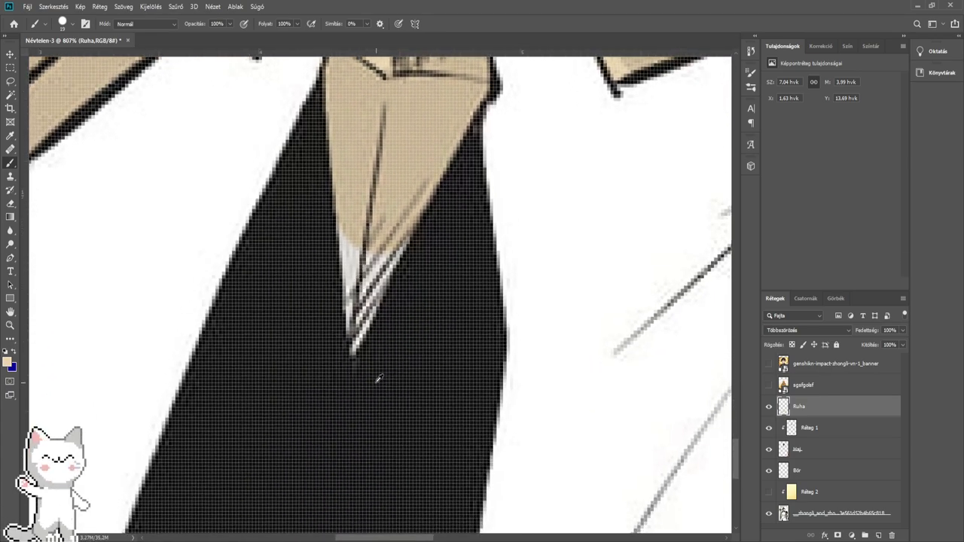
scroll(376, 378, up, 4)
drag(374, 372, 343, 372)
drag(344, 309, 336, 313)
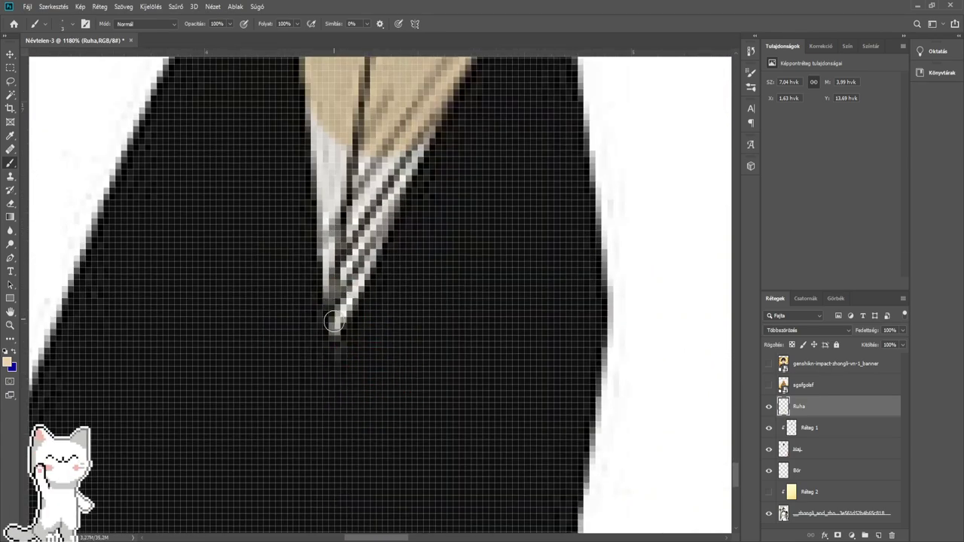
drag(335, 237, 343, 280)
mouse_move(351, 228)
mouse_down()
mouse_move(324, 367)
mouse_move(328, 260)
mouse_move(354, 302)
mouse_move(354, 354)
mouse_move(380, 279)
mouse_move(390, 283)
mouse_up()
- Pick a yellow brush colour for the belt details and show the hooded reference layer
scroll(419, 193, down, 8)
mouse_move(410, 66)
mouse_down()
mouse_move(407, 323)
mouse_move(325, 353)
mouse_up()
scroll(324, 353, down, 2)
click(769, 385)
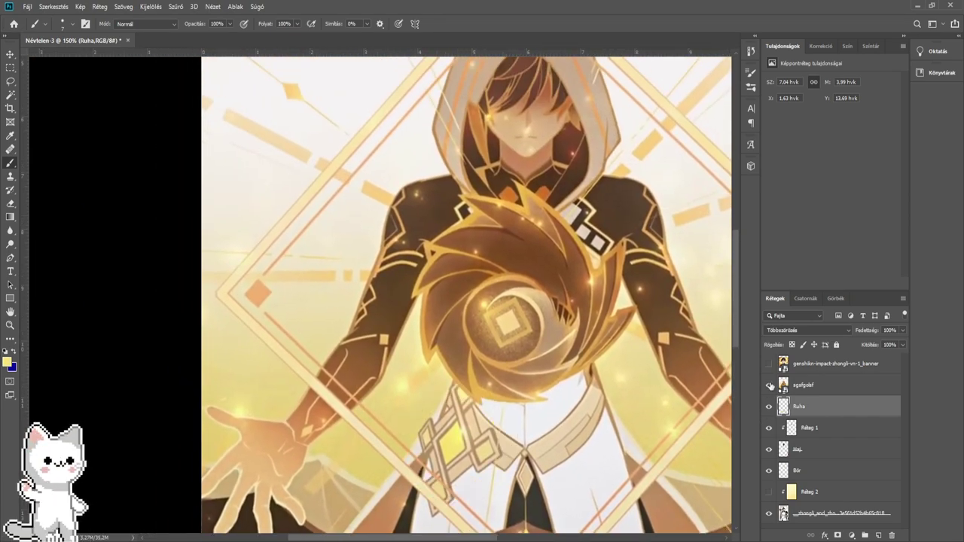
- Hide the hooded reference and fill the belt ornament's outermost facet with yellow, up to its narrow tip
click(769, 385)
scroll(393, 378, up, 4)
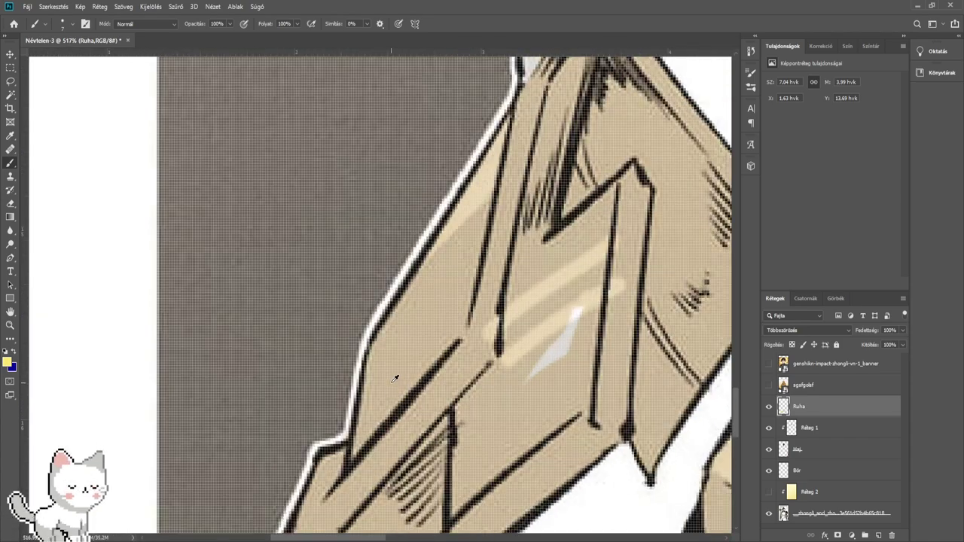
scroll(394, 378, up, 1)
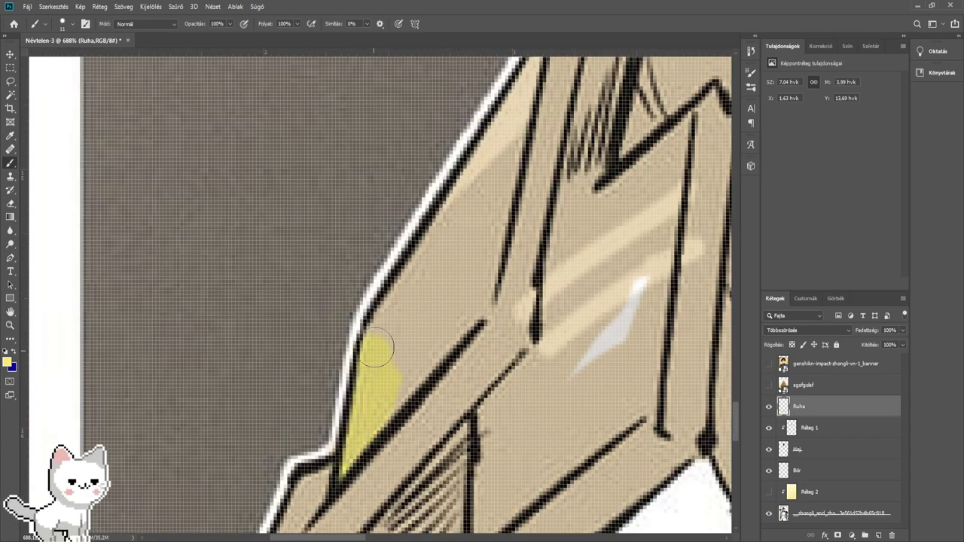
mouse_move(400, 301)
mouse_down()
mouse_move(441, 241)
mouse_move(384, 382)
mouse_move(465, 309)
mouse_up()
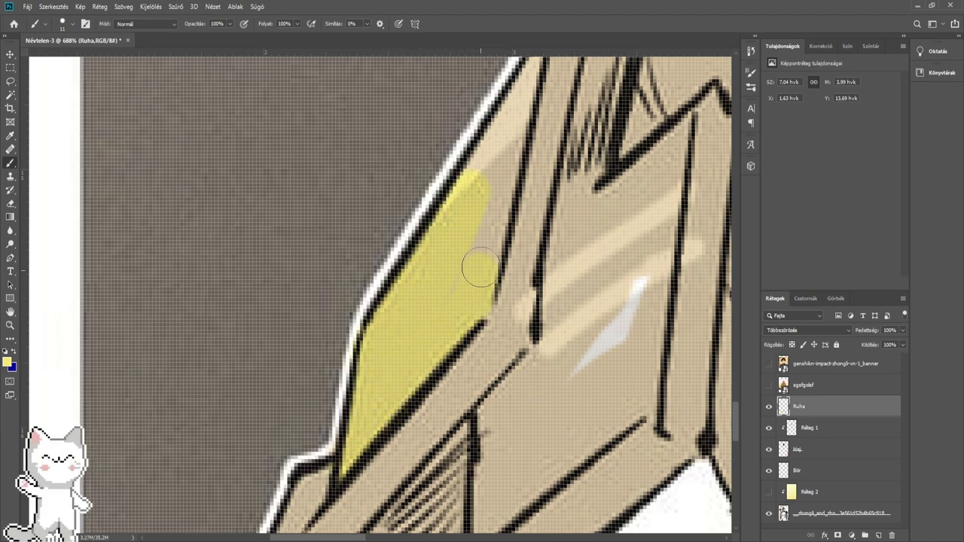
drag(479, 267, 500, 143)
scroll(319, 423, up, 1)
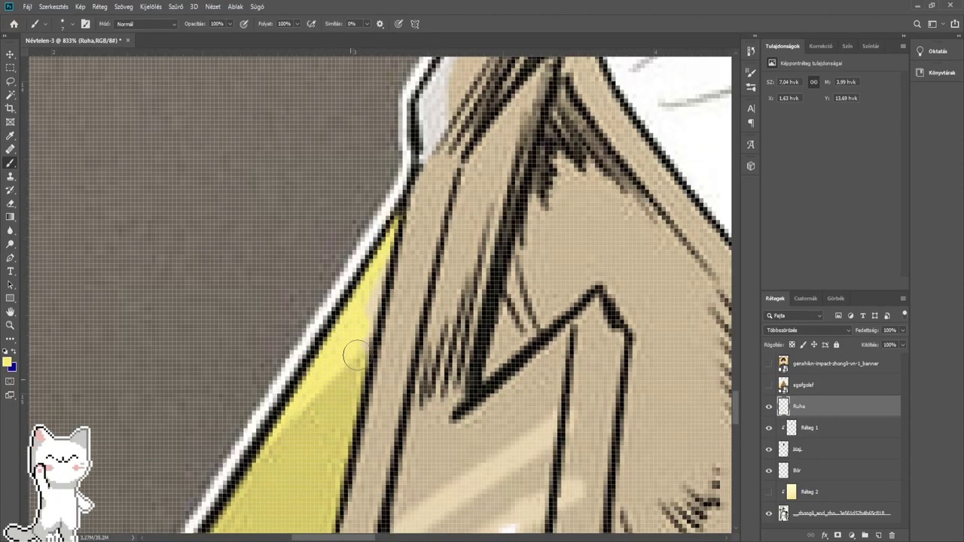
scroll(381, 260, down, 5)
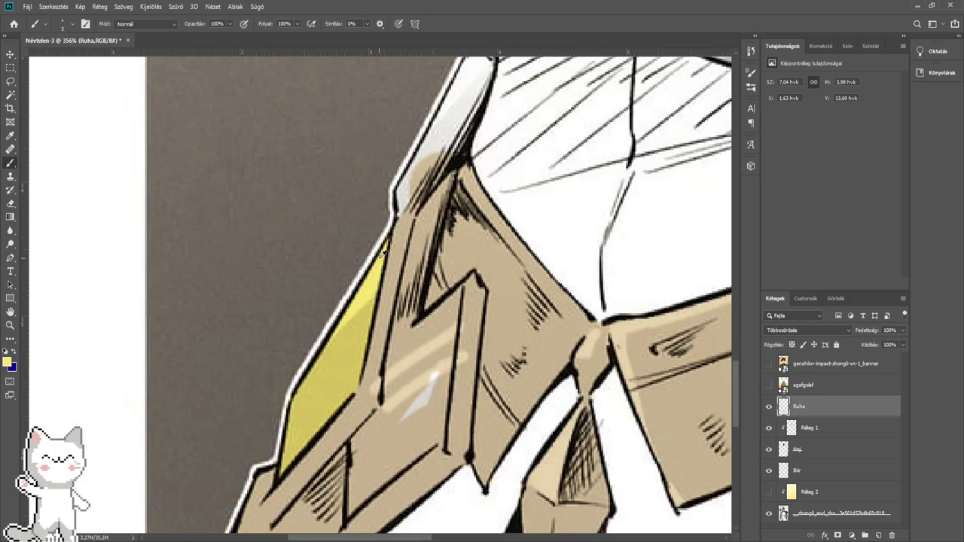
- Pick a paler yellow from the hooded reference and paint the lower and middle parts of the ornament's inner panel
scroll(465, 386, up, 8)
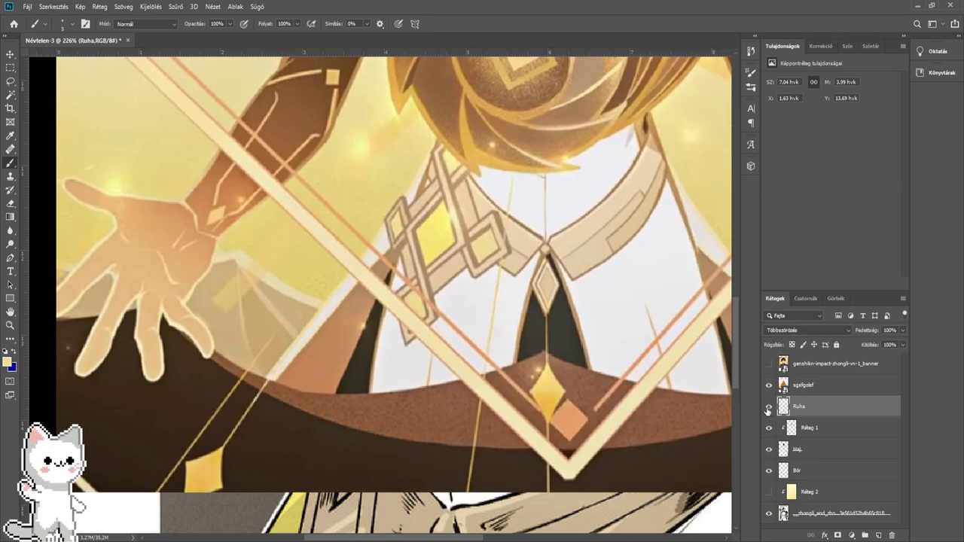
click(767, 390)
scroll(356, 303, up, 6)
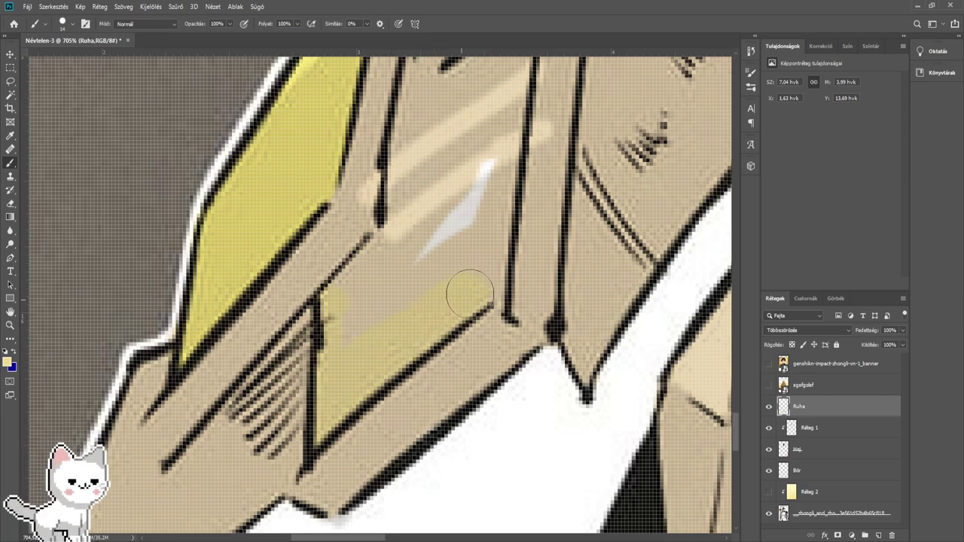
mouse_move(483, 235)
mouse_down()
mouse_move(490, 183)
mouse_move(430, 279)
mouse_up()
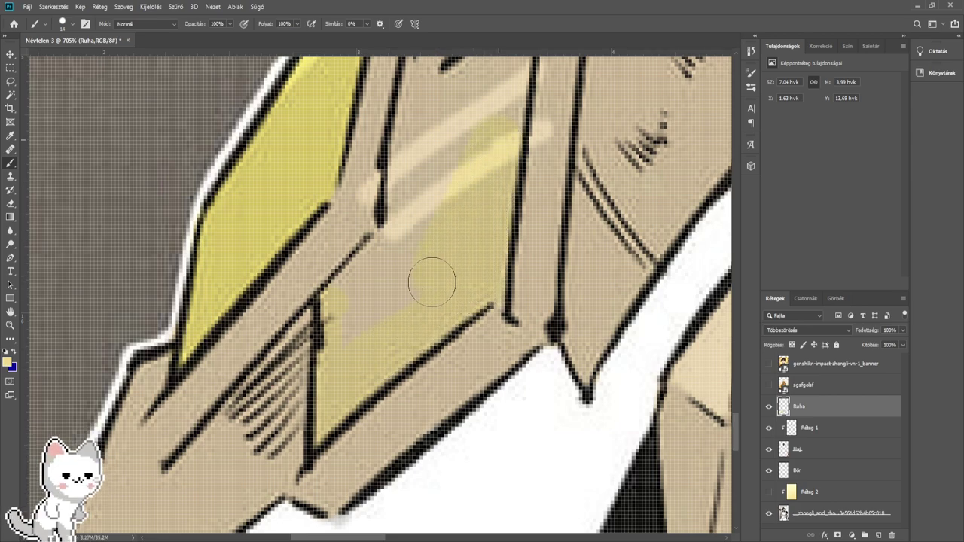
key(bracketright)
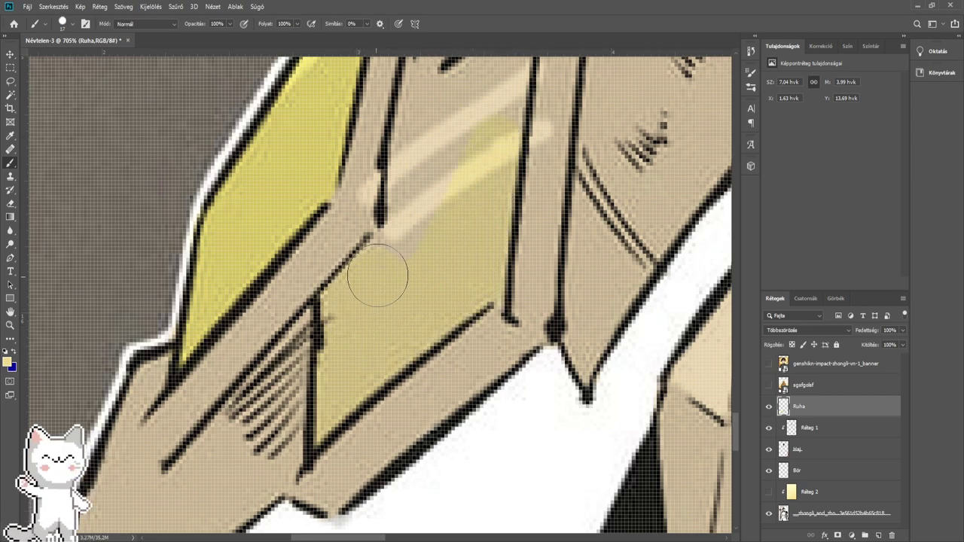
drag(420, 147, 422, 120)
mouse_move(422, 121)
mouse_down()
mouse_move(389, 304)
mouse_move(395, 298)
mouse_up()
- Fill the rest of the inner panel up to its zigzag outline with pale yellow, using a smaller brush
scroll(390, 304, up, 4)
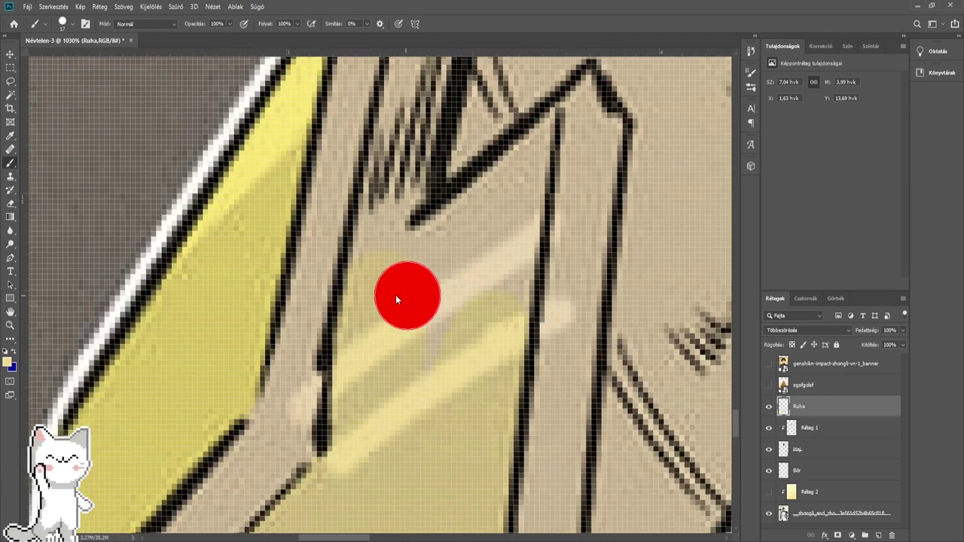
key(bracketleft)
key(bracketleft)
key(bracketleft)
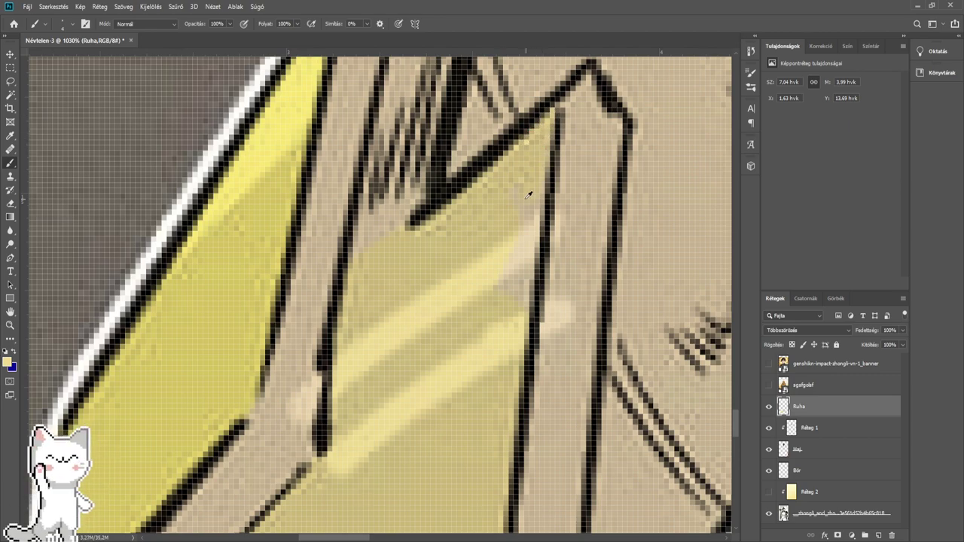
scroll(522, 203, down, 18)
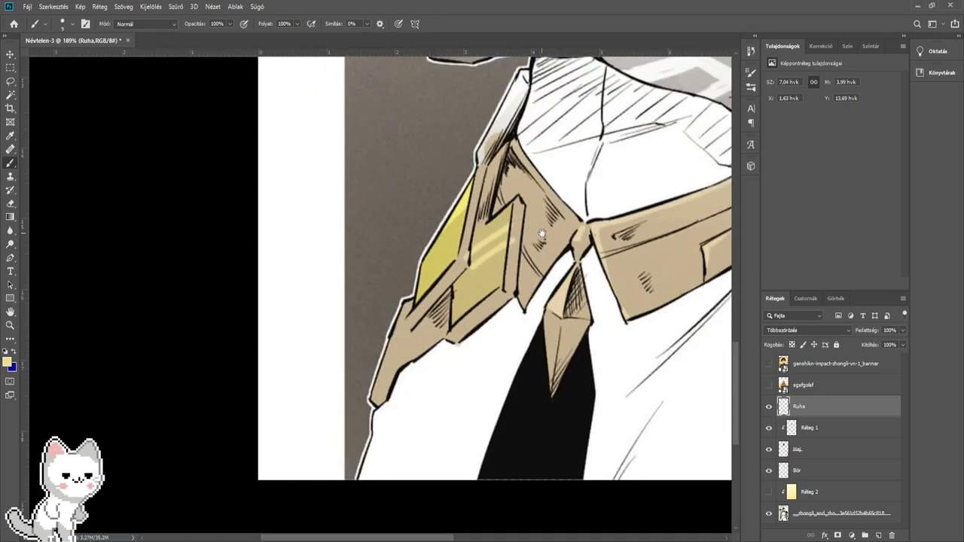
- Try another blend mode on the Ruha layer and restore Többszörözés
drag(542, 232, 396, 359)
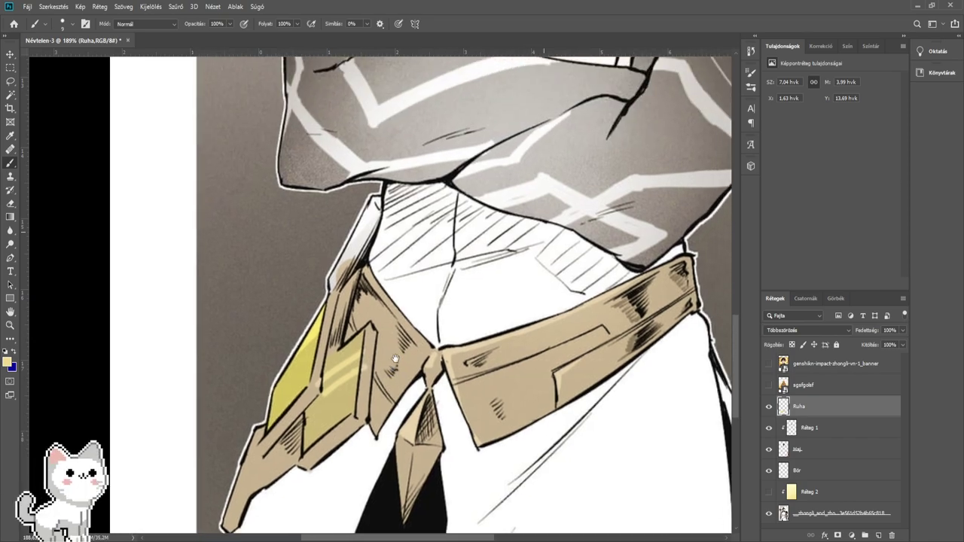
click(787, 331)
click(781, 299)
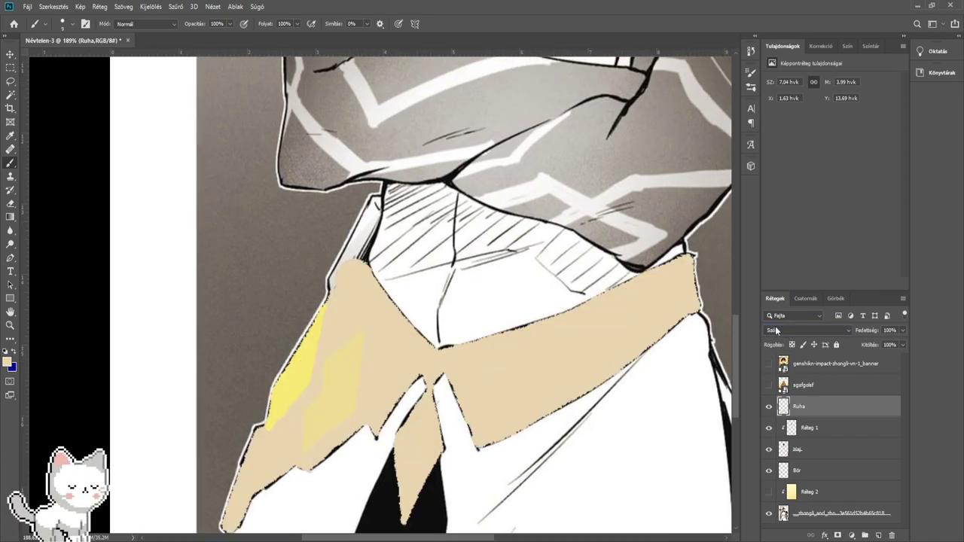
click(776, 331)
- Fill the narrow strap rising from the belt toward the folded arms with beige, up to its top end
scroll(345, 277, up, 12)
key(bracketright)
key(bracketright)
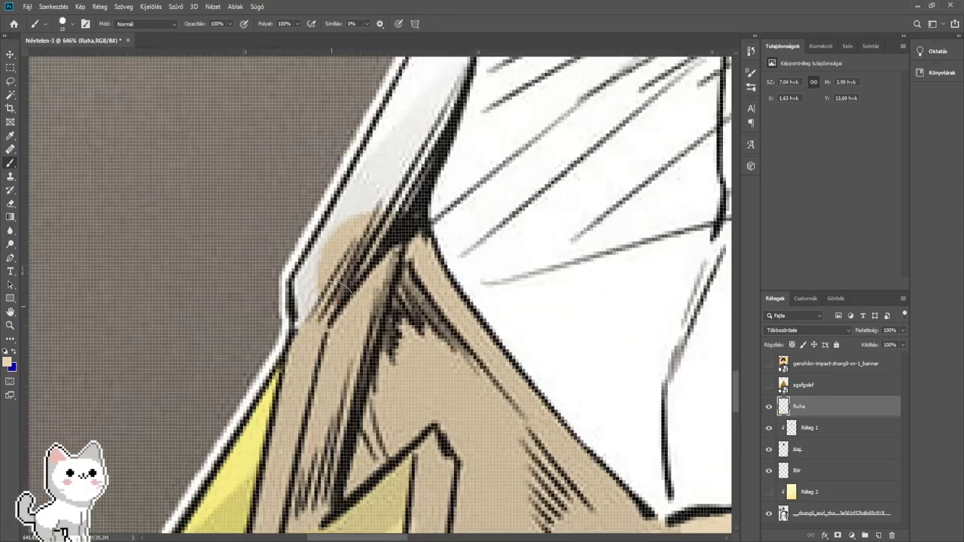
drag(332, 268, 403, 116)
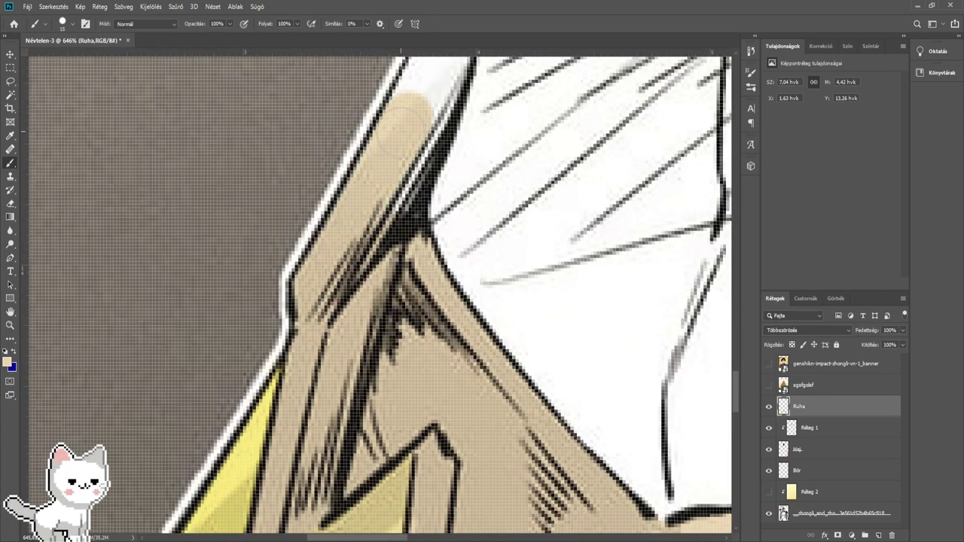
scroll(403, 117, up, 1)
scroll(391, 324, up, 1)
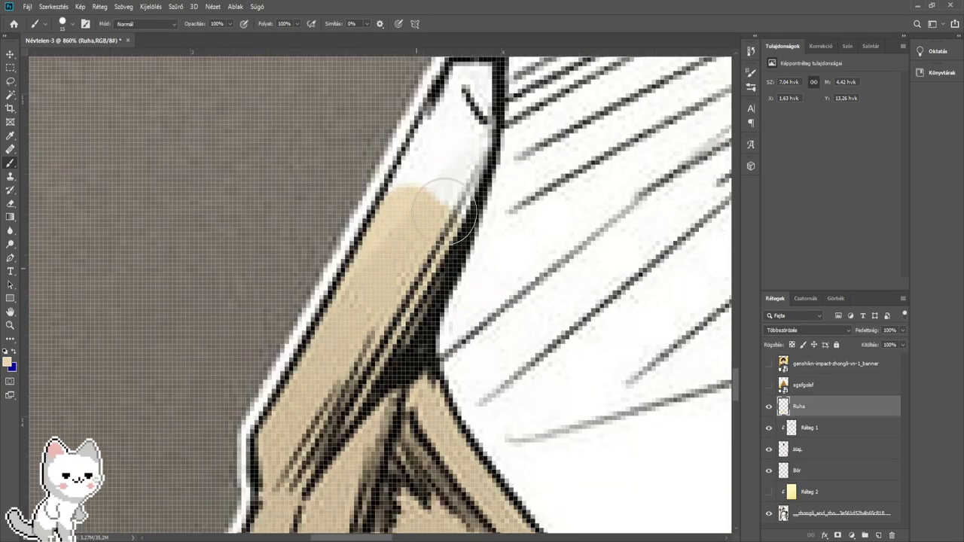
mouse_move(444, 212)
mouse_down()
mouse_move(437, 172)
mouse_move(404, 223)
mouse_move(438, 187)
mouse_move(401, 309)
mouse_up()
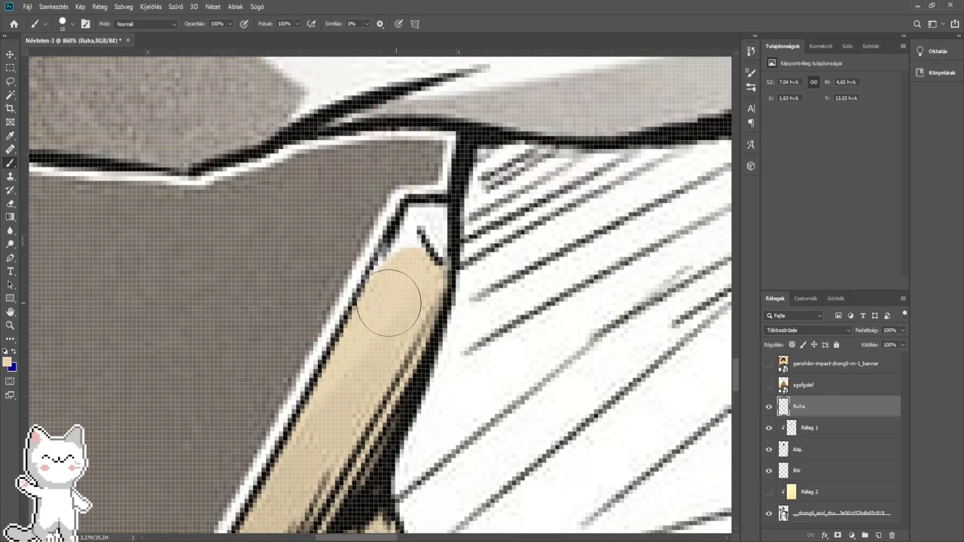
scroll(427, 299, down, 10)
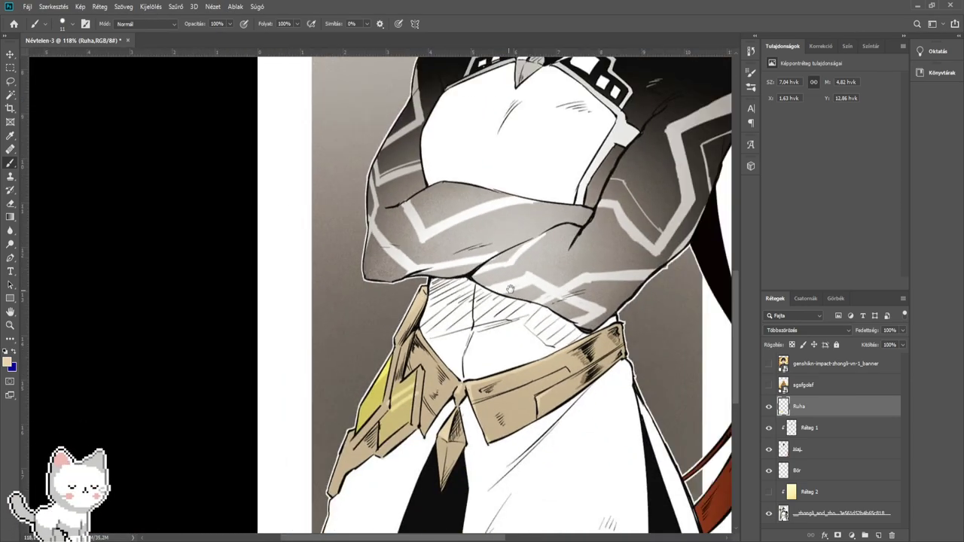
- Pick a dark brown brush colour for the sleeves from the hooded reference and hide the reference again
drag(602, 272, 489, 366)
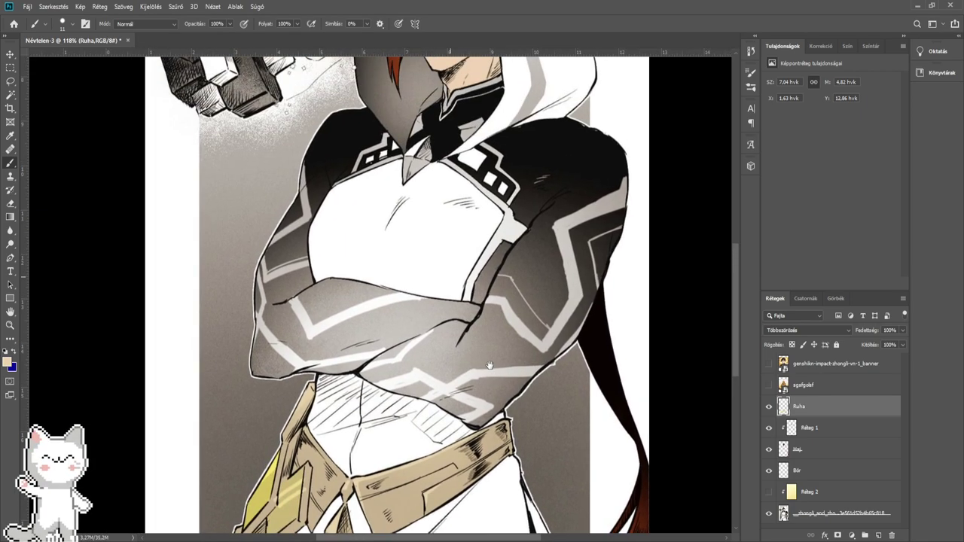
click(769, 386)
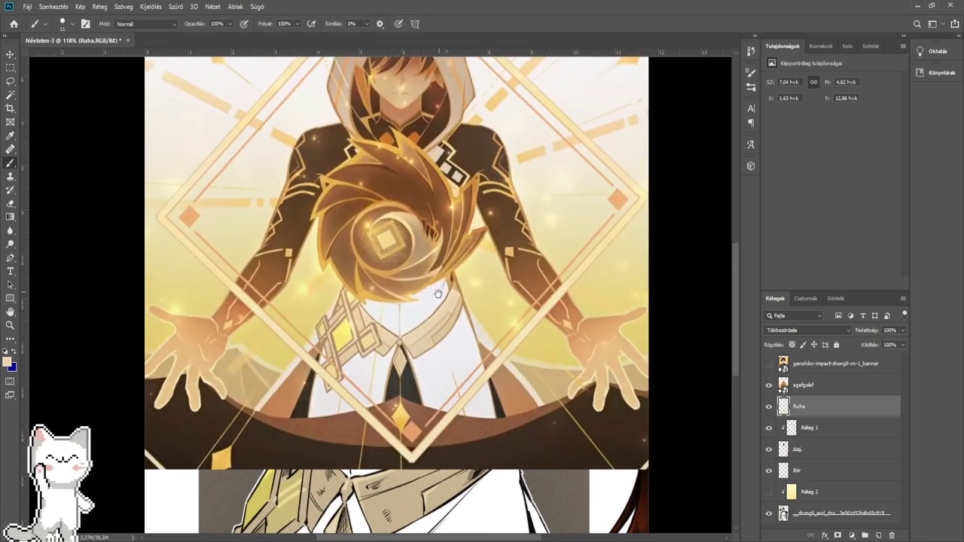
click(769, 384)
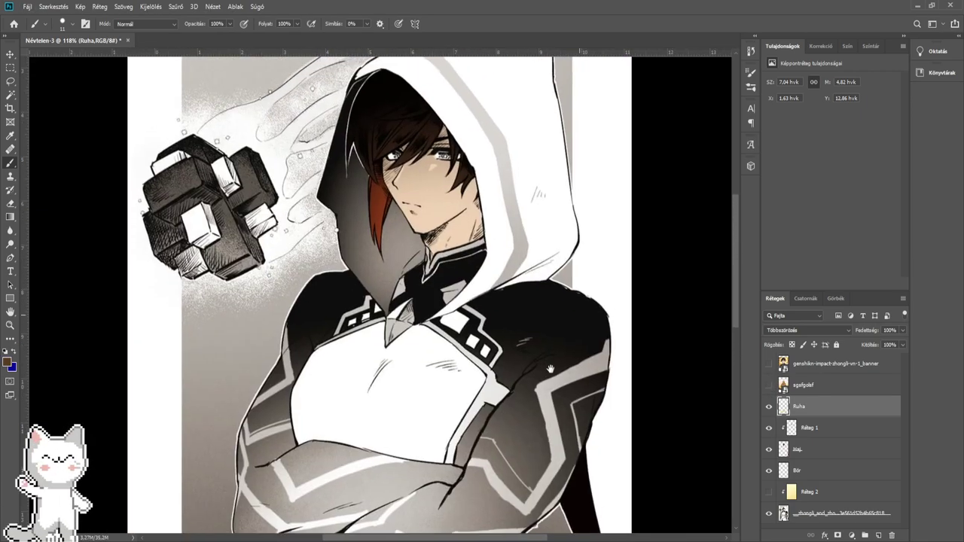
- Paint the patterned trim and squares at the character's left shoulder dark brown, raising the brush size to 36
scroll(490, 396, up, 5)
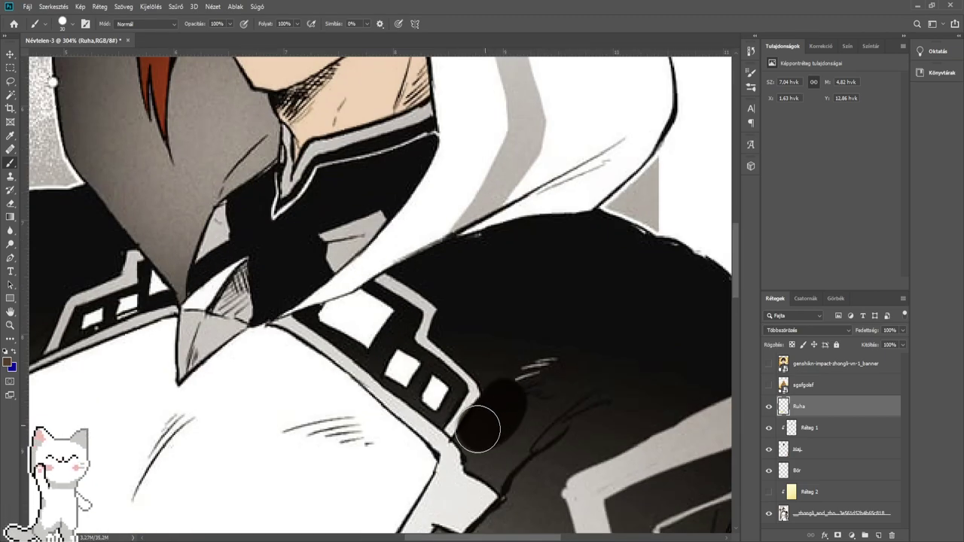
mouse_move(482, 424)
mouse_down()
mouse_move(490, 420)
mouse_move(373, 331)
mouse_up()
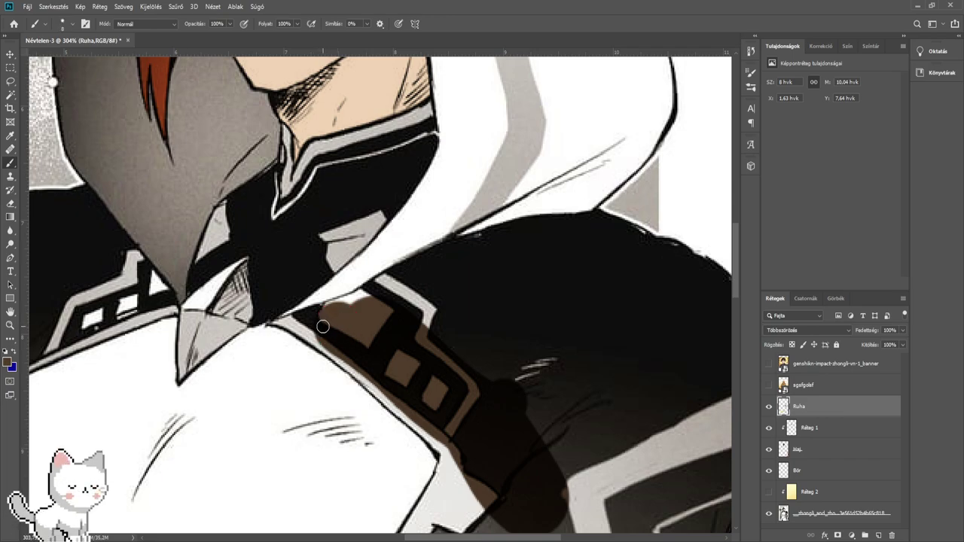
scroll(305, 314, up, 2)
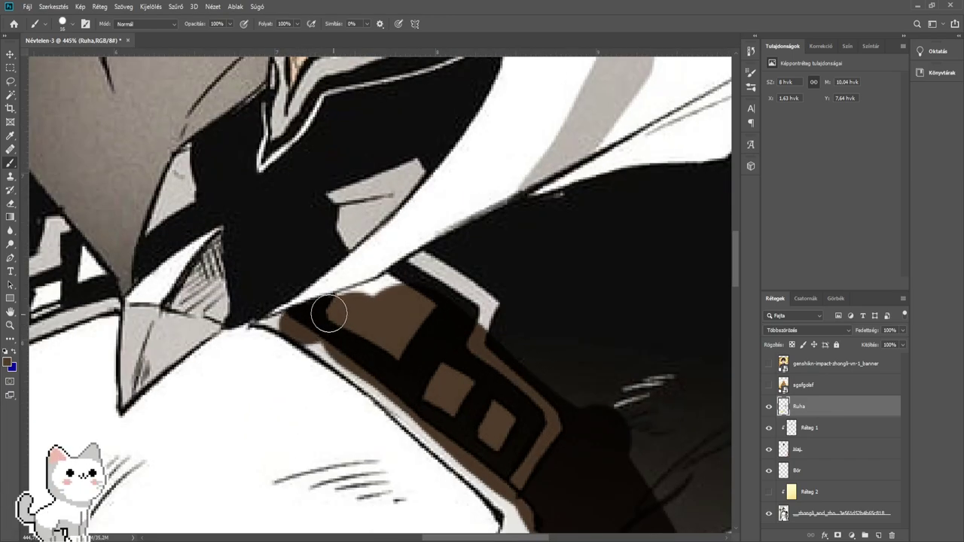
key(bracketright)
key(bracketright)
key(bracketright)
key(bracketright)
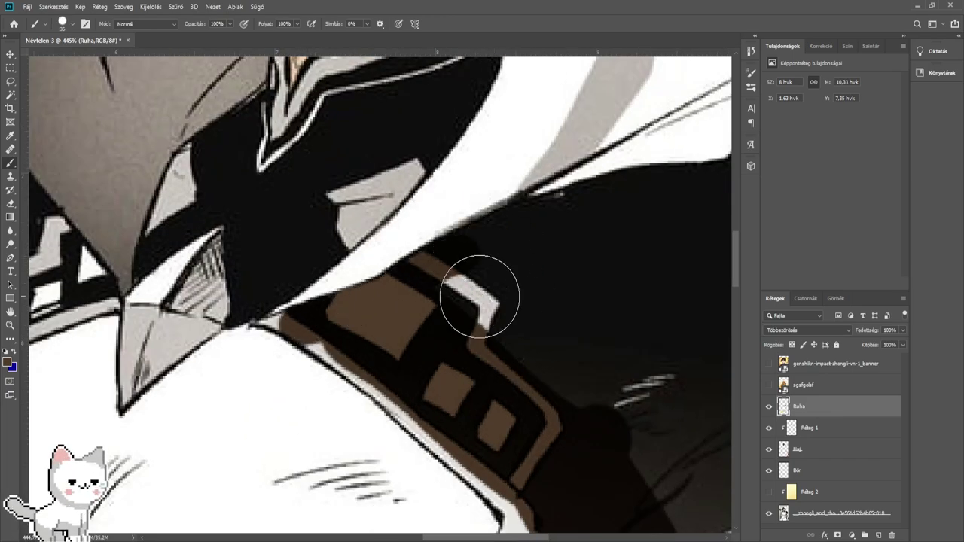
mouse_move(480, 299)
mouse_down()
mouse_move(600, 349)
mouse_move(615, 397)
mouse_move(438, 420)
mouse_up()
- Cover the character's left shoulder and upper sleeve with dark brown, using a brush size of 75
key(bracketright)
key(bracketright)
key(bracketright)
key(bracketright)
mouse_move(351, 341)
mouse_down()
mouse_move(304, 322)
mouse_move(358, 292)
mouse_move(495, 264)
mouse_move(565, 261)
mouse_move(648, 302)
mouse_move(510, 297)
mouse_move(420, 270)
mouse_move(470, 279)
mouse_move(486, 299)
mouse_move(494, 357)
mouse_move(486, 437)
mouse_move(385, 340)
mouse_move(255, 356)
mouse_move(355, 210)
mouse_move(294, 450)
mouse_up()
key(space)
key(space)
scroll(287, 374, down, 3)
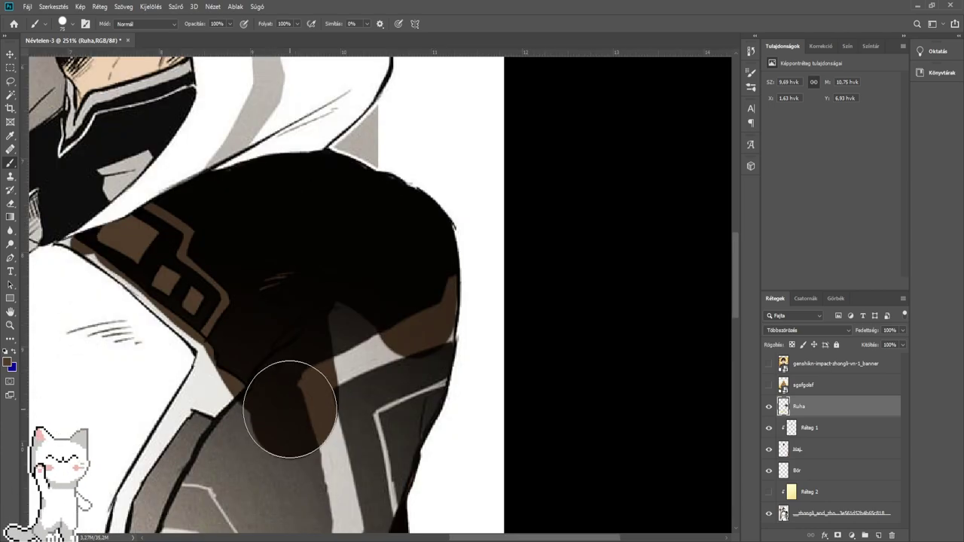
drag(288, 409, 239, 432)
key(space)
mouse_move(239, 432)
mouse_down()
mouse_move(315, 305)
mouse_move(270, 377)
mouse_move(242, 463)
mouse_move(401, 280)
mouse_move(364, 405)
mouse_move(469, 234)
mouse_up()
- Continue the dark brown over the sleeve's light stripes and down the outer arm toward the elbow with brush size 52
scroll(497, 191, up, 2)
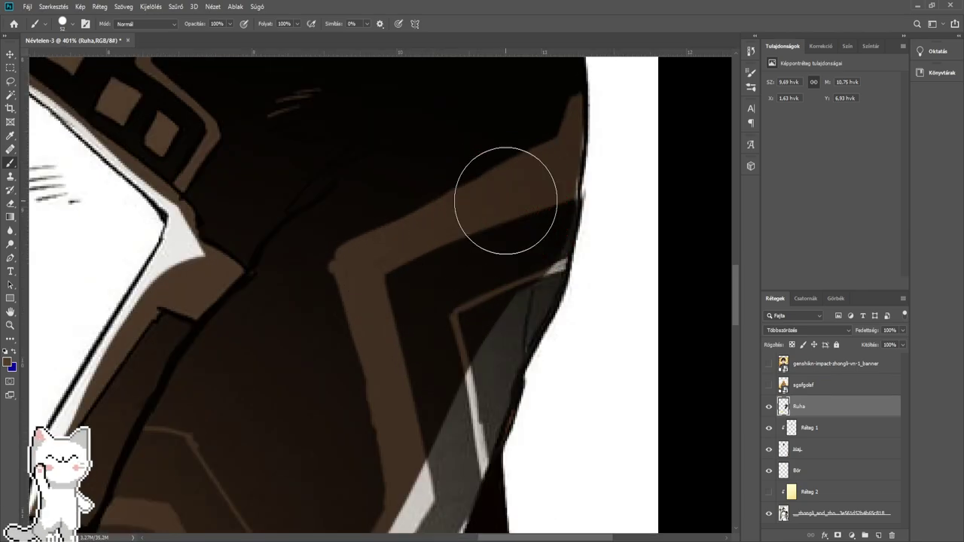
mouse_move(529, 176)
mouse_down()
mouse_move(512, 265)
mouse_move(434, 449)
mouse_up()
drag(428, 461, 449, 304)
mouse_move(484, 234)
mouse_down()
mouse_move(437, 357)
mouse_move(383, 452)
mouse_move(413, 291)
mouse_move(406, 326)
mouse_move(383, 351)
mouse_move(290, 421)
mouse_up()
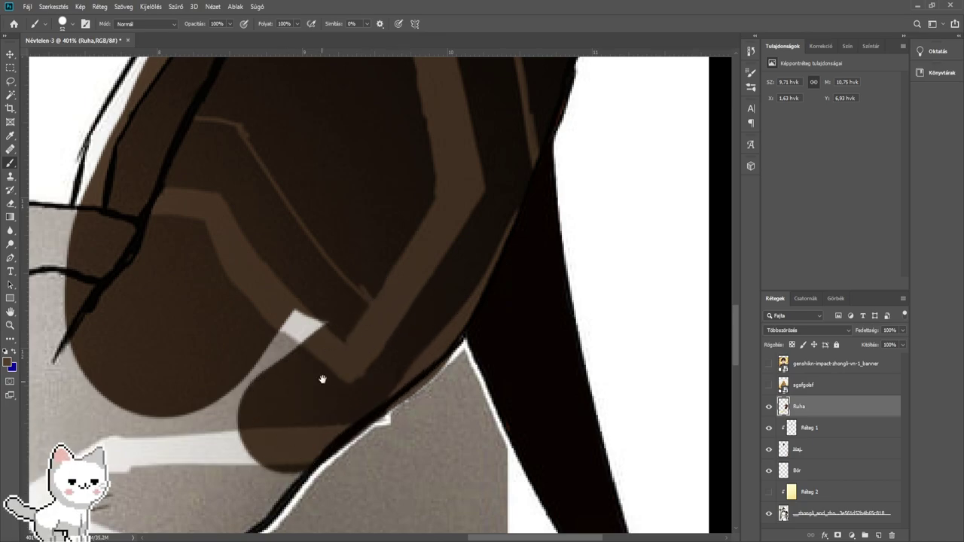
- Erase the brown that spills over the outline beside the elbow, using an eraser size of 10
drag(333, 348, 322, 208)
scroll(350, 229, up, 4)
click(10, 203)
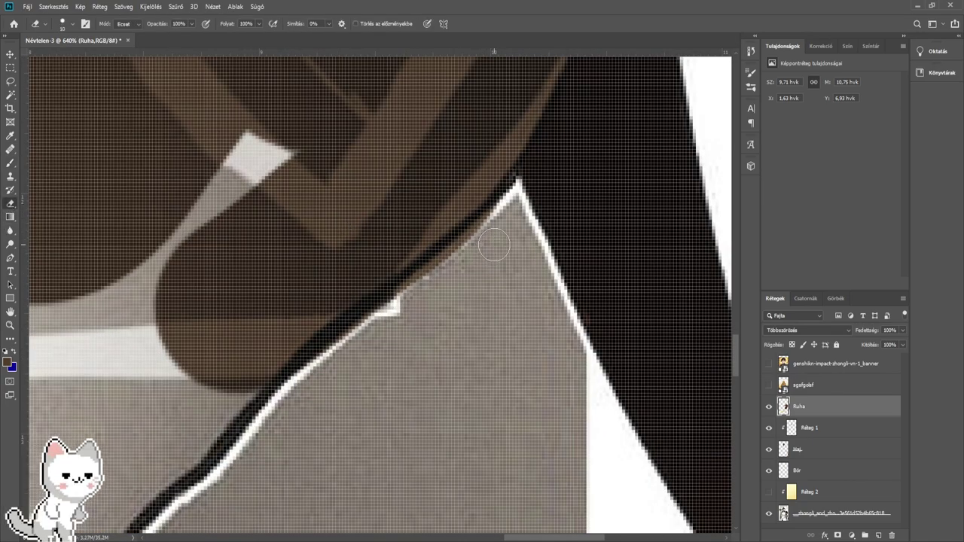
scroll(375, 322, down, 3)
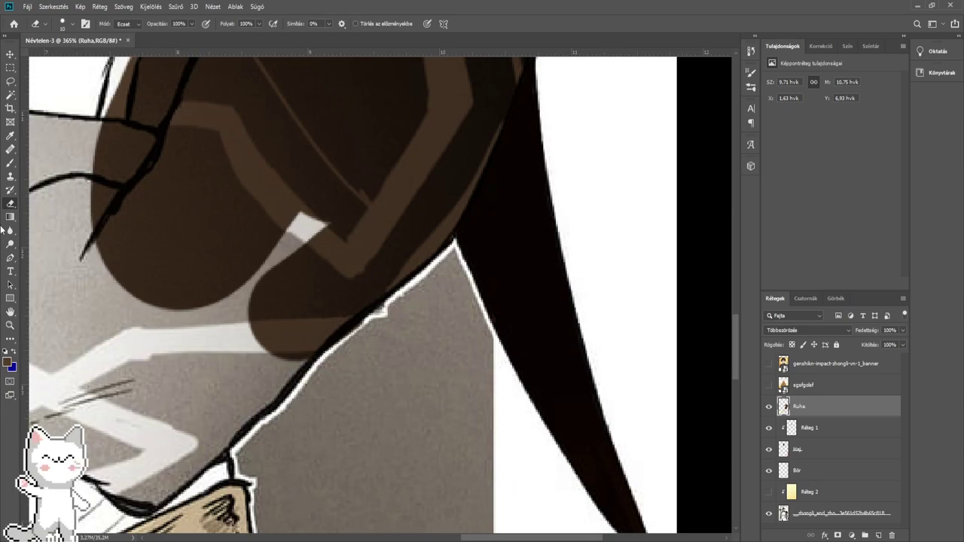
- Fill the uncoloured gap above the elbow and extend the dark brown into the forearm with brush size 63
click(8, 165)
drag(32, 177, 308, 254)
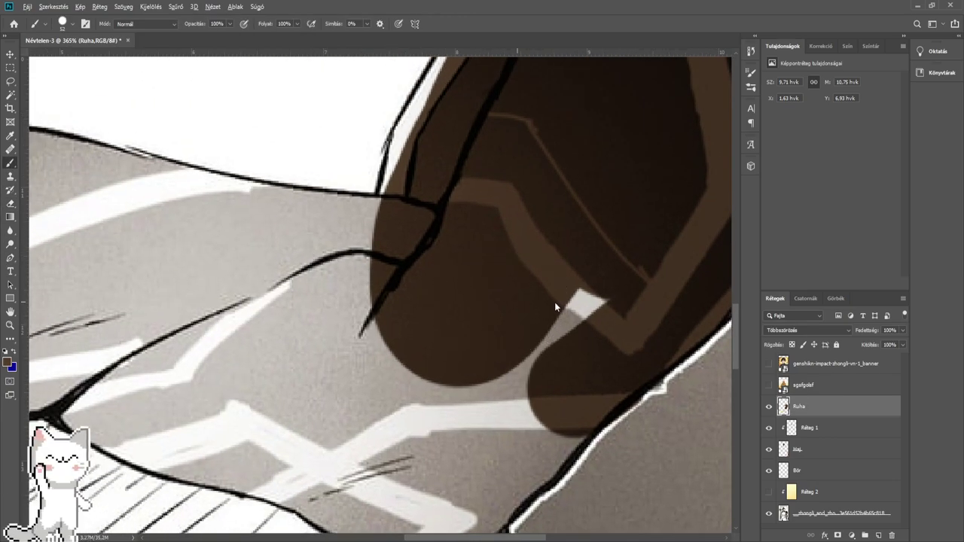
scroll(494, 377, up, 2)
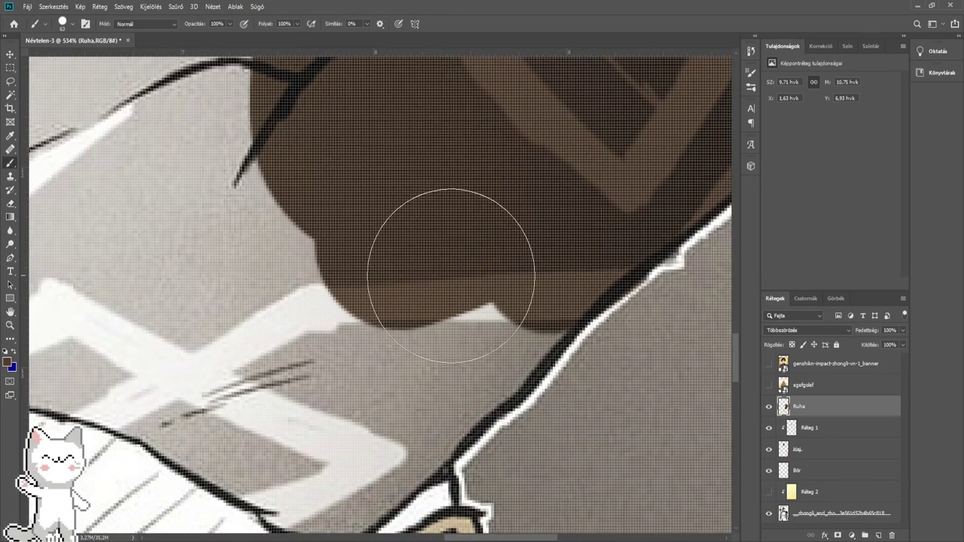
drag(493, 291, 372, 413)
- Paint the lower elbow dark brown down to the outline above the belt, reducing the brush size near the edge
drag(354, 412, 431, 203)
drag(432, 203, 384, 208)
mouse_move(407, 245)
mouse_down()
mouse_move(413, 267)
mouse_move(396, 288)
mouse_up()
drag(398, 288, 388, 292)
drag(387, 292, 387, 307)
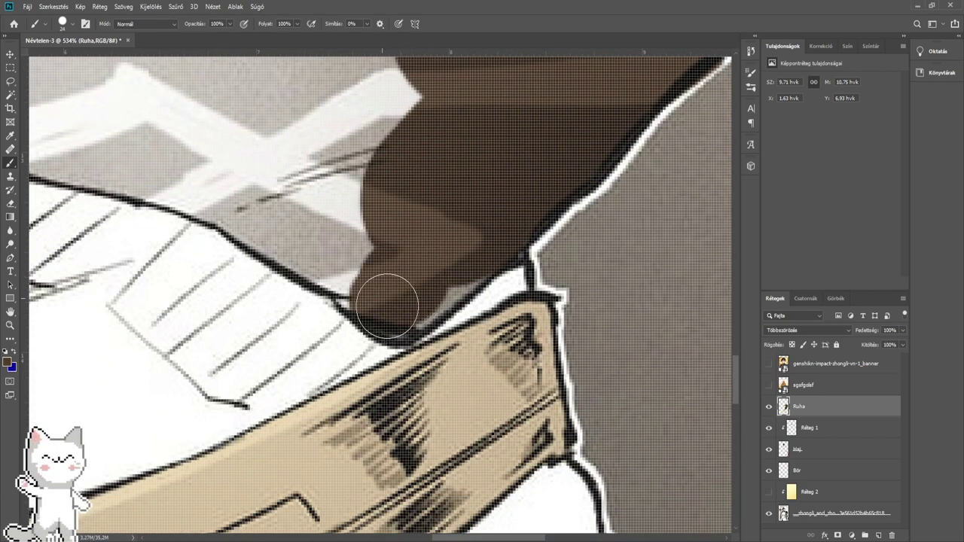
mouse_move(477, 245)
mouse_down()
mouse_move(394, 303)
mouse_move(364, 357)
mouse_up()
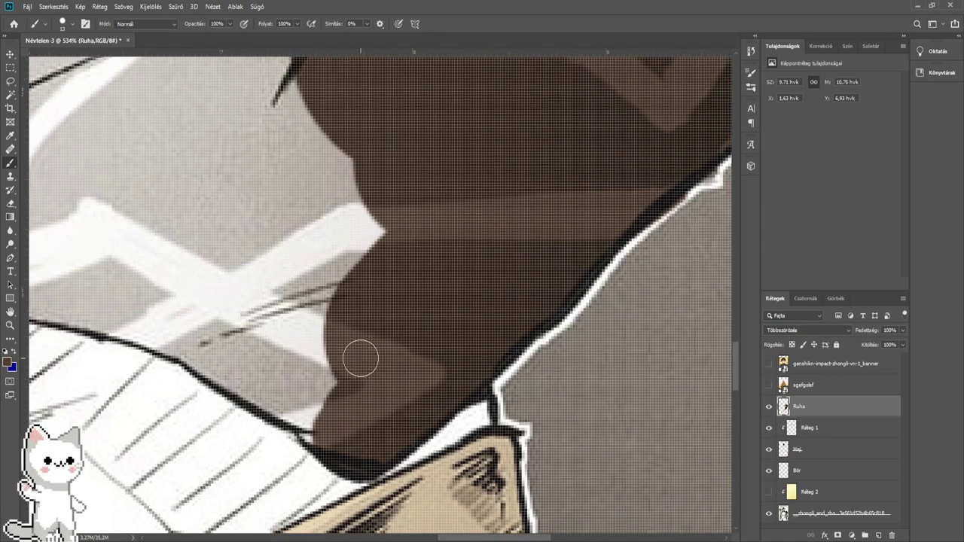
- Extend the dark brown along the lower forearm over its light stripes, following the outline above the bandaged waist, with brush size 73
drag(332, 419, 181, 308)
drag(340, 282, 318, 268)
scroll(303, 243, down, 3)
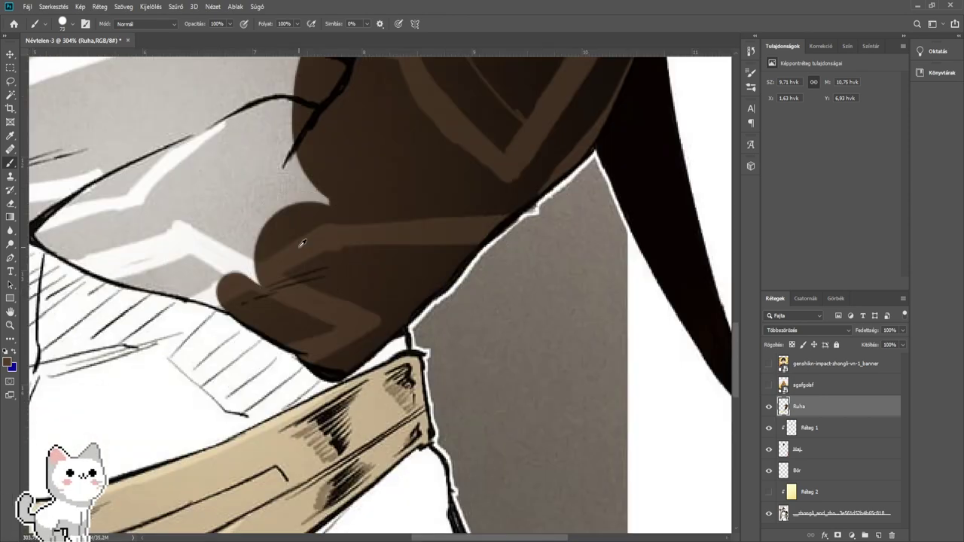
mouse_move(282, 230)
mouse_down()
mouse_move(429, 316)
mouse_move(452, 254)
mouse_move(443, 214)
mouse_move(416, 214)
mouse_move(444, 191)
mouse_move(153, 144)
mouse_move(448, 378)
mouse_move(433, 395)
mouse_move(355, 395)
mouse_move(211, 359)
mouse_move(136, 324)
mouse_move(122, 281)
mouse_move(249, 329)
mouse_move(244, 301)
mouse_move(365, 291)
mouse_up()
scroll(443, 224, up, 2)
mouse_move(406, 349)
mouse_down()
mouse_move(314, 316)
mouse_move(270, 329)
mouse_move(107, 326)
mouse_move(368, 308)
mouse_move(342, 318)
mouse_up()
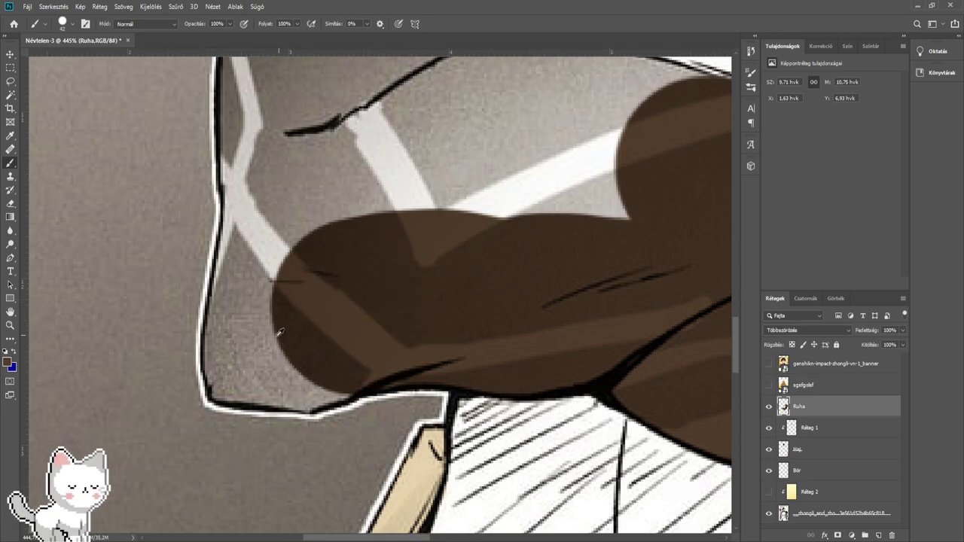
- Fill the opposite elbow and the adjoining sleeve with dark brown up to the outer outline, starting with brush size 42
scroll(239, 351, up, 4)
mouse_move(255, 366)
mouse_down()
mouse_move(229, 362)
mouse_move(244, 356)
mouse_move(255, 286)
mouse_move(302, 284)
mouse_move(251, 362)
mouse_move(226, 375)
mouse_move(239, 379)
mouse_move(243, 405)
mouse_up()
scroll(243, 354, up, 5)
mouse_move(243, 403)
mouse_down()
mouse_move(220, 439)
mouse_move(317, 437)
mouse_move(299, 426)
mouse_move(408, 351)
mouse_move(318, 427)
mouse_move(417, 442)
mouse_move(526, 405)
mouse_move(179, 348)
mouse_up()
scroll(527, 399, down, 3)
- Continue the dark brown up that arm over the zigzag stripe toward the shoulder, reducing the brush size to 30
mouse_move(350, 278)
mouse_down()
mouse_move(396, 278)
mouse_move(538, 200)
mouse_move(449, 171)
mouse_move(389, 166)
mouse_move(333, 140)
mouse_move(287, 167)
mouse_move(307, 272)
mouse_up()
mouse_move(233, 232)
mouse_down()
mouse_move(395, 261)
mouse_move(287, 342)
mouse_move(270, 392)
mouse_move(287, 127)
mouse_move(299, 253)
mouse_move(330, 175)
mouse_move(354, 362)
mouse_move(401, 282)
mouse_move(412, 306)
mouse_move(379, 149)
mouse_up()
drag(380, 149, 370, 318)
scroll(360, 325, up, 2)
key(bracketleft)
key(bracketleft)
mouse_move(310, 344)
mouse_down()
mouse_move(387, 215)
mouse_move(386, 294)
mouse_move(408, 179)
mouse_up()
mouse_move(415, 166)
mouse_down()
mouse_move(354, 348)
mouse_move(326, 355)
mouse_move(312, 385)
mouse_move(399, 237)
mouse_move(369, 363)
mouse_up()
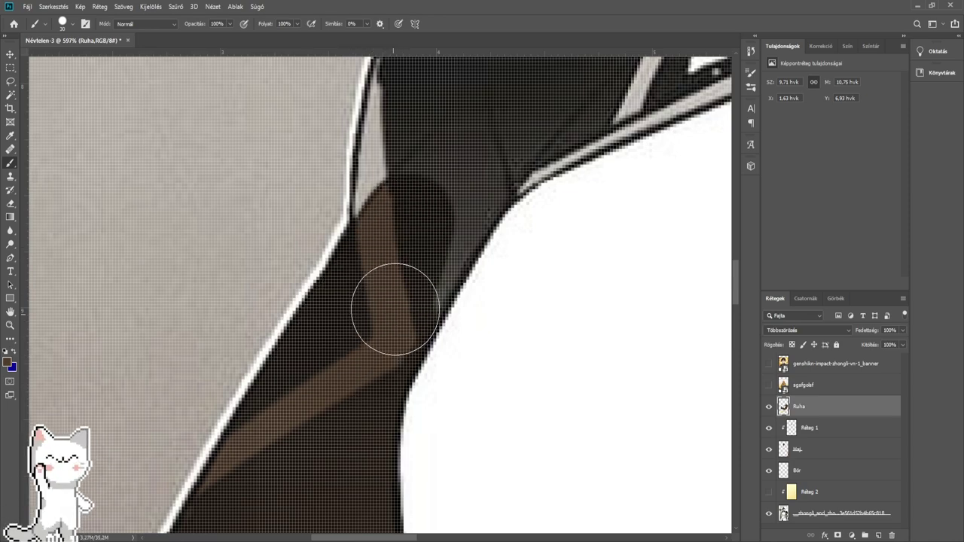
- Paint the remaining light stripe and grey areas between that upper arm and the shoulder dark brown
drag(396, 309, 463, 160)
drag(460, 160, 341, 391)
mouse_move(281, 439)
mouse_down()
mouse_move(309, 281)
mouse_move(344, 229)
mouse_move(328, 258)
mouse_move(378, 303)
mouse_move(369, 350)
mouse_move(400, 334)
mouse_up()
mouse_move(364, 364)
mouse_down()
mouse_move(404, 338)
mouse_move(429, 338)
mouse_move(269, 409)
mouse_move(314, 237)
mouse_move(246, 324)
mouse_move(286, 226)
mouse_move(323, 189)
mouse_move(359, 176)
mouse_move(447, 249)
mouse_move(428, 224)
mouse_move(379, 305)
mouse_up()
- Paint dark brown over the chest ornament beside the hood opening and along the collar edge with a small brush
scroll(463, 227, up, 2)
scroll(373, 262, up, 2)
mouse_move(373, 262)
mouse_down()
mouse_move(383, 227)
mouse_move(413, 216)
mouse_up()
drag(414, 216, 398, 219)
mouse_move(424, 204)
mouse_down()
mouse_move(425, 195)
mouse_move(512, 347)
mouse_move(476, 287)
mouse_up()
drag(459, 197, 587, 349)
mouse_move(569, 351)
mouse_down()
mouse_move(445, 277)
mouse_move(528, 330)
mouse_move(364, 439)
mouse_move(499, 406)
mouse_move(559, 374)
mouse_move(286, 354)
mouse_move(408, 300)
mouse_move(375, 244)
mouse_move(386, 201)
mouse_move(445, 243)
mouse_move(592, 164)
mouse_up()
- Fill the collar interior and its light patches with dark brown using brush size 24
scroll(292, 354, down, 10)
scroll(307, 340, up, 2)
key(bracketright)
key(bracketright)
key(bracketright)
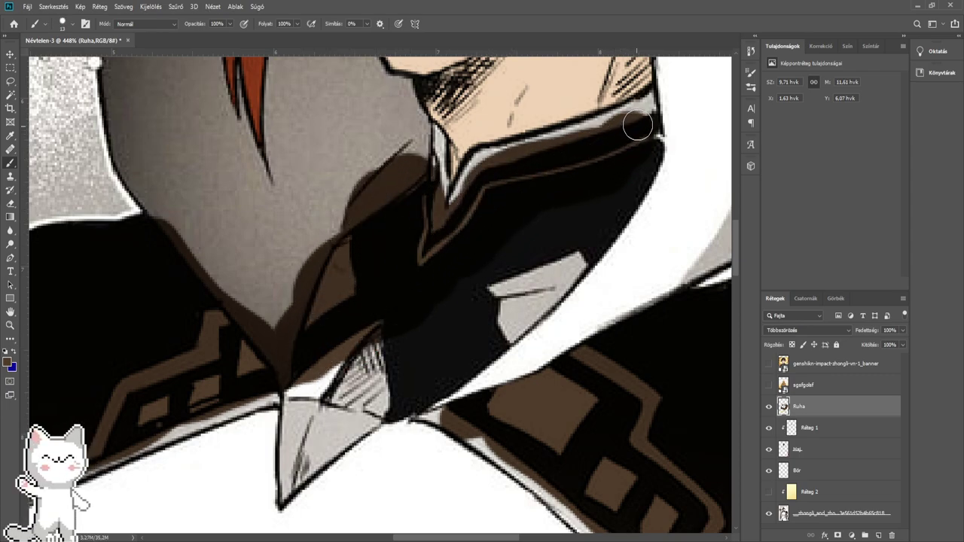
mouse_move(643, 155)
mouse_down()
mouse_move(565, 249)
mouse_move(608, 187)
mouse_up()
key(bracketright)
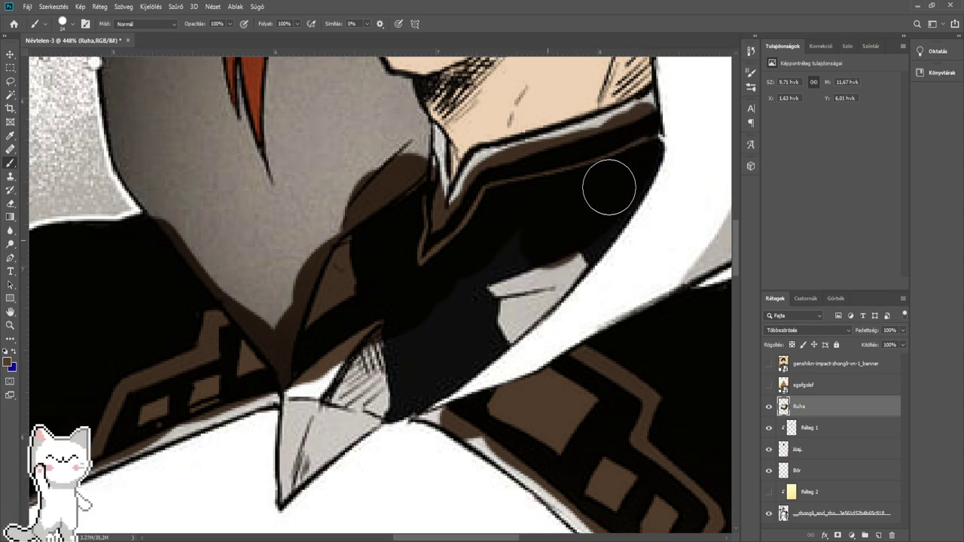
drag(414, 336, 382, 390)
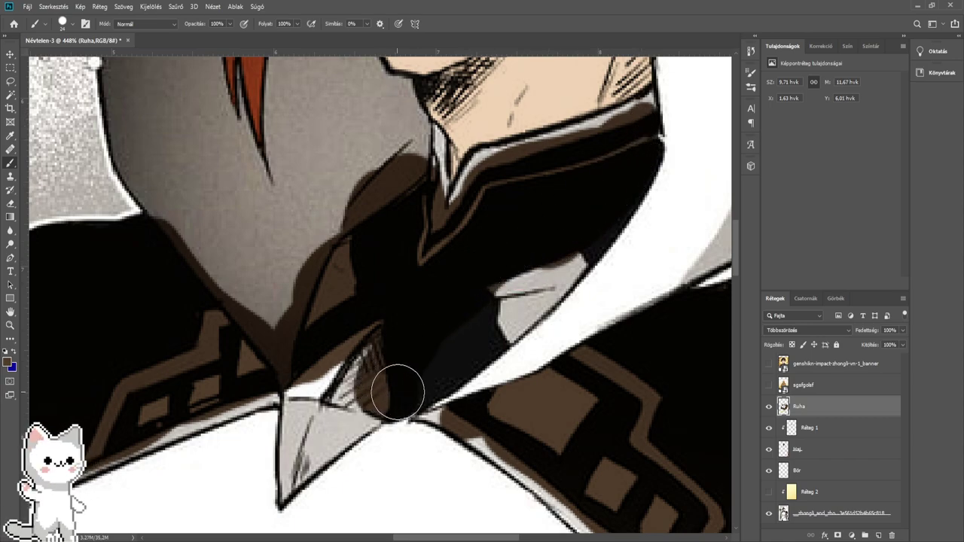
drag(481, 332, 549, 260)
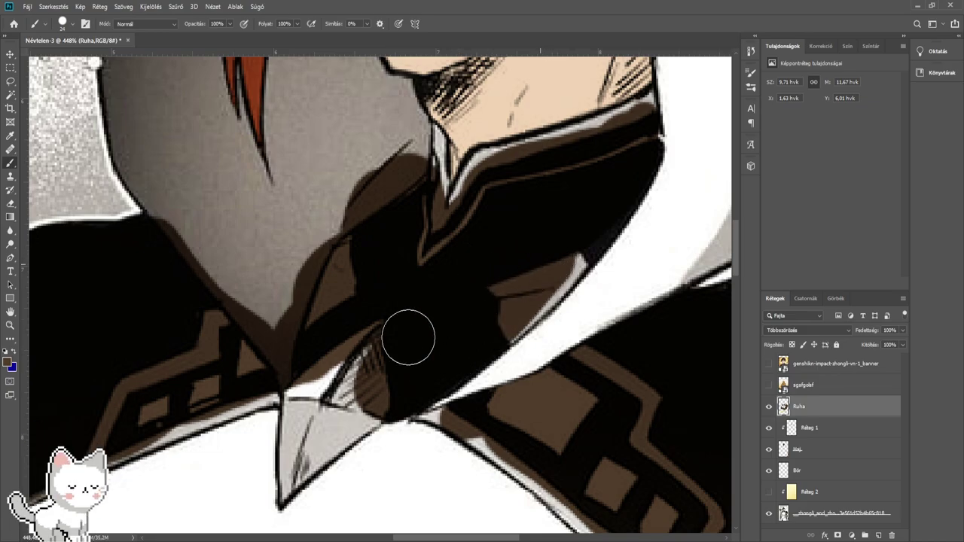
scroll(510, 307, up, 4)
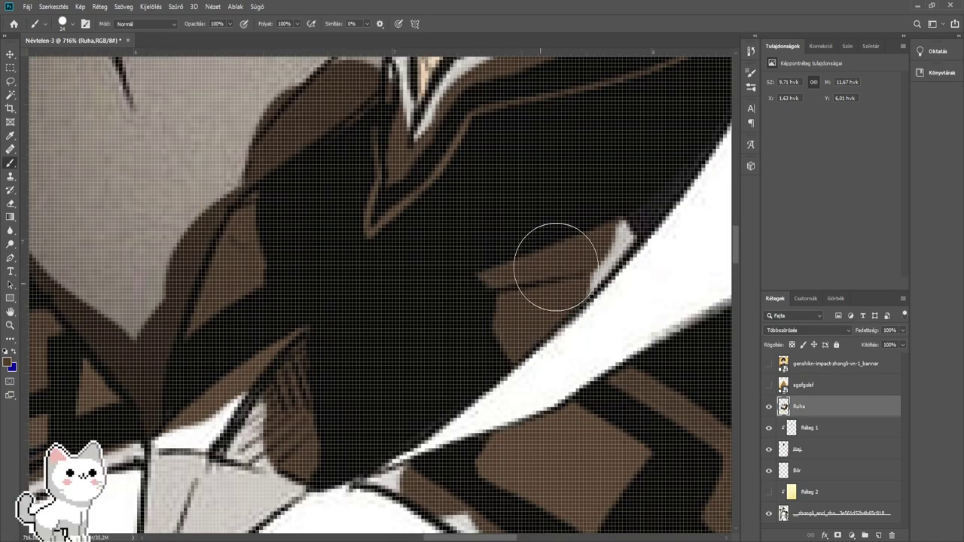
drag(613, 204, 425, 346)
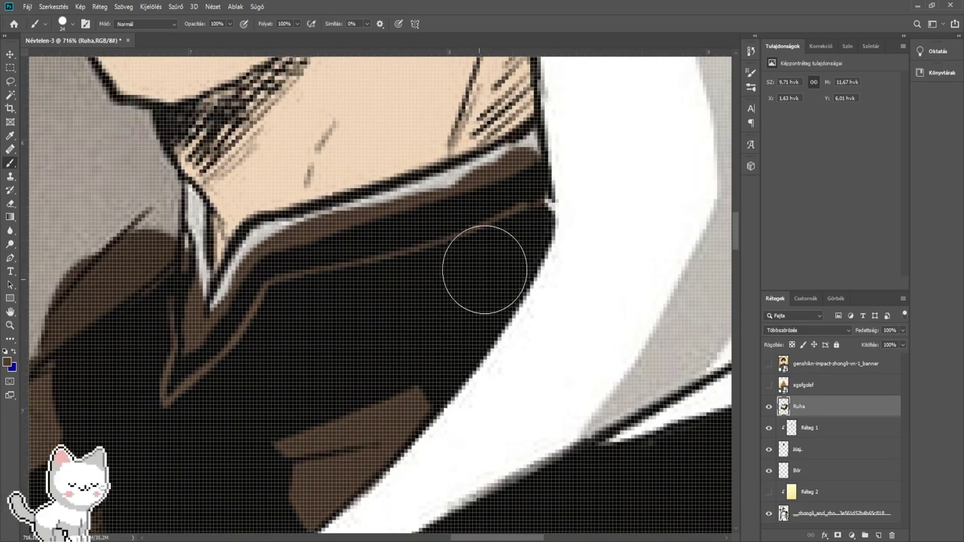
- Show the agafgolaf reference layer, sample the light gold from the sleeve trim, and hide the reference again
scroll(484, 268, down, 10)
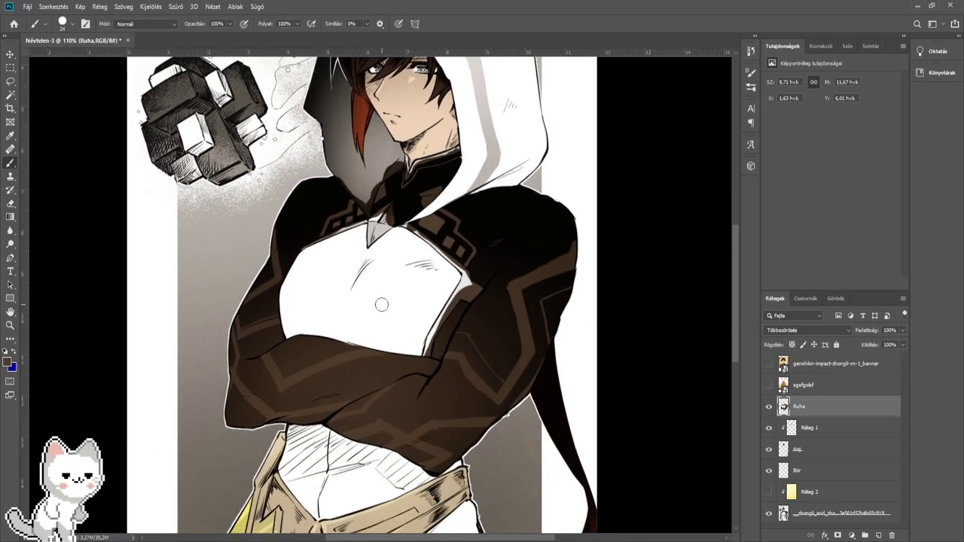
scroll(381, 305, down, 2)
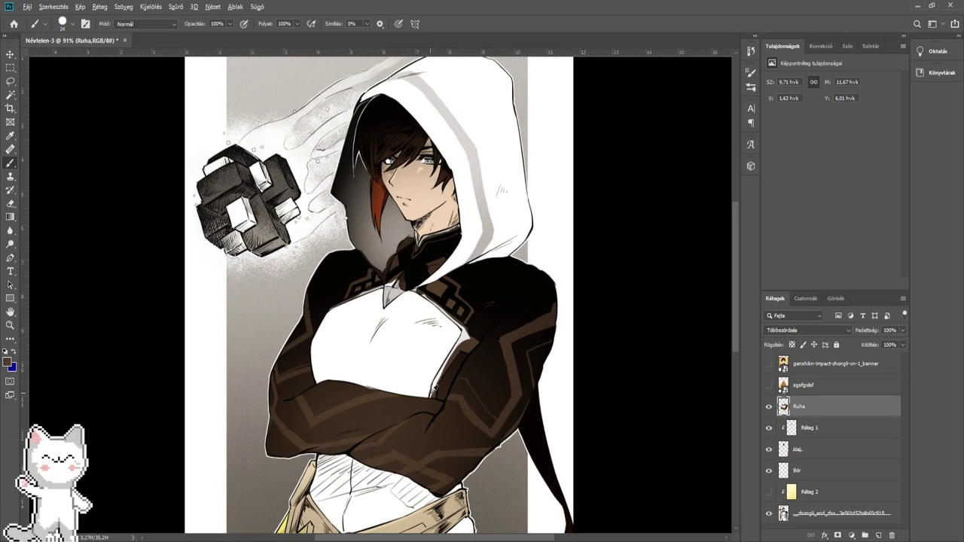
scroll(437, 392, up, 3)
click(769, 384)
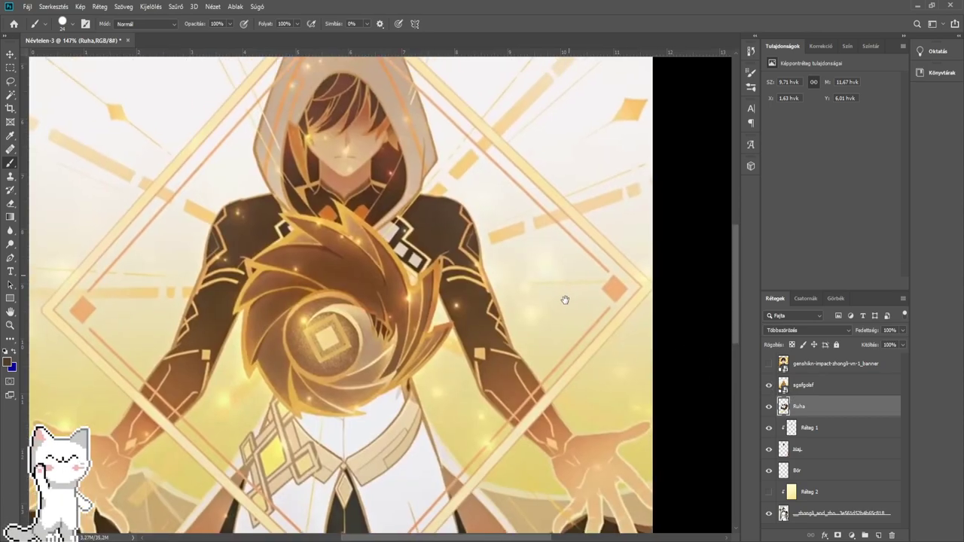
scroll(480, 365, up, 2)
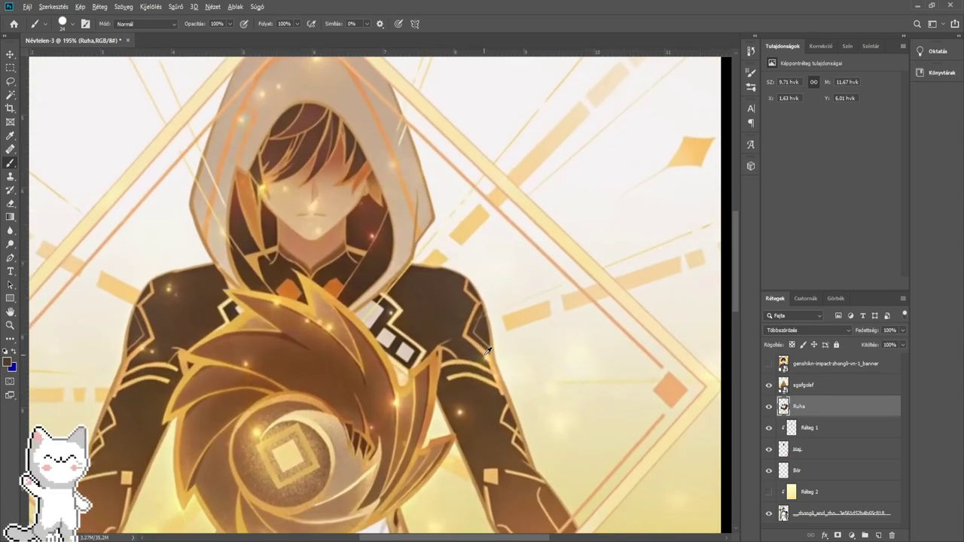
alt+click(487, 350)
click(769, 387)
- Paint the wide sleeve stripe gold from the outer shoulder edge inward, using brush sizes 10 and 20
scroll(595, 312, up, 5)
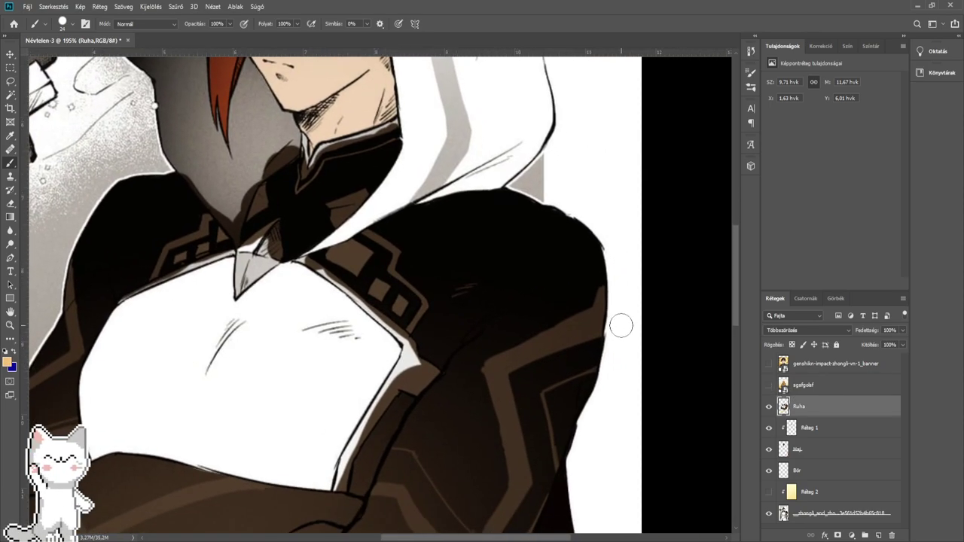
scroll(582, 298, up, 1)
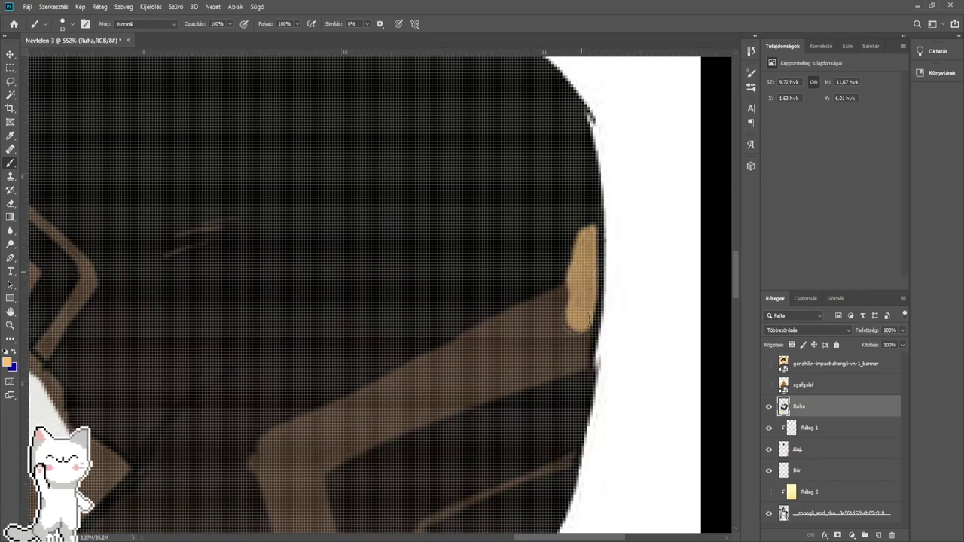
drag(574, 358, 464, 396)
alt+right_click(504, 359)
drag(549, 329, 563, 318)
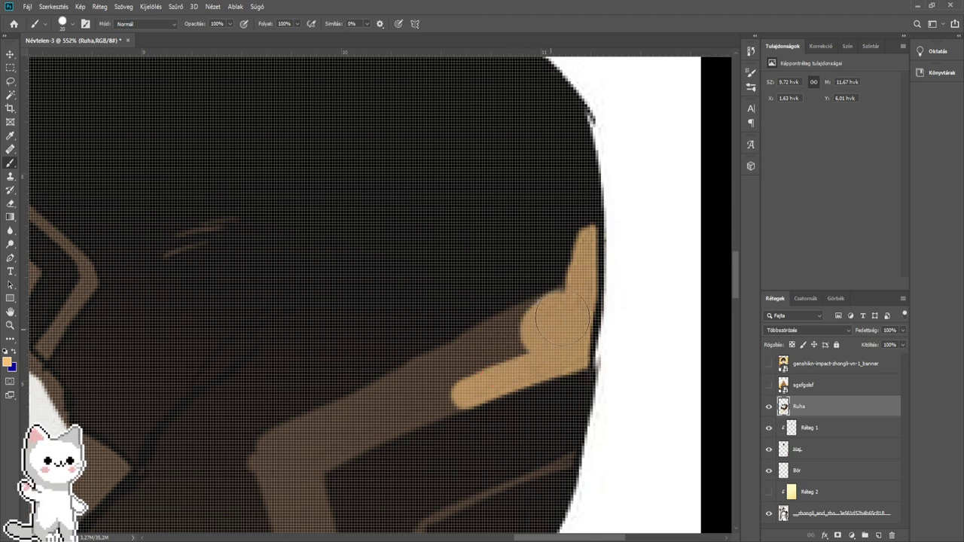
drag(468, 369, 373, 412)
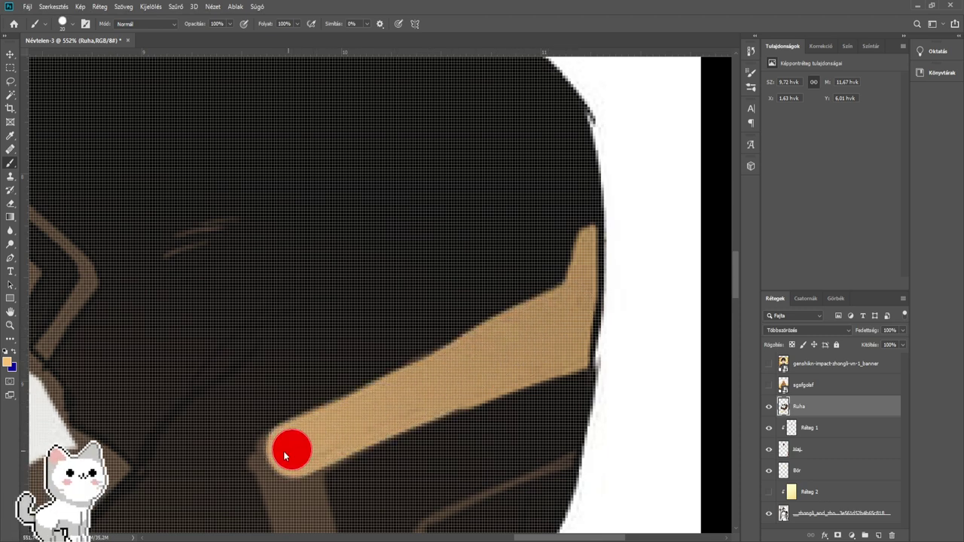
- Continue the gold around the wide stripe's bend and down the upper arm to its lower corner, reducing the brush to 13
drag(269, 461, 314, 291)
mouse_move(322, 340)
mouse_down()
mouse_move(354, 471)
mouse_move(364, 274)
mouse_up()
scroll(356, 242, up, 2)
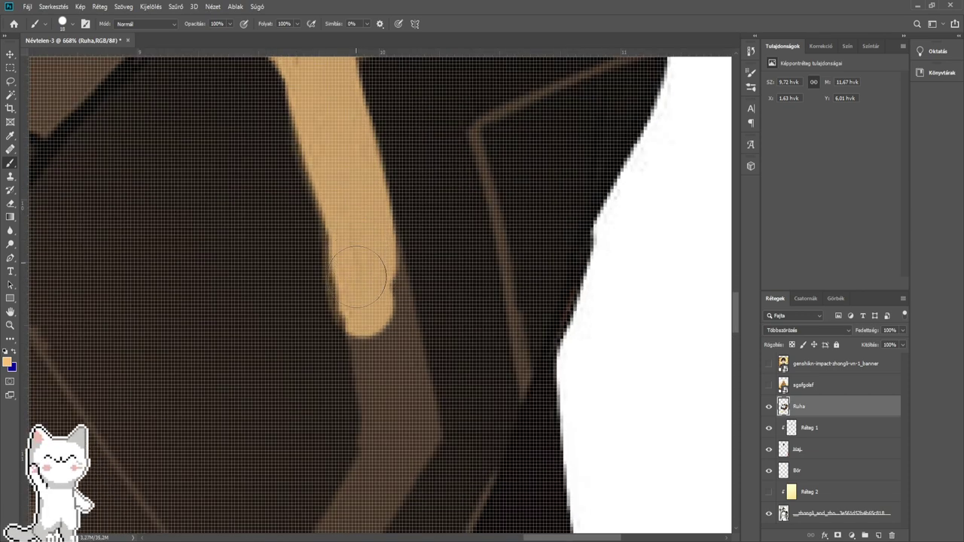
drag(373, 316, 388, 388)
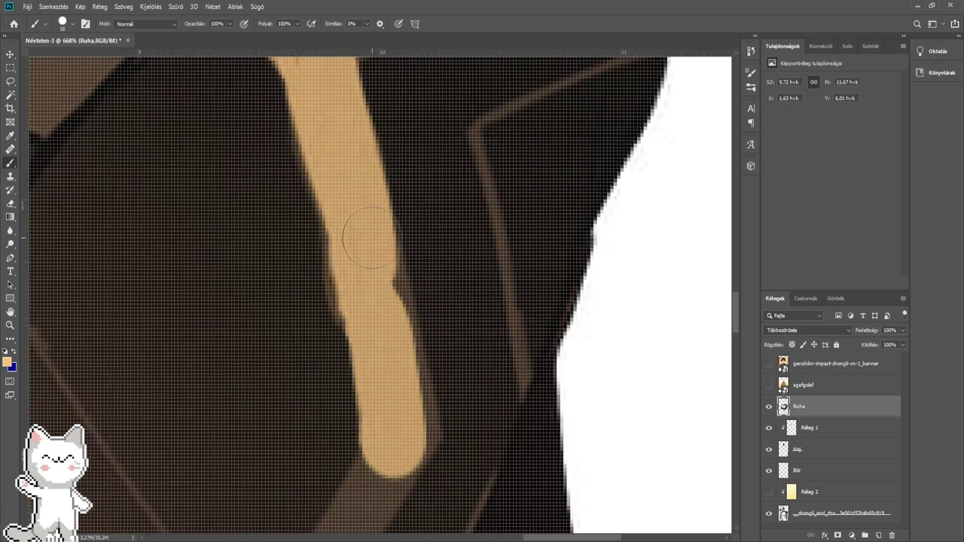
mouse_move(409, 428)
mouse_down()
mouse_move(383, 472)
mouse_move(441, 260)
mouse_move(404, 329)
mouse_up()
drag(342, 409, 416, 287)
click(350, 382)
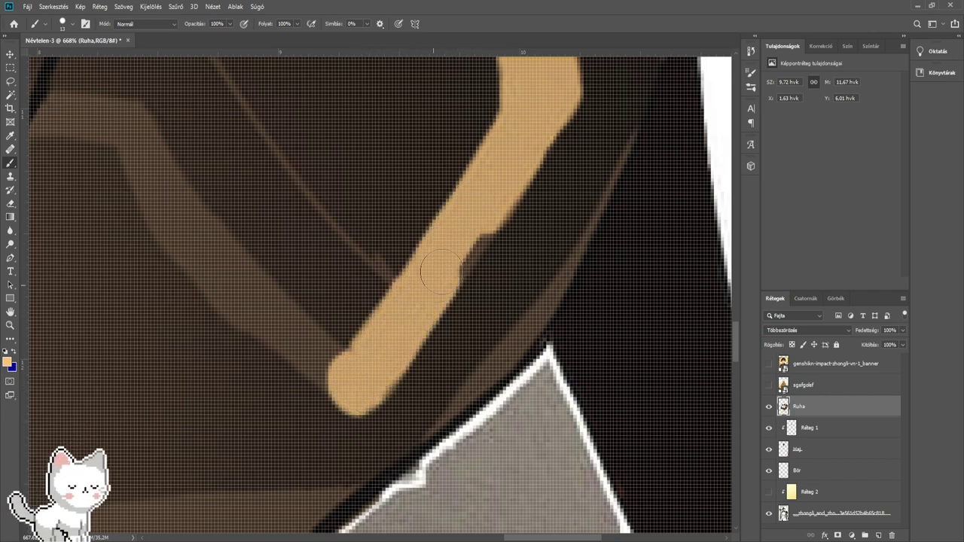
- Trace the thin angled line beside the wide stripe, near the sleeve's outer edge, in gold with brush size 5
scroll(500, 181, down, 3)
drag(488, 190, 385, 394)
drag(429, 257, 408, 355)
scroll(470, 287, up, 3)
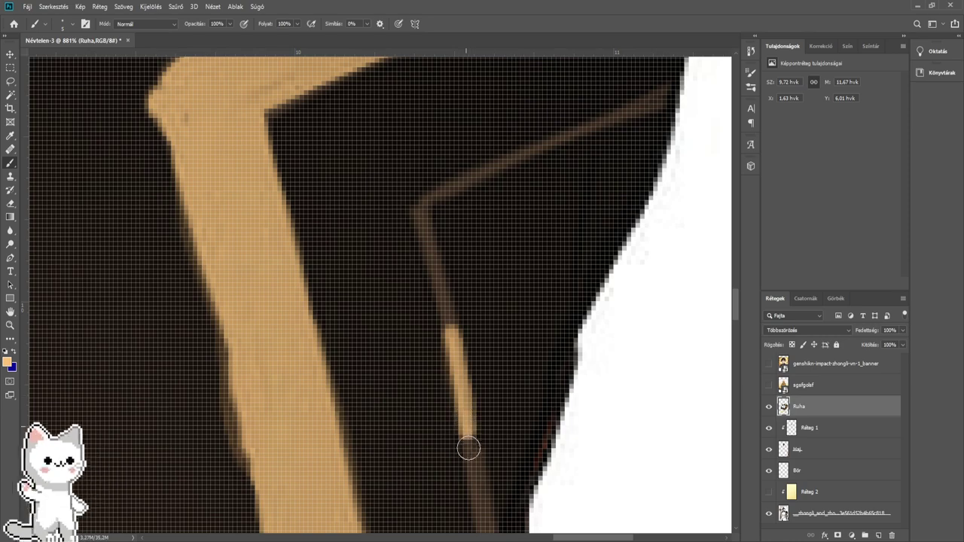
drag(468, 449, 467, 357)
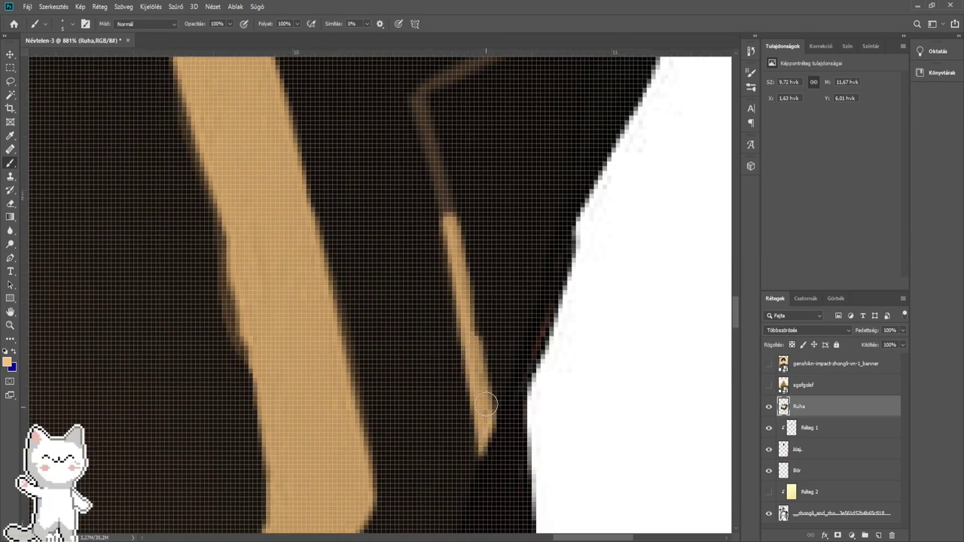
mouse_move(462, 182)
mouse_down()
mouse_move(478, 398)
mouse_move(442, 351)
mouse_move(443, 307)
mouse_up()
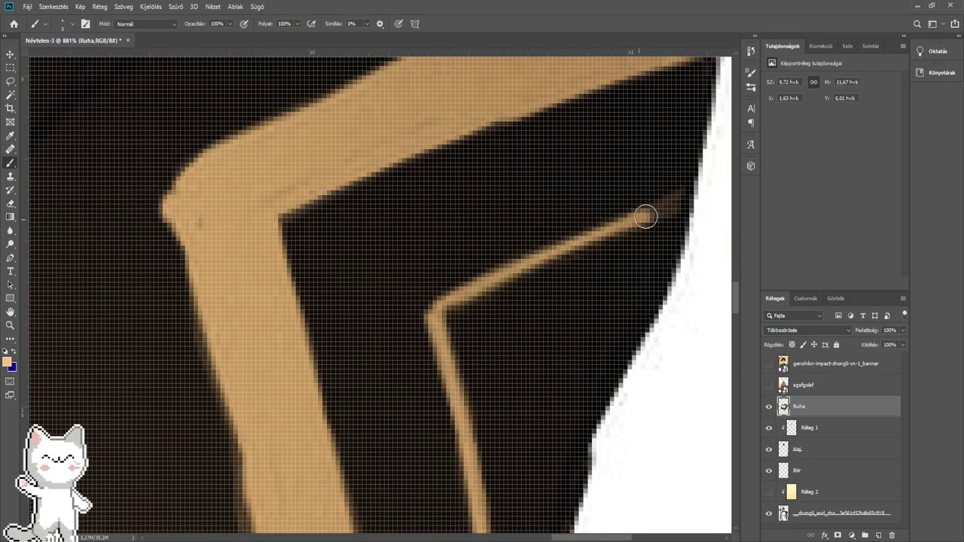
- Paint the stepped border around the square ornaments on the chest gold with brush size 5
scroll(681, 200, down, 9)
drag(508, 188, 507, 359)
drag(500, 255, 542, 339)
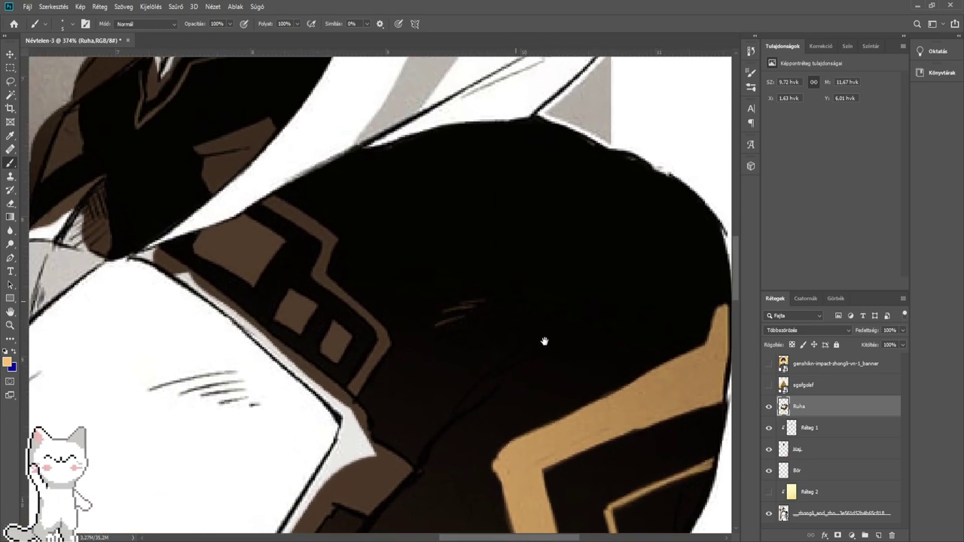
drag(242, 237, 280, 280)
scroll(280, 279, up, 5)
mouse_move(308, 219)
mouse_down()
mouse_move(280, 210)
mouse_move(430, 279)
mouse_move(463, 324)
mouse_move(355, 269)
mouse_move(294, 215)
mouse_up()
mouse_move(459, 346)
mouse_down()
mouse_move(434, 259)
mouse_move(387, 334)
mouse_move(490, 403)
mouse_move(531, 448)
mouse_up()
drag(531, 448, 445, 248)
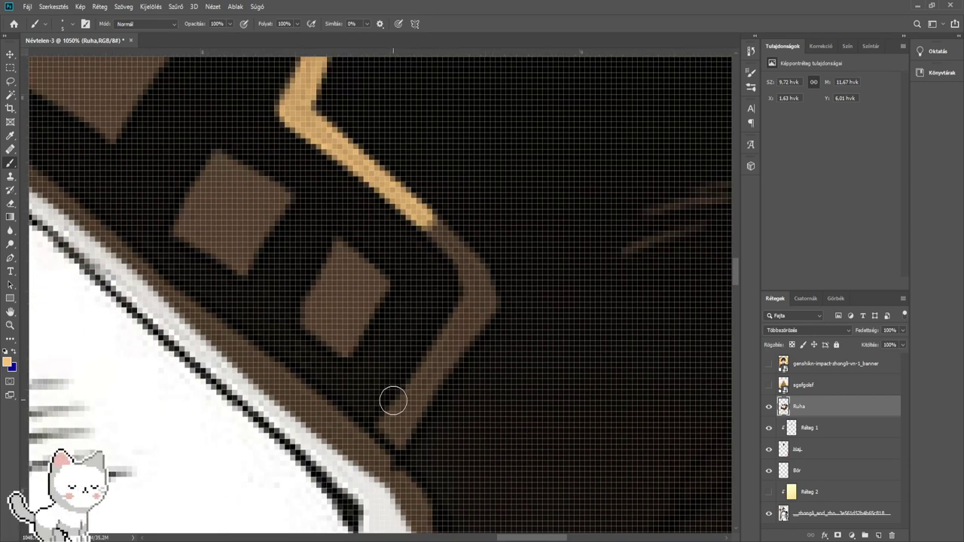
drag(388, 443, 478, 309)
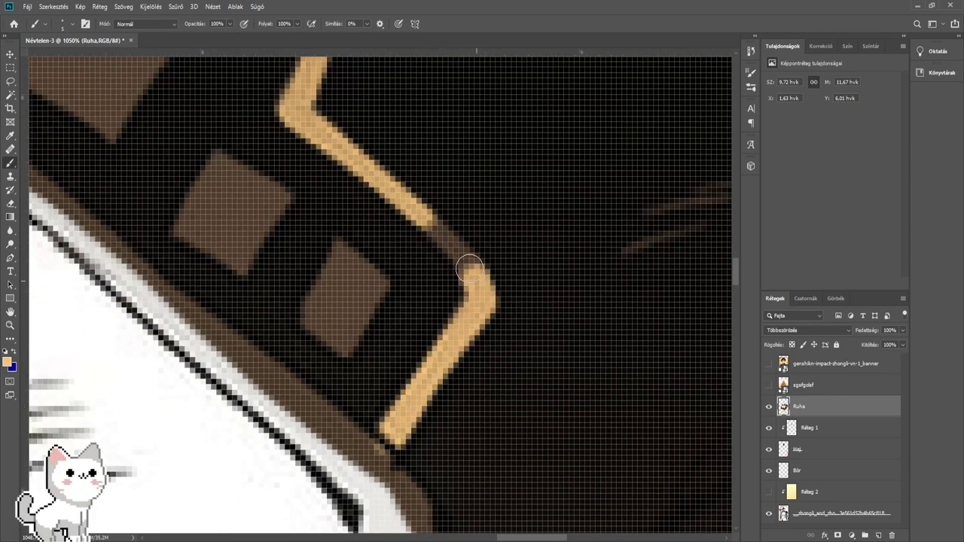
drag(469, 268, 402, 209)
- Trace the thin curved line from the inner sleeve seam down to the wide stripe in gold with brush size 3
scroll(410, 215, down, 6)
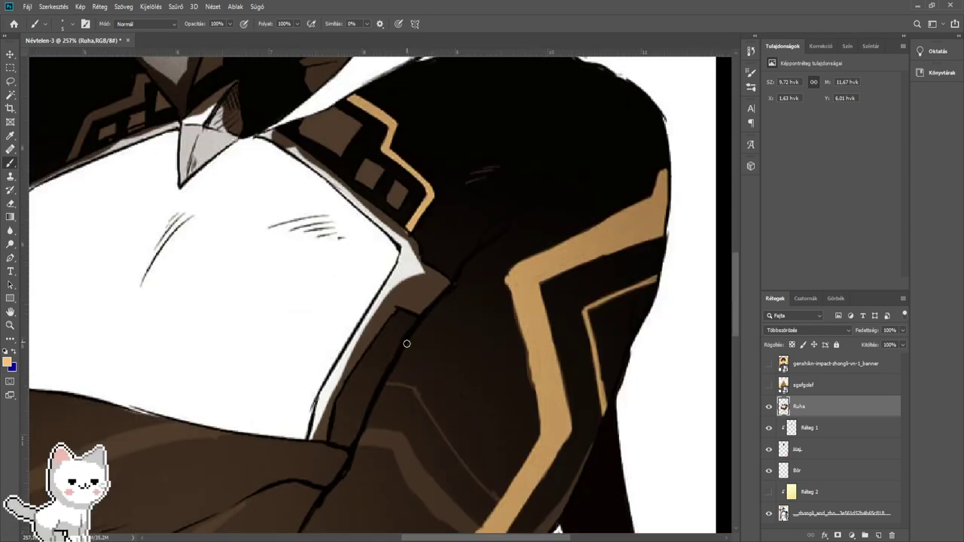
scroll(406, 343, up, 5)
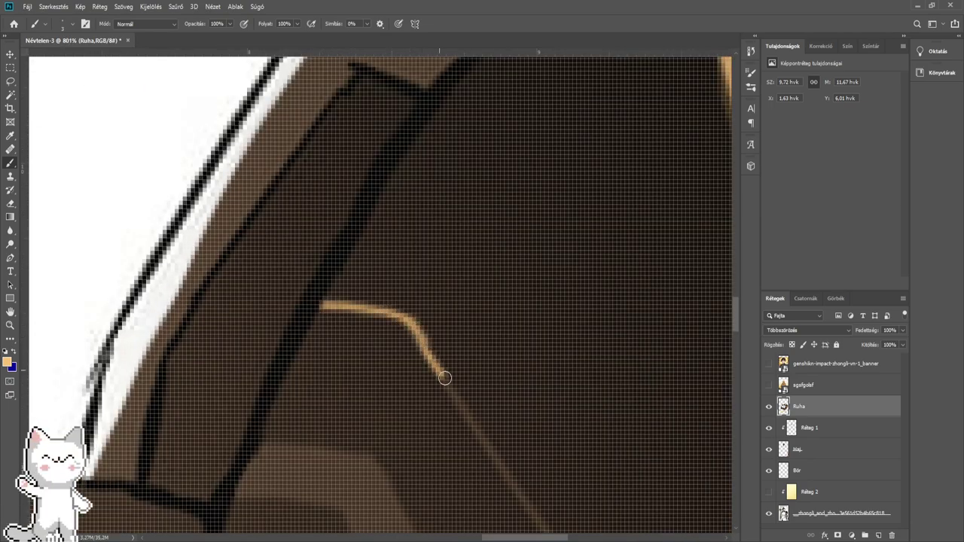
drag(445, 377, 456, 395)
drag(513, 463, 380, 292)
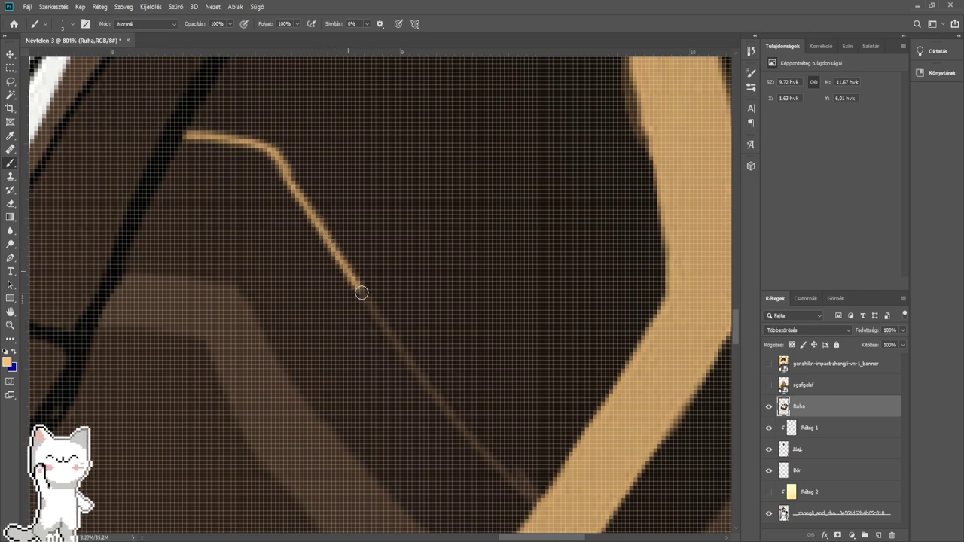
drag(426, 384, 363, 299)
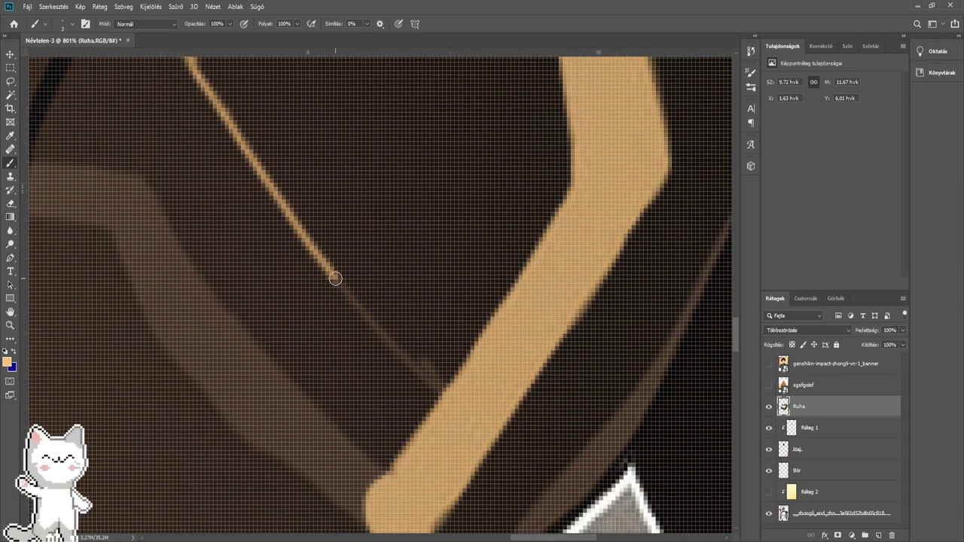
scroll(408, 268, down, 3)
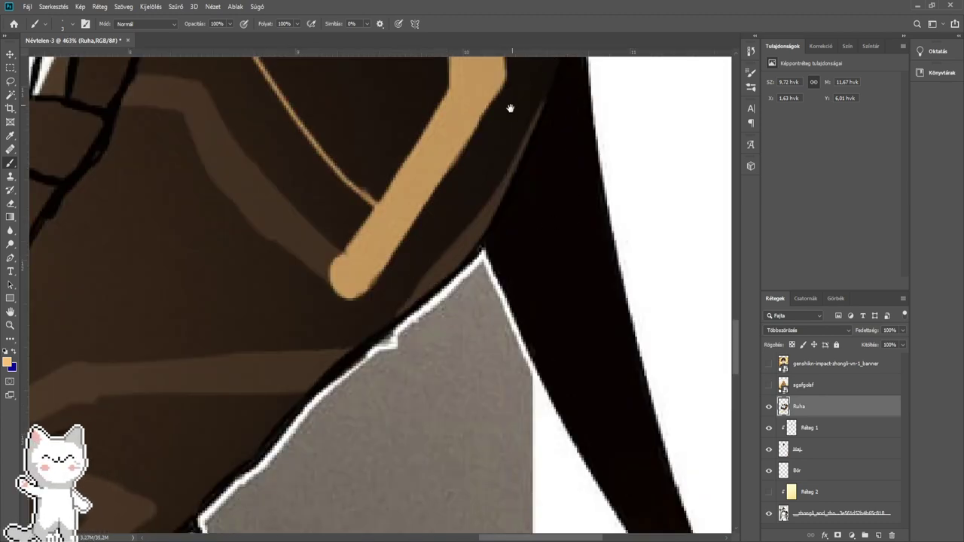
- Paint the angular stripe at the elbow tip above the belt gold, enlarging the brush to 12 for its interior
drag(510, 108, 459, 203)
drag(78, 302, 406, 195)
drag(367, 411, 438, 235)
scroll(458, 339, up, 3)
scroll(457, 338, up, 2)
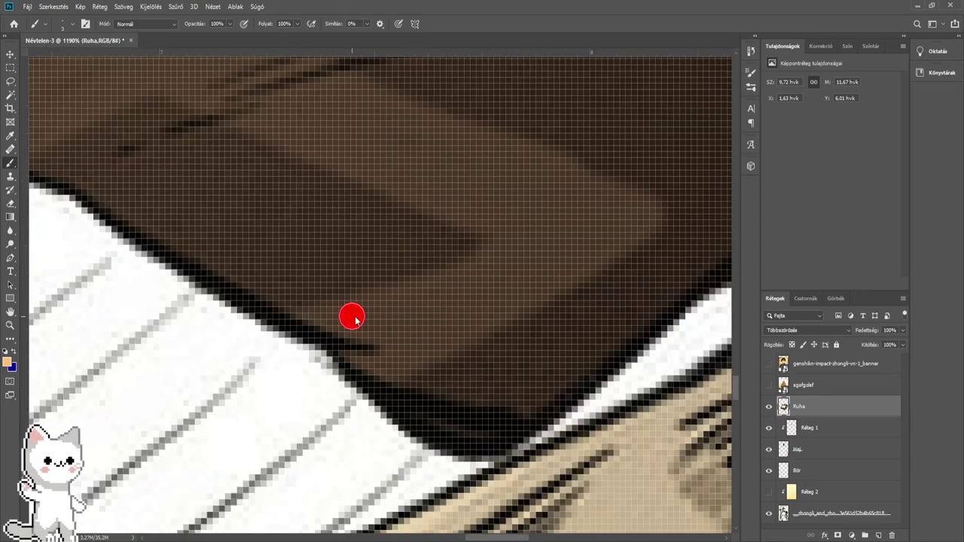
mouse_move(314, 320)
mouse_down()
mouse_move(381, 375)
mouse_move(398, 372)
mouse_move(474, 310)
mouse_move(382, 345)
mouse_move(338, 321)
mouse_move(445, 290)
mouse_move(612, 216)
mouse_move(640, 215)
mouse_move(425, 339)
mouse_move(481, 320)
mouse_move(637, 230)
mouse_up()
mouse_move(632, 233)
mouse_down()
mouse_move(502, 343)
mouse_move(381, 322)
mouse_move(70, 170)
mouse_move(473, 329)
mouse_up()
drag(398, 306, 439, 321)
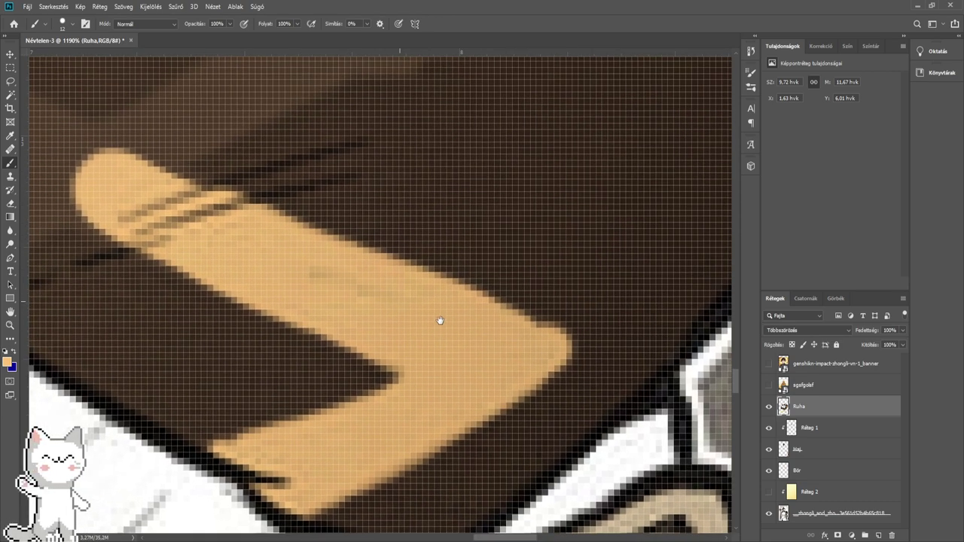
- Paint the crossing zigzag stripe along the sleeve's lower edge, next to the elbow stripe above the belt, gold
drag(275, 243, 363, 329)
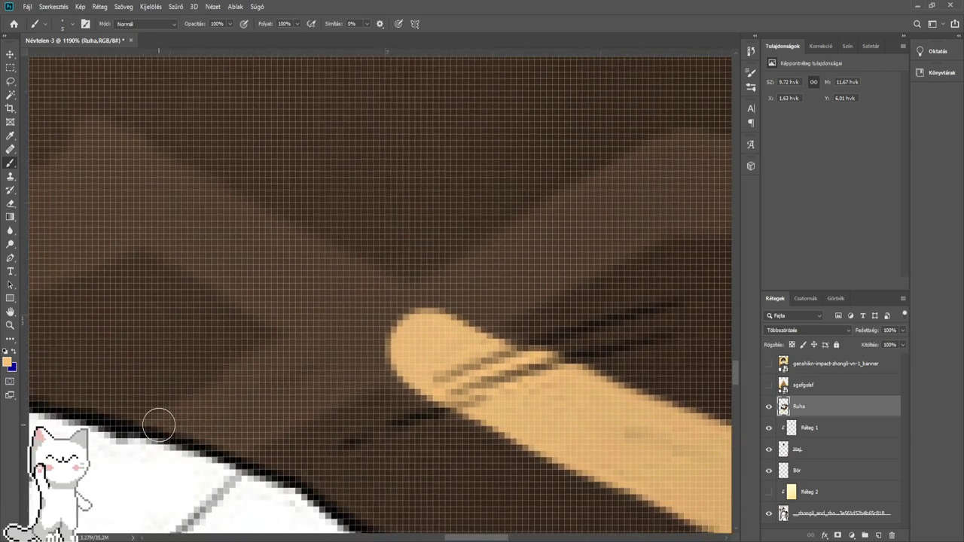
mouse_move(158, 425)
mouse_down()
mouse_move(239, 443)
mouse_move(254, 432)
mouse_move(201, 414)
mouse_move(300, 354)
mouse_move(200, 419)
mouse_up()
mouse_move(270, 393)
mouse_down()
mouse_move(465, 315)
mouse_move(683, 172)
mouse_move(669, 160)
mouse_move(587, 198)
mouse_move(440, 295)
mouse_move(324, 317)
mouse_move(333, 311)
mouse_move(314, 312)
mouse_move(170, 199)
mouse_move(106, 167)
mouse_up()
drag(28, 200, 450, 260)
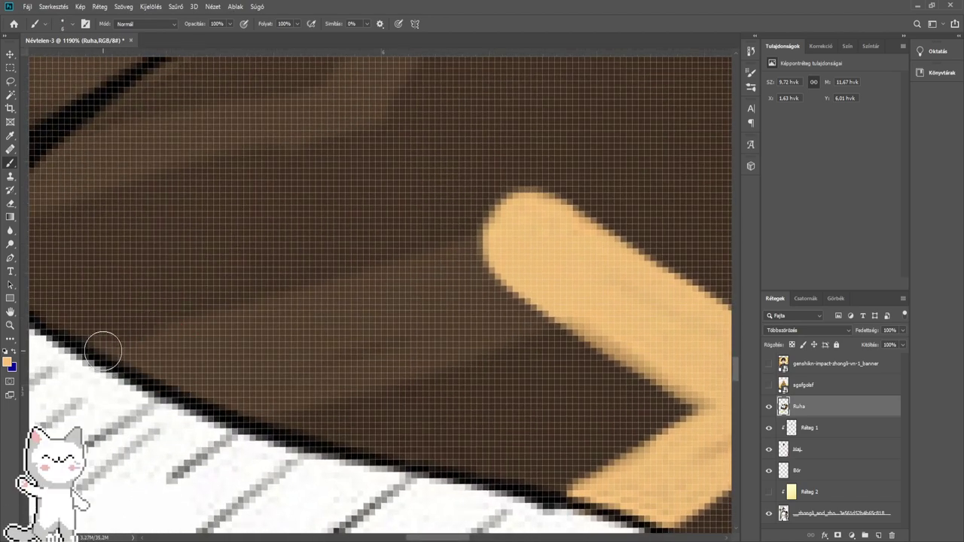
mouse_move(103, 350)
mouse_down()
mouse_move(257, 414)
mouse_move(298, 385)
mouse_up()
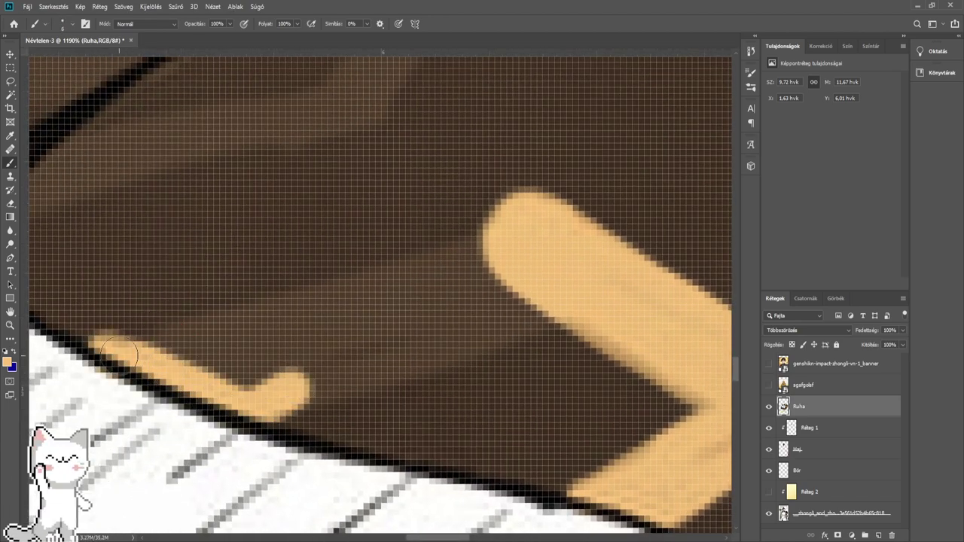
mouse_move(118, 352)
mouse_down()
mouse_move(199, 338)
mouse_move(199, 351)
mouse_move(189, 353)
mouse_move(293, 330)
mouse_move(506, 259)
mouse_up()
mouse_move(247, 377)
mouse_down()
mouse_move(373, 352)
mouse_move(549, 297)
mouse_up()
scroll(315, 344, down, 3)
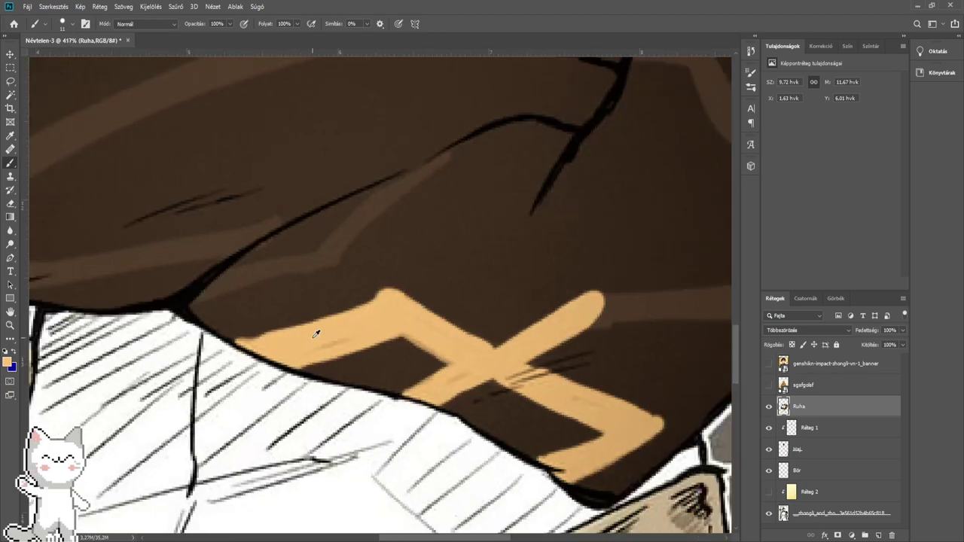
- Paint the straight stripe from the zigzag crossing to the sleeve's outer outline gold, using brush size 11 for the main fill and a smaller brush for the edge
drag(506, 341, 264, 339)
scroll(339, 306, up, 3)
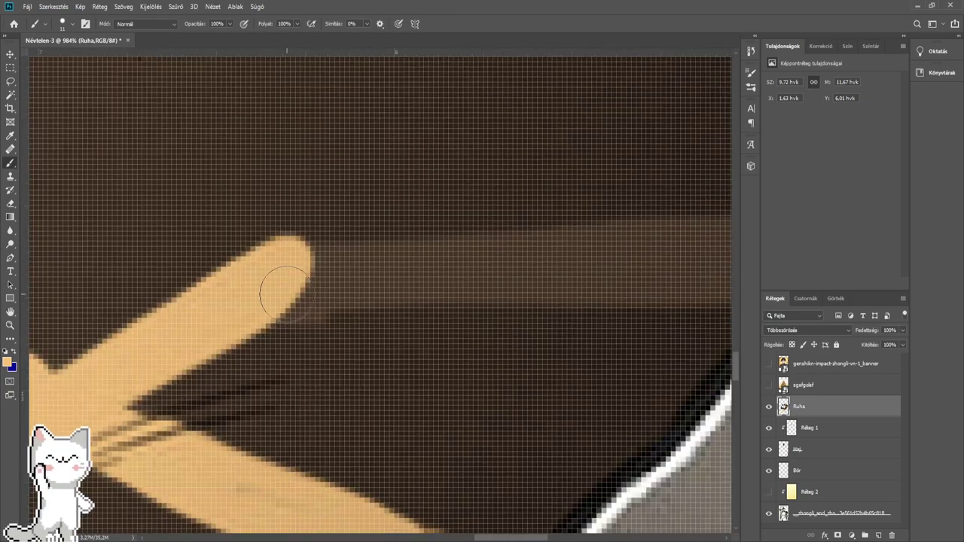
mouse_move(302, 292)
mouse_down()
mouse_move(312, 269)
mouse_move(430, 264)
mouse_move(373, 267)
mouse_up()
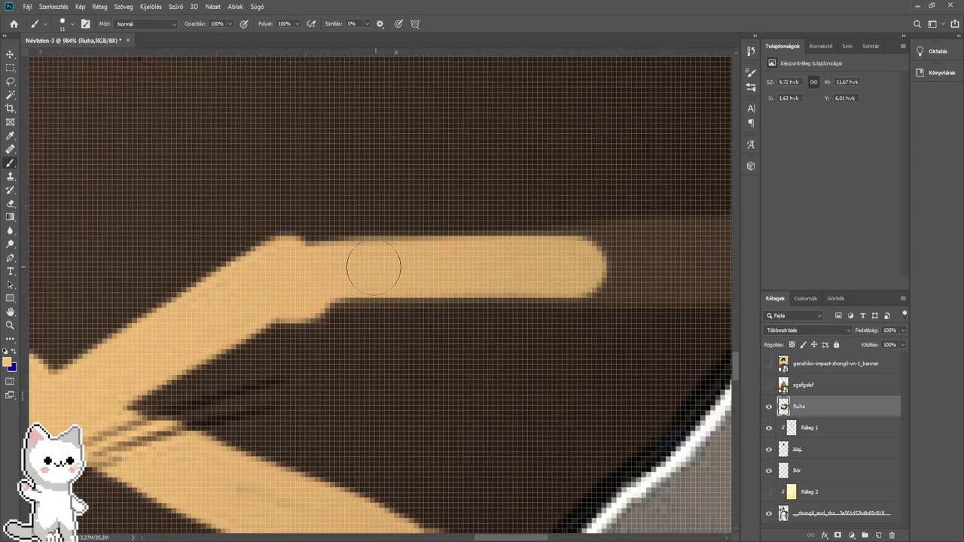
drag(458, 275, 299, 275)
drag(187, 272, 619, 272)
drag(619, 273, 364, 332)
click(421, 299)
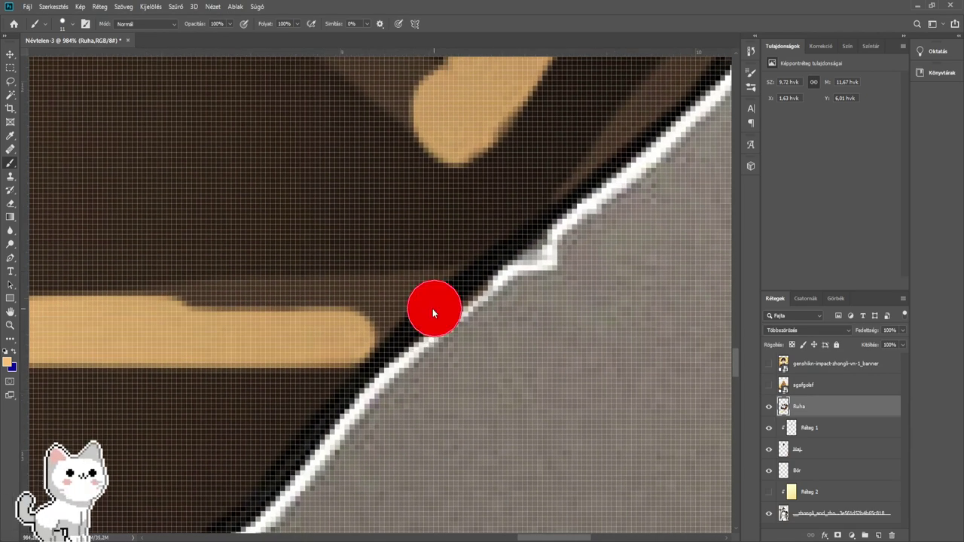
drag(452, 287, 384, 325)
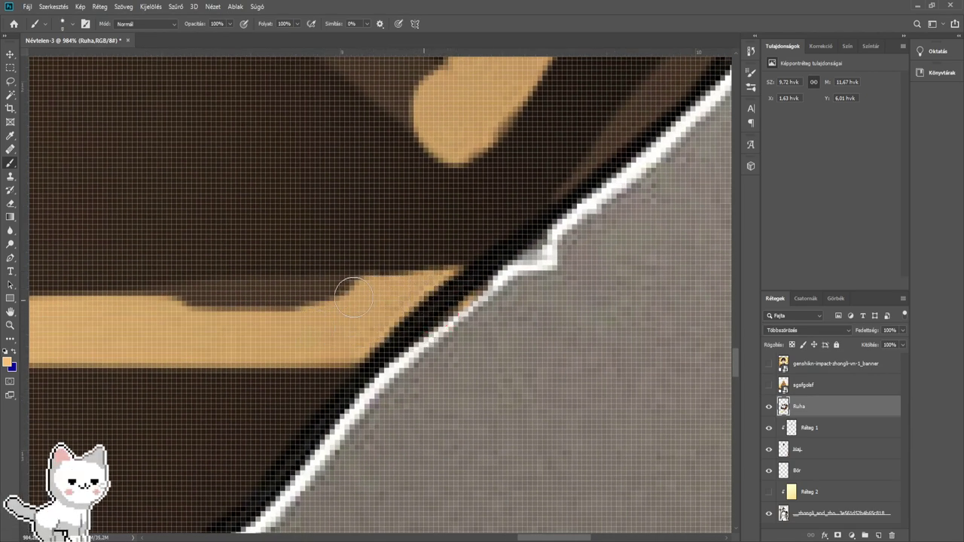
mouse_move(353, 296)
mouse_down()
mouse_move(67, 315)
mouse_move(53, 295)
mouse_up()
drag(233, 320, 188, 313)
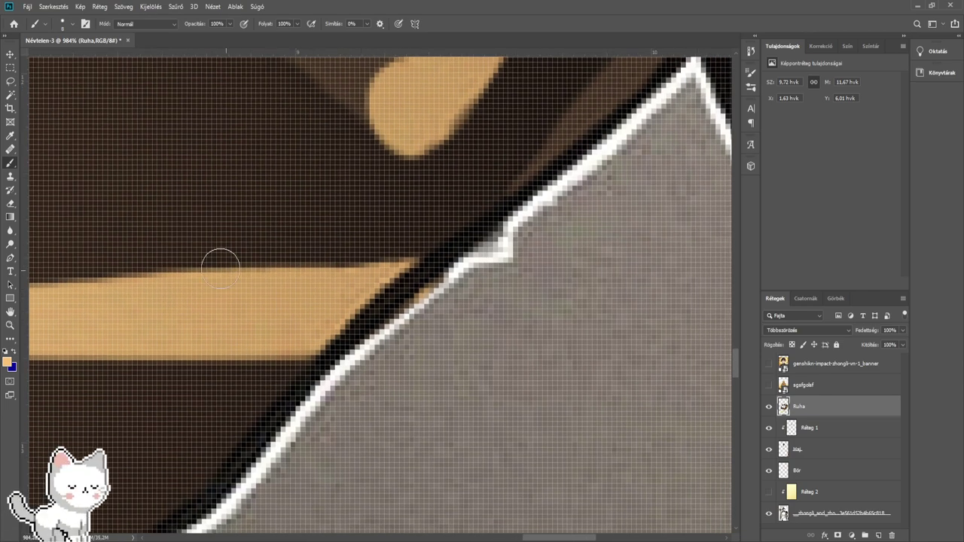
- Erase the gold spill outside the sleeve's outline at the end of the straight stripe, and return to the Brush tool
click(10, 205)
drag(424, 314, 466, 296)
scroll(478, 292, down, 5)
drag(503, 243, 478, 341)
click(10, 162)
- Paint the bent stripe from the inner sleeve seam down to the wide stripe's lower tip gold with brush size 11
scroll(296, 223, up, 4)
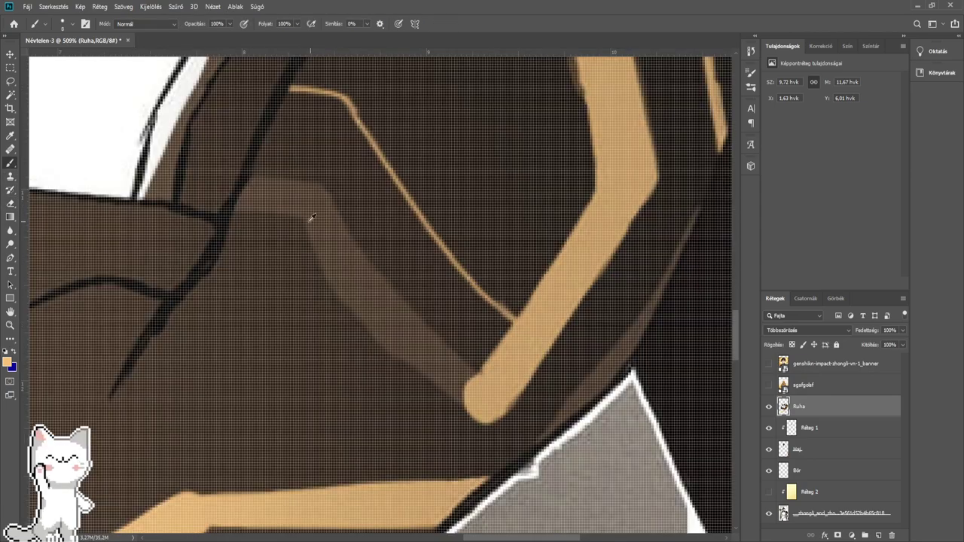
mouse_move(232, 183)
mouse_down()
mouse_move(327, 180)
mouse_move(242, 191)
mouse_move(322, 204)
mouse_move(329, 193)
mouse_move(391, 336)
mouse_move(437, 387)
mouse_move(572, 483)
mouse_up()
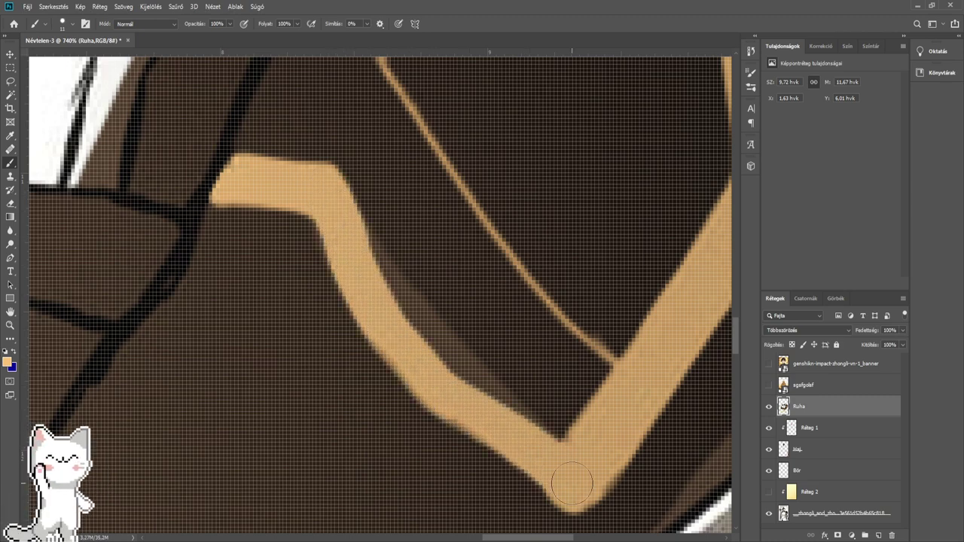
mouse_move(362, 260)
mouse_down()
mouse_move(429, 352)
mouse_move(499, 414)
mouse_up()
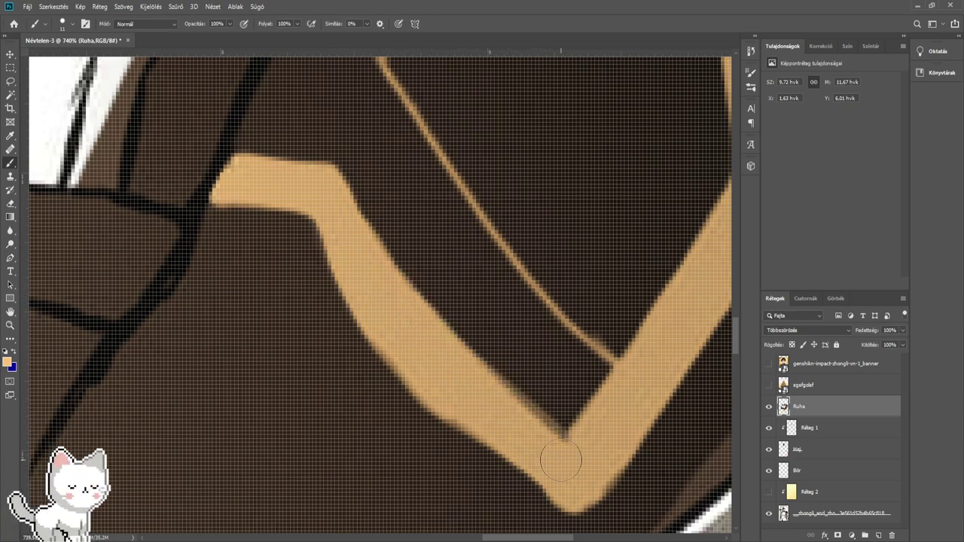
drag(449, 334, 351, 269)
scroll(365, 246, down, 2)
scroll(364, 247, up, 2)
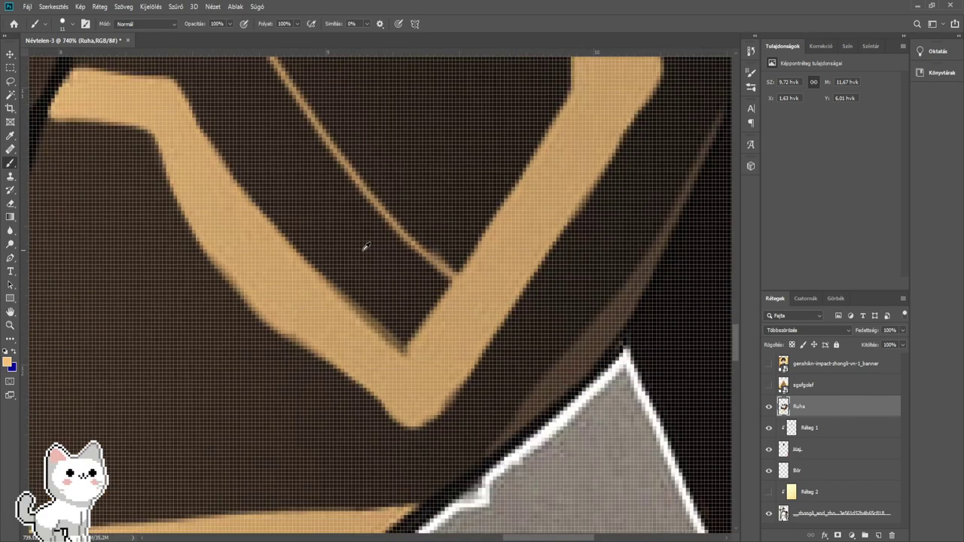
- Sample the brown with the layer in Normal mode, restore Multiply, and clean the bent stripe's inner edge with brush size 5
click(783, 301)
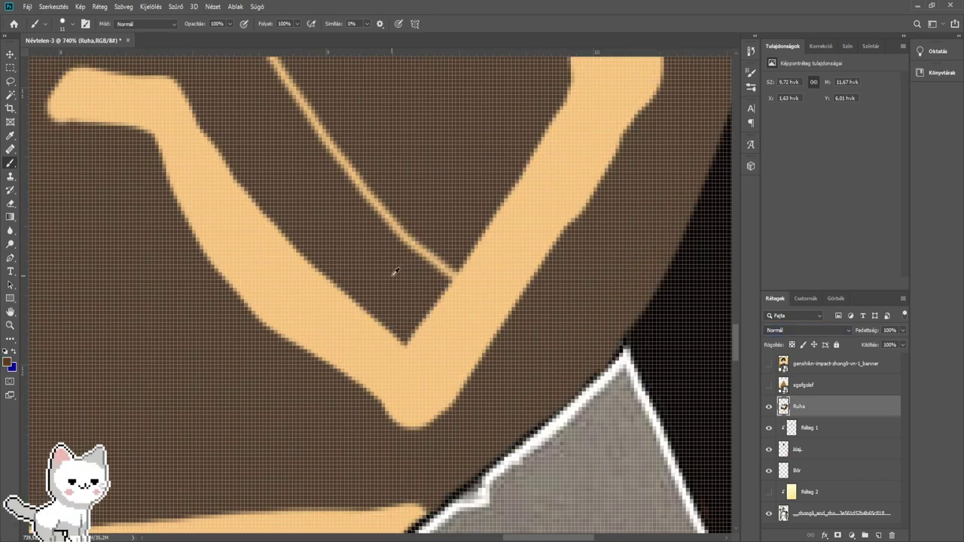
click(805, 331)
click(797, 327)
scroll(335, 285, up, 2)
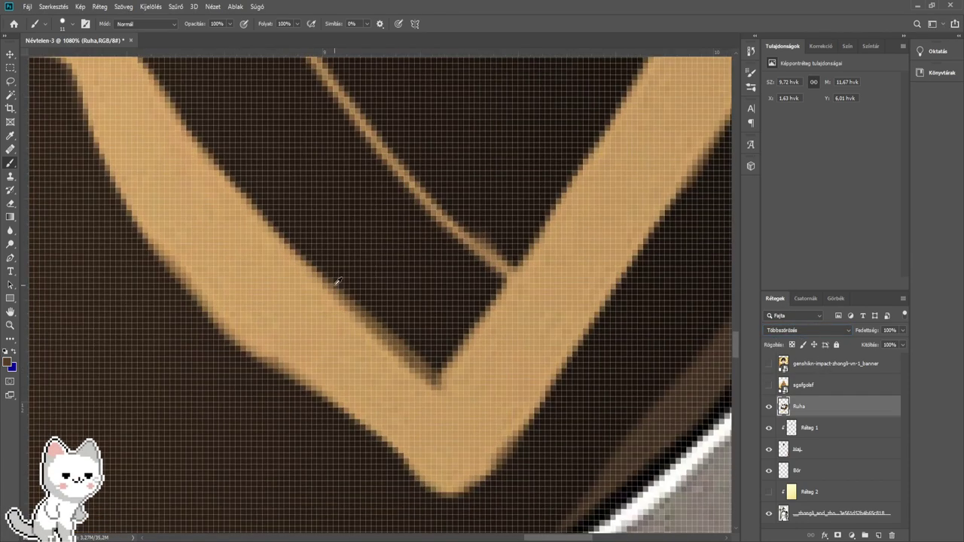
drag(377, 293, 427, 338)
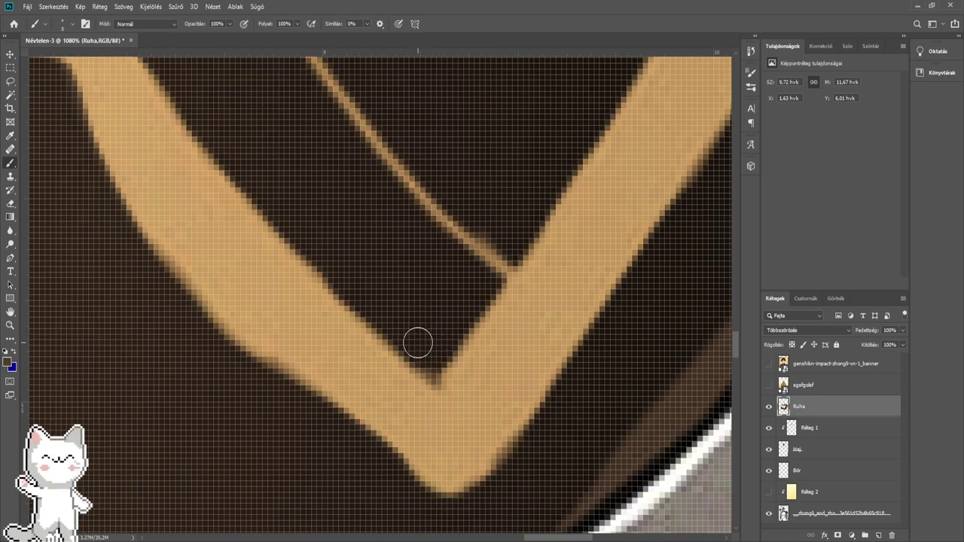
scroll(422, 307, down, 5)
- Resample the gold, restore Multiply blending, and paint the thin tapering stripe along the sleeve's outer edge with brush sizes 4, 2 and 3
drag(529, 344, 504, 340)
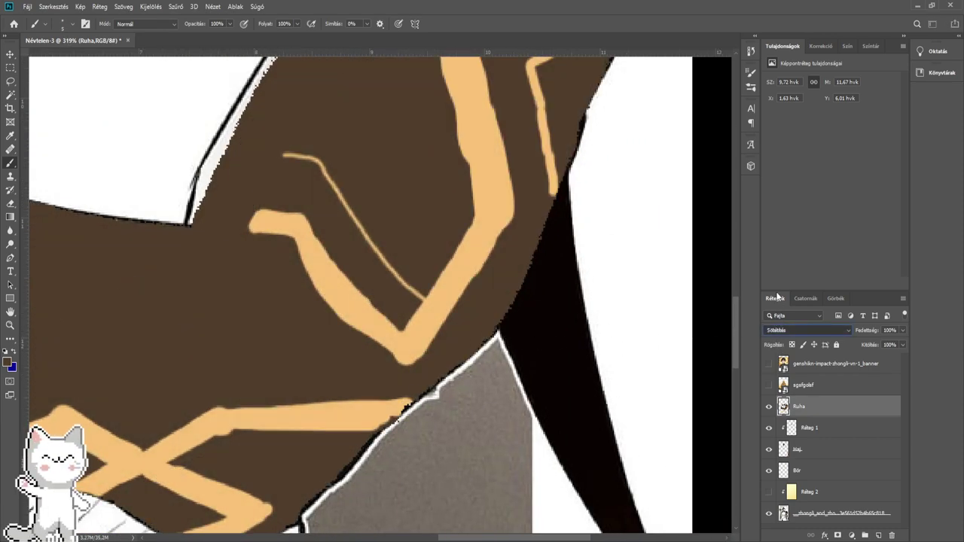
click(777, 294)
click(800, 332)
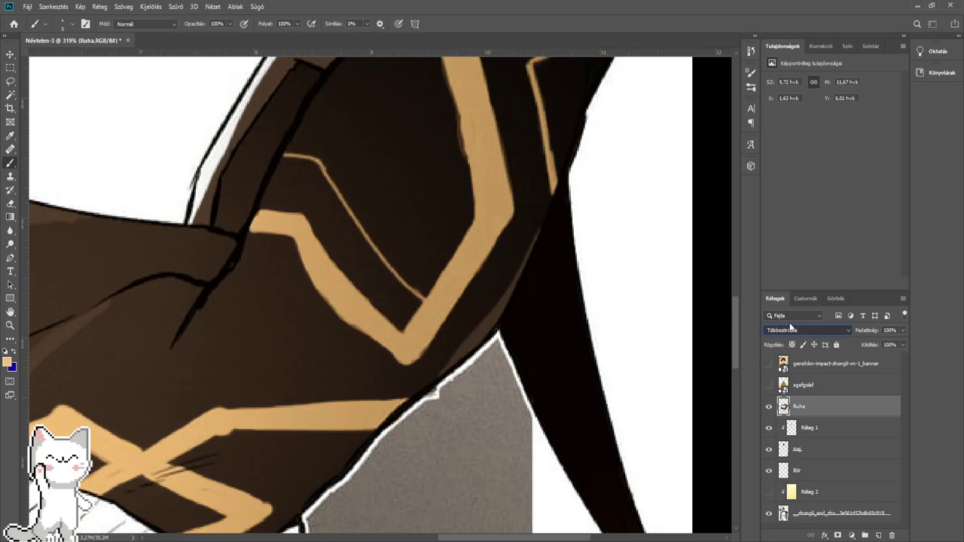
scroll(458, 347, up, 7)
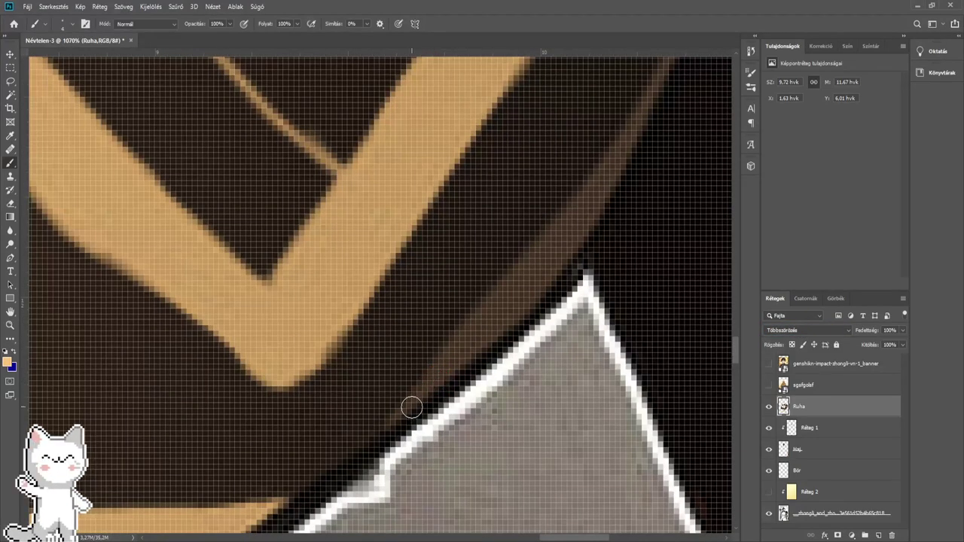
drag(438, 371, 535, 262)
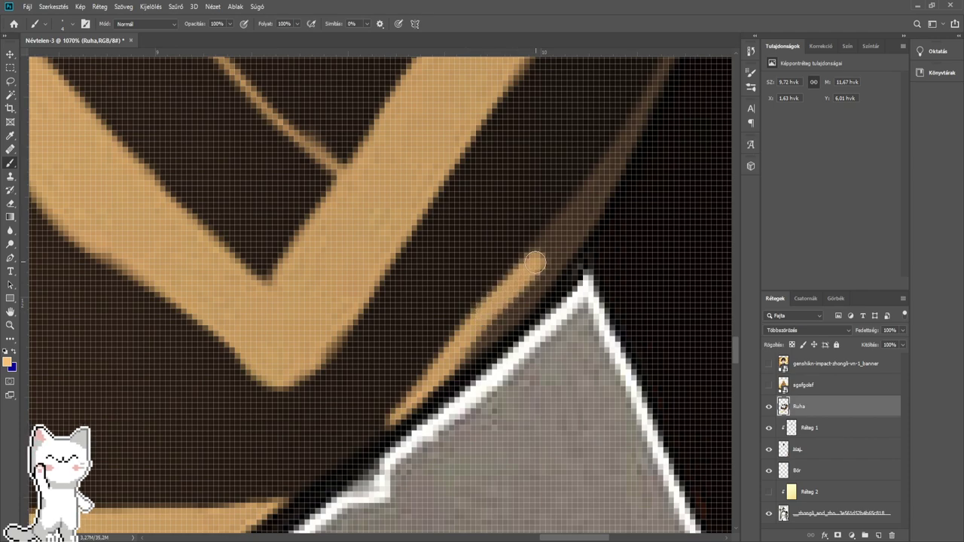
drag(482, 345, 581, 222)
mouse_move(569, 231)
mouse_down()
mouse_move(395, 381)
mouse_move(424, 341)
mouse_move(407, 397)
mouse_up()
drag(513, 260, 405, 388)
alt+right_click(443, 252)
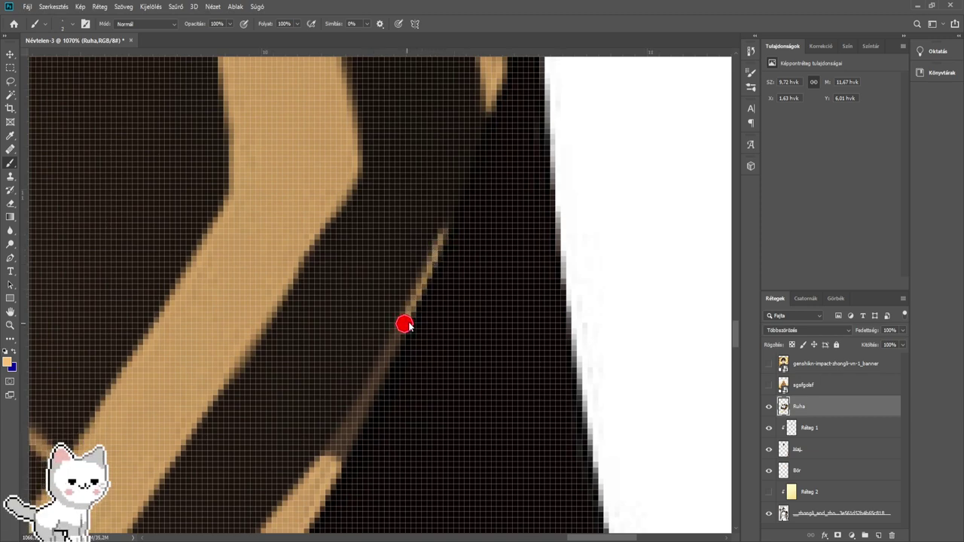
drag(352, 414, 305, 488)
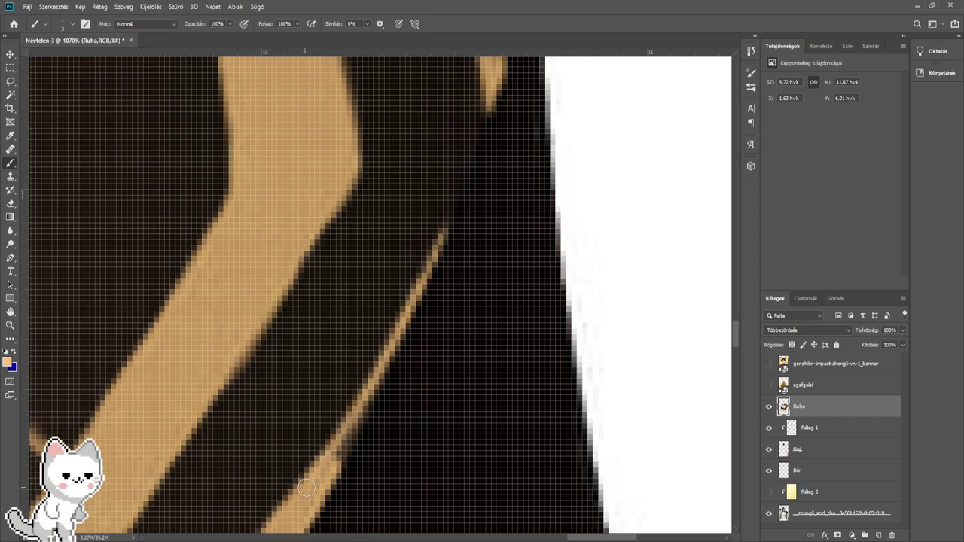
scroll(388, 354, down, 10)
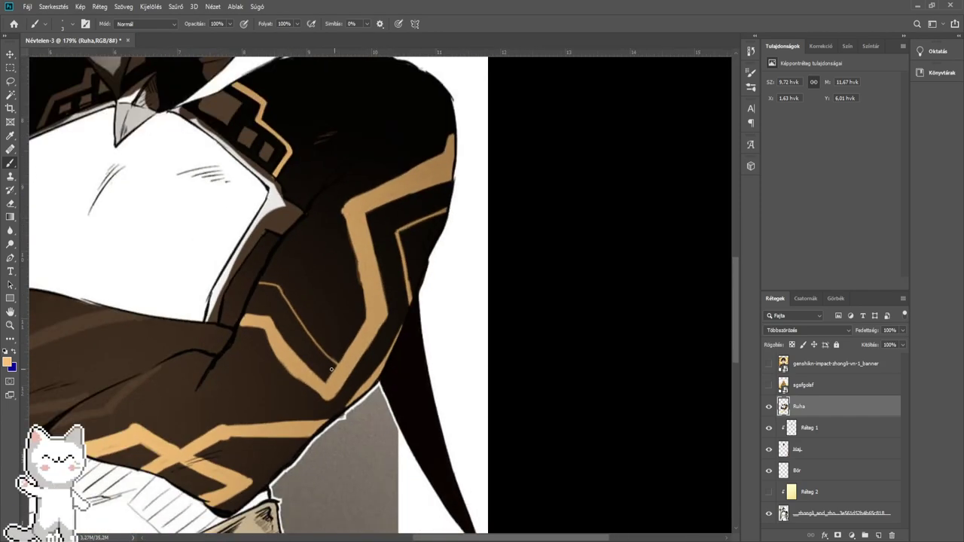
- Paint the stripe segments on both sides of the forearm's long fold line gold, up to where the stripe tapers off
mouse_move(149, 314)
mouse_down()
mouse_move(265, 364)
mouse_move(354, 312)
mouse_move(354, 323)
mouse_move(372, 319)
mouse_move(445, 386)
mouse_move(475, 361)
mouse_up()
drag(495, 345, 372, 394)
scroll(326, 422, up, 3)
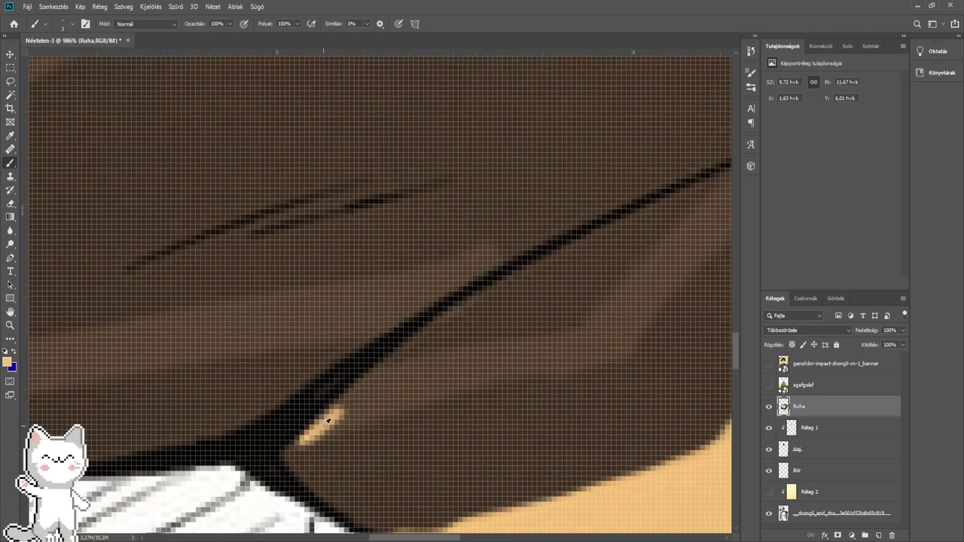
mouse_move(318, 431)
mouse_down()
mouse_move(348, 393)
mouse_move(388, 370)
mouse_up()
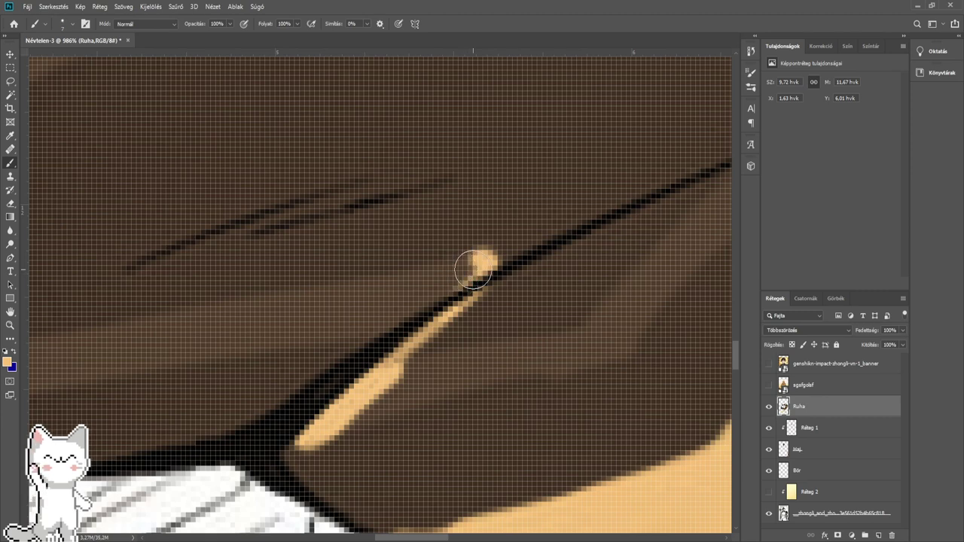
mouse_move(474, 268)
mouse_down()
mouse_move(398, 312)
mouse_move(170, 345)
mouse_move(437, 268)
mouse_up()
drag(411, 364, 362, 352)
mouse_move(294, 407)
mouse_down()
mouse_move(412, 356)
mouse_move(533, 343)
mouse_move(588, 305)
mouse_up()
mouse_move(587, 305)
mouse_down()
mouse_move(308, 406)
mouse_move(302, 418)
mouse_move(389, 316)
mouse_move(416, 301)
mouse_up()
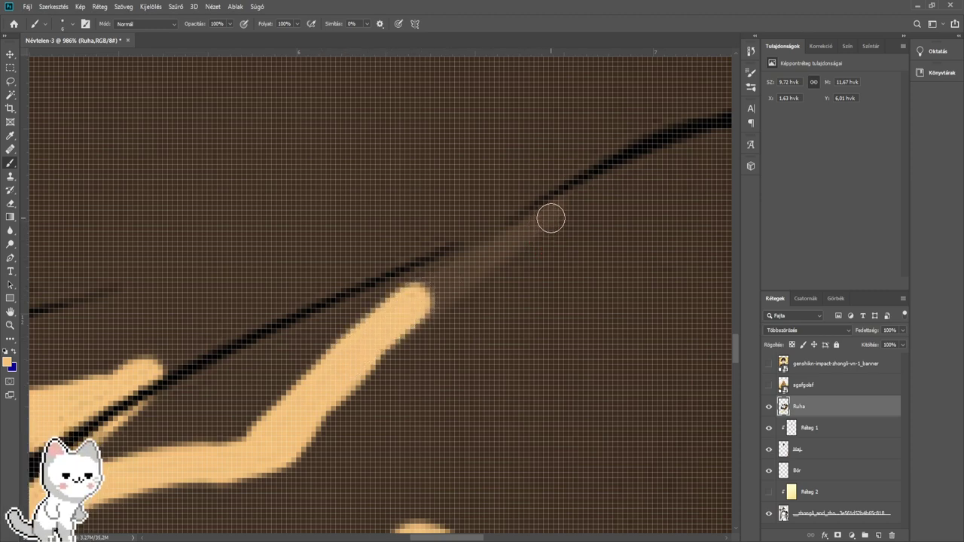
mouse_move(553, 208)
mouse_down()
mouse_move(418, 305)
mouse_move(437, 271)
mouse_move(463, 265)
mouse_move(360, 352)
mouse_move(267, 457)
mouse_move(402, 338)
mouse_move(574, 261)
mouse_up()
scroll(460, 263, down, 6)
- Extend the gold forearm stripe along the lower sleeve edge around the short fold line, with brush sizes 5 and 9
scroll(325, 367, up, 4)
scroll(325, 366, up, 6)
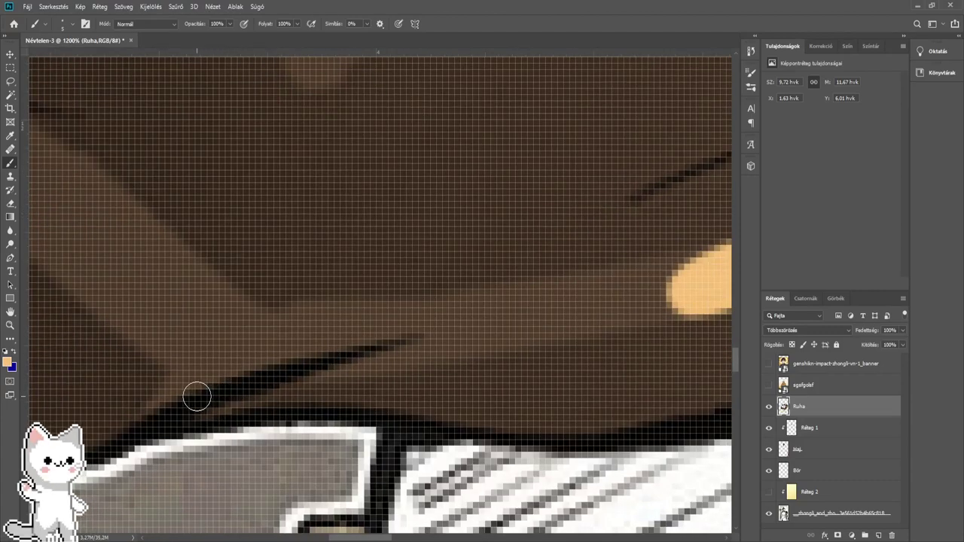
mouse_move(198, 396)
mouse_down()
mouse_move(162, 411)
mouse_move(295, 348)
mouse_move(387, 323)
mouse_move(682, 290)
mouse_up()
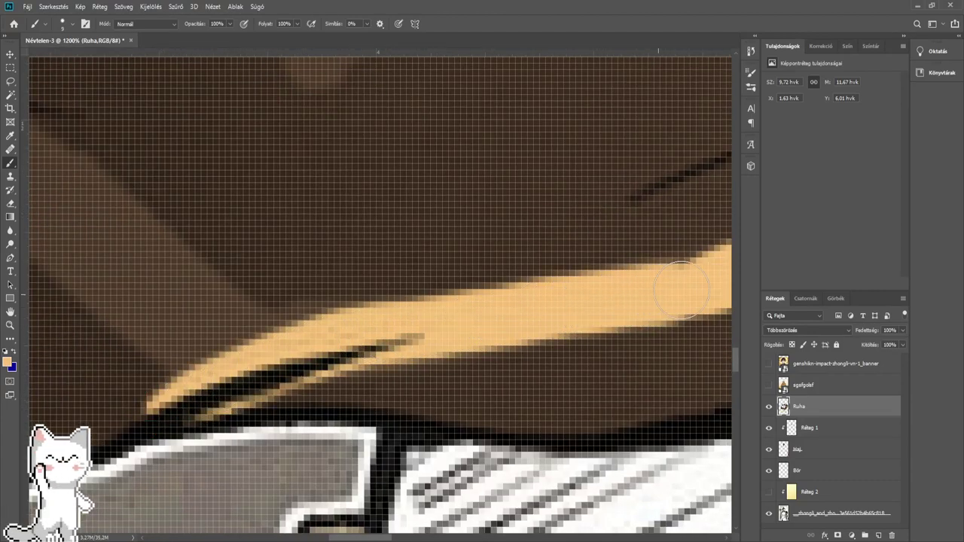
scroll(522, 294, left, 2)
- Paint the wide diagonal stripe rising from the forearm stripe toward the opposite elbow's outline gold with brush size 9
mouse_move(369, 333)
mouse_down()
mouse_move(243, 344)
mouse_move(191, 321)
mouse_move(88, 219)
mouse_move(59, 157)
mouse_move(186, 222)
mouse_move(313, 348)
mouse_up()
drag(244, 286, 291, 314)
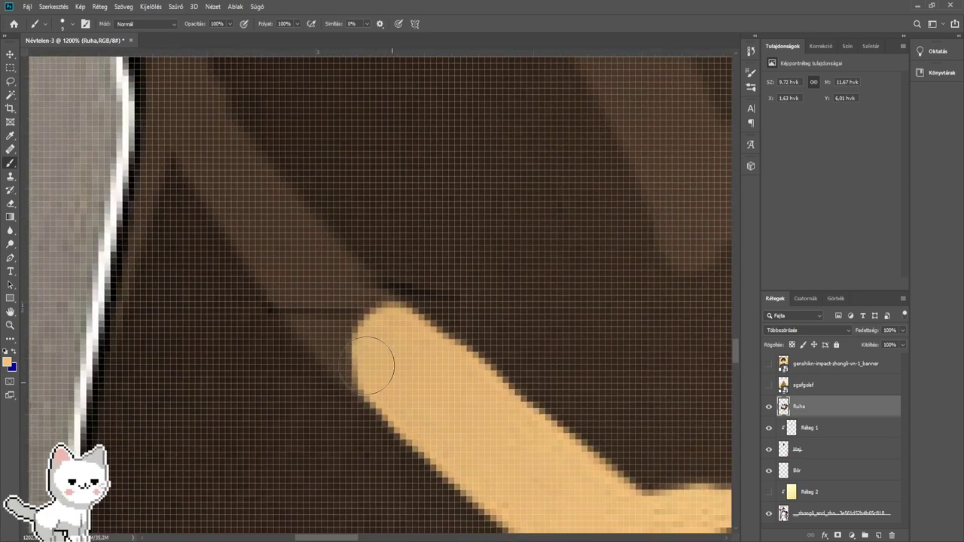
mouse_move(372, 364)
mouse_down()
mouse_move(335, 335)
mouse_move(240, 194)
mouse_move(393, 346)
mouse_up()
drag(333, 299, 343, 339)
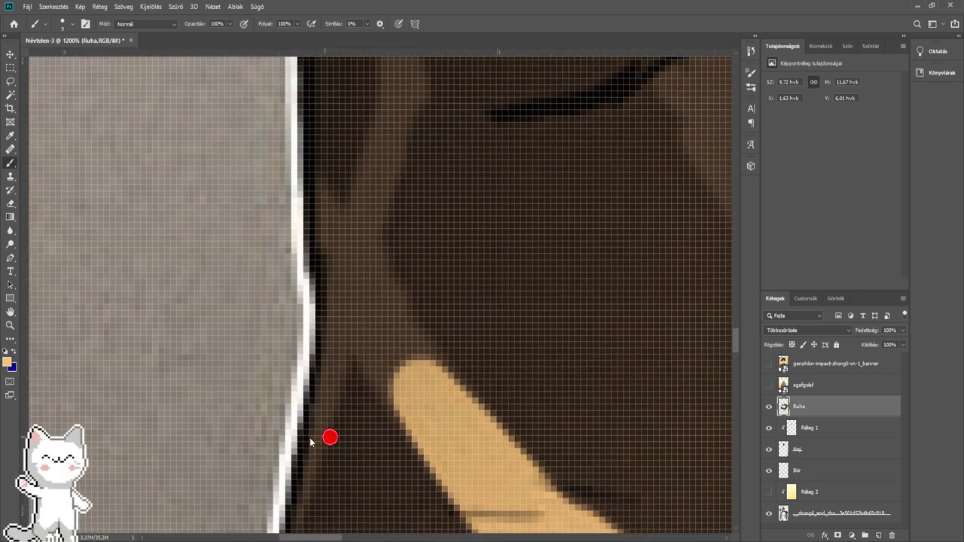
- Trace the thin line between the diagonal stripe and the opposite elbow's outline in gold with brush size 2
mouse_move(310, 442)
mouse_down()
mouse_move(330, 317)
mouse_move(371, 179)
mouse_up()
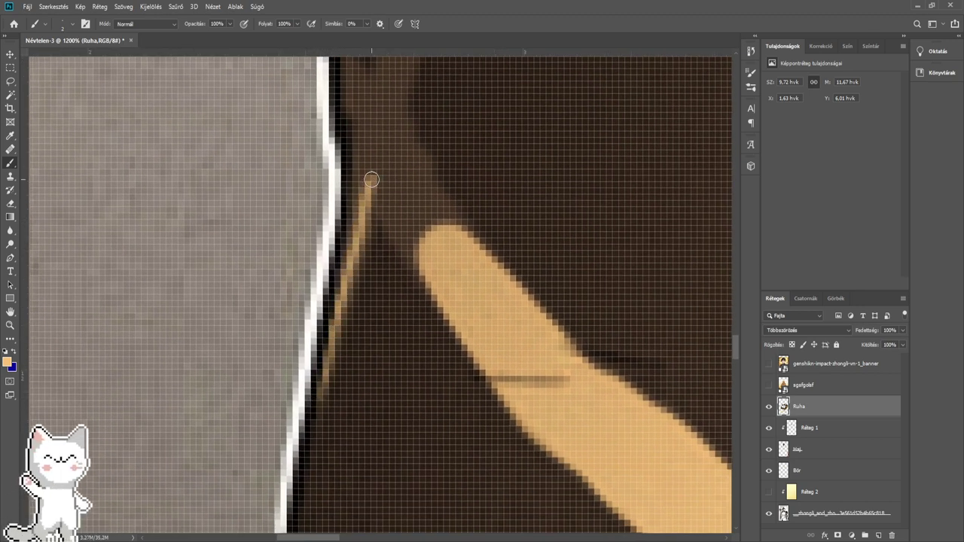
drag(341, 303, 367, 156)
mouse_move(356, 200)
mouse_down()
mouse_move(315, 373)
mouse_move(315, 242)
mouse_move(305, 215)
mouse_up()
- Paint the narrow stripe running up along the opposite sleeve's outer outline gold, enlarging the brush to size 6
drag(306, 217, 377, 373)
key(bracketright)
key(bracketright)
key(bracketright)
mouse_move(340, 333)
mouse_down()
mouse_move(389, 423)
mouse_move(373, 361)
mouse_move(354, 360)
mouse_move(395, 242)
mouse_up()
scroll(338, 303, up, 3)
scroll(394, 275, up, 4)
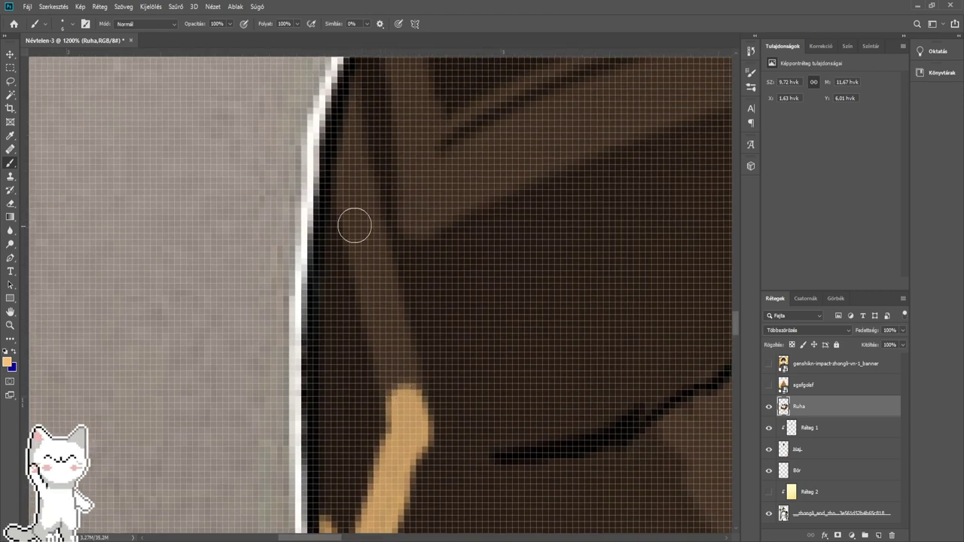
mouse_move(347, 98)
mouse_down()
mouse_move(351, 201)
mouse_move(405, 409)
mouse_up()
drag(367, 230, 380, 403)
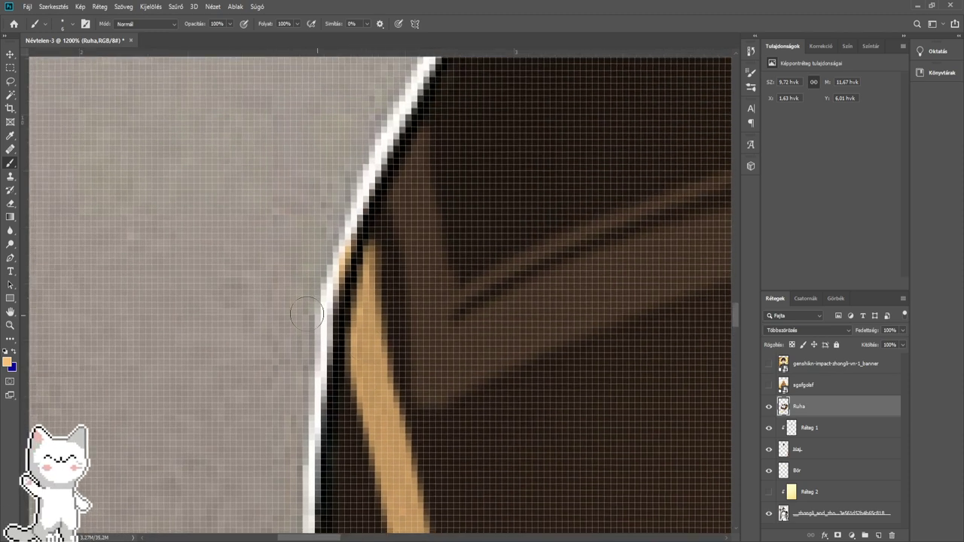
- Erase the gold spill outside the opposite sleeve's outline with eraser size 10, and return to the Brush tool
click(9, 204)
drag(317, 266, 323, 235)
drag(343, 165, 263, 299)
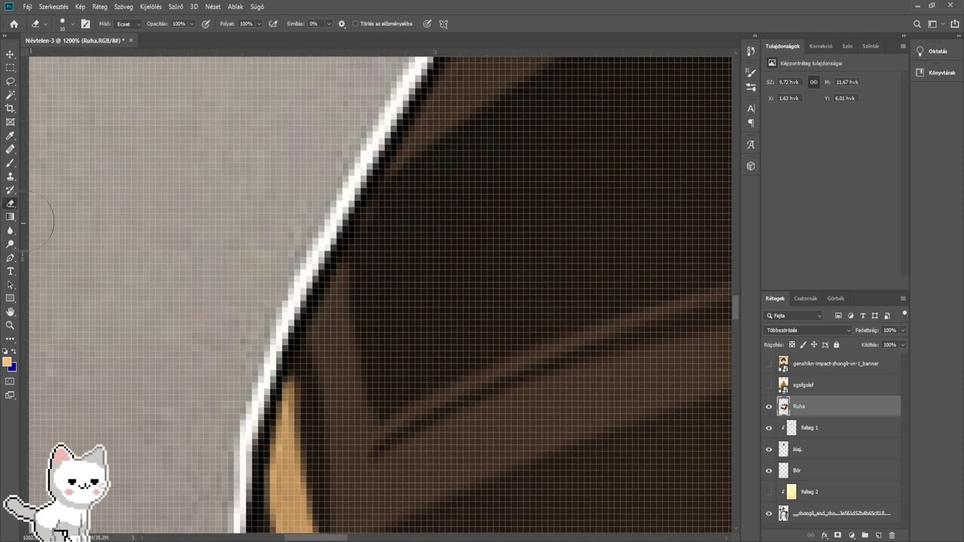
click(9, 162)
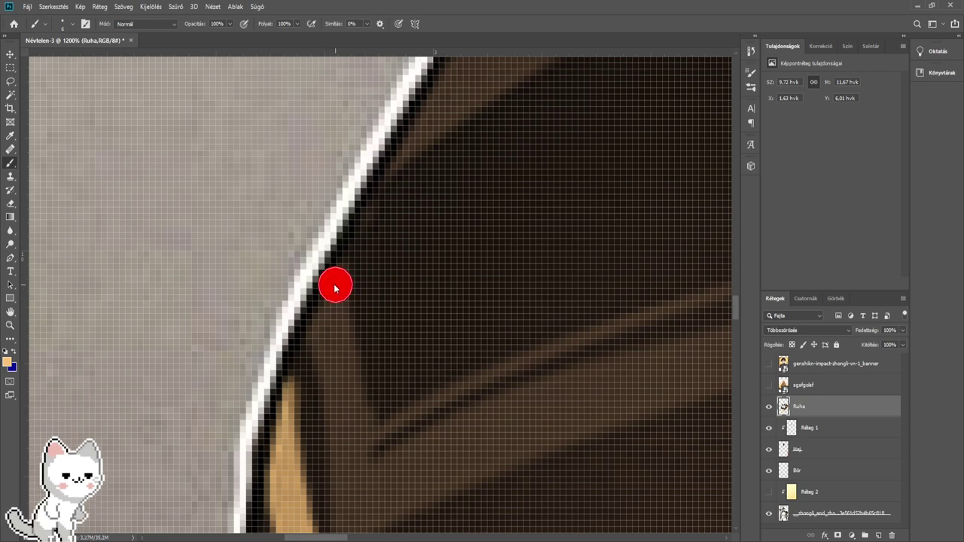
- Paint the V-shaped stripe beside the opposite sleeve's outer outline gold and trace the thin line above it with brush size 3
mouse_move(335, 287)
mouse_down()
mouse_move(325, 371)
mouse_move(348, 478)
mouse_move(331, 339)
mouse_move(344, 383)
mouse_up()
drag(344, 459, 343, 452)
mouse_move(323, 292)
mouse_down()
mouse_move(323, 357)
mouse_move(446, 288)
mouse_up()
mouse_move(361, 317)
mouse_down()
mouse_move(438, 274)
mouse_move(419, 287)
mouse_move(609, 211)
mouse_up()
mouse_move(617, 213)
mouse_down()
mouse_move(365, 268)
mouse_move(482, 243)
mouse_up()
drag(286, 267, 339, 262)
alt+right_click(155, 330)
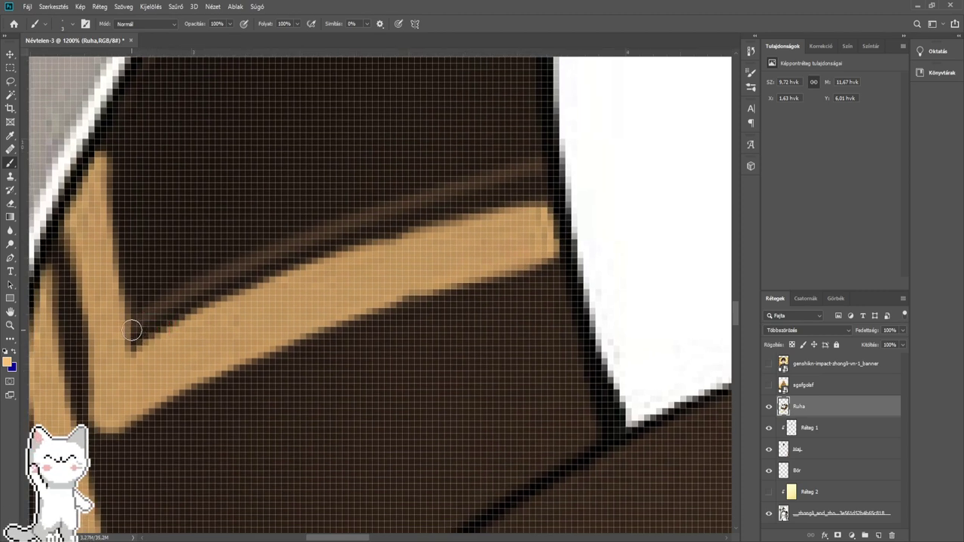
mouse_move(131, 331)
mouse_down()
mouse_move(336, 226)
mouse_move(561, 165)
mouse_move(334, 148)
mouse_up()
- Paint the wide V-shaped stripe on the forearm below the chest opening gold with brush size 9
scroll(570, 157, down, 5)
scroll(327, 324, up, 3)
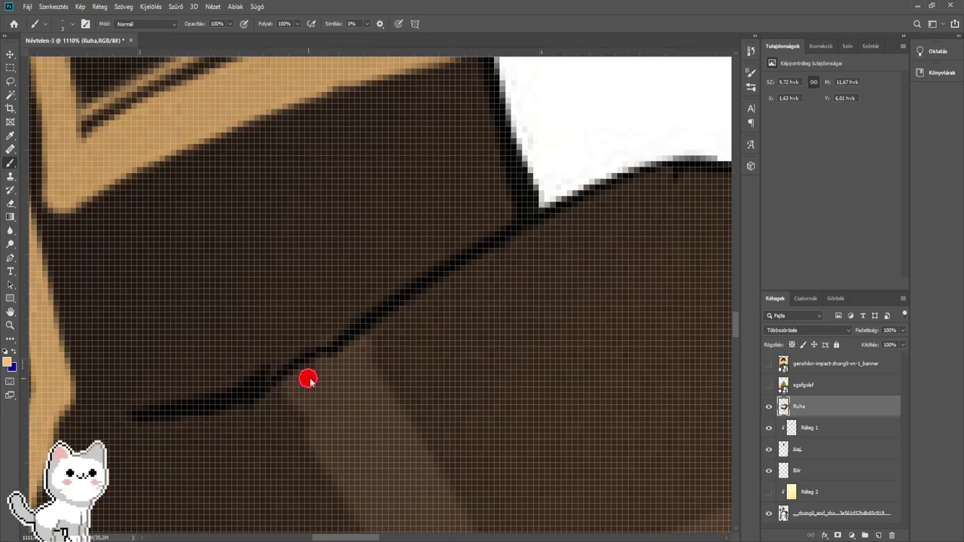
mouse_move(308, 379)
mouse_down()
mouse_move(345, 402)
mouse_move(336, 399)
mouse_move(332, 444)
mouse_move(354, 467)
mouse_move(390, 466)
mouse_up()
mouse_move(391, 467)
mouse_down()
mouse_move(345, 302)
mouse_move(387, 392)
mouse_move(318, 276)
mouse_move(369, 337)
mouse_move(409, 424)
mouse_move(366, 361)
mouse_move(366, 318)
mouse_move(382, 350)
mouse_move(374, 349)
mouse_move(370, 399)
mouse_move(456, 319)
mouse_up()
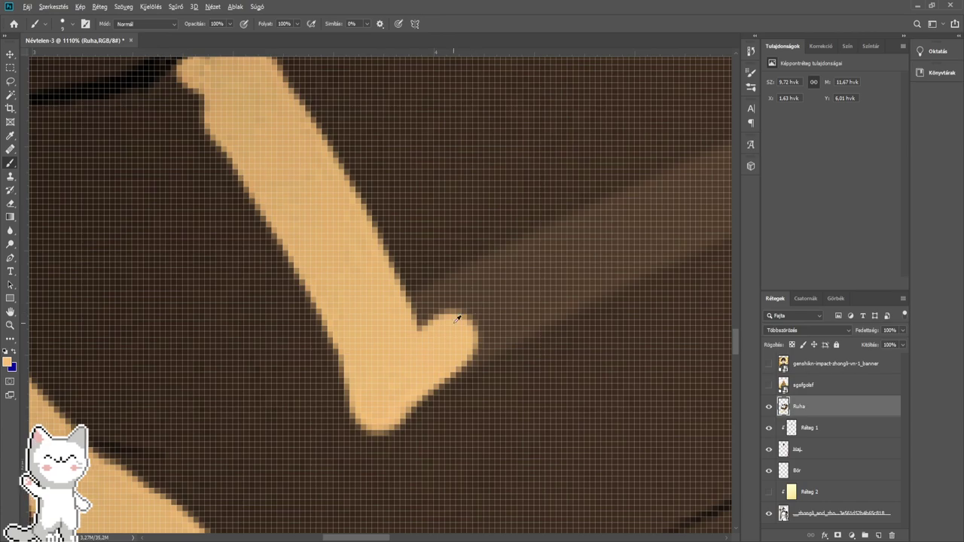
drag(418, 347, 637, 230)
mouse_move(636, 230)
mouse_down()
mouse_move(290, 344)
mouse_move(376, 301)
mouse_move(526, 251)
mouse_move(284, 320)
mouse_move(352, 285)
mouse_move(493, 247)
mouse_up()
drag(548, 247, 271, 285)
- Fill the forearm stripe's tapered end along the chest outline gold, using brush sizes 4 to 5
alt+right_click(427, 284)
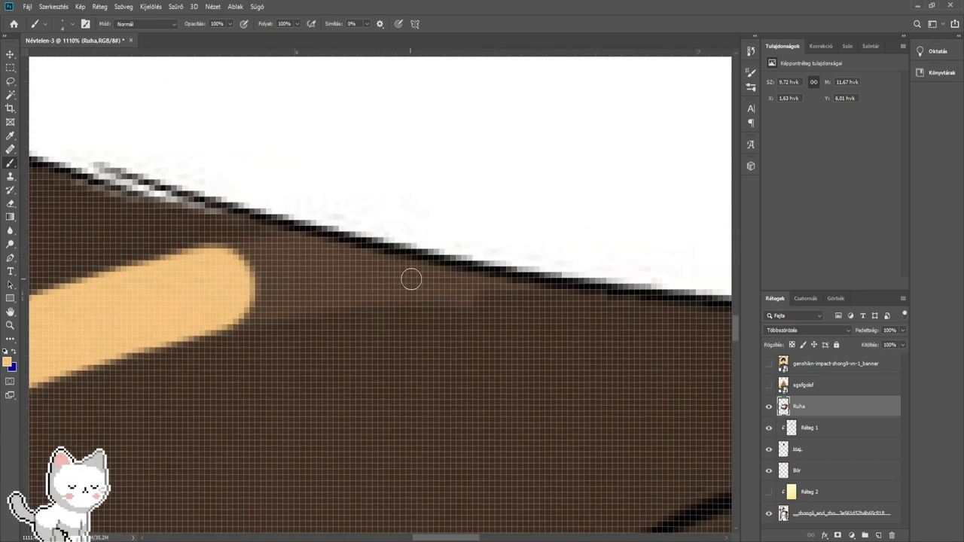
mouse_move(518, 284)
mouse_down()
mouse_move(466, 285)
mouse_move(461, 296)
mouse_move(295, 298)
mouse_move(221, 323)
mouse_up()
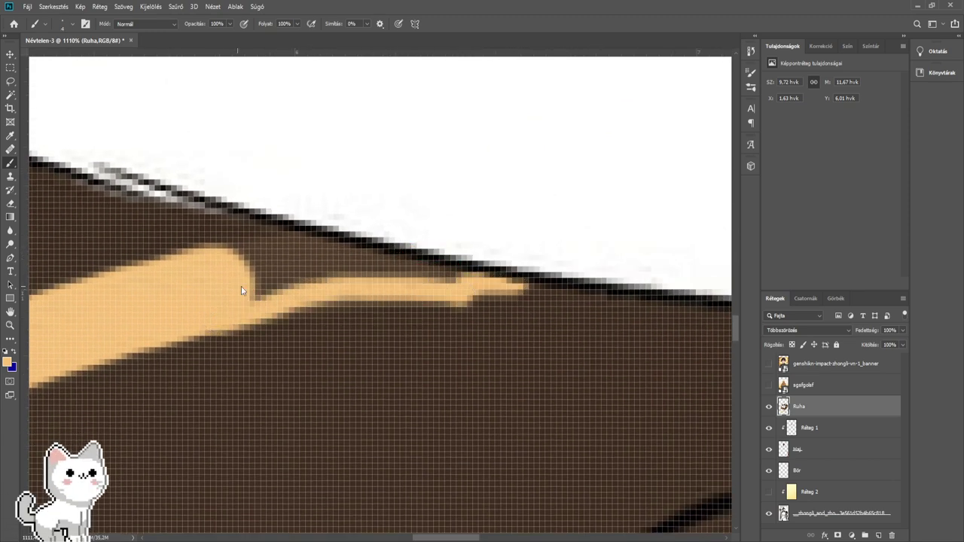
alt+right_click(256, 290)
mouse_move(259, 289)
mouse_down()
mouse_move(294, 267)
mouse_move(233, 276)
mouse_up()
alt+right_click(318, 276)
alt+right_click(345, 263)
drag(297, 263, 470, 289)
alt+right_click(384, 270)
- Paint the diagonal stripe rising across the opposite upper arm gold, enlarging the brush to size 11
scroll(394, 279, down, 10)
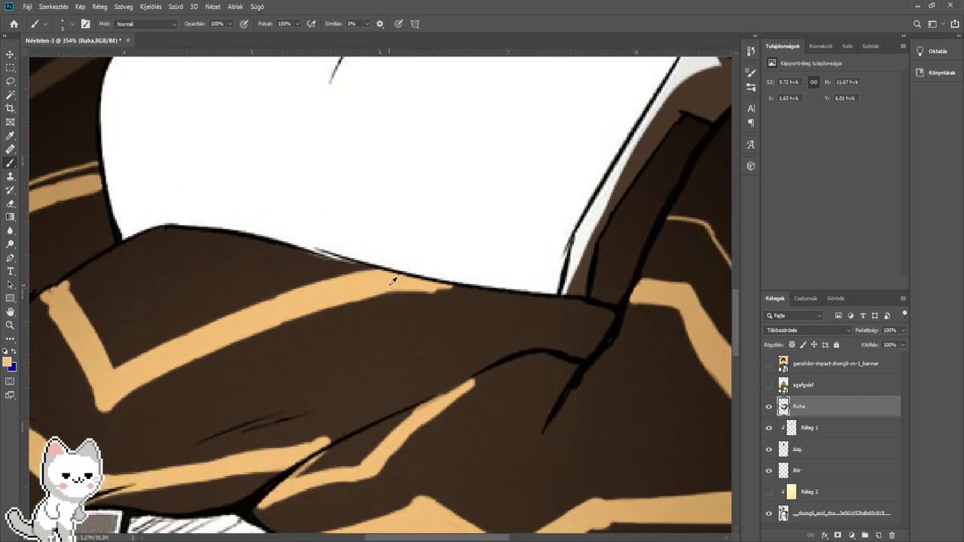
drag(329, 244, 403, 405)
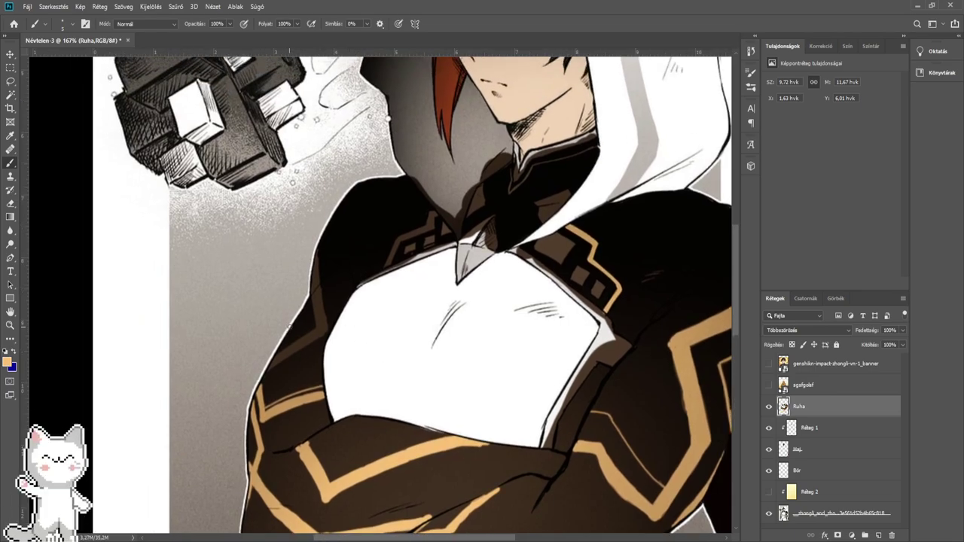
scroll(289, 326, up, 10)
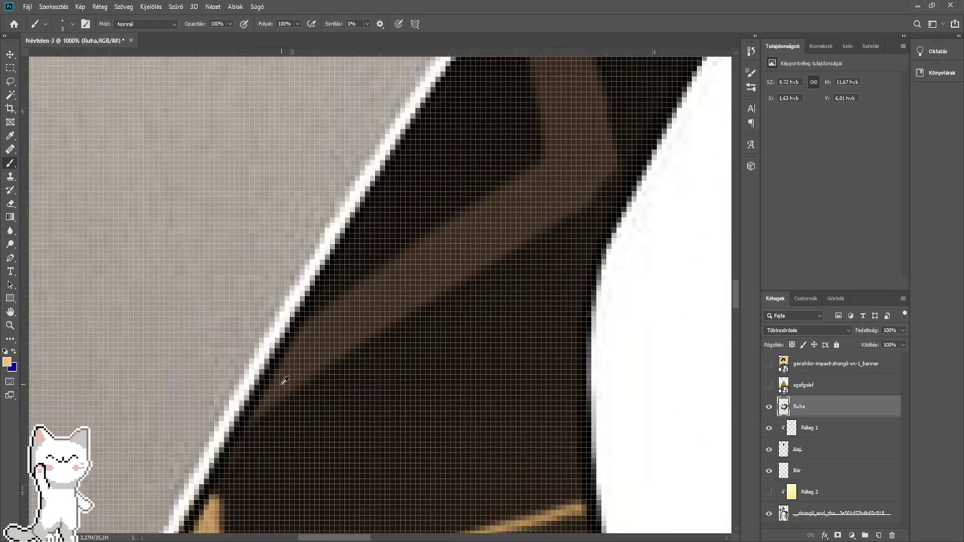
mouse_move(260, 398)
mouse_down()
mouse_move(318, 357)
mouse_move(334, 328)
mouse_move(322, 345)
mouse_move(410, 277)
mouse_move(400, 281)
mouse_move(390, 295)
mouse_move(590, 165)
mouse_up()
alt+right_click(331, 335)
drag(484, 208, 486, 201)
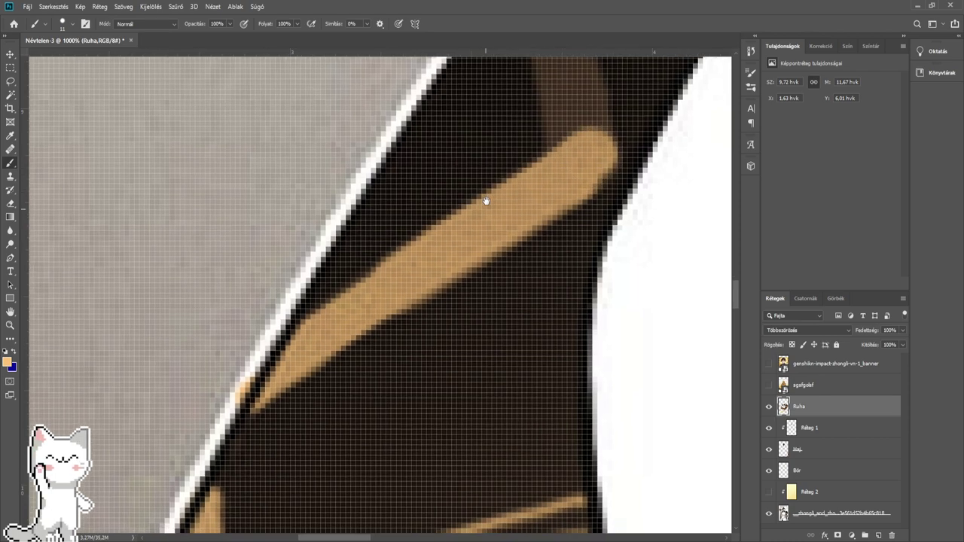
- Erase the gold spill outside the upper arm's outline with eraser size 10, and return to the Brush tool
click(10, 203)
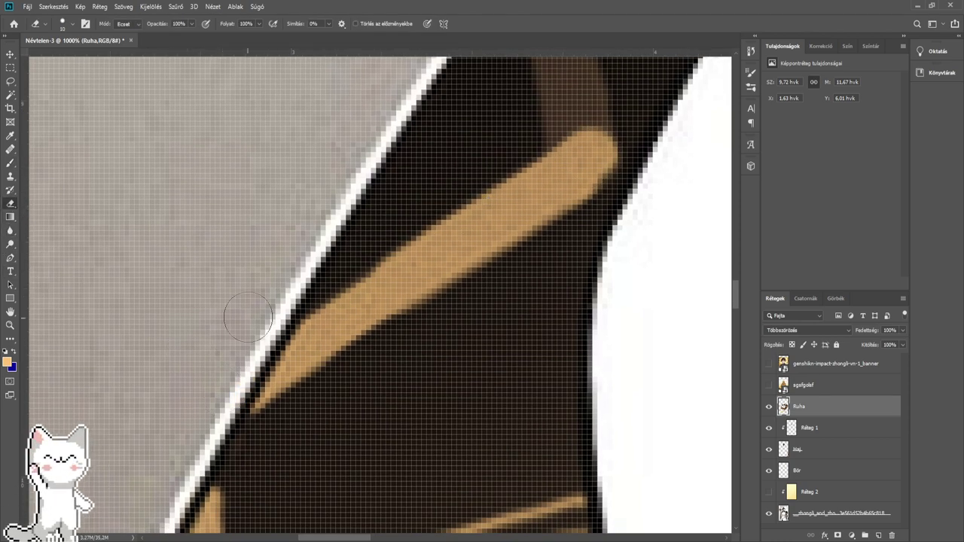
scroll(249, 317, down, 3)
drag(491, 187, 358, 420)
click(11, 163)
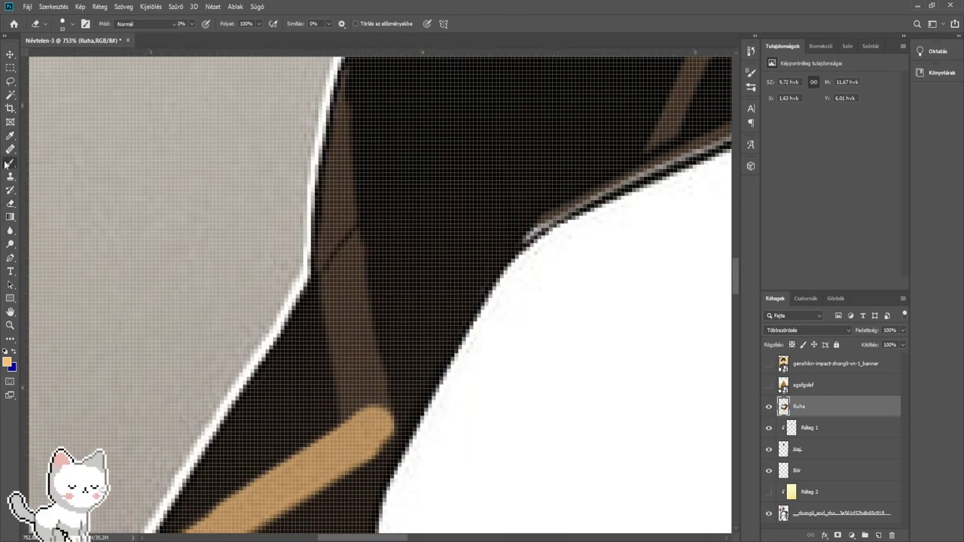
- Paint the stripe running up the upper arm's outer edge gold with brush size 9, filling its narrow tip with size 4
mouse_move(333, 166)
mouse_down()
mouse_move(335, 284)
mouse_move(362, 418)
mouse_move(371, 415)
mouse_move(359, 357)
mouse_up()
drag(321, 181, 326, 319)
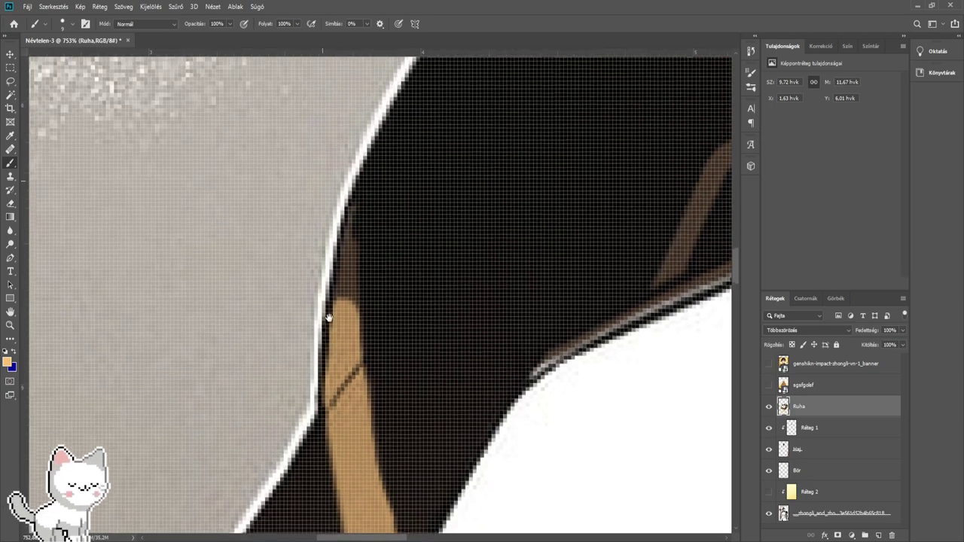
scroll(369, 253, up, 3)
mouse_move(348, 259)
mouse_down()
mouse_move(338, 259)
mouse_move(327, 314)
mouse_move(350, 266)
mouse_move(345, 329)
mouse_move(349, 293)
mouse_up()
- Paint the narrow trim along the chest opening's upper edge on the opposite shoulder gold with brush size 4
drag(601, 347, 394, 299)
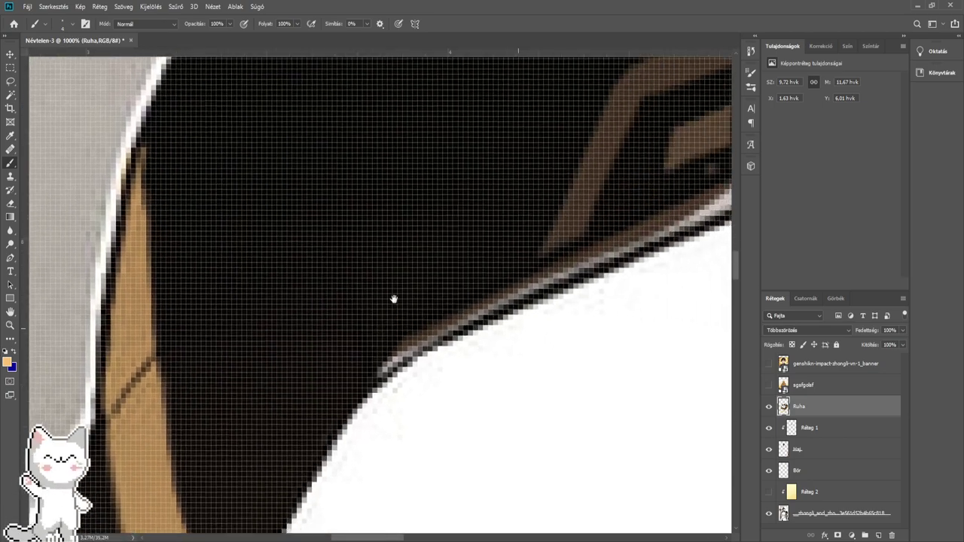
drag(320, 331, 372, 305)
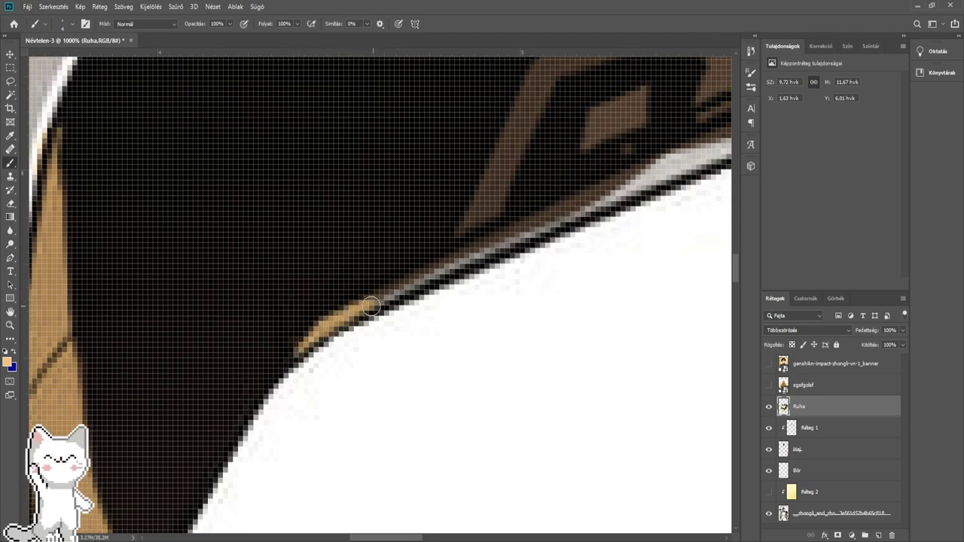
drag(296, 356, 314, 354)
mouse_move(396, 297)
mouse_down()
mouse_move(323, 370)
mouse_move(304, 376)
mouse_move(464, 298)
mouse_move(320, 375)
mouse_move(467, 311)
mouse_move(447, 322)
mouse_move(434, 308)
mouse_move(432, 316)
mouse_move(530, 279)
mouse_up()
mouse_move(531, 279)
mouse_down()
mouse_move(396, 305)
mouse_move(436, 296)
mouse_up()
- Paint the trim running from the pendant down the other side of the chest opening gold, enlarging the brush from size 6 to 8
drag(677, 320, 327, 309)
drag(515, 317, 414, 305)
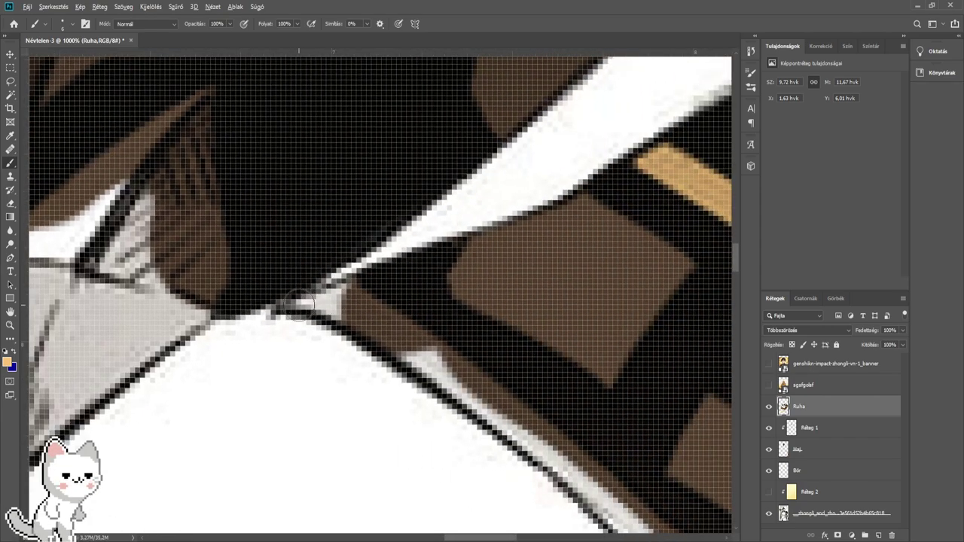
mouse_move(323, 303)
mouse_down()
mouse_move(380, 328)
mouse_move(336, 295)
mouse_move(494, 392)
mouse_up()
mouse_move(460, 376)
mouse_down()
mouse_move(286, 287)
mouse_move(391, 363)
mouse_move(290, 249)
mouse_move(354, 305)
mouse_up()
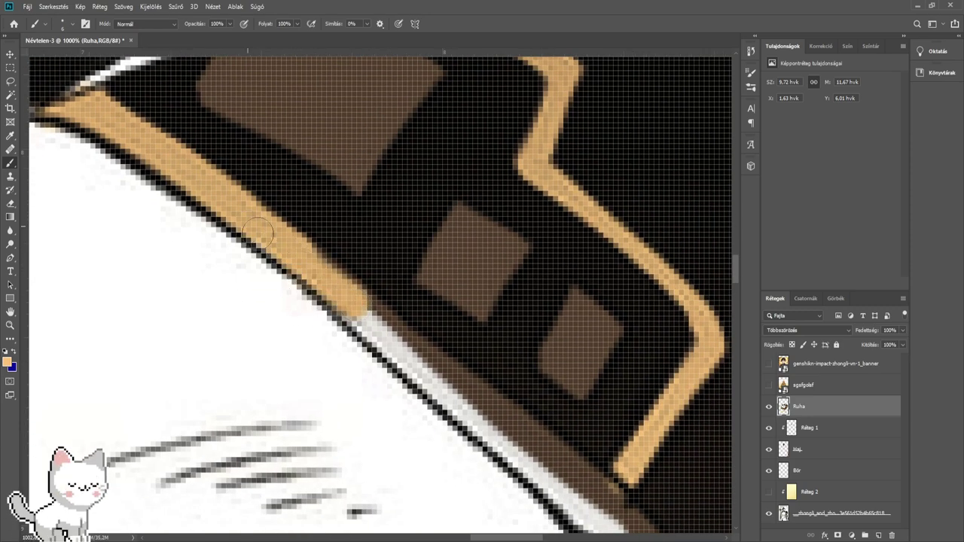
drag(313, 261, 415, 362)
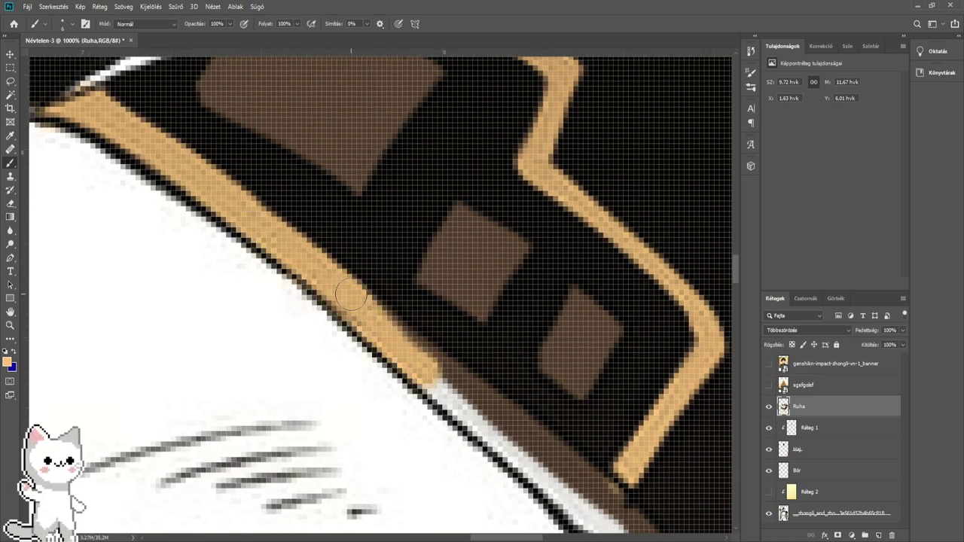
drag(351, 294, 491, 392)
mouse_move(442, 367)
mouse_down()
mouse_move(326, 268)
mouse_move(339, 301)
mouse_move(433, 372)
mouse_up()
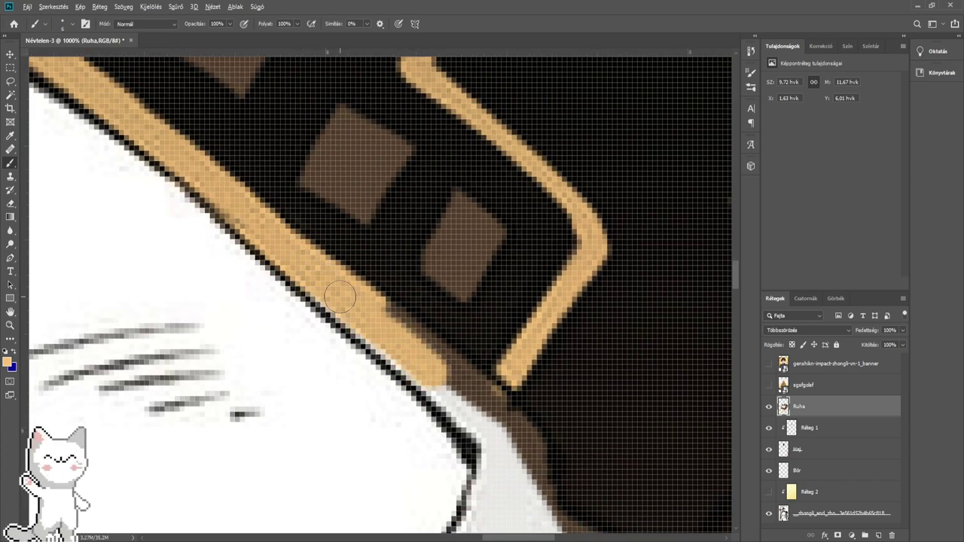
drag(325, 286, 444, 384)
mouse_move(369, 311)
mouse_down()
mouse_move(492, 412)
mouse_move(383, 300)
mouse_up()
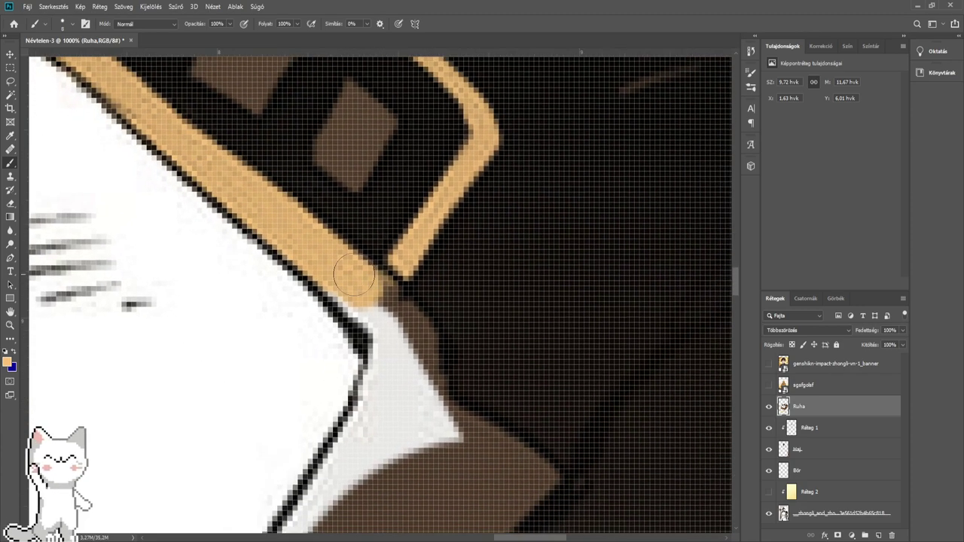
mouse_move(329, 250)
mouse_down()
mouse_move(410, 330)
mouse_move(417, 373)
mouse_move(373, 309)
mouse_up()
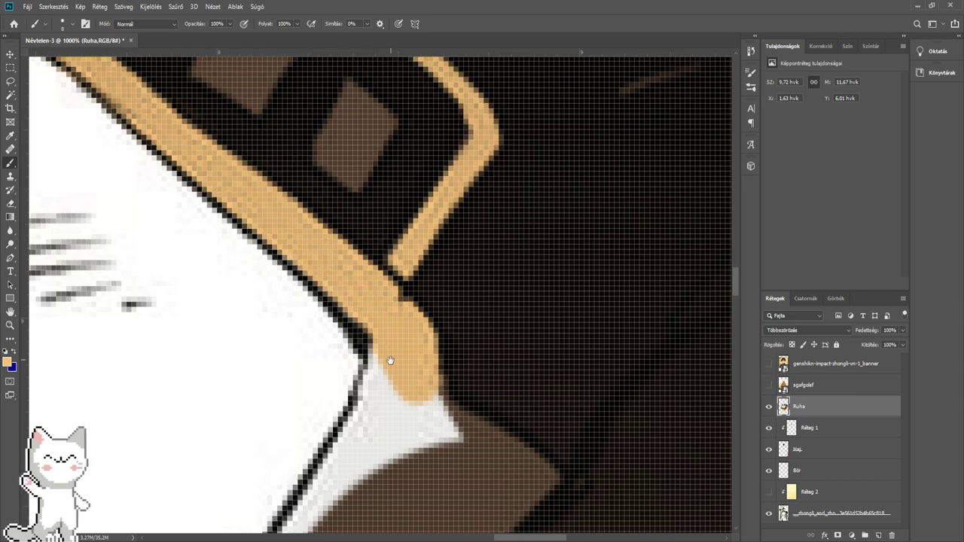
- Paint the trim's wide corner piece and the strip descending from it to the forearm gold with brush size 8
drag(391, 366, 408, 211)
mouse_move(412, 269)
mouse_down()
mouse_move(405, 197)
mouse_move(441, 307)
mouse_move(429, 253)
mouse_move(553, 331)
mouse_move(500, 361)
mouse_move(462, 425)
mouse_move(390, 389)
mouse_move(329, 375)
mouse_move(380, 276)
mouse_move(463, 376)
mouse_move(470, 320)
mouse_up()
drag(378, 341, 500, 113)
mouse_move(351, 316)
mouse_down()
mouse_move(380, 256)
mouse_move(463, 167)
mouse_move(307, 378)
mouse_up()
drag(292, 441, 427, 216)
mouse_move(434, 167)
mouse_down()
mouse_move(387, 230)
mouse_move(331, 354)
mouse_move(305, 453)
mouse_move(288, 473)
mouse_move(323, 463)
mouse_move(369, 325)
mouse_move(441, 204)
mouse_up()
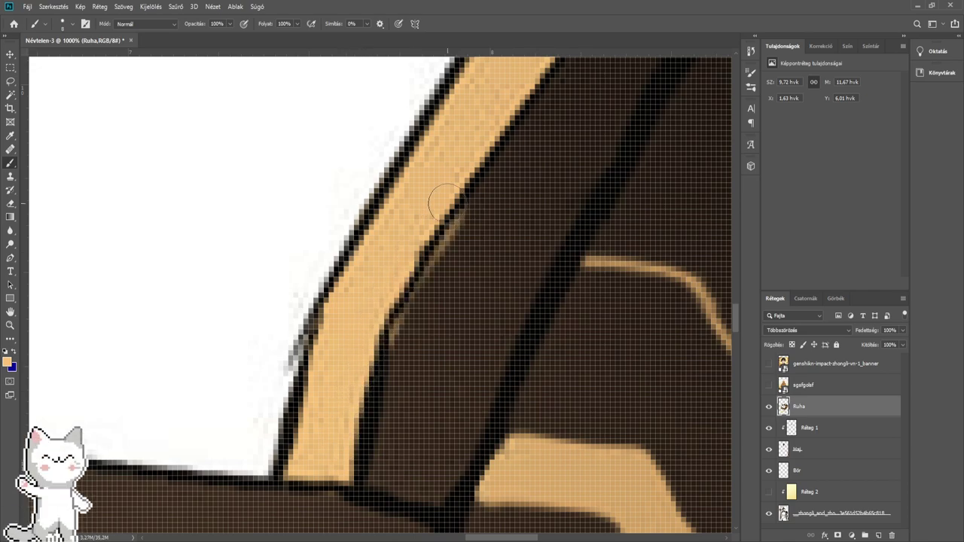
- Sample the sleeve brown with the Ruha layer in Darken mode, restore Multiply, and cover the gold spill beside the chest strip
drag(485, 257, 433, 228)
click(798, 327)
click(782, 295)
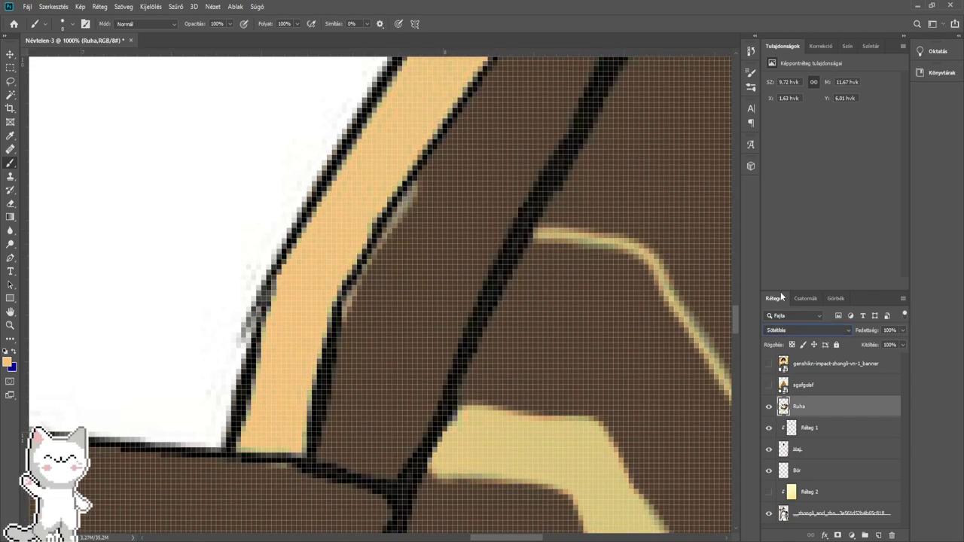
click(786, 328)
click(783, 282)
click(775, 328)
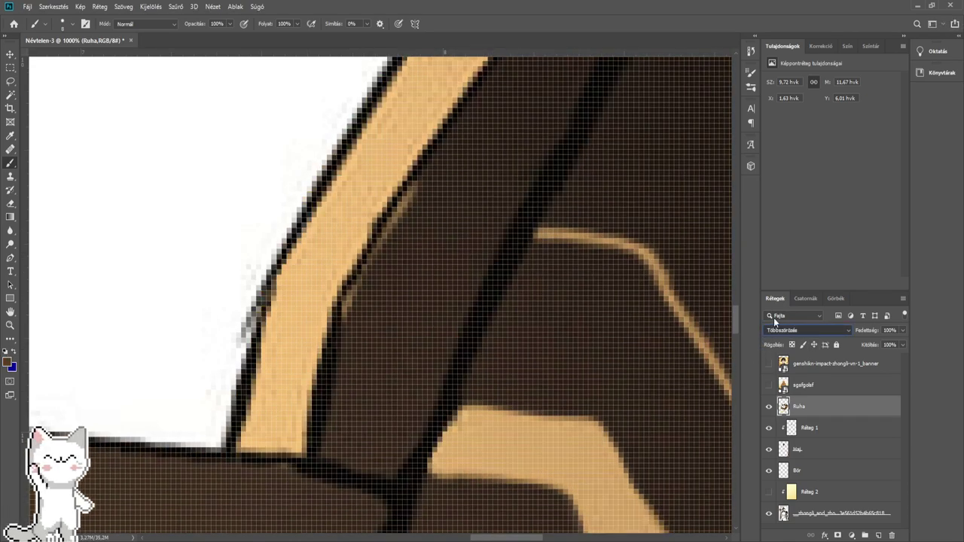
click(780, 321)
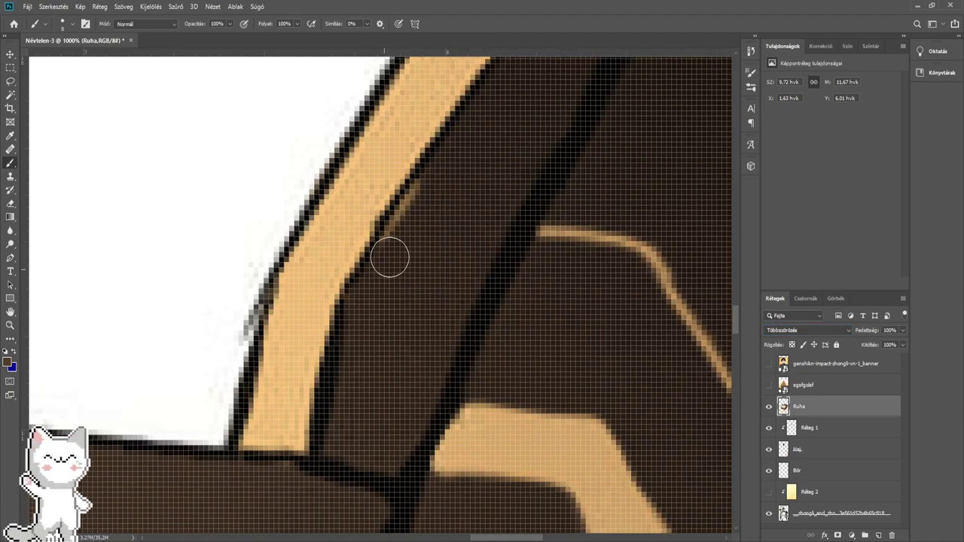
mouse_move(390, 258)
mouse_down()
mouse_move(412, 196)
mouse_move(488, 157)
mouse_up()
- Sample the belt's beige as the brush colour with the Ruha layer in Darken mode, and restore the Multiply mode
scroll(369, 403, down, 5)
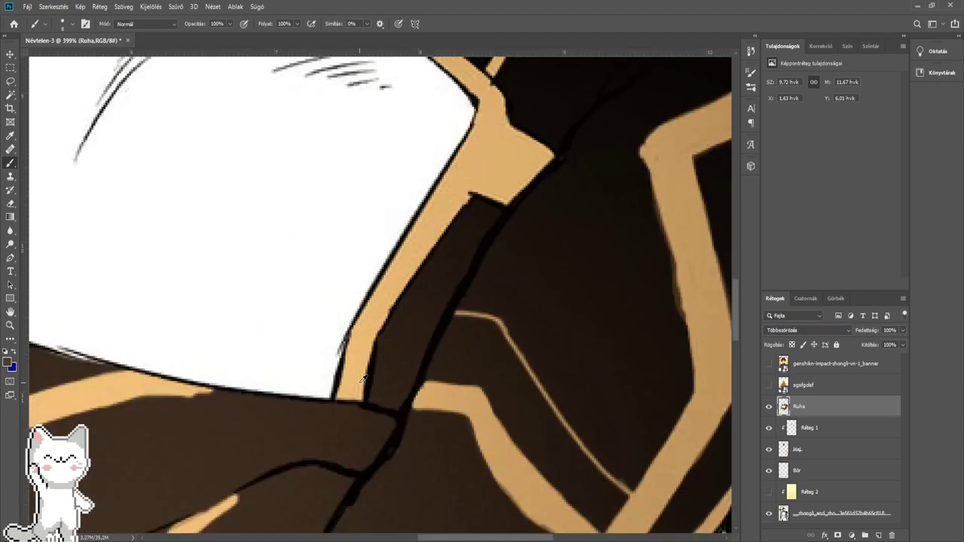
scroll(363, 378, down, 5)
scroll(346, 275, up, 4)
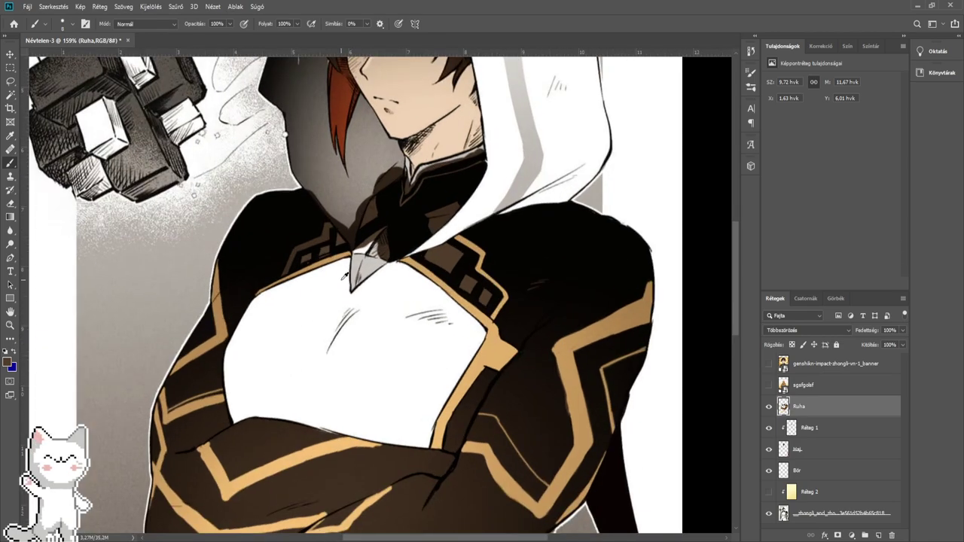
scroll(347, 275, down, 3)
scroll(360, 276, up, 2)
click(785, 327)
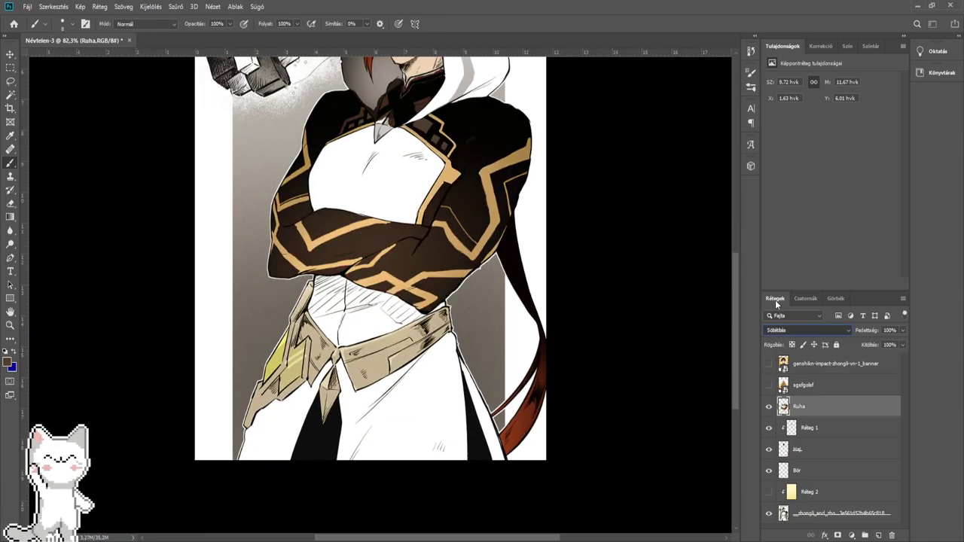
click(775, 300)
scroll(778, 330, down, 2)
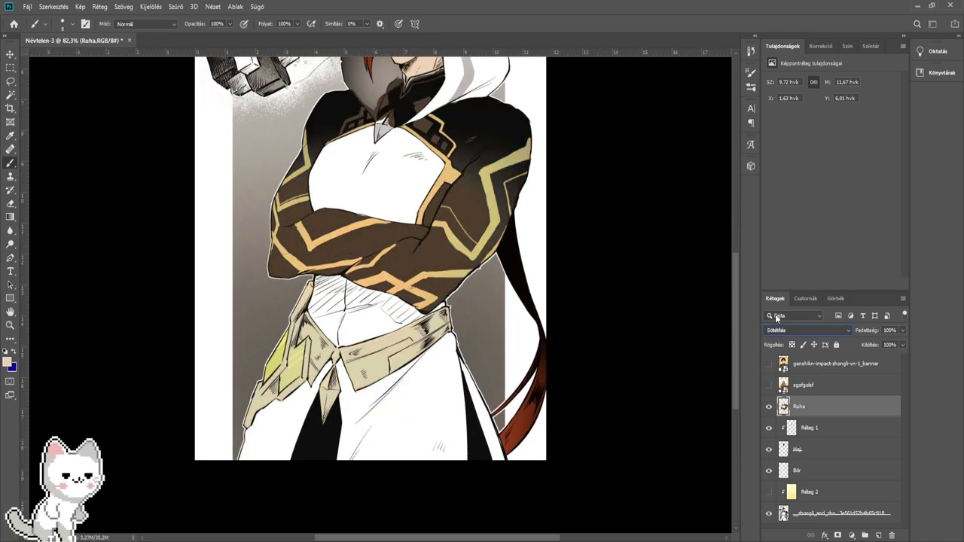
scroll(781, 330, down, 1)
- Paint the pointed pendant below the collar, including its hatched side, beige on the Ruha layer with brush size 9
drag(466, 245, 461, 419)
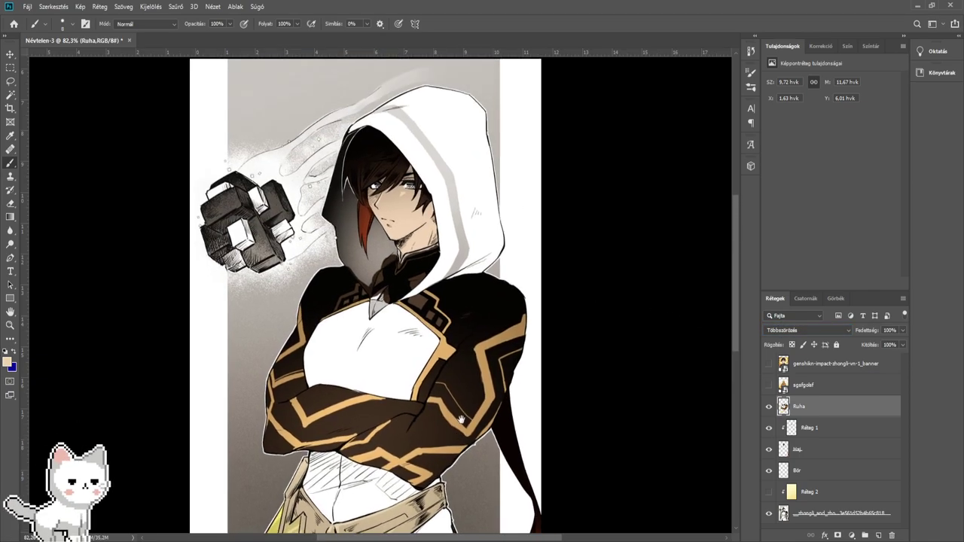
drag(392, 297, 807, 436)
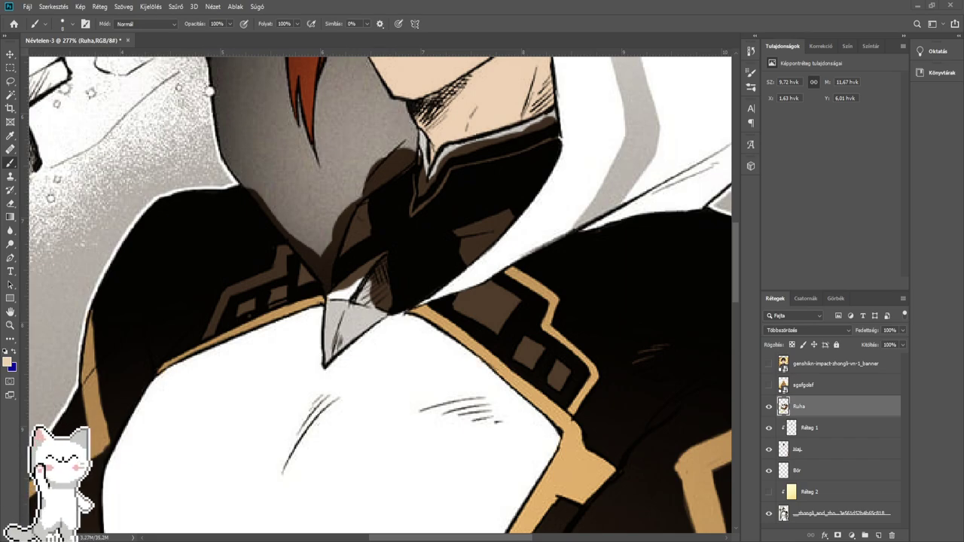
scroll(375, 283, up, 5)
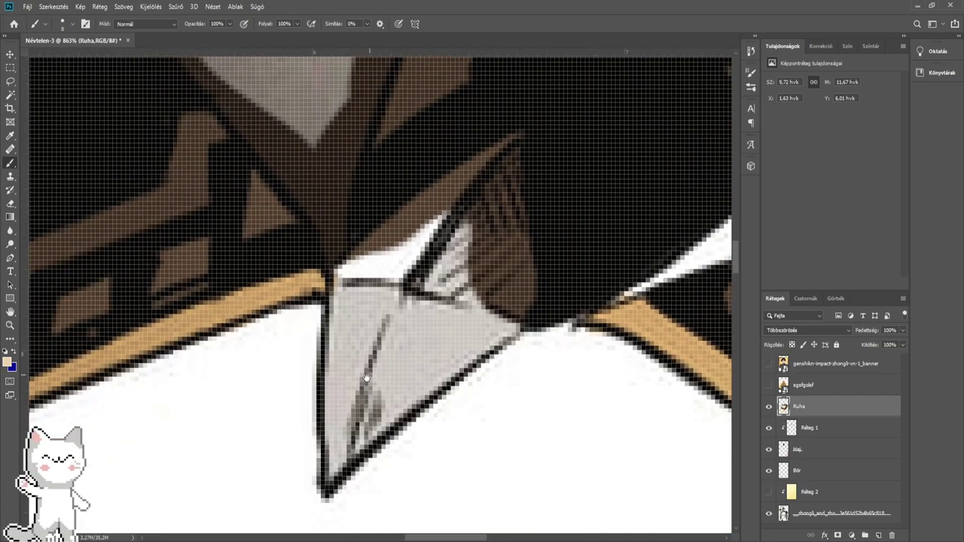
mouse_move(348, 413)
mouse_down()
mouse_move(340, 435)
mouse_move(349, 339)
mouse_move(370, 277)
mouse_move(363, 402)
mouse_move(486, 313)
mouse_move(498, 290)
mouse_move(483, 261)
mouse_up()
key(bracketright)
key(bracketright)
key(bracketright)
key(bracketright)
key(bracketright)
key(bracketright)
key(bracketright)
key(bracketright)
key(bracketright)
mouse_move(479, 258)
mouse_down()
mouse_move(446, 400)
mouse_move(454, 358)
mouse_up()
click(769, 407)
click(769, 407)
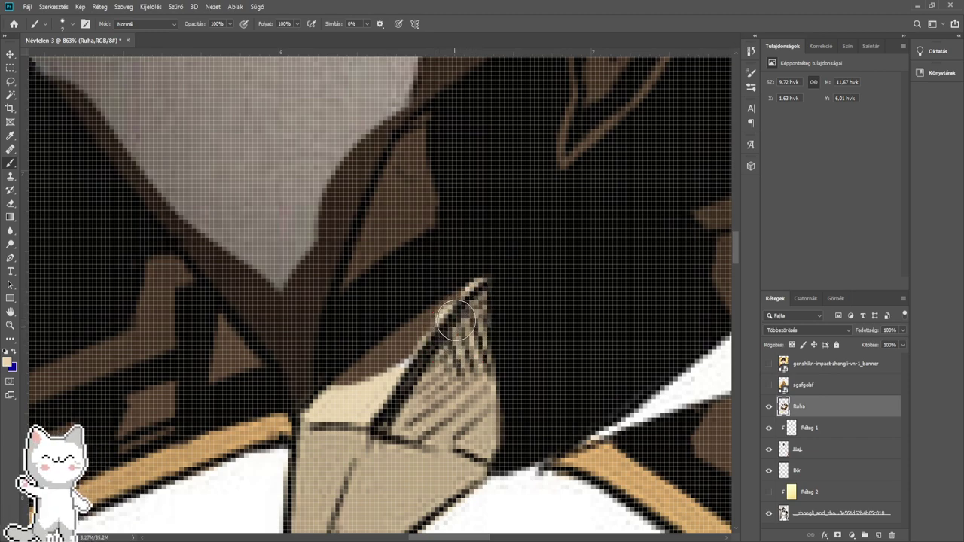
mouse_move(456, 320)
mouse_down()
mouse_move(345, 398)
mouse_move(339, 391)
mouse_move(460, 315)
mouse_move(379, 306)
mouse_up()
scroll(468, 311, down, 5)
scroll(380, 305, down, 3)
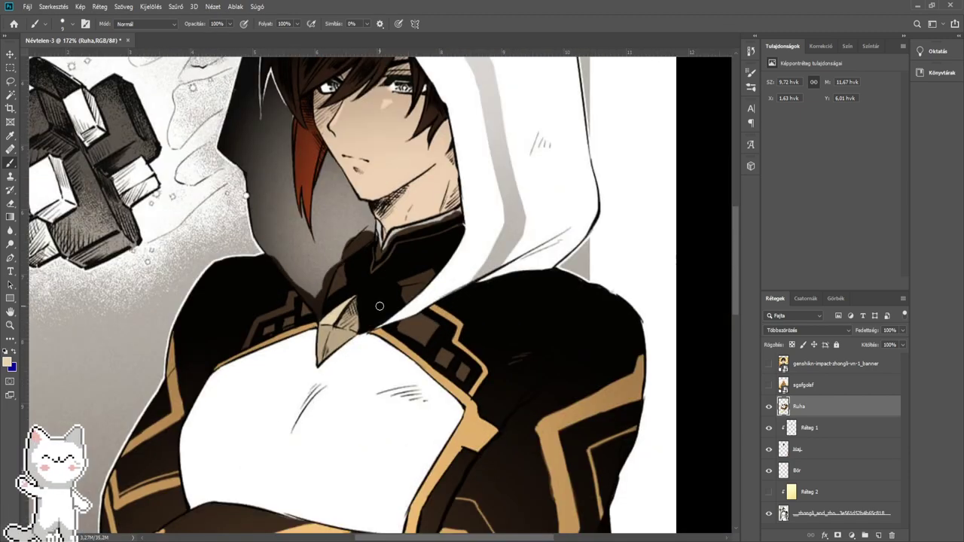
- Show the golden hooded-figure reference layer, sample its orange as the brush colour, and hide the reference again
click(766, 385)
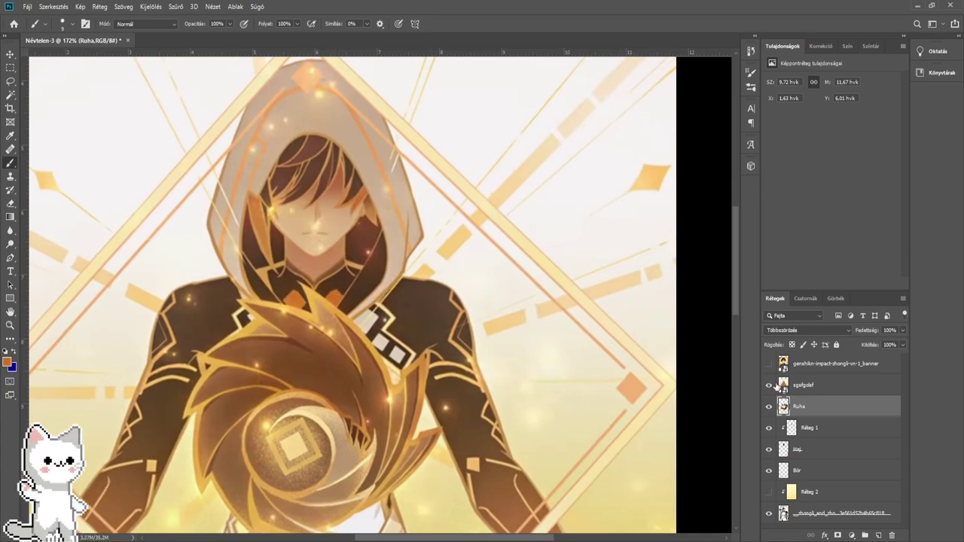
click(769, 387)
scroll(335, 311, up, 7)
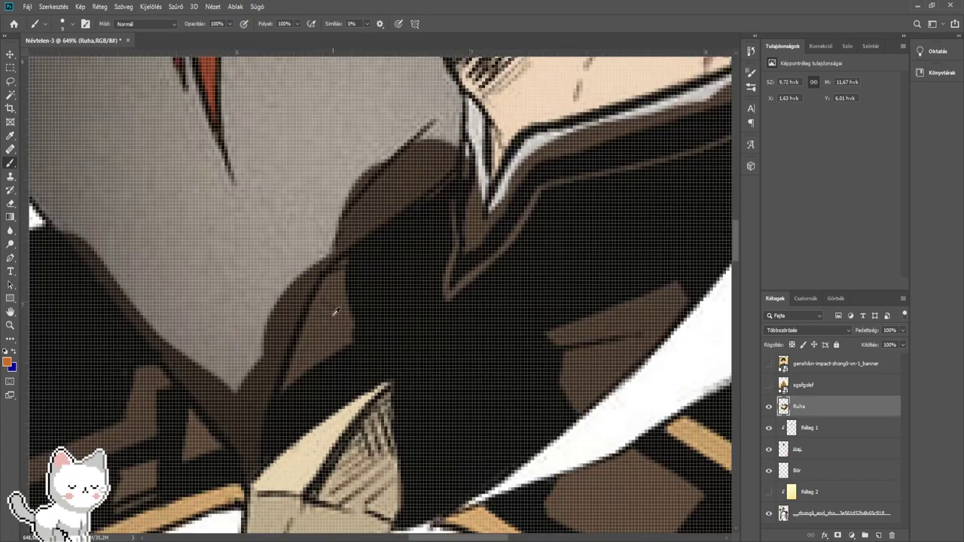
- Paint the two angular patches below the collar, either side of the pendant, orange on the Ruha layer
mouse_move(325, 310)
mouse_down()
mouse_move(329, 271)
mouse_move(264, 387)
mouse_move(316, 340)
mouse_move(364, 317)
mouse_up()
scroll(302, 331, up, 2)
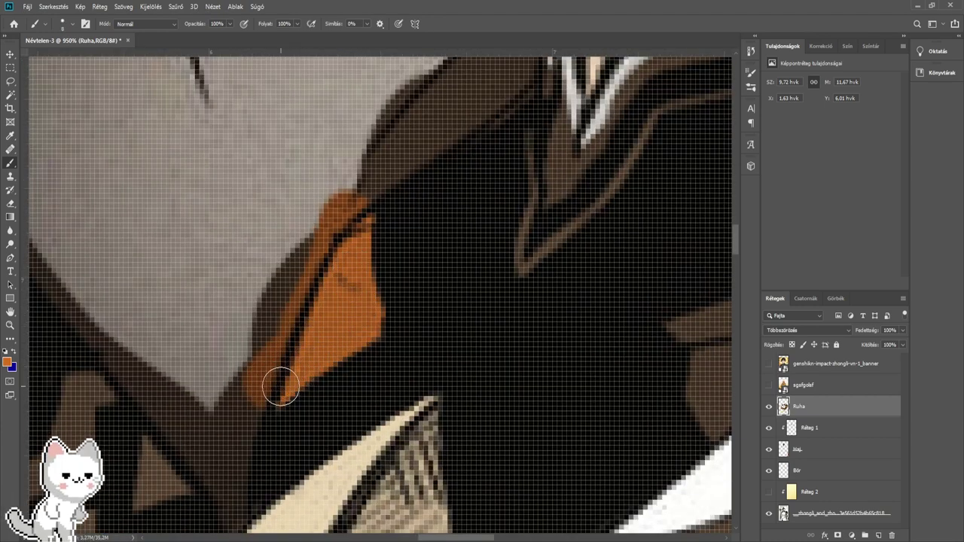
drag(338, 377, 161, 359)
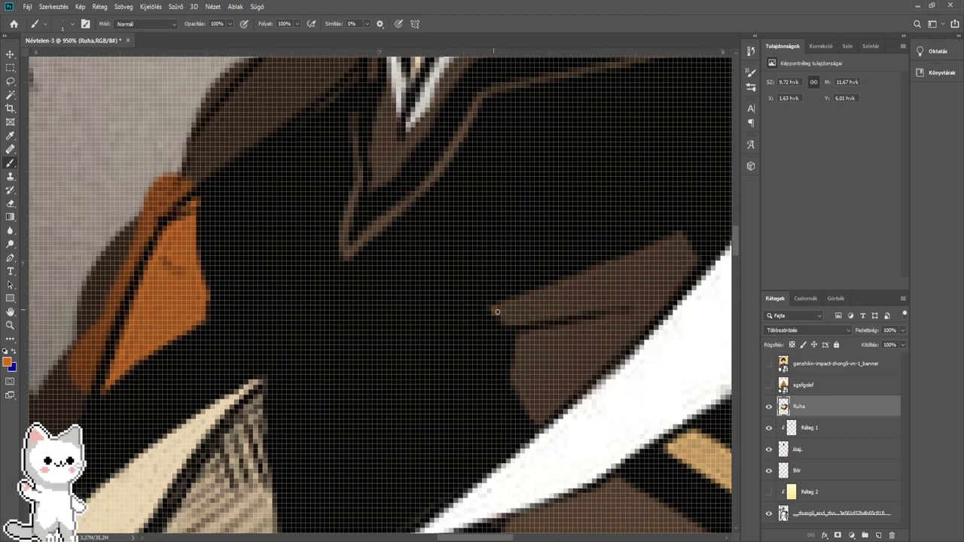
mouse_move(508, 313)
mouse_down()
mouse_move(531, 333)
mouse_move(523, 378)
mouse_up()
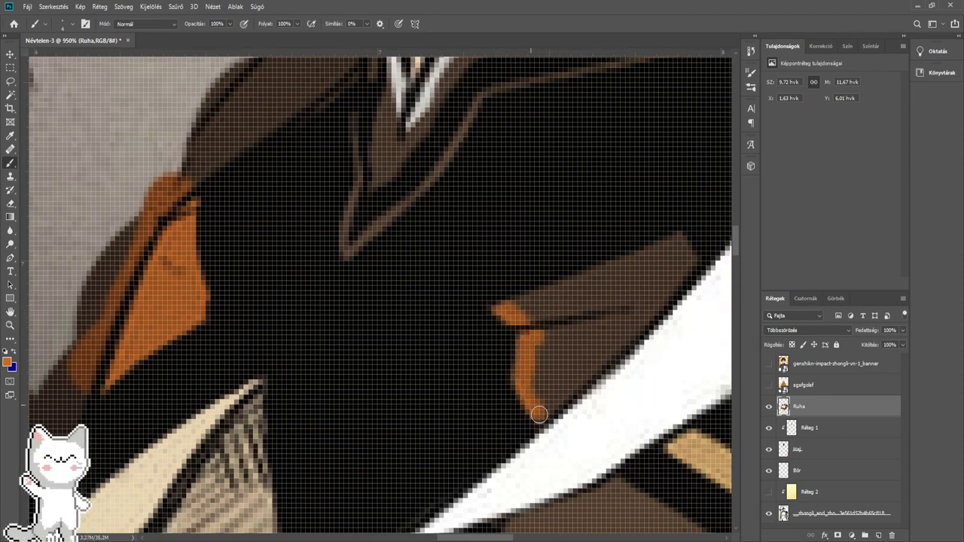
mouse_move(578, 342)
mouse_down()
mouse_move(542, 383)
mouse_move(674, 248)
mouse_move(542, 316)
mouse_up()
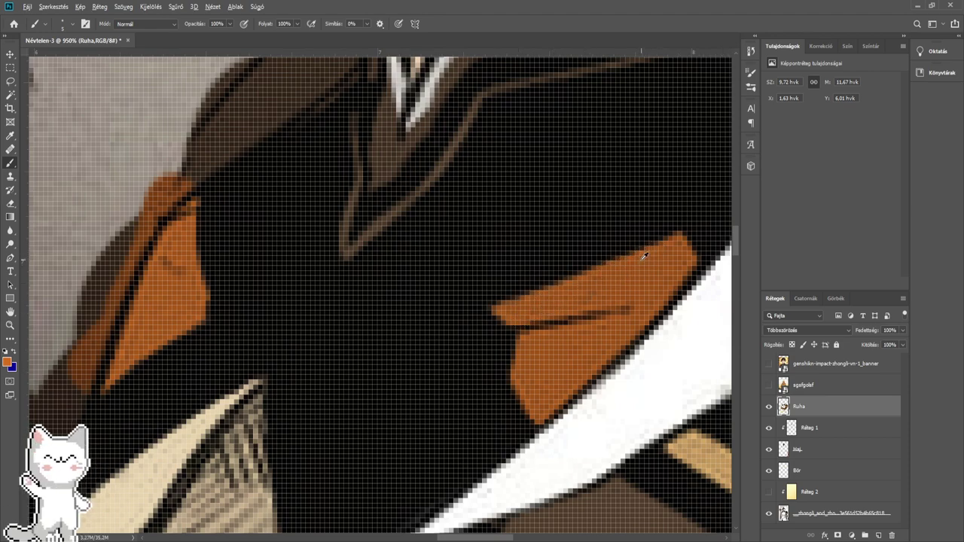
- Show the golden hooded-figure reference layer, sample its pale beige as the brush colour, and hide the reference again
scroll(642, 259, down, 7)
drag(630, 278, 395, 253)
click(768, 385)
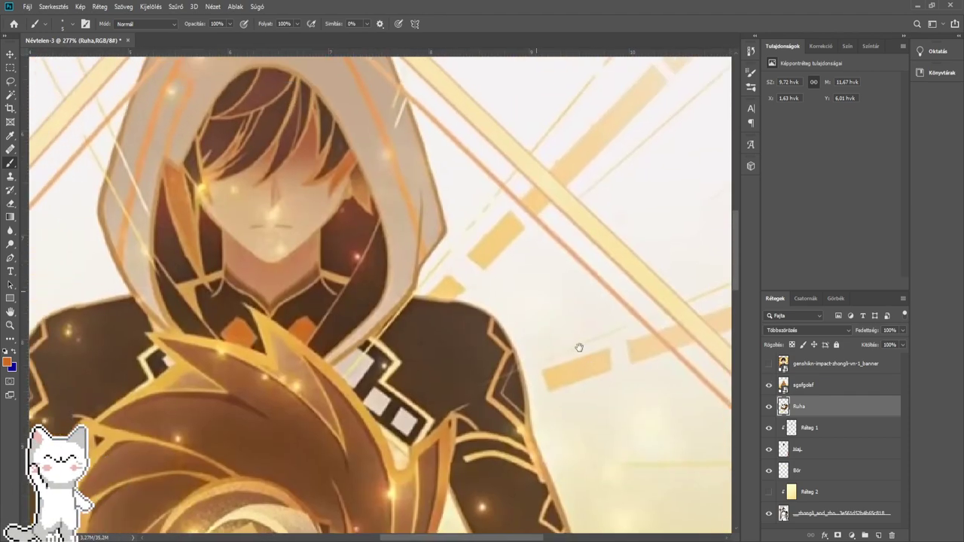
click(768, 385)
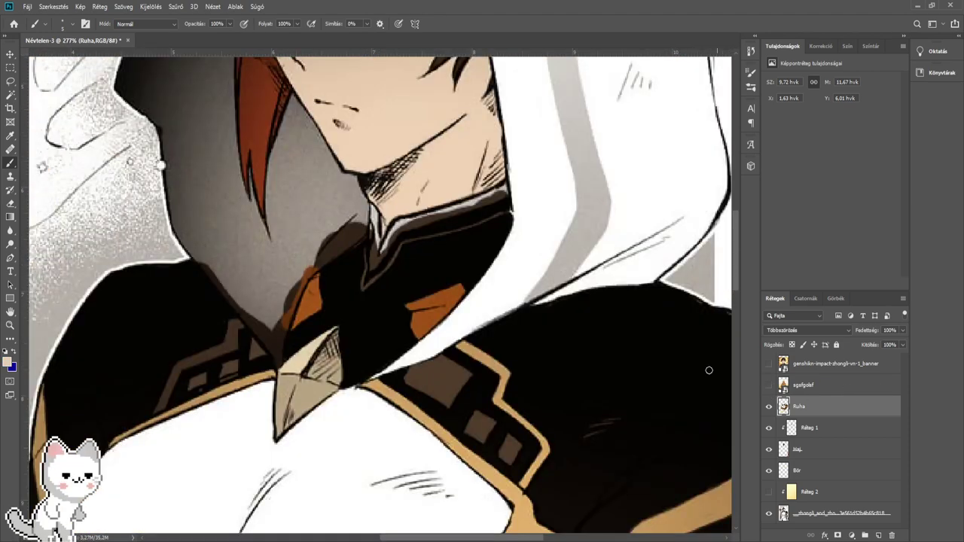
- Fill the largest square on the chest strip below the hood's white edge with pale beige, including its corners
scroll(520, 376, up, 5)
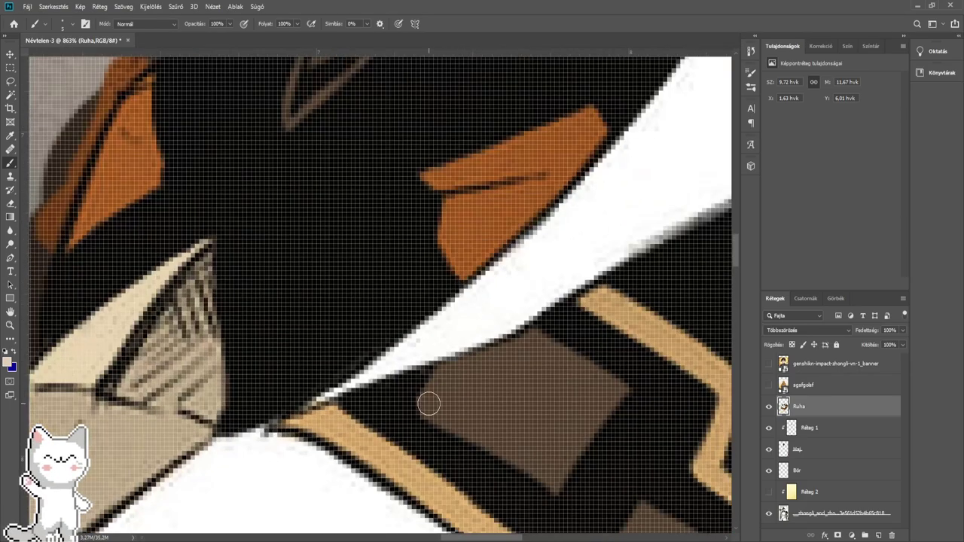
click(438, 392)
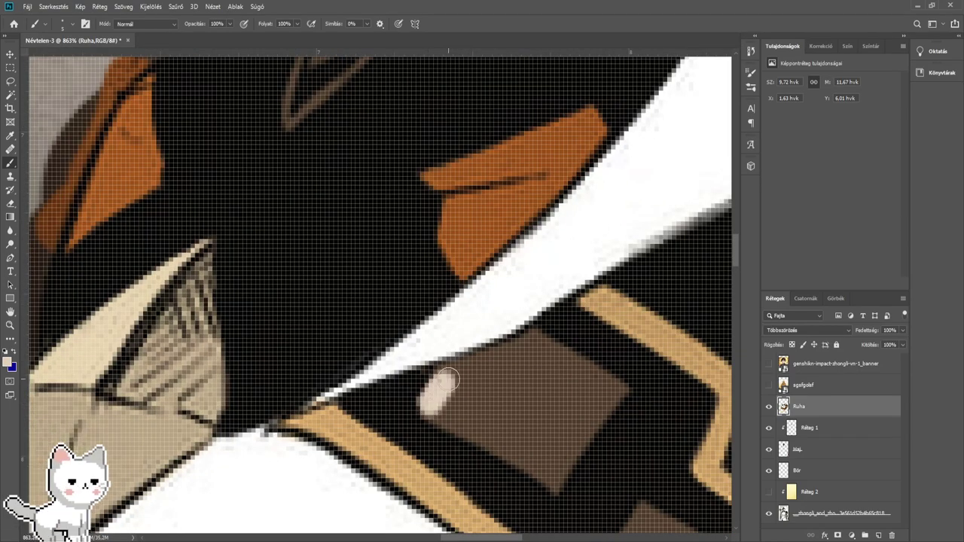
mouse_move(433, 395)
mouse_down()
mouse_move(542, 443)
mouse_move(598, 394)
mouse_move(592, 381)
mouse_move(570, 387)
mouse_move(527, 355)
mouse_move(474, 383)
mouse_move(529, 378)
mouse_up()
drag(529, 379, 437, 311)
scroll(458, 360, up, 2)
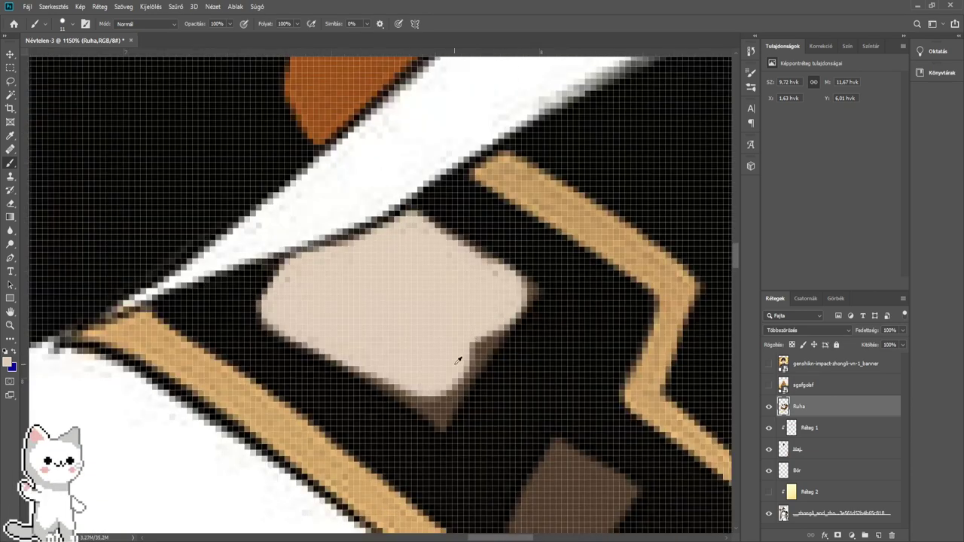
mouse_move(382, 362)
mouse_down()
mouse_move(431, 386)
mouse_move(499, 329)
mouse_up()
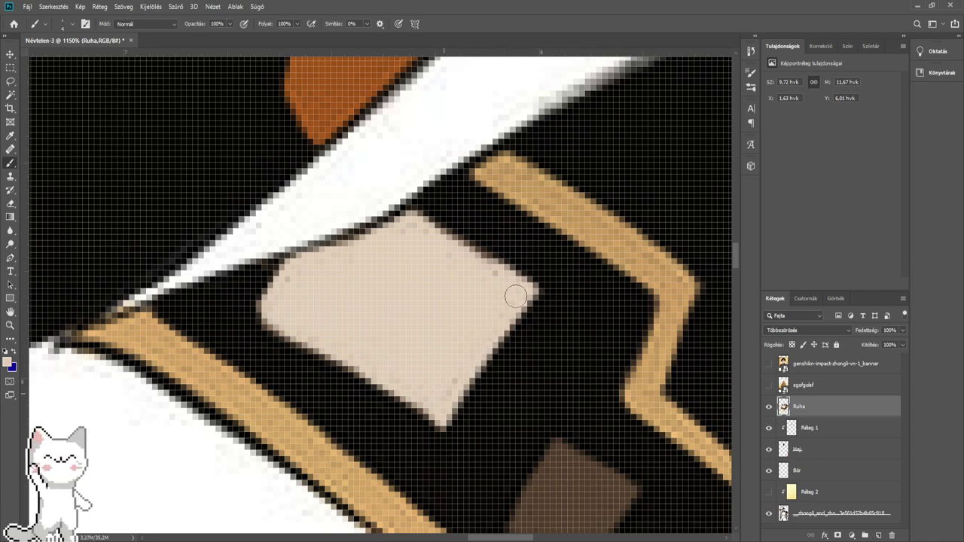
- Paint the two smaller squares beside the large one on the chest strip pale beige
drag(456, 317, 306, 175)
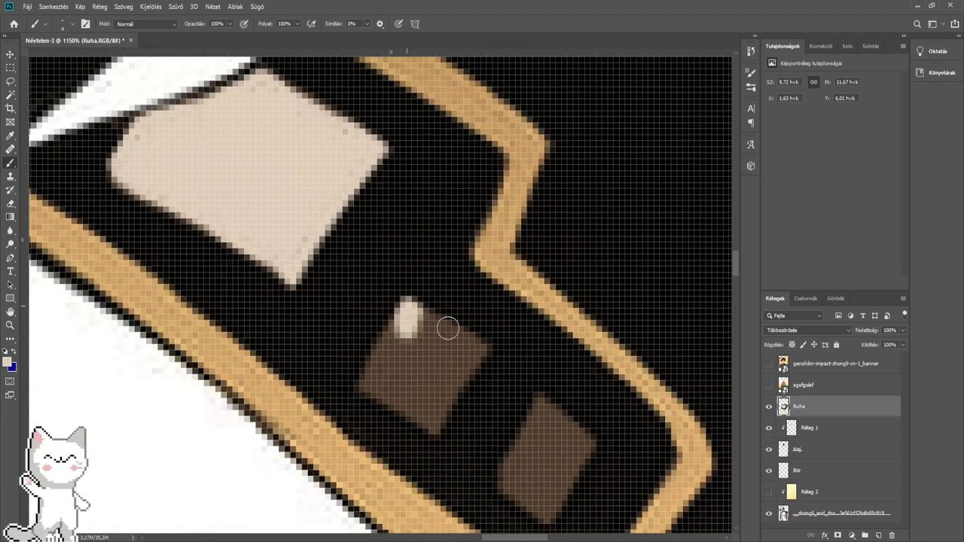
mouse_move(447, 328)
mouse_down()
mouse_move(485, 347)
mouse_move(450, 399)
mouse_up()
mouse_move(397, 342)
mouse_down()
mouse_move(403, 378)
mouse_move(428, 385)
mouse_move(422, 339)
mouse_up()
drag(507, 421, 383, 299)
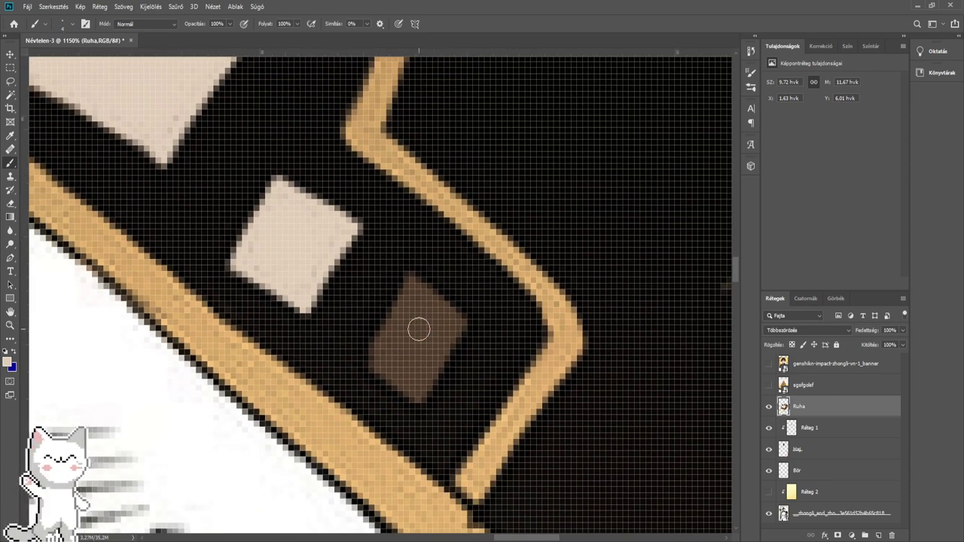
mouse_move(419, 329)
mouse_down()
mouse_move(418, 289)
mouse_move(452, 320)
mouse_move(417, 392)
mouse_move(375, 364)
mouse_move(408, 305)
mouse_move(436, 319)
mouse_move(413, 349)
mouse_up()
- Paint the squares, thin bar and triangle on the opposite chest strip pale beige with brush size 4
scroll(412, 335, down, 6)
drag(302, 333, 415, 364)
scroll(415, 317, up, 6)
scroll(425, 312, up, 3)
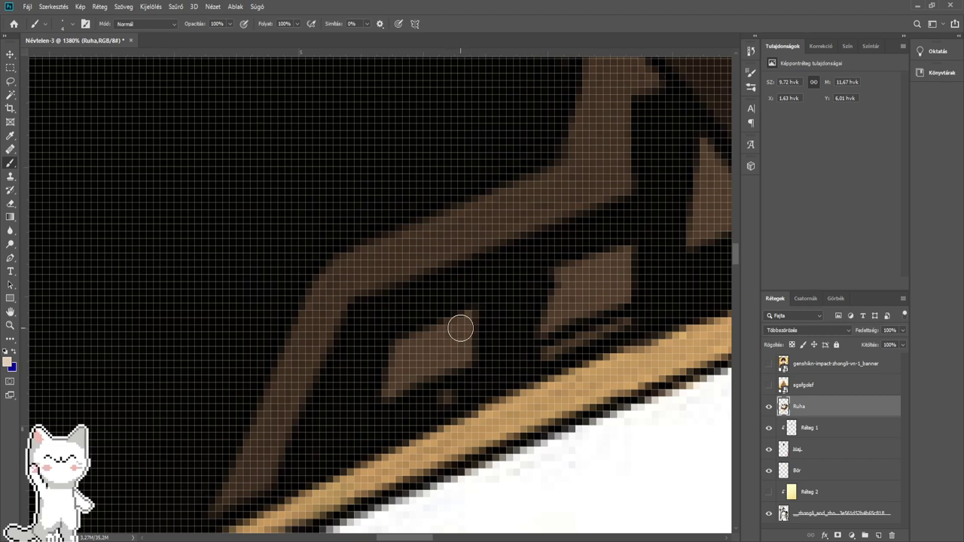
mouse_move(460, 327)
mouse_down()
mouse_move(422, 348)
mouse_move(391, 392)
mouse_up()
drag(461, 352, 423, 376)
mouse_move(518, 336)
mouse_down()
mouse_move(367, 387)
mouse_move(411, 327)
mouse_move(473, 312)
mouse_move(405, 373)
mouse_up()
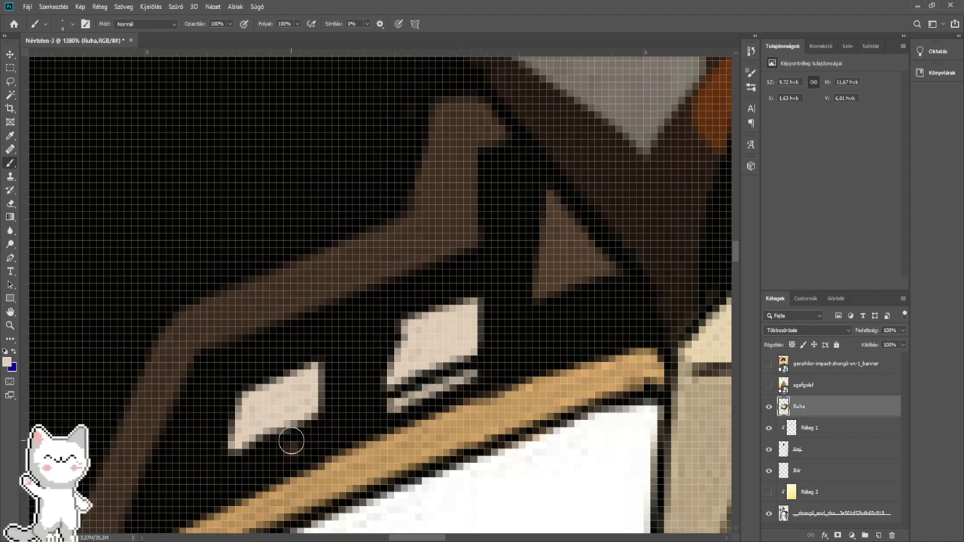
drag(420, 381, 362, 406)
mouse_move(380, 369)
mouse_down()
mouse_move(407, 355)
mouse_move(437, 381)
mouse_move(375, 403)
mouse_up()
- Show the golden hooded-figure reference layer, sample its collar brown as the brush colour, and hide the reference again
scroll(419, 377, down, 8)
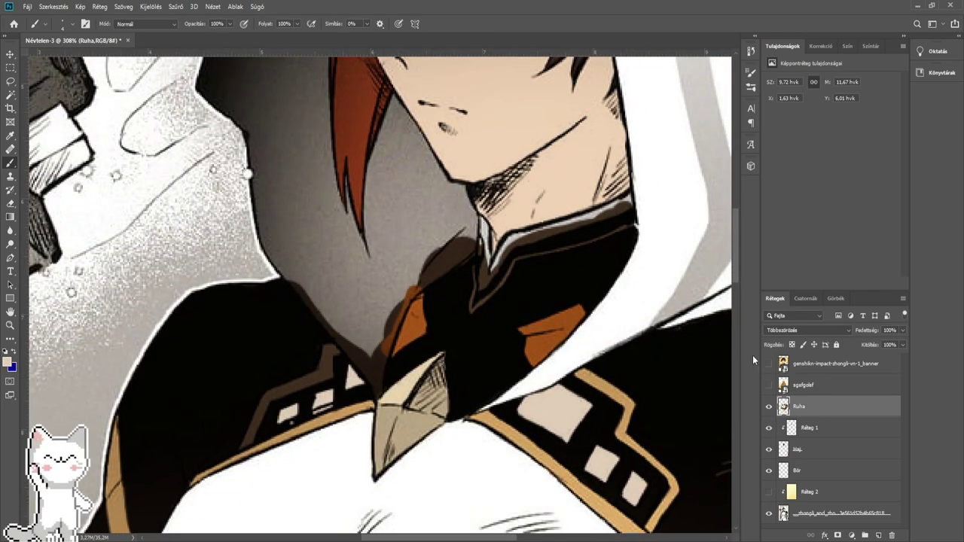
scroll(573, 324, down, 2)
drag(586, 327, 453, 362)
click(768, 386)
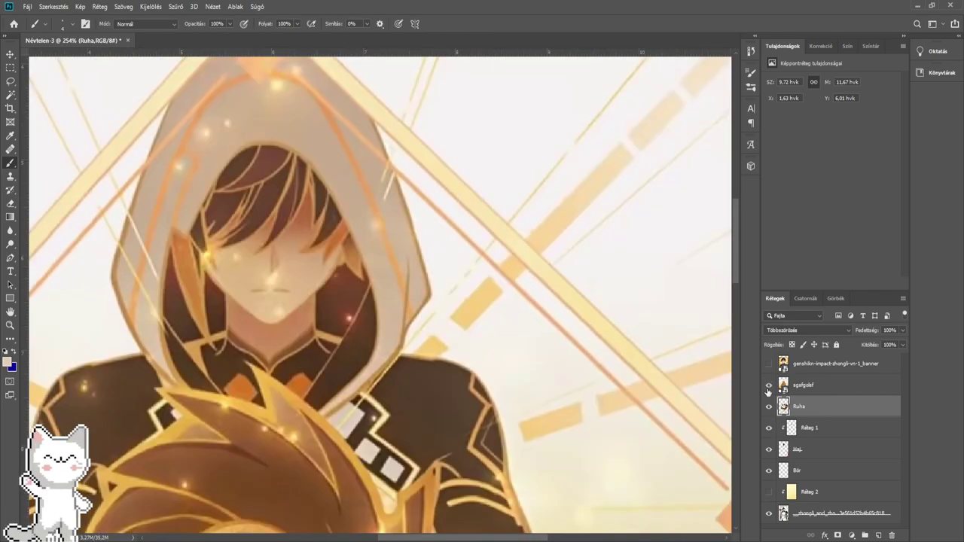
click(768, 386)
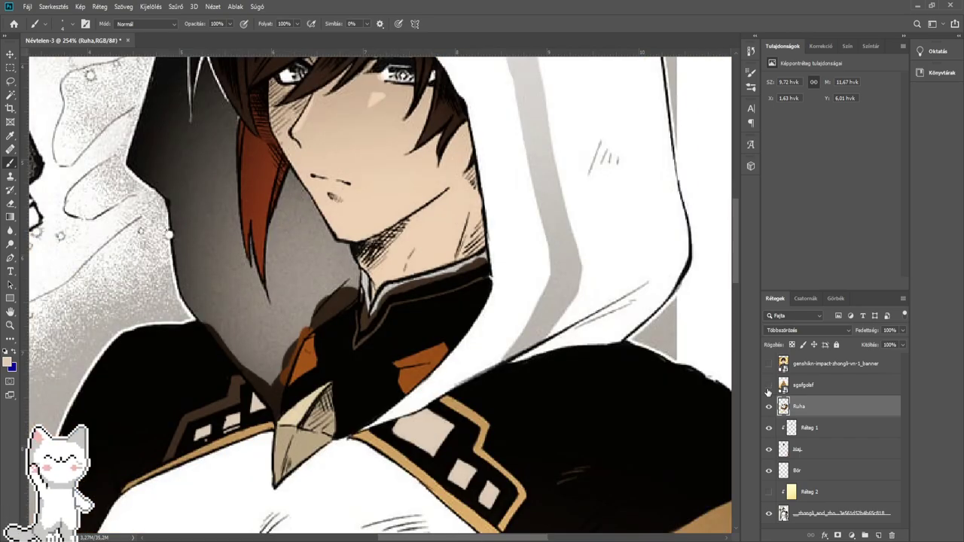
click(768, 386)
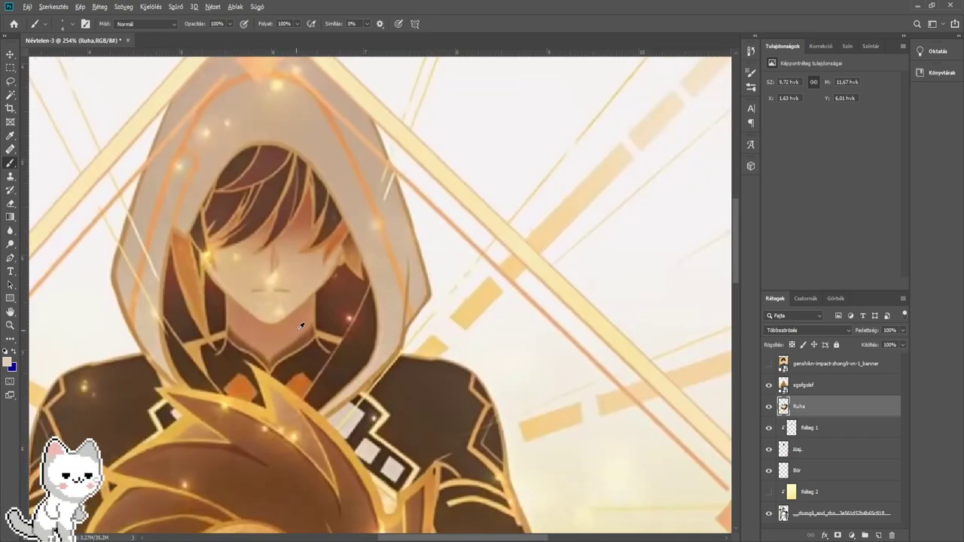
click(768, 386)
drag(485, 288, 491, 342)
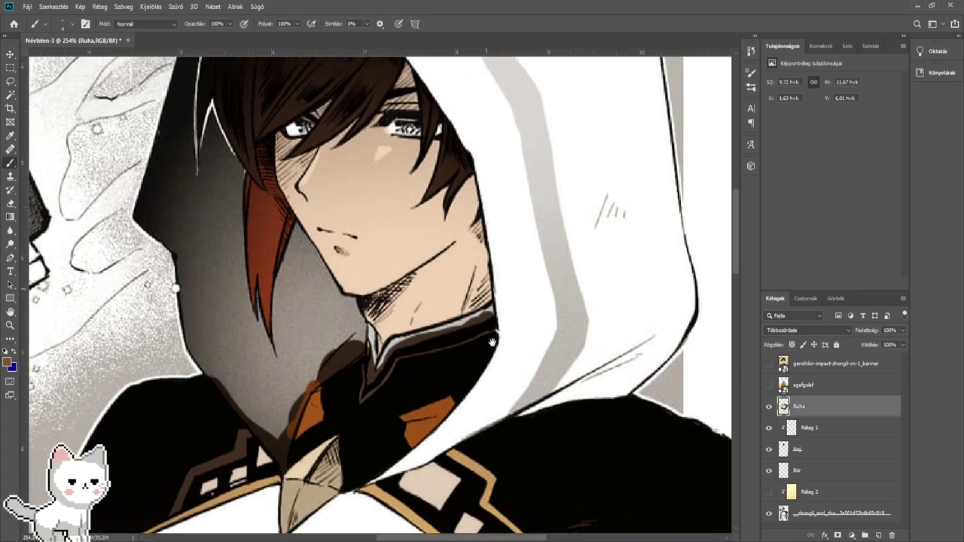
- Paint the collar's upper band brown on the Ruha layer, from the front notch along the neck to the hood
scroll(384, 337, up, 10)
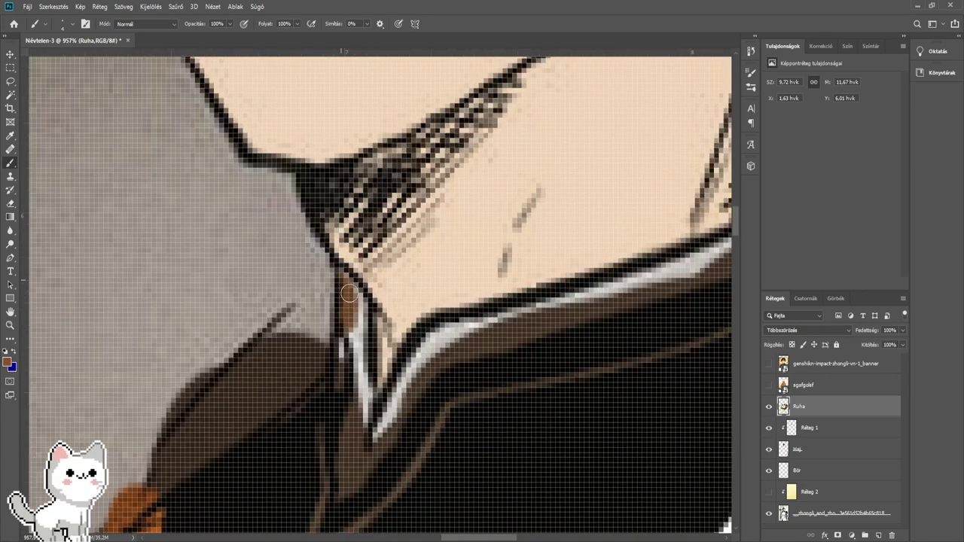
drag(348, 294, 348, 365)
drag(343, 290, 322, 285)
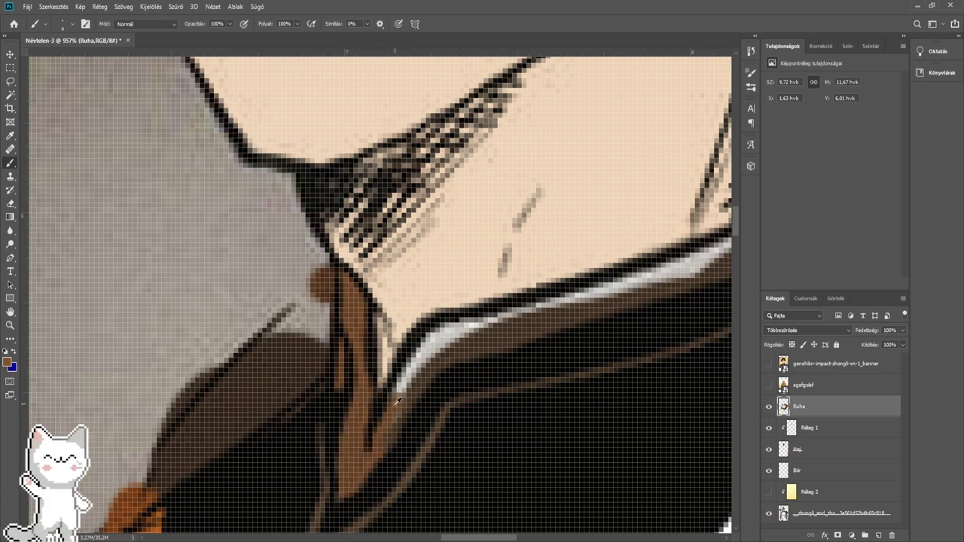
mouse_move(414, 378)
mouse_down()
mouse_move(447, 338)
mouse_move(502, 327)
mouse_move(477, 329)
mouse_up()
mouse_move(515, 320)
mouse_down()
mouse_move(417, 339)
mouse_move(295, 392)
mouse_move(514, 314)
mouse_move(489, 325)
mouse_up()
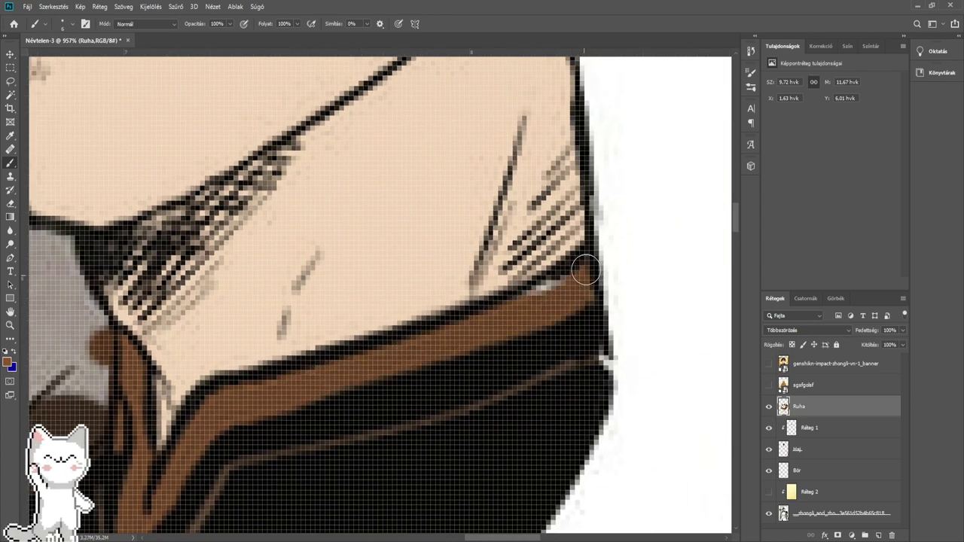
- Sample the chest trim's gold as the brush colour with the Ruha layer in Dissolve (Szórt) mode, and restore Multiply
scroll(503, 319, down, 6)
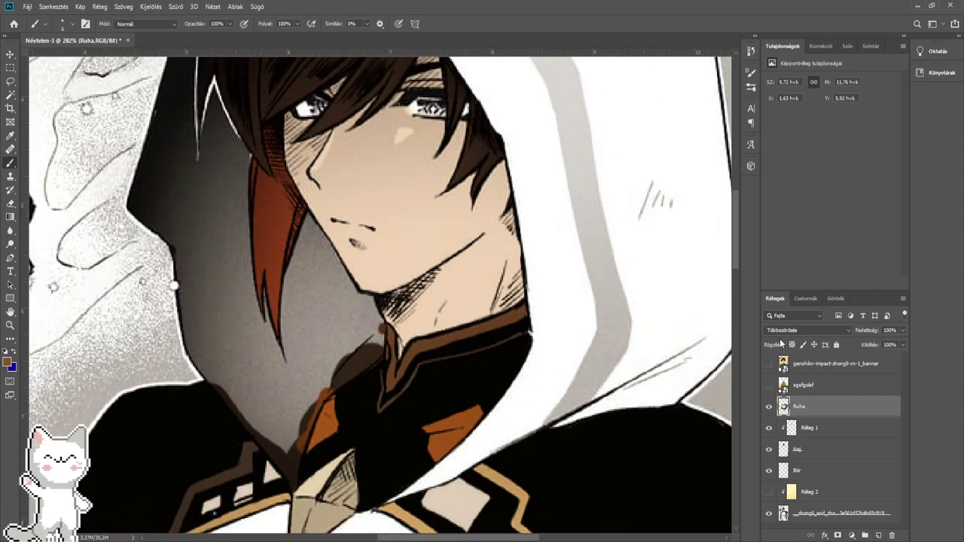
click(781, 331)
click(780, 299)
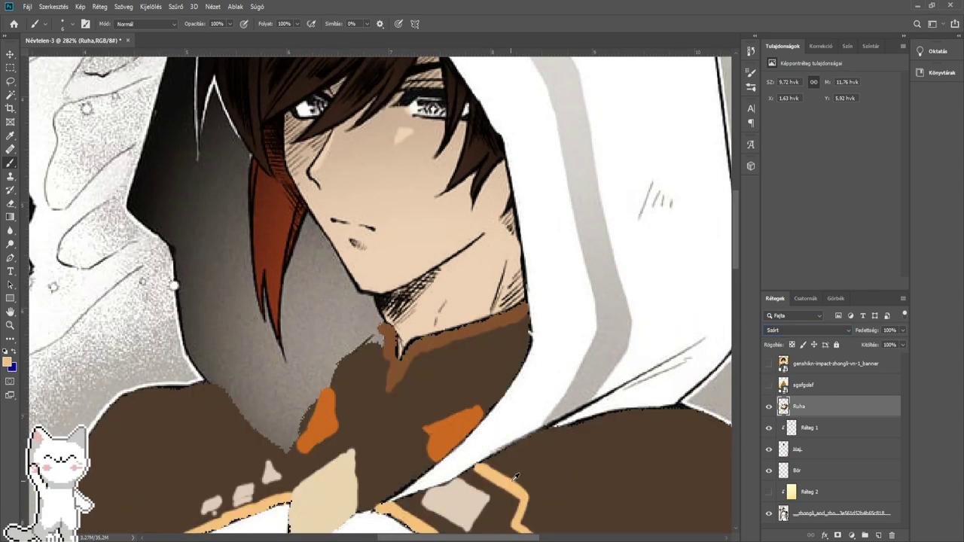
scroll(785, 330, down, 2)
scroll(422, 338, up, 5)
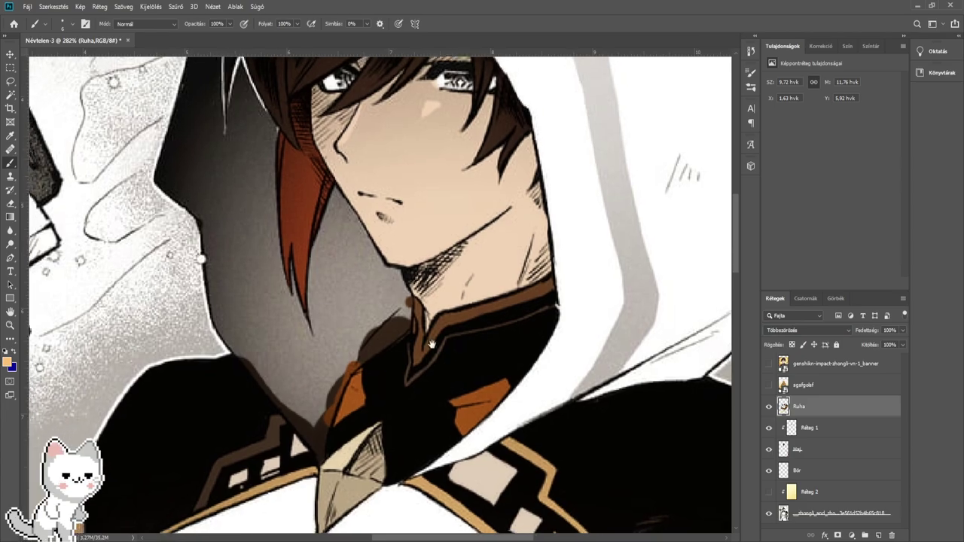
- Trace the thin line below the collar band in gold with brush size 3, from the front notch to the hood
scroll(422, 338, up, 2)
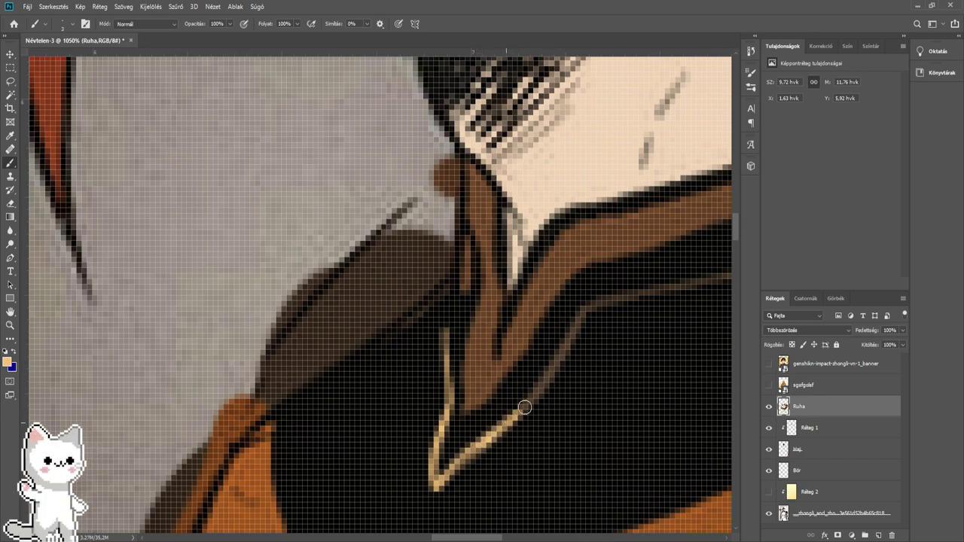
drag(603, 304, 388, 335)
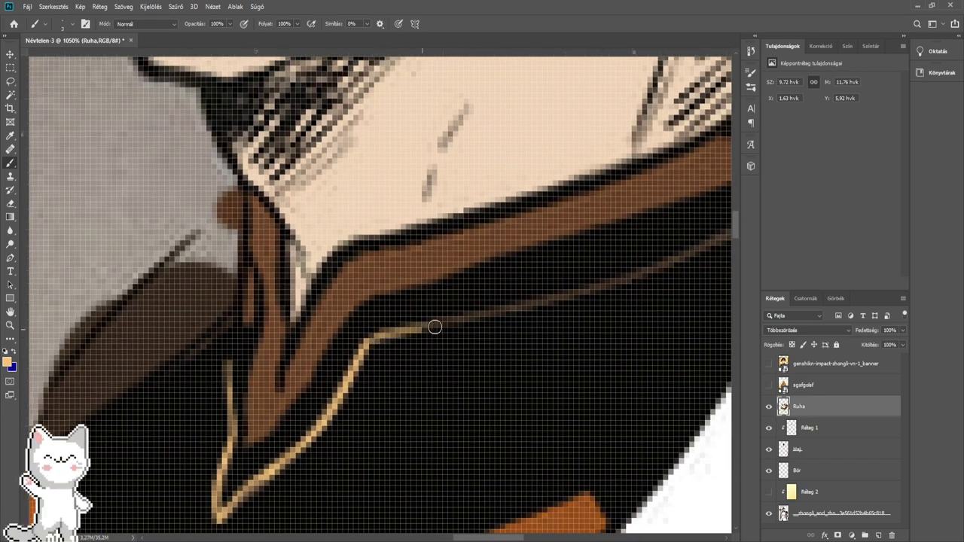
drag(509, 309, 236, 389)
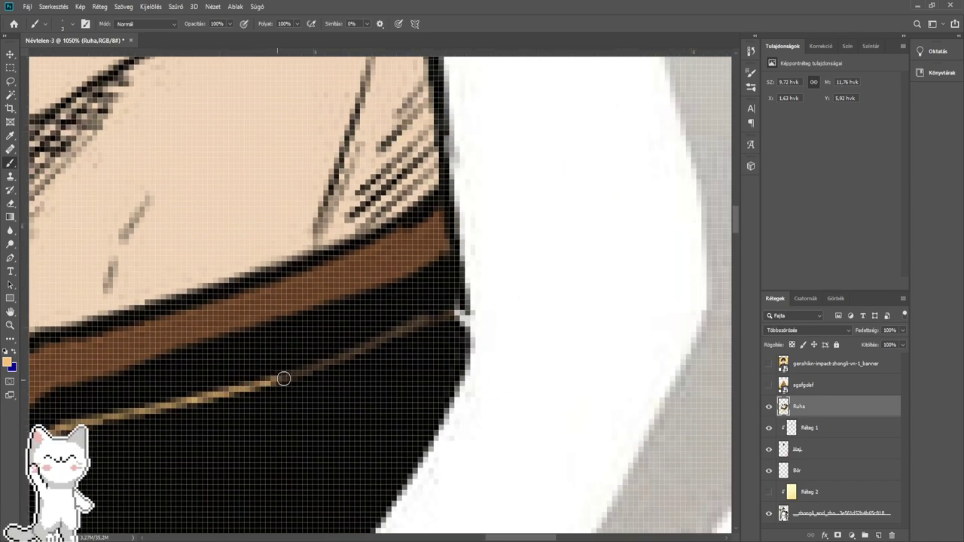
drag(439, 317, 457, 316)
drag(385, 324, 796, 291)
drag(348, 359, 394, 333)
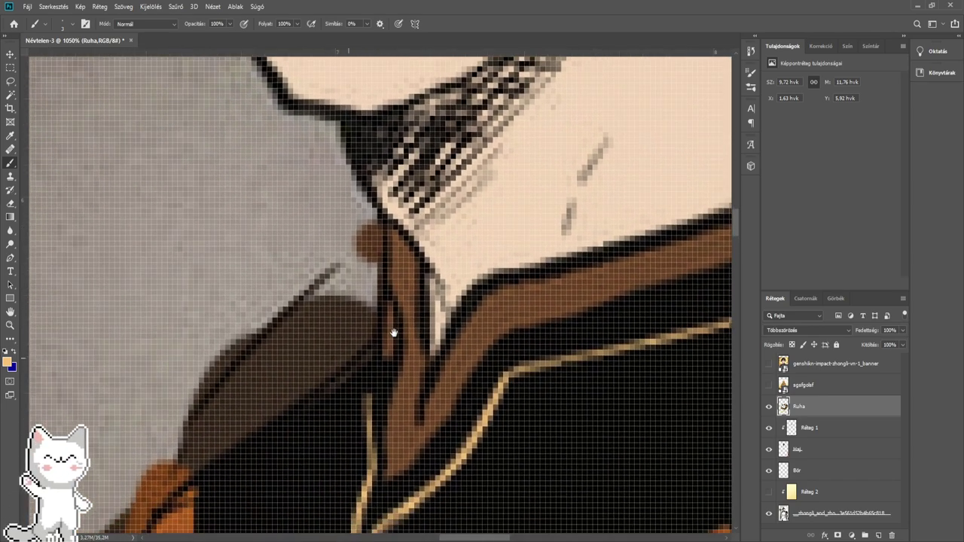
- Paint the stepped border above the chest strip's small squares gold, up to its end at the hood's edge
scroll(404, 291, down, 5)
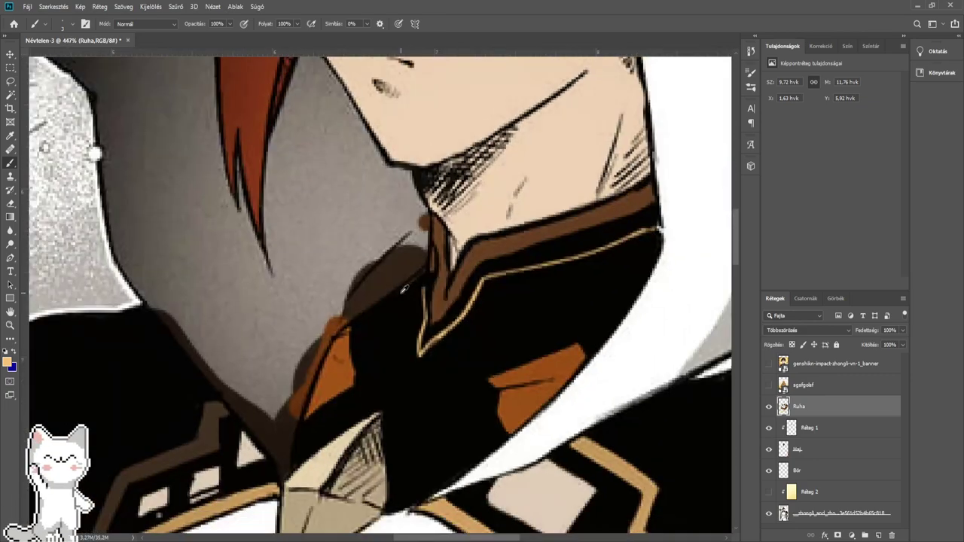
scroll(298, 407, up, 6)
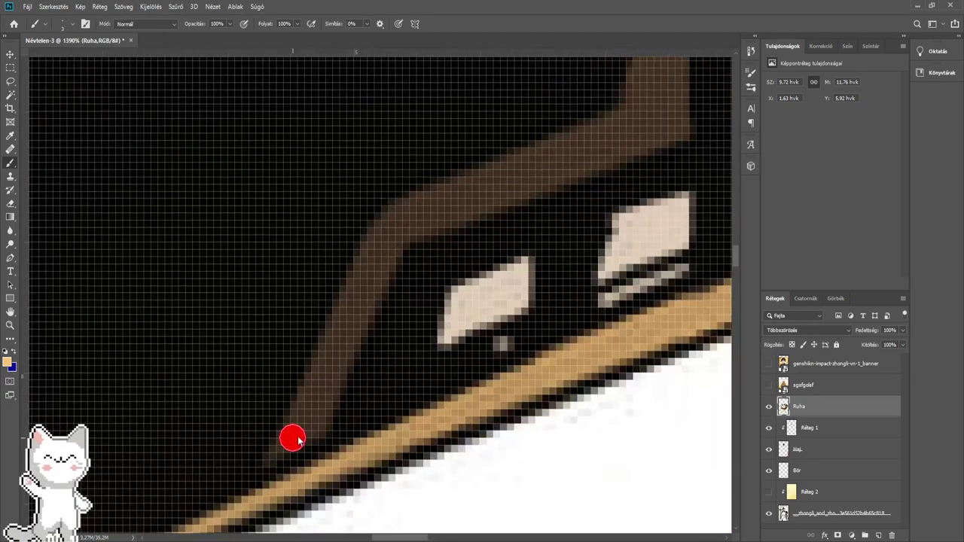
mouse_move(295, 452)
mouse_down()
mouse_move(374, 265)
mouse_move(404, 229)
mouse_move(444, 212)
mouse_up()
mouse_move(462, 200)
mouse_down()
mouse_move(178, 341)
mouse_move(377, 259)
mouse_up()
mouse_move(158, 354)
mouse_down()
mouse_move(380, 266)
mouse_move(380, 198)
mouse_up()
drag(381, 194, 321, 343)
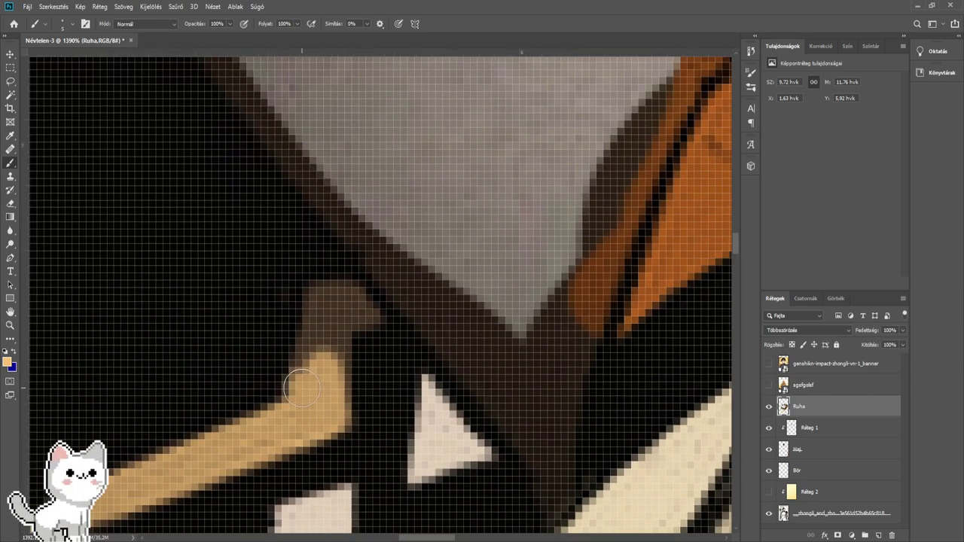
mouse_move(302, 388)
mouse_down()
mouse_move(326, 302)
mouse_move(351, 305)
mouse_up()
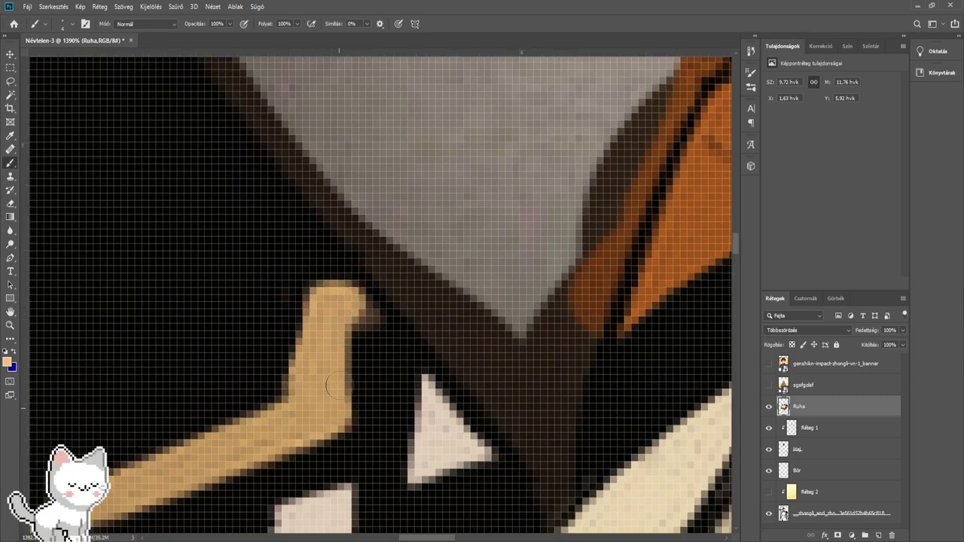
- Sample the hood lining's reddish brown from the hooded reference artwork as the brush colour, and hide the reference again
scroll(371, 319, down, 10)
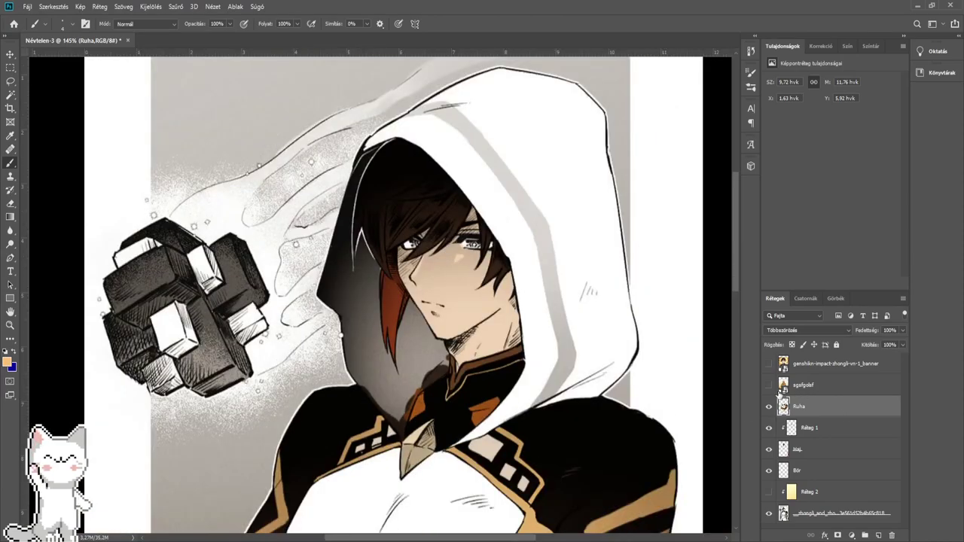
click(768, 385)
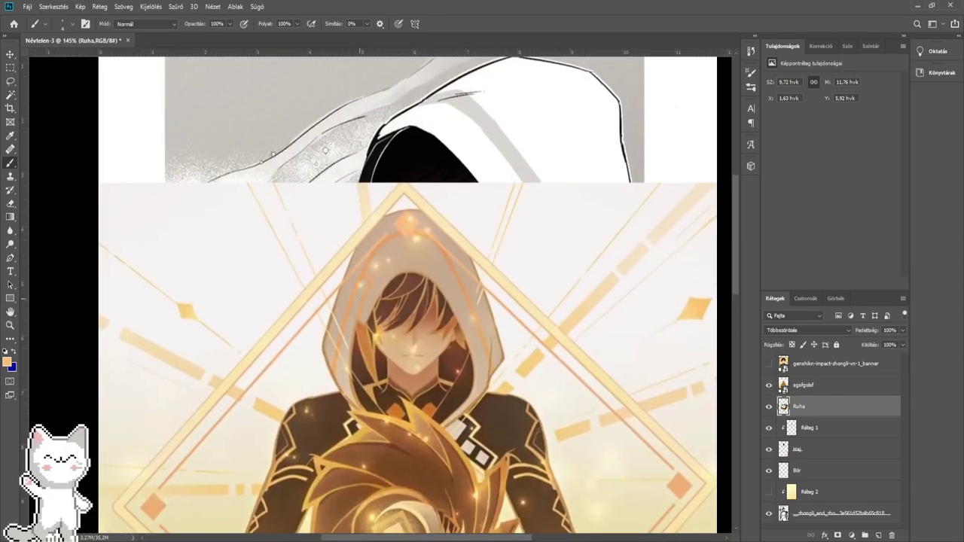
scroll(473, 331, up, 4)
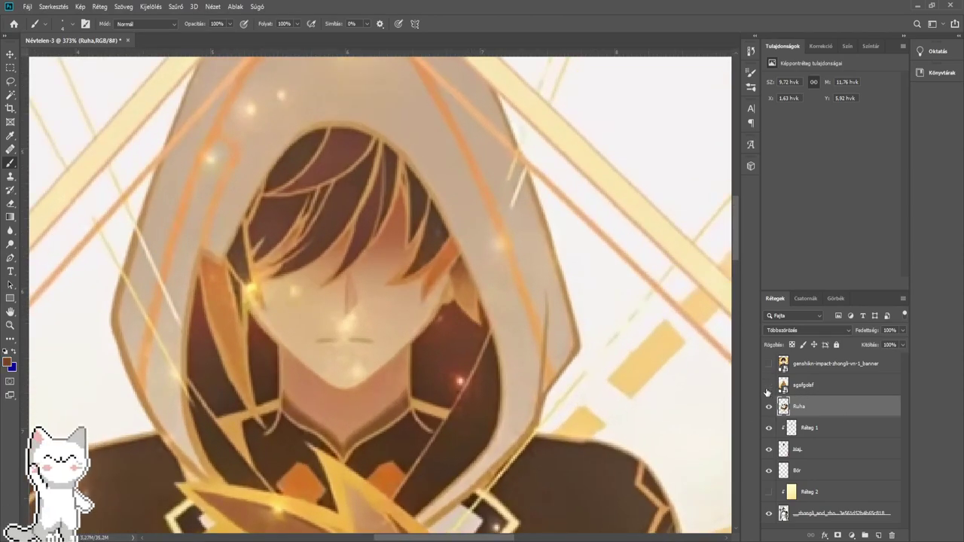
click(768, 388)
- Paint the lower tip of the hood's inner lining reddish brown with an enlarged brush, following the edge up beside the collar
mouse_move(400, 358)
mouse_down()
mouse_move(414, 420)
mouse_move(432, 381)
mouse_up()
scroll(455, 338, up, 4)
key(])
key(])
key(])
key(])
key(])
key(])
key(])
mouse_move(456, 346)
mouse_down()
mouse_move(460, 367)
mouse_move(500, 365)
mouse_move(490, 295)
mouse_move(503, 269)
mouse_move(430, 237)
mouse_move(480, 370)
mouse_move(395, 454)
mouse_up()
scroll(489, 366, up, 2)
key(bracketleft)
key(bracketright)
key(bracketright)
mouse_move(339, 483)
mouse_down()
mouse_move(426, 310)
mouse_move(379, 436)
mouse_up()
drag(366, 447, 410, 304)
mouse_move(413, 324)
mouse_down()
mouse_move(396, 332)
mouse_move(418, 350)
mouse_up()
mouse_move(412, 387)
mouse_down()
mouse_move(405, 393)
mouse_move(417, 413)
mouse_up()
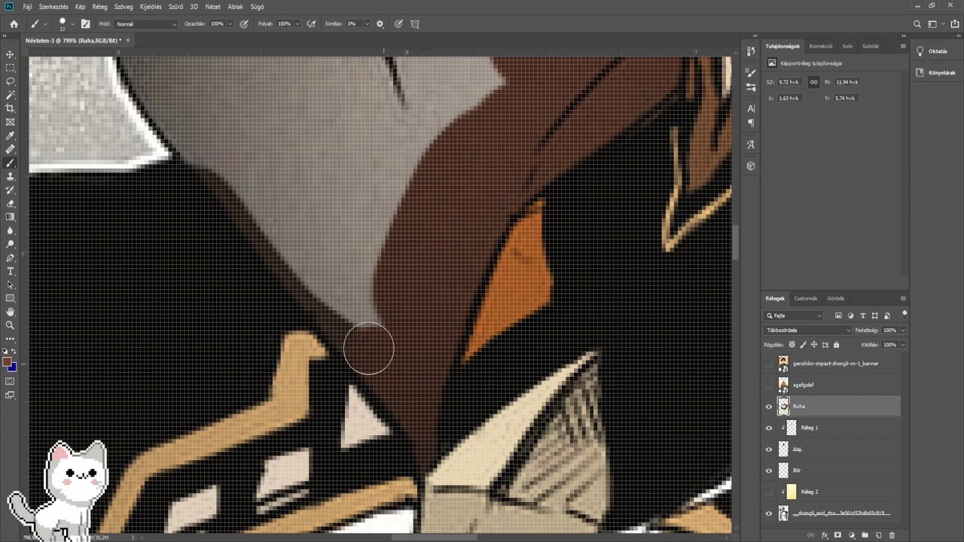
- Fill the lower hood lining reddish brown between its outer edge, the red hair strand and the neck
mouse_move(368, 348)
mouse_down()
mouse_move(301, 259)
mouse_move(333, 254)
mouse_up()
drag(384, 296, 336, 215)
drag(314, 185, 429, 327)
mouse_move(449, 383)
mouse_down()
mouse_move(455, 405)
mouse_move(368, 281)
mouse_move(315, 231)
mouse_move(293, 191)
mouse_move(284, 116)
mouse_move(495, 317)
mouse_move(443, 249)
mouse_up()
mouse_move(435, 238)
mouse_down()
mouse_move(260, 338)
mouse_move(252, 353)
mouse_up()
drag(387, 398, 386, 170)
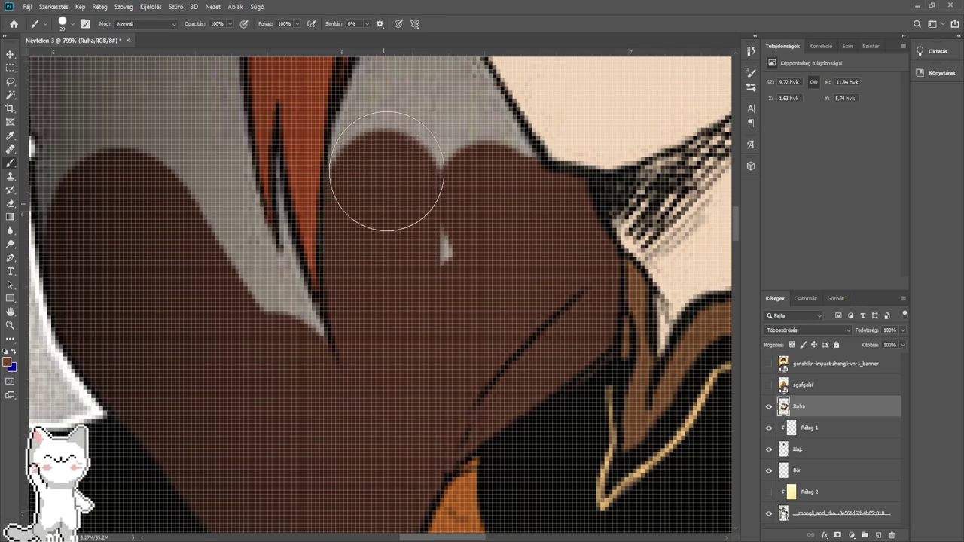
drag(470, 241, 455, 470)
mouse_move(470, 437)
mouse_down()
mouse_move(392, 300)
mouse_move(374, 291)
mouse_move(340, 398)
mouse_up()
- Fill the narrow grey gap between the red hair strand and the cheek with the reddish brown
drag(401, 289, 409, 413)
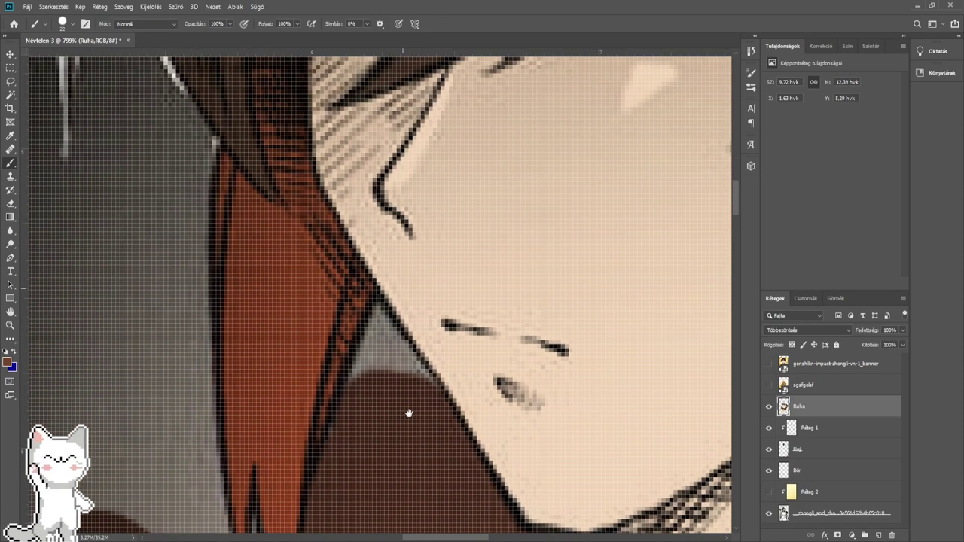
scroll(409, 413, up, 2)
drag(347, 446, 386, 351)
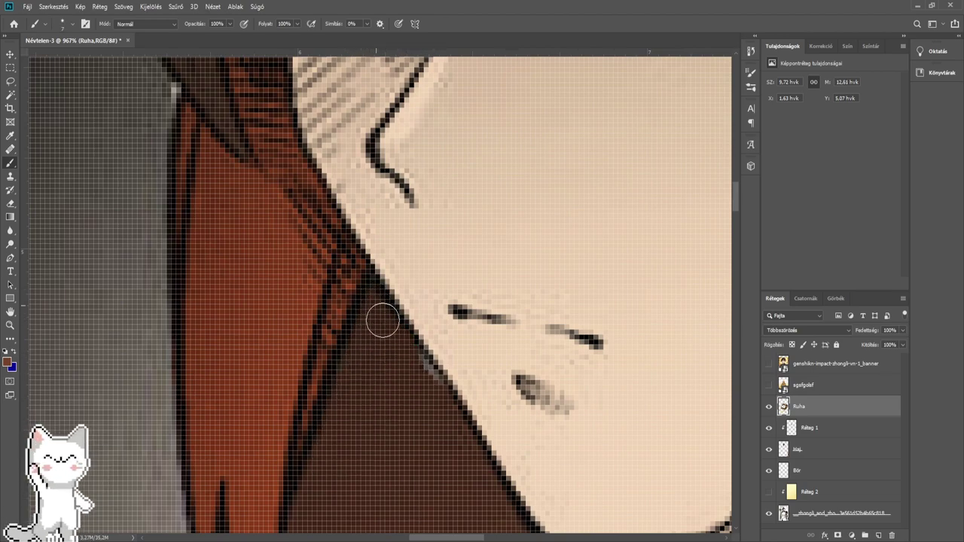
- Extend the reddish brown up the lining along the hood's outer edge, using a larger brush
mouse_move(237, 437)
mouse_down()
mouse_move(398, 379)
mouse_move(461, 329)
mouse_up()
key(bracketright)
key(bracketright)
key(bracketright)
key(bracketright)
key(bracketright)
key(bracketright)
key(bracketright)
key(bracketright)
key(bracketright)
drag(274, 431, 382, 302)
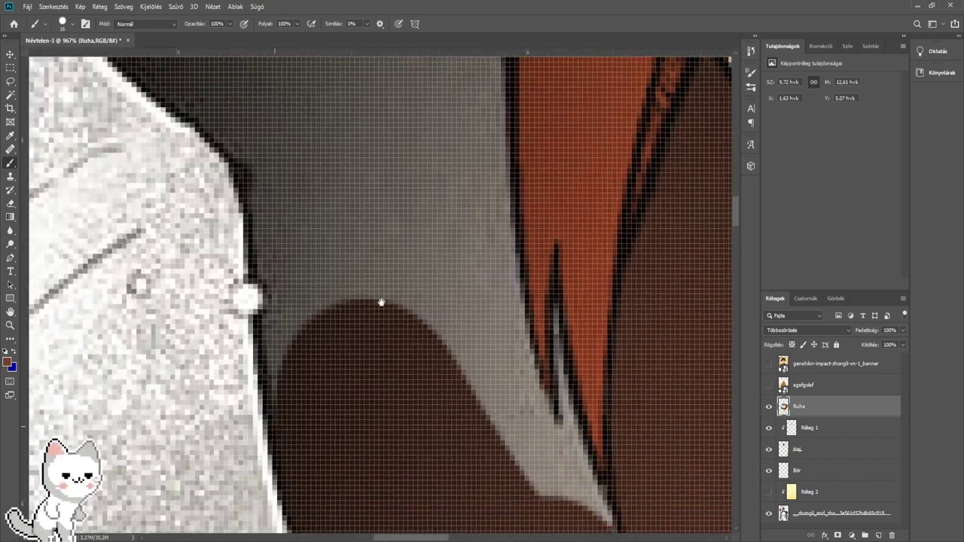
mouse_move(356, 390)
mouse_down()
mouse_move(336, 336)
mouse_move(332, 169)
mouse_move(419, 376)
mouse_move(345, 291)
mouse_move(279, 249)
mouse_move(266, 217)
mouse_move(291, 174)
mouse_up()
drag(304, 147, 323, 389)
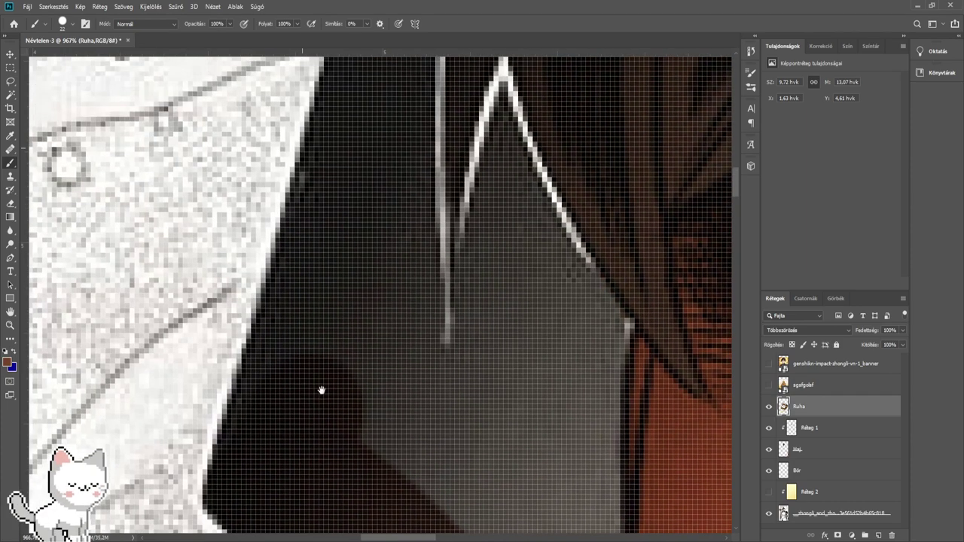
- Cover the remaining grey lining between the hood's outer edge, the dark hair and the red strand with reddish brown
key(bracketright)
key(bracketright)
key(bracketright)
key(bracketright)
key(bracketright)
key(bracketright)
key(bracketright)
key(bracketright)
key(bracketright)
key(bracketright)
key(bracketright)
key(bracketright)
key(bracketright)
mouse_move(305, 457)
mouse_down()
mouse_move(361, 301)
mouse_move(419, 451)
mouse_move(437, 419)
mouse_move(370, 278)
mouse_move(462, 409)
mouse_move(545, 353)
mouse_move(497, 353)
mouse_up()
mouse_move(558, 345)
mouse_down()
mouse_move(572, 342)
mouse_move(552, 333)
mouse_up()
mouse_move(581, 375)
mouse_down()
mouse_move(573, 433)
mouse_move(505, 232)
mouse_up()
drag(456, 238, 468, 239)
drag(499, 174, 486, 324)
mouse_move(431, 332)
mouse_down()
mouse_move(464, 333)
mouse_move(451, 400)
mouse_up()
mouse_move(460, 362)
mouse_down()
mouse_move(452, 255)
mouse_move(467, 409)
mouse_move(400, 211)
mouse_up()
drag(413, 282, 443, 395)
drag(441, 393, 408, 394)
mouse_move(474, 417)
mouse_down()
mouse_move(537, 493)
mouse_move(508, 444)
mouse_move(478, 444)
mouse_up()
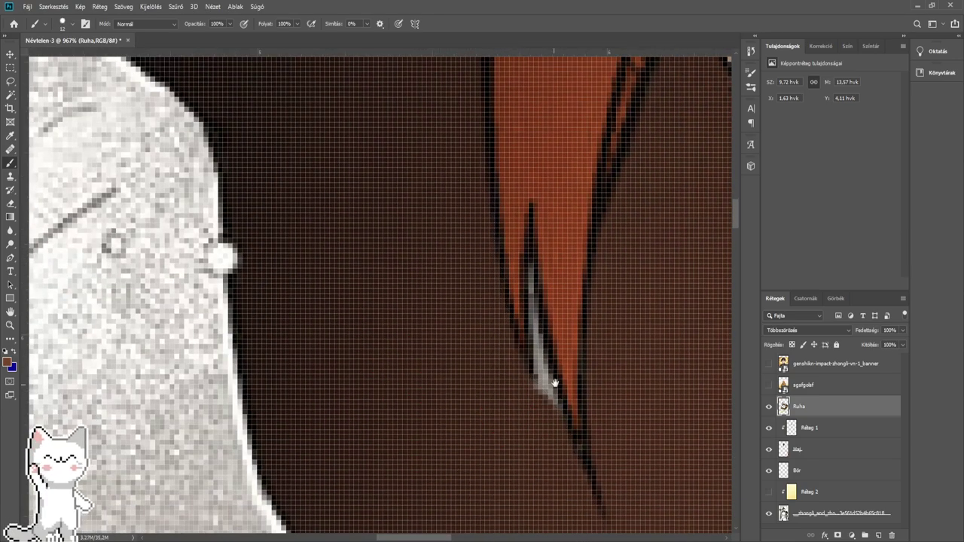
- Fill the small grey sliver inside the split tip of the red hair strand with reddish brown
drag(552, 384, 370, 330)
scroll(337, 284, up, 3)
mouse_move(358, 239)
mouse_down()
mouse_move(324, 233)
mouse_move(376, 409)
mouse_move(372, 307)
mouse_up()
scroll(395, 410, down, 5)
- Paint the grey triangle beside the hair and its pointed white outline reddish brown, using brush size 2 on the line
drag(311, 197, 411, 450)
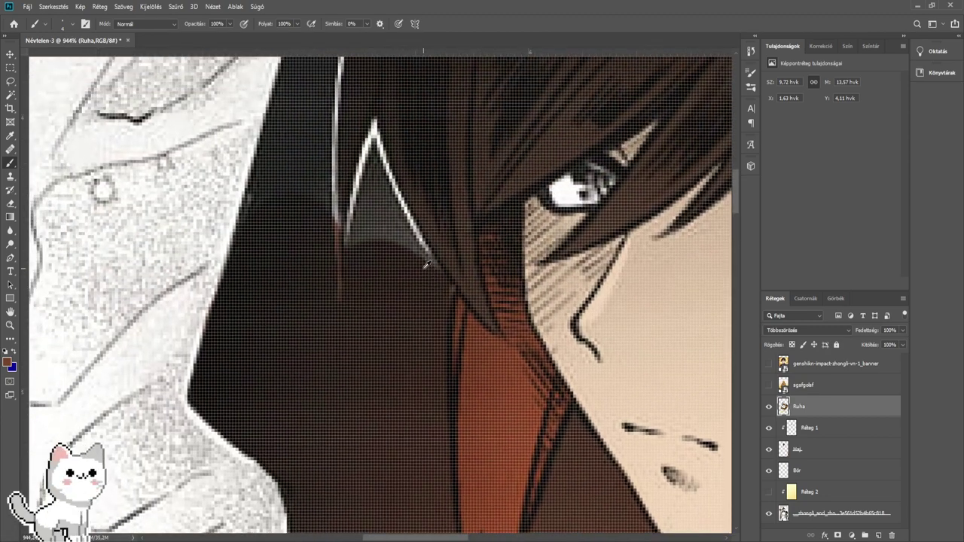
scroll(427, 264, up, 5)
drag(390, 270, 420, 282)
drag(461, 317, 346, 120)
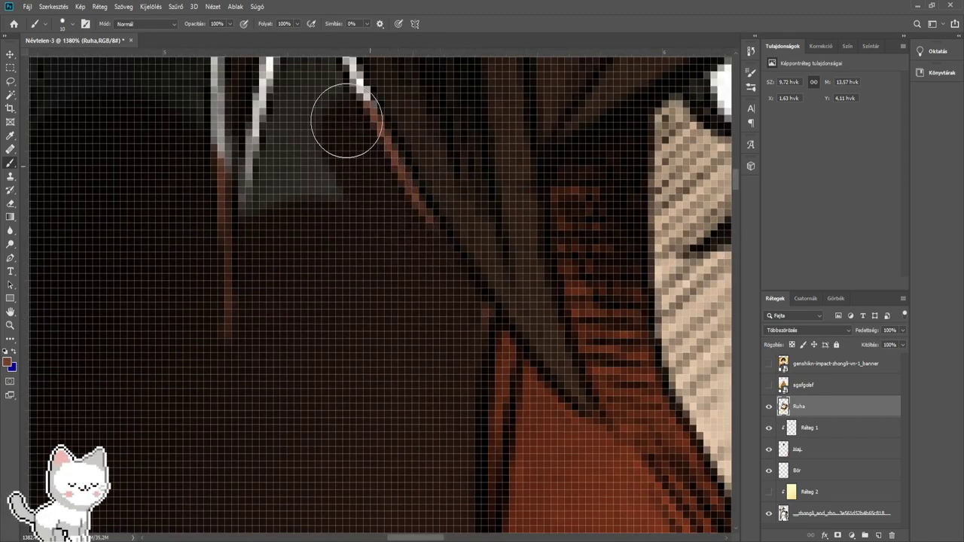
mouse_move(322, 154)
mouse_down()
mouse_move(347, 340)
mouse_move(363, 343)
mouse_up()
mouse_move(341, 380)
mouse_down()
mouse_move(306, 417)
mouse_move(317, 328)
mouse_move(383, 384)
mouse_up()
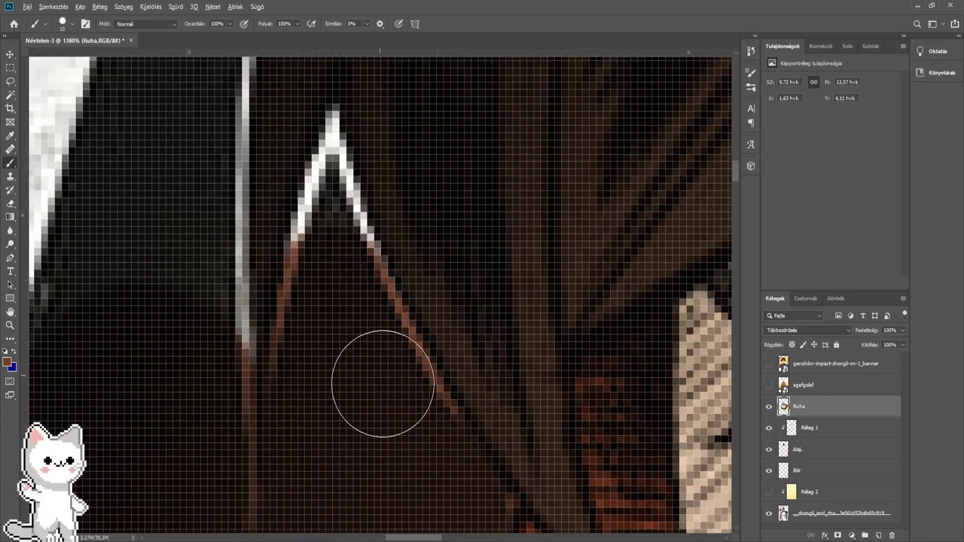
drag(319, 269, 307, 247)
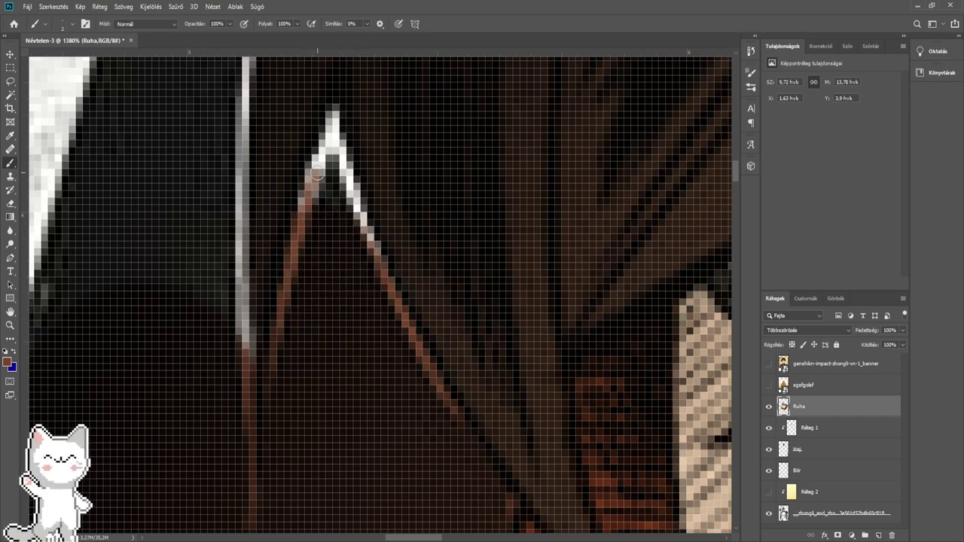
drag(317, 205, 332, 151)
drag(331, 115, 339, 186)
drag(327, 237, 353, 239)
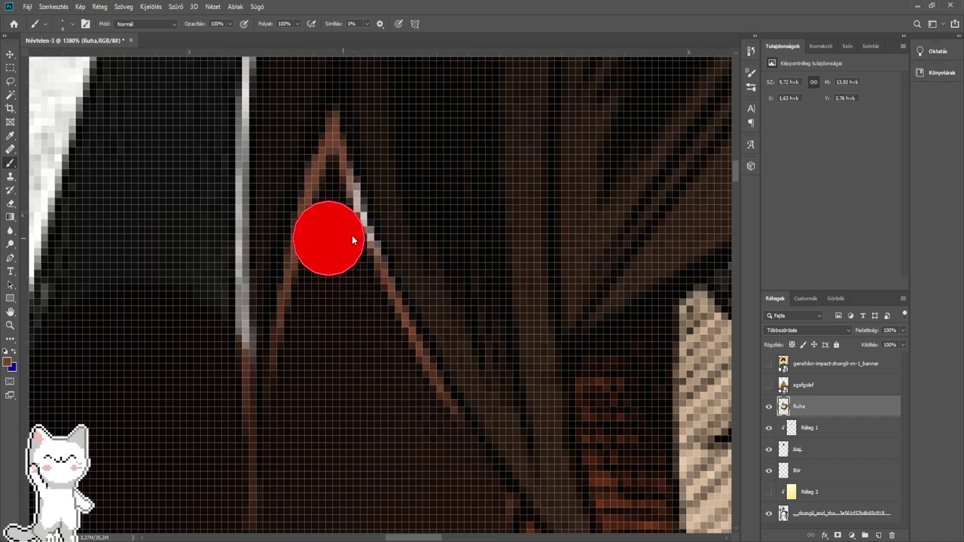
drag(329, 196, 362, 273)
drag(254, 309, 411, 362)
- Paint the dark upper lining and recolour its pale contour lines reddish brown up to the top of the hood opening
key(bracketright)
key(bracketright)
key(bracketright)
key(bracketright)
key(bracketright)
key(bracketright)
key(bracketright)
key(bracketright)
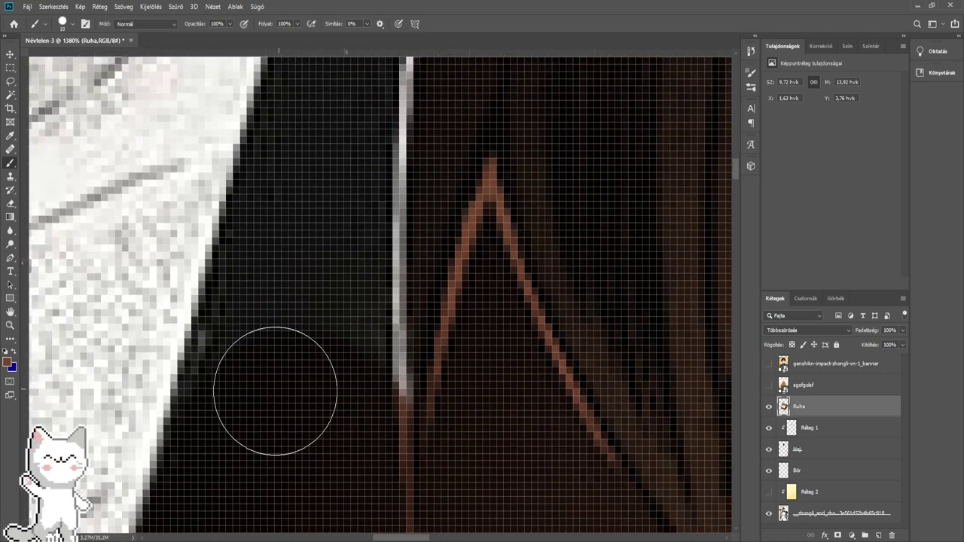
mouse_move(276, 389)
mouse_down()
mouse_move(267, 325)
mouse_move(344, 439)
mouse_move(352, 349)
mouse_move(324, 386)
mouse_move(340, 336)
mouse_move(338, 402)
mouse_up()
scroll(351, 350, down, 3)
drag(370, 293, 363, 450)
mouse_move(366, 439)
mouse_down()
mouse_move(355, 442)
mouse_move(356, 388)
mouse_move(376, 362)
mouse_move(367, 438)
mouse_up()
drag(403, 222, 340, 400)
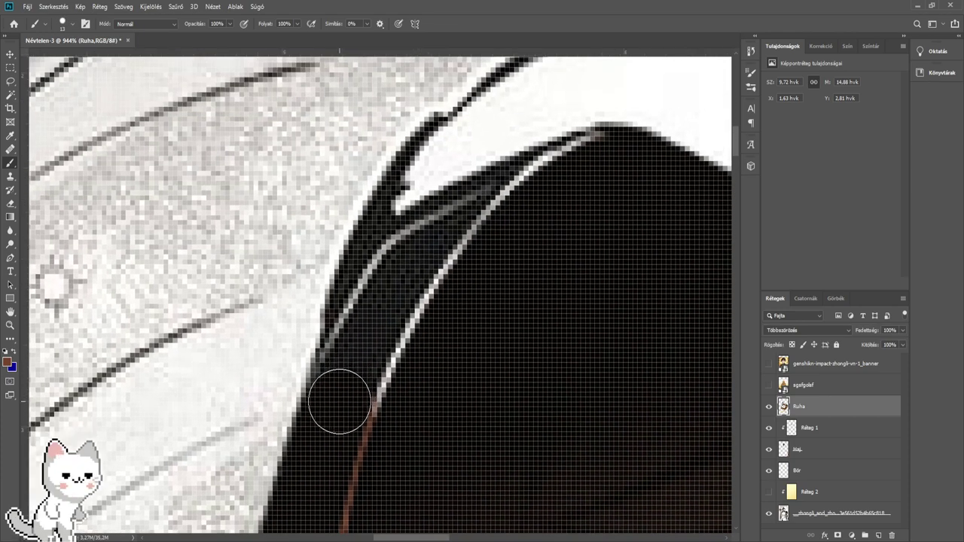
mouse_move(360, 332)
mouse_down()
mouse_move(383, 243)
mouse_move(342, 428)
mouse_up()
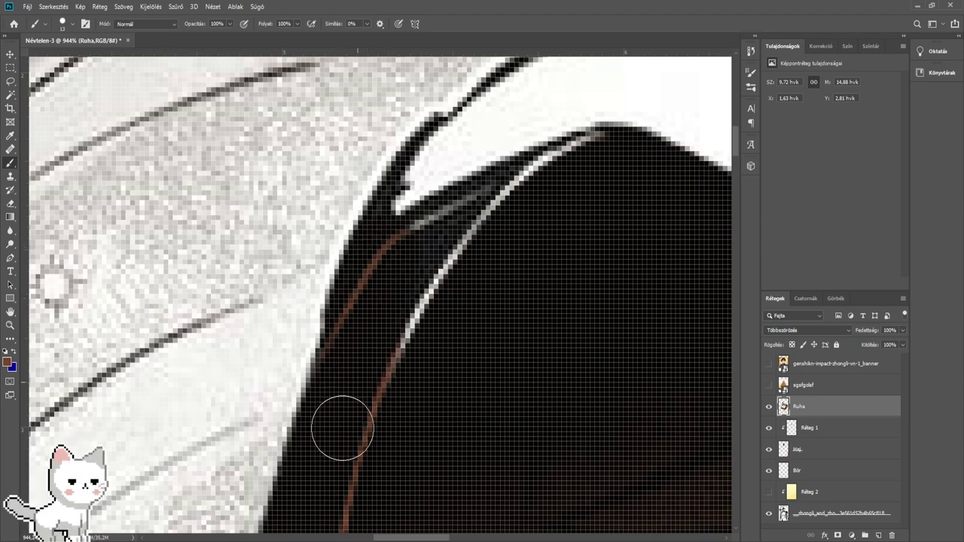
drag(435, 238, 324, 354)
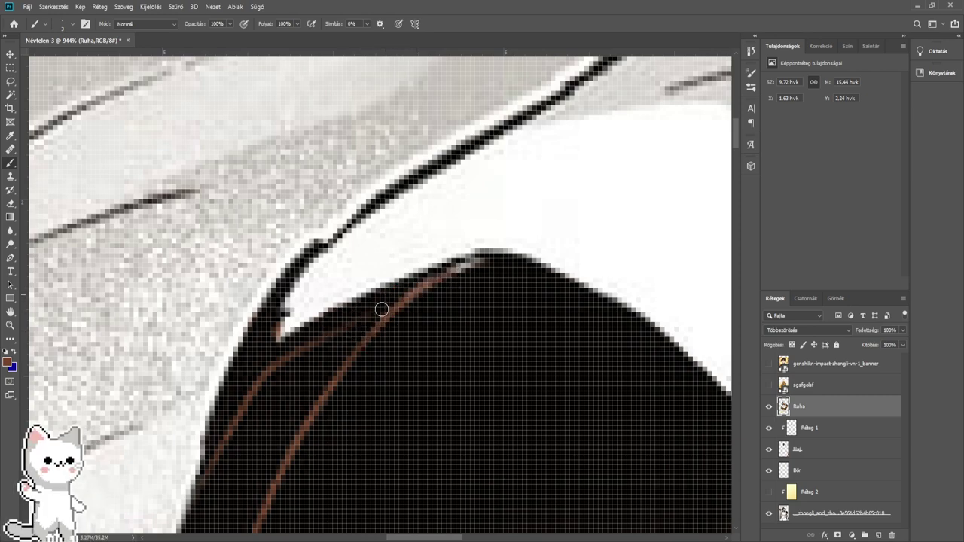
- Sample the orange of the hood's trim from the hooded reference artwork as the brush colour, and hide the reference again
scroll(361, 316, down, 10)
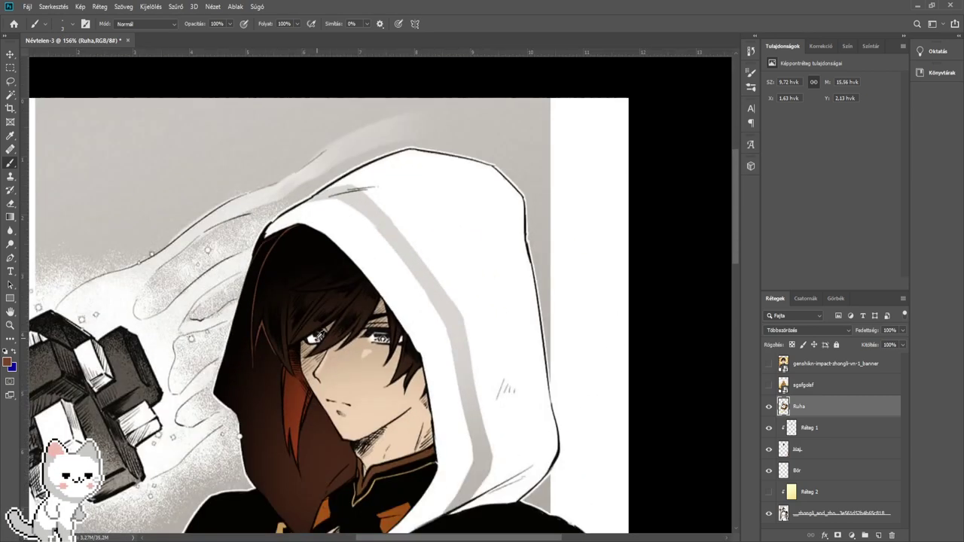
scroll(361, 316, down, 2)
click(768, 385)
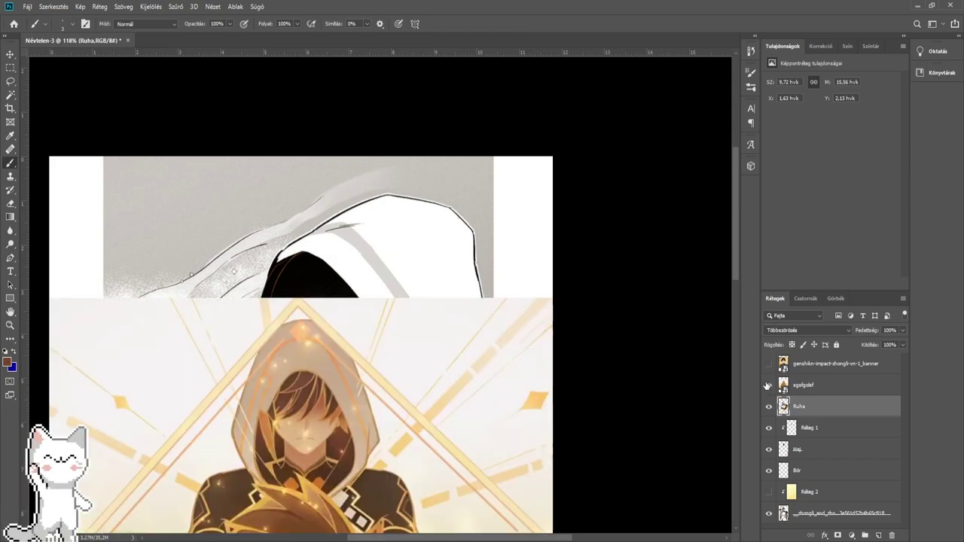
scroll(357, 419, up, 3)
scroll(357, 419, up, 3)
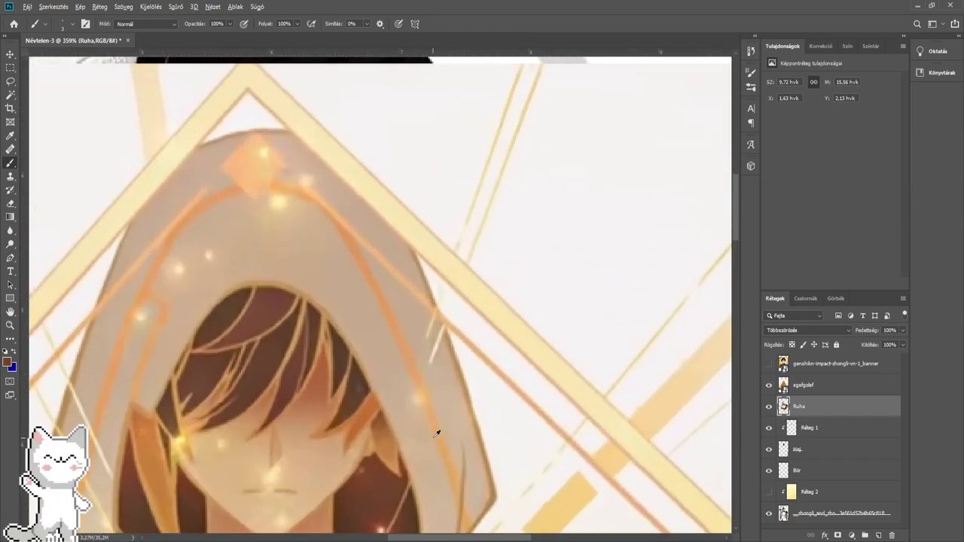
click(768, 385)
- Paint the start of the hood's grey stripe orange, from the outline past the fold lines to the first bend
scroll(447, 372, up, 4)
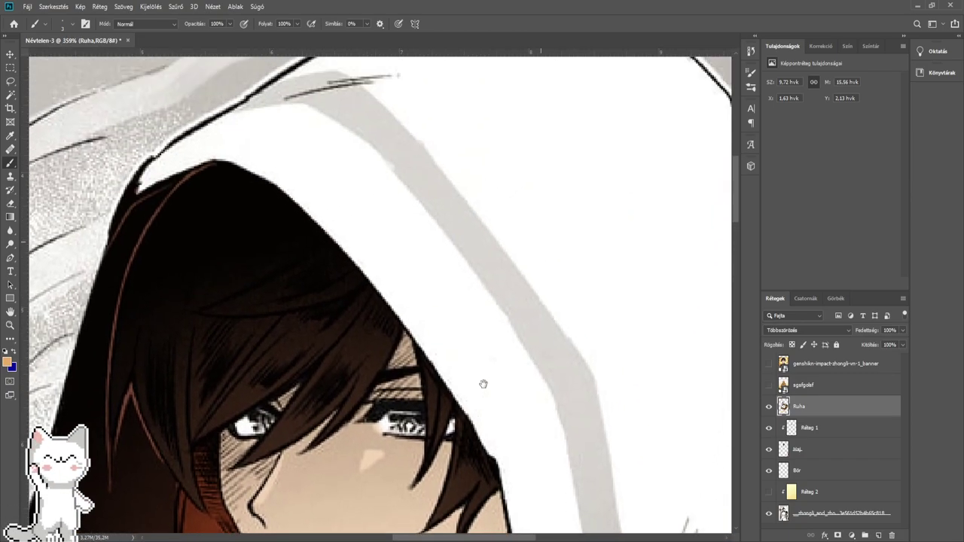
scroll(429, 301, up, 1)
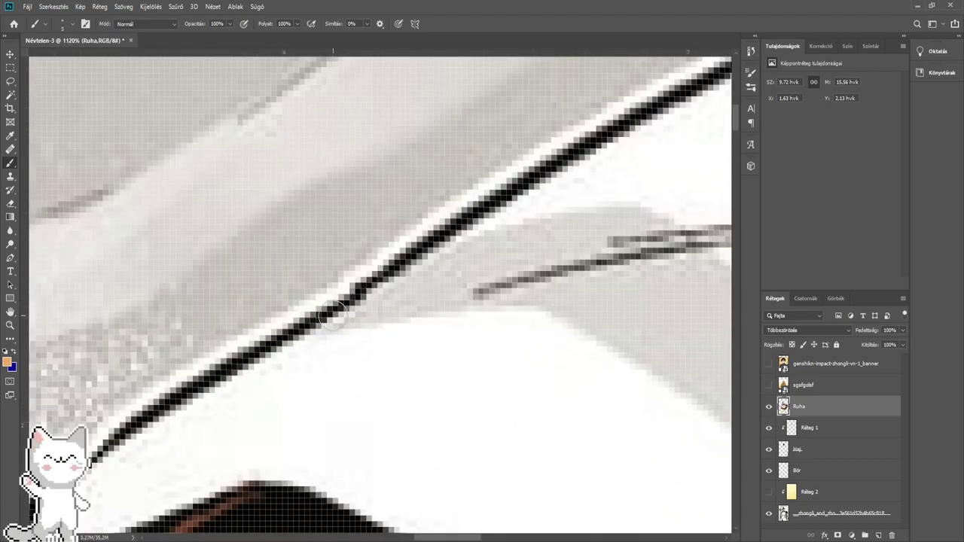
mouse_move(335, 312)
mouse_down()
mouse_move(387, 308)
mouse_move(442, 264)
mouse_move(622, 241)
mouse_up()
drag(585, 256, 241, 239)
mouse_move(160, 257)
mouse_down()
mouse_move(223, 265)
mouse_move(346, 320)
mouse_up()
drag(289, 229, 440, 359)
key(bracketright)
key(bracketright)
key(bracketright)
key(bracketright)
key(bracketright)
key(bracketright)
key(bracketright)
key(bracketright)
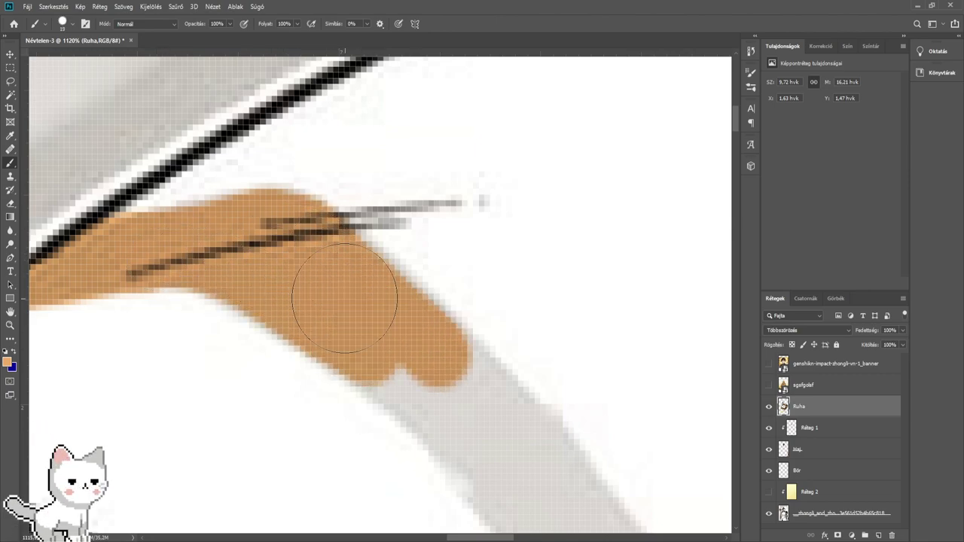
- Continue painting the grey stripe orange down the hood beside the face with brush size 19
mouse_move(348, 282)
mouse_down()
mouse_move(529, 477)
mouse_move(281, 233)
mouse_move(447, 437)
mouse_move(318, 217)
mouse_move(442, 354)
mouse_move(463, 415)
mouse_move(290, 130)
mouse_up()
drag(334, 183, 470, 377)
mouse_move(365, 224)
mouse_down()
mouse_move(477, 410)
mouse_move(424, 254)
mouse_up()
drag(418, 293, 459, 477)
key(space)
mouse_move(459, 477)
mouse_down()
mouse_move(409, 261)
mouse_move(437, 423)
mouse_up()
mouse_move(416, 218)
mouse_down()
mouse_move(420, 344)
mouse_move(441, 451)
mouse_move(419, 200)
mouse_move(483, 458)
mouse_move(435, 232)
mouse_up()
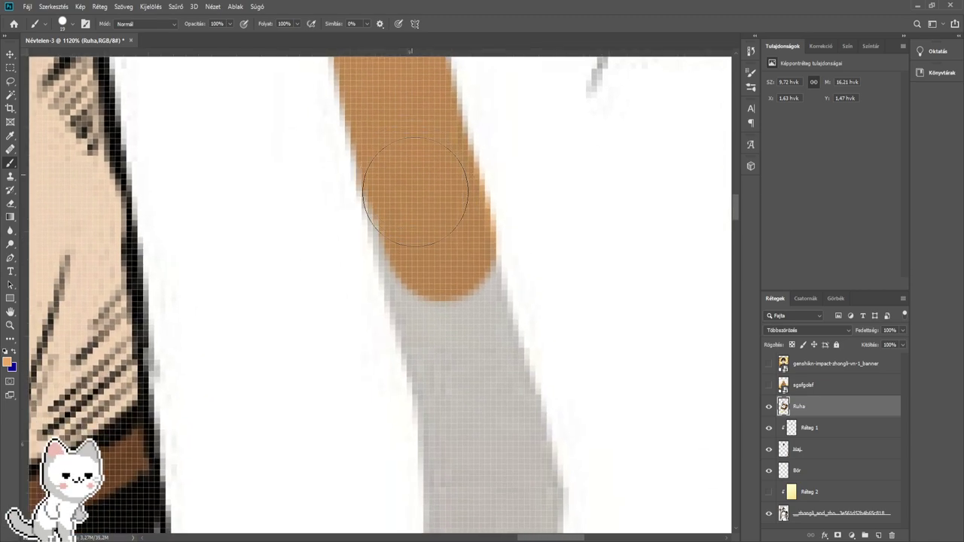
- Paint the stripe's lower bend orange down to its end at the shoulder
mouse_move(414, 192)
mouse_down()
mouse_move(456, 311)
mouse_move(482, 471)
mouse_up()
mouse_move(482, 471)
mouse_down()
mouse_move(457, 186)
mouse_move(440, 226)
mouse_move(444, 318)
mouse_move(428, 356)
mouse_move(464, 283)
mouse_move(464, 201)
mouse_up()
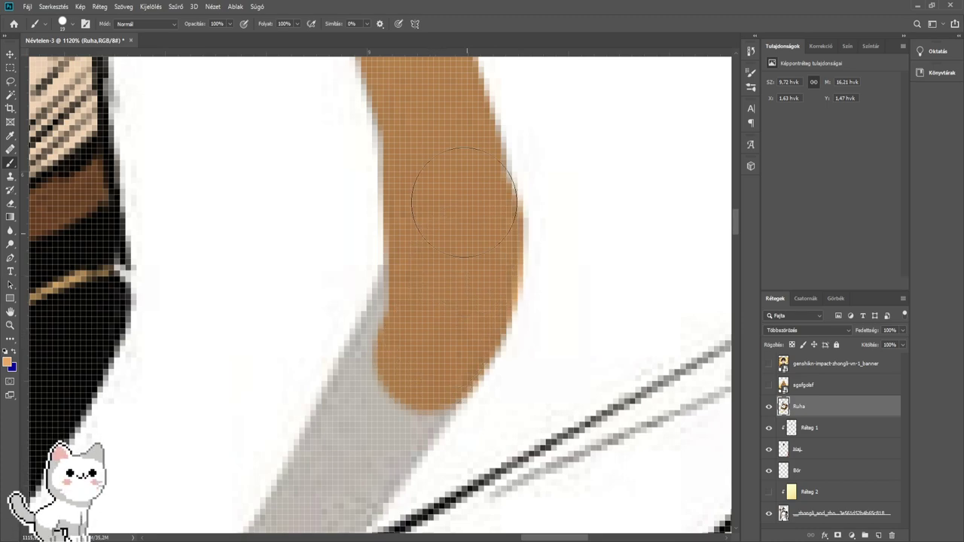
drag(391, 379, 448, 158)
mouse_move(308, 374)
mouse_down()
mouse_move(261, 374)
mouse_move(323, 324)
mouse_move(323, 333)
mouse_move(344, 291)
mouse_move(399, 285)
mouse_move(497, 130)
mouse_up()
drag(408, 211, 366, 339)
drag(337, 375, 424, 214)
scroll(391, 288, down, 10)
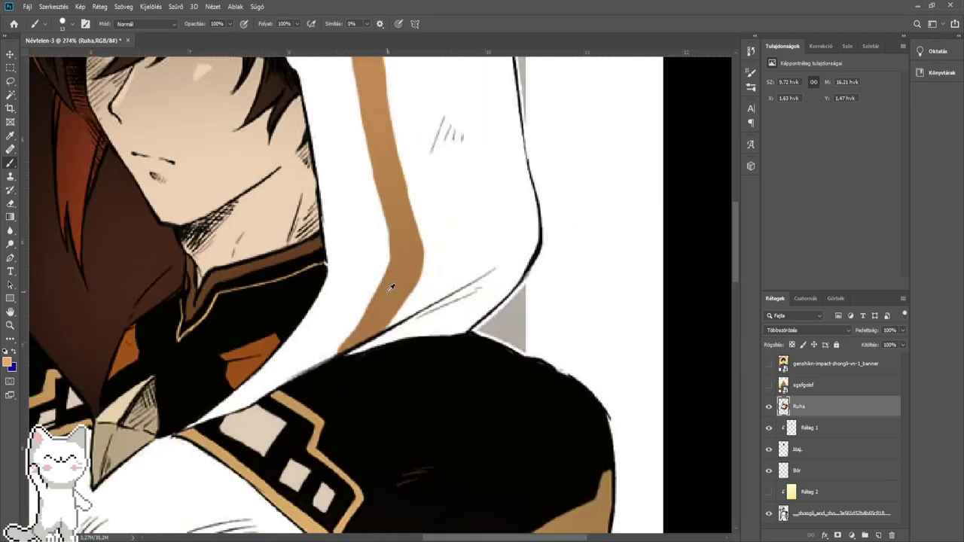
- Soften the edges of the hood's orange stripe with the Blur tool at 30% strength
click(11, 231)
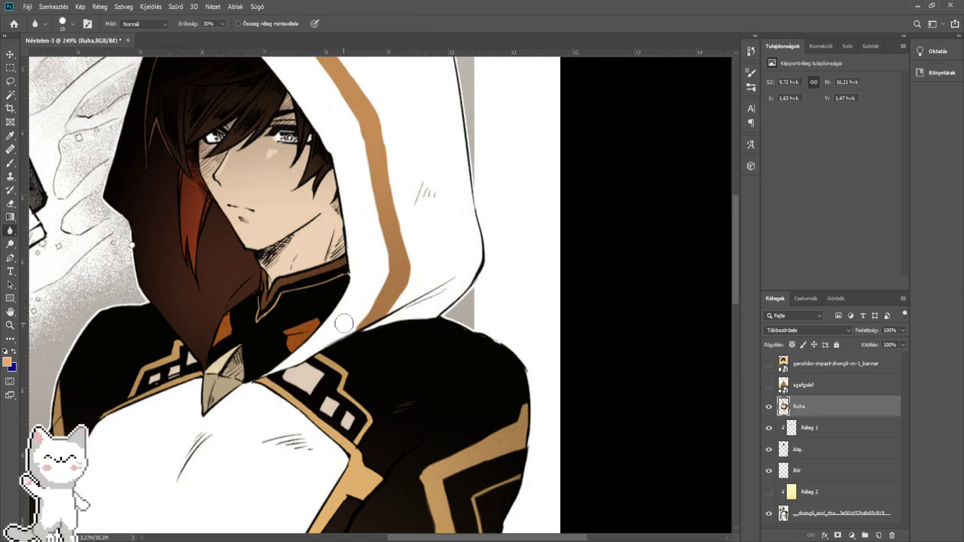
scroll(339, 318, up, 4)
scroll(463, 121, down, 3)
mouse_move(446, 262)
mouse_down()
mouse_move(455, 118)
mouse_move(443, 353)
mouse_move(453, 343)
mouse_up()
drag(418, 161, 474, 341)
mouse_move(474, 335)
mouse_down()
mouse_move(353, 201)
mouse_move(232, 173)
mouse_up()
mouse_move(251, 306)
mouse_down()
mouse_move(316, 166)
mouse_move(353, 47)
mouse_up()
drag(294, 224, 289, 217)
drag(423, 325, 253, 140)
- Blur the gold bands on both sleeves and the chest with the blur brush enlarged to 195
scroll(503, 346, down, 5)
drag(422, 399, 412, 363)
scroll(411, 363, up, 6)
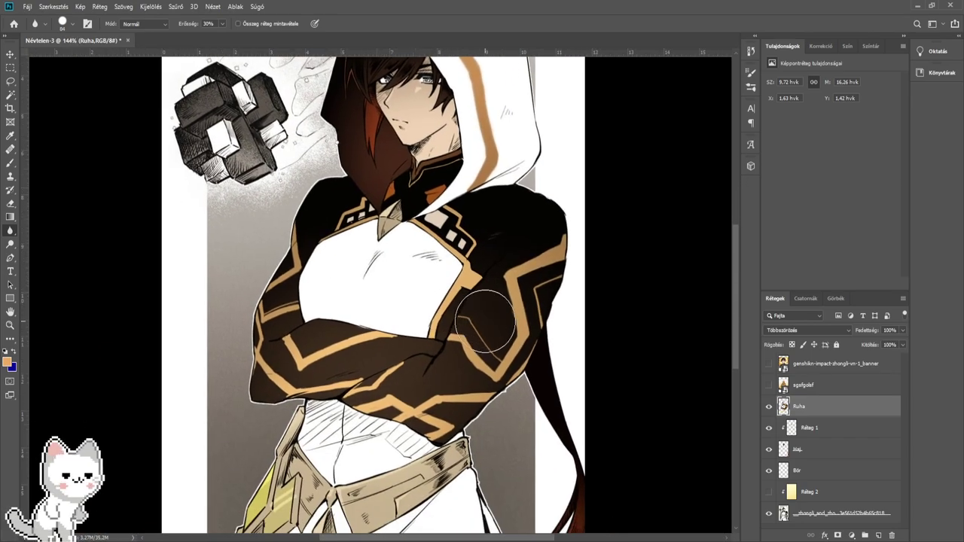
drag(428, 448, 467, 382)
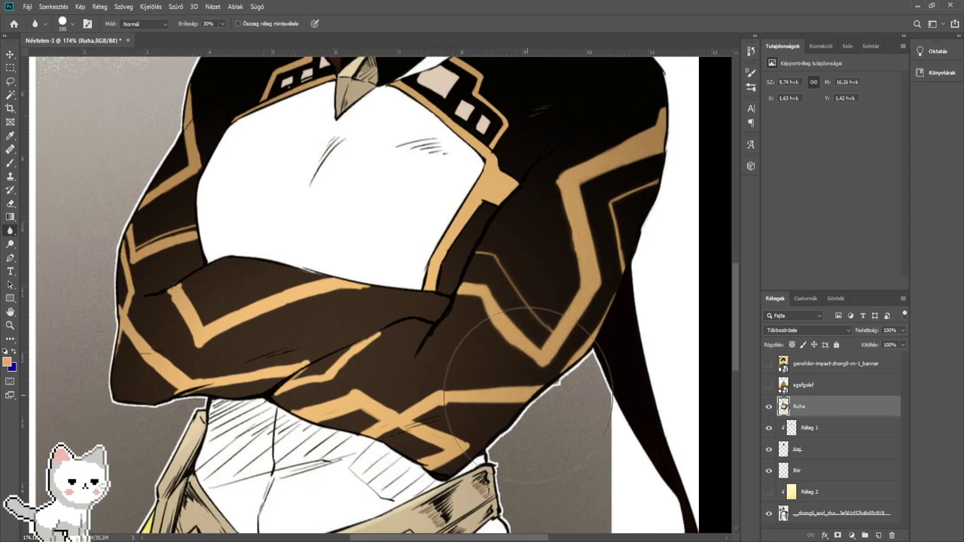
drag(308, 336, 442, 370)
drag(339, 318, 350, 411)
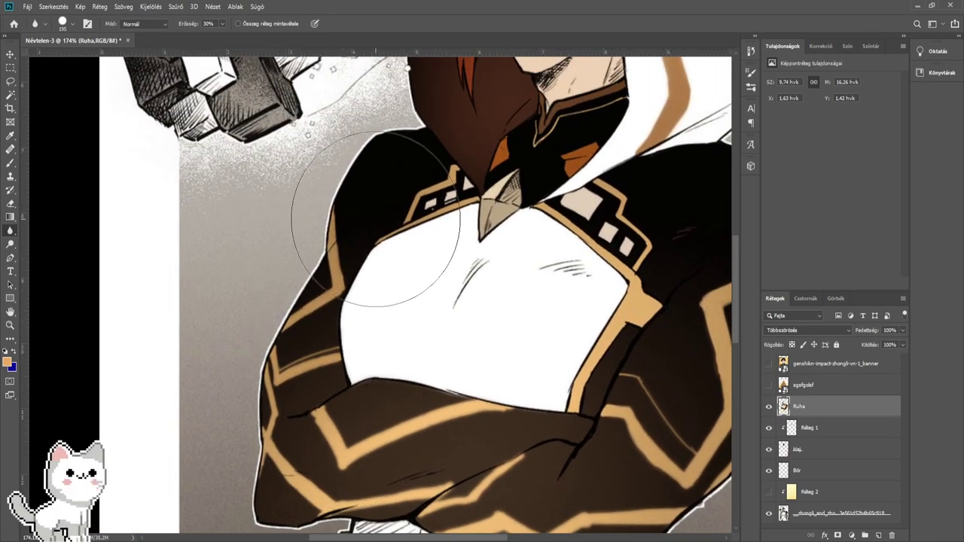
drag(442, 263, 346, 324)
- Inspect the blurred orange stripe and gold bands from the hood down to the belt
drag(452, 239, 420, 389)
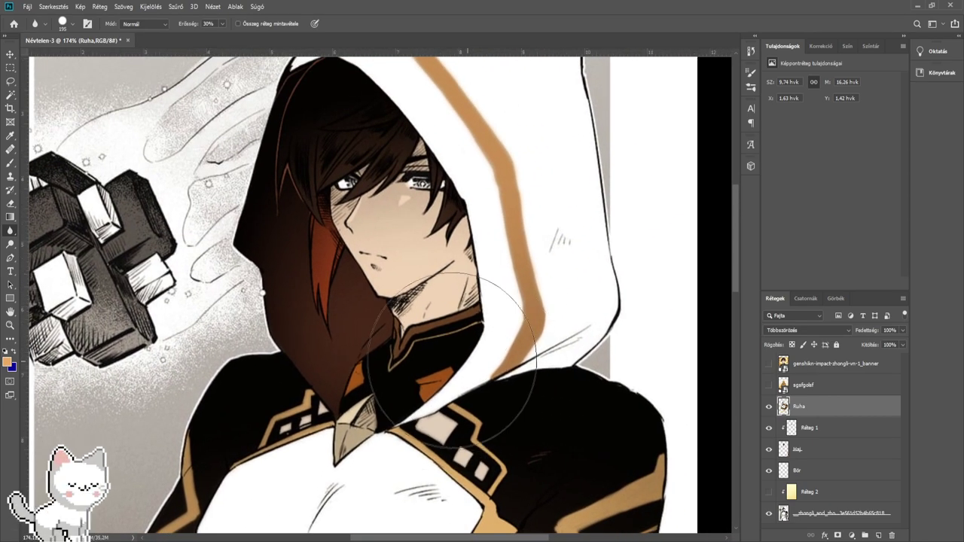
scroll(320, 346, up, 2)
scroll(320, 347, up, 2)
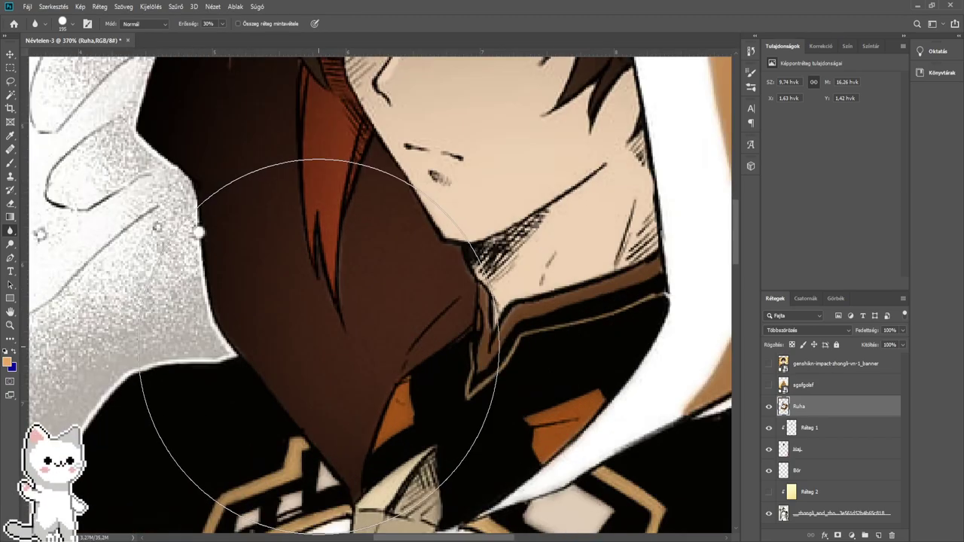
scroll(320, 347, down, 5)
drag(320, 346, 368, 128)
drag(317, 474, 372, 220)
key(bracketleft)
key(bracketleft)
key(bracketleft)
key(bracketleft)
key(bracketleft)
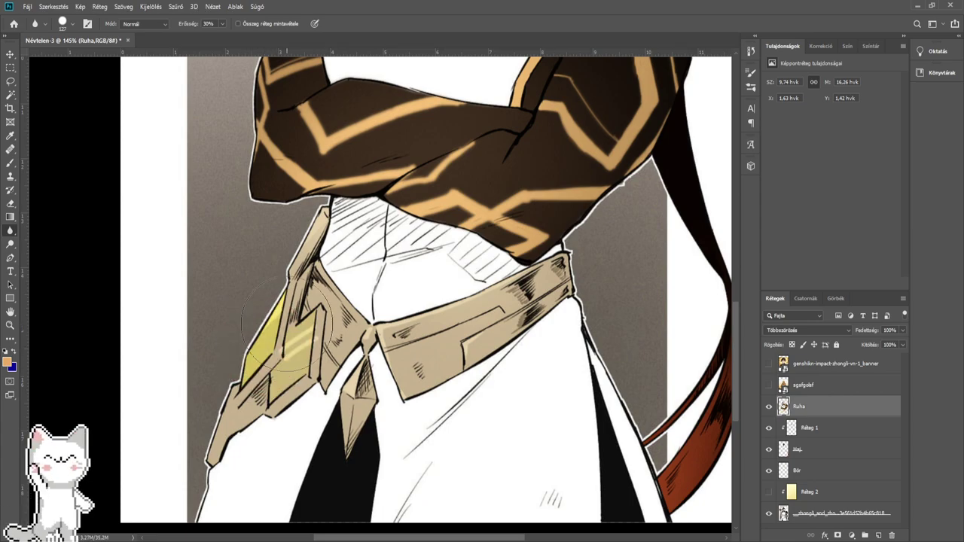
scroll(263, 365, down, 2)
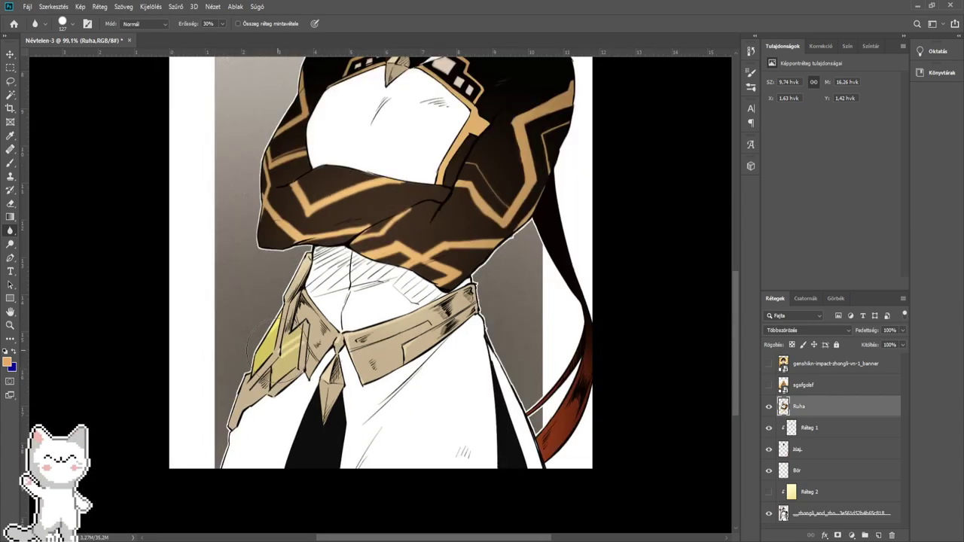
mouse_move(360, 154)
mouse_down()
mouse_move(419, 381)
mouse_move(378, 400)
mouse_up()
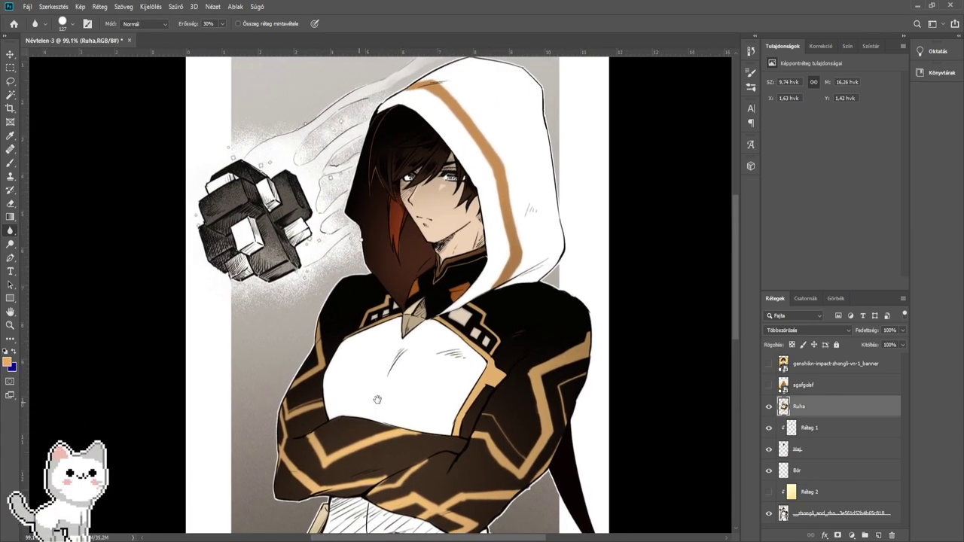
- Compare the drawing with and without Réteg 1 and Réteg 2, switch to the Brush tool and leave Réteg 2 visible
click(769, 493)
click(769, 491)
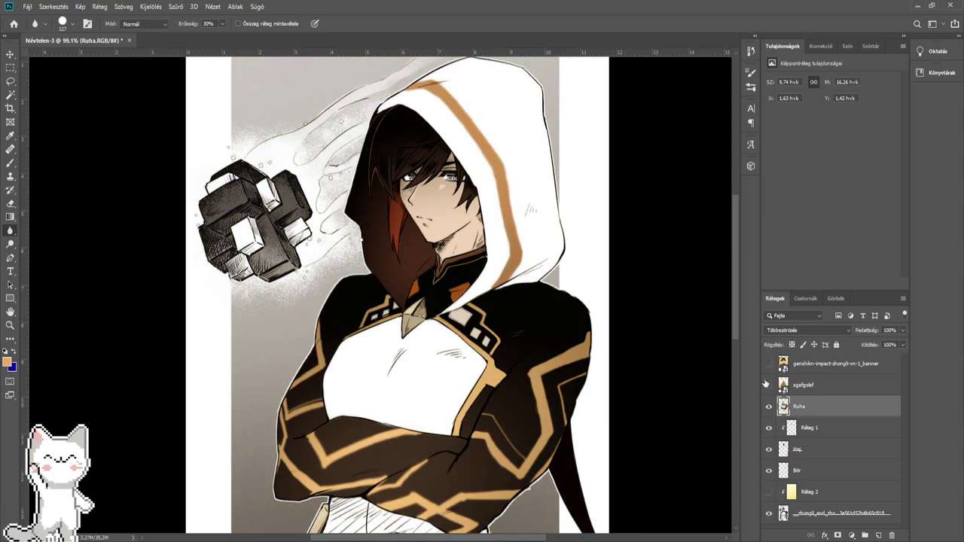
click(10, 162)
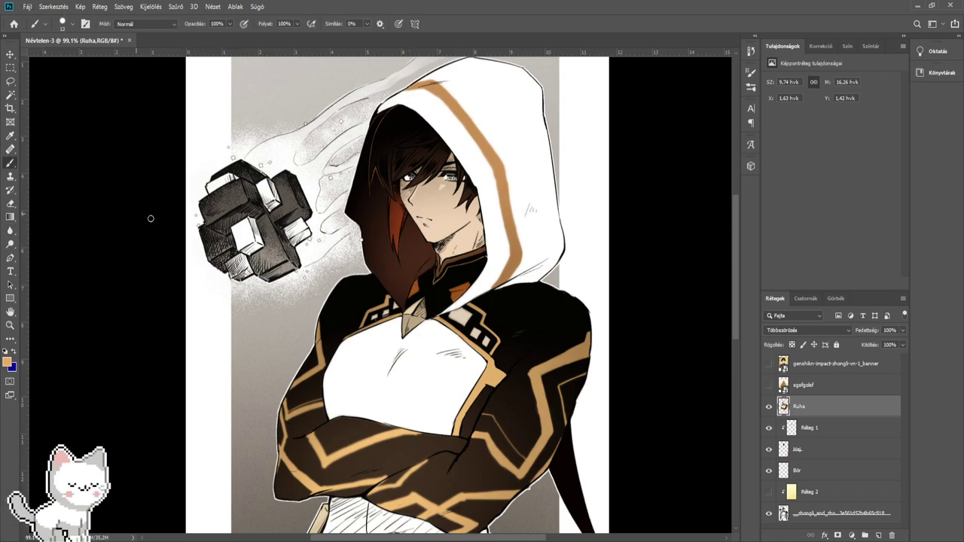
click(768, 426)
click(769, 427)
click(770, 492)
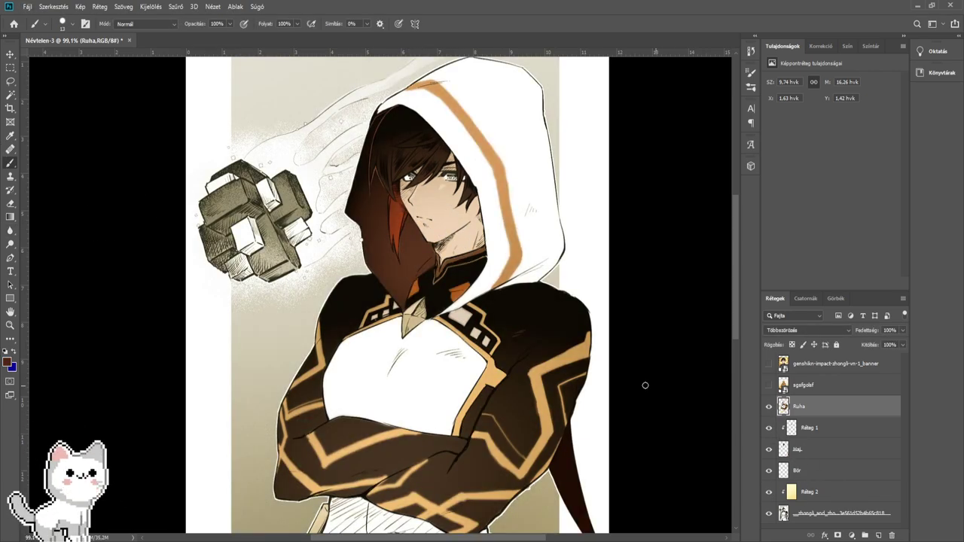
scroll(462, 315, down, 7)
drag(331, 296, 408, 303)
mouse_move(272, 221)
mouse_down()
mouse_move(329, 214)
mouse_move(315, 183)
mouse_move(507, 195)
mouse_move(426, 426)
mouse_move(231, 379)
mouse_move(313, 343)
mouse_move(345, 424)
mouse_move(356, 382)
mouse_move(408, 318)
mouse_up()
key(ctrl+z)
click(825, 497)
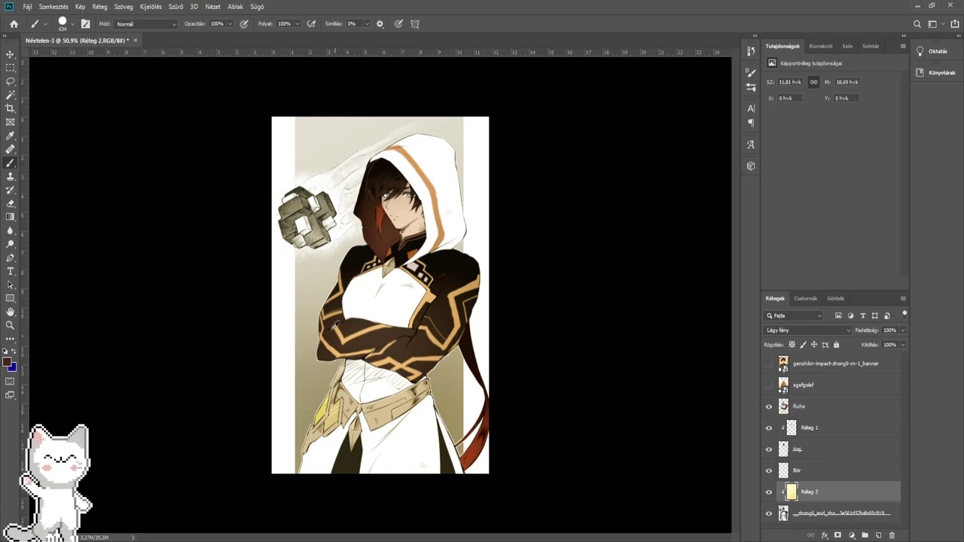
drag(338, 339, 437, 339)
drag(417, 384, 431, 364)
scroll(386, 291, up, 4)
drag(398, 279, 235, 281)
key(ctrl+z)
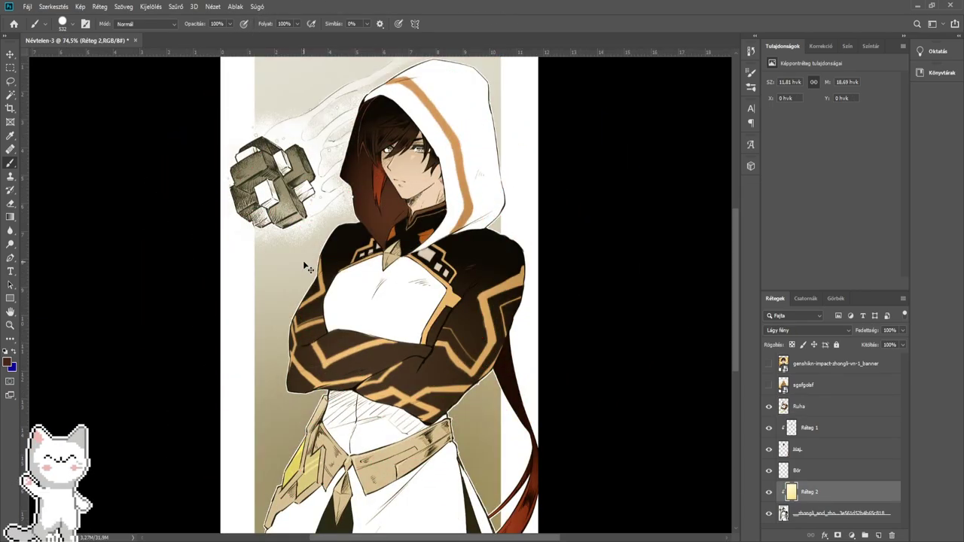
- Create a new layer above Ruha and name it Szem
scroll(445, 254, up, 2)
mouse_move(341, 226)
mouse_down()
mouse_move(439, 376)
mouse_move(371, 354)
mouse_up()
drag(421, 314, 403, 352)
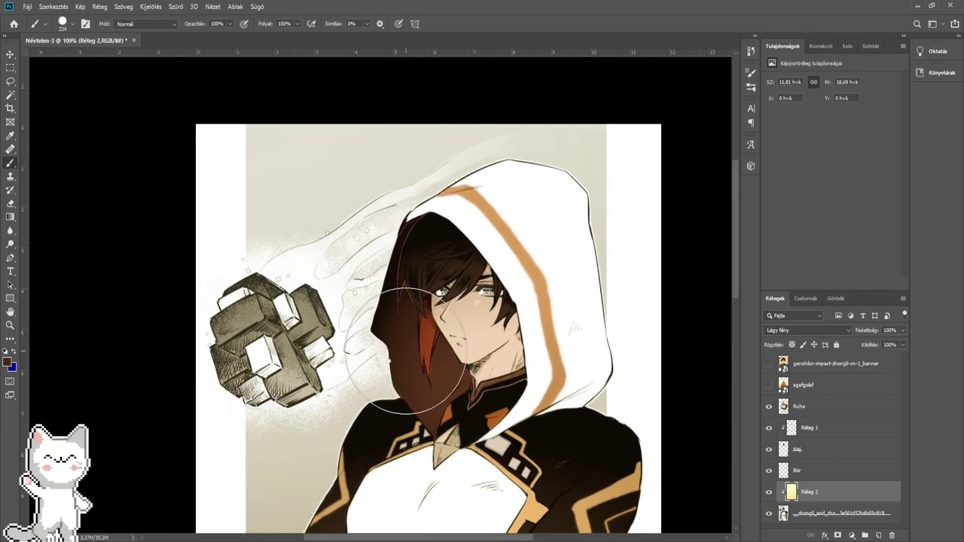
scroll(471, 343, up, 4)
drag(516, 332, 396, 345)
scroll(454, 345, up, 2)
scroll(395, 347, up, 3)
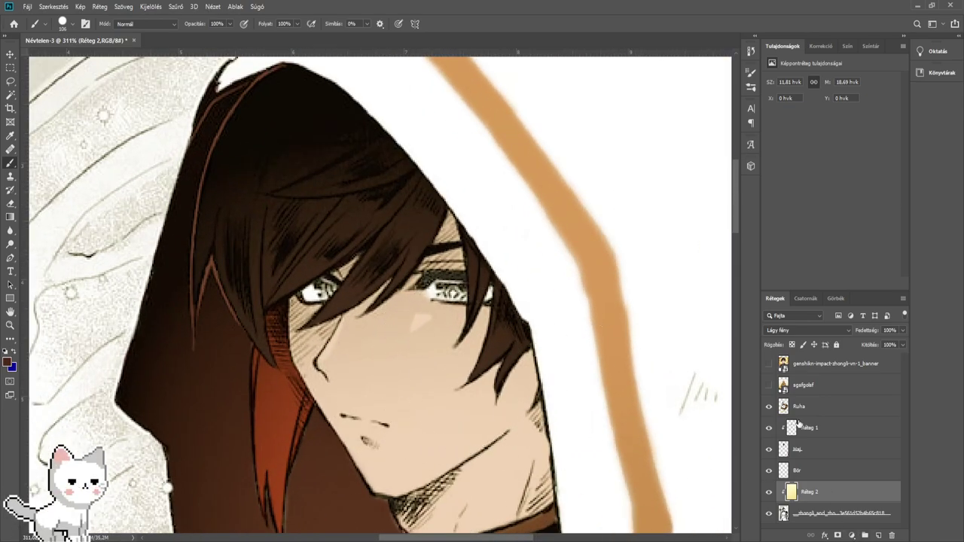
click(811, 407)
click(878, 535)
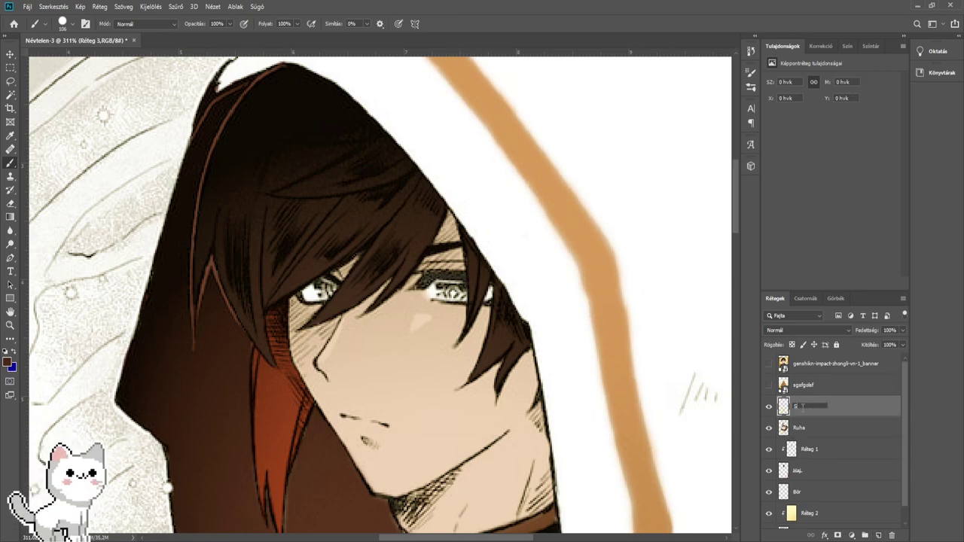
drag(377, 321, 395, 337)
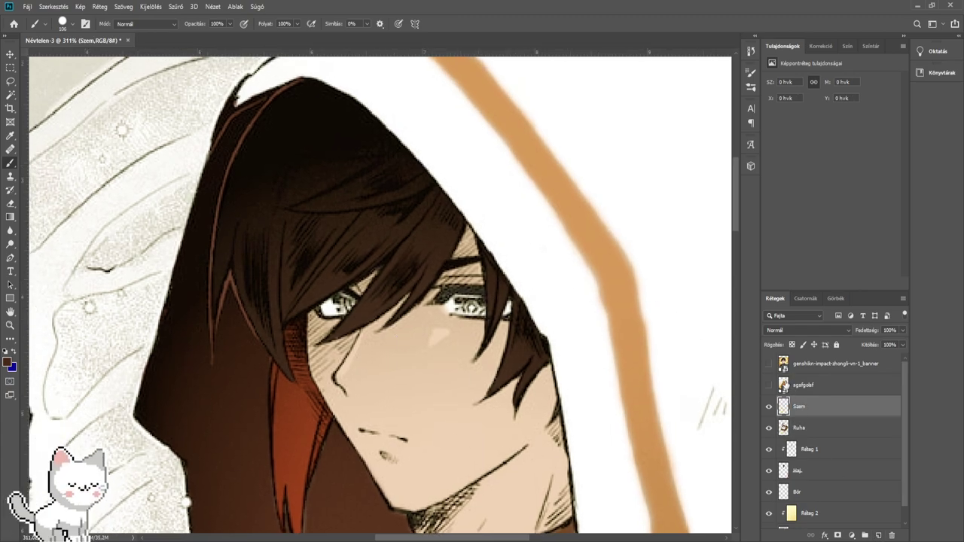
- Sample the dark red of the iris from the genshikn-impact-zhongli-vn-1_banner reference layer, then hide that layer again
click(783, 366)
click(769, 364)
click(809, 410)
drag(483, 393, 493, 254)
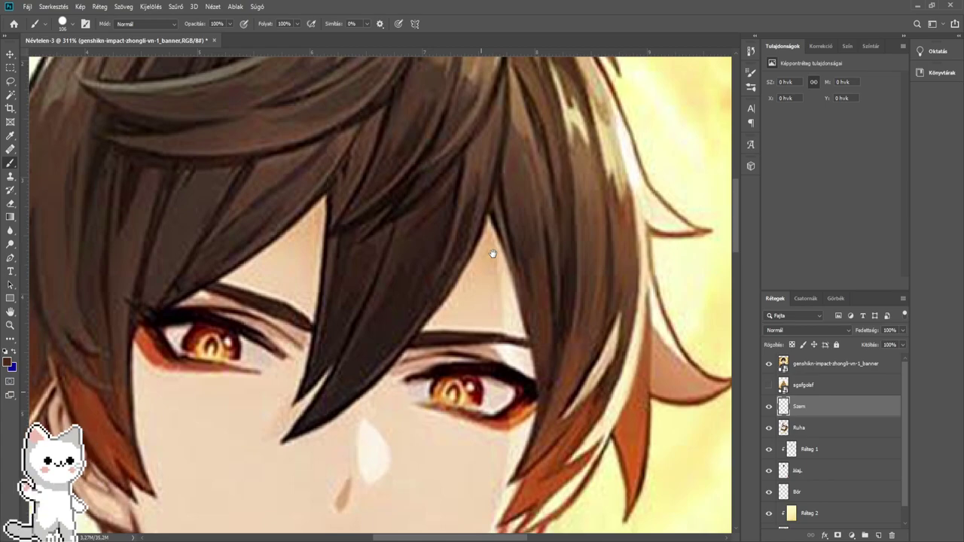
drag(462, 349, 437, 353)
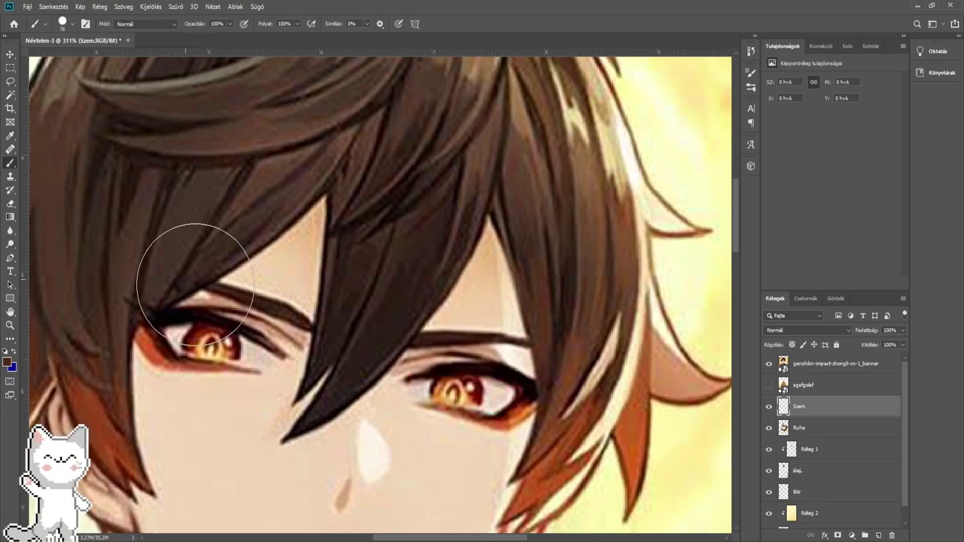
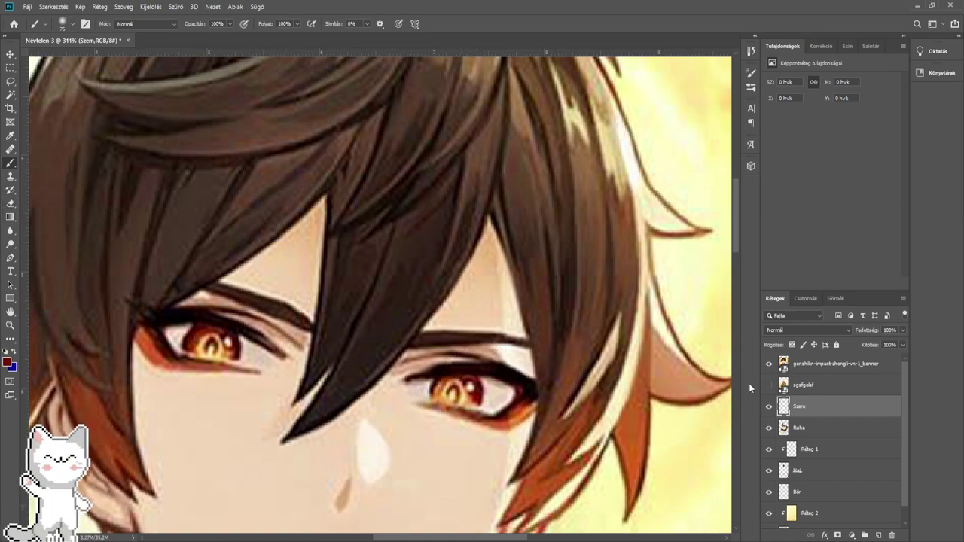
click(768, 364)
- Paint both irises dark red on the Szem layer with brush size 5 and set its blend mode to Átfedés
scroll(473, 333, up, 8)
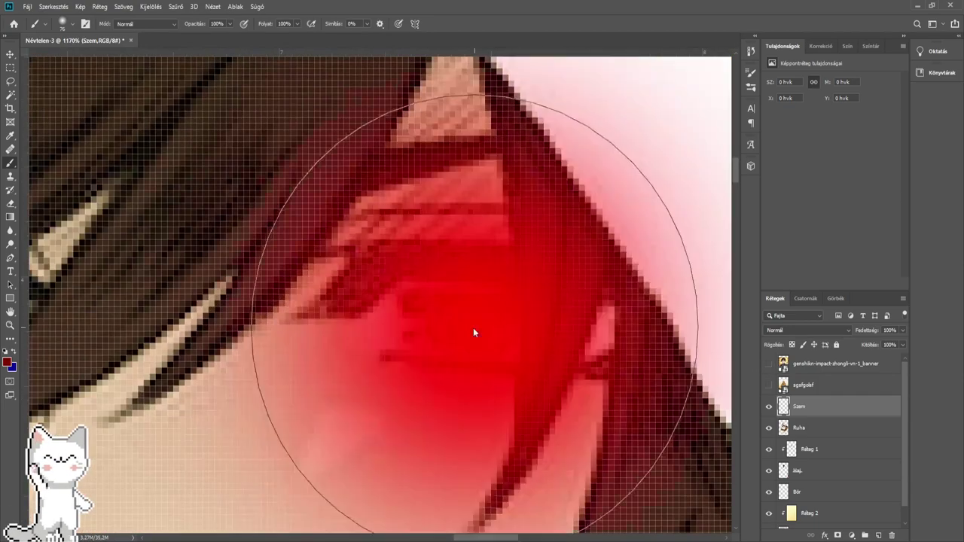
drag(473, 328, 296, 331)
mouse_move(439, 324)
mouse_down()
mouse_move(421, 321)
mouse_move(433, 296)
mouse_move(474, 295)
mouse_move(509, 331)
mouse_move(461, 348)
mouse_move(438, 326)
mouse_move(481, 327)
mouse_move(742, 417)
mouse_up()
drag(249, 426, 295, 373)
drag(265, 334, 267, 324)
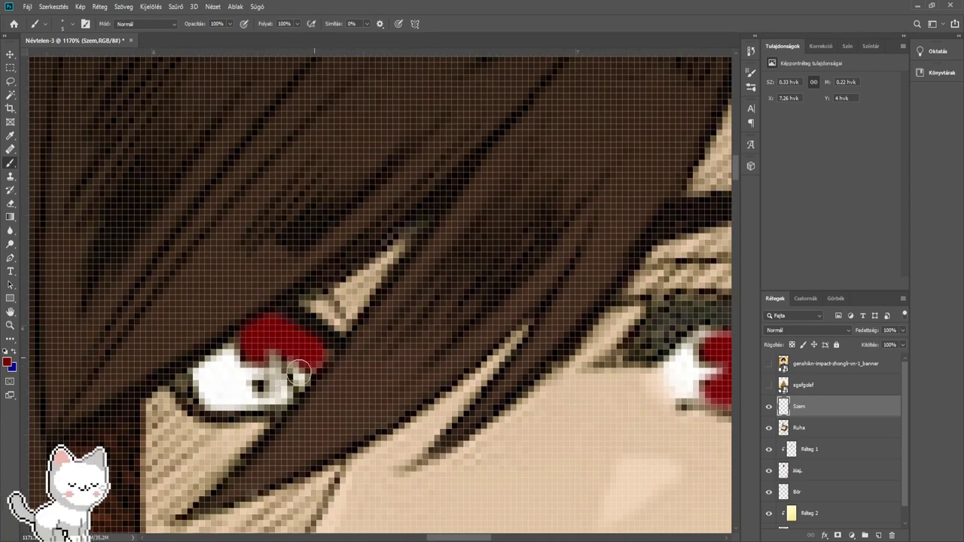
drag(299, 370, 274, 394)
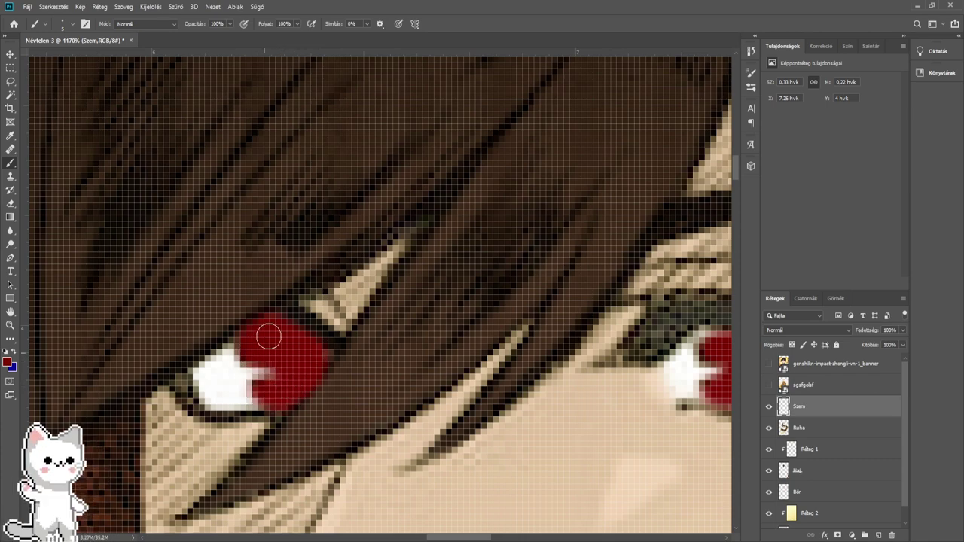
drag(574, 415, 335, 310)
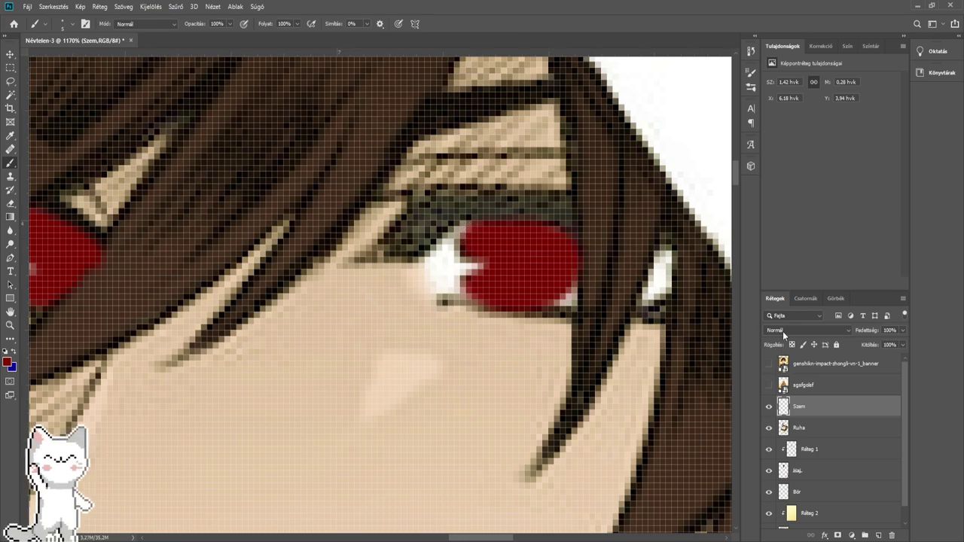
scroll(783, 331, down, 12)
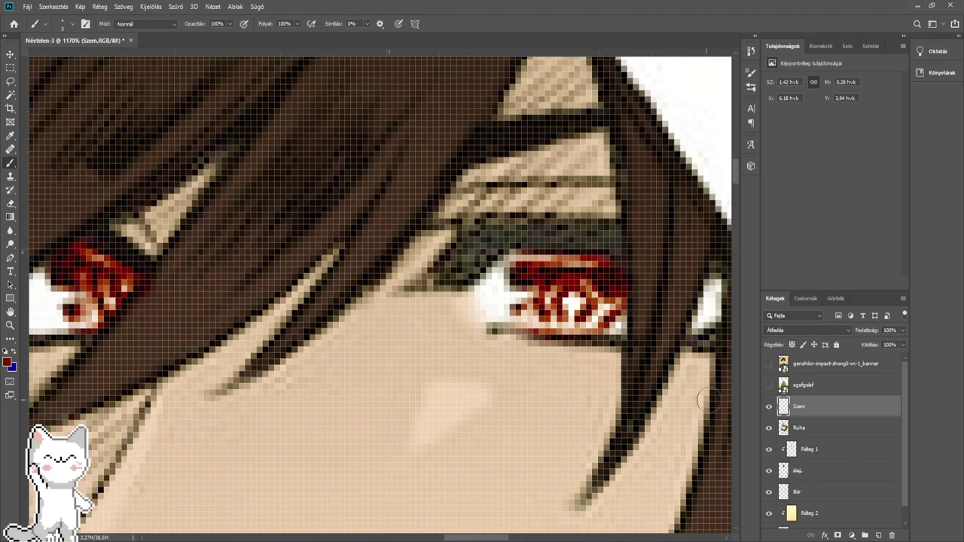
- Sample the pale yellow of the iris from the banner reference layer and hide the reference again
scroll(718, 369, down, 3)
click(769, 364)
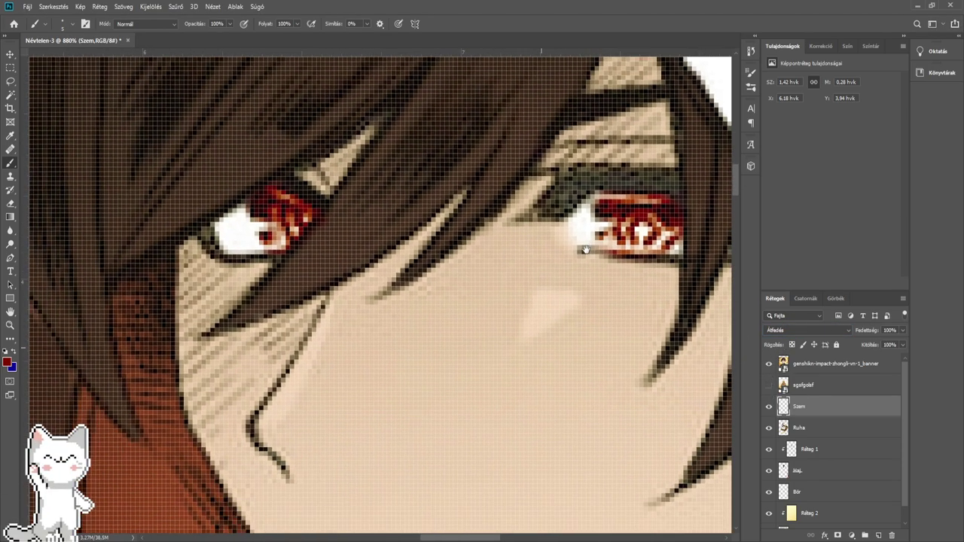
scroll(473, 356, down, 4)
drag(500, 345, 468, 283)
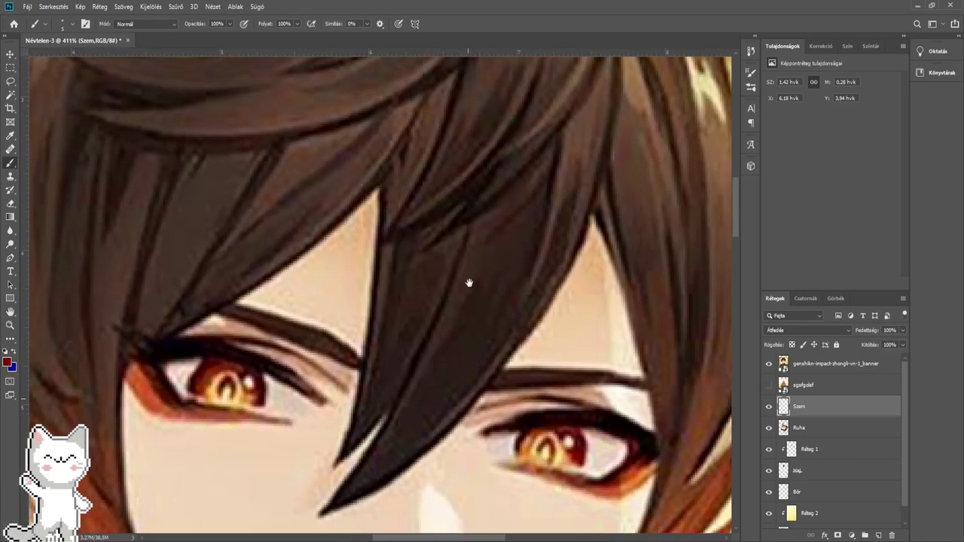
alt+click(561, 452)
click(769, 364)
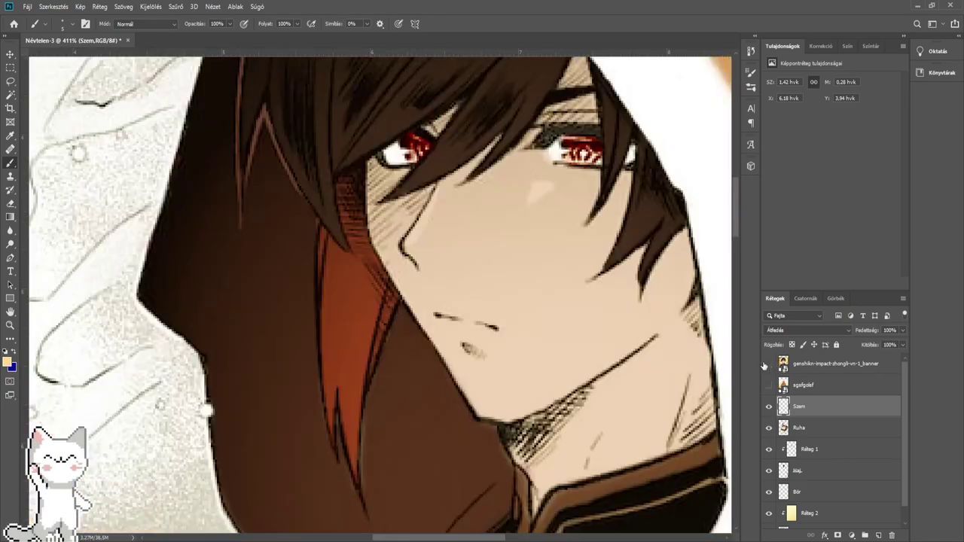
- Paint pale yellow highlights into both irises on the Szem layer
scroll(468, 256, up, 4)
scroll(468, 256, up, 3)
mouse_move(452, 335)
mouse_down()
mouse_move(489, 264)
mouse_move(509, 332)
mouse_move(787, 285)
mouse_up()
drag(229, 306, 700, 421)
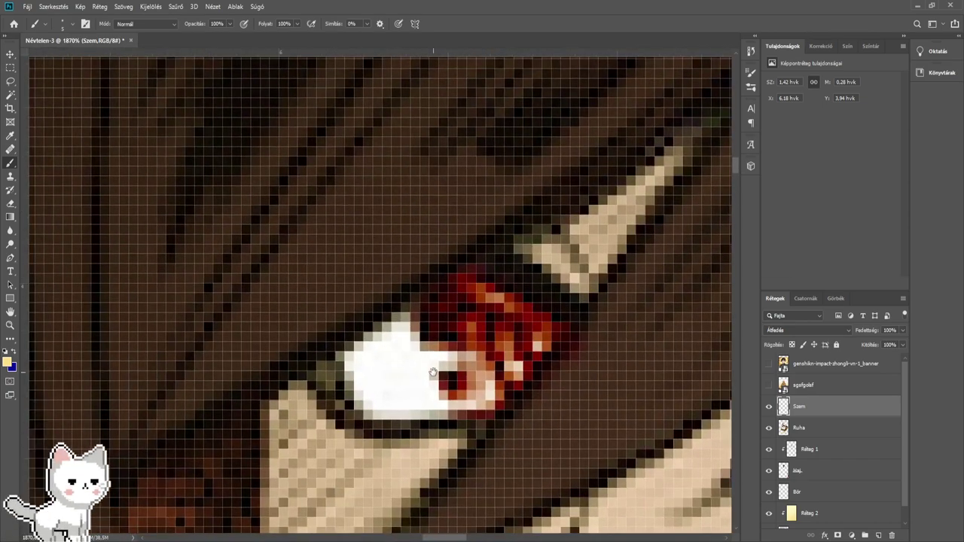
mouse_move(511, 377)
mouse_down()
mouse_move(514, 344)
mouse_move(143, 256)
mouse_up()
scroll(524, 364, down, 2)
mouse_move(677, 384)
mouse_down()
mouse_move(411, 318)
mouse_move(281, 308)
mouse_up()
scroll(366, 312, down, 5)
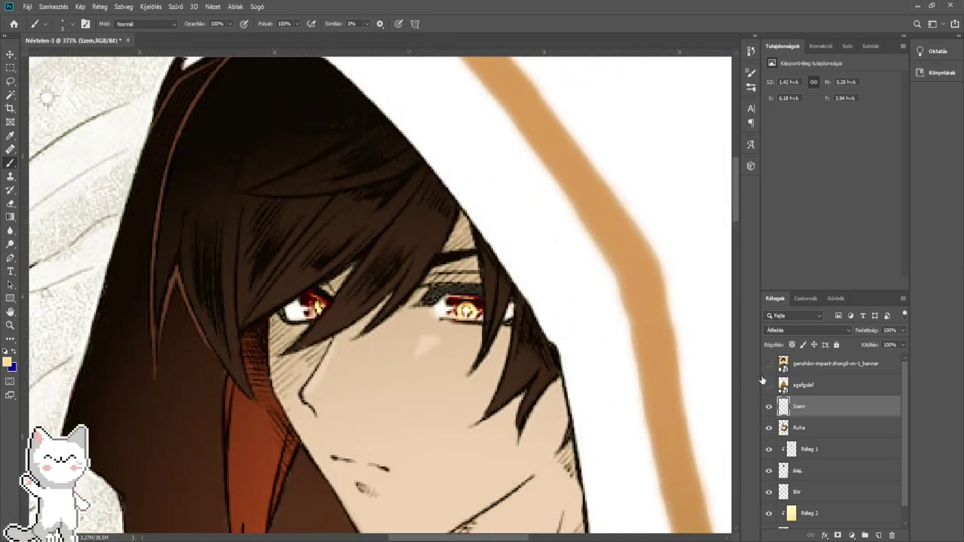
- Sample the orange-brown of the iris from the banner reference layer and hide the reference again
click(769, 363)
drag(344, 489, 441, 320)
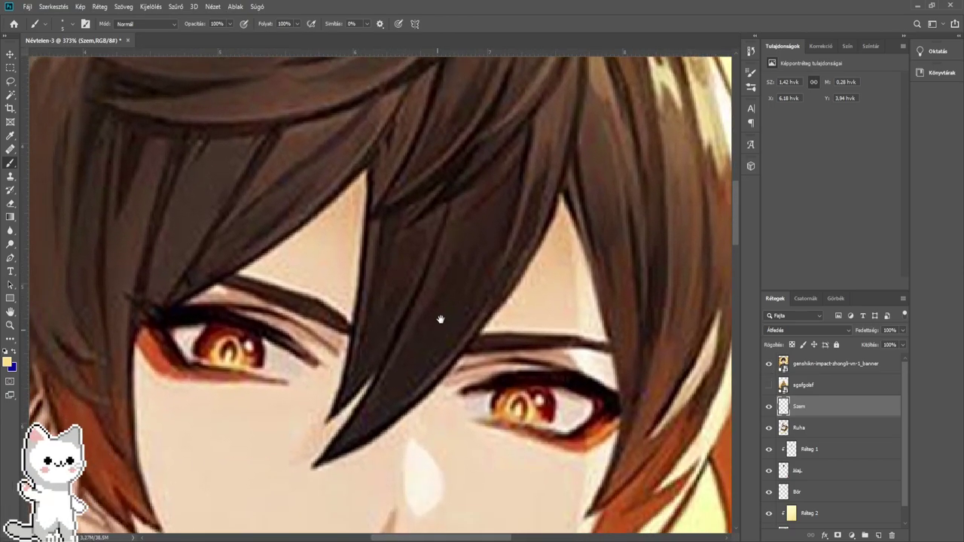
scroll(507, 391, up, 3)
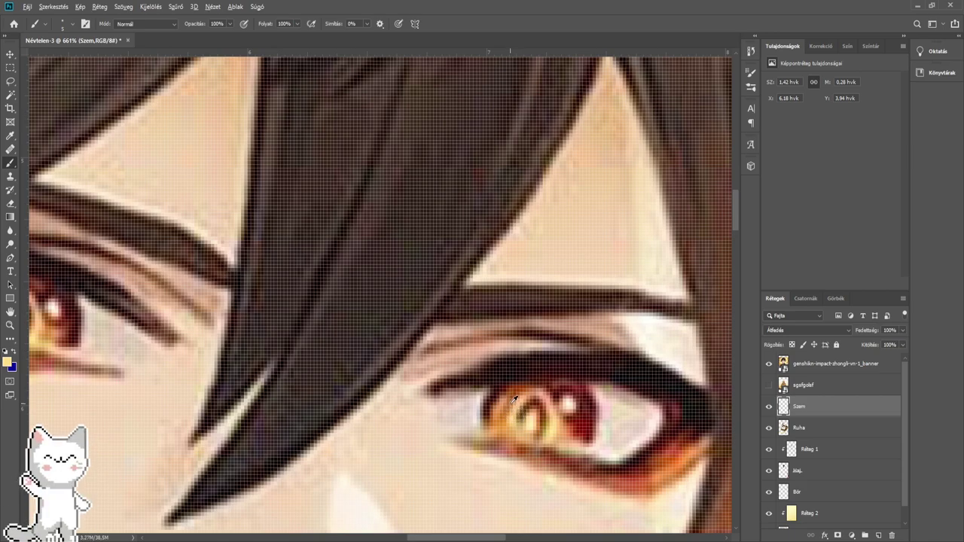
alt+click(514, 397)
click(765, 365)
- Paint orange-brown shading around the yellow highlights in both irises
drag(502, 282, 499, 419)
drag(515, 116, 454, 366)
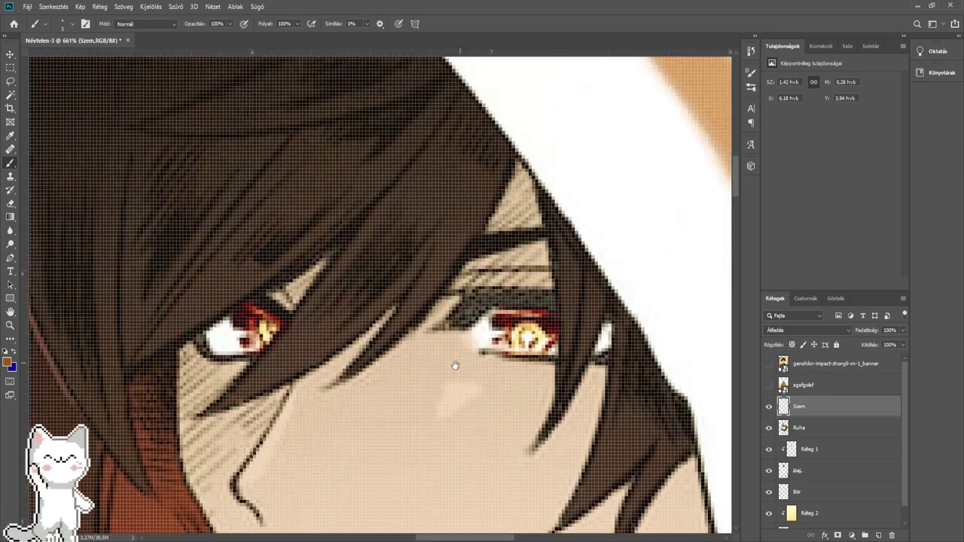
scroll(497, 312, up, 5)
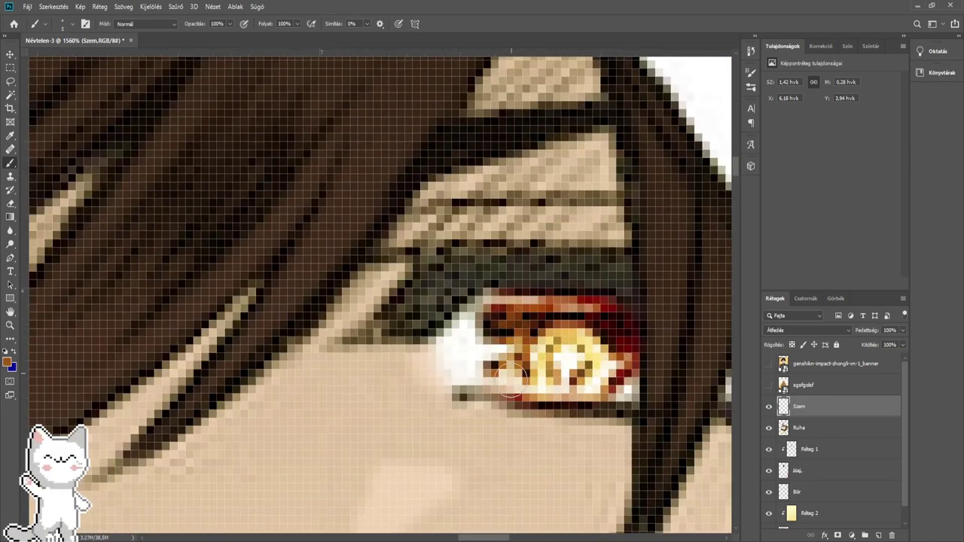
drag(500, 322, 269, 304)
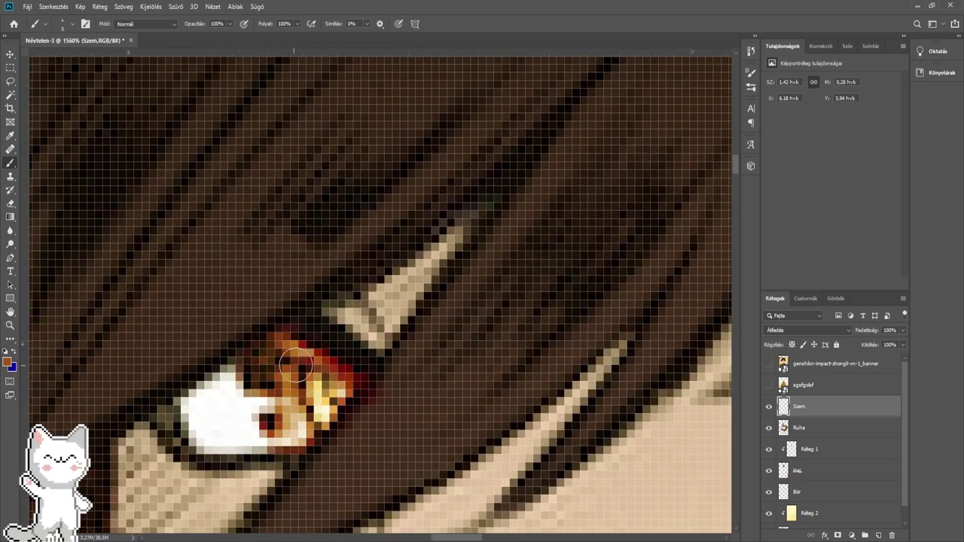
scroll(296, 367, down, 5)
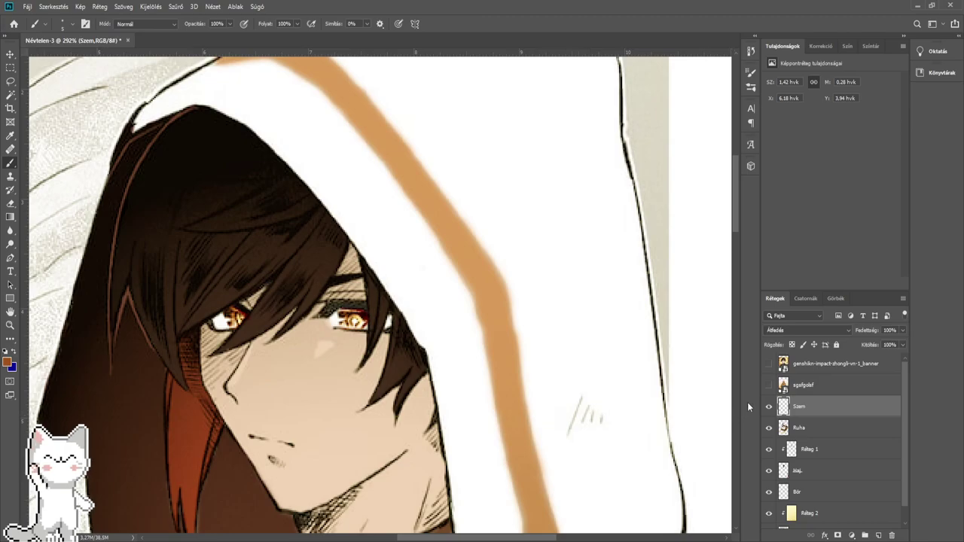
- Sample a darker reddish brown from the iris in the banner reference layer and hide the reference again
click(768, 364)
scroll(466, 258, down, 2)
scroll(467, 258, up, 2)
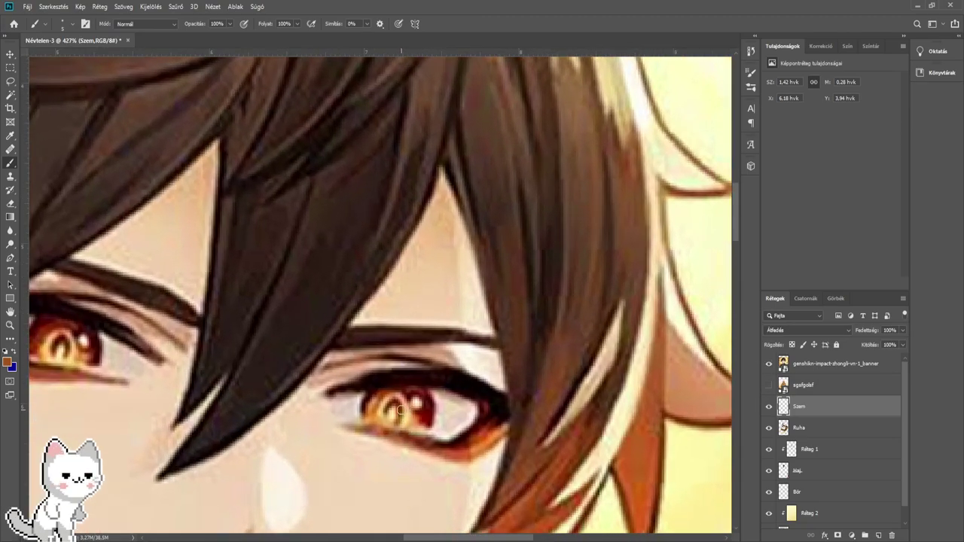
click(768, 365)
scroll(387, 213, up, 5)
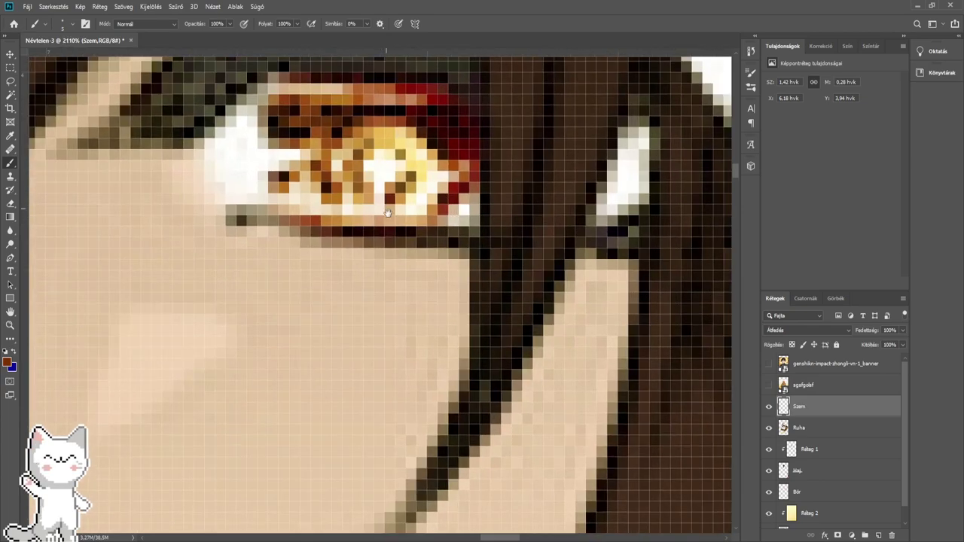
- Paint darker reddish-brown details into both irises on the Szem layer with a small brush
alt+right_click(448, 336)
mouse_move(388, 213)
mouse_down()
mouse_move(454, 356)
mouse_move(674, 311)
mouse_up()
drag(241, 356, 395, 428)
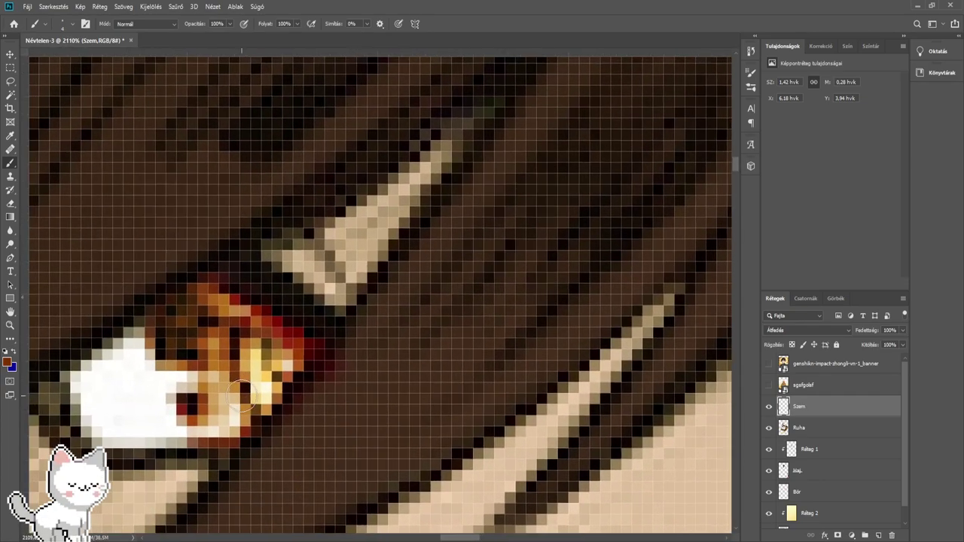
mouse_move(255, 400)
mouse_down()
mouse_move(260, 360)
mouse_move(271, 371)
mouse_up()
scroll(272, 372, down, 2)
scroll(275, 367, down, 4)
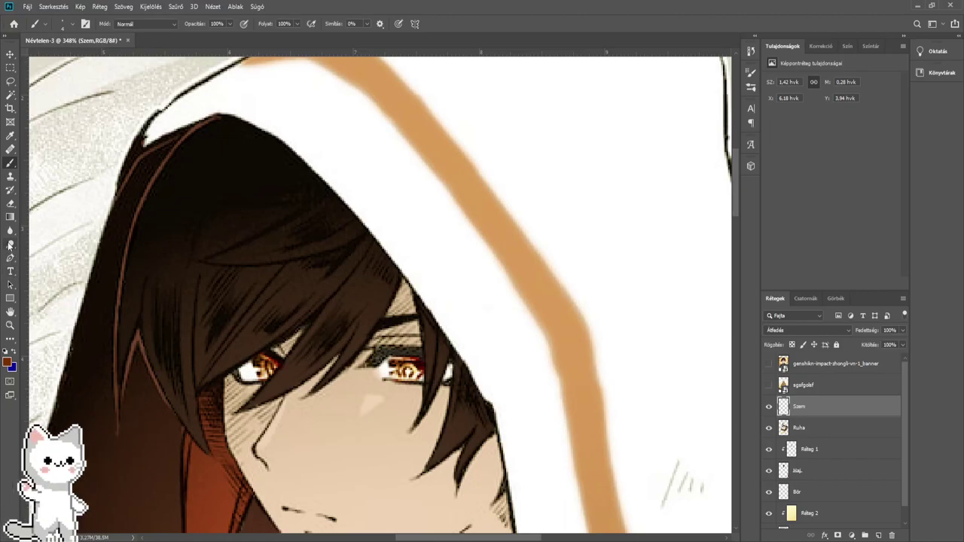
- Soften the painted eyes on the Szem layer with the Blur tool
click(9, 231)
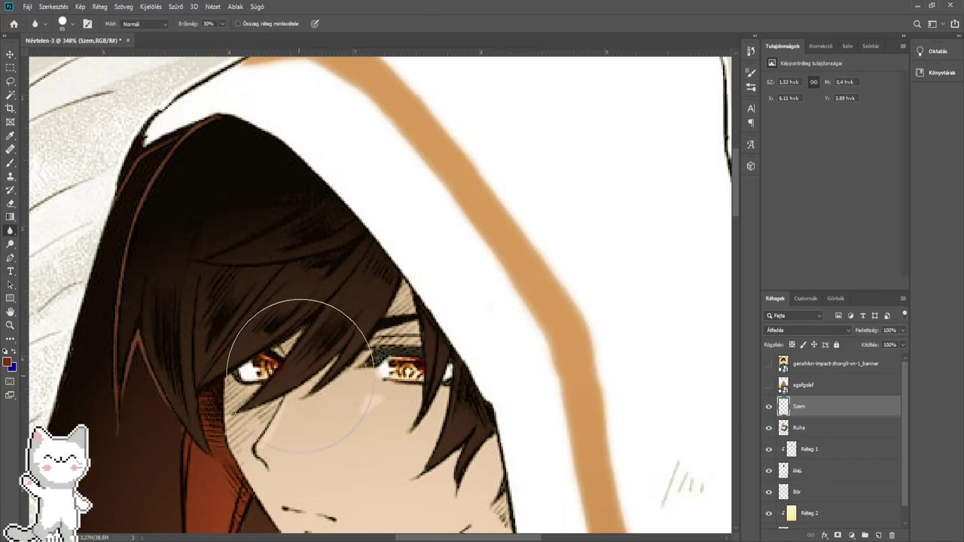
scroll(300, 375, down, 3)
scroll(267, 224, up, 3)
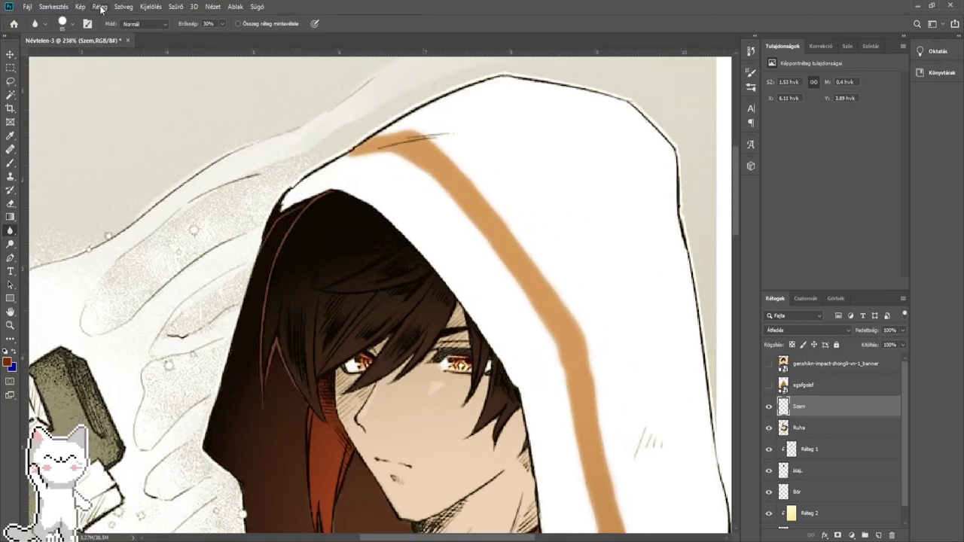
key(i)
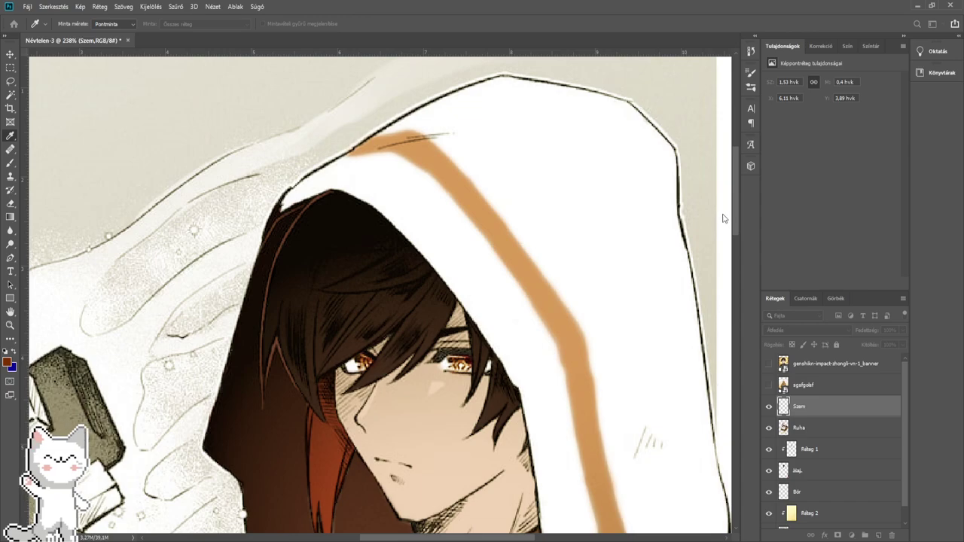
key(r)
- Create a new layer directly above the Szem layer and name it Szempilla
scroll(507, 312, down, 1)
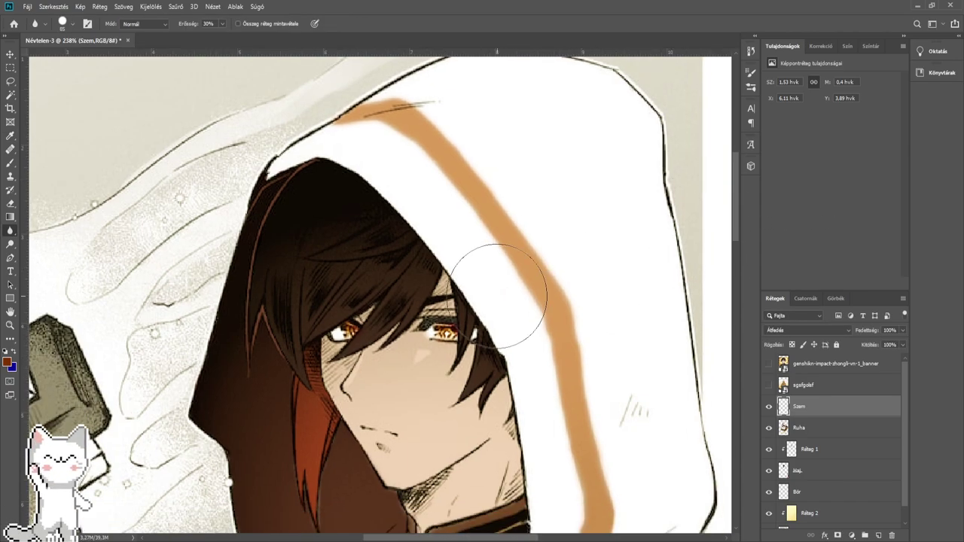
scroll(467, 279, up, 3)
click(877, 535)
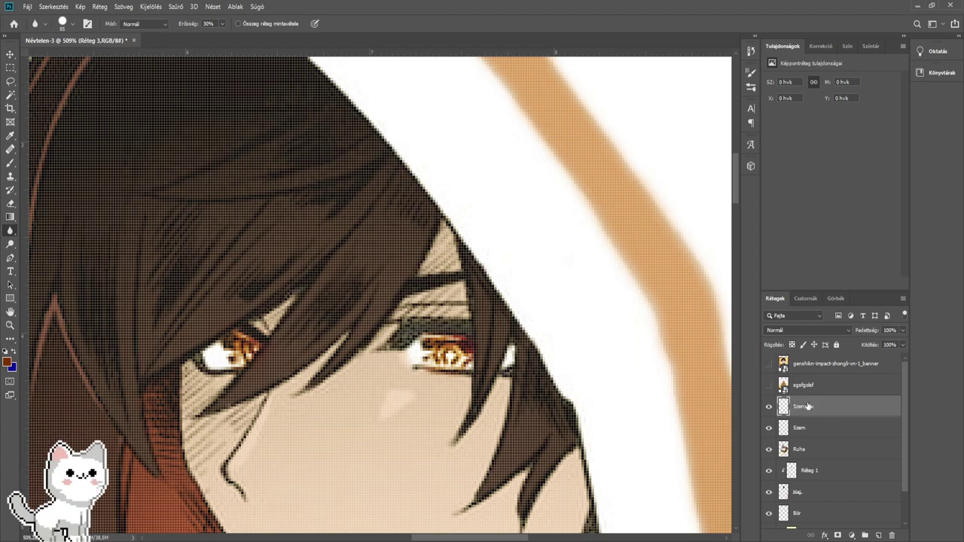
- Set the foreground colour to black and paint over the upper eyelashes of the eye nearest the white hood edge on the Szempilla layer
scroll(419, 305, up, 2)
drag(442, 311, 349, 299)
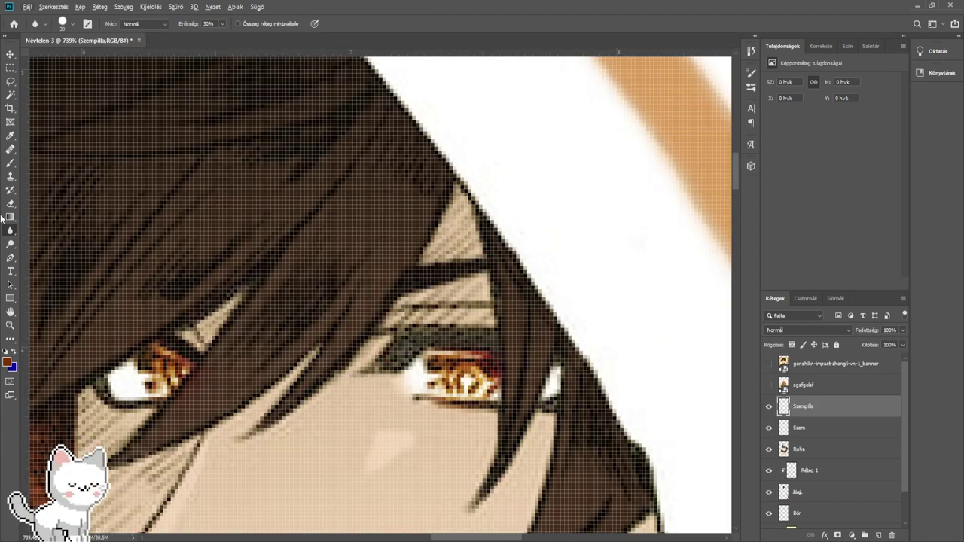
key(i)
click(792, 359)
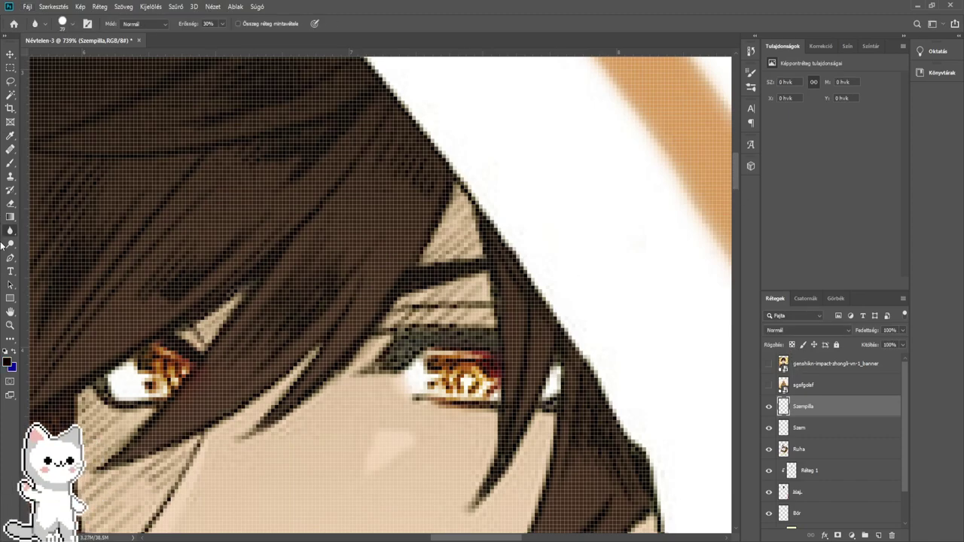
click(11, 163)
scroll(384, 361, up, 3)
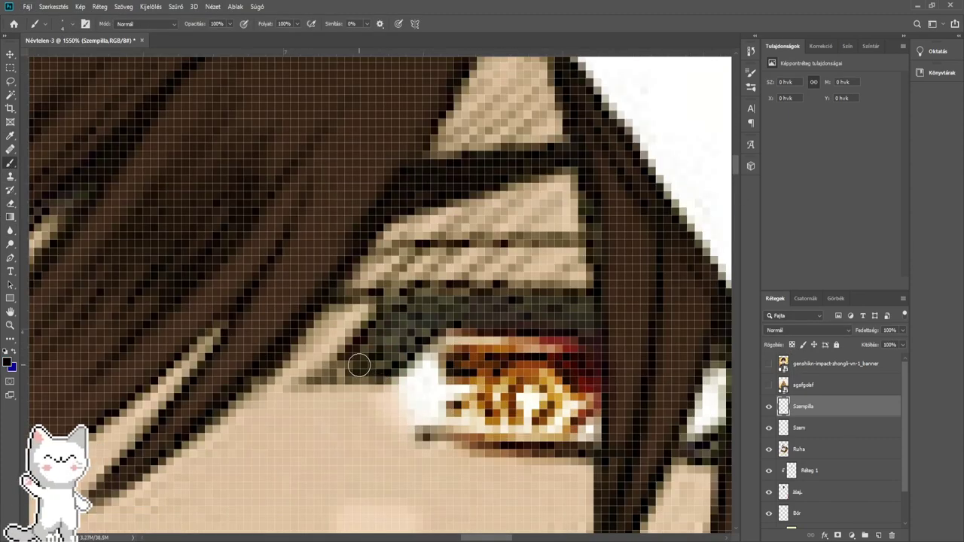
mouse_move(359, 366)
mouse_down()
mouse_move(392, 364)
mouse_move(400, 329)
mouse_move(389, 346)
mouse_move(423, 307)
mouse_move(581, 317)
mouse_up()
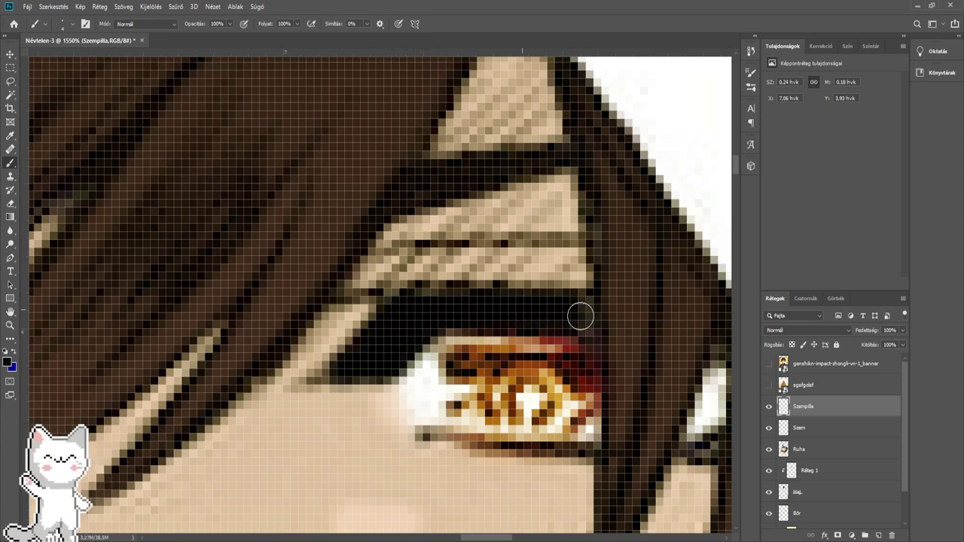
- Paint black upper lashes along both eyes on the Szempilla layer
scroll(397, 301, left, 4)
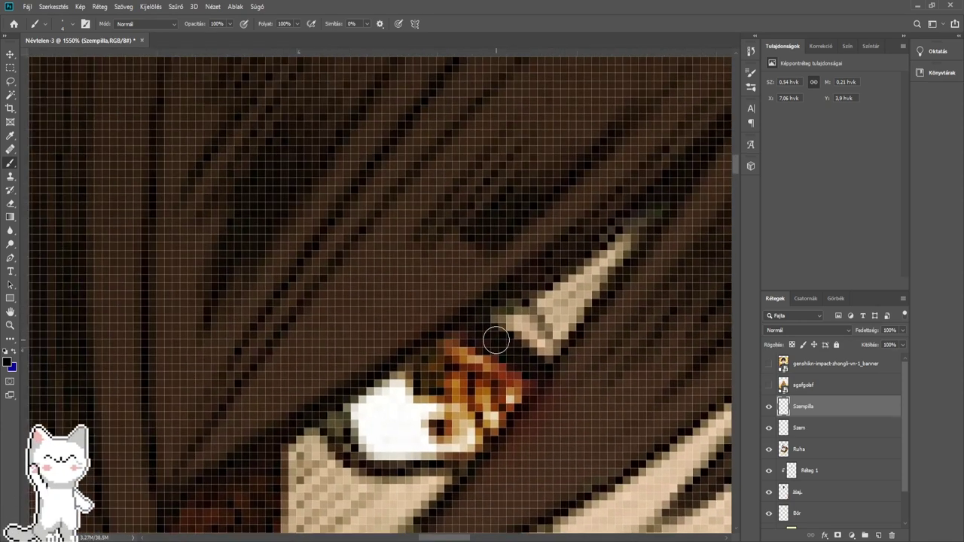
scroll(522, 353, down, 6)
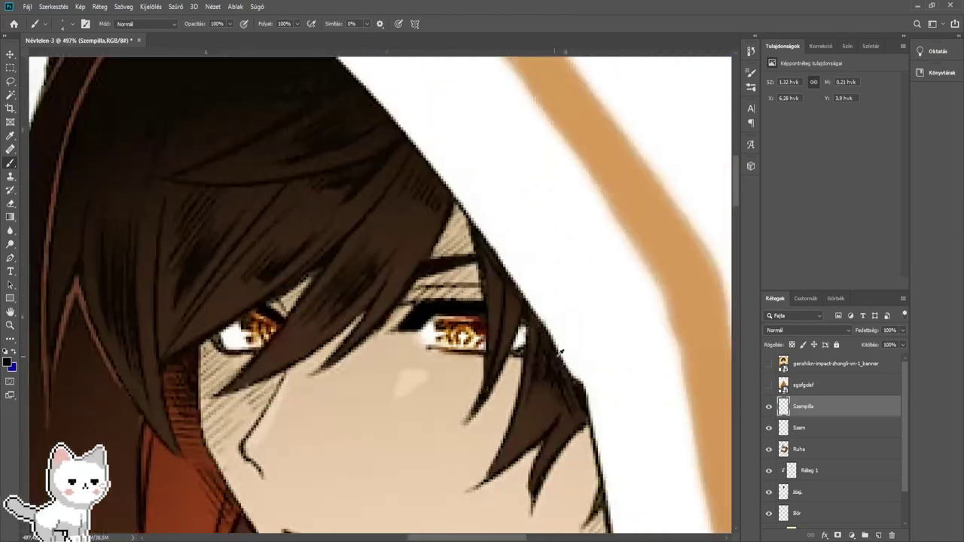
scroll(560, 353, down, 2)
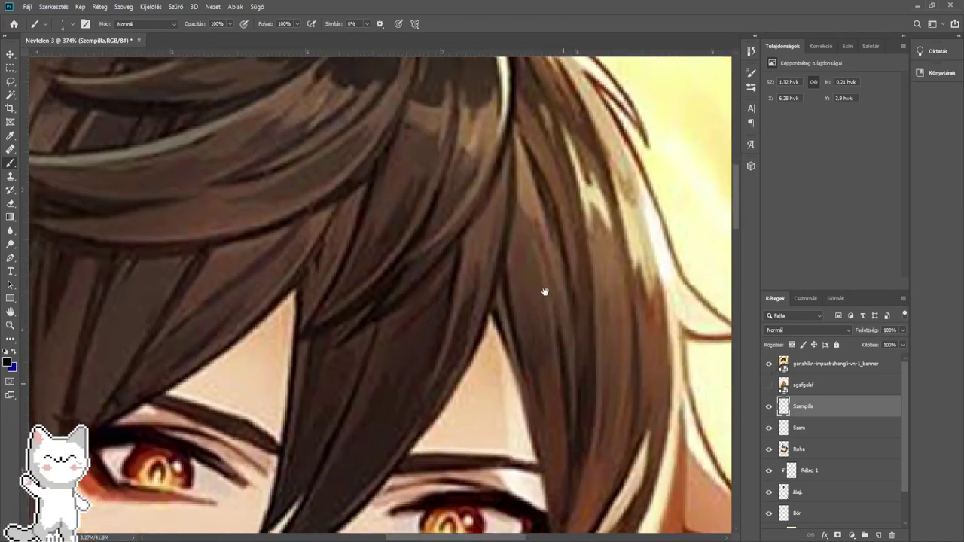
- Sample the orange-red of the eye-corner shadow from the genshikn-impact banner reference and hide that reference layer
scroll(505, 297, up, 3)
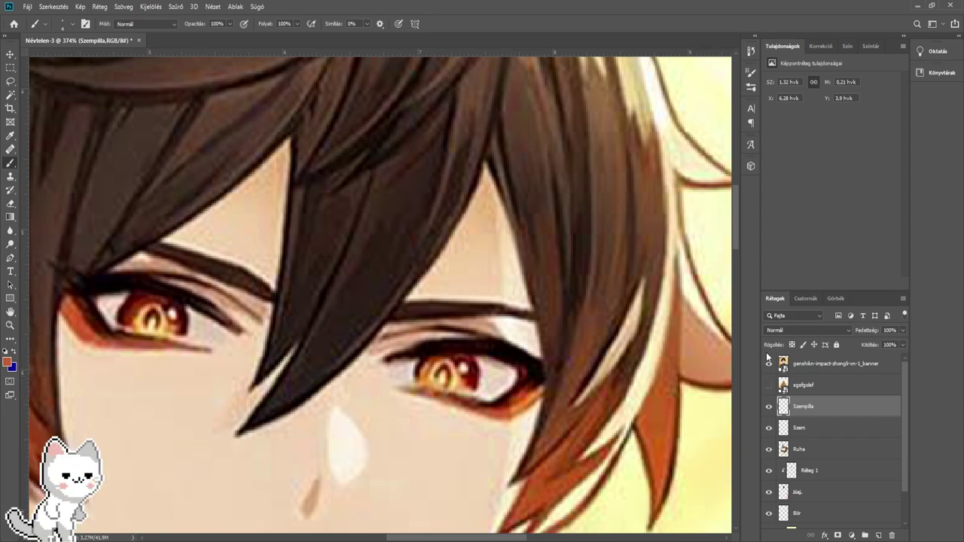
click(768, 363)
drag(524, 297, 459, 384)
scroll(438, 320, down, 3)
- Soften the painted lashes with the Blur tool at 30% strength and set the Szempilla layer's blend mode to Lágy fény
click(10, 231)
drag(319, 262, 384, 397)
mouse_move(367, 360)
mouse_down()
mouse_move(509, 354)
mouse_move(416, 356)
mouse_up()
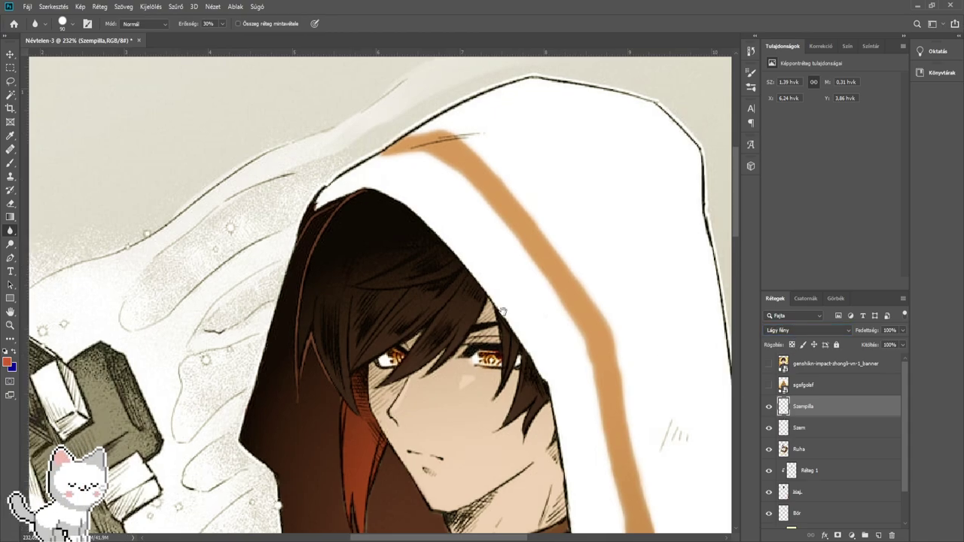
scroll(421, 361, up, 4)
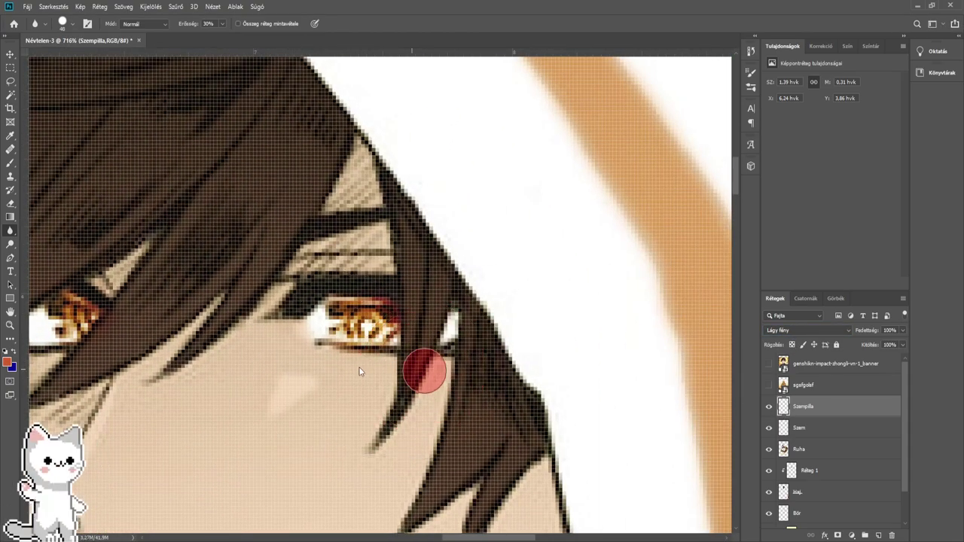
- Brush orange-red accents around the outer corners of both eyes on the Szempilla layer
scroll(366, 366, up, 3)
click(10, 164)
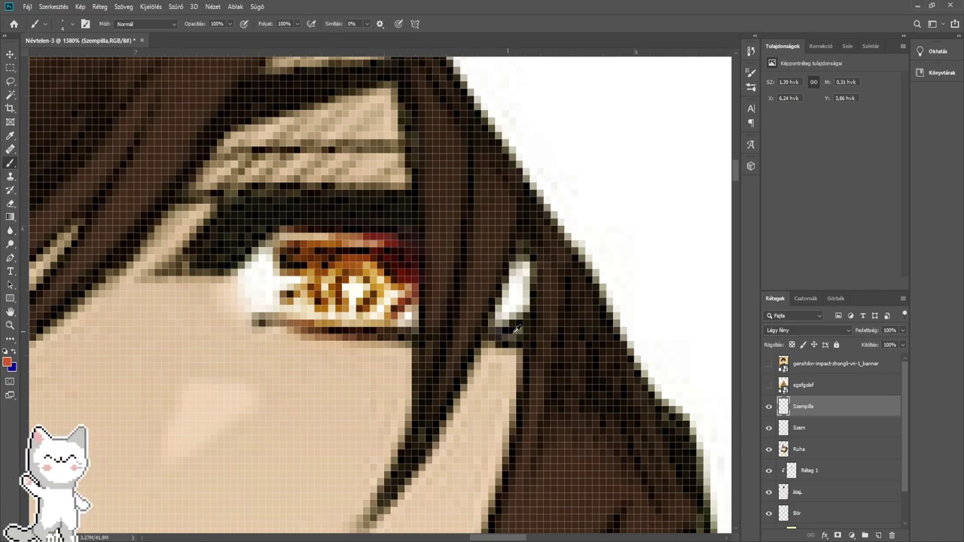
drag(473, 345, 693, 331)
drag(208, 318, 246, 318)
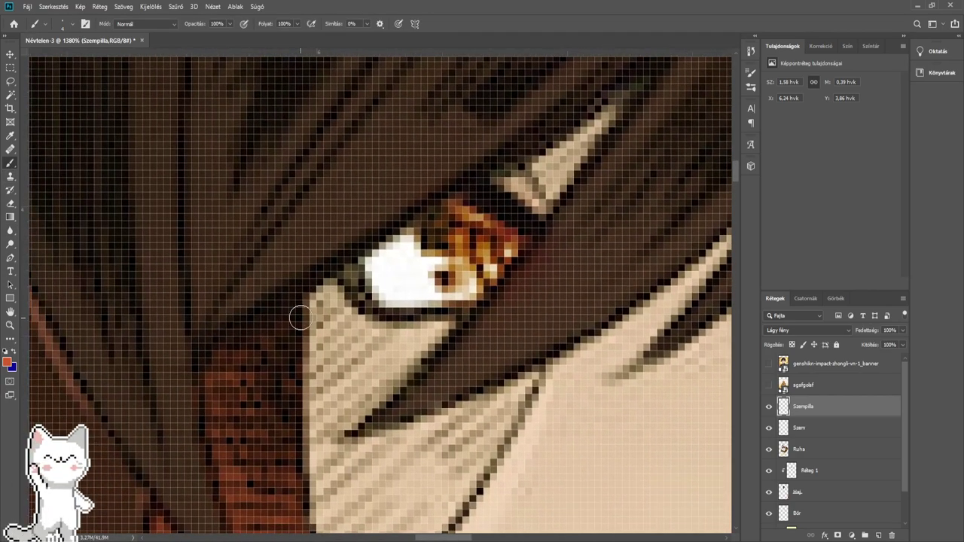
scroll(361, 304, down, 5)
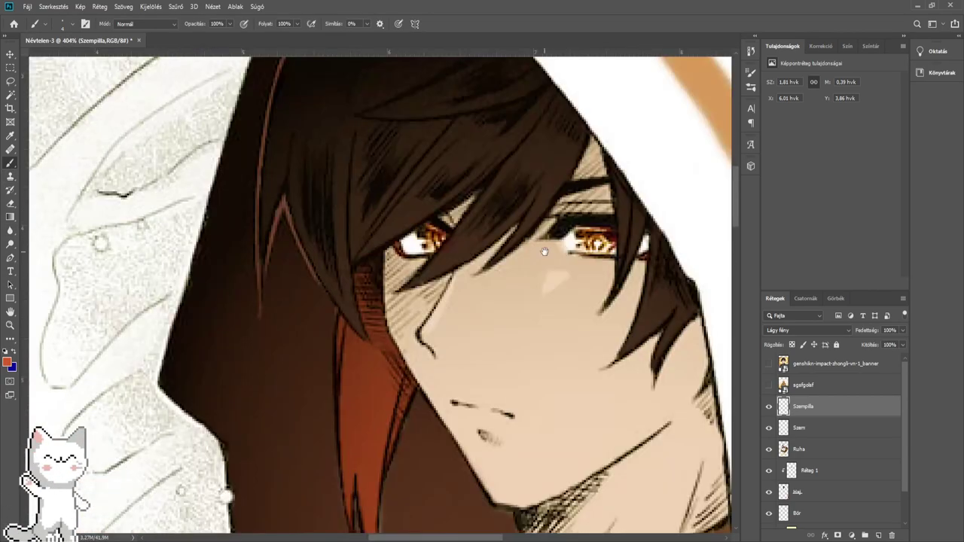
scroll(401, 243, down, 2)
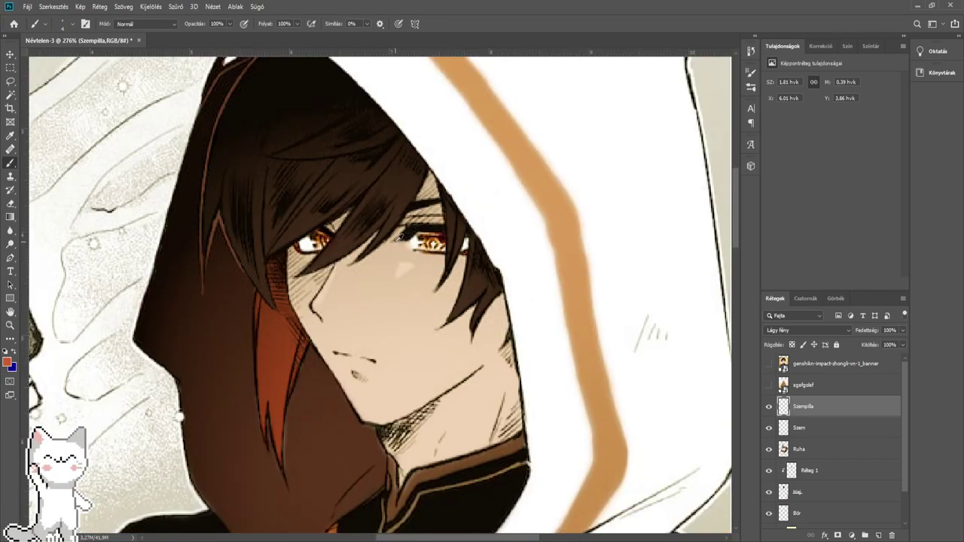
- Switch to the Ruha layer and pick the hood lining's brown as the brush color, keeping the blend mode at Többszörözés
drag(259, 357, 376, 290)
scroll(429, 362, up, 4)
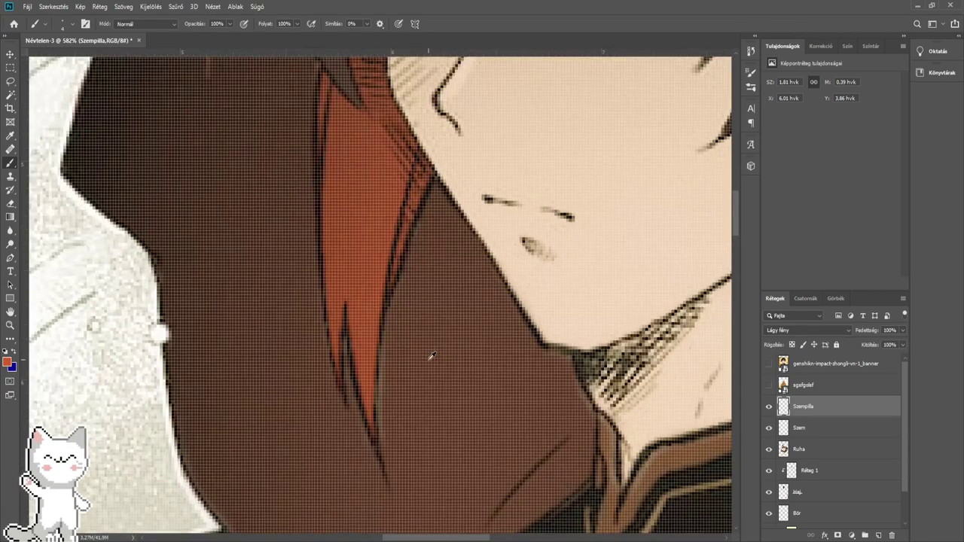
click(793, 450)
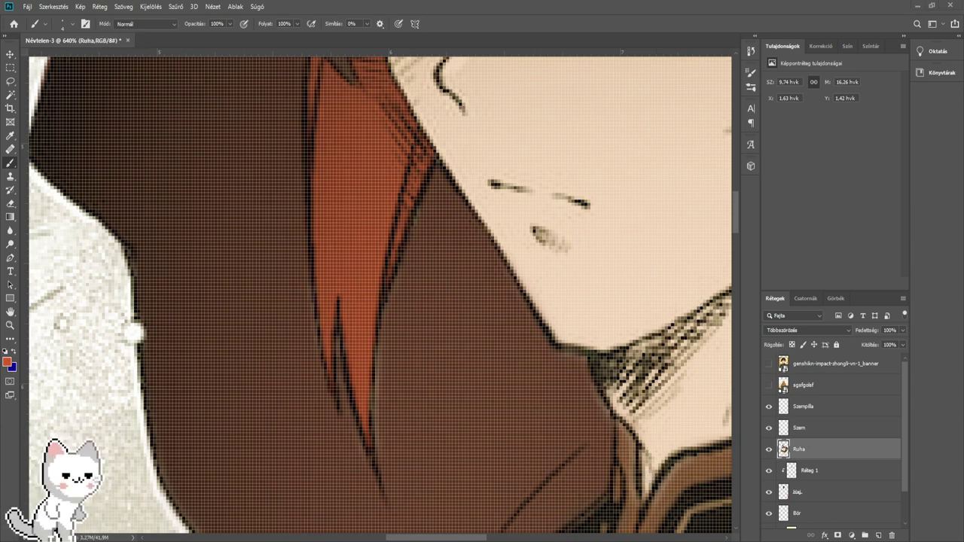
scroll(441, 370, down, 5)
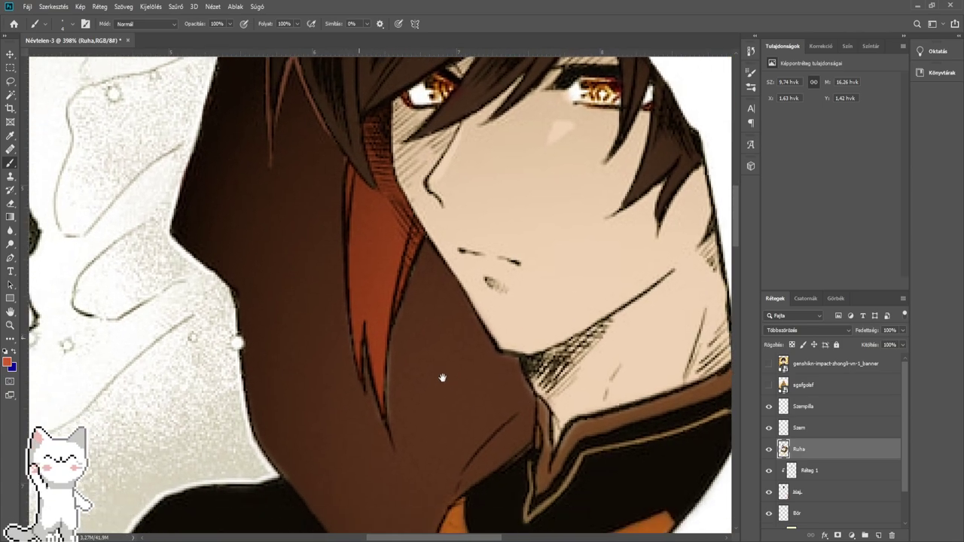
drag(442, 377, 447, 347)
click(773, 328)
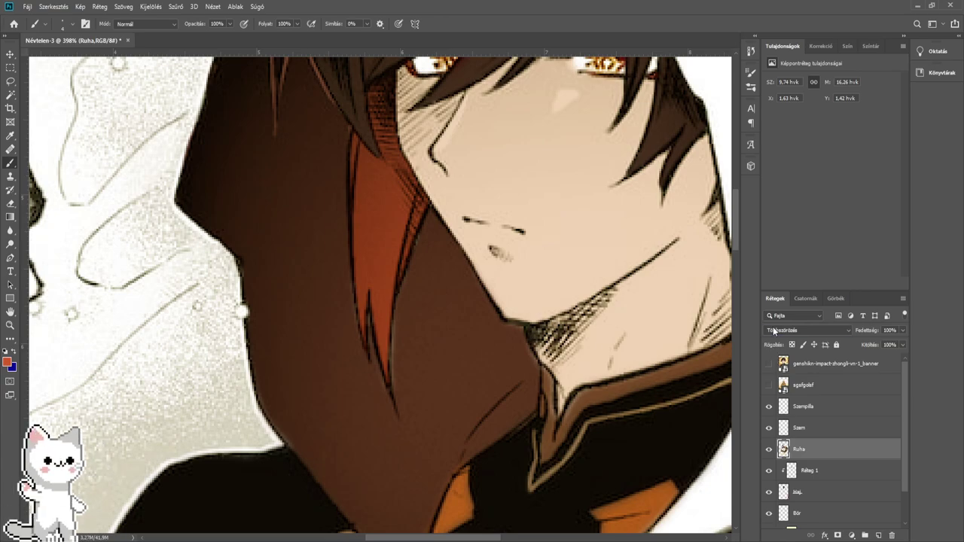
click(779, 297)
scroll(782, 330, down, 3)
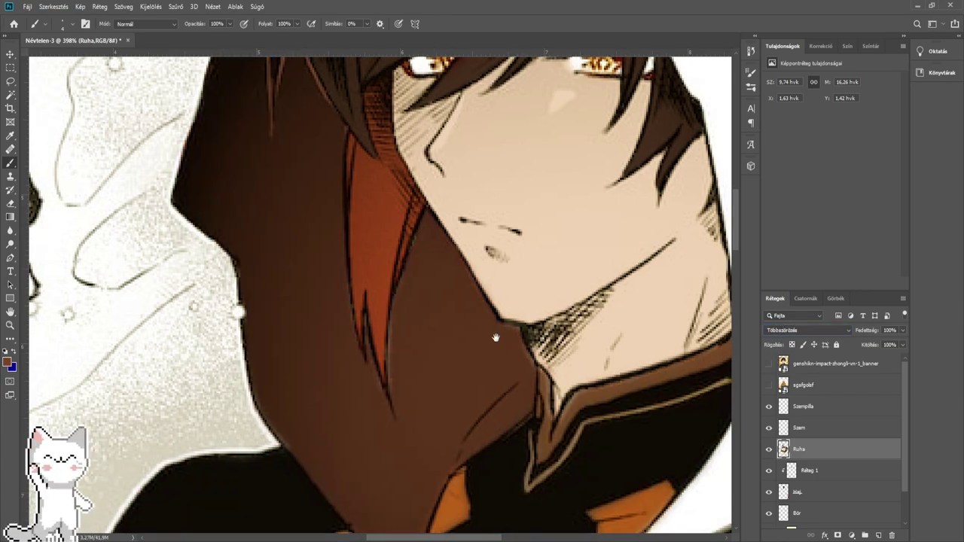
scroll(373, 361, up, 3)
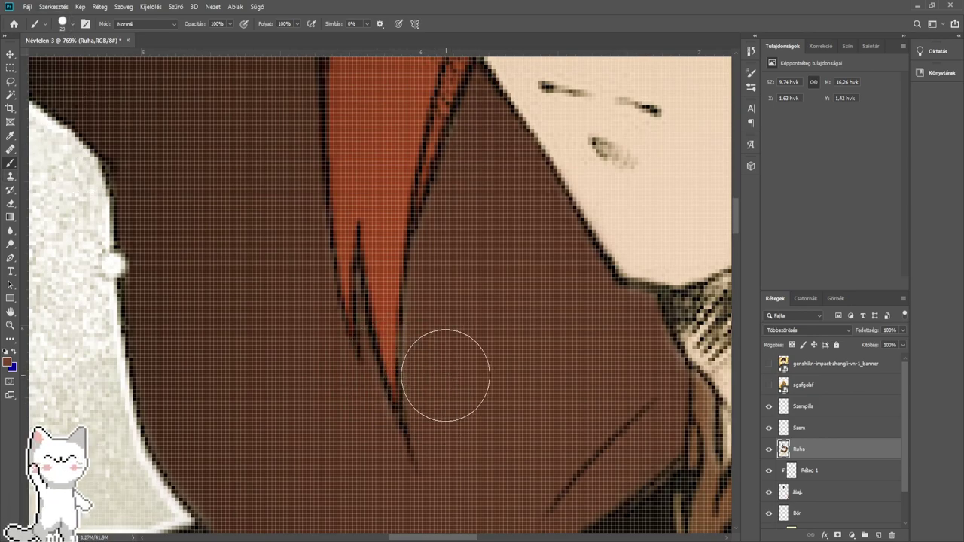
- Reduce the brush size to 10 and touch up the brown hood lining below and beside the red hair strand
alt+right_click(594, 323)
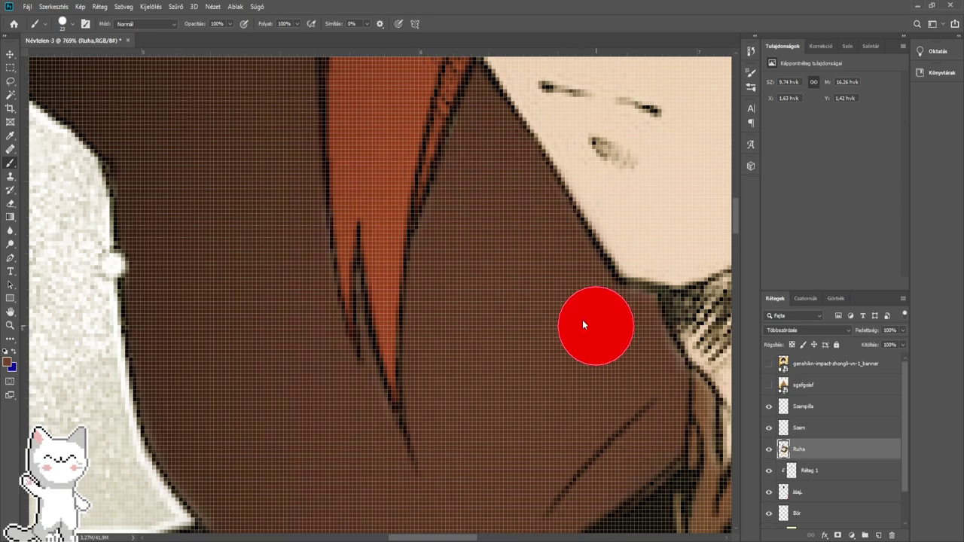
scroll(529, 372, down, 3)
scroll(445, 325, left, 3)
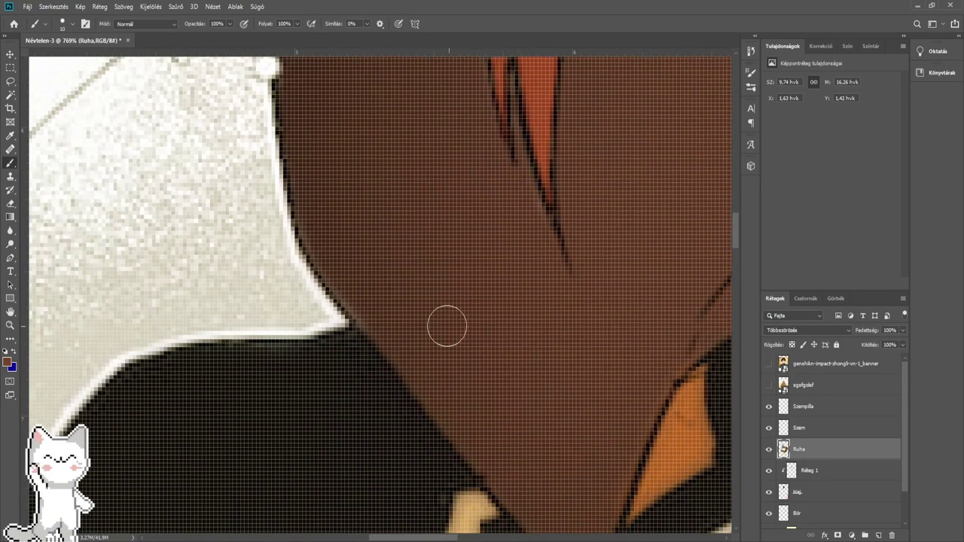
drag(327, 258, 316, 215)
key(space)
mouse_move(419, 217)
mouse_down()
mouse_move(290, 179)
mouse_move(305, 135)
mouse_move(346, 409)
mouse_up()
scroll(280, 241, down, 2)
scroll(281, 217, down, 3)
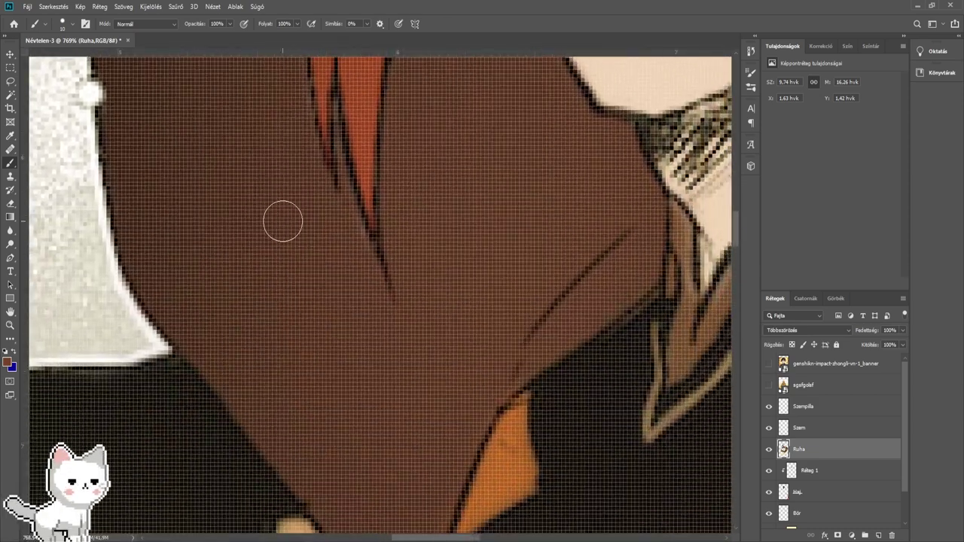
drag(321, 221, 383, 359)
scroll(363, 349, down, 4)
key(space)
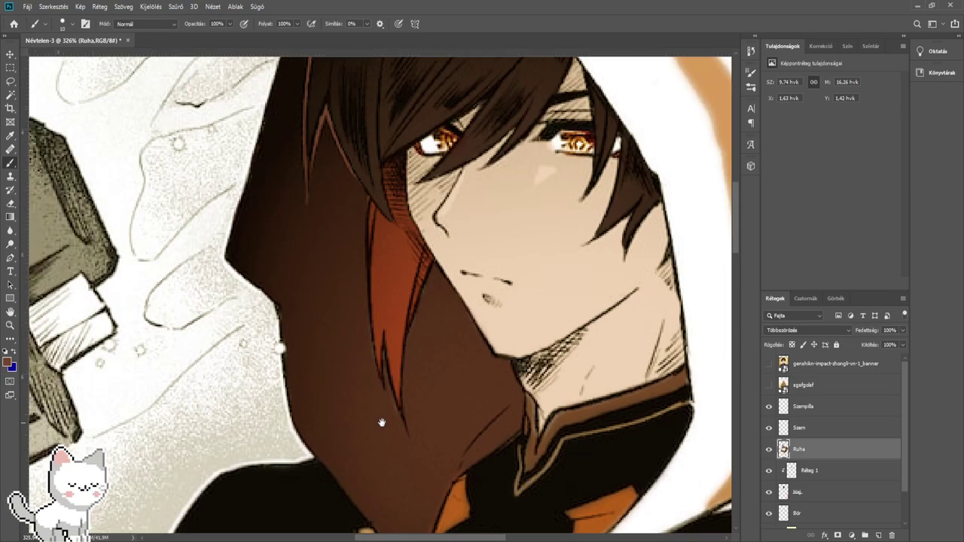
- Fill the narrow gaps between the red hair strand's tips with brown using a smaller brush
scroll(383, 373, up, 6)
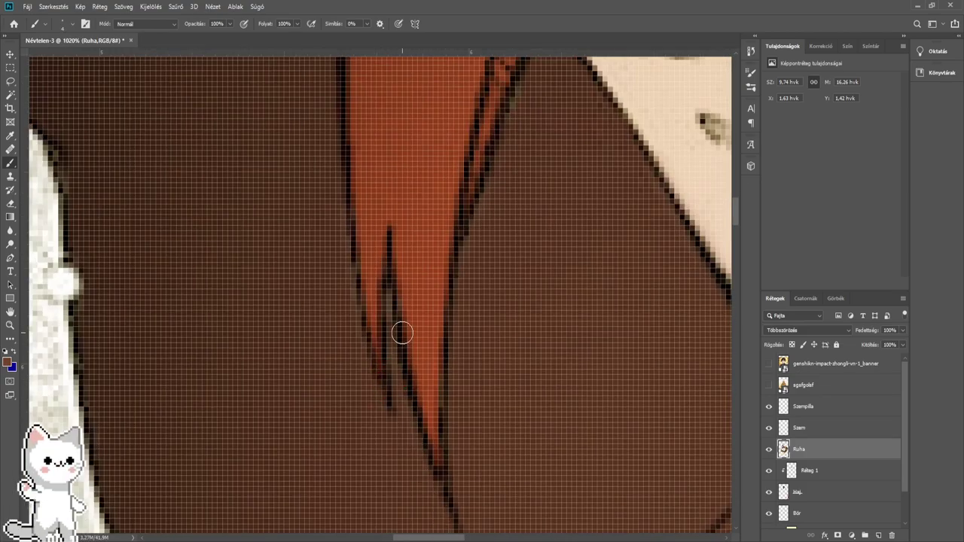
scroll(368, 326, down, 6)
scroll(369, 326, down, 1)
drag(369, 326, 384, 434)
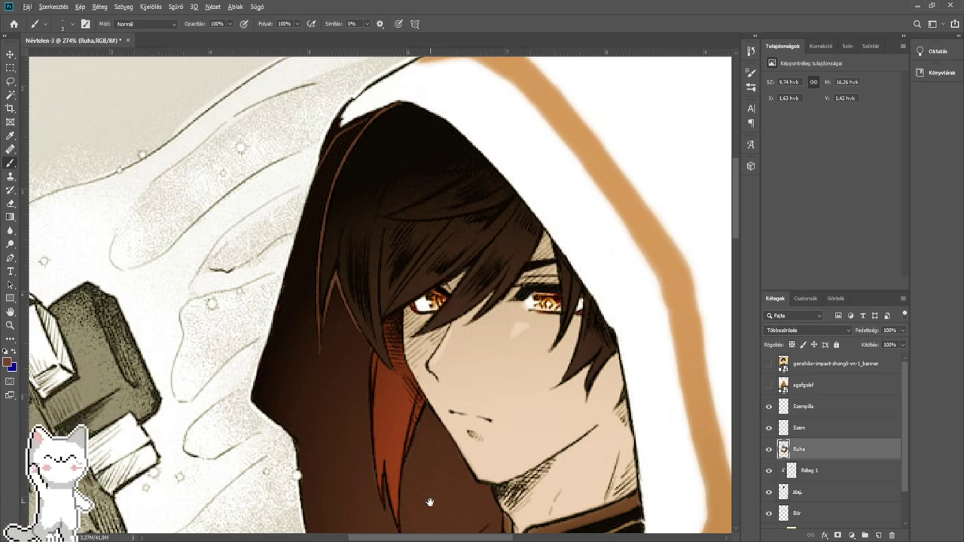
- Pick the collar trim's brown by switching the Ruha layer's blend mode temporarily, returning it to Többszörözés
drag(430, 503, 412, 324)
scroll(504, 362, up, 4)
click(799, 331)
click(783, 319)
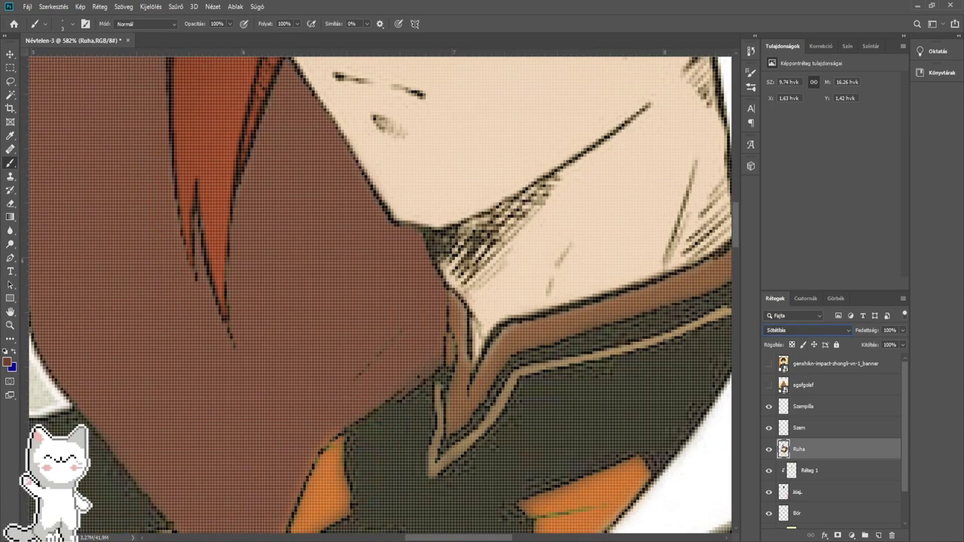
scroll(769, 333, up, 1)
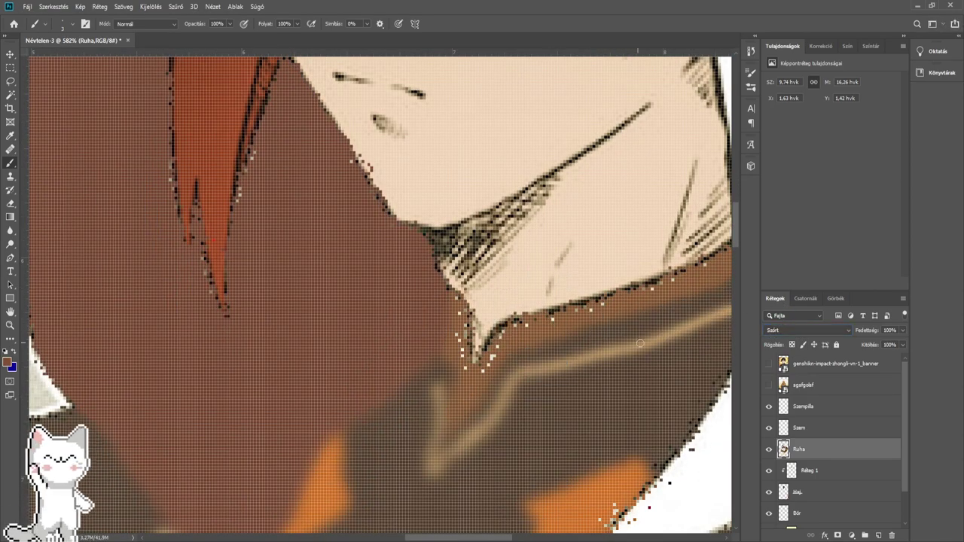
scroll(787, 332, down, 3)
scroll(780, 330, up, 1)
scroll(465, 332, up, 3)
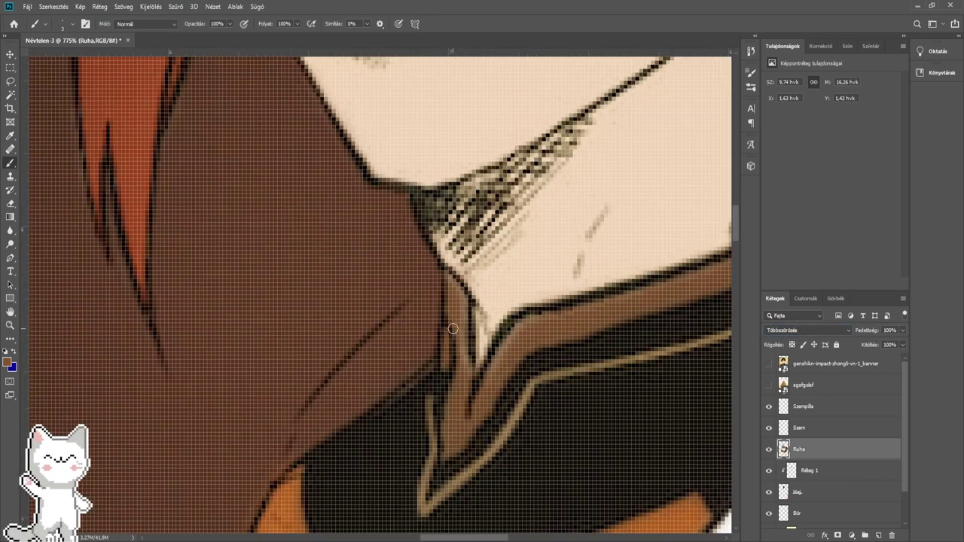
- Enlarge the brush slightly and paint the collar trim brown where it meets the neck and hood lining
alt+right_click(450, 295)
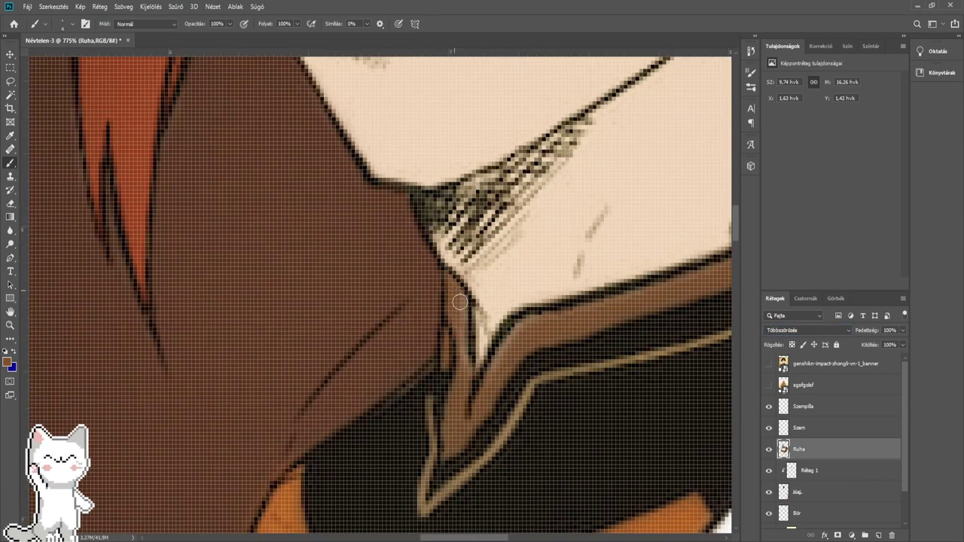
mouse_move(458, 300)
mouse_down()
mouse_move(466, 392)
mouse_move(522, 324)
mouse_move(605, 316)
mouse_move(582, 319)
mouse_move(667, 286)
mouse_move(587, 295)
mouse_move(452, 242)
mouse_up()
scroll(667, 286, down, 5)
scroll(447, 244, down, 2)
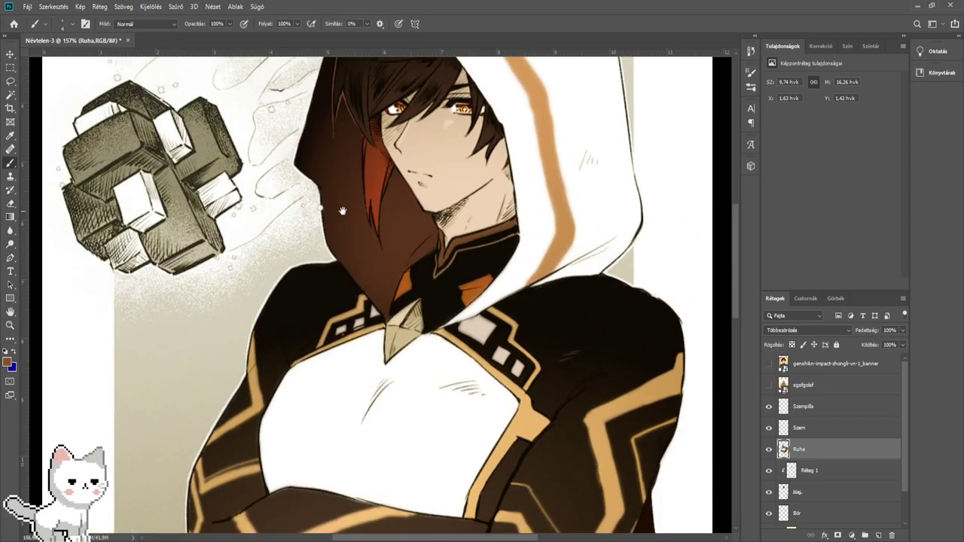
- Show the hooded agefgolef reference layer to compare the outfit's colors, and hide it again
drag(217, 119, 347, 275)
click(769, 386)
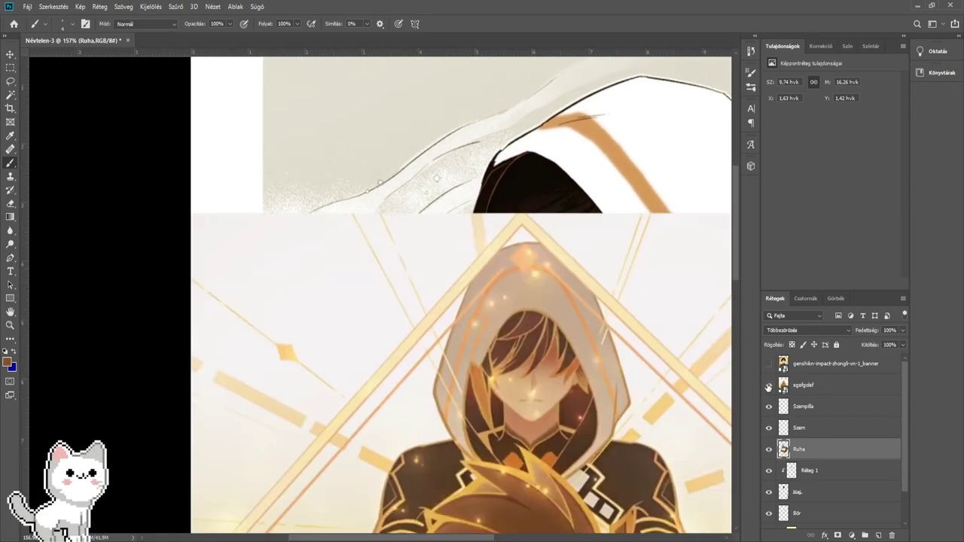
drag(589, 388, 563, 337)
click(769, 385)
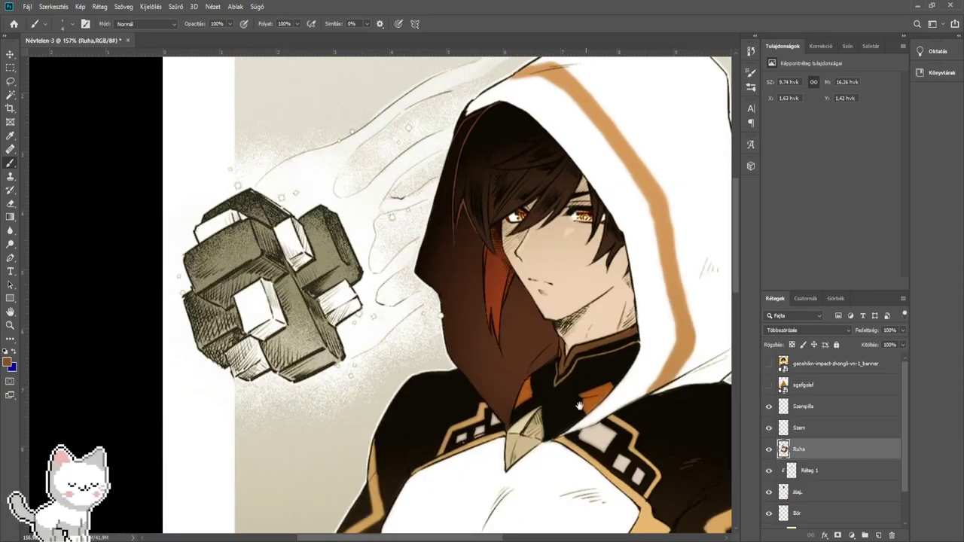
drag(520, 399, 490, 364)
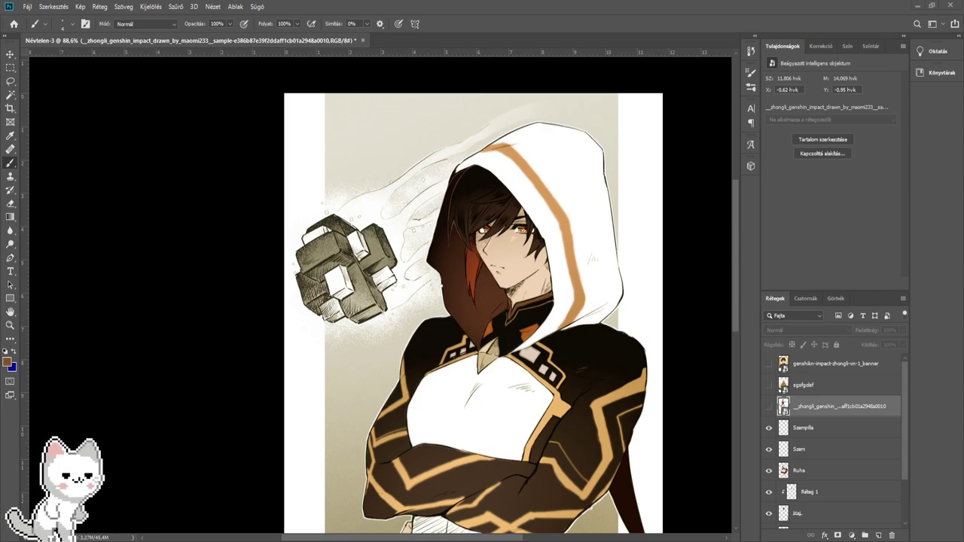
- Sample the bright yellow from the floating cube in the full-body reference and hide that reference layer
click(770, 407)
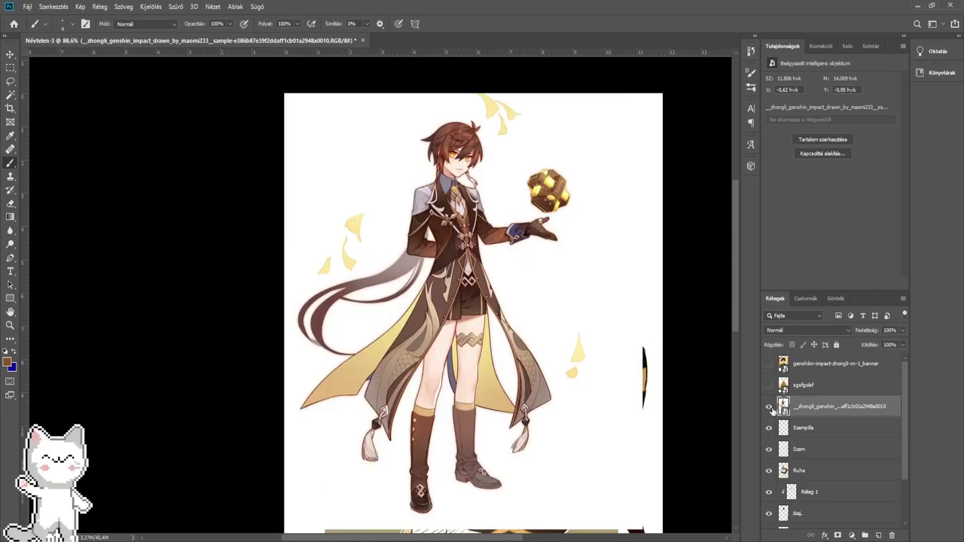
drag(600, 307, 520, 331)
scroll(446, 217, up, 5)
scroll(446, 217, up, 6)
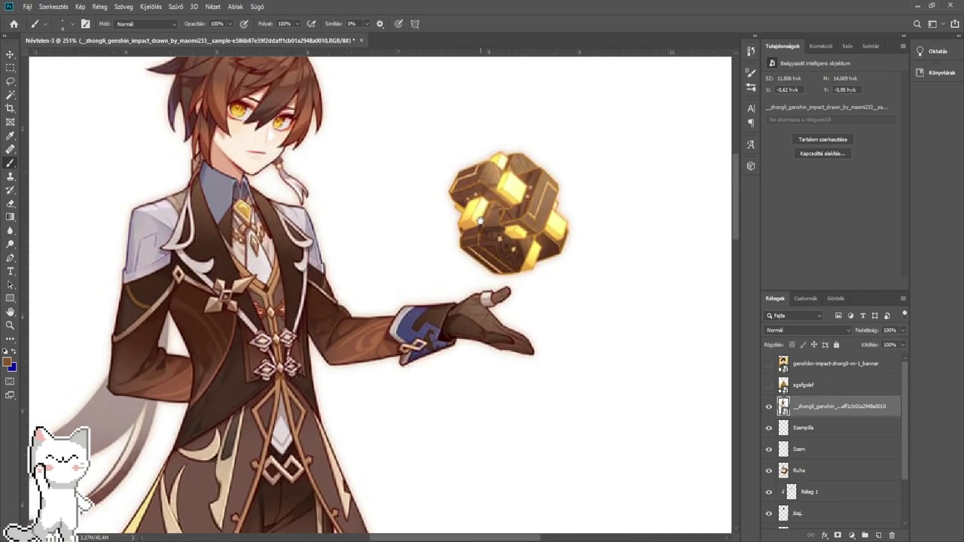
drag(483, 219, 471, 322)
scroll(516, 323, up, 1)
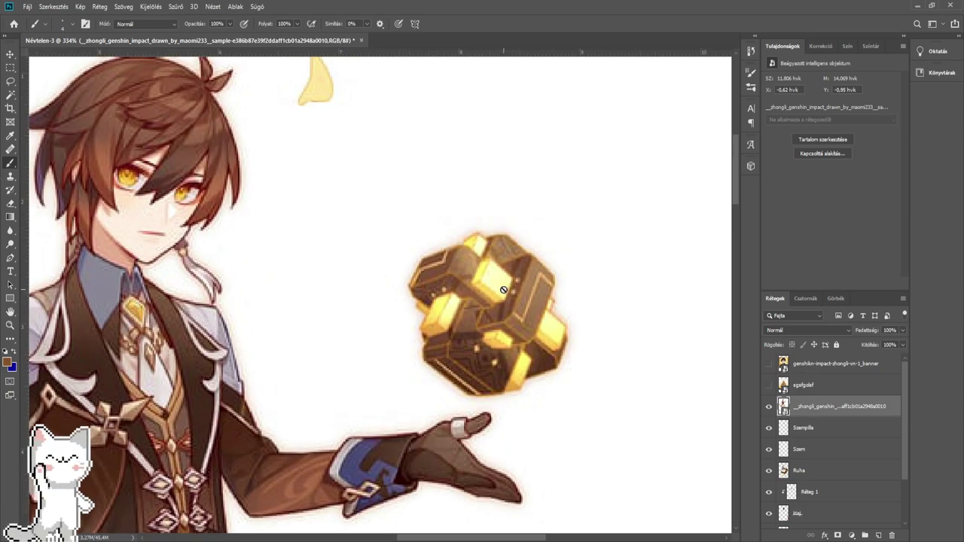
click(769, 406)
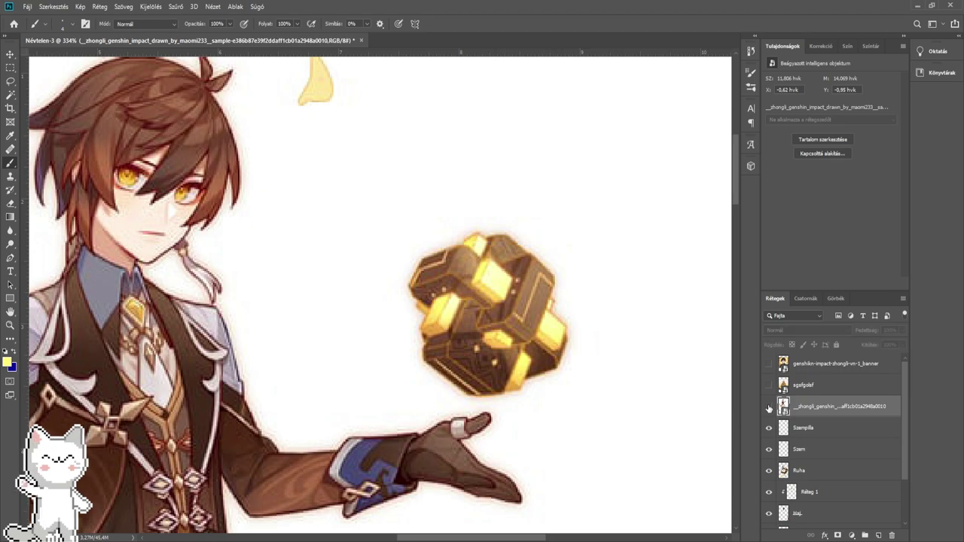
scroll(310, 290, up, 2)
scroll(351, 305, down, 1)
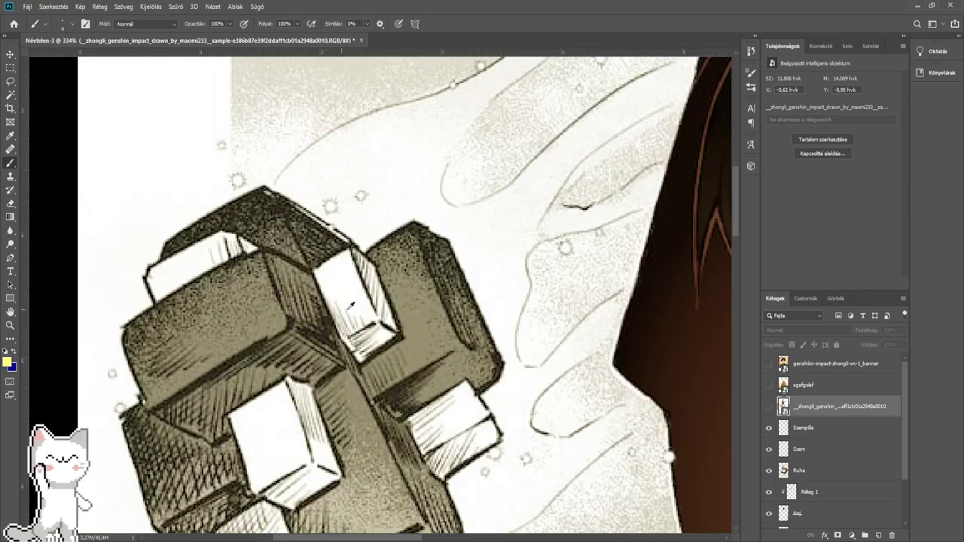
- Add a new layer above the Szempilla layer and name it Gólyó
click(819, 430)
click(878, 536)
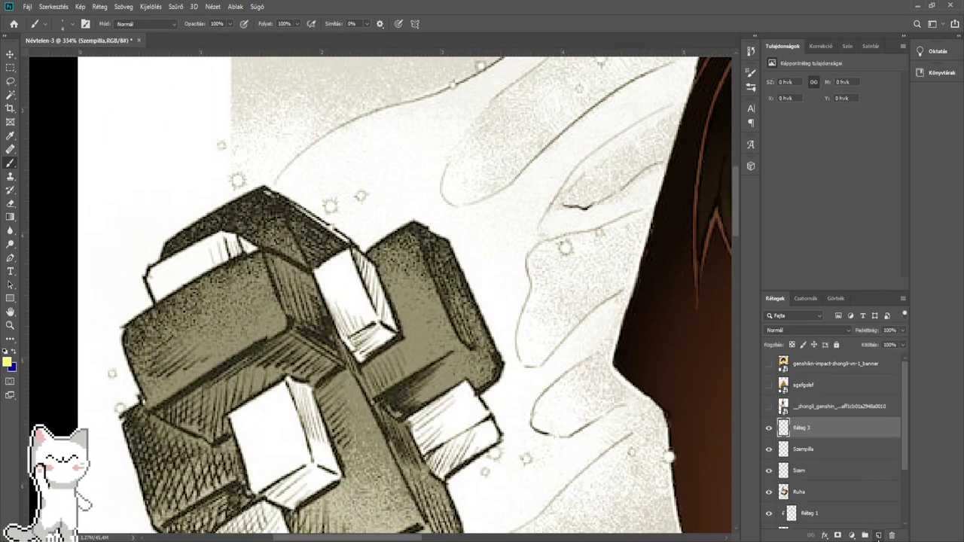
double_click(806, 428)
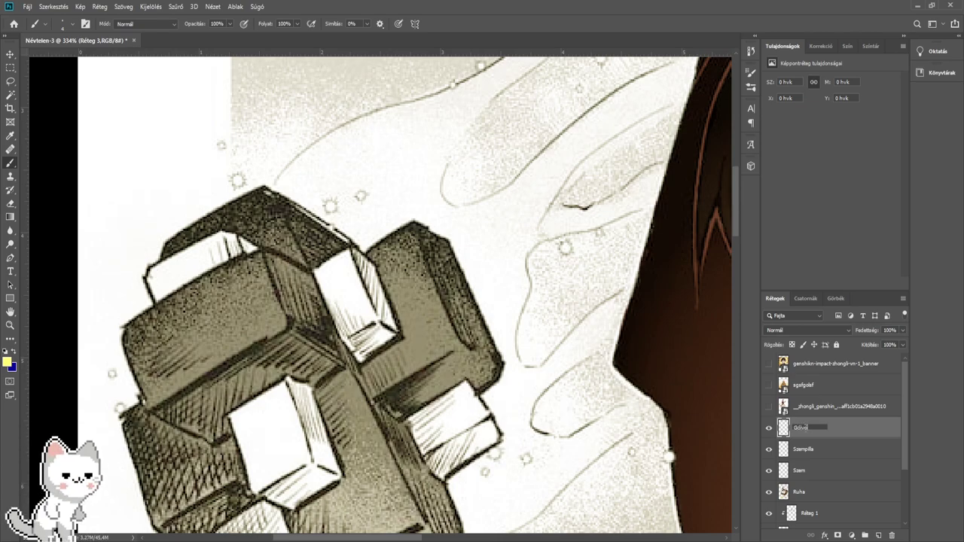
key(Return)
- Paint the cube's two upper light blocks yellow and set the Gólyó layer's blend mode to Többszörözés
scroll(393, 298, up, 3)
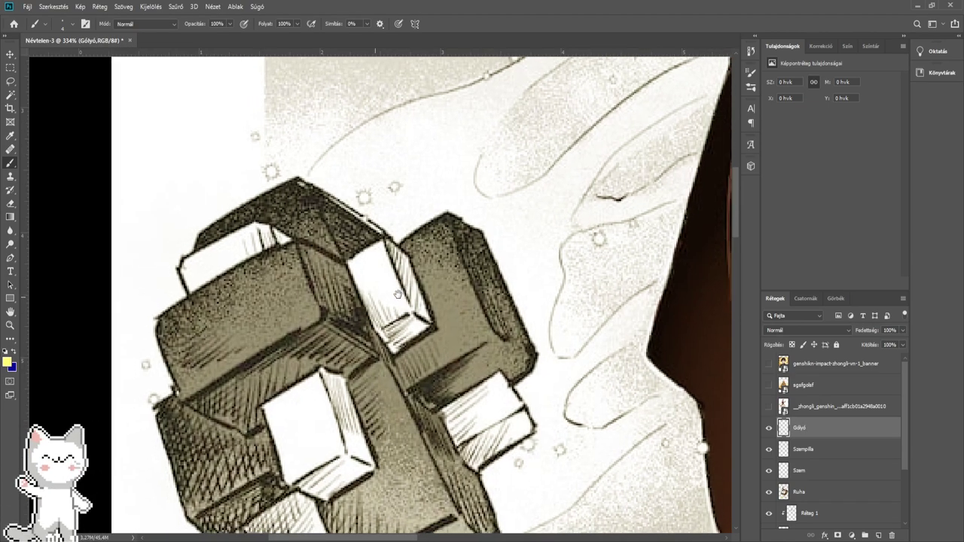
mouse_move(400, 298)
mouse_down()
mouse_move(344, 255)
mouse_move(367, 236)
mouse_move(425, 260)
mouse_move(421, 347)
mouse_move(384, 335)
mouse_up()
key(space)
drag(384, 337, 512, 326)
drag(273, 274, 274, 260)
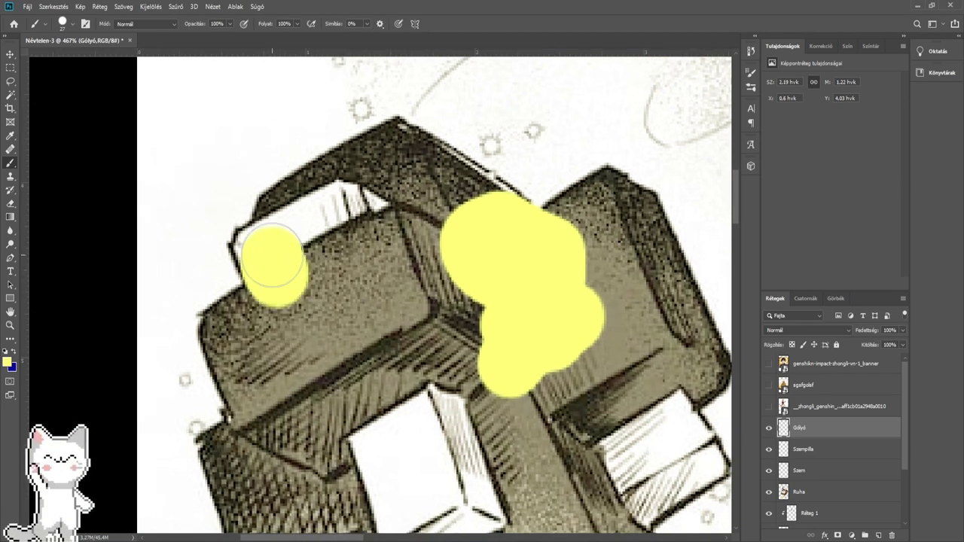
scroll(774, 331, down, 3)
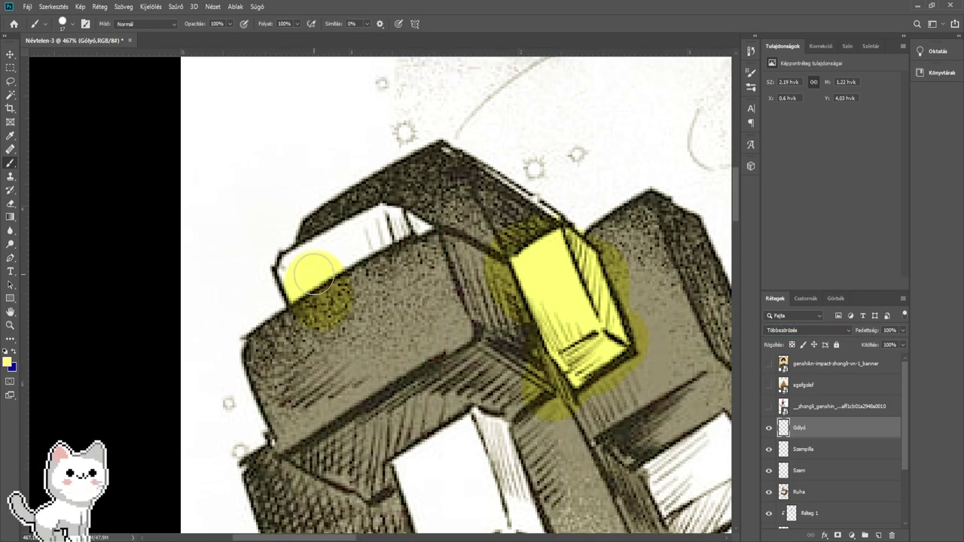
scroll(314, 274, up, 3)
alt+right_click(314, 274)
mouse_move(294, 274)
mouse_down()
mouse_move(372, 252)
mouse_move(323, 260)
mouse_move(344, 234)
mouse_move(440, 229)
mouse_up()
alt+right_click(344, 248)
- Paint the cube's large white front block yellow, covering all three of its faces
mouse_move(433, 516)
mouse_down()
mouse_move(418, 215)
mouse_move(506, 283)
mouse_move(600, 332)
mouse_up()
alt+right_click(385, 276)
scroll(446, 283, down, 3)
drag(445, 283, 393, 229)
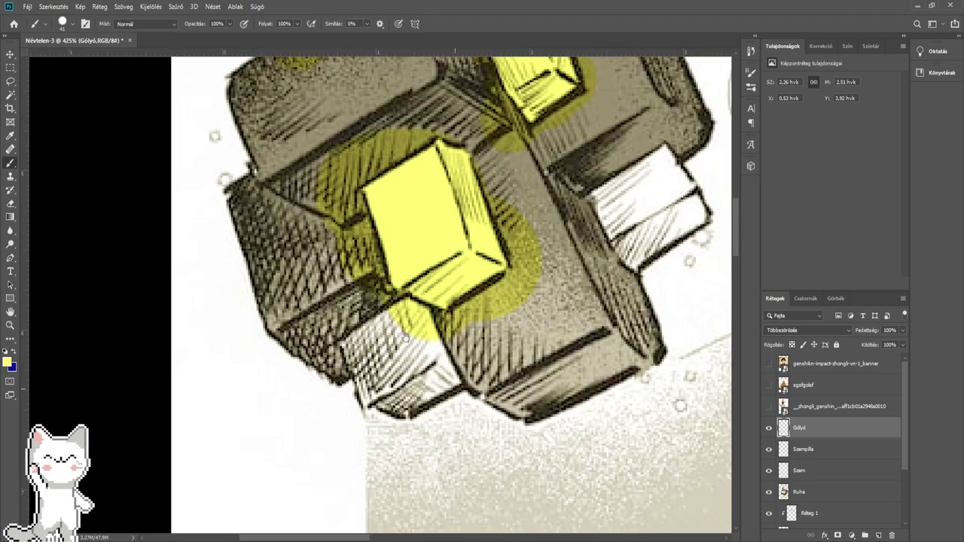
- Paint the light block at the cube's lower left and the one on its right side yellow
scroll(403, 360, up, 3)
alt+right_click(396, 355)
mouse_move(312, 319)
mouse_down()
mouse_move(353, 352)
mouse_move(358, 374)
mouse_move(348, 395)
mouse_move(396, 411)
mouse_move(457, 372)
mouse_move(421, 362)
mouse_move(362, 304)
mouse_move(458, 350)
mouse_up()
alt+right_click(415, 366)
mouse_move(508, 332)
mouse_down()
mouse_move(390, 360)
mouse_move(189, 494)
mouse_up()
mouse_move(312, 337)
mouse_down()
mouse_move(420, 260)
mouse_move(456, 204)
mouse_move(471, 255)
mouse_move(516, 323)
mouse_move(446, 356)
mouse_move(374, 417)
mouse_move(399, 326)
mouse_move(417, 370)
mouse_move(428, 307)
mouse_move(488, 302)
mouse_move(497, 284)
mouse_move(454, 213)
mouse_up()
scroll(397, 266, up, 3)
alt+right_click(419, 259)
scroll(365, 267, down, 5)
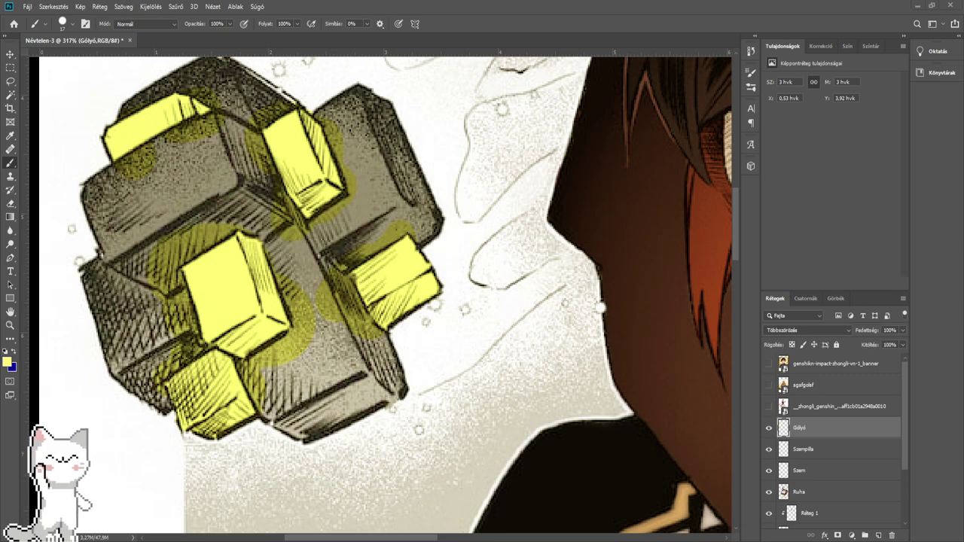
- Show the full-body reference, sample the brown from its floating cube, and hide the reference again
click(768, 408)
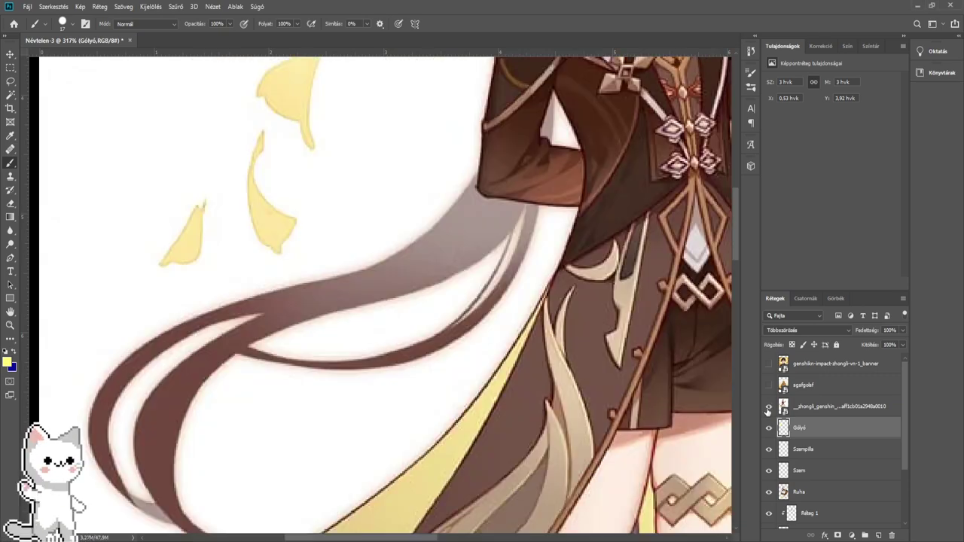
drag(529, 252, 458, 316)
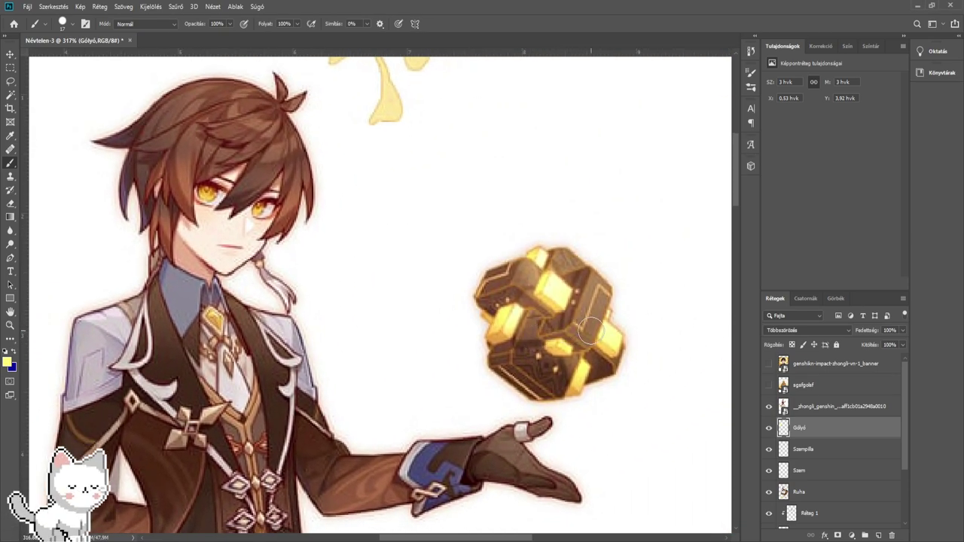
alt+click(532, 332)
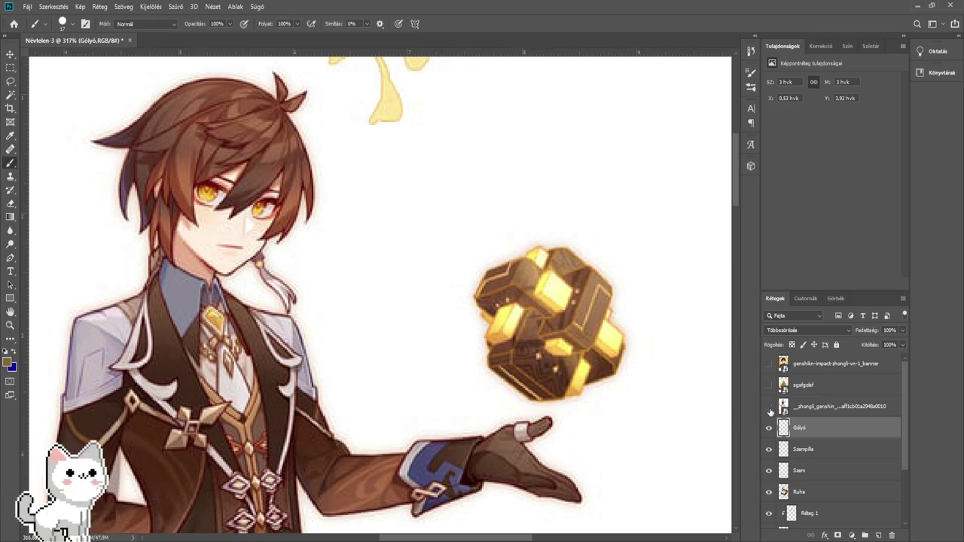
mouse_move(667, 381)
mouse_down()
mouse_move(485, 315)
mouse_move(571, 309)
mouse_move(431, 360)
mouse_move(540, 348)
mouse_move(509, 232)
mouse_move(481, 208)
mouse_move(422, 239)
mouse_move(361, 254)
mouse_move(201, 367)
mouse_move(191, 357)
mouse_move(224, 473)
mouse_up()
- Paint the cube's upper-left dark block and the hatched faces around the yellow front block brown
scroll(429, 360, up, 3)
scroll(462, 355, up, 2)
mouse_move(243, 466)
mouse_down()
mouse_move(312, 286)
mouse_move(289, 335)
mouse_move(264, 358)
mouse_move(254, 395)
mouse_up()
alt+right_click(264, 359)
scroll(254, 394, down, 3)
mouse_move(279, 258)
mouse_down()
mouse_move(338, 404)
mouse_move(395, 390)
mouse_move(456, 352)
mouse_move(476, 329)
mouse_move(406, 173)
mouse_move(388, 316)
mouse_move(345, 312)
mouse_move(387, 189)
mouse_up()
scroll(316, 301, up, 4)
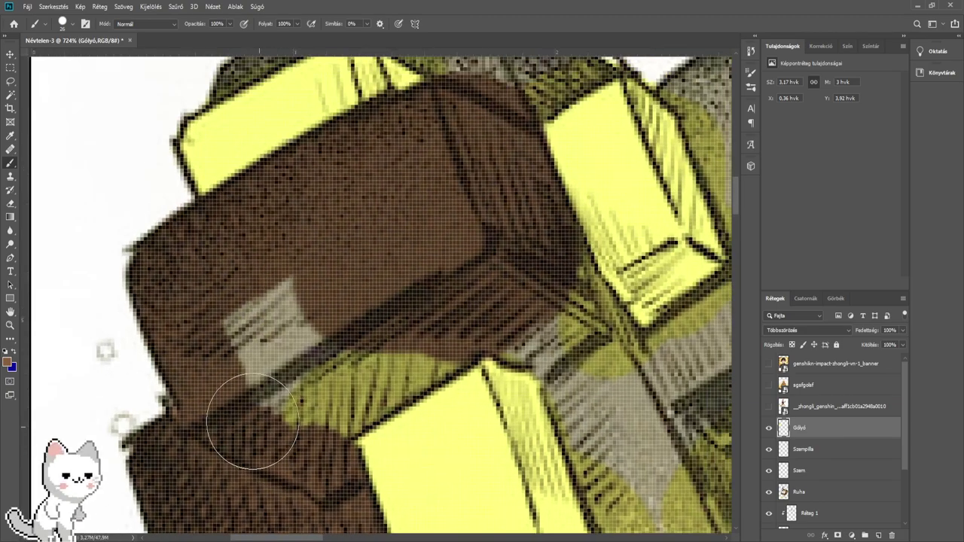
mouse_move(247, 419)
mouse_down()
mouse_move(262, 303)
mouse_move(345, 290)
mouse_move(303, 404)
mouse_move(482, 309)
mouse_up()
mouse_move(545, 297)
mouse_down()
mouse_move(334, 292)
mouse_move(336, 331)
mouse_move(363, 349)
mouse_move(412, 480)
mouse_move(350, 265)
mouse_move(433, 399)
mouse_move(354, 270)
mouse_up()
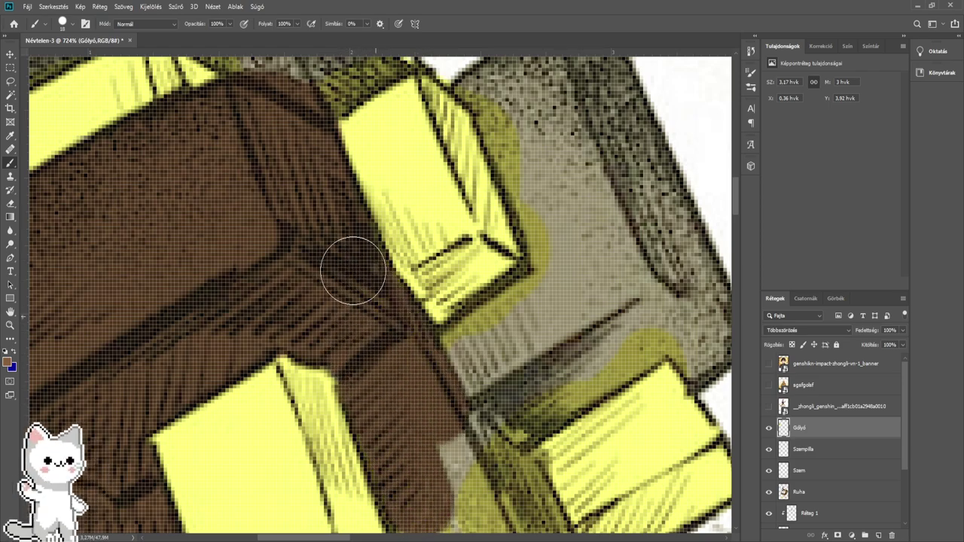
- Paint the cube's central beam, right-hand dark block and lower beam brown, following the yellow blocks' edges
drag(408, 386, 369, 241)
mouse_move(374, 280)
mouse_down()
mouse_move(390, 287)
mouse_move(442, 391)
mouse_move(394, 338)
mouse_move(424, 456)
mouse_move(430, 287)
mouse_move(409, 312)
mouse_move(354, 339)
mouse_move(327, 385)
mouse_move(355, 438)
mouse_move(414, 467)
mouse_up()
mouse_move(414, 461)
mouse_down()
mouse_move(369, 401)
mouse_move(360, 425)
mouse_move(386, 427)
mouse_move(565, 350)
mouse_up()
mouse_move(557, 349)
mouse_down()
mouse_move(563, 301)
mouse_move(533, 247)
mouse_move(459, 215)
mouse_move(435, 280)
mouse_move(494, 301)
mouse_move(377, 390)
mouse_move(305, 242)
mouse_up()
key(bracketright)
mouse_move(309, 162)
mouse_down()
mouse_move(298, 430)
mouse_move(266, 426)
mouse_move(344, 372)
mouse_move(363, 374)
mouse_move(302, 471)
mouse_move(490, 355)
mouse_move(403, 152)
mouse_move(363, 131)
mouse_move(347, 137)
mouse_move(359, 116)
mouse_move(312, 147)
mouse_move(266, 150)
mouse_move(339, 154)
mouse_move(451, 298)
mouse_move(364, 205)
mouse_move(290, 158)
mouse_move(325, 230)
mouse_move(357, 347)
mouse_move(321, 162)
mouse_move(393, 336)
mouse_move(402, 301)
mouse_move(434, 349)
mouse_move(487, 386)
mouse_move(500, 434)
mouse_move(532, 387)
mouse_move(553, 214)
mouse_move(465, 287)
mouse_up()
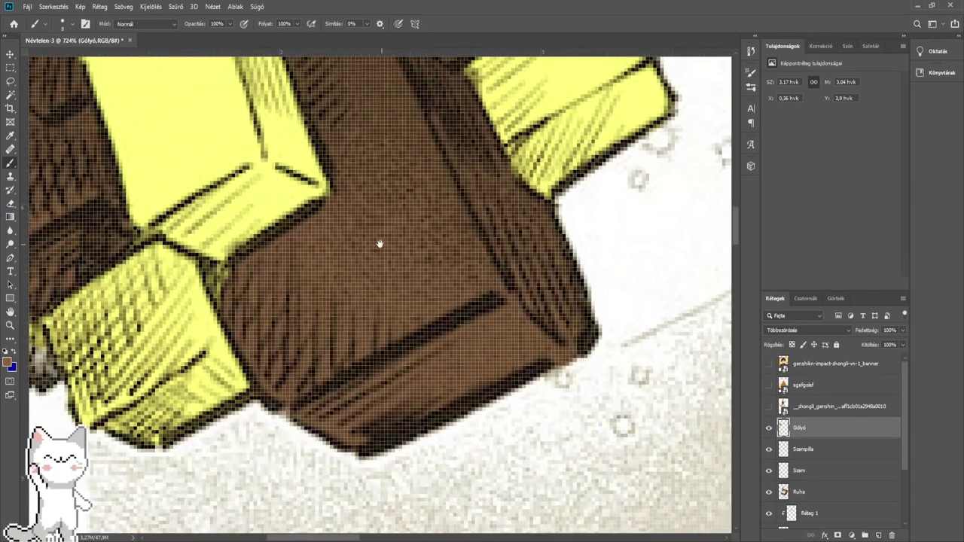
- Fill the remaining gray area at the cube's lower-left corner beside the yellow block with brown
mouse_move(54, 165)
mouse_down()
mouse_move(400, 245)
mouse_move(412, 218)
mouse_up()
scroll(390, 403, up, 2)
mouse_move(401, 420)
mouse_down()
mouse_move(360, 319)
mouse_move(395, 401)
mouse_move(355, 385)
mouse_up()
drag(363, 340, 395, 520)
drag(319, 64, 284, 502)
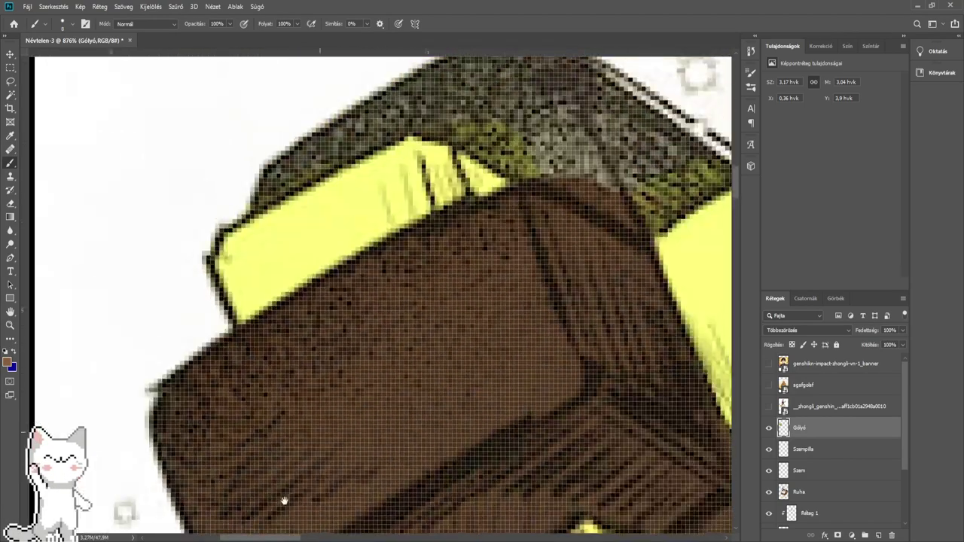
- Paint the cube's top block brown up to its white edge line and trim the spill with the Eraser
drag(424, 242, 368, 372)
mouse_move(220, 326)
mouse_down()
mouse_move(391, 234)
mouse_move(368, 247)
mouse_move(503, 303)
mouse_move(388, 229)
mouse_move(473, 187)
mouse_move(534, 246)
mouse_move(542, 304)
mouse_move(577, 317)
mouse_move(591, 339)
mouse_move(674, 302)
mouse_move(645, 301)
mouse_move(662, 300)
mouse_move(478, 191)
mouse_up()
drag(562, 209, 248, 282)
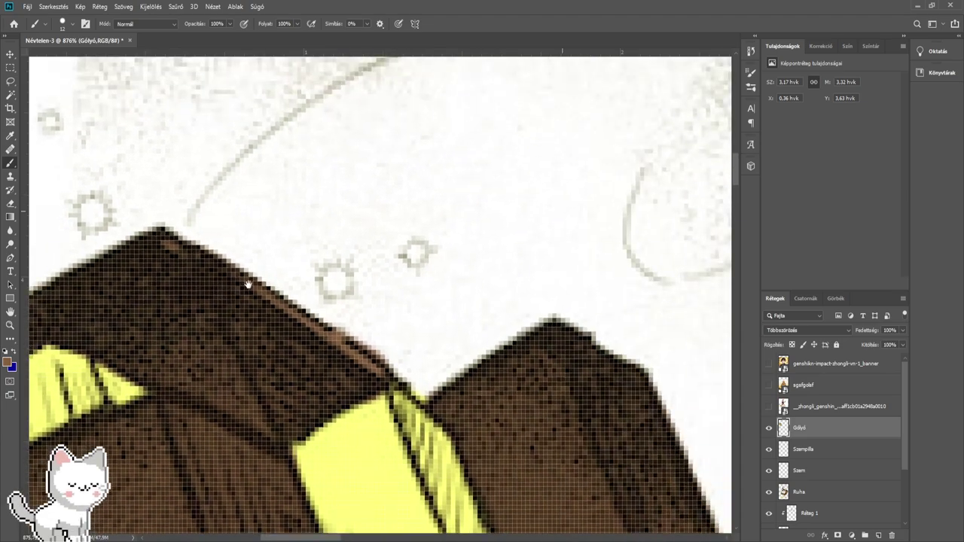
click(10, 204)
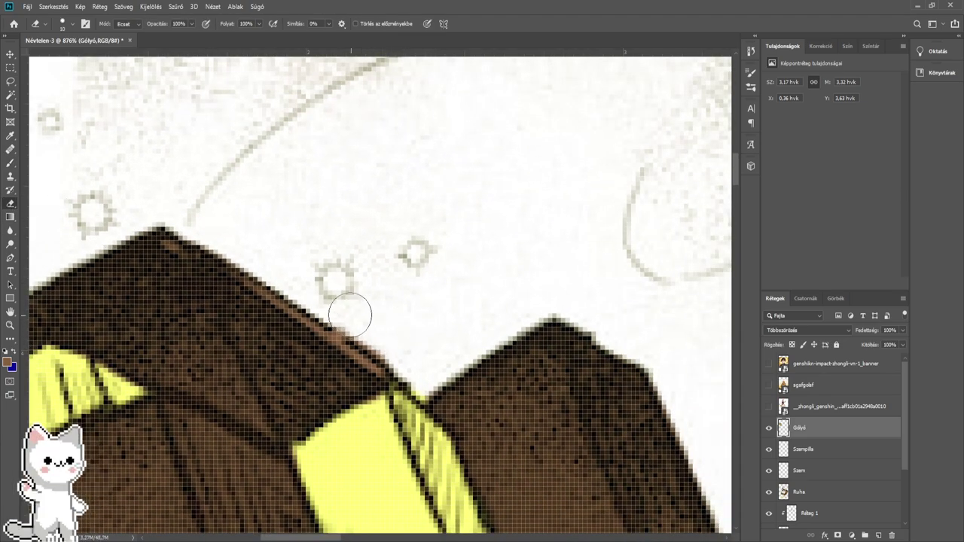
- Compare the whole drawing with the yellow Réteg 2 tint layer hidden and shown
scroll(425, 326, down, 5)
scroll(425, 326, down, 3)
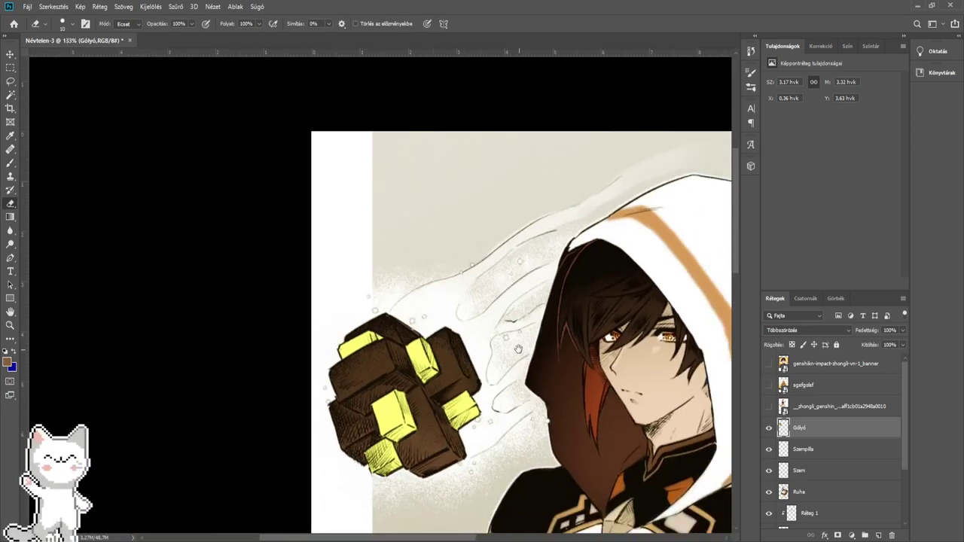
drag(518, 348, 390, 281)
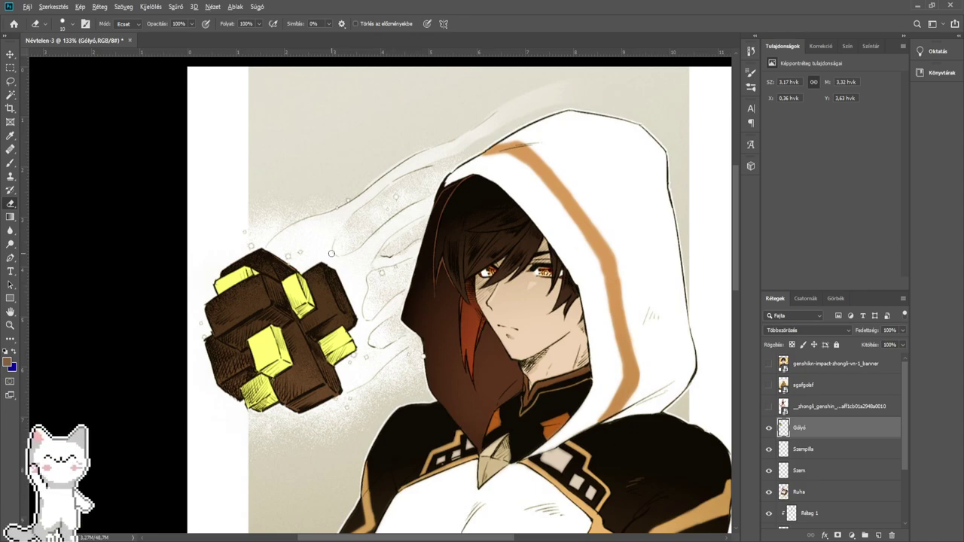
scroll(331, 253, down, 2)
scroll(768, 451, down, 4)
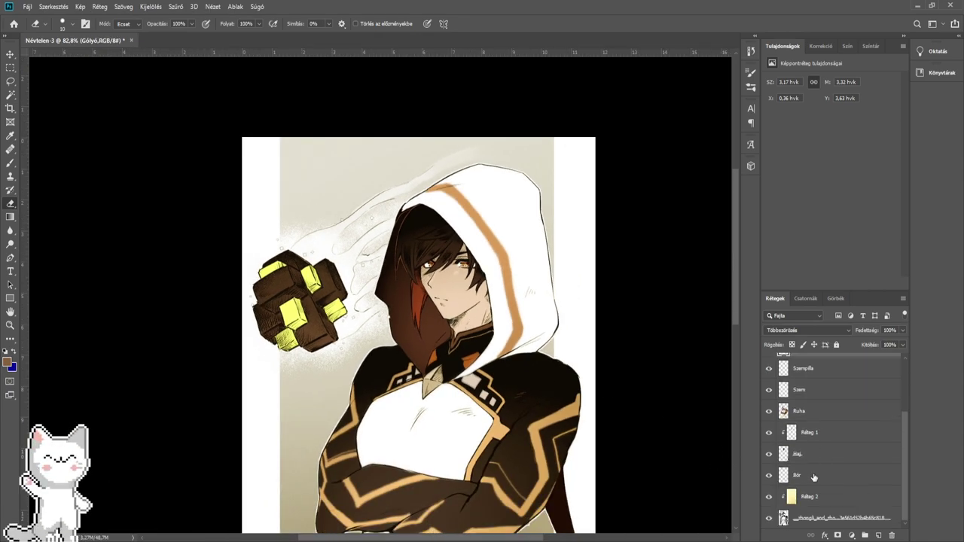
scroll(510, 348, down, 2)
drag(454, 337, 473, 333)
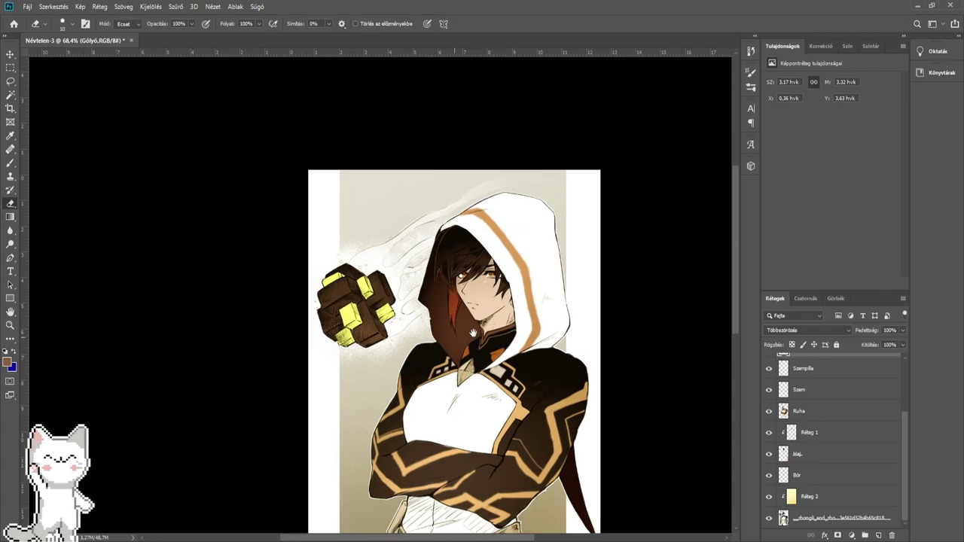
click(768, 497)
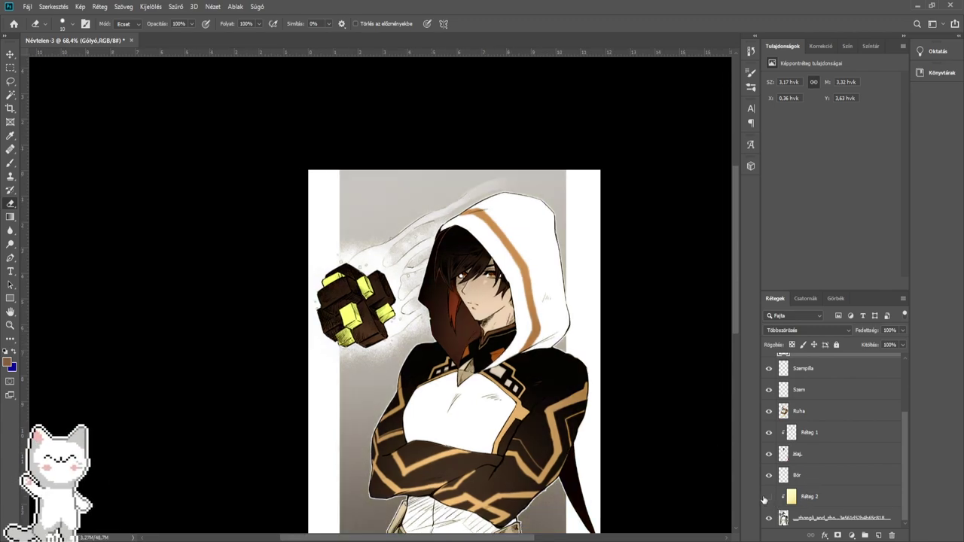
click(768, 497)
click(767, 497)
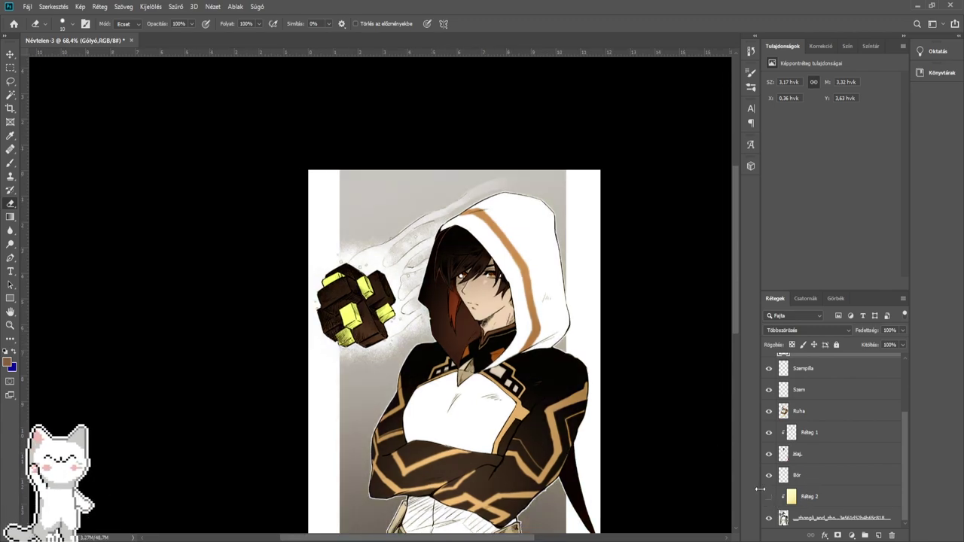
click(768, 497)
drag(585, 415, 551, 455)
scroll(476, 372, up, 7)
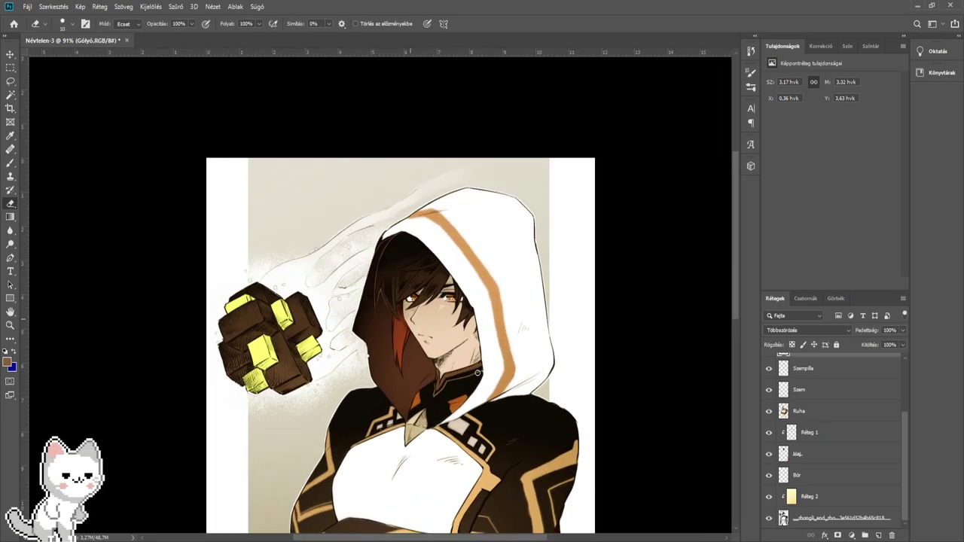
scroll(477, 373, down, 2)
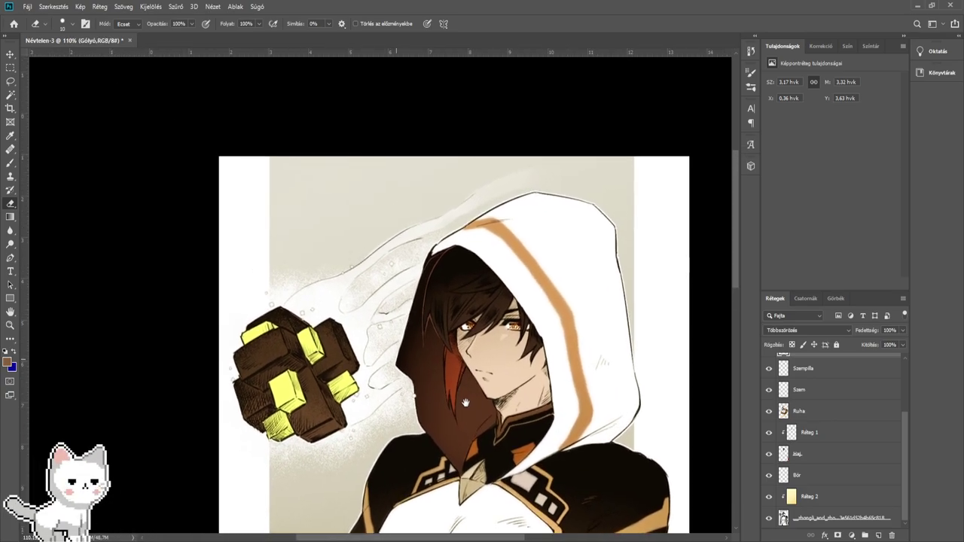
- Show the banner reference, sample the golden yellow from its background for the brush, and hide the reference again
scroll(812, 395, up, 3)
click(768, 363)
scroll(430, 344, right, 3)
scroll(430, 344, up, 1)
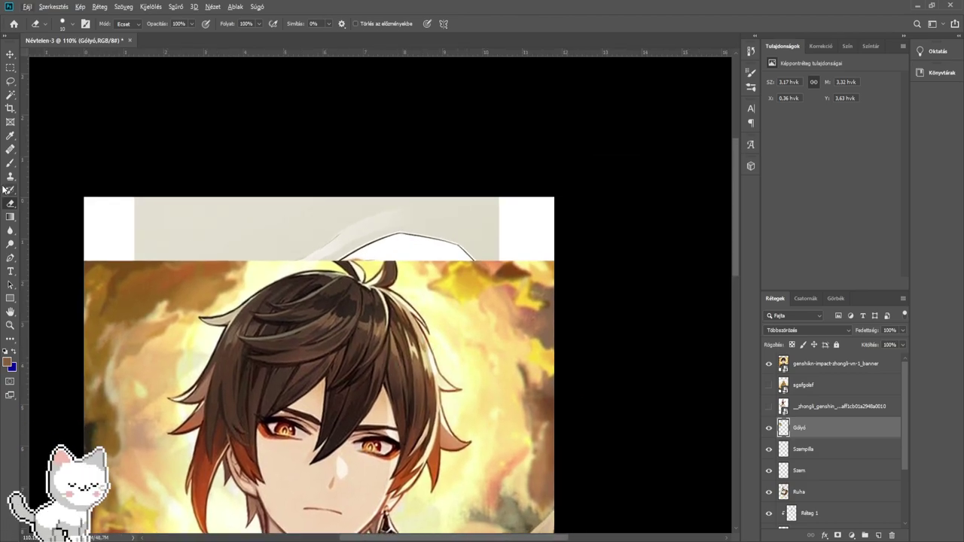
key(b)
alt+click(474, 283)
click(769, 364)
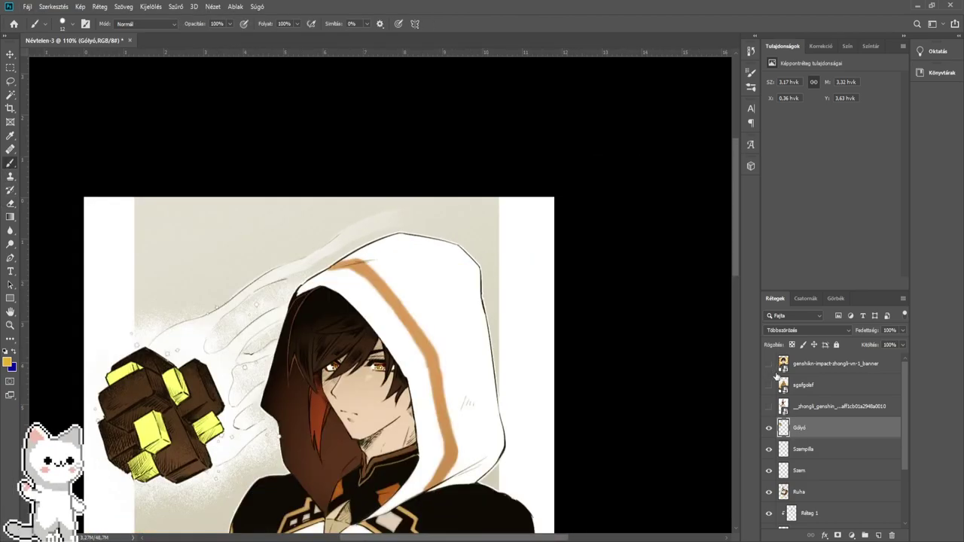
- Release Réteg 2 from its clipping mask and paint golden yellow over the entire canvas with a very large brush
scroll(785, 385, down, 2)
click(808, 497)
key(ctrl+0)
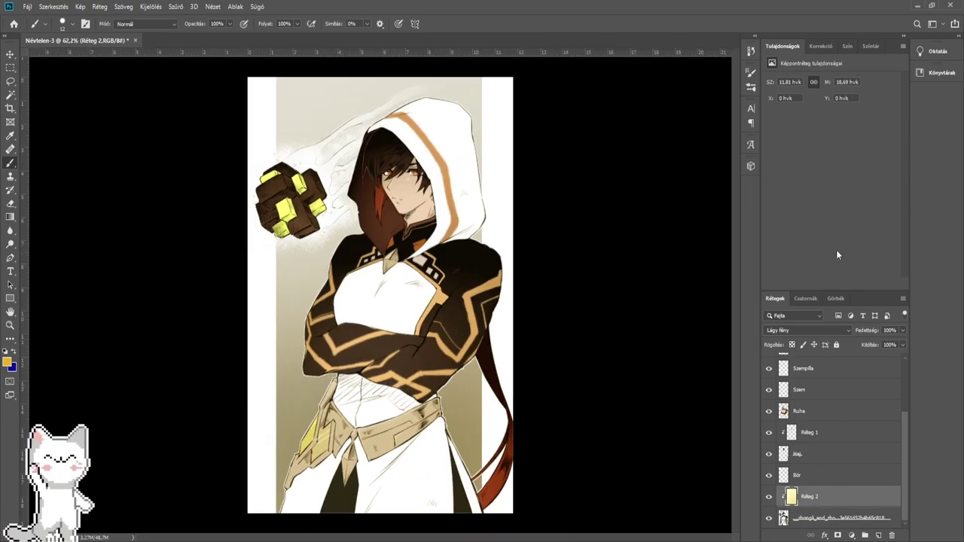
key(ctrl+alt+g)
drag(337, 239, 439, 241)
mouse_move(468, 160)
mouse_down()
mouse_move(309, 128)
mouse_move(317, 504)
mouse_move(474, 538)
mouse_up()
drag(435, 429, 533, 430)
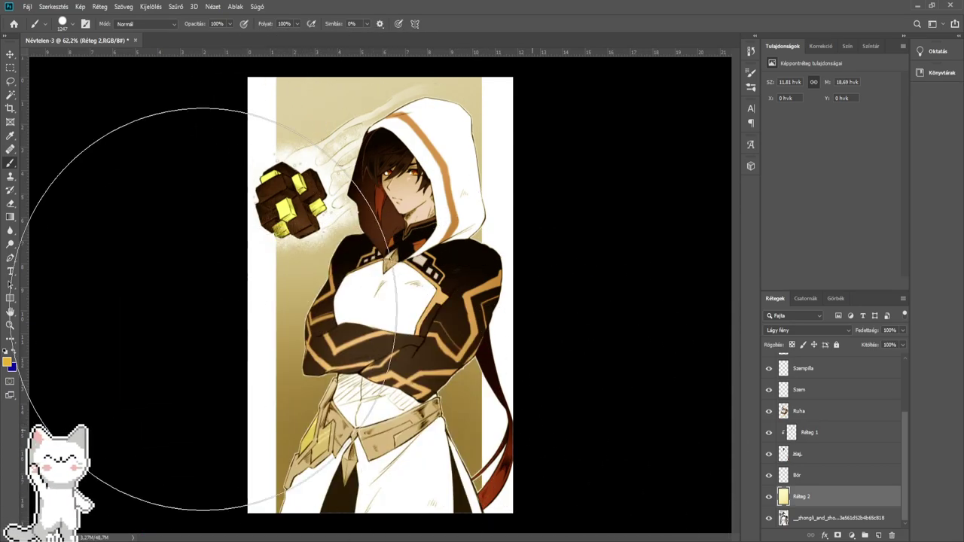
mouse_move(203, 309)
mouse_down()
mouse_move(511, 331)
mouse_move(507, 155)
mouse_up()
scroll(384, 299, up, 4)
drag(394, 296, 275, 294)
drag(372, 240, 381, 455)
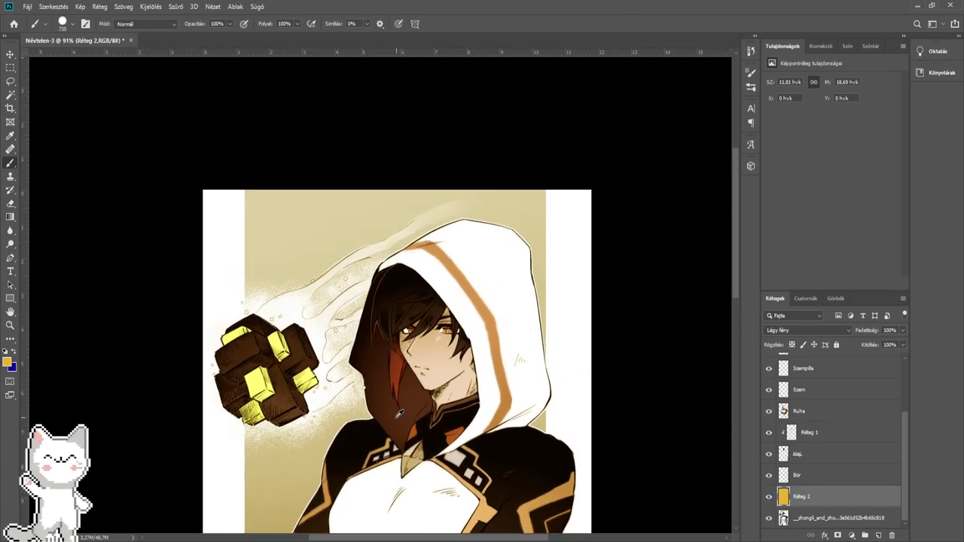
- Examine the golden tint across the cube, hood, face and whole figure at different magnifications
scroll(397, 415, up, 5)
drag(330, 381, 284, 384)
drag(365, 371, 339, 370)
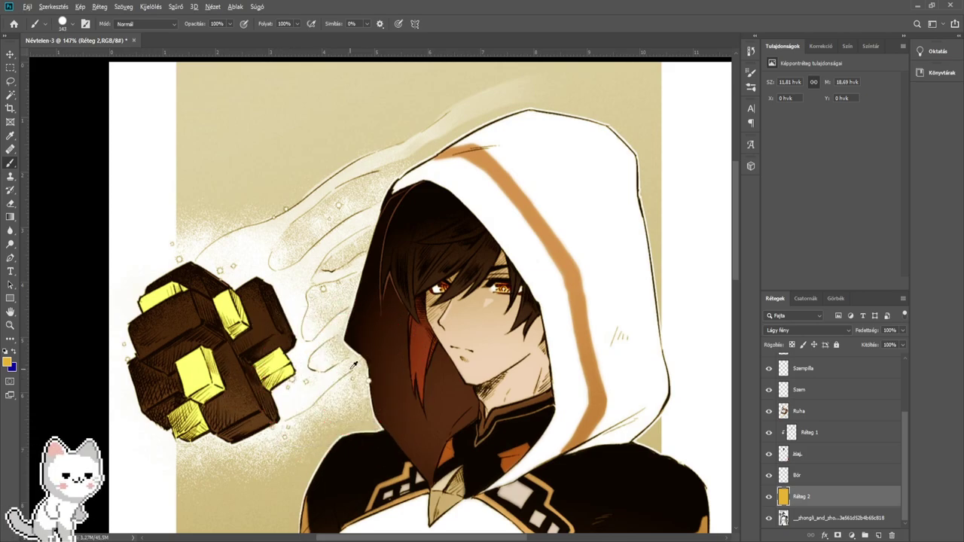
scroll(353, 365, down, 10)
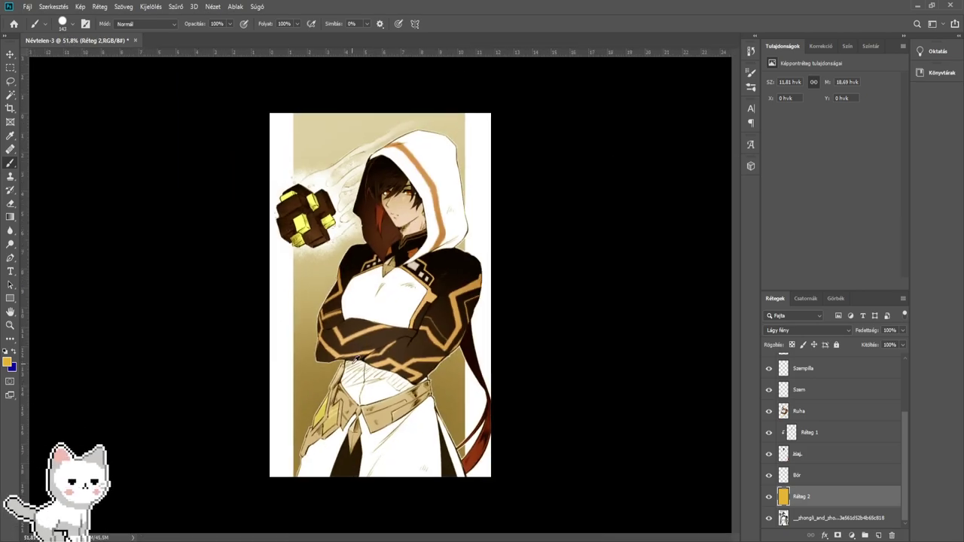
scroll(355, 361, up, 8)
mouse_move(508, 74)
mouse_down()
mouse_move(461, 289)
mouse_move(495, 329)
mouse_move(495, 317)
mouse_move(485, 328)
mouse_up()
scroll(494, 320, up, 8)
scroll(493, 322, up, 2)
scroll(463, 322, down, 10)
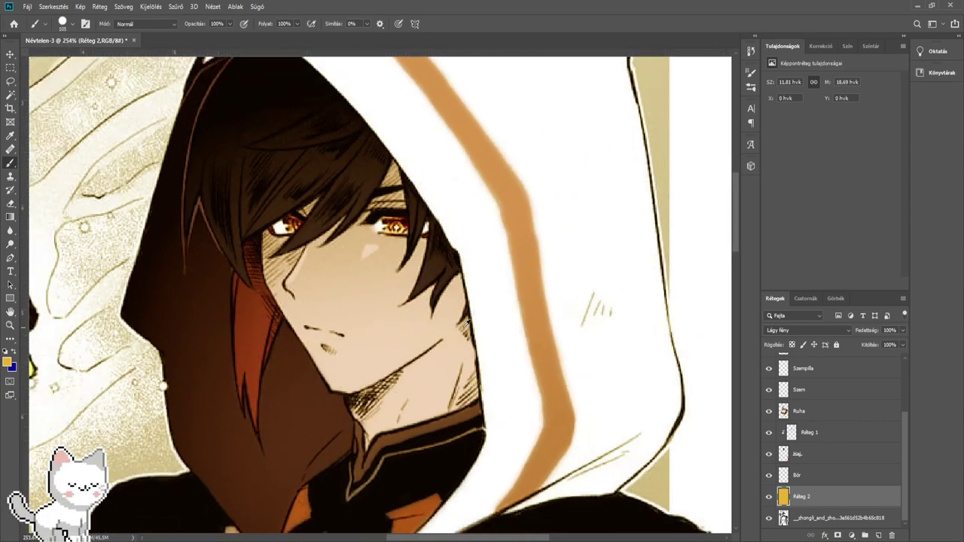
scroll(832, 431, up, 4)
- Delete the three hidden reference image layers above Gólyó: the banner, agefgolef and the full-body reference
click(810, 366)
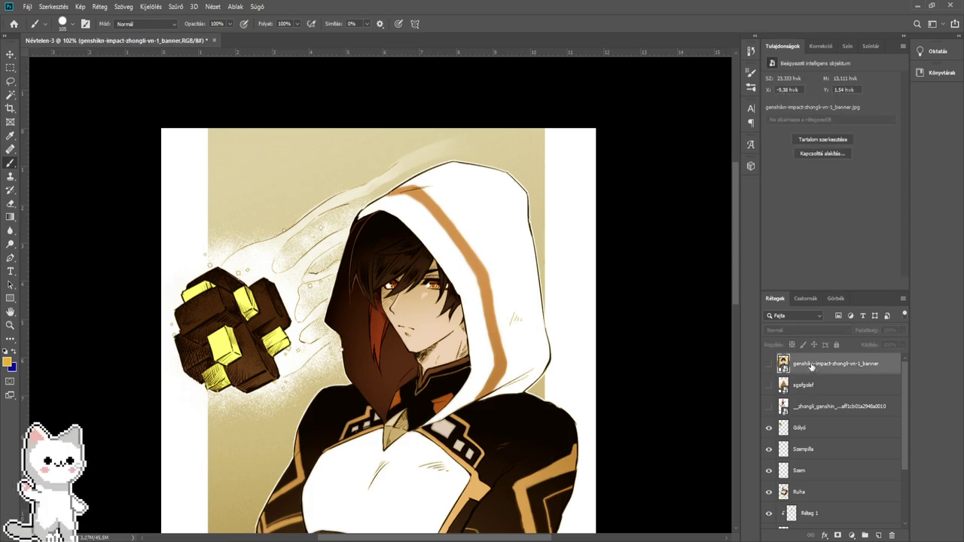
key(Delete)
key(Delete)
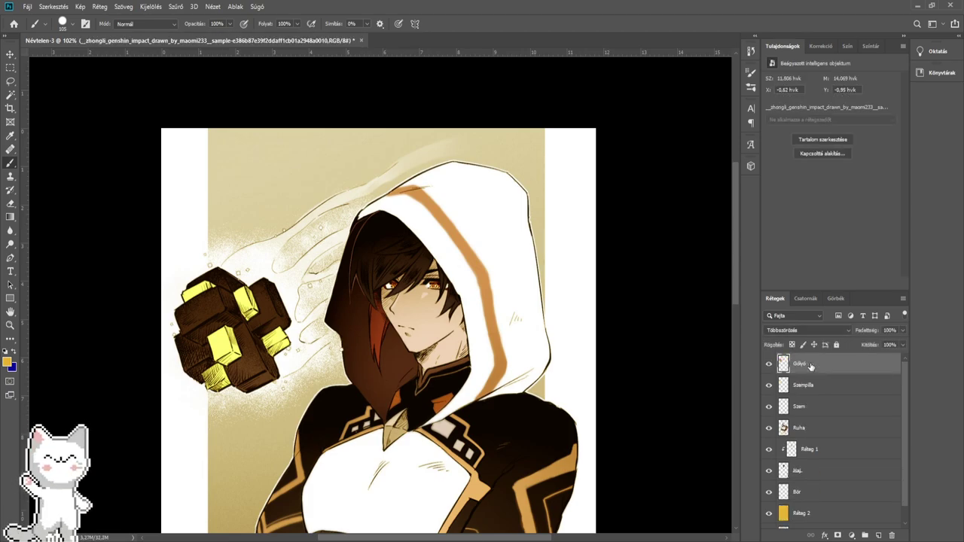
key(Delete)
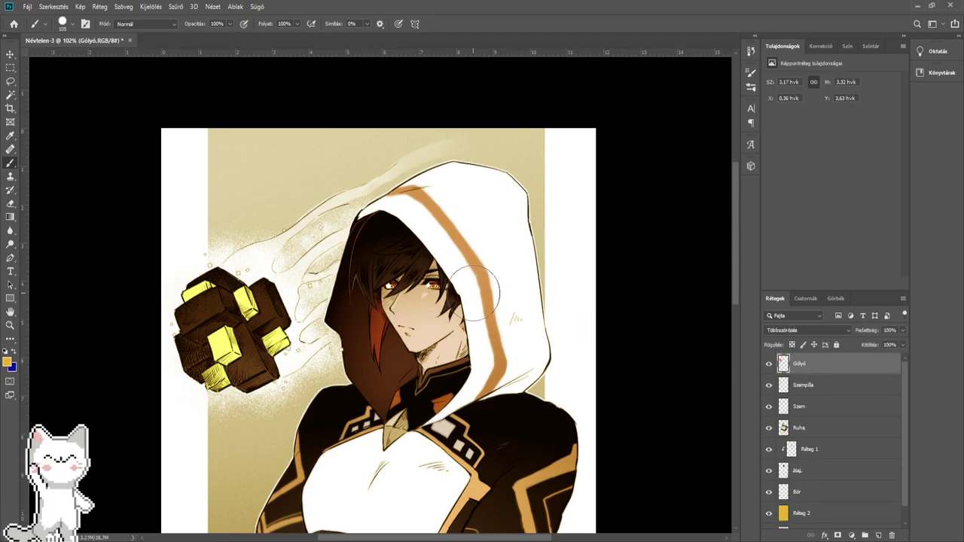
- Save the finished hooded Zhongli drawing and close its document
scroll(414, 293, up, 4)
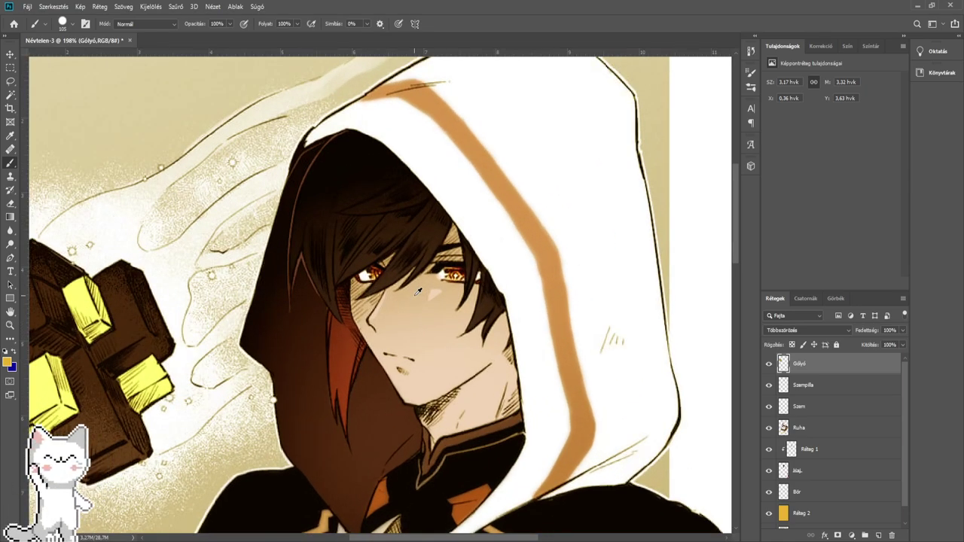
scroll(418, 292, down, 3)
scroll(418, 292, down, 5)
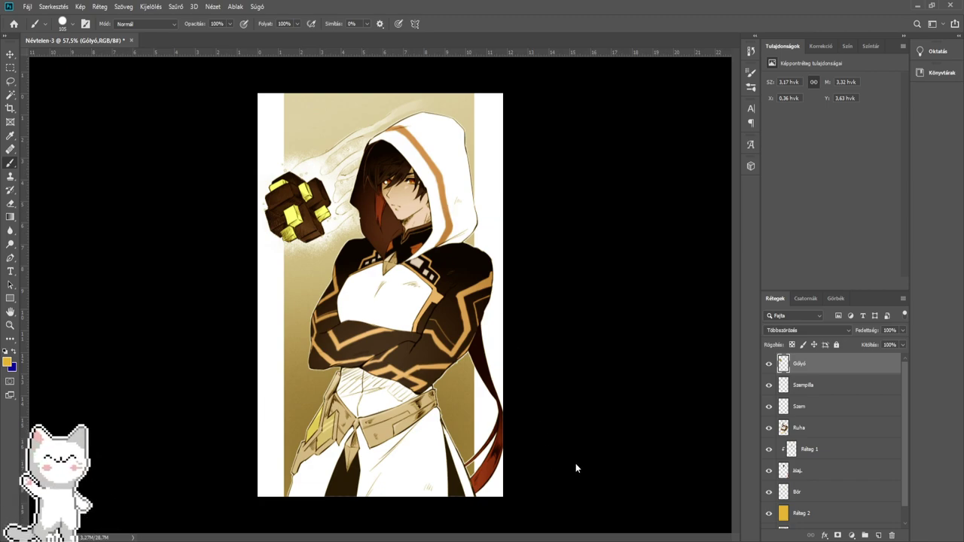
key(ctrl+s)
key(ctrl+w)
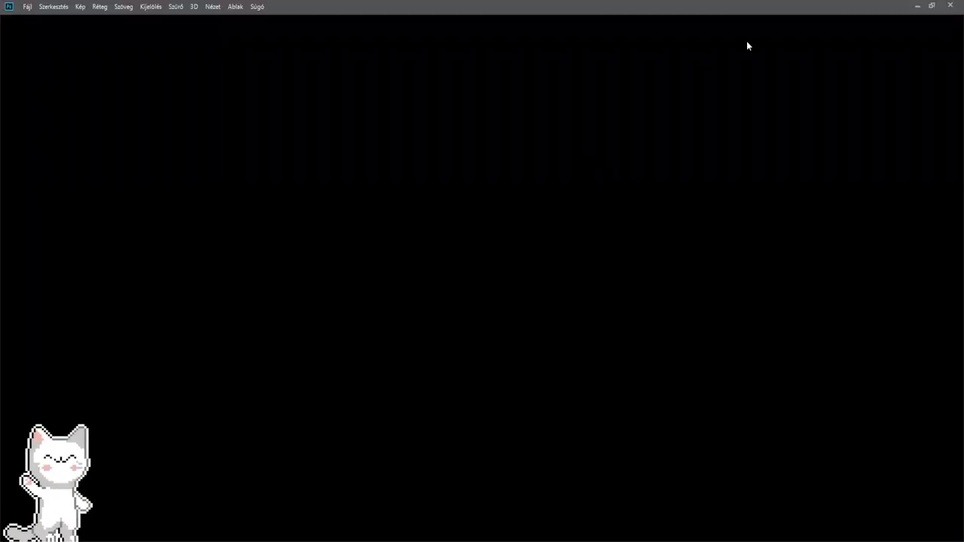
click(947, 6)
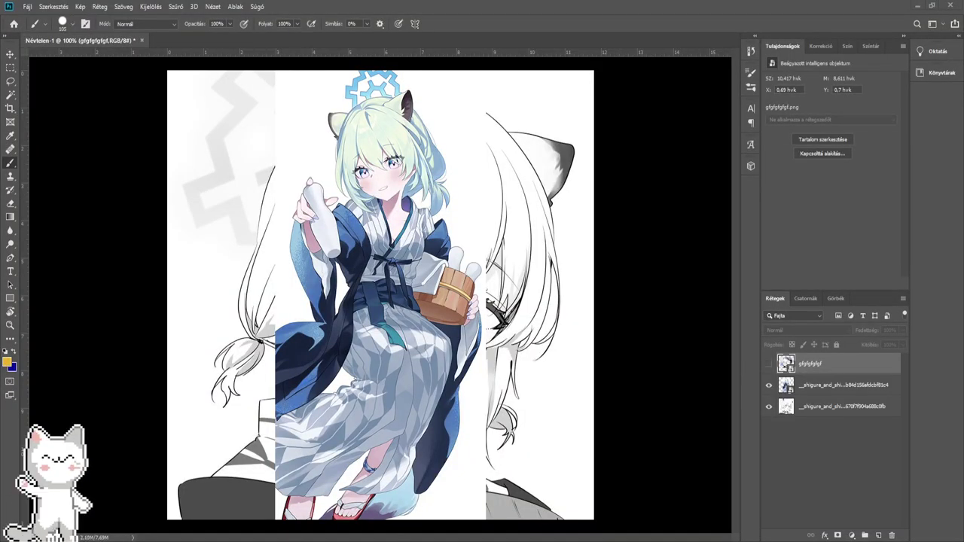
- Compare the coloured full-body reference with the grey line drawing and sample a pale skin tone from it for the brush
click(769, 385)
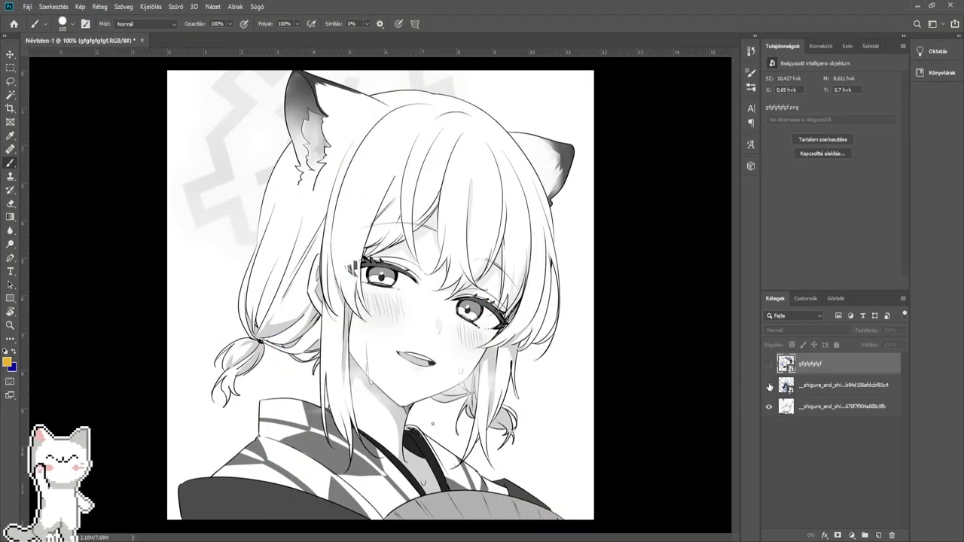
click(768, 385)
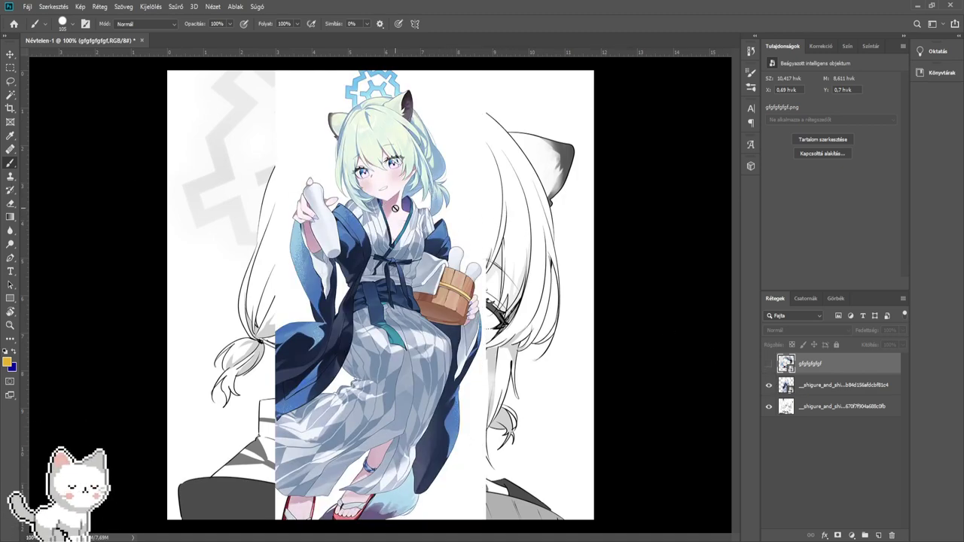
alt+click(482, 236)
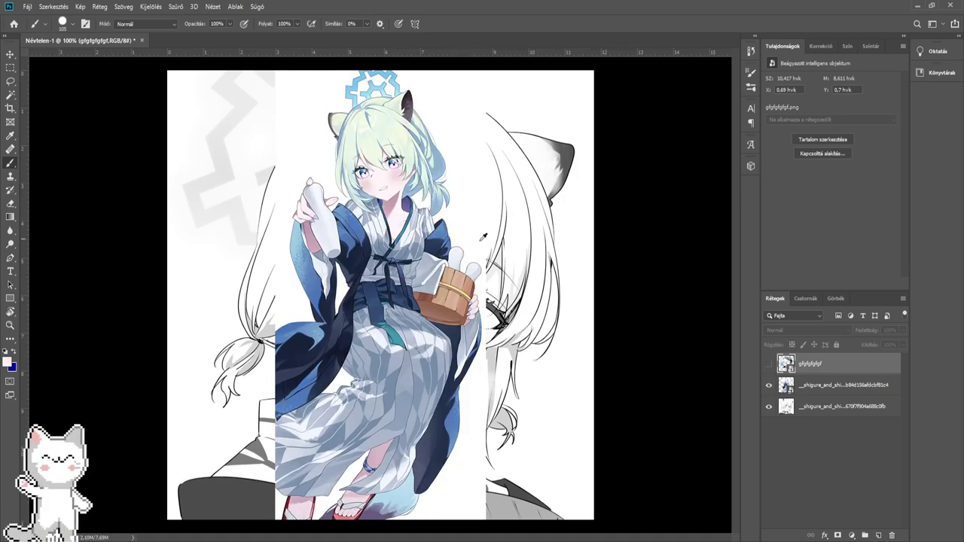
click(768, 365)
click(768, 365)
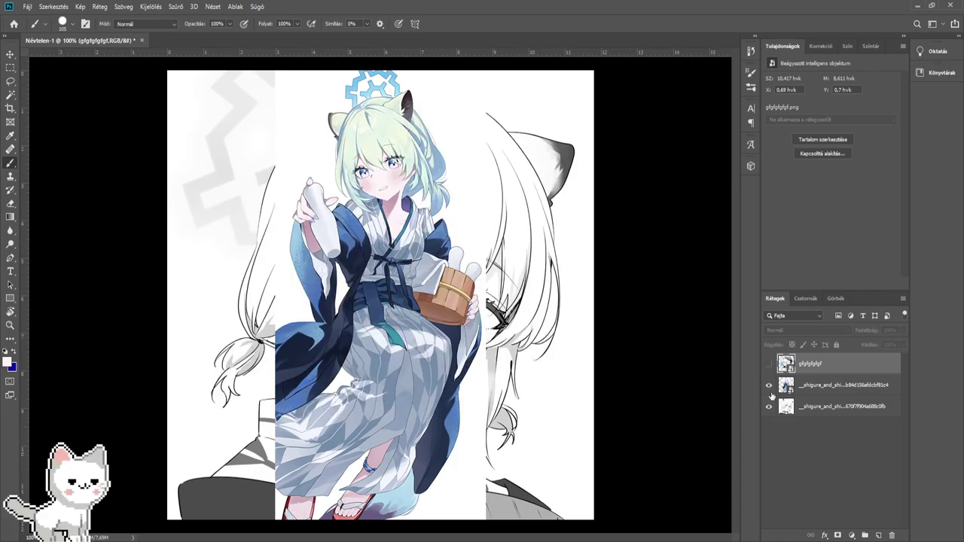
- Hide the coloured reference, add a new layer directly above the line drawing and name it Bőr
click(768, 385)
click(828, 406)
click(878, 535)
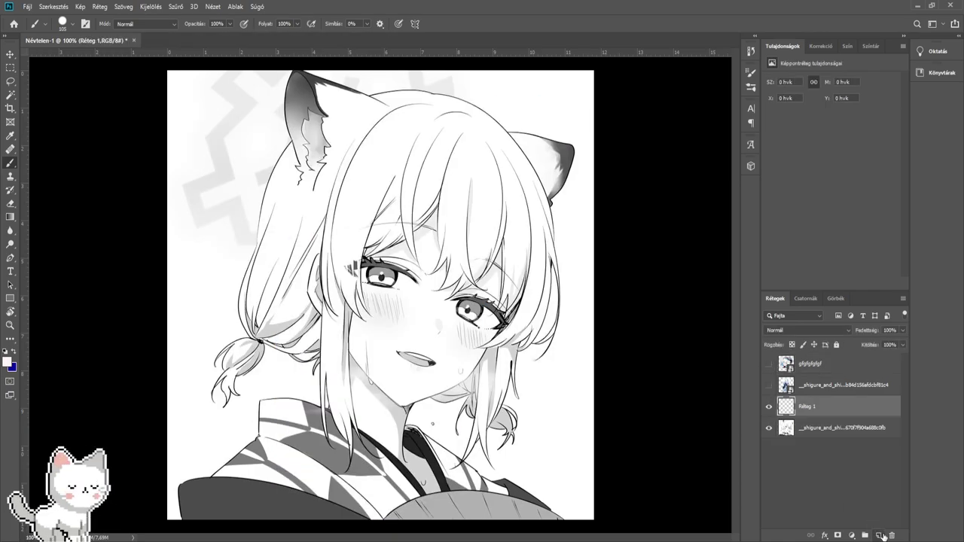
double_click(816, 406)
text(Bőr)
key(Return)
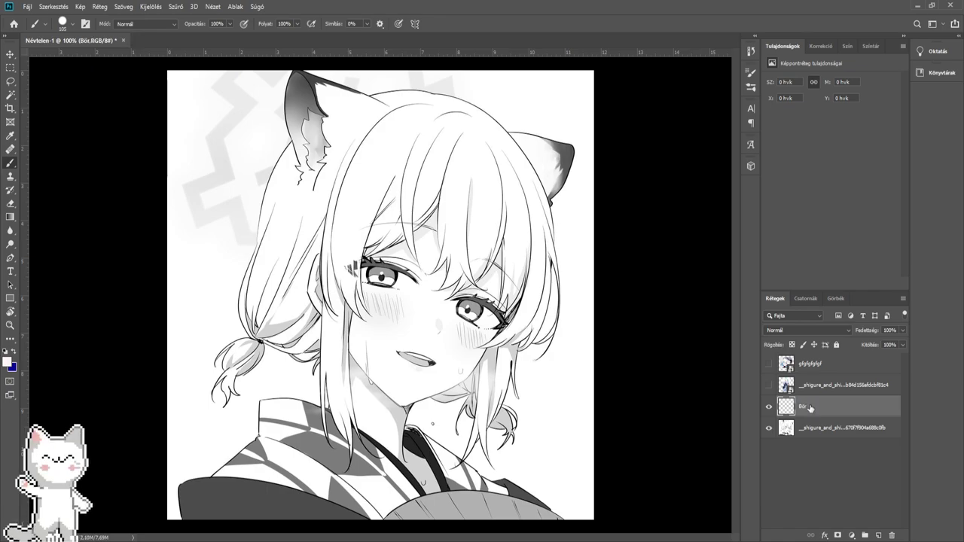
- Paint the pale pink skin tone over the cheek beside the mouth and set the Bőr layer's blend mode to Többszörözés
scroll(433, 365, up, 3)
alt+right_click(424, 372)
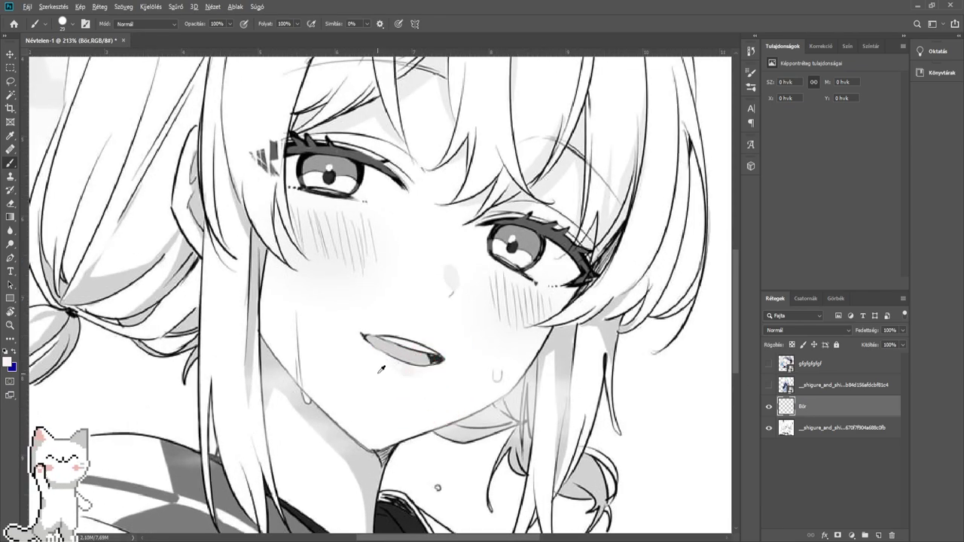
scroll(380, 367, up, 1)
alt+right_click(346, 357)
mouse_move(300, 329)
mouse_down()
mouse_move(299, 388)
mouse_move(309, 376)
mouse_up()
click(771, 331)
click(769, 322)
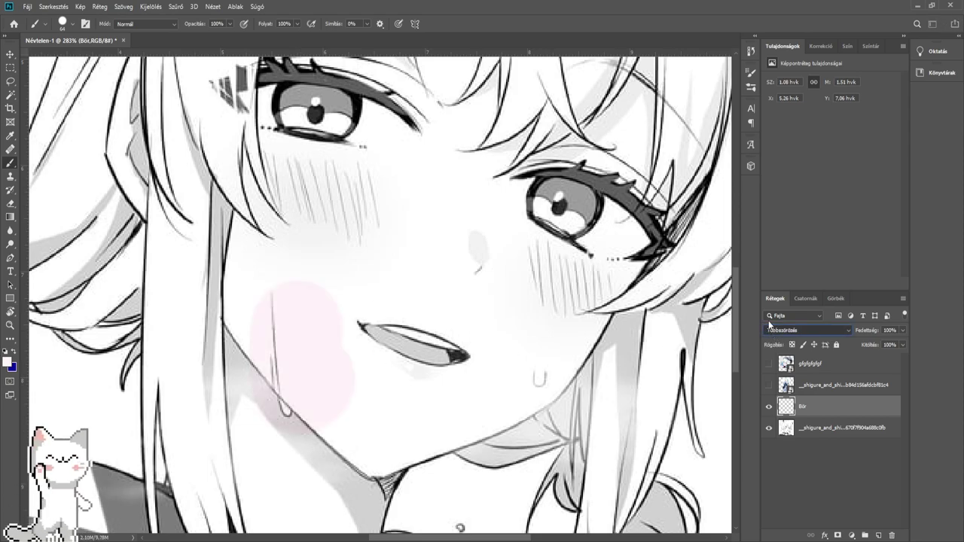
drag(406, 305, 410, 322)
mouse_move(323, 340)
mouse_down()
mouse_move(327, 297)
mouse_move(392, 286)
mouse_move(348, 298)
mouse_move(407, 412)
mouse_up()
- Show the coloured reference, sample a skin tone from the character's neck, and hide the reference again
scroll(349, 294, down, 3)
click(768, 385)
scroll(420, 253, up, 4)
alt+right_click(392, 217)
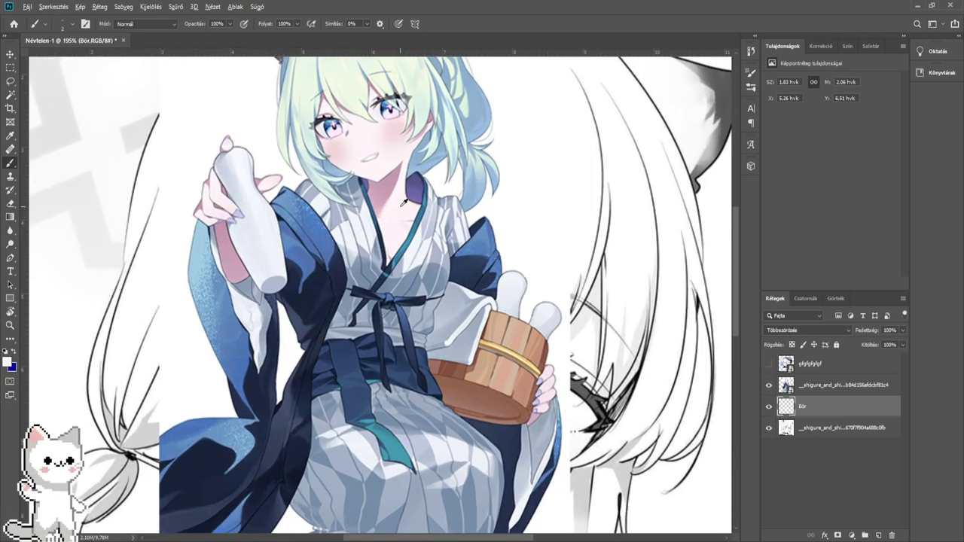
alt+click(408, 208)
click(768, 385)
- Extend the pale skin tone over the cheek and jaw beside the mouth with a larger brush
drag(419, 412, 437, 312)
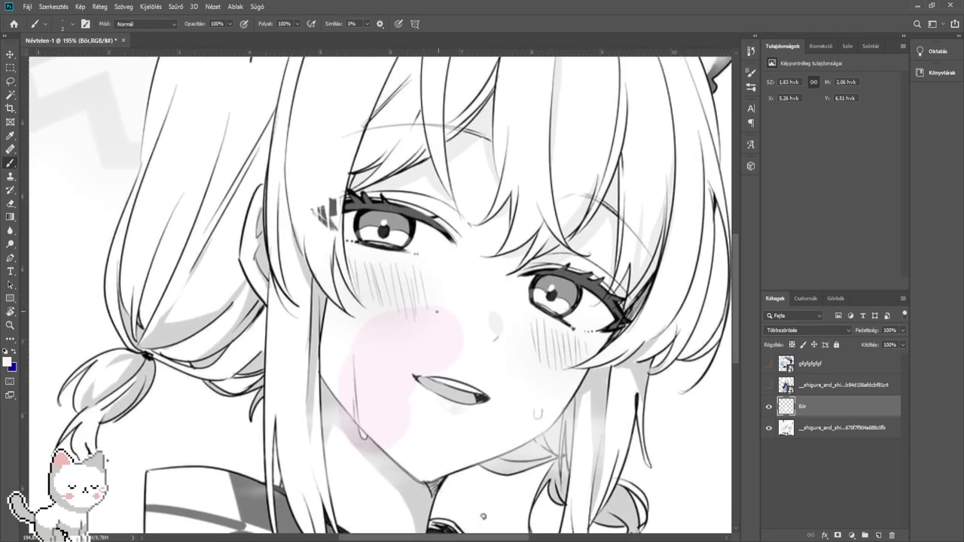
alt+right_click(381, 355)
alt+right_click(372, 443)
drag(386, 443, 370, 419)
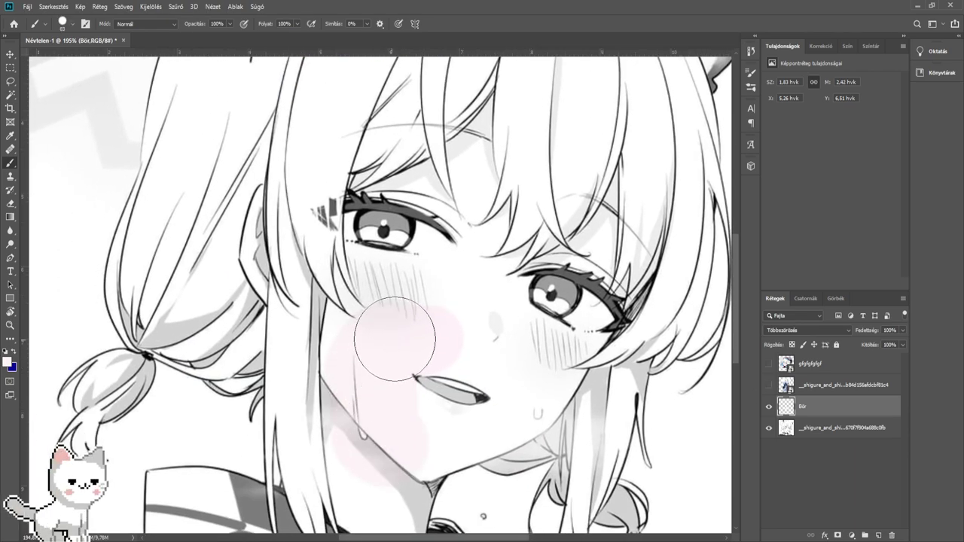
drag(394, 339, 437, 328)
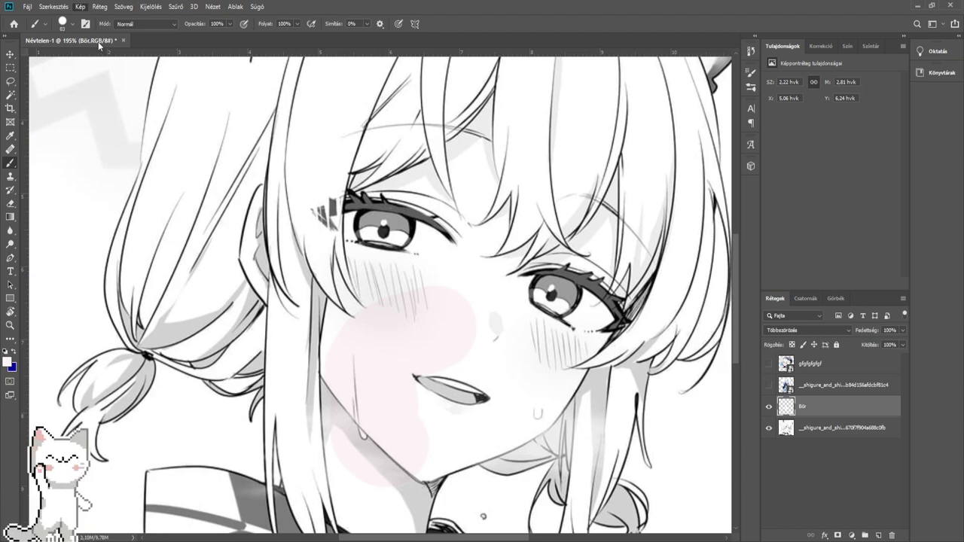
- Recolour the painted skin area on Bőr to a light peach by adjusting its hue, saturation and lightness
key(i)
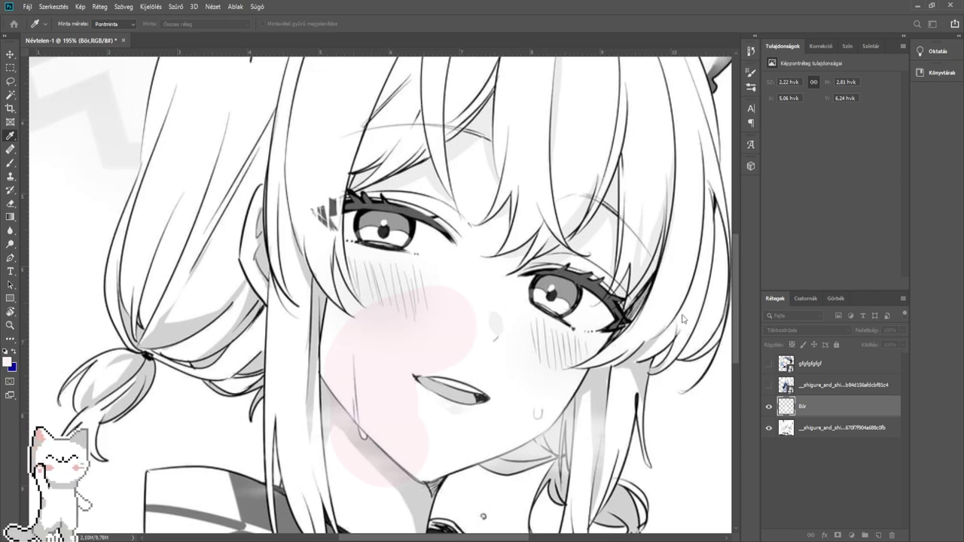
drag(682, 314, 650, 312)
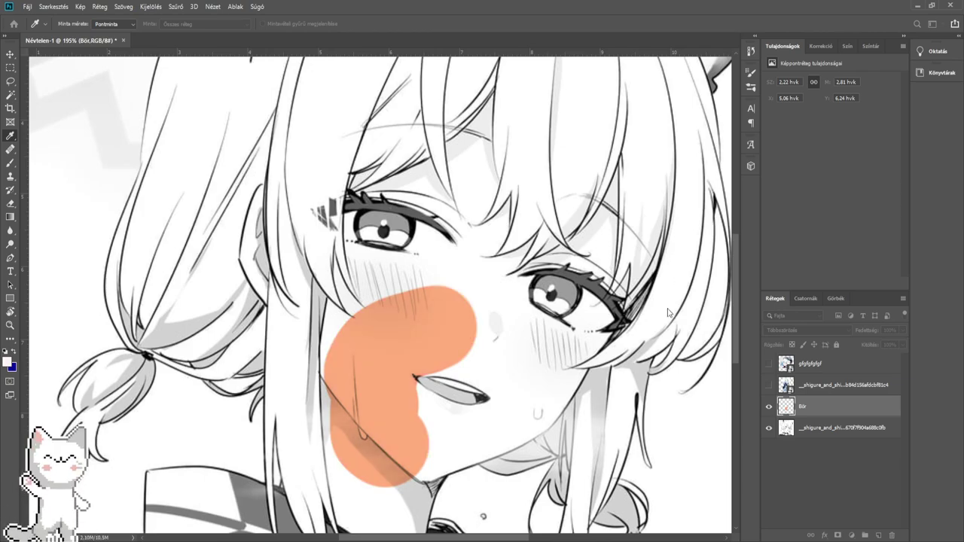
drag(632, 309, 648, 310)
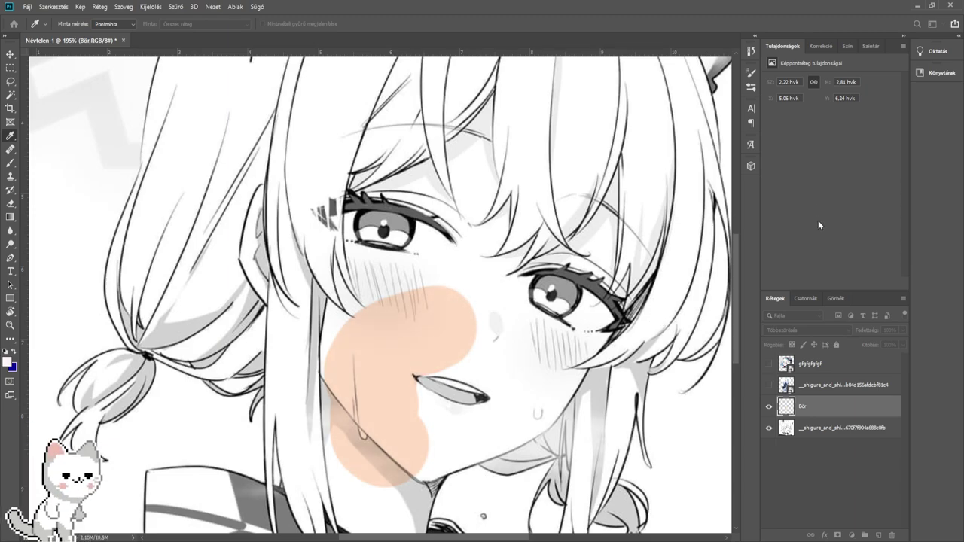
- Set Bőr to Normál to sample its peach for the brush, and restore the Többszörözés blend mode
key(b)
scroll(421, 376, up, 4)
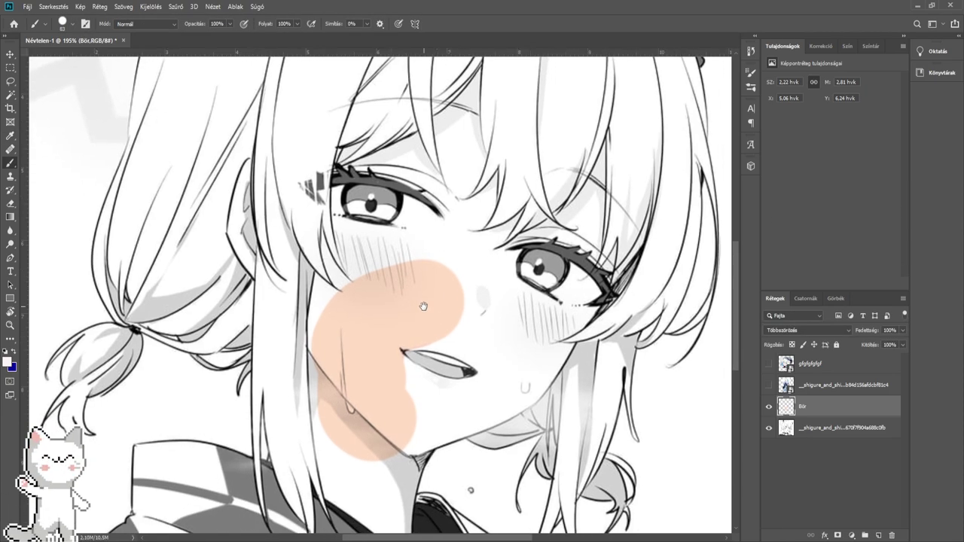
click(799, 330)
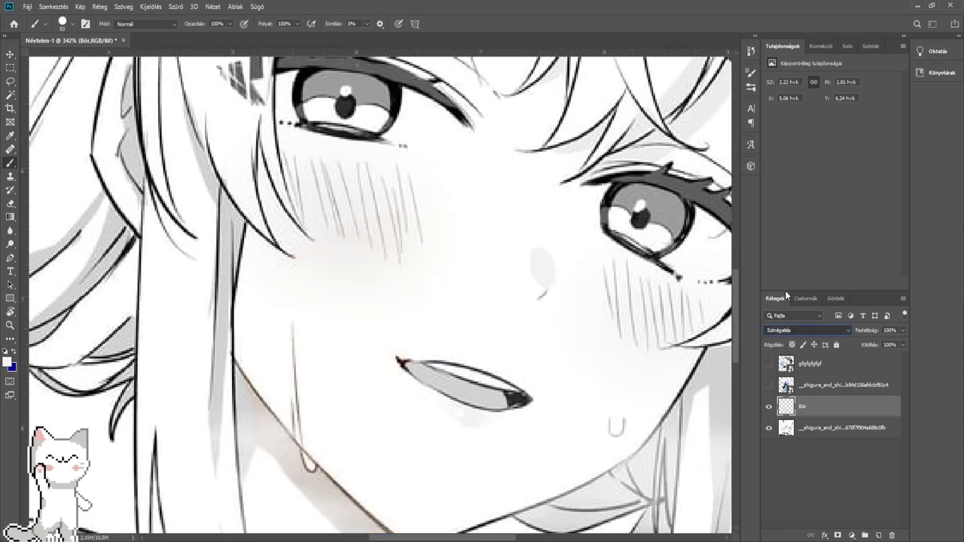
click(786, 289)
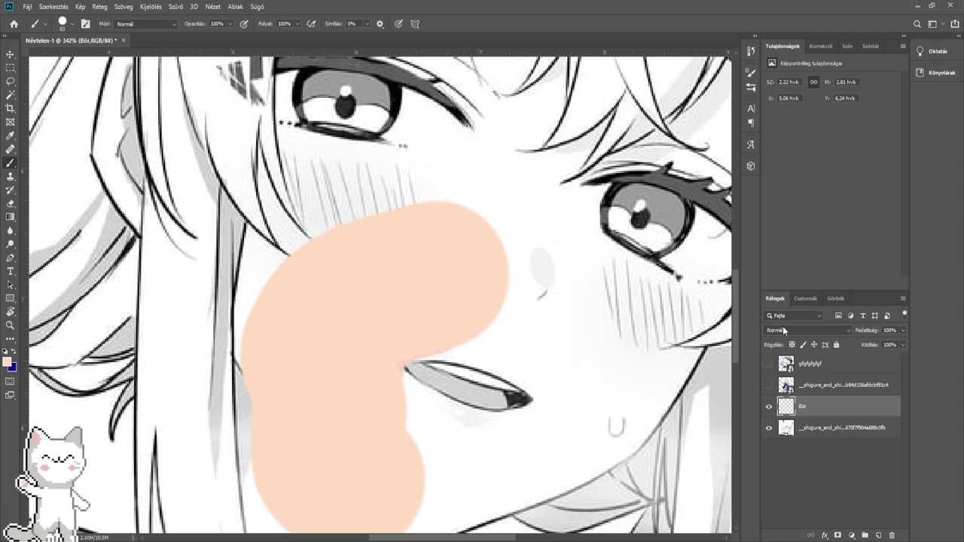
click(782, 327)
click(776, 323)
- Paint the peach skin tone across the nose, the middle of the face and around the mouth to the chin
mouse_move(480, 308)
mouse_down()
mouse_move(471, 308)
mouse_move(518, 215)
mouse_up()
scroll(520, 256, up, 2)
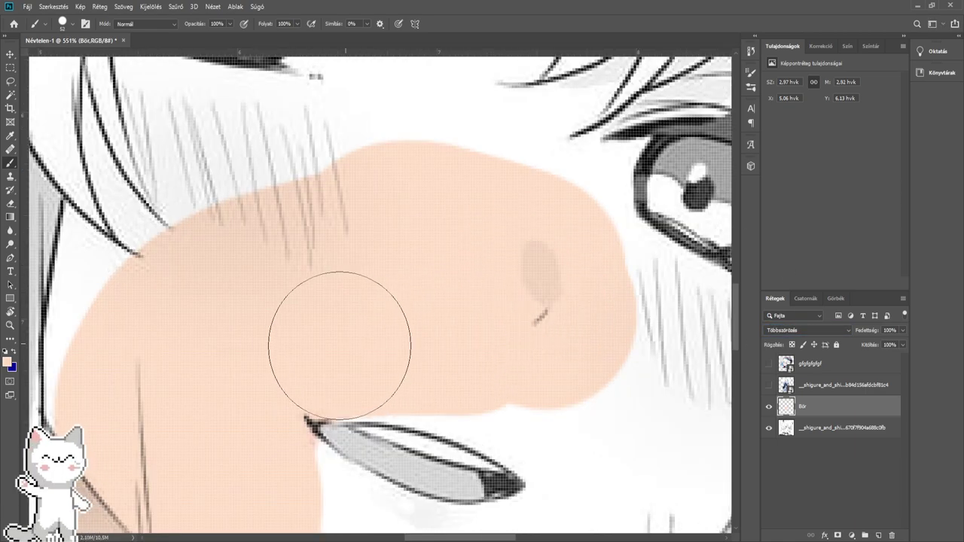
drag(261, 374, 335, 209)
mouse_move(329, 310)
mouse_down()
mouse_move(427, 381)
mouse_move(527, 413)
mouse_move(583, 406)
mouse_move(593, 379)
mouse_move(625, 355)
mouse_up()
drag(599, 354, 355, 446)
mouse_move(405, 420)
mouse_down()
mouse_move(372, 367)
mouse_move(323, 335)
mouse_up()
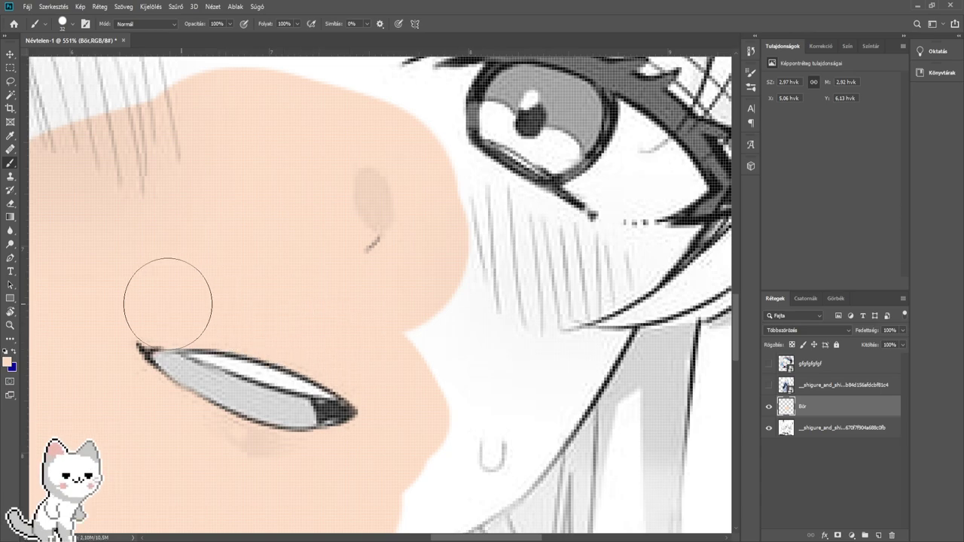
- Show the coloured reference, examine the character's skin and clothing colours, and hide it again
scroll(281, 309, down, 5)
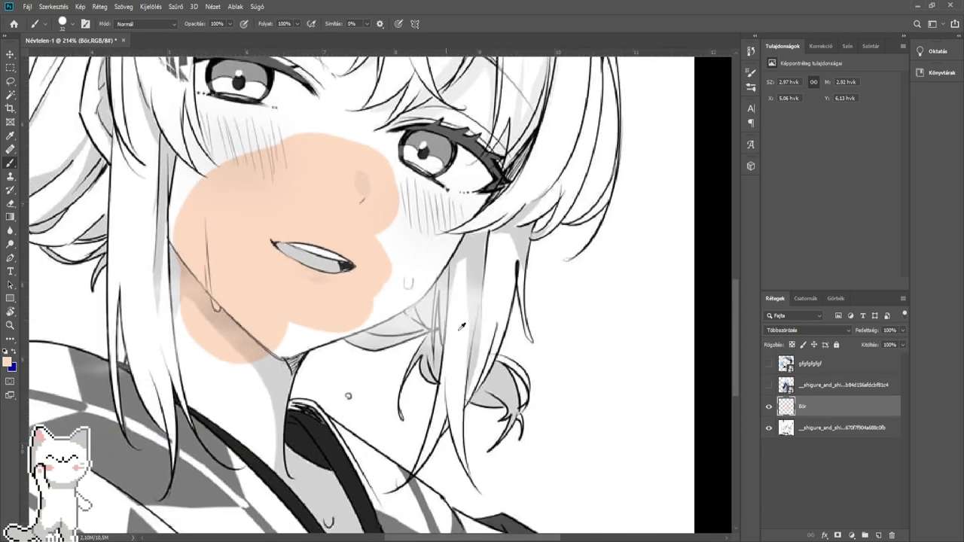
scroll(462, 327, down, 1)
click(770, 385)
drag(439, 270, 586, 418)
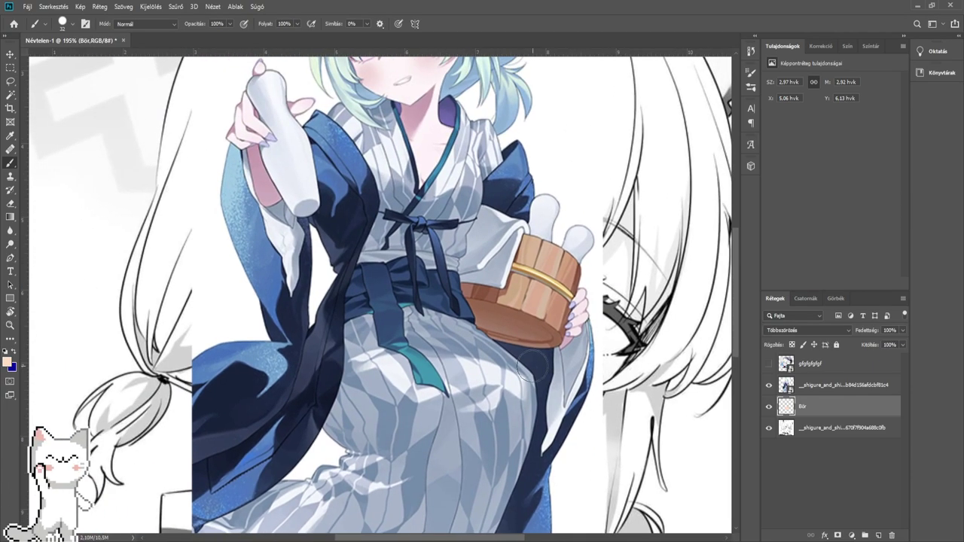
scroll(533, 366, down, 1)
drag(475, 291, 443, 323)
scroll(444, 324, down, 3)
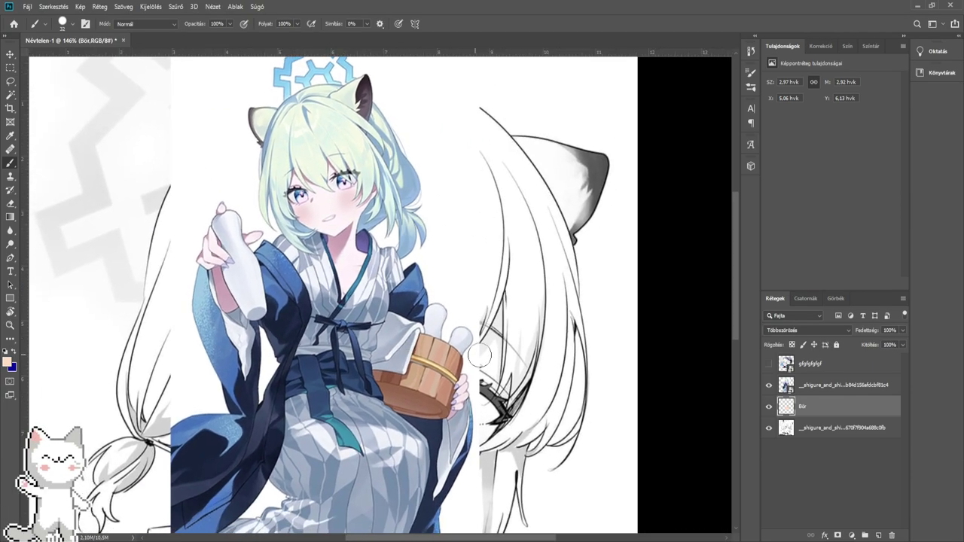
click(769, 385)
scroll(323, 309, up, 5)
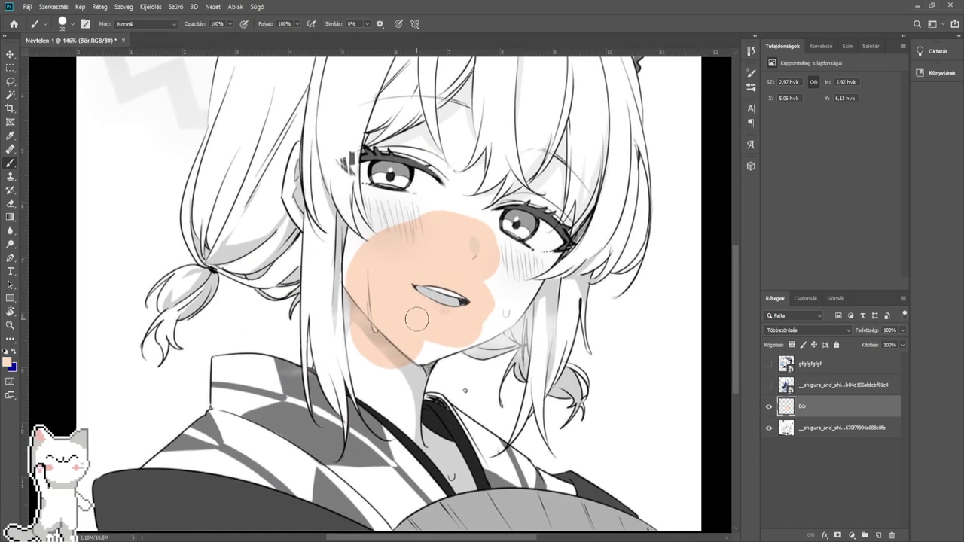
- Paint the peach skin tone over the neck between the hair strand, the jawline and the dark collar
scroll(322, 309, up, 2)
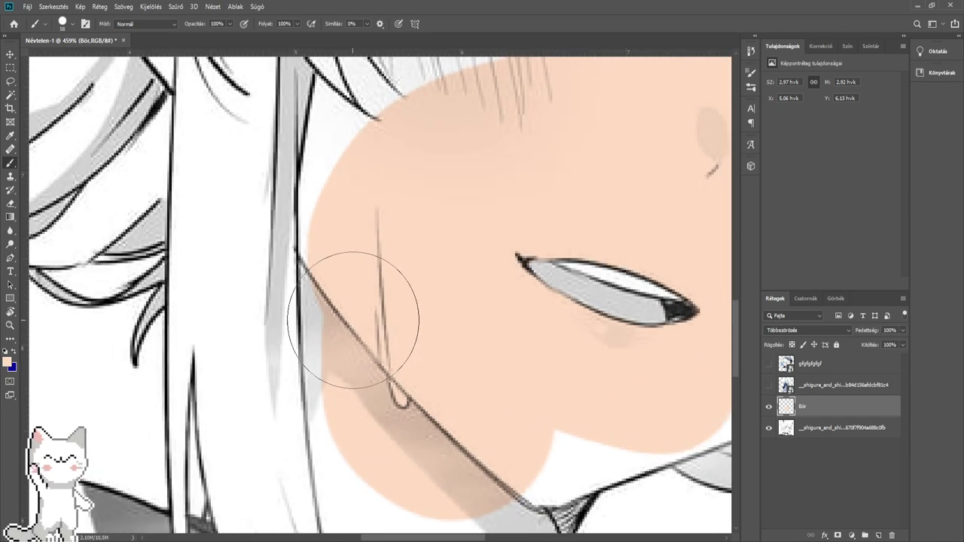
mouse_move(365, 294)
mouse_down()
mouse_move(370, 399)
mouse_move(361, 397)
mouse_move(346, 256)
mouse_move(361, 278)
mouse_move(338, 276)
mouse_move(328, 254)
mouse_move(353, 407)
mouse_up()
scroll(352, 407, up, 2)
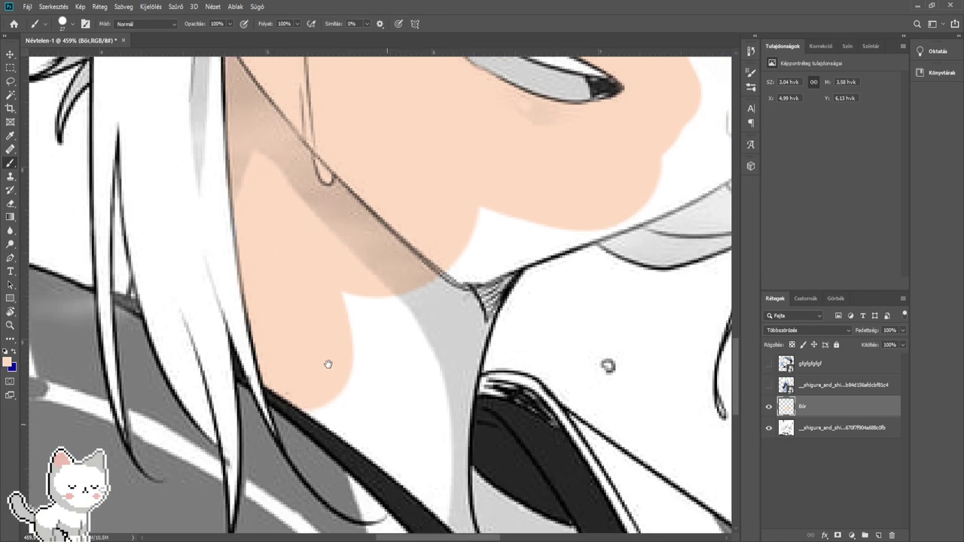
mouse_move(290, 340)
mouse_down()
mouse_move(432, 438)
mouse_move(433, 355)
mouse_move(430, 371)
mouse_move(491, 195)
mouse_move(387, 352)
mouse_move(318, 201)
mouse_move(396, 236)
mouse_up()
mouse_move(422, 190)
mouse_down()
mouse_move(295, 357)
mouse_move(376, 279)
mouse_up()
- Fill the shaded part of the neck and the hatched shadow beneath the chin with peach, following the neck outline
scroll(358, 301, up, 1)
drag(409, 521, 356, 328)
scroll(371, 327, up, 1)
mouse_move(296, 453)
mouse_down()
mouse_move(303, 291)
mouse_move(310, 431)
mouse_up()
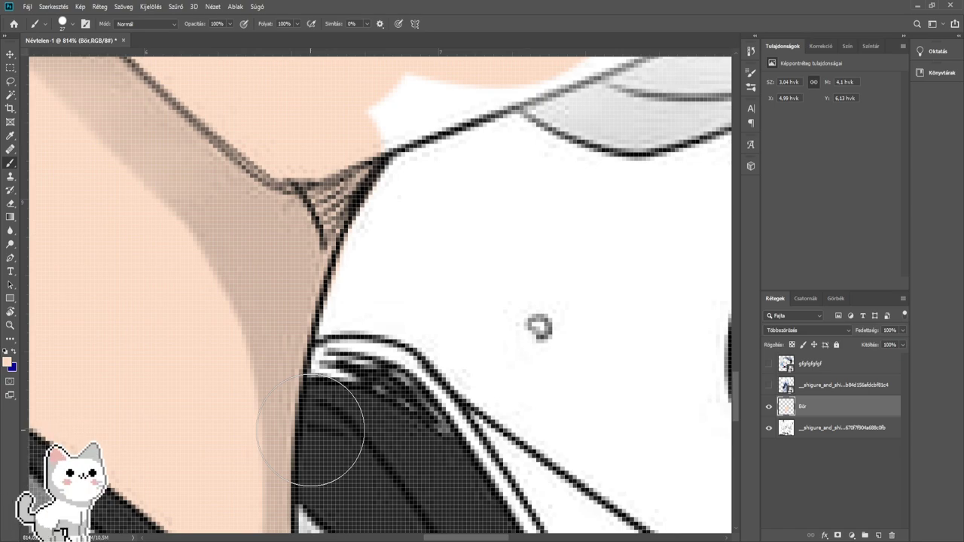
- Paint the lower neck peach down to where the black collar bands meet, using a slightly smaller brush
drag(213, 468, 306, 276)
scroll(336, 356, up, 1)
drag(360, 376, 348, 378)
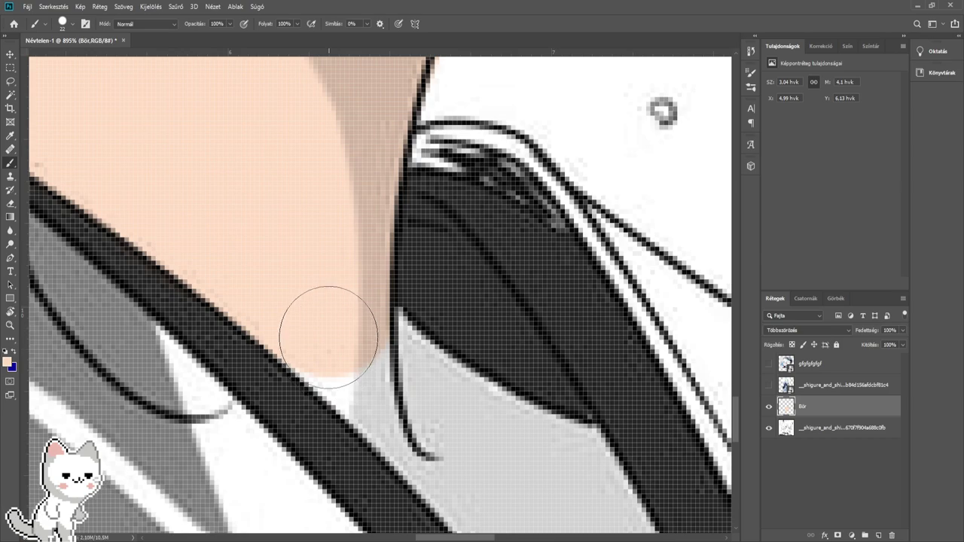
mouse_move(316, 325)
mouse_down()
mouse_move(392, 401)
mouse_move(398, 360)
mouse_up()
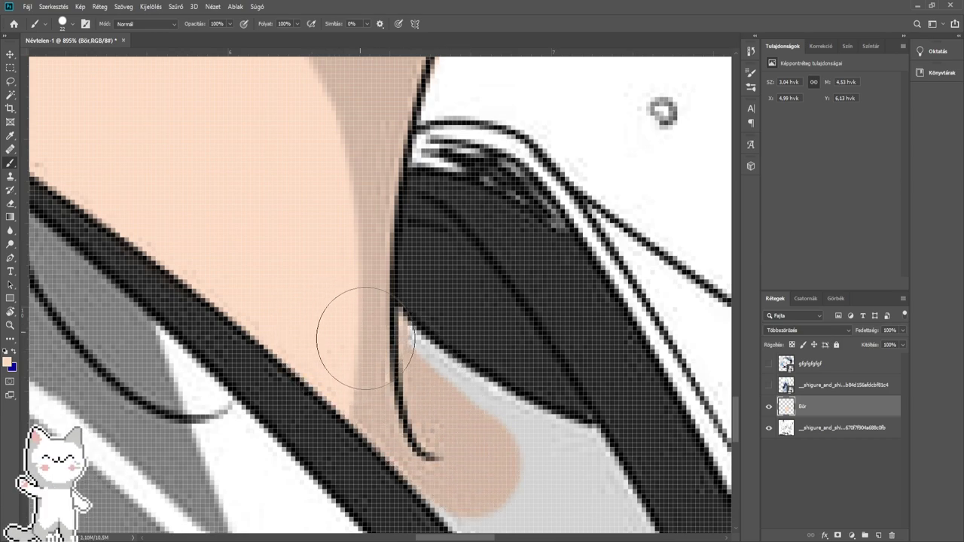
- Paint the chest peach below the neck, between the two black collar bands
mouse_move(493, 454)
mouse_down()
mouse_move(342, 347)
mouse_move(413, 360)
mouse_move(447, 456)
mouse_move(293, 351)
mouse_move(348, 449)
mouse_up()
drag(347, 412, 271, 326)
drag(301, 363, 384, 458)
mouse_move(384, 458)
mouse_down()
mouse_move(300, 350)
mouse_move(315, 375)
mouse_move(379, 398)
mouse_up()
- Fill the remaining grey strip along the inner edge of the collar band with peach, down to the rounded grey shape, using a smaller brush
key(bracketleft)
key(bracketleft)
key(bracketleft)
key(bracketleft)
key(bracketleft)
key(bracketleft)
key(bracketleft)
key(bracketleft)
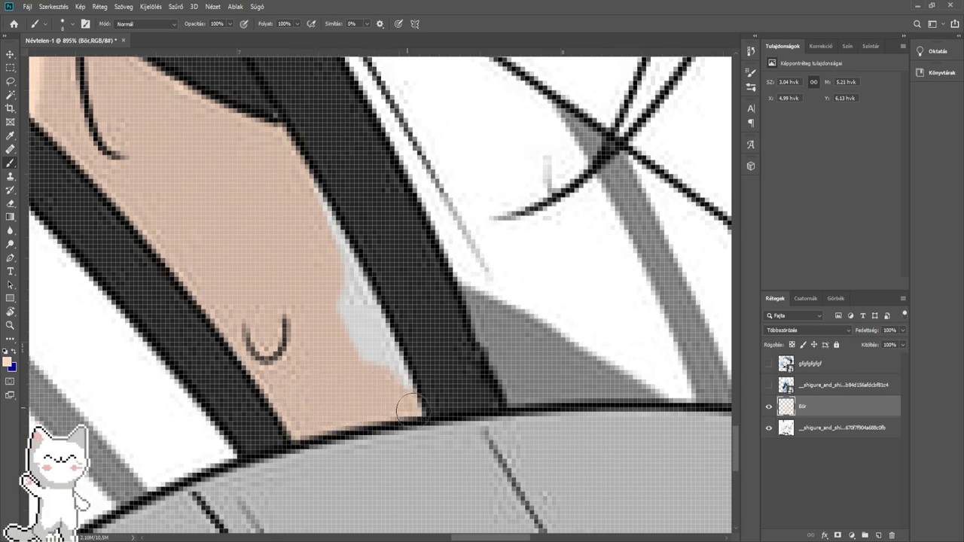
key(bracketright)
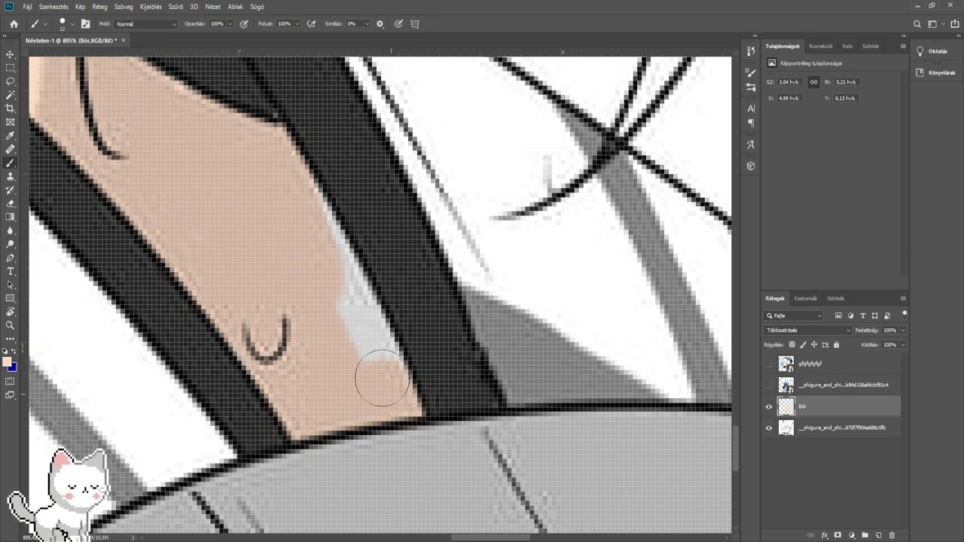
drag(382, 378, 338, 275)
scroll(295, 192, down, 10)
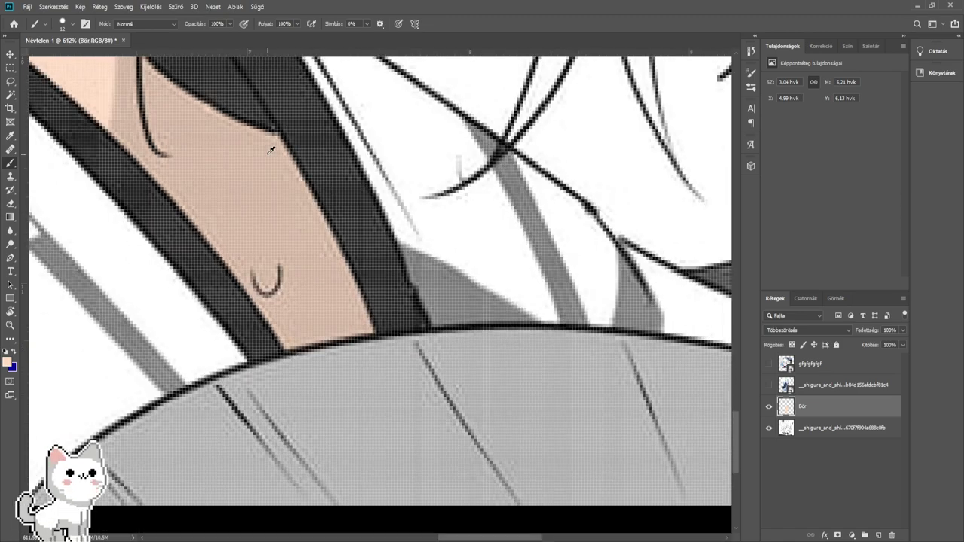
- Paint the chin and lower cheek peach along the jawline up to the hair strand, using a larger brush
scroll(359, 286, up, 7)
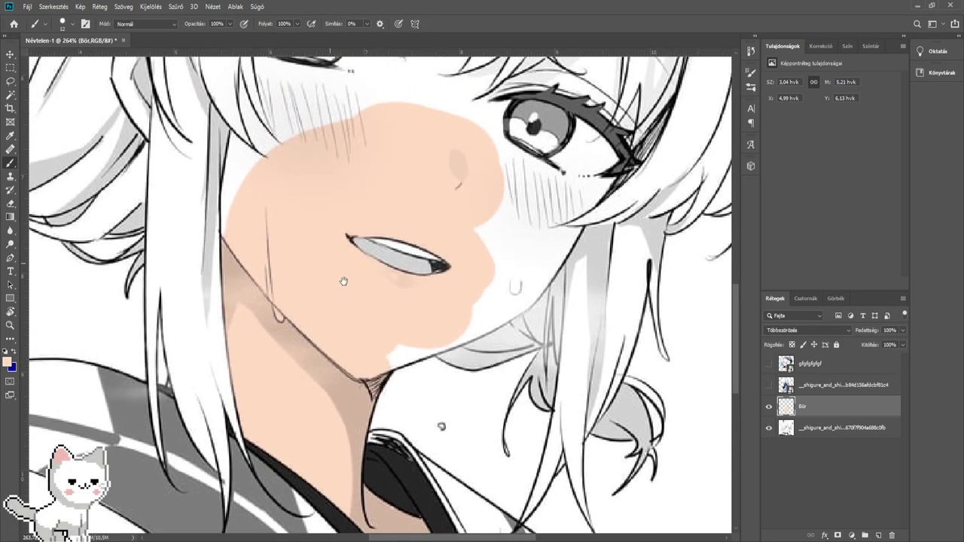
key(bracketright)
key(bracketright)
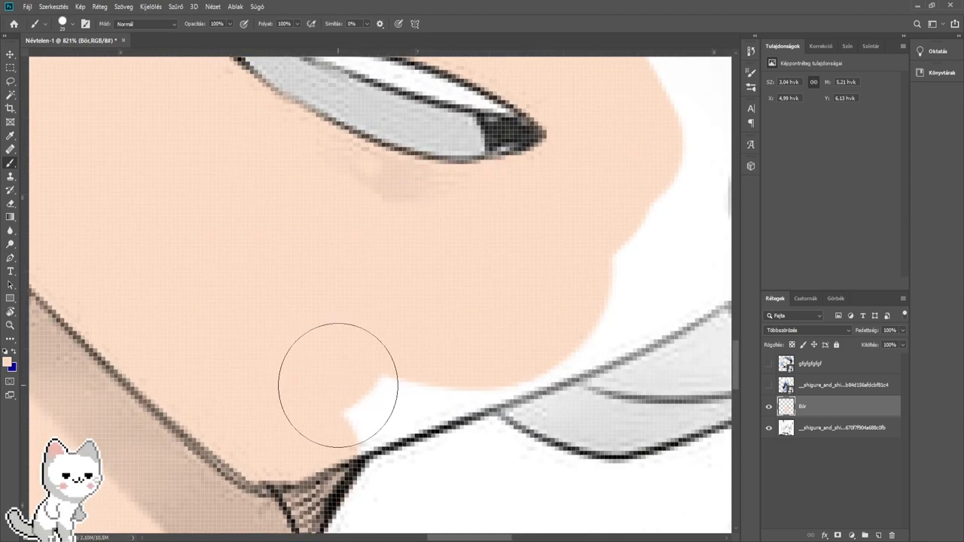
mouse_move(333, 377)
mouse_down()
mouse_move(334, 387)
mouse_move(387, 377)
mouse_move(554, 318)
mouse_move(389, 357)
mouse_move(314, 400)
mouse_move(379, 370)
mouse_move(499, 284)
mouse_move(524, 258)
mouse_move(534, 216)
mouse_move(577, 176)
mouse_move(492, 336)
mouse_move(477, 314)
mouse_move(530, 297)
mouse_move(457, 305)
mouse_up()
drag(451, 309, 464, 311)
mouse_move(468, 300)
mouse_down()
mouse_move(478, 234)
mouse_move(326, 426)
mouse_up()
drag(318, 419, 351, 422)
mouse_move(325, 397)
mouse_down()
mouse_move(285, 203)
mouse_move(421, 223)
mouse_move(392, 239)
mouse_up()
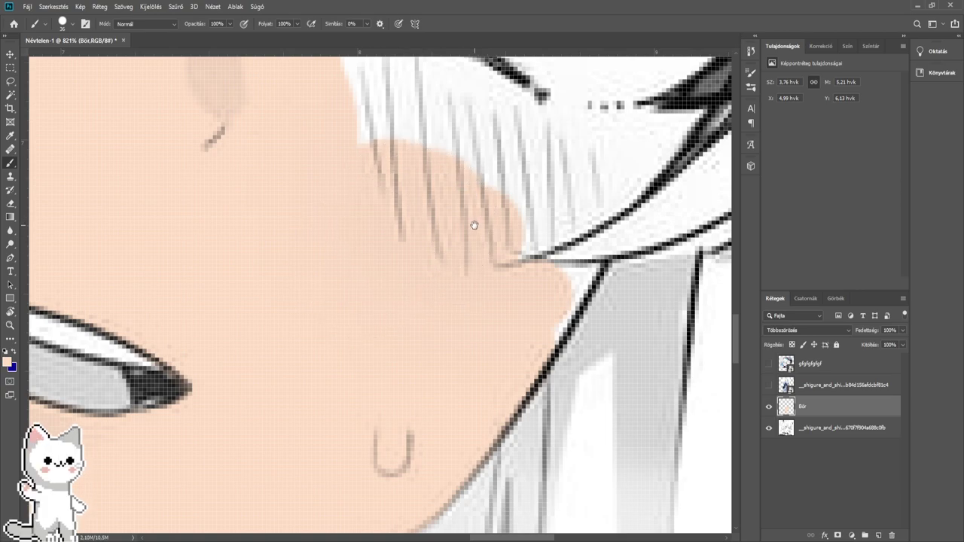
- Fill the corner where the jawline meets the hair strand with peach and erase the overspill across the hair outline
drag(474, 224, 318, 241)
scroll(412, 292, up, 5)
drag(413, 297, 395, 301)
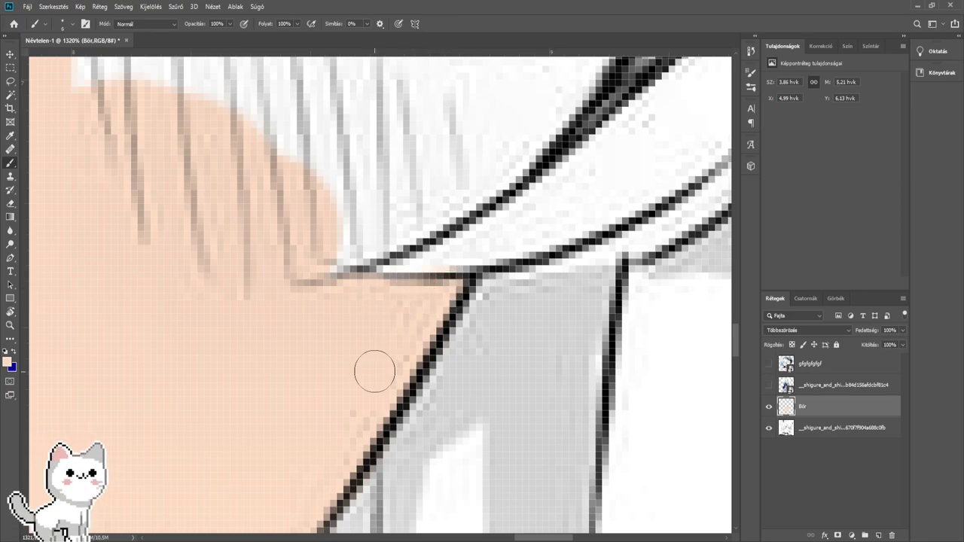
scroll(411, 316, down, 6)
drag(411, 315, 410, 351)
scroll(395, 320, up, 4)
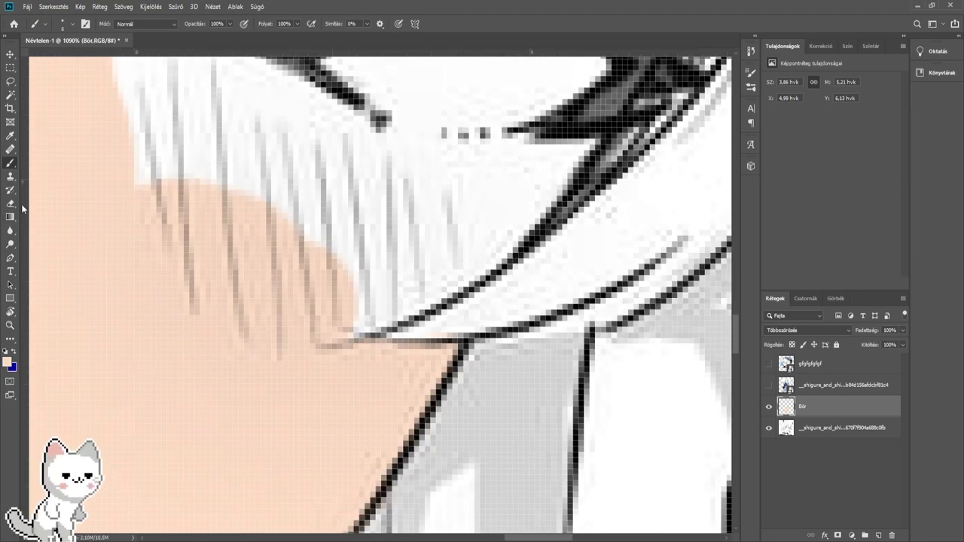
click(12, 203)
drag(428, 305, 444, 315)
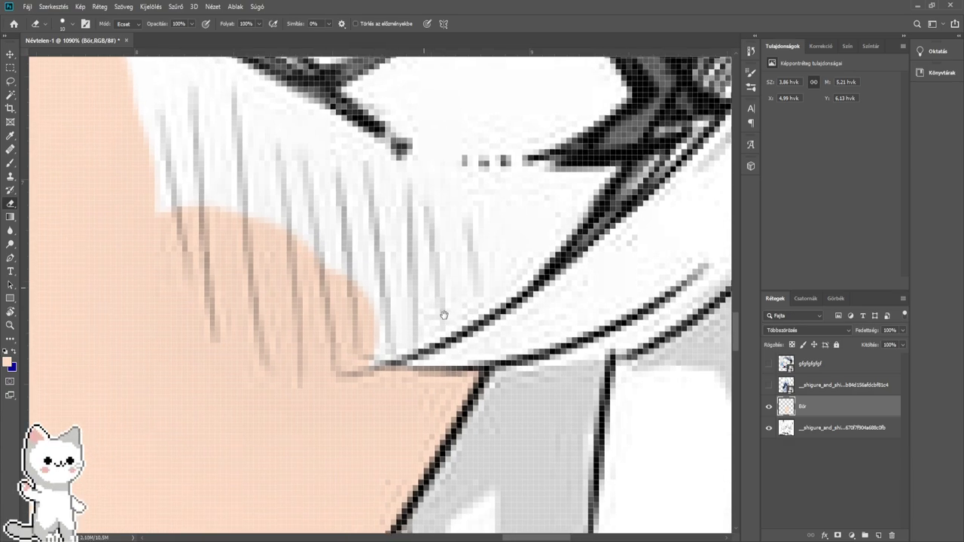
click(10, 162)
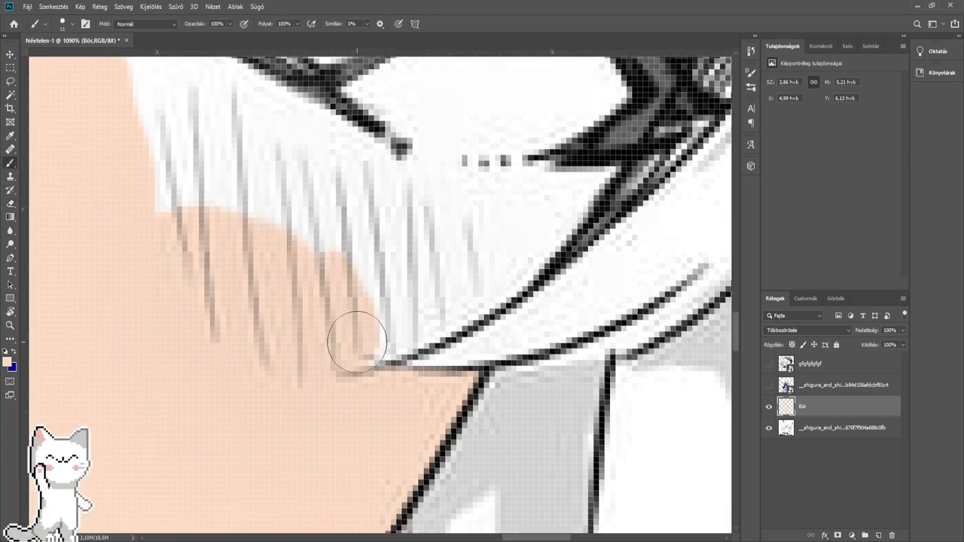
- Paint the hatched cheek peach along the hair strand up to the outer lash corner of the fully open eye
mouse_move(357, 341)
mouse_down()
mouse_move(382, 323)
mouse_move(420, 316)
mouse_move(510, 254)
mouse_move(553, 205)
mouse_up()
drag(559, 209, 480, 319)
ctrl+click(480, 320)
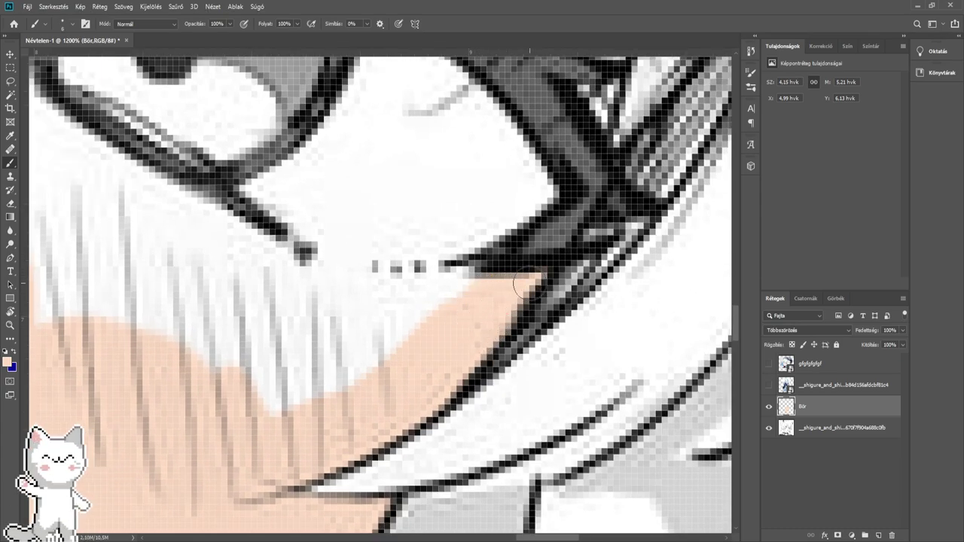
drag(423, 327, 441, 329)
mouse_move(440, 327)
mouse_down()
mouse_move(476, 300)
mouse_move(385, 311)
mouse_move(381, 328)
mouse_move(276, 360)
mouse_up()
mouse_move(303, 356)
mouse_down()
mouse_move(381, 347)
mouse_move(248, 285)
mouse_move(372, 325)
mouse_move(238, 389)
mouse_move(318, 366)
mouse_up()
- Extend the peach skin beneath the same eye's lower lash line and up around its inner corner to the upper lashes
mouse_move(260, 349)
mouse_down()
mouse_move(474, 373)
mouse_move(446, 301)
mouse_move(252, 199)
mouse_move(436, 381)
mouse_move(165, 309)
mouse_up()
drag(215, 299, 659, 532)
mouse_move(541, 387)
mouse_down()
mouse_move(256, 388)
mouse_move(264, 241)
mouse_up()
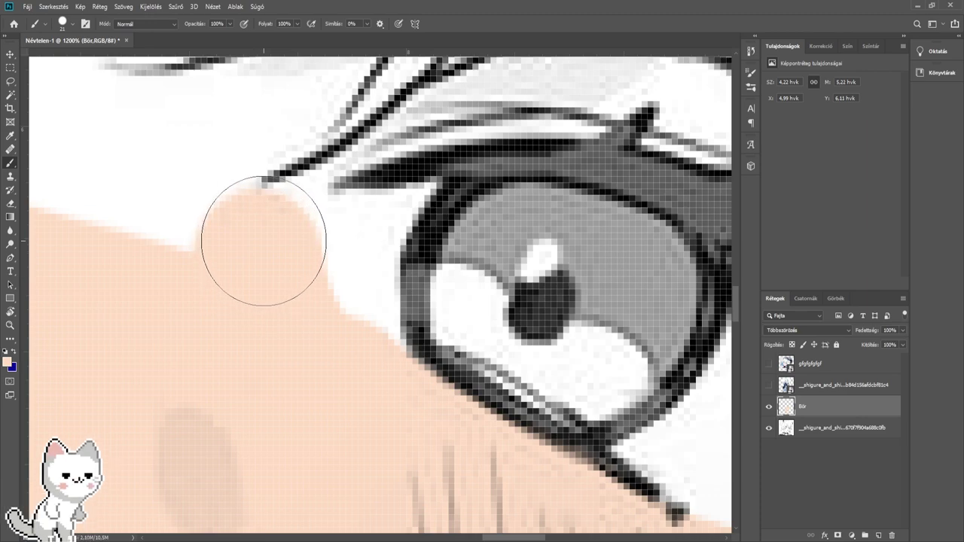
mouse_move(301, 189)
mouse_down()
mouse_move(325, 196)
mouse_move(305, 223)
mouse_up()
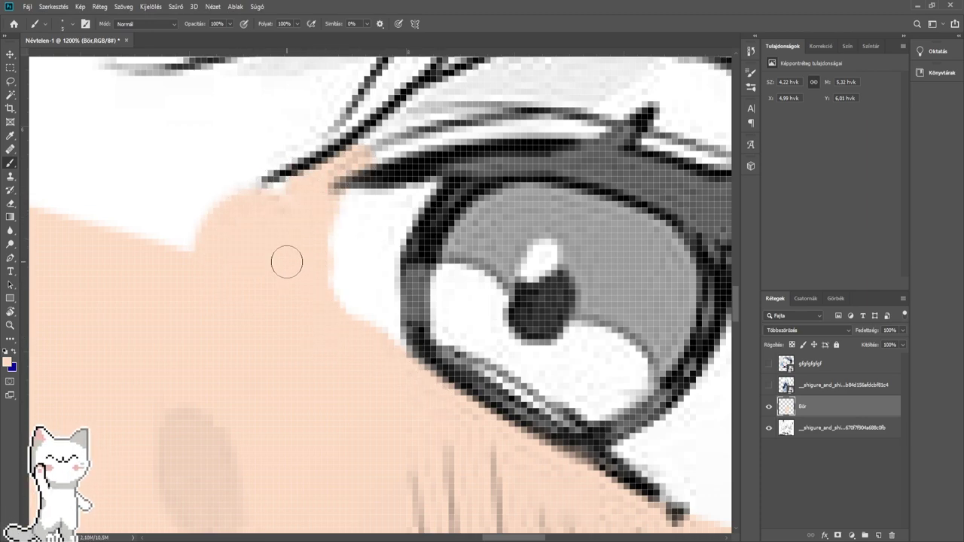
- Paint the skin beside the eye's inner corner and across the nose bridge beneath the fringe tip peach
scroll(192, 212, down, 6)
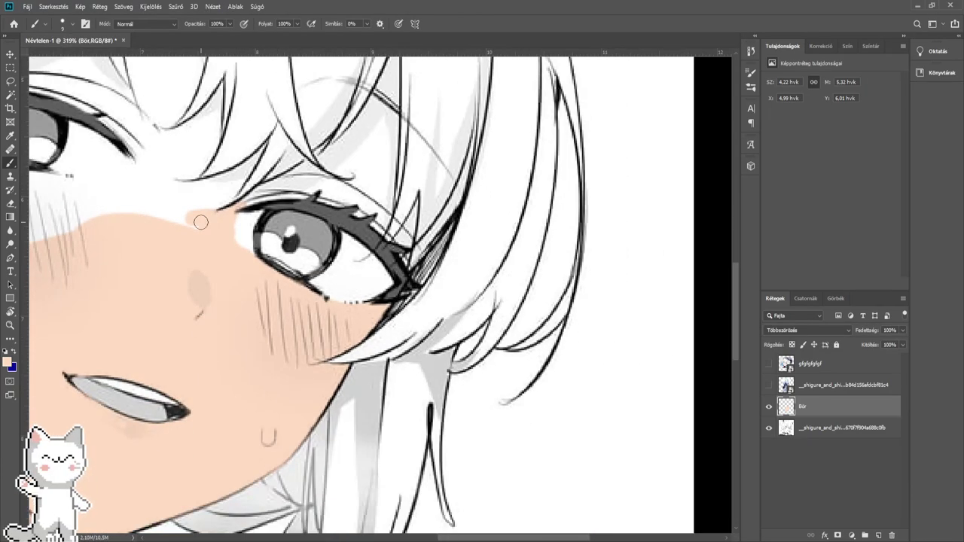
scroll(298, 295, up, 6)
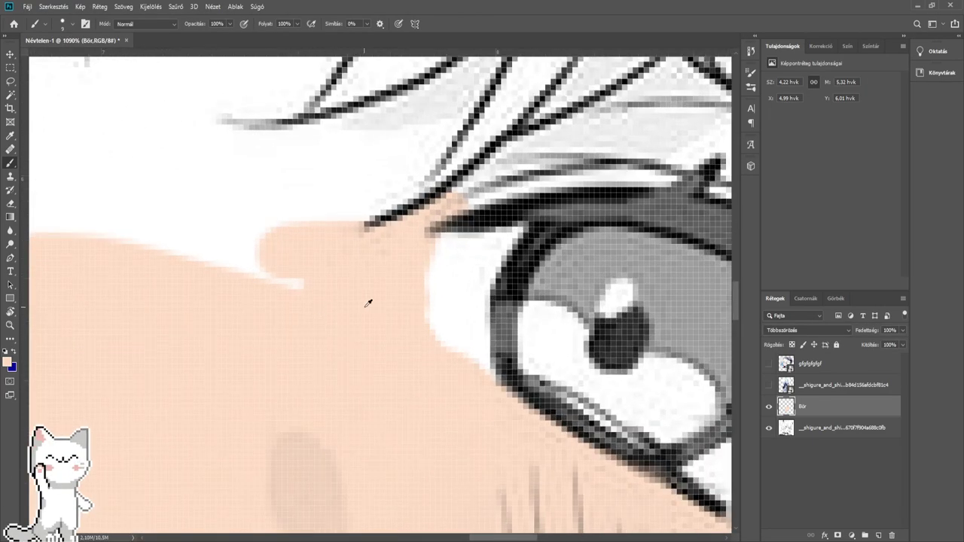
drag(366, 302, 270, 350)
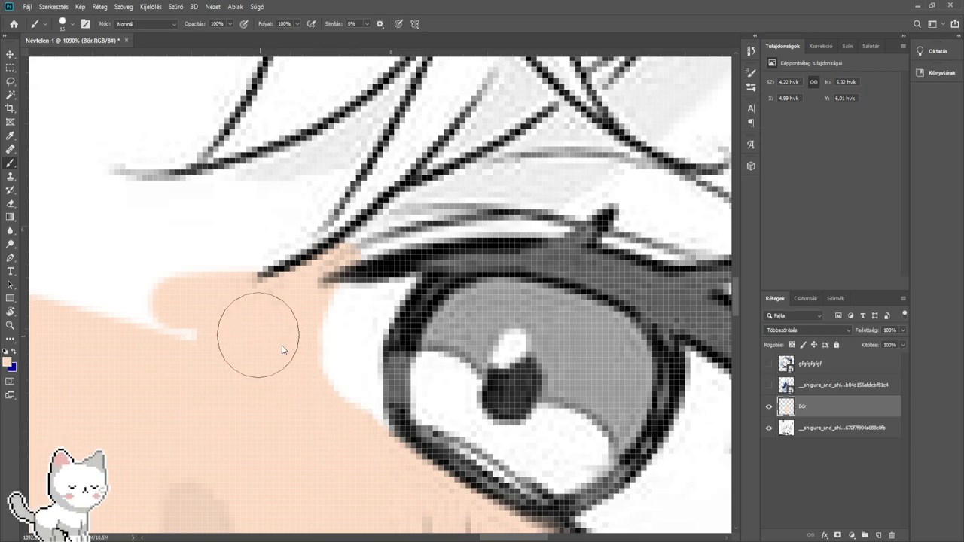
mouse_move(251, 358)
mouse_down()
mouse_move(123, 296)
mouse_move(313, 368)
mouse_up()
mouse_move(431, 346)
mouse_down()
mouse_move(217, 364)
mouse_move(223, 343)
mouse_move(439, 316)
mouse_move(390, 353)
mouse_move(278, 327)
mouse_move(181, 356)
mouse_move(291, 290)
mouse_up()
- Paint the skin beneath the other eye peach along its lower lash line and up towards the inner corner
scroll(215, 360, down, 3)
alt+right_click(353, 339)
mouse_move(290, 326)
mouse_down()
mouse_move(260, 350)
mouse_move(240, 329)
mouse_move(215, 254)
mouse_move(221, 215)
mouse_move(382, 244)
mouse_move(514, 311)
mouse_up()
mouse_move(481, 296)
mouse_down()
mouse_move(396, 304)
mouse_move(347, 330)
mouse_move(413, 470)
mouse_up()
scroll(347, 331, up, 4)
drag(478, 375, 432, 375)
mouse_move(492, 302)
mouse_down()
mouse_move(449, 346)
mouse_move(274, 382)
mouse_up()
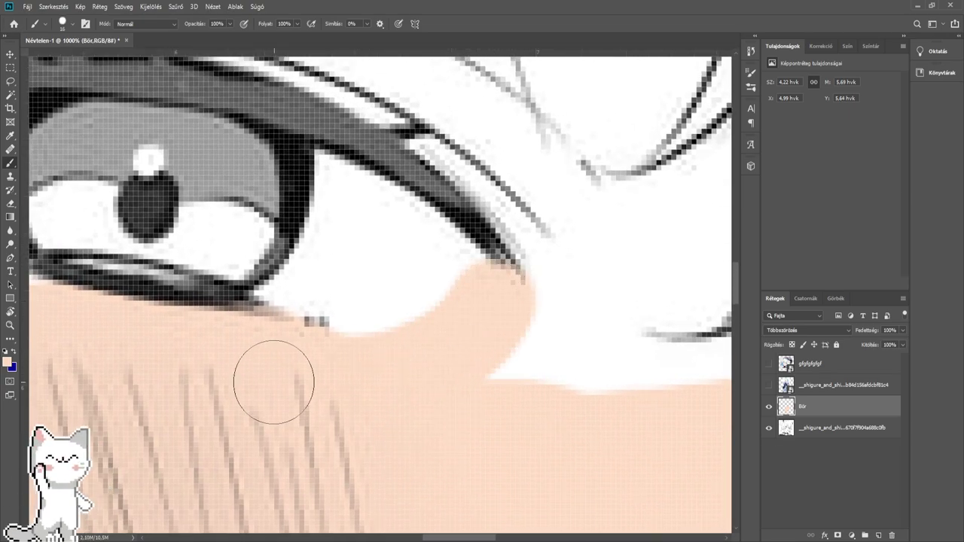
- Refine the peach edge at that eye's inner corner and fill the skin between the eyes up to the fringe
drag(365, 373, 499, 316)
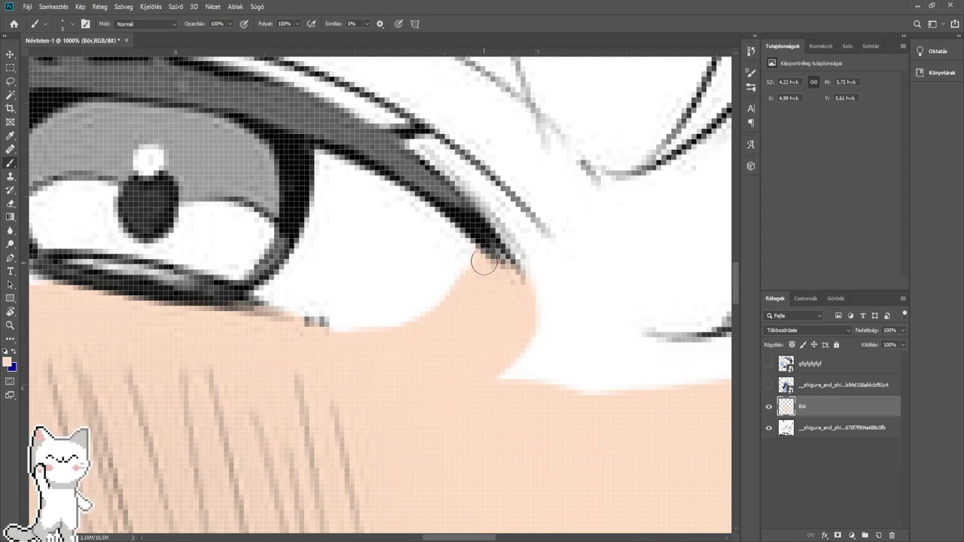
drag(521, 265, 558, 280)
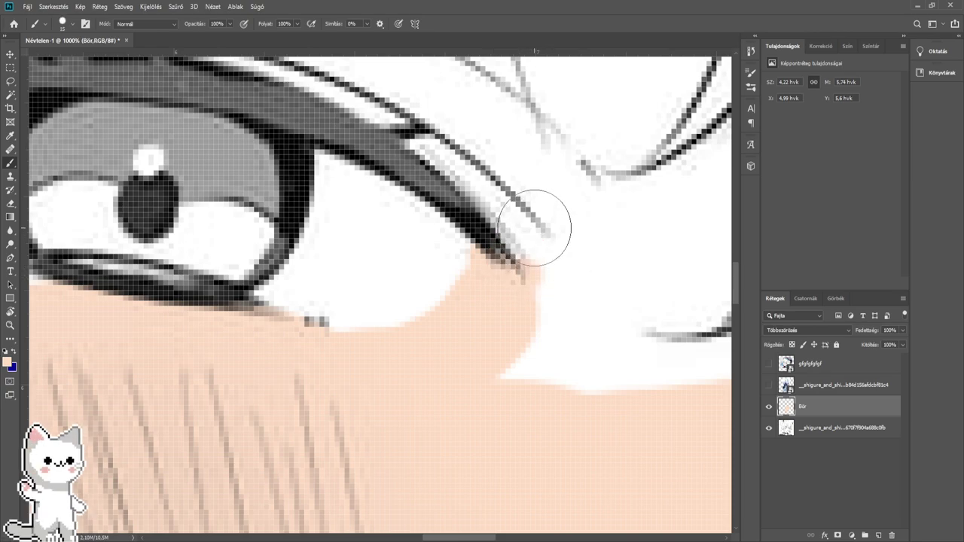
drag(533, 227, 508, 395)
drag(491, 402, 535, 399)
mouse_move(572, 343)
mouse_down()
mouse_move(576, 235)
mouse_move(340, 336)
mouse_move(405, 462)
mouse_move(412, 361)
mouse_move(385, 354)
mouse_move(344, 279)
mouse_move(321, 293)
mouse_move(256, 204)
mouse_move(172, 135)
mouse_move(316, 305)
mouse_up()
mouse_move(356, 332)
mouse_down()
mouse_move(422, 357)
mouse_move(463, 331)
mouse_move(475, 295)
mouse_move(459, 173)
mouse_move(484, 294)
mouse_move(519, 322)
mouse_move(516, 306)
mouse_move(571, 200)
mouse_move(552, 143)
mouse_up()
scroll(538, 145, down, 5)
drag(474, 452, 505, 329)
scroll(505, 330, down, 5)
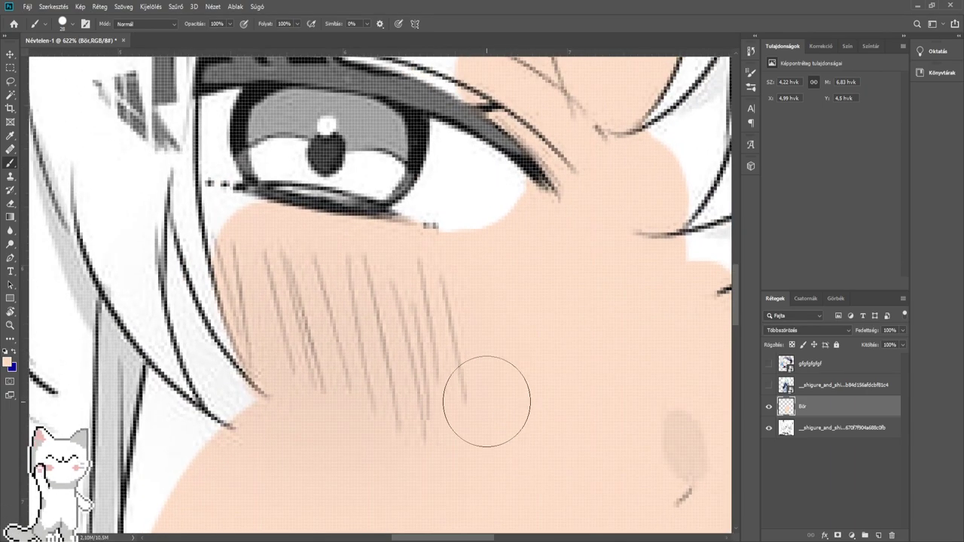
- Fill the skin under the eye's outer corner with peach up to the dotted lash line and the vertical hair strand
drag(444, 372, 402, 372)
scroll(402, 373, up, 5)
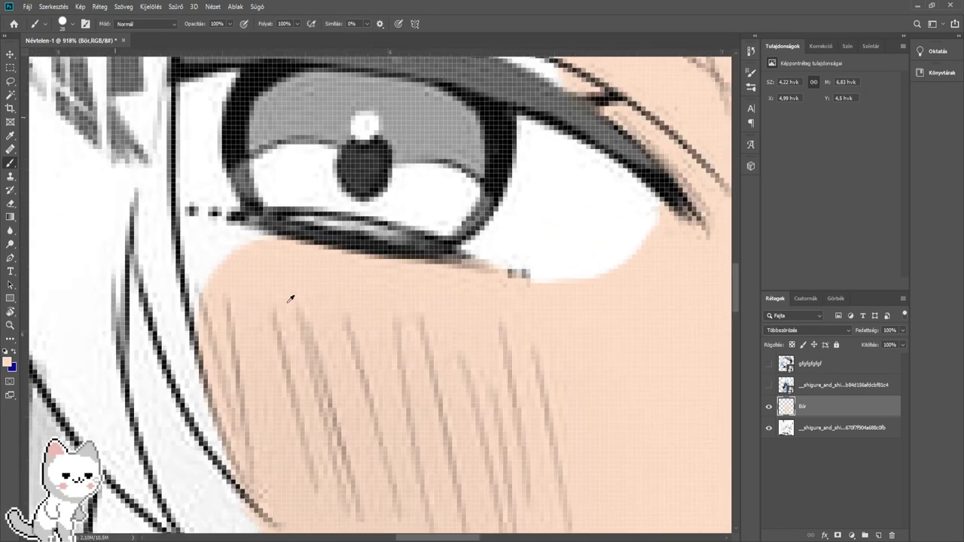
scroll(289, 302, up, 1)
mouse_move(289, 302)
mouse_down()
mouse_move(230, 285)
mouse_move(420, 352)
mouse_up()
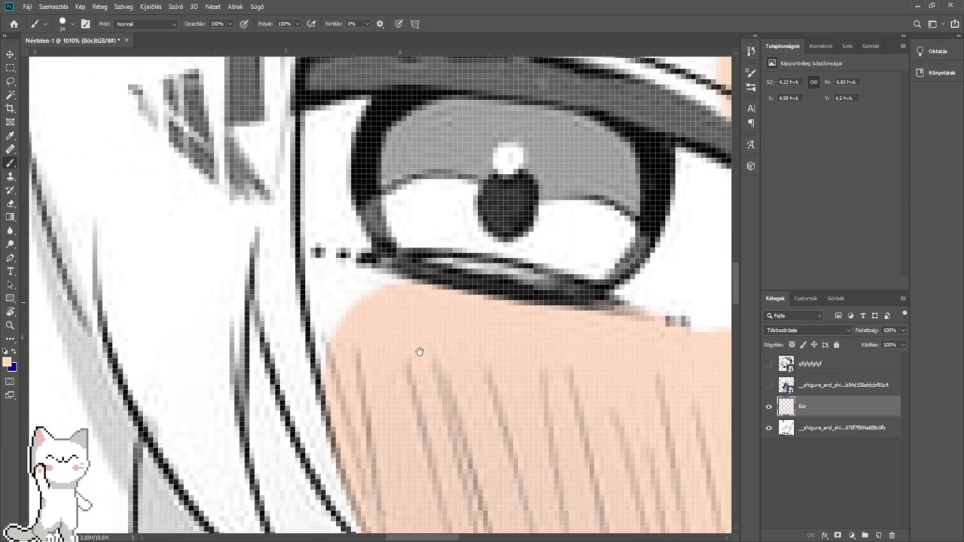
scroll(339, 290, up, 2)
mouse_move(312, 286)
mouse_down()
mouse_move(329, 284)
mouse_move(315, 263)
mouse_move(422, 291)
mouse_up()
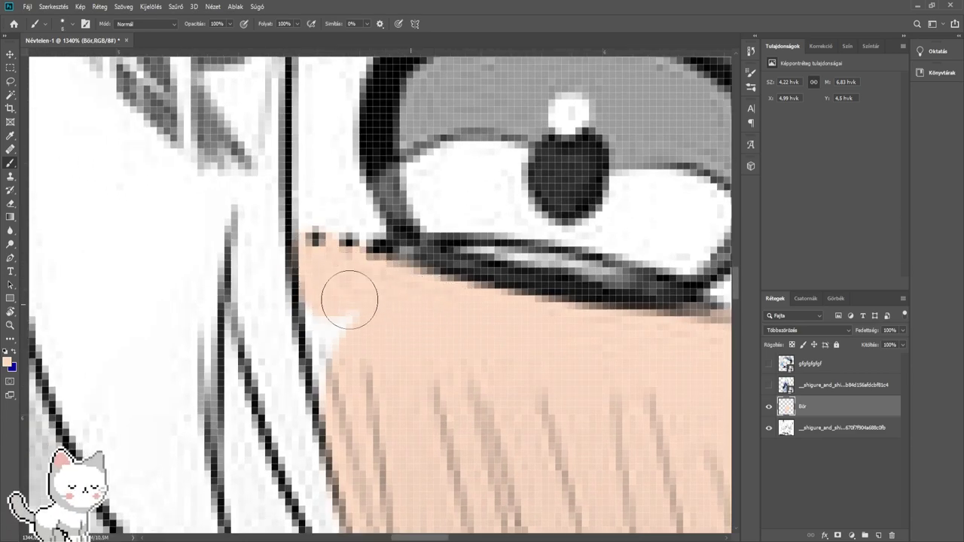
- Fill the narrow skin gap between the hair strands beside the hatched cheek with peach, reducing the brush towards its pointed tip
scroll(355, 354, down, 5)
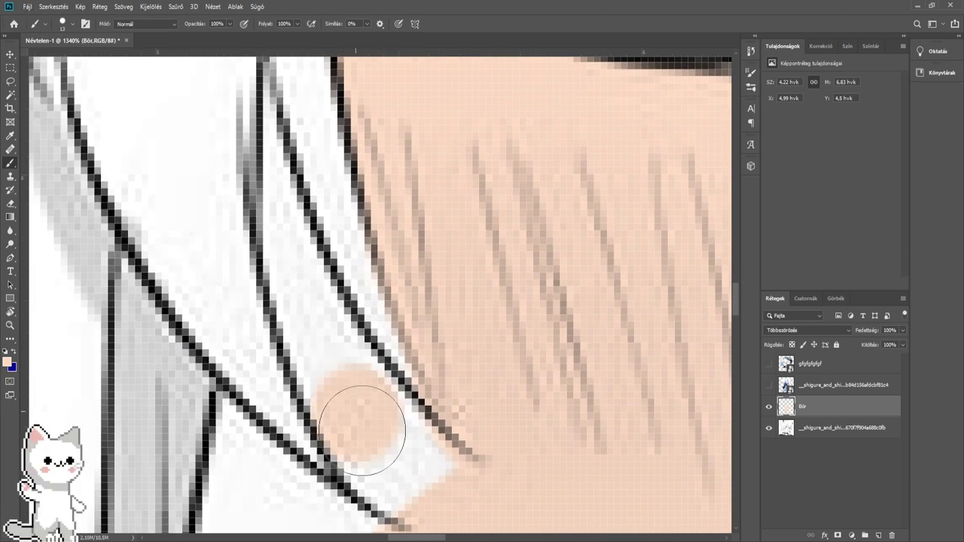
mouse_move(361, 431)
mouse_down()
mouse_move(394, 476)
mouse_move(456, 515)
mouse_move(437, 474)
mouse_up()
mouse_move(362, 405)
mouse_down()
mouse_move(344, 387)
mouse_move(329, 339)
mouse_move(311, 329)
mouse_move(294, 278)
mouse_move(354, 374)
mouse_up()
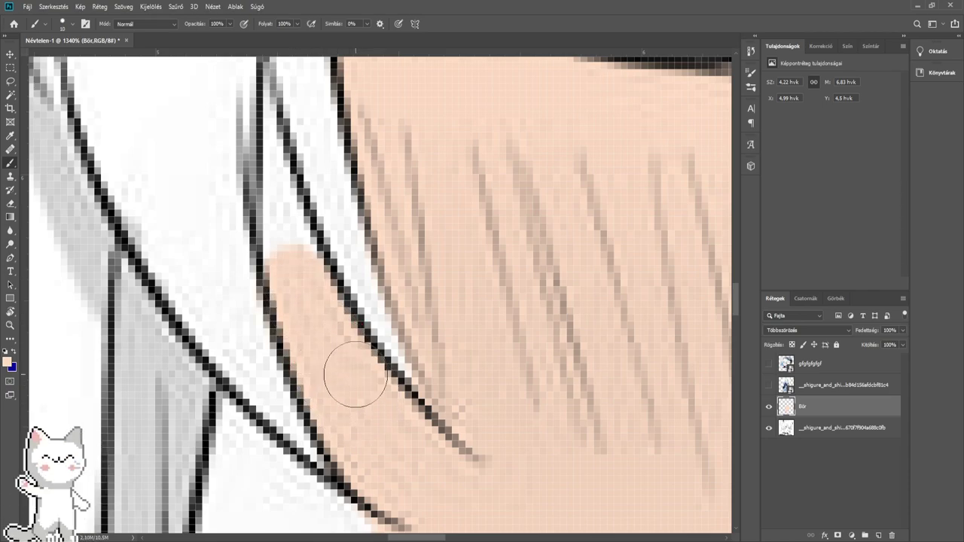
drag(318, 197, 468, 394)
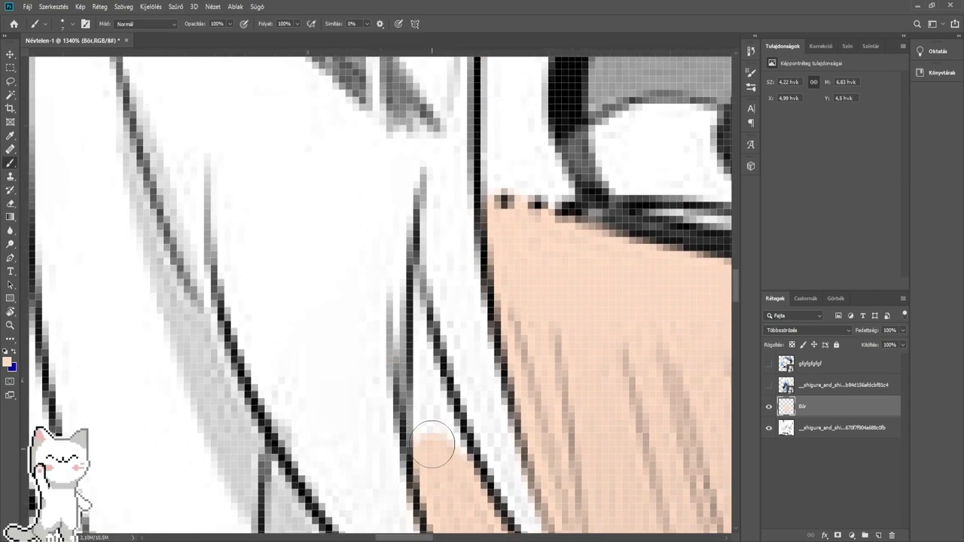
mouse_move(447, 469)
mouse_down()
mouse_move(430, 436)
mouse_move(431, 400)
mouse_up()
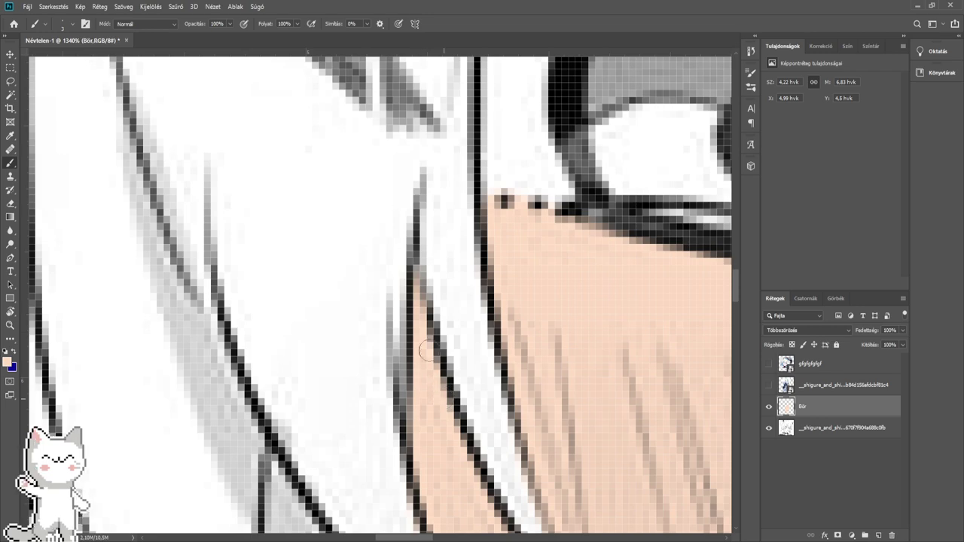
- Paint the cheek corner beneath the crossing hair strands peach, using a fine brush at the tip and a larger one below
drag(457, 442, 551, 163)
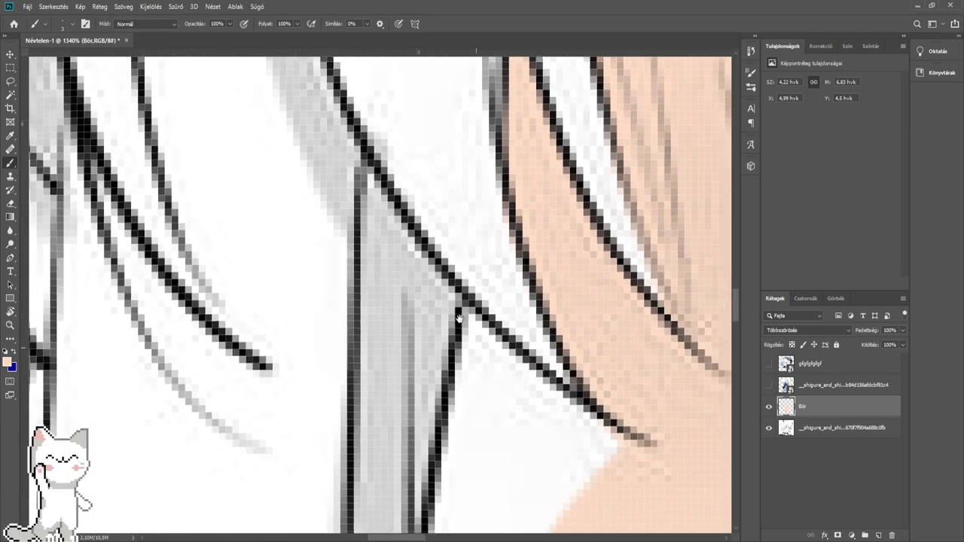
drag(460, 320, 431, 288)
drag(409, 388, 395, 372)
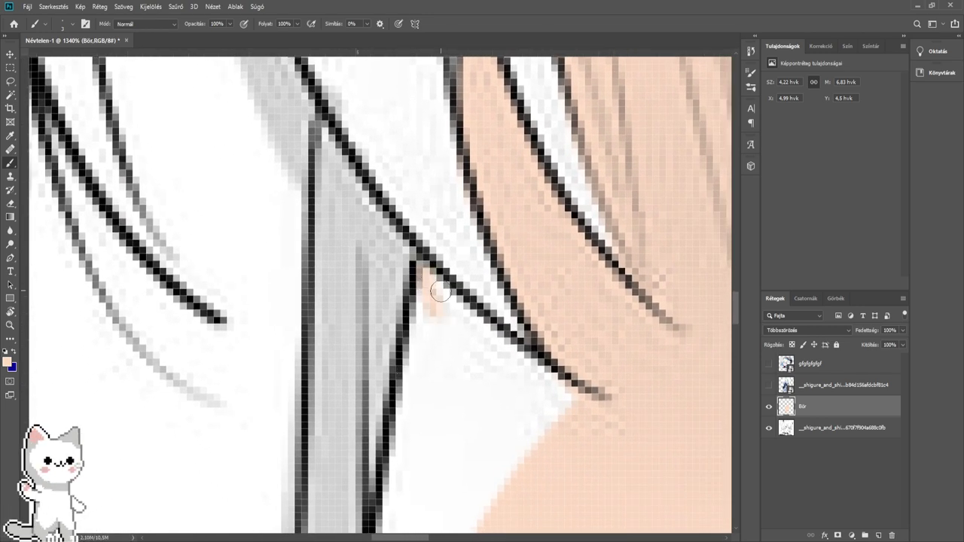
mouse_move(440, 291)
mouse_down()
mouse_move(439, 322)
mouse_move(430, 291)
mouse_move(518, 384)
mouse_up()
key(bracketright)
key(bracketright)
key(bracketright)
key(bracketright)
key(bracketright)
key(bracketright)
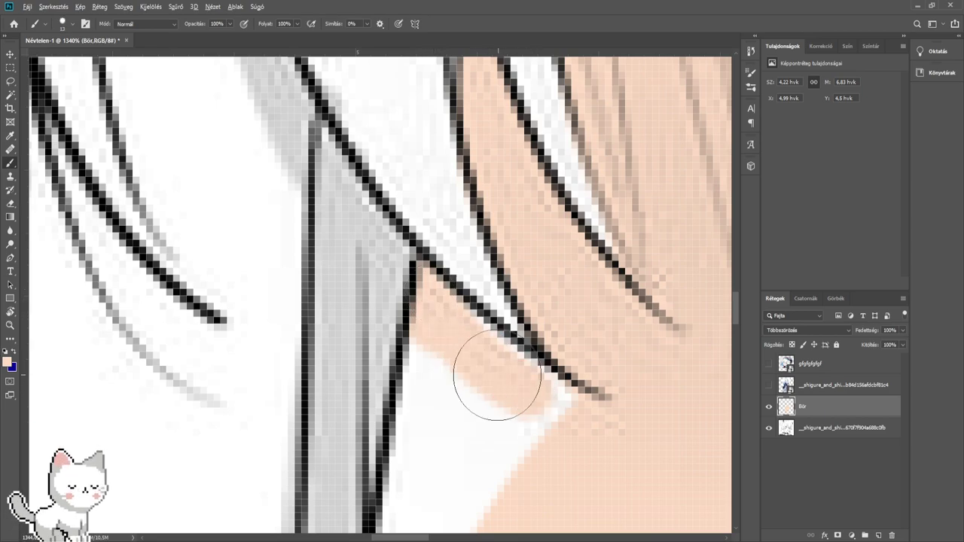
drag(454, 347, 531, 407)
- Fill the rest of the cheek with peach along the long side lock down to the jawline
scroll(581, 431, down, 2)
drag(495, 439, 463, 284)
mouse_move(464, 294)
mouse_down()
mouse_move(503, 316)
mouse_move(477, 301)
mouse_move(463, 257)
mouse_move(471, 250)
mouse_move(452, 469)
mouse_move(396, 303)
mouse_move(403, 399)
mouse_up()
scroll(414, 276, down, 7)
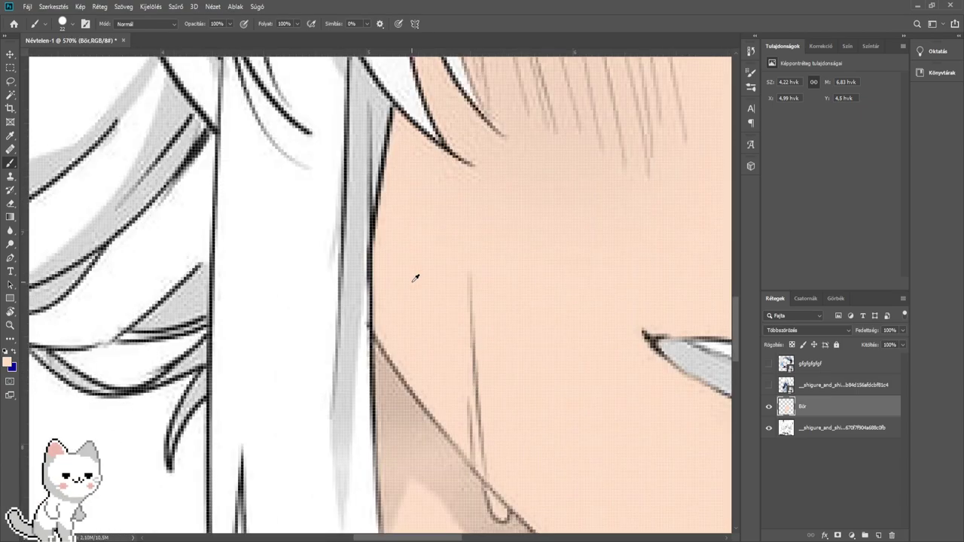
- Paint the small gaps between the hair strands above the first eye's outer lash corner peach
drag(503, 306, 379, 302)
mouse_move(465, 300)
mouse_down()
mouse_move(386, 298)
mouse_move(421, 209)
mouse_move(368, 416)
mouse_up()
scroll(544, 359, up, 5)
scroll(547, 355, up, 8)
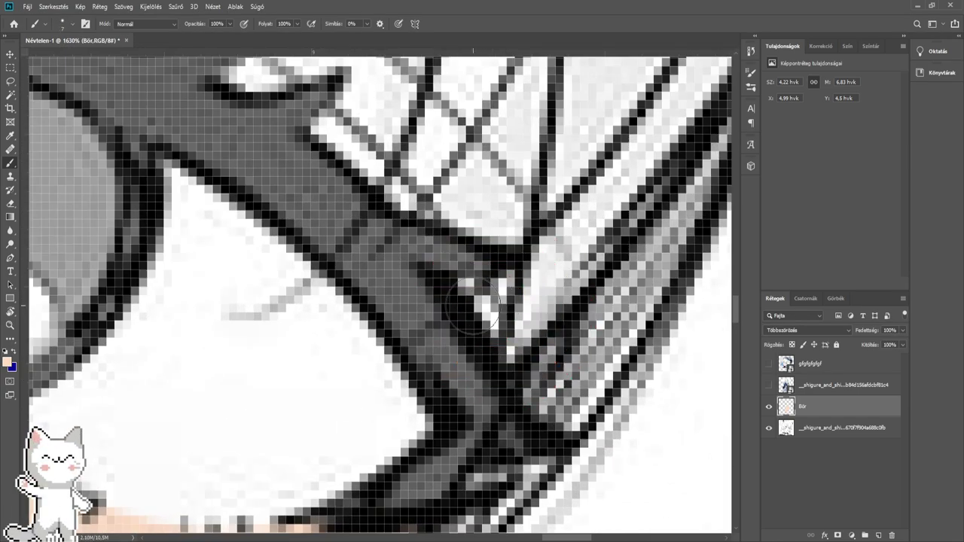
mouse_move(463, 293)
mouse_down()
mouse_move(483, 323)
mouse_move(506, 279)
mouse_move(487, 331)
mouse_move(483, 398)
mouse_up()
mouse_move(488, 375)
mouse_down()
mouse_move(423, 361)
mouse_move(422, 352)
mouse_move(480, 305)
mouse_move(484, 351)
mouse_move(503, 212)
mouse_move(506, 239)
mouse_up()
- Erase the peach overspill around the triangular gap between the hair strands and return to the Brush at a smaller size
click(12, 204)
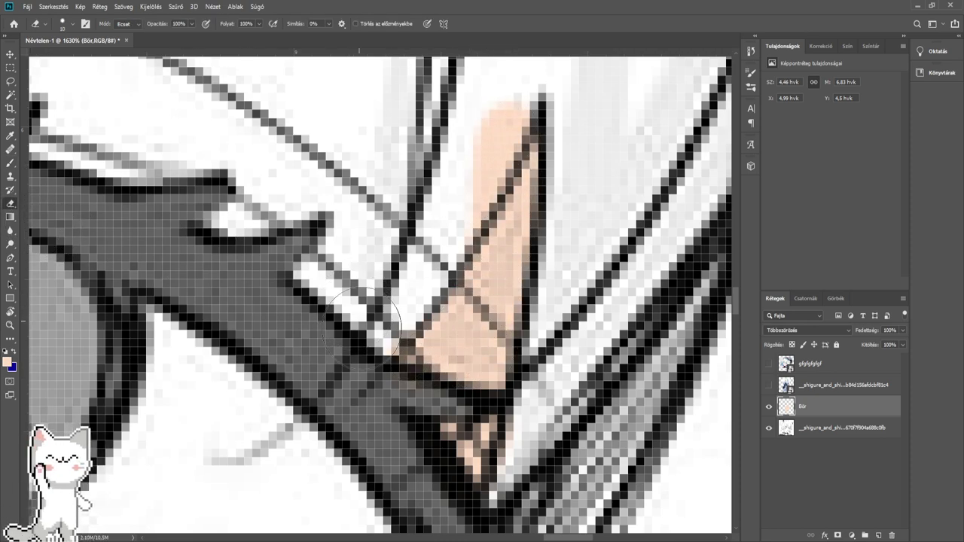
drag(413, 273, 498, 98)
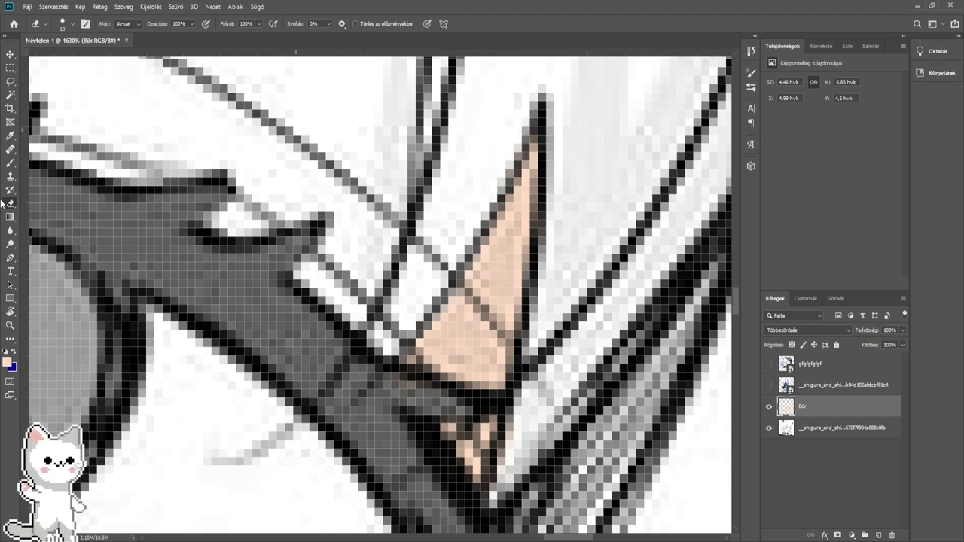
click(10, 165)
key(bracketleft)
key(bracketleft)
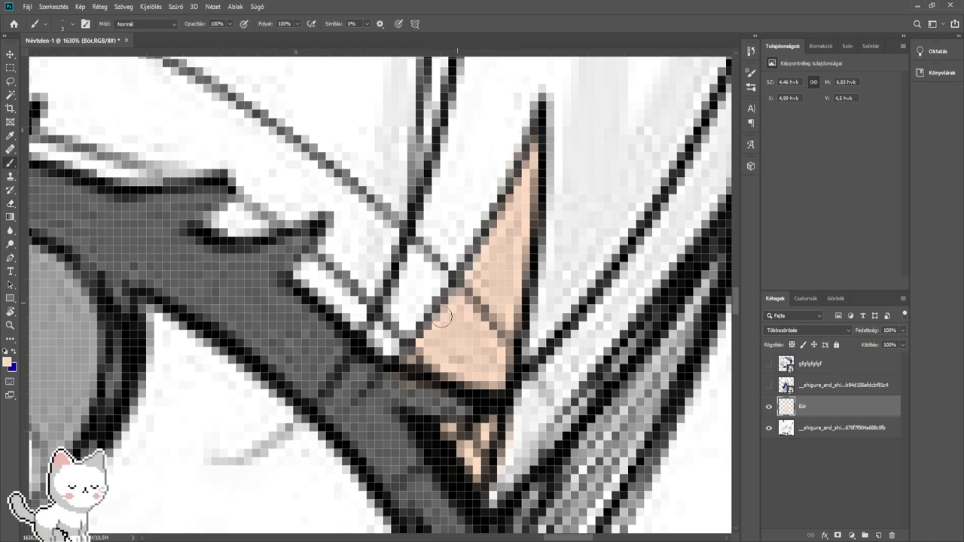
- Erase the peach overspill on the dark lash area beneath the triangular gap and return to the Brush
drag(442, 306, 424, 300)
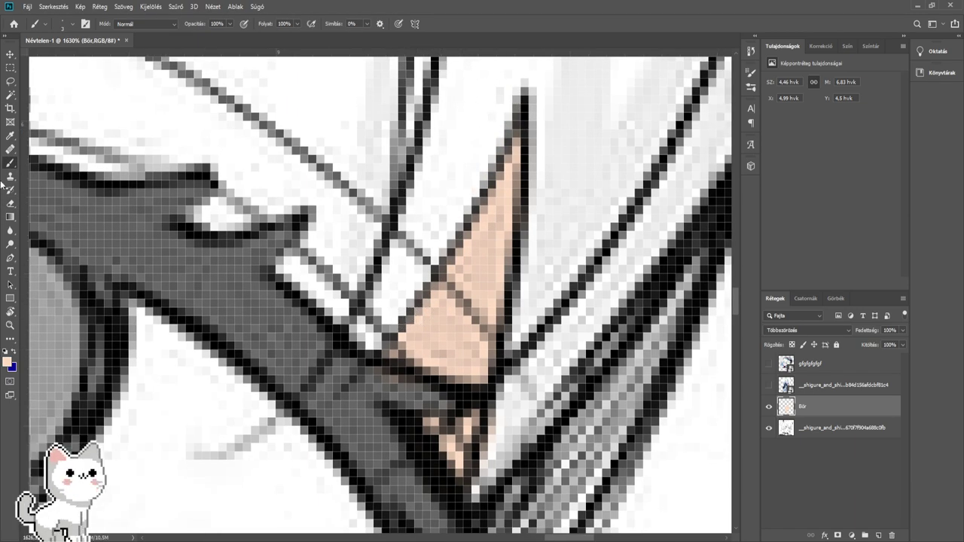
click(10, 206)
click(387, 400)
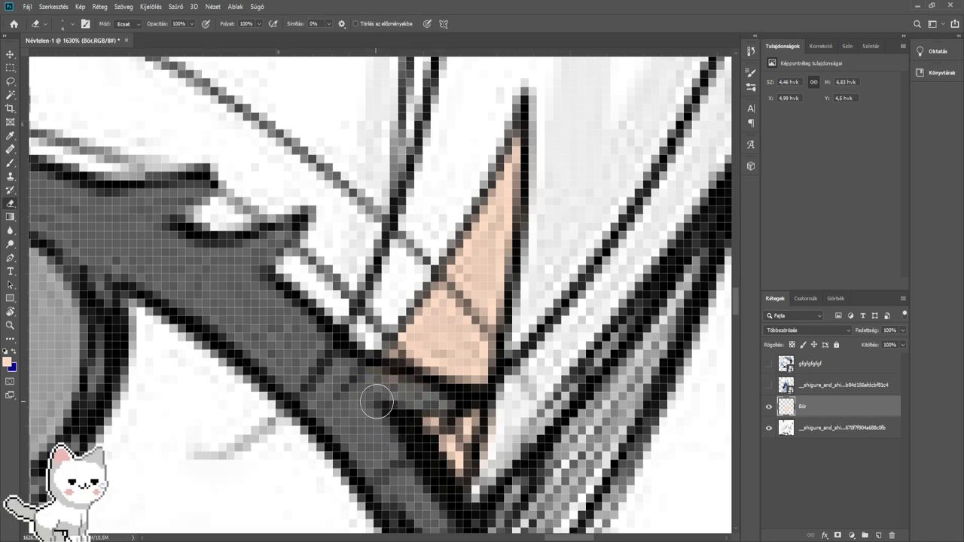
drag(331, 387, 352, 386)
click(10, 164)
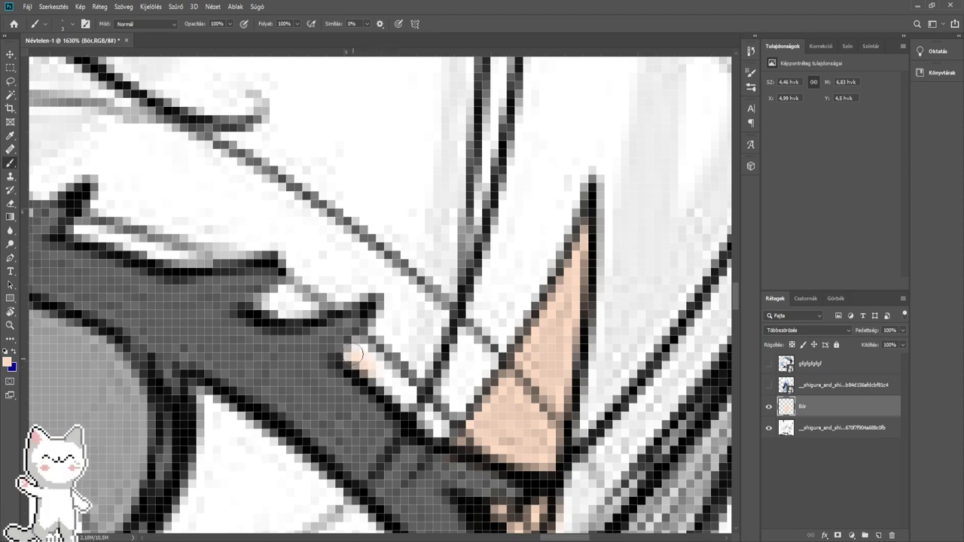
- Paint the small gaps at the outer lash tips and the skin just above them peach
mouse_move(354, 354)
mouse_down()
mouse_move(398, 324)
mouse_move(362, 353)
mouse_move(404, 393)
mouse_up()
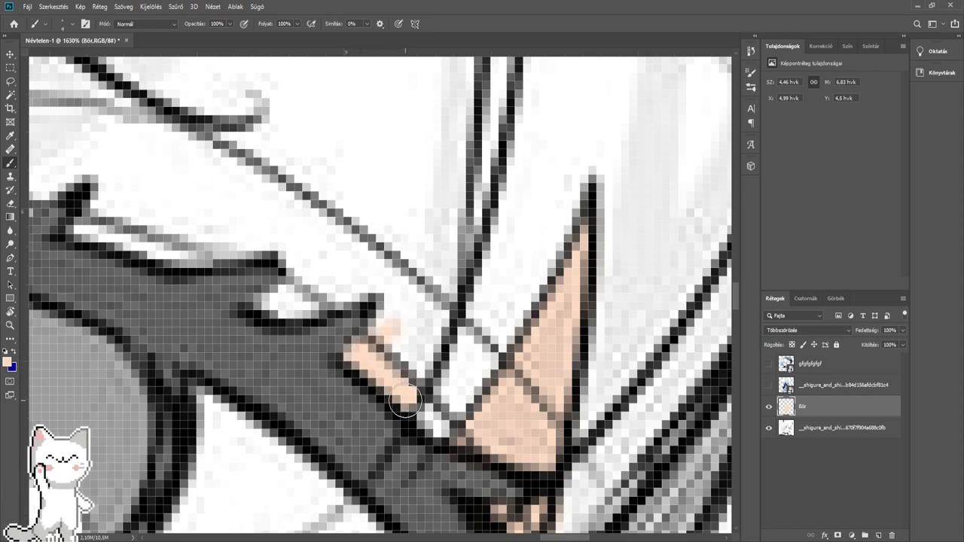
drag(363, 365, 402, 320)
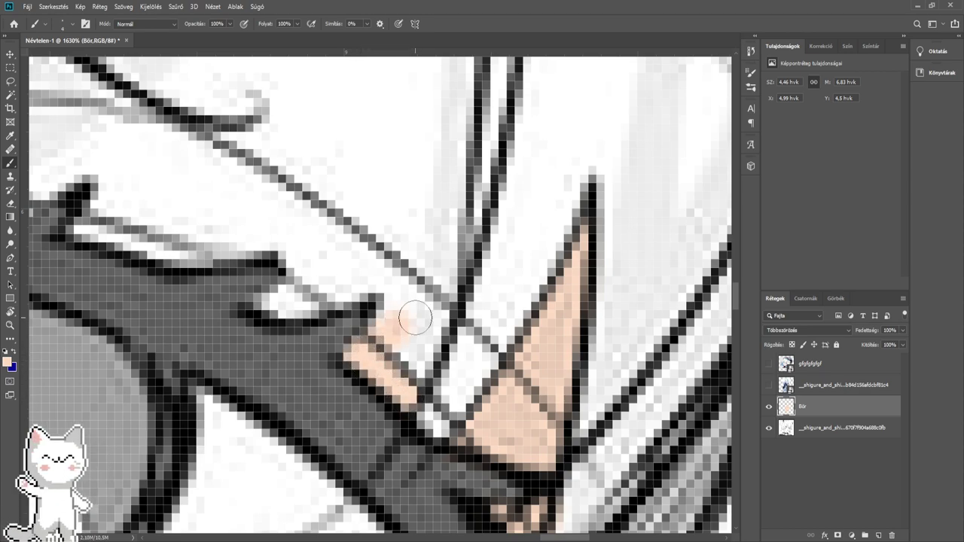
mouse_move(429, 318)
mouse_down()
mouse_move(384, 333)
mouse_move(393, 310)
mouse_move(412, 291)
mouse_move(400, 370)
mouse_move(415, 370)
mouse_move(414, 294)
mouse_move(406, 341)
mouse_move(422, 315)
mouse_move(433, 207)
mouse_up()
mouse_move(427, 258)
mouse_down()
mouse_move(482, 327)
mouse_move(433, 328)
mouse_move(334, 372)
mouse_up()
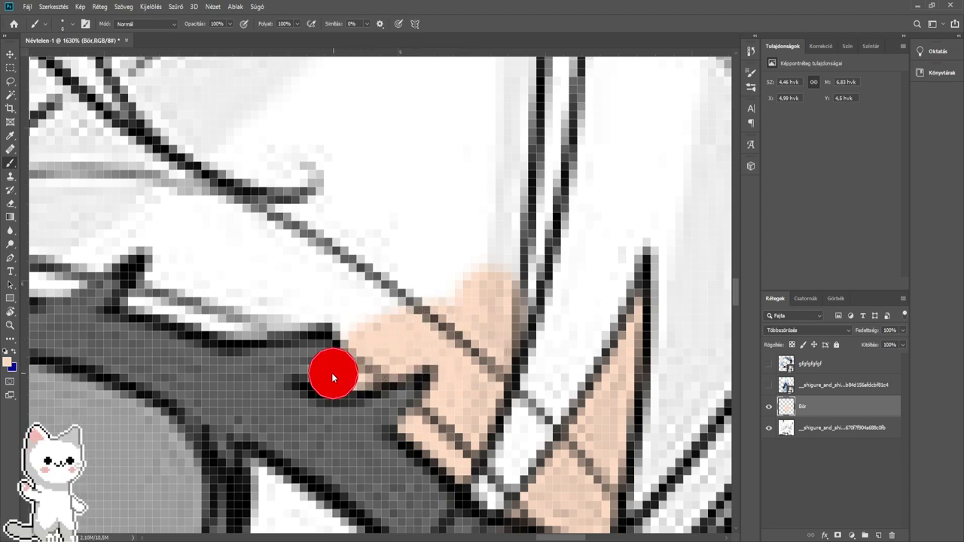
- Fill the skin above the first eye with peach between the hair strands, up toward the crossing fringe strands
drag(366, 320, 385, 314)
mouse_move(382, 313)
mouse_down()
mouse_move(341, 254)
mouse_move(463, 306)
mouse_move(476, 283)
mouse_move(478, 178)
mouse_up()
mouse_move(438, 199)
mouse_down()
mouse_move(468, 218)
mouse_move(459, 153)
mouse_move(461, 239)
mouse_move(437, 338)
mouse_move(397, 344)
mouse_move(334, 291)
mouse_move(322, 312)
mouse_move(333, 279)
mouse_move(392, 254)
mouse_move(450, 324)
mouse_move(458, 183)
mouse_move(452, 297)
mouse_move(441, 332)
mouse_move(433, 325)
mouse_up()
scroll(457, 174, down, 3)
scroll(444, 325, up, 6)
- Erase the peach overspill across the slanted fringe strand and fill the top corner beneath the crossing strands with the Brush
click(10, 207)
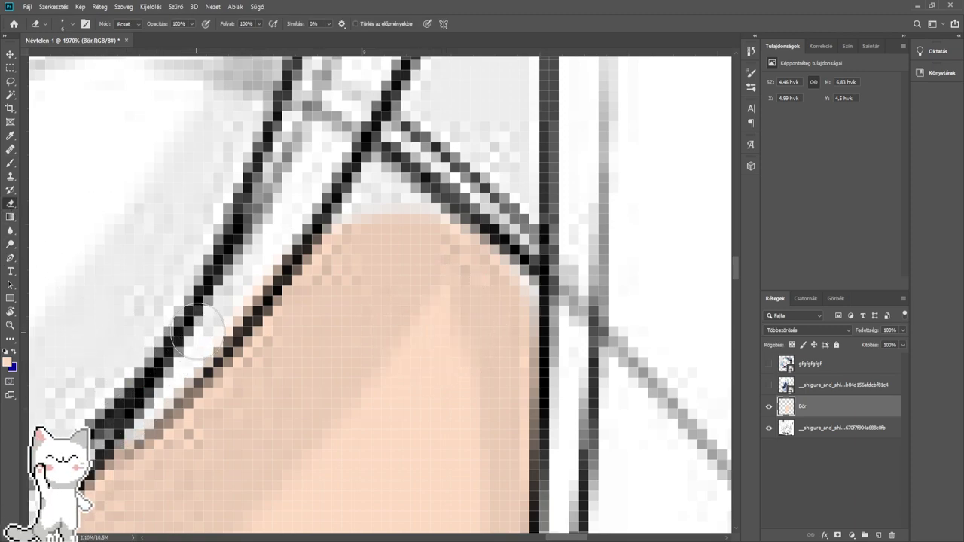
drag(197, 328, 286, 205)
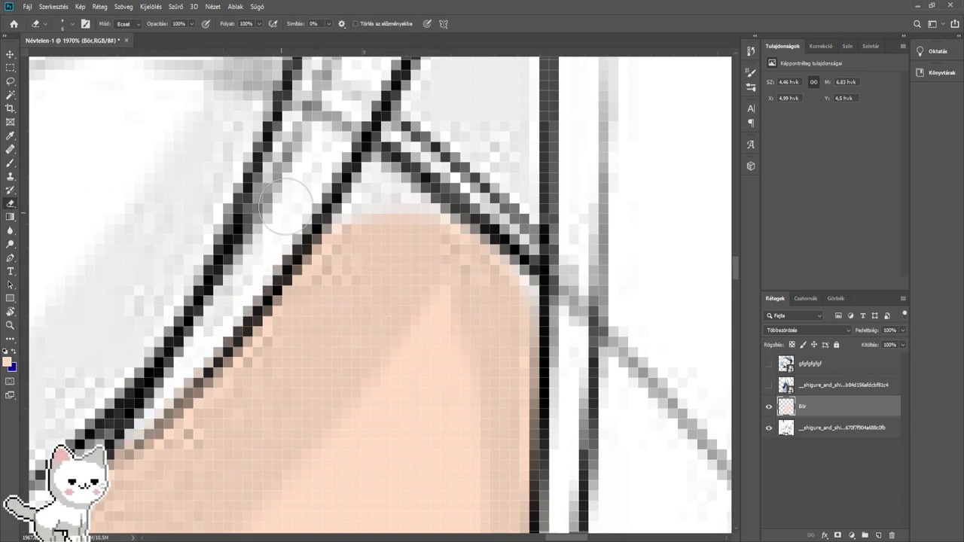
click(10, 163)
mouse_move(376, 226)
mouse_down()
mouse_move(382, 204)
mouse_move(373, 214)
mouse_move(375, 174)
mouse_move(480, 283)
mouse_move(510, 285)
mouse_move(502, 378)
mouse_up()
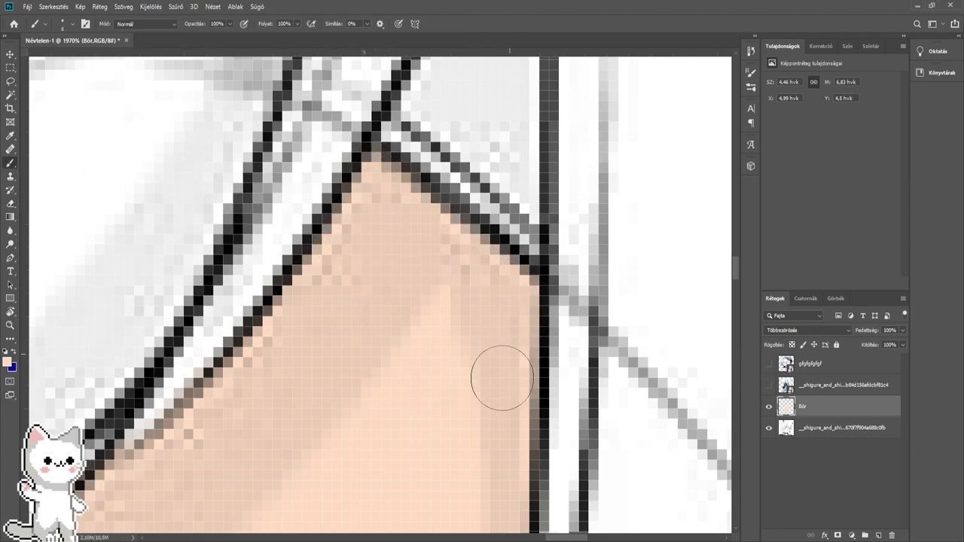
- Fill the narrow pointed gap above the crossing strands with peach up to its tip, using a fine brush
drag(543, 178, 477, 392)
mouse_move(454, 327)
mouse_down()
mouse_move(441, 387)
mouse_move(463, 427)
mouse_move(400, 366)
mouse_move(333, 326)
mouse_move(381, 267)
mouse_move(433, 377)
mouse_move(405, 241)
mouse_move(437, 129)
mouse_up()
key(space)
drag(436, 144, 388, 321)
drag(403, 373, 400, 273)
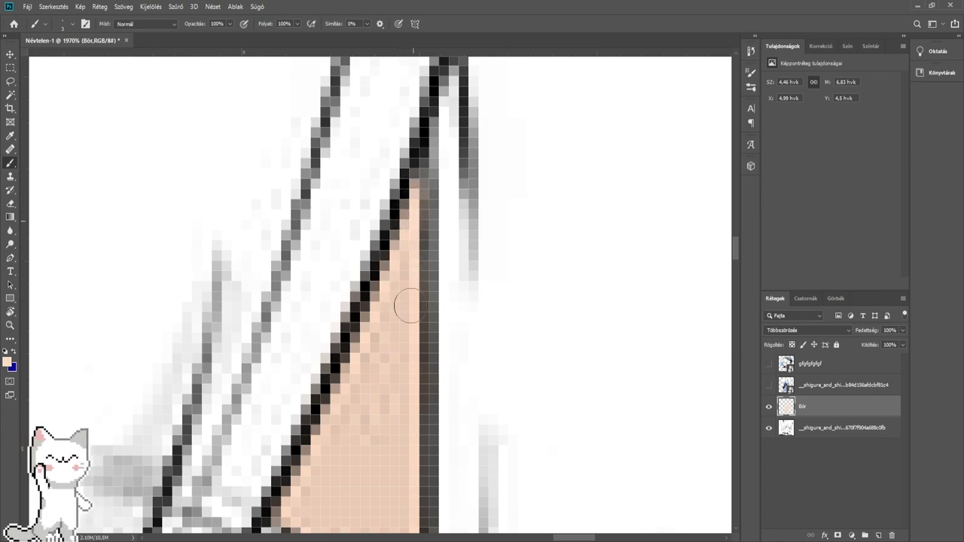
- Paint the thin slit between the two converging fringe strands above the first eye peach
key(space)
drag(392, 376, 482, 195)
drag(346, 422, 412, 248)
mouse_move(316, 429)
mouse_down()
mouse_move(413, 276)
mouse_move(426, 354)
mouse_up()
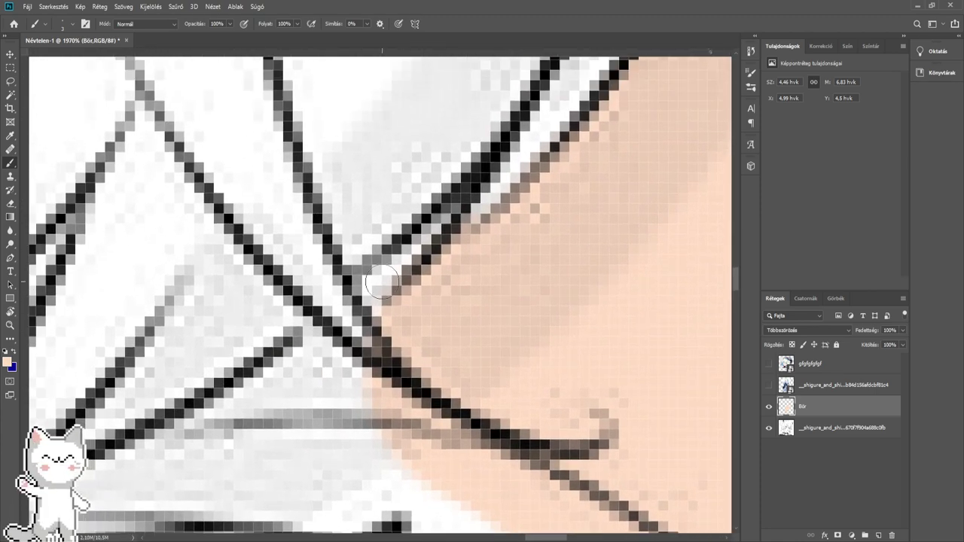
mouse_move(386, 329)
mouse_down()
mouse_move(372, 282)
mouse_move(401, 267)
mouse_up()
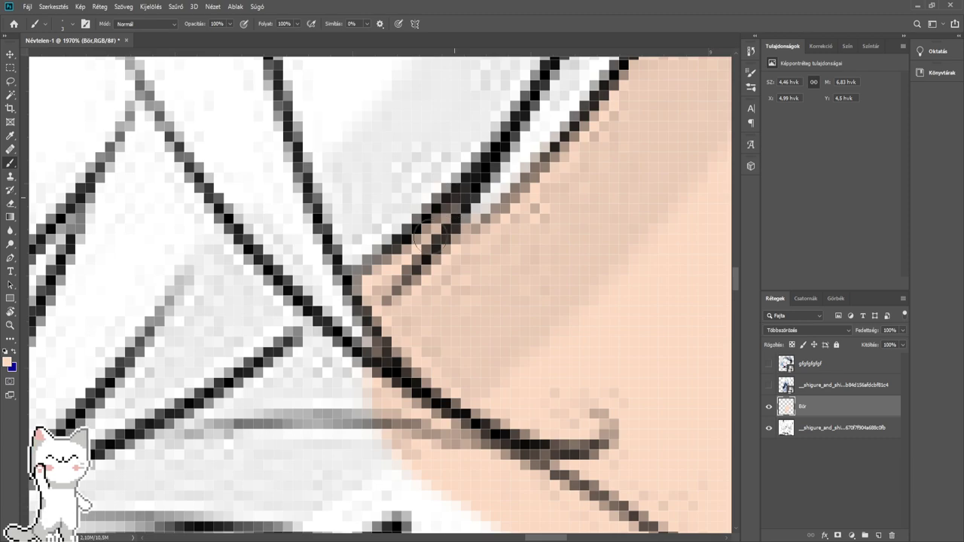
- Fill the first eye's eyelid skin with peach from the hair strand down to the upper lashes
key(space)
drag(392, 366, 458, 248)
mouse_move(428, 301)
mouse_down()
mouse_move(455, 311)
mouse_move(382, 250)
mouse_move(282, 338)
mouse_move(348, 344)
mouse_move(344, 370)
mouse_move(396, 387)
mouse_move(527, 387)
mouse_move(418, 320)
mouse_move(373, 361)
mouse_move(451, 394)
mouse_up()
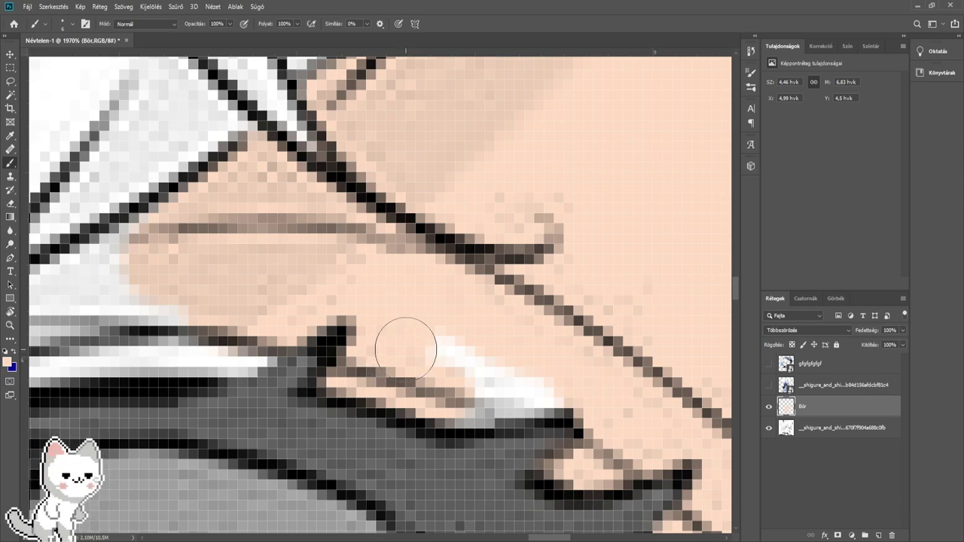
mouse_move(442, 391)
mouse_down()
mouse_move(576, 393)
mouse_move(418, 341)
mouse_move(390, 369)
mouse_up()
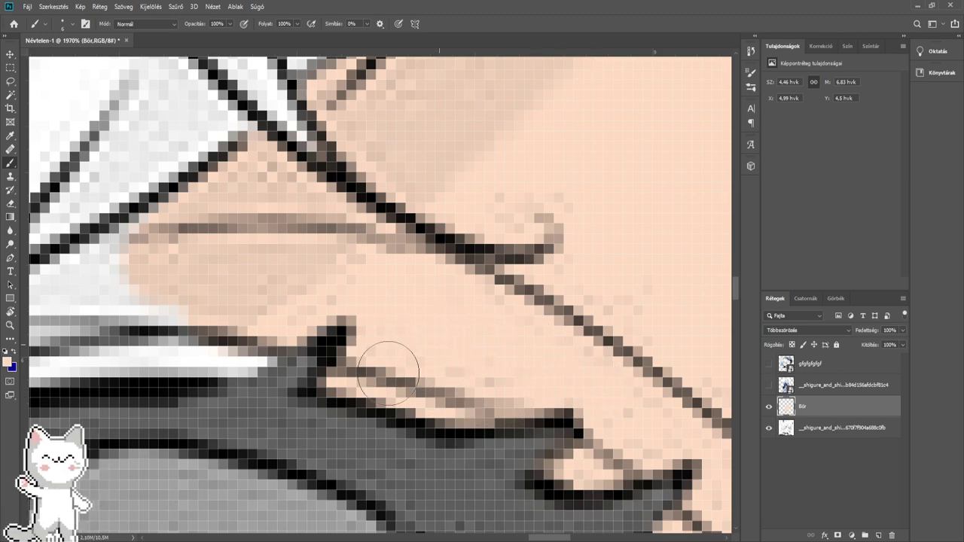
- Paint the eyelid skin around the crease lines peach toward the first eye's inner corner
mouse_move(235, 364)
mouse_down()
mouse_move(440, 351)
mouse_move(284, 349)
mouse_up()
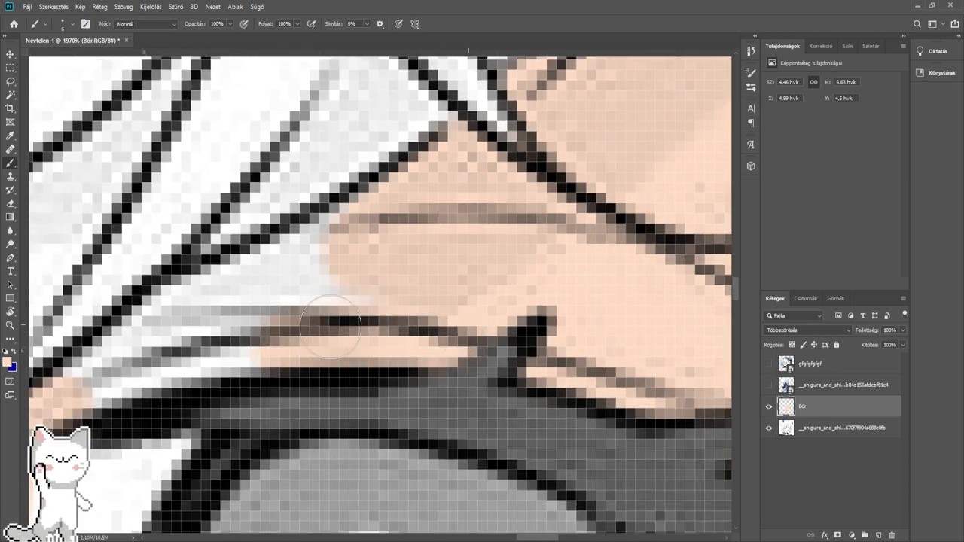
drag(337, 321, 281, 317)
mouse_move(275, 330)
mouse_down()
mouse_move(505, 265)
mouse_move(319, 320)
mouse_move(387, 254)
mouse_move(452, 215)
mouse_move(430, 241)
mouse_move(512, 222)
mouse_up()
- Fill the unpainted skin beneath the curved fringe strand beside the nose bridge with peach
scroll(387, 275, down, 2)
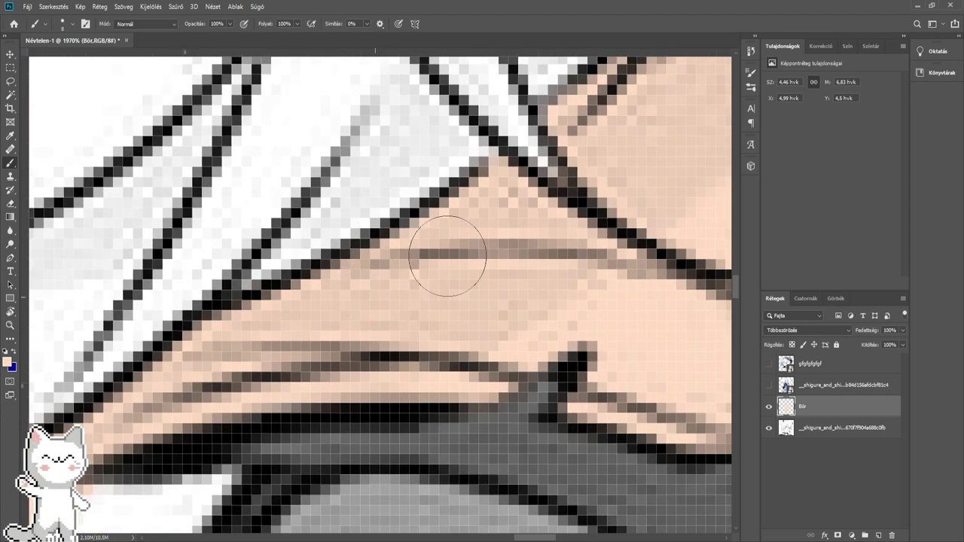
scroll(512, 216, down, 1)
scroll(512, 216, down, 2)
drag(234, 318, 443, 253)
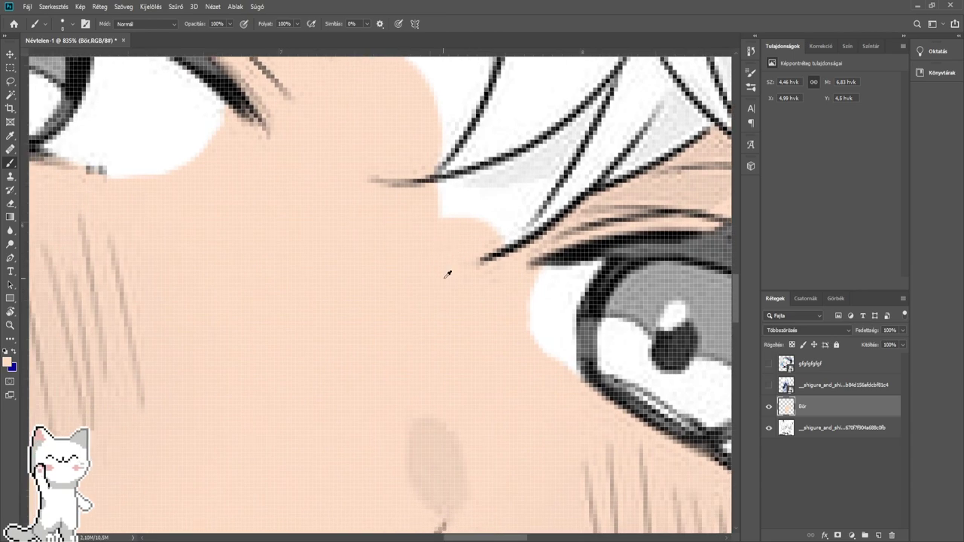
scroll(447, 275, up, 4)
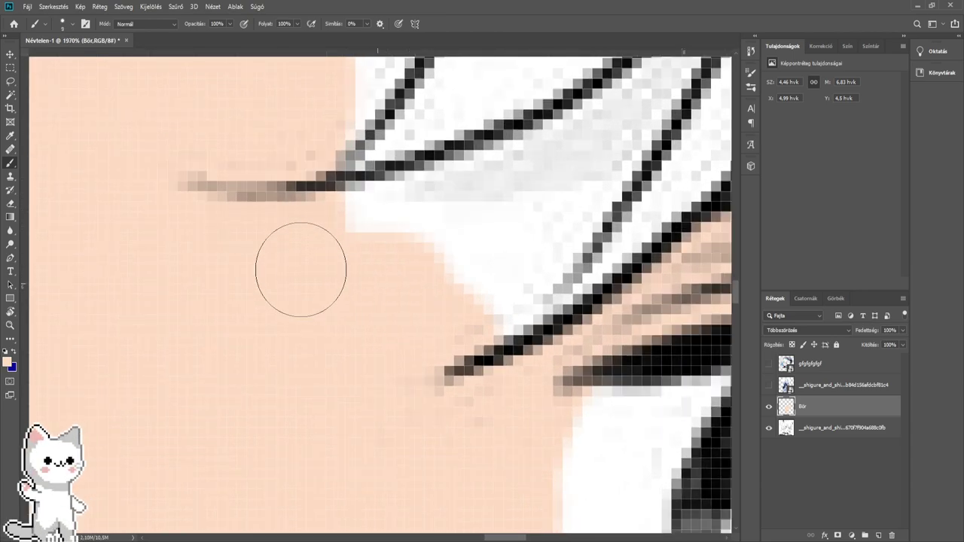
mouse_move(301, 270)
mouse_down()
mouse_move(394, 221)
mouse_move(471, 200)
mouse_move(505, 238)
mouse_move(505, 296)
mouse_move(603, 146)
mouse_move(420, 377)
mouse_move(445, 351)
mouse_move(321, 422)
mouse_up()
mouse_move(464, 324)
mouse_down()
mouse_move(415, 344)
mouse_move(429, 334)
mouse_move(382, 413)
mouse_up()
- Paint the narrow end of the gap under the curved fringe strand peach up to its tip, using a smaller brush
scroll(418, 344, up, 2)
alt+right_click(418, 344)
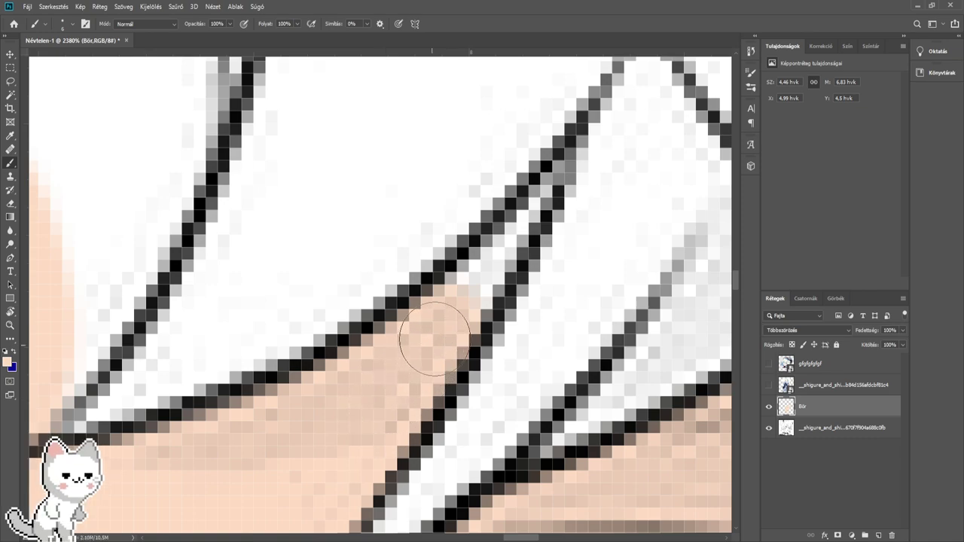
mouse_move(454, 310)
mouse_down()
mouse_move(473, 305)
mouse_move(510, 249)
mouse_up()
drag(545, 186, 564, 159)
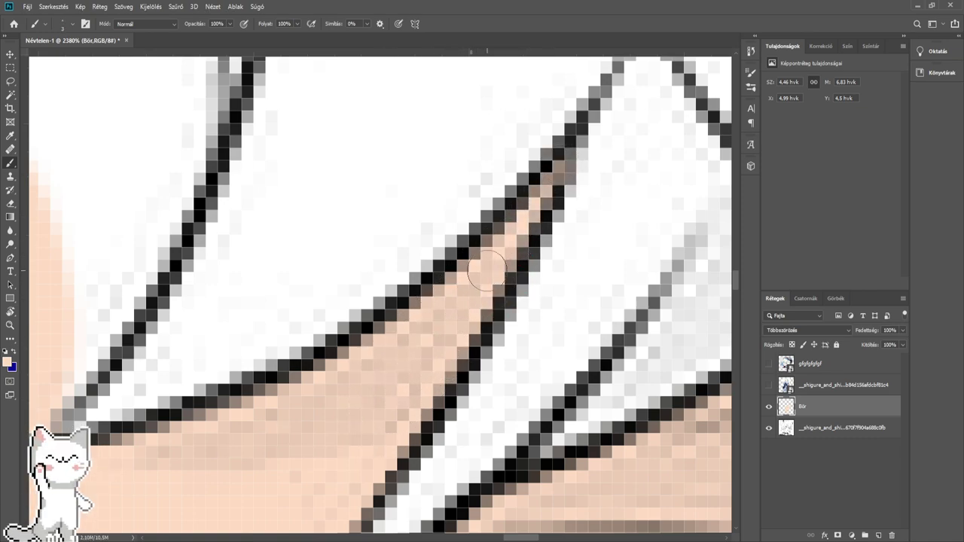
- Enlarge the brush to size 11 and fill the forehead skin between the two curved fringe strands with peach
scroll(486, 265, down, 3)
mouse_move(167, 246)
mouse_down()
mouse_move(384, 290)
mouse_move(378, 294)
mouse_up()
key(bracketright)
key(bracketright)
key(bracketright)
key(bracketright)
key(bracketright)
key(bracketright)
key(bracketright)
key(bracketright)
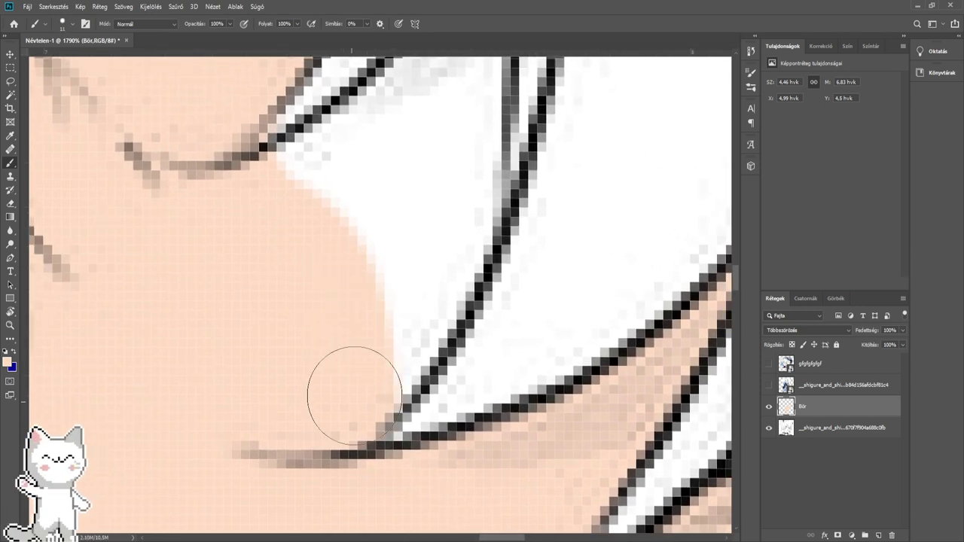
mouse_move(353, 394)
mouse_down()
mouse_move(430, 268)
mouse_move(452, 216)
mouse_move(455, 161)
mouse_move(356, 259)
mouse_move(280, 216)
mouse_up()
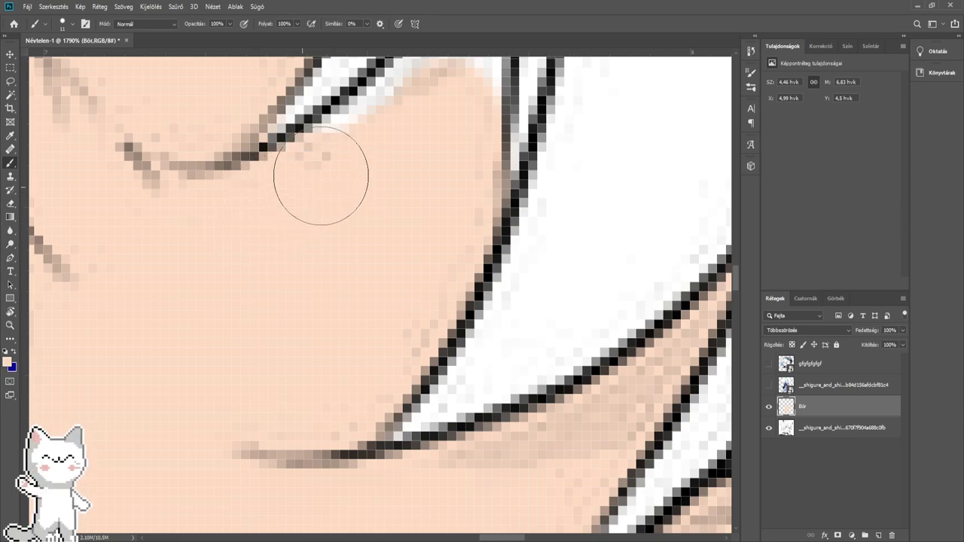
- Fill the pointed upper end of that forehead gap with peach, reducing the brush size toward the tip
drag(405, 114, 386, 343)
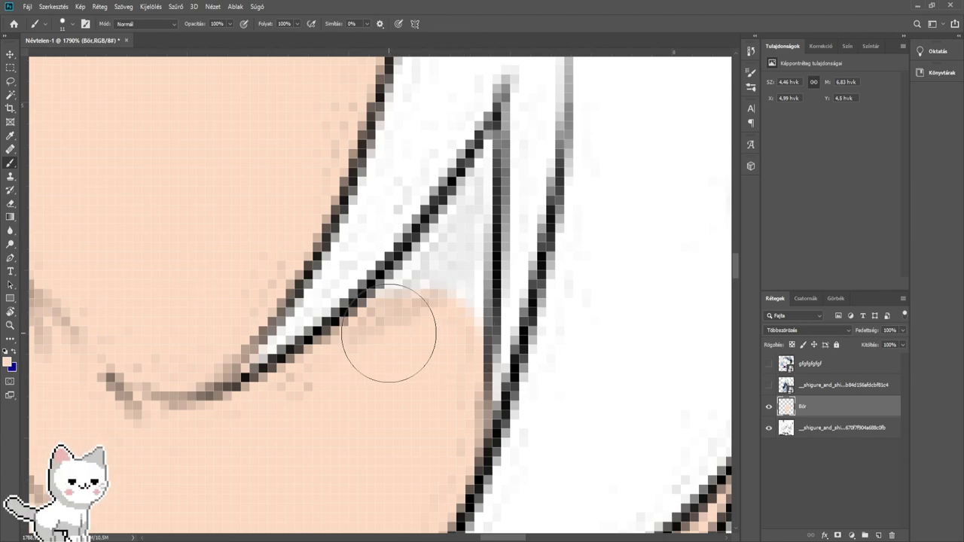
mouse_move(396, 328)
mouse_down()
mouse_move(437, 290)
mouse_move(427, 374)
mouse_up()
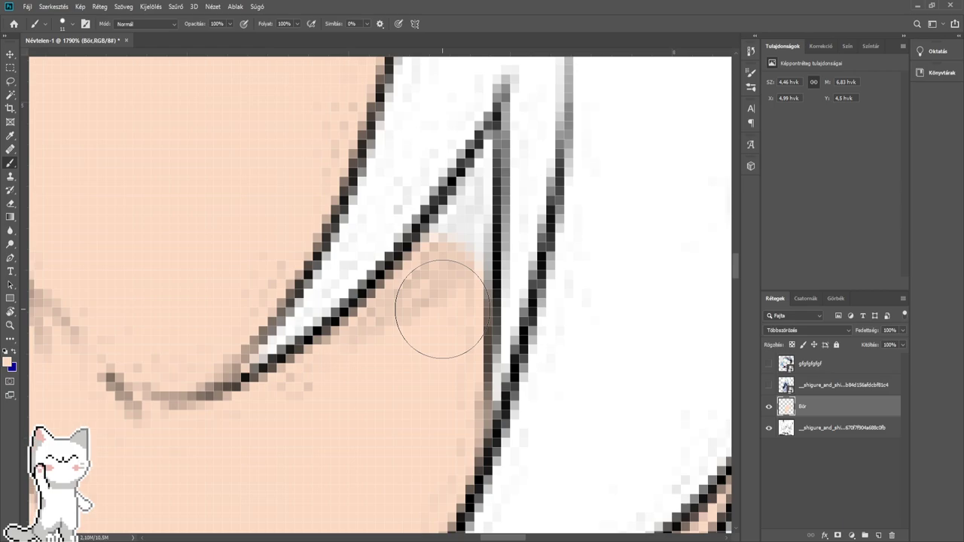
scroll(479, 246, up, 2)
mouse_move(480, 245)
mouse_down()
mouse_move(411, 321)
mouse_move(376, 316)
mouse_move(394, 286)
mouse_move(384, 420)
mouse_up()
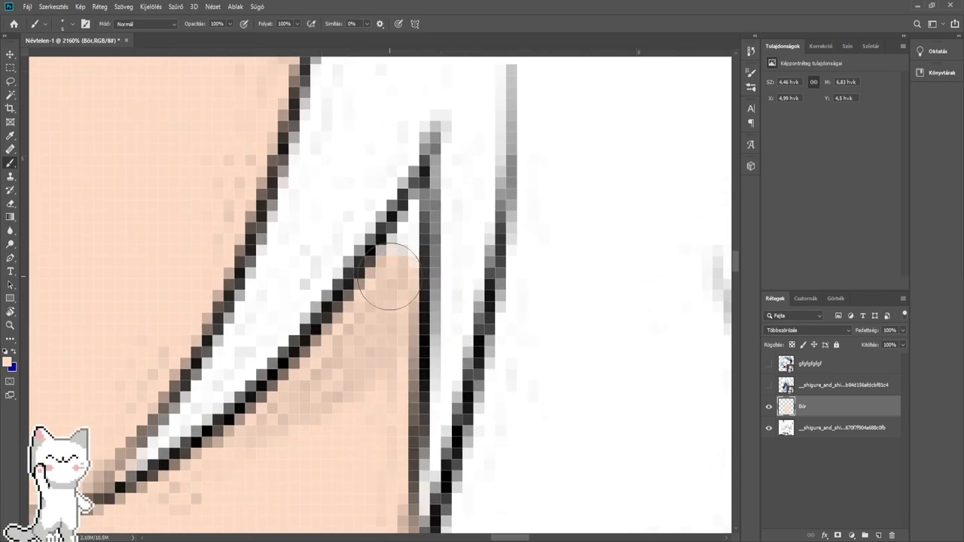
mouse_move(396, 254)
mouse_down()
mouse_move(410, 211)
mouse_move(410, 297)
mouse_up()
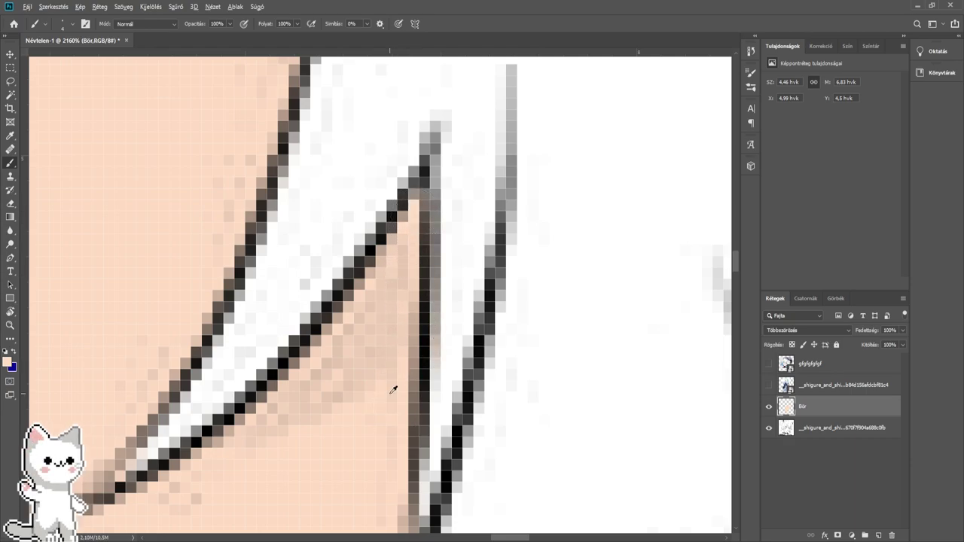
- Fill the wide central forehead section between the long fringe strands with peach up to the crossing lines
scroll(390, 393, down, 9)
drag(294, 378, 460, 418)
drag(497, 283, 490, 373)
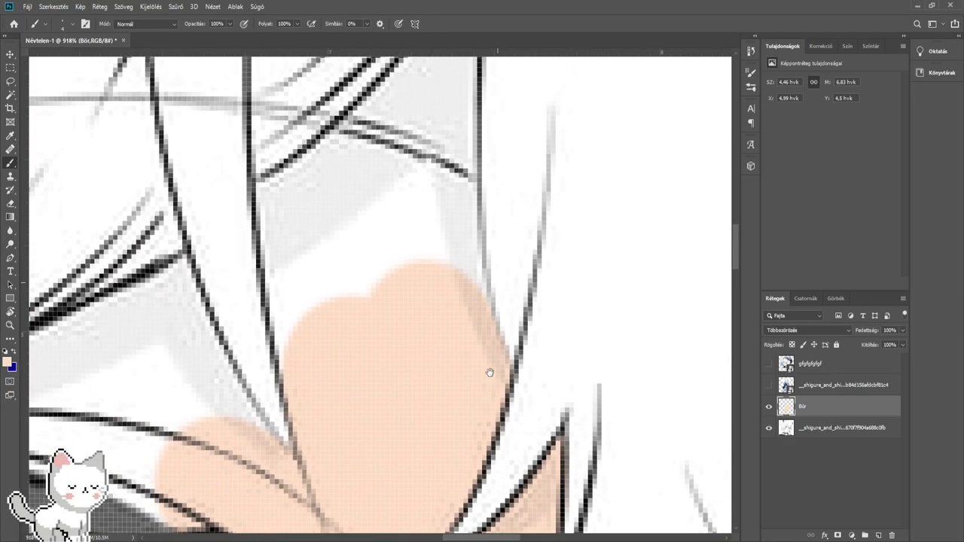
scroll(489, 372, up, 1)
mouse_move(466, 328)
mouse_down()
mouse_move(445, 222)
mouse_move(444, 129)
mouse_up()
mouse_move(428, 146)
mouse_down()
mouse_move(462, 205)
mouse_move(439, 216)
mouse_move(331, 172)
mouse_move(278, 210)
mouse_move(230, 214)
mouse_move(237, 263)
mouse_move(263, 302)
mouse_move(283, 422)
mouse_move(301, 301)
mouse_move(401, 271)
mouse_move(428, 349)
mouse_up()
drag(415, 296, 363, 388)
drag(420, 280, 390, 279)
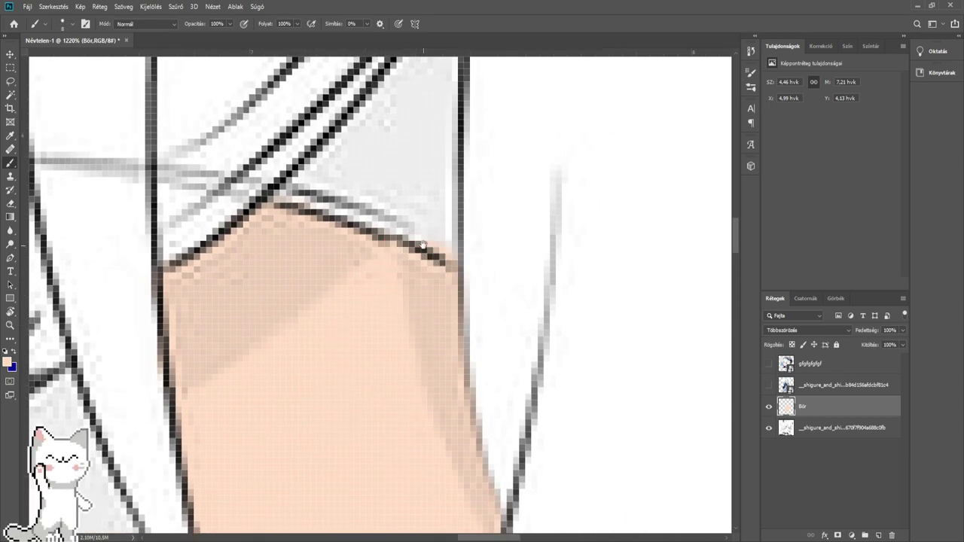
- Paint the triangular forehead gap above the crossing lines peach up to its tip, using a smaller brush
scroll(422, 244, up, 2)
mouse_move(465, 353)
mouse_down()
mouse_move(461, 366)
mouse_move(415, 306)
mouse_move(334, 273)
mouse_move(275, 265)
mouse_move(334, 263)
mouse_move(319, 254)
mouse_move(399, 172)
mouse_move(397, 193)
mouse_move(424, 133)
mouse_move(417, 216)
mouse_move(451, 327)
mouse_move(452, 100)
mouse_move(437, 262)
mouse_move(442, 222)
mouse_up()
scroll(438, 262, up, 1)
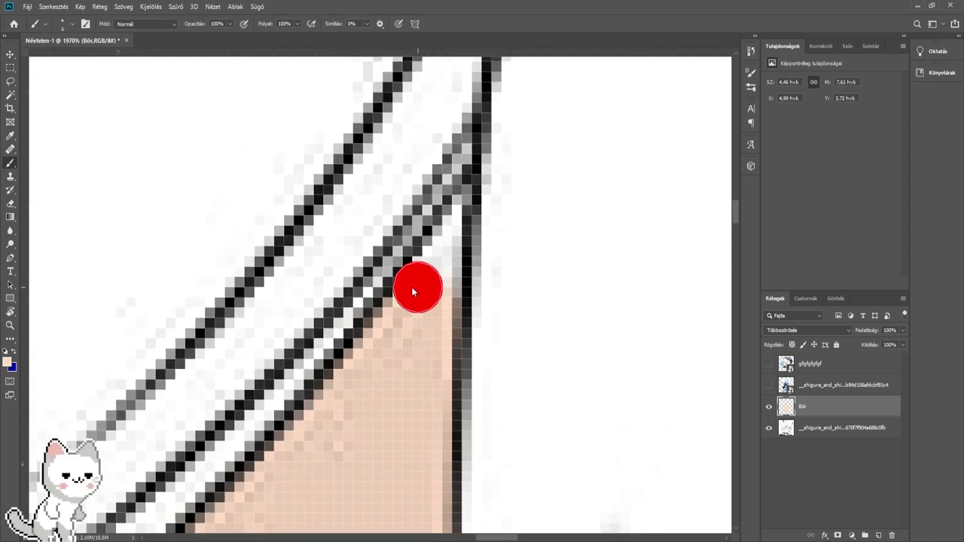
drag(413, 289, 456, 217)
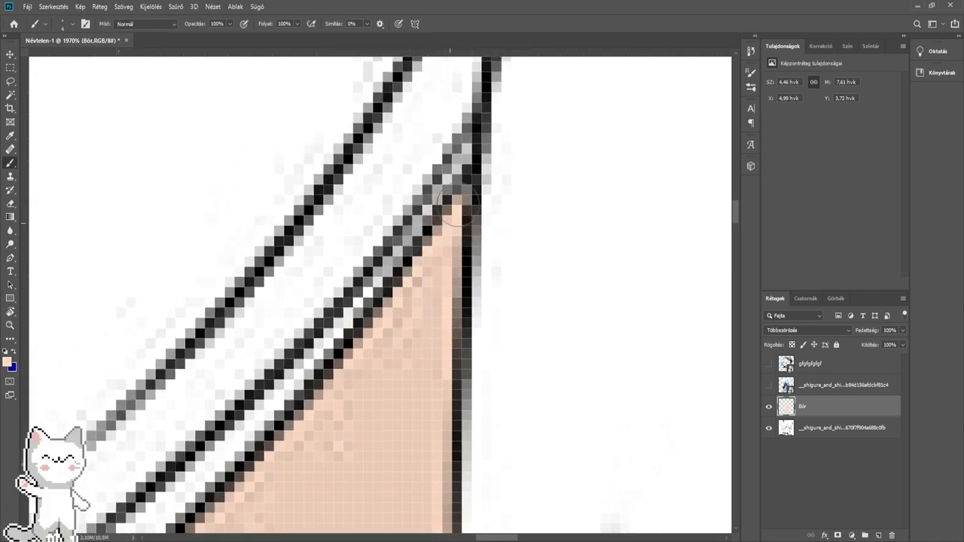
- Paint the skin along the other eye's upper lashes and eyelid line peach
scroll(431, 323, down, 5)
drag(309, 445, 374, 329)
scroll(323, 404, up, 1)
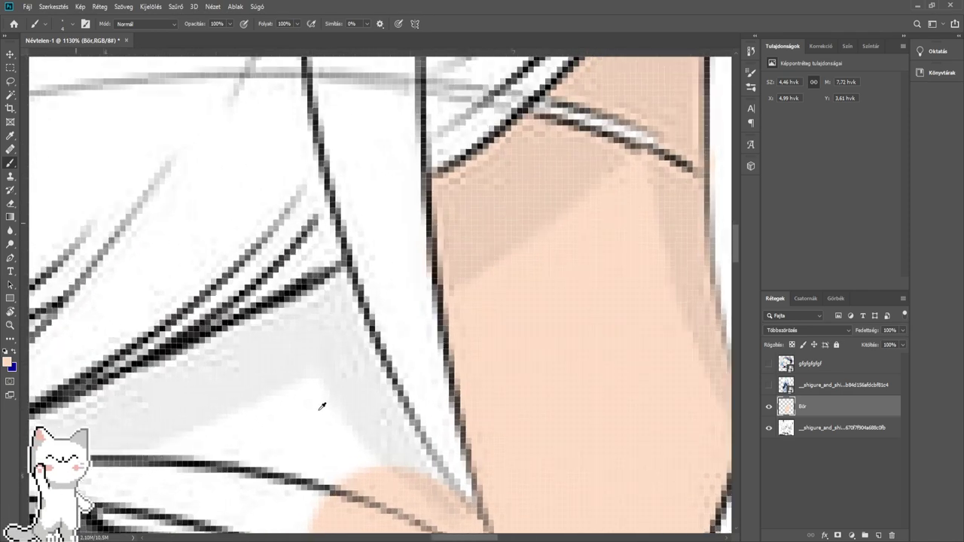
mouse_move(320, 422)
mouse_down()
mouse_move(341, 356)
mouse_move(391, 373)
mouse_move(408, 407)
mouse_move(317, 358)
mouse_move(370, 366)
mouse_move(283, 351)
mouse_up()
scroll(369, 362, up, 5)
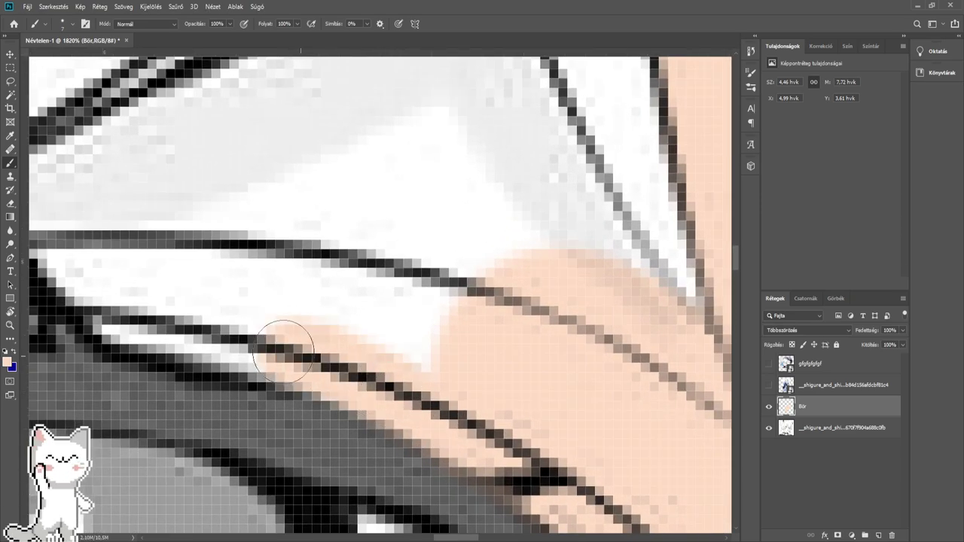
mouse_move(360, 379)
mouse_down()
mouse_move(120, 316)
mouse_move(135, 304)
mouse_move(359, 353)
mouse_move(384, 363)
mouse_move(374, 374)
mouse_move(329, 334)
mouse_move(315, 296)
mouse_move(502, 340)
mouse_move(368, 317)
mouse_move(547, 384)
mouse_up()
- Fill the skin above the other eye's eyelid crease with peach up to the corner where the fringe strands meet
scroll(349, 352, up, 1)
mouse_move(551, 385)
mouse_down()
mouse_move(346, 334)
mouse_move(316, 341)
mouse_up()
mouse_move(273, 264)
mouse_down()
mouse_move(425, 347)
mouse_move(460, 344)
mouse_move(419, 301)
mouse_move(332, 126)
mouse_move(439, 290)
mouse_move(204, 334)
mouse_move(396, 303)
mouse_move(307, 294)
mouse_move(530, 176)
mouse_up()
scroll(433, 295, down, 2)
mouse_move(532, 175)
mouse_down()
mouse_move(347, 308)
mouse_move(402, 275)
mouse_move(454, 368)
mouse_move(413, 267)
mouse_move(425, 260)
mouse_up()
drag(425, 260, 386, 256)
scroll(439, 221, up, 2)
drag(423, 227, 452, 192)
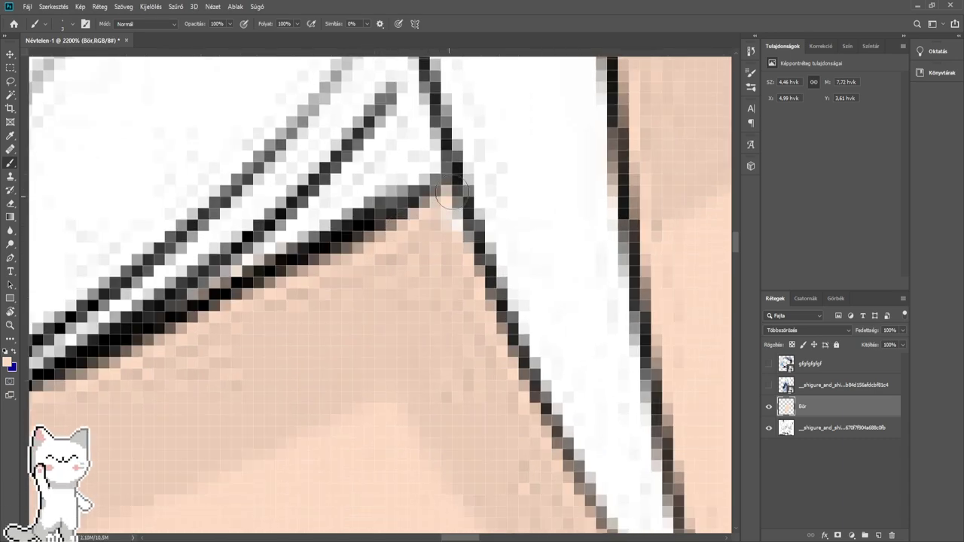
- Paint the small skin gaps between the first eye's outermost upper lashes peach
scroll(362, 252, down, 2)
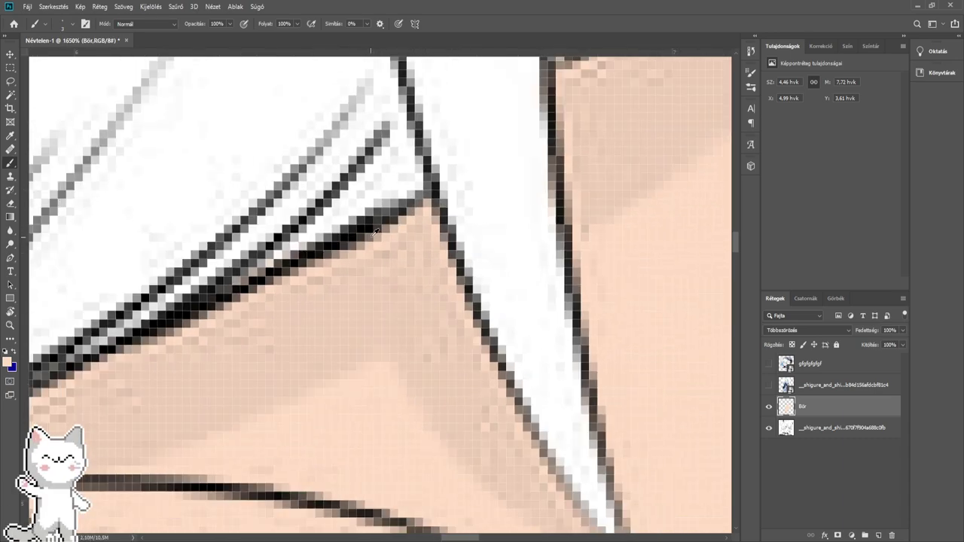
drag(326, 254, 454, 185)
drag(351, 234, 389, 236)
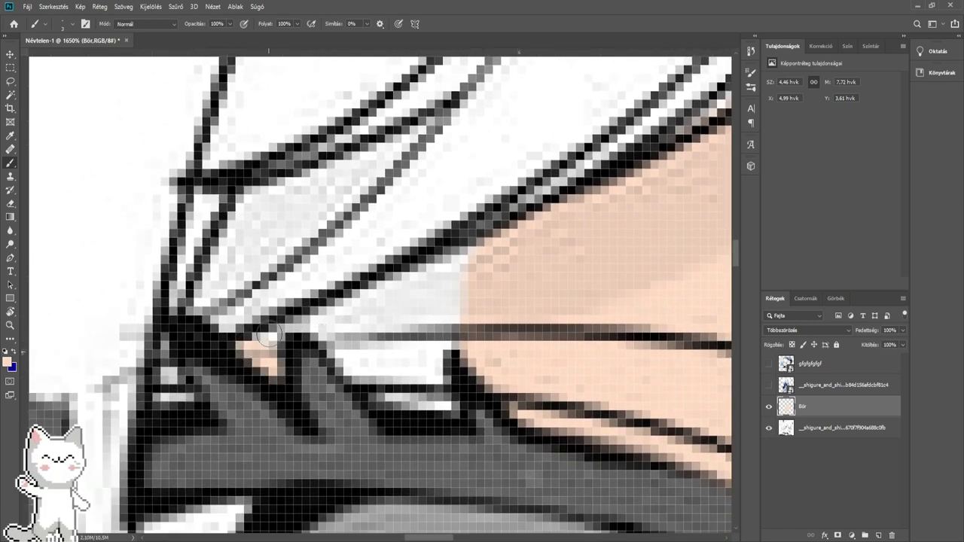
drag(272, 367, 346, 327)
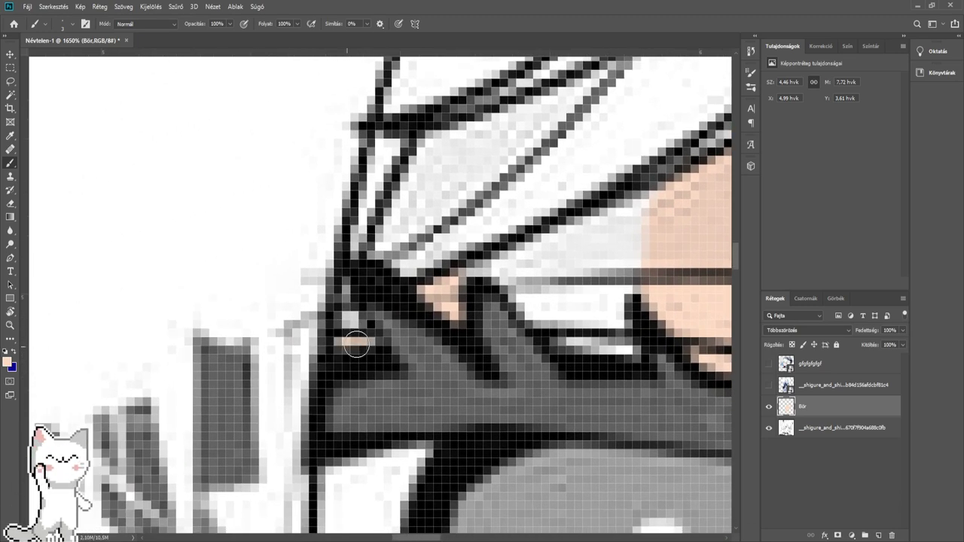
drag(465, 303, 353, 371)
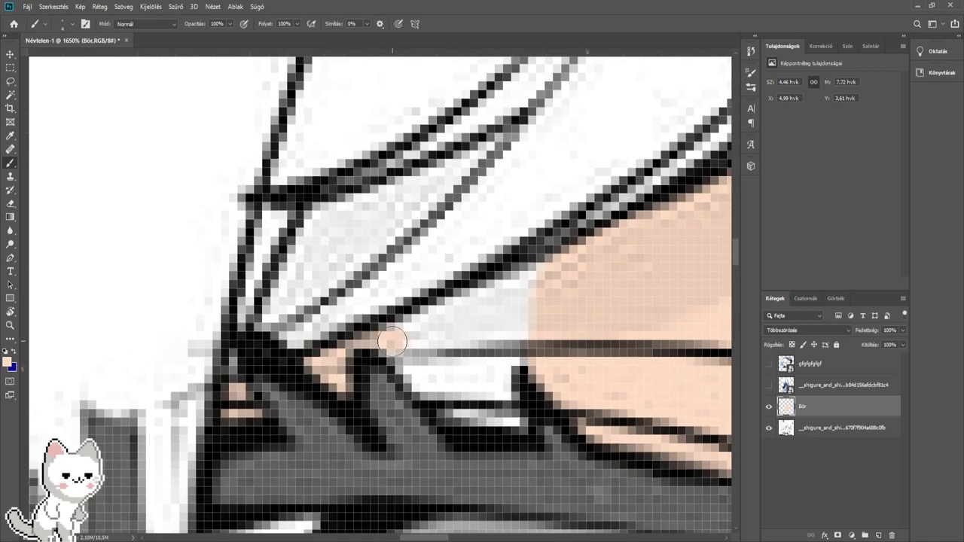
- Fill the skin between the outer lashes, the eyelid crease and the fringe edge with peach
mouse_move(392, 343)
mouse_down()
mouse_move(449, 416)
mouse_move(511, 426)
mouse_move(510, 399)
mouse_move(485, 364)
mouse_move(493, 410)
mouse_up()
mouse_move(508, 356)
mouse_down()
mouse_move(538, 350)
mouse_move(472, 370)
mouse_move(454, 358)
mouse_move(469, 332)
mouse_up()
mouse_move(404, 336)
mouse_down()
mouse_move(547, 281)
mouse_move(561, 296)
mouse_move(512, 281)
mouse_up()
scroll(610, 271, down, 3)
alt+scroll(414, 271, down, 10)
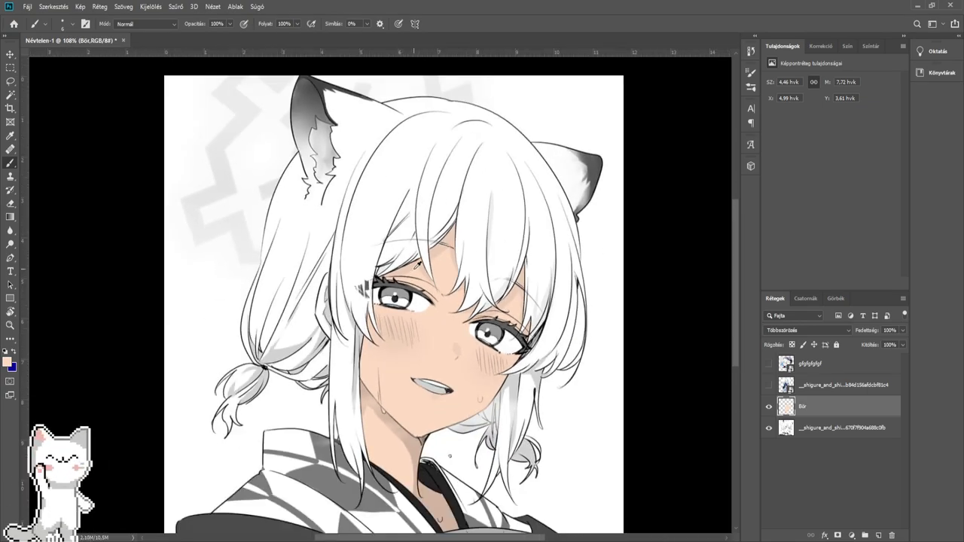
- Soften the peach edges against the whites of both eyes at their inner corners with the Blur tool
scroll(416, 264, up, 8)
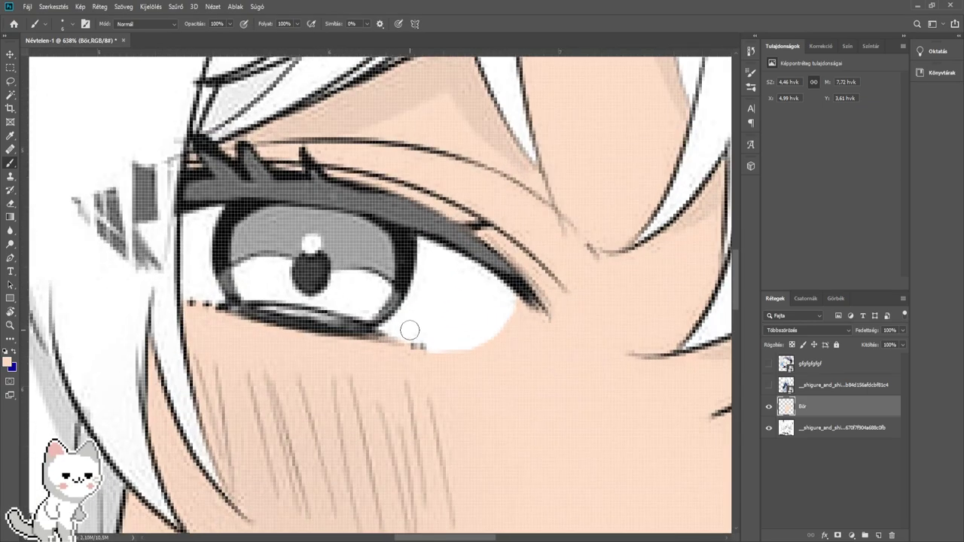
drag(409, 334, 368, 356)
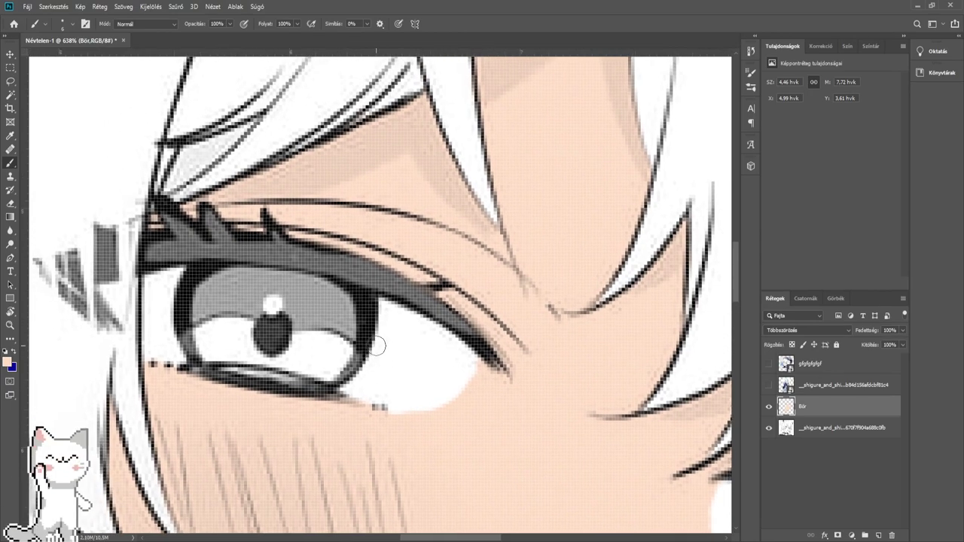
drag(348, 281, 387, 323)
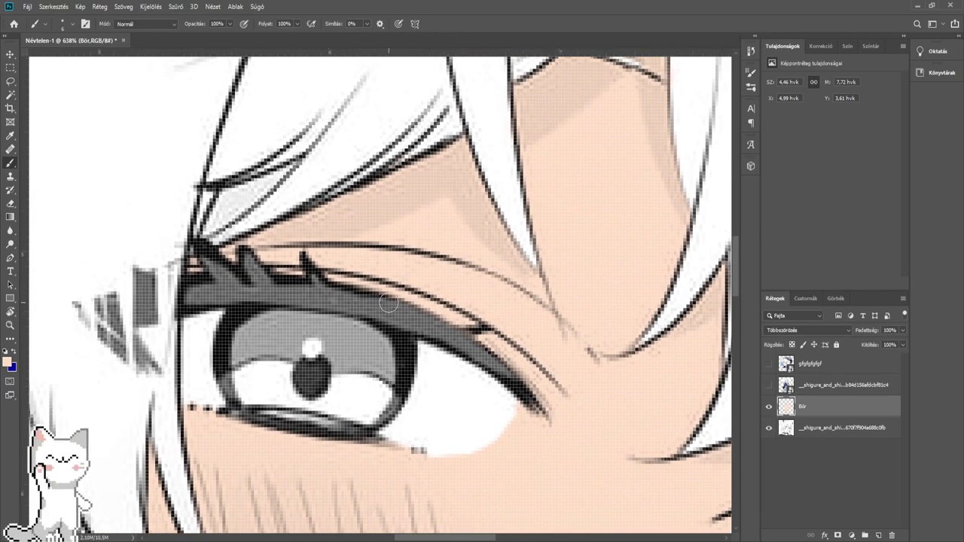
click(12, 232)
drag(356, 380, 271, 320)
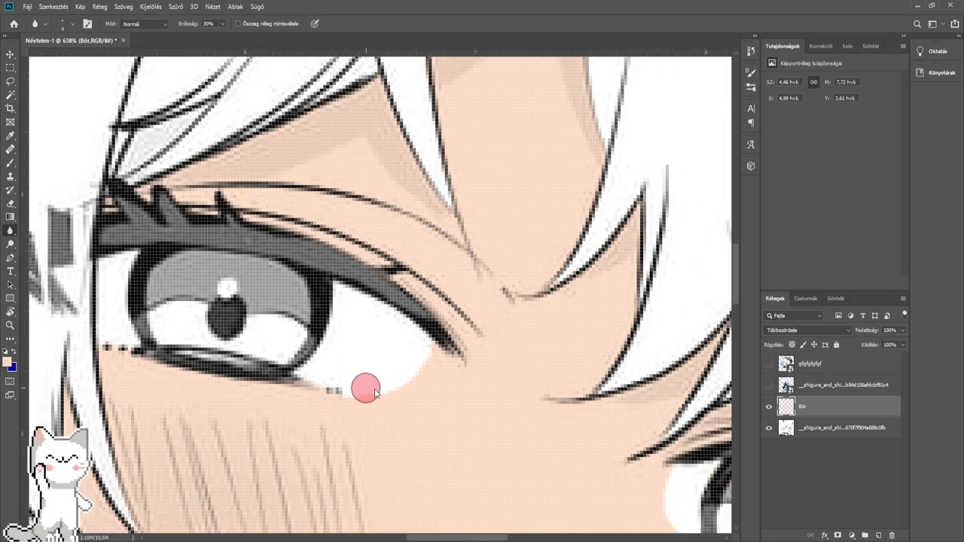
drag(487, 374, 137, 227)
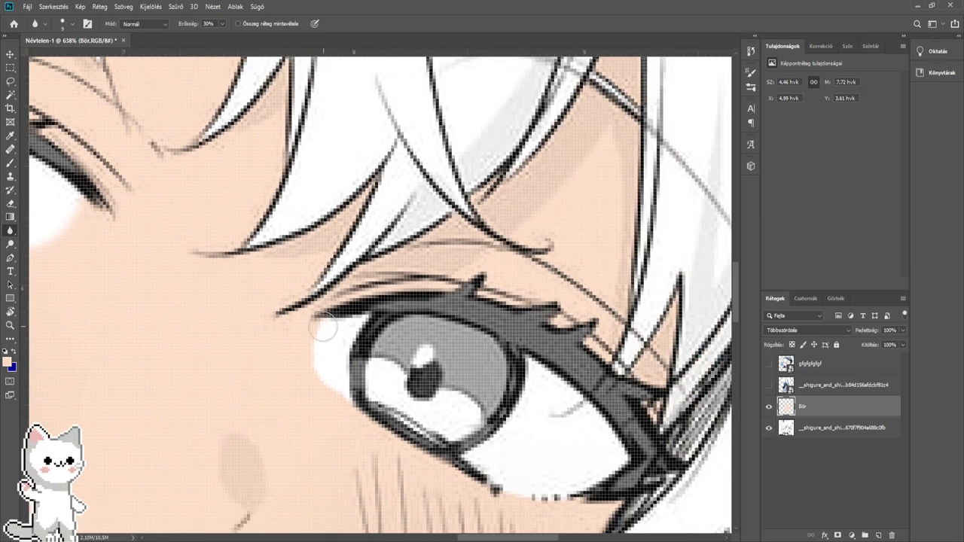
mouse_move(405, 439)
mouse_down()
mouse_move(296, 346)
mouse_move(601, 378)
mouse_up()
scroll(437, 366, down, 1)
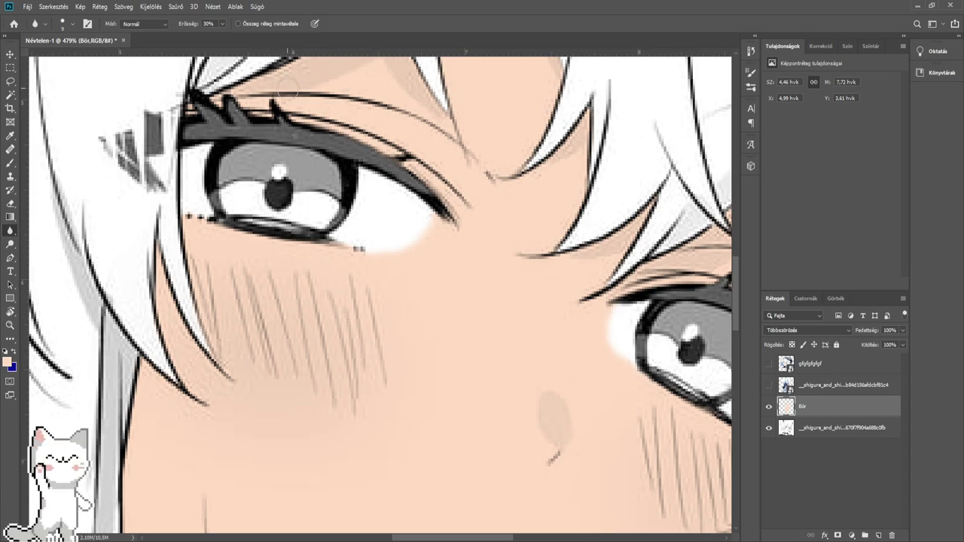
scroll(400, 235, down, 5)
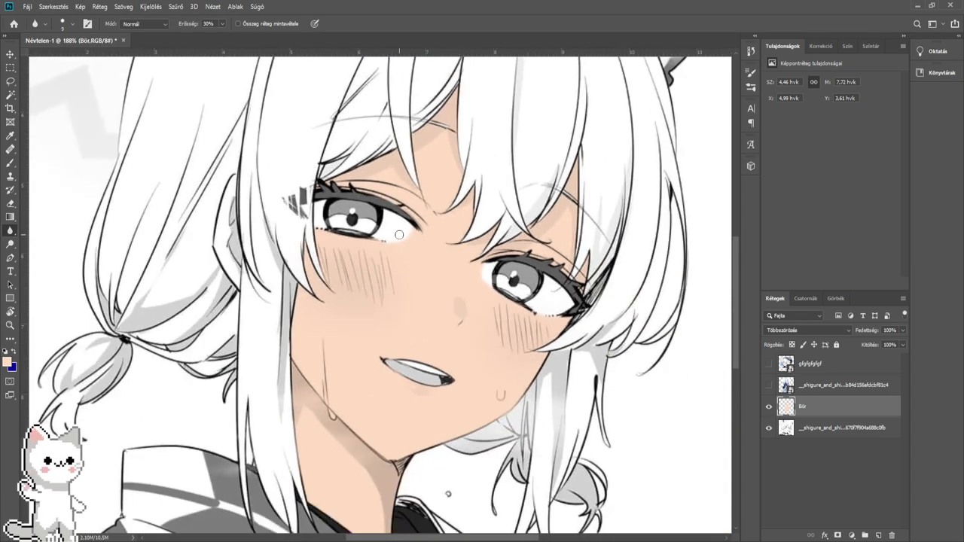
mouse_move(500, 257)
mouse_down()
mouse_move(342, 226)
mouse_move(398, 251)
mouse_move(428, 301)
mouse_move(454, 304)
mouse_up()
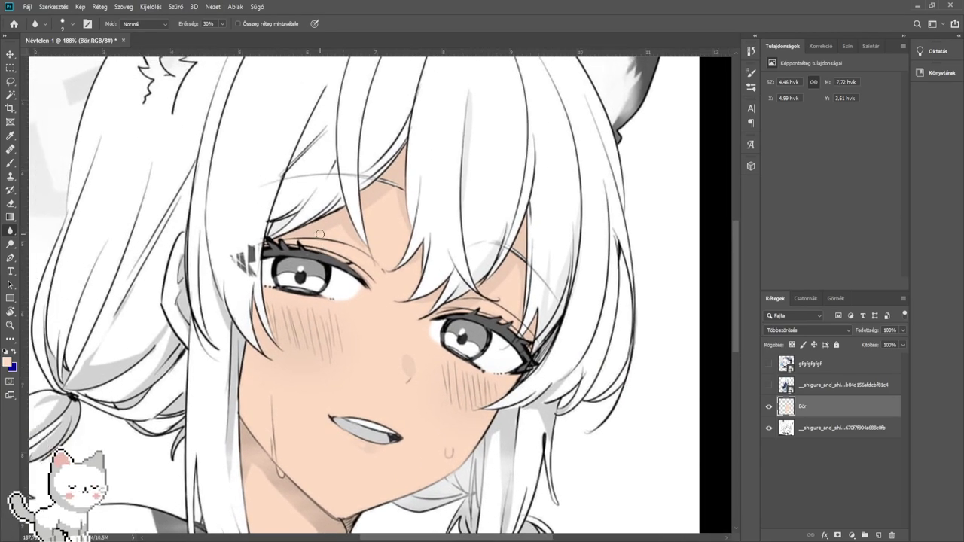
scroll(316, 235, up, 2)
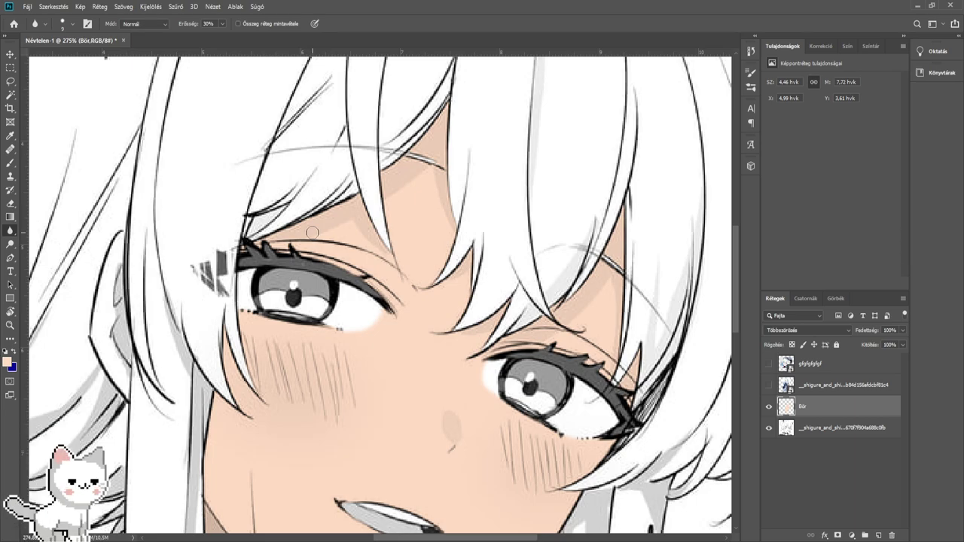
mouse_move(394, 339)
mouse_down()
mouse_move(366, 308)
mouse_move(523, 286)
mouse_up()
- Fill the lower and middle part of the human ear beside the side hair with peach, using an enlarged brush
click(5, 166)
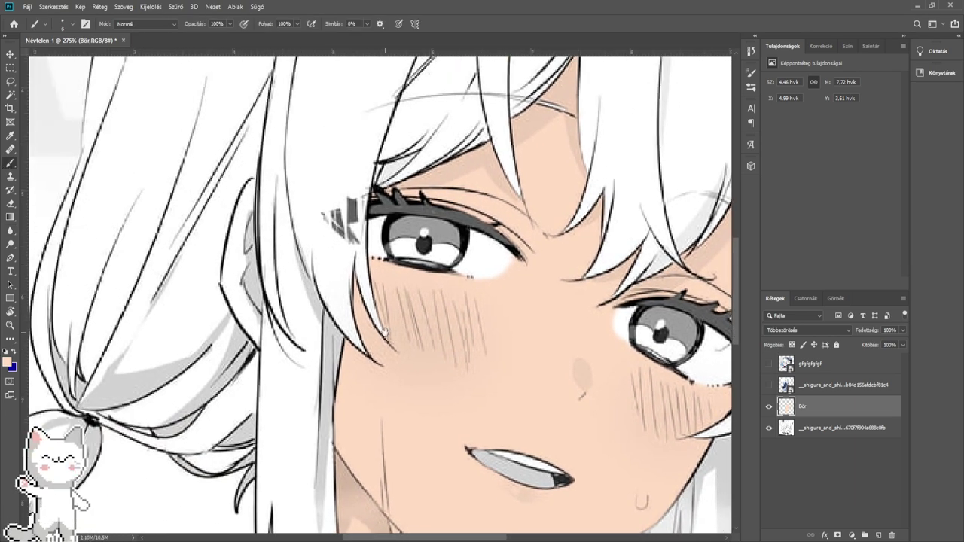
mouse_move(495, 380)
mouse_down()
mouse_move(248, 259)
mouse_move(479, 333)
mouse_move(505, 329)
mouse_up()
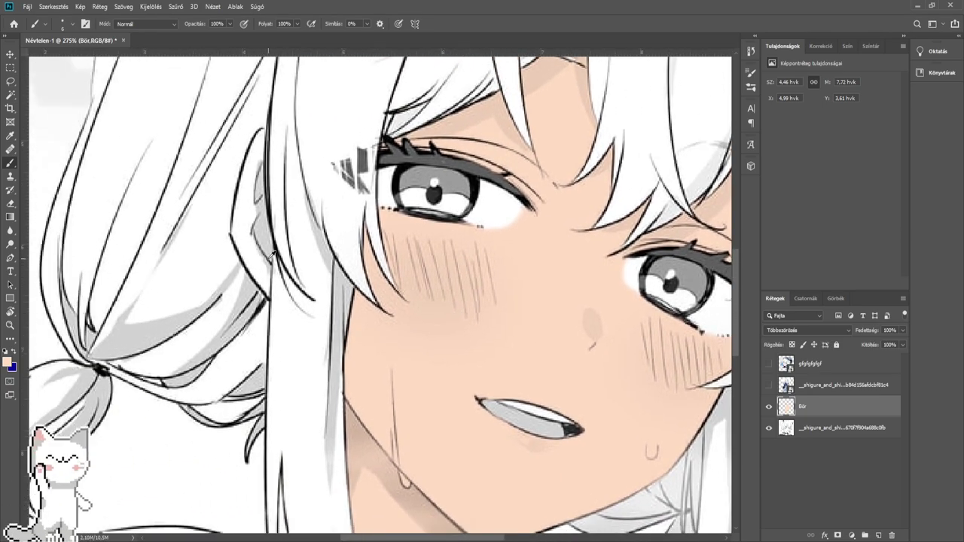
scroll(268, 259, up, 10)
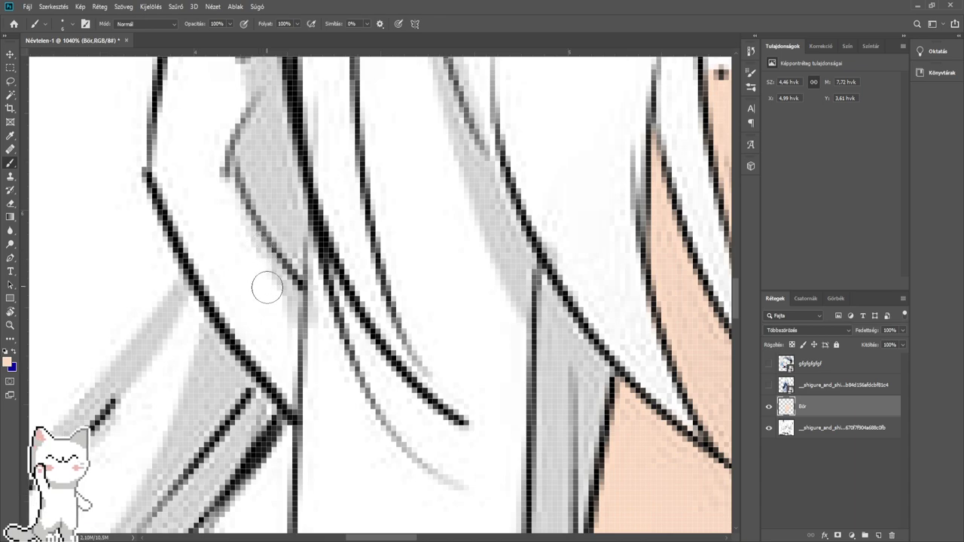
mouse_move(229, 298)
mouse_down()
mouse_move(331, 314)
mouse_move(321, 262)
mouse_up()
key(bracketright)
key(bracketright)
key(bracketright)
key(bracketright)
mouse_move(343, 302)
mouse_down()
mouse_move(351, 340)
mouse_move(279, 189)
mouse_move(296, 116)
mouse_move(370, 358)
mouse_move(383, 230)
mouse_move(358, 151)
mouse_up()
drag(357, 153, 375, 322)
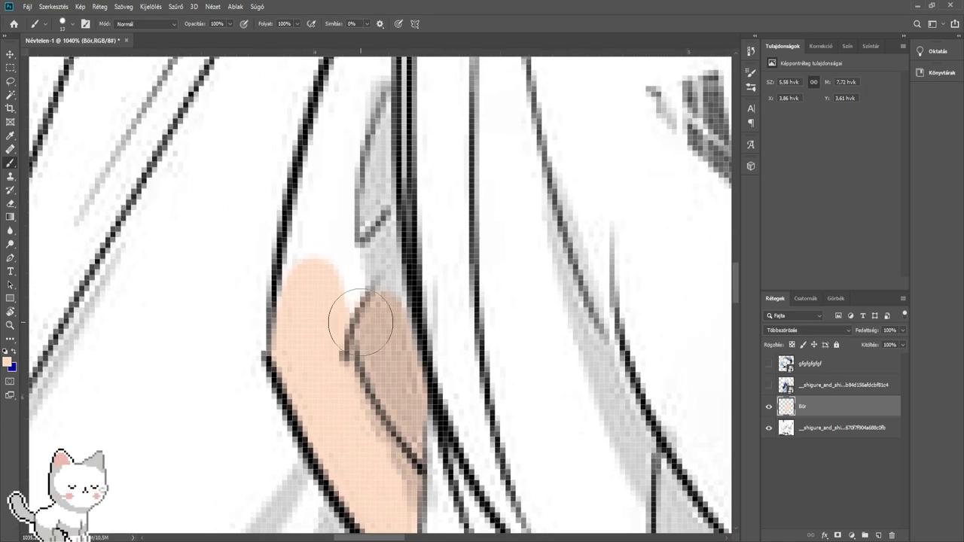
- Extend the peach over the ear's upper part to its rounded tip, using a smaller brush for the edges
mouse_move(378, 360)
mouse_down()
mouse_move(381, 310)
mouse_move(356, 256)
mouse_move(361, 162)
mouse_move(311, 305)
mouse_move(323, 161)
mouse_move(317, 360)
mouse_move(329, 269)
mouse_move(340, 366)
mouse_move(351, 218)
mouse_move(365, 192)
mouse_up()
scroll(320, 358, up, 1)
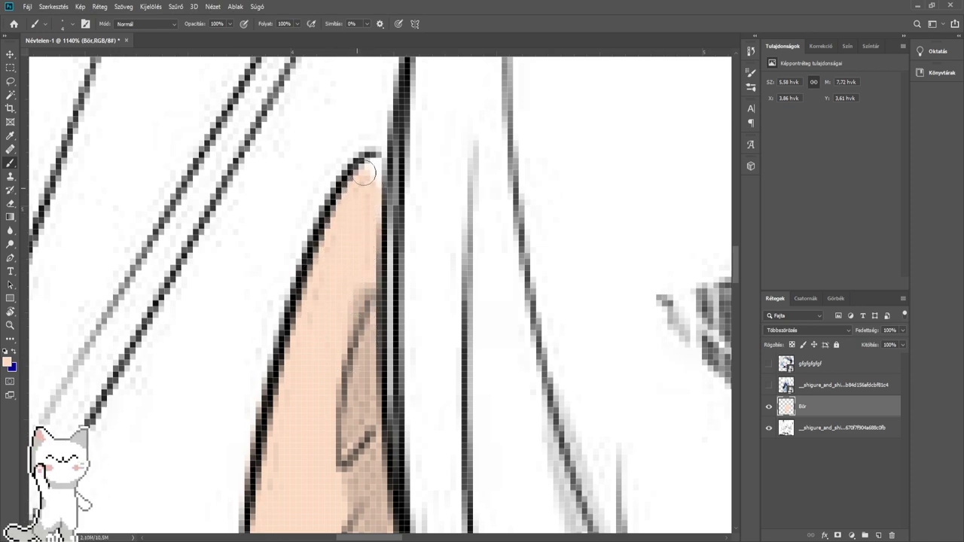
scroll(373, 192, down, 5)
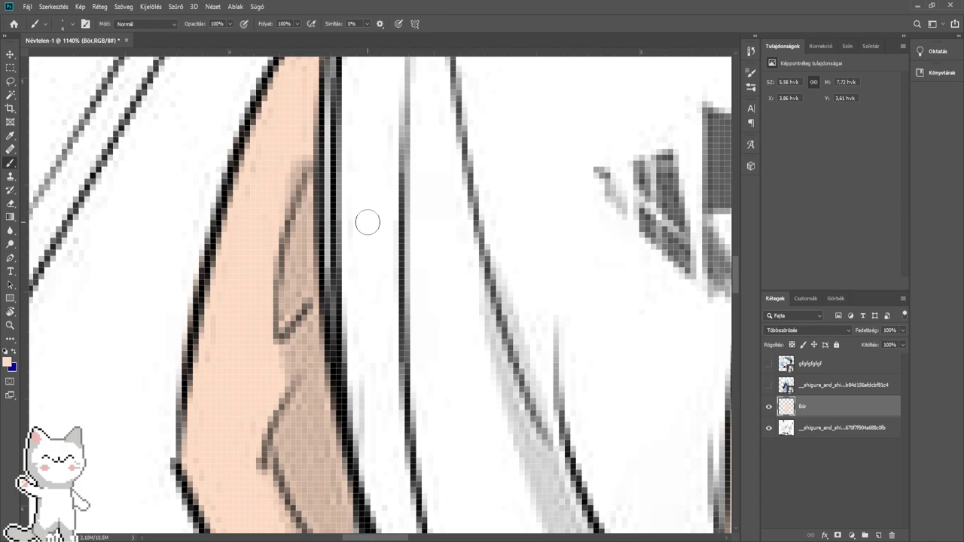
- Fill the ear's pointed lower end with peach up to its outlines
scroll(353, 350, up, 5)
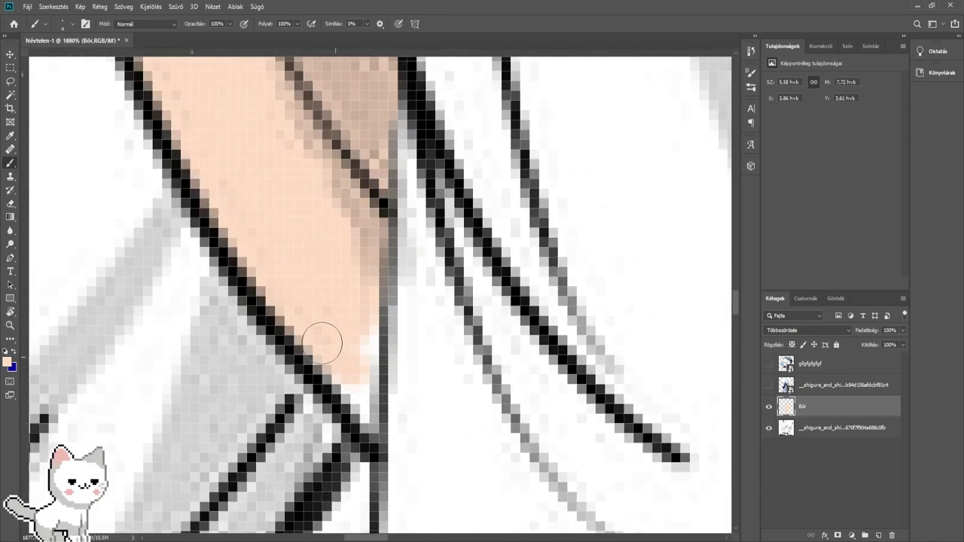
mouse_move(322, 343)
mouse_down()
mouse_move(367, 418)
mouse_move(369, 290)
mouse_up()
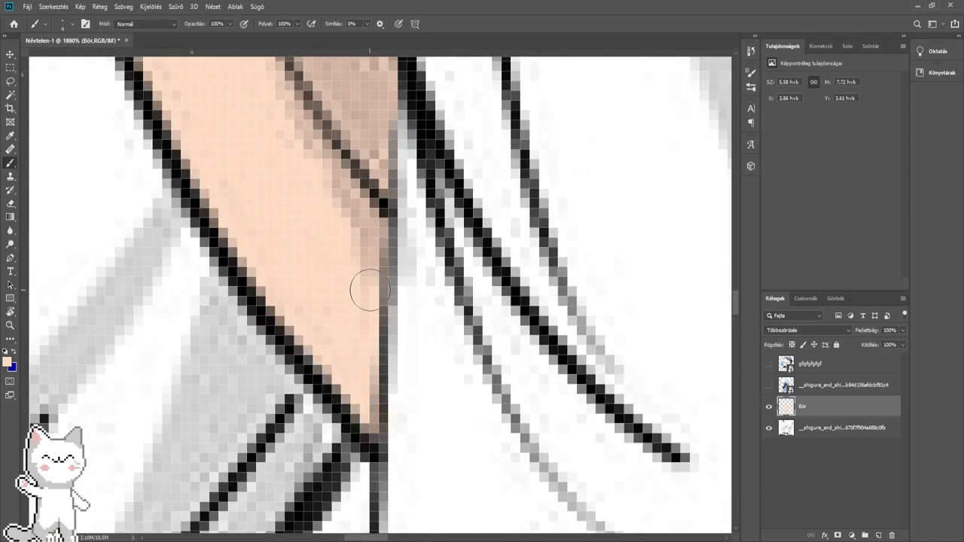
scroll(360, 309, down, 8)
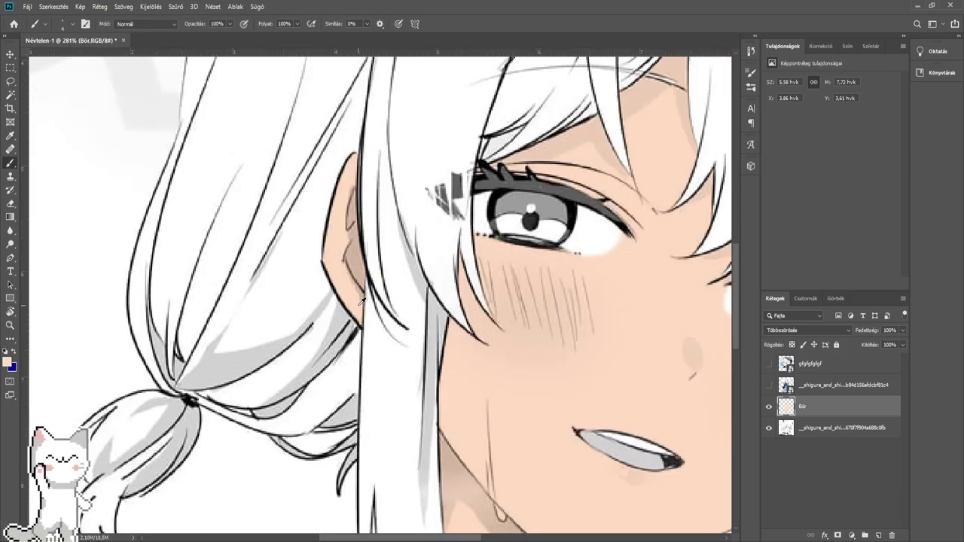
drag(594, 355, 327, 307)
scroll(318, 257, down, 2)
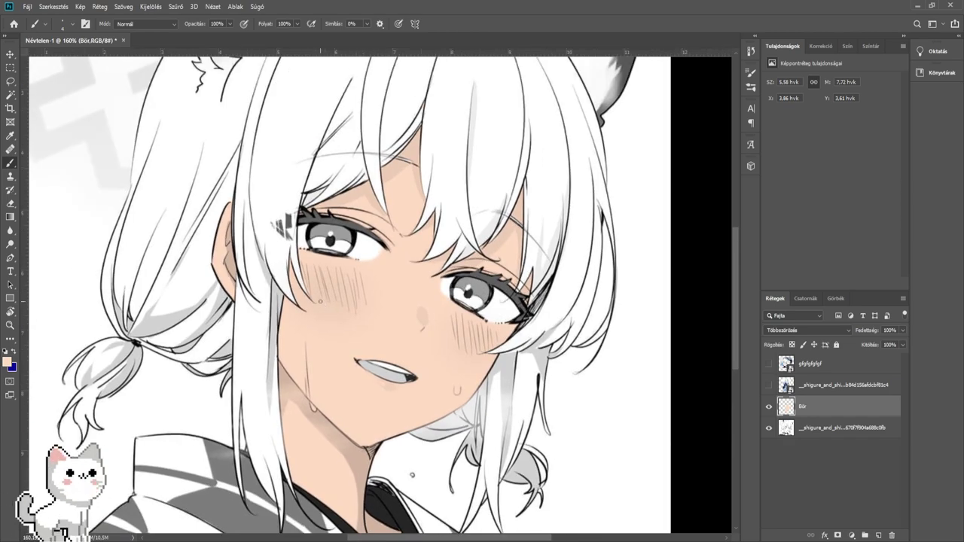
scroll(312, 293, down, 2)
mouse_move(312, 294)
mouse_down()
mouse_move(339, 330)
mouse_move(331, 224)
mouse_move(335, 265)
mouse_move(314, 288)
mouse_up()
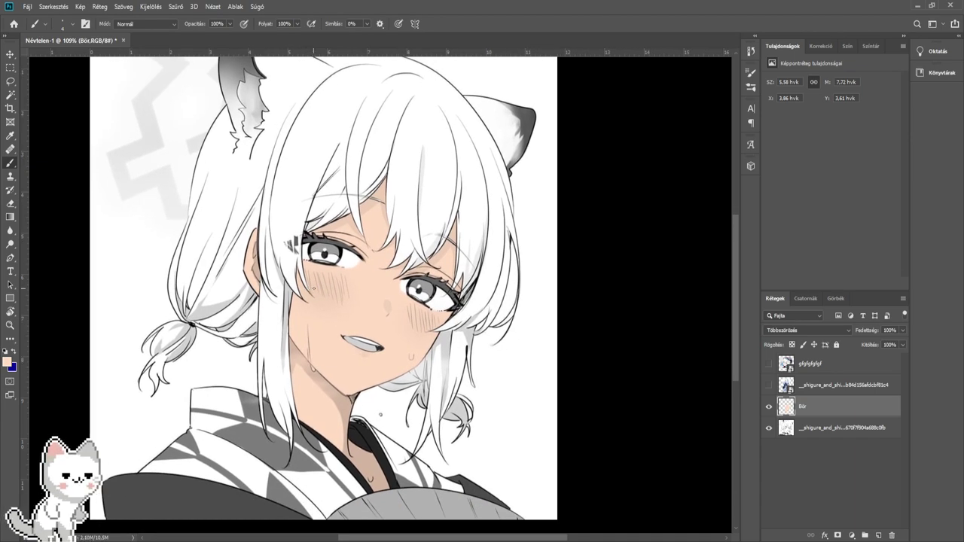
- Create a layer named Haj above the skin layer and check the hair colours in both reference images
click(877, 535)
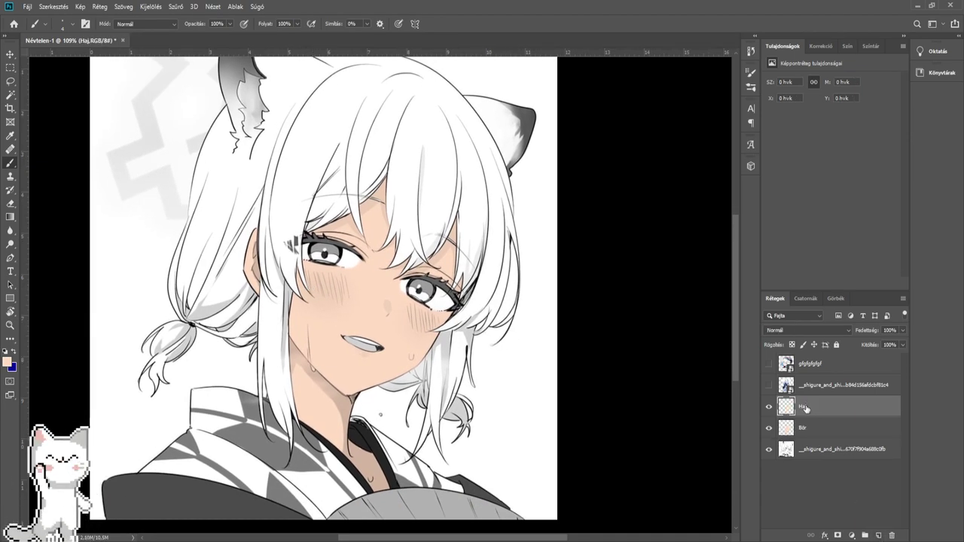
click(768, 385)
scroll(462, 280, up, 4)
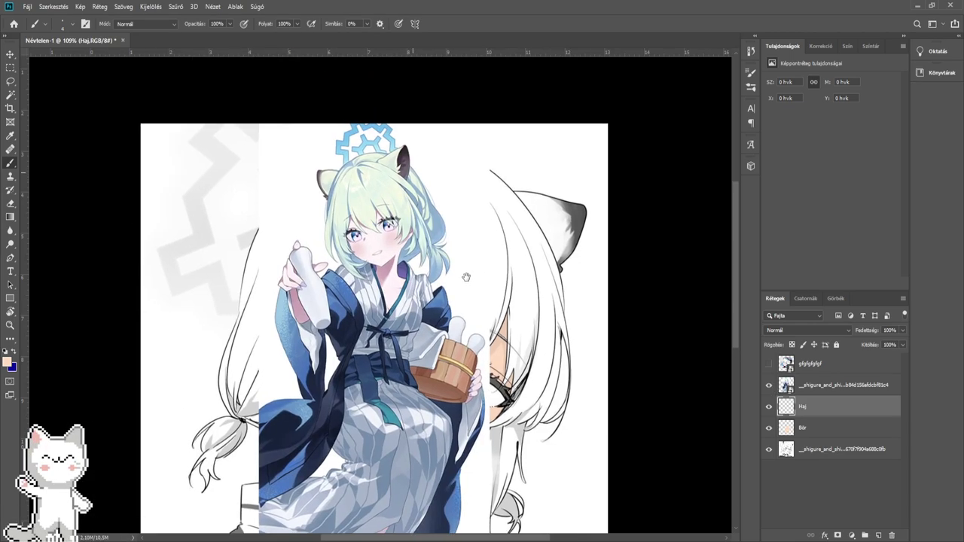
scroll(462, 279, down, 3)
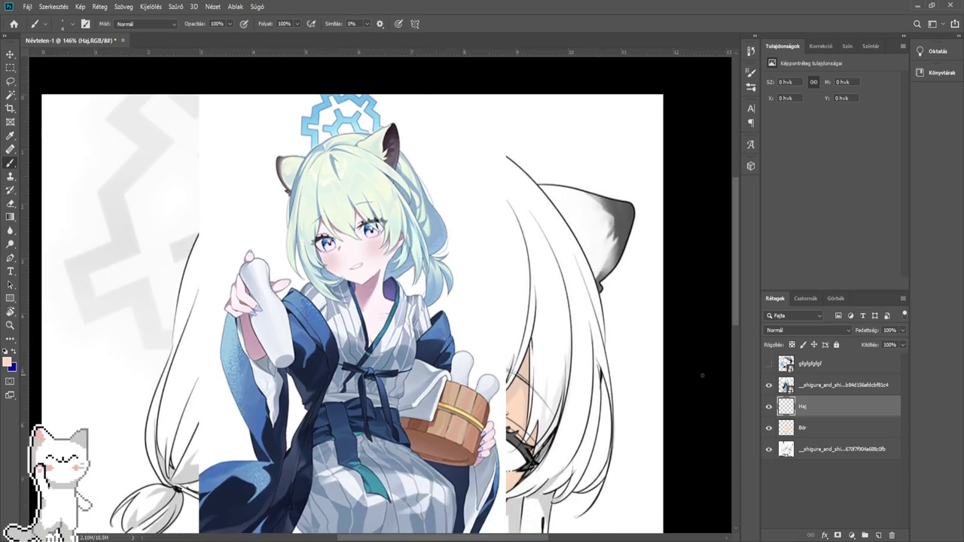
click(769, 385)
click(769, 364)
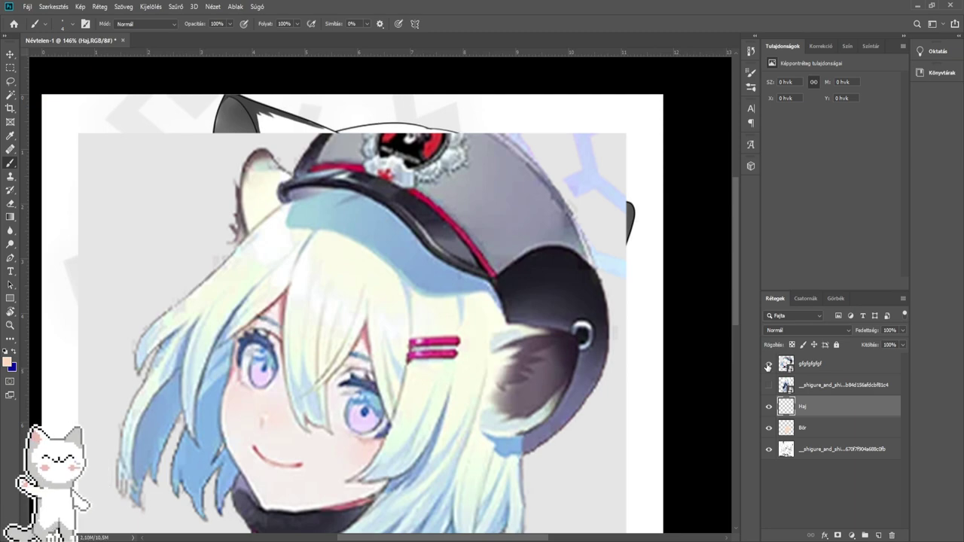
click(769, 364)
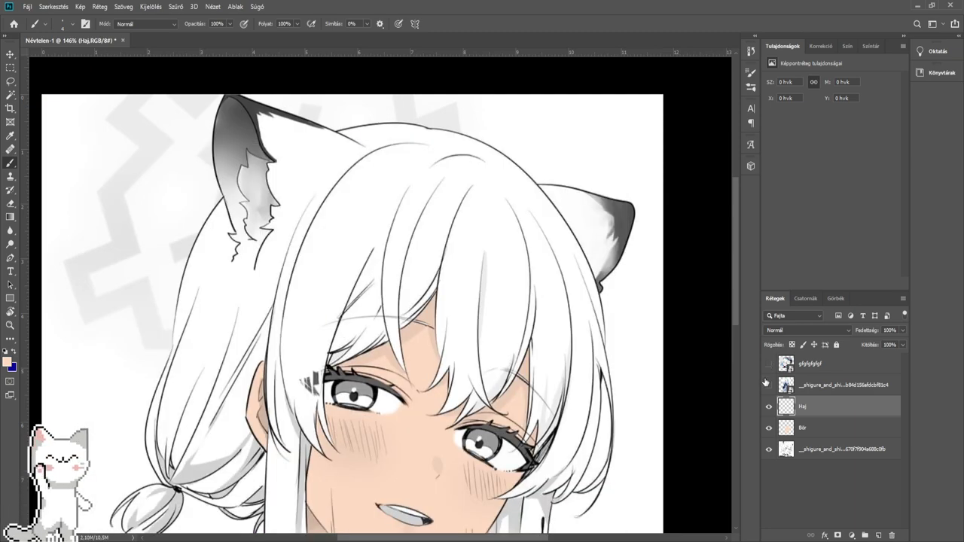
- Sample a pale mint hair colour from the full-body kimono reference, showing that layer only while sampling
click(769, 384)
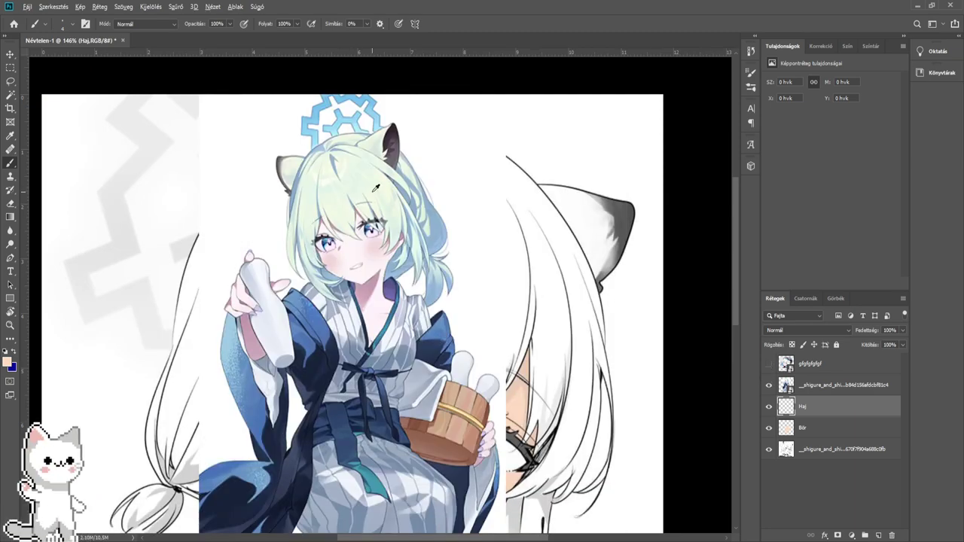
alt+click(376, 168)
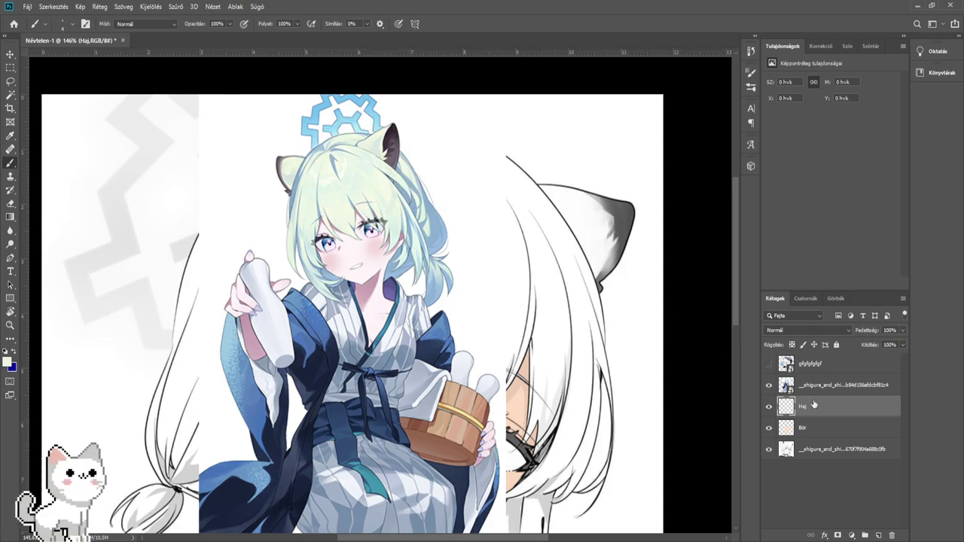
click(769, 384)
- Paint pale mint over the hair at the crown with a 124 px brush and set the Haj layer to Multiply (Többszörözés)
scroll(399, 225, up, 3)
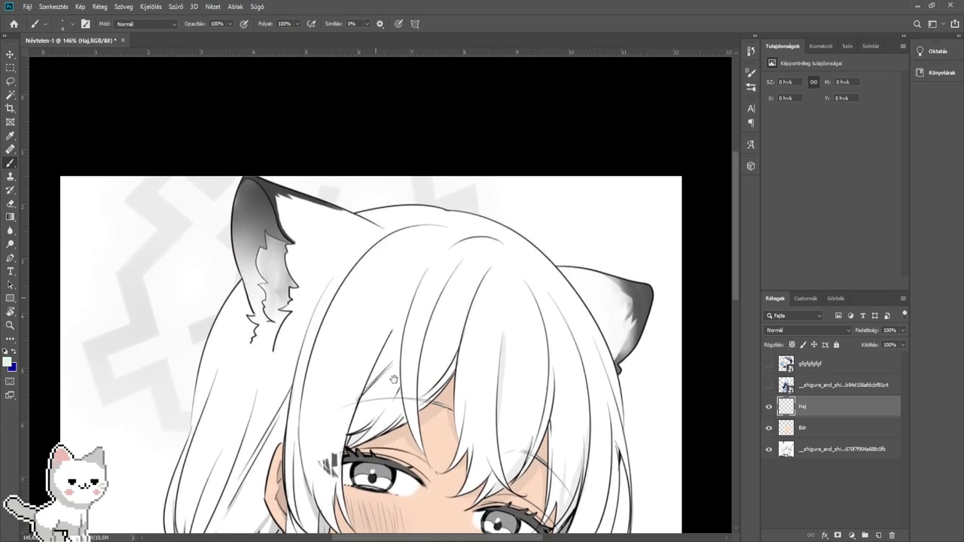
drag(376, 275, 320, 305)
mouse_move(447, 272)
mouse_down()
mouse_move(299, 313)
mouse_move(326, 297)
mouse_move(368, 302)
mouse_move(325, 327)
mouse_move(389, 252)
mouse_up()
scroll(773, 330, down, 3)
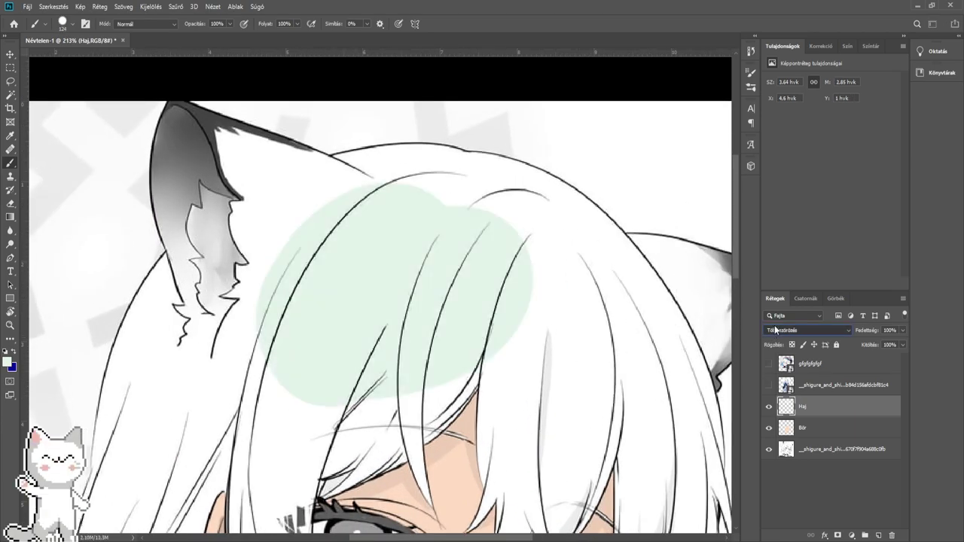
- Paint pale mint across the crown from the large ear's base to the smaller ear, up to the head outline
mouse_move(490, 246)
mouse_down()
mouse_move(459, 227)
mouse_move(370, 242)
mouse_move(382, 229)
mouse_move(297, 263)
mouse_move(240, 296)
mouse_move(220, 323)
mouse_move(251, 254)
mouse_move(229, 187)
mouse_move(256, 207)
mouse_up()
scroll(335, 241, up, 4)
drag(346, 234, 319, 229)
mouse_move(294, 191)
mouse_down()
mouse_move(263, 187)
mouse_move(323, 206)
mouse_move(369, 201)
mouse_up()
drag(383, 201, 350, 200)
scroll(383, 201, up, 4)
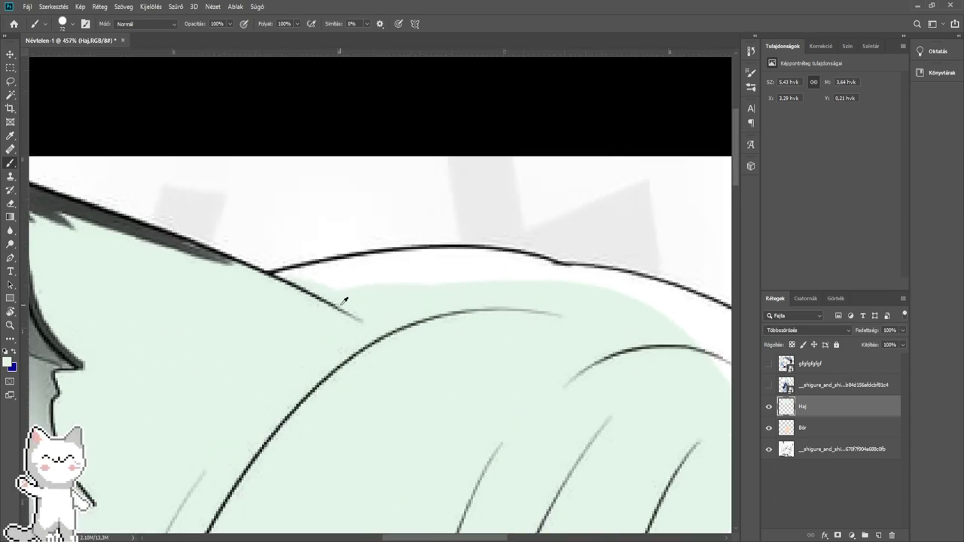
mouse_move(288, 337)
mouse_down()
mouse_move(301, 306)
mouse_move(366, 325)
mouse_move(445, 309)
mouse_move(527, 312)
mouse_move(570, 323)
mouse_move(305, 311)
mouse_move(314, 301)
mouse_move(409, 312)
mouse_move(572, 381)
mouse_move(387, 245)
mouse_move(426, 265)
mouse_move(508, 360)
mouse_move(652, 384)
mouse_up()
mouse_move(635, 378)
mouse_down()
mouse_move(490, 316)
mouse_move(434, 250)
mouse_up()
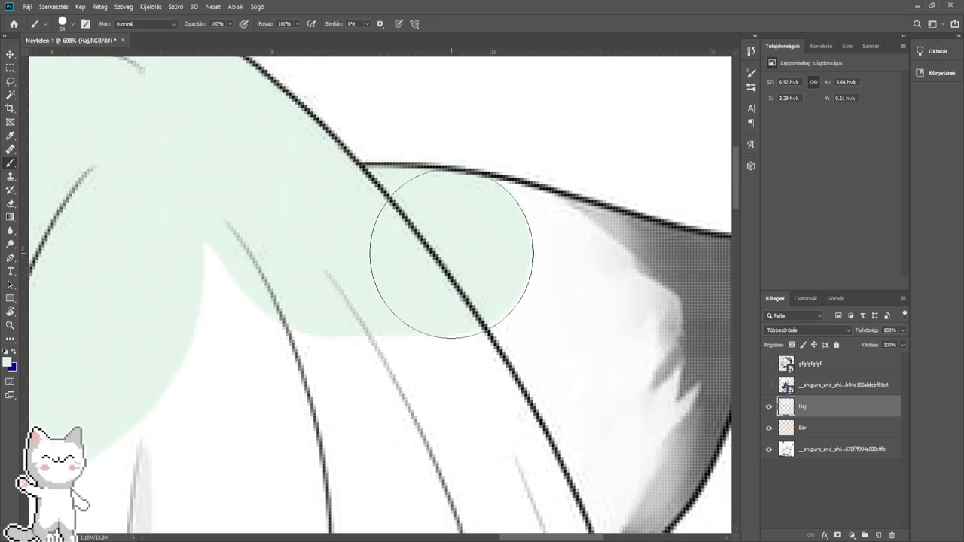
- Cover the light fur of the smaller ear and the adjoining hair with pale mint using a 63 px brush
scroll(452, 253, down, 4)
mouse_move(413, 291)
mouse_down()
mouse_move(437, 302)
mouse_move(476, 286)
mouse_move(464, 252)
mouse_move(517, 273)
mouse_move(463, 258)
mouse_move(573, 324)
mouse_move(542, 396)
mouse_move(394, 359)
mouse_move(262, 280)
mouse_up()
mouse_move(271, 342)
mouse_down()
mouse_move(269, 311)
mouse_move(322, 143)
mouse_up()
mouse_move(321, 169)
mouse_down()
mouse_move(313, 195)
mouse_move(215, 216)
mouse_move(316, 279)
mouse_move(426, 290)
mouse_up()
drag(501, 209, 313, 376)
- Check the ear colours in the full-body kimono reference, then tint the smaller ear's dark tip with mint using a 22 px brush
scroll(312, 377, down, 6)
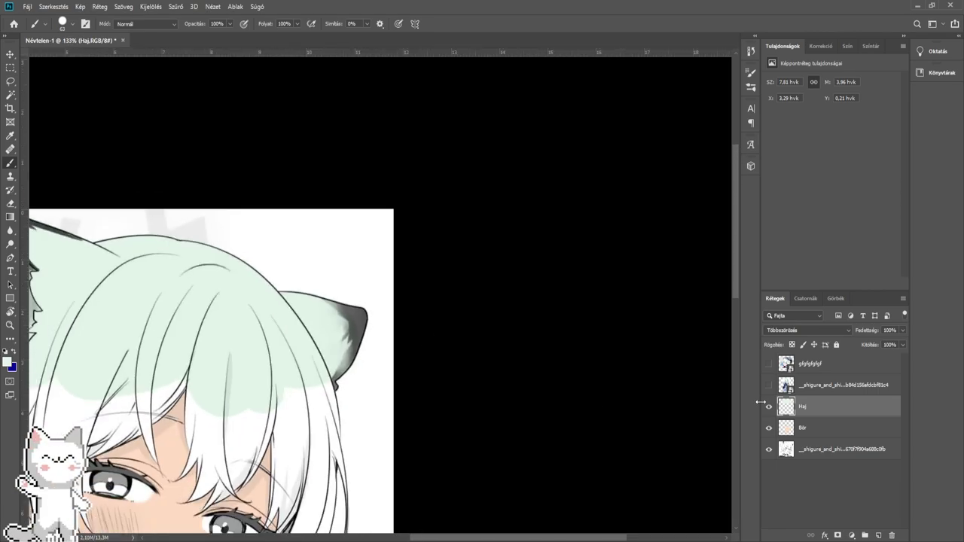
click(768, 384)
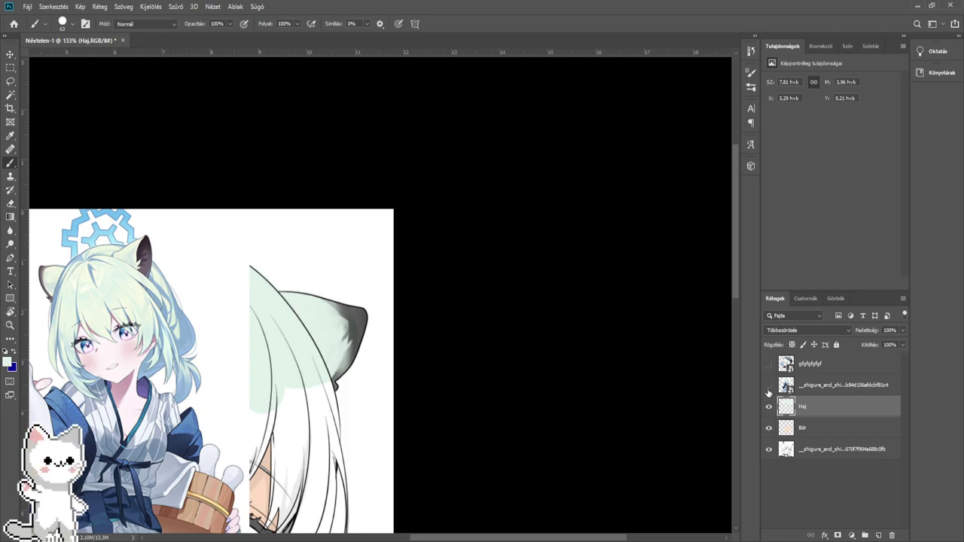
click(768, 385)
scroll(429, 329, up, 7)
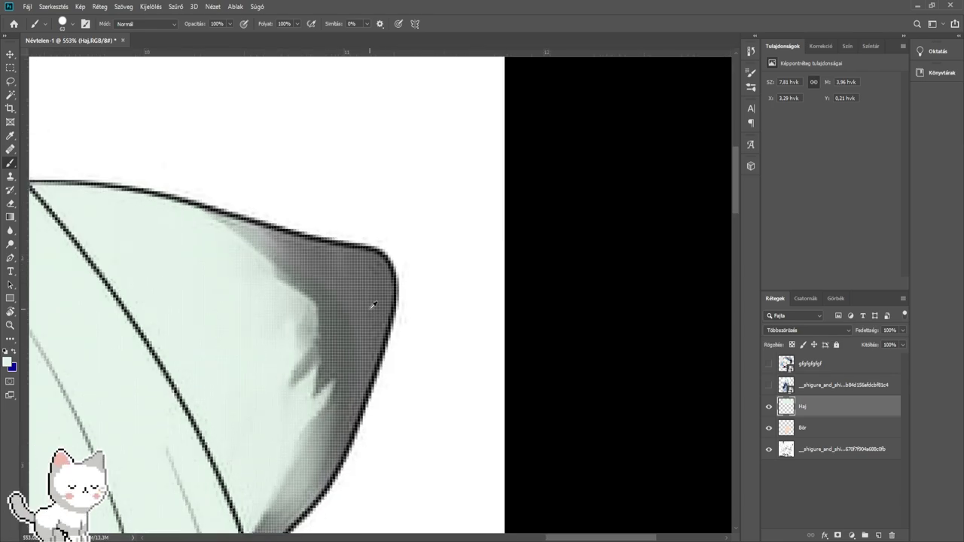
scroll(370, 308, up, 1)
mouse_move(369, 307)
mouse_down()
mouse_move(322, 304)
mouse_move(320, 317)
mouse_move(329, 292)
mouse_up()
drag(344, 290, 352, 284)
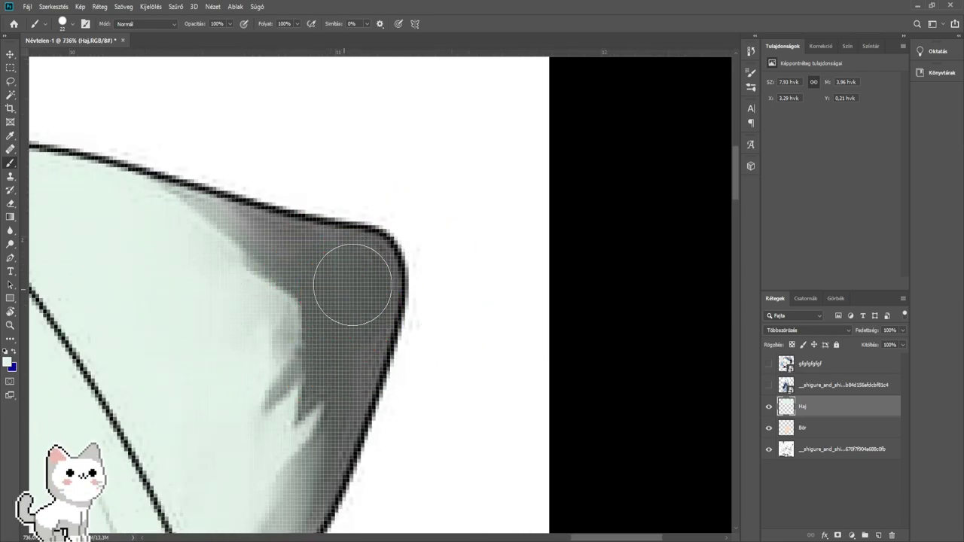
drag(253, 252, 168, 229)
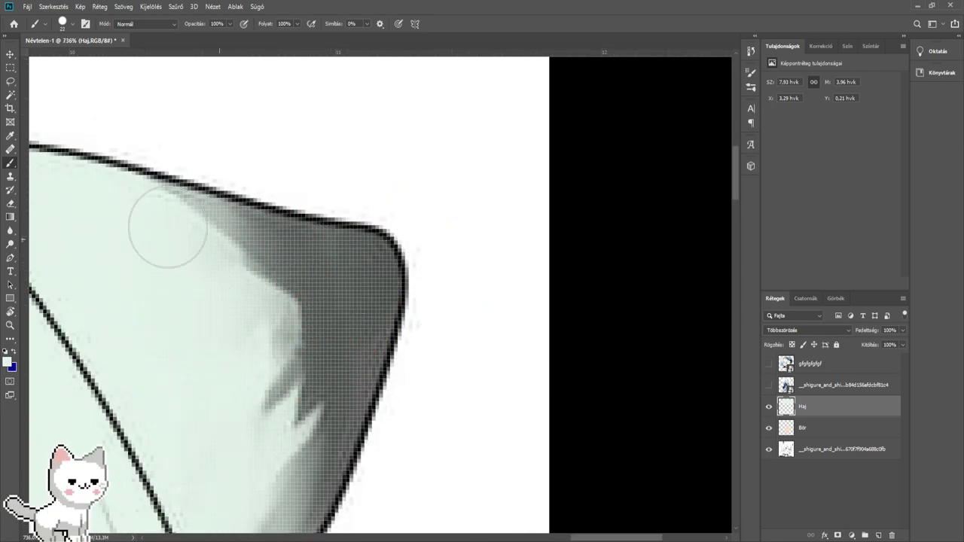
drag(276, 300, 325, 217)
- Extend the mint along the smaller ear's dark lower edge and into its bottom corner with brushes down to 13 px
drag(292, 434, 338, 308)
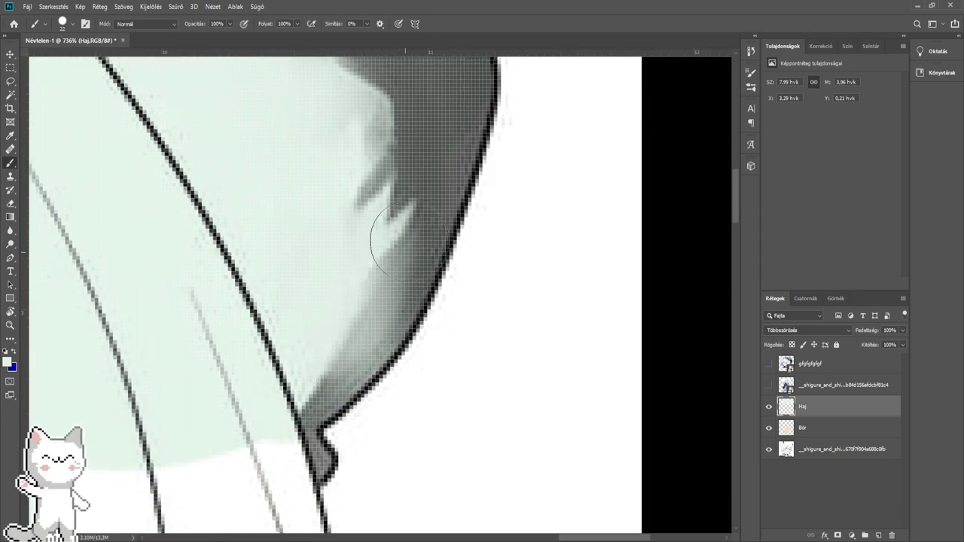
drag(370, 245, 452, 183)
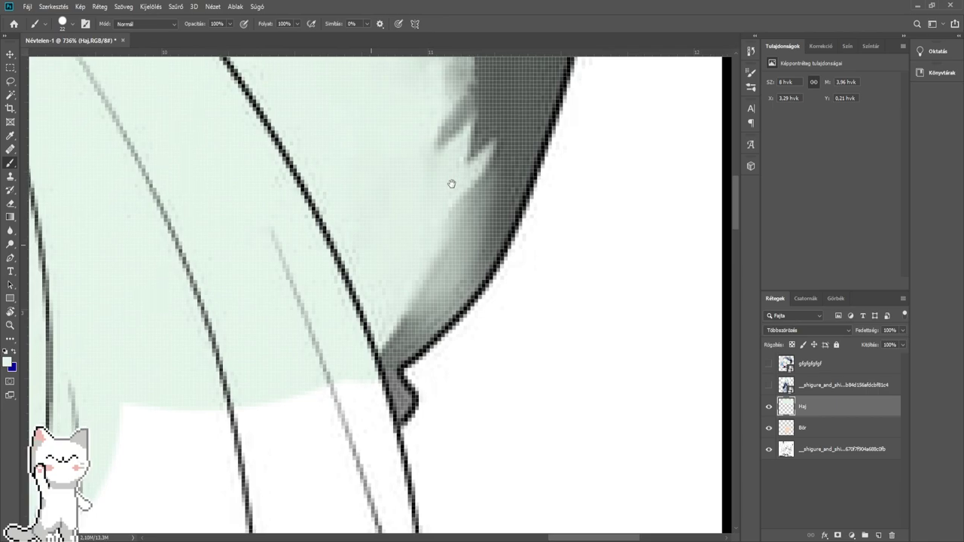
scroll(368, 380, up, 3)
drag(368, 381, 361, 376)
drag(385, 320, 374, 399)
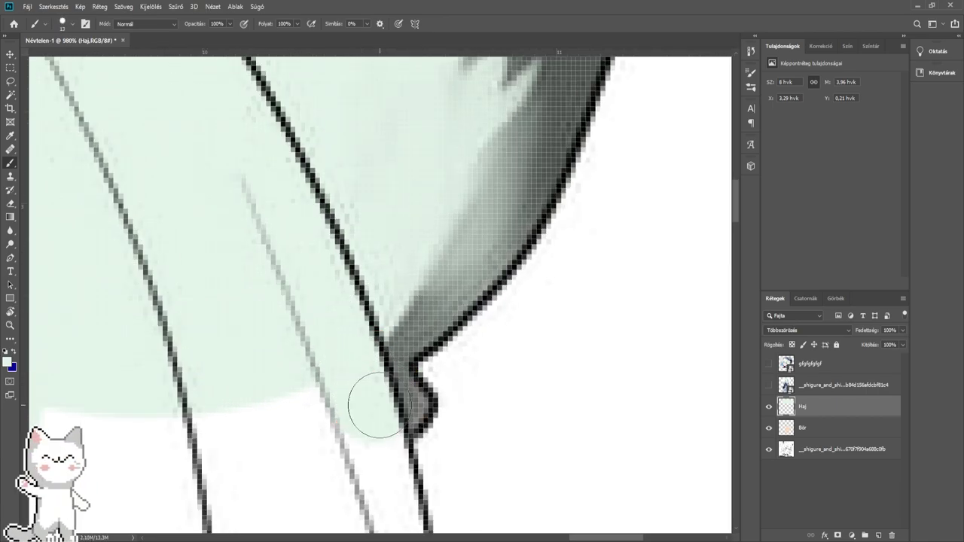
- Paint mint over the hair strands below the smaller ear and along the adjoining fringe with a 35 px brush
scroll(327, 418, down, 3)
drag(238, 426, 256, 428)
drag(260, 435, 320, 225)
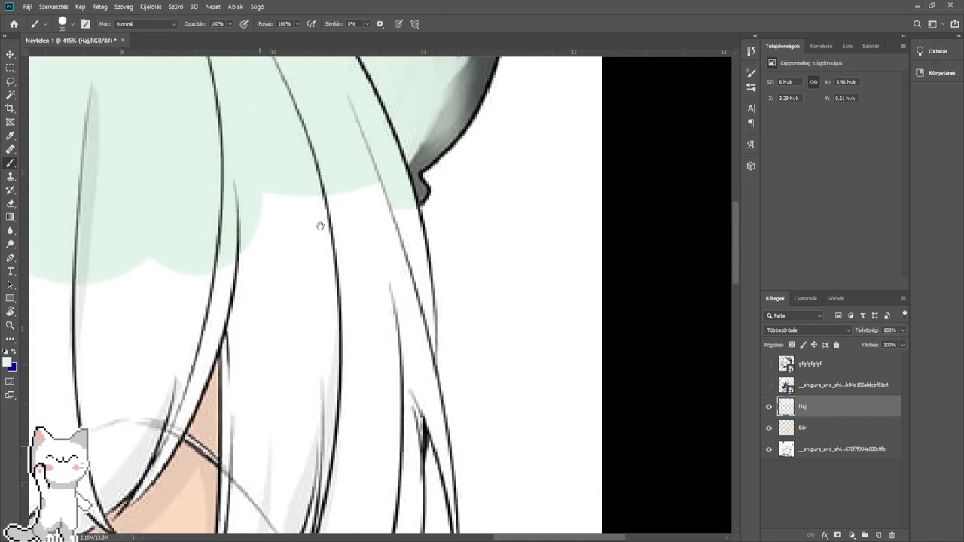
drag(258, 264, 295, 263)
mouse_move(274, 259)
mouse_down()
mouse_move(295, 346)
mouse_move(290, 401)
mouse_move(323, 430)
mouse_move(390, 360)
mouse_move(370, 318)
mouse_move(384, 241)
mouse_move(349, 199)
mouse_move(344, 140)
mouse_move(369, 121)
mouse_up()
scroll(290, 402, up, 1)
drag(168, 200, 413, 245)
- Fill the fringe strands bordering the peach forehead with mint up to their dark outlines
mouse_move(366, 217)
mouse_down()
mouse_move(393, 256)
mouse_move(436, 287)
mouse_move(376, 318)
mouse_move(357, 344)
mouse_move(260, 318)
mouse_move(364, 305)
mouse_move(319, 316)
mouse_move(293, 390)
mouse_move(276, 394)
mouse_move(258, 298)
mouse_move(264, 154)
mouse_up()
scroll(297, 390, up, 2)
drag(270, 101, 389, 273)
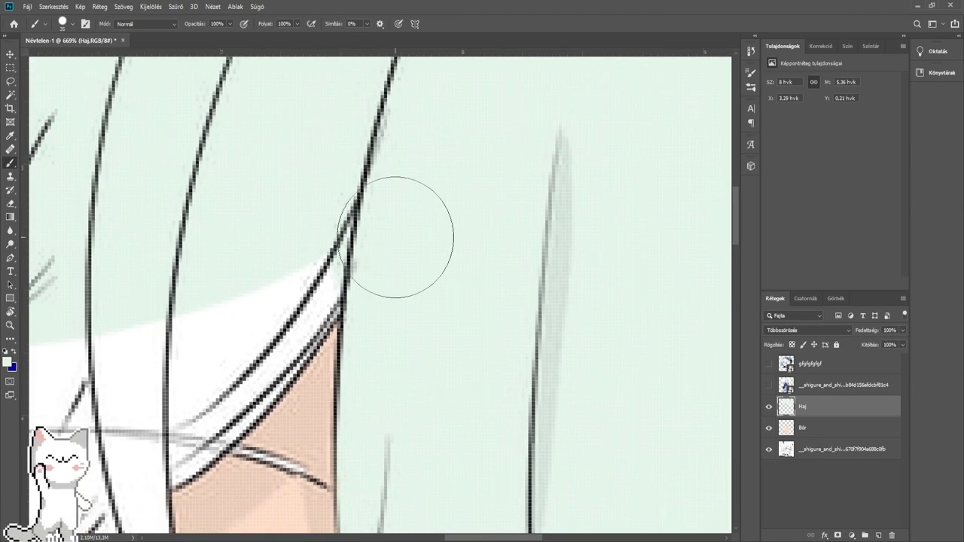
mouse_move(400, 237)
mouse_down()
mouse_move(361, 238)
mouse_move(305, 265)
mouse_move(257, 316)
mouse_move(281, 324)
mouse_up()
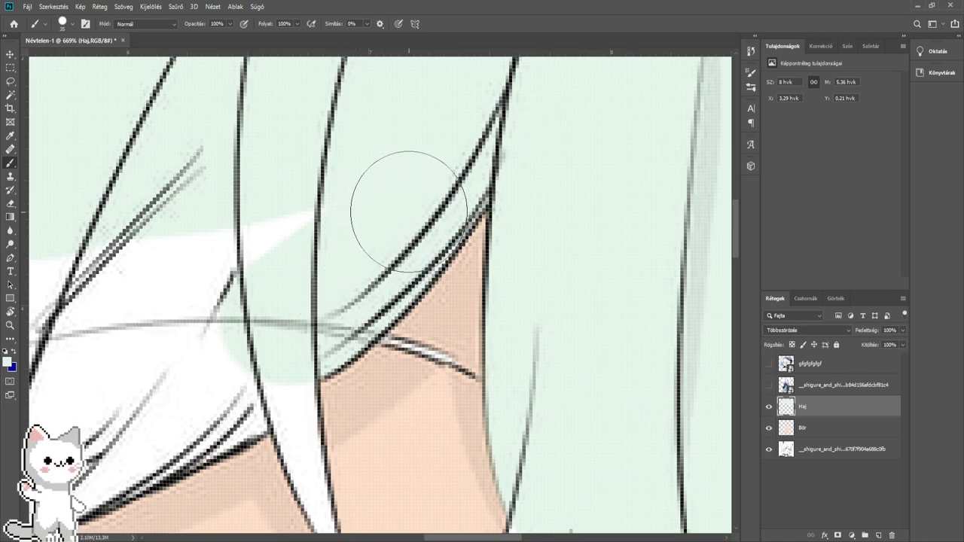
- Paint mint over the fringe above the eye and the hair beside it, enlarging the brush to 71 px
drag(224, 164, 406, 194)
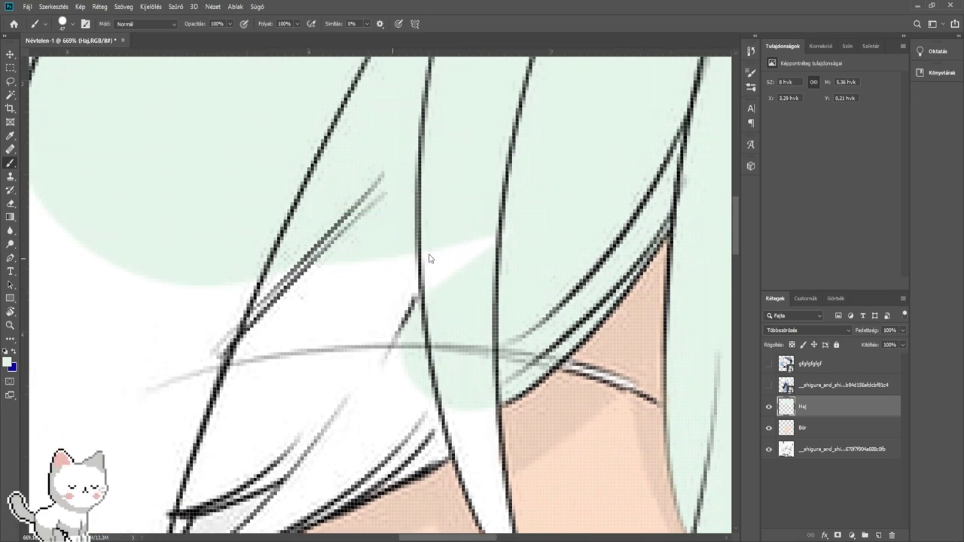
mouse_move(497, 232)
mouse_down()
mouse_move(390, 350)
mouse_move(331, 389)
mouse_move(415, 359)
mouse_move(240, 327)
mouse_move(330, 234)
mouse_up()
drag(286, 279, 511, 211)
scroll(511, 210, down, 5)
mouse_move(443, 271)
mouse_down()
mouse_move(421, 305)
mouse_move(407, 229)
mouse_move(417, 271)
mouse_move(398, 273)
mouse_move(377, 337)
mouse_move(356, 347)
mouse_move(325, 285)
mouse_move(317, 237)
mouse_move(311, 361)
mouse_up()
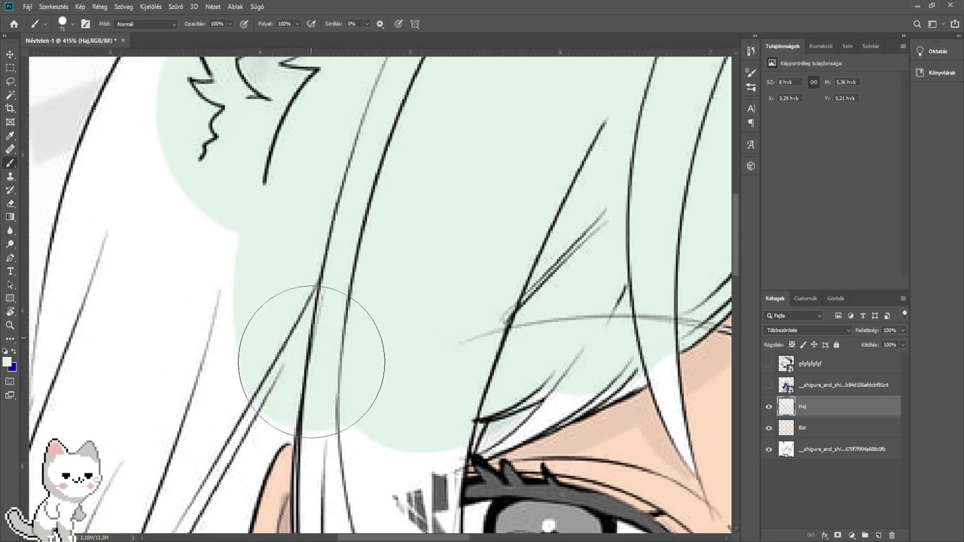
- Paint mint over the side strands above and beside the peach human ear, using brushes from 34 to 55 px
scroll(311, 362, up, 3)
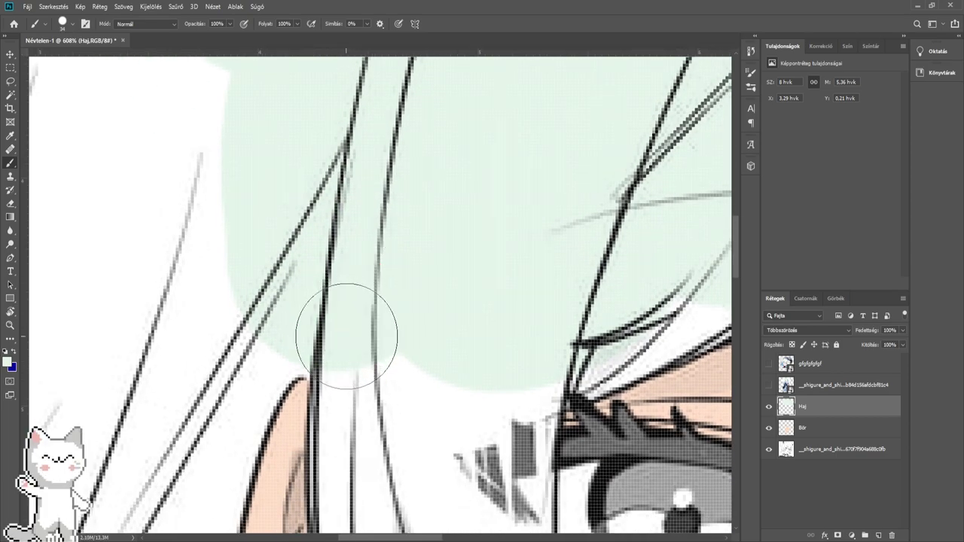
mouse_move(285, 326)
mouse_down()
mouse_move(241, 366)
mouse_move(220, 414)
mouse_up()
drag(177, 408, 230, 409)
scroll(187, 385, down, 4)
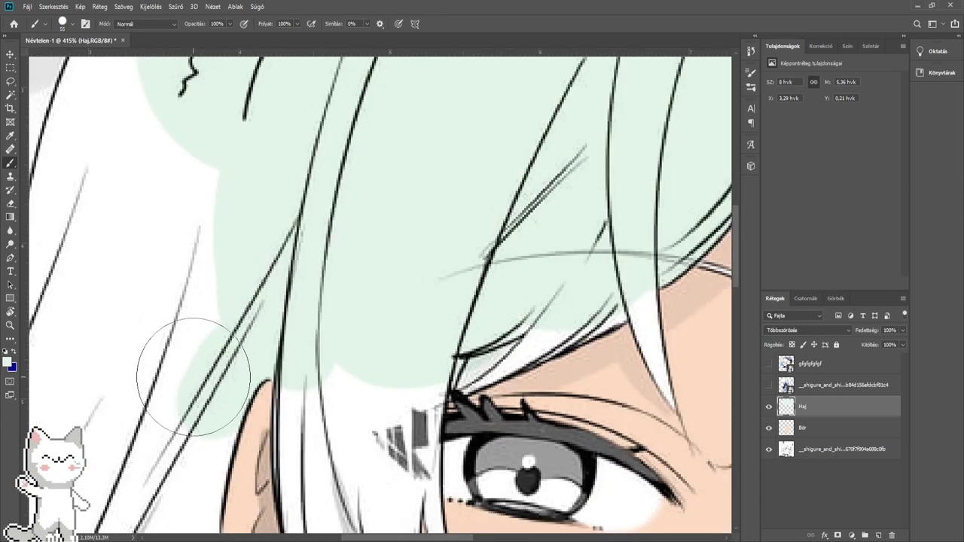
mouse_move(162, 354)
mouse_down()
mouse_move(292, 338)
mouse_move(250, 379)
mouse_move(354, 190)
mouse_move(249, 300)
mouse_move(218, 356)
mouse_move(245, 245)
mouse_up()
- Fill the outer side hair below the large ear with mint up to the hair outline using a 47 px brush
scroll(245, 244, up, 1)
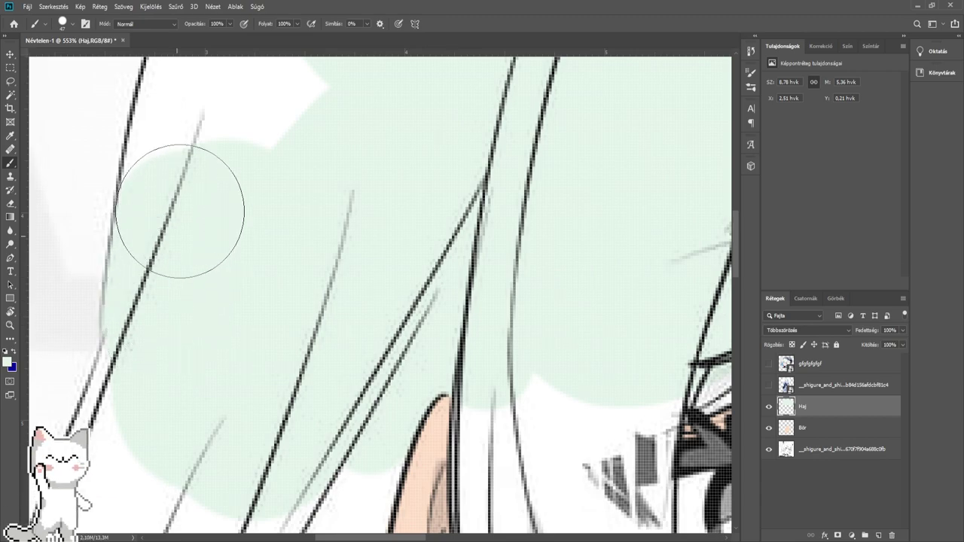
drag(193, 168, 245, 363)
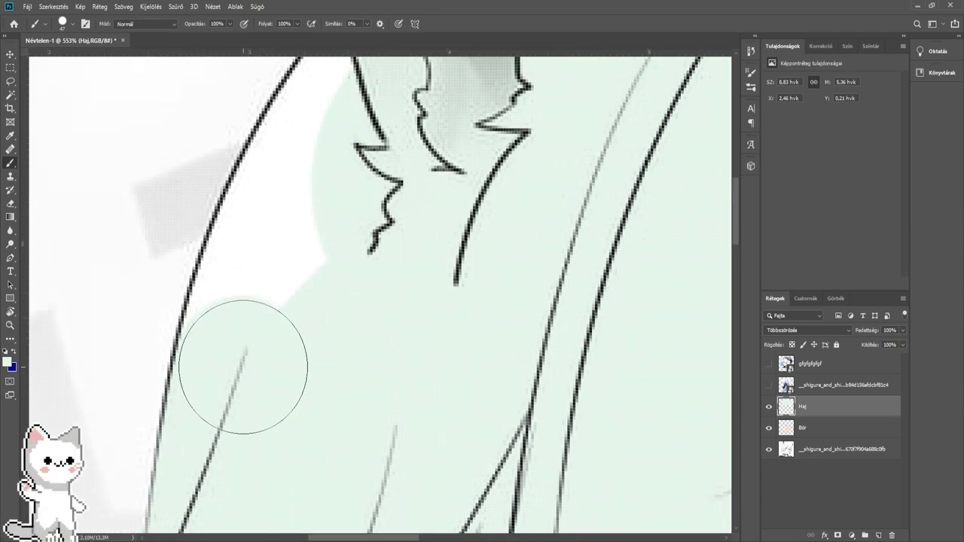
mouse_move(229, 406)
mouse_down()
mouse_move(258, 279)
mouse_move(332, 136)
mouse_up()
mouse_move(363, 134)
mouse_down()
mouse_move(359, 219)
mouse_move(331, 349)
mouse_move(298, 343)
mouse_move(353, 264)
mouse_up()
mouse_move(419, 198)
mouse_down()
mouse_move(404, 419)
mouse_move(438, 414)
mouse_move(363, 418)
mouse_move(373, 399)
mouse_move(354, 363)
mouse_move(343, 287)
mouse_up()
- Tint the large ear's grey interior and dark tip with mint using a 28 px brush
mouse_move(357, 213)
mouse_down()
mouse_move(331, 203)
mouse_move(344, 361)
mouse_move(320, 359)
mouse_up()
scroll(344, 362, up, 2)
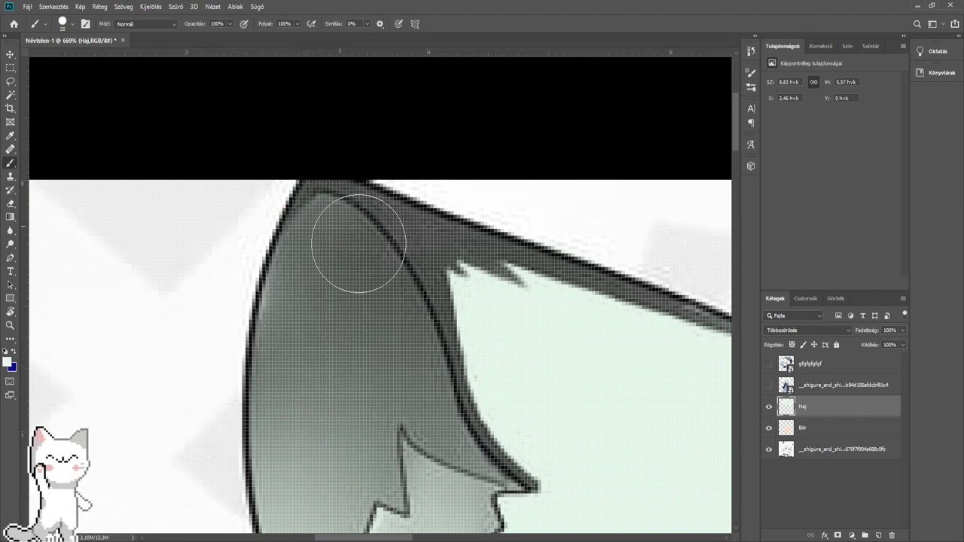
drag(646, 340, 364, 284)
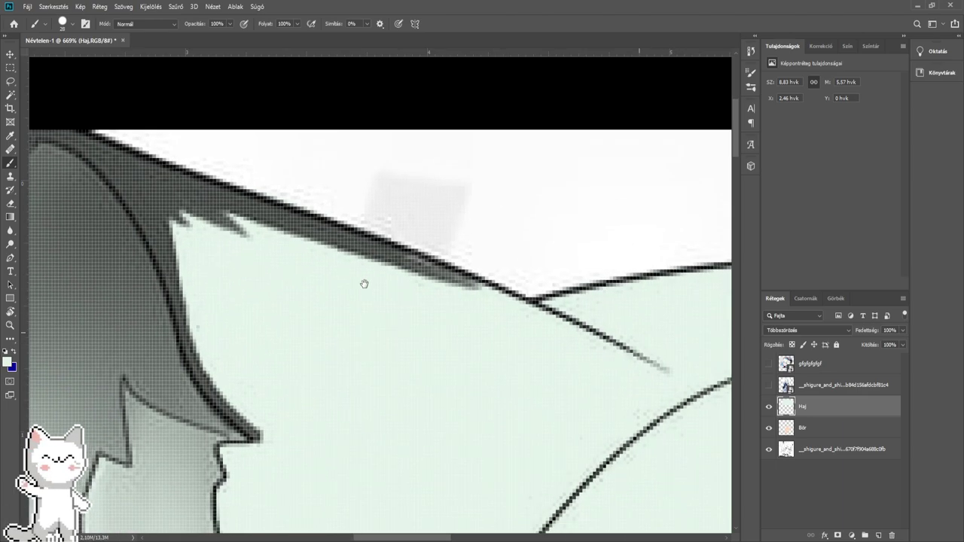
- Fill the fringe strands just above the eyelashes with mint using a 30 px brush
scroll(580, 380, down, 10)
drag(564, 403, 357, 243)
scroll(311, 272, up, 10)
alt+right_click(160, 317)
drag(163, 329, 163, 347)
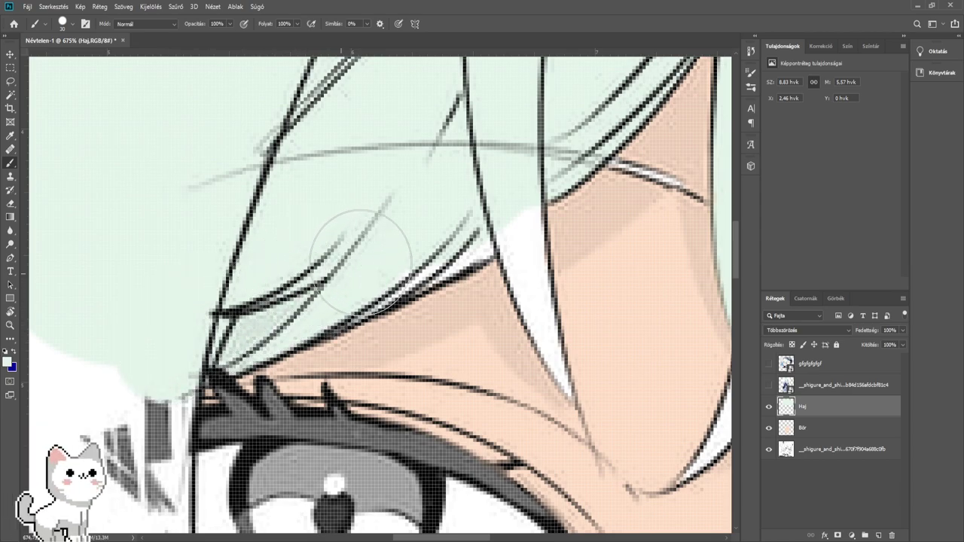
drag(491, 195, 344, 291)
- Fill the thin stray strands crossing the forehead gaps in the fringe with mint using a 3 px brush
scroll(357, 309, up, 4)
alt+right_click(354, 313)
drag(513, 277, 343, 335)
scroll(414, 314, up, 3)
alt+right_click(431, 325)
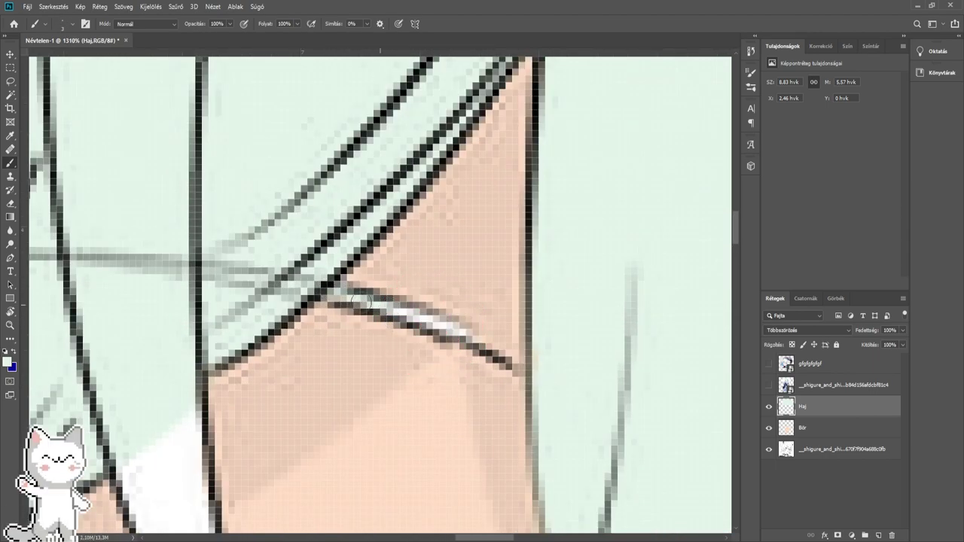
drag(653, 405, 435, 336)
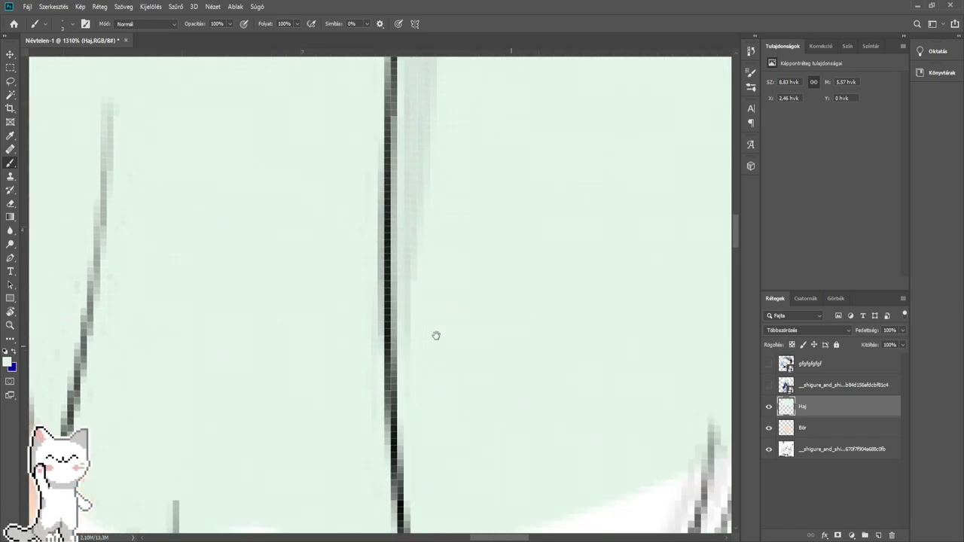
drag(680, 499, 338, 274)
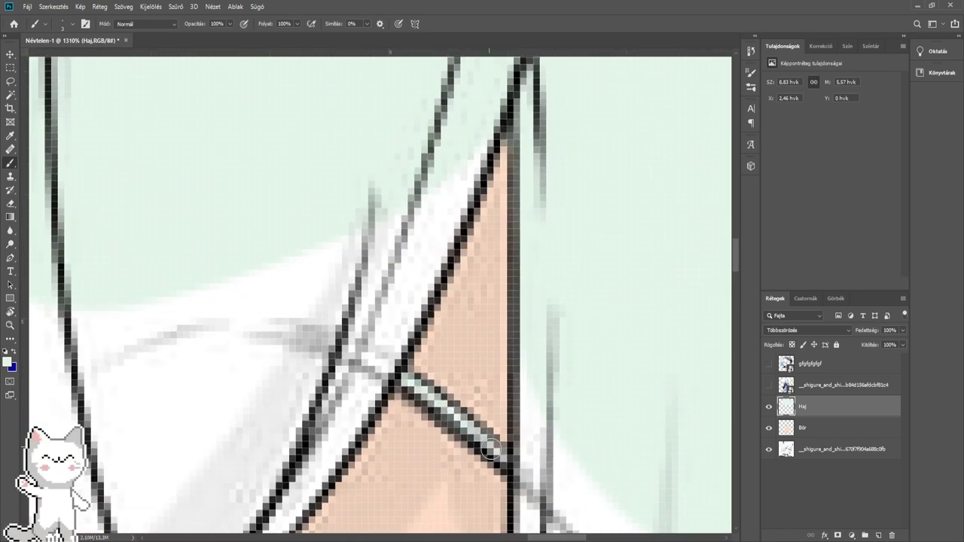
mouse_move(326, 350)
mouse_down()
mouse_move(330, 283)
mouse_move(434, 119)
mouse_move(396, 189)
mouse_move(354, 310)
mouse_move(424, 159)
mouse_move(297, 371)
mouse_move(325, 341)
mouse_move(311, 377)
mouse_move(343, 336)
mouse_up()
- Paint mint over the broad fringe strands between the eyes with a 31 px brush
scroll(365, 287, down, 4)
drag(210, 375, 390, 324)
mouse_move(413, 362)
mouse_down()
mouse_move(426, 382)
mouse_move(465, 363)
mouse_up()
mouse_move(379, 323)
mouse_down()
mouse_move(420, 323)
mouse_move(445, 243)
mouse_move(284, 349)
mouse_move(226, 357)
mouse_move(210, 391)
mouse_move(239, 219)
mouse_up()
drag(135, 278, 354, 314)
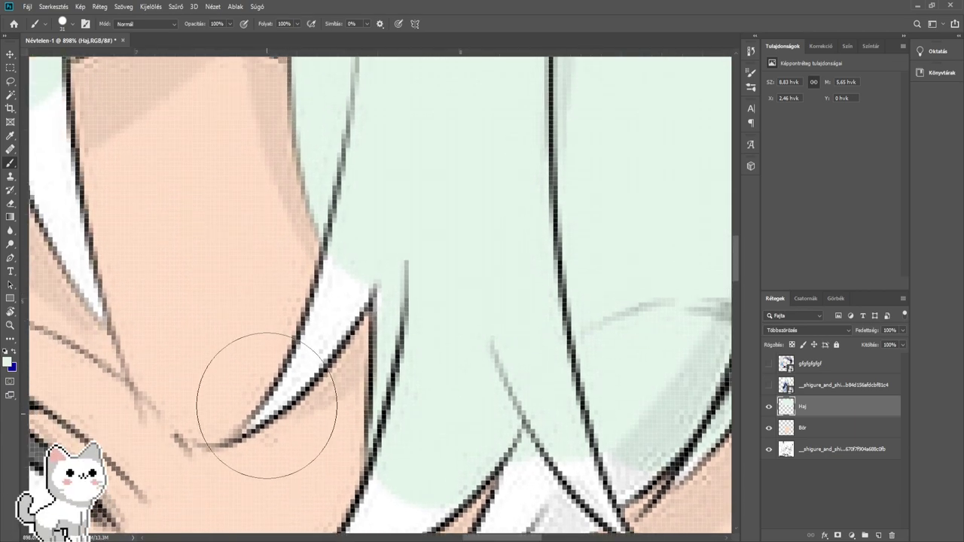
- Fill the pointed fringe tip between the eyes and the narrow gap beside it with mint, using brushes up to 9 px
scroll(268, 403, up, 7)
mouse_move(319, 419)
mouse_down()
mouse_move(278, 426)
mouse_move(235, 410)
mouse_up()
drag(273, 430, 228, 433)
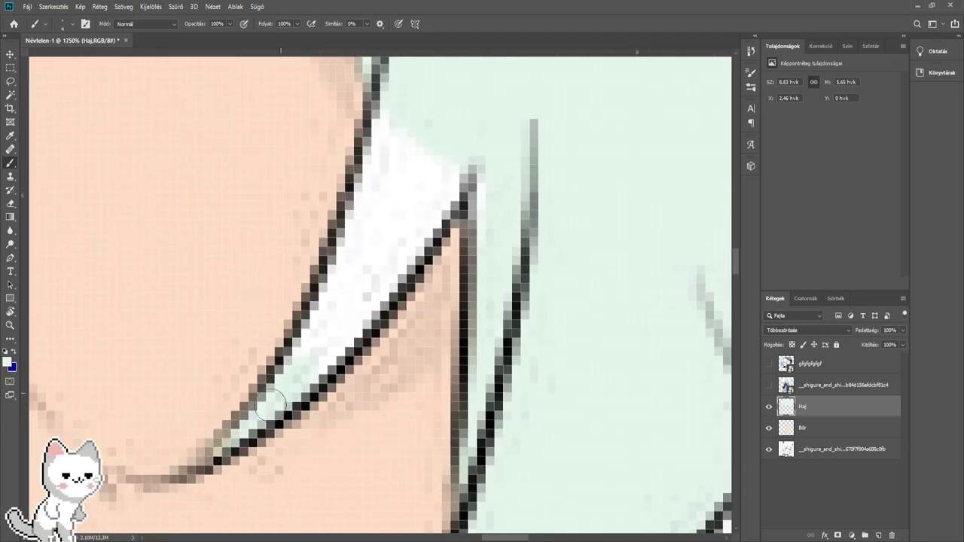
drag(340, 333, 339, 297)
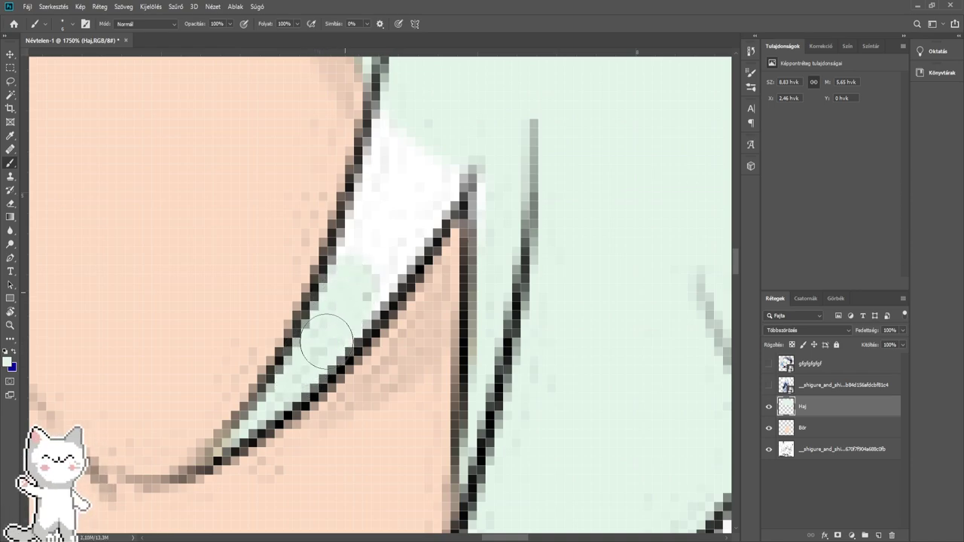
mouse_move(373, 262)
mouse_down()
mouse_move(386, 268)
mouse_move(393, 207)
mouse_up()
mouse_move(395, 207)
mouse_down()
mouse_move(342, 363)
mouse_move(382, 326)
mouse_up()
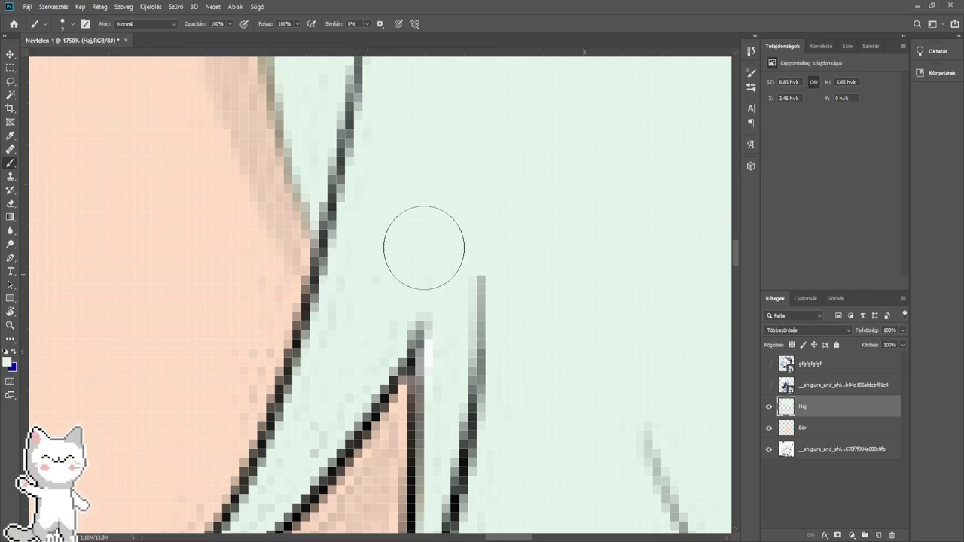
drag(474, 395, 444, 226)
drag(456, 417, 444, 270)
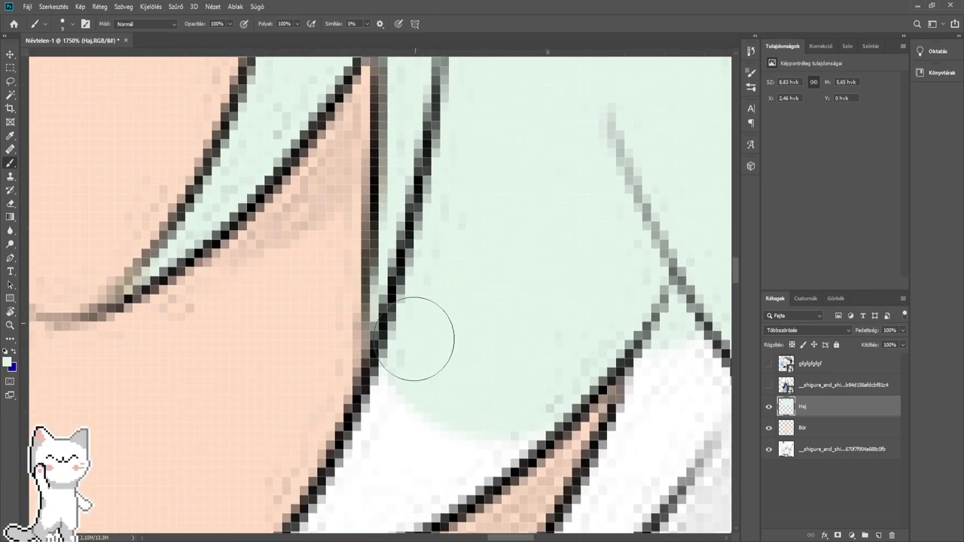
- Fill the next pointed fringe strand toward the second eye with mint, enlarging the brush to 12 px
drag(396, 465, 466, 286)
scroll(417, 354, down, 2)
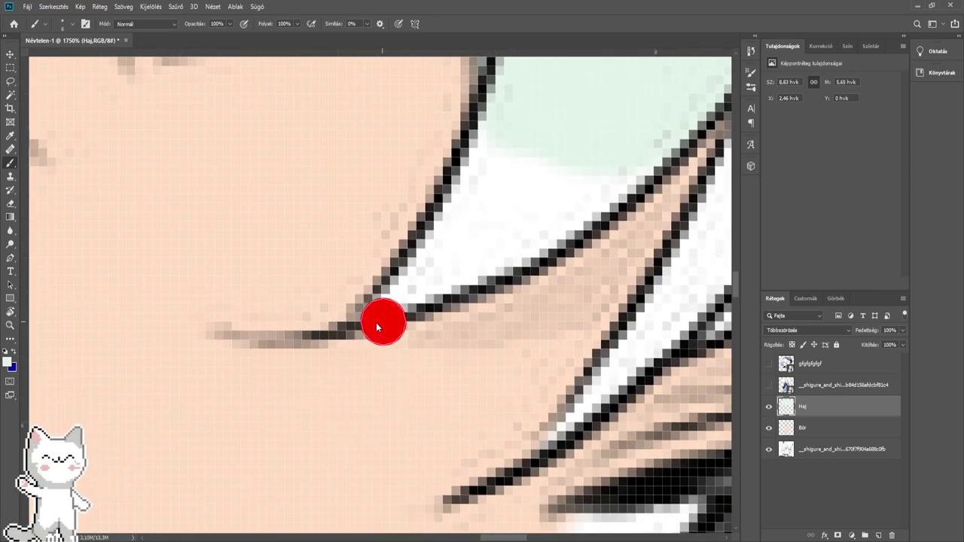
mouse_move(381, 308)
mouse_down()
mouse_move(434, 268)
mouse_move(339, 394)
mouse_move(400, 255)
mouse_up()
drag(363, 382, 422, 360)
mouse_move(369, 366)
mouse_down()
mouse_move(394, 366)
mouse_move(416, 333)
mouse_move(407, 352)
mouse_move(507, 277)
mouse_up()
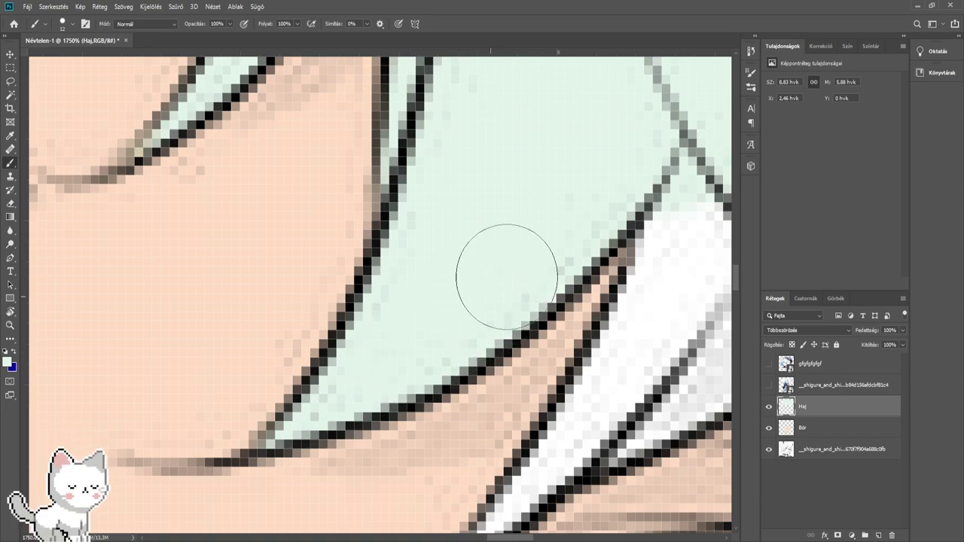
drag(574, 218, 500, 129)
- Fill the narrow overlapping fringe tips above the second eye with mint using 4 px and 9 px brushes
drag(447, 348, 457, 283)
scroll(434, 389, up, 1)
drag(431, 391, 394, 405)
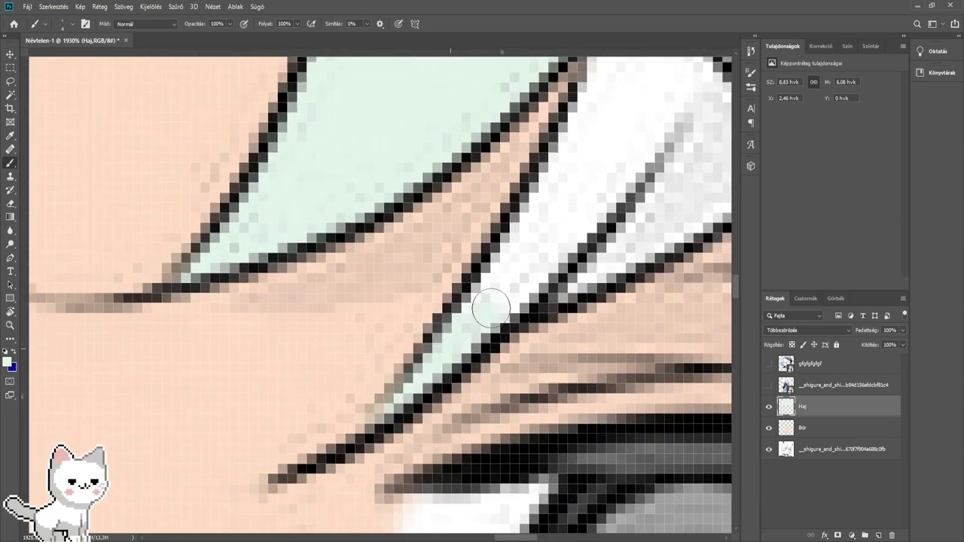
drag(491, 308, 378, 369)
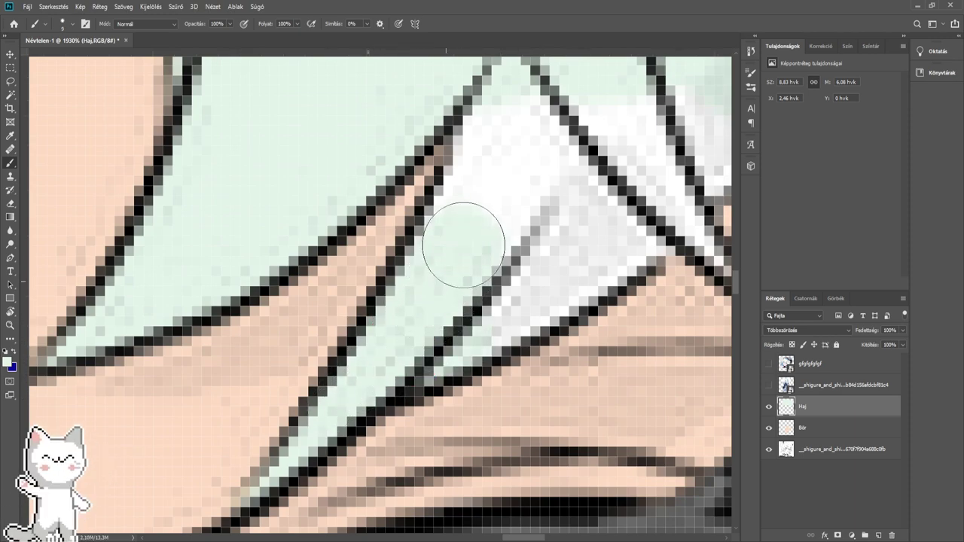
mouse_move(478, 295)
mouse_down()
mouse_move(373, 295)
mouse_move(336, 351)
mouse_move(389, 157)
mouse_move(333, 397)
mouse_move(370, 356)
mouse_move(455, 319)
mouse_move(467, 194)
mouse_move(547, 166)
mouse_up()
drag(512, 204, 403, 252)
drag(343, 357, 518, 220)
drag(450, 341, 431, 344)
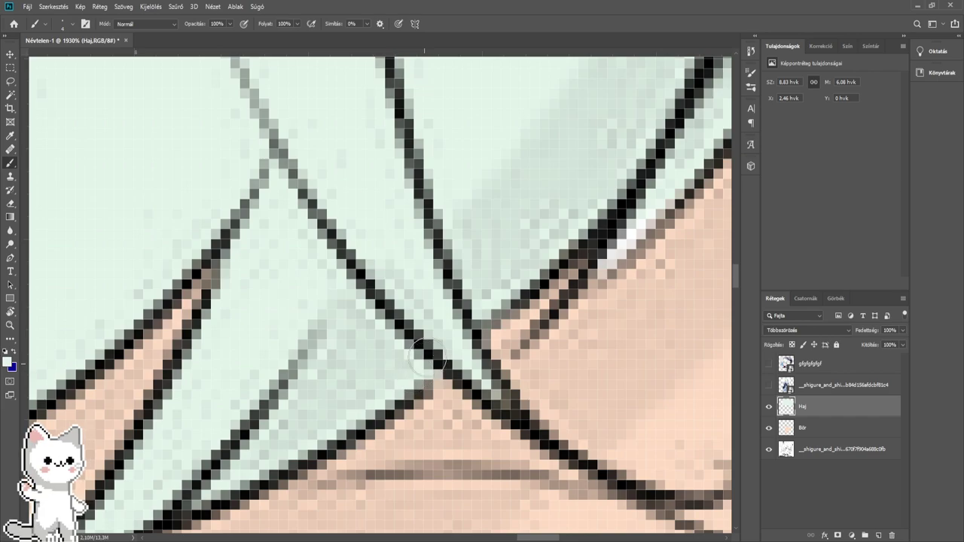
- Fill the remaining white gap at the fringe tip and the pointed lower strand beside the second eye with mint, using 4 to 11 px brushes
drag(539, 261, 263, 443)
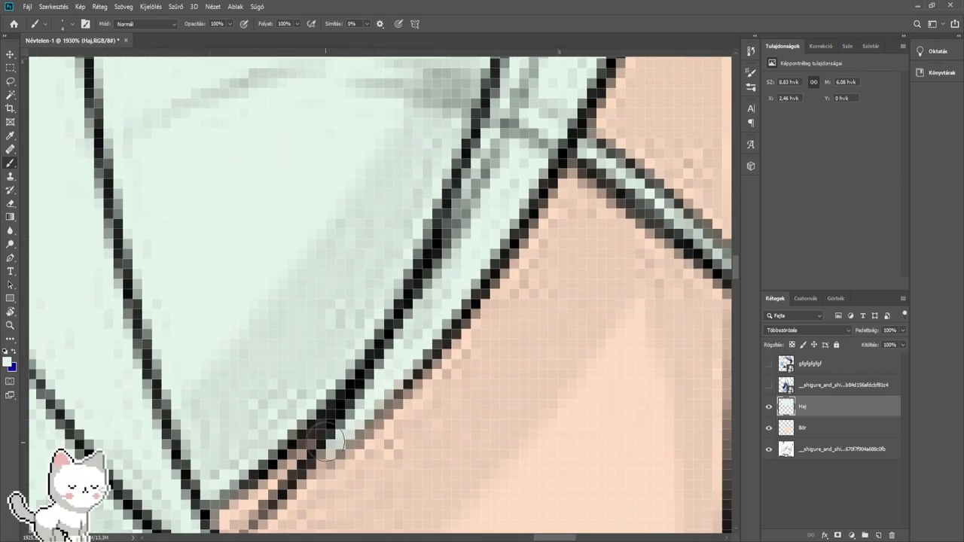
scroll(383, 390, down, 5)
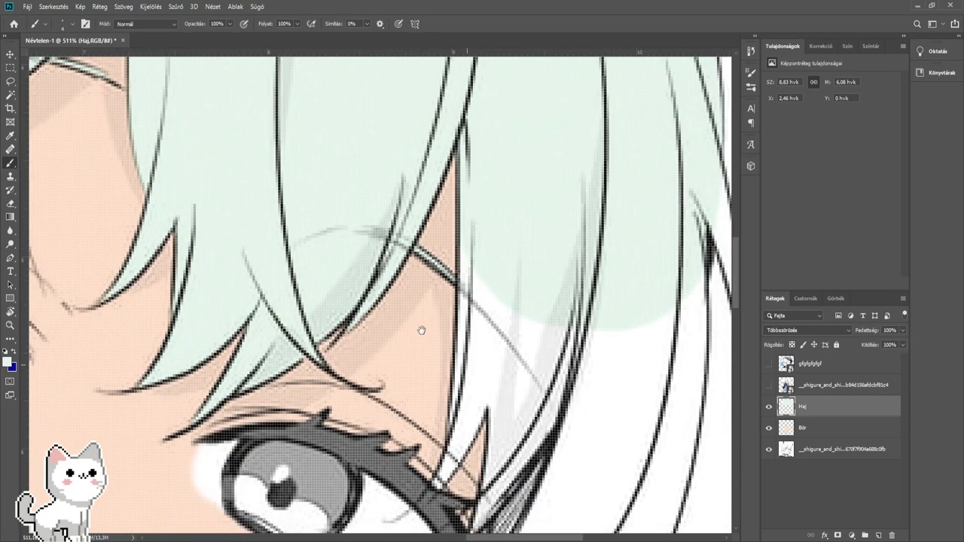
scroll(469, 403, up, 8)
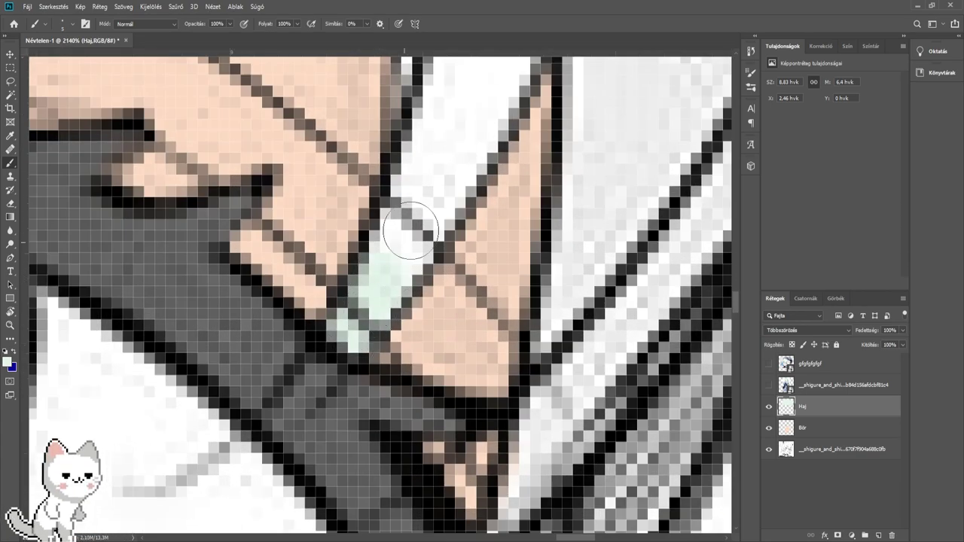
drag(410, 229, 355, 387)
mouse_move(328, 422)
mouse_down()
mouse_move(351, 329)
mouse_move(366, 355)
mouse_move(430, 247)
mouse_move(395, 365)
mouse_up()
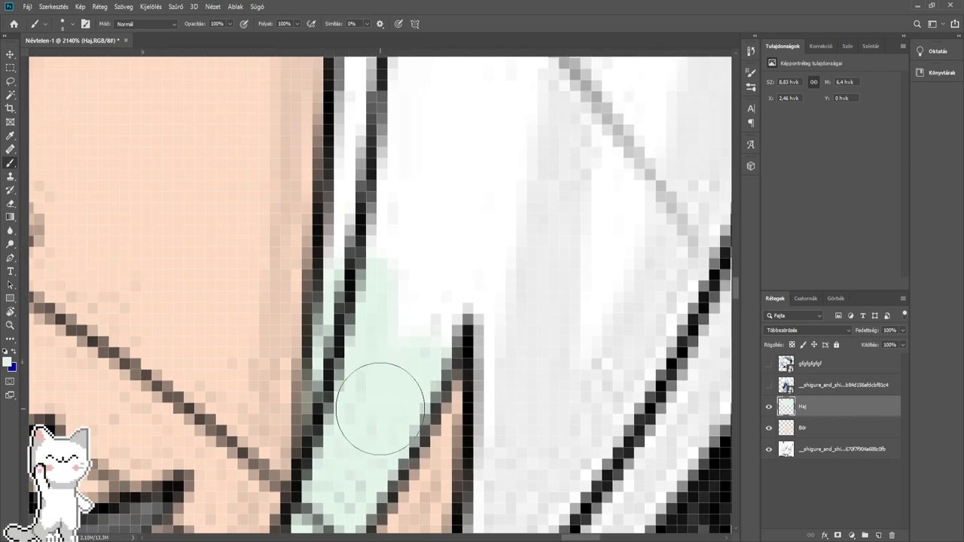
drag(380, 408, 400, 308)
drag(366, 378, 402, 140)
scroll(402, 143, down, 4)
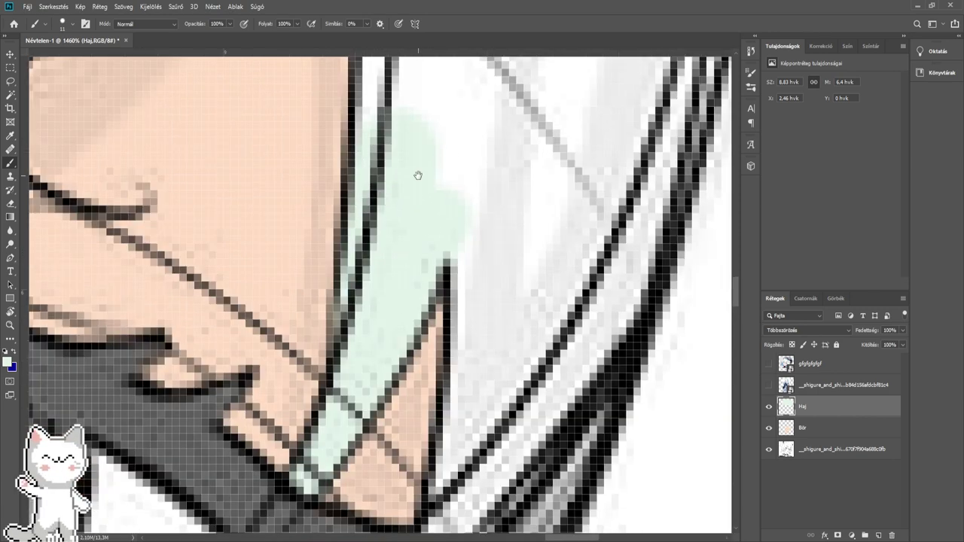
- Paint mint over the broad upper part of the strand beside the second eye with an enlarged brush
mouse_move(418, 174)
mouse_down()
mouse_move(365, 327)
mouse_move(401, 326)
mouse_move(396, 336)
mouse_move(372, 283)
mouse_move(382, 207)
mouse_move(376, 344)
mouse_move(404, 345)
mouse_up()
scroll(396, 168, down, 3)
mouse_move(404, 345)
mouse_down()
mouse_move(402, 385)
mouse_move(382, 328)
mouse_move(393, 136)
mouse_move(385, 142)
mouse_up()
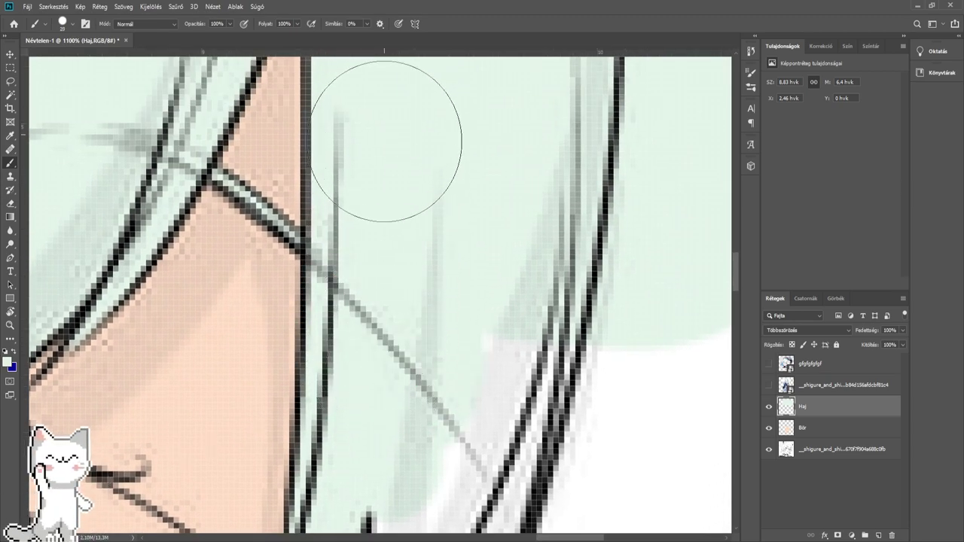
mouse_move(486, 319)
mouse_down()
mouse_move(393, 224)
mouse_move(424, 329)
mouse_move(454, 240)
mouse_move(478, 271)
mouse_up()
drag(480, 276, 512, 337)
- Fill the dark overlapping strands at the second eye's outer corner with mint, using 12 px, 13 px and 21 px brushes
scroll(508, 346, down, 5)
drag(500, 371, 483, 397)
mouse_move(486, 400)
mouse_down()
mouse_move(451, 210)
mouse_move(398, 374)
mouse_move(358, 372)
mouse_up()
scroll(397, 373, up, 3)
scroll(360, 377, up, 1)
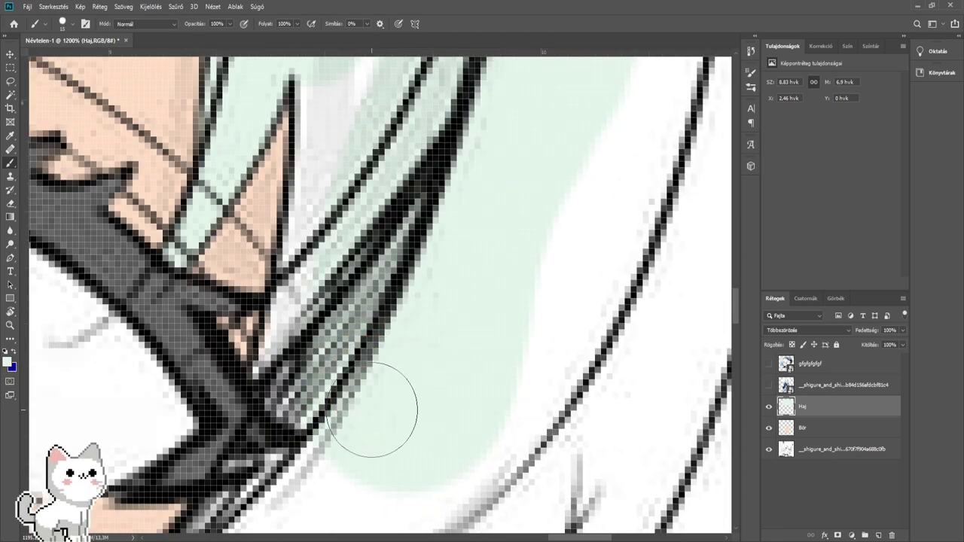
alt+right_click(317, 391)
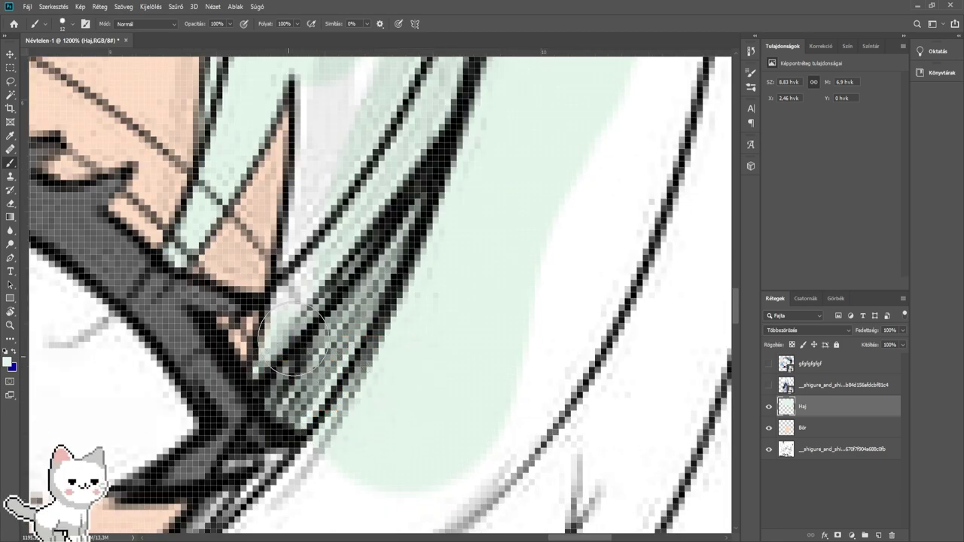
mouse_move(322, 162)
mouse_down()
mouse_move(392, 361)
mouse_move(372, 248)
mouse_move(447, 140)
mouse_up()
drag(550, 283, 503, 358)
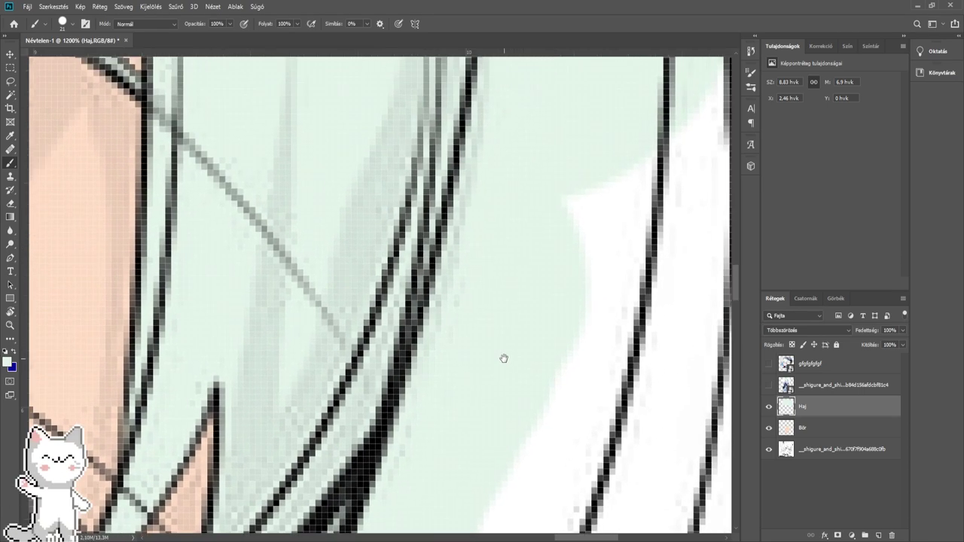
- Paint mint along the long outer strands beside the second eye with a 21 px brush
mouse_move(590, 205)
mouse_down()
mouse_move(357, 338)
mouse_move(413, 306)
mouse_up()
scroll(410, 277, down, 5)
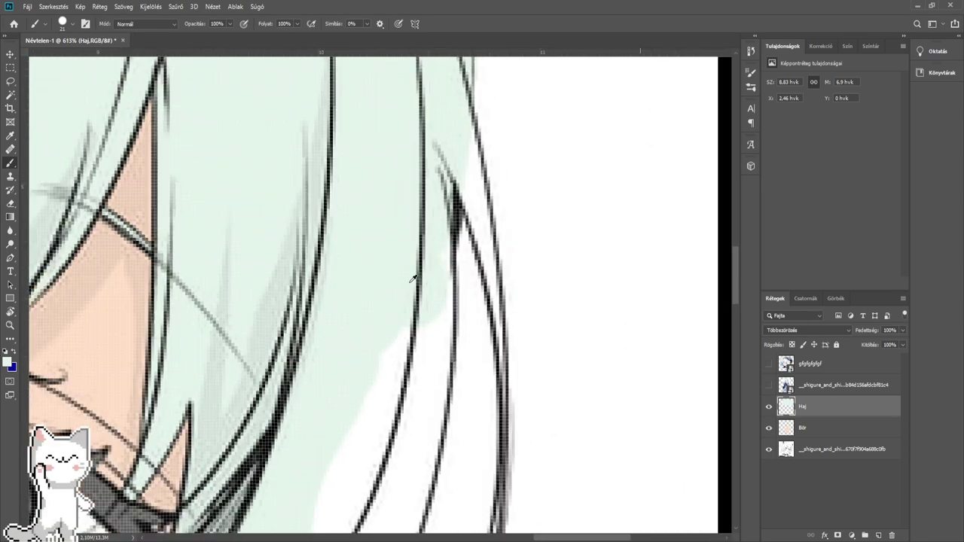
scroll(411, 276, up, 2)
scroll(411, 276, up, 2)
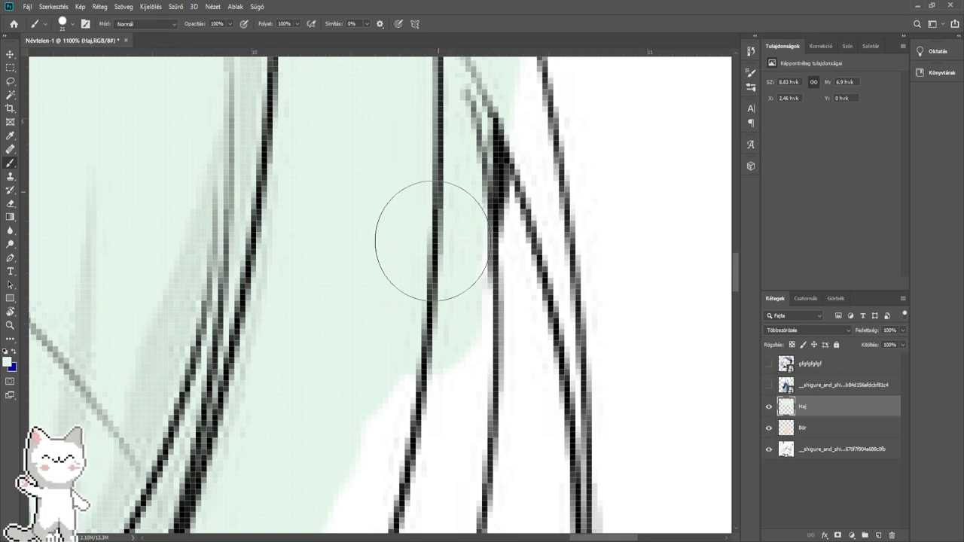
mouse_move(432, 241)
mouse_down()
mouse_move(435, 327)
mouse_move(439, 318)
mouse_move(420, 457)
mouse_move(472, 268)
mouse_move(361, 409)
mouse_move(469, 254)
mouse_move(473, 383)
mouse_move(458, 479)
mouse_up()
mouse_move(449, 455)
mouse_down()
mouse_move(470, 312)
mouse_move(500, 226)
mouse_up()
mouse_move(492, 260)
mouse_down()
mouse_move(469, 349)
mouse_move(442, 399)
mouse_move(381, 409)
mouse_move(269, 451)
mouse_move(323, 247)
mouse_up()
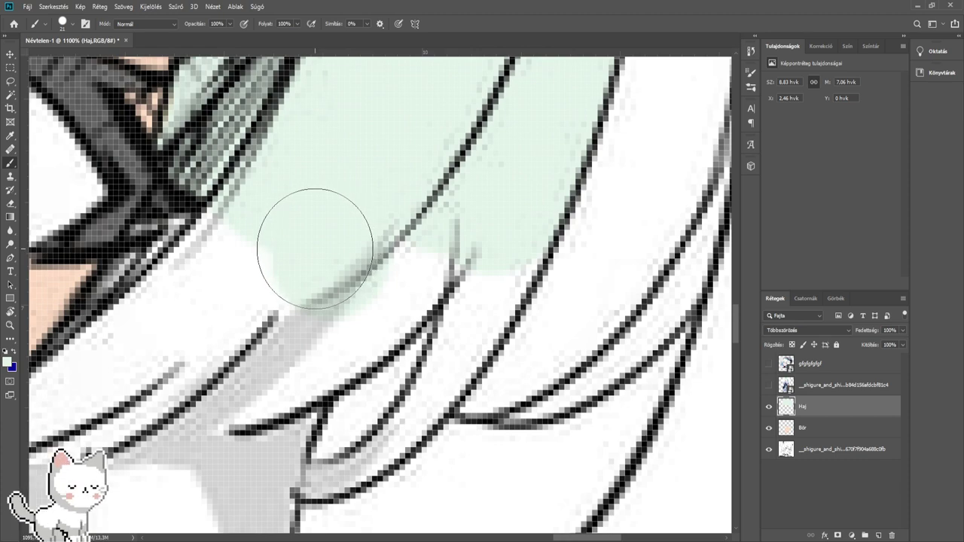
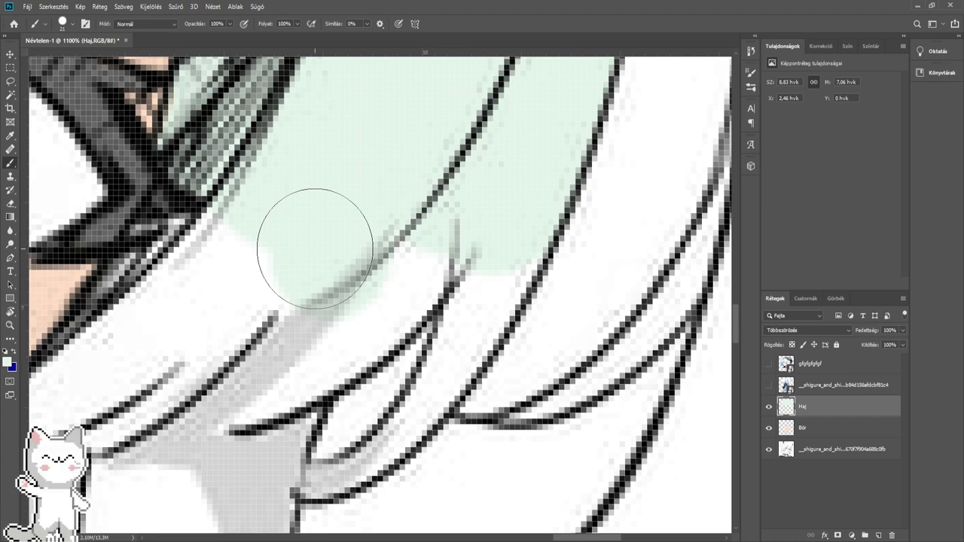
- Fill the edge of the side lock below the second eye's outer corner and its narrow gaps with mint, using 5 px and 14 px brushes
drag(467, 203, 462, 306)
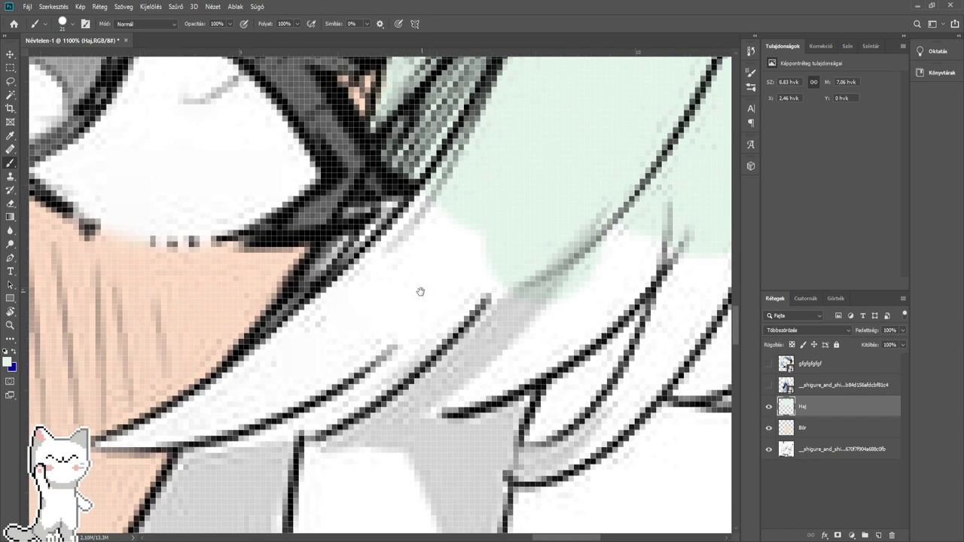
mouse_move(319, 344)
mouse_down()
mouse_move(345, 312)
mouse_move(348, 285)
mouse_move(409, 238)
mouse_up()
alt+right_click(349, 284)
scroll(410, 230, up, 2)
alt+right_click(402, 232)
alt+right_click(391, 217)
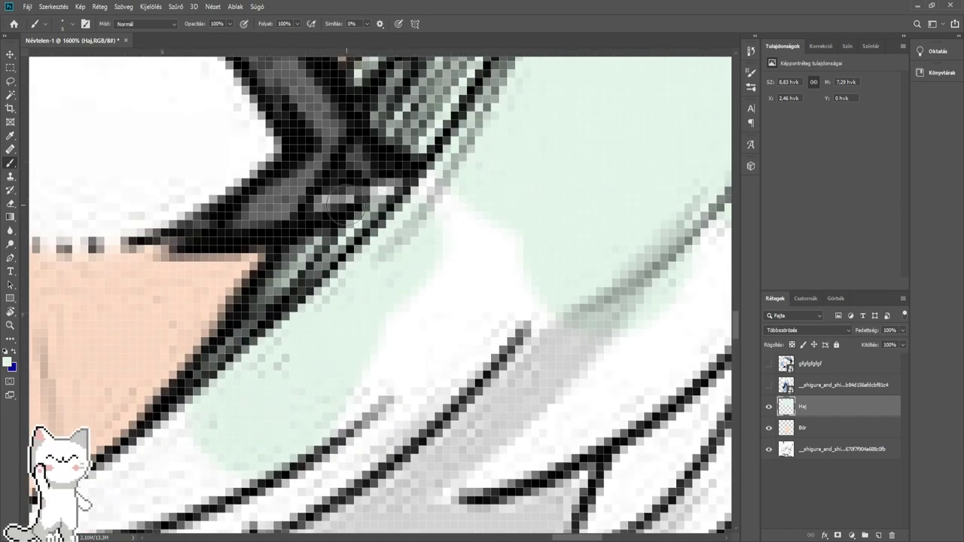
drag(412, 193, 314, 282)
alt+right_click(244, 319)
mouse_move(301, 334)
mouse_down()
mouse_move(324, 339)
mouse_move(377, 288)
mouse_up()
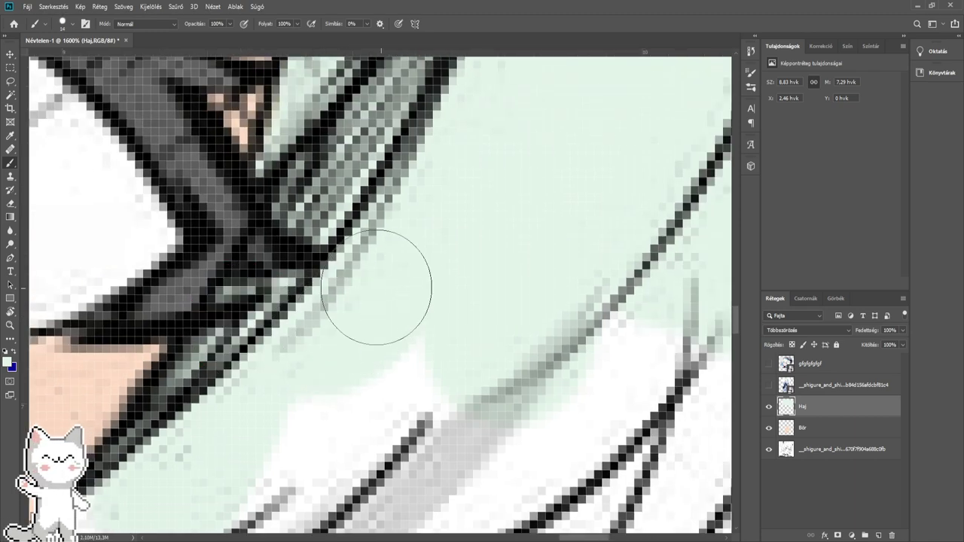
- Paint mint over the middle and shaded part of the side lock below the second eye with a 21 px brush
drag(380, 407, 374, 424)
scroll(361, 427, down, 2)
alt+right_click(343, 429)
drag(338, 452, 497, 408)
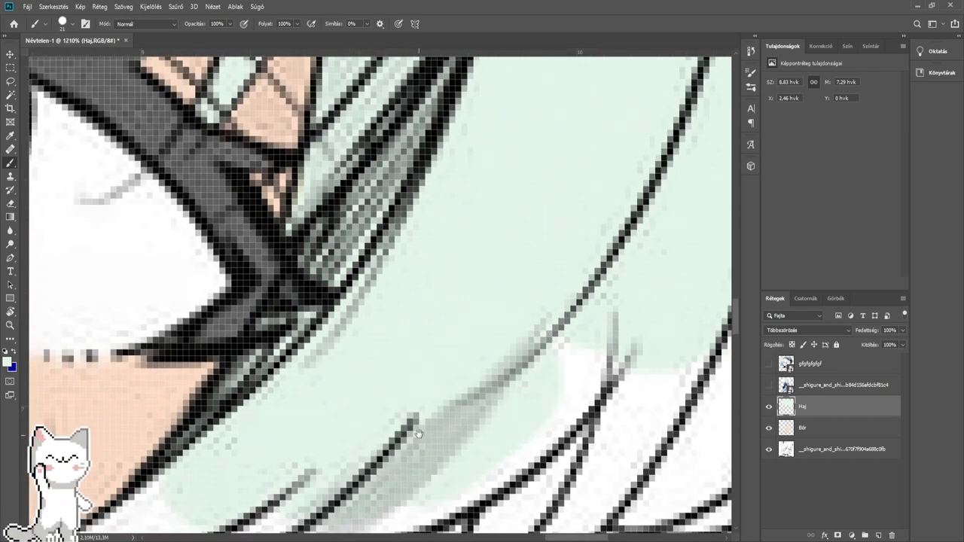
drag(419, 434, 416, 326)
mouse_move(367, 369)
mouse_down()
mouse_move(391, 370)
mouse_move(481, 312)
mouse_move(586, 200)
mouse_move(394, 226)
mouse_up()
- Fill the neighbouring strand down to its curved tip with mint, using 9 px and 7 px brushes
scroll(394, 225, up, 1)
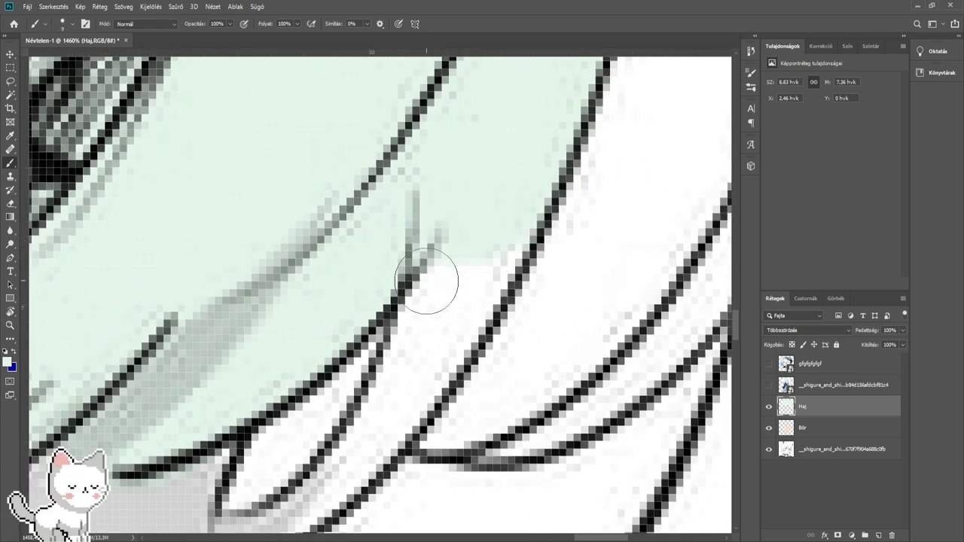
drag(427, 281, 505, 231)
mouse_move(448, 342)
mouse_down()
mouse_move(390, 418)
mouse_move(465, 257)
mouse_up()
drag(425, 285, 373, 354)
drag(325, 381, 250, 387)
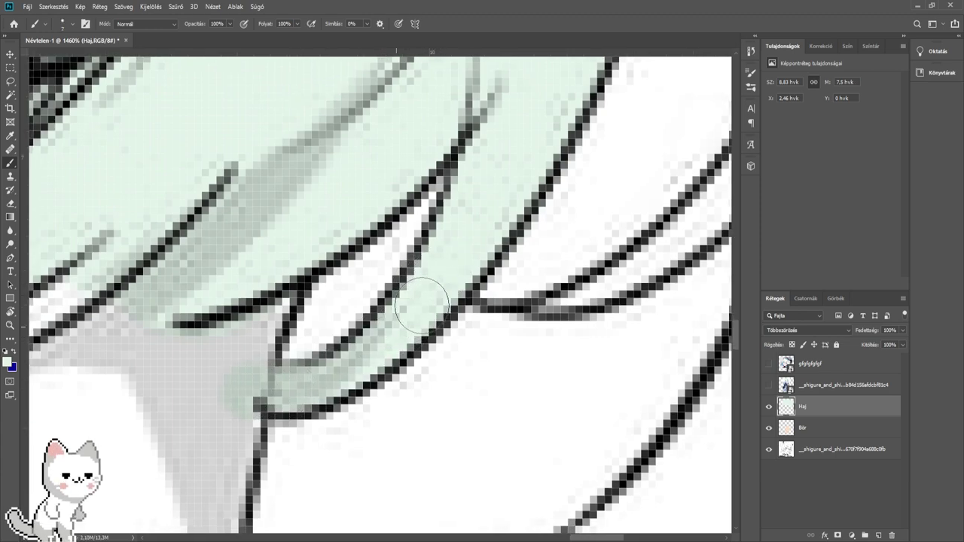
- Fill the thin curved strand at the outer side of the hair with mint, using brushes from 3 to 6 px
drag(501, 206, 394, 246)
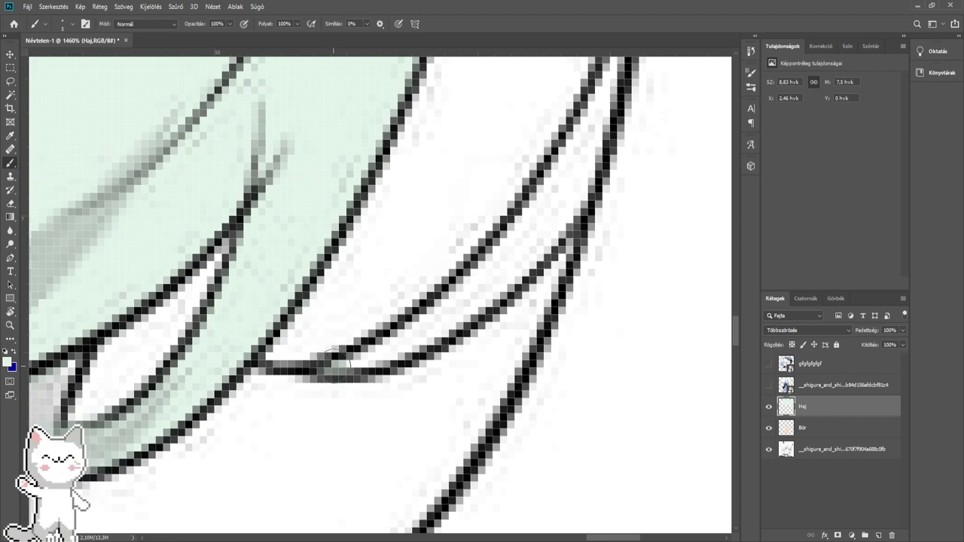
mouse_move(335, 361)
mouse_down()
mouse_move(411, 340)
mouse_move(386, 354)
mouse_move(466, 305)
mouse_move(459, 311)
mouse_move(442, 317)
mouse_move(520, 249)
mouse_up()
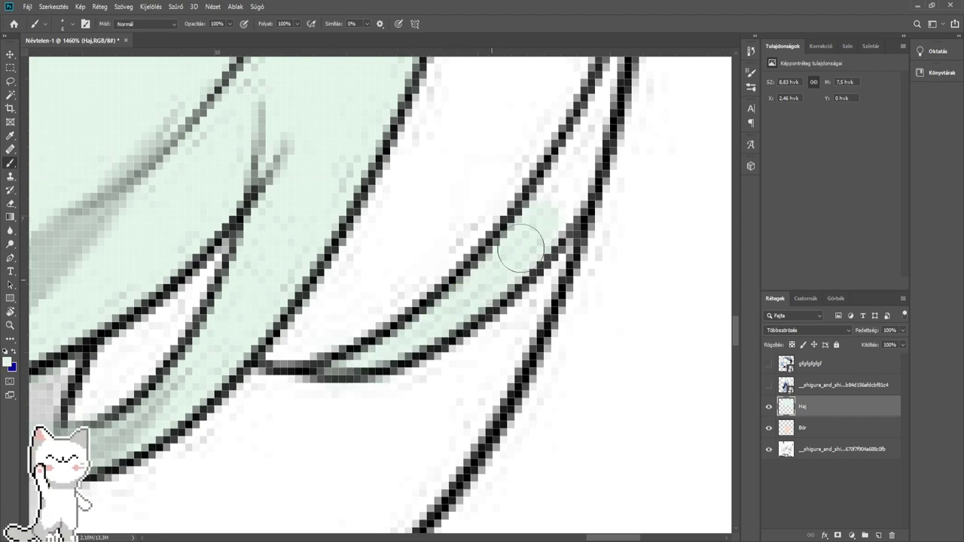
mouse_move(552, 202)
mouse_down()
mouse_move(410, 363)
mouse_move(444, 317)
mouse_move(426, 330)
mouse_move(467, 244)
mouse_up()
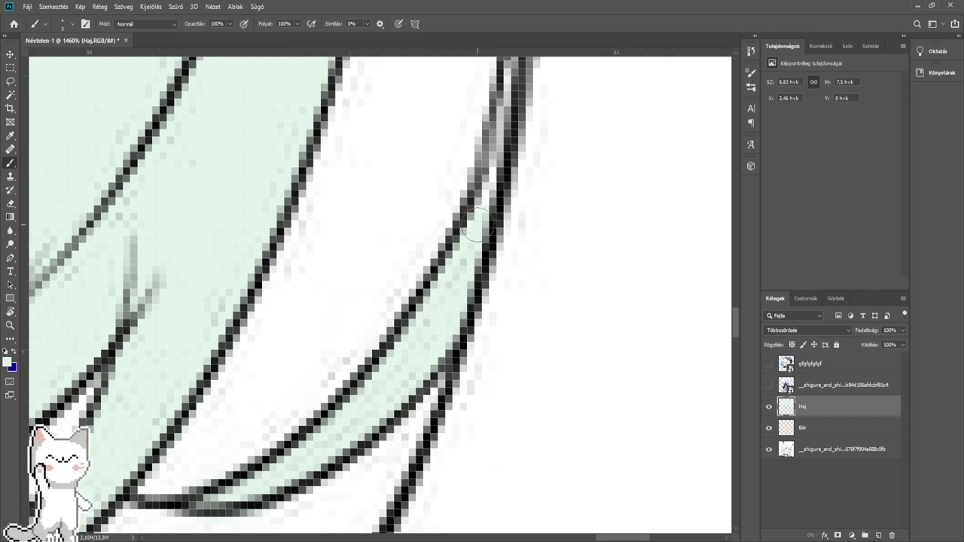
drag(509, 128, 450, 323)
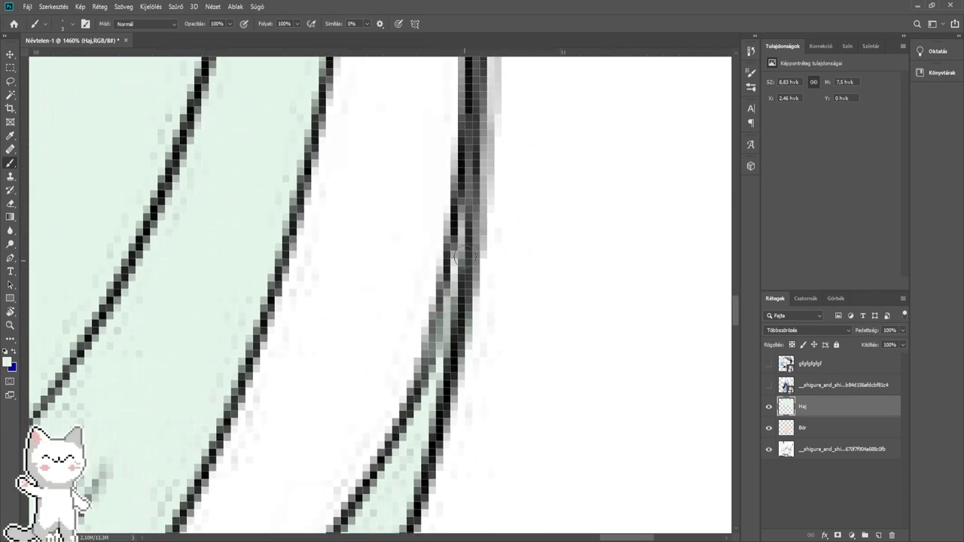
- Fill the narrow strand along the hair's outer edge up to the upper hair with mint, using 3 to 6 px brushes
scroll(431, 384, up, 5)
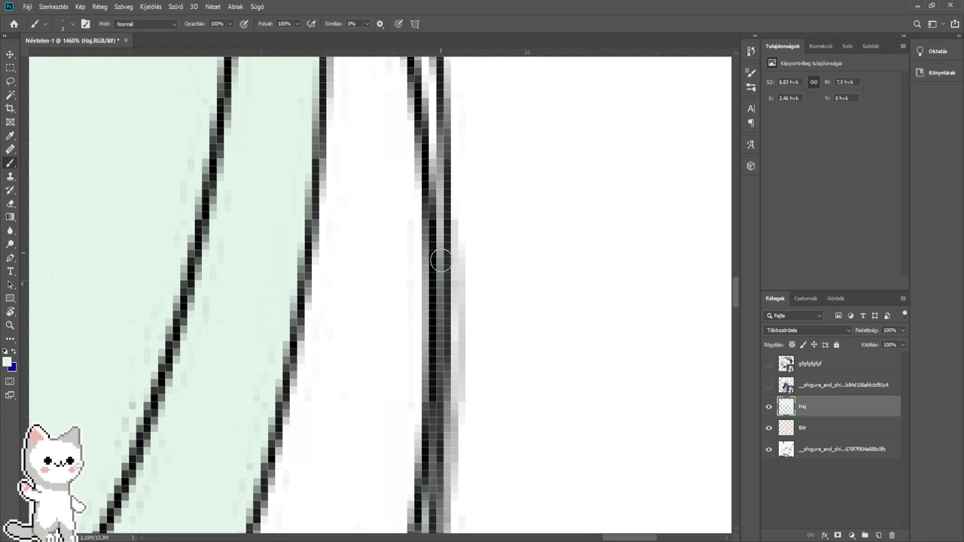
drag(435, 107, 453, 310)
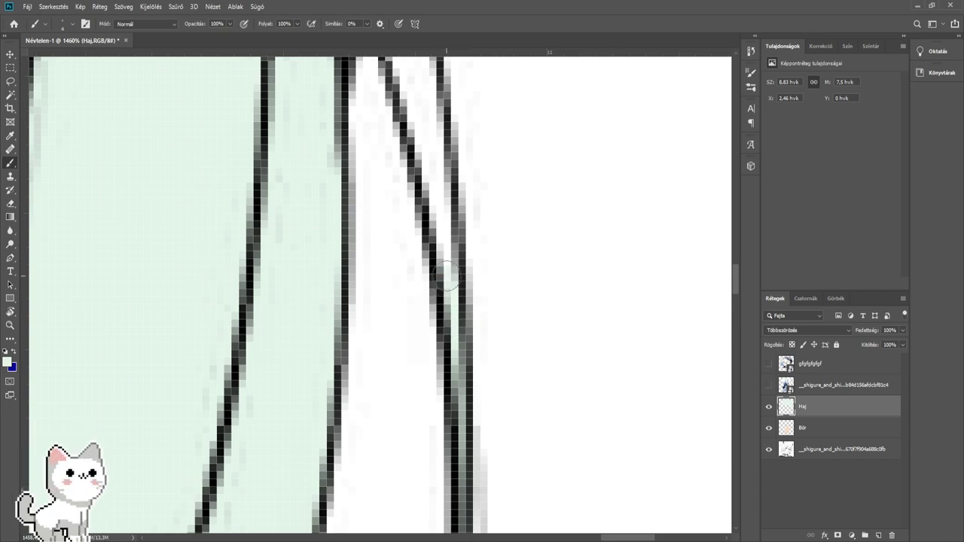
mouse_move(444, 217)
mouse_down()
mouse_move(446, 358)
mouse_move(419, 190)
mouse_up()
alt+right_click(429, 240)
drag(415, 161, 442, 294)
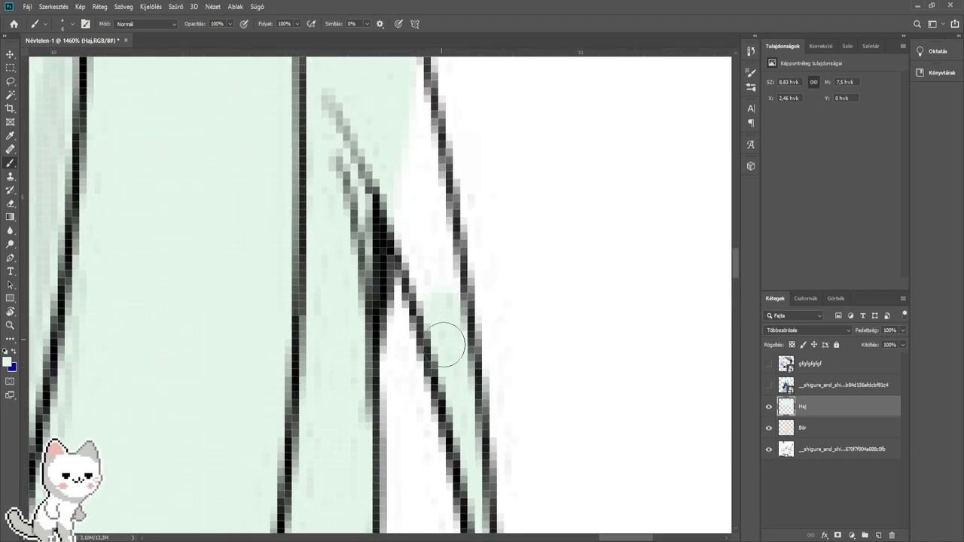
drag(445, 345, 369, 134)
drag(437, 281, 398, 55)
scroll(421, 228, down, 6)
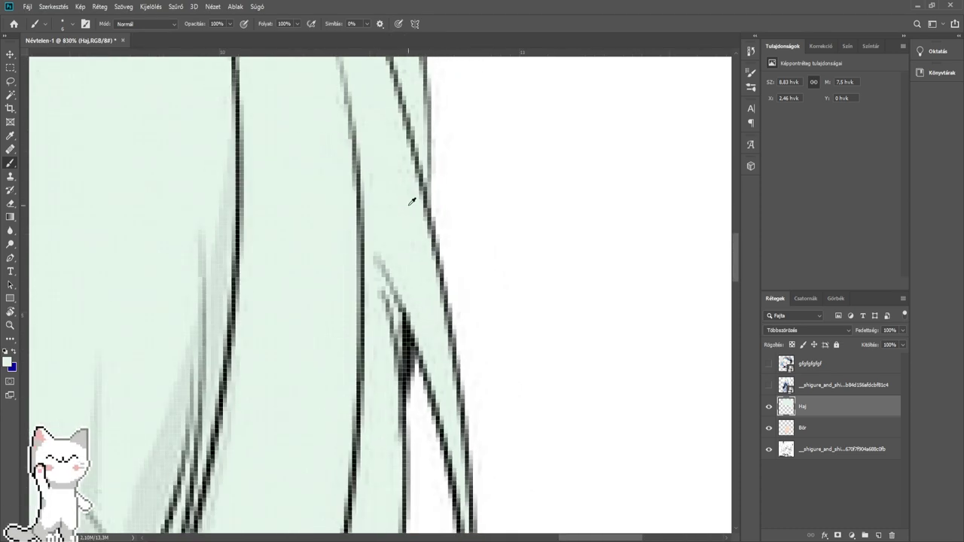
- Paint mint over the long lock hanging beside the cheek and jaw, using a 38 px brush and a slightly smaller one
drag(361, 329, 383, 290)
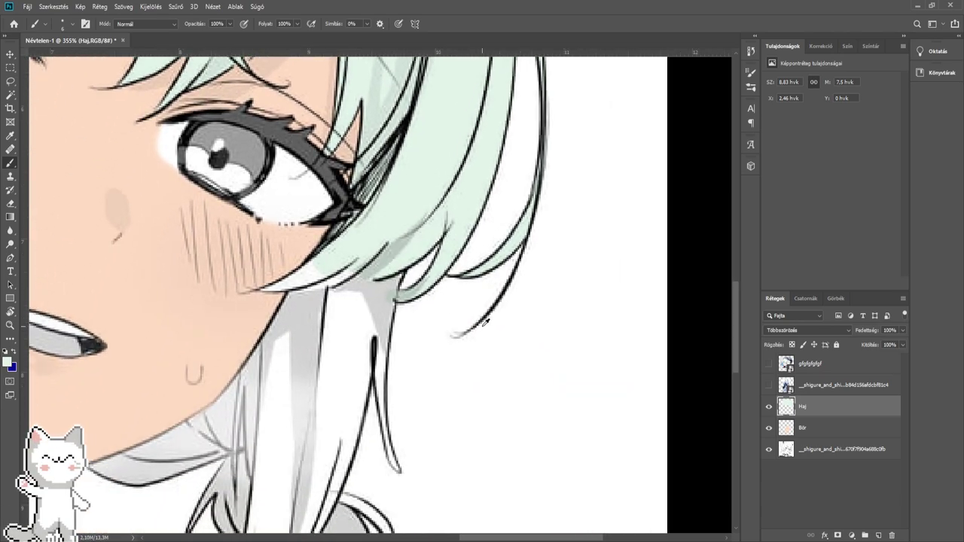
scroll(484, 323, up, 10)
mouse_move(246, 267)
mouse_down()
mouse_move(333, 291)
mouse_move(339, 304)
mouse_move(225, 336)
mouse_move(310, 269)
mouse_move(302, 320)
mouse_move(351, 297)
mouse_move(407, 231)
mouse_move(378, 354)
mouse_move(402, 231)
mouse_up()
mouse_move(376, 322)
mouse_down()
mouse_move(381, 308)
mouse_move(370, 362)
mouse_move(323, 439)
mouse_move(314, 493)
mouse_move(354, 333)
mouse_move(325, 458)
mouse_up()
mouse_move(258, 437)
mouse_down()
mouse_move(286, 443)
mouse_move(173, 392)
mouse_up()
scroll(136, 383, down, 4)
scroll(305, 299, down, 6)
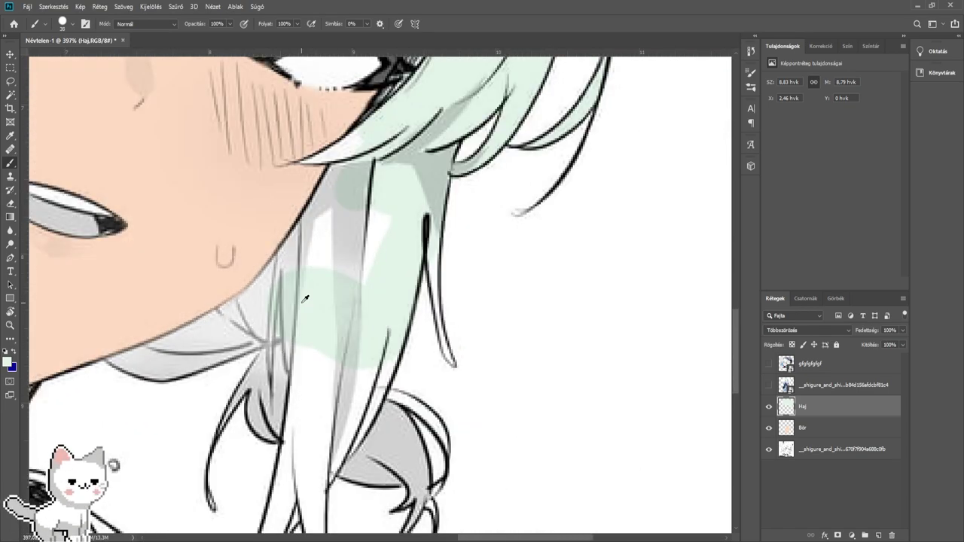
scroll(305, 299, up, 6)
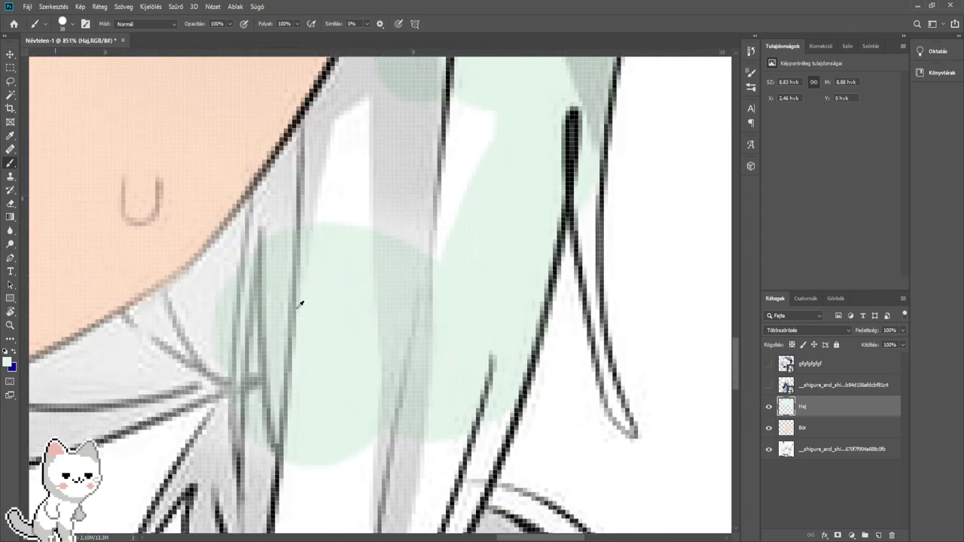
mouse_move(299, 317)
mouse_down()
mouse_move(295, 354)
mouse_move(277, 356)
mouse_move(348, 269)
mouse_move(433, 314)
mouse_move(433, 324)
mouse_move(323, 351)
mouse_up()
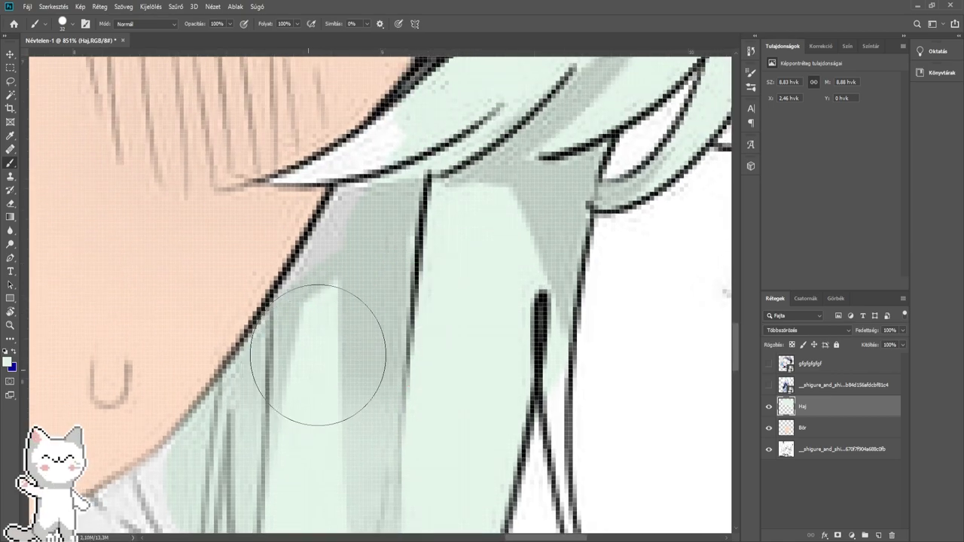
mouse_move(343, 315)
mouse_down()
mouse_move(409, 193)
mouse_move(419, 339)
mouse_move(357, 344)
mouse_move(304, 325)
mouse_up()
- Fill the pointed side lock tip over the cheek with mint, using 3 px and 12 px brushes
scroll(420, 338, up, 1)
scroll(327, 327, up, 1)
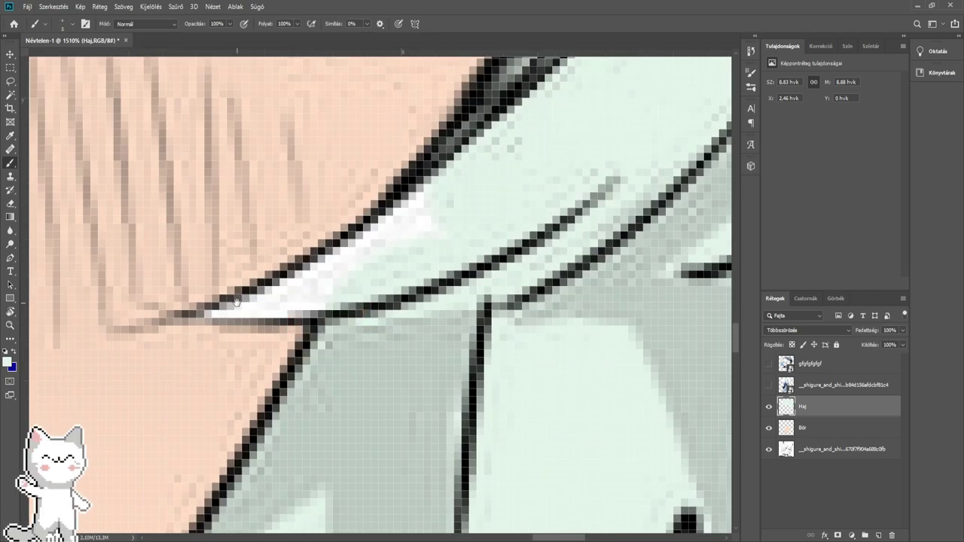
drag(230, 300, 265, 321)
click(264, 326)
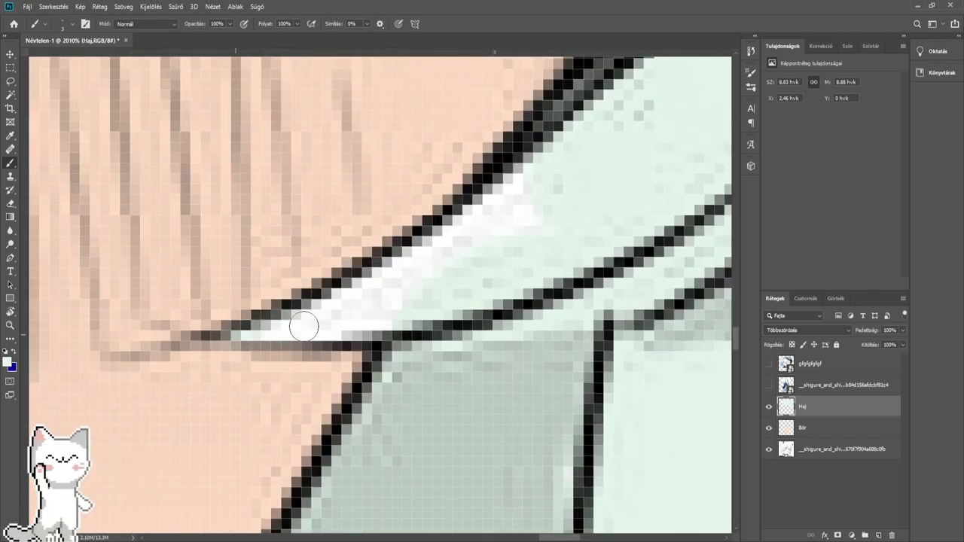
drag(309, 322, 403, 309)
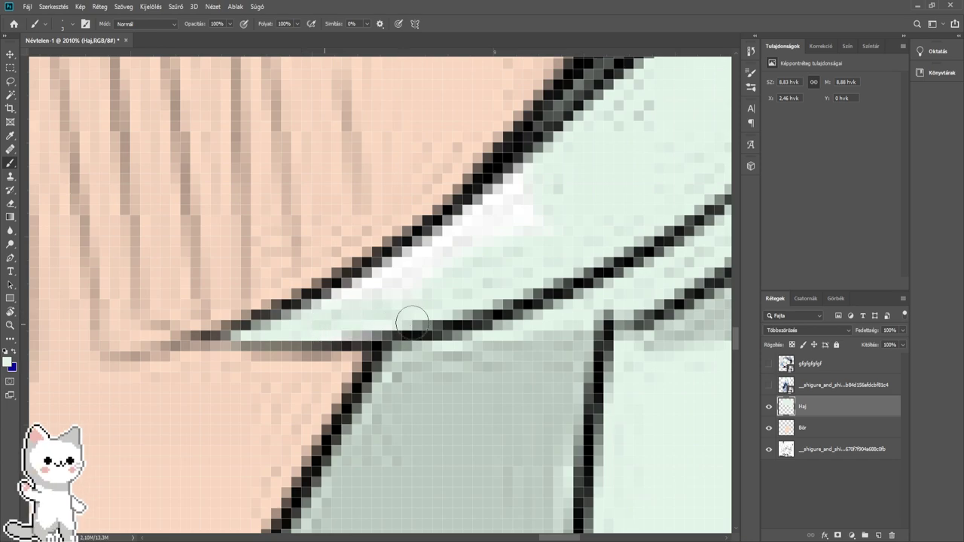
mouse_move(317, 321)
mouse_down()
mouse_move(384, 282)
mouse_move(411, 296)
mouse_move(452, 247)
mouse_move(481, 236)
mouse_move(470, 290)
mouse_move(559, 171)
mouse_up()
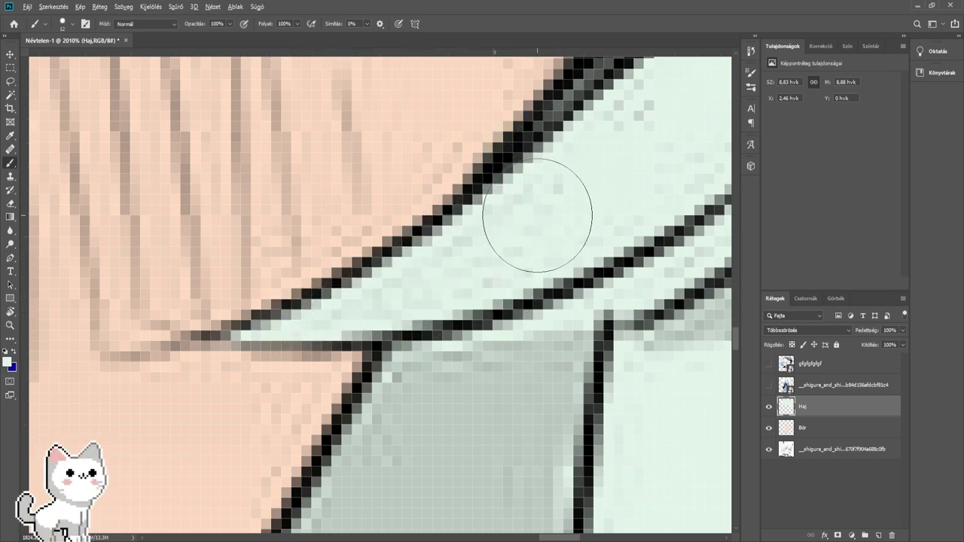
- Fill the shaded hair section under the jaw with mint, using 5 px and 12 px brushes
scroll(537, 214, down, 6)
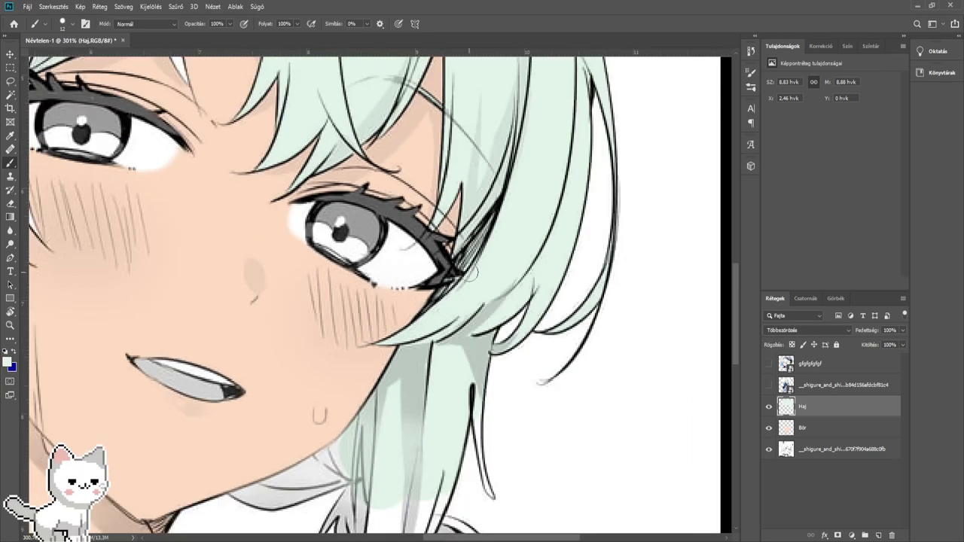
drag(380, 493, 465, 282)
scroll(403, 288, up, 6)
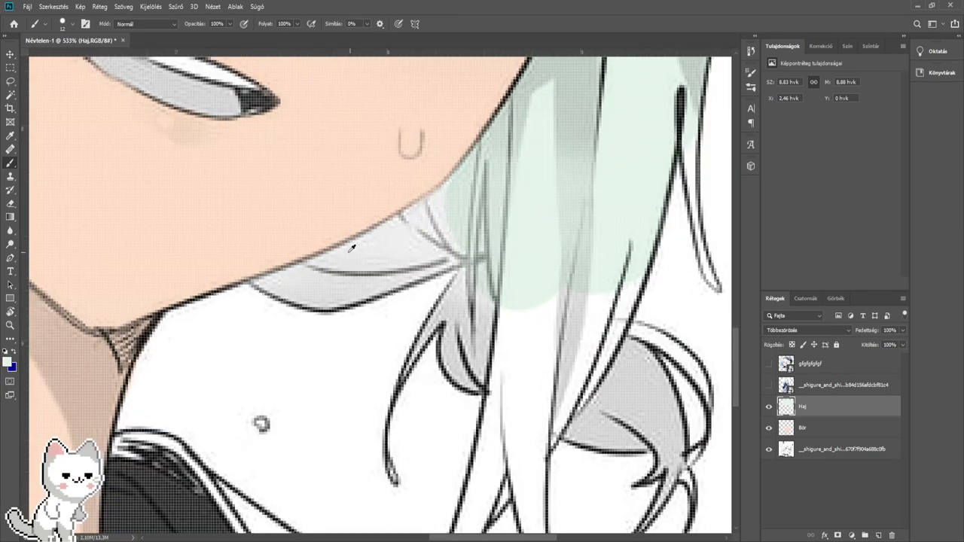
scroll(351, 248, up, 3)
click(232, 299)
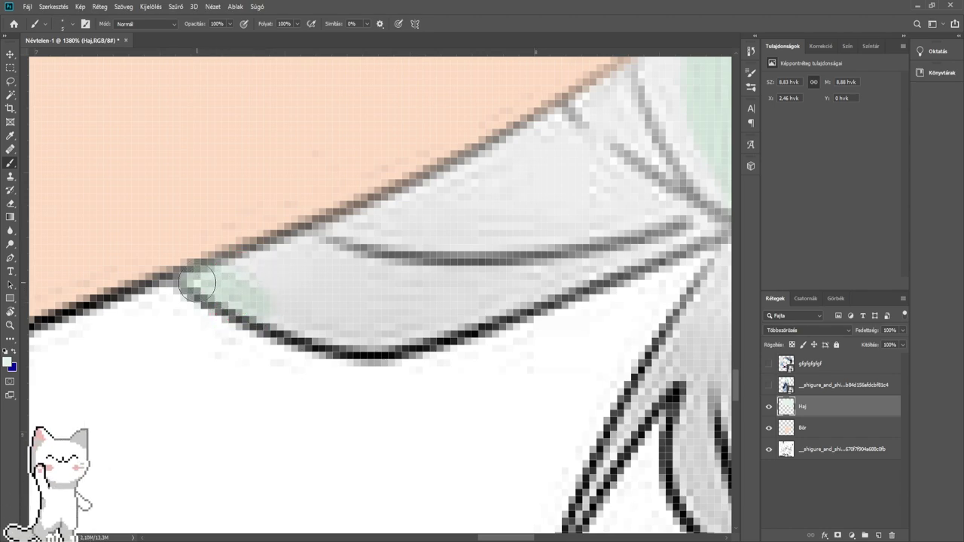
mouse_move(200, 278)
mouse_down()
mouse_move(250, 268)
mouse_move(295, 277)
mouse_move(258, 293)
mouse_move(321, 330)
mouse_move(320, 301)
mouse_move(290, 286)
mouse_move(398, 317)
mouse_move(442, 298)
mouse_move(433, 289)
mouse_move(486, 238)
mouse_move(299, 275)
mouse_move(456, 208)
mouse_move(281, 257)
mouse_move(475, 157)
mouse_up()
mouse_move(475, 157)
mouse_down()
mouse_move(350, 244)
mouse_move(404, 193)
mouse_move(398, 222)
mouse_move(344, 297)
mouse_up()
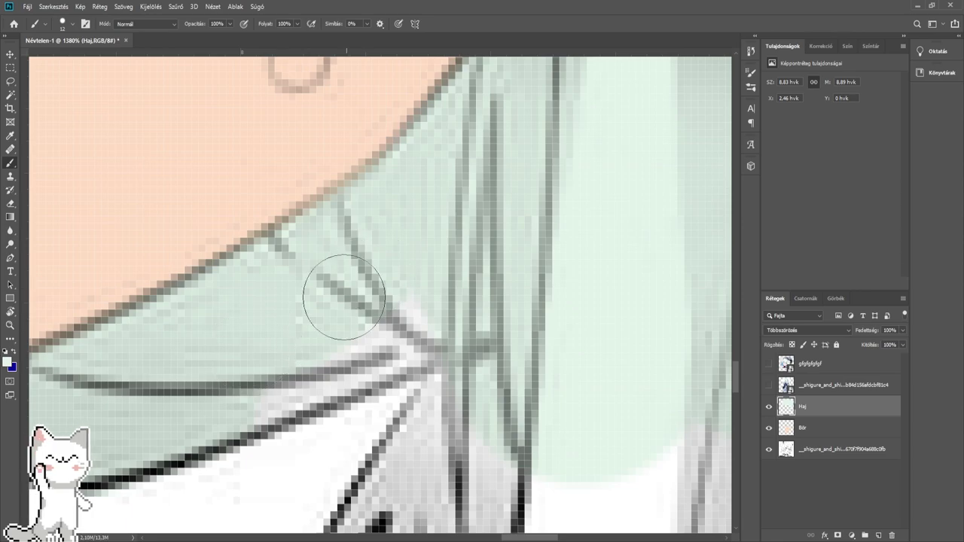
mouse_move(249, 388)
mouse_down()
mouse_move(301, 345)
mouse_move(422, 316)
mouse_up()
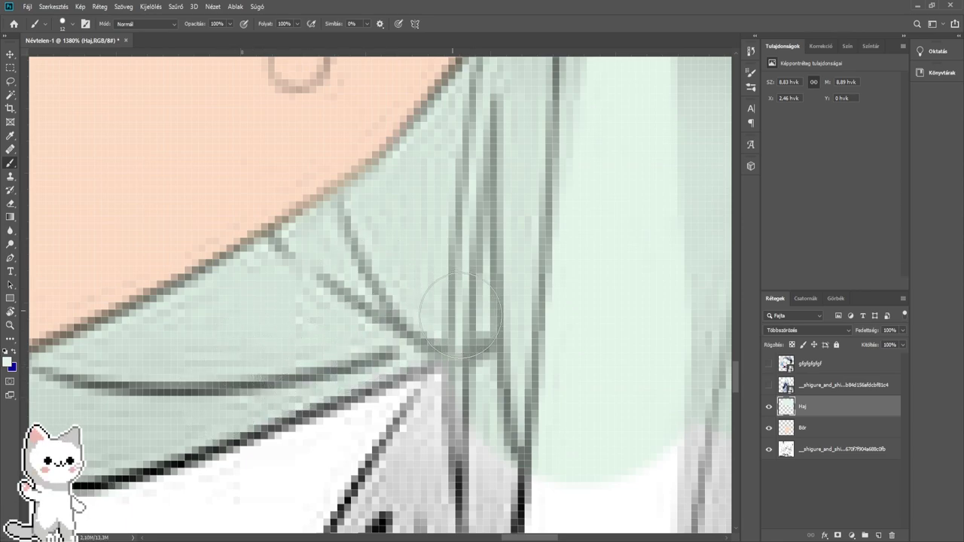
- Paint mint over the rounded tuft below the jaw and the long lock with its grey tuft behind, using 19 px and 29 px brushes
mouse_move(486, 384)
mouse_down()
mouse_move(434, 247)
mouse_move(374, 345)
mouse_move(369, 428)
mouse_up()
mouse_move(389, 397)
mouse_down()
mouse_move(379, 349)
mouse_move(319, 275)
mouse_up()
drag(330, 308, 350, 316)
mouse_move(309, 327)
mouse_down()
mouse_move(314, 372)
mouse_move(368, 389)
mouse_move(344, 386)
mouse_move(381, 371)
mouse_move(395, 346)
mouse_move(381, 189)
mouse_move(446, 273)
mouse_move(386, 248)
mouse_move(366, 463)
mouse_up()
mouse_move(369, 444)
mouse_down()
mouse_move(364, 261)
mouse_move(351, 279)
mouse_move(338, 351)
mouse_move(422, 262)
mouse_move(453, 184)
mouse_move(374, 347)
mouse_move(450, 306)
mouse_move(459, 332)
mouse_move(536, 368)
mouse_move(635, 367)
mouse_move(661, 362)
mouse_move(674, 341)
mouse_move(669, 307)
mouse_move(612, 228)
mouse_move(427, 222)
mouse_move(433, 297)
mouse_move(302, 263)
mouse_move(321, 224)
mouse_up()
scroll(261, 222, down, 3)
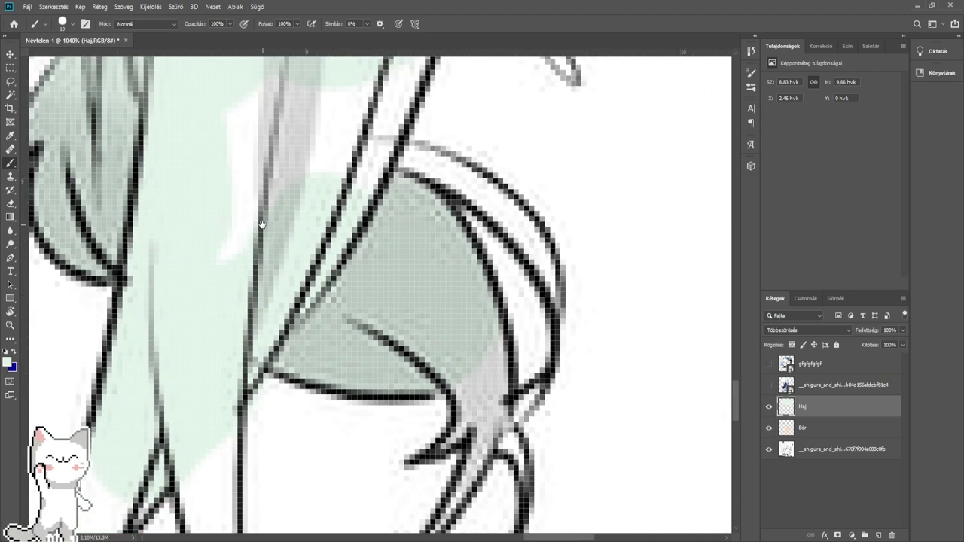
mouse_move(261, 223)
mouse_down()
mouse_move(363, 348)
mouse_move(333, 344)
mouse_move(383, 323)
mouse_move(461, 179)
mouse_up()
key(bracketright)
mouse_move(472, 141)
mouse_down()
mouse_move(273, 297)
mouse_move(258, 325)
mouse_up()
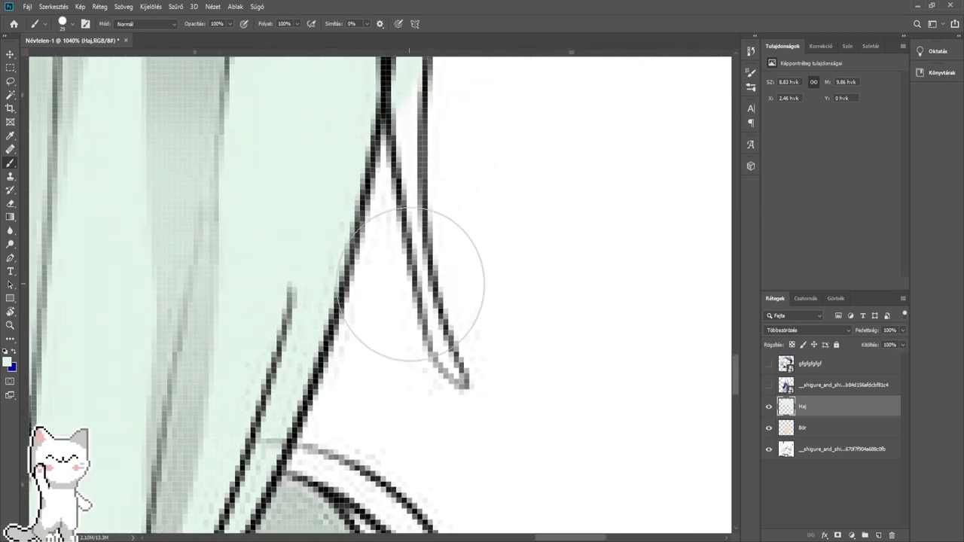
- Fill the thin pointed strand beside the long lock with mint from its tip upward, using 3 px and 4 px brushes
scroll(433, 299, up, 5)
scroll(398, 338, up, 1)
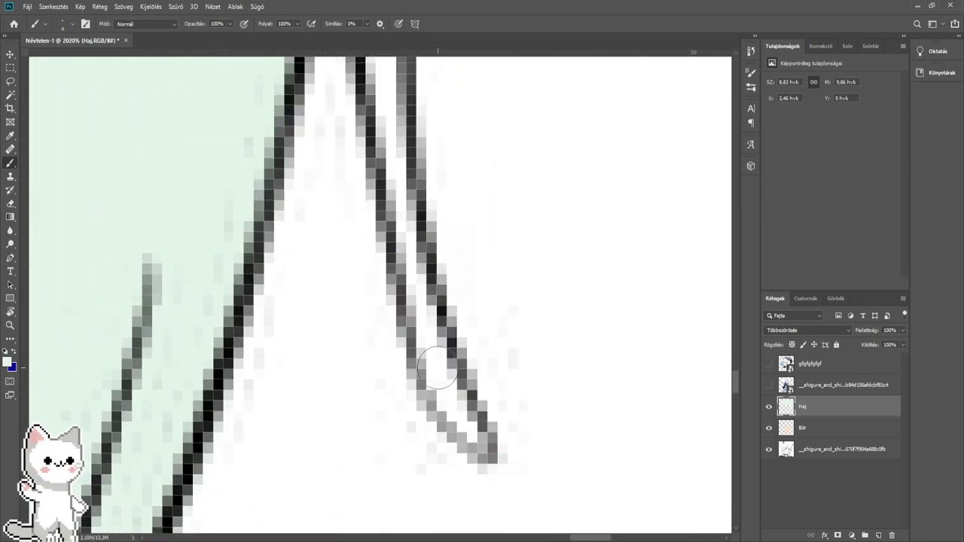
click(465, 376)
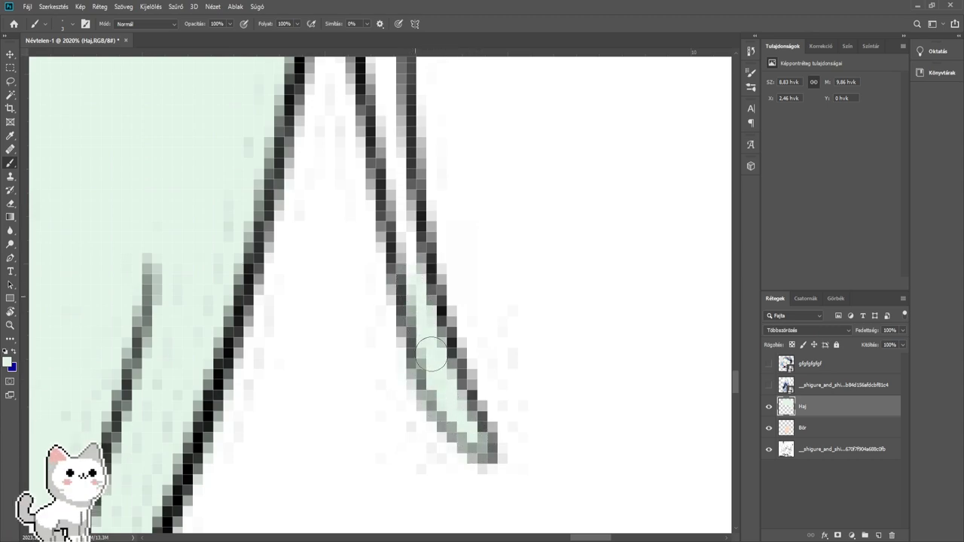
drag(405, 181, 460, 359)
alt+right_click(450, 342)
drag(449, 326, 457, 401)
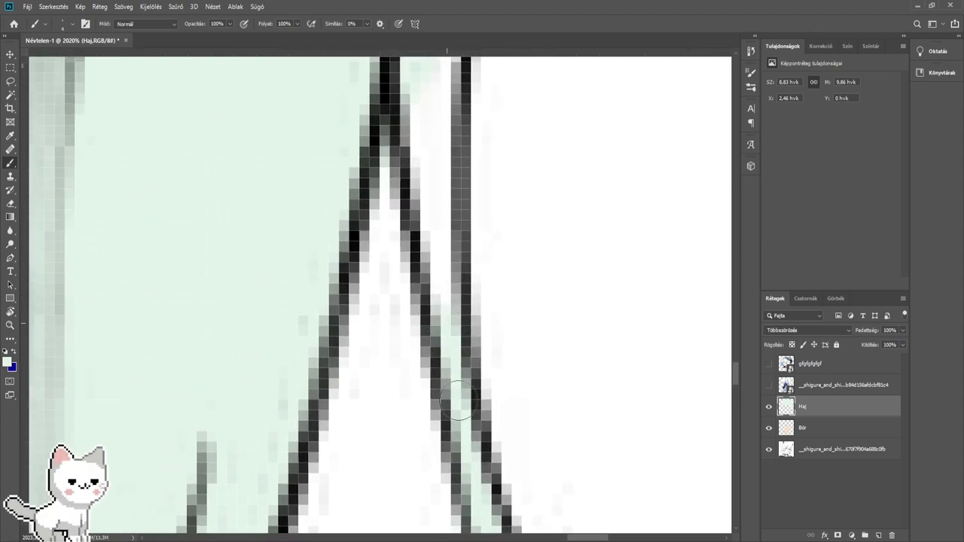
drag(430, 209, 461, 355)
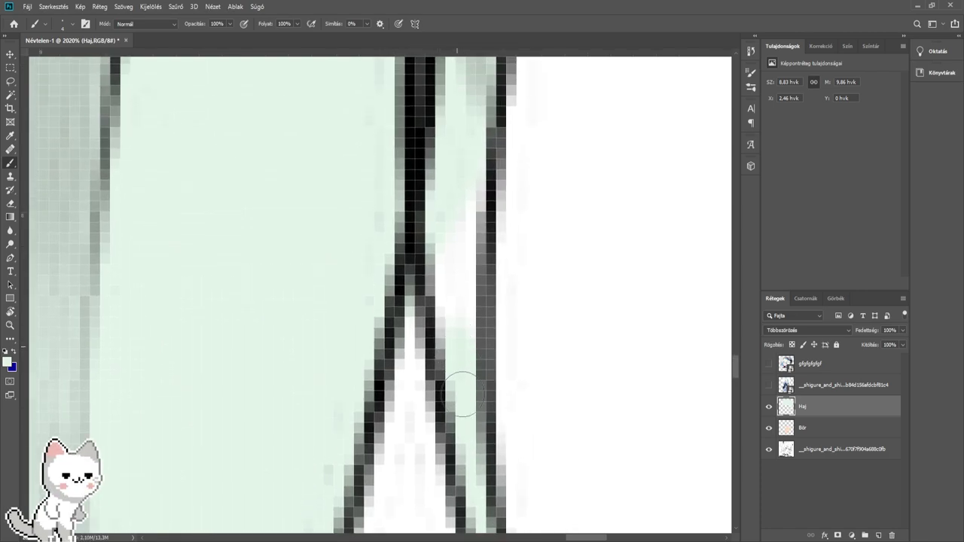
drag(463, 393, 458, 345)
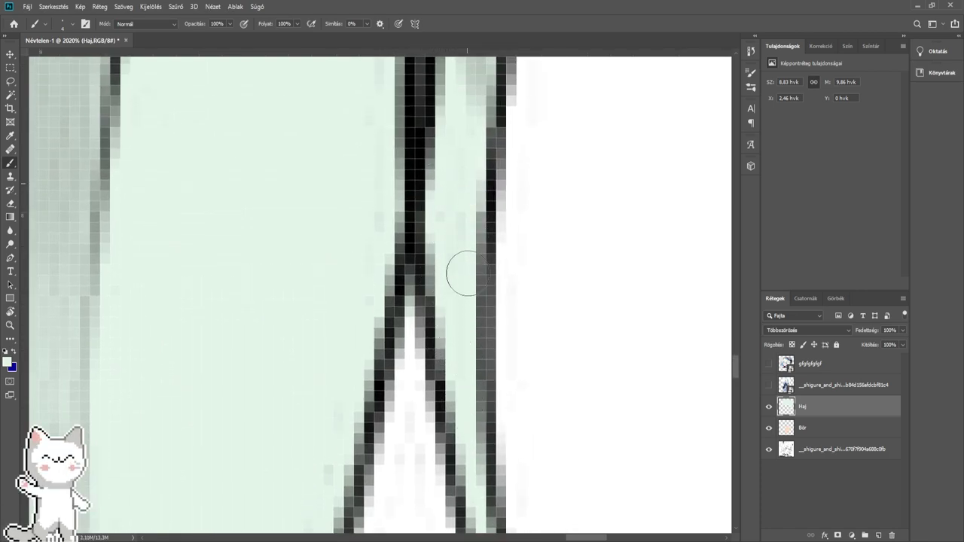
drag(465, 295, 477, 106)
- Fill the outer curved strand arching around the grey tuft with mint, using a small brush
drag(393, 497, 463, 113)
mouse_move(302, 425)
mouse_down()
mouse_move(338, 359)
mouse_move(304, 343)
mouse_up()
mouse_move(308, 283)
mouse_down()
mouse_move(334, 323)
mouse_move(329, 268)
mouse_move(359, 263)
mouse_move(390, 279)
mouse_move(358, 263)
mouse_up()
alt+right_click(475, 320)
mouse_move(472, 318)
mouse_down()
mouse_move(529, 374)
mouse_move(430, 283)
mouse_move(563, 390)
mouse_up()
mouse_move(554, 391)
mouse_down()
mouse_move(442, 281)
mouse_move(491, 369)
mouse_move(471, 299)
mouse_up()
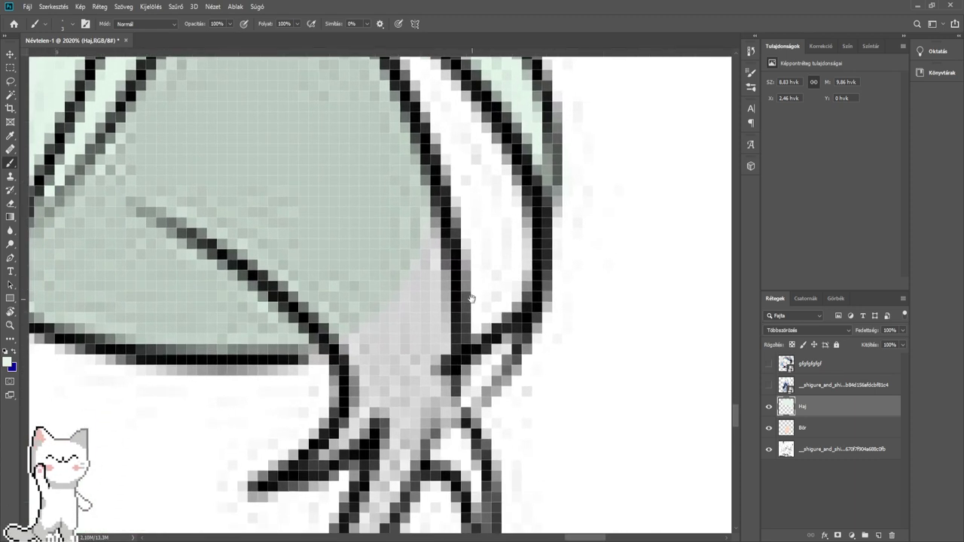
- Fill the grey tuft's narrow base and its small pointed tips with mint, reducing the brush to 3 px for the ends
mouse_move(402, 318)
mouse_down()
mouse_move(377, 333)
mouse_move(392, 376)
mouse_move(415, 372)
mouse_up()
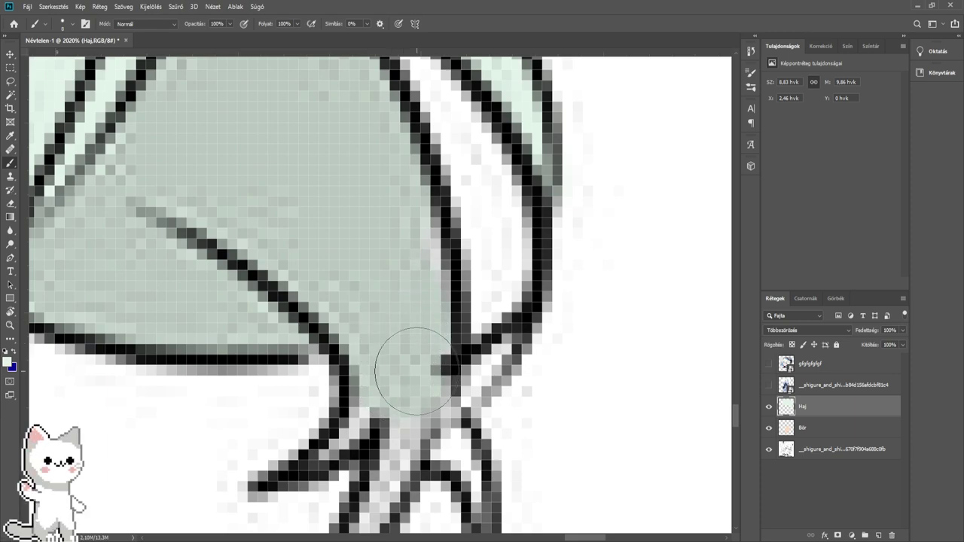
drag(471, 338, 409, 295)
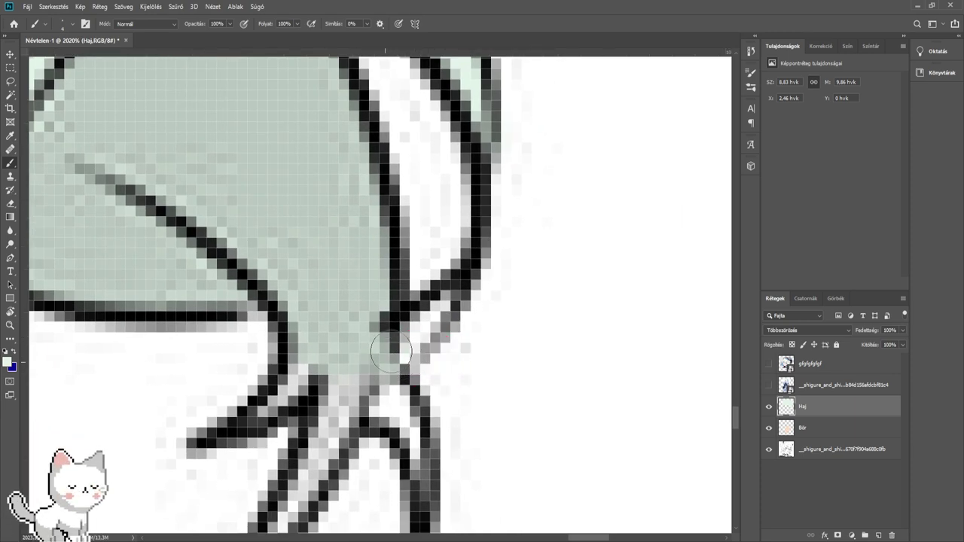
drag(374, 366, 411, 268)
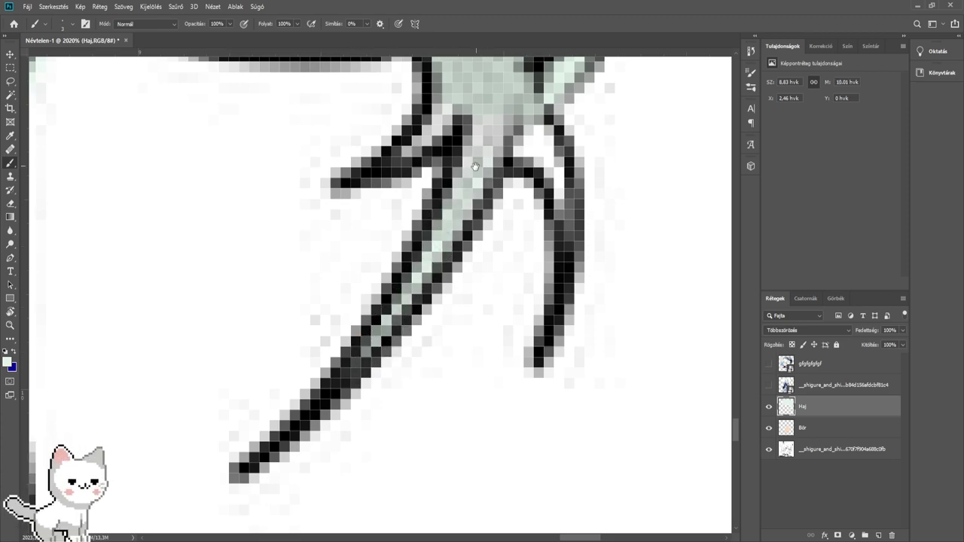
drag(475, 166, 390, 341)
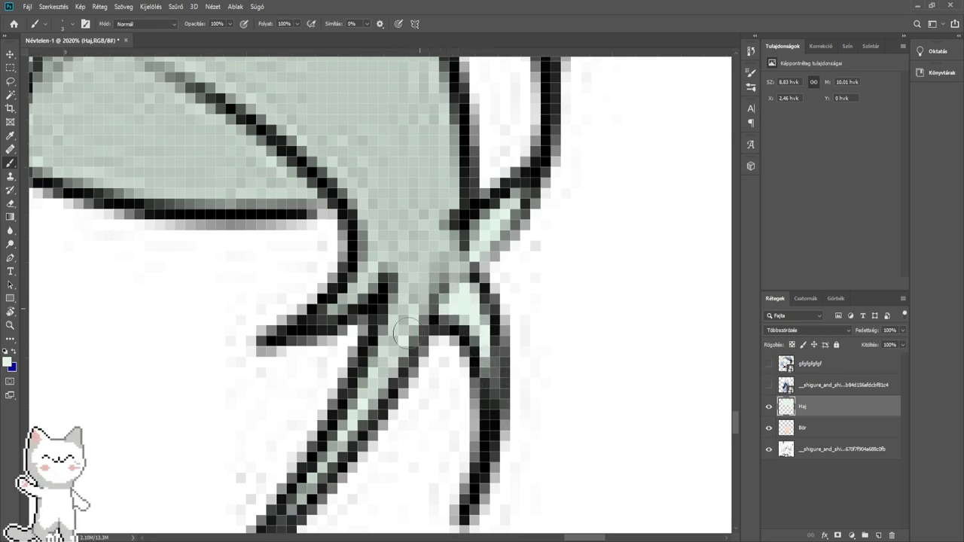
- Fill the long lock's left pointed end above the kimono collar with mint, using 5 px and 9 px brushes
scroll(448, 267, down, 14)
drag(158, 339, 321, 309)
scroll(346, 356, up, 5)
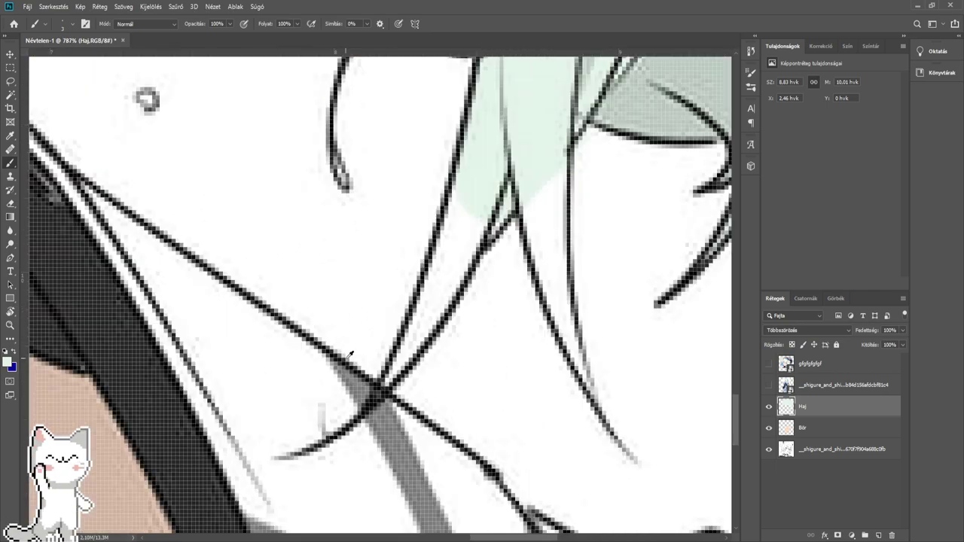
scroll(351, 354, up, 3)
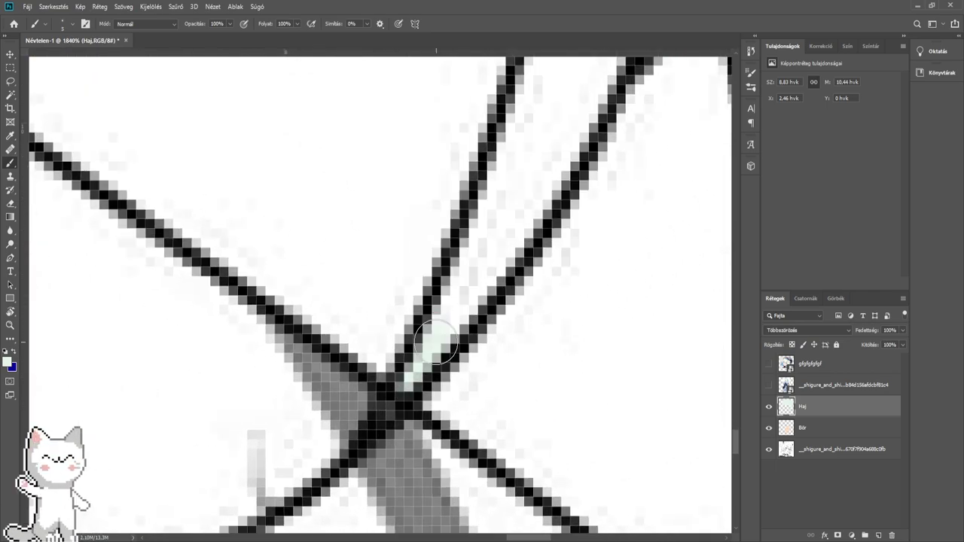
mouse_move(435, 342)
mouse_down()
mouse_move(497, 241)
mouse_move(414, 333)
mouse_move(462, 206)
mouse_up()
mouse_move(457, 216)
mouse_down()
mouse_move(397, 324)
mouse_move(467, 187)
mouse_up()
drag(549, 208, 379, 238)
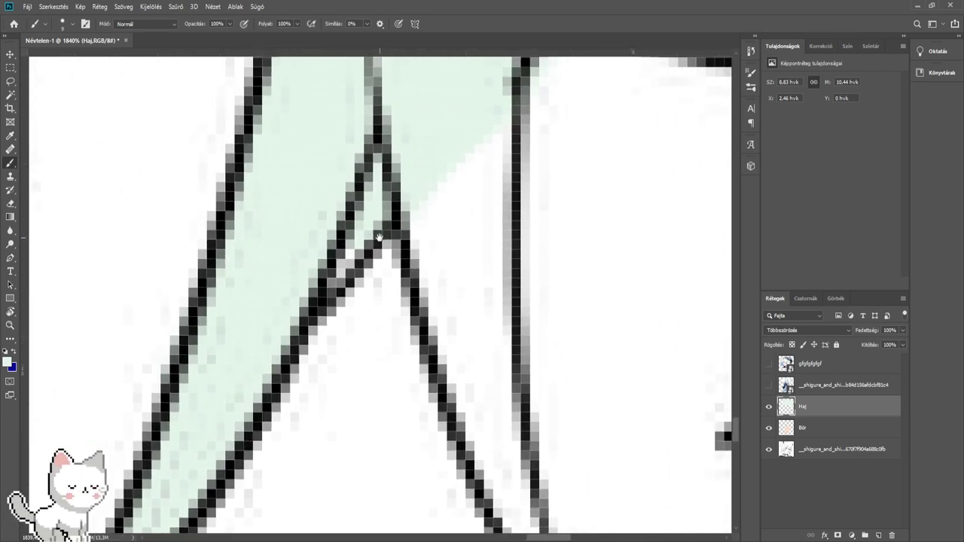
- Fill the long lock's second pointed end with mint down to its tip, reducing the brush from 9 px to 4 px
drag(307, 270, 322, 273)
mouse_move(409, 178)
mouse_down()
mouse_move(316, 238)
mouse_move(358, 313)
mouse_move(381, 407)
mouse_move(381, 226)
mouse_up()
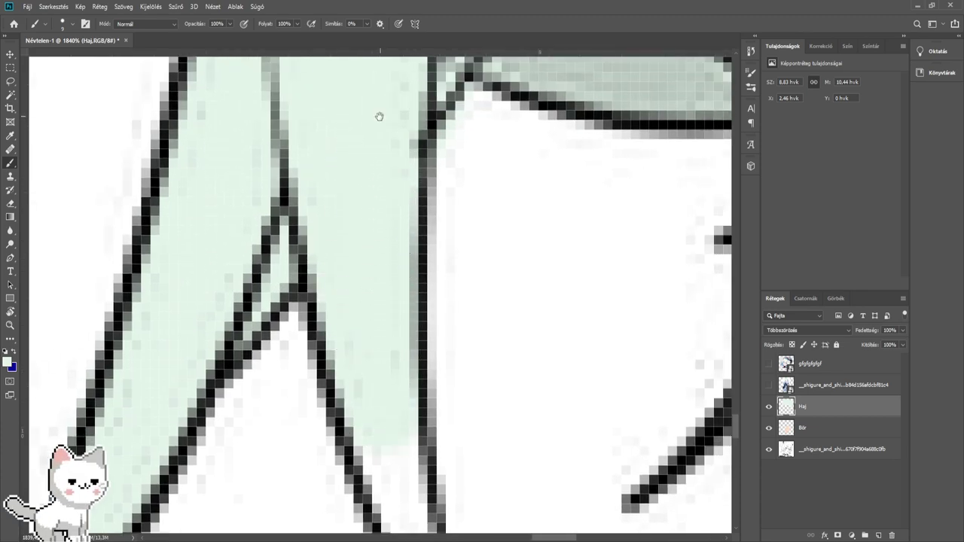
mouse_move(381, 473)
mouse_down()
mouse_move(394, 258)
mouse_move(406, 276)
mouse_up()
alt+right_click(400, 258)
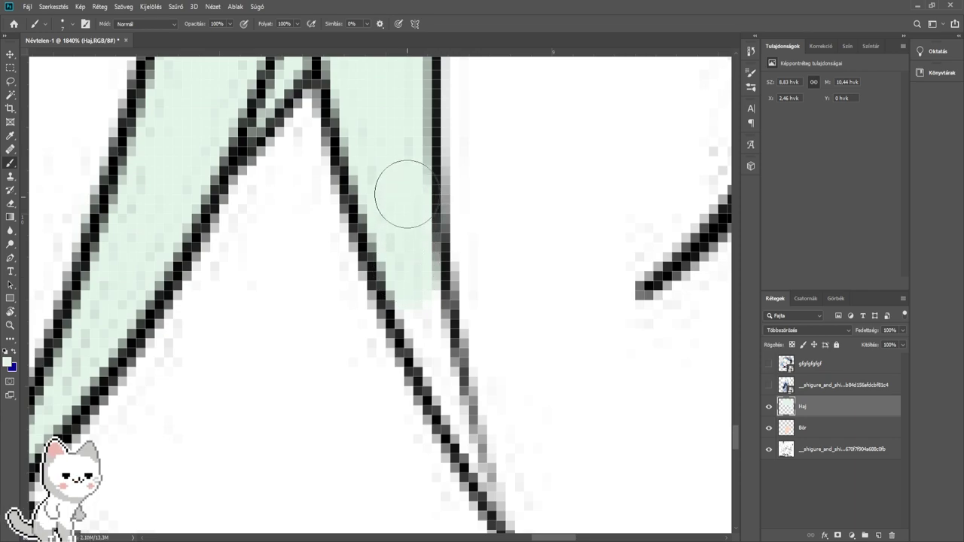
mouse_move(416, 319)
mouse_down()
mouse_move(430, 340)
mouse_move(419, 309)
mouse_up()
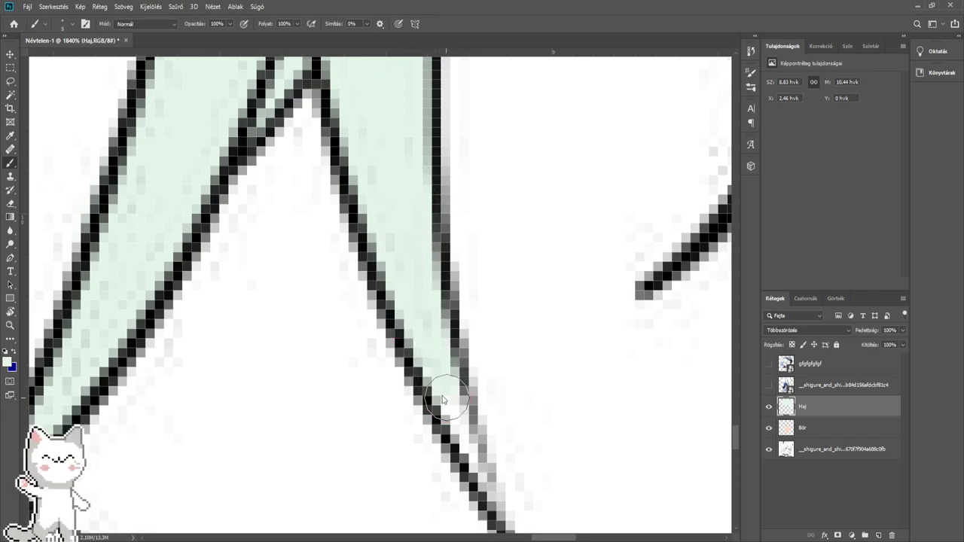
drag(443, 400, 460, 427)
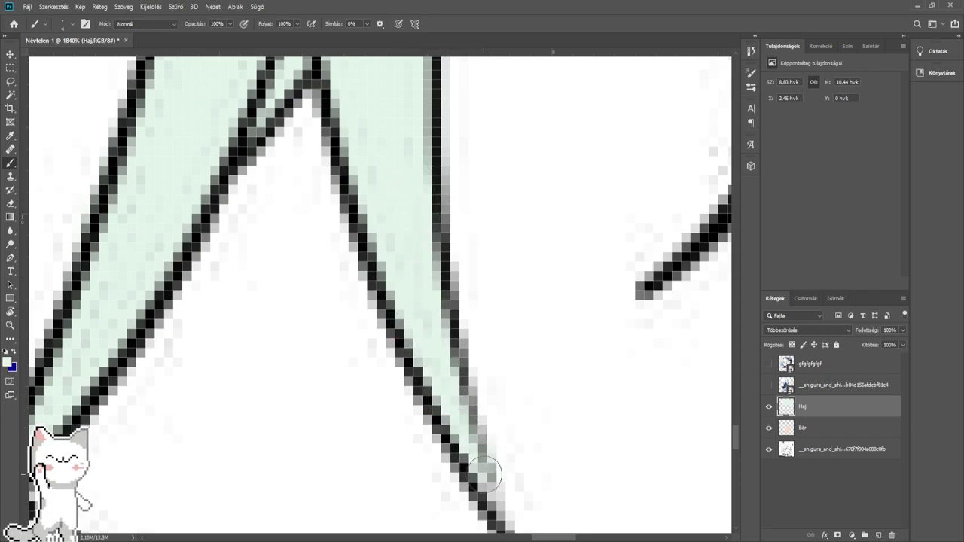
mouse_move(486, 474)
mouse_down()
mouse_move(405, 345)
mouse_move(435, 414)
mouse_up()
- Fill the thin curved strand hanging from the tuft below the jaw with mint, using 2 to 5 px brushes
drag(647, 65, 323, 386)
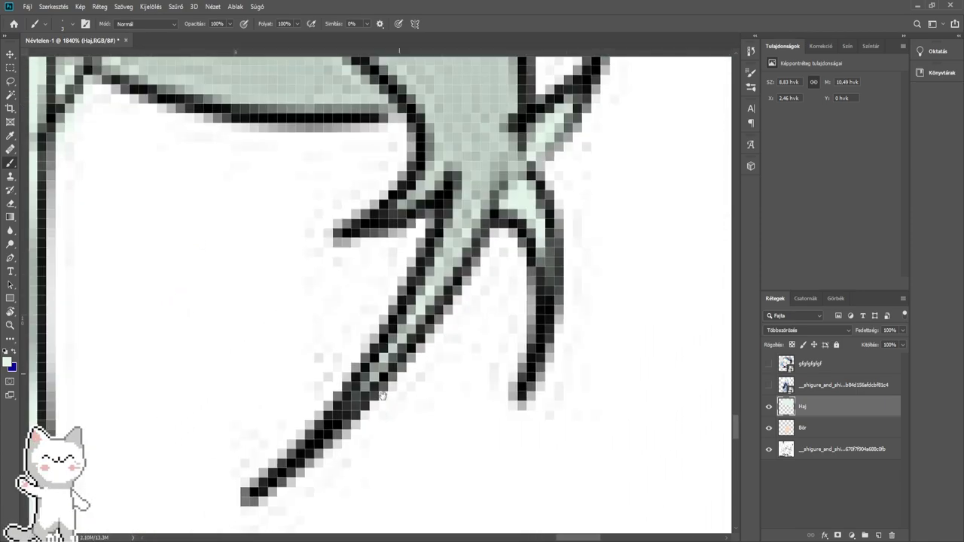
scroll(447, 251, down, 7)
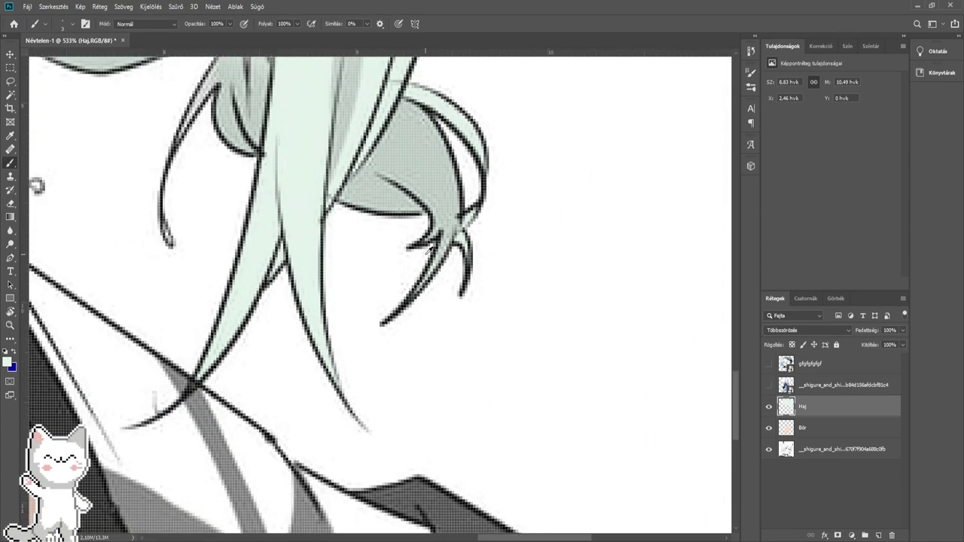
drag(257, 163, 384, 273)
scroll(354, 326, up, 4)
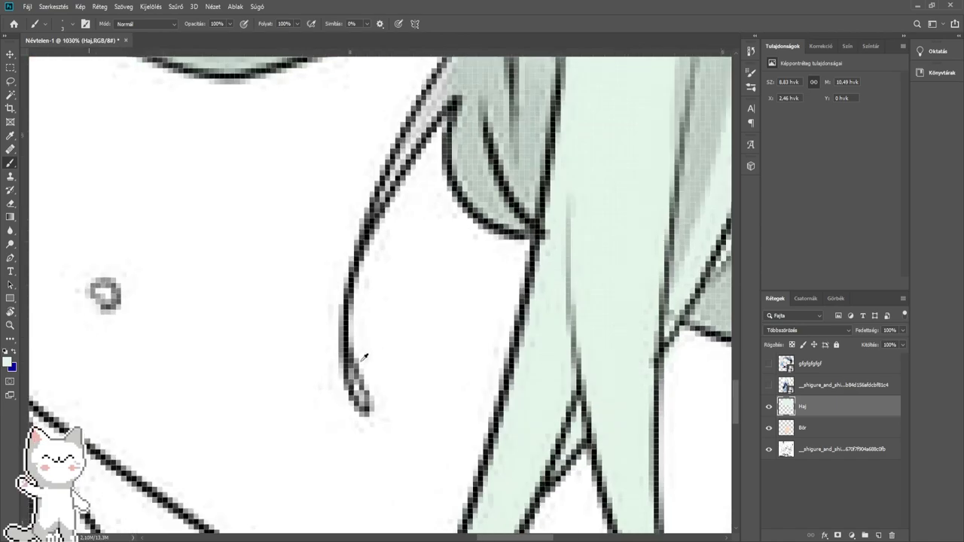
drag(346, 310, 350, 358)
scroll(345, 351, up, 2)
key([)
drag(380, 267, 355, 375)
scroll(374, 276, up, 1)
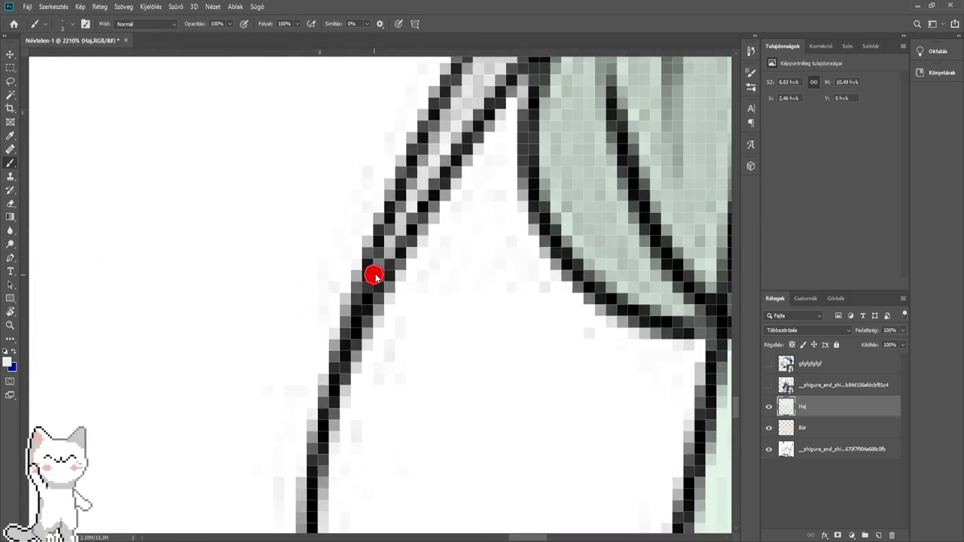
drag(397, 230, 330, 331)
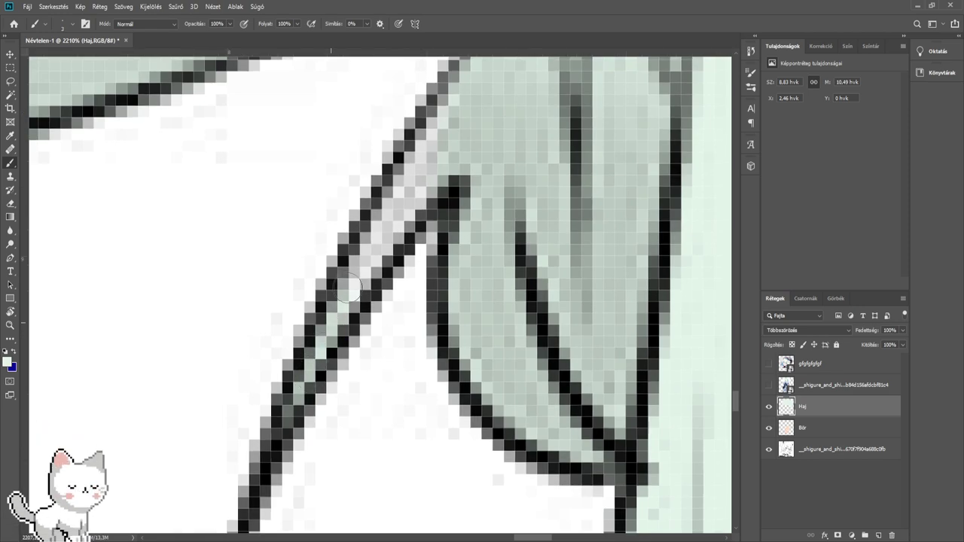
drag(388, 230, 374, 290)
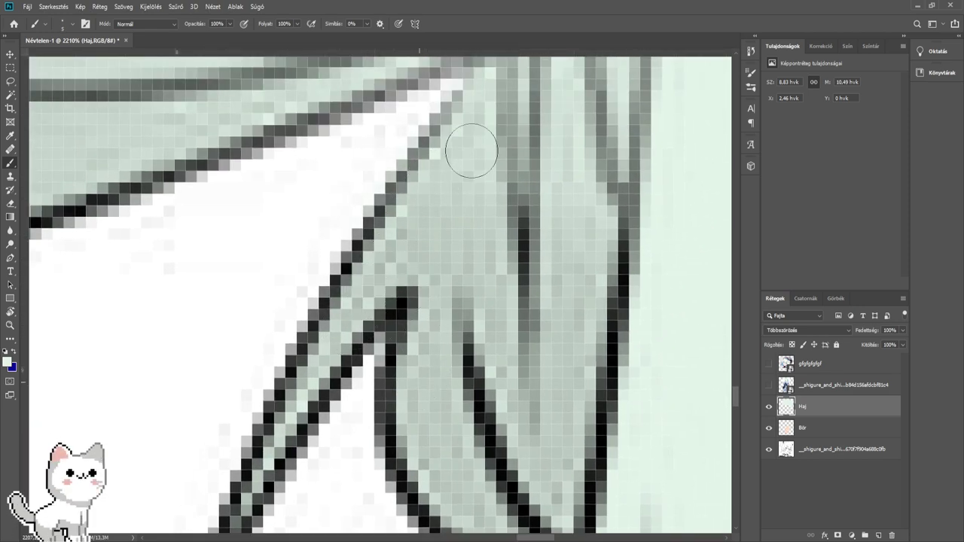
- Paint mint over the side locks between the ear and the eye, using a 43 px brush
scroll(469, 145, down, 9)
drag(363, 175, 753, 256)
drag(412, 222, 390, 334)
drag(331, 113, 385, 314)
drag(385, 105, 342, 369)
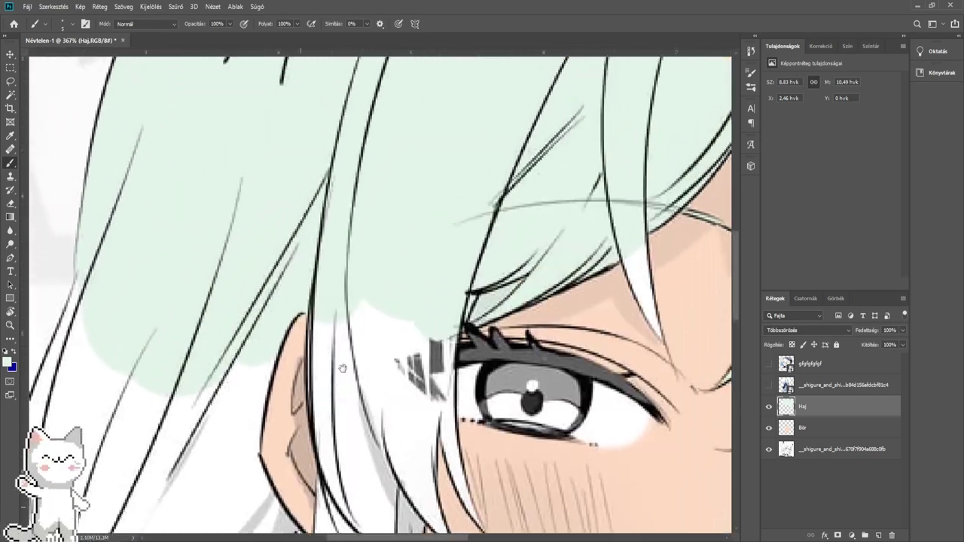
scroll(363, 399, up, 3)
scroll(366, 395, up, 1)
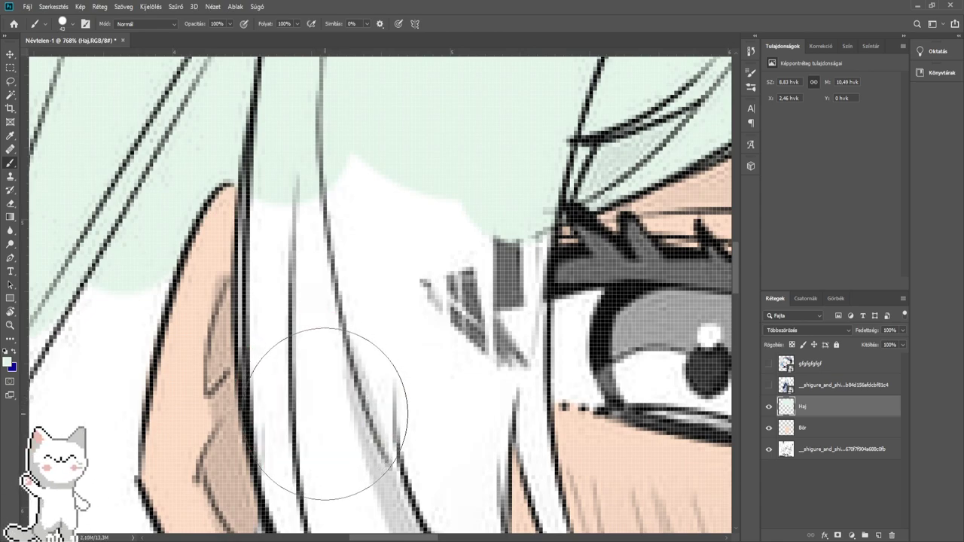
drag(324, 414, 319, 329)
mouse_move(321, 282)
mouse_down()
mouse_move(338, 145)
mouse_move(379, 344)
mouse_move(441, 236)
mouse_move(454, 264)
mouse_move(473, 208)
mouse_move(461, 357)
mouse_move(462, 298)
mouse_up()
drag(407, 456, 457, 204)
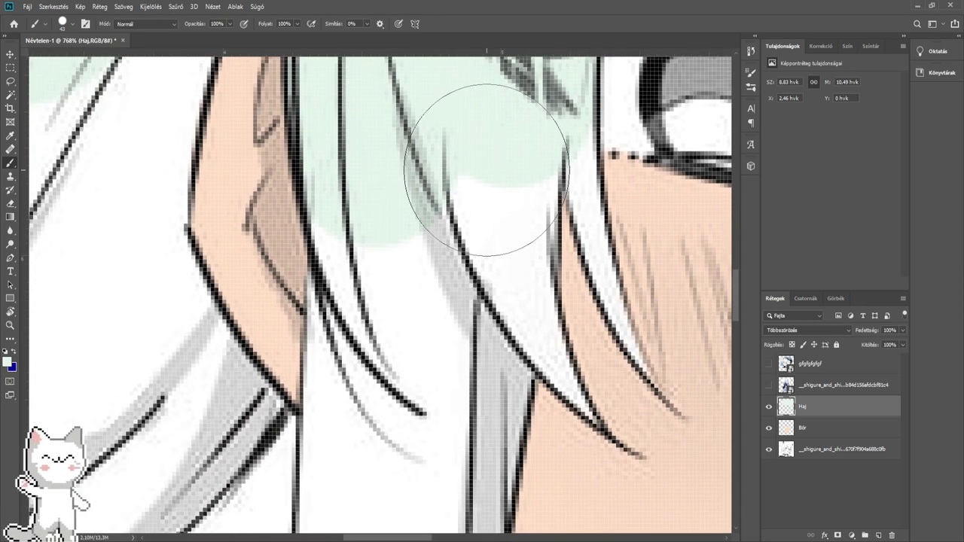
mouse_move(485, 161)
mouse_down()
mouse_move(463, 204)
mouse_move(474, 292)
mouse_move(447, 344)
mouse_move(413, 284)
mouse_move(403, 226)
mouse_move(387, 215)
mouse_move(398, 269)
mouse_move(387, 344)
mouse_move(396, 442)
mouse_move(387, 241)
mouse_move(377, 237)
mouse_move(369, 418)
mouse_move(373, 263)
mouse_move(373, 347)
mouse_move(396, 451)
mouse_move(422, 399)
mouse_move(422, 155)
mouse_up()
mouse_move(422, 155)
mouse_down()
mouse_move(392, 365)
mouse_move(377, 338)
mouse_up()
- Fill the wide side lock beside the cheek with mint down to its pointed tip, using a 5 px brush
scroll(394, 347, up, 2)
mouse_move(426, 373)
mouse_down()
mouse_move(449, 213)
mouse_move(294, 308)
mouse_up()
scroll(361, 329, up, 3)
scroll(367, 332, up, 2)
drag(410, 329, 369, 326)
drag(445, 322, 397, 314)
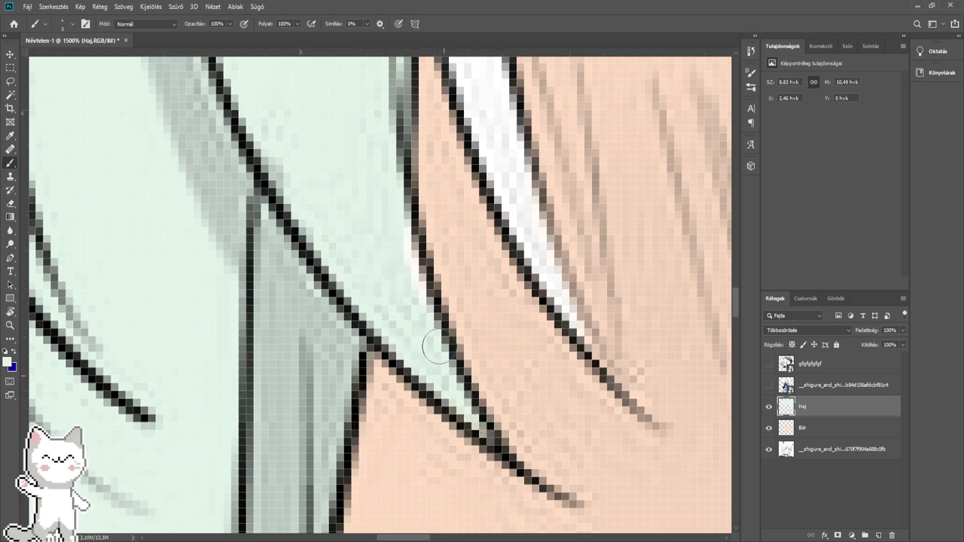
- Fill the narrow curved lock between the side lock and the blush lines with mint, using 4 and 6 px brushes
drag(425, 168, 323, 323)
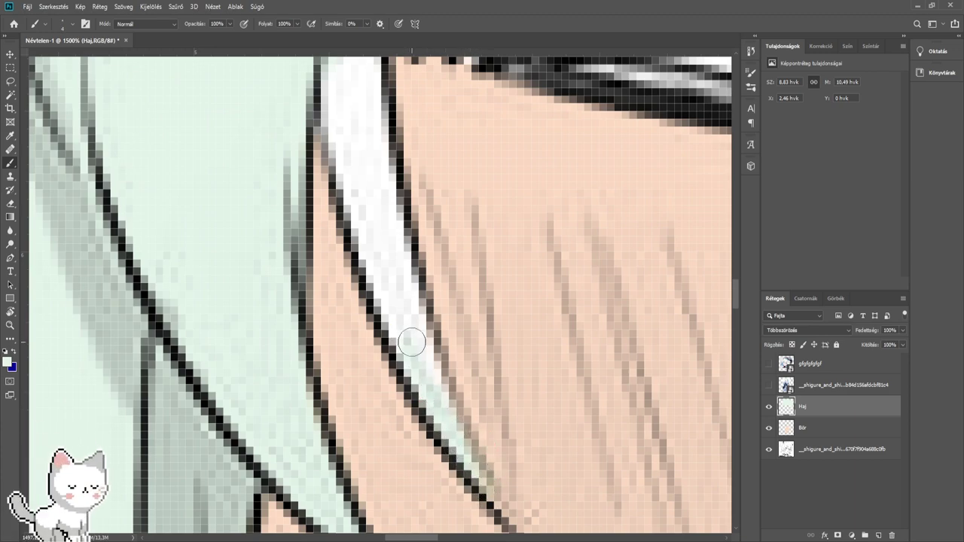
drag(411, 356, 414, 356)
drag(408, 332, 362, 183)
mouse_move(383, 234)
mouse_down()
mouse_move(412, 362)
mouse_move(392, 204)
mouse_move(370, 273)
mouse_move(341, 162)
mouse_up()
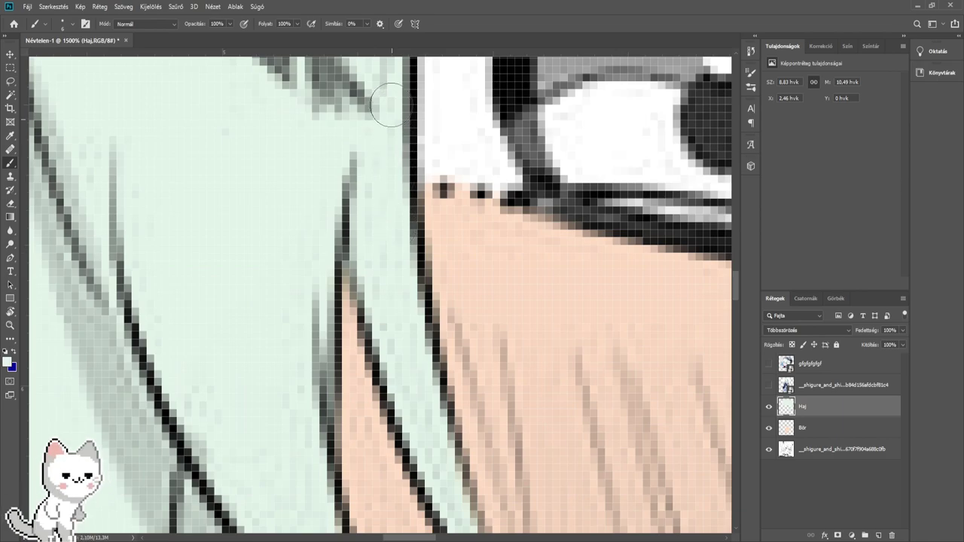
- Fill the pointed bang tip on the forehead above the eye with mint, reducing the brush from 8 px to 3 px
scroll(396, 228, down, 8)
drag(326, 319, 387, 229)
mouse_move(557, 115)
mouse_down()
mouse_move(298, 334)
mouse_move(273, 437)
mouse_up()
scroll(373, 247, up, 12)
mouse_move(329, 394)
mouse_down()
mouse_move(374, 197)
mouse_move(377, 131)
mouse_move(387, 282)
mouse_move(409, 317)
mouse_up()
drag(394, 151, 390, 158)
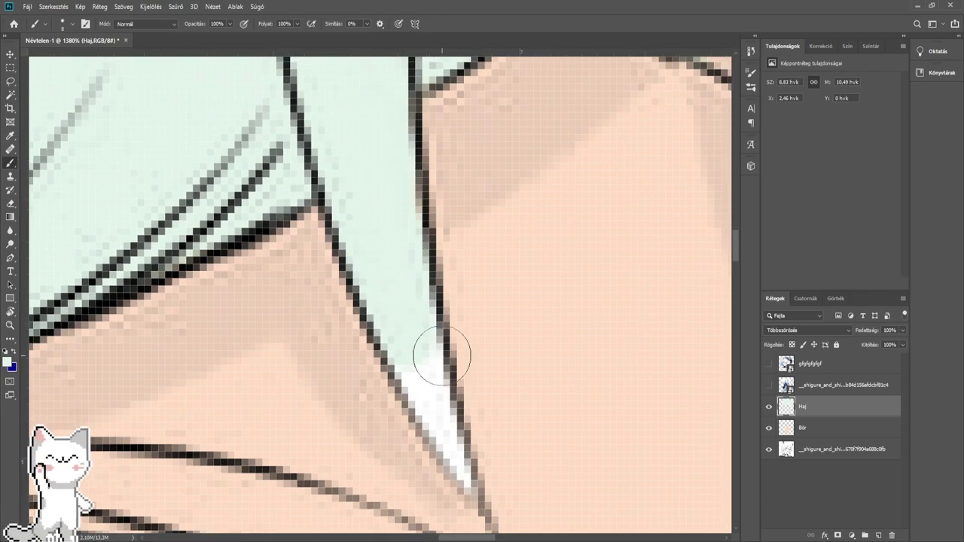
drag(407, 362, 435, 419)
drag(408, 270, 382, 223)
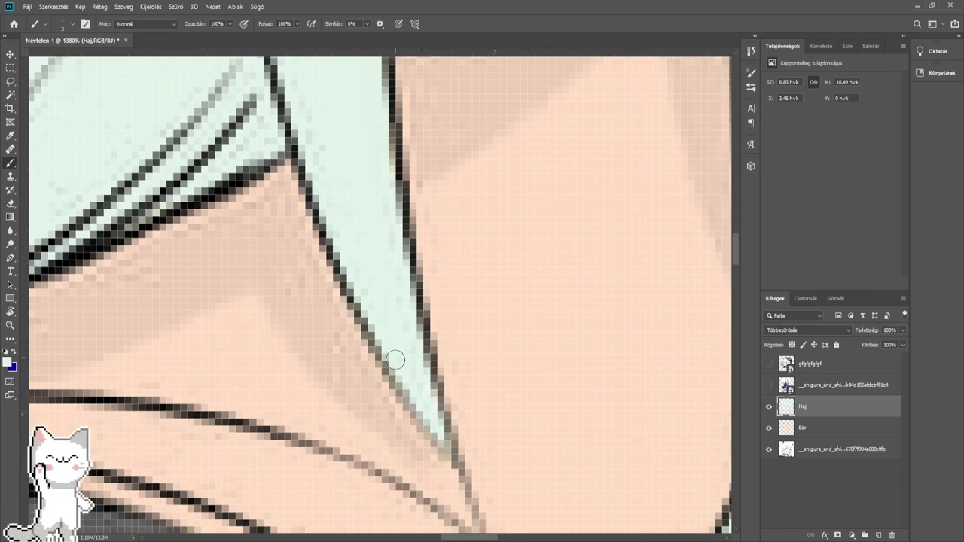
scroll(417, 360, down, 5)
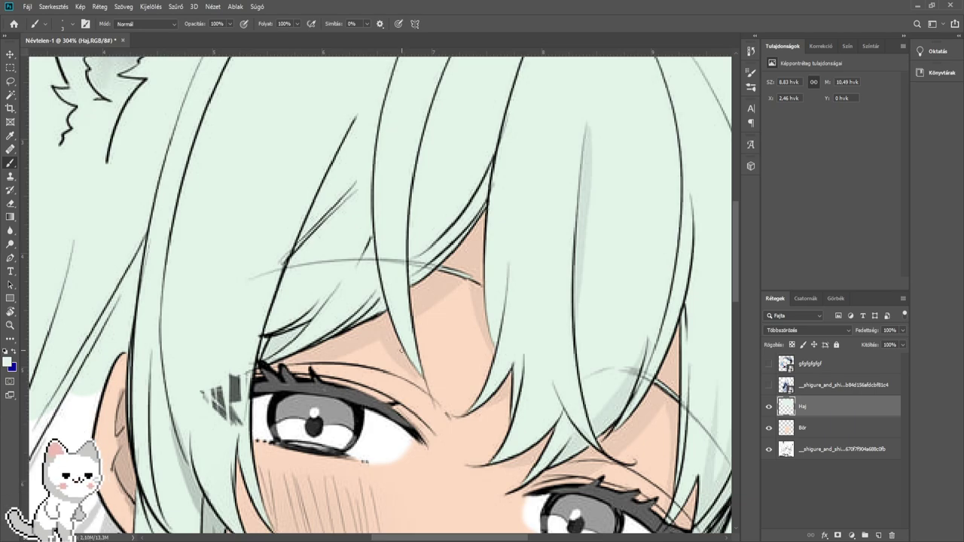
- Paint mint over the large gathered hair bundle behind the ear, using 46 and 49 px brushes
mouse_move(299, 350)
mouse_down()
mouse_move(320, 308)
mouse_move(383, 303)
mouse_up()
scroll(331, 359, up, 6)
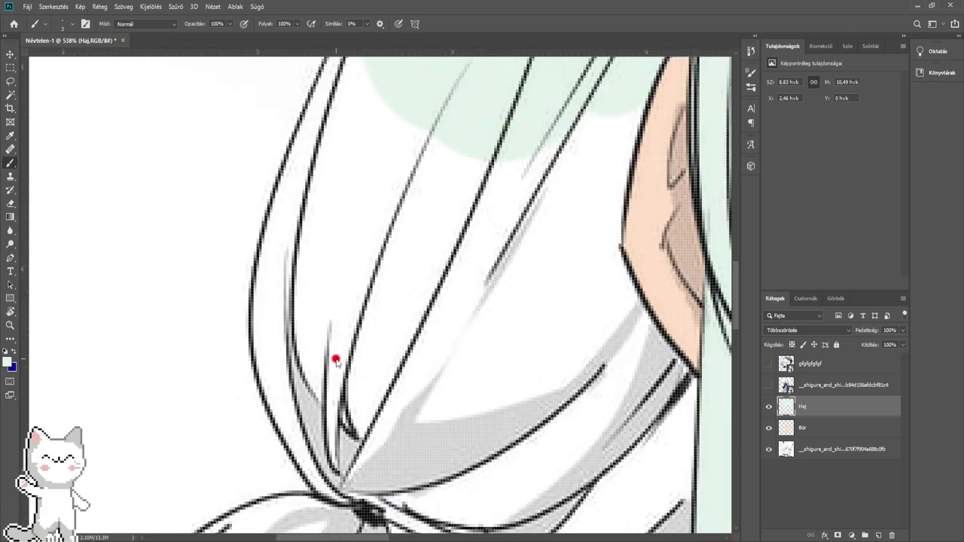
drag(336, 359, 368, 376)
mouse_move(368, 378)
mouse_down()
mouse_move(354, 433)
mouse_move(324, 354)
mouse_move(312, 275)
mouse_move(329, 233)
mouse_up()
scroll(329, 234, up, 3)
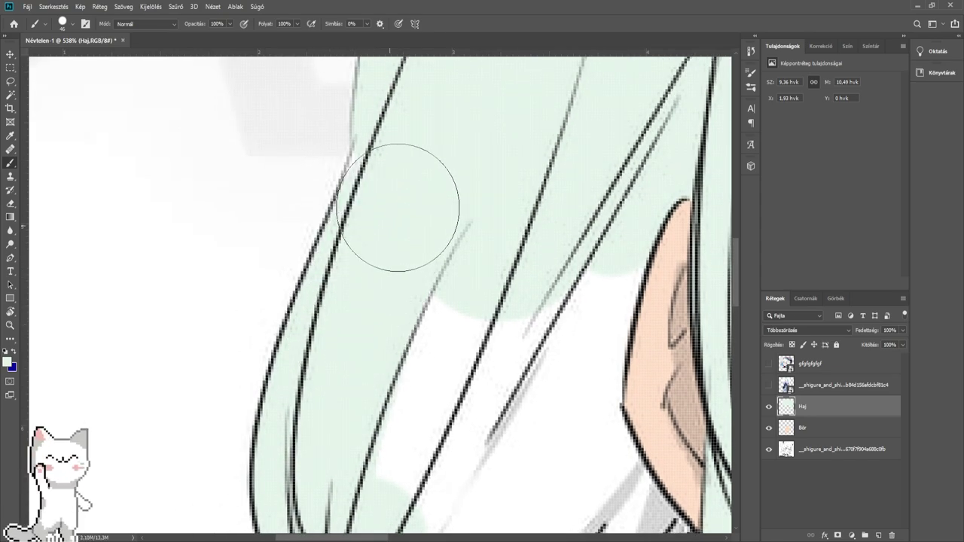
mouse_move(417, 173)
mouse_down()
mouse_move(479, 222)
mouse_move(432, 420)
mouse_move(526, 274)
mouse_move(547, 326)
mouse_move(589, 245)
mouse_move(564, 344)
mouse_move(561, 447)
mouse_up()
mouse_move(553, 443)
mouse_down()
mouse_move(554, 284)
mouse_move(567, 251)
mouse_move(605, 328)
mouse_move(599, 354)
mouse_move(496, 369)
mouse_move(417, 405)
mouse_up()
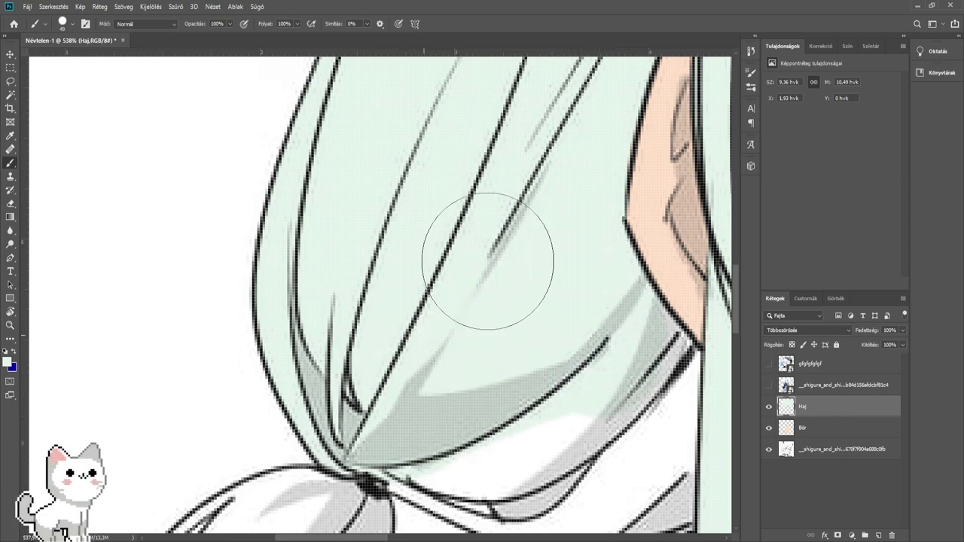
- Fill the bundle's lower folds between the hair tie and the long lock with mint, using 26 and 30 px brushes
scroll(463, 398, up, 3)
drag(409, 430, 344, 227)
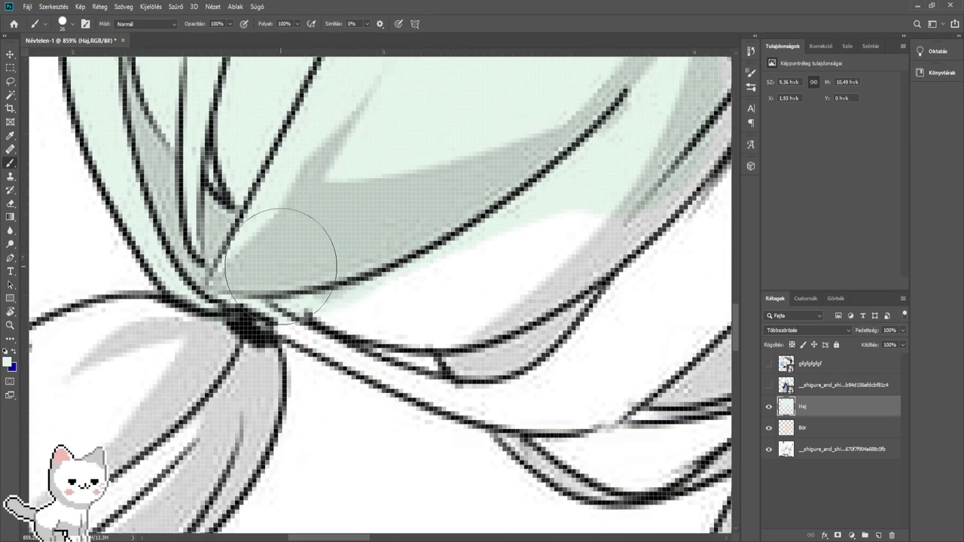
scroll(279, 260, down, 3)
scroll(271, 267, up, 3)
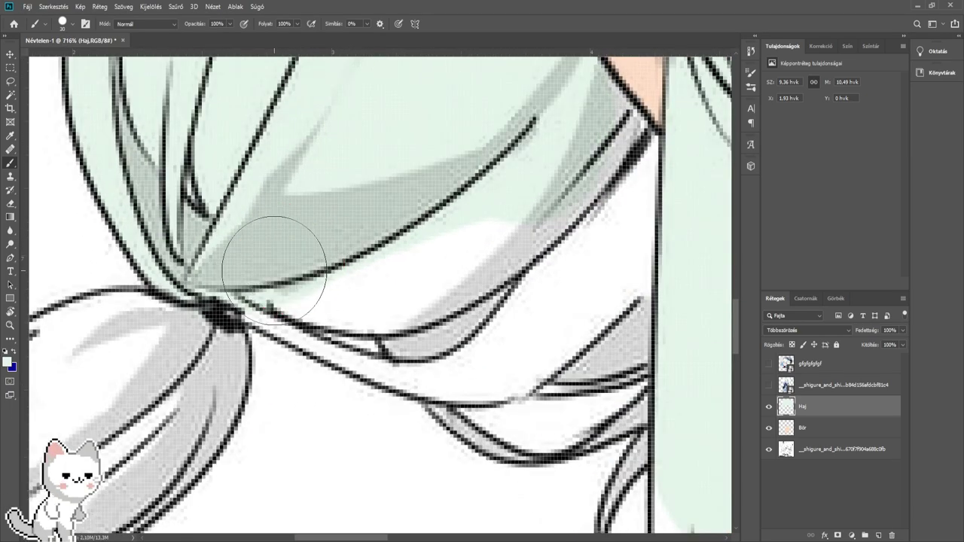
mouse_move(286, 279)
mouse_down()
mouse_move(426, 347)
mouse_move(460, 348)
mouse_move(573, 337)
mouse_move(632, 320)
mouse_move(661, 294)
mouse_move(381, 269)
mouse_up()
scroll(381, 269, right, 6)
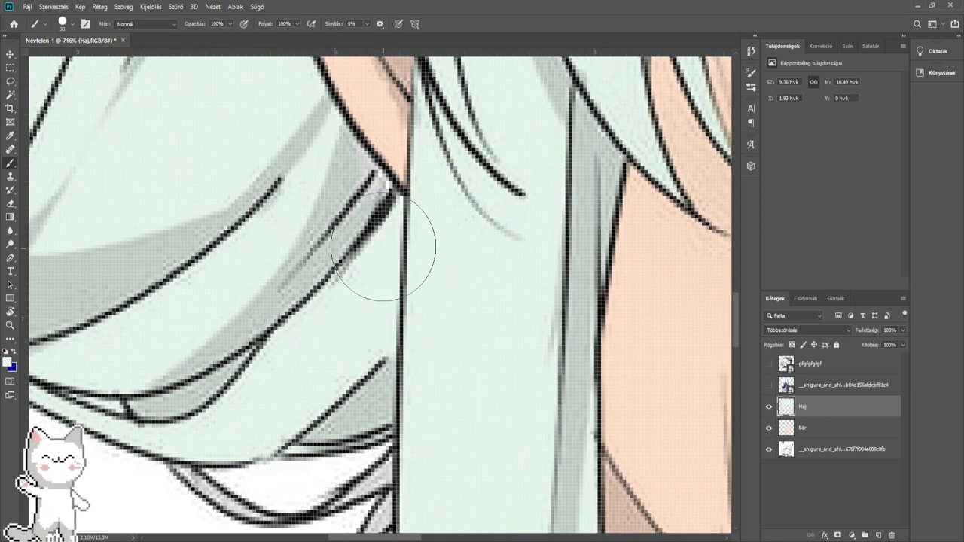
drag(236, 319, 395, 272)
- Fill the thin loose strands beneath the gathered bundle with mint, using 5 and 4 px brushes
scroll(403, 369, up, 3)
drag(407, 391, 362, 392)
drag(331, 432, 336, 313)
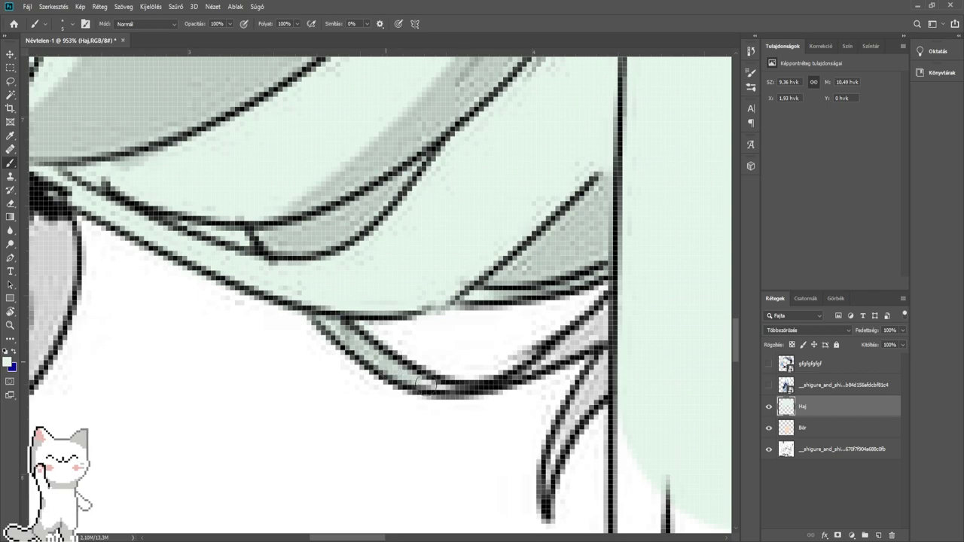
drag(608, 328, 505, 363)
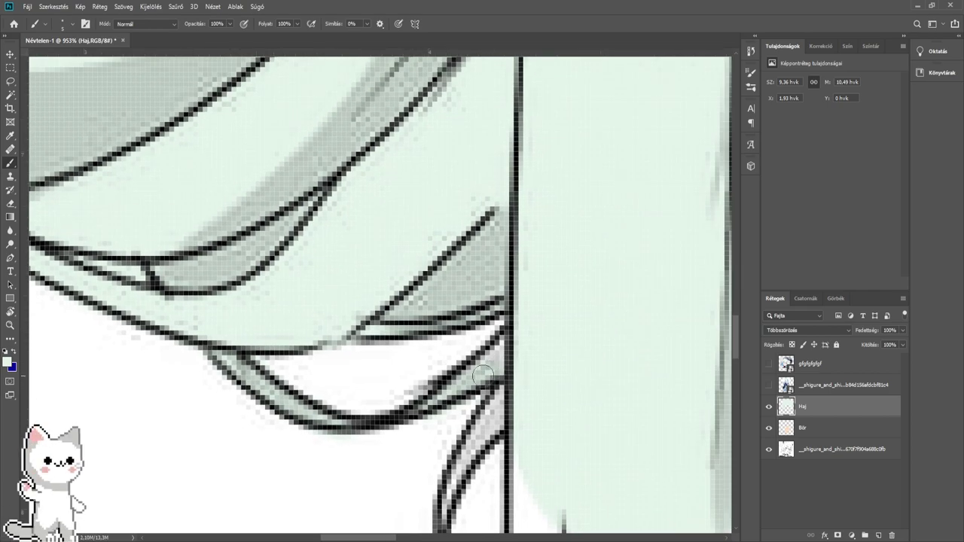
scroll(489, 373, down, 2)
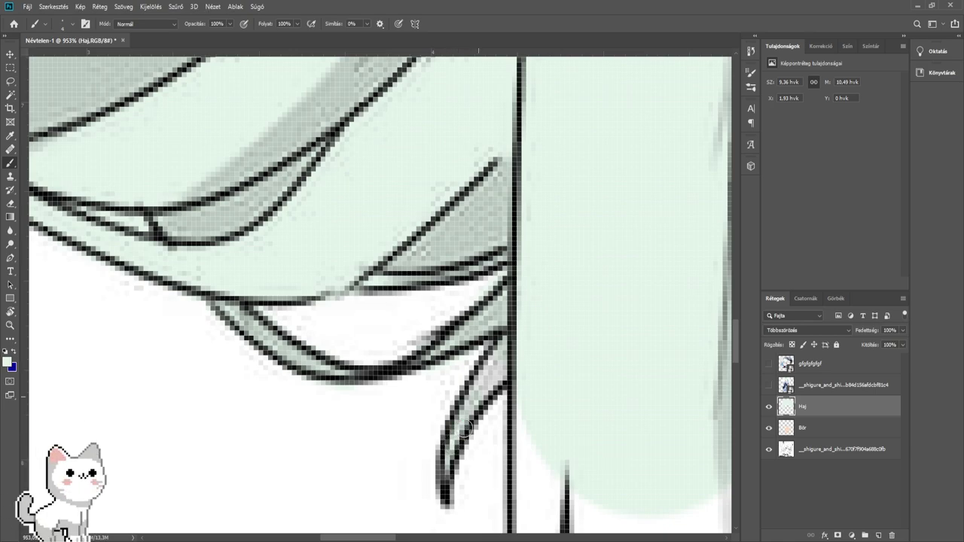
scroll(509, 293, up, 2)
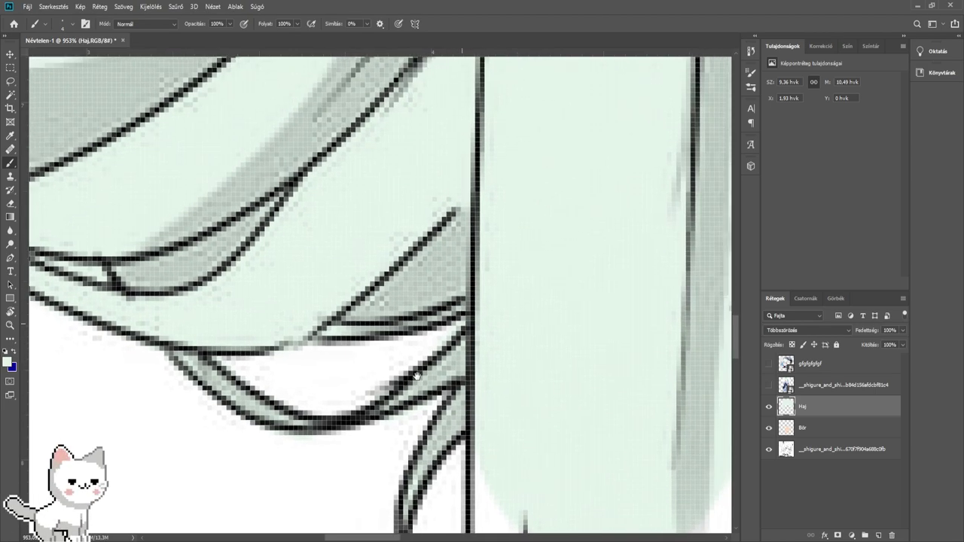
- Erase stray mint from the gap between the bundle's lower edge and the thin strands
click(10, 207)
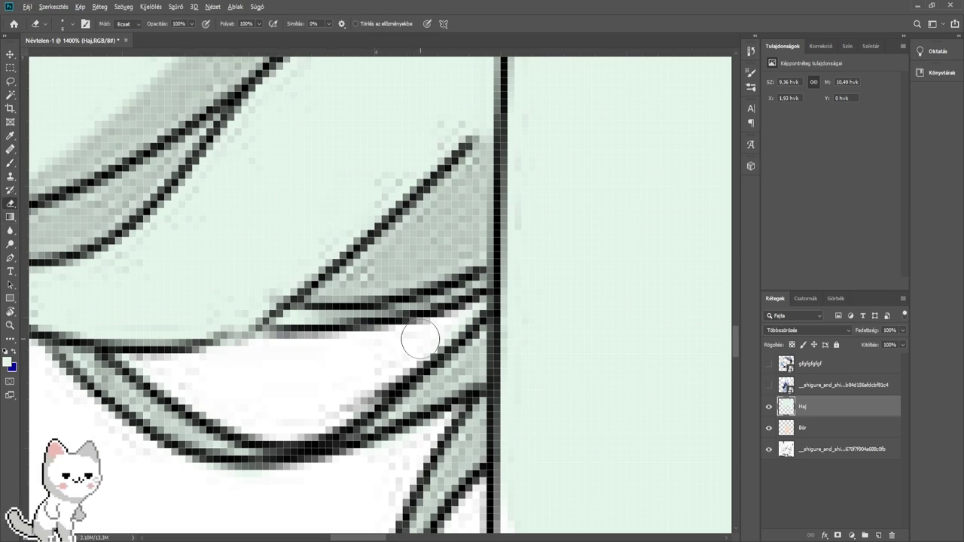
scroll(482, 309, down, 6)
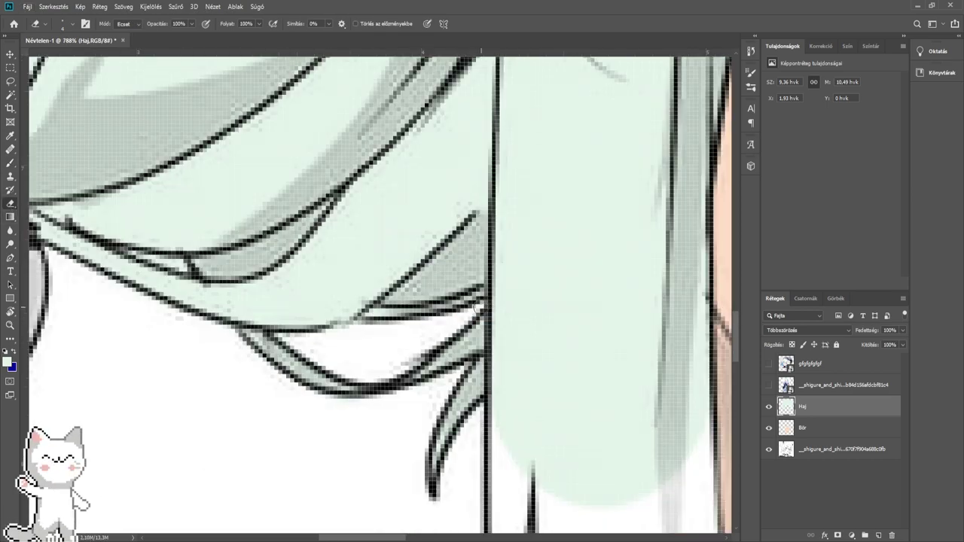
drag(389, 302, 409, 294)
- Fill the tied tuft's lower slit and central pointed end with mint, using 3 to 6 px brushes
drag(273, 380, 468, 390)
click(9, 164)
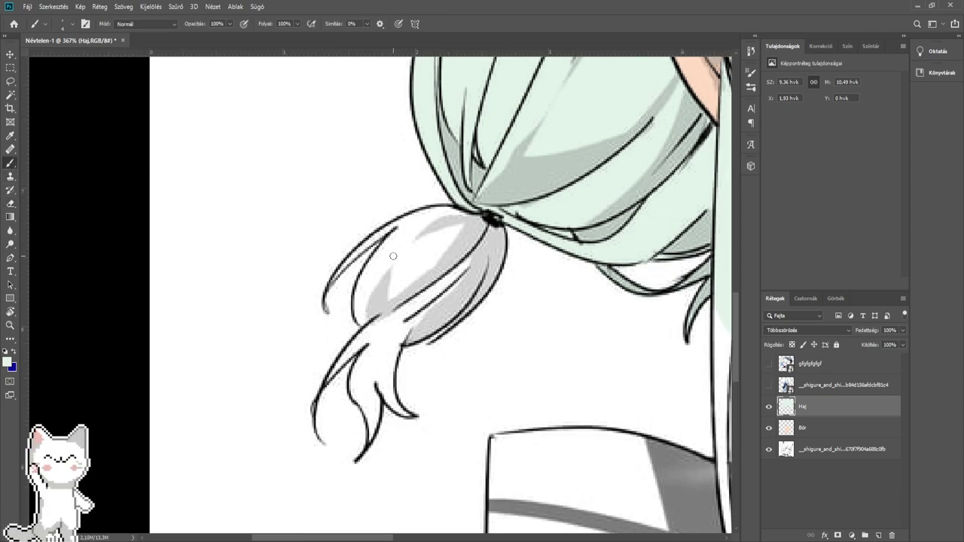
scroll(354, 317, up, 8)
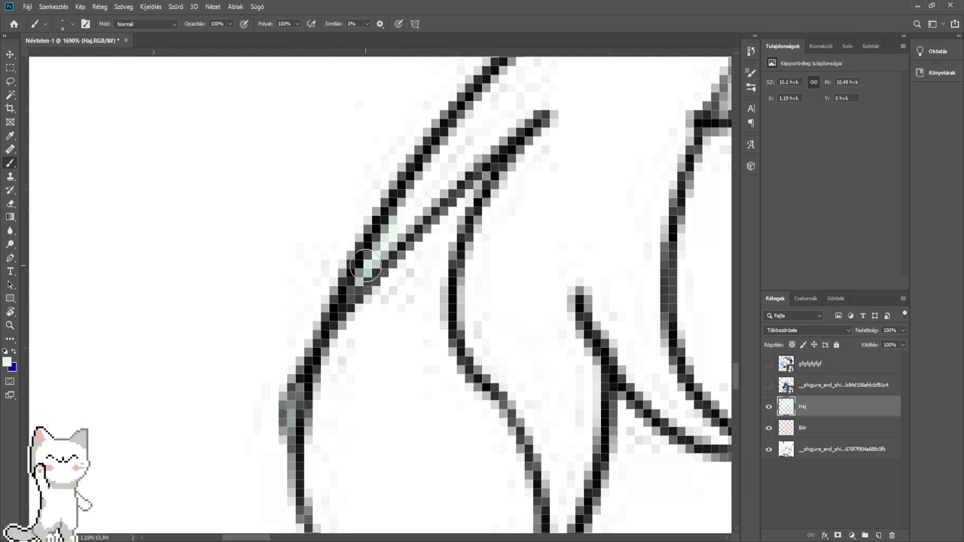
drag(365, 265, 422, 186)
key(space)
mouse_move(421, 186)
mouse_down()
mouse_move(367, 330)
mouse_move(510, 197)
mouse_move(482, 301)
mouse_up()
key(space)
mouse_move(474, 343)
mouse_down()
mouse_move(448, 236)
mouse_move(465, 232)
mouse_move(424, 283)
mouse_move(475, 196)
mouse_move(424, 291)
mouse_move(409, 345)
mouse_move(422, 385)
mouse_move(475, 432)
mouse_move(443, 306)
mouse_move(487, 389)
mouse_move(458, 356)
mouse_move(425, 257)
mouse_up()
alt+right_click(448, 237)
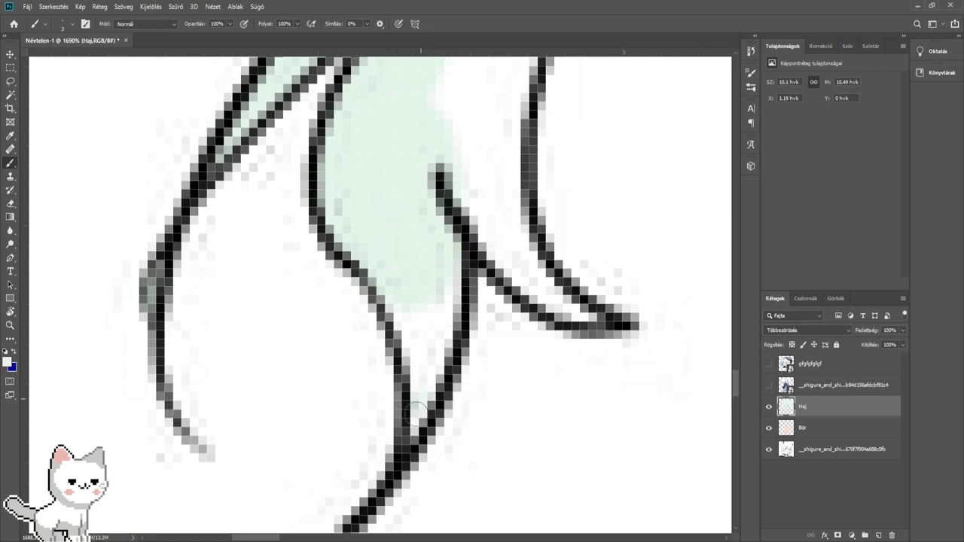
mouse_move(411, 396)
mouse_down()
mouse_move(418, 380)
mouse_move(401, 292)
mouse_up()
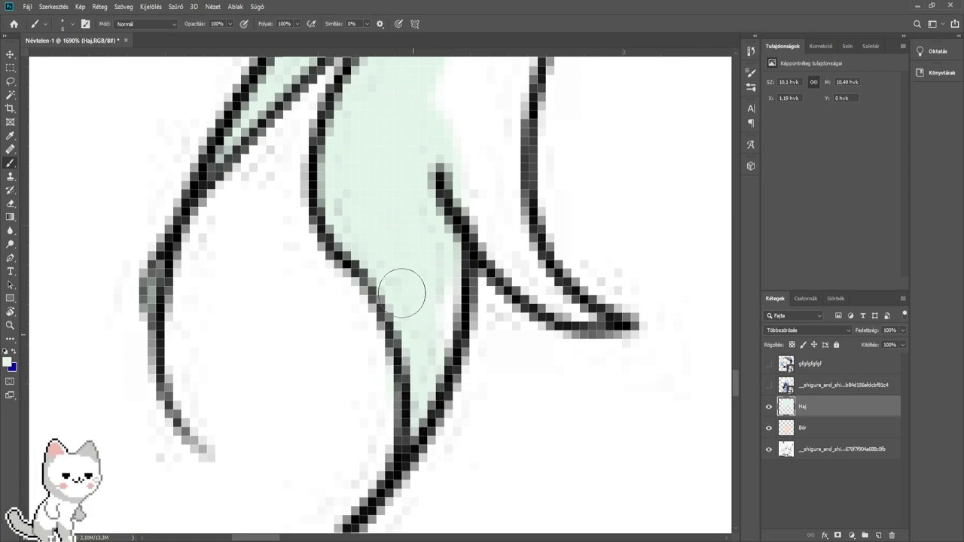
drag(435, 331, 452, 256)
- Fill the tuft's hooked end beside the central point with mint, using 3 and 12 px brushes
drag(460, 253, 249, 355)
drag(340, 388, 330, 388)
drag(331, 388, 358, 416)
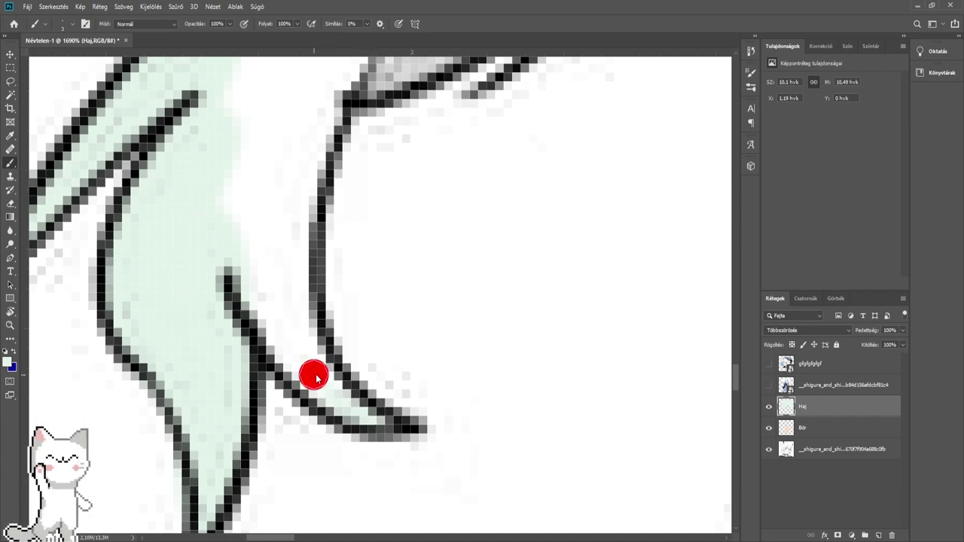
mouse_move(329, 396)
mouse_down()
mouse_move(261, 284)
mouse_move(294, 340)
mouse_move(284, 309)
mouse_up()
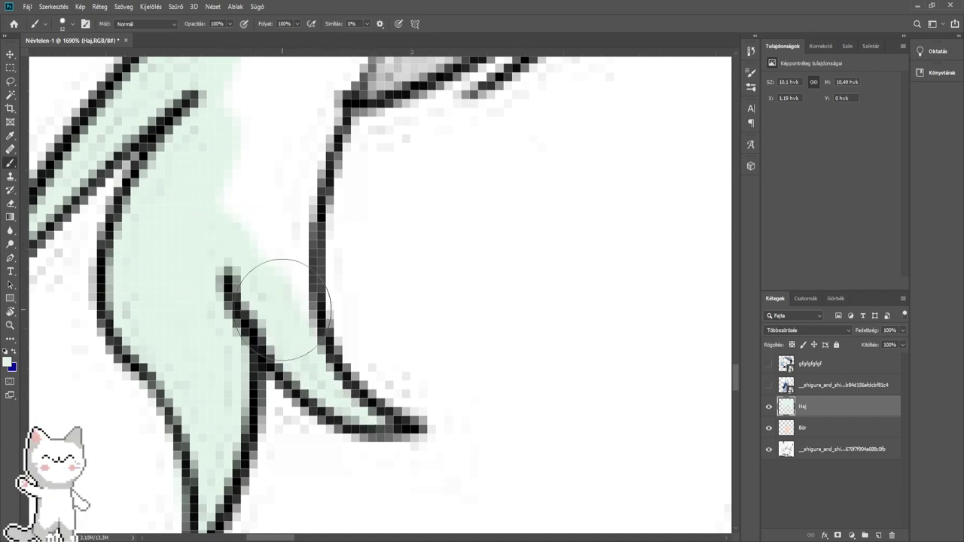
- Paint mint over the main body of the tied tuft up to the hair tie
mouse_move(262, 221)
mouse_down()
mouse_move(354, 297)
mouse_move(383, 164)
mouse_move(402, 251)
mouse_up()
drag(334, 311, 348, 203)
mouse_move(349, 219)
mouse_down()
mouse_move(344, 342)
mouse_move(424, 306)
mouse_move(392, 314)
mouse_move(390, 325)
mouse_move(422, 317)
mouse_move(484, 286)
mouse_move(546, 235)
mouse_up()
scroll(391, 314, down, 1)
mouse_move(584, 196)
mouse_down()
mouse_move(399, 354)
mouse_move(407, 383)
mouse_move(496, 286)
mouse_move(452, 373)
mouse_move(505, 279)
mouse_move(516, 237)
mouse_move(500, 161)
mouse_move(411, 271)
mouse_move(452, 204)
mouse_move(394, 193)
mouse_move(338, 165)
mouse_move(259, 176)
mouse_move(201, 228)
mouse_move(430, 320)
mouse_move(333, 346)
mouse_up()
drag(329, 387, 411, 254)
mouse_move(361, 259)
mouse_down()
mouse_move(241, 344)
mouse_move(295, 217)
mouse_up()
mouse_move(265, 202)
mouse_down()
mouse_move(383, 228)
mouse_move(407, 218)
mouse_up()
mouse_move(337, 345)
mouse_down()
mouse_move(283, 359)
mouse_move(287, 303)
mouse_move(376, 148)
mouse_up()
drag(236, 277, 441, 227)
- Fill the curled tip of the tuft's thin outer strand with mint, reducing the brush to 3 px
key(bracketleft)
key(bracketleft)
key(bracketleft)
key(bracketleft)
key(bracketleft)
key(bracketleft)
key(bracketleft)
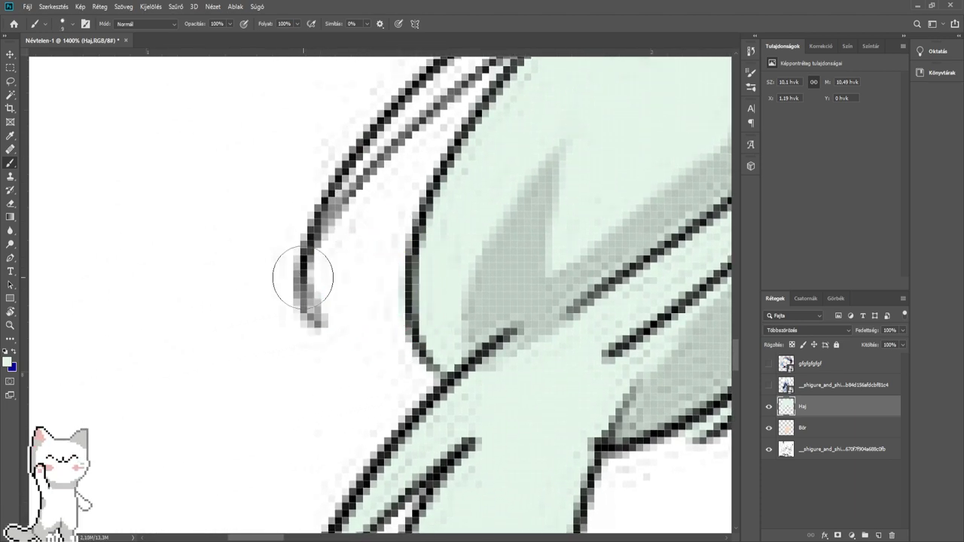
click(8, 204)
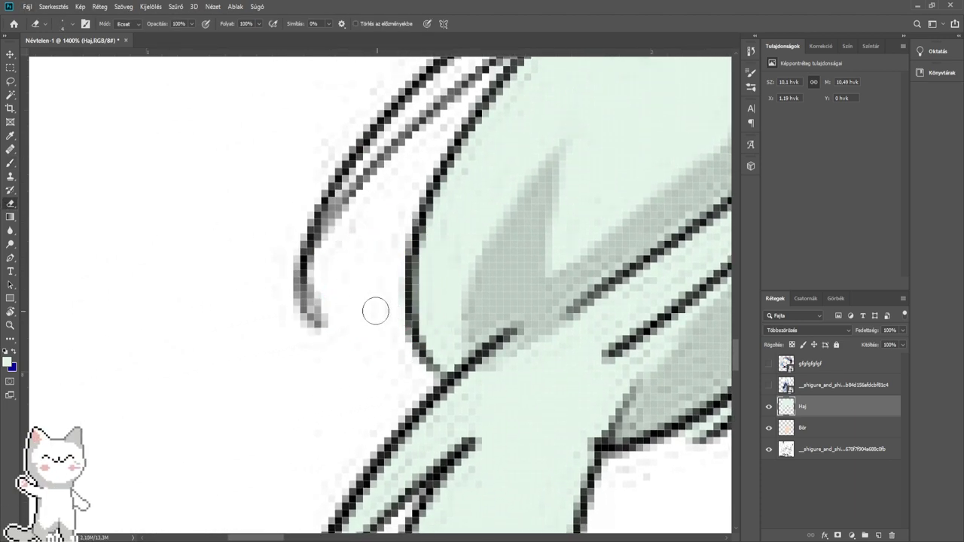
scroll(326, 305, up, 3)
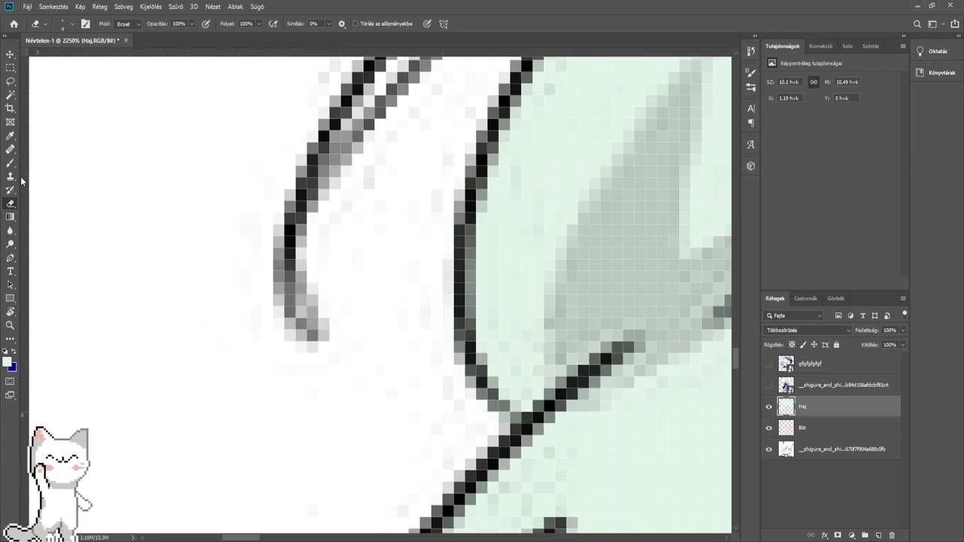
key(b)
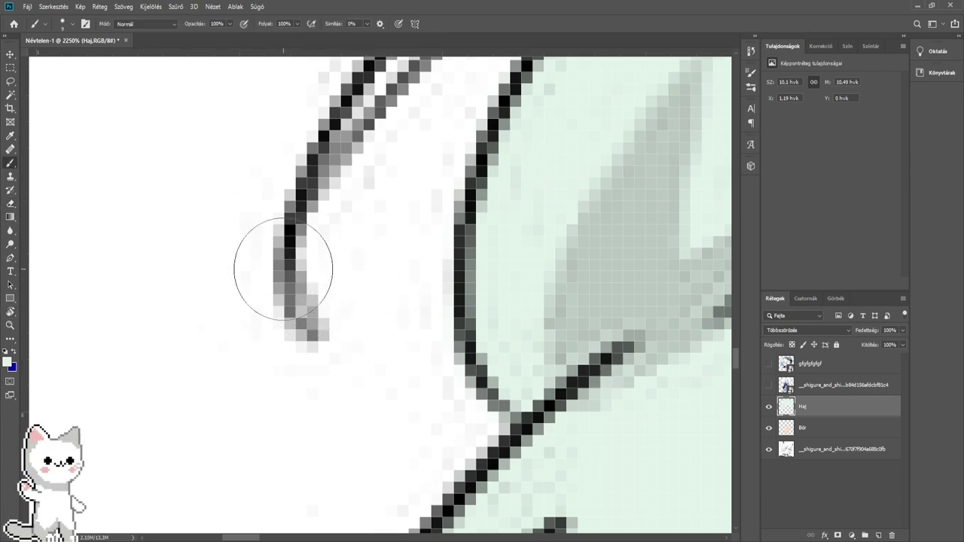
key(bracketleft)
key(bracketleft)
key(bracketleft)
key(bracketleft)
key(bracketleft)
key(bracketleft)
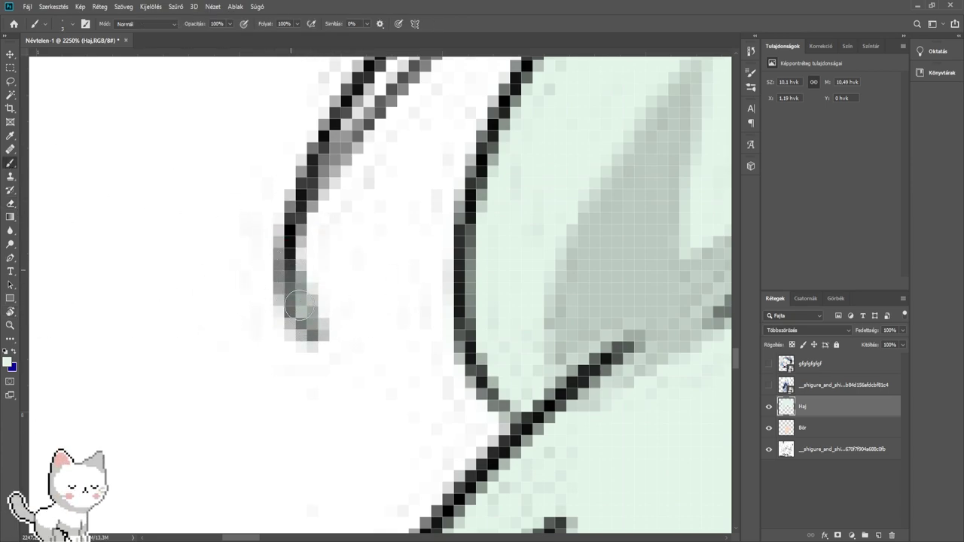
drag(356, 121, 302, 360)
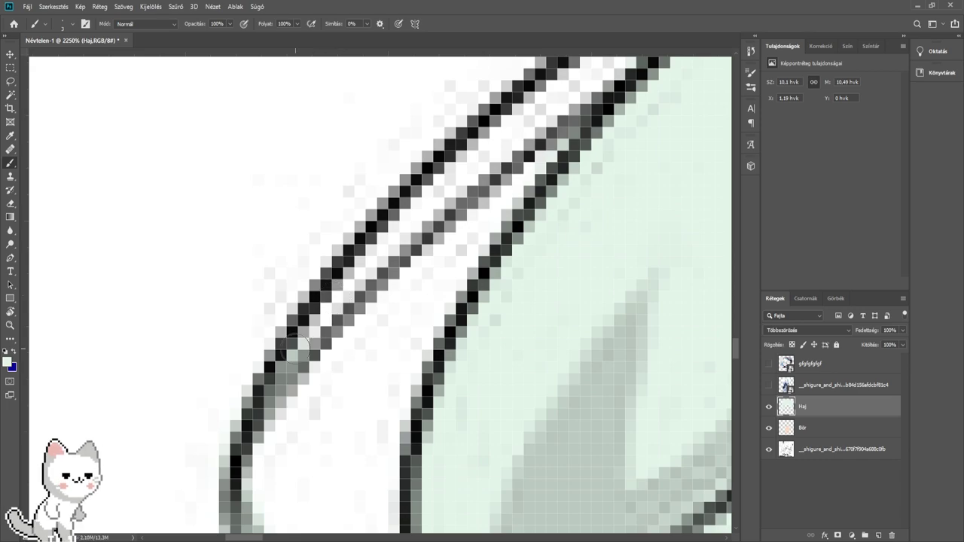
- Fill the narrow outer strand with mint up to where it joins the tuft, using 3 and 5 px brushes
drag(350, 279, 305, 316)
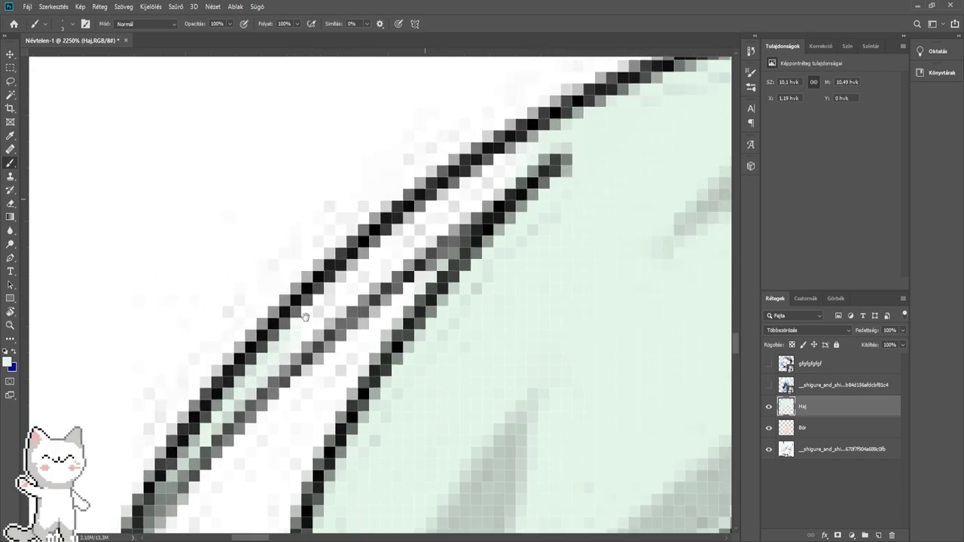
drag(265, 361, 391, 246)
mouse_move(407, 237)
mouse_down()
mouse_move(216, 365)
mouse_move(378, 275)
mouse_up()
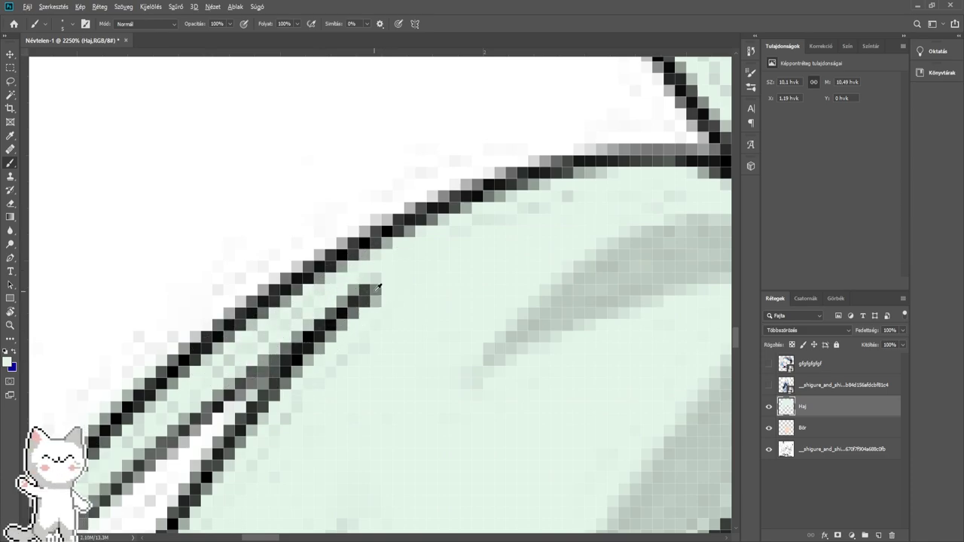
- Paint mint down the long front lock beside the face, from the chin level to just above its tips over the collar
scroll(378, 287, down, 10)
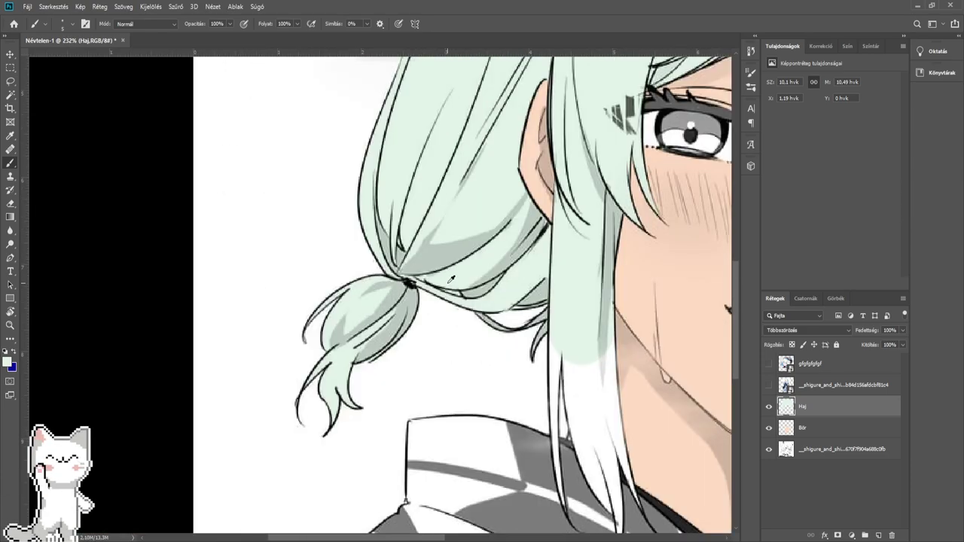
drag(448, 283, 136, 253)
drag(333, 239, 511, 479)
drag(439, 426, 388, 511)
scroll(333, 370, down, 2)
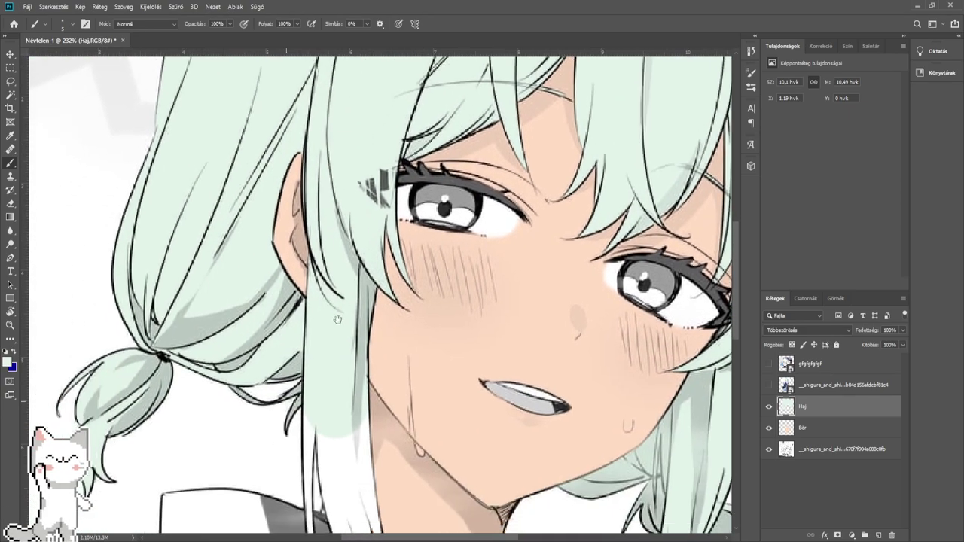
scroll(359, 394, up, 8)
drag(359, 394, 330, 317)
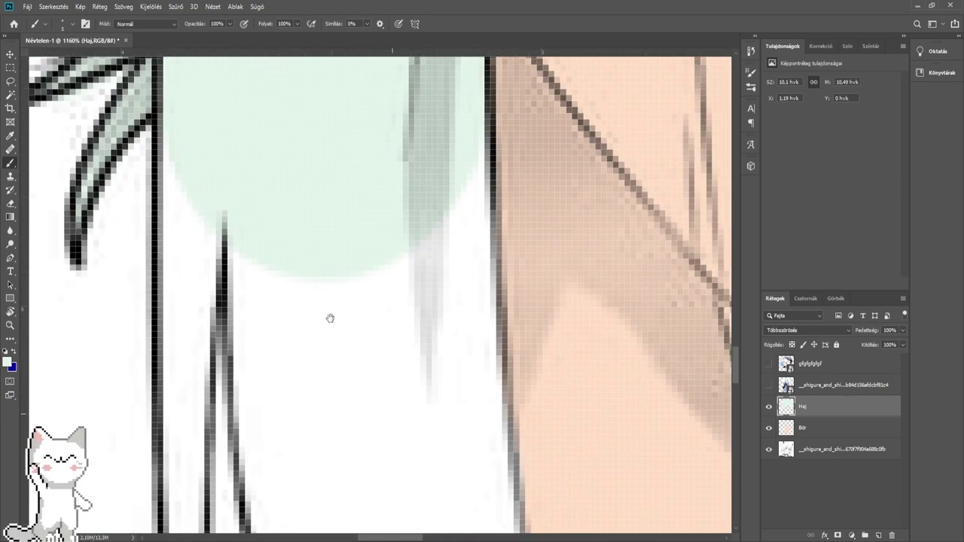
mouse_move(310, 279)
mouse_down()
mouse_move(323, 409)
mouse_move(381, 241)
mouse_move(387, 155)
mouse_move(414, 444)
mouse_up()
mouse_move(422, 401)
mouse_down()
mouse_move(422, 217)
mouse_move(444, 436)
mouse_move(368, 252)
mouse_move(324, 273)
mouse_move(357, 422)
mouse_move(346, 264)
mouse_up()
mouse_move(340, 219)
mouse_down()
mouse_move(377, 376)
mouse_move(405, 399)
mouse_move(415, 339)
mouse_move(395, 334)
mouse_up()
mouse_move(488, 358)
mouse_down()
mouse_move(428, 282)
mouse_move(412, 281)
mouse_move(444, 290)
mouse_move(428, 171)
mouse_up()
scroll(428, 282, up, 2)
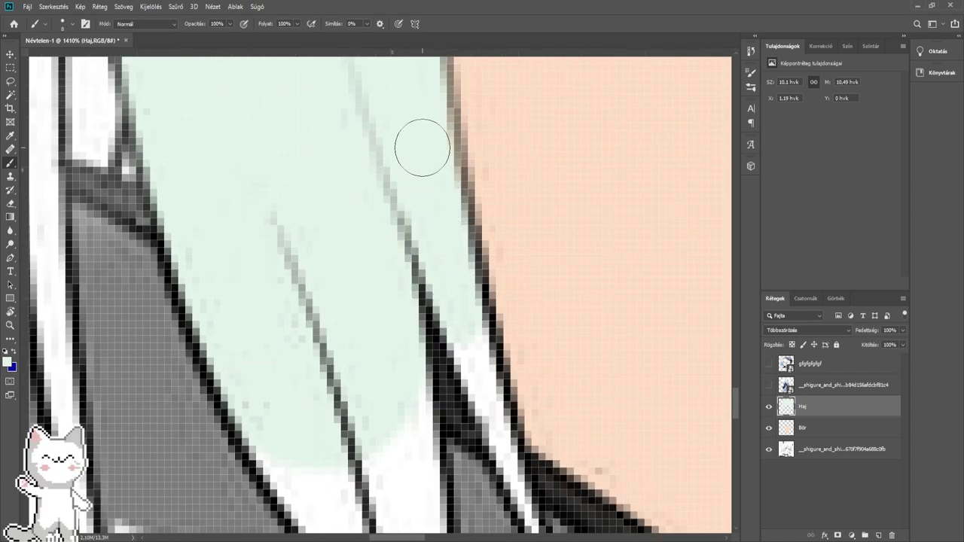
- Fill the lock's narrow strand running along the neck with mint down to its point, using a 3 px brush
scroll(434, 244, up, 1)
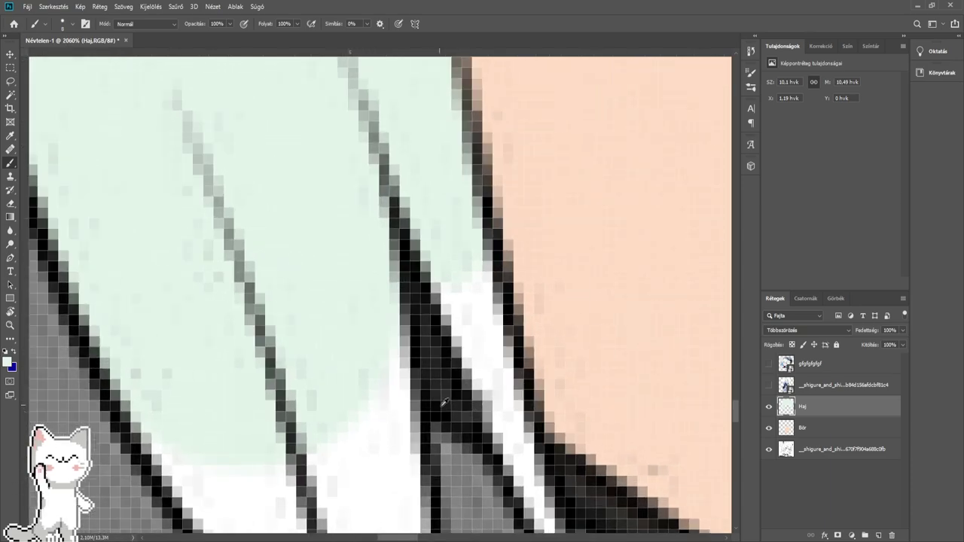
scroll(459, 259, up, 1)
alt+right_click(411, 269)
mouse_move(396, 234)
mouse_down()
mouse_move(418, 296)
mouse_move(406, 302)
mouse_move(488, 490)
mouse_up()
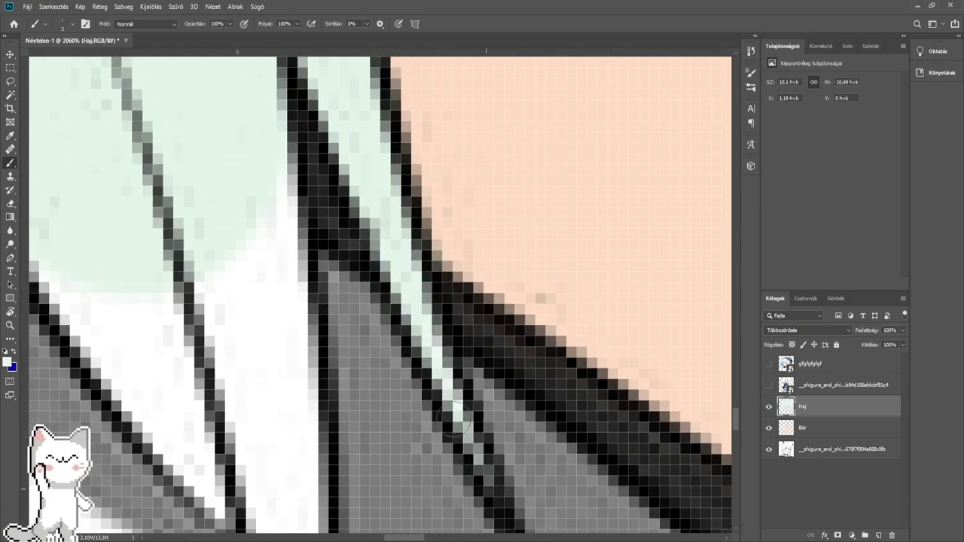
- Extend the mint over the lock's wide pointed section above the collar with a 14 px brush
drag(310, 303, 469, 292)
alt+right_click(305, 299)
mouse_move(363, 319)
mouse_down()
mouse_move(355, 353)
mouse_move(296, 295)
mouse_move(239, 209)
mouse_move(228, 148)
mouse_move(397, 446)
mouse_move(407, 415)
mouse_move(388, 131)
mouse_up()
- Fill the lock's long central tip over the collar's white stripe with mint, using 3, 5 and 6 px brushes
scroll(386, 130, down, 8)
scroll(363, 285, up, 5)
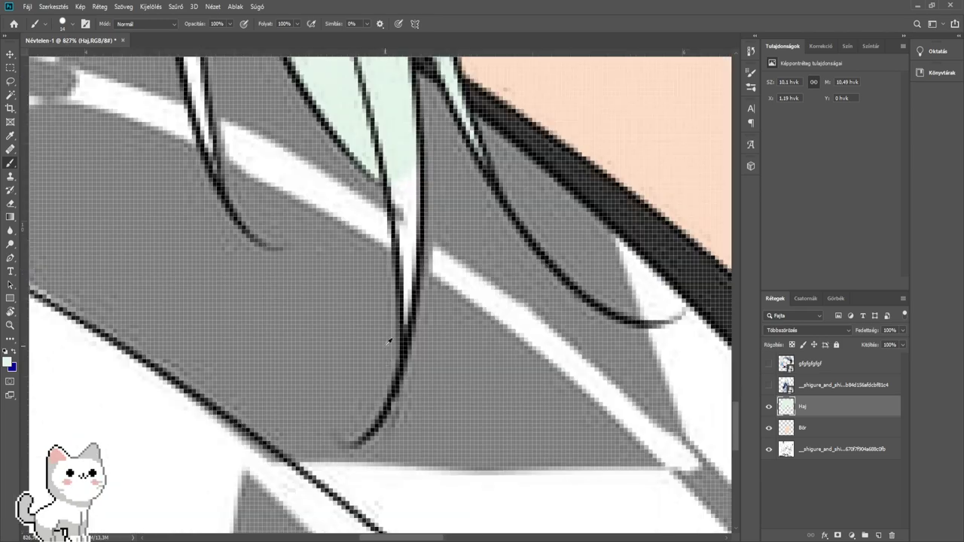
mouse_move(426, 307)
mouse_down()
mouse_move(434, 280)
mouse_move(422, 282)
mouse_up()
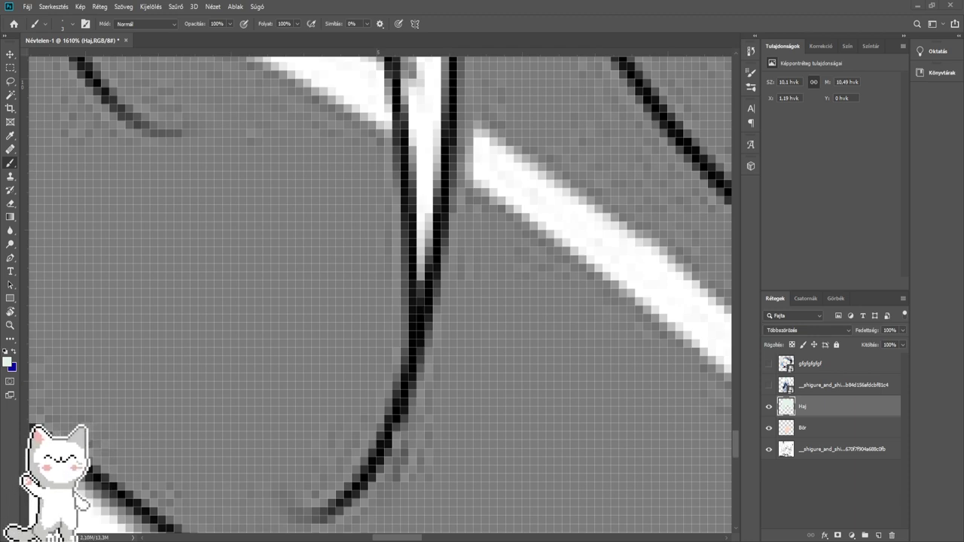
mouse_move(425, 191)
mouse_down()
mouse_move(420, 295)
mouse_move(420, 208)
mouse_move(437, 298)
mouse_move(447, 302)
mouse_move(445, 343)
mouse_move(439, 160)
mouse_move(458, 304)
mouse_up()
key(space)
key(bracketright)
key(bracketright)
key(space)
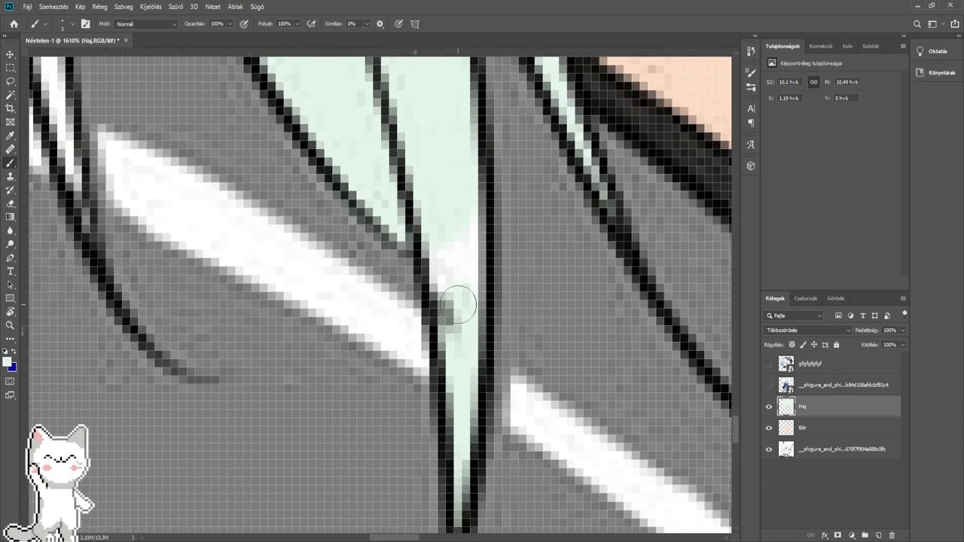
key(bracketright)
mouse_move(464, 381)
mouse_down()
mouse_move(440, 211)
mouse_move(459, 345)
mouse_move(465, 170)
mouse_move(462, 350)
mouse_up()
- Fill the tip of the thin separate strand on the lock's outer side, over the collar, with mint
scroll(455, 326, down, 5)
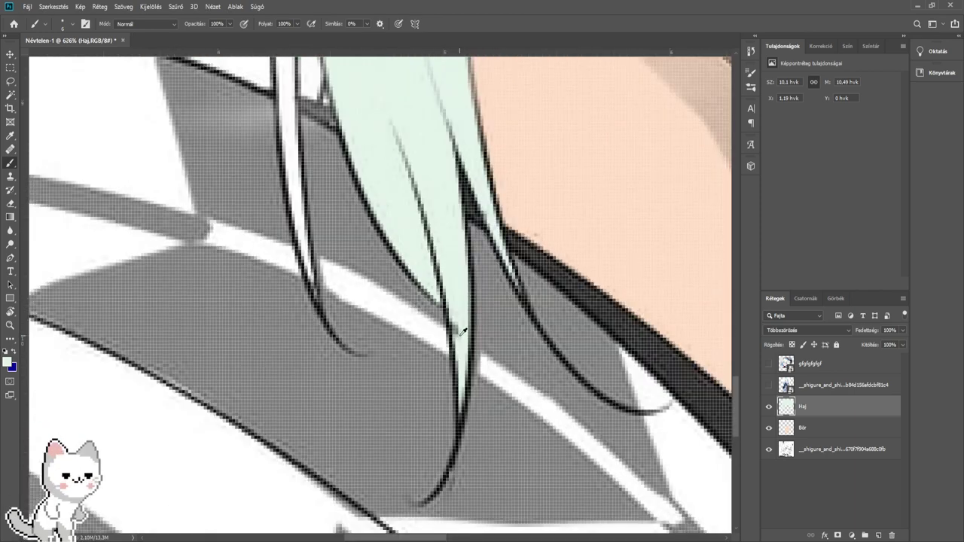
scroll(450, 282, up, 5)
scroll(456, 278, up, 2)
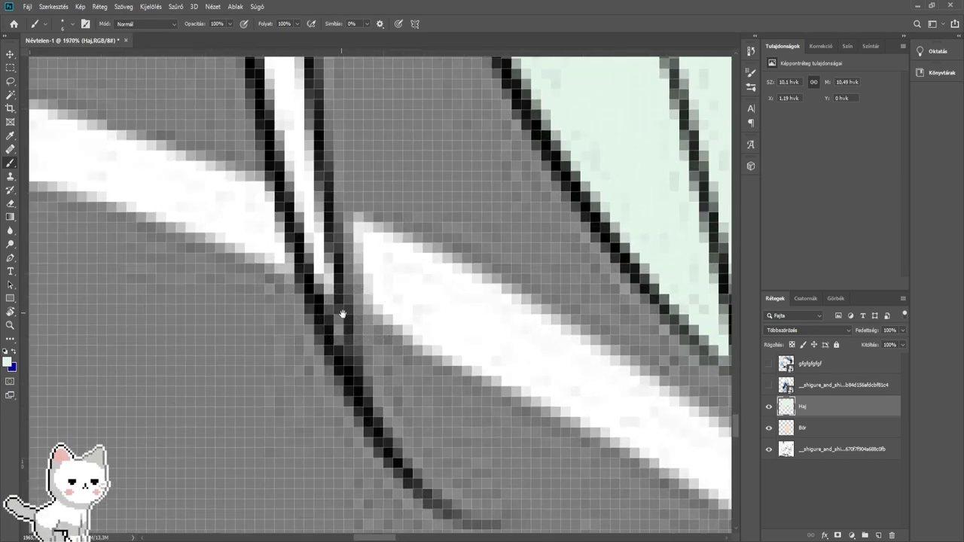
- Paint the uncoloured parts of the thin hair strand over the collar pale green on the Haj layer, using a larger brush
mouse_move(385, 300)
mouse_down()
mouse_move(391, 307)
mouse_move(377, 207)
mouse_up()
key(])
key(])
key(])
drag(375, 198, 399, 314)
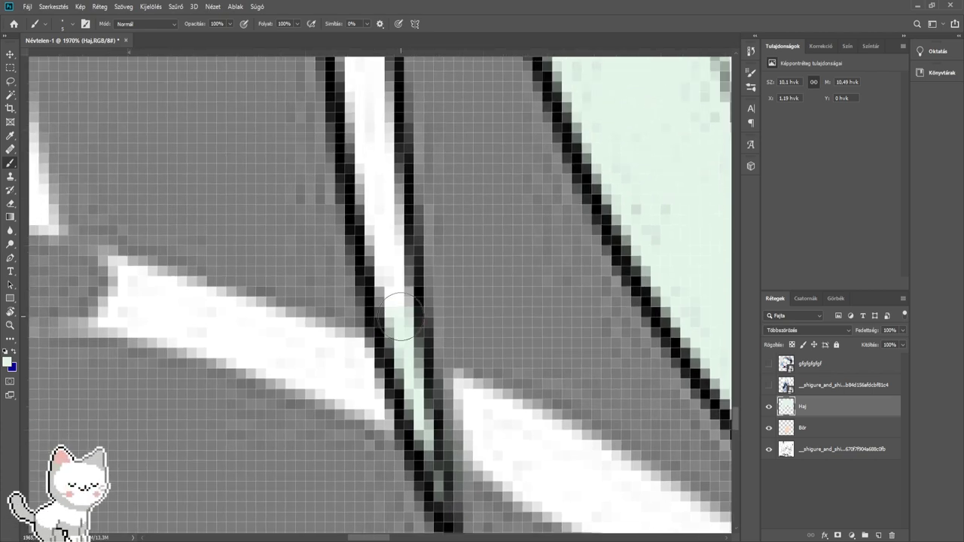
mouse_move(415, 361)
mouse_down()
mouse_move(385, 219)
mouse_move(375, 221)
mouse_move(367, 187)
mouse_move(379, 181)
mouse_move(377, 118)
mouse_up()
scroll(377, 118, down, 2)
mouse_move(437, 340)
mouse_down()
mouse_move(430, 355)
mouse_move(420, 95)
mouse_up()
mouse_move(420, 96)
mouse_down()
mouse_move(427, 302)
mouse_move(414, 329)
mouse_up()
drag(426, 428, 415, 118)
mouse_move(438, 315)
mouse_down()
mouse_move(445, 356)
mouse_move(442, 137)
mouse_up()
mouse_move(443, 156)
mouse_down()
mouse_move(439, 332)
mouse_move(463, 296)
mouse_move(469, 320)
mouse_move(461, 329)
mouse_move(441, 268)
mouse_move(429, 98)
mouse_move(445, 146)
mouse_up()
scroll(489, 282, down, 4)
mouse_move(509, 245)
mouse_down()
mouse_move(372, 331)
mouse_move(369, 319)
mouse_up()
scroll(353, 236, down, 5)
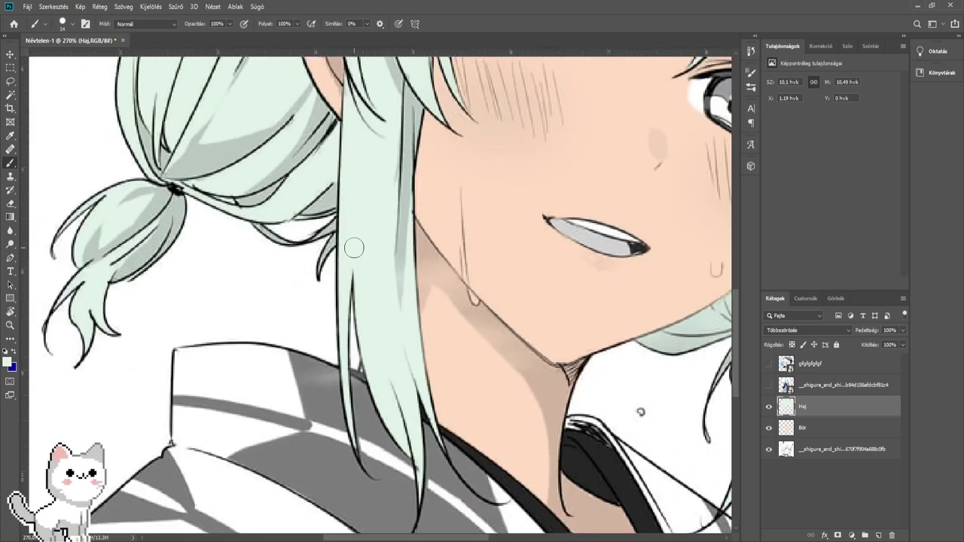
- Touch up the tiny white gap between the long side strands just above the collar with the pale green hair colour
scroll(351, 192, down, 1)
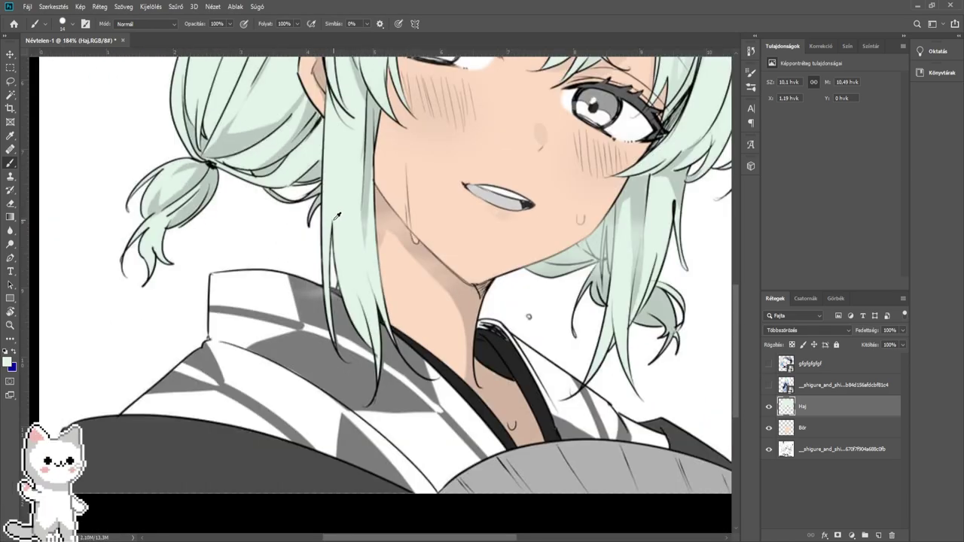
scroll(337, 216, up, 6)
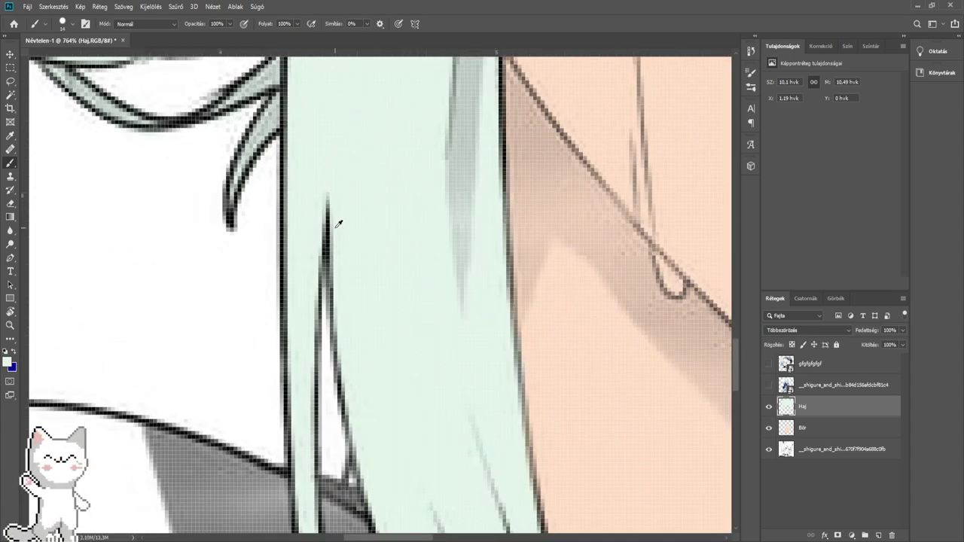
scroll(336, 228, up, 1)
scroll(367, 381, down, 4)
drag(410, 360, 387, 362)
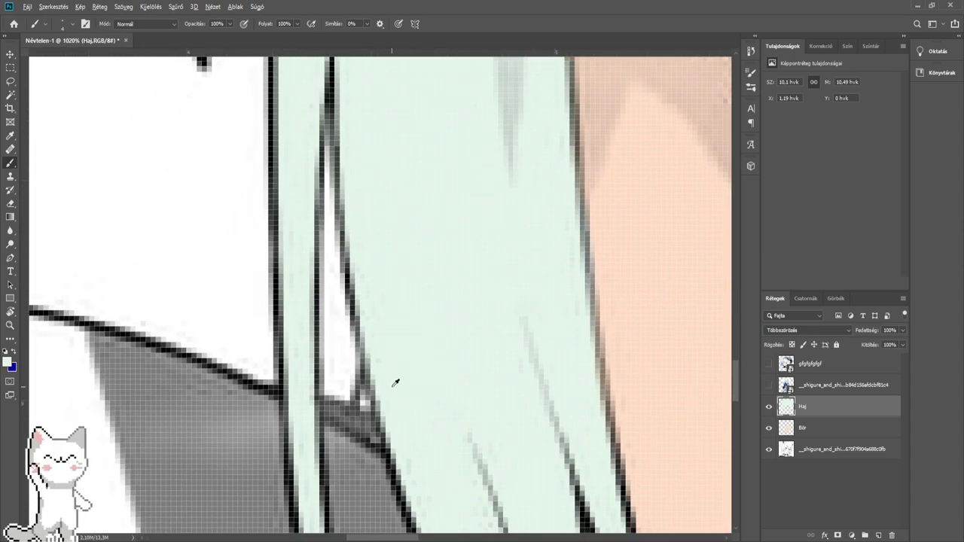
scroll(395, 384, up, 1)
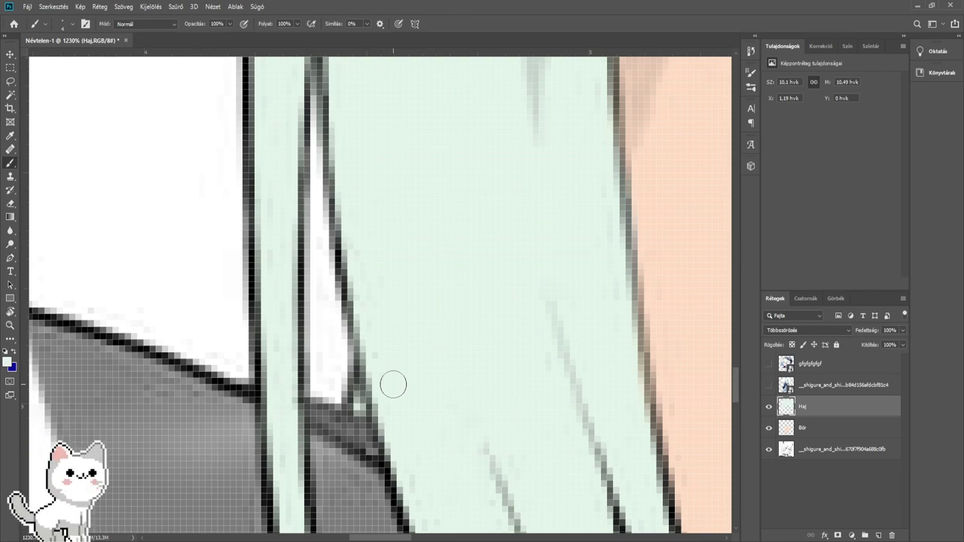
- Examine the hair colouring from the side strands up to the fringe and crown for unpainted spots
scroll(393, 384, down, 8)
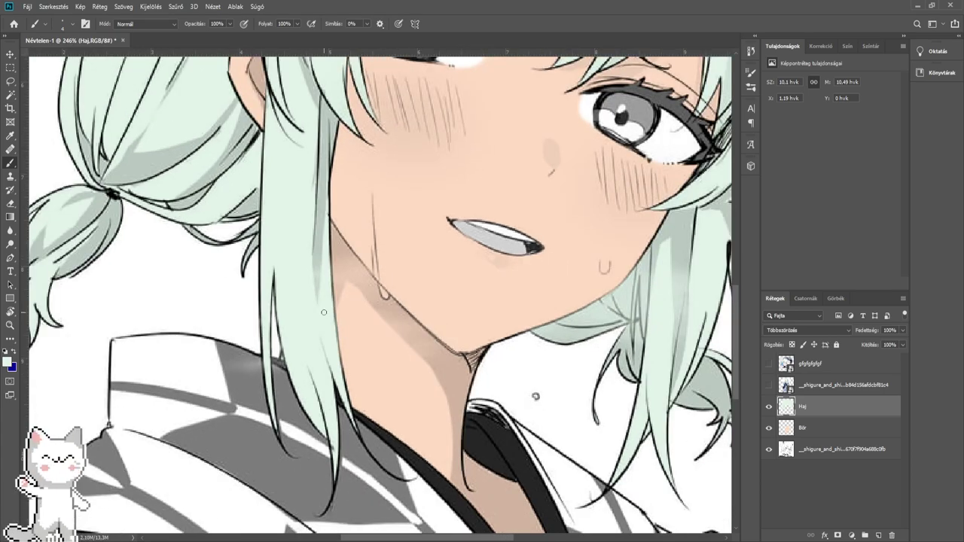
scroll(324, 312, down, 4)
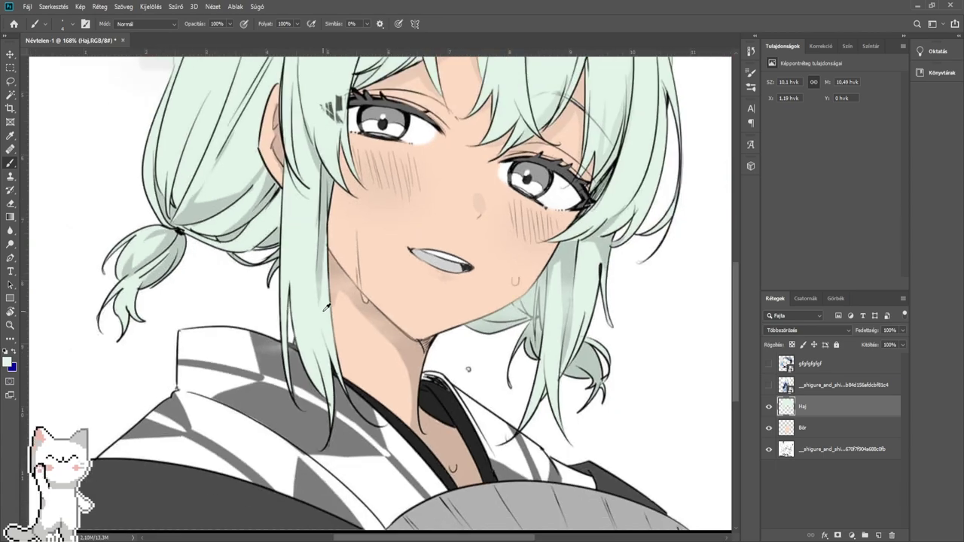
scroll(353, 335, up, 4)
scroll(353, 335, up, 2)
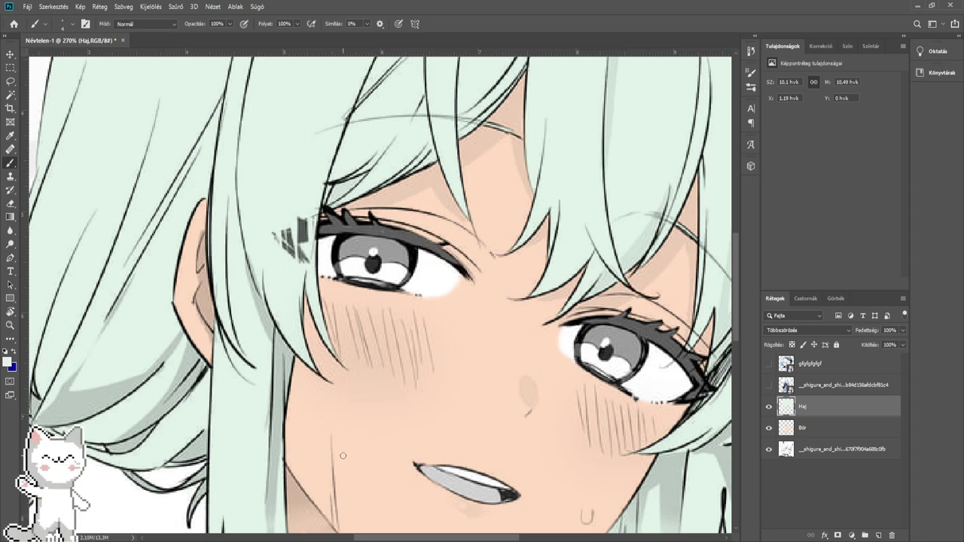
scroll(343, 456, down, 4)
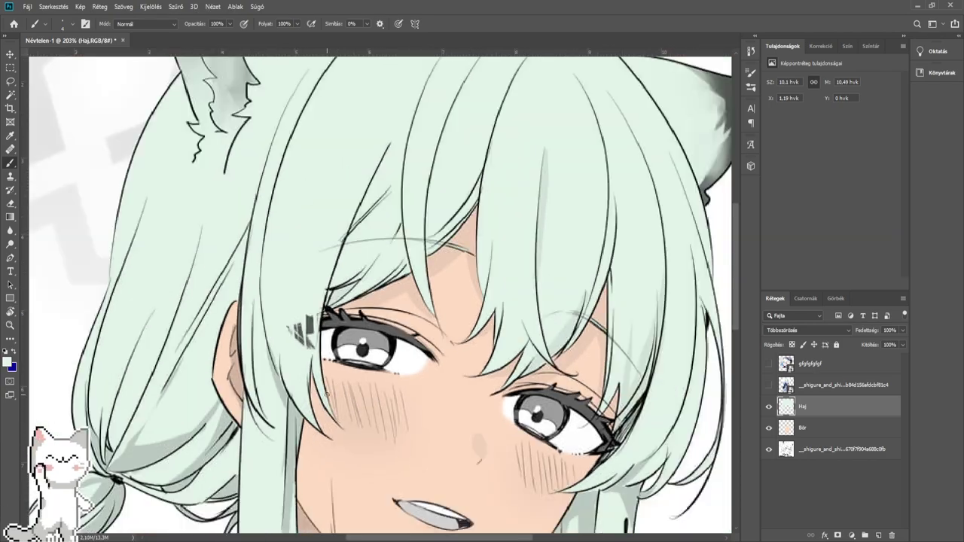
drag(328, 361, 358, 334)
drag(400, 211, 391, 355)
scroll(426, 288, up, 3)
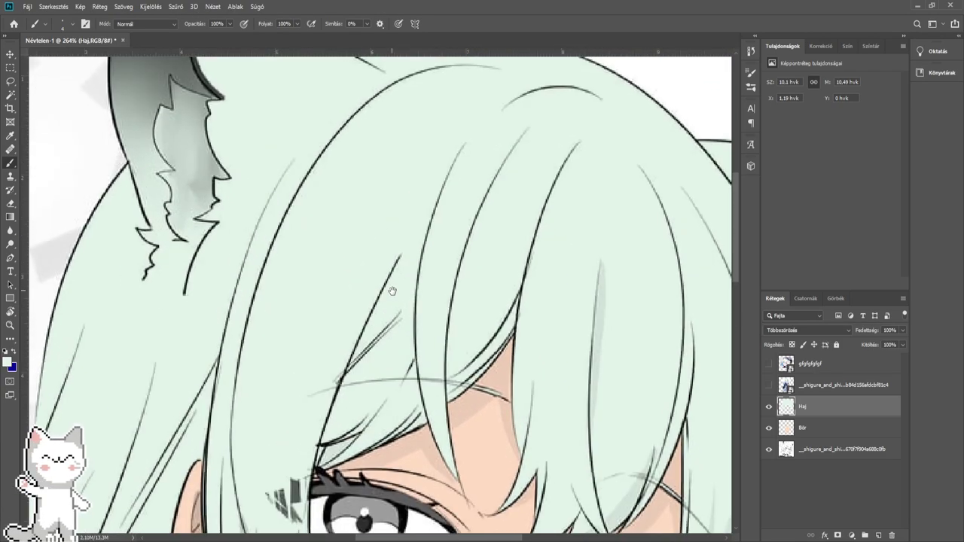
drag(392, 290, 405, 303)
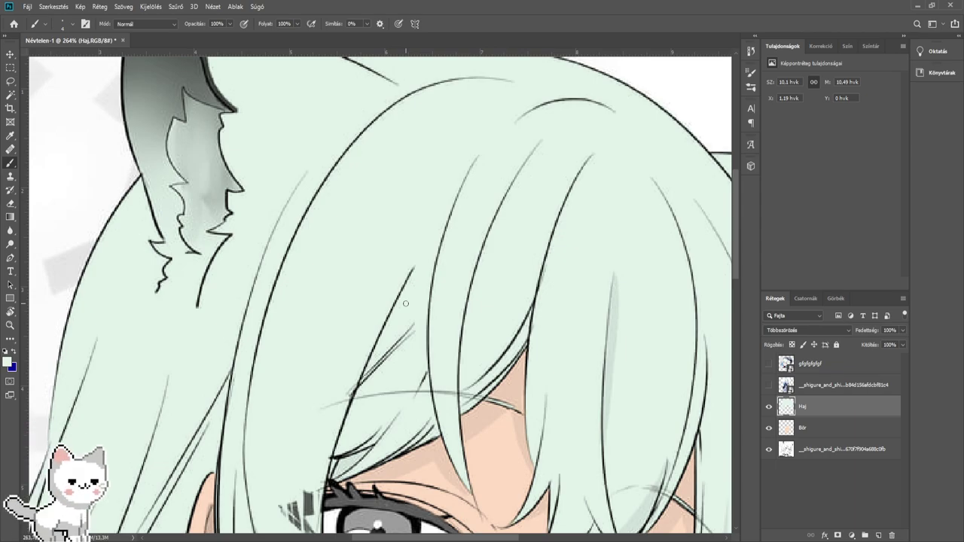
scroll(403, 309, down, 2)
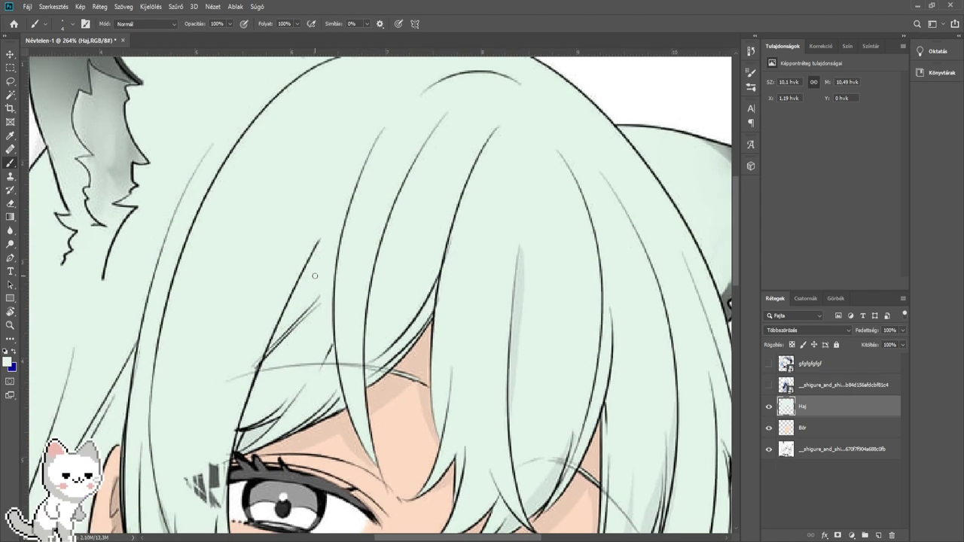
scroll(348, 282, down, 1)
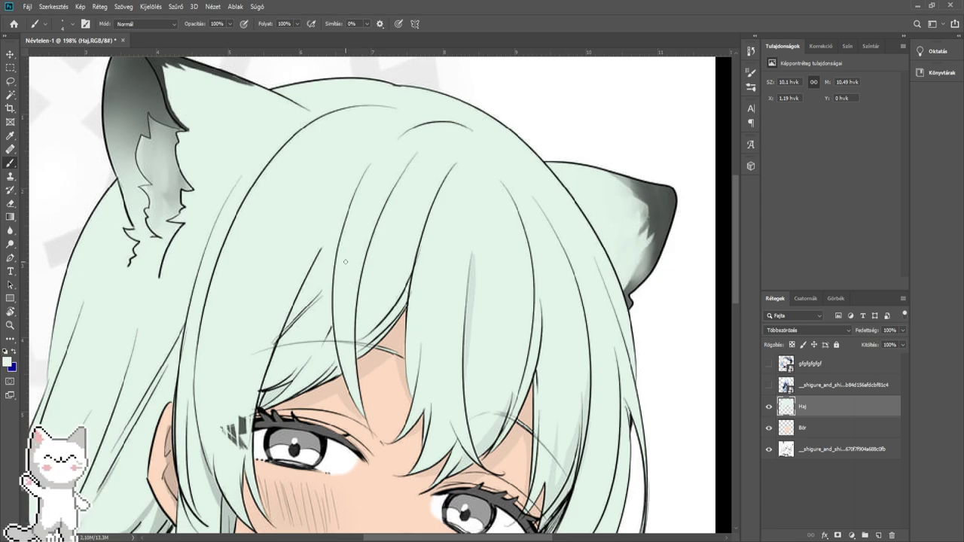
scroll(281, 211, down, 2)
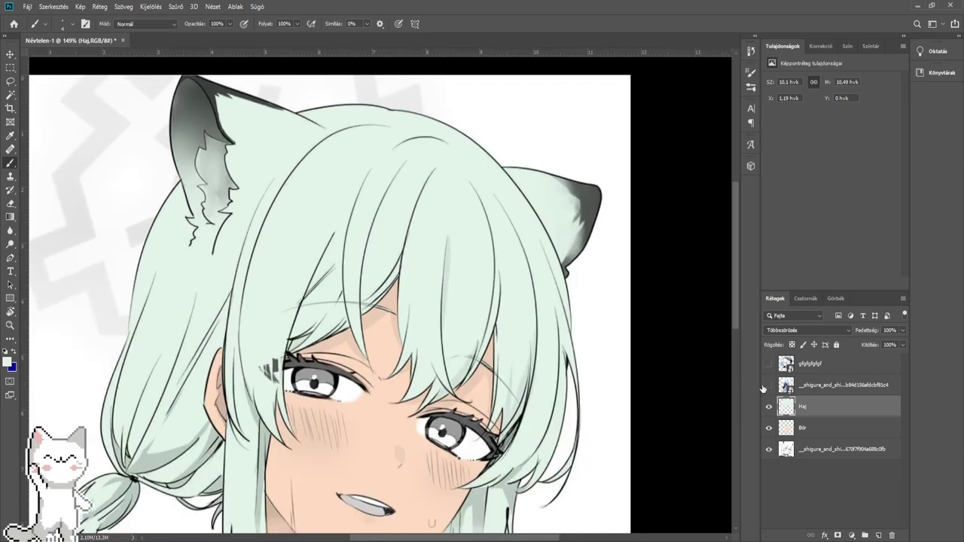
- Temporarily show the coloured reference image and sample the dark inner-ear colour from it as the foreground colour
click(768, 364)
click(768, 366)
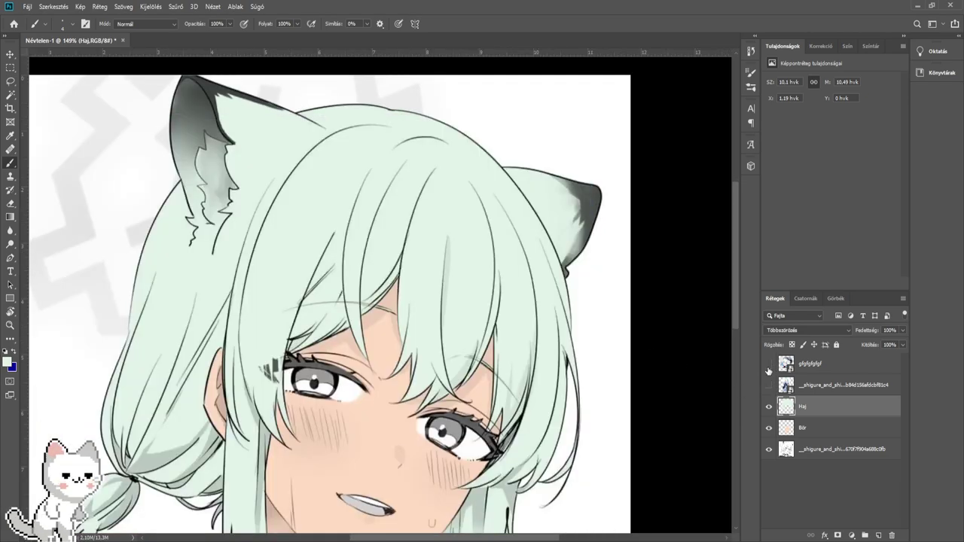
click(768, 385)
scroll(364, 214, up, 4)
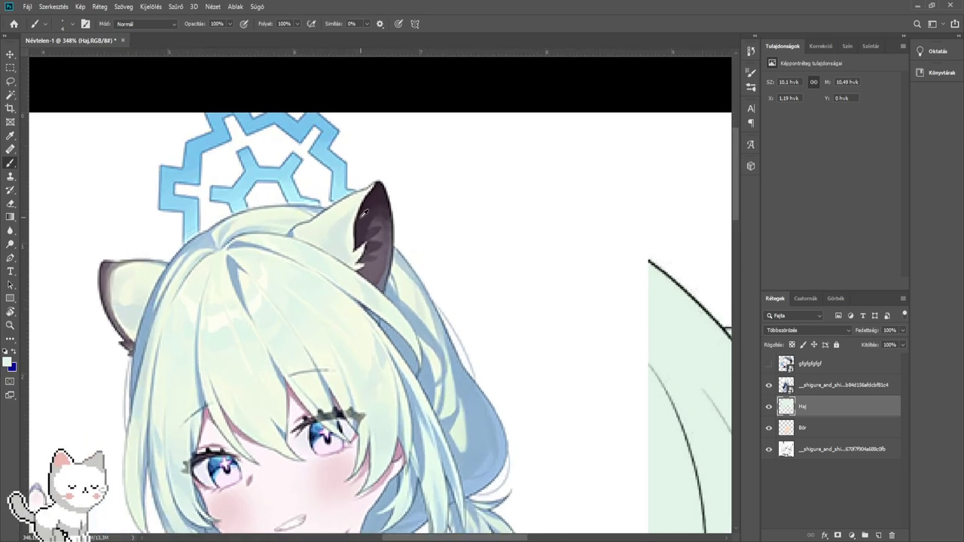
scroll(364, 213, up, 1)
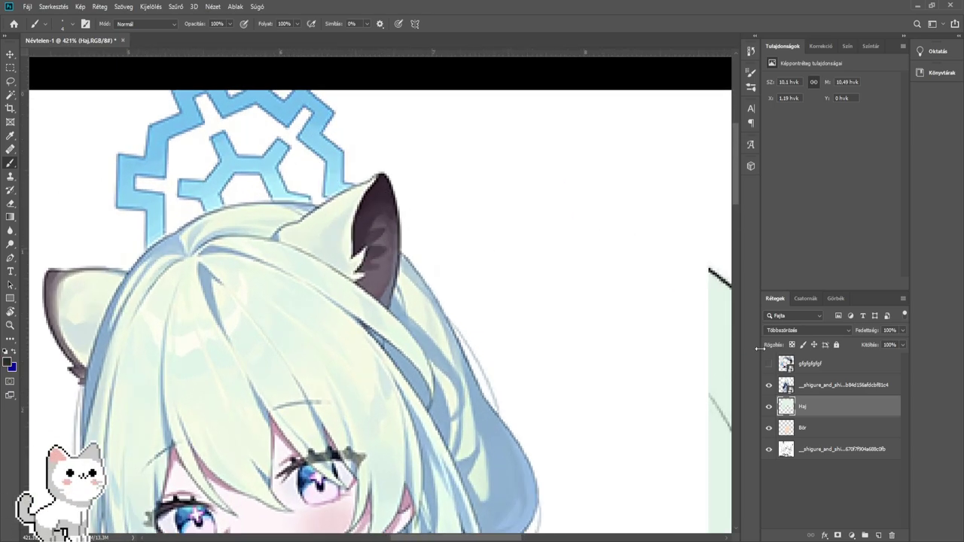
click(768, 385)
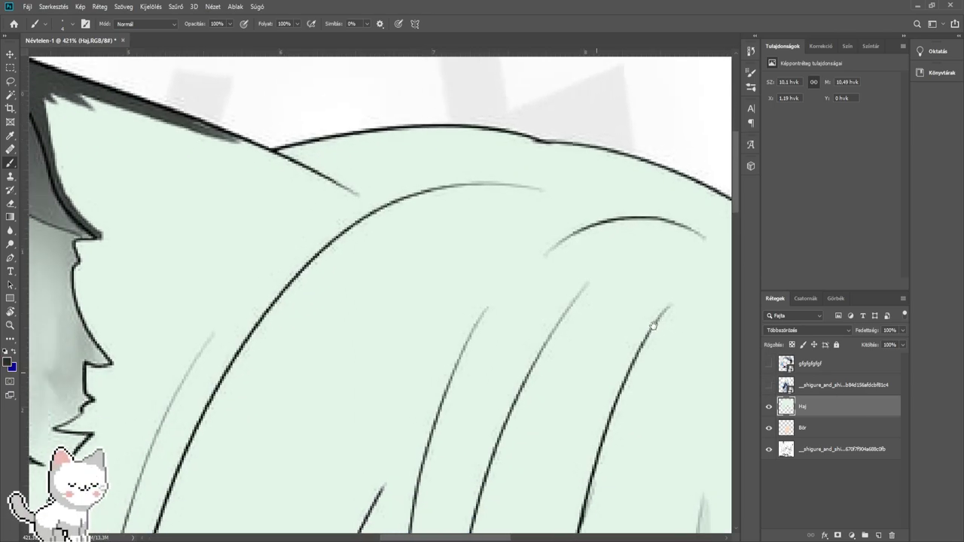
- Examine the dark shading and fur edges on both animal ears of the line art
scroll(652, 324, down, 2)
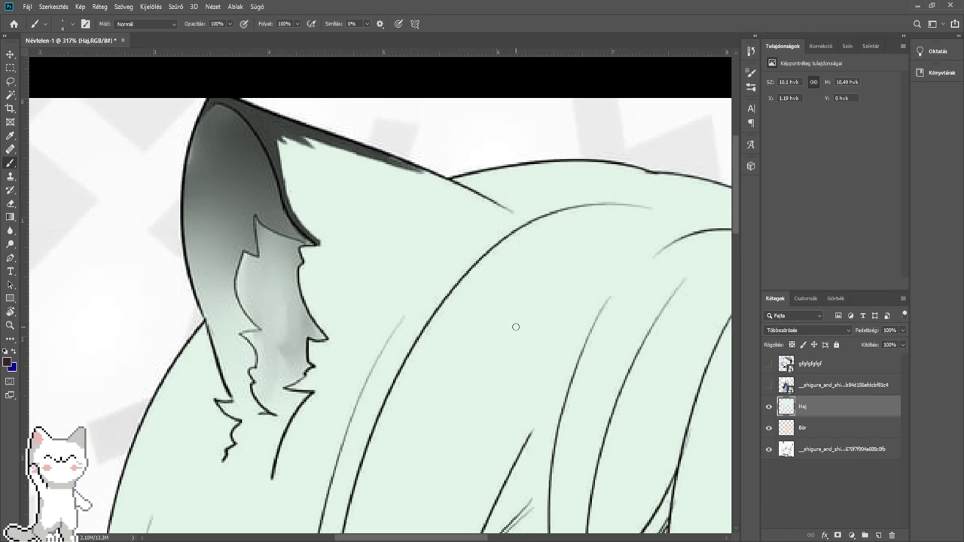
drag(253, 281, 397, 351)
scroll(372, 327, down, 2)
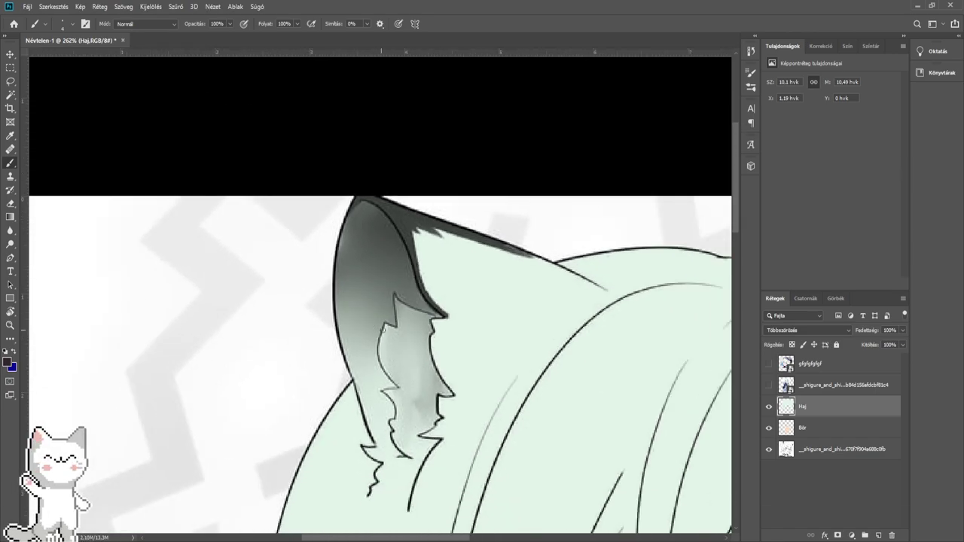
drag(477, 333, 344, 317)
scroll(345, 317, down, 1)
scroll(344, 317, up, 1)
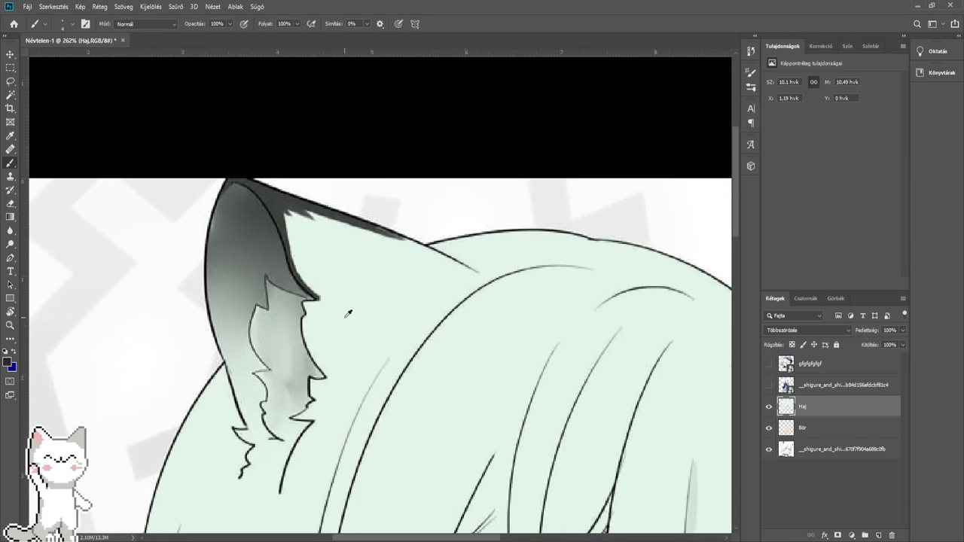
scroll(302, 284, up, 1)
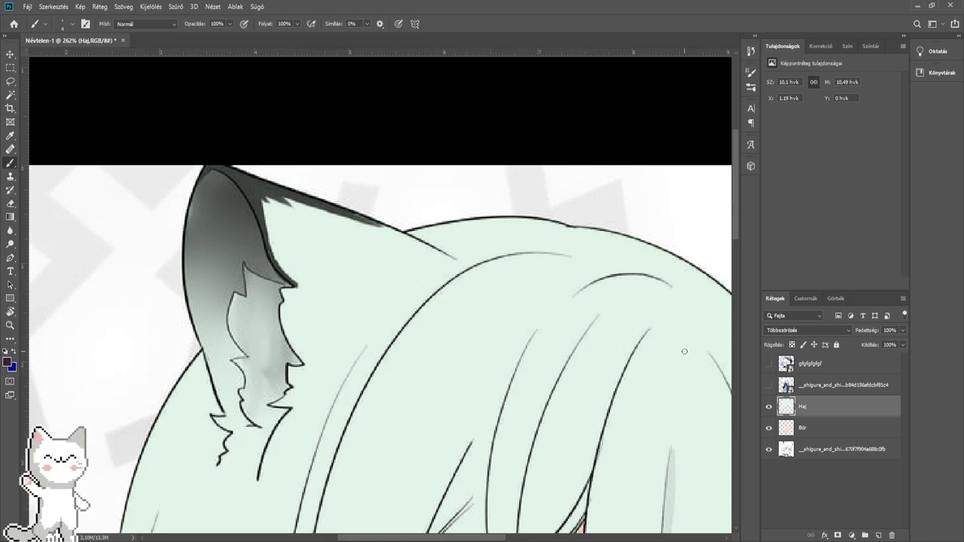
drag(621, 382, 166, 323)
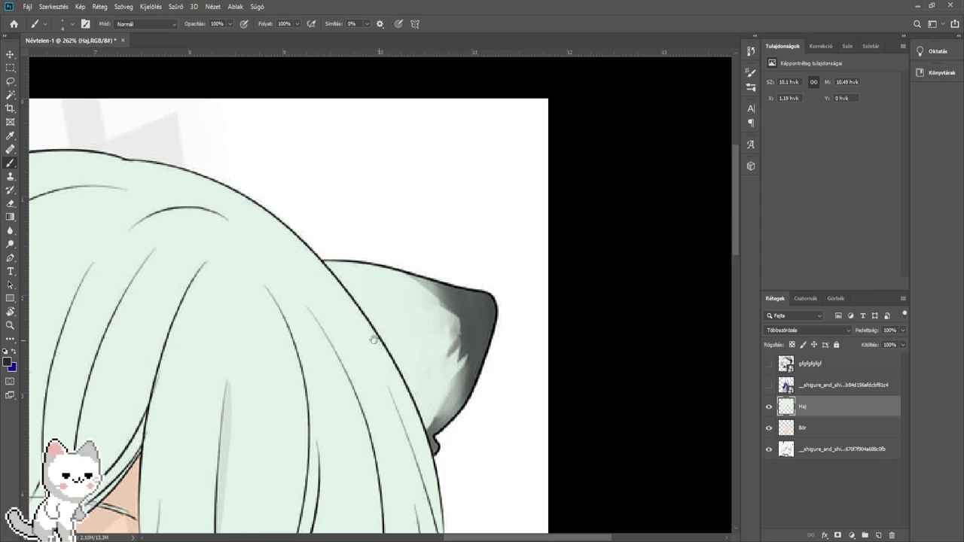
drag(75, 326, 536, 345)
drag(399, 287, 297, 314)
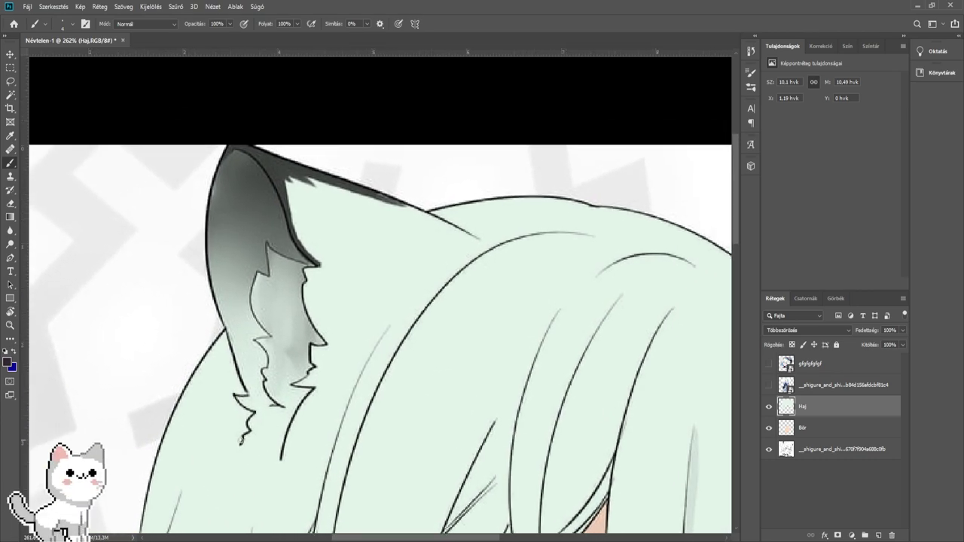
drag(712, 342, 350, 308)
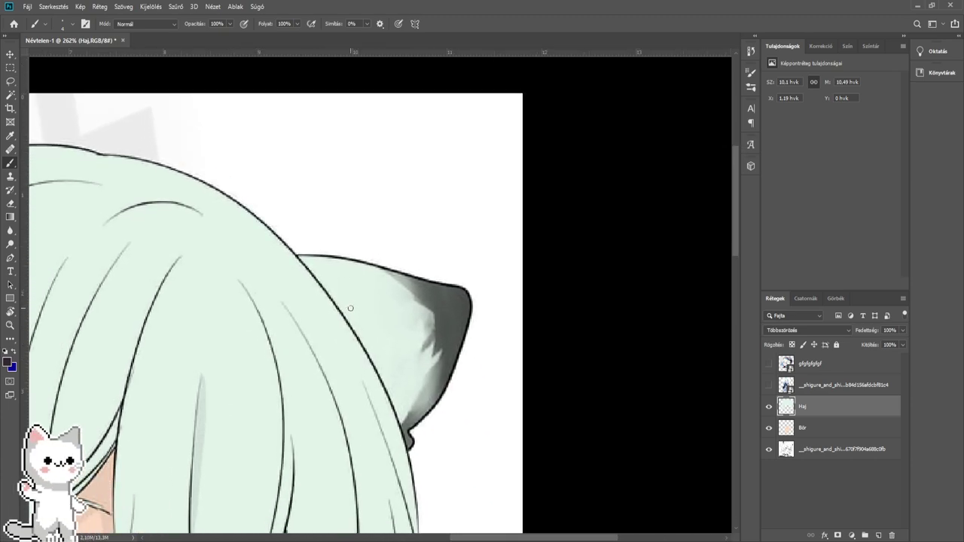
- Create a new layer clipped to the Haj layer and lasso the dark outer part of the smaller ear
click(878, 533)
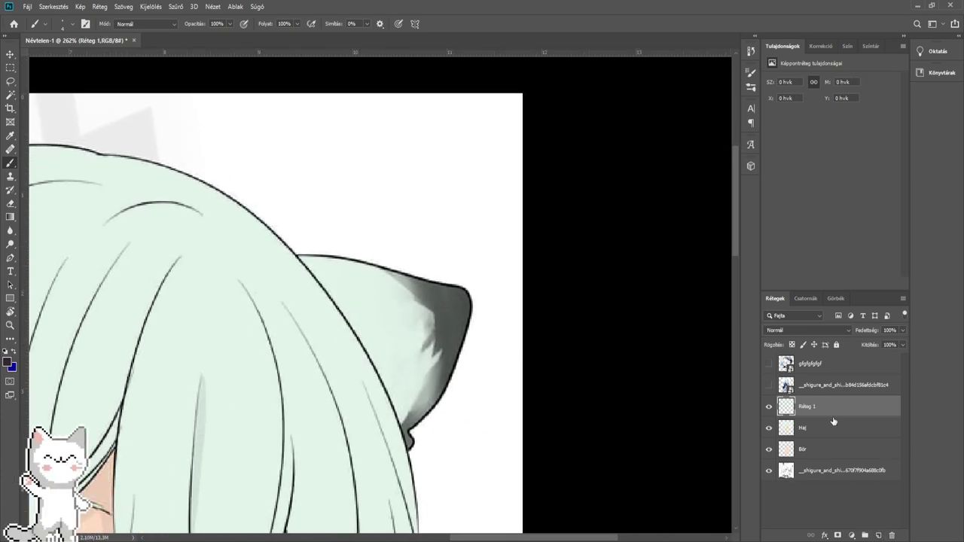
key(ctrl+alt+g)
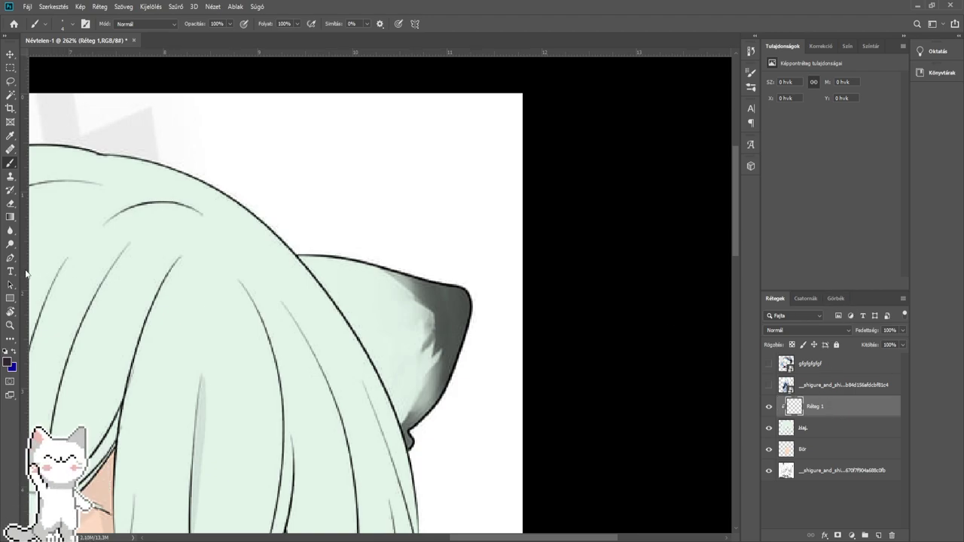
key(l)
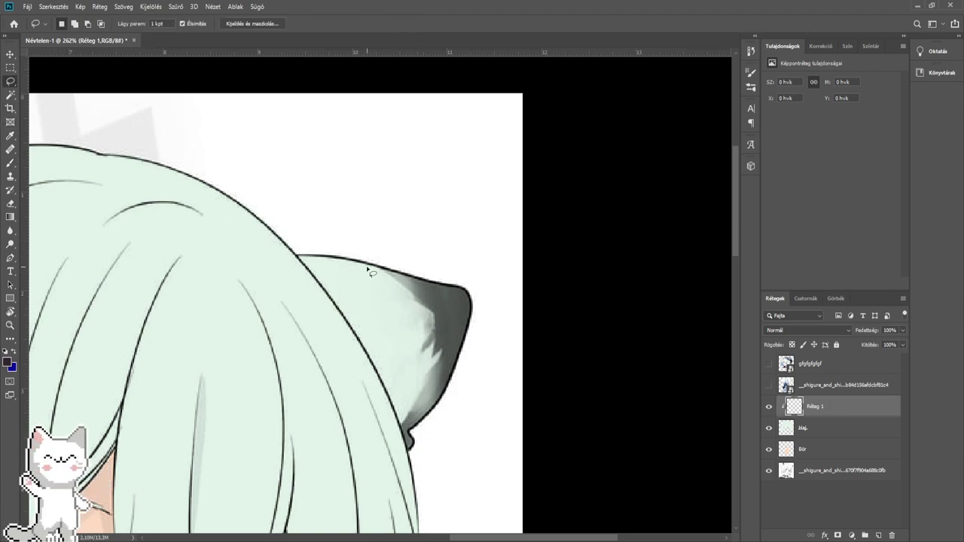
mouse_move(385, 412)
mouse_down()
mouse_move(573, 236)
mouse_move(344, 257)
mouse_up()
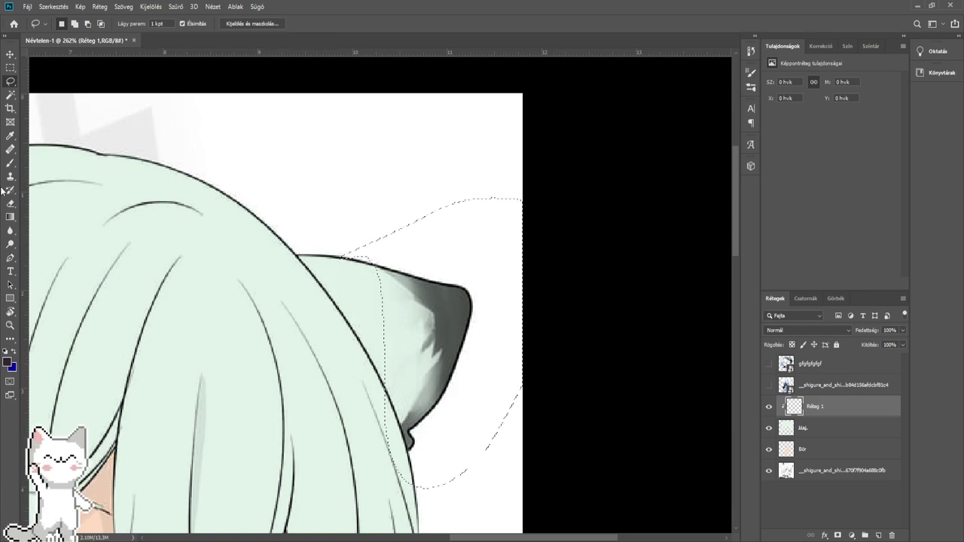
- Try a dark gradient at 51% opacity across the ear selection, compare it with and without clipping, and undo the fill
key(g)
drag(494, 291, 250, 339)
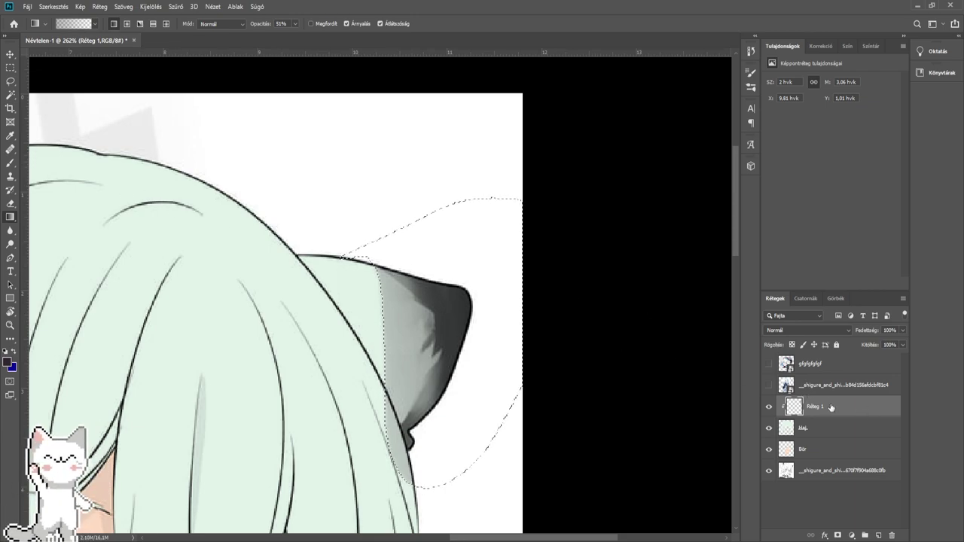
key(ctrl+alt+g)
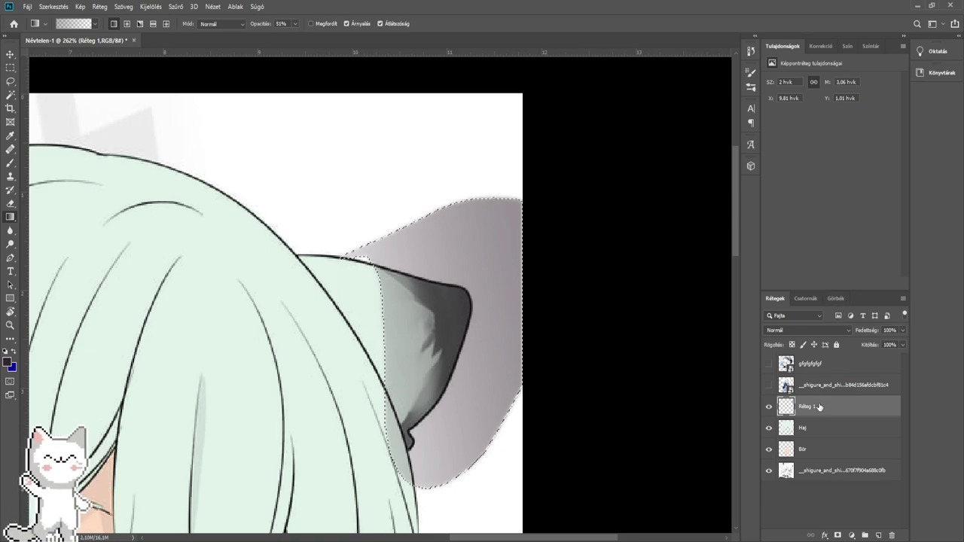
key(ctrl+alt+g)
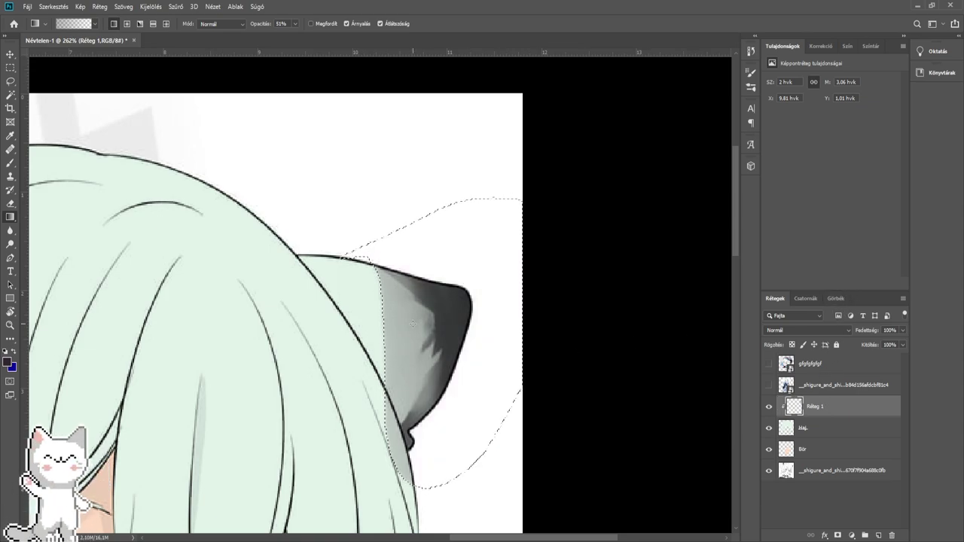
key(ctrl+alt+g)
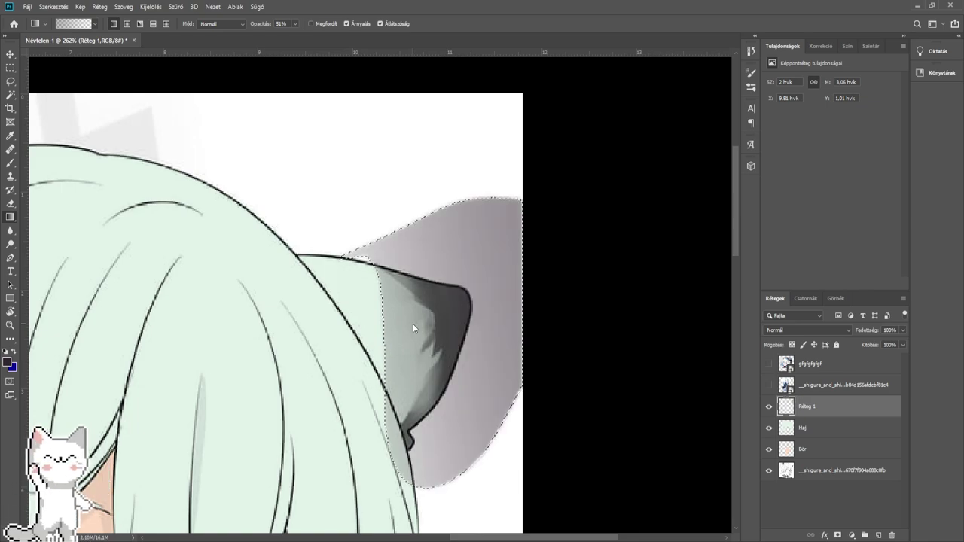
key(ctrl+alt+g)
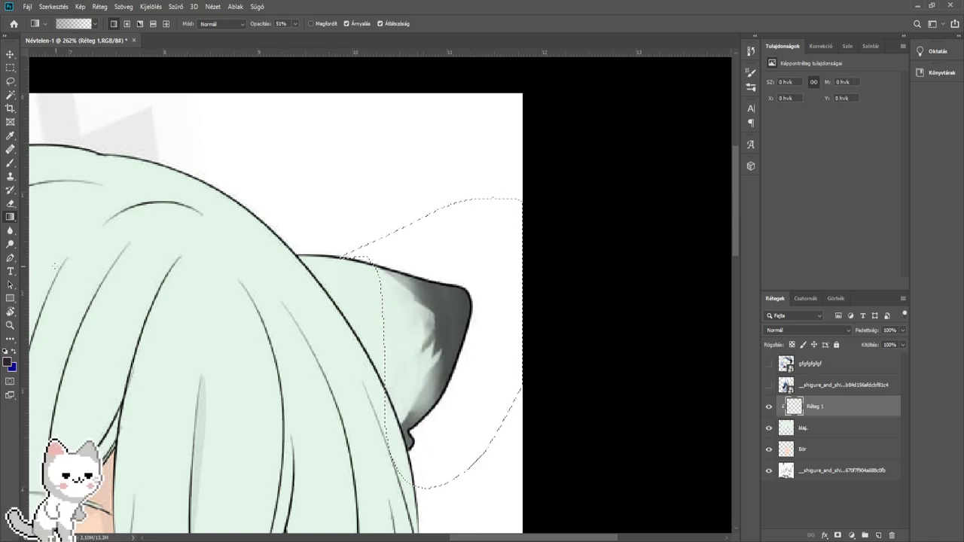
- Shade the smaller ear selection with several overlapping dark gradients at 51% opacity, fading inward from the tip and outer edge
drag(483, 291, 428, 313)
drag(453, 269, 405, 291)
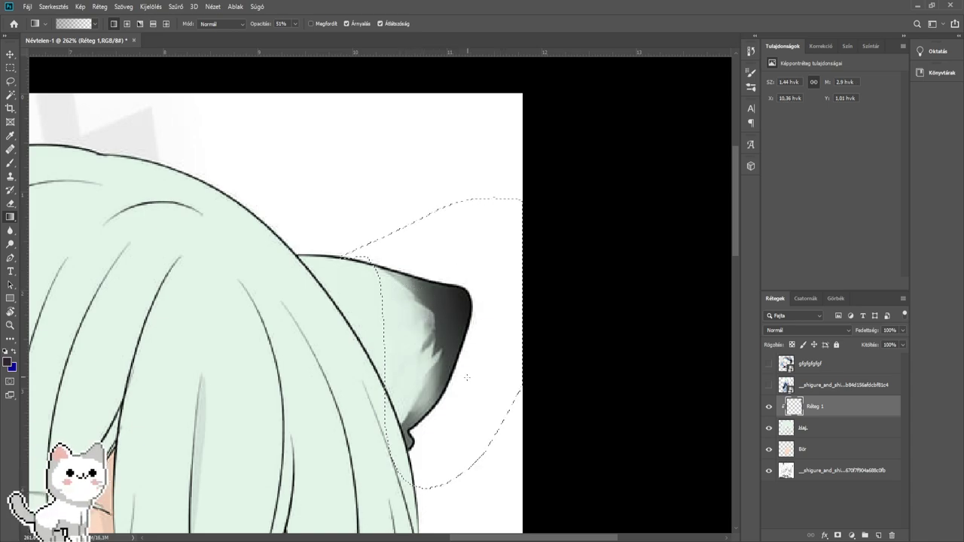
drag(433, 392, 423, 383)
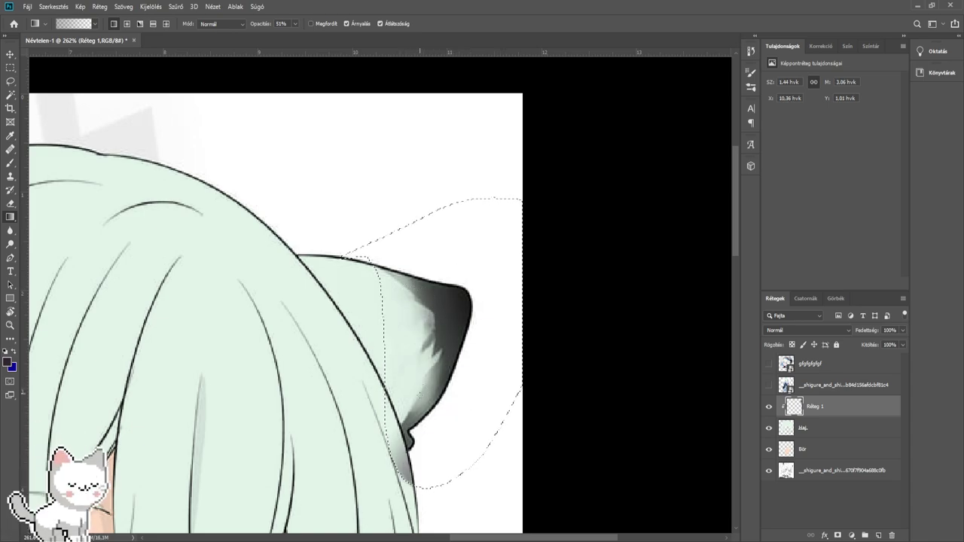
drag(491, 286, 391, 333)
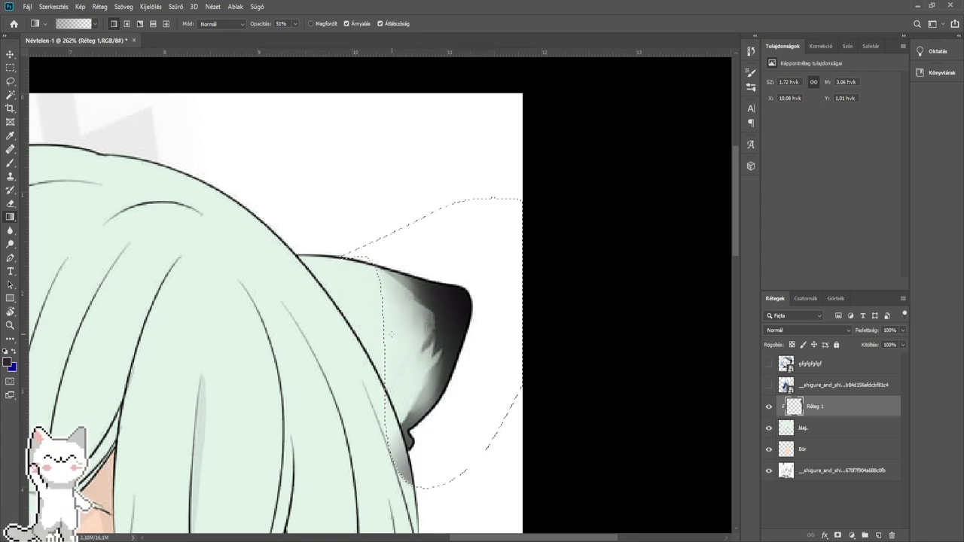
- Deselect the smaller ear and erase the dark gradient that spilled onto the hair below it with a 22 px eraser
click(9, 203)
click(11, 82)
click(218, 321)
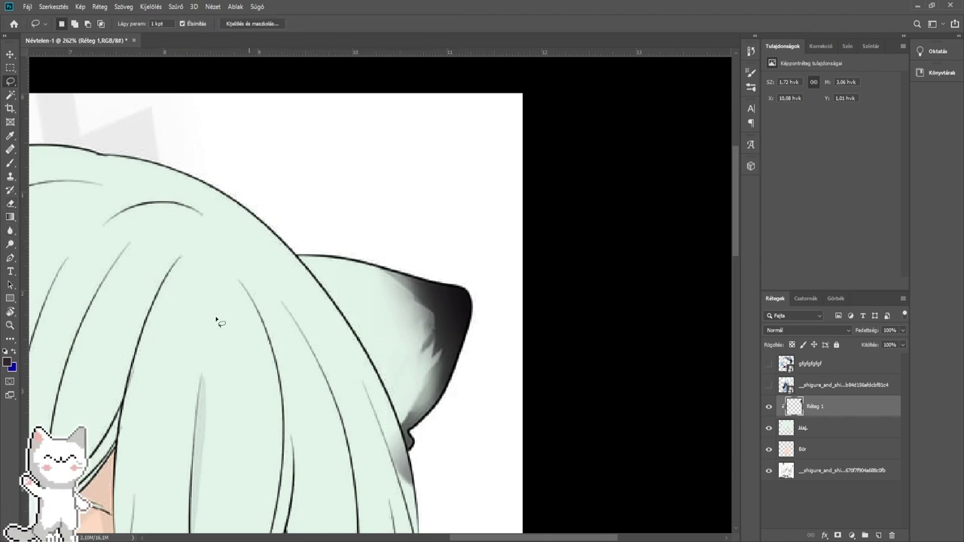
click(10, 206)
click(11, 206)
scroll(397, 319, up, 2)
scroll(376, 377, up, 3)
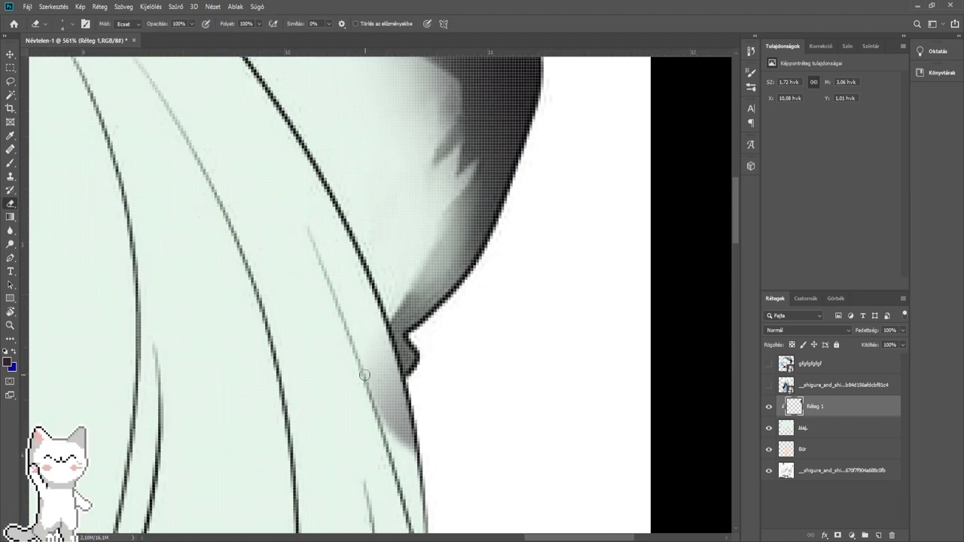
mouse_move(375, 409)
mouse_down()
mouse_move(382, 429)
mouse_move(348, 324)
mouse_up()
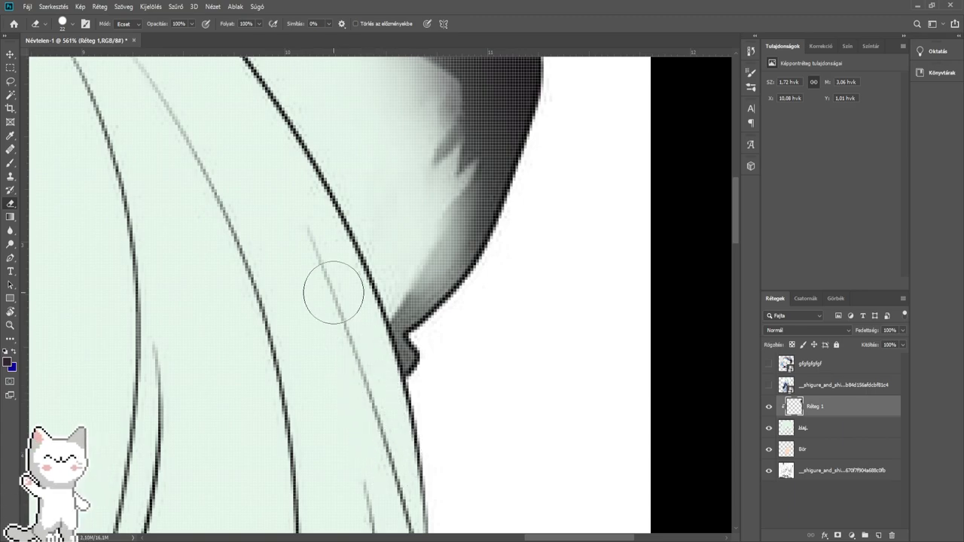
- Lasso the dark inner and outer areas of the larger ear, including its upper rim
scroll(332, 289, down, 6)
drag(83, 276, 440, 305)
drag(290, 291, 419, 370)
scroll(409, 279, up, 4)
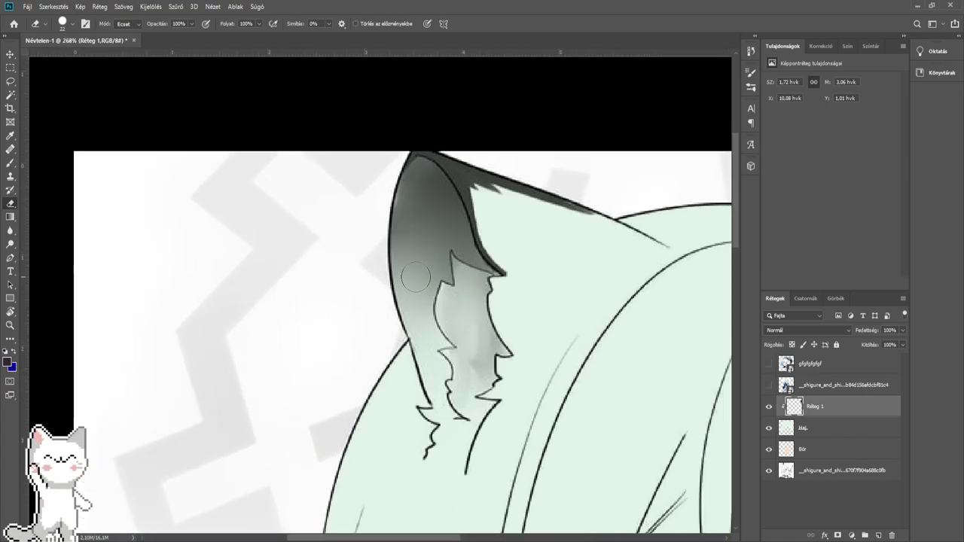
mouse_move(478, 290)
mouse_down()
mouse_move(357, 289)
mouse_move(327, 300)
mouse_up()
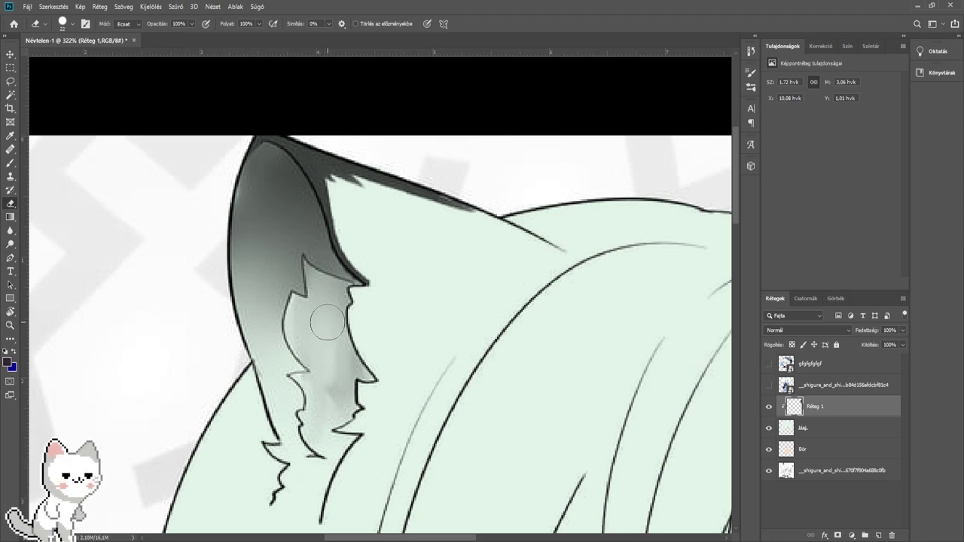
drag(504, 356, 483, 323)
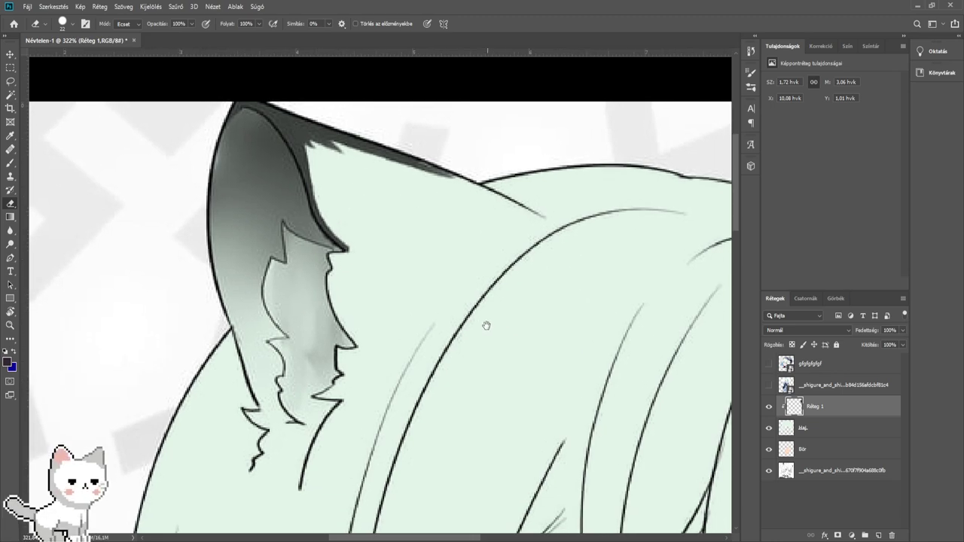
click(11, 81)
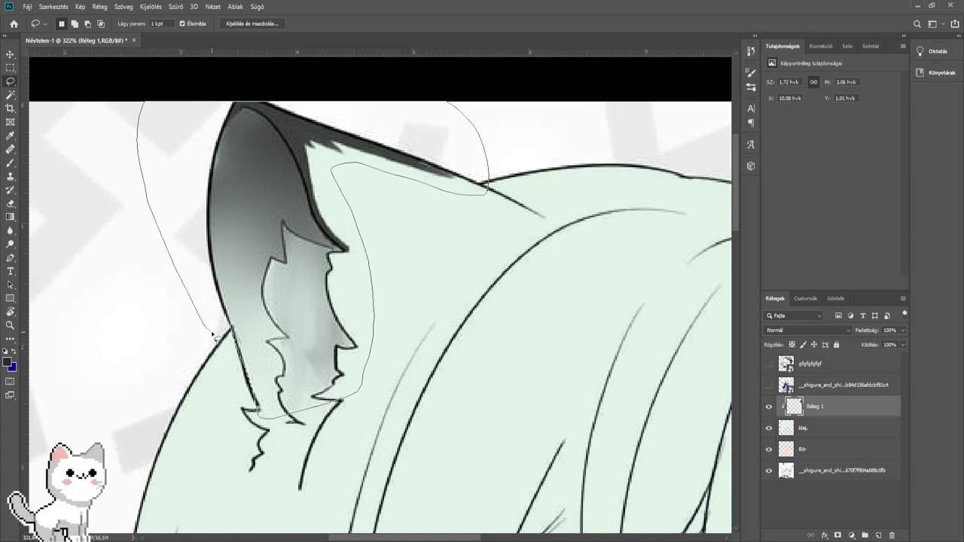
drag(230, 334, 228, 330)
- Shade the larger ear with overlapping dark gradients at 51% opacity, deselect it, and soften the shading edges with the Blur tool at 30% strength
key(g)
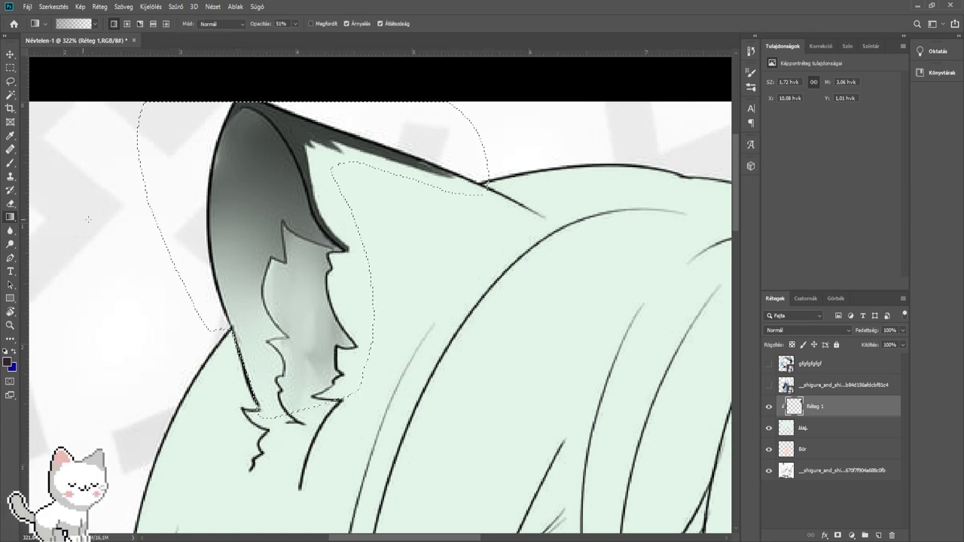
drag(222, 101, 370, 193)
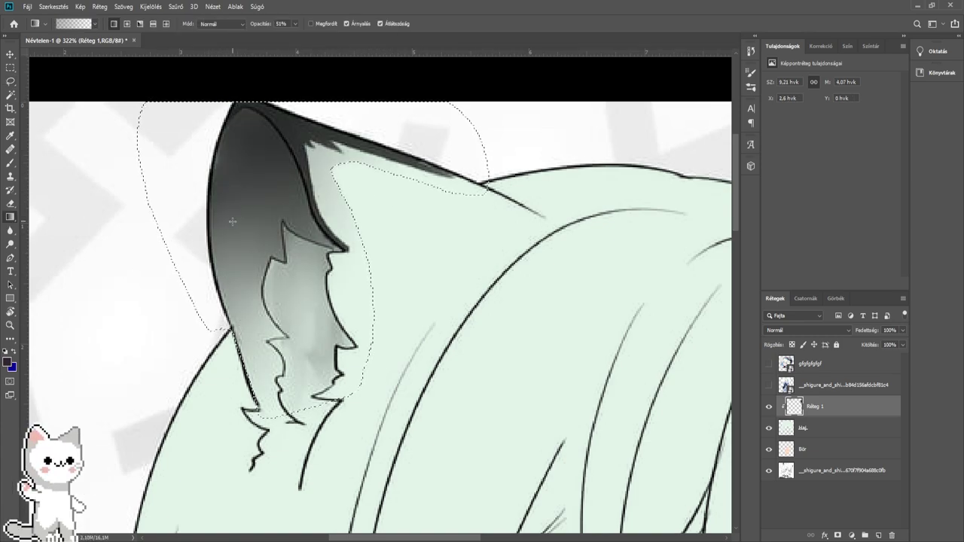
drag(233, 222, 316, 226)
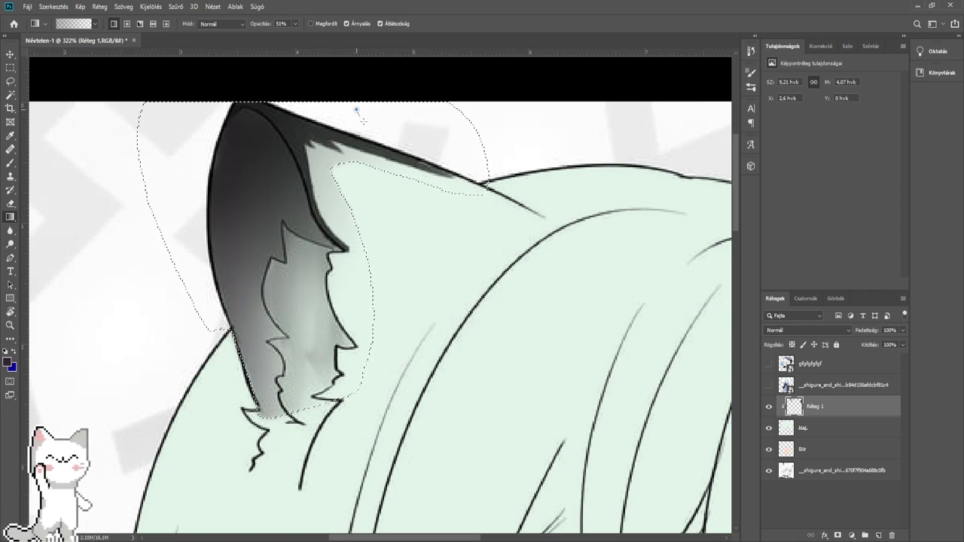
drag(356, 111, 381, 145)
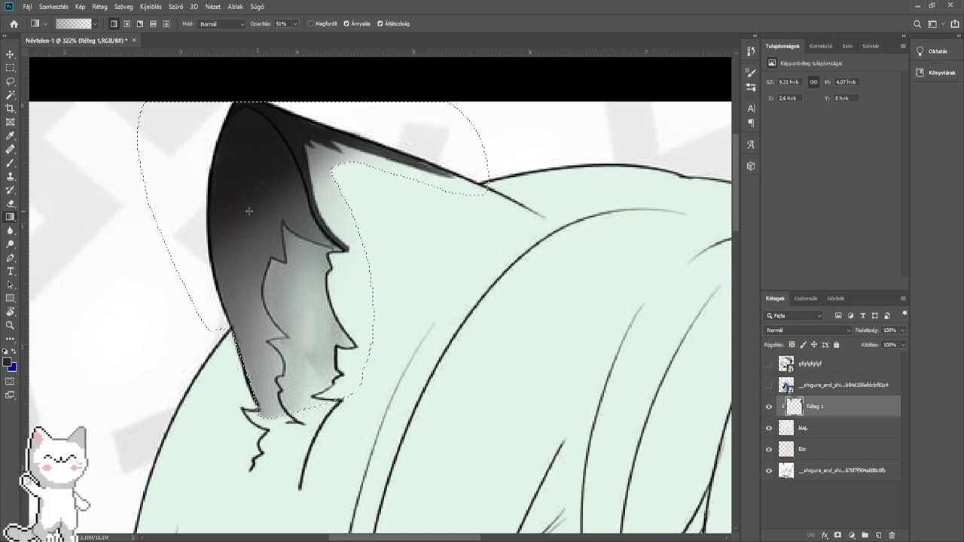
key(l)
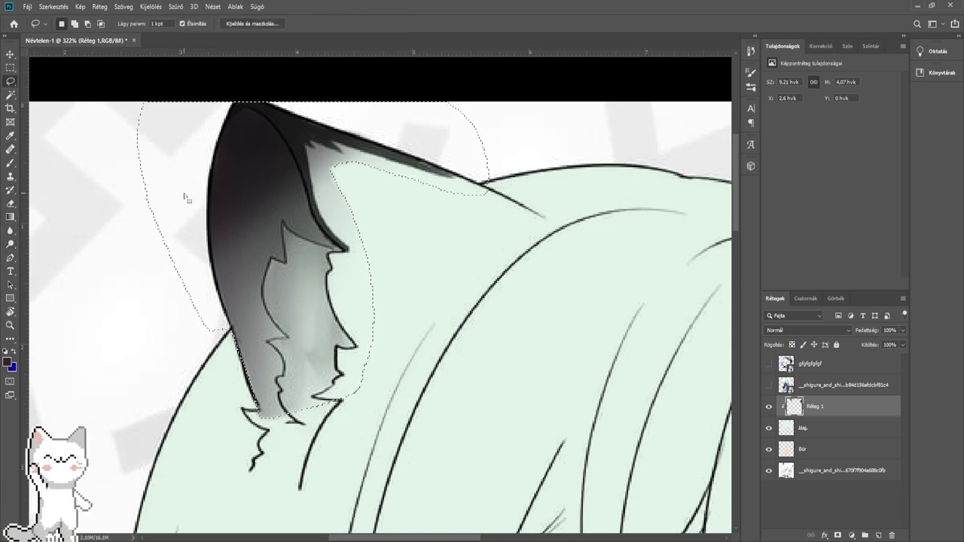
click(11, 229)
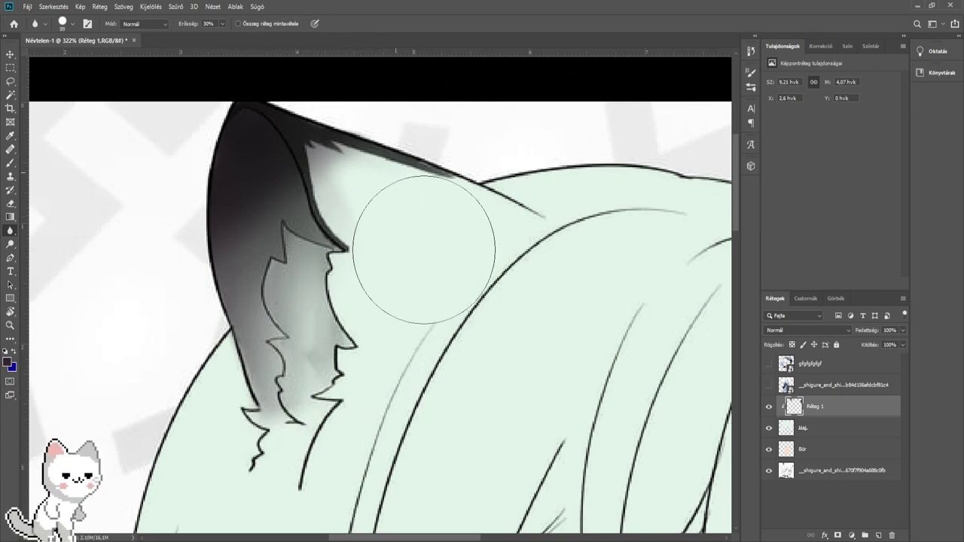
- Compare the dark shading on both ears with the coloured reference image
scroll(564, 237, down, 4)
drag(565, 256, 366, 231)
key(ctrl+0)
scroll(330, 209, up, 4)
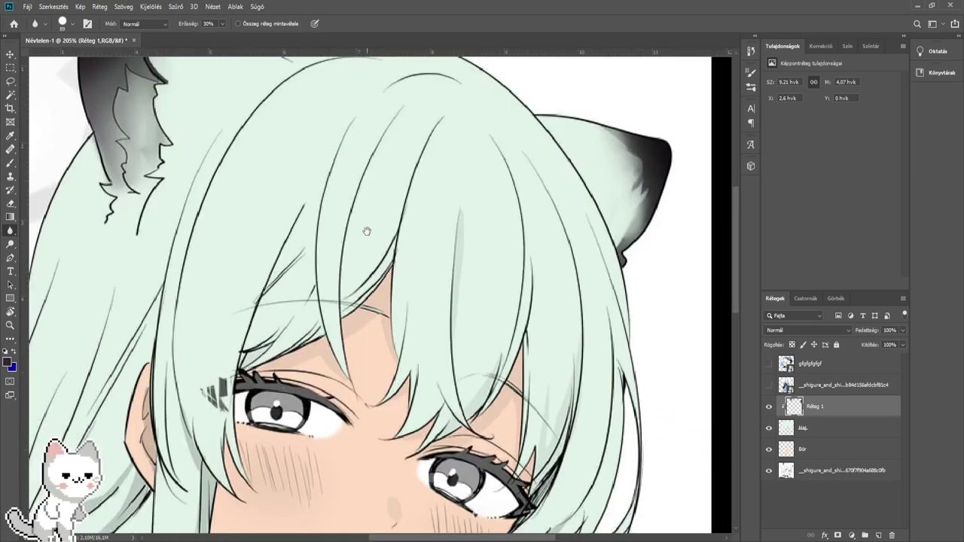
click(769, 385)
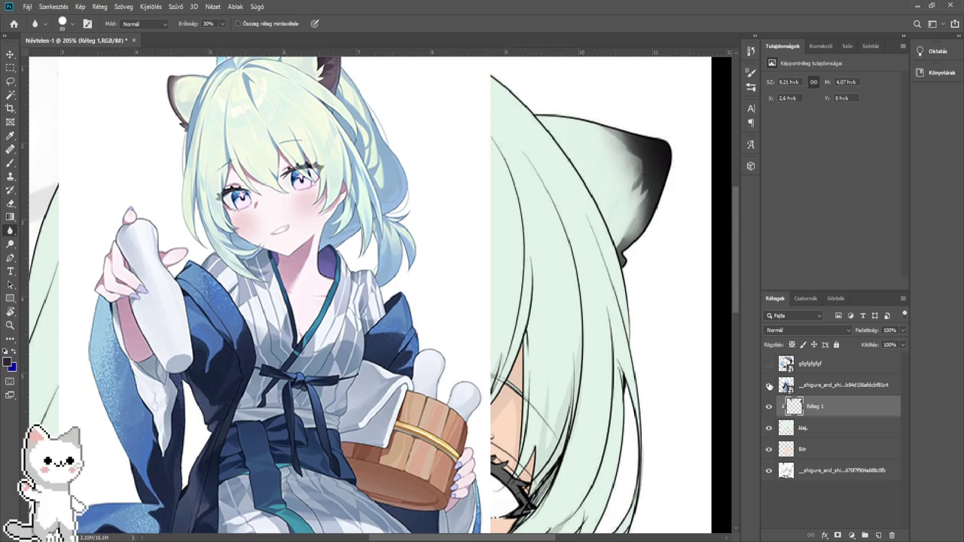
click(769, 386)
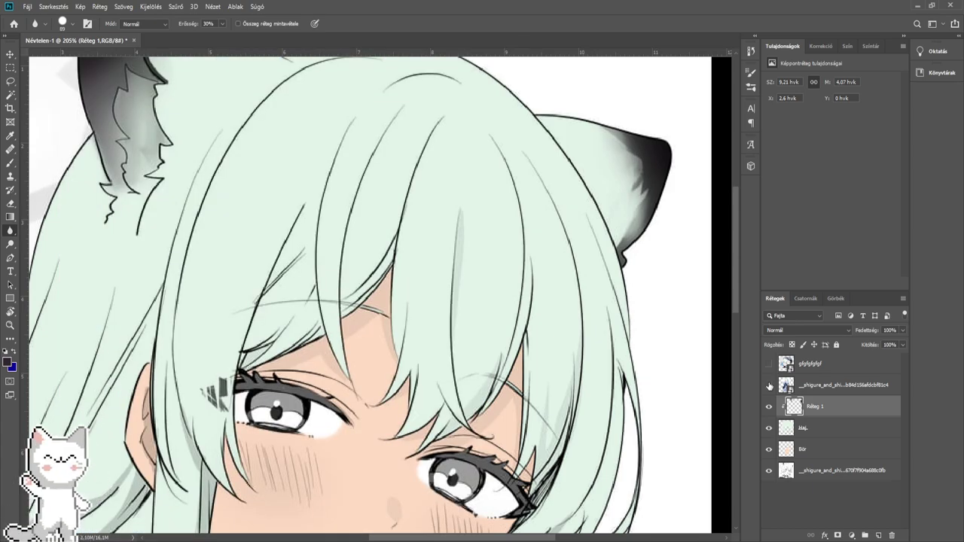
click(769, 386)
click(769, 386)
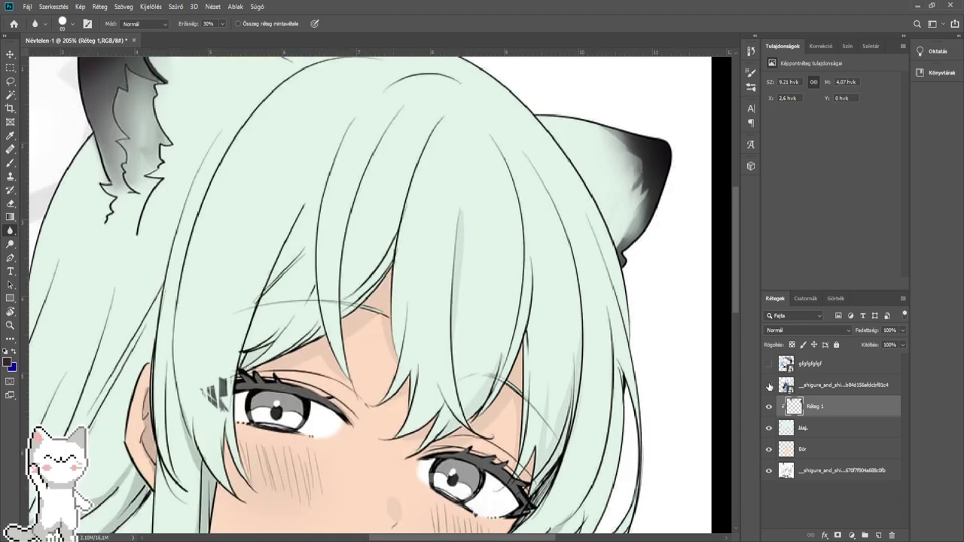
- Examine the clothing of the full figure in the coloured reference and hide the reference again
drag(532, 387, 531, 220)
scroll(519, 259, down, 4)
drag(443, 304, 485, 193)
scroll(479, 261, down, 2)
click(769, 386)
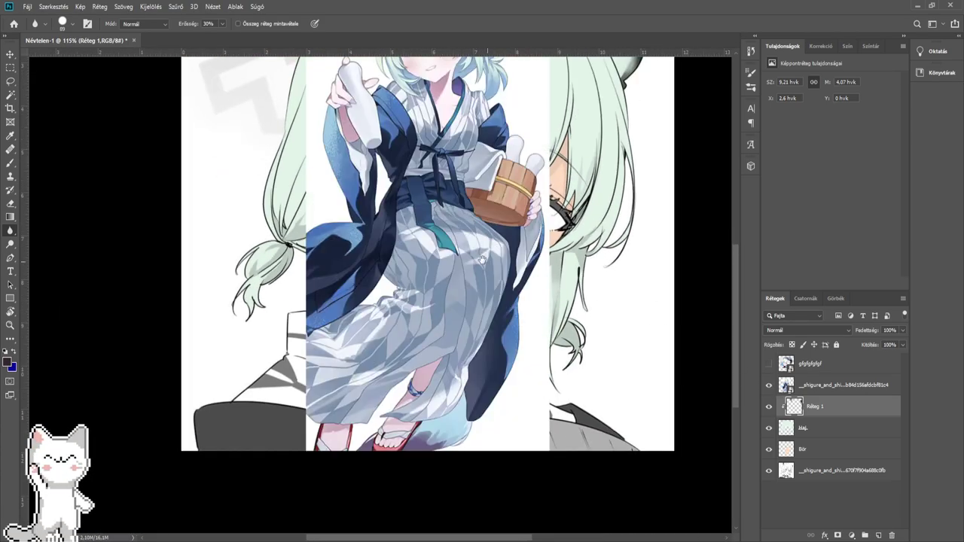
drag(452, 250, 466, 379)
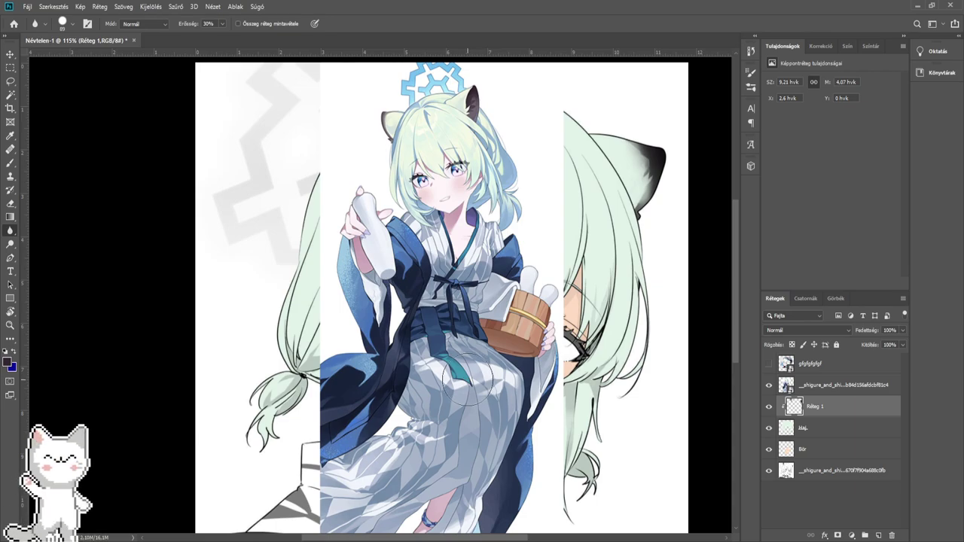
scroll(467, 377, down, 1)
click(766, 384)
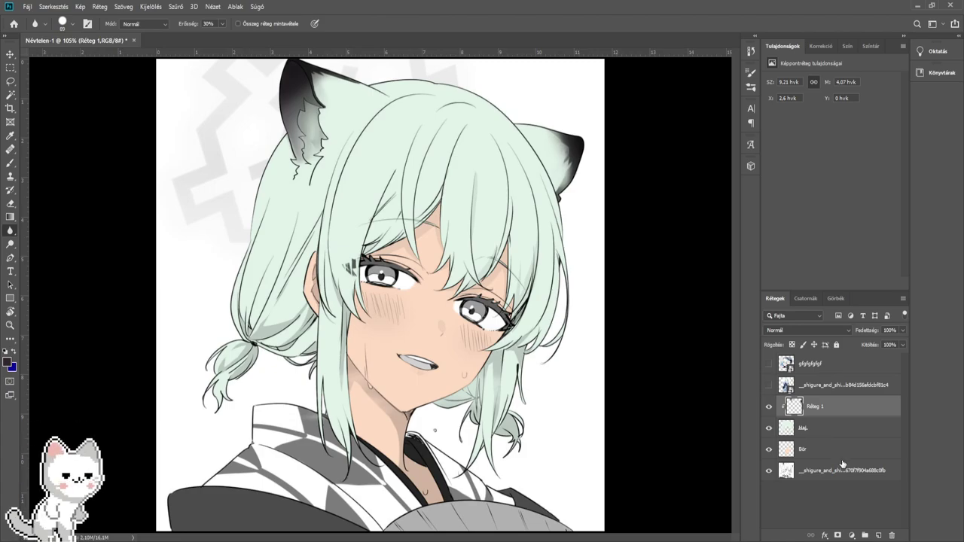
- Add a layer named Ruha above the ear shading and sample a blue from the reference robe as the foreground colour
click(878, 535)
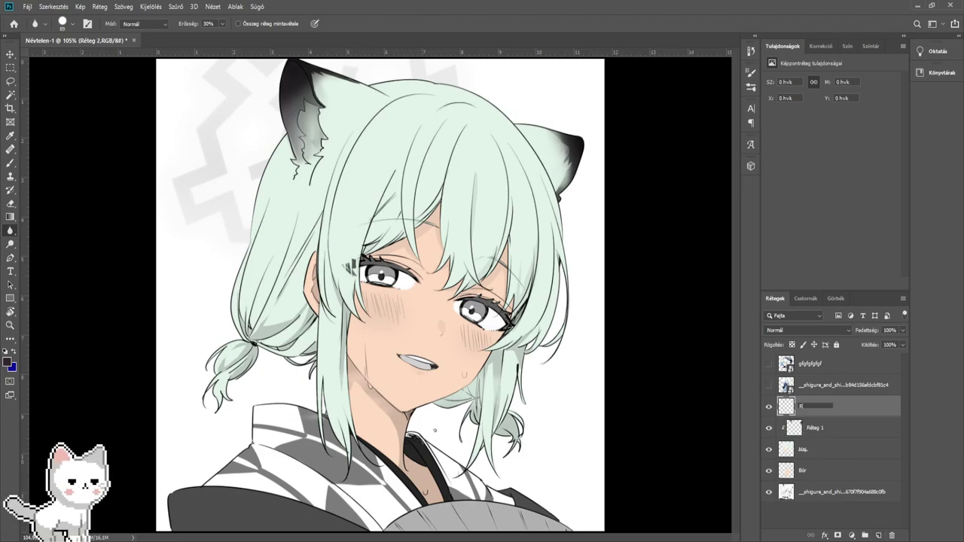
click(769, 385)
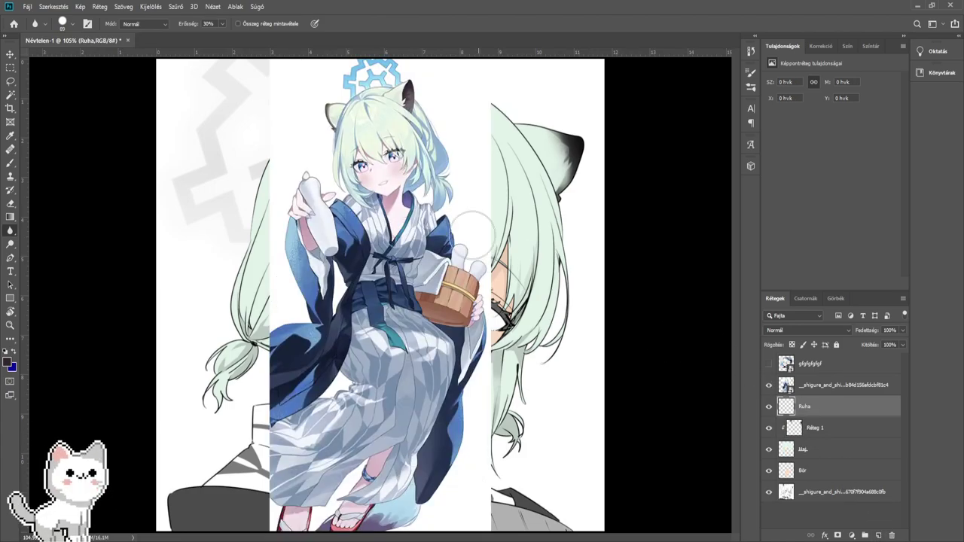
scroll(372, 301, up, 3)
drag(359, 257, 404, 126)
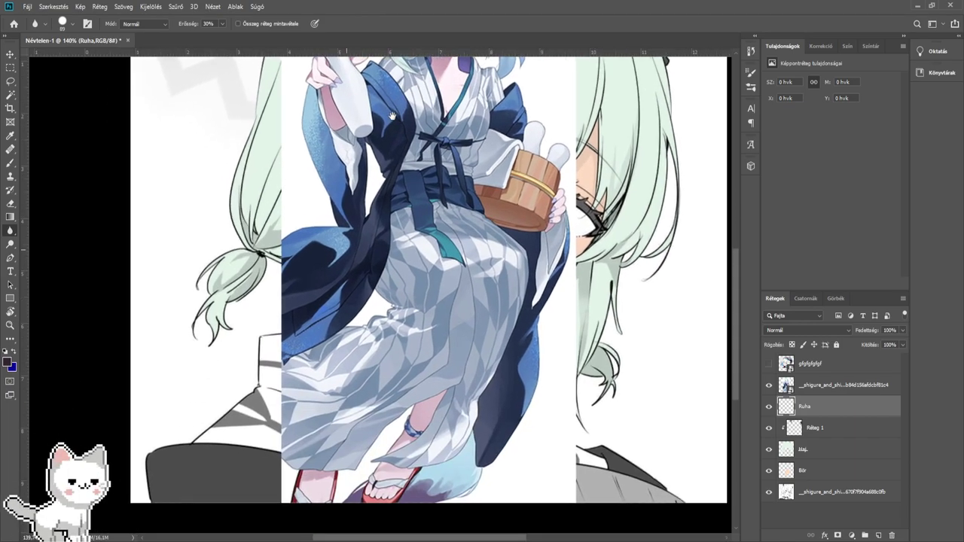
scroll(214, 199, down, 1)
drag(206, 194, 237, 269)
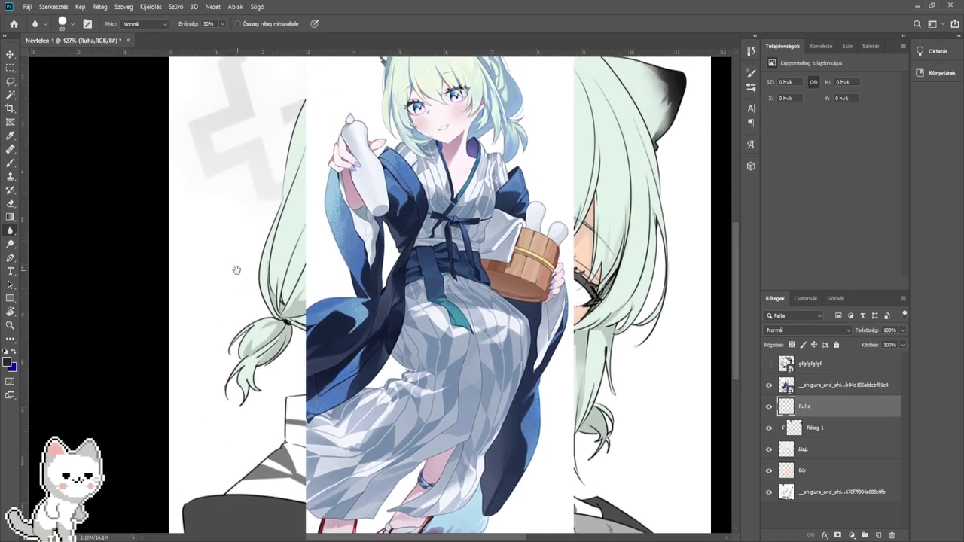
click(10, 163)
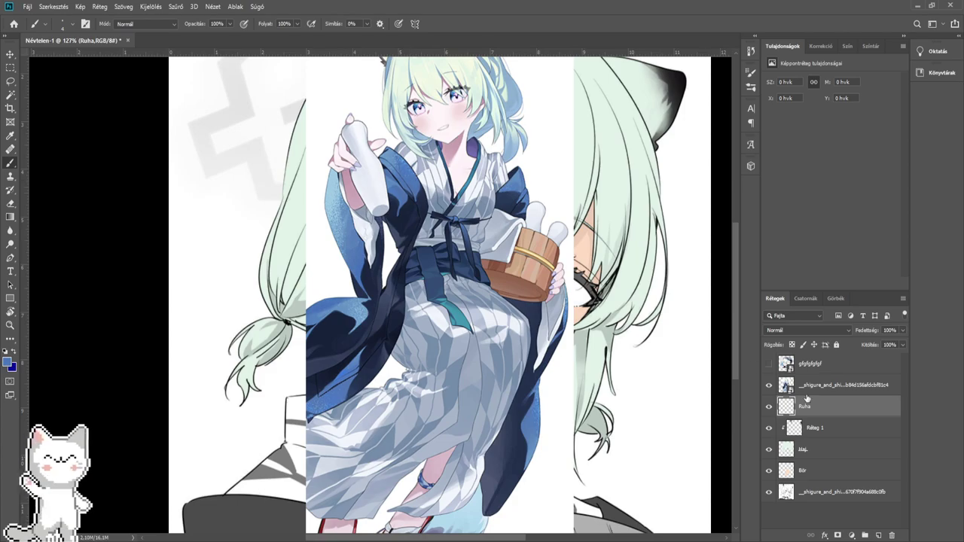
- Hide the reference, paint a blue patch on the dark robe at the shoulder, and set the Ruha layer's blend mode to Többszörözés
drag(353, 387, 403, 277)
scroll(274, 445, up, 5)
alt+right_click(274, 445)
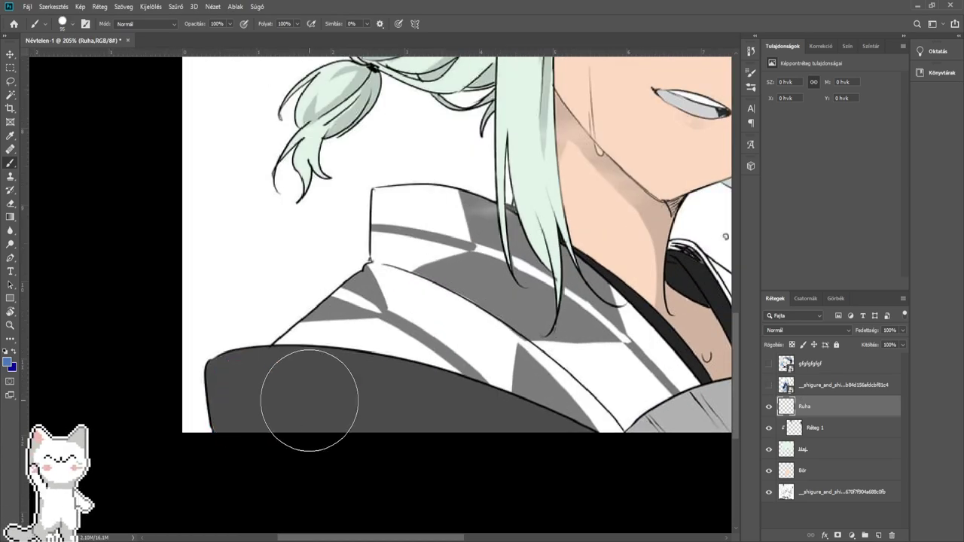
drag(307, 400, 349, 446)
scroll(798, 330, down, 3)
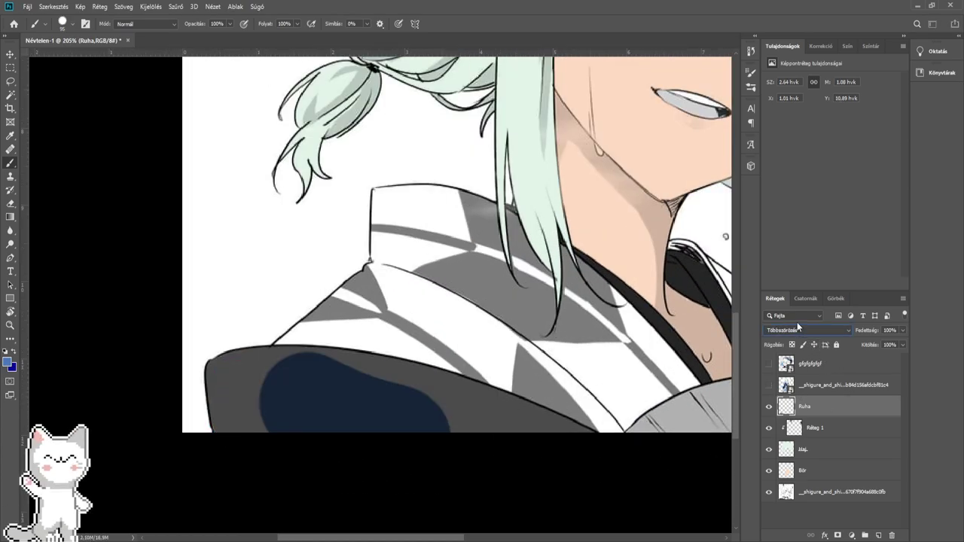
- Extend the blue over the outer end of the dark shoulder robe and along its upper outline with progressively smaller brushes
alt+right_click(299, 395)
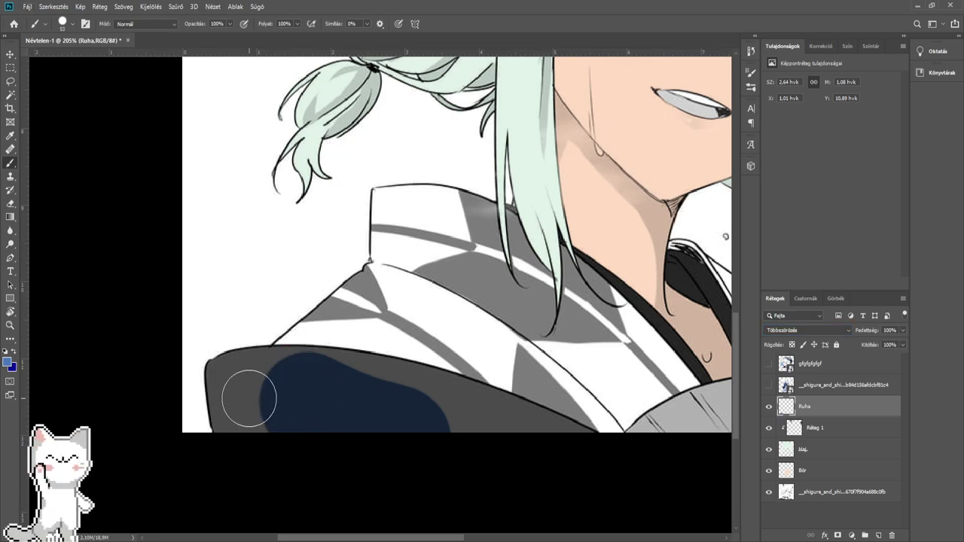
scroll(247, 396, up, 7)
mouse_move(231, 402)
mouse_down()
mouse_move(254, 415)
mouse_move(249, 441)
mouse_move(252, 408)
mouse_move(231, 419)
mouse_move(211, 366)
mouse_move(185, 344)
mouse_move(208, 333)
mouse_move(263, 346)
mouse_move(214, 343)
mouse_move(275, 329)
mouse_move(351, 329)
mouse_move(513, 345)
mouse_up()
alt+right_click(229, 385)
alt+right_click(211, 366)
drag(529, 364, 360, 349)
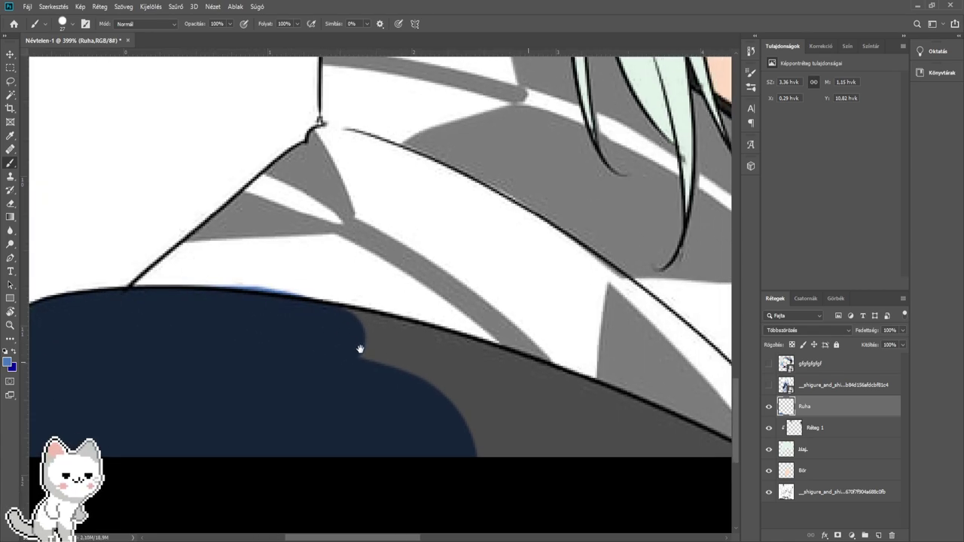
- Erase the blue spilling above the shoulder robe's upper outline with a 22 px eraser
click(10, 204)
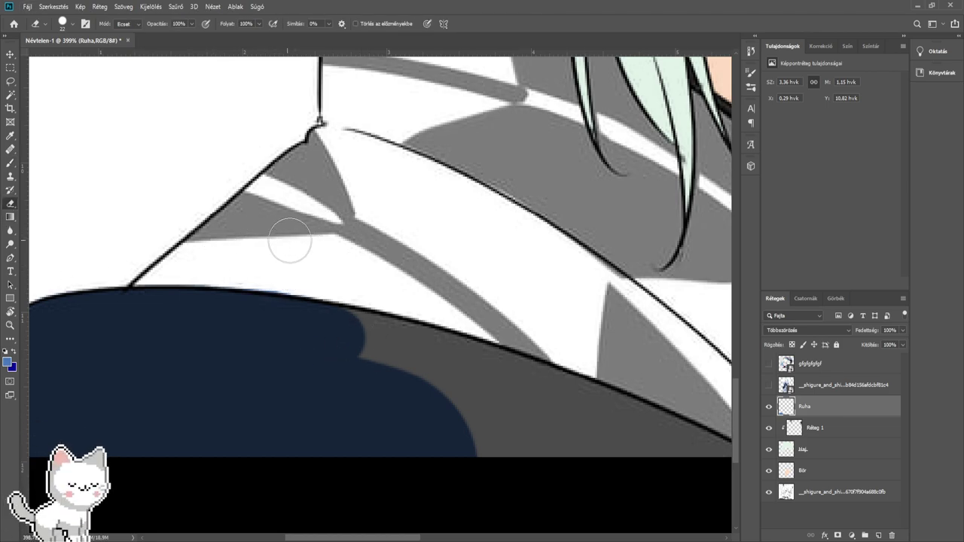
drag(289, 240, 188, 210)
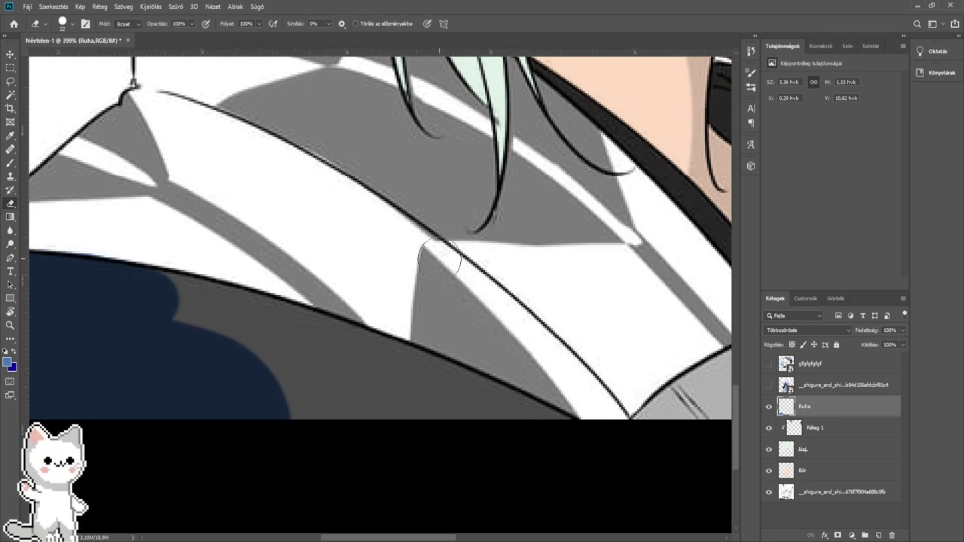
scroll(439, 260, down, 5)
drag(441, 282, 316, 264)
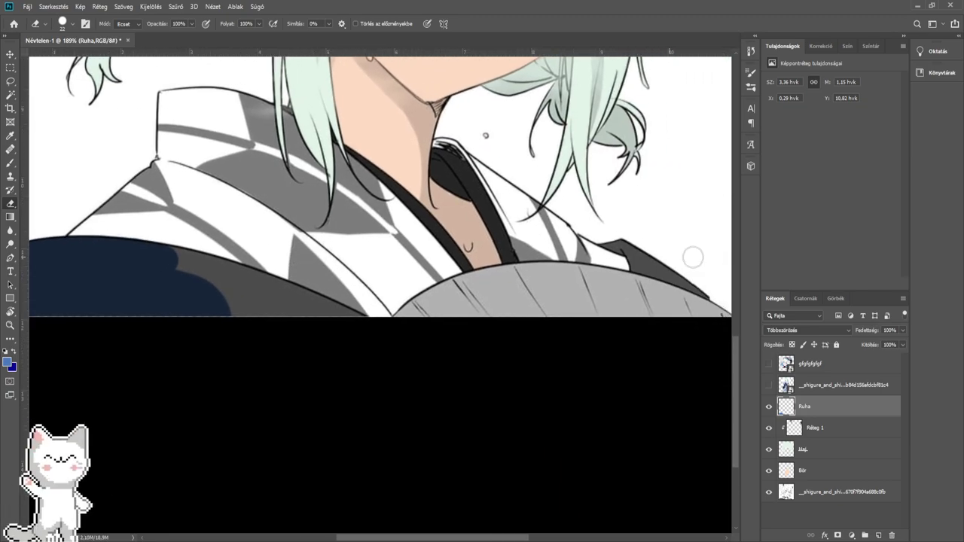
- Compare the robe colouring with the blue-robed reference illustration, examining her sleeves, skirt and collar, and hide the reference again
click(769, 386)
drag(538, 212, 635, 402)
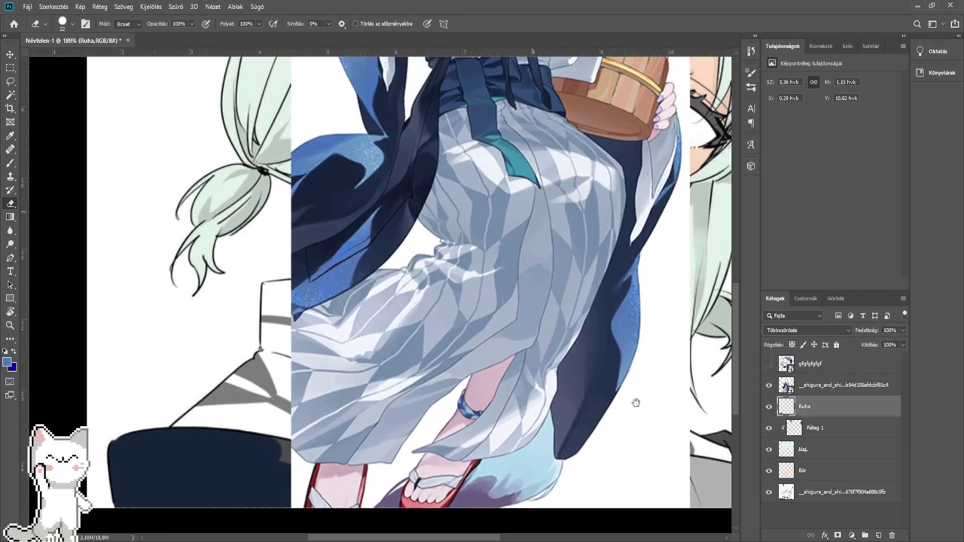
drag(494, 195, 434, 343)
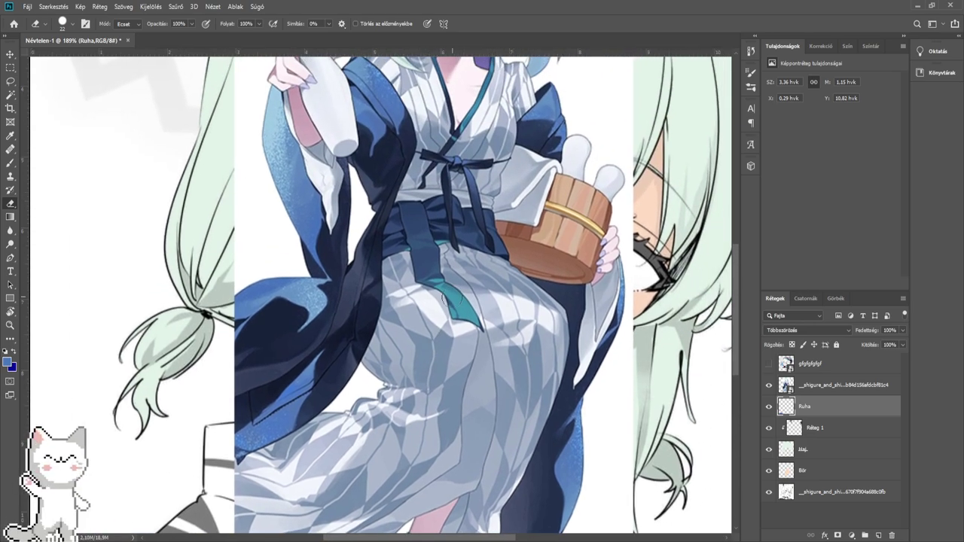
drag(452, 309, 438, 360)
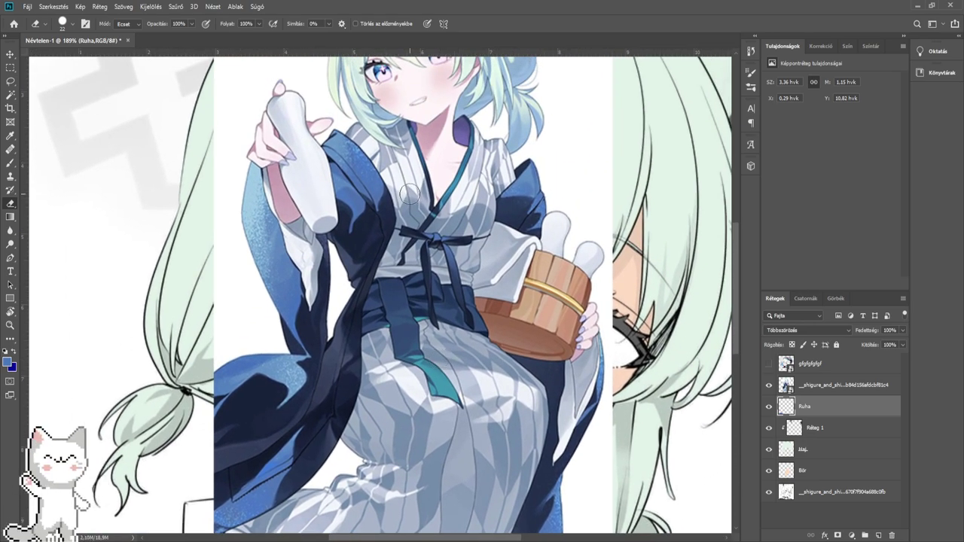
drag(371, 256, 372, 271)
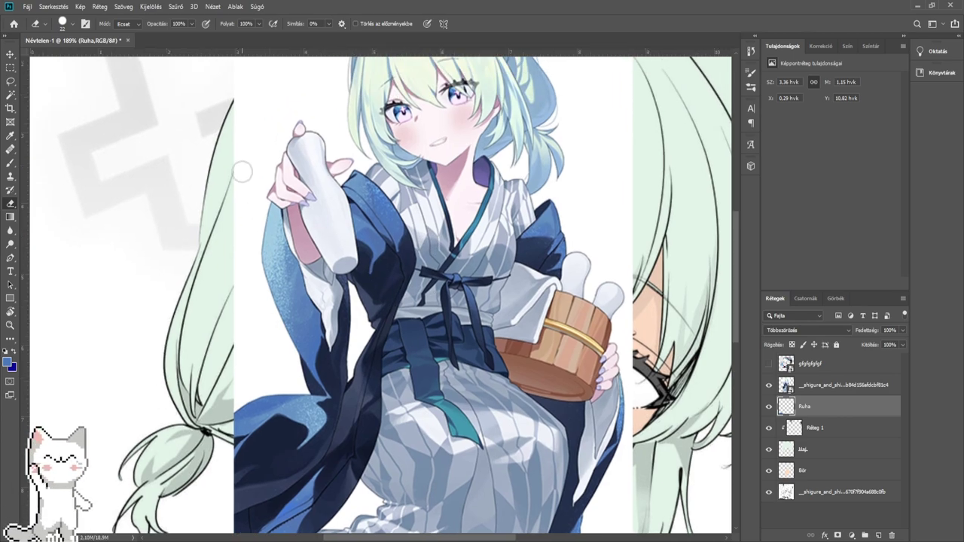
click(769, 386)
- Paint blue over the remaining dark grey part of the large shoulder robe on the Ruha layer
drag(560, 461, 502, 185)
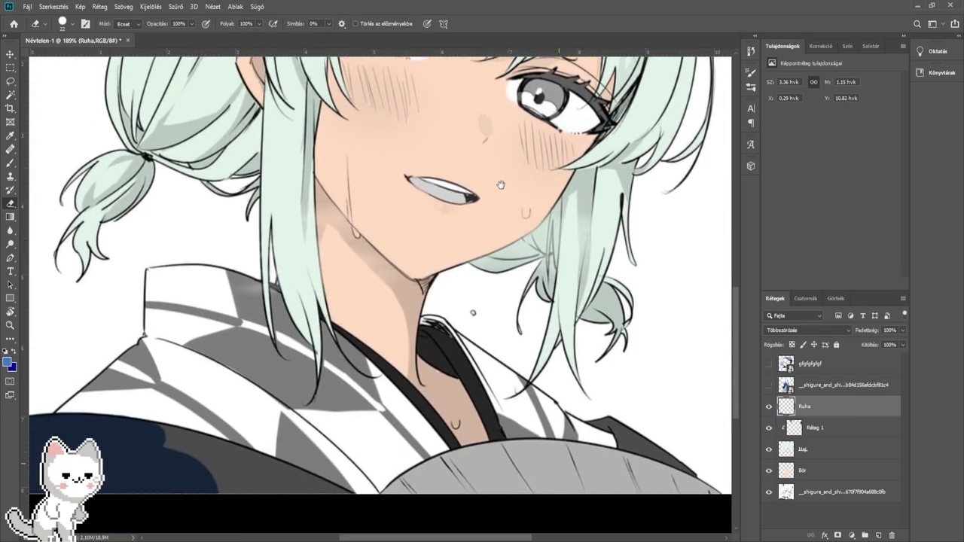
drag(277, 369, 385, 287)
scroll(286, 375, up, 5)
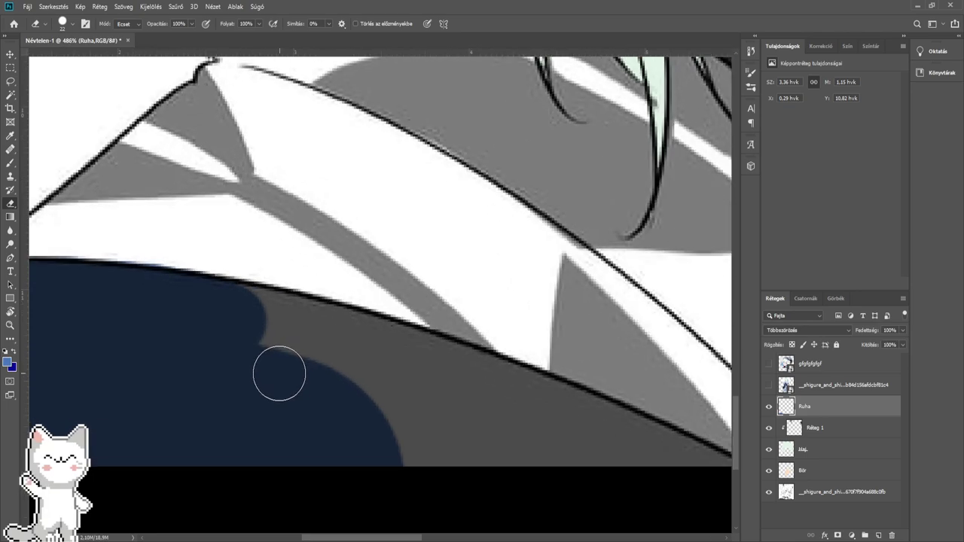
click(9, 163)
mouse_move(226, 370)
mouse_down()
mouse_move(311, 381)
mouse_move(501, 445)
mouse_move(253, 340)
mouse_move(370, 376)
mouse_move(344, 355)
mouse_move(452, 404)
mouse_up()
mouse_move(522, 340)
mouse_down()
mouse_move(469, 334)
mouse_move(234, 354)
mouse_up()
mouse_move(678, 263)
mouse_down()
mouse_move(420, 310)
mouse_move(359, 366)
mouse_up()
- Paint blue over the inner half of the small dark robe section on the other shoulder with a 13 px brush
alt+right_click(452, 318)
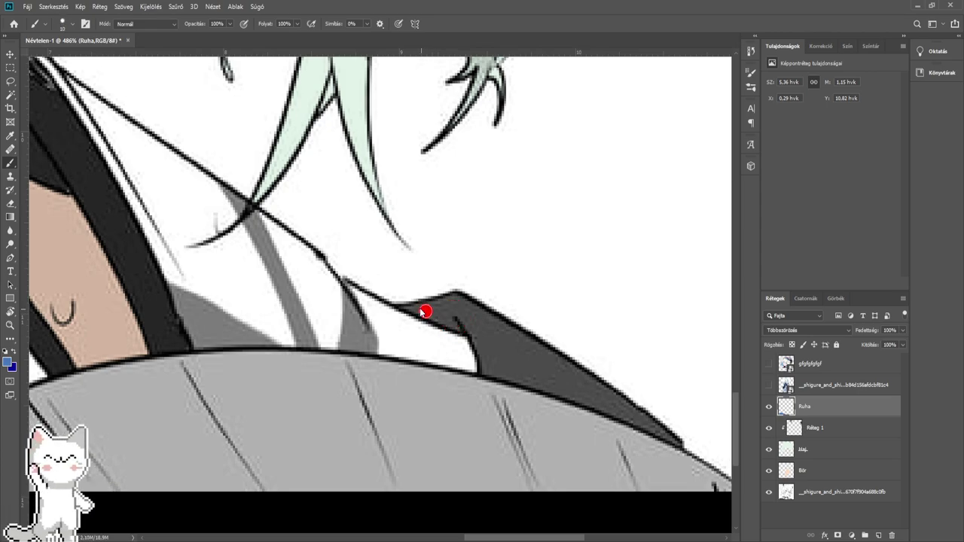
mouse_move(405, 305)
mouse_down()
mouse_move(486, 338)
mouse_move(456, 303)
mouse_move(498, 339)
mouse_up()
mouse_move(454, 310)
mouse_down()
mouse_move(494, 339)
mouse_move(500, 366)
mouse_move(491, 358)
mouse_up()
drag(552, 412, 583, 436)
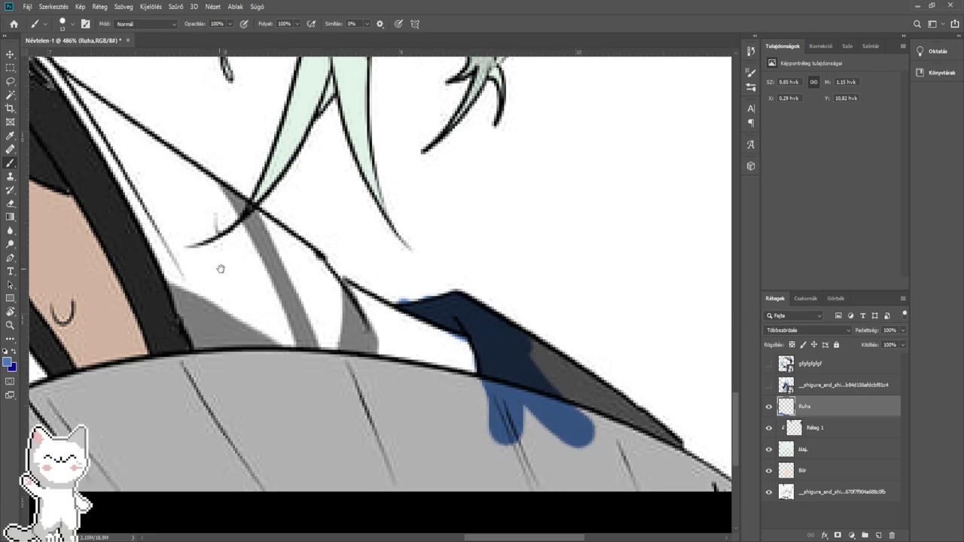
scroll(220, 269, up, 3)
- Erase the blue spilling past the small shoulder section's upper tip and inner edge, reducing the eraser to 12 px
click(10, 203)
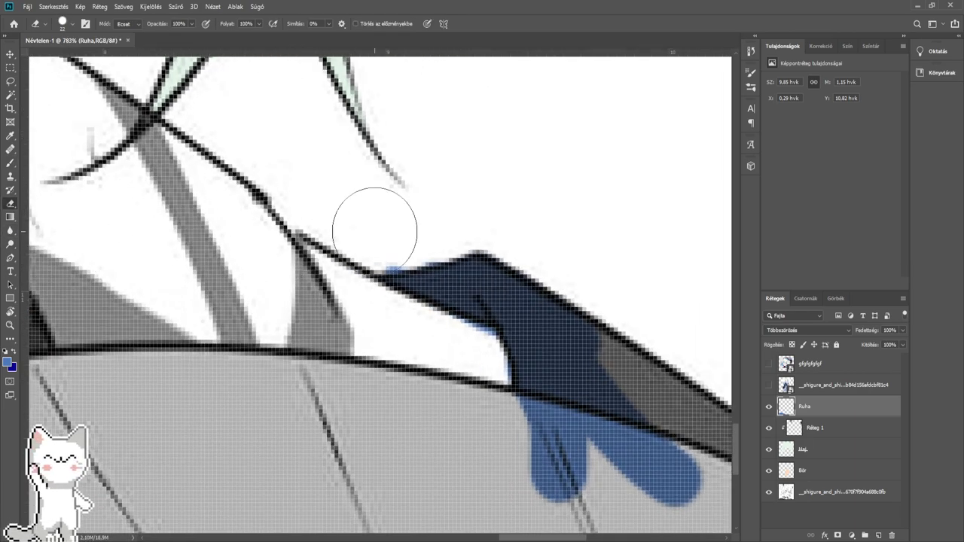
drag(505, 221, 374, 184)
key(bracketleft)
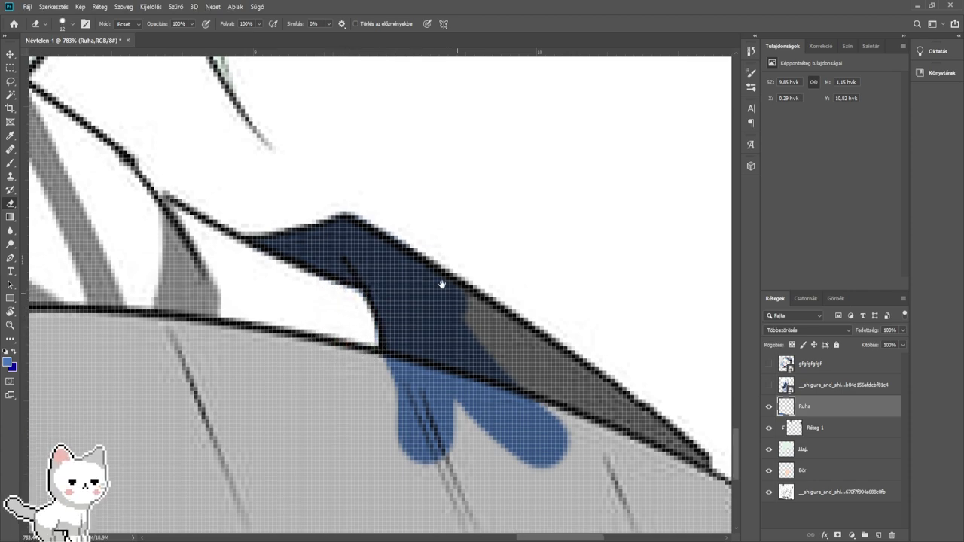
- Fill the remaining grey outer end of the small shoulder section with blue using a 17 px brush
drag(444, 285, 281, 254)
click(9, 163)
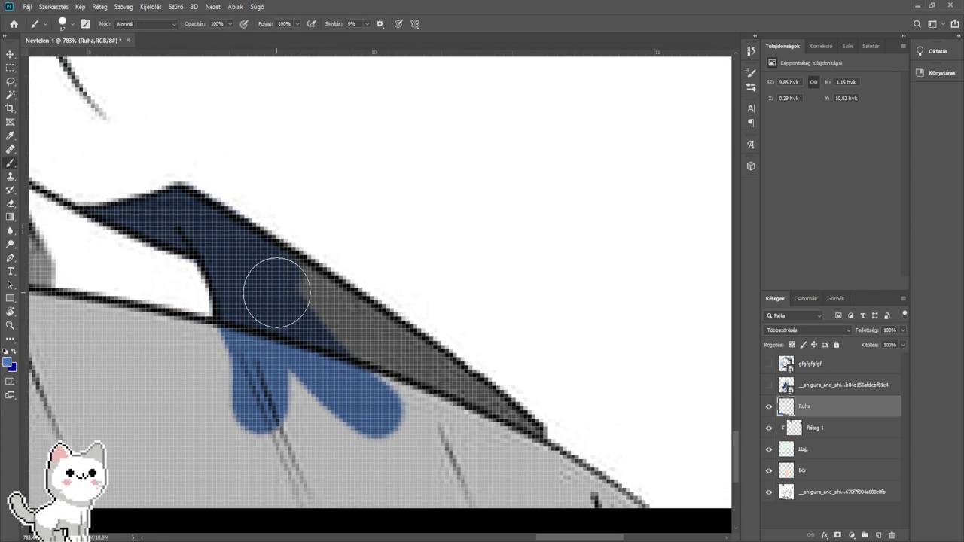
mouse_move(276, 291)
mouse_down()
mouse_move(395, 377)
mouse_move(388, 352)
mouse_move(474, 405)
mouse_move(527, 482)
mouse_up()
scroll(491, 416, down, 5)
scroll(491, 416, down, 4)
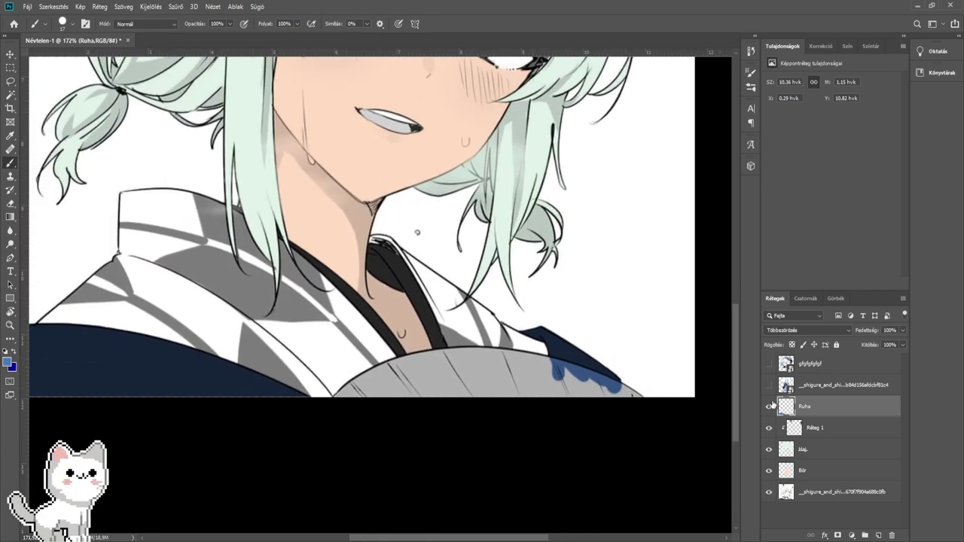
- Check the kimono's collar trim in the blue-robed reference, hide the reference, and reselect the Ruha layer
click(769, 385)
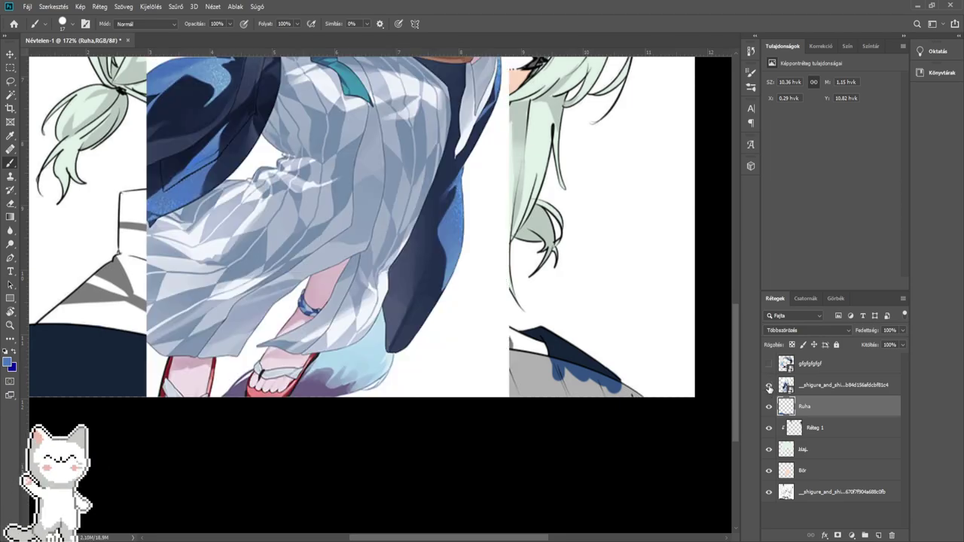
drag(579, 212, 620, 407)
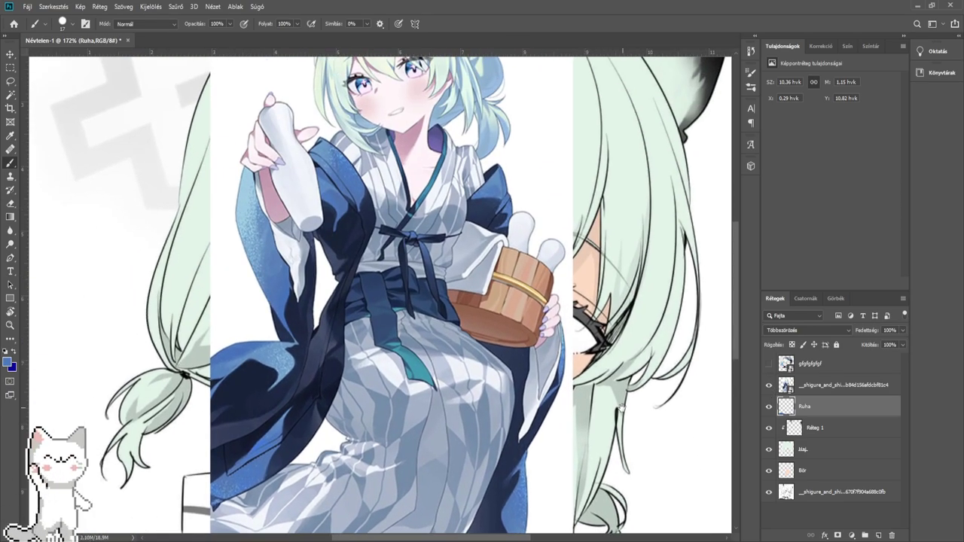
click(777, 388)
click(769, 386)
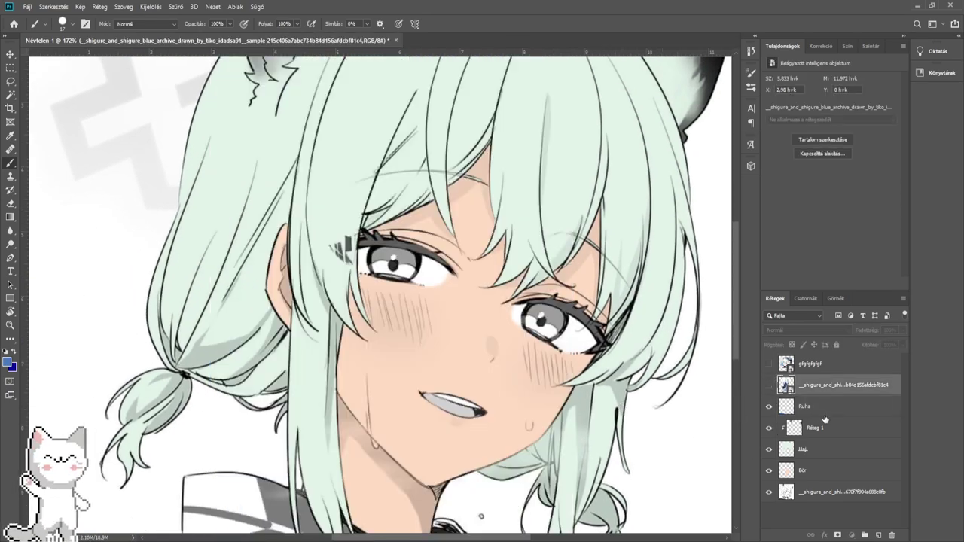
click(824, 411)
- Paint the dark collar band below the hair strands blue down to the fan and erase spill along its outer edge
drag(432, 390, 432, 265)
scroll(356, 300, up, 10)
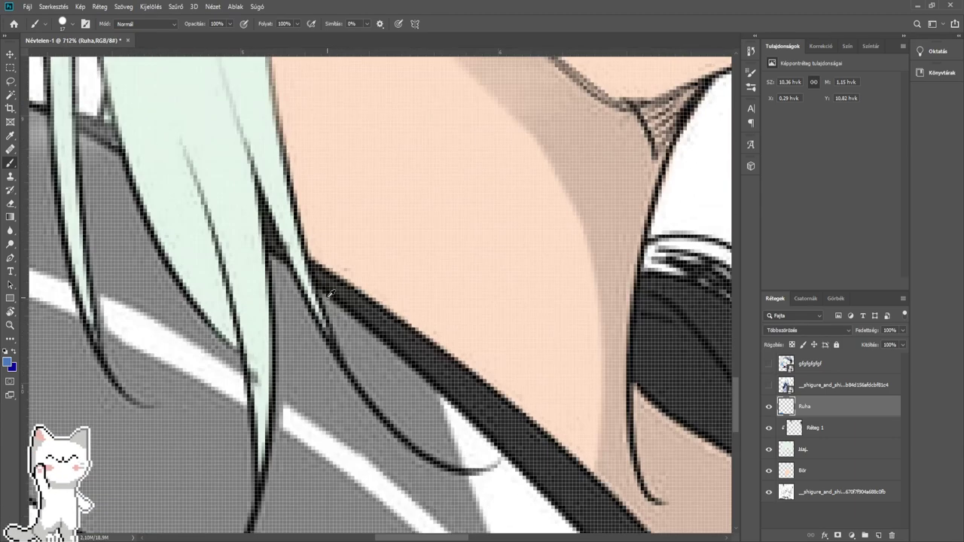
drag(331, 296, 318, 296)
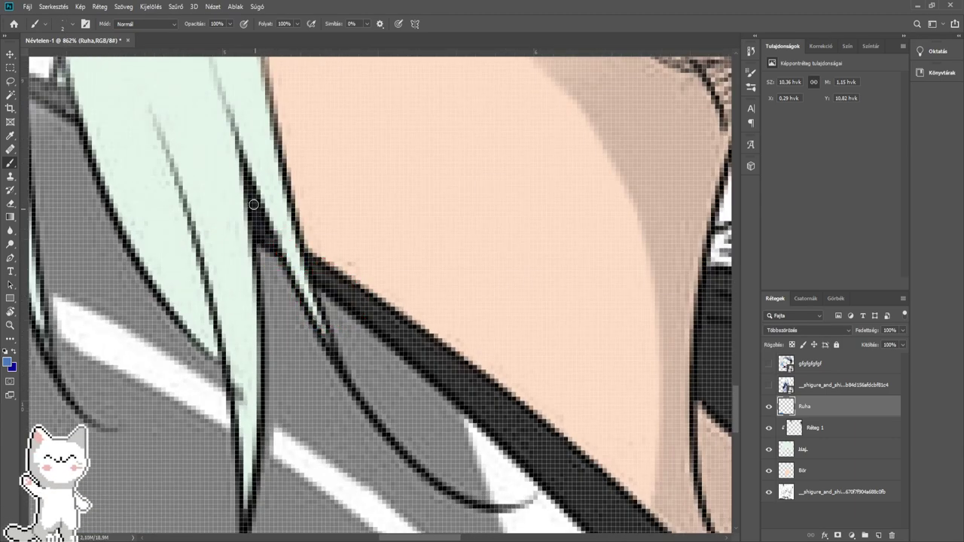
drag(319, 273, 411, 347)
mouse_move(360, 316)
mouse_down()
mouse_move(341, 300)
mouse_move(514, 424)
mouse_move(350, 305)
mouse_up()
mouse_move(307, 268)
mouse_down()
mouse_move(388, 331)
mouse_move(345, 305)
mouse_move(398, 347)
mouse_move(326, 294)
mouse_move(442, 398)
mouse_move(366, 325)
mouse_move(460, 395)
mouse_up()
mouse_move(460, 396)
mouse_down()
mouse_move(432, 376)
mouse_move(346, 238)
mouse_move(472, 399)
mouse_up()
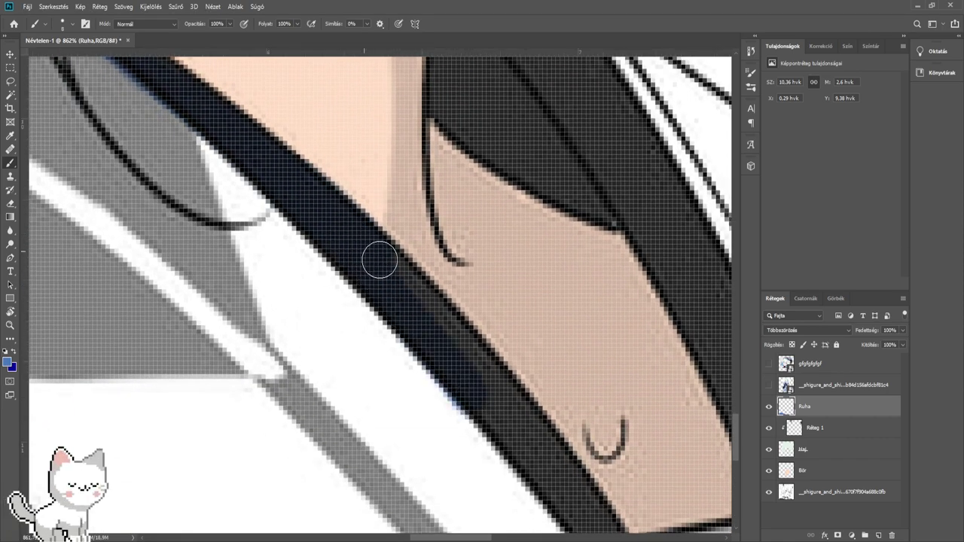
drag(379, 260, 516, 411)
mouse_move(516, 410)
mouse_down()
mouse_move(393, 276)
mouse_move(508, 428)
mouse_up()
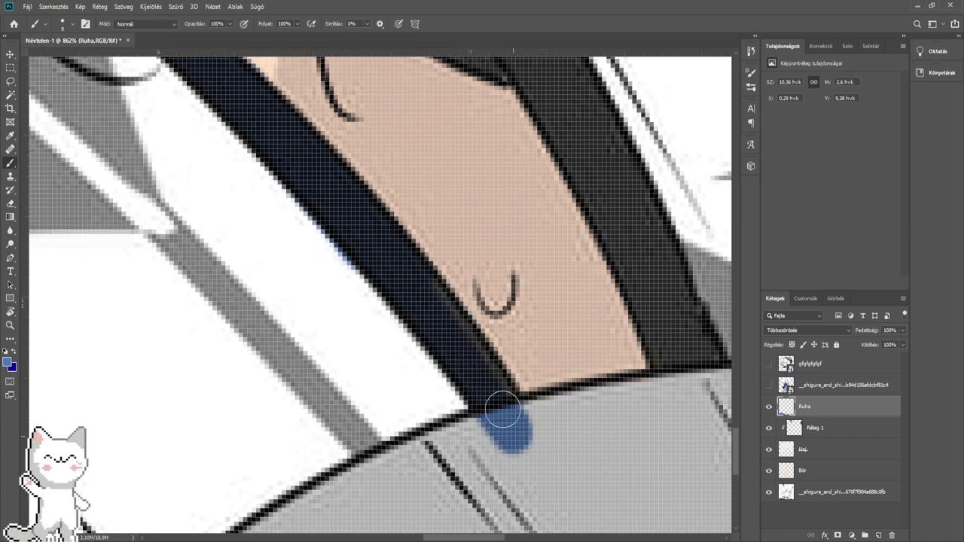
click(10, 203)
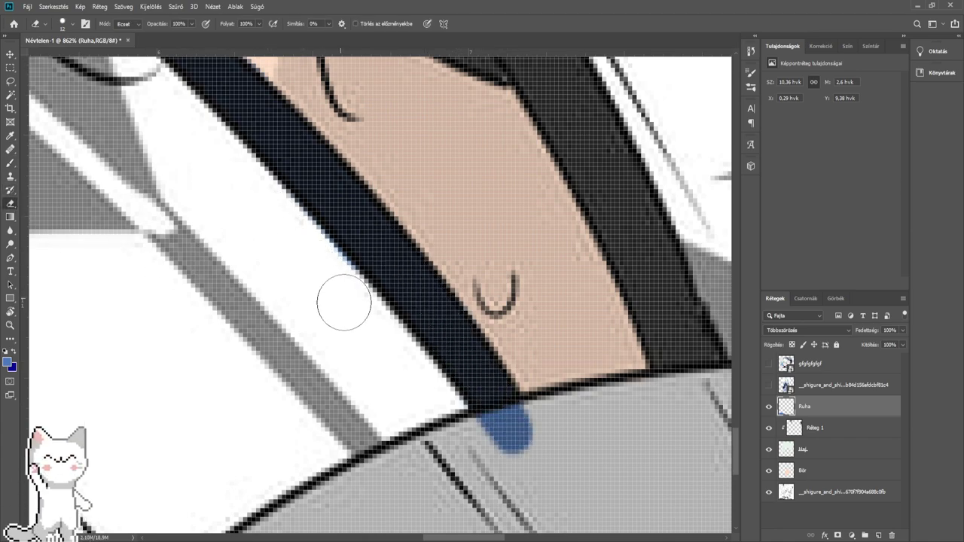
drag(519, 255, 375, 191)
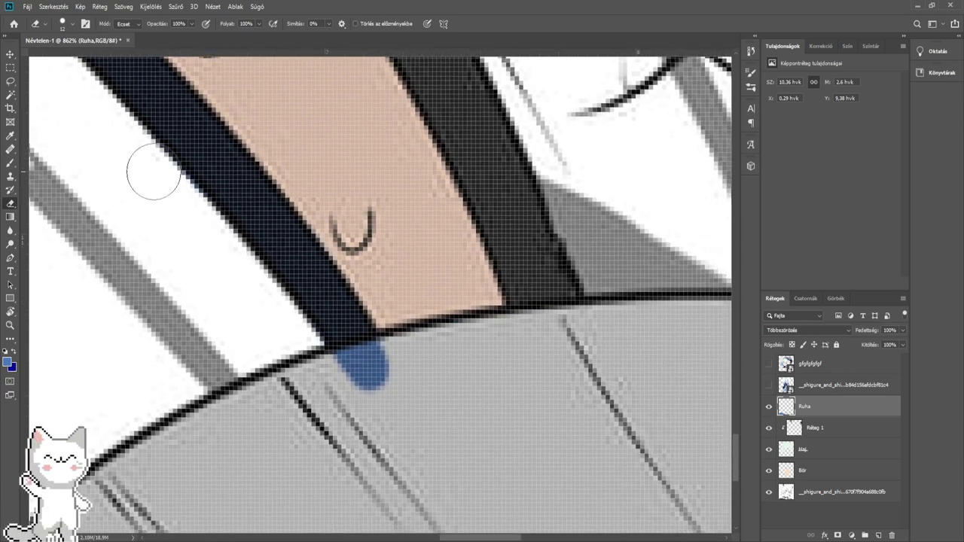
- Paint the opposite collar band and the dark inner collar behind the neck blue with a 14 px brush
click(10, 163)
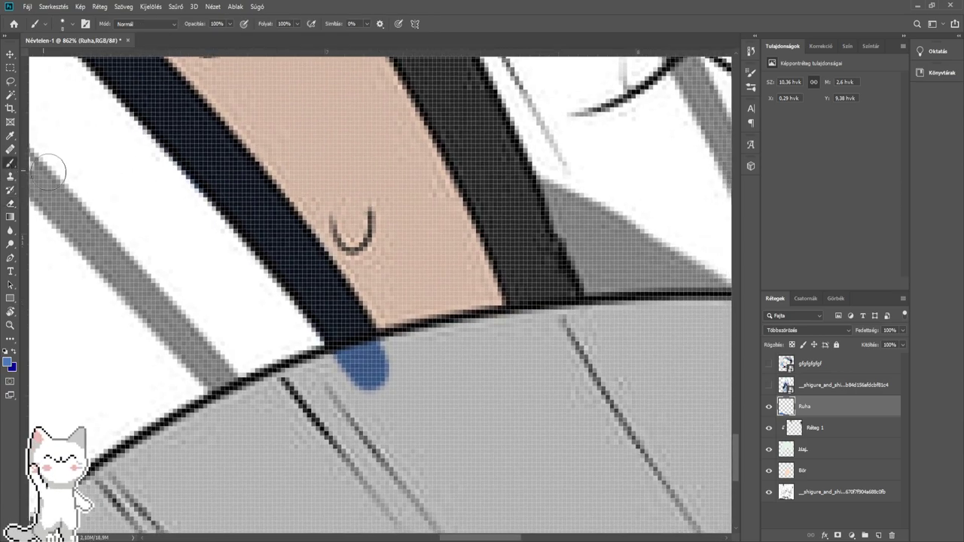
drag(474, 255, 388, 350)
mouse_move(445, 361)
mouse_down()
mouse_move(458, 393)
mouse_move(431, 301)
mouse_move(396, 260)
mouse_move(318, 110)
mouse_up()
drag(285, 61, 409, 334)
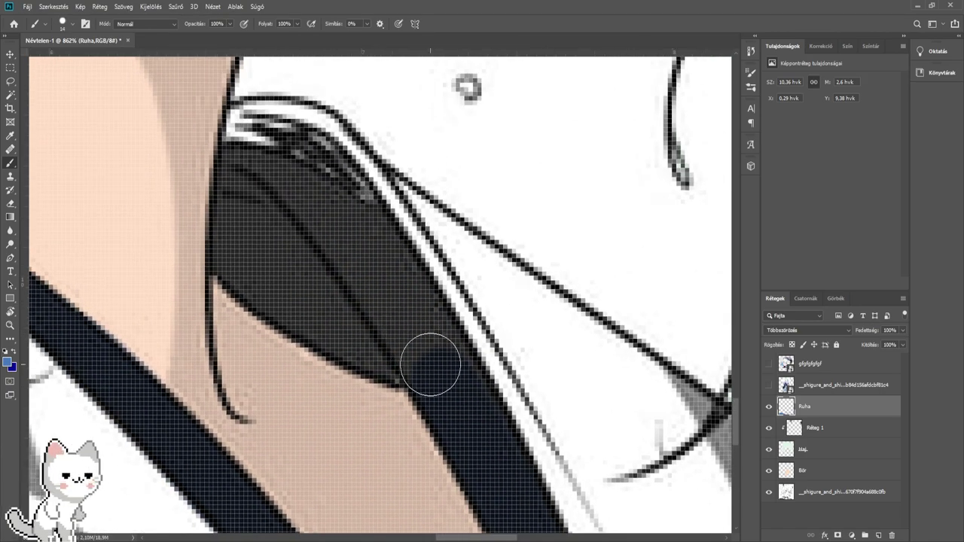
mouse_move(430, 365)
mouse_down()
mouse_move(264, 274)
mouse_move(241, 216)
mouse_move(278, 186)
mouse_move(312, 198)
mouse_move(400, 290)
mouse_move(492, 458)
mouse_up()
drag(482, 418, 437, 335)
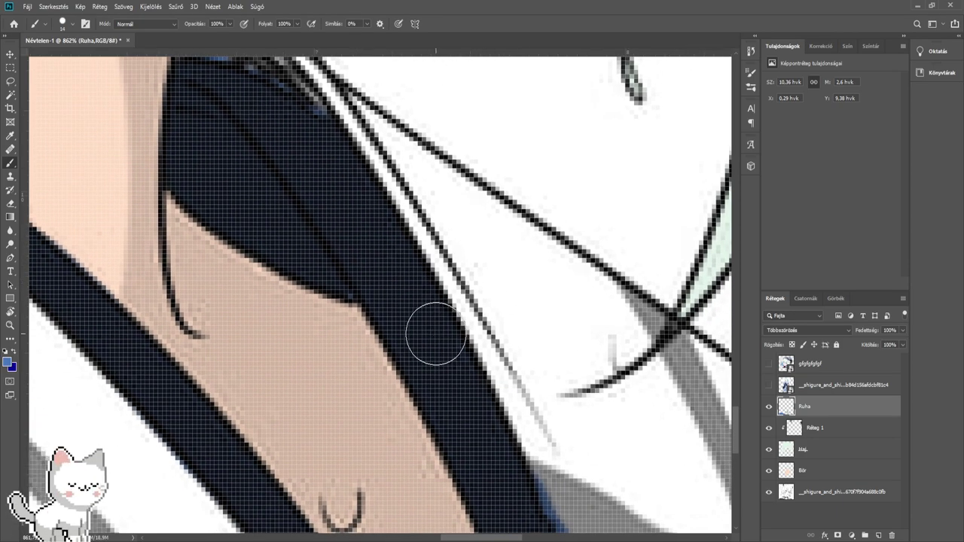
- Erase the blue spilling over the sketchy lines at the inner collar's upper edge with a 12 px eraser
drag(272, 86, 288, 260)
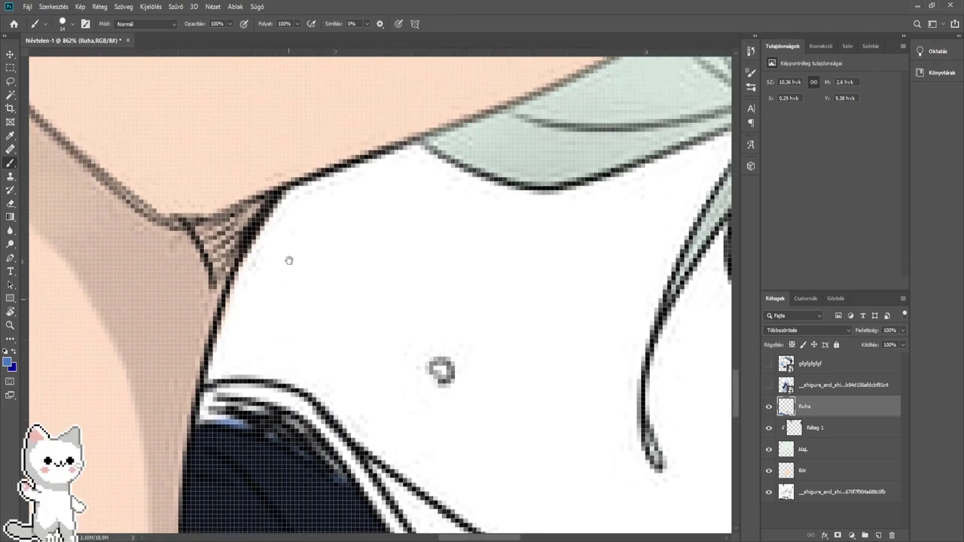
drag(306, 398, 293, 252)
scroll(321, 235, up, 2)
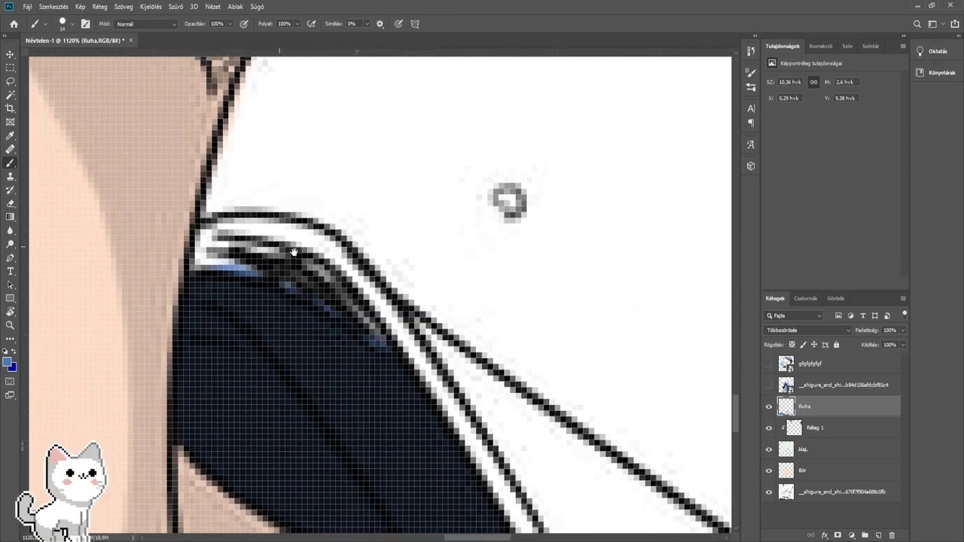
click(10, 203)
click(198, 219)
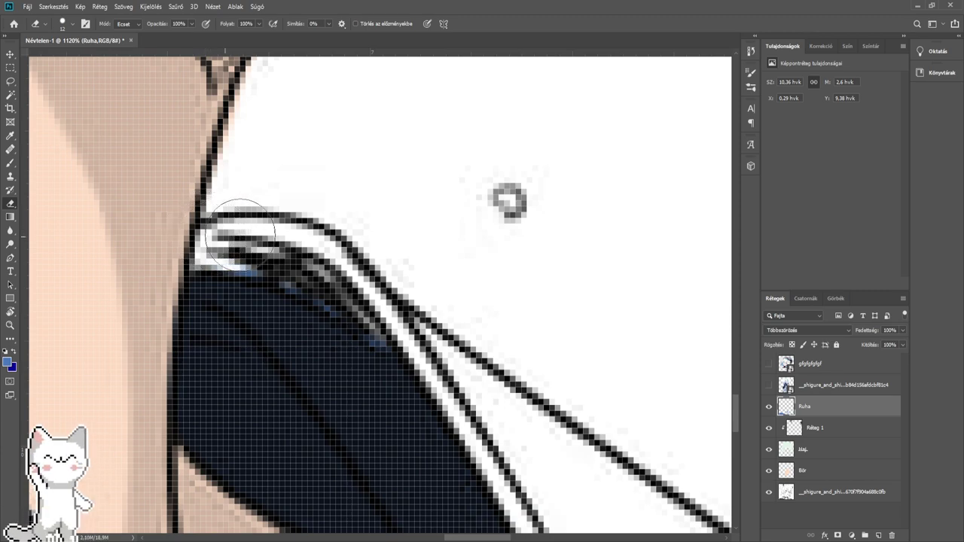
mouse_move(240, 229)
mouse_down()
mouse_move(343, 298)
mouse_move(430, 328)
mouse_up()
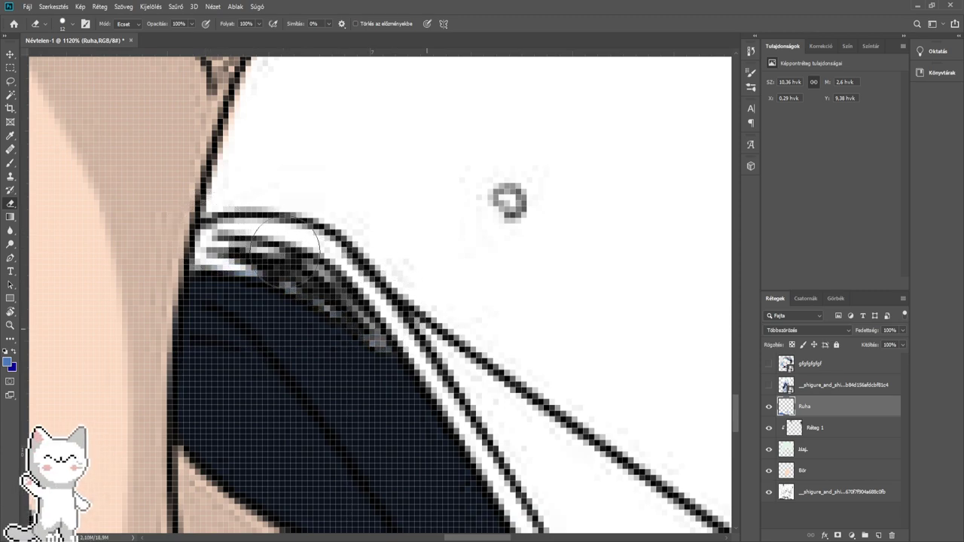
- Sample a light blue as the painting colour for the fan
scroll(370, 215, down, 4)
scroll(398, 268, down, 5)
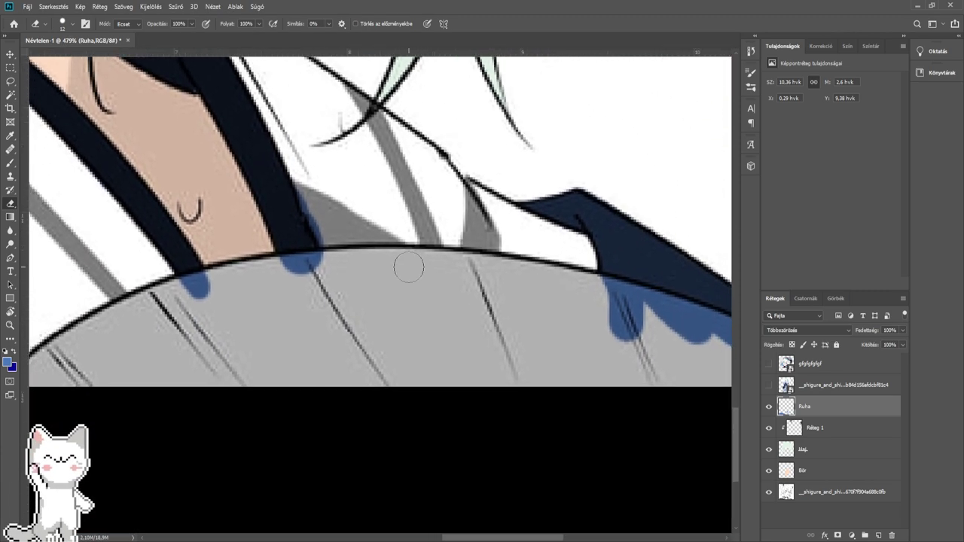
scroll(408, 267, down, 5)
scroll(399, 279, up, 2)
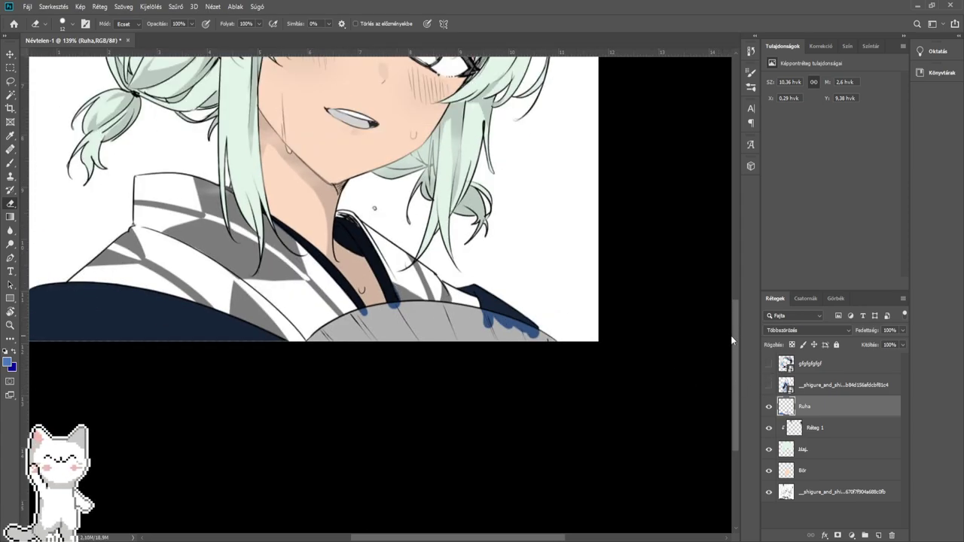
scroll(464, 311, up, 2)
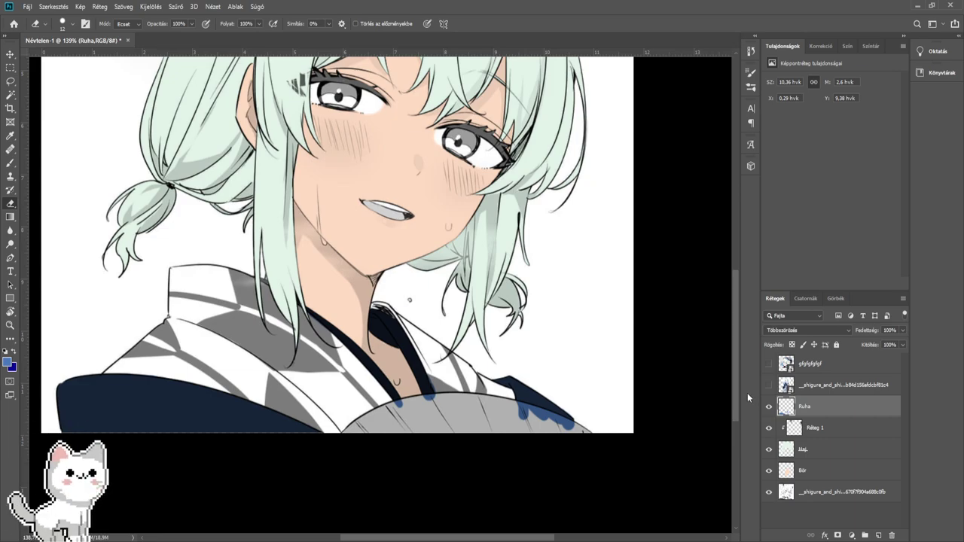
key(i)
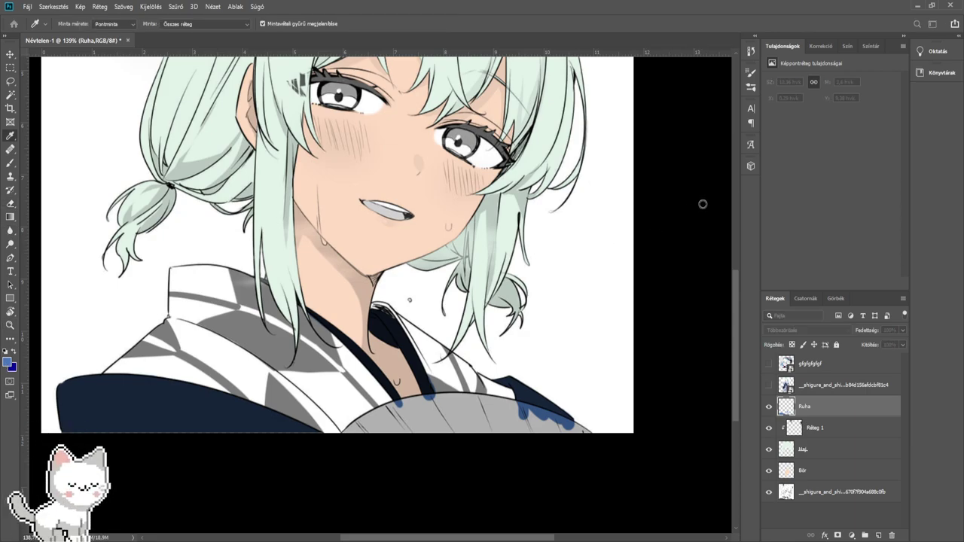
click(848, 159)
drag(424, 390, 384, 328)
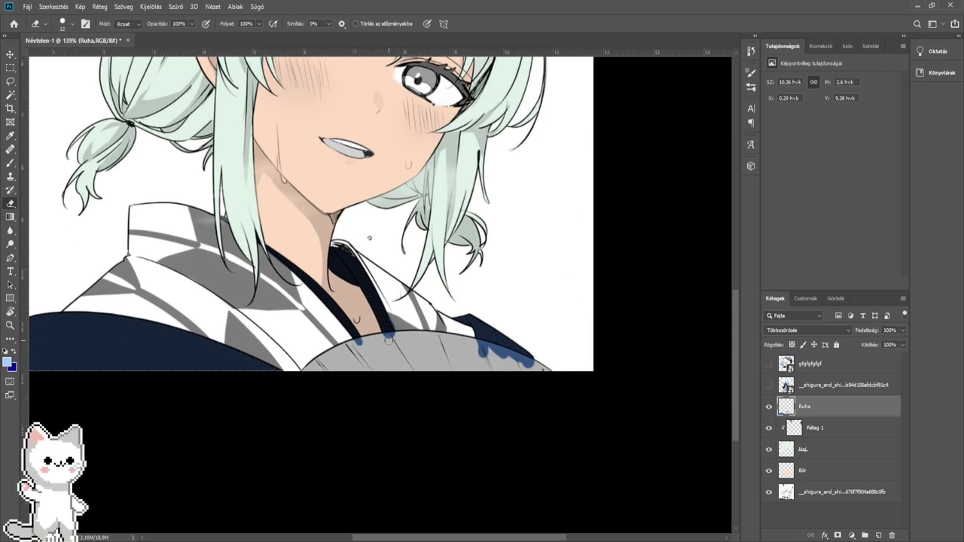
- Paint the main surface of the fan light blue out to its far tip, using a brush of up to 70 px
scroll(385, 351, up, 5)
drag(368, 379, 414, 400)
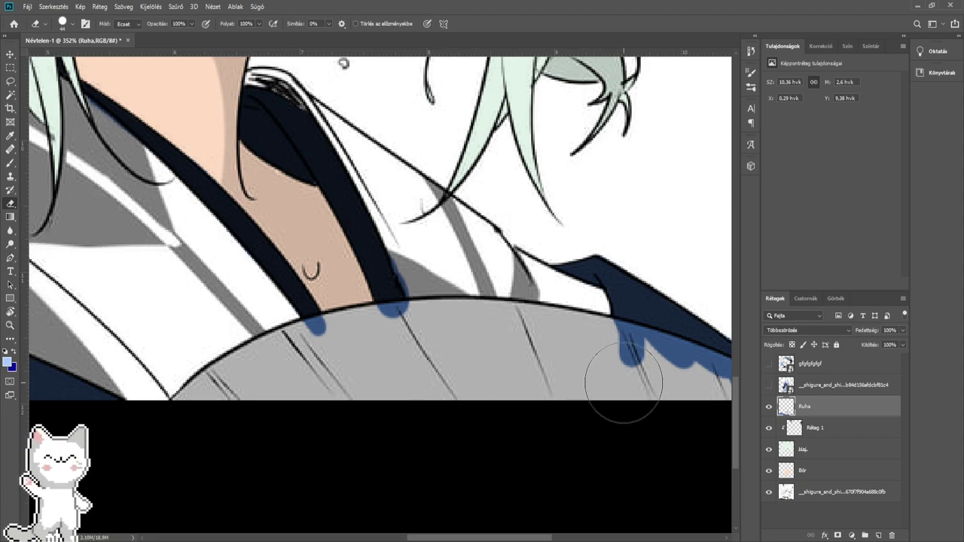
click(9, 165)
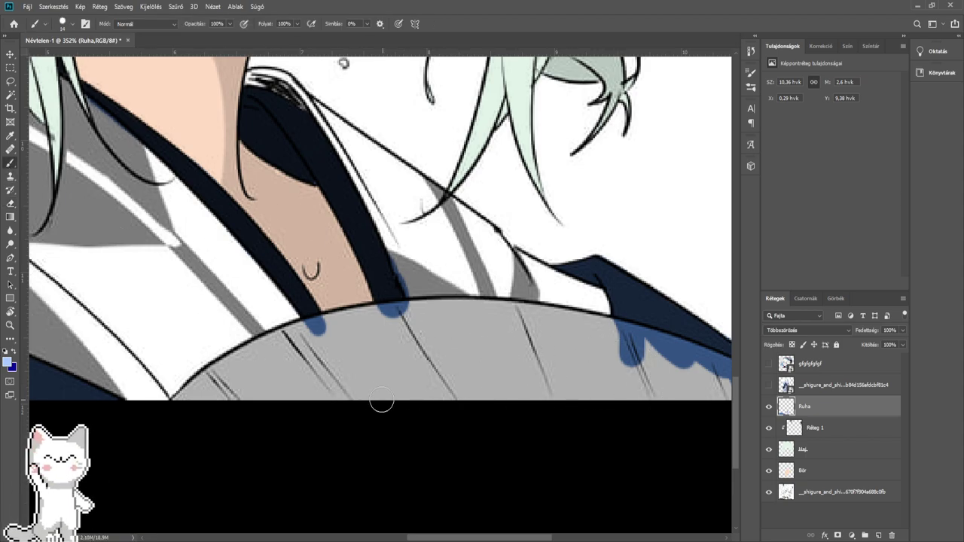
drag(346, 380, 499, 376)
drag(445, 370, 512, 382)
mouse_move(367, 378)
mouse_down()
mouse_move(605, 398)
mouse_move(331, 351)
mouse_up()
scroll(421, 370, up, 3)
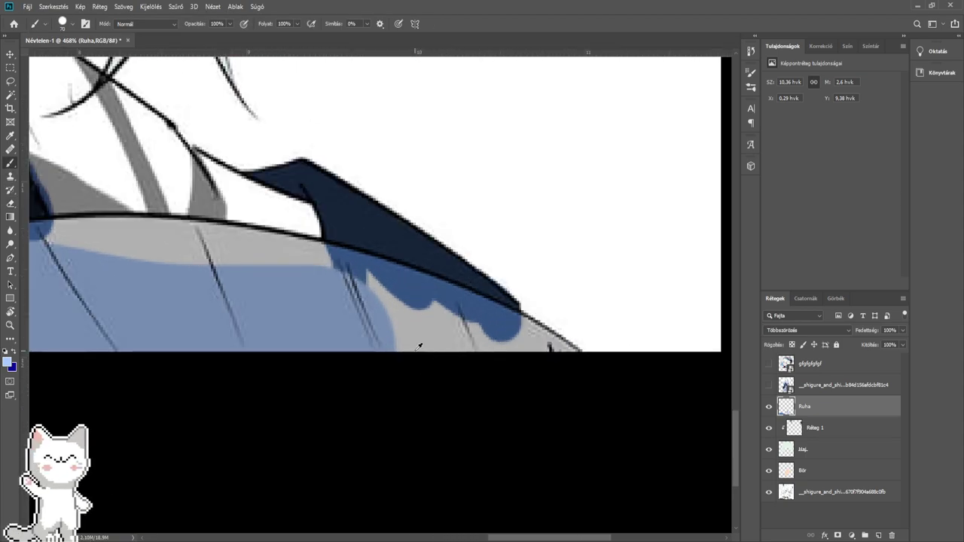
drag(409, 345, 369, 338)
mouse_move(350, 341)
mouse_down()
mouse_move(442, 340)
mouse_move(507, 371)
mouse_up()
- Fill the fan up to its curved outline with a 33 px brush, covering the darker blue spill from the robe and collar
scroll(506, 372, up, 2)
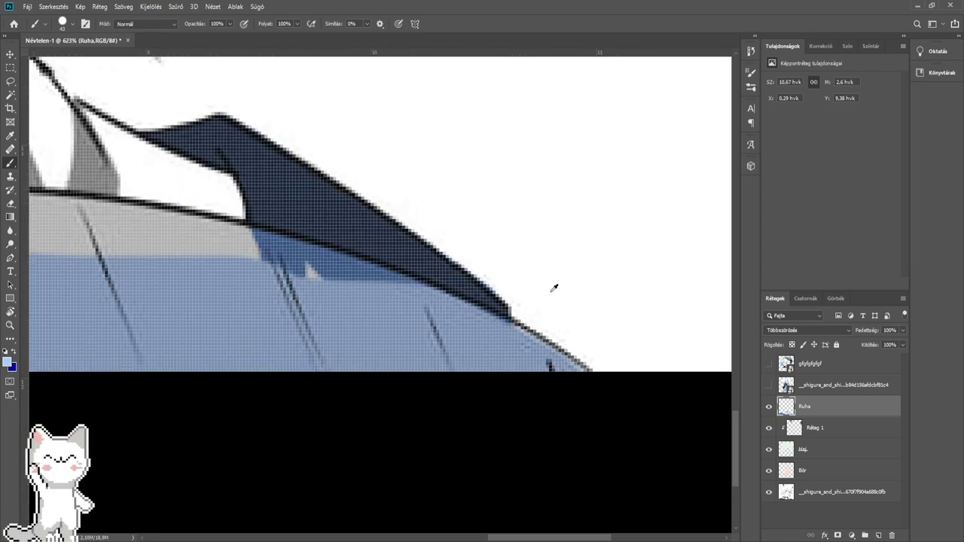
key(bracketleft)
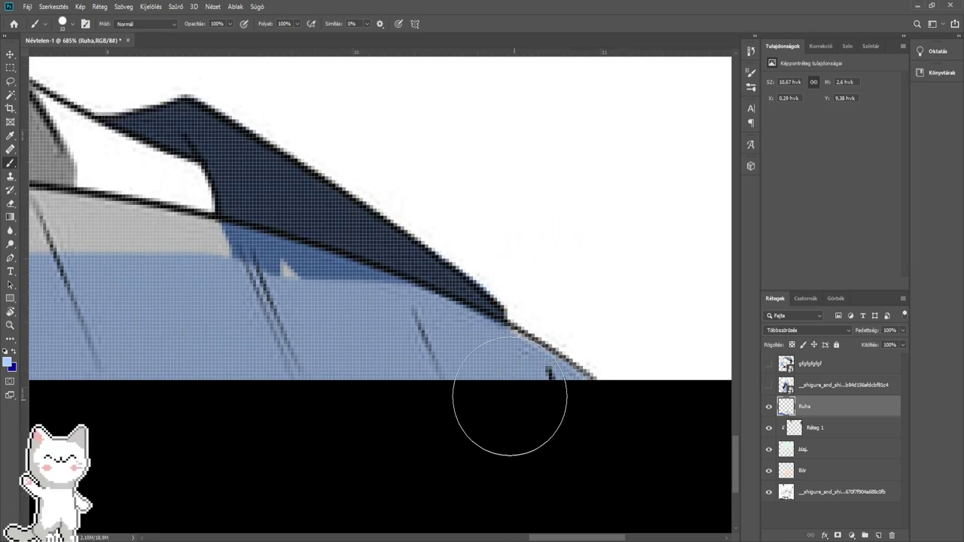
mouse_move(375, 329)
mouse_down()
mouse_move(305, 301)
mouse_move(204, 295)
mouse_move(109, 266)
mouse_up()
drag(461, 273, 472, 273)
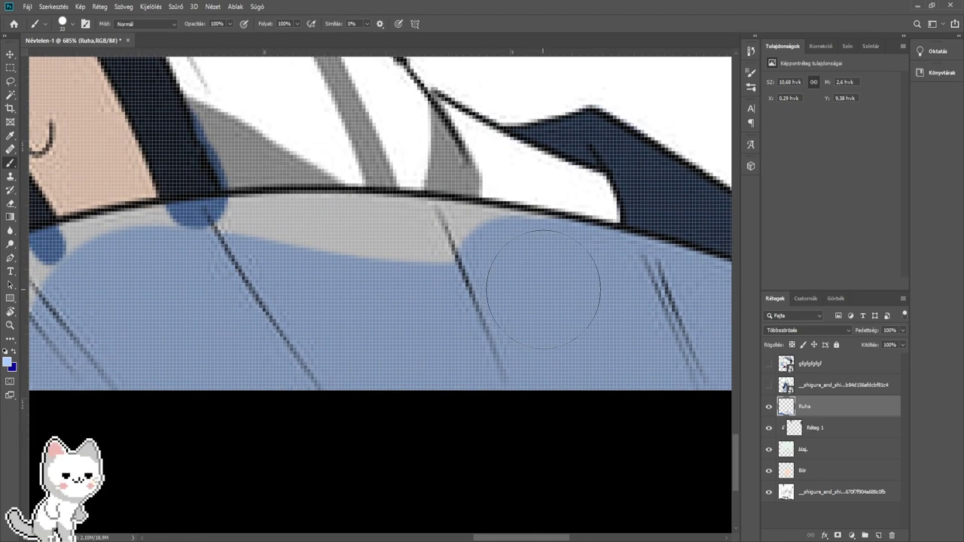
mouse_move(533, 271)
mouse_down()
mouse_move(463, 248)
mouse_move(361, 259)
mouse_move(447, 254)
mouse_move(105, 256)
mouse_move(540, 231)
mouse_up()
mouse_move(264, 381)
mouse_down()
mouse_move(303, 348)
mouse_move(537, 313)
mouse_move(360, 348)
mouse_move(318, 342)
mouse_move(398, 283)
mouse_move(497, 237)
mouse_move(614, 221)
mouse_up()
- Show the blue-robed reference, sample a greyish blue from the kimono pattern, and hide the reference
scroll(614, 222, down, 8)
drag(709, 116, 512, 288)
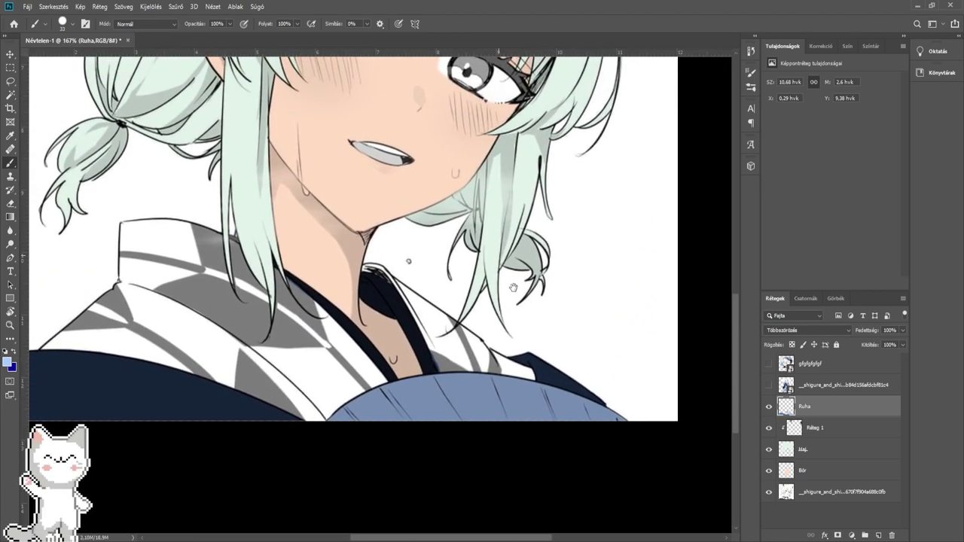
click(769, 384)
drag(579, 265, 595, 397)
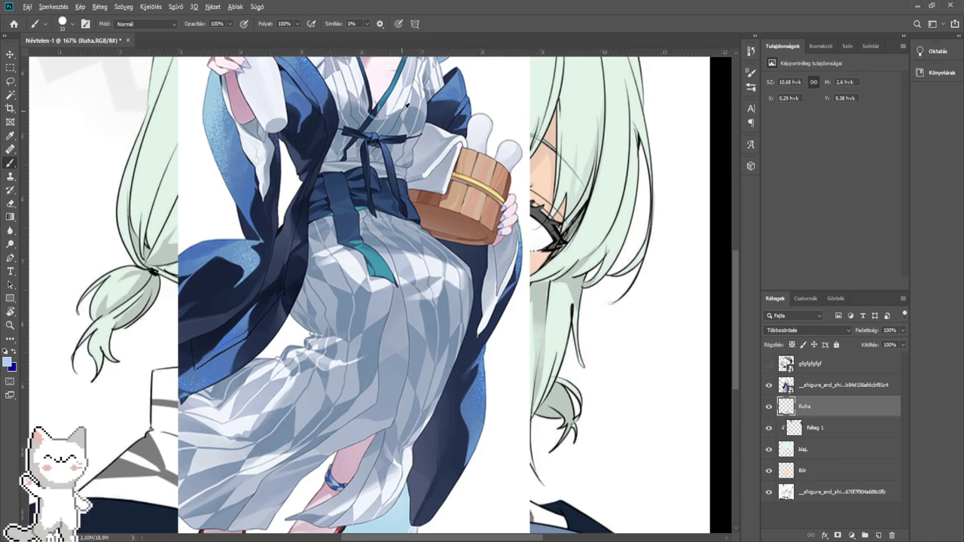
click(769, 385)
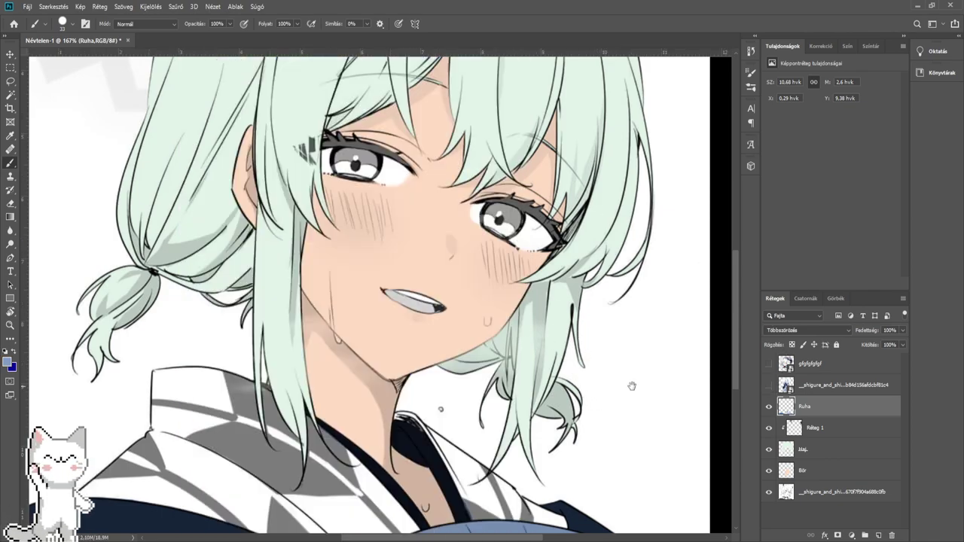
- Paint the lower grey wedge of the kimono's shoulder pattern greyish blue with 6 to 11 px brushes
scroll(450, 340, up, 8)
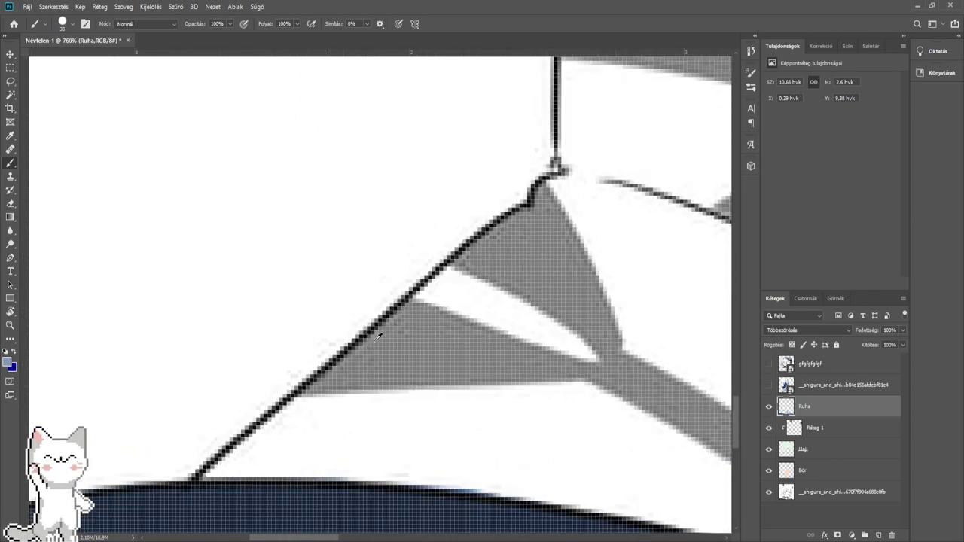
alt+right_click(397, 351)
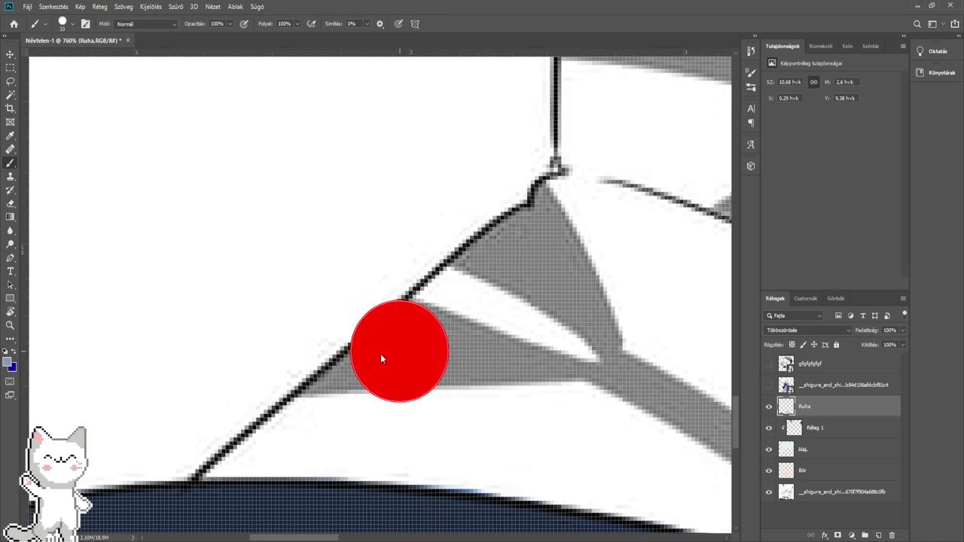
drag(369, 412, 507, 339)
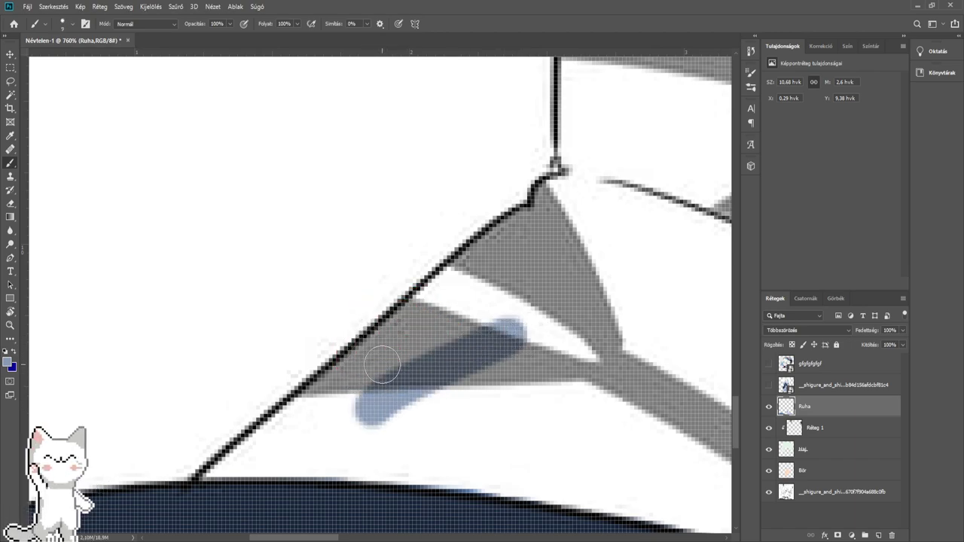
key(ctrl+z)
mouse_move(306, 389)
mouse_down()
mouse_move(365, 376)
mouse_move(315, 385)
mouse_move(371, 356)
mouse_move(326, 379)
mouse_move(401, 370)
mouse_up()
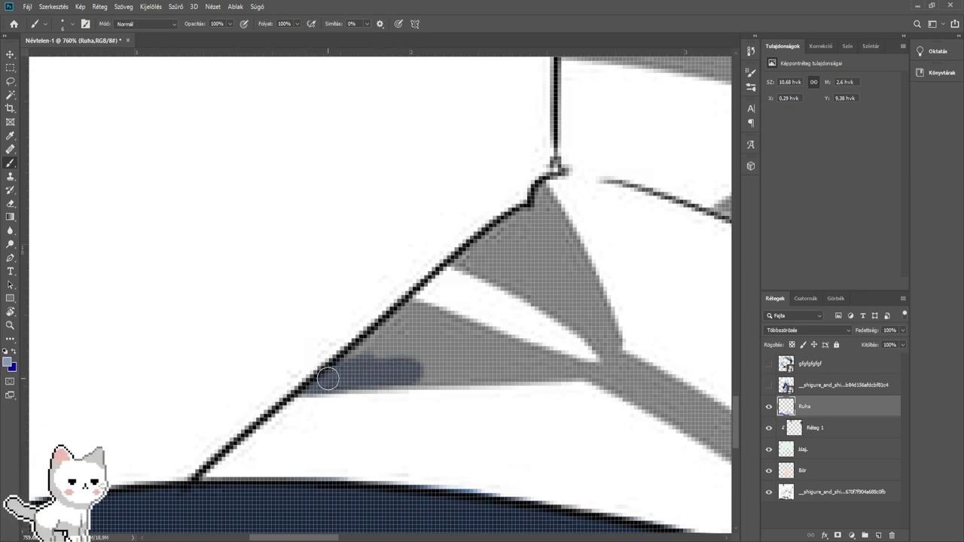
mouse_move(329, 379)
mouse_down()
mouse_move(408, 310)
mouse_move(444, 341)
mouse_move(386, 359)
mouse_move(497, 355)
mouse_up()
key(bracketright)
key(bracketright)
key(bracketright)
key(bracketright)
key(bracketright)
key(bracketright)
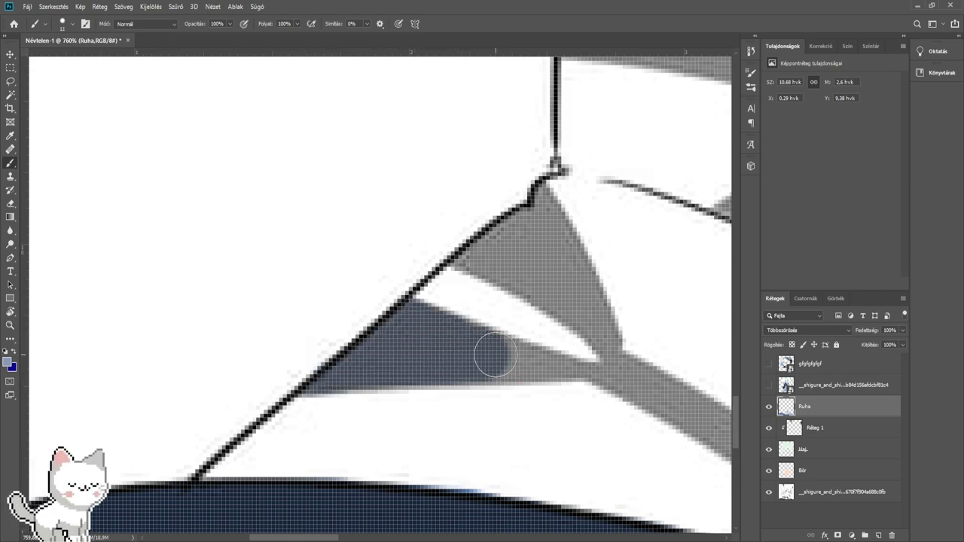
mouse_move(566, 360)
mouse_down()
mouse_move(460, 355)
mouse_move(457, 366)
mouse_move(338, 368)
mouse_up()
- Paint the upper grey wedge below the collar corner greyish blue down to where it joins the diagonal band
scroll(444, 350, up, 3)
alt+right_click(415, 363)
drag(332, 295, 358, 397)
click(364, 324)
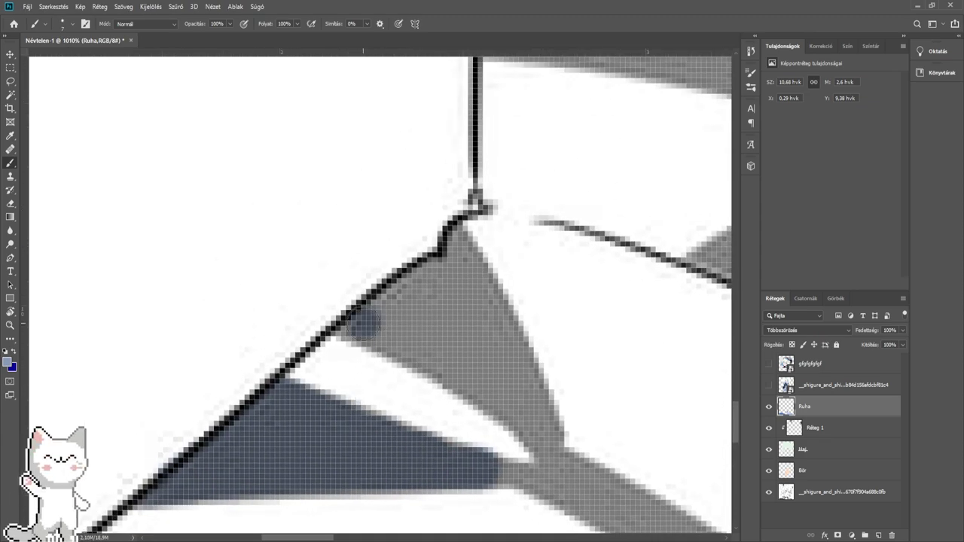
mouse_move(365, 324)
mouse_down()
mouse_move(453, 266)
mouse_move(453, 239)
mouse_move(550, 441)
mouse_move(483, 383)
mouse_move(359, 323)
mouse_move(494, 368)
mouse_move(443, 290)
mouse_move(494, 340)
mouse_up()
mouse_move(500, 381)
mouse_down()
mouse_move(349, 294)
mouse_move(382, 327)
mouse_up()
mouse_move(447, 370)
mouse_down()
mouse_move(449, 415)
mouse_move(407, 421)
mouse_move(455, 419)
mouse_move(508, 446)
mouse_move(473, 407)
mouse_move(540, 446)
mouse_up()
drag(480, 416, 362, 320)
- Paint the diagonal grey band down to the dark robe greyish blue with a 9 px brush and erase the spill beside it
mouse_move(363, 321)
mouse_down()
mouse_move(575, 450)
mouse_move(338, 284)
mouse_up()
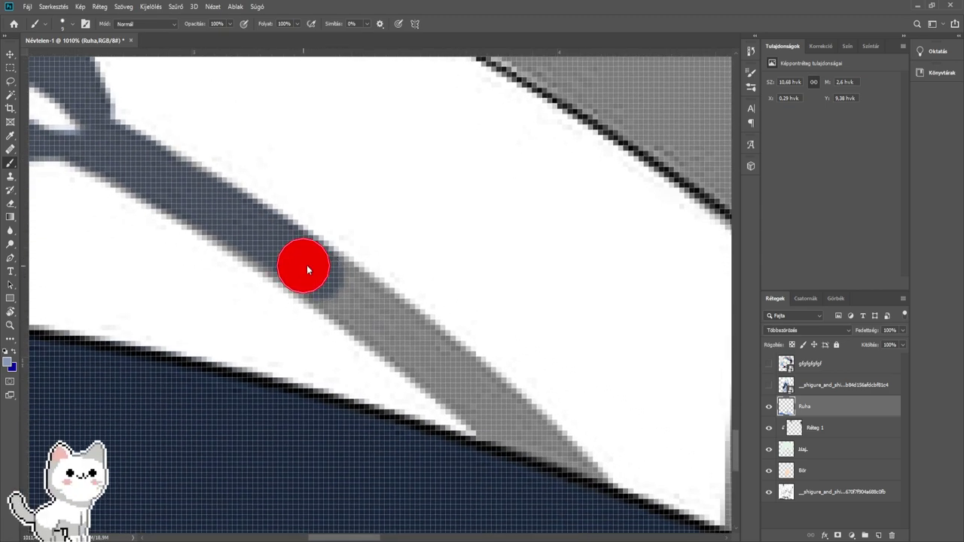
mouse_move(250, 226)
mouse_down()
mouse_move(435, 352)
mouse_move(505, 419)
mouse_up()
mouse_move(515, 396)
mouse_down()
mouse_move(364, 318)
mouse_move(484, 364)
mouse_move(356, 309)
mouse_up()
click(11, 203)
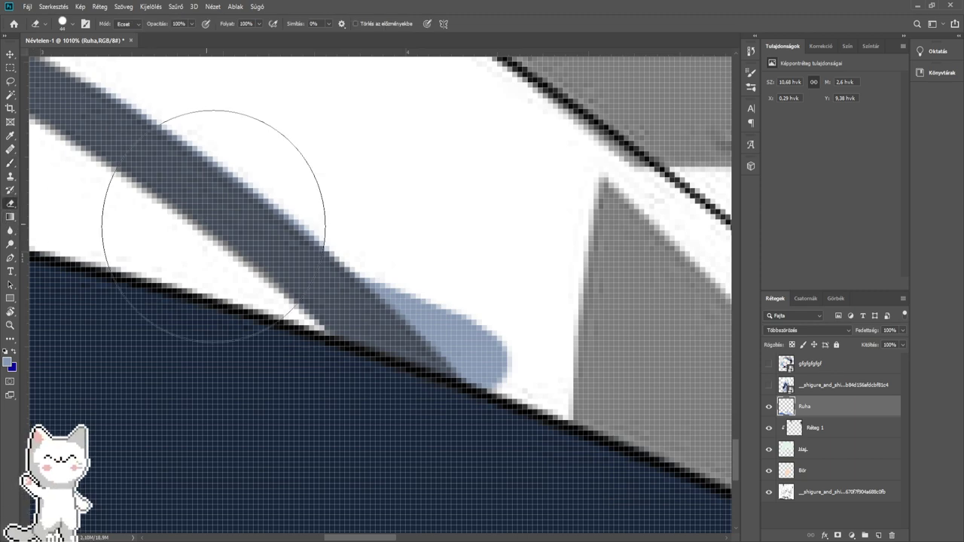
mouse_move(493, 323)
mouse_down()
mouse_move(509, 362)
mouse_move(422, 309)
mouse_up()
drag(484, 355, 373, 251)
drag(327, 214, 223, 129)
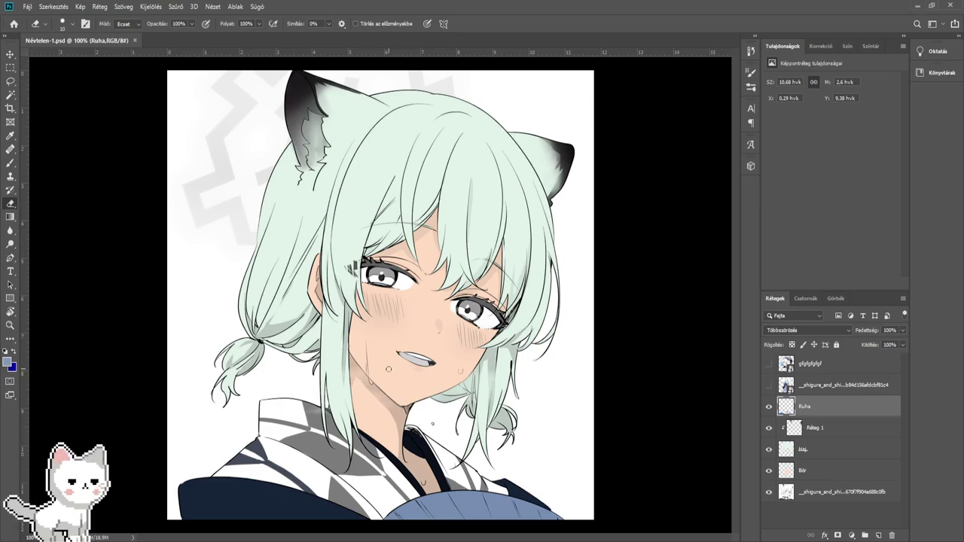
- Paint the tip and main area of the next grey triangle above the dark robe greyish blue, starting with a 5 px brush
scroll(389, 371, up, 5)
scroll(392, 354, down, 7)
scroll(295, 353, up, 4)
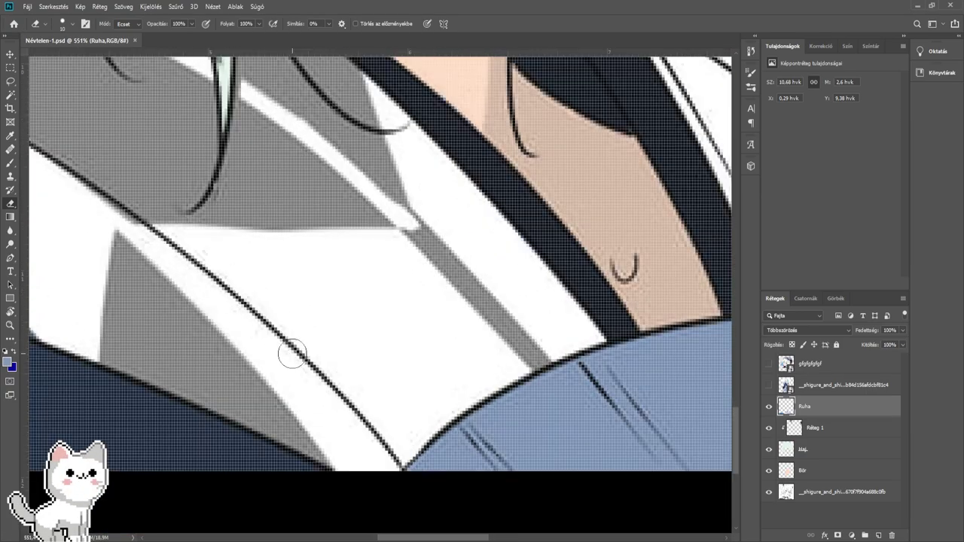
drag(292, 353, 377, 432)
drag(512, 393, 407, 346)
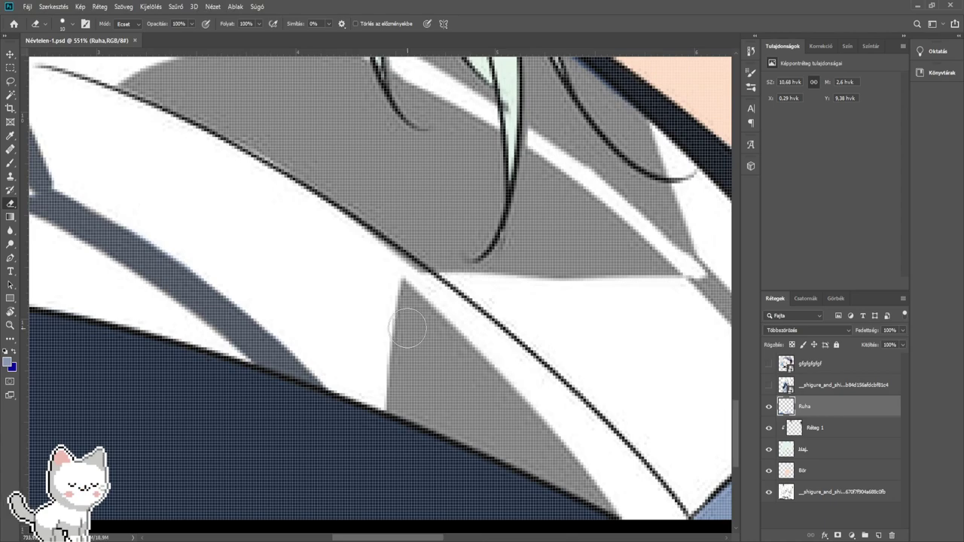
scroll(407, 328, up, 4)
click(11, 163)
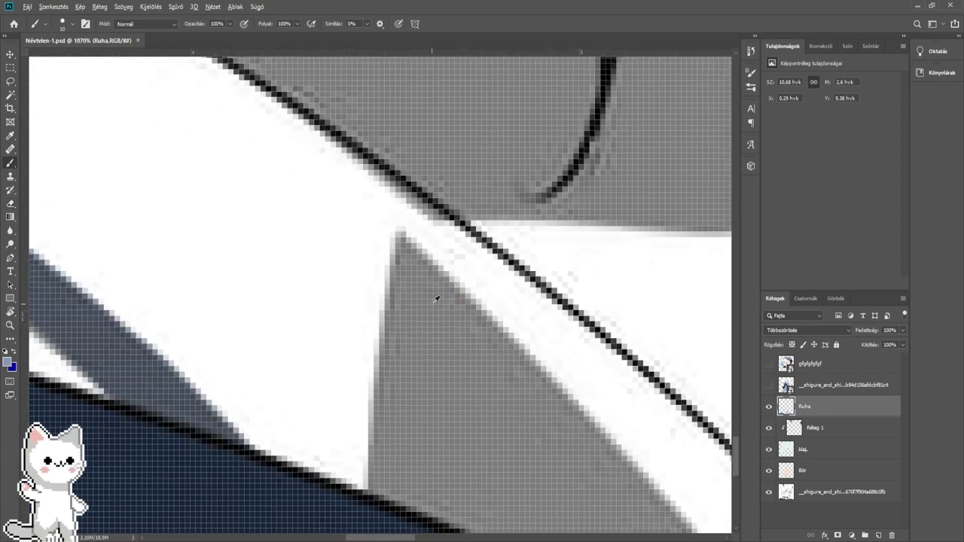
drag(403, 246, 444, 332)
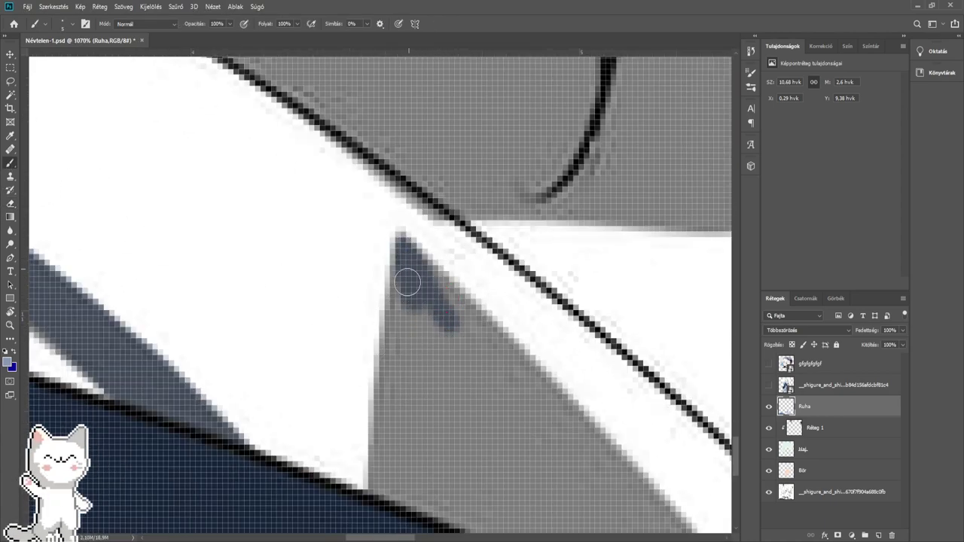
mouse_move(407, 282)
mouse_down()
mouse_move(384, 485)
mouse_move(456, 502)
mouse_up()
key(])
key(])
key(])
key(])
key(])
key(])
mouse_move(421, 464)
mouse_down()
mouse_move(484, 497)
mouse_move(439, 449)
mouse_move(435, 343)
mouse_up()
- Fill the triangle's slanted edge and lower corner with greyish blue using a brush as small as 4 px
key([)
key([)
key([)
drag(426, 305, 561, 452)
drag(527, 424, 369, 285)
mouse_move(286, 190)
mouse_down()
mouse_move(491, 422)
mouse_move(352, 286)
mouse_move(399, 368)
mouse_move(329, 362)
mouse_move(526, 459)
mouse_up()
drag(482, 423, 340, 347)
mouse_move(429, 391)
mouse_down()
mouse_move(378, 386)
mouse_move(442, 423)
mouse_move(378, 392)
mouse_up()
drag(469, 439, 499, 463)
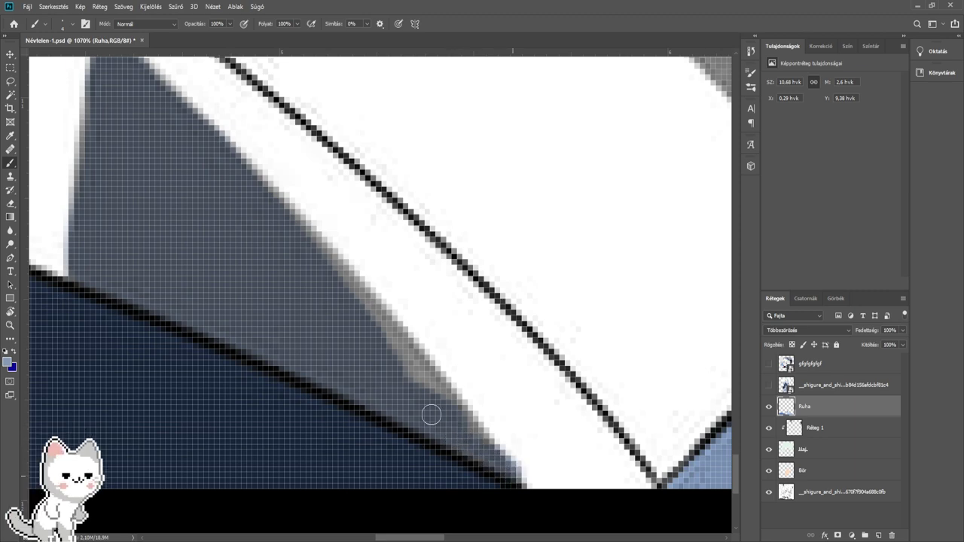
mouse_move(463, 425)
mouse_down()
mouse_move(411, 387)
mouse_move(383, 336)
mouse_up()
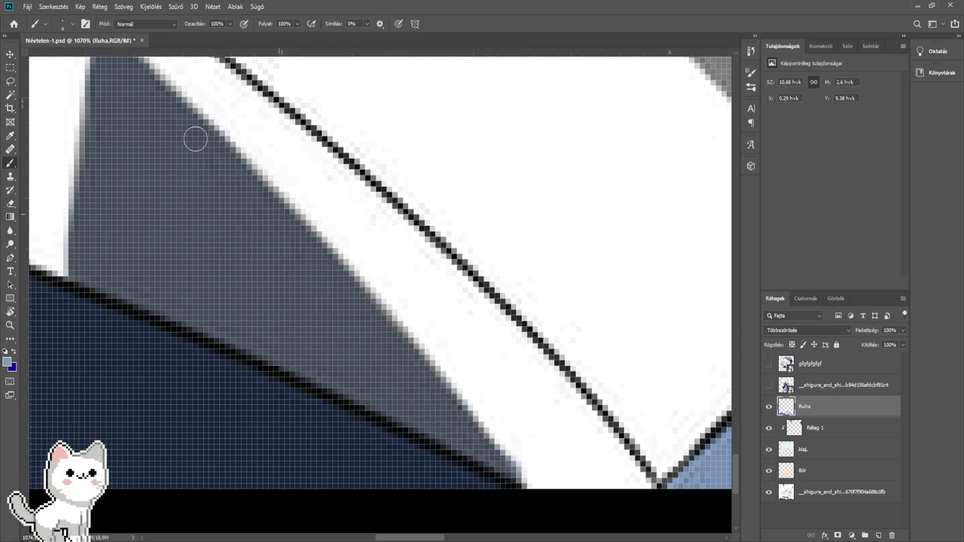
- Paint greyish blue along the lower seam of the collar's large grey patch and around the curved hair tip
scroll(280, 203, down, 7)
drag(383, 216, 553, 430)
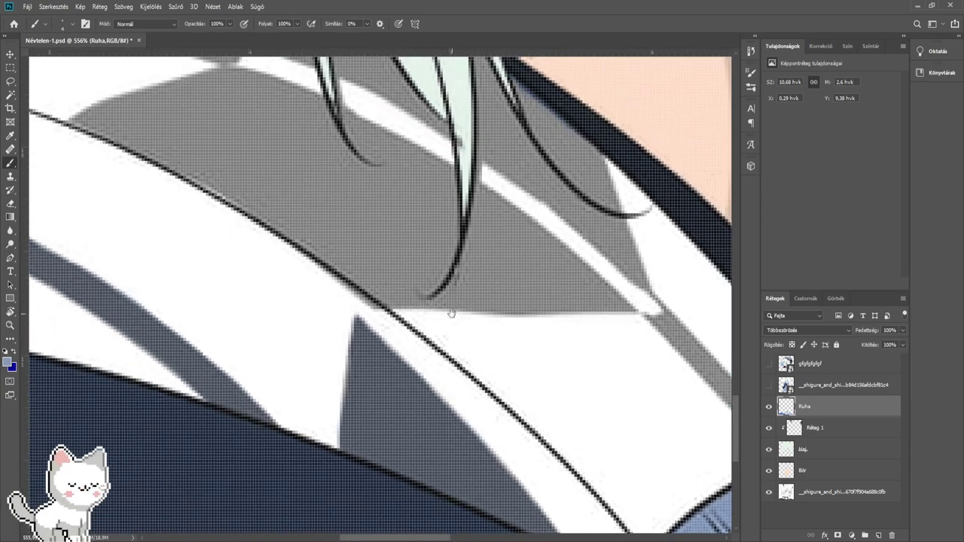
scroll(429, 260, up, 4)
scroll(477, 259, up, 3)
drag(431, 303, 487, 317)
mouse_move(423, 288)
mouse_down()
mouse_move(401, 282)
mouse_move(335, 292)
mouse_move(359, 257)
mouse_move(410, 222)
mouse_move(403, 119)
mouse_up()
mouse_move(401, 119)
mouse_down()
mouse_move(431, 259)
mouse_move(284, 176)
mouse_move(307, 153)
mouse_move(313, 179)
mouse_up()
key(bracketleft)
key(bracketleft)
mouse_move(249, 130)
mouse_down()
mouse_move(243, 116)
mouse_move(283, 197)
mouse_up()
- Fill the interior of the large collar patch with greyish blue using a 34 px brush
alt+right_click(284, 218)
mouse_move(298, 243)
mouse_down()
mouse_move(441, 411)
mouse_move(333, 398)
mouse_up()
key(bracketright)
key(bracketright)
drag(361, 354, 127, 201)
key(space)
drag(116, 194, 398, 336)
mouse_move(441, 378)
mouse_down()
mouse_move(303, 291)
mouse_move(382, 281)
mouse_move(464, 309)
mouse_up()
key(space)
drag(372, 316, 639, 379)
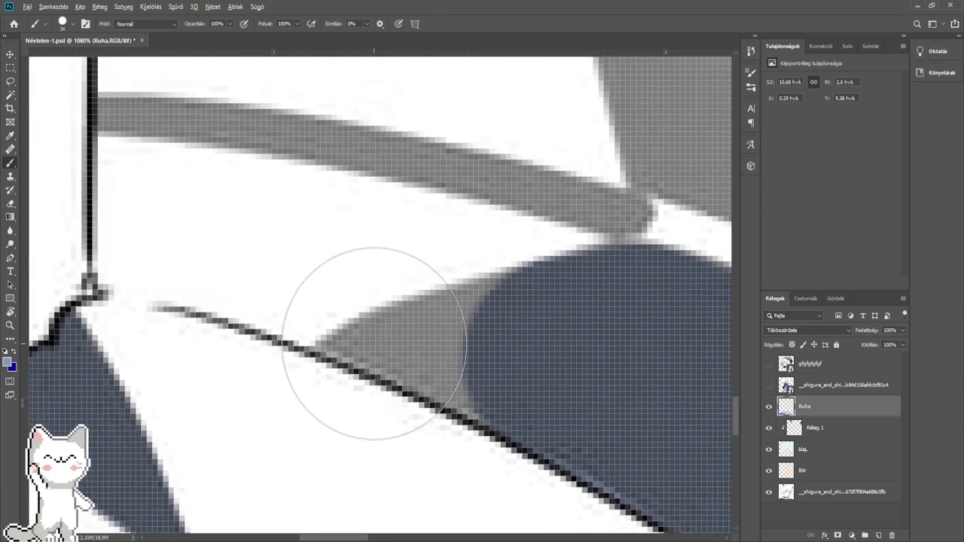
- Fill the patch's tapered end along the seam with greyish blue using 5 px and 12 px brushes
key(bracketleft)
key(bracketleft)
key(bracketleft)
drag(326, 340, 502, 419)
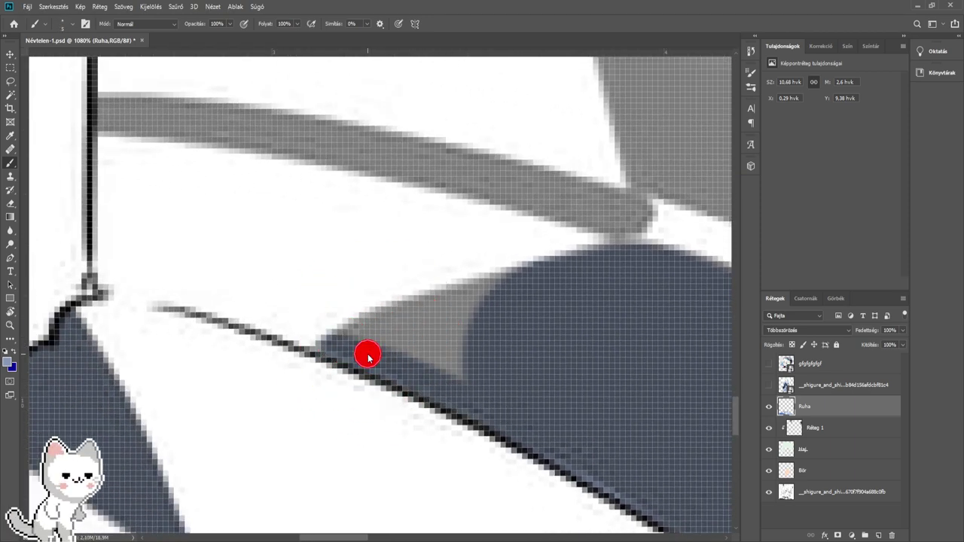
mouse_move(352, 344)
mouse_down()
mouse_move(486, 339)
mouse_move(478, 364)
mouse_move(405, 344)
mouse_move(567, 302)
mouse_up()
alt+right_click(486, 339)
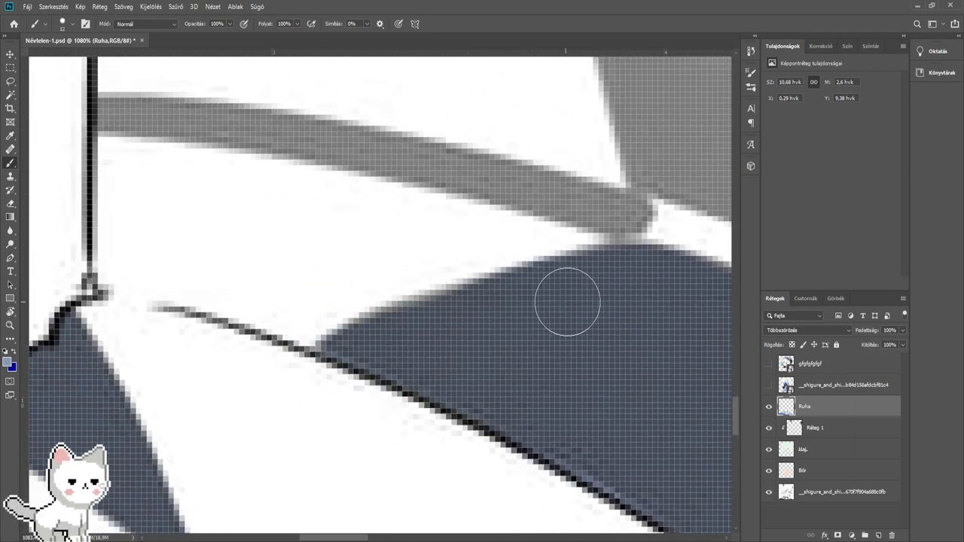
- Fill the rest of the large collar patch, past the hair tip to its pointed corner, with greyish blue using a 12 px brush
key(space)
drag(708, 444, 473, 254)
mouse_move(624, 497)
mouse_down()
mouse_move(458, 303)
mouse_move(354, 238)
mouse_up()
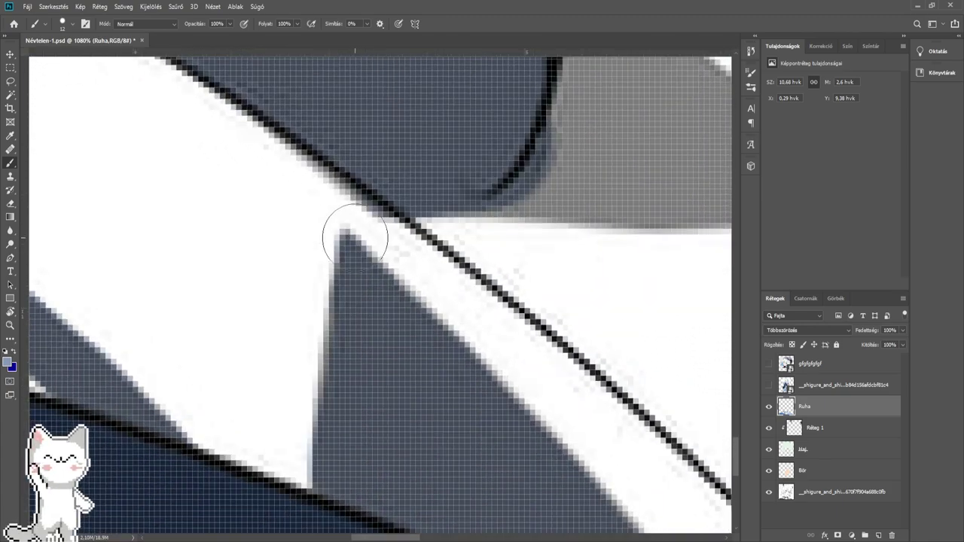
click(9, 203)
key(space)
drag(521, 228, 329, 233)
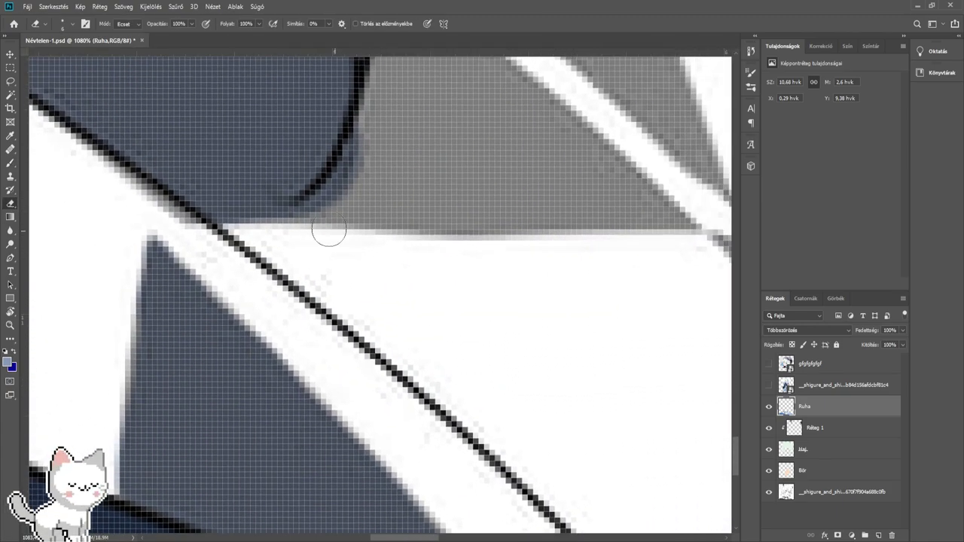
click(9, 163)
scroll(290, 321, up, 3)
scroll(290, 321, right, 2)
mouse_move(200, 324)
mouse_down()
mouse_move(426, 331)
mouse_move(437, 308)
mouse_move(327, 230)
mouse_move(263, 241)
mouse_move(355, 260)
mouse_up()
scroll(288, 293, up, 2)
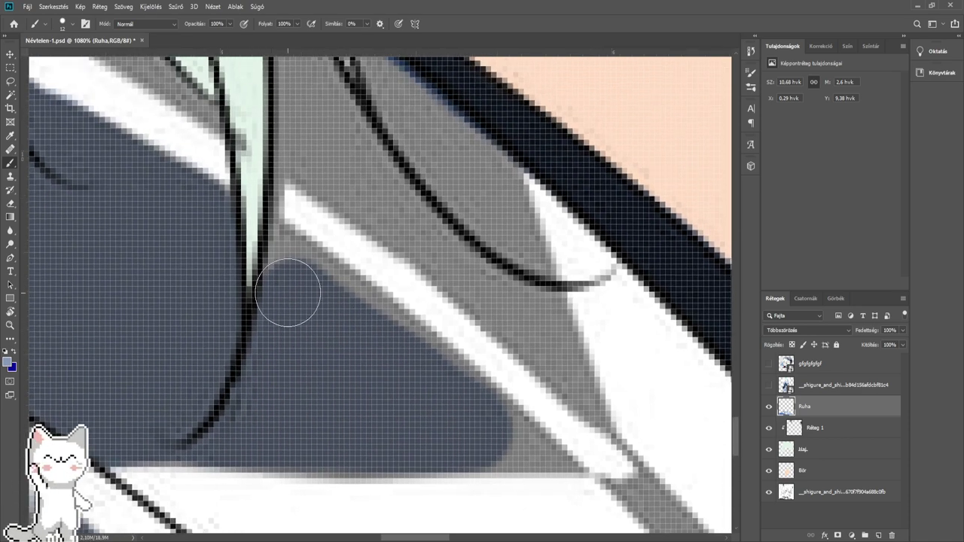
mouse_move(281, 266)
mouse_down()
mouse_move(275, 284)
mouse_move(287, 247)
mouse_move(534, 422)
mouse_up()
mouse_move(553, 454)
mouse_down()
mouse_move(489, 413)
mouse_move(501, 434)
mouse_move(522, 424)
mouse_move(392, 352)
mouse_up()
- Erase the blue overspill along the large patch's upper slanted edge and pointed corner
click(8, 217)
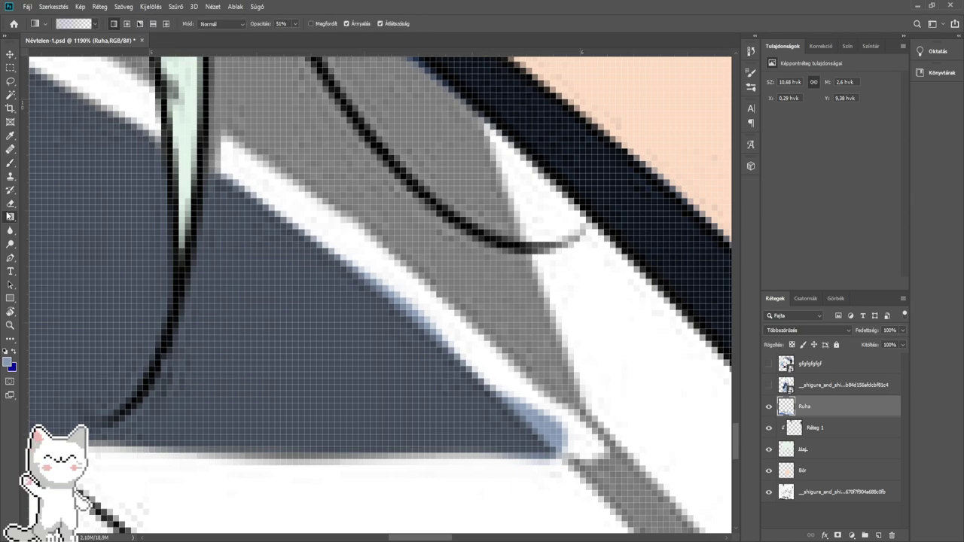
click(11, 205)
drag(353, 239, 419, 298)
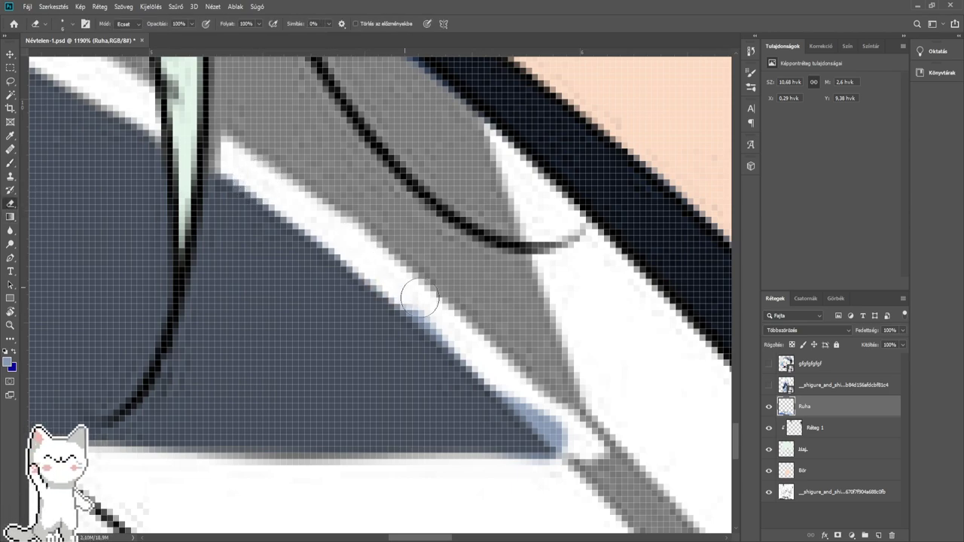
mouse_move(483, 348)
mouse_down()
mouse_move(555, 441)
mouse_move(566, 435)
mouse_move(373, 245)
mouse_move(422, 338)
mouse_move(271, 276)
mouse_move(504, 276)
mouse_move(377, 260)
mouse_up()
- Paint the long curved stripe across the upper collar greyish blue and erase the overspill along its edges
key(b)
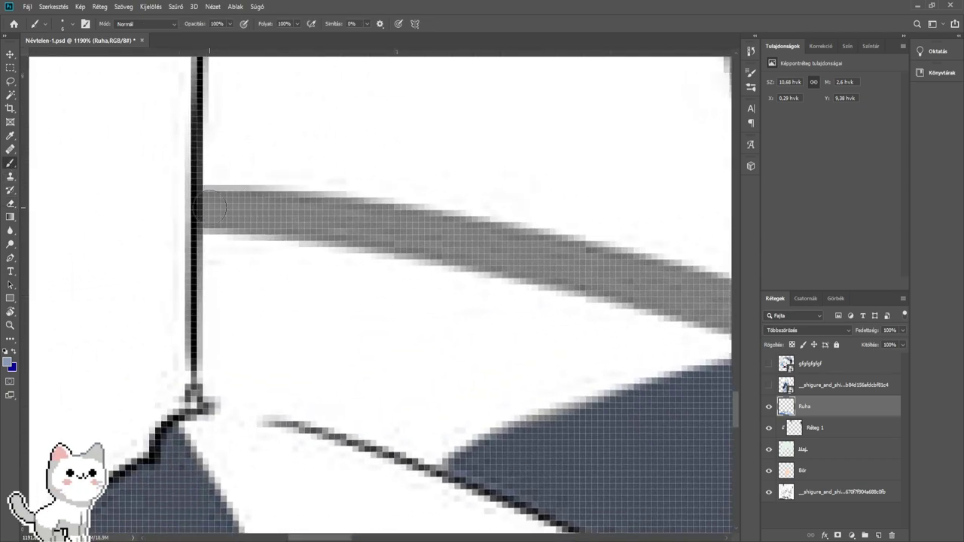
mouse_move(209, 207)
mouse_down()
mouse_move(499, 249)
mouse_move(637, 286)
mouse_move(242, 185)
mouse_move(105, 164)
mouse_up()
click(10, 203)
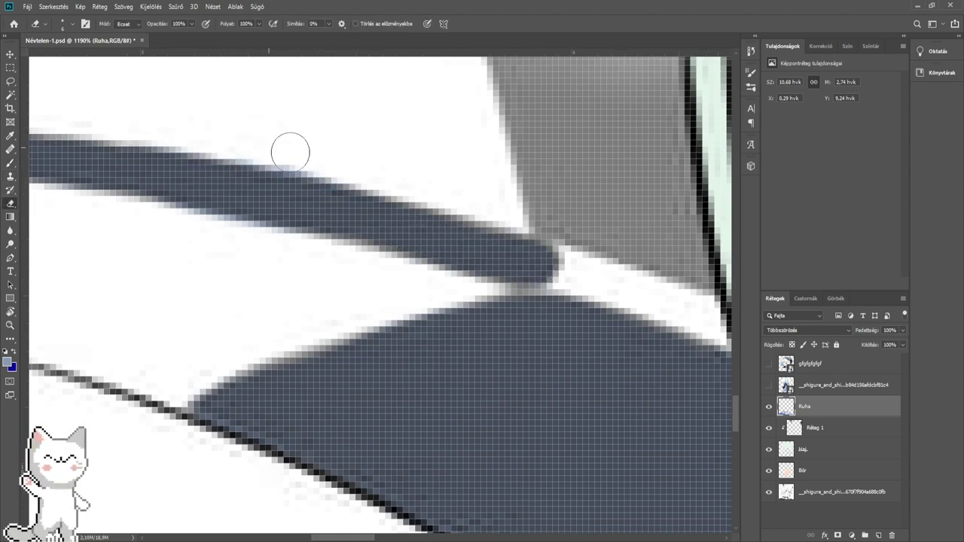
drag(372, 254, 267, 325)
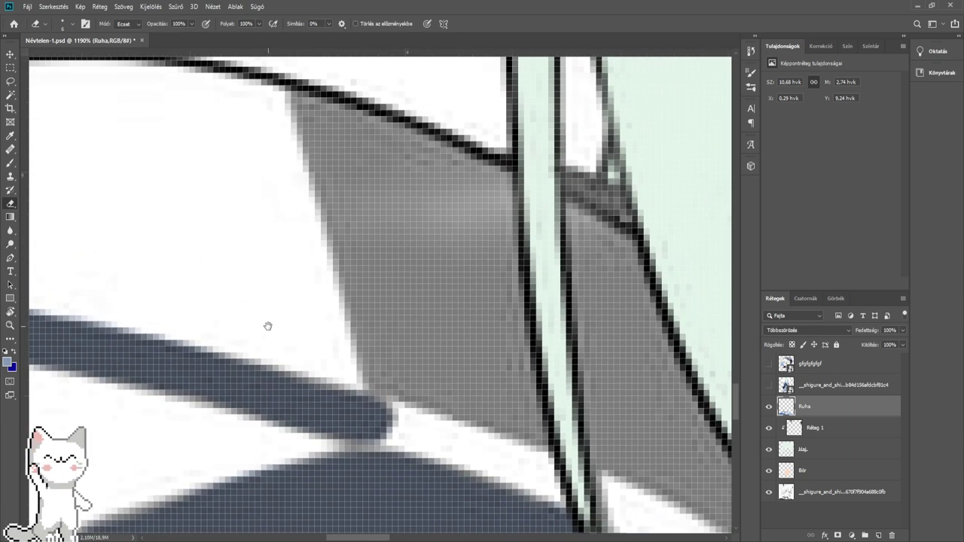
- Fill the upper collar patch between the white area and the thin hair strand with greyish blue
click(10, 163)
drag(304, 100, 399, 347)
mouse_move(323, 118)
mouse_down()
mouse_move(384, 344)
mouse_move(469, 375)
mouse_move(502, 344)
mouse_move(491, 226)
mouse_move(447, 168)
mouse_move(467, 204)
mouse_move(469, 323)
mouse_move(458, 341)
mouse_up()
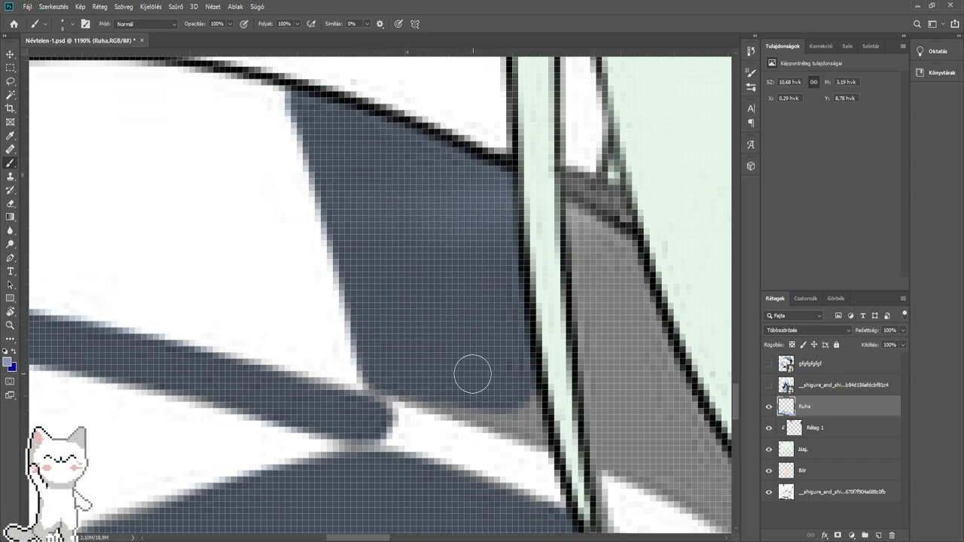
drag(426, 385, 532, 422)
- Fill the grey patch between the thin and wide hair strands with greyish blue using a brush enlarged to 12 px
drag(592, 332, 377, 301)
mouse_move(367, 199)
mouse_down()
mouse_move(359, 153)
mouse_move(409, 202)
mouse_move(393, 211)
mouse_move(412, 363)
mouse_up()
key(bracketright)
key(bracketright)
key(bracketright)
key(bracketright)
key(bracketright)
key(bracketright)
mouse_move(399, 331)
mouse_down()
mouse_move(374, 284)
mouse_move(399, 366)
mouse_move(409, 334)
mouse_move(367, 211)
mouse_up()
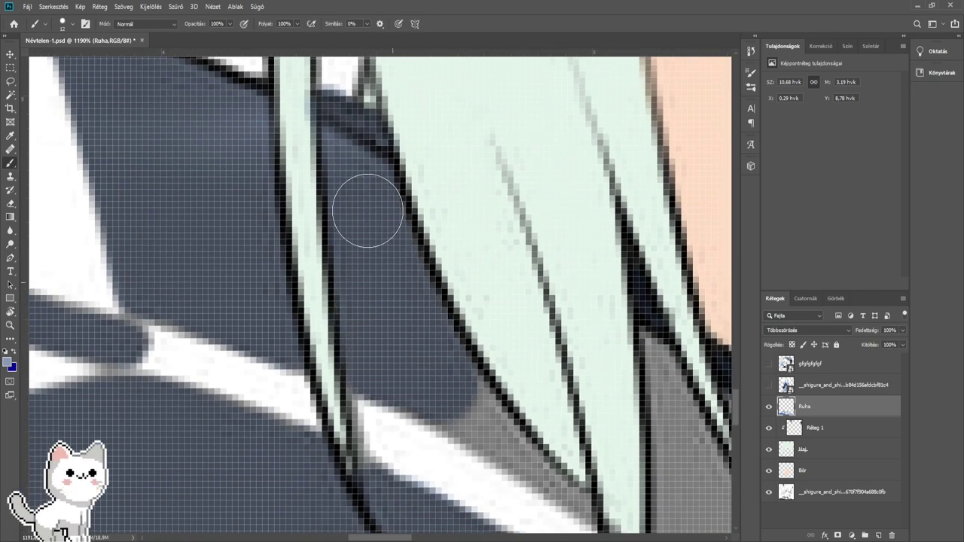
- Fill the remaining grey corner beside the wide hair strand's tip with greyish blue using a 3 px brush
drag(478, 452, 470, 447)
mouse_move(454, 412)
mouse_down()
mouse_move(452, 400)
mouse_move(469, 398)
mouse_up()
mouse_move(518, 442)
mouse_down()
mouse_move(406, 342)
mouse_move(390, 312)
mouse_up()
drag(421, 348, 417, 346)
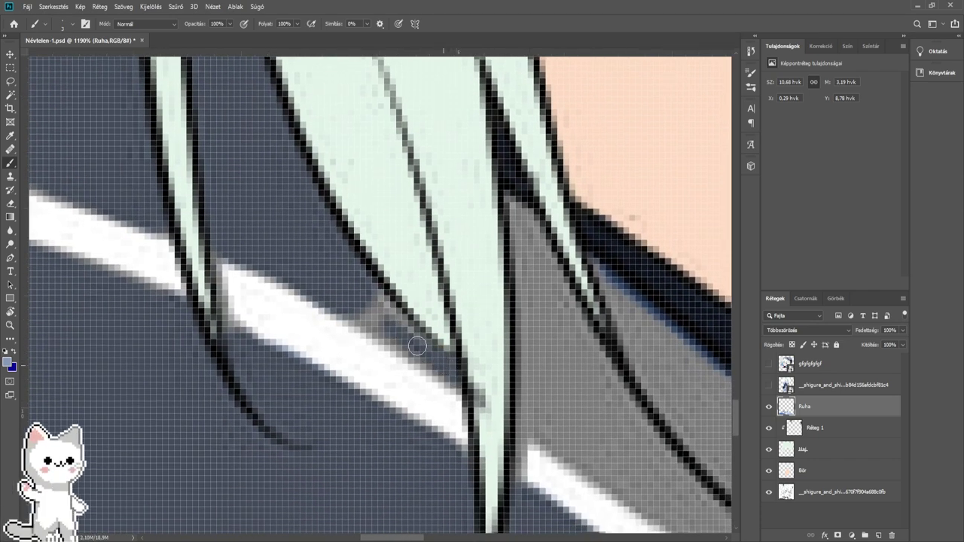
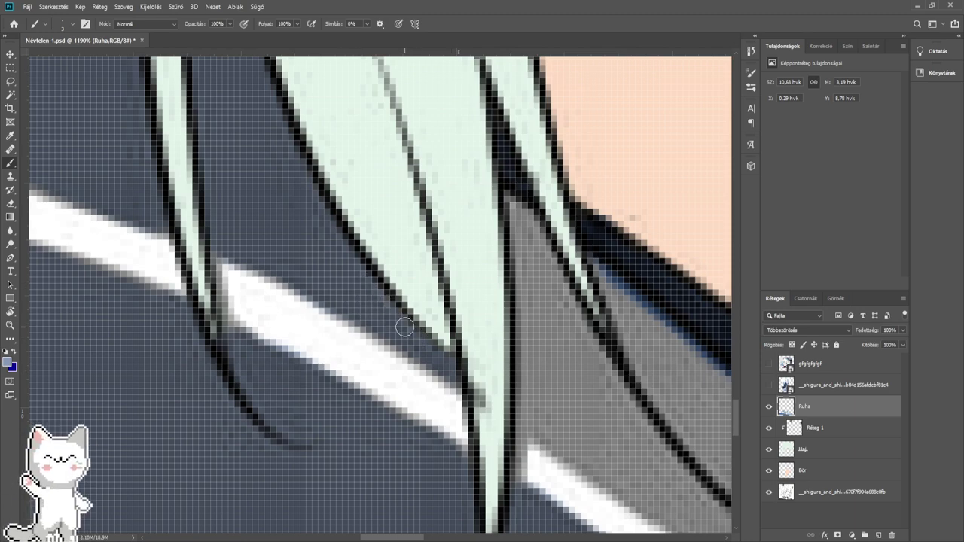
- Fill the collar area between the wide hair strand and the curved hair outline with greyish blue using an 11 px brush
mouse_move(461, 339)
mouse_down()
mouse_move(412, 277)
mouse_move(458, 417)
mouse_move(453, 441)
mouse_up()
mouse_move(454, 317)
mouse_down()
mouse_move(505, 432)
mouse_move(423, 363)
mouse_move(419, 385)
mouse_move(543, 458)
mouse_up()
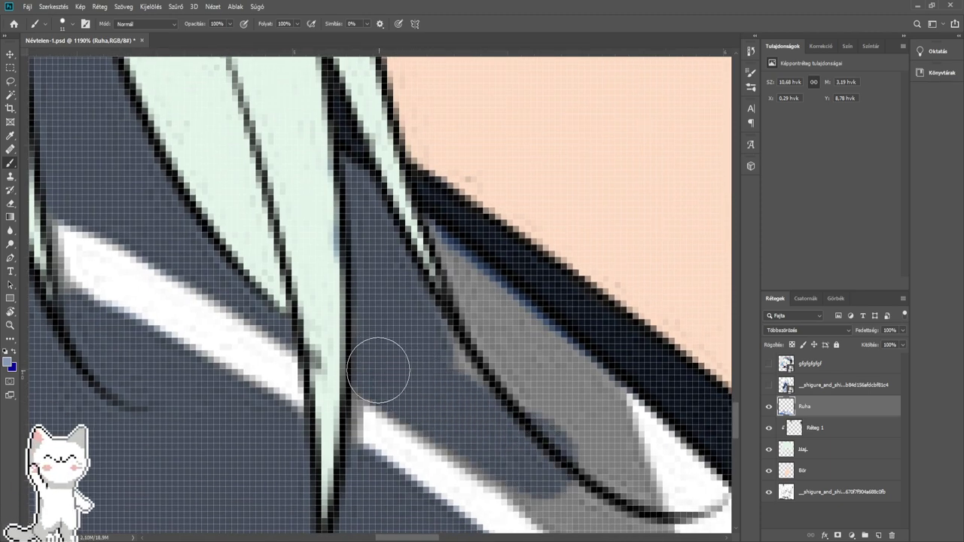
drag(378, 370, 519, 422)
drag(519, 422, 432, 348)
- Fill the grey area between the curved hair outline and the dark collar border with greyish blue
mouse_move(485, 285)
alt+mouse_down()
mouse_move(433, 230)
mouse_move(514, 296)
alt+mouse_up()
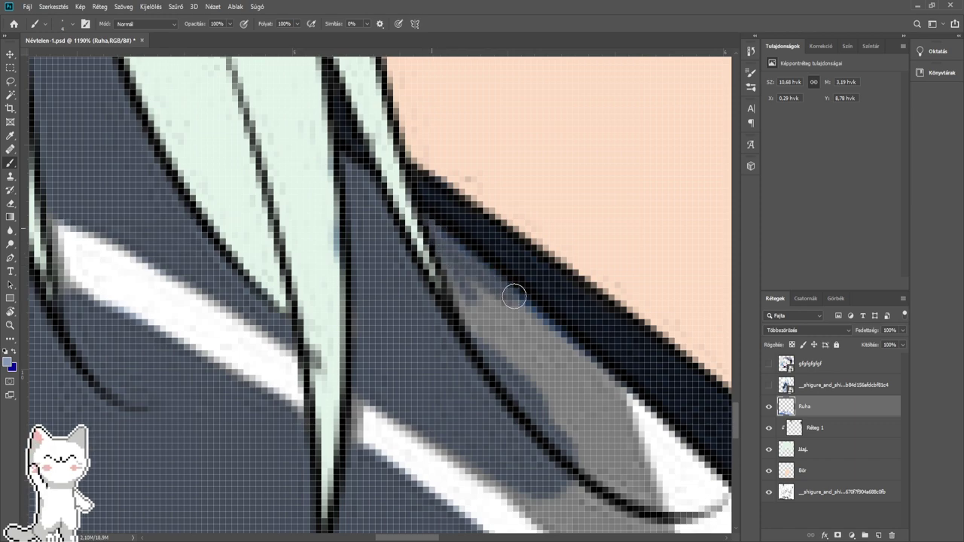
mouse_move(471, 270)
mouse_down()
mouse_move(484, 359)
mouse_move(488, 331)
mouse_up()
mouse_move(488, 331)
mouse_down()
mouse_move(479, 297)
mouse_move(590, 398)
mouse_move(616, 473)
mouse_move(484, 264)
mouse_up()
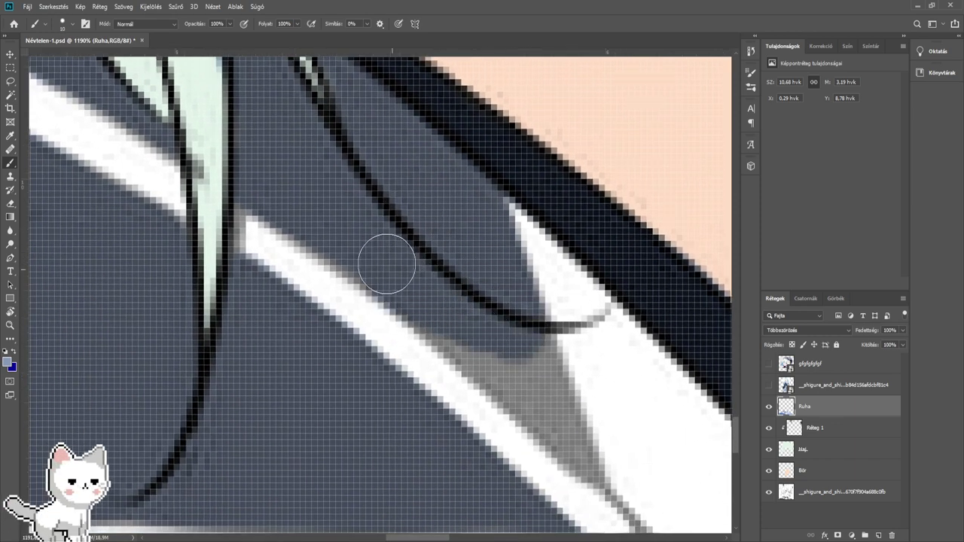
- Fill the patch's narrowing lower point and the start of the diagonal stripe below it with greyish blue, reducing the brush size
drag(547, 404, 506, 296)
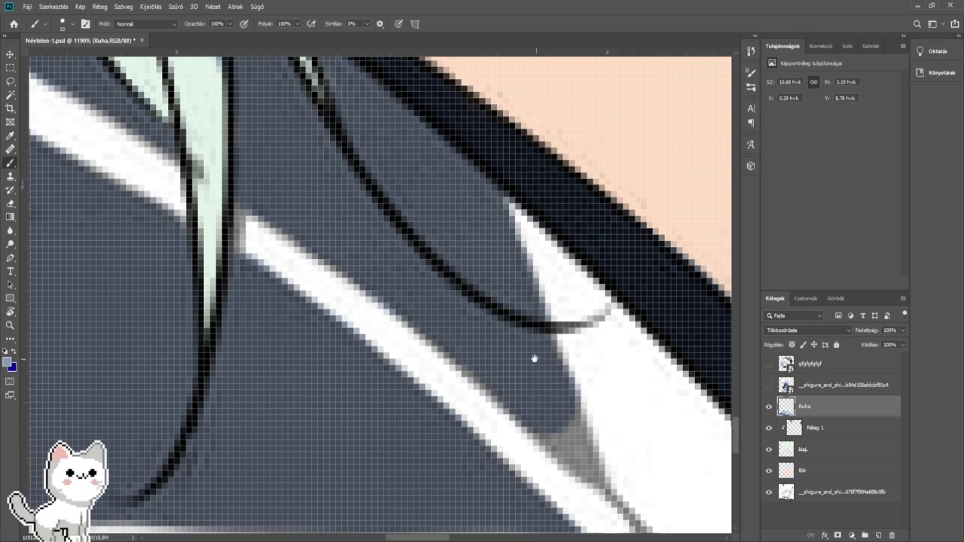
drag(536, 359, 390, 204)
key(bracketleft)
key(bracketleft)
key(bracketleft)
mouse_move(446, 314)
mouse_down()
mouse_move(408, 266)
mouse_move(438, 269)
mouse_up()
mouse_move(483, 351)
mouse_down()
mouse_move(389, 267)
mouse_move(430, 313)
mouse_move(429, 343)
mouse_move(396, 325)
mouse_move(430, 350)
mouse_move(425, 333)
mouse_move(465, 371)
mouse_move(291, 265)
mouse_up()
key(e)
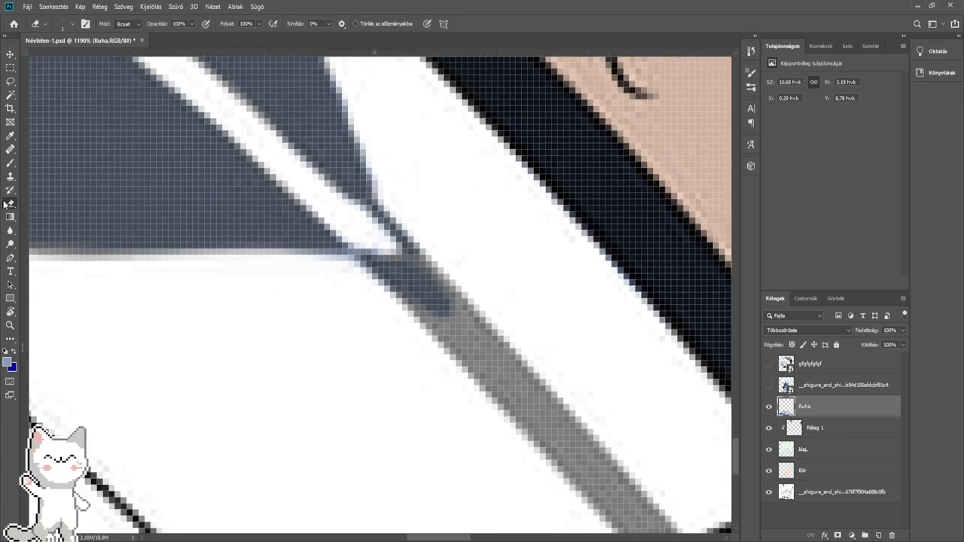
- Paint the rest of the narrow diagonal stripe greyish blue down to the fan's edge
click(10, 162)
mouse_move(448, 295)
mouse_down()
mouse_move(410, 297)
mouse_move(435, 302)
mouse_move(486, 360)
mouse_up()
mouse_move(548, 414)
mouse_down()
mouse_move(356, 272)
mouse_move(320, 229)
mouse_move(367, 262)
mouse_move(439, 362)
mouse_move(503, 422)
mouse_move(329, 244)
mouse_move(380, 281)
mouse_move(486, 399)
mouse_move(389, 370)
mouse_up()
alt+right_click(389, 292)
scroll(481, 376, down, 6)
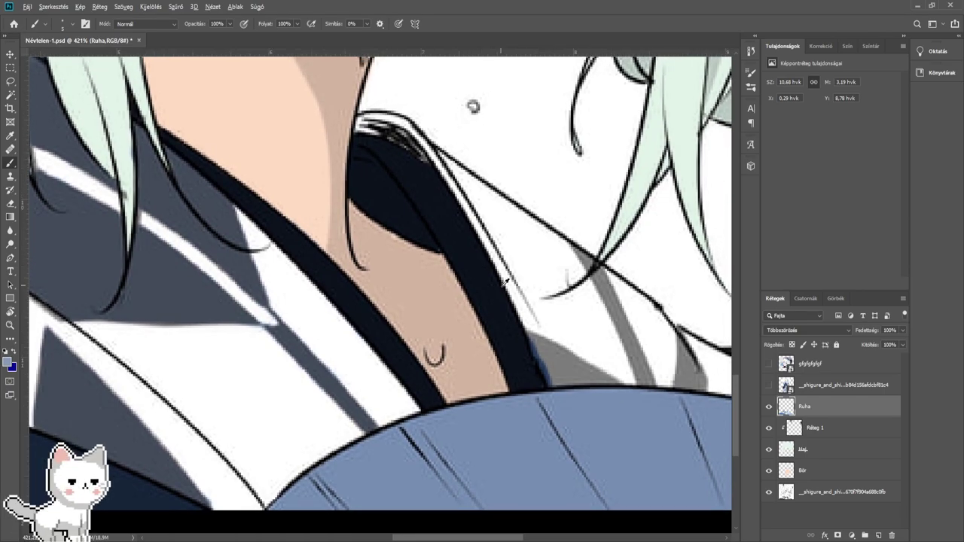
- Fill the grey triangle between the opposite dark collar border and the fan with greyish blue
scroll(505, 281, up, 4)
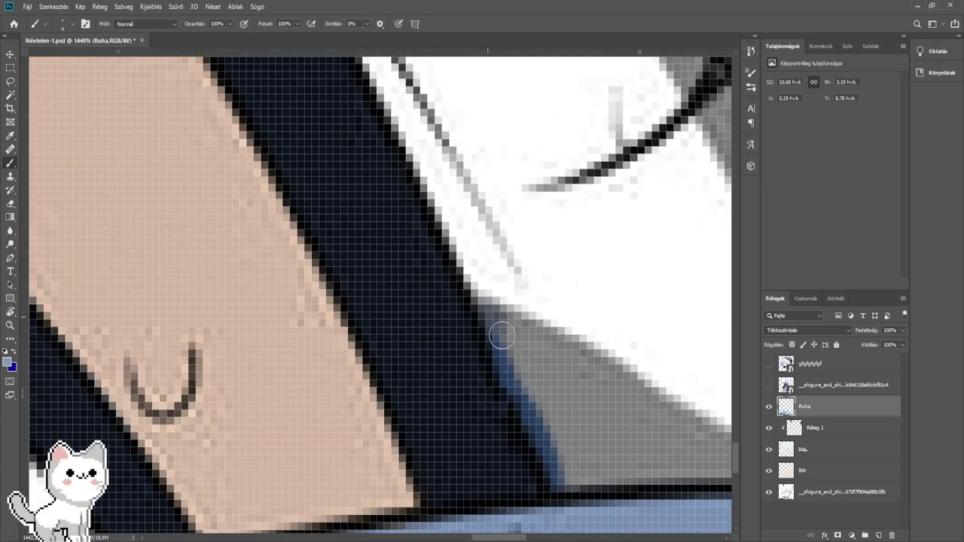
drag(503, 336, 567, 454)
drag(541, 394, 417, 323)
mouse_move(428, 378)
mouse_down()
mouse_move(441, 414)
mouse_move(605, 413)
mouse_up()
mouse_move(580, 406)
mouse_down()
mouse_move(522, 395)
mouse_move(478, 396)
mouse_move(532, 405)
mouse_move(404, 372)
mouse_move(460, 381)
mouse_move(315, 366)
mouse_move(287, 300)
mouse_up()
alt+right_click(289, 286)
mouse_move(265, 256)
mouse_down()
mouse_move(400, 341)
mouse_move(334, 306)
mouse_move(397, 327)
mouse_up()
drag(513, 334, 290, 328)
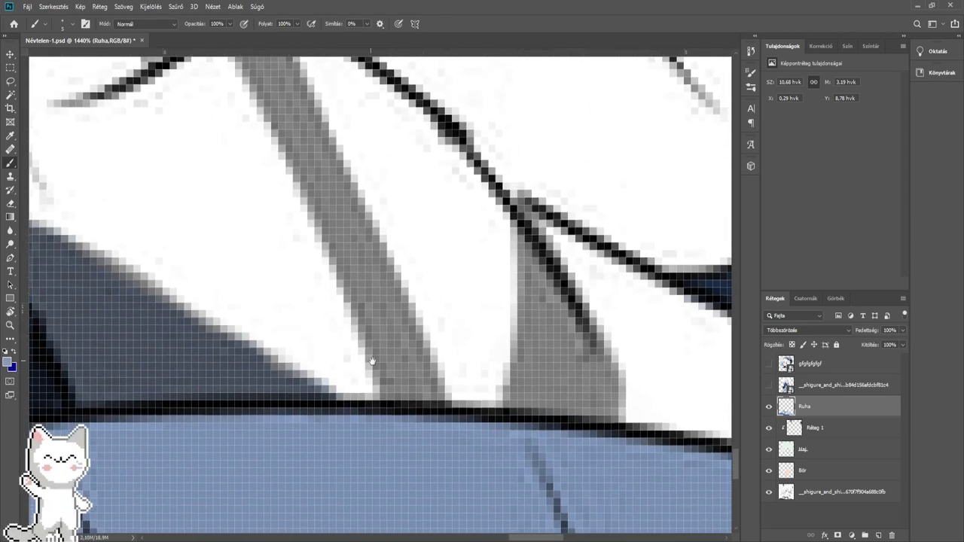
- Fill the small pointed shoulder patch above the fan and the diagonal stripe beside it with greyish blue
mouse_move(372, 361)
mouse_down()
mouse_move(402, 382)
mouse_move(361, 301)
mouse_up()
mouse_move(537, 372)
mouse_down()
mouse_move(538, 266)
mouse_move(526, 375)
mouse_move(562, 402)
mouse_move(608, 411)
mouse_move(560, 343)
mouse_move(596, 379)
mouse_move(564, 329)
mouse_up()
scroll(527, 377, left, 2)
scroll(527, 377, up, 1)
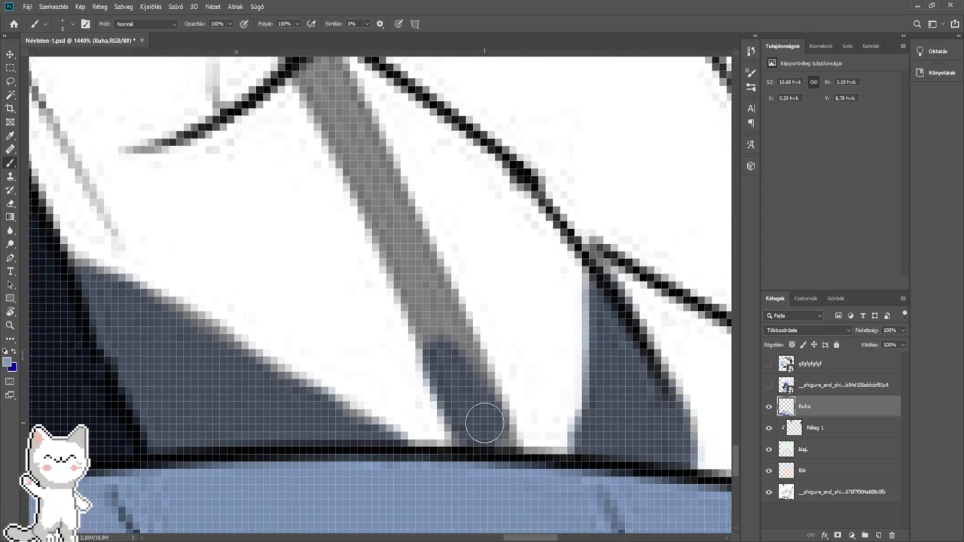
mouse_move(484, 424)
mouse_down()
mouse_move(314, 68)
mouse_move(415, 273)
mouse_move(460, 399)
mouse_up()
scroll(405, 356, up, 3)
scroll(405, 356, left, 1)
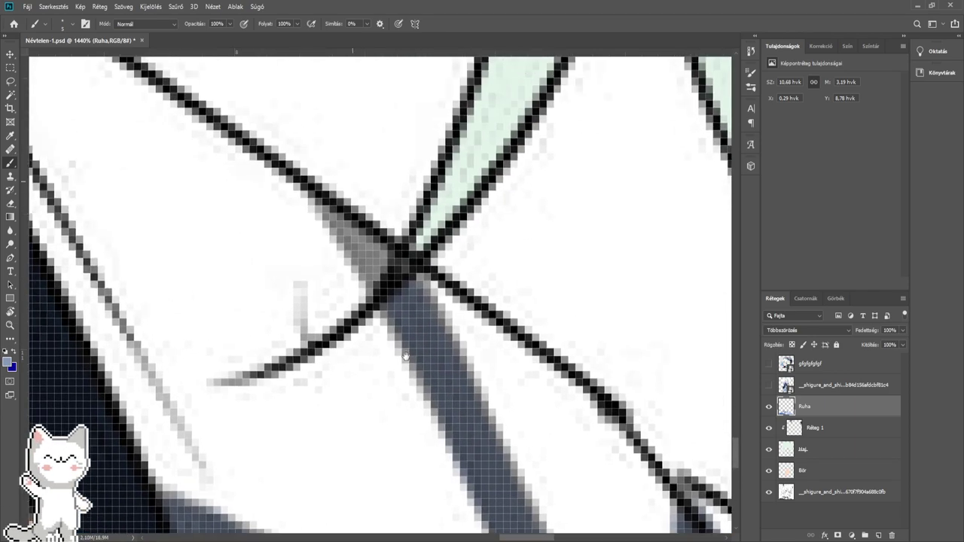
- Fill the small grey wedge between the shoulder outline and the crossing hair strand with greyish blue
scroll(405, 356, up, 2)
scroll(406, 356, left, 1)
mouse_move(391, 324)
mouse_down()
mouse_move(348, 273)
mouse_move(418, 378)
mouse_move(420, 343)
mouse_move(211, 189)
mouse_up()
drag(640, 452, 394, 231)
drag(527, 369, 689, 379)
- Soften the edges of the shoulder pattern below the collar with the Blur tool at 30% strength and 45 px
scroll(265, 226, down, 5)
scroll(265, 226, down, 10)
scroll(225, 290, up, 5)
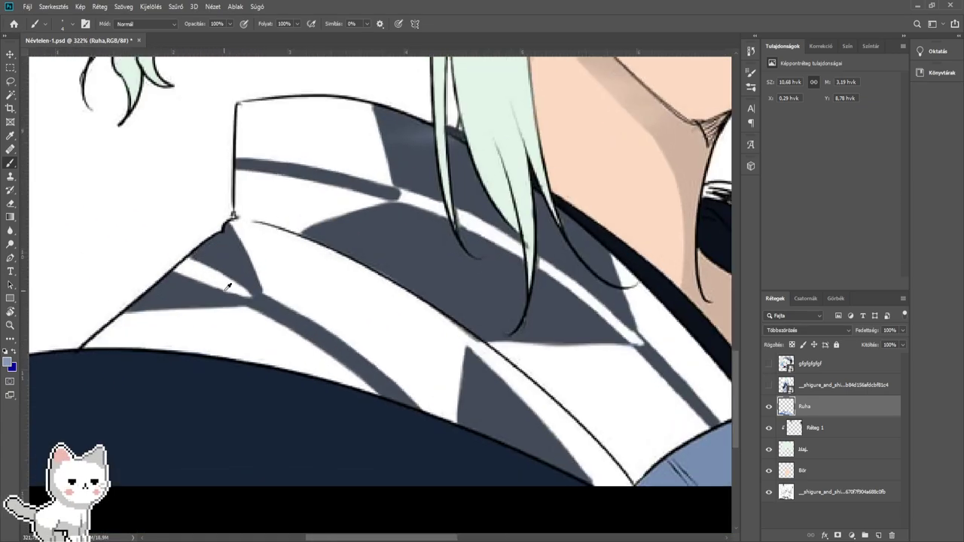
scroll(226, 291, up, 2)
click(10, 230)
mouse_move(190, 284)
mouse_down()
mouse_move(158, 289)
mouse_move(223, 247)
mouse_move(298, 284)
mouse_up()
mouse_move(378, 304)
mouse_down()
mouse_move(273, 278)
mouse_move(278, 287)
mouse_up()
drag(276, 289, 262, 308)
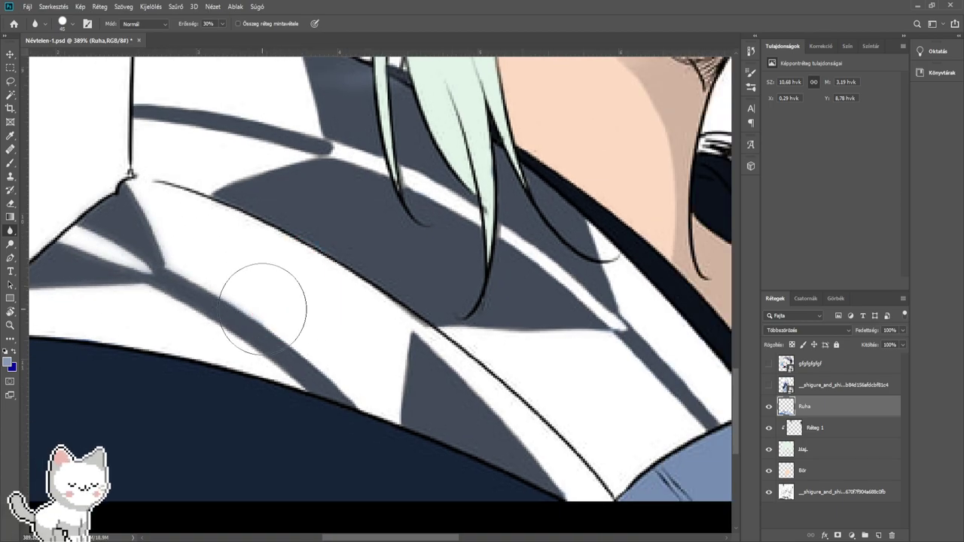
- Blur the edges of the upper collar's stripe and patches with the 45 px brush
scroll(538, 419, up, 2)
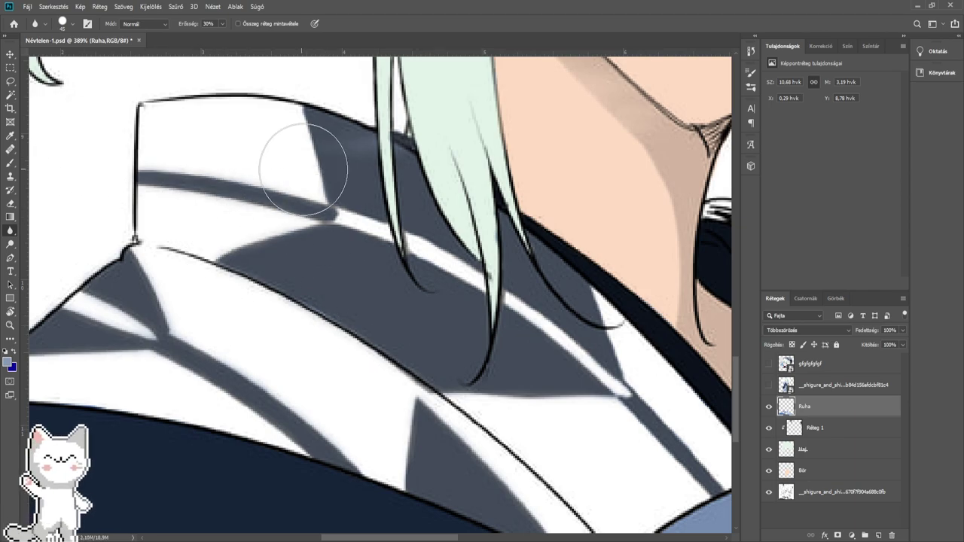
mouse_move(303, 169)
mouse_down()
mouse_move(350, 191)
mouse_move(345, 129)
mouse_up()
mouse_move(452, 249)
mouse_down()
mouse_move(304, 228)
mouse_move(362, 262)
mouse_move(410, 274)
mouse_move(494, 357)
mouse_up()
- Blur the edges of the diagonal stripes and the opposite shoulder's patches using a 12 px brush
drag(552, 411, 444, 357)
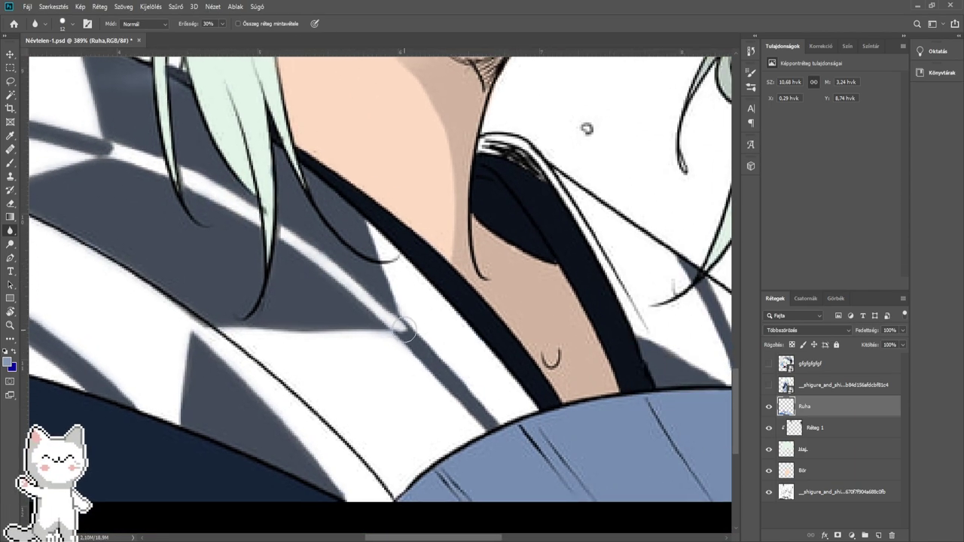
drag(439, 256, 218, 256)
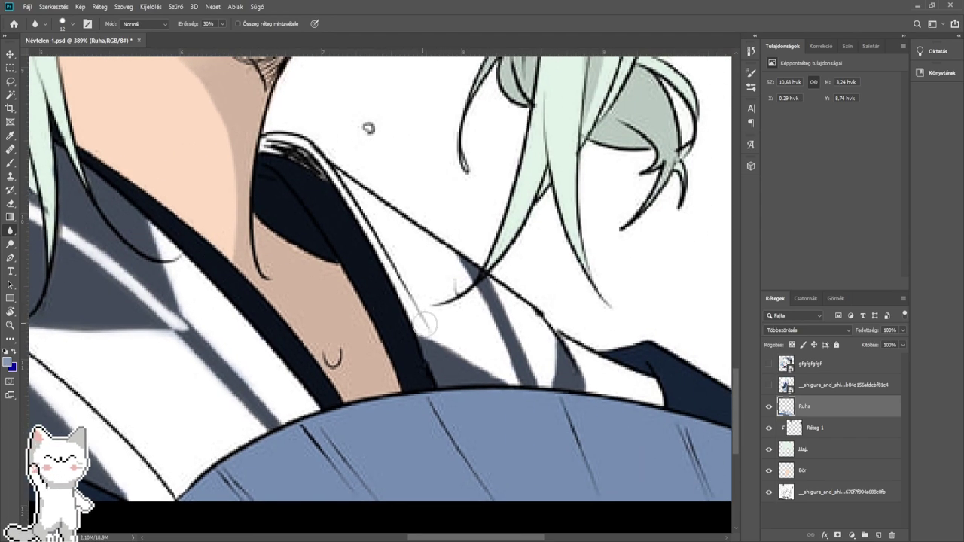
drag(526, 379, 464, 251)
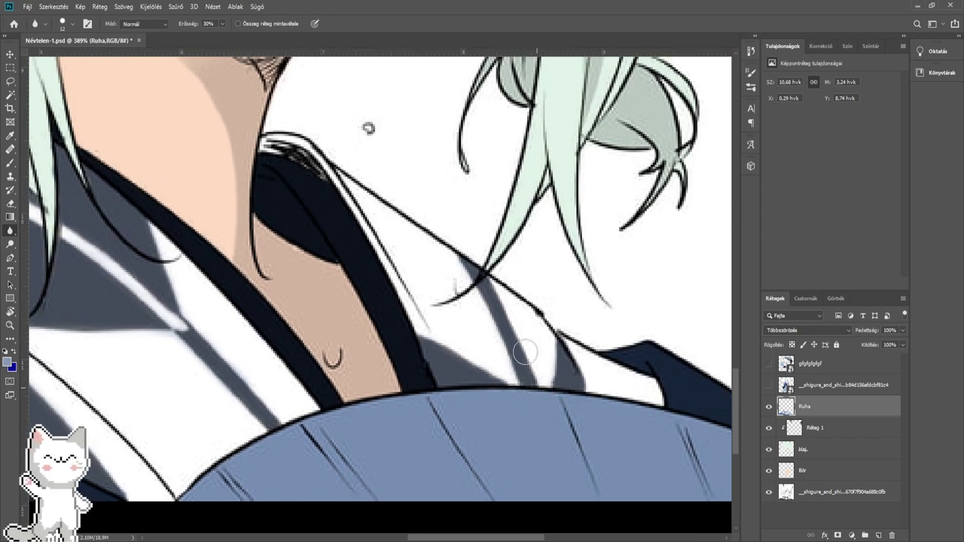
mouse_move(525, 351)
mouse_down()
mouse_move(565, 381)
mouse_move(555, 334)
mouse_up()
- Add a new layer above Ruha and name it Water
scroll(564, 338, down, 5)
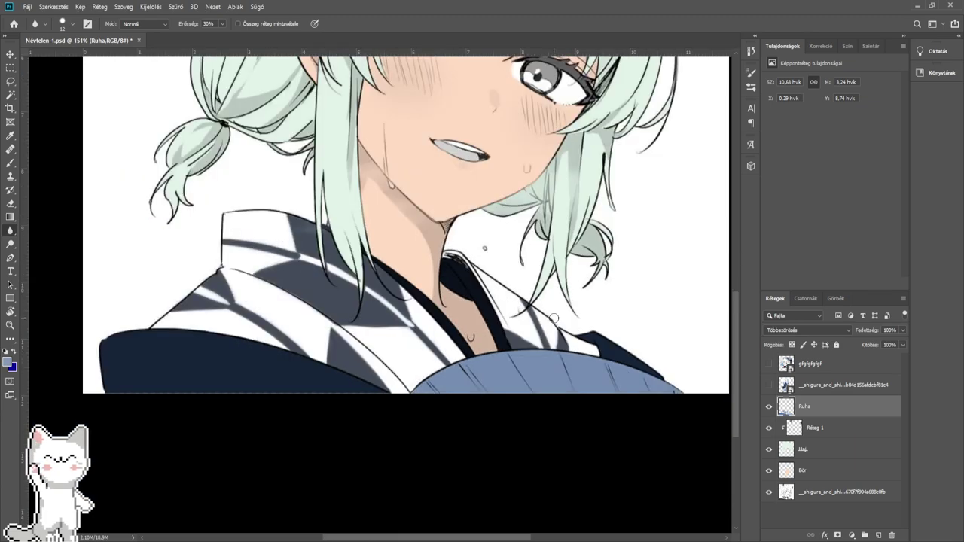
scroll(470, 317, down, 1)
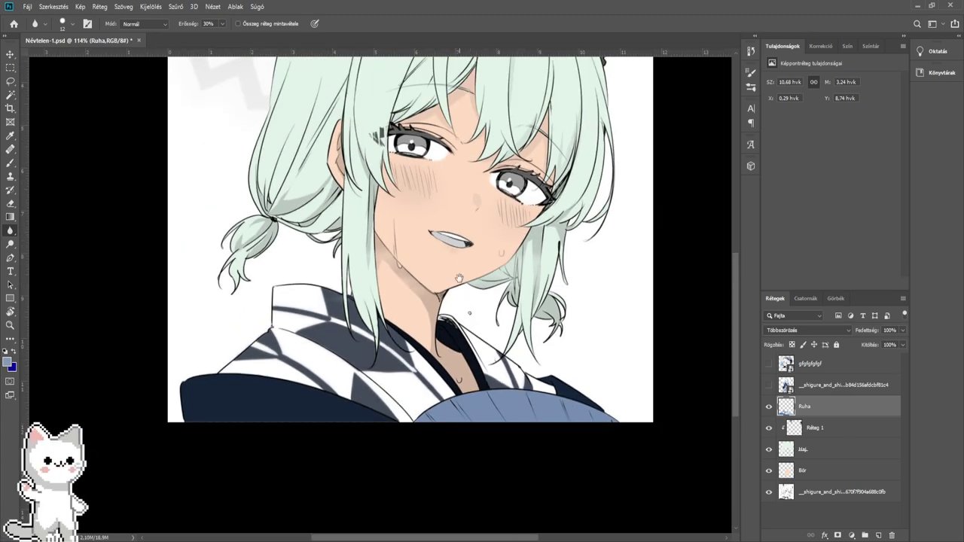
drag(459, 279, 460, 311)
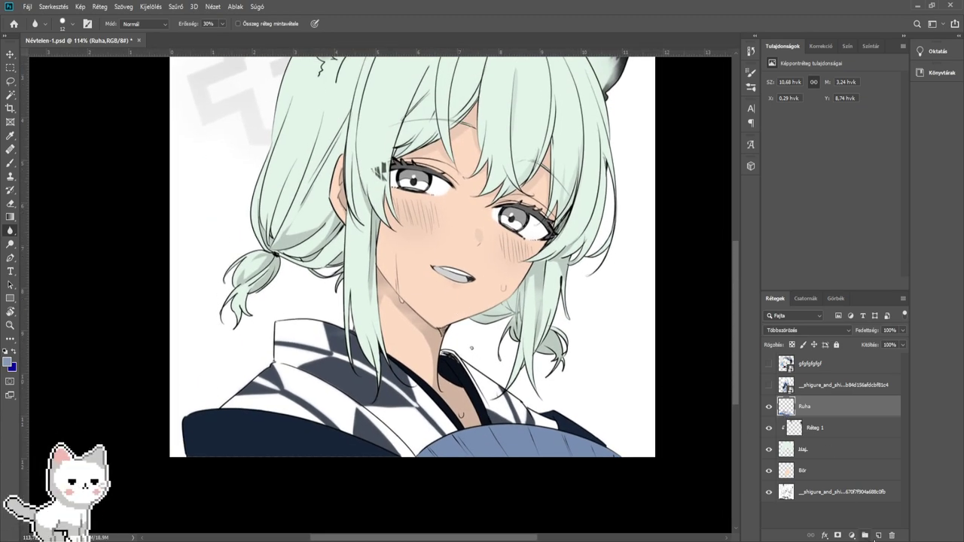
click(878, 535)
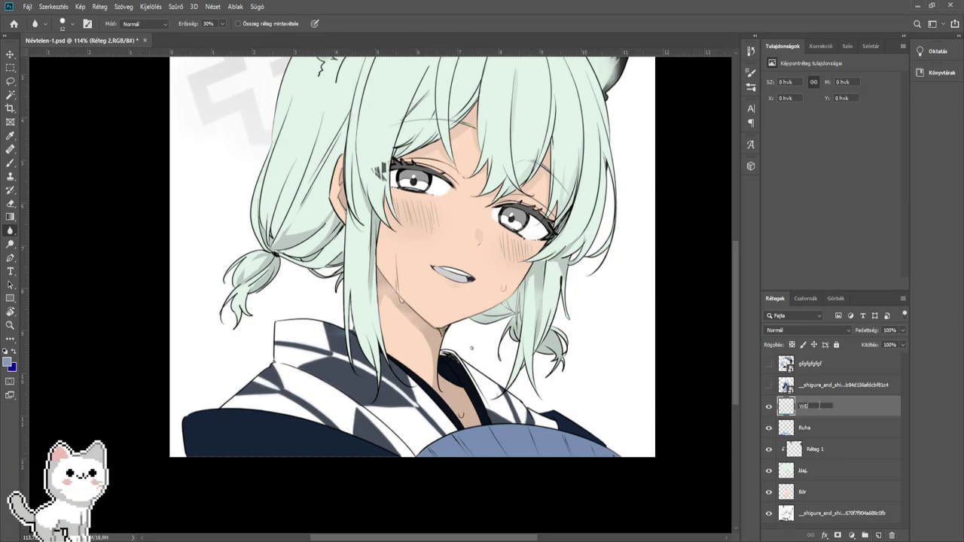
text(Water)
key(Return)
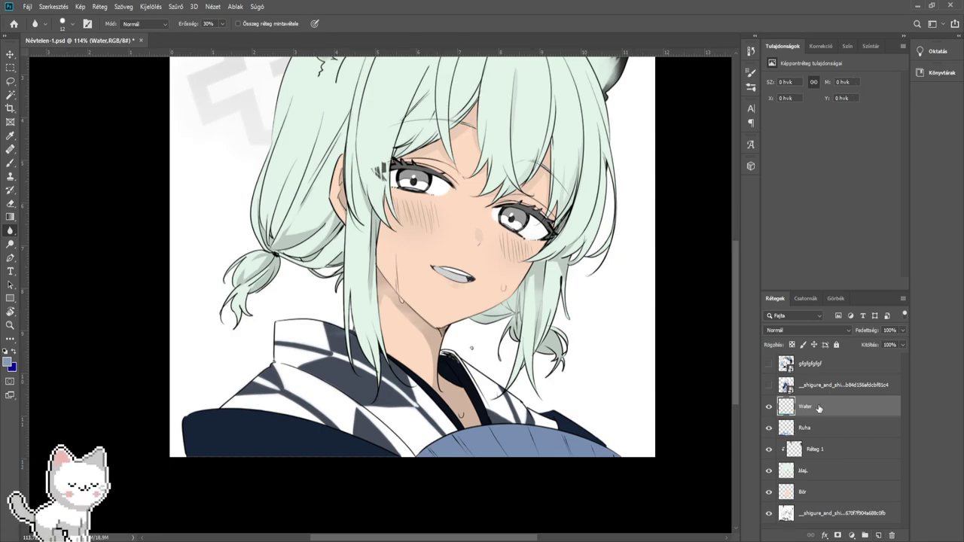
- Set the foreground colour to a bright, fully saturated blue for painting the water drops
scroll(492, 262, up, 4)
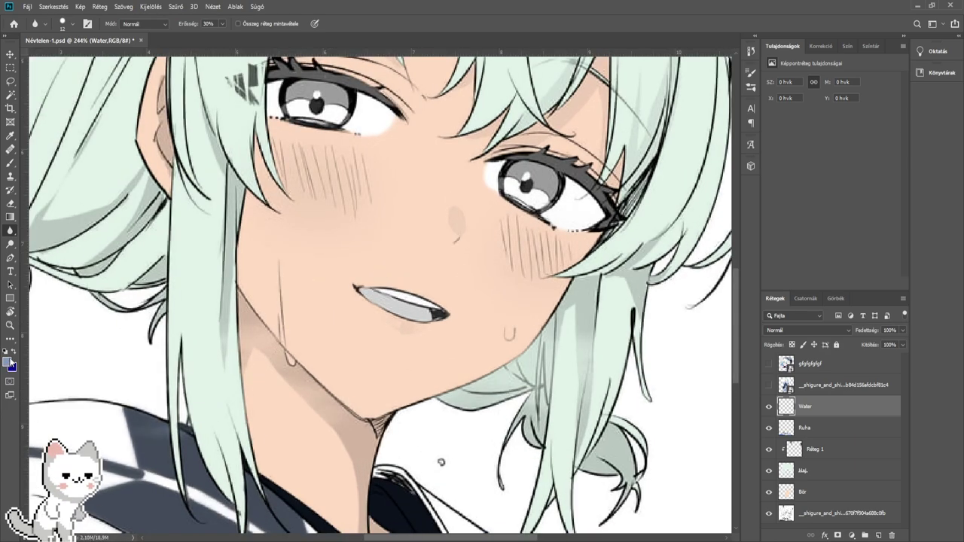
key(i)
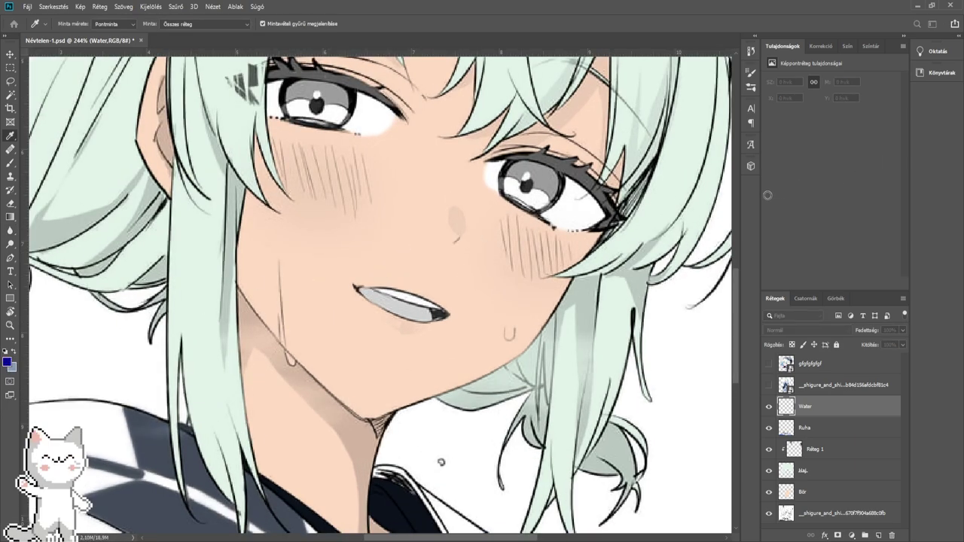
click(875, 152)
drag(356, 311, 387, 297)
scroll(331, 300, up, 5)
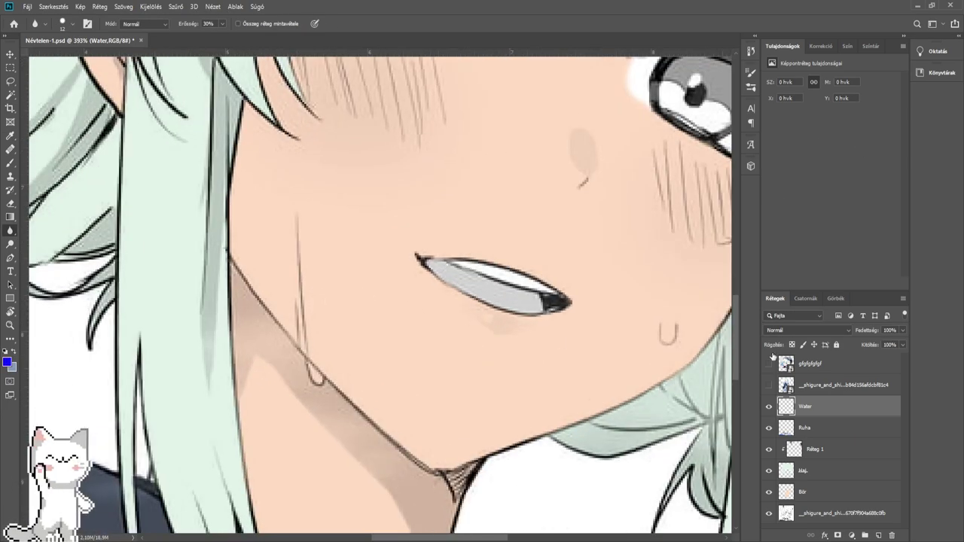
- Set the Water layer's blend mode to Lágy fény
click(807, 325)
click(783, 477)
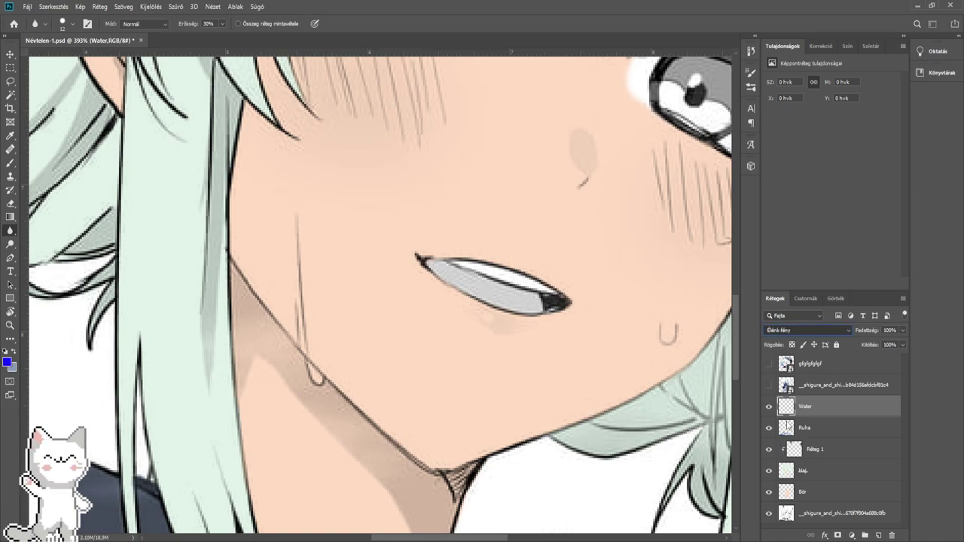
key(Up)
key(Up)
- Paint the sweat drop at the jaw and the thin streak above it blue, using a brush only 2 to 3 px wide
drag(337, 323, 378, 324)
click(10, 163)
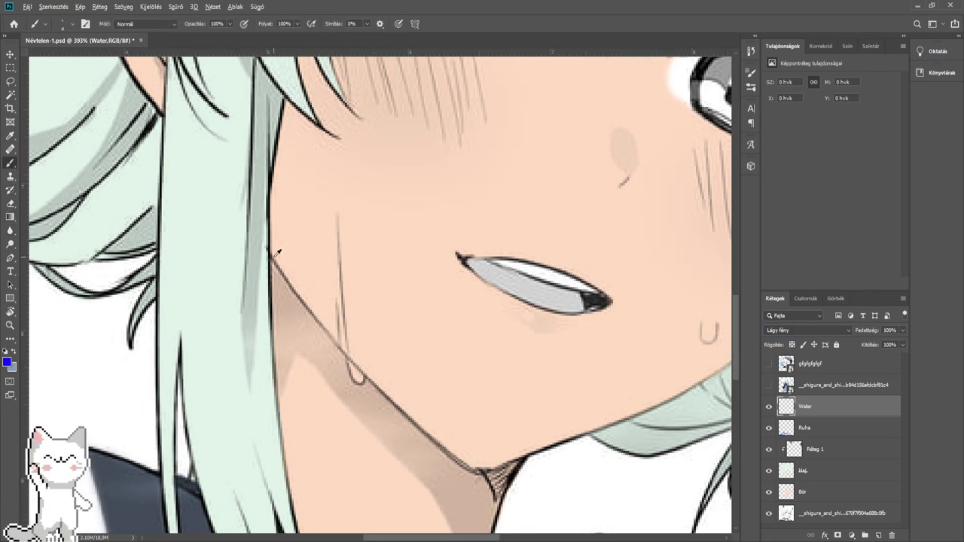
scroll(335, 277, up, 2)
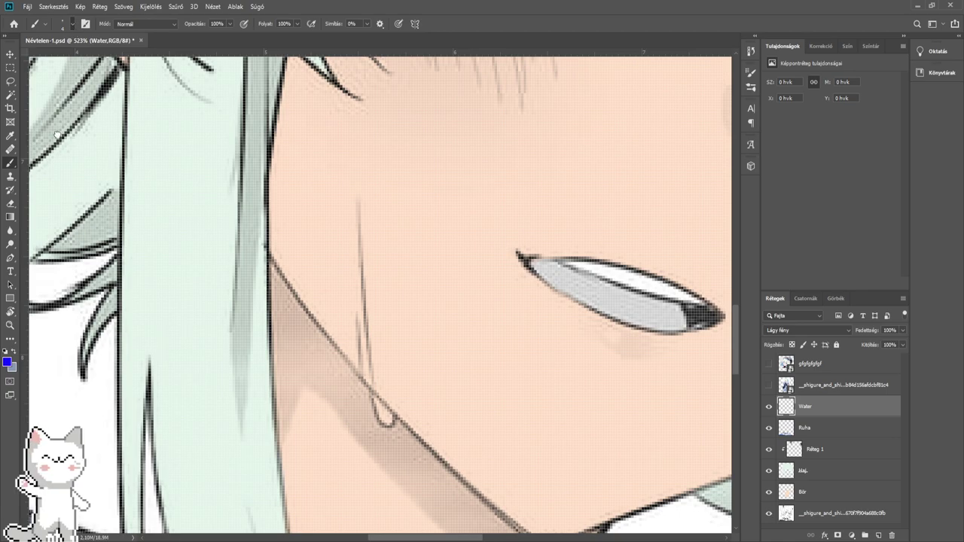
scroll(375, 375, up, 4)
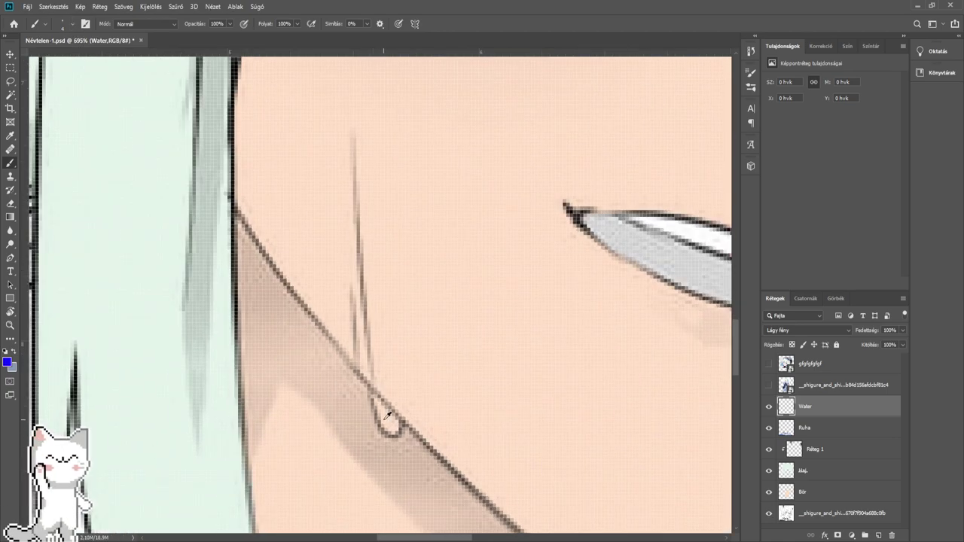
mouse_move(382, 412)
mouse_down()
mouse_move(374, 393)
mouse_move(391, 433)
mouse_move(397, 414)
mouse_up()
drag(368, 372, 408, 448)
alt+right_click(385, 309)
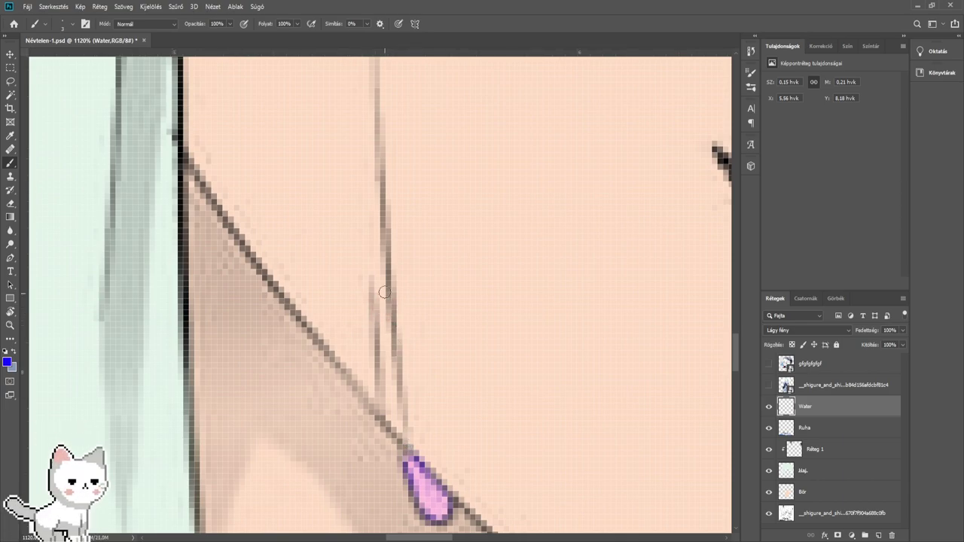
drag(384, 151, 412, 194)
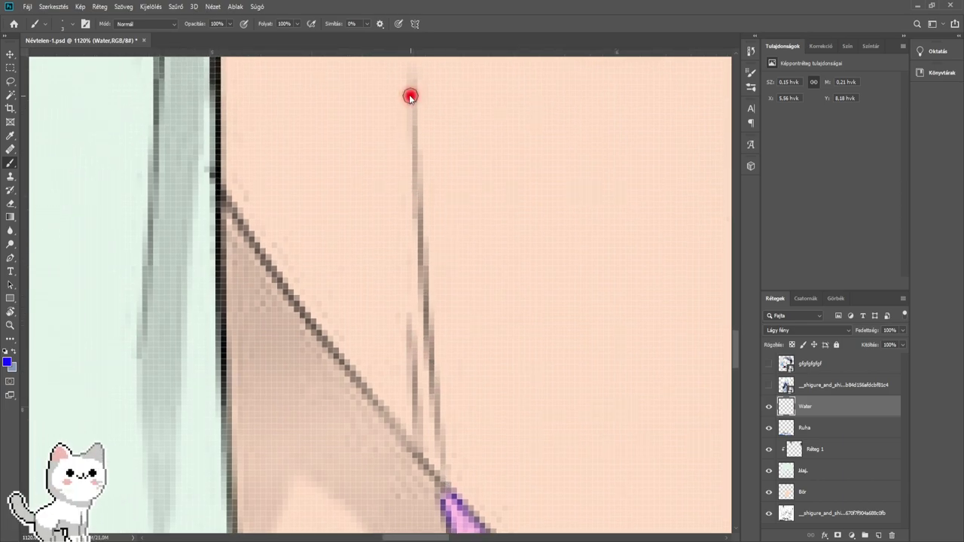
mouse_move(414, 146)
mouse_down()
mouse_move(437, 469)
mouse_move(422, 393)
mouse_up()
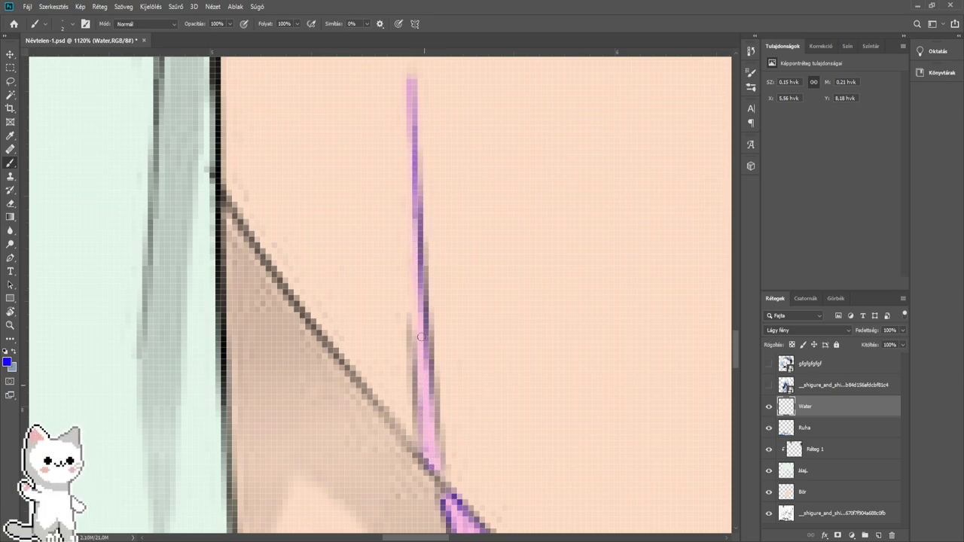
- Paint the small sweat drop on the cheek beside the mouth with the 3 px blue brush
scroll(422, 284, down, 5)
mouse_move(708, 309)
mouse_down()
mouse_move(411, 300)
mouse_move(470, 363)
mouse_move(465, 349)
mouse_up()
scroll(456, 339, up, 4)
drag(444, 247, 480, 428)
drag(431, 242, 460, 430)
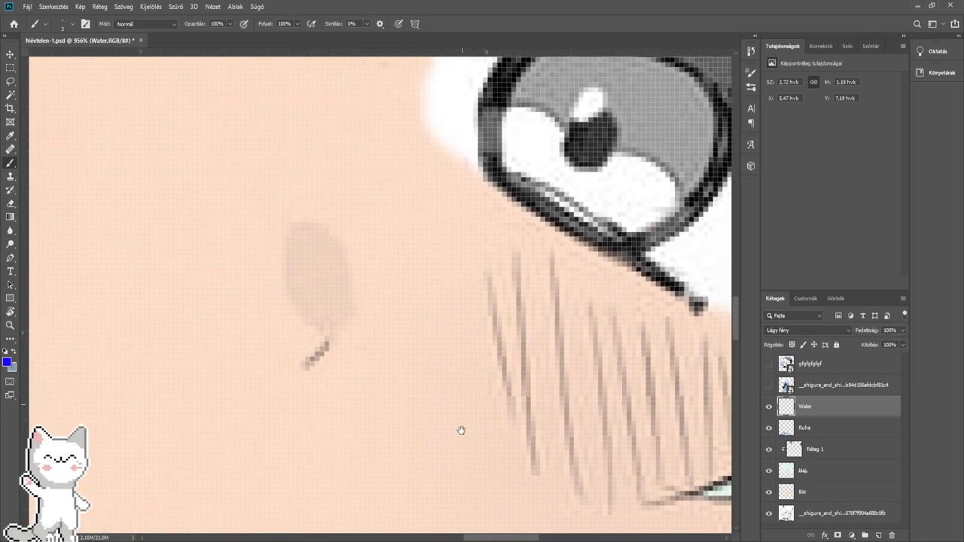
scroll(456, 414, down, 4)
drag(401, 304, 472, 274)
- Paint the drop on the chest and the small round droplet beside the neck with the 3 px blue brush
scroll(472, 274, down, 3)
scroll(472, 274, down, 5)
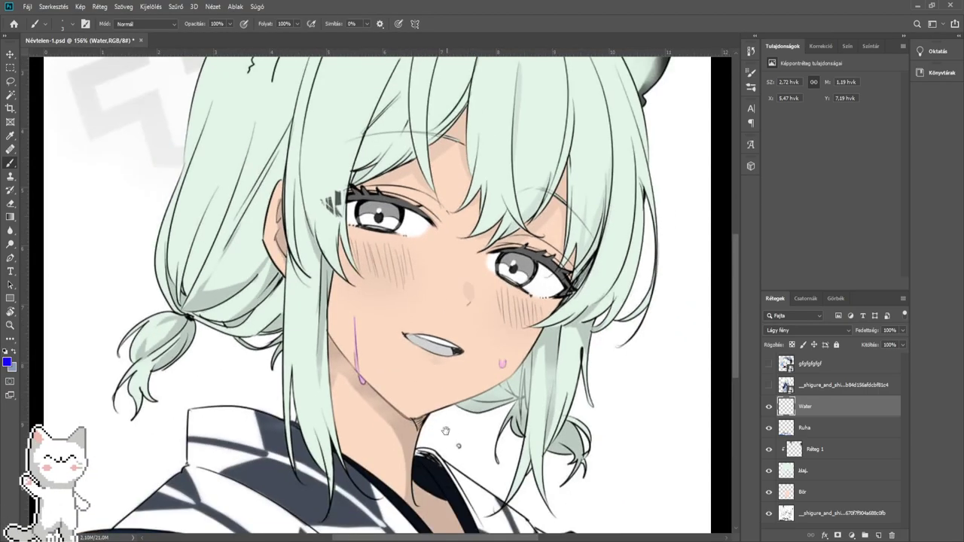
drag(445, 433, 415, 286)
scroll(416, 377, up, 8)
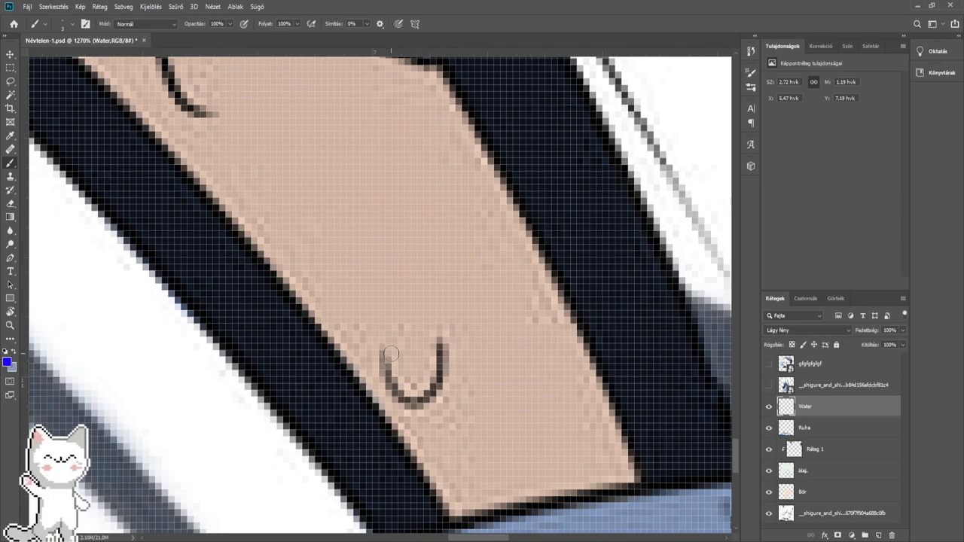
mouse_move(391, 354)
mouse_down()
mouse_move(410, 396)
mouse_move(431, 350)
mouse_move(411, 387)
mouse_up()
drag(466, 219, 431, 497)
drag(438, 116, 405, 510)
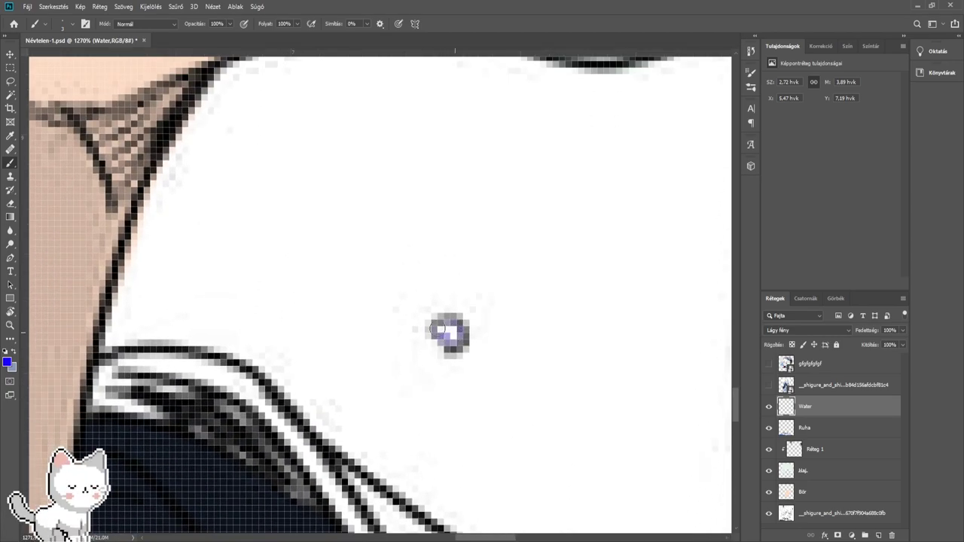
scroll(449, 331, down, 10)
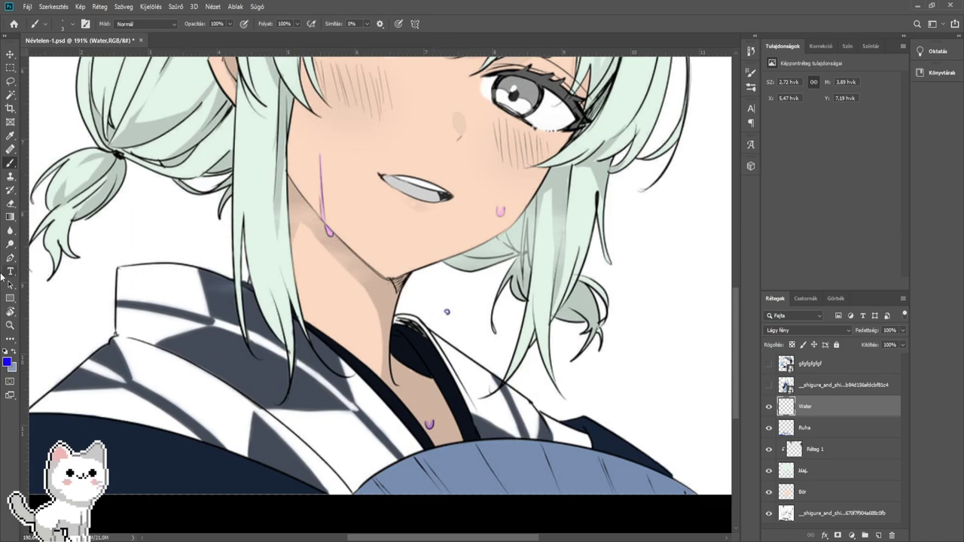
- Soften the painted water drops with the Blur tool at 36 px and 30% strength
click(10, 231)
drag(329, 202, 309, 303)
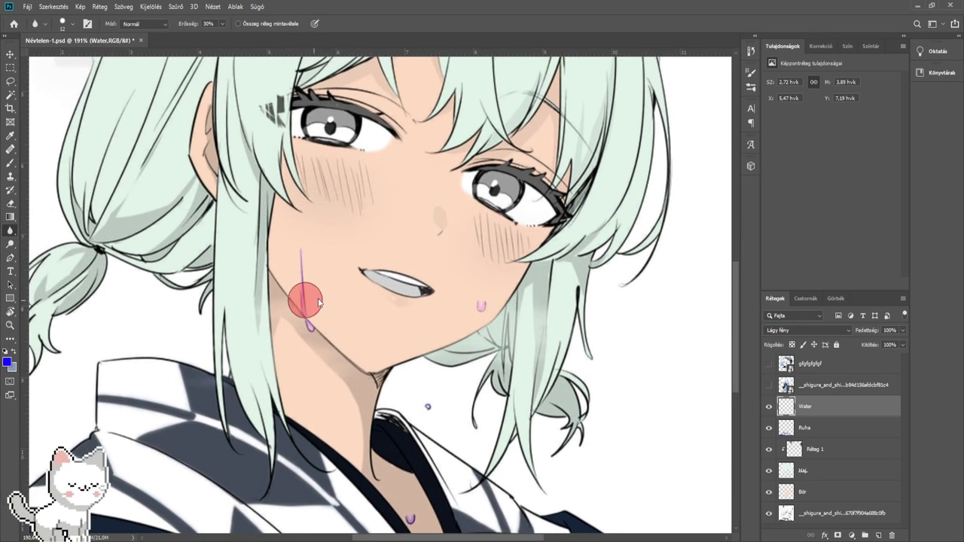
drag(404, 330, 321, 327)
drag(411, 289, 392, 324)
drag(322, 504, 342, 327)
key(ctrl+0)
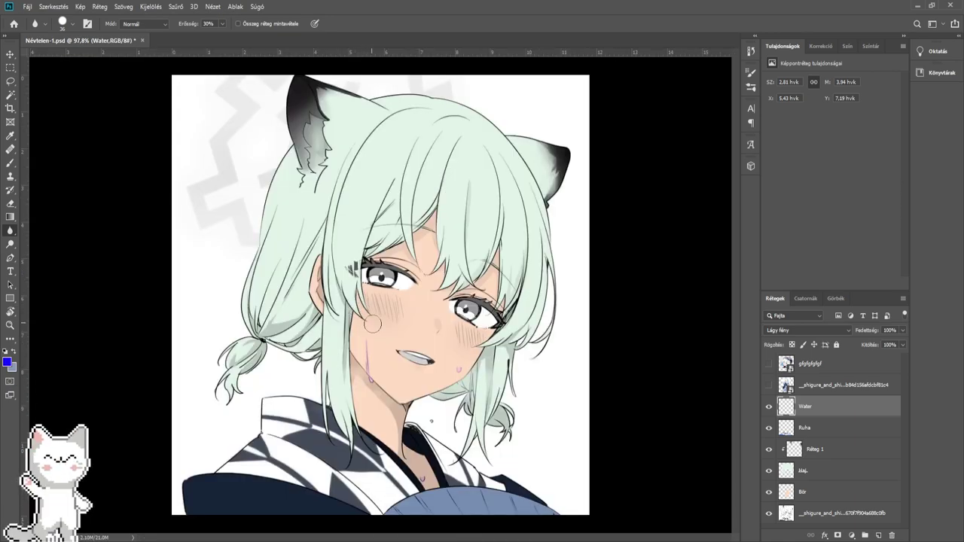
- Try the Átfedés blend mode on the Water layer and recheck the blue foreground colour
scroll(398, 345, up, 5)
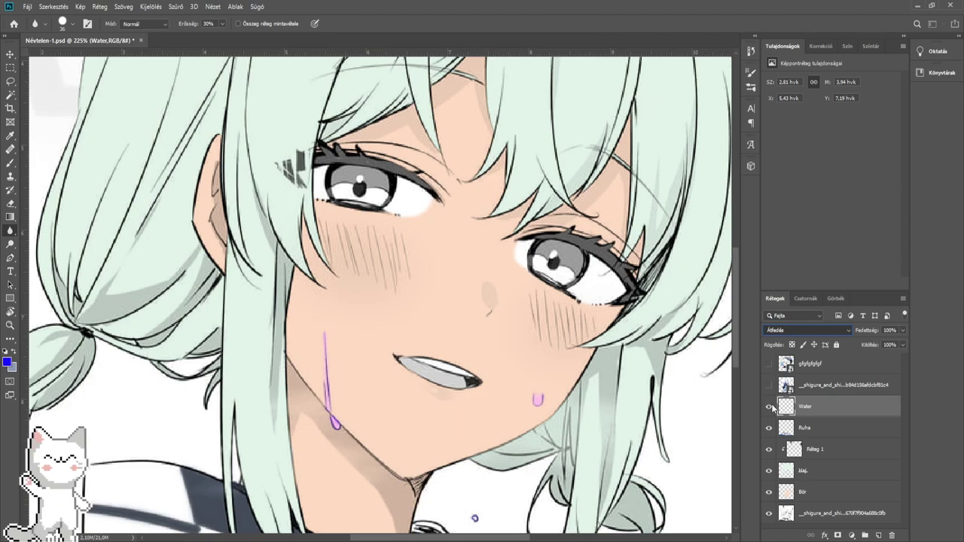
drag(560, 404, 479, 356)
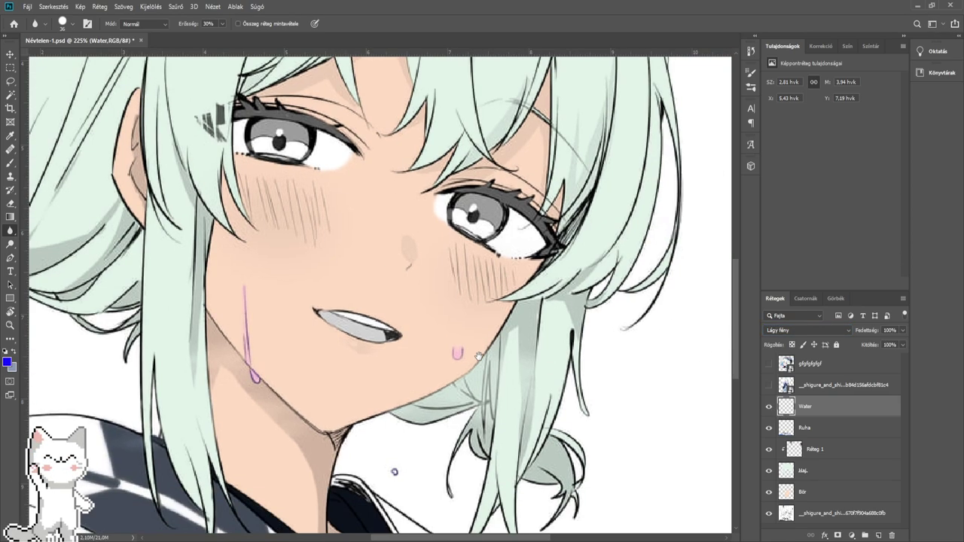
scroll(479, 358, down, 1)
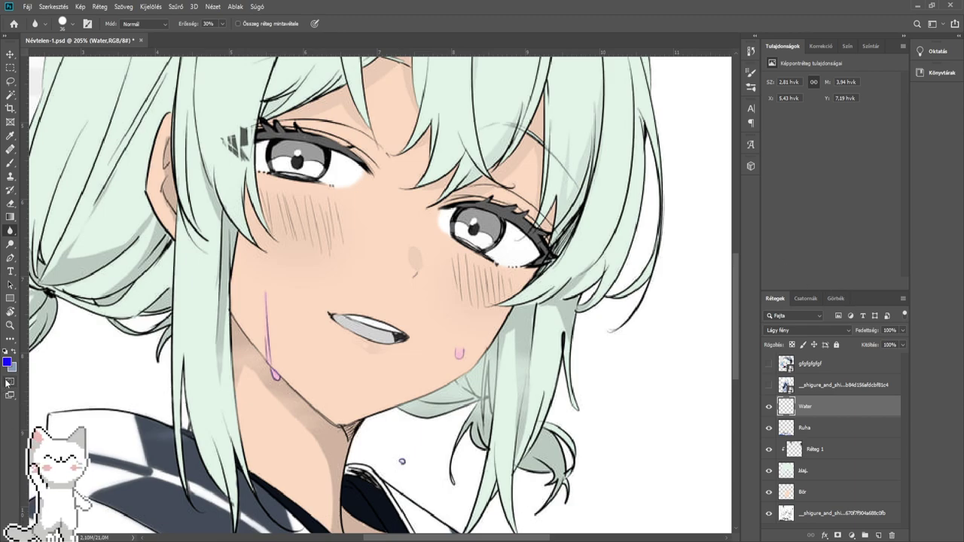
key(i)
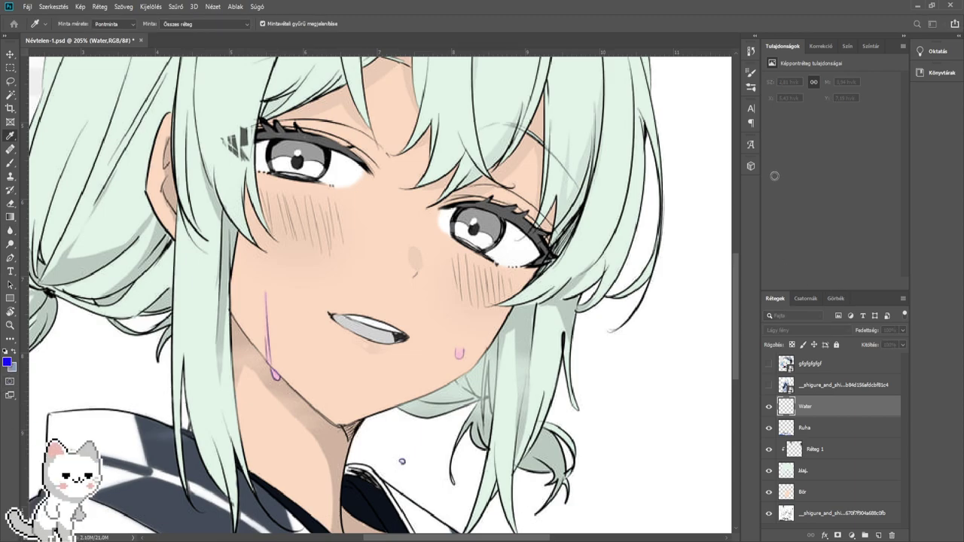
click(898, 158)
drag(411, 306, 474, 260)
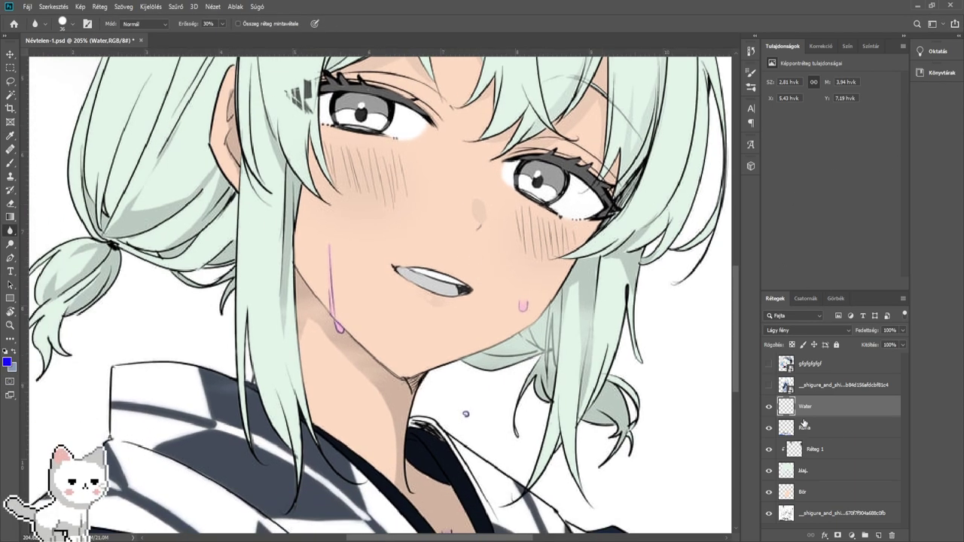
- Add a new layer above Water and clip it to the Water layer
click(878, 534)
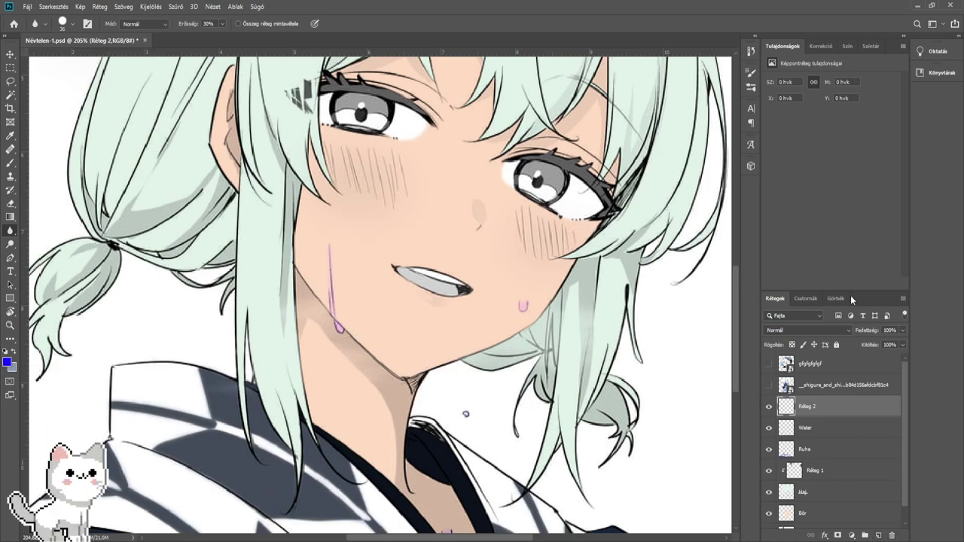
key(ctrl+alt+g)
drag(496, 296, 580, 303)
mouse_move(398, 334)
mouse_down()
mouse_move(386, 321)
mouse_move(448, 310)
mouse_up()
scroll(385, 322, down, 2)
- Paint a large soft blue area over the lower face and neck on the clipped layer with a 226 px brush
click(9, 164)
mouse_move(479, 311)
mouse_down()
mouse_move(444, 306)
mouse_move(351, 345)
mouse_up()
mouse_move(301, 297)
mouse_down()
mouse_move(339, 298)
mouse_move(513, 253)
mouse_move(483, 391)
mouse_move(569, 279)
mouse_up()
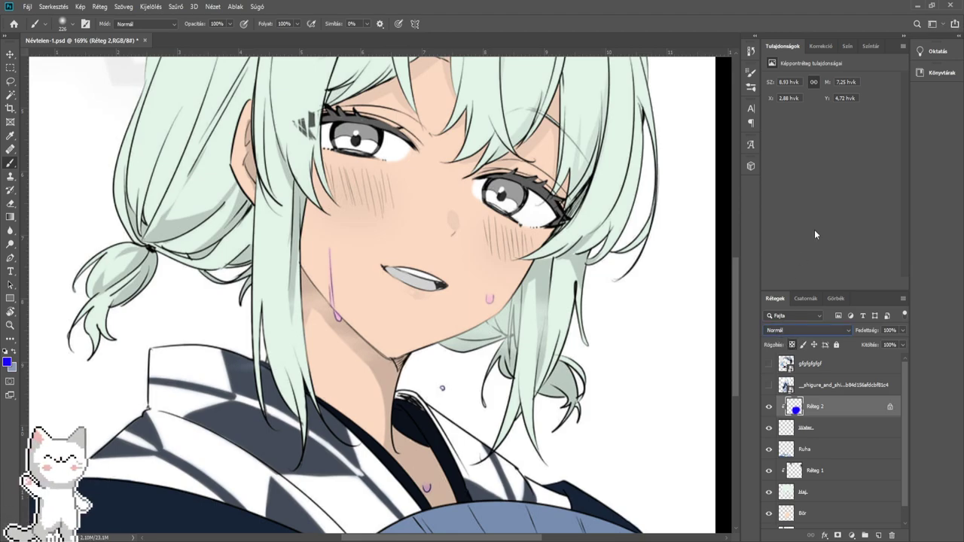
key(slash)
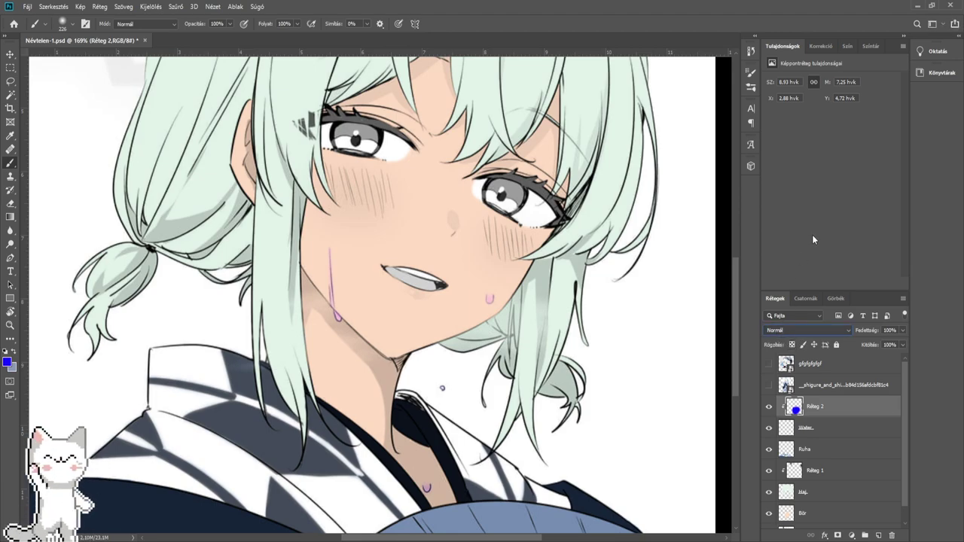
- Set the clipped blue layer's blend mode to Átfedés
click(781, 332)
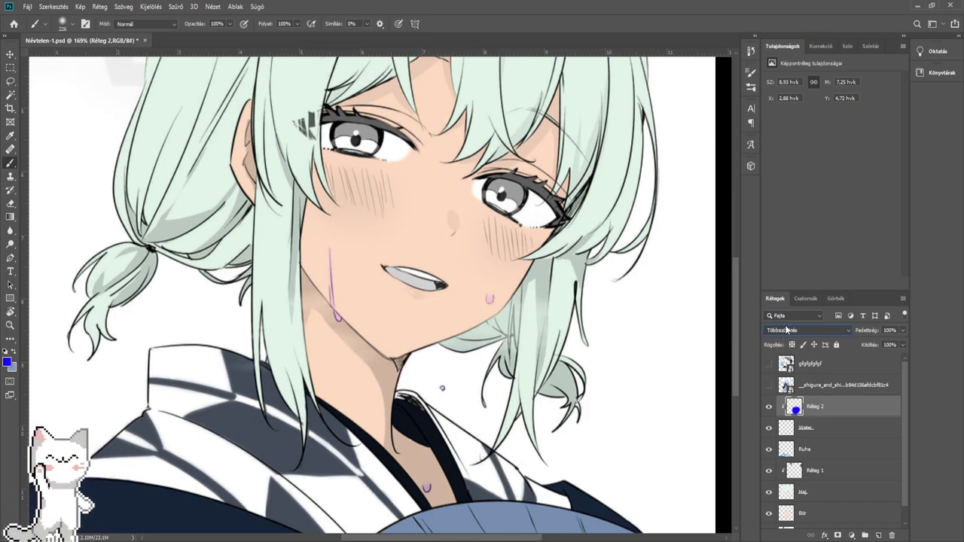
scroll(787, 330, down, 4)
key(Up)
key(Up)
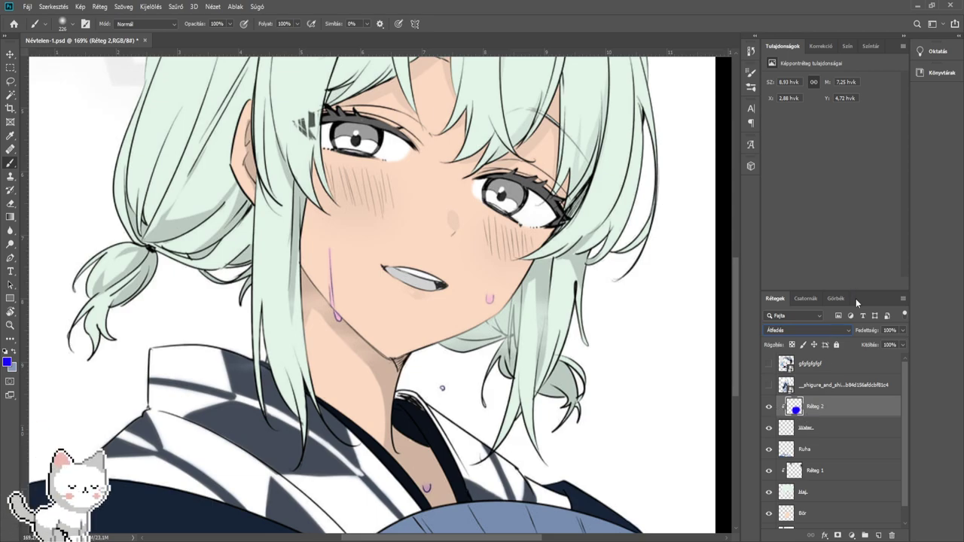
- Try the blue layer without its clipping mask and with the Szín blend mode
key(ctrl+alt+g)
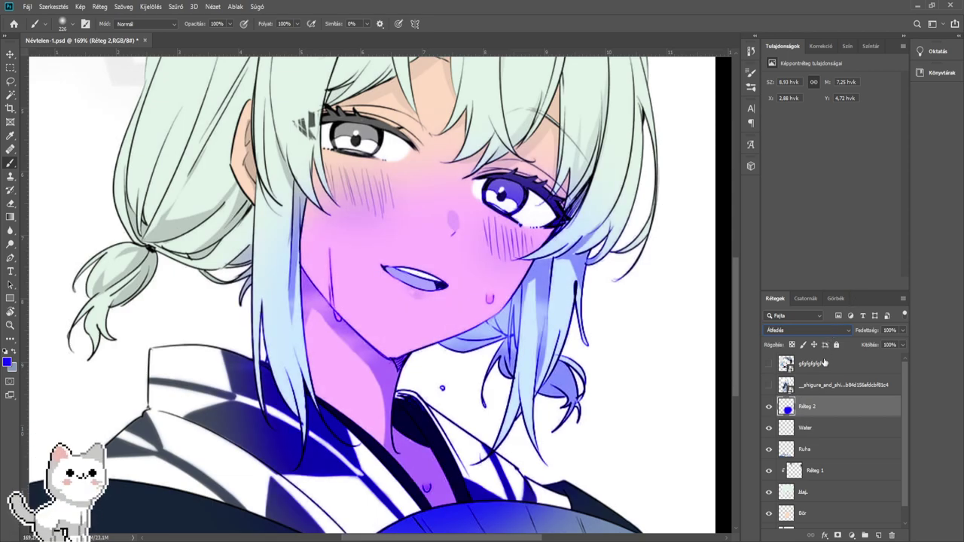
key(ctrl+alt+g)
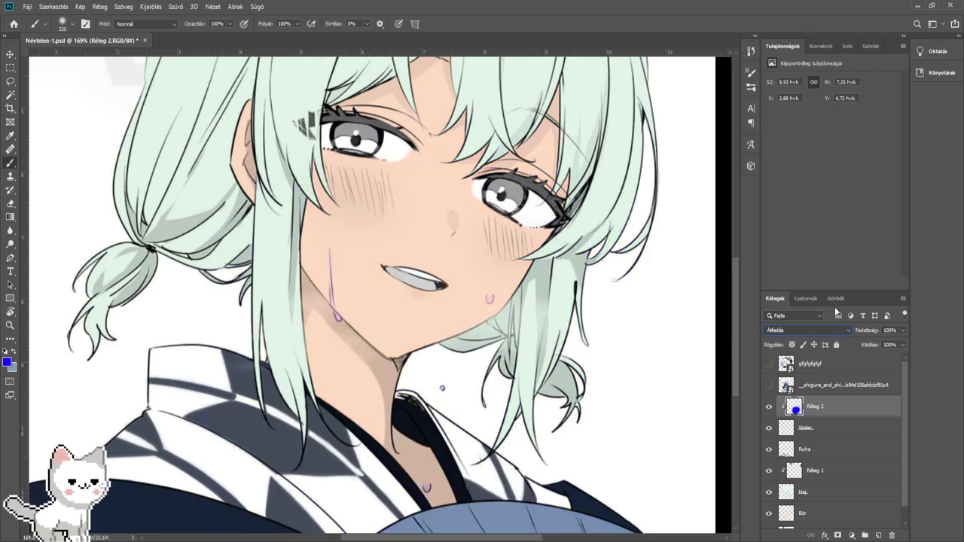
click(800, 333)
click(783, 462)
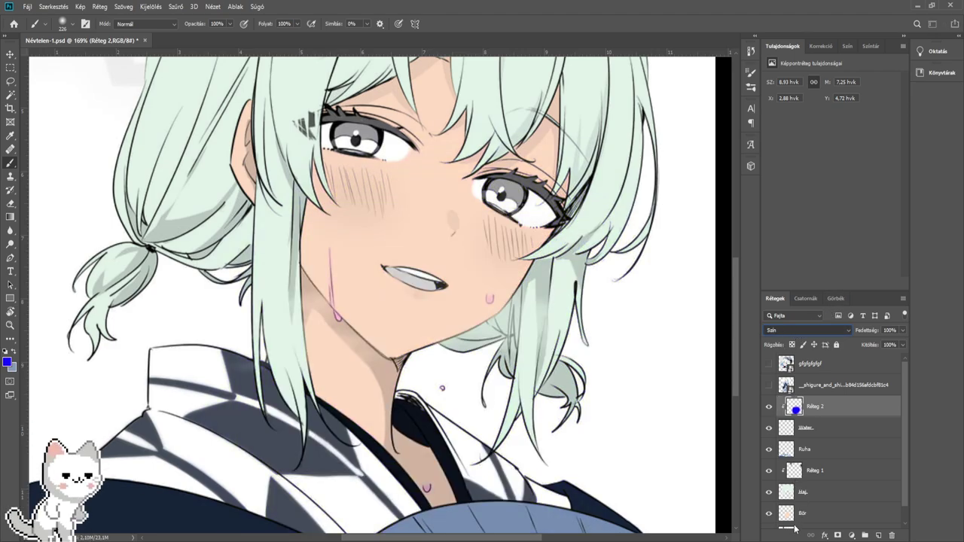
scroll(785, 330, up, 2)
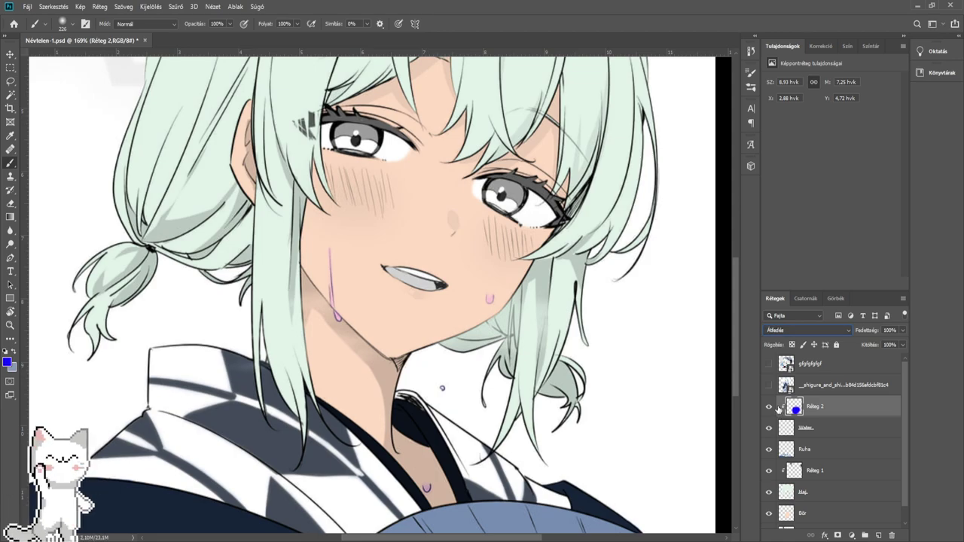
- Select the Water layer and try a soft blue stroke over the cheek drop, undoing it
mouse_move(485, 344)
mouse_down()
mouse_move(500, 356)
mouse_move(347, 344)
mouse_move(394, 349)
mouse_up()
scroll(486, 353, up, 4)
key(alt+bracketleft)
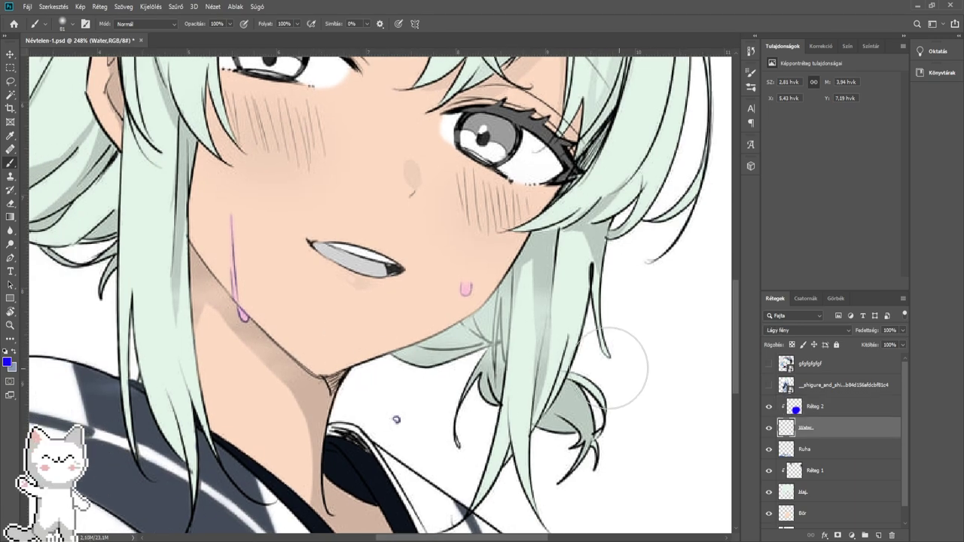
mouse_move(468, 296)
mouse_down()
mouse_move(438, 297)
mouse_move(470, 282)
mouse_move(447, 304)
mouse_up()
key(ctrl+z)
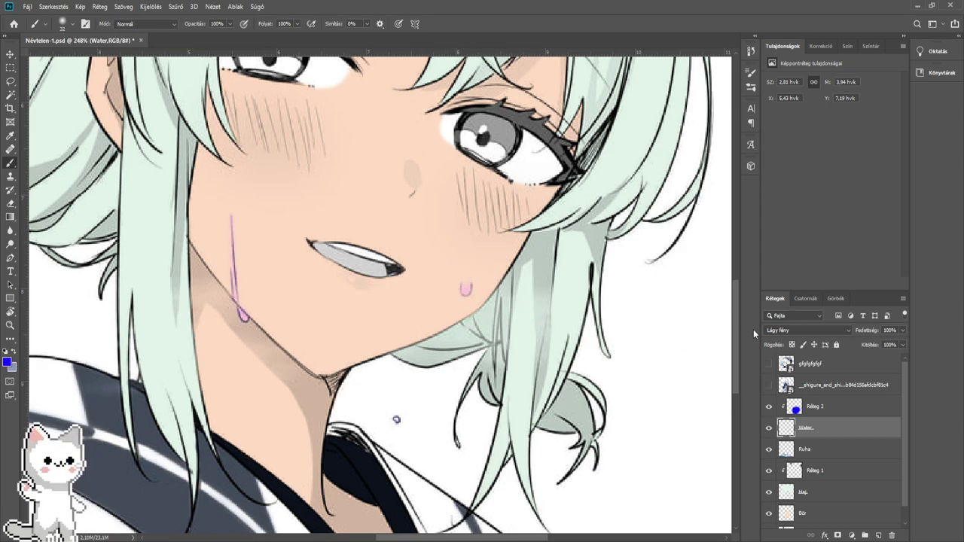
- Step through the Water layer's blend modes and set it to Átfedés
click(780, 333)
key(Up)
key(Up)
key(Up)
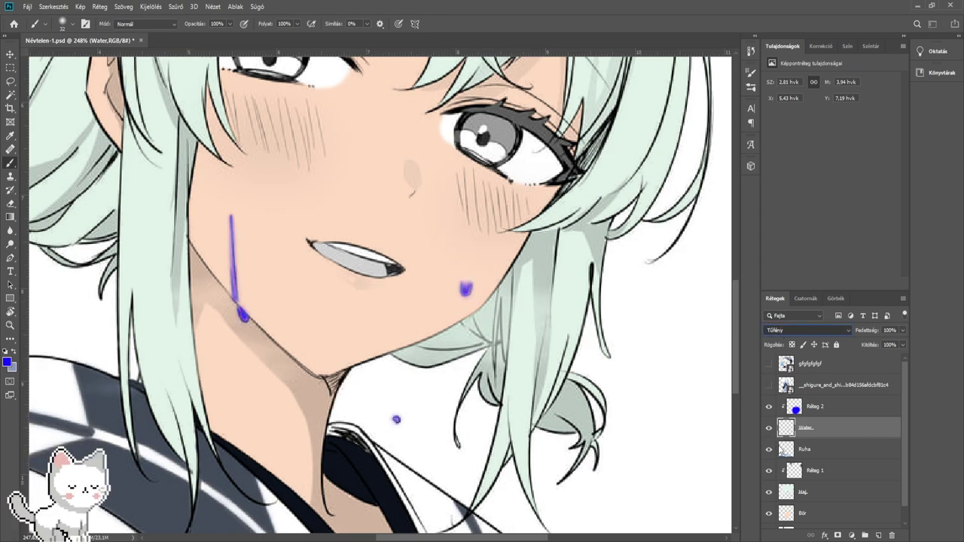
key(Up)
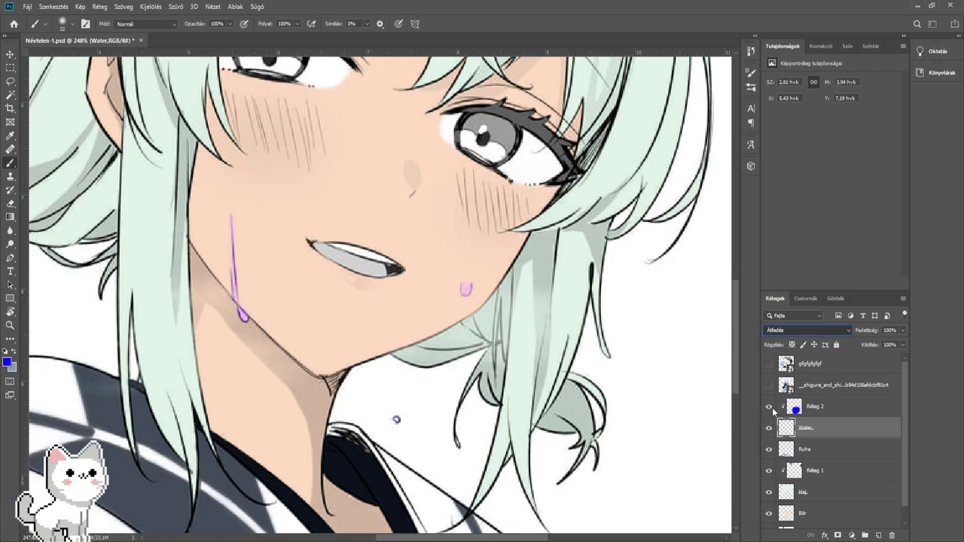
- Step through the Water layer's remaining blend modes and set it to Szín
key(Down)
key(Down)
key(Down)
key(Down)
key(Down)
key(Down)
key(Down)
key(Down)
key(Down)
key(Down)
key(Down)
key(Down)
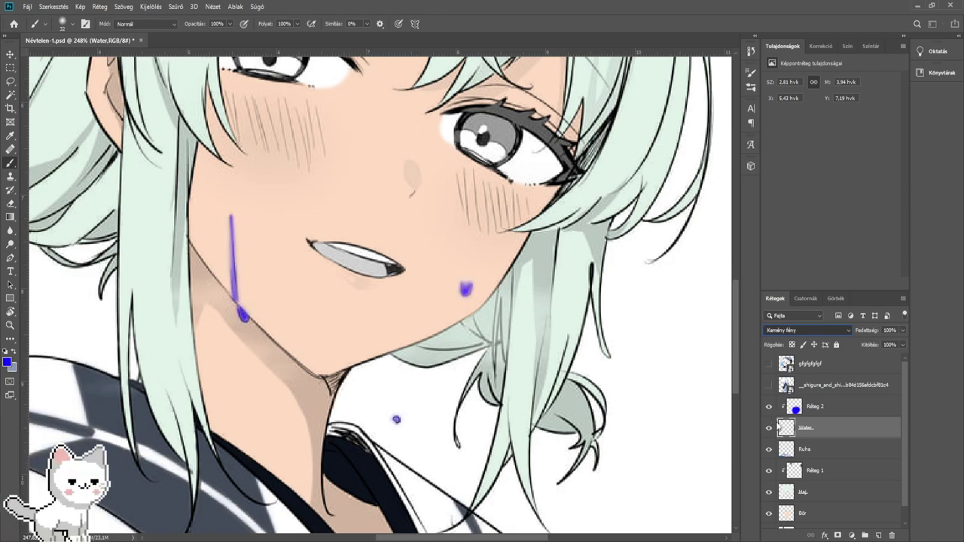
key(Return)
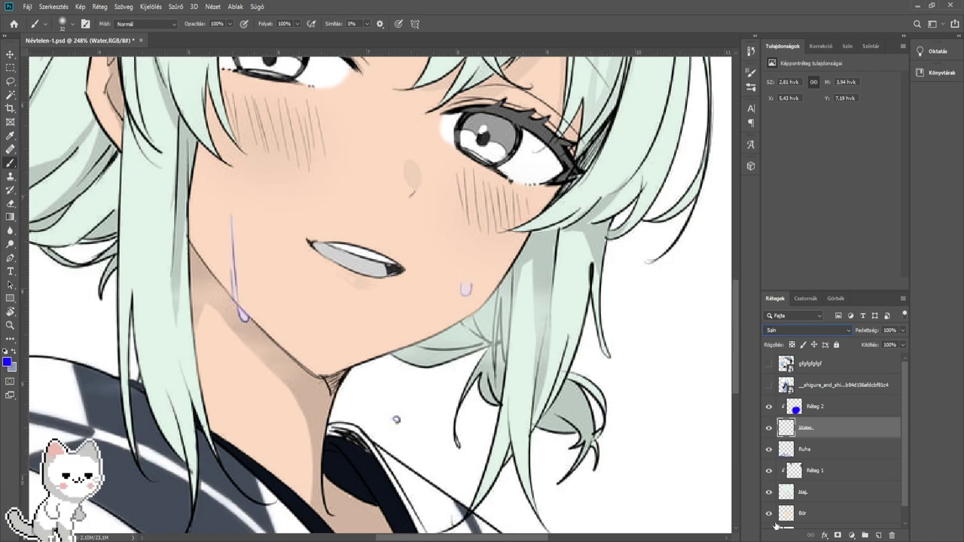
- Try a large soft blue stroke across the mouth and right cheek drop on the Water layer
mouse_move(420, 412)
mouse_down()
mouse_move(465, 245)
mouse_move(388, 401)
mouse_move(430, 361)
mouse_up()
scroll(462, 264, down, 4)
scroll(387, 395, up, 4)
drag(454, 303, 324, 303)
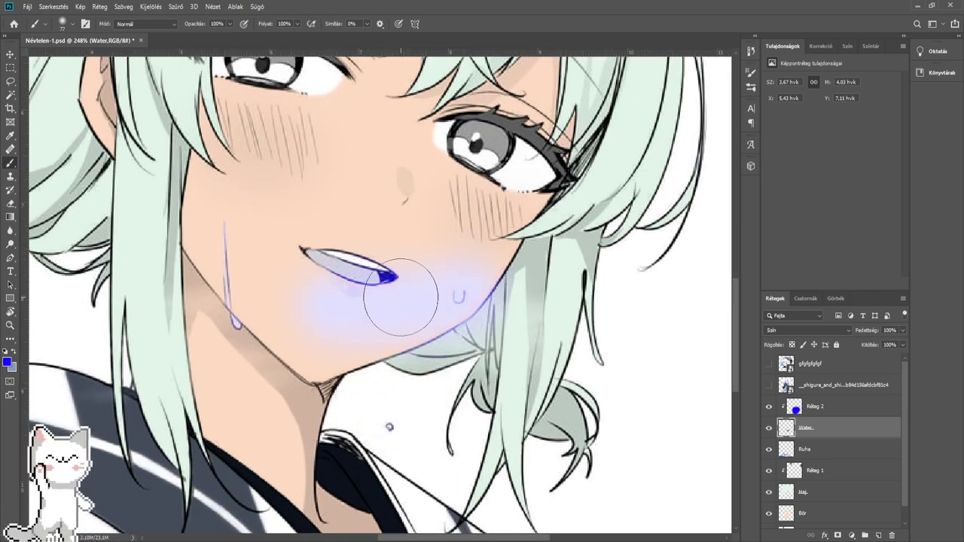
- Compare the drops with and without the clipped blue layer Réteg 2 and delete that layer
click(872, 414)
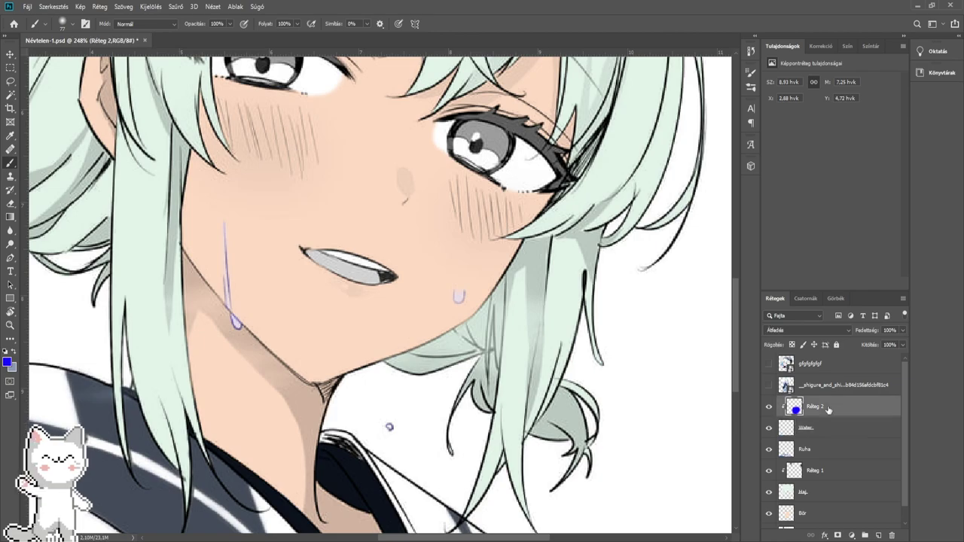
drag(503, 358, 520, 351)
click(768, 407)
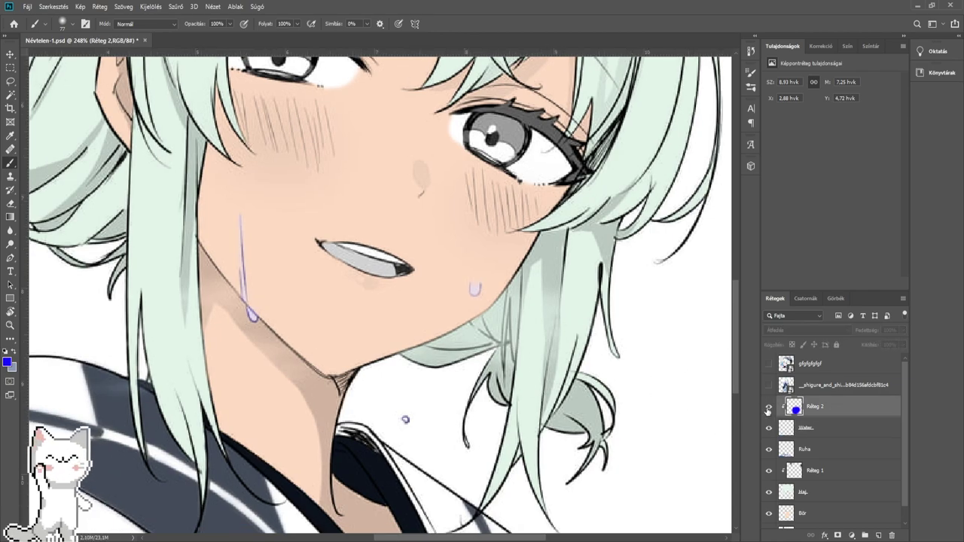
click(768, 408)
key(Delete)
- Try a large soft blue stroke over the long tear on the left cheek and undo it
drag(393, 293, 415, 293)
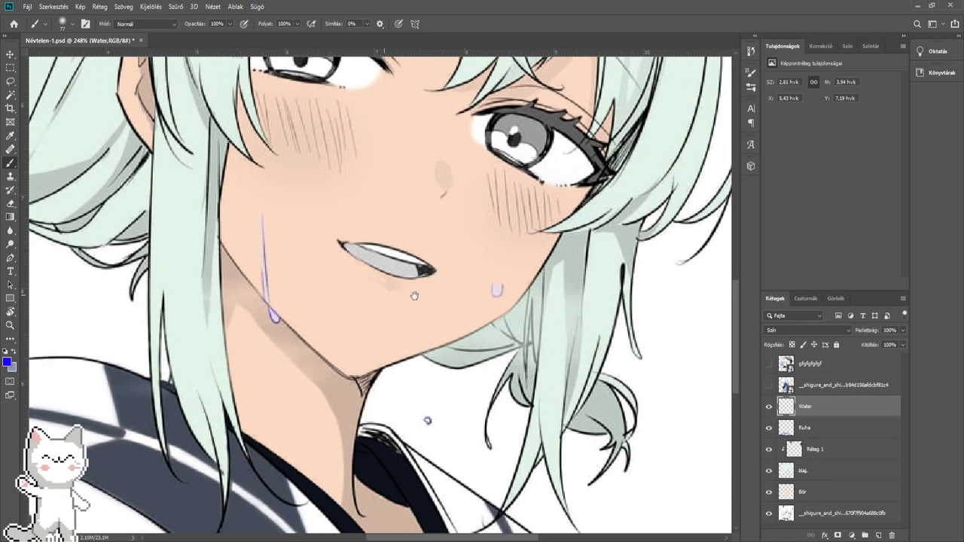
scroll(415, 292, down, 4)
drag(323, 235, 317, 284)
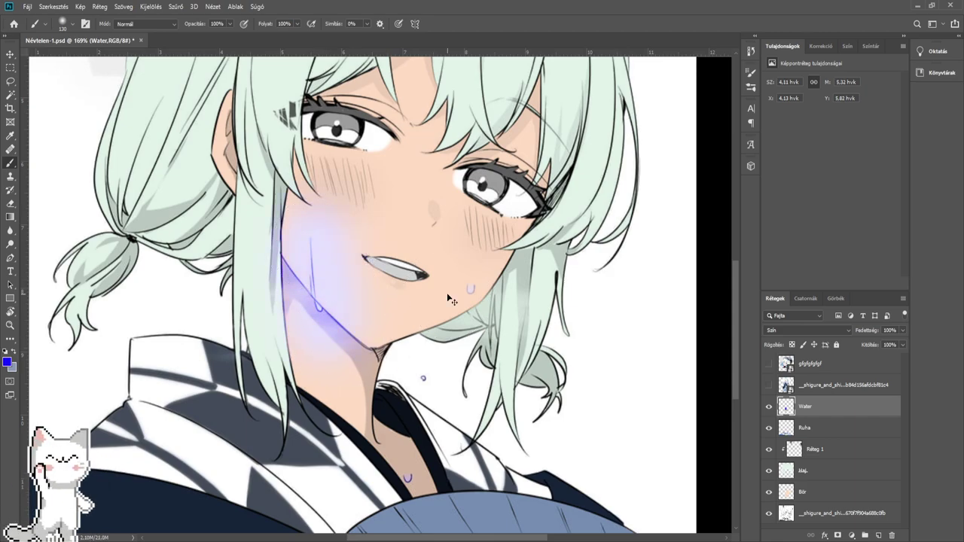
key(ctrl+z)
- Soften the painted water drops on the Water layer with the Blur tool at 30% strength
click(11, 230)
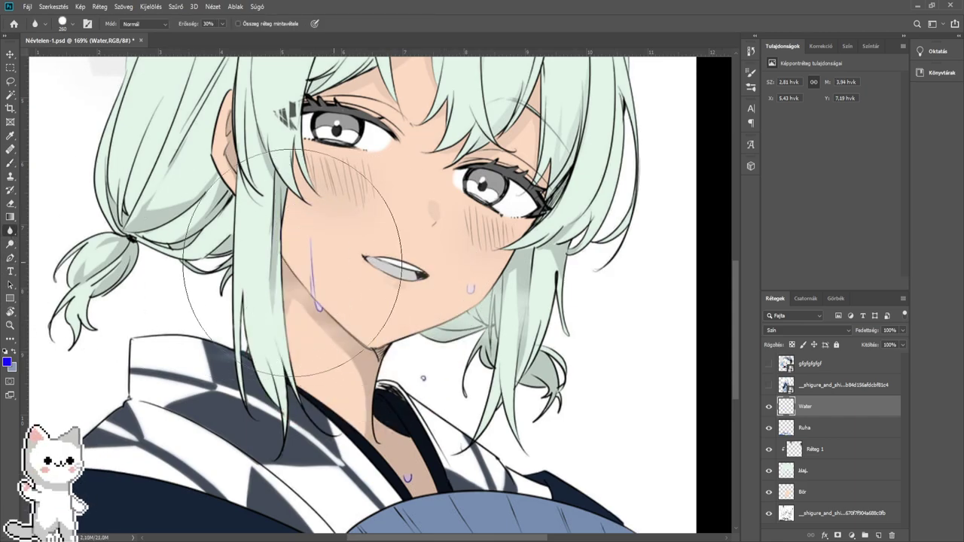
scroll(385, 279, down, 3)
scroll(385, 277, up, 3)
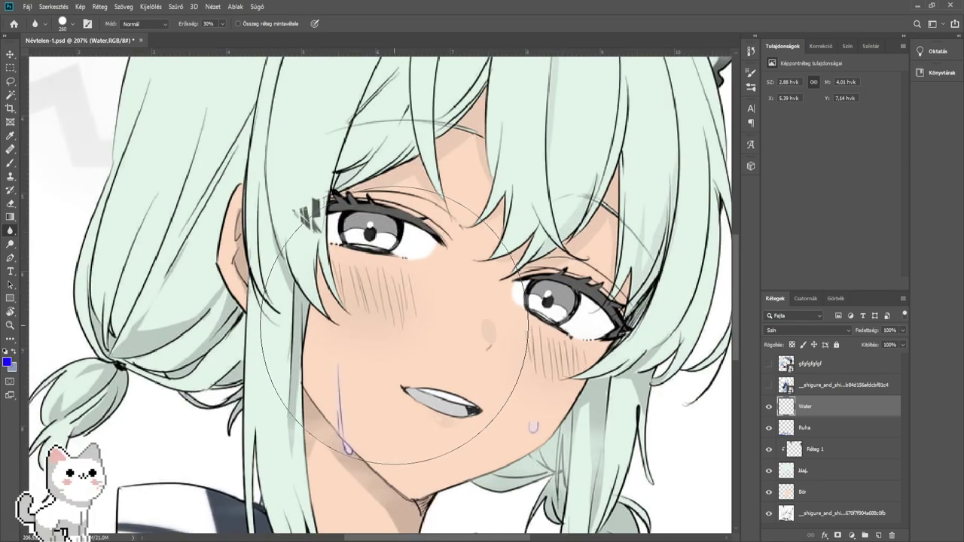
drag(412, 306, 317, 310)
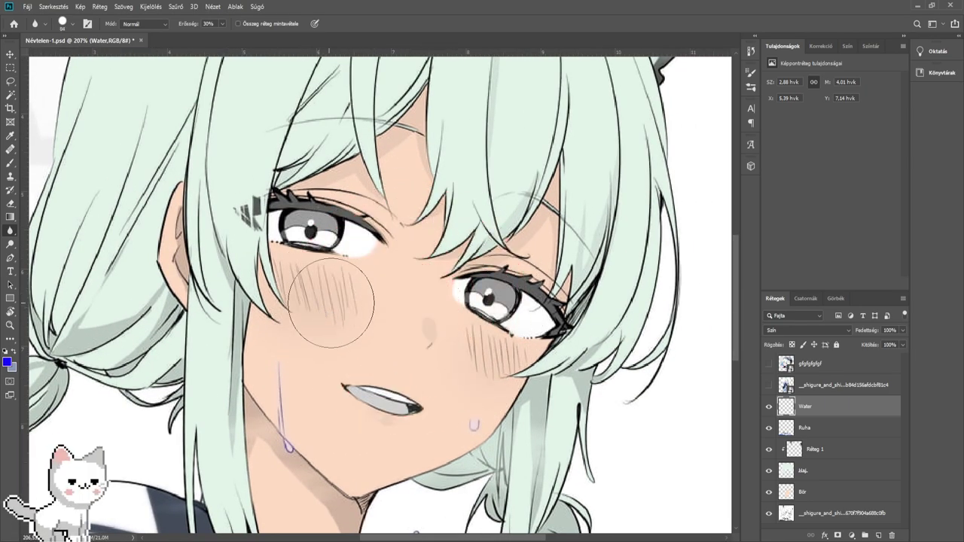
- Add a new layer above Water and name it Blush
click(877, 535)
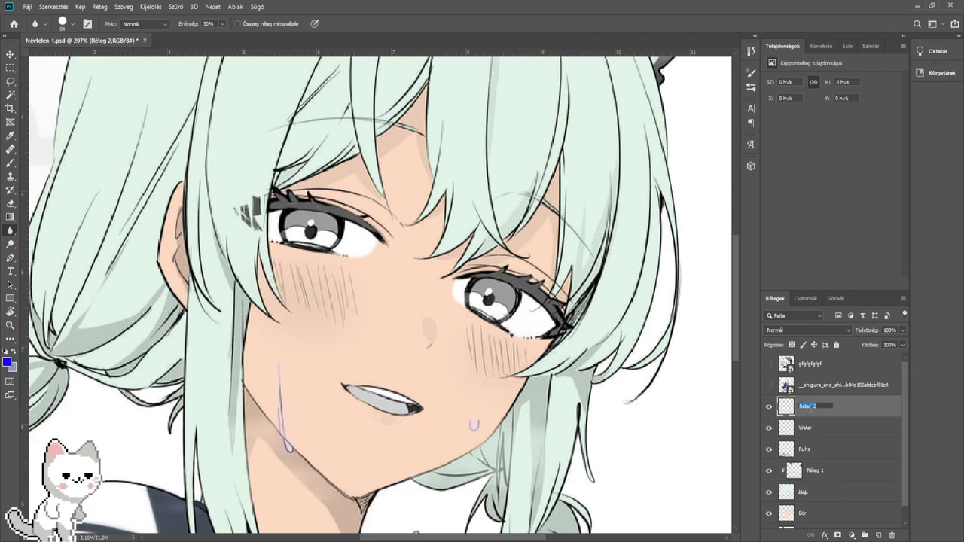
click(809, 407)
text(Blush)
key(Return)
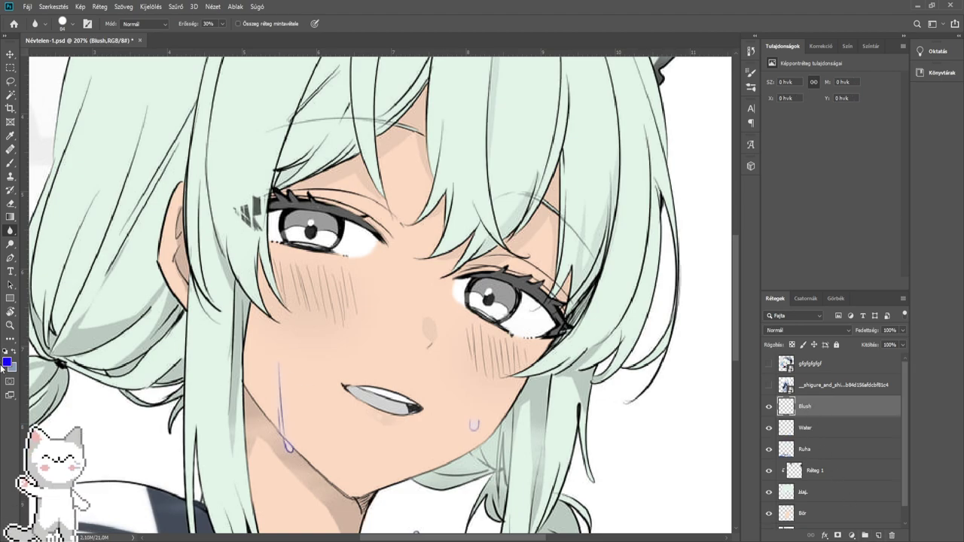
- Trace the blush hatch lines on the left cheek with thin pink brush strokes on the Blush layer
key(i)
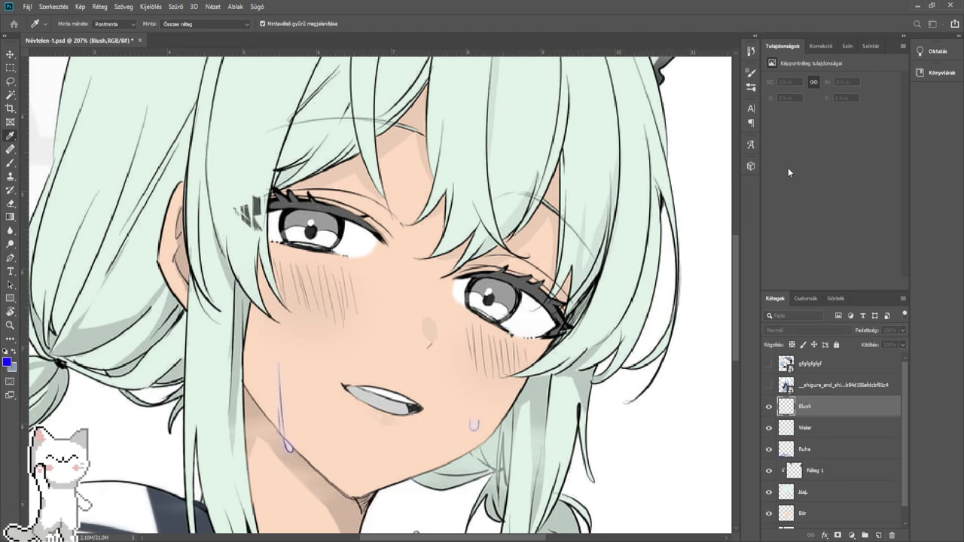
click(871, 160)
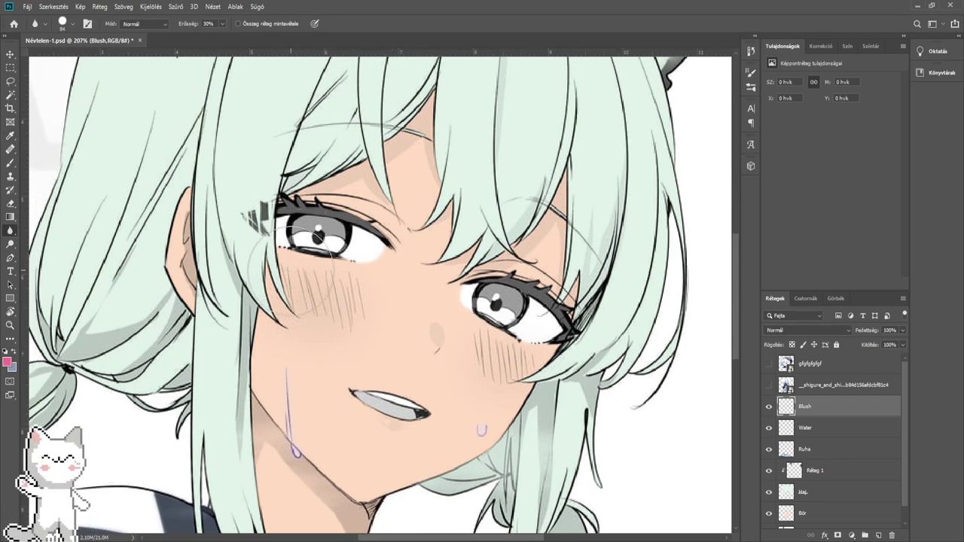
scroll(292, 274, up, 8)
drag(317, 282, 232, 289)
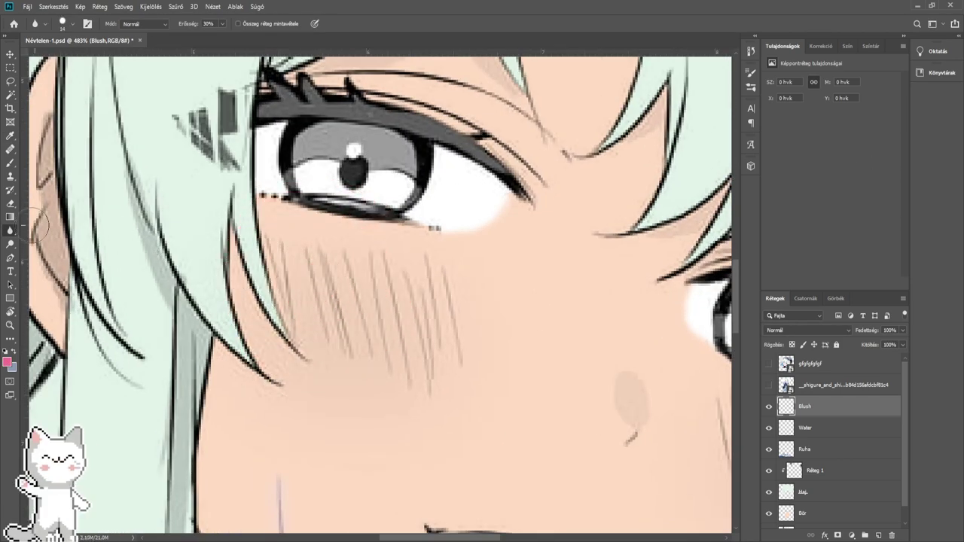
click(12, 165)
drag(299, 244, 148, 253)
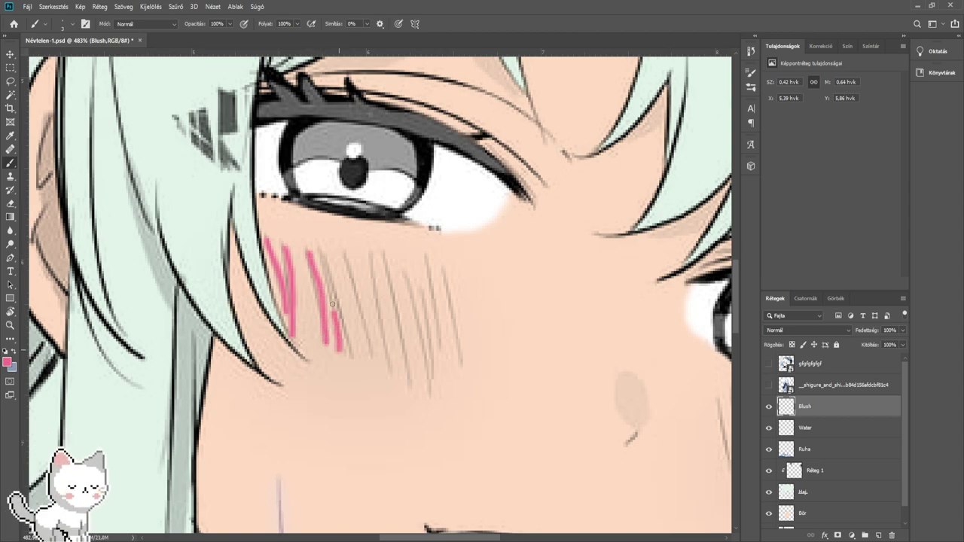
mouse_move(321, 248)
mouse_down()
mouse_move(350, 353)
mouse_move(368, 333)
mouse_move(351, 248)
mouse_up()
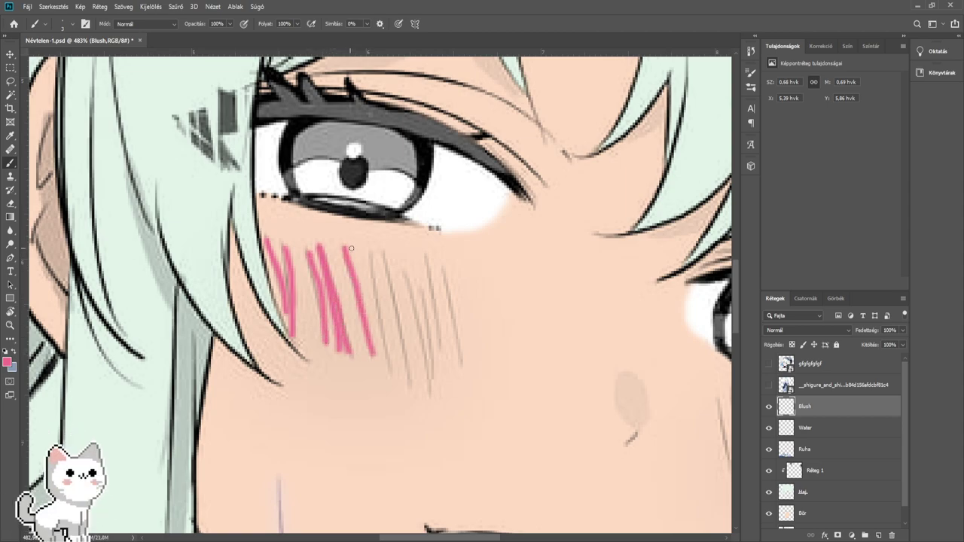
drag(376, 287, 385, 376)
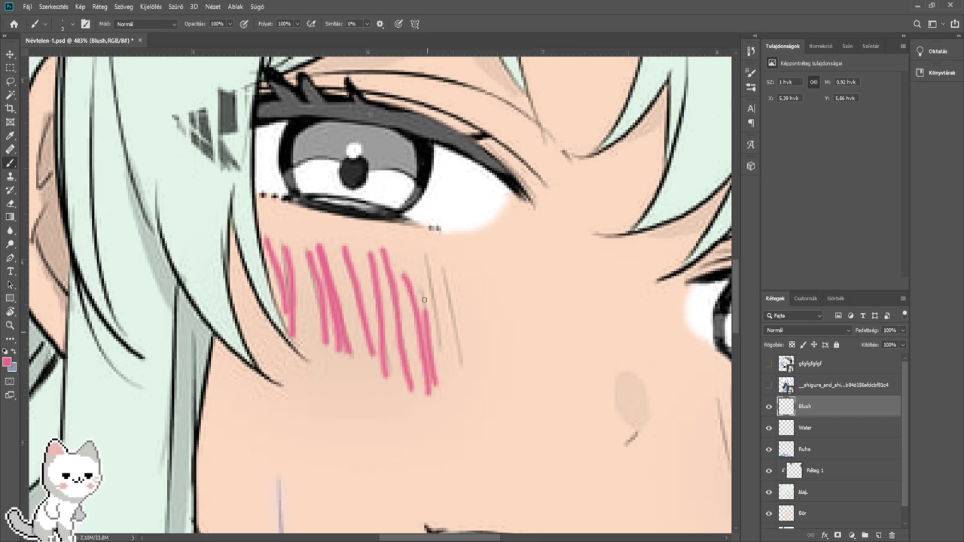
drag(431, 293, 442, 347)
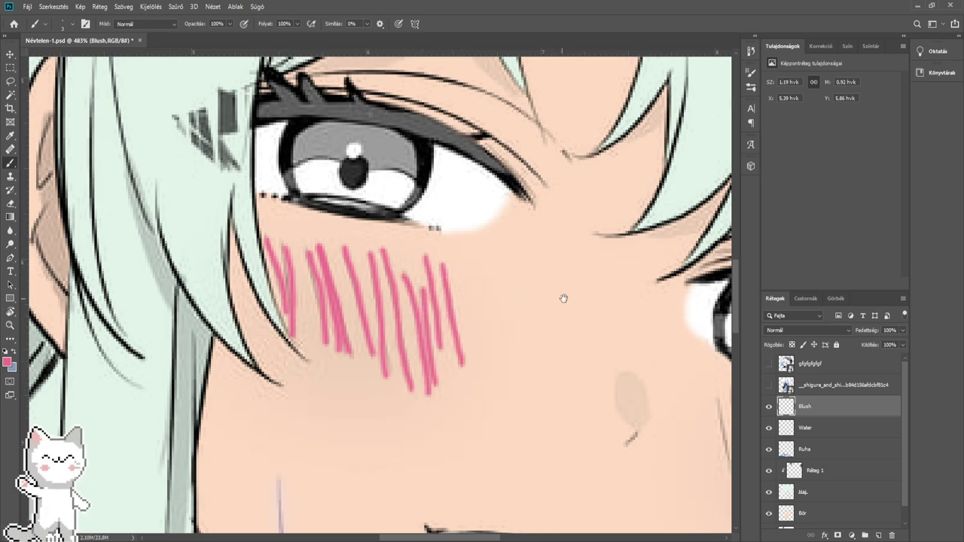
- Trace the blush hatch lines on the right cheek with the same thin pink brush
drag(563, 299, 299, 178)
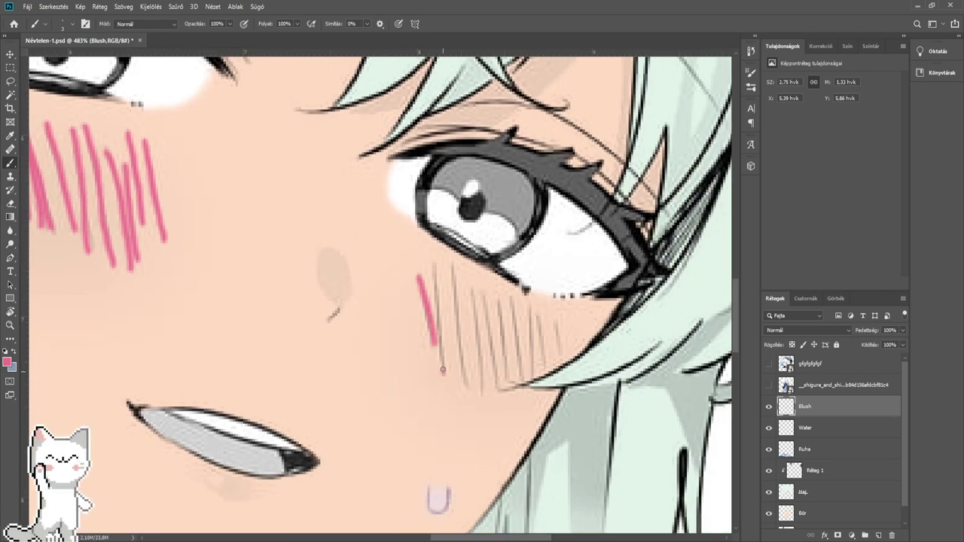
mouse_move(443, 369)
mouse_down()
mouse_move(443, 267)
mouse_move(472, 391)
mouse_up()
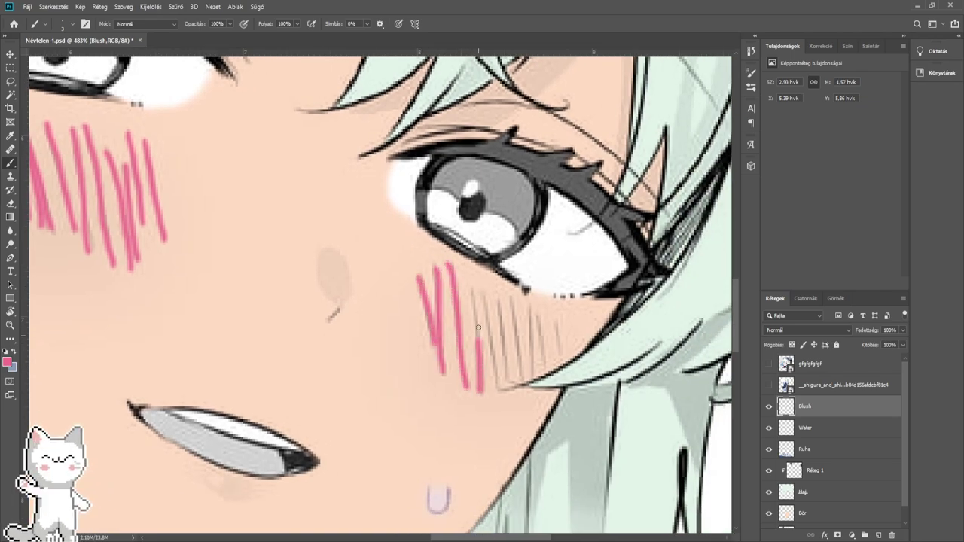
drag(479, 327, 475, 288)
drag(482, 291, 504, 386)
key(ctrl+z)
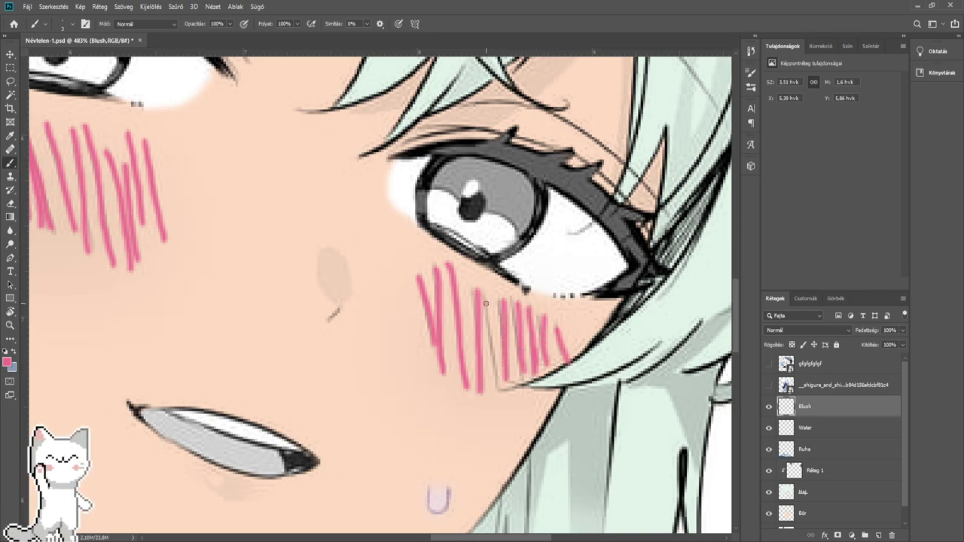
- Set the Blush layer's blend mode to Többszörözés
scroll(488, 357, down, 8)
click(800, 330)
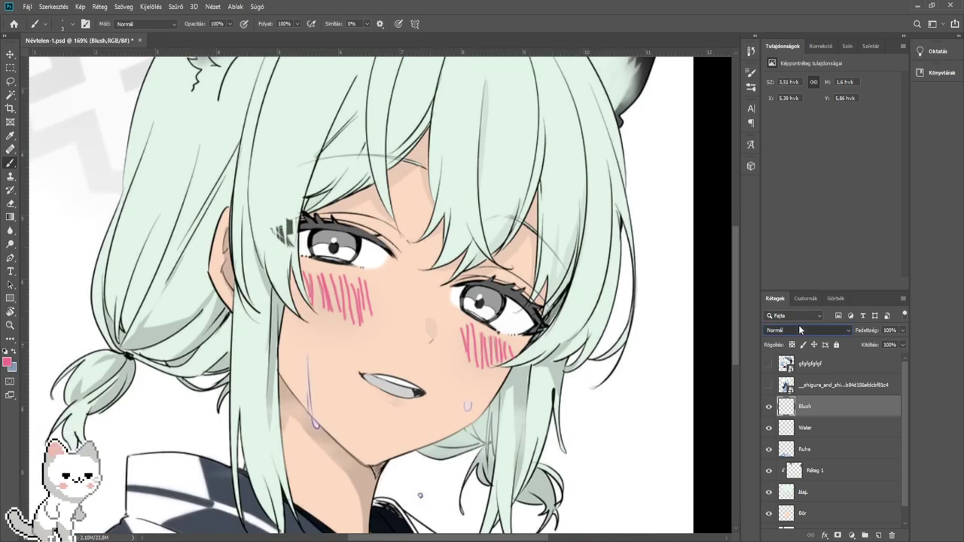
click(787, 323)
- Smudge the pink strokes on both cheeks into a soft blush with the Blur tool at 30% strength
click(10, 231)
mouse_move(324, 290)
mouse_down()
mouse_move(490, 343)
mouse_move(335, 290)
mouse_move(274, 308)
mouse_move(347, 291)
mouse_up()
alt+right_click(332, 292)
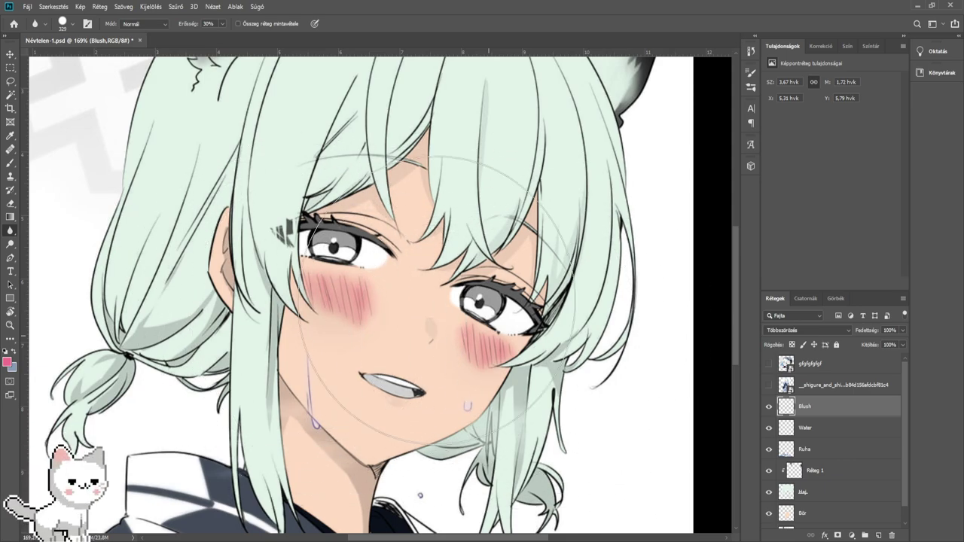
mouse_move(323, 248)
mouse_down()
mouse_move(311, 352)
mouse_move(339, 237)
mouse_move(305, 330)
mouse_up()
alt+right_click(478, 359)
- Lower the Blush layer's opacity to 70%
scroll(422, 305, down, 8)
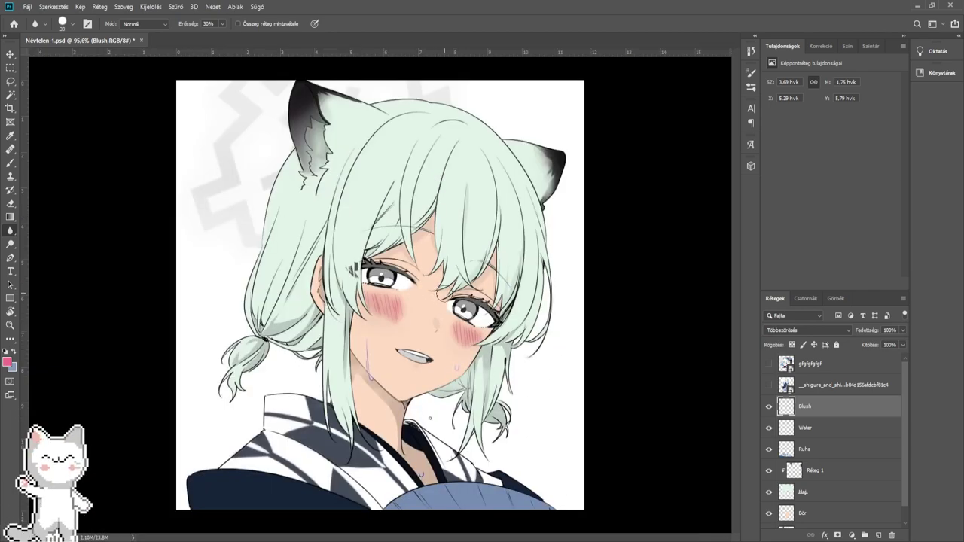
scroll(429, 298, up, 9)
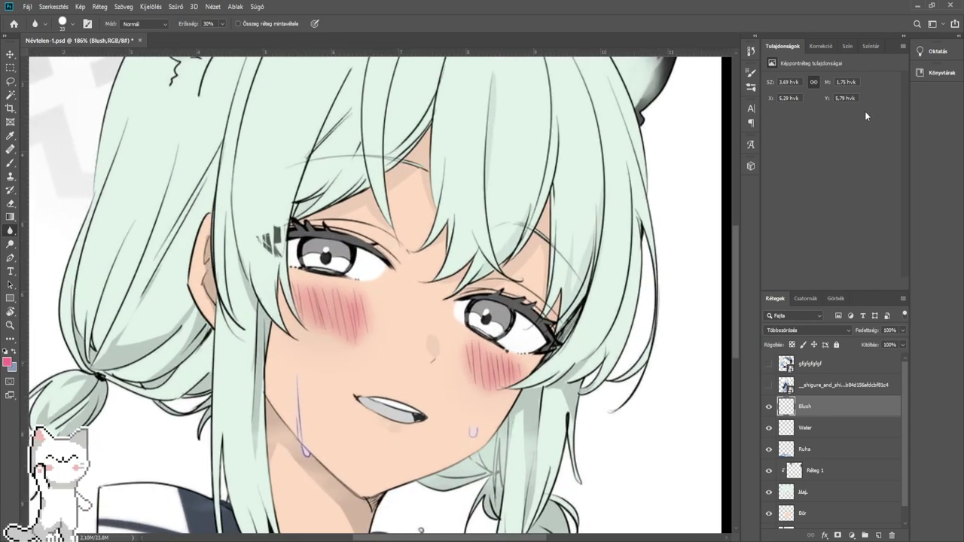
key(space)
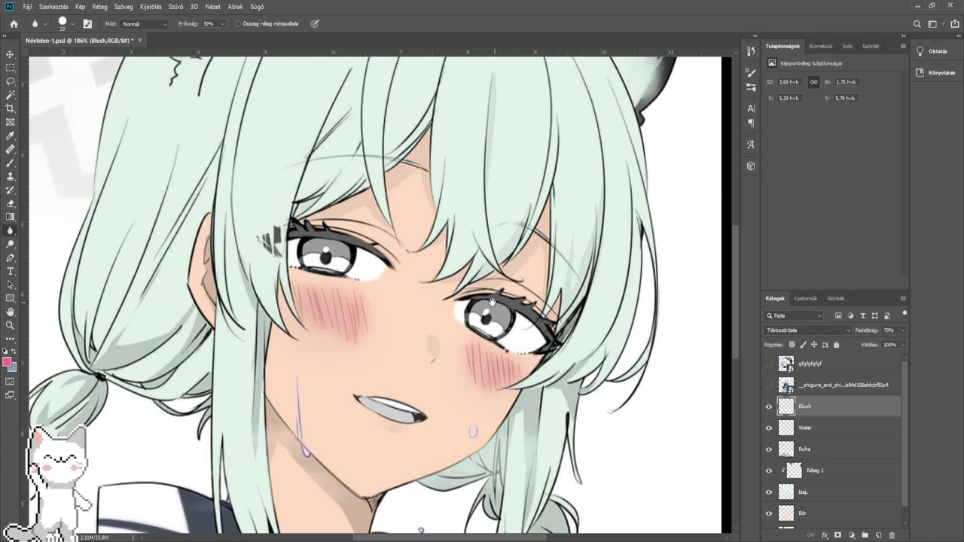
- Add two new layers above Blush and name them Szempilla and, above it, Száj
drag(442, 295, 453, 272)
click(875, 534)
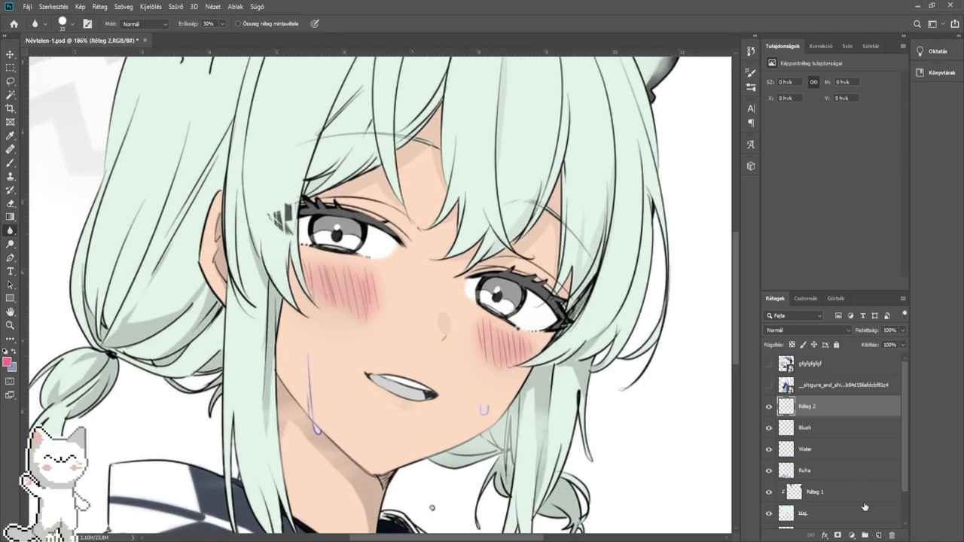
click(877, 535)
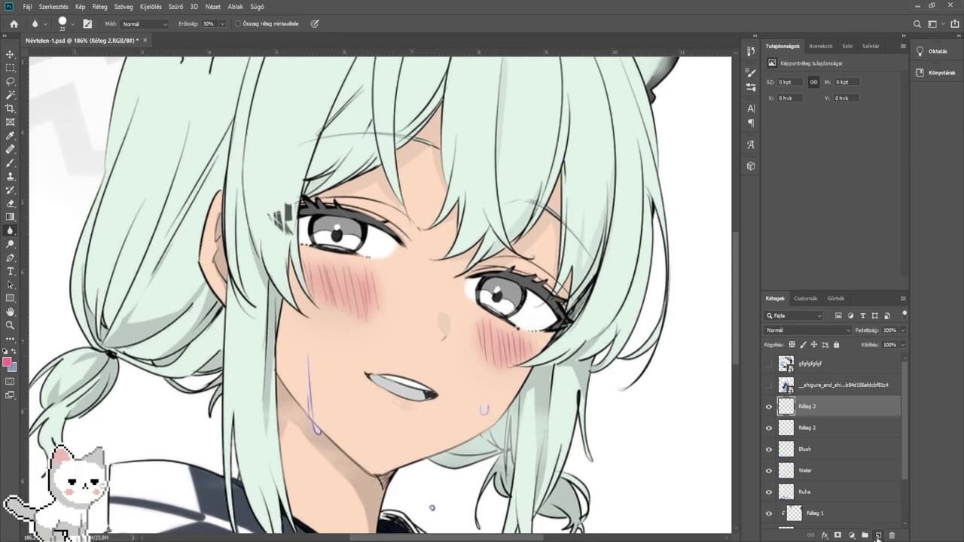
double_click(806, 428)
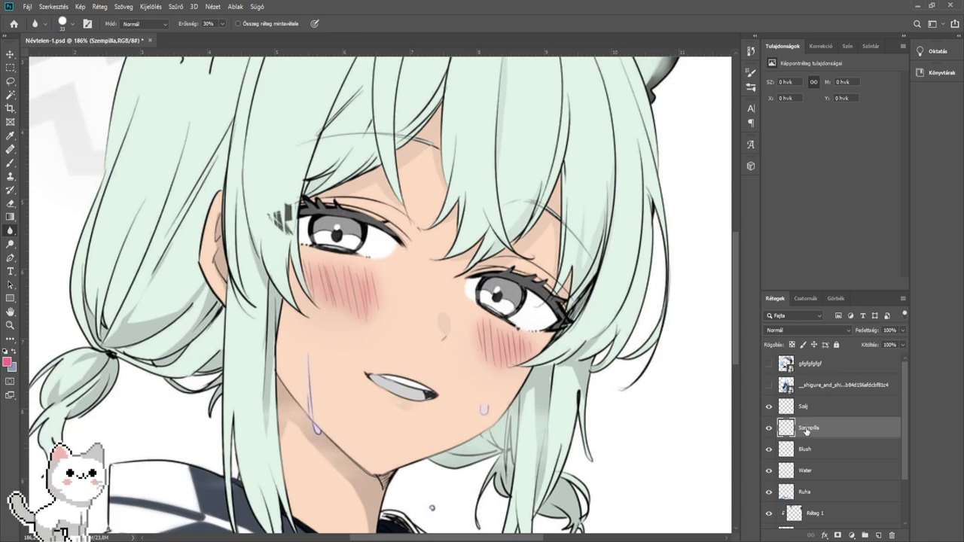
- Paint the upper eyelashes of the left eye solid black with a small brush on the Szempilla layer
scroll(437, 248, up, 5)
click(6, 366)
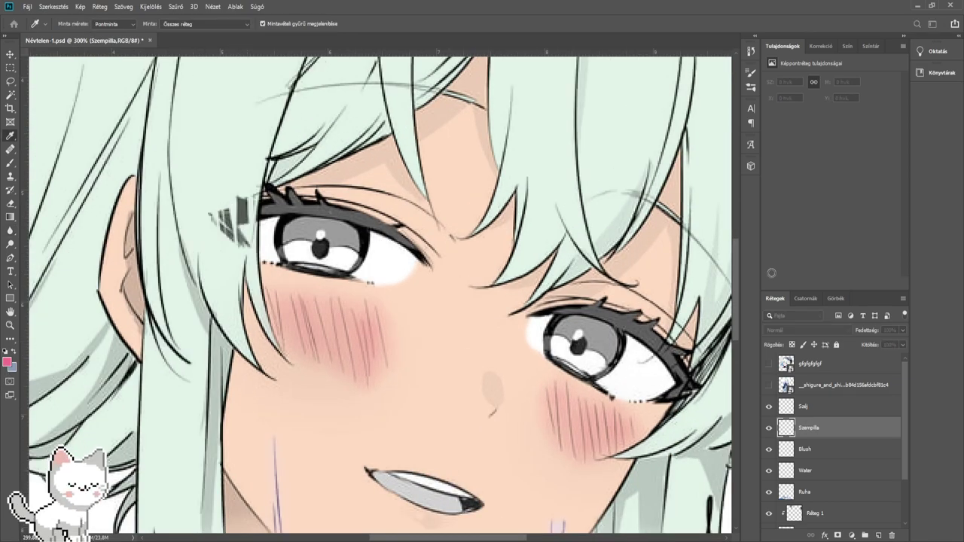
click(826, 323)
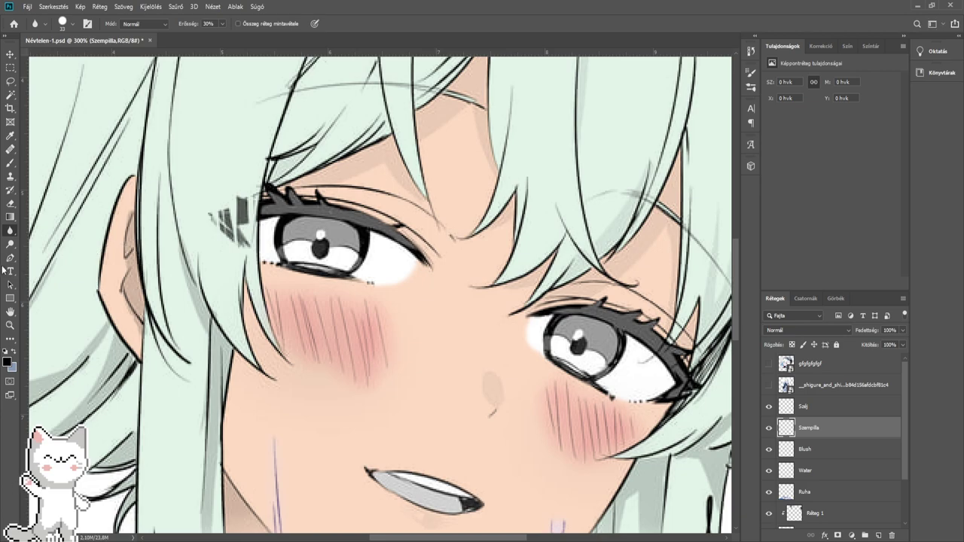
click(10, 164)
scroll(285, 231, up, 5)
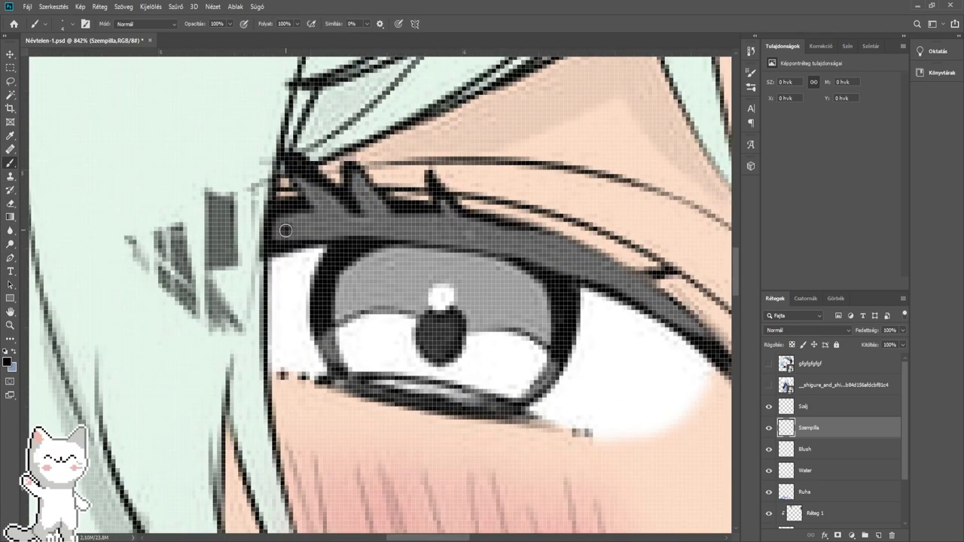
mouse_move(281, 230)
mouse_down()
mouse_move(342, 229)
mouse_move(262, 234)
mouse_move(325, 216)
mouse_move(286, 238)
mouse_move(387, 234)
mouse_move(325, 198)
mouse_move(295, 158)
mouse_move(369, 211)
mouse_move(371, 159)
mouse_move(394, 189)
mouse_move(366, 212)
mouse_move(465, 215)
mouse_up()
scroll(320, 225, up, 2)
key(bracketright)
key(bracketright)
mouse_move(443, 221)
mouse_down()
mouse_move(418, 221)
mouse_move(578, 241)
mouse_move(503, 210)
mouse_up()
drag(511, 210, 501, 211)
drag(430, 208, 415, 193)
mouse_move(521, 229)
mouse_down()
mouse_move(233, 200)
mouse_move(484, 282)
mouse_move(324, 213)
mouse_move(559, 316)
mouse_up()
mouse_move(535, 303)
mouse_down()
mouse_move(396, 234)
mouse_move(391, 243)
mouse_up()
- Paint the upper eyelashes and outer lash corner of the right eye solid black on the Szempilla layer
mouse_move(341, 219)
mouse_down()
mouse_move(445, 278)
mouse_move(477, 317)
mouse_move(68, 202)
mouse_up()
mouse_move(716, 327)
mouse_down()
mouse_move(331, 224)
mouse_move(307, 192)
mouse_up()
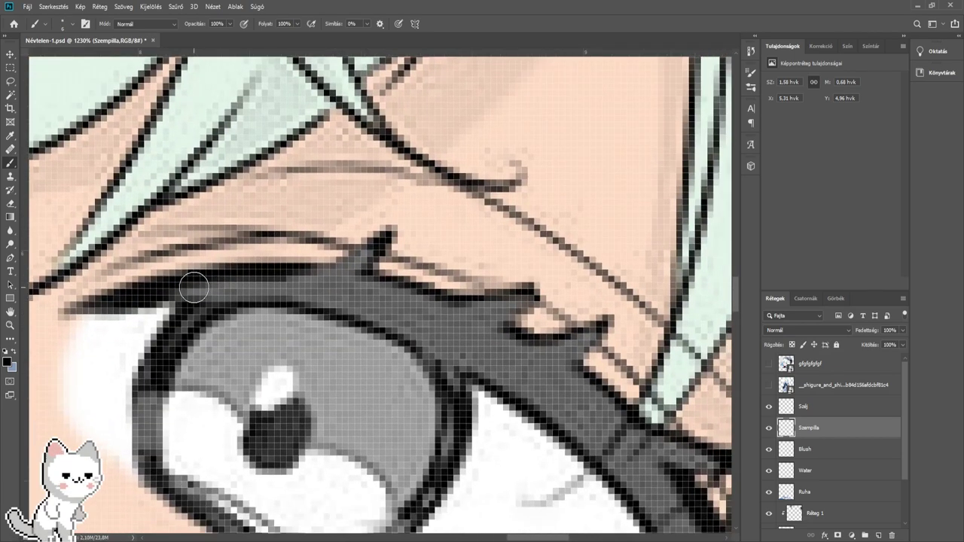
mouse_move(194, 288)
mouse_down()
mouse_move(342, 295)
mouse_move(254, 286)
mouse_move(346, 291)
mouse_move(331, 281)
mouse_move(400, 234)
mouse_move(344, 256)
mouse_move(420, 290)
mouse_move(453, 286)
mouse_up()
scroll(363, 255, down, 3)
scroll(363, 255, right, 5)
mouse_move(540, 360)
mouse_down()
mouse_move(584, 395)
mouse_move(589, 388)
mouse_move(523, 382)
mouse_move(471, 333)
mouse_move(512, 382)
mouse_move(407, 299)
mouse_move(247, 221)
mouse_move(369, 286)
mouse_up()
key(])
key(])
key(])
key(])
key(])
key(])
key(space)
drag(489, 369, 304, 209)
mouse_move(361, 275)
mouse_down()
mouse_move(333, 237)
mouse_move(413, 351)
mouse_move(360, 397)
mouse_move(320, 405)
mouse_move(370, 403)
mouse_move(363, 406)
mouse_move(368, 385)
mouse_move(385, 391)
mouse_move(433, 355)
mouse_up()
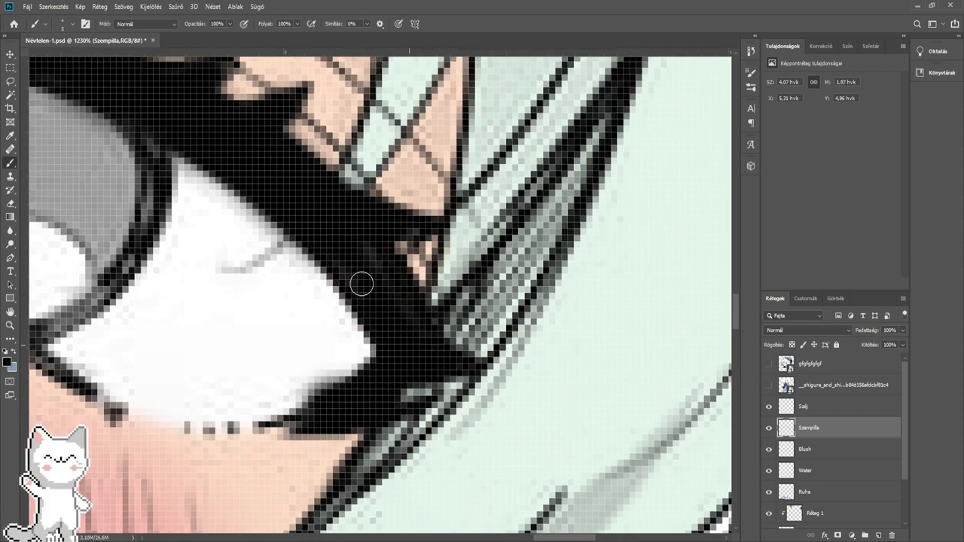
- Fill the remaining gap along the outer edge of the right eye's lashes with black on the Szempilla layer
drag(340, 307, 370, 251)
click(9, 203)
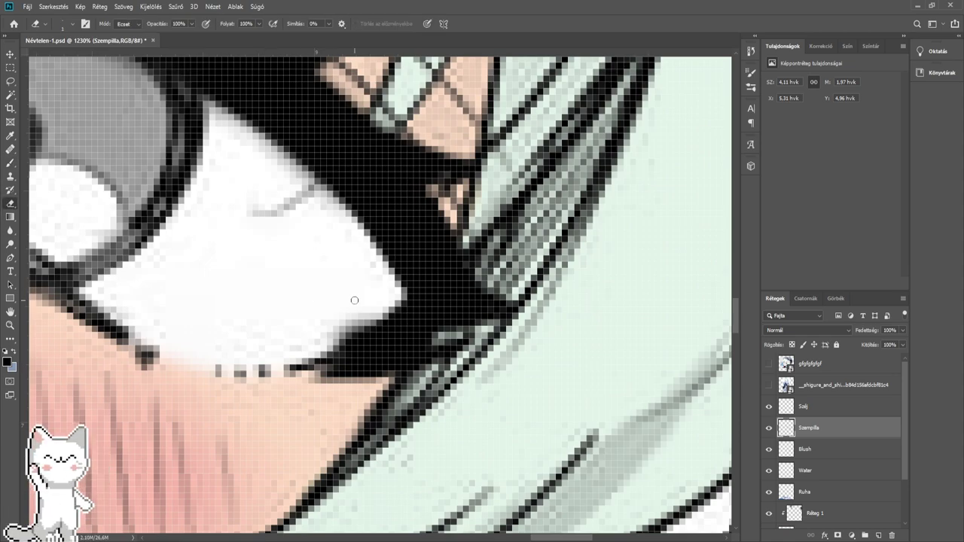
scroll(301, 334, down, 5)
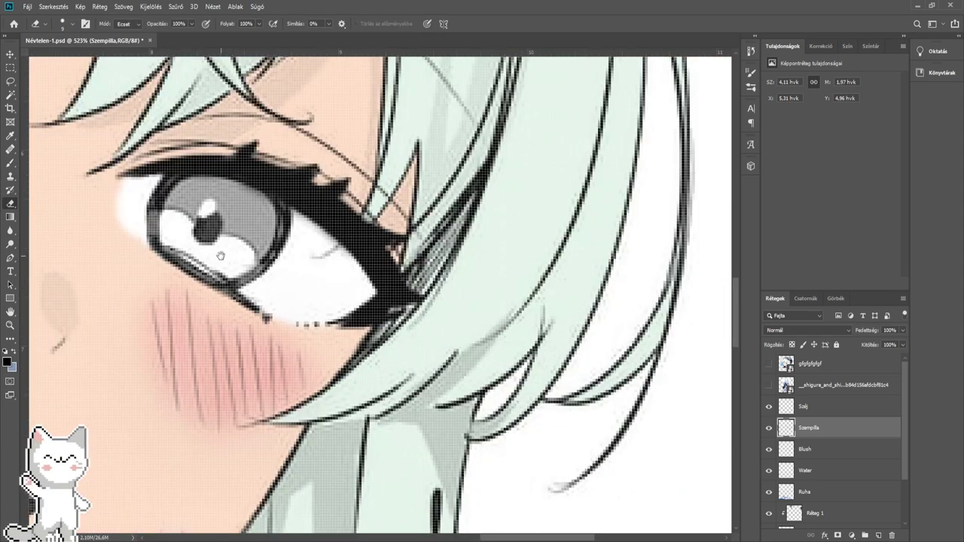
- Sample a grey from the hair strands and brush it over the black upper lashes of both eyes on the Szempilla layer
key(i)
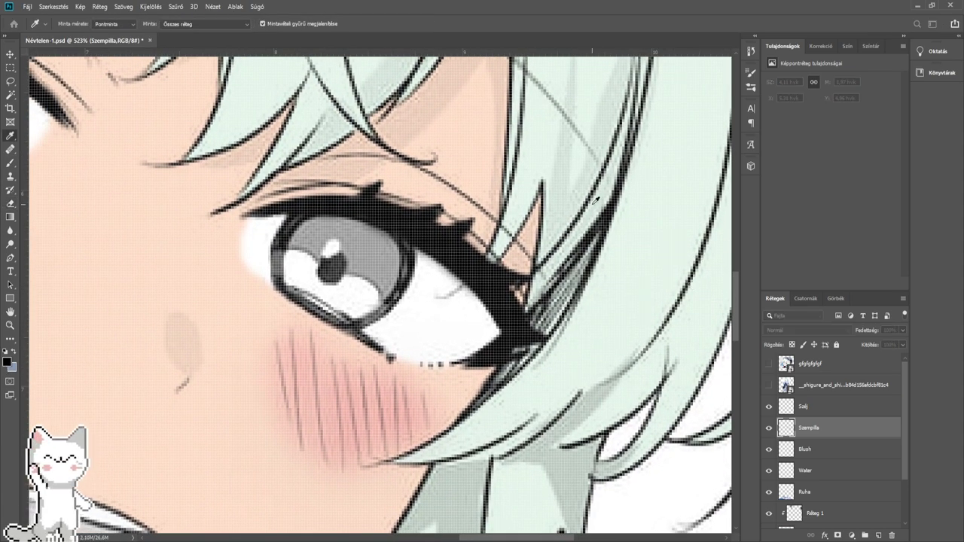
click(594, 203)
click(10, 204)
click(9, 164)
scroll(335, 246, up, 1)
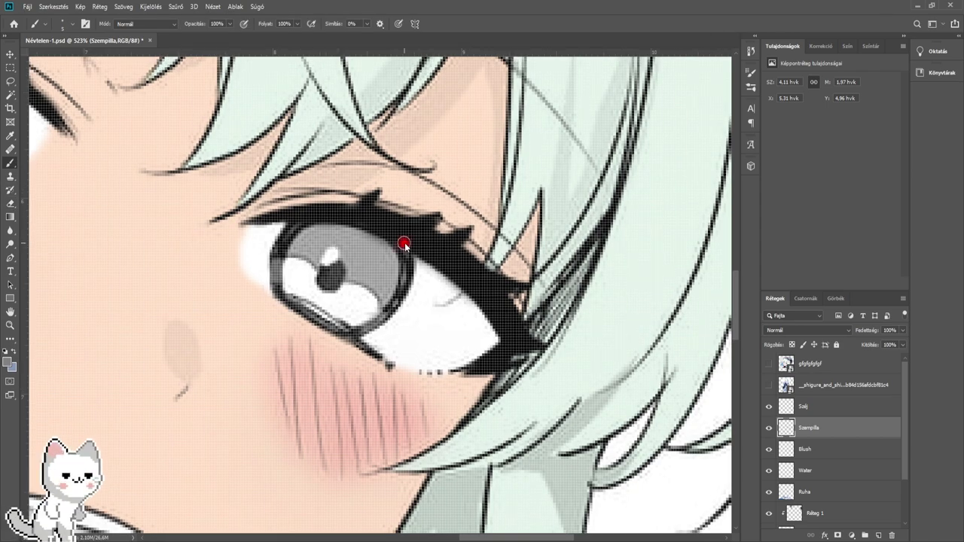
drag(376, 220, 452, 260)
mouse_move(218, 269)
mouse_down()
mouse_move(464, 309)
mouse_move(700, 422)
mouse_up()
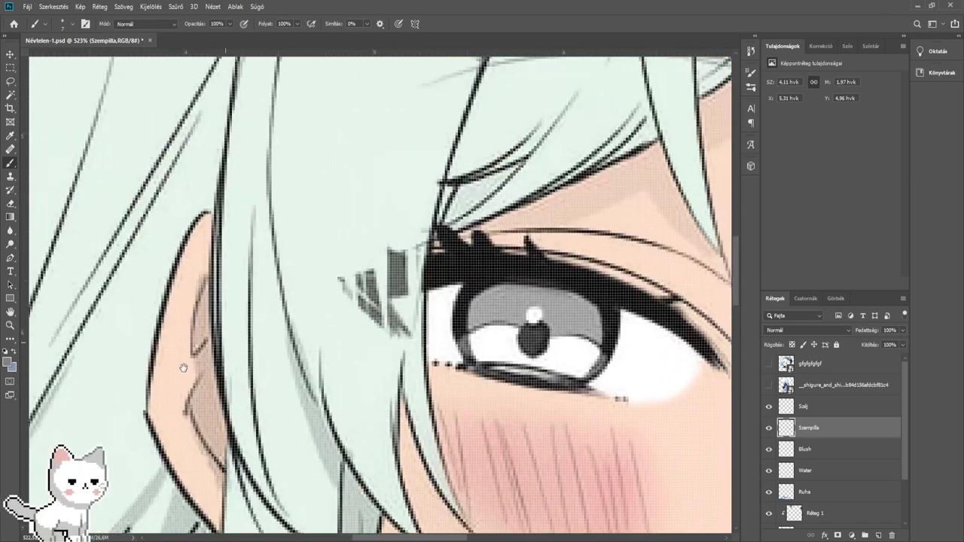
drag(183, 368, 165, 368)
drag(481, 266, 591, 284)
- Set the Szempilla layer's blend mode to Soft Light (Lágy fény)
scroll(591, 285, down, 3)
scroll(354, 254, down, 1)
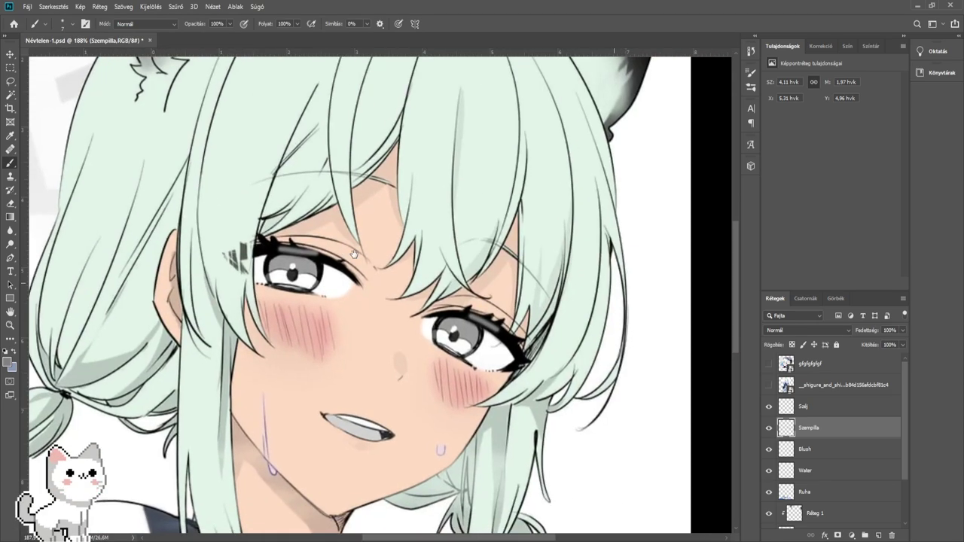
scroll(798, 330, down, 13)
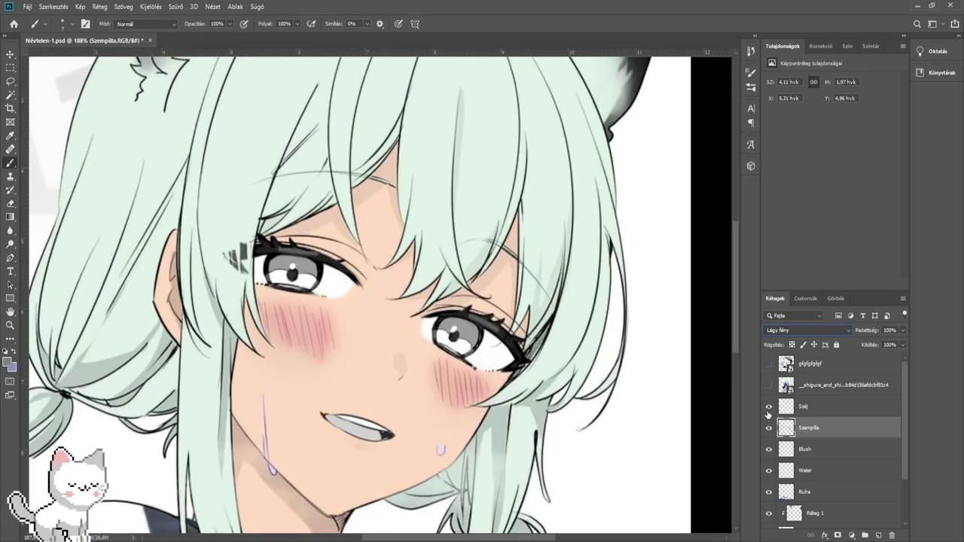
scroll(427, 273, down, 1)
- Soften the lashes of both eyes with the Blur tool at 30% strength on the Szempilla layer
click(11, 230)
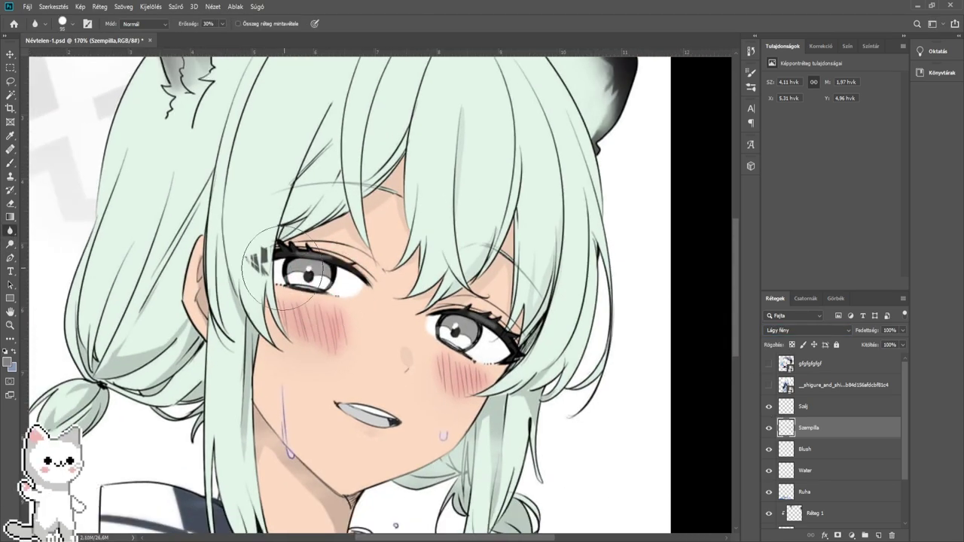
scroll(367, 270, down, 1)
scroll(367, 270, down, 1)
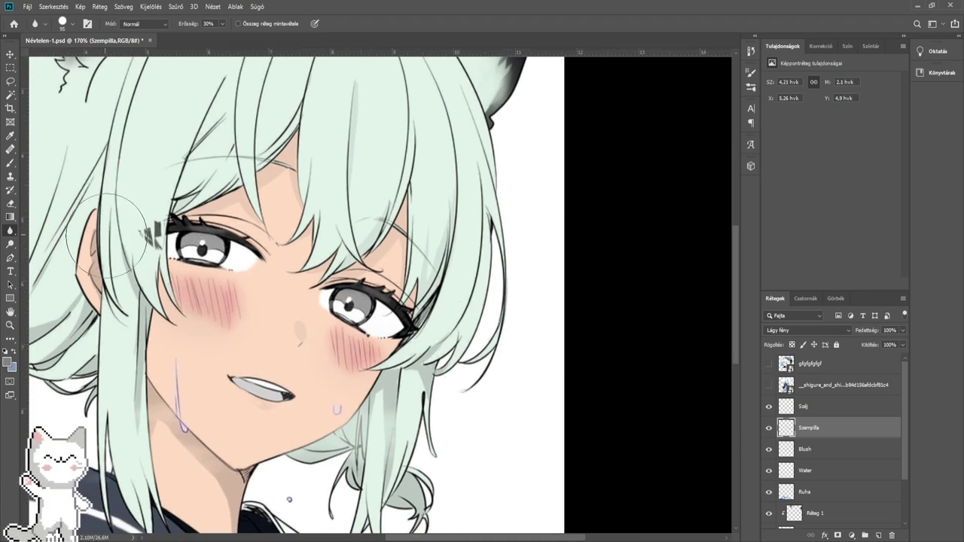
scroll(194, 239, down, 2)
scroll(354, 260, up, 2)
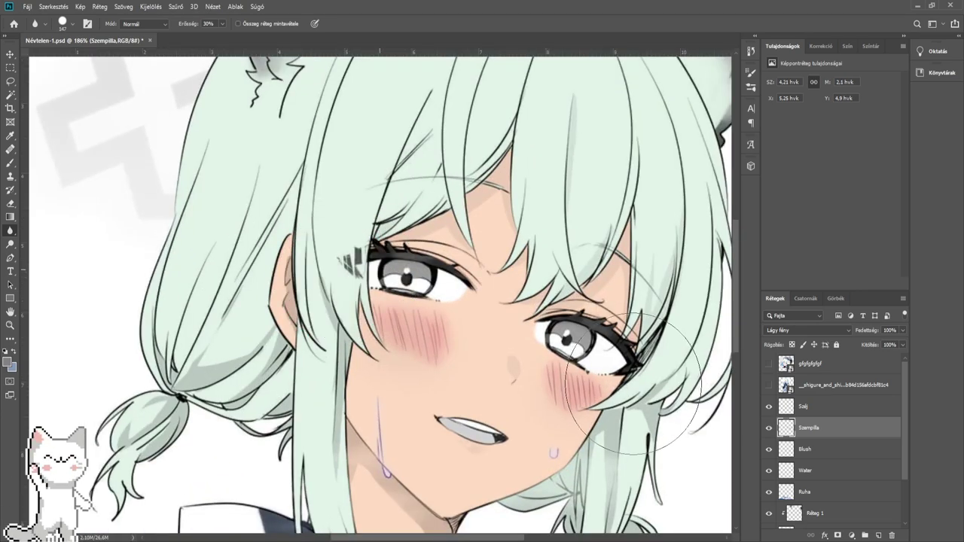
scroll(560, 335, up, 1)
scroll(422, 316, up, 1)
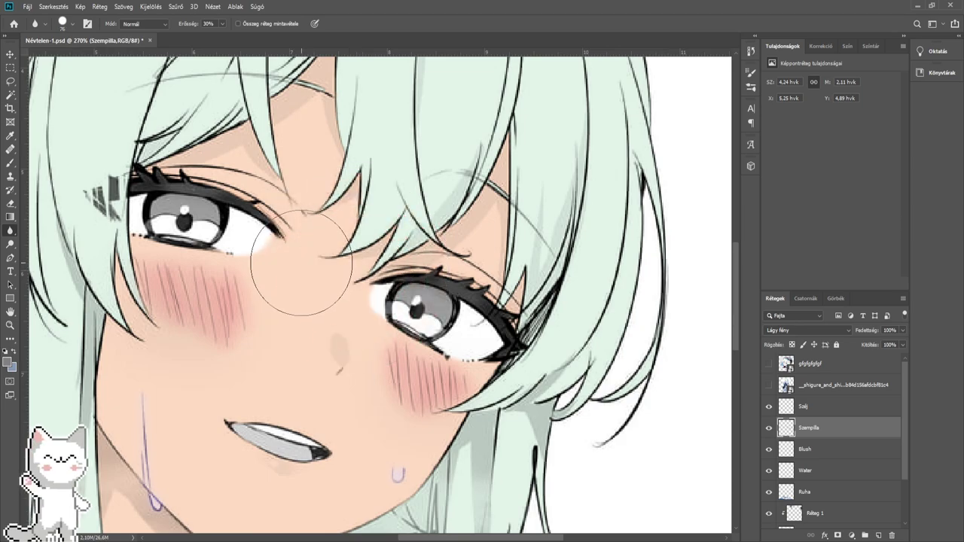
drag(299, 259, 365, 288)
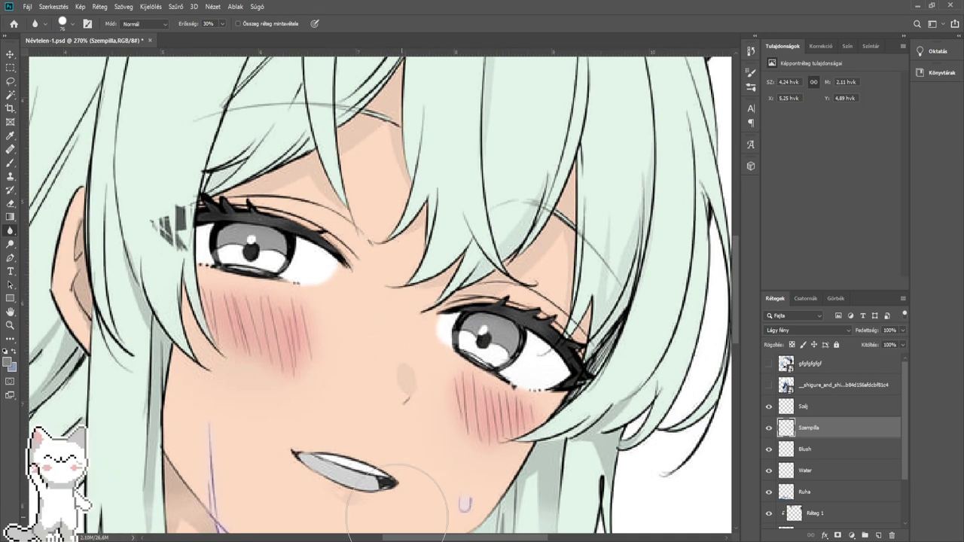
- Add a new layer and arrange the stack so that it sits directly above the Száj layer, keeping Száj active
click(877, 535)
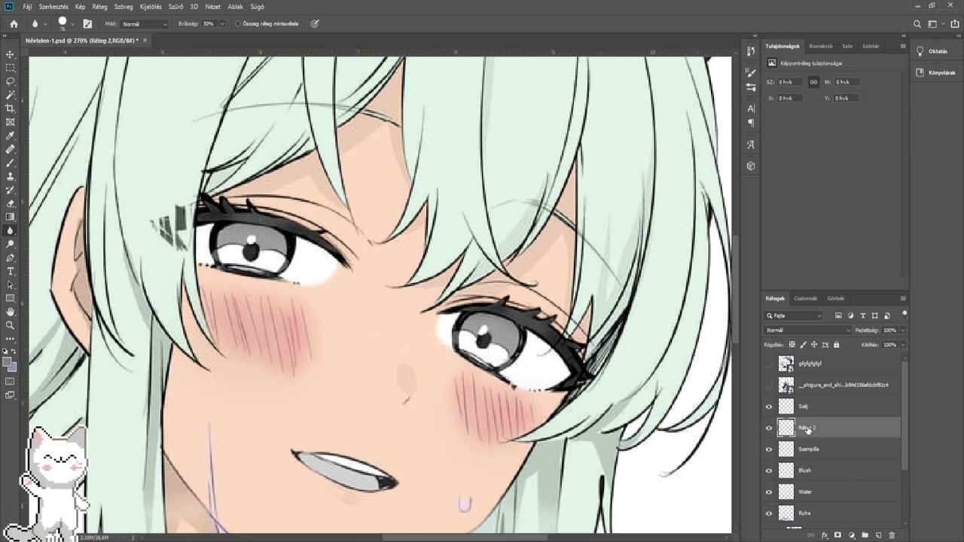
drag(807, 403, 807, 433)
scroll(199, 312, down, 2)
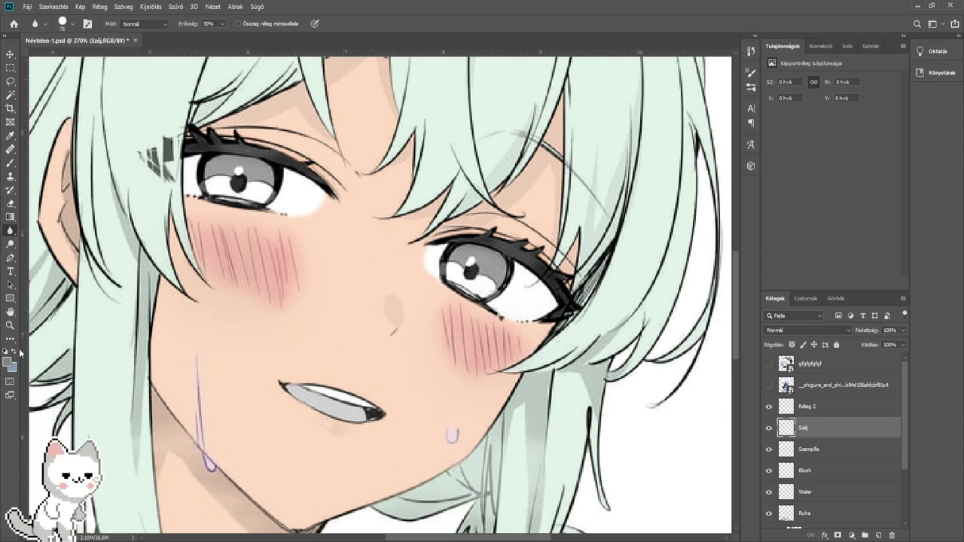
- Choose a bright pink foreground colour for the Brush and set the Száj layer's blend mode to Multiply (Többszörözés)
key(i)
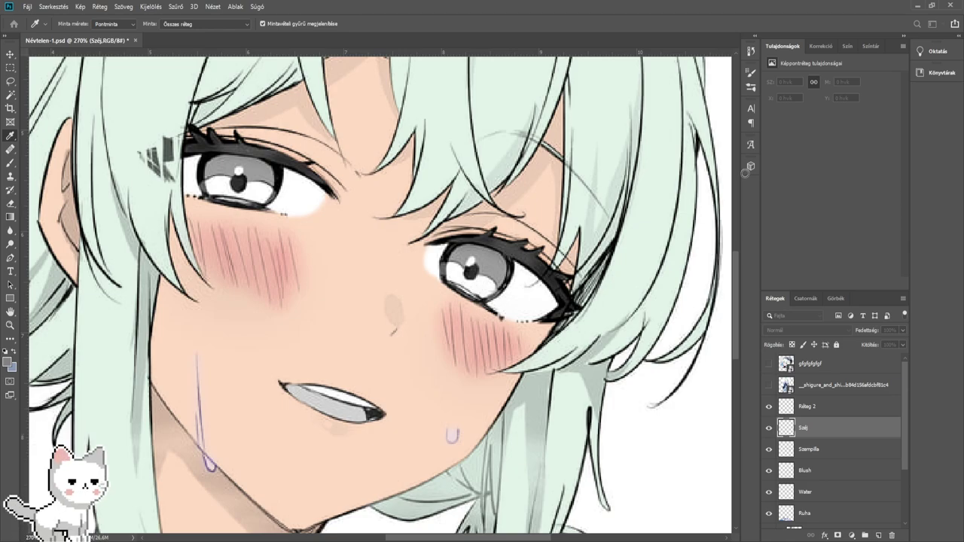
click(717, 165)
click(867, 155)
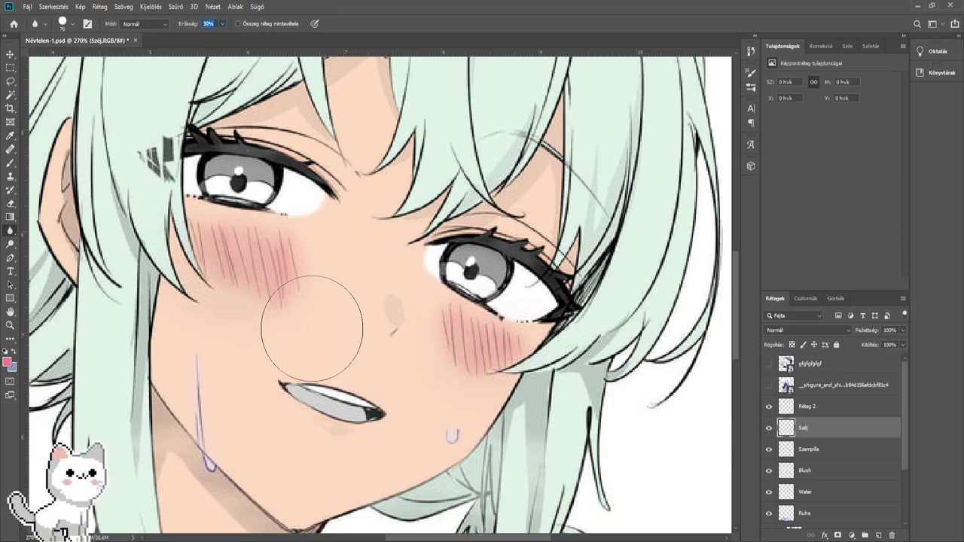
drag(308, 333, 339, 261)
click(10, 163)
scroll(347, 331, up, 10)
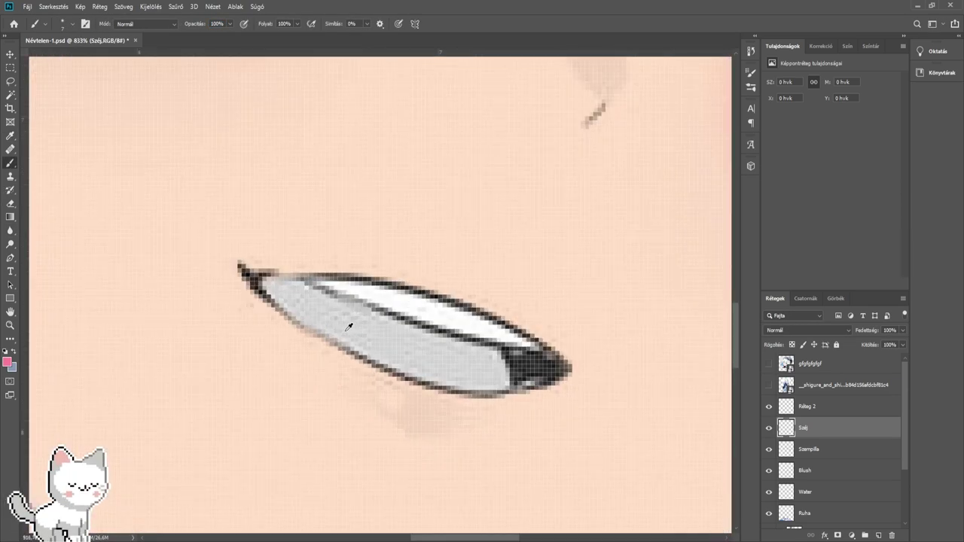
click(817, 329)
click(786, 311)
- Paint the tongue and the dark inner corner of the mouth pink on the Száj layer, leaving the teeth white
scroll(294, 296, up, 2)
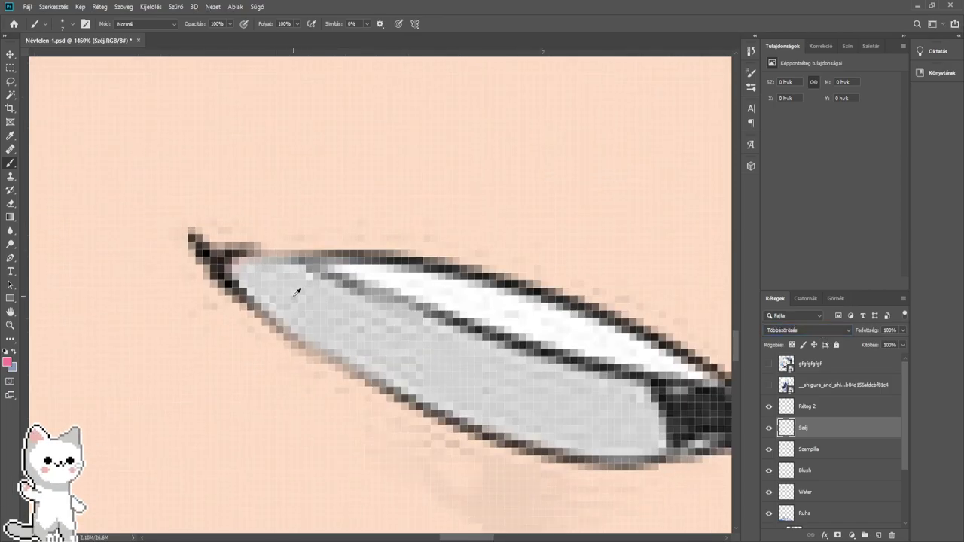
click(296, 298)
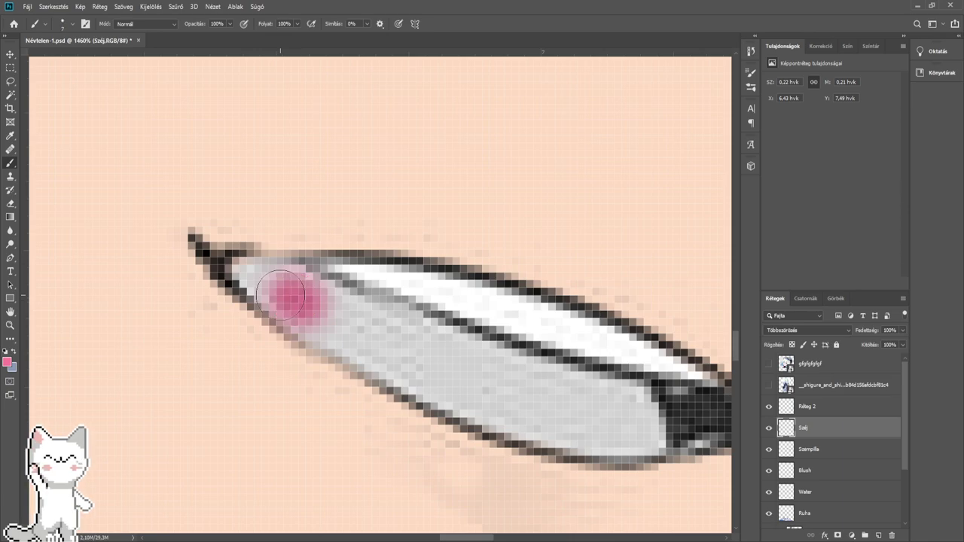
mouse_move(280, 295)
mouse_down()
mouse_move(242, 274)
mouse_move(314, 302)
mouse_move(279, 283)
mouse_move(331, 292)
mouse_move(332, 310)
mouse_move(289, 301)
mouse_move(442, 367)
mouse_up()
mouse_move(367, 324)
mouse_down()
mouse_move(483, 367)
mouse_move(310, 313)
mouse_up()
mouse_move(357, 339)
mouse_down()
mouse_move(556, 368)
mouse_move(464, 374)
mouse_move(495, 372)
mouse_move(362, 366)
mouse_move(477, 366)
mouse_move(361, 332)
mouse_move(341, 347)
mouse_move(370, 357)
mouse_move(272, 333)
mouse_move(161, 276)
mouse_up()
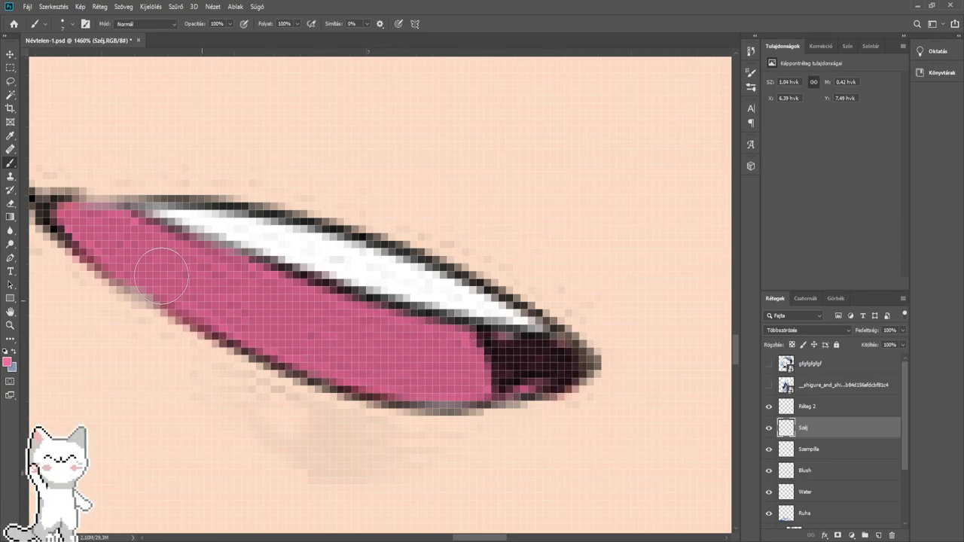
scroll(519, 362, down, 3)
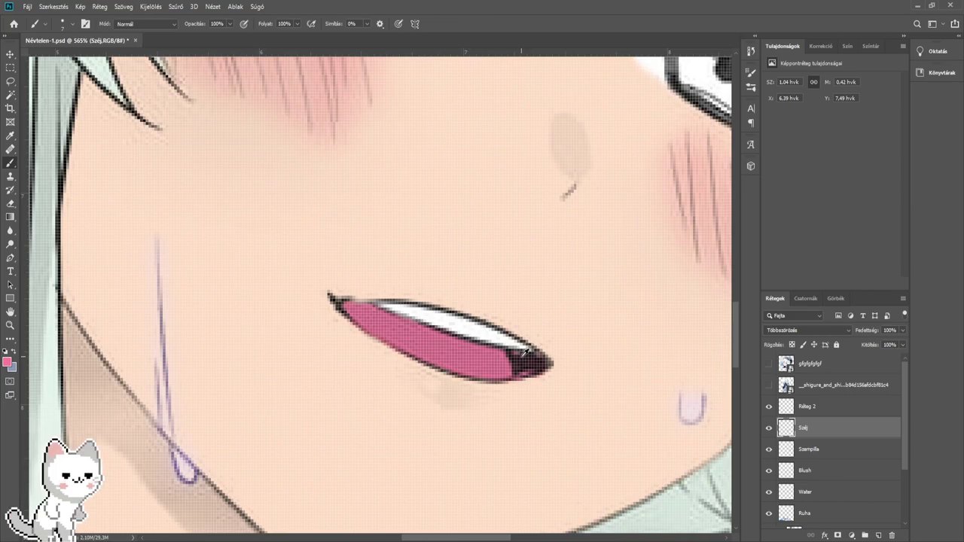
scroll(526, 353, down, 3)
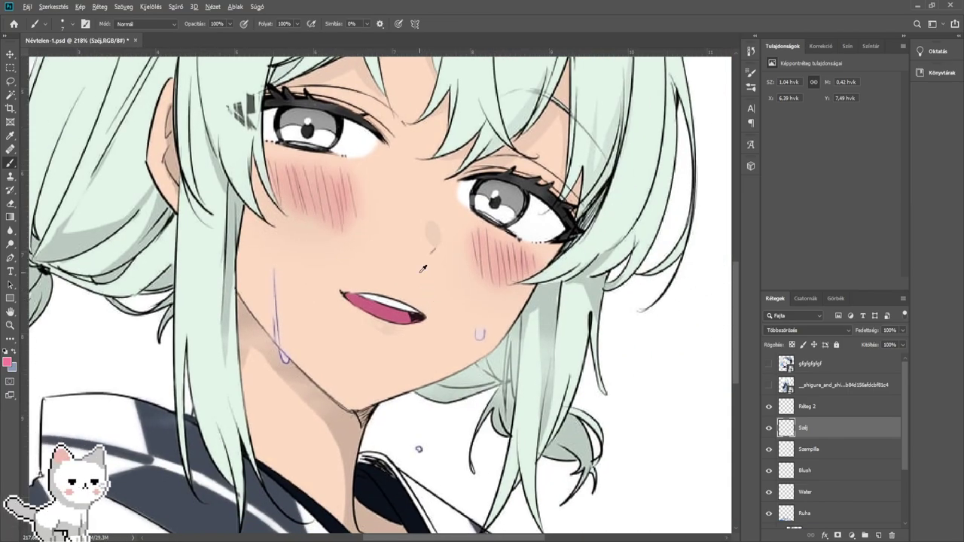
scroll(422, 268, down, 2)
scroll(389, 278, up, 3)
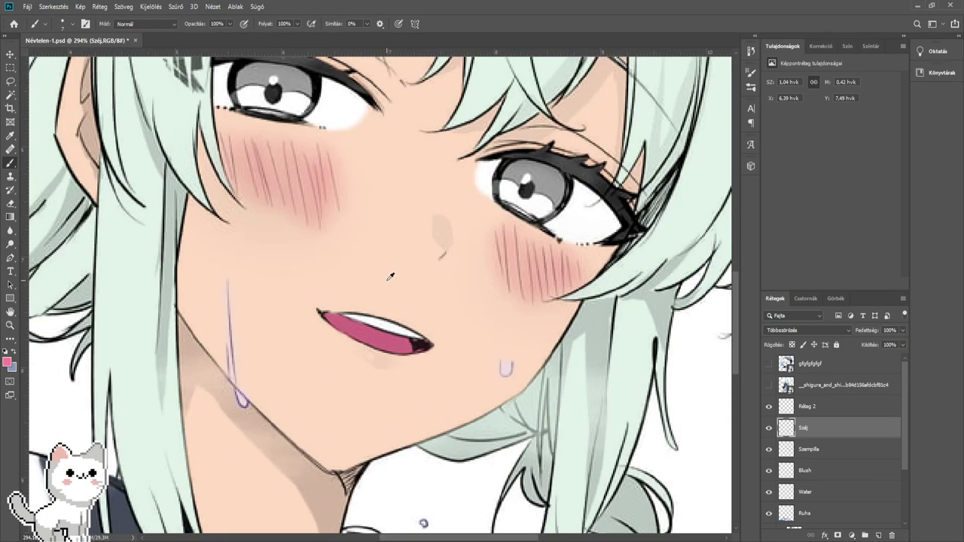
scroll(384, 273, down, 2)
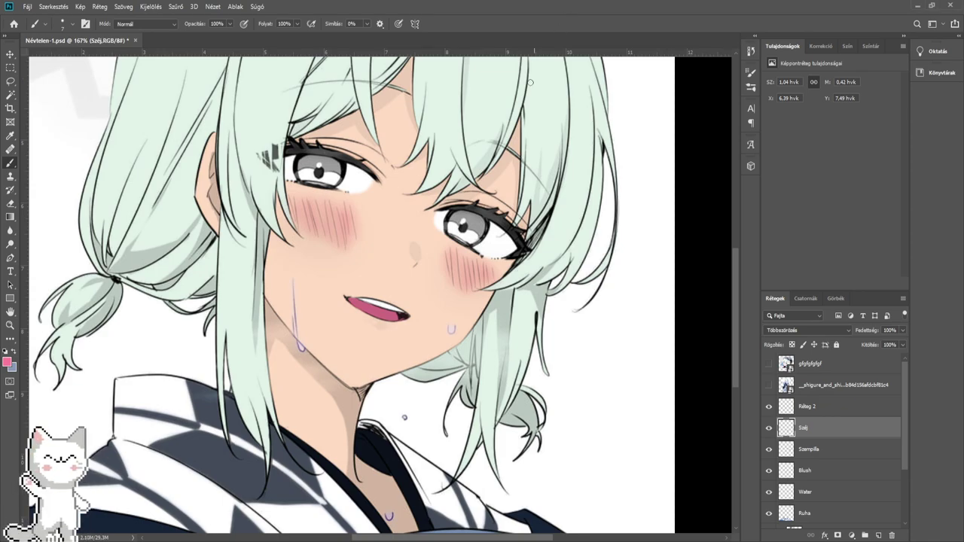
drag(385, 290, 397, 342)
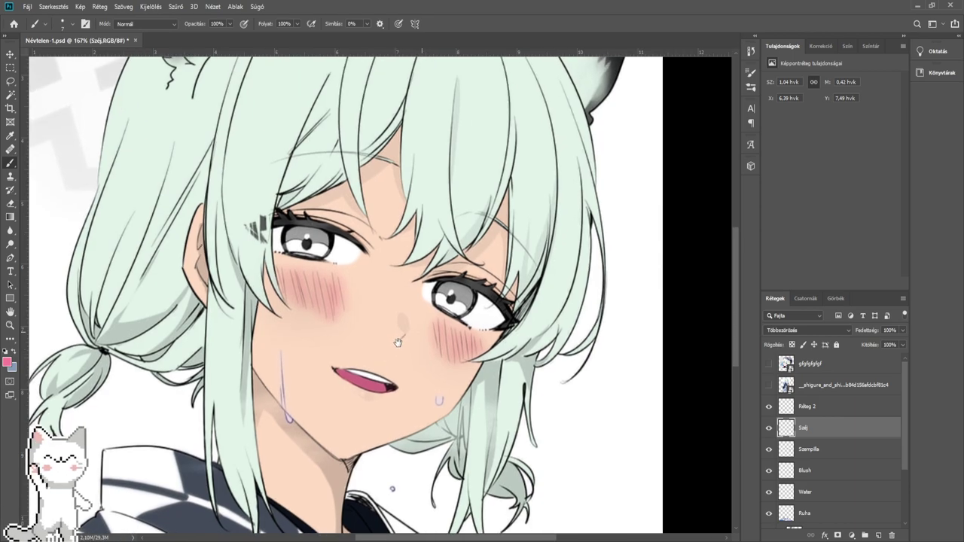
drag(387, 307, 419, 340)
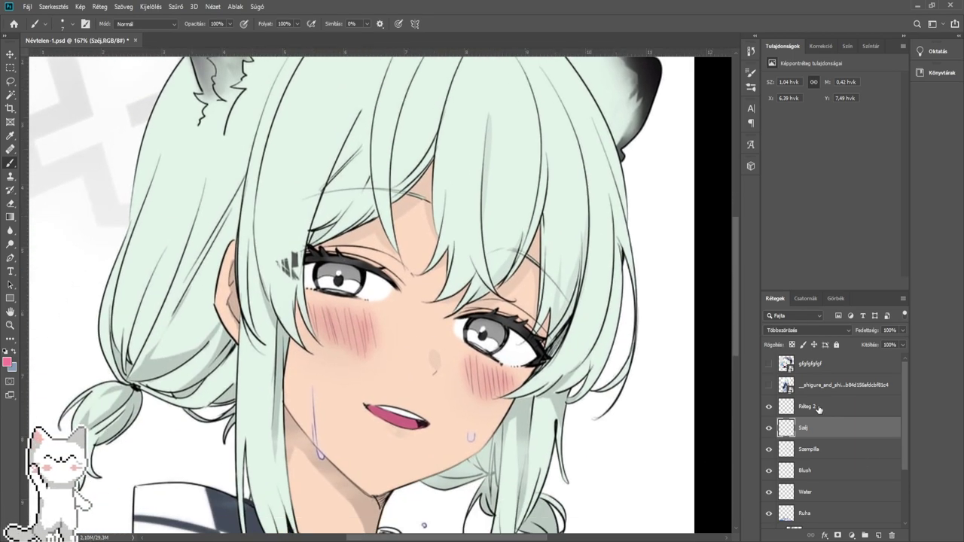
- Rename the new layer above Száj as Szem
double_click(819, 408)
text(Szem)
key(Return)
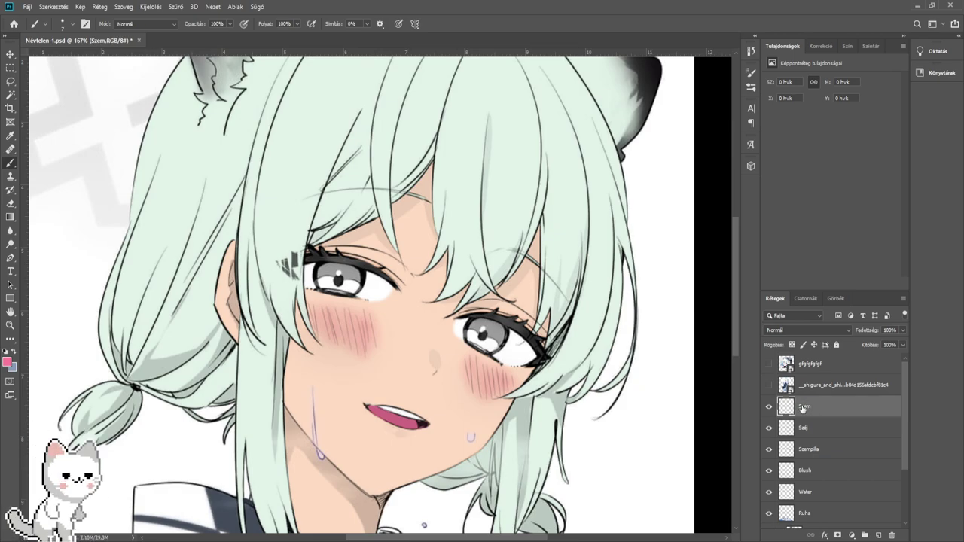
- Show the topmost reference image, sample the light lilac of its irises as the foreground colour, and hide it again
click(769, 365)
drag(431, 278, 455, 290)
scroll(360, 322, up, 4)
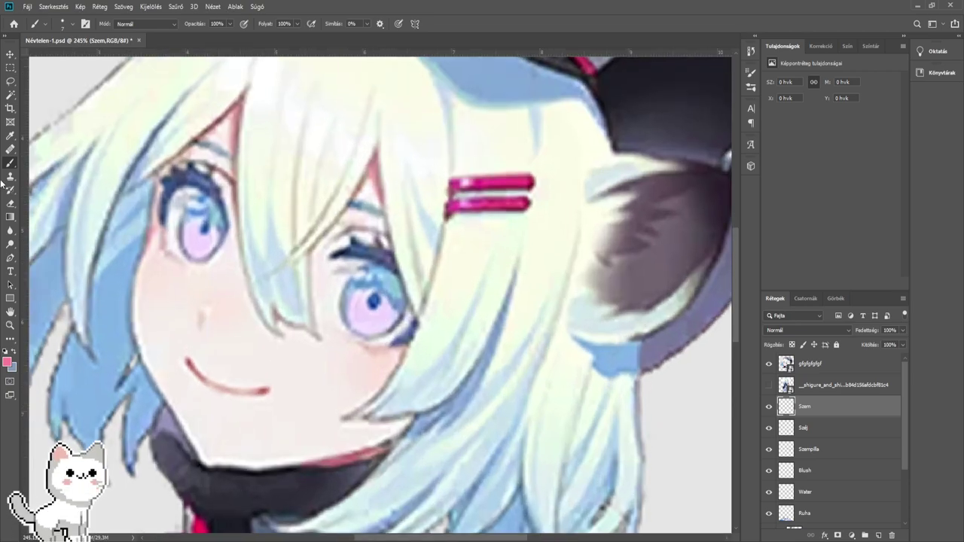
click(768, 364)
scroll(357, 246, up, 3)
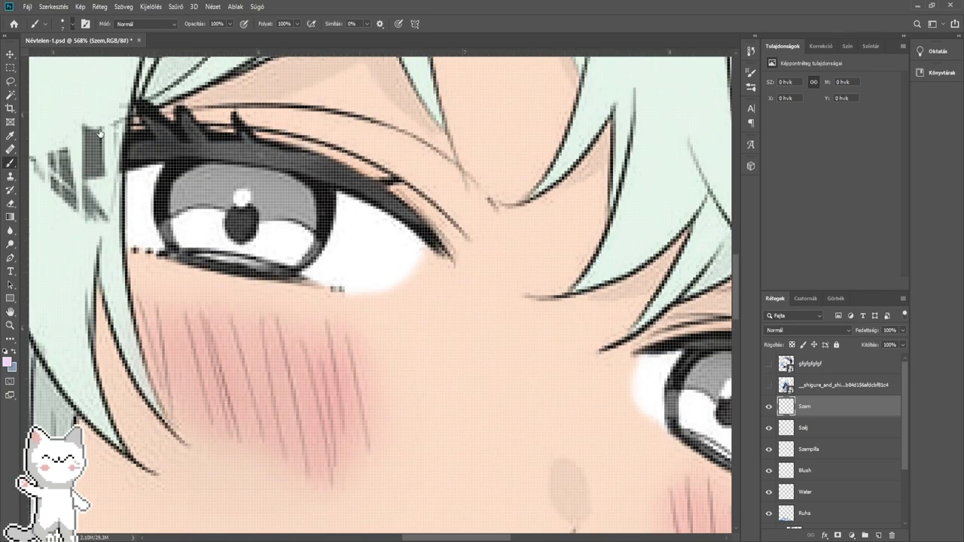
- Paint the lower iris of the left eye light lilac on the Szem layer, enlarging the brush to 17 px
scroll(201, 237, up, 4)
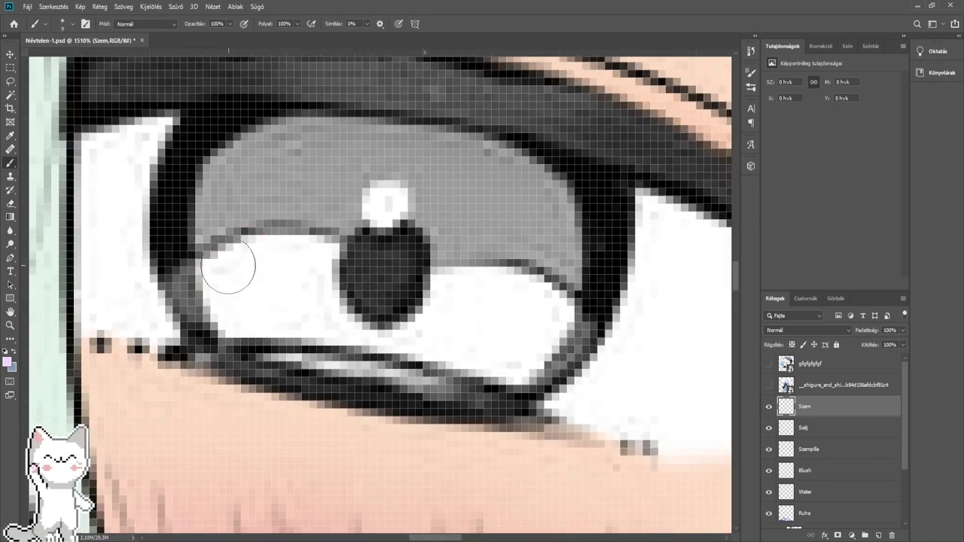
mouse_move(233, 263)
mouse_down()
mouse_move(210, 299)
mouse_move(366, 383)
mouse_move(265, 338)
mouse_move(413, 366)
mouse_move(536, 371)
mouse_move(469, 339)
mouse_move(512, 300)
mouse_move(543, 338)
mouse_move(567, 295)
mouse_up()
key(bracketright)
key(bracketright)
key(bracketright)
key(bracketright)
key(bracketright)
mouse_move(565, 292)
mouse_down()
mouse_move(459, 307)
mouse_move(136, 226)
mouse_up()
- Paint the iris of the right eye light lilac on the Szem layer
mouse_move(677, 422)
mouse_down()
mouse_move(387, 296)
mouse_move(323, 107)
mouse_up()
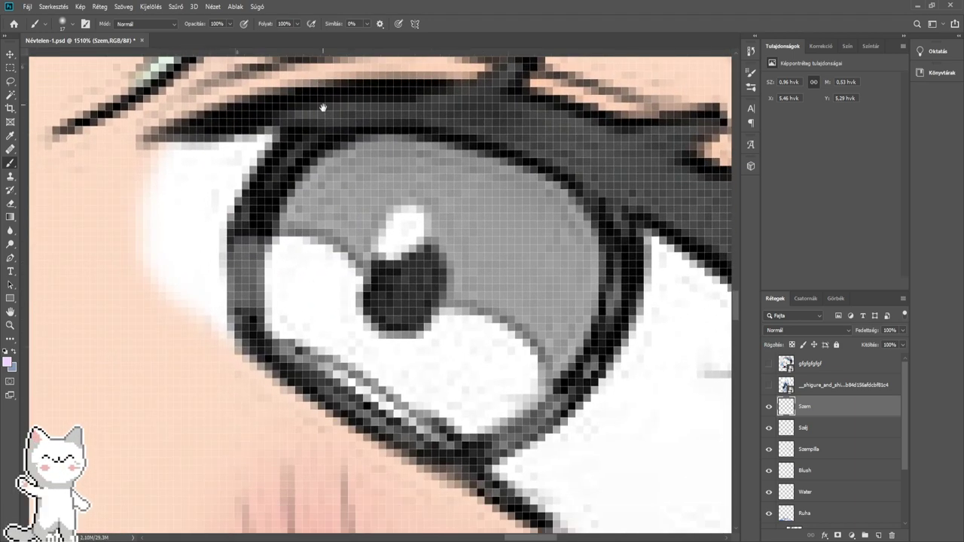
mouse_move(305, 215)
mouse_down()
mouse_move(294, 254)
mouse_move(375, 347)
mouse_move(280, 276)
mouse_move(454, 387)
mouse_move(512, 384)
mouse_move(414, 372)
mouse_move(294, 269)
mouse_move(545, 339)
mouse_move(307, 264)
mouse_move(555, 341)
mouse_move(325, 228)
mouse_move(574, 251)
mouse_up()
scroll(544, 267, down, 7)
drag(440, 283, 453, 296)
scroll(453, 297, down, 3)
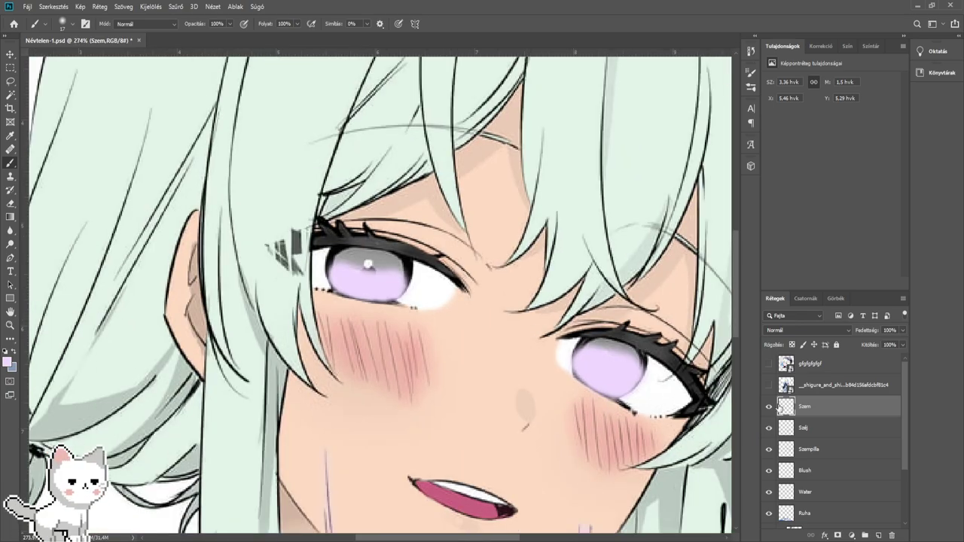
- Show the two reference images in turn and examine how the irises are coloured, hiding each one again
click(769, 385)
scroll(452, 335, up, 4)
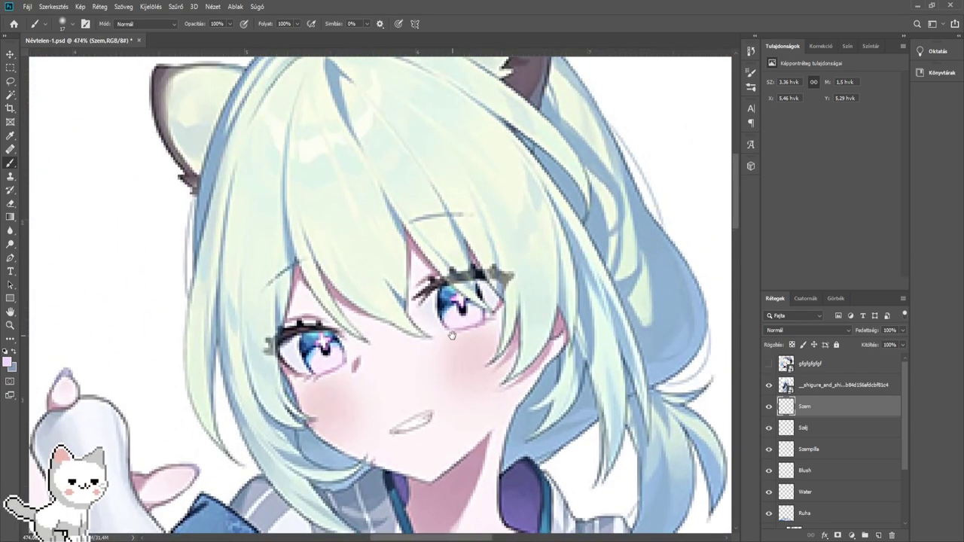
scroll(452, 335, down, 2)
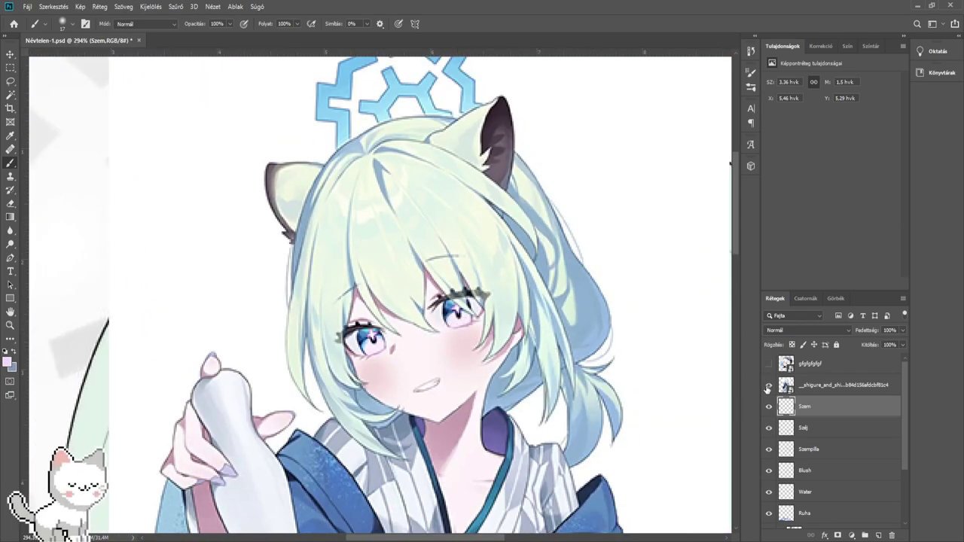
click(768, 386)
click(768, 365)
drag(667, 326, 547, 320)
scroll(520, 321, down, 4)
click(770, 365)
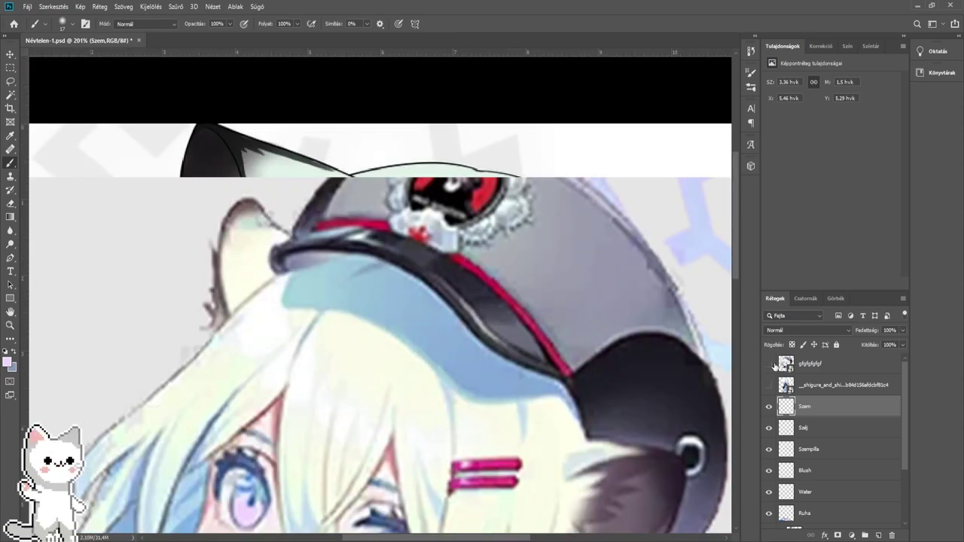
- Show the topmost reference image, sample the periwinkle blue of its irises as the foreground colour, and hide it again
drag(637, 306, 564, 322)
scroll(332, 225, down, 5)
drag(166, 262, 319, 268)
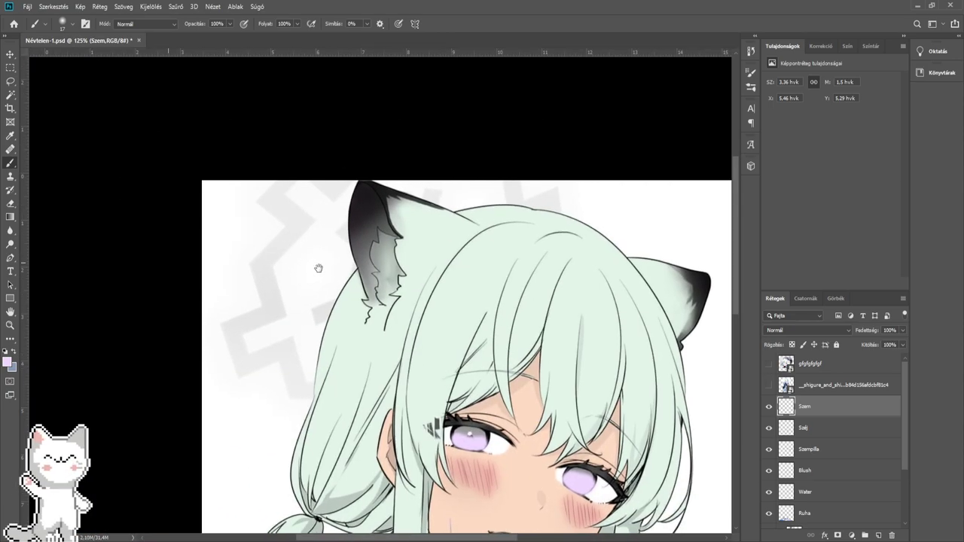
scroll(648, 380, up, 4)
click(768, 367)
drag(511, 279, 531, 185)
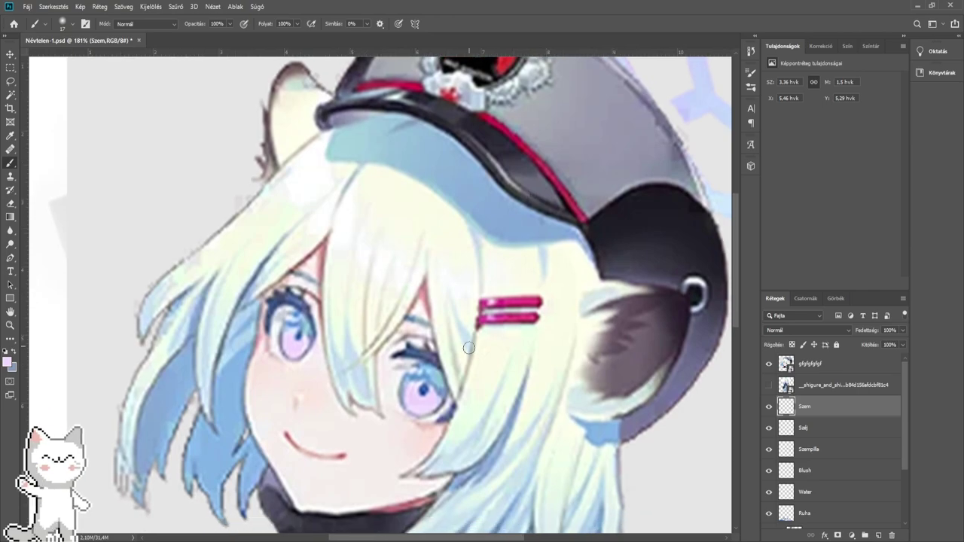
scroll(468, 348, up, 2)
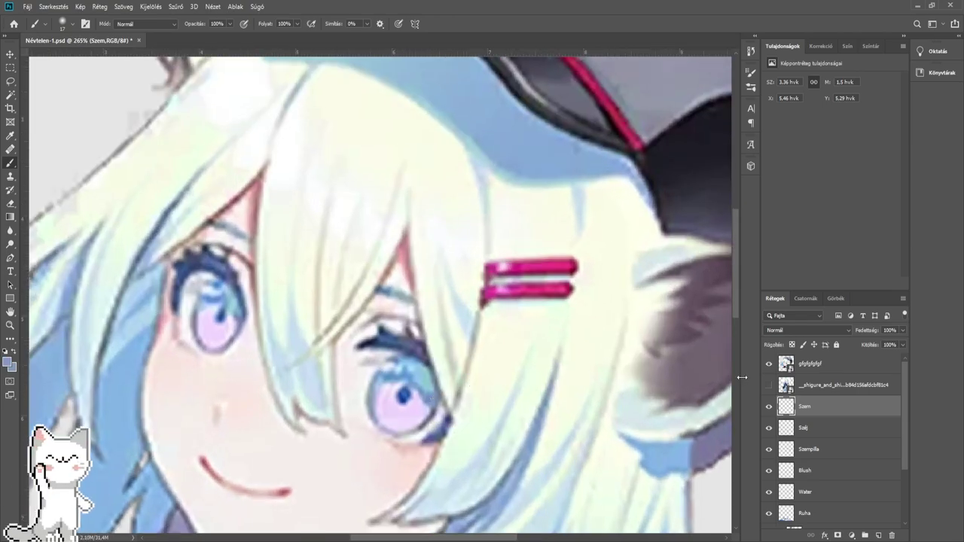
click(769, 364)
scroll(408, 287, up, 5)
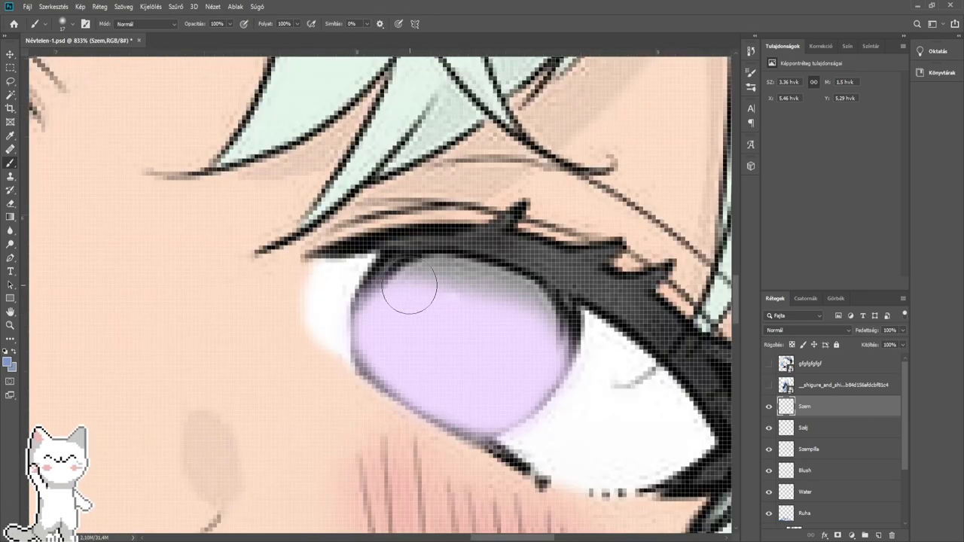
- Paint the upper part of both irises periwinkle blue on the Szem layer, above the lilac area
key([)
key([)
mouse_move(393, 286)
mouse_down()
mouse_move(420, 289)
mouse_move(521, 317)
mouse_move(560, 340)
mouse_move(479, 284)
mouse_move(412, 274)
mouse_move(387, 287)
mouse_move(416, 274)
mouse_move(514, 299)
mouse_move(559, 332)
mouse_move(542, 304)
mouse_move(478, 281)
mouse_move(393, 291)
mouse_up()
drag(477, 303, 798, 452)
drag(68, 173, 319, 309)
mouse_move(283, 342)
mouse_down()
mouse_move(434, 348)
mouse_move(331, 343)
mouse_move(471, 359)
mouse_move(508, 373)
mouse_move(515, 393)
mouse_move(500, 348)
mouse_move(454, 337)
mouse_move(497, 350)
mouse_move(484, 341)
mouse_move(374, 322)
mouse_move(304, 332)
mouse_move(471, 317)
mouse_up()
key(bracketright)
scroll(473, 322, down, 5)
drag(677, 403, 372, 265)
scroll(341, 285, up, 3)
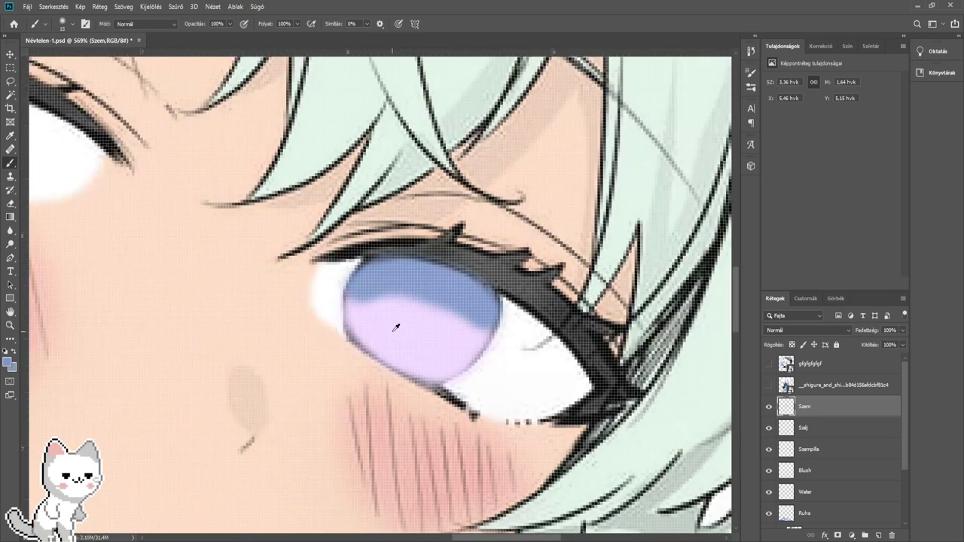
- Sample the lilac from the right eye's iris and even out its border with the blue using an 8 px brush
alt+click(396, 328)
scroll(388, 320, up, 2)
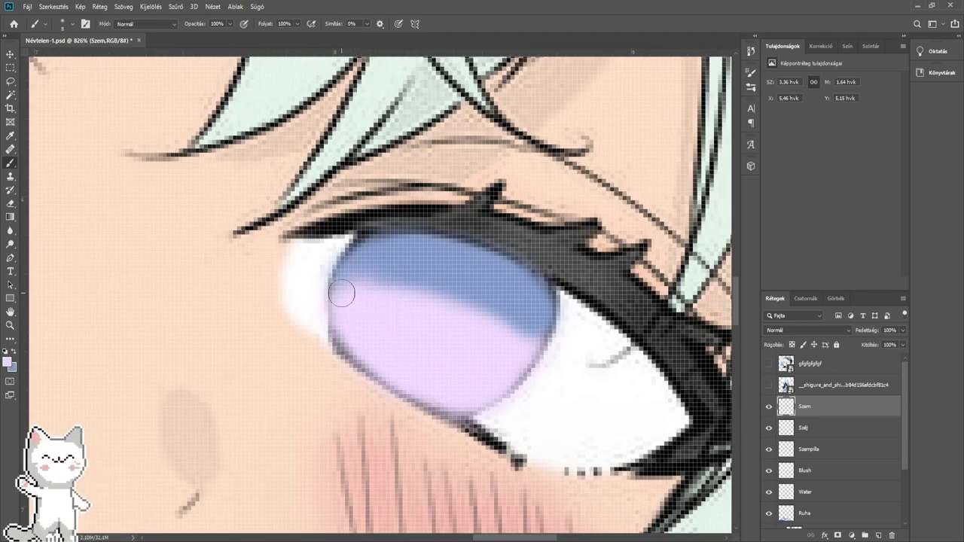
scroll(465, 331, down, 3)
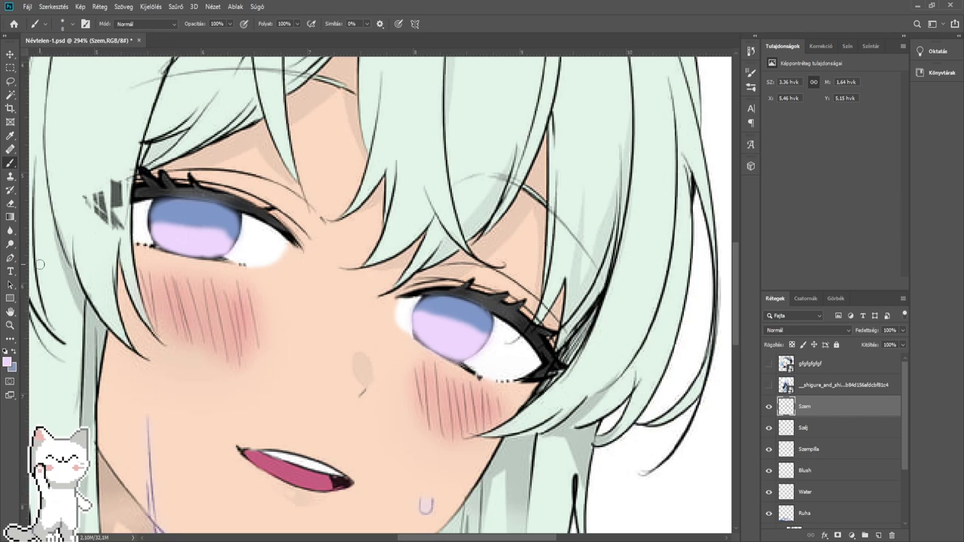
- Try out different blend modes on the Szem layer and settle on Multiply (Többszörözés)
scroll(776, 329, down, 3)
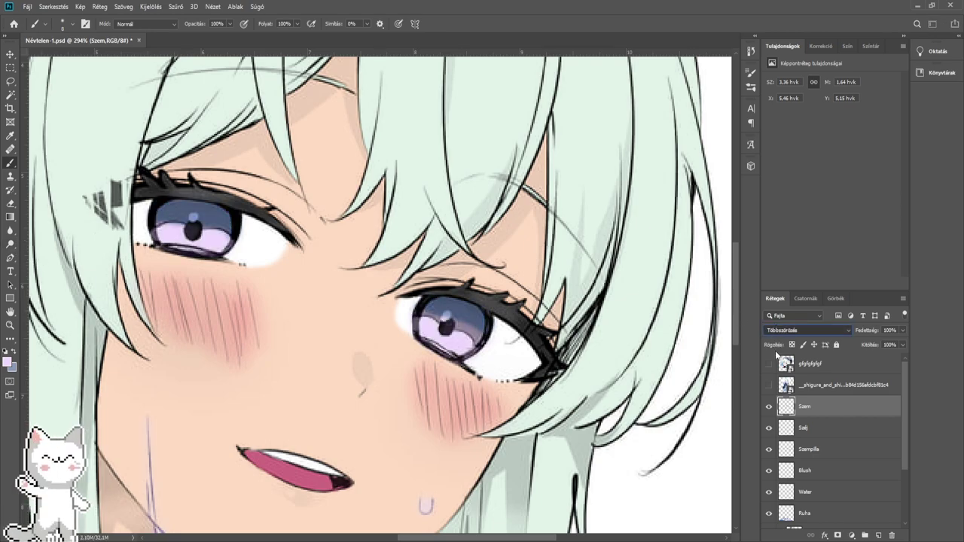
key(Down)
key(Down)
key(Down)
key(Down)
key(Down)
key(Down)
key(Down)
key(Down)
key(Down)
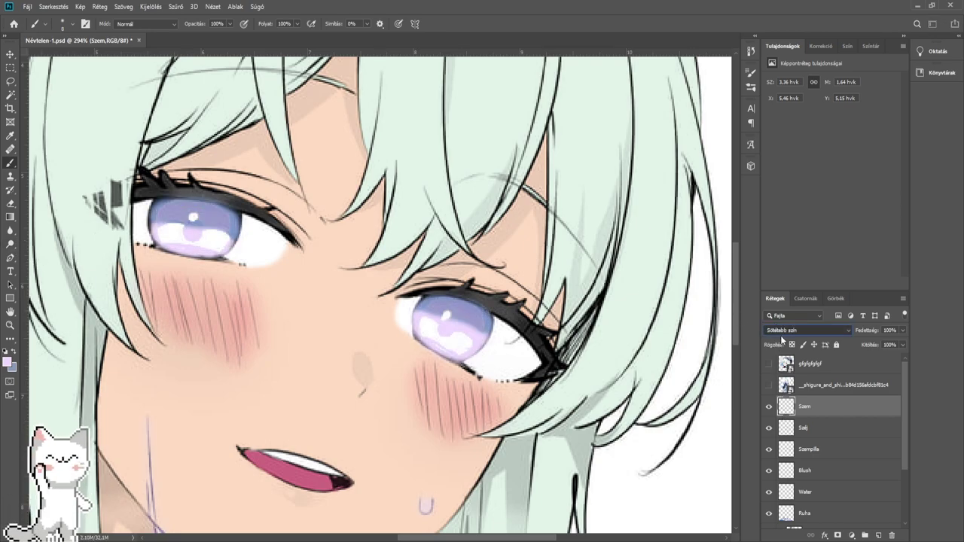
click(778, 326)
- Show the topmost reference image, sample the light teal from its iris as the foreground colour, and hide it again
drag(451, 299, 527, 331)
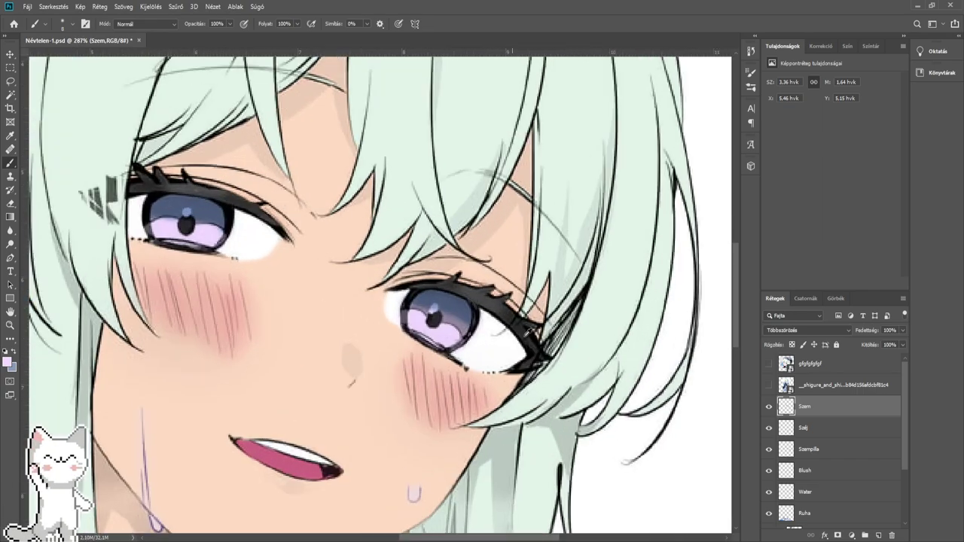
click(768, 365)
drag(280, 238, 510, 357)
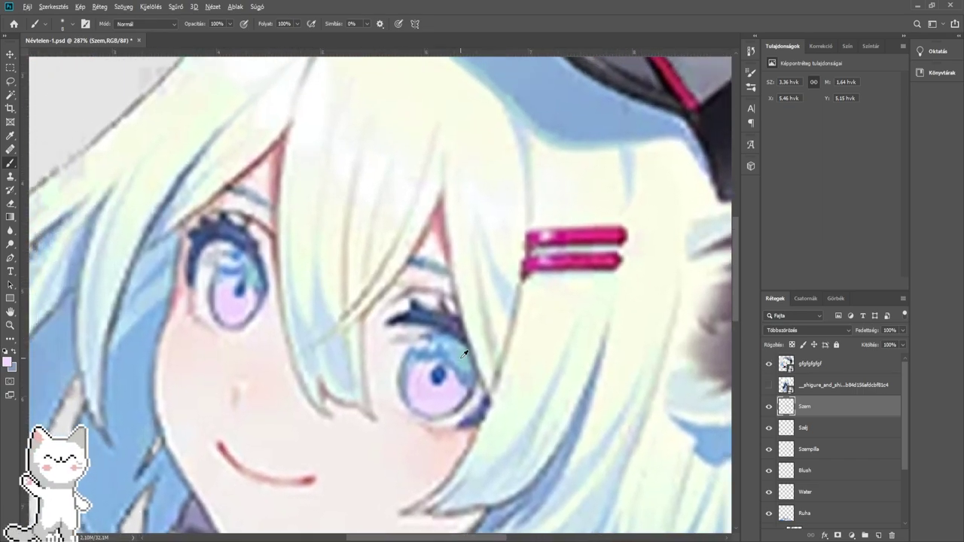
click(769, 364)
scroll(491, 328, up, 10)
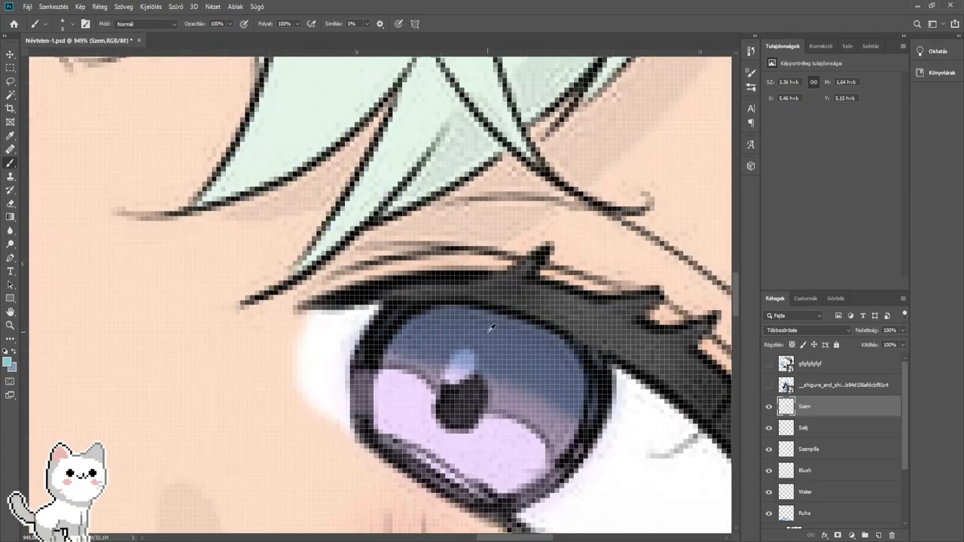
- Paint a teal band along the upper edge of both irises on the Szem layer with the 8 px brush
drag(491, 327, 419, 278)
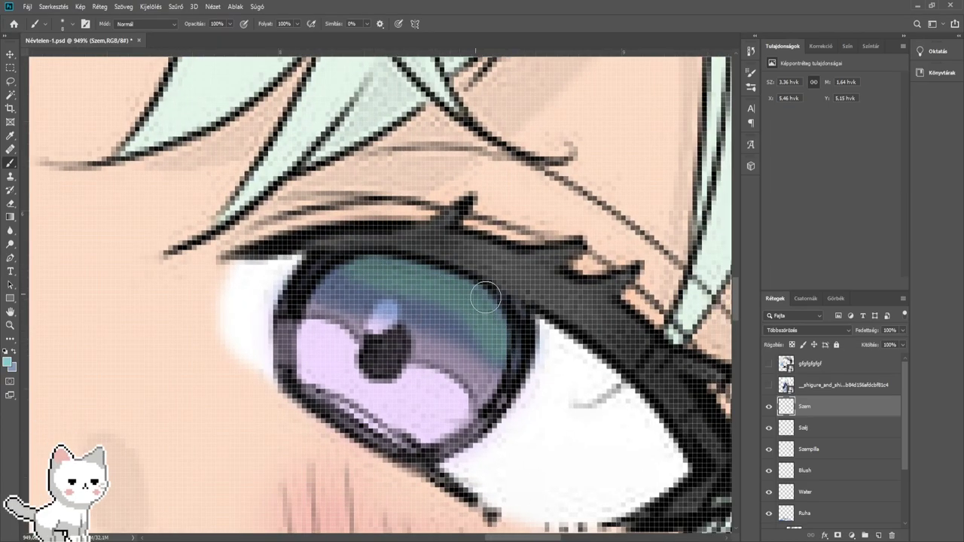
mouse_move(345, 265)
mouse_down()
mouse_move(463, 352)
mouse_move(723, 282)
mouse_up()
drag(248, 181, 424, 253)
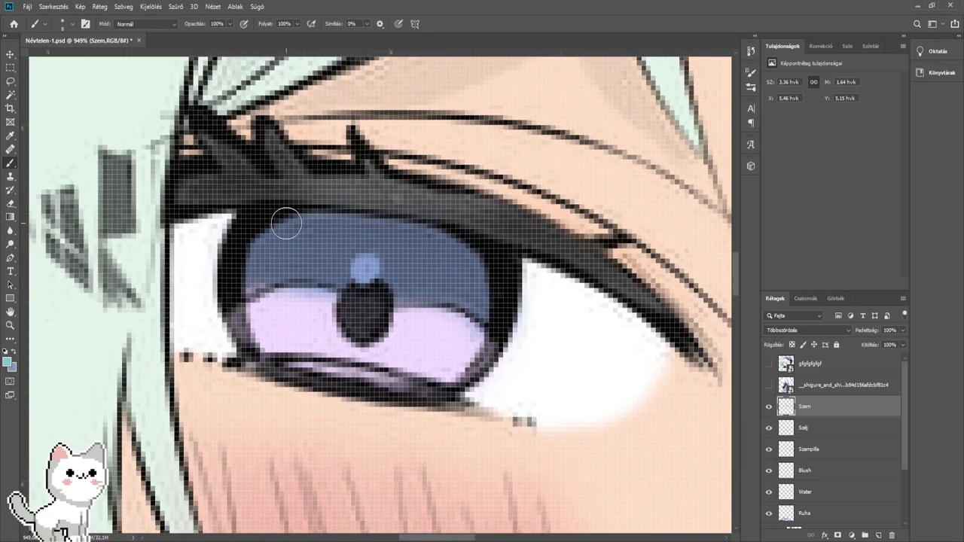
mouse_move(280, 227)
mouse_down()
mouse_move(433, 242)
mouse_move(482, 268)
mouse_move(368, 239)
mouse_move(253, 237)
mouse_move(473, 258)
mouse_up()
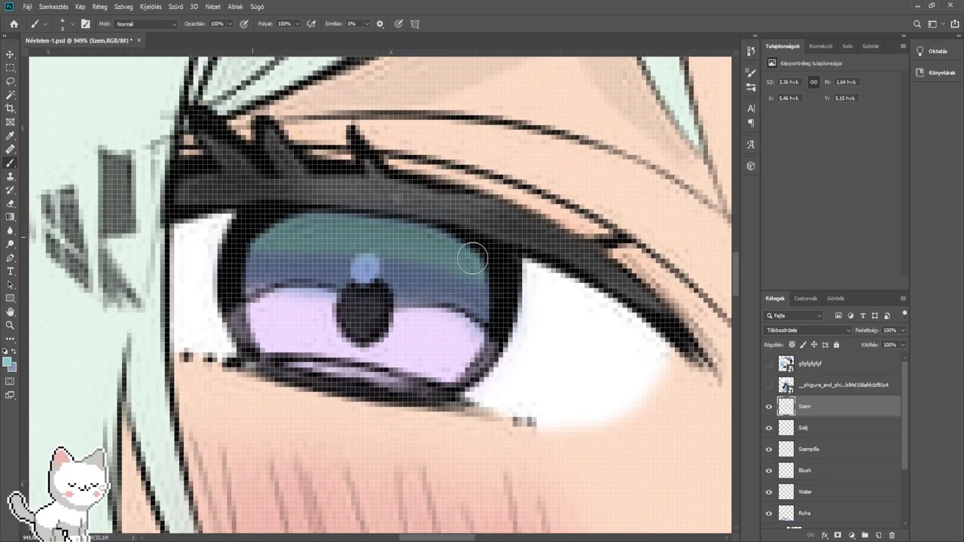
scroll(476, 254, down, 8)
scroll(477, 254, down, 5)
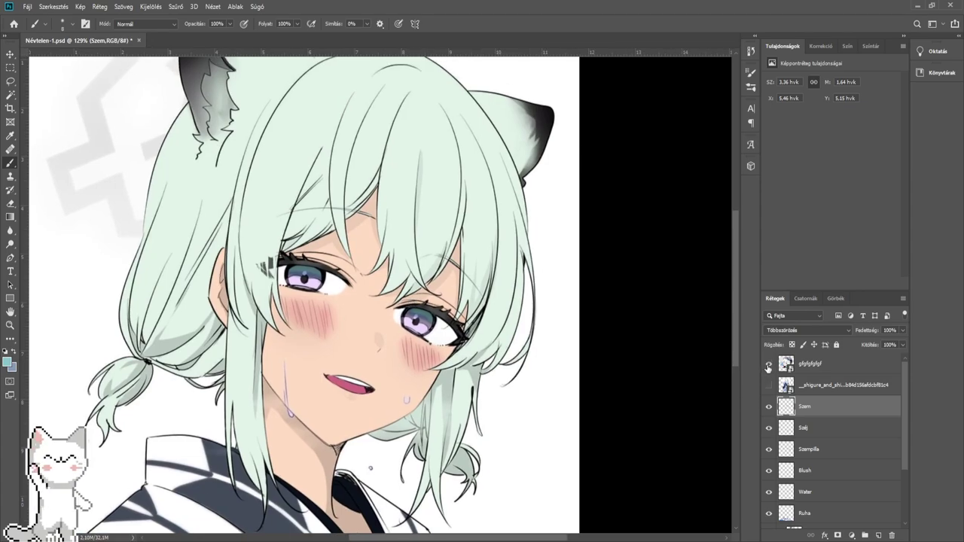
- Compare the two reference images, sample the deep blue of the irises in the lower one as the foreground colour, and hide both
click(768, 366)
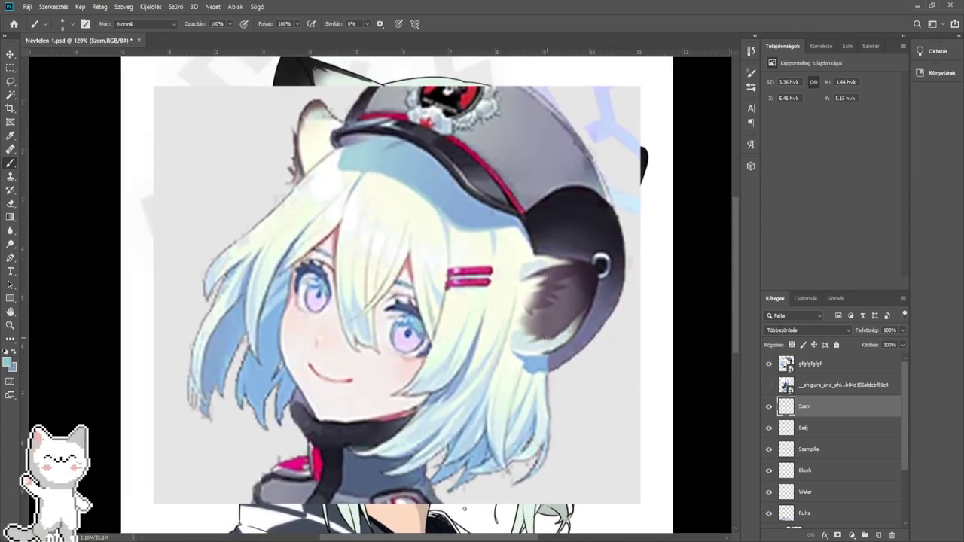
scroll(435, 334, up, 1)
scroll(436, 329, down, 2)
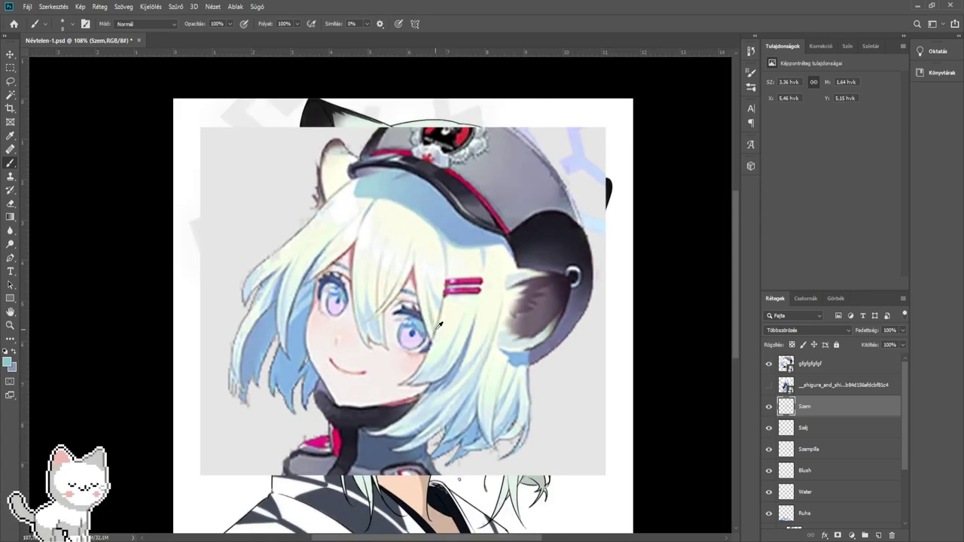
click(769, 385)
click(768, 364)
scroll(503, 304, down, 1)
scroll(503, 302, up, 2)
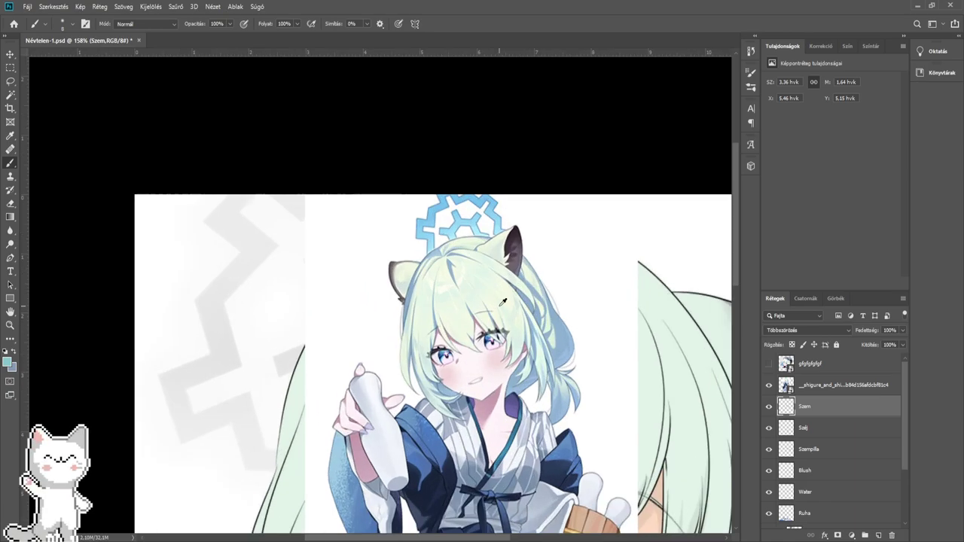
scroll(503, 302, up, 6)
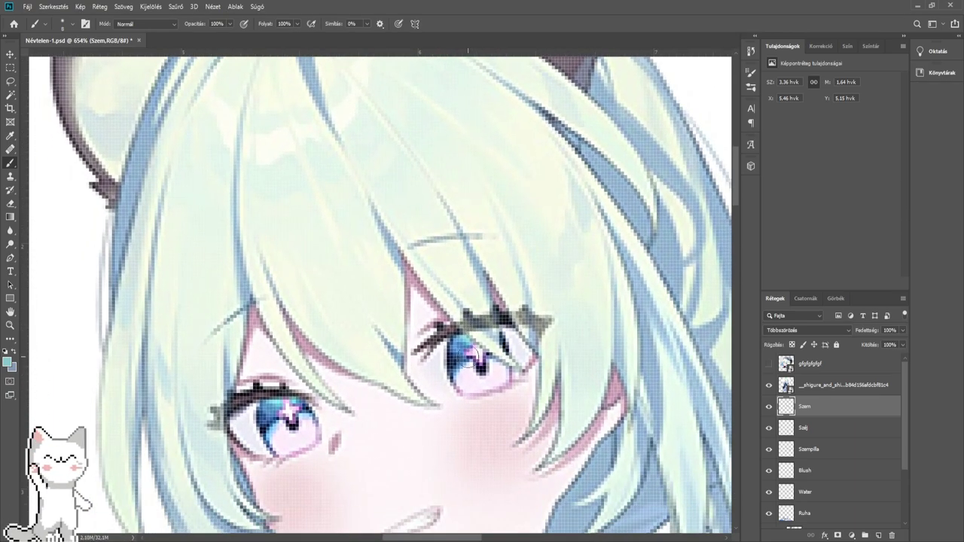
scroll(476, 355, up, 1)
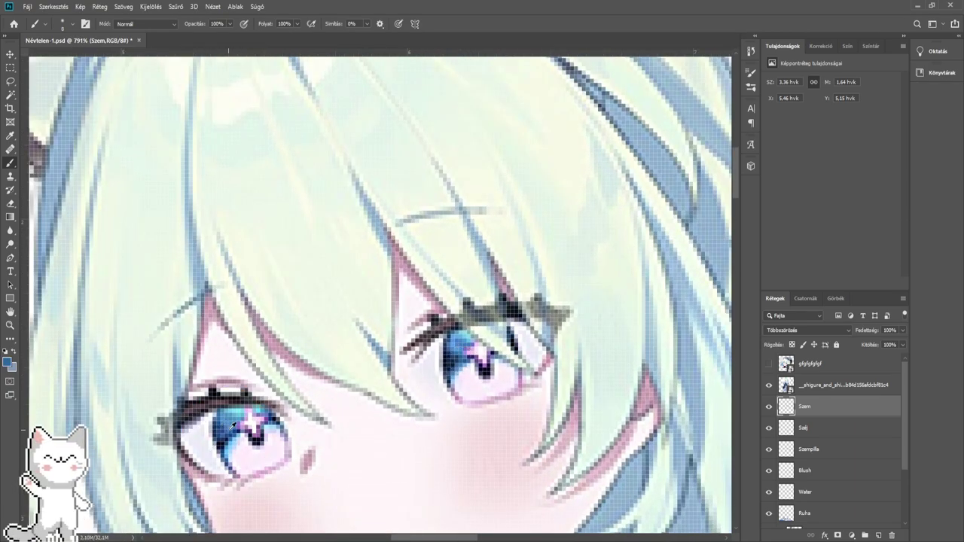
click(768, 365)
drag(768, 365, 768, 385)
- Paint deep blue over the upper left part of both irises on the Szem layer, enlarging the brush to 9 px
drag(704, 378, 366, 198)
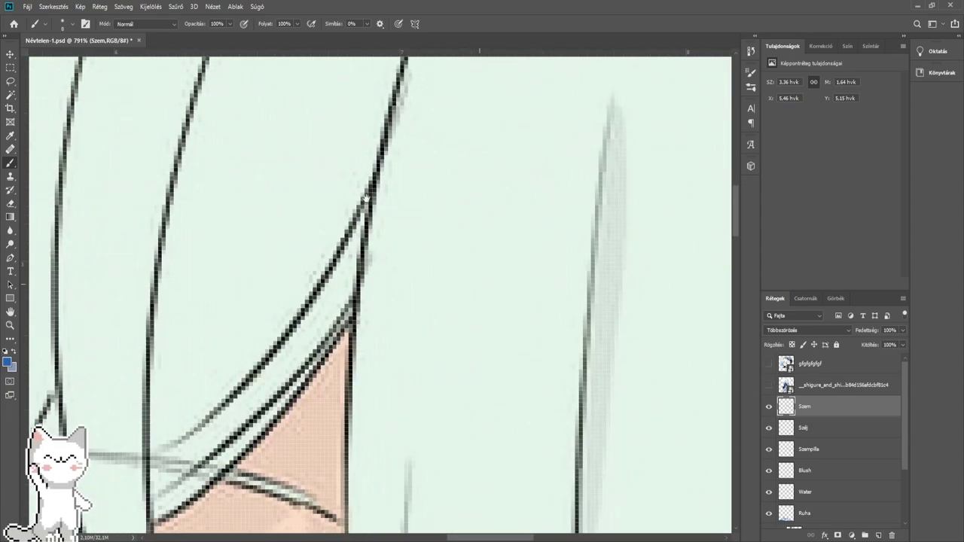
scroll(452, 361, down, 6)
scroll(376, 332, up, 2)
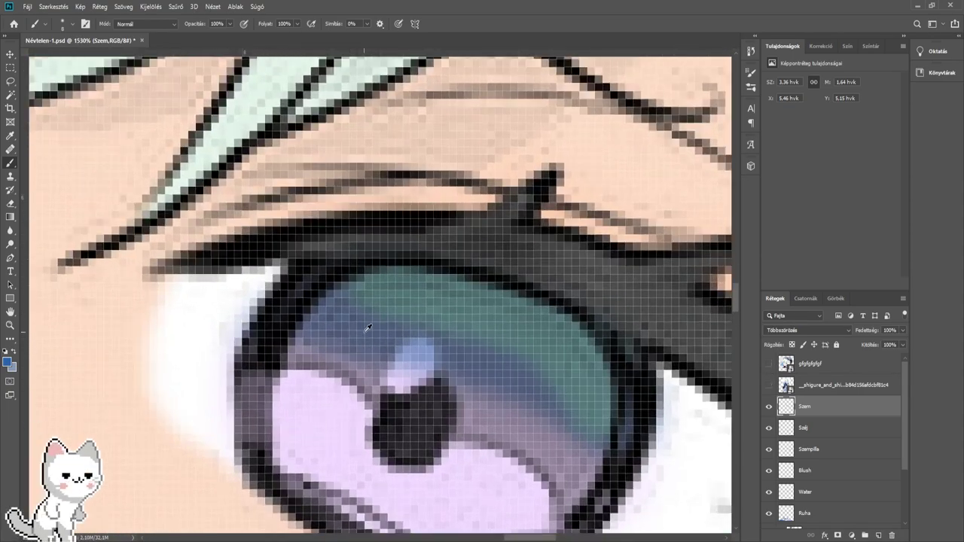
mouse_move(334, 318)
mouse_down()
mouse_move(445, 290)
mouse_move(319, 327)
mouse_move(341, 335)
mouse_move(430, 319)
mouse_move(452, 332)
mouse_up()
mouse_move(151, 305)
mouse_down()
mouse_move(266, 314)
mouse_move(382, 366)
mouse_up()
mouse_move(168, 276)
mouse_down()
mouse_move(277, 230)
mouse_move(187, 275)
mouse_move(287, 236)
mouse_move(251, 266)
mouse_move(342, 220)
mouse_move(168, 271)
mouse_move(229, 212)
mouse_move(139, 322)
mouse_up()
scroll(354, 235, down, 10)
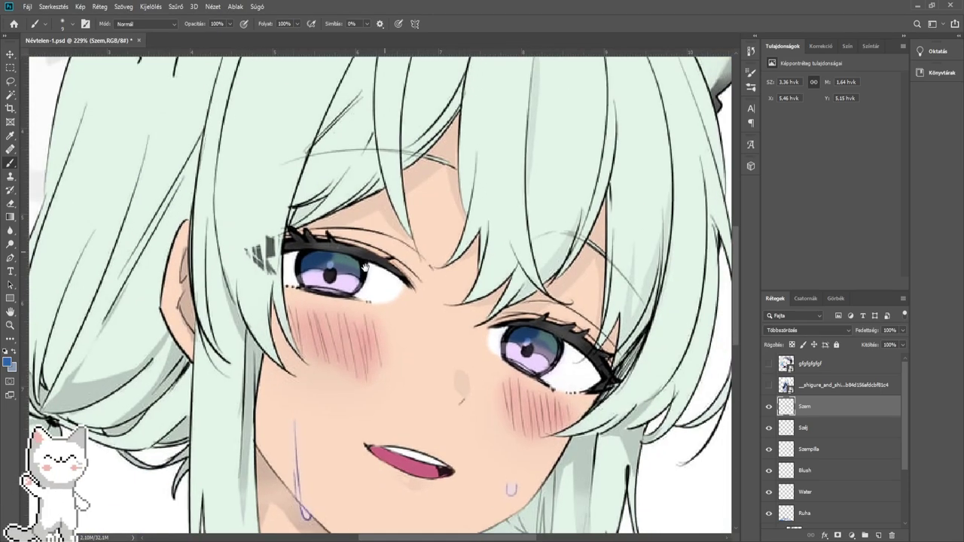
- Blend the iris colours of both eyes on the Szem layer with the Blur tool at size 119 and 30% strength
scroll(342, 260, up, 3)
click(10, 231)
drag(396, 295, 258, 273)
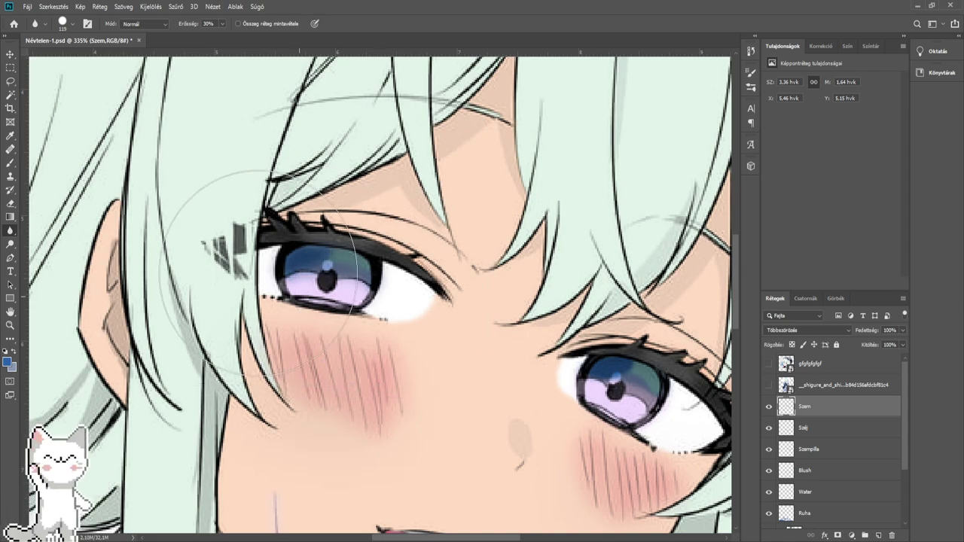
drag(598, 353, 365, 278)
scroll(365, 279, down, 2)
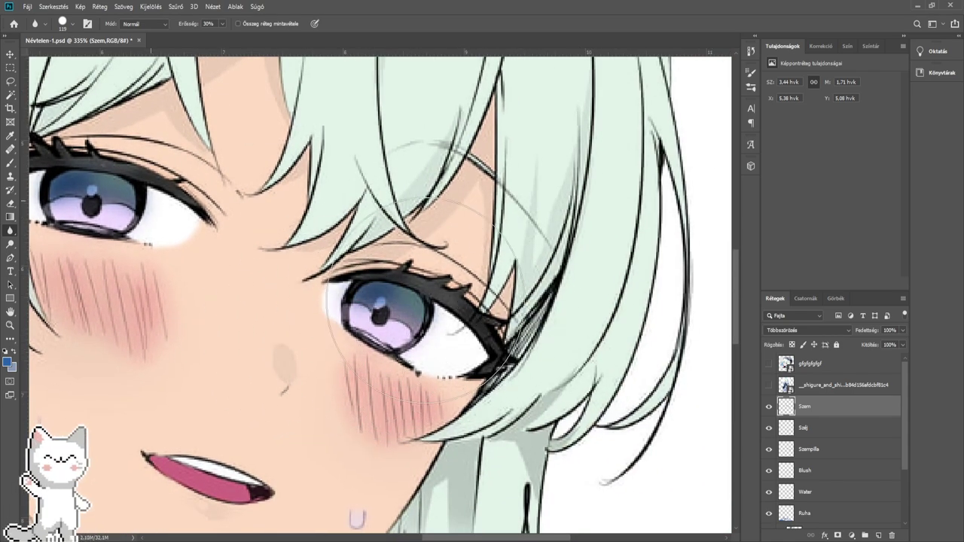
scroll(308, 218, down, 1)
scroll(309, 218, down, 1)
scroll(339, 230, down, 2)
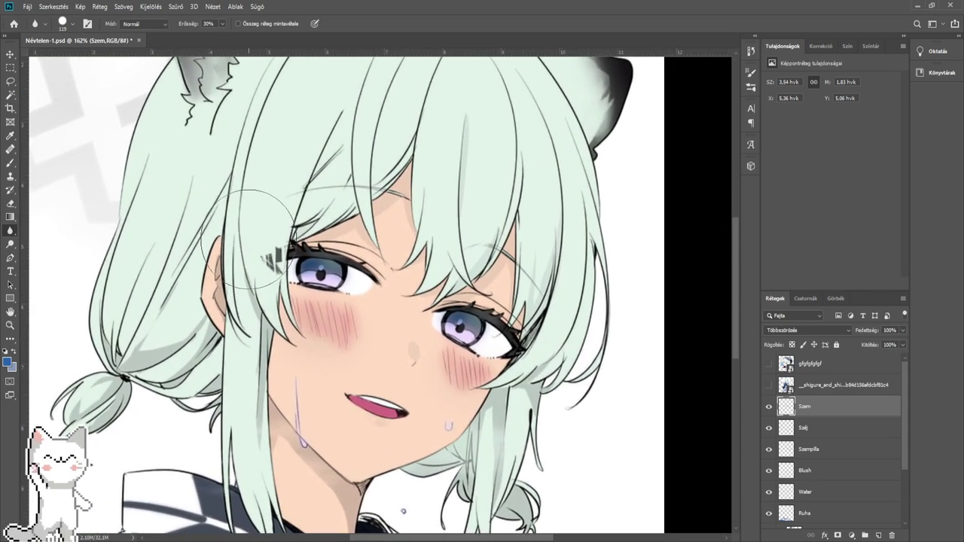
scroll(378, 267, up, 3)
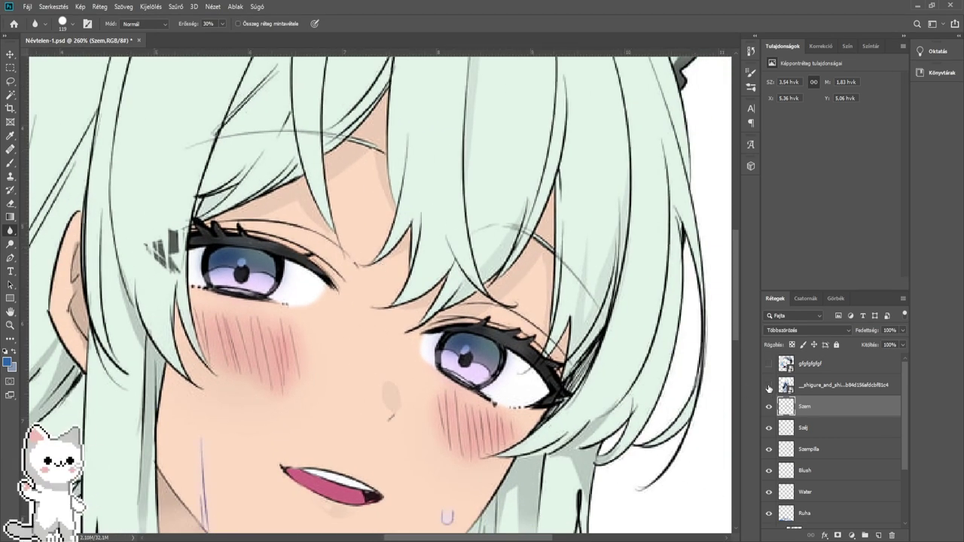
- Check both reference images, sample the pupil blue from the topmost one for the Brush tool, and hide them again
click(769, 388)
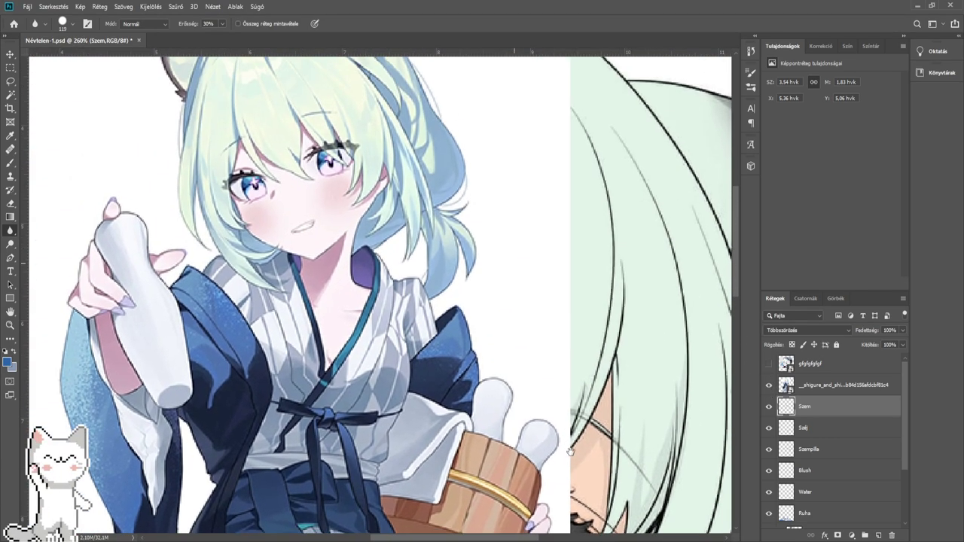
click(768, 385)
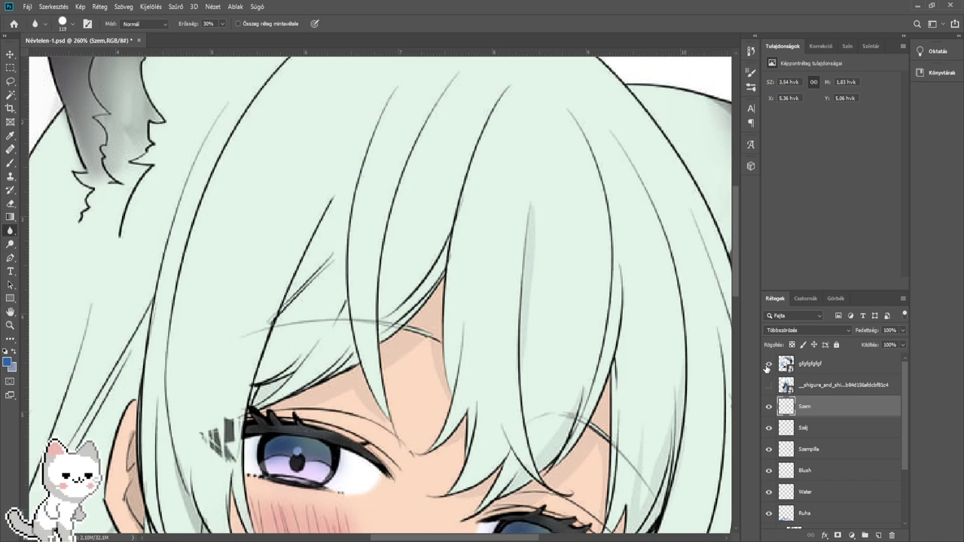
click(768, 364)
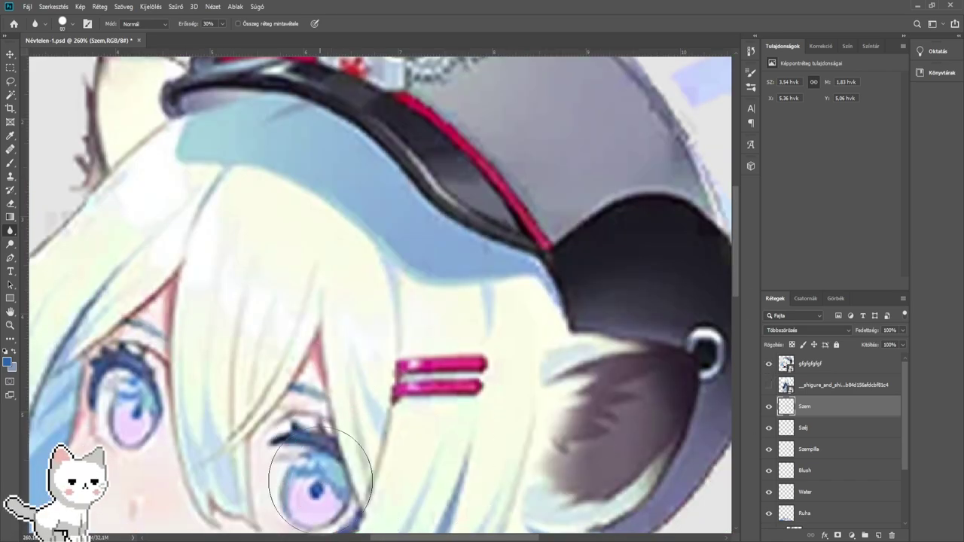
click(9, 167)
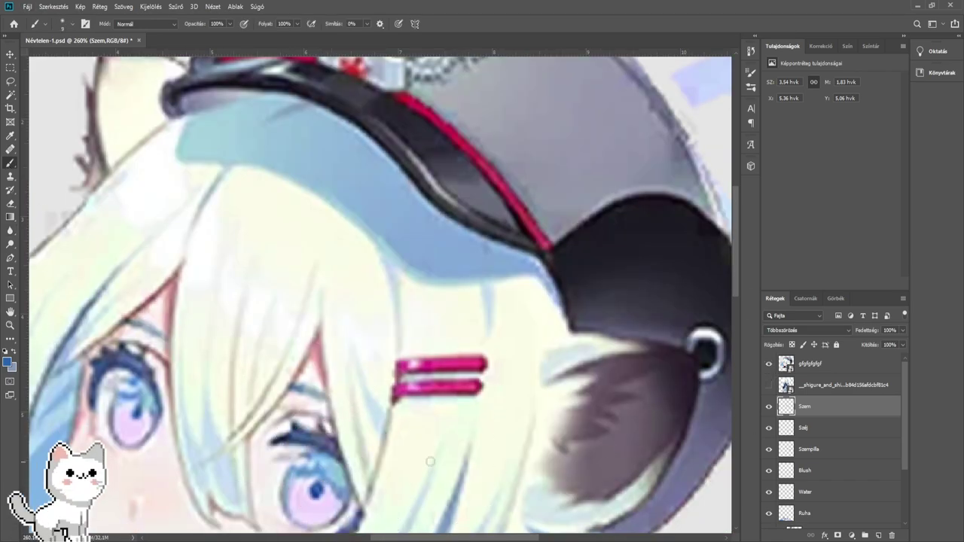
click(768, 364)
- Tint the pupils of both eyes blue on the Szem layer, enlarging the brush from 3 to 6 px
scroll(366, 422, up, 6)
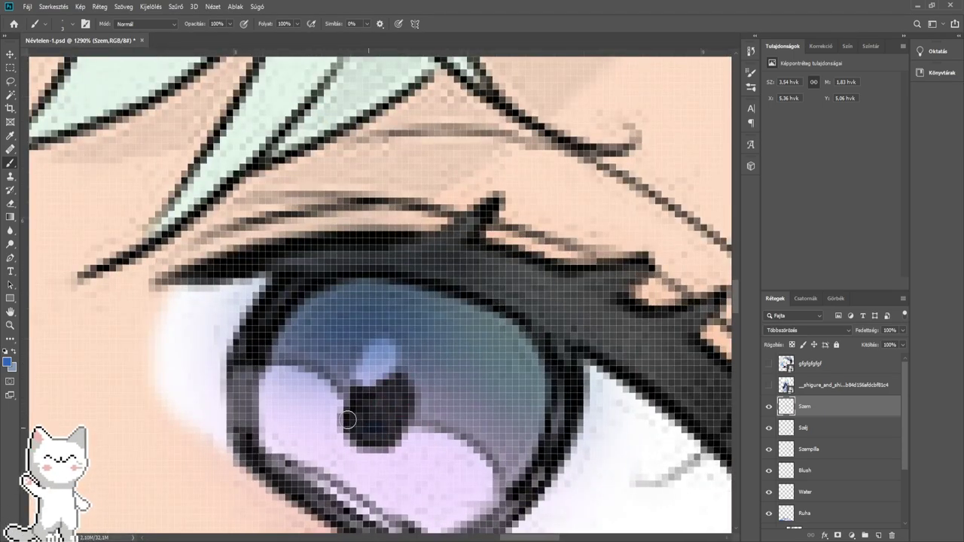
mouse_move(347, 421)
mouse_down()
mouse_move(370, 421)
mouse_move(387, 405)
mouse_up()
key(bracketright)
key(bracketright)
mouse_move(189, 307)
mouse_down()
mouse_move(297, 296)
mouse_move(602, 482)
mouse_up()
drag(290, 299, 403, 384)
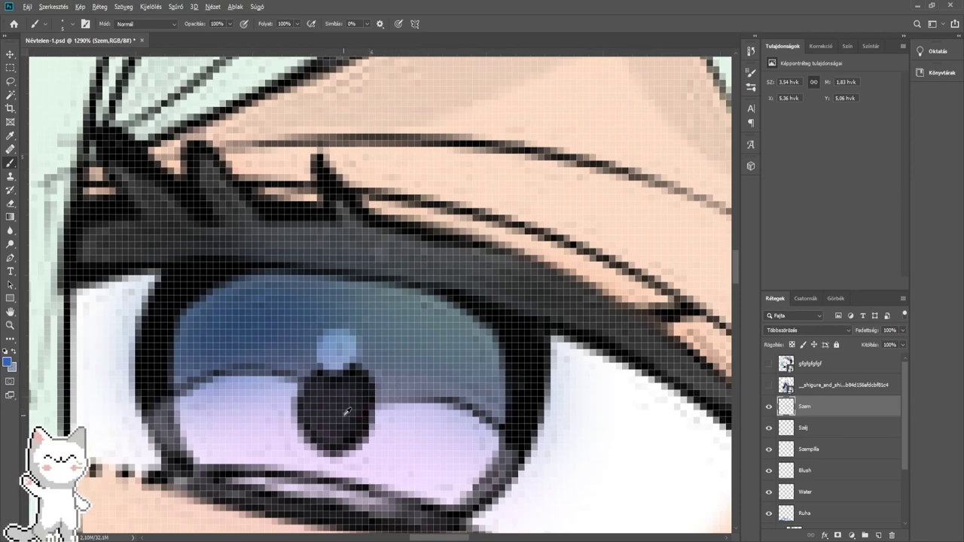
key(bracketright)
drag(335, 426, 328, 420)
scroll(328, 420, down, 10)
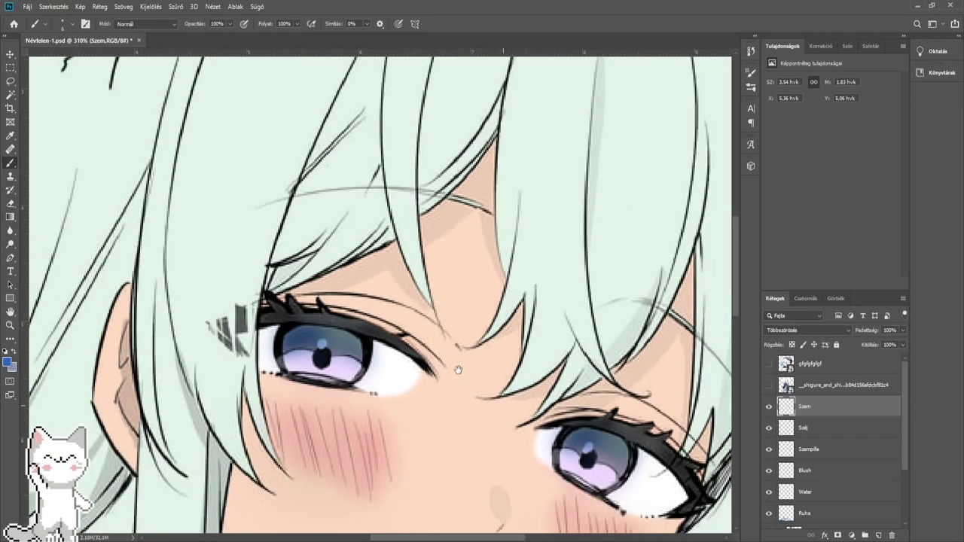
- Erase the blue from the pupil highlights of both eyes on the Szem layer with a 4 px eraser
scroll(378, 261, down, 2)
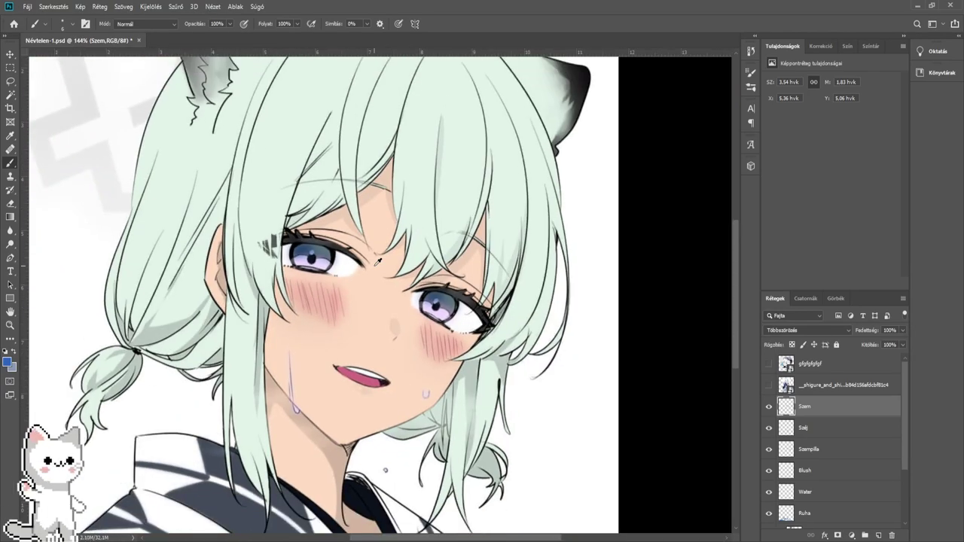
click(768, 364)
click(768, 364)
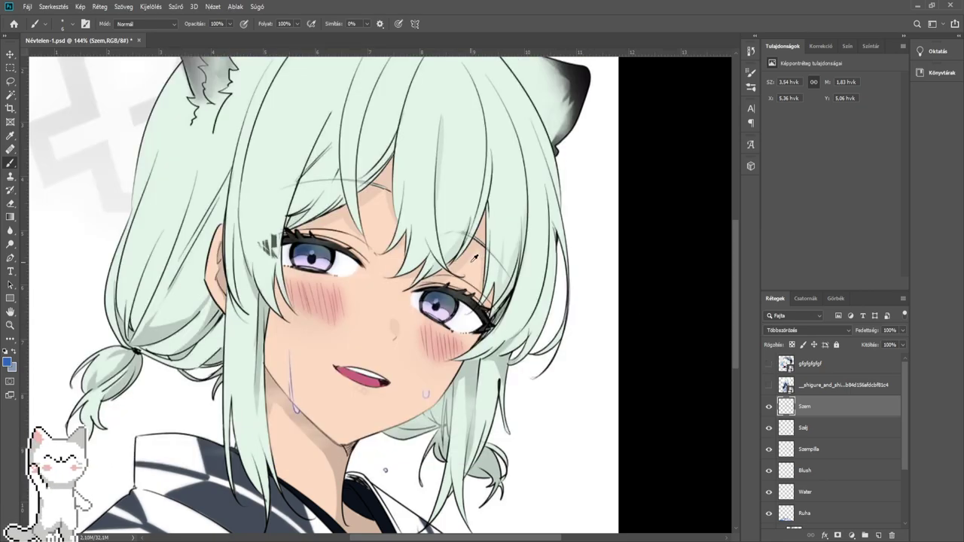
scroll(475, 258, up, 8)
click(10, 204)
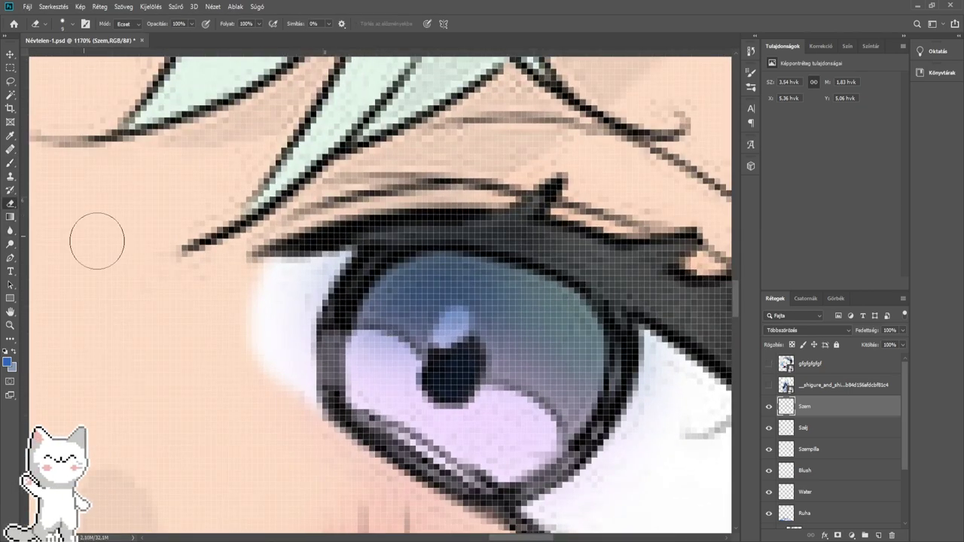
scroll(442, 342, up, 2)
mouse_move(467, 324)
mouse_down()
mouse_move(453, 325)
mouse_move(457, 315)
mouse_move(446, 331)
mouse_up()
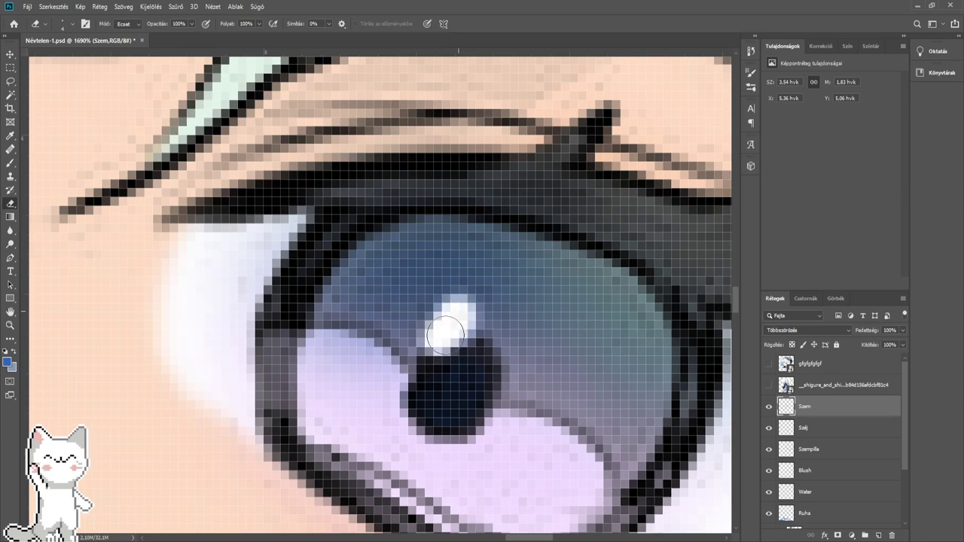
drag(204, 218, 640, 286)
mouse_move(321, 237)
mouse_down()
mouse_move(446, 327)
mouse_move(663, 377)
mouse_up()
drag(406, 318, 414, 308)
scroll(401, 300, down, 11)
scroll(464, 317, down, 2)
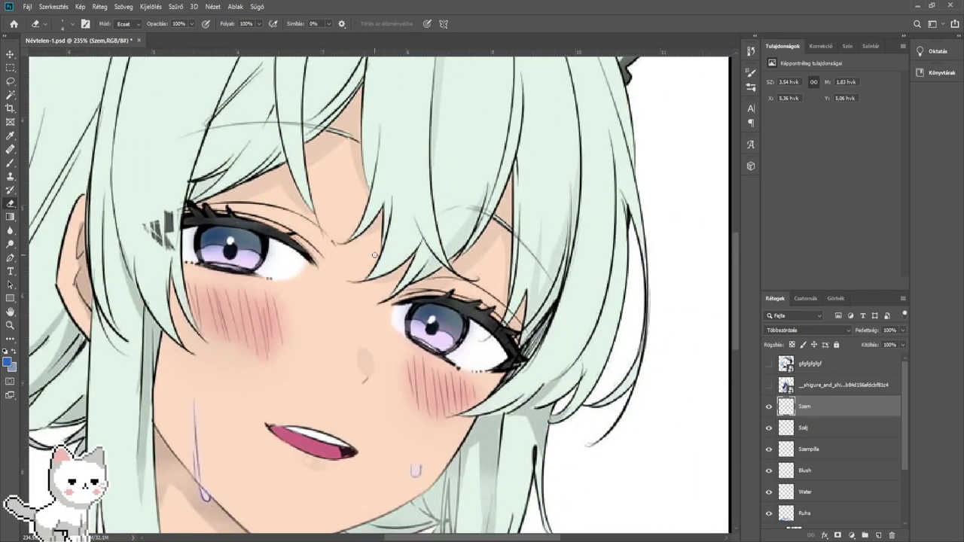
- Soften the iris and pupil highlight colours of both eyes on the Szem layer with the Blur tool at 30% strength
click(10, 231)
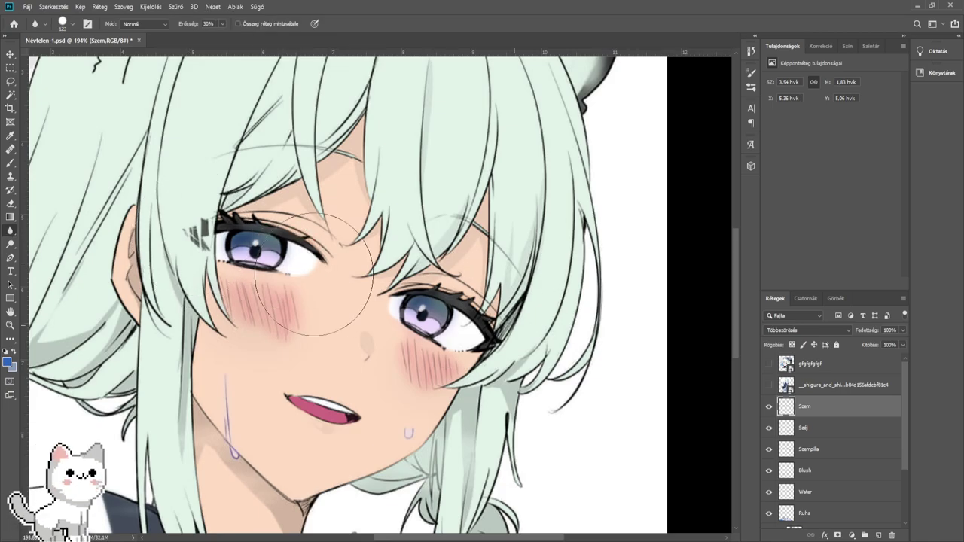
scroll(241, 233, down, 4)
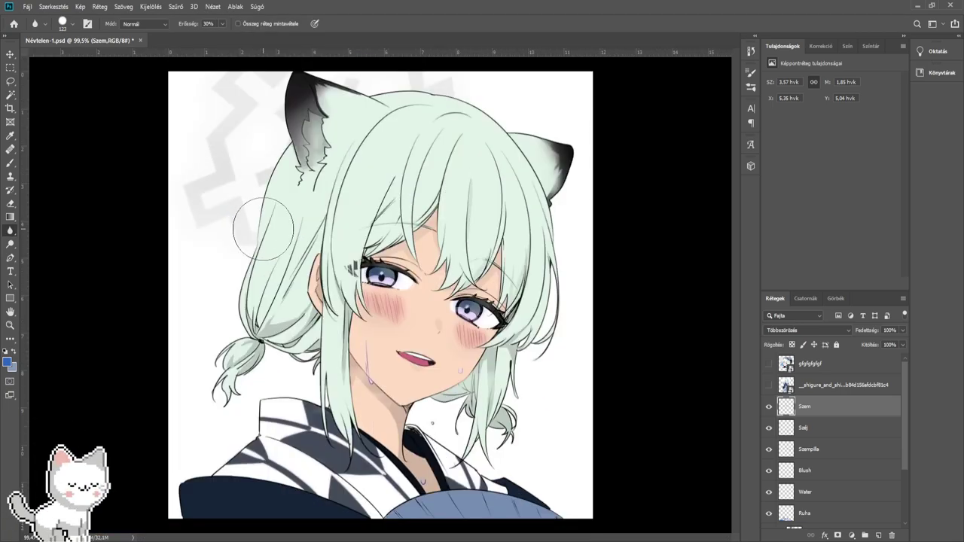
scroll(391, 278, up, 8)
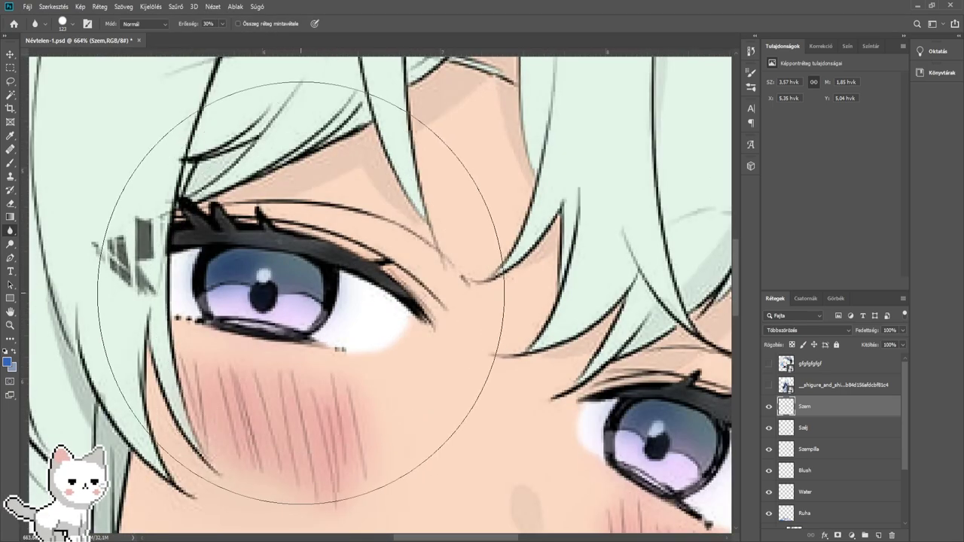
scroll(301, 293, up, 2)
drag(332, 288, 220, 286)
drag(304, 274, 221, 260)
- Clean up the blurred pupil highlights of the eyes on the Szem layer with the 4 px eraser
click(13, 206)
drag(382, 258, 349, 266)
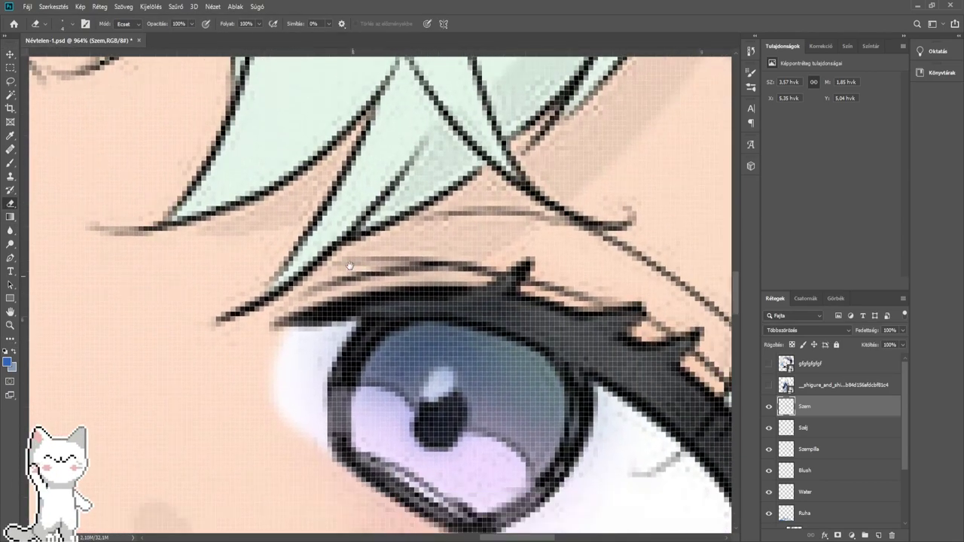
mouse_move(435, 392)
mouse_down()
mouse_move(443, 378)
mouse_move(436, 391)
mouse_up()
scroll(436, 331, down, 6)
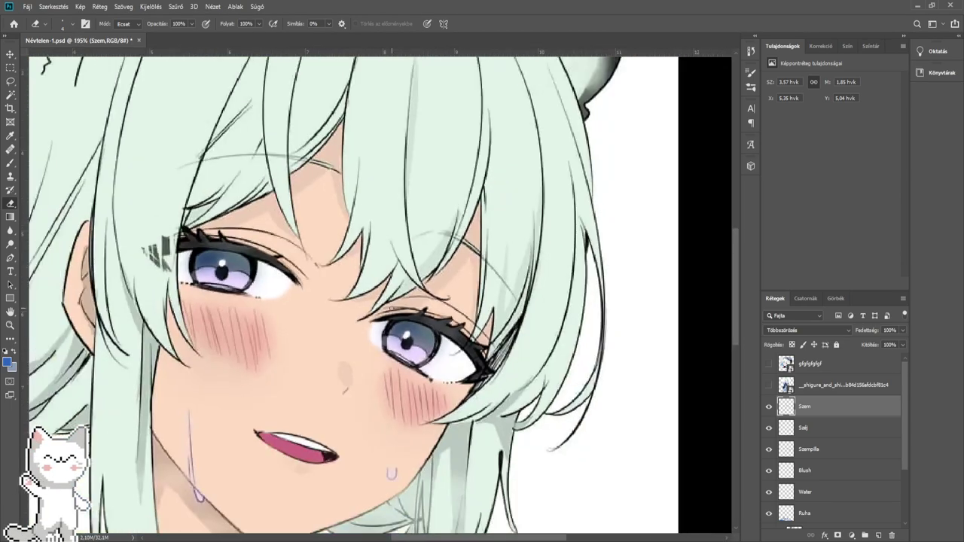
drag(319, 294, 393, 299)
scroll(407, 303, down, 2)
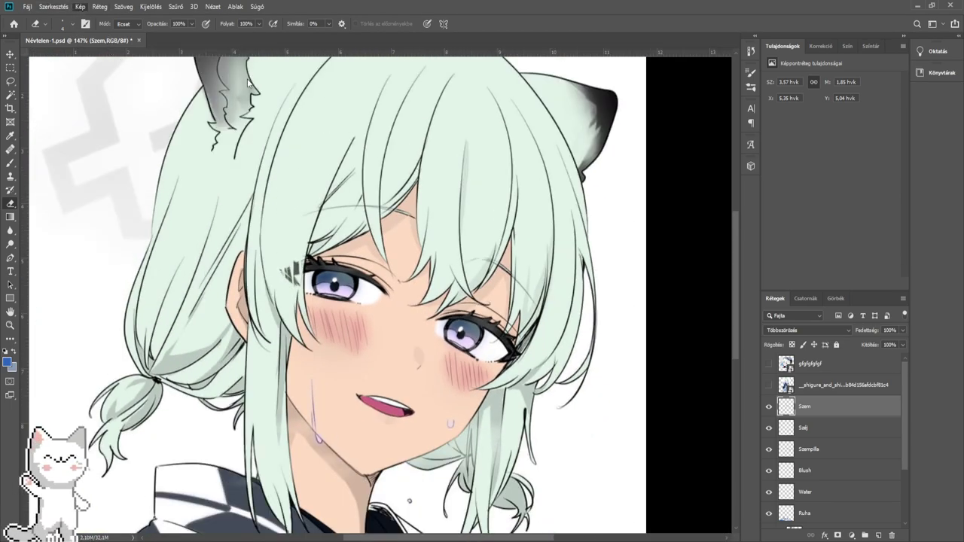
- Compare the coloured eyes with both reference images and examine the whole face close up and from afar
key(i)
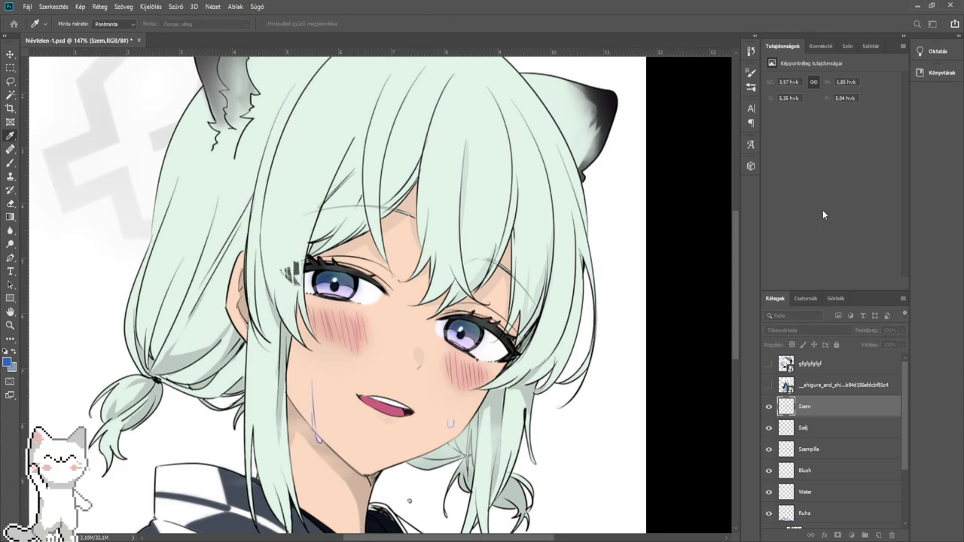
key(e)
drag(508, 293, 450, 255)
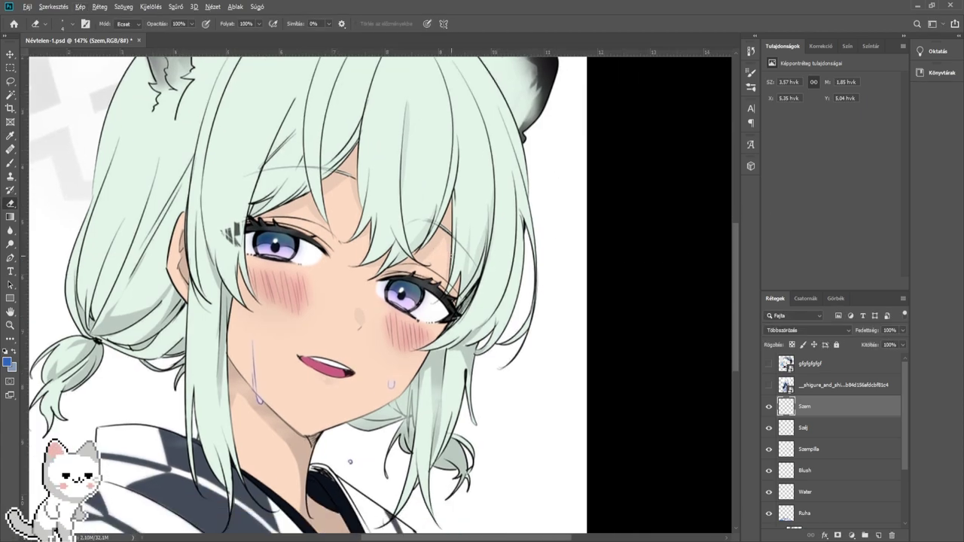
scroll(449, 265, down, 1)
click(768, 385)
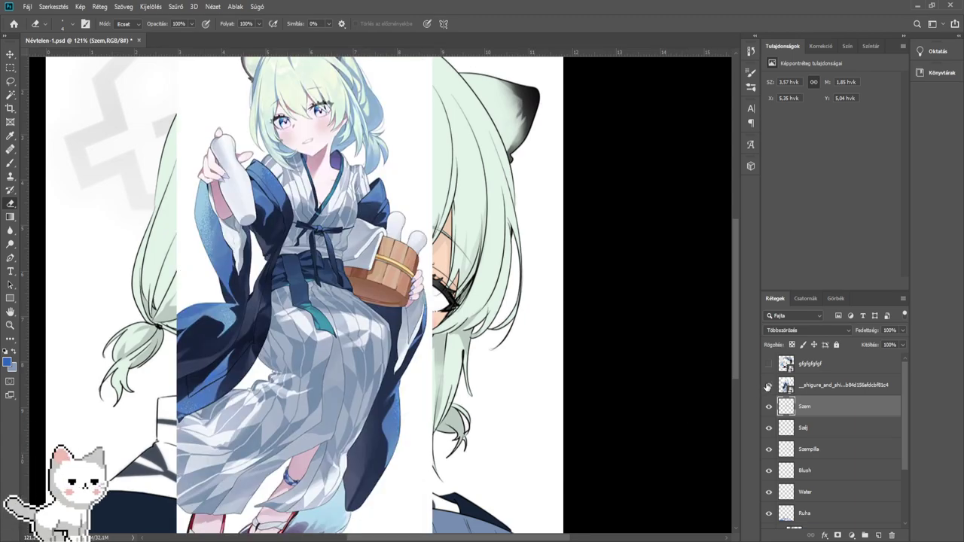
click(768, 385)
click(768, 364)
click(768, 364)
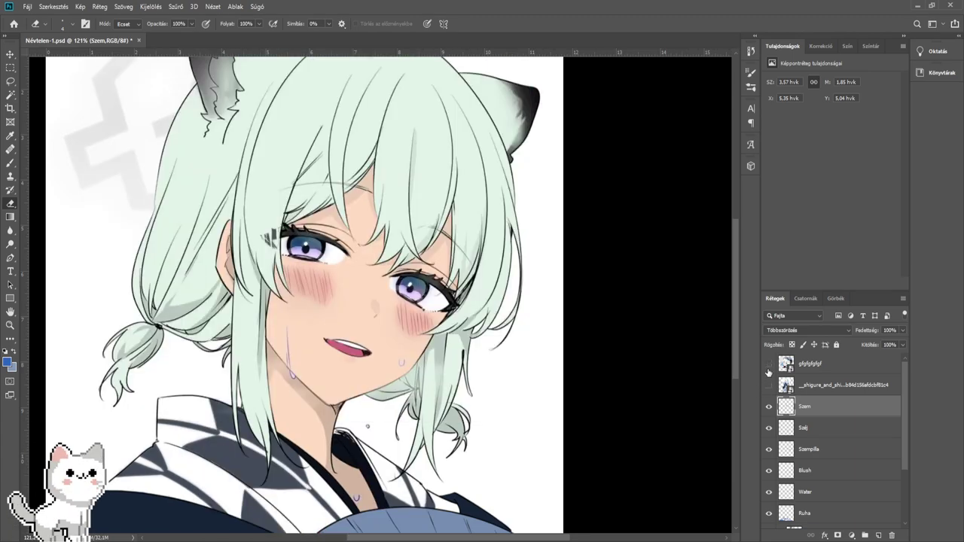
scroll(339, 322, up, 1)
scroll(339, 323, up, 1)
scroll(339, 322, down, 2)
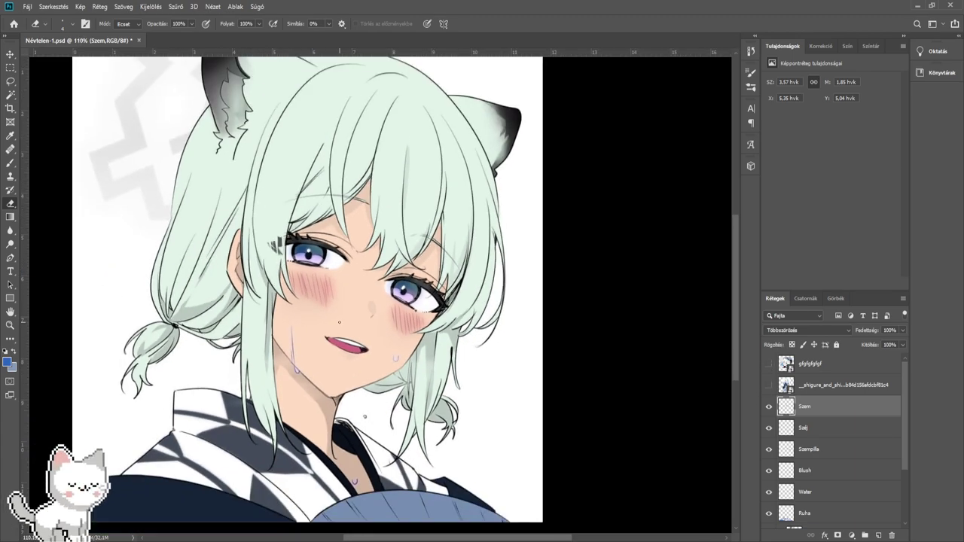
scroll(339, 323, down, 1)
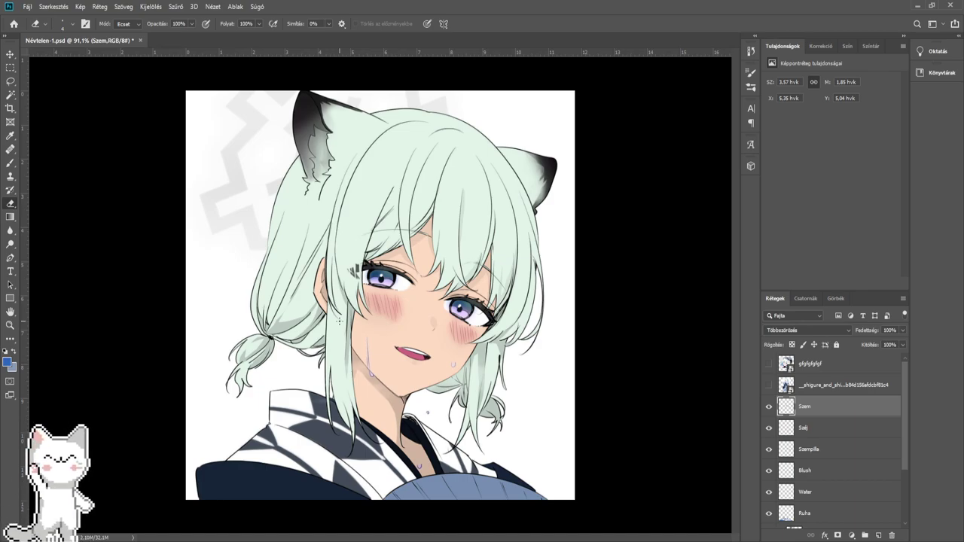
scroll(421, 305, up, 4)
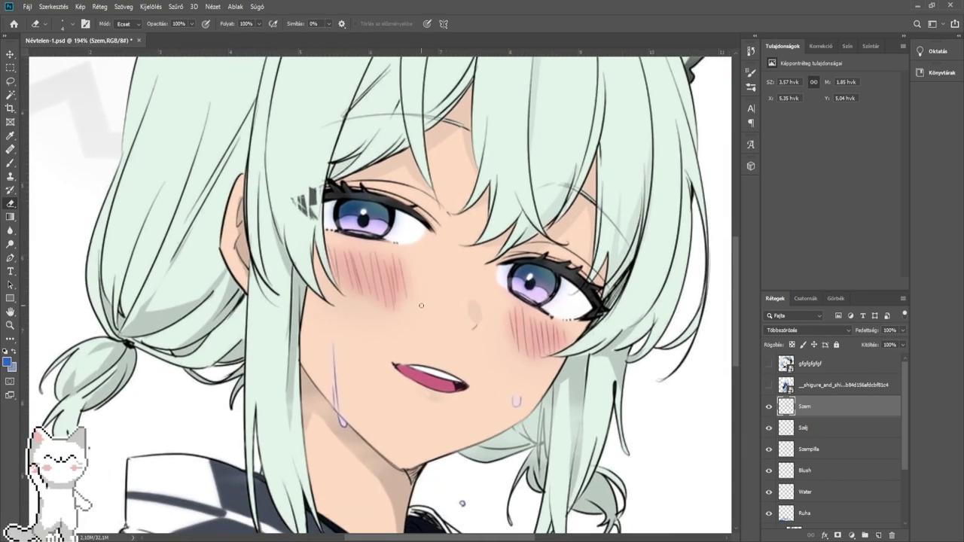
scroll(421, 305, down, 4)
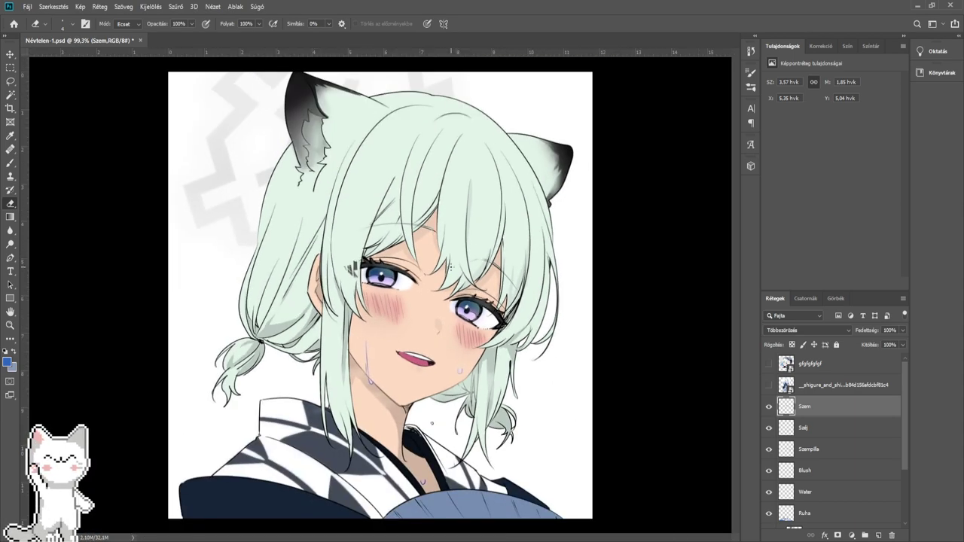
- Check both reference images, sample the light blue hair colour from the full-body one for the Brush tool, and hide them again
click(769, 384)
click(768, 384)
click(768, 364)
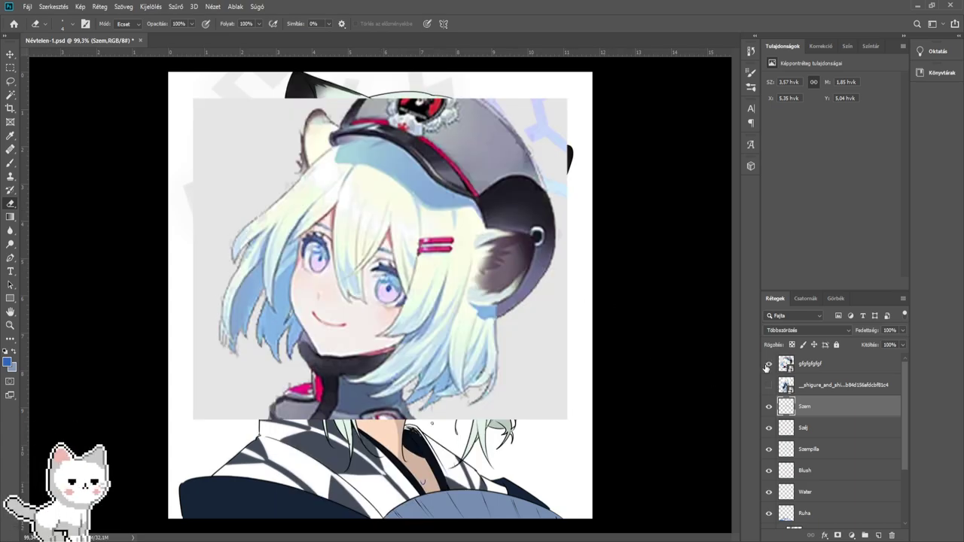
click(768, 364)
click(768, 385)
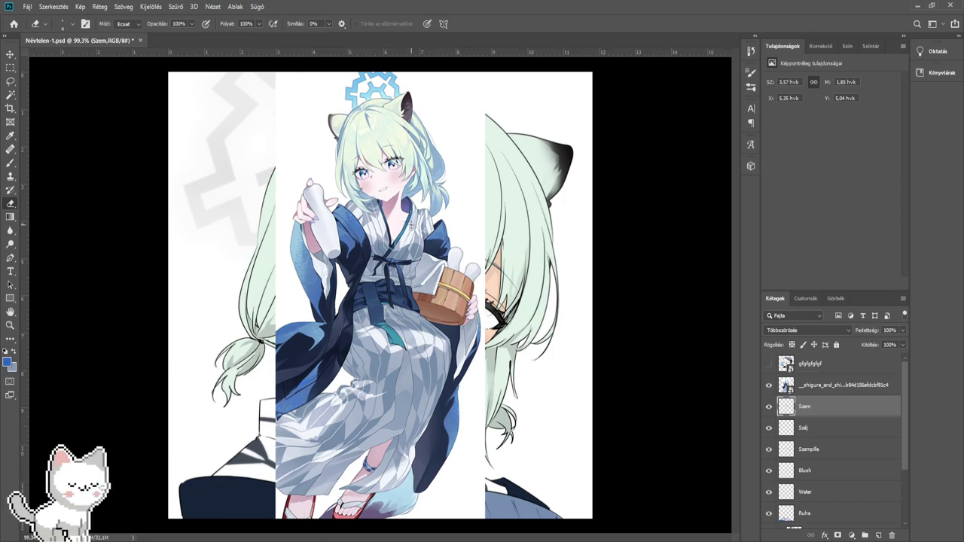
scroll(437, 203, up, 5)
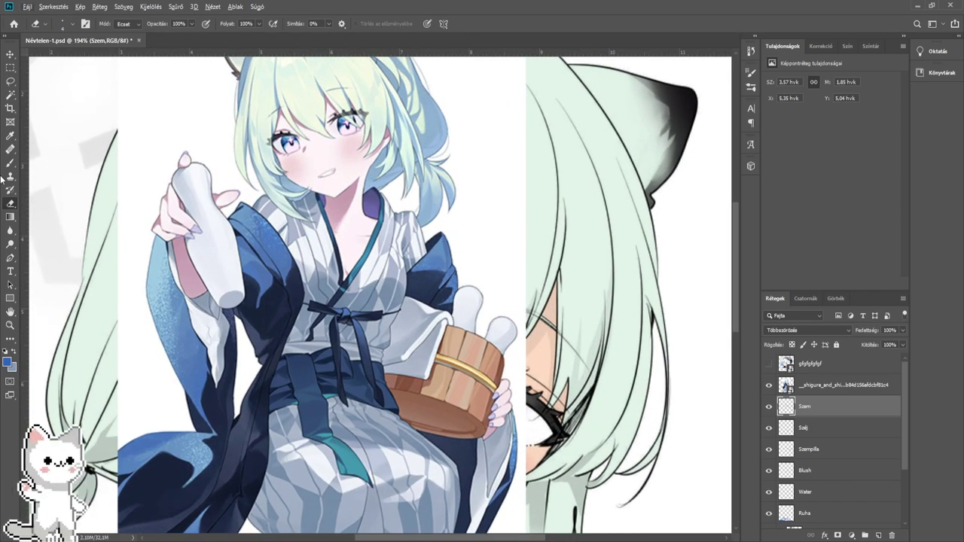
click(10, 163)
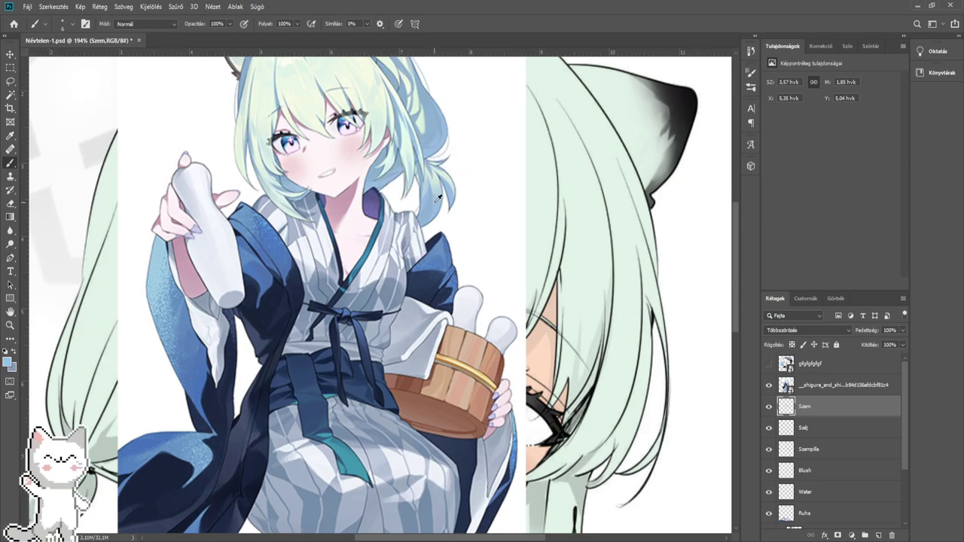
click(769, 386)
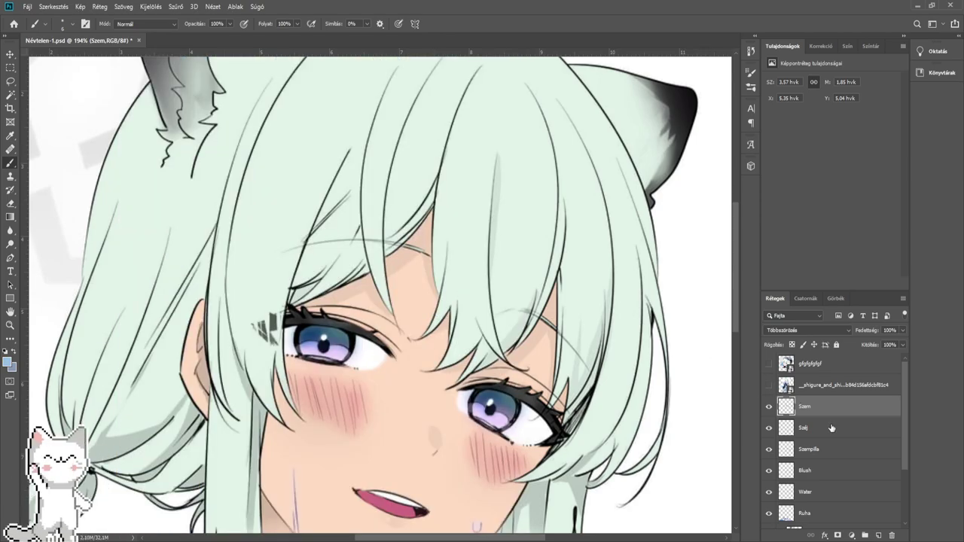
- Add a new clipped layer directly above the Haj layer for the hair colour
scroll(831, 428, down, 3)
click(825, 476)
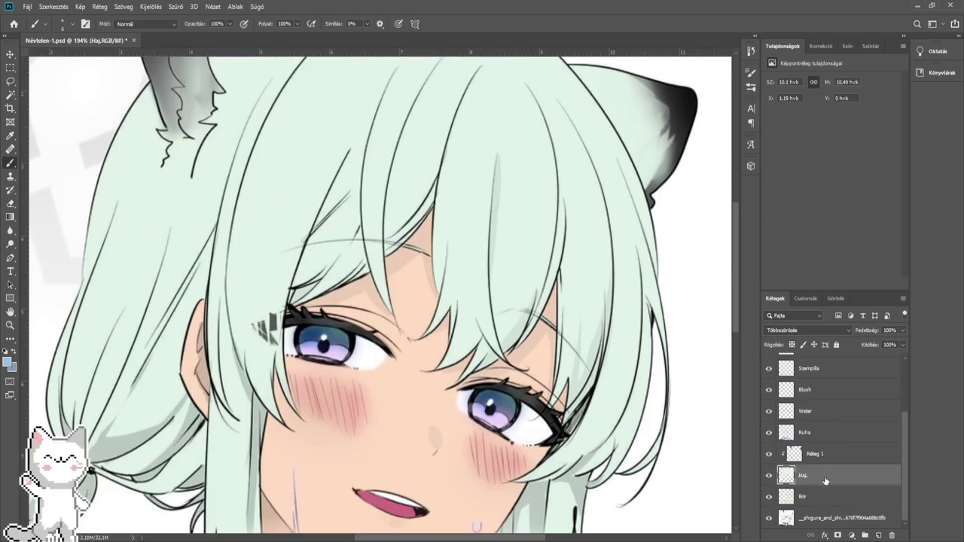
click(878, 536)
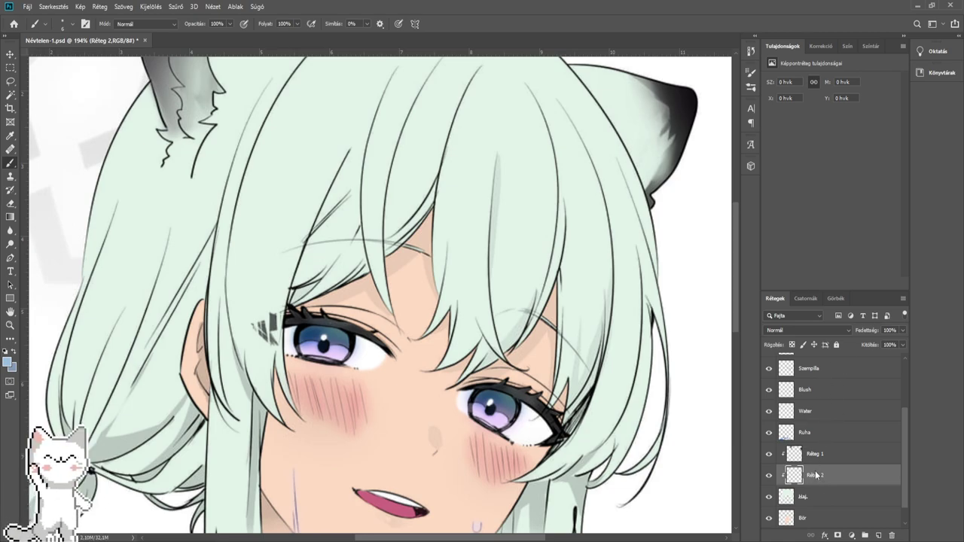
scroll(627, 354, down, 3)
scroll(415, 325, up, 1)
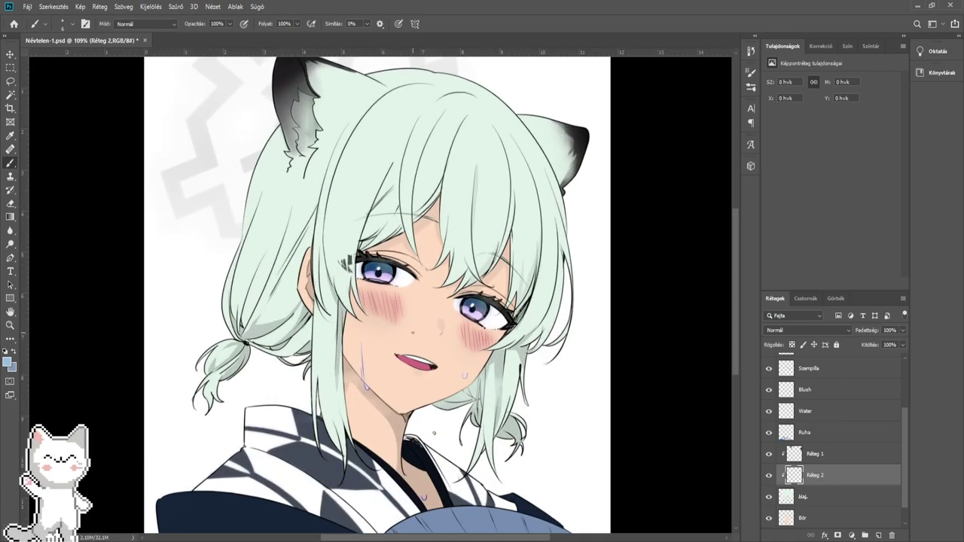
- Apply a light blue linear gradient at 51% opacity on the new hair layer, fading from the lower hair tips up to the crown
click(10, 217)
drag(373, 472, 385, 147)
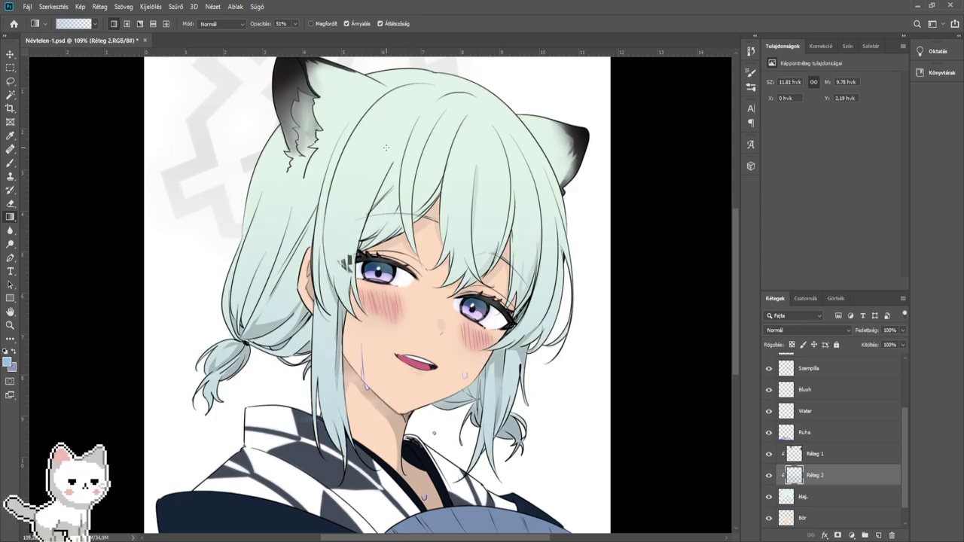
key(ctrl+z)
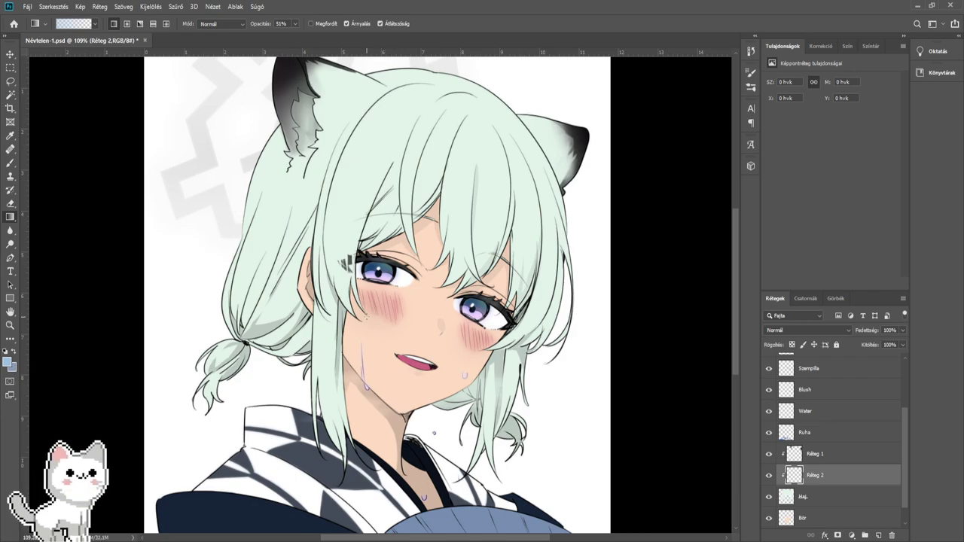
drag(357, 478, 423, 170)
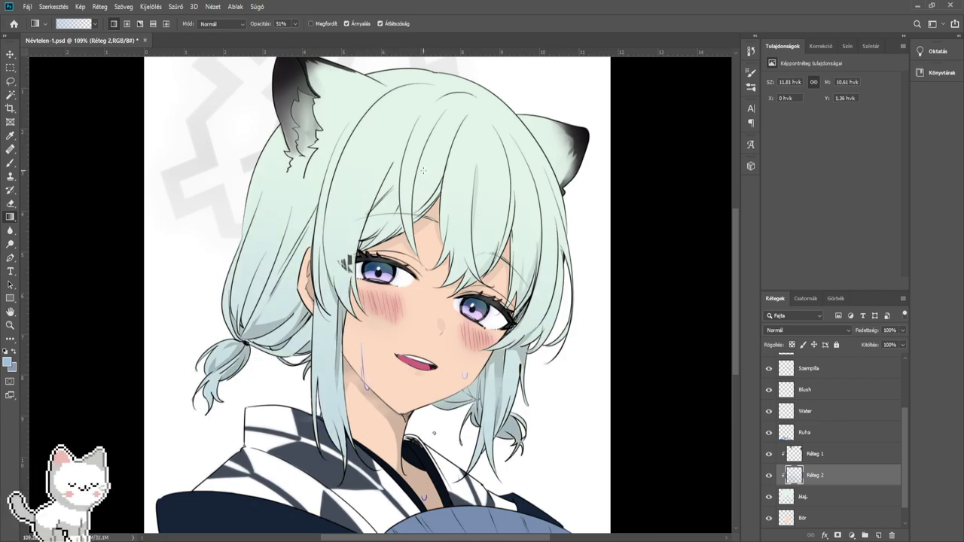
scroll(423, 179, down, 2)
scroll(423, 179, up, 4)
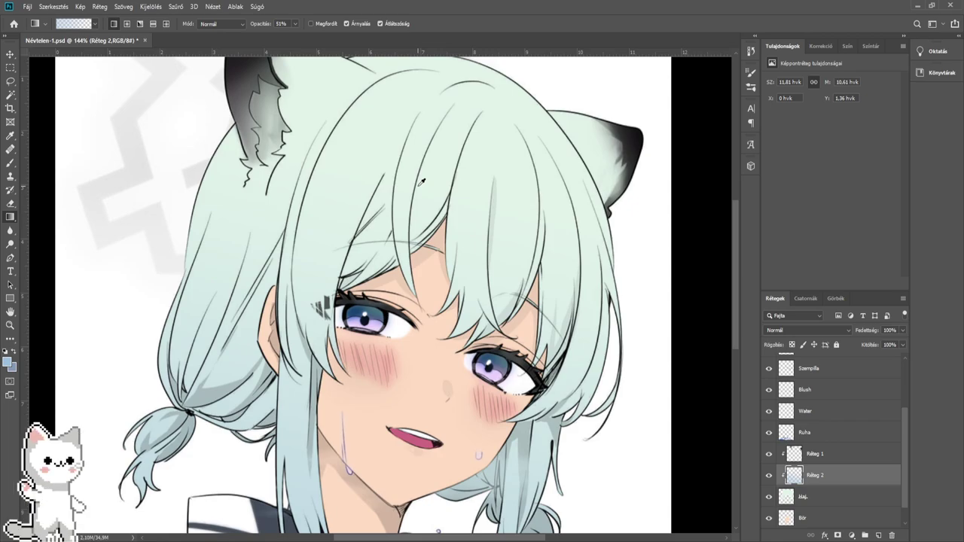
scroll(421, 183, down, 2)
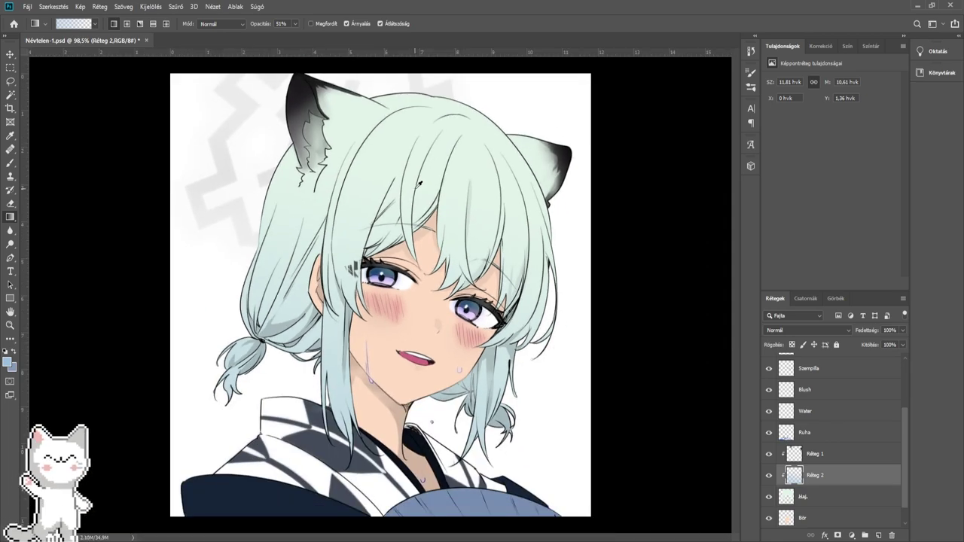
- Compare the hair with and without the blue gradient layer, leaving the layer visible
click(768, 476)
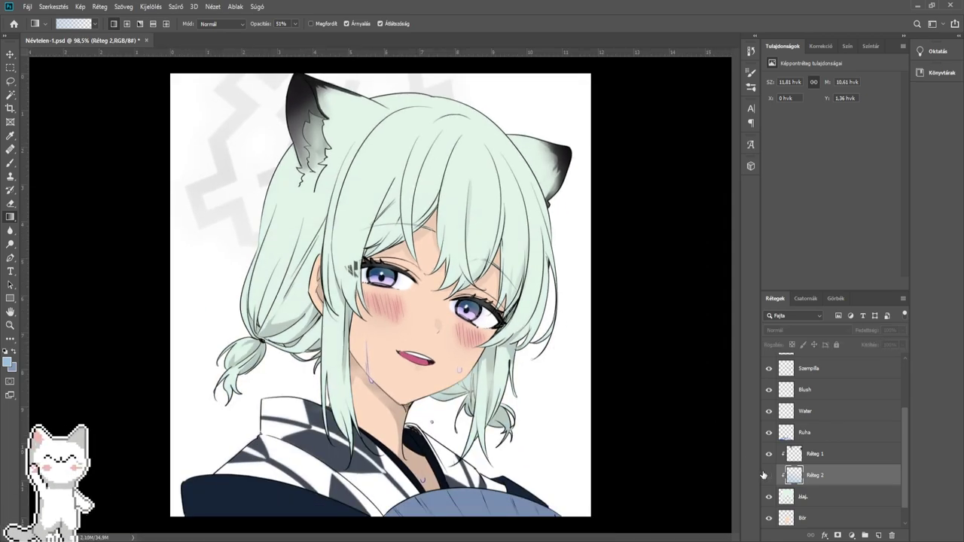
click(768, 475)
click(768, 476)
click(768, 475)
click(767, 475)
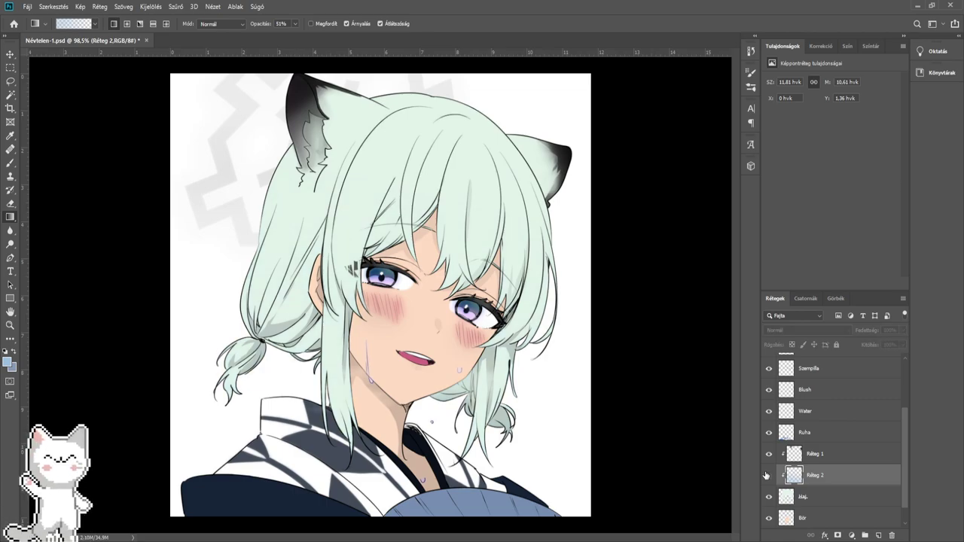
click(767, 476)
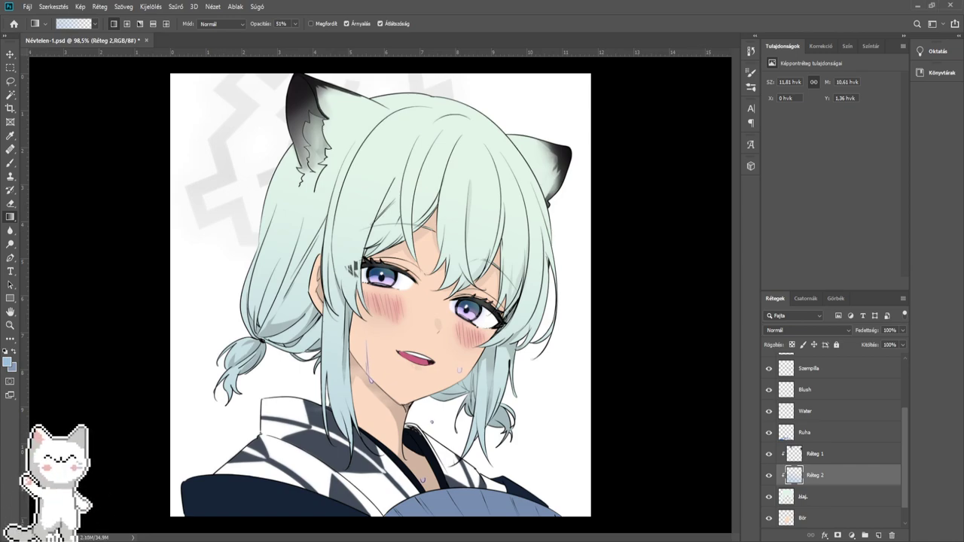
- Delete the blue gradient layer above Haj and the two hidden reference image layers above Szem
key(Delete)
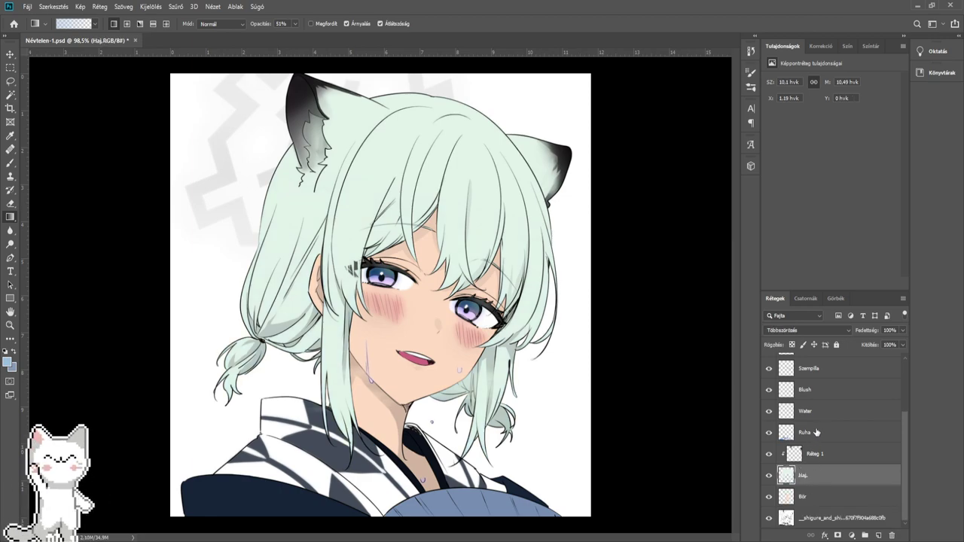
scroll(815, 434, up, 3)
click(812, 385)
click(809, 365)
key(Delete)
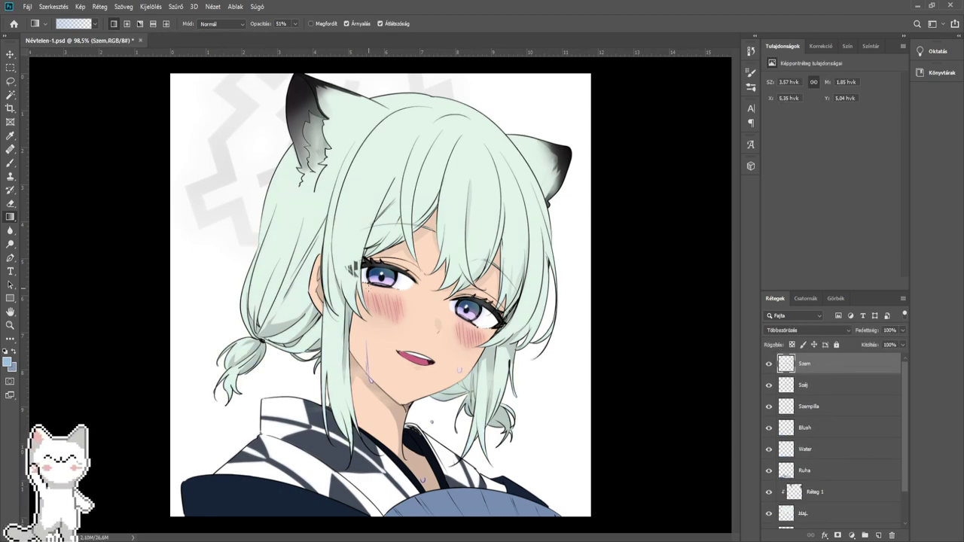
- Soften the grey shading along the inner edge of the left cat ear on Réteg 1, using the Blur tool at size 51 and 30% strength
scroll(281, 143, up, 2)
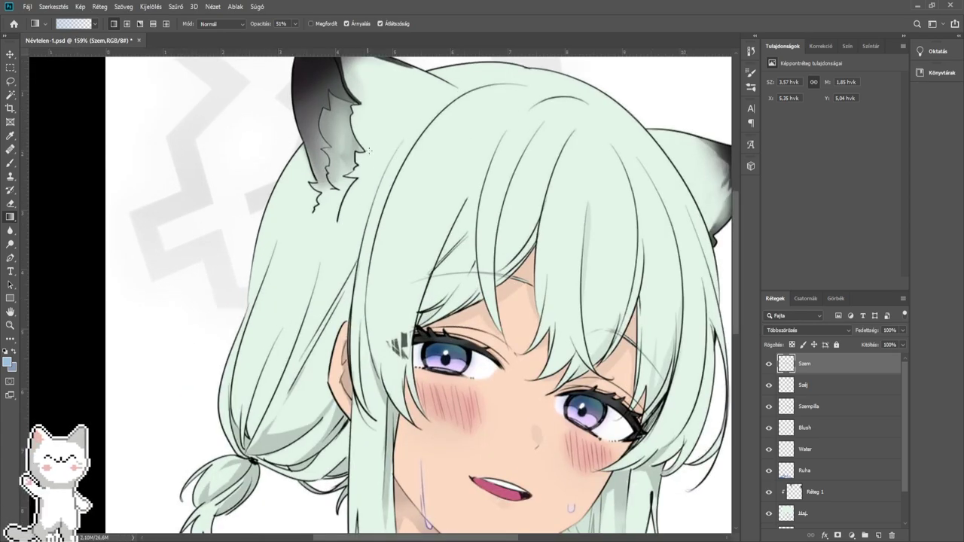
scroll(369, 150, down, 3)
scroll(317, 180, up, 5)
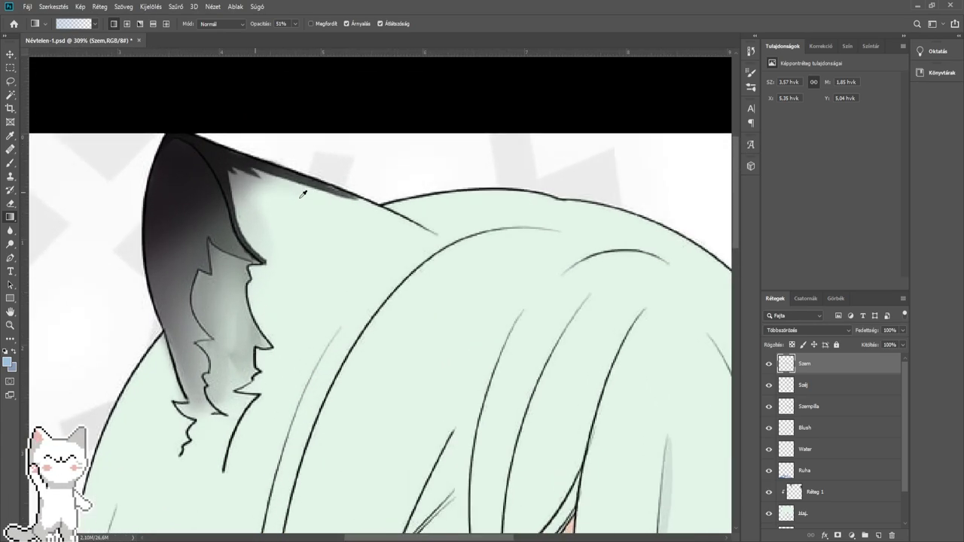
scroll(303, 194, down, 1)
scroll(303, 203, up, 2)
key(r)
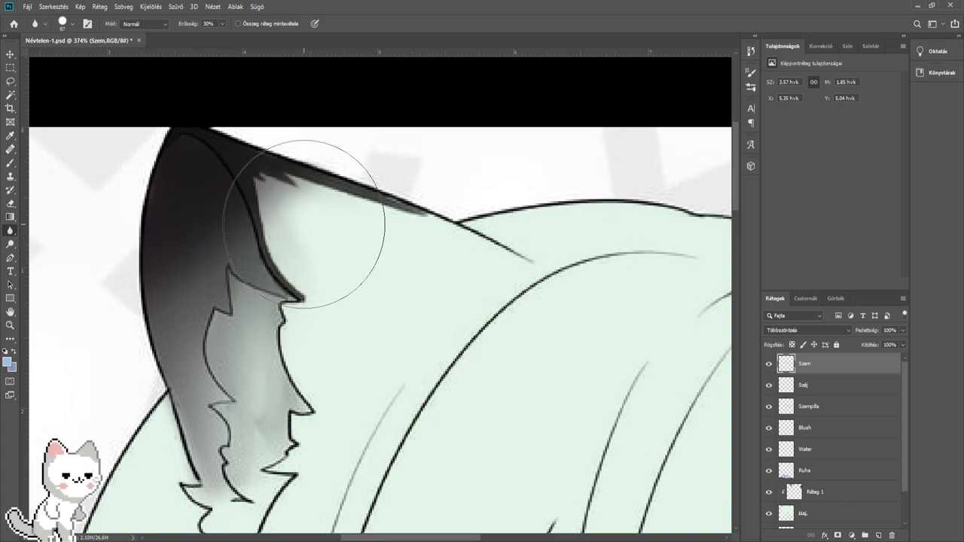
click(805, 515)
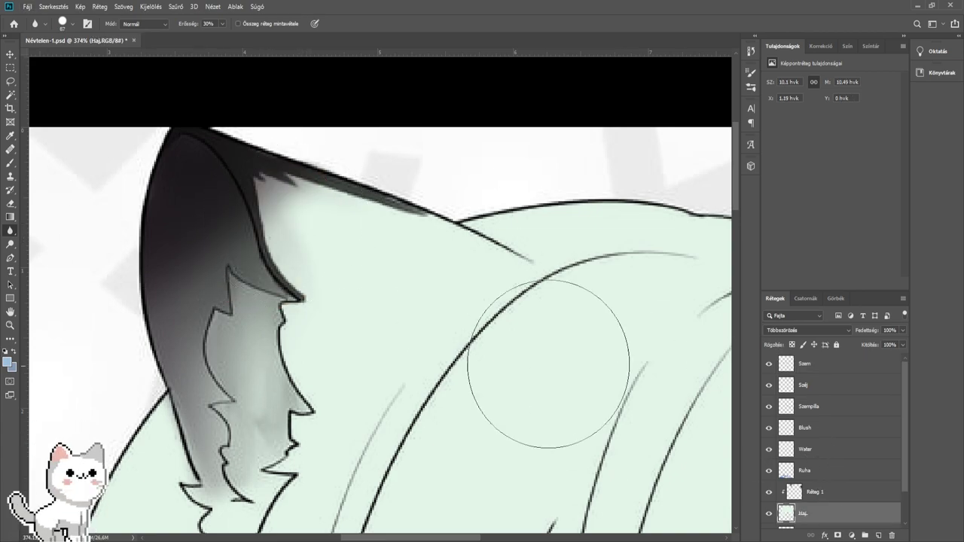
key(bracketleft)
key(bracketleft)
key(bracketleft)
key(bracketleft)
key(bracketleft)
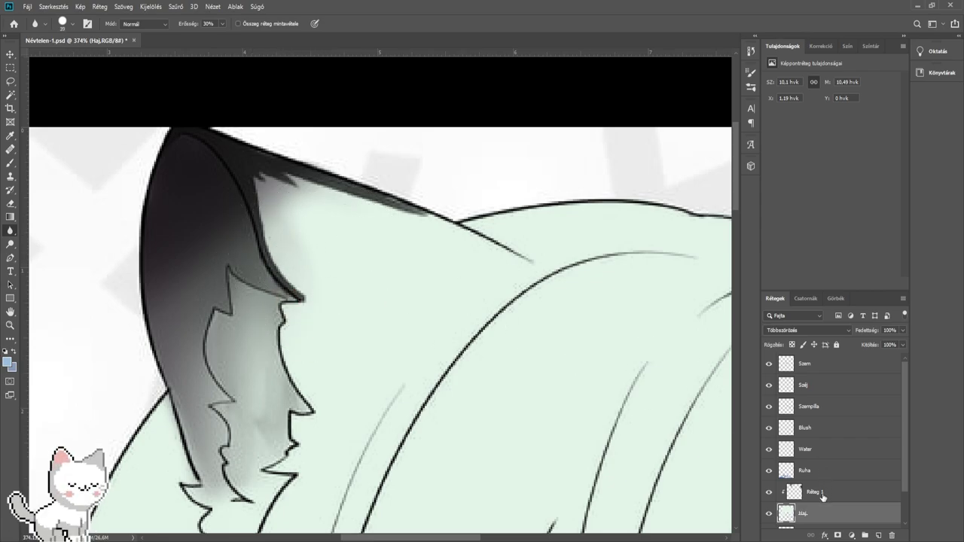
click(813, 492)
key(bracketright)
key(bracketright)
key(bracketright)
key(bracketright)
key(bracketright)
key(bracketright)
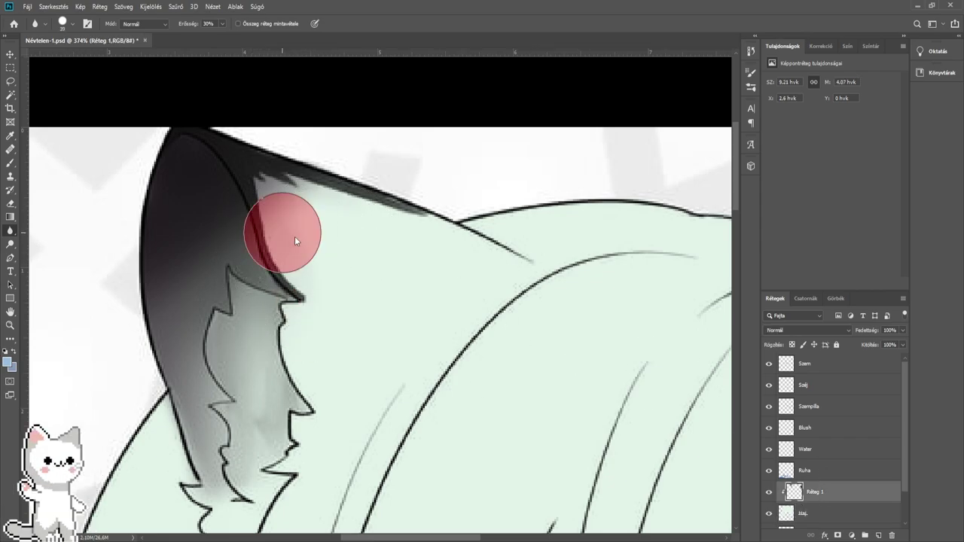
drag(296, 241, 329, 259)
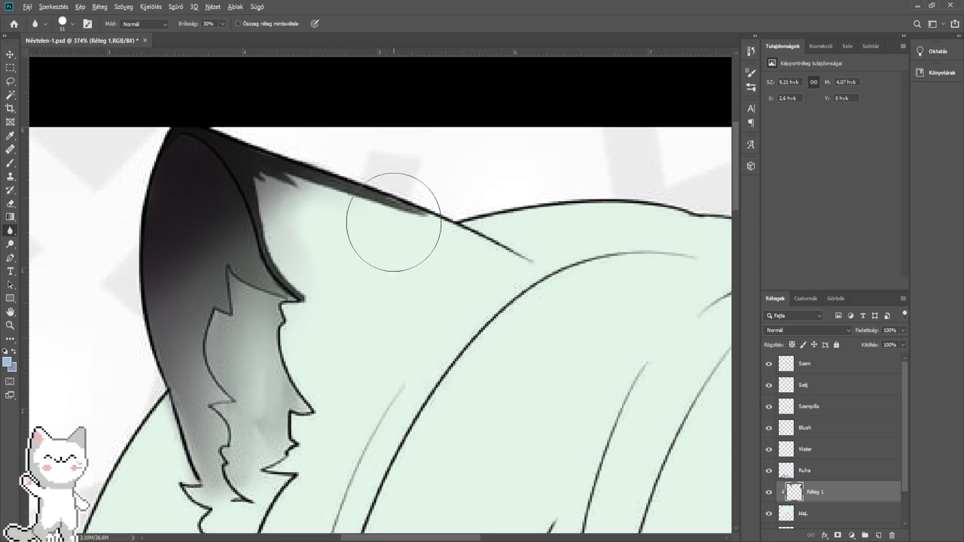
scroll(393, 222, down, 10)
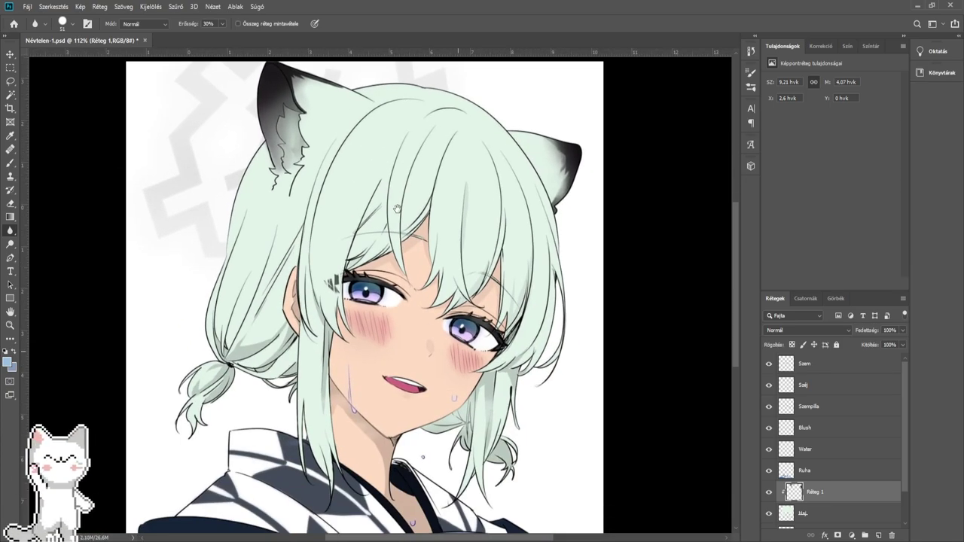
drag(397, 207, 413, 249)
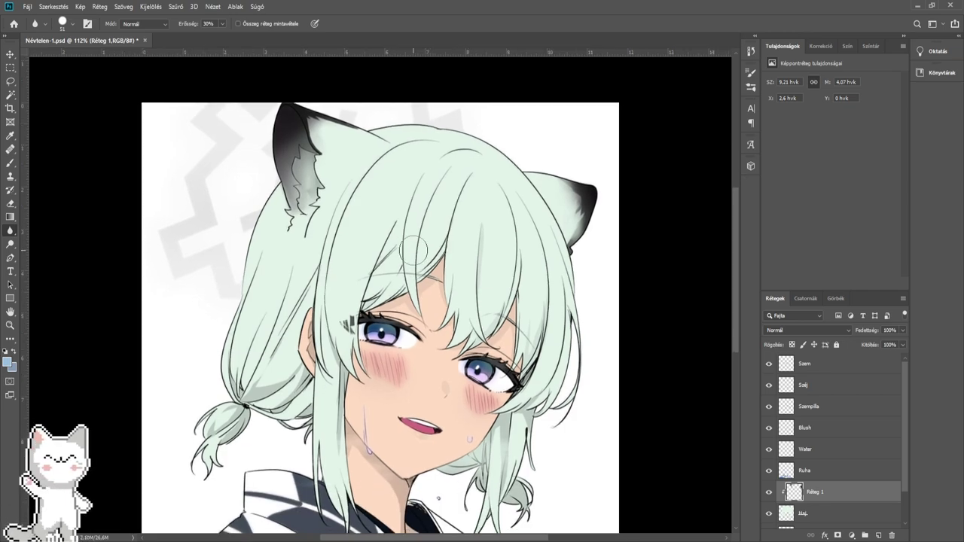
scroll(413, 249, down, 3)
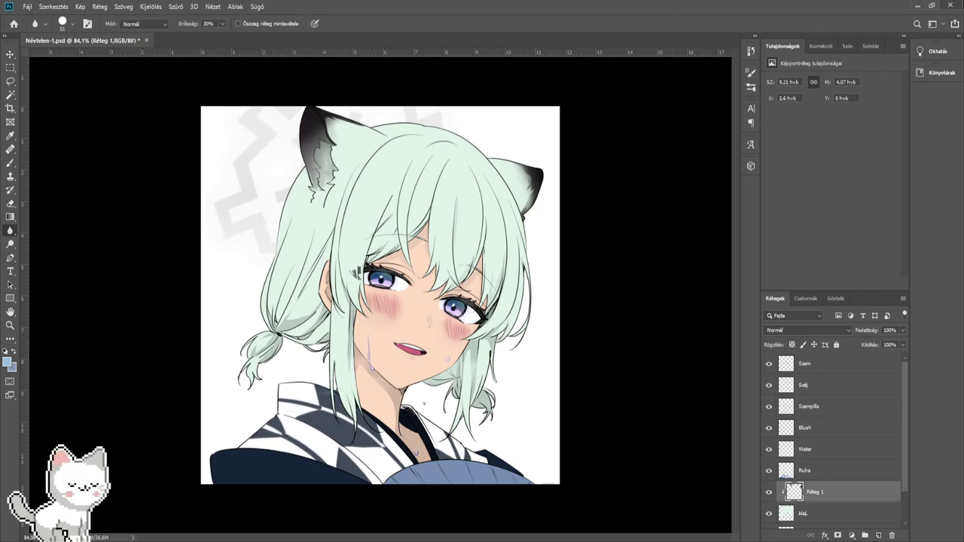
click(482, 193)
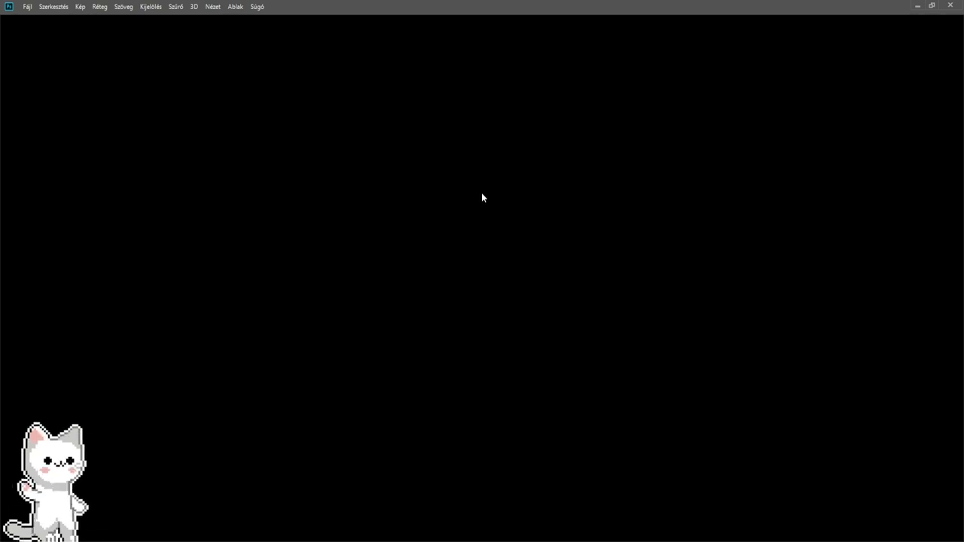